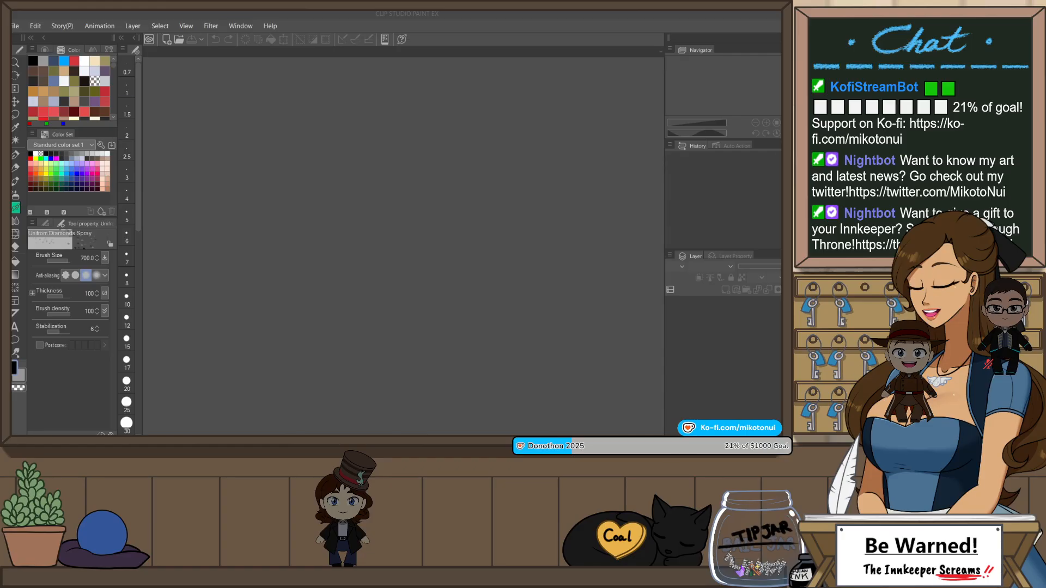
# Step: Open the figure sketch illustration, turn on layer color for Layer 1 and lower its opacity to about 48%
pyautogui.click(15, 29)
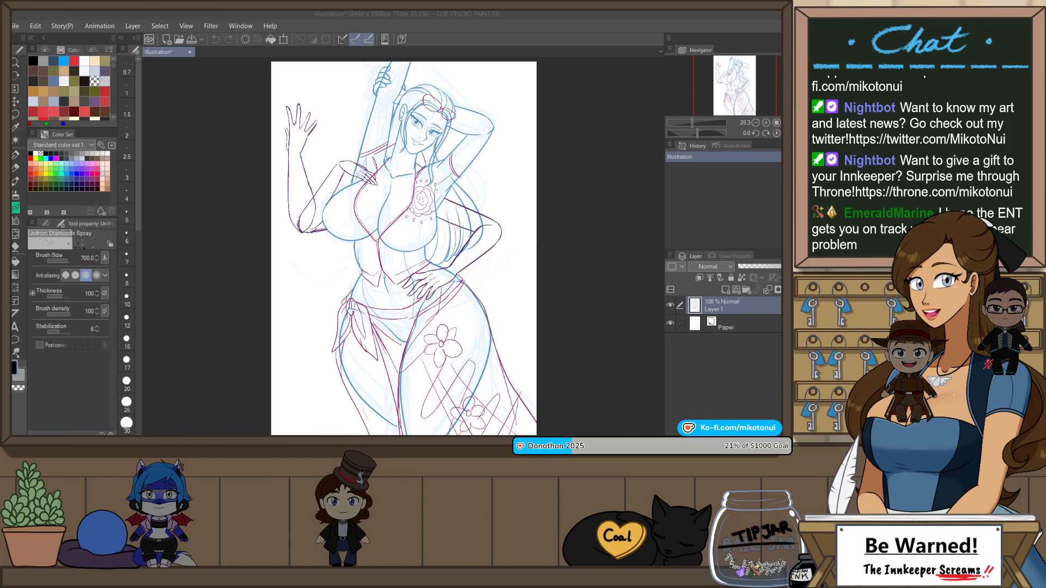
pyautogui.click(788, 278)
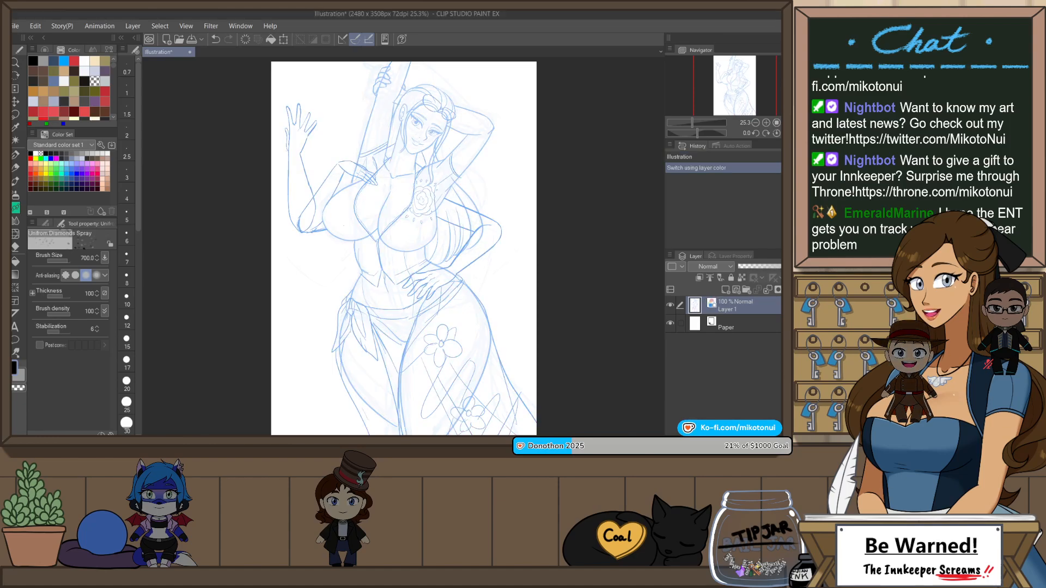
pyautogui.click(761, 266)
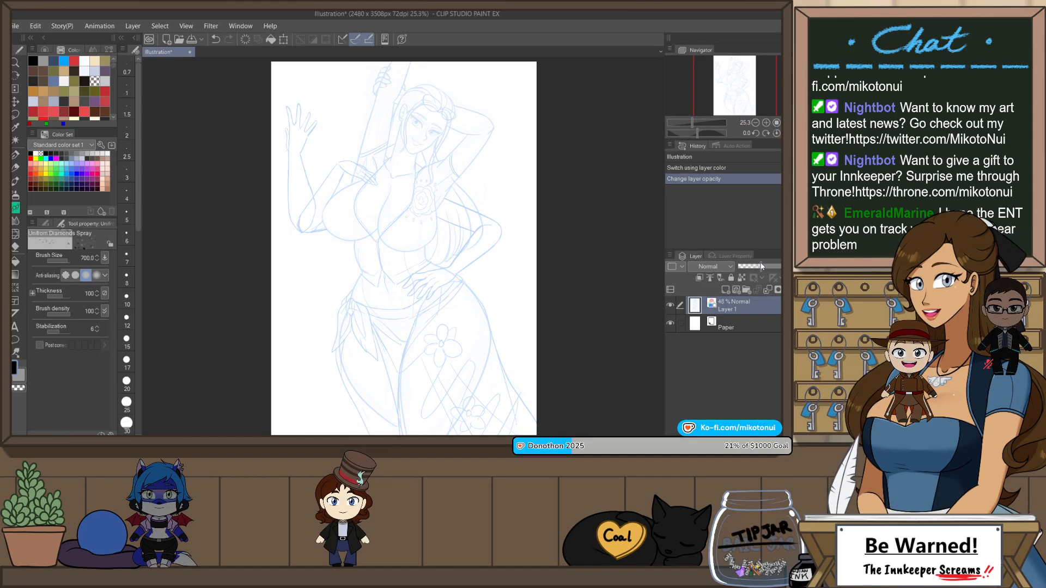
# Step: Create three new vector layers above the sketch layer, naming the upper two ib and id
pyautogui.scroll(5, 467, 89)
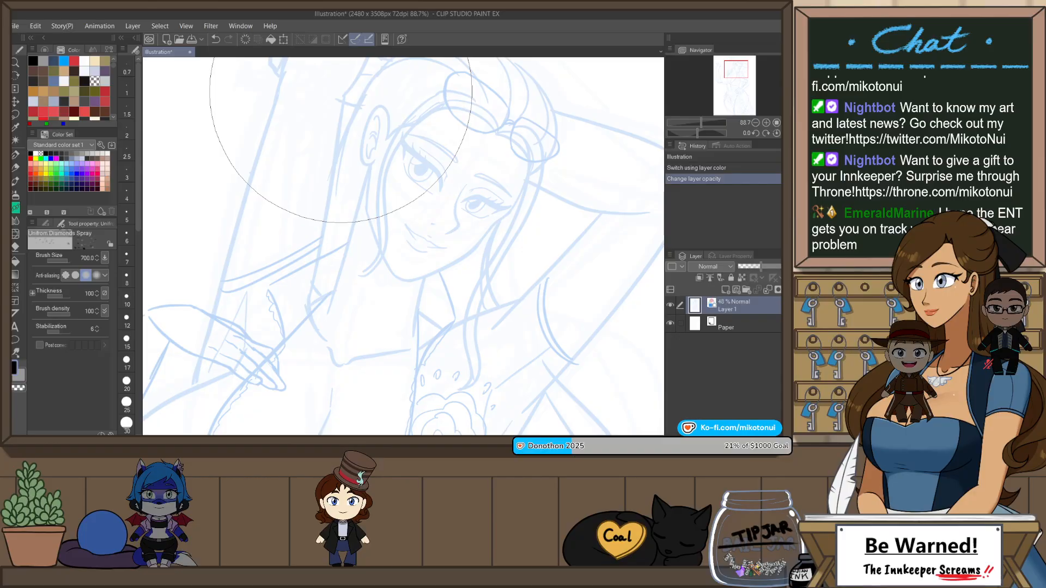
pyautogui.press('r')
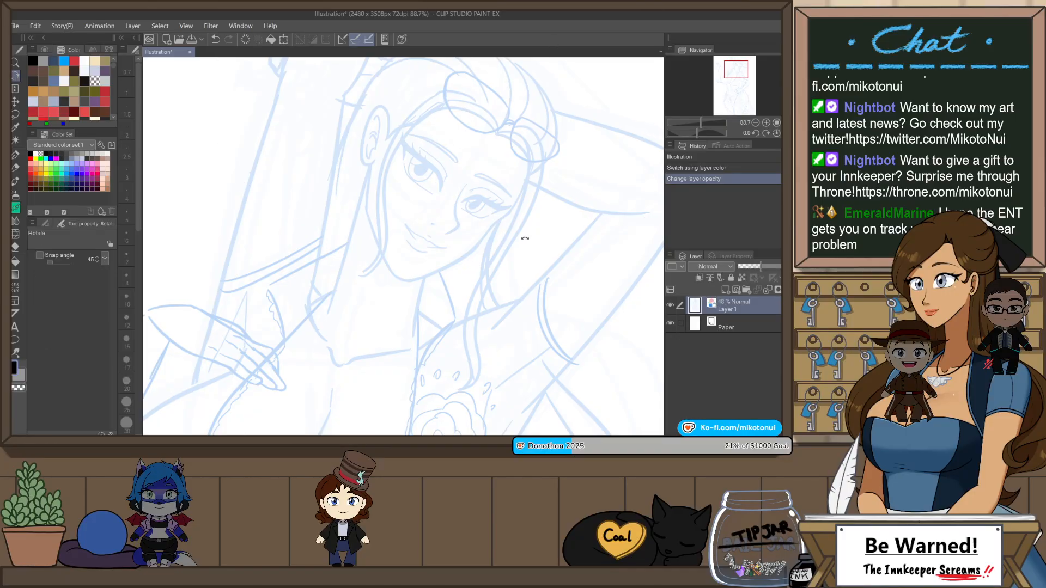
pyautogui.moveTo(525, 238)
pyautogui.mouseDown()
pyautogui.moveTo(488, 71)
pyautogui.moveTo(468, 70)
pyautogui.mouseUp()
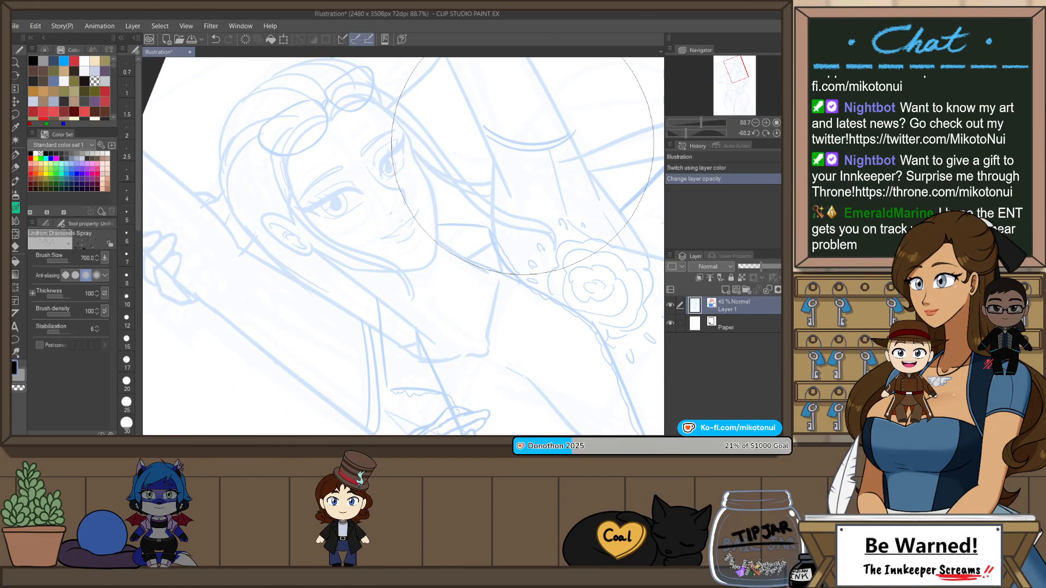
pyautogui.hotkey('alt', 'Tab')
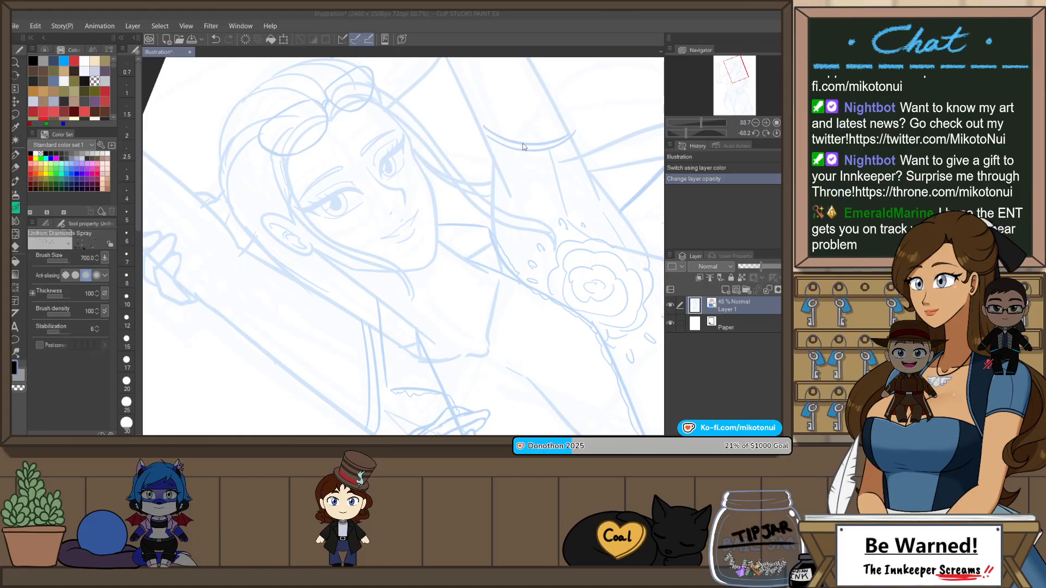
pyautogui.press('Return')
pyautogui.write('ib')
pyautogui.press('Return')
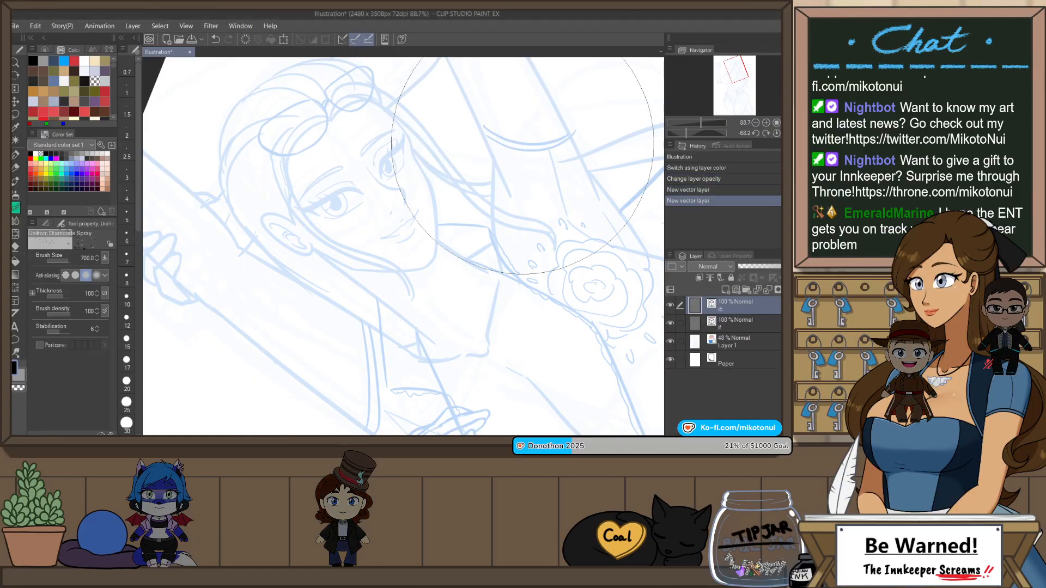
pyautogui.write('id')
pyautogui.press('Return')
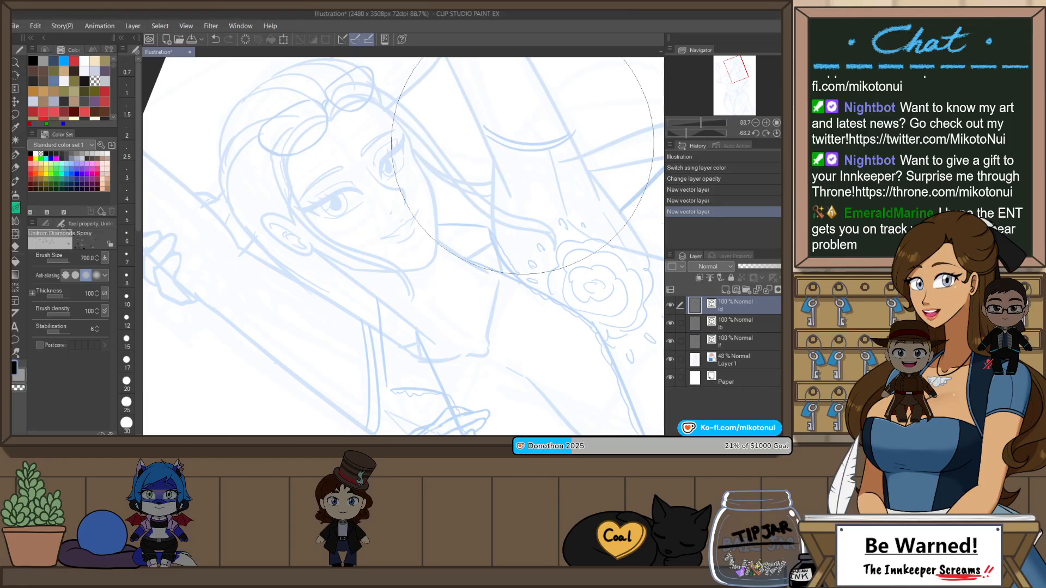
# Step: Select the lowest of the three vector layers and set the Mikoto's G-Pen brush size to 12
pyautogui.click(731, 338)
pyautogui.hotkey('ctrl', '@')
pyautogui.scroll(-6, 551, 158)
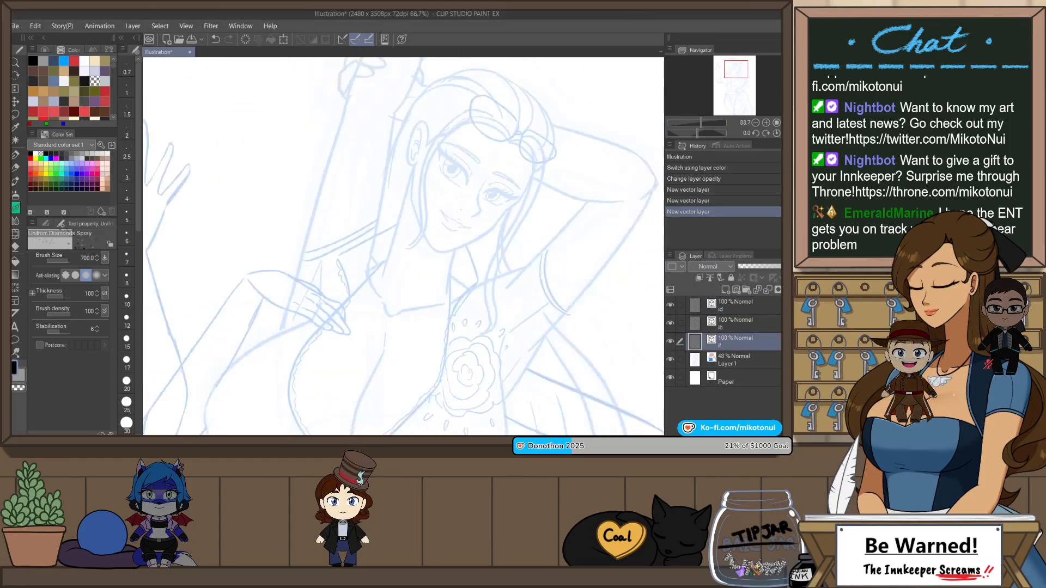
pyautogui.scroll(3, 575, 208)
pyautogui.moveTo(560, 189); pyautogui.dragTo(550, 251)
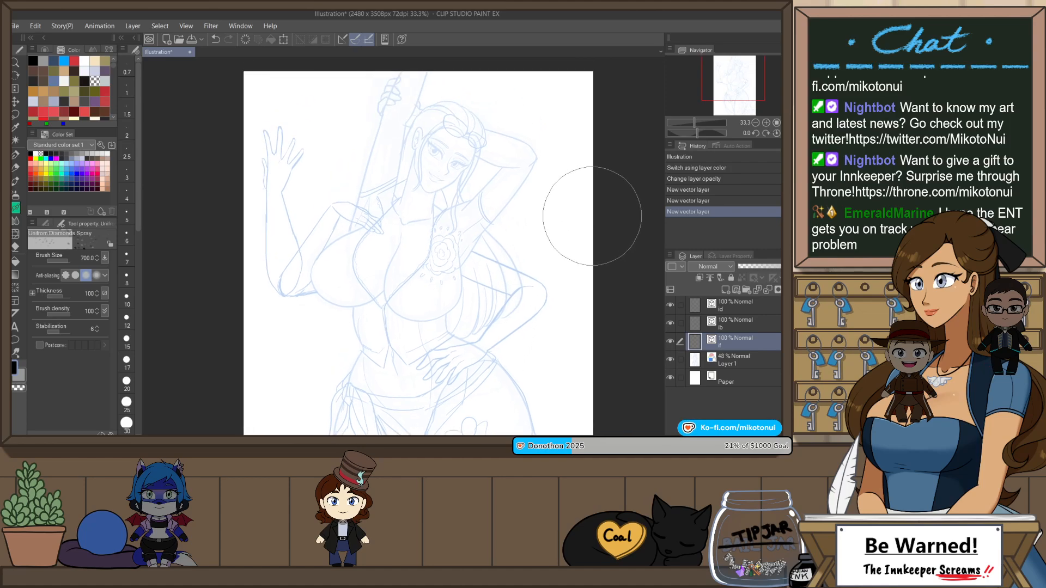
pyautogui.moveTo(618, 228); pyautogui.dragTo(608, 177)
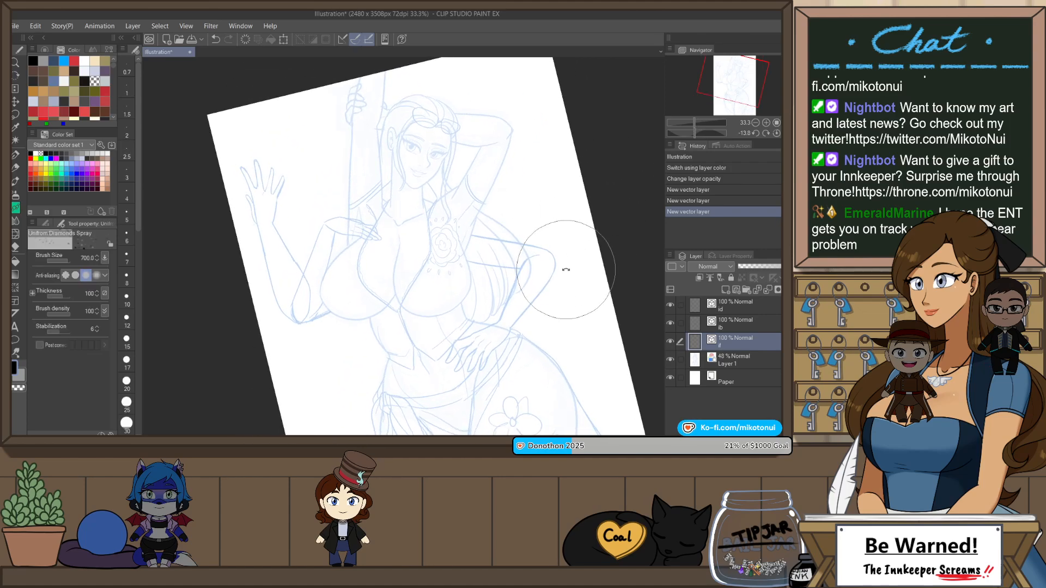
pyautogui.moveTo(566, 267); pyautogui.dragTo(540, 141)
pyautogui.moveTo(399, 219); pyautogui.dragTo(472, 295)
pyautogui.scroll(4, 447, 230)
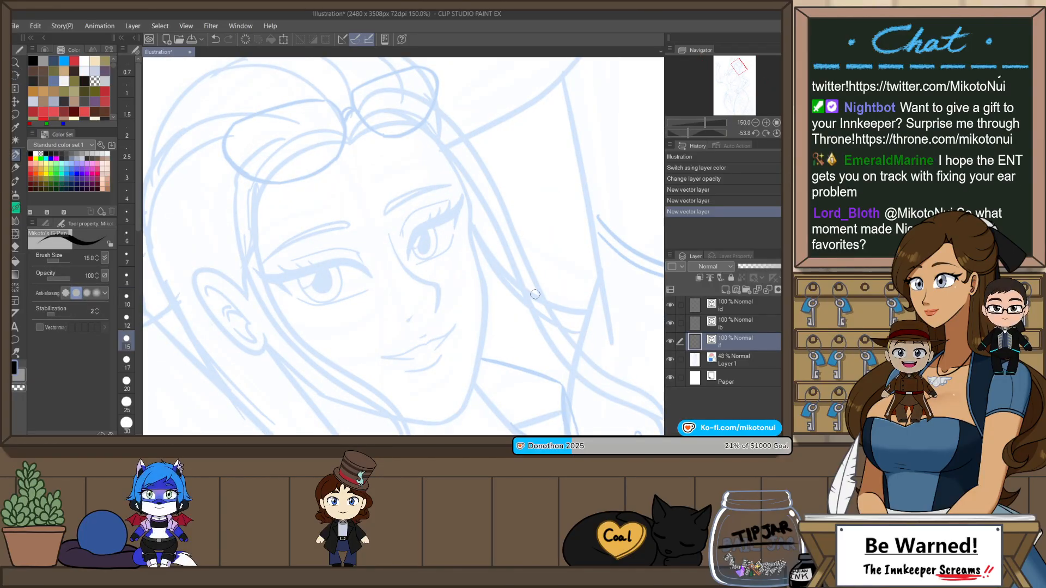
pyautogui.moveTo(535, 294); pyautogui.dragTo(561, 206)
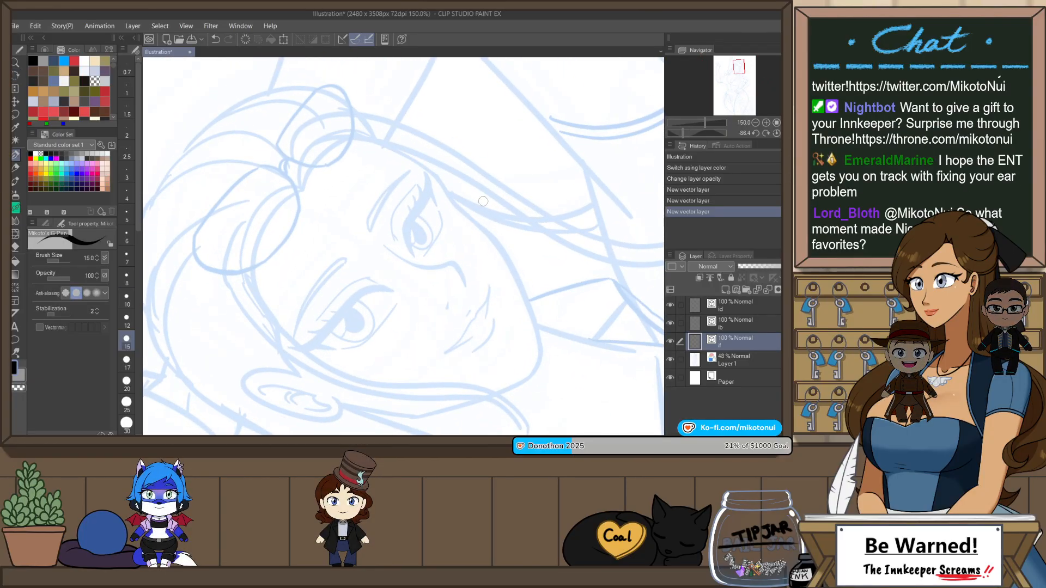
pyautogui.scroll(1, 410, 218)
pyautogui.click(126, 299)
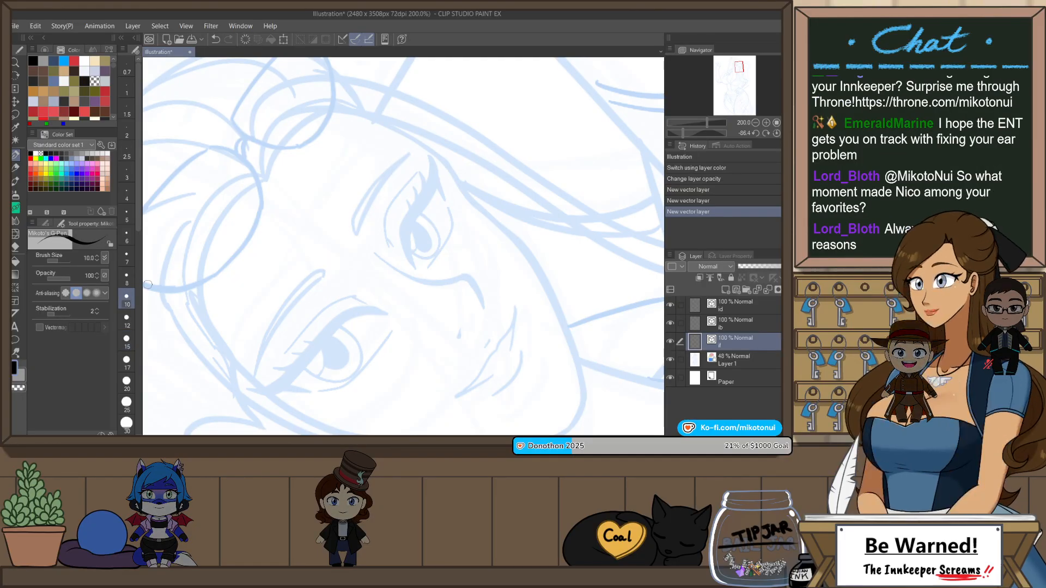
pyautogui.click(133, 317)
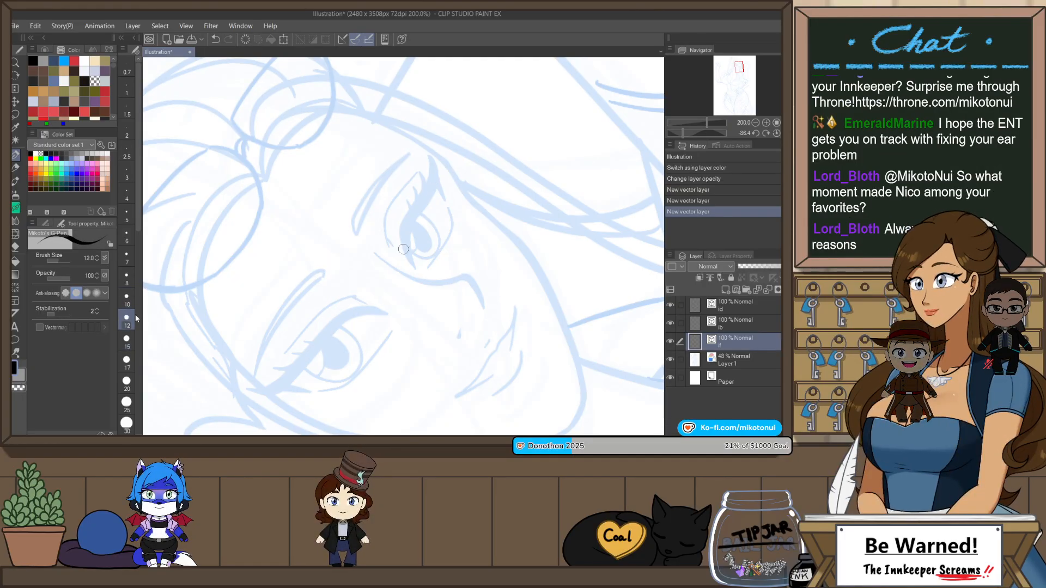
# Step: Ink the thick black upper lash line and outer corner of the eye farther from the ear
pyautogui.moveTo(428, 195); pyautogui.dragTo(417, 271)
pyautogui.hotkey('ctrl', 'z')
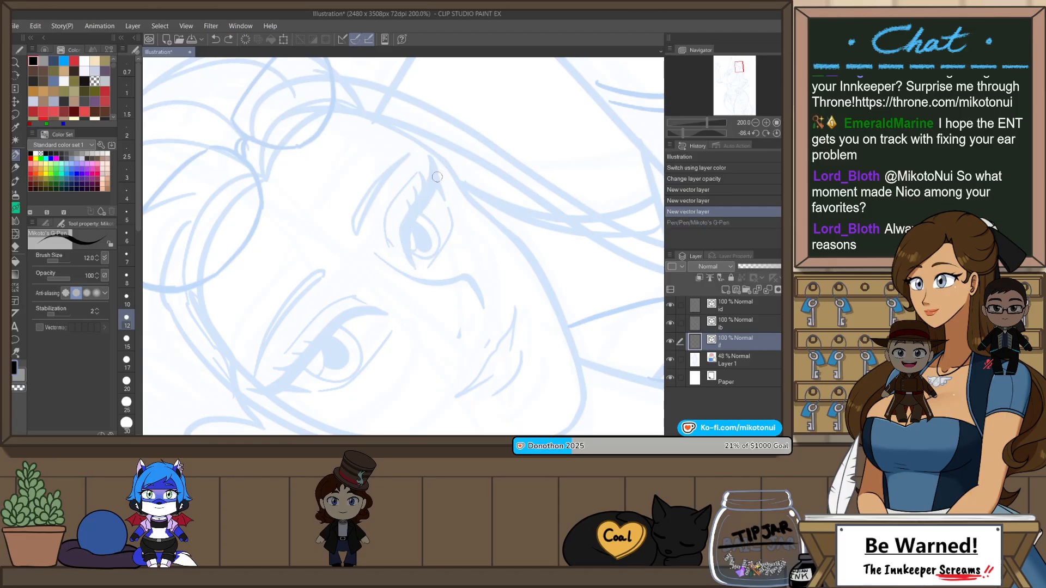
pyautogui.hotkey('ctrl', 'y')
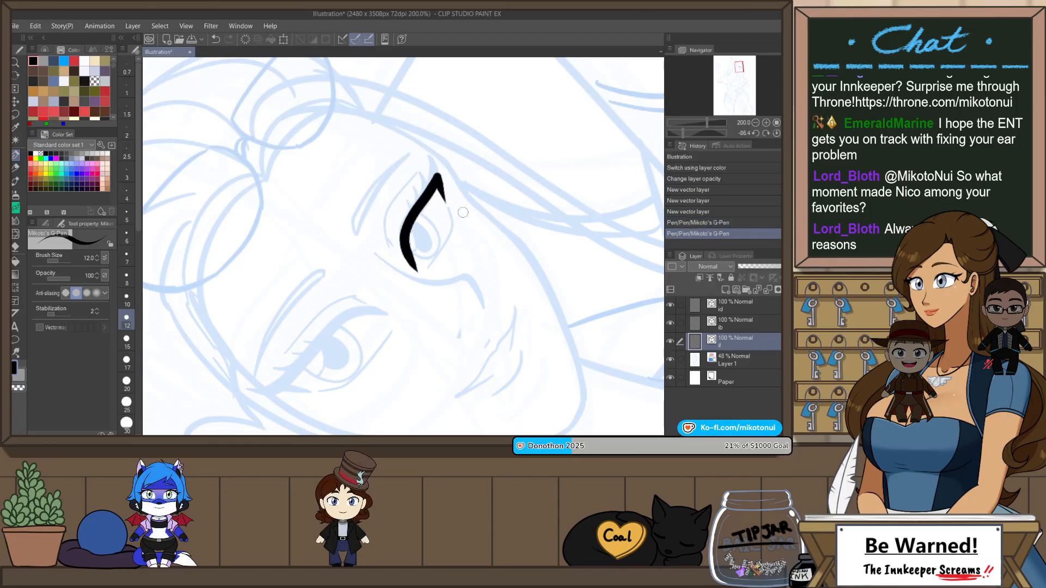
pyautogui.hotkey('ctrl', 'z')
pyautogui.hotkey('ctrl', 'y')
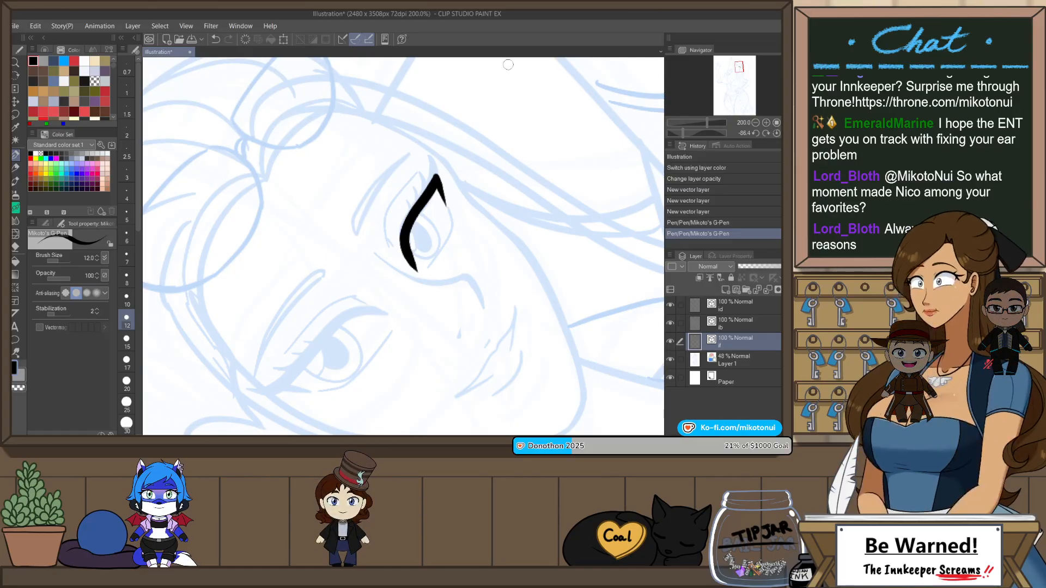
# Step: Ink the thick curved upper lash line of the eye nearest the visible ear, following the sketch
pyautogui.press('h')
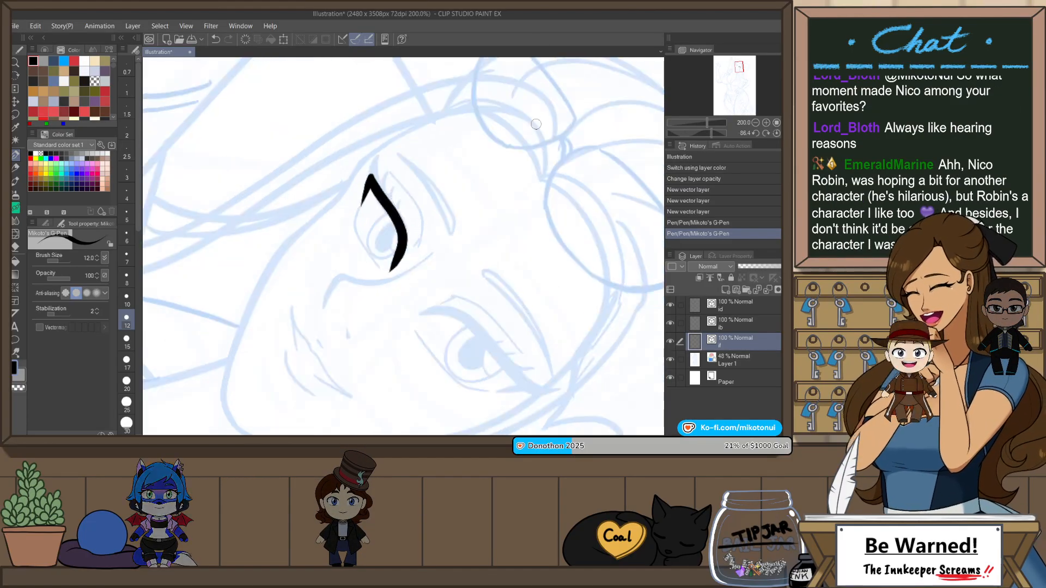
pyautogui.press('r')
pyautogui.moveTo(512, 253)
pyautogui.mouseDown()
pyautogui.moveTo(518, 124)
pyautogui.moveTo(462, 193)
pyautogui.mouseUp()
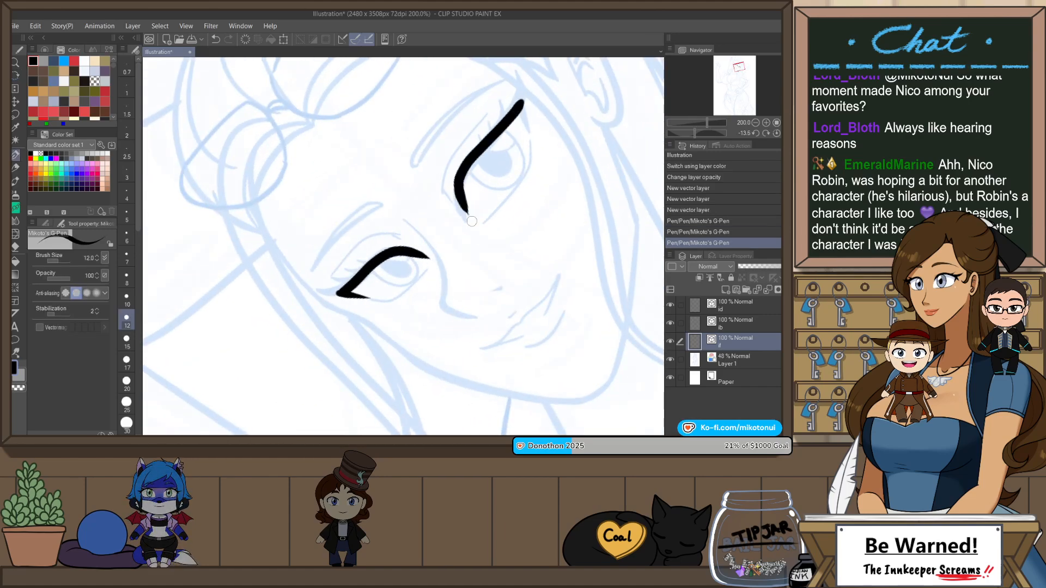
pyautogui.hotkey('ctrl', 'z')
pyautogui.moveTo(521, 100)
pyautogui.mouseDown()
pyautogui.moveTo(493, 128)
pyautogui.moveTo(465, 212)
pyautogui.mouseUp()
pyautogui.hotkey('ctrl', 'z')
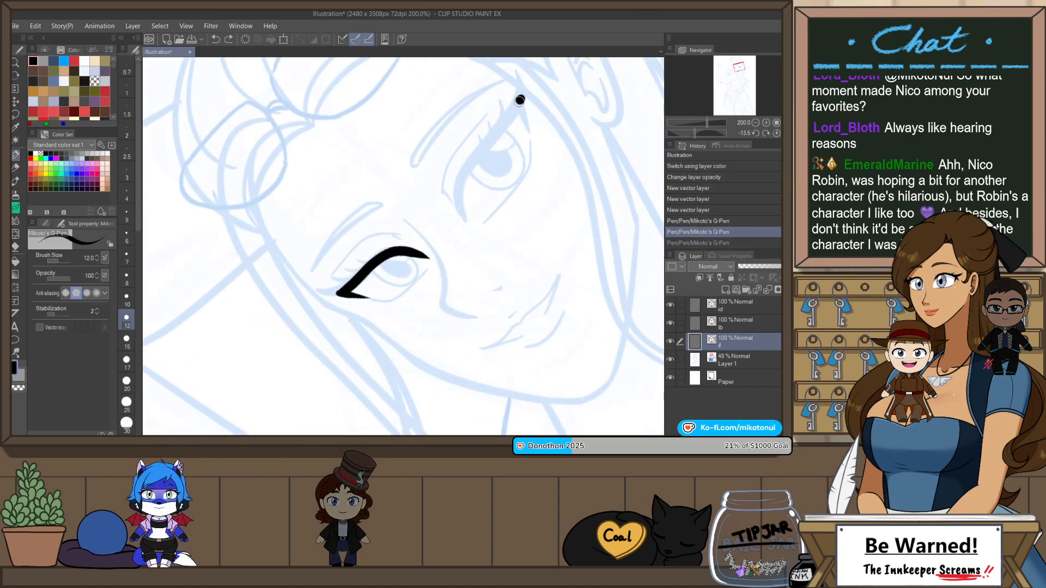
pyautogui.hotkey('ctrl', 'z')
pyautogui.moveTo(522, 99)
pyautogui.mouseDown()
pyautogui.moveTo(479, 147)
pyautogui.moveTo(466, 223)
pyautogui.mouseUp()
# Step: Add a short tapered stroke at the outer corner of the lash line on the eye nearest the ear
pyautogui.moveTo(521, 100); pyautogui.dragTo(529, 131)
pyautogui.hotkey('ctrl', 'z')
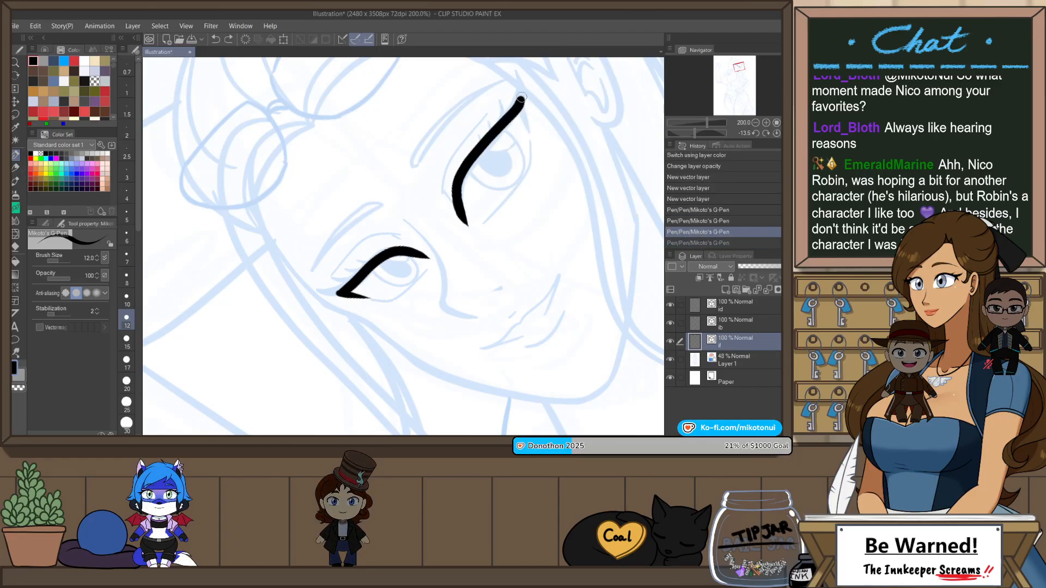
pyautogui.hotkey('ctrl', 'z')
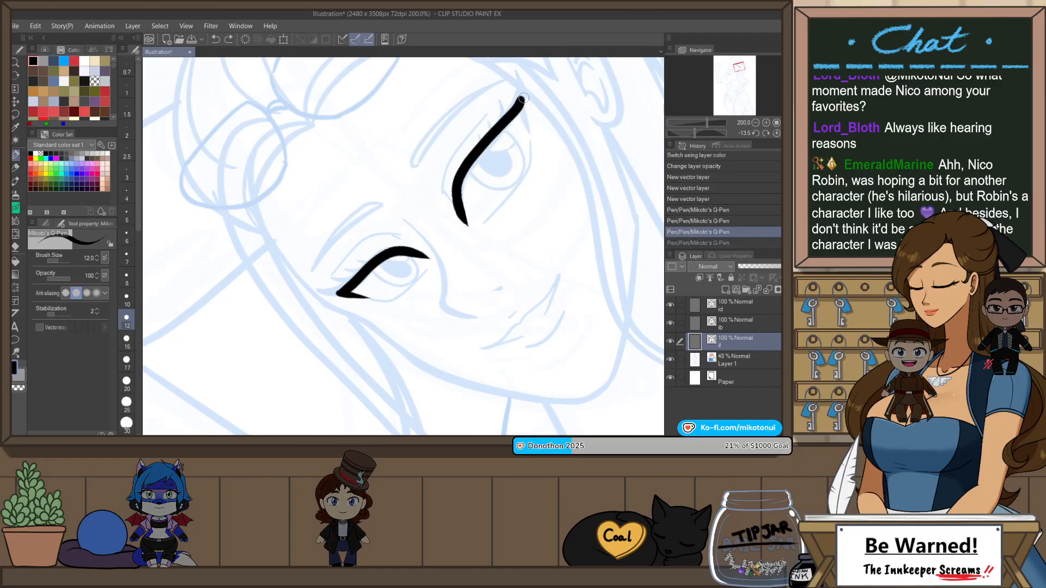
pyautogui.moveTo(521, 99); pyautogui.dragTo(531, 135)
pyautogui.hotkey('ctrl', 'z')
pyautogui.hotkey('ctrl', 'z')
pyautogui.moveTo(521, 99); pyautogui.dragTo(528, 131)
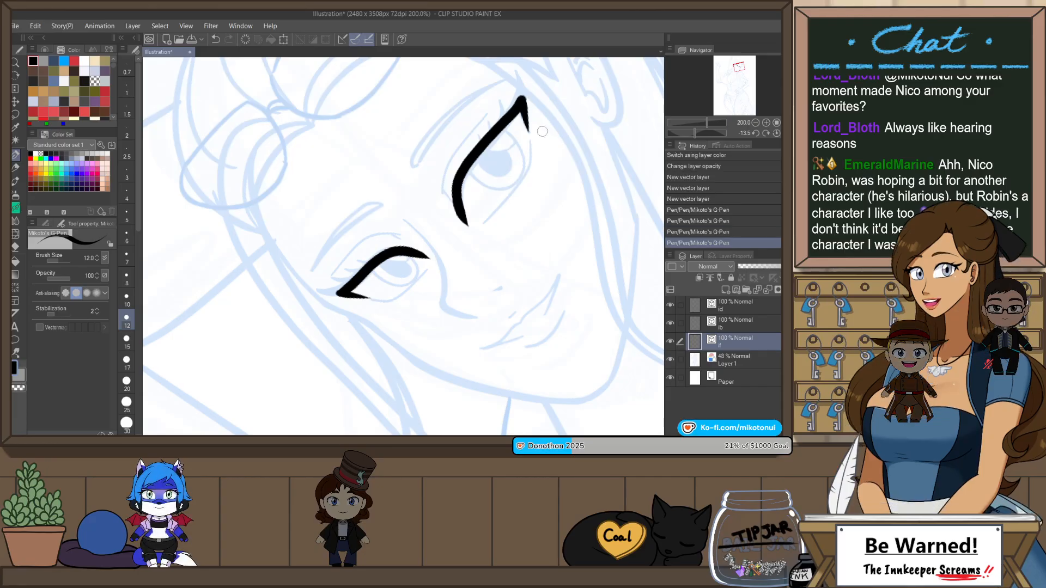
# Step: Set the pen size to 4 and ink the thin lower lid line of the eye nearest the ear
pyautogui.moveTo(560, 185); pyautogui.dragTo(537, 145)
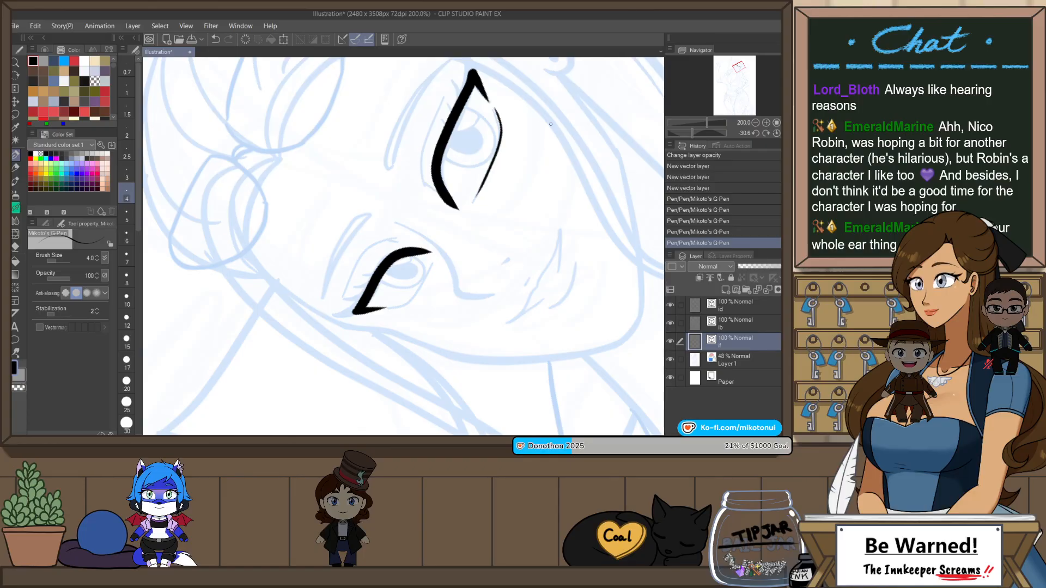
pyautogui.moveTo(551, 124); pyautogui.dragTo(567, 184)
pyautogui.moveTo(538, 151); pyautogui.dragTo(513, 205)
pyautogui.scroll(2, 514, 206)
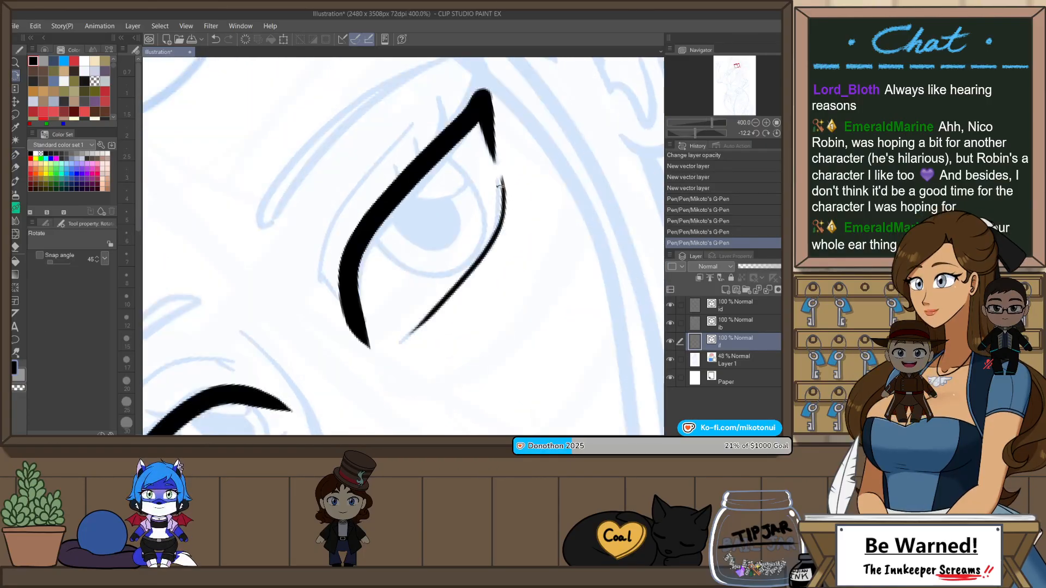
pyautogui.press('p')
pyautogui.hotkey('ctrl', 'z')
pyautogui.hotkey('ctrl', 'y')
pyautogui.hotkey('ctrl', 'z')
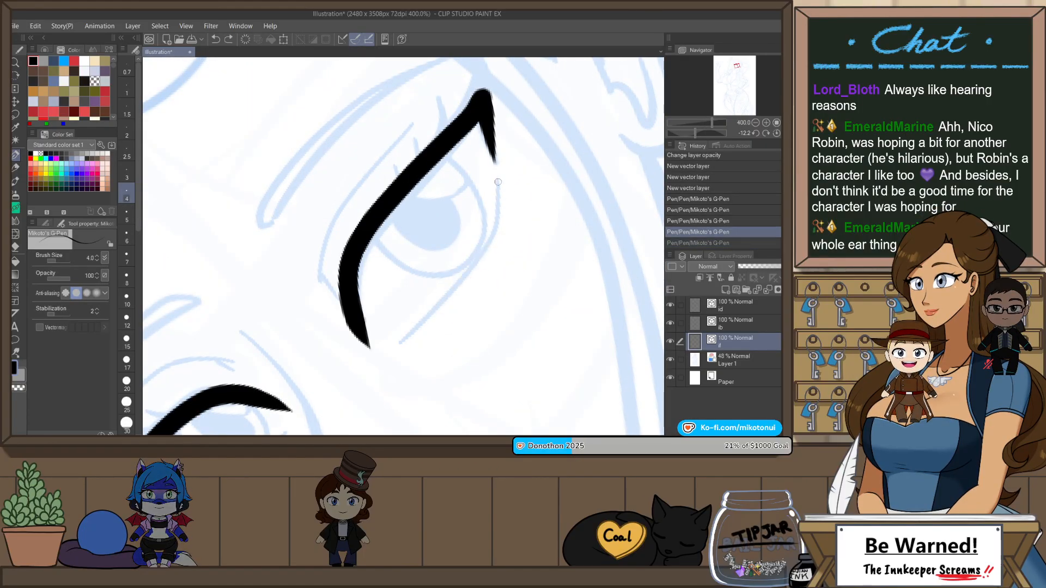
pyautogui.moveTo(498, 182); pyautogui.dragTo(407, 341)
pyautogui.hotkey('ctrl', 'z')
pyautogui.moveTo(498, 179)
pyautogui.mouseDown()
pyautogui.moveTo(490, 238)
pyautogui.moveTo(407, 336)
pyautogui.mouseUp()
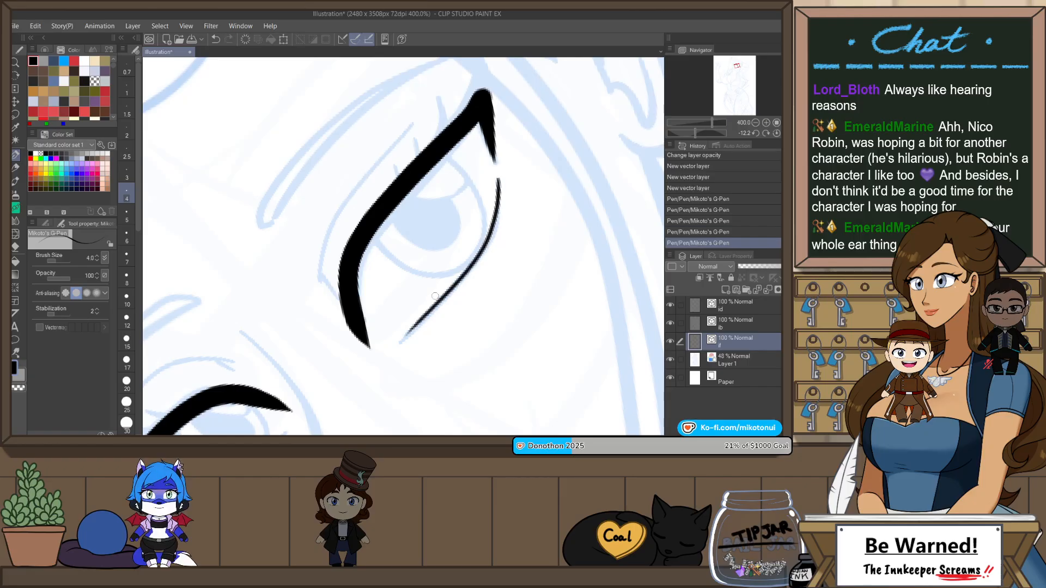
pyautogui.hotkey('ctrl', 'z')
pyautogui.hotkey('ctrl', 'y')
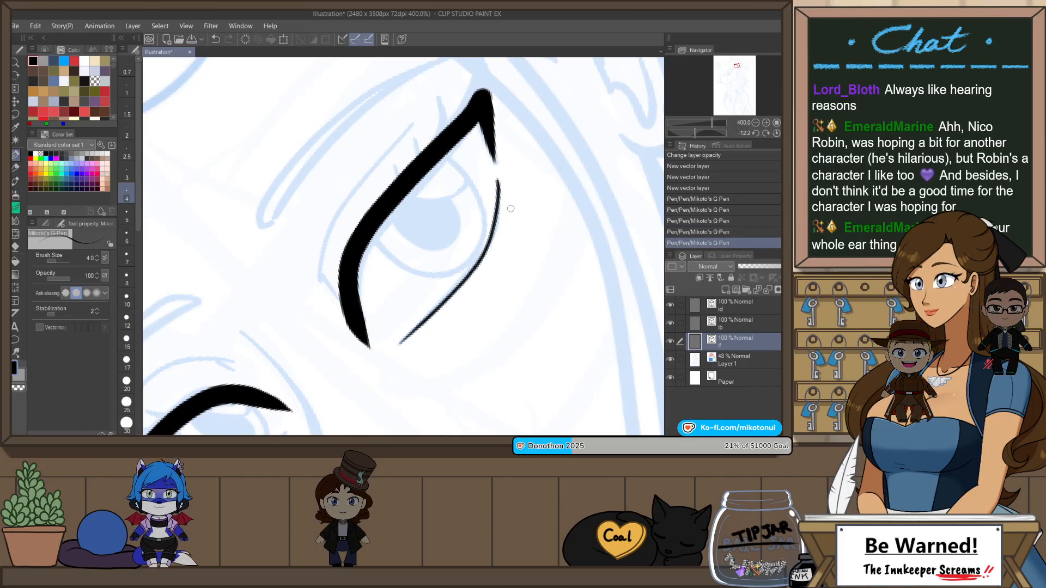
# Step: Ink the thin lower lid line of the eye farther from the ear, following the sketch
pyautogui.scroll(-2, 511, 209)
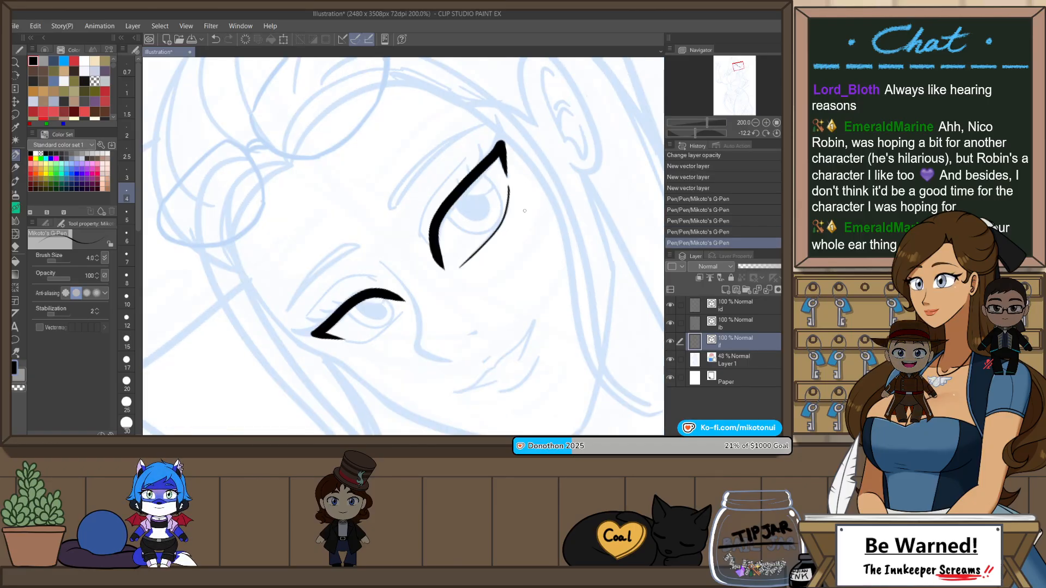
pyautogui.press('h')
pyautogui.moveTo(524, 230); pyautogui.dragTo(453, 133)
pyautogui.scroll(2, 490, 193)
pyautogui.scroll(1, 489, 192)
pyautogui.scroll(-1, 486, 163)
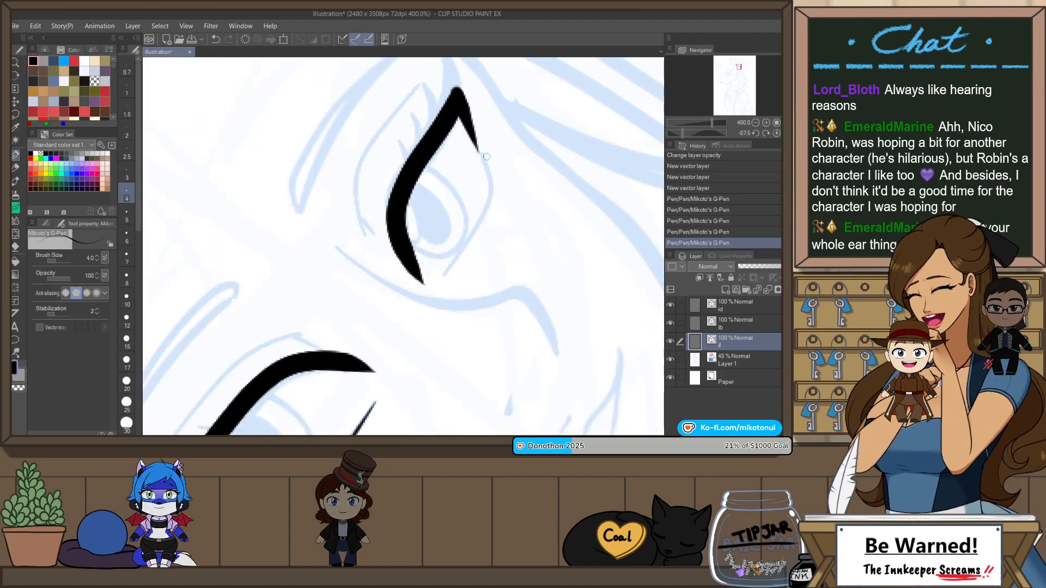
pyautogui.moveTo(487, 157)
pyautogui.mouseDown()
pyautogui.moveTo(567, 205)
pyautogui.moveTo(576, 241)
pyautogui.mouseUp()
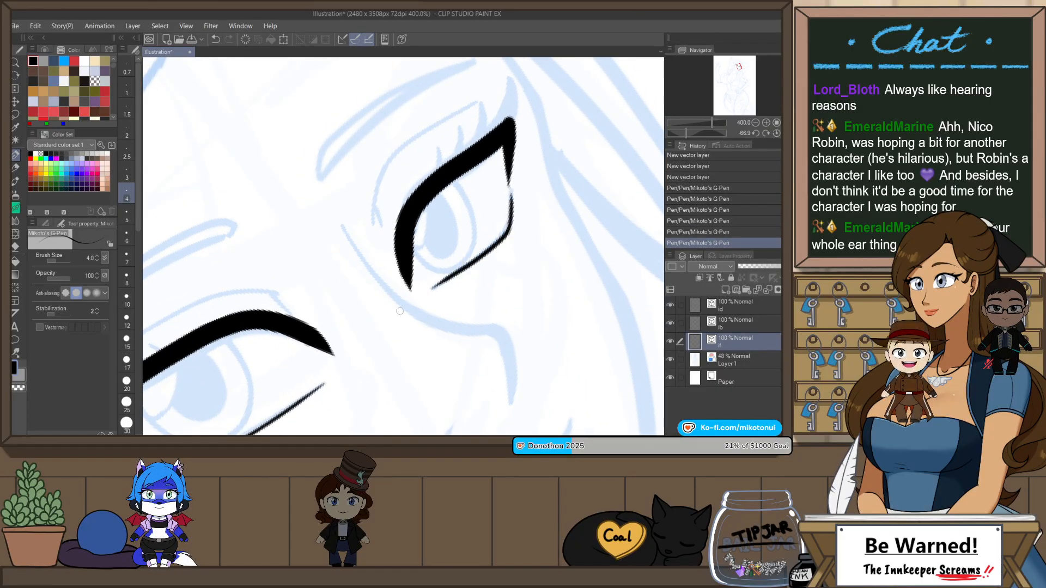
pyautogui.moveTo(507, 226); pyautogui.dragTo(463, 271)
pyautogui.hotkey('ctrl', 'z')
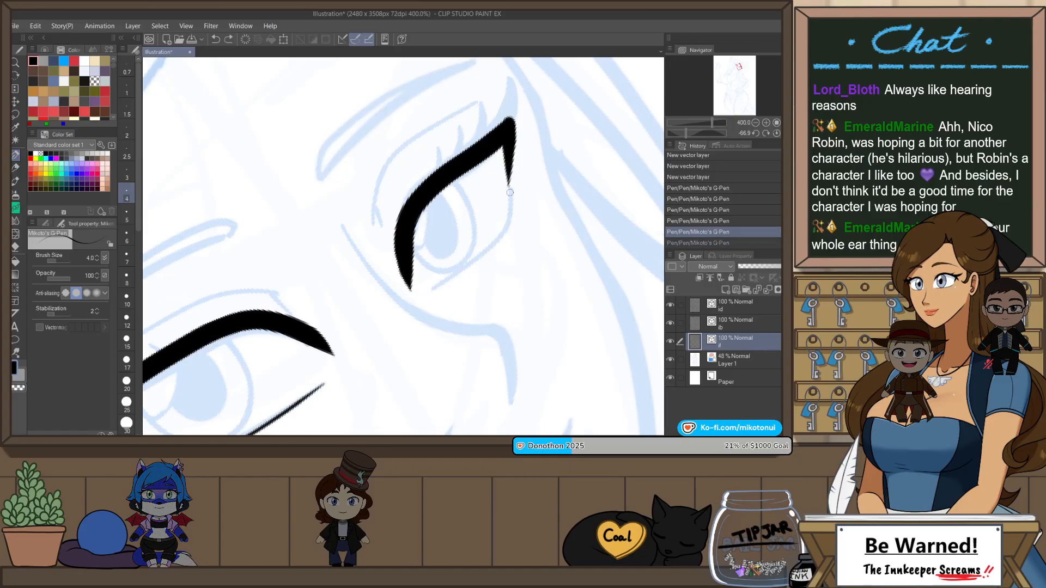
pyautogui.moveTo(511, 189)
pyautogui.mouseDown()
pyautogui.moveTo(505, 220)
pyautogui.moveTo(446, 273)
pyautogui.moveTo(506, 228)
pyautogui.moveTo(442, 284)
pyautogui.mouseUp()
pyautogui.hotkey('ctrl', 'z')
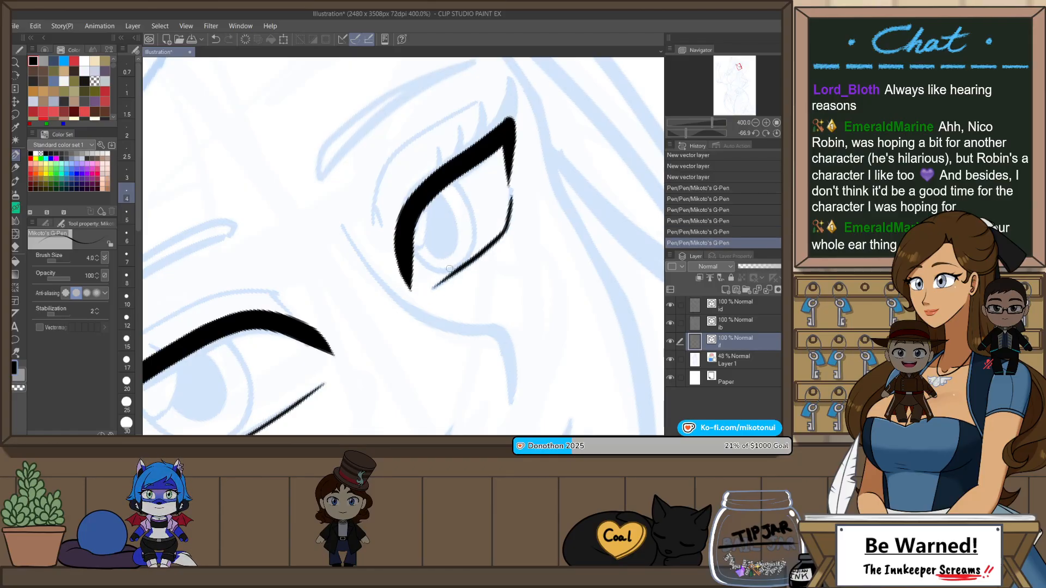
# Step: Adjust the curve of the upper lash line on the eye nearest the ear with Pinch vector line
pyautogui.scroll(-3, 537, 181)
pyautogui.hotkey('ctrl', '@')
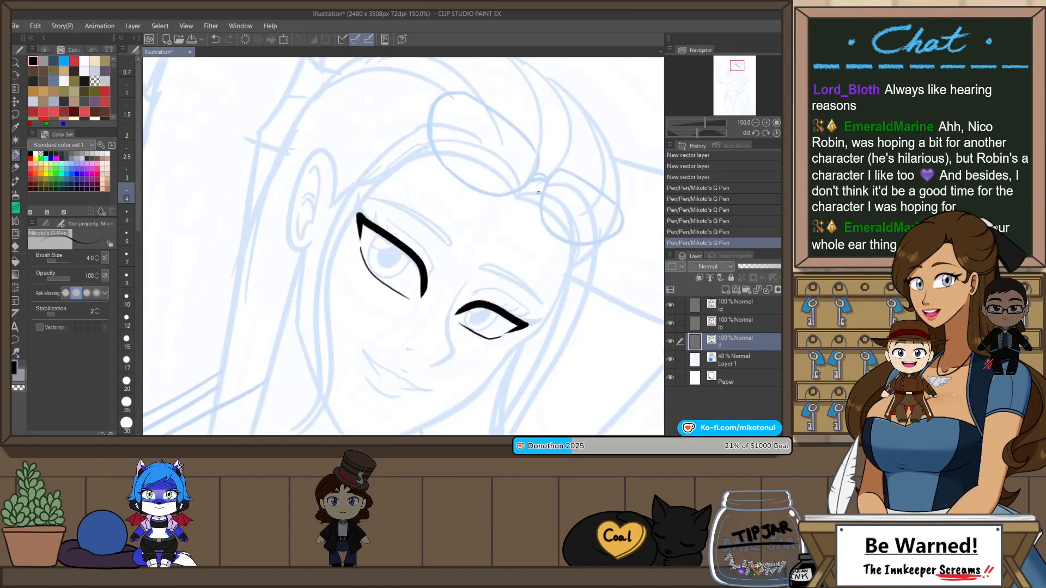
pyautogui.press('y')
pyautogui.moveTo(422, 249); pyautogui.dragTo(419, 254)
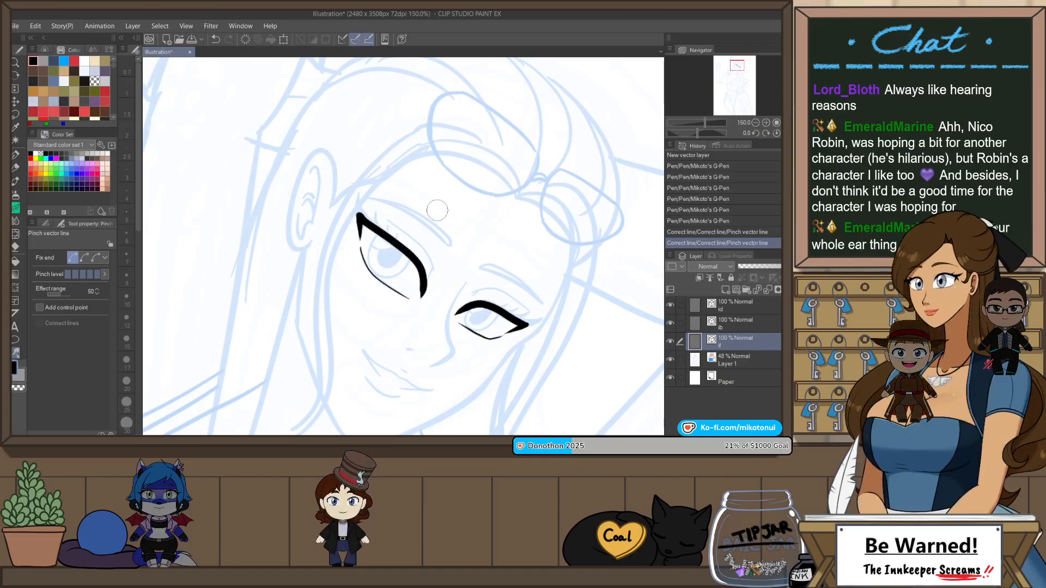
# Step: Taper the inner end of the upper lash line nearest the ear using Correct line width, scaling the width down at 0.90
pyautogui.press('h')
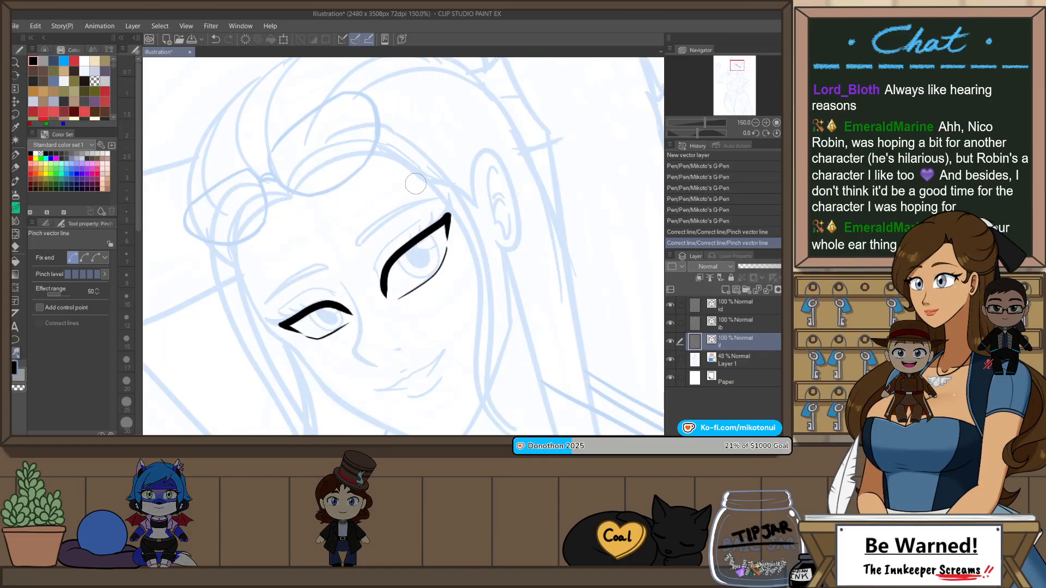
pyautogui.click(44, 224)
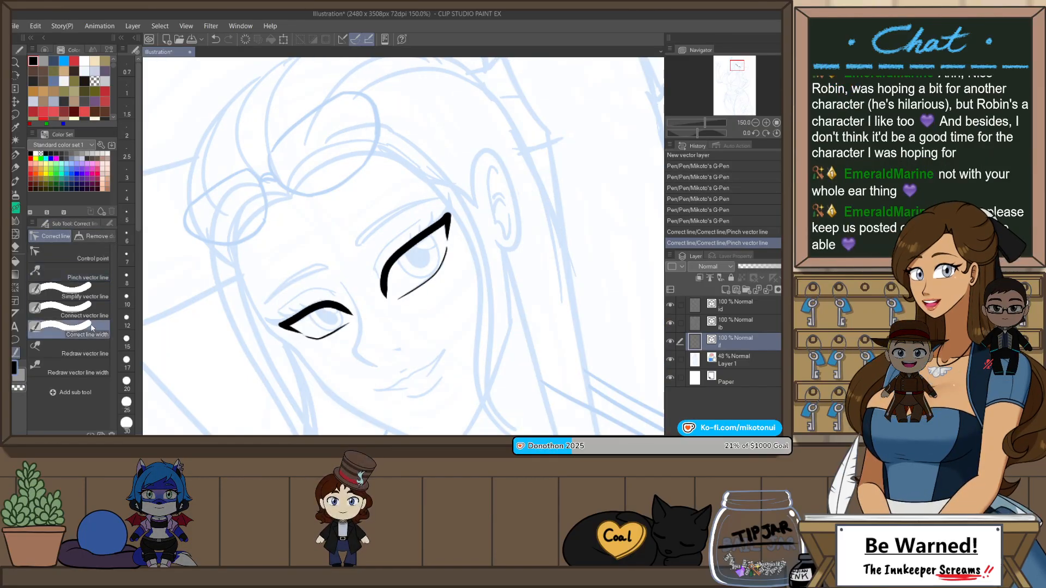
pyautogui.scroll(1, 379, 301)
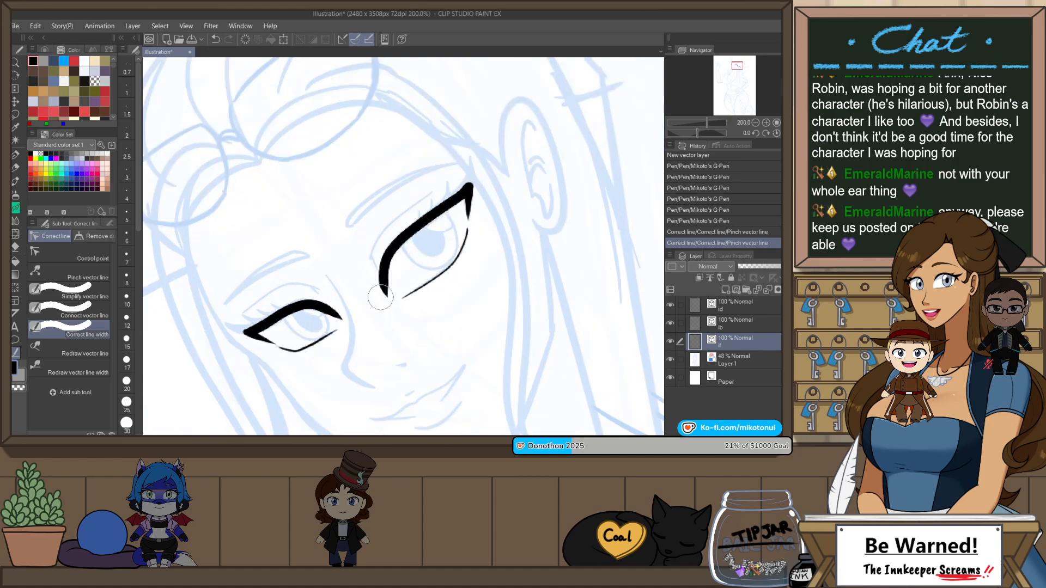
pyautogui.moveTo(388, 245); pyautogui.dragTo(385, 298)
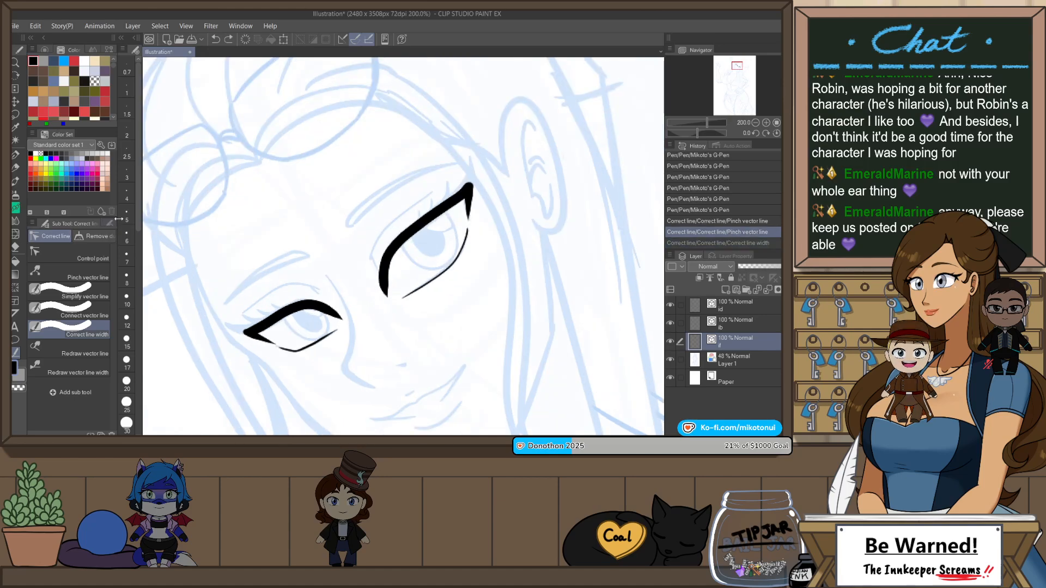
pyautogui.hotkey('ctrl', 'y')
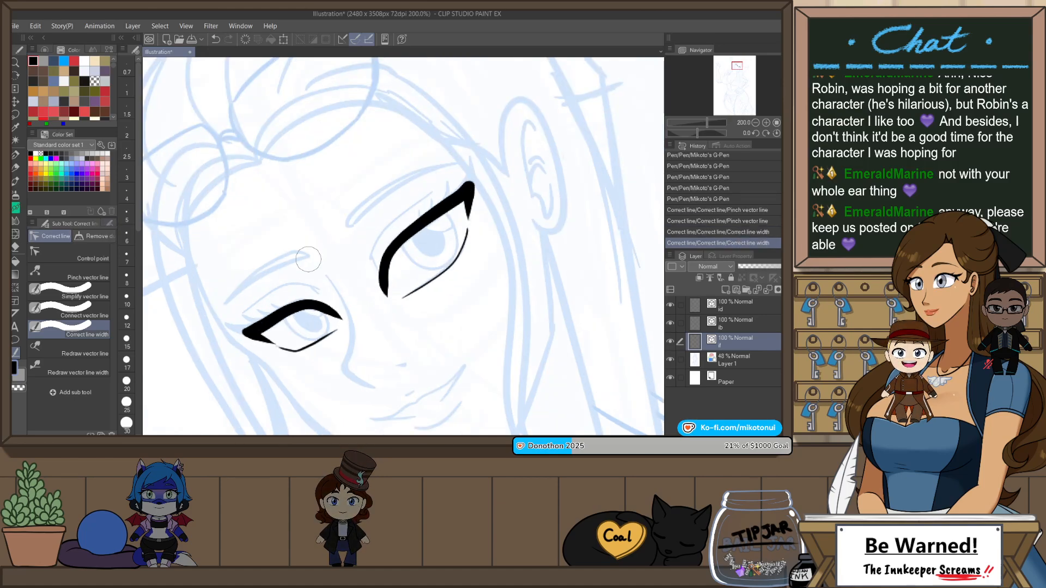
pyautogui.click(109, 224)
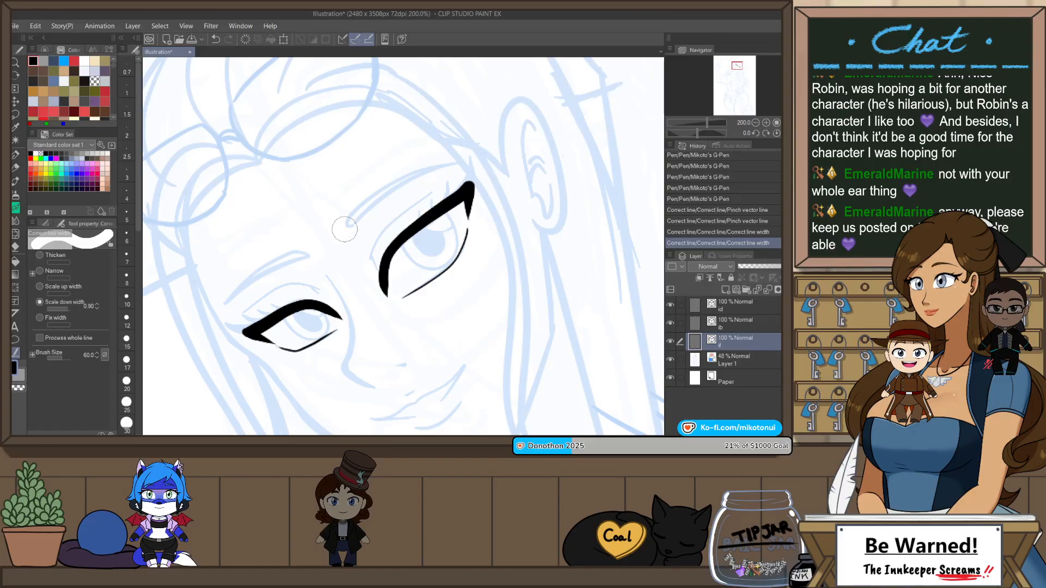
pyautogui.click(383, 299)
pyautogui.click(381, 303)
pyautogui.click(381, 303)
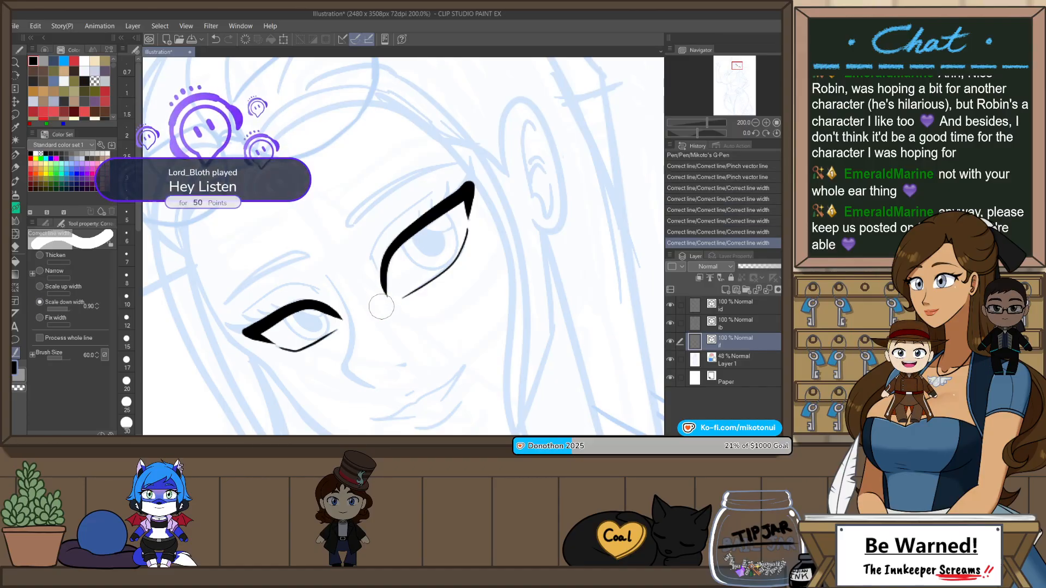
pyautogui.click(382, 304)
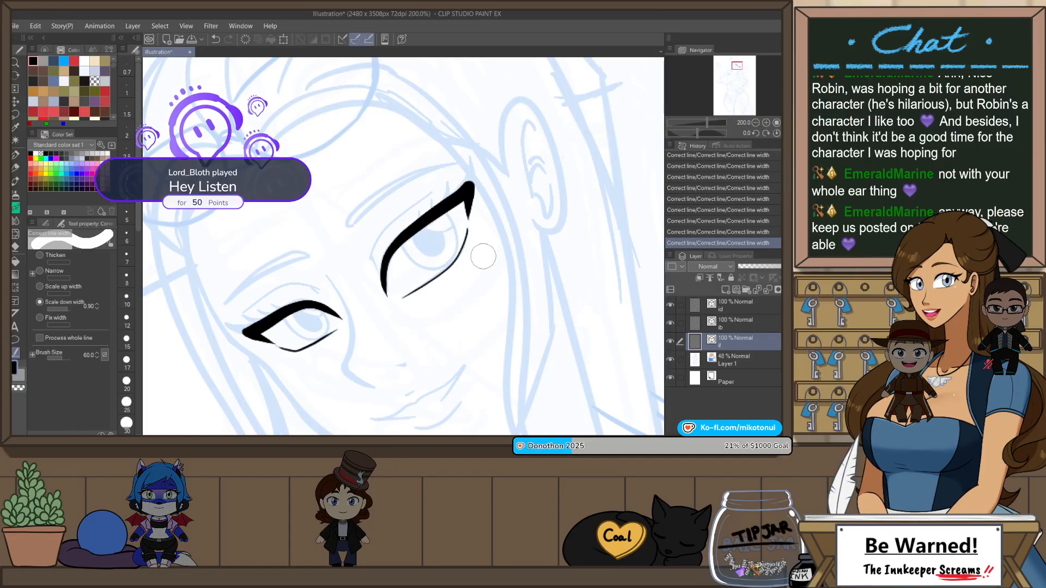
# Step: Try inking a tapered, curved wing at the outer corner of the eye farther from the ear with the pen at size 10
pyautogui.press('r')
pyautogui.moveTo(483, 256); pyautogui.dragTo(508, 265)
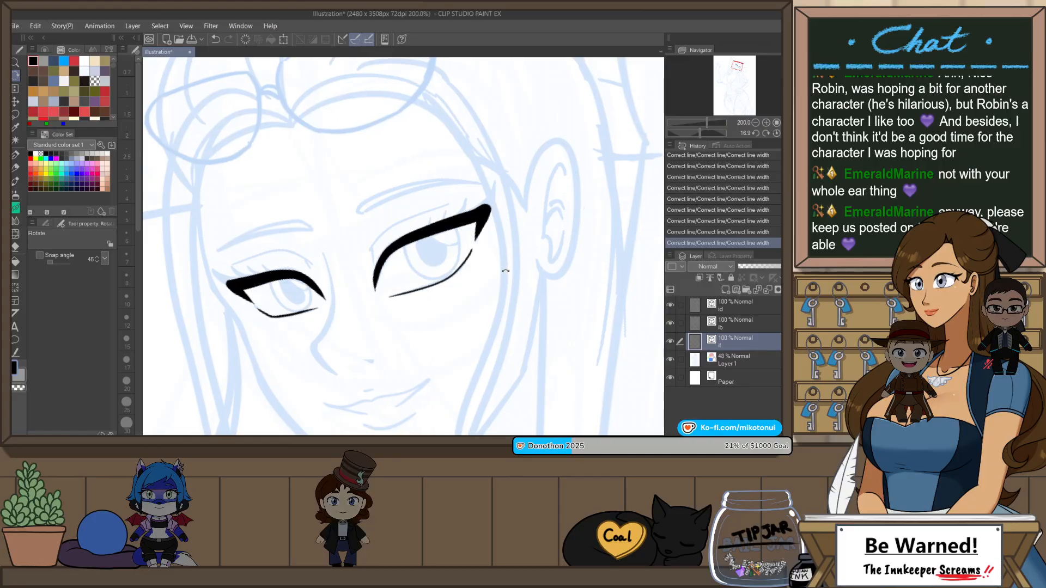
pyautogui.press('y')
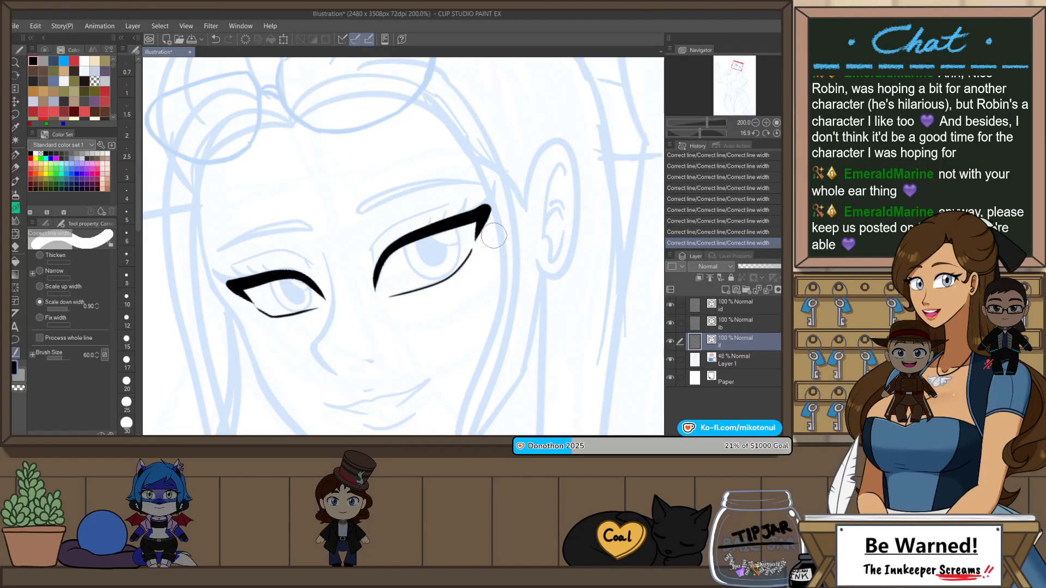
pyautogui.press('p')
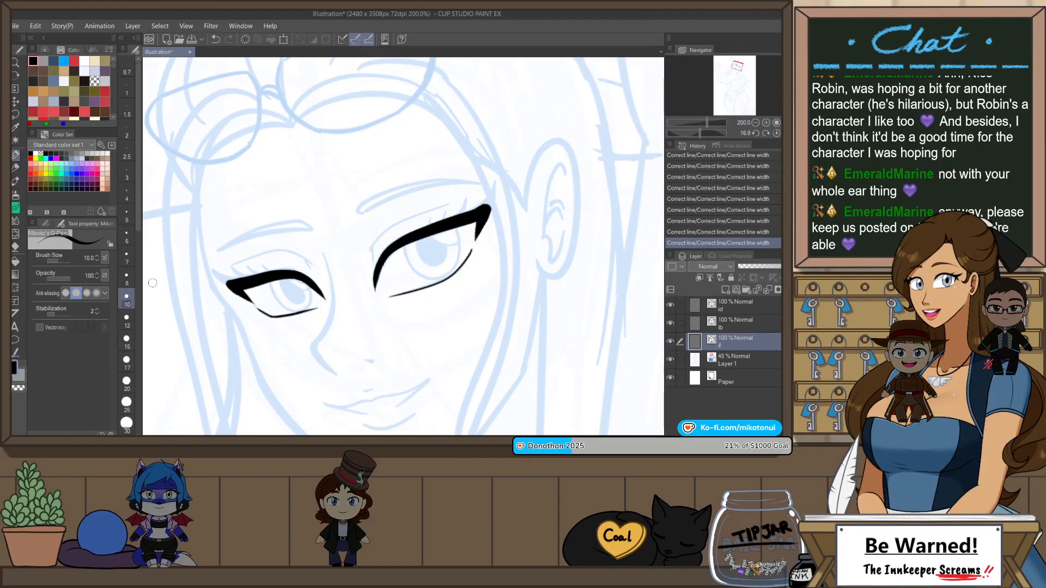
pyautogui.press('r')
pyautogui.moveTo(499, 314); pyautogui.dragTo(499, 262)
pyautogui.press('p')
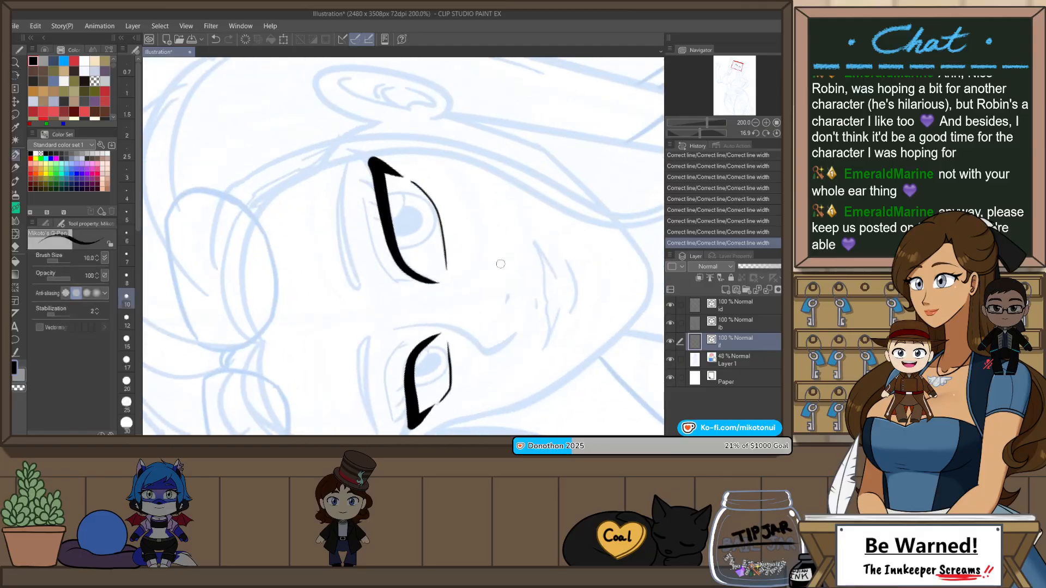
pyautogui.scroll(5, 457, 413)
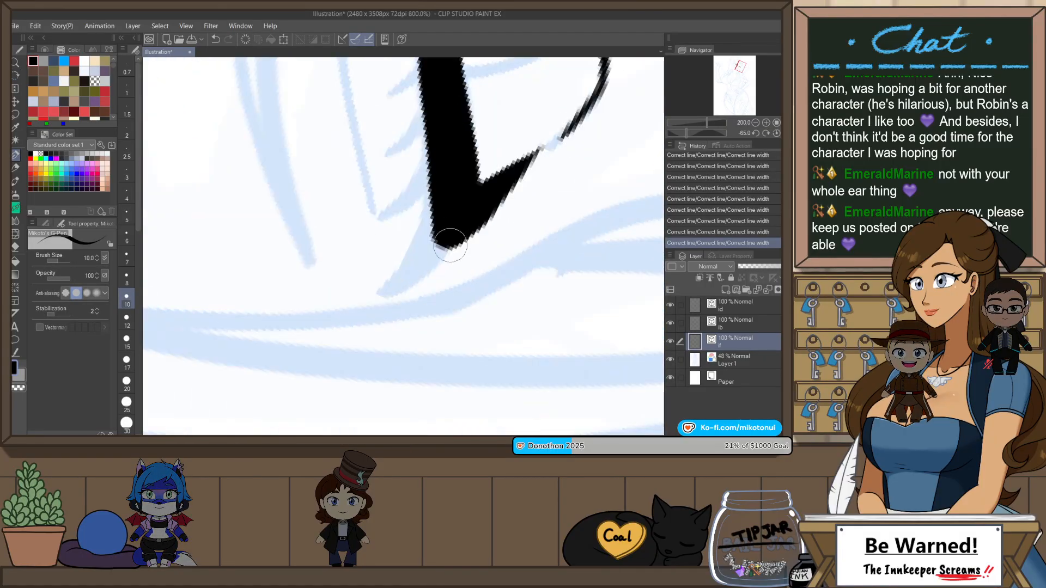
pyautogui.press('r')
pyautogui.moveTo(488, 290)
pyautogui.mouseDown()
pyautogui.moveTo(383, 140)
pyautogui.moveTo(316, 183)
pyautogui.mouseUp()
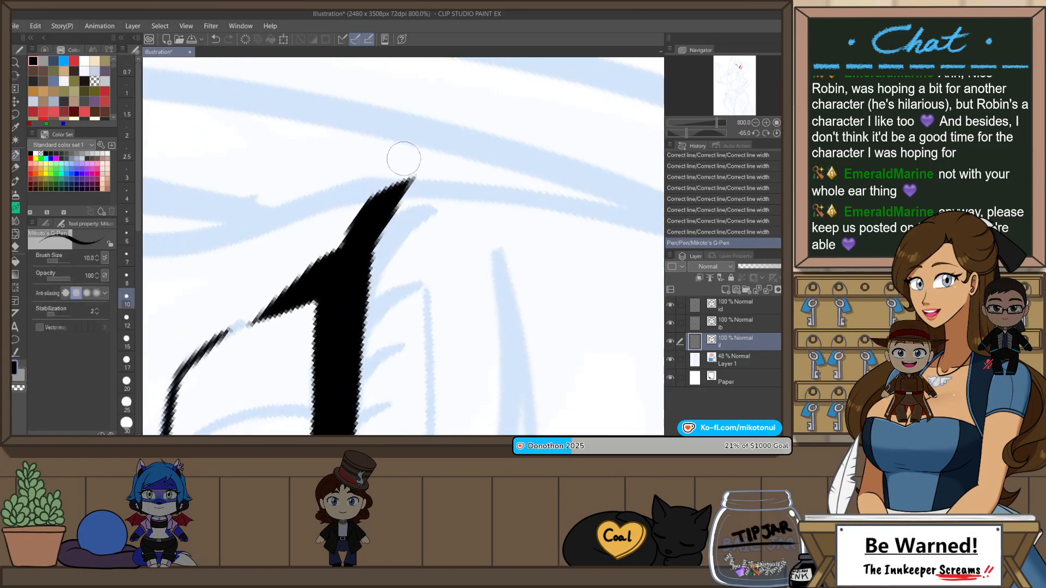
pyautogui.hotkey('ctrl', 'z')
pyautogui.moveTo(353, 277); pyautogui.dragTo(442, 170)
pyautogui.hotkey('ctrl', 'z')
pyautogui.moveTo(353, 278); pyautogui.dragTo(456, 182)
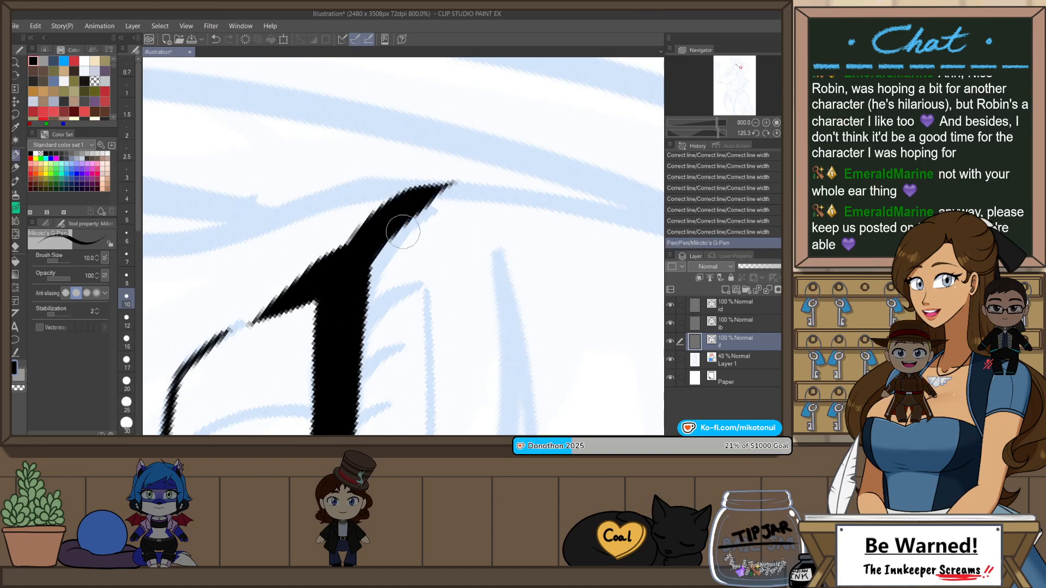
pyautogui.hotkey('ctrl', 'z')
pyautogui.moveTo(355, 275); pyautogui.dragTo(468, 201)
pyautogui.hotkey('ctrl', 'z')
pyautogui.moveTo(354, 277); pyautogui.dragTo(470, 200)
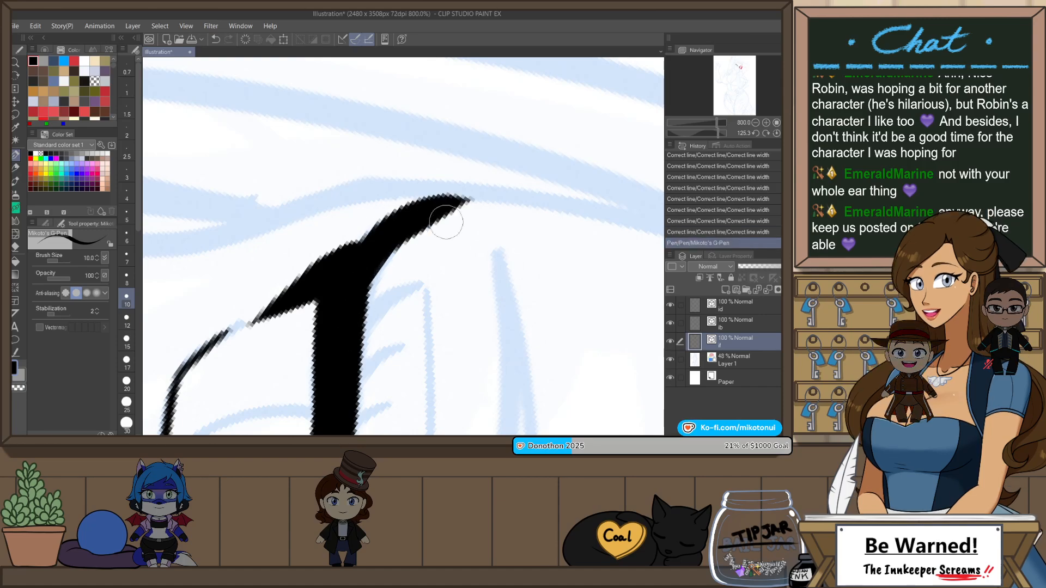
# Step: Try adding a second short lash spike beside the wing at the outer corner of the eye farther from the ear
pyautogui.moveTo(330, 262); pyautogui.dragTo(324, 194)
pyautogui.hotkey('ctrl', 'z')
pyautogui.moveTo(327, 263)
pyautogui.mouseDown()
pyautogui.moveTo(321, 199)
pyautogui.moveTo(340, 220)
pyautogui.moveTo(327, 176)
pyautogui.moveTo(338, 170)
pyautogui.mouseUp()
pyautogui.hotkey('ctrl', 'z')
pyautogui.hotkey('ctrl', 'z')
pyautogui.hotkey('ctrl', 'z')
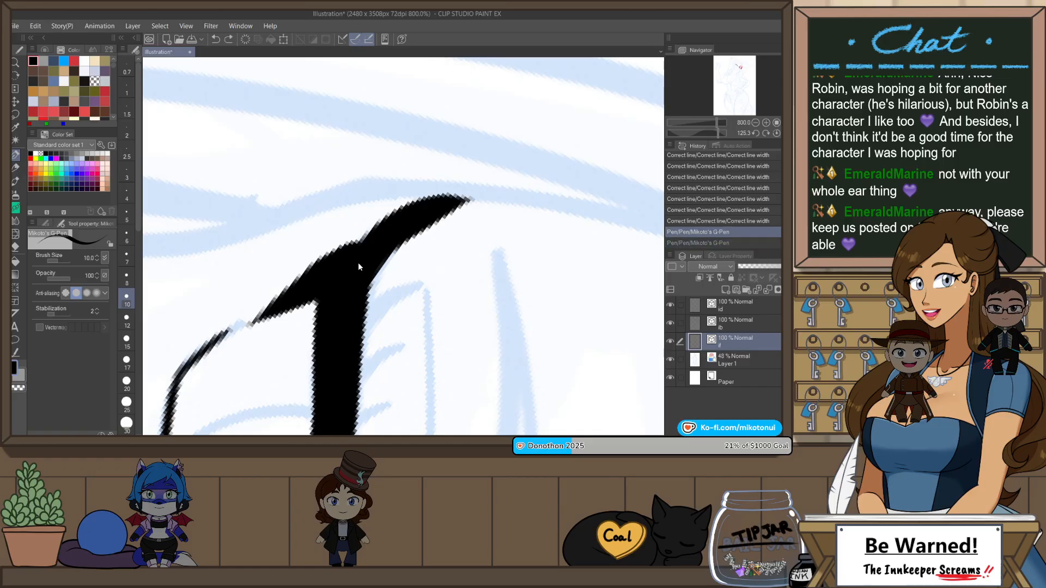
pyautogui.moveTo(355, 262); pyautogui.dragTo(352, 147)
pyautogui.hotkey('ctrl', 'z')
pyautogui.moveTo(336, 259); pyautogui.dragTo(351, 173)
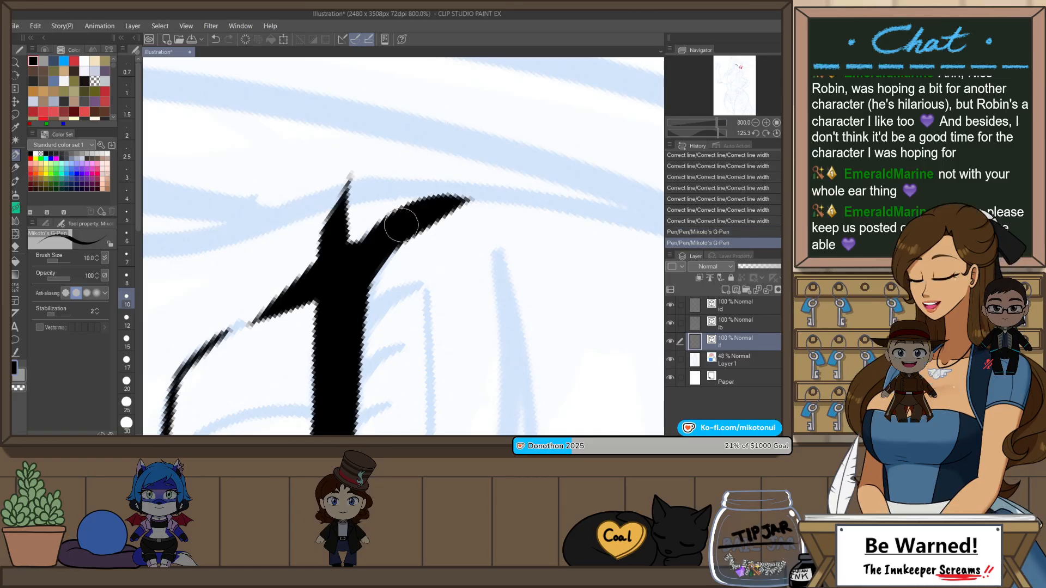
pyautogui.scroll(-2, 406, 224)
pyautogui.scroll(2, 396, 279)
pyautogui.scroll(-2, 377, 249)
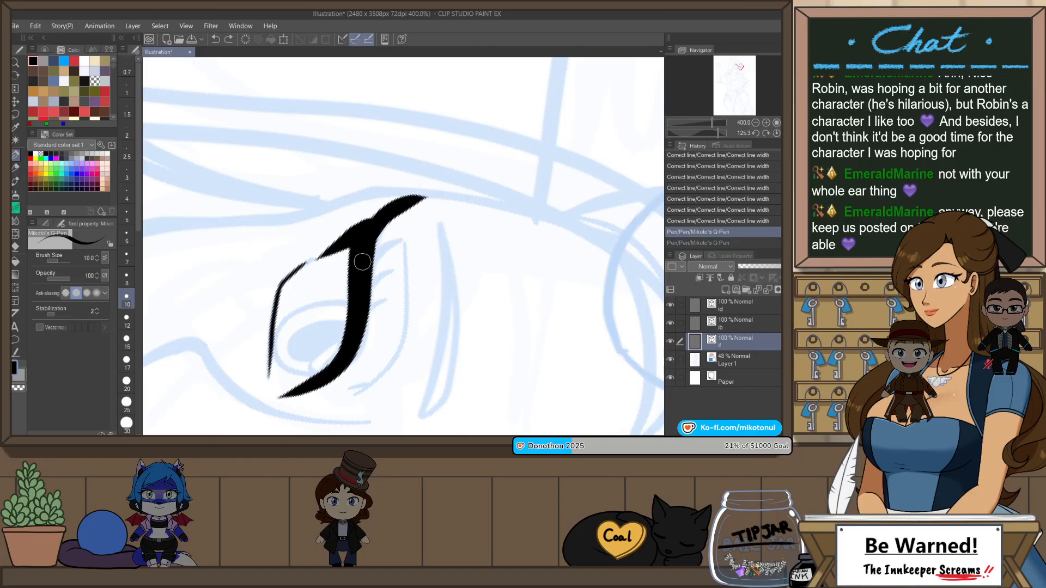
# Step: Undo the outer-corner wing and try redrawing it in different lengths at pen size 10
pyautogui.moveTo(365, 266); pyautogui.dragTo(429, 192)
pyautogui.hotkey('ctrl', 'z')
pyautogui.hotkey('ctrl', 'z')
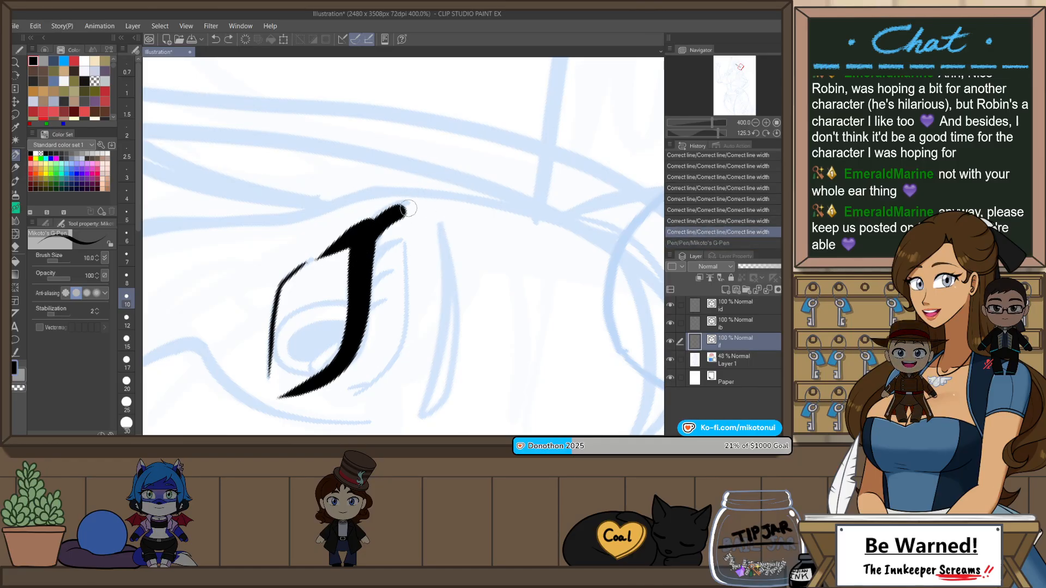
pyautogui.moveTo(409, 209); pyautogui.dragTo(429, 200)
pyautogui.hotkey('ctrl', 'z')
pyautogui.moveTo(368, 250); pyautogui.dragTo(427, 196)
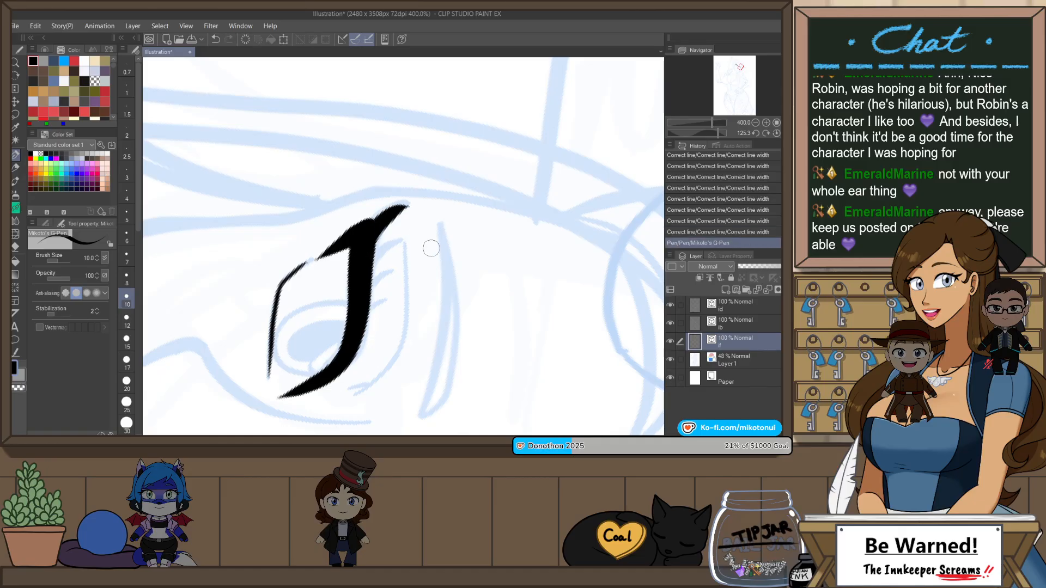
pyautogui.hotkey('ctrl', 'y')
pyautogui.hotkey('ctrl', 'z')
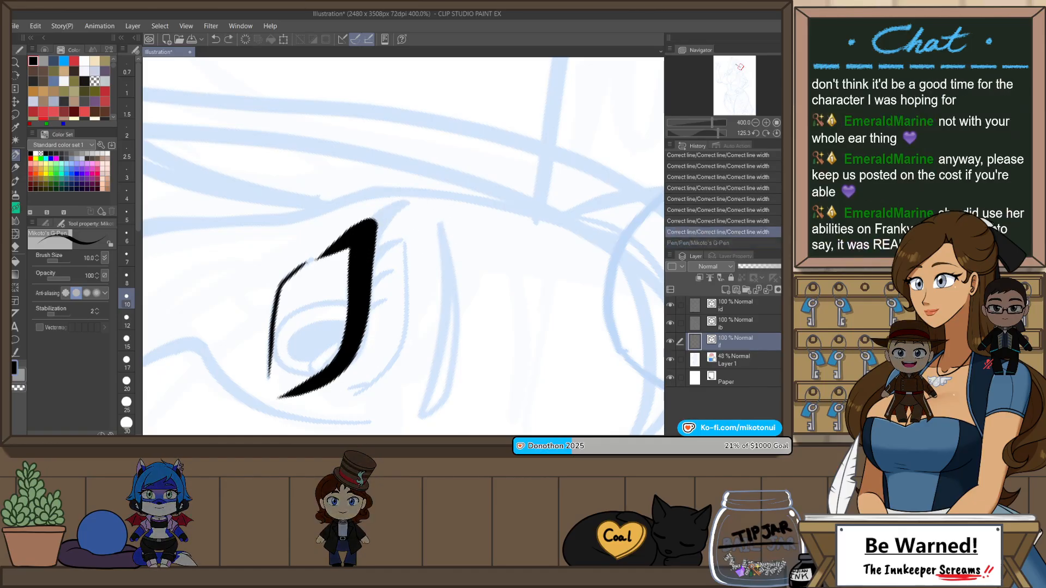
# Step: Restore the size 10 wing, try another lash spike beside it, and undo both
pyautogui.hotkey('ctrl', 'y')
pyautogui.moveTo(360, 253); pyautogui.dragTo(357, 193)
pyautogui.hotkey('ctrl', 'z')
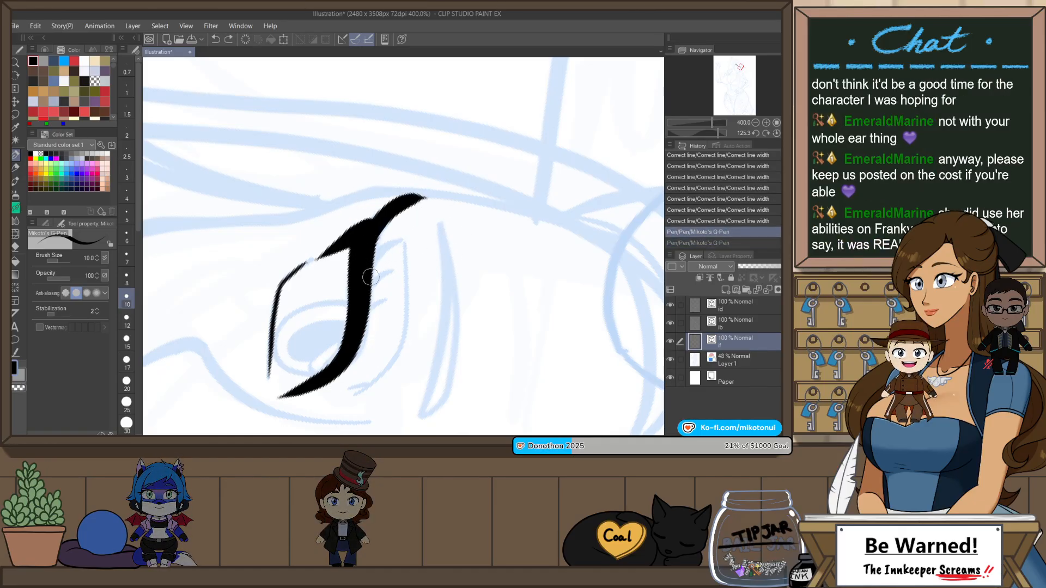
pyautogui.hotkey('ctrl', 'z')
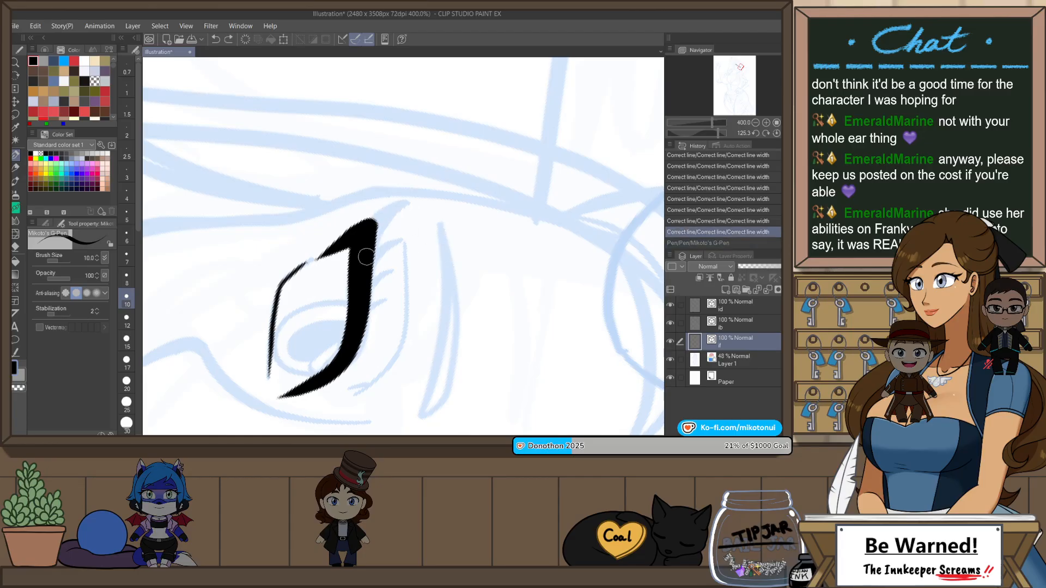
pyautogui.hotkey('ctrl', 'y')
pyautogui.hotkey('ctrl', 'z')
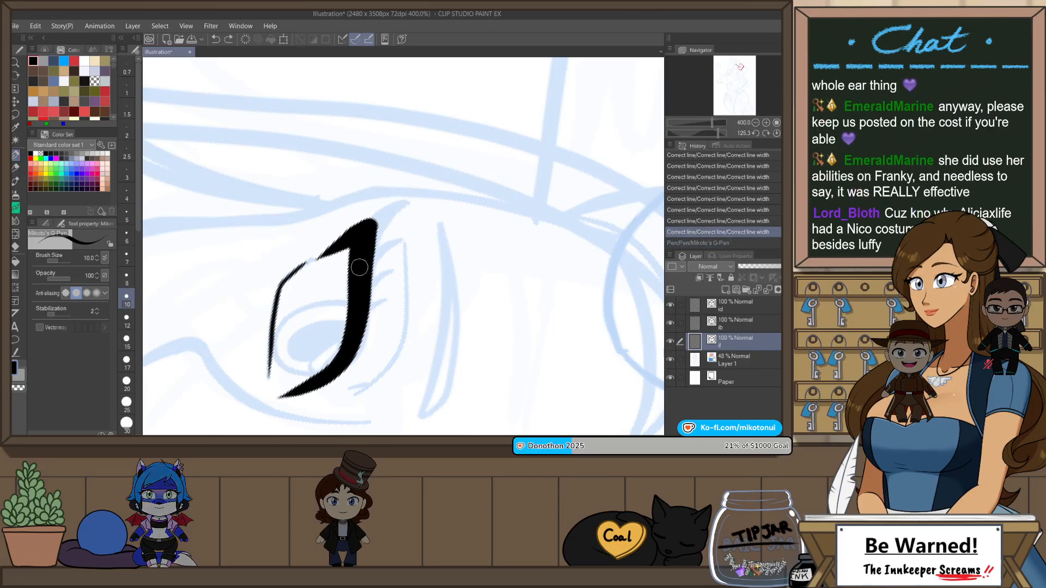
pyautogui.hotkey('ctrl', 'y')
pyautogui.hotkey('ctrl', 'z')
# Step: Ink the curved outer wing of the eye farther from the ear at pen size 12, and reduce the pen size to 7
pyautogui.hotkey('ctrl', 'y')
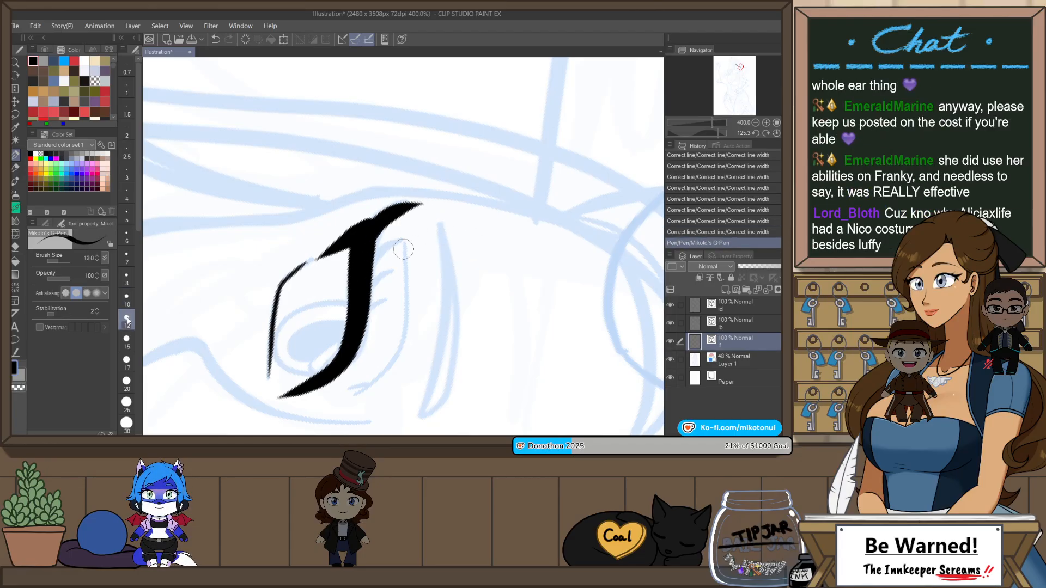
pyautogui.hotkey('ctrl', 'z')
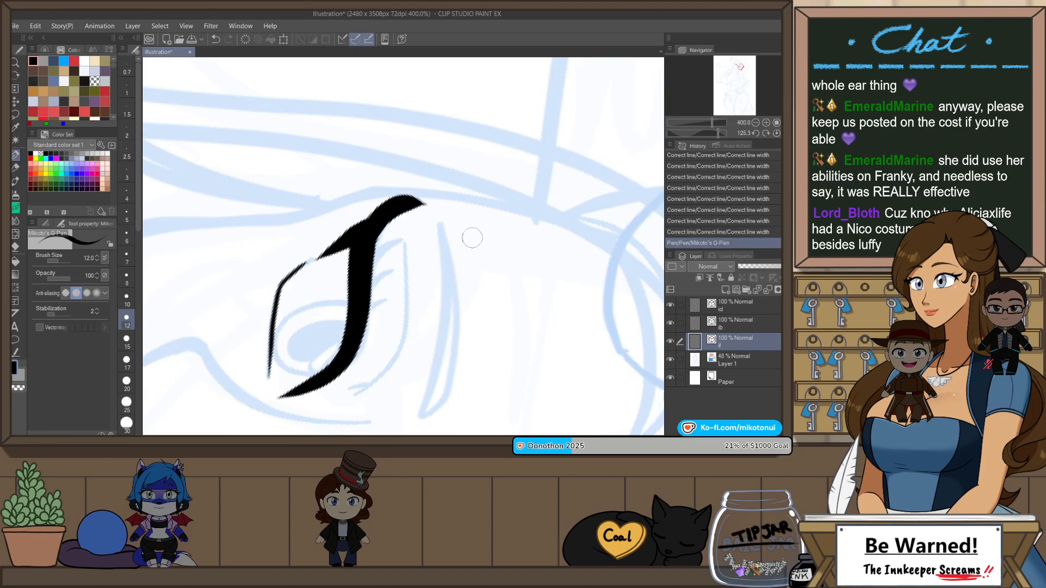
pyautogui.hotkey('ctrl', 'z')
pyautogui.moveTo(368, 240); pyautogui.dragTo(426, 202)
pyautogui.click(127, 257)
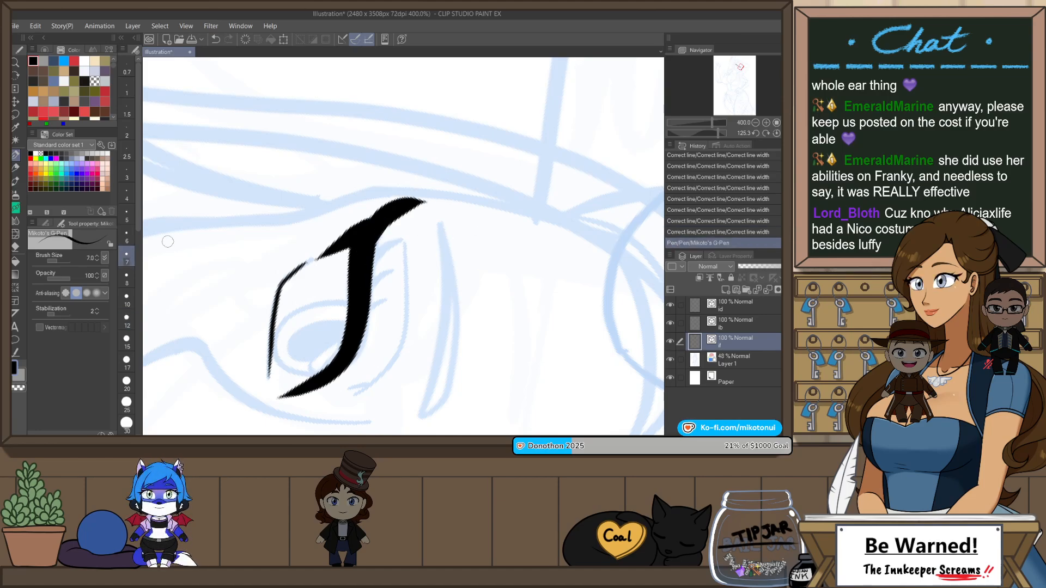
# Step: Ink three short lash spikes along the upper lid of the eye farther from the ear at pen size 7
pyautogui.hotkey('ctrl', 'z')
pyautogui.moveTo(374, 256); pyautogui.dragTo(409, 246)
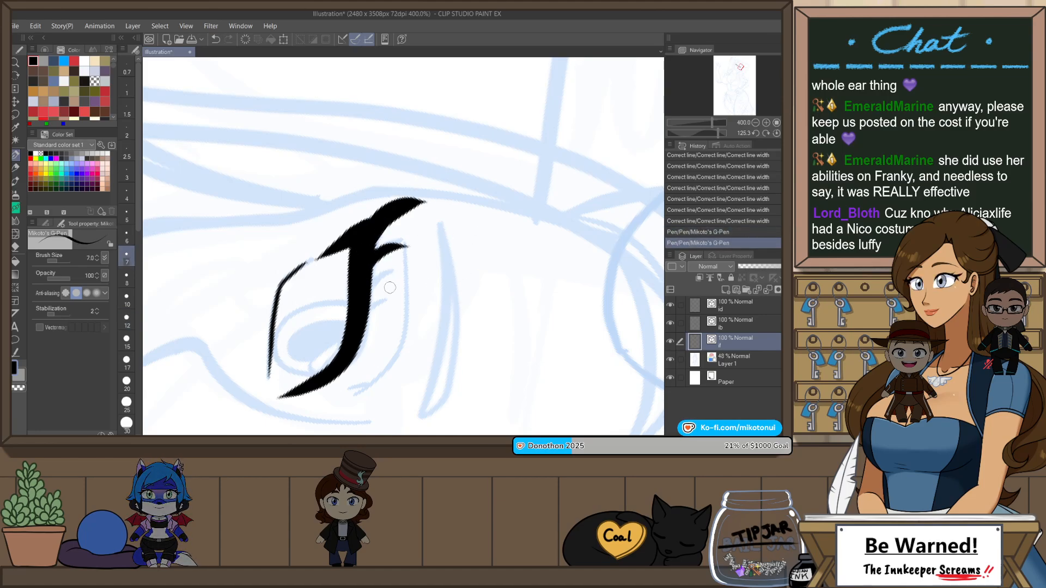
pyautogui.scroll(-2, 453, 228)
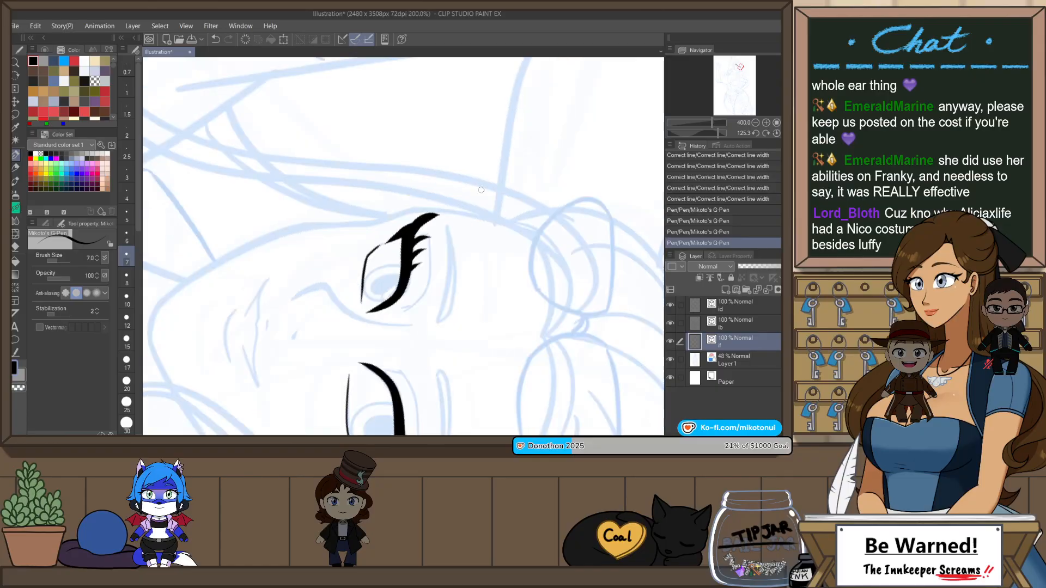
pyautogui.hotkey('ctrl', '@')
pyautogui.scroll(-2, 523, 172)
pyautogui.scroll(1, 537, 160)
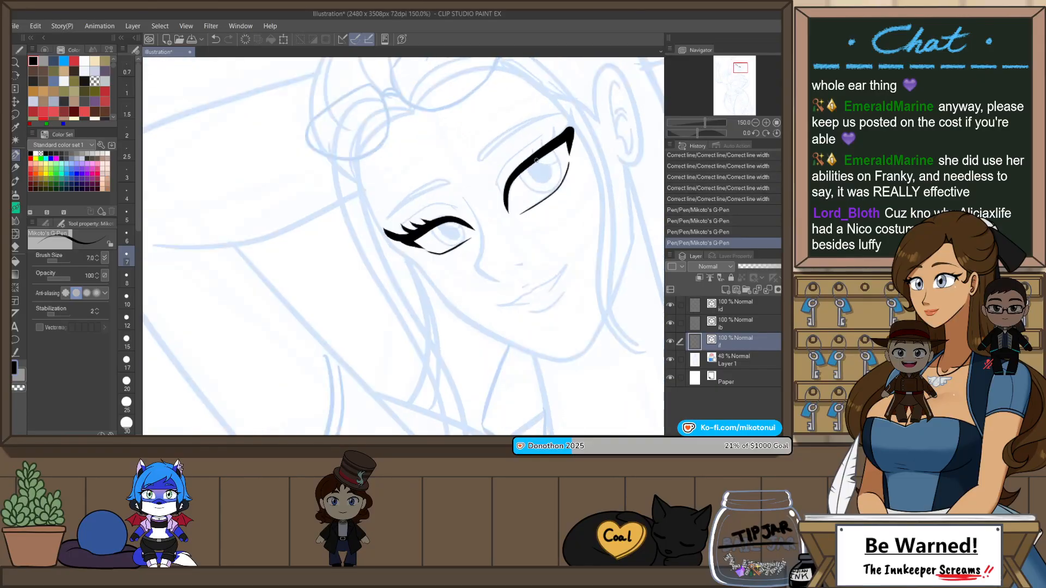
# Step: Try inking a long curved wing at the outer corner of the eye nearer the ear at pen size 12
pyautogui.press('h')
pyautogui.press('r')
pyautogui.moveTo(485, 316); pyautogui.dragTo(452, 214)
pyautogui.moveTo(447, 417); pyautogui.dragTo(462, 253)
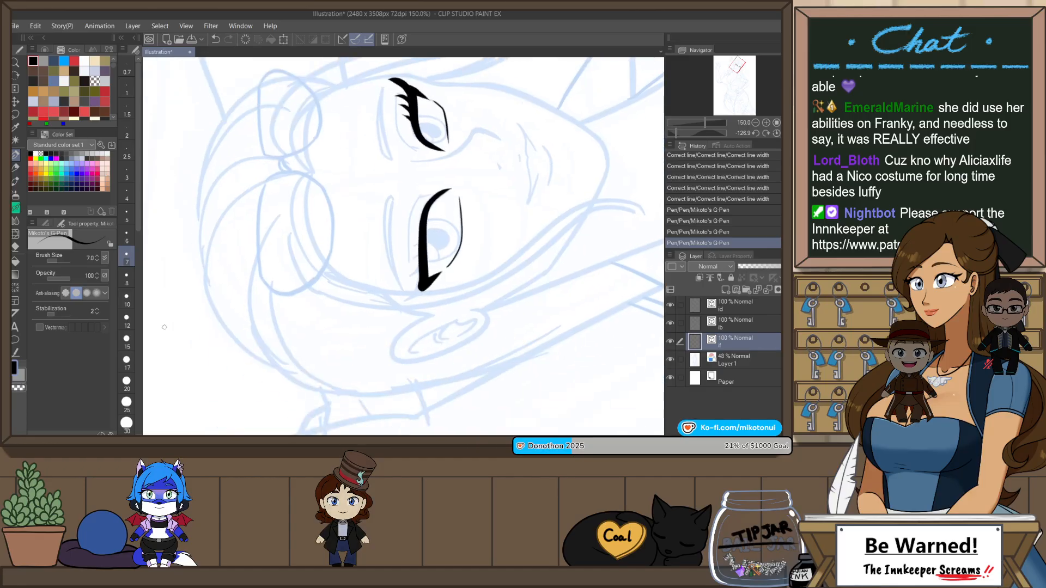
pyautogui.scroll(3, 421, 281)
pyautogui.press('r')
pyautogui.moveTo(459, 315)
pyautogui.mouseDown()
pyautogui.moveTo(484, 290)
pyautogui.moveTo(326, 244)
pyautogui.moveTo(369, 182)
pyautogui.moveTo(450, 168)
pyautogui.mouseUp()
pyautogui.hotkey('ctrl', 'z')
pyautogui.hotkey('ctrl', 'z')
pyautogui.moveTo(383, 206); pyautogui.dragTo(465, 171)
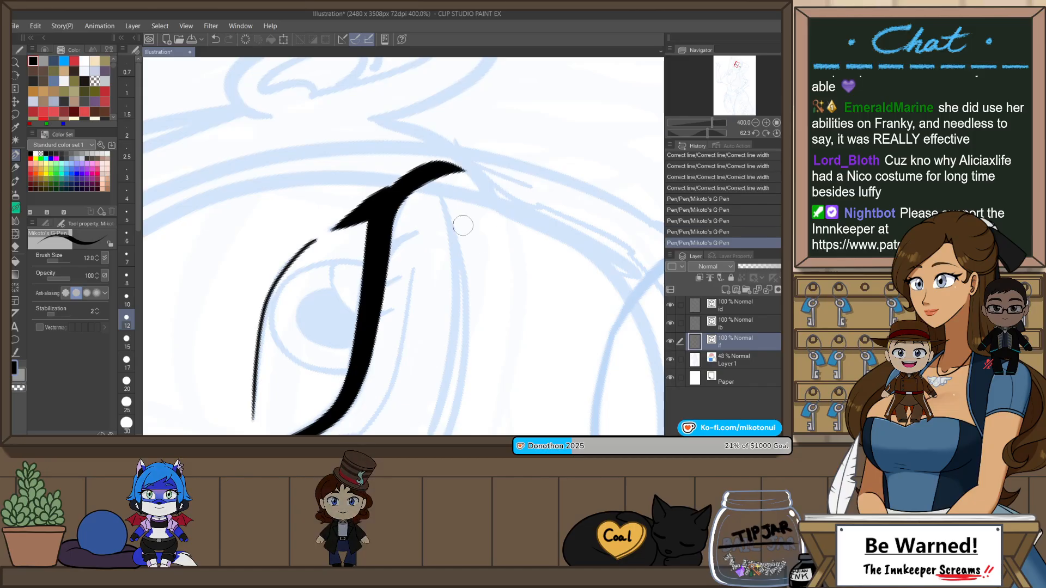
pyautogui.hotkey('ctrl', 'z')
# Step: Redraw the outer wing of the eye nearer the ear in different shapes, keeping a curved stroke at pen size 12
pyautogui.moveTo(384, 206); pyautogui.dragTo(440, 173)
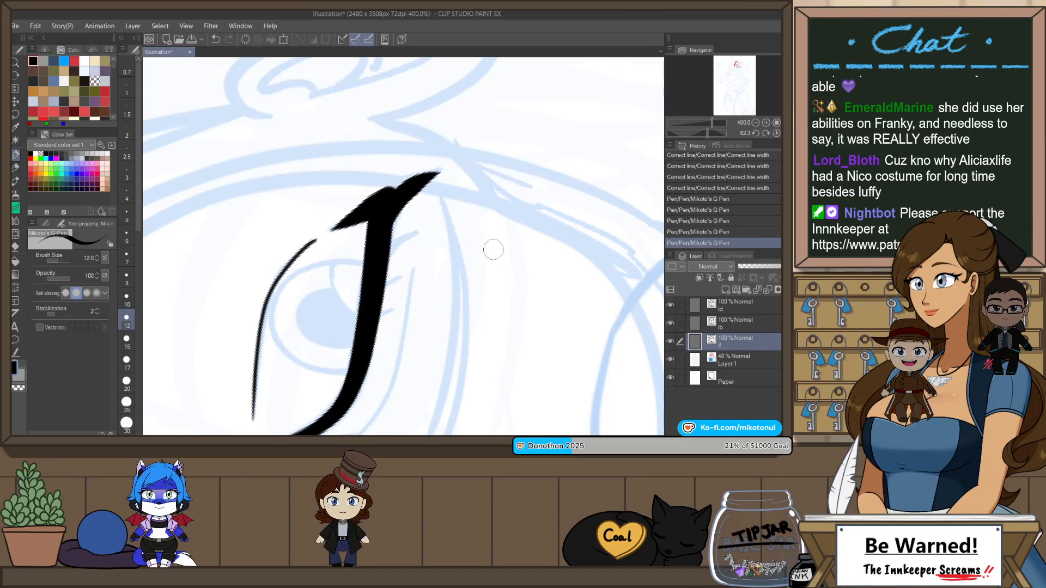
pyautogui.hotkey('ctrl', 'z')
pyautogui.hotkey('ctrl', 'y')
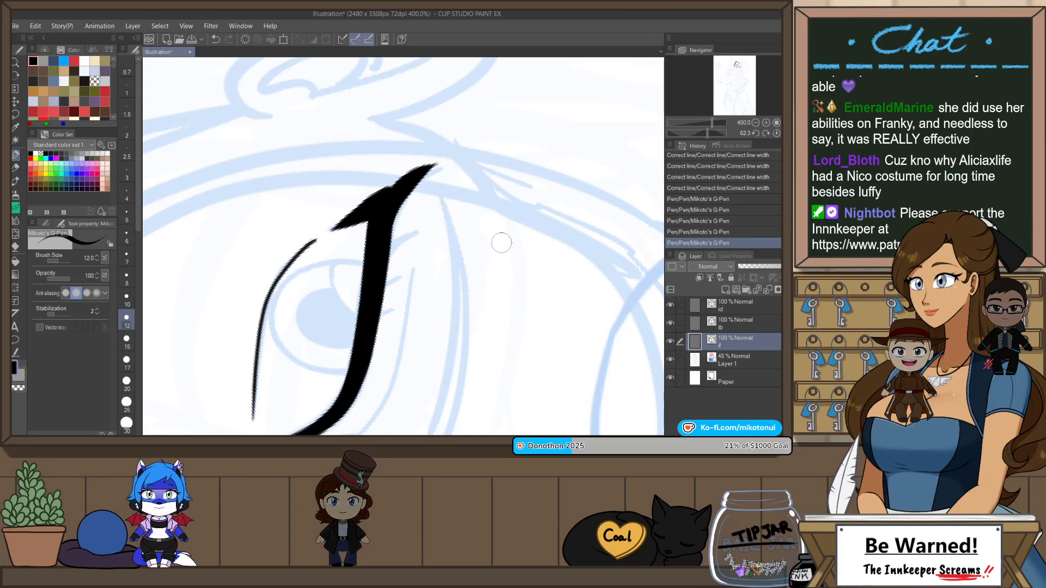
pyautogui.hotkey('ctrl', 'z')
pyautogui.hotkey('ctrl', 'y')
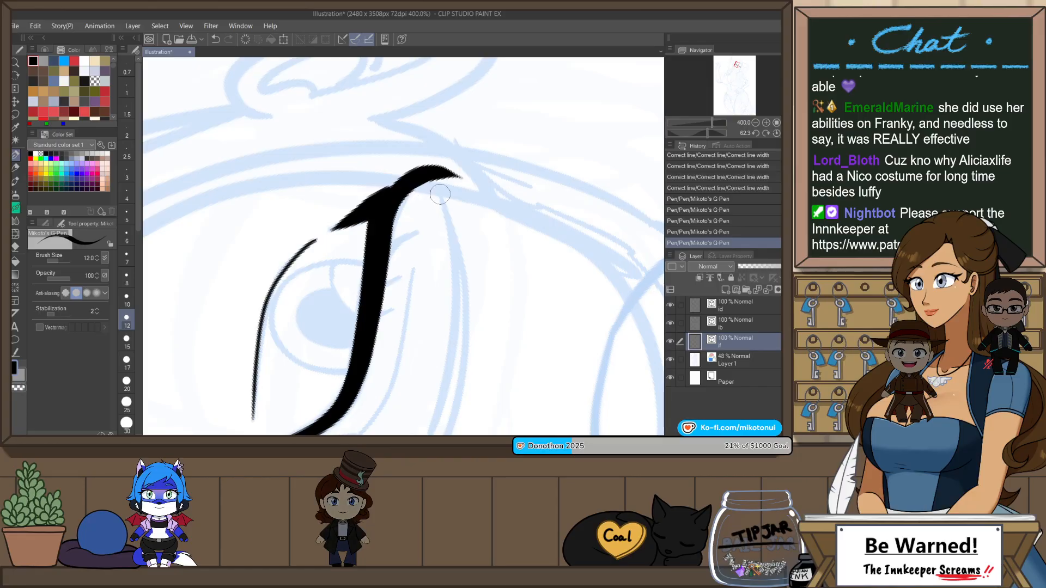
# Step: Ink three lash spikes along the upper lid of the eye nearer the ear at pen size 8
pyautogui.click(126, 278)
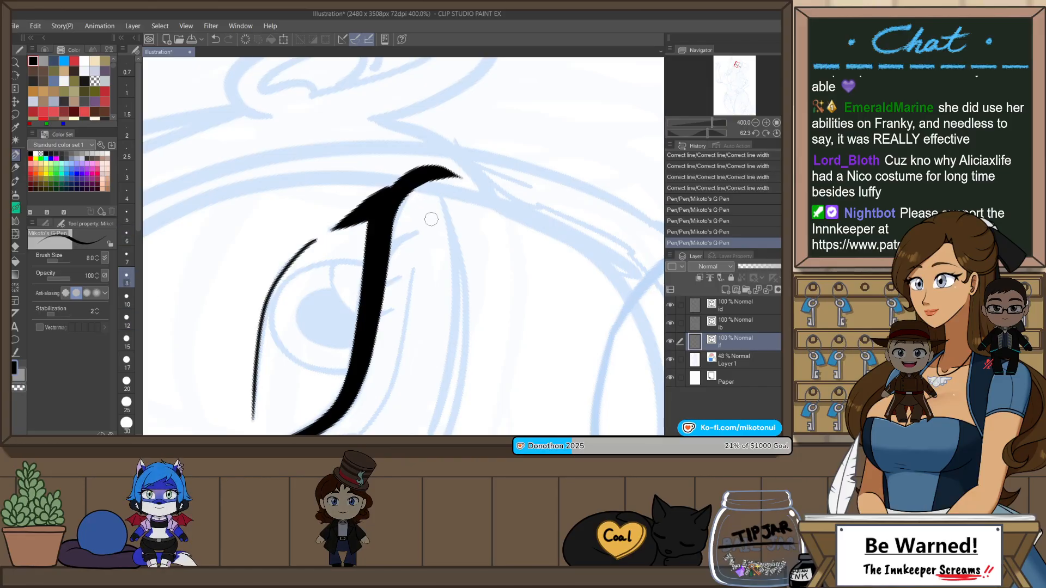
pyautogui.moveTo(382, 269)
pyautogui.mouseDown()
pyautogui.moveTo(417, 227)
pyautogui.moveTo(440, 228)
pyautogui.mouseUp()
pyautogui.hotkey('ctrl', 'z')
pyautogui.hotkey('ctrl', 'z')
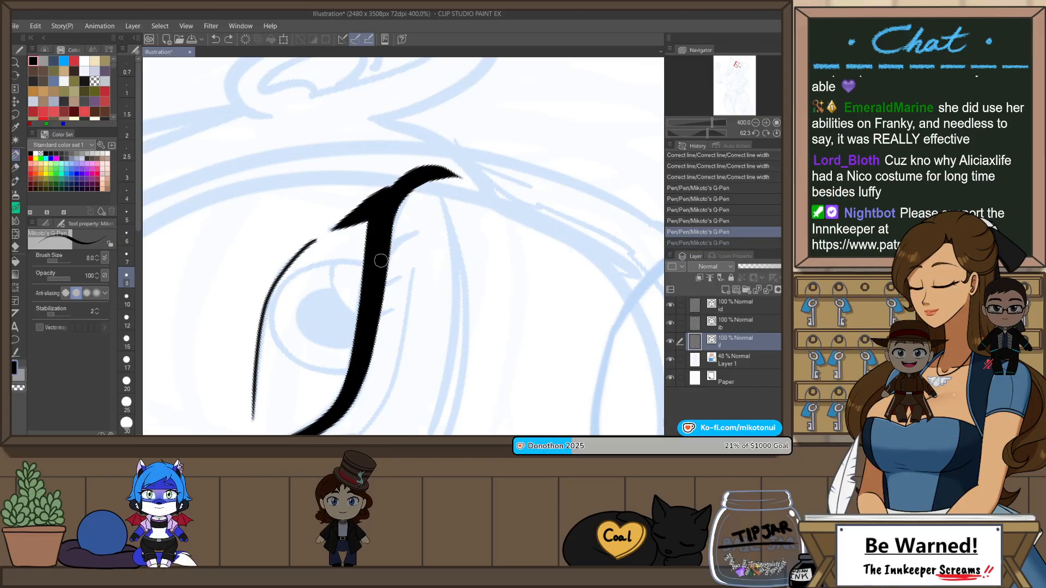
pyautogui.hotkey('ctrl', 'y')
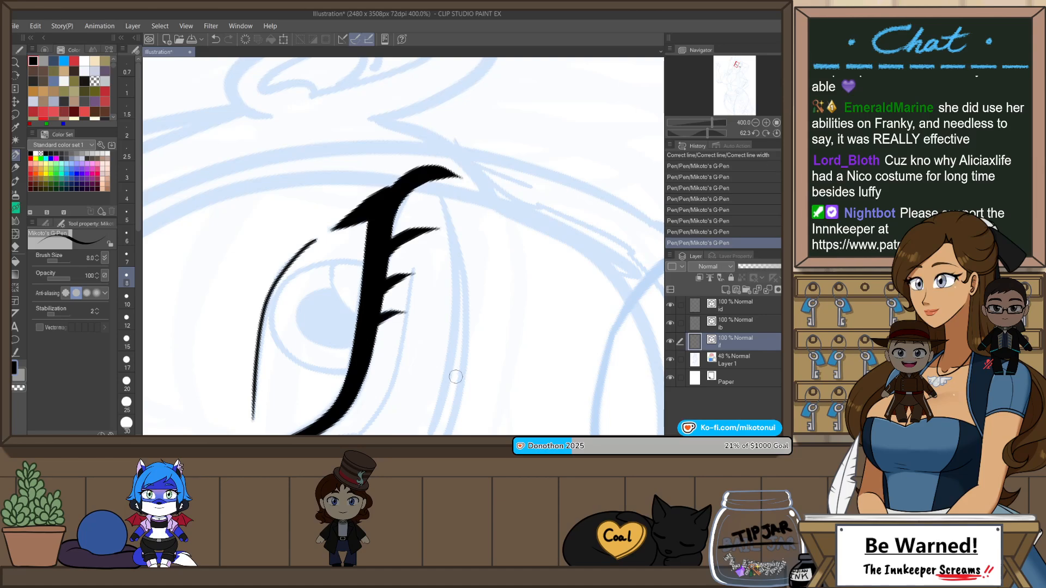
# Step: Select the outer wing stroke of the eye nearer the ear and rotate it slightly outward
pyautogui.hotkey('ctrl', '@')
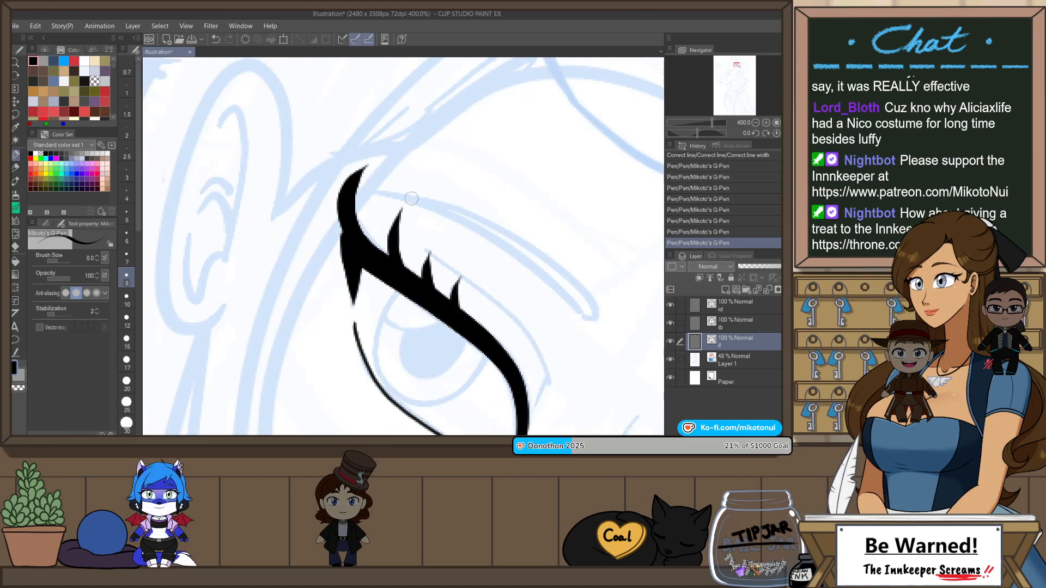
pyautogui.press('o')
pyautogui.click(352, 203)
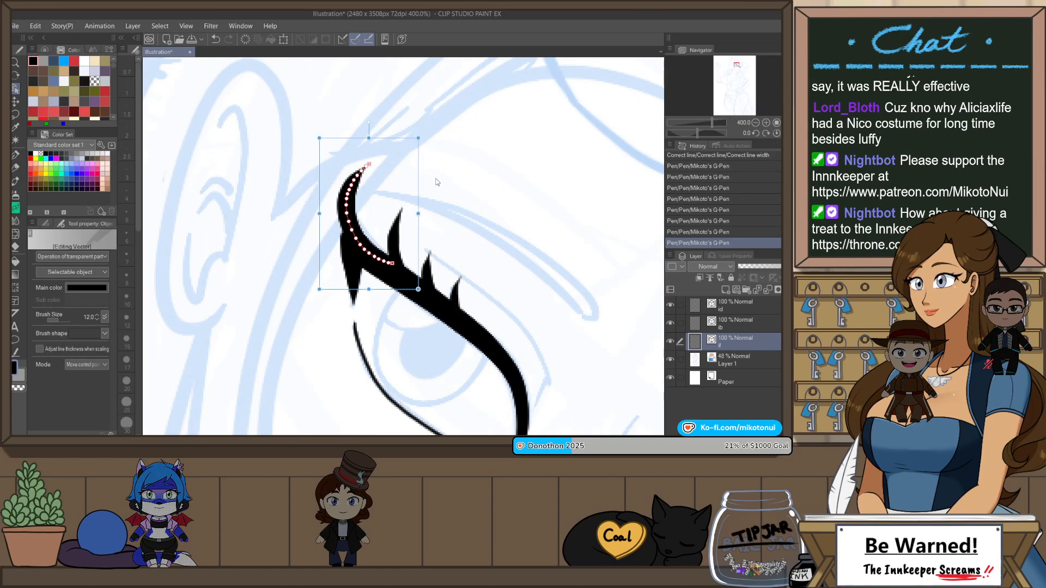
pyautogui.moveTo(424, 200); pyautogui.dragTo(414, 187)
pyautogui.click(464, 154)
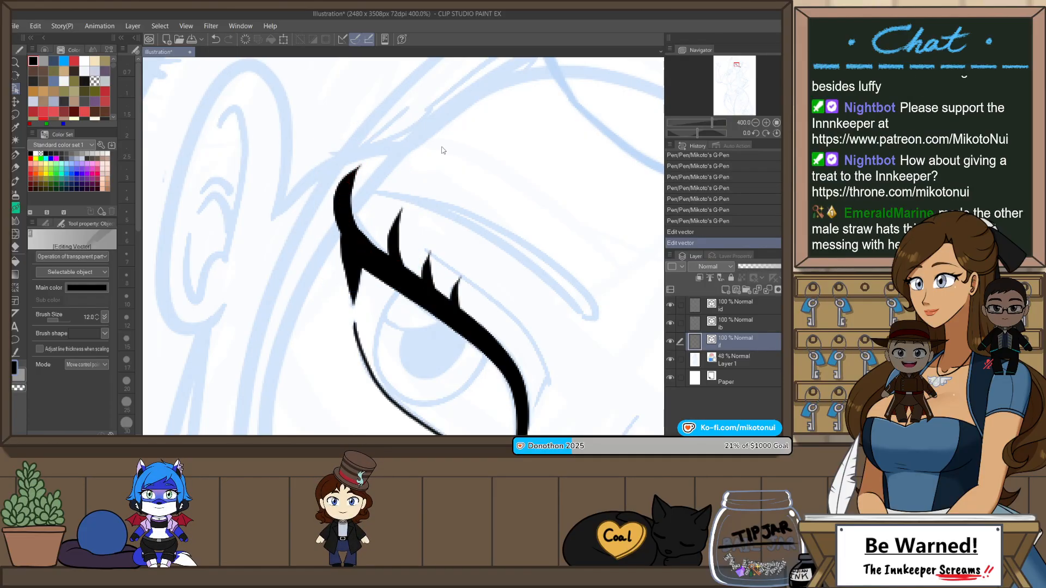
# Step: Select the outer wing stroke of the eye farther from the ear and rotate it slightly
pyautogui.scroll(-4, 443, 150)
pyautogui.scroll(2, 546, 234)
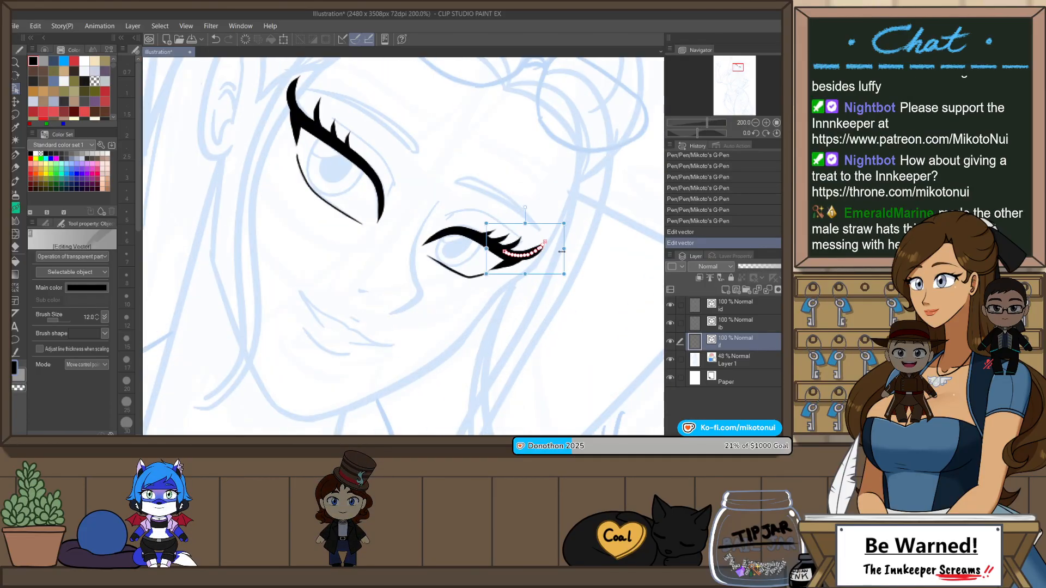
pyautogui.scroll(2, 562, 251)
pyautogui.moveTo(558, 235); pyautogui.dragTo(560, 239)
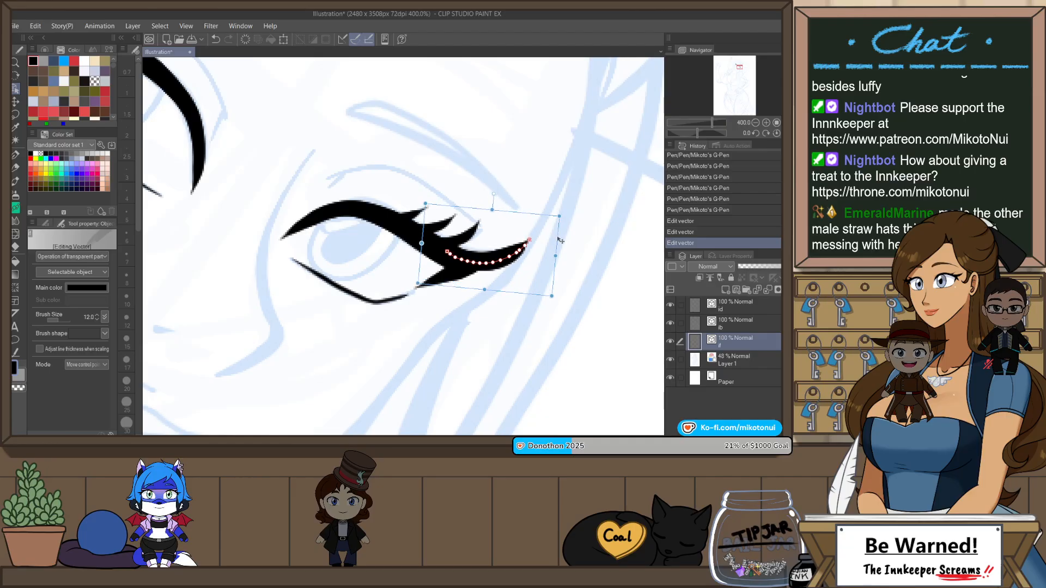
pyautogui.press('r')
pyautogui.scroll(-3, 560, 235)
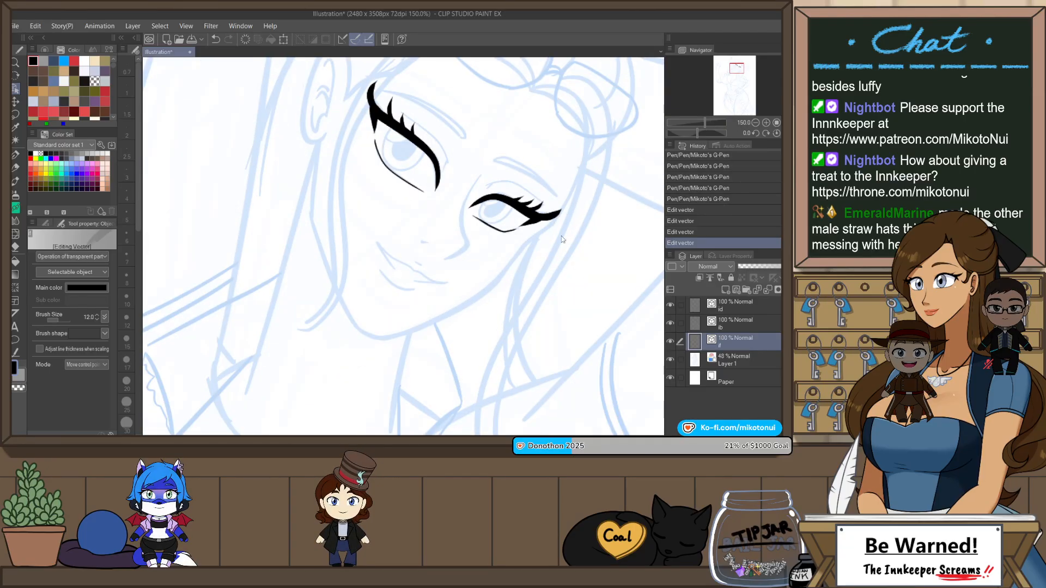
pyautogui.moveTo(560, 235); pyautogui.dragTo(560, 229)
pyautogui.press('o')
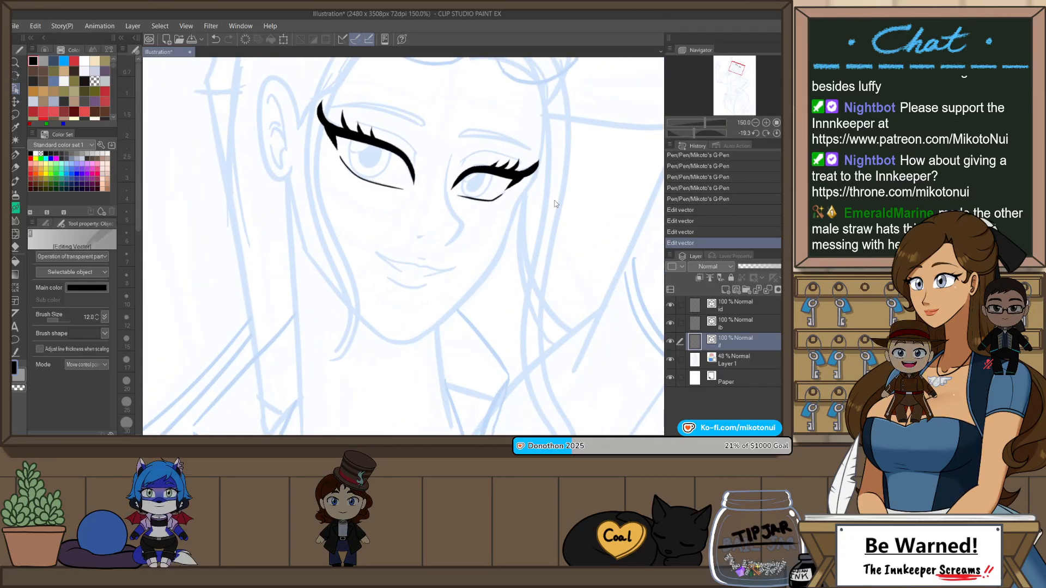
# Step: Enlarge the outer wing stroke of the eye nearer the ear slightly and shift it upward along the lid
pyautogui.scroll(3, 327, 99)
pyautogui.click(334, 105)
pyautogui.moveTo(319, 73); pyautogui.dragTo(361, 79)
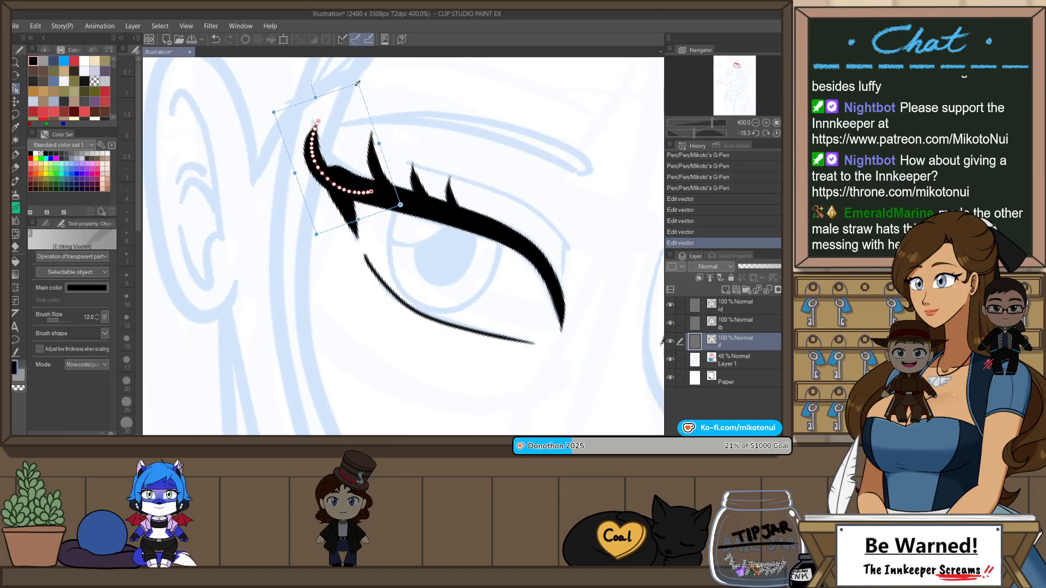
pyautogui.click(383, 117)
pyautogui.click(309, 170)
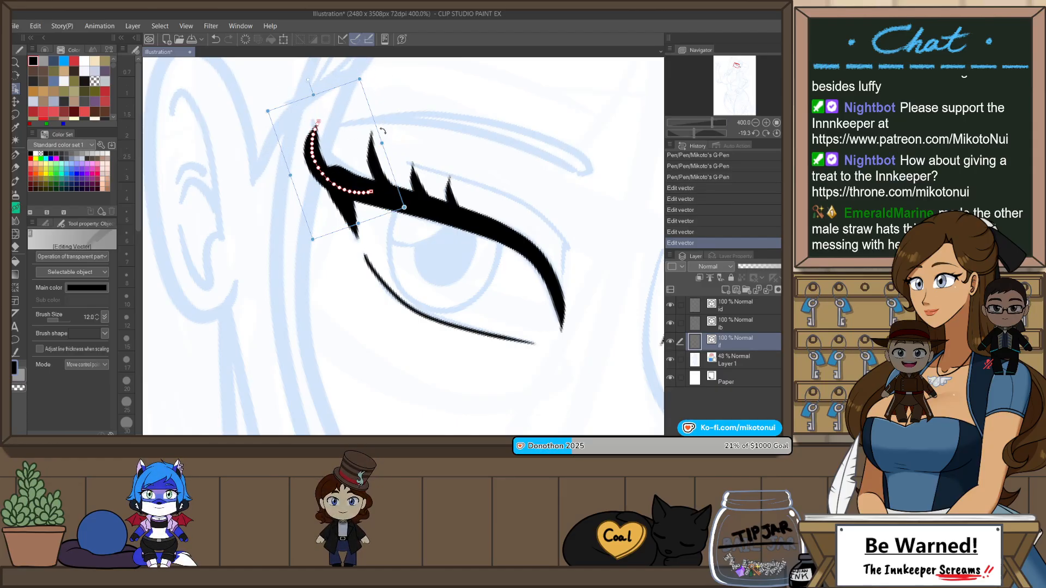
pyautogui.moveTo(381, 123); pyautogui.dragTo(382, 125)
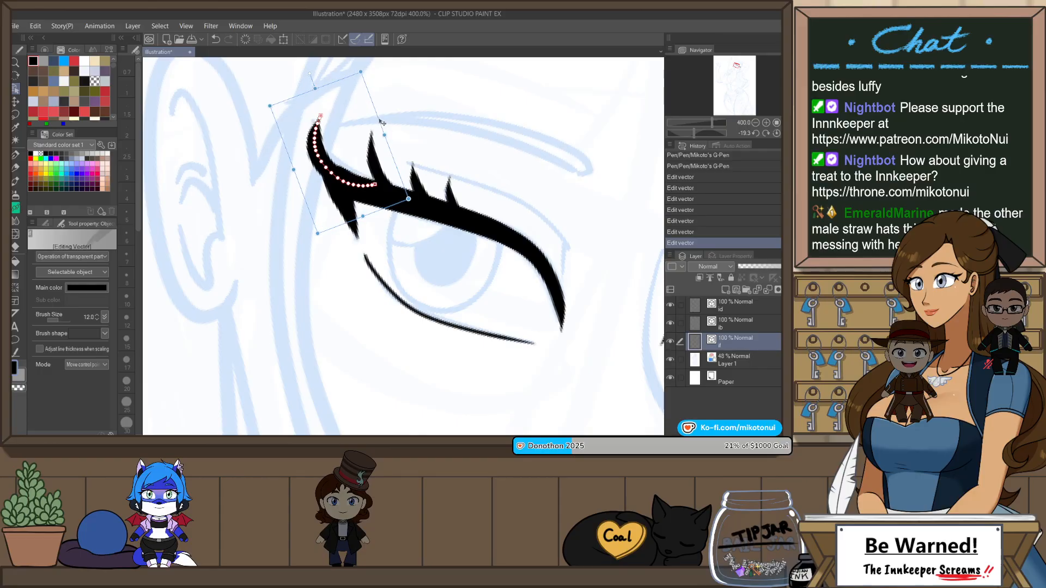
pyautogui.scroll(-3, 420, 143)
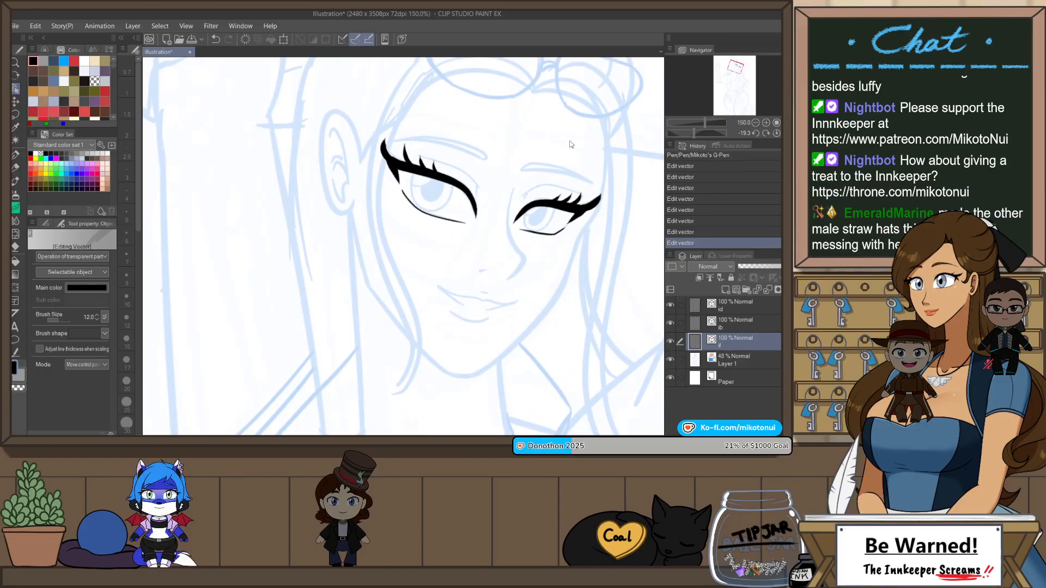
# Step: Ink the iris outline of the eye nearer the ear at pen size 5, following the blue sketch
pyautogui.scroll(1, 558, 150)
pyautogui.press('p')
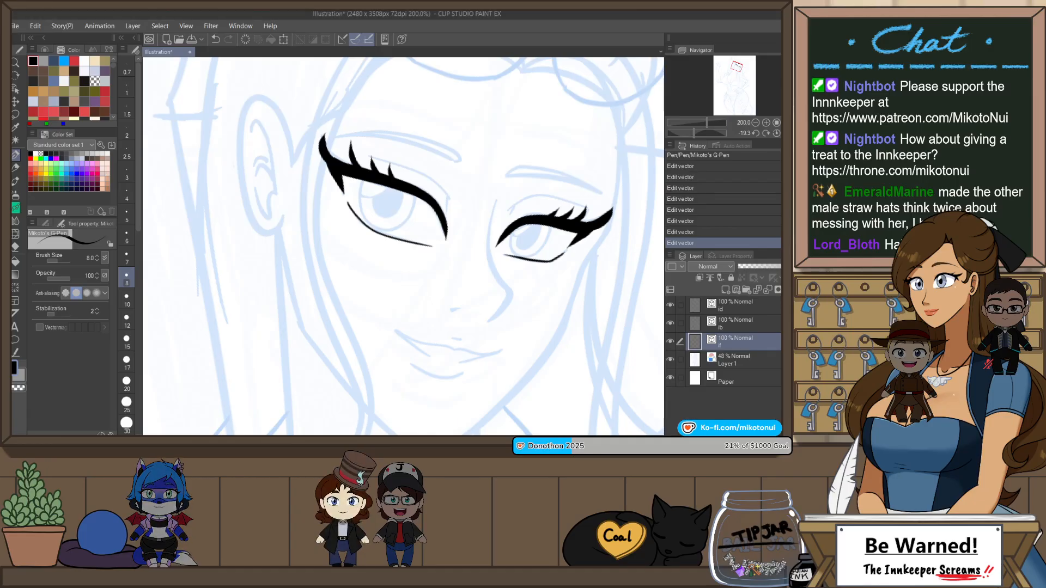
pyautogui.press('e')
pyautogui.press('p')
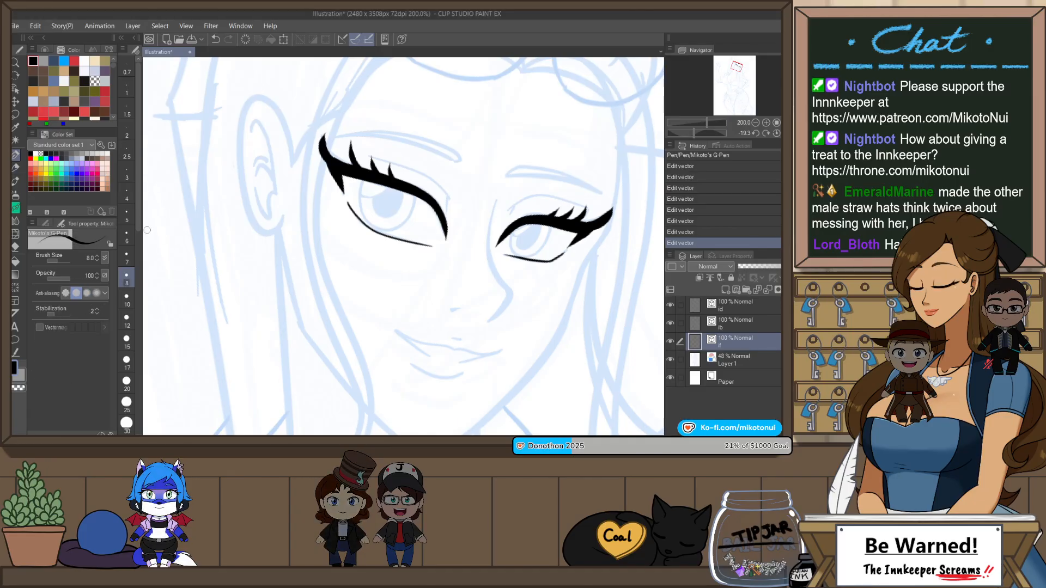
pyautogui.click(126, 212)
pyautogui.scroll(4, 389, 188)
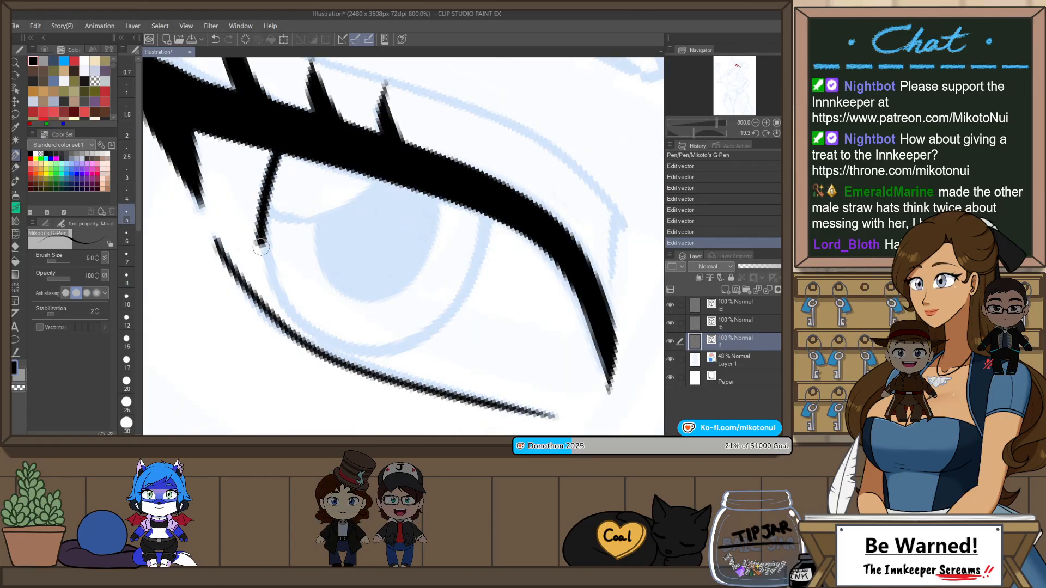
pyautogui.moveTo(445, 299); pyautogui.dragTo(478, 207)
pyautogui.hotkey('ctrl', 'z')
pyautogui.moveTo(271, 202)
pyautogui.mouseDown()
pyautogui.moveTo(475, 305)
pyautogui.moveTo(478, 214)
pyautogui.mouseUp()
# Step: Ink the iris outline of the eye farther from the ear at pen size 5
pyautogui.scroll(-6, 474, 259)
pyautogui.scroll(6, 474, 259)
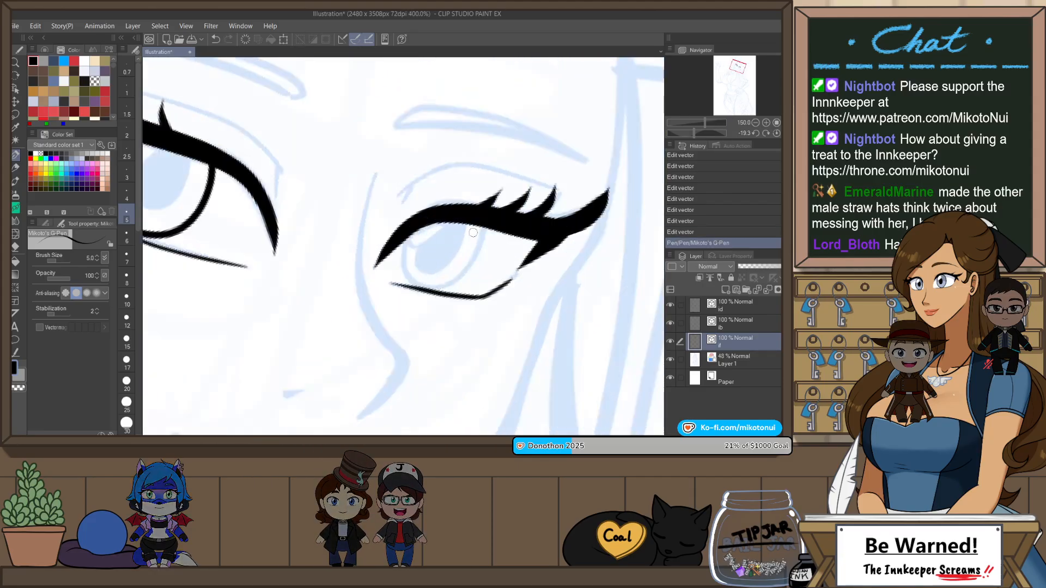
pyautogui.moveTo(334, 316)
pyautogui.mouseDown()
pyautogui.moveTo(439, 329)
pyautogui.moveTo(498, 200)
pyautogui.mouseUp()
pyautogui.scroll(-8, 498, 200)
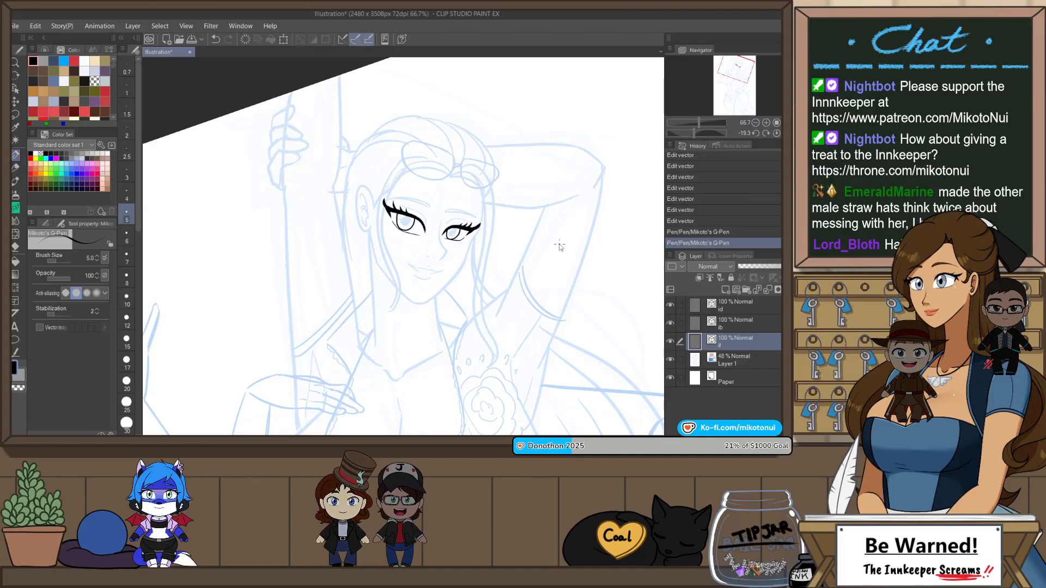
pyautogui.scroll(3, 559, 248)
pyautogui.moveTo(450, 302); pyautogui.dragTo(604, 367)
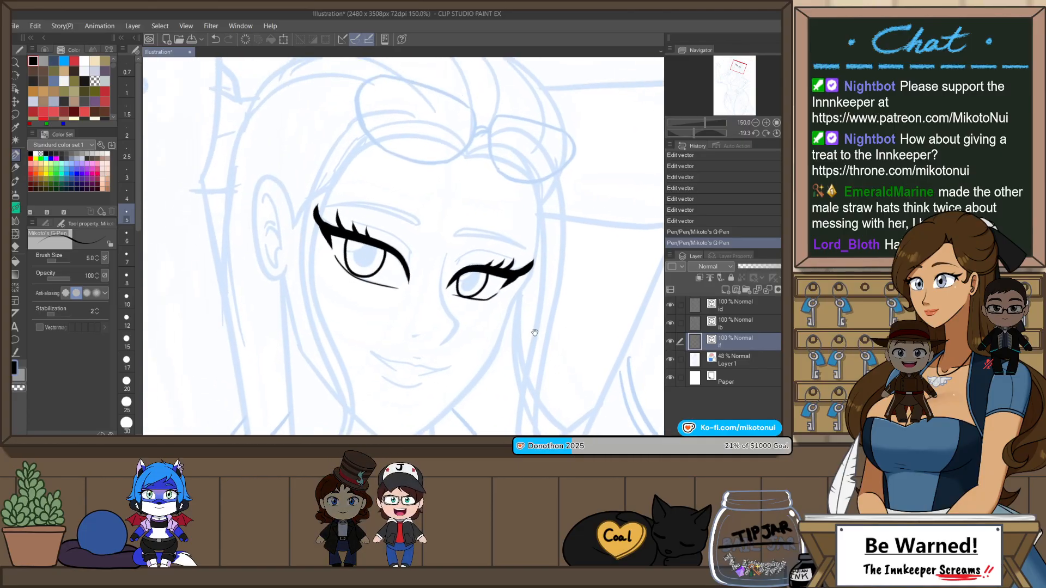
# Step: Ink a solid oval pupil under the upper lid of the eye nearer the ear at pen size 12
pyautogui.scroll(1, 197, 292)
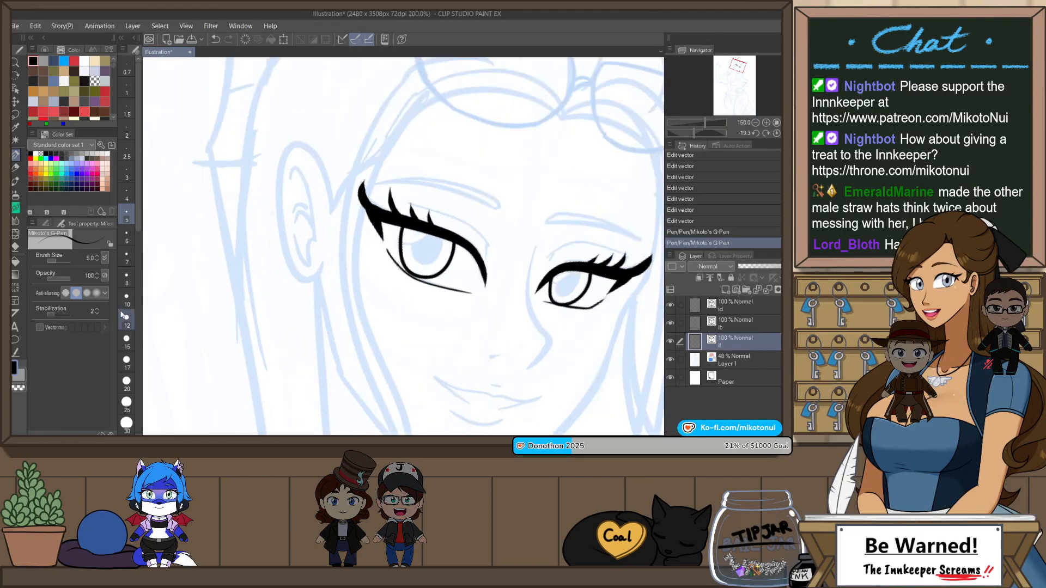
pyautogui.scroll(2, 419, 204)
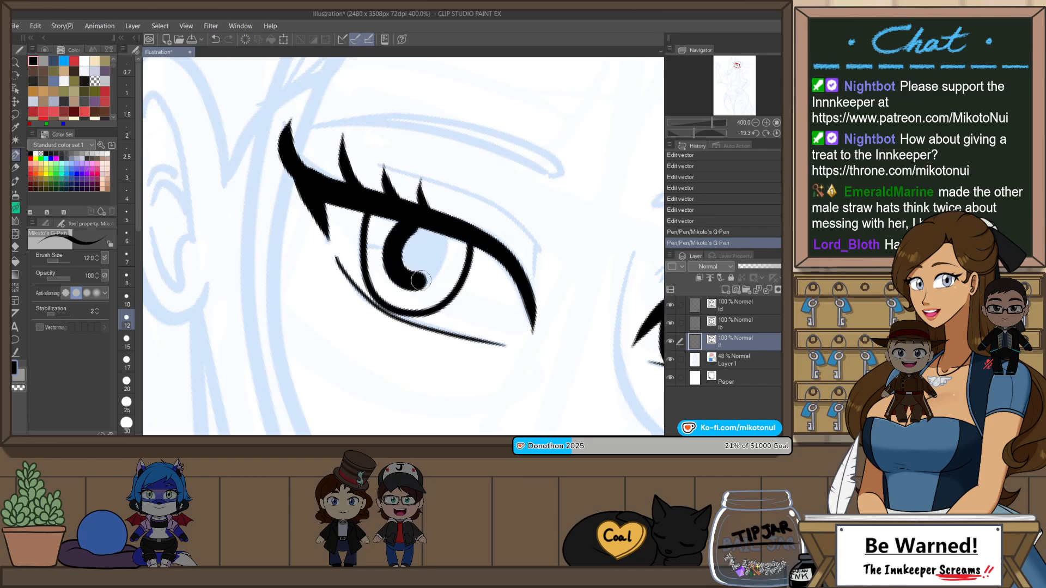
pyautogui.hotkey('ctrl', 'z')
pyautogui.moveTo(421, 281)
pyautogui.mouseDown()
pyautogui.moveTo(445, 217)
pyautogui.moveTo(400, 260)
pyautogui.moveTo(439, 260)
pyautogui.moveTo(437, 225)
pyautogui.moveTo(397, 264)
pyautogui.mouseUp()
pyautogui.hotkey('ctrl', 'z')
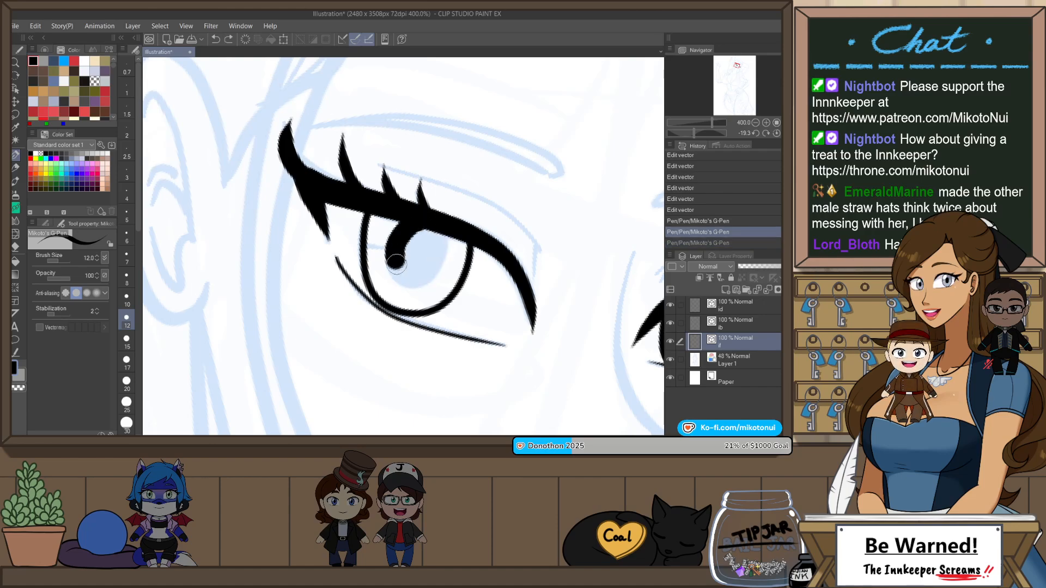
pyautogui.moveTo(420, 228)
pyautogui.mouseDown()
pyautogui.moveTo(431, 250)
pyautogui.moveTo(420, 267)
pyautogui.moveTo(397, 252)
pyautogui.moveTo(434, 257)
pyautogui.moveTo(422, 225)
pyautogui.moveTo(425, 259)
pyautogui.moveTo(412, 254)
pyautogui.moveTo(433, 224)
pyautogui.mouseUp()
pyautogui.hotkey('ctrl', 'z')
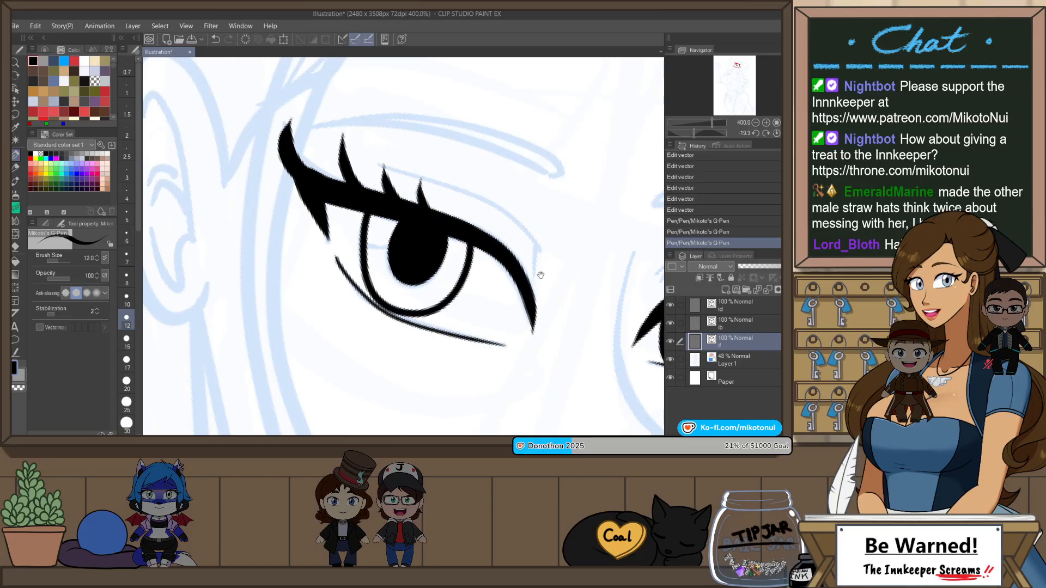
# Step: Ink a solid pupil inside the iris of the eye farther from the ear at pen size 12
pyautogui.moveTo(540, 276); pyautogui.dragTo(467, 267)
pyautogui.moveTo(519, 231)
pyautogui.mouseDown()
pyautogui.moveTo(498, 249)
pyautogui.moveTo(511, 263)
pyautogui.moveTo(509, 235)
pyautogui.moveTo(514, 246)
pyautogui.moveTo(530, 222)
pyautogui.mouseUp()
pyautogui.scroll(-5, 544, 210)
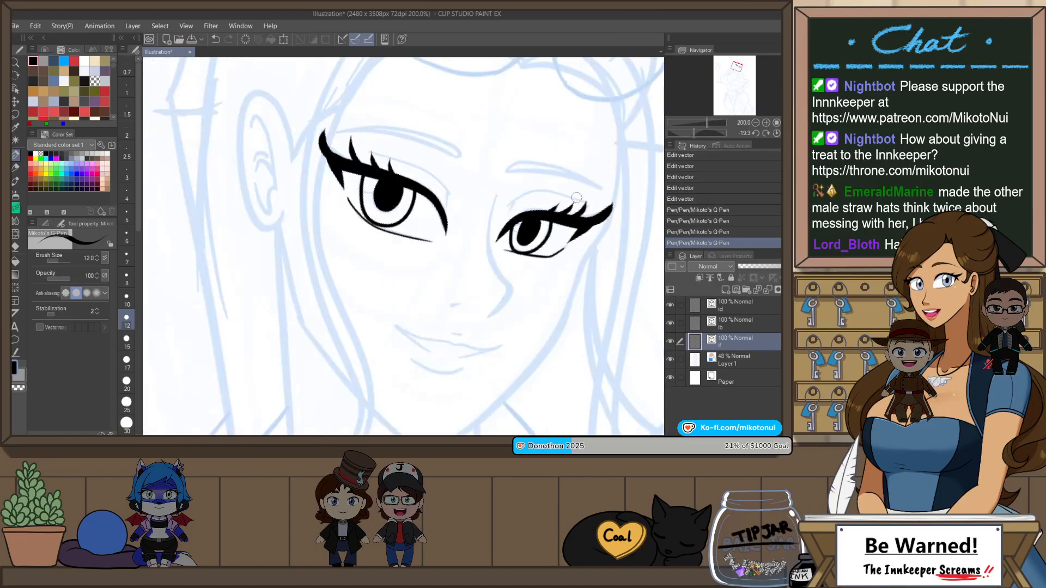
# Step: Set the G-Pen brush size to 6 for inking the nose
pyautogui.scroll(2, 533, 249)
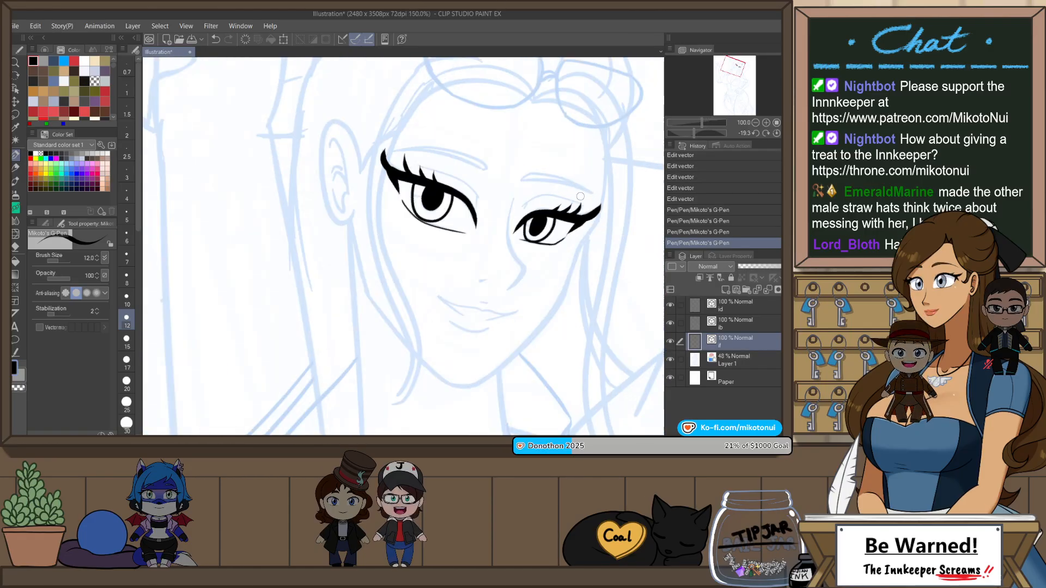
pyautogui.click(127, 214)
pyautogui.press('h')
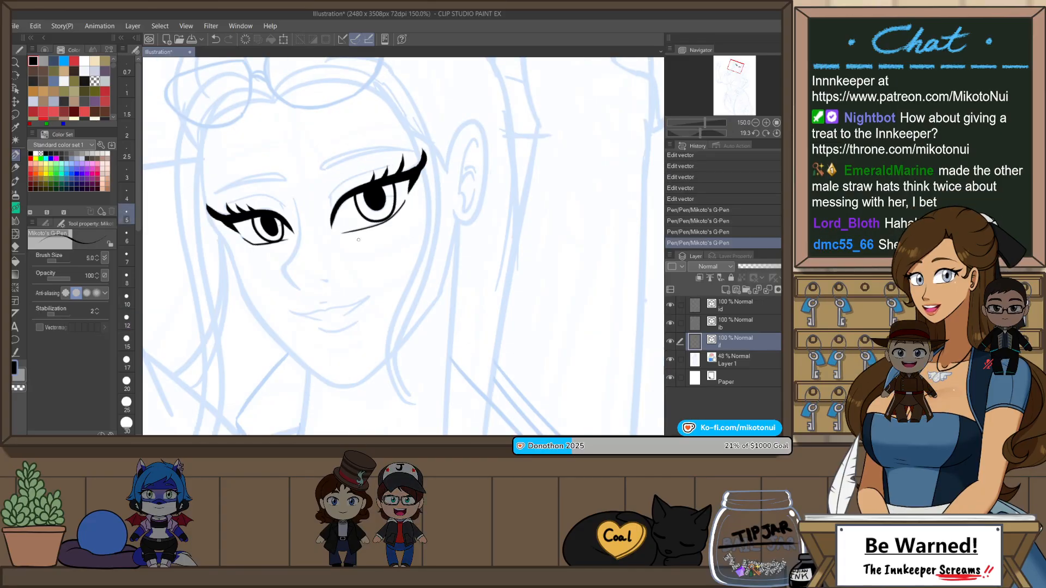
pyautogui.press('r')
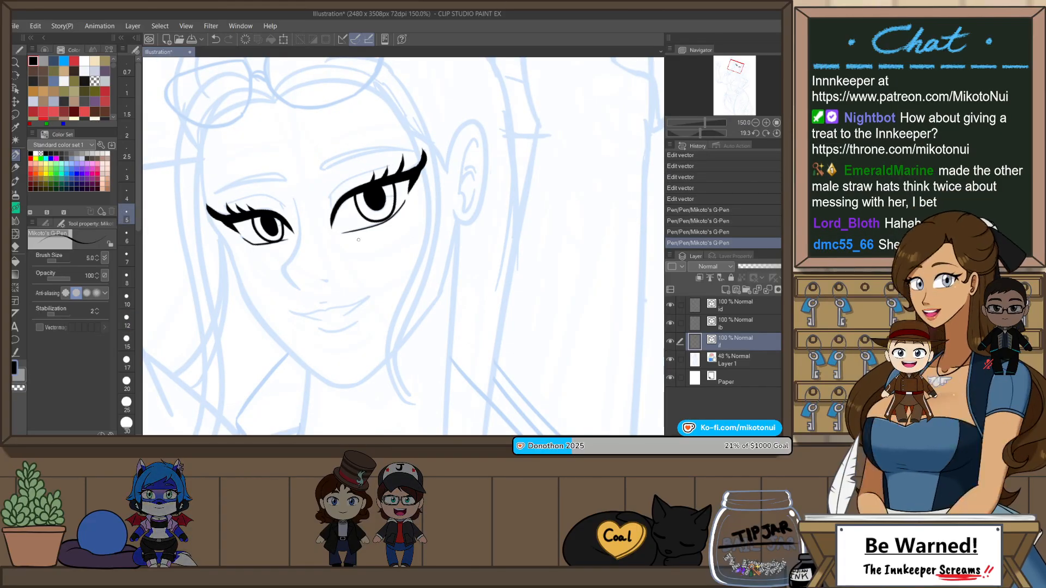
pyautogui.moveTo(516, 194); pyautogui.dragTo(516, 232)
pyautogui.press('p')
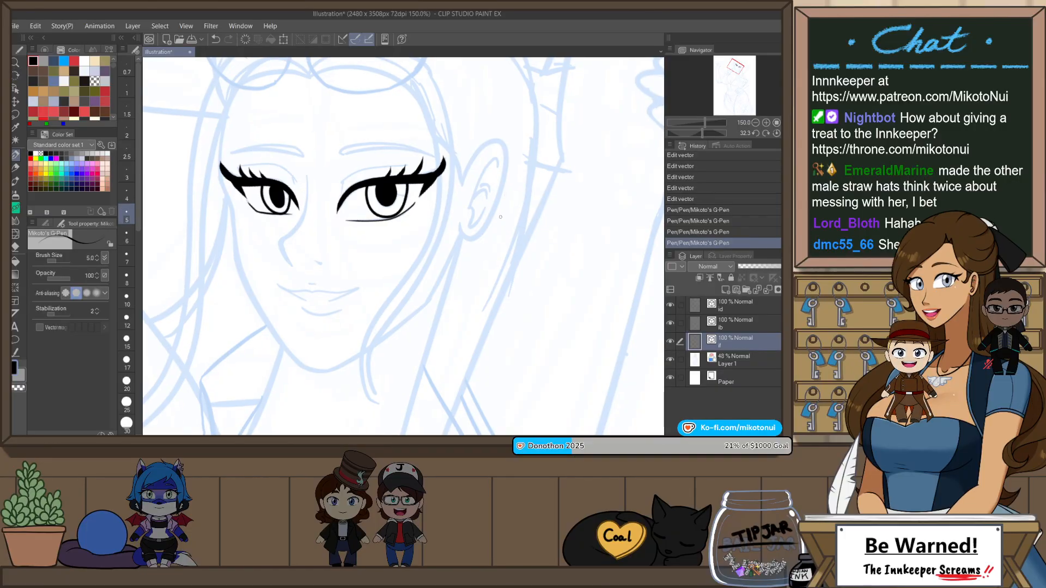
pyautogui.scroll(1, 303, 215)
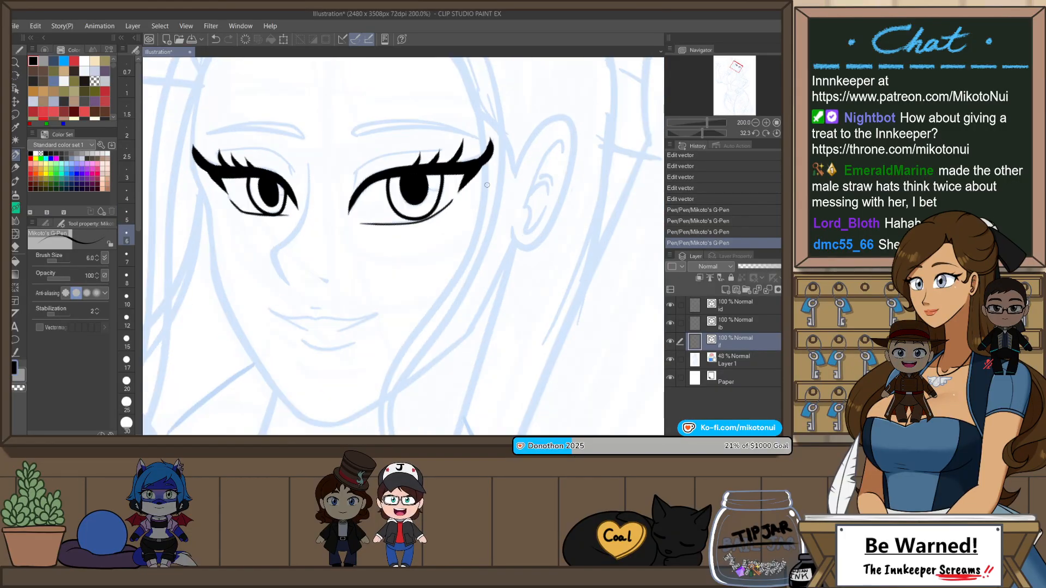
pyautogui.press('r')
pyautogui.moveTo(487, 184); pyautogui.dragTo(481, 200)
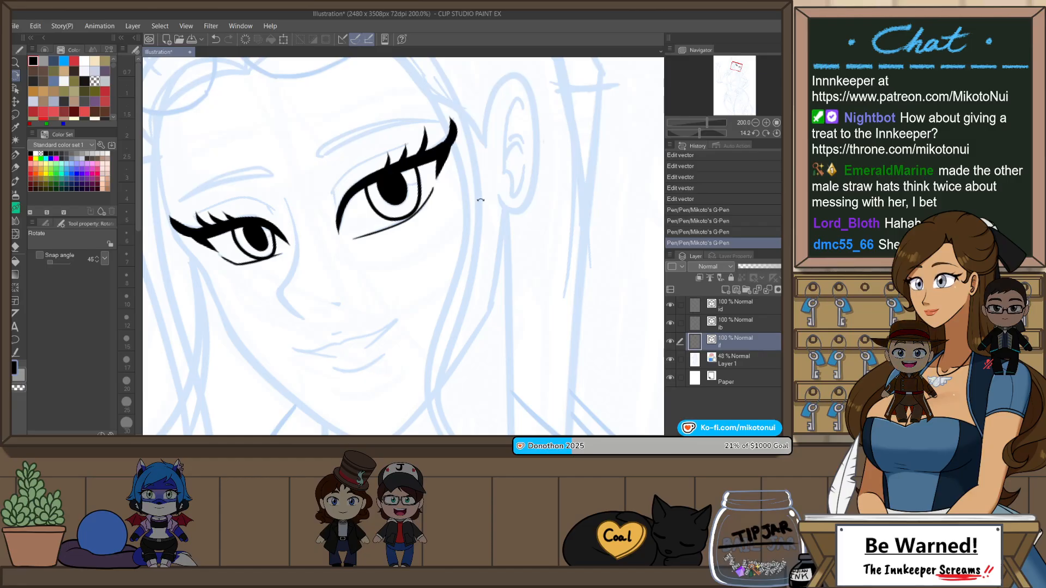
pyautogui.press('h')
# Step: Try to ink the nose line from the bridge around the tip to its underside, following the blue sketch
pyautogui.moveTo(495, 307)
pyautogui.mouseDown()
pyautogui.moveTo(377, 286)
pyautogui.moveTo(399, 183)
pyautogui.moveTo(393, 252)
pyautogui.moveTo(408, 269)
pyautogui.moveTo(393, 246)
pyautogui.moveTo(396, 193)
pyautogui.moveTo(407, 259)
pyautogui.mouseUp()
pyautogui.hotkey('ctrl', 'z')
pyautogui.hotkey('ctrl', 'z')
pyautogui.moveTo(404, 170); pyautogui.dragTo(396, 193)
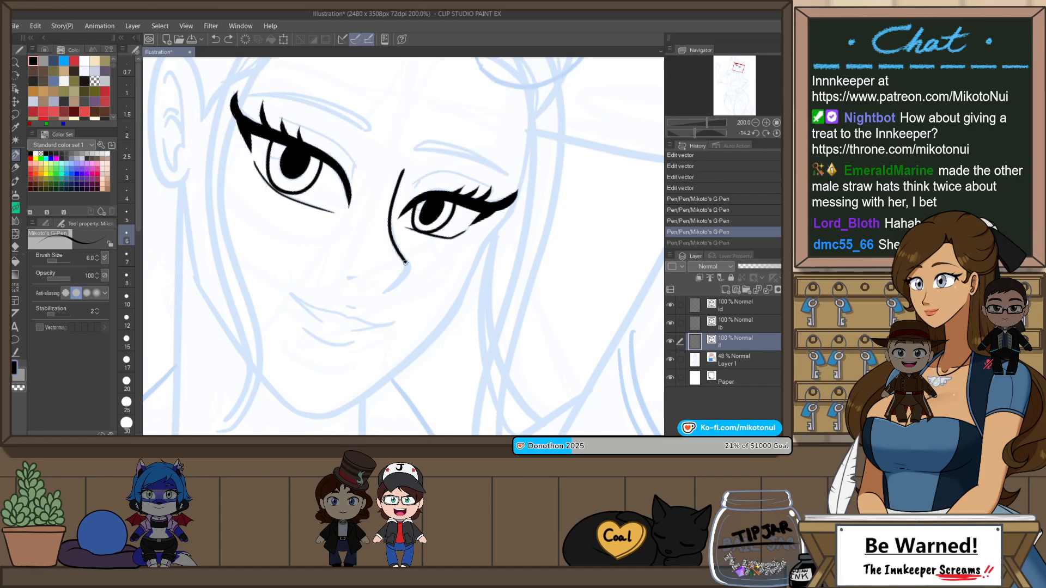
pyautogui.moveTo(405, 263); pyautogui.dragTo(384, 288)
pyautogui.hotkey('ctrl', 'z')
pyautogui.moveTo(395, 250); pyautogui.dragTo(380, 295)
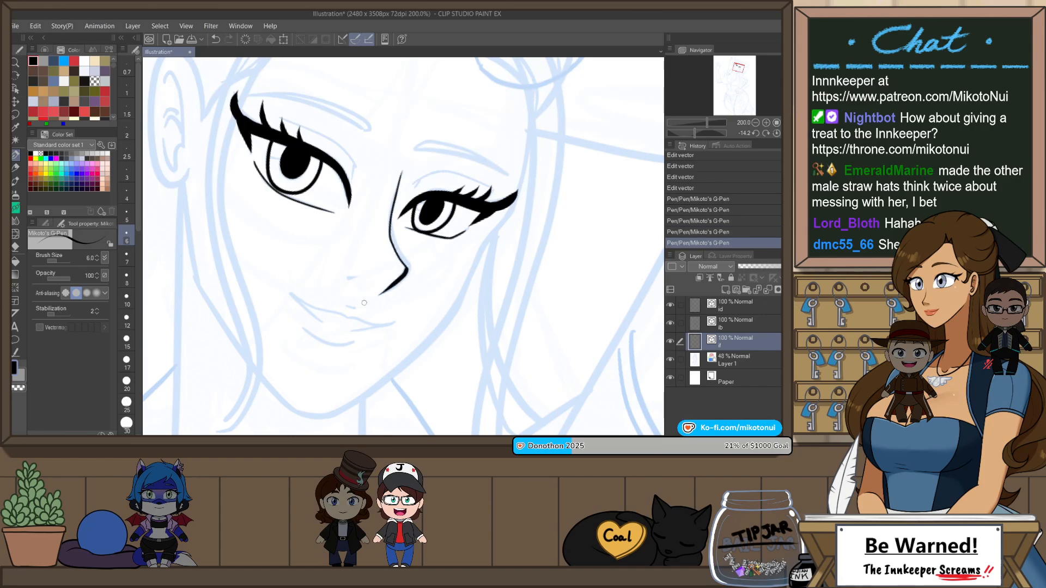
pyautogui.hotkey('ctrl', 'z')
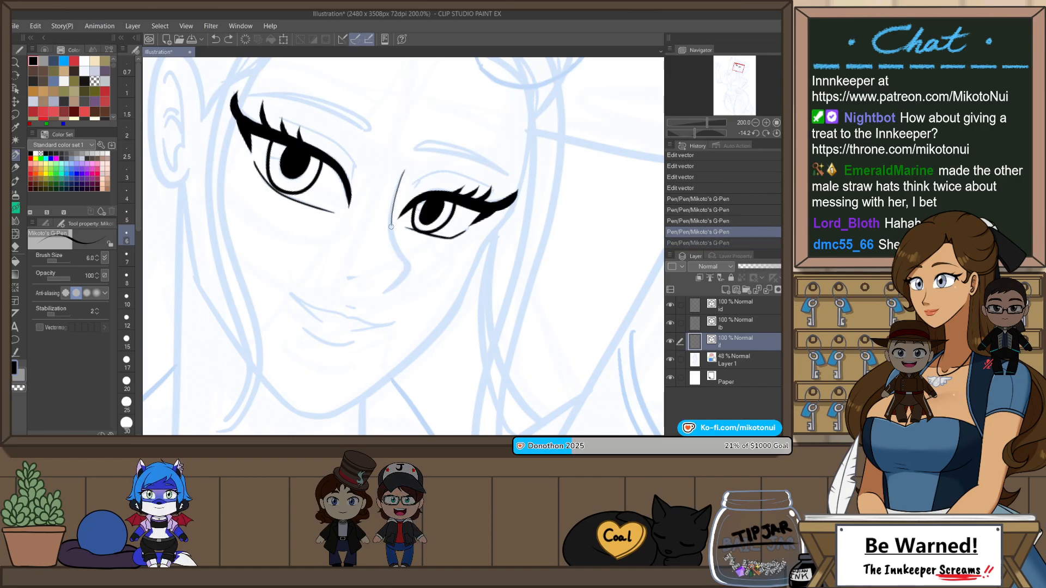
pyautogui.moveTo(390, 226); pyautogui.dragTo(406, 264)
pyautogui.hotkey('ctrl', 'z')
pyautogui.moveTo(396, 184)
pyautogui.mouseDown()
pyautogui.moveTo(389, 234)
pyautogui.moveTo(404, 266)
pyautogui.moveTo(392, 218)
pyautogui.moveTo(398, 254)
pyautogui.mouseUp()
pyautogui.hotkey('ctrl', 'z')
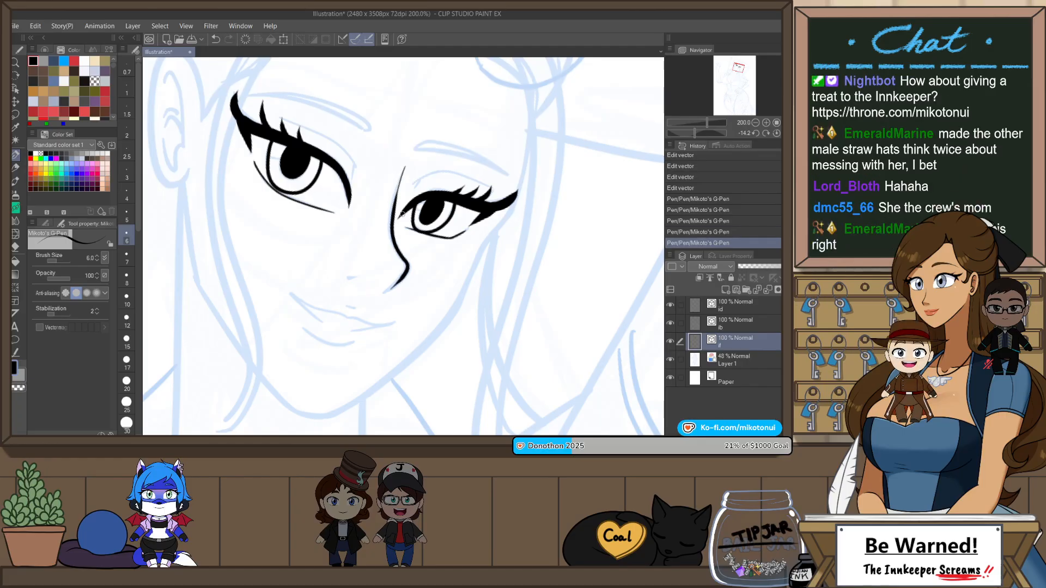
pyautogui.scroll(2, 404, 229)
pyautogui.hotkey('ctrl', 'z')
pyautogui.moveTo(395, 153)
pyautogui.mouseDown()
pyautogui.moveTo(387, 225)
pyautogui.moveTo(411, 291)
pyautogui.moveTo(400, 353)
pyautogui.mouseUp()
pyautogui.hotkey('ctrl', 'z')
pyautogui.moveTo(412, 112); pyautogui.dragTo(380, 220)
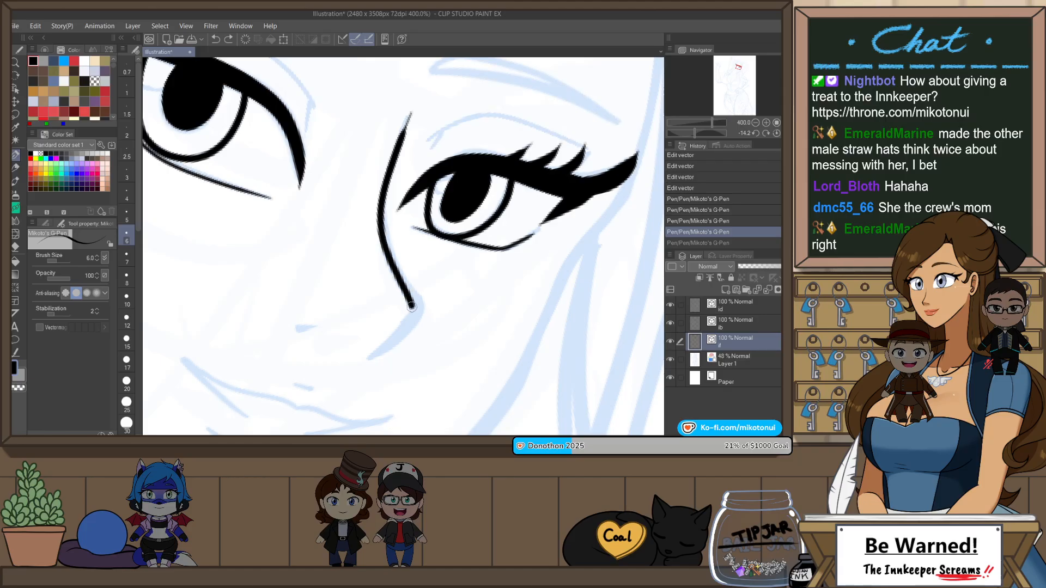
pyautogui.moveTo(411, 306); pyautogui.dragTo(375, 356)
pyautogui.hotkey('ctrl', 'z')
pyautogui.moveTo(411, 112)
pyautogui.mouseDown()
pyautogui.moveTo(377, 239)
pyautogui.moveTo(401, 282)
pyautogui.mouseUp()
pyautogui.hotkey('ctrl', 'z')
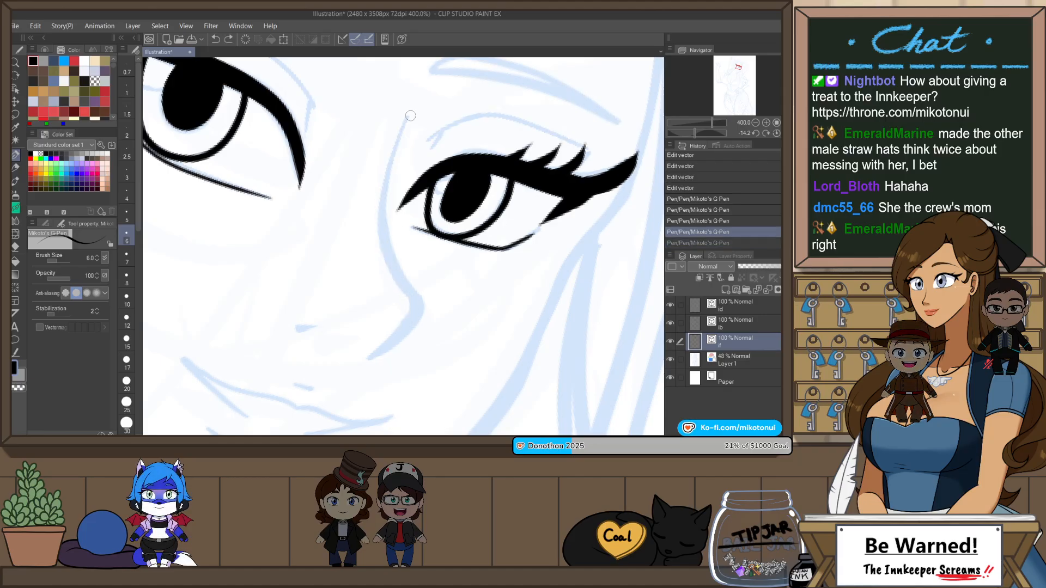
pyautogui.moveTo(410, 115); pyautogui.dragTo(384, 234)
pyautogui.hotkey('ctrl', 'z')
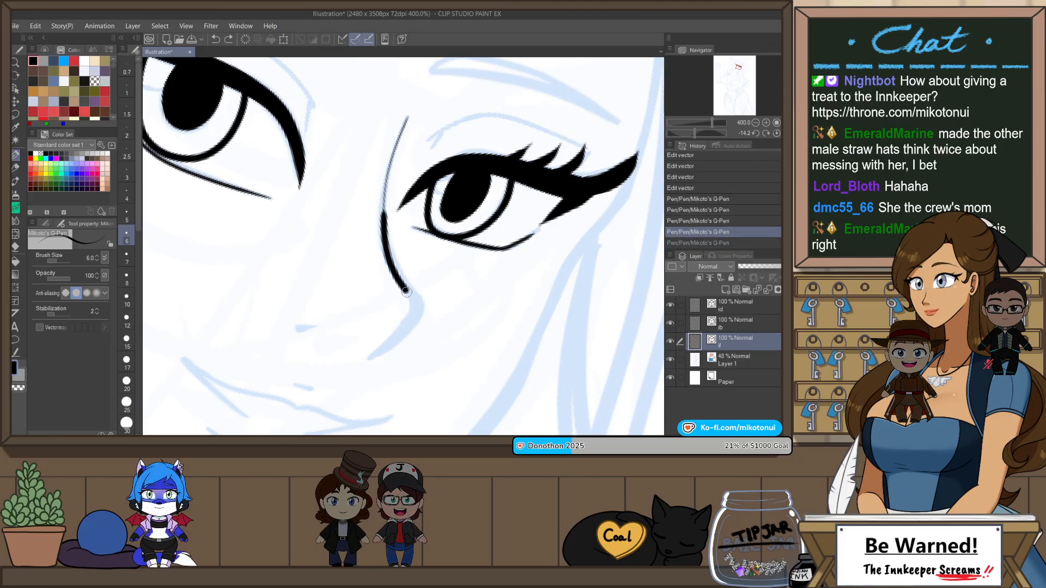
pyautogui.moveTo(406, 291); pyautogui.dragTo(371, 359)
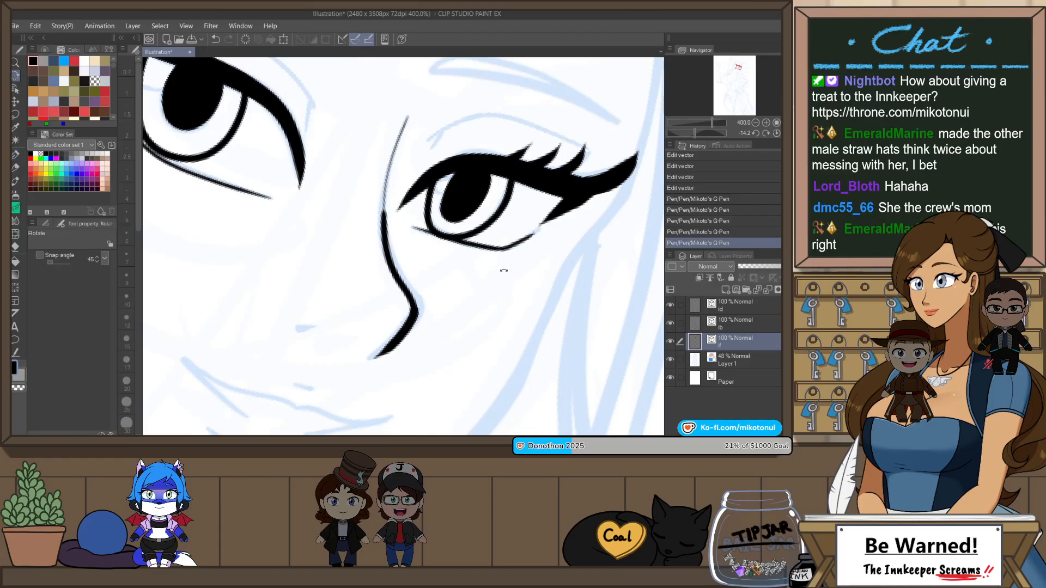
# Step: Ink the nose outline at pen size 6 from the bridge beside the farther eye down around the tip
pyautogui.moveTo(507, 261); pyautogui.dragTo(498, 215)
pyautogui.hotkey('ctrl', 'z')
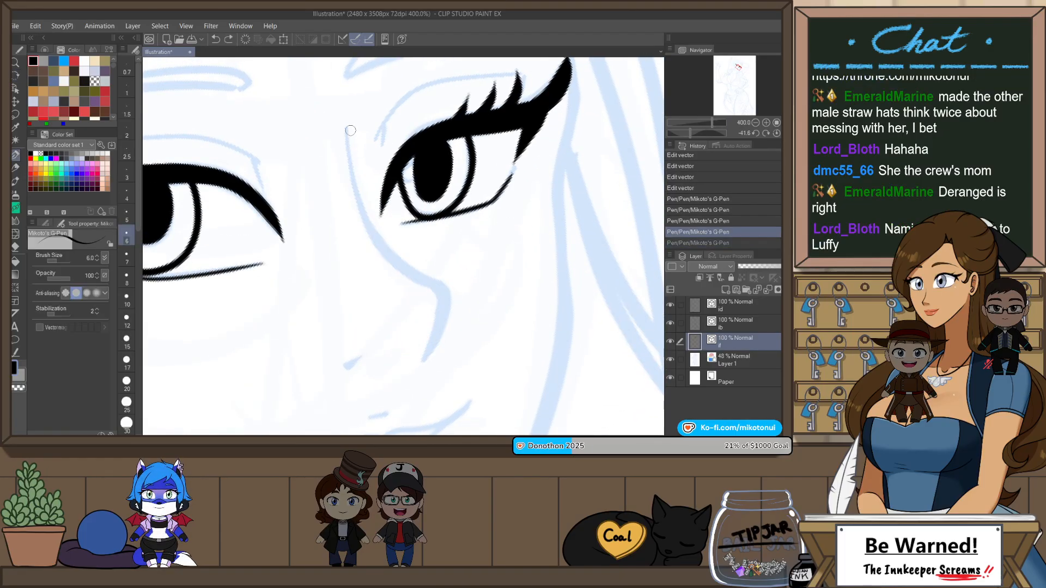
pyautogui.moveTo(349, 120)
pyautogui.mouseDown()
pyautogui.moveTo(361, 202)
pyautogui.moveTo(351, 162)
pyautogui.mouseUp()
pyautogui.hotkey('ctrl', 'z')
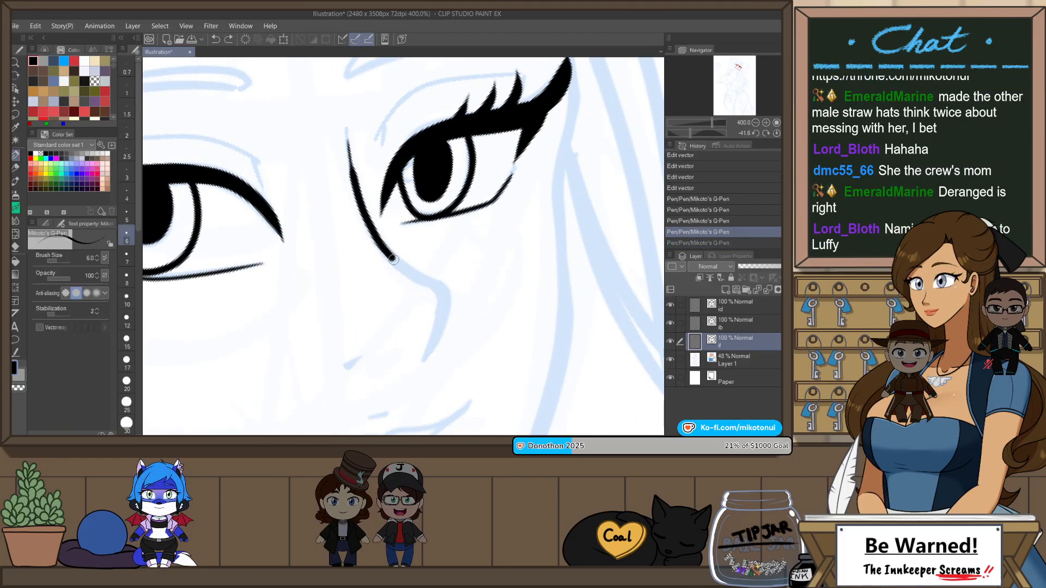
pyautogui.moveTo(440, 294); pyautogui.dragTo(428, 354)
pyautogui.hotkey('ctrl', 'z')
pyautogui.moveTo(348, 119); pyautogui.dragTo(369, 227)
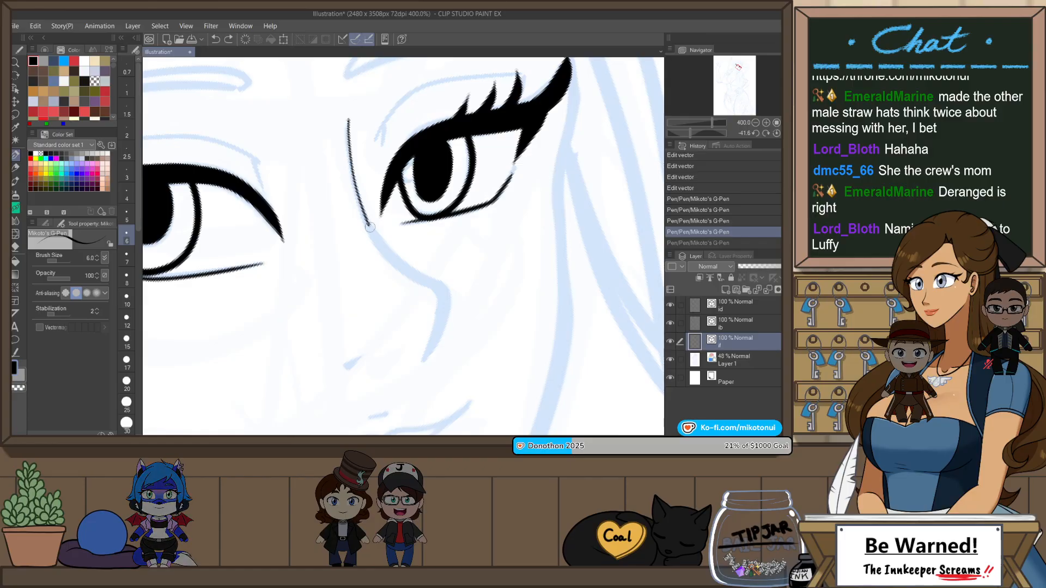
pyautogui.moveTo(437, 289); pyautogui.dragTo(436, 335)
pyautogui.hotkey('ctrl', 'z')
pyautogui.moveTo(349, 130)
pyautogui.mouseDown()
pyautogui.moveTo(413, 281)
pyautogui.moveTo(427, 359)
pyautogui.mouseUp()
# Step: Correct the nose line's width, scaling its upper part down at 0.90 and the part around the tip up at 1.30
pyautogui.scroll(-3, 483, 217)
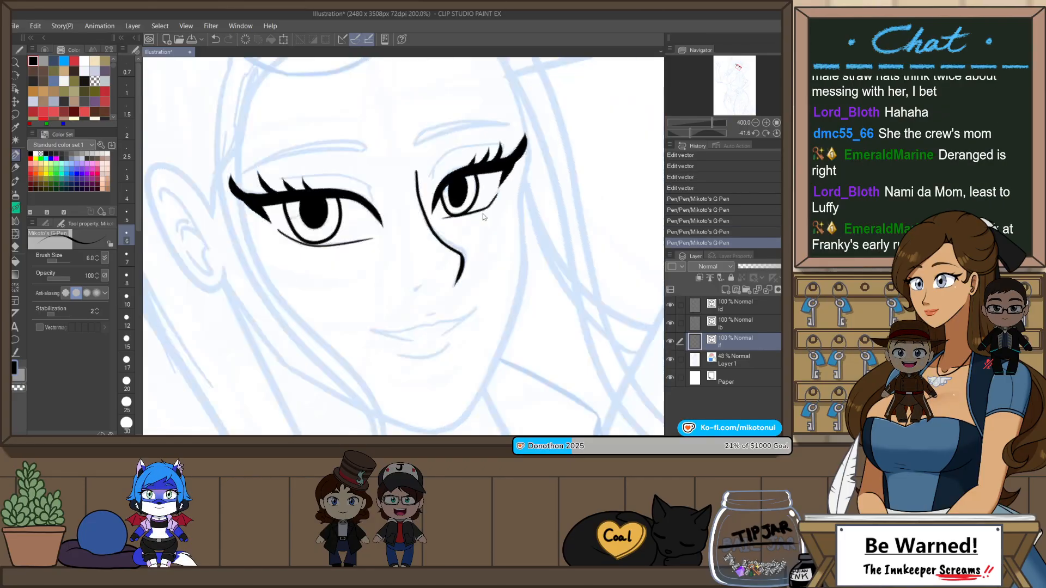
pyautogui.scroll(1, 479, 215)
pyautogui.press('y')
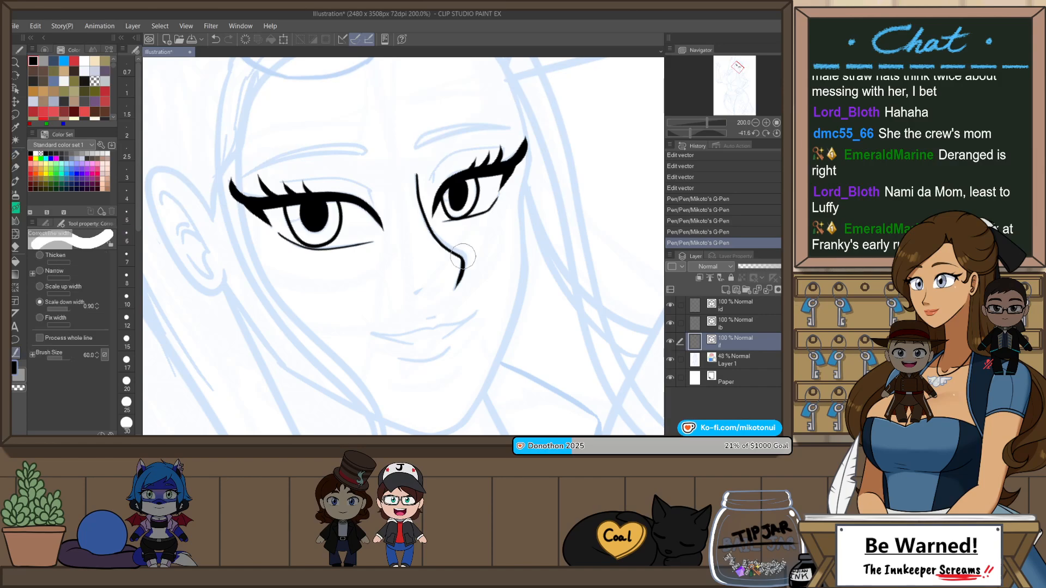
pyautogui.moveTo(467, 252); pyautogui.dragTo(462, 264)
pyautogui.hotkey('ctrl', 'z')
pyautogui.moveTo(411, 174); pyautogui.dragTo(416, 186)
pyautogui.moveTo(413, 174); pyautogui.dragTo(419, 215)
pyautogui.moveTo(415, 196); pyautogui.dragTo(428, 230)
pyautogui.click(40, 287)
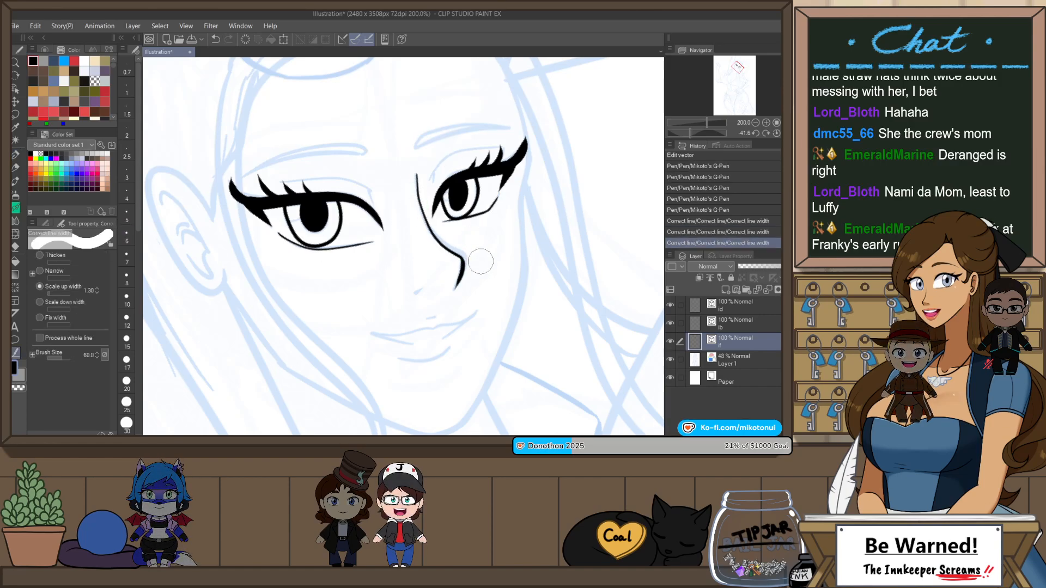
pyautogui.moveTo(479, 264); pyautogui.dragTo(493, 234)
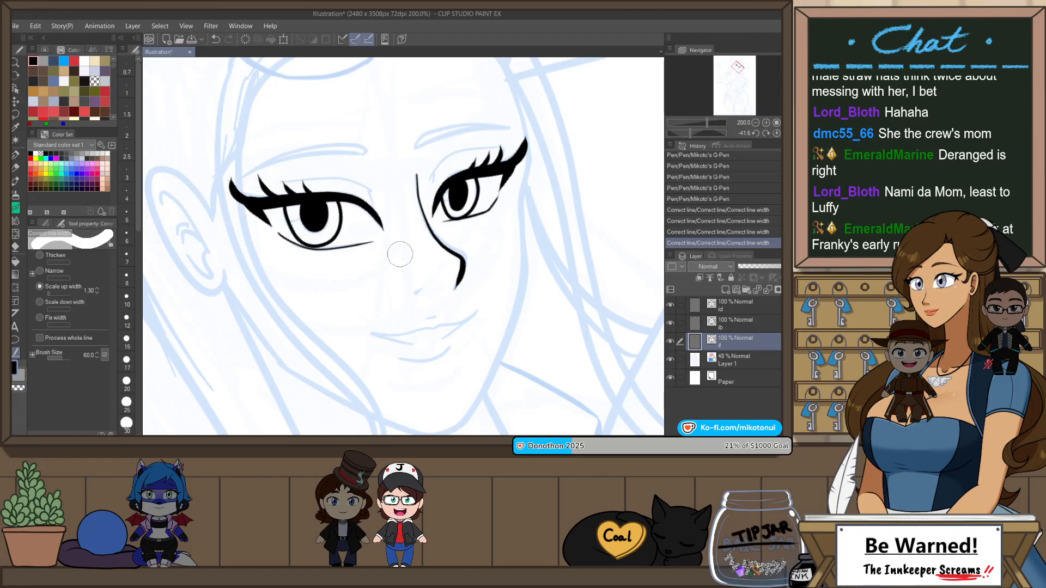
# Step: Reshape the nose line's curve between bridge and tip with Pinch vector line
pyautogui.click(45, 223)
pyautogui.click(68, 272)
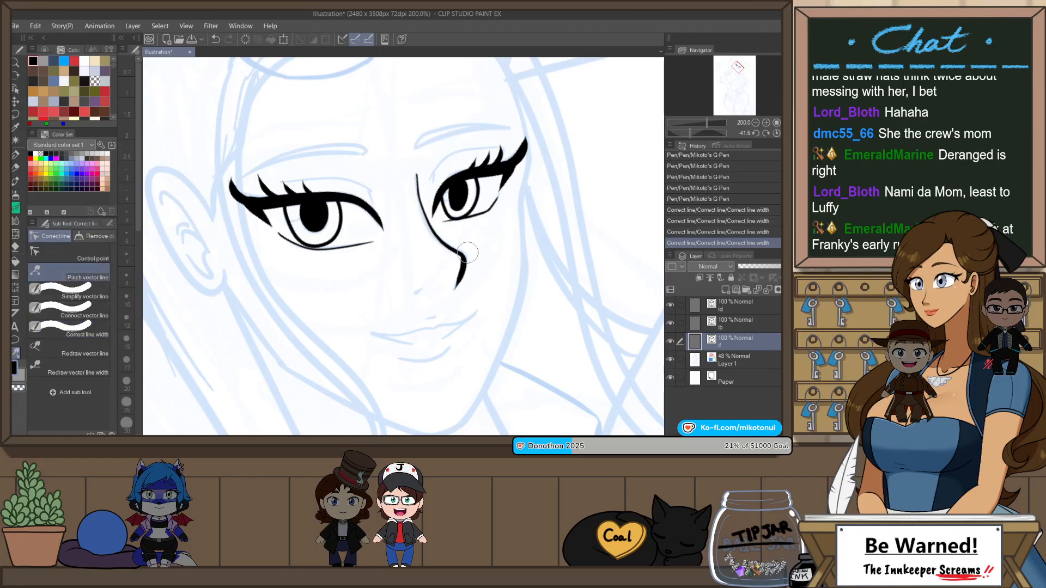
pyautogui.moveTo(468, 252)
pyautogui.mouseDown()
pyautogui.moveTo(421, 232)
pyautogui.moveTo(464, 258)
pyautogui.moveTo(429, 237)
pyautogui.mouseUp()
pyautogui.scroll(4, 430, 160)
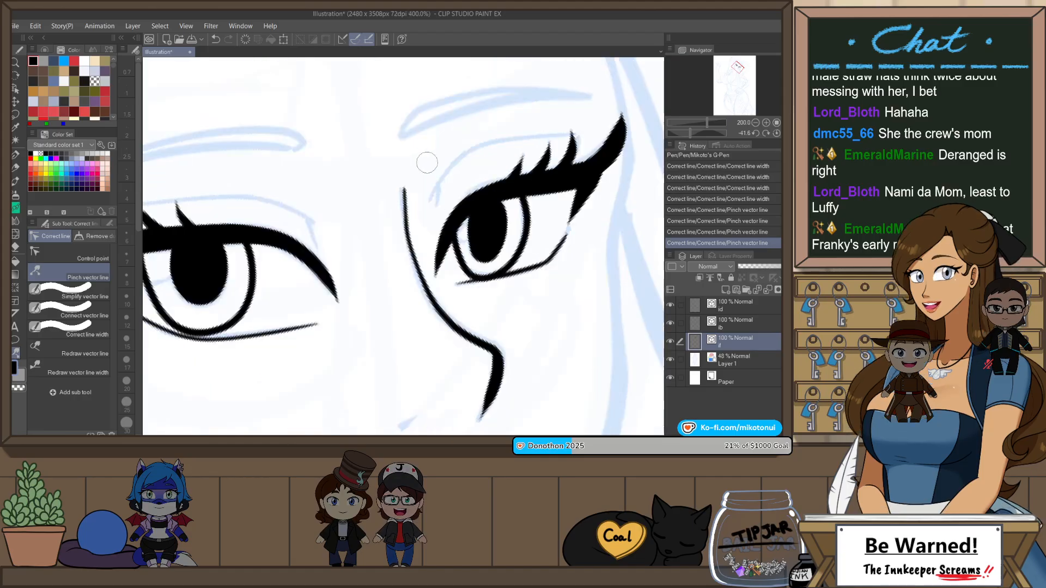
pyautogui.scroll(-2, 404, 193)
# Step: Thin the upper end of the nose line with Correct line width set to scale down at 0.90
pyautogui.click(70, 329)
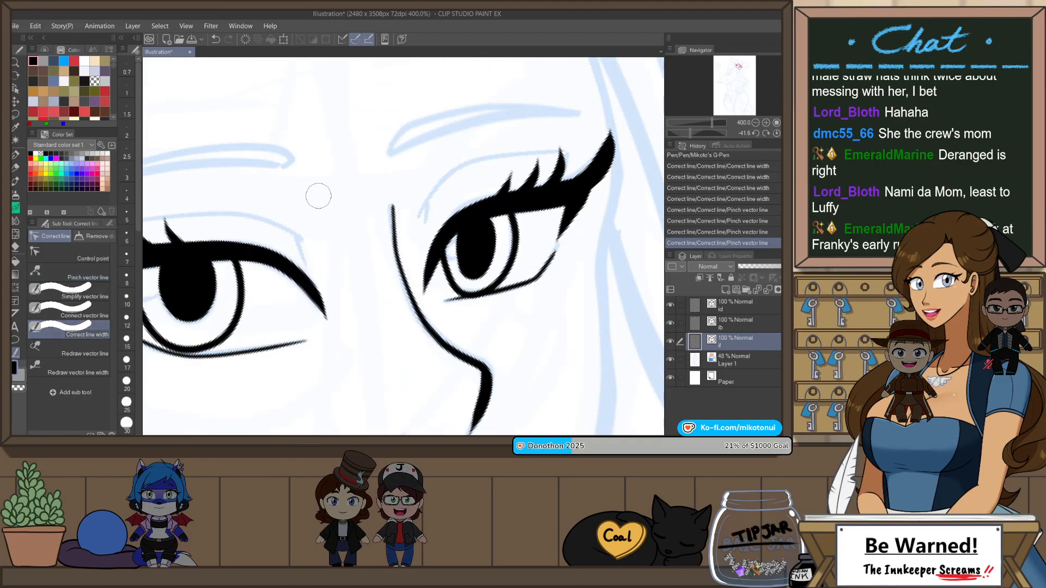
pyautogui.hotkey('ctrl', 'z')
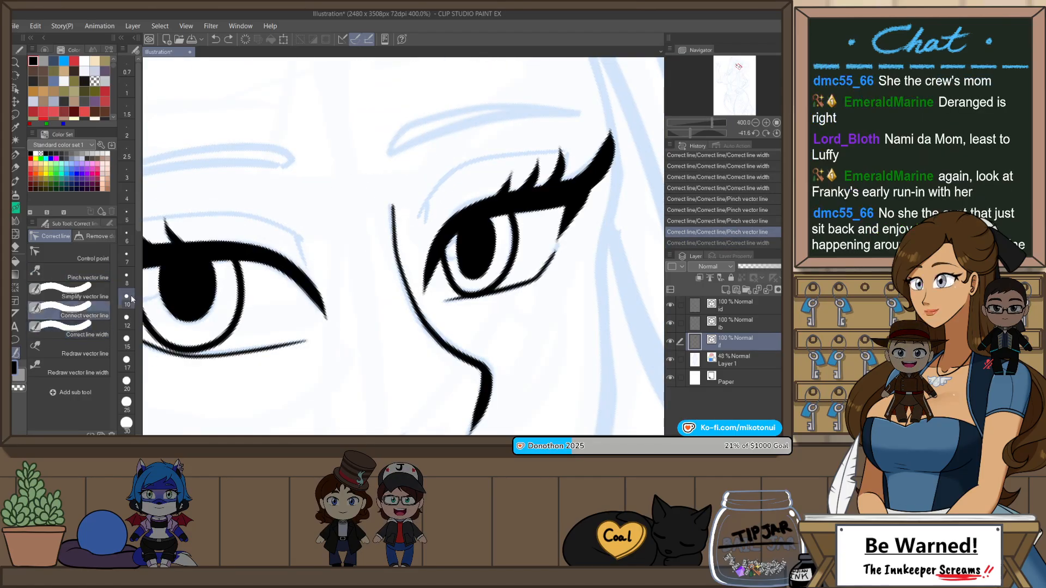
pyautogui.click(110, 223)
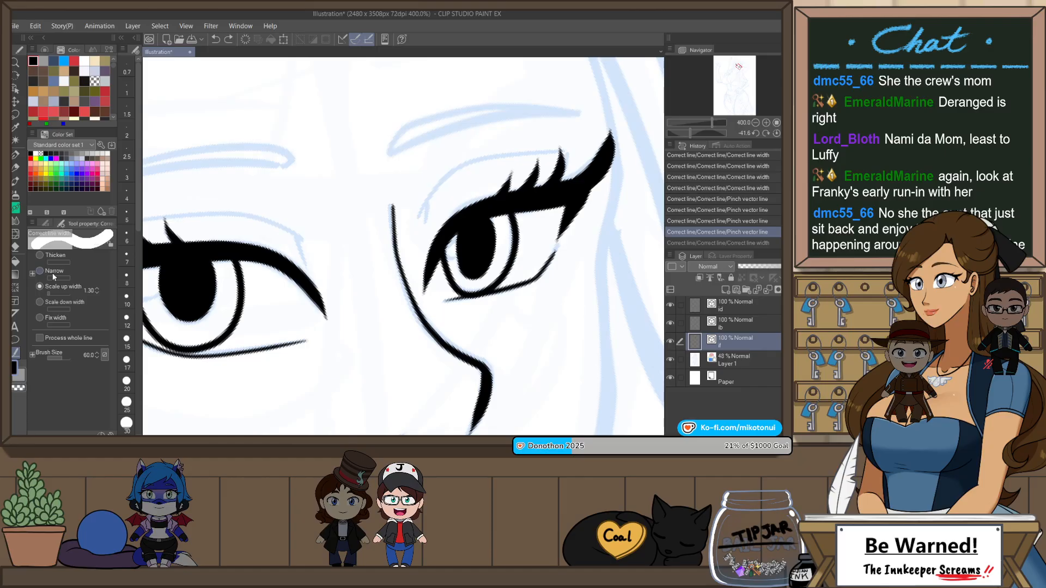
pyautogui.click(61, 303)
pyautogui.moveTo(384, 176); pyautogui.dragTo(397, 203)
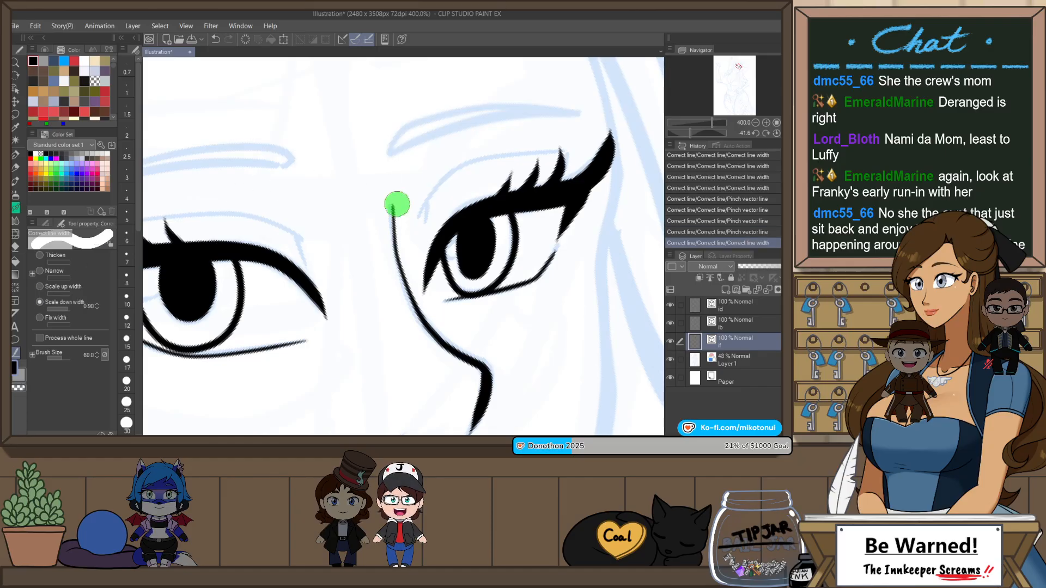
# Step: Ink the upper eyelid crease above the eye farther from the ear at pen size 4, following the sketch
pyautogui.press('r')
pyautogui.moveTo(556, 291); pyautogui.dragTo(563, 228)
pyautogui.press('p')
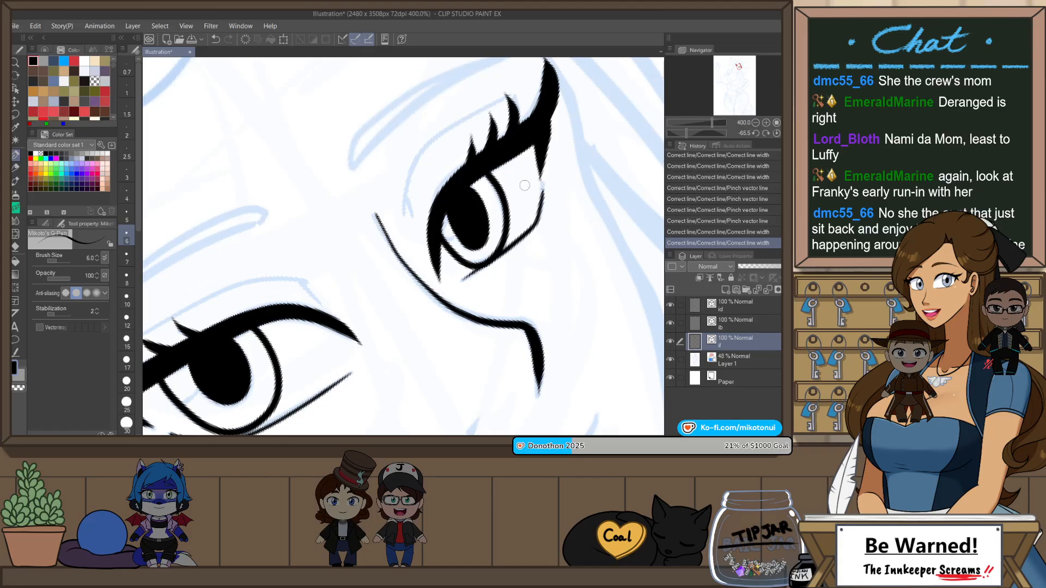
pyautogui.scroll(3, 525, 185)
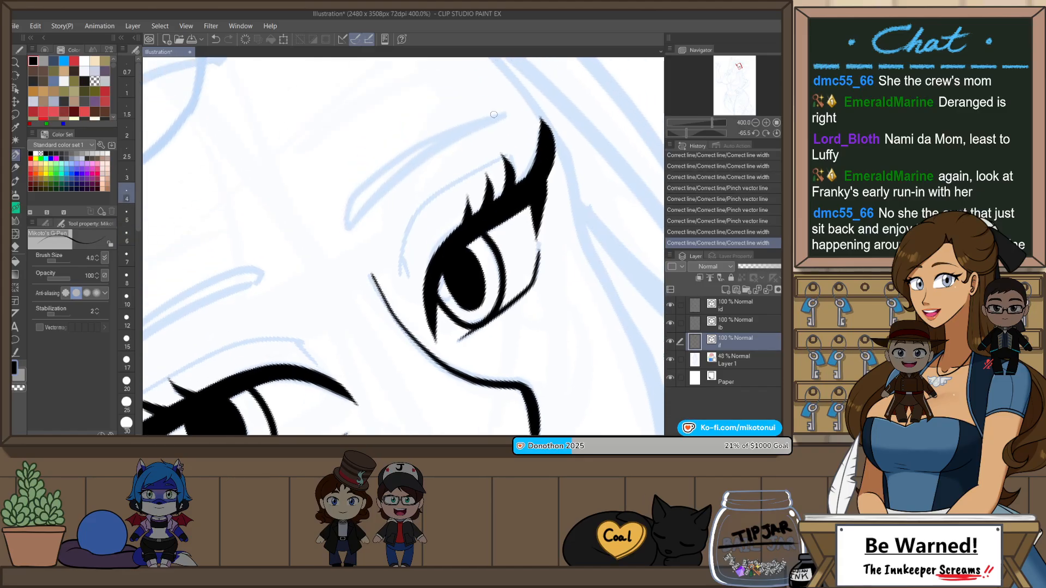
pyautogui.moveTo(401, 269); pyautogui.dragTo(538, 144)
pyautogui.hotkey('ctrl', 'z')
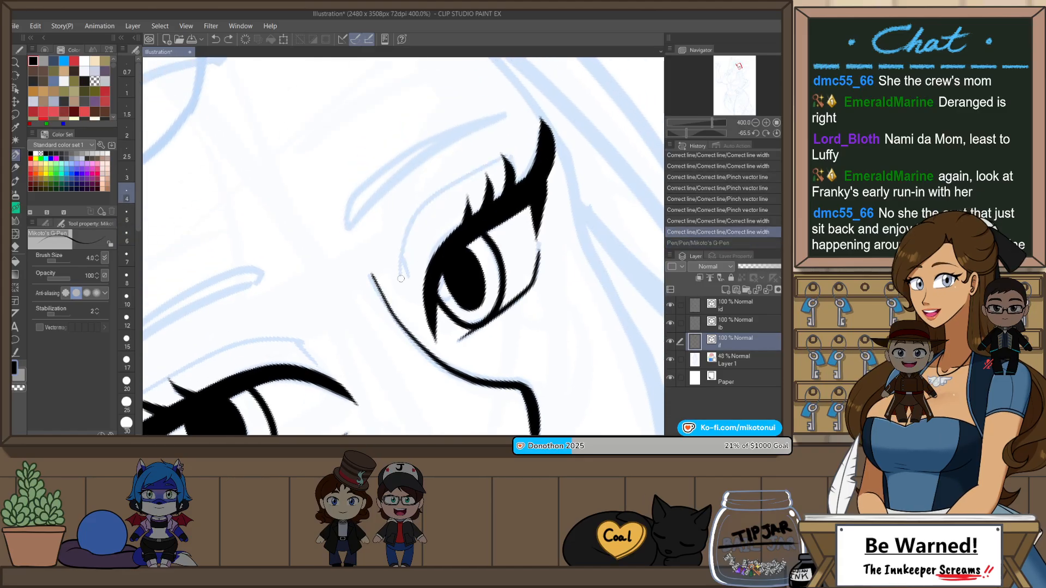
pyautogui.moveTo(400, 272); pyautogui.dragTo(540, 144)
pyautogui.hotkey('ctrl', 'z')
pyautogui.moveTo(402, 240); pyautogui.dragTo(531, 153)
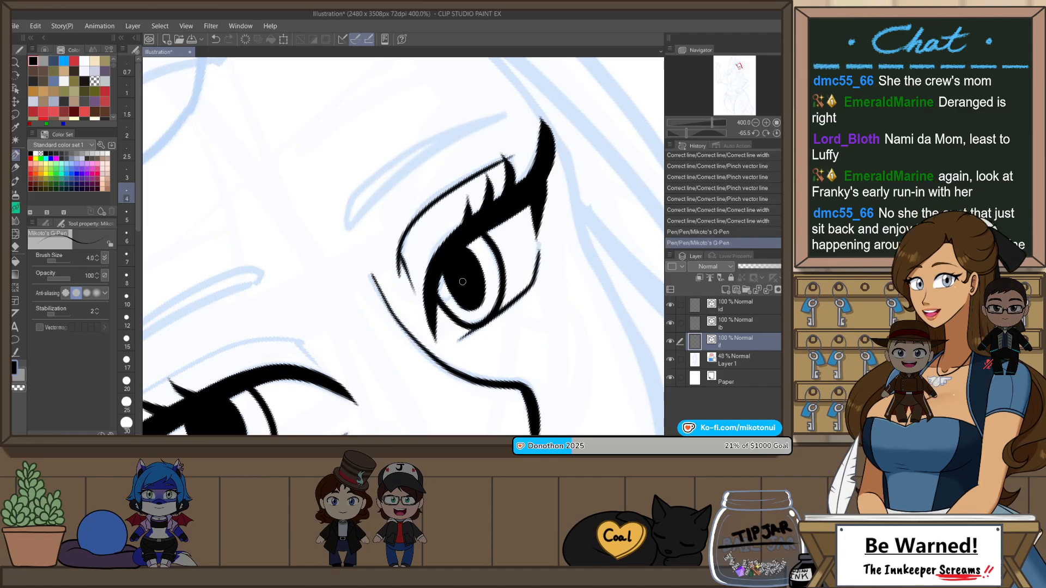
# Step: Ink the upper eyelid crease above the eye nearer the ear at pen size 4, ending at its lashes
pyautogui.press('h')
pyautogui.moveTo(493, 319); pyautogui.dragTo(494, 196)
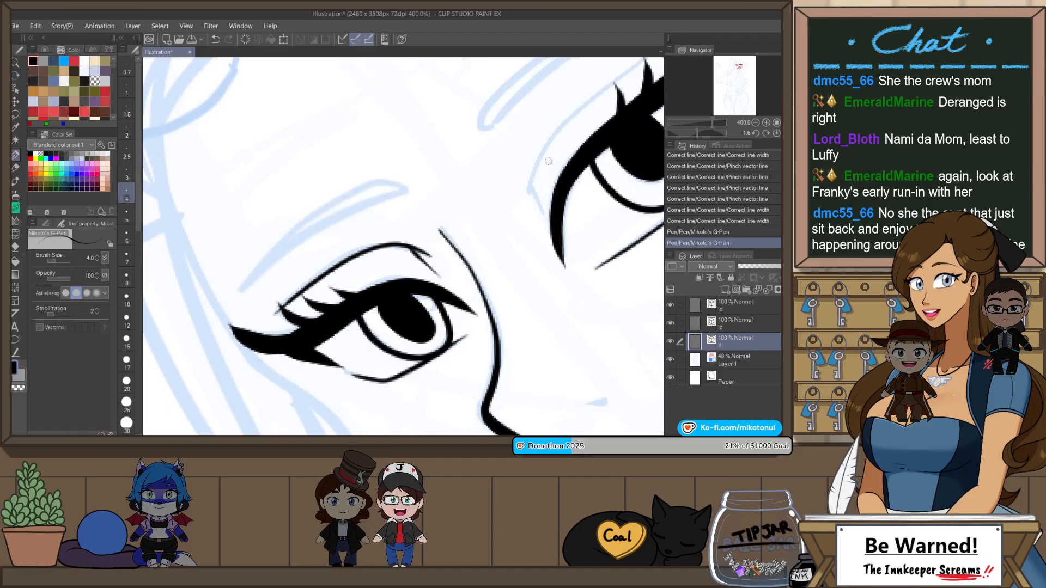
pyautogui.moveTo(557, 162); pyautogui.dragTo(413, 254)
pyautogui.moveTo(383, 297); pyautogui.dragTo(531, 130)
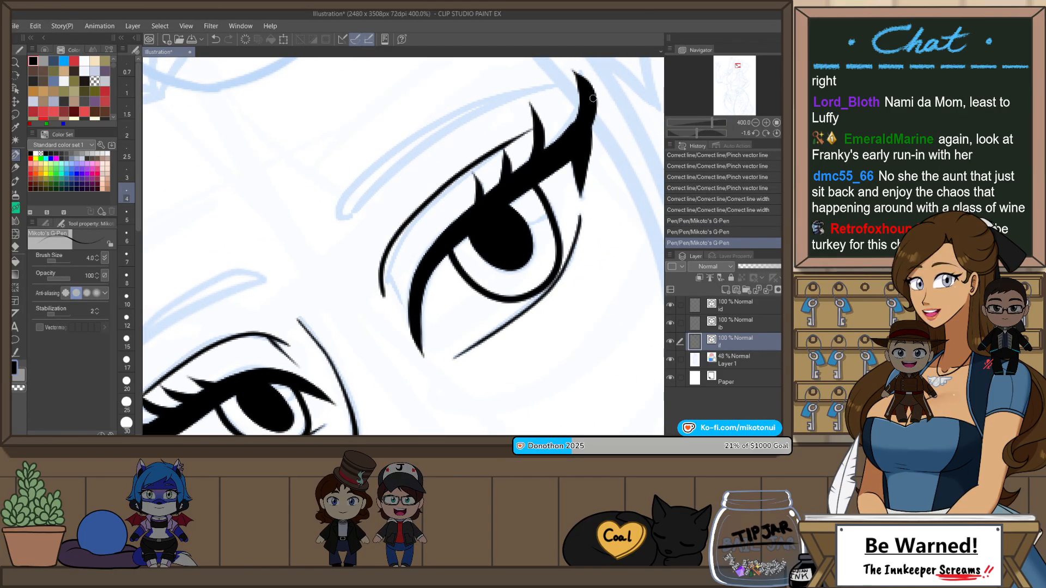
pyautogui.hotkey('ctrl', 'z')
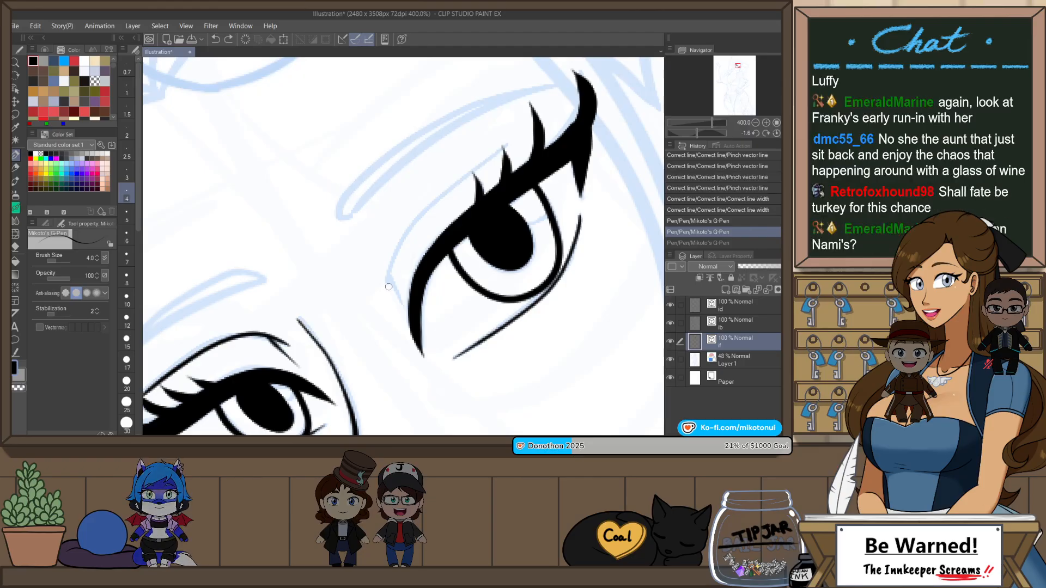
pyautogui.moveTo(387, 288)
pyautogui.mouseDown()
pyautogui.moveTo(404, 230)
pyautogui.moveTo(532, 129)
pyautogui.mouseUp()
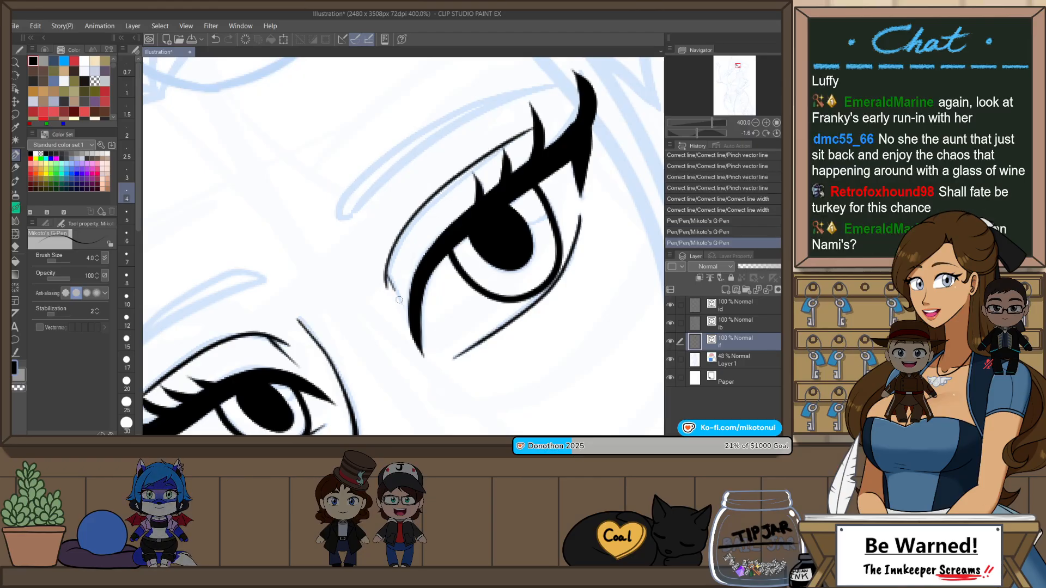
# Step: Ink a short stroke at the inner end of the upper eyelid crease on the eye nearer the ear at pen size 4
pyautogui.moveTo(399, 300); pyautogui.dragTo(403, 305)
pyautogui.hotkey('ctrl', 'z')
pyautogui.moveTo(387, 267); pyautogui.dragTo(407, 311)
pyautogui.hotkey('ctrl', 'z')
pyautogui.moveTo(385, 267); pyautogui.dragTo(398, 307)
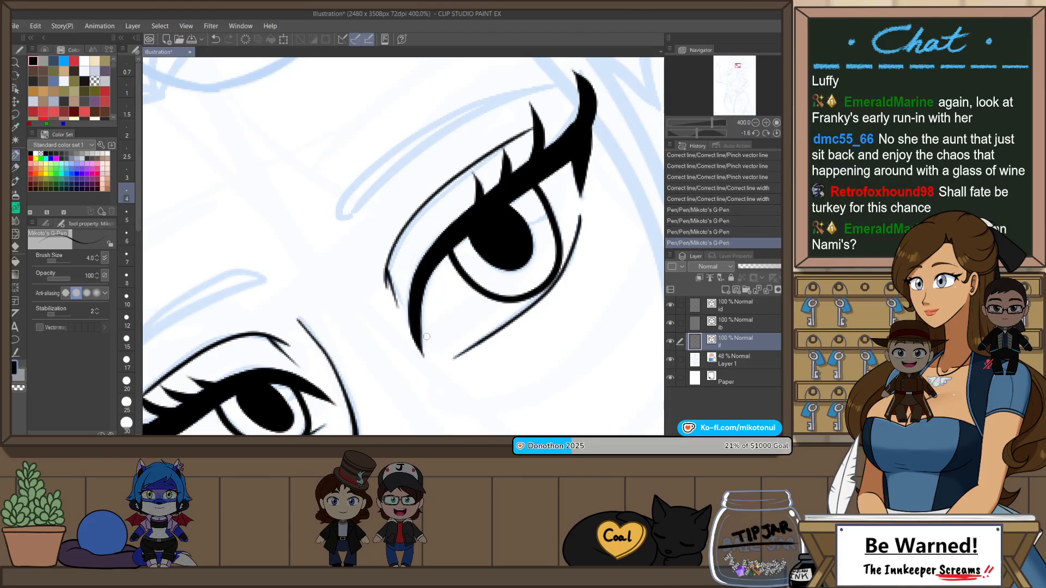
pyautogui.hotkey('ctrl', 'z')
pyautogui.moveTo(386, 267); pyautogui.dragTo(404, 309)
pyautogui.hotkey('ctrl', 'z')
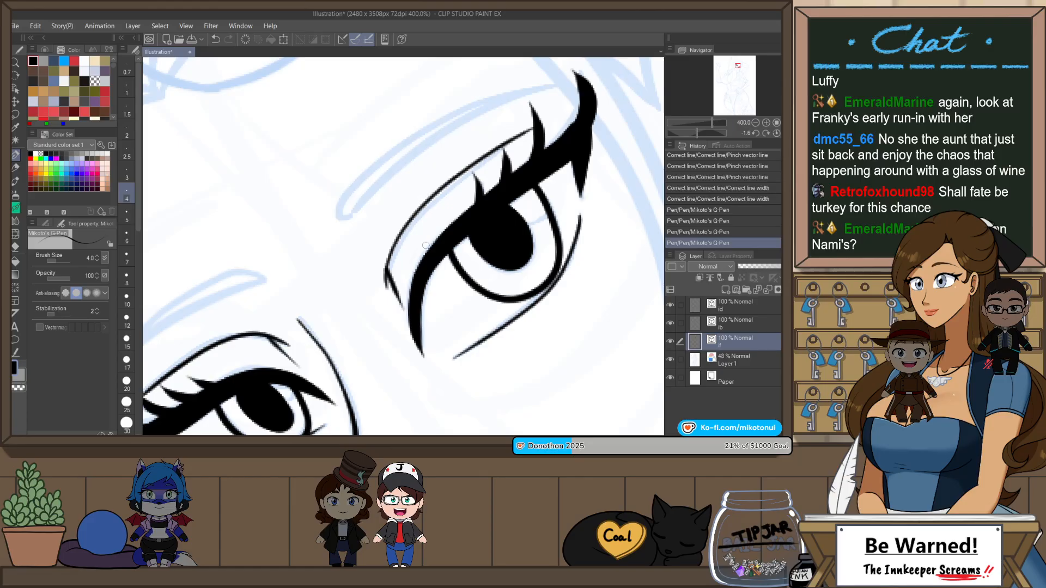
# Step: Ink the eyebrow above the eye nearer the ear as a tapered outline at pen size 4, following the sketch
pyautogui.moveTo(425, 246); pyautogui.dragTo(409, 296)
pyautogui.moveTo(323, 274); pyautogui.dragTo(545, 139)
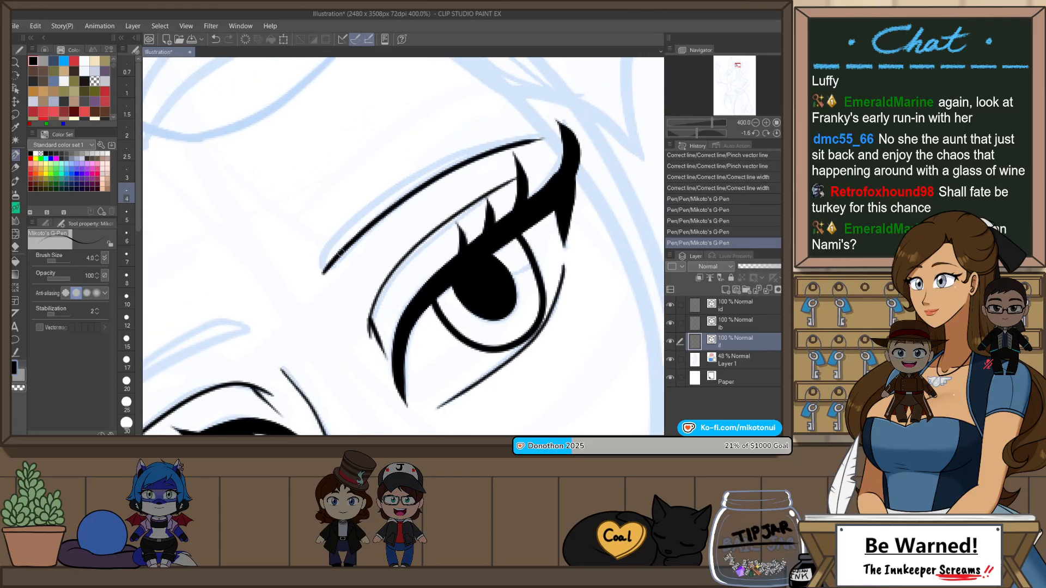
pyautogui.moveTo(321, 261); pyautogui.dragTo(545, 135)
pyautogui.hotkey('ctrl', 'z')
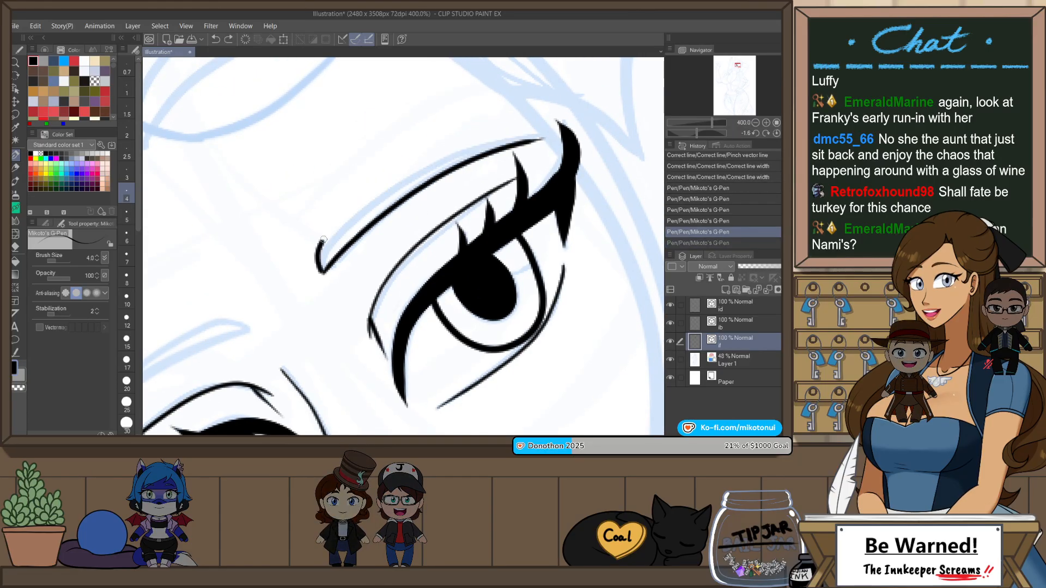
pyautogui.moveTo(323, 240); pyautogui.dragTo(539, 136)
pyautogui.hotkey('ctrl', 'z')
pyautogui.moveTo(345, 217); pyautogui.dragTo(545, 138)
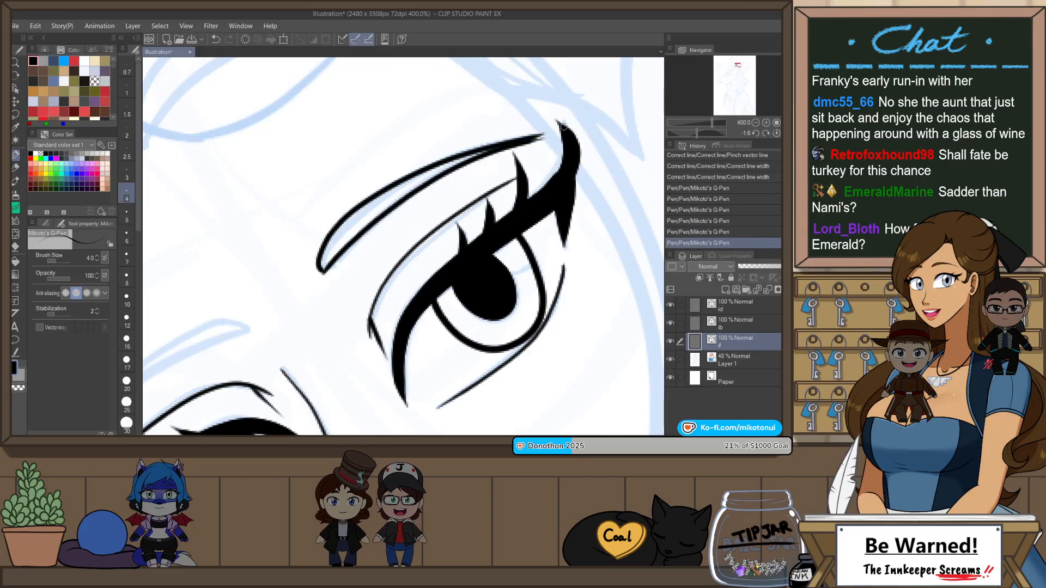
pyautogui.hotkey('ctrl', 'z')
pyautogui.moveTo(319, 246); pyautogui.dragTo(539, 137)
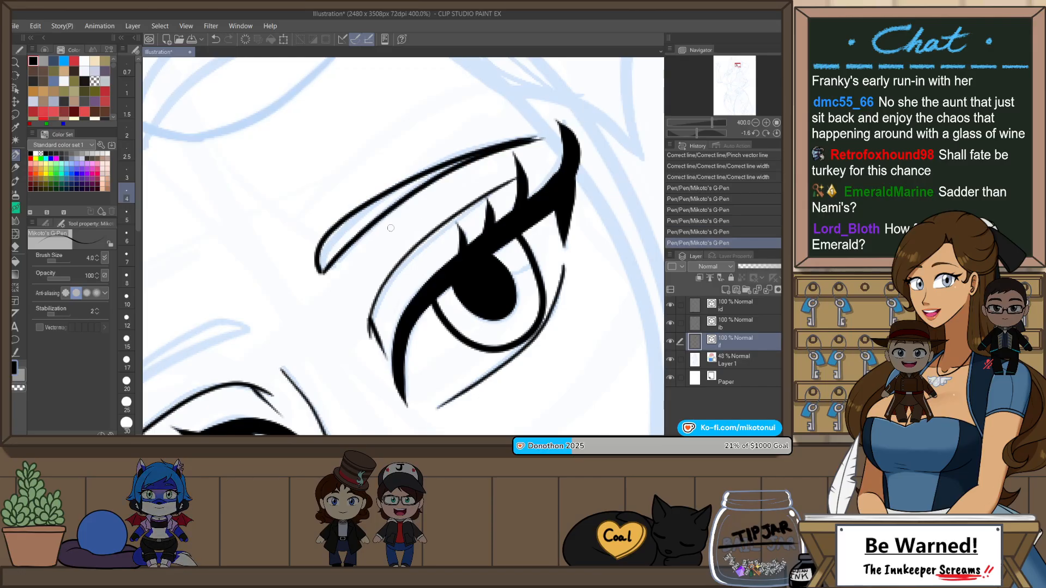
pyautogui.hotkey('ctrl', 'z')
pyautogui.hotkey('ctrl', 'y')
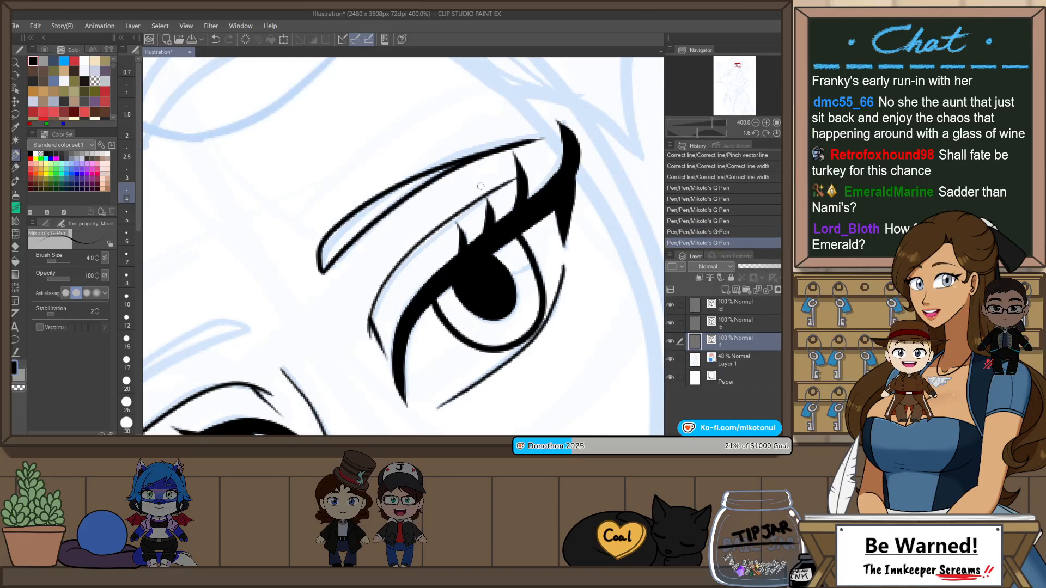
# Step: Ink the tapered eyebrow outline above the eye farther from the ear at pen size 4
pyautogui.press('h')
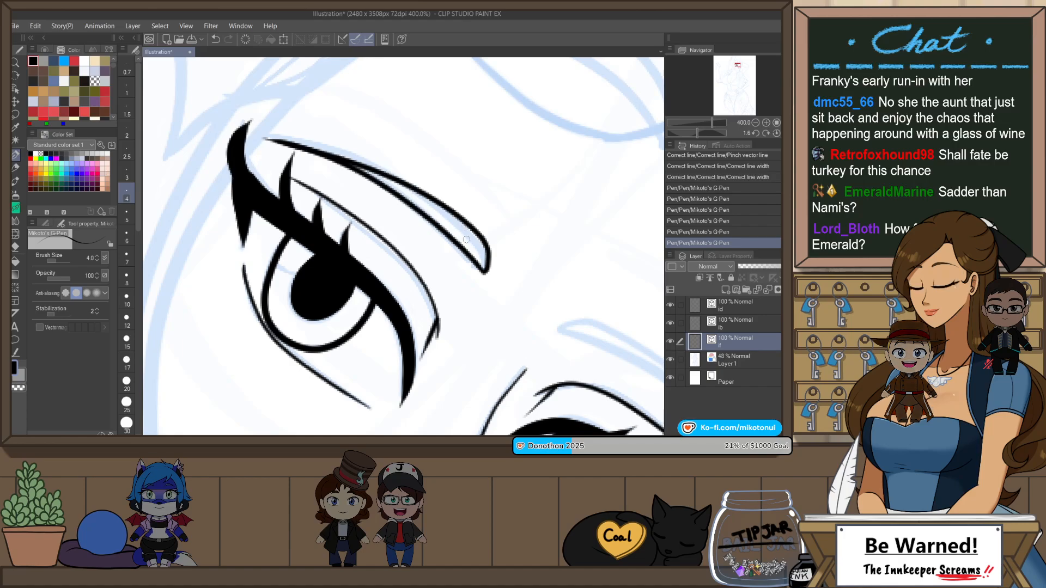
pyautogui.press('r')
pyautogui.moveTo(484, 315); pyautogui.dragTo(500, 137)
pyautogui.press('p')
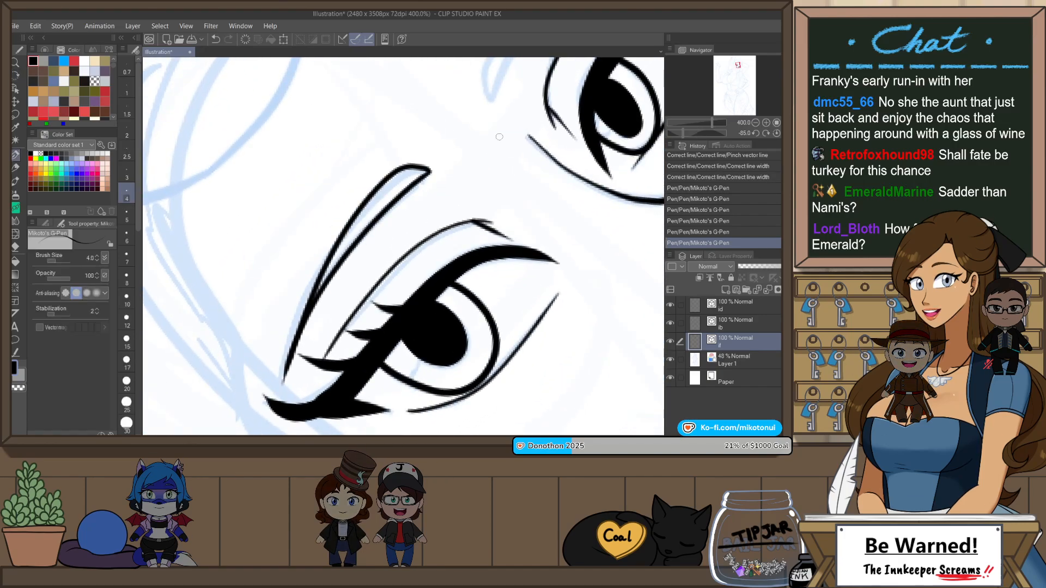
pyautogui.moveTo(531, 190); pyautogui.dragTo(374, 369)
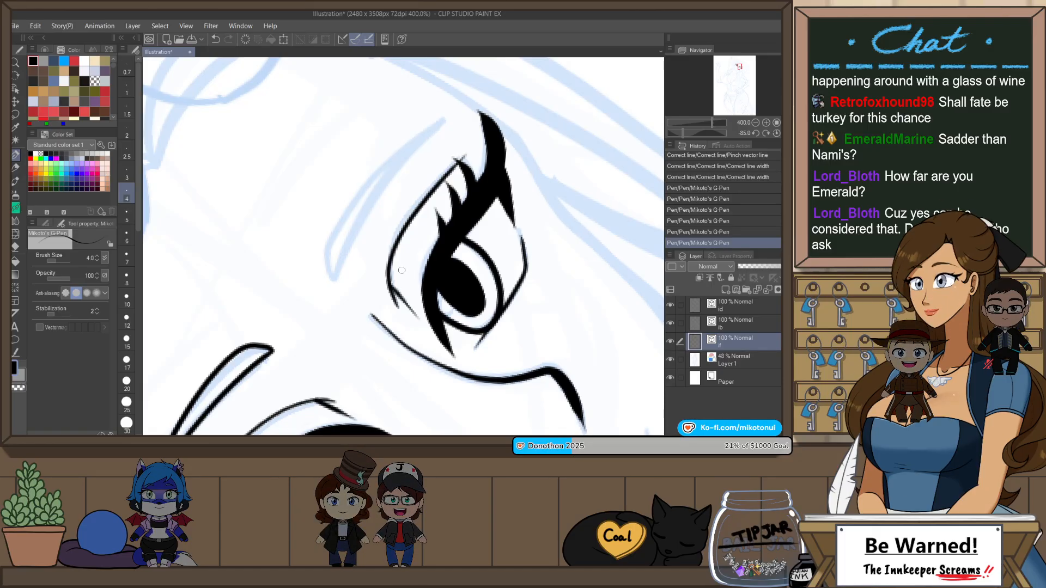
pyautogui.moveTo(461, 112)
pyautogui.mouseDown()
pyautogui.moveTo(333, 278)
pyautogui.moveTo(352, 199)
pyautogui.mouseUp()
pyautogui.hotkey('ctrl', 'z')
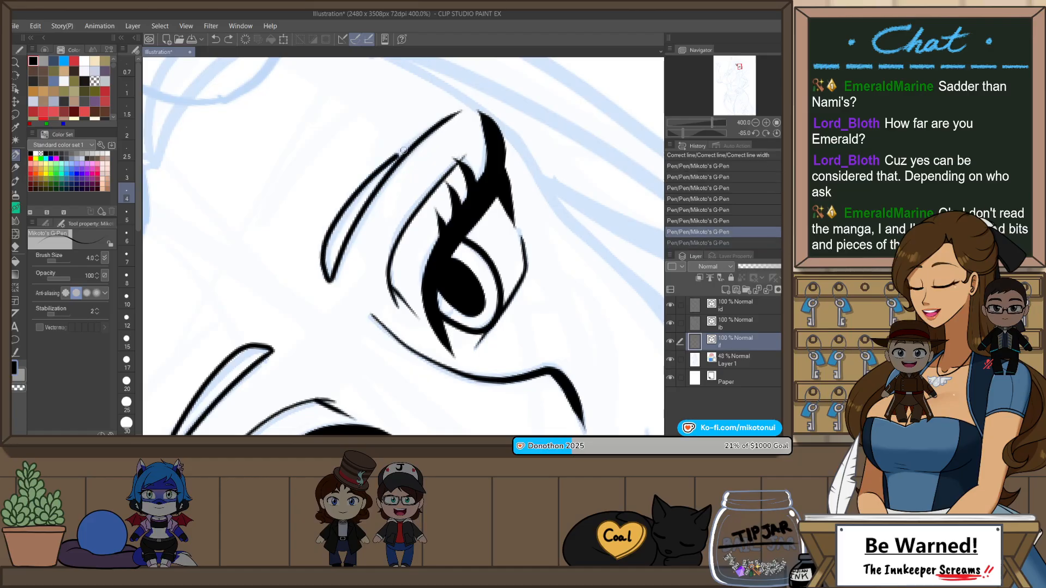
pyautogui.hotkey('ctrl', 'y')
# Step: Ink a short tapered nostril stroke beside the nose tip at pen size 4
pyautogui.scroll(-3, 533, 87)
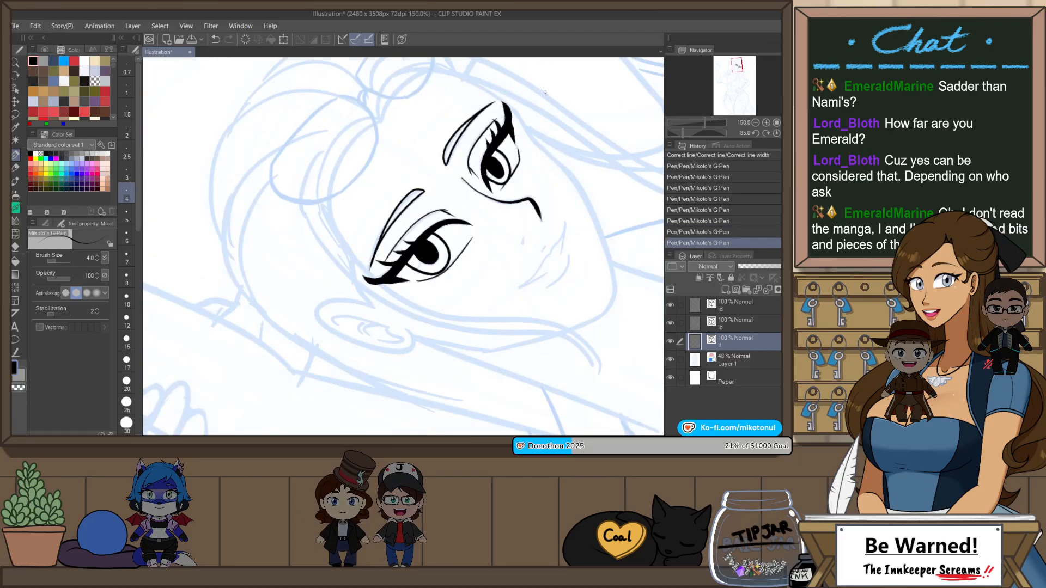
pyautogui.hotkey('ctrl', '@')
pyautogui.moveTo(590, 311); pyautogui.dragTo(563, 207)
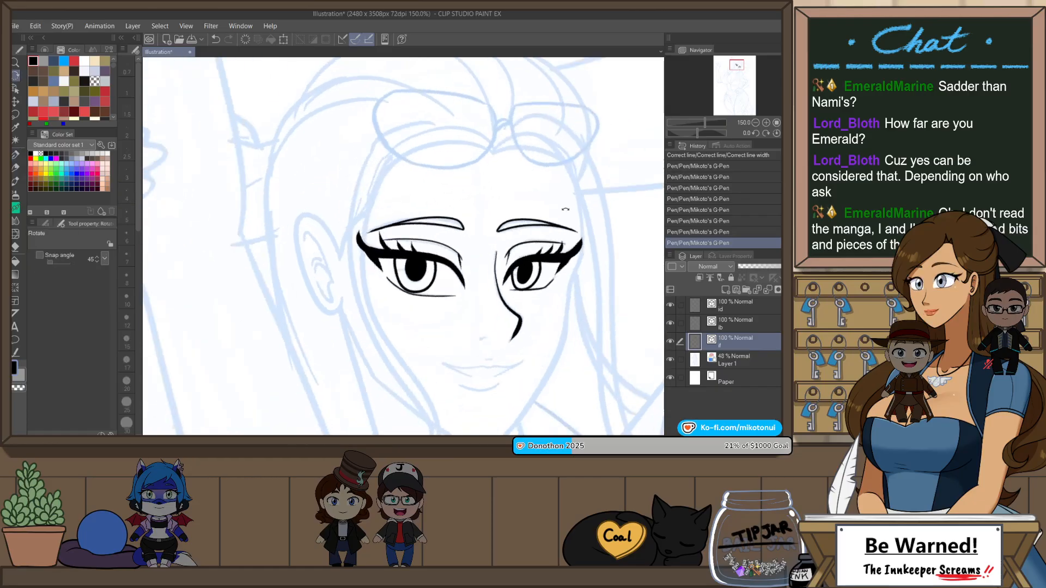
pyautogui.moveTo(541, 318); pyautogui.dragTo(559, 252)
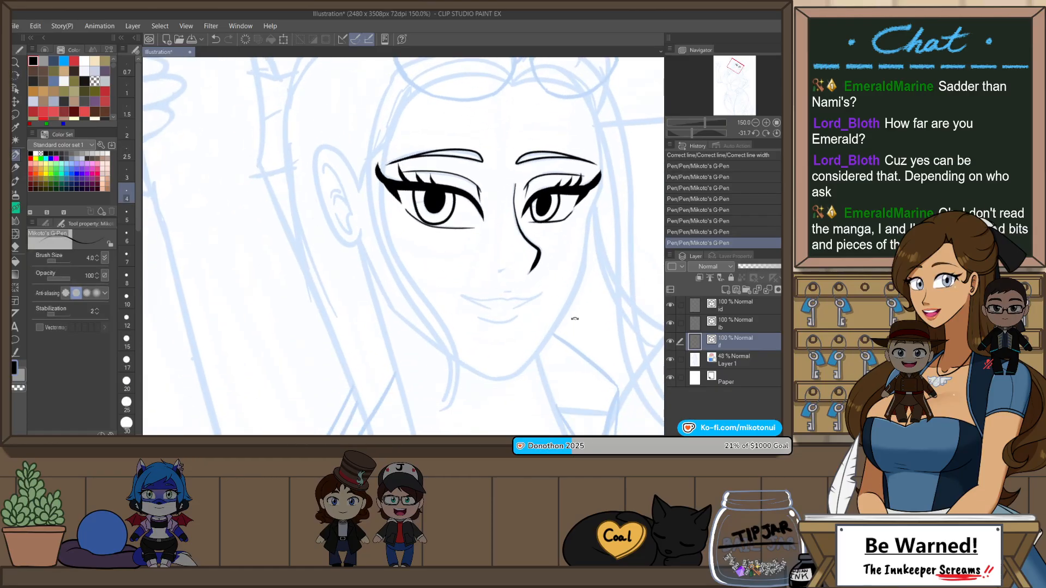
pyautogui.moveTo(575, 319); pyautogui.dragTo(542, 152)
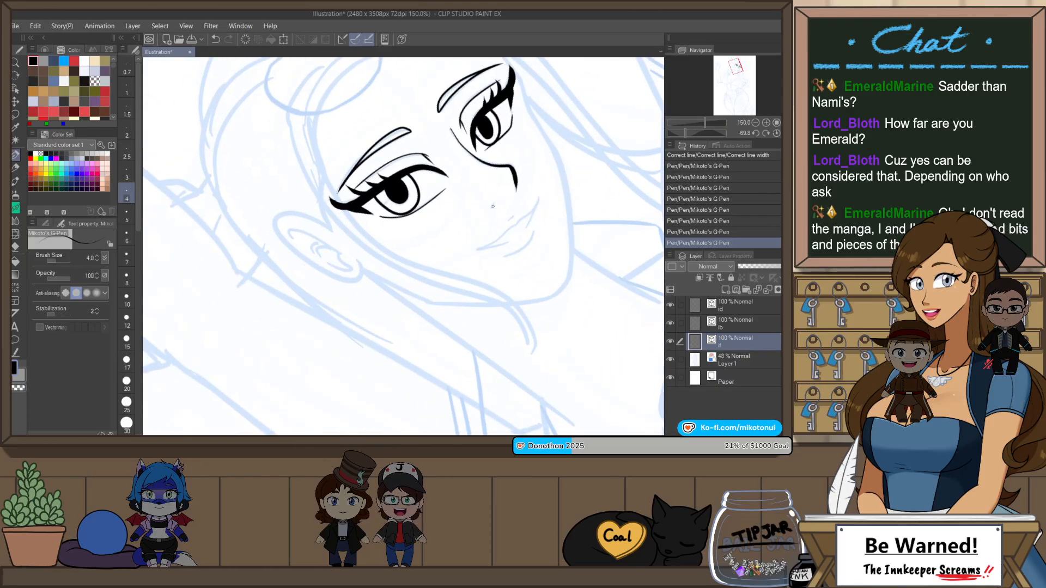
pyautogui.scroll(1, 527, 180)
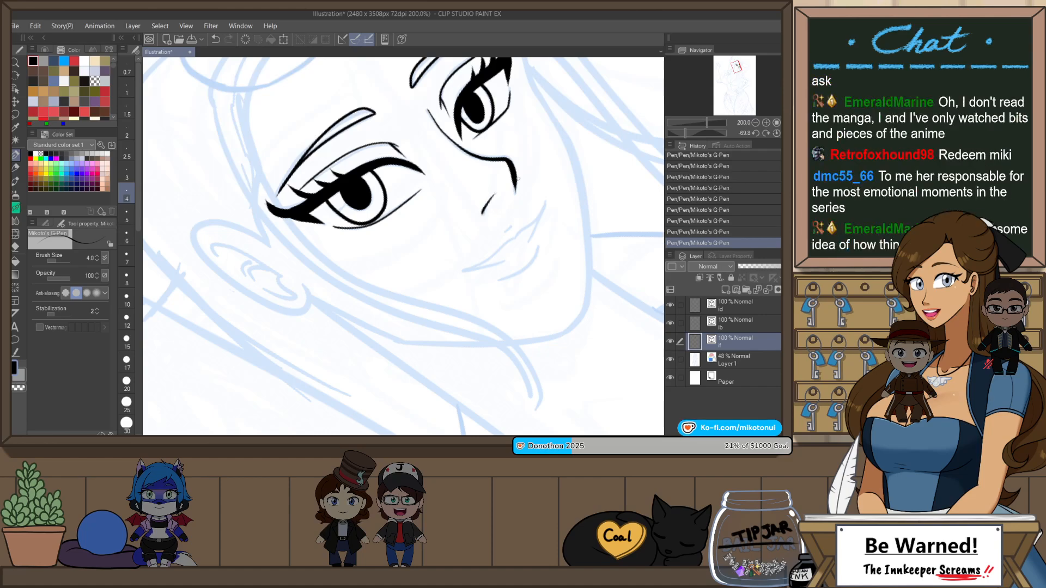
pyautogui.hotkey('ctrl', 'y')
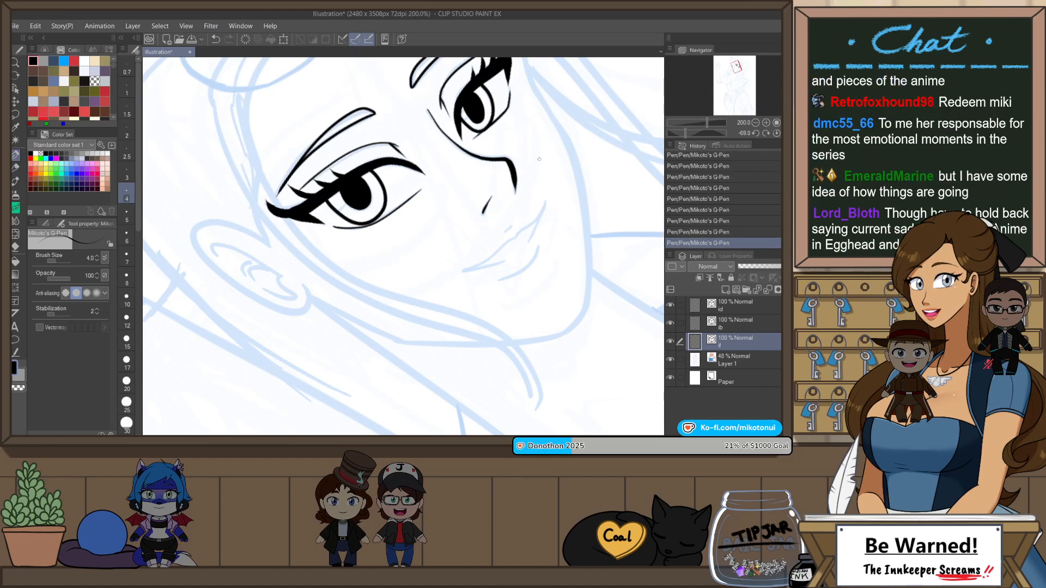
# Step: Ink the wavy upper mouth line from corner to corner at pen size 4, with a small dip in the middle
pyautogui.scroll(2, 520, 239)
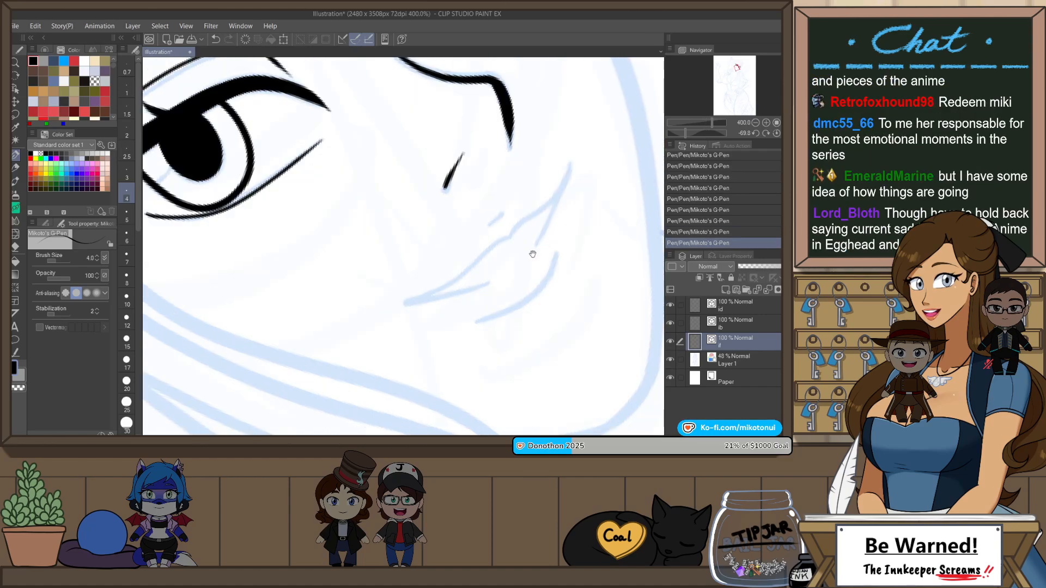
pyautogui.moveTo(520, 238); pyautogui.dragTo(453, 232)
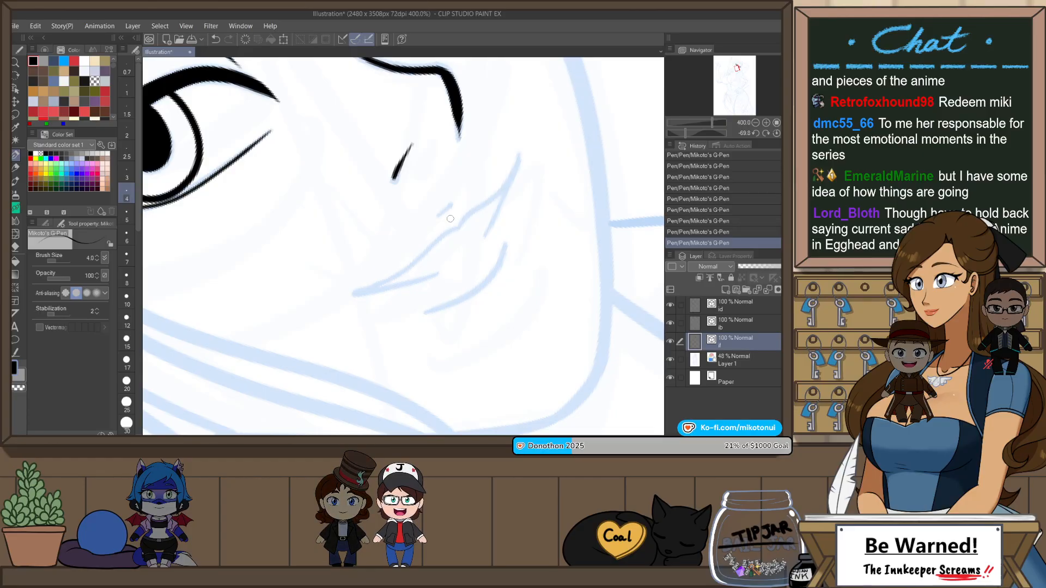
pyautogui.moveTo(451, 222); pyautogui.dragTo(328, 293)
pyautogui.hotkey('ctrl', 'z')
pyautogui.moveTo(459, 225); pyautogui.dragTo(339, 294)
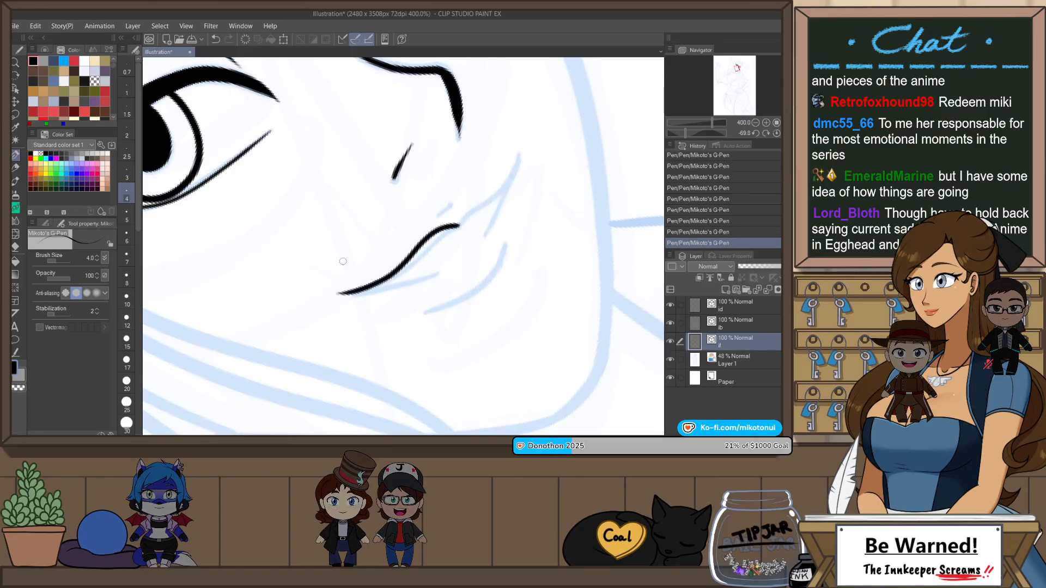
pyautogui.moveTo(458, 225)
pyautogui.mouseDown()
pyautogui.moveTo(487, 194)
pyautogui.moveTo(524, 134)
pyautogui.mouseUp()
pyautogui.hotkey('ctrl', 'z')
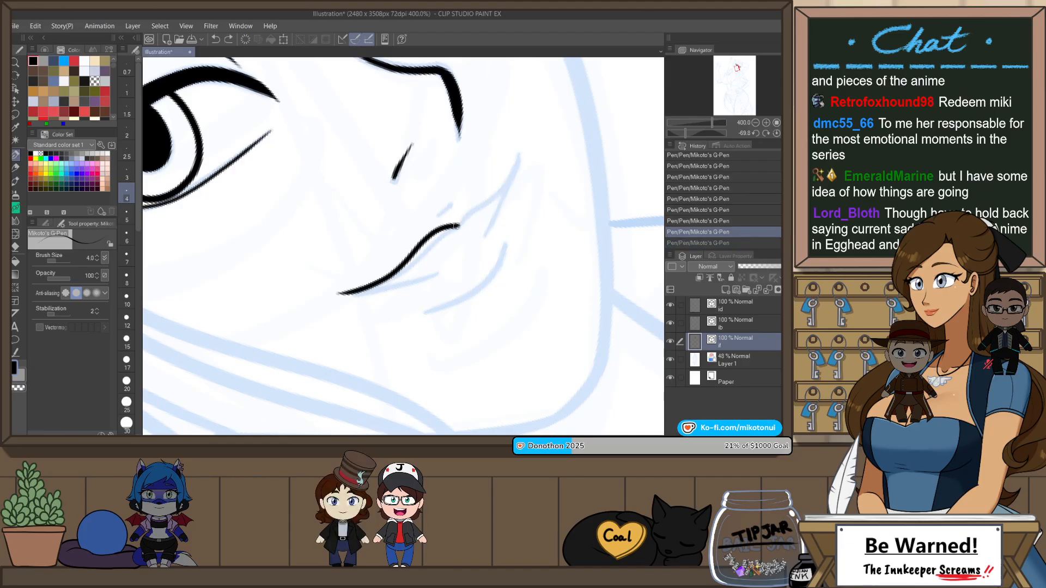
pyautogui.moveTo(457, 226); pyautogui.dragTo(524, 143)
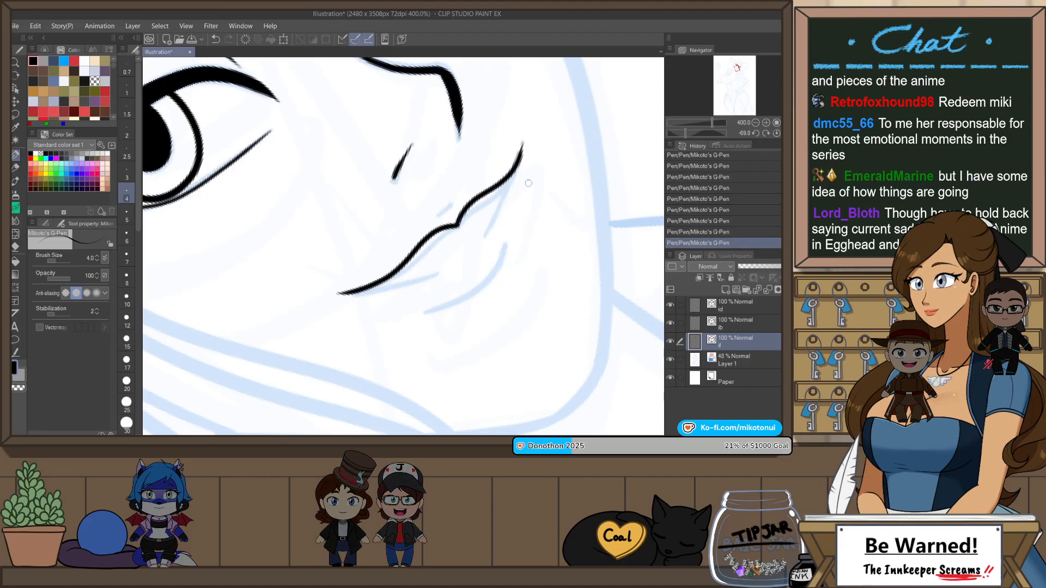
# Step: Ink the short strokes running inward from both mouth corners and the curved underside of the lower lip
pyautogui.moveTo(523, 144); pyautogui.dragTo(482, 233)
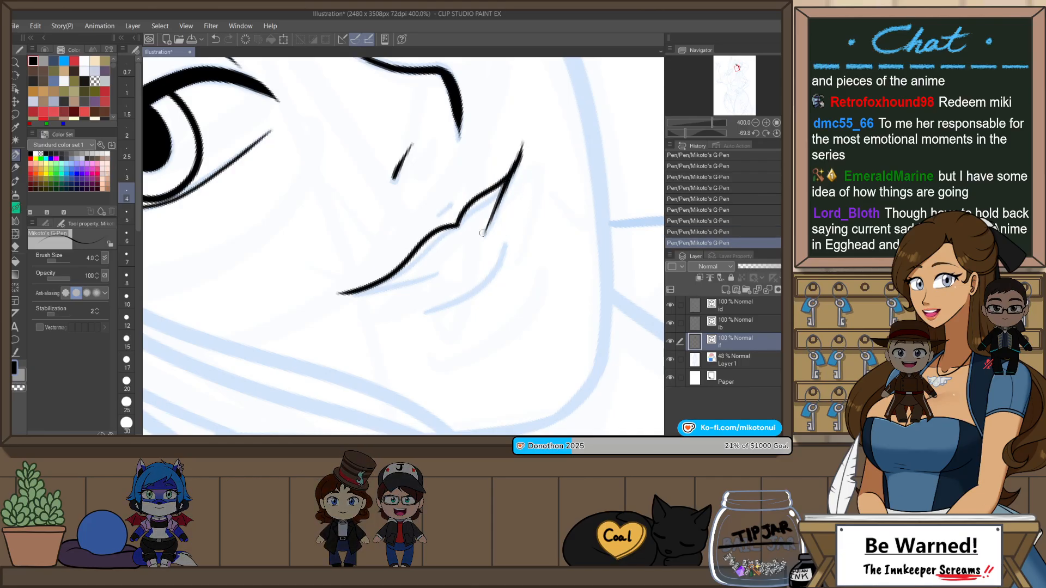
pyautogui.hotkey('ctrl', 'z')
pyautogui.moveTo(522, 143); pyautogui.dragTo(487, 241)
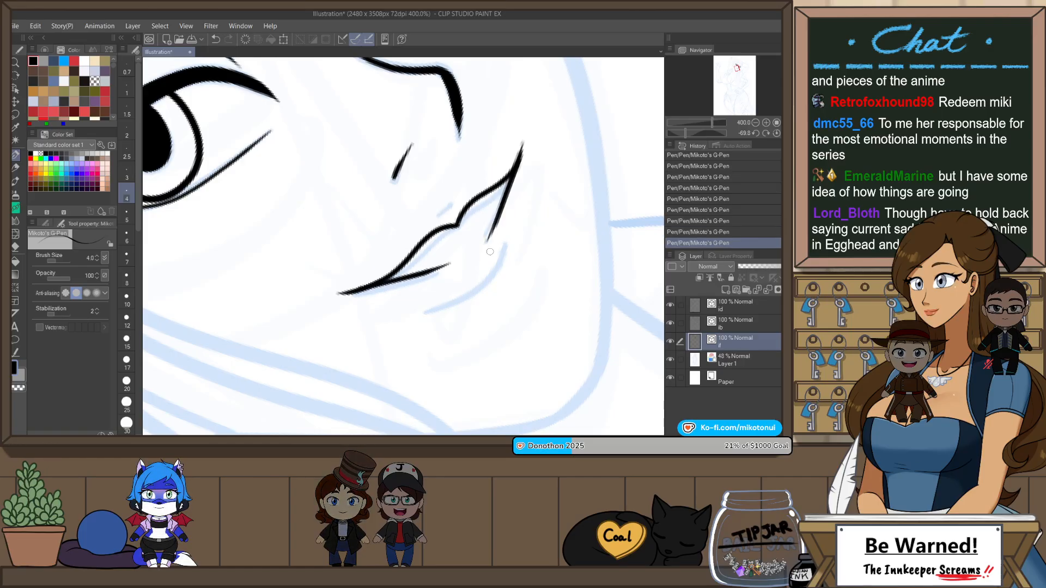
pyautogui.hotkey('ctrl', 'z')
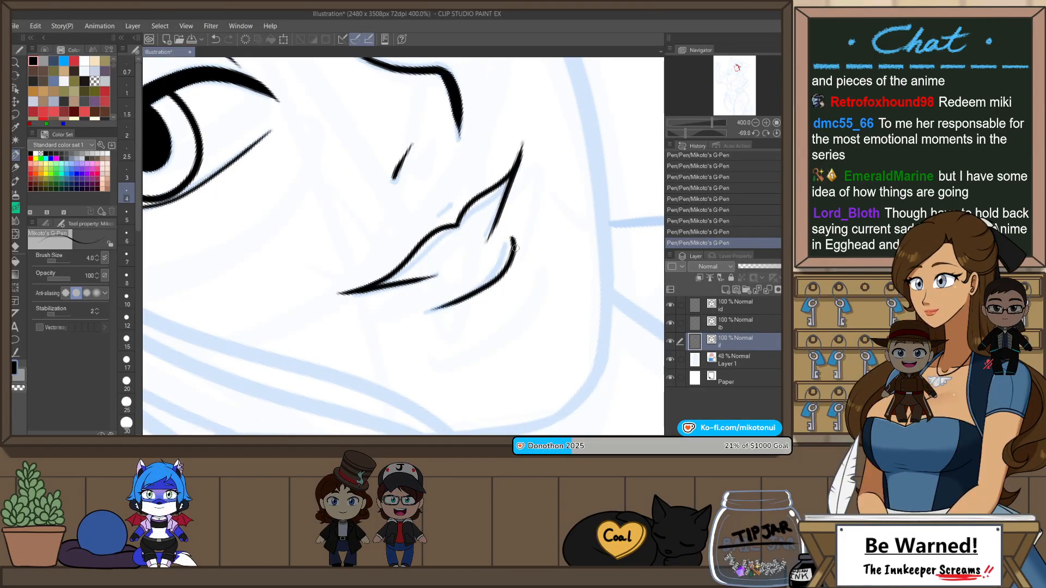
pyautogui.hotkey('ctrl', 'z')
pyautogui.moveTo(512, 242); pyautogui.dragTo(504, 264)
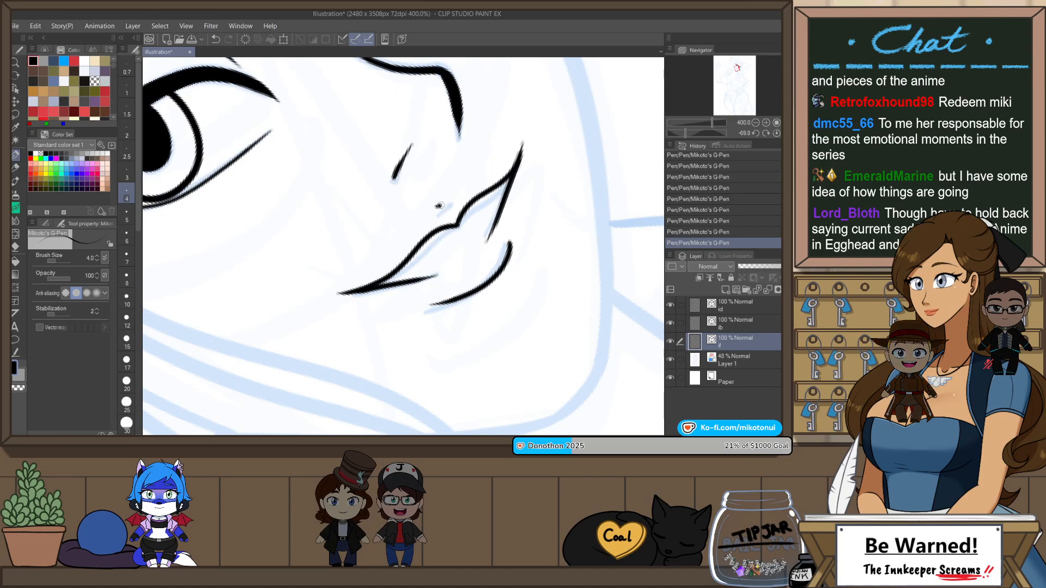
# Step: Select the vector layer directly above the face line layer and set the G-Pen's brush size to 10
pyautogui.scroll(-4, 483, 225)
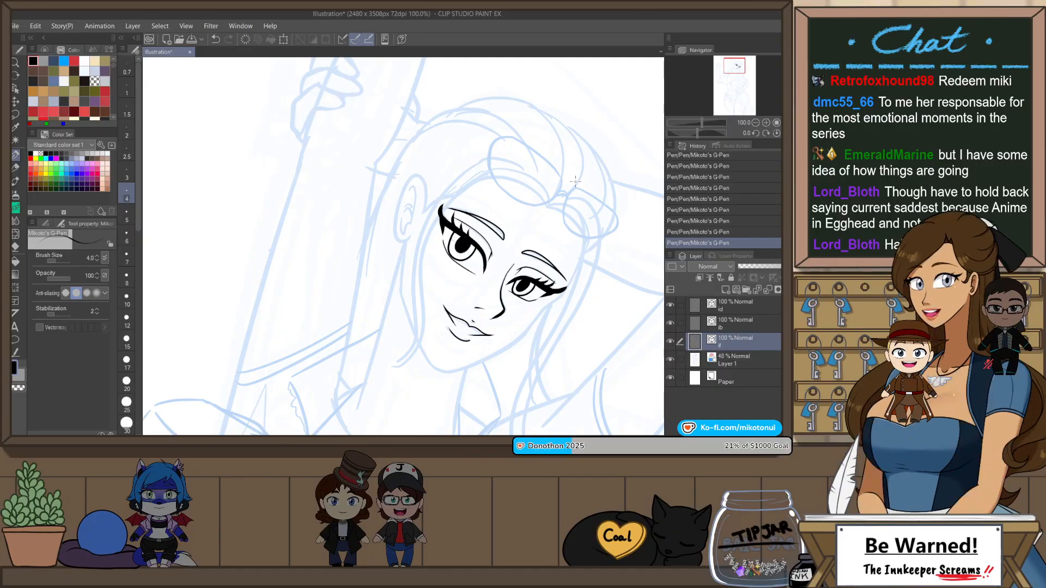
pyautogui.press('h')
pyautogui.scroll(-1, 499, 236)
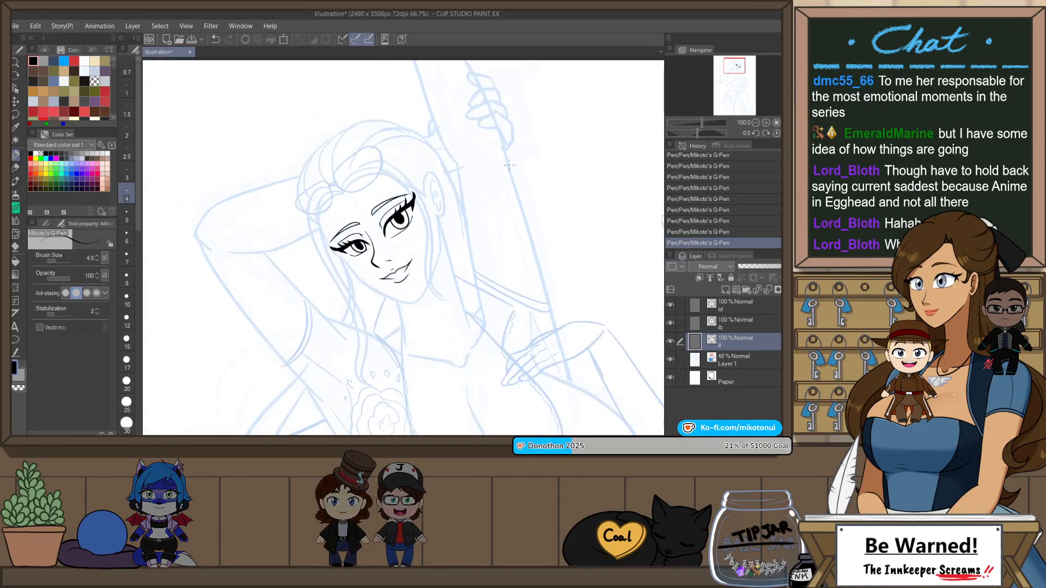
pyautogui.press('h')
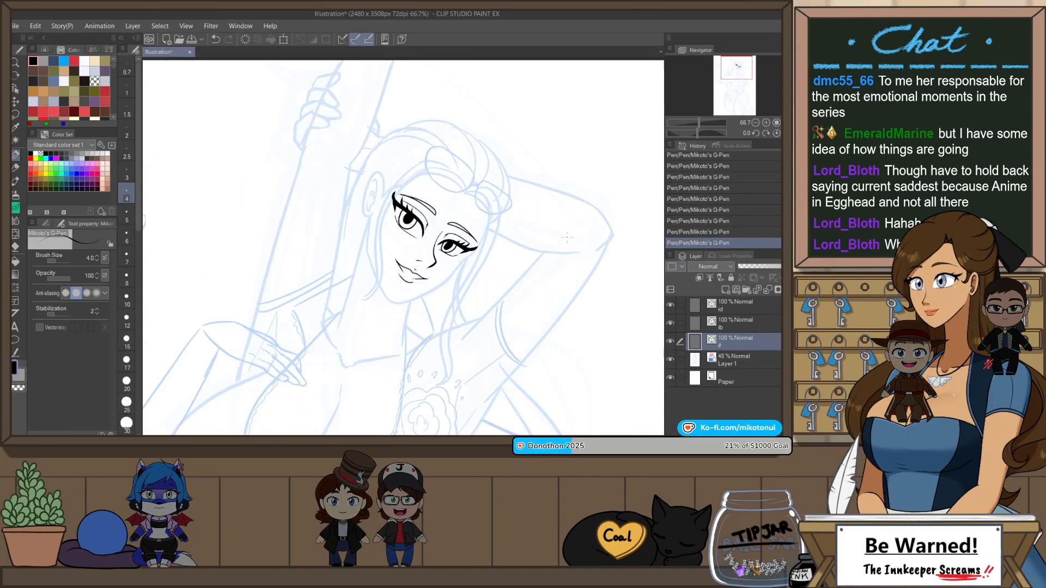
pyautogui.moveTo(567, 237); pyautogui.dragTo(593, 133)
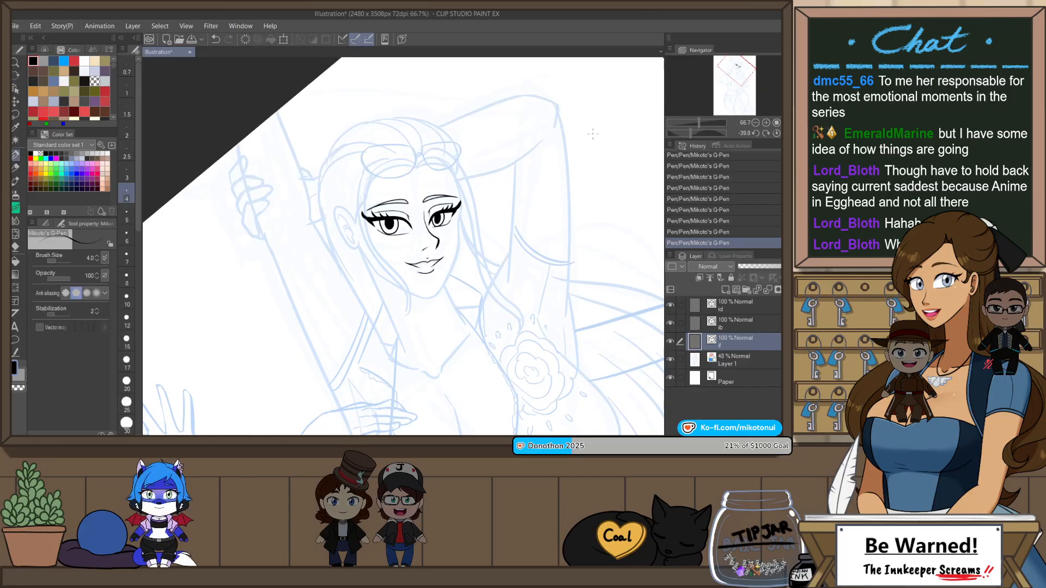
pyautogui.click(739, 326)
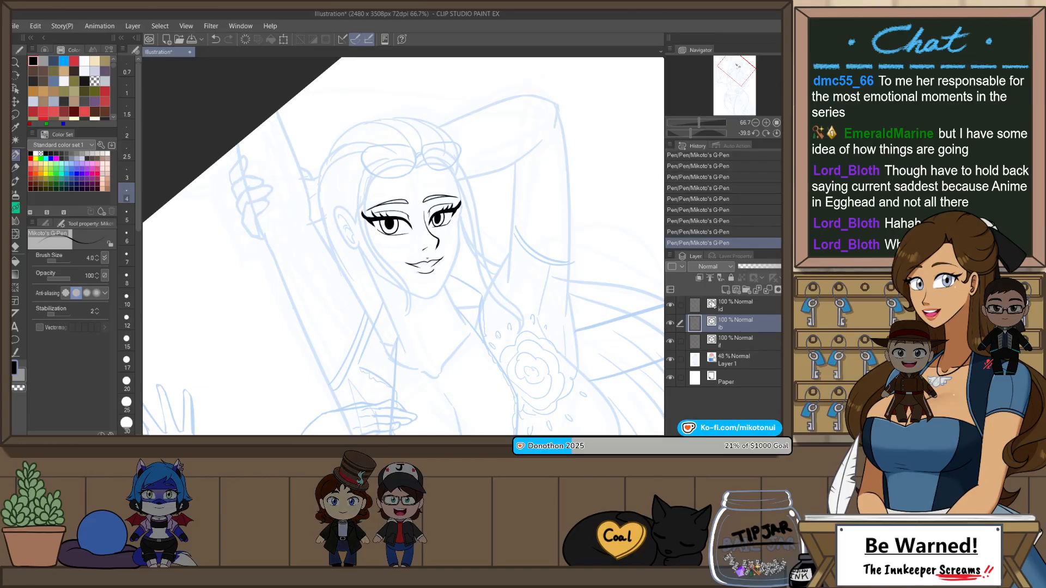
pyautogui.press('p')
pyautogui.click(15, 155)
pyautogui.press('r')
pyautogui.moveTo(477, 131); pyautogui.dragTo(525, 184)
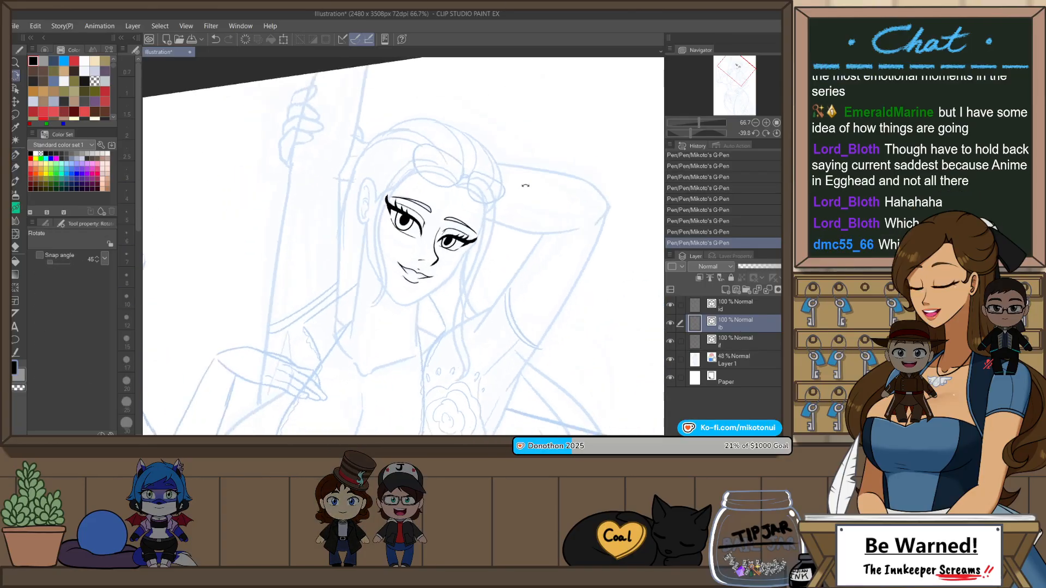
pyautogui.scroll(1, 447, 159)
pyautogui.moveTo(443, 145); pyautogui.dragTo(425, 143)
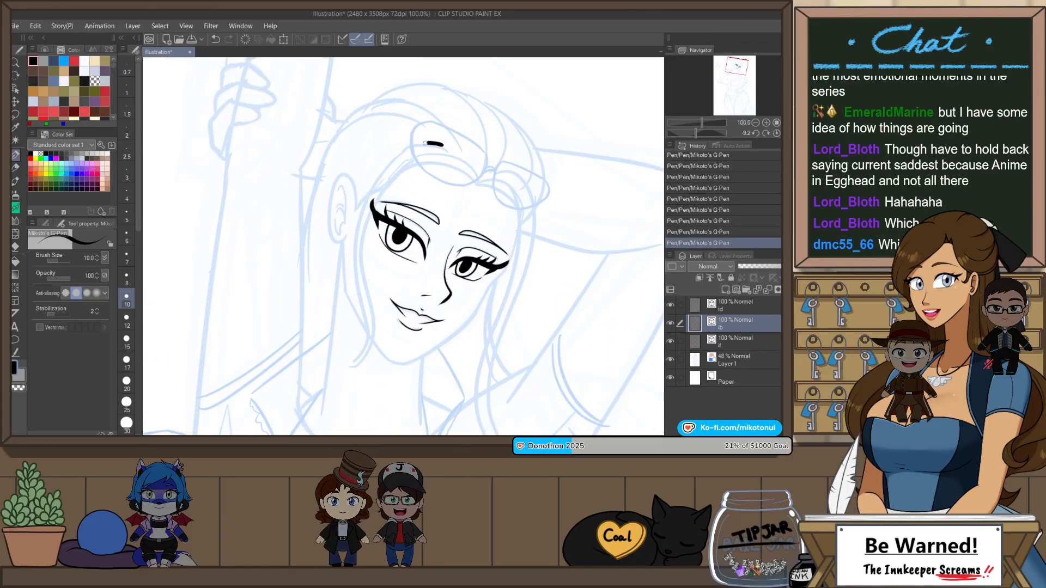
pyautogui.hotkey('ctrl', 'z')
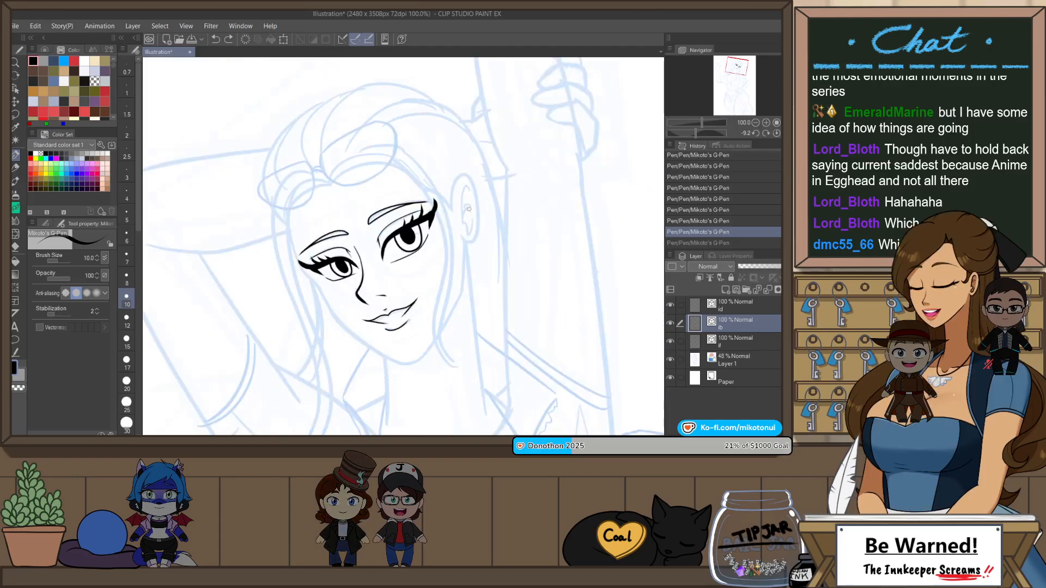
# Step: Ink the face contour on the side away from the ear, from the hairline past the eye to the chin at size 10
pyautogui.press('h')
pyautogui.press('r')
pyautogui.moveTo(553, 213); pyautogui.dragTo(538, 330)
pyautogui.press('p')
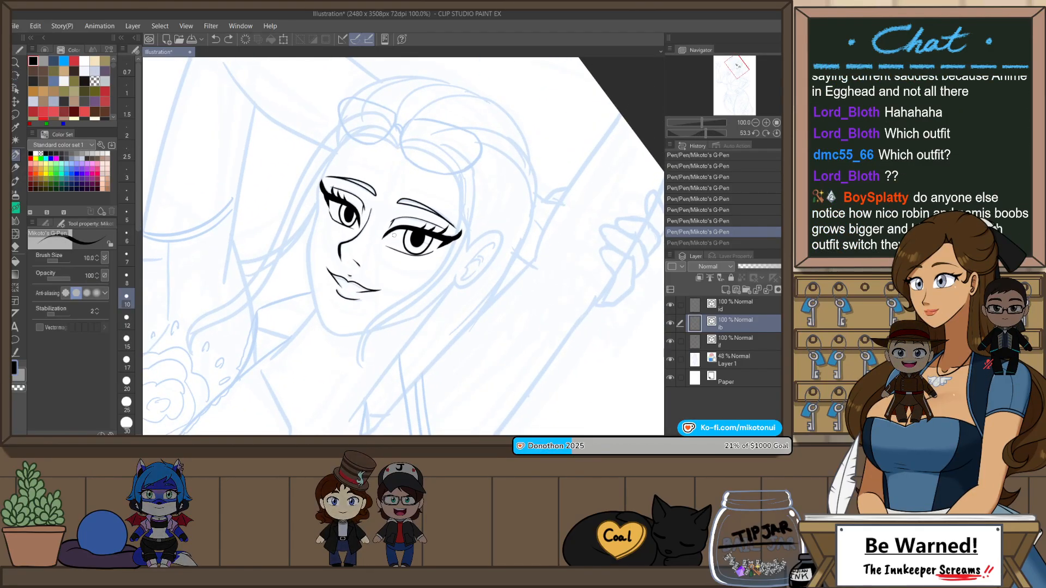
pyautogui.scroll(1, 346, 158)
pyautogui.moveTo(428, 236); pyautogui.dragTo(439, 218)
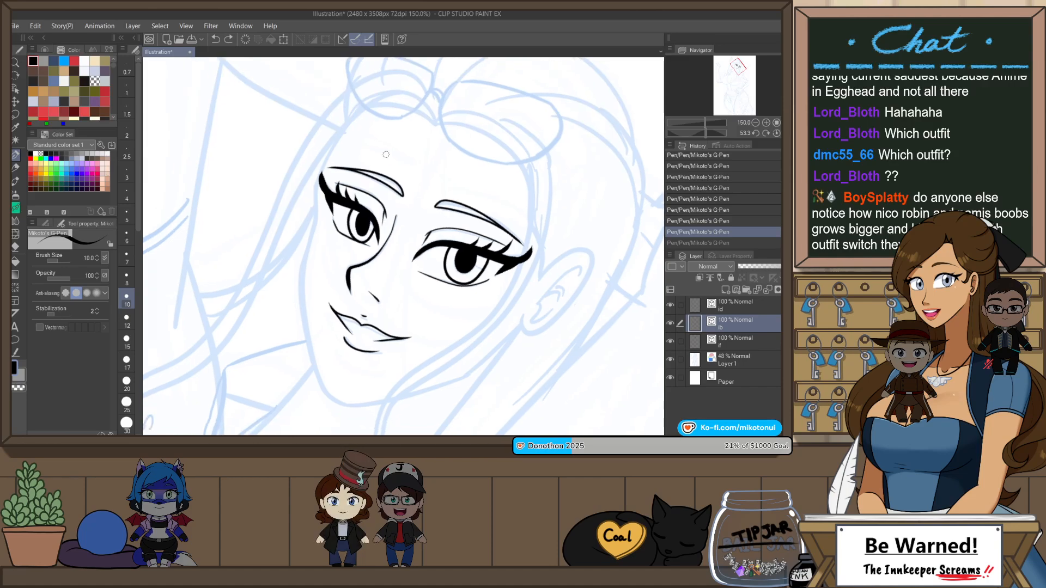
pyautogui.moveTo(361, 103)
pyautogui.mouseDown()
pyautogui.moveTo(335, 145)
pyautogui.moveTo(321, 213)
pyautogui.moveTo(342, 135)
pyautogui.moveTo(318, 184)
pyautogui.moveTo(301, 297)
pyautogui.mouseUp()
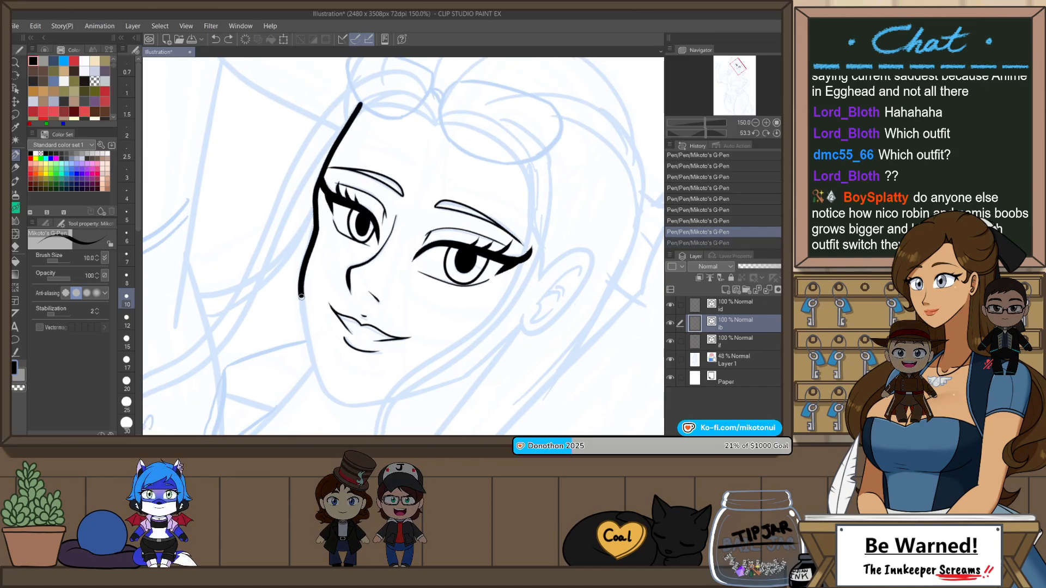
pyautogui.hotkey('ctrl', 'z')
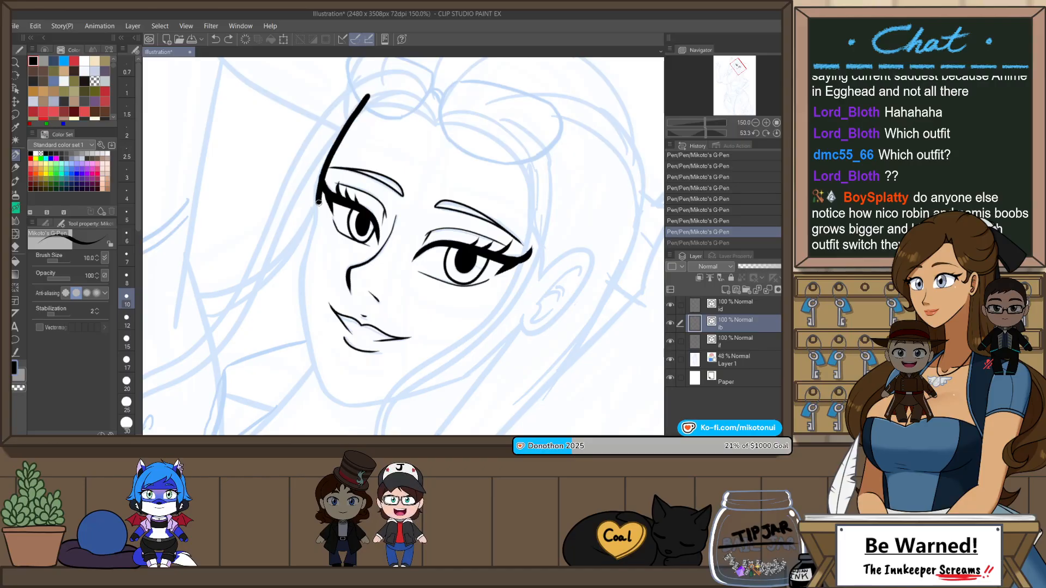
pyautogui.moveTo(314, 246)
pyautogui.mouseDown()
pyautogui.moveTo(306, 283)
pyautogui.moveTo(332, 399)
pyautogui.mouseUp()
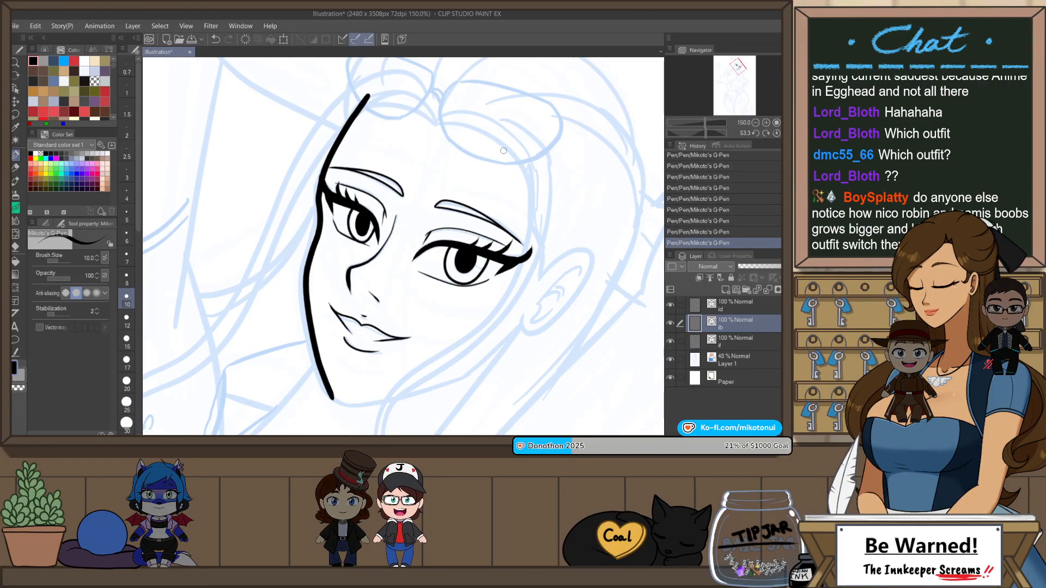
# Step: Ink the chin curve and the jawline up towards the earlobe, continuing from the inked side contour of the face
pyautogui.hotkey('ctrl', '@')
pyautogui.hotkey('shift', 'space')
pyautogui.moveTo(537, 341)
pyautogui.mouseDown()
pyautogui.moveTo(516, 367)
pyautogui.moveTo(462, 381)
pyautogui.moveTo(408, 388)
pyautogui.moveTo(370, 377)
pyautogui.mouseUp()
pyautogui.press('space')
pyautogui.moveTo(445, 306); pyautogui.dragTo(475, 237)
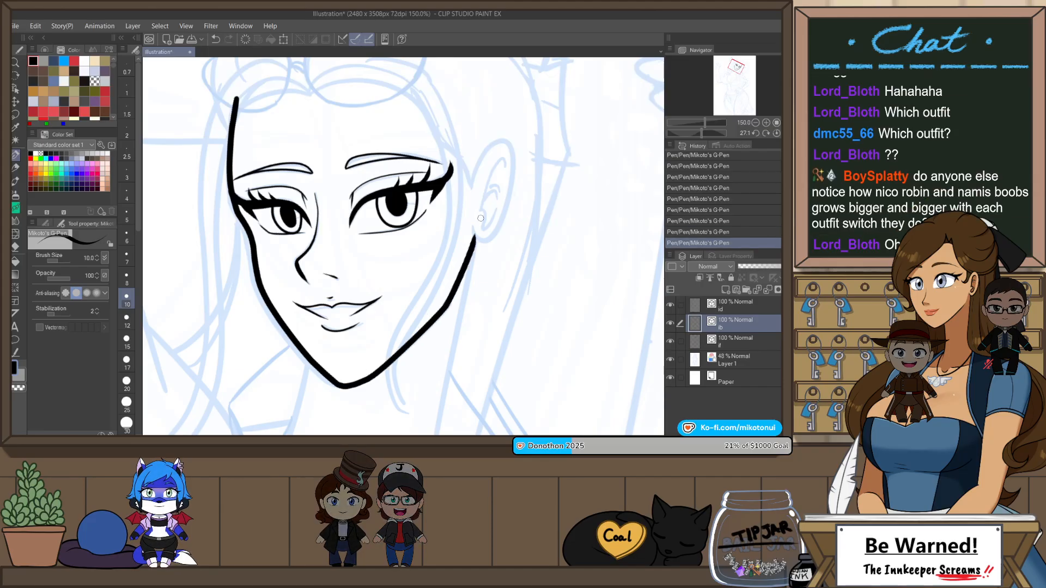
pyautogui.hotkey('ctrl', 'z')
pyautogui.hotkey('ctrl', 'z')
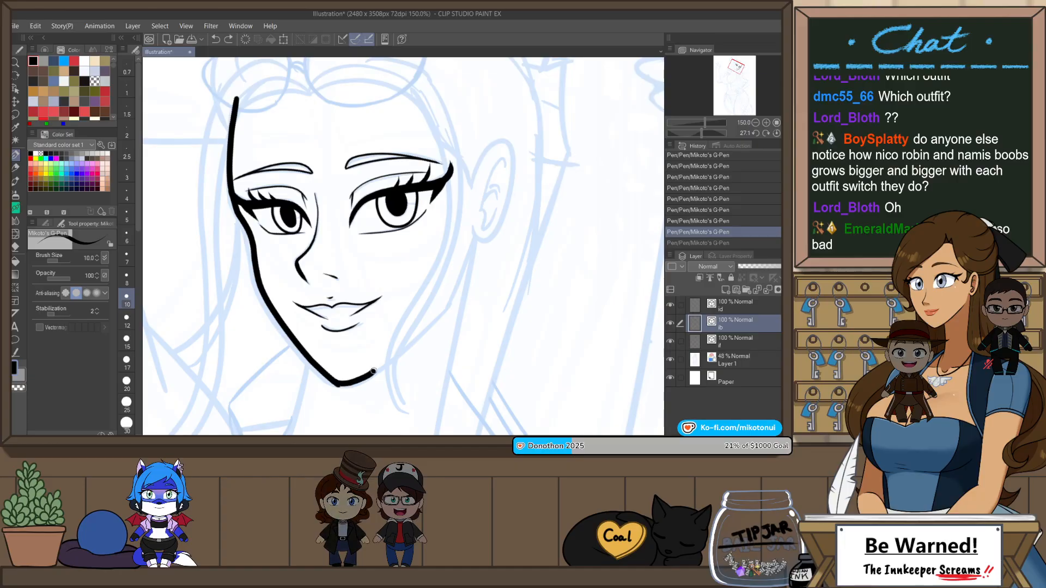
pyautogui.moveTo(338, 386)
pyautogui.mouseDown()
pyautogui.moveTo(369, 377)
pyautogui.moveTo(460, 279)
pyautogui.moveTo(472, 245)
pyautogui.mouseUp()
pyautogui.hotkey('ctrl', 'z')
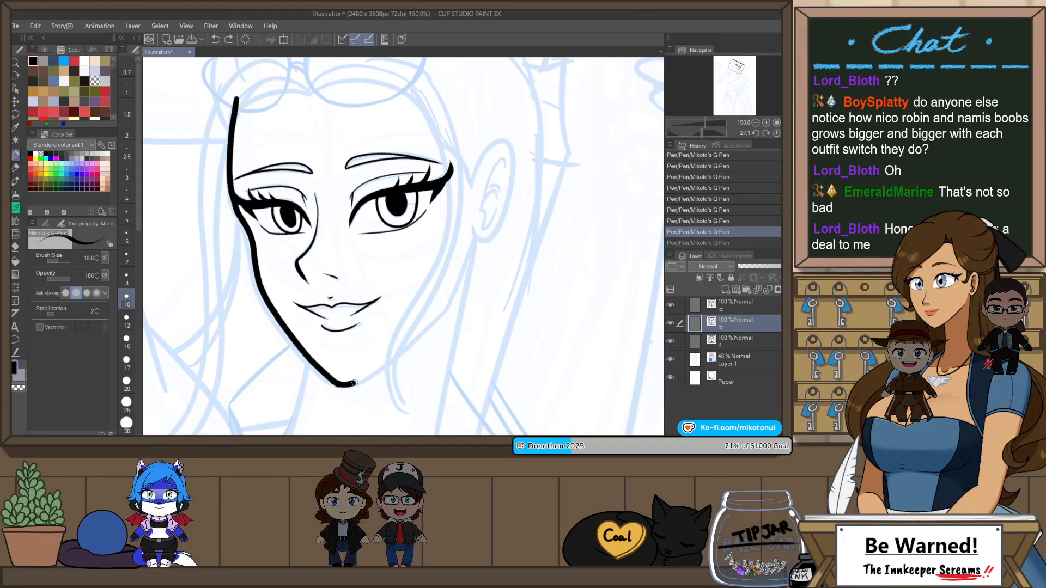
pyautogui.moveTo(355, 383); pyautogui.dragTo(448, 301)
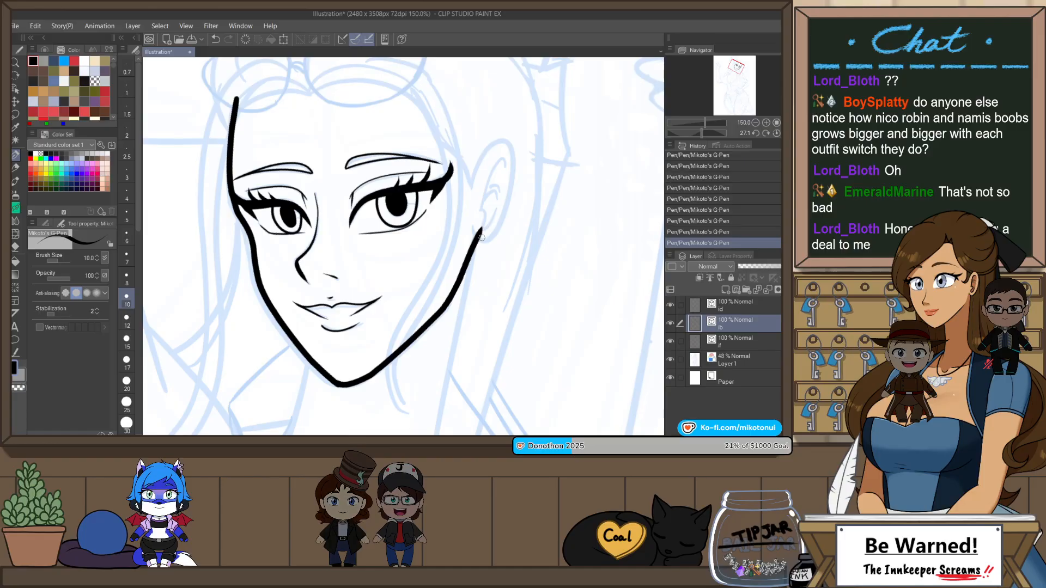
pyautogui.hotkey('ctrl', 'z')
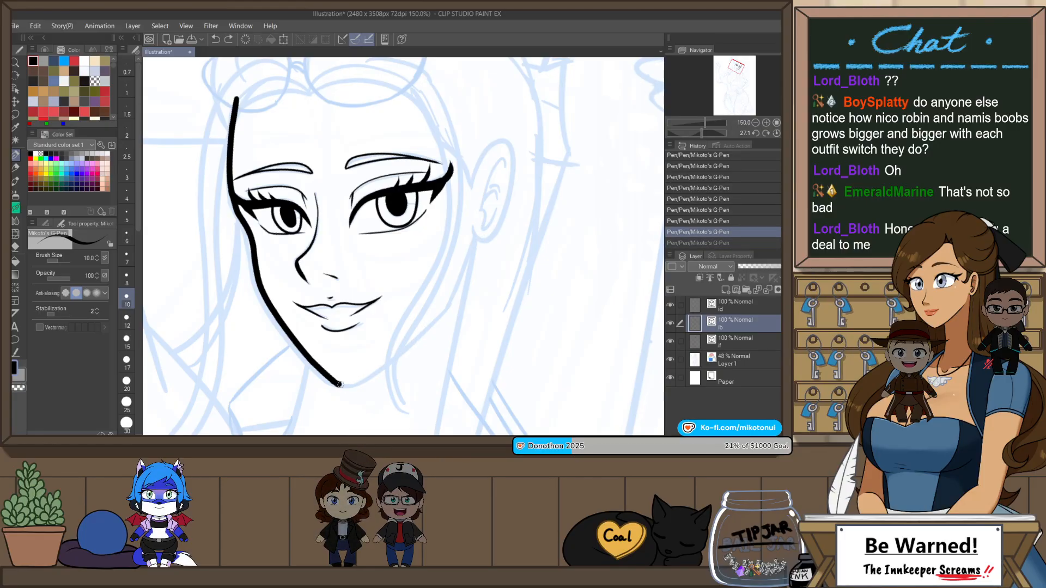
pyautogui.moveTo(450, 299); pyautogui.dragTo(481, 229)
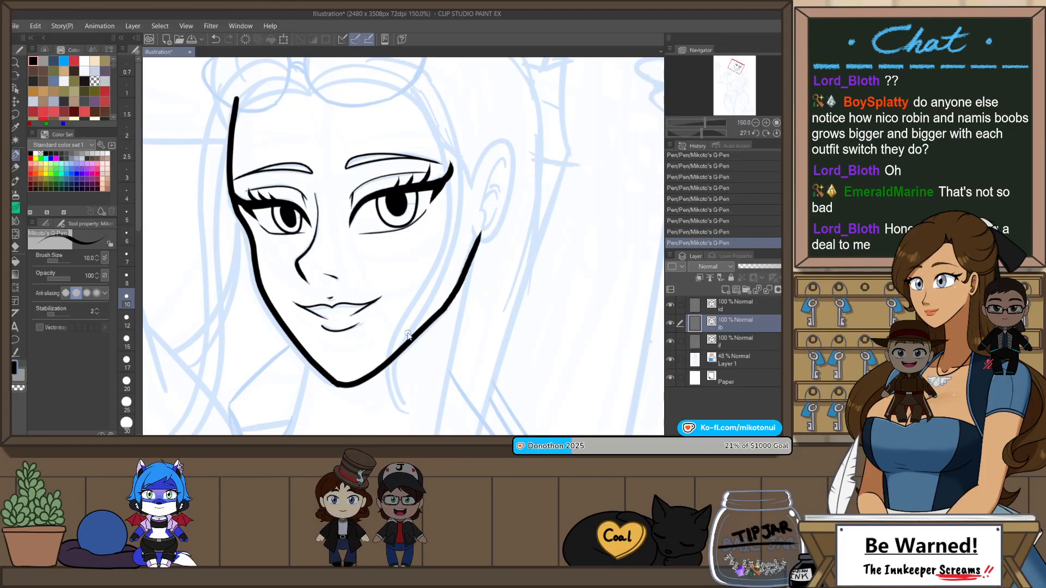
pyautogui.hotkey('ctrl', 'z')
pyautogui.hotkey('ctrl', 'y')
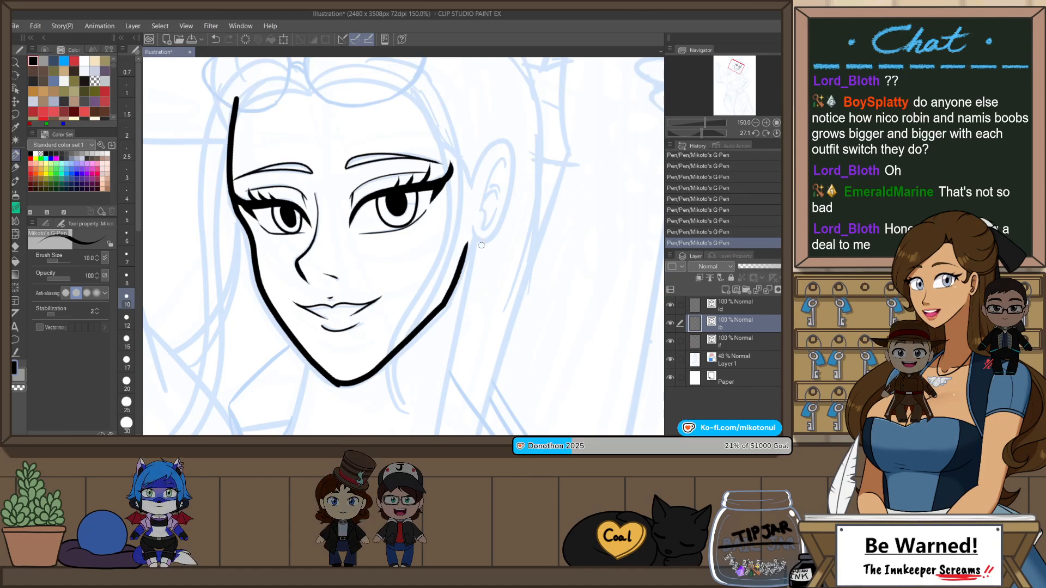
# Step: Reshape the ear end of the jawline by moving its vector control points towards the earlobe
pyautogui.press('o')
pyautogui.click(466, 247)
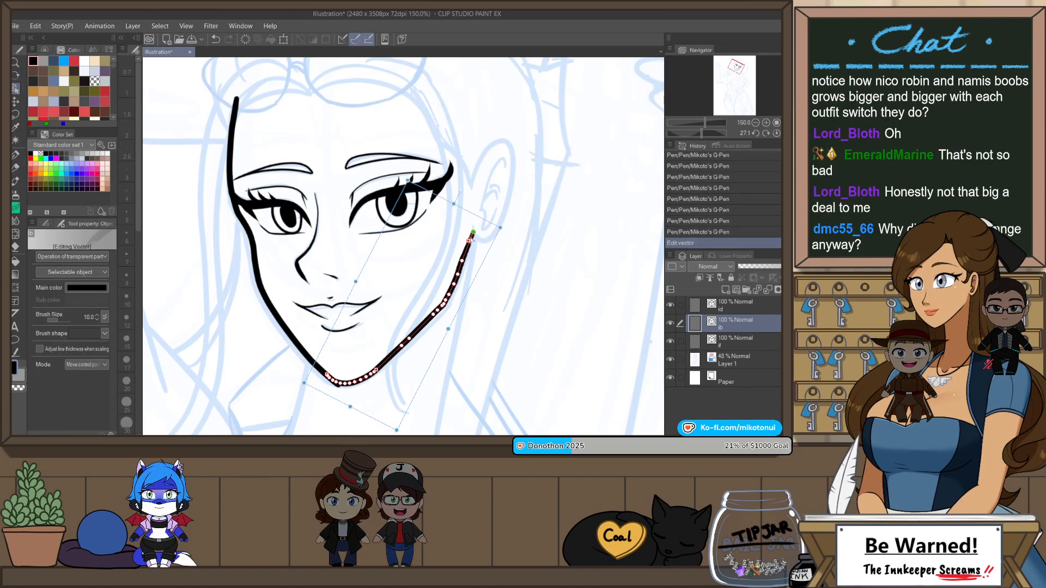
pyautogui.moveTo(472, 233); pyautogui.dragTo(463, 307)
pyautogui.press('p')
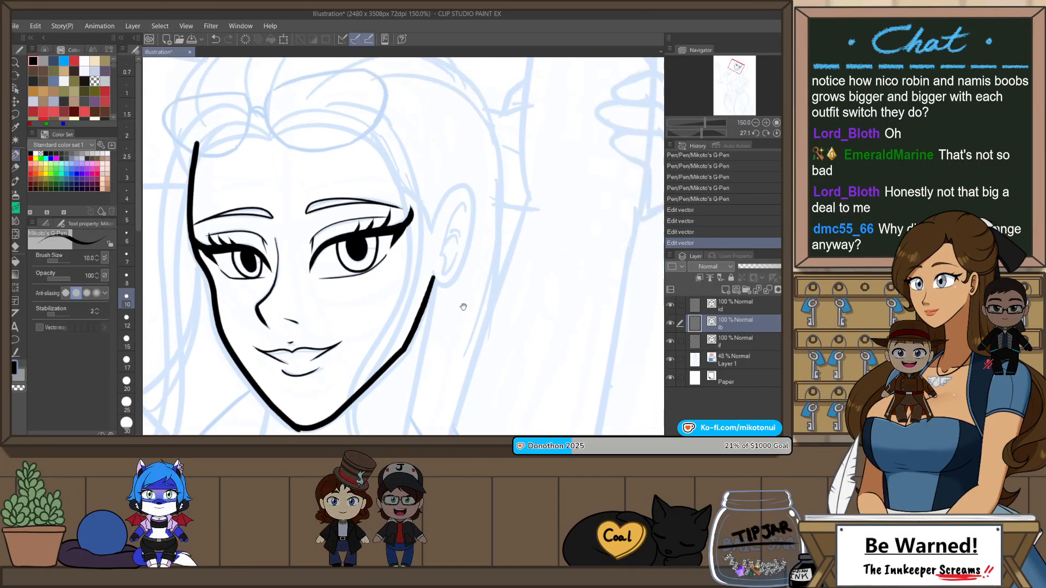
# Step: Ink the outer outline of the ear as one curve from its front edge around to the jawline
pyautogui.hotkey('ctrl', 'z')
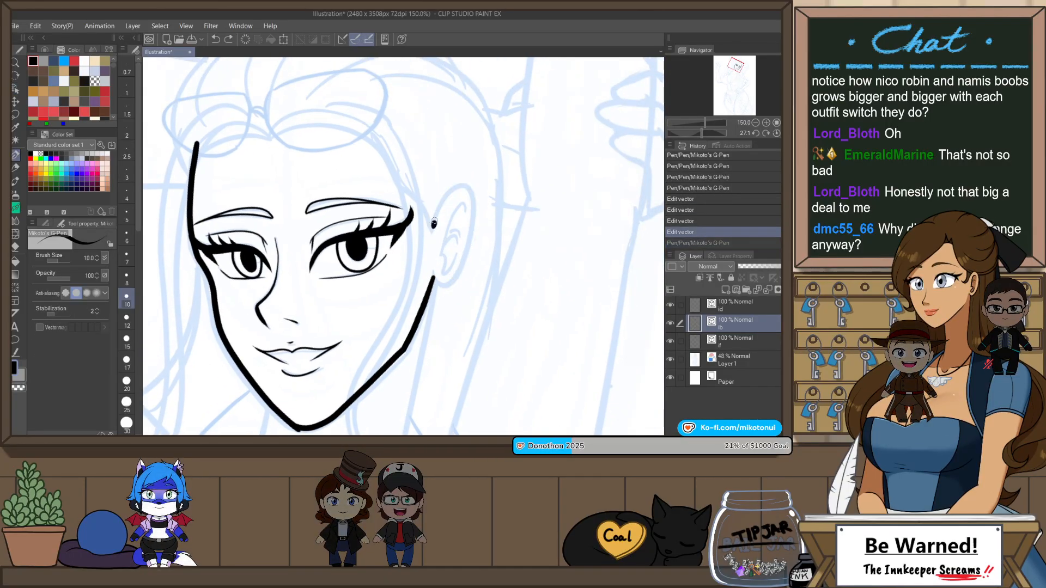
pyautogui.hotkey('ctrl', 'z')
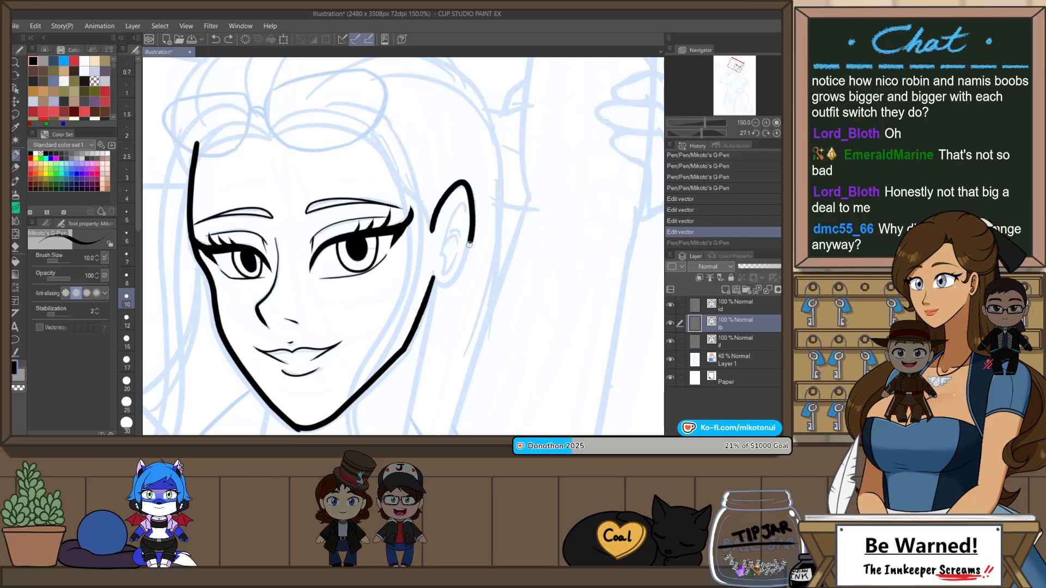
pyautogui.moveTo(469, 244); pyautogui.dragTo(436, 284)
pyautogui.hotkey('ctrl', 'z')
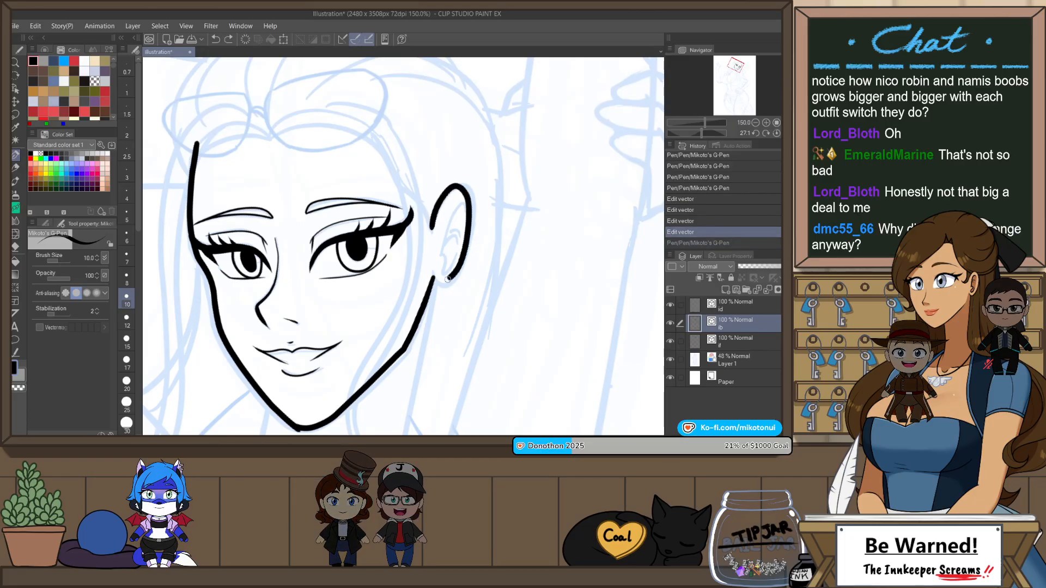
pyautogui.moveTo(461, 217)
pyautogui.mouseDown()
pyautogui.moveTo(476, 280)
pyautogui.moveTo(517, 212)
pyautogui.moveTo(476, 146)
pyautogui.mouseUp()
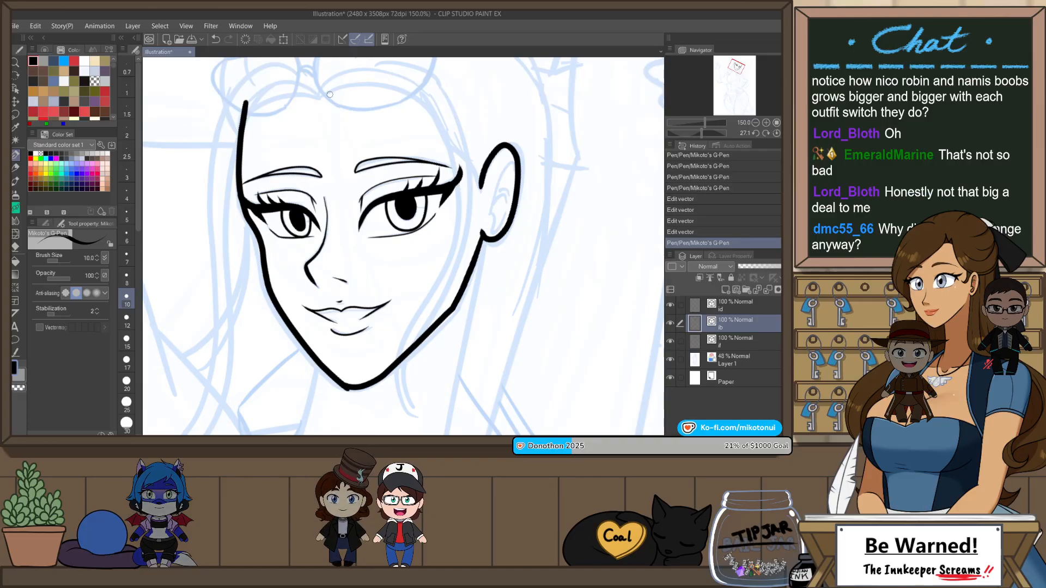
# Step: Ink both edges of the hair strand beside the ear, from the forehead parting down across the jaw to a curled tip
pyautogui.moveTo(429, 272); pyautogui.dragTo(424, 414)
pyautogui.moveTo(486, 210); pyautogui.dragTo(476, 238)
pyautogui.moveTo(400, 83)
pyautogui.mouseDown()
pyautogui.moveTo(455, 123)
pyautogui.moveTo(460, 230)
pyautogui.moveTo(406, 365)
pyautogui.mouseUp()
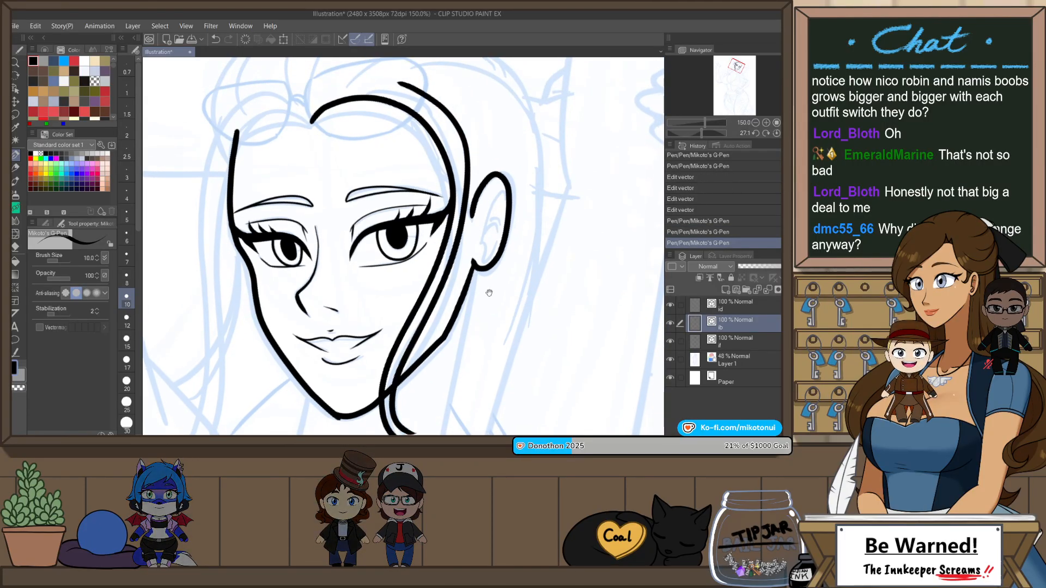
pyautogui.scroll(-2, 469, 234)
pyautogui.hotkey('ctrl', 'z')
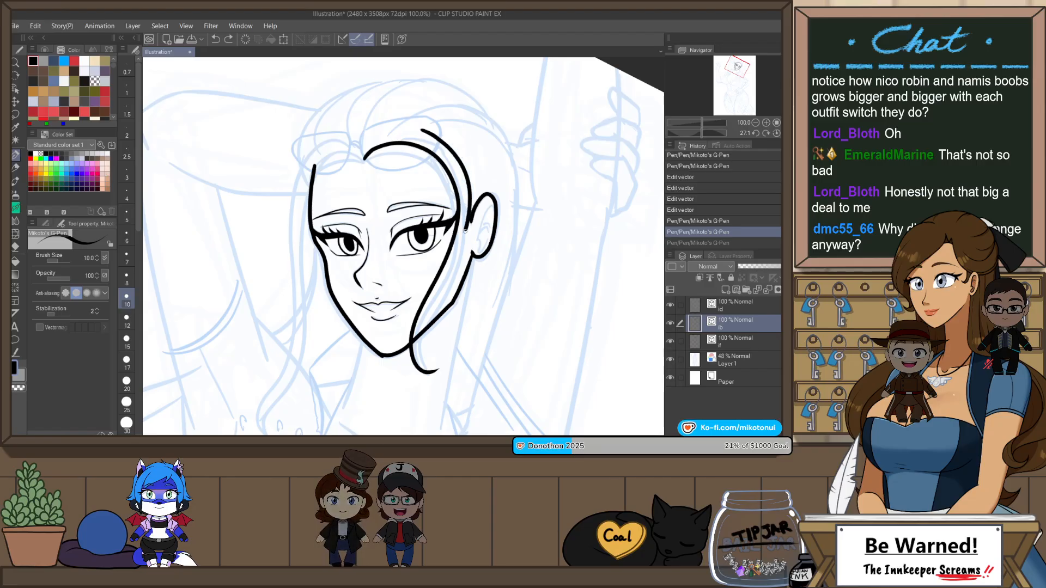
pyautogui.hotkey('ctrl', 'z')
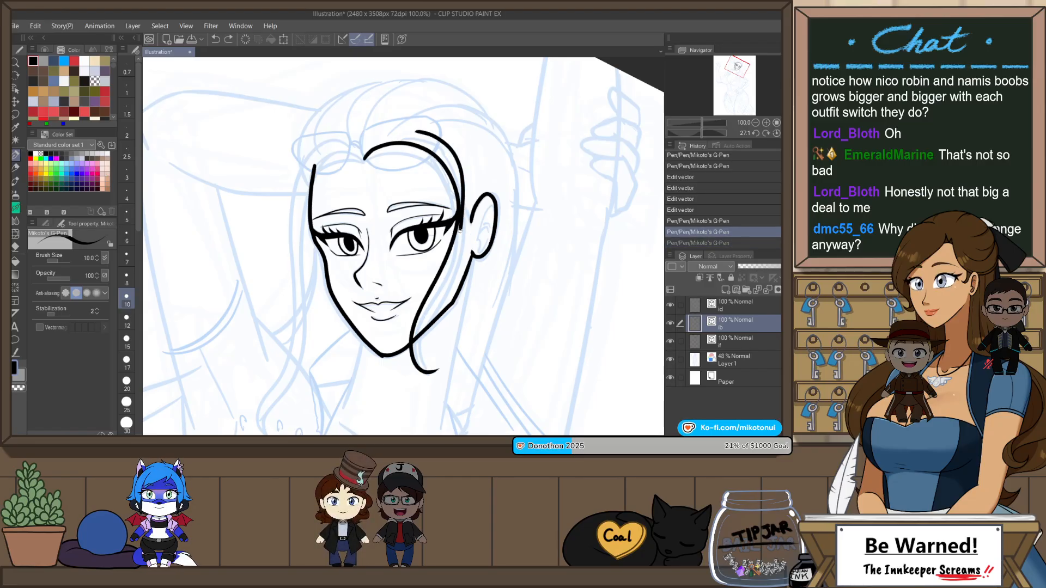
pyautogui.hotkey('ctrl', 'z')
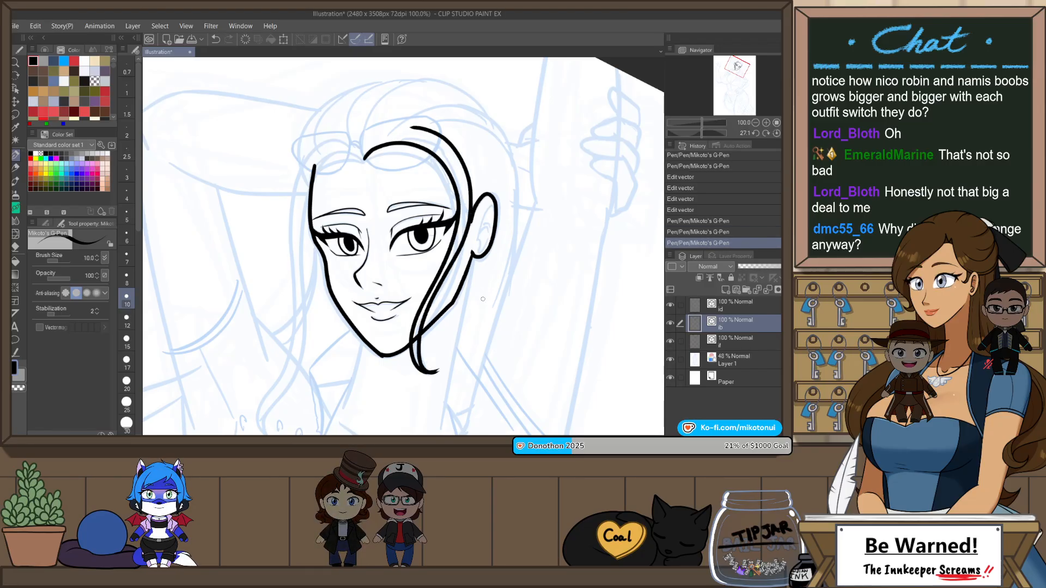
pyautogui.moveTo(448, 144)
pyautogui.mouseDown()
pyautogui.moveTo(429, 142)
pyautogui.moveTo(493, 199)
pyautogui.moveTo(464, 243)
pyautogui.moveTo(475, 133)
pyautogui.moveTo(437, 124)
pyautogui.moveTo(432, 107)
pyautogui.mouseUp()
pyautogui.scroll(1, 464, 243)
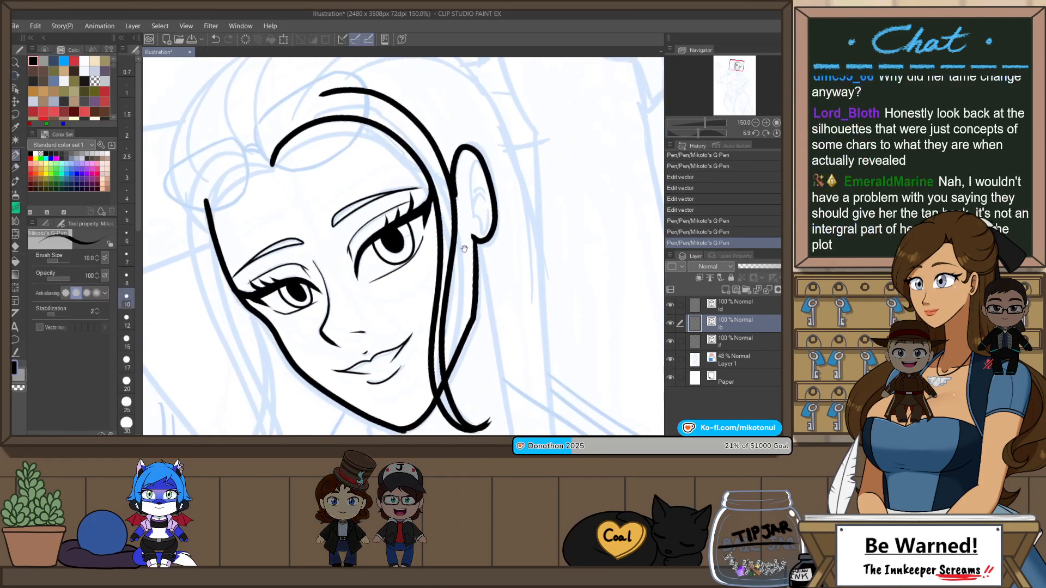
# Step: Redraw the ear-side strand's outer edge, starting farther up over the forehead and running closely alongside the inner edge to the tip
pyautogui.hotkey('ctrl', 'z')
pyautogui.moveTo(323, 99)
pyautogui.mouseDown()
pyautogui.moveTo(412, 117)
pyautogui.moveTo(450, 185)
pyautogui.moveTo(381, 100)
pyautogui.moveTo(440, 160)
pyautogui.moveTo(453, 228)
pyautogui.moveTo(447, 308)
pyautogui.mouseUp()
pyautogui.hotkey('ctrl', 'z')
pyautogui.hotkey('ctrl', 'z')
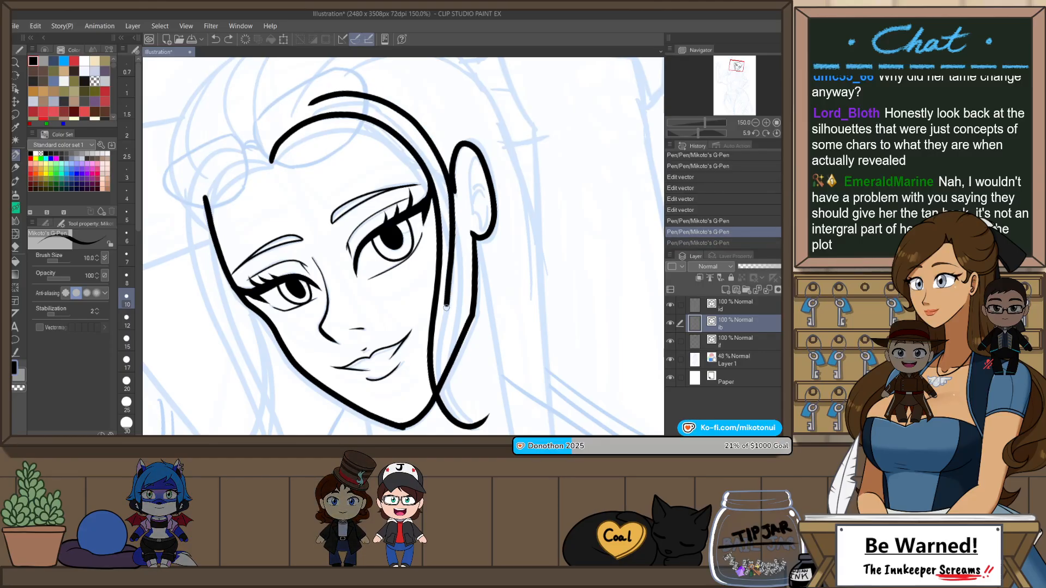
pyautogui.hotkey('ctrl', 'z')
pyautogui.moveTo(304, 101)
pyautogui.mouseDown()
pyautogui.moveTo(402, 109)
pyautogui.moveTo(475, 425)
pyautogui.mouseUp()
pyautogui.hotkey('ctrl', 'z')
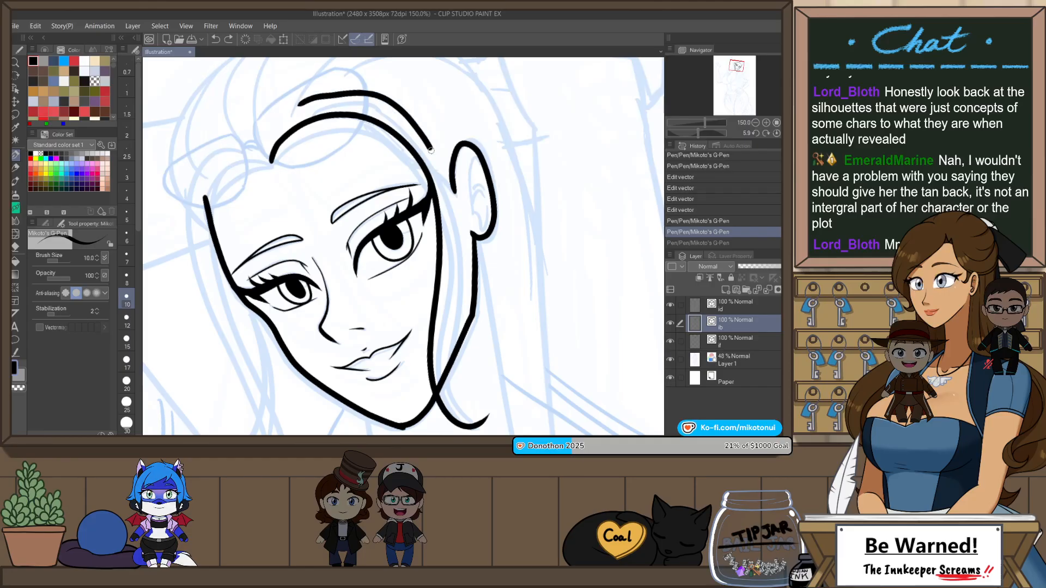
pyautogui.moveTo(431, 150)
pyautogui.mouseDown()
pyautogui.moveTo(451, 227)
pyautogui.moveTo(443, 328)
pyautogui.moveTo(473, 424)
pyautogui.mouseUp()
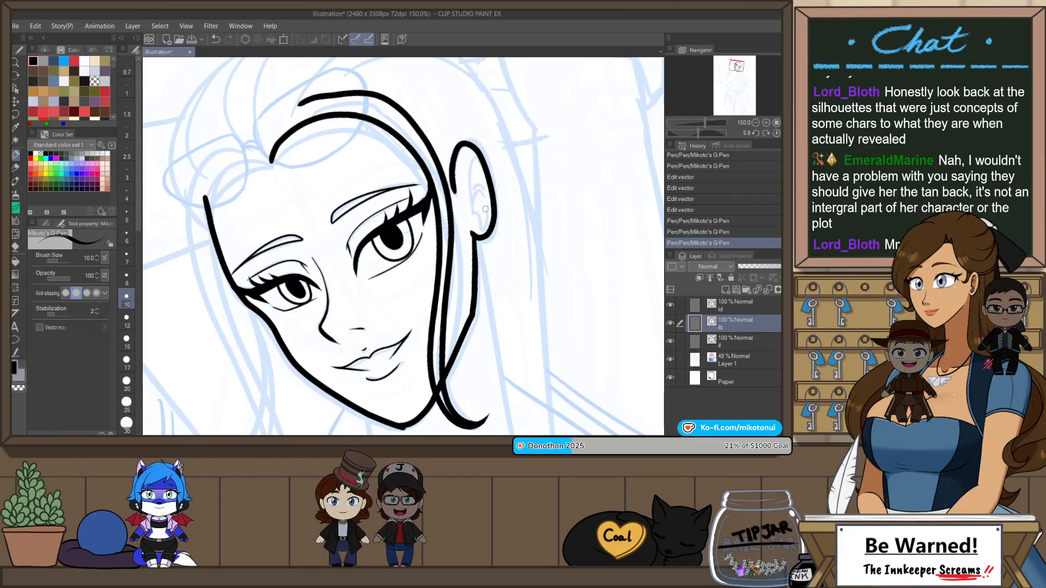
# Step: Ink the hairline from the parting across the opposite temple and the inner edge of the long strand falling to the shoulder
pyautogui.moveTo(485, 209); pyautogui.dragTo(510, 283)
pyautogui.moveTo(353, 287); pyautogui.dragTo(485, 295)
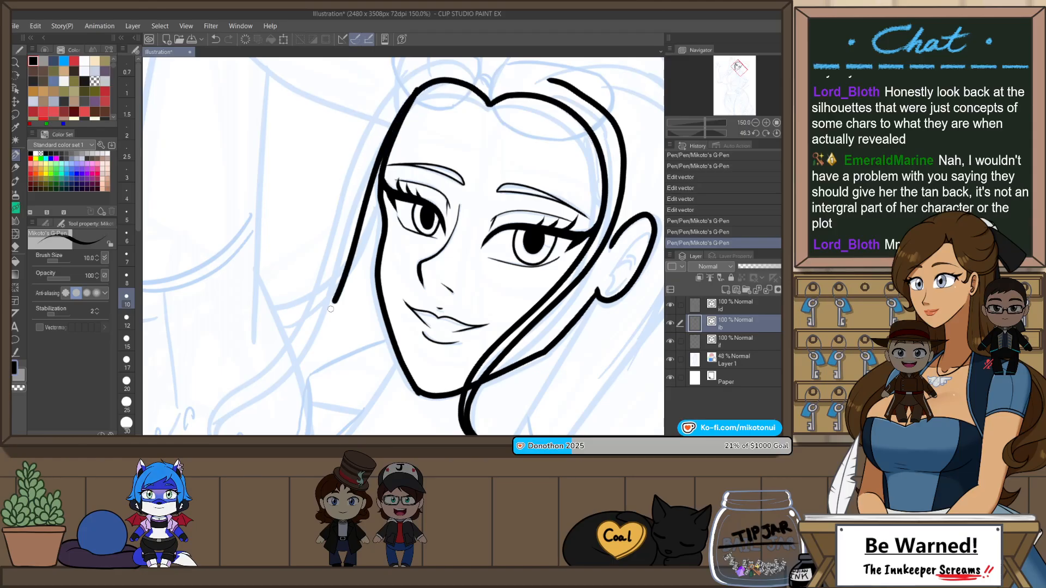
pyautogui.moveTo(332, 305); pyautogui.dragTo(210, 430)
pyautogui.scroll(-1, 461, 188)
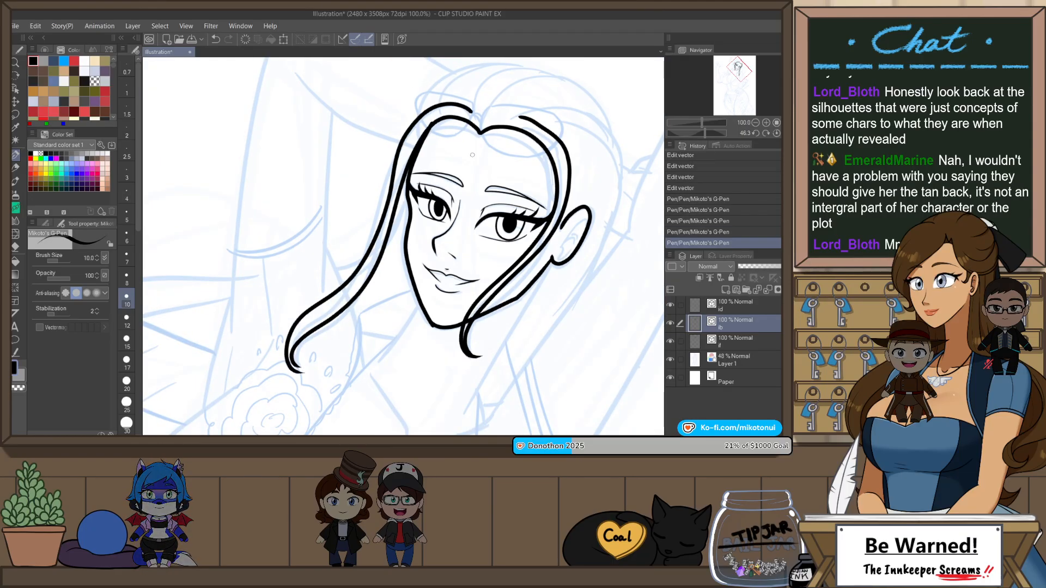
# Step: Redraw the outer edge of the long shoulder strand from above the parting down to its curled tip
pyautogui.hotkey('ctrl', 'z')
pyautogui.moveTo(475, 107)
pyautogui.mouseDown()
pyautogui.moveTo(429, 107)
pyautogui.moveTo(372, 252)
pyautogui.moveTo(308, 320)
pyautogui.mouseUp()
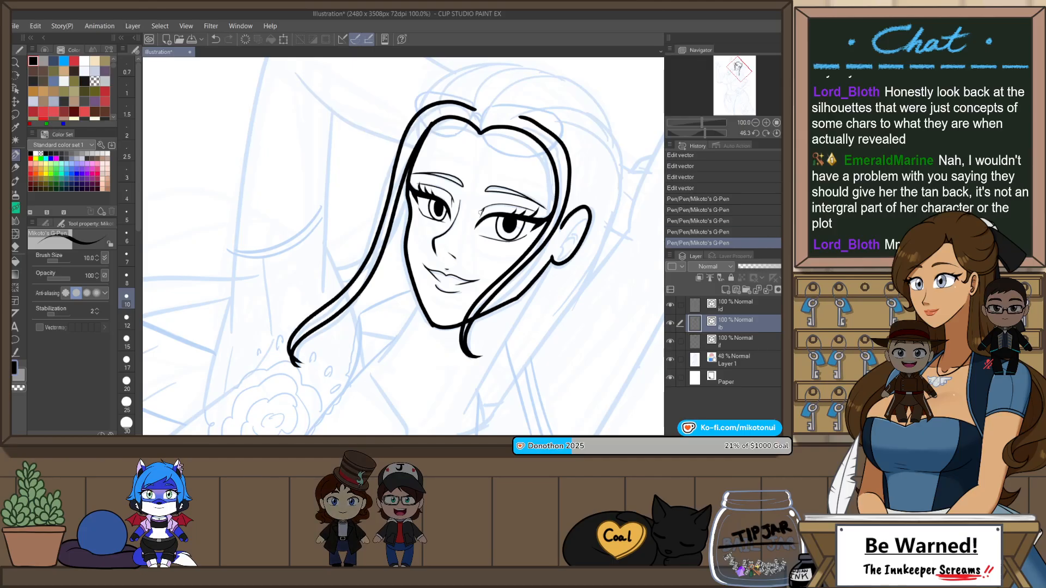
pyautogui.hotkey('ctrl', 'z')
pyautogui.moveTo(474, 113)
pyautogui.mouseDown()
pyautogui.moveTo(413, 116)
pyautogui.moveTo(367, 254)
pyautogui.mouseUp()
pyautogui.hotkey('ctrl', 'z')
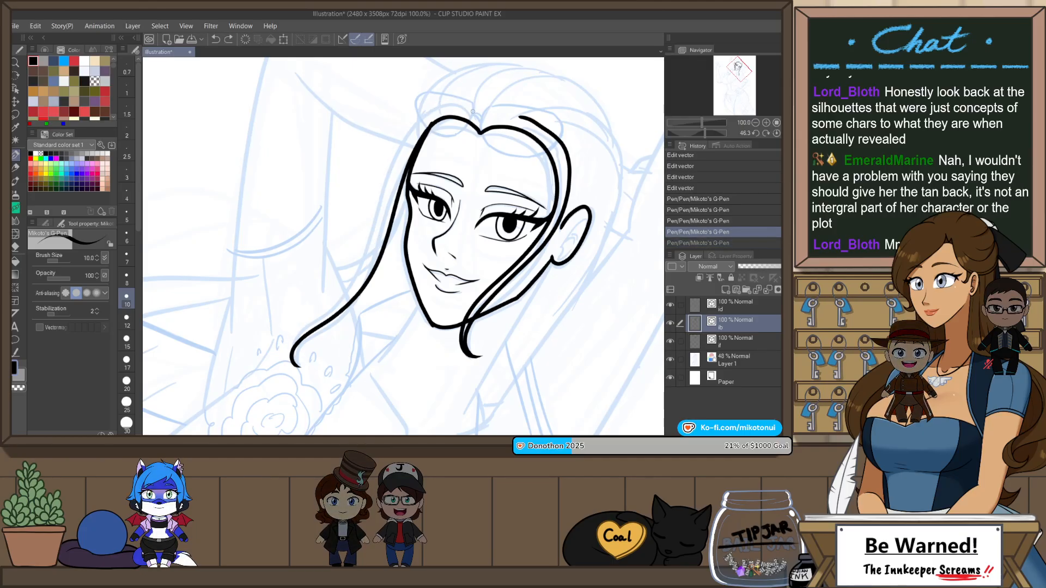
pyautogui.moveTo(474, 113)
pyautogui.mouseDown()
pyautogui.moveTo(449, 101)
pyautogui.moveTo(407, 140)
pyautogui.moveTo(354, 273)
pyautogui.mouseUp()
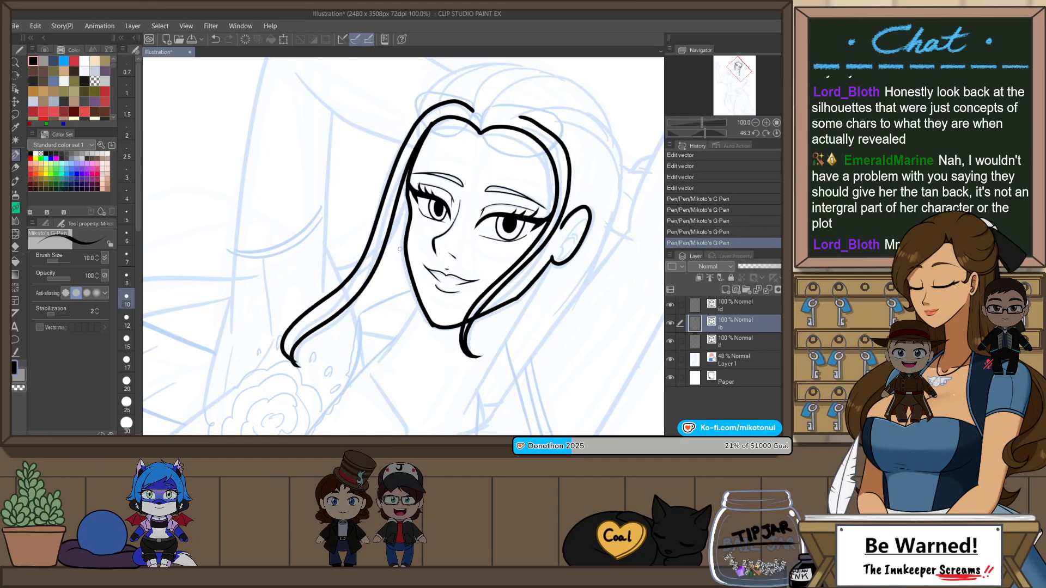
# Step: Bend the lower outer edge of the long shoulder strand closer to its inner edge using Pinch vector line
pyautogui.click(777, 133)
pyautogui.press('y')
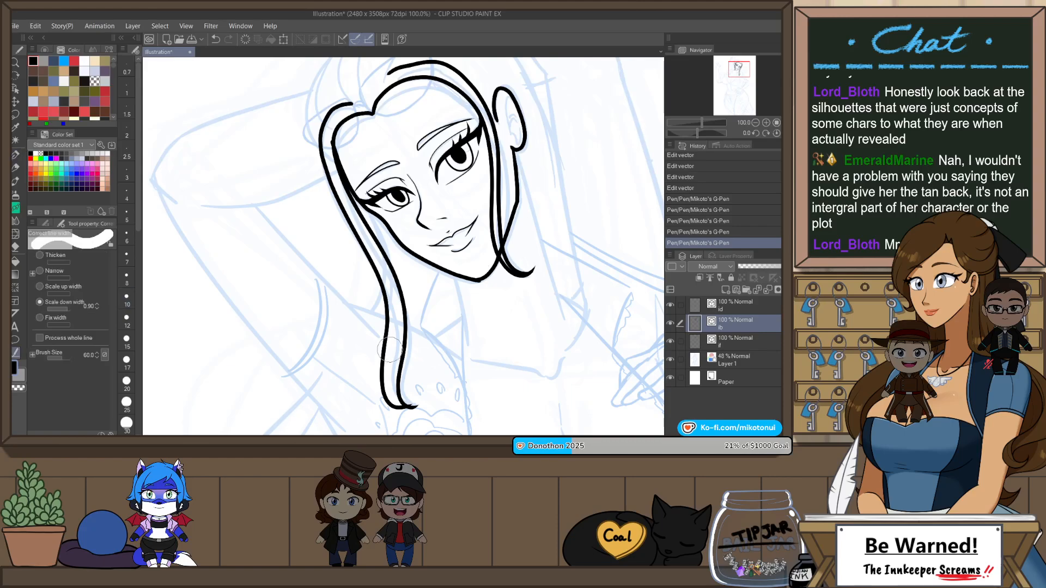
pyautogui.moveTo(403, 339)
pyautogui.mouseDown()
pyautogui.moveTo(381, 355)
pyautogui.moveTo(398, 338)
pyautogui.mouseUp()
pyautogui.click(46, 223)
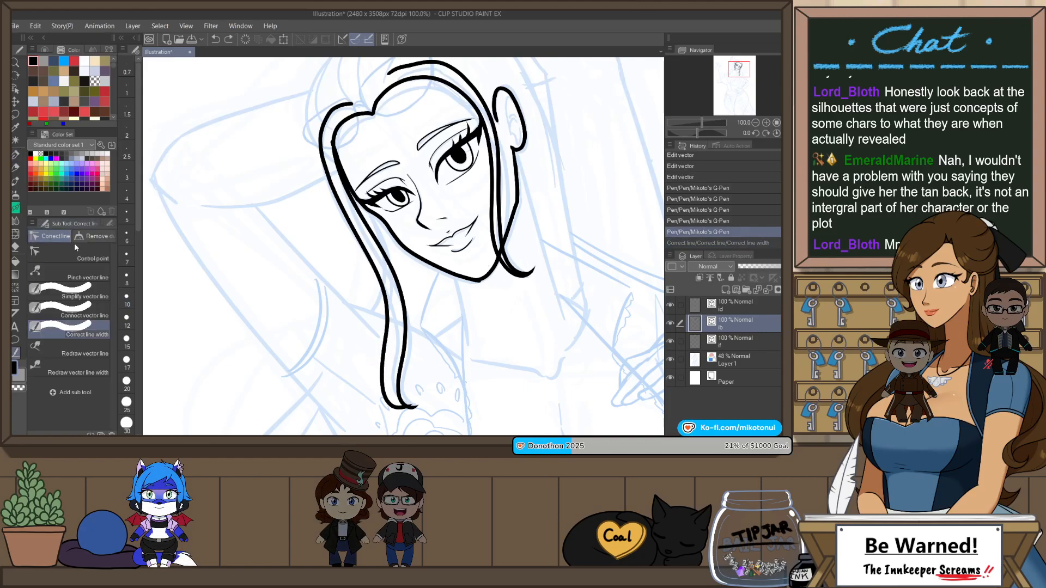
pyautogui.click(71, 273)
pyautogui.moveTo(383, 371); pyautogui.dragTo(384, 369)
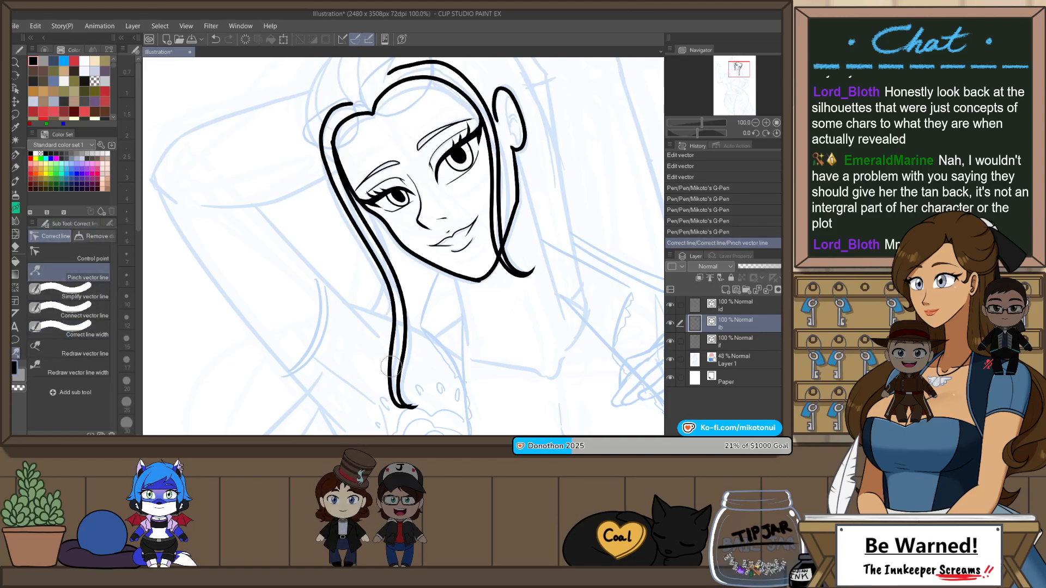
pyautogui.hotkey('shift', 'space')
pyautogui.moveTo(531, 217); pyautogui.dragTo(536, 276)
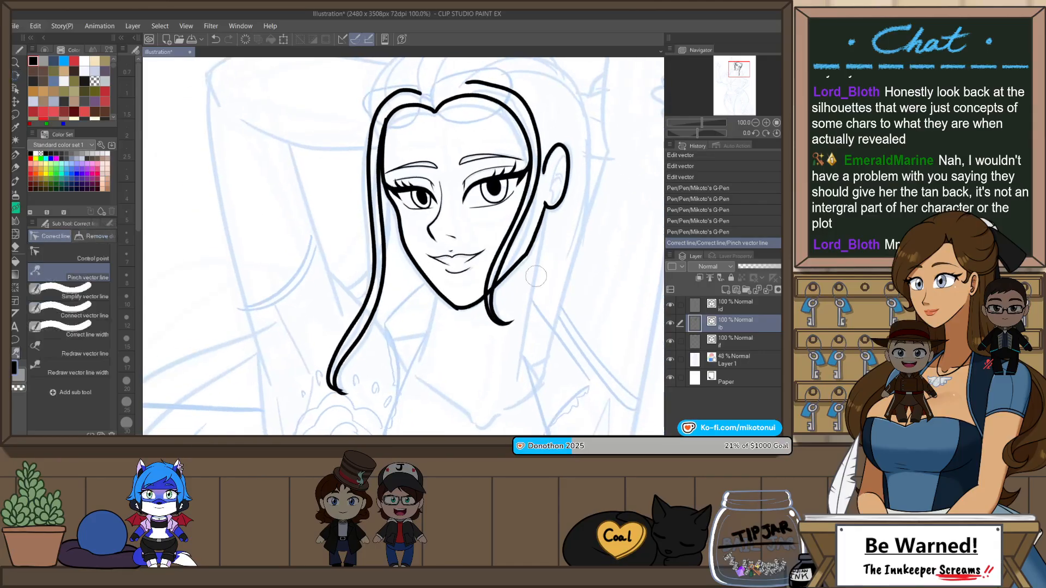
# Step: Ink the crown outline and two inner strands sweeping from the temple side of the parting up to the top of the head
pyautogui.moveTo(477, 261); pyautogui.dragTo(466, 370)
pyautogui.scroll(1, 421, 172)
pyautogui.press('p')
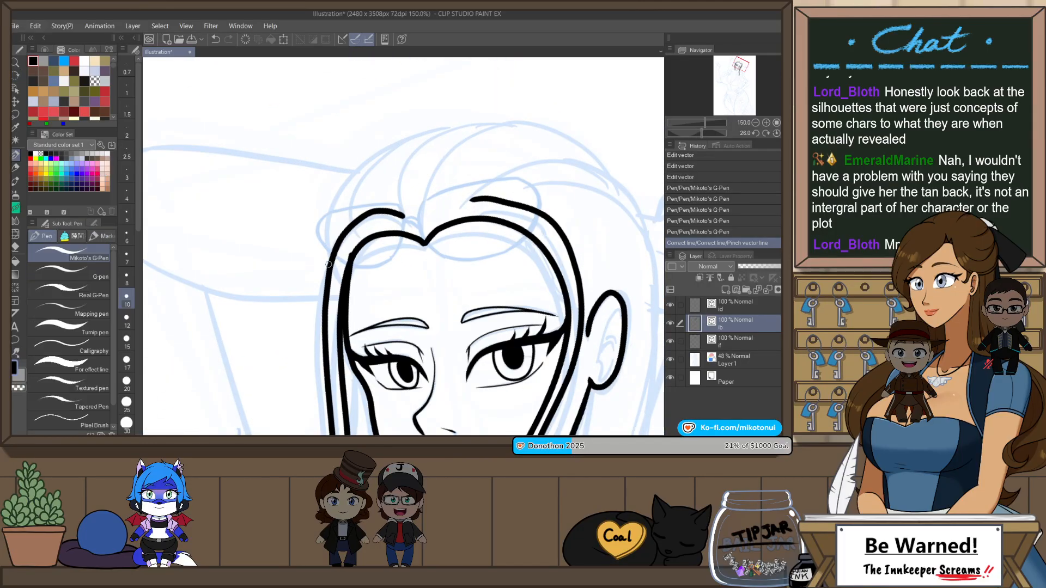
pyautogui.moveTo(455, 129)
pyautogui.mouseDown()
pyautogui.moveTo(364, 179)
pyautogui.moveTo(466, 127)
pyautogui.mouseUp()
pyautogui.hotkey('ctrl', 'z')
pyautogui.moveTo(401, 194); pyautogui.dragTo(470, 124)
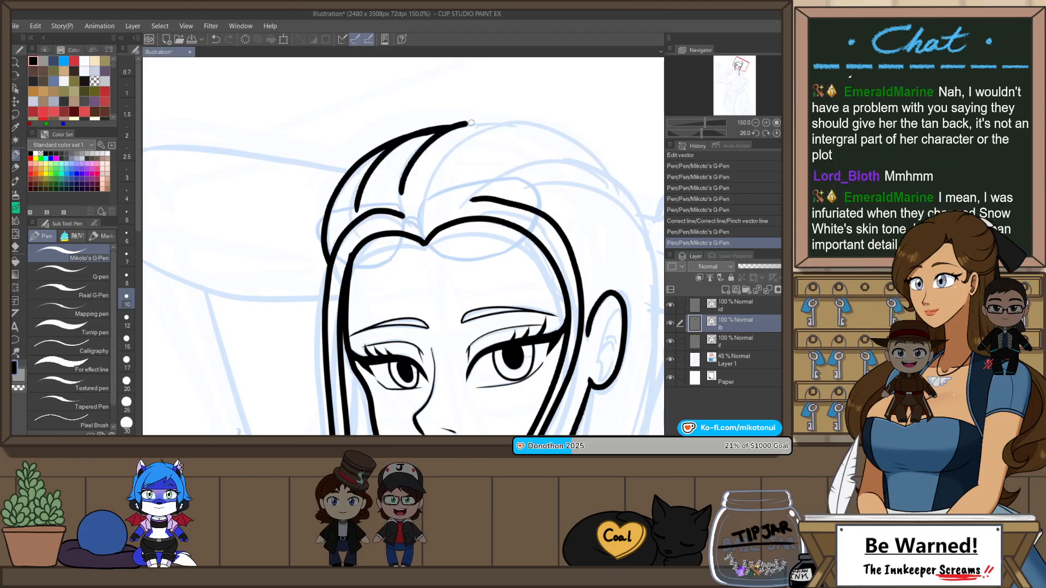
# Step: Flip the canvas and ink the ear-side crown outline and the inner strands sweeping back from the parting
pyautogui.press('h')
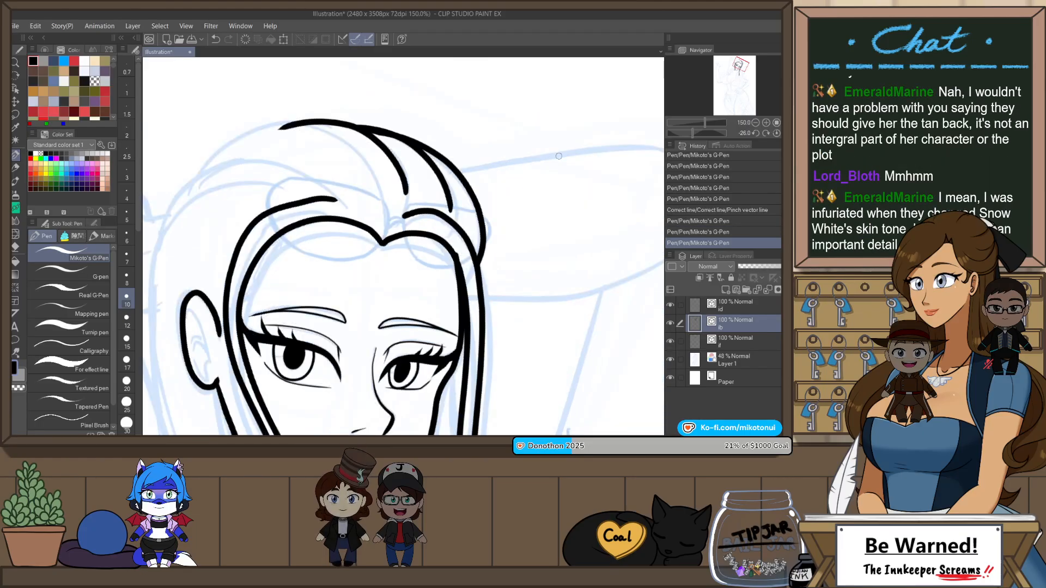
pyautogui.hotkey('shift', 'space')
pyautogui.moveTo(542, 220); pyautogui.dragTo(486, 251)
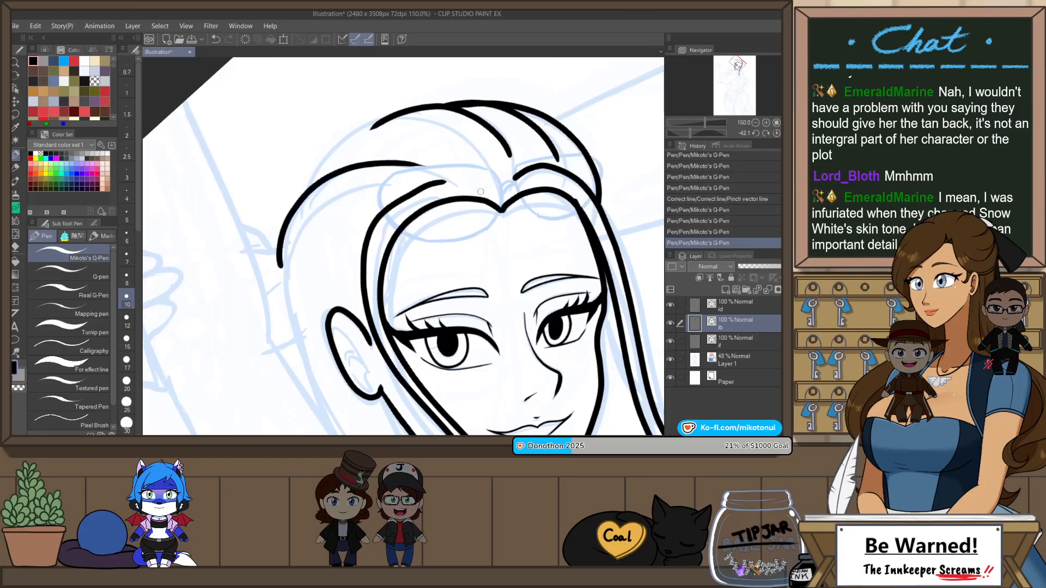
pyautogui.hotkey('ctrl', 'z')
pyautogui.moveTo(286, 270); pyautogui.dragTo(421, 167)
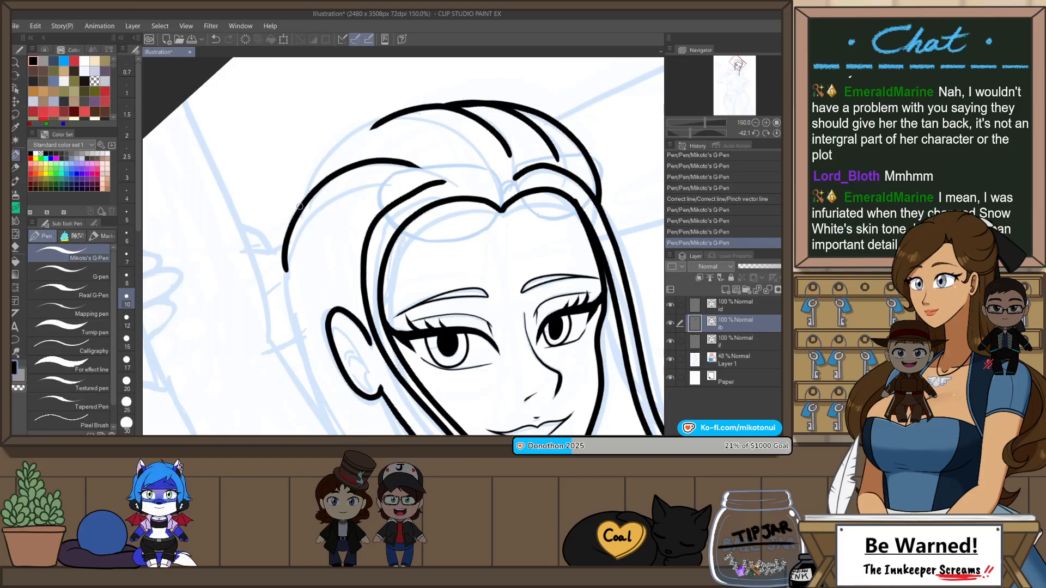
pyautogui.hotkey('ctrl', 'z')
pyautogui.moveTo(299, 207)
pyautogui.mouseDown()
pyautogui.moveTo(391, 117)
pyautogui.moveTo(470, 138)
pyautogui.mouseUp()
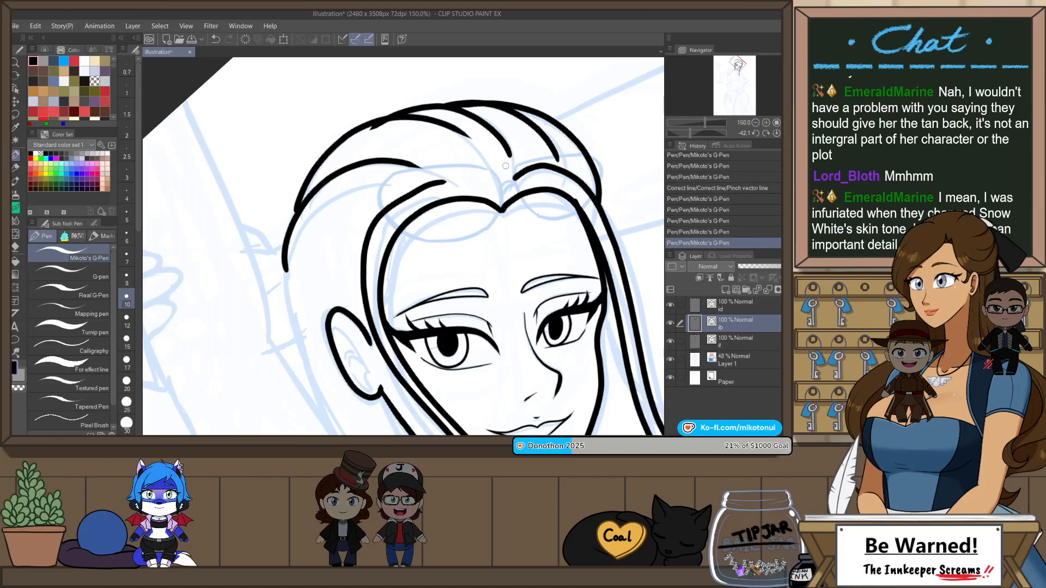
pyautogui.hotkey('ctrl', 'z')
pyautogui.moveTo(547, 164); pyautogui.dragTo(517, 178)
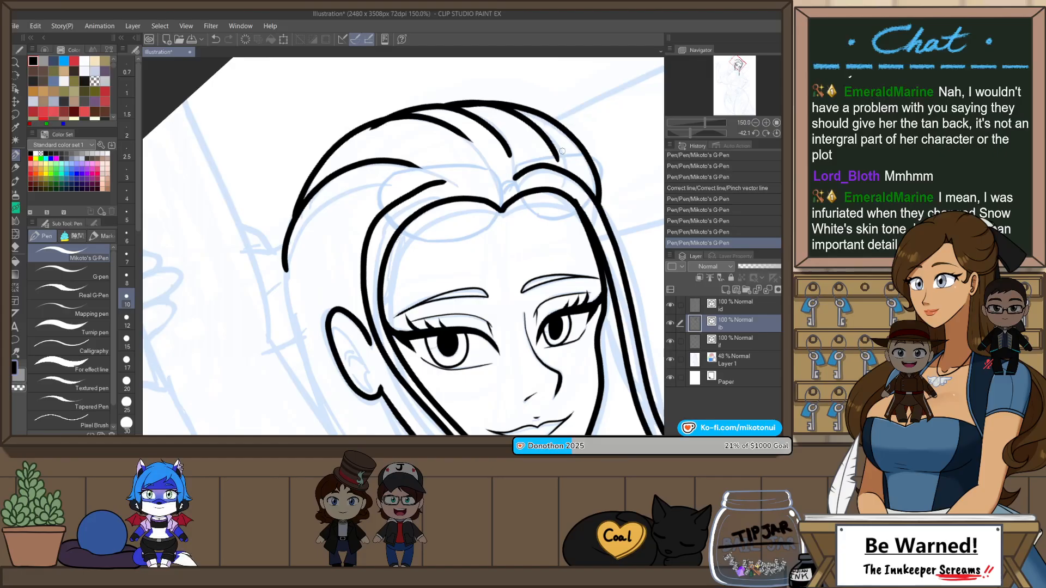
# Step: Redraw the outer hair edge on the ear side, curving from the crown down behind the ear
pyautogui.scroll(-1, 562, 151)
pyautogui.hotkey('ctrl', '@')
pyautogui.press('r')
pyautogui.moveTo(583, 190); pyautogui.dragTo(584, 224)
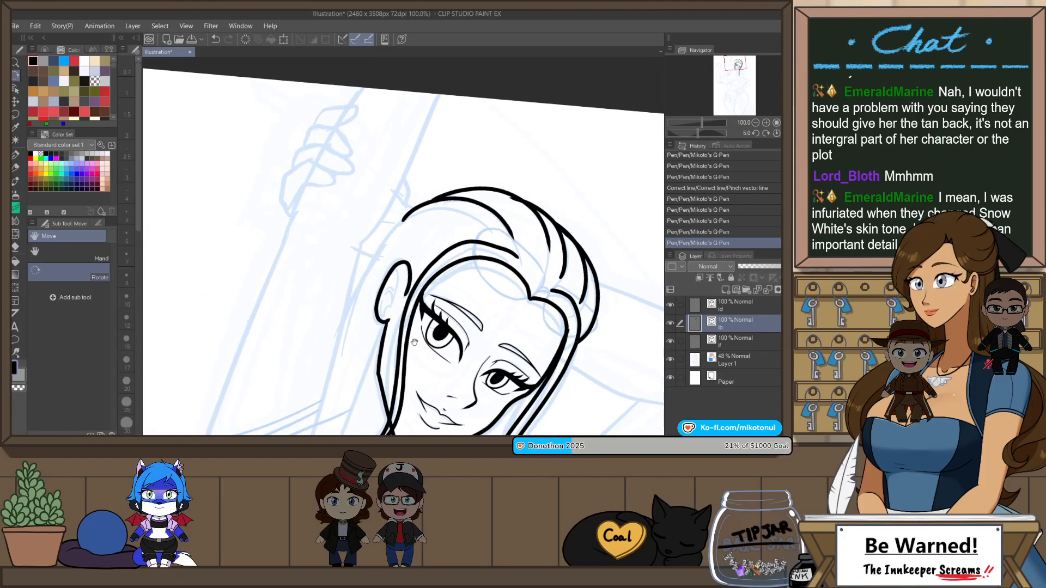
pyautogui.moveTo(414, 342)
pyautogui.mouseDown()
pyautogui.moveTo(380, 252)
pyautogui.moveTo(512, 180)
pyautogui.mouseUp()
pyautogui.press('p')
pyautogui.hotkey('ctrl', 'z')
pyautogui.hotkey('ctrl', 'z')
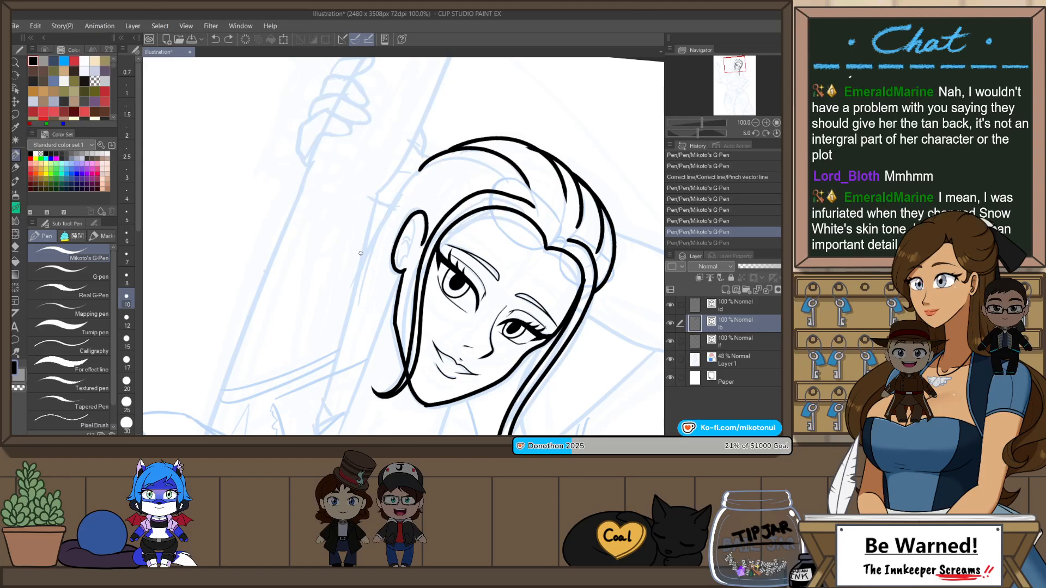
pyautogui.moveTo(359, 256); pyautogui.dragTo(504, 175)
pyautogui.hotkey('ctrl', 'z')
pyautogui.hotkey('ctrl', 'z')
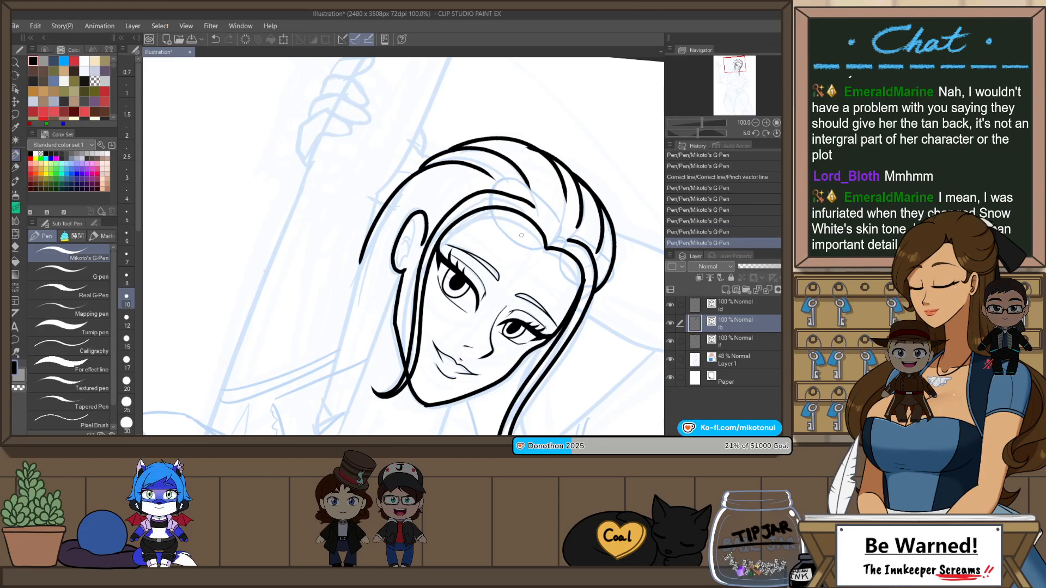
pyautogui.moveTo(368, 231); pyautogui.dragTo(538, 207)
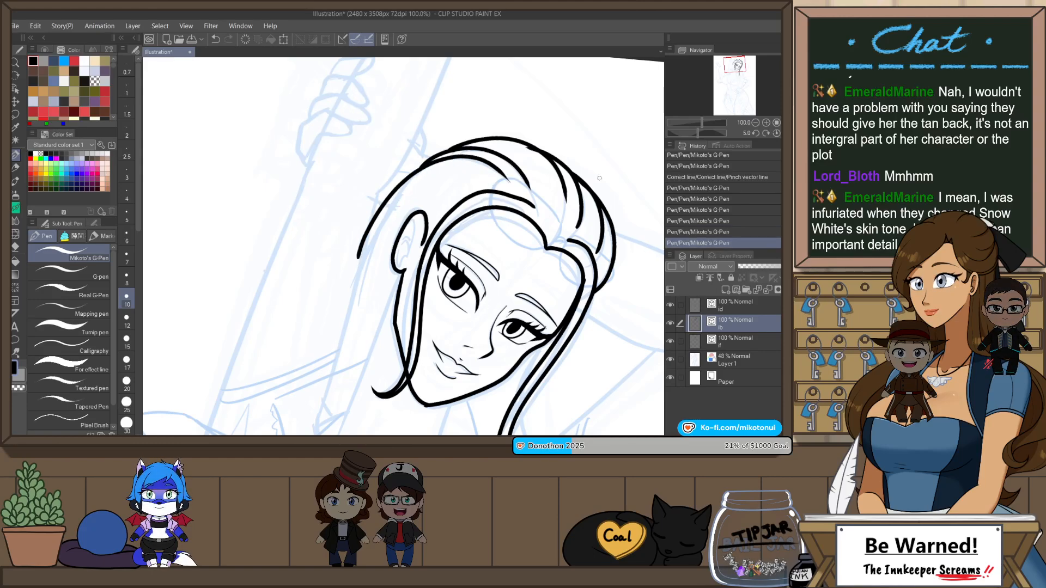
# Step: Flip the canvas back and ink the front neck line from under the jaw down towards the collarbone
pyautogui.scroll(-2, 631, 168)
pyautogui.press('h')
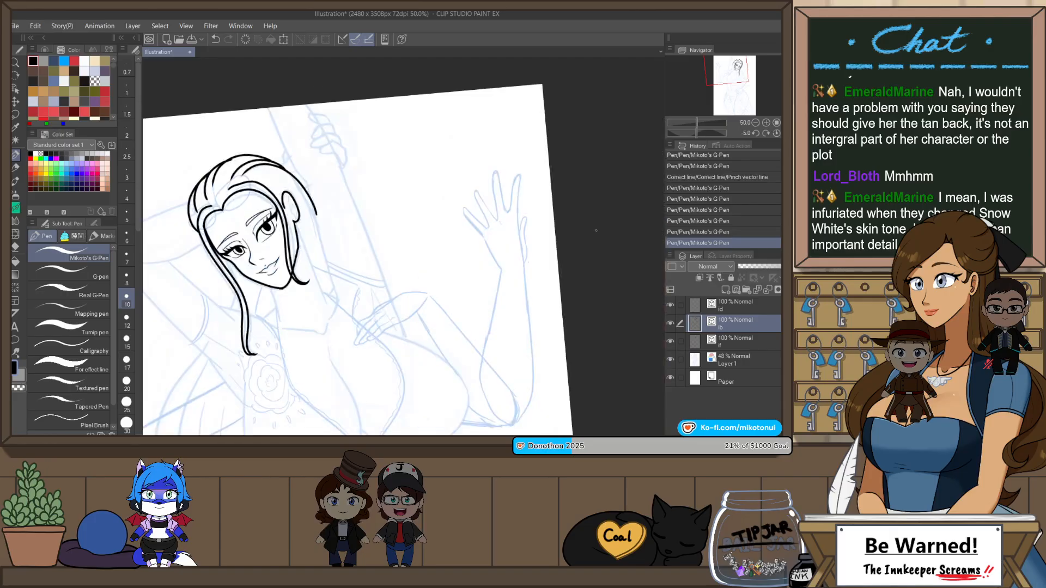
pyautogui.press('r')
pyautogui.moveTo(388, 307); pyautogui.dragTo(371, 301)
pyautogui.scroll(3, 268, 280)
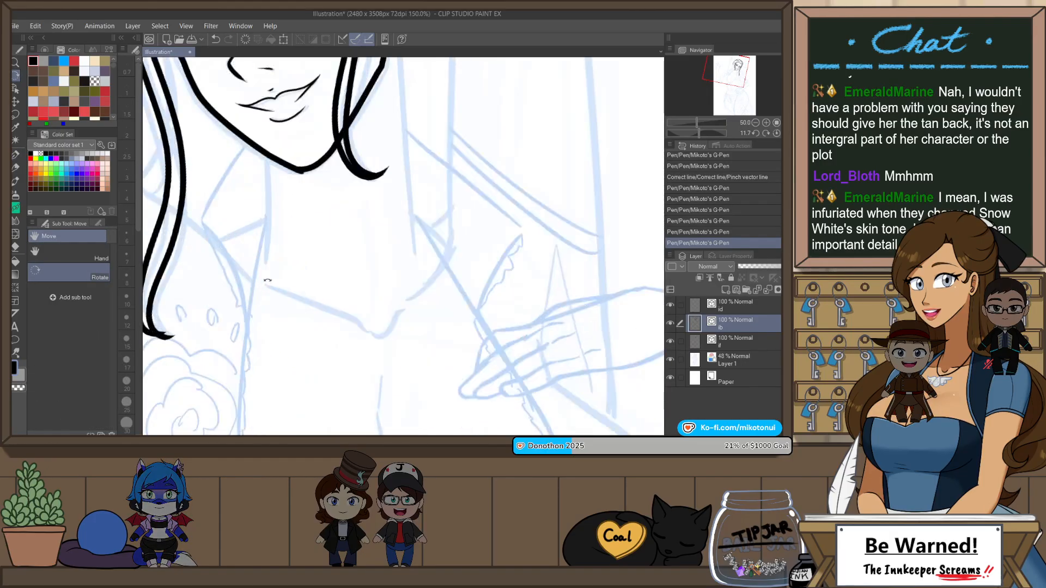
pyautogui.moveTo(288, 214); pyautogui.dragTo(328, 233)
pyautogui.press('p')
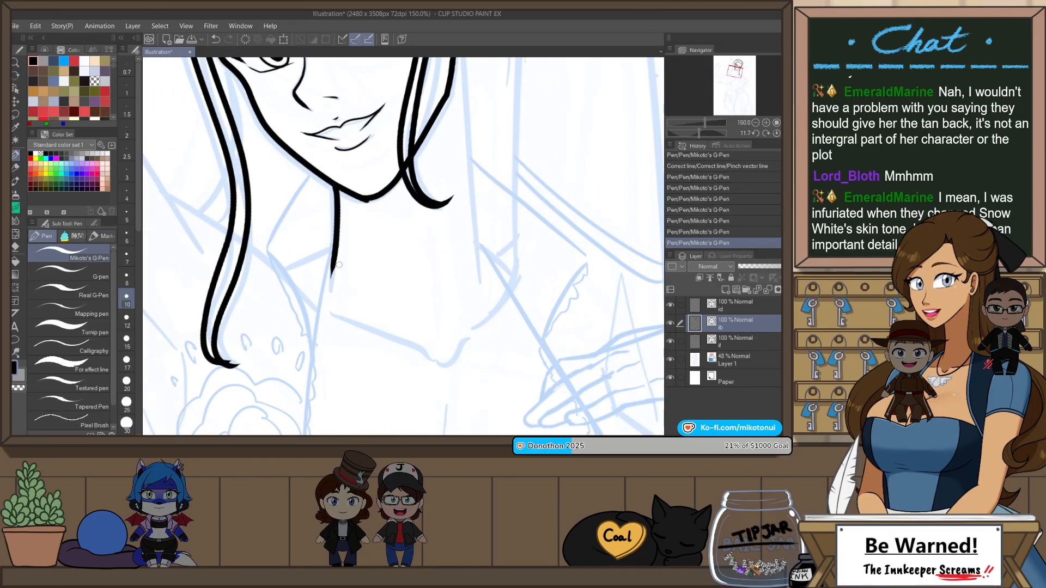
pyautogui.hotkey('ctrl', 'z')
pyautogui.moveTo(335, 188); pyautogui.dragTo(331, 280)
# Step: Ink the ear-side neck line from below the ear down to the shoulder
pyautogui.scroll(-1, 461, 224)
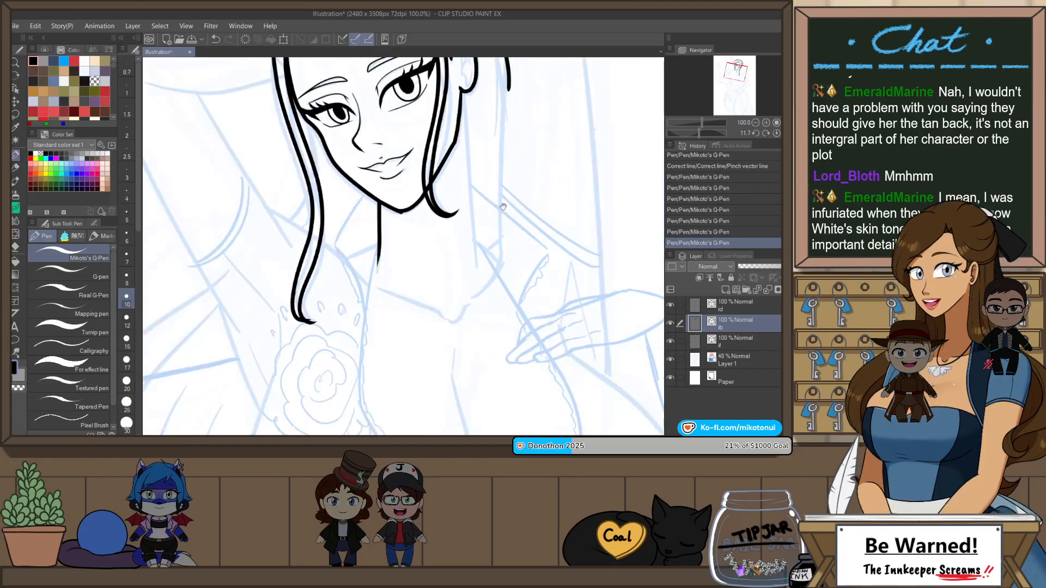
pyautogui.moveTo(461, 224); pyautogui.dragTo(418, 282)
pyautogui.moveTo(418, 144); pyautogui.dragTo(425, 318)
pyautogui.hotkey('ctrl', 'z')
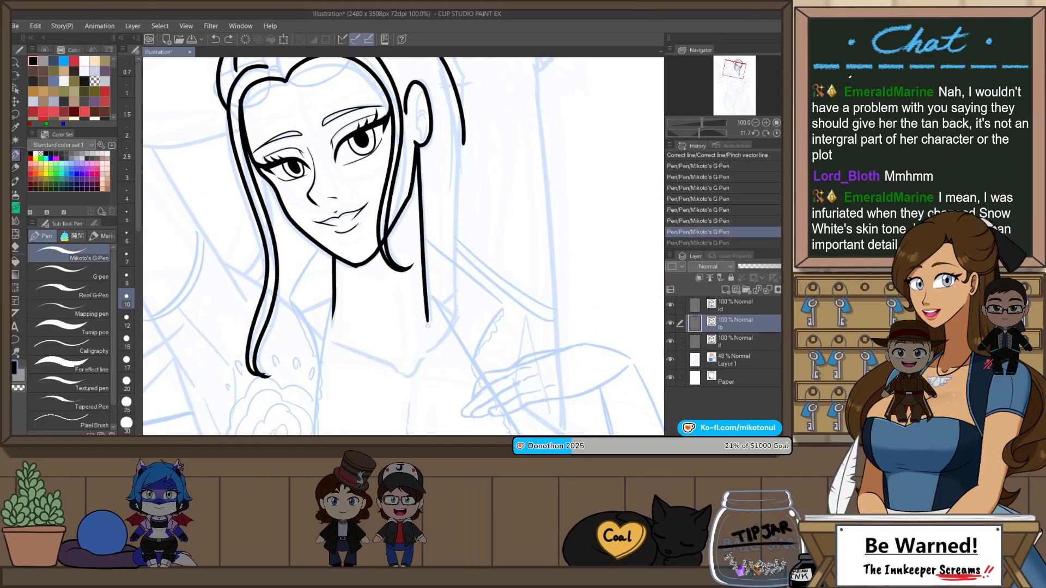
pyautogui.hotkey('ctrl', 'y')
pyautogui.scroll(-1, 497, 206)
pyautogui.scroll(-1, 496, 206)
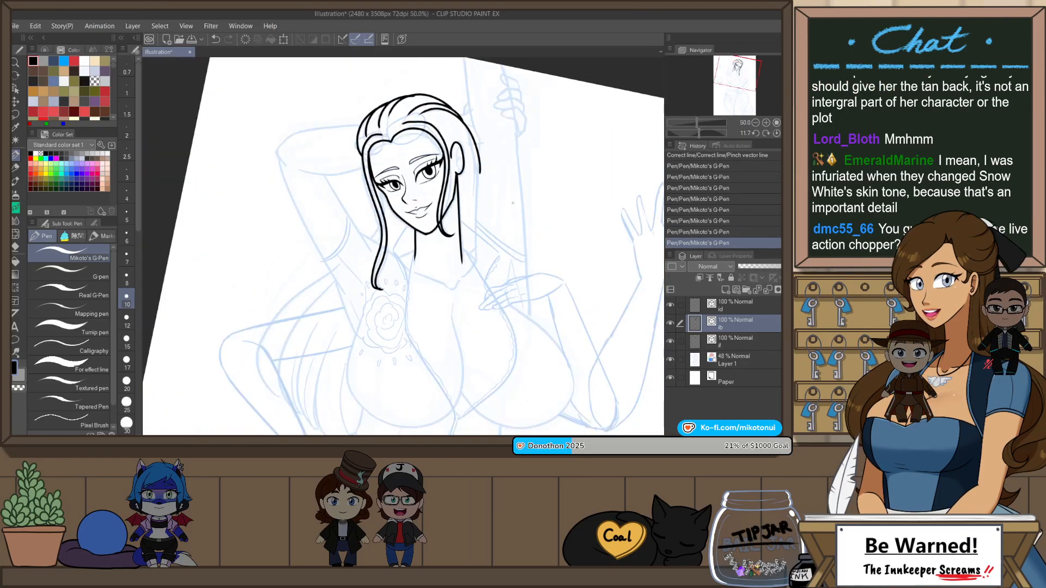
# Step: Flip the canvas and adjust the curve of the ear-side neck line using Pinch vector line
pyautogui.press('h')
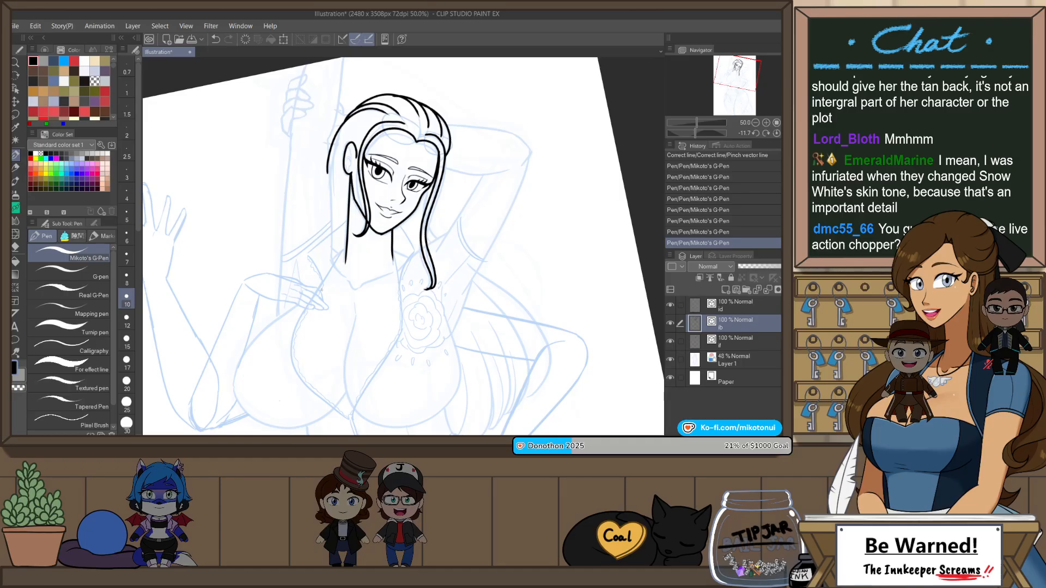
pyautogui.scroll(1, 321, 290)
pyautogui.press('y')
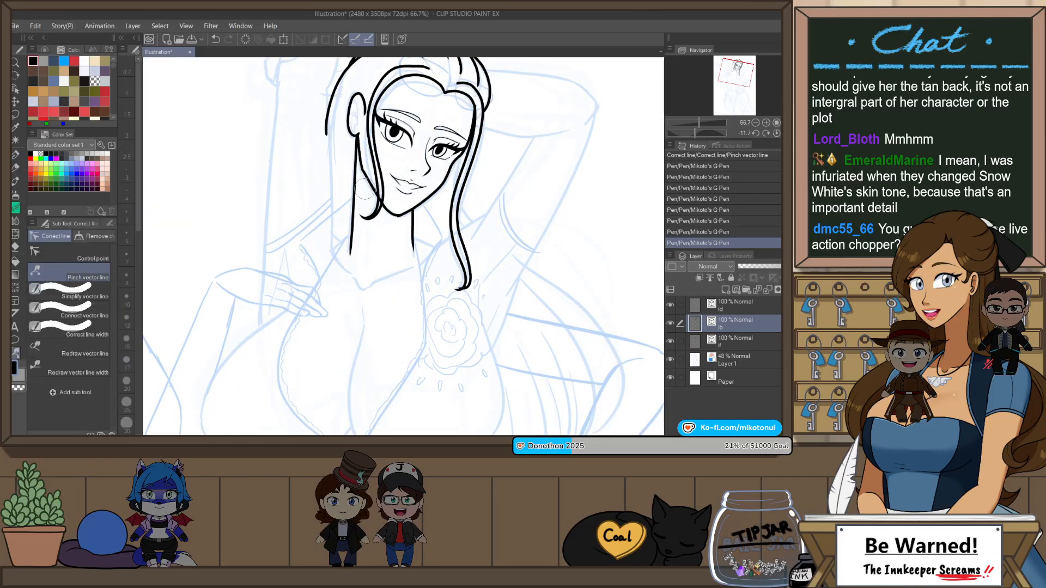
pyautogui.moveTo(357, 195); pyautogui.dragTo(355, 197)
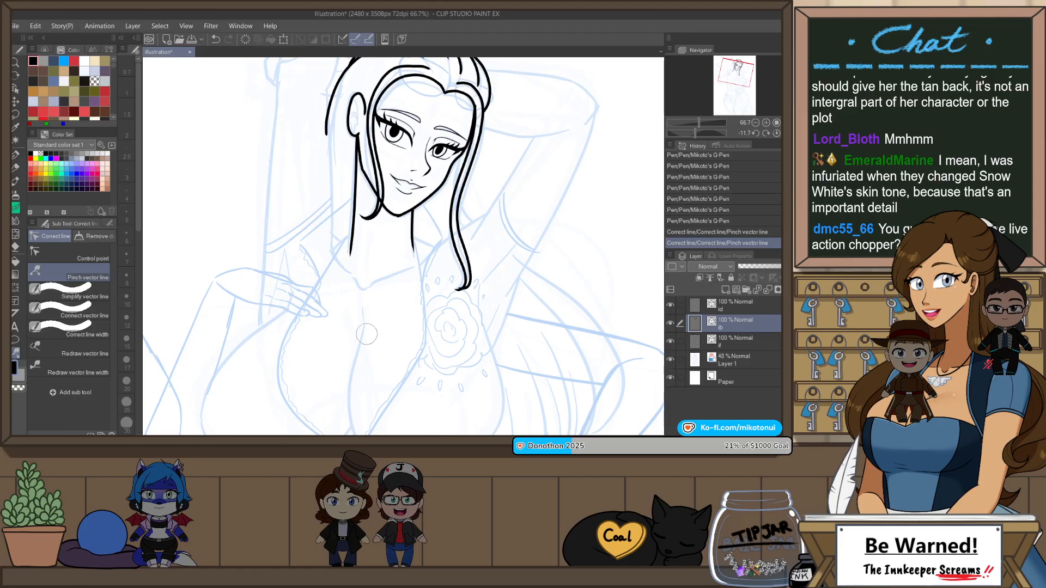
# Step: Ink both collarbone lines meeting in a small notch at the base of the neck with Mikoto's G-Pen
pyautogui.scroll(1, 357, 354)
pyautogui.press('p')
pyautogui.moveTo(316, 197)
pyautogui.mouseDown()
pyautogui.moveTo(368, 266)
pyautogui.moveTo(346, 240)
pyautogui.moveTo(358, 257)
pyautogui.mouseUp()
pyautogui.hotkey('ctrl', 'z')
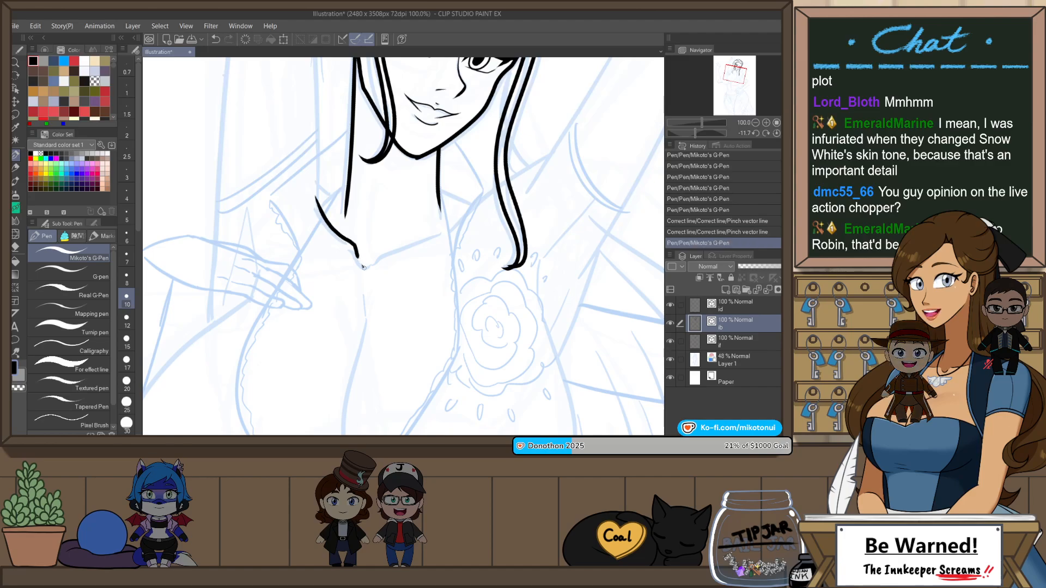
pyautogui.hotkey('ctrl', 'z')
pyautogui.hotkey('ctrl', 'z')
pyautogui.moveTo(316, 196); pyautogui.dragTo(319, 206)
pyautogui.moveTo(365, 262); pyautogui.dragTo(454, 220)
# Step: Ink the bust contour on the side of the hand resting on the chest, from beneath the fingers around the outer curve and underside
pyautogui.scroll(-2, 487, 215)
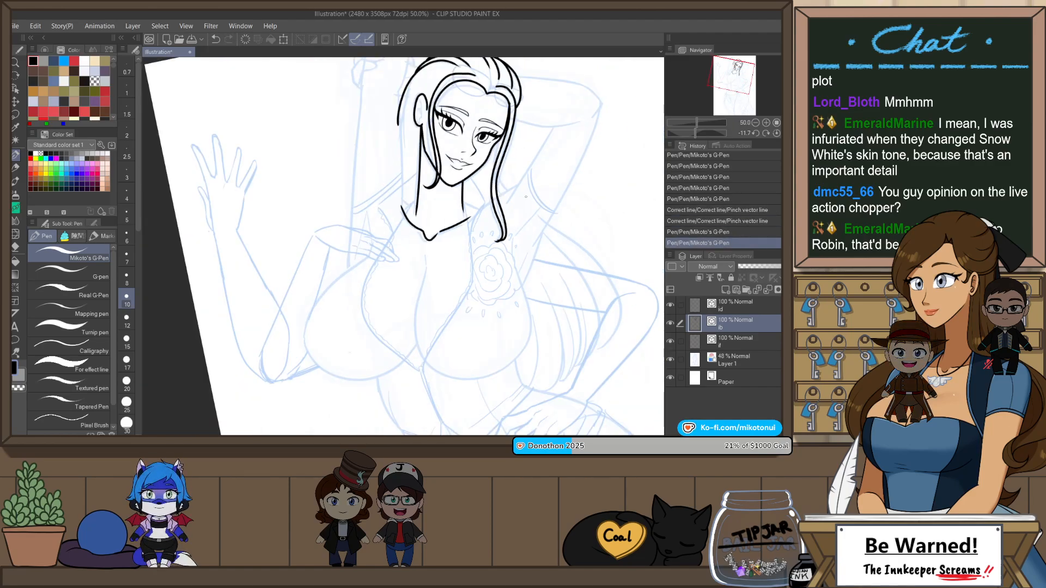
pyautogui.scroll(1, 387, 281)
pyautogui.moveTo(388, 281); pyautogui.dragTo(413, 248)
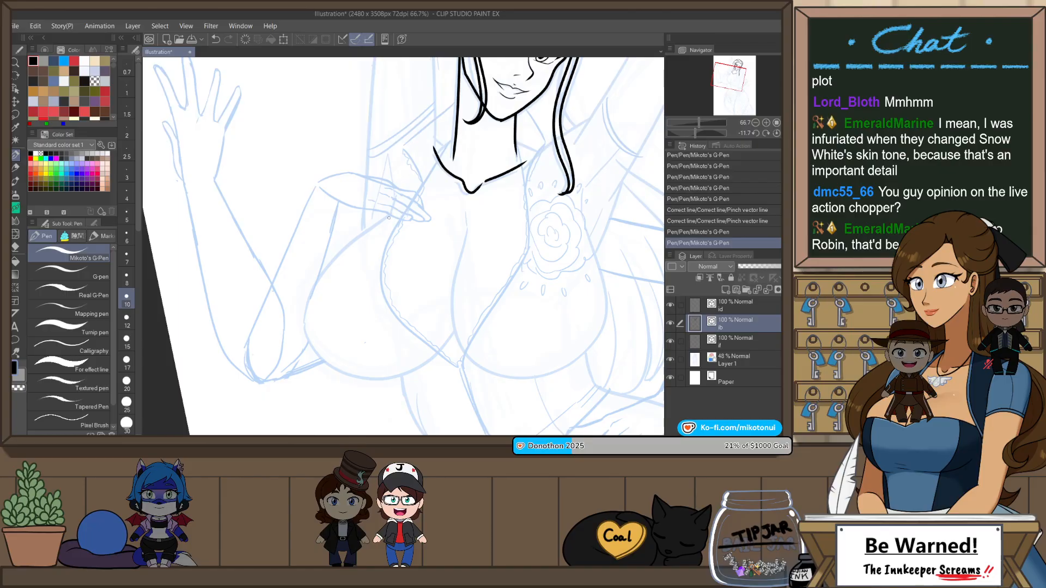
pyautogui.moveTo(443, 341); pyautogui.dragTo(443, 342)
pyautogui.hotkey('ctrl', 'z')
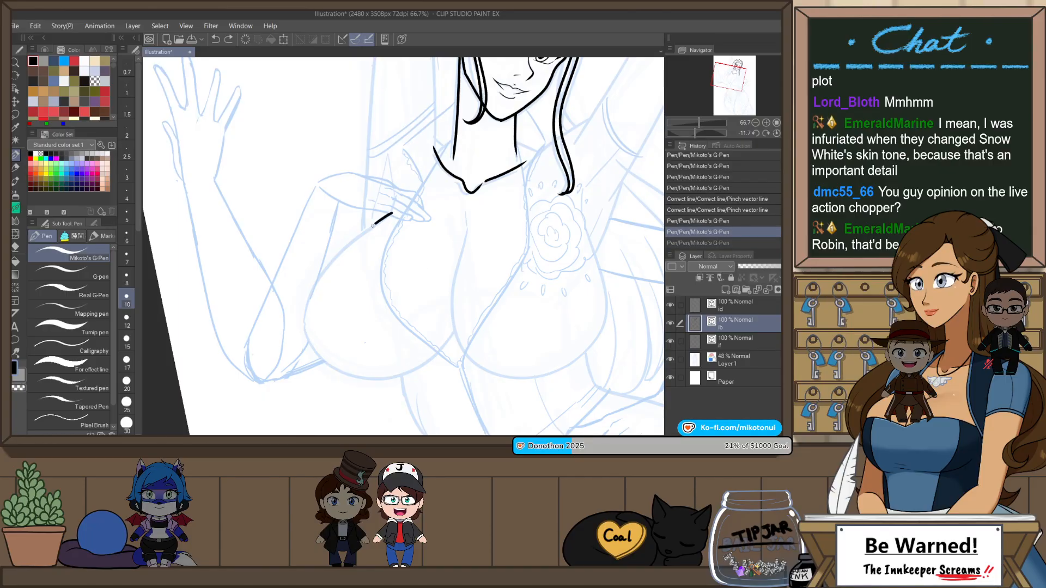
pyautogui.moveTo(363, 381); pyautogui.dragTo(464, 324)
pyautogui.hotkey('ctrl', 'z')
pyautogui.moveTo(392, 213)
pyautogui.mouseDown()
pyautogui.moveTo(304, 322)
pyautogui.moveTo(452, 328)
pyautogui.mouseUp()
pyautogui.hotkey('ctrl', 'z')
pyautogui.moveTo(373, 226); pyautogui.dragTo(431, 376)
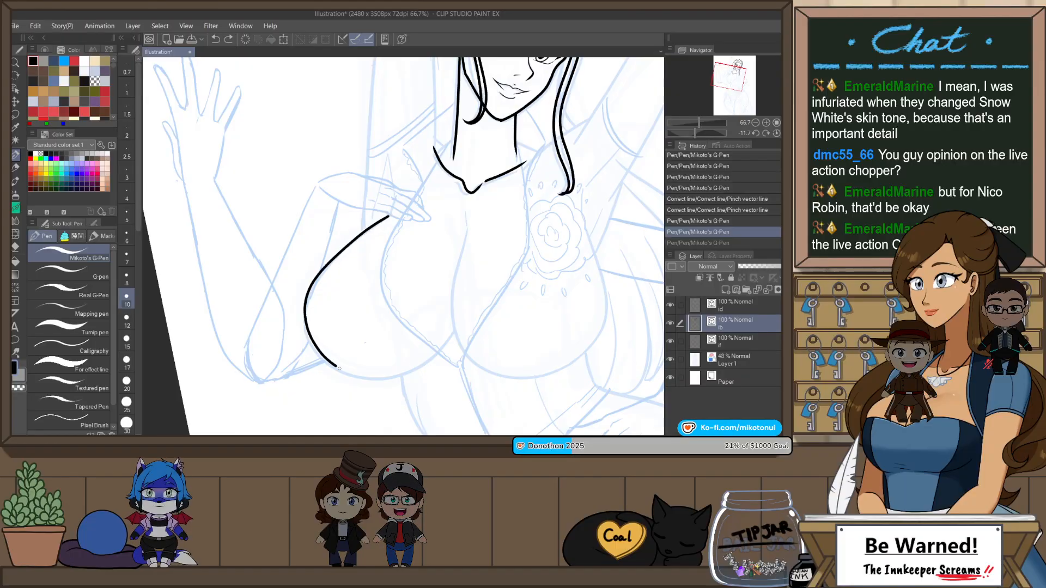
pyautogui.hotkey('ctrl', 'z')
pyautogui.moveTo(390, 214)
pyautogui.mouseDown()
pyautogui.moveTo(309, 292)
pyautogui.moveTo(344, 375)
pyautogui.mouseUp()
pyautogui.hotkey('ctrl', 'z')
pyautogui.moveTo(371, 225)
pyautogui.mouseDown()
pyautogui.moveTo(376, 379)
pyautogui.moveTo(442, 344)
pyautogui.mouseUp()
# Step: Try to ink the neckline edge curving from the hand on the chest down to the centre of the bust
pyautogui.scroll(-1, 510, 230)
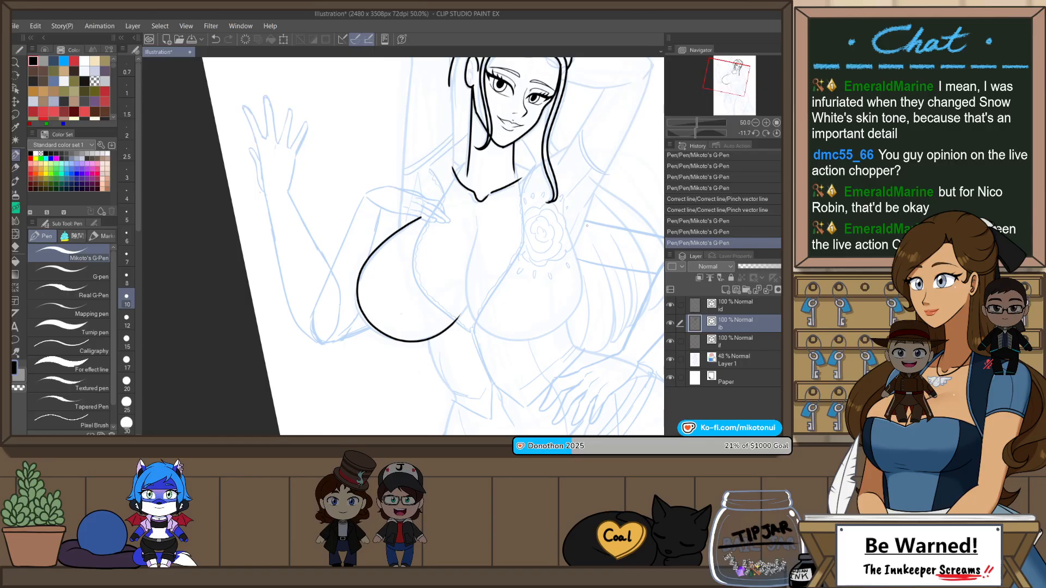
pyautogui.moveTo(586, 225); pyautogui.dragTo(540, 294)
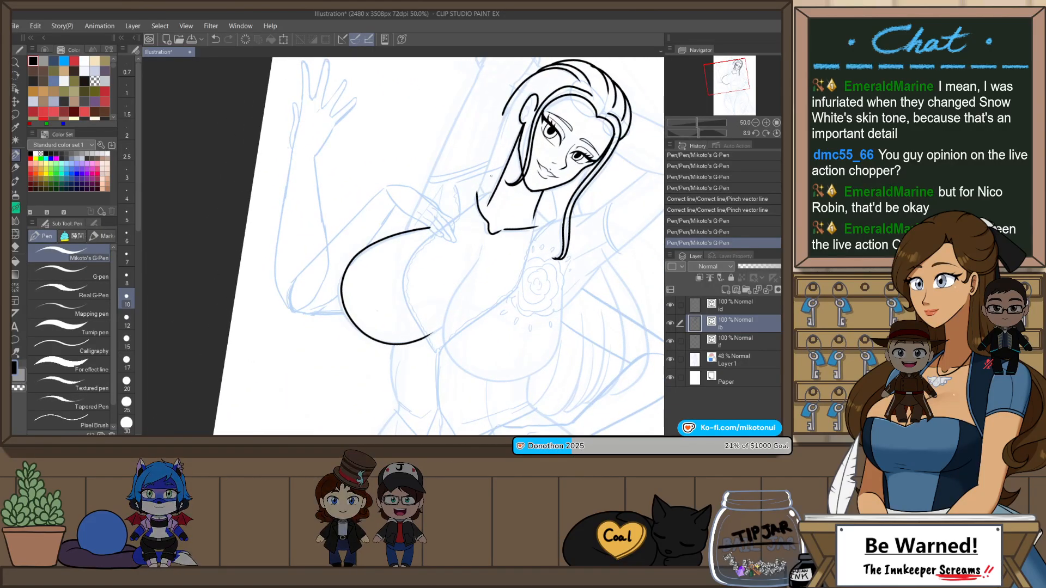
pyautogui.moveTo(491, 176); pyautogui.dragTo(456, 222)
pyautogui.scroll(2, 458, 220)
pyautogui.moveTo(343, 384); pyautogui.dragTo(384, 267)
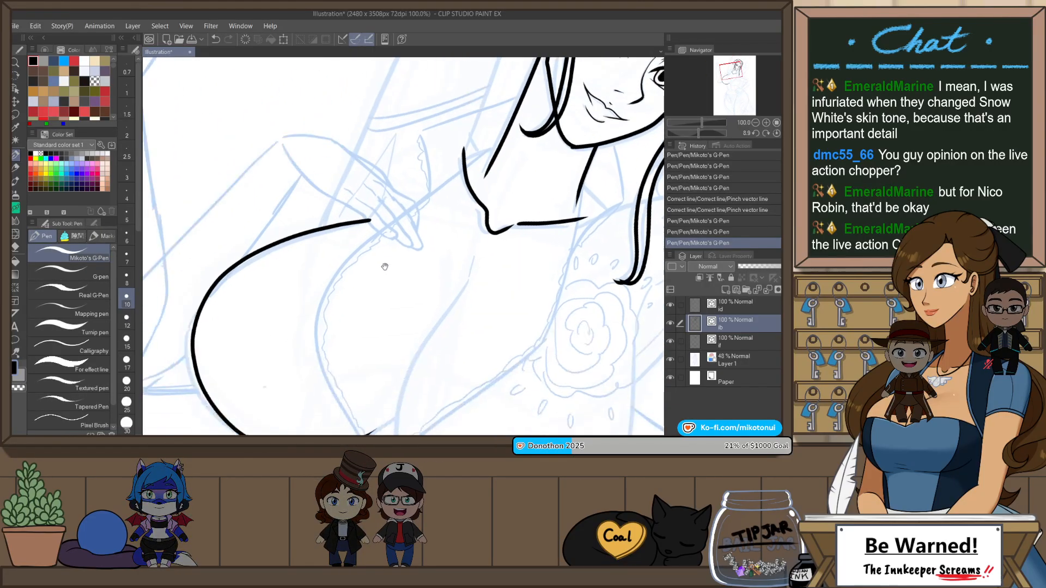
pyautogui.moveTo(350, 342); pyautogui.dragTo(355, 283)
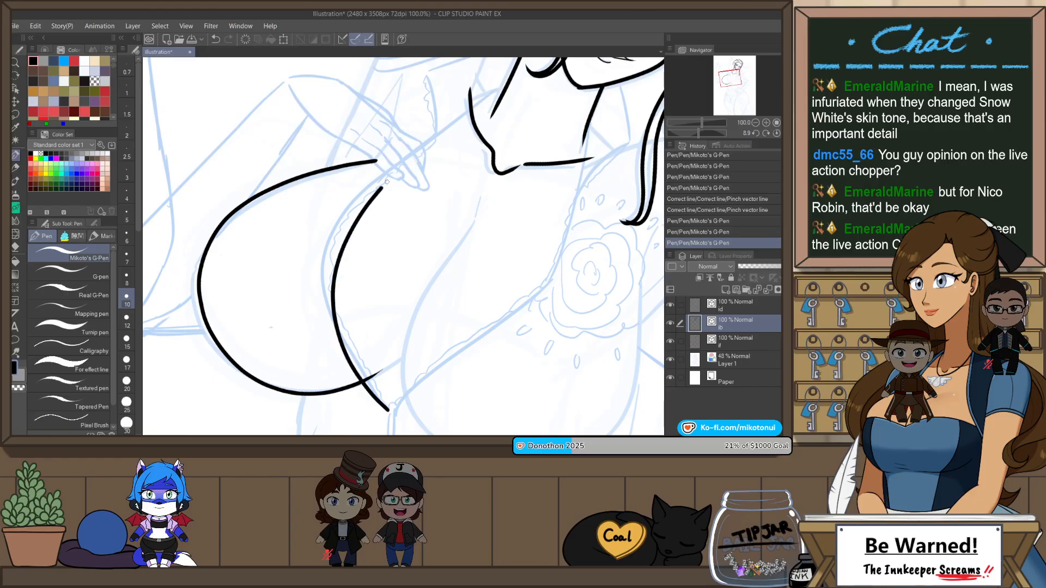
pyautogui.moveTo(387, 182); pyautogui.dragTo(470, 109)
pyautogui.hotkey('ctrl', 'z')
pyautogui.scroll(-2, 427, 313)
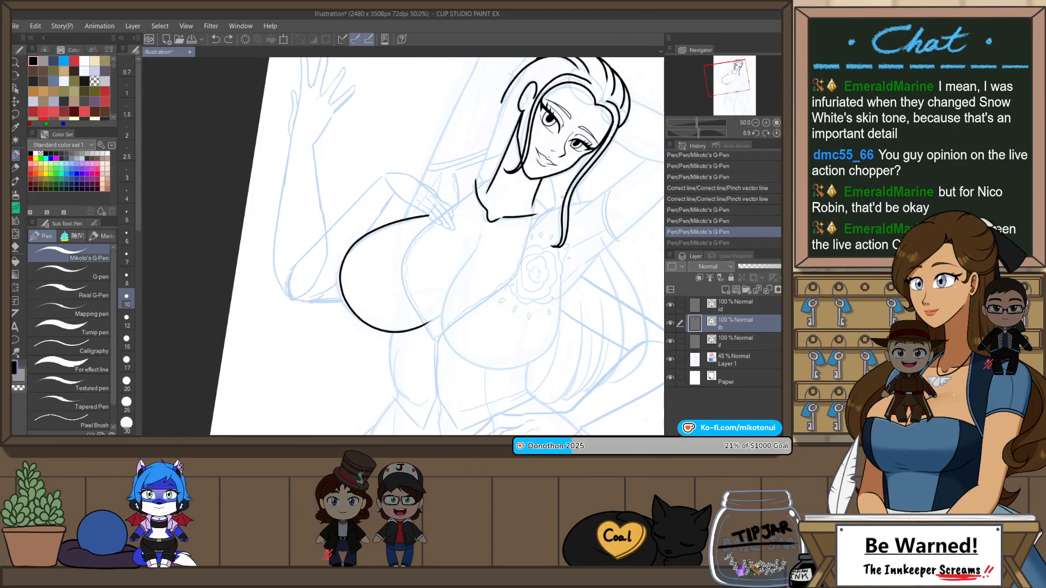
# Step: Flip the canvas and ink the other bust contour from beside the long strand's tip down around the flower tattoo to the underside
pyautogui.press('h')
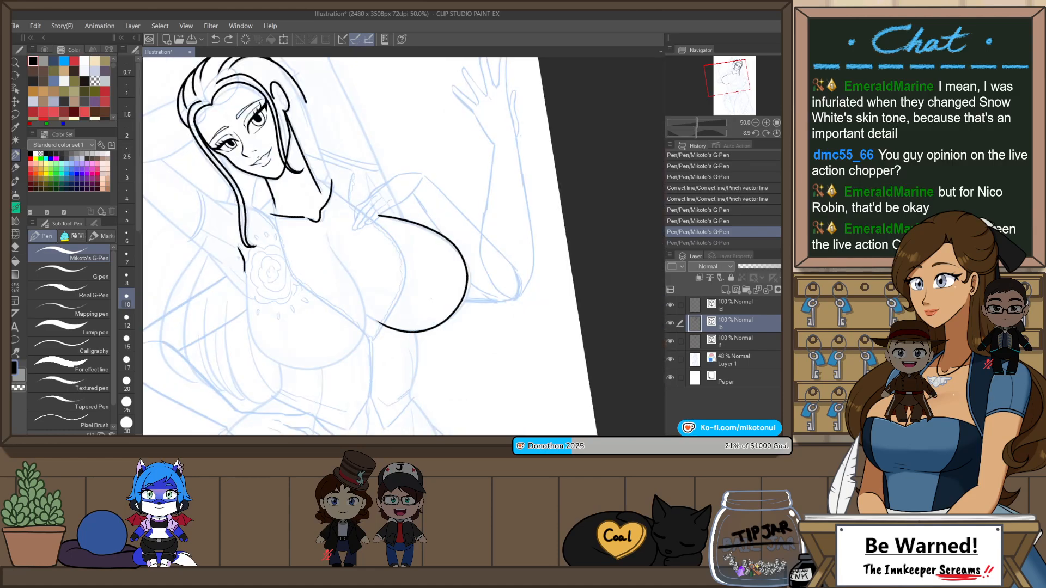
pyautogui.moveTo(245, 272)
pyautogui.mouseDown()
pyautogui.moveTo(245, 316)
pyautogui.moveTo(289, 371)
pyautogui.moveTo(376, 328)
pyautogui.mouseUp()
pyautogui.hotkey('ctrl', 'z')
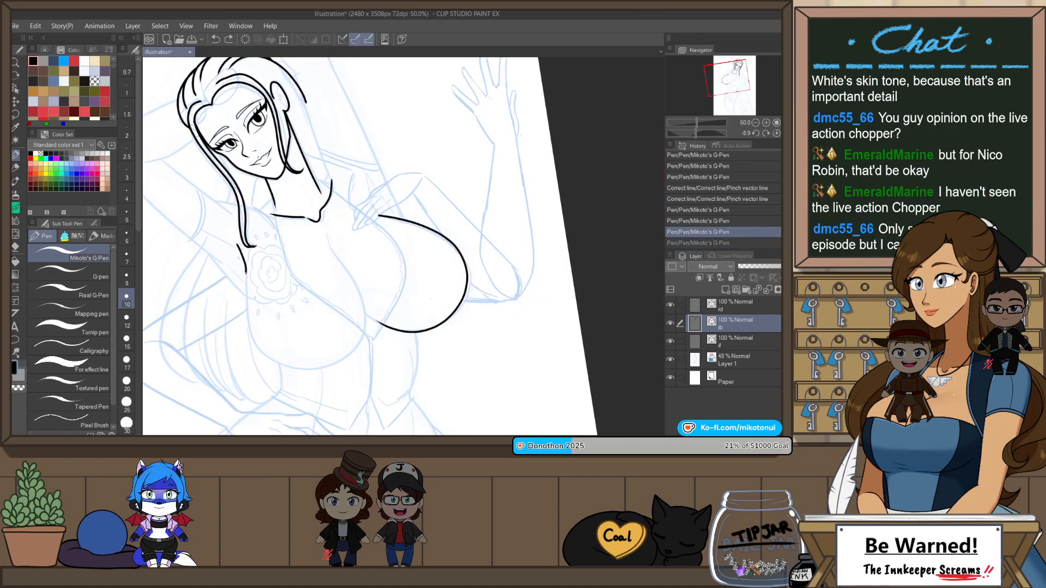
pyautogui.moveTo(292, 369); pyautogui.dragTo(376, 328)
pyautogui.hotkey('ctrl', 'z')
pyautogui.moveTo(248, 274)
pyautogui.mouseDown()
pyautogui.moveTo(280, 365)
pyautogui.moveTo(357, 348)
pyautogui.mouseUp()
pyautogui.hotkey('ctrl', 'z')
pyautogui.moveTo(277, 362); pyautogui.dragTo(323, 367)
# Step: Redraw the tattoo-side bust contour as one continuous line from the centre of the chest around the underside to beside the flower tattoo
pyautogui.press('r')
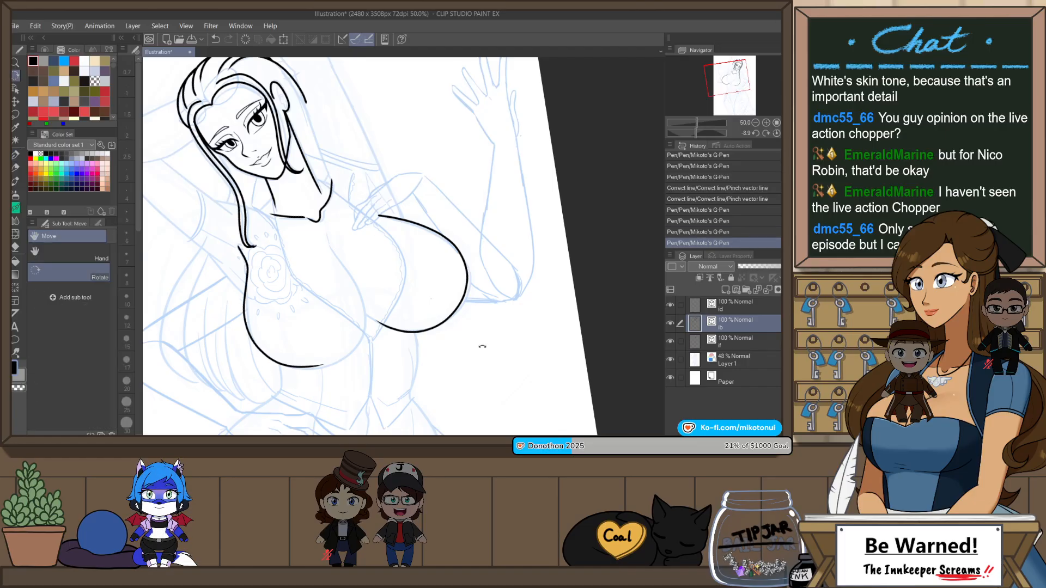
pyautogui.moveTo(482, 346)
pyautogui.mouseDown()
pyautogui.moveTo(344, 170)
pyautogui.moveTo(307, 253)
pyautogui.moveTo(311, 221)
pyautogui.mouseUp()
pyautogui.press('p')
pyautogui.scroll(2, 451, 101)
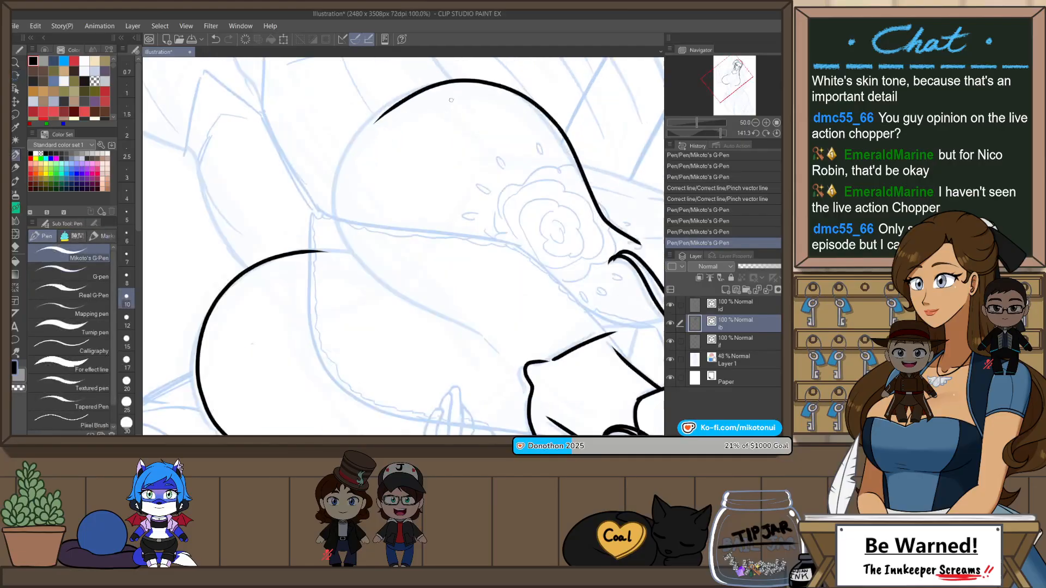
pyautogui.moveTo(394, 106)
pyautogui.mouseDown()
pyautogui.moveTo(452, 322)
pyautogui.moveTo(496, 343)
pyautogui.mouseUp()
pyautogui.hotkey('ctrl', 'z')
pyautogui.hotkey('ctrl', 'z')
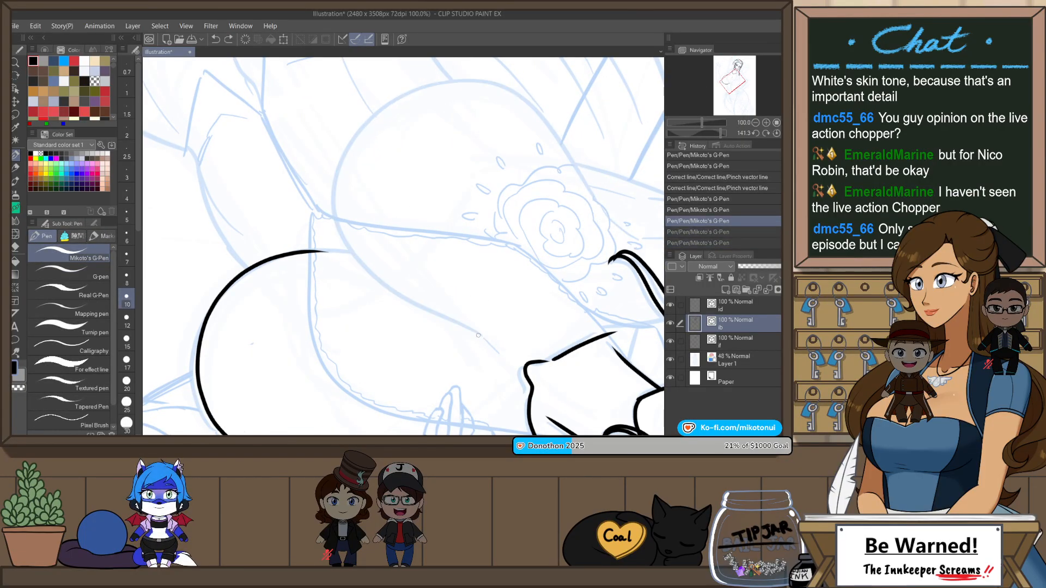
pyautogui.moveTo(534, 110); pyautogui.dragTo(597, 207)
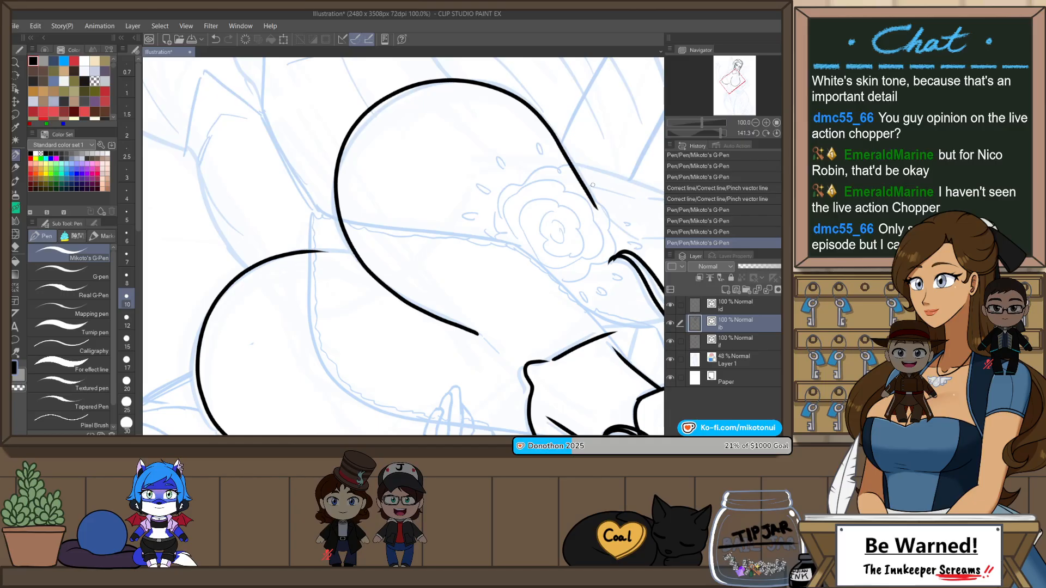
pyautogui.hotkey('ctrl', 'z')
pyautogui.moveTo(483, 338)
pyautogui.mouseDown()
pyautogui.moveTo(409, 301)
pyautogui.moveTo(384, 105)
pyautogui.moveTo(582, 164)
pyautogui.moveTo(603, 207)
pyautogui.mouseUp()
pyautogui.hotkey('ctrl', '@')
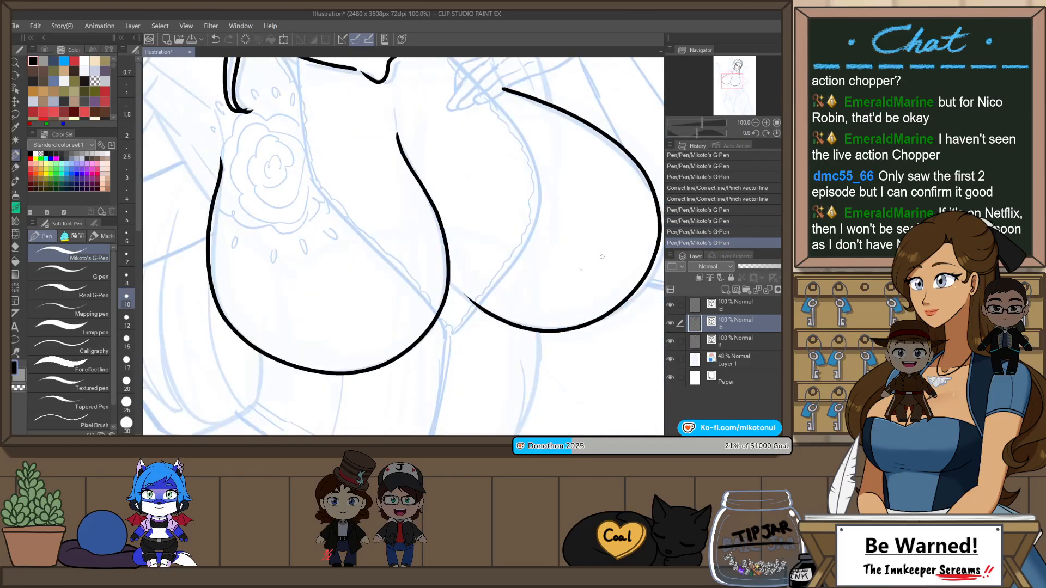
# Step: Flip the canvas and adjust the outer edge of the tattoo-side bust contour with Pinch vector line
pyautogui.scroll(-1, 608, 246)
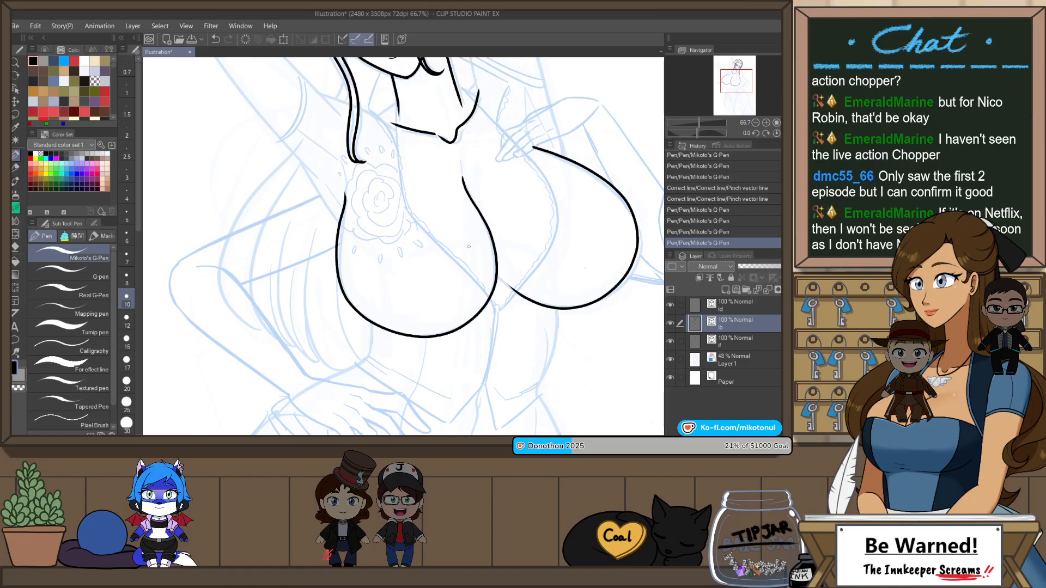
pyautogui.press('h')
pyautogui.press('y')
pyautogui.moveTo(473, 260); pyautogui.dragTo(468, 260)
pyautogui.press('p')
pyautogui.scroll(1, 459, 169)
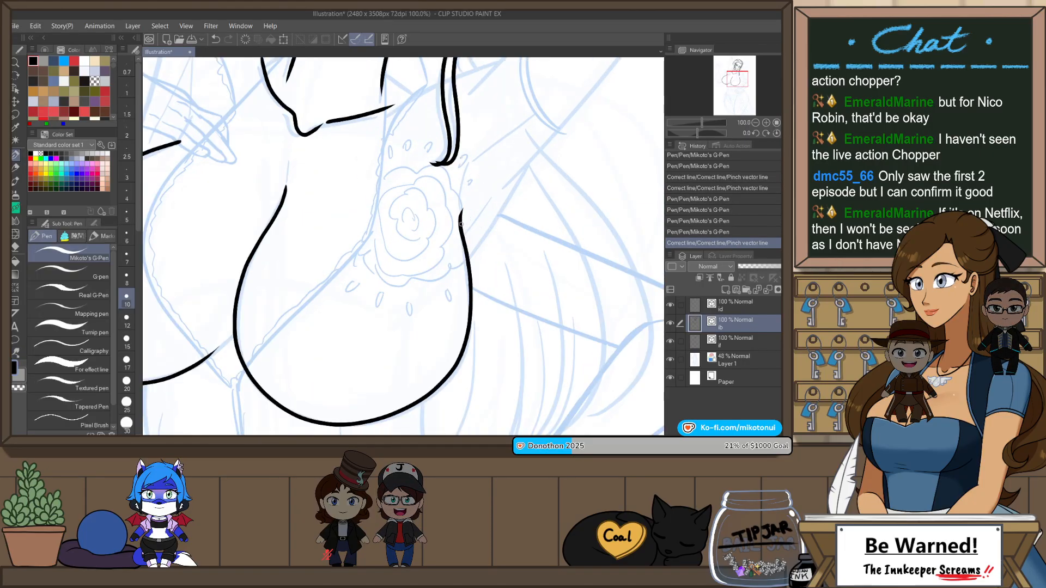
# Step: Ink a short armpit line extending the upper end of the bust contour beside the flower tattoo
pyautogui.moveTo(461, 224); pyautogui.dragTo(470, 156)
pyautogui.hotkey('ctrl', 'z')
pyautogui.moveTo(461, 221)
pyautogui.mouseDown()
pyautogui.moveTo(470, 156)
pyautogui.moveTo(460, 178)
pyautogui.moveTo(481, 150)
pyautogui.mouseUp()
pyautogui.hotkey('ctrl', 'z')
pyautogui.hotkey('ctrl', 'z')
pyautogui.moveTo(476, 202)
pyautogui.mouseDown()
pyautogui.moveTo(450, 256)
pyautogui.moveTo(448, 210)
pyautogui.mouseUp()
pyautogui.hotkey('ctrl', 'z')
pyautogui.scroll(-2, 459, 237)
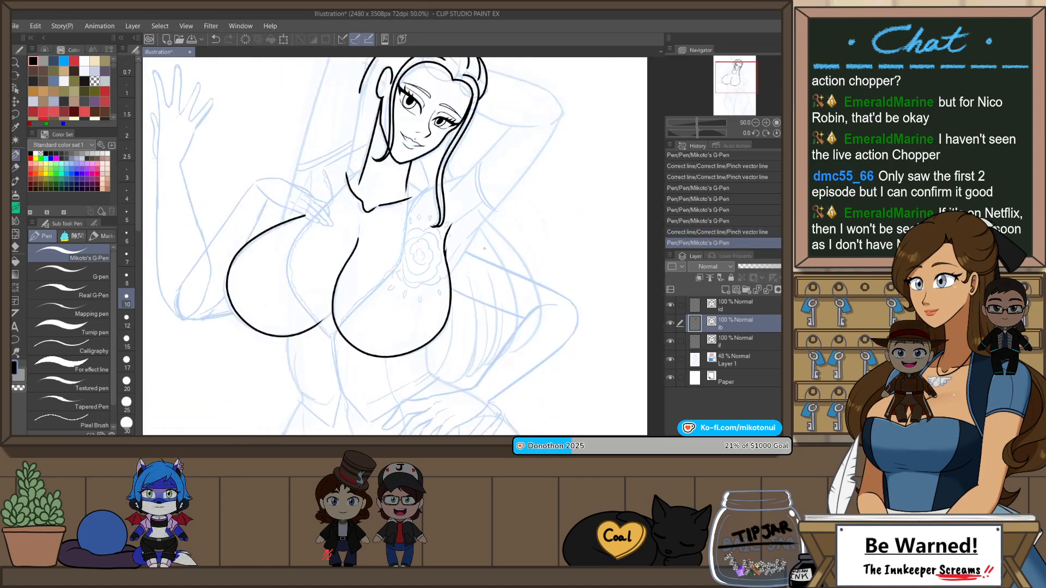
# Step: Ink the side of the torso from beneath the hand-side bust down to the waist
pyautogui.moveTo(451, 333)
pyautogui.mouseDown()
pyautogui.moveTo(456, 311)
pyautogui.moveTo(464, 332)
pyautogui.moveTo(451, 256)
pyautogui.moveTo(486, 247)
pyautogui.moveTo(467, 263)
pyautogui.mouseUp()
pyautogui.hotkey('ctrl', 'z')
pyautogui.scroll(1, 346, 235)
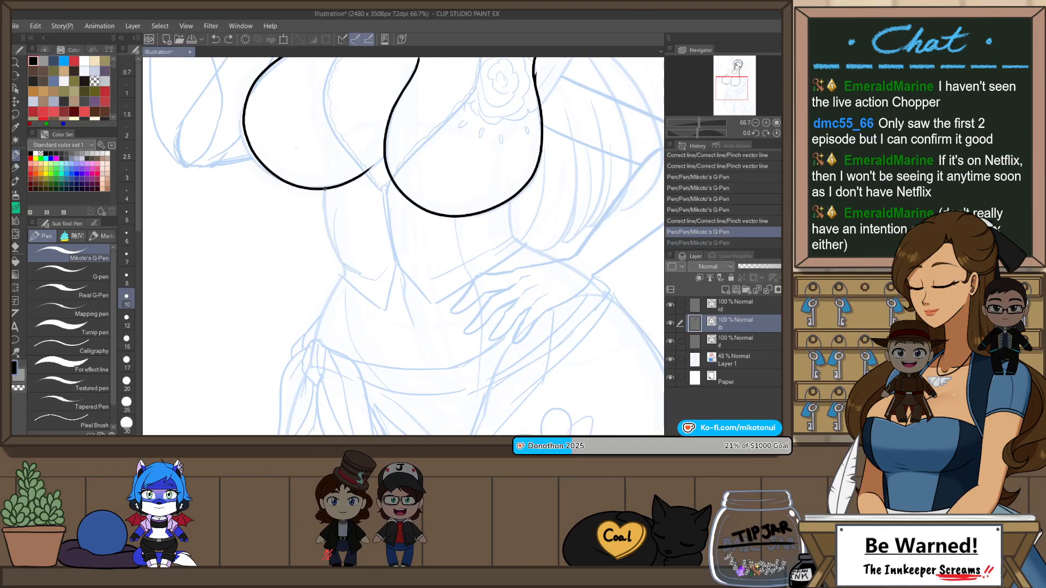
pyautogui.moveTo(341, 264); pyautogui.dragTo(344, 284)
pyautogui.scroll(-2, 465, 237)
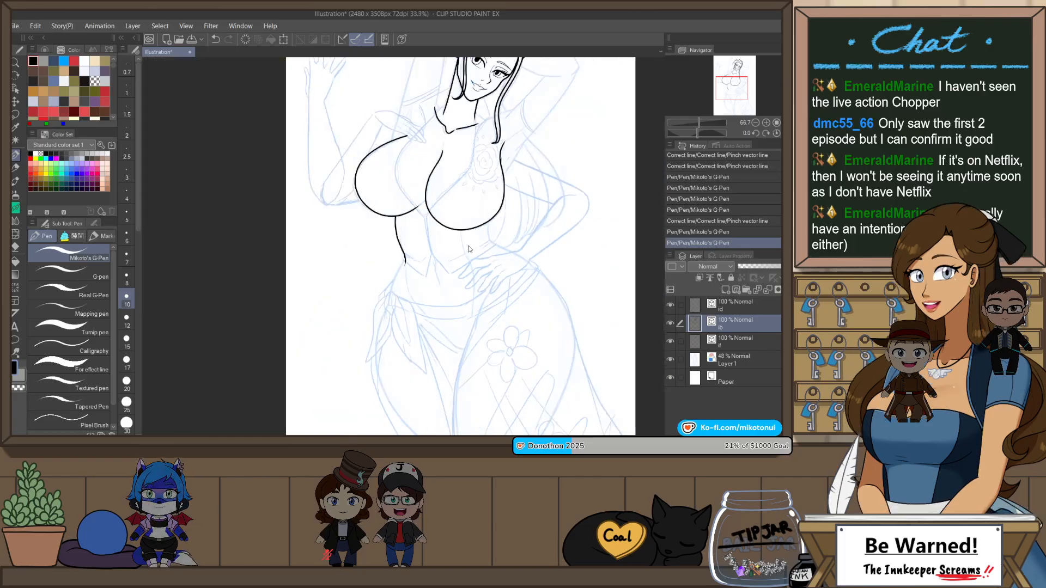
# Step: Rotate the canvas and ink the outer edge of the raised arm as one straight line from the bust contour up to the gripping hand
pyautogui.moveTo(535, 233)
pyautogui.mouseDown()
pyautogui.moveTo(504, 281)
pyautogui.moveTo(500, 372)
pyautogui.mouseUp()
pyautogui.scroll(2, 366, 202)
pyautogui.press('r')
pyautogui.moveTo(545, 128); pyautogui.dragTo(580, 200)
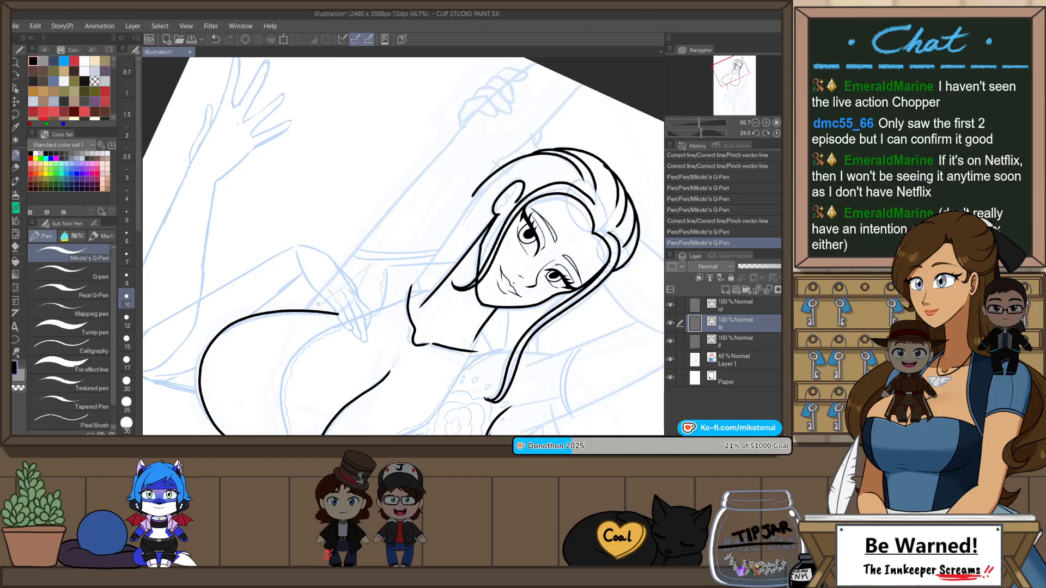
pyautogui.moveTo(485, 110); pyautogui.dragTo(364, 241)
pyautogui.hotkey('ctrl', 'z')
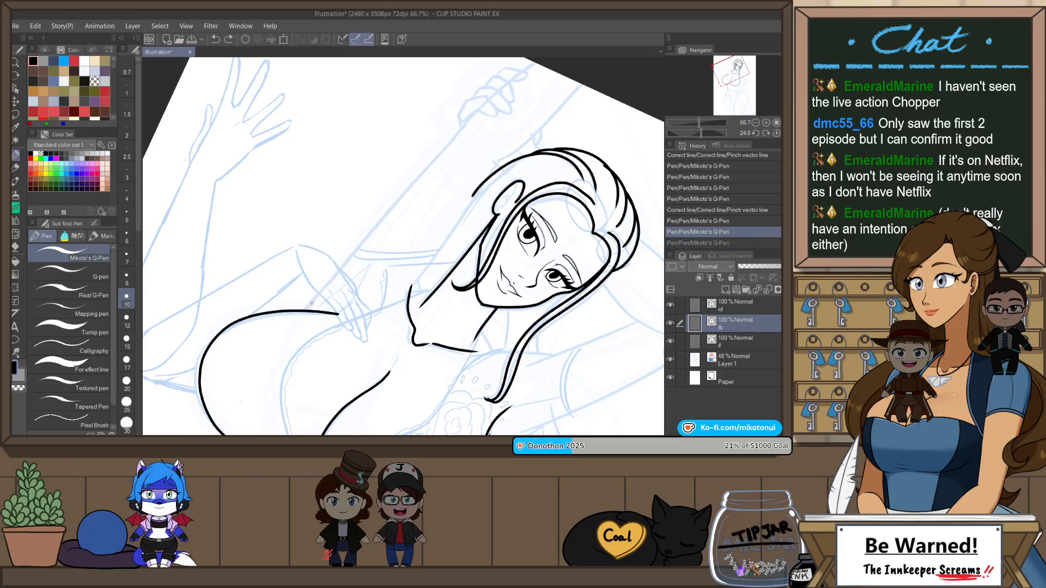
pyautogui.moveTo(392, 197); pyautogui.dragTo(461, 119)
pyautogui.hotkey('ctrl', 'z')
pyautogui.moveTo(306, 309); pyautogui.dragTo(474, 112)
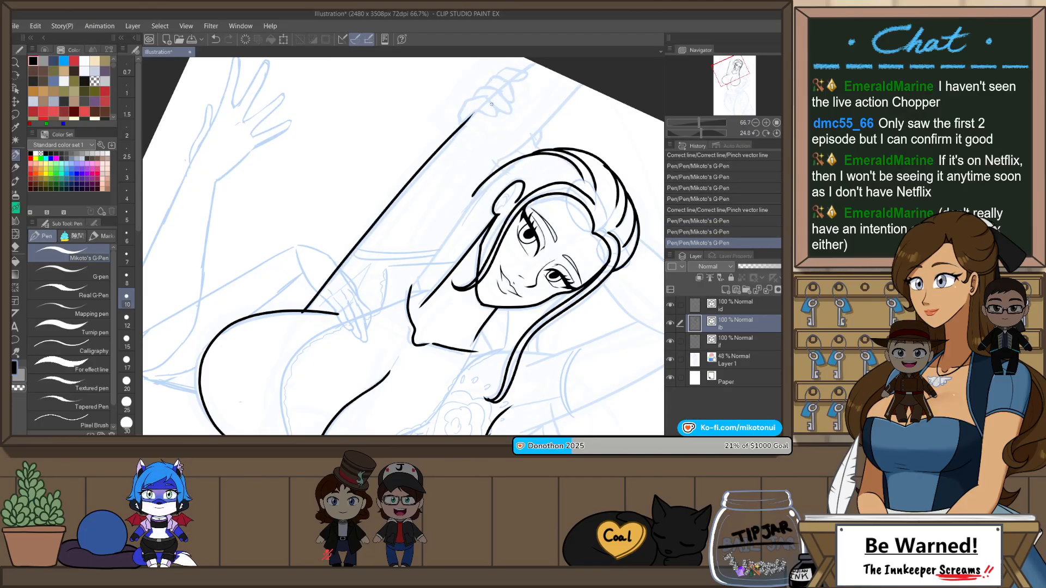
pyautogui.hotkey('ctrl', 'z')
pyautogui.moveTo(440, 147); pyautogui.dragTo(472, 115)
pyautogui.hotkey('ctrl', 'z')
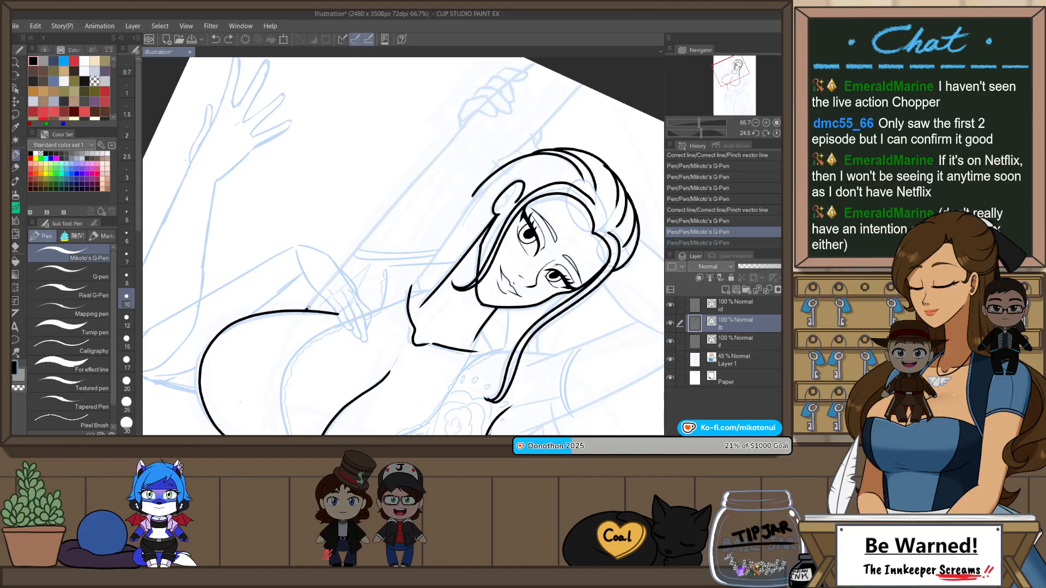
pyautogui.moveTo(305, 311)
pyautogui.mouseDown()
pyautogui.moveTo(472, 116)
pyautogui.moveTo(479, 127)
pyautogui.moveTo(430, 176)
pyautogui.mouseUp()
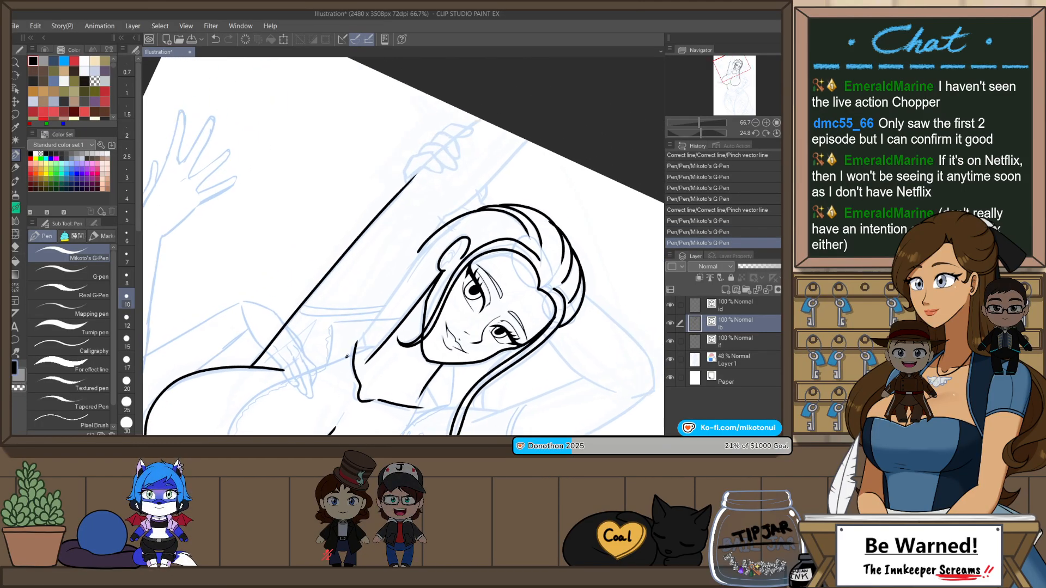
# Step: Ink the raised arm's inner edge beside the neck and hair, and extend both arm edges to the top of the page
pyautogui.moveTo(357, 344); pyautogui.dragTo(437, 233)
pyautogui.hotkey('ctrl', 'z')
pyautogui.moveTo(366, 330)
pyautogui.mouseDown()
pyautogui.moveTo(444, 217)
pyautogui.moveTo(337, 364)
pyautogui.mouseUp()
pyautogui.hotkey('ctrl', 'z')
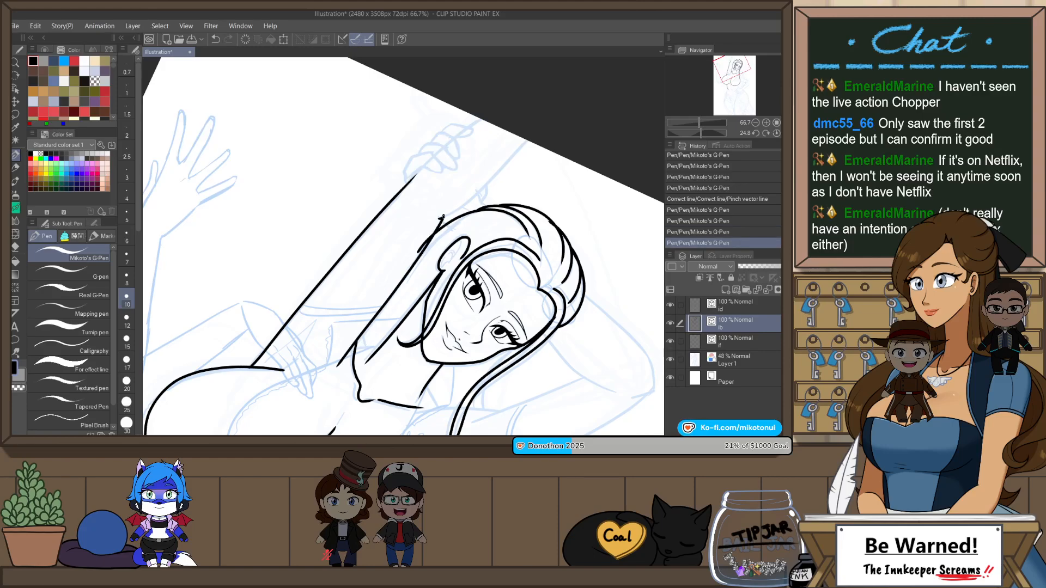
pyautogui.moveTo(479, 118)
pyautogui.mouseDown()
pyautogui.moveTo(423, 166)
pyautogui.moveTo(481, 119)
pyautogui.mouseUp()
pyautogui.hotkey('ctrl', 'z')
pyautogui.scroll(-2, 565, 96)
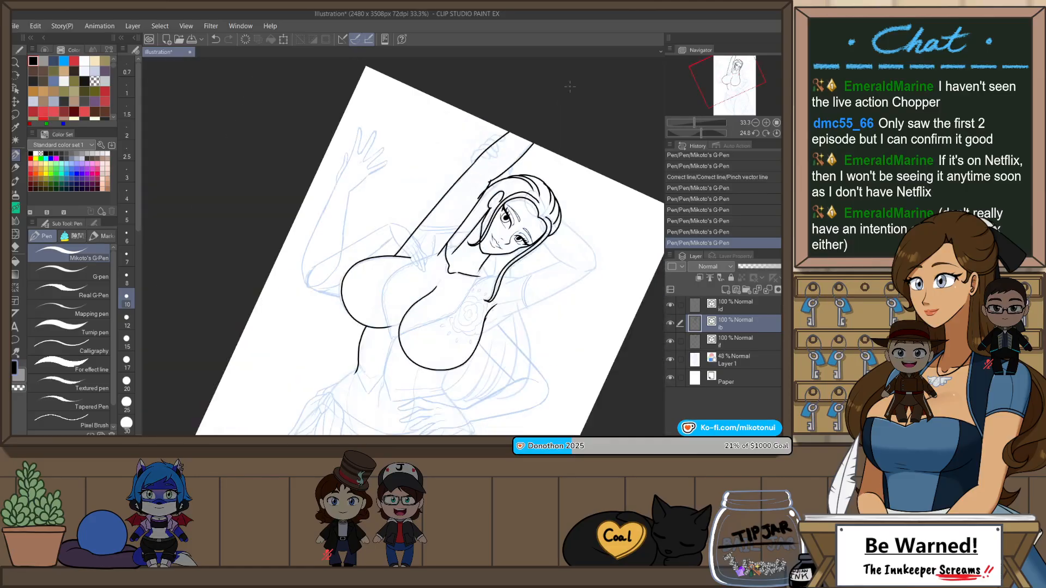
# Step: Reset the canvas rotation and ink both edges of the bent arm's upper arm, from the armpit area out to the elbow
pyautogui.hotkey('ctrl', '@')
pyautogui.scroll(2, 525, 240)
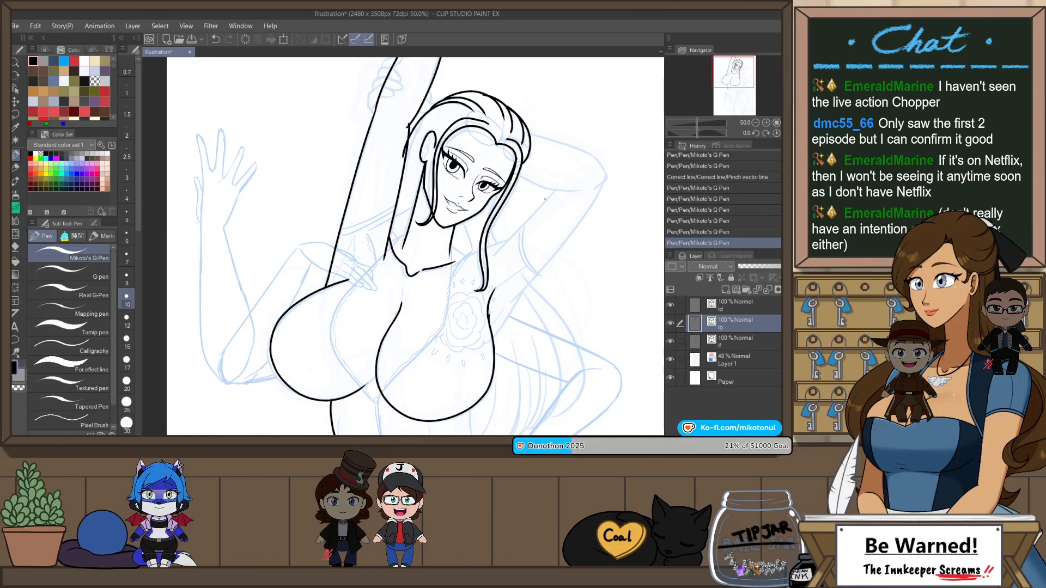
pyautogui.moveTo(524, 239)
pyautogui.mouseDown()
pyautogui.moveTo(420, 256)
pyautogui.moveTo(474, 184)
pyautogui.mouseUp()
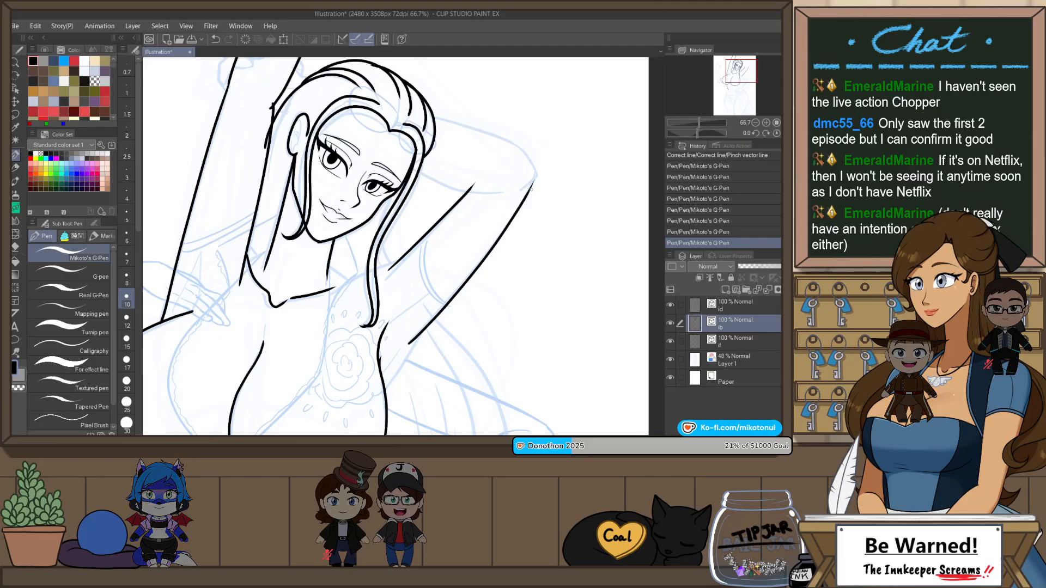
pyautogui.hotkey('ctrl', 'z')
pyautogui.moveTo(536, 173); pyautogui.dragTo(536, 172)
# Step: Ink the line joining the bent arm's underside to the bust, and the shoulder line from the collarbone to the arm's inner edge
pyautogui.moveTo(402, 410); pyautogui.dragTo(393, 356)
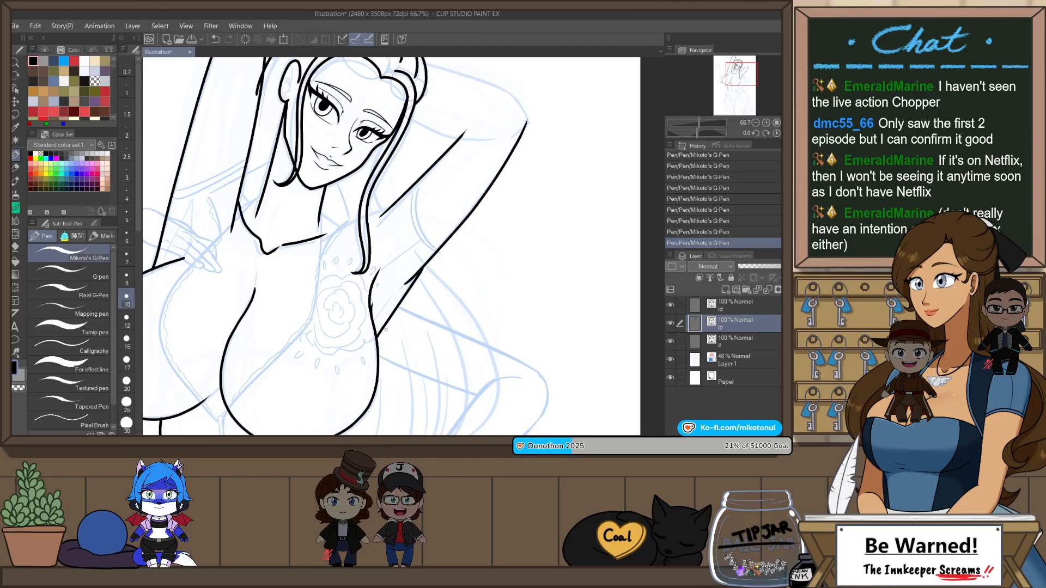
pyautogui.scroll(2, 327, 234)
pyautogui.hotkey('ctrl', 'z')
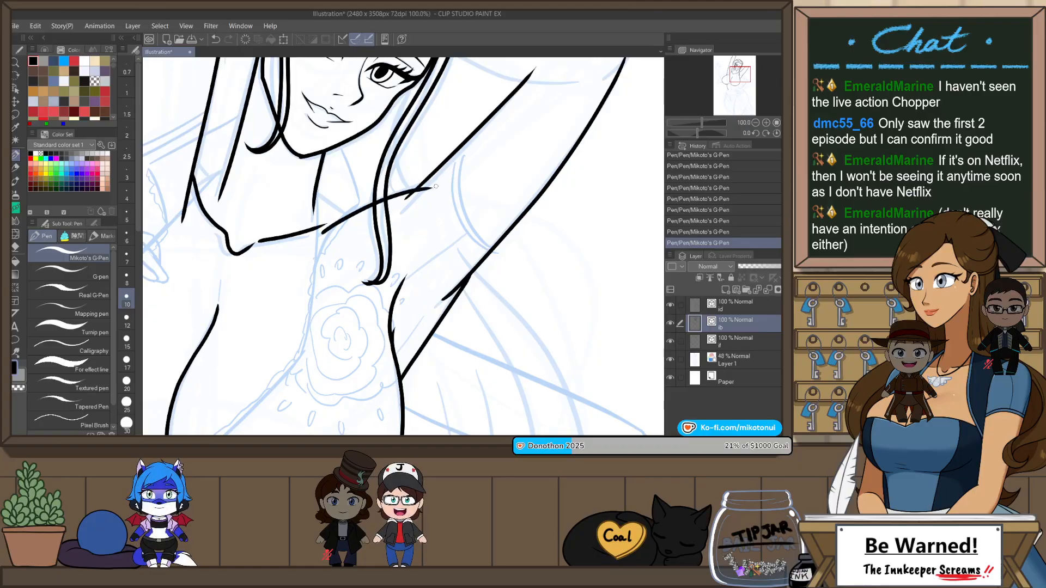
pyautogui.moveTo(324, 233); pyautogui.dragTo(425, 183)
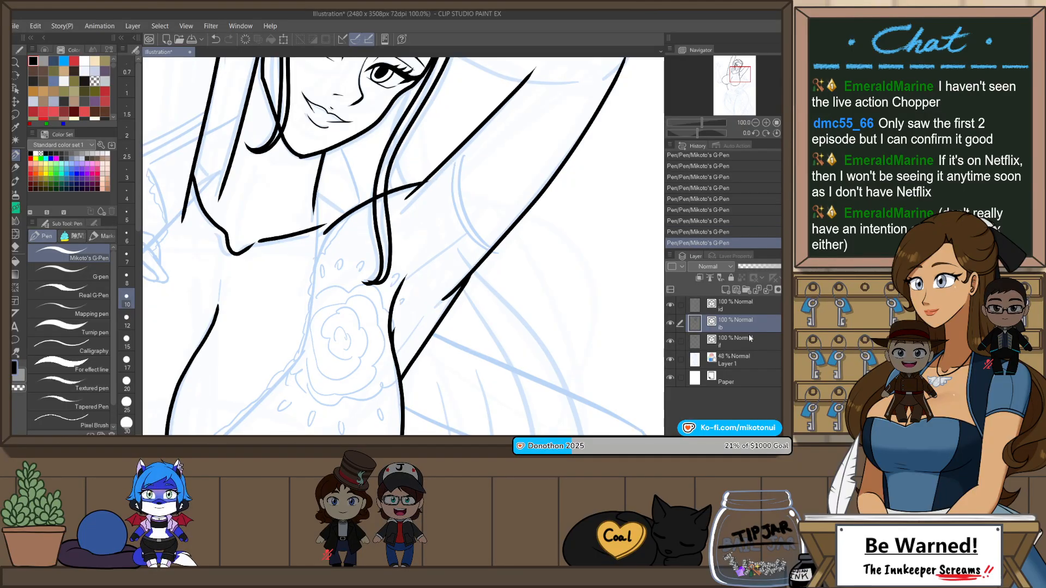
# Step: Toggle the layer colour of Layer 1 off and back on to check the sketch's original colours
pyautogui.click(747, 360)
pyautogui.hotkey('ctrl', 'b')
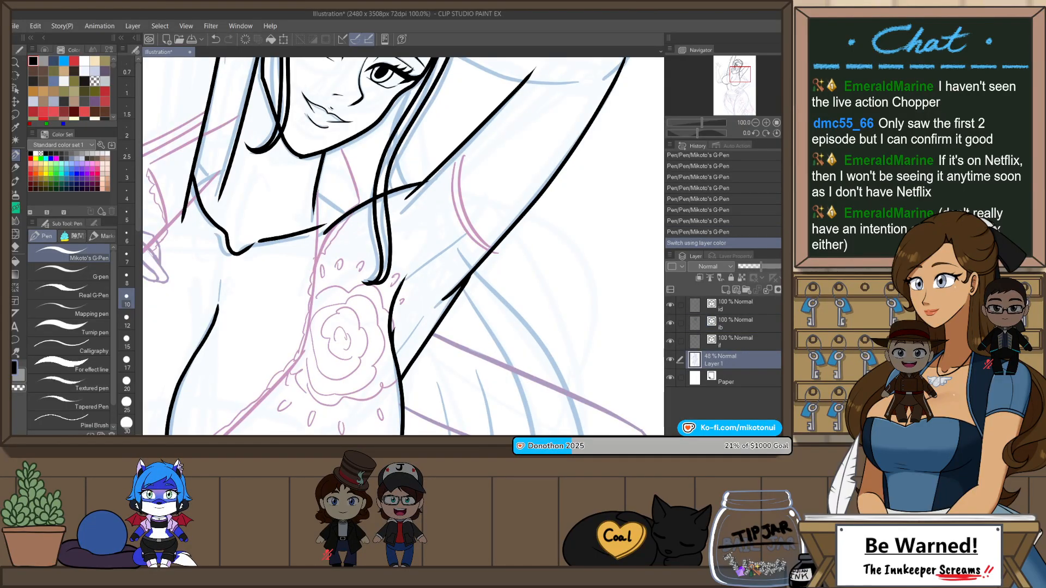
pyautogui.hotkey('ctrl', 'b')
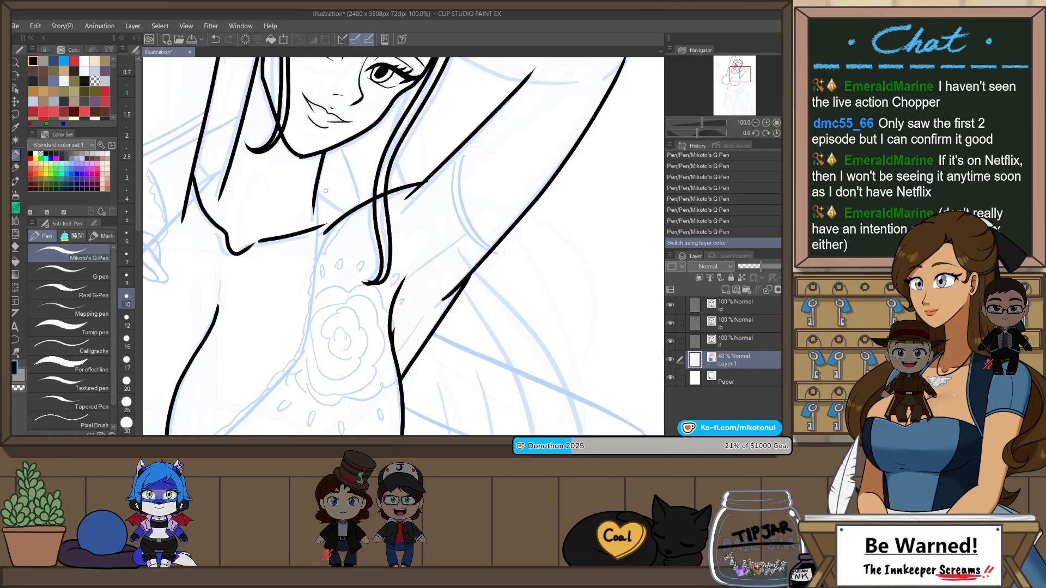
# Step: Switch to the topmost vector layer and ink the sloping line from the neck to the bent arm's shoulder
pyautogui.moveTo(320, 185); pyautogui.dragTo(364, 211)
pyautogui.hotkey('ctrl', 'z')
pyautogui.click(741, 307)
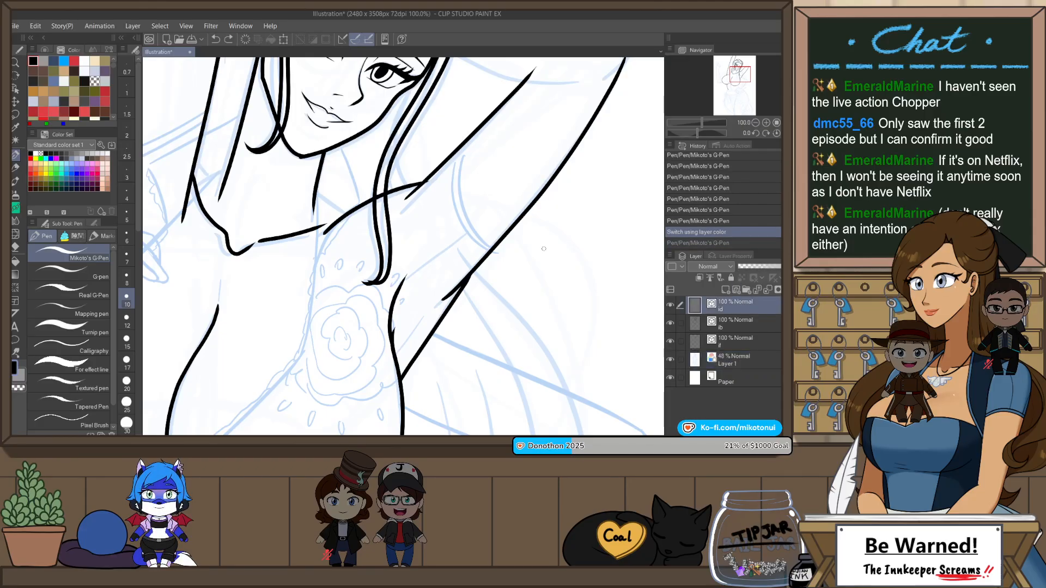
pyautogui.moveTo(315, 186); pyautogui.dragTo(362, 215)
# Step: Ink the short shoulder line between the neck and the raised arm
pyautogui.moveTo(246, 178); pyautogui.dragTo(360, 215)
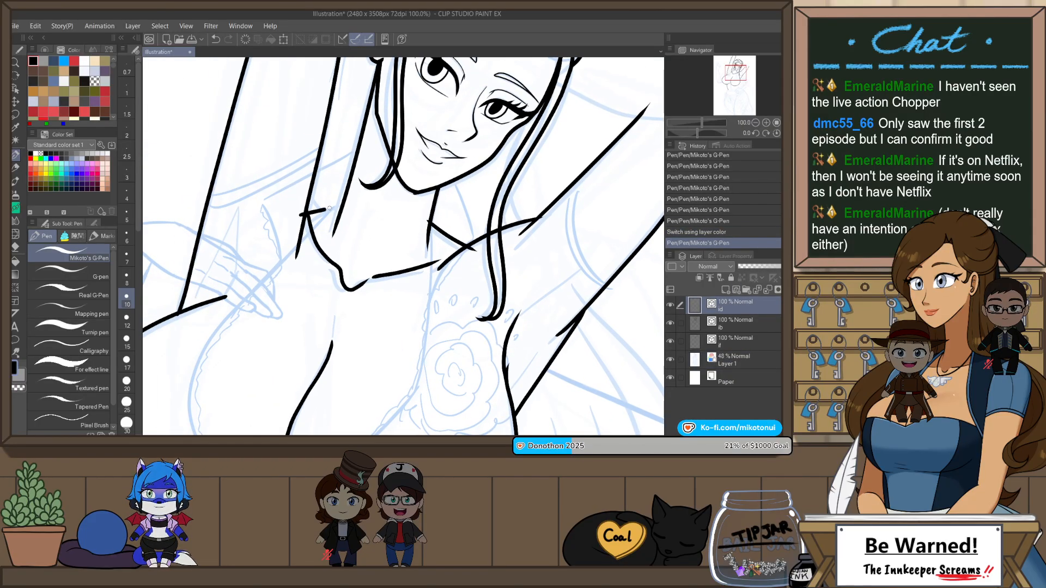
pyautogui.scroll(-2, 361, 214)
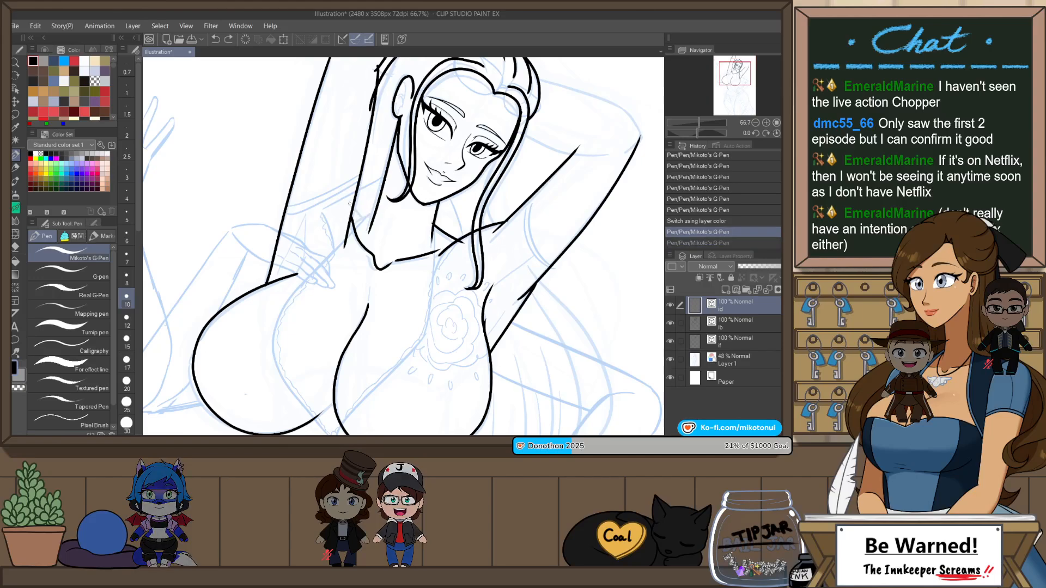
pyautogui.scroll(-1, 441, 247)
pyautogui.scroll(1, 405, 238)
pyautogui.hotkey('ctrl', 'z')
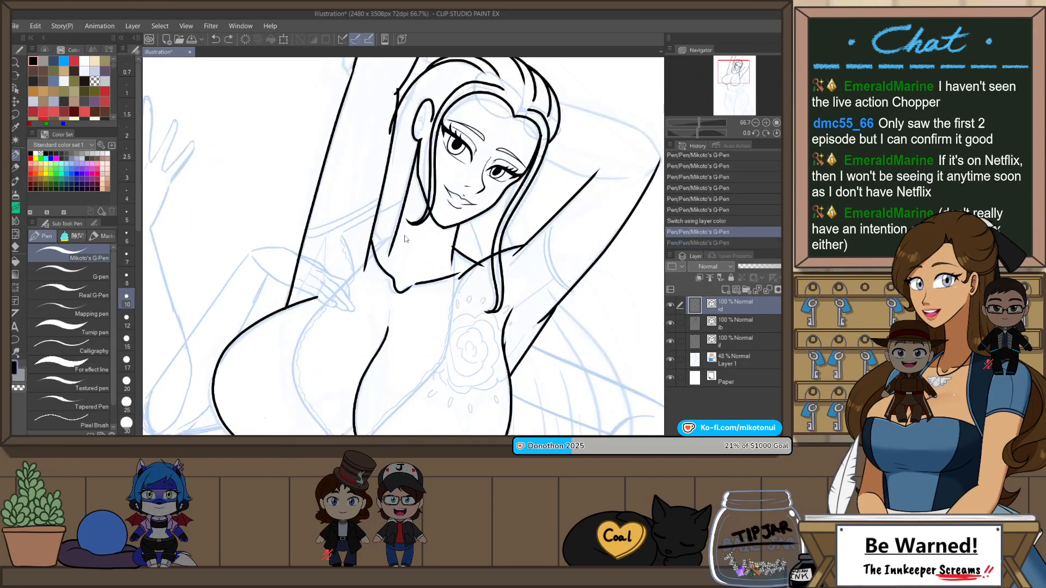
pyautogui.scroll(1, 394, 238)
pyautogui.hotkey('ctrl', 'z')
pyautogui.moveTo(379, 227); pyautogui.dragTo(406, 233)
# Step: Flip and rotate the canvas, then ink the bent arm's inner forearm line and its outer edge from the elbow up to the hair
pyautogui.scroll(-1, 514, 178)
pyautogui.moveTo(485, 246); pyautogui.dragTo(428, 278)
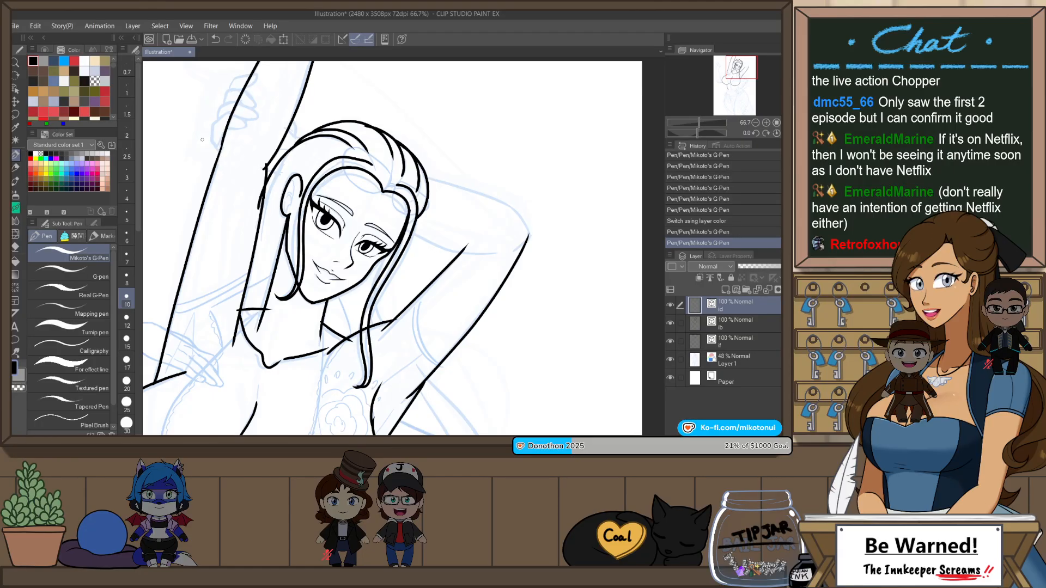
pyautogui.press('h')
pyautogui.scroll(2, 304, 243)
pyautogui.press('r')
pyautogui.moveTo(534, 262)
pyautogui.mouseDown()
pyautogui.moveTo(528, 208)
pyautogui.moveTo(483, 203)
pyautogui.moveTo(352, 300)
pyautogui.mouseUp()
pyautogui.press('p')
pyautogui.hotkey('ctrl', 'z')
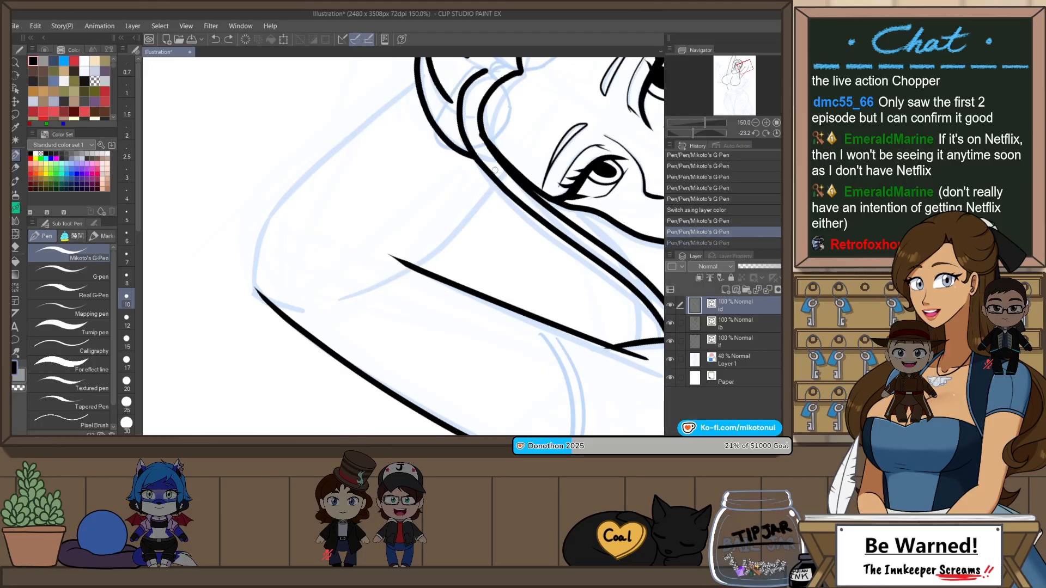
pyautogui.moveTo(494, 176); pyautogui.dragTo(344, 301)
pyautogui.moveTo(255, 254); pyautogui.dragTo(417, 94)
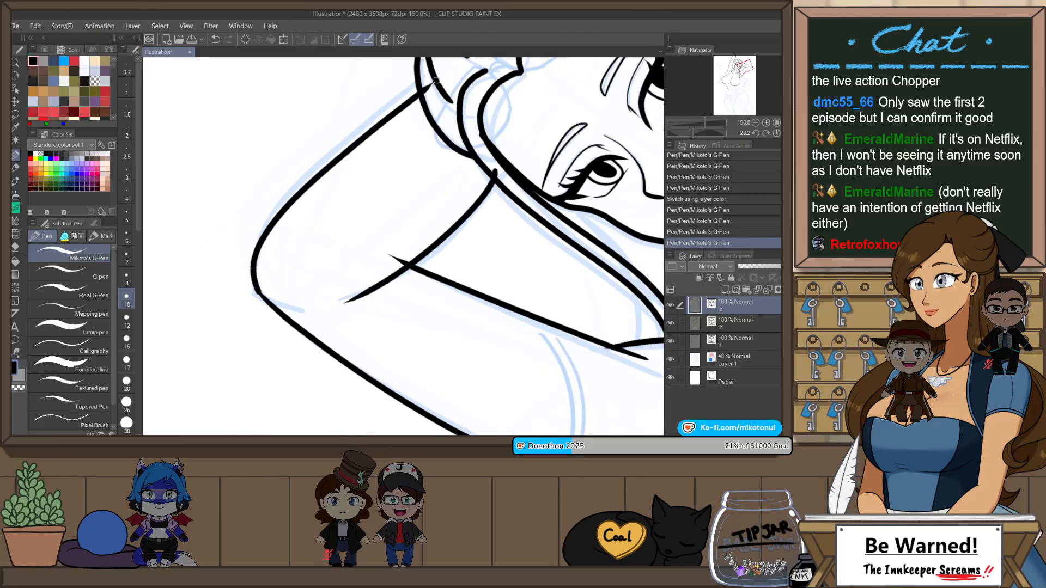
pyautogui.hotkey('ctrl', 'z')
pyautogui.moveTo(252, 266); pyautogui.dragTo(414, 65)
pyautogui.hotkey('ctrl', 'z')
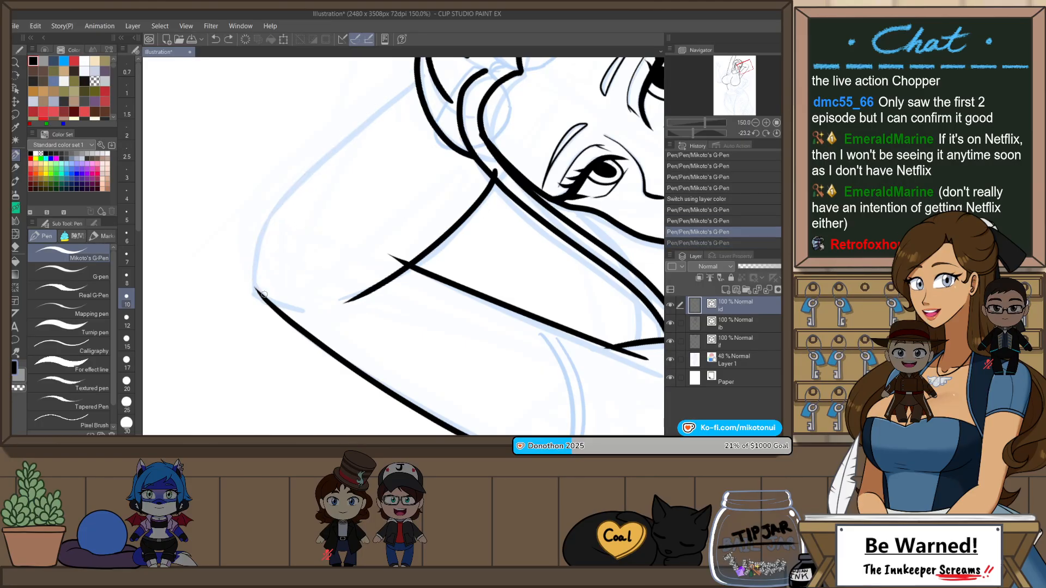
pyautogui.moveTo(333, 148); pyautogui.dragTo(417, 73)
# Step: Ink the short wrist line between the top of the hair and the raised arm
pyautogui.scroll(-2, 384, 279)
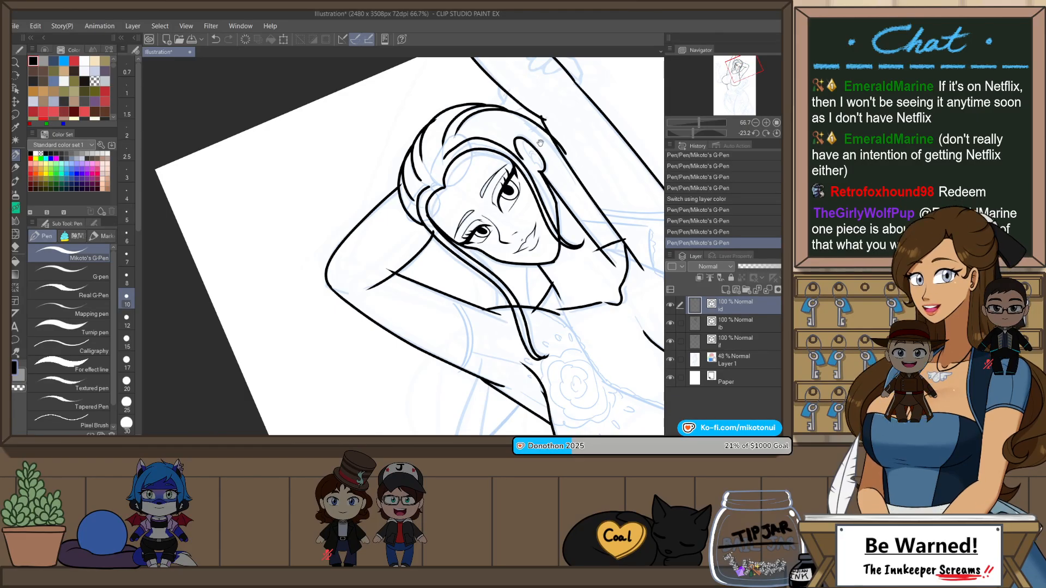
pyautogui.moveTo(547, 126); pyautogui.dragTo(471, 203)
pyautogui.scroll(2, 470, 202)
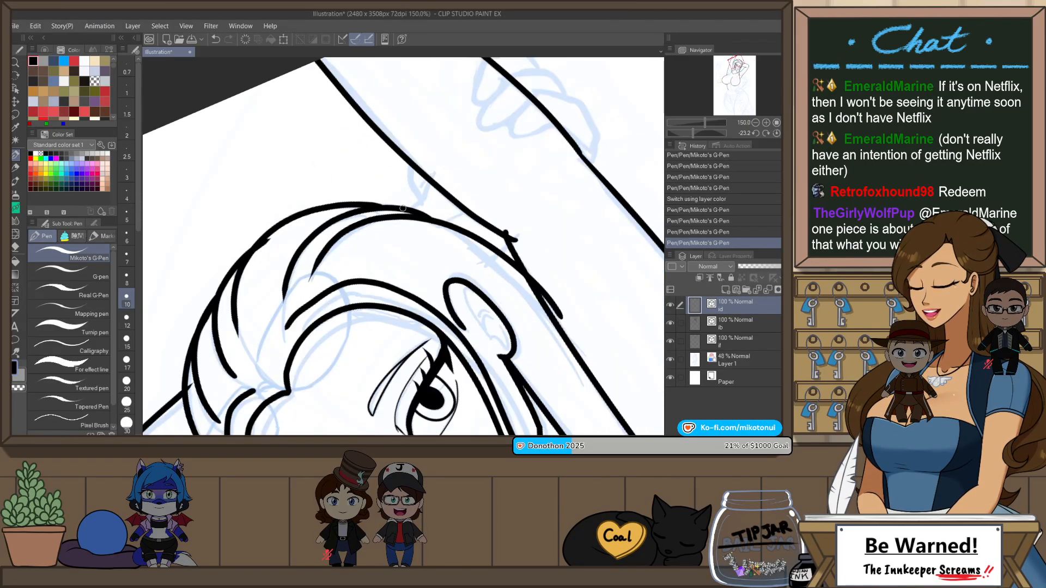
pyautogui.hotkey('ctrl', 'z')
pyautogui.moveTo(411, 196); pyautogui.dragTo(411, 158)
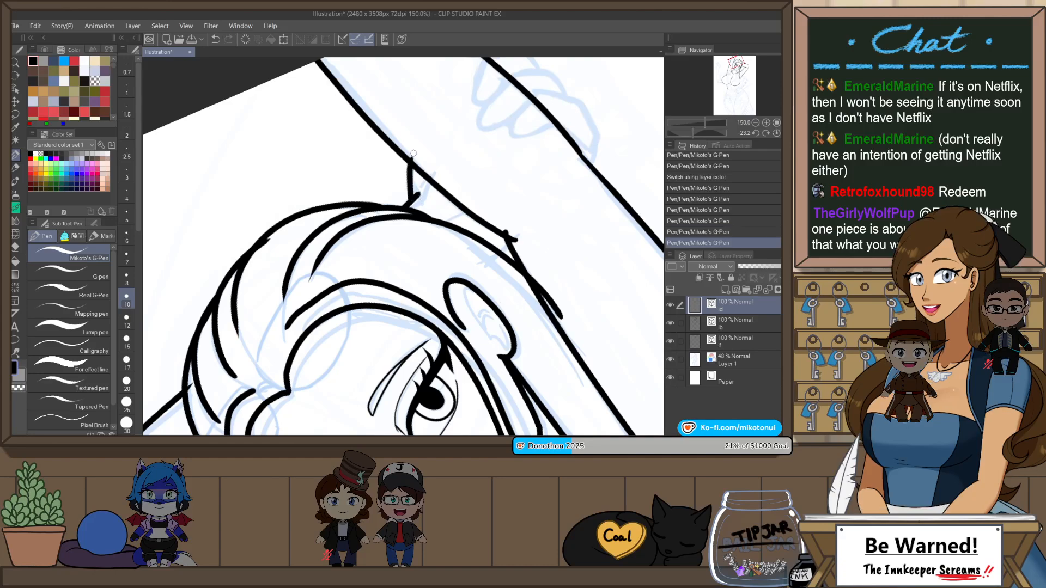
# Step: Flip the canvas and ink the back of the hand gripping the raised arm, together with its first finger
pyautogui.moveTo(520, 162); pyautogui.dragTo(455, 219)
pyautogui.press('h')
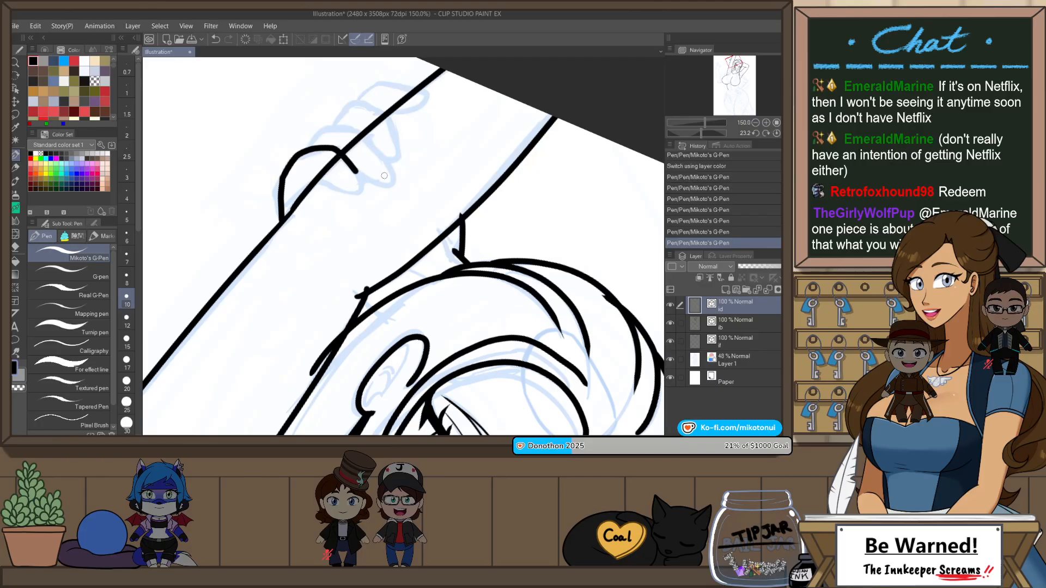
pyautogui.scroll(4, 384, 176)
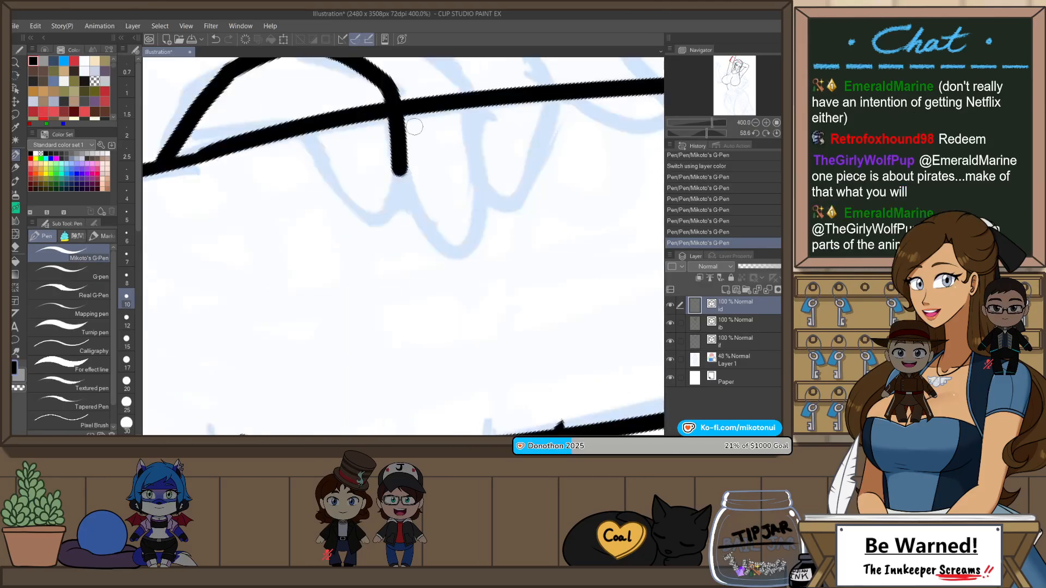
pyautogui.moveTo(414, 126); pyautogui.dragTo(471, 259)
pyautogui.hotkey('ctrl', 'z')
pyautogui.moveTo(218, 300)
pyautogui.mouseDown()
pyautogui.moveTo(279, 214)
pyautogui.moveTo(358, 182)
pyautogui.mouseUp()
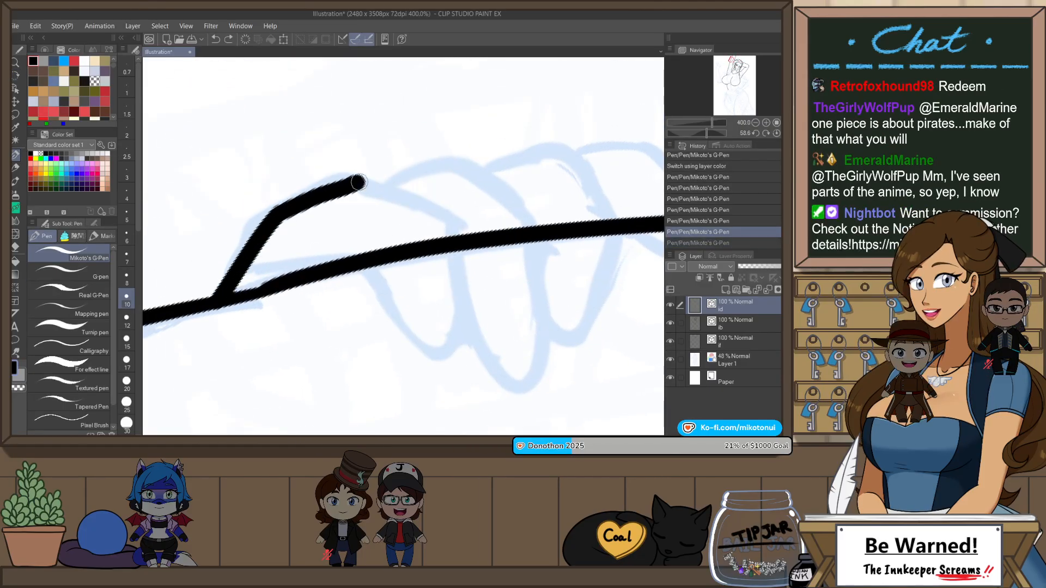
pyautogui.moveTo(428, 209)
pyautogui.mouseDown()
pyautogui.moveTo(450, 236)
pyautogui.moveTo(416, 341)
pyautogui.moveTo(362, 269)
pyautogui.mouseUp()
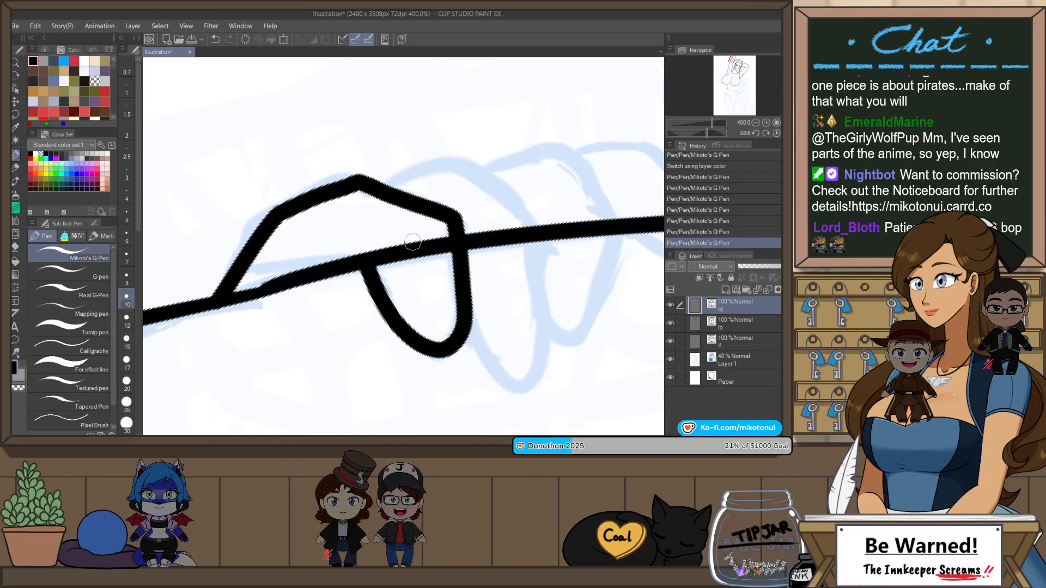
# Step: Ink the second finger of the gripping hand, from its knuckle around the fingertip
pyautogui.moveTo(532, 241)
pyautogui.mouseDown()
pyautogui.moveTo(523, 252)
pyautogui.moveTo(446, 251)
pyautogui.mouseUp()
pyautogui.moveTo(287, 199)
pyautogui.mouseDown()
pyautogui.moveTo(388, 158)
pyautogui.moveTo(463, 210)
pyautogui.moveTo(385, 159)
pyautogui.moveTo(463, 233)
pyautogui.moveTo(456, 355)
pyautogui.moveTo(375, 356)
pyautogui.mouseUp()
pyautogui.hotkey('ctrl', 'z')
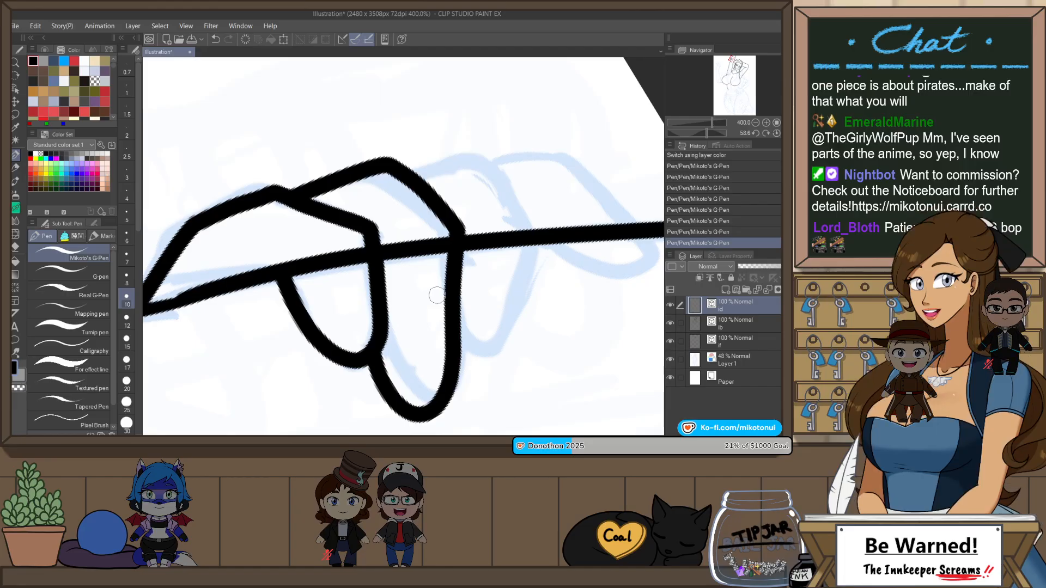
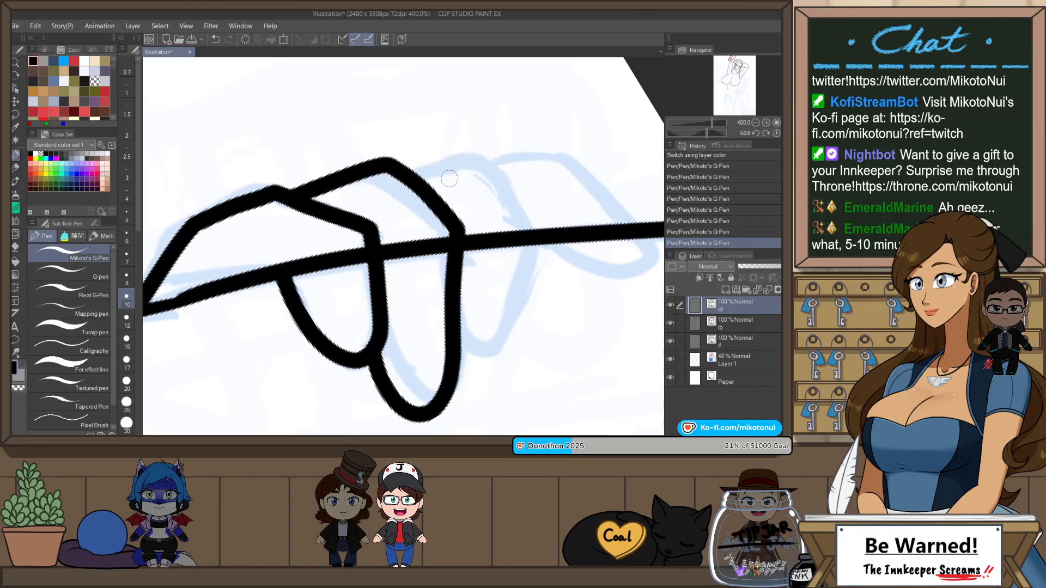
# Step: Flip the canvas and ink the third and fourth fingers of the hand gripping the raised arm
pyautogui.press('h')
pyautogui.moveTo(412, 162); pyautogui.dragTo(322, 158)
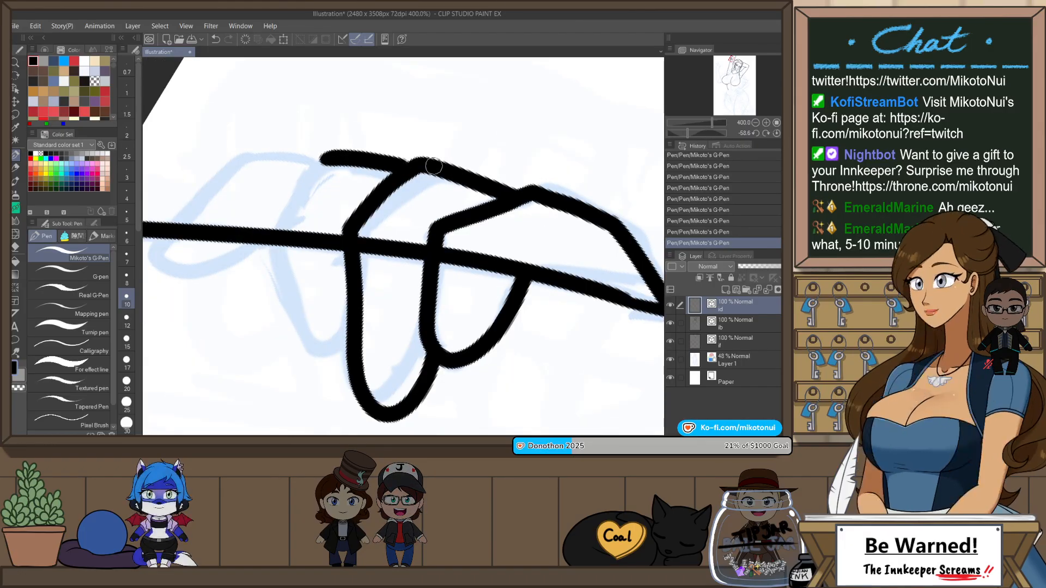
pyautogui.moveTo(327, 155)
pyautogui.mouseDown()
pyautogui.moveTo(278, 265)
pyautogui.moveTo(301, 325)
pyautogui.moveTo(346, 348)
pyautogui.mouseUp()
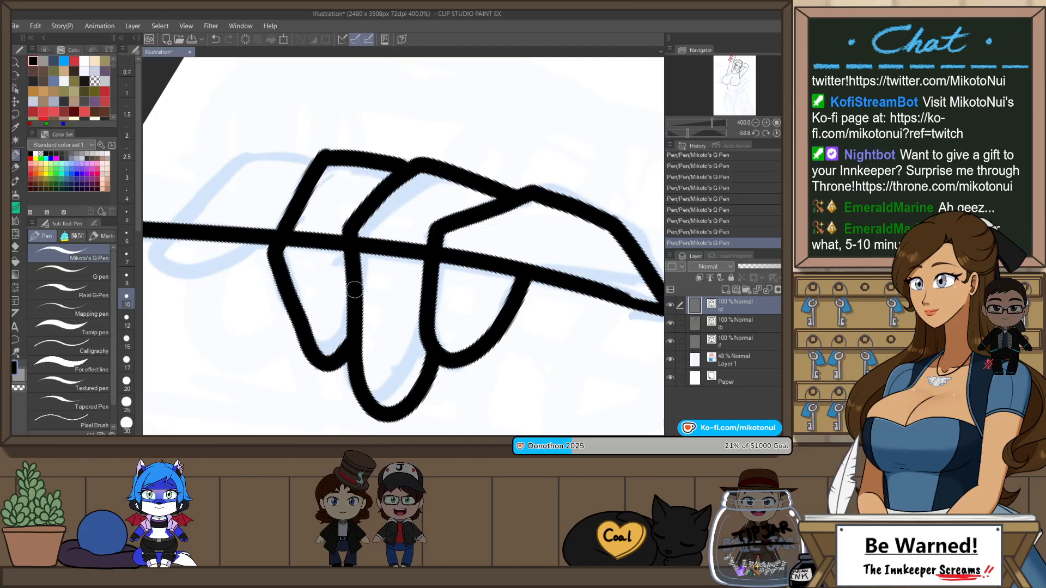
pyautogui.moveTo(354, 290); pyautogui.dragTo(451, 271)
pyautogui.moveTo(416, 139)
pyautogui.mouseDown()
pyautogui.moveTo(335, 141)
pyautogui.moveTo(255, 253)
pyautogui.moveTo(345, 228)
pyautogui.moveTo(405, 150)
pyautogui.moveTo(391, 137)
pyautogui.moveTo(326, 142)
pyautogui.moveTo(280, 206)
pyautogui.moveTo(293, 246)
pyautogui.moveTo(374, 211)
pyautogui.mouseUp()
pyautogui.hotkey('ctrl', 'z')
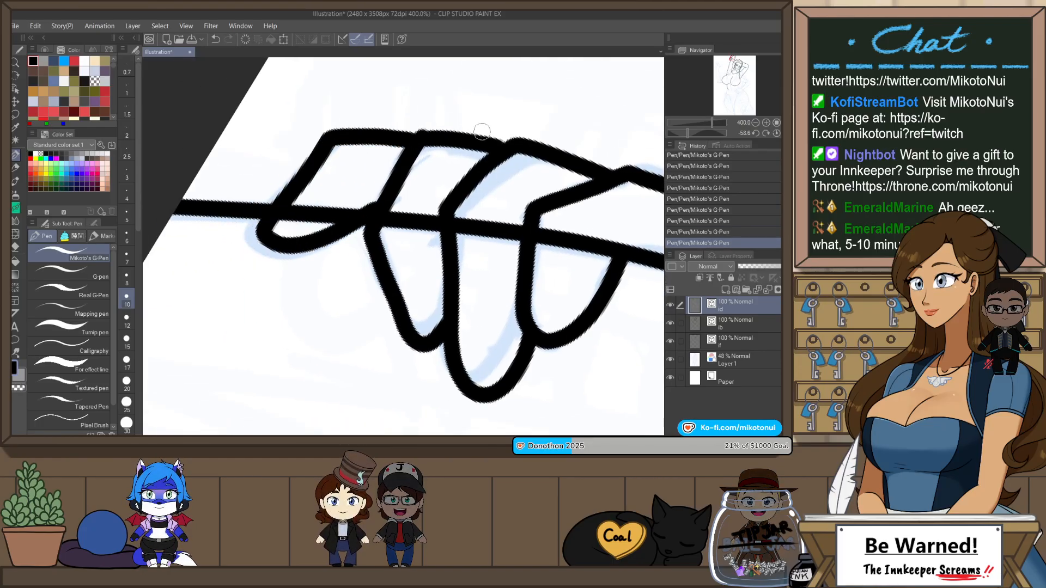
# Step: Reset the canvas rotation and review the inked head, arms and torso against the remaining sketch
pyautogui.scroll(-5, 503, 128)
pyautogui.hotkey('ctrl', '@')
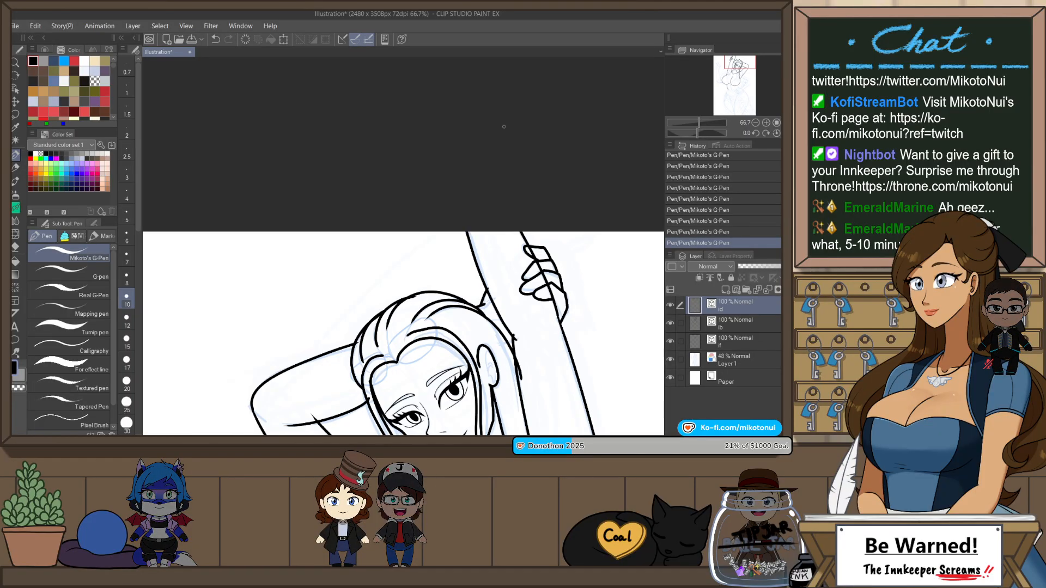
pyautogui.scroll(4, 501, 192)
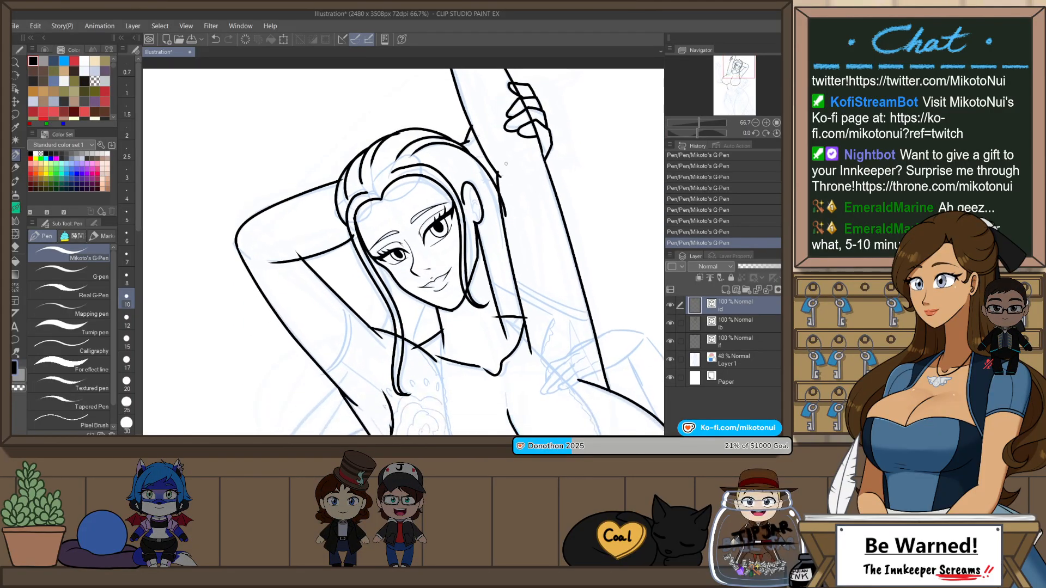
pyautogui.scroll(-3, 519, 179)
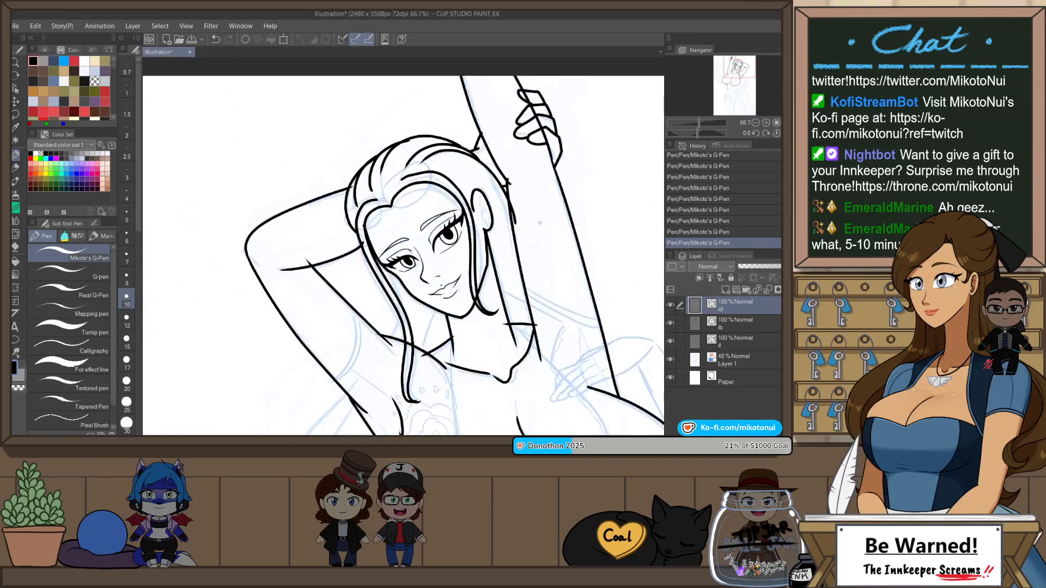
pyautogui.moveTo(592, 321); pyautogui.dragTo(572, 275)
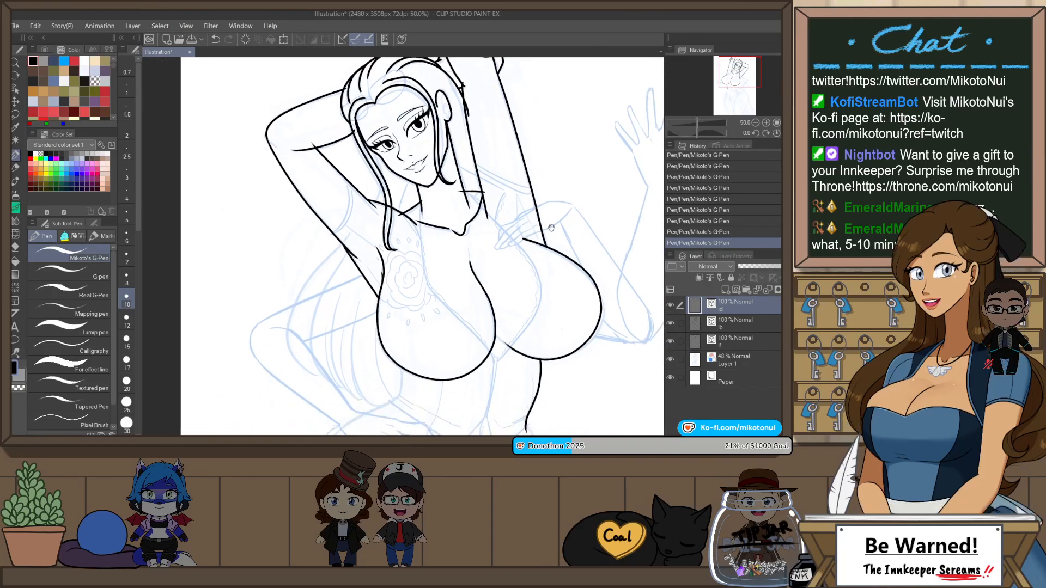
pyautogui.scroll(-2, 591, 235)
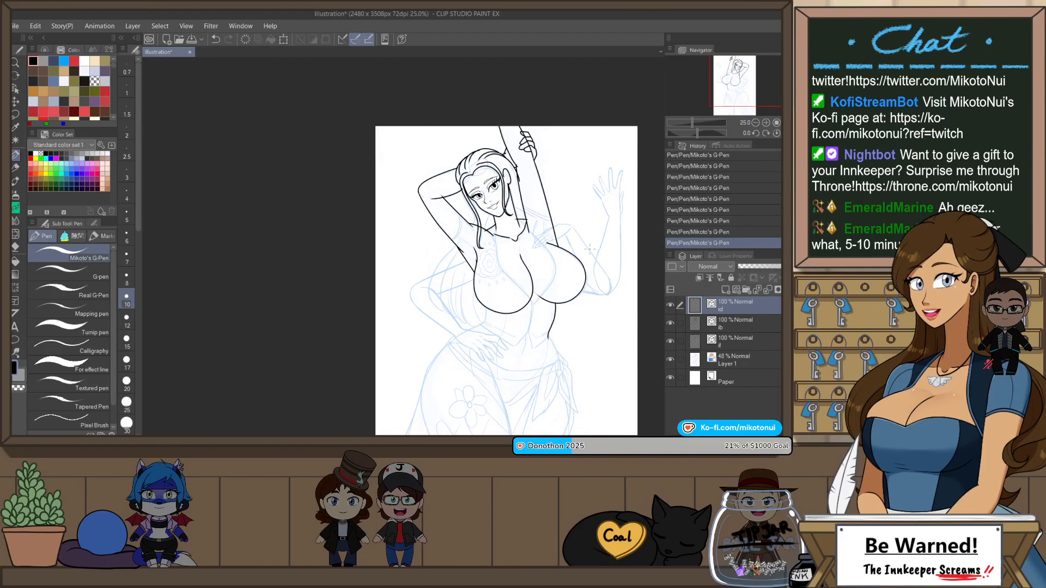
pyautogui.scroll(4, 468, 195)
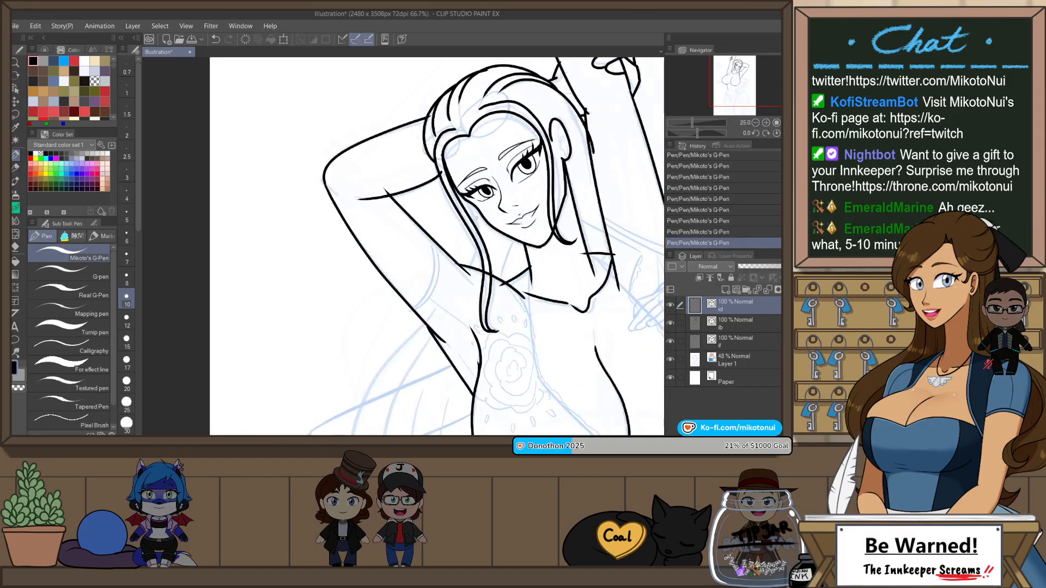
# Step: Ink the short hair line between the face-framing lock and the bent arm's inner edge, redoing the stroke until it fits
pyautogui.hotkey('ctrl', 'z')
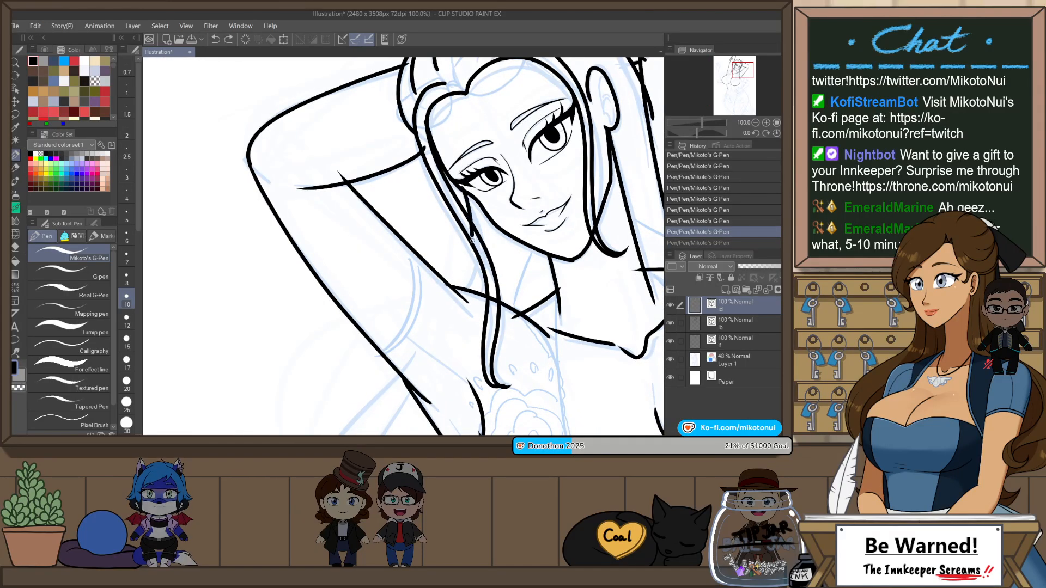
pyautogui.moveTo(460, 189); pyautogui.dragTo(466, 289)
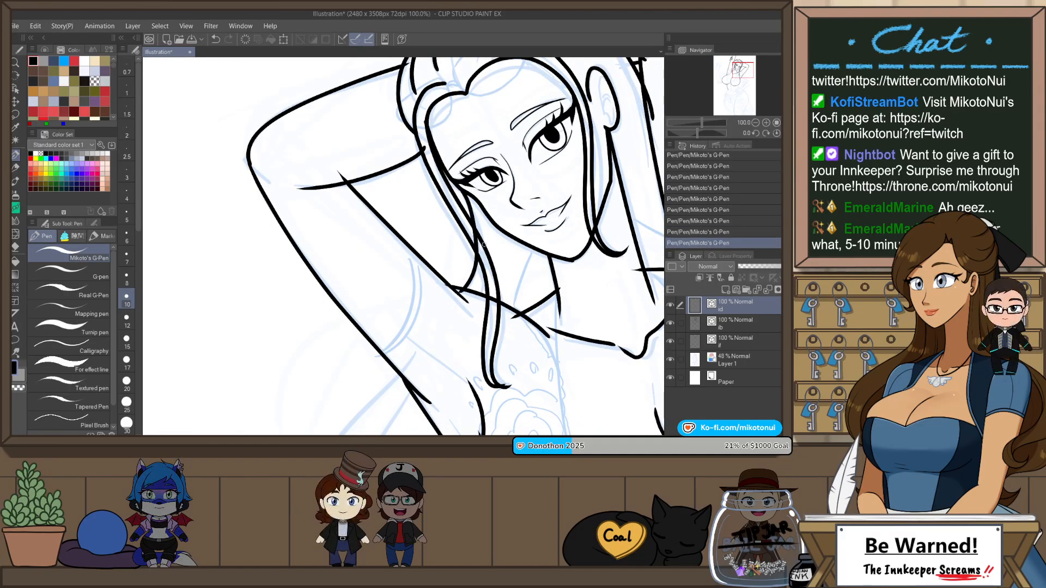
pyautogui.hotkey('ctrl', 'z')
pyautogui.moveTo(461, 190); pyautogui.dragTo(465, 292)
pyautogui.hotkey('ctrl', 'z')
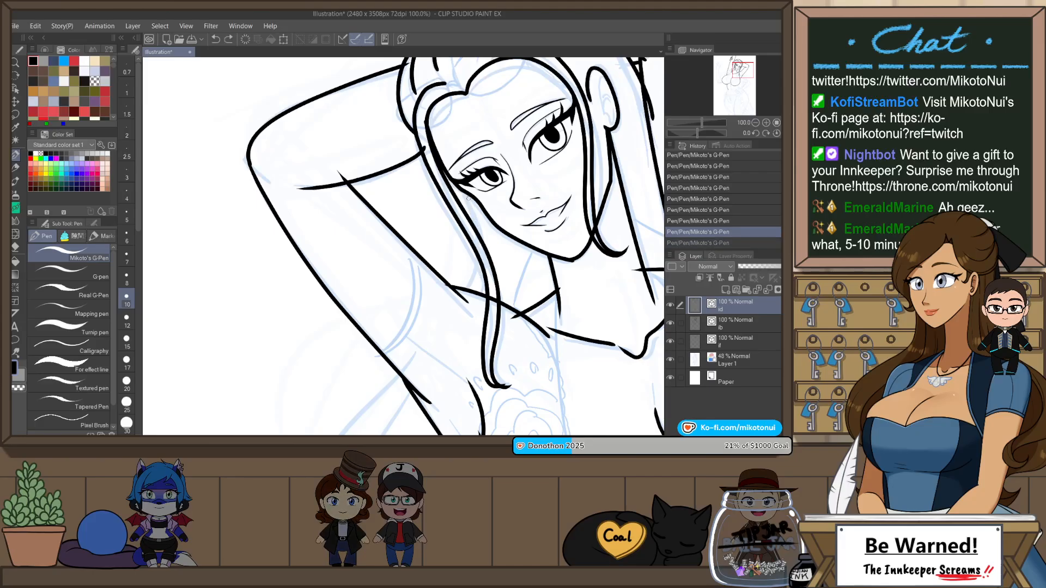
pyautogui.moveTo(462, 191)
pyautogui.mouseDown()
pyautogui.moveTo(478, 251)
pyautogui.moveTo(460, 289)
pyautogui.moveTo(491, 250)
pyautogui.mouseUp()
# Step: Ink the outermost curve of the long hair, from behind the bent upper arm down towards the sketched forearm
pyautogui.scroll(-2, 537, 196)
pyautogui.scroll(1, 550, 305)
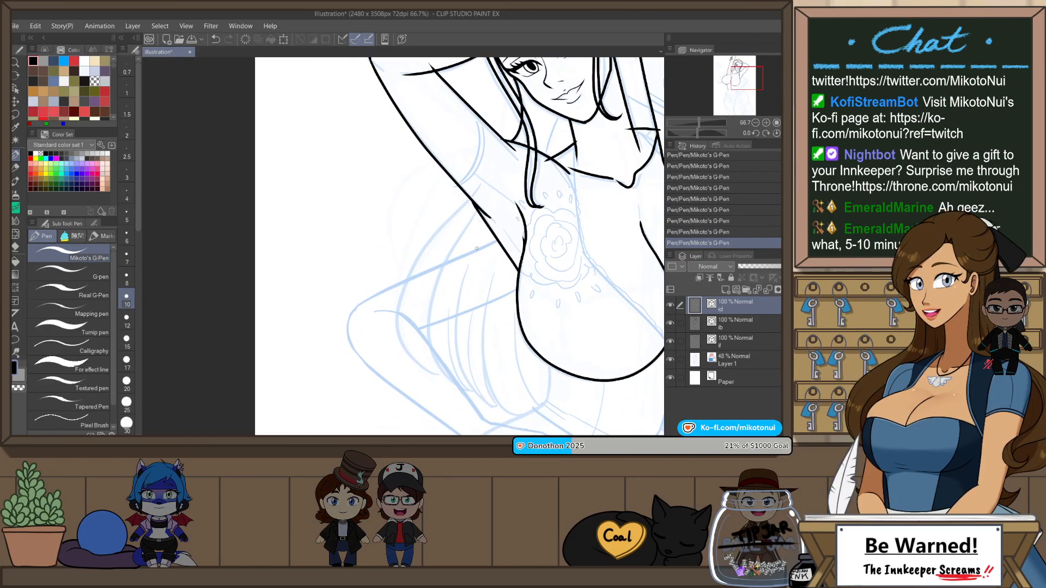
pyautogui.moveTo(417, 250); pyautogui.dragTo(442, 382)
pyautogui.hotkey('ctrl', 'z')
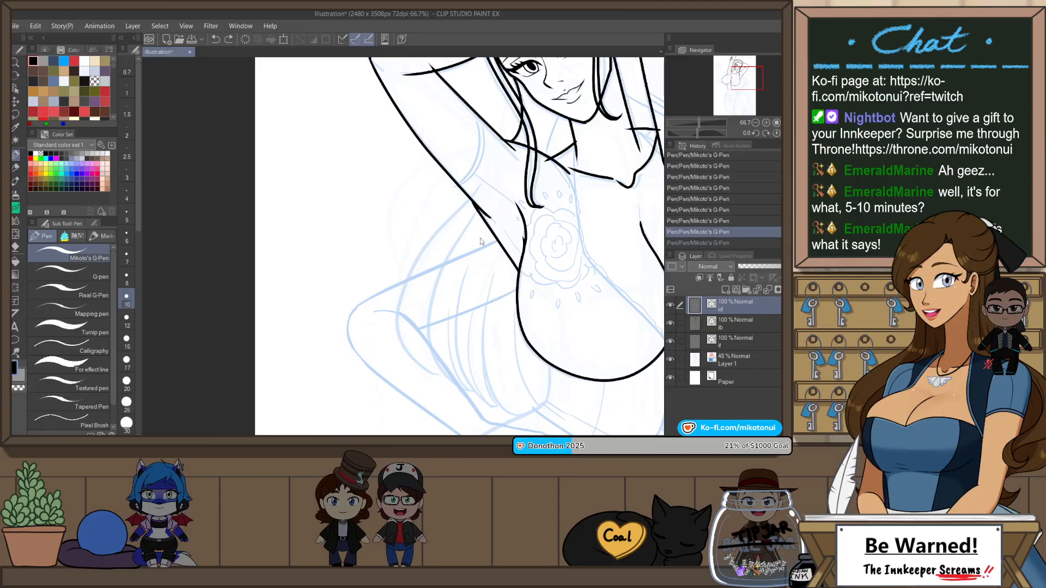
pyautogui.moveTo(468, 196)
pyautogui.mouseDown()
pyautogui.moveTo(430, 227)
pyautogui.moveTo(442, 379)
pyautogui.mouseUp()
pyautogui.hotkey('ctrl', 'z')
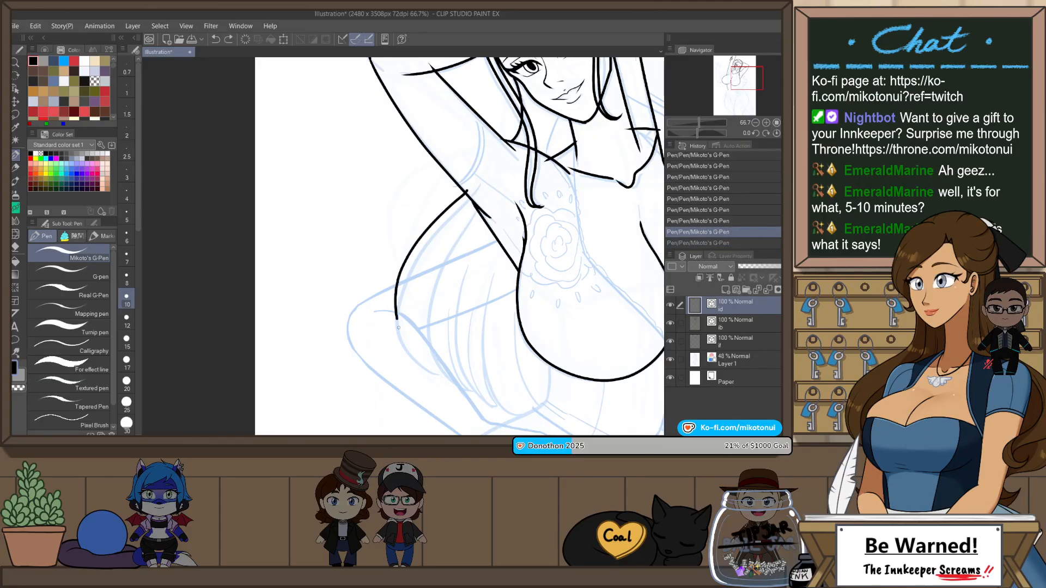
pyautogui.moveTo(398, 327); pyautogui.dragTo(436, 375)
pyautogui.hotkey('ctrl', 'z')
pyautogui.moveTo(468, 190)
pyautogui.mouseDown()
pyautogui.moveTo(398, 299)
pyautogui.moveTo(443, 371)
pyautogui.moveTo(453, 210)
pyautogui.moveTo(434, 376)
pyautogui.moveTo(446, 327)
pyautogui.moveTo(415, 303)
pyautogui.moveTo(408, 270)
pyautogui.mouseUp()
pyautogui.hotkey('ctrl', 'z')
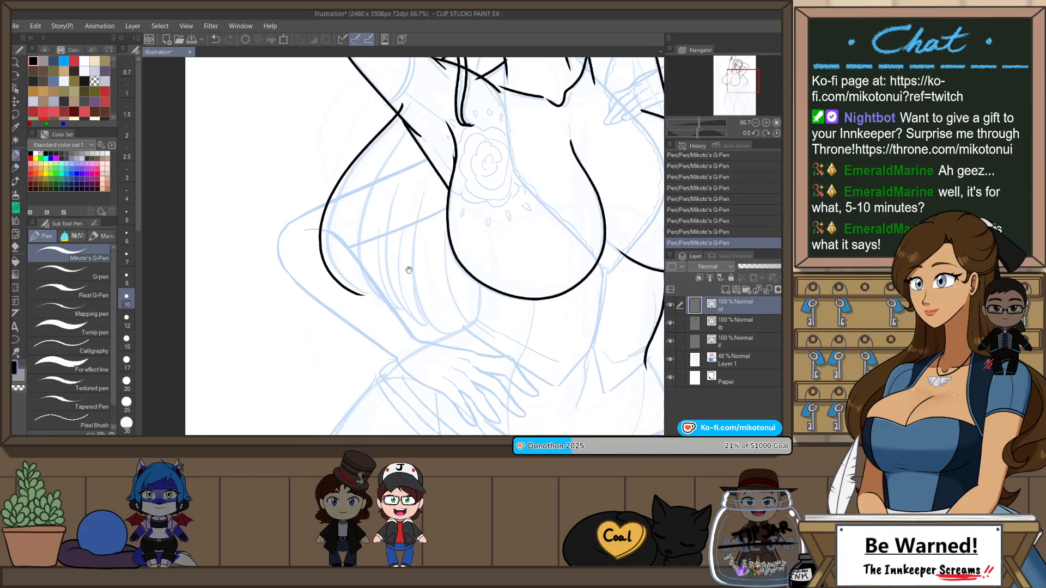
# Step: Ink four curved inner strands of the long hair, between its outer curve and the breast
pyautogui.moveTo(408, 128)
pyautogui.mouseDown()
pyautogui.moveTo(379, 170)
pyautogui.moveTo(402, 320)
pyautogui.mouseUp()
pyautogui.hotkey('ctrl', 'z')
pyautogui.moveTo(408, 128)
pyautogui.mouseDown()
pyautogui.moveTo(396, 143)
pyautogui.moveTo(411, 318)
pyautogui.mouseUp()
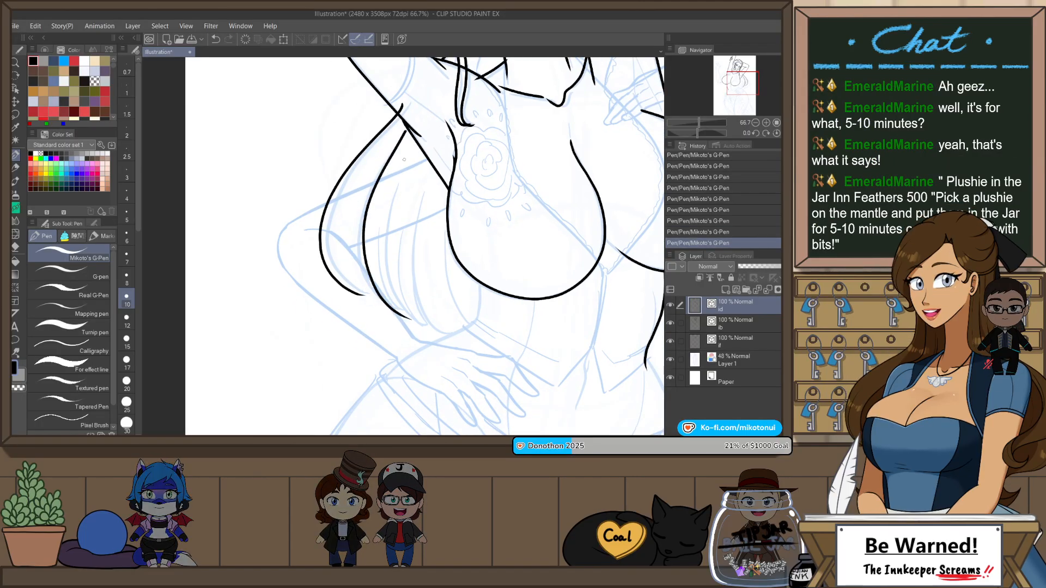
pyautogui.moveTo(405, 160)
pyautogui.mouseDown()
pyautogui.moveTo(393, 189)
pyautogui.moveTo(439, 331)
pyautogui.mouseUp()
pyautogui.moveTo(420, 180); pyautogui.dragTo(436, 327)
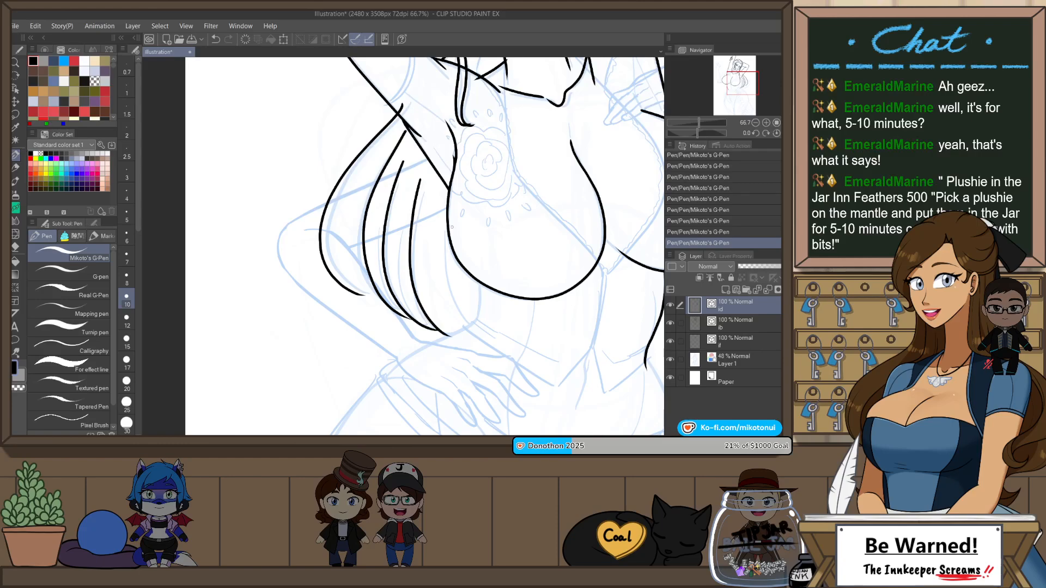
# Step: Ink the side of the waist below the breast and the short hip line running from it towards the wrist
pyautogui.moveTo(598, 325); pyautogui.dragTo(522, 346)
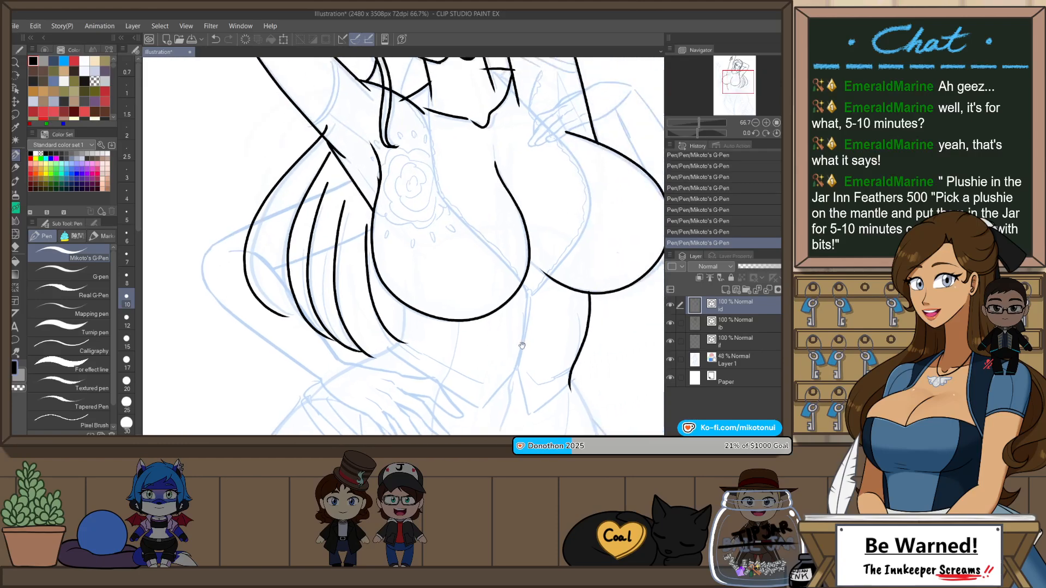
pyautogui.scroll(-3, 543, 359)
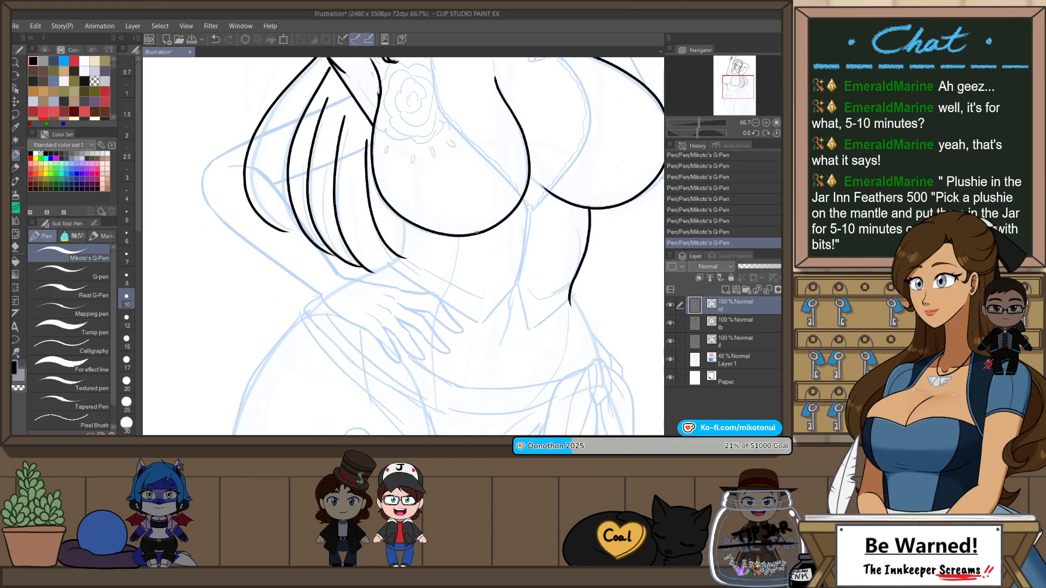
pyautogui.moveTo(403, 222); pyautogui.dragTo(402, 261)
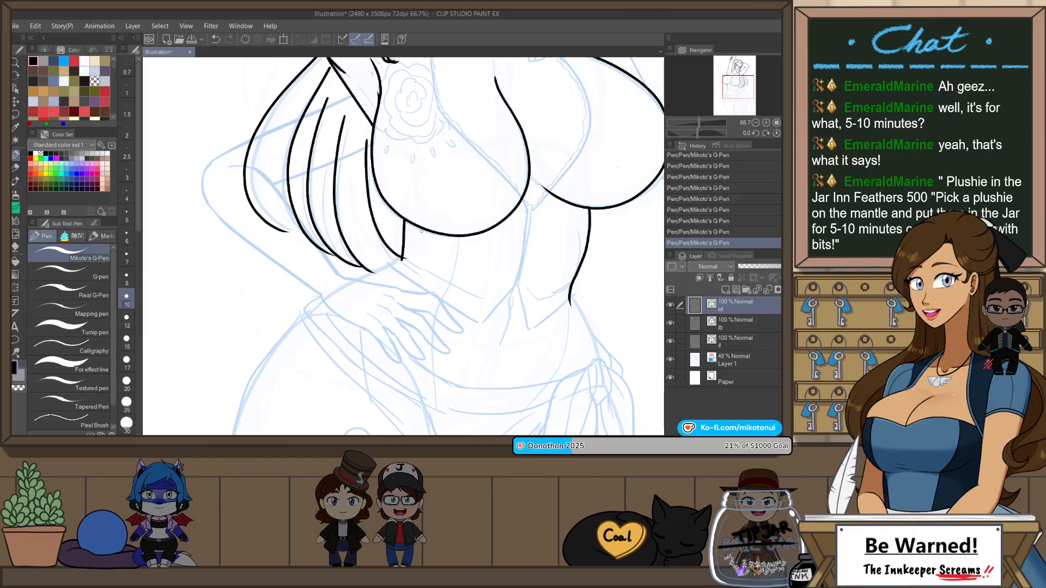
pyautogui.moveTo(455, 268); pyautogui.dragTo(453, 309)
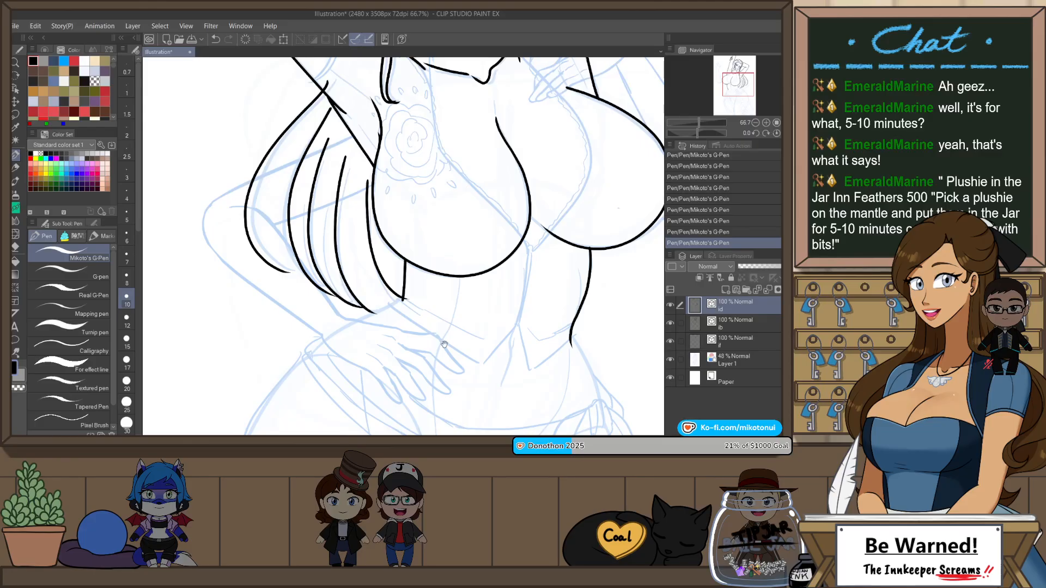
pyautogui.moveTo(445, 345); pyautogui.dragTo(484, 315)
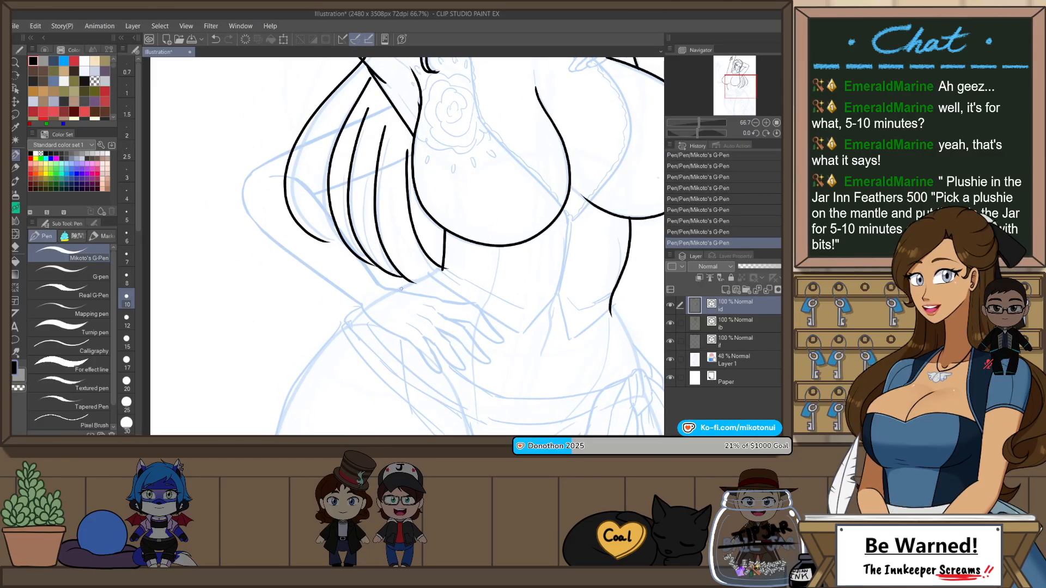
pyautogui.hotkey('ctrl', 'z')
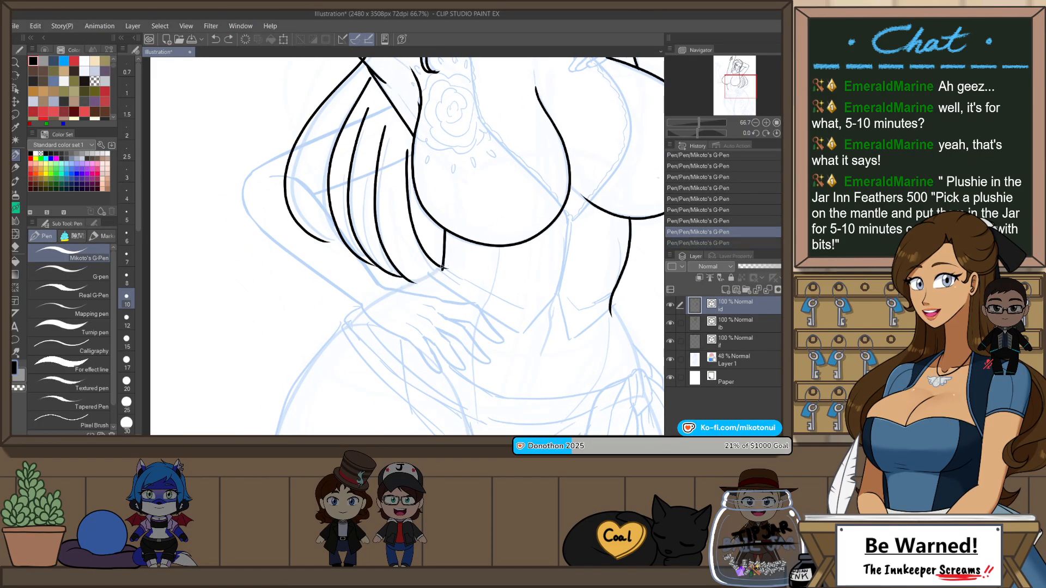
pyautogui.moveTo(443, 267); pyautogui.dragTo(396, 291)
pyautogui.hotkey('ctrl', 'z')
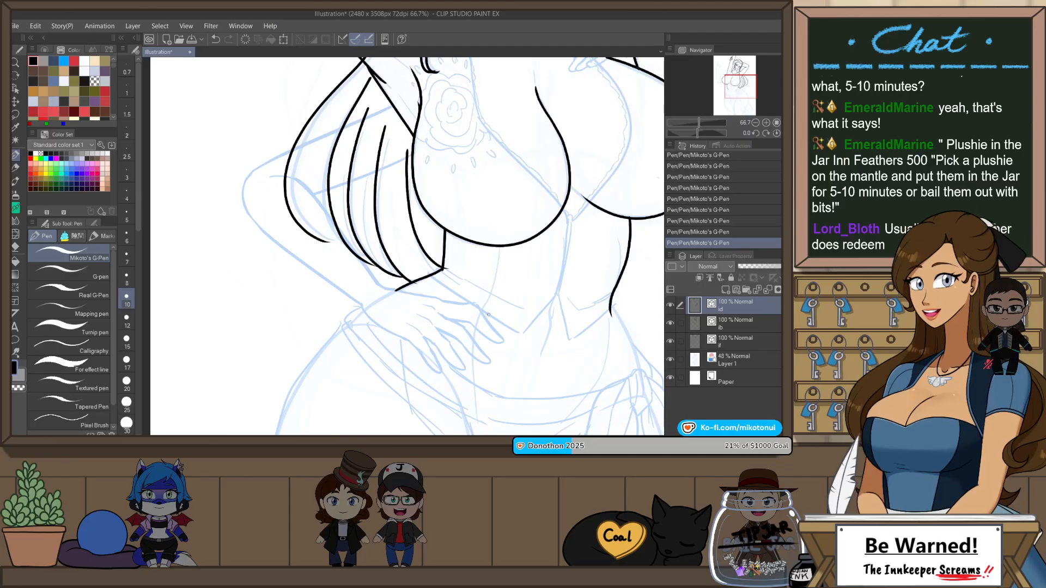
# Step: Rotate the canvas and ink the little-finger side of the hand resting on the hip, starting at the wrist
pyautogui.moveTo(488, 314); pyautogui.dragTo(517, 167)
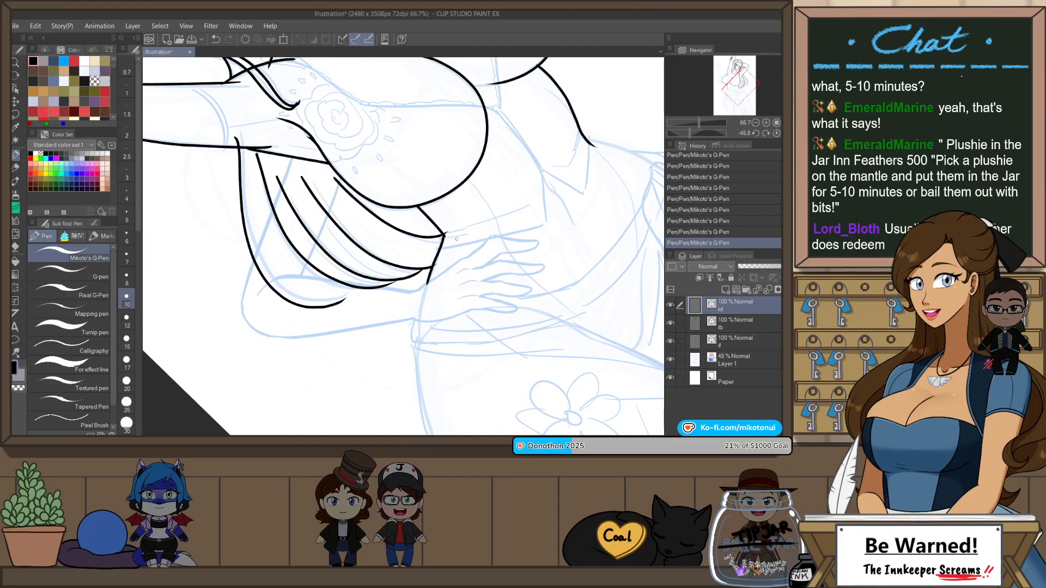
pyautogui.scroll(1, 441, 253)
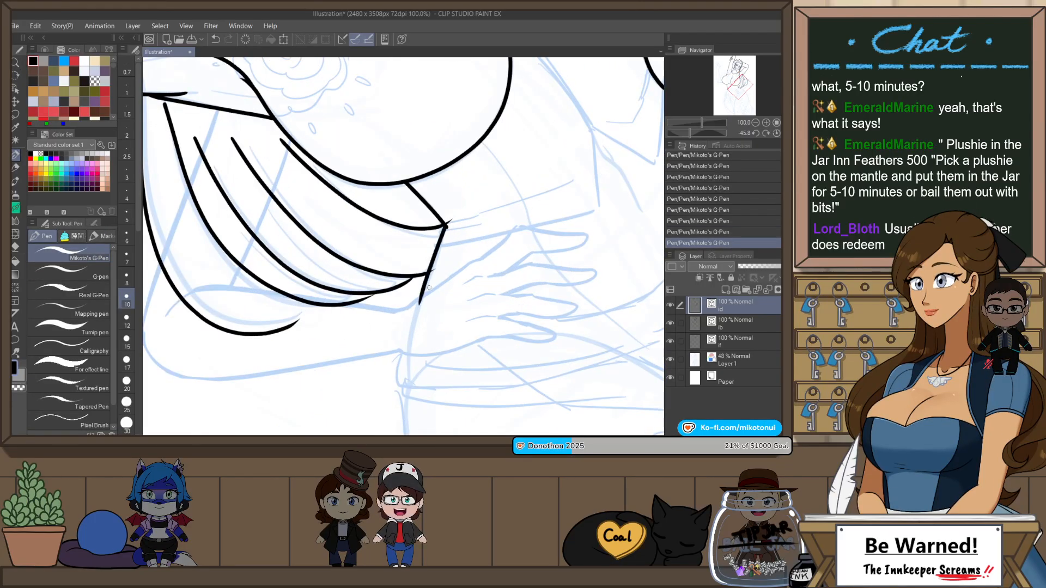
pyautogui.hotkey('shift', 'space')
pyautogui.moveTo(523, 276); pyautogui.dragTo(552, 252)
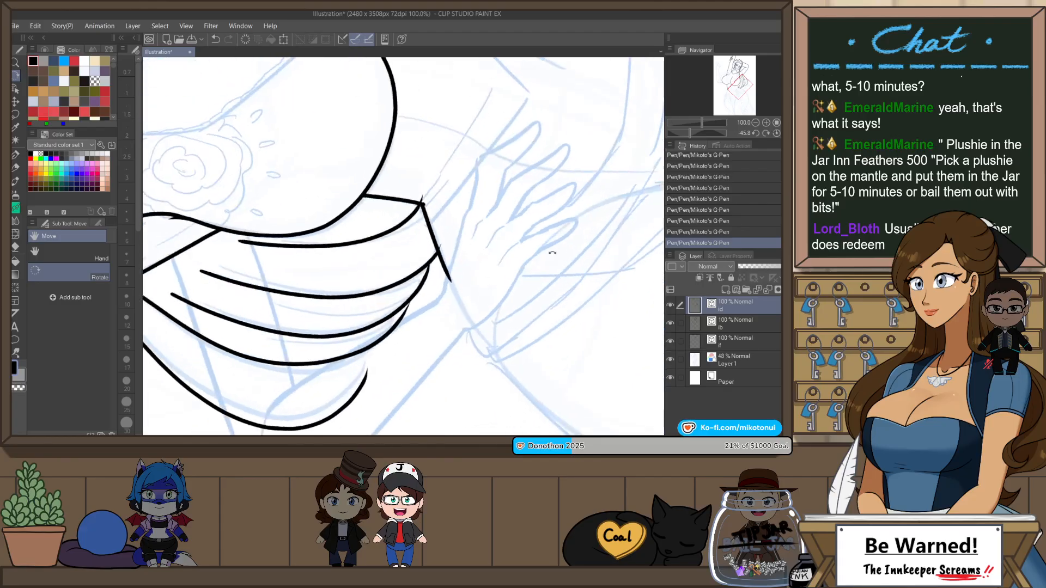
pyautogui.moveTo(464, 332); pyautogui.dragTo(528, 261)
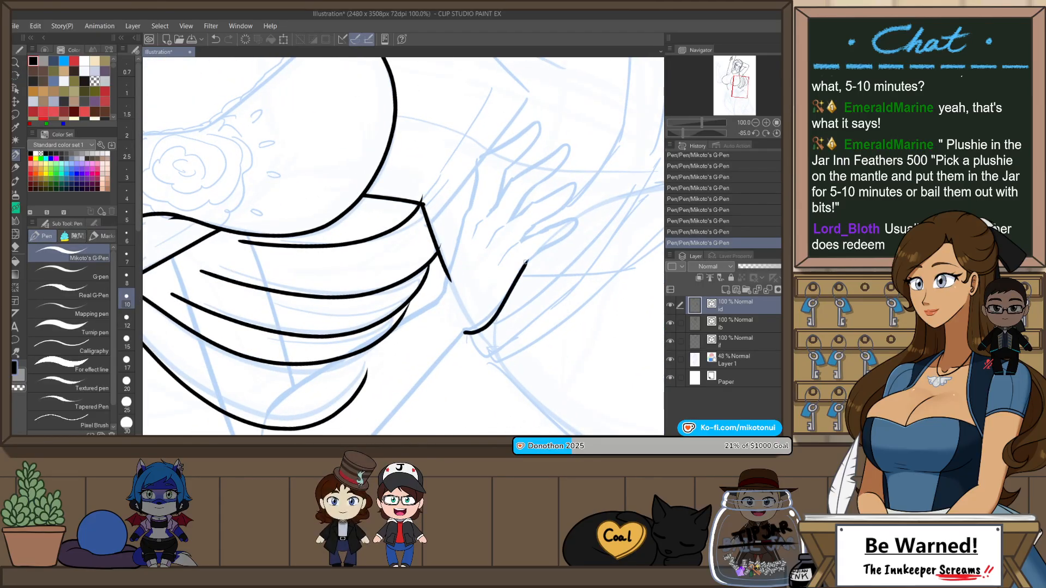
# Step: Ink the opposite edge of the hip hand, from the index knuckle down to the wrist
pyautogui.moveTo(472, 206); pyautogui.dragTo(435, 300)
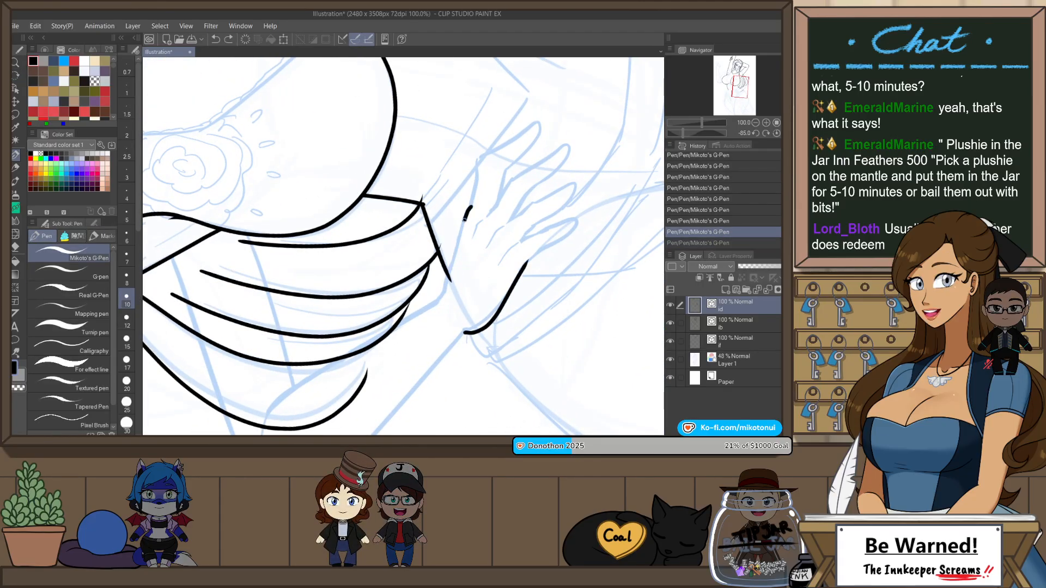
pyautogui.moveTo(468, 213); pyautogui.dragTo(446, 277)
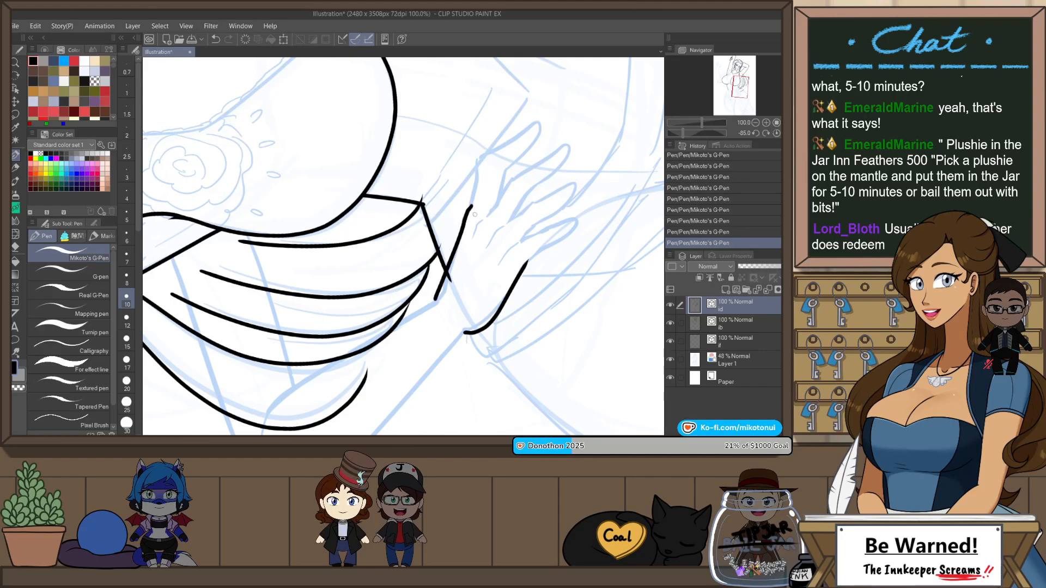
pyautogui.hotkey('ctrl', 'z')
pyautogui.hotkey('ctrl', 'z')
pyautogui.hotkey('ctrl', 'y')
pyautogui.hotkey('ctrl', 'y')
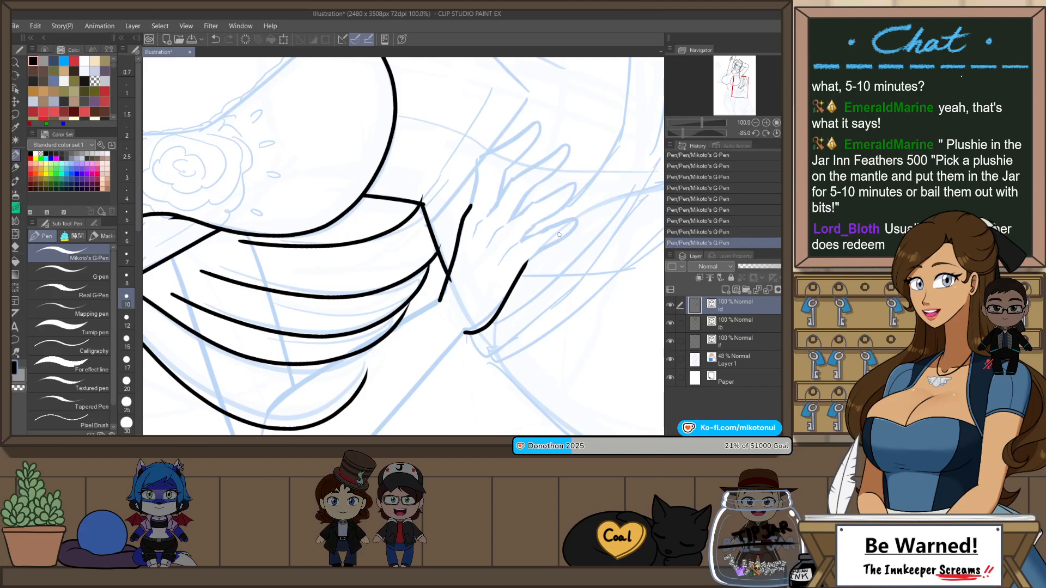
# Step: Ink the little finger of the hip hand around its tip and join it to the hand's edge
pyautogui.scroll(1, 559, 234)
pyautogui.moveTo(504, 233); pyautogui.dragTo(512, 231)
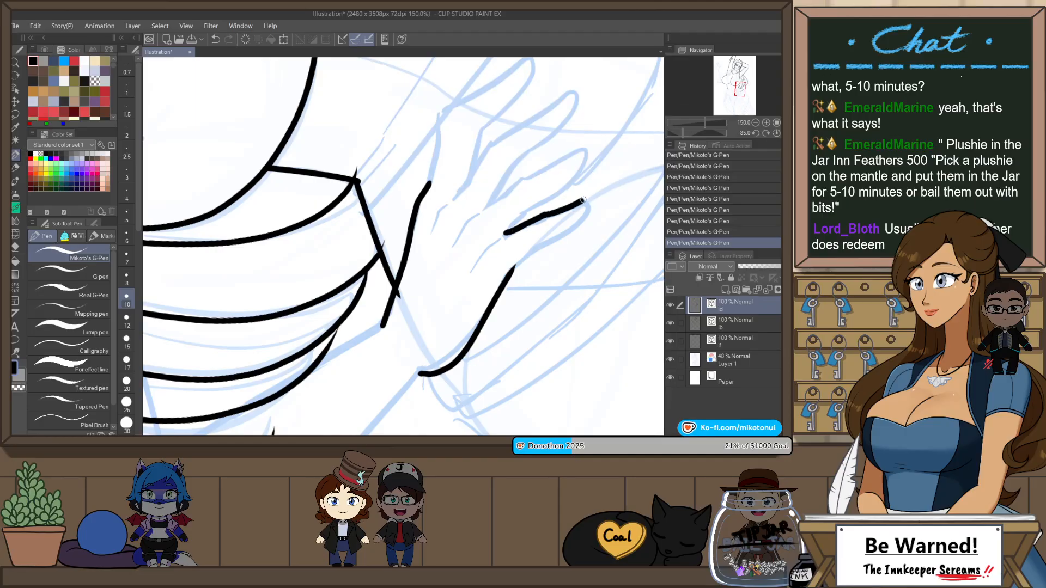
pyautogui.moveTo(583, 200); pyautogui.dragTo(589, 211)
pyautogui.hotkey('ctrl', 'z')
pyautogui.moveTo(507, 234)
pyautogui.mouseDown()
pyautogui.moveTo(587, 200)
pyautogui.moveTo(548, 234)
pyautogui.moveTo(535, 221)
pyautogui.moveTo(581, 214)
pyautogui.mouseUp()
pyautogui.hotkey('ctrl', 'z')
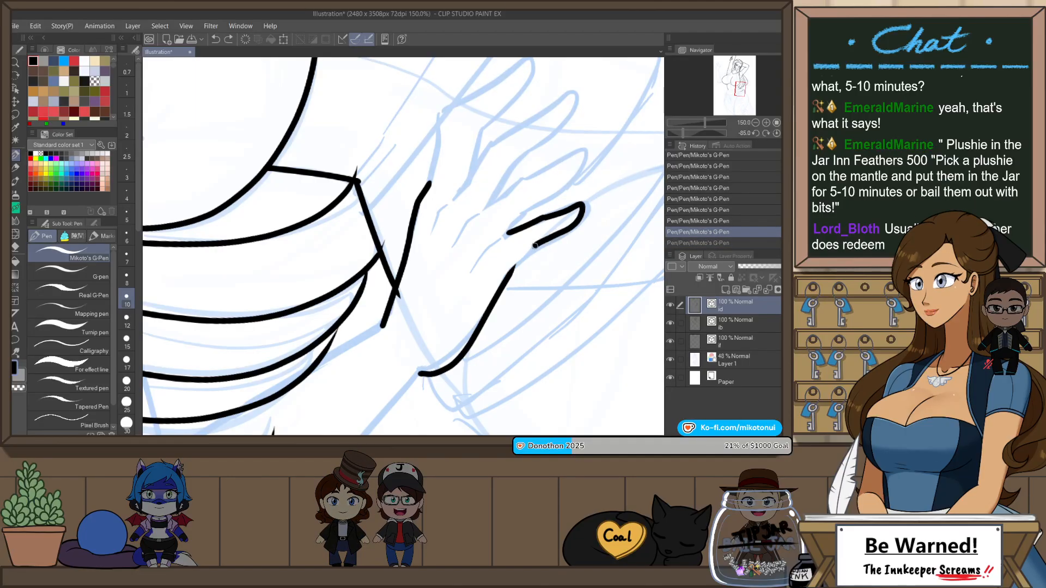
pyautogui.moveTo(535, 246); pyautogui.dragTo(512, 268)
# Step: Ink the ring finger of the hip hand, around its tip and back to the base of the little finger
pyautogui.moveTo(487, 206)
pyautogui.mouseDown()
pyautogui.moveTo(580, 146)
pyautogui.moveTo(578, 169)
pyautogui.moveTo(509, 230)
pyautogui.mouseUp()
pyautogui.hotkey('ctrl', 'z')
pyautogui.press('r')
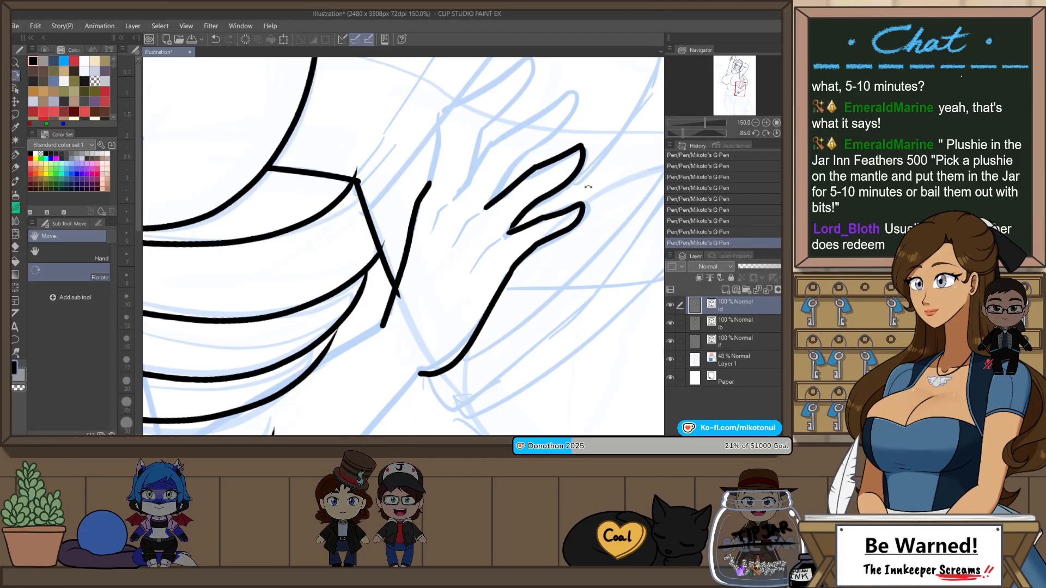
# Step: Undo the ring finger of the hip hand and re-ink it around its tip, joining it to the base of the little finger
pyautogui.moveTo(557, 141); pyautogui.dragTo(540, 217)
pyautogui.scroll(1, 571, 165)
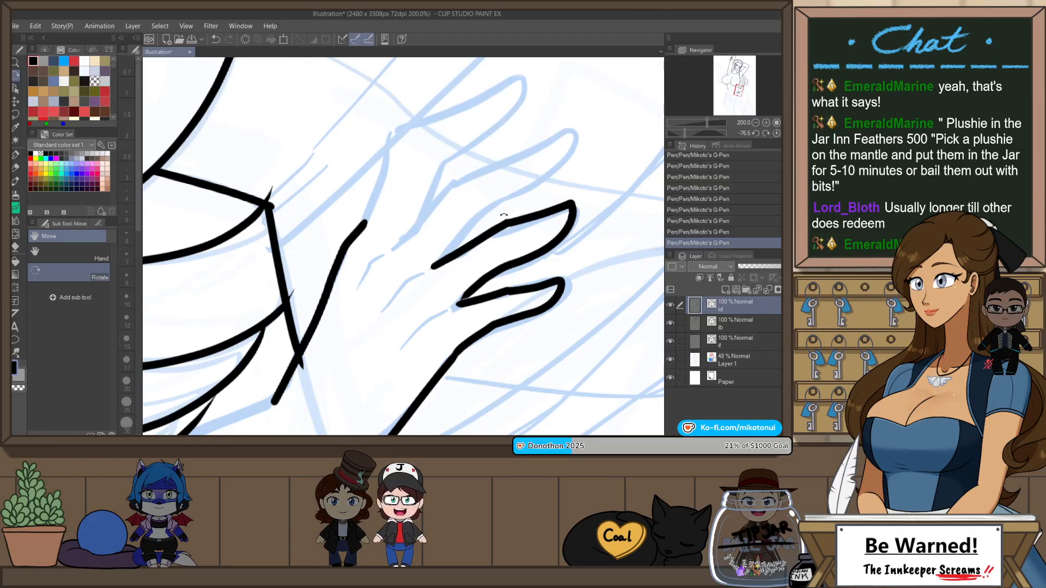
pyautogui.hotkey('ctrl', 'z')
pyautogui.press('p')
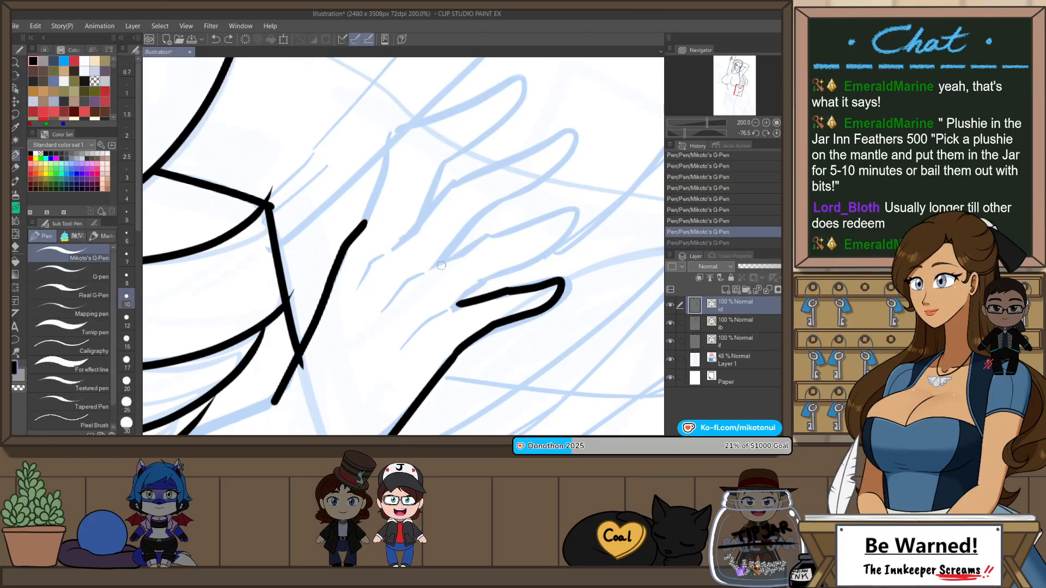
pyautogui.moveTo(551, 223); pyautogui.dragTo(554, 235)
pyautogui.hotkey('ctrl', 'z')
pyautogui.moveTo(447, 261)
pyautogui.mouseDown()
pyautogui.moveTo(544, 215)
pyautogui.moveTo(560, 220)
pyautogui.moveTo(457, 303)
pyautogui.mouseUp()
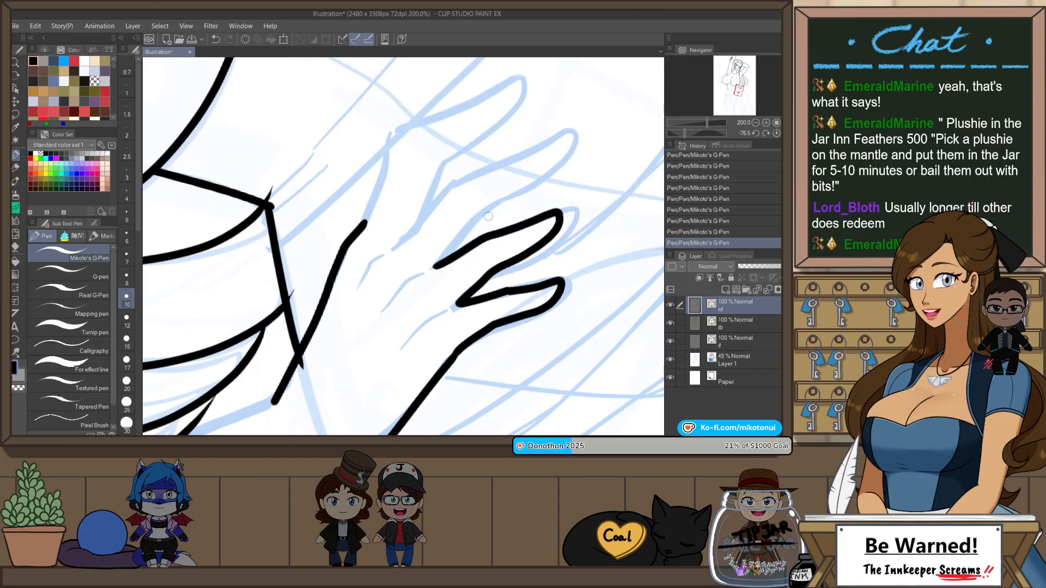
pyautogui.moveTo(580, 147); pyautogui.dragTo(565, 168)
pyautogui.hotkey('ctrl', 'z')
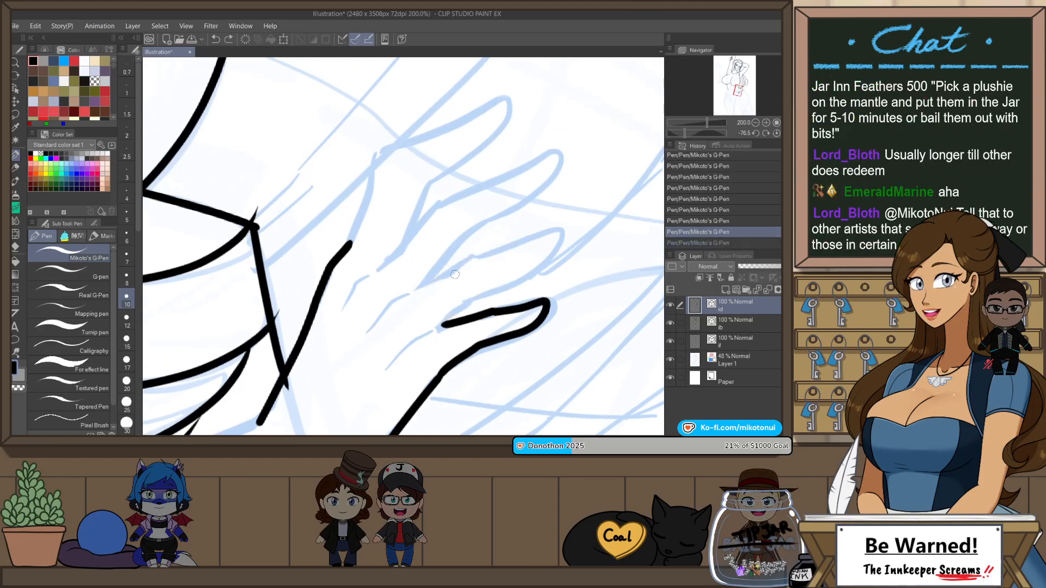
pyautogui.moveTo(553, 252); pyautogui.dragTo(554, 253)
pyautogui.hotkey('ctrl', 'z')
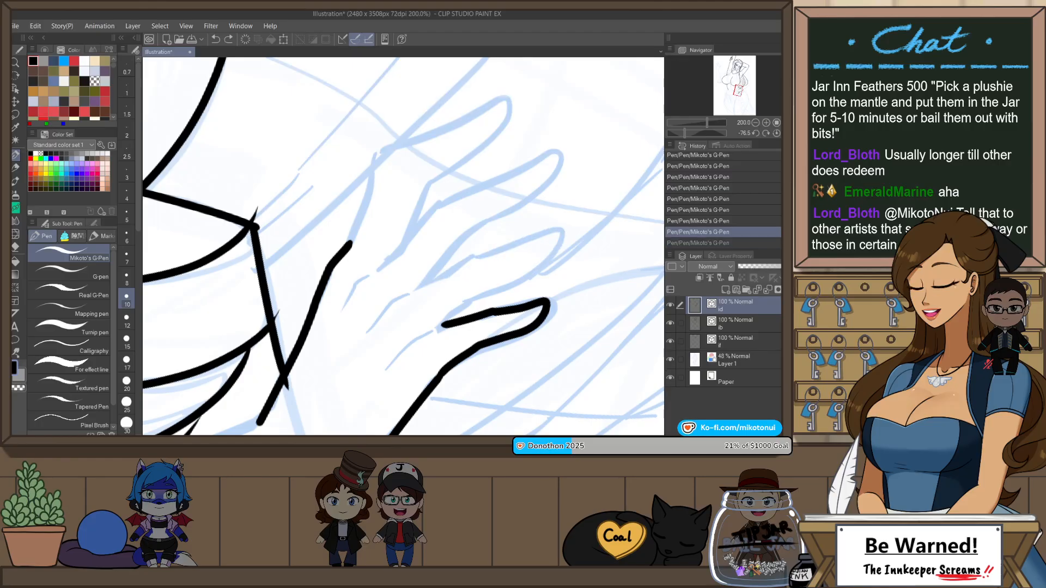
pyautogui.moveTo(420, 290); pyautogui.dragTo(525, 242)
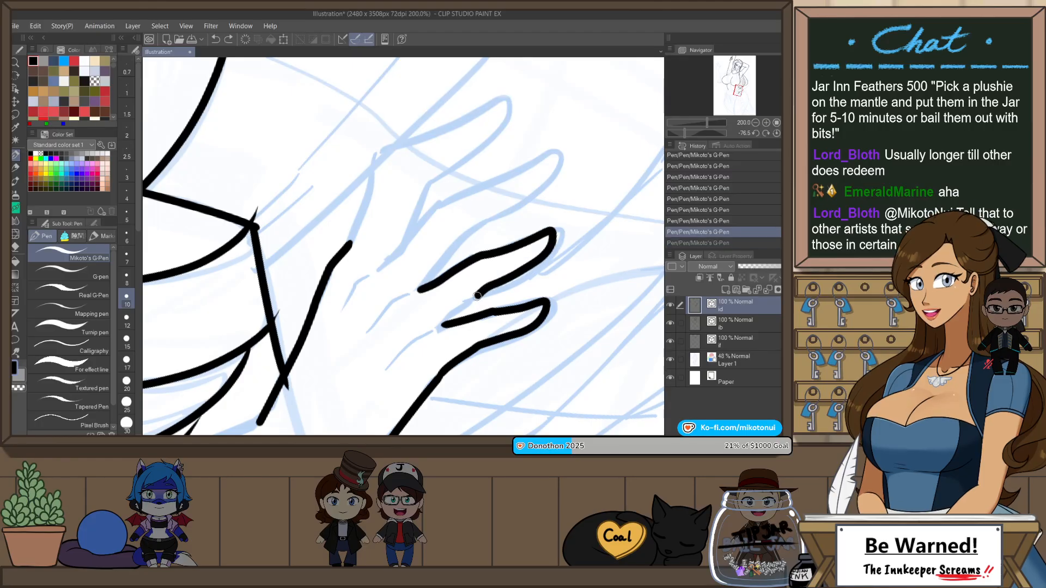
pyautogui.moveTo(478, 296); pyautogui.dragTo(442, 326)
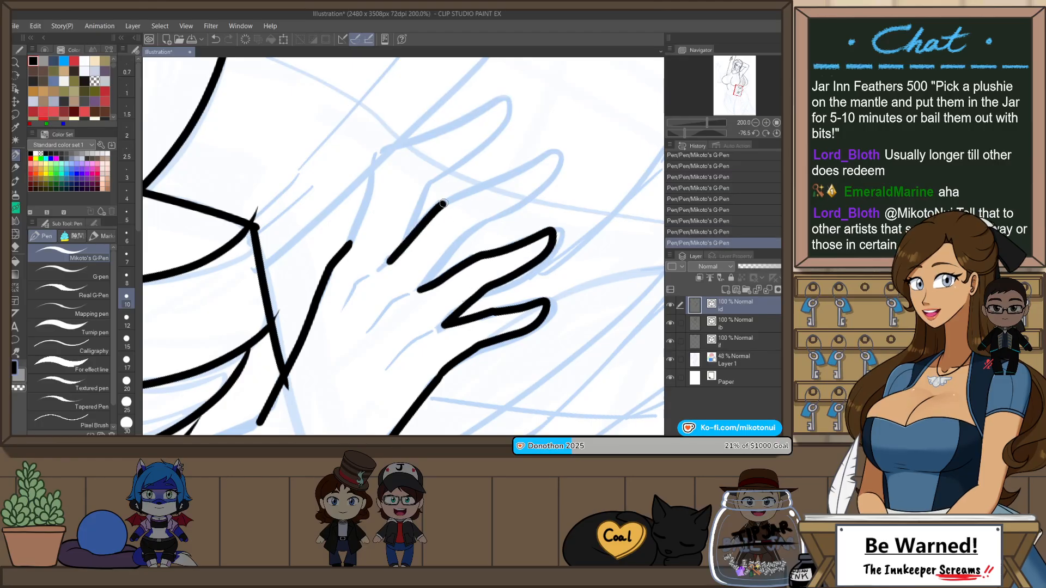
# Step: Ink the middle and index fingers of the hip hand, each around its tip and back to the base of the neighbouring finger
pyautogui.moveTo(444, 203); pyautogui.dragTo(542, 156)
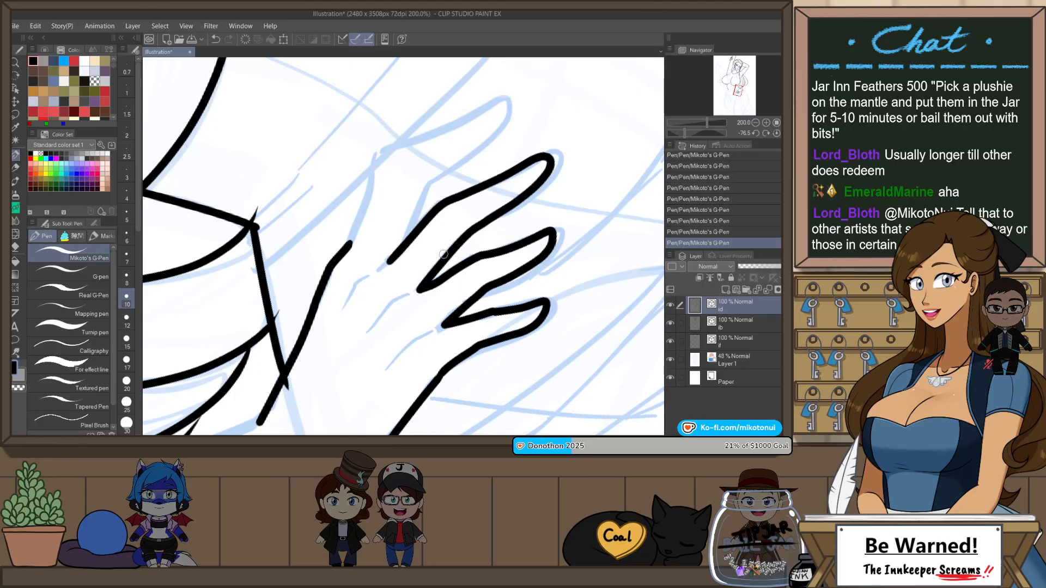
pyautogui.moveTo(505, 209); pyautogui.dragTo(501, 285)
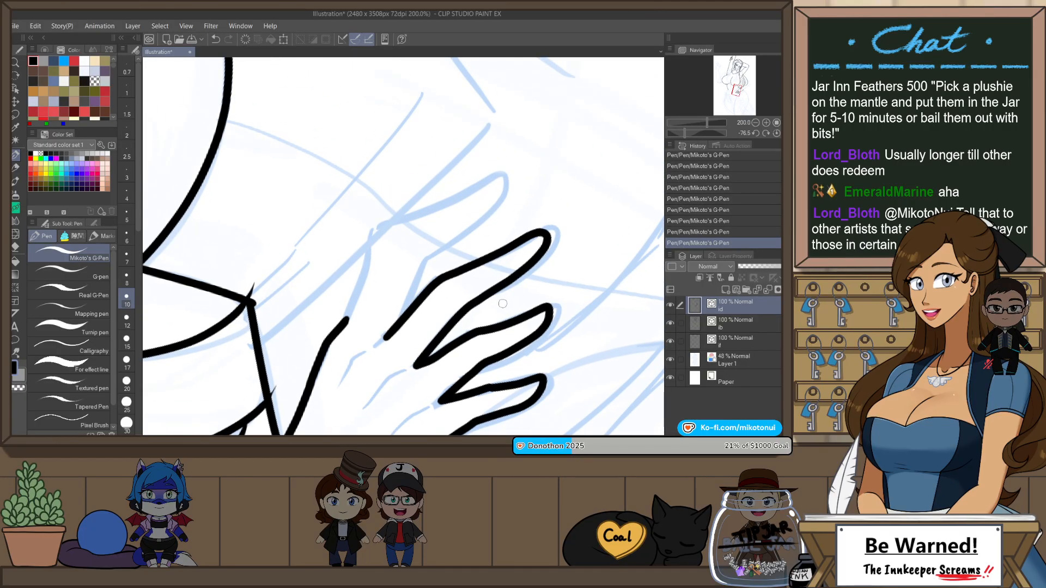
pyautogui.moveTo(540, 198); pyautogui.dragTo(543, 230)
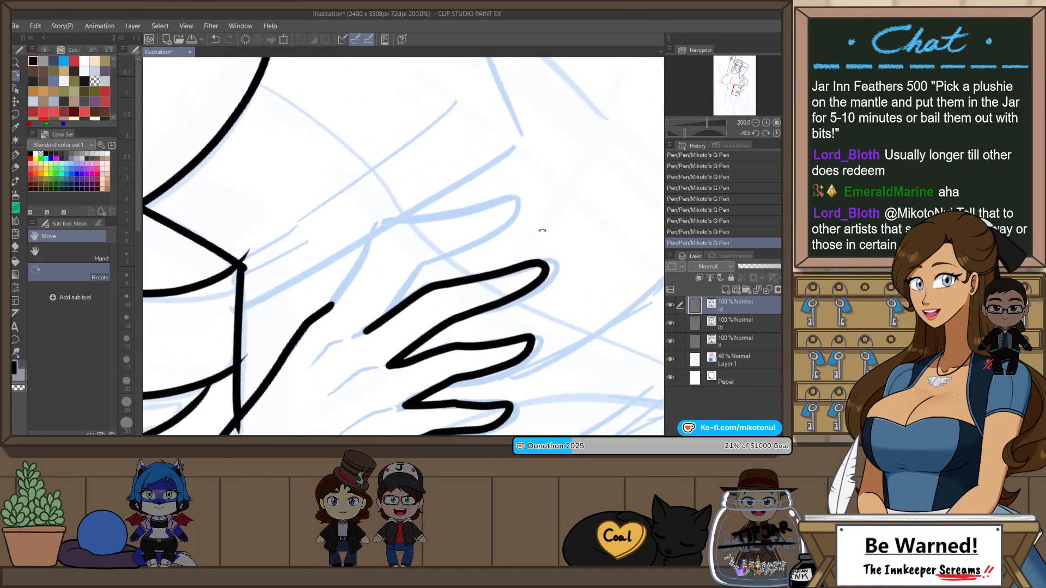
pyautogui.moveTo(329, 308)
pyautogui.mouseDown()
pyautogui.moveTo(364, 250)
pyautogui.moveTo(398, 219)
pyautogui.moveTo(499, 187)
pyautogui.mouseUp()
pyautogui.hotkey('ctrl', 'z')
pyautogui.moveTo(329, 309)
pyautogui.mouseDown()
pyautogui.moveTo(407, 221)
pyautogui.moveTo(501, 196)
pyautogui.mouseUp()
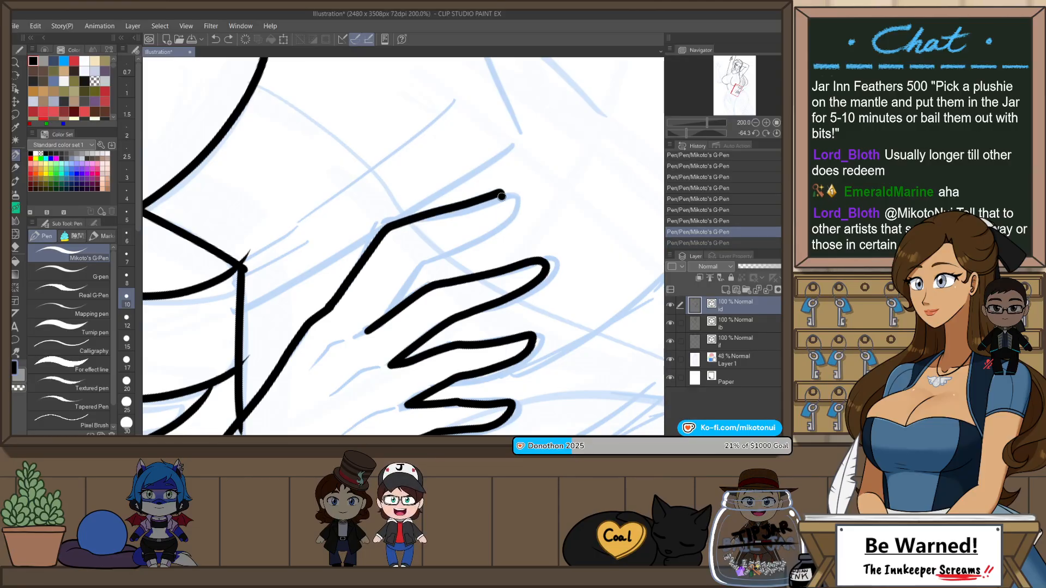
pyautogui.moveTo(455, 242); pyautogui.dragTo(455, 242)
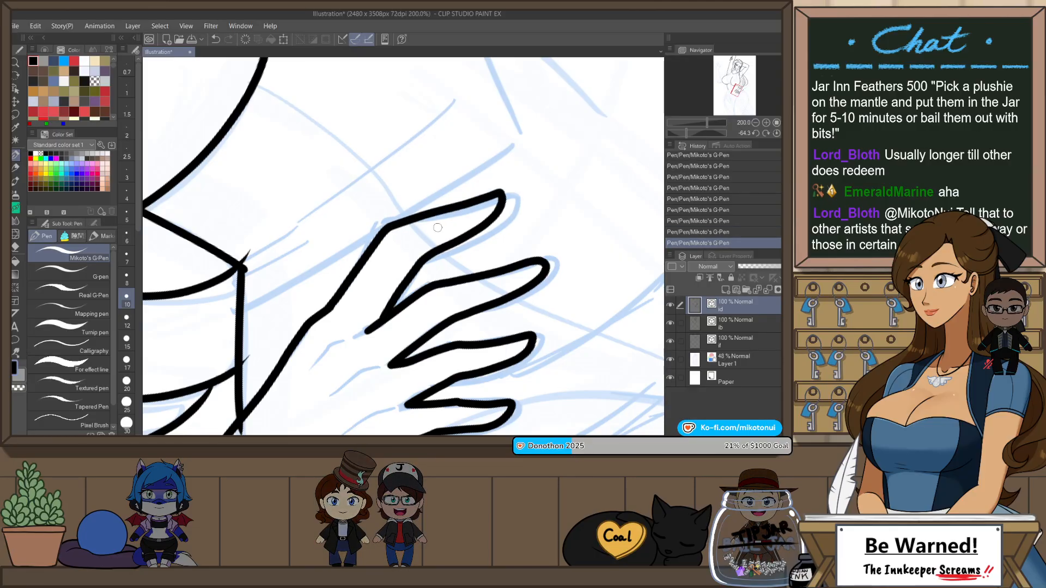
pyautogui.hotkey('ctrl', 'z')
pyautogui.moveTo(379, 233); pyautogui.dragTo(498, 200)
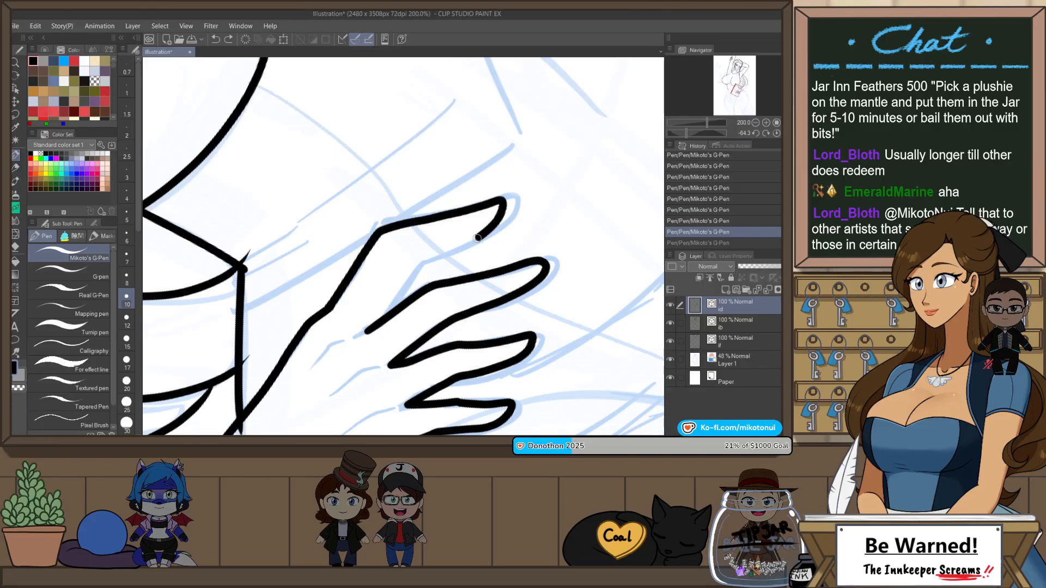
pyautogui.moveTo(414, 268); pyautogui.dragTo(383, 317)
# Step: Ink the inner edge of the bent forearm from the wrist of the hip hand up to the elbow crease
pyautogui.scroll(-2, 475, 202)
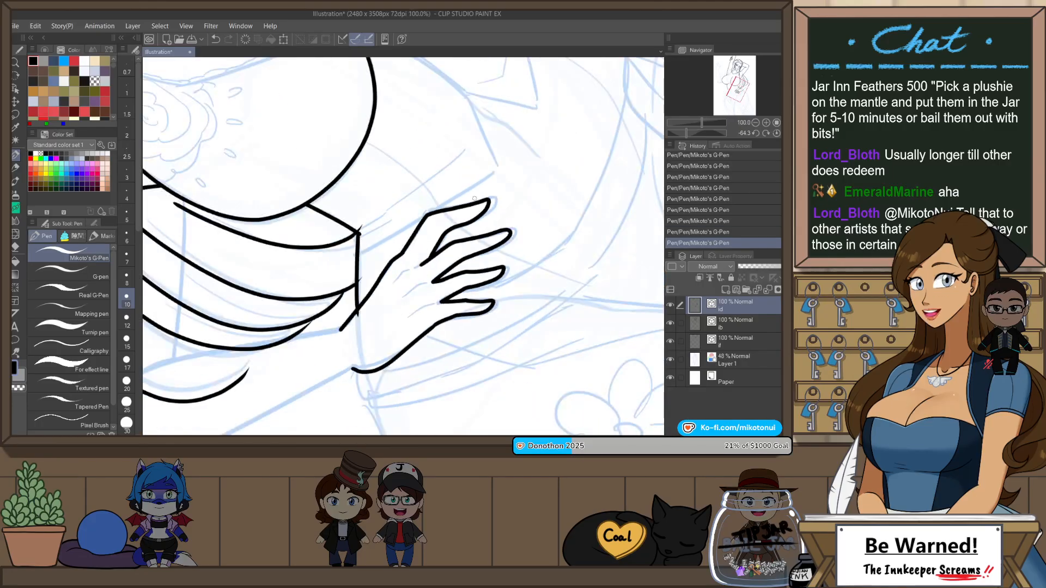
pyautogui.hotkey('ctrl', '@')
pyautogui.scroll(-3, 528, 238)
pyautogui.moveTo(587, 200); pyautogui.dragTo(577, 262)
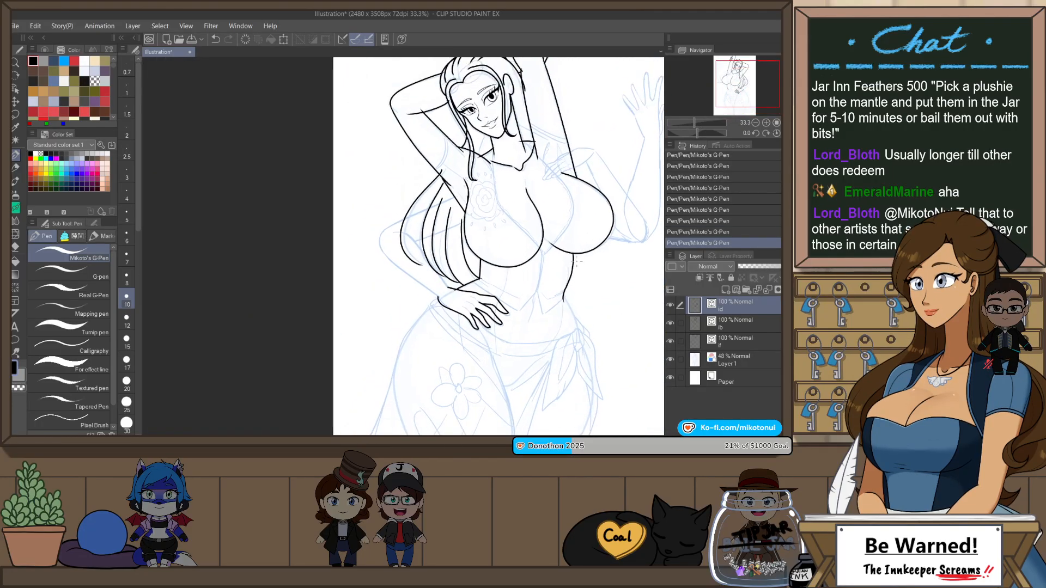
pyautogui.press('h')
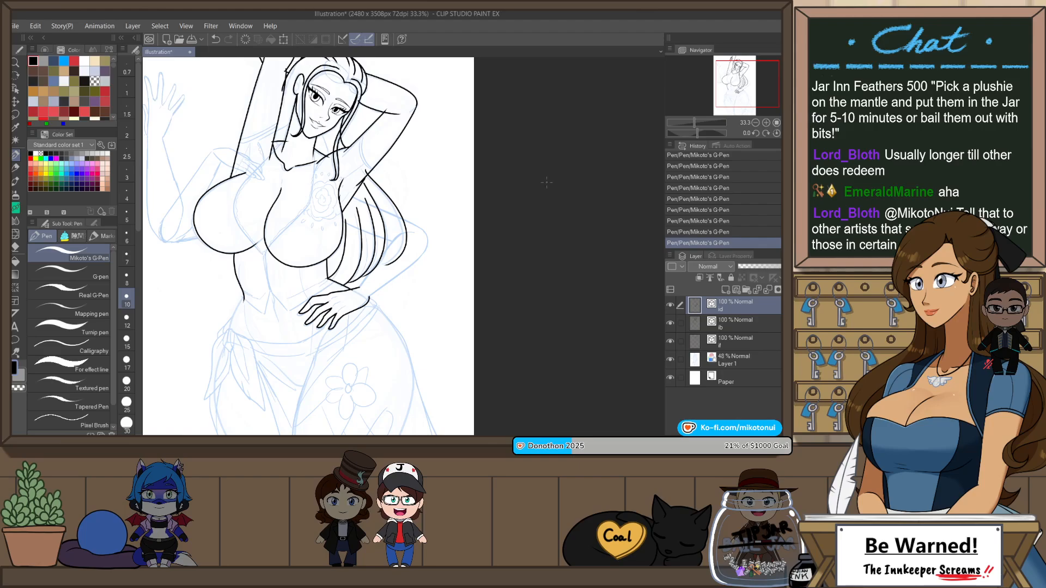
pyautogui.scroll(3, 382, 266)
pyautogui.moveTo(316, 329); pyautogui.dragTo(342, 290)
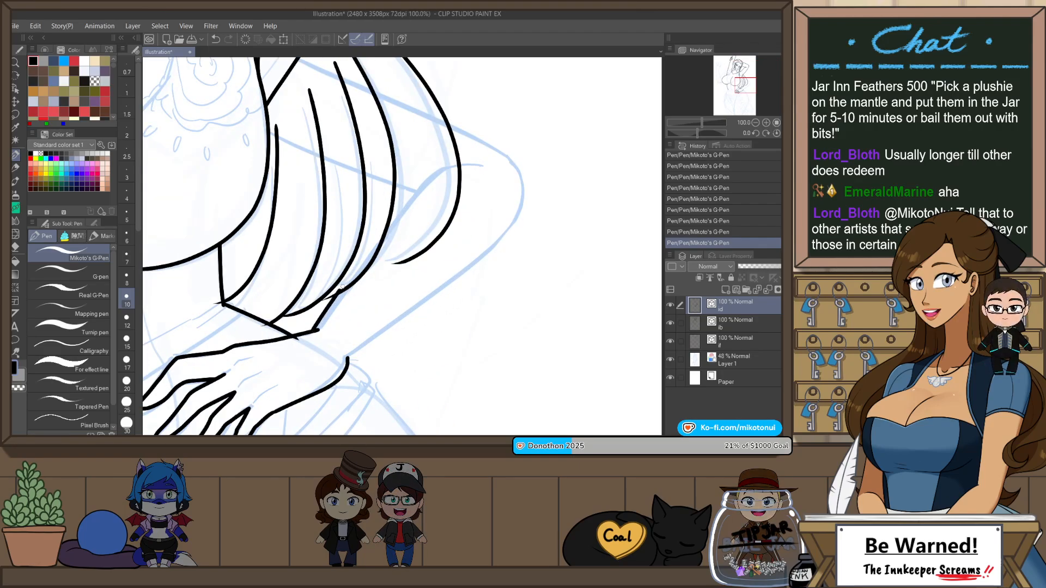
pyautogui.hotkey('ctrl', 'z')
pyautogui.moveTo(317, 330)
pyautogui.mouseDown()
pyautogui.moveTo(408, 203)
pyautogui.moveTo(473, 162)
pyautogui.mouseUp()
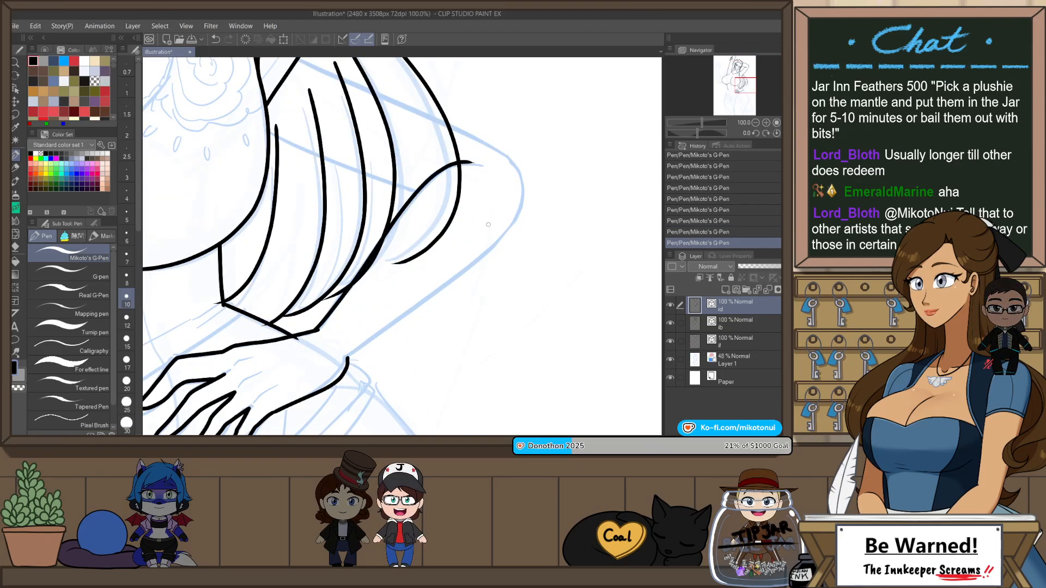
# Step: Ink the outer edge of the bent forearm from the wrist to the tip of the elbow
pyautogui.moveTo(445, 279); pyautogui.dragTo(520, 191)
pyautogui.hotkey('ctrl', 'z')
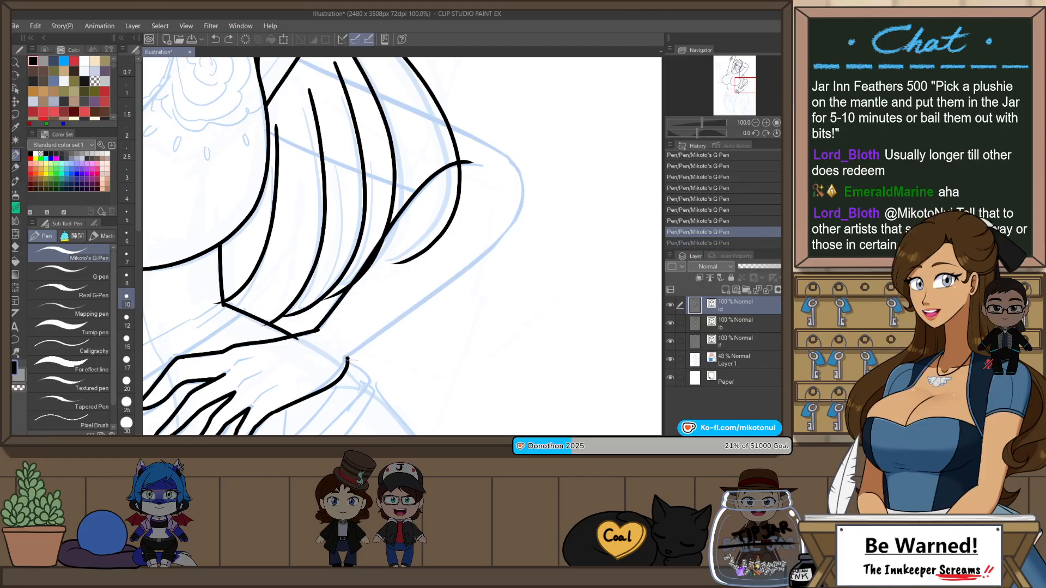
pyautogui.moveTo(348, 359)
pyautogui.mouseDown()
pyautogui.moveTo(417, 310)
pyautogui.moveTo(526, 199)
pyautogui.mouseUp()
pyautogui.hotkey('ctrl', 'z')
pyautogui.moveTo(376, 331)
pyautogui.mouseDown()
pyautogui.moveTo(496, 227)
pyautogui.moveTo(523, 186)
pyautogui.mouseUp()
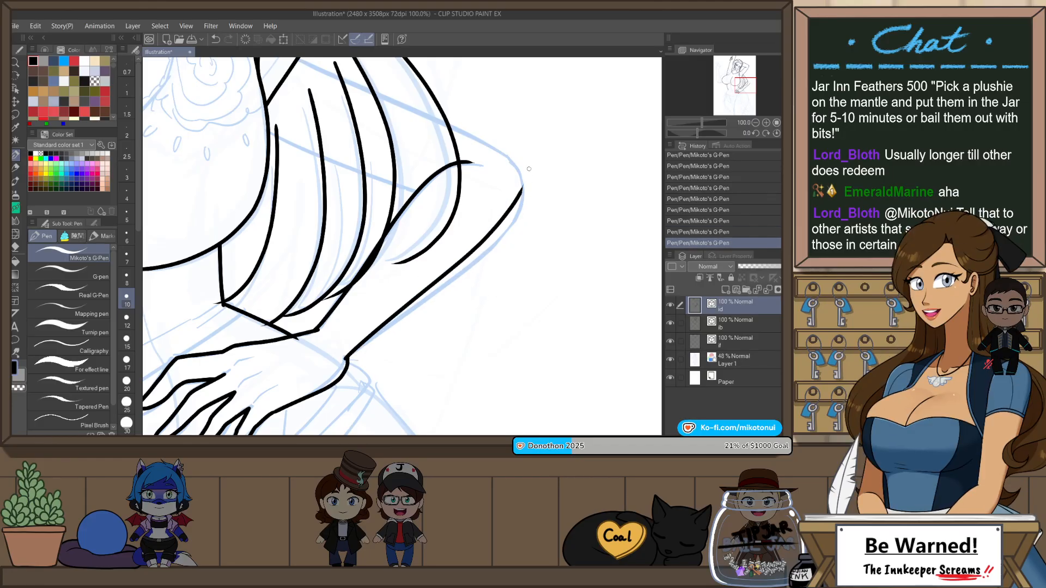
# Step: Rotate the canvas and ink the outer edge of the upper arm from the elbow tip up across the hair strands
pyautogui.press('h')
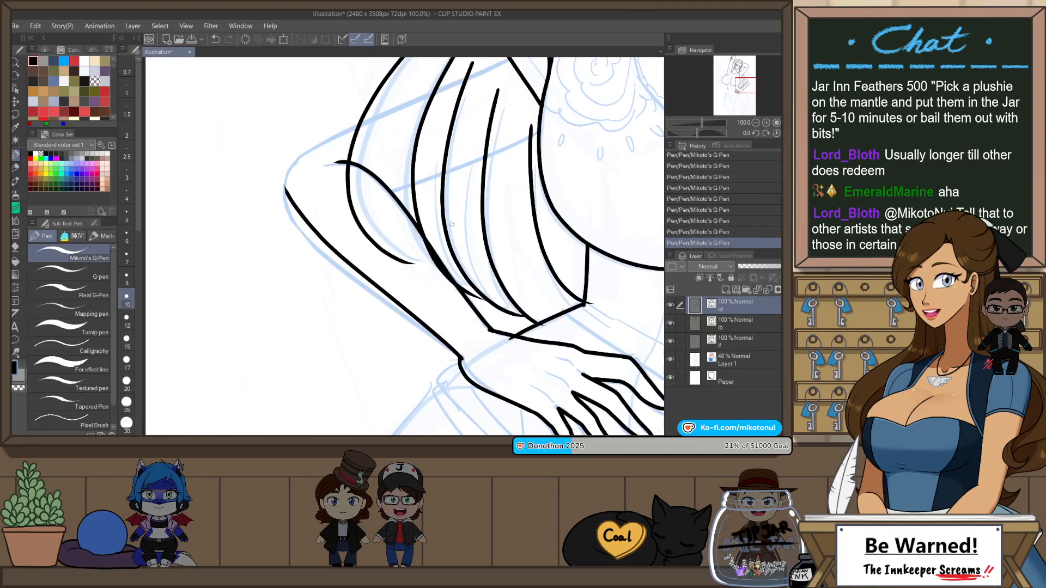
pyautogui.press('r')
pyautogui.moveTo(516, 239); pyautogui.dragTo(310, 361)
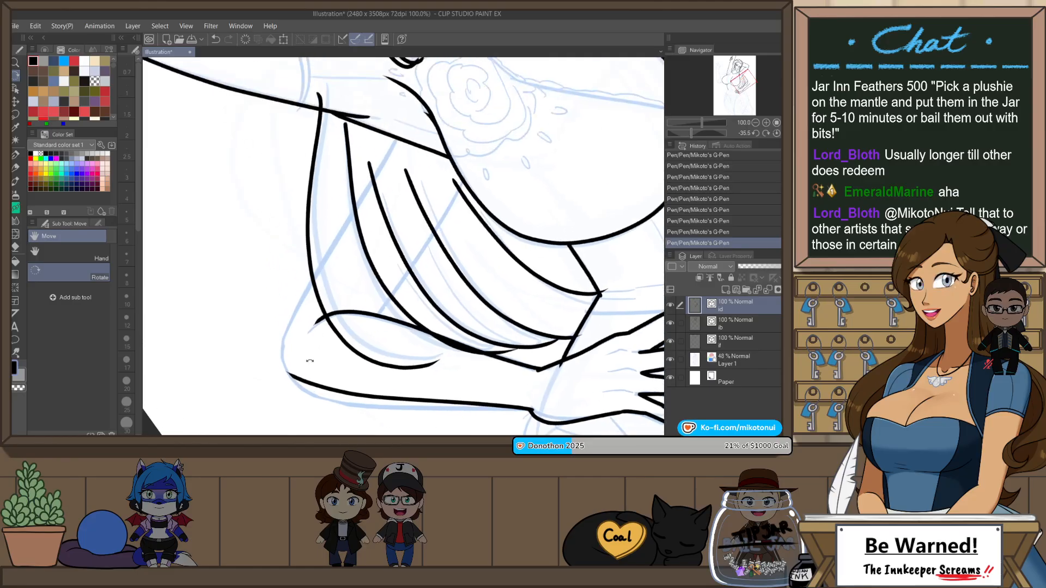
pyautogui.press('p')
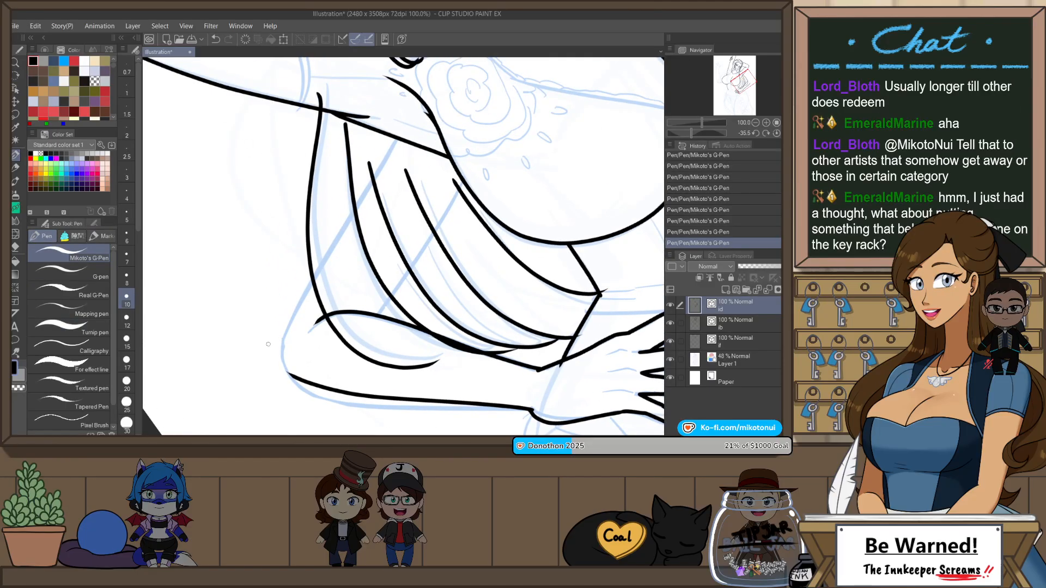
pyautogui.hotkey('ctrl', 'z')
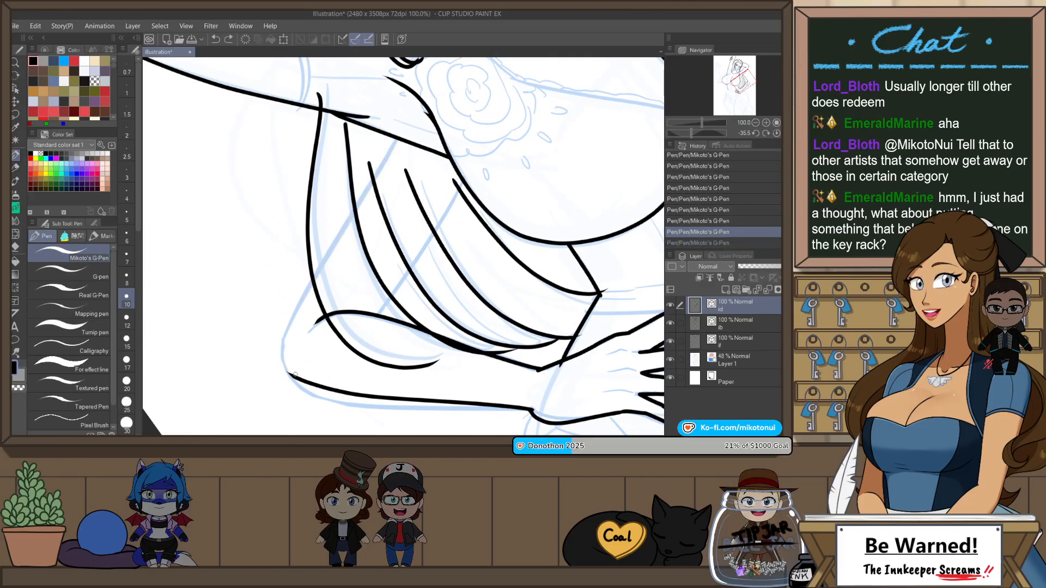
pyautogui.moveTo(290, 345)
pyautogui.mouseDown()
pyautogui.moveTo(368, 185)
pyautogui.moveTo(406, 126)
pyautogui.mouseUp()
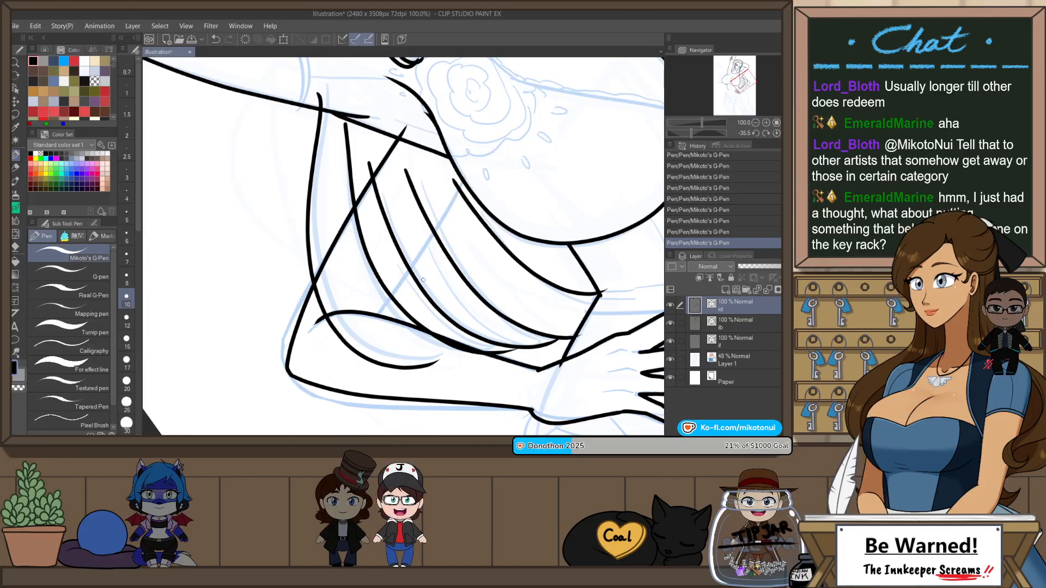
# Step: Ink the inner edge of the upper arm from the elbow crease across the hair to the chest
pyautogui.moveTo(450, 222); pyautogui.dragTo(470, 185)
pyautogui.hotkey('ctrl', 'z')
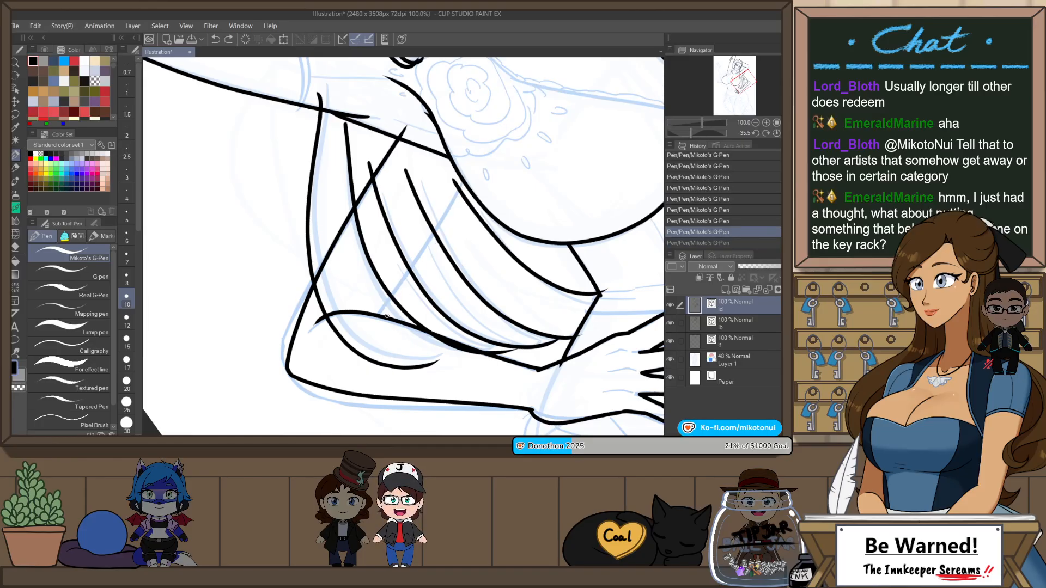
pyautogui.moveTo(387, 316); pyautogui.dragTo(471, 178)
# Step: Stretch the outer upper-arm vector line slightly and reshape it with the Pinch vector line tool
pyautogui.hotkey('ctrl', '@')
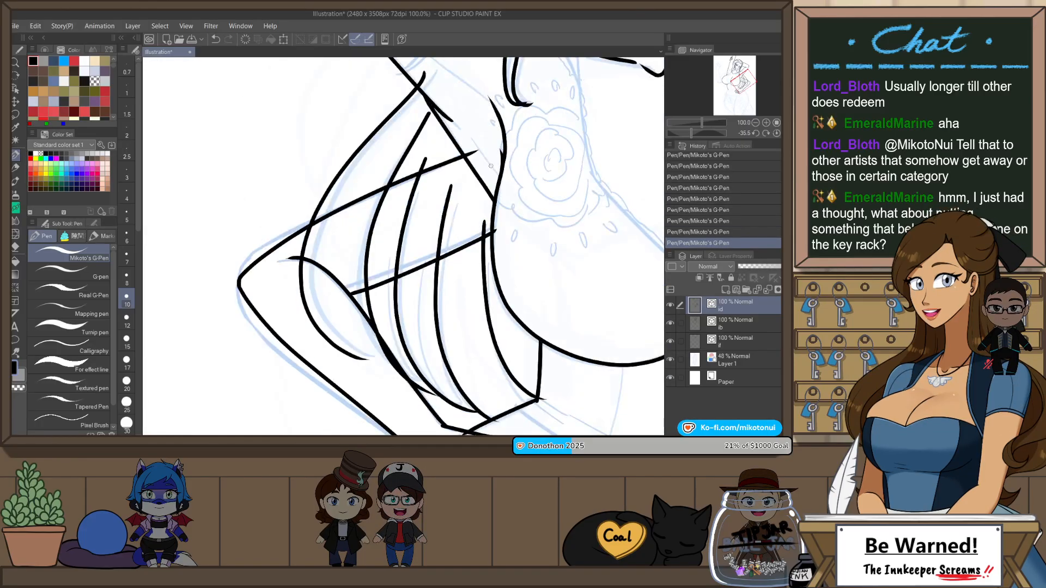
pyautogui.press('h')
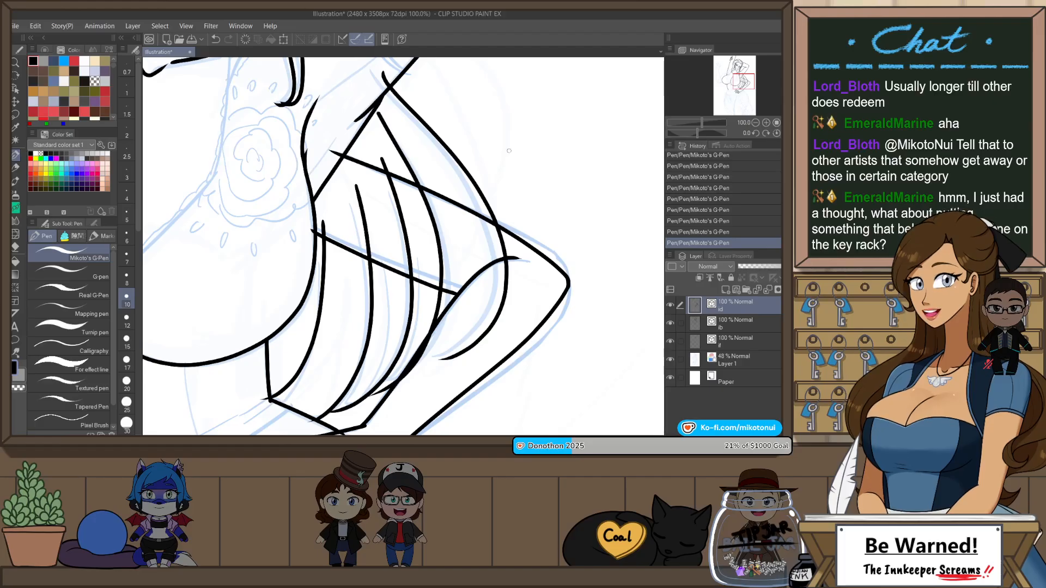
pyautogui.press('o')
pyautogui.click(553, 262)
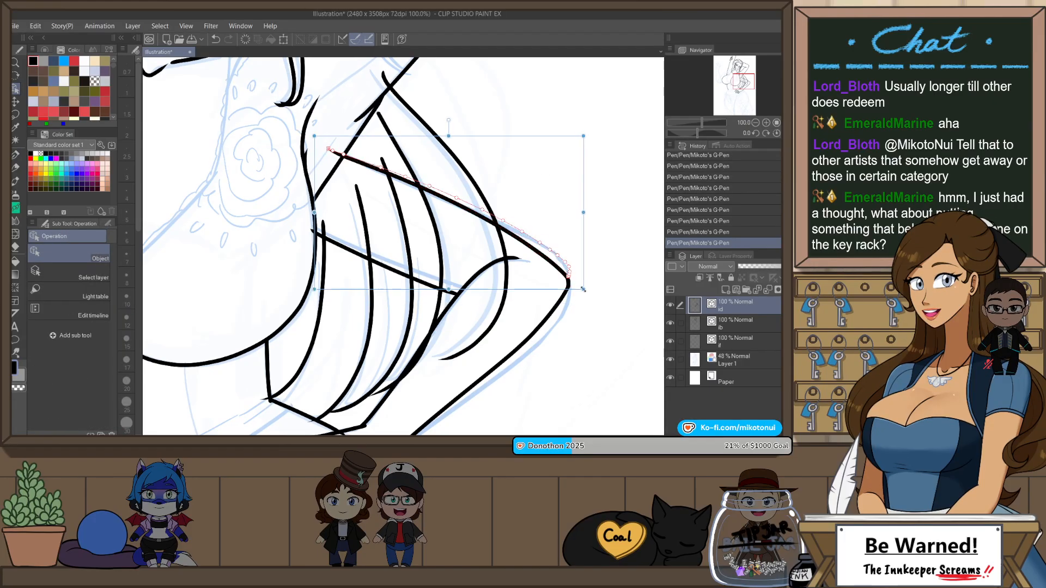
pyautogui.moveTo(584, 290); pyautogui.dragTo(585, 292)
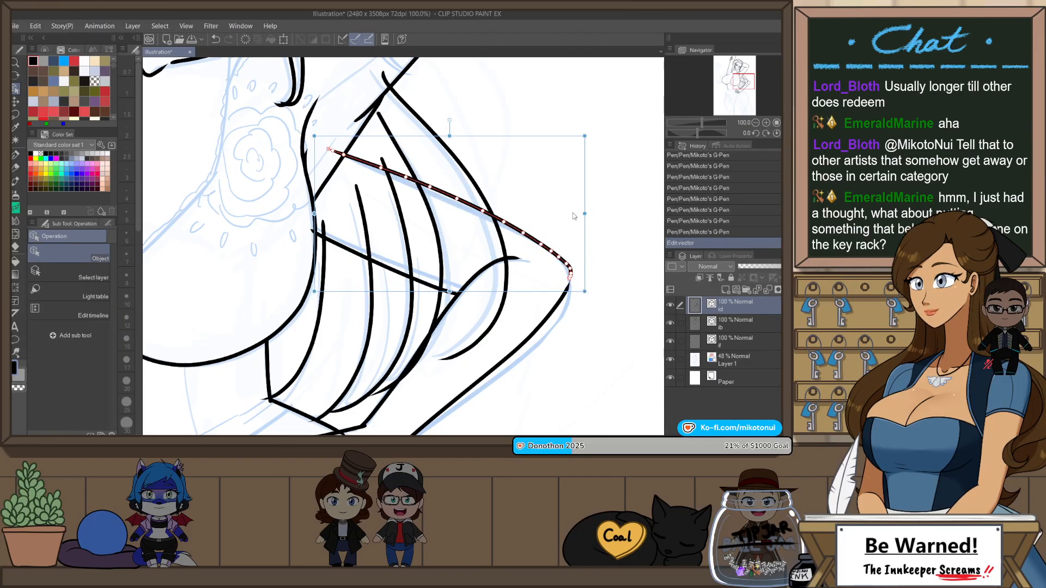
pyautogui.press('y')
pyautogui.moveTo(489, 214); pyautogui.dragTo(487, 218)
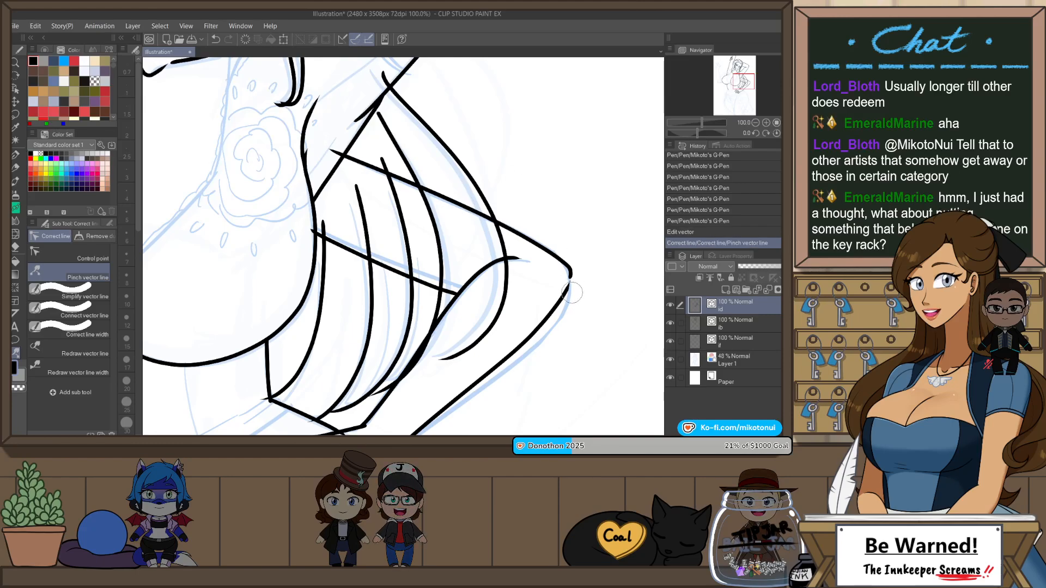
# Step: Adjust the control points of the upper-arm line around the elbow so it curves smoothly into the outer forearm line
pyautogui.press('h')
pyautogui.press('o')
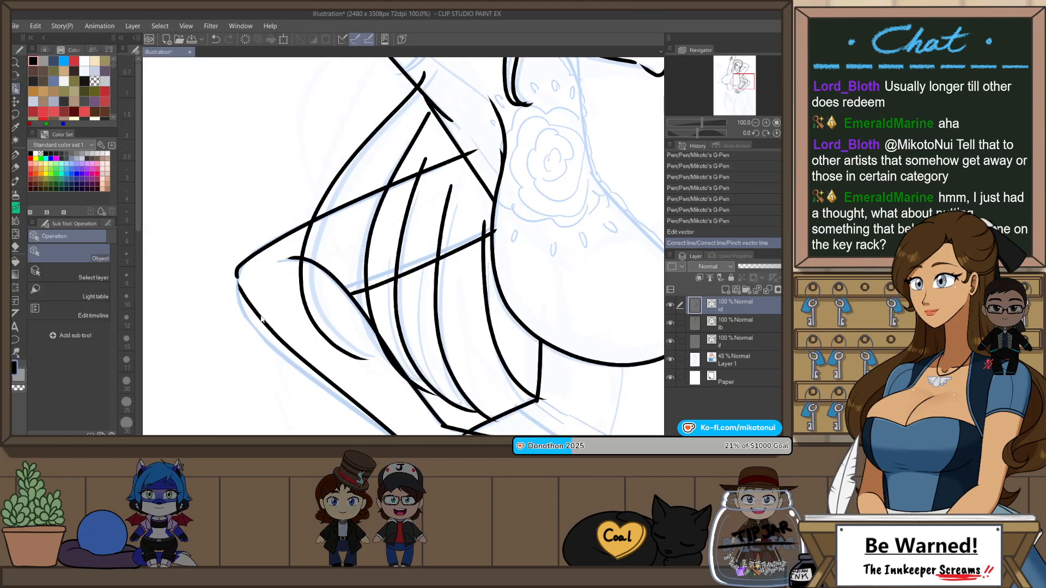
pyautogui.click(235, 274)
pyautogui.scroll(2, 233, 275)
pyautogui.moveTo(241, 303)
pyautogui.mouseDown()
pyautogui.moveTo(237, 293)
pyautogui.moveTo(247, 308)
pyautogui.mouseUp()
pyautogui.click(233, 283)
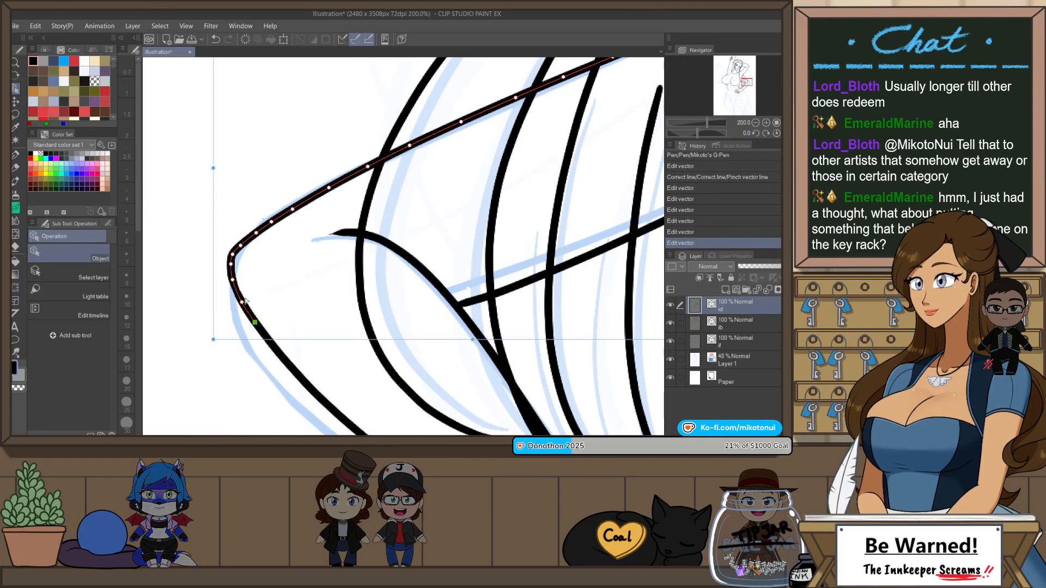
pyautogui.click(315, 228)
pyautogui.scroll(-4, 314, 228)
pyautogui.scroll(-2, 547, 237)
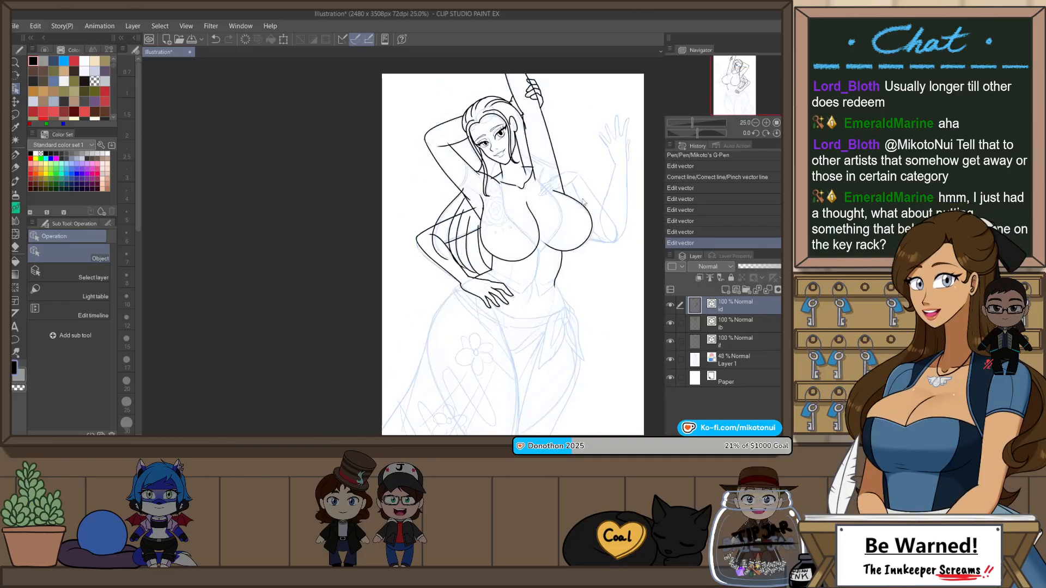
pyautogui.scroll(2, 601, 208)
pyautogui.press('h')
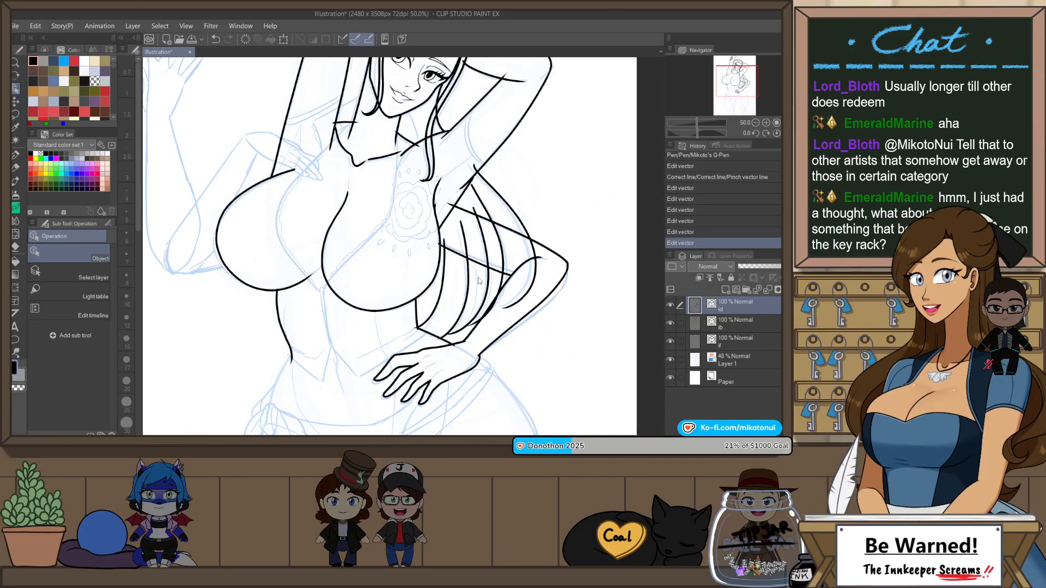
# Step: Ink the inner edge of the raised forearm from the wrist down to the elbow with Mikoto's G-Pen
pyautogui.moveTo(403, 318); pyautogui.dragTo(562, 347)
pyautogui.moveTo(474, 258); pyautogui.dragTo(517, 303)
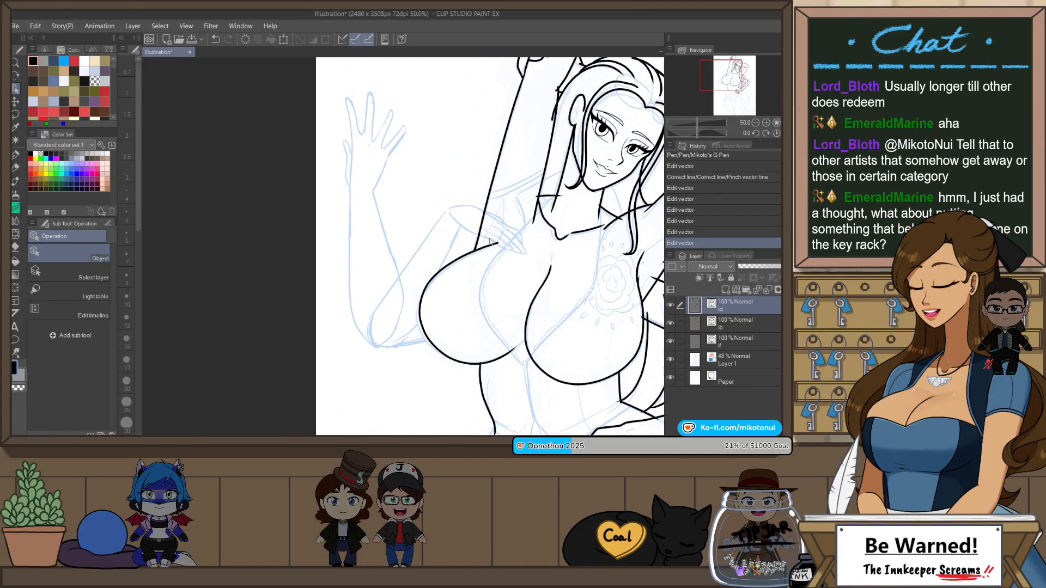
pyautogui.hotkey('shift', 'space')
pyautogui.moveTo(508, 151); pyautogui.dragTo(548, 246)
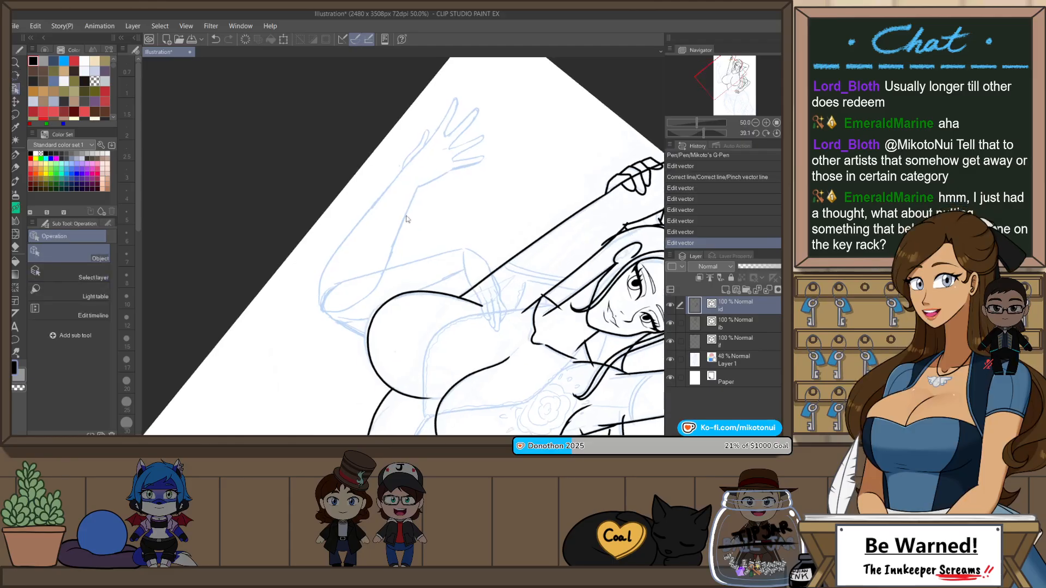
pyautogui.scroll(2, 371, 267)
pyautogui.press('p')
pyautogui.scroll(-1, 318, 351)
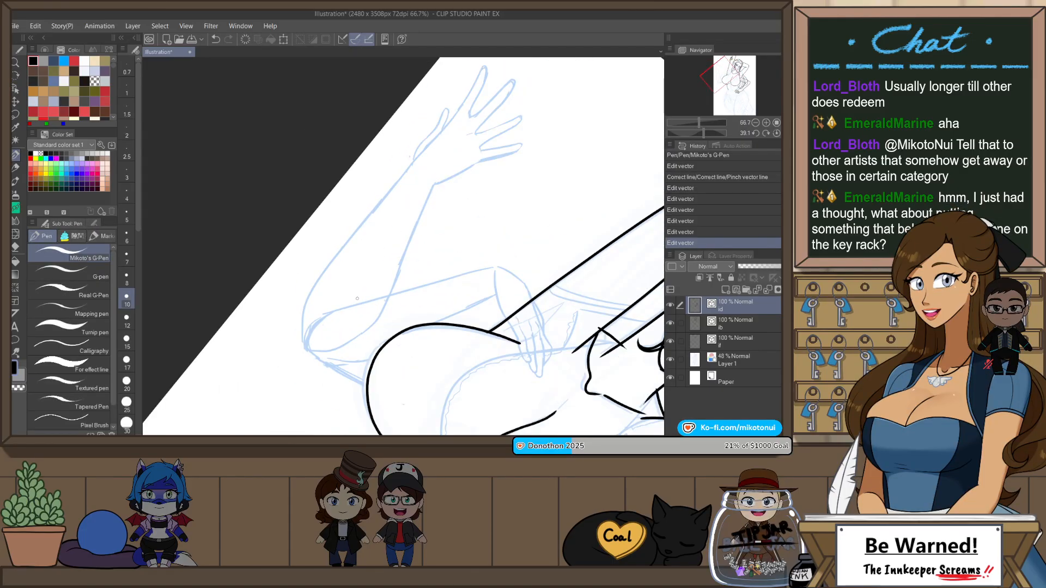
pyautogui.hotkey('ctrl', 'z')
pyautogui.moveTo(345, 349)
pyautogui.mouseDown()
pyautogui.moveTo(383, 303)
pyautogui.moveTo(435, 184)
pyautogui.moveTo(405, 250)
pyautogui.moveTo(332, 343)
pyautogui.mouseUp()
pyautogui.hotkey('ctrl', 'z')
pyautogui.press('r')
pyautogui.moveTo(450, 252); pyautogui.dragTo(451, 252)
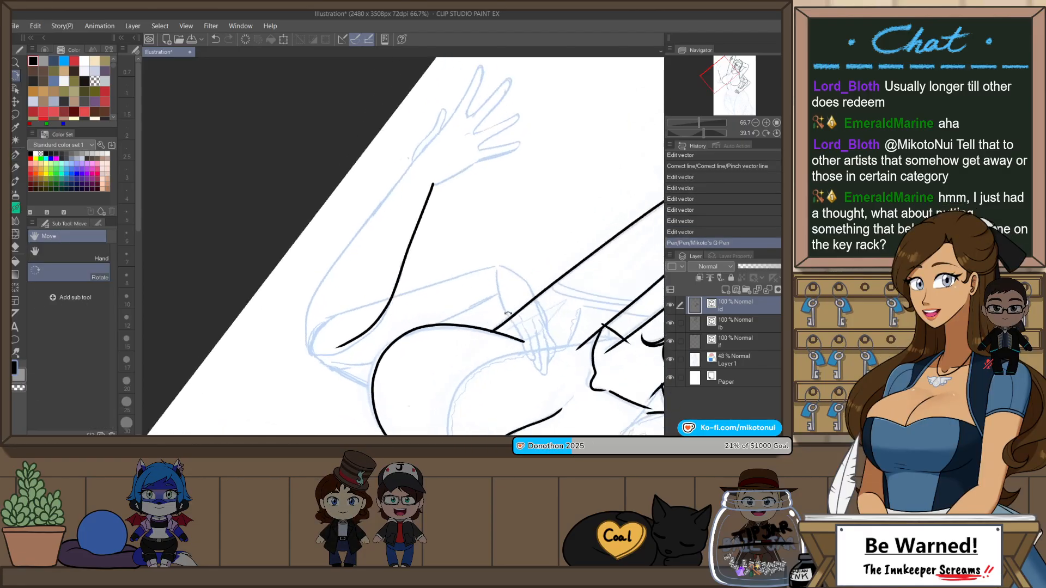
# Step: Ink the outer edge of the raised forearm from the wrist down around the elbow
pyautogui.moveTo(310, 331)
pyautogui.mouseDown()
pyautogui.moveTo(420, 143)
pyautogui.moveTo(383, 199)
pyautogui.mouseUp()
pyautogui.hotkey('ctrl', 'z')
pyautogui.moveTo(310, 315); pyautogui.dragTo(309, 322)
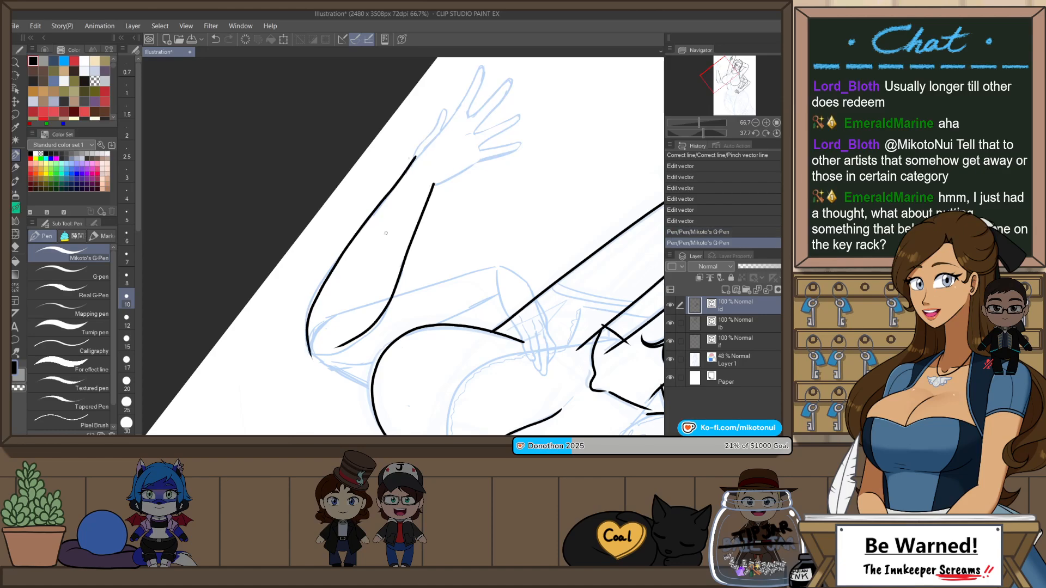
# Step: Ink the raised hand's thumb and the outline of its index finger, continuing from the outer wrist
pyautogui.scroll(2, 430, 114)
pyautogui.moveTo(442, 180)
pyautogui.mouseDown()
pyautogui.moveTo(343, 259)
pyautogui.moveTo(412, 167)
pyautogui.mouseUp()
pyautogui.hotkey('ctrl', 'z')
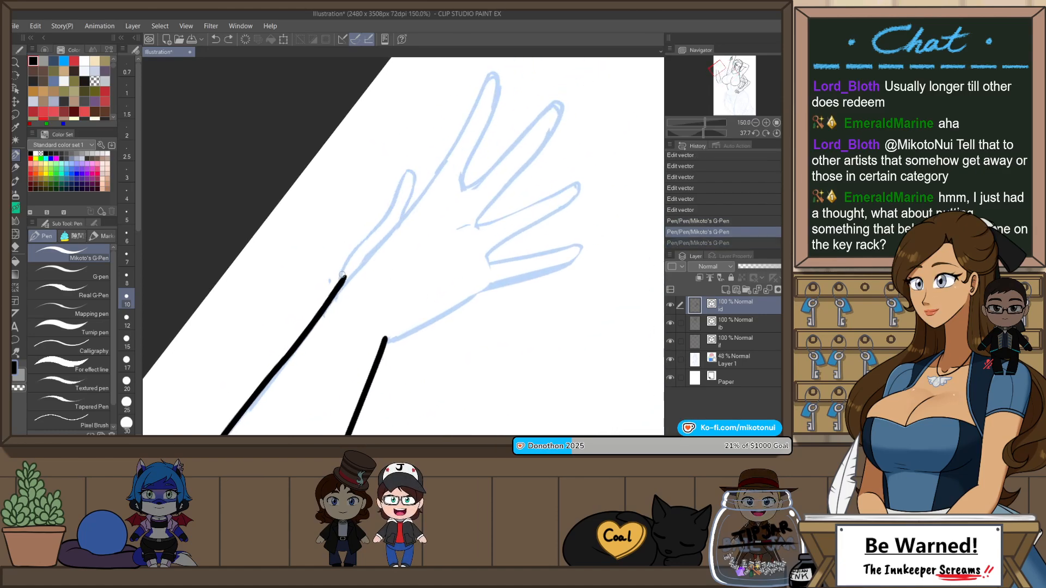
pyautogui.moveTo(341, 281)
pyautogui.mouseDown()
pyautogui.moveTo(410, 170)
pyautogui.moveTo(402, 214)
pyautogui.moveTo(428, 215)
pyautogui.moveTo(399, 254)
pyautogui.mouseUp()
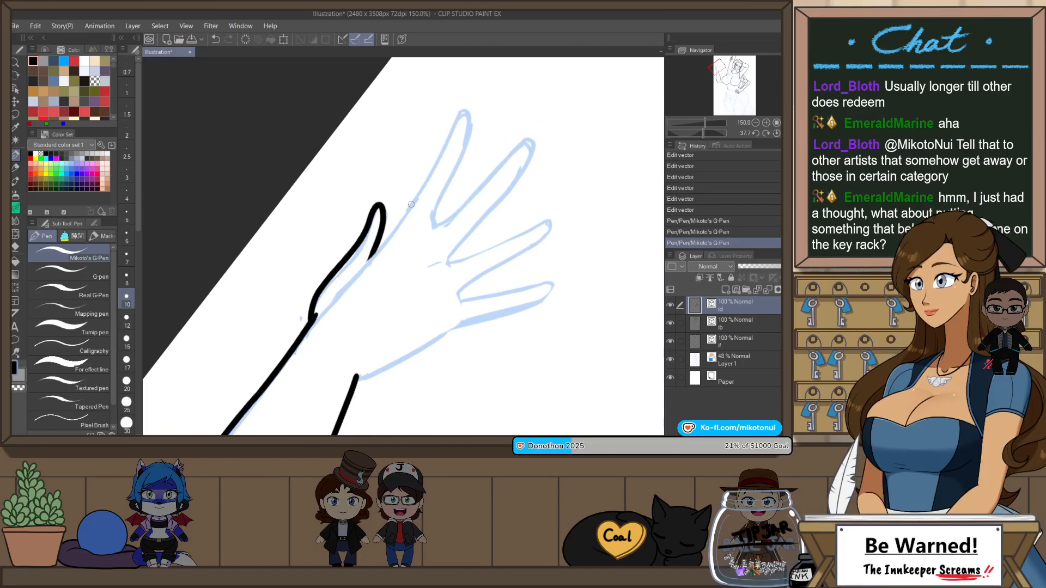
pyautogui.moveTo(411, 205); pyautogui.dragTo(349, 284)
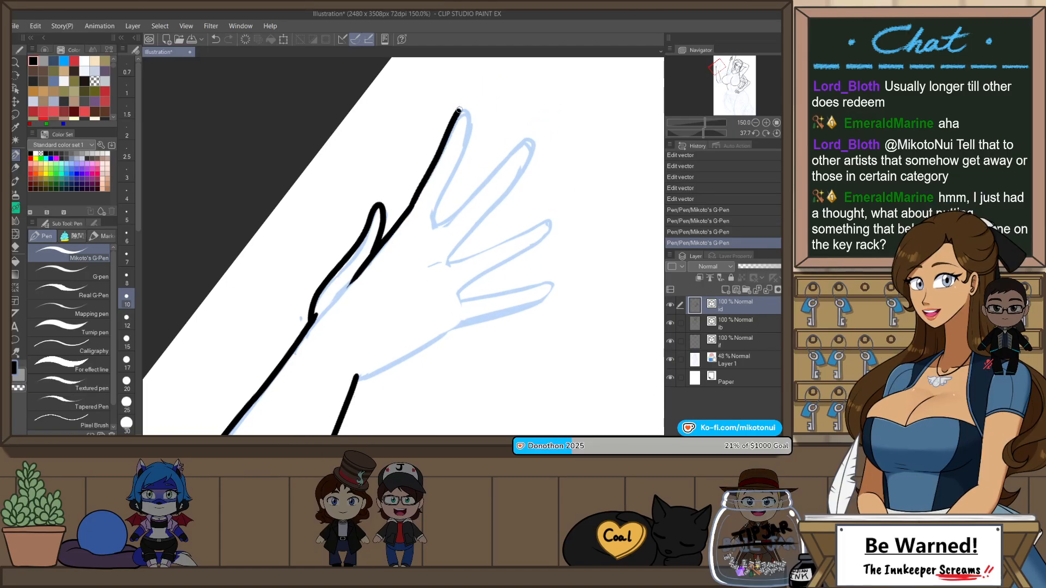
pyautogui.hotkey('ctrl', 'z')
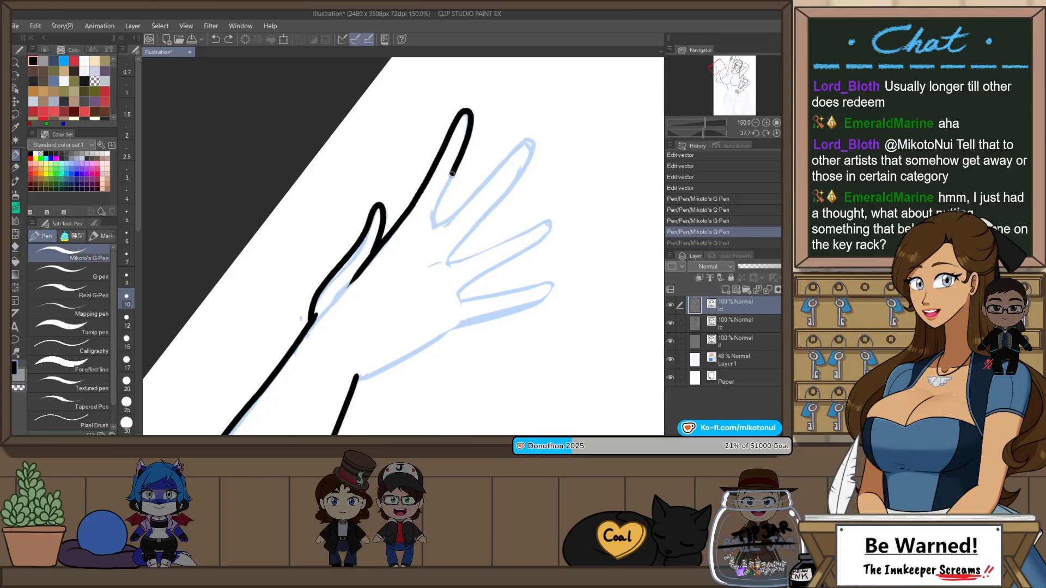
# Step: Ink the raised hand's remaining three fingers and the palm edge down to the inner wrist
pyautogui.moveTo(437, 225)
pyautogui.mouseDown()
pyautogui.moveTo(520, 143)
pyautogui.moveTo(532, 162)
pyautogui.moveTo(453, 259)
pyautogui.moveTo(541, 209)
pyautogui.mouseUp()
pyautogui.hotkey('ctrl', 'z')
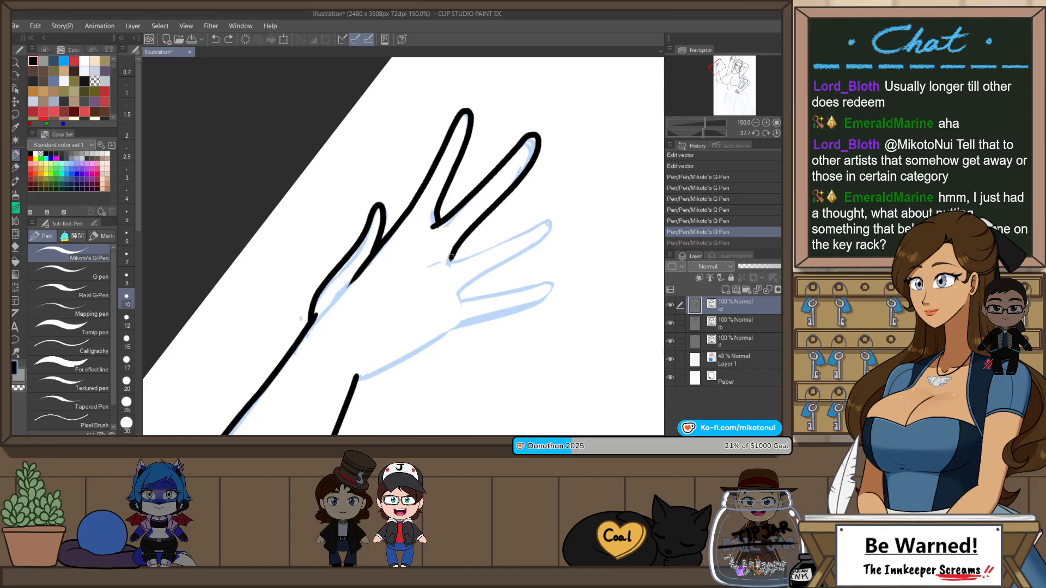
pyautogui.moveTo(488, 270); pyautogui.dragTo(459, 299)
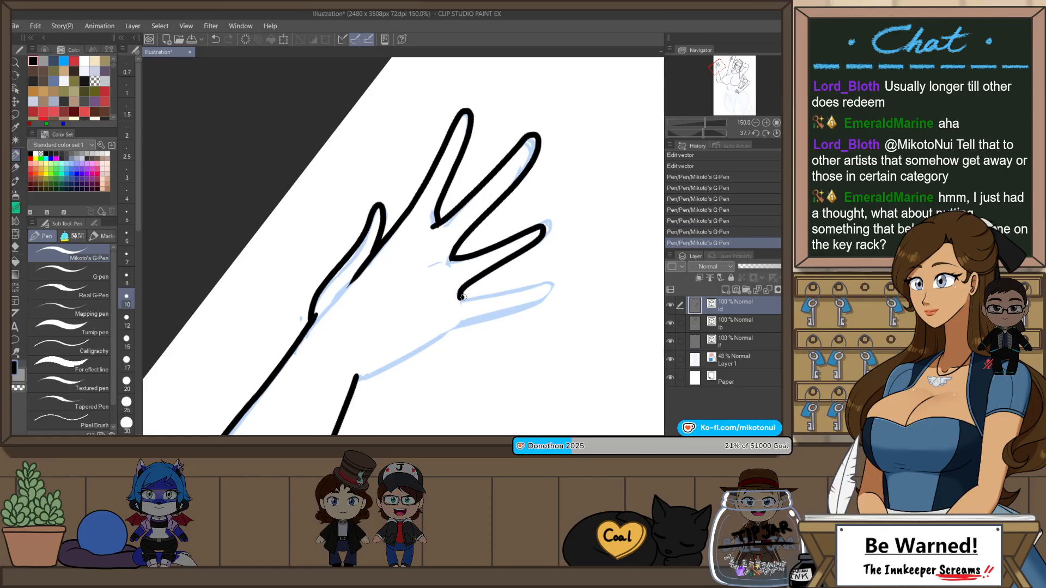
pyautogui.moveTo(515, 331); pyautogui.dragTo(539, 254)
pyautogui.hotkey('ctrl', 'z')
pyautogui.moveTo(485, 222)
pyautogui.mouseDown()
pyautogui.moveTo(552, 212)
pyautogui.moveTo(528, 238)
pyautogui.mouseUp()
pyautogui.hotkey('ctrl', 'y')
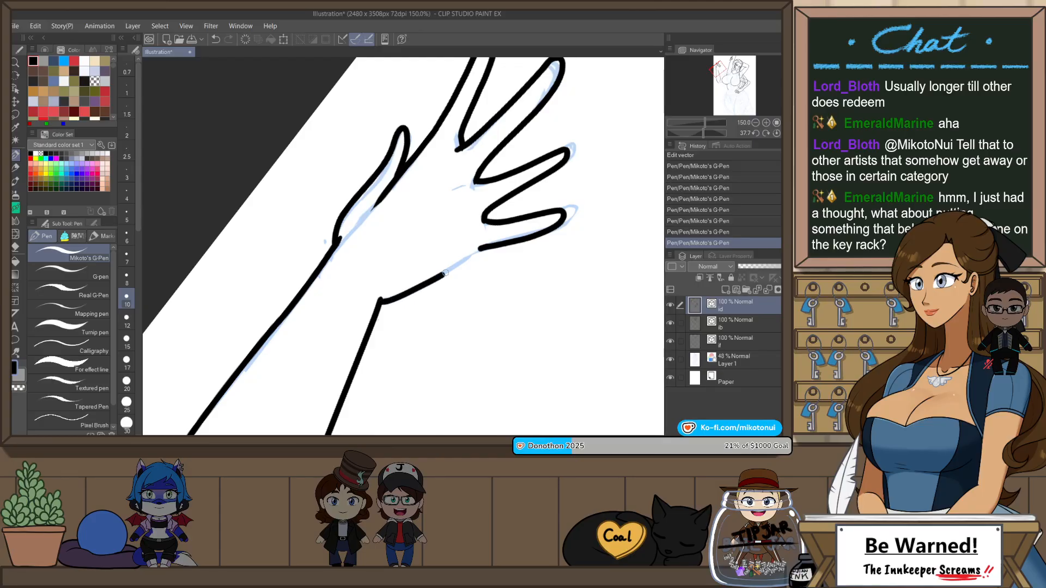
# Step: Ink the underside of the upper arm from the elbow tip to the breast outline
pyautogui.scroll(-3, 543, 219)
pyautogui.press('r')
pyautogui.doubleClick(572, 334)
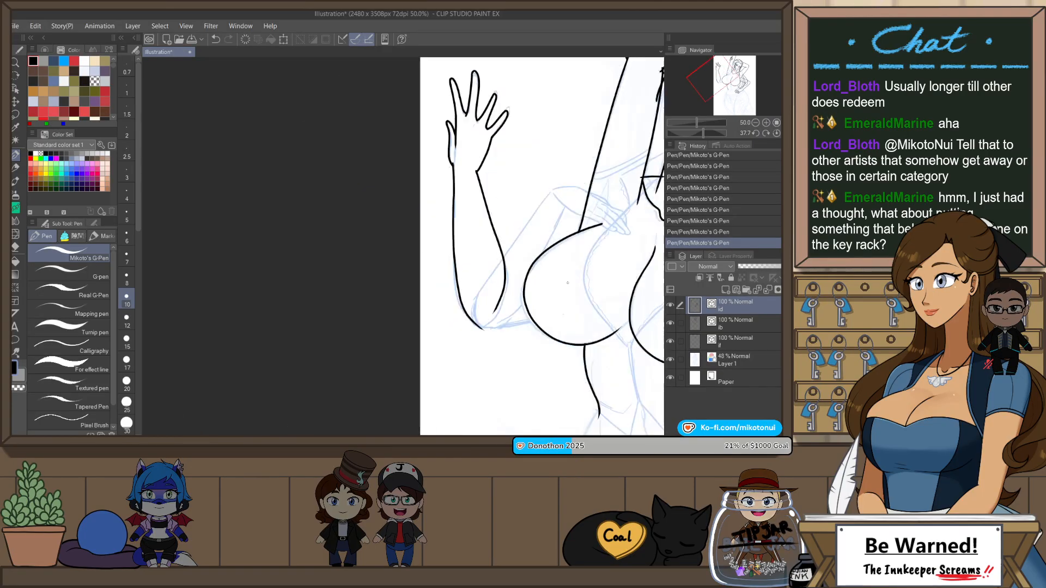
pyautogui.moveTo(573, 335); pyautogui.dragTo(584, 228)
pyautogui.scroll(3, 518, 273)
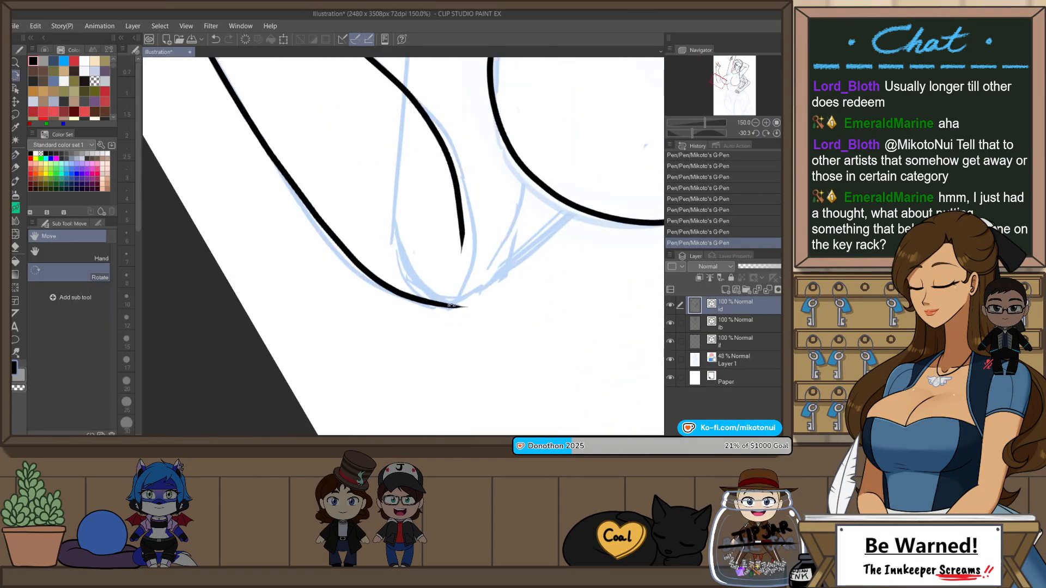
pyautogui.press('p')
pyautogui.moveTo(450, 305)
pyautogui.mouseDown()
pyautogui.moveTo(470, 278)
pyautogui.moveTo(589, 202)
pyautogui.moveTo(582, 299)
pyautogui.mouseUp()
pyautogui.hotkey('ctrl', 'z')
pyautogui.scroll(-3, 536, 291)
pyautogui.press('r')
pyautogui.press('p')
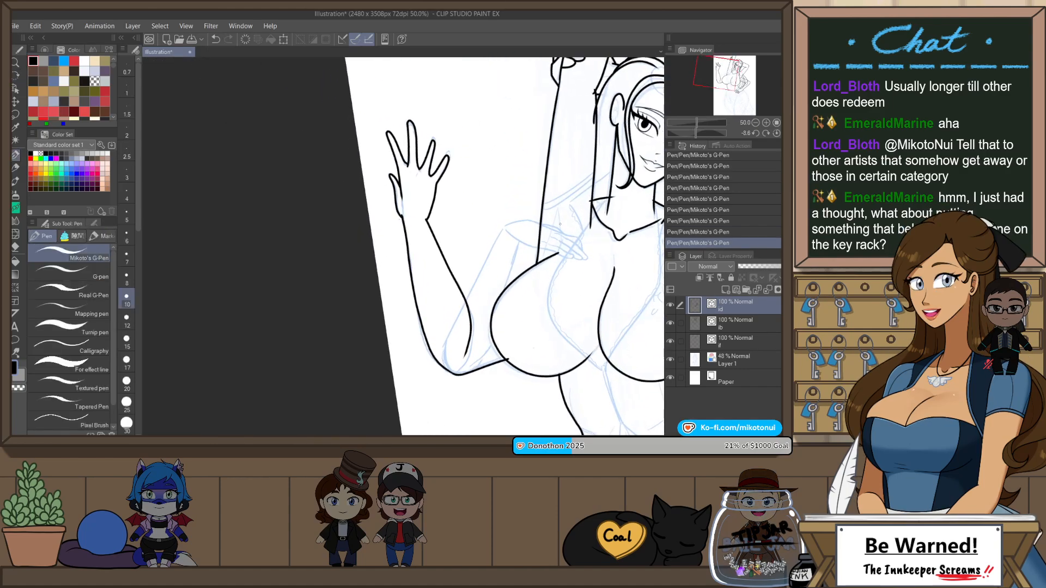
# Step: Ink the curved lower edge of the second forearm from the elbow up to the side of the breast
pyautogui.scroll(3, 560, 224)
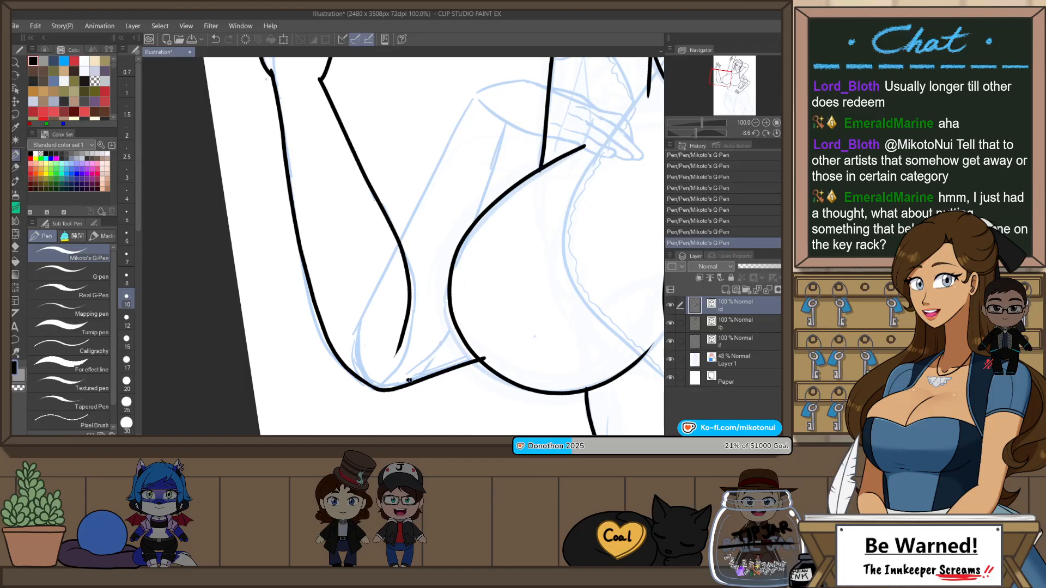
pyautogui.hotkey('ctrl', 'z')
pyautogui.moveTo(410, 380)
pyautogui.mouseDown()
pyautogui.moveTo(460, 309)
pyautogui.moveTo(420, 372)
pyautogui.mouseUp()
pyautogui.hotkey('ctrl', 'z')
pyautogui.moveTo(460, 327); pyautogui.dragTo(403, 384)
pyautogui.hotkey('ctrl', 'z')
pyautogui.hotkey('ctrl', 'z')
pyautogui.moveTo(462, 323); pyautogui.dragTo(402, 381)
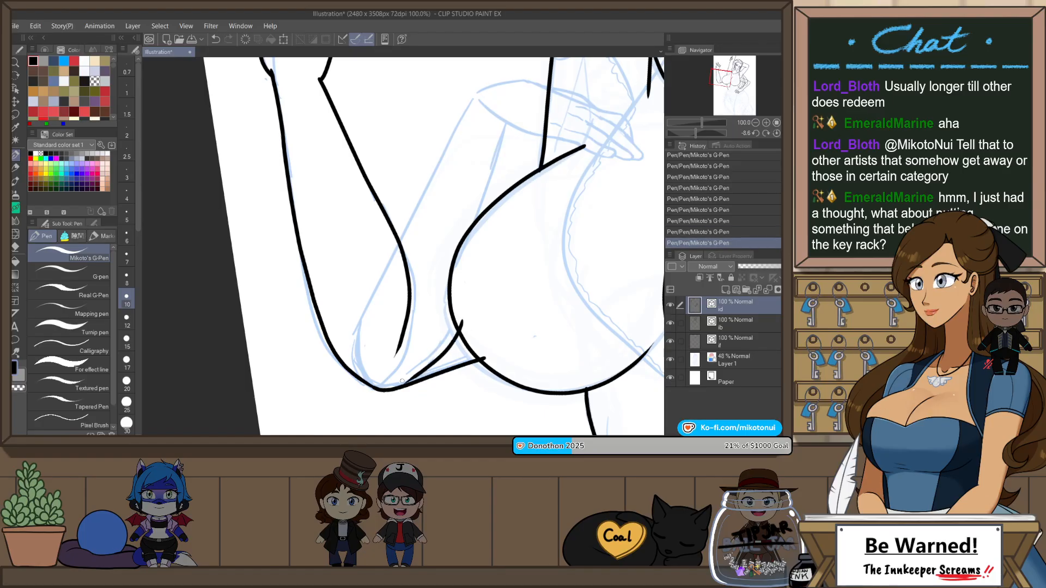
pyautogui.hotkey('ctrl', 'z')
pyautogui.moveTo(464, 321); pyautogui.dragTo(420, 371)
pyautogui.hotkey('ctrl', 'z')
pyautogui.moveTo(466, 325); pyautogui.dragTo(409, 375)
# Step: Ink both edges of the second forearm up to the wrist of the hand resting on the chest
pyautogui.moveTo(466, 186); pyautogui.dragTo(416, 264)
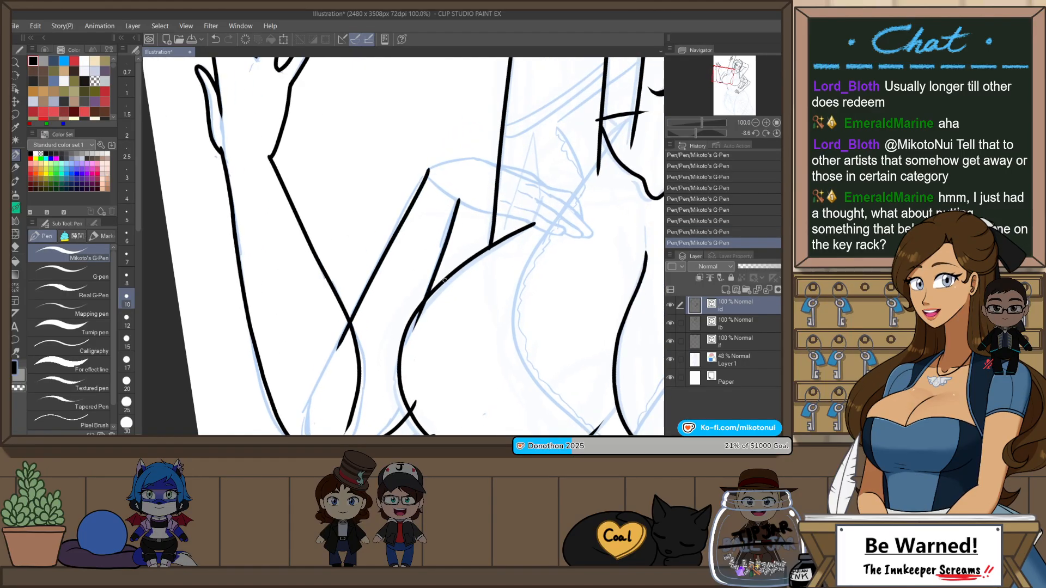
pyautogui.hotkey('ctrl', 'z')
pyautogui.moveTo(460, 199); pyautogui.dragTo(423, 342)
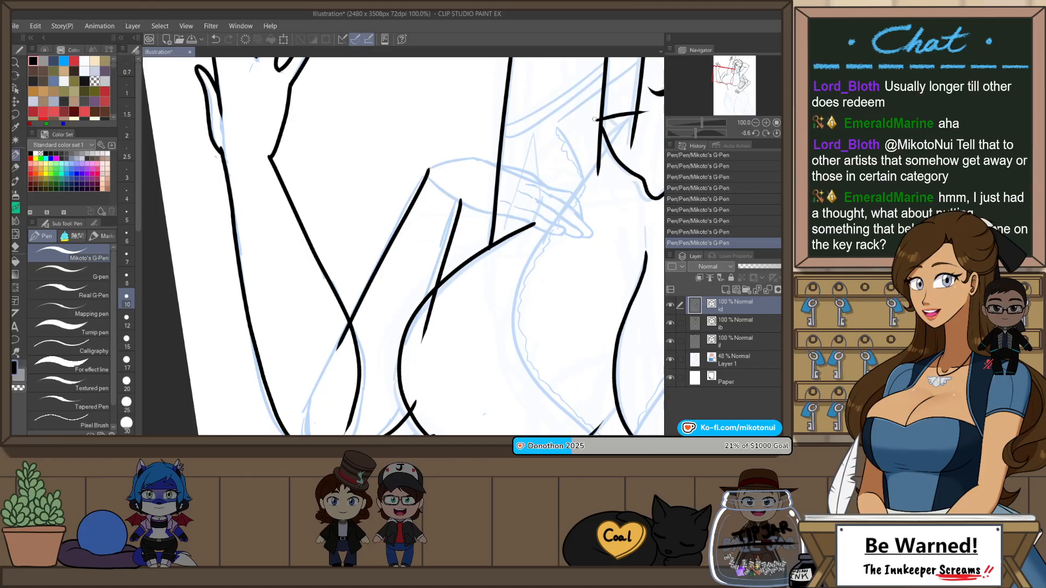
# Step: Ink the wrist and palm edge of the hand resting on the chest in the mirrored view
pyautogui.press('h')
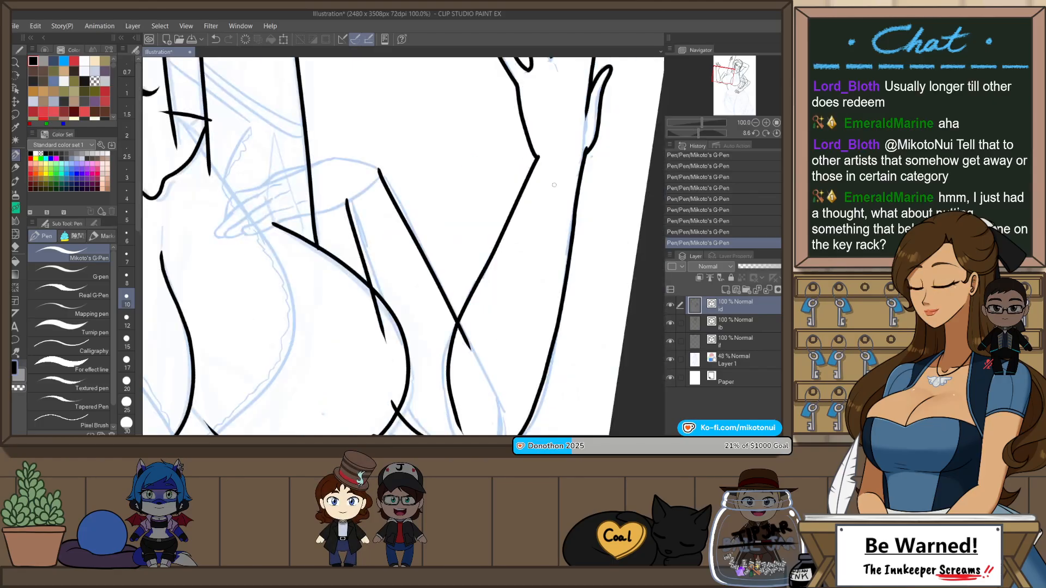
pyautogui.hotkey('shift', 'space')
pyautogui.moveTo(557, 297); pyautogui.dragTo(571, 252)
pyautogui.moveTo(439, 312); pyautogui.dragTo(528, 287)
pyautogui.scroll(1, 524, 208)
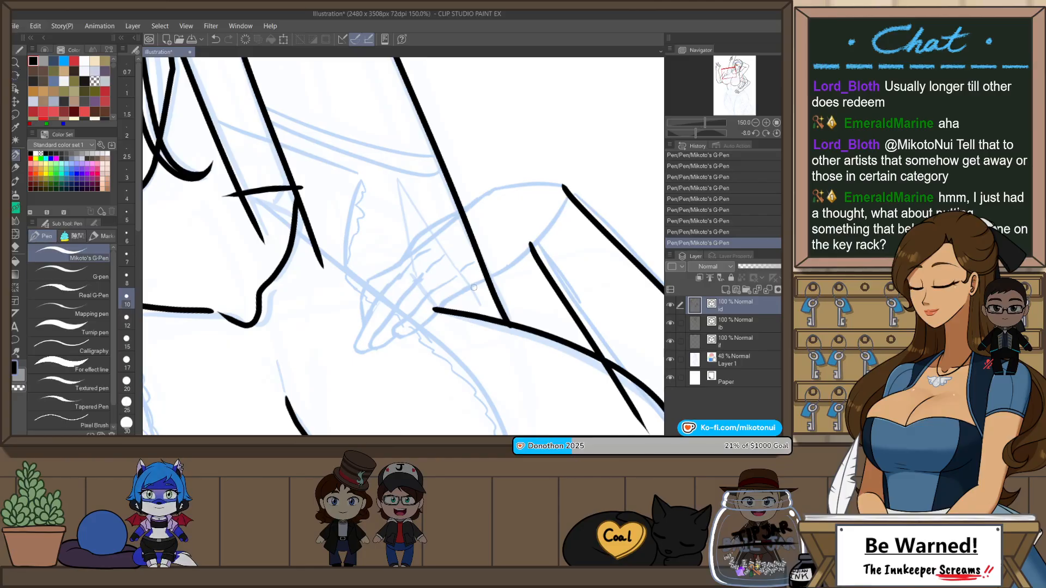
pyautogui.moveTo(487, 281); pyautogui.dragTo(562, 206)
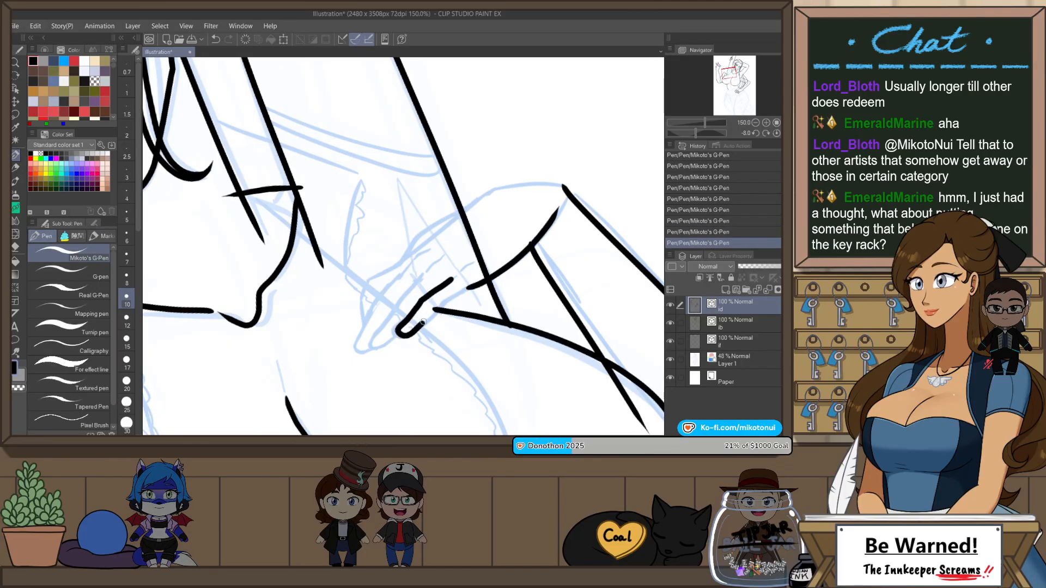
# Step: Ink the three fingers nearest the palm edge of the hand resting on the chest
pyautogui.hotkey('ctrl', 'z')
pyautogui.moveTo(423, 322)
pyautogui.mouseDown()
pyautogui.moveTo(437, 307)
pyautogui.moveTo(426, 296)
pyautogui.moveTo(403, 323)
pyautogui.mouseUp()
pyautogui.hotkey('ctrl', 'z')
pyautogui.moveTo(450, 278); pyautogui.dragTo(449, 279)
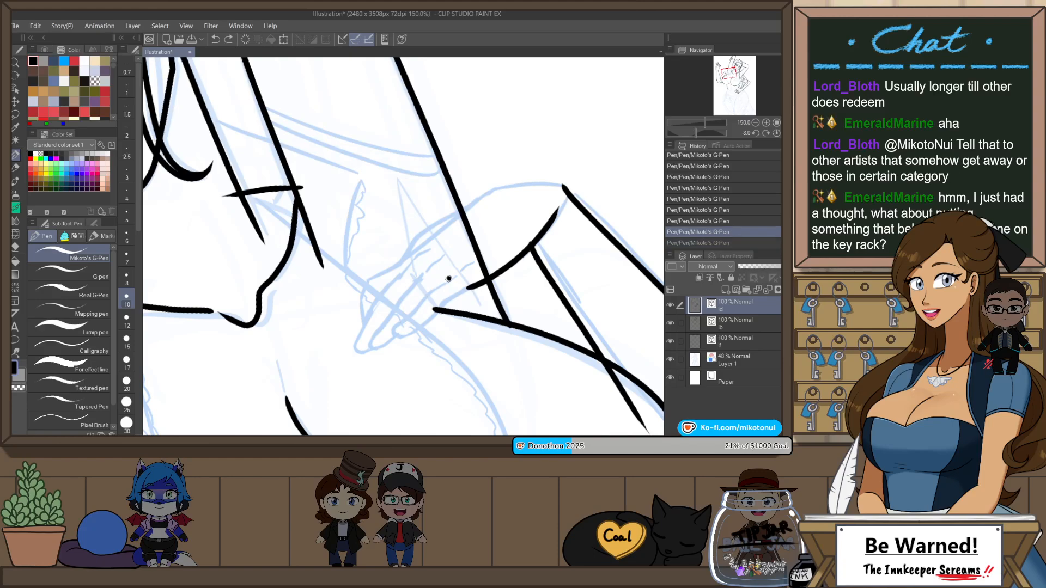
pyautogui.moveTo(406, 317); pyautogui.dragTo(470, 287)
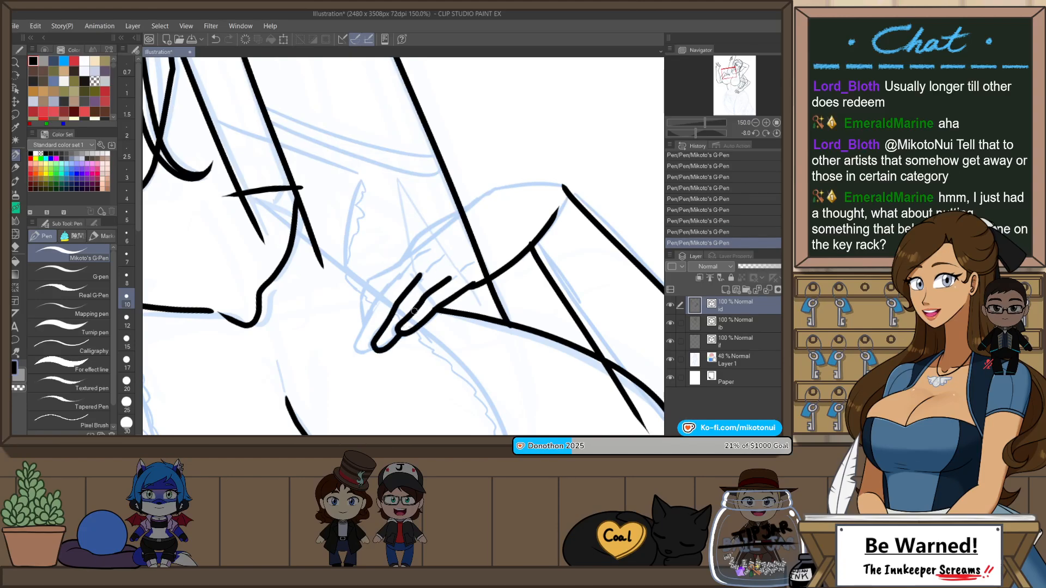
pyautogui.moveTo(406, 267); pyautogui.dragTo(354, 357)
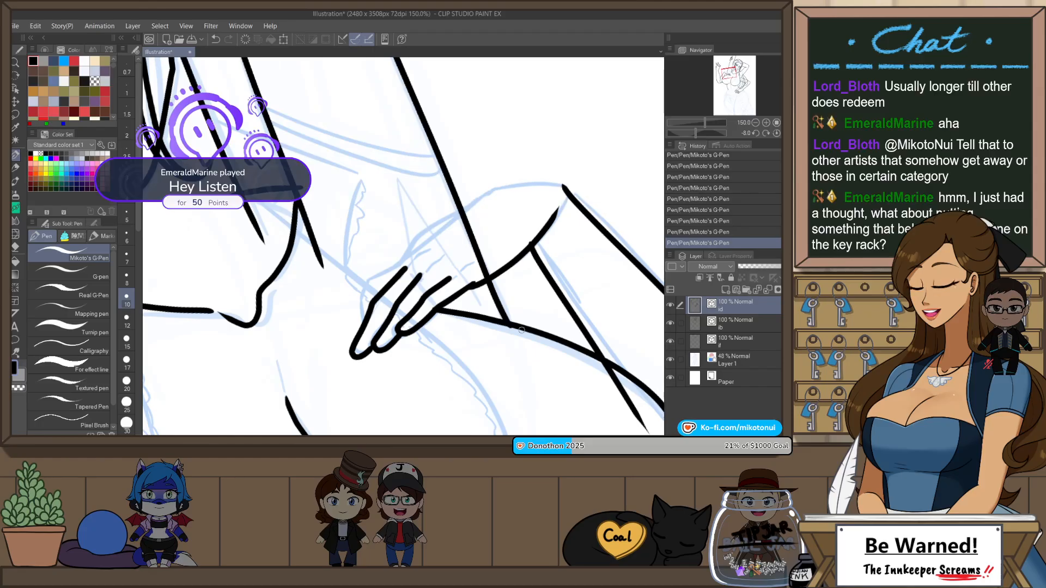
# Step: Ink the chest hand's outermost finger and the back of the hand up to the wrist corner
pyautogui.press('r')
pyautogui.moveTo(520, 333); pyautogui.dragTo(517, 266)
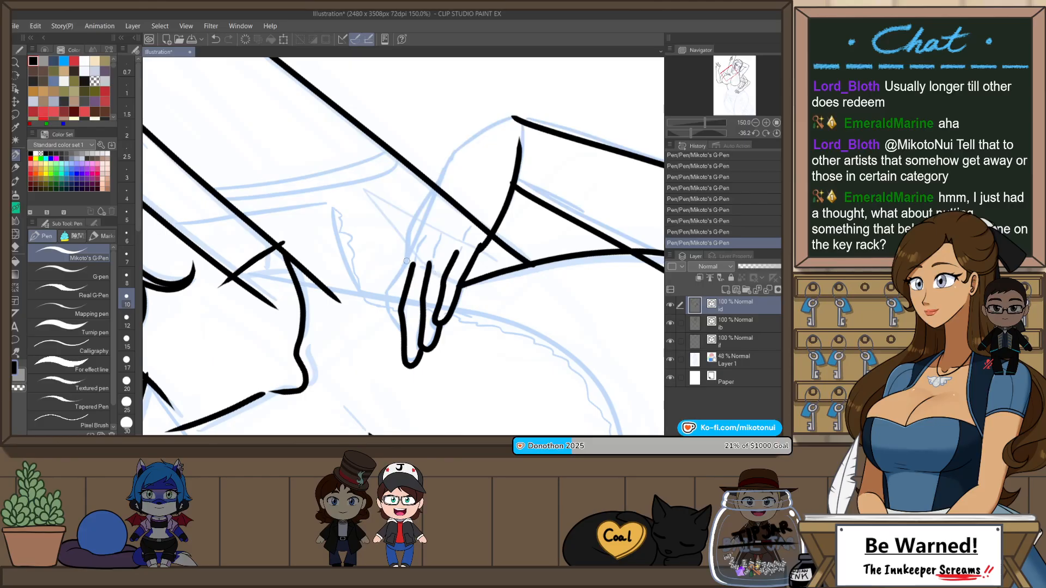
pyautogui.moveTo(394, 282); pyautogui.dragTo(389, 317)
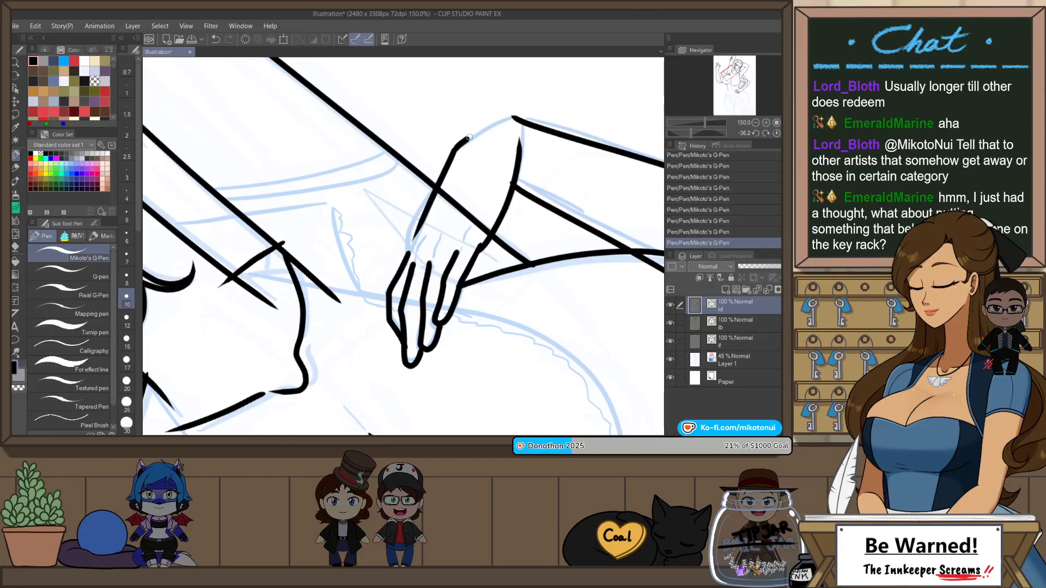
pyautogui.moveTo(469, 138); pyautogui.dragTo(518, 116)
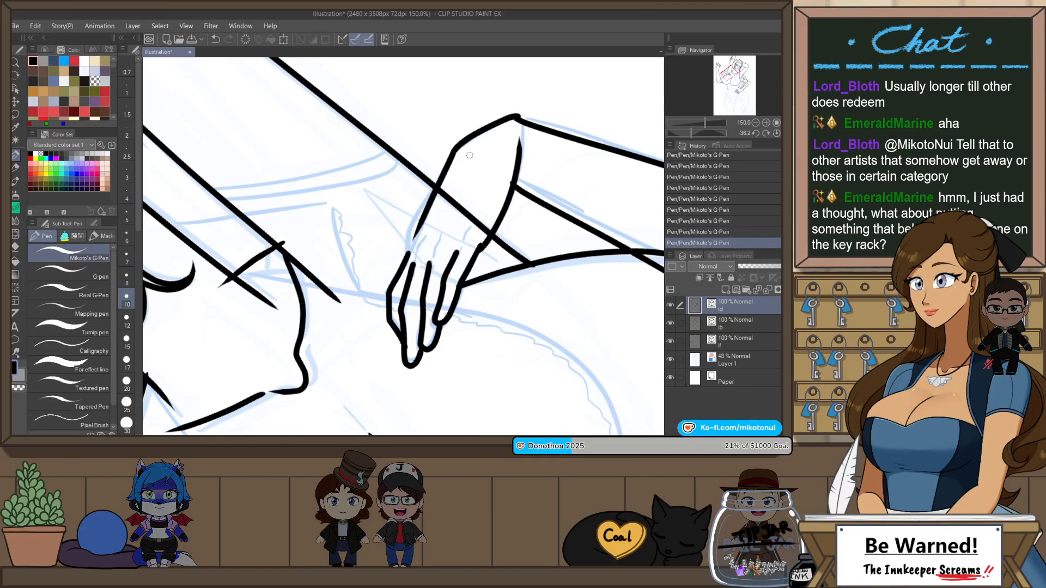
pyautogui.hotkey('ctrl', 'z')
pyautogui.moveTo(454, 150); pyautogui.dragTo(519, 120)
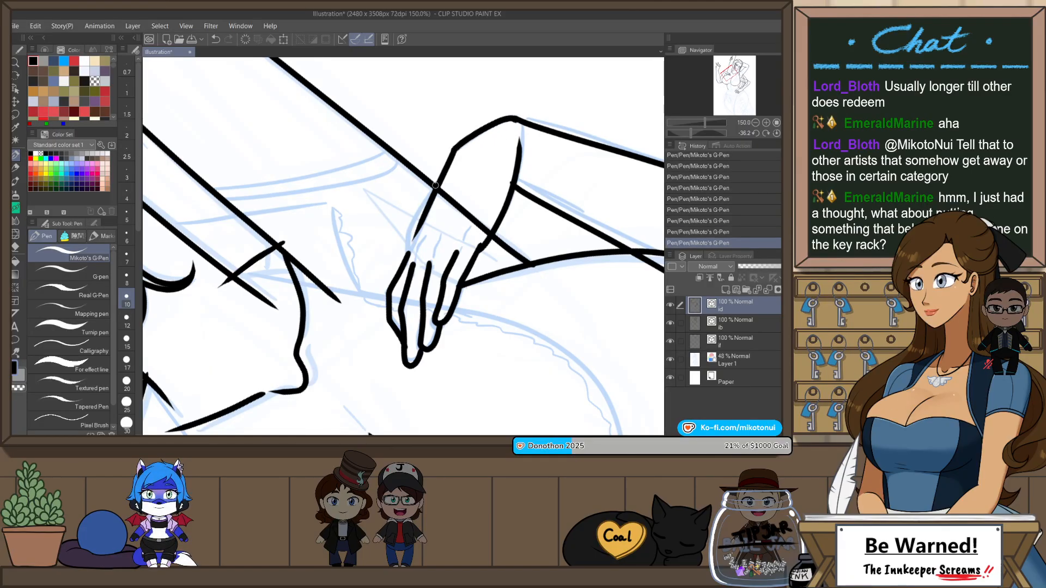
# Step: Ink a rounded knuckle contour joining the back of the chest hand to its outermost finger
pyautogui.moveTo(436, 186); pyautogui.dragTo(409, 251)
pyautogui.hotkey('ctrl', 'z')
pyautogui.moveTo(435, 188); pyautogui.dragTo(407, 254)
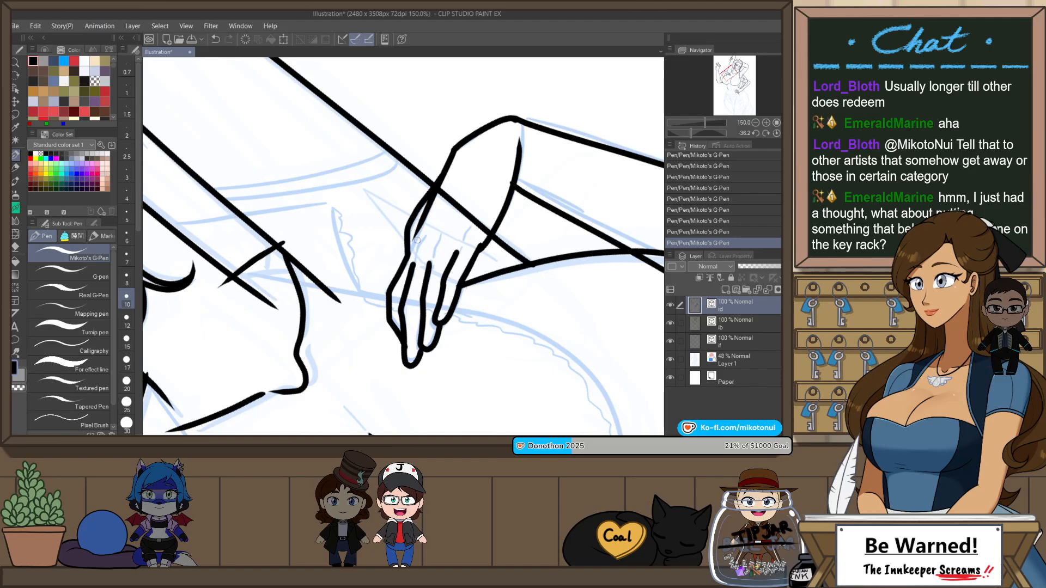
pyautogui.hotkey('ctrl', 'z')
pyautogui.moveTo(425, 196); pyautogui.dragTo(403, 267)
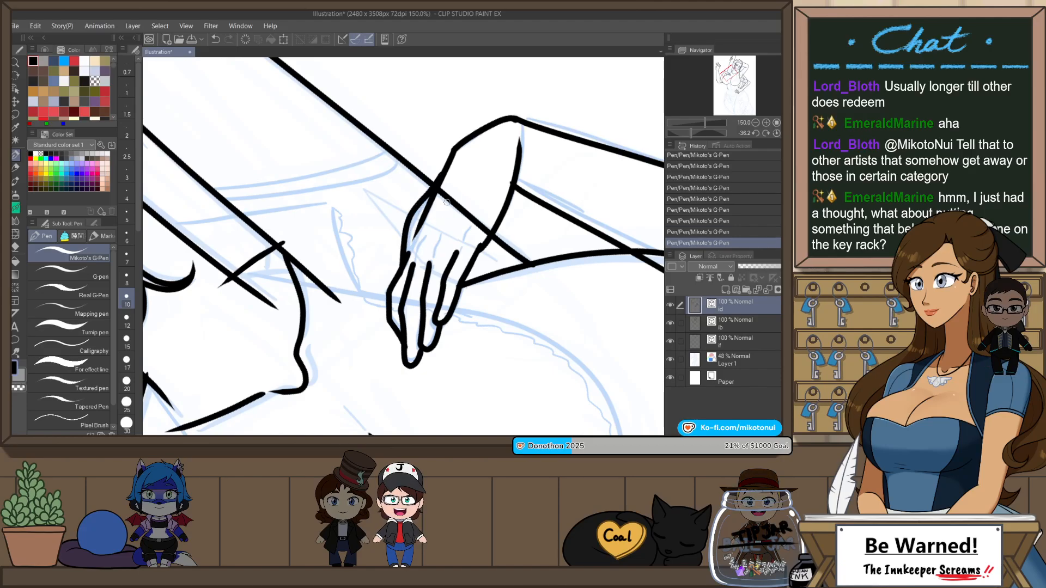
# Step: Ink the waist contour crossing the wrist of the hand on the hip, from the torso line to the top of the hip
pyautogui.scroll(-2, 522, 167)
pyautogui.hotkey('ctrl', '@')
pyautogui.scroll(-3, 584, 223)
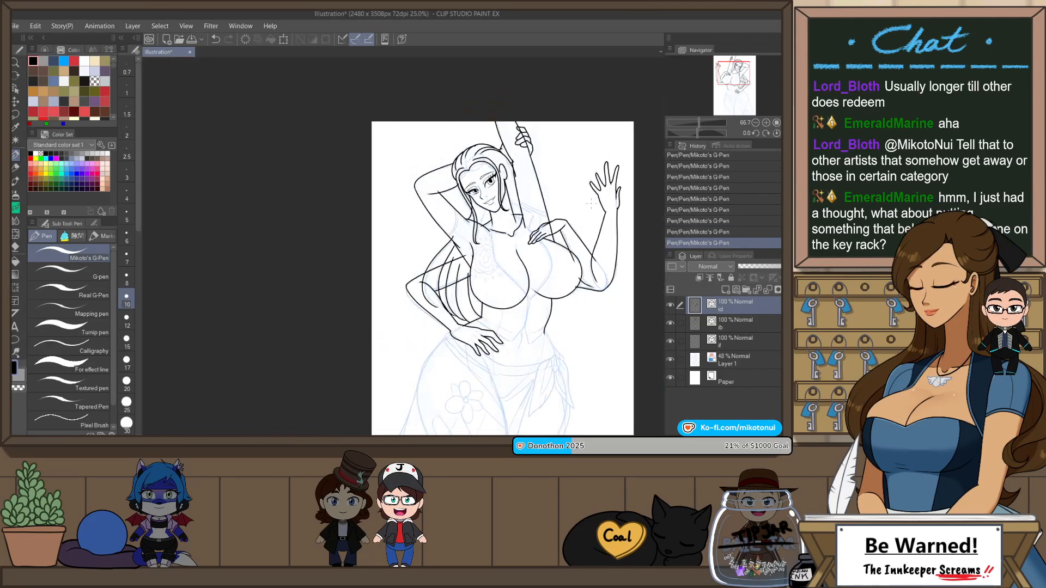
pyautogui.moveTo(610, 246); pyautogui.dragTo(595, 199)
pyautogui.moveTo(565, 292); pyautogui.dragTo(556, 251)
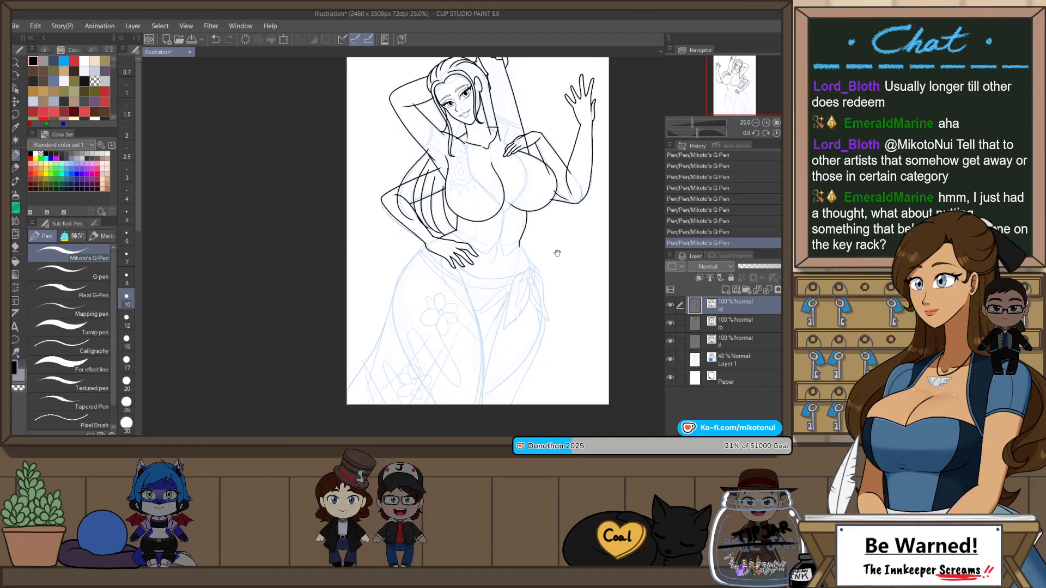
pyautogui.scroll(2, 458, 294)
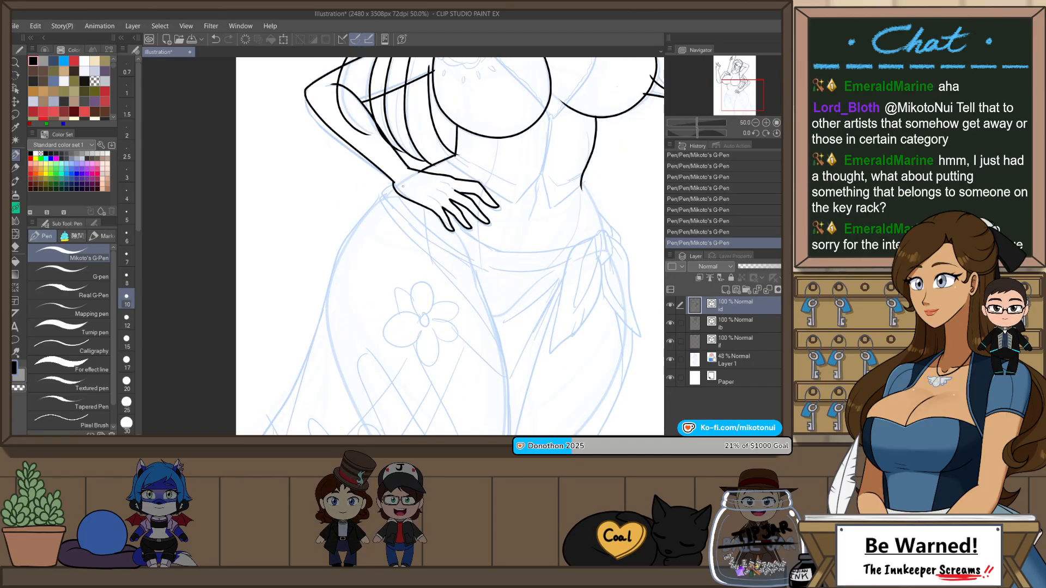
pyautogui.scroll(2, 403, 186)
pyautogui.moveTo(399, 182); pyautogui.dragTo(440, 157)
pyautogui.hotkey('ctrl', 'z')
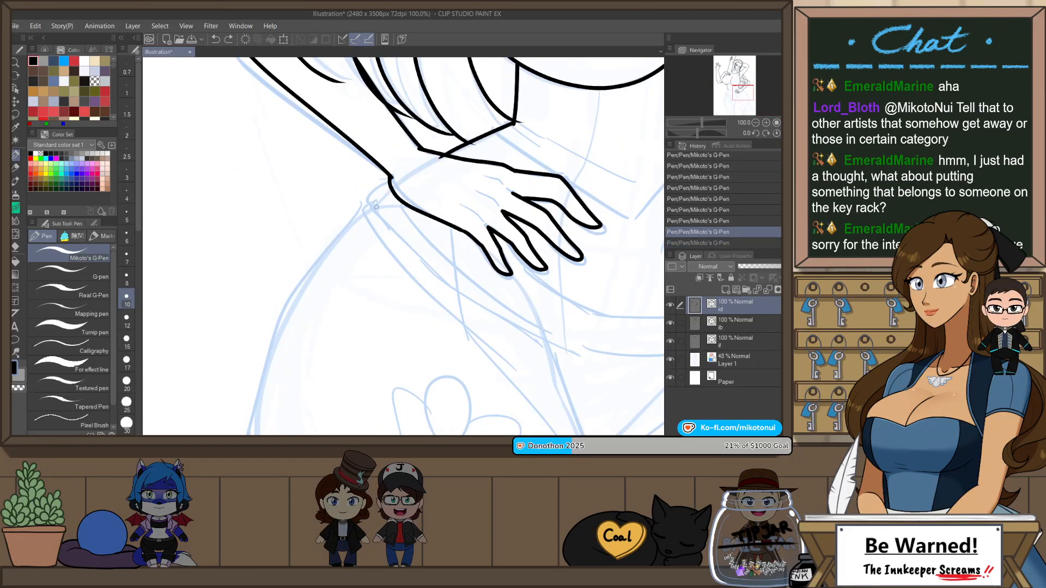
pyautogui.moveTo(376, 208); pyautogui.dragTo(441, 156)
pyautogui.hotkey('ctrl', 'z')
pyautogui.moveTo(378, 207); pyautogui.dragTo(472, 144)
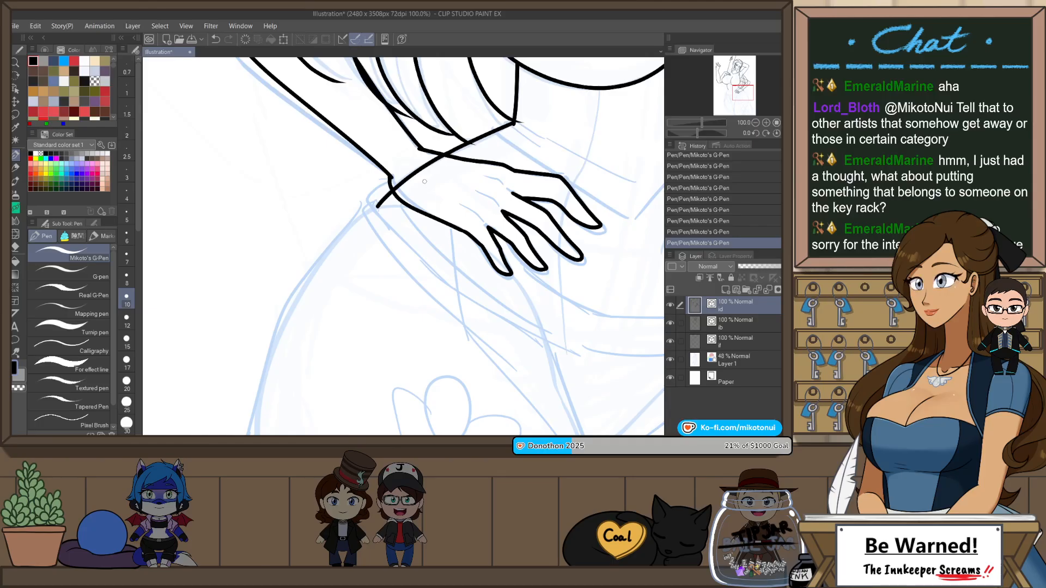
pyautogui.scroll(-2, 424, 181)
pyautogui.moveTo(444, 365); pyautogui.dragTo(448, 250)
pyautogui.press('p')
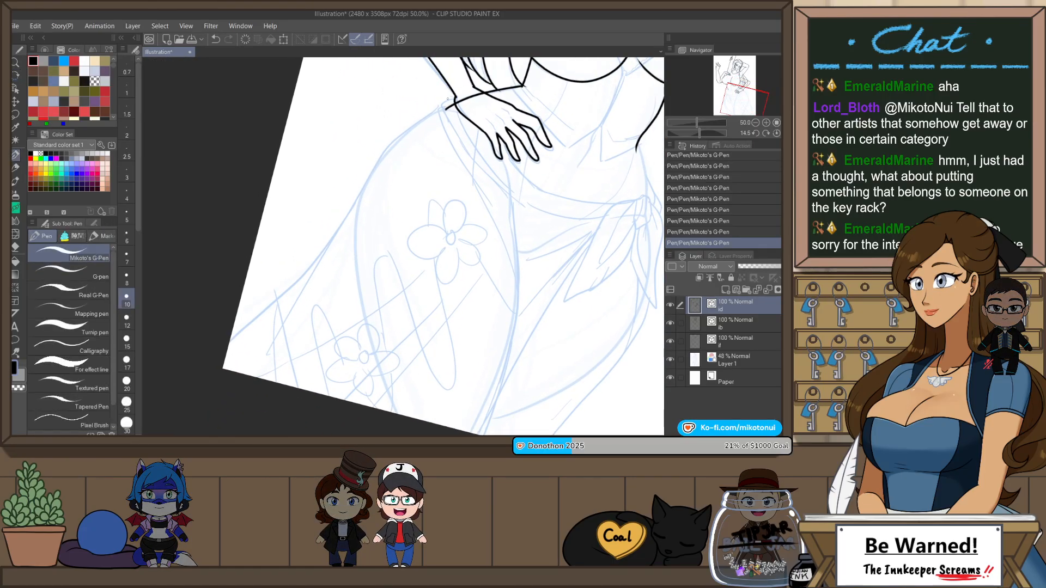
pyautogui.hotkey('ctrl', 'z')
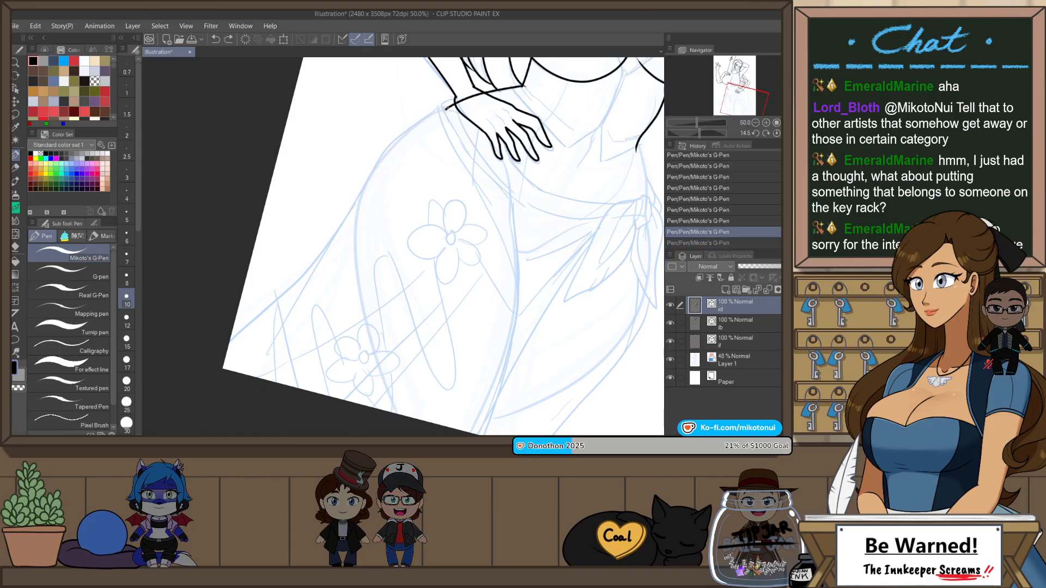
pyautogui.moveTo(357, 232); pyautogui.dragTo(396, 415)
pyautogui.hotkey('ctrl', 'z')
pyautogui.hotkey('ctrl', 'y')
pyautogui.press('h')
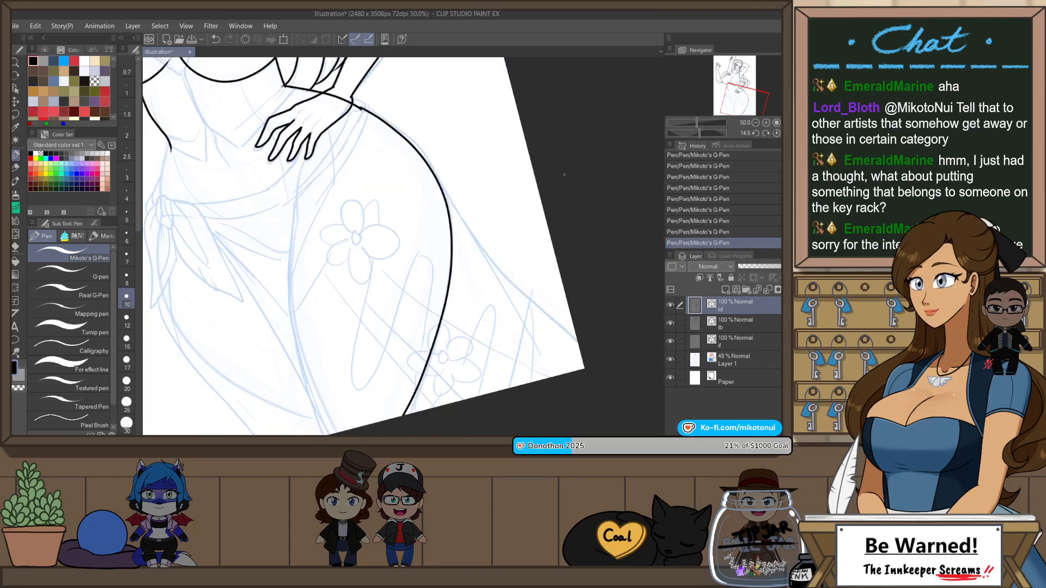
pyautogui.press('r')
pyautogui.moveTo(516, 175)
pyautogui.mouseDown()
pyautogui.moveTo(534, 215)
pyautogui.moveTo(525, 189)
pyautogui.mouseUp()
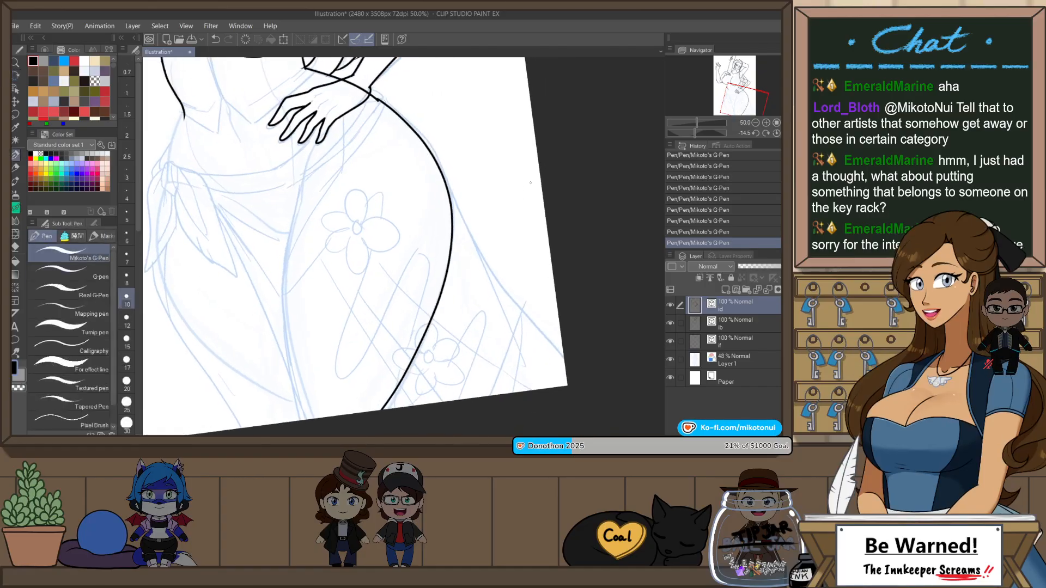
pyautogui.moveTo(464, 260); pyautogui.dragTo(511, 284)
pyautogui.hotkey('ctrl', 'z')
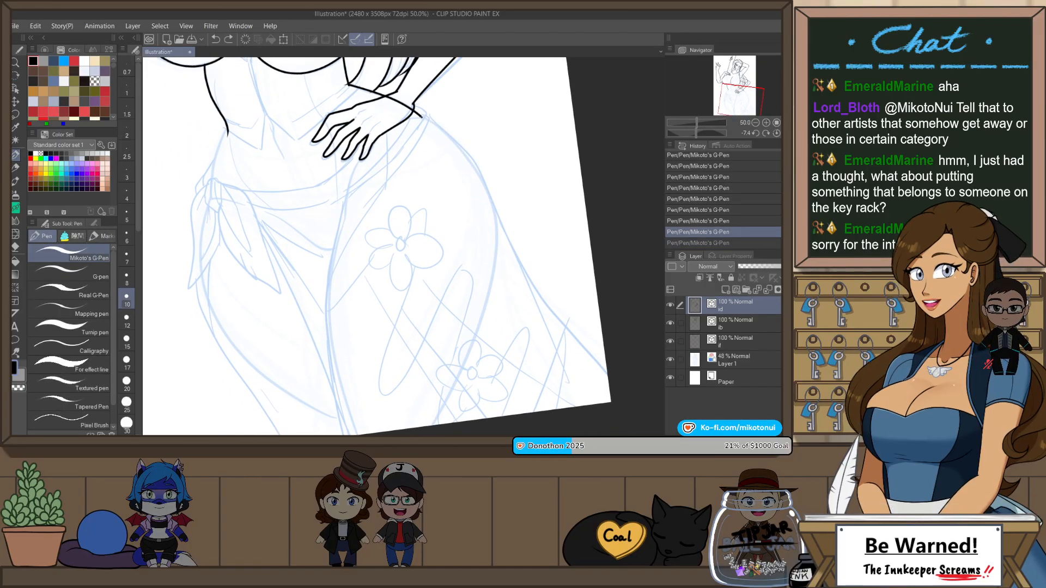
# Step: Ink the outer hip and thigh contour from the wrist of the hand on the hip down past the canvas edge
pyautogui.moveTo(423, 117)
pyautogui.mouseDown()
pyautogui.moveTo(486, 257)
pyautogui.moveTo(425, 427)
pyautogui.mouseUp()
pyautogui.press('r')
pyautogui.moveTo(528, 328)
pyautogui.mouseDown()
pyautogui.moveTo(544, 298)
pyautogui.moveTo(425, 125)
pyautogui.moveTo(381, 164)
pyautogui.moveTo(360, 231)
pyautogui.mouseUp()
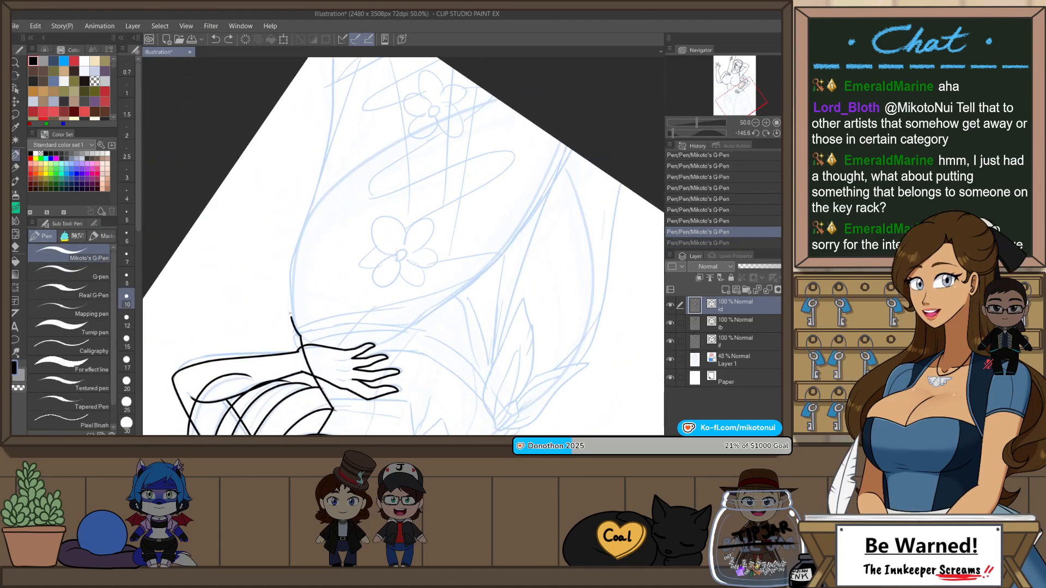
pyautogui.moveTo(290, 316); pyautogui.dragTo(479, 102)
pyautogui.hotkey('ctrl', 'z')
pyautogui.moveTo(294, 334)
pyautogui.mouseDown()
pyautogui.moveTo(299, 242)
pyautogui.moveTo(494, 97)
pyautogui.mouseUp()
pyautogui.hotkey('ctrl', 'z')
pyautogui.moveTo(290, 277); pyautogui.dragTo(493, 97)
pyautogui.hotkey('ctrl', 'z')
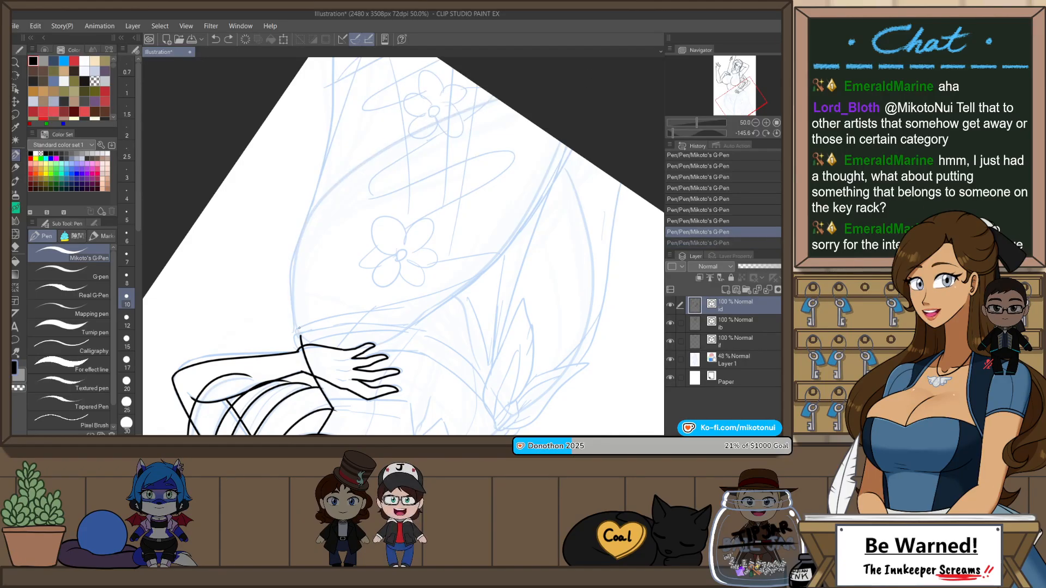
pyautogui.moveTo(300, 336)
pyautogui.mouseDown()
pyautogui.moveTo(287, 284)
pyautogui.moveTo(496, 98)
pyautogui.mouseUp()
pyautogui.moveTo(545, 345)
pyautogui.mouseDown()
pyautogui.moveTo(533, 299)
pyautogui.moveTo(483, 291)
pyautogui.mouseUp()
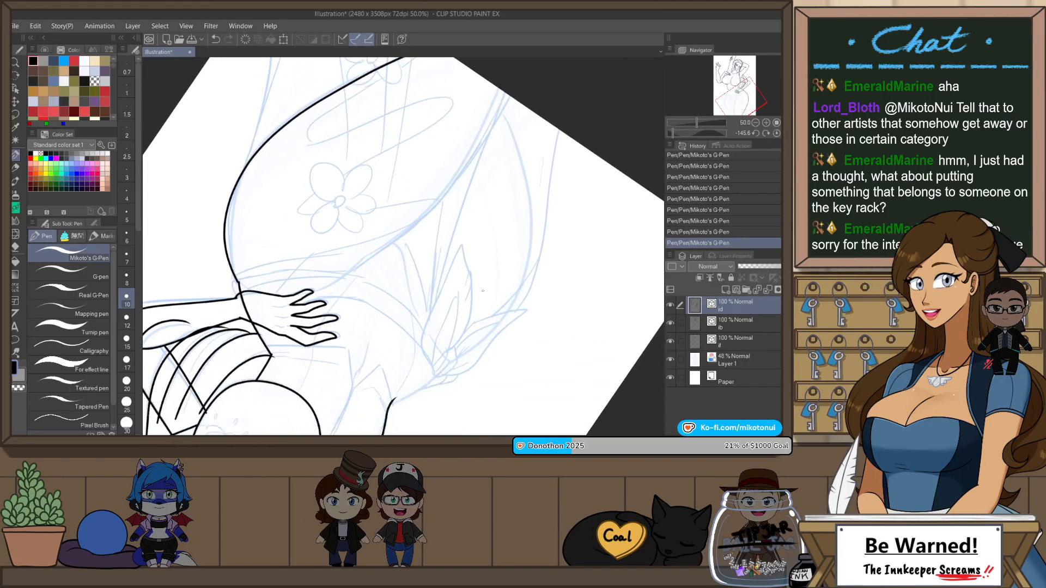
pyautogui.moveTo(452, 361)
pyautogui.mouseDown()
pyautogui.moveTo(511, 289)
pyautogui.moveTo(518, 91)
pyautogui.mouseUp()
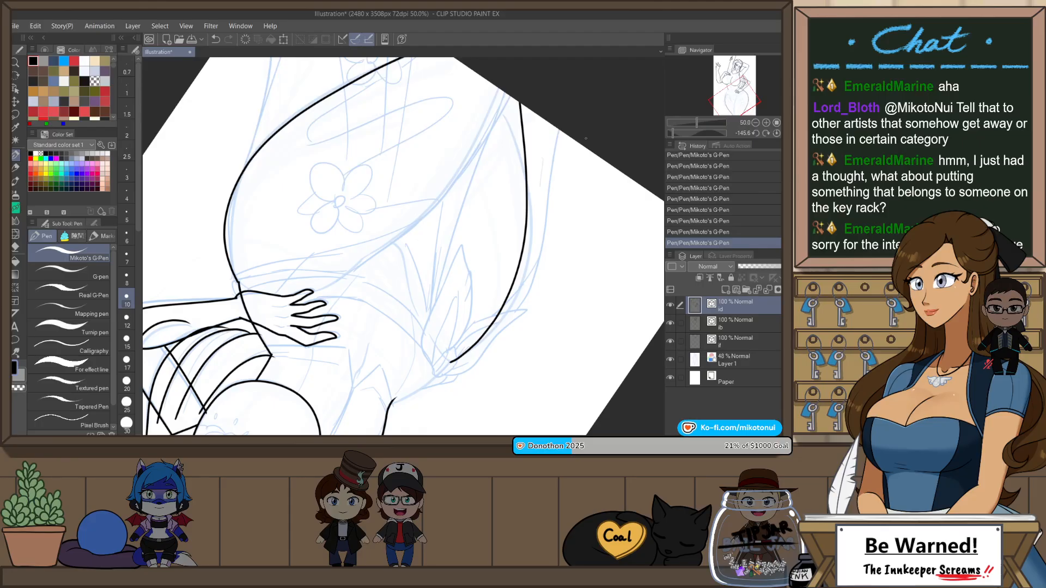
pyautogui.press('r')
pyautogui.doubleClick(589, 160)
pyautogui.scroll(-1, 486, 217)
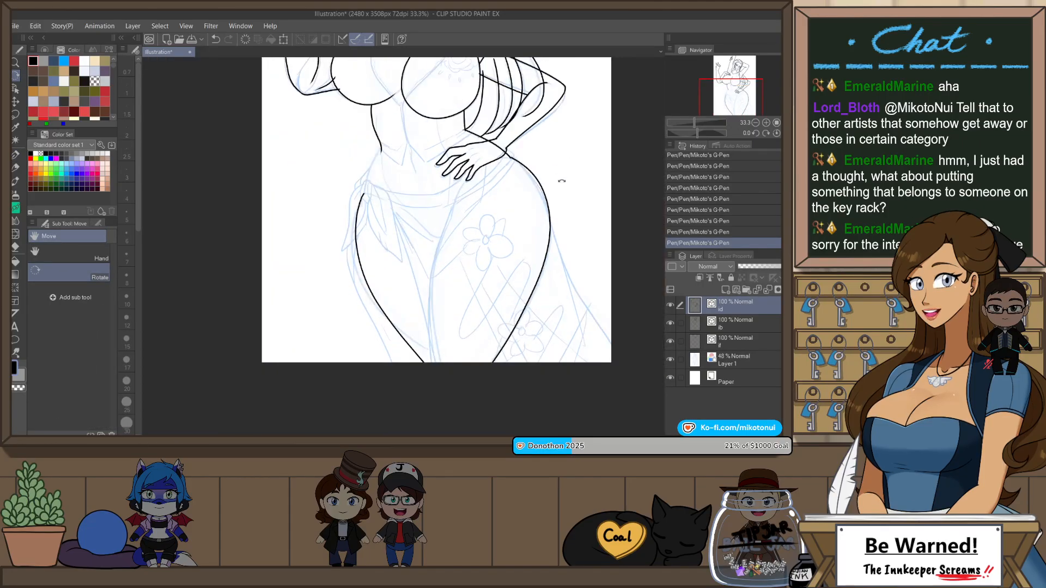
pyautogui.moveTo(562, 181)
pyautogui.mouseDown()
pyautogui.moveTo(584, 222)
pyautogui.moveTo(554, 210)
pyautogui.mouseUp()
pyautogui.hotkey('ctrl', 'z')
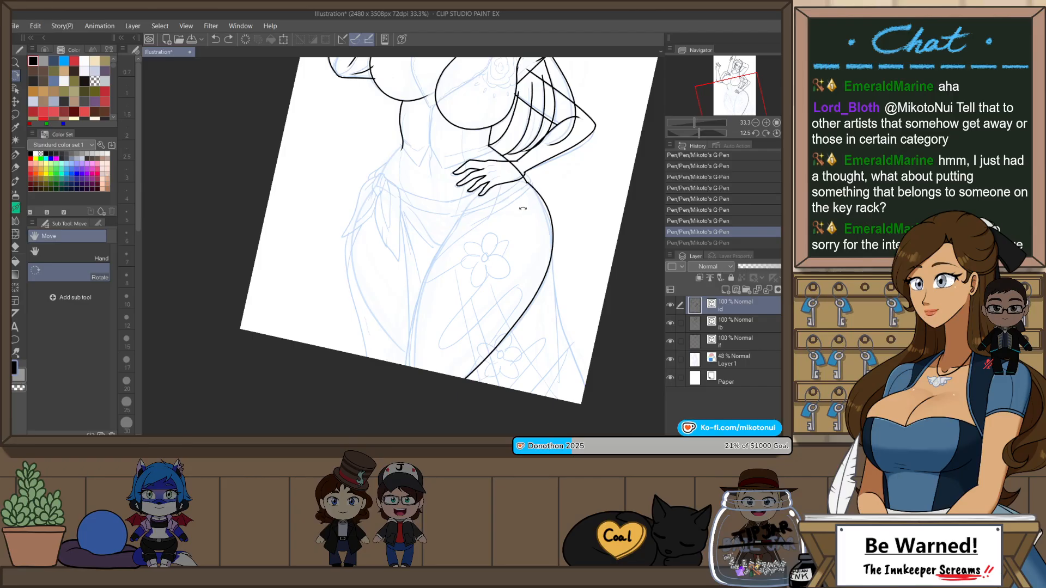
# Step: Pinch the lower part of the inked hip line outward, and stretch the whole vector line slightly longer and wider
pyautogui.press('y')
pyautogui.moveTo(523, 321); pyautogui.dragTo(530, 317)
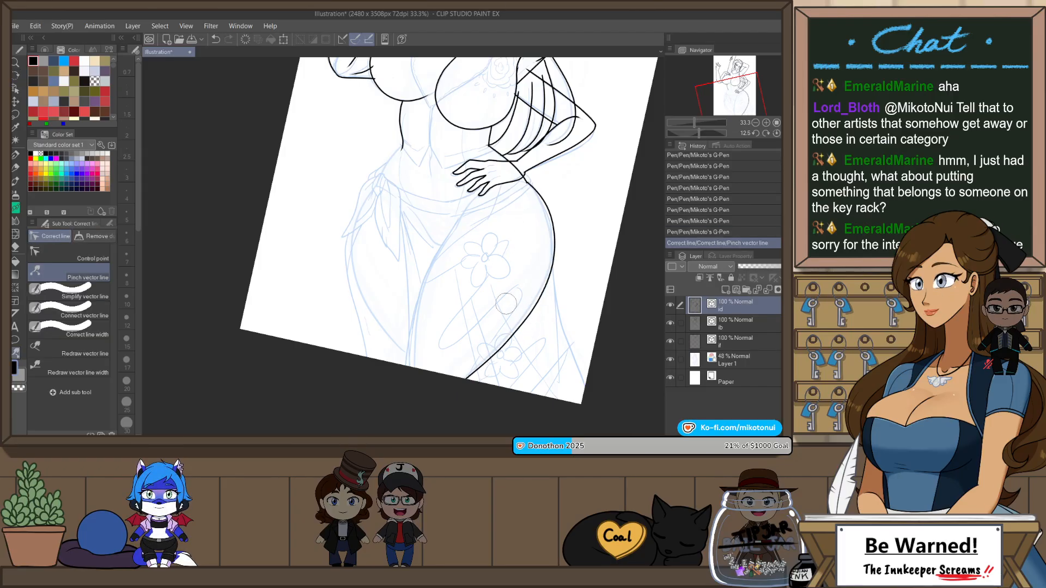
pyautogui.press('o')
pyautogui.click(456, 386)
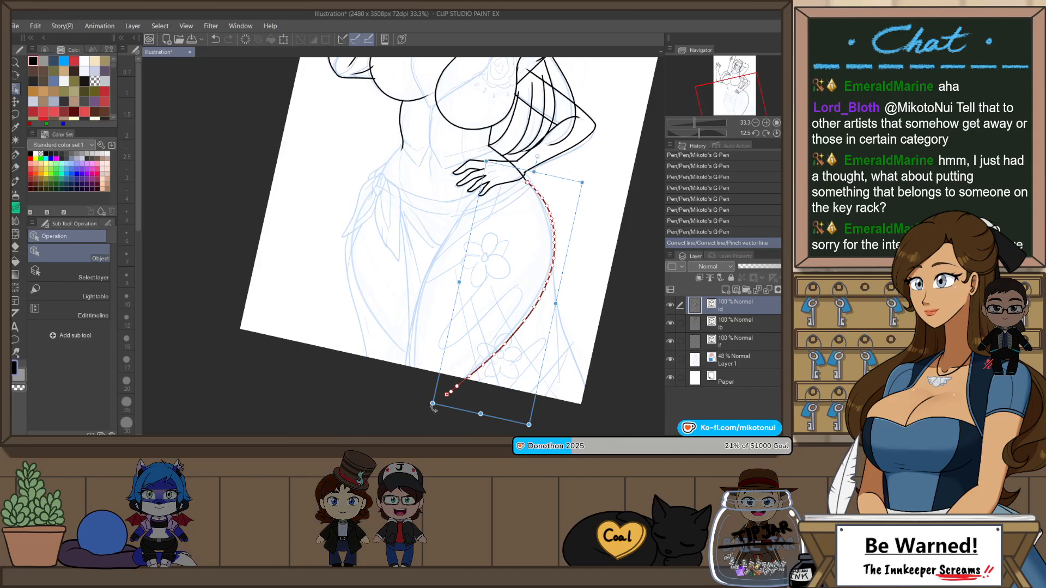
pyautogui.moveTo(433, 405); pyautogui.dragTo(433, 420)
pyautogui.moveTo(580, 181); pyautogui.dragTo(586, 180)
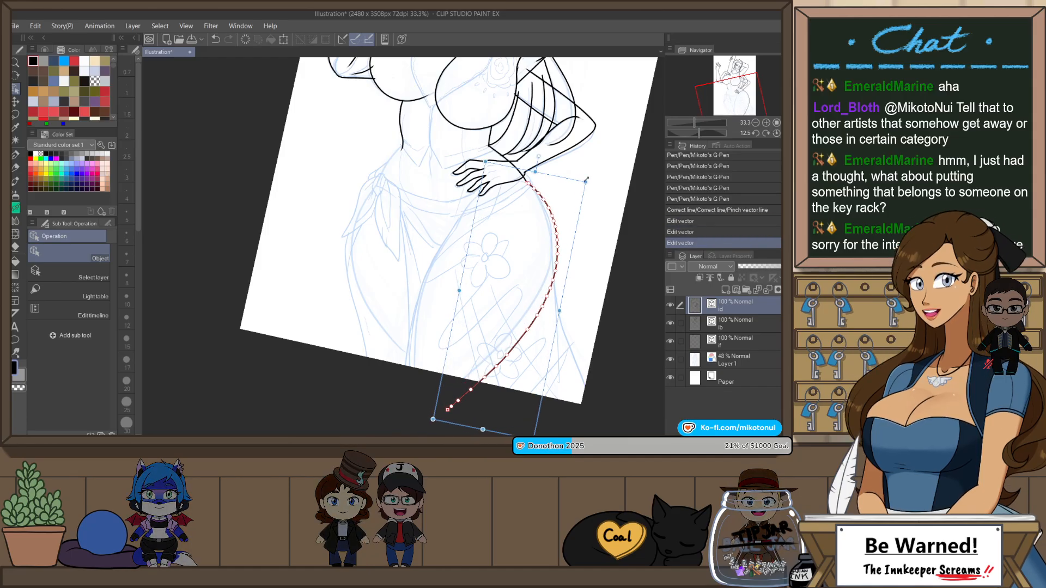
# Step: Adjust the hip vector line's bounding box so its upper end meets the waist line at the wrist
pyautogui.scroll(3, 572, 155)
pyautogui.click(582, 165)
pyautogui.click(440, 238)
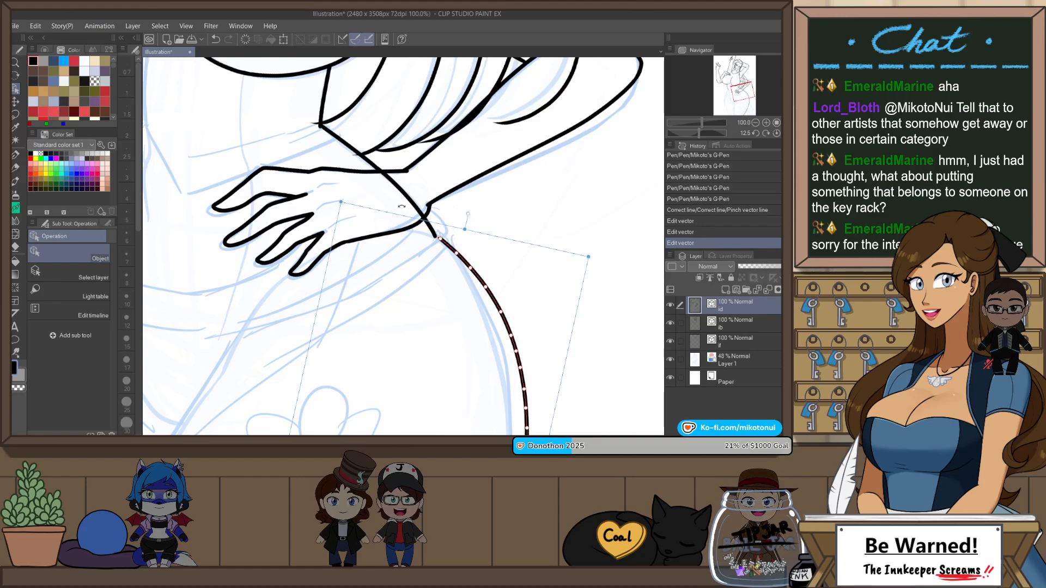
pyautogui.moveTo(464, 229); pyautogui.dragTo(463, 230)
pyautogui.moveTo(341, 203); pyautogui.dragTo(331, 196)
pyautogui.click(545, 204)
pyautogui.scroll(-4, 546, 201)
pyautogui.scroll(2, 449, 271)
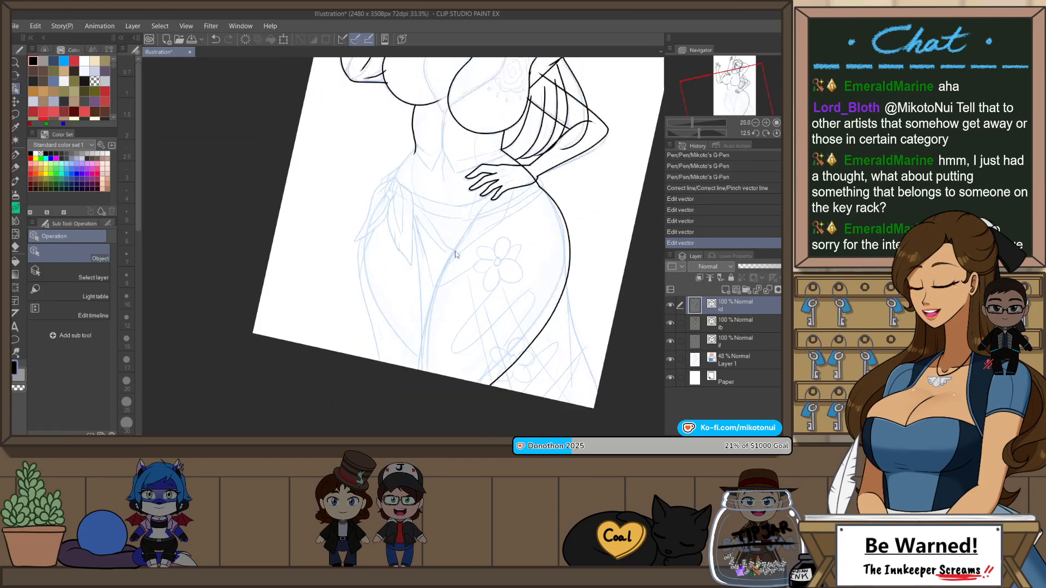
# Step: Ink the inner thigh line between the legs and the outer contour of the opposite hip and thigh
pyautogui.press('p')
pyautogui.moveTo(408, 406); pyautogui.dragTo(487, 209)
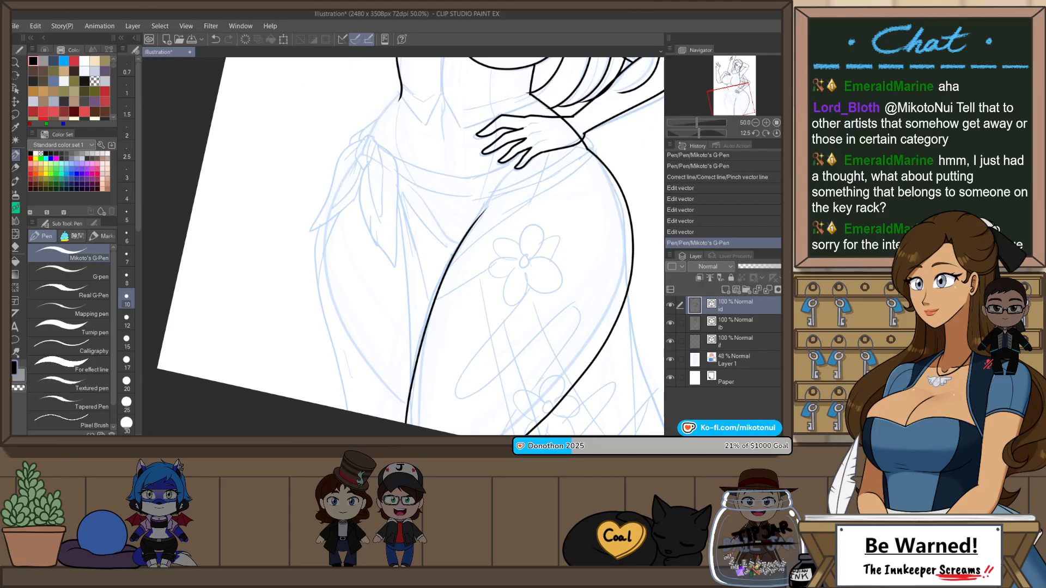
pyautogui.moveTo(403, 274); pyautogui.dragTo(331, 423)
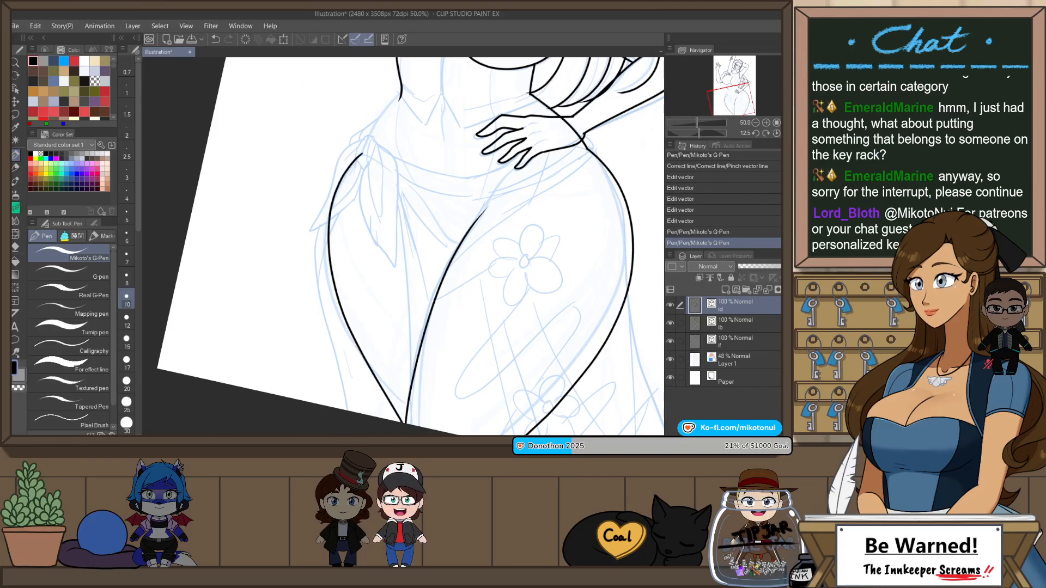
pyautogui.hotkey('ctrl', 'z')
pyautogui.moveTo(363, 153)
pyautogui.mouseDown()
pyautogui.moveTo(327, 232)
pyautogui.moveTo(406, 409)
pyautogui.mouseUp()
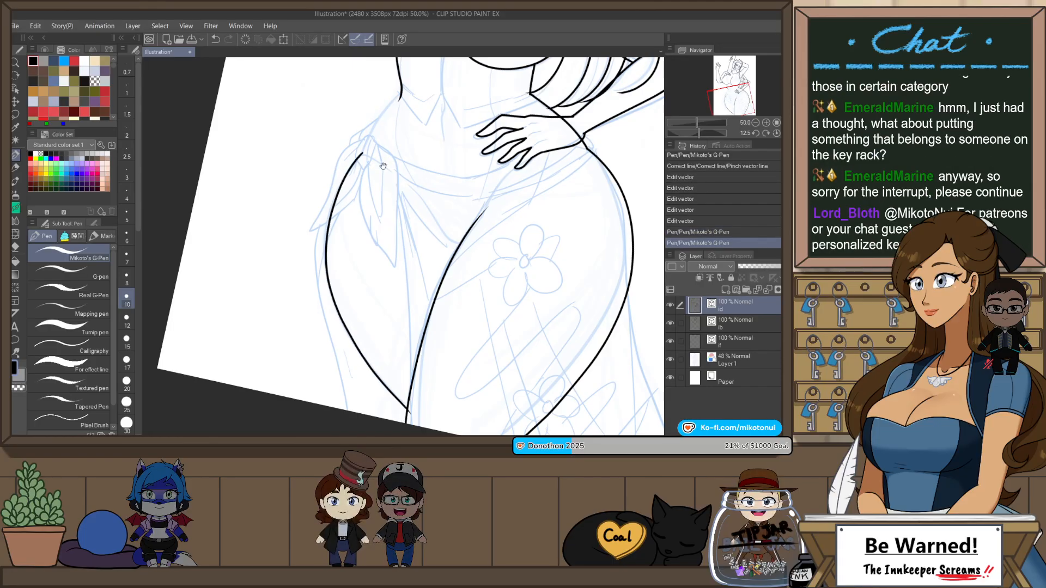
# Step: Ink the connecting contour from the opposite hip line through the cloth knot up to the waist line
pyautogui.moveTo(374, 140)
pyautogui.mouseDown()
pyautogui.moveTo(366, 232)
pyautogui.moveTo(426, 135)
pyautogui.mouseUp()
pyautogui.scroll(3, 366, 233)
pyautogui.hotkey('ctrl', 'z')
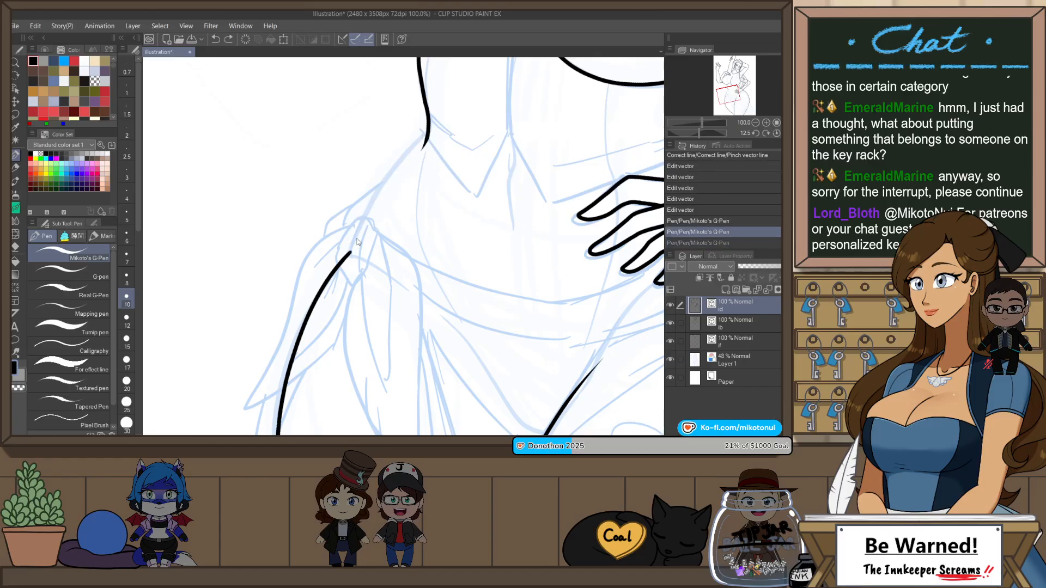
pyautogui.moveTo(349, 255); pyautogui.dragTo(425, 135)
# Step: Examine the whole figure's inked contours and hip proportions in normal and mirrored views
pyautogui.scroll(-5, 528, 163)
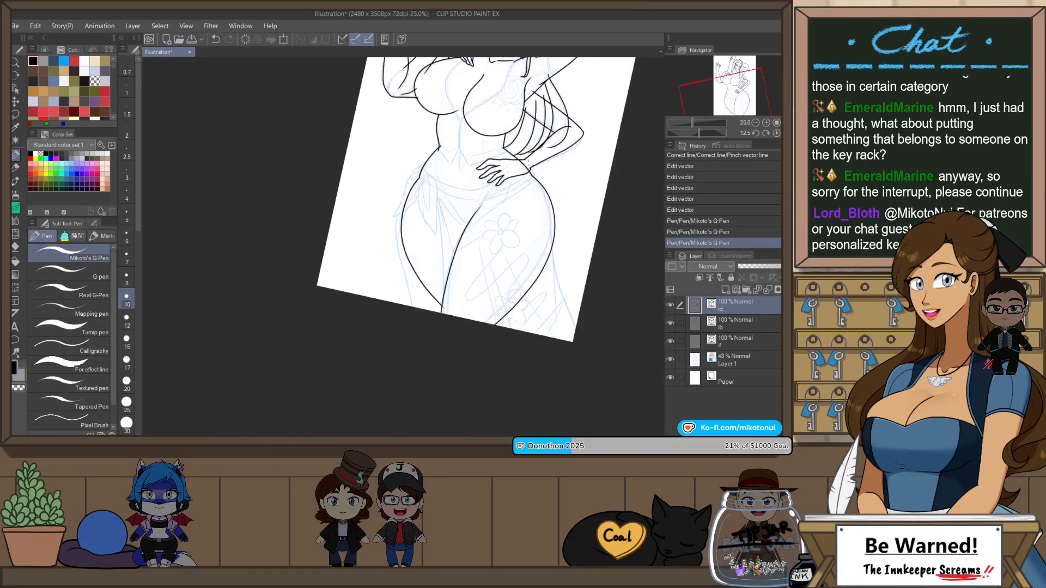
pyautogui.press('-')
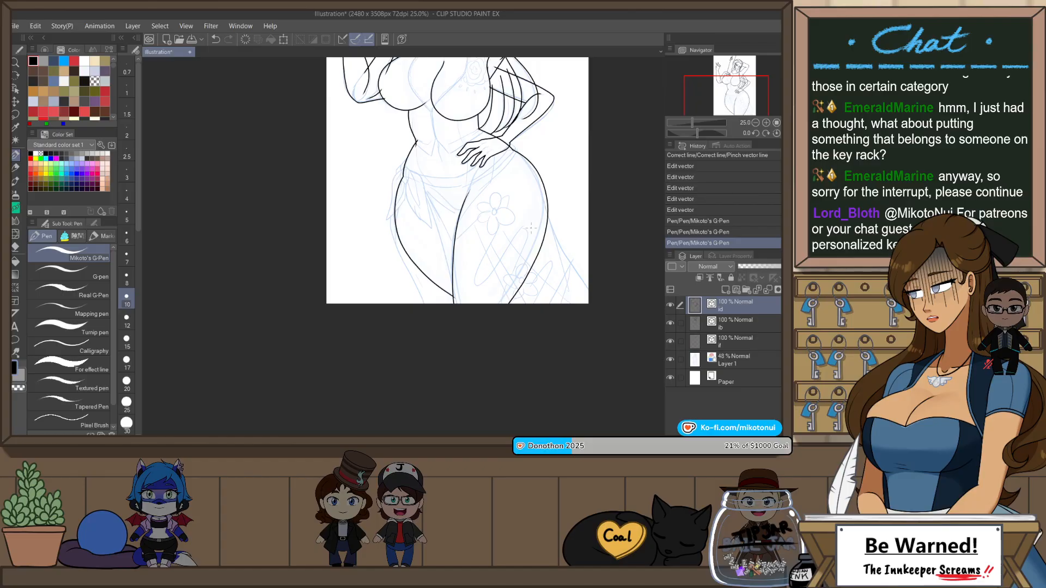
pyautogui.press('h')
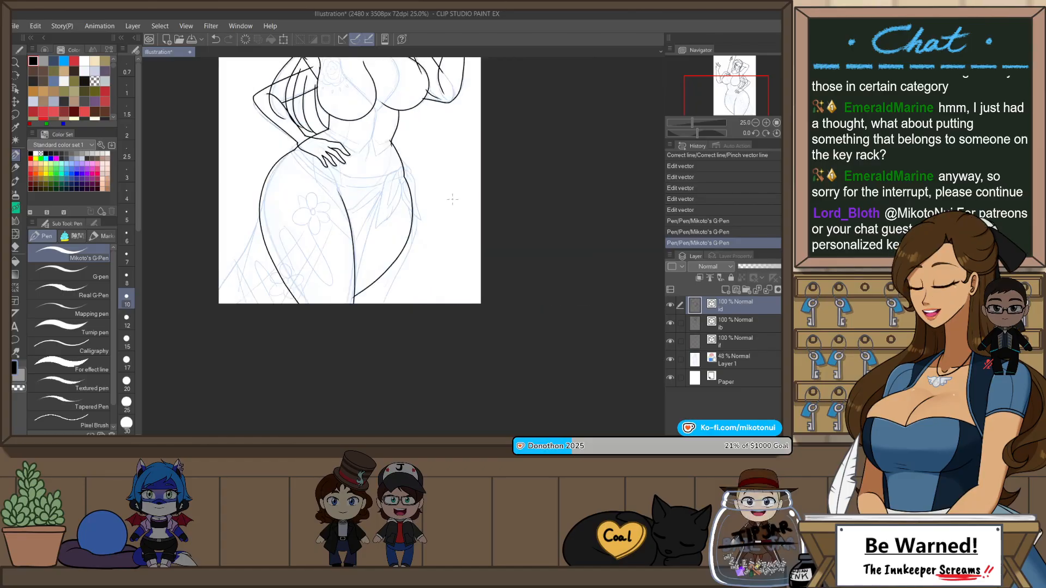
pyautogui.moveTo(368, 257); pyautogui.dragTo(450, 341)
pyautogui.moveTo(465, 208); pyautogui.dragTo(471, 250)
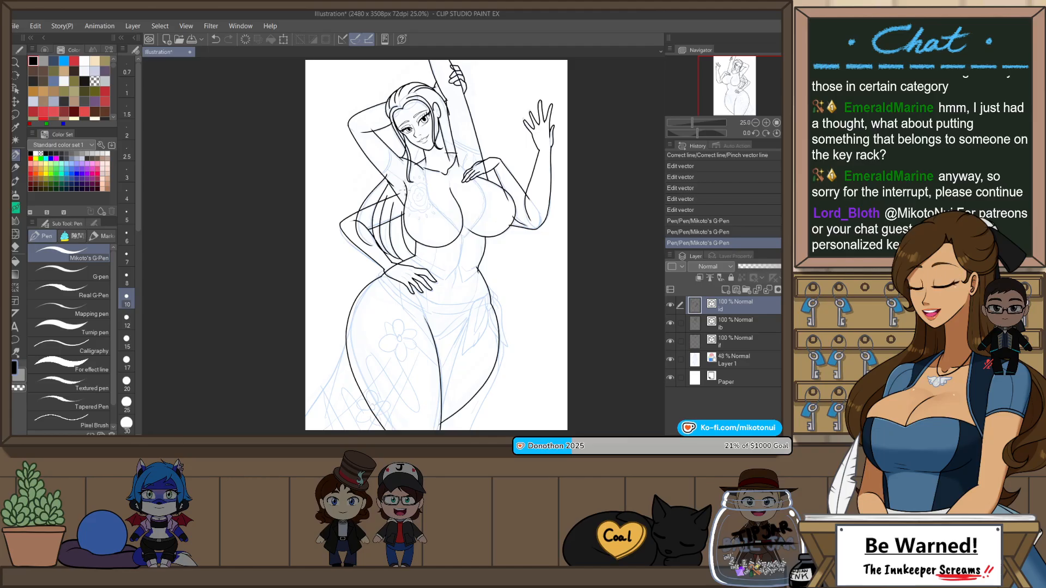
pyautogui.scroll(3, 377, 237)
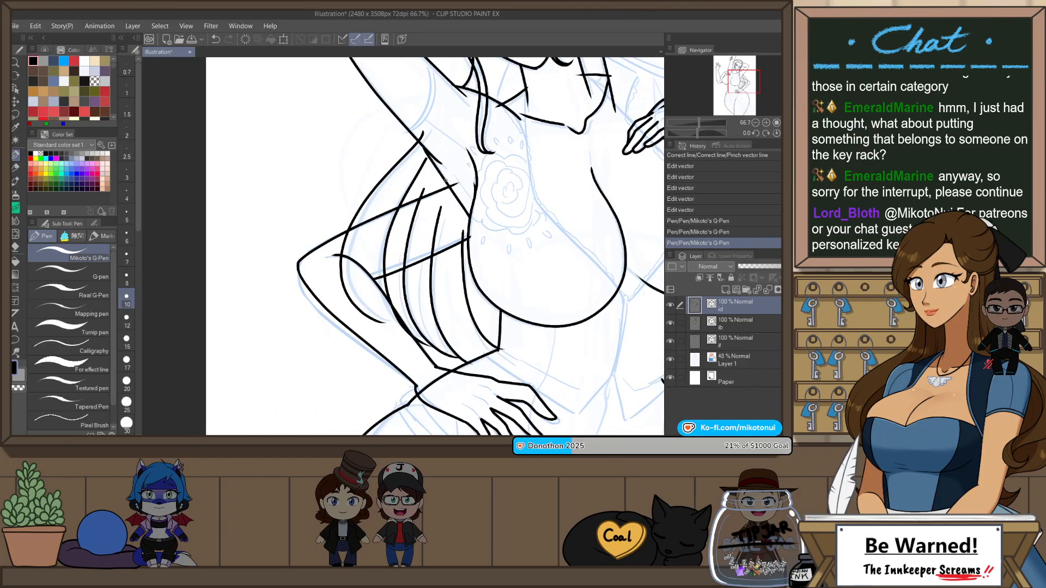
pyautogui.scroll(-1, 455, 165)
pyautogui.moveTo(566, 293); pyautogui.dragTo(486, 206)
pyautogui.moveTo(565, 327); pyautogui.dragTo(549, 242)
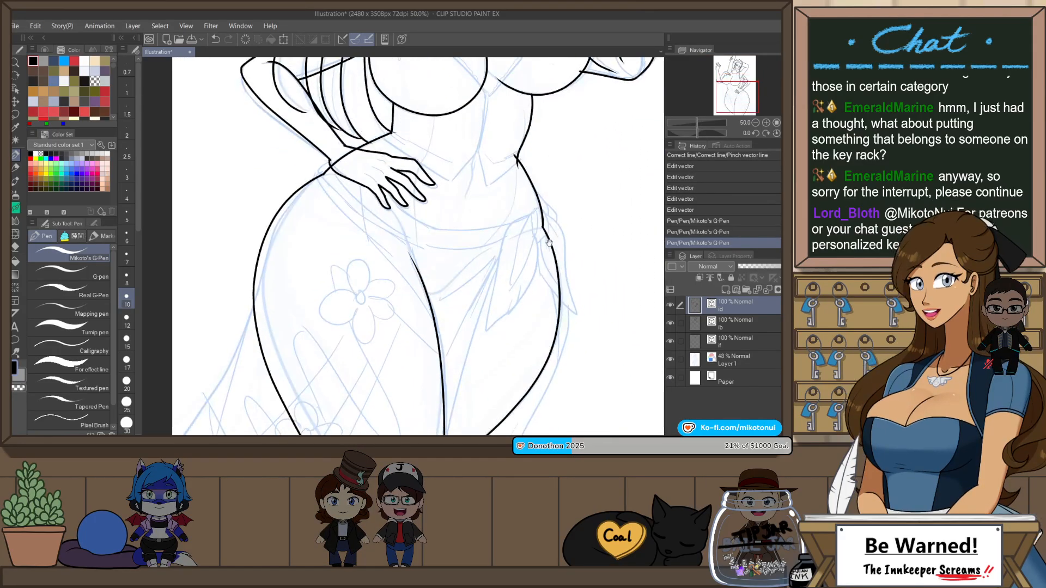
pyautogui.scroll(-2, 509, 304)
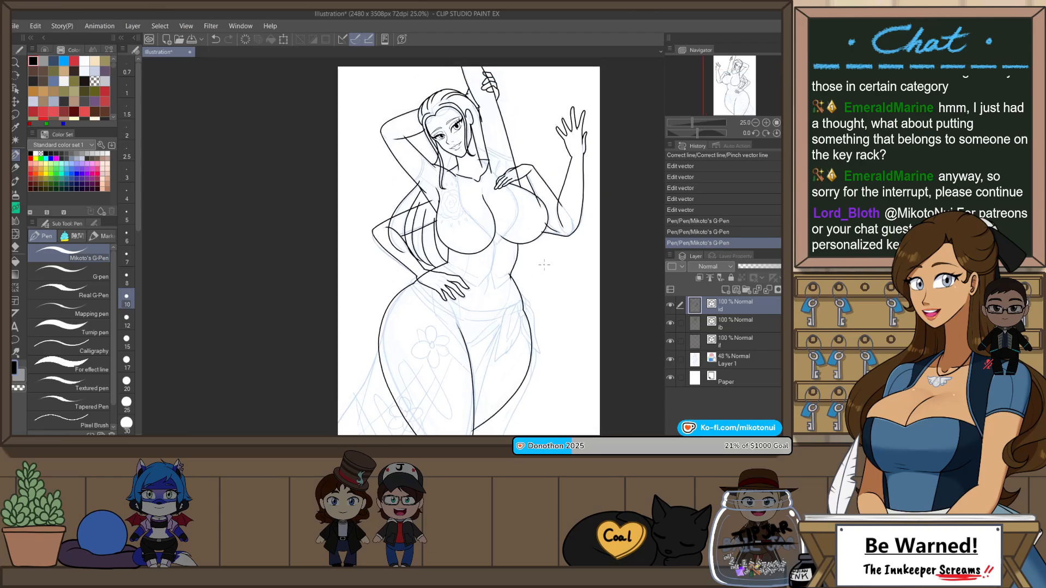
pyautogui.scroll(2, 509, 304)
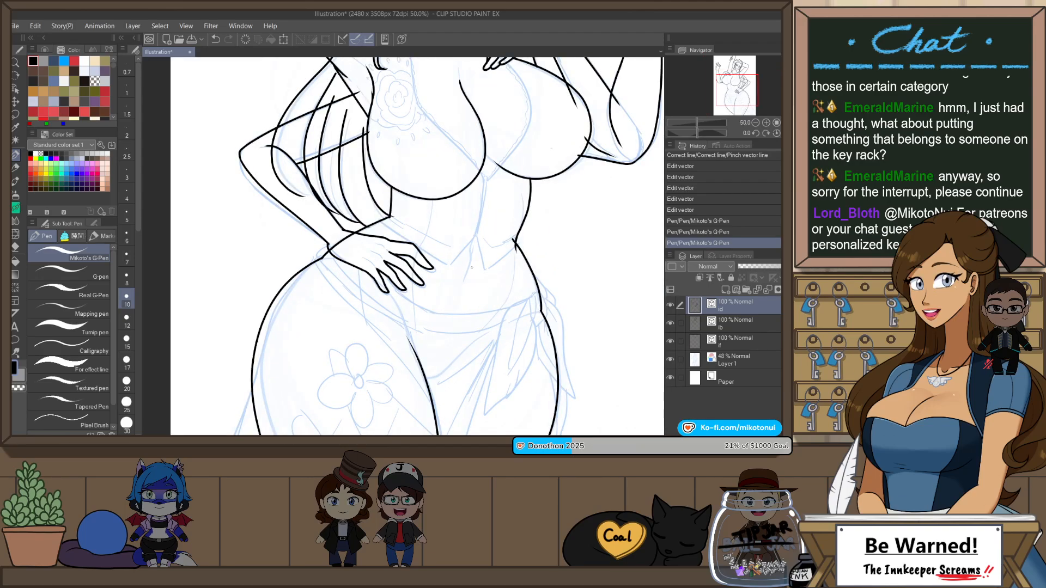
# Step: Extend the inner thigh line upward across the waist cloth towards the fingertips of the hand on the hip
pyautogui.press('h')
pyautogui.scroll(2, 400, 342)
pyautogui.moveTo(388, 353); pyautogui.dragTo(428, 254)
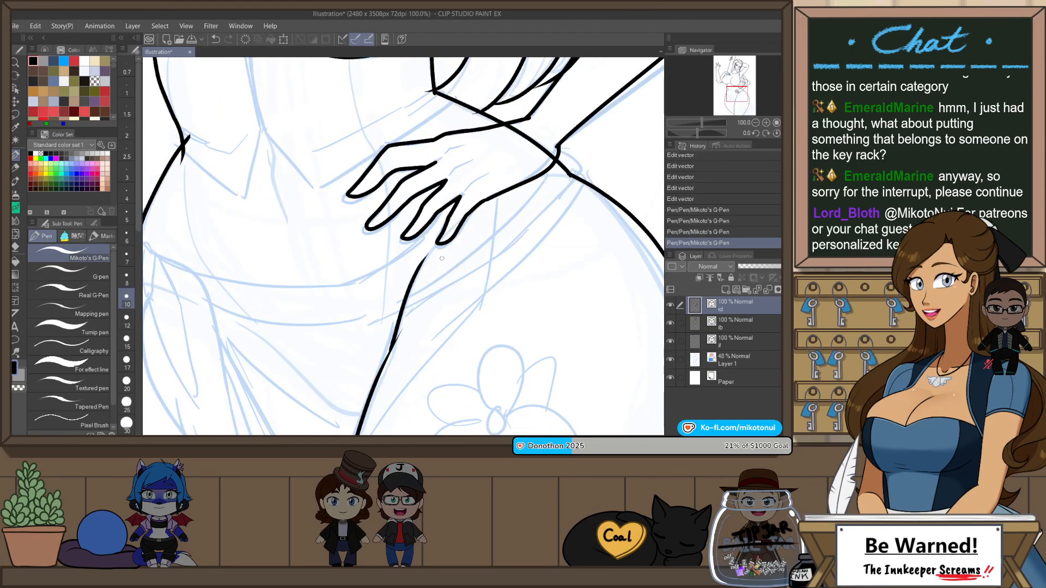
pyautogui.hotkey('ctrl', 'z')
pyautogui.moveTo(388, 357); pyautogui.dragTo(430, 249)
pyautogui.scroll(-2, 431, 341)
pyautogui.scroll(-1, 479, 312)
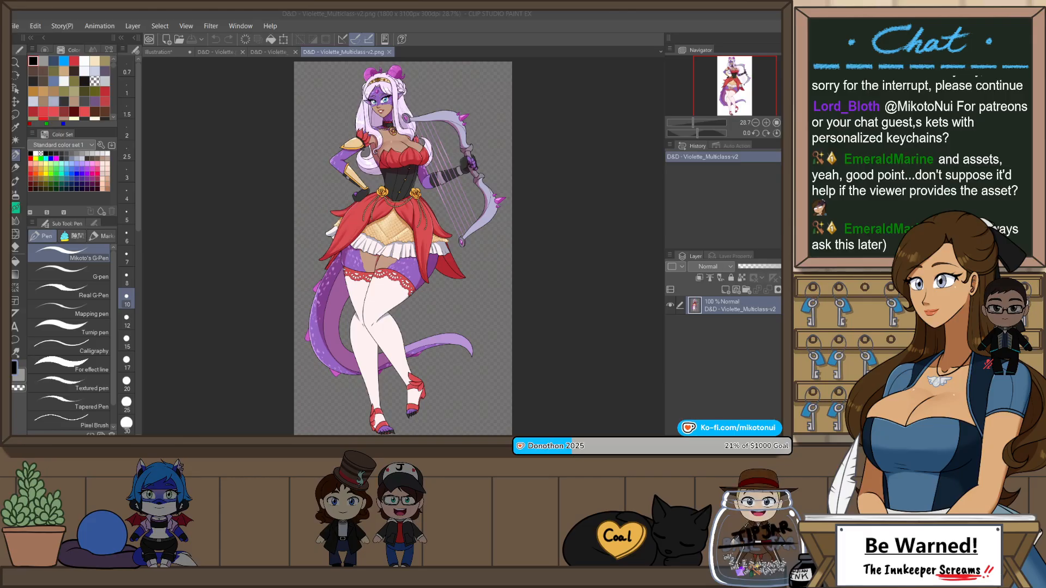
# Step: Close the three D&D - Violette reference images, leaving only the line art illustration open
pyautogui.click(316, 53)
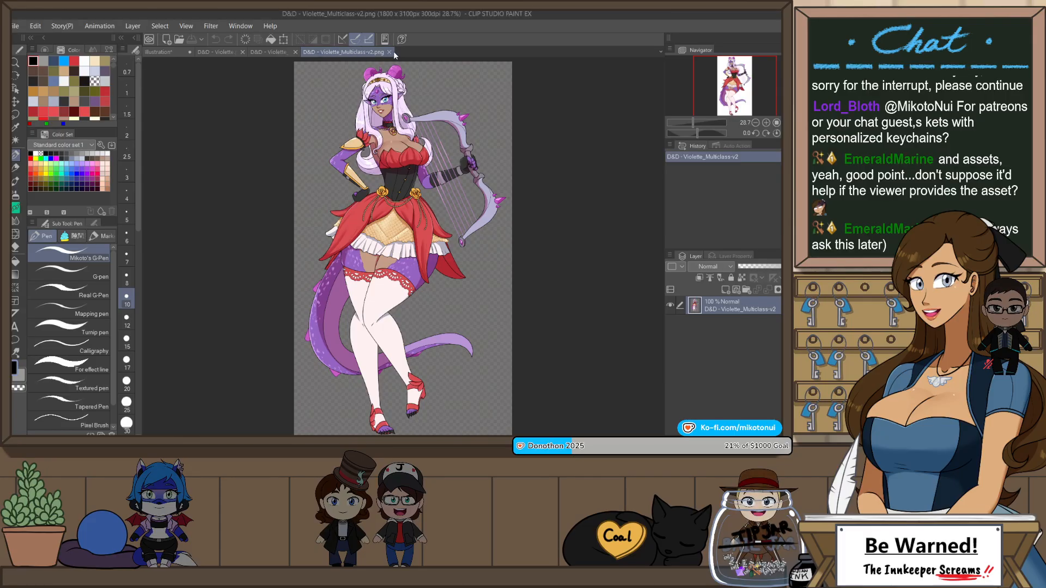
pyautogui.click(388, 51)
pyautogui.click(307, 52)
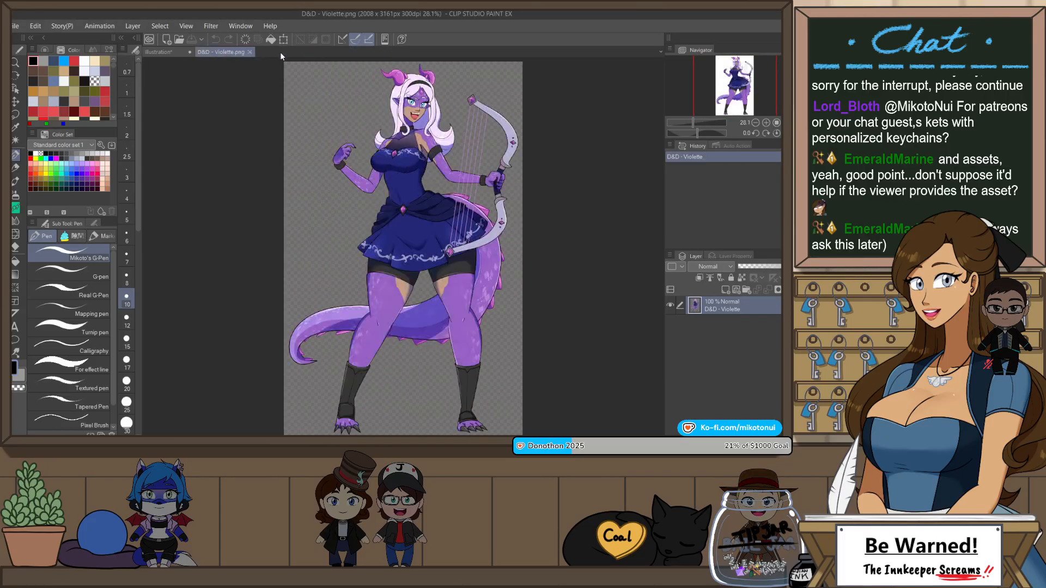
pyautogui.click(250, 53)
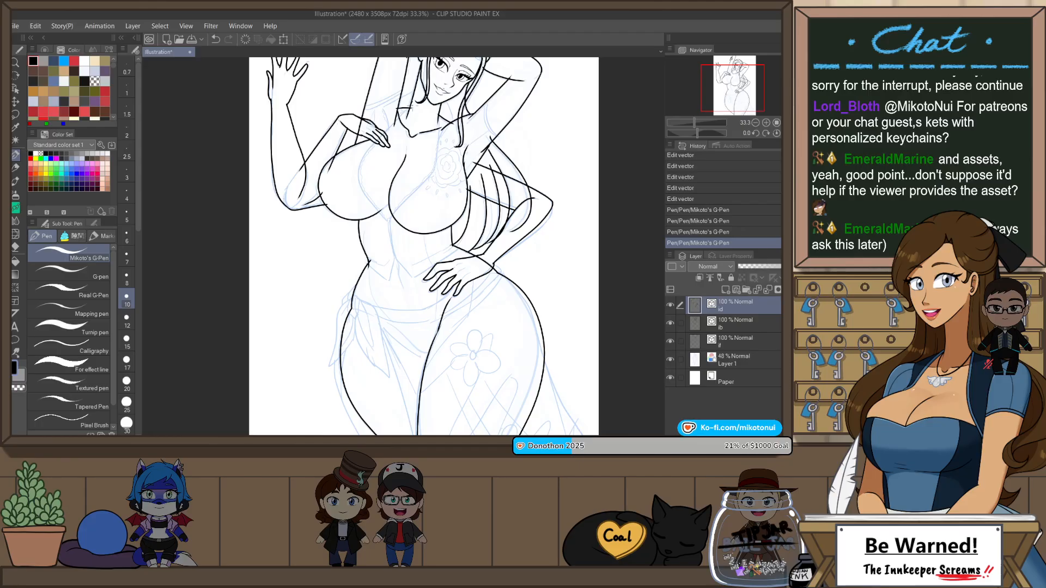
# Step: Try to thin the top vector layer's lines to brush size 6, and revert to the state before that change
pyautogui.moveTo(507, 187); pyautogui.dragTo(525, 245)
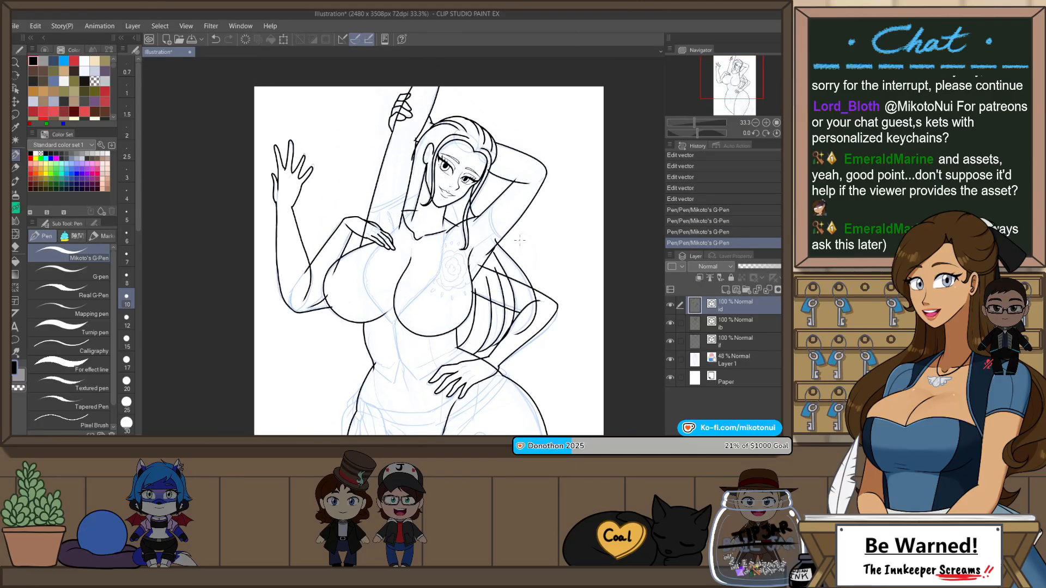
pyautogui.press('o')
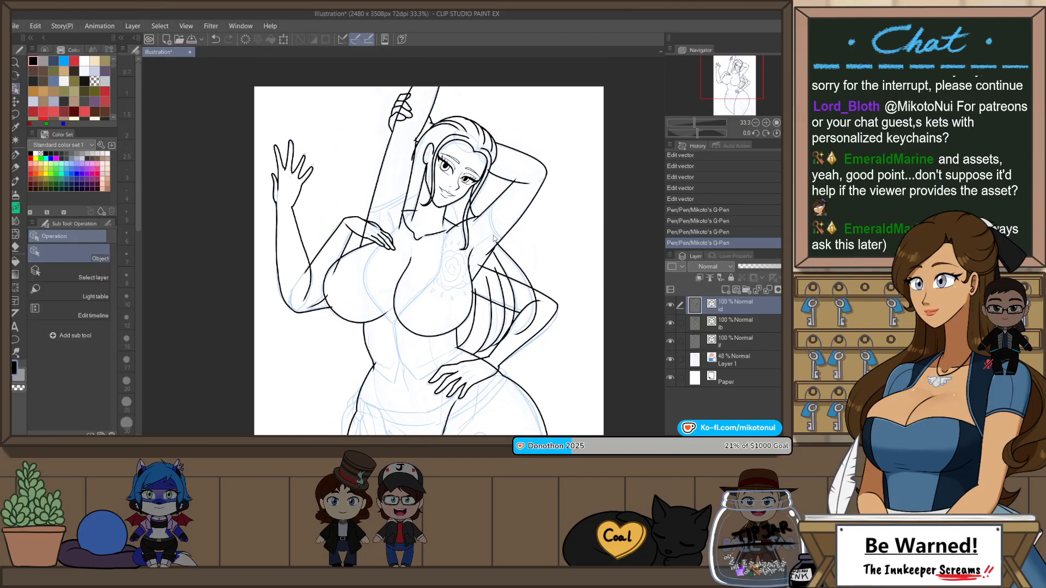
pyautogui.click(107, 224)
pyautogui.click(97, 319)
pyautogui.click(97, 320)
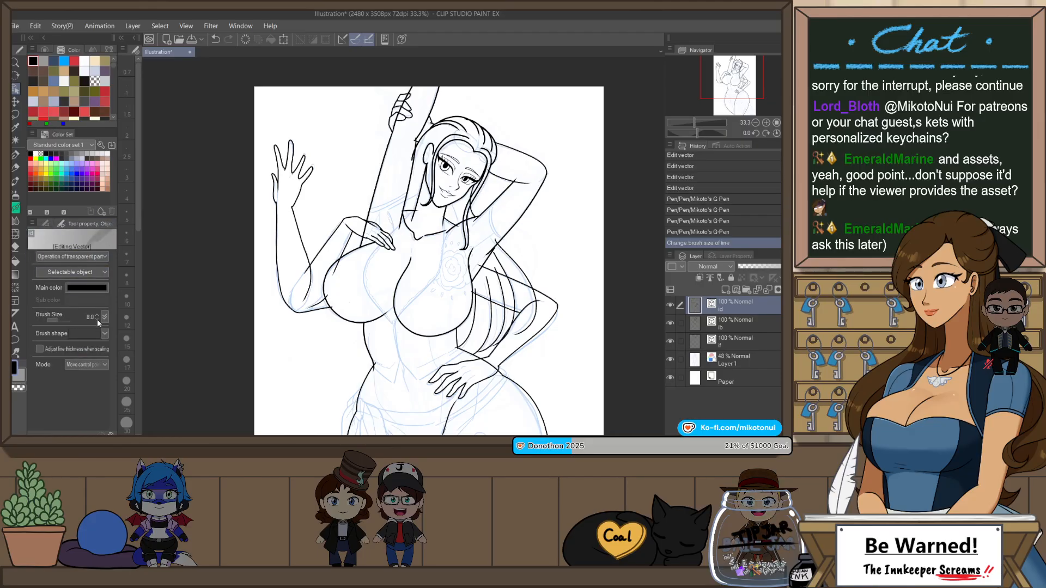
pyautogui.click(97, 319)
pyautogui.click(97, 319)
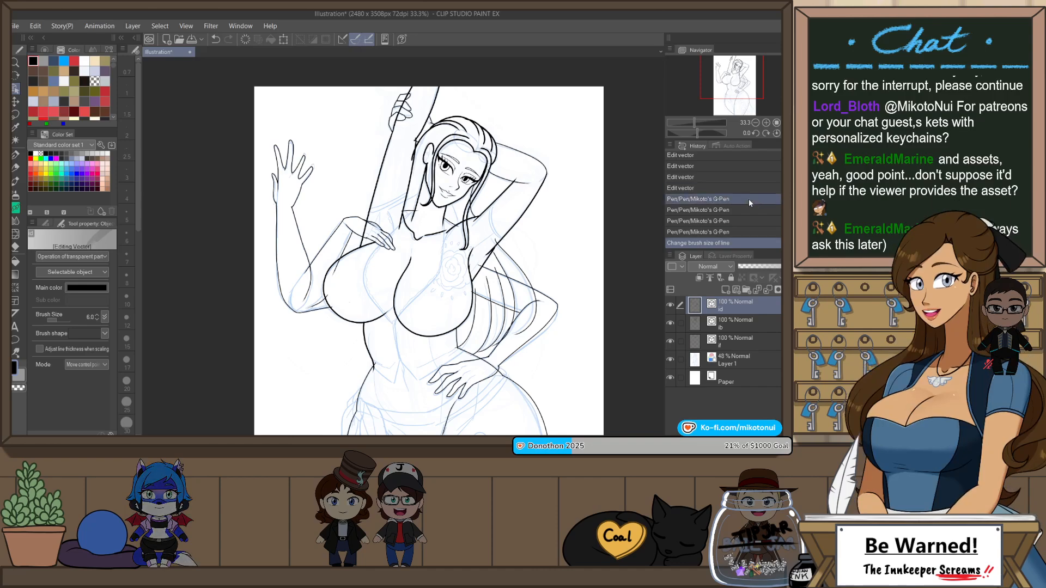
pyautogui.click(744, 231)
# Step: Check the top vector layer's contents by hiding and reshowing it, transfer its lines to the lower layer, and select that layer
pyautogui.click(670, 306)
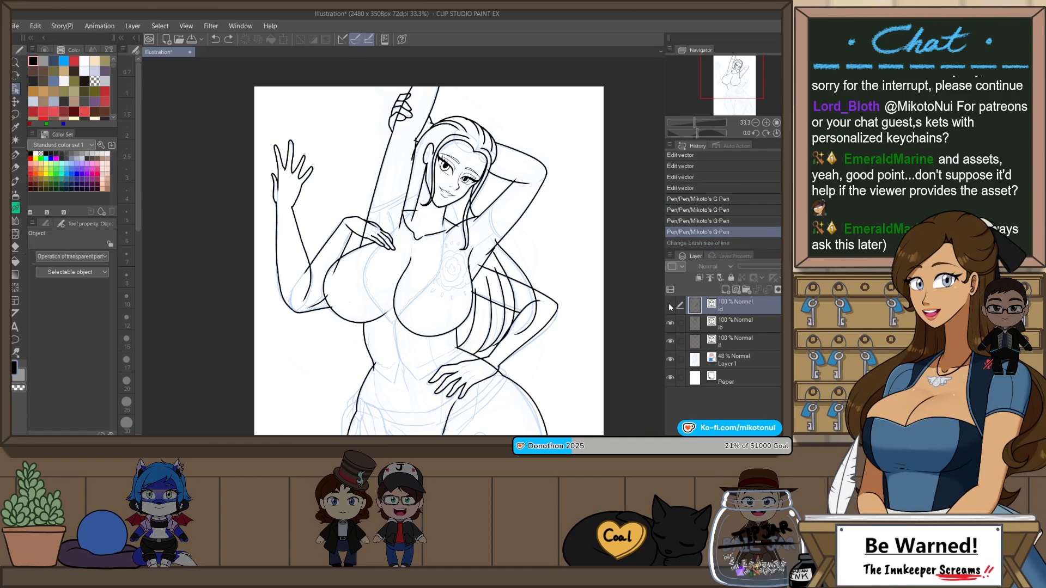
pyautogui.scroll(-3, 483, 228)
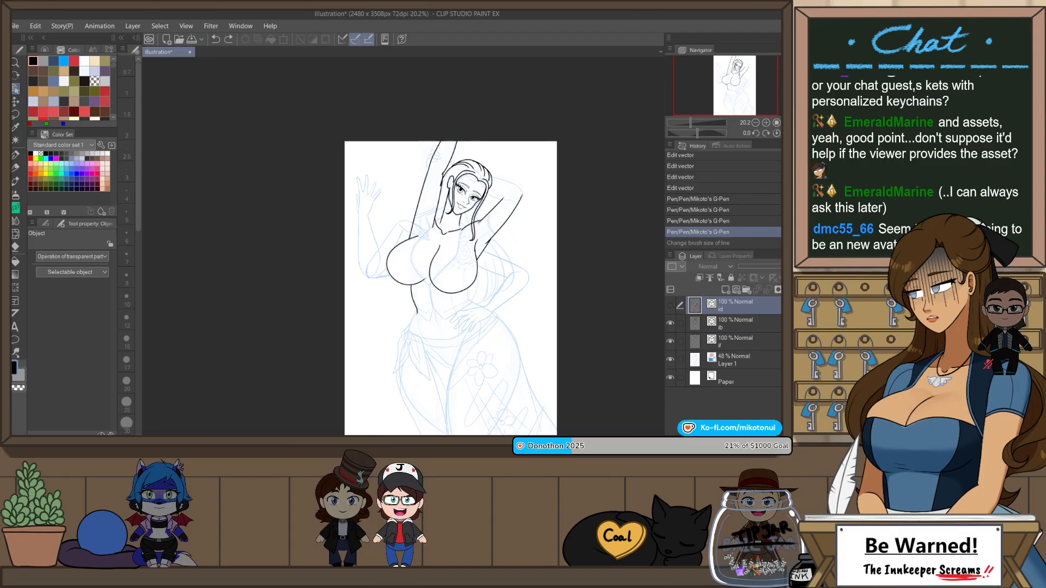
pyautogui.click(788, 123)
pyautogui.click(670, 305)
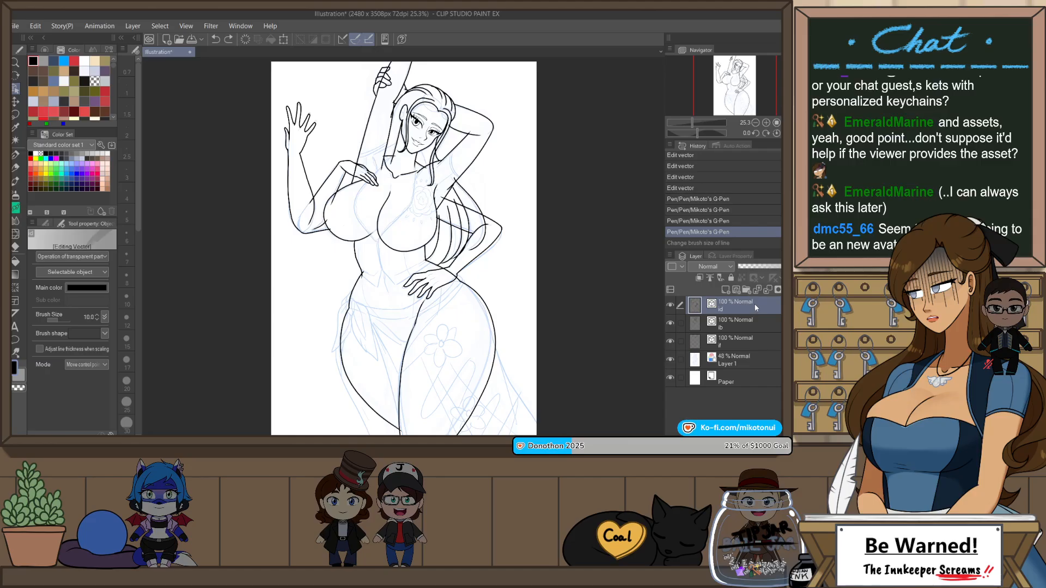
pyautogui.click(757, 290)
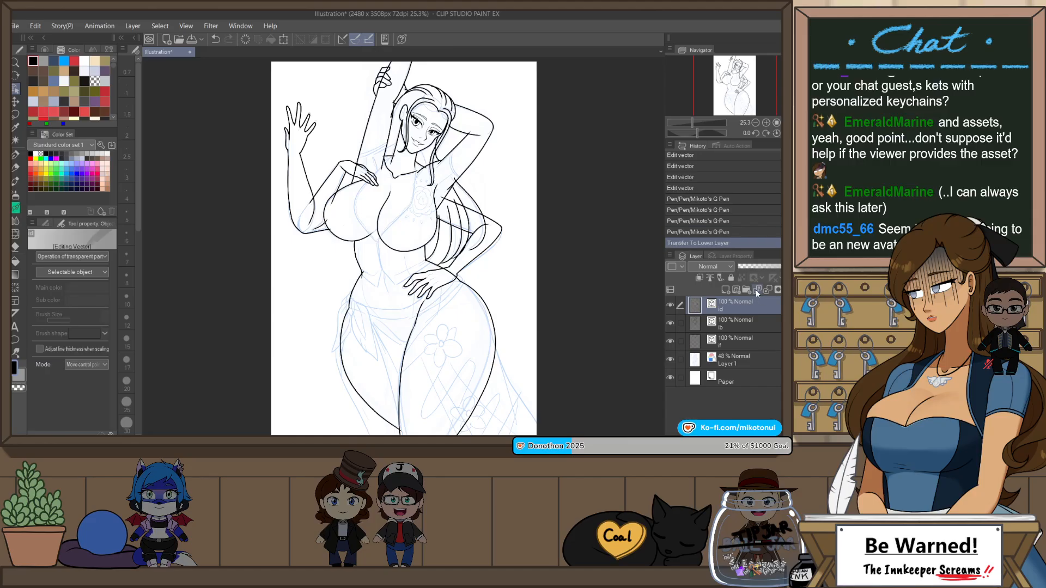
pyautogui.click(744, 318)
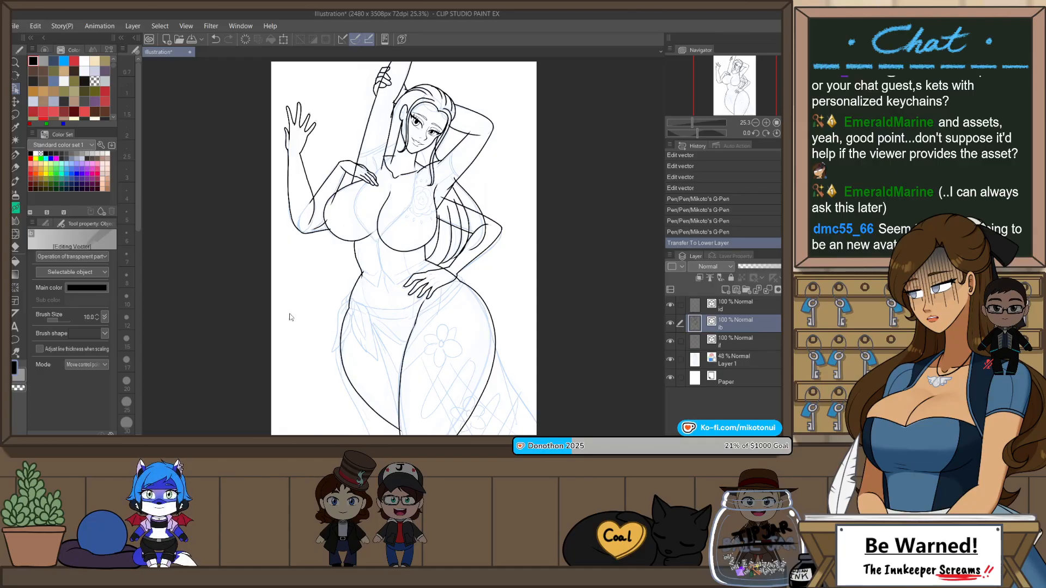
# Step: Unify the brush settings of the combined layer's lines and set their brush size to 6
pyautogui.click(100, 320)
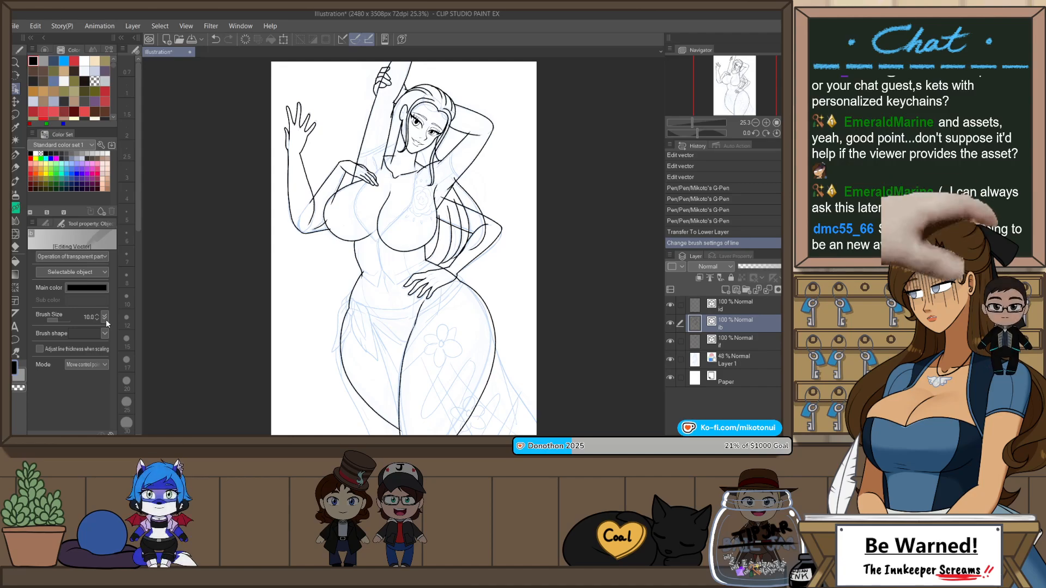
pyautogui.scroll(2, 420, 103)
pyautogui.scroll(1, 421, 103)
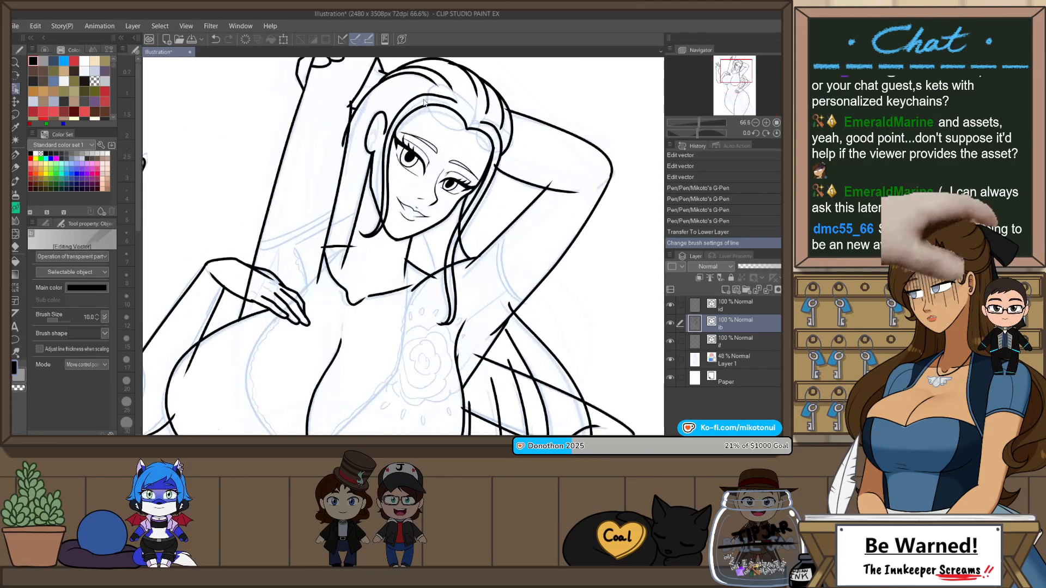
pyautogui.scroll(-3, 421, 102)
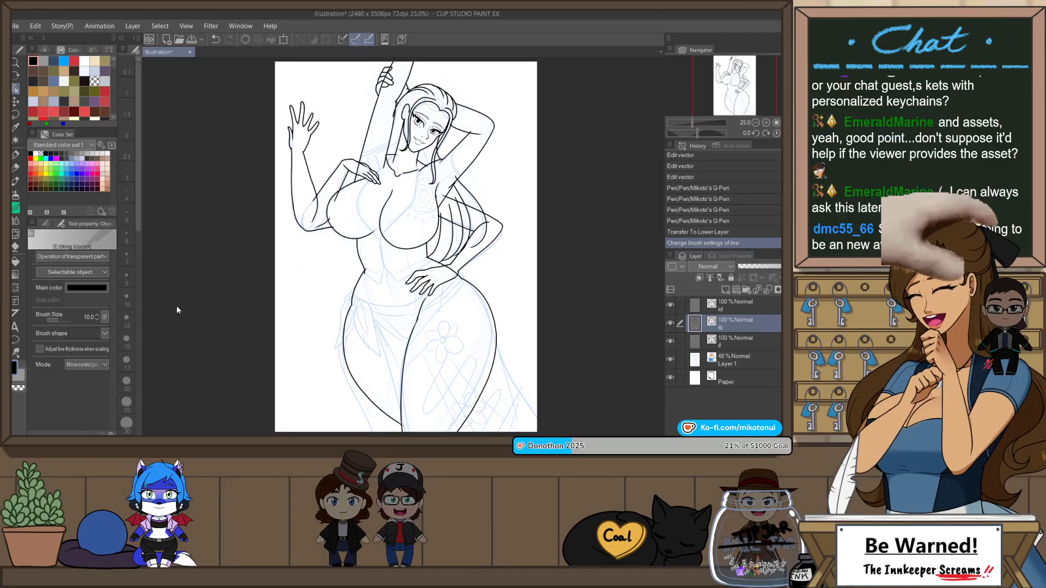
pyautogui.click(98, 319)
pyautogui.click(99, 319)
pyautogui.click(98, 319)
pyautogui.click(98, 319)
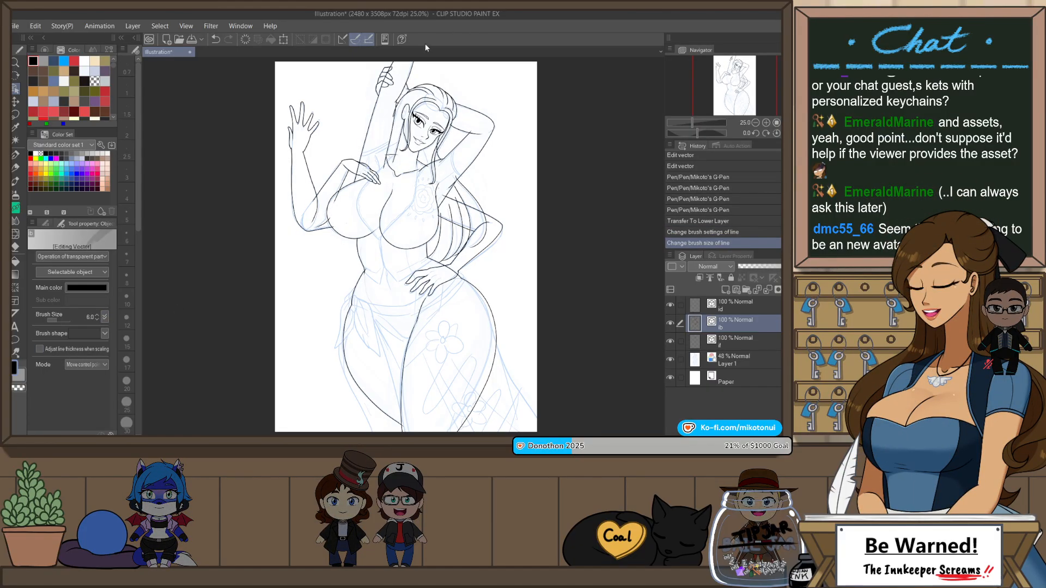
# Step: Try to trim the overhanging ends of the shoulder line beside the neck with the Snap eraser
pyautogui.scroll(5, 396, 98)
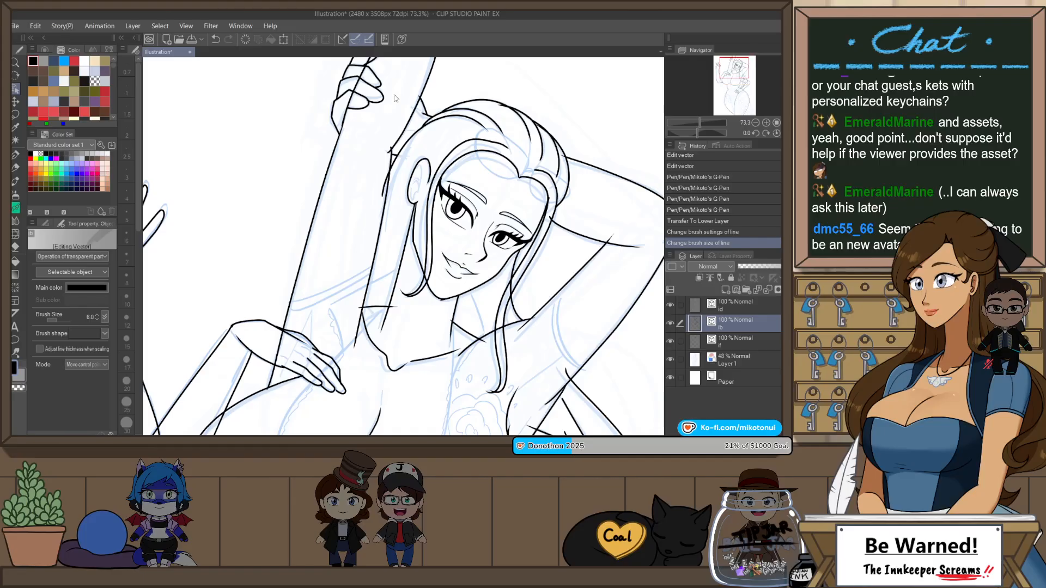
pyautogui.press('e')
pyautogui.click(362, 307)
pyautogui.click(362, 306)
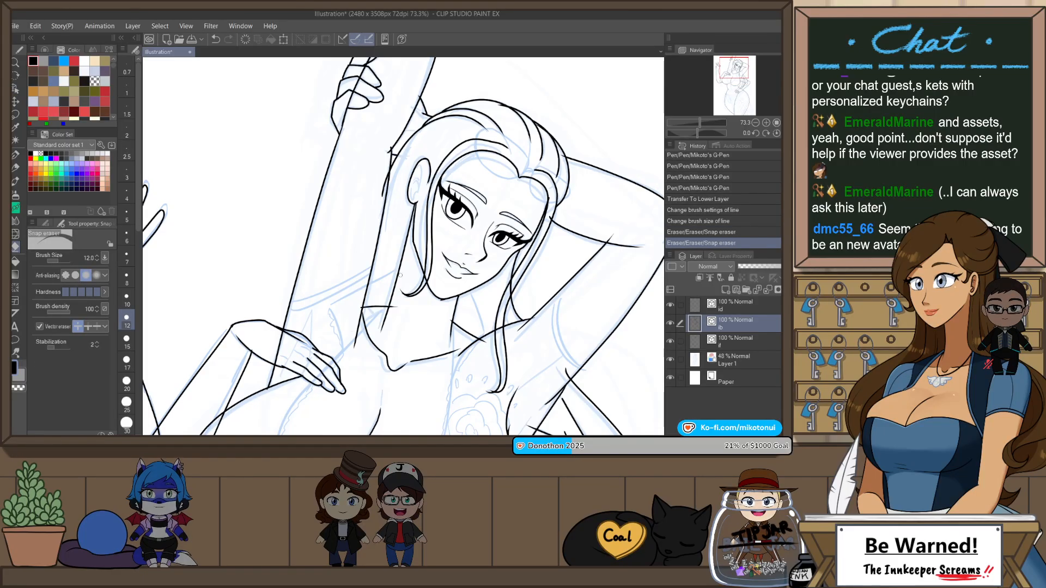
pyautogui.click(362, 306)
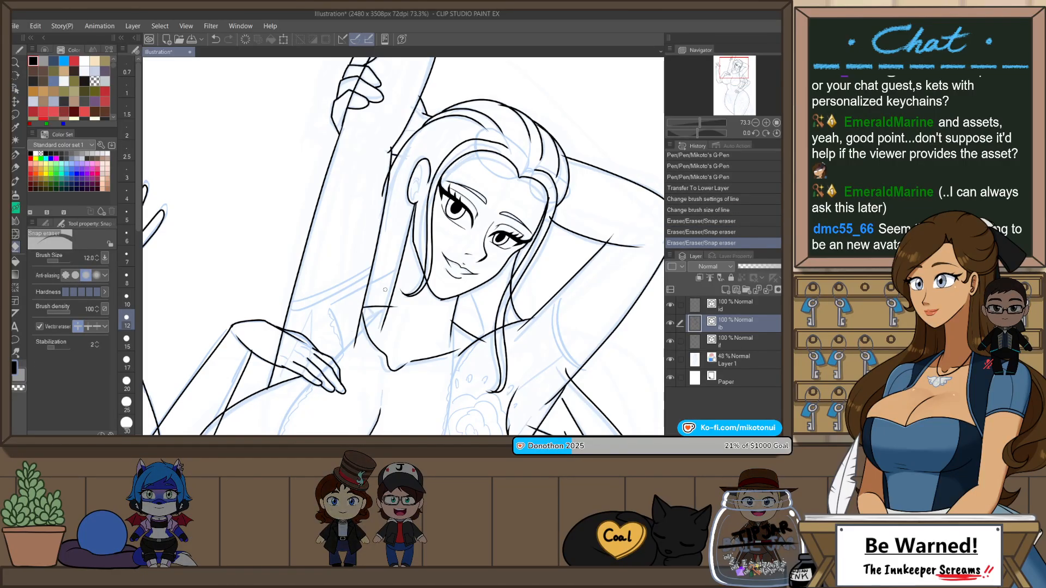
pyautogui.click(396, 307)
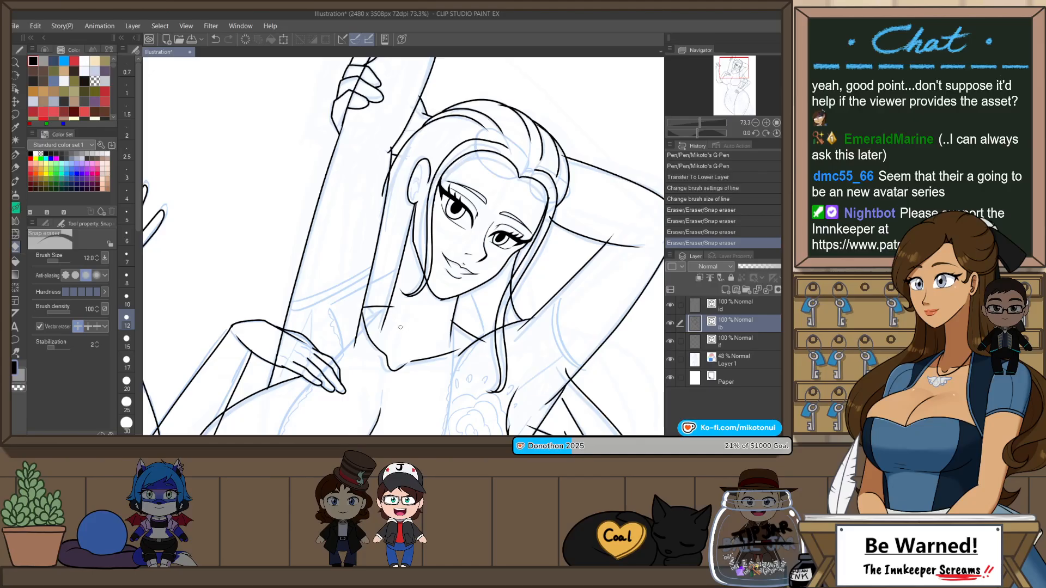
pyautogui.hotkey('ctrl', 'z')
# Step: Undo the remaining erasures and trim the shoulder line's overhanging ends around the neck with Snap eraser 2
pyautogui.click(46, 225)
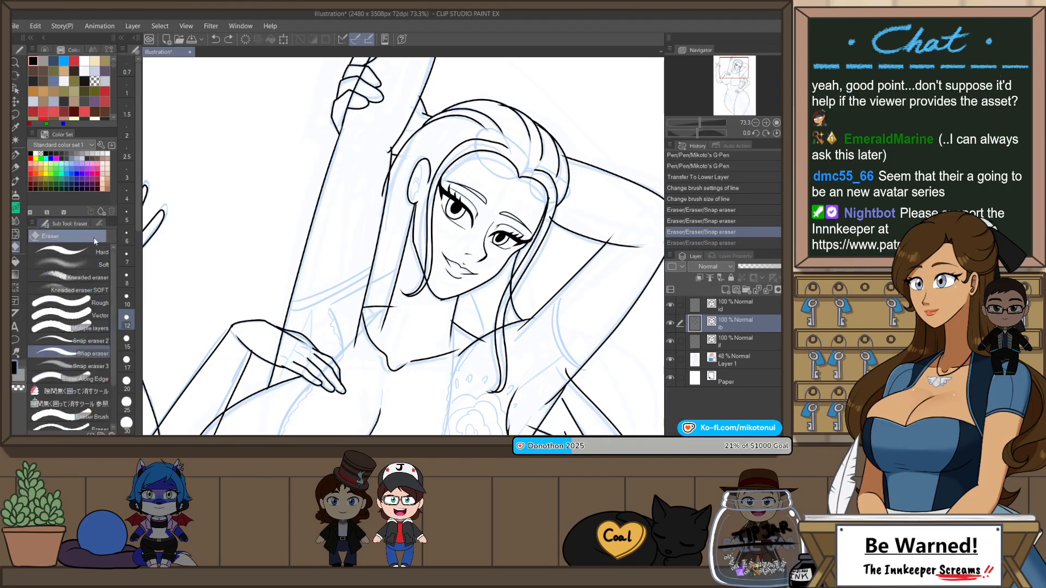
pyautogui.click(104, 341)
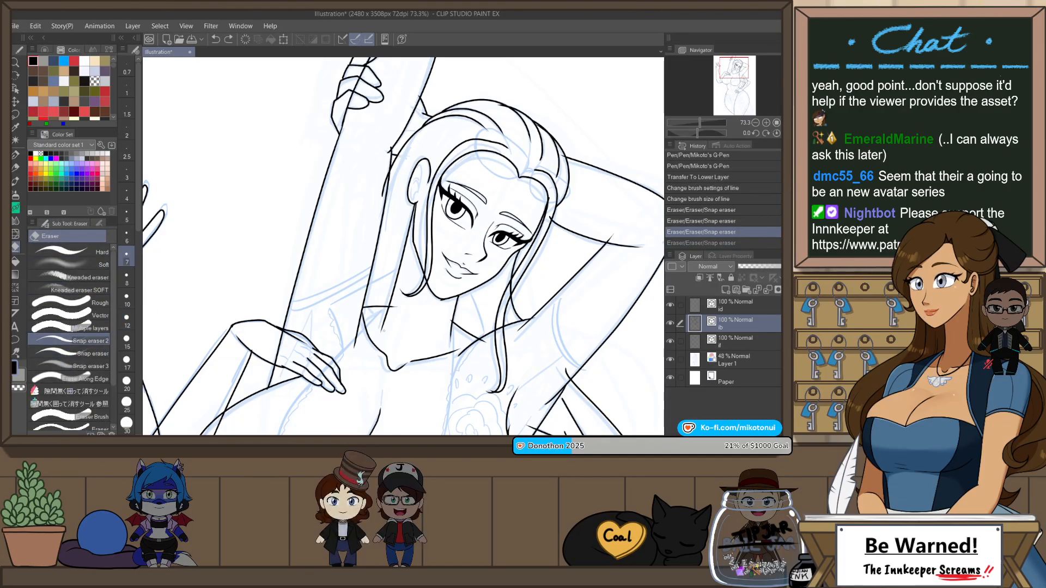
pyautogui.hotkey('ctrl', 'z')
pyautogui.hotkey('ctrl', 'z')
pyautogui.hotkey('ctrl', 'z')
pyautogui.moveTo(361, 305)
pyautogui.mouseDown()
pyautogui.moveTo(348, 338)
pyautogui.moveTo(393, 310)
pyautogui.mouseUp()
pyautogui.moveTo(479, 344); pyautogui.dragTo(482, 341)
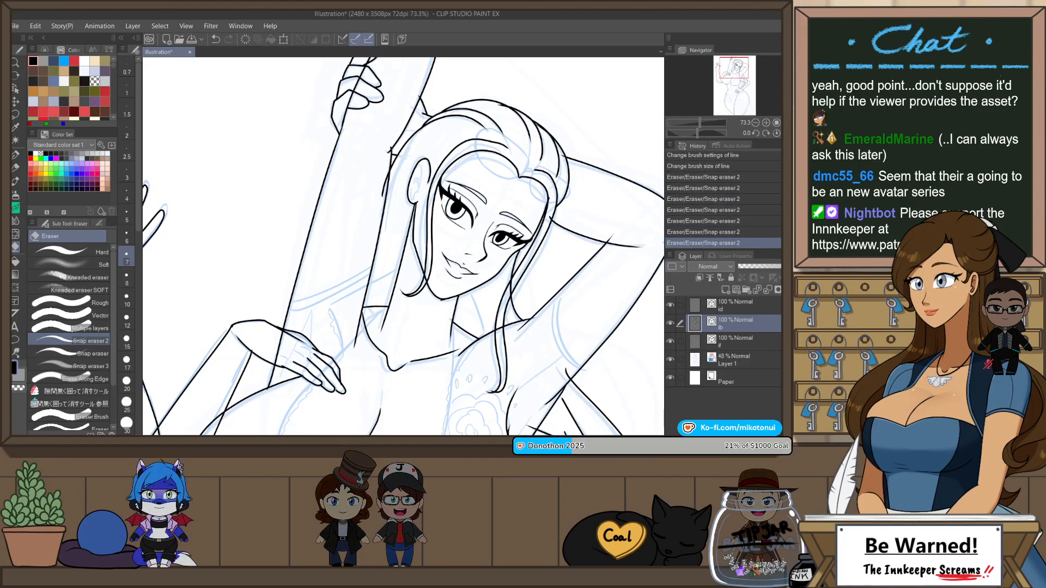
# Step: Trim the overlapping line ends around the shoulder and the elbow of the arm bent behind the head
pyautogui.scroll(3, 444, 303)
pyautogui.scroll(-2, 461, 298)
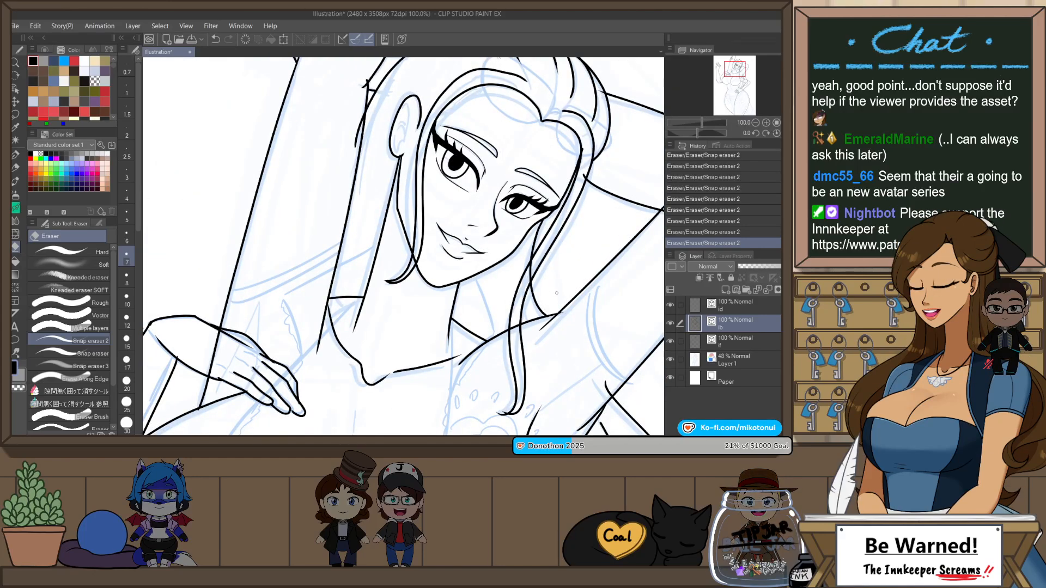
pyautogui.moveTo(556, 314); pyautogui.dragTo(499, 246)
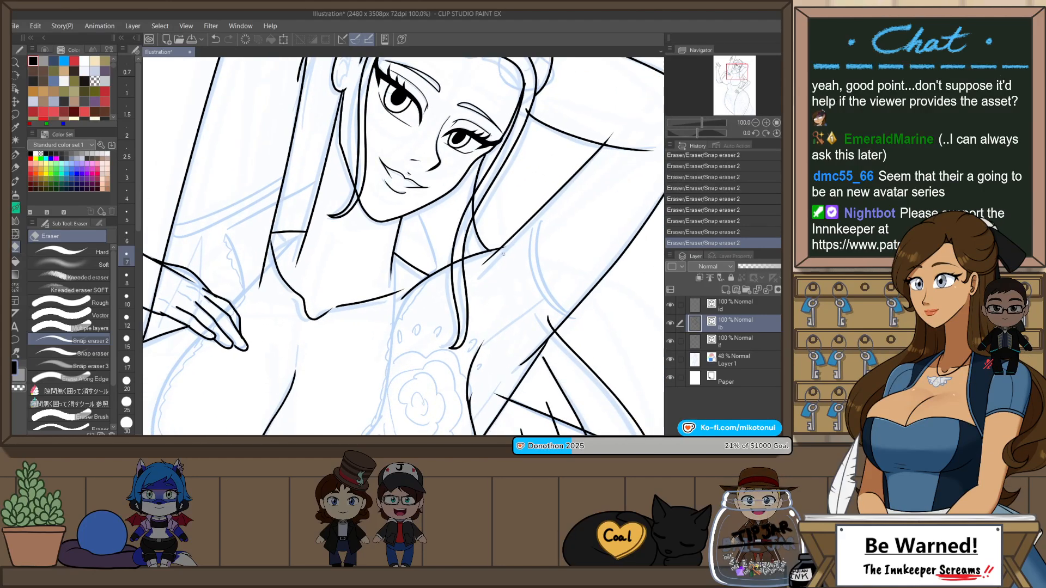
pyautogui.moveTo(560, 216); pyautogui.dragTo(495, 273)
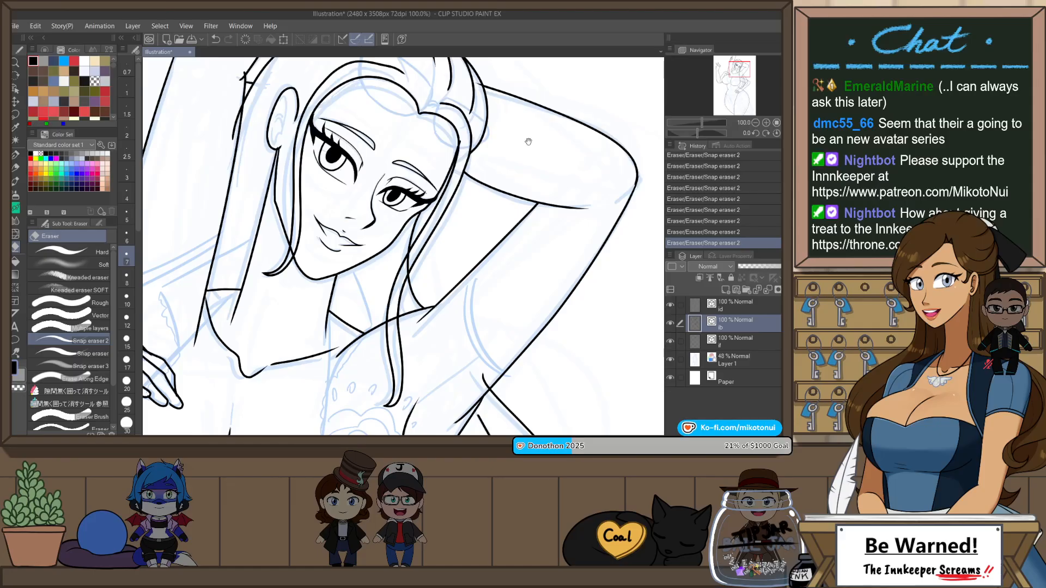
# Step: Clean up the overlapping line ends along the crown of the hair
pyautogui.moveTo(528, 142); pyautogui.dragTo(546, 242)
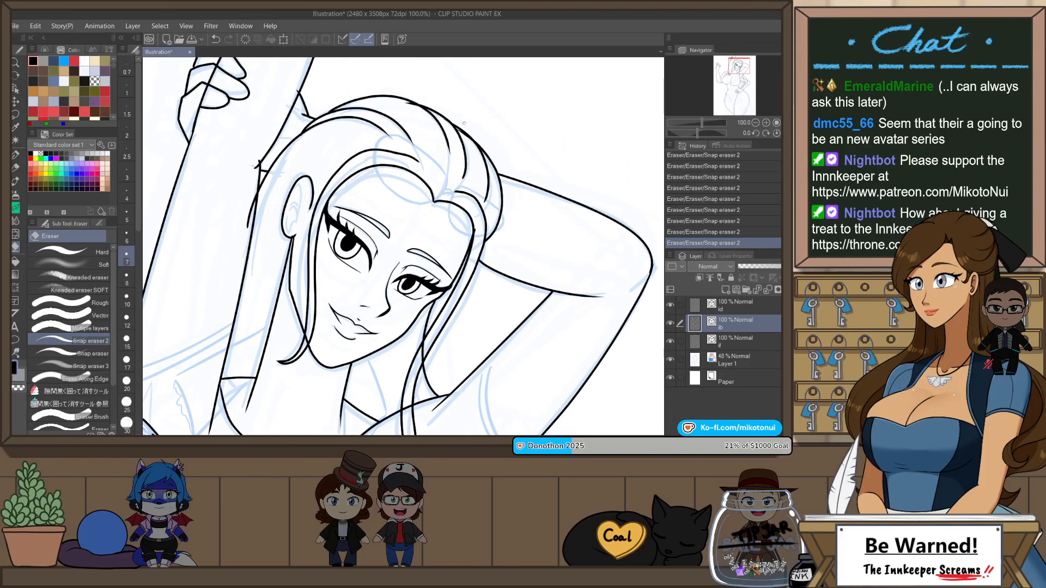
pyautogui.scroll(5, 465, 123)
pyautogui.scroll(-5, 514, 227)
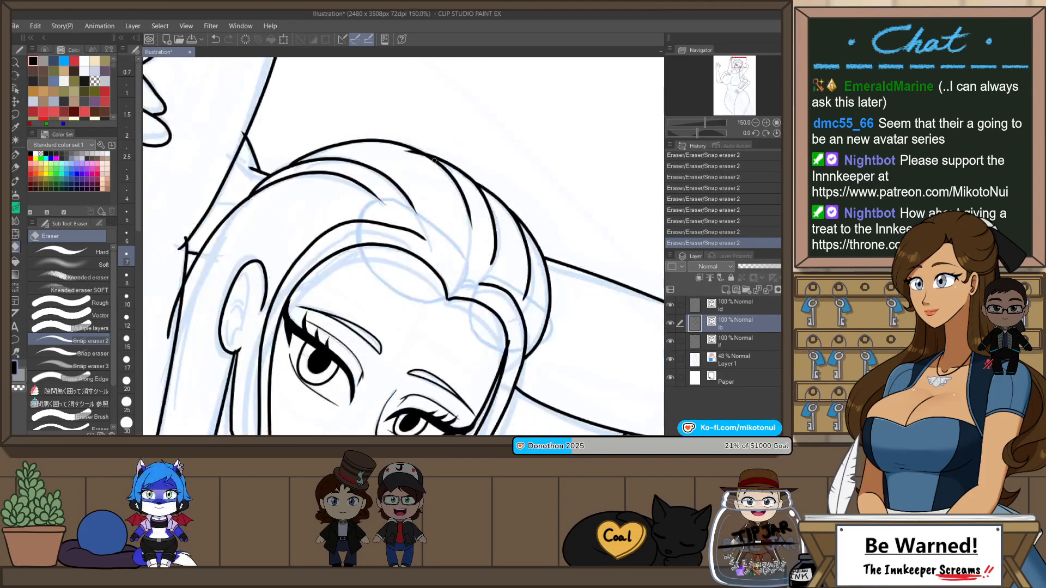
pyautogui.moveTo(423, 231); pyautogui.dragTo(476, 267)
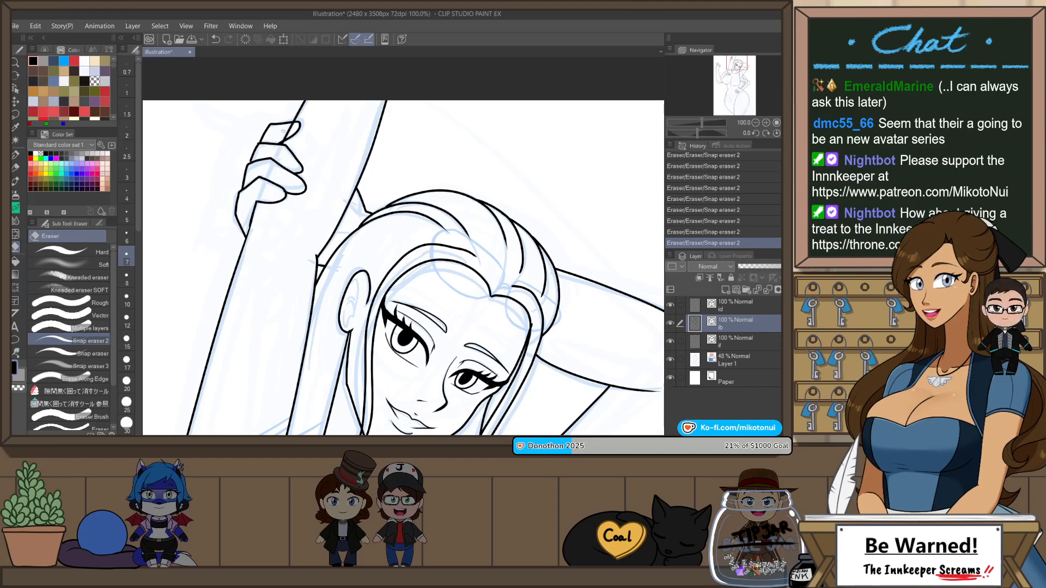
pyautogui.scroll(-3, 332, 116)
# Step: Erase the forearm and elbow lines that overrun the chest contour and the crossing arm line
pyautogui.moveTo(497, 274); pyautogui.dragTo(518, 251)
pyautogui.moveTo(419, 344); pyautogui.dragTo(514, 199)
pyautogui.moveTo(411, 158); pyautogui.dragTo(410, 254)
pyautogui.scroll(1, 410, 254)
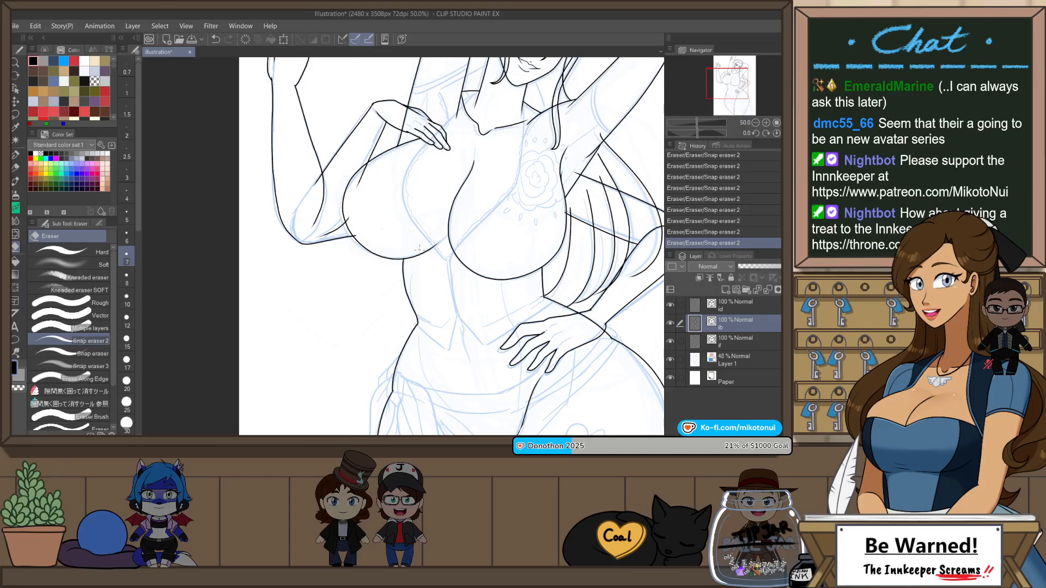
pyautogui.scroll(2, 428, 297)
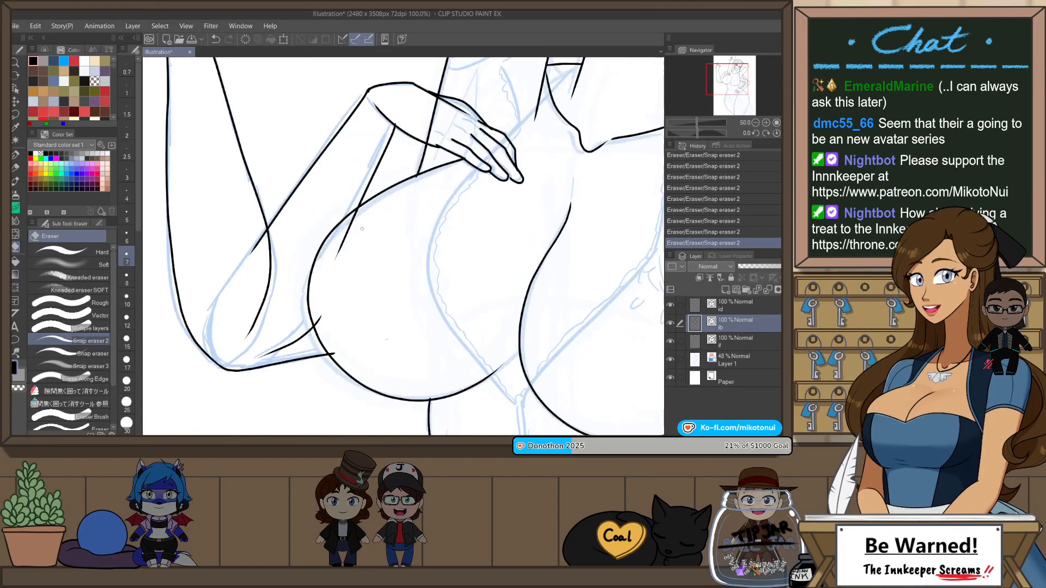
pyautogui.moveTo(256, 241); pyautogui.dragTo(263, 249)
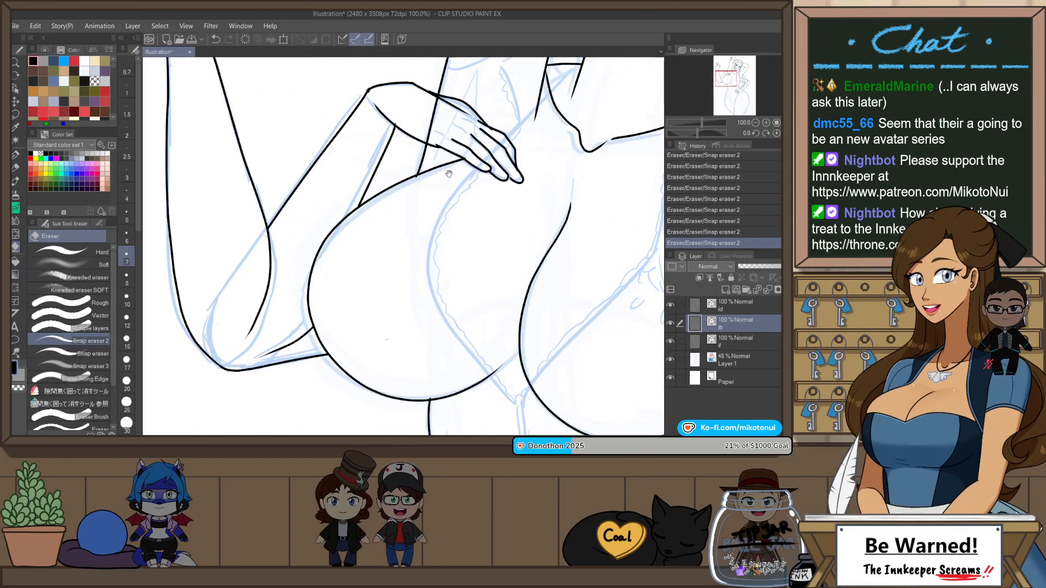
pyautogui.moveTo(451, 170); pyautogui.dragTo(424, 264)
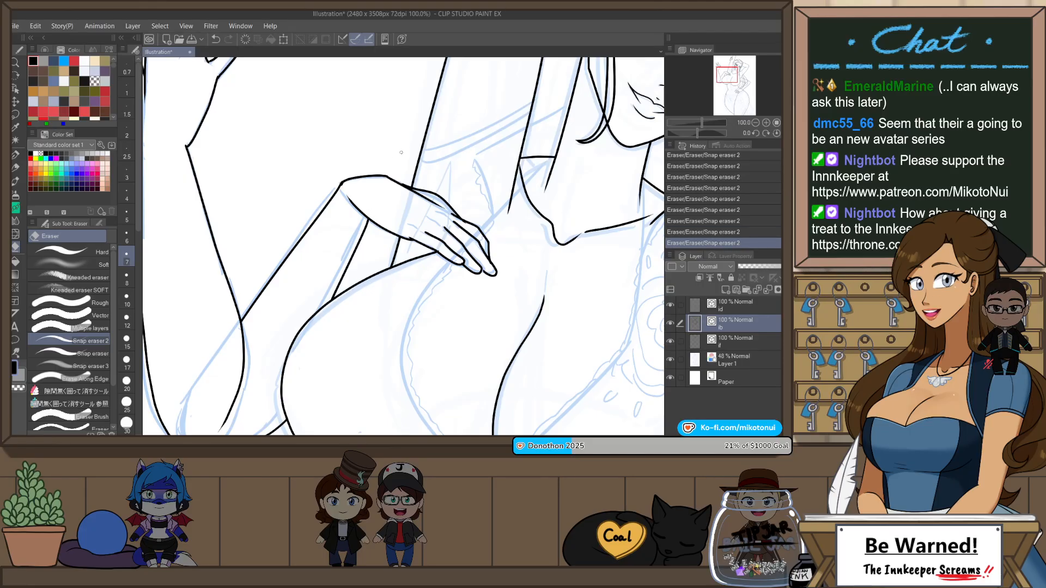
# Step: Examine the line art from the chest to the hand on the hip and the thighs for overlapping line ends
pyautogui.scroll(-2, 453, 180)
pyautogui.moveTo(609, 209)
pyautogui.mouseDown()
pyautogui.moveTo(590, 241)
pyautogui.moveTo(523, 164)
pyautogui.moveTo(483, 179)
pyautogui.mouseUp()
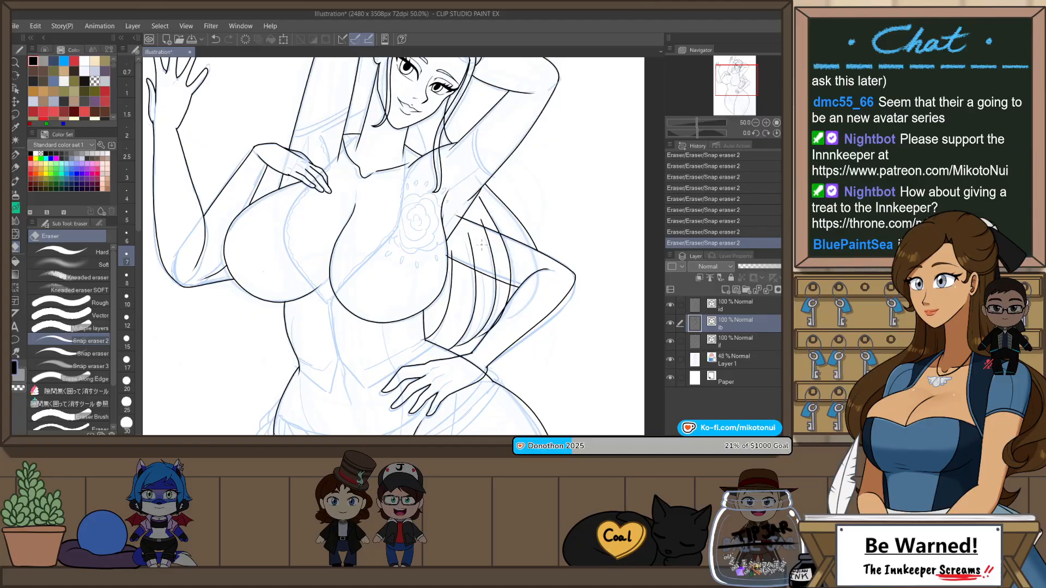
pyautogui.scroll(2, 482, 245)
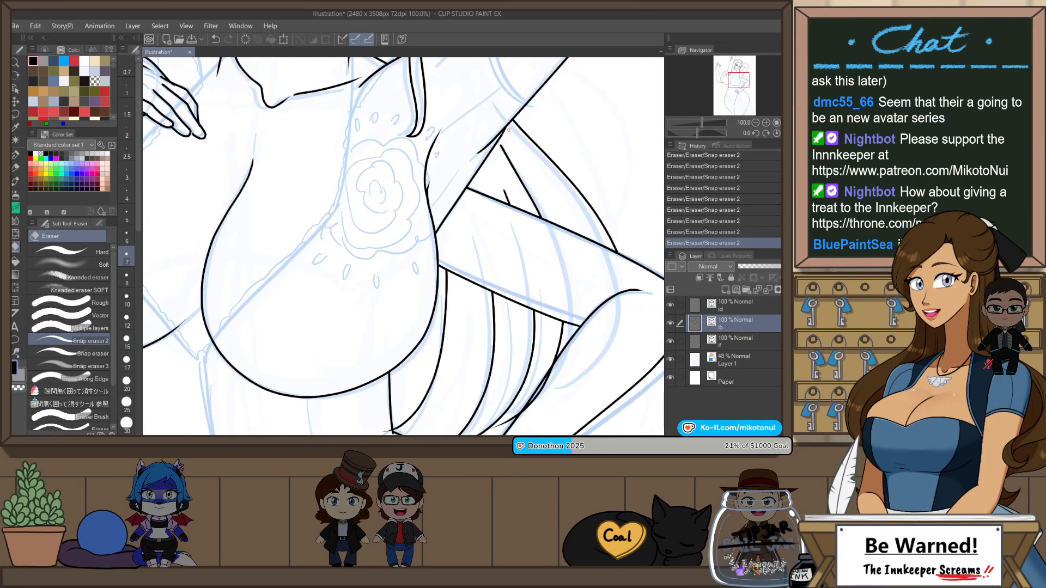
pyautogui.scroll(-2, 536, 230)
pyautogui.moveTo(580, 321); pyautogui.dragTo(563, 185)
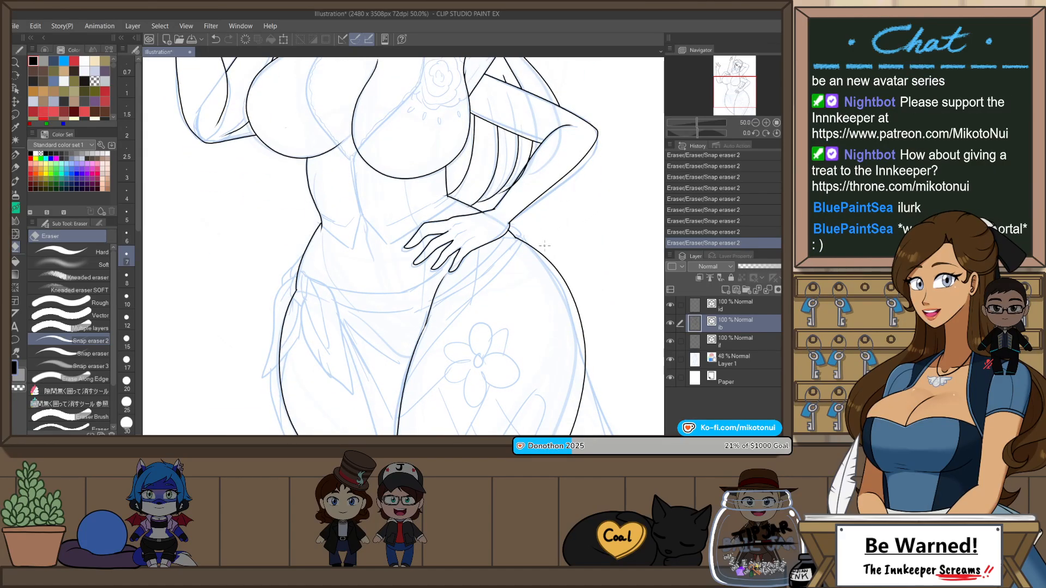
pyautogui.scroll(4, 540, 220)
pyautogui.scroll(-3, 522, 204)
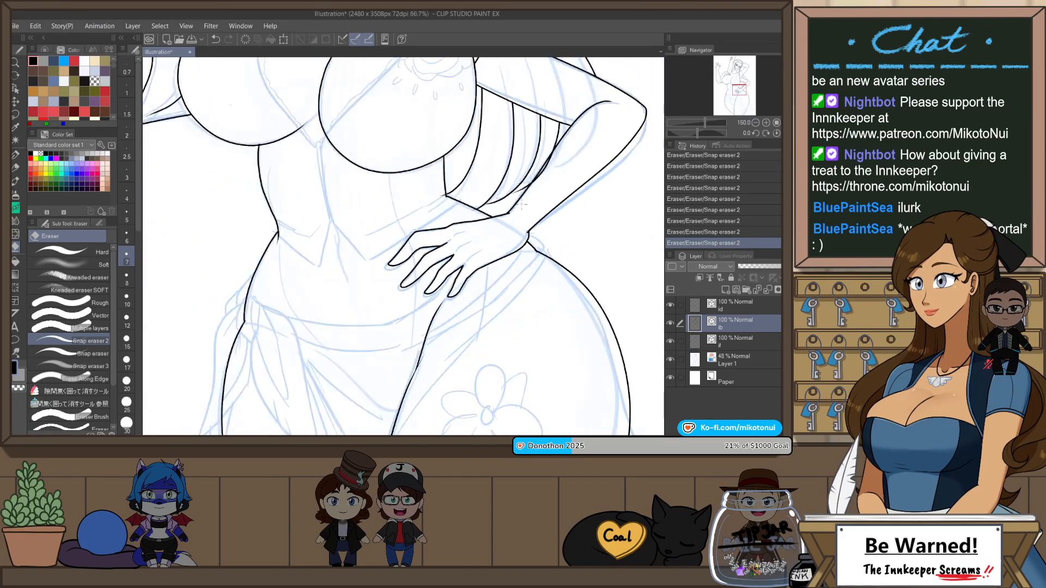
pyautogui.moveTo(543, 190); pyautogui.dragTo(505, 232)
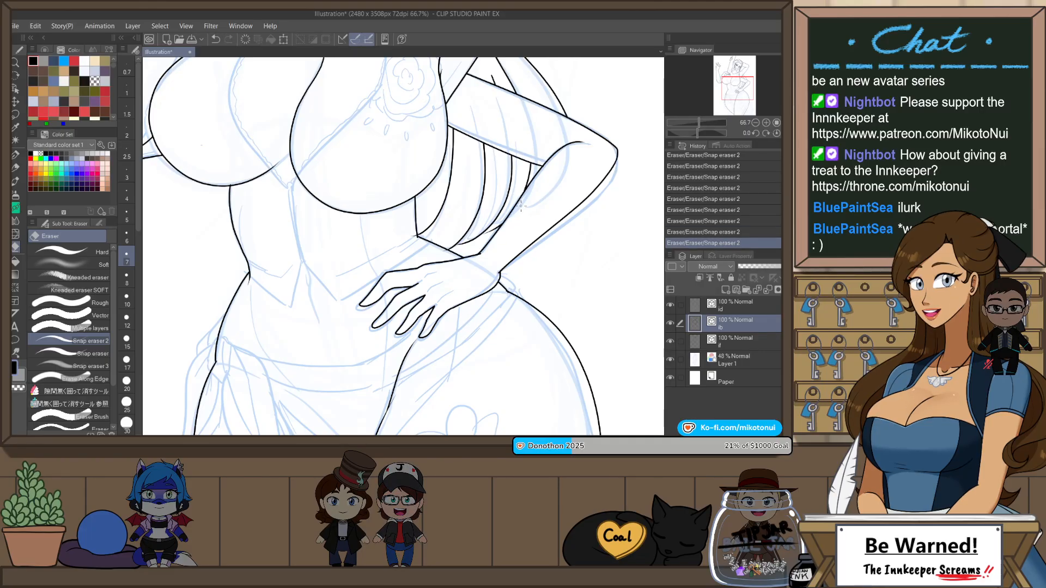
pyautogui.moveTo(503, 345); pyautogui.dragTo(519, 299)
pyautogui.moveTo(535, 345); pyautogui.dragTo(530, 266)
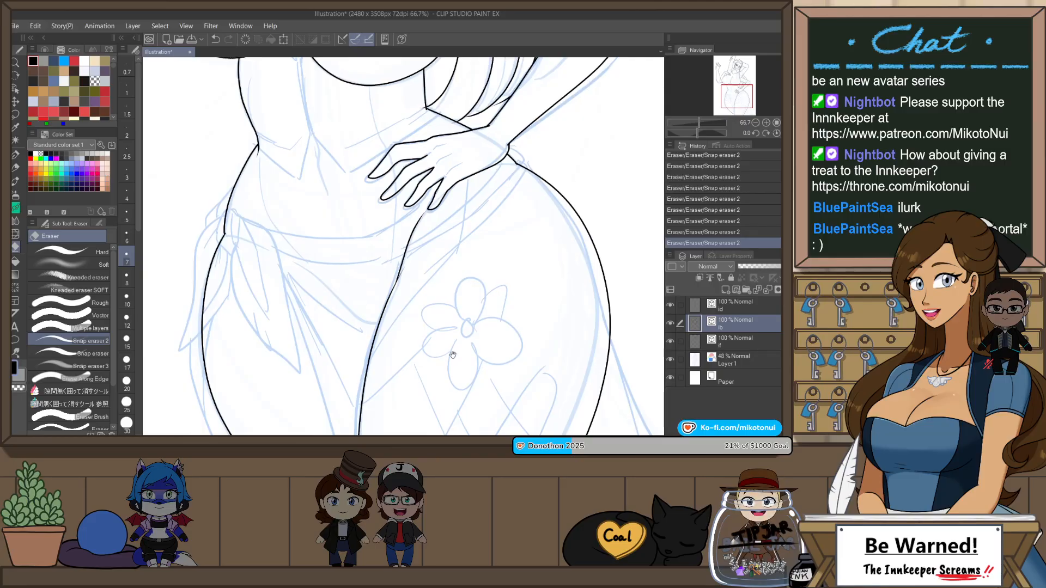
# Step: Undo the erasure of the inner thigh line and extend its upper segment's end point down along the lower segment
pyautogui.moveTo(453, 354); pyautogui.dragTo(475, 284)
pyautogui.hotkey('ctrl', 'z')
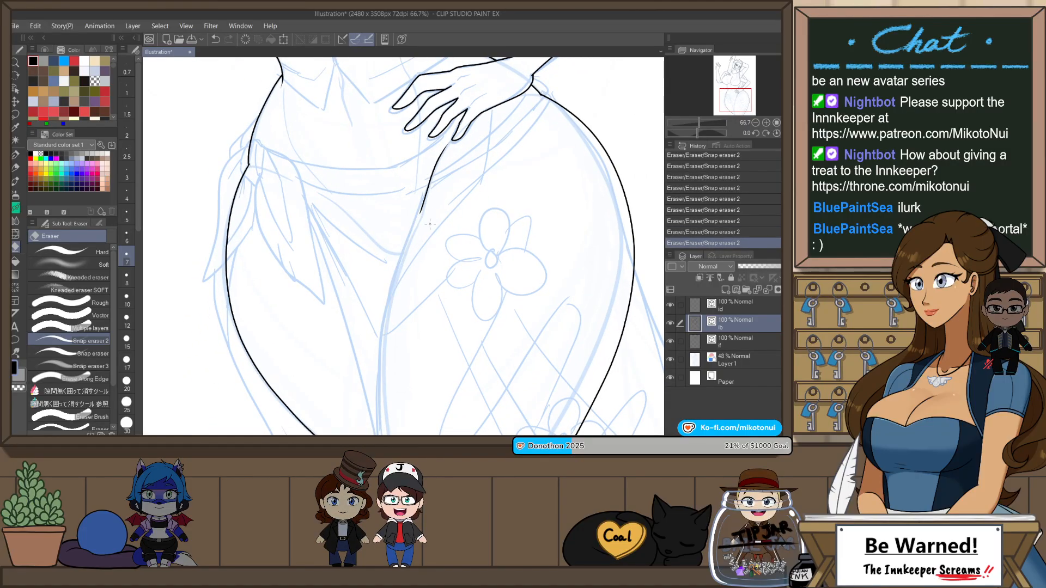
pyautogui.scroll(3, 439, 189)
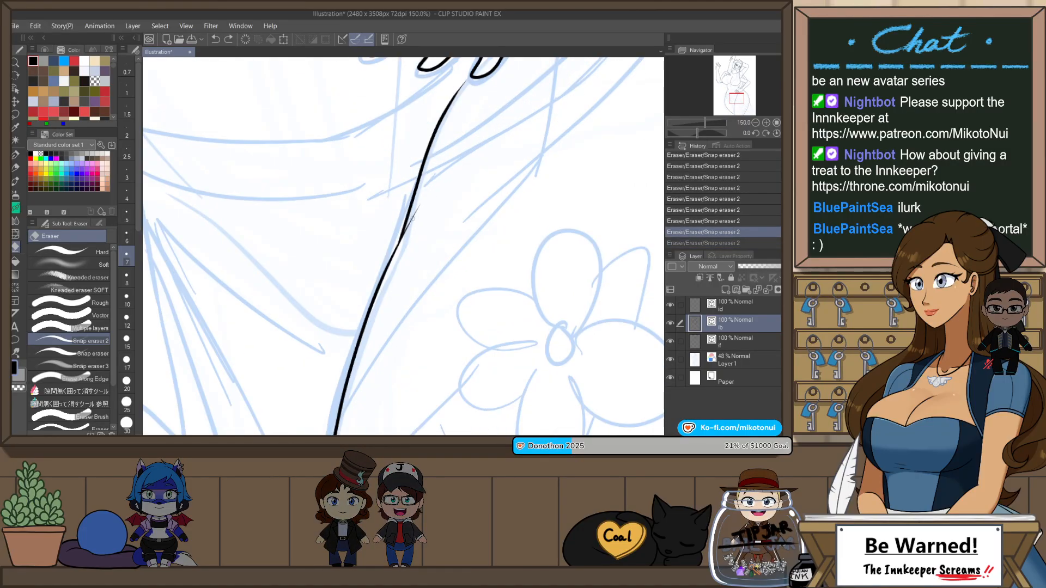
pyautogui.press('o')
pyautogui.click(403, 235)
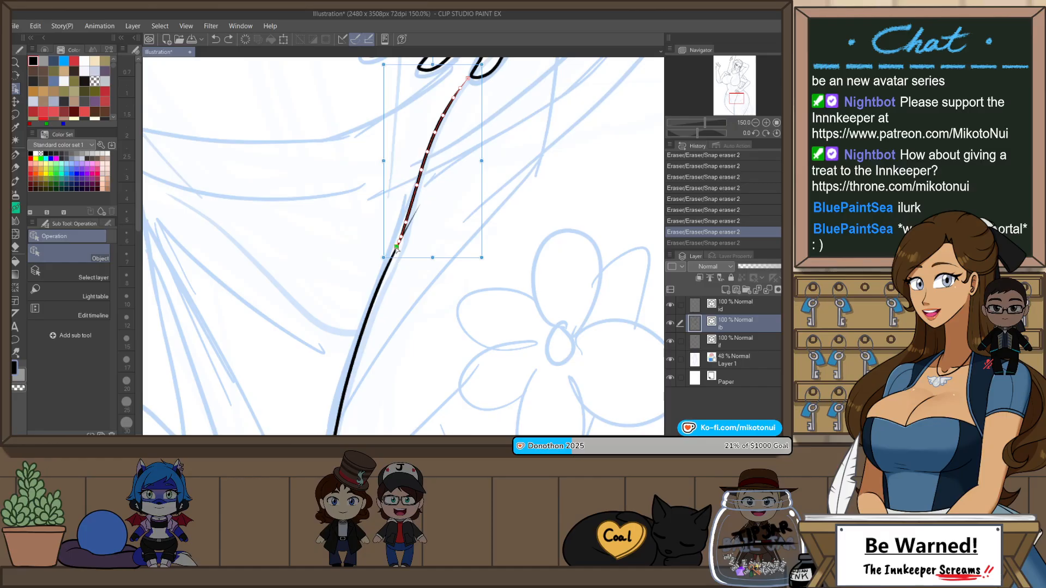
pyautogui.moveTo(387, 269); pyautogui.dragTo(381, 280)
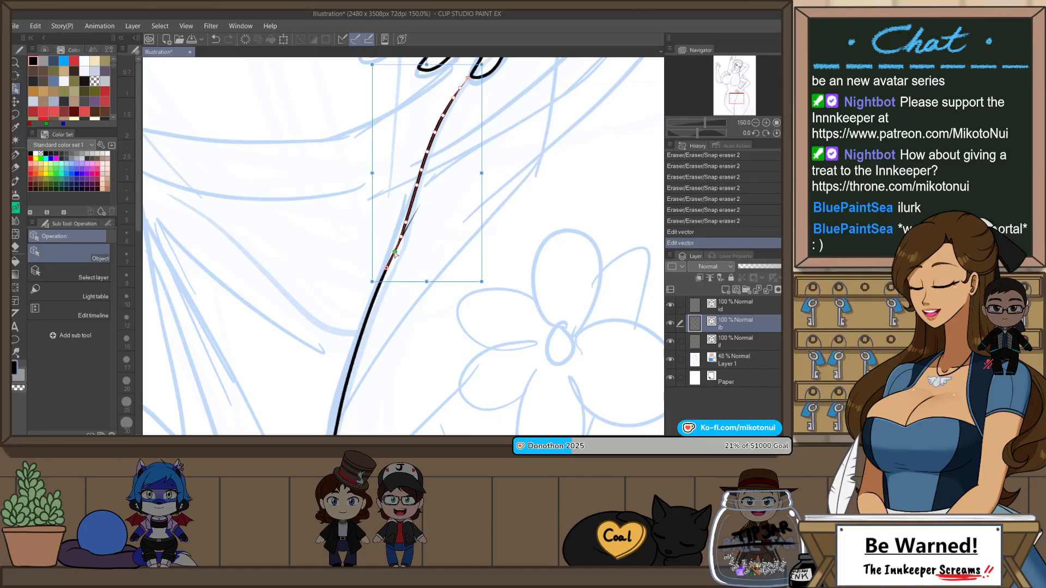
# Step: Trim the overlap at the inner thigh line's join and move the lower segment's end point up onto the upper segment
pyautogui.press('e')
pyautogui.moveTo(411, 216); pyautogui.dragTo(419, 230)
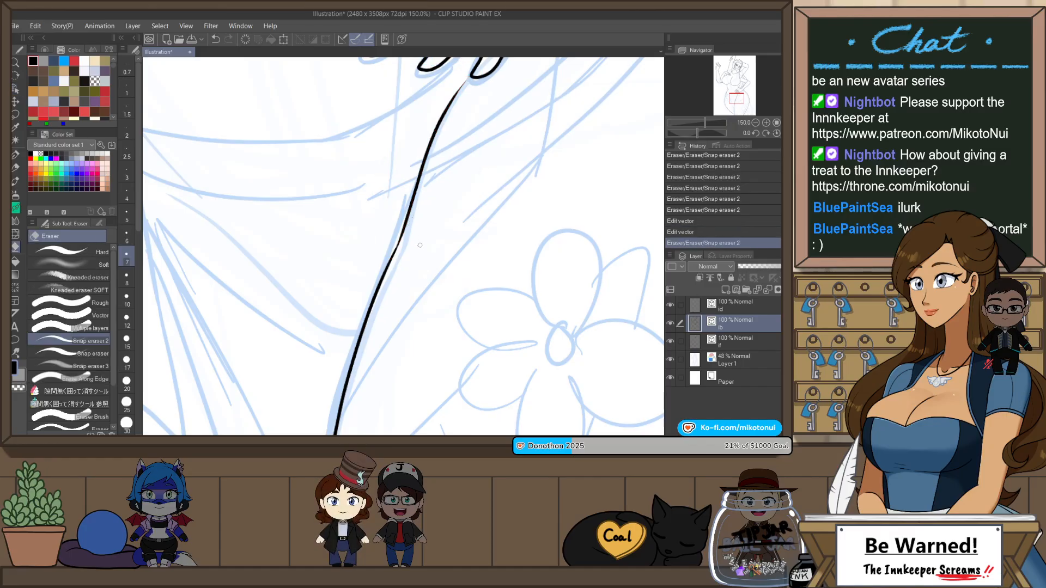
pyautogui.press('o')
pyautogui.click(389, 265)
pyautogui.moveTo(397, 248); pyautogui.dragTo(405, 226)
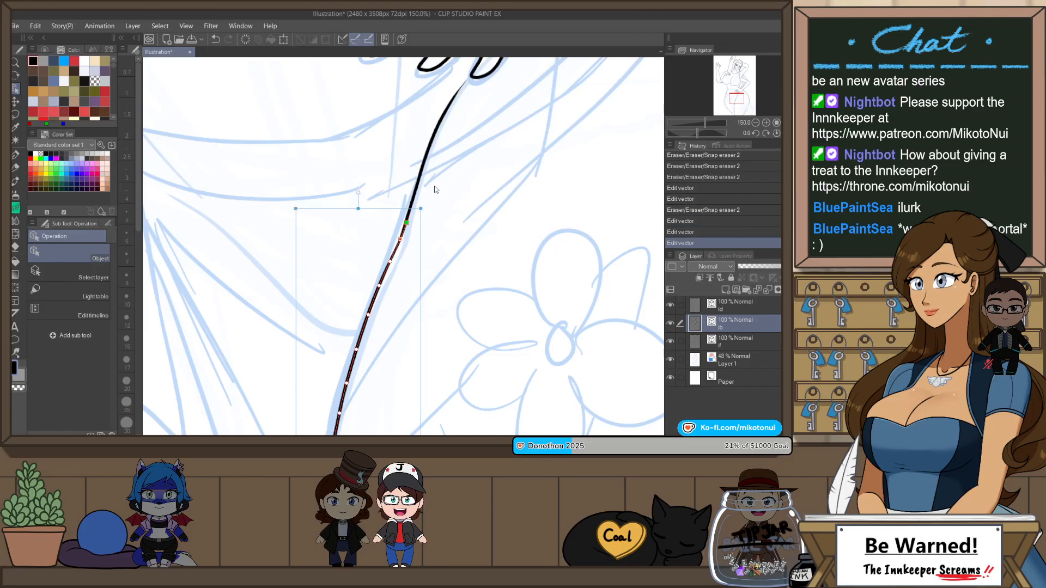
pyautogui.click(440, 192)
# Step: Trim the thigh line end that overruns the inner thigh line near the canvas's bottom edge
pyautogui.scroll(-2, 461, 201)
pyautogui.moveTo(595, 259)
pyautogui.mouseDown()
pyautogui.moveTo(543, 202)
pyautogui.moveTo(511, 111)
pyautogui.mouseUp()
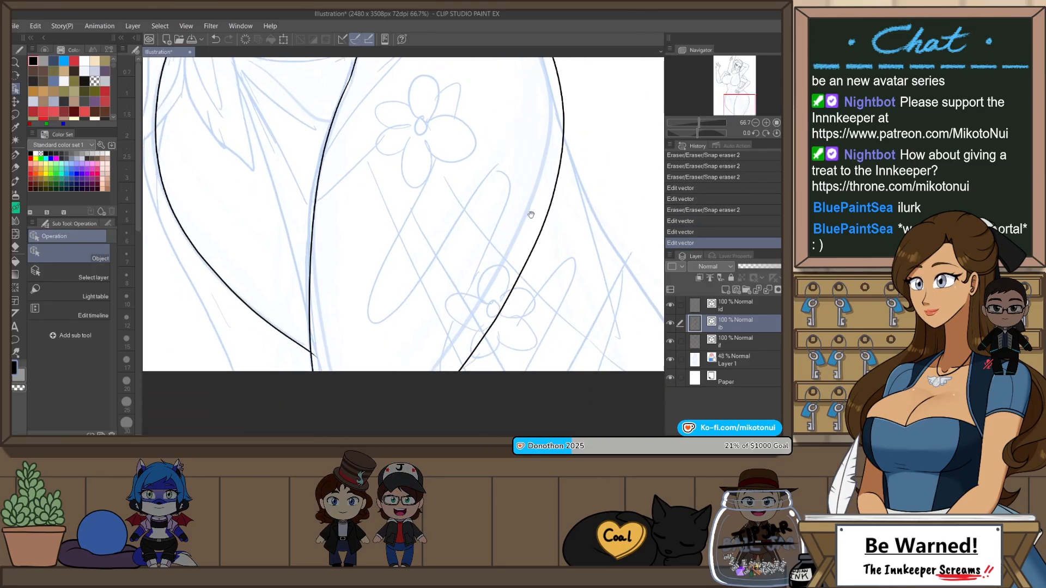
pyautogui.moveTo(485, 259)
pyautogui.mouseDown()
pyautogui.moveTo(516, 301)
pyautogui.moveTo(551, 289)
pyautogui.mouseUp()
pyautogui.press('e')
pyautogui.moveTo(381, 385); pyautogui.dragTo(385, 388)
# Step: Undo the hip line erasure, adjust the hip line's lower end to meet the outer thigh line, and trim the overhang
pyautogui.moveTo(309, 169)
pyautogui.mouseDown()
pyautogui.moveTo(397, 275)
pyautogui.moveTo(437, 355)
pyautogui.mouseUp()
pyautogui.scroll(2, 392, 186)
pyautogui.moveTo(368, 287); pyautogui.dragTo(353, 327)
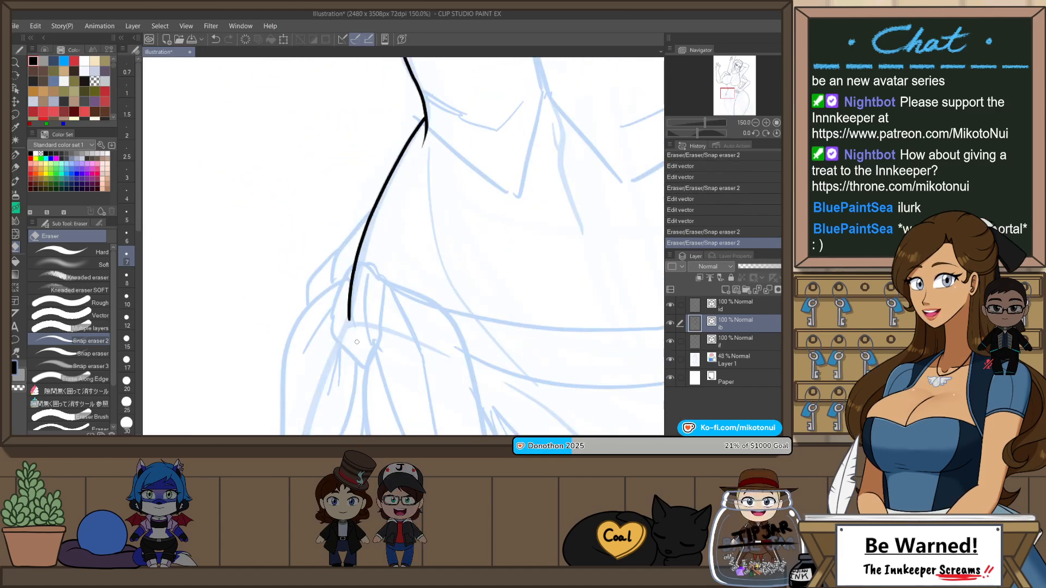
pyautogui.hotkey('ctrl', 'z')
pyautogui.press('o')
pyautogui.click(352, 307)
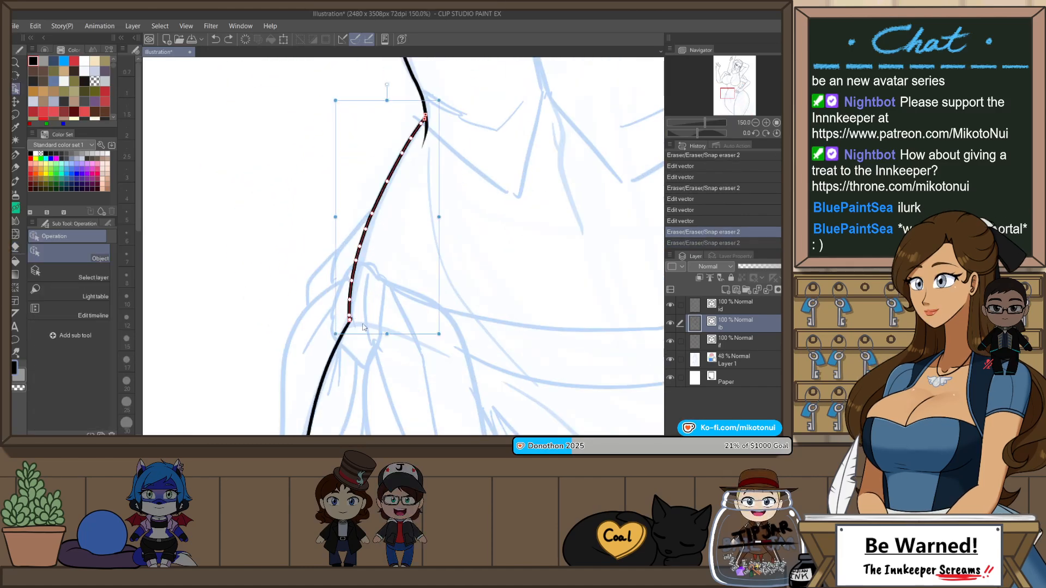
pyautogui.press('e')
pyautogui.moveTo(386, 339); pyautogui.dragTo(352, 332)
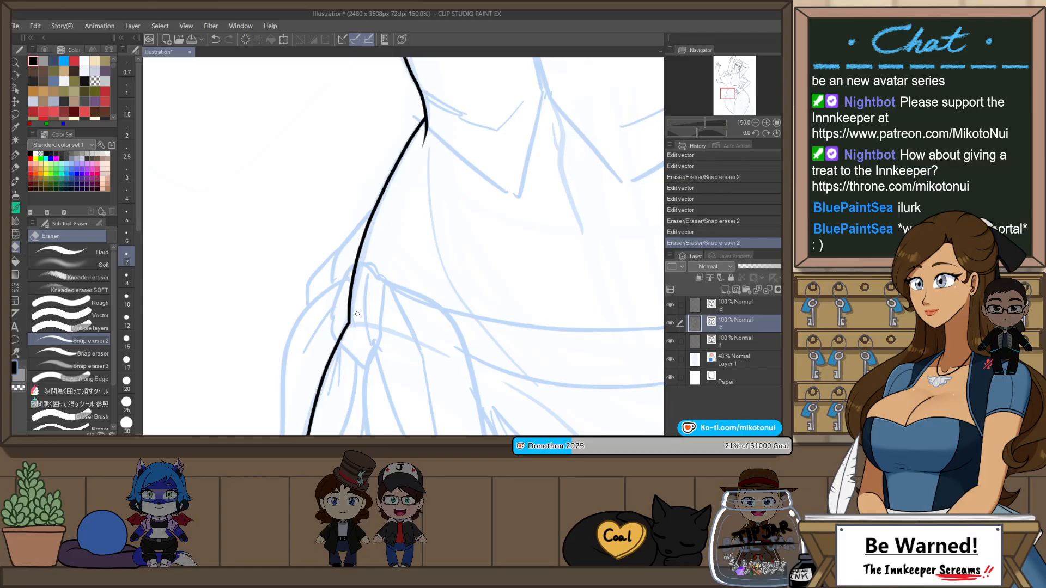
# Step: Trim the overlapping line end where the raised hand's thumb side meets the forearm at the wrist
pyautogui.scroll(-2, 468, 267)
pyautogui.moveTo(556, 266); pyautogui.dragTo(493, 335)
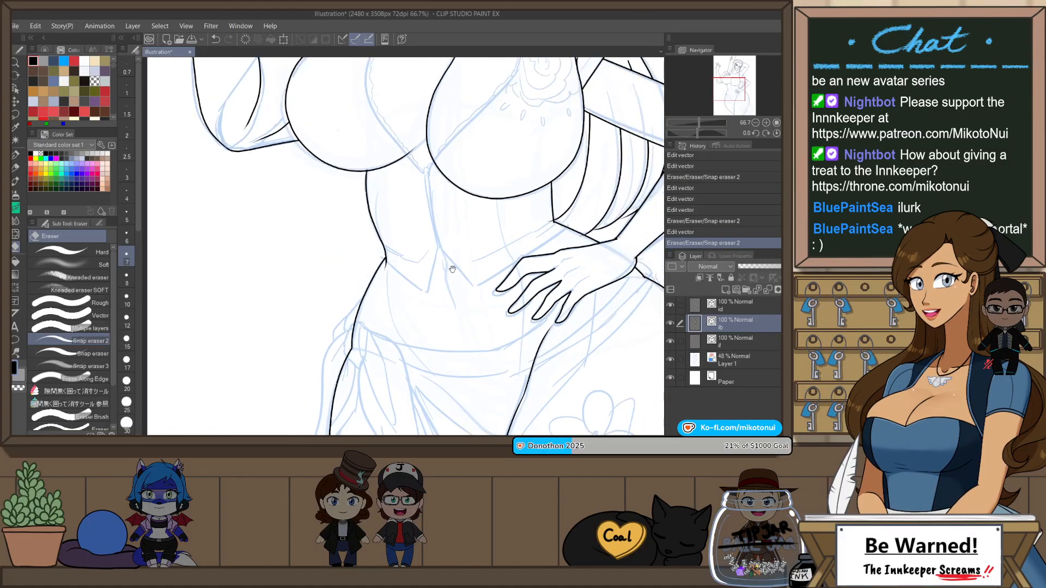
pyautogui.moveTo(424, 218); pyautogui.dragTo(499, 400)
pyautogui.moveTo(412, 262); pyautogui.dragTo(466, 352)
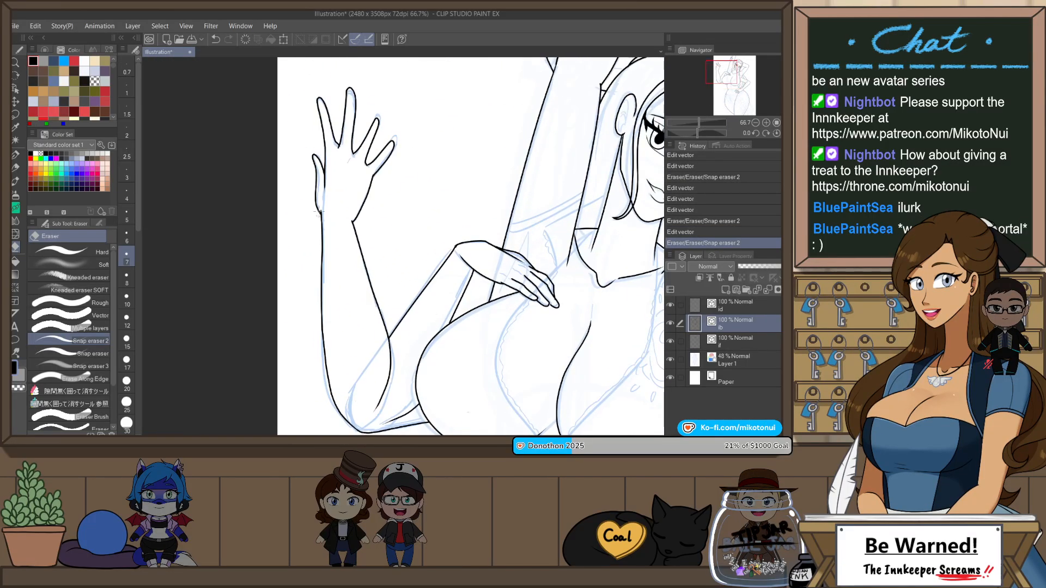
pyautogui.scroll(3, 320, 213)
pyautogui.click(334, 214)
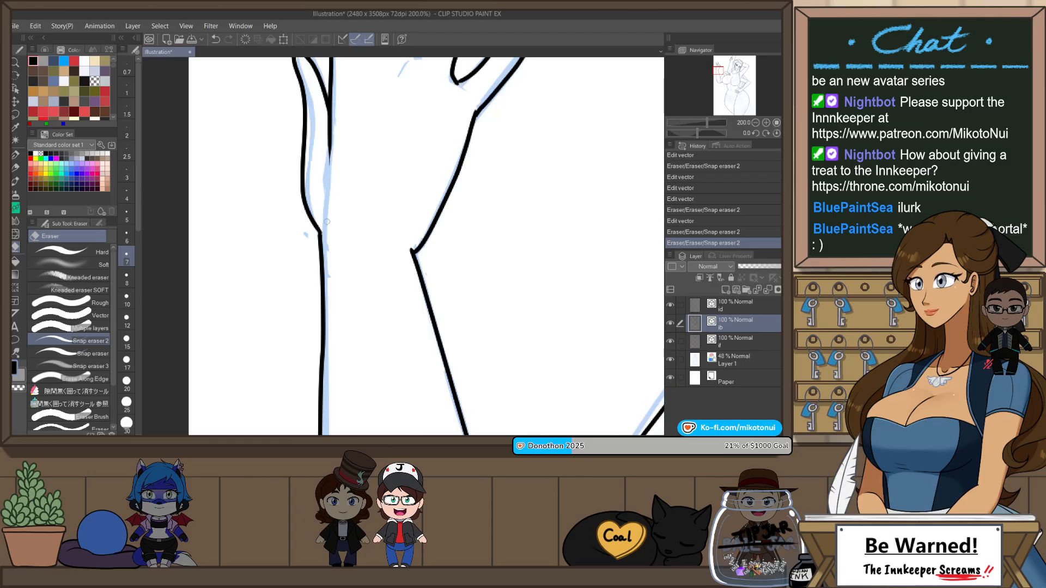
# Step: Move the thumb-side line's last control points so it runs smoothly into the forearm line at the wrist
pyautogui.press('o')
pyautogui.scroll(4, 316, 240)
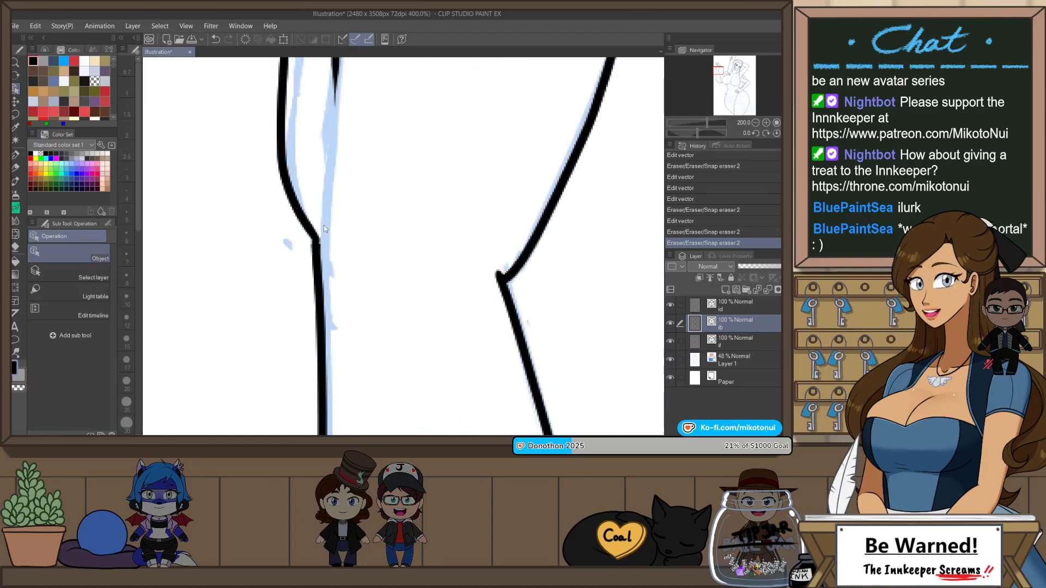
pyautogui.click(305, 242)
pyautogui.moveTo(314, 276); pyautogui.dragTo(315, 306)
pyautogui.moveTo(312, 258); pyautogui.dragTo(314, 264)
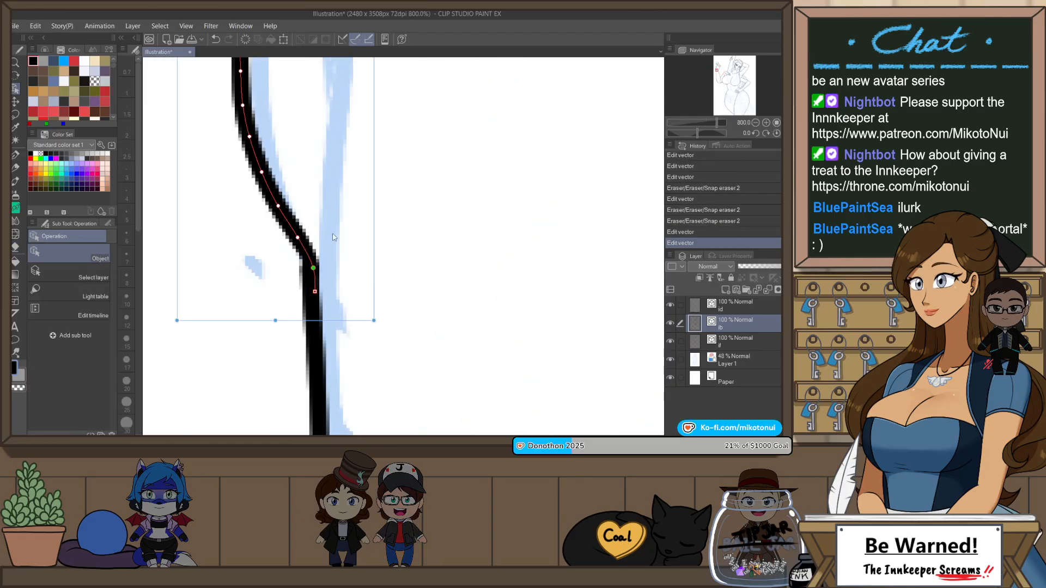
pyautogui.click(370, 223)
pyautogui.scroll(-5, 370, 223)
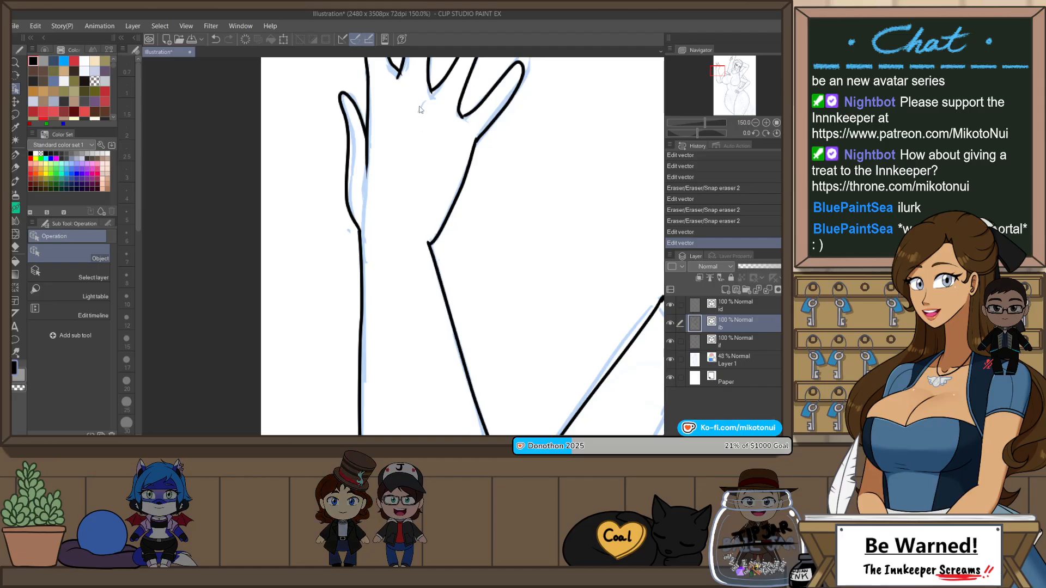
# Step: Trim the overlapping line ends on the raised hand with Snap eraser 2
pyautogui.moveTo(409, 103)
pyautogui.mouseDown()
pyautogui.moveTo(395, 202)
pyautogui.moveTo(379, 201)
pyautogui.mouseUp()
pyautogui.scroll(3, 395, 156)
pyautogui.press('e')
pyautogui.moveTo(449, 251); pyautogui.dragTo(459, 249)
pyautogui.scroll(-3, 449, 161)
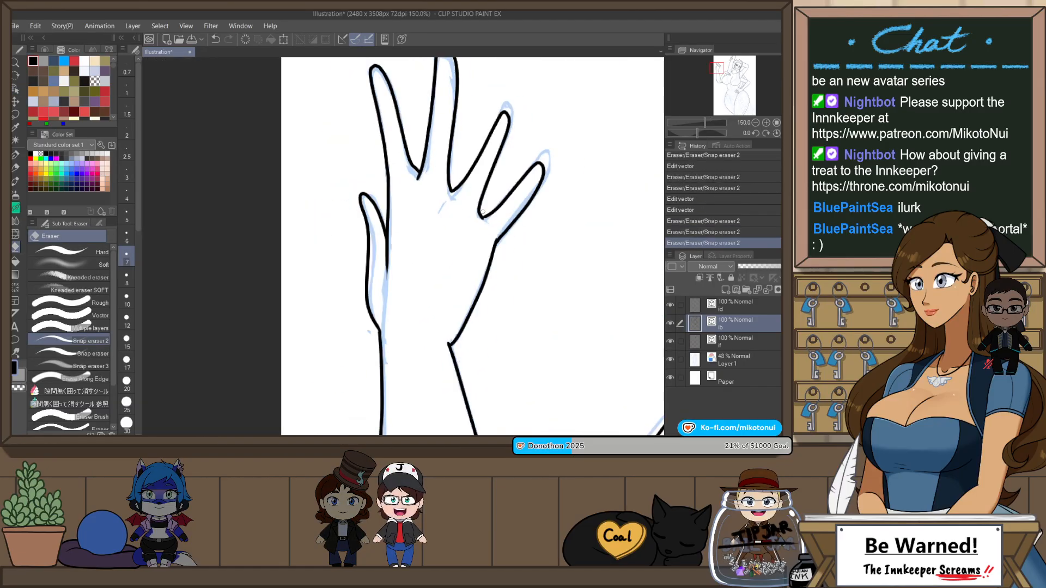
# Step: Undo the erasure below the little finger and adjust the line points so the finger and palm outlines join cleanly
pyautogui.scroll(3, 490, 238)
pyautogui.moveTo(499, 239); pyautogui.dragTo(506, 246)
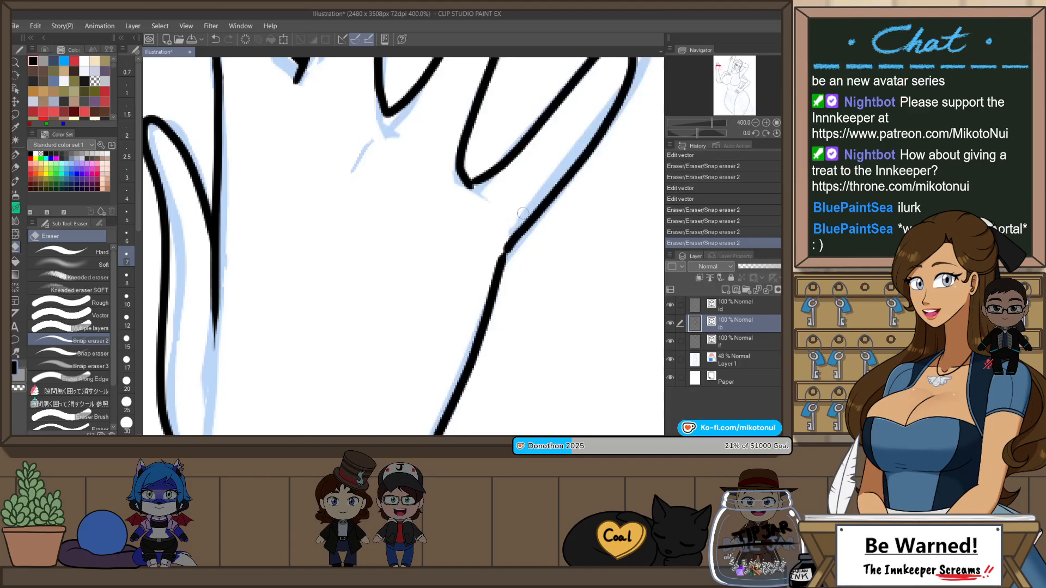
pyautogui.hotkey('ctrl', 'z')
pyautogui.press('o')
pyautogui.click(507, 266)
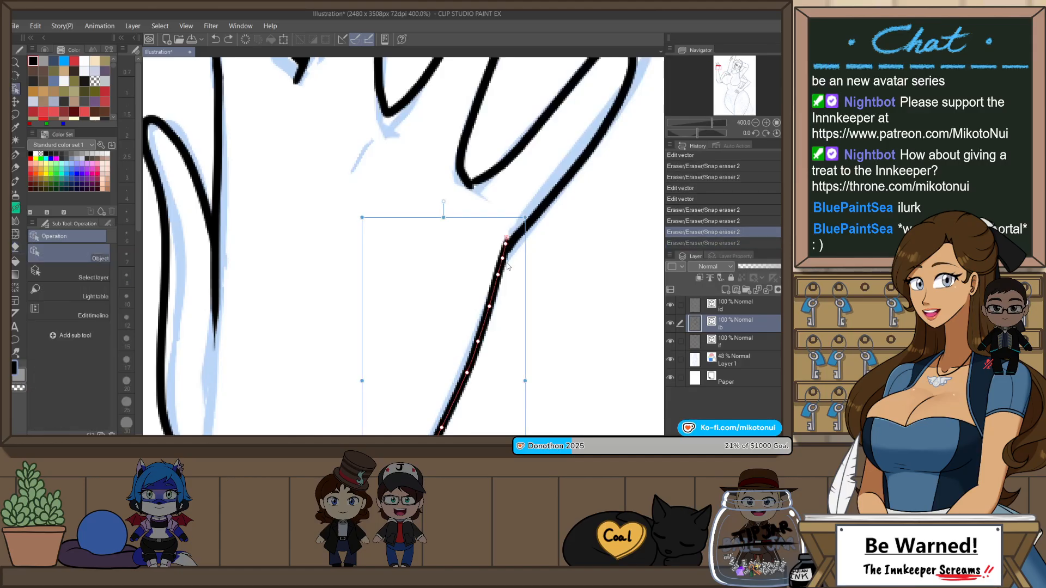
pyautogui.moveTo(532, 214); pyautogui.dragTo(520, 235)
pyautogui.press('e')
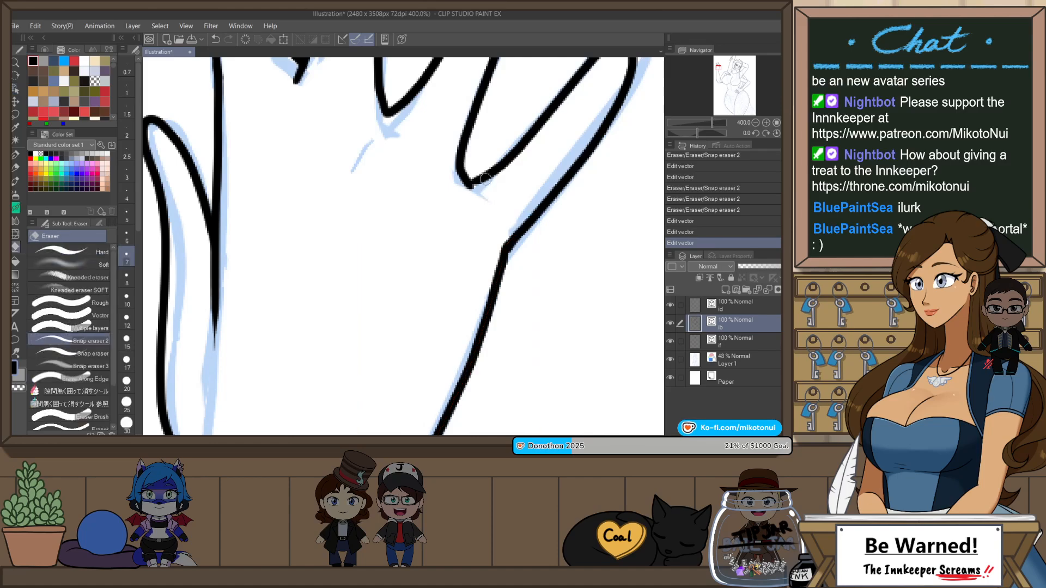
# Step: Move the little finger line's end point to close smoothly with the ring finger line at the base between them
pyautogui.press('o')
pyautogui.click(479, 180)
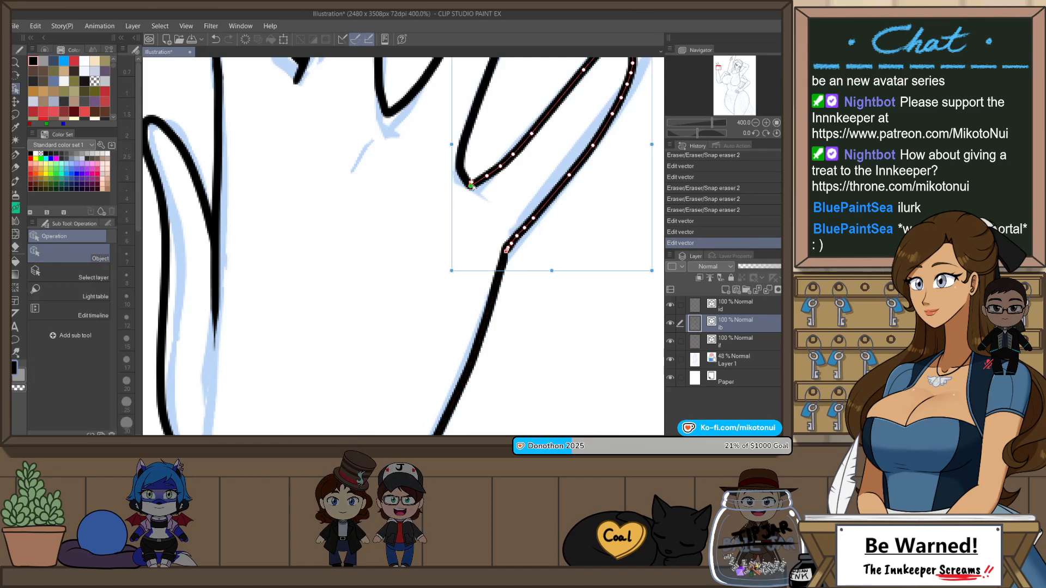
pyautogui.moveTo(472, 187); pyautogui.dragTo(468, 182)
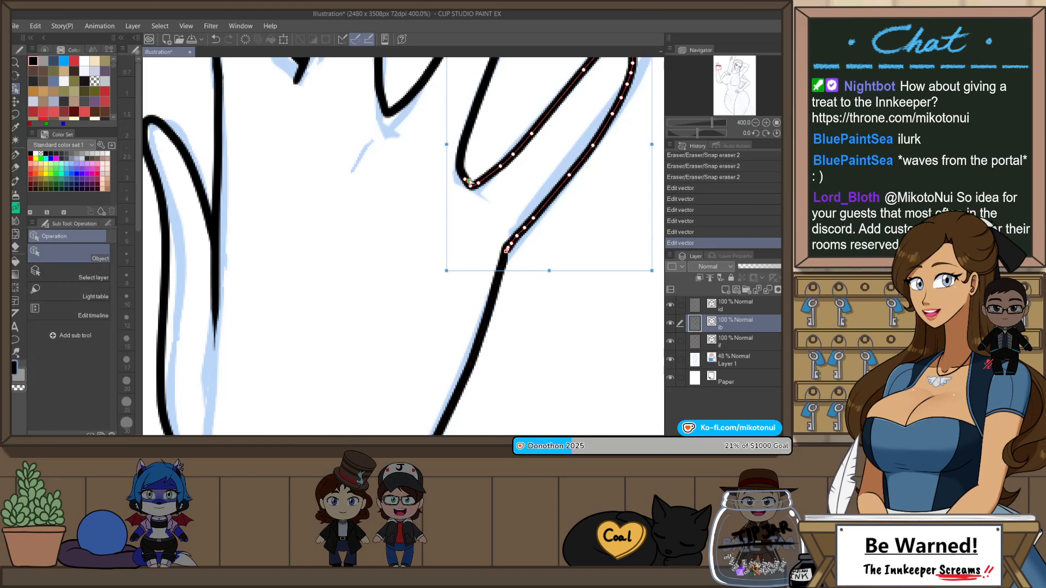
pyautogui.click(506, 208)
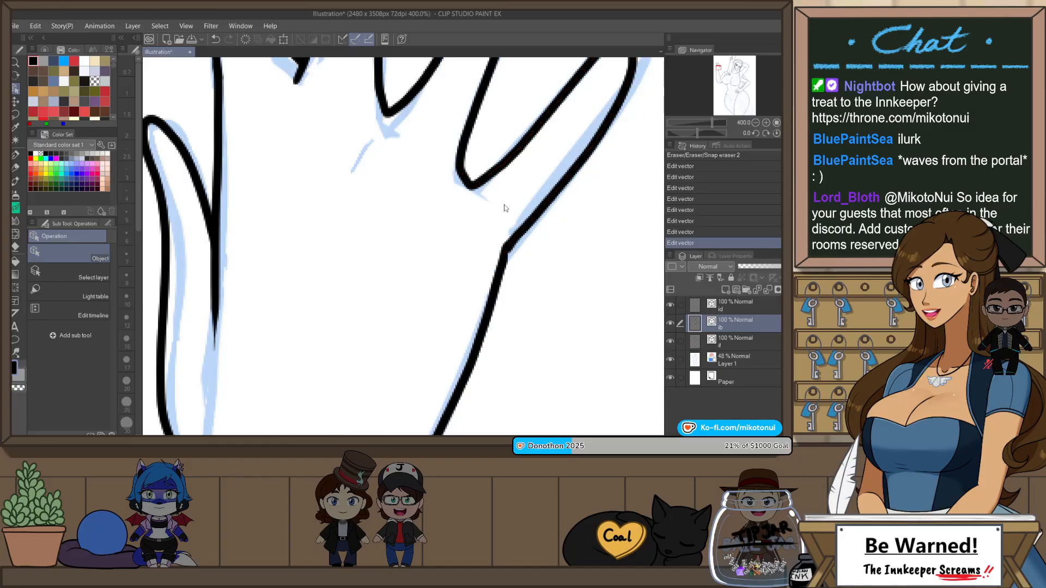
# Step: Trim overlapping line ends at the raised arm's elbow with Snap eraser 2 and undo the last erasure
pyautogui.scroll(-5, 507, 269)
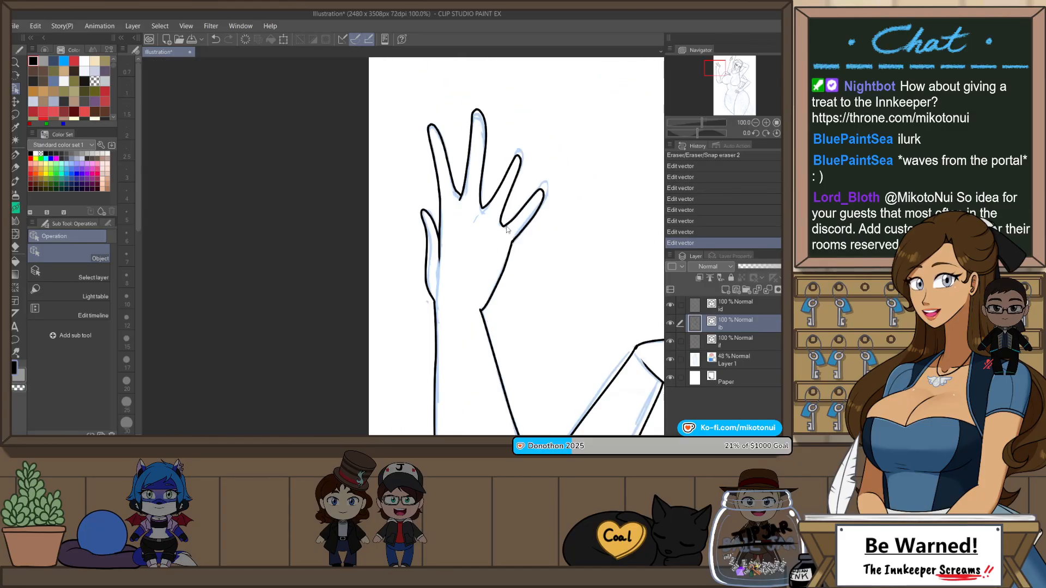
pyautogui.moveTo(530, 364); pyautogui.dragTo(452, 158)
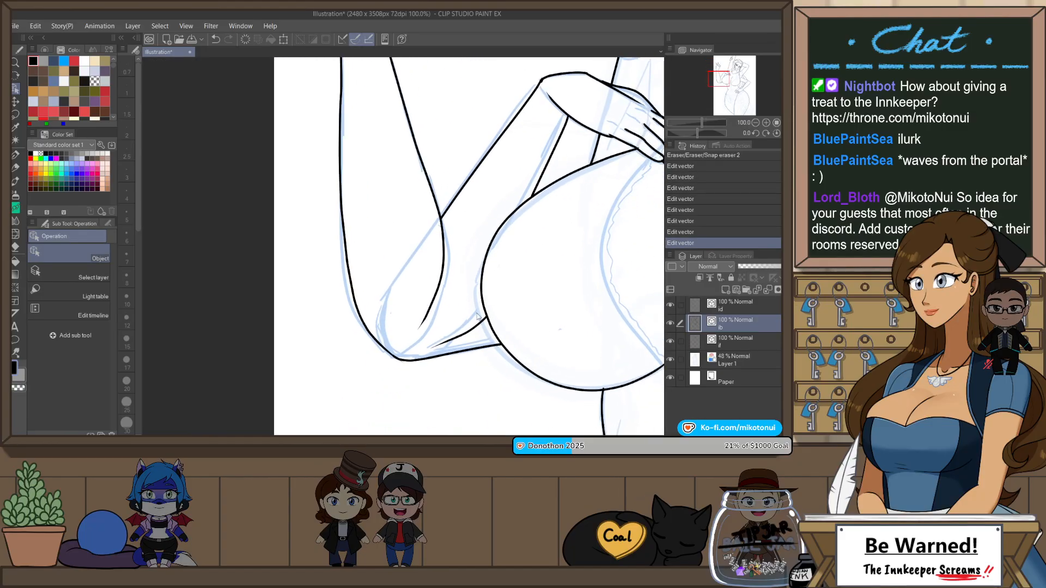
pyautogui.scroll(2, 401, 360)
pyautogui.press('e')
pyautogui.moveTo(402, 369); pyautogui.dragTo(394, 354)
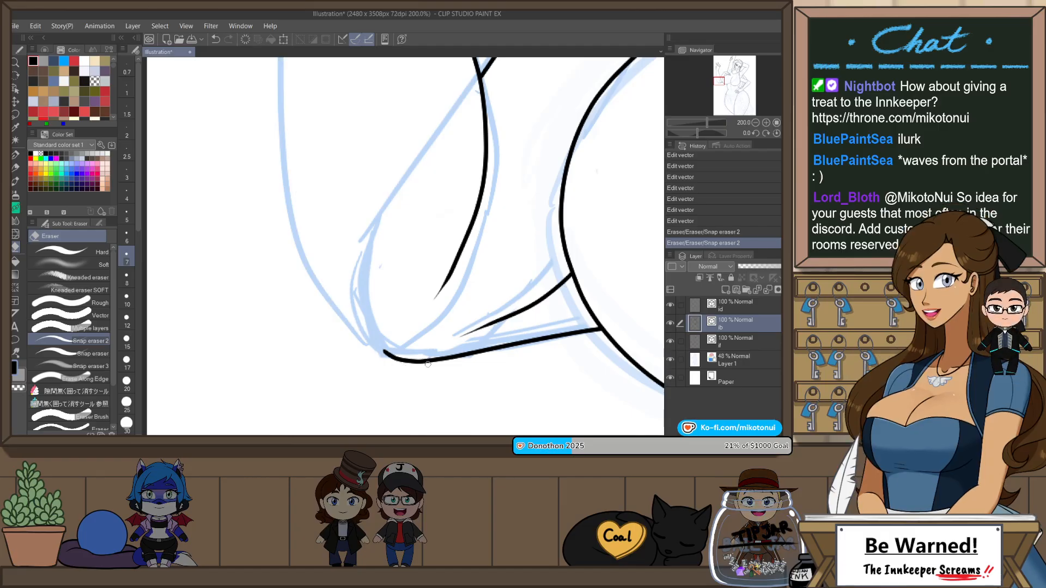
pyautogui.hotkey('ctrl', 'z')
# Step: Flip the view horizontally and reposition the end points of the two elbow lines so they overlap along one smooth curve
pyautogui.press('h')
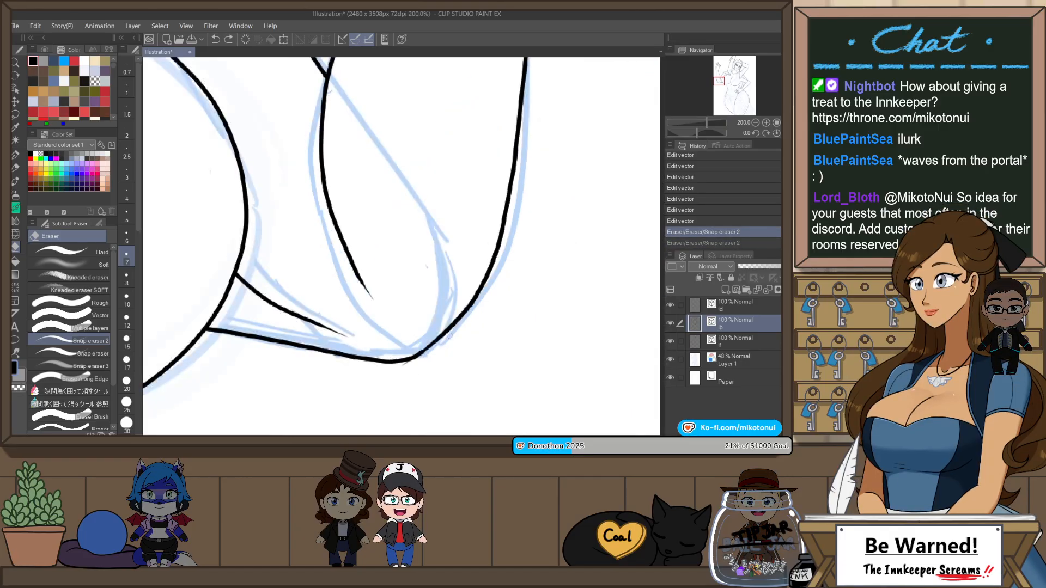
pyautogui.press('o')
pyautogui.press('o')
pyautogui.click(425, 350)
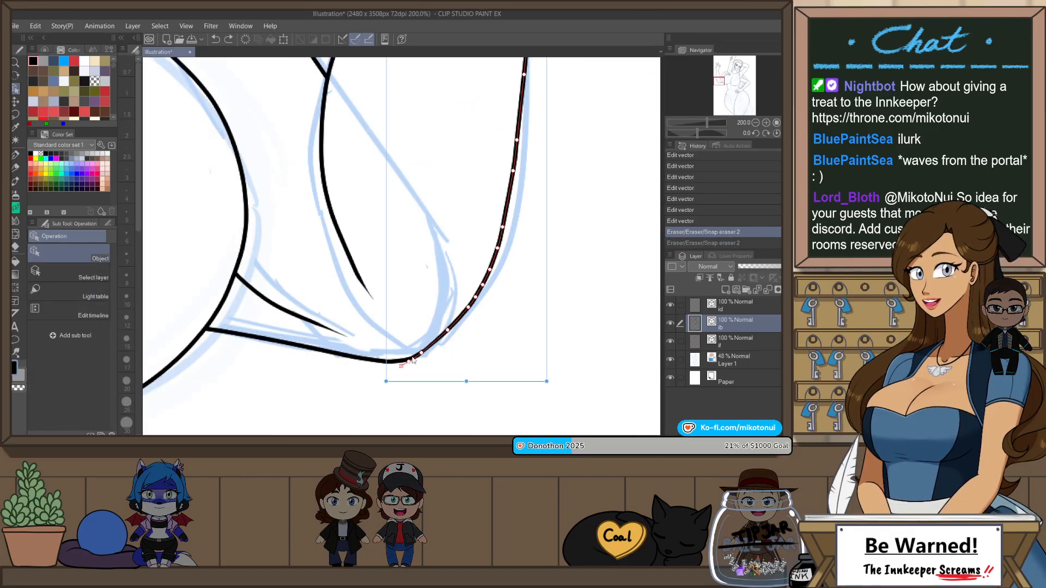
pyautogui.moveTo(408, 364)
pyautogui.mouseDown()
pyautogui.moveTo(397, 361)
pyautogui.moveTo(436, 344)
pyautogui.mouseUp()
pyautogui.click(393, 361)
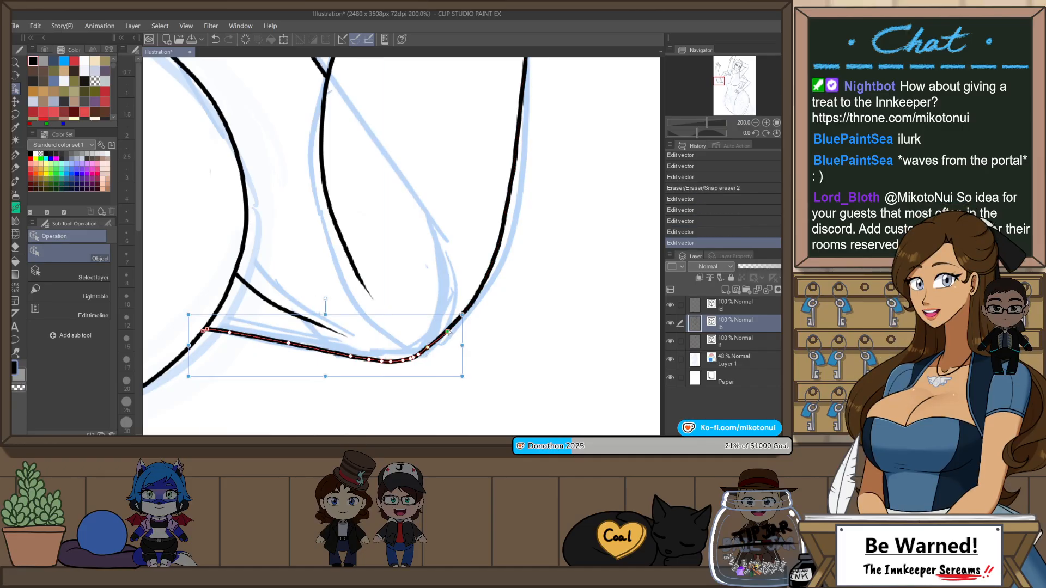
# Step: Nudge the lower forearm line's point near the raised arm's elbow to smooth the overlapping curve, and deselect the line
pyautogui.moveTo(430, 346); pyautogui.dragTo(428, 347)
pyautogui.click(481, 225)
pyautogui.scroll(-5, 480, 225)
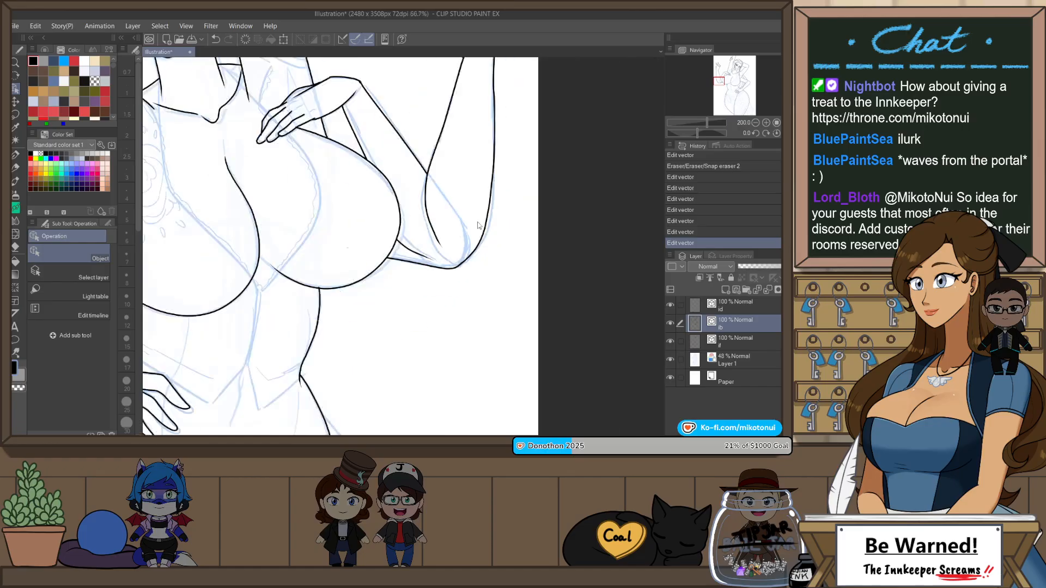
pyautogui.moveTo(447, 267); pyautogui.dragTo(539, 332)
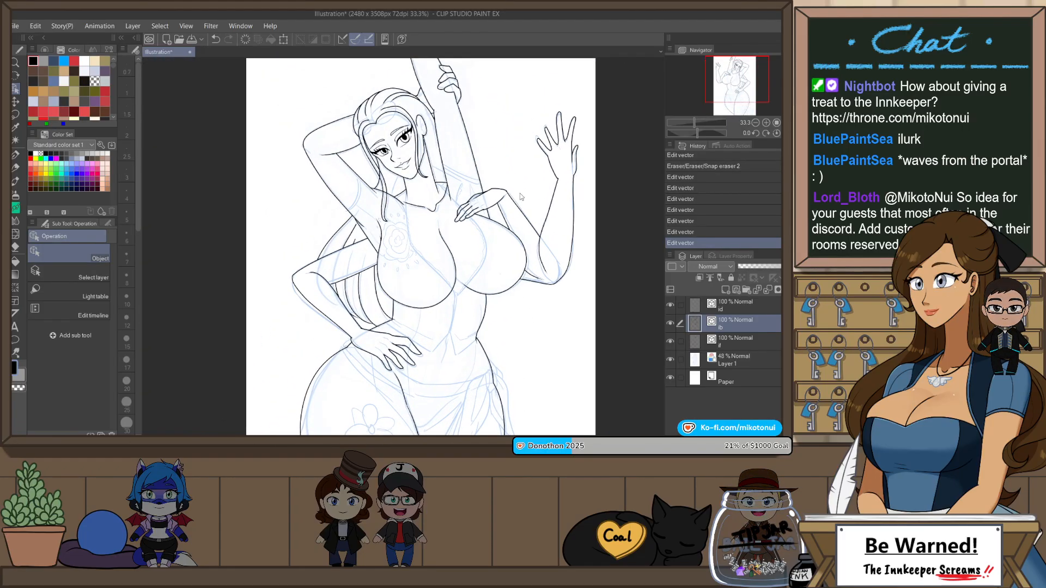
pyautogui.scroll(2, 463, 215)
pyautogui.scroll(-1, 516, 236)
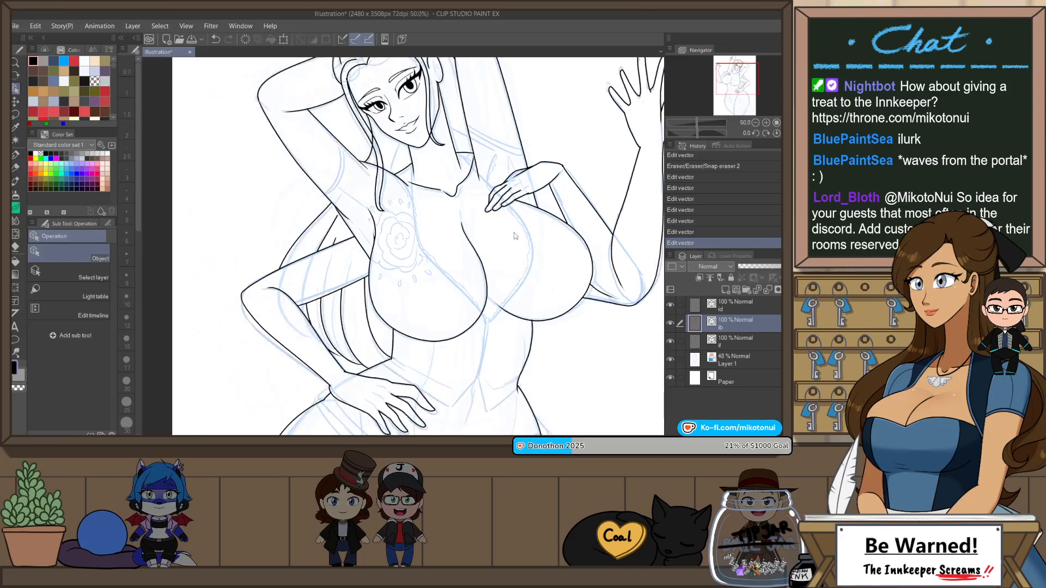
pyautogui.scroll(2, 361, 250)
pyautogui.press('e')
pyautogui.moveTo(373, 264); pyautogui.dragTo(365, 255)
pyautogui.hotkey('ctrl', 'z')
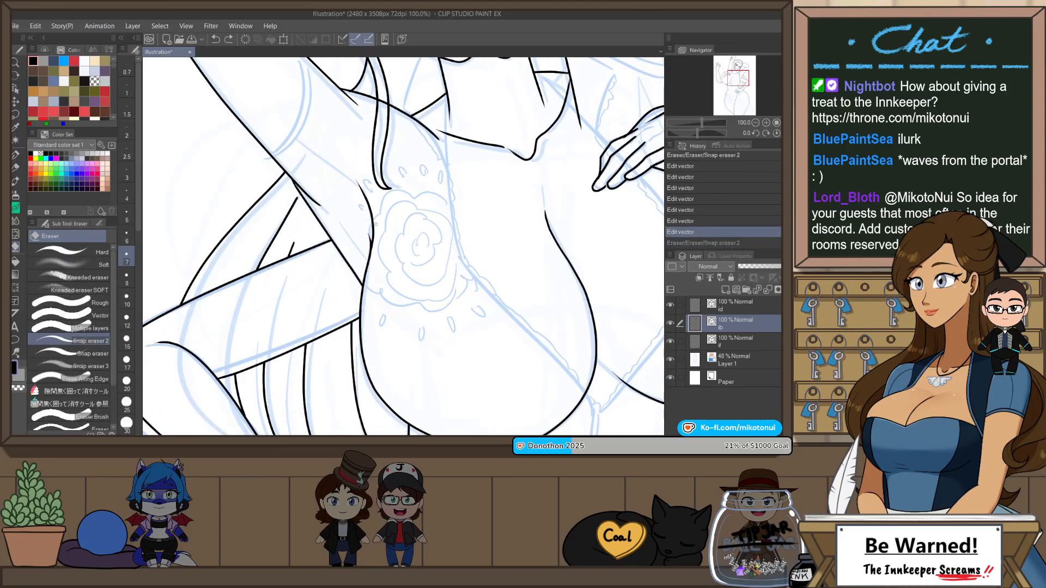
# Step: Reposition the upper end point of the chest's side outline so it overlaps the armpit line along one smooth curve
pyautogui.press('o')
pyautogui.scroll(2, 374, 240)
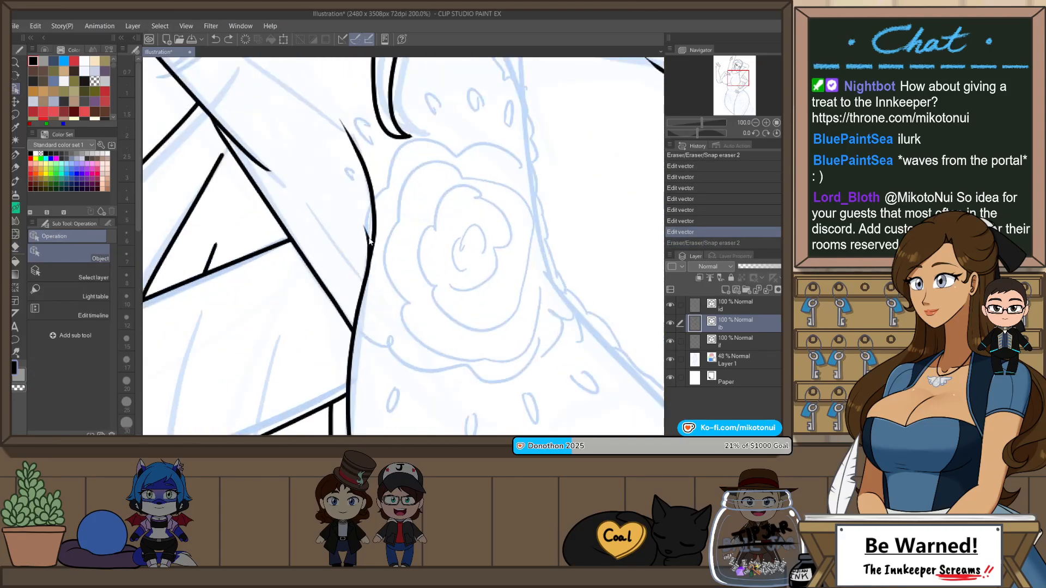
pyautogui.click(371, 237)
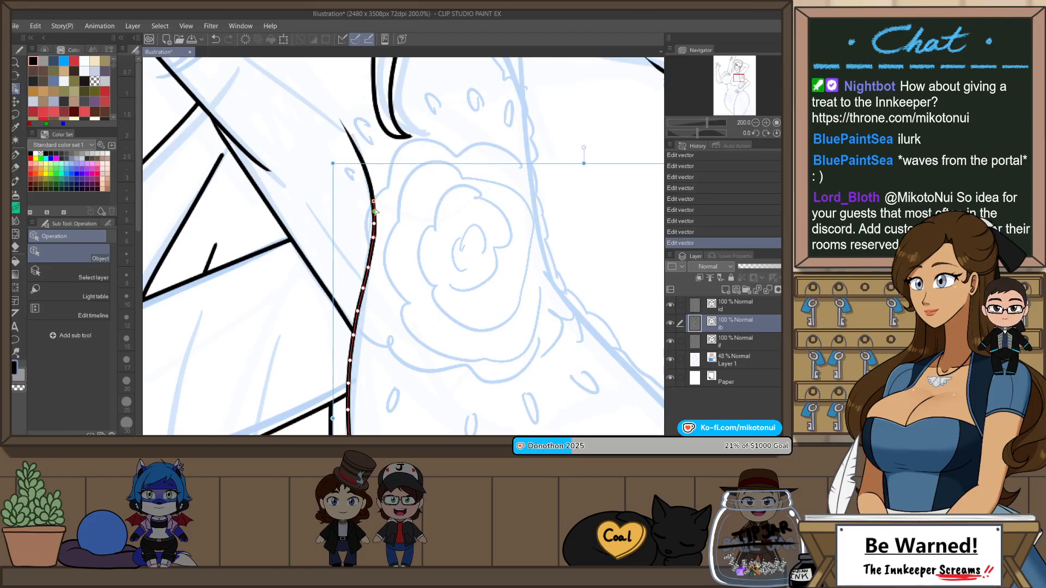
pyautogui.click(428, 235)
pyautogui.scroll(-4, 438, 281)
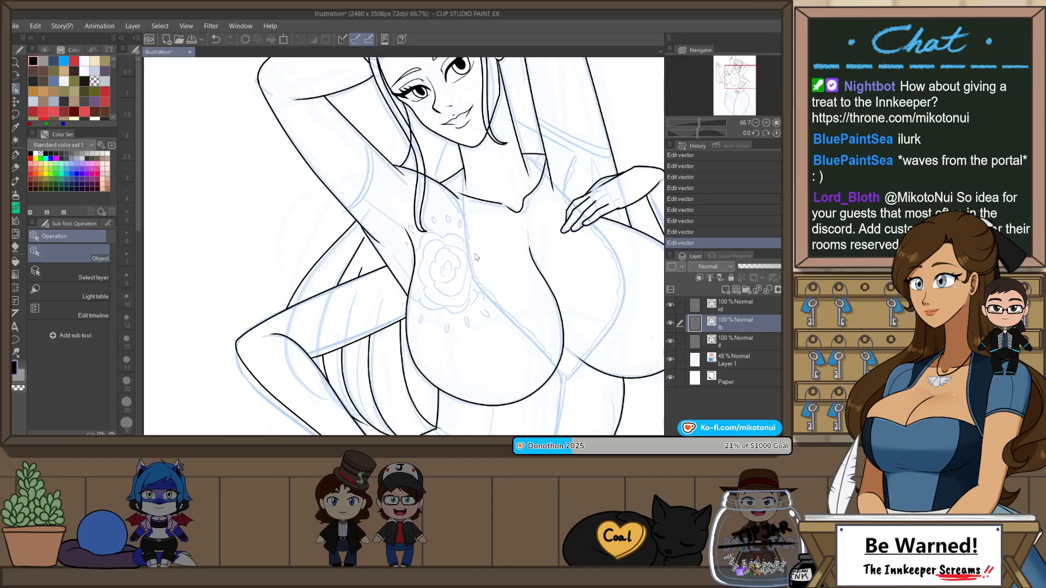
# Step: Trim the overhanging line ends around the armpit and upper arm with Snap eraser 2
pyautogui.scroll(2, 370, 228)
pyautogui.press('e')
pyautogui.moveTo(374, 255); pyautogui.dragTo(389, 245)
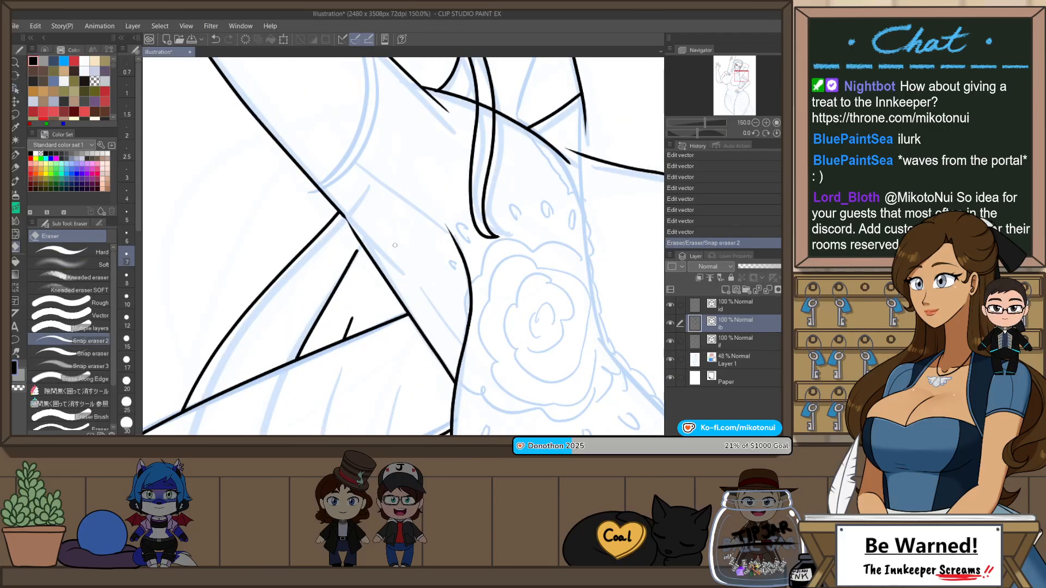
pyautogui.scroll(-3, 480, 199)
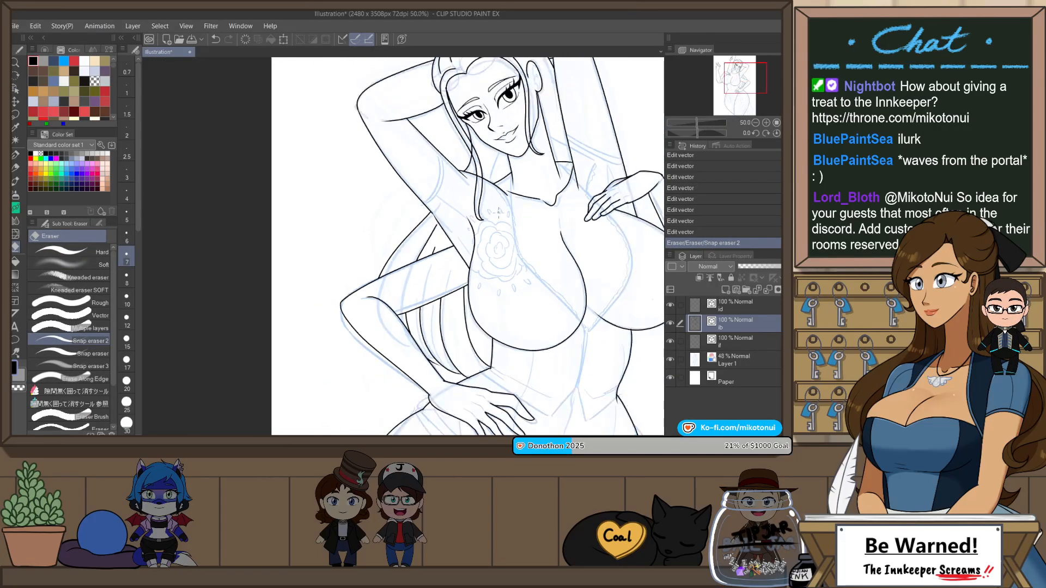
pyautogui.scroll(2, 450, 349)
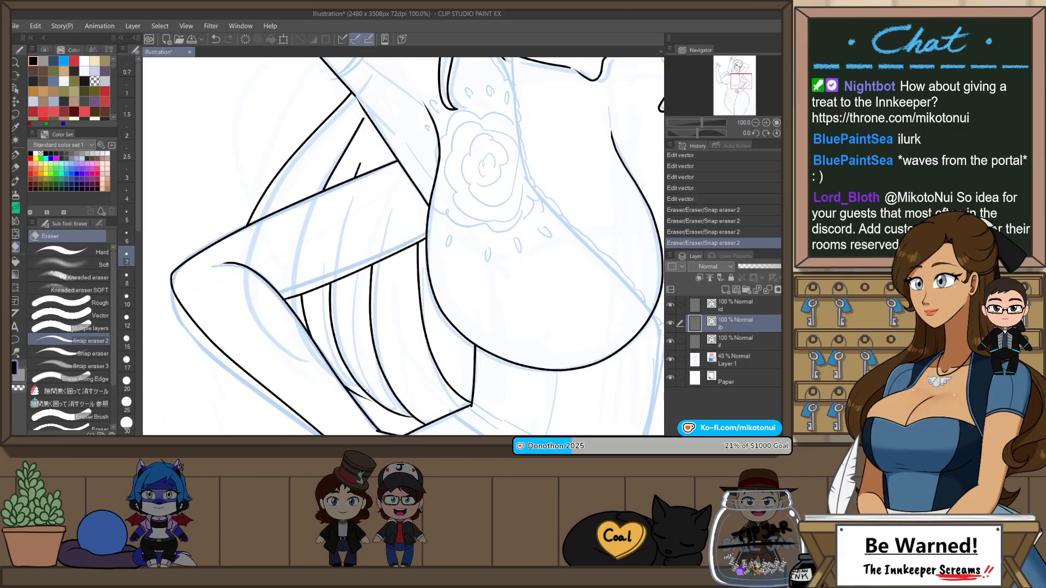
pyautogui.hotkey('shift', 'space')
pyautogui.moveTo(567, 297); pyautogui.dragTo(496, 381)
pyautogui.scroll(2, 281, 303)
pyautogui.press('p')
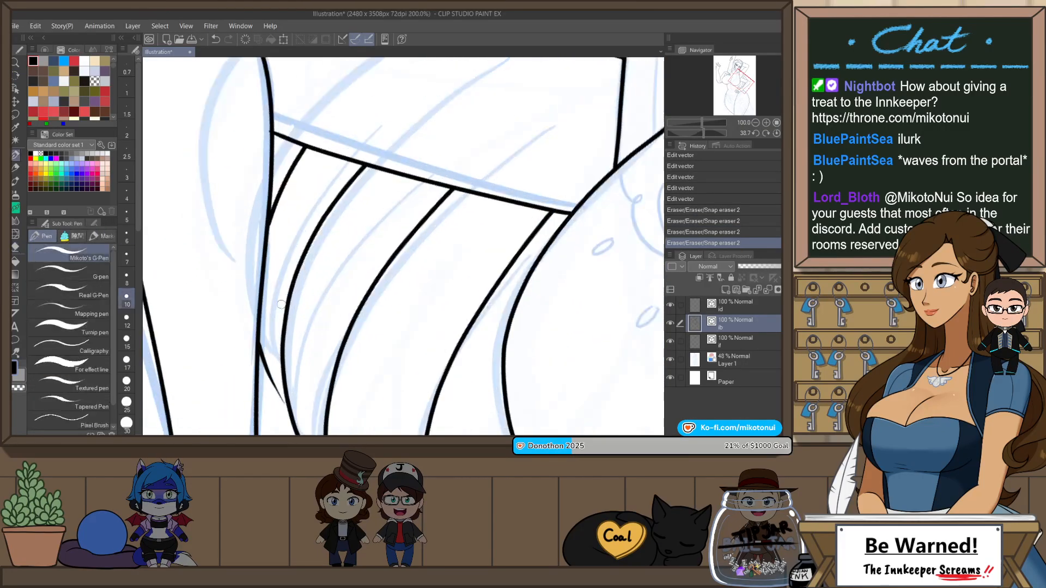
pyautogui.moveTo(280, 399); pyautogui.dragTo(318, 232)
pyautogui.hotkey('ctrl', 'z')
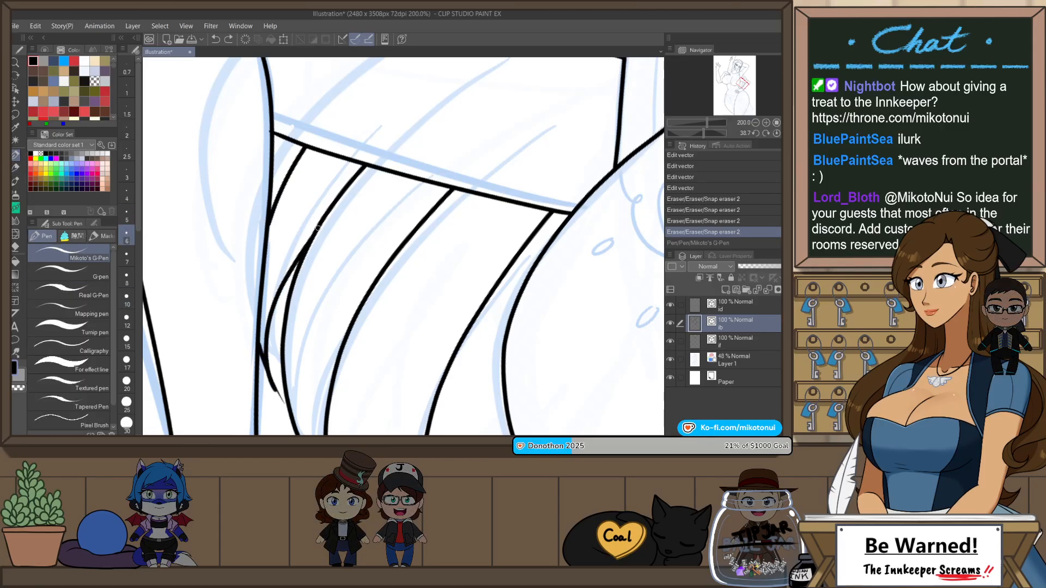
pyautogui.hotkey('ctrl', 'z')
pyautogui.moveTo(276, 392)
pyautogui.mouseDown()
pyautogui.moveTo(313, 233)
pyautogui.moveTo(361, 165)
pyautogui.mouseUp()
pyautogui.hotkey('ctrl', 'z')
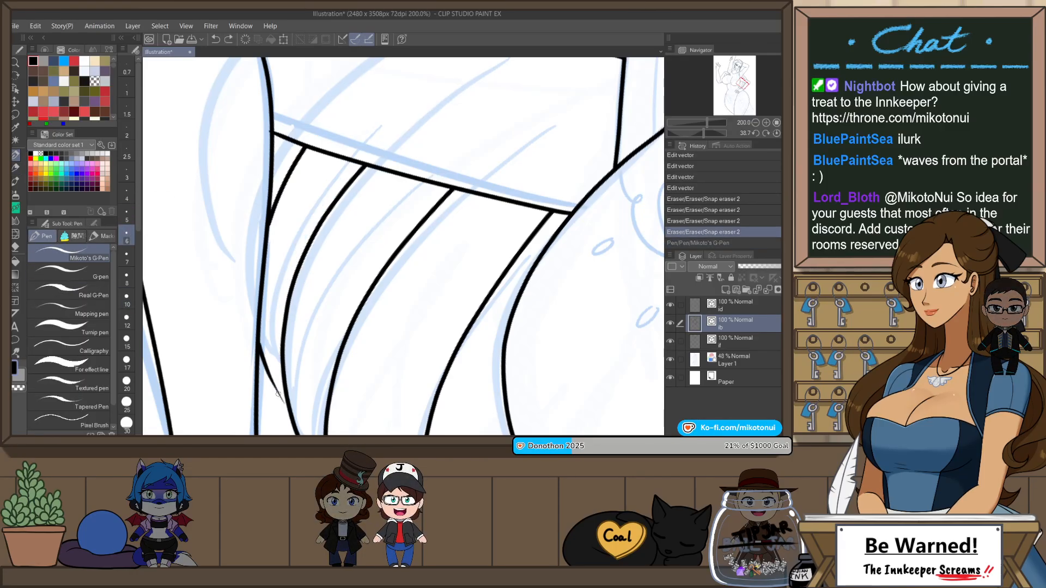
pyautogui.moveTo(277, 393)
pyautogui.mouseDown()
pyautogui.moveTo(391, 121)
pyautogui.moveTo(486, 75)
pyautogui.mouseUp()
pyautogui.hotkey('ctrl', '-')
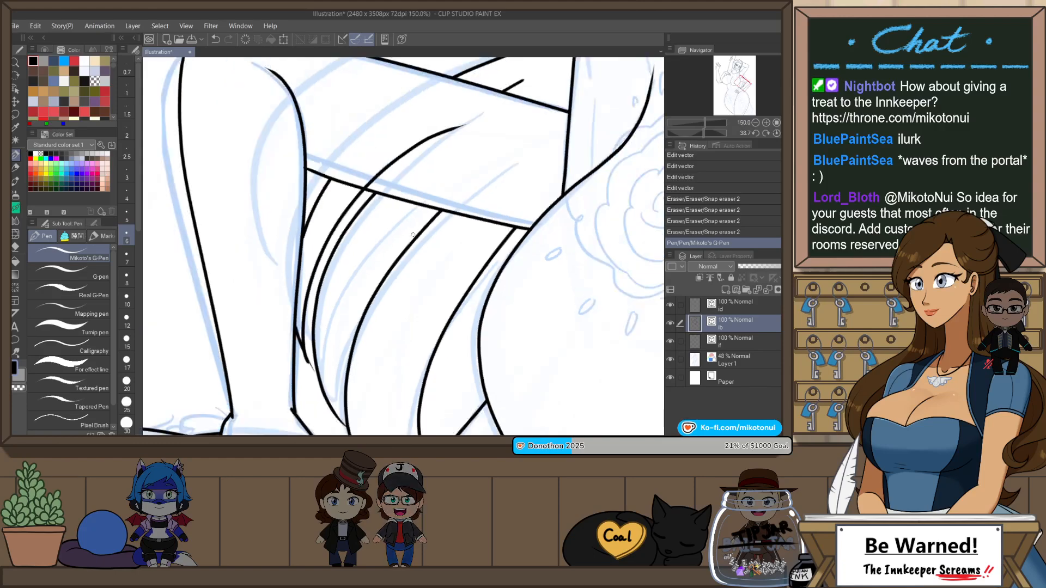
pyautogui.moveTo(406, 265); pyautogui.dragTo(406, 321)
pyautogui.hotkey('ctrl', 'z')
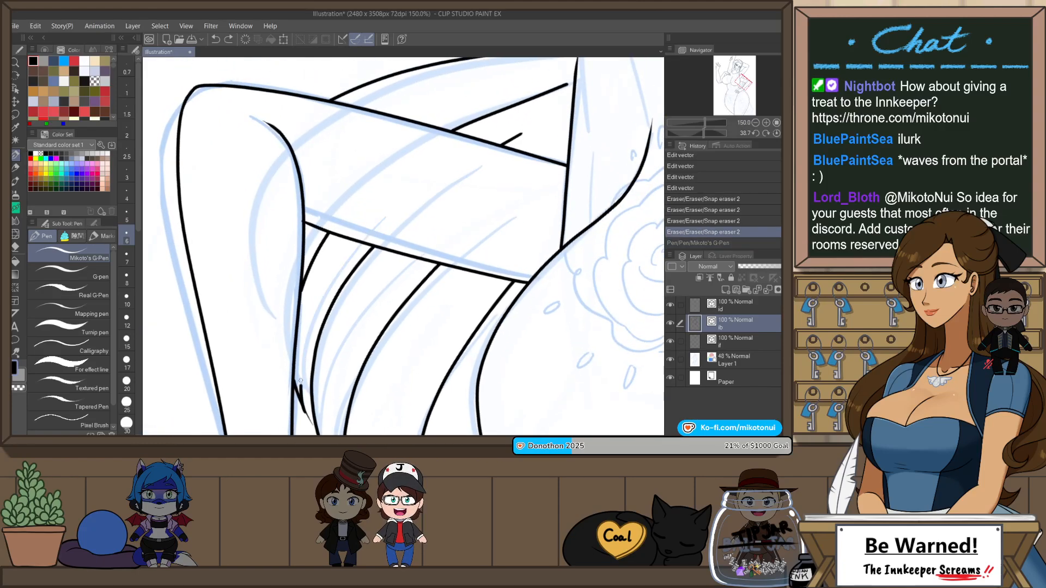
pyautogui.moveTo(300, 381); pyautogui.dragTo(425, 194)
pyautogui.hotkey('ctrl', 'z')
pyautogui.moveTo(304, 410); pyautogui.dragTo(462, 175)
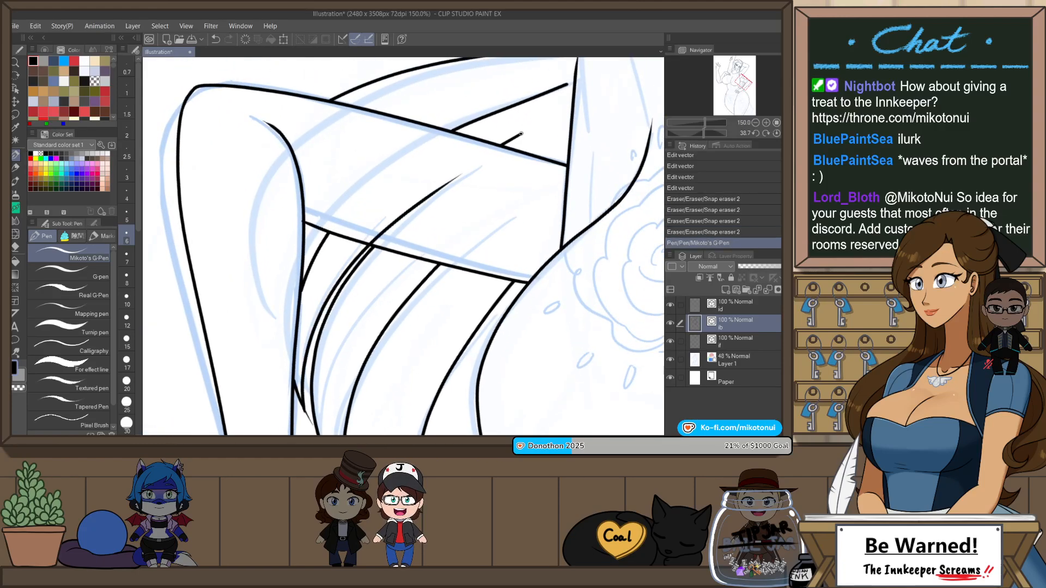
pyautogui.hotkey('ctrl', 'z')
# Step: Draw thin companion lines beside the two outermost hair strands under the bent forearm with Mikoto's G-Pen and trim their overhanging ends
pyautogui.moveTo(304, 356); pyautogui.dragTo(440, 189)
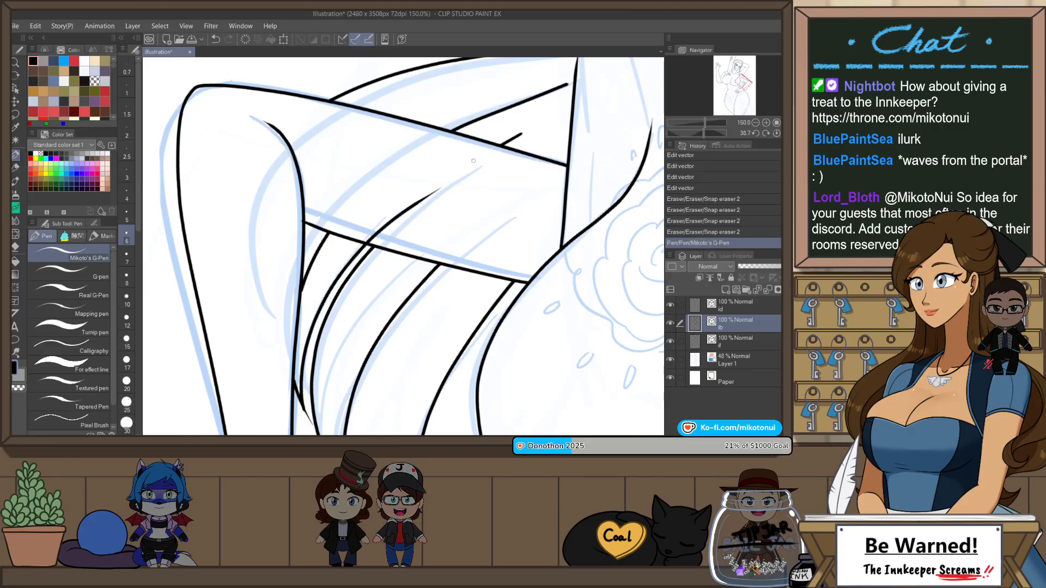
pyautogui.press('e')
pyautogui.moveTo(313, 391); pyautogui.dragTo(308, 421)
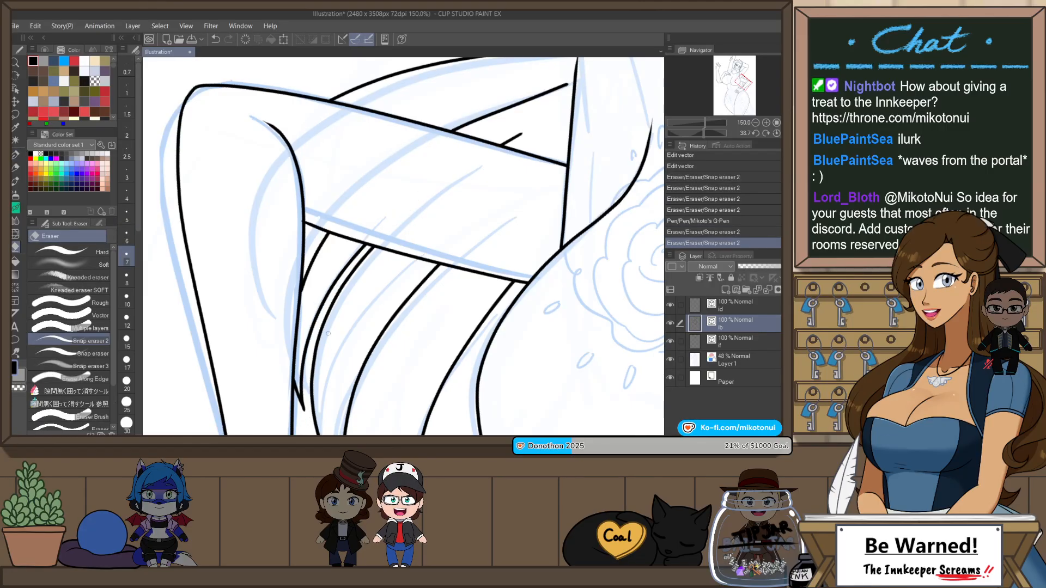
pyautogui.press('p')
pyautogui.press('e')
pyautogui.moveTo(299, 269)
pyautogui.mouseDown()
pyautogui.moveTo(375, 192)
pyautogui.moveTo(349, 214)
pyautogui.mouseUp()
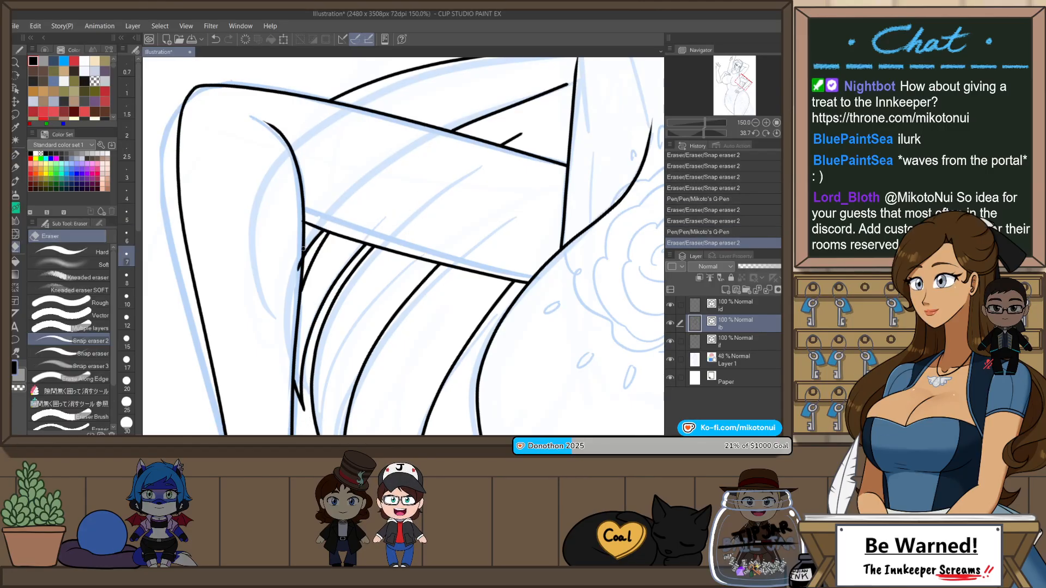
pyautogui.moveTo(366, 412); pyautogui.dragTo(360, 405)
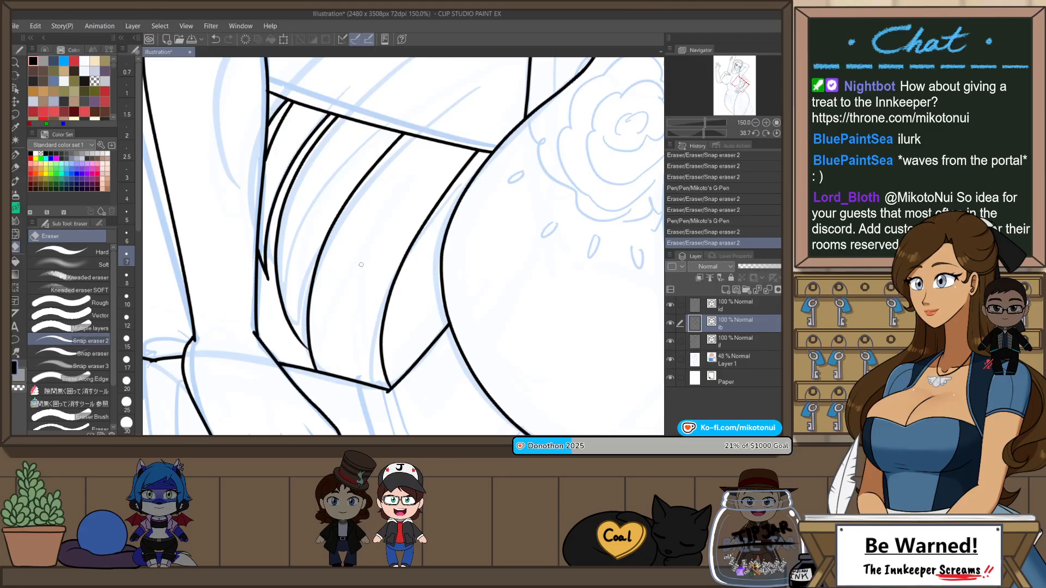
# Step: Draw a companion line beside the third hair strand under the bent forearm and trim its overhanging ends
pyautogui.press('p')
pyautogui.moveTo(298, 331)
pyautogui.mouseDown()
pyautogui.moveTo(354, 174)
pyautogui.moveTo(461, 86)
pyautogui.moveTo(406, 130)
pyautogui.mouseUp()
pyautogui.press('e')
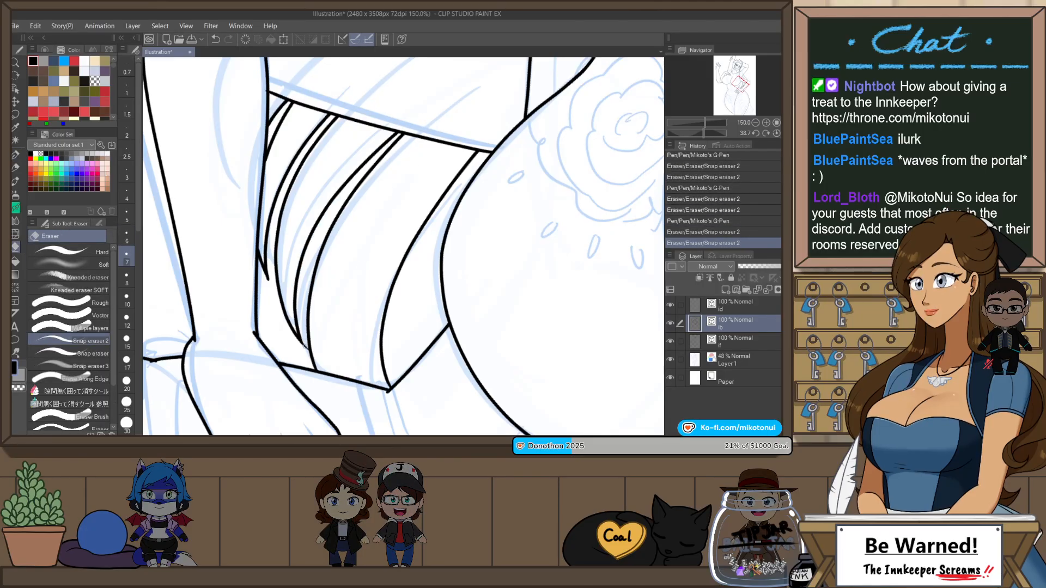
pyautogui.moveTo(306, 343); pyautogui.dragTo(308, 349)
# Step: Draw a tapering line beside the hair strand nearest the chest and trim its overhang at the waist line
pyautogui.press('p')
pyautogui.moveTo(373, 391); pyautogui.dragTo(433, 211)
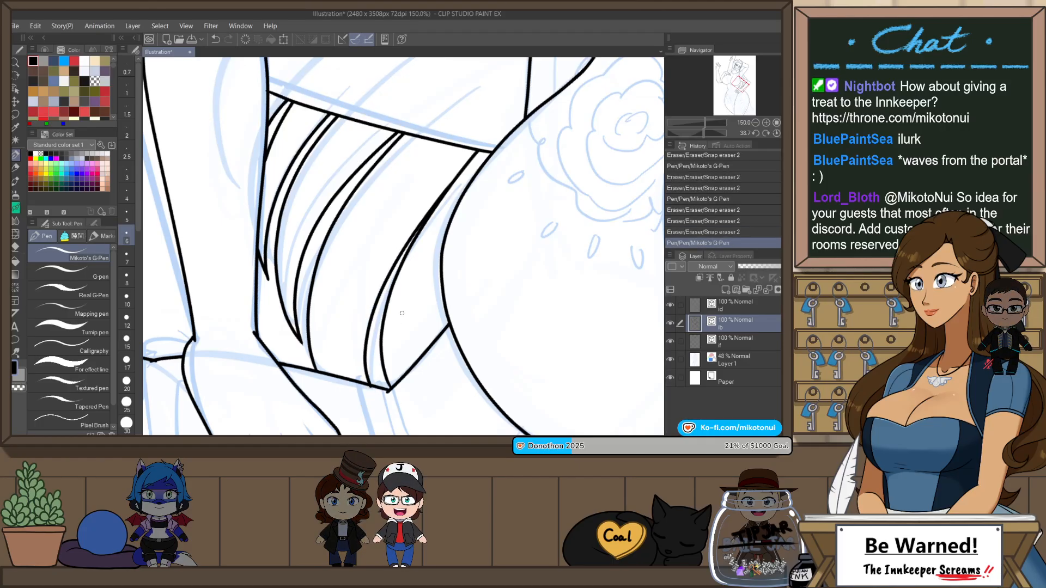
pyautogui.hotkey('ctrl', 'z')
pyautogui.moveTo(402, 252); pyautogui.dragTo(448, 188)
pyautogui.press('e')
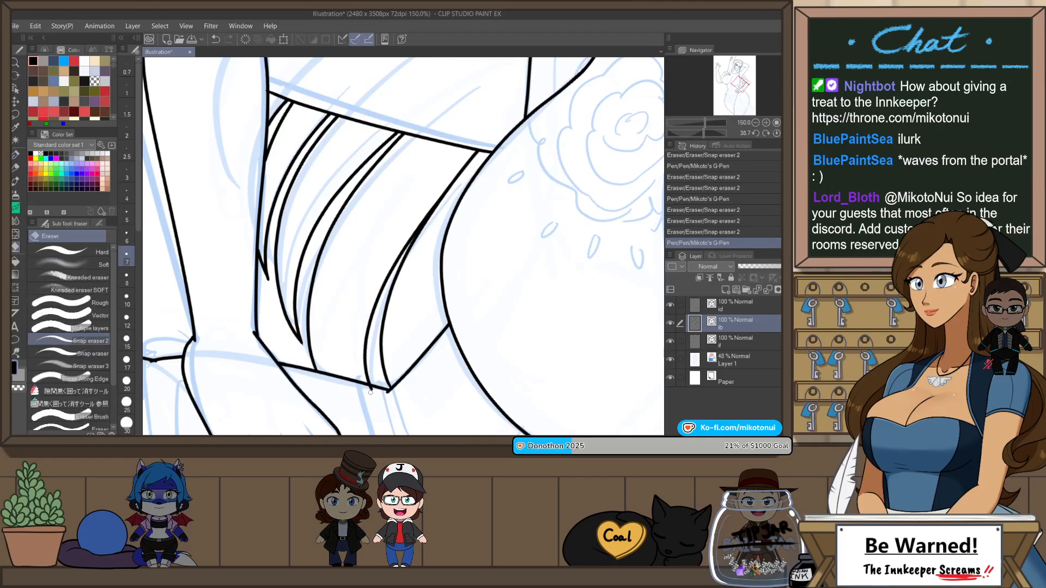
pyautogui.moveTo(374, 390); pyautogui.dragTo(364, 387)
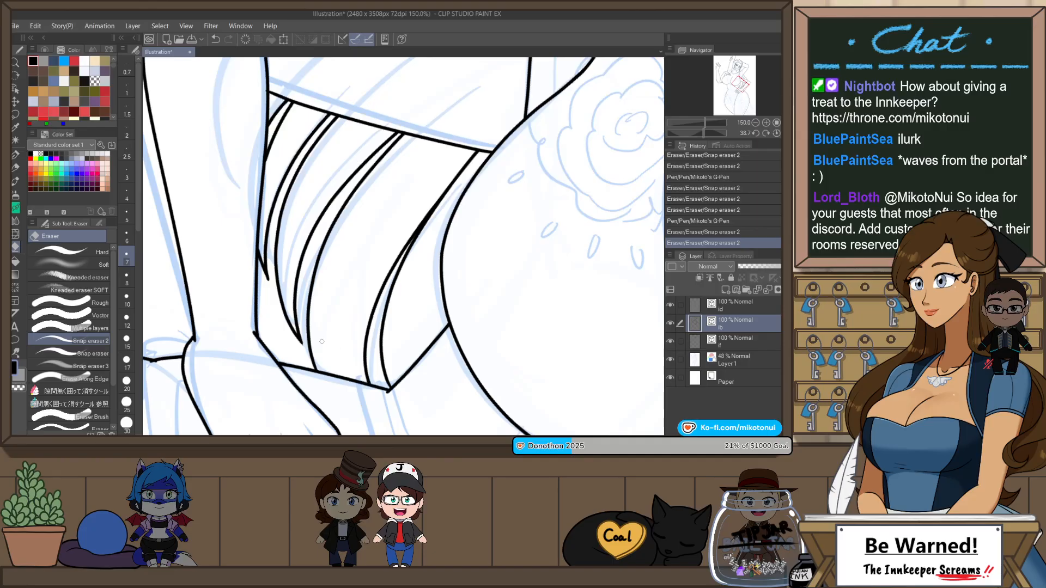
pyautogui.scroll(-2, 429, 297)
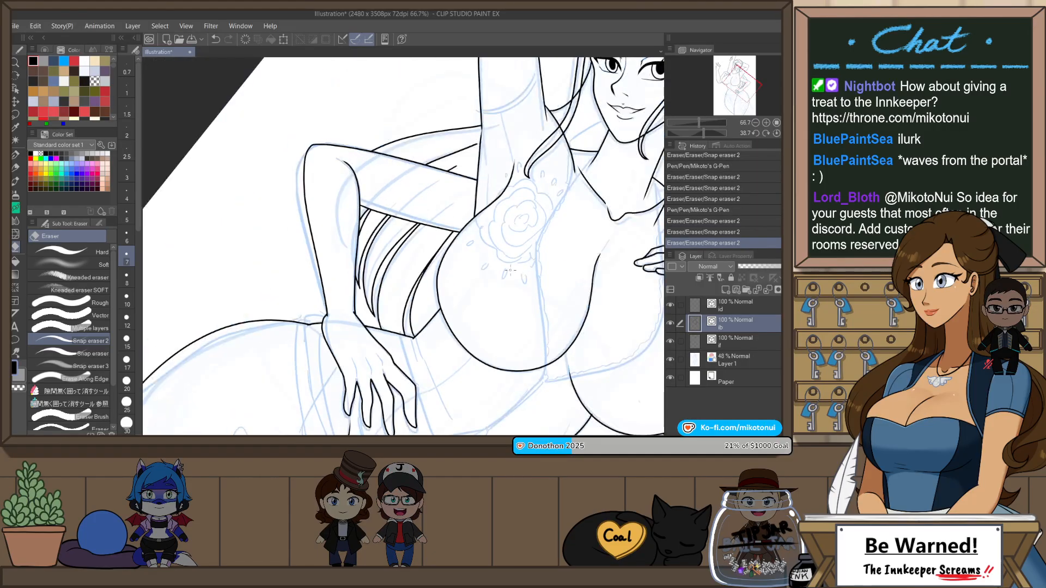
pyautogui.hotkey('ctrl', '@')
pyautogui.scroll(-2, 492, 196)
pyautogui.scroll(4, 362, 354)
pyautogui.press('p')
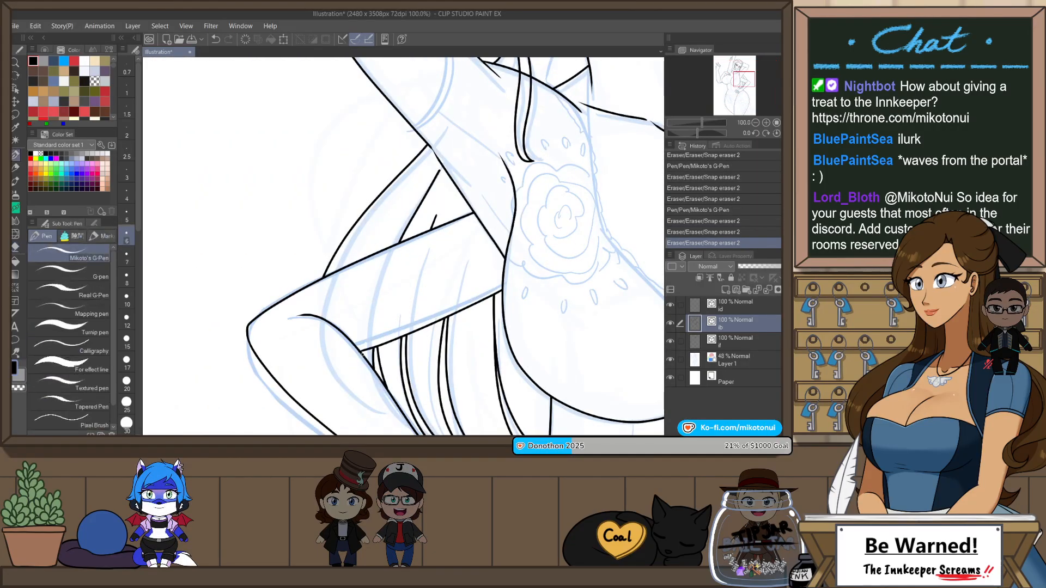
pyautogui.moveTo(357, 305); pyautogui.dragTo(439, 168)
pyautogui.hotkey('ctrl', 'z')
pyautogui.moveTo(354, 376)
pyautogui.mouseDown()
pyautogui.moveTo(354, 336)
pyautogui.moveTo(438, 165)
pyautogui.moveTo(353, 356)
pyautogui.moveTo(441, 170)
pyautogui.mouseUp()
pyautogui.hotkey('ctrl', 'z')
pyautogui.hotkey('ctrl', 'z')
pyautogui.moveTo(352, 377); pyautogui.dragTo(458, 141)
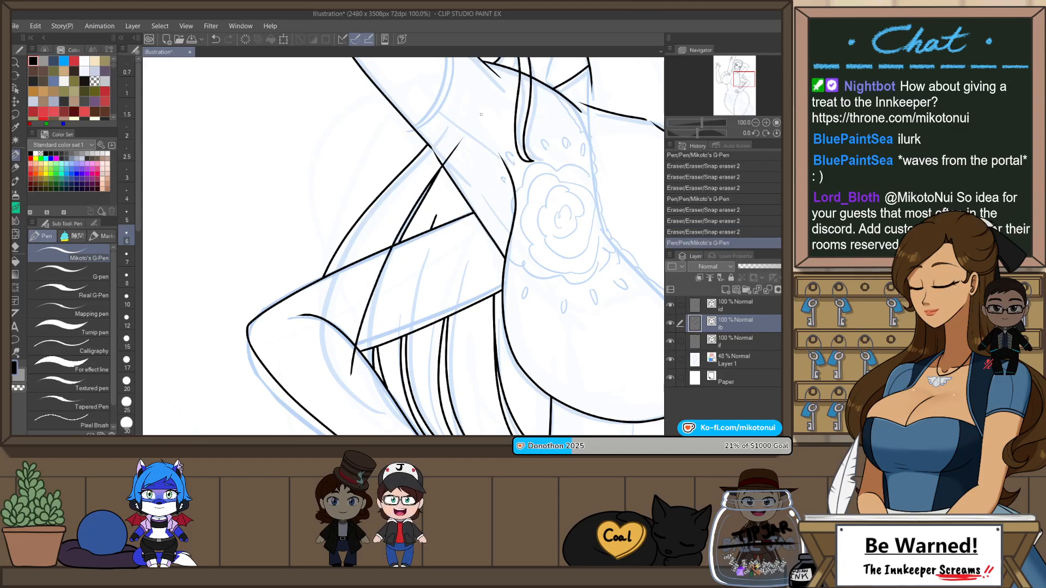
pyautogui.hotkey('ctrl', 'z')
# Step: Draw a curved hair strand line in the gap between the upper arm and bent forearm, and trim the parts crossing both arms
pyautogui.moveTo(359, 339)
pyautogui.mouseDown()
pyautogui.moveTo(433, 187)
pyautogui.moveTo(469, 134)
pyautogui.mouseUp()
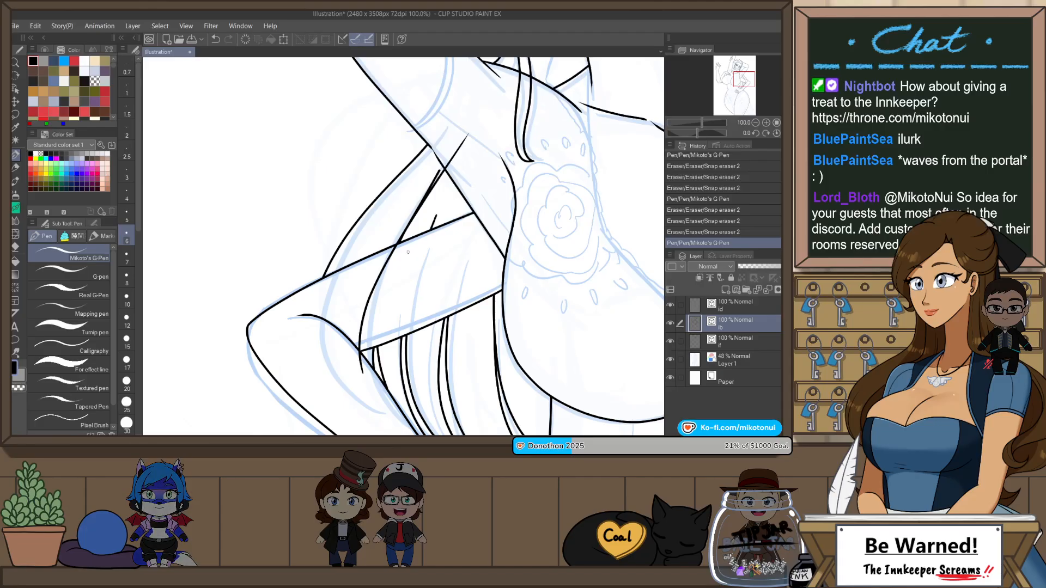
pyautogui.press('e')
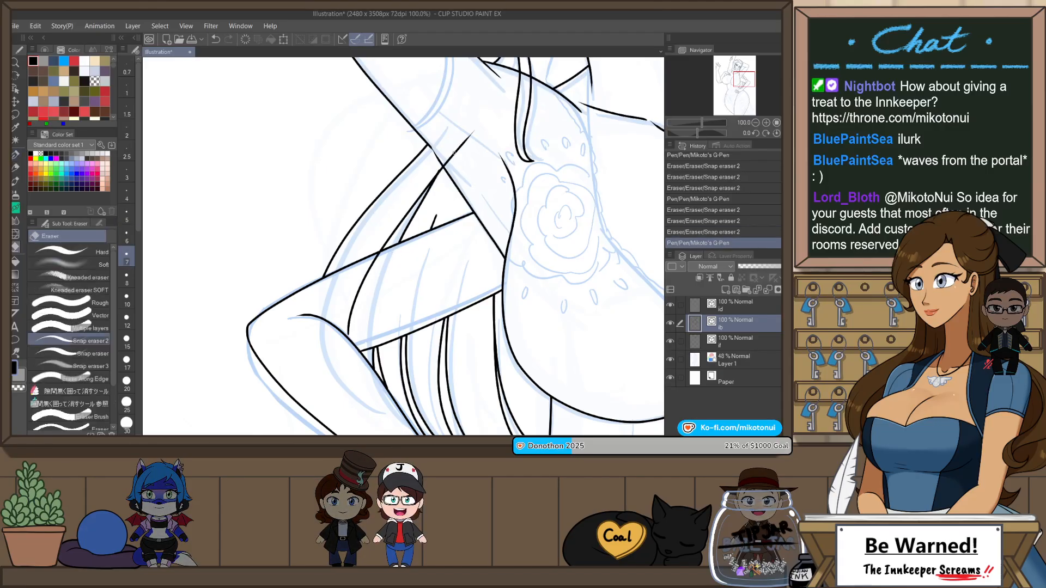
pyautogui.moveTo(454, 153); pyautogui.dragTo(447, 162)
pyautogui.click(445, 163)
pyautogui.click(445, 164)
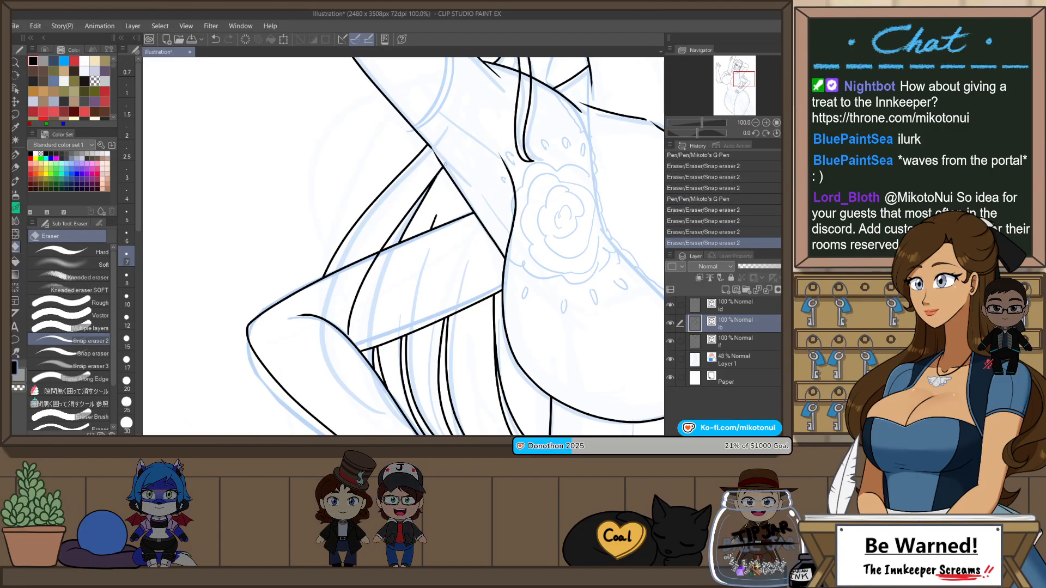
pyautogui.moveTo(363, 289); pyautogui.dragTo(356, 297)
pyautogui.scroll(-3, 487, 219)
# Step: Flip the view horizontally and shift the curved line between the long face-framing hair strand and the raised arm outward from the face
pyautogui.moveTo(486, 219); pyautogui.dragTo(426, 271)
pyautogui.scroll(2, 443, 163)
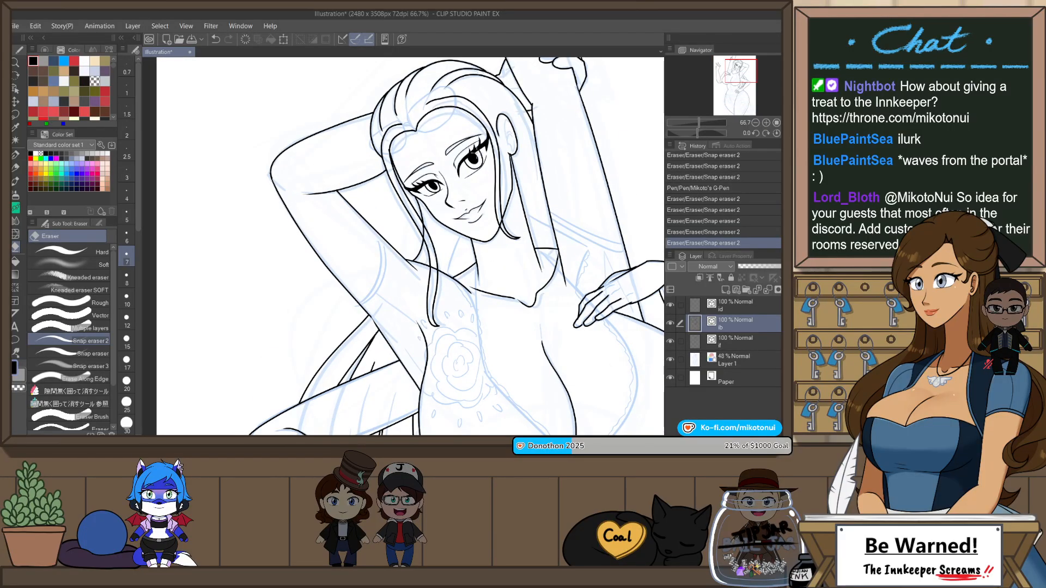
pyautogui.press('p')
pyautogui.scroll(1, 448, 150)
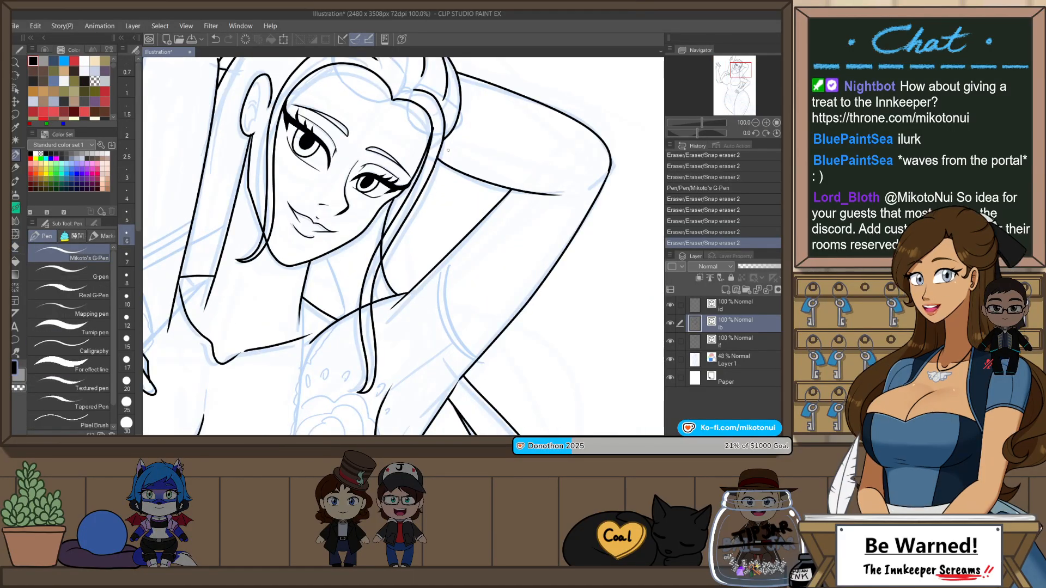
pyautogui.press('o')
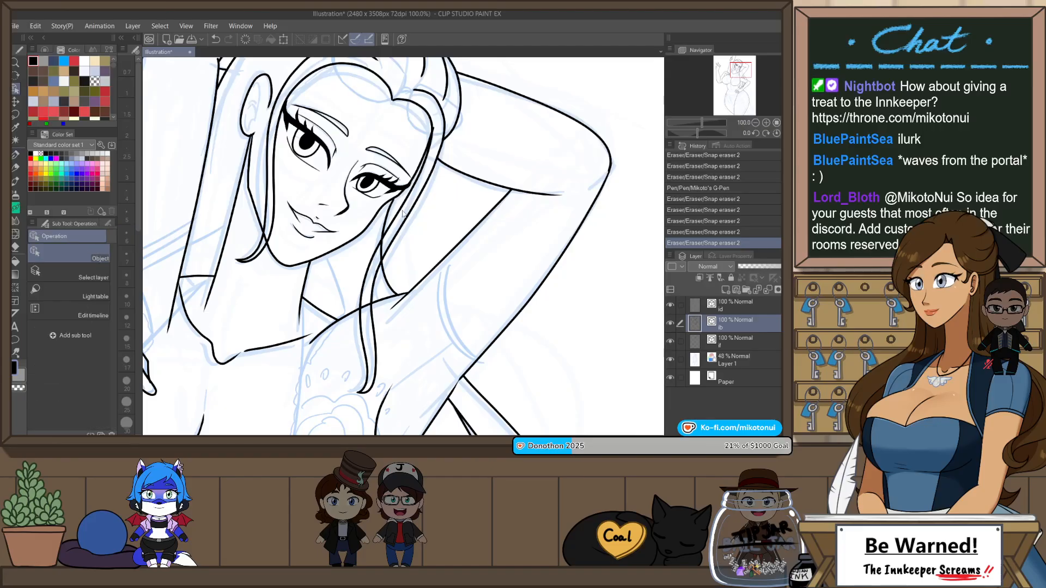
pyautogui.click(384, 232)
pyautogui.moveTo(413, 182); pyautogui.dragTo(428, 176)
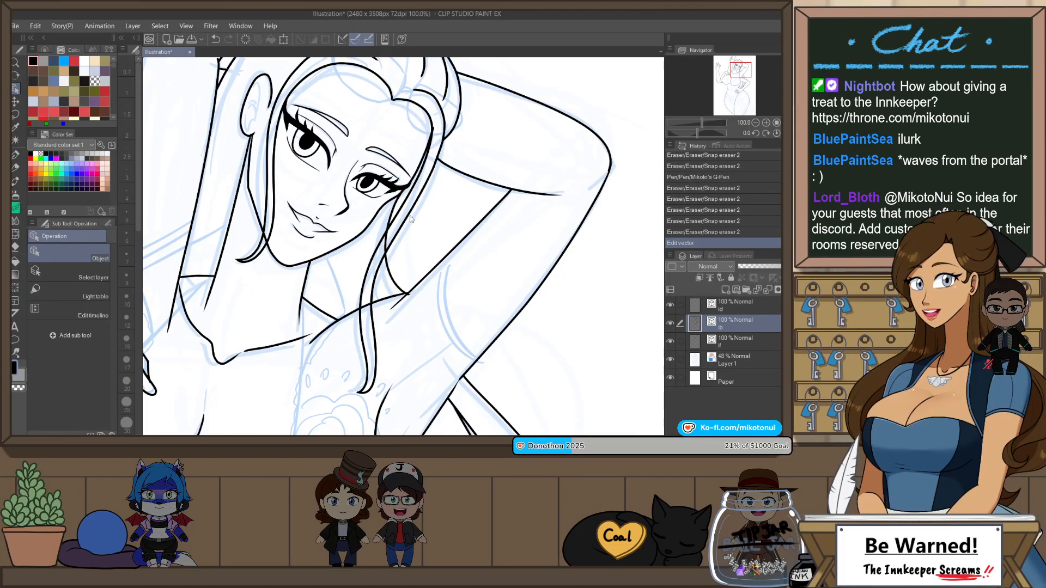
# Step: Trim the curved line's overhanging ends at the shoulder and hair strand with Snap eraser 2, and return to Mikoto's G-Pen
pyautogui.press('e')
pyautogui.moveTo(412, 292); pyautogui.dragTo(408, 297)
pyautogui.moveTo(384, 243); pyautogui.dragTo(388, 235)
pyautogui.press('p')
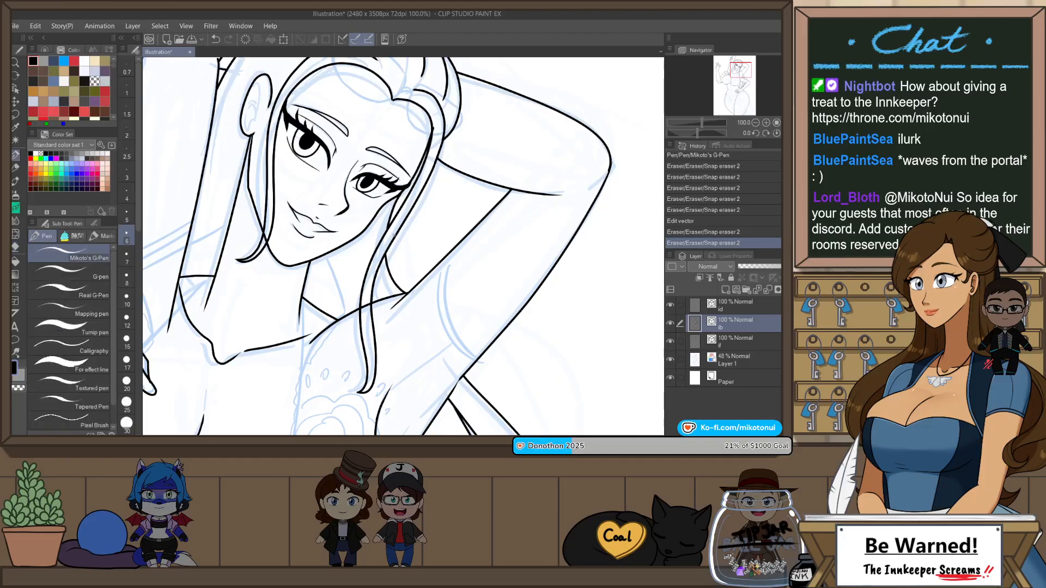
# Step: Draw a hair strand line from below the ear down to the shoulder, and trim its overhanging ends with Snap eraser 2
pyautogui.scroll(-3, 442, 187)
pyautogui.scroll(3, 382, 186)
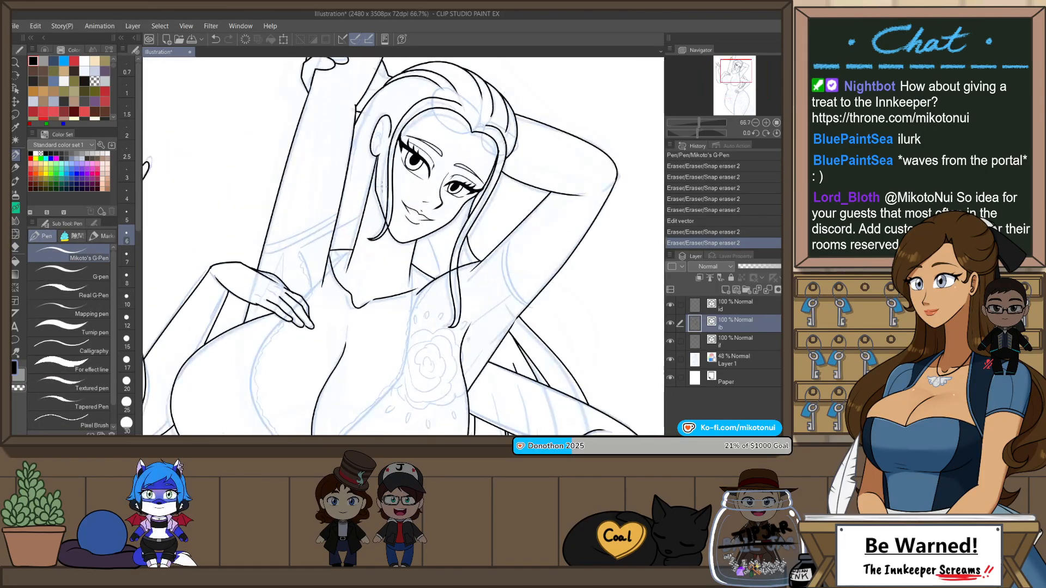
pyautogui.press('p')
pyautogui.press('p')
pyautogui.moveTo(376, 155); pyautogui.dragTo(329, 248)
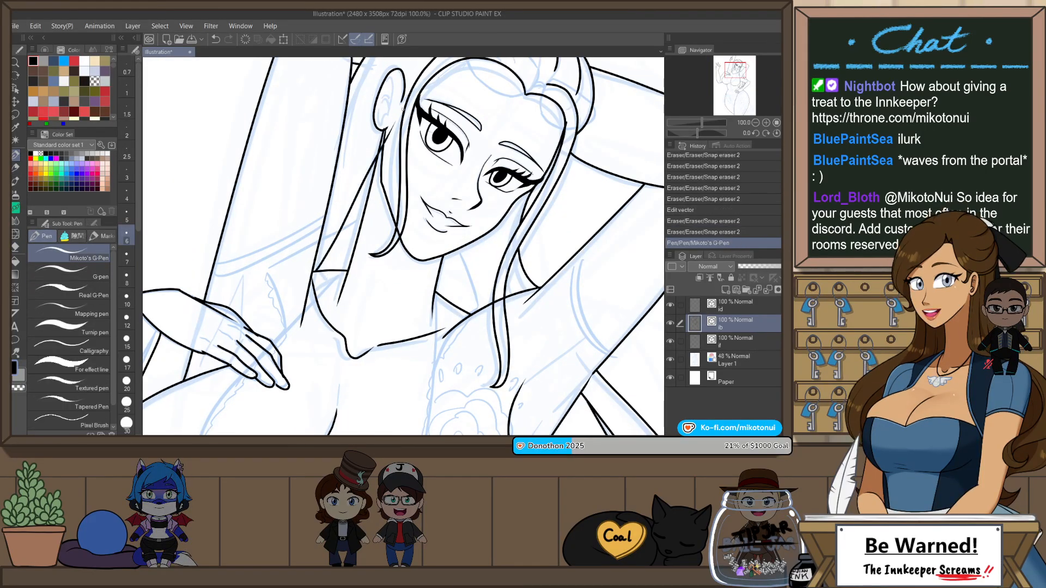
pyautogui.hotkey('ctrl', 'z')
pyautogui.press('e')
pyautogui.moveTo(385, 124); pyautogui.dragTo(391, 123)
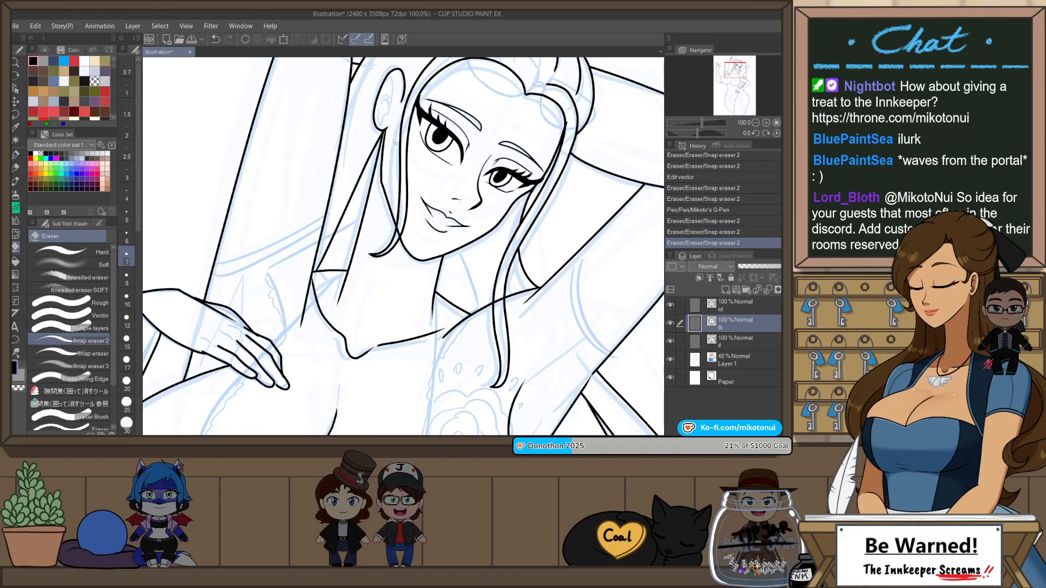
# Step: Adjust the lower end point of the bent raised arm's outer vector line where it meets the hair lines behind the arm
pyautogui.moveTo(579, 334); pyautogui.dragTo(543, 247)
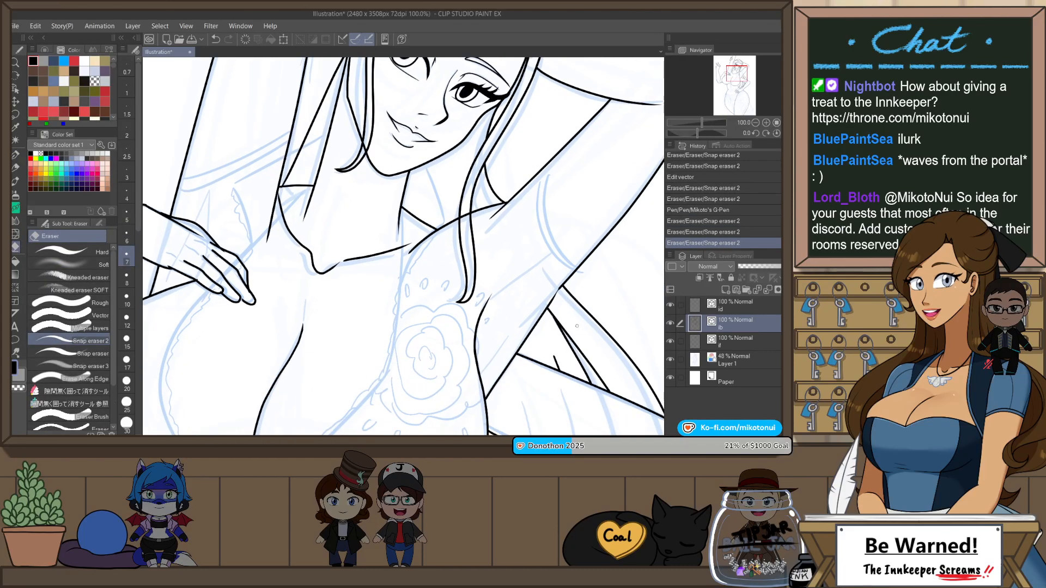
pyautogui.scroll(1, 577, 326)
pyautogui.press('o')
pyautogui.click(556, 274)
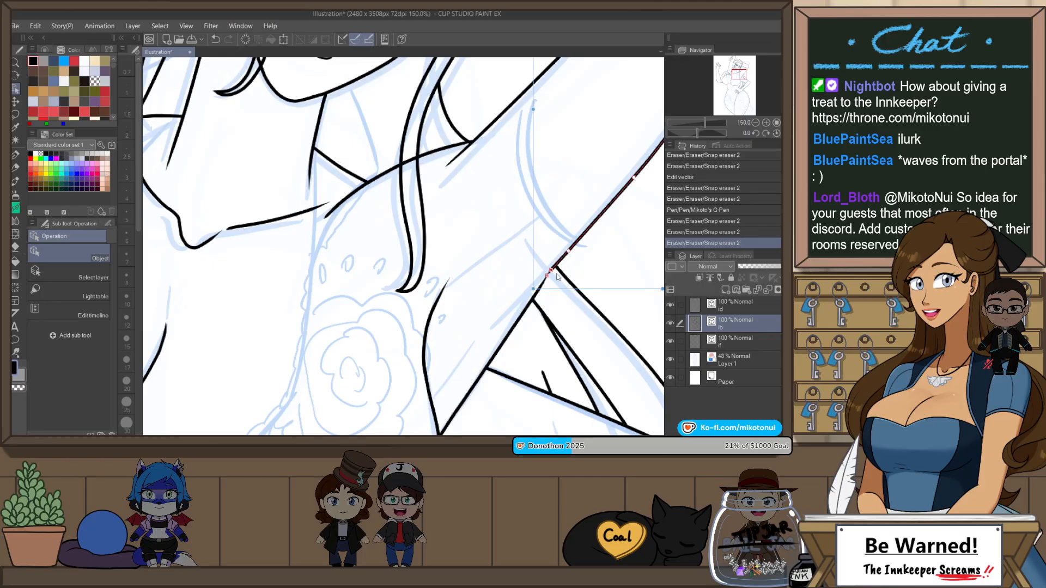
pyautogui.moveTo(533, 300); pyautogui.dragTo(532, 301)
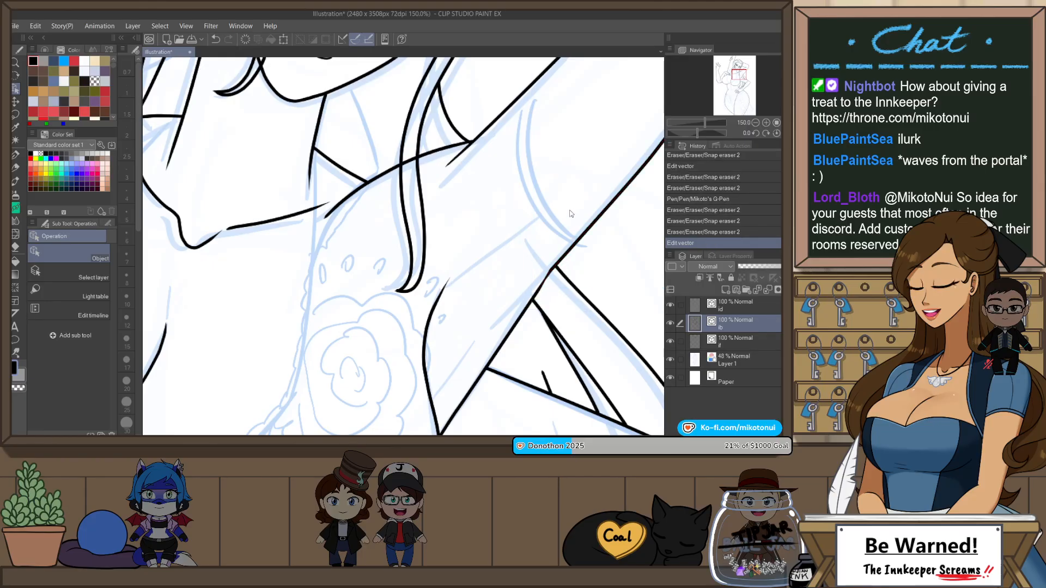
pyautogui.scroll(-4, 589, 249)
pyautogui.moveTo(620, 321); pyautogui.dragTo(573, 280)
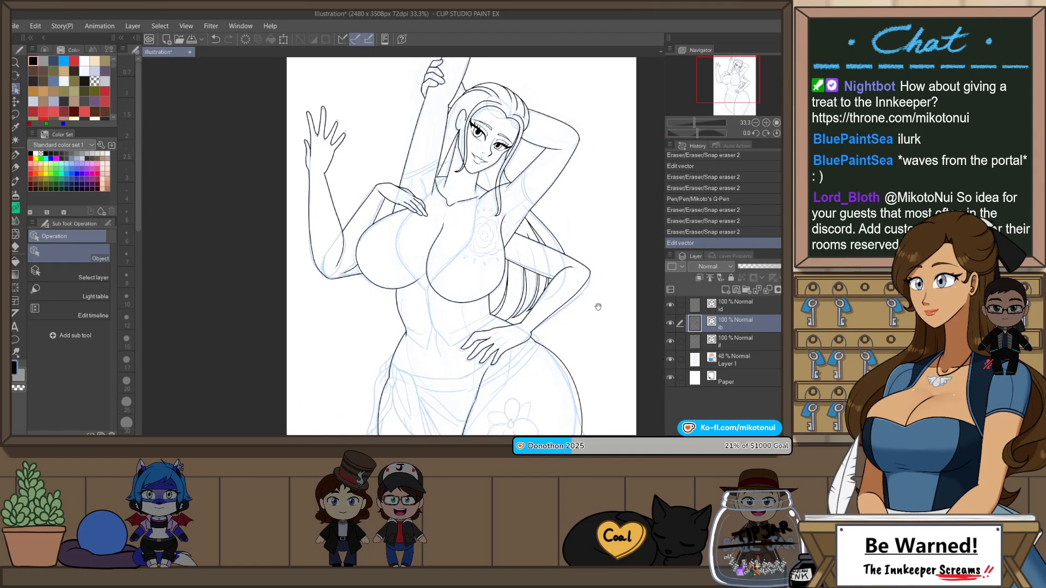
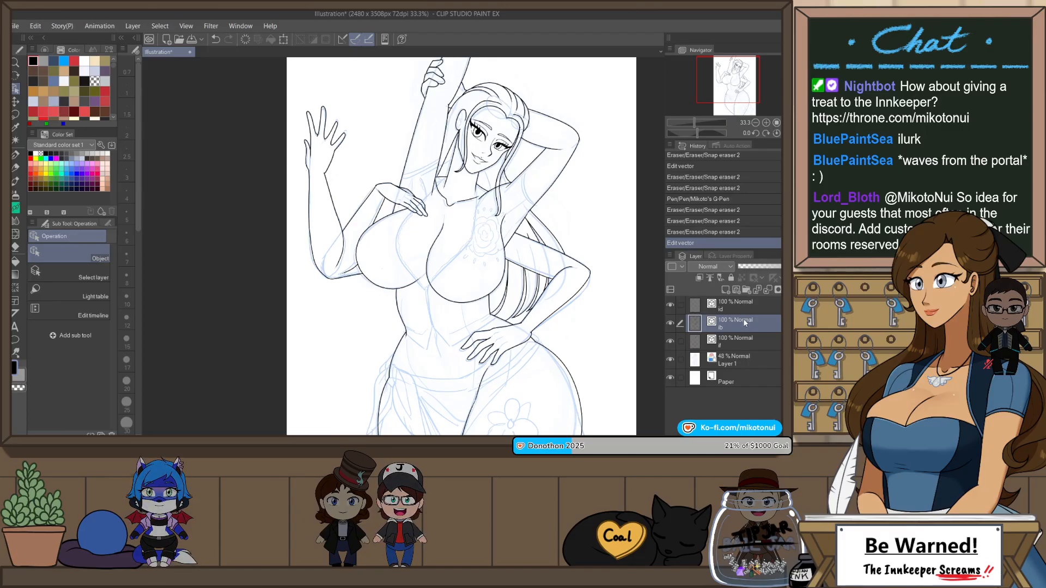
# Step: Lasso the hand resting on the hip and scale its vector lines down slightly toward the wrist
pyautogui.press('m')
pyautogui.scroll(2, 516, 325)
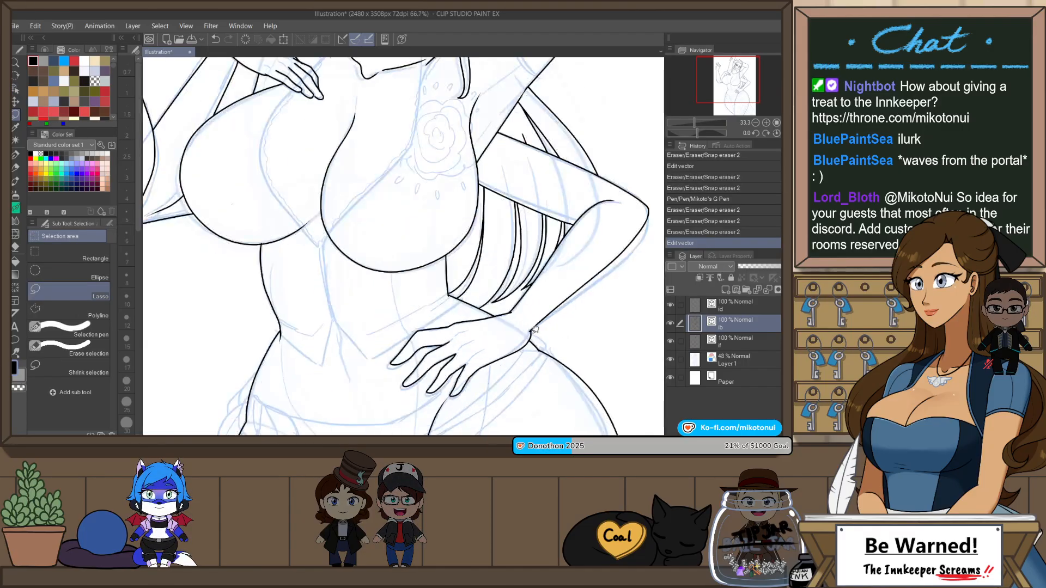
pyautogui.moveTo(472, 382)
pyautogui.mouseDown()
pyautogui.moveTo(439, 404)
pyautogui.moveTo(420, 398)
pyautogui.moveTo(402, 327)
pyautogui.mouseUp()
pyautogui.moveTo(500, 304); pyautogui.dragTo(502, 306)
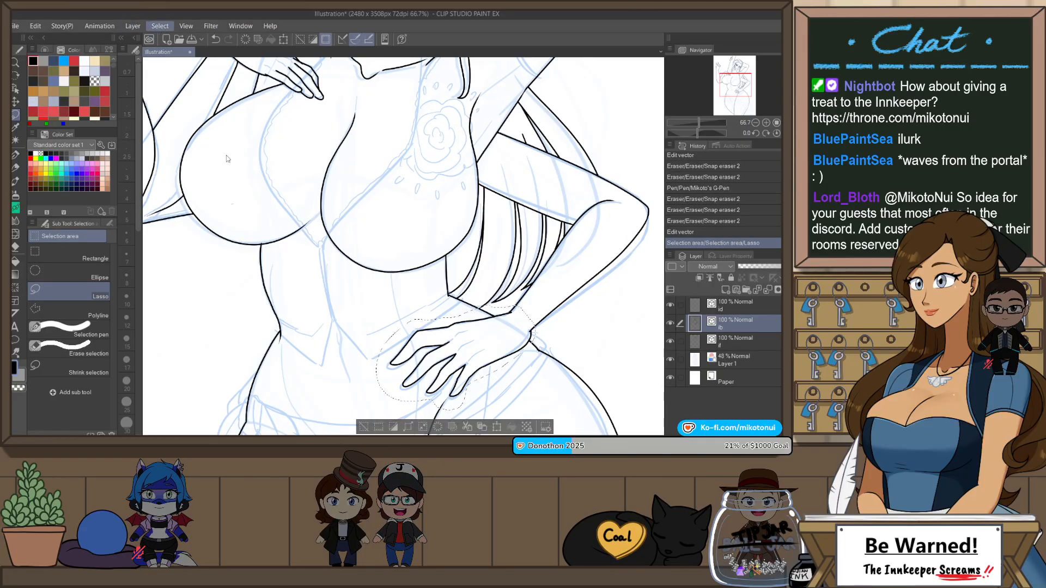
pyautogui.press('o')
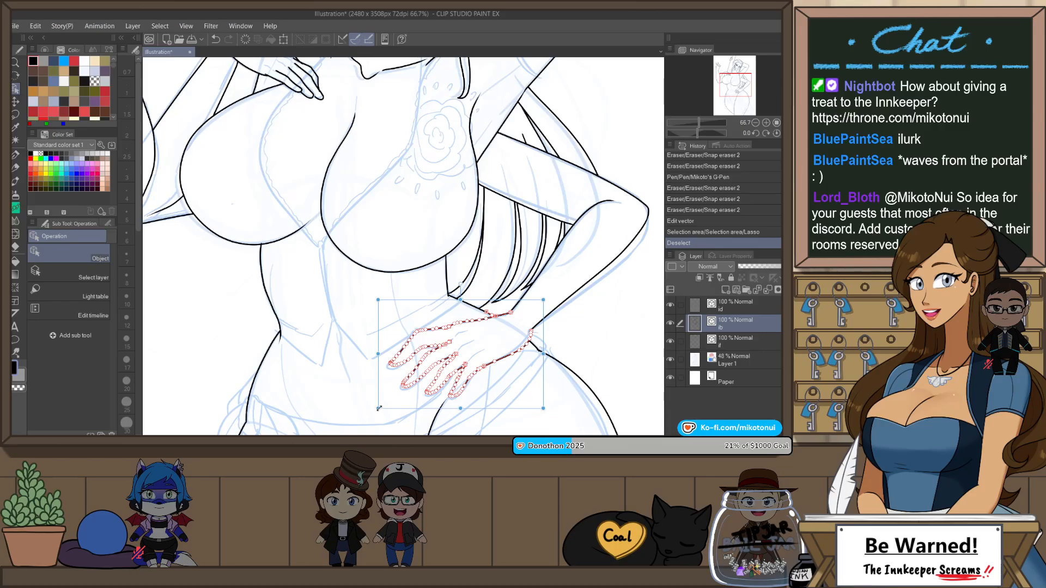
pyautogui.moveTo(379, 408); pyautogui.dragTo(391, 399)
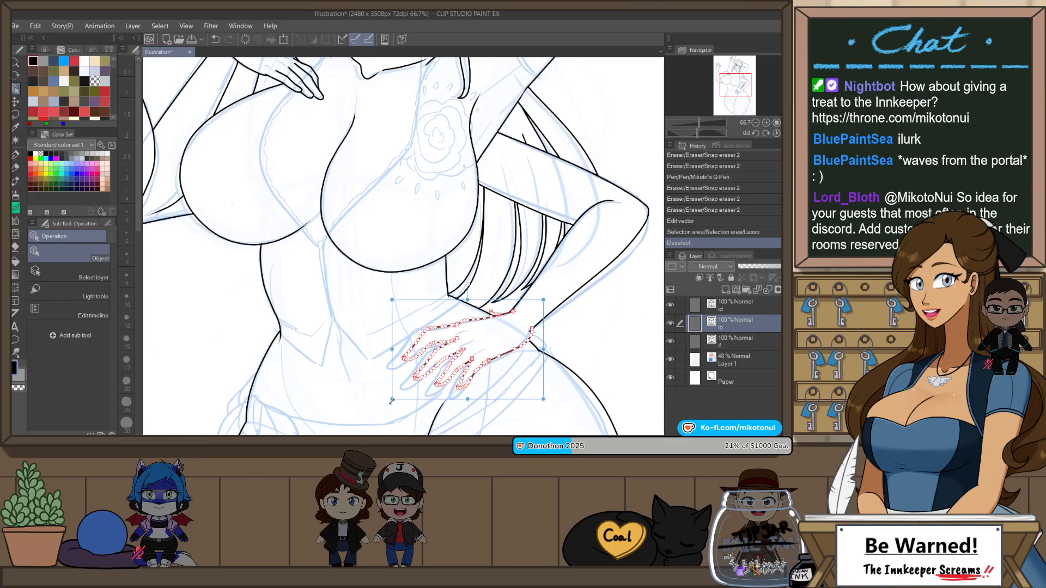
pyautogui.click(575, 338)
pyautogui.scroll(-3, 570, 337)
# Step: Trim the overhanging line ends at the hip hand's wrist with Snap eraser 2 and align the upper wrist line's end point
pyautogui.press('e')
pyautogui.scroll(2, 534, 320)
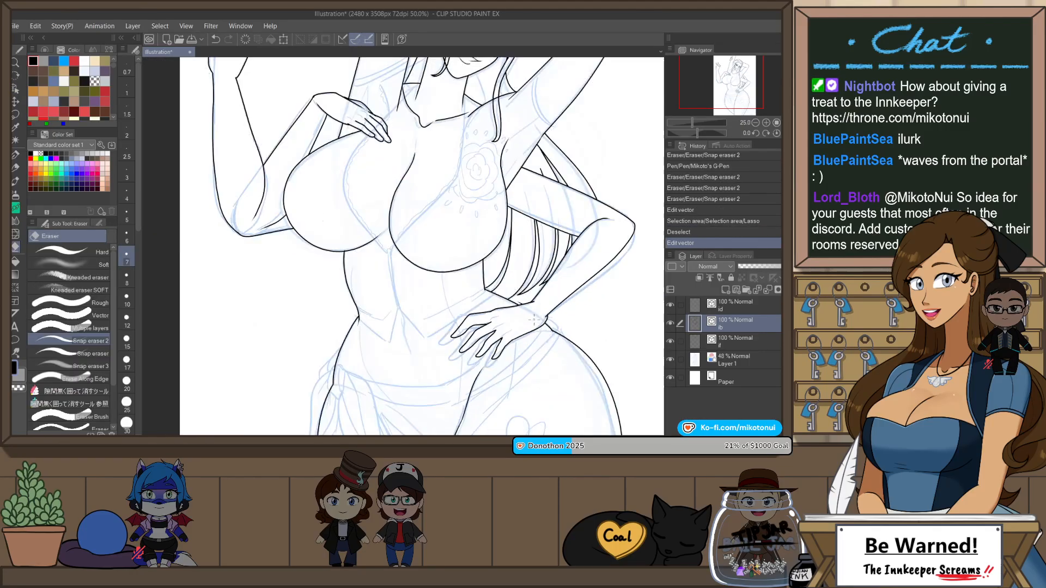
pyautogui.click(536, 307)
pyautogui.scroll(1, 543, 308)
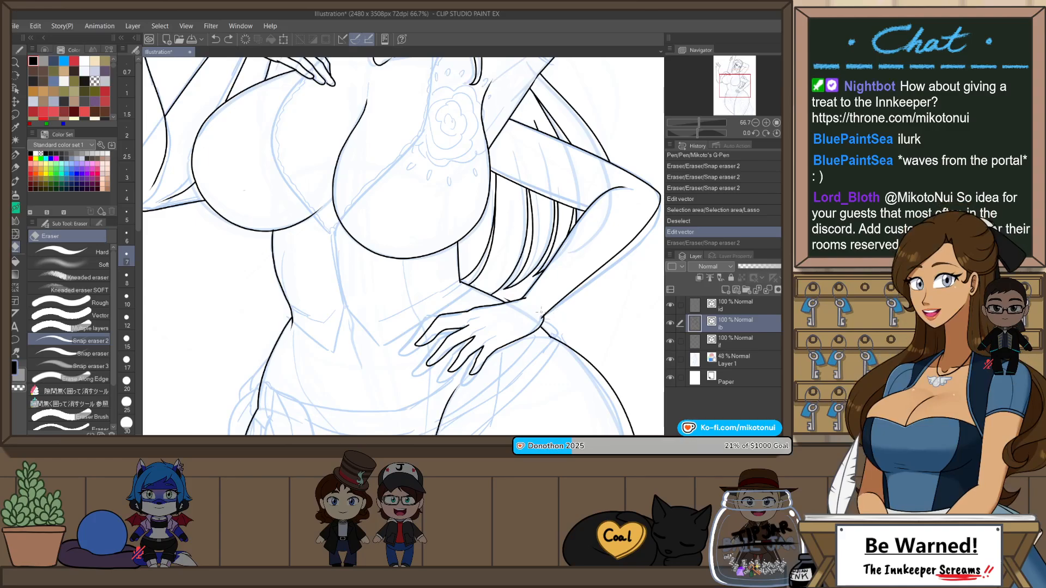
pyautogui.click(547, 304)
pyautogui.scroll(1, 548, 301)
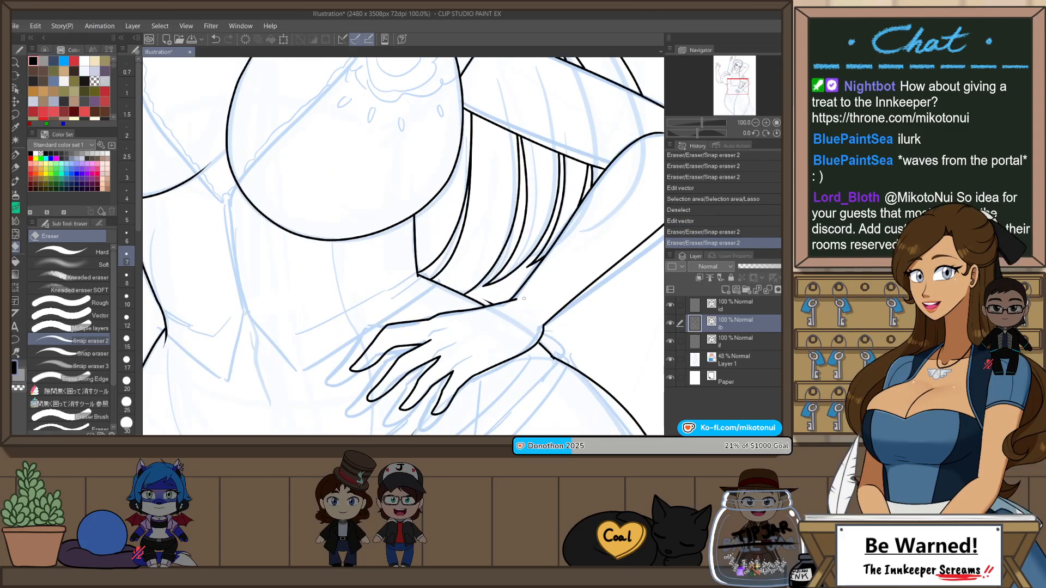
pyautogui.press('o')
pyautogui.click(506, 303)
pyautogui.press('e')
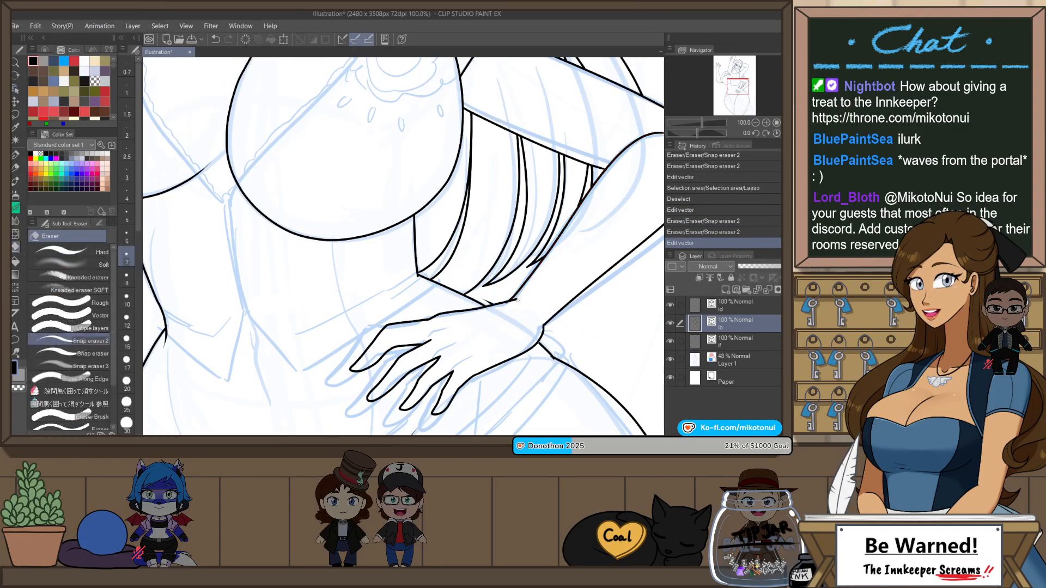
pyautogui.click(509, 305)
pyautogui.click(509, 305)
pyautogui.click(510, 305)
pyautogui.scroll(-3, 510, 306)
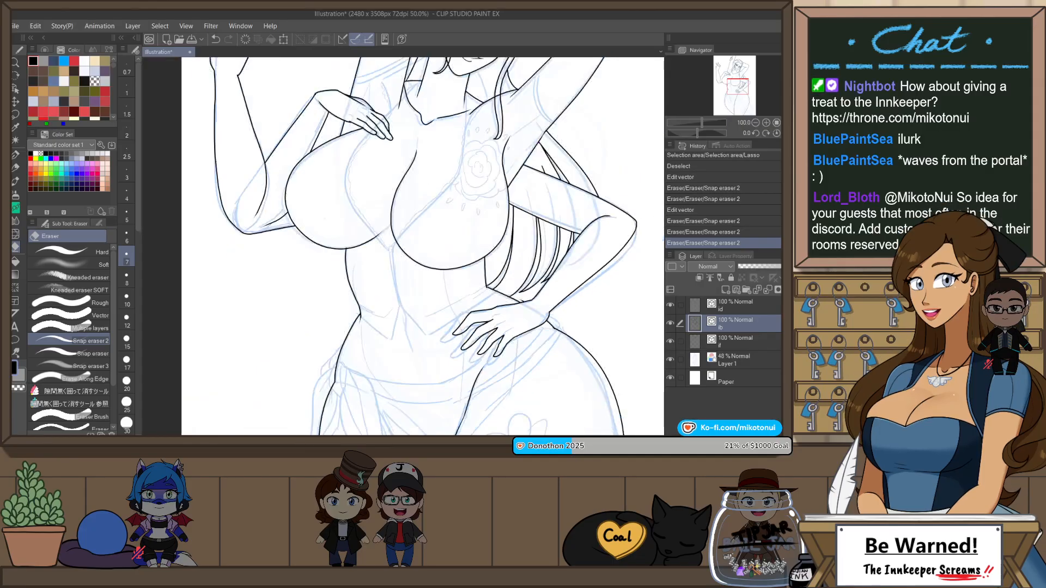
# Step: Lock the body line layer and add a new vector layer named lbclothes above it
pyautogui.click(731, 278)
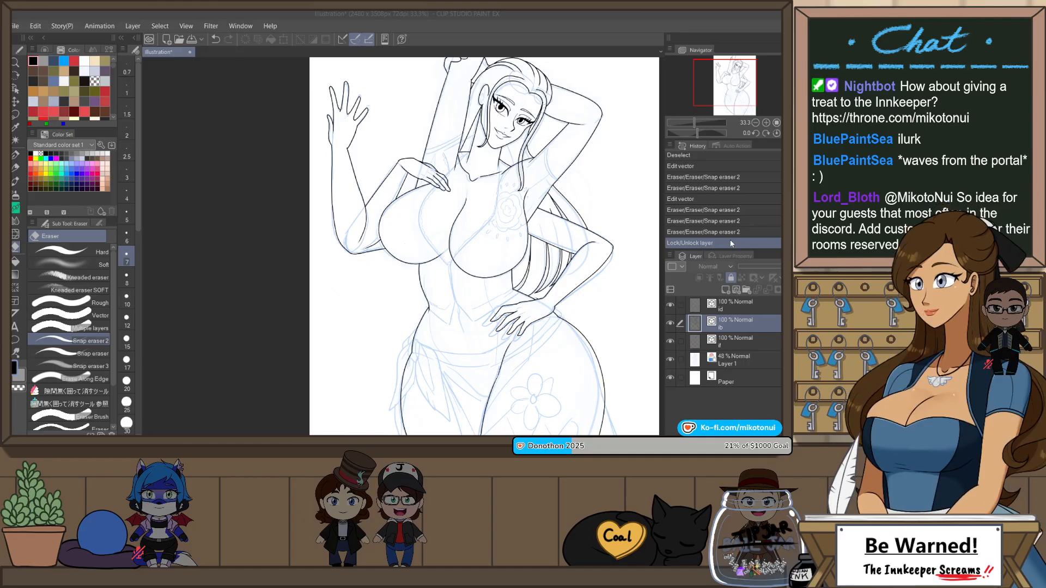
pyautogui.write('ibclothes')
pyautogui.press('Return')
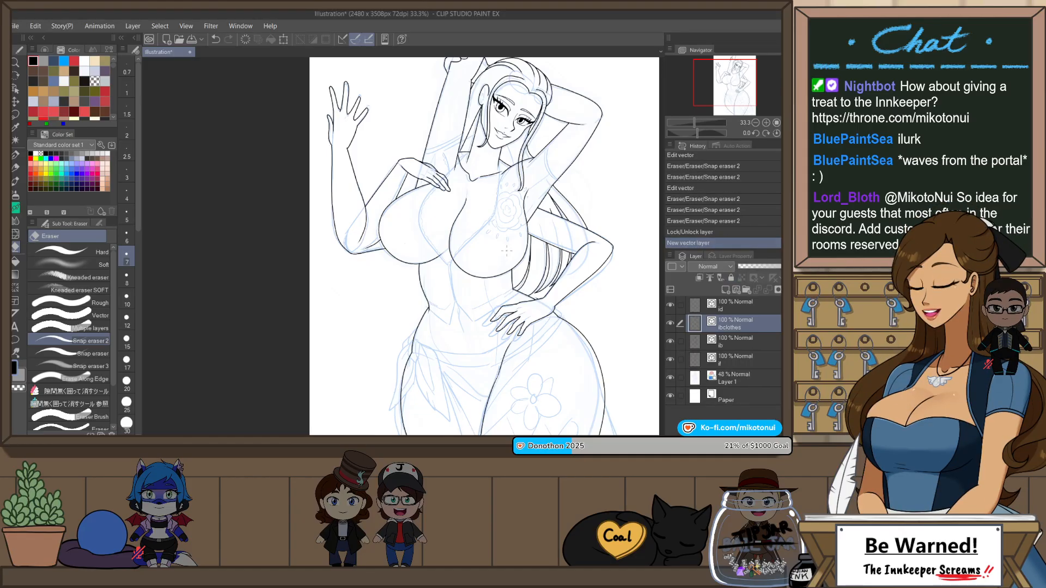
# Step: Rotate the canvas and draw the top's two crossing neckline curves over the chest with Mikoto's G-Pen
pyautogui.scroll(5, 526, 261)
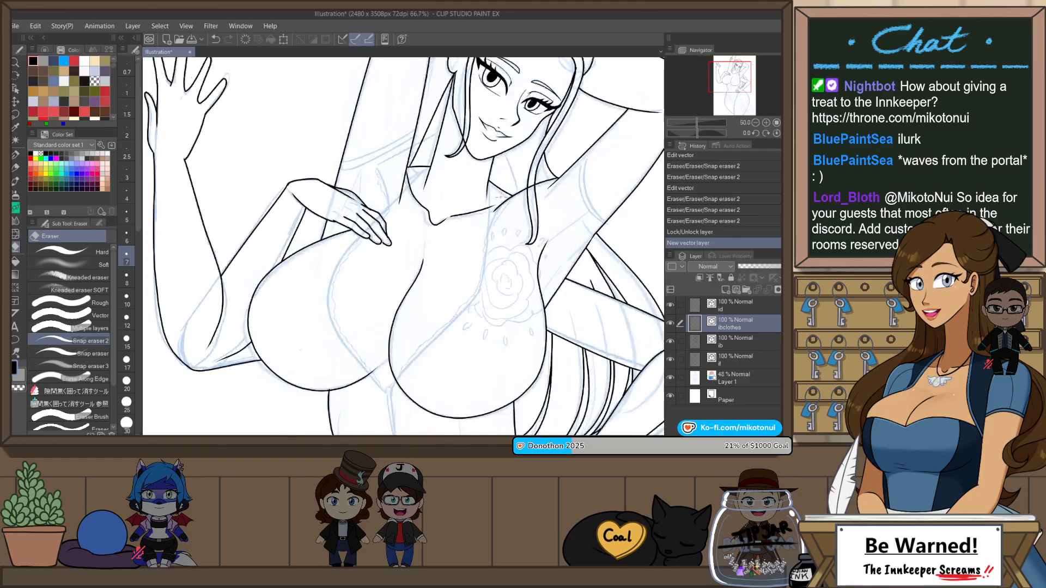
pyautogui.press('p')
pyautogui.scroll(-1, 501, 181)
pyautogui.press('r')
pyautogui.moveTo(501, 181); pyautogui.dragTo(517, 215)
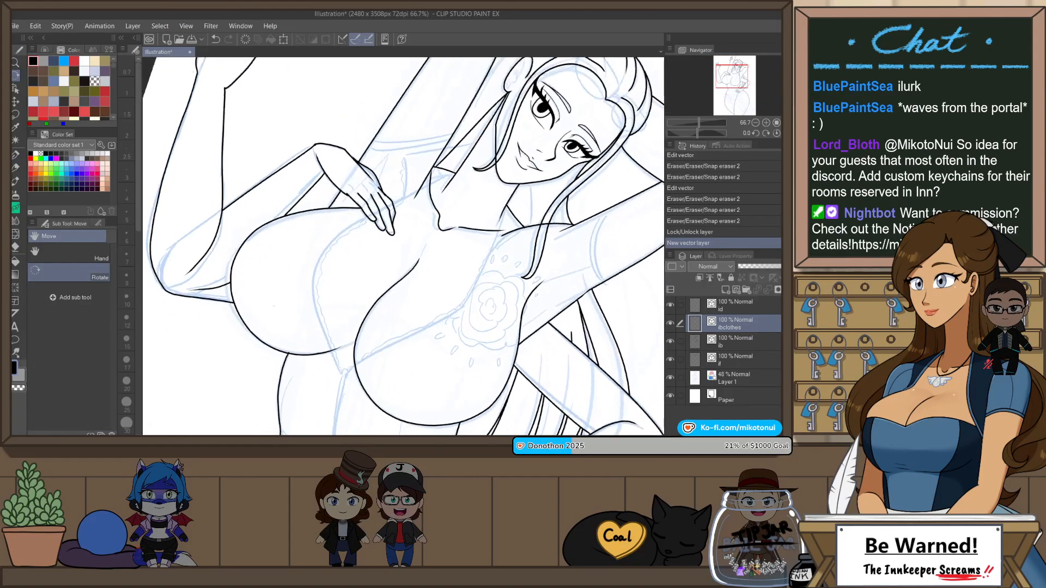
pyautogui.moveTo(455, 170); pyautogui.dragTo(406, 192)
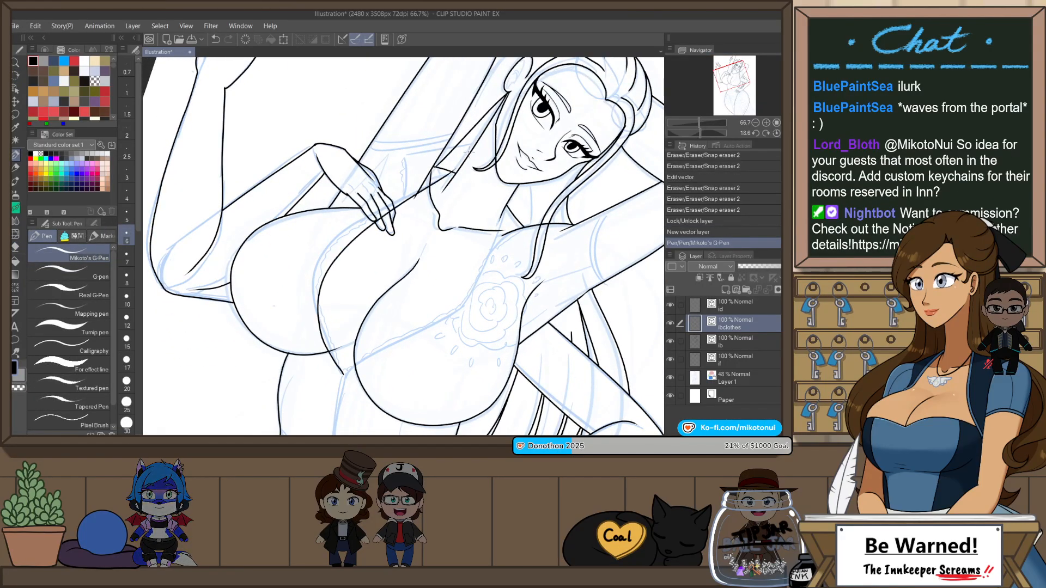
pyautogui.moveTo(333, 344)
pyautogui.mouseDown()
pyautogui.moveTo(346, 388)
pyautogui.moveTo(362, 224)
pyautogui.moveTo(456, 176)
pyautogui.mouseUp()
pyautogui.hotkey('ctrl', 'z')
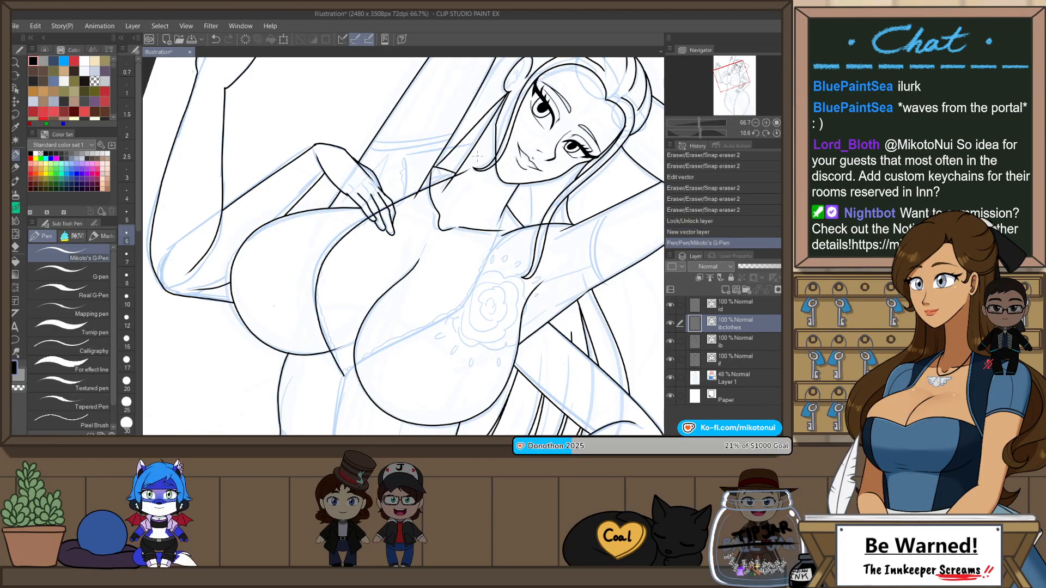
pyautogui.moveTo(343, 376)
pyautogui.mouseDown()
pyautogui.moveTo(450, 312)
pyautogui.moveTo(510, 202)
pyautogui.mouseUp()
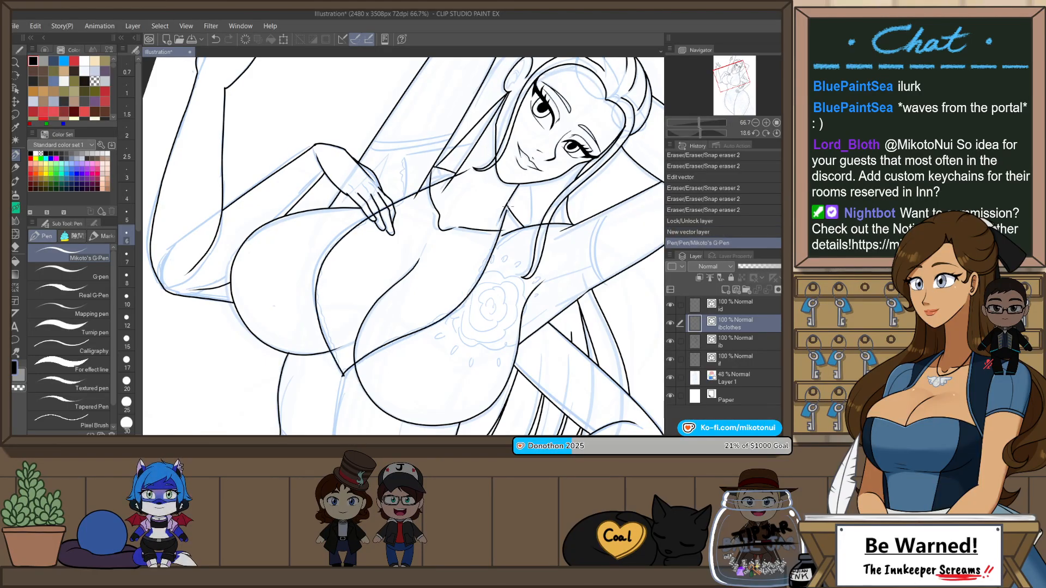
# Step: Flip the view, pinch the neckline curve near the neck into place, and trim the curves' overhanging ends with Snap eraser 2
pyautogui.press('h')
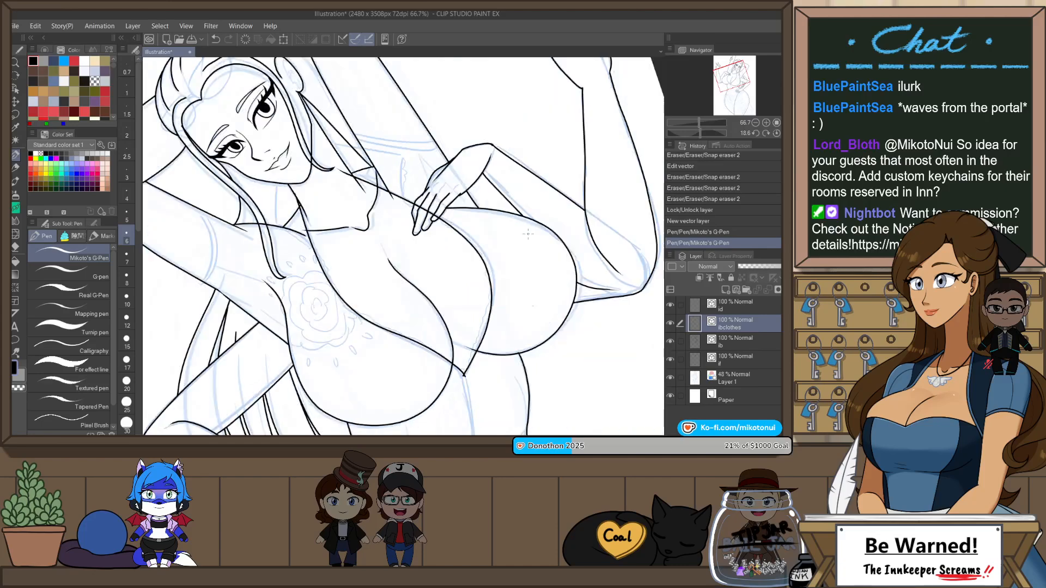
pyautogui.press('y')
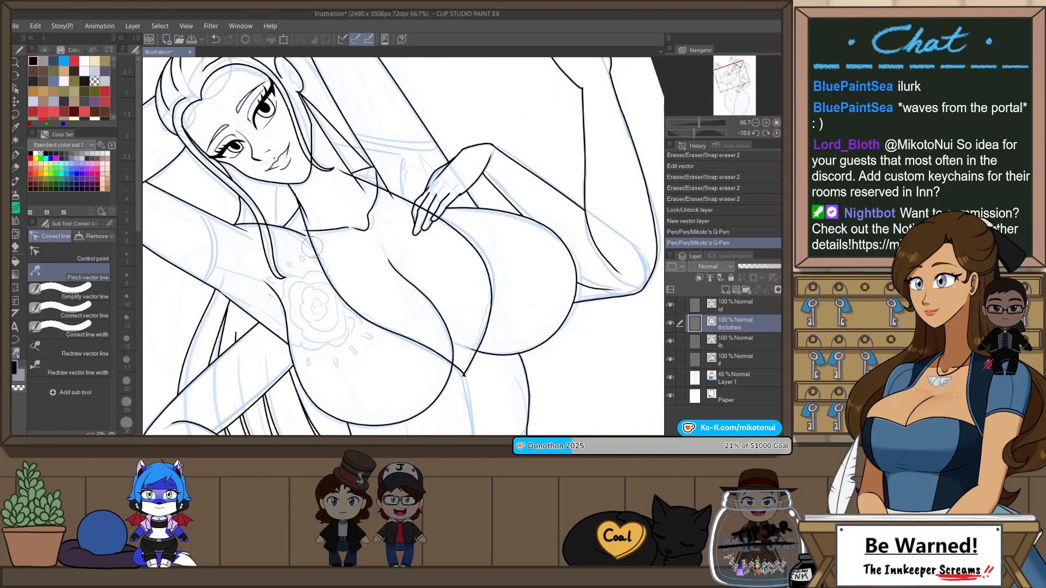
pyautogui.moveTo(312, 247); pyautogui.dragTo(318, 243)
pyautogui.press('e')
pyautogui.moveTo(297, 208); pyautogui.dragTo(305, 222)
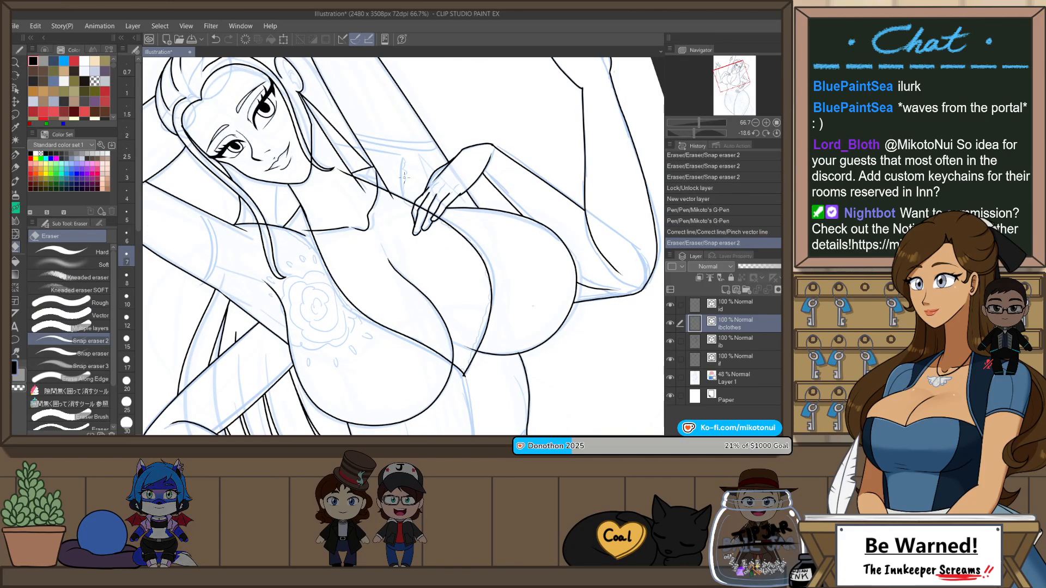
pyautogui.moveTo(402, 186); pyautogui.dragTo(410, 199)
pyautogui.hotkey('ctrl', '@')
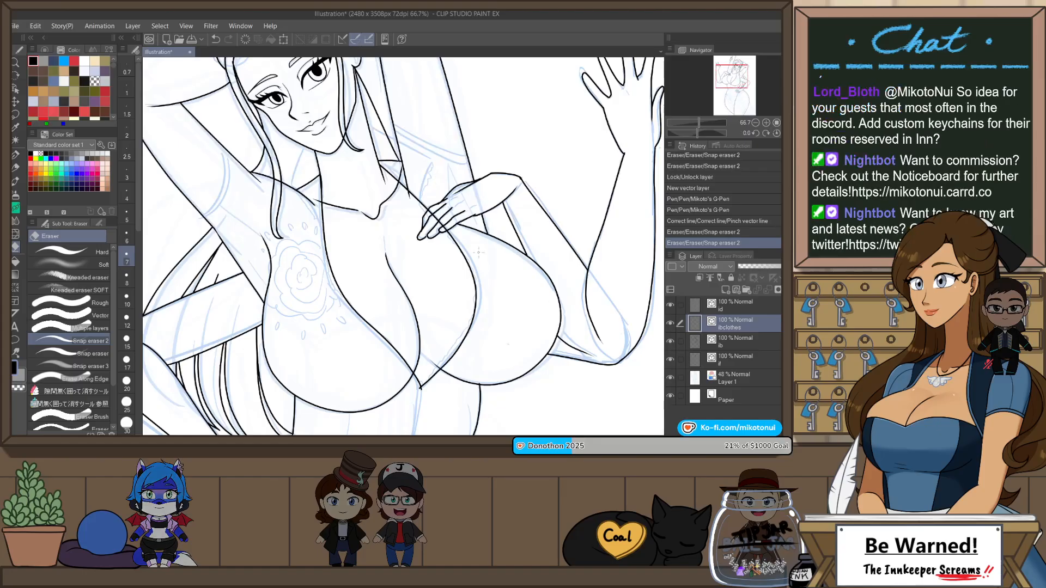
pyautogui.moveTo(419, 391); pyautogui.dragTo(427, 397)
# Step: Draw a short curved garment line from below the chin to the shoulder beside the long hair strand with Mikoto's G-Pen
pyautogui.moveTo(487, 309); pyautogui.dragTo(551, 325)
pyautogui.press('p')
pyautogui.hotkey('ctrl', '+')
pyautogui.moveTo(382, 239); pyautogui.dragTo(422, 292)
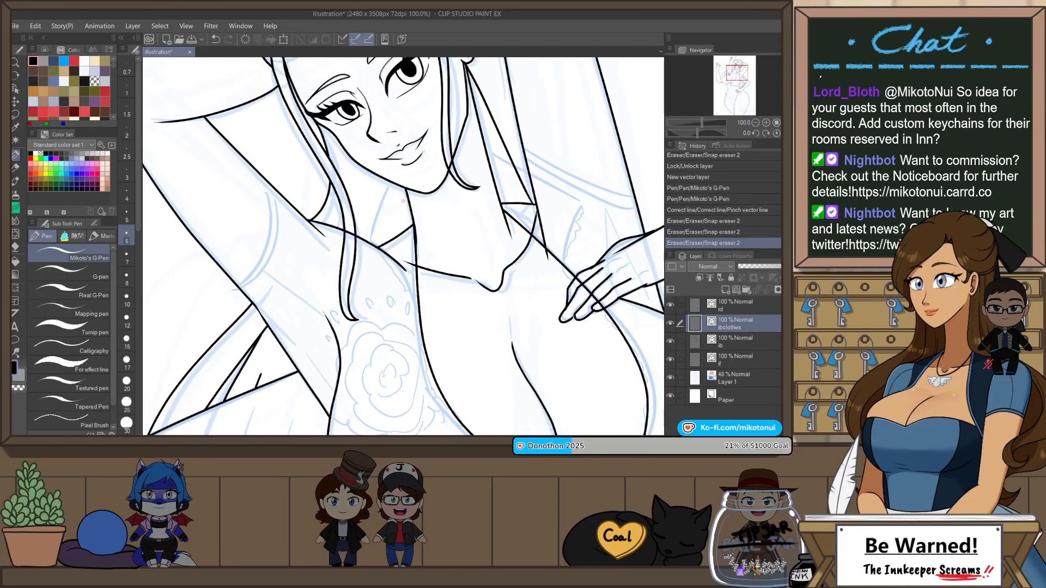
pyautogui.moveTo(362, 248); pyautogui.dragTo(361, 252)
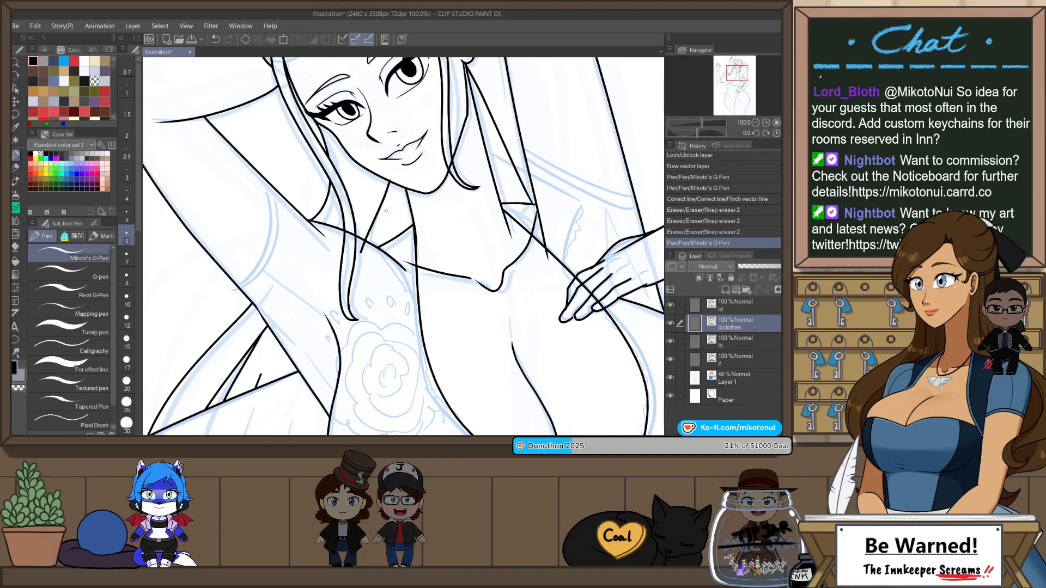
pyautogui.hotkey('ctrl', 'z')
pyautogui.moveTo(402, 180)
pyautogui.mouseDown()
pyautogui.moveTo(366, 262)
pyautogui.moveTo(421, 322)
pyautogui.mouseUp()
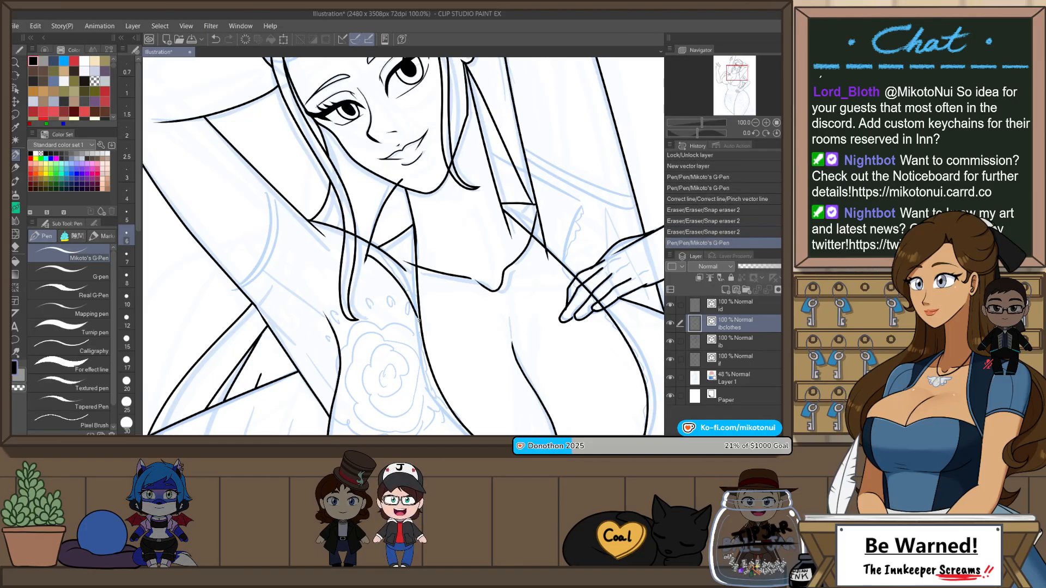
pyautogui.hotkey('ctrl', 'z')
pyautogui.moveTo(363, 251)
pyautogui.mouseDown()
pyautogui.moveTo(425, 329)
pyautogui.moveTo(388, 313)
pyautogui.moveTo(384, 326)
pyautogui.mouseUp()
# Step: Flip the view back and trim both ends of the short curved garment line beside the neck with Snap eraser 2
pyautogui.press('h')
pyautogui.press('e')
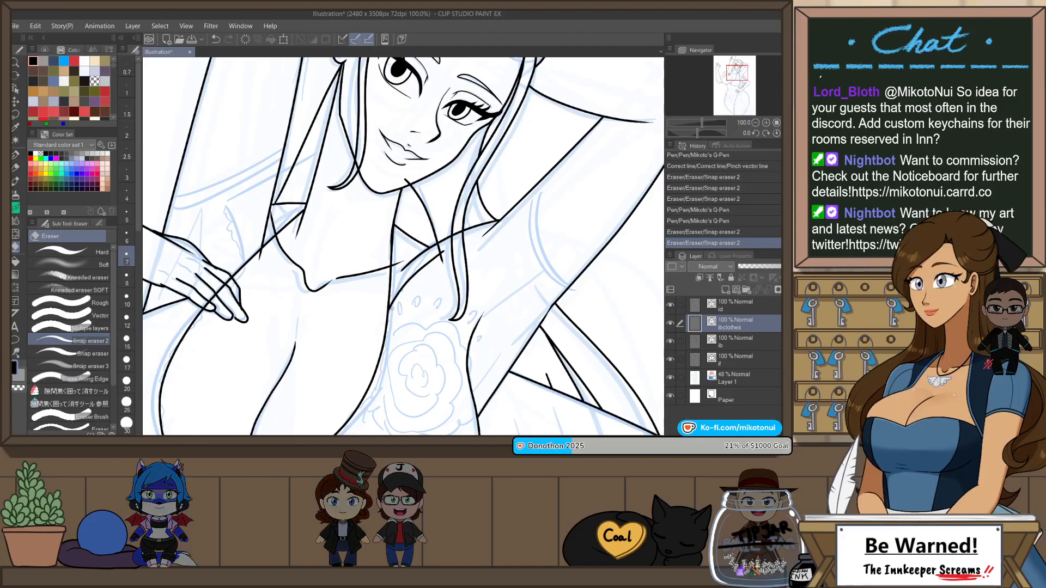
pyautogui.moveTo(444, 252); pyautogui.dragTo(441, 261)
pyautogui.moveTo(405, 180); pyautogui.dragTo(410, 183)
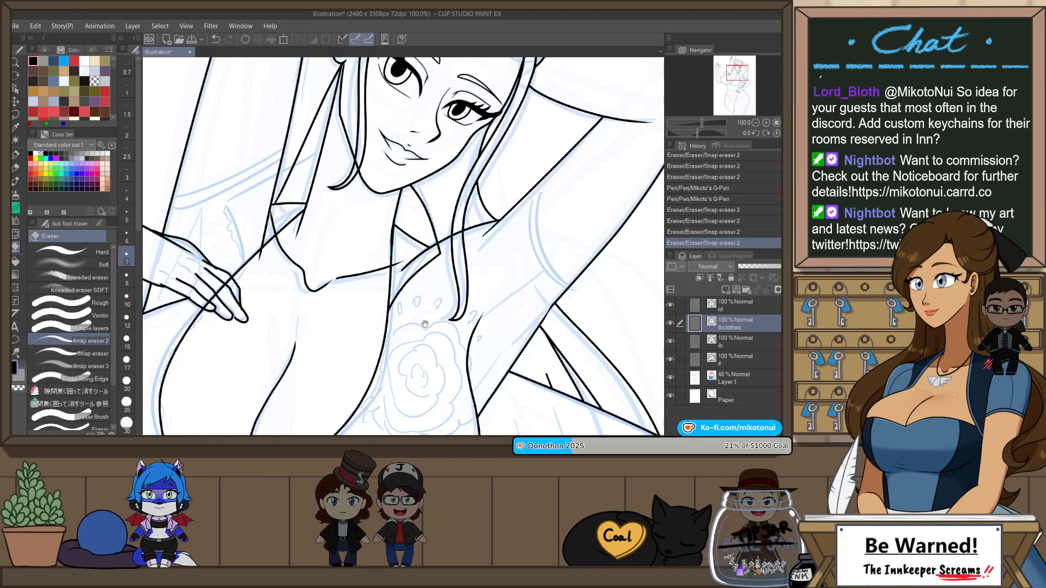
# Step: Draw the angular collar on the neck's other side, above the hand on the chest, and trim its outer corner with Snap eraser 2
pyautogui.moveTo(339, 251)
pyautogui.mouseDown()
pyautogui.moveTo(432, 250)
pyautogui.moveTo(489, 299)
pyautogui.mouseUp()
pyautogui.press('p')
pyautogui.moveTo(373, 250); pyautogui.dragTo(483, 189)
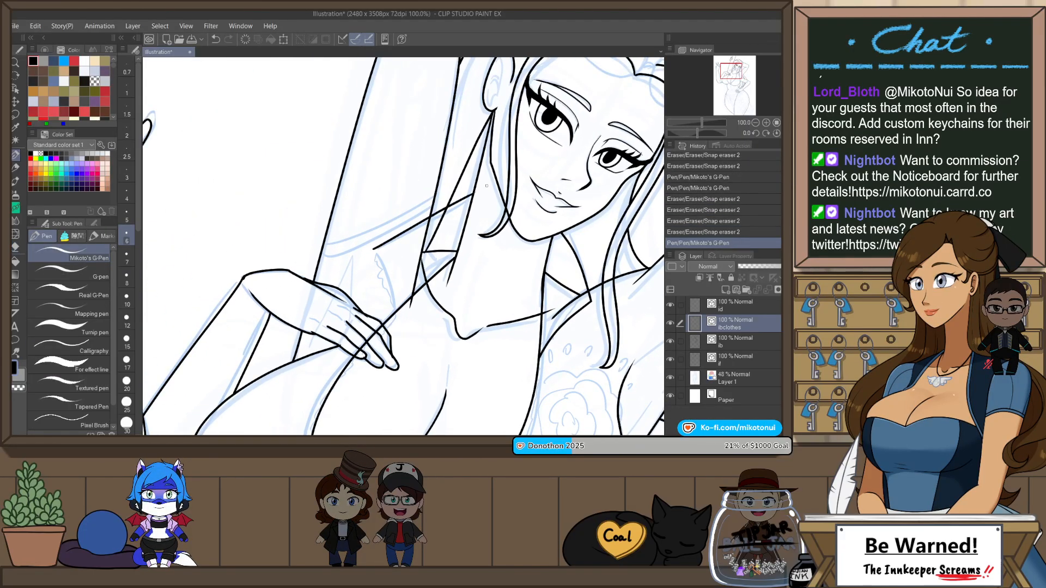
pyautogui.hotkey('ctrl', 'z')
pyautogui.hotkey('ctrl', 'y')
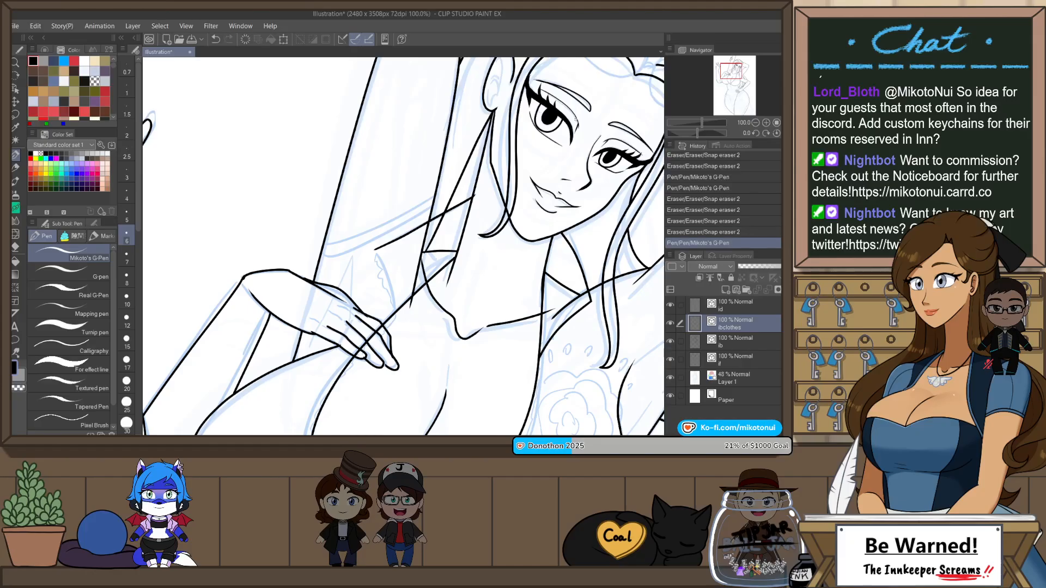
pyautogui.moveTo(382, 265); pyautogui.dragTo(391, 323)
pyautogui.hotkey('ctrl', 'z')
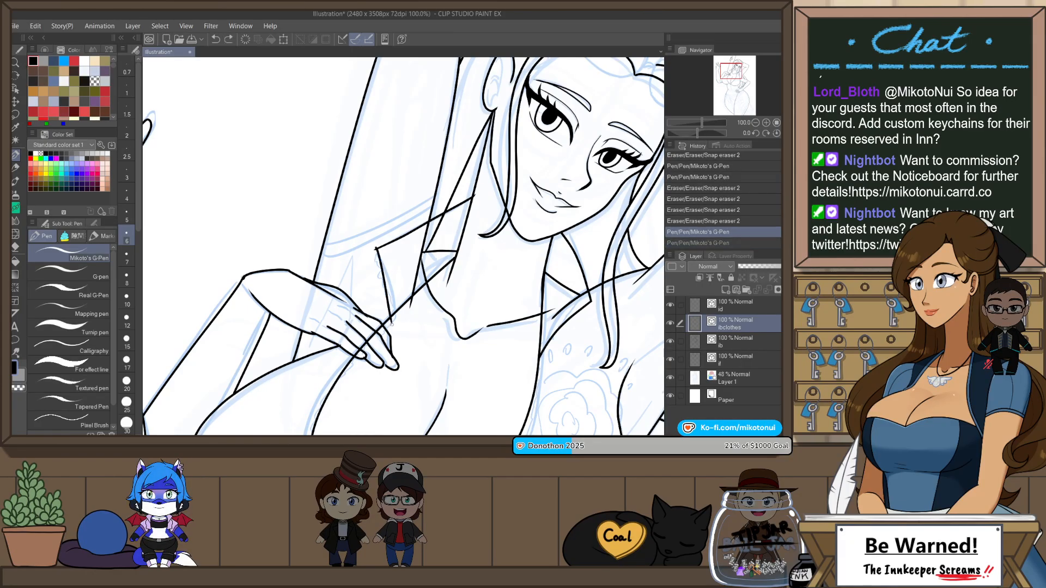
pyautogui.press('e')
pyautogui.moveTo(374, 252); pyautogui.dragTo(376, 247)
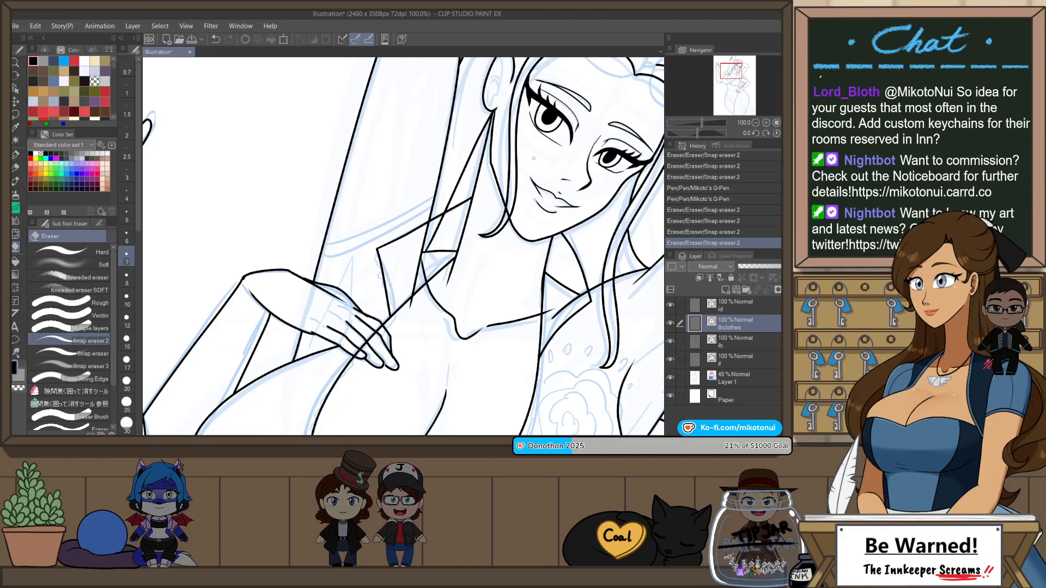
# Step: Draw two parallel curved band lines across the raised arm above the hand on the chest with Mikoto's G-Pen
pyautogui.scroll(-3, 566, 182)
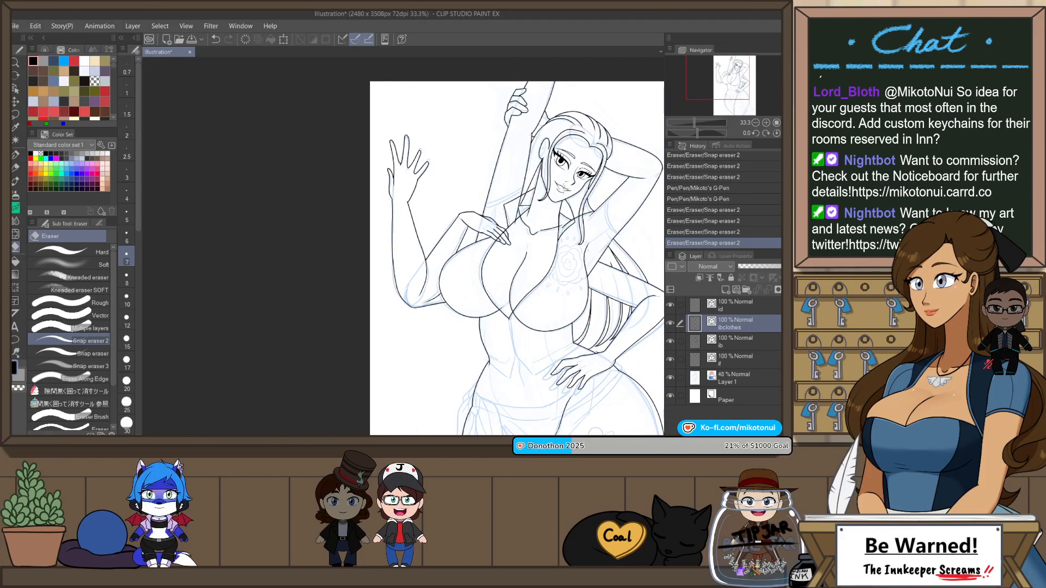
pyautogui.scroll(4, 509, 200)
pyautogui.press('p')
pyautogui.moveTo(401, 234)
pyautogui.mouseDown()
pyautogui.moveTo(500, 207)
pyautogui.moveTo(590, 143)
pyautogui.mouseUp()
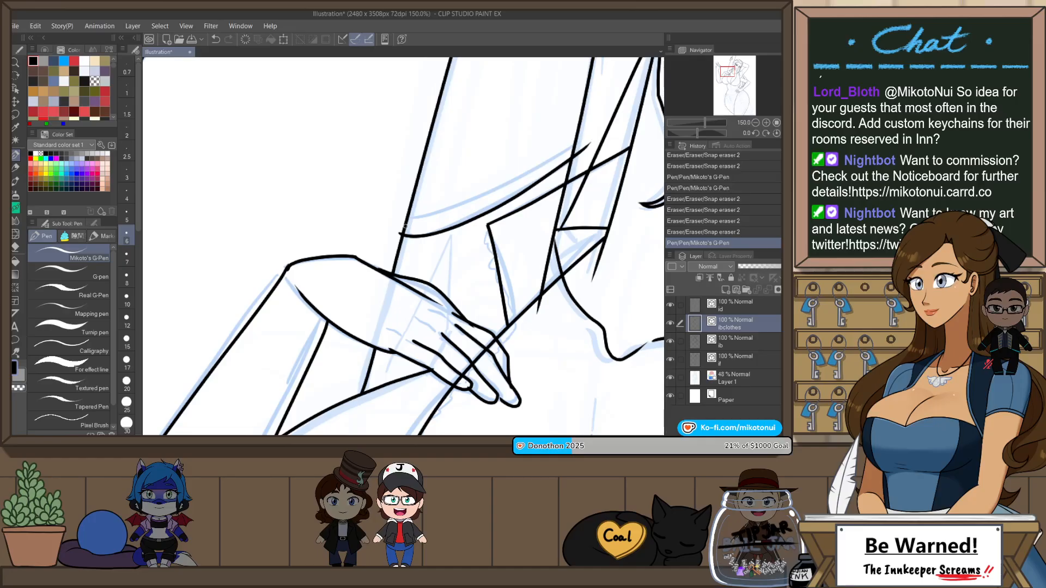
pyautogui.moveTo(403, 221); pyautogui.dragTo(573, 147)
pyautogui.hotkey('ctrl', 'z')
pyautogui.moveTo(405, 221); pyautogui.dragTo(575, 146)
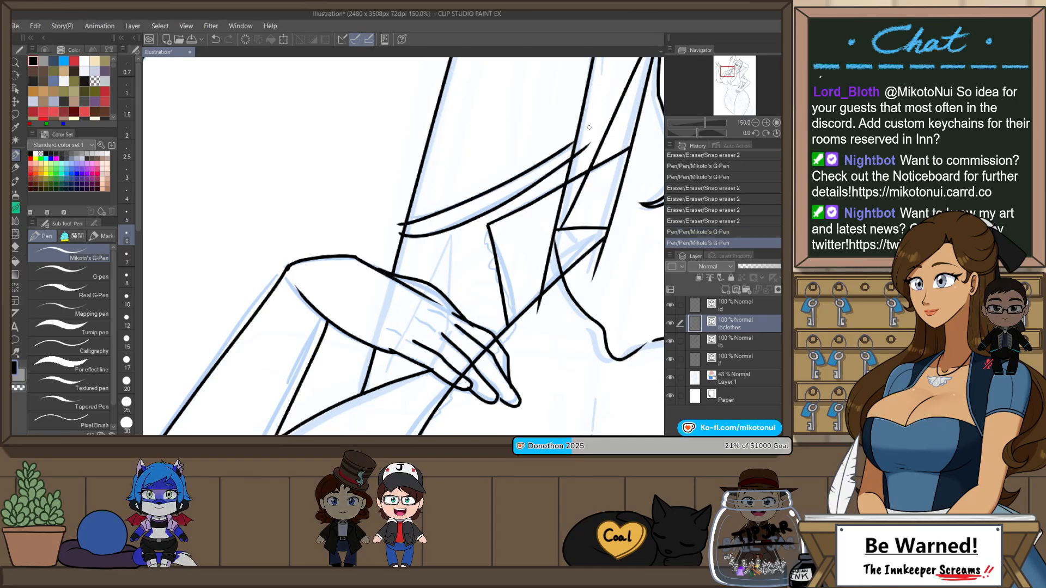
pyautogui.hotkey('ctrl', 'z')
pyautogui.moveTo(406, 221); pyautogui.dragTo(575, 147)
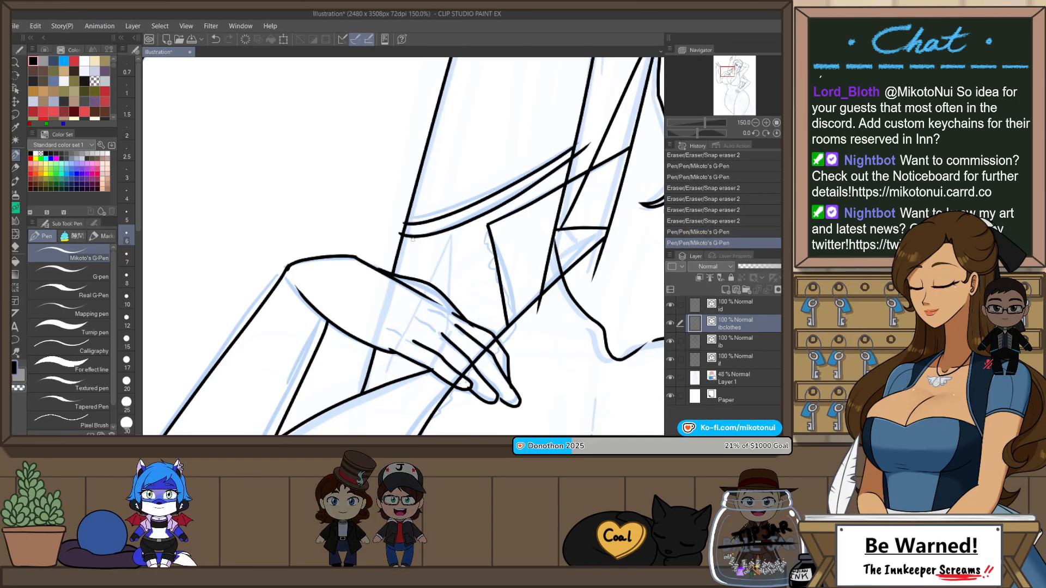
# Step: Draw a short sleeve edge line from the arm band's outer end down to the hand on the chest
pyautogui.moveTo(399, 233); pyautogui.dragTo(388, 275)
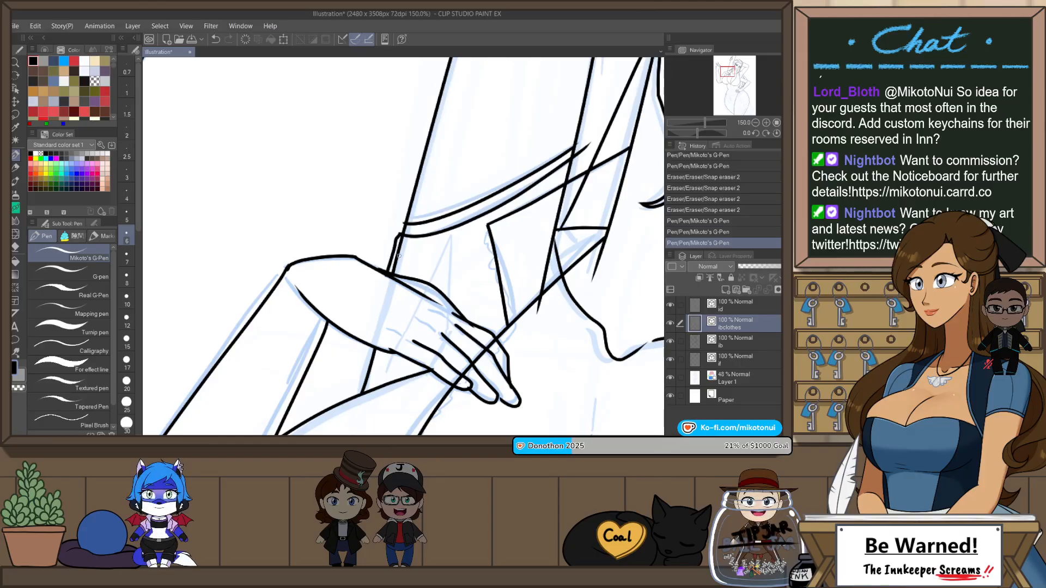
pyautogui.hotkey('ctrl', 'z')
pyautogui.moveTo(400, 235); pyautogui.dragTo(389, 276)
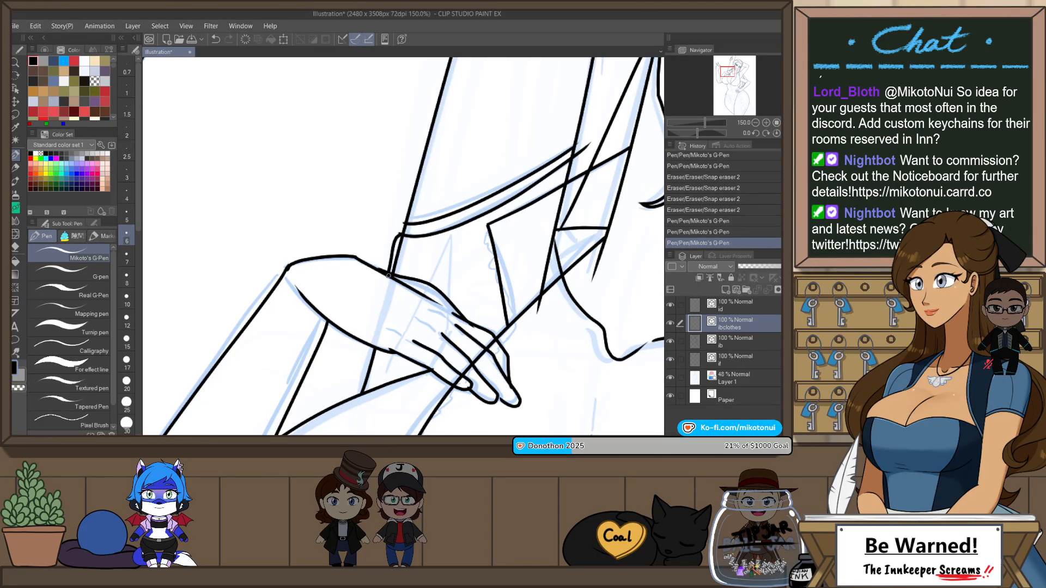
# Step: Redraw the short sleeve edge above the hand on the chest and trim the arm band's inner ends with Snap eraser 2
pyautogui.hotkey('ctrl', 'z')
pyautogui.moveTo(400, 234); pyautogui.dragTo(389, 275)
pyautogui.press('e')
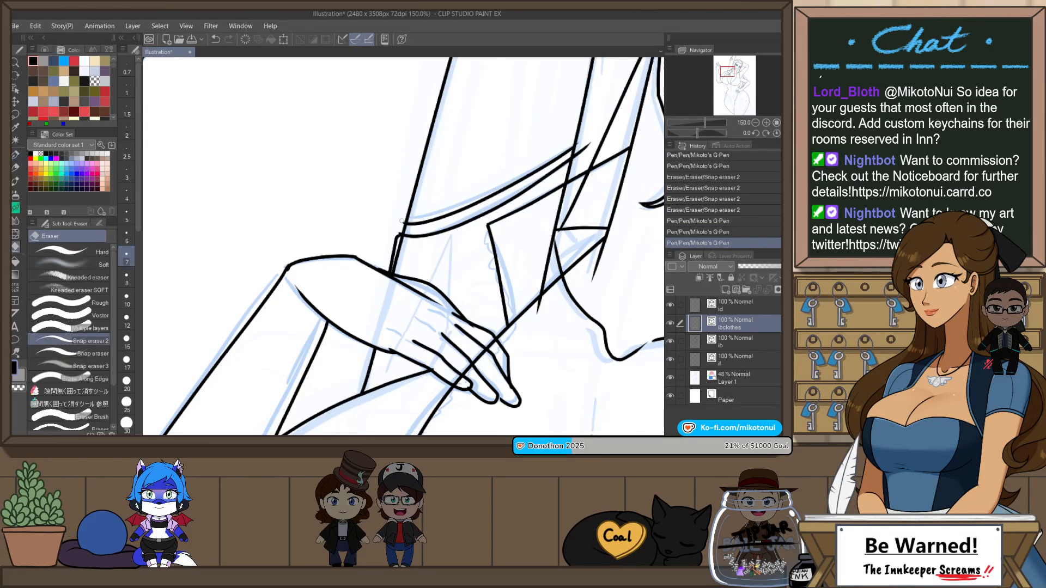
pyautogui.moveTo(582, 143); pyautogui.dragTo(574, 176)
pyautogui.press('p')
pyautogui.press('e')
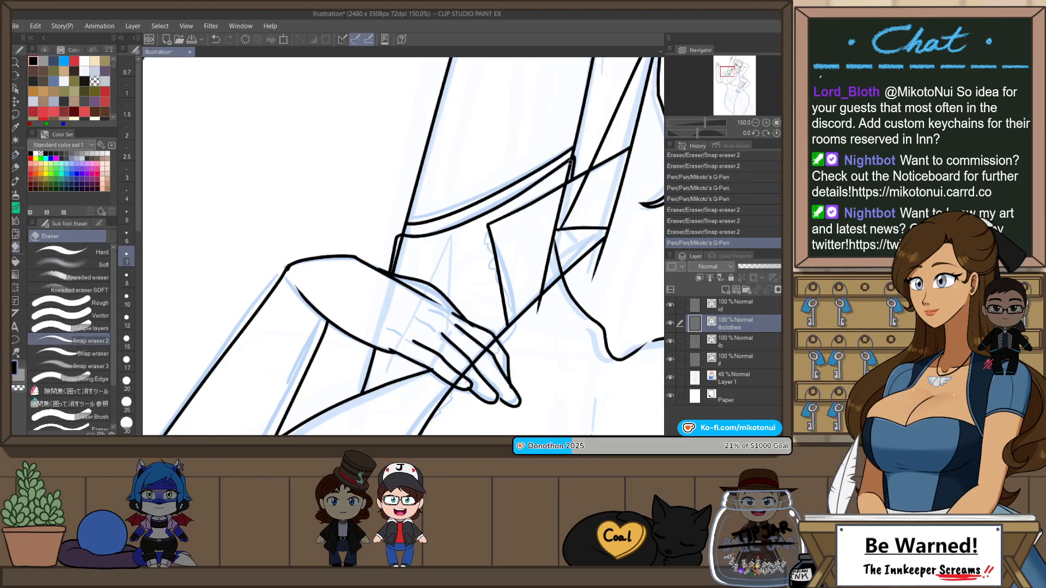
# Step: Unlock the body line layer below the clothes layer, switch on its layer colour, relock it and reselect the clothes layer
pyautogui.scroll(-5, 590, 192)
pyautogui.moveTo(662, 203); pyautogui.dragTo(600, 193)
pyautogui.scroll(3, 591, 196)
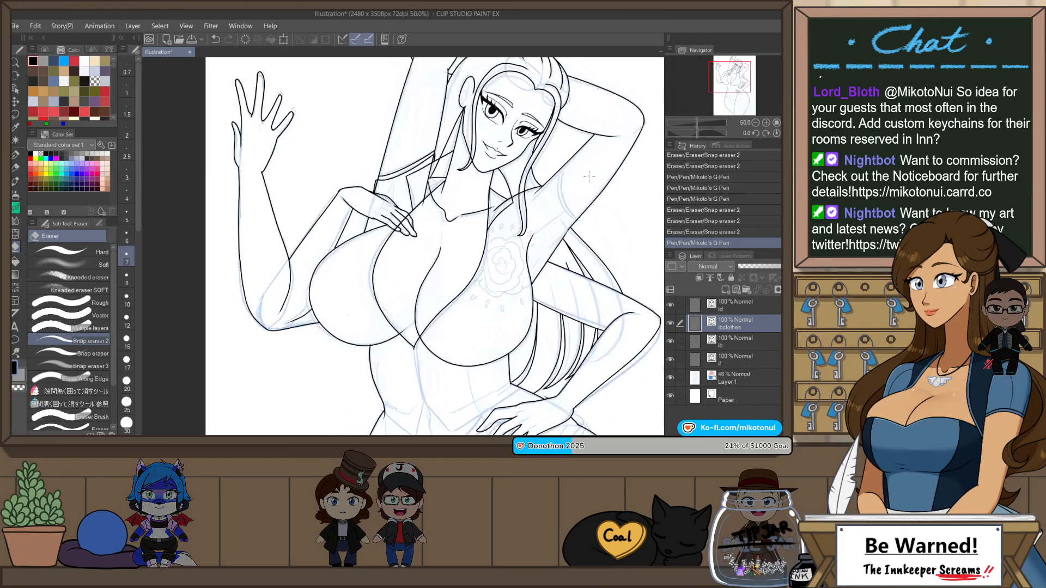
pyautogui.press('p')
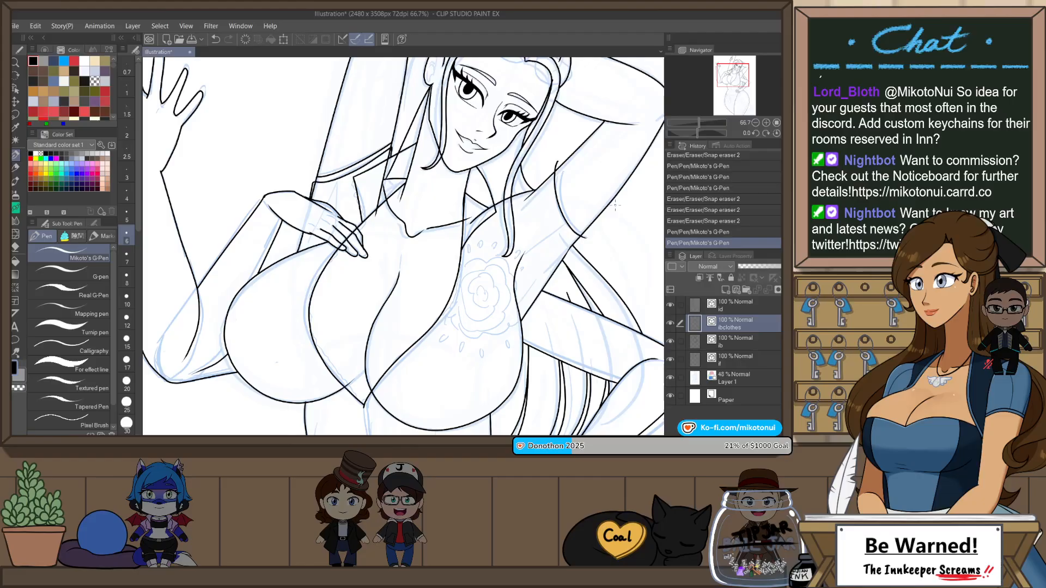
pyautogui.click(747, 339)
pyautogui.click(730, 278)
pyautogui.click(790, 278)
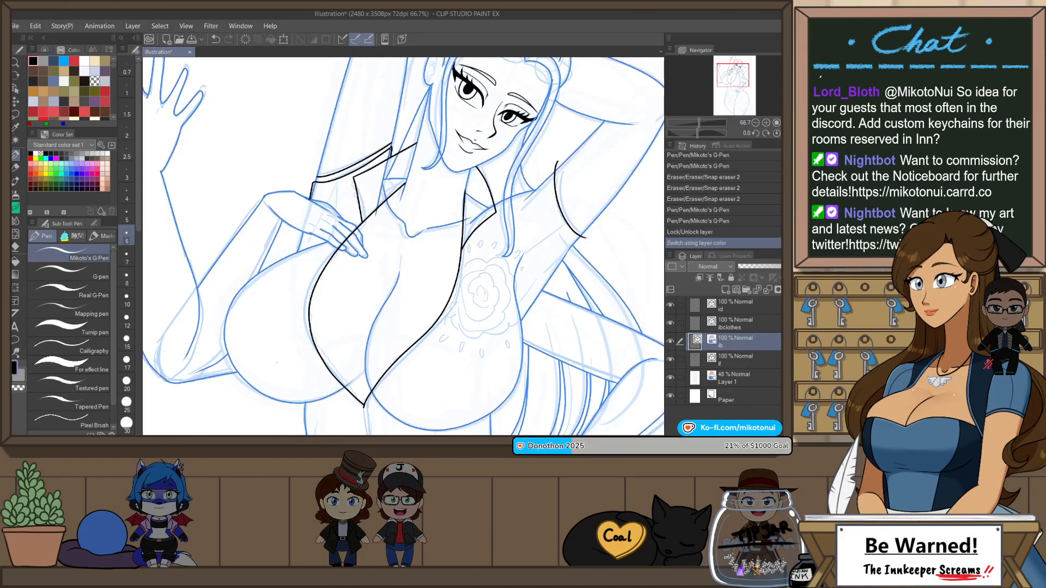
pyautogui.click(730, 278)
pyautogui.click(762, 322)
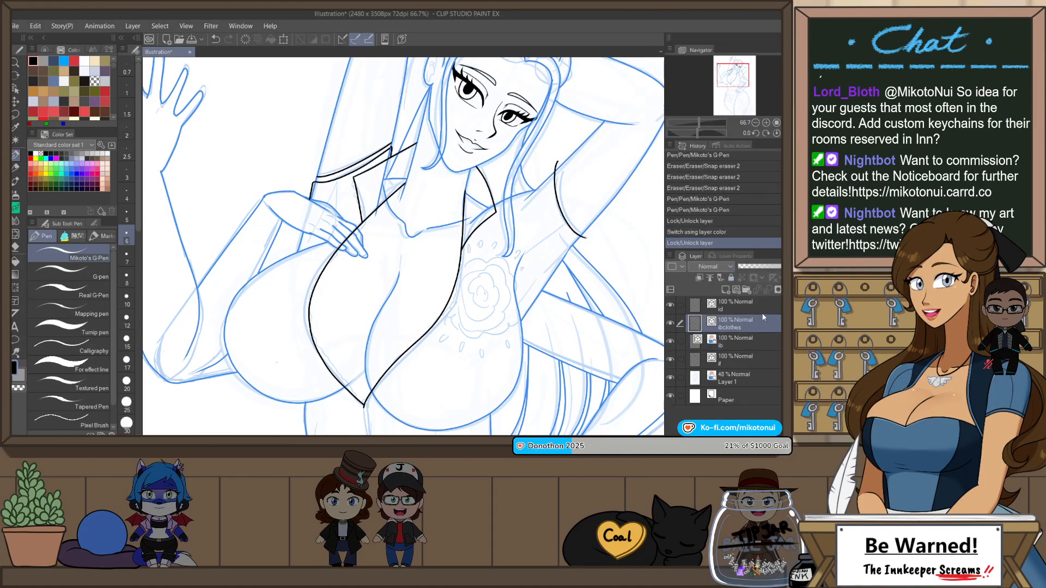
# Step: Draw a second curved band line beside the existing one on the other raised arm and trim the overshooting ends with Snap eraser 2
pyautogui.scroll(1, 597, 204)
pyautogui.moveTo(598, 283); pyautogui.dragTo(550, 328)
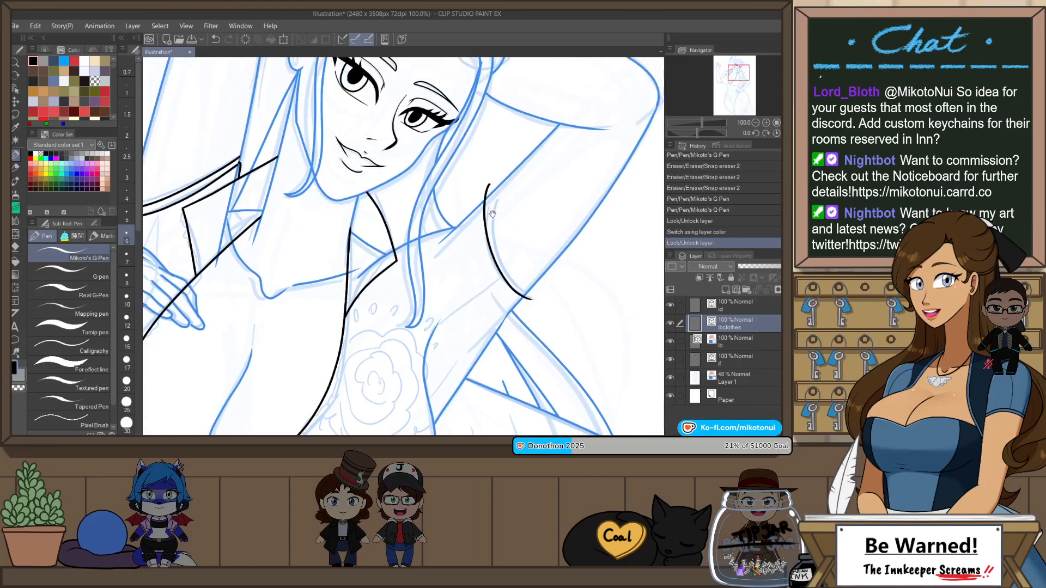
pyautogui.moveTo(493, 207); pyautogui.dragTo(541, 297)
pyautogui.hotkey('ctrl', 'z')
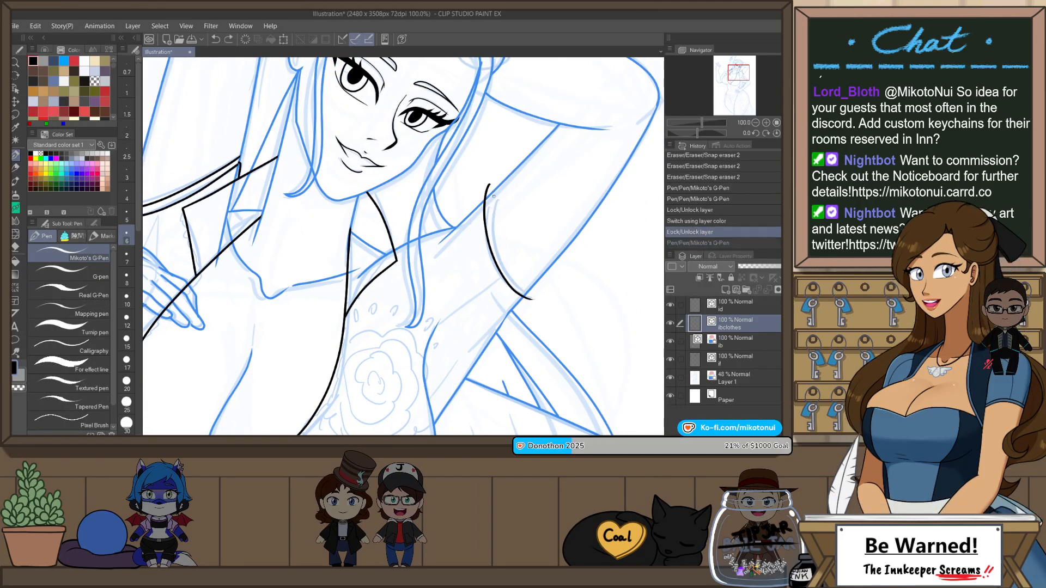
pyautogui.moveTo(492, 185); pyautogui.dragTo(553, 288)
pyautogui.hotkey('ctrl', 'z')
pyautogui.moveTo(492, 184)
pyautogui.mouseDown()
pyautogui.moveTo(547, 288)
pyautogui.moveTo(532, 289)
pyautogui.mouseUp()
pyautogui.press('e')
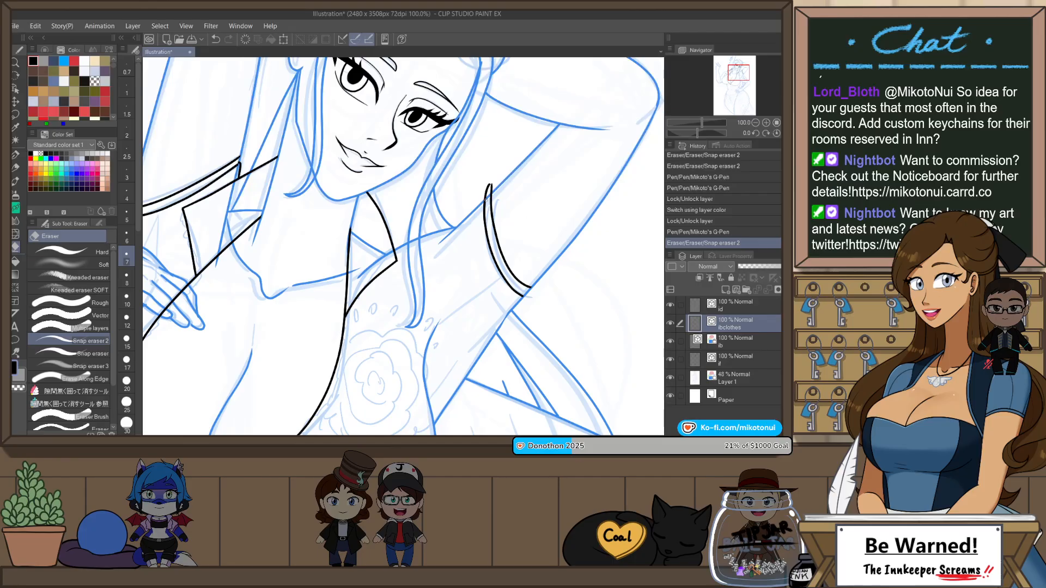
pyautogui.moveTo(487, 183); pyautogui.dragTo(492, 195)
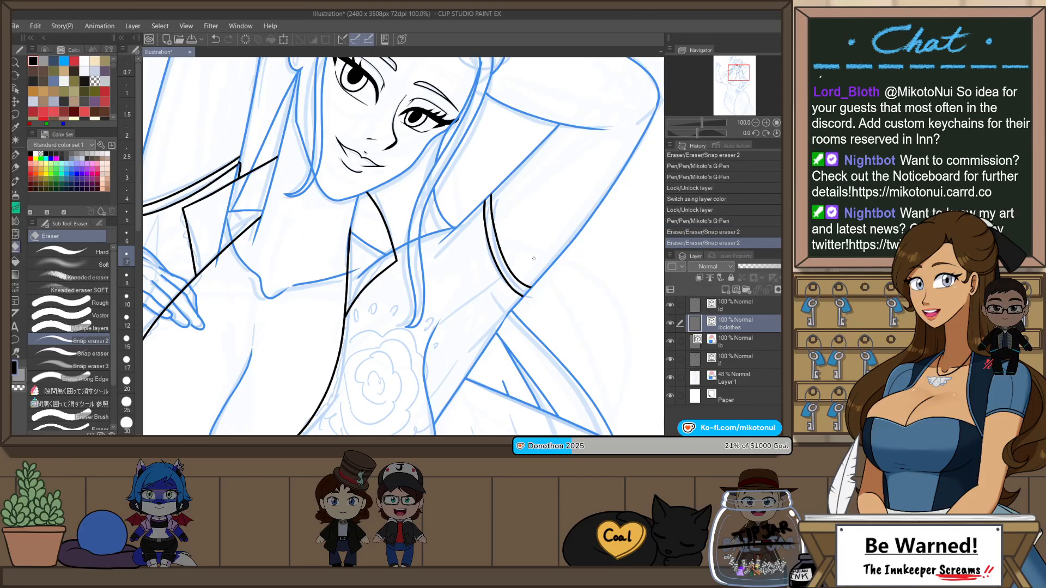
# Step: Flip and rotate the view, and draw the sleeve's outer edge from the band down along the raised arm with Mikoto's G-Pen
pyautogui.press('h')
pyautogui.hotkey('shift', 'space')
pyautogui.moveTo(555, 229); pyautogui.dragTo(553, 310)
pyautogui.moveTo(428, 321)
pyautogui.mouseDown()
pyautogui.moveTo(533, 363)
pyautogui.moveTo(569, 350)
pyautogui.mouseUp()
pyautogui.press('p')
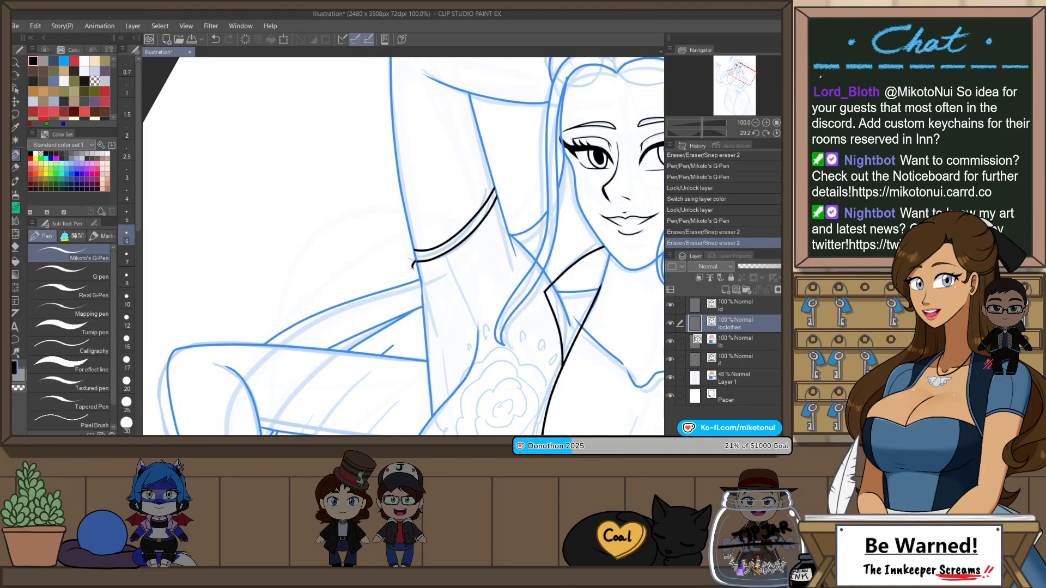
pyautogui.hotkey('ctrl', 'z')
pyautogui.moveTo(416, 277); pyautogui.dragTo(423, 319)
pyautogui.hotkey('ctrl', 'z')
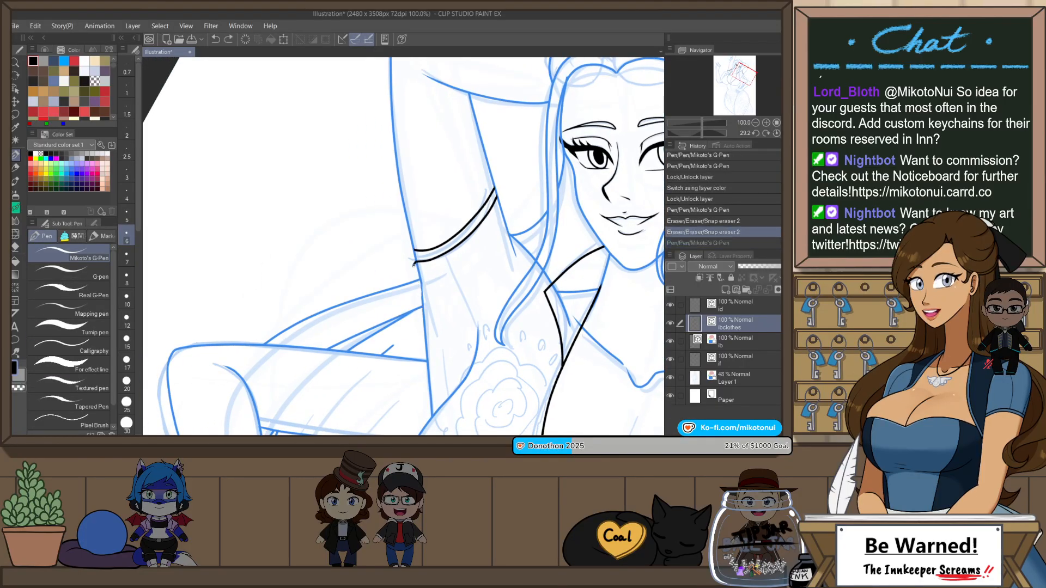
pyautogui.moveTo(418, 263); pyautogui.dragTo(425, 323)
pyautogui.hotkey('ctrl', 'z')
pyautogui.moveTo(415, 263); pyautogui.dragTo(438, 347)
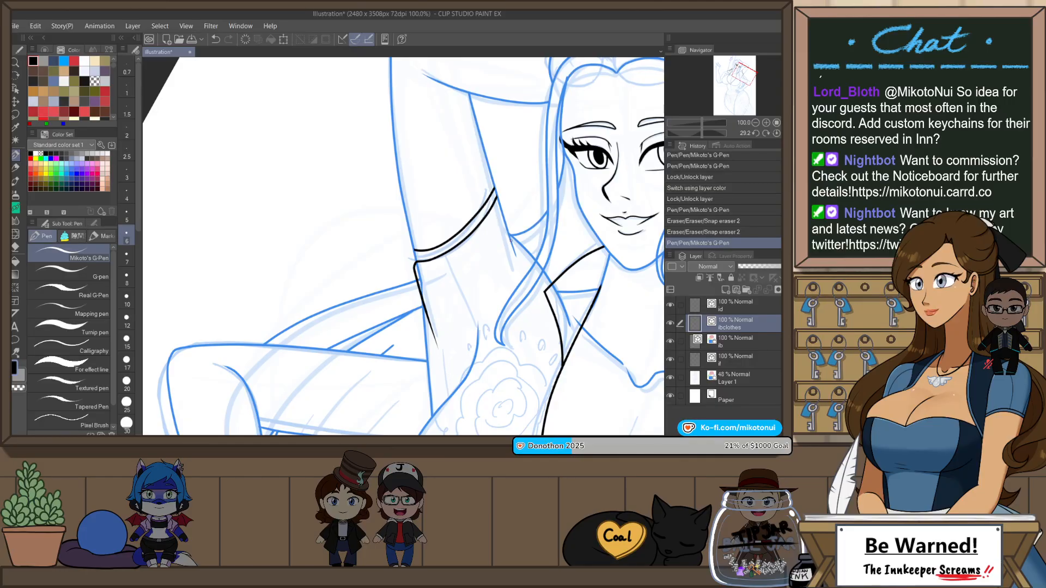
# Step: Draw the sleeve's short inner edge with a rounded corner from the band's upper end down toward the armpit
pyautogui.scroll(1, 511, 240)
pyautogui.scroll(1, 437, 228)
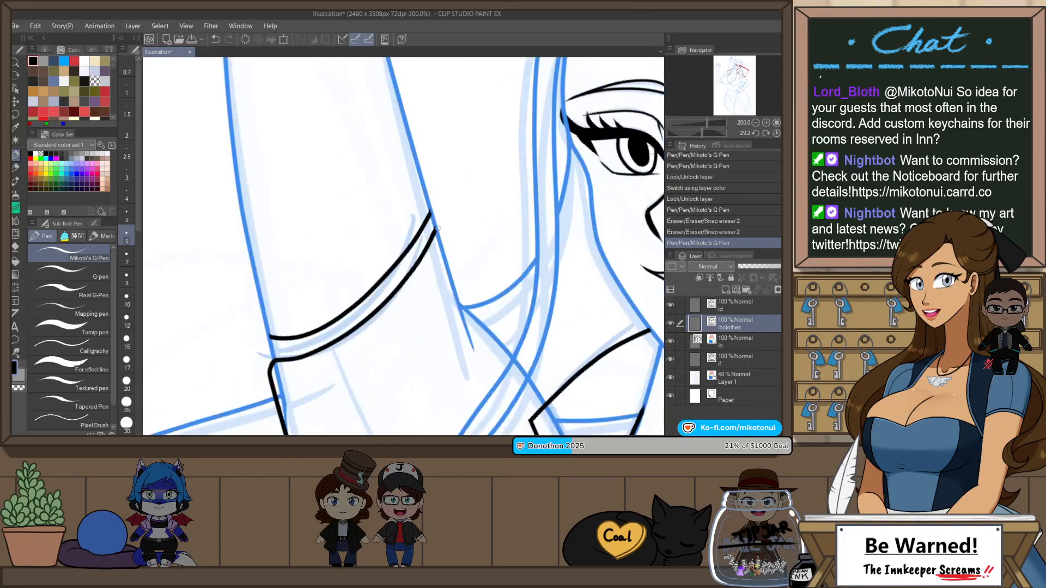
pyautogui.moveTo(451, 259); pyautogui.dragTo(466, 333)
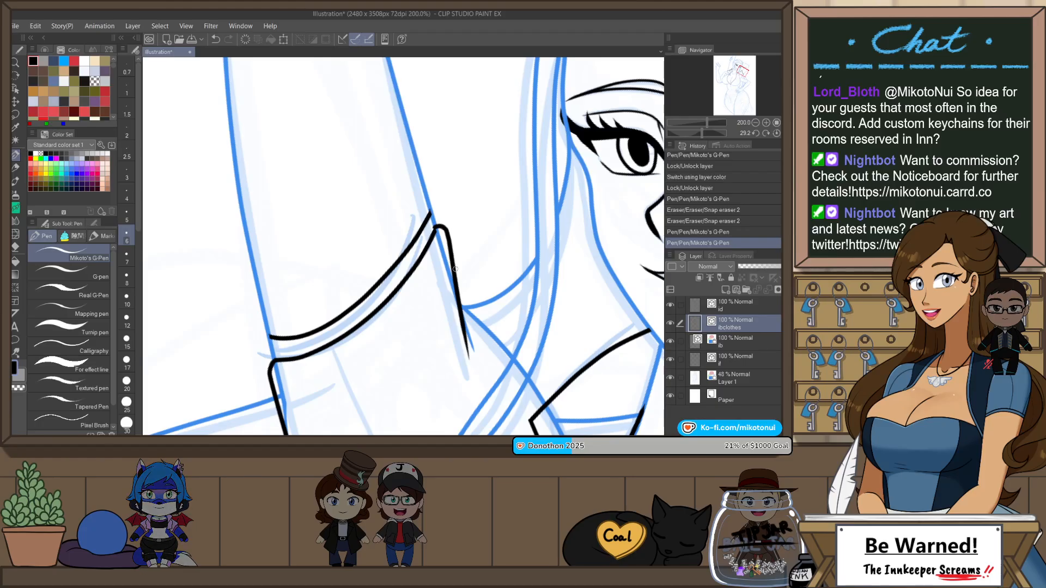
pyautogui.hotkey('ctrl', 'z')
pyautogui.hotkey('ctrl', 'y')
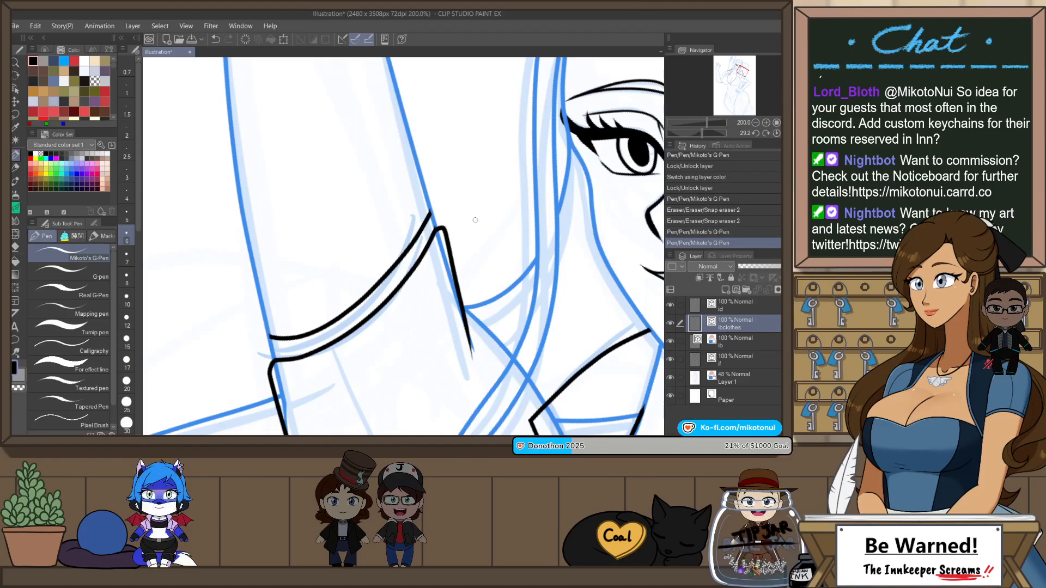
# Step: Restore the view's normal orientation and draw a slanted vest hem line from the waist across to the belly, above the hand on the hip
pyautogui.scroll(-4, 457, 283)
pyautogui.scroll(3, 474, 261)
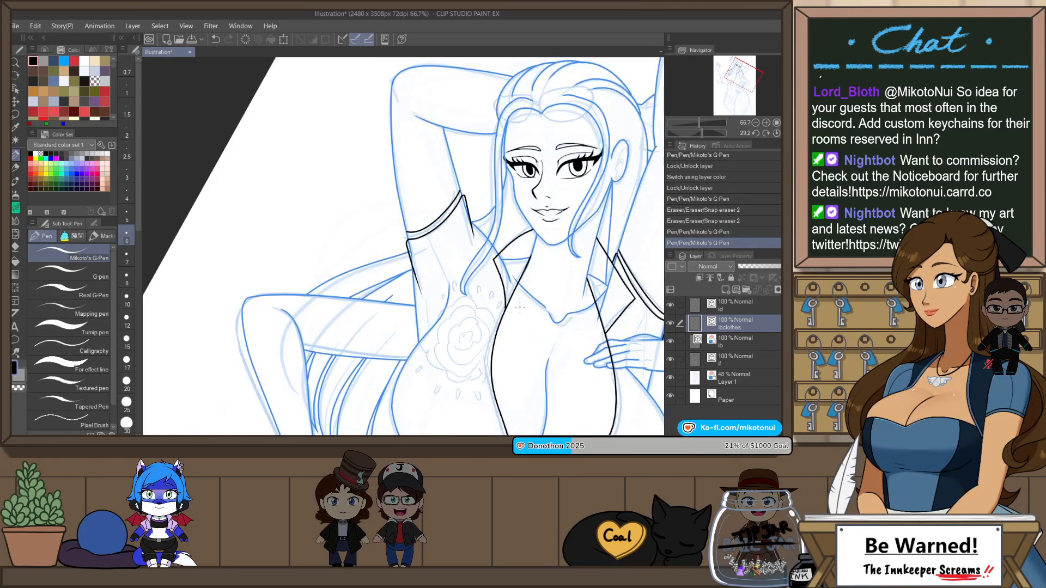
pyautogui.moveTo(427, 361); pyautogui.dragTo(470, 306)
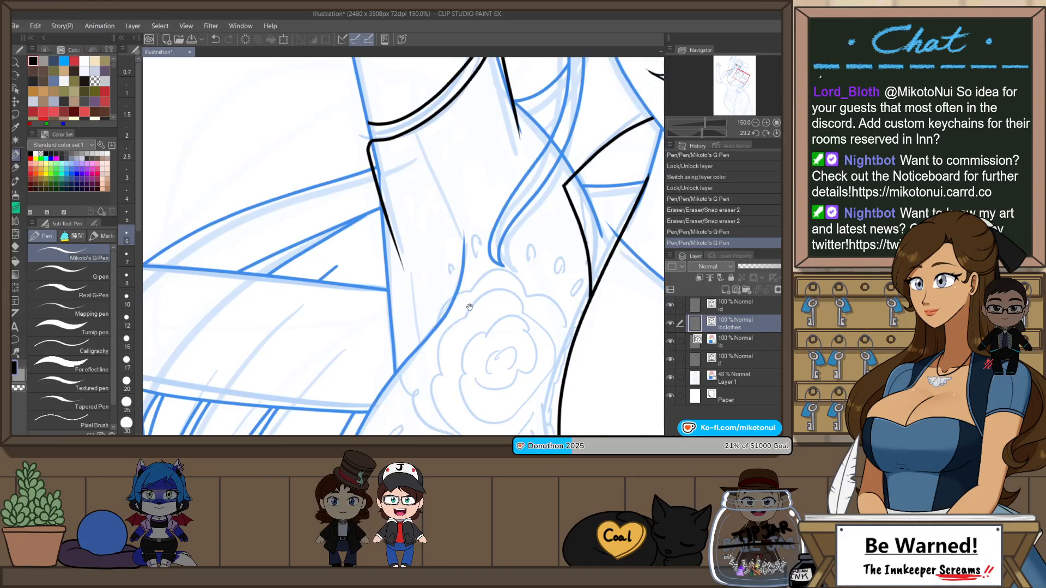
pyautogui.scroll(-3, 466, 292)
pyautogui.moveTo(544, 337); pyautogui.dragTo(519, 277)
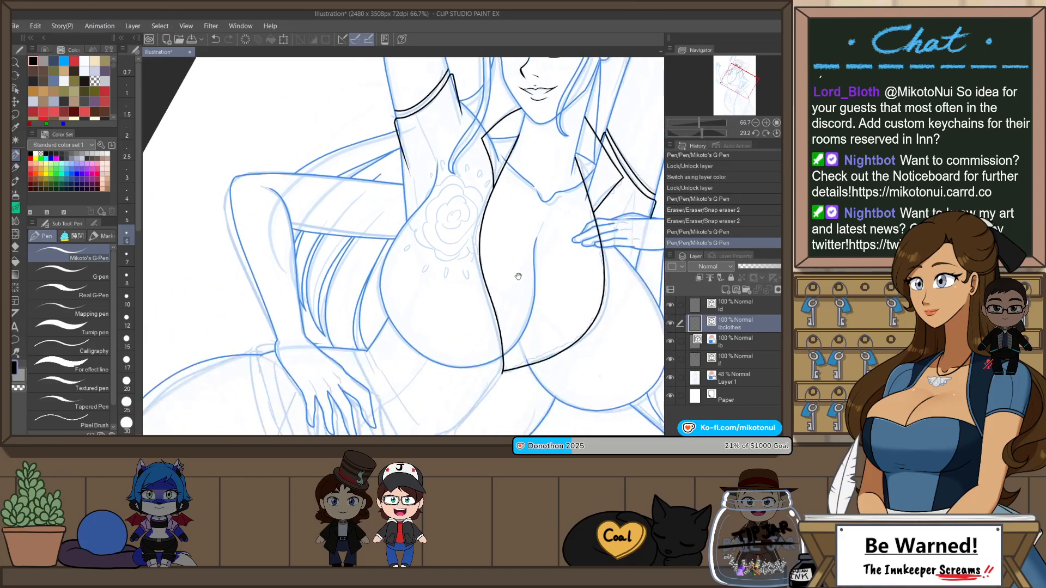
pyautogui.moveTo(460, 219); pyautogui.dragTo(457, 266)
pyautogui.scroll(1, 457, 268)
pyautogui.press('h')
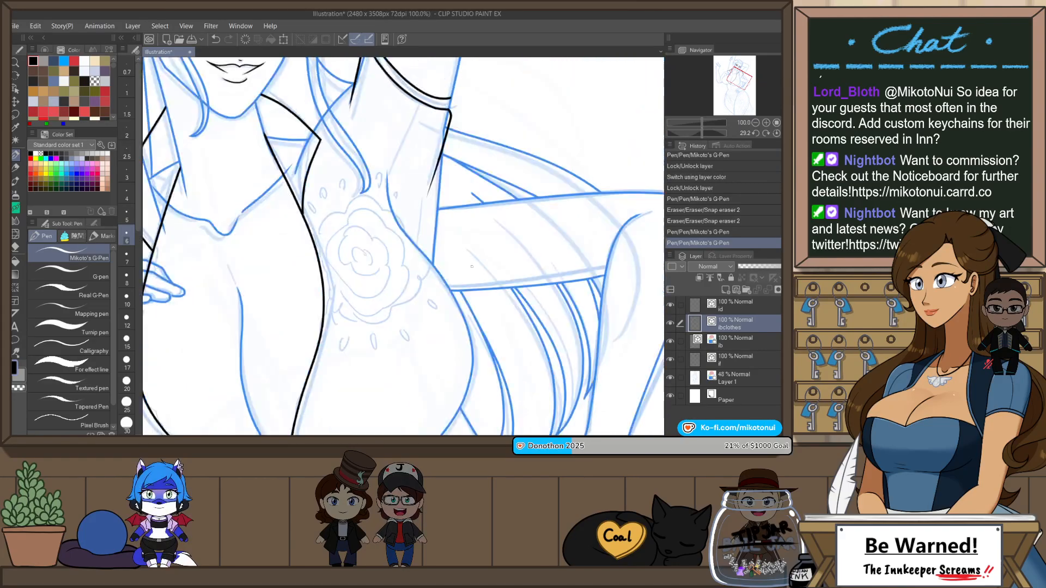
pyautogui.scroll(-1, 503, 212)
pyautogui.hotkey('ctrl', '@')
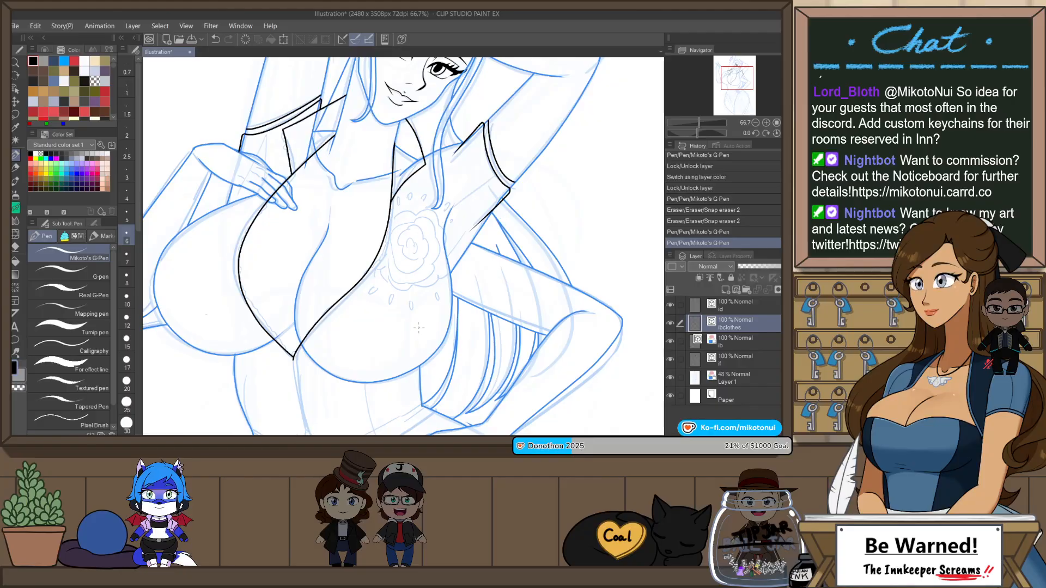
pyautogui.moveTo(389, 381); pyautogui.dragTo(468, 230)
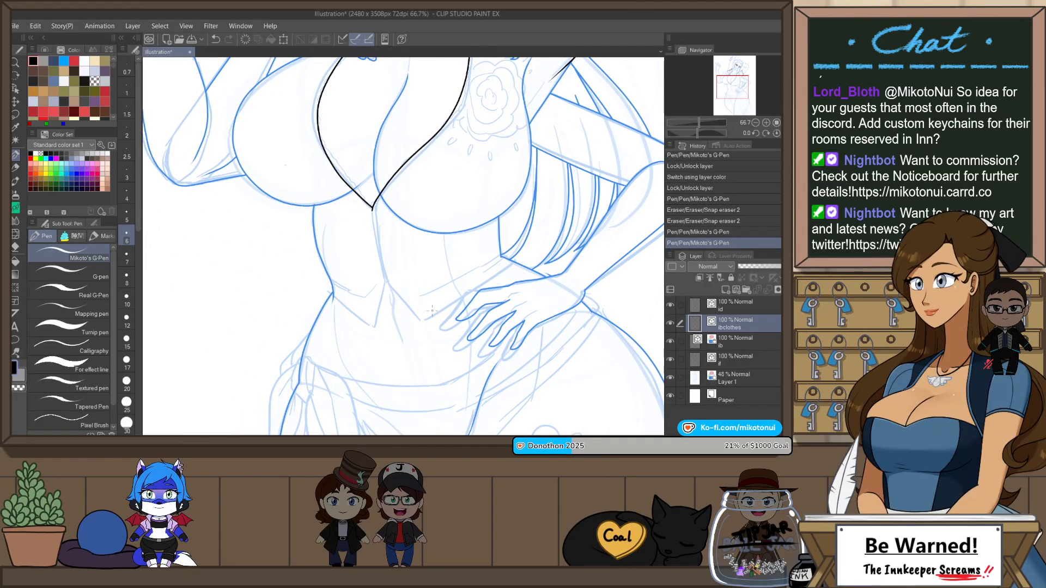
pyautogui.moveTo(417, 322); pyautogui.dragTo(523, 251)
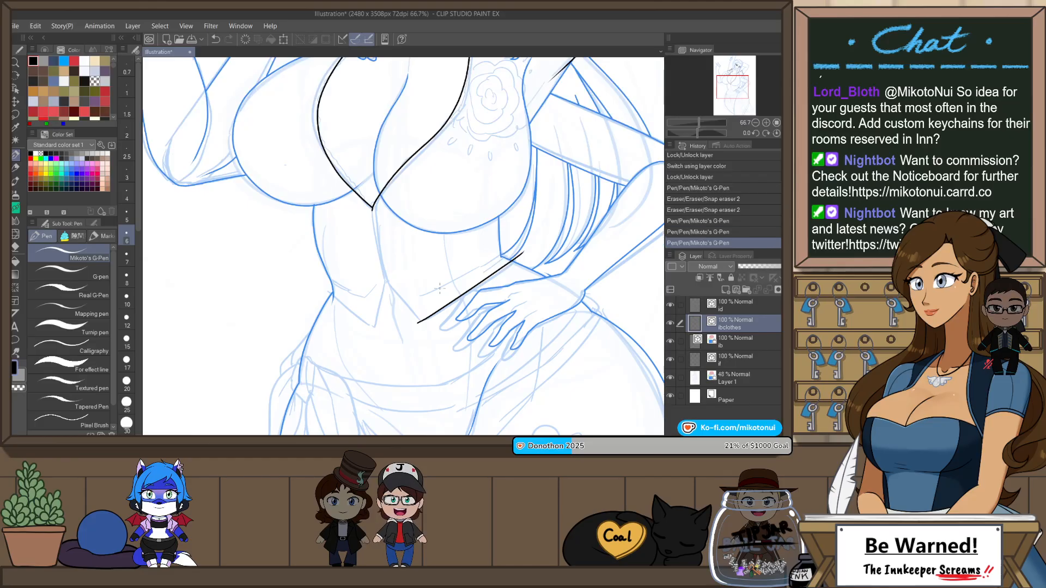
# Step: Complete the vest's zigzag hem with a line up to the centre notch and two lines forming the second point out to the waist
pyautogui.scroll(1, 393, 283)
pyautogui.moveTo(420, 284); pyautogui.dragTo(373, 271)
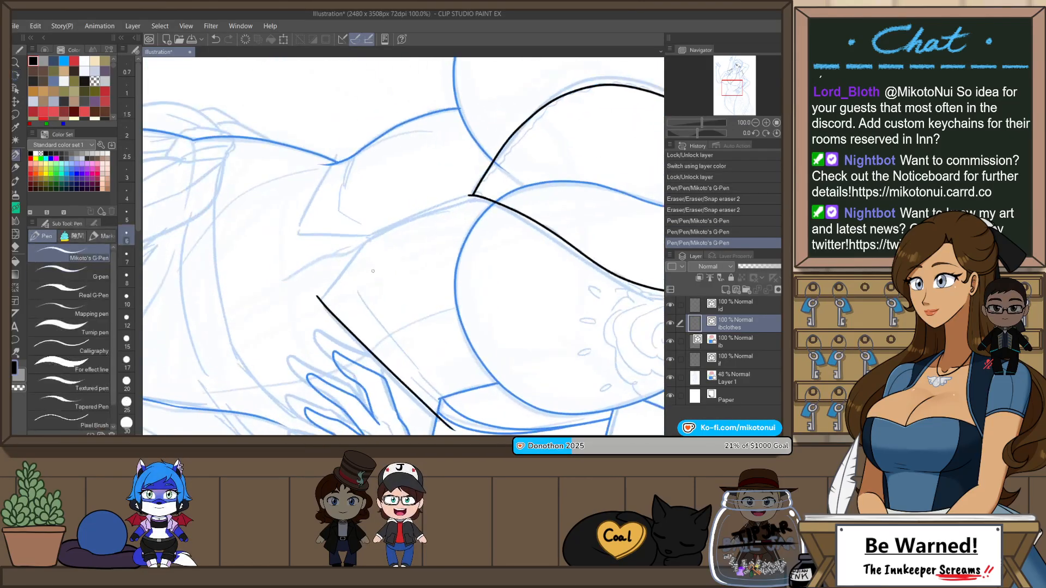
pyautogui.moveTo(318, 299); pyautogui.dragTo(374, 229)
pyautogui.hotkey('ctrl', 'z')
pyautogui.moveTo(317, 299); pyautogui.dragTo(380, 224)
pyautogui.hotkey('ctrl', '@')
pyautogui.moveTo(381, 274); pyautogui.dragTo(358, 360)
pyautogui.press('h')
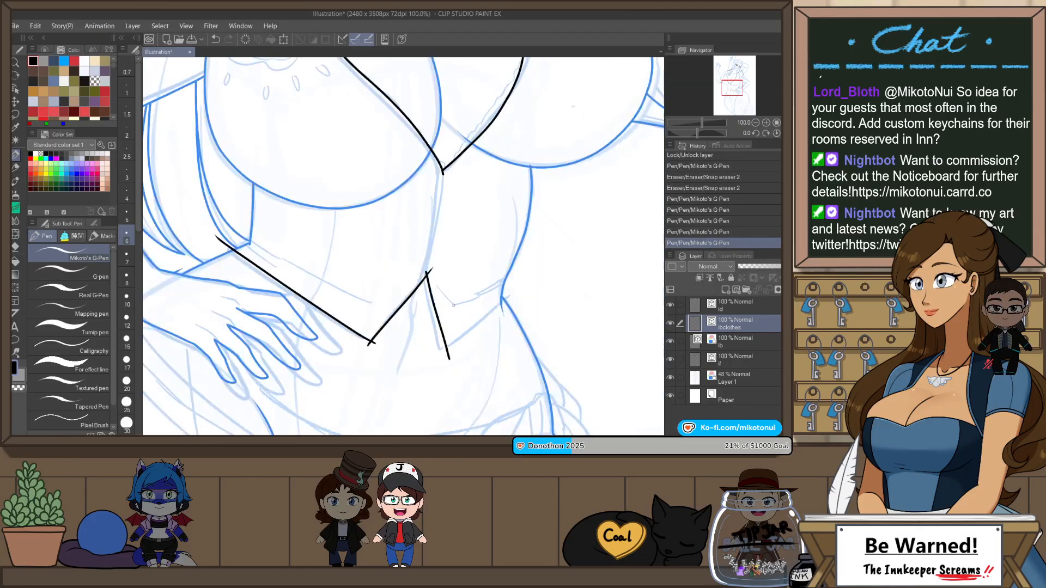
pyautogui.moveTo(511, 288); pyautogui.dragTo(511, 288)
# Step: Trim the overshooting line ends at the vest hem's points, centre notch and waist with Snap eraser 2
pyautogui.press('e')
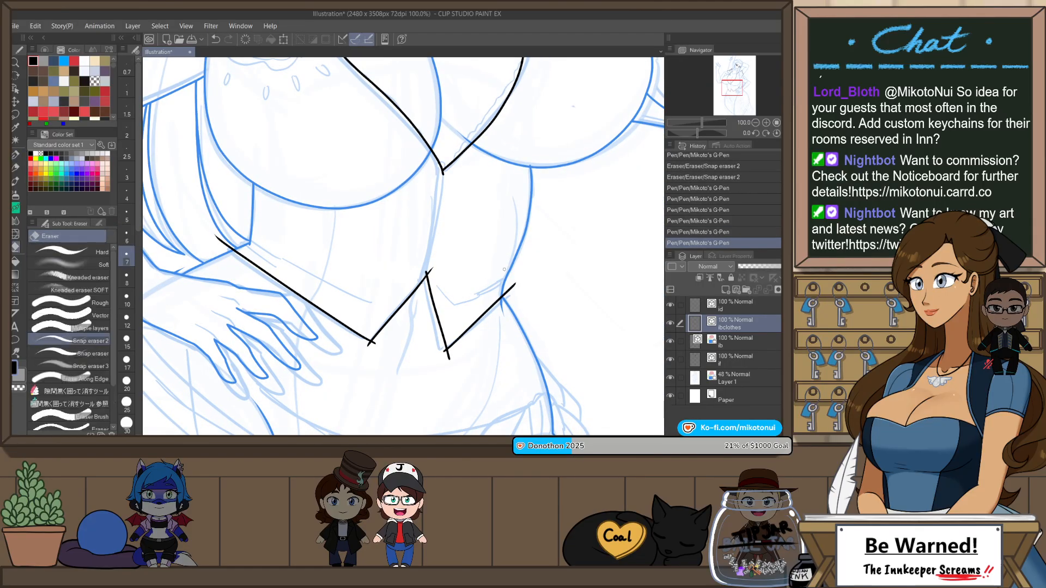
pyautogui.click(506, 293)
pyautogui.moveTo(442, 352); pyautogui.dragTo(451, 355)
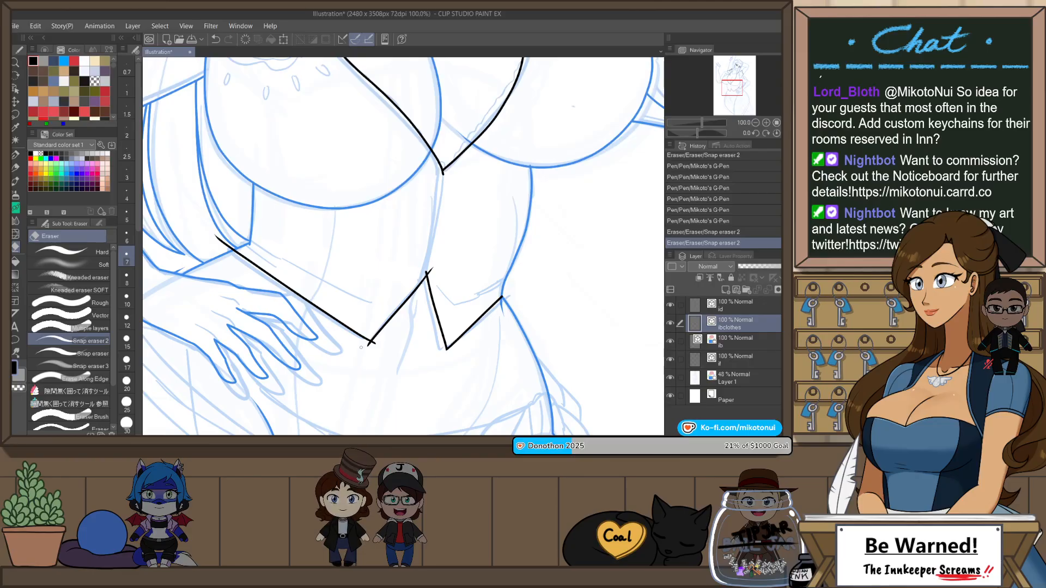
pyautogui.moveTo(375, 342); pyautogui.dragTo(371, 346)
pyautogui.moveTo(434, 272); pyautogui.dragTo(427, 271)
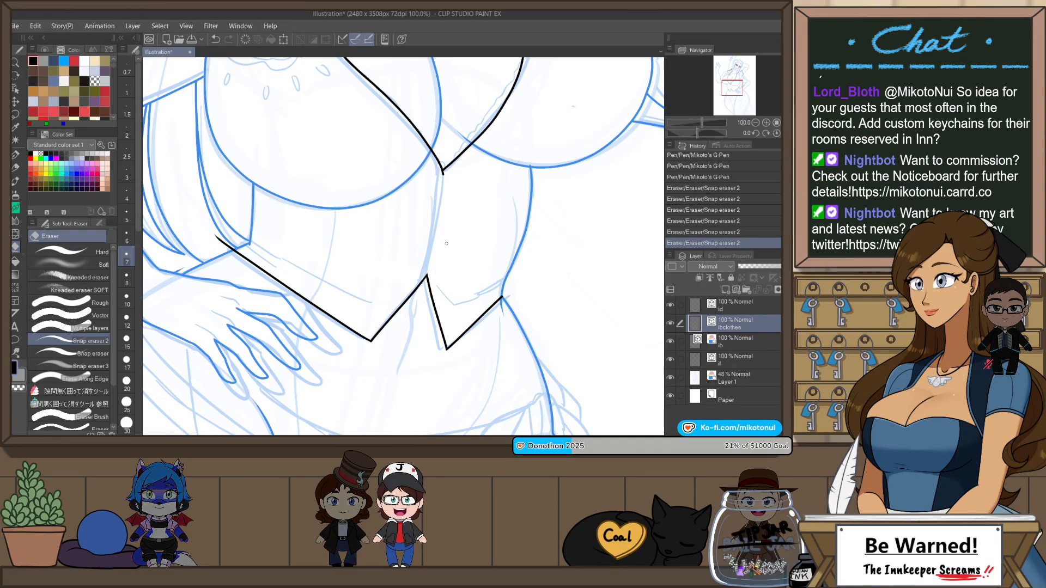
# Step: Draw the vest's centre front line from the hem notch up to the point of the neckline with Mikoto's G-Pen
pyautogui.press('p')
pyautogui.scroll(1, 443, 174)
pyautogui.moveTo(418, 327); pyautogui.dragTo(442, 174)
pyautogui.hotkey('ctrl', 'z')
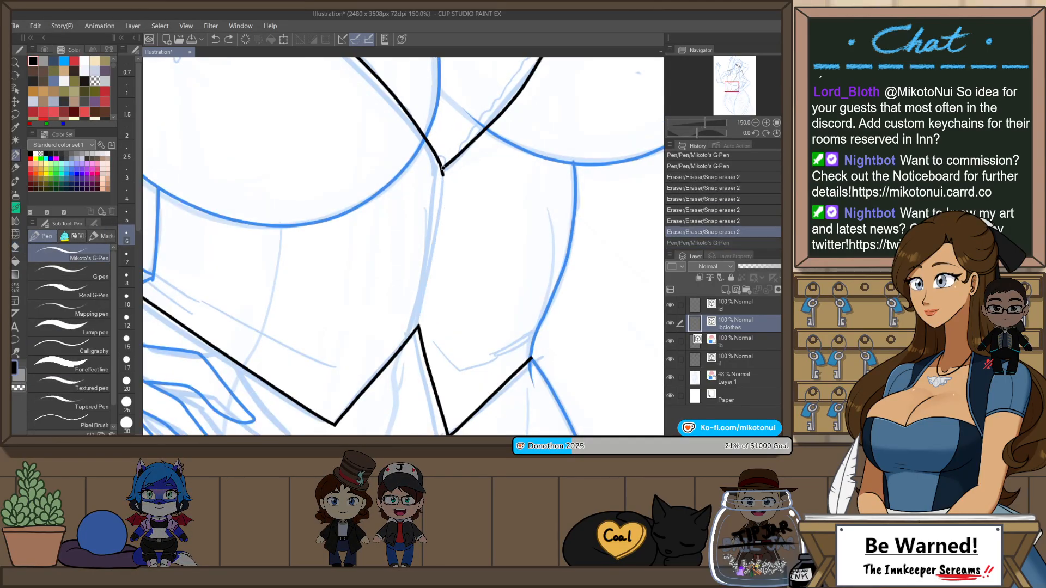
pyautogui.hotkey('ctrl', 'z')
pyautogui.moveTo(419, 329)
pyautogui.mouseDown()
pyautogui.moveTo(441, 196)
pyautogui.moveTo(419, 320)
pyautogui.mouseUp()
pyautogui.scroll(-3, 456, 293)
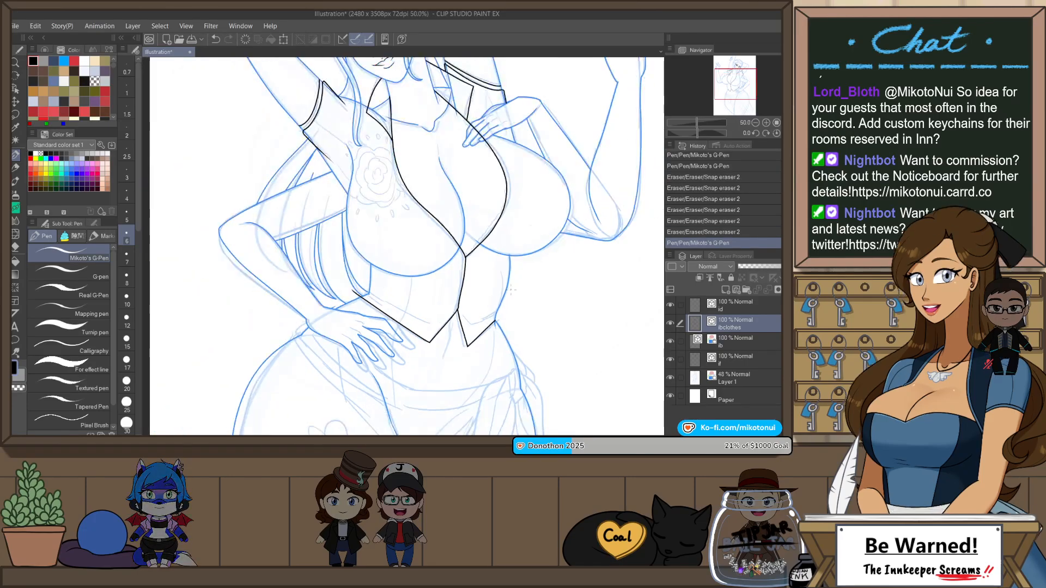
# Step: Trim the vest hem's outer end at the waist beside the hand on the hip with Snap eraser 2
pyautogui.scroll(2, 354, 290)
pyautogui.press('e')
pyautogui.moveTo(350, 283); pyautogui.dragTo(343, 273)
# Step: Draw the inner edge and pointed lower end of the sash knot at the hip with Mikoto's G-Pen
pyautogui.scroll(-3, 564, 261)
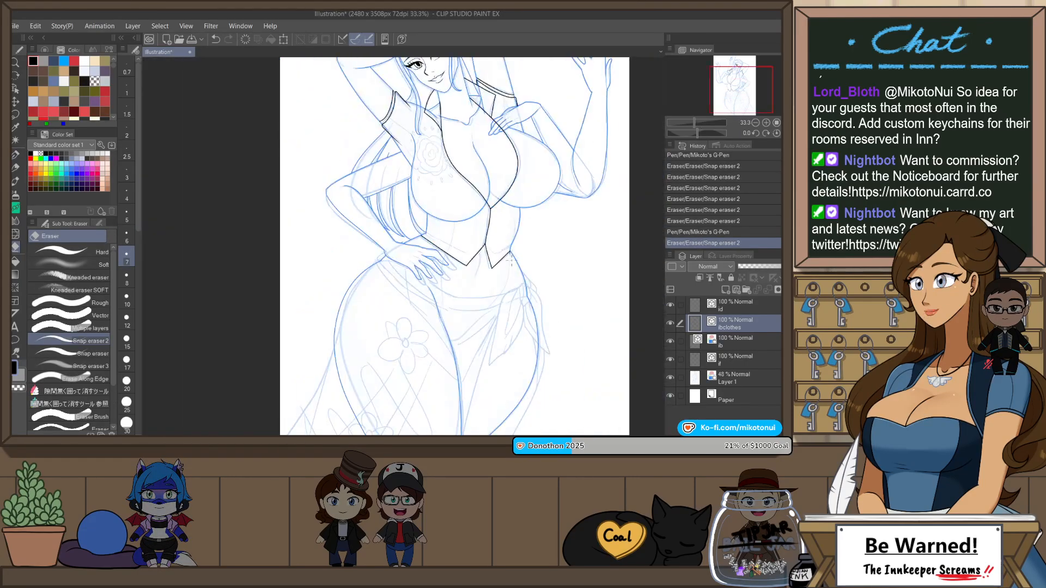
pyautogui.scroll(3, 564, 261)
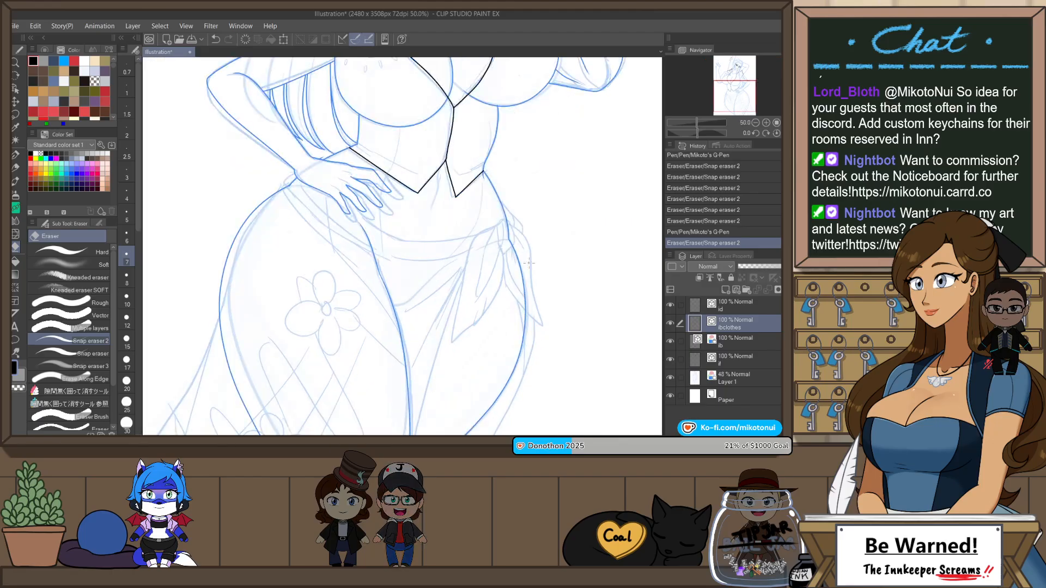
pyautogui.press('p')
pyautogui.moveTo(485, 212); pyautogui.dragTo(493, 253)
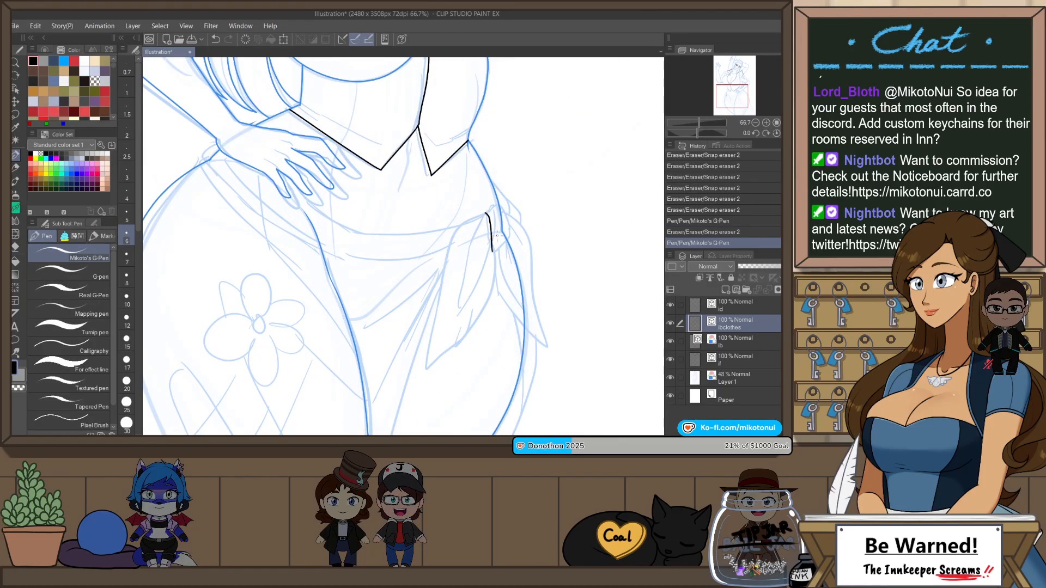
pyautogui.scroll(1, 499, 230)
pyautogui.hotkey('ctrl', 'z')
pyautogui.moveTo(496, 188)
pyautogui.mouseDown()
pyautogui.moveTo(489, 264)
pyautogui.moveTo(511, 236)
pyautogui.mouseUp()
pyautogui.hotkey('ctrl', 'z')
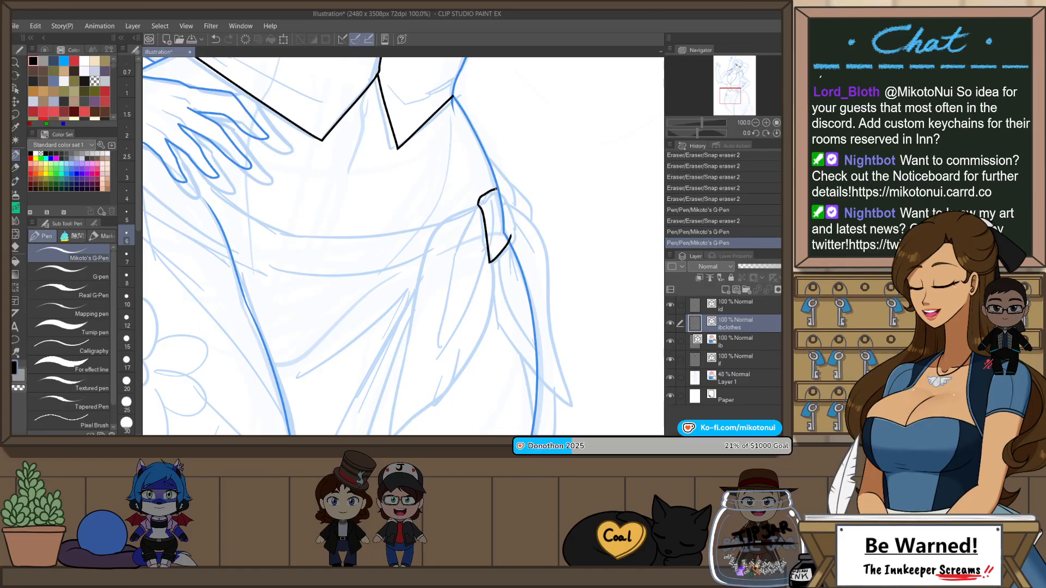
# Step: Redraw the sash knot's rounded top, close its outer side down to the point, and add a crease inside its lower tip
pyautogui.hotkey('ctrl', 'z')
pyautogui.hotkey('ctrl', 'z')
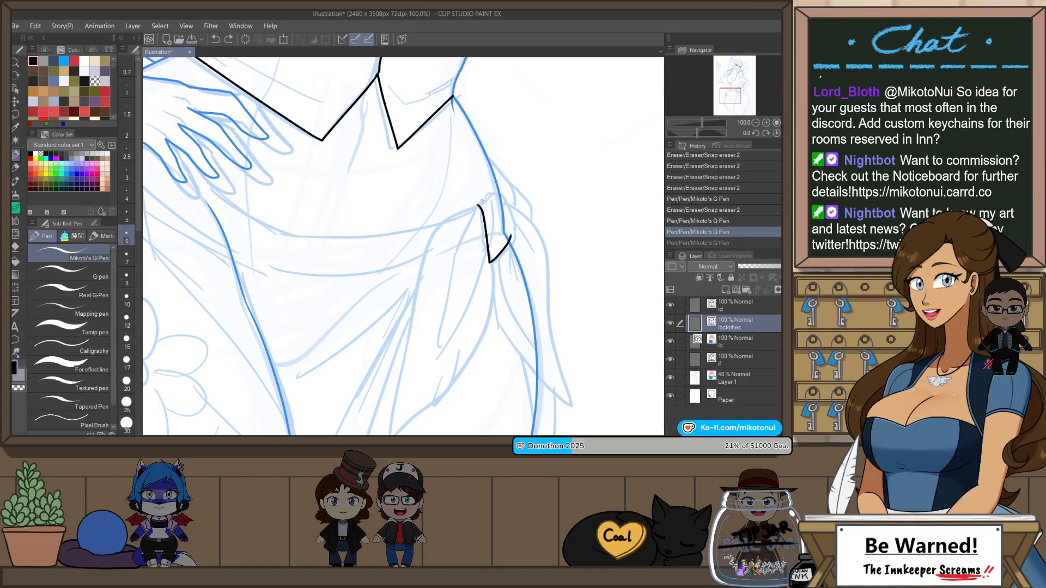
pyautogui.moveTo(501, 205)
pyautogui.mouseDown()
pyautogui.moveTo(511, 232)
pyautogui.moveTo(505, 197)
pyautogui.moveTo(511, 236)
pyautogui.mouseUp()
pyautogui.hotkey('ctrl', 'z')
pyautogui.hotkey('ctrl', 'z')
pyautogui.hotkey('ctrl', 'z')
pyautogui.hotkey('ctrl', 'y')
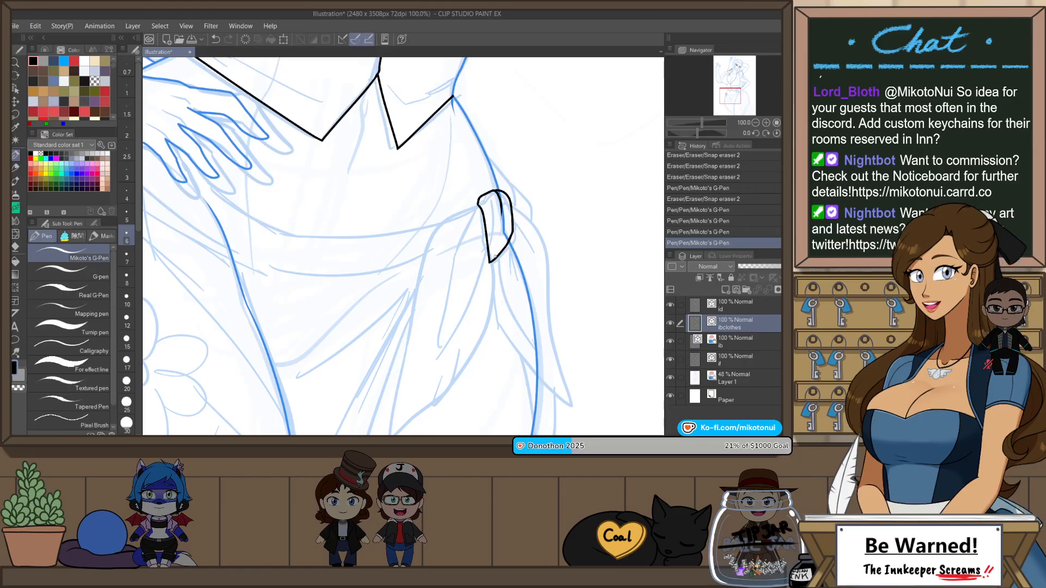
pyautogui.moveTo(503, 214); pyautogui.dragTo(491, 262)
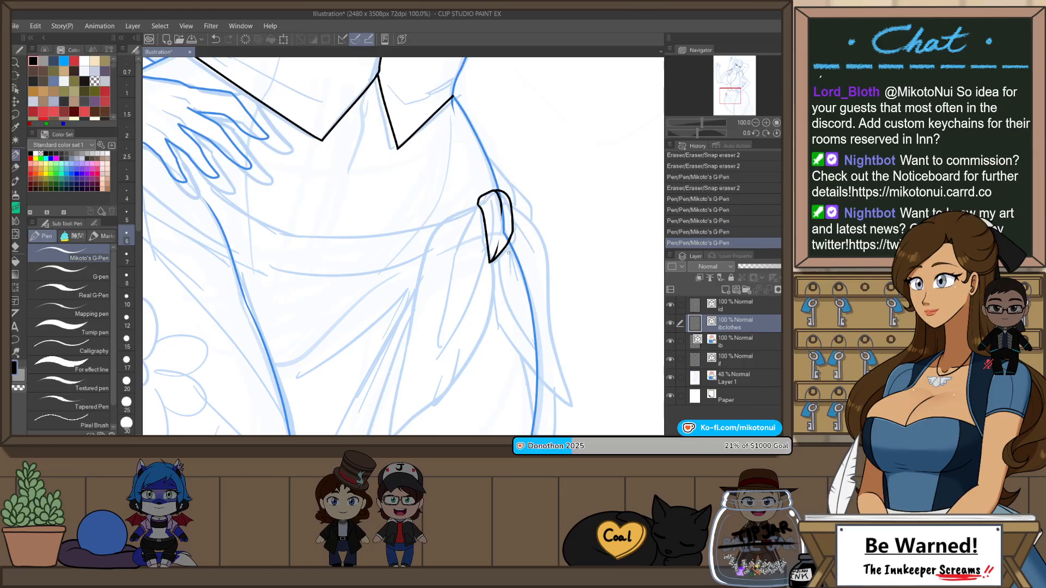
# Step: Draw the curved inner edge of the sash tail coming out of the knot and bending down over the hip
pyautogui.moveTo(477, 325); pyautogui.dragTo(502, 245)
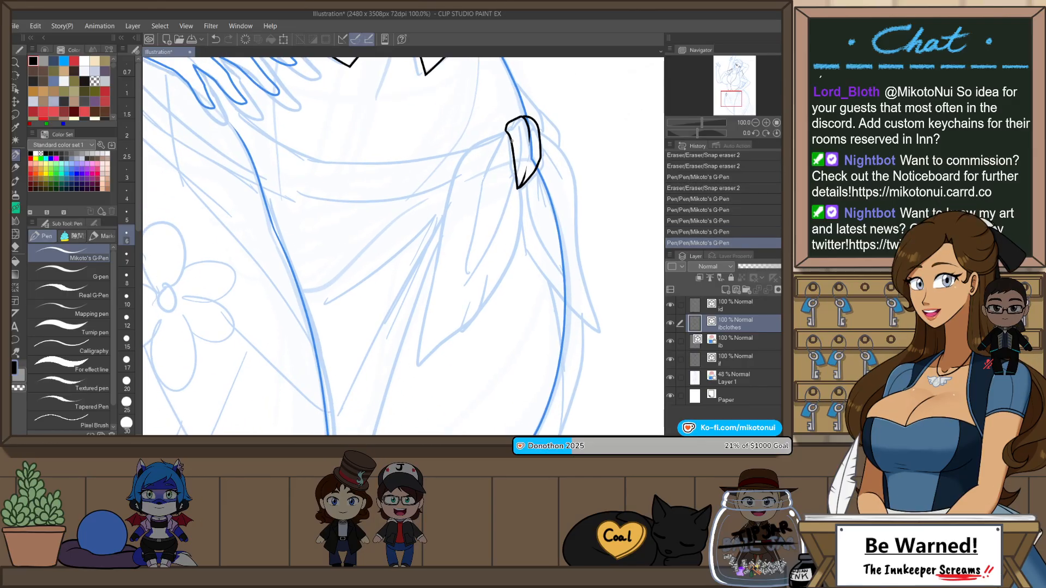
pyautogui.moveTo(499, 131); pyautogui.dragTo(444, 208)
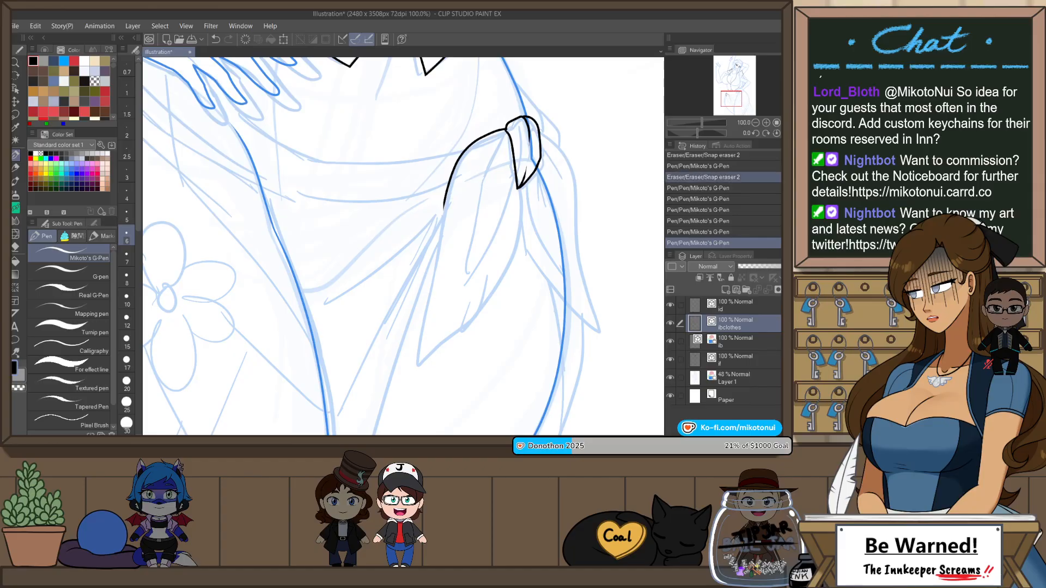
# Step: Save the illustration under the name Patreon_Fanart - Robin
pyautogui.hotkey('ctrl', '0')
pyautogui.press('h')
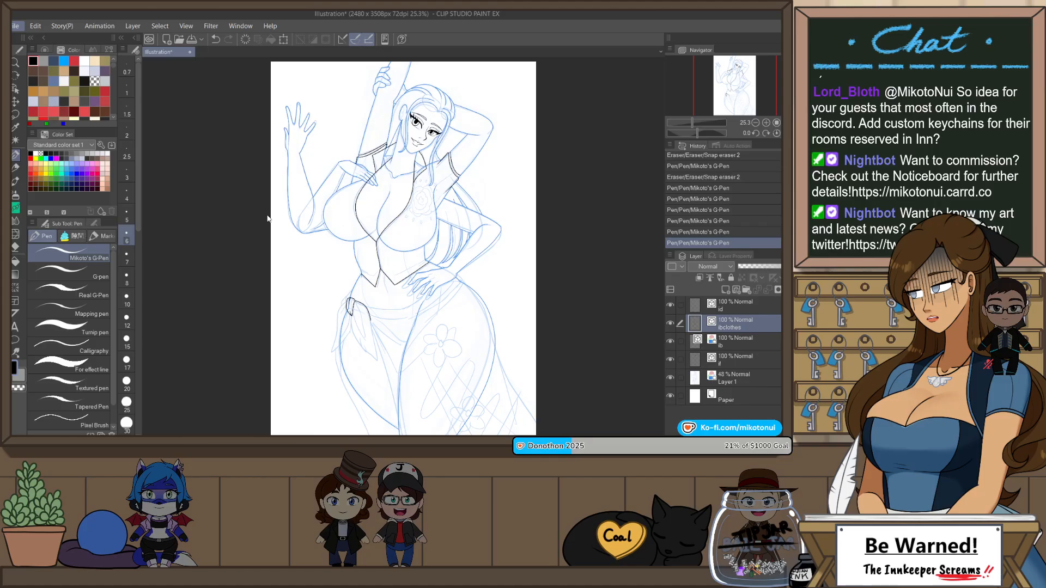
pyautogui.hotkey('alt', 'Tab')
pyautogui.hotkey('alt', 'Tab')
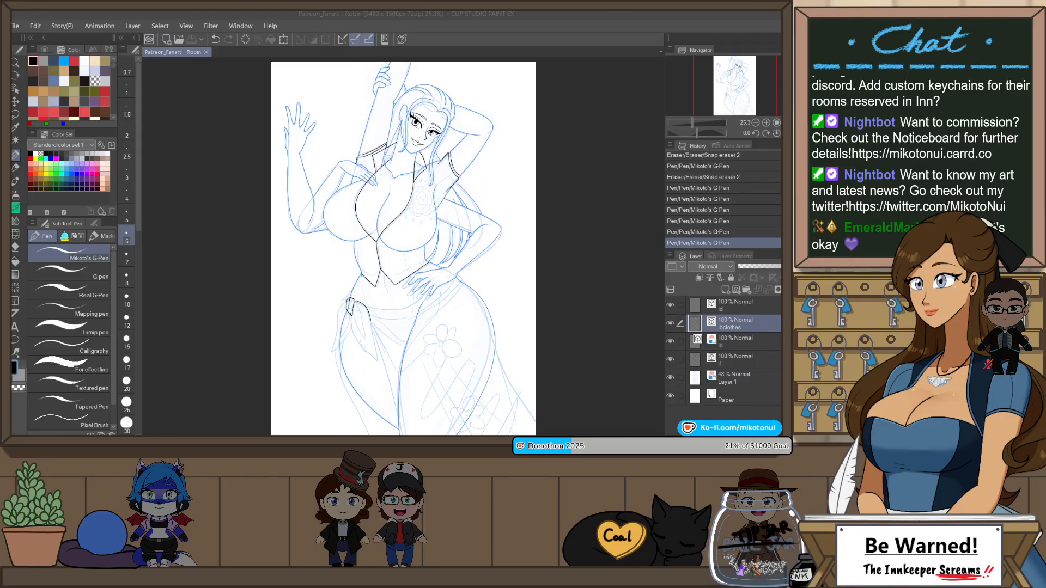
# Step: Draw short tapering trim lines parallel to the vest hem at the waist beside the hand on the hip
pyautogui.scroll(3, 468, 141)
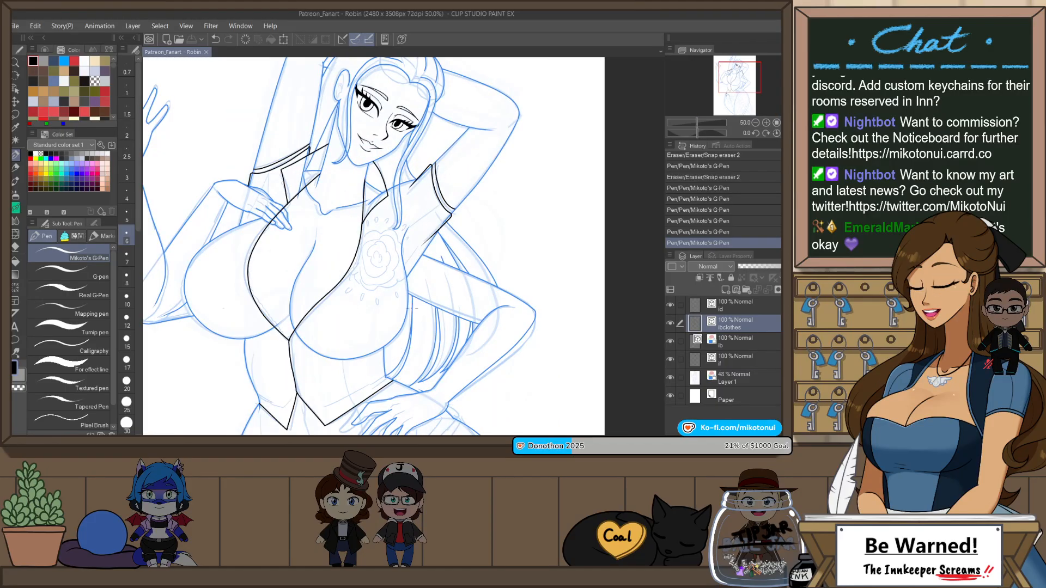
pyautogui.moveTo(412, 308)
pyautogui.mouseDown()
pyautogui.moveTo(482, 212)
pyautogui.moveTo(419, 254)
pyautogui.mouseUp()
pyautogui.scroll(2, 429, 352)
pyautogui.press('p')
pyautogui.press('p')
pyautogui.hotkey('ctrl', 'z')
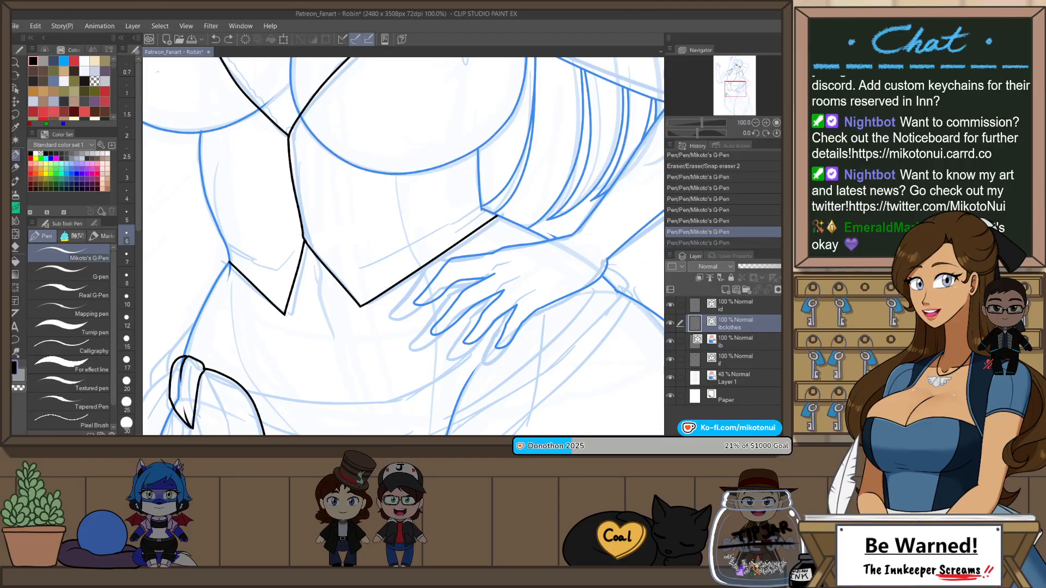
pyautogui.moveTo(486, 208)
pyautogui.mouseDown()
pyautogui.moveTo(419, 255)
pyautogui.moveTo(455, 230)
pyautogui.moveTo(424, 244)
pyautogui.mouseUp()
pyautogui.hotkey('ctrl', 'z')
pyautogui.hotkey('ctrl', 'z')
# Step: Close the end of the vest's trim at the waist beside the hand with a small rounded edge down to the hem
pyautogui.hotkey('ctrl', 'z')
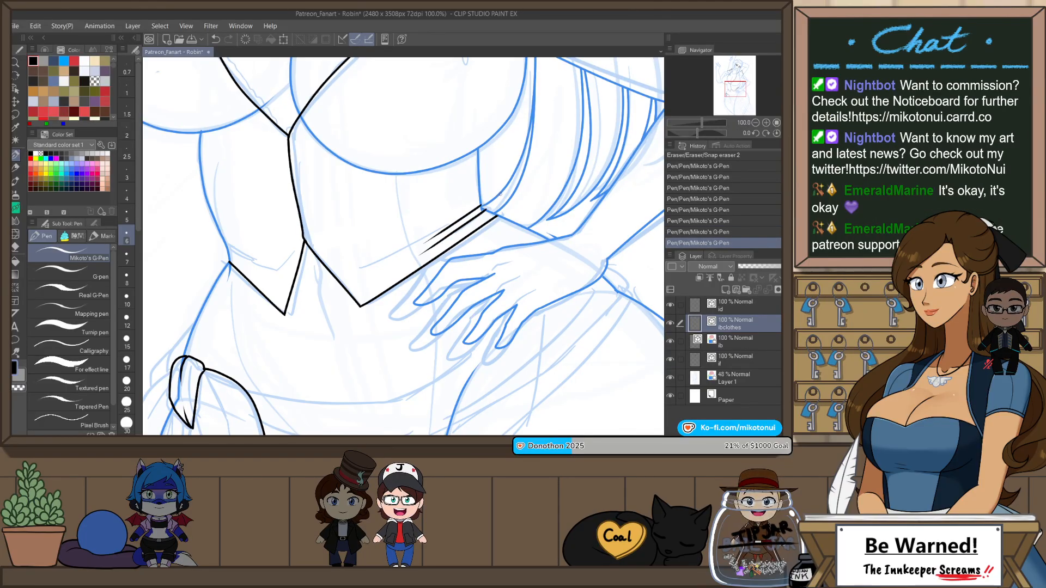
pyautogui.scroll(2, 498, 194)
pyautogui.moveTo(462, 216); pyautogui.dragTo(501, 233)
pyautogui.hotkey('ctrl', 'z')
pyautogui.hotkey('ctrl', 'z')
pyautogui.scroll(-4, 500, 234)
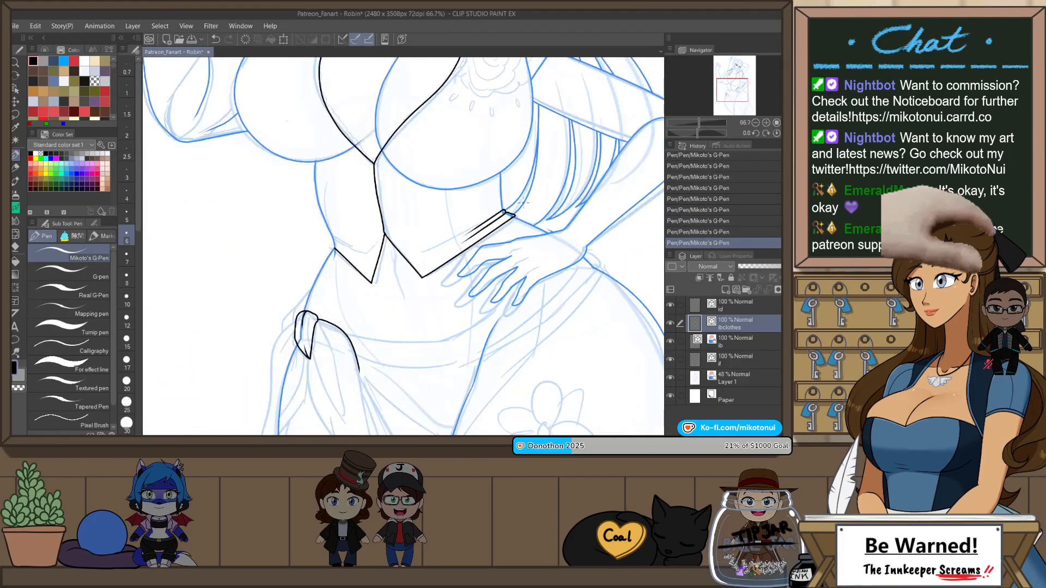
pyautogui.scroll(1, 520, 230)
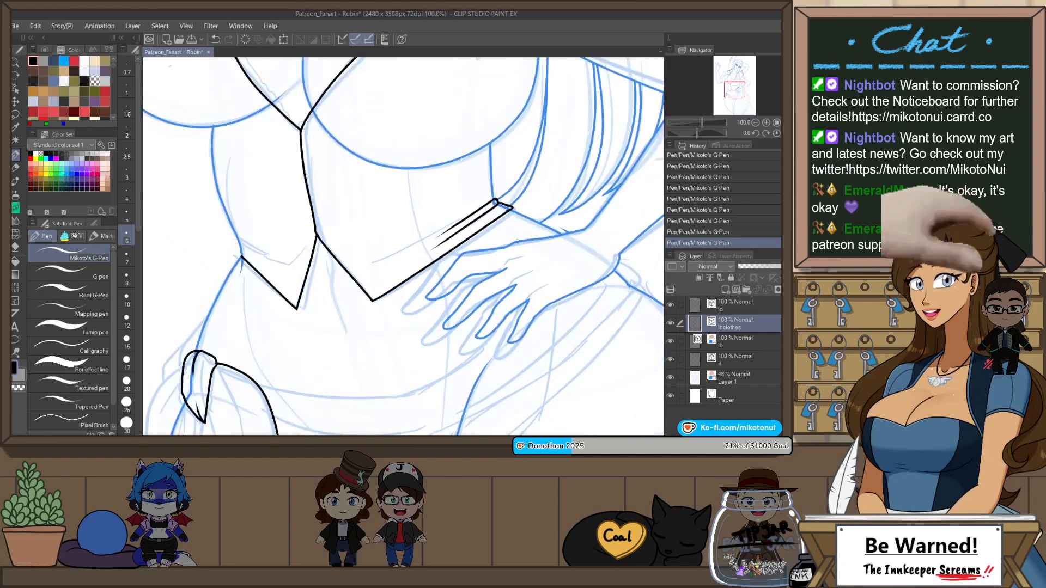
# Step: Draw matching tapering trim lines above the vest hem at the opposite waist and join their rounded end to the hem
pyautogui.press('h')
pyautogui.hotkey('ctrl', 'z')
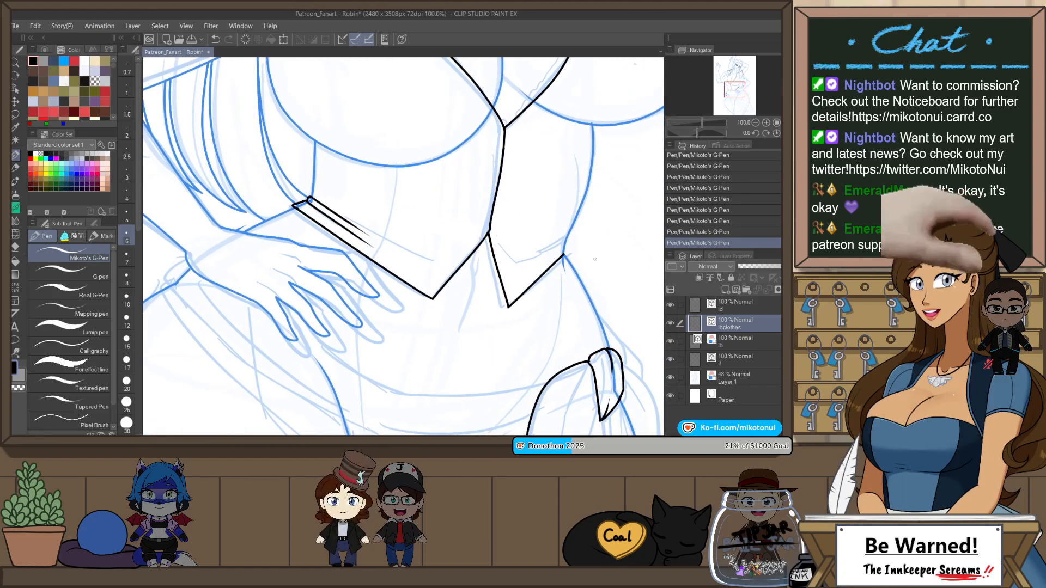
pyautogui.scroll(2, 588, 252)
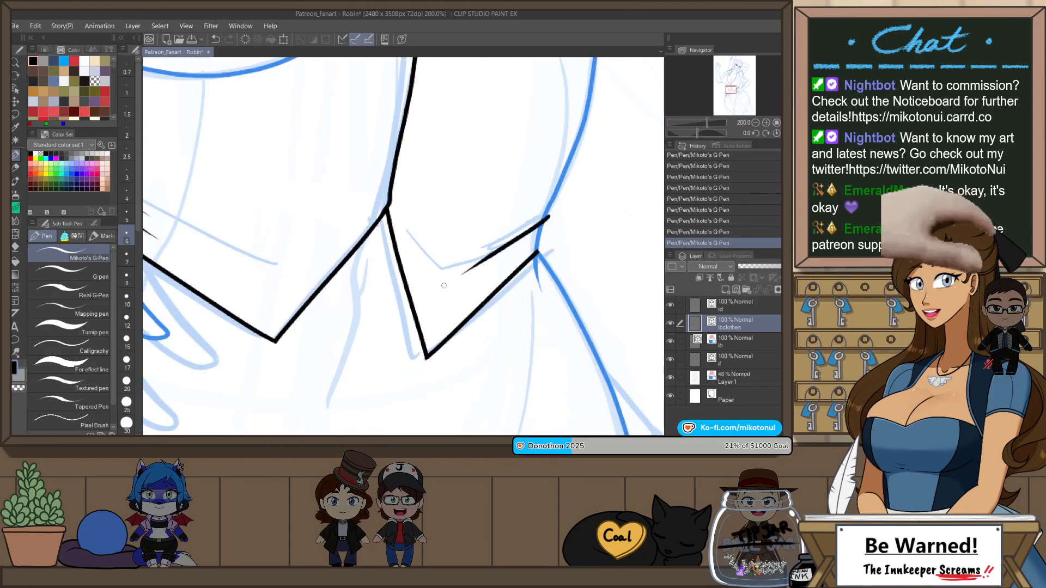
pyautogui.moveTo(480, 268); pyautogui.dragTo(545, 220)
pyautogui.moveTo(495, 246)
pyautogui.mouseDown()
pyautogui.moveTo(548, 209)
pyautogui.moveTo(549, 234)
pyautogui.moveTo(521, 265)
pyautogui.mouseUp()
pyautogui.hotkey('ctrl', 'z')
pyautogui.hotkey('ctrl', 'z')
pyautogui.hotkey('ctrl', 'z')
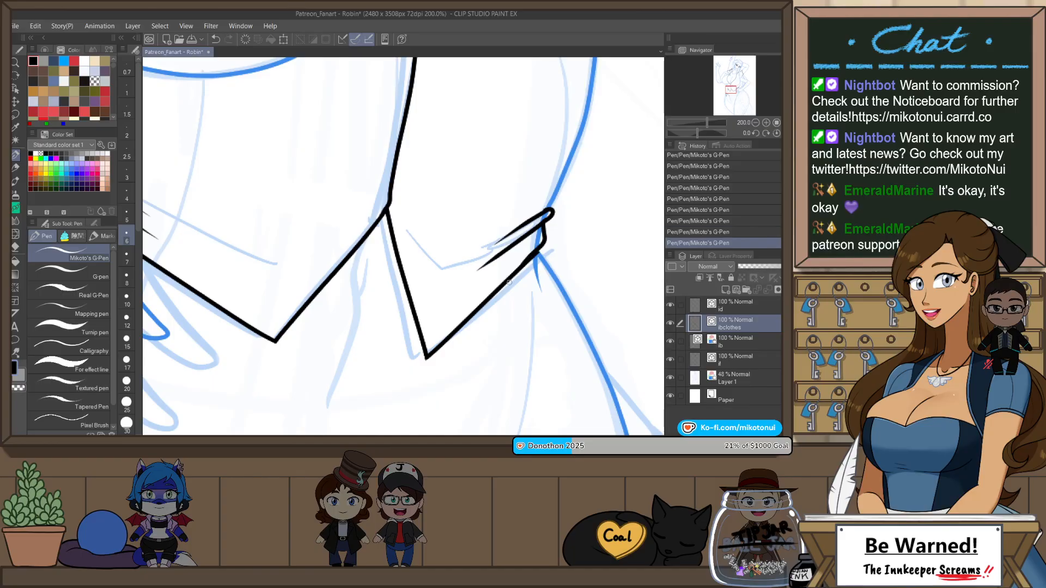
pyautogui.hotkey('ctrl', 'z')
pyautogui.moveTo(546, 221); pyautogui.dragTo(516, 270)
pyautogui.scroll(-5, 550, 306)
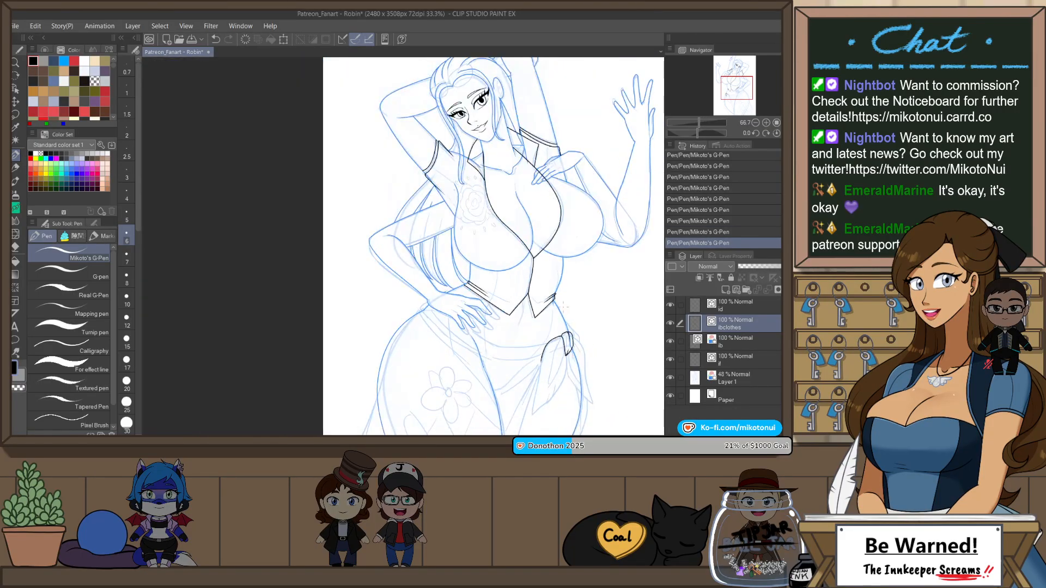
# Step: Draw a short stroke running up the waist from the trim's end beside the hand on the hip
pyautogui.scroll(5, 556, 301)
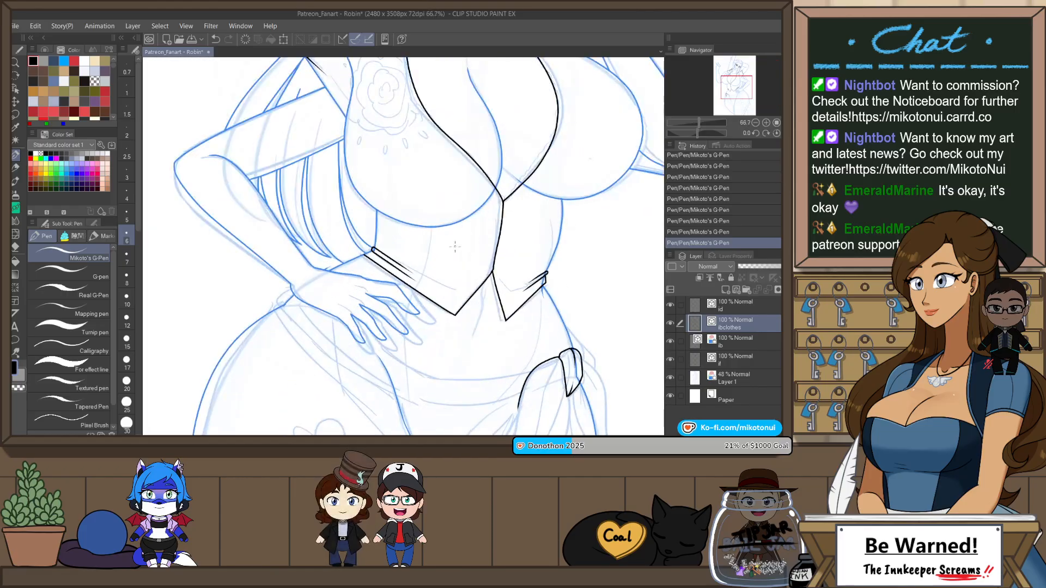
pyautogui.scroll(2, 389, 203)
pyautogui.moveTo(383, 197)
pyautogui.mouseDown()
pyautogui.moveTo(328, 217)
pyautogui.moveTo(336, 226)
pyautogui.moveTo(351, 203)
pyautogui.moveTo(396, 196)
pyautogui.mouseUp()
pyautogui.hotkey('ctrl', 'z')
pyautogui.scroll(-2, 370, 295)
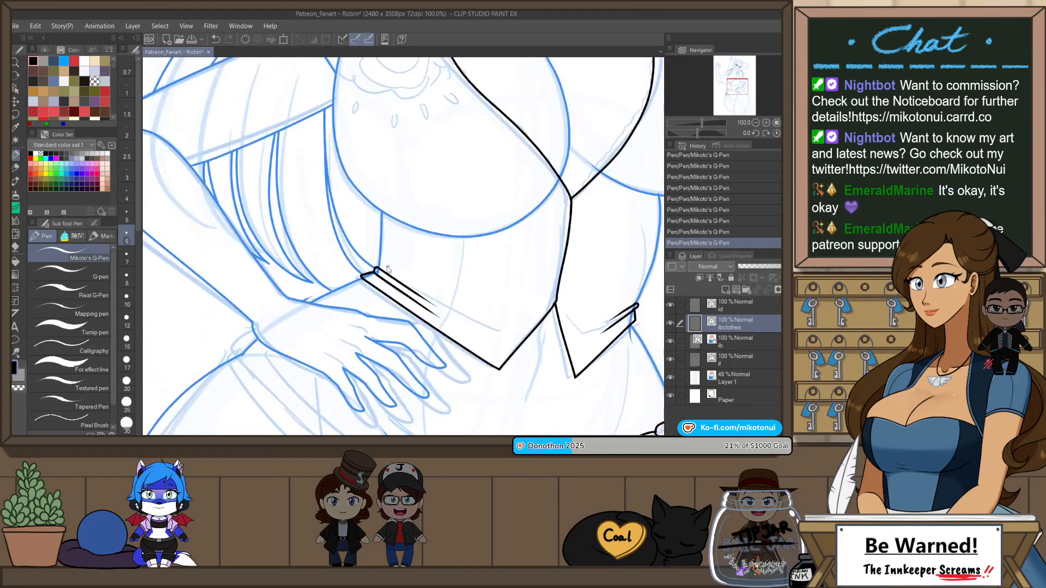
pyautogui.scroll(1, 371, 269)
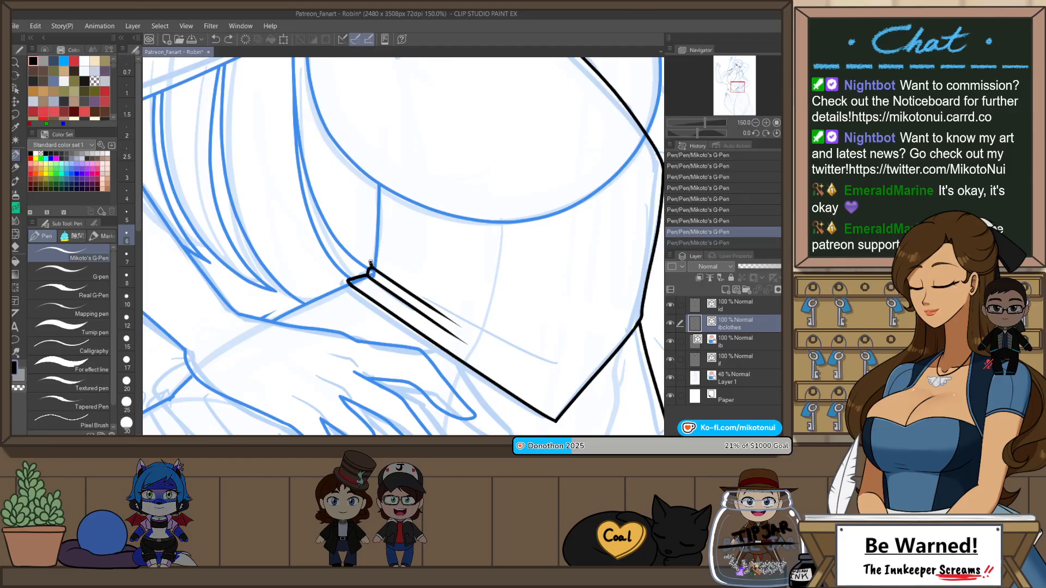
pyautogui.scroll(-1, 388, 252)
pyautogui.scroll(-2, 388, 252)
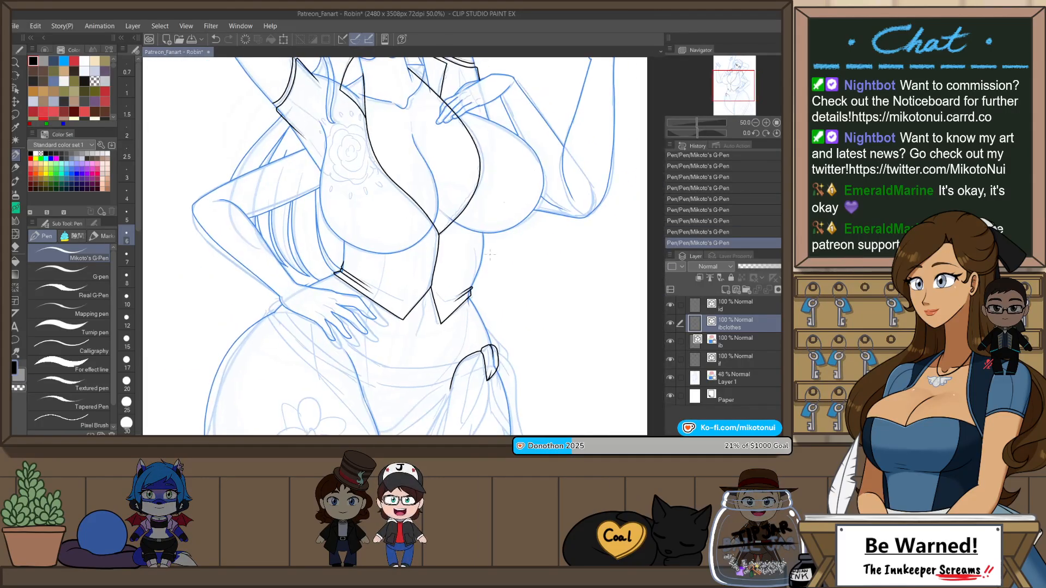
# Step: Draw a short stroke up the opposite waist from the trim's end and save the illustration
pyautogui.scroll(3, 480, 261)
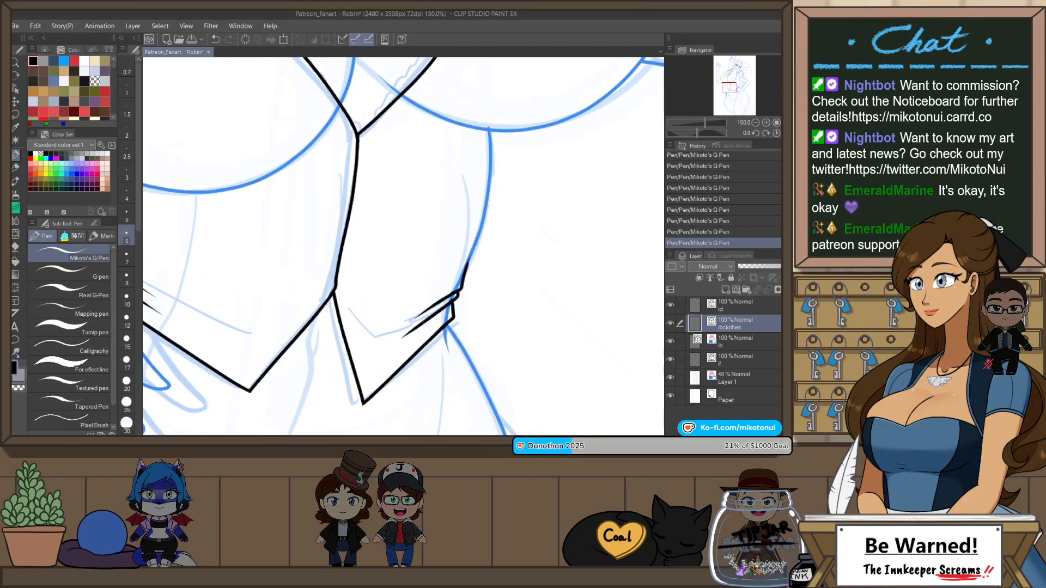
pyautogui.scroll(-5, 466, 284)
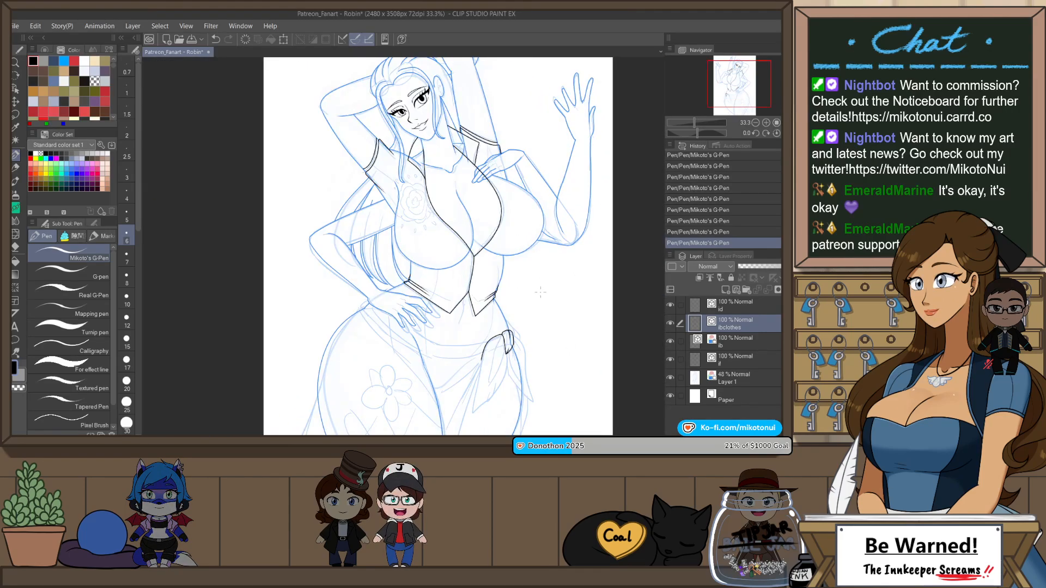
pyautogui.moveTo(543, 337); pyautogui.dragTo(560, 287)
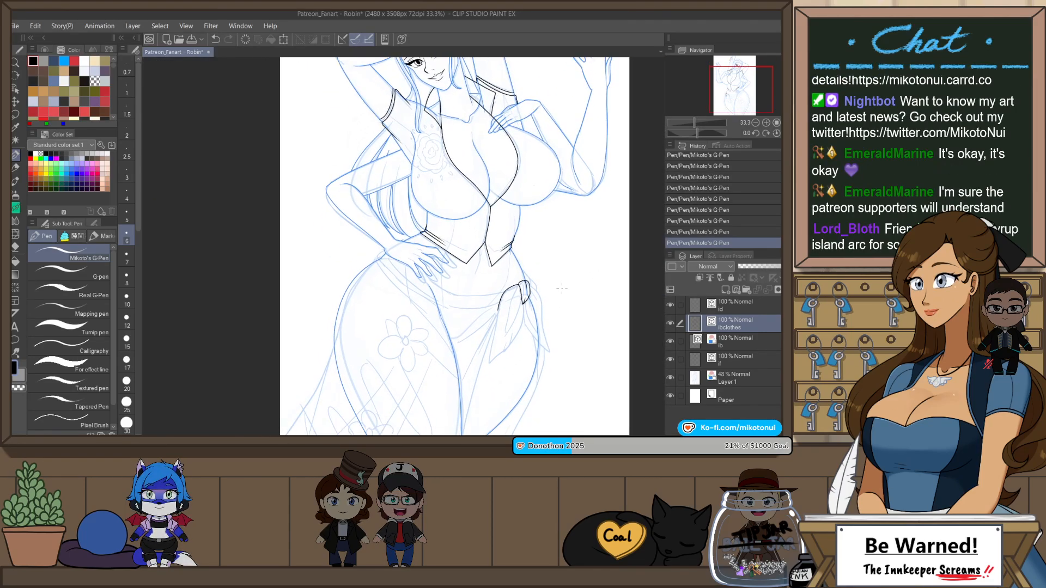
pyautogui.press('h')
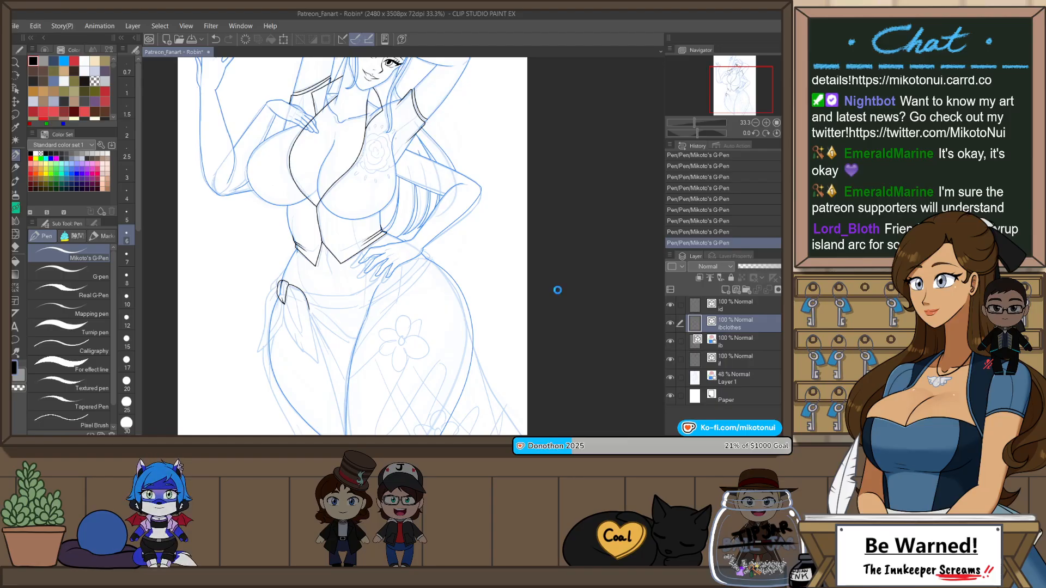
pyautogui.hotkey('ctrl', 's')
# Step: Outline the sash tail from the knot down to a pointed tip with both sides closed, and add tapering fold lines inside it
pyautogui.moveTo(444, 318); pyautogui.dragTo(493, 352)
pyautogui.press('r')
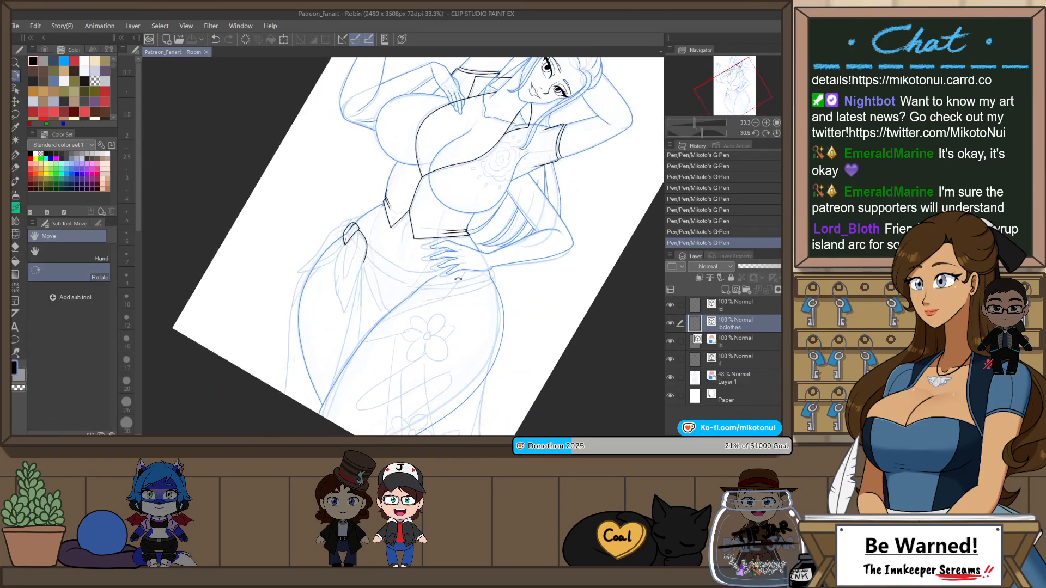
pyautogui.press('p')
pyautogui.scroll(4, 344, 250)
pyautogui.scroll(-2, 392, 183)
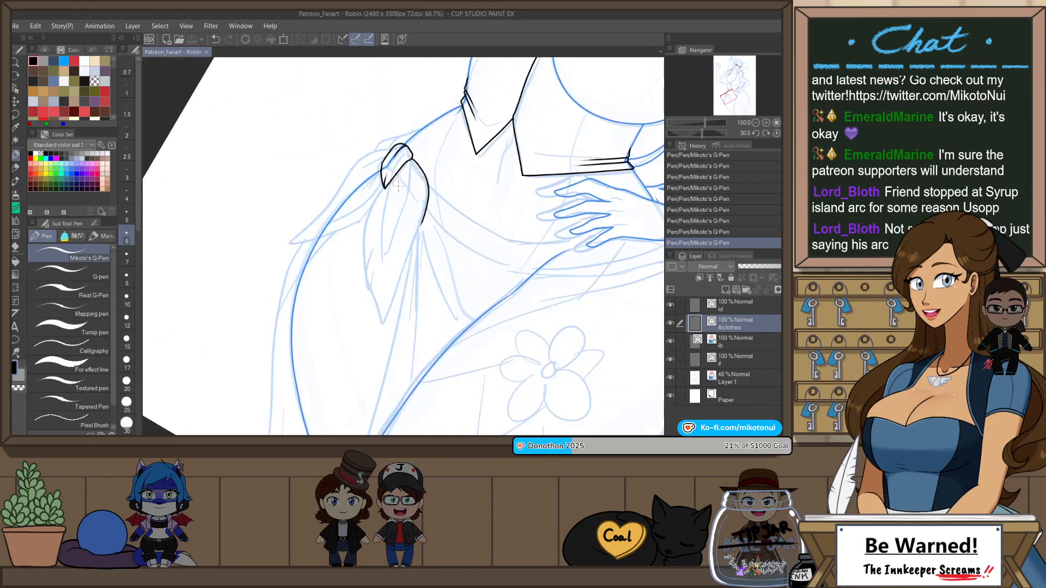
pyautogui.scroll(1, 388, 180)
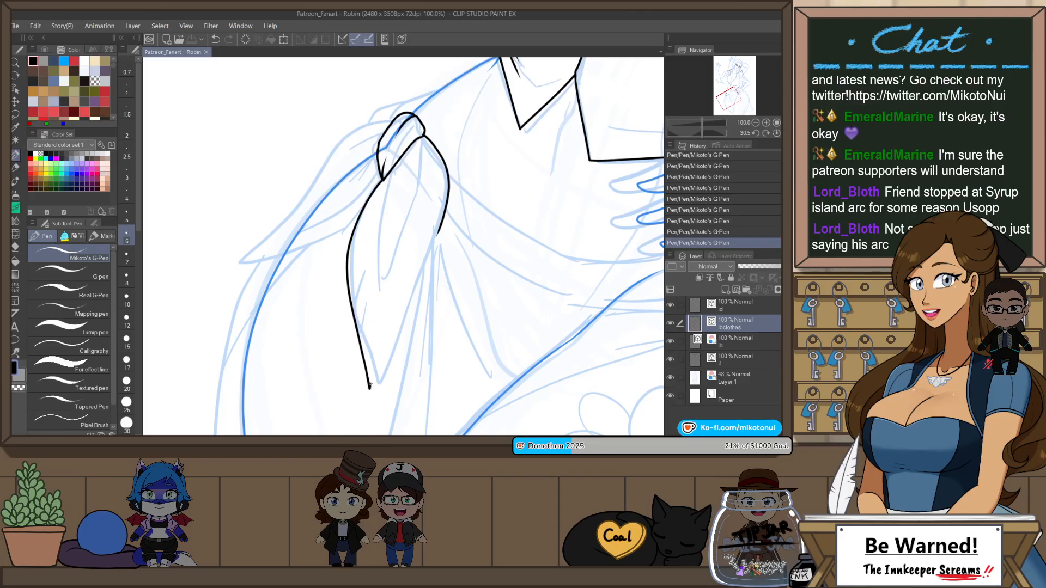
pyautogui.hotkey('ctrl', 'z')
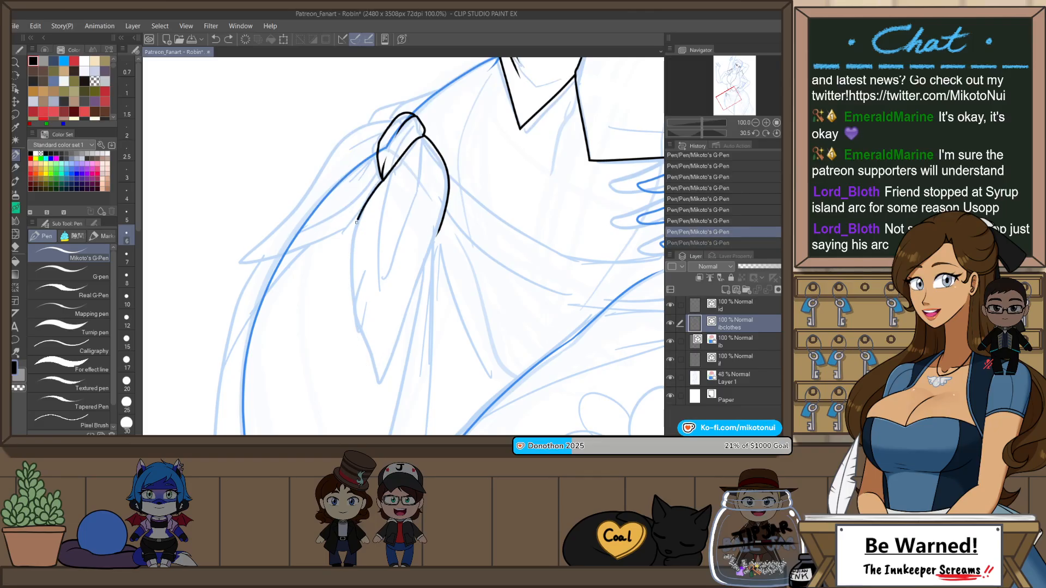
pyautogui.moveTo(428, 283); pyautogui.dragTo(448, 170)
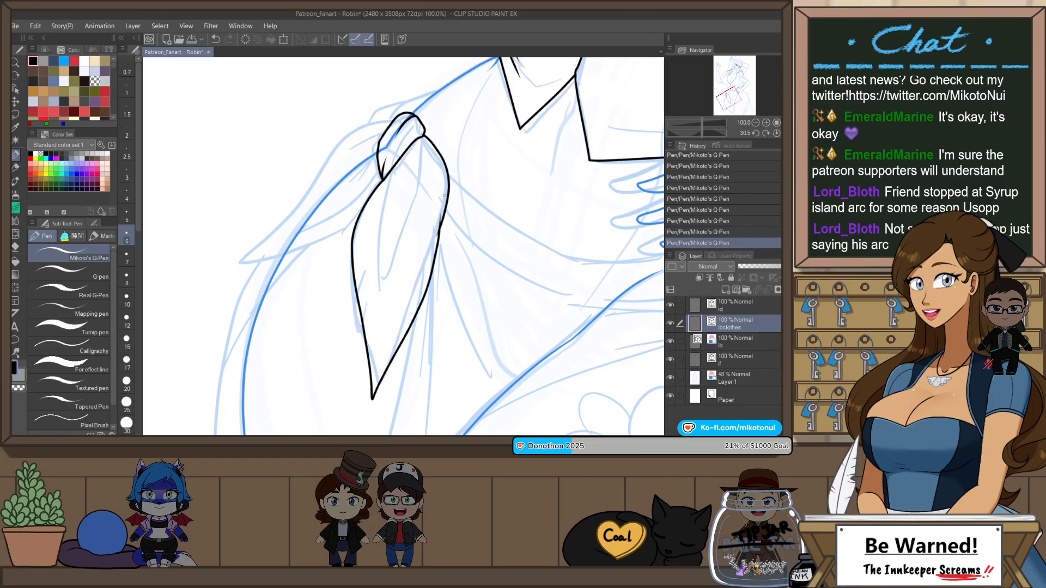
pyautogui.press('h')
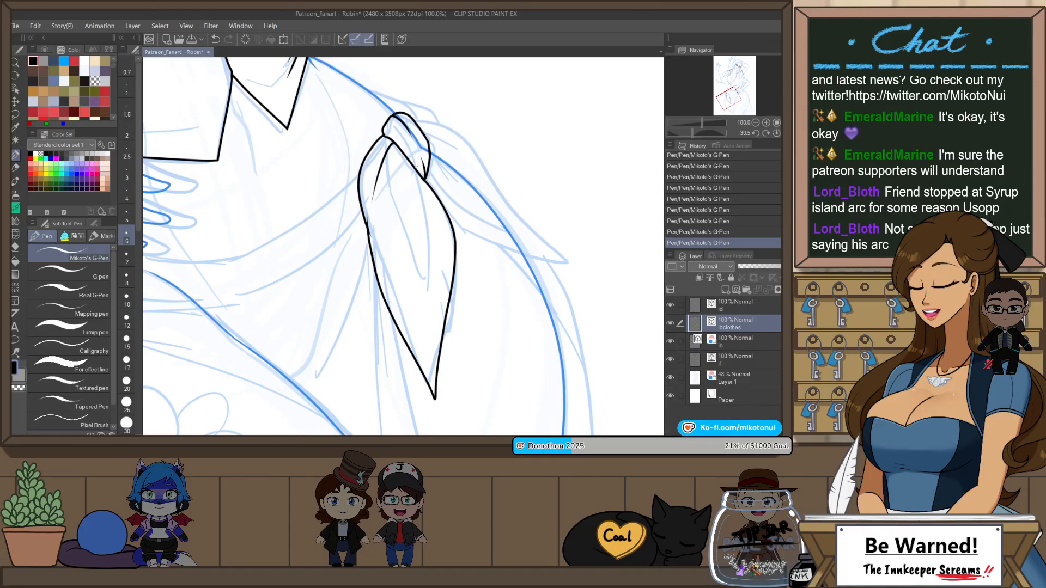
pyautogui.hotkey('ctrl', 'z')
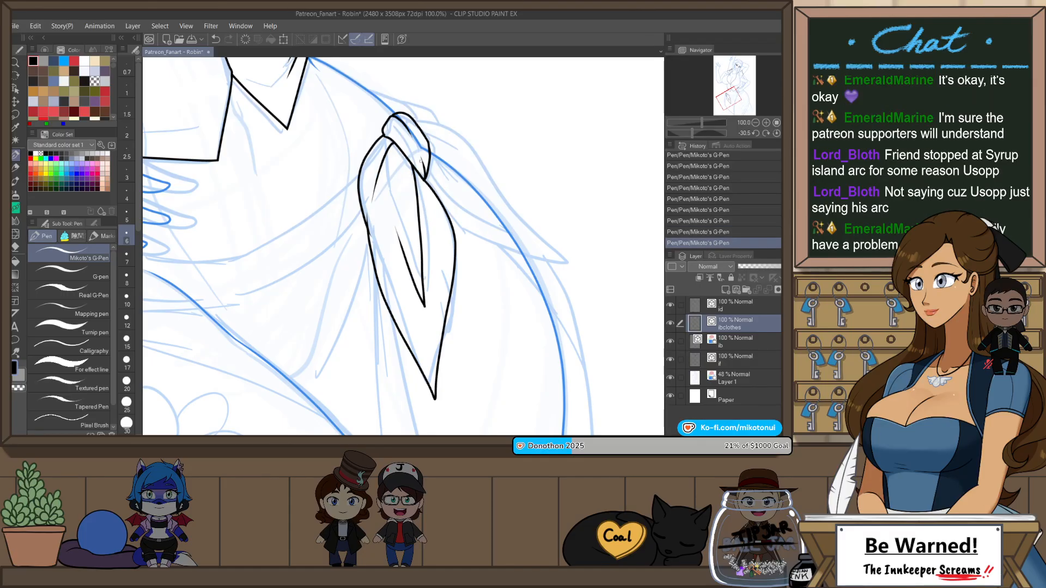
# Step: Redraw the fold lines inside the sash tail as tapering strokes running down from the knot, erasing the excess line
pyautogui.moveTo(421, 315); pyautogui.dragTo(393, 240)
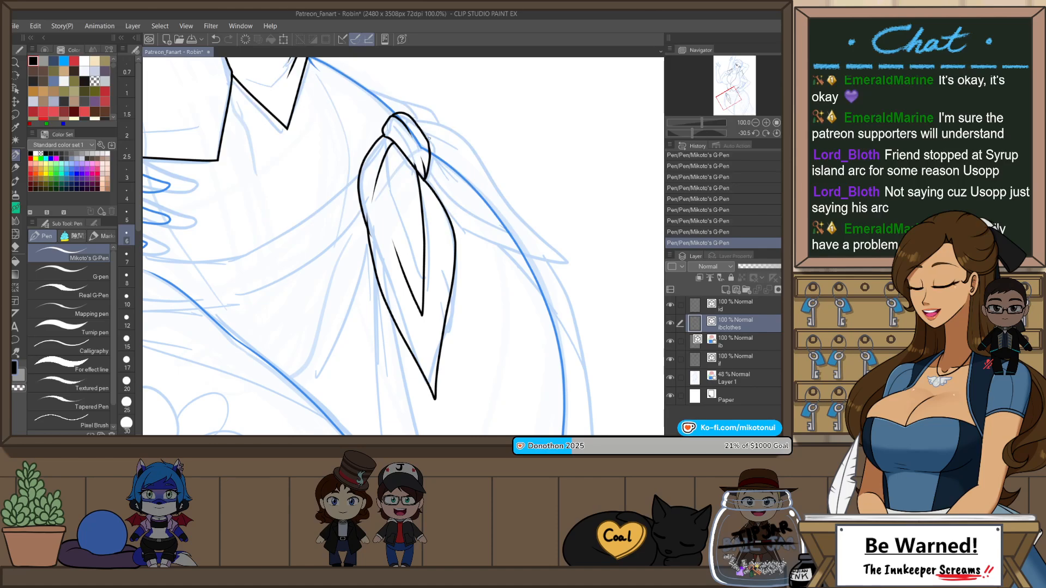
pyautogui.hotkey('ctrl', 'z')
pyautogui.moveTo(417, 168); pyautogui.dragTo(427, 293)
pyautogui.hotkey('ctrl', 'z')
pyautogui.hotkey('ctrl', 'z')
pyautogui.moveTo(417, 168); pyautogui.dragTo(423, 308)
pyautogui.press('e')
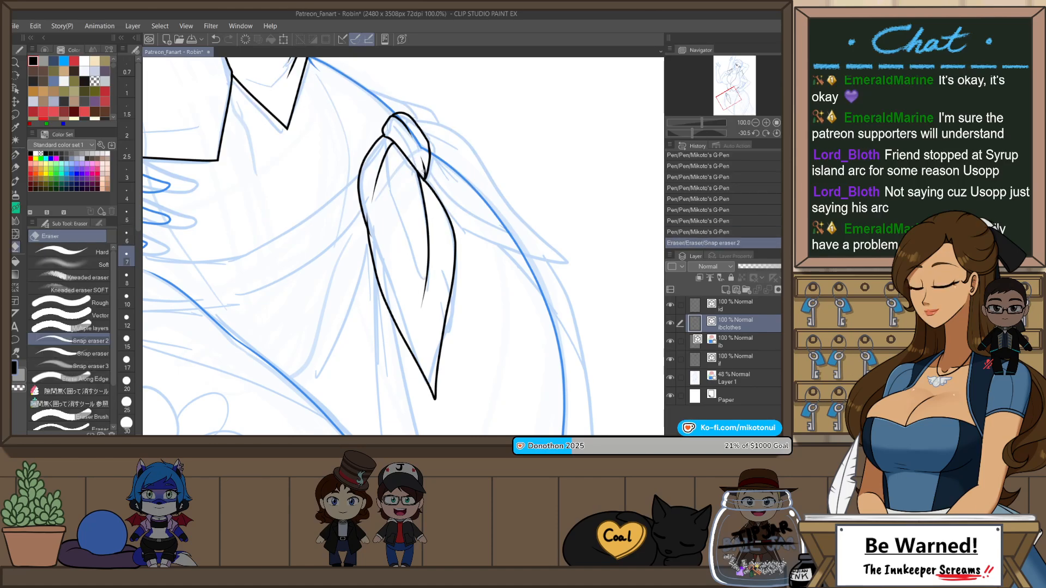
pyautogui.press('p')
pyautogui.hotkey('ctrl', 'z')
pyautogui.moveTo(406, 156); pyautogui.dragTo(417, 252)
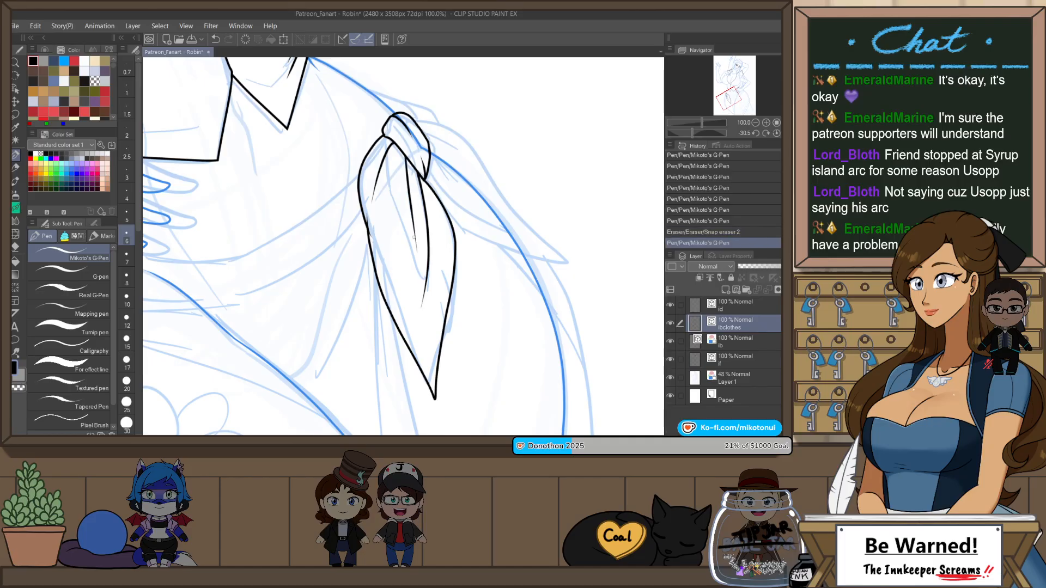
pyautogui.moveTo(408, 162); pyautogui.dragTo(382, 221)
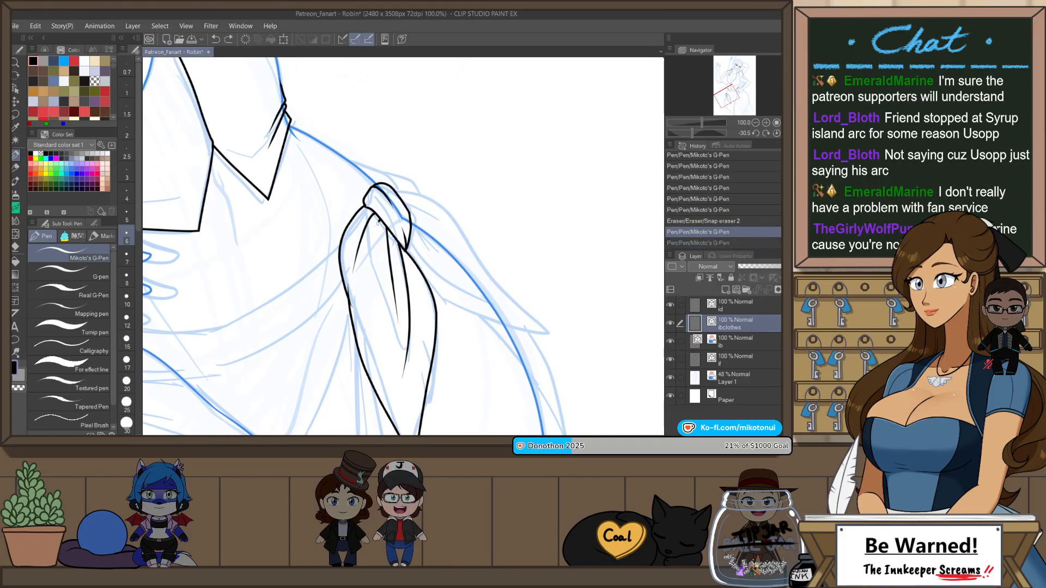
# Step: Outline a second, shorter sash tail from the knot along the outer hip to a pointed tip and back up to the knot
pyautogui.press('h')
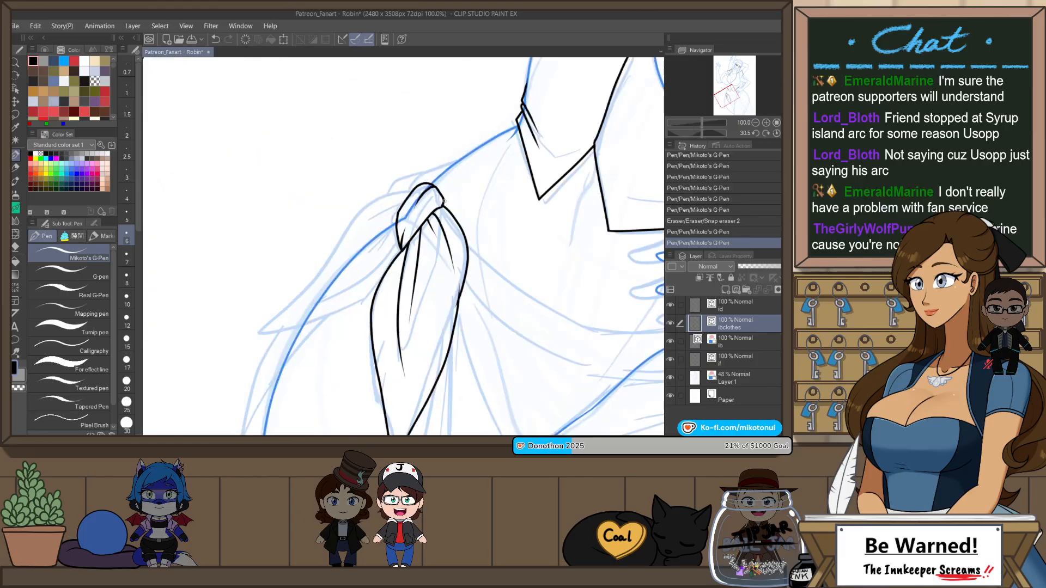
pyautogui.moveTo(500, 207); pyautogui.dragTo(460, 142)
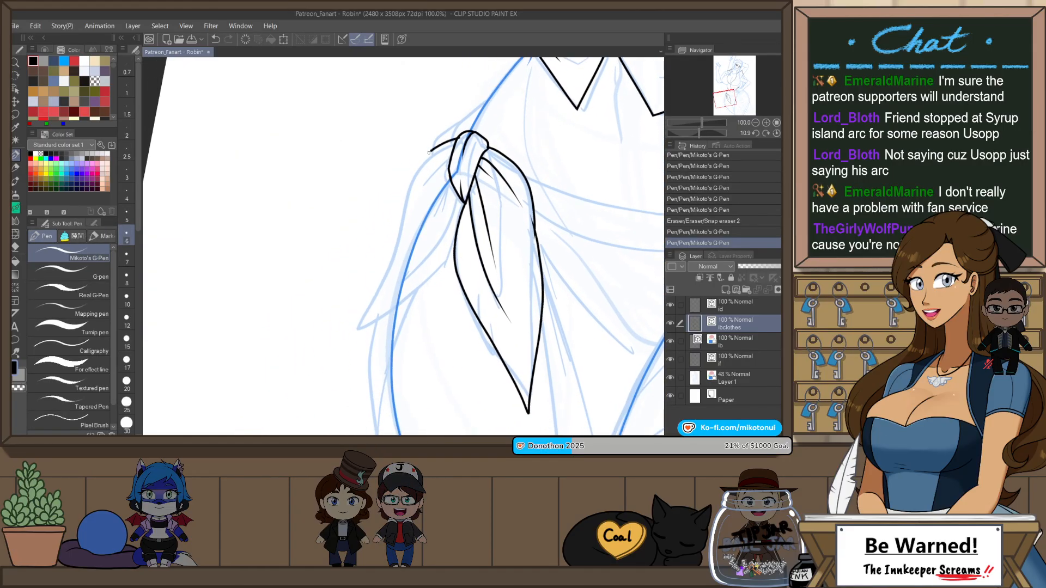
pyautogui.hotkey('ctrl', 'z')
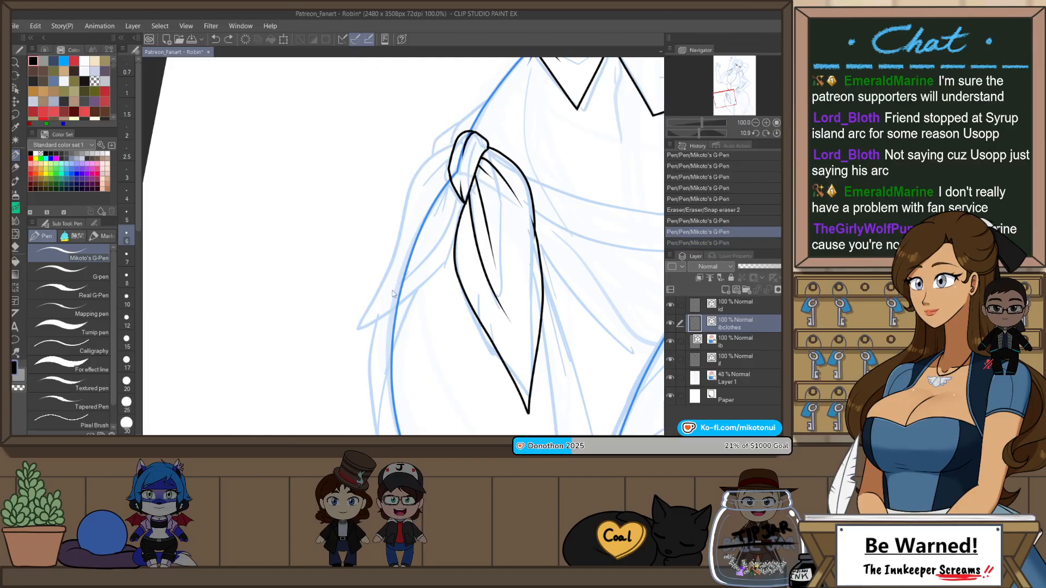
pyautogui.moveTo(458, 139)
pyautogui.mouseDown()
pyautogui.moveTo(427, 161)
pyautogui.moveTo(399, 224)
pyautogui.mouseUp()
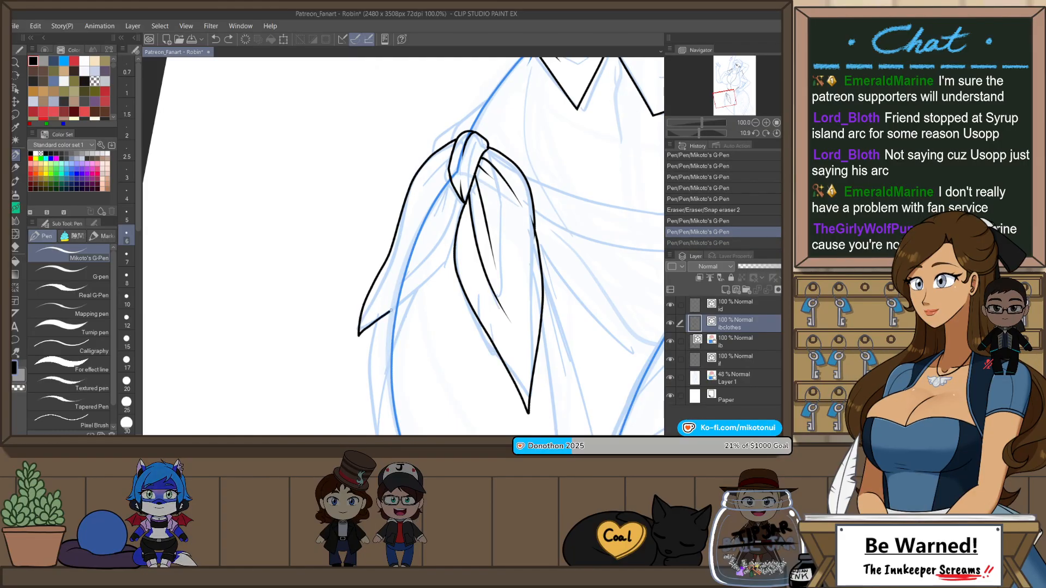
pyautogui.hotkey('ctrl', 'z')
pyautogui.moveTo(456, 141)
pyautogui.mouseDown()
pyautogui.moveTo(413, 173)
pyautogui.moveTo(366, 332)
pyautogui.mouseUp()
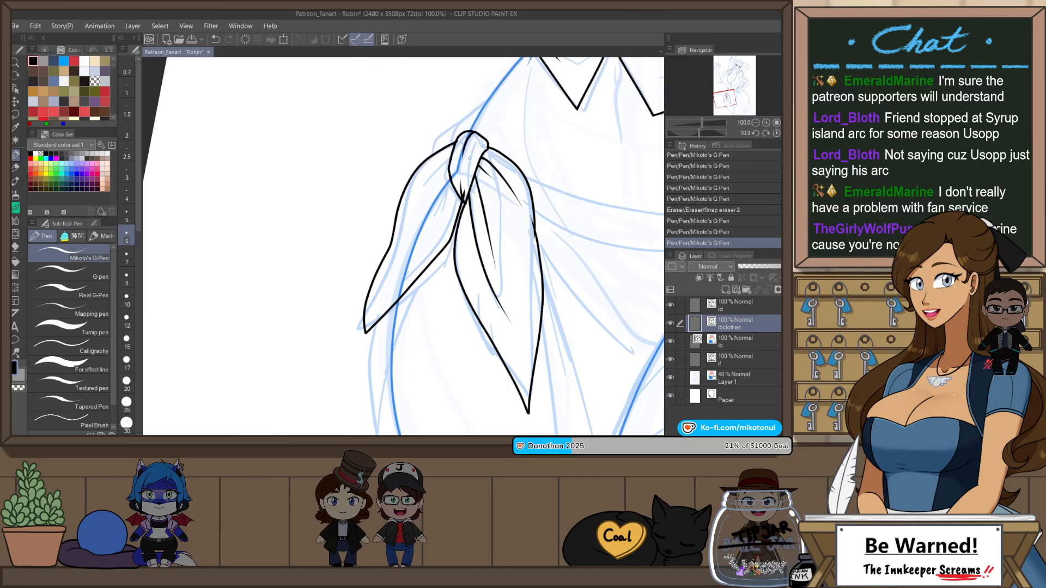
pyautogui.hotkey('ctrl', 'z')
pyautogui.moveTo(455, 141)
pyautogui.mouseDown()
pyautogui.moveTo(402, 188)
pyautogui.moveTo(374, 327)
pyautogui.mouseUp()
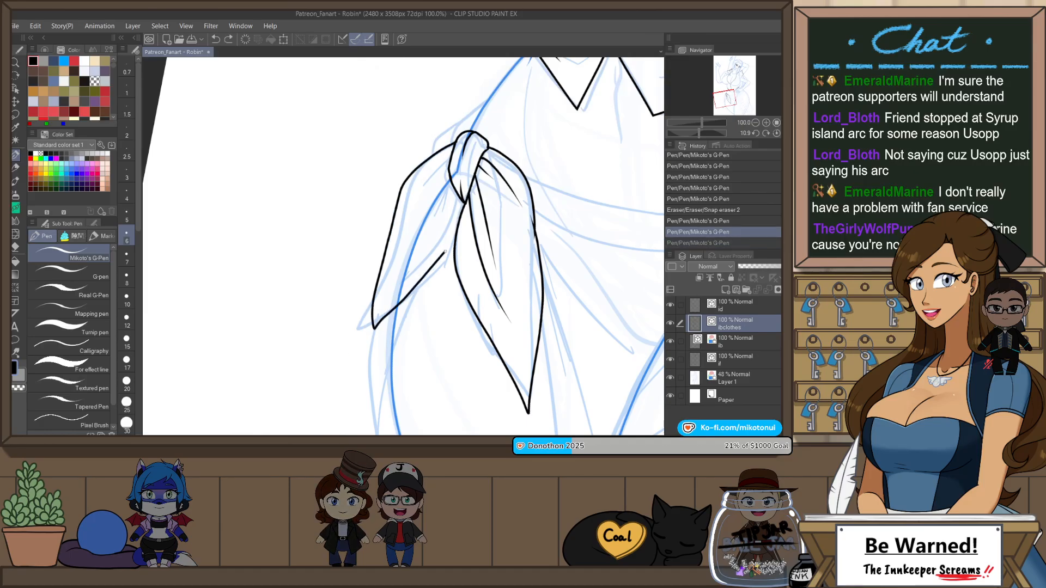
pyautogui.moveTo(445, 252)
pyautogui.mouseDown()
pyautogui.moveTo(466, 204)
pyautogui.moveTo(397, 282)
pyautogui.mouseUp()
pyautogui.hotkey('ctrl', 'z')
pyautogui.hotkey('ctrl', 'z')
pyautogui.moveTo(455, 188); pyautogui.dragTo(413, 265)
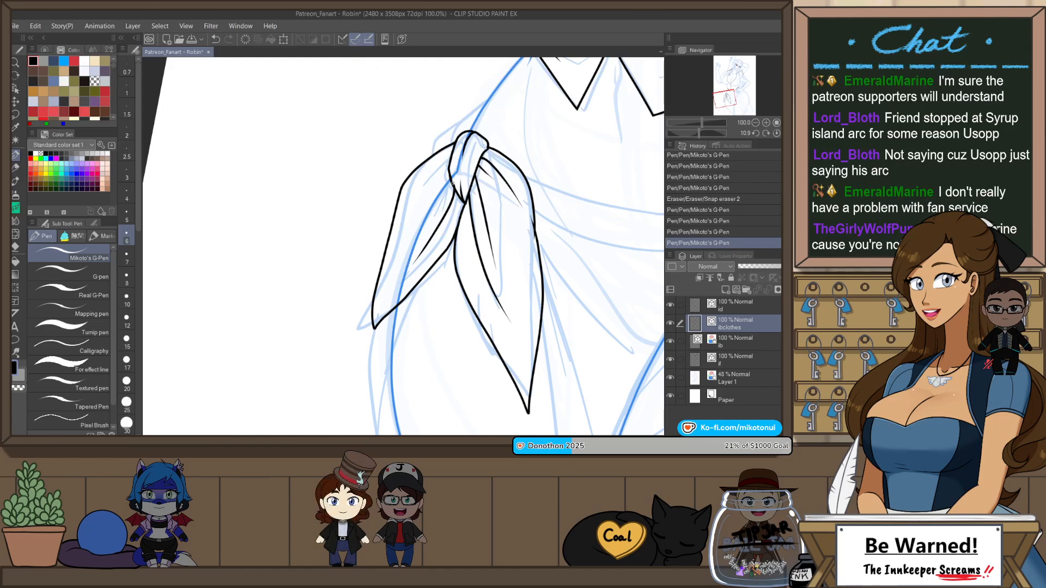
# Step: Add tapering fold lines fanning out from the knot inside the second sash tail and trim the stray ends
pyautogui.moveTo(454, 185); pyautogui.dragTo(428, 226)
pyautogui.moveTo(451, 158); pyautogui.dragTo(400, 236)
pyautogui.press('e')
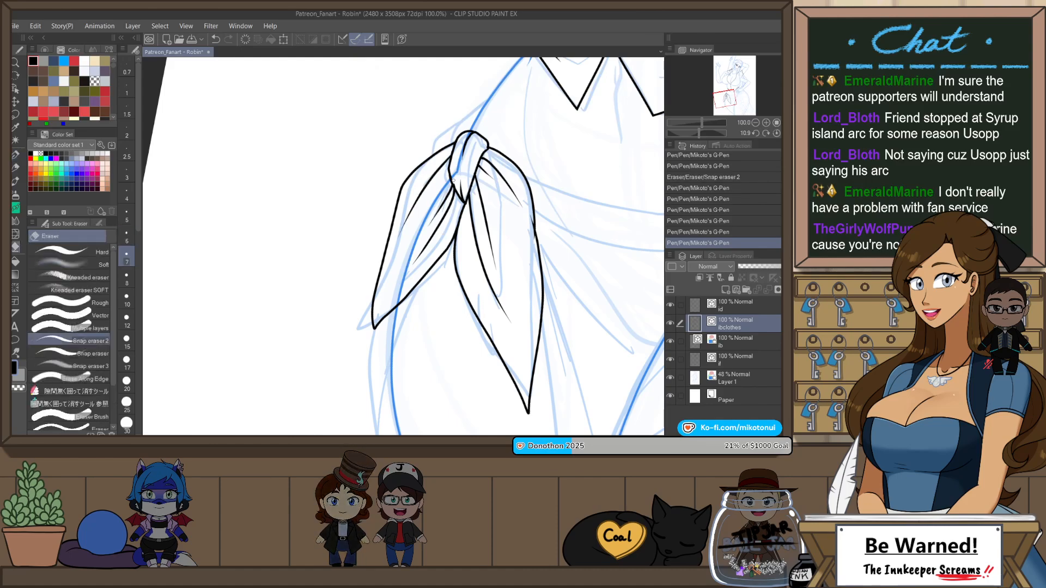
pyautogui.scroll(-3, 515, 152)
pyautogui.hotkey('ctrl', '@')
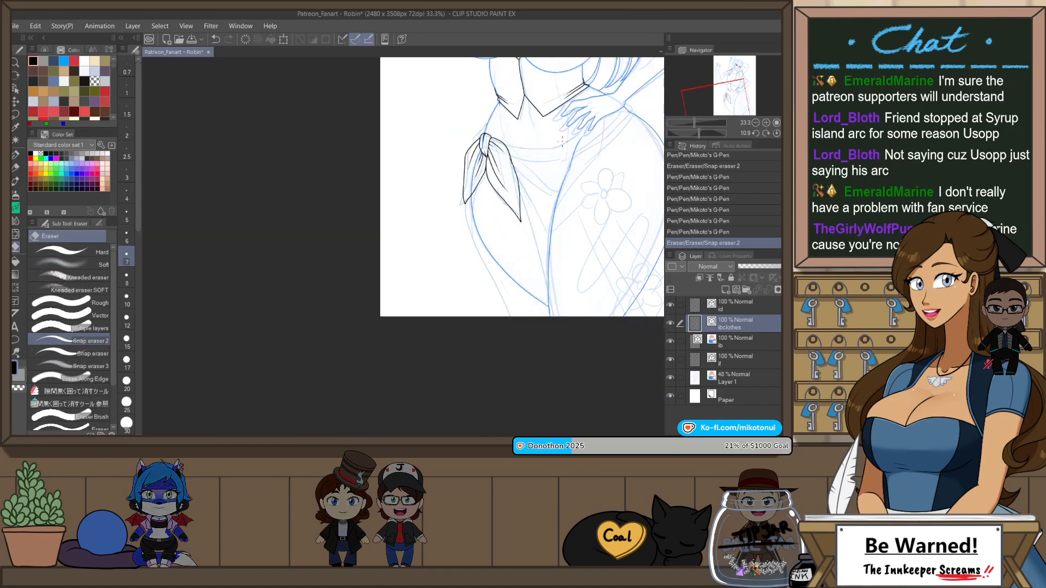
# Step: Draw the short sash edge from the knot's outer side up to the hip contour and erase its overshoot
pyautogui.scroll(5, 603, 205)
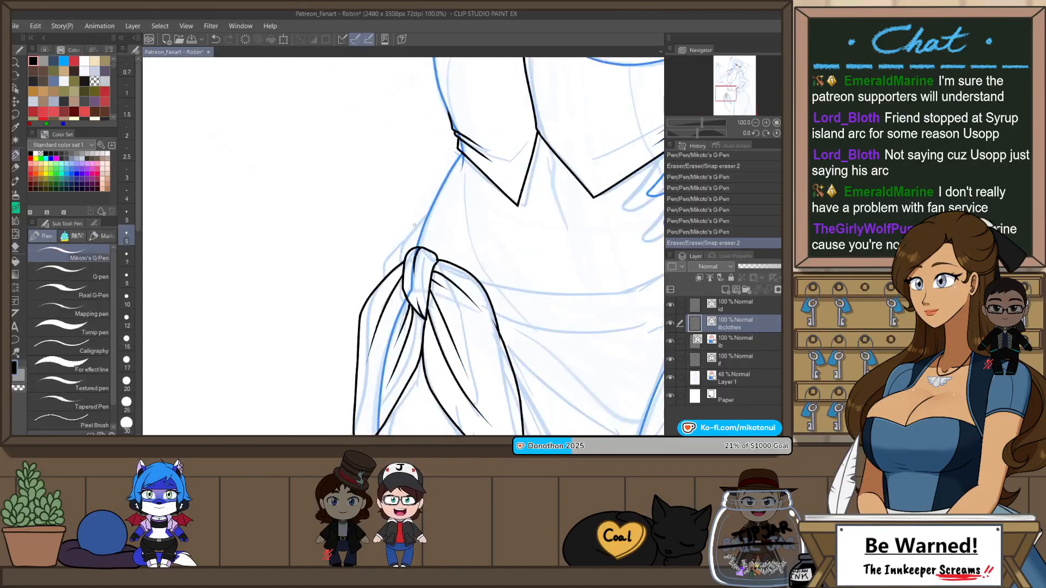
pyautogui.press('p')
pyautogui.moveTo(404, 272)
pyautogui.mouseDown()
pyautogui.moveTo(418, 224)
pyautogui.moveTo(452, 188)
pyautogui.mouseUp()
pyautogui.hotkey('ctrl', 'z')
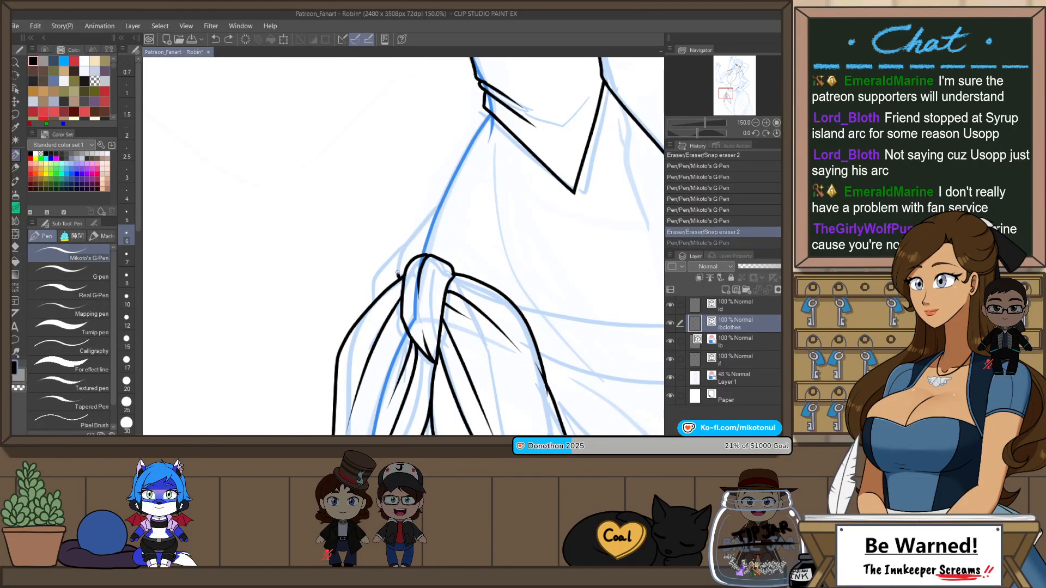
pyautogui.moveTo(400, 270); pyautogui.dragTo(451, 189)
pyautogui.press('e')
pyautogui.moveTo(387, 264); pyautogui.dragTo(406, 243)
pyautogui.scroll(-3, 465, 206)
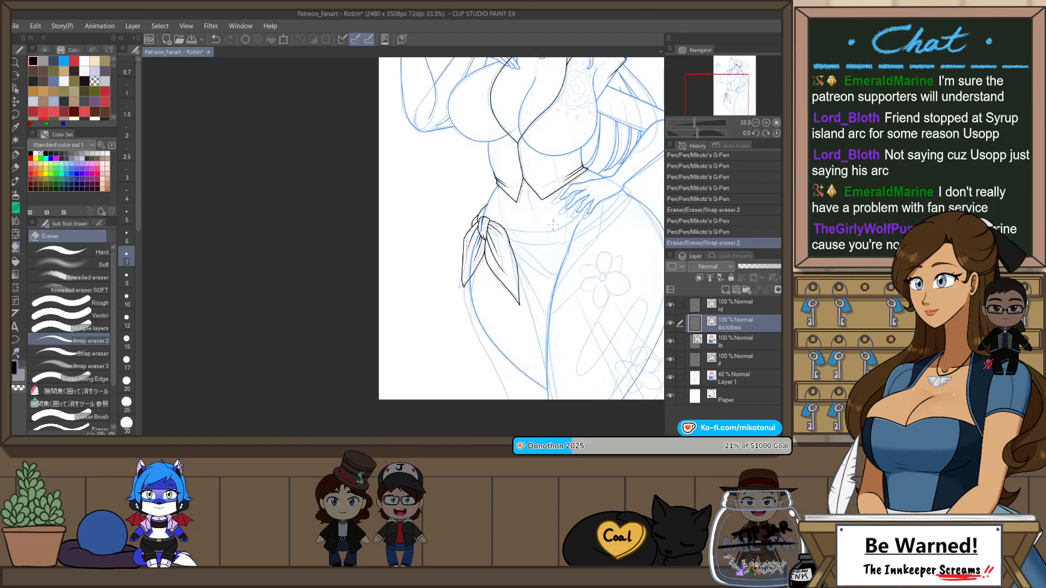
pyautogui.scroll(-3, 528, 374)
pyautogui.moveTo(528, 374); pyautogui.dragTo(469, 338)
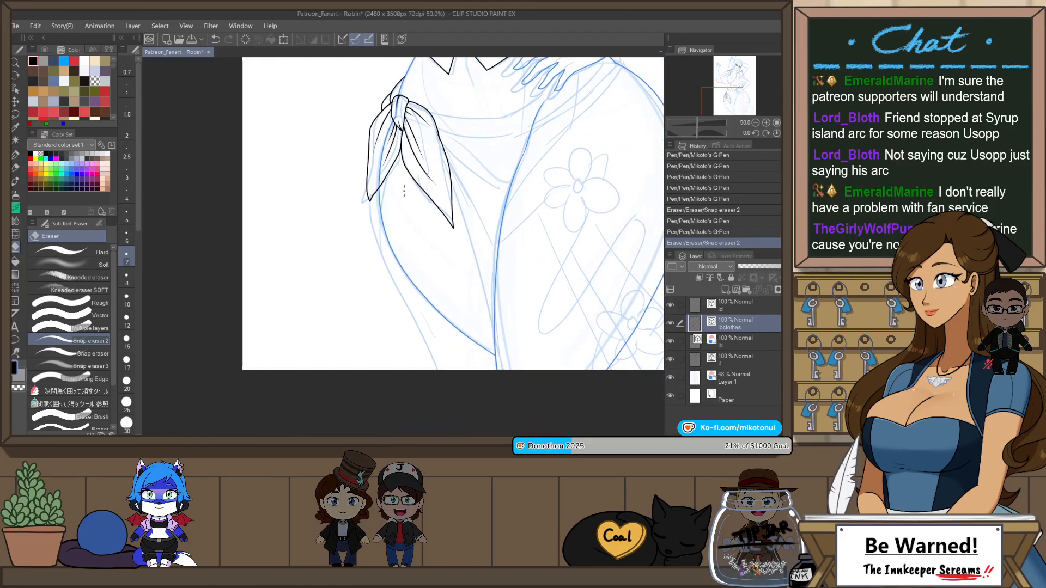
pyautogui.press('p')
pyautogui.hotkey('ctrl', 'z')
pyautogui.moveTo(389, 170); pyautogui.dragTo(385, 256)
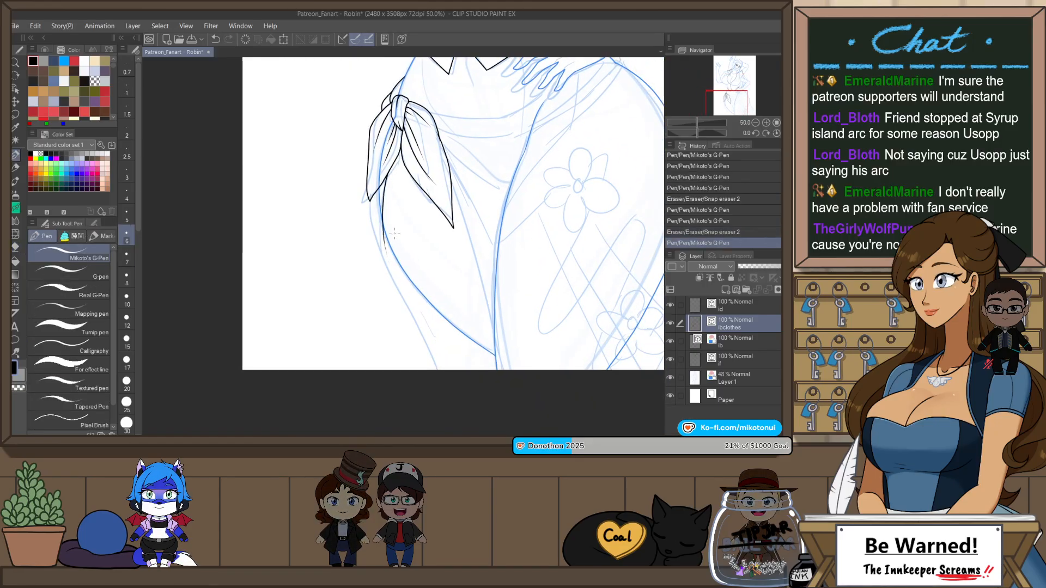
pyautogui.hotkey('ctrl', 'z')
pyautogui.moveTo(387, 174); pyautogui.dragTo(385, 265)
pyautogui.moveTo(371, 202); pyautogui.dragTo(385, 260)
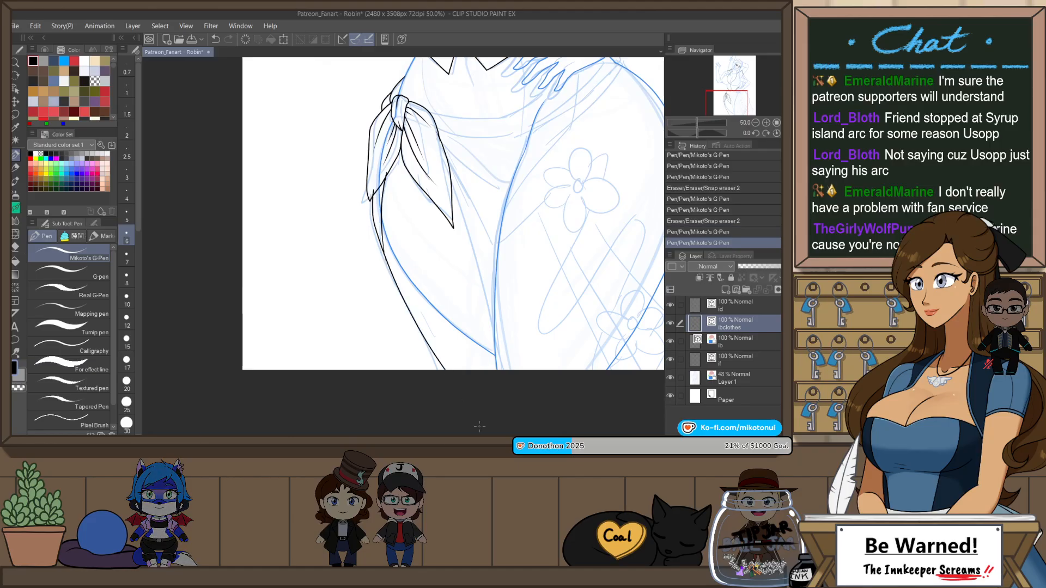
pyautogui.hotkey('ctrl', 'z')
pyautogui.moveTo(414, 332); pyautogui.dragTo(432, 370)
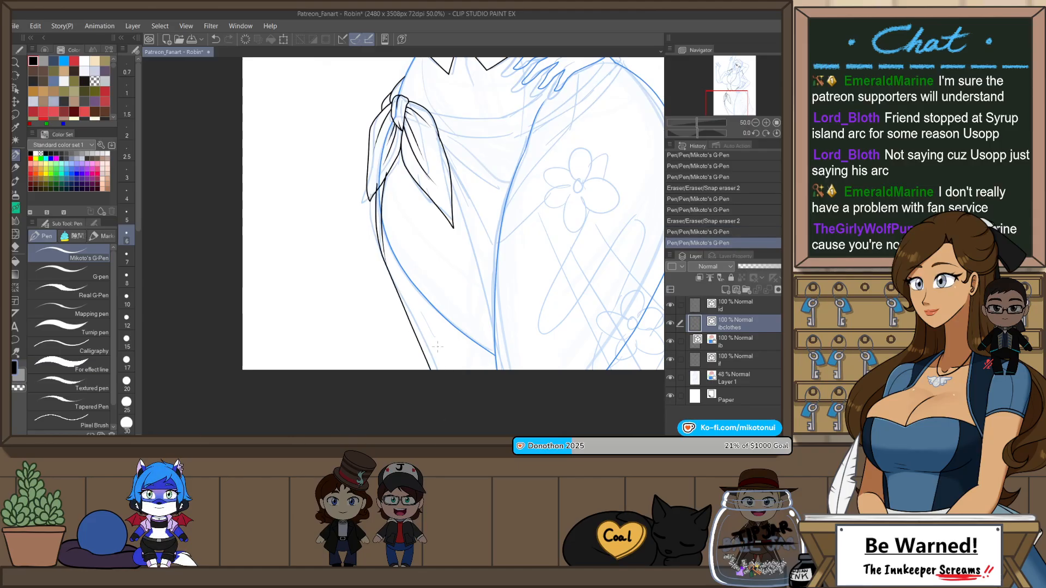
pyautogui.hotkey('ctrl', 'z')
pyautogui.moveTo(375, 178); pyautogui.dragTo(374, 205)
pyautogui.moveTo(436, 363); pyautogui.dragTo(440, 370)
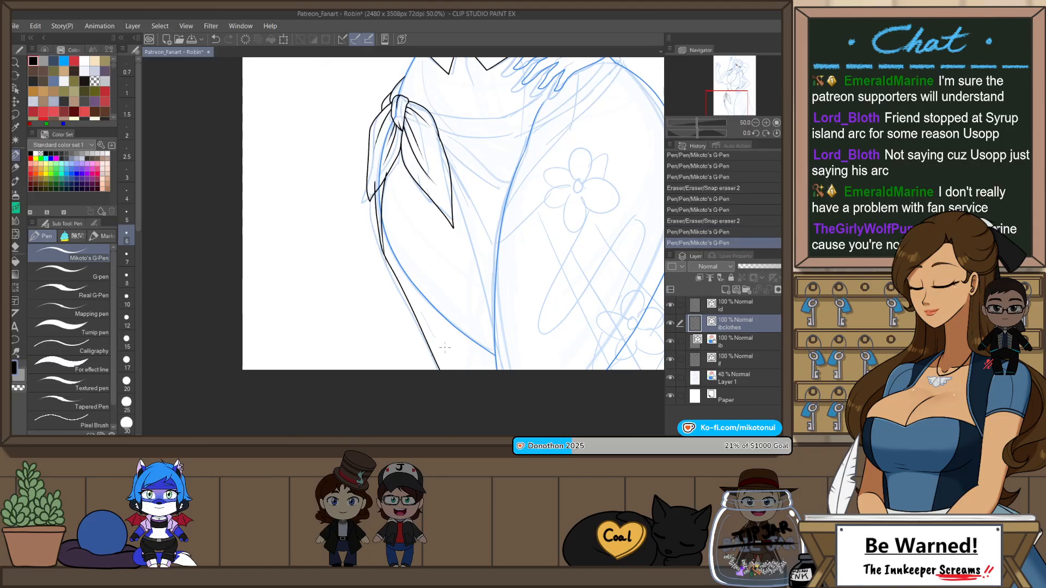
pyautogui.scroll(3, 381, 211)
pyautogui.scroll(-1, 390, 215)
pyautogui.press('r')
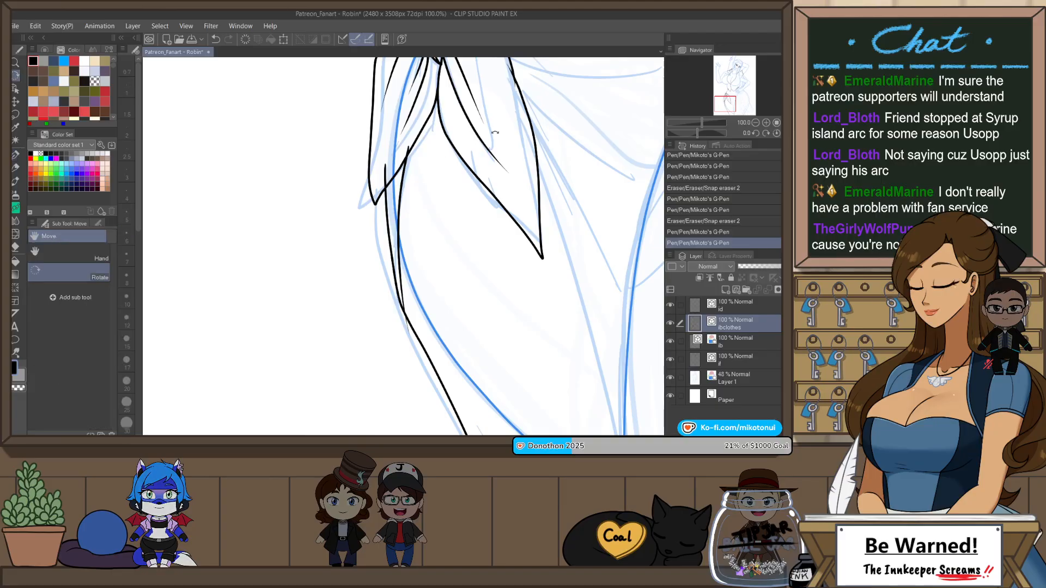
pyautogui.moveTo(493, 133); pyautogui.dragTo(552, 241)
pyautogui.scroll(-1, 552, 241)
pyautogui.hotkey('ctrl', 'z')
pyautogui.hotkey('ctrl', 'z')
# Step: Draw the skirt's outer edge as two close lines from under the shorter sash tail to the page's lower edge, erasing the overlaps
pyautogui.press('p')
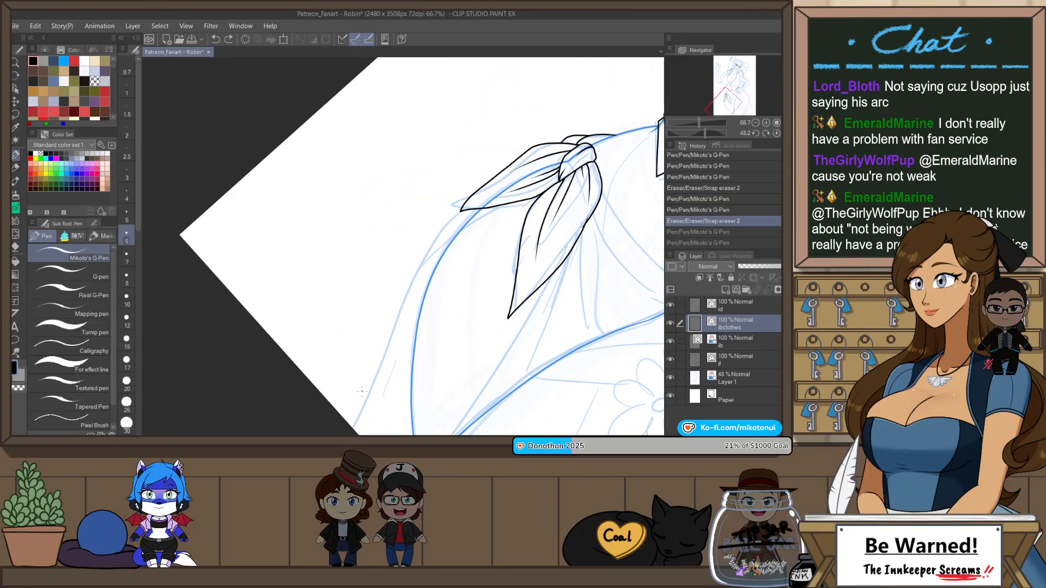
pyautogui.moveTo(455, 230); pyautogui.dragTo(470, 214)
pyautogui.hotkey('ctrl', 'z')
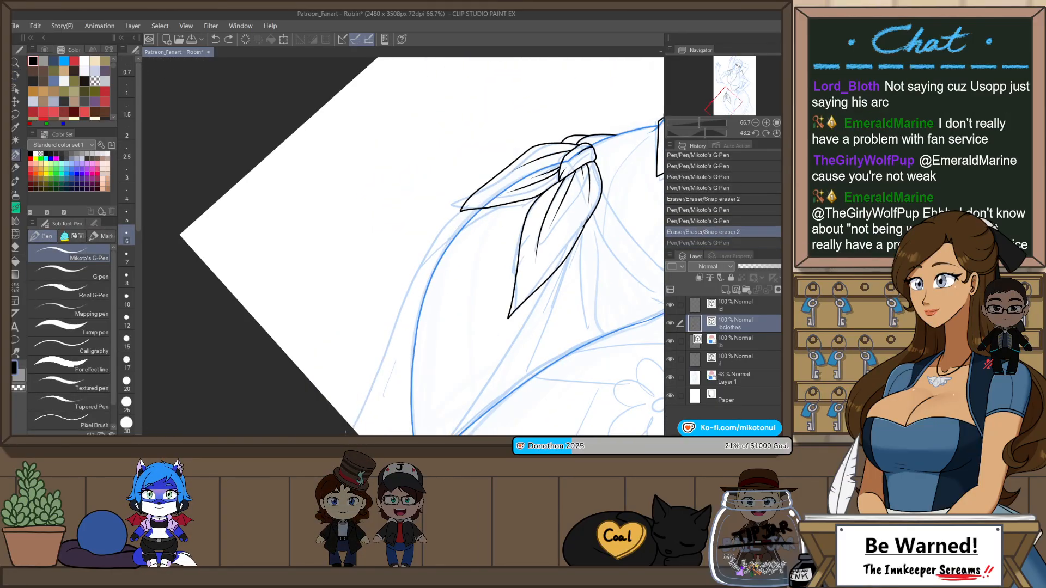
pyautogui.moveTo(422, 280); pyautogui.dragTo(466, 217)
pyautogui.hotkey('ctrl', 'z')
pyautogui.moveTo(353, 427)
pyautogui.mouseDown()
pyautogui.moveTo(467, 213)
pyautogui.moveTo(528, 196)
pyautogui.moveTo(472, 206)
pyautogui.mouseUp()
pyautogui.press('e')
pyautogui.scroll(-1, 529, 226)
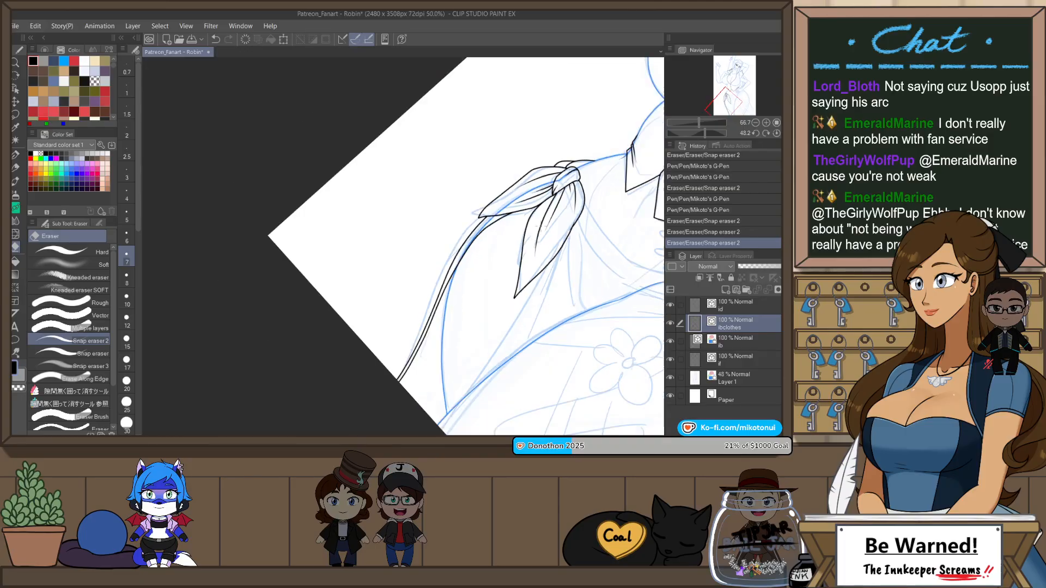
# Step: Draw the sash's upper edge as one curve across the belly from the knot to the hand on the hip, erasing the overshoots
pyautogui.hotkey('ctrl', '@')
pyautogui.scroll(-1, 561, 206)
pyautogui.moveTo(560, 206); pyautogui.dragTo(547, 313)
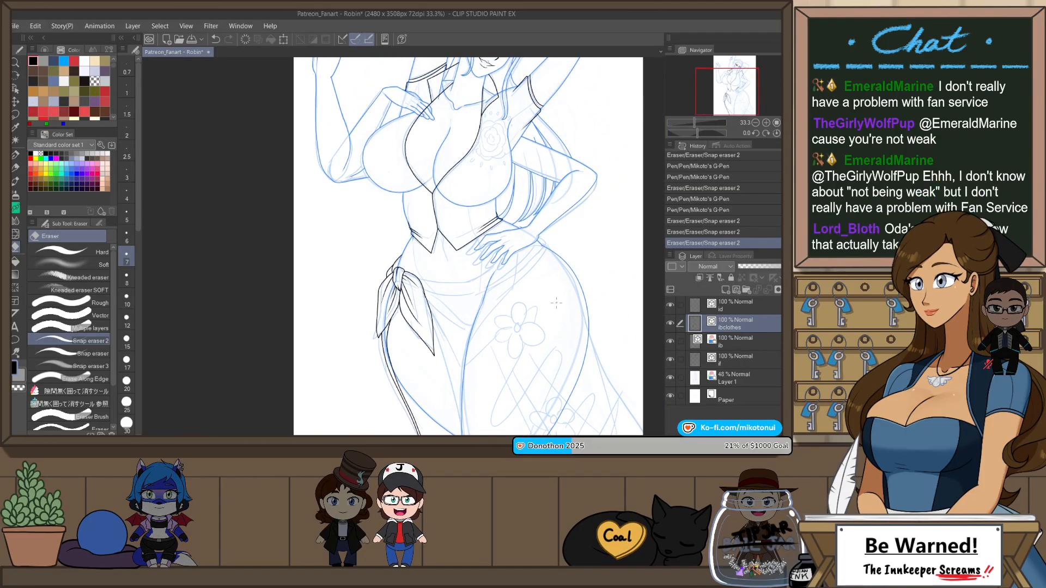
pyautogui.press('h')
pyautogui.moveTo(545, 249)
pyautogui.mouseDown()
pyautogui.moveTo(397, 397)
pyautogui.moveTo(339, 386)
pyautogui.mouseUp()
pyautogui.scroll(3, 413, 150)
pyautogui.press('p')
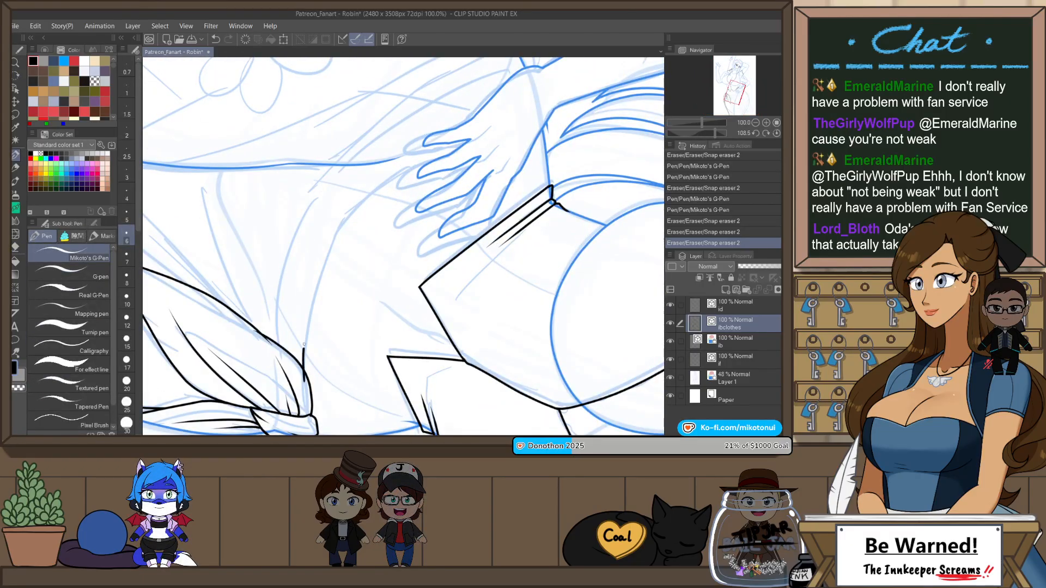
pyautogui.hotkey('ctrl', 'z')
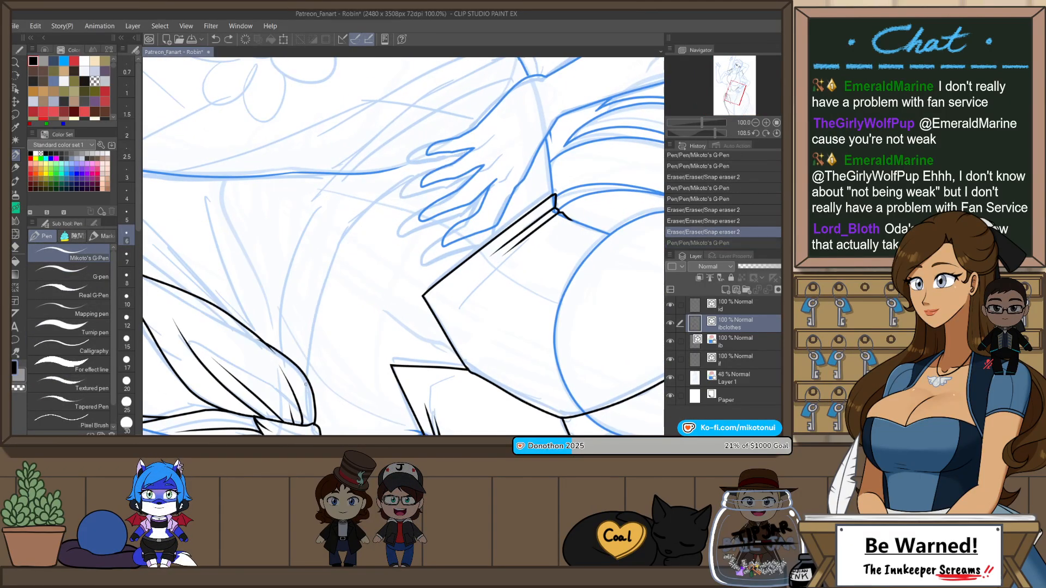
pyautogui.moveTo(423, 169); pyautogui.dragTo(473, 142)
pyautogui.moveTo(442, 207)
pyautogui.mouseDown()
pyautogui.moveTo(436, 261)
pyautogui.moveTo(465, 203)
pyautogui.mouseUp()
pyautogui.press('e')
pyautogui.hotkey('ctrl', '@')
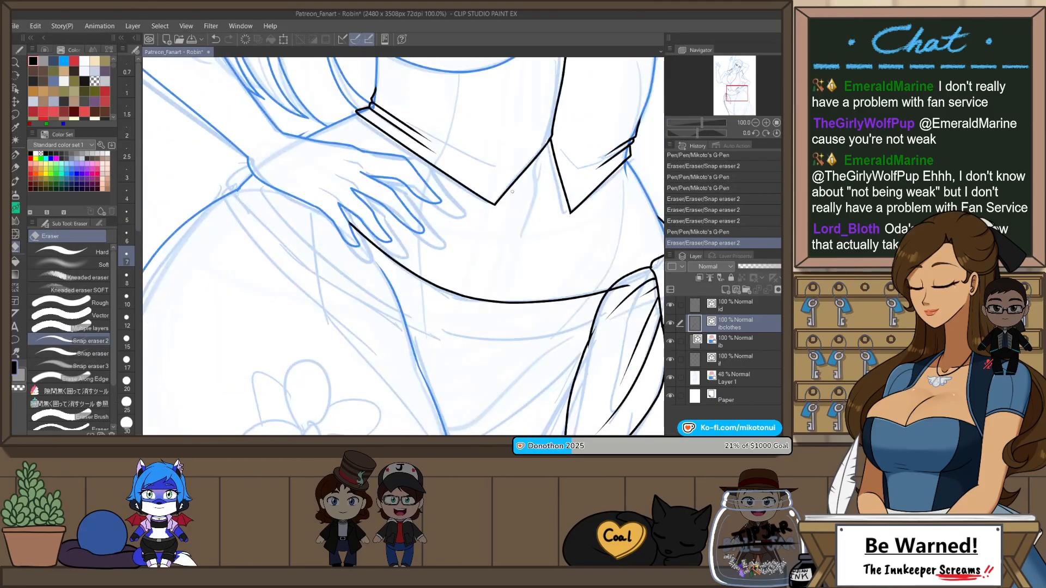
# Step: Draw a short curved sash edge where the wrist meets the outer hip and trim its ends
pyautogui.scroll(-3, 525, 195)
pyautogui.scroll(2, 501, 184)
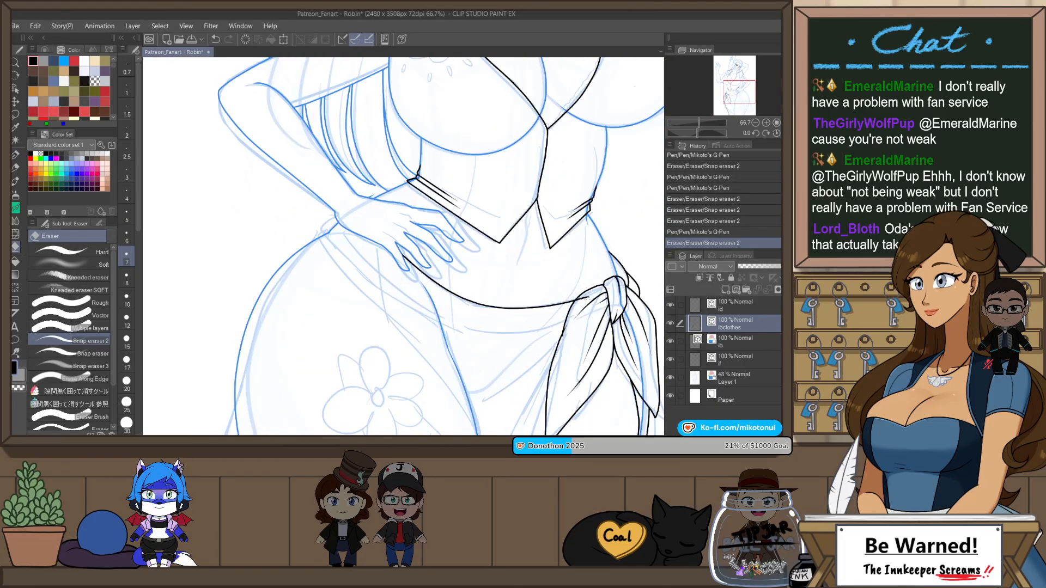
pyautogui.moveTo(496, 228); pyautogui.dragTo(500, 235)
pyautogui.moveTo(488, 320); pyautogui.dragTo(553, 368)
pyautogui.scroll(1, 381, 263)
pyautogui.press('p')
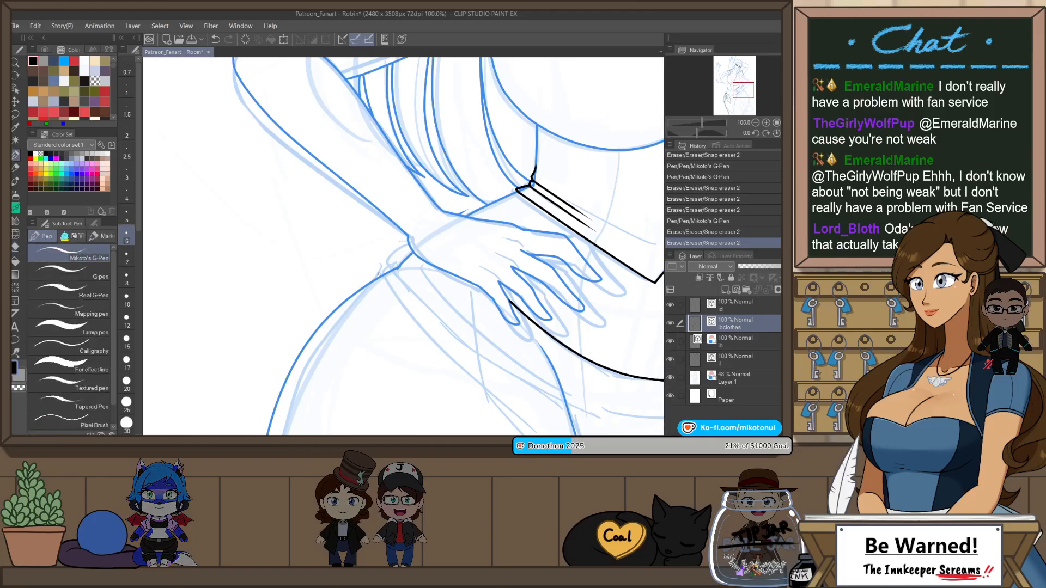
pyautogui.moveTo(382, 276); pyautogui.dragTo(419, 241)
pyautogui.hotkey('ctrl', 'z')
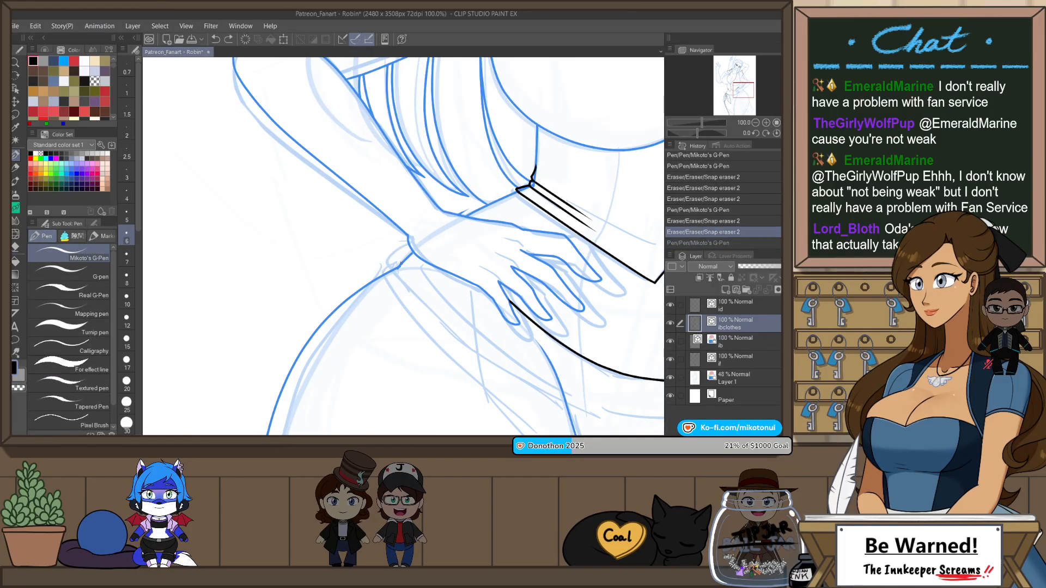
pyautogui.moveTo(387, 275); pyautogui.dragTo(421, 250)
pyautogui.hotkey('ctrl', 'z')
pyautogui.press('e')
pyautogui.scroll(-2, 483, 184)
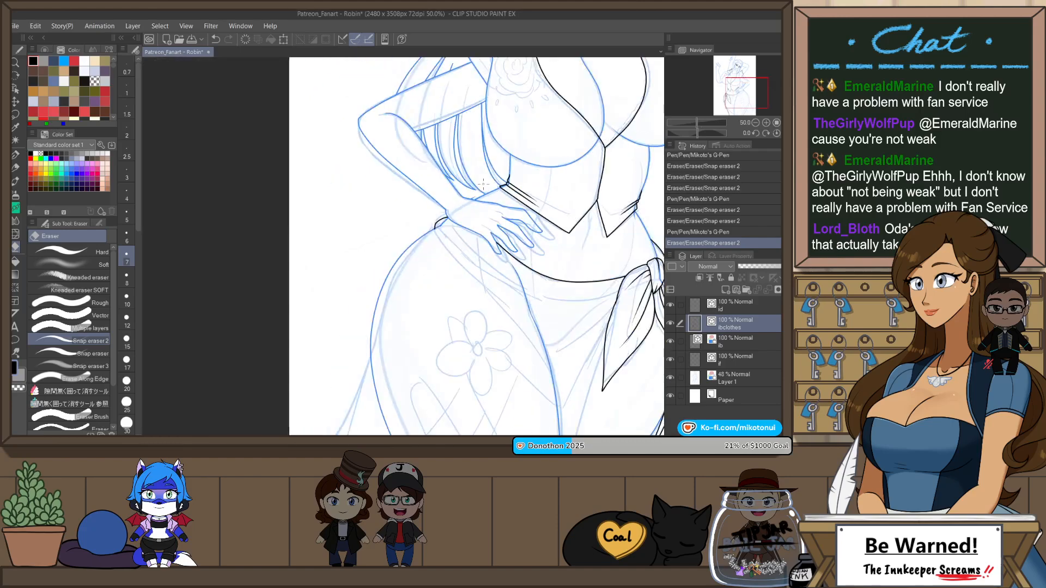
pyautogui.scroll(2, 485, 193)
pyautogui.press('h')
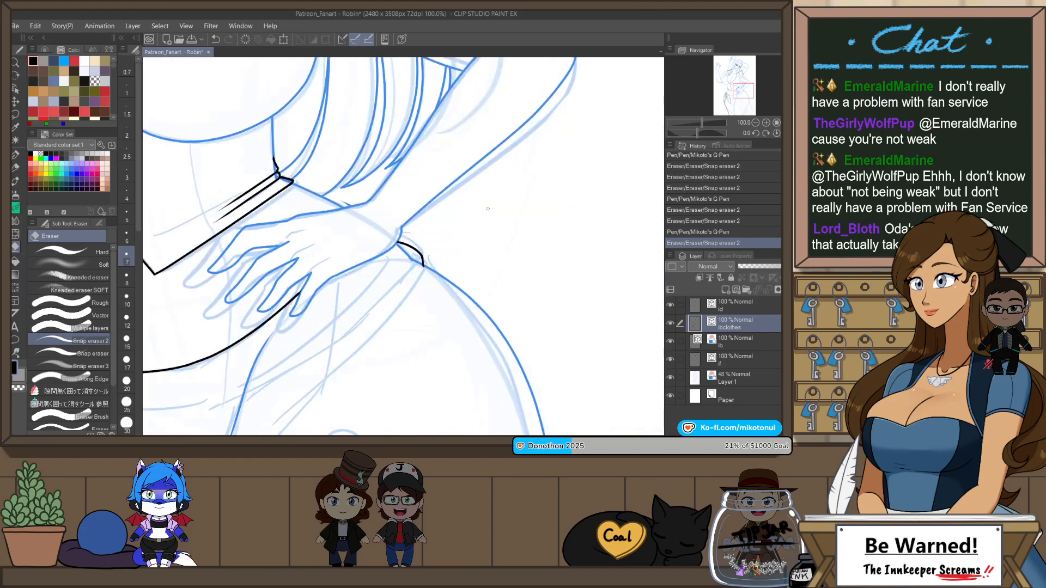
pyautogui.moveTo(451, 307); pyautogui.dragTo(502, 250)
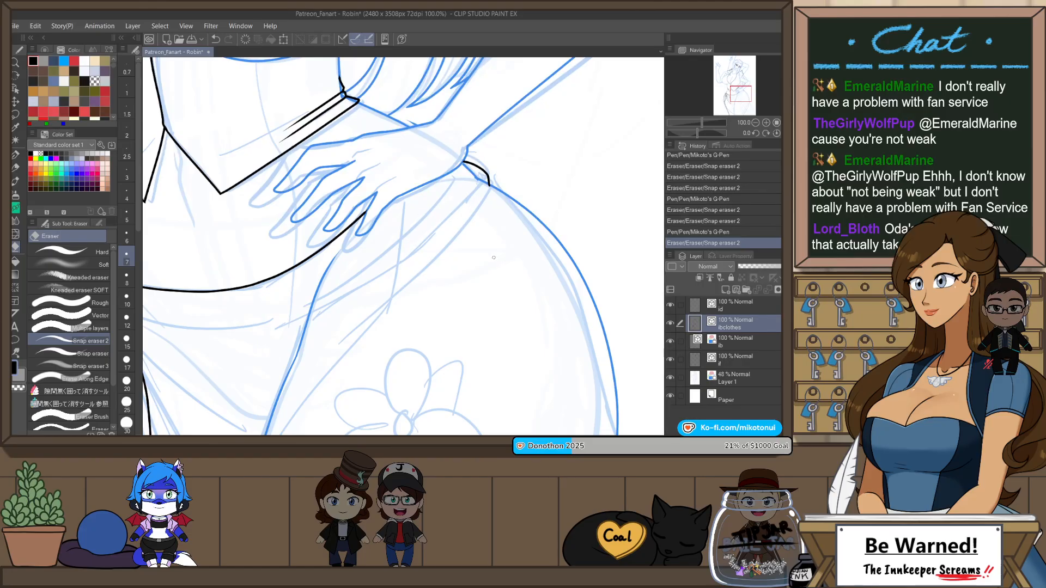
# Step: Draw the sash's lower edge as one curve across the belly, just beneath the upper edge, from the knot to under the hand
pyautogui.press('p')
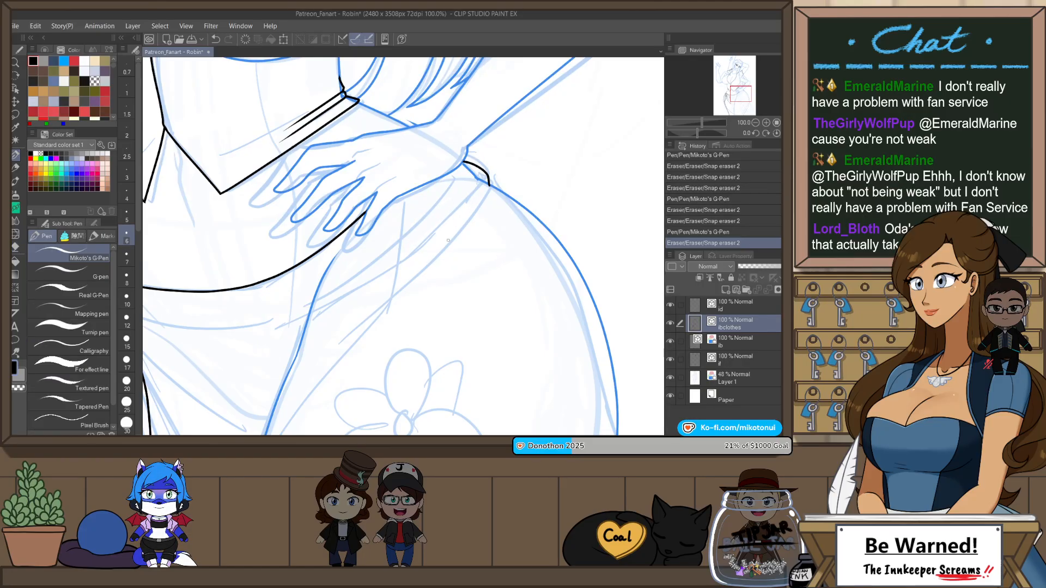
pyautogui.moveTo(366, 300); pyautogui.dragTo(516, 252)
pyautogui.moveTo(273, 258); pyautogui.dragTo(516, 218)
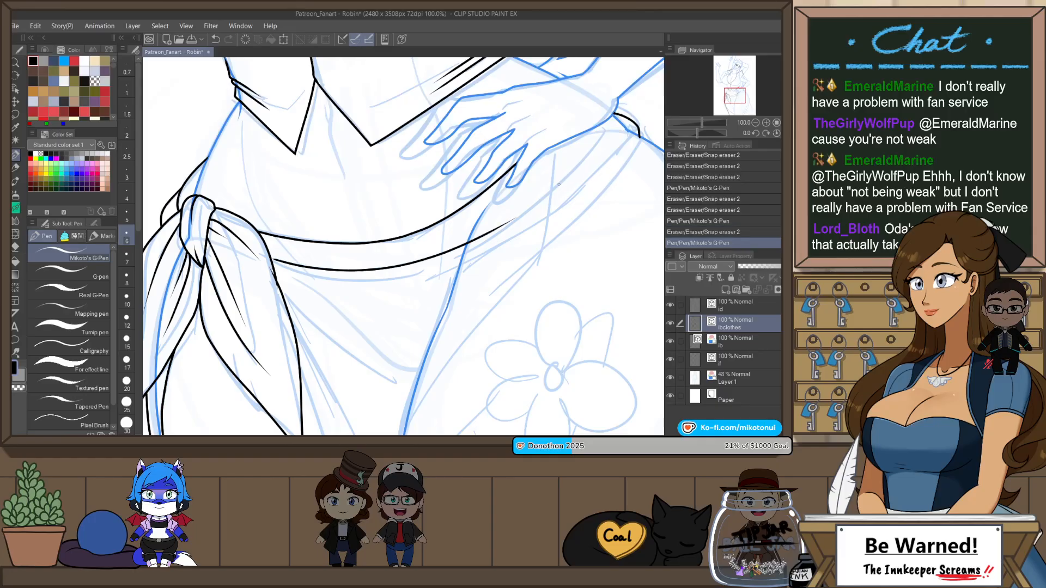
pyautogui.hotkey('ctrl', 'z')
pyautogui.press('e')
pyautogui.moveTo(279, 279); pyautogui.dragTo(463, 229)
pyautogui.press('p')
pyautogui.hotkey('ctrl', 'z')
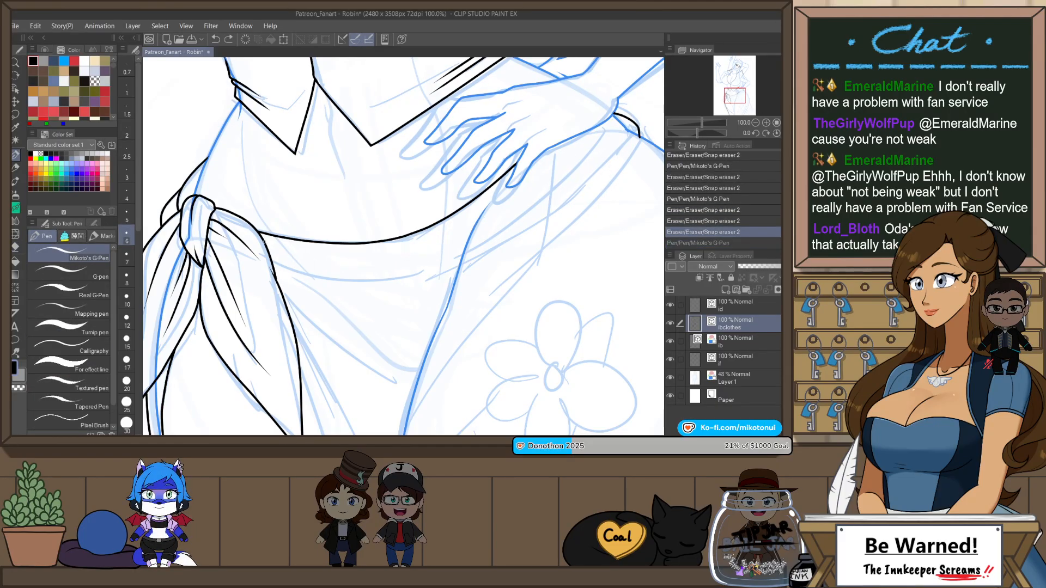
pyautogui.moveTo(264, 241); pyautogui.dragTo(512, 208)
pyautogui.hotkey('ctrl', 'z')
pyautogui.moveTo(265, 243); pyautogui.dragTo(514, 205)
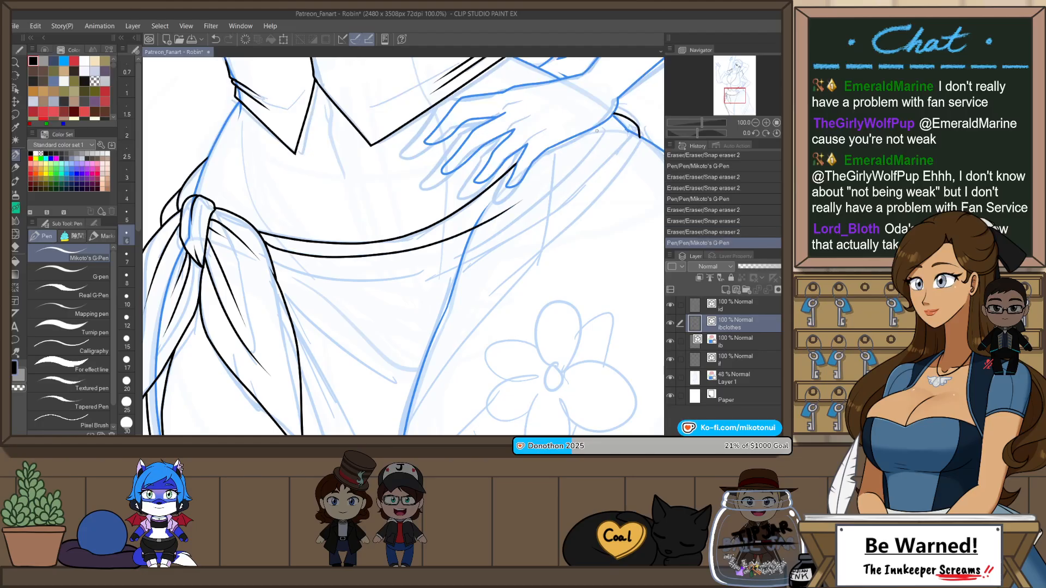
# Step: Draw skirt fold lines fanning out from beside the sash knot diagonally down toward the inner thigh
pyautogui.moveTo(376, 271); pyautogui.dragTo(488, 225)
pyautogui.hotkey('ctrl', 'z')
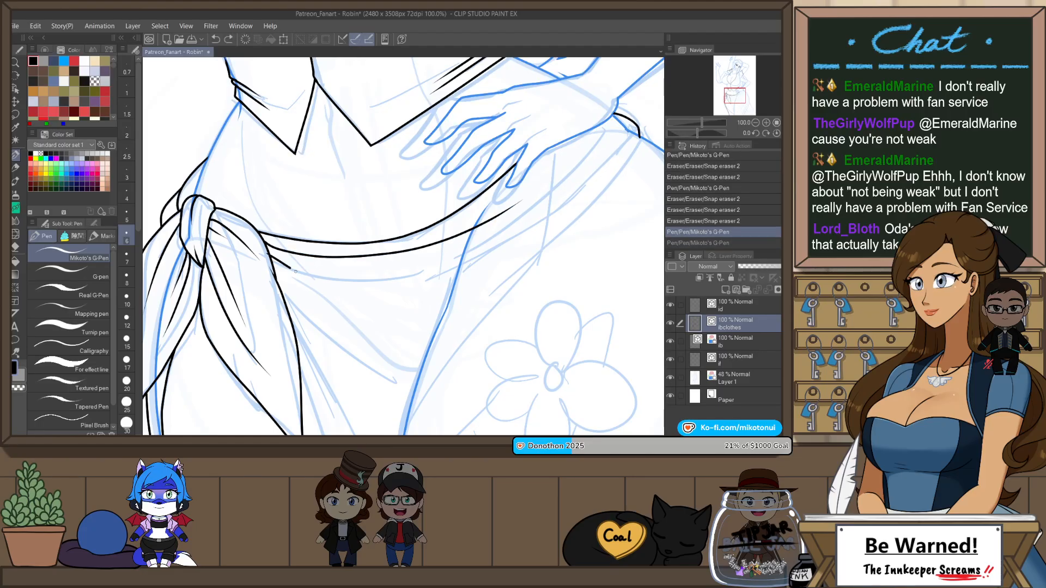
pyautogui.moveTo(295, 272); pyautogui.dragTo(390, 305)
pyautogui.hotkey('ctrl', 'z')
pyautogui.moveTo(271, 257); pyautogui.dragTo(391, 360)
pyautogui.moveTo(277, 279); pyautogui.dragTo(323, 336)
# Step: Undo the last skirt-edge stroke and turn off the layer colour on the rough sketch, Layer 1
pyautogui.scroll(-4, 490, 241)
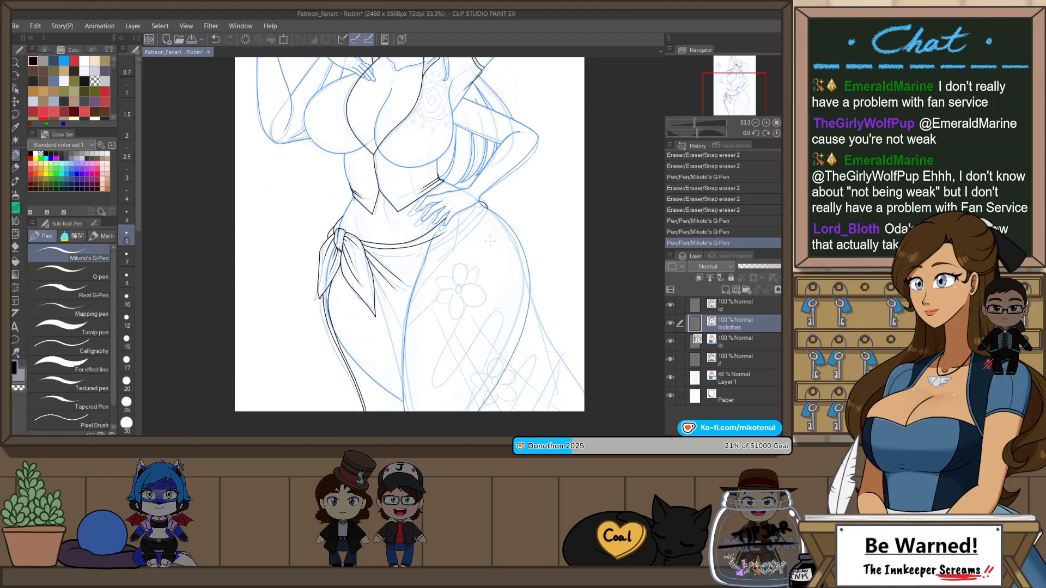
pyautogui.moveTo(490, 242); pyautogui.dragTo(459, 312)
pyautogui.scroll(1, 283, 328)
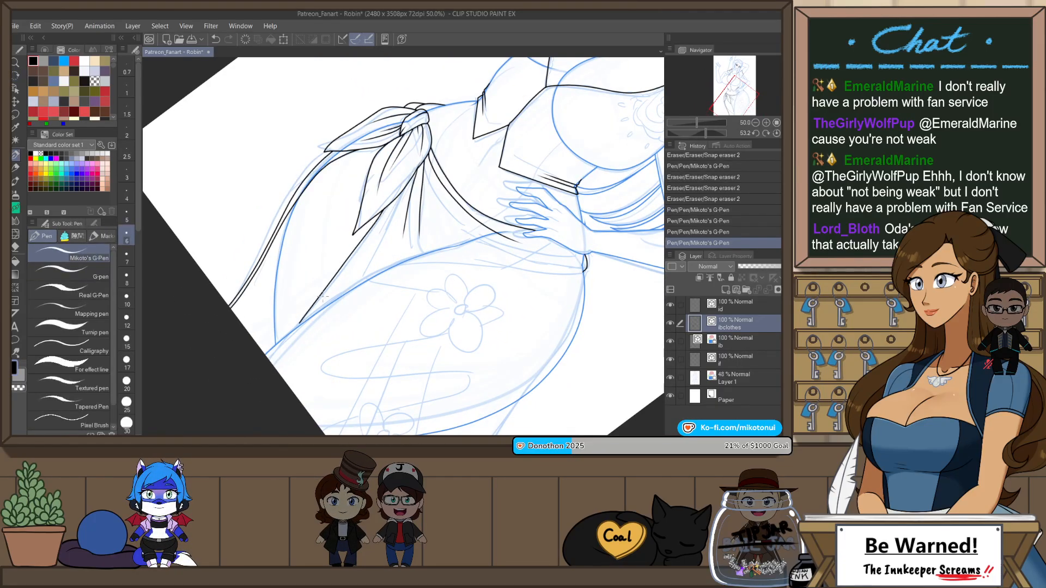
pyautogui.hotkey('ctrl', 'z')
pyautogui.click(747, 380)
pyautogui.hotkey('ctrl', 'b')
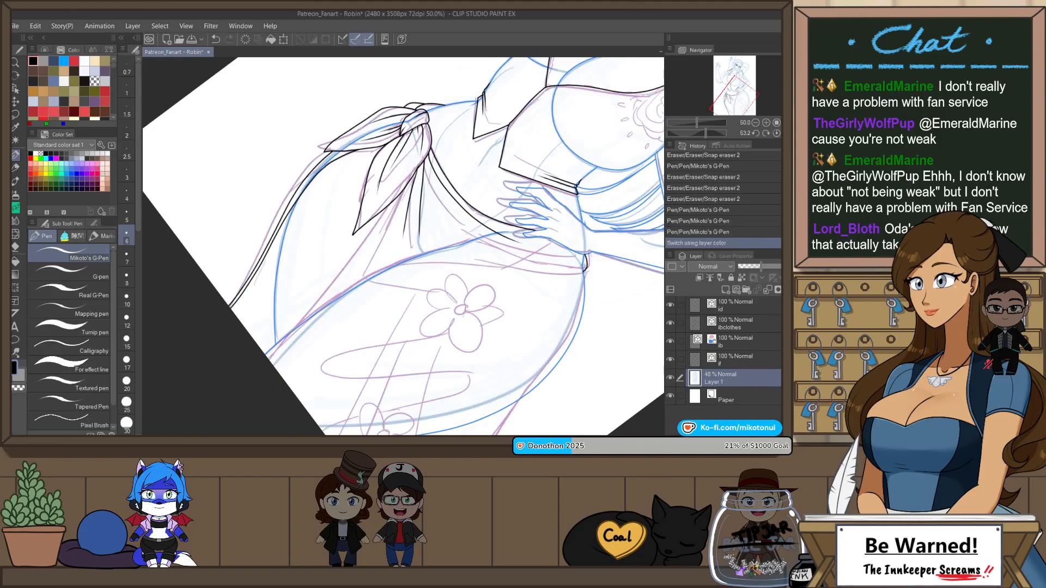
pyautogui.click(736, 305)
pyautogui.click(741, 228)
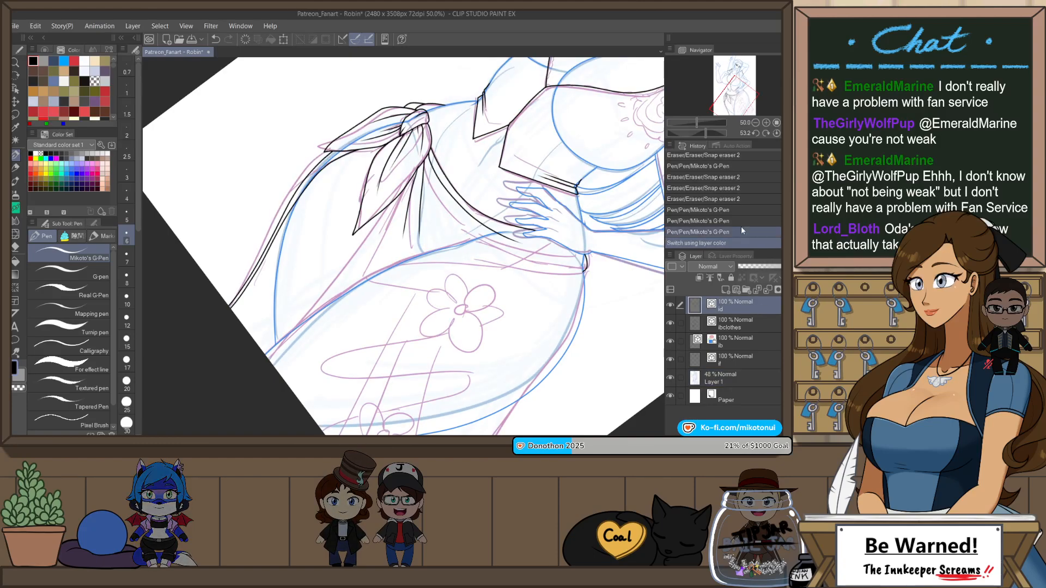
pyautogui.click(389, 201)
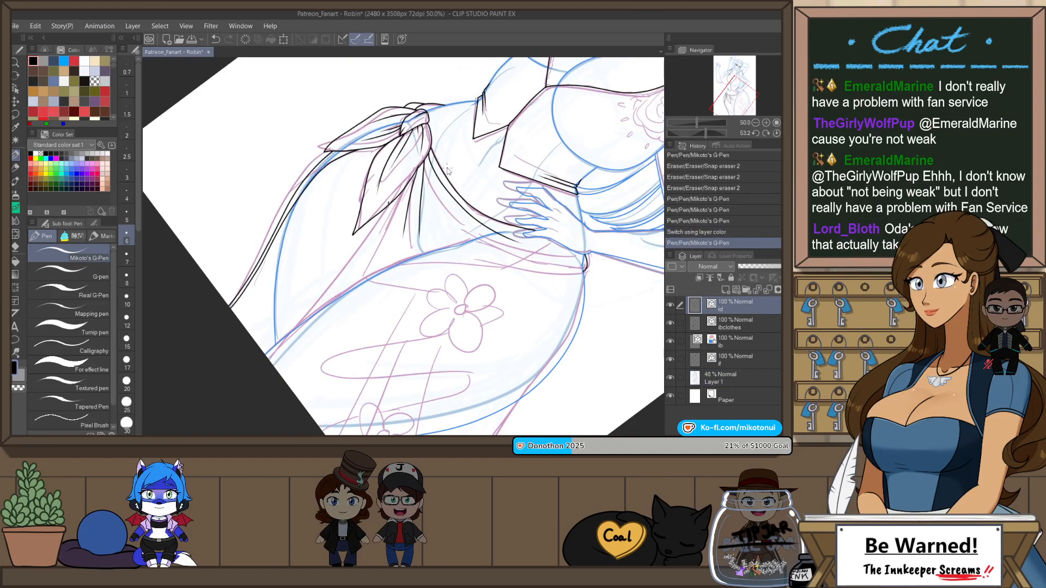
pyautogui.hotkey('ctrl', 'z')
# Step: On the clothing line layer, draw the skirt's inner edge from the longer sash tail down to the page's lower edge
pyautogui.click(736, 327)
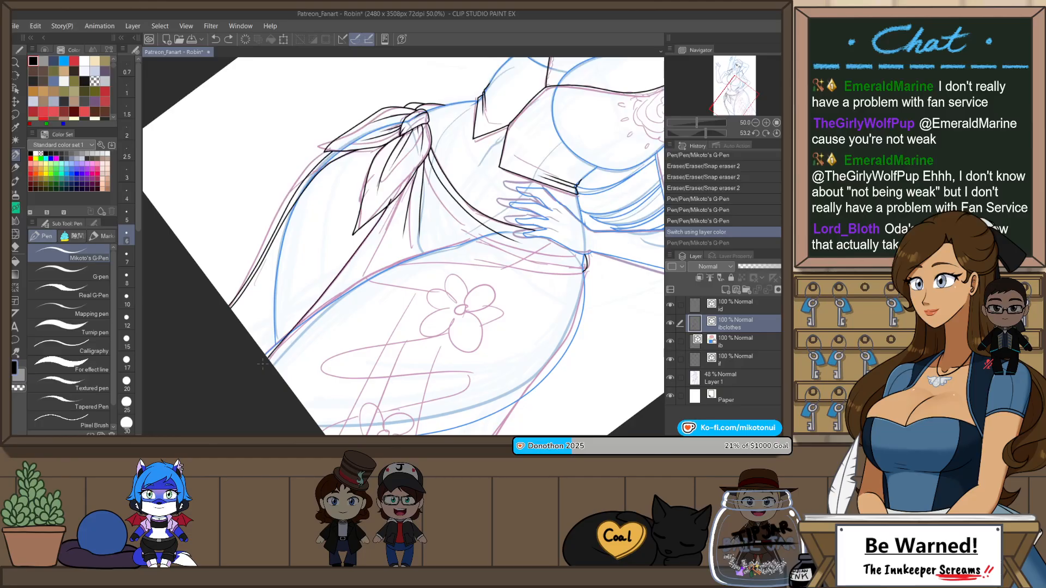
pyautogui.hotkey('ctrl', 'y')
pyautogui.hotkey('ctrl', 'z')
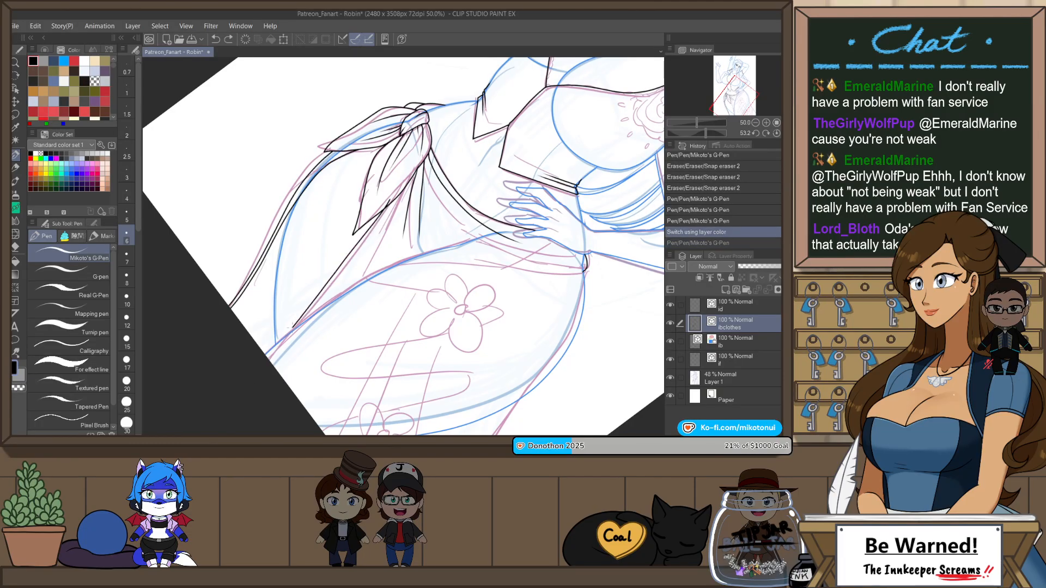
pyautogui.moveTo(293, 327); pyautogui.dragTo(269, 360)
pyautogui.hotkey('ctrl', '@')
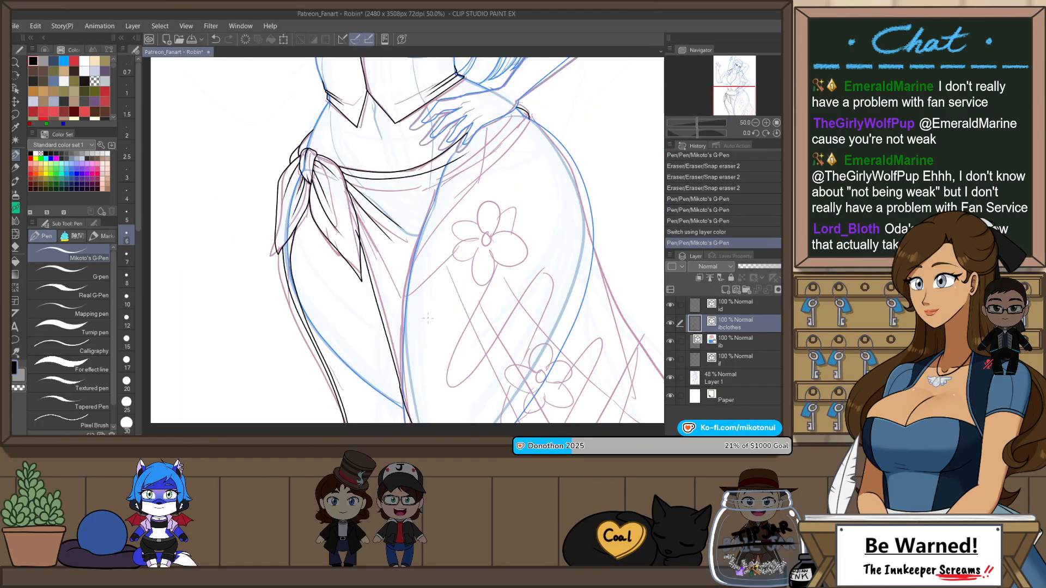
pyautogui.scroll(1, 399, 374)
pyautogui.moveTo(402, 380)
pyautogui.mouseDown()
pyautogui.moveTo(430, 435)
pyautogui.moveTo(406, 338)
pyautogui.moveTo(413, 364)
pyautogui.mouseUp()
pyautogui.hotkey('ctrl', 'z')
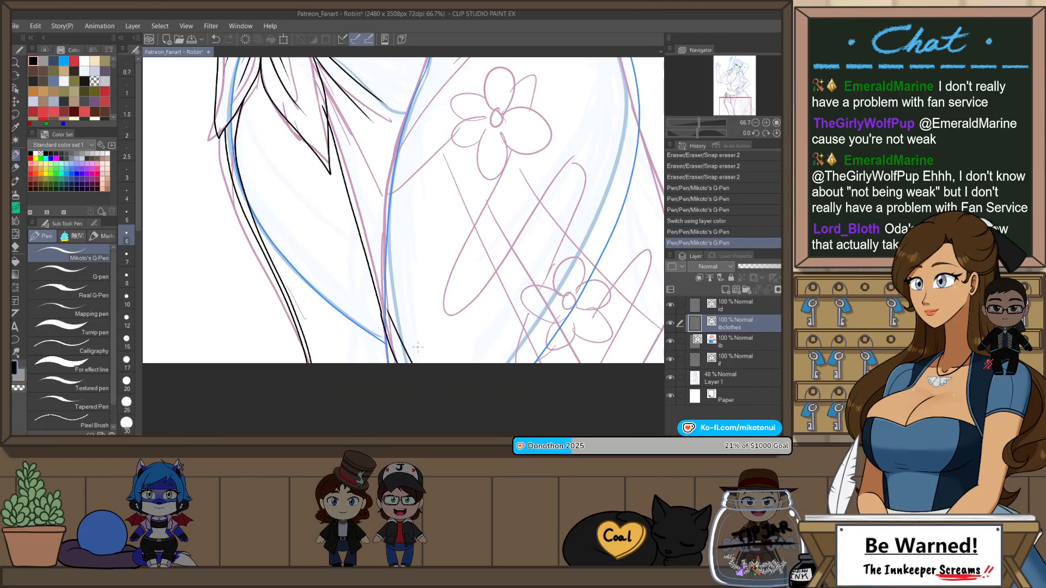
# Step: Draw a long fold line from beside the sash tail down toward the skirt's inner edge and erase its overshoot
pyautogui.moveTo(421, 308); pyautogui.dragTo(441, 445)
pyautogui.press('h')
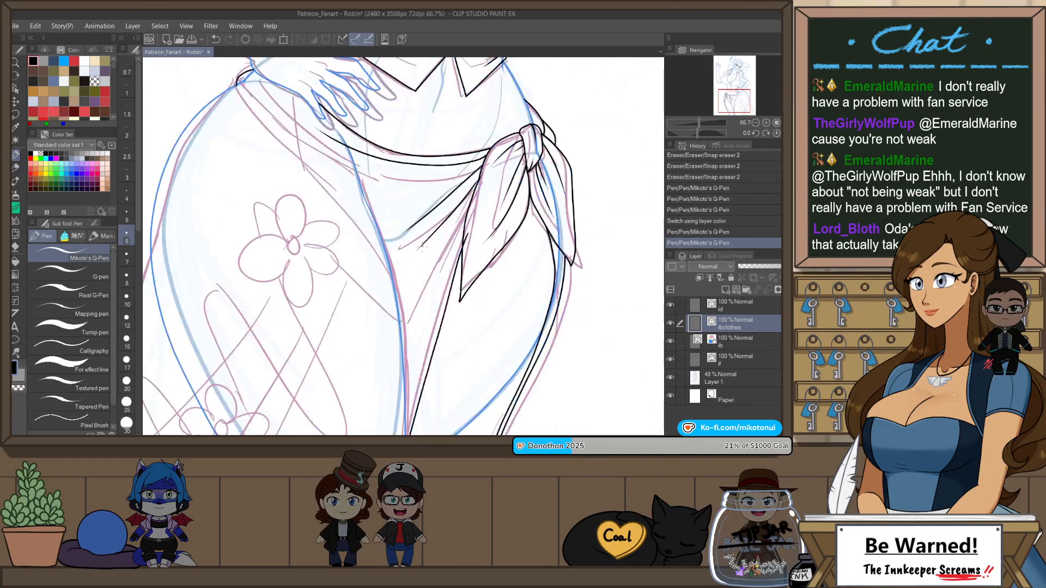
pyautogui.moveTo(474, 202); pyautogui.dragTo(407, 337)
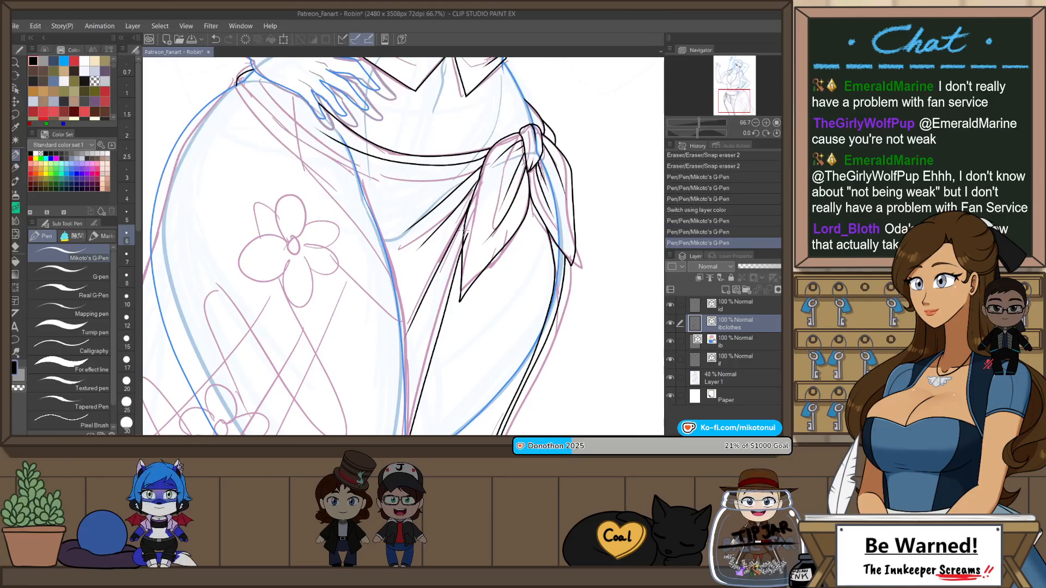
pyautogui.press('e')
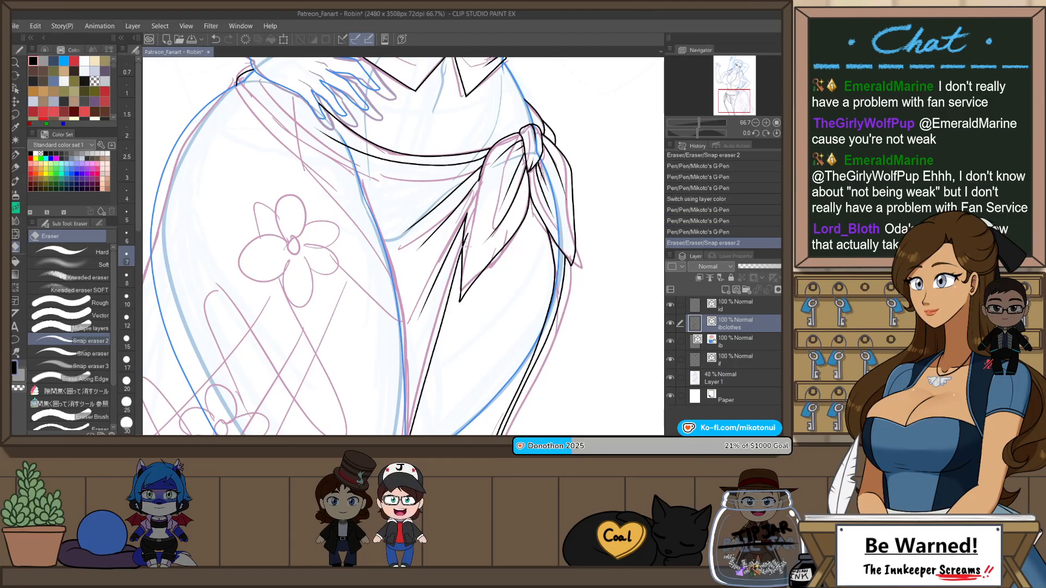
pyautogui.moveTo(474, 203)
pyautogui.mouseDown()
pyautogui.moveTo(469, 215)
pyautogui.moveTo(479, 207)
pyautogui.mouseUp()
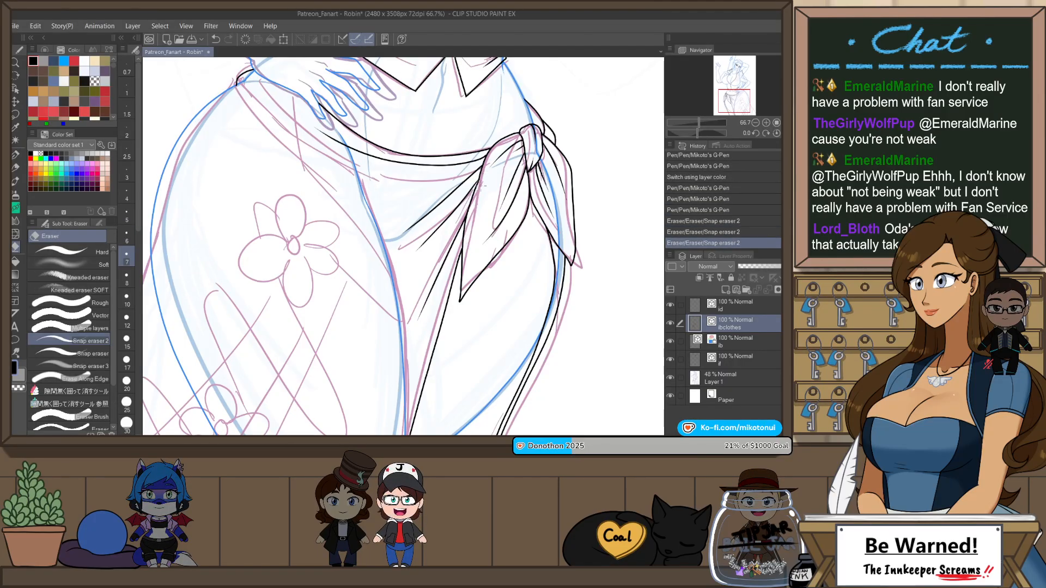
pyautogui.hotkey('ctrl', 'z')
# Step: Draw the skirt's overlapping edge as one curve along the inner thigh, from near the page's lower edge up toward the hand
pyautogui.scroll(-1, 504, 189)
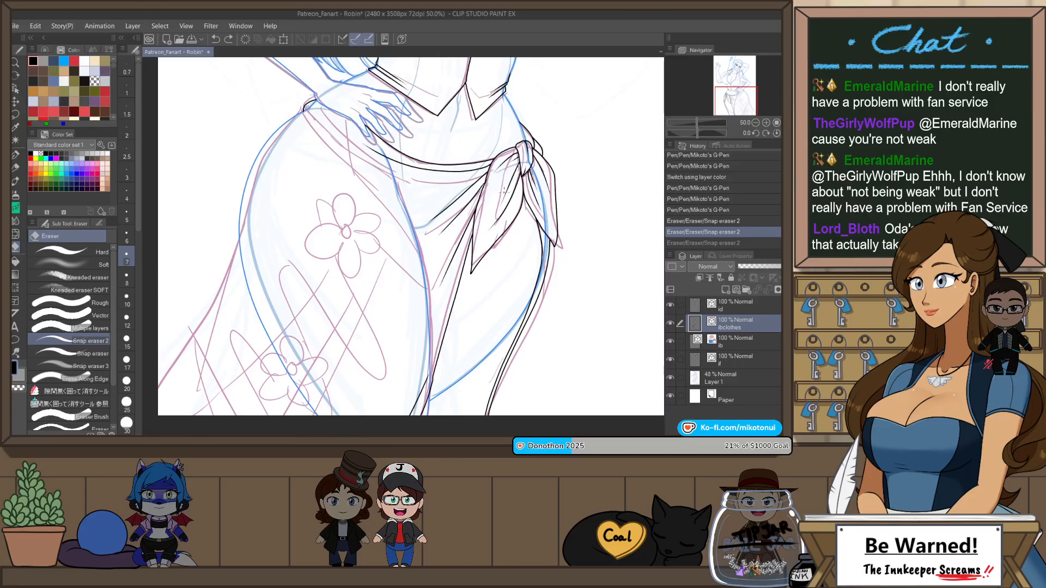
pyautogui.press('h')
pyautogui.press('r')
pyautogui.moveTo(513, 192); pyautogui.dragTo(525, 248)
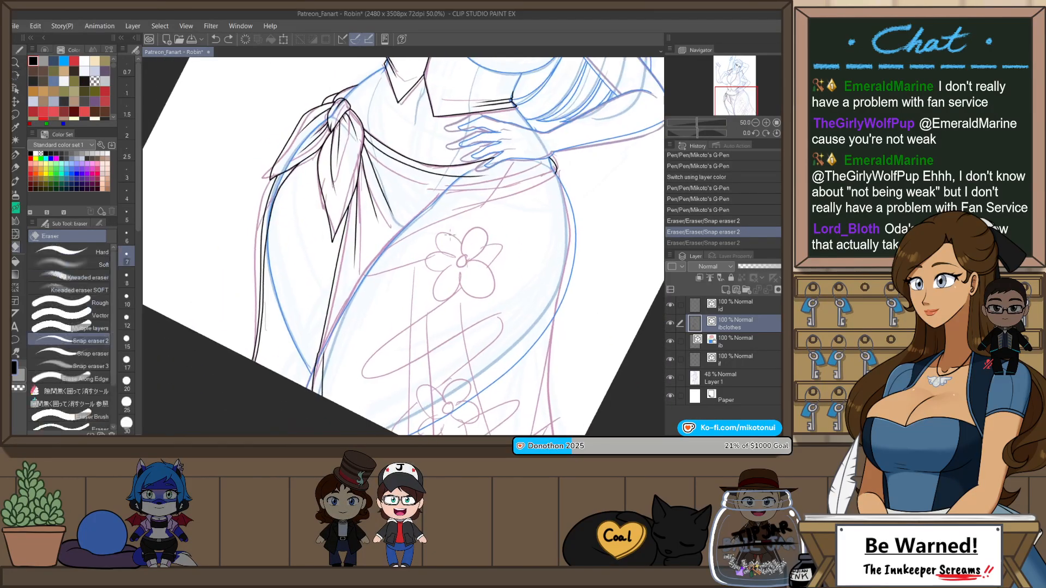
pyautogui.scroll(1, 335, 308)
pyautogui.press('p')
pyautogui.moveTo(408, 208); pyautogui.dragTo(463, 152)
pyautogui.hotkey('ctrl', 'z')
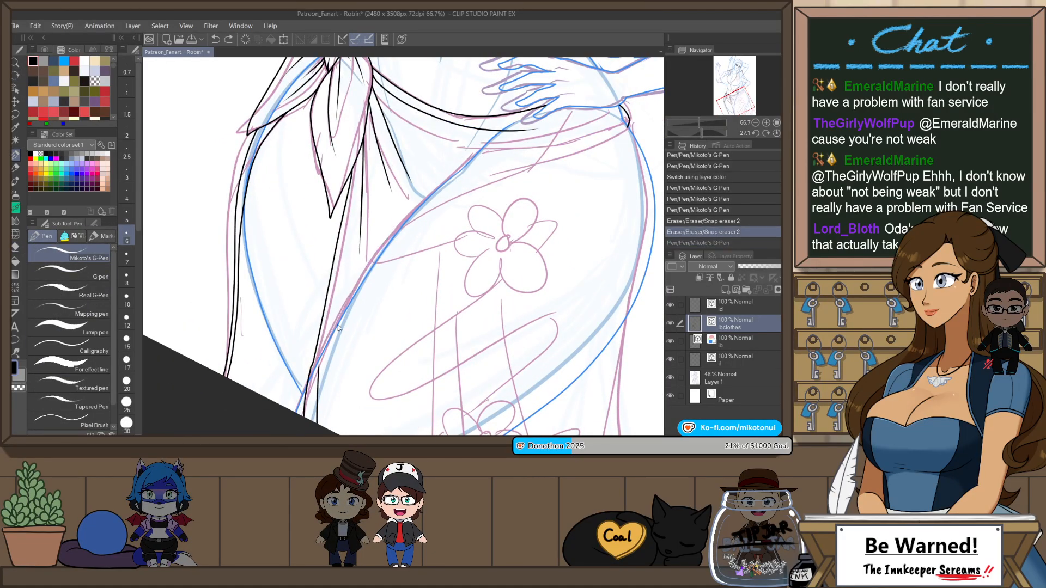
pyautogui.moveTo(318, 359); pyautogui.dragTo(480, 151)
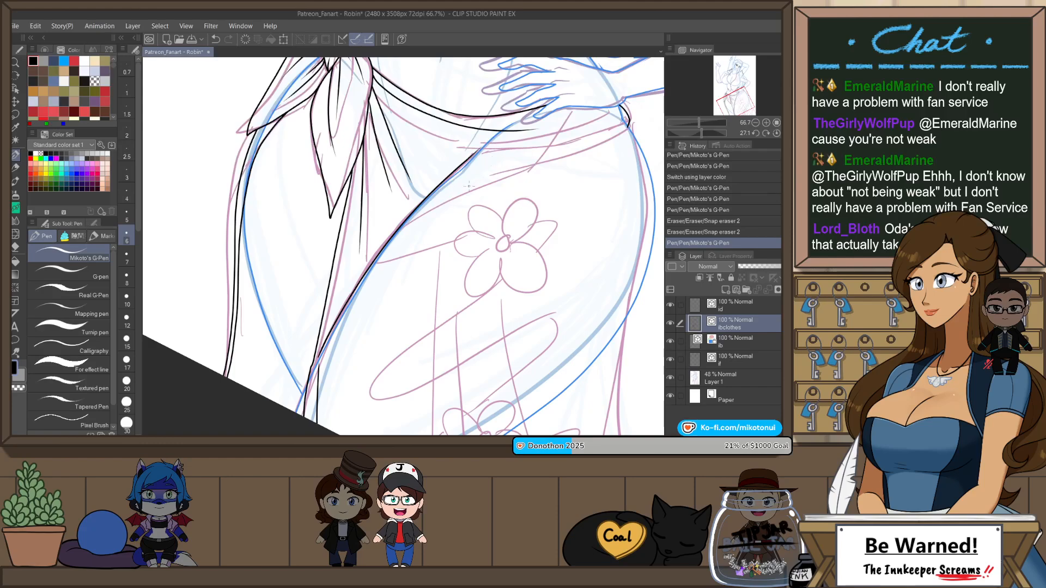
pyautogui.hotkey('ctrl', 'z')
pyautogui.moveTo(318, 358)
pyautogui.mouseDown()
pyautogui.moveTo(373, 255)
pyautogui.moveTo(477, 150)
pyautogui.mouseUp()
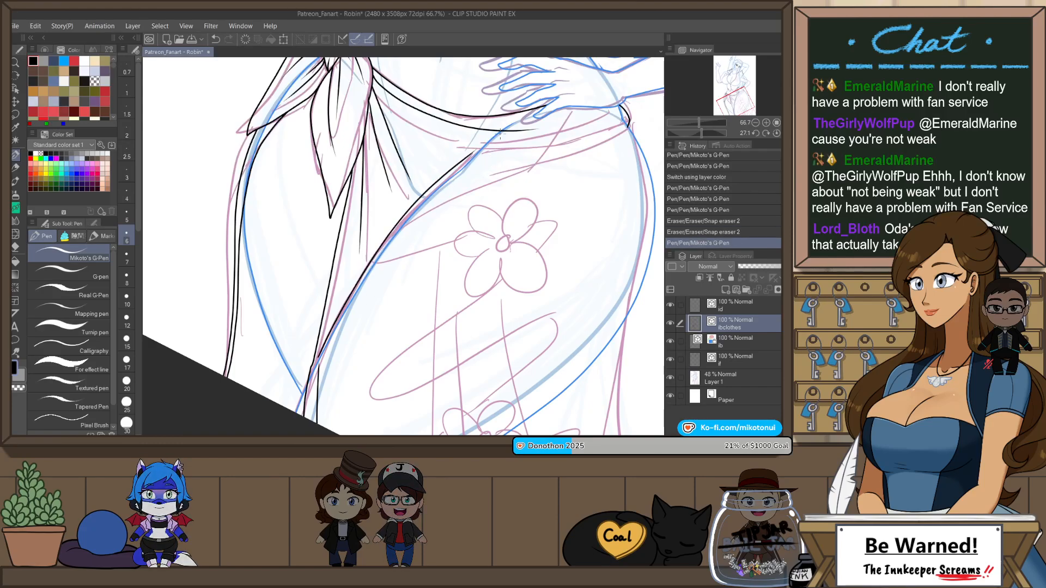
pyautogui.hotkey('ctrl', 'z')
pyautogui.moveTo(335, 320)
pyautogui.mouseDown()
pyautogui.moveTo(420, 204)
pyautogui.moveTo(480, 151)
pyautogui.mouseUp()
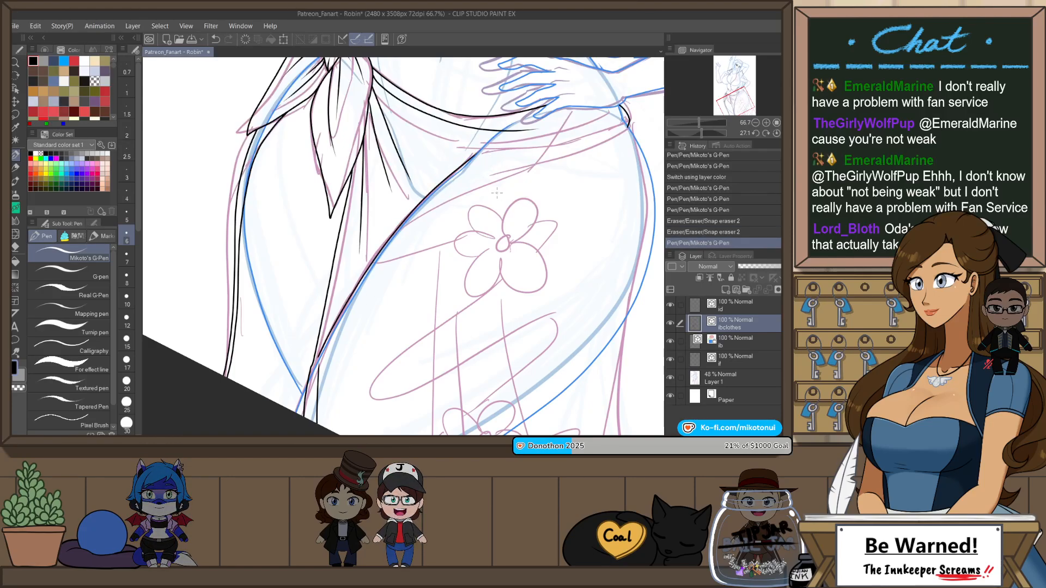
# Step: Draw a second, diverging line beside the thigh edge, curving up across the upper thigh toward the hip
pyautogui.scroll(-1, 519, 218)
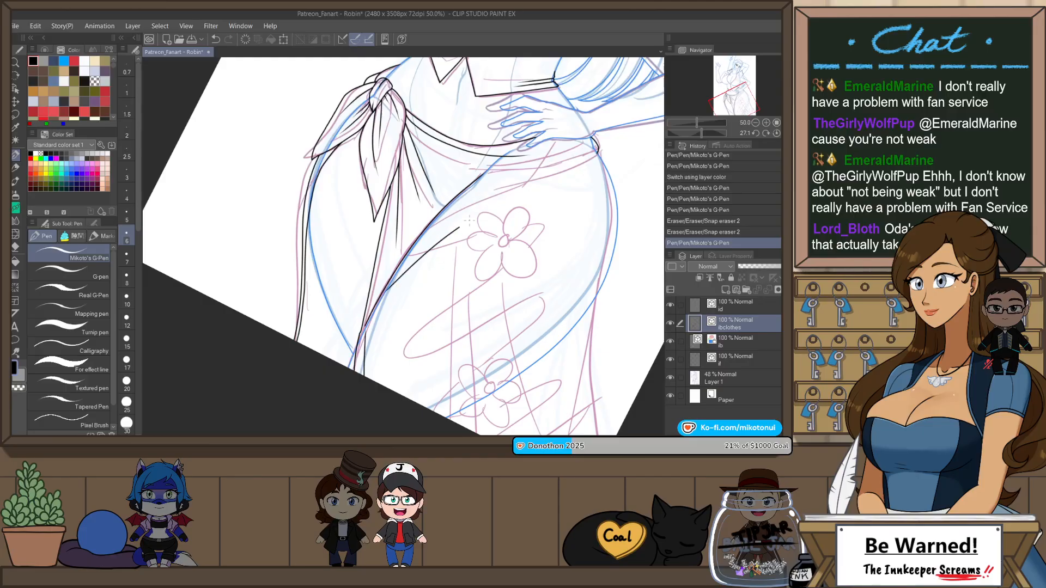
pyautogui.hotkey('ctrl', '@')
pyautogui.hotkey('ctrl', 'z')
pyautogui.moveTo(460, 259)
pyautogui.mouseDown()
pyautogui.moveTo(410, 329)
pyautogui.moveTo(476, 212)
pyautogui.mouseUp()
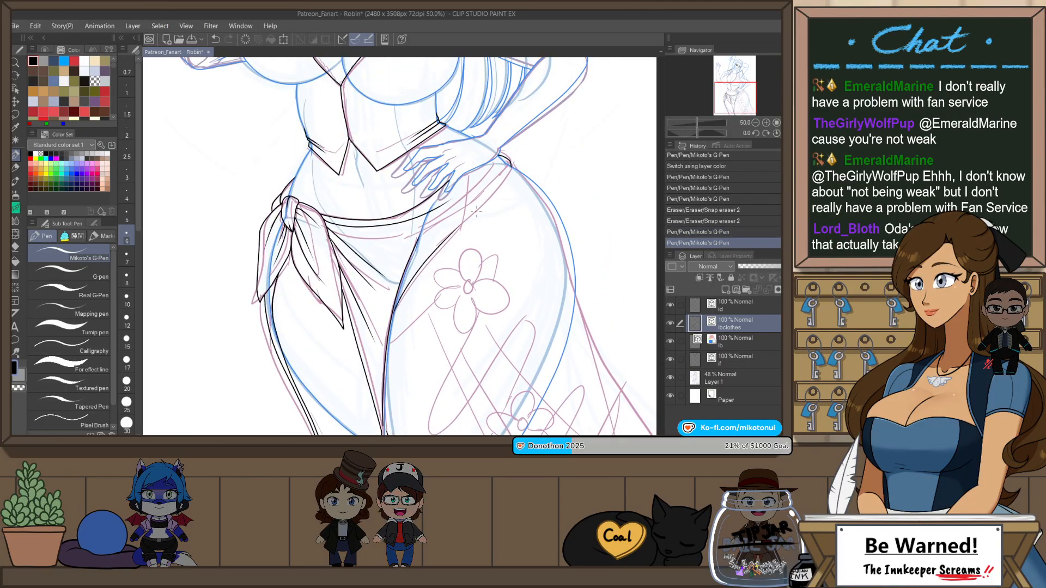
# Step: Draw the skirt band's outer edge from the short hip curve below the wrist down toward the second thigh line, leaving a gap
pyautogui.scroll(5, 503, 180)
pyautogui.moveTo(535, 133)
pyautogui.mouseDown()
pyautogui.moveTo(432, 269)
pyautogui.moveTo(385, 306)
pyautogui.mouseUp()
pyautogui.hotkey('ctrl', 'z')
pyautogui.hotkey('ctrl', 'z')
pyautogui.moveTo(535, 131); pyautogui.dragTo(406, 284)
pyautogui.hotkey('ctrl', 'z')
pyautogui.moveTo(534, 131)
pyautogui.mouseDown()
pyautogui.moveTo(458, 237)
pyautogui.moveTo(415, 277)
pyautogui.mouseUp()
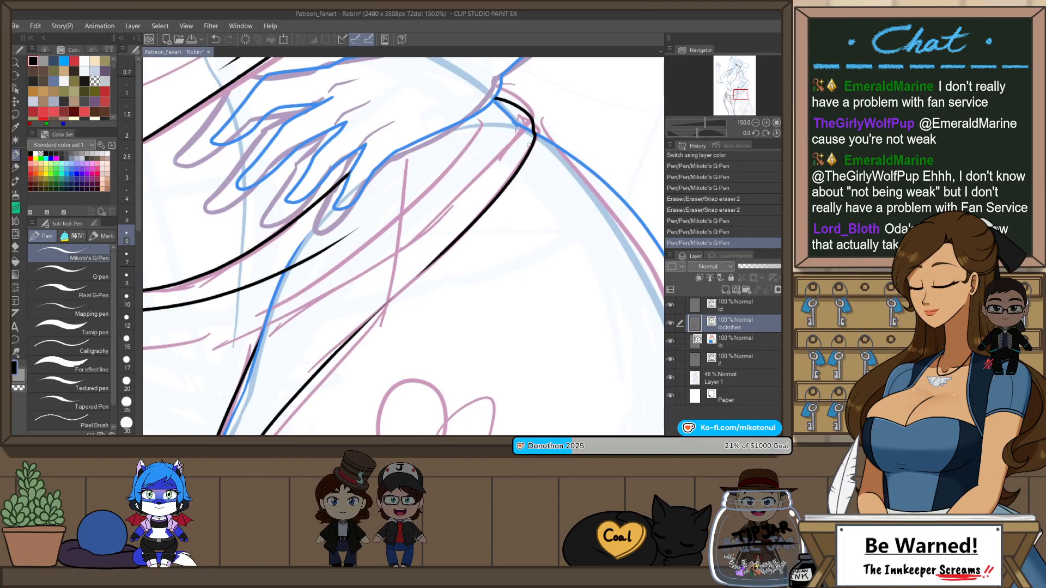
pyautogui.hotkey('ctrl', 'z')
pyautogui.moveTo(536, 132); pyautogui.dragTo(418, 277)
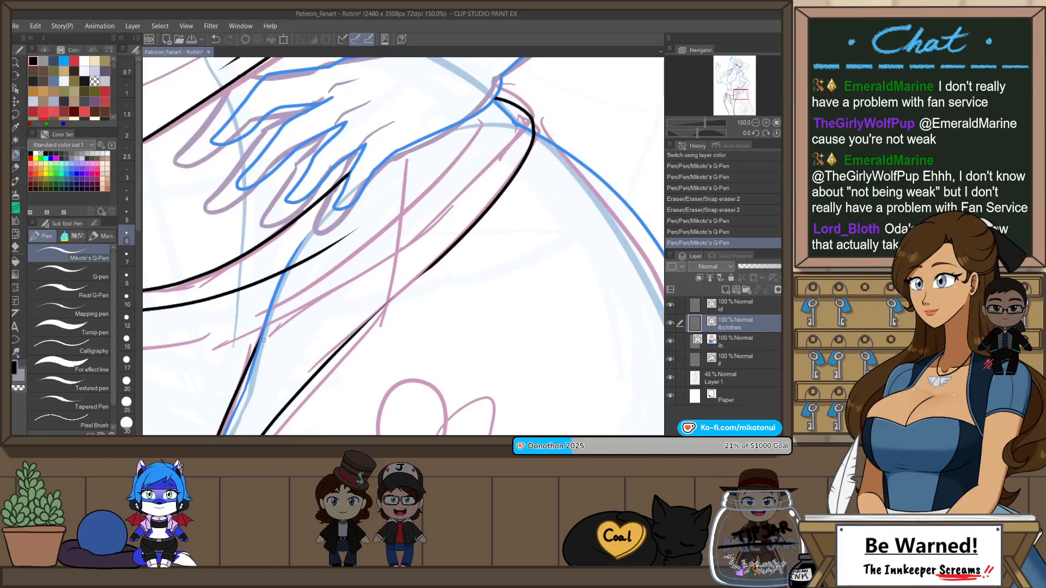
# Step: Extend the thigh edge up to the wrist as the skirt band's inner line and add a short fold stroke beside it
pyautogui.moveTo(257, 348); pyautogui.dragTo(504, 128)
pyautogui.hotkey('ctrl', 'z')
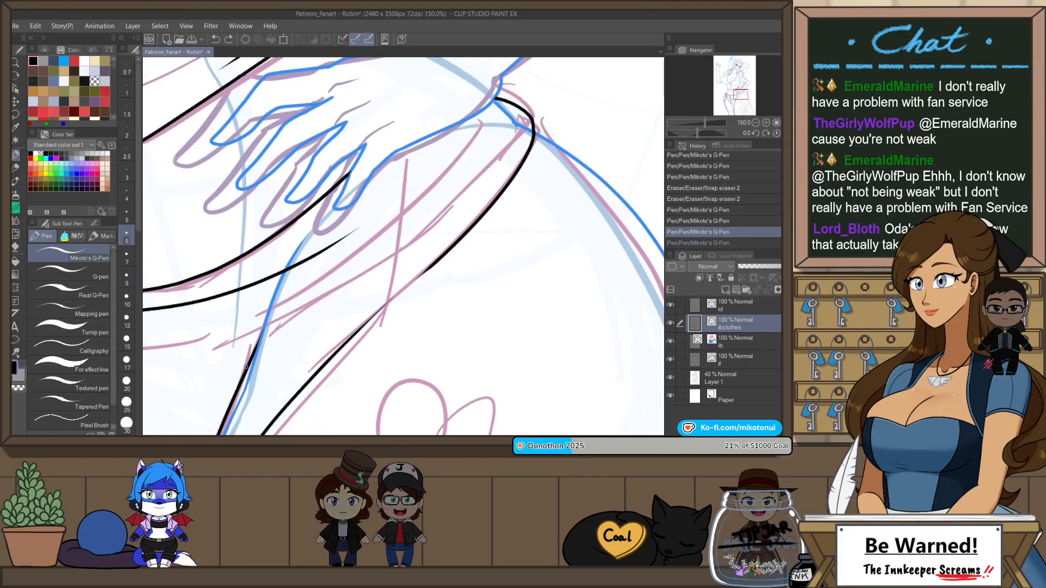
pyautogui.moveTo(247, 367); pyautogui.dragTo(494, 131)
pyautogui.hotkey('ctrl', 'z')
pyautogui.moveTo(306, 299)
pyautogui.mouseDown()
pyautogui.moveTo(483, 131)
pyautogui.moveTo(470, 99)
pyautogui.moveTo(390, 193)
pyautogui.mouseUp()
pyautogui.hotkey('ctrl', 'z')
# Step: Erase the ends of the skirt band's lines where they overshoot at the wrist
pyautogui.hotkey('ctrl', 'z')
pyautogui.moveTo(474, 102); pyautogui.dragTo(371, 217)
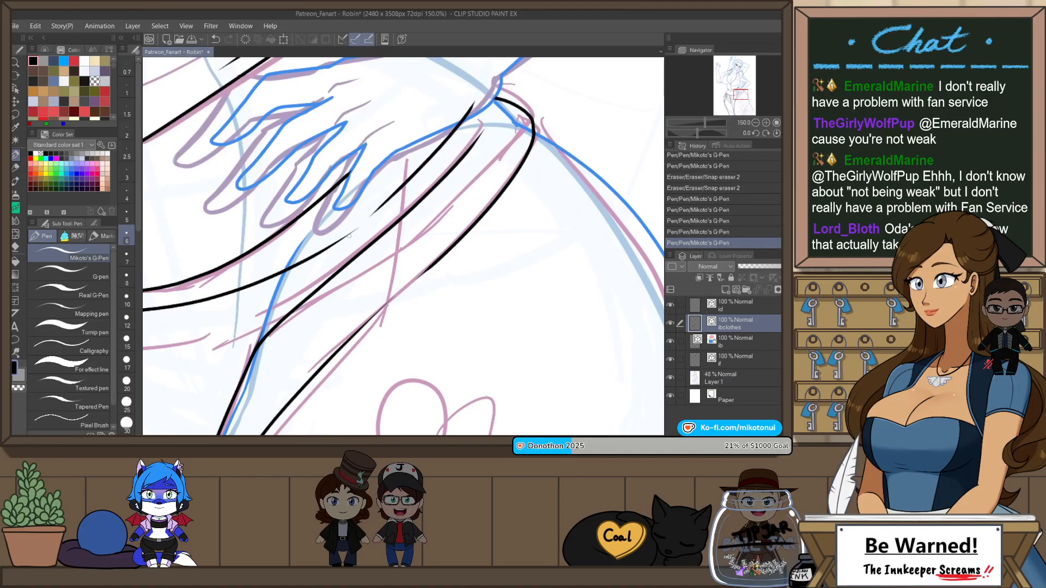
pyautogui.press('e')
pyautogui.moveTo(478, 103)
pyautogui.mouseDown()
pyautogui.moveTo(467, 110)
pyautogui.moveTo(498, 96)
pyautogui.mouseUp()
pyautogui.press('p')
pyautogui.hotkey('ctrl', 'z')
pyautogui.hotkey('ctrl', 'z')
pyautogui.press('e')
pyautogui.scroll(-3, 512, 136)
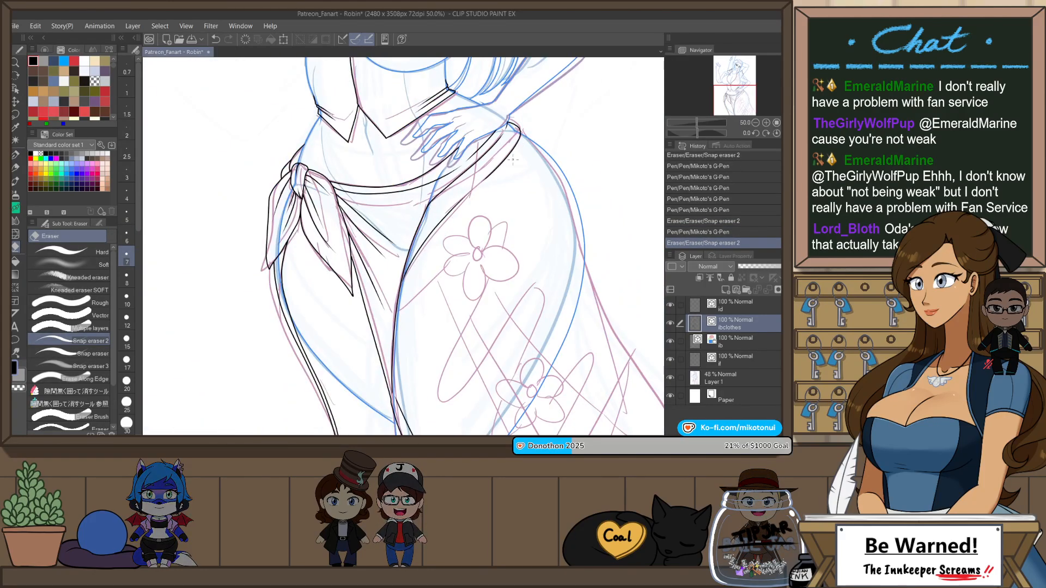
# Step: Draw a short curved line beside the wrist, just above the skirt band's end at the hip
pyautogui.scroll(2, 526, 110)
pyautogui.scroll(1, 515, 112)
pyautogui.press('p')
pyautogui.moveTo(472, 173); pyautogui.dragTo(465, 150)
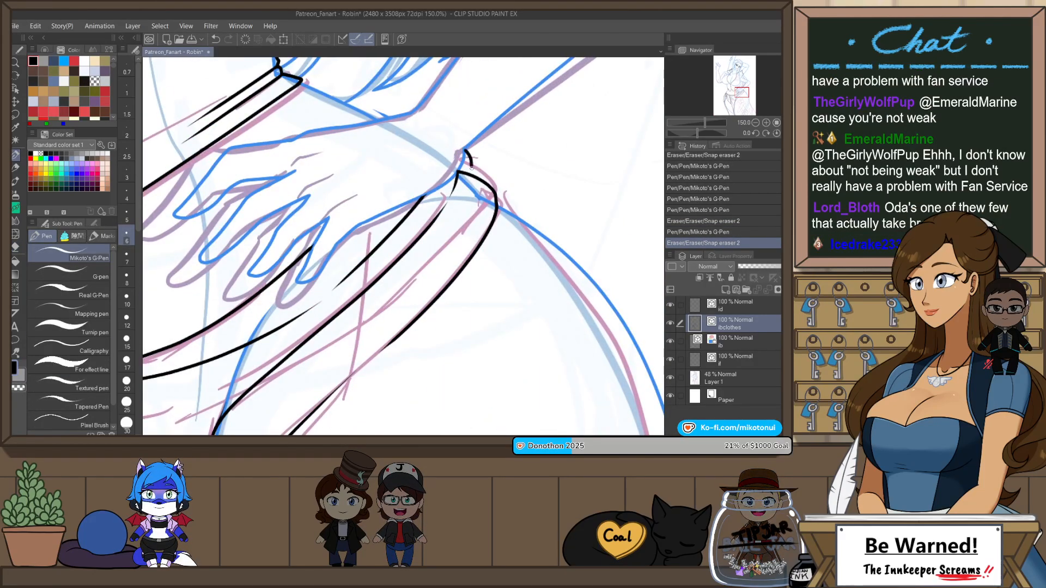
pyautogui.scroll(-2, 476, 184)
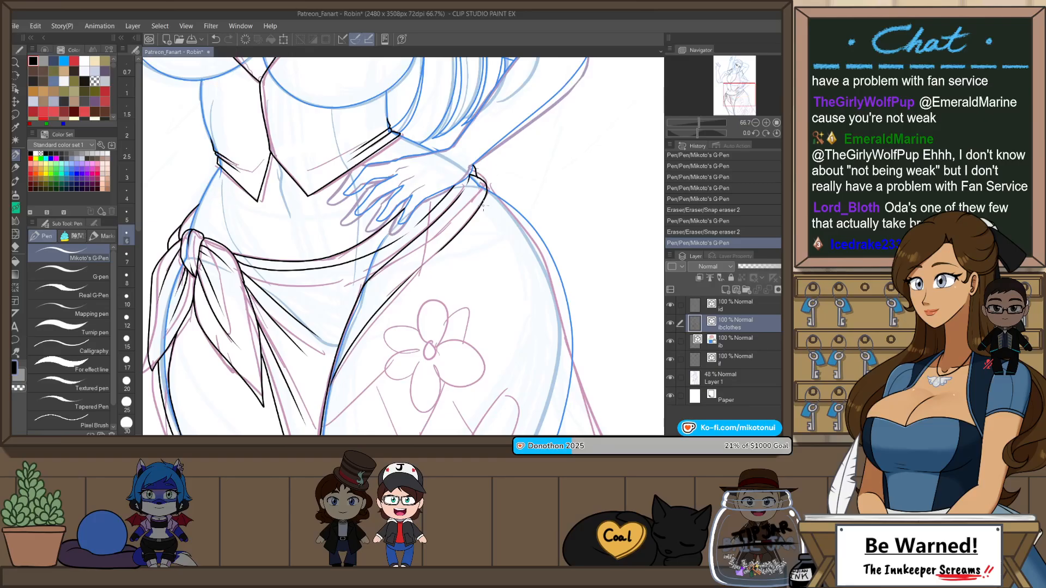
# Step: Draw a curved fold stroke from the end of the sash fold line down to the skirt's thigh edge
pyautogui.moveTo(348, 384); pyautogui.dragTo(436, 293)
pyautogui.press('h')
pyautogui.scroll(2, 422, 318)
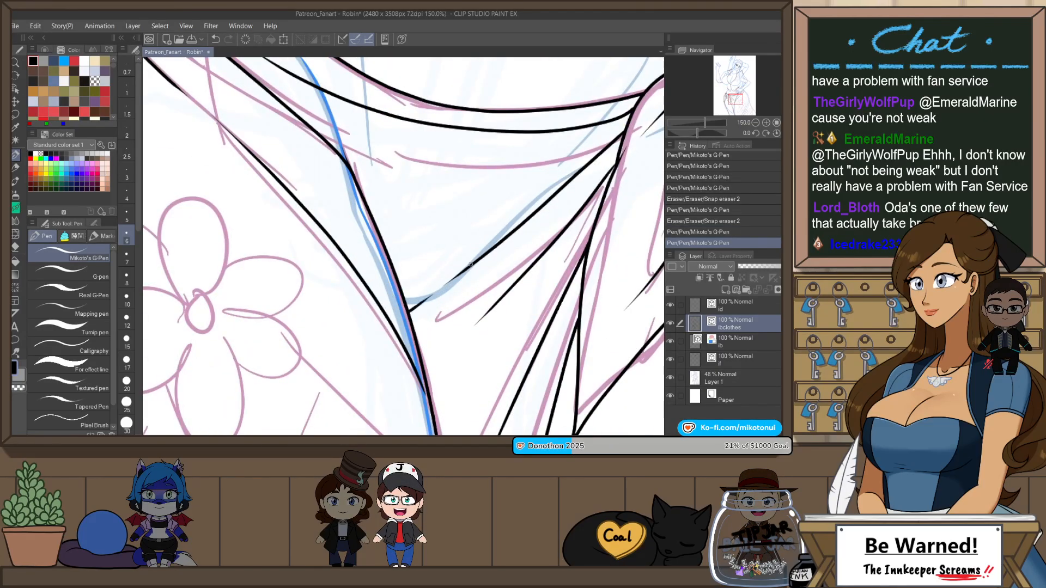
pyautogui.moveTo(441, 431)
pyautogui.mouseDown()
pyautogui.moveTo(426, 405)
pyautogui.moveTo(438, 330)
pyautogui.mouseUp()
pyautogui.moveTo(469, 231); pyautogui.dragTo(431, 307)
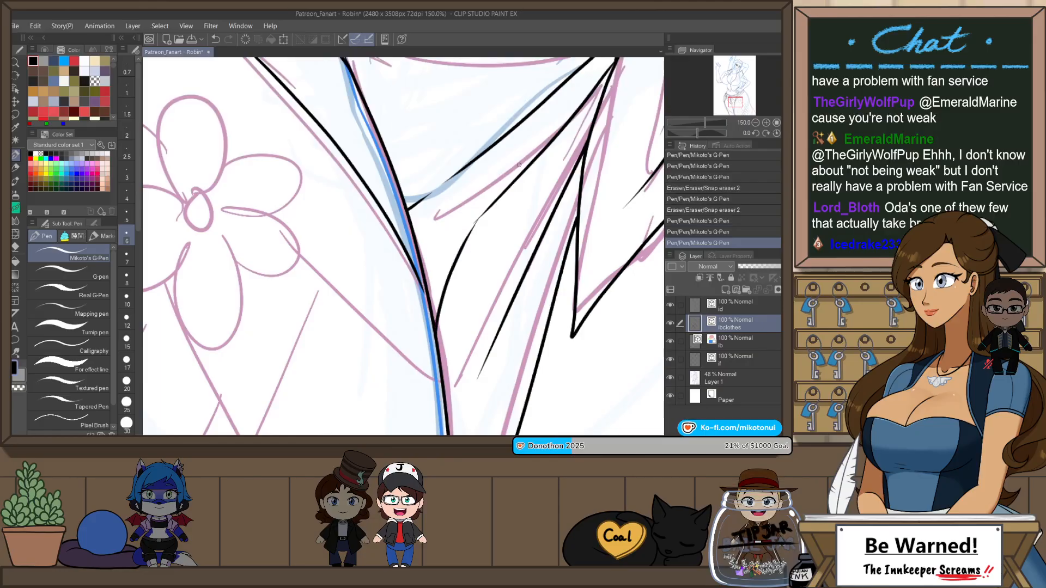
# Step: Draw long diagonal fold lines across the lower part of the skirt, running down over the sketched flower to the canvas edge
pyautogui.scroll(-4, 473, 273)
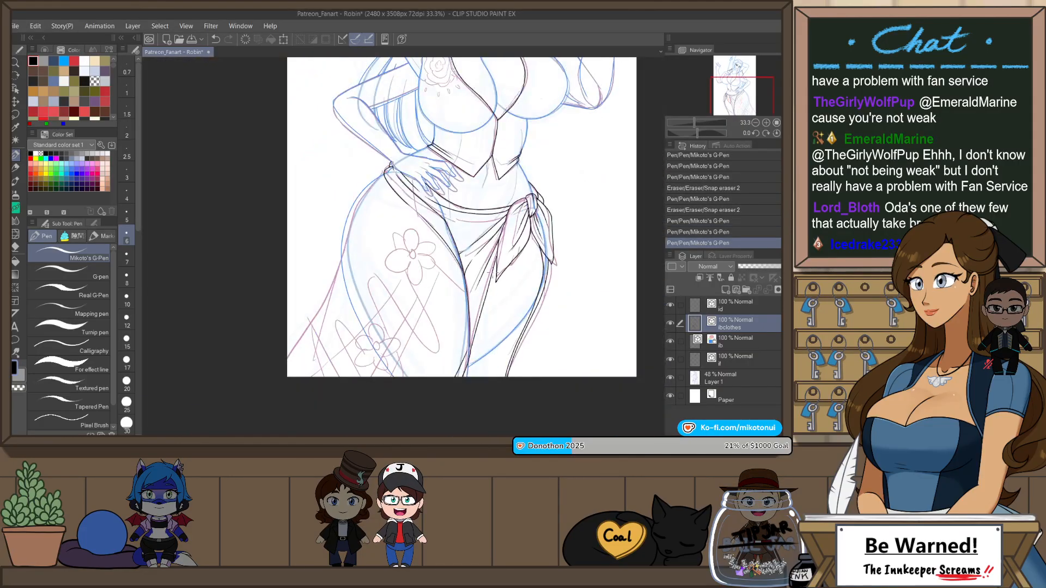
pyautogui.scroll(2, 418, 292)
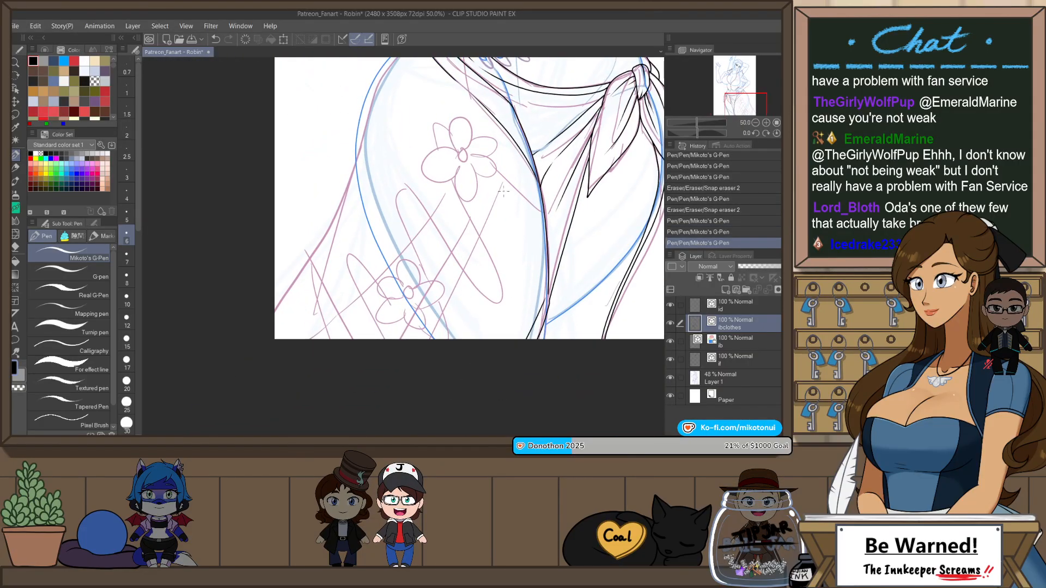
pyautogui.hotkey('ctrl', 'z')
pyautogui.moveTo(500, 200); pyautogui.dragTo(374, 411)
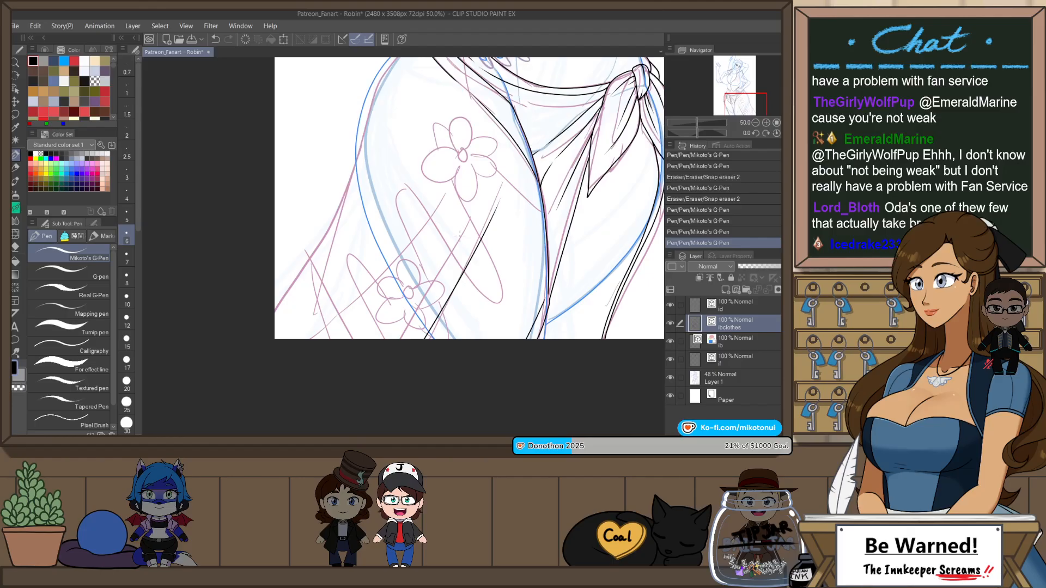
pyautogui.moveTo(458, 238); pyautogui.dragTo(382, 351)
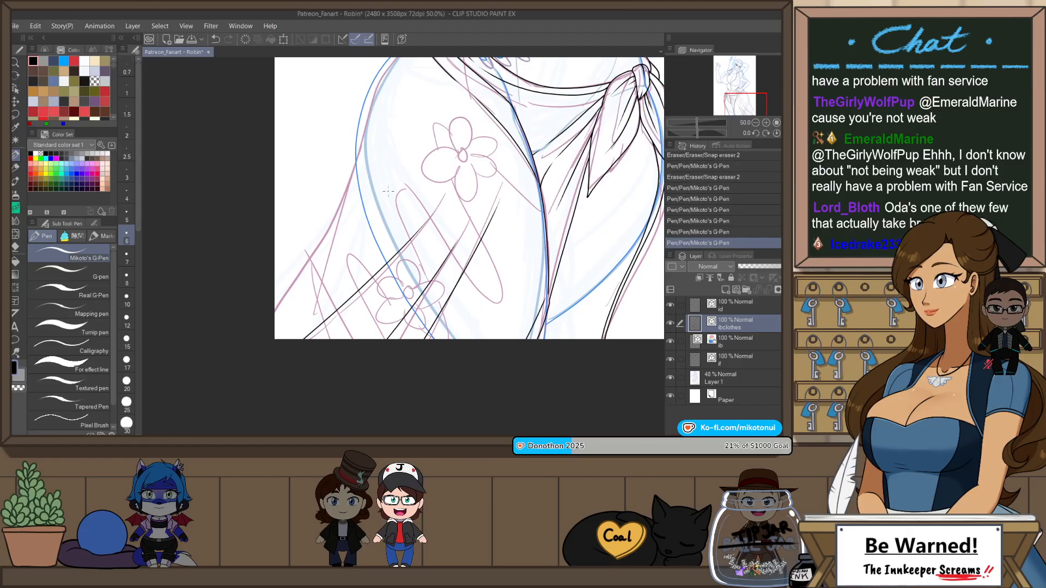
# Step: Draw the skirt's outer edge flaring from the hip to the canvas edge, with a fold line branching off it
pyautogui.scroll(3, 388, 191)
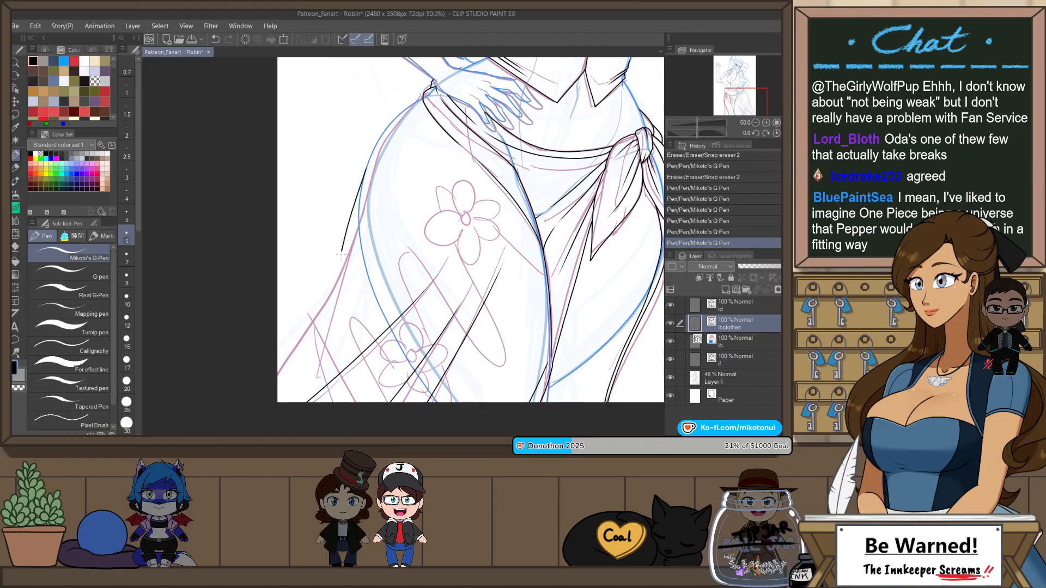
pyautogui.hotkey('ctrl', 'z')
pyautogui.moveTo(361, 194); pyautogui.dragTo(322, 362)
pyautogui.moveTo(349, 254); pyautogui.dragTo(278, 351)
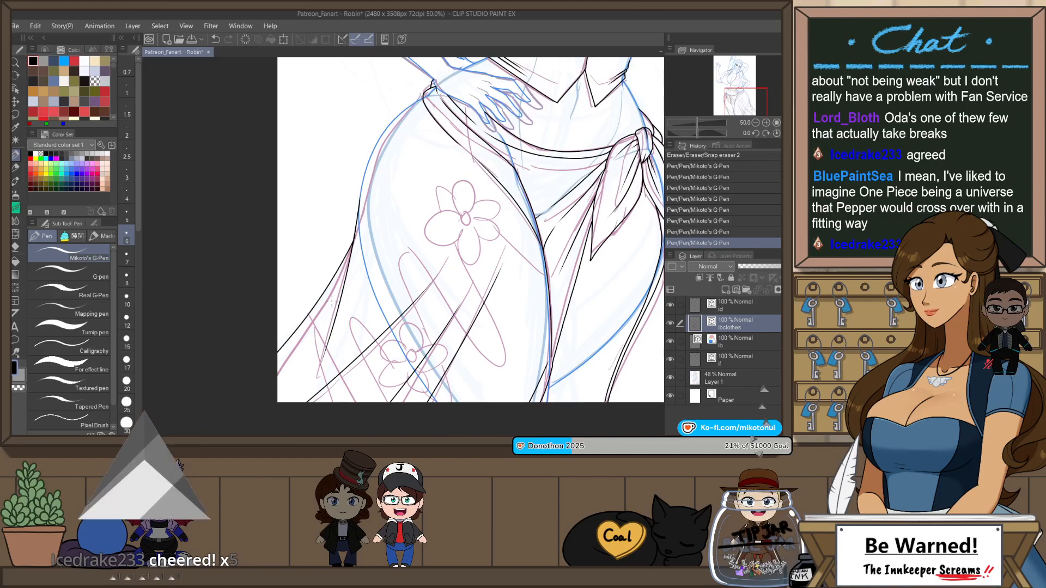
pyautogui.moveTo(338, 319); pyautogui.dragTo(368, 302)
pyautogui.scroll(1, 367, 303)
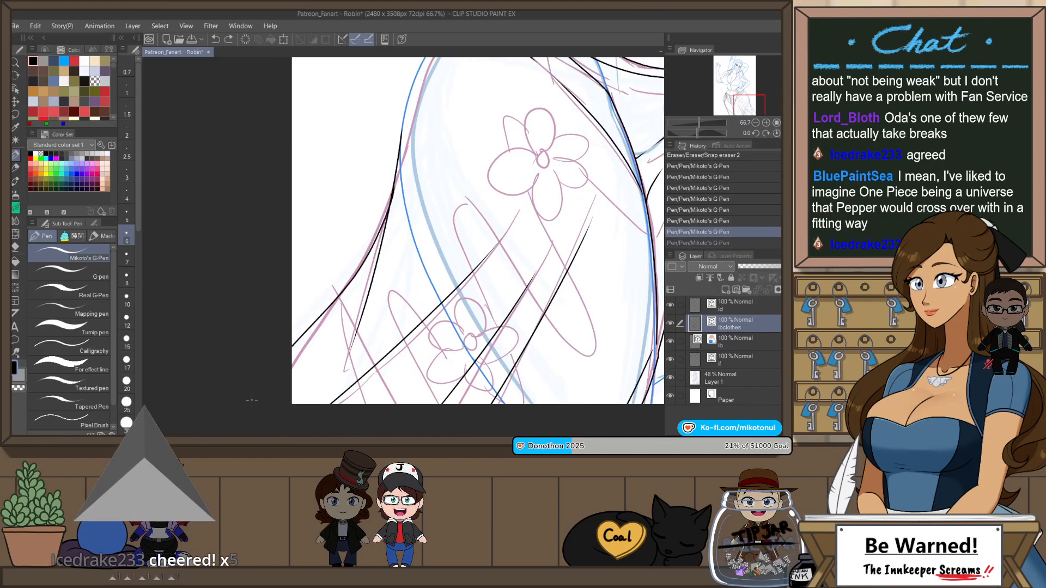
pyautogui.hotkey('ctrl', 'z')
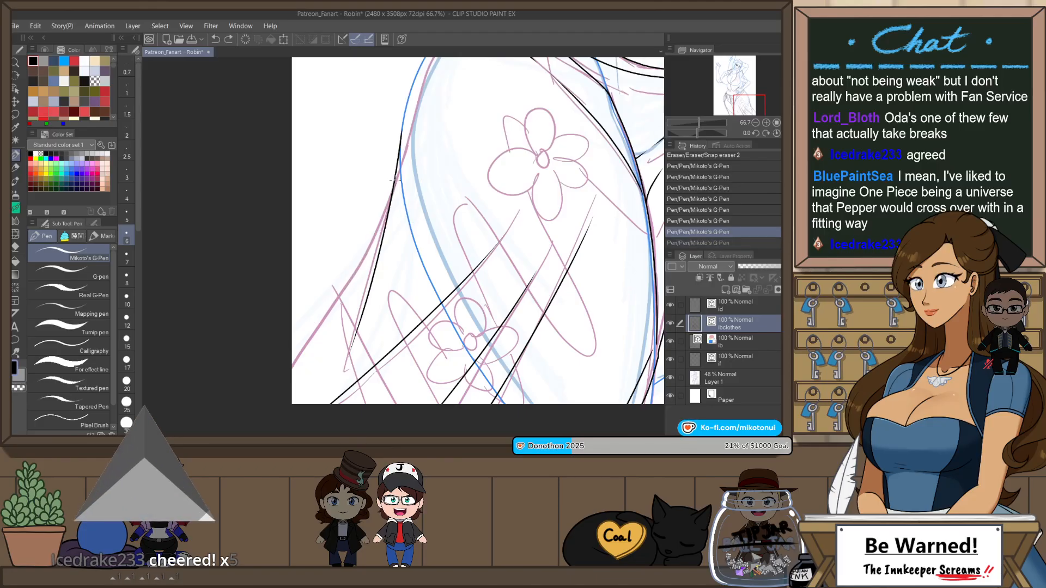
pyautogui.moveTo(393, 190); pyautogui.dragTo(292, 336)
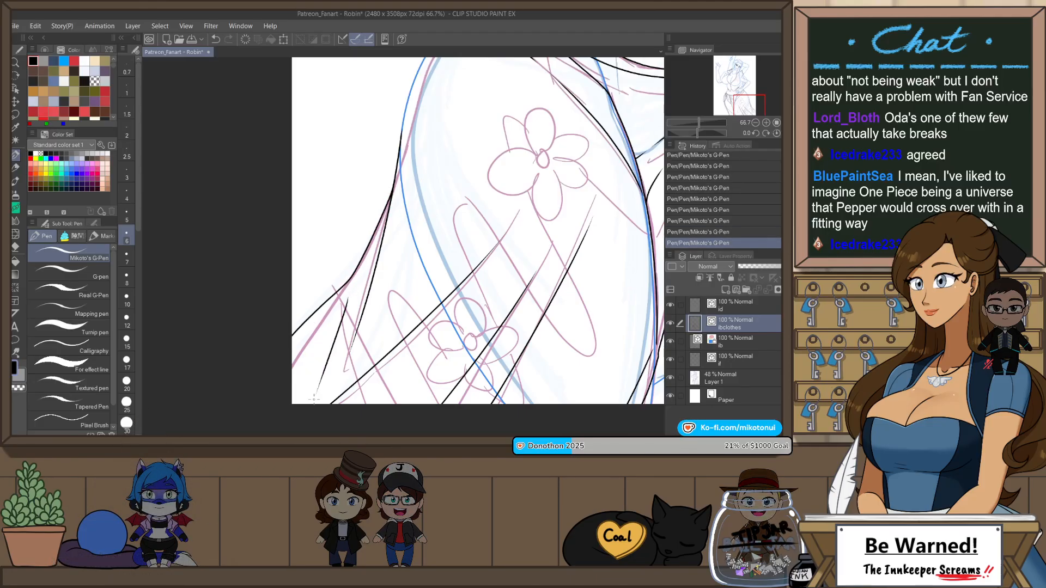
pyautogui.hotkey('ctrl', 'z')
# Step: Flip the canvas view horizontally and hide the rough sketch to check the clothing line art across the whole figure
pyautogui.scroll(1, 402, 225)
pyautogui.scroll(-3, 402, 224)
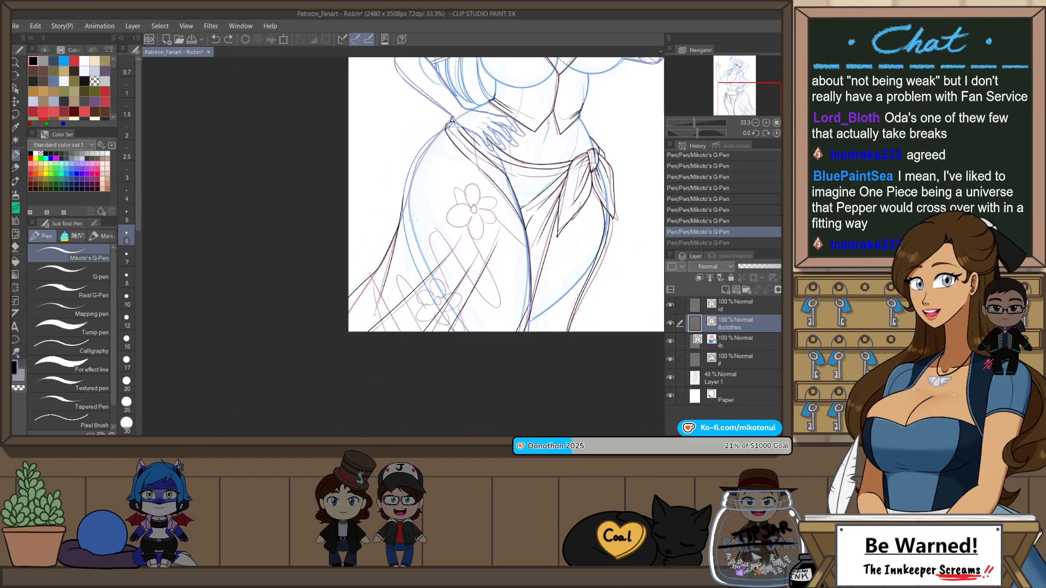
pyautogui.press('h')
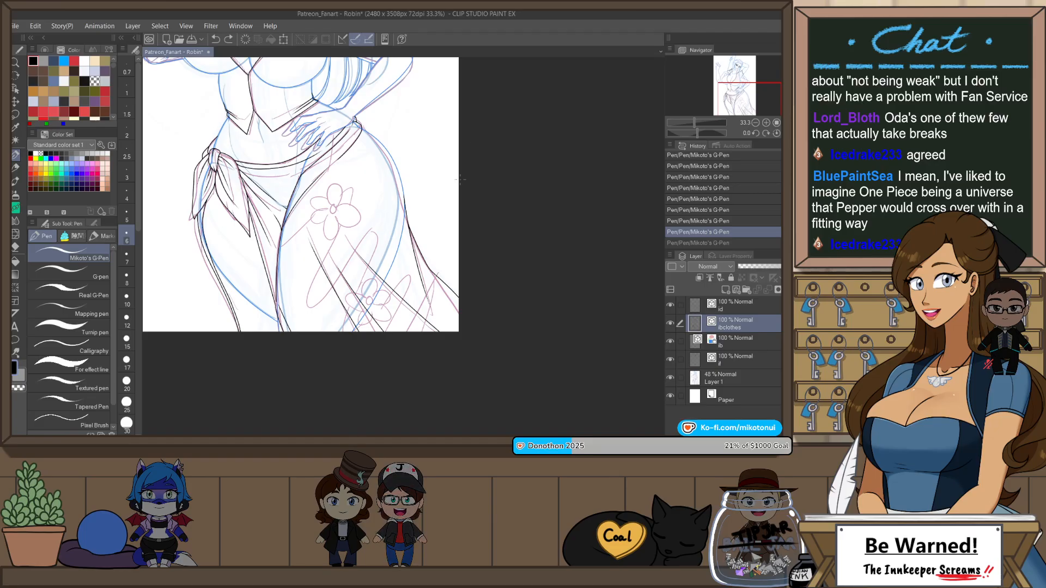
pyautogui.moveTo(440, 238); pyautogui.dragTo(485, 295)
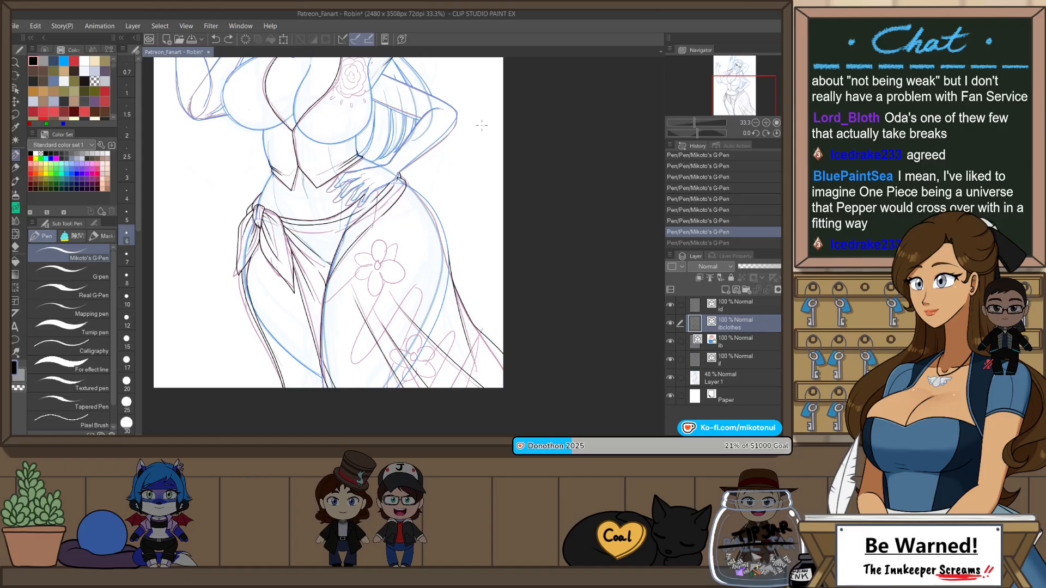
pyautogui.moveTo(483, 125); pyautogui.dragTo(549, 146)
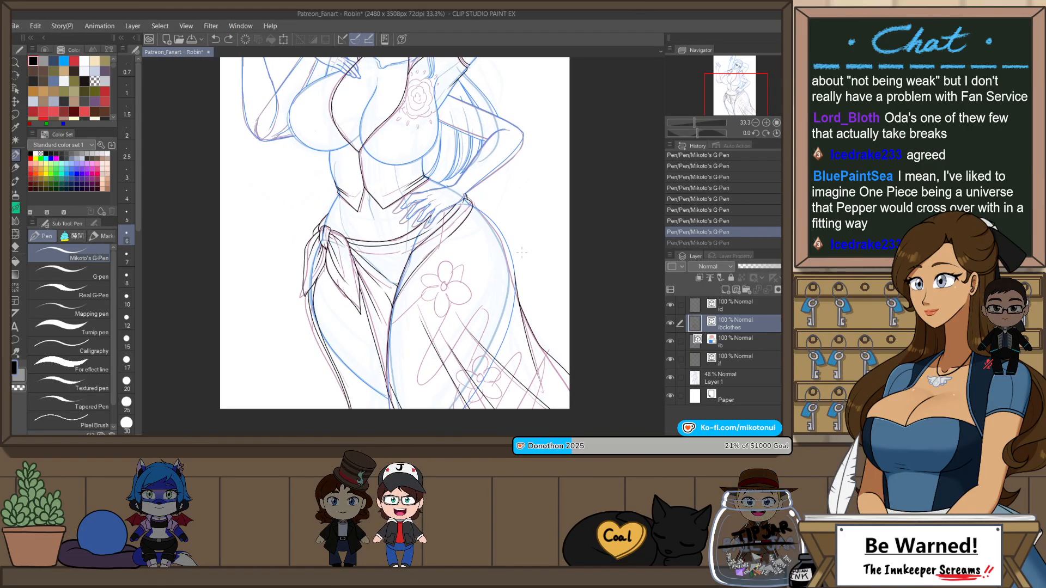
pyautogui.scroll(3, 521, 252)
pyautogui.scroll(-3, 515, 287)
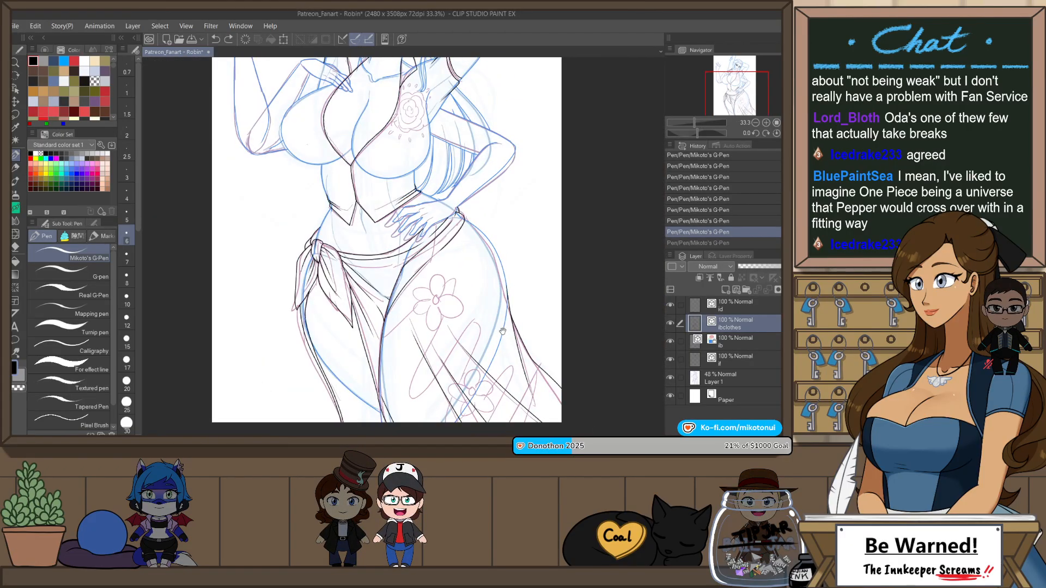
pyautogui.moveTo(502, 331); pyautogui.dragTo(511, 329)
pyautogui.click(671, 378)
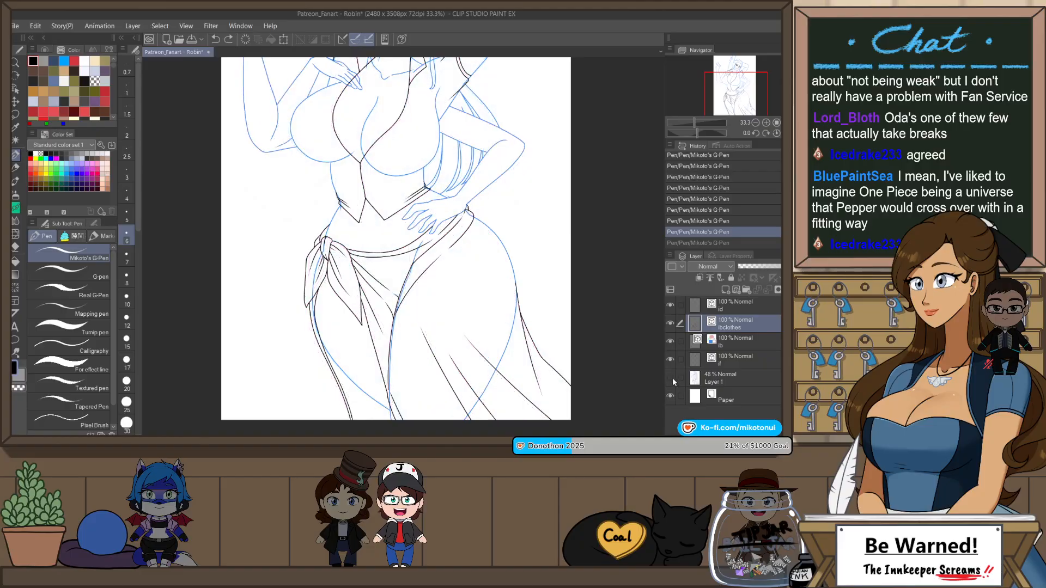
pyautogui.moveTo(601, 319); pyautogui.dragTo(624, 364)
pyautogui.scroll(-1, 482, 297)
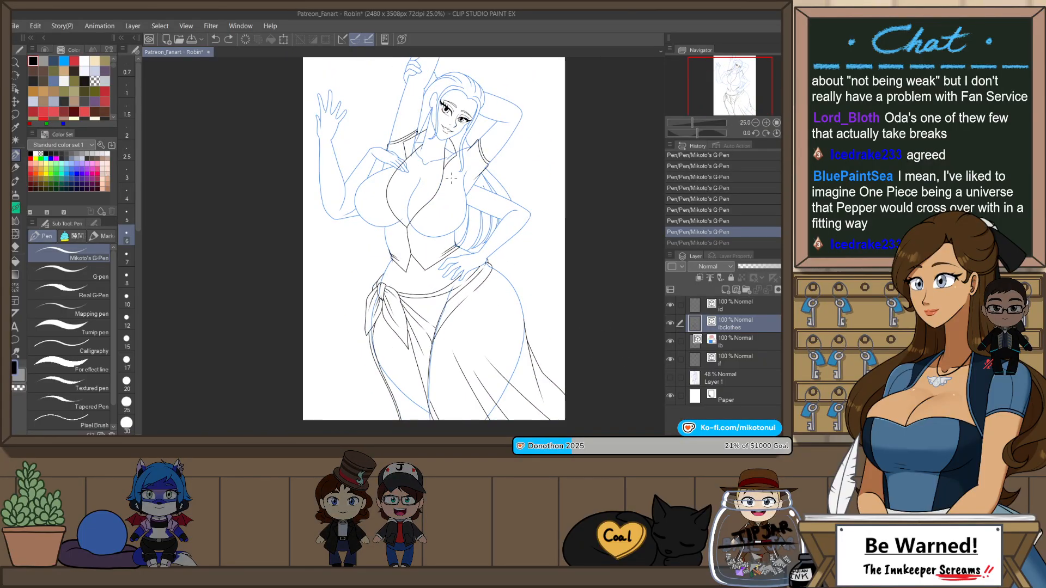
pyautogui.scroll(2, 451, 150)
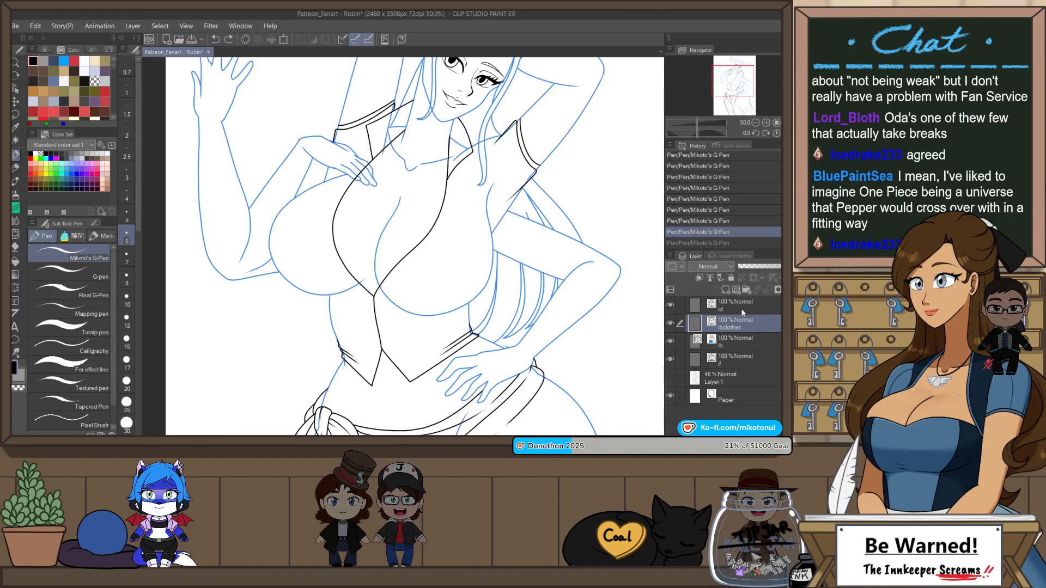
# Step: Show the rough sketch again and draw the vest rose's spiral centre on the topmost layer with Mikoto's G-Pen at size 8
pyautogui.click(741, 306)
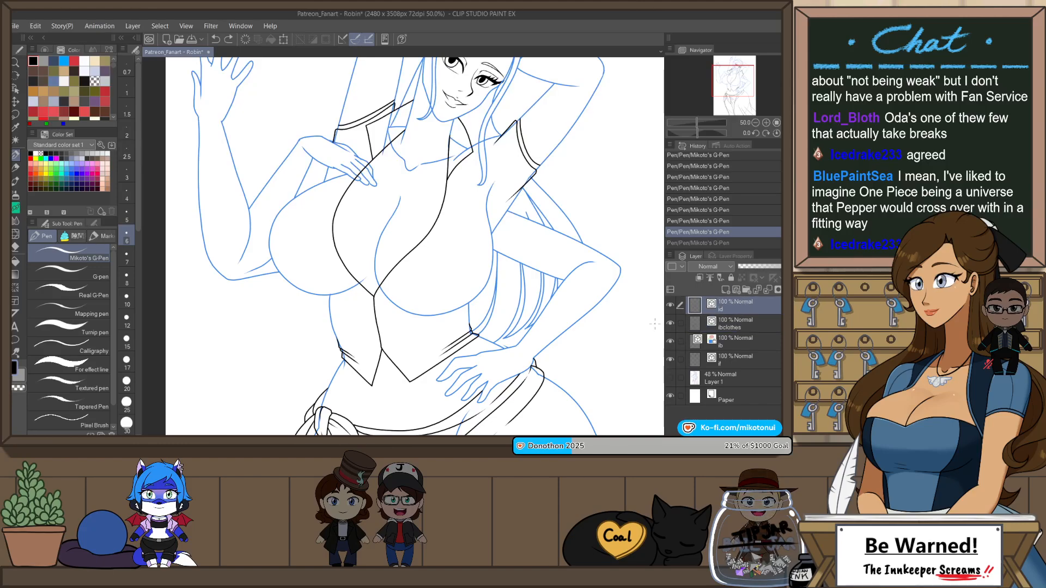
pyautogui.click(671, 377)
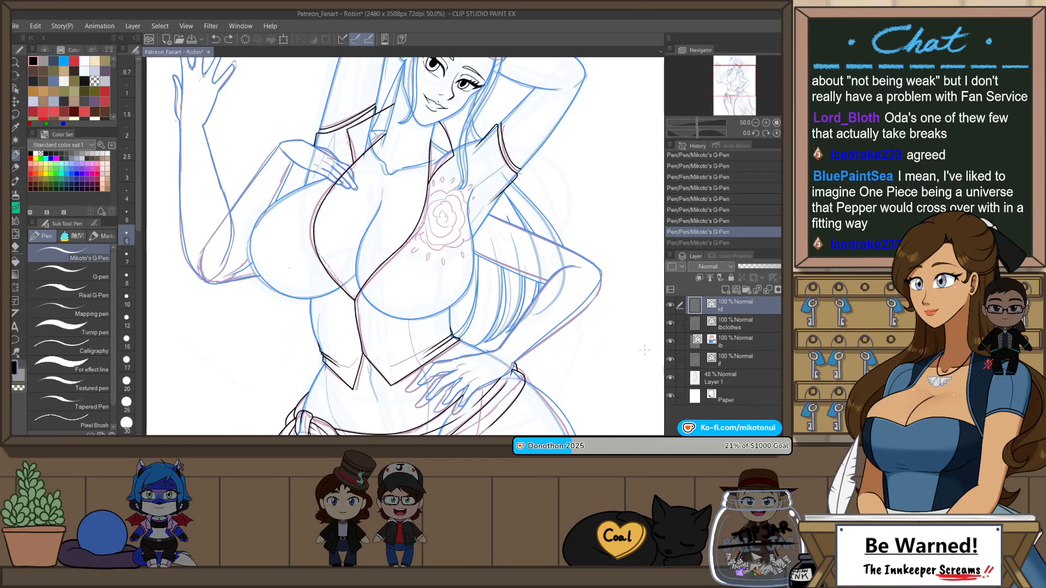
pyautogui.scroll(2, 442, 209)
pyautogui.scroll(2, 443, 209)
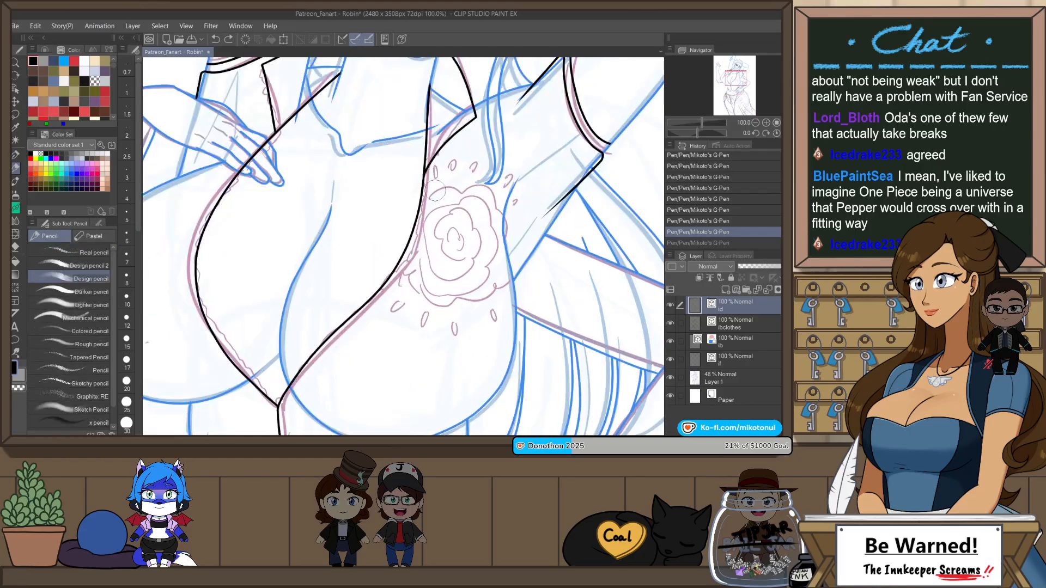
pyautogui.press(']')
pyautogui.press(']')
pyautogui.press(']')
pyautogui.press(']')
pyautogui.press(']')
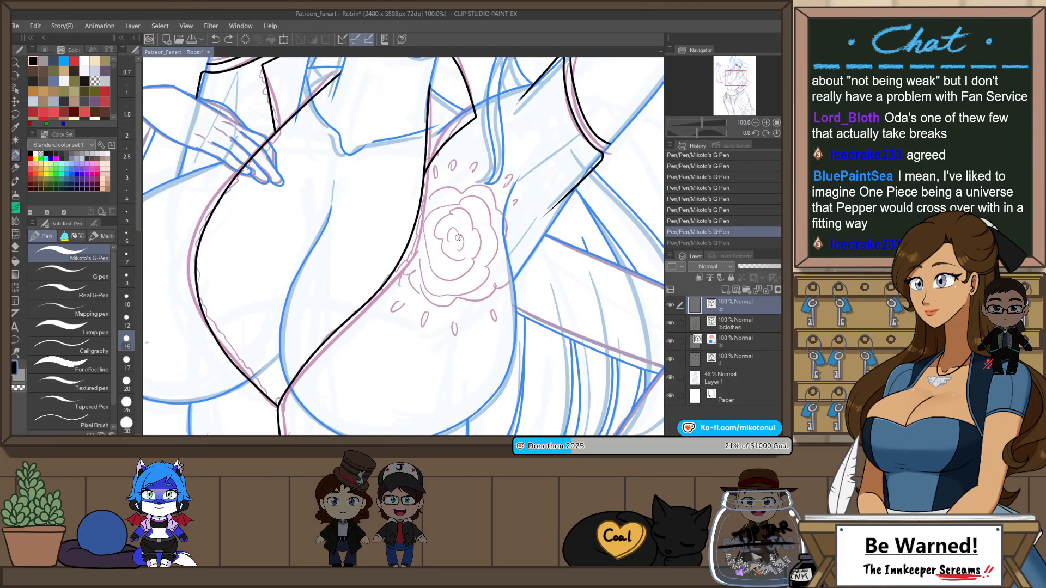
pyautogui.moveTo(458, 238)
pyautogui.mouseDown()
pyautogui.moveTo(456, 214)
pyautogui.moveTo(437, 238)
pyautogui.mouseUp()
pyautogui.press('[')
pyautogui.press('[')
pyautogui.press('[')
pyautogui.hotkey('ctrl', 'z')
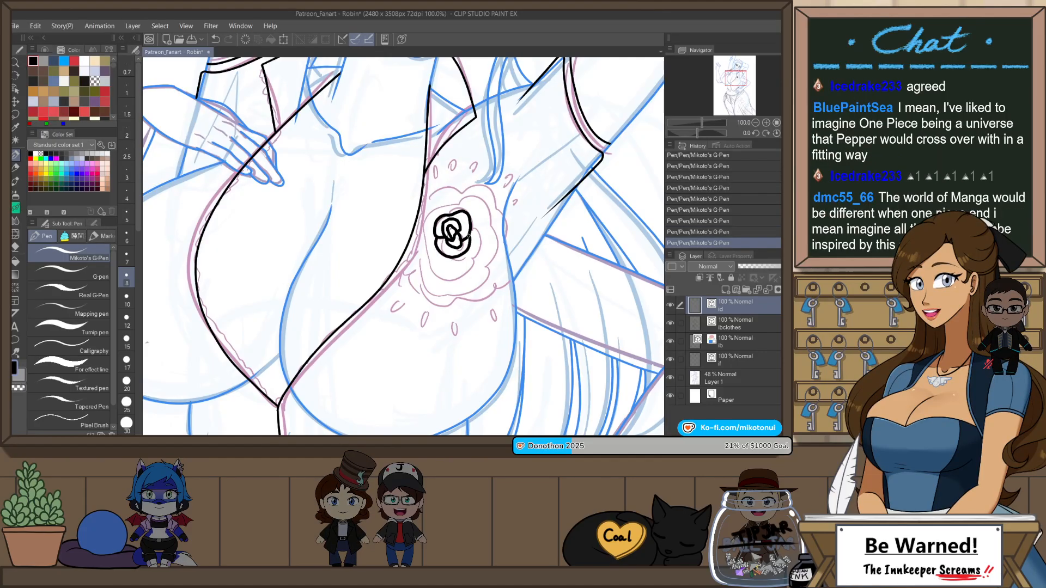
# Step: Draw a ring of overlapping petals around the rose's centre, following the sketched flower on the vest
pyautogui.scroll(1, 447, 211)
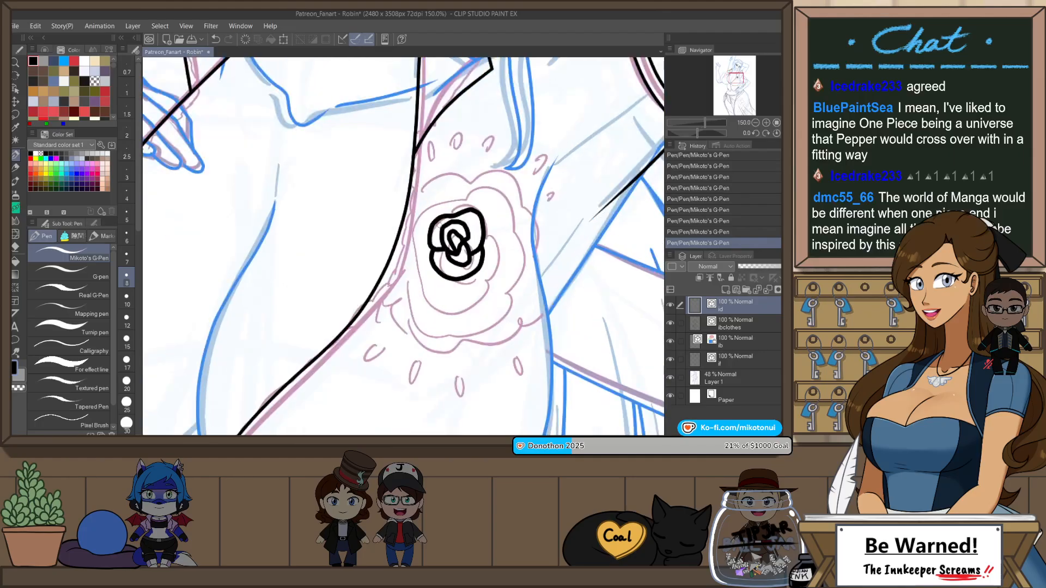
pyautogui.moveTo(486, 229)
pyautogui.mouseDown()
pyautogui.moveTo(484, 282)
pyautogui.moveTo(466, 280)
pyautogui.moveTo(454, 299)
pyautogui.moveTo(416, 281)
pyautogui.moveTo(428, 245)
pyautogui.mouseUp()
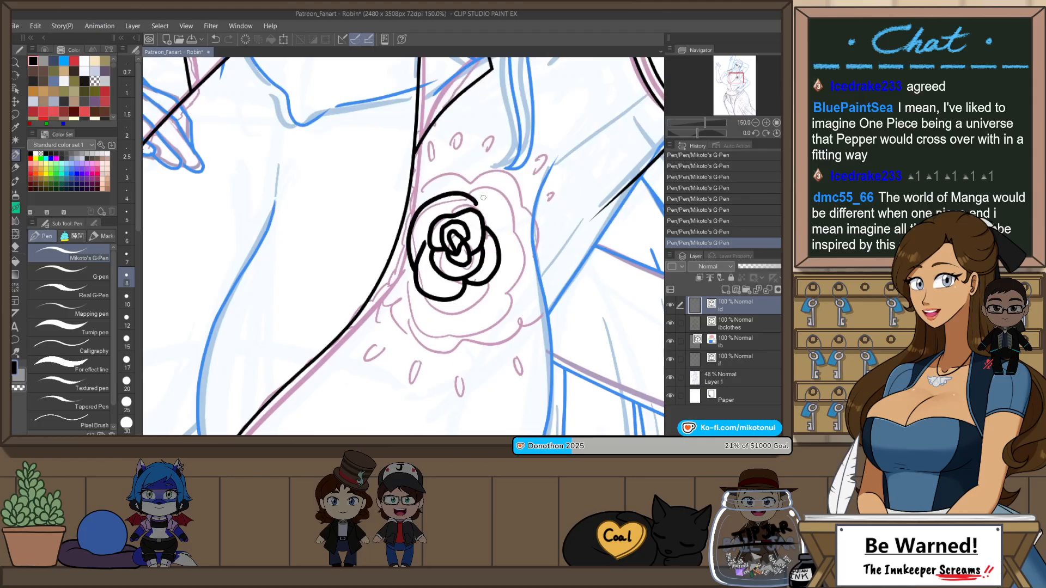
pyautogui.hotkey('ctrl', 'z')
pyautogui.moveTo(438, 201); pyautogui.dragTo(485, 203)
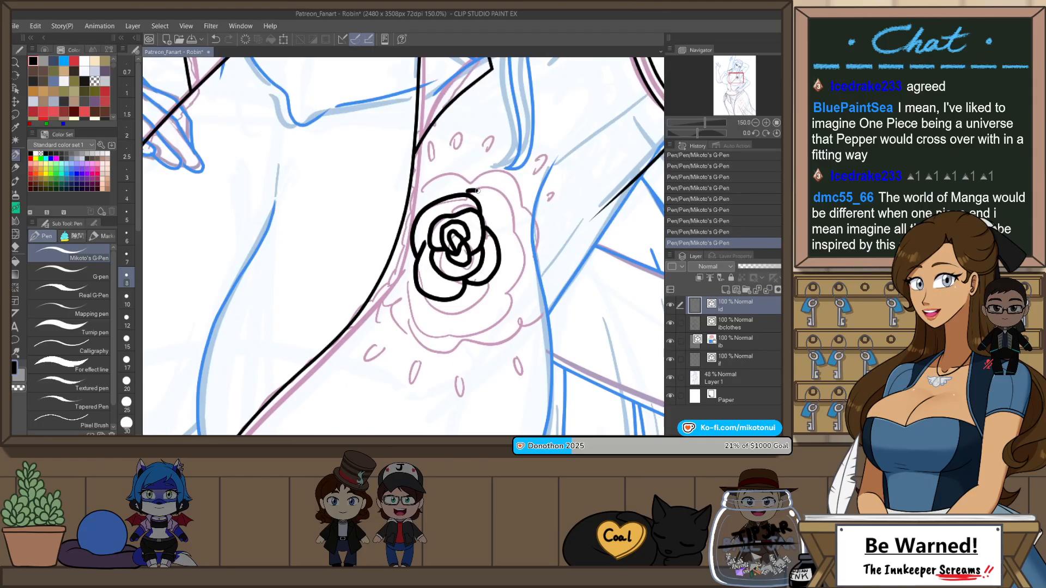
pyautogui.hotkey('ctrl', 'z')
pyautogui.moveTo(504, 247); pyautogui.dragTo(499, 255)
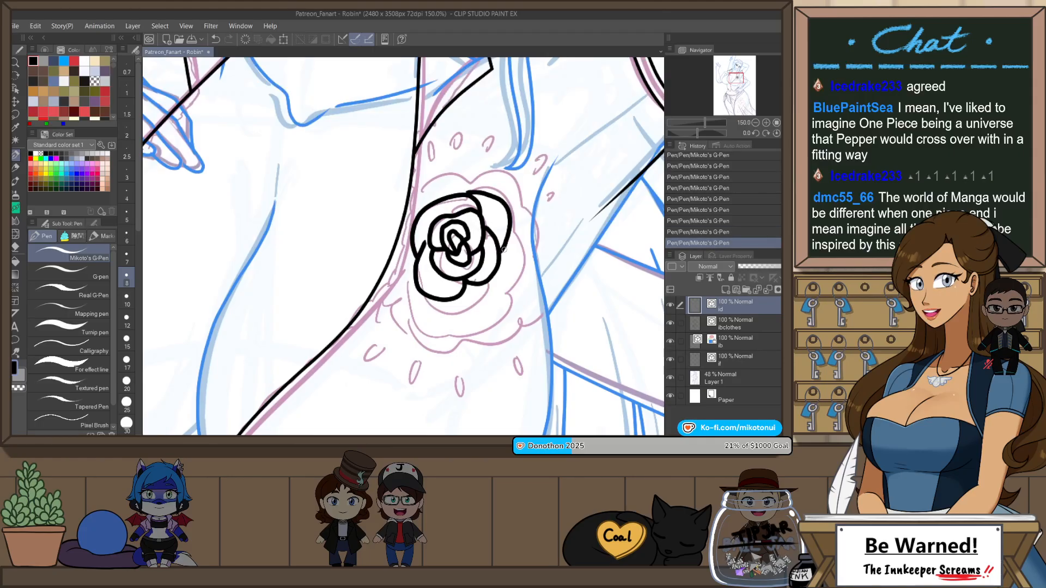
# Step: Draw a larger curved petal around the rose's lower right side, redrawing the stroke until it fits
pyautogui.moveTo(435, 302)
pyautogui.mouseDown()
pyautogui.moveTo(472, 316)
pyautogui.moveTo(510, 231)
pyautogui.mouseUp()
pyautogui.hotkey('ctrl', 'z')
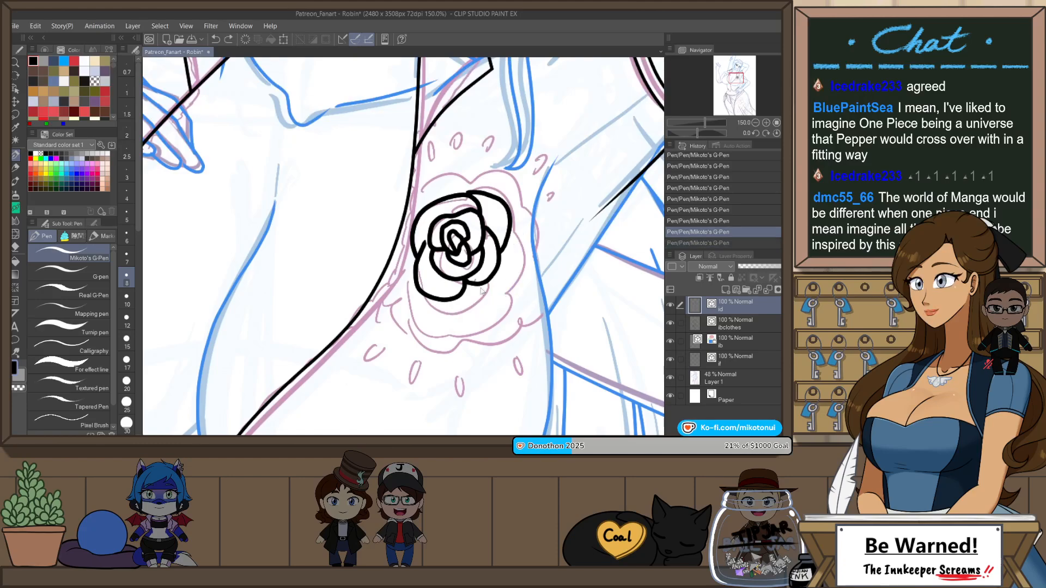
pyautogui.moveTo(448, 304)
pyautogui.mouseDown()
pyautogui.moveTo(522, 259)
pyautogui.moveTo(511, 225)
pyautogui.mouseUp()
pyautogui.hotkey('ctrl', 'z')
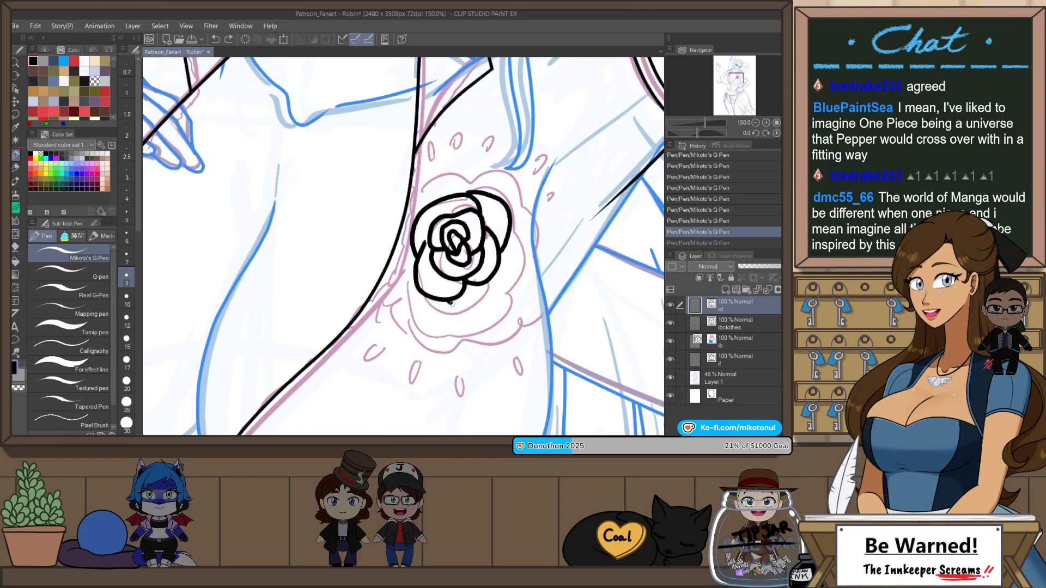
pyautogui.moveTo(449, 309)
pyautogui.mouseDown()
pyautogui.moveTo(520, 249)
pyautogui.moveTo(522, 208)
pyautogui.mouseUp()
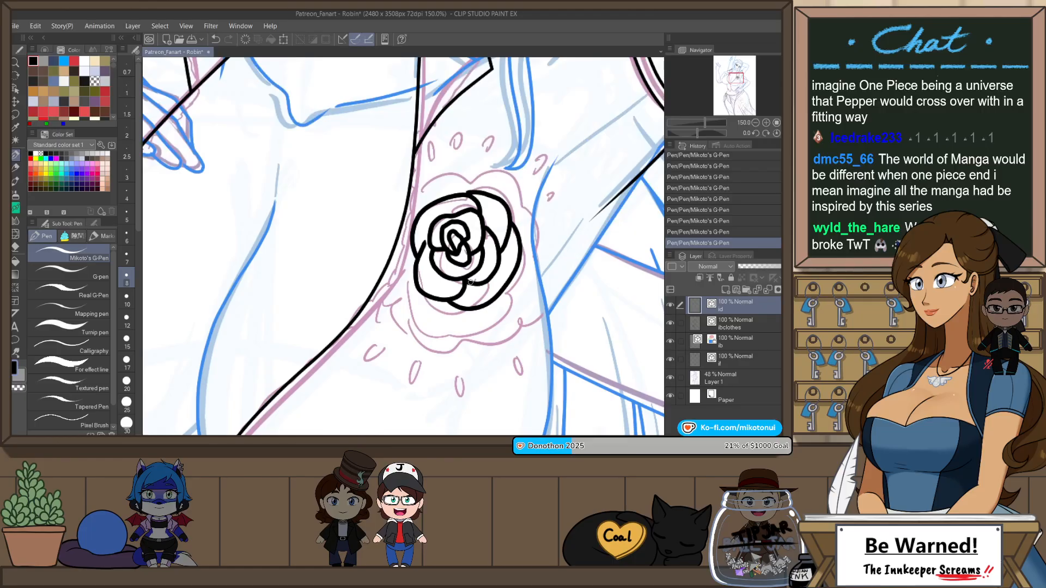
pyautogui.hotkey('ctrl', 'z')
pyautogui.moveTo(456, 312)
pyautogui.mouseDown()
pyautogui.moveTo(523, 267)
pyautogui.moveTo(522, 220)
pyautogui.mouseUp()
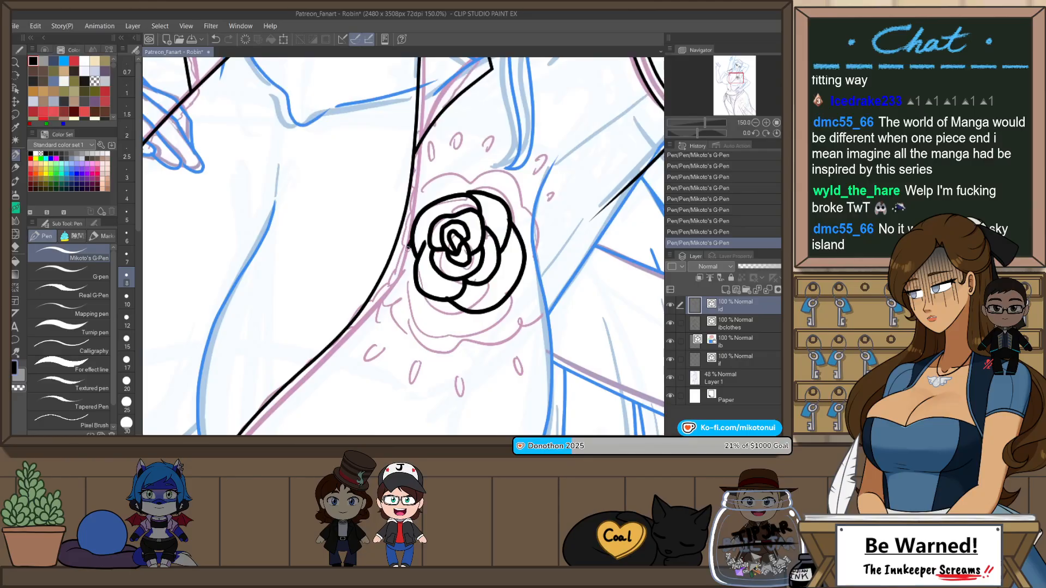
# Step: Draw the rose's outer petal down its left side and around the bottom
pyautogui.moveTo(408, 247); pyautogui.dragTo(493, 330)
pyautogui.hotkey('ctrl', 'z')
pyautogui.moveTo(415, 243); pyautogui.dragTo(406, 272)
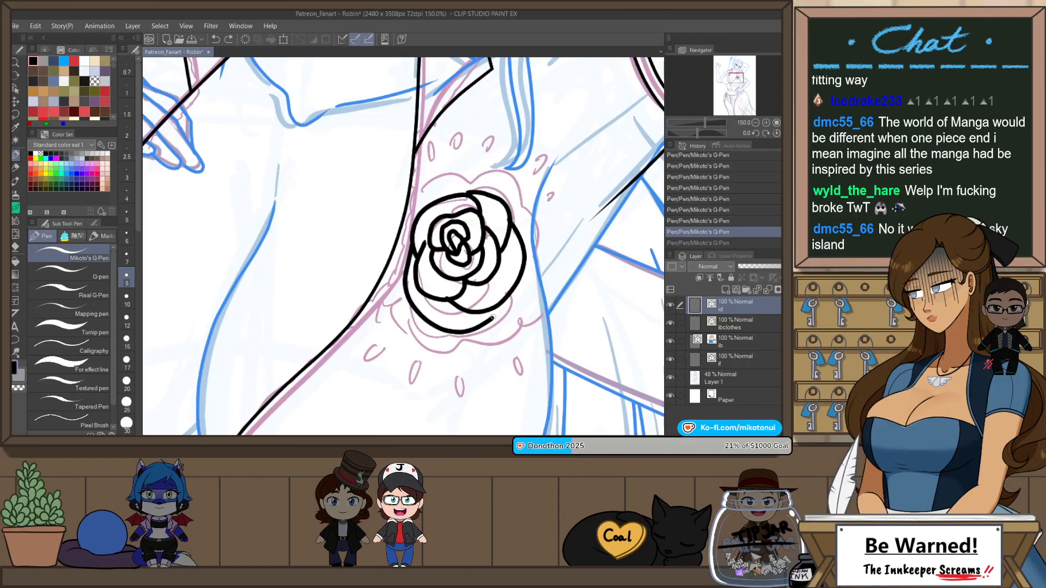
pyautogui.moveTo(493, 317); pyautogui.dragTo(497, 314)
pyautogui.hotkey('ctrl', 'z')
pyautogui.moveTo(429, 320); pyautogui.dragTo(517, 283)
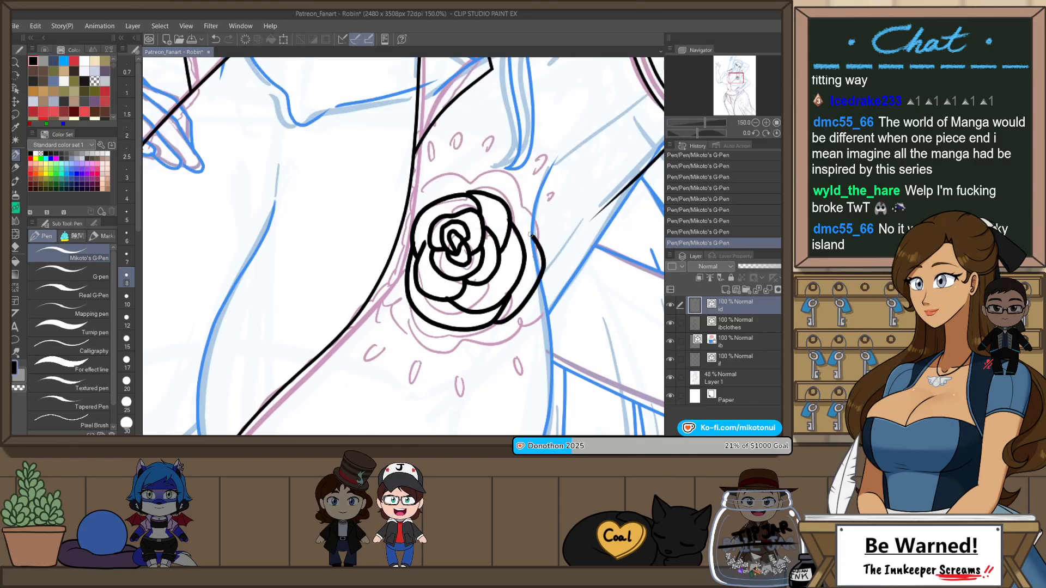
# Step: Redraw the rose's lower right outer petal closer to the flower and close the outline with petals along the top
pyautogui.hotkey('ctrl', 'z')
pyautogui.moveTo(529, 295); pyautogui.dragTo(536, 262)
pyautogui.hotkey('ctrl', 'z')
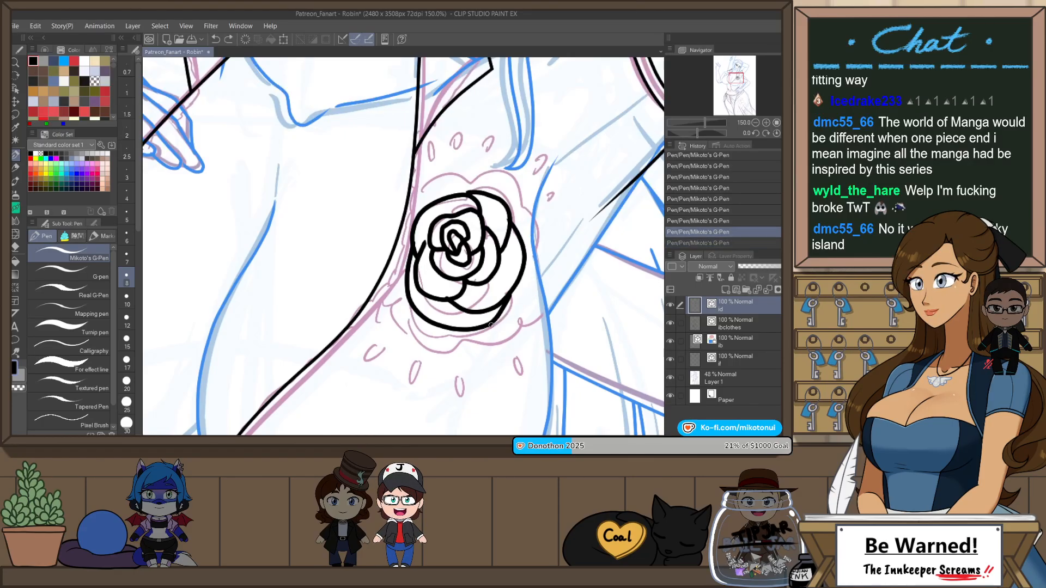
pyautogui.hotkey('ctrl', 'y')
pyautogui.moveTo(472, 190)
pyautogui.mouseDown()
pyautogui.moveTo(505, 184)
pyautogui.moveTo(531, 218)
pyautogui.mouseUp()
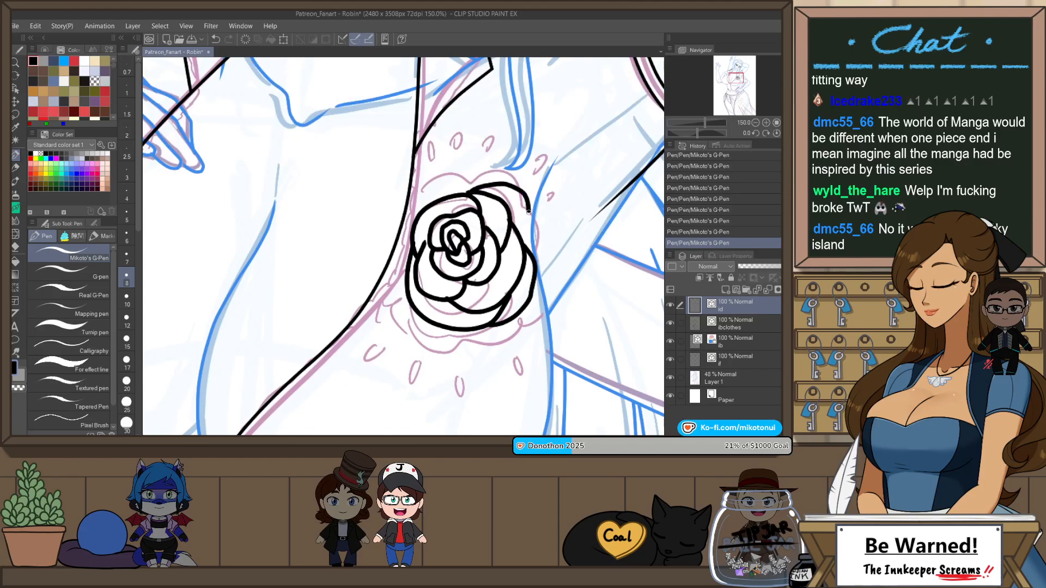
pyautogui.moveTo(415, 221); pyautogui.dragTo(422, 195)
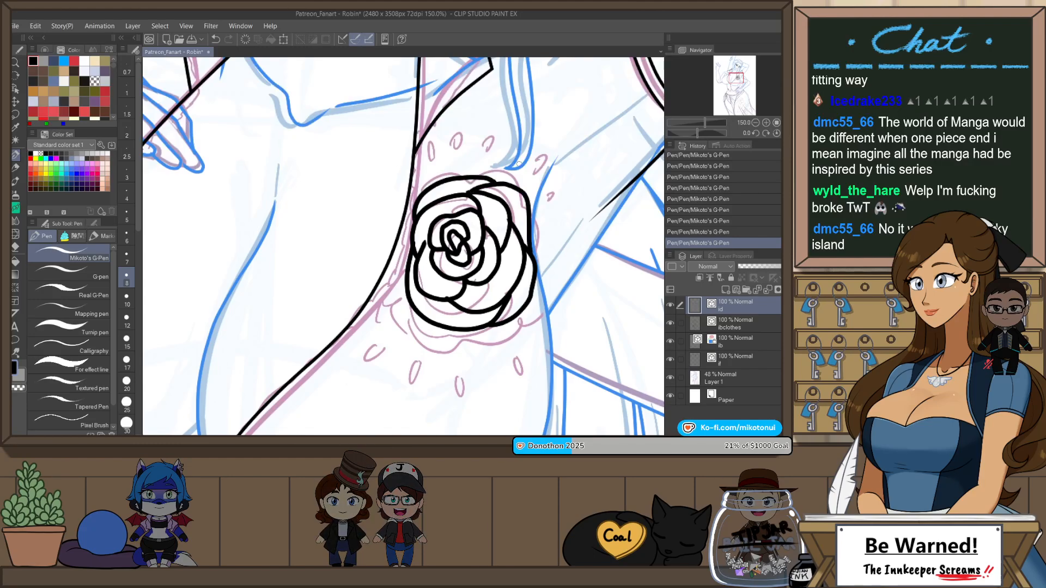
# Step: Draw an outer petal down the rose's left side, redrawing the stroke until it fits, and clean up the flower's lines with the snap eraser
pyautogui.moveTo(406, 239); pyautogui.dragTo(391, 304)
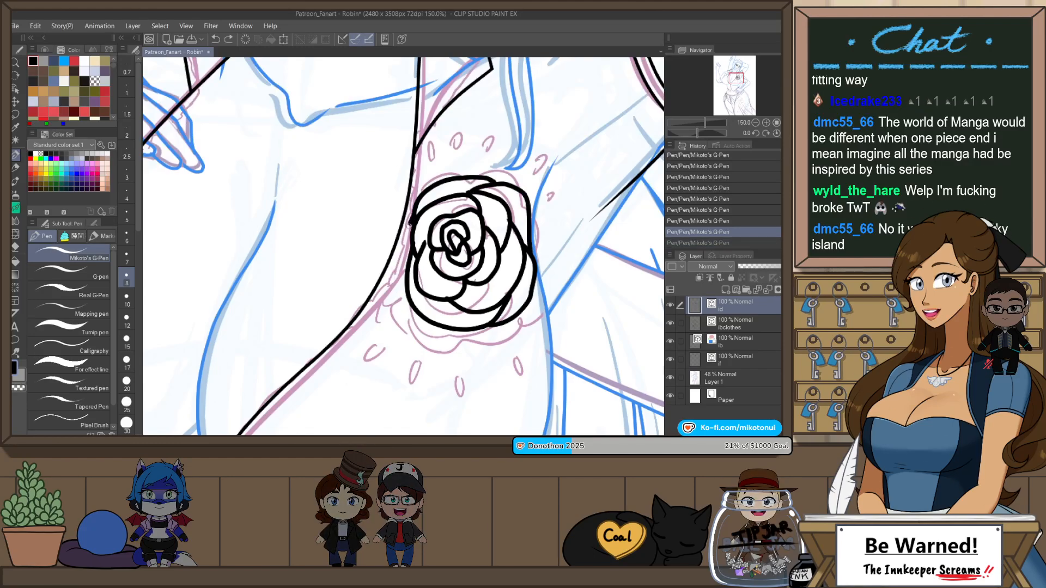
pyautogui.moveTo(413, 223); pyautogui.dragTo(396, 277)
pyautogui.hotkey('ctrl', 'z')
pyautogui.moveTo(414, 214)
pyautogui.mouseDown()
pyautogui.moveTo(395, 263)
pyautogui.moveTo(406, 290)
pyautogui.mouseUp()
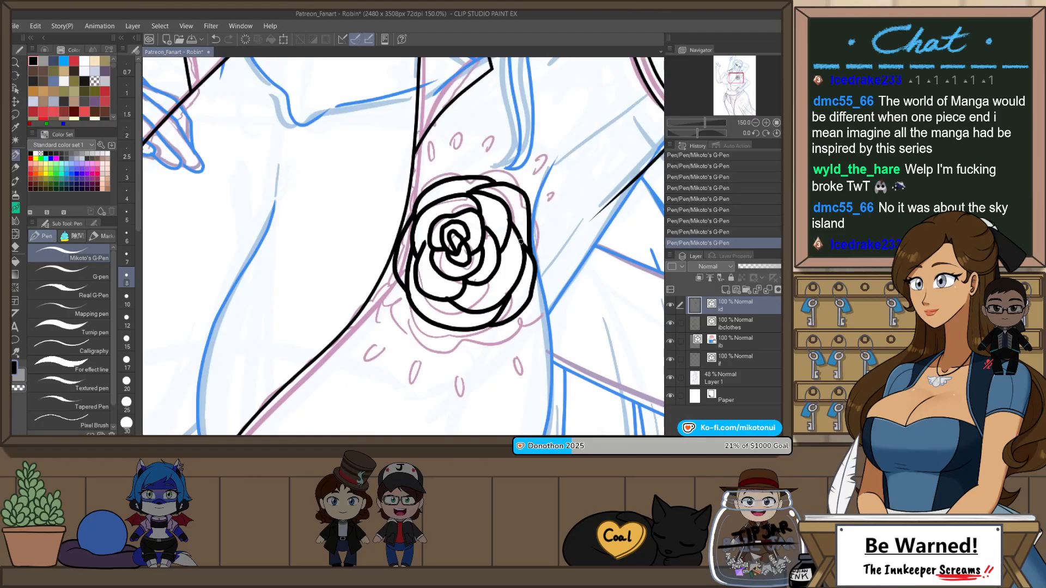
pyautogui.press('e')
pyautogui.moveTo(506, 223); pyautogui.dragTo(511, 219)
# Step: Ink four small elongated ovals fanned out beneath the rose, redrawing the strokes that do not fit
pyautogui.press('p')
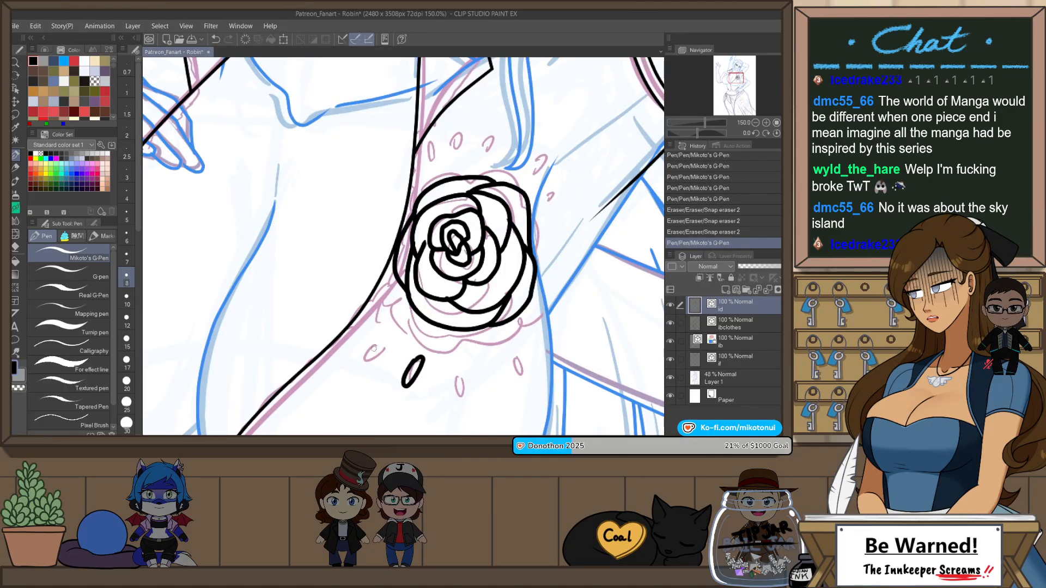
pyautogui.moveTo(366, 352); pyautogui.dragTo(390, 340)
pyautogui.hotkey('ctrl', 'z')
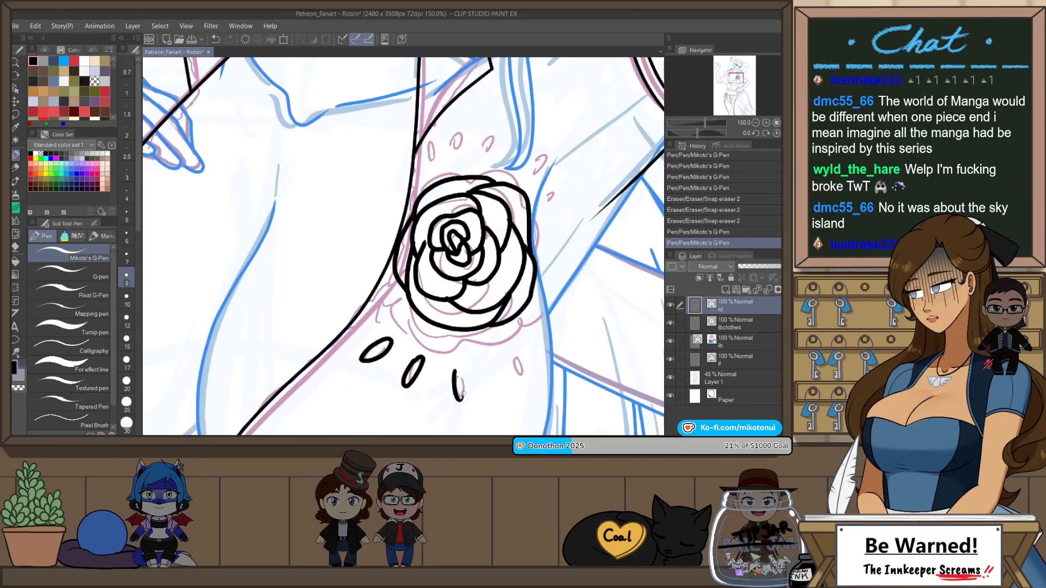
pyautogui.moveTo(462, 393)
pyautogui.mouseDown()
pyautogui.moveTo(457, 369)
pyautogui.moveTo(465, 399)
pyautogui.moveTo(457, 369)
pyautogui.moveTo(464, 392)
pyautogui.moveTo(467, 362)
pyautogui.moveTo(517, 386)
pyautogui.moveTo(506, 353)
pyautogui.mouseUp()
pyautogui.hotkey('ctrl', 'z')
pyautogui.hotkey('ctrl', 'z')
pyautogui.hotkey('ctrl', 'z')
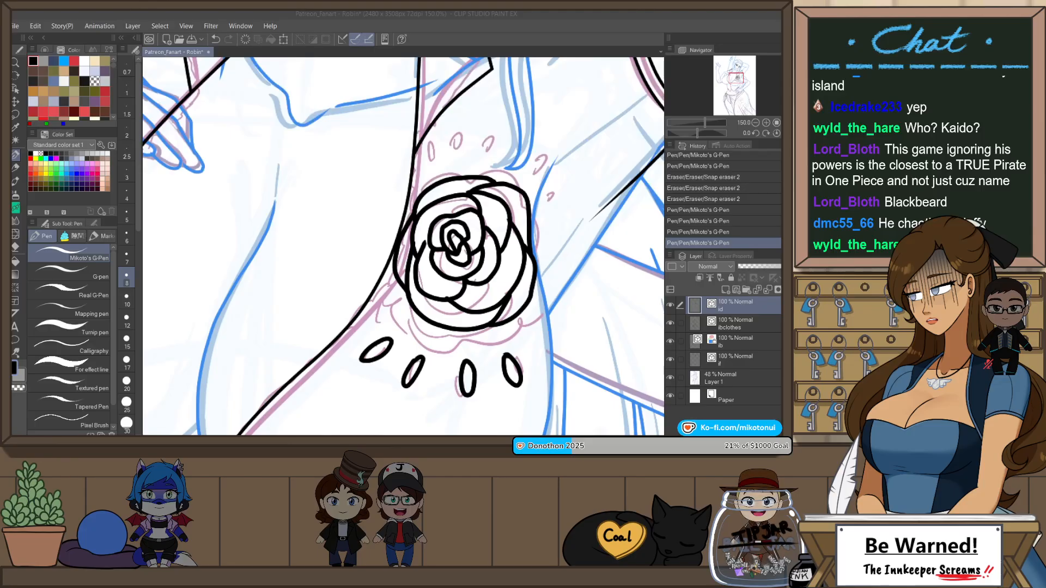
# Step: Ink three small elongated ovals above the rose and erase the excess line on the rightmost one
pyautogui.moveTo(552, 179); pyautogui.dragTo(533, 207)
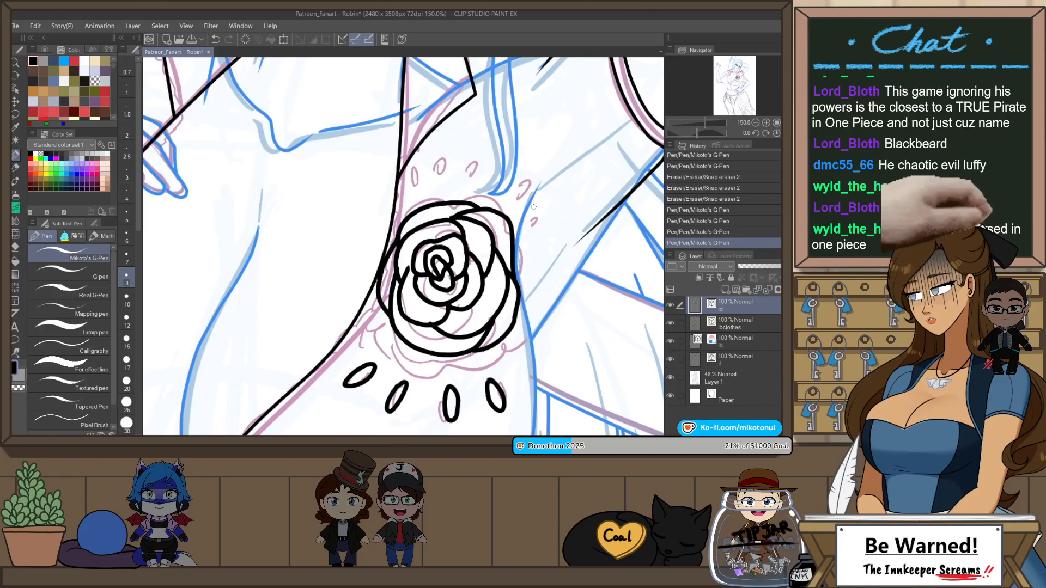
pyautogui.moveTo(419, 190)
pyautogui.mouseDown()
pyautogui.moveTo(420, 163)
pyautogui.moveTo(423, 190)
pyautogui.moveTo(419, 164)
pyautogui.moveTo(414, 187)
pyautogui.mouseUp()
pyautogui.hotkey('ctrl', 'z')
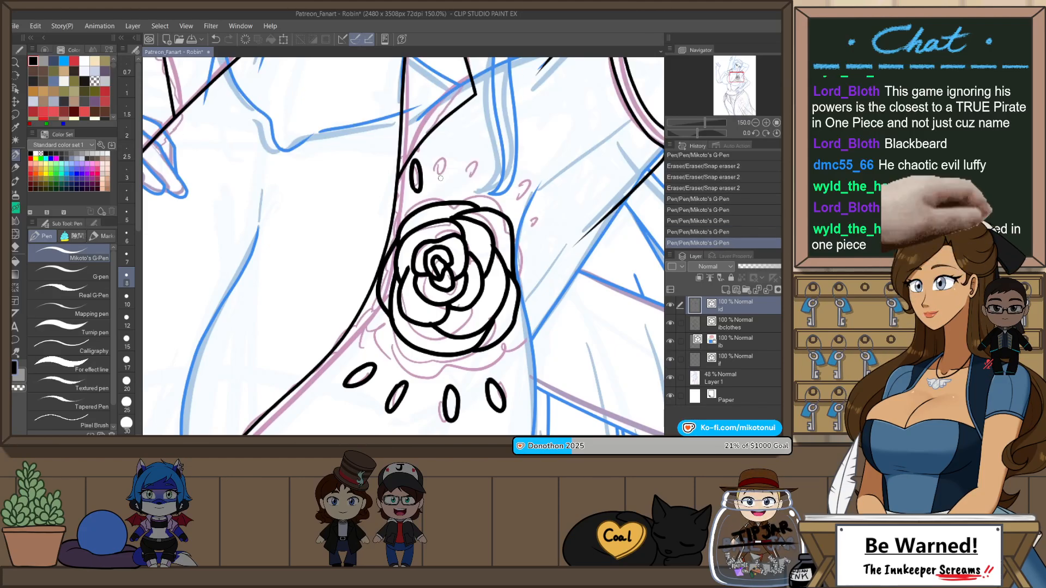
pyautogui.moveTo(462, 155)
pyautogui.mouseDown()
pyautogui.moveTo(451, 178)
pyautogui.moveTo(497, 188)
pyautogui.mouseUp()
pyautogui.hotkey('ctrl', 'z')
pyautogui.press('e')
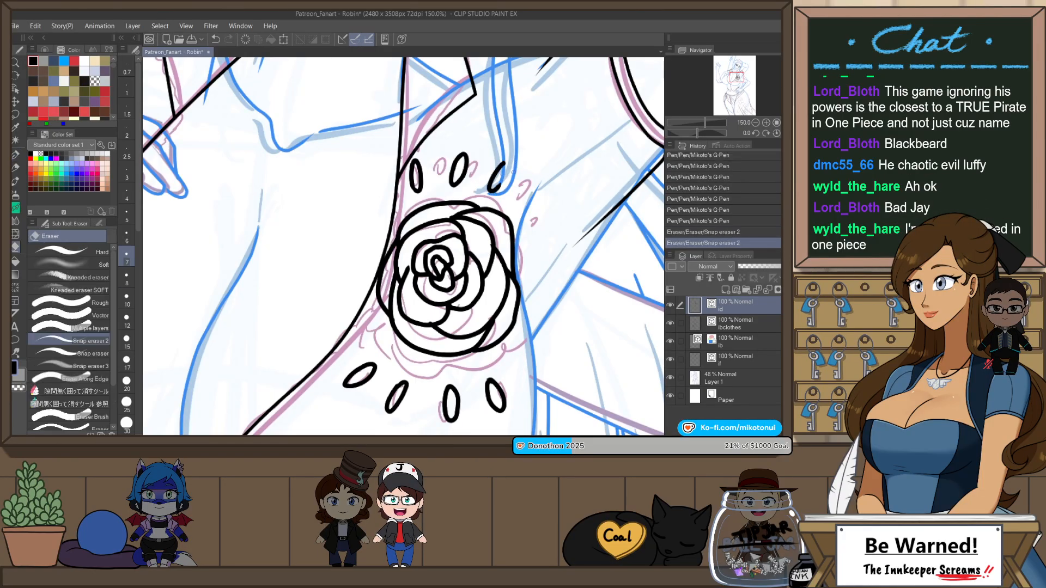
pyautogui.press('p')
pyautogui.moveTo(548, 196); pyautogui.dragTo(534, 209)
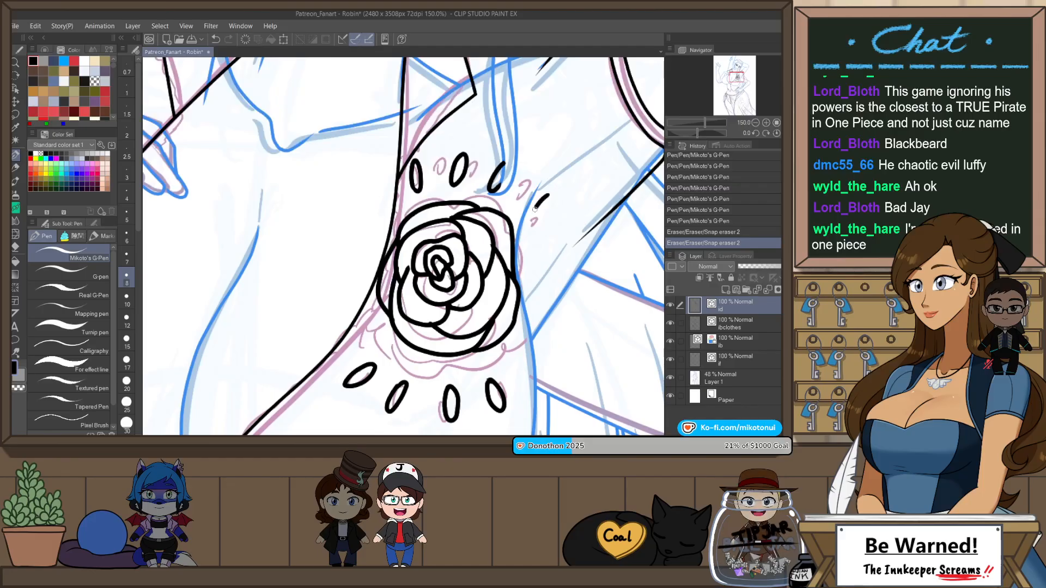
pyautogui.hotkey('ctrl', 'z')
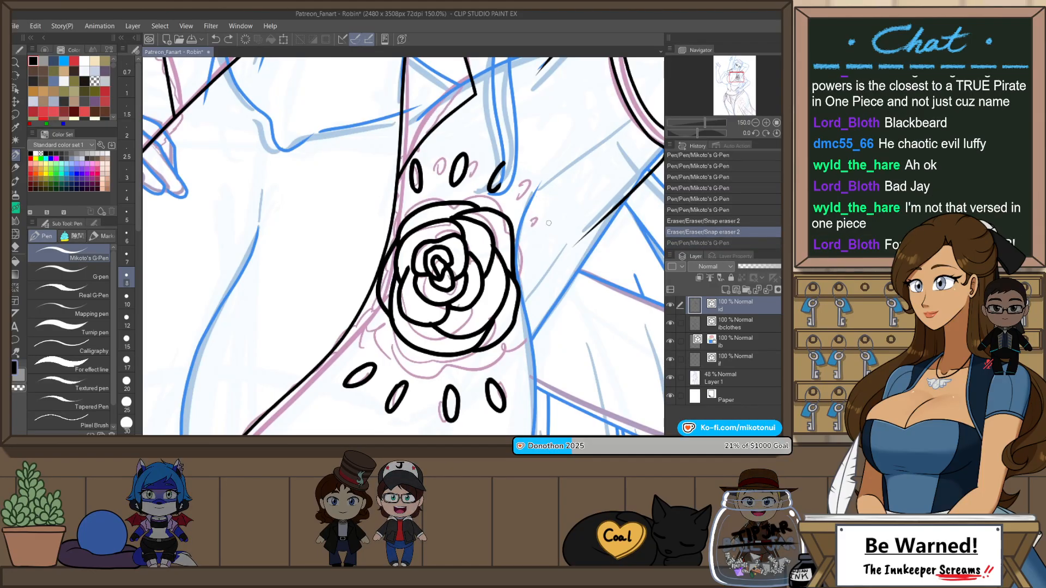
# Step: Check the inked rose against the whole figure and save the Patreon_Fanart - Robin file
pyautogui.scroll(-4, 579, 228)
pyautogui.scroll(-1, 579, 228)
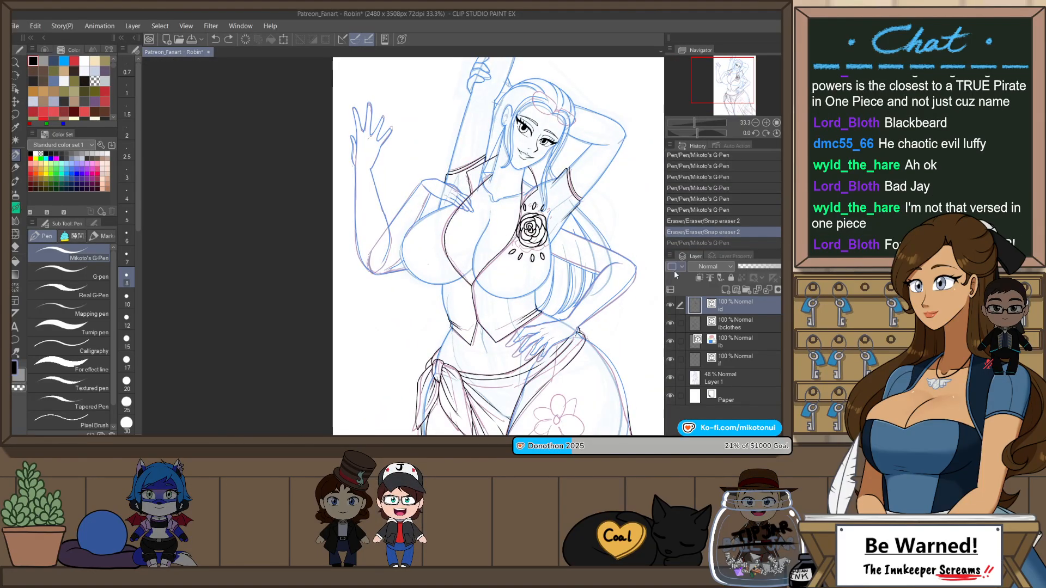
pyautogui.moveTo(603, 334); pyautogui.dragTo(543, 329)
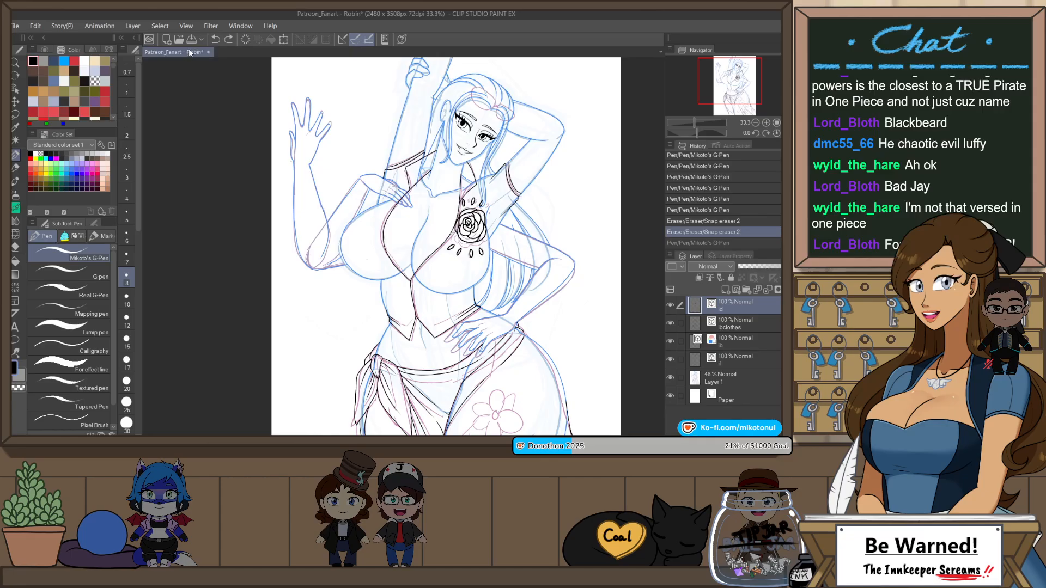
pyautogui.hotkey('ctrl', 's')
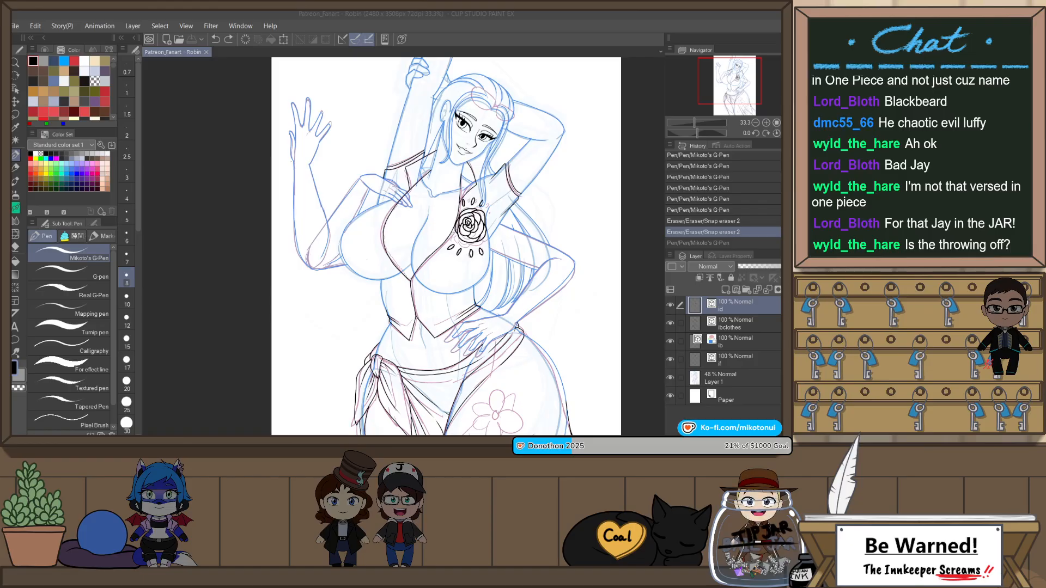
pyautogui.hotkey('alt', 'F4')
pyautogui.click(615, 461)
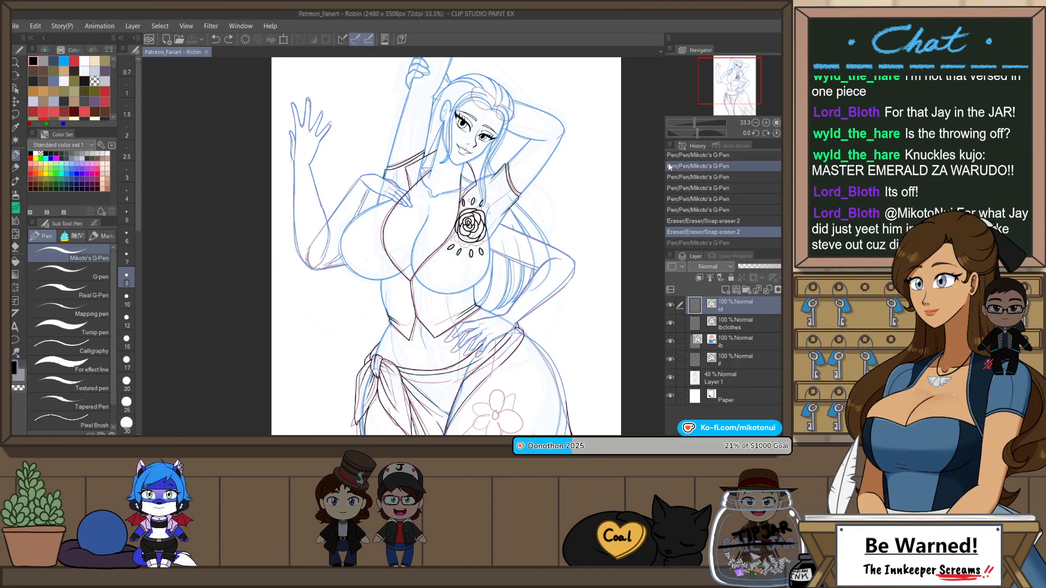
# Step: Turn on the layer colour for the Layer 1 sketch to tint it blue, and reselect the topmost vector layer for inking
pyautogui.moveTo(589, 381); pyautogui.dragTo(598, 277)
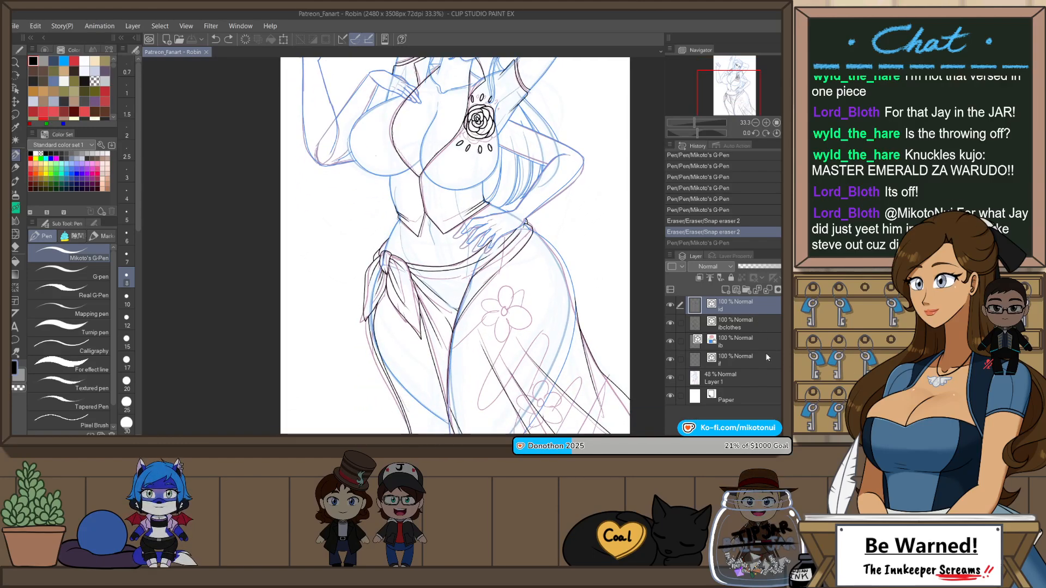
pyautogui.click(762, 374)
pyautogui.hotkey('ctrl', 'b')
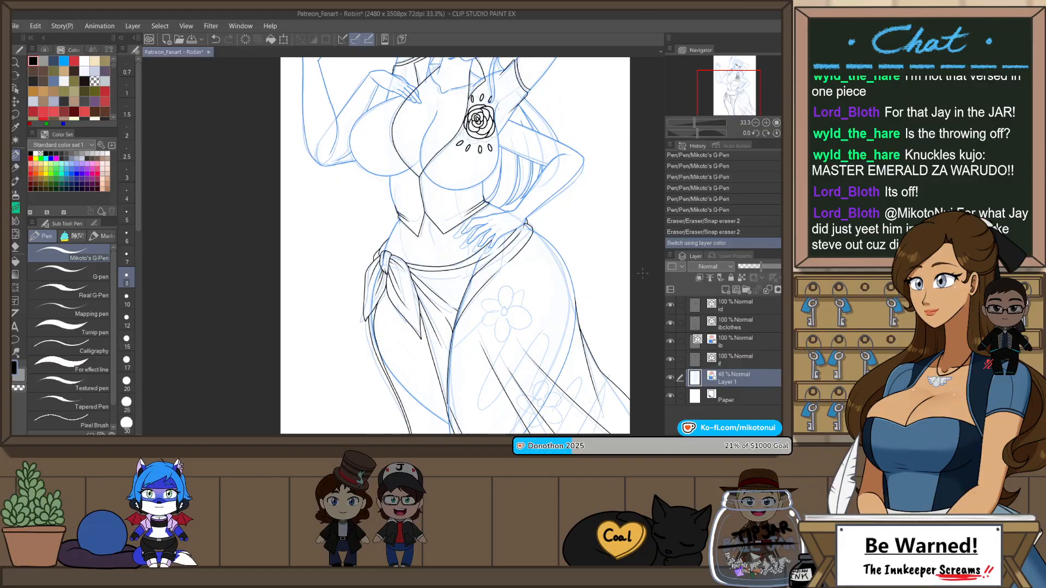
pyautogui.click(736, 305)
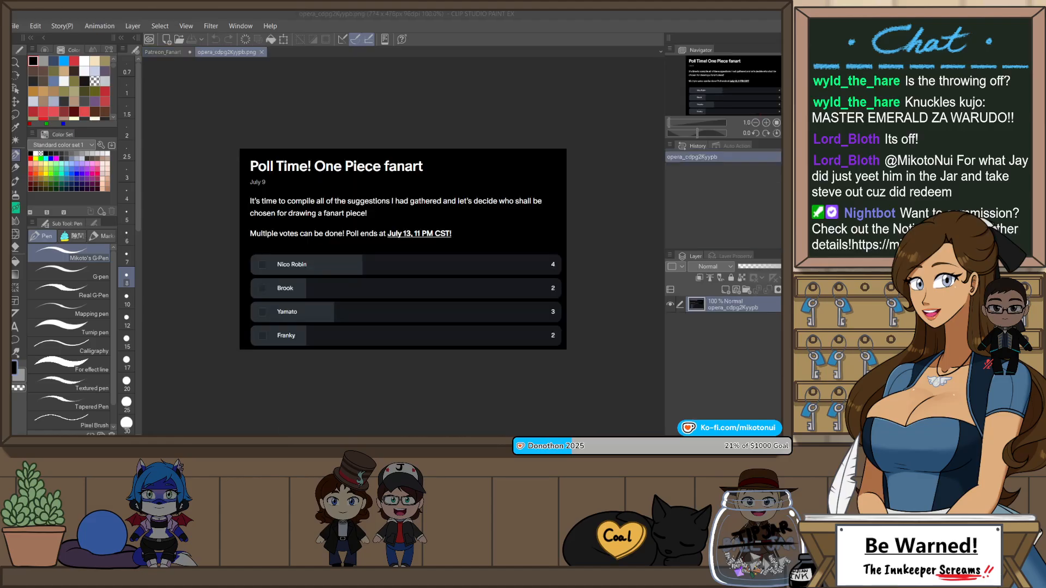
# Step: Enlarge the One Piece fanart poll image to examine the listed characters and their votes
pyautogui.scroll(4, 413, 220)
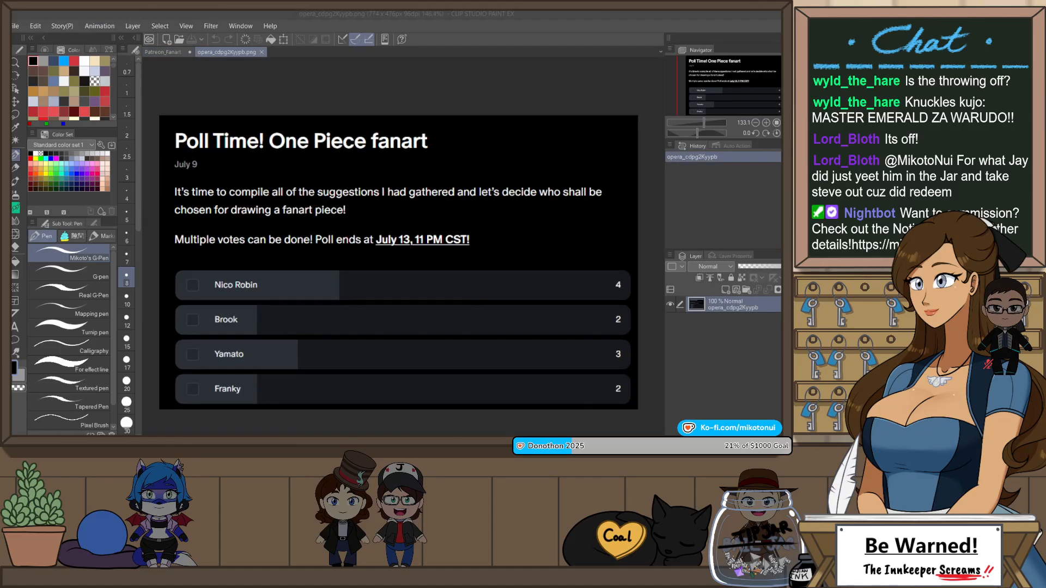
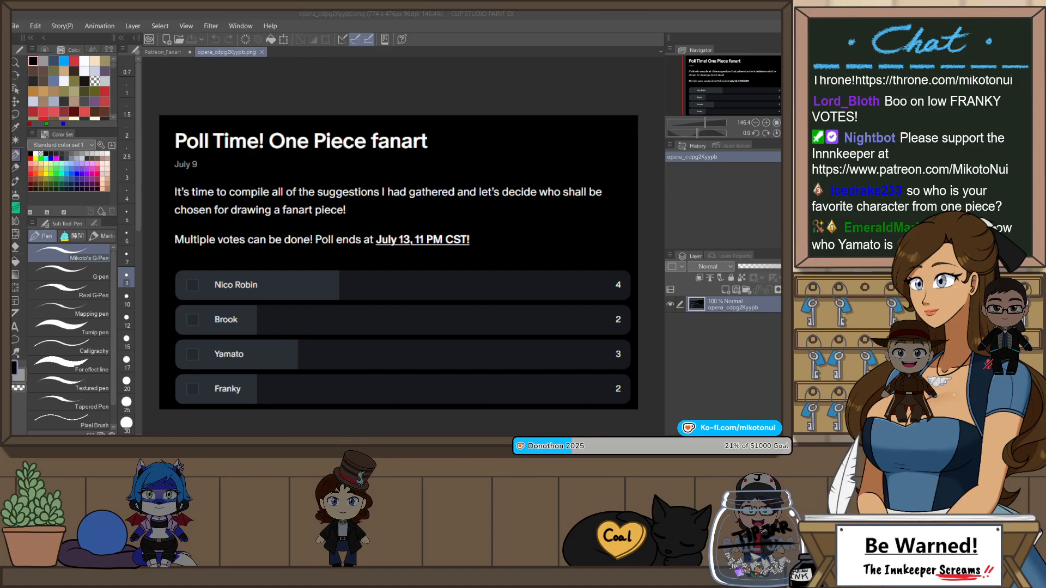
# Step: Close the One Piece poll image and check the whole Robin figure in mirrored view
pyautogui.click(262, 52)
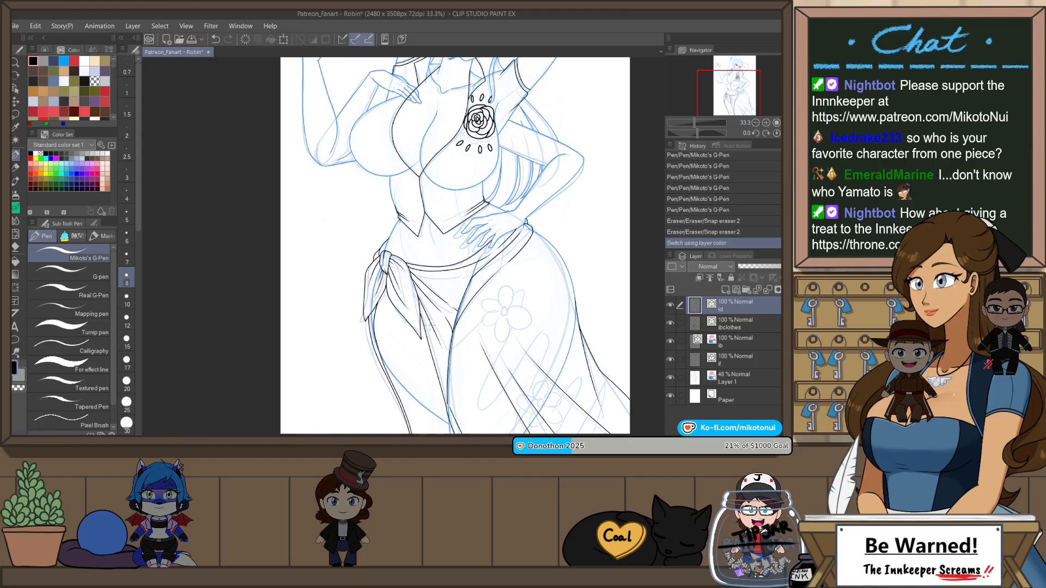
pyautogui.hotkey('ctrl', '-')
pyautogui.hotkey('ctrl', '-')
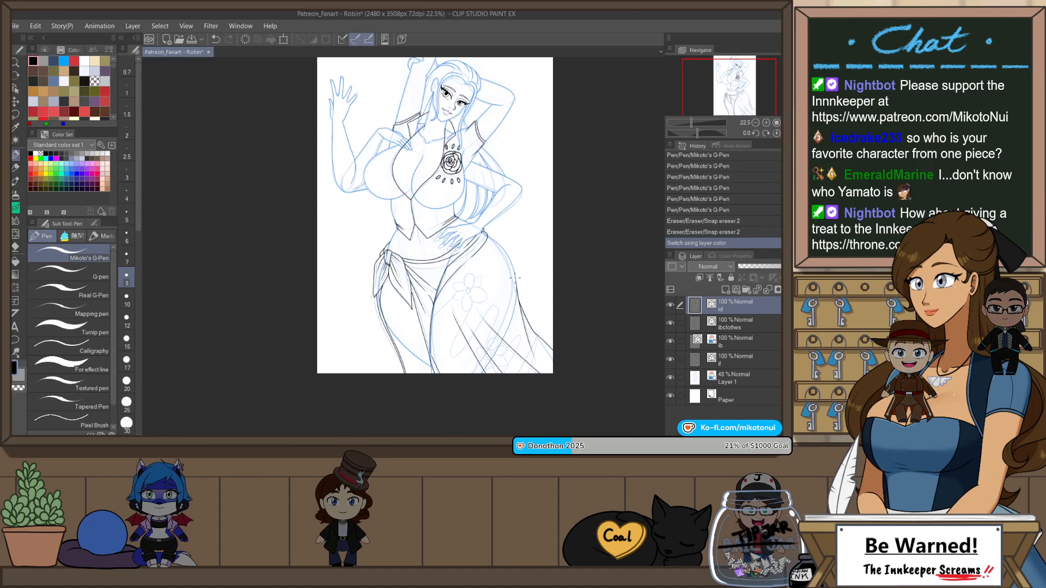
pyautogui.press('h')
pyautogui.press('h')
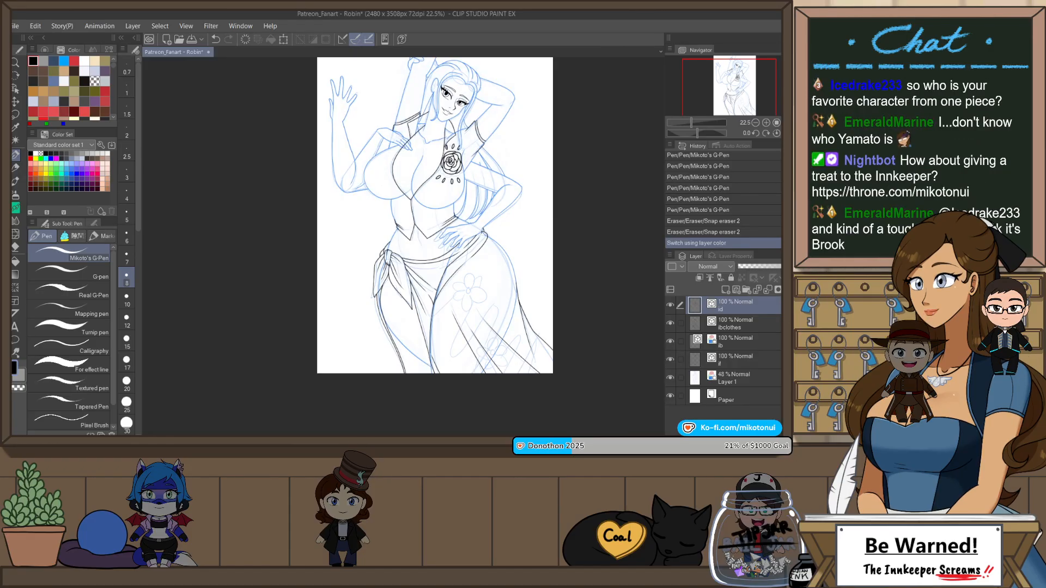
# Step: Open the copied Robin reference picture as a new canvas, dock it in a narrow pane beside the drawing, and return to the drawing
pyautogui.click(413, 435)
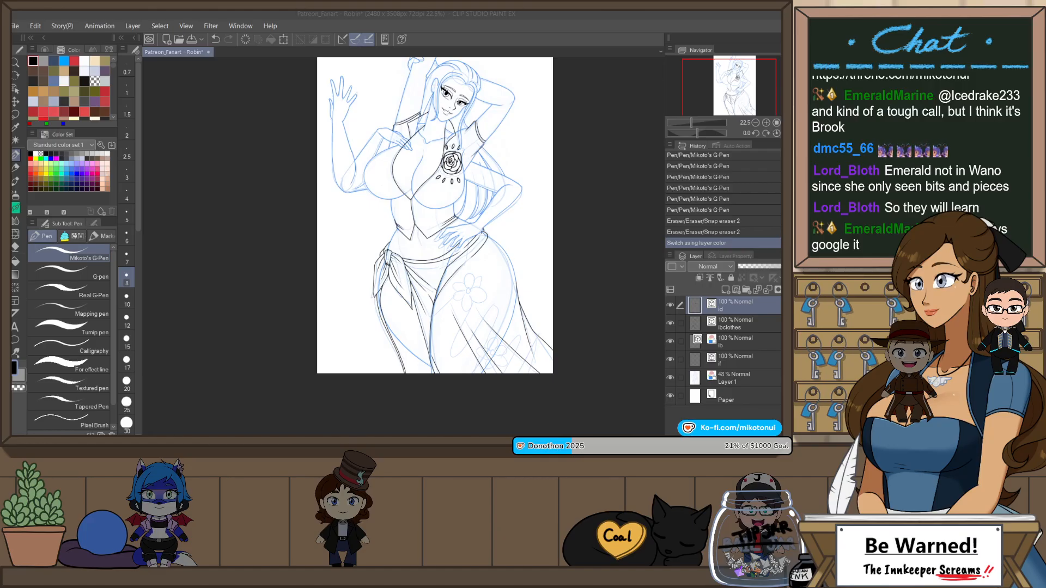
pyautogui.click(16, 26)
pyautogui.click(60, 55)
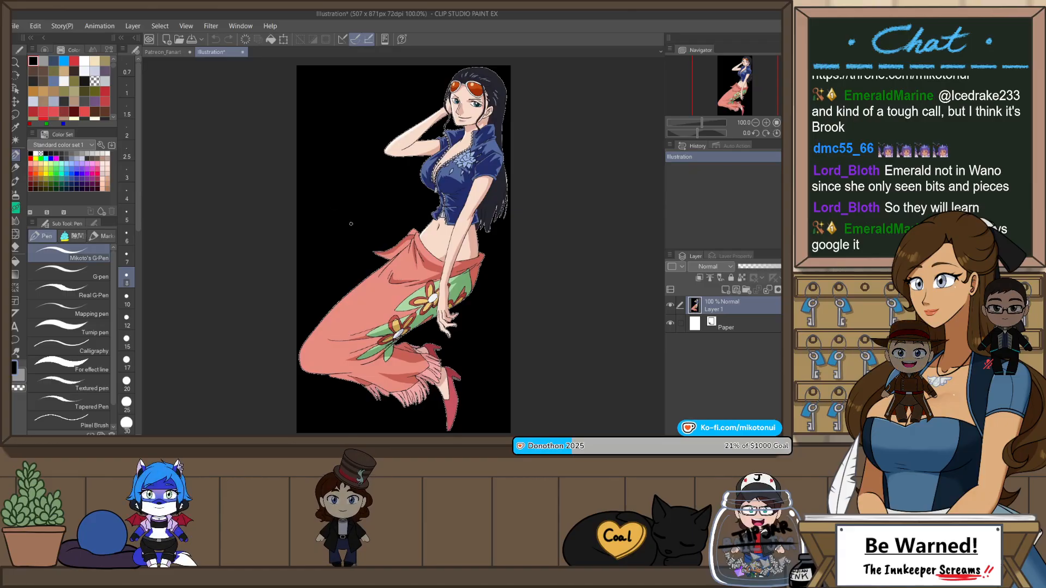
pyautogui.moveTo(211, 55); pyautogui.dragTo(145, 80)
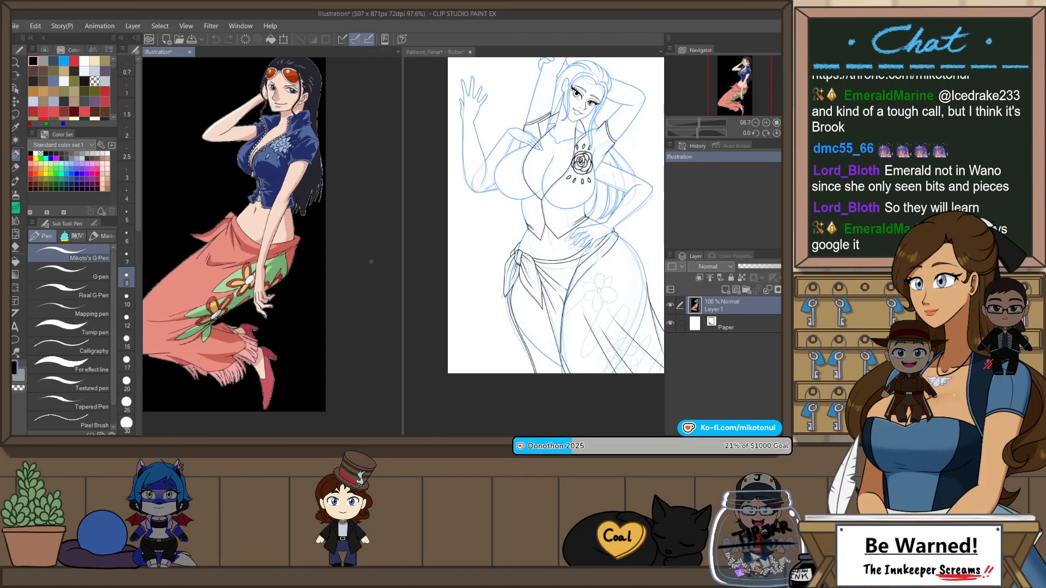
pyautogui.moveTo(402, 257); pyautogui.dragTo(282, 256)
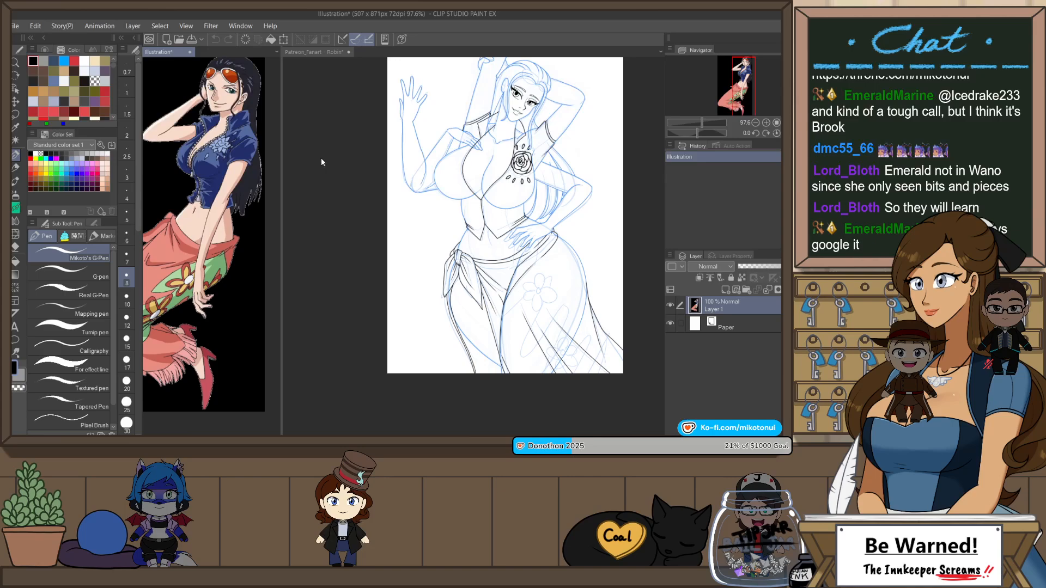
pyautogui.click(329, 64)
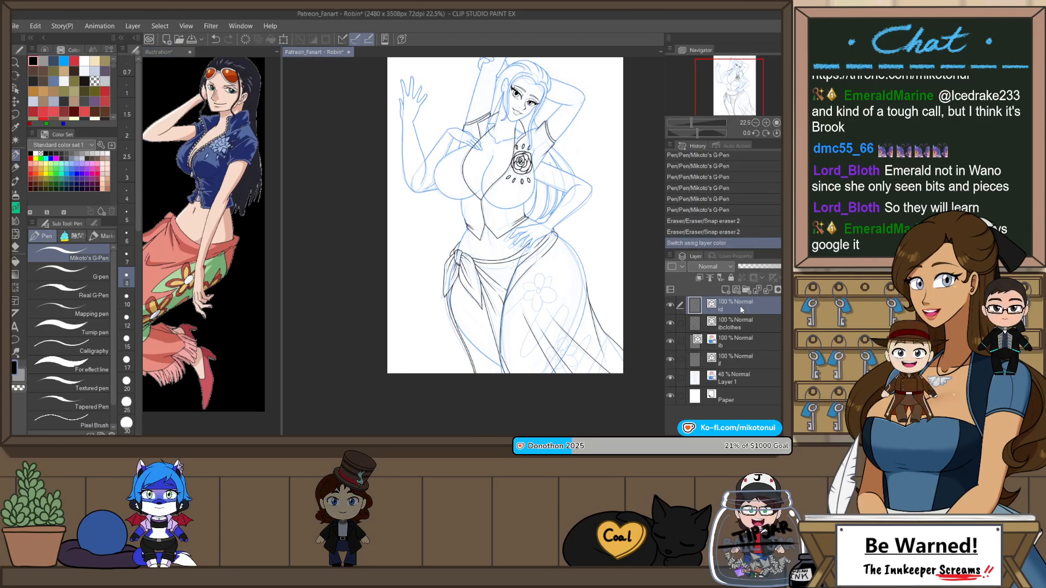
# Step: Ink the upper skirt flower's round centre and its top and left petals over the sketch with Mikoto's G-Pen
pyautogui.moveTo(538, 257); pyautogui.dragTo(539, 257)
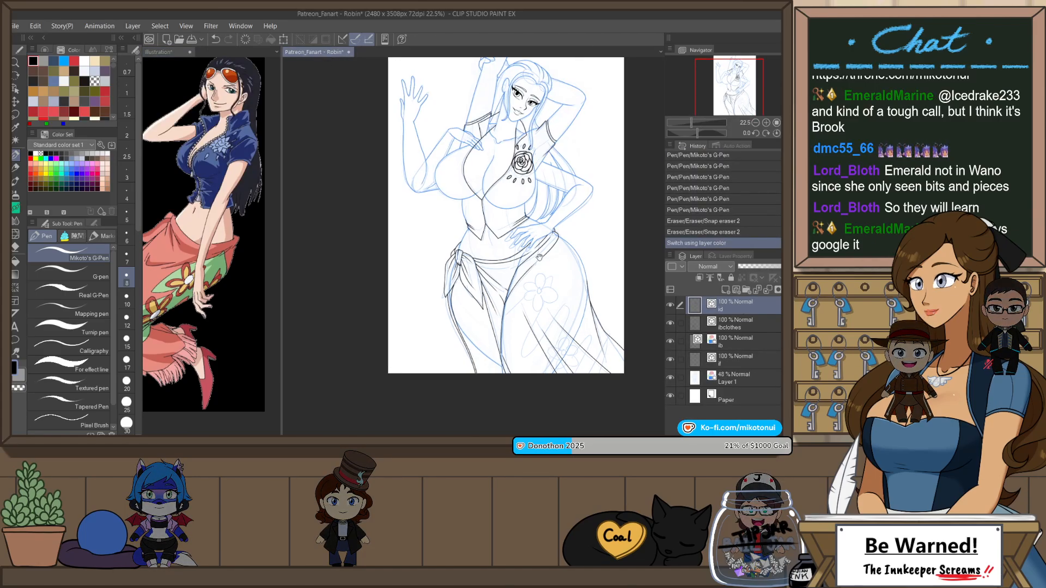
pyautogui.scroll(3, 538, 258)
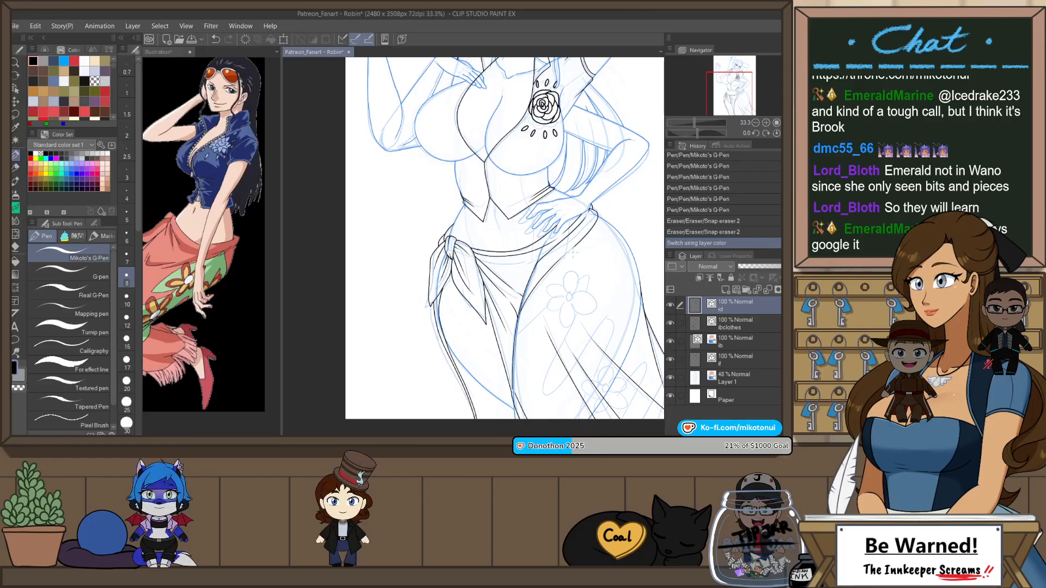
pyautogui.moveTo(587, 352); pyautogui.dragTo(570, 268)
pyautogui.scroll(2, 566, 226)
pyautogui.press('p')
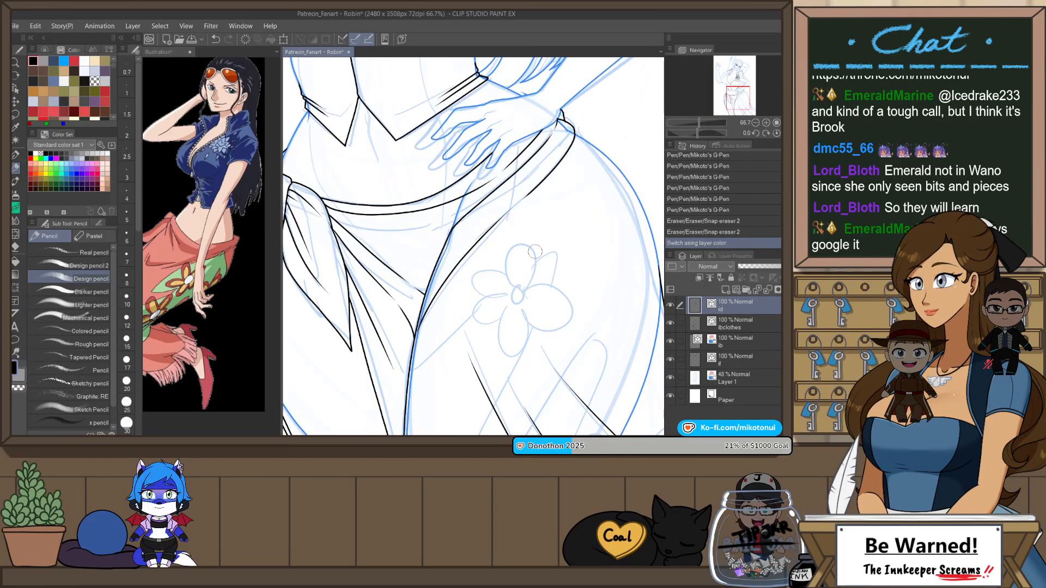
pyautogui.press('p')
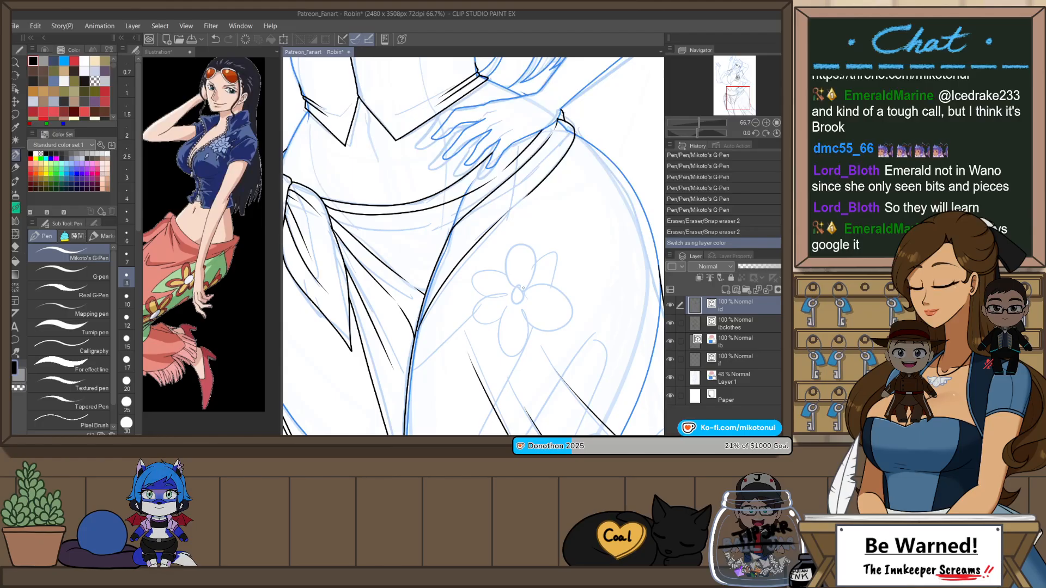
pyautogui.moveTo(516, 286)
pyautogui.mouseDown()
pyautogui.moveTo(515, 315)
pyautogui.moveTo(512, 279)
pyautogui.moveTo(490, 269)
pyautogui.moveTo(504, 184)
pyautogui.moveTo(551, 204)
pyautogui.moveTo(525, 281)
pyautogui.moveTo(423, 219)
pyautogui.moveTo(401, 279)
pyautogui.moveTo(483, 267)
pyautogui.moveTo(410, 250)
pyautogui.moveTo(437, 302)
pyautogui.moveTo(490, 296)
pyautogui.mouseUp()
pyautogui.scroll(2, 529, 292)
pyautogui.hotkey('ctrl', 'z')
pyautogui.hotkey('ctrl', 'z')
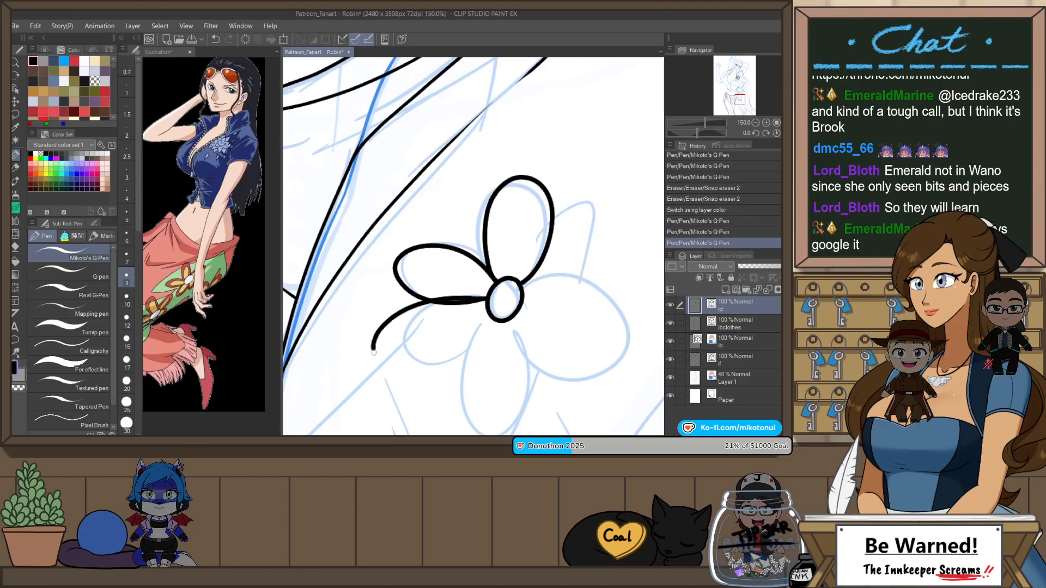
# Step: Ink the upper skirt flower's two lower petals and its right petal to complete the five-petal shape
pyautogui.moveTo(374, 353); pyautogui.dragTo(456, 366)
pyautogui.hotkey('ctrl', 'z')
pyautogui.moveTo(486, 300)
pyautogui.mouseDown()
pyautogui.moveTo(452, 301)
pyautogui.moveTo(385, 377)
pyautogui.moveTo(490, 324)
pyautogui.mouseUp()
pyautogui.moveTo(492, 355); pyautogui.dragTo(479, 300)
pyautogui.hotkey('ctrl', 'z')
pyautogui.moveTo(474, 247)
pyautogui.mouseDown()
pyautogui.moveTo(393, 291)
pyautogui.moveTo(451, 321)
pyautogui.moveTo(412, 329)
pyautogui.moveTo(493, 304)
pyautogui.moveTo(514, 342)
pyautogui.moveTo(556, 300)
pyautogui.moveTo(529, 217)
pyautogui.moveTo(598, 248)
pyautogui.moveTo(509, 256)
pyautogui.mouseUp()
pyautogui.hotkey('ctrl', 'z')
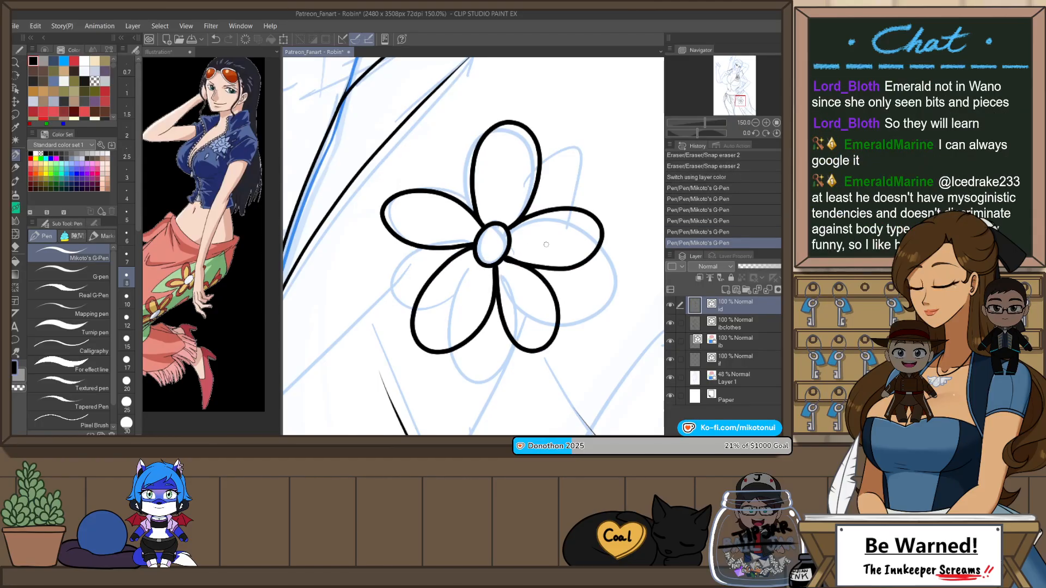
# Step: Ink the round centre and top petal of the second flower near the skirt's lower edge
pyautogui.scroll(-4, 566, 203)
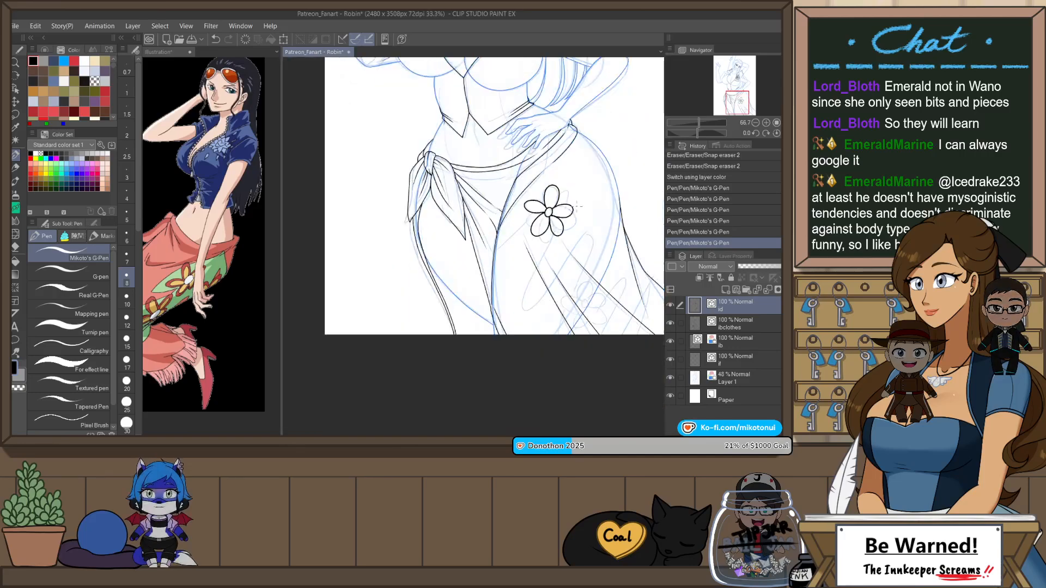
pyautogui.moveTo(615, 289); pyautogui.dragTo(525, 329)
pyautogui.moveTo(549, 258); pyautogui.dragTo(543, 221)
pyautogui.scroll(3, 542, 221)
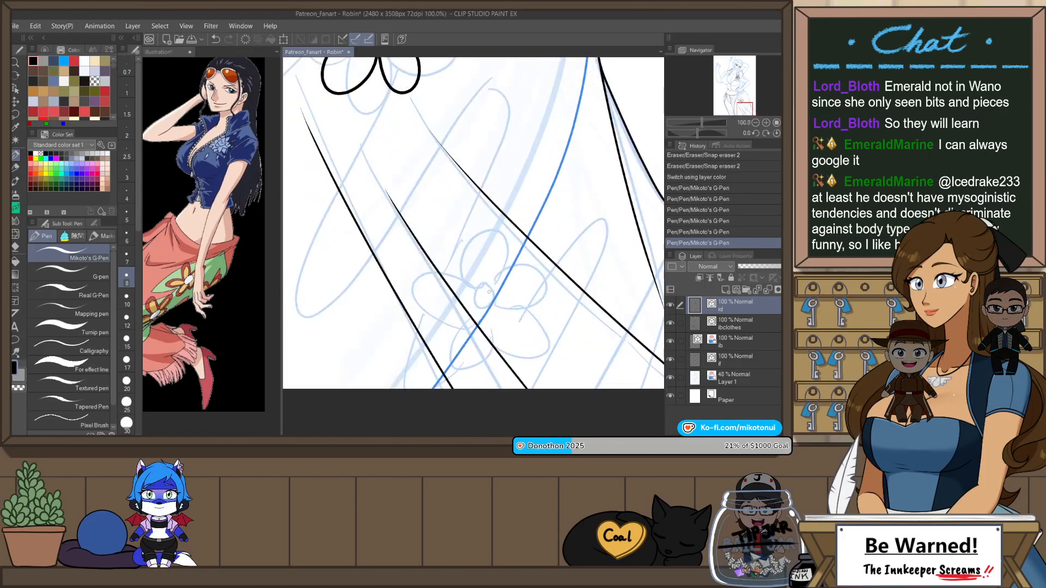
pyautogui.hotkey('ctrl', 'z')
pyautogui.moveTo(490, 284)
pyautogui.mouseDown()
pyautogui.moveTo(466, 279)
pyautogui.moveTo(481, 218)
pyautogui.moveTo(494, 278)
pyautogui.moveTo(496, 261)
pyautogui.moveTo(513, 273)
pyautogui.moveTo(497, 232)
pyautogui.moveTo(540, 226)
pyautogui.moveTo(531, 264)
pyautogui.moveTo(501, 223)
pyautogui.moveTo(541, 264)
pyautogui.mouseUp()
pyautogui.hotkey('ctrl', 'z')
pyautogui.hotkey('ctrl', 'z')
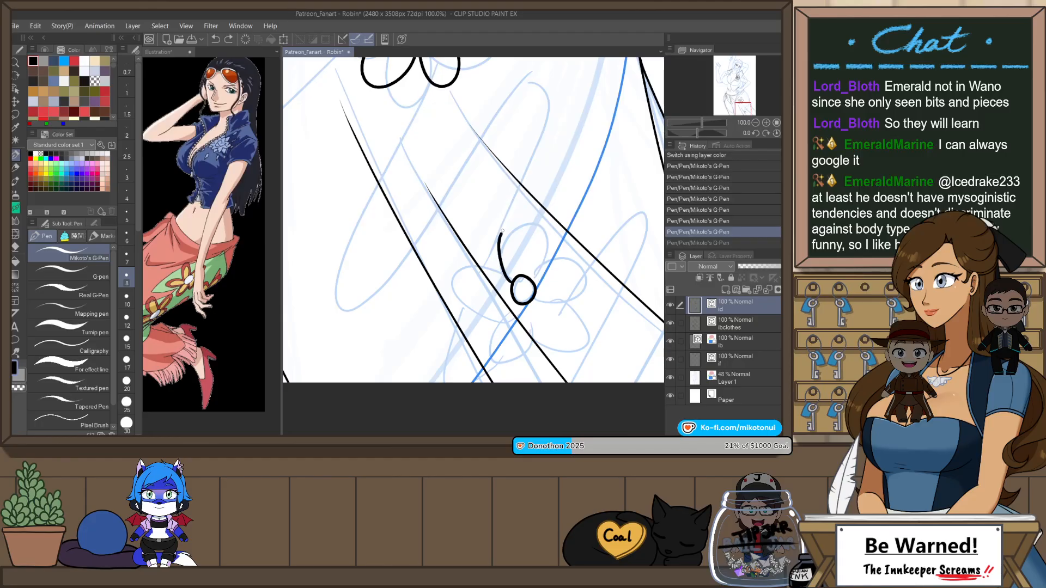
pyautogui.moveTo(503, 232)
pyautogui.mouseDown()
pyautogui.moveTo(544, 243)
pyautogui.moveTo(537, 268)
pyautogui.moveTo(440, 297)
pyautogui.moveTo(510, 303)
pyautogui.moveTo(451, 277)
pyautogui.moveTo(511, 305)
pyautogui.mouseUp()
pyautogui.hotkey('ctrl', 'z')
pyautogui.scroll(1, 503, 286)
pyautogui.hotkey('ctrl', 'z')
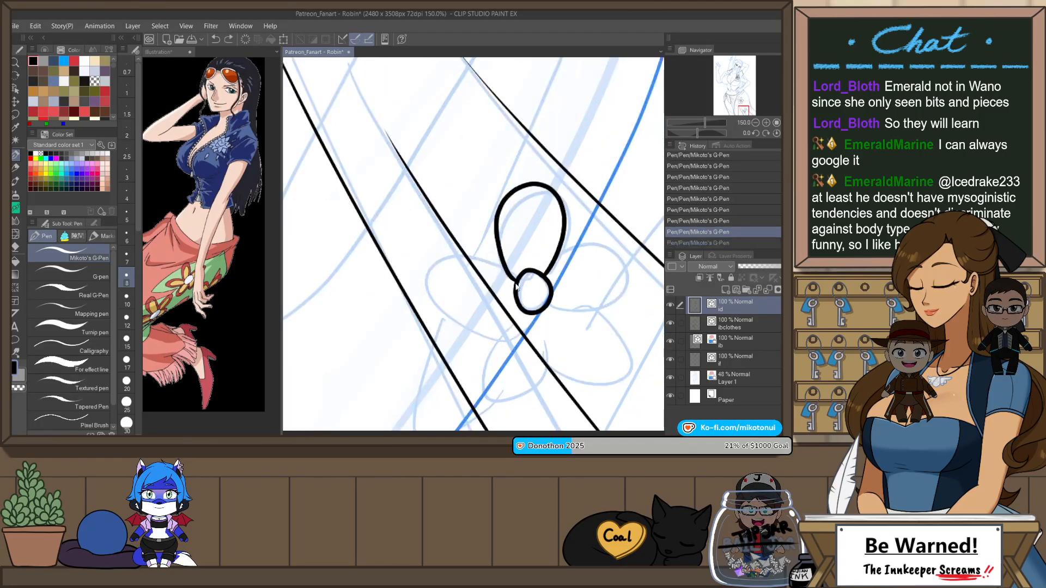
# Step: Ink the lower flower's left petal, redrawing it as a rounder shape, and rough in a petal beneath the centre
pyautogui.moveTo(419, 288); pyautogui.dragTo(513, 321)
pyautogui.hotkey('ctrl', 'z')
pyautogui.moveTo(515, 281)
pyautogui.mouseDown()
pyautogui.moveTo(470, 260)
pyautogui.moveTo(523, 316)
pyautogui.moveTo(500, 339)
pyautogui.mouseUp()
pyautogui.hotkey('ctrl', 'z')
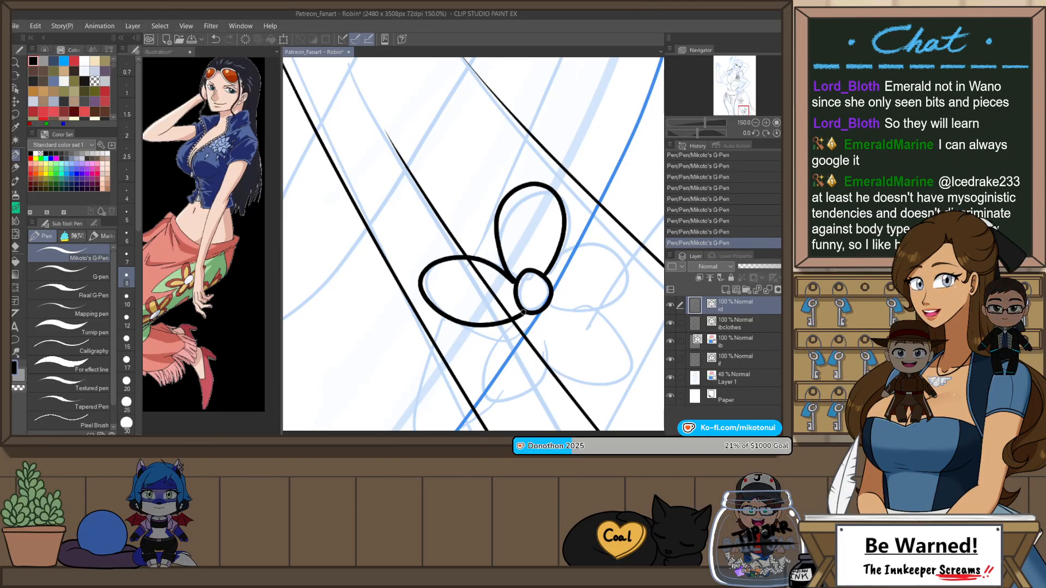
pyautogui.hotkey('ctrl', 'z')
pyautogui.hotkey('ctrl', 'z')
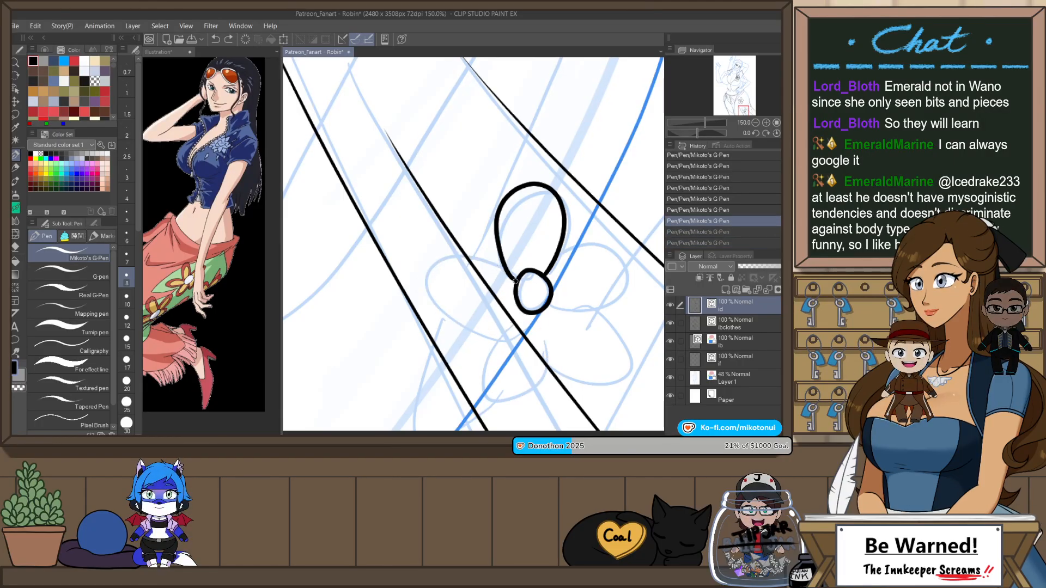
pyautogui.moveTo(510, 279)
pyautogui.mouseDown()
pyautogui.moveTo(461, 320)
pyautogui.moveTo(524, 310)
pyautogui.moveTo(496, 354)
pyautogui.moveTo(541, 377)
pyautogui.moveTo(542, 317)
pyautogui.mouseUp()
pyautogui.hotkey('ctrl', 'z')
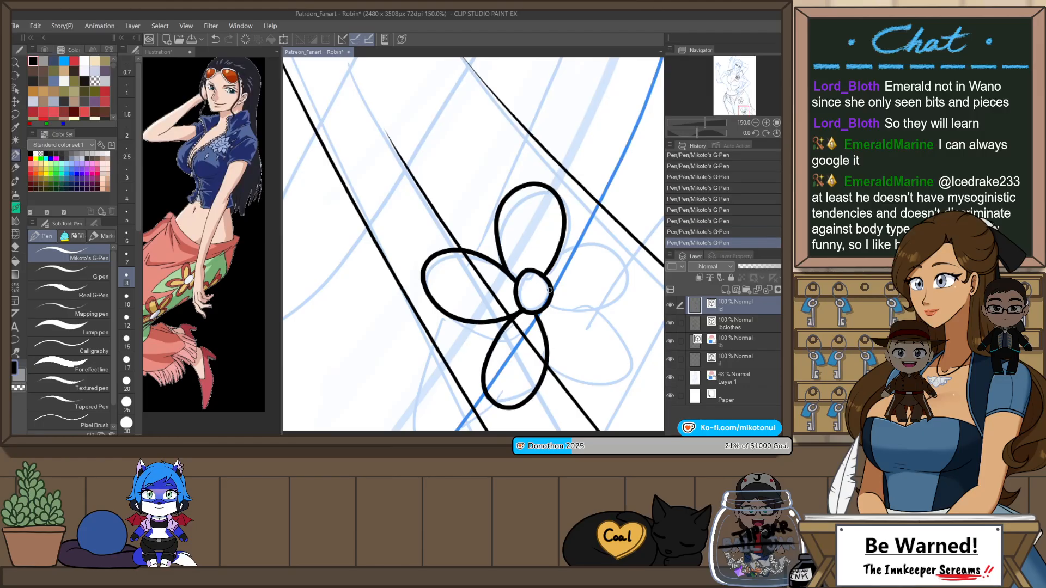
# Step: Remove the lower flower's bottom petal and redraw it with the canvas view mirrored
pyautogui.hotkey('ctrl', 'z')
pyautogui.moveTo(542, 372); pyautogui.dragTo(544, 313)
pyautogui.hotkey('ctrl', 'z')
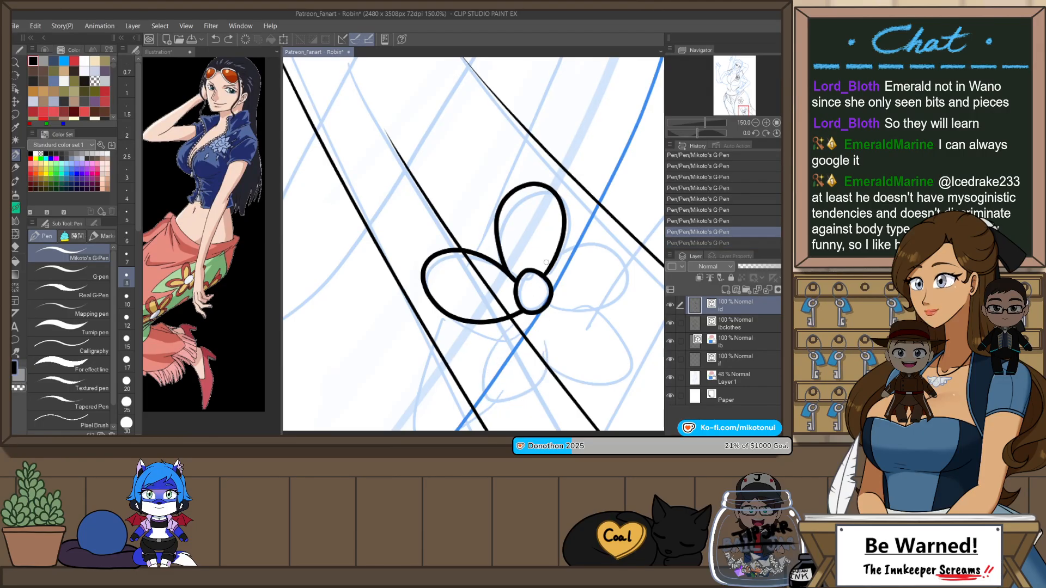
pyautogui.press('h')
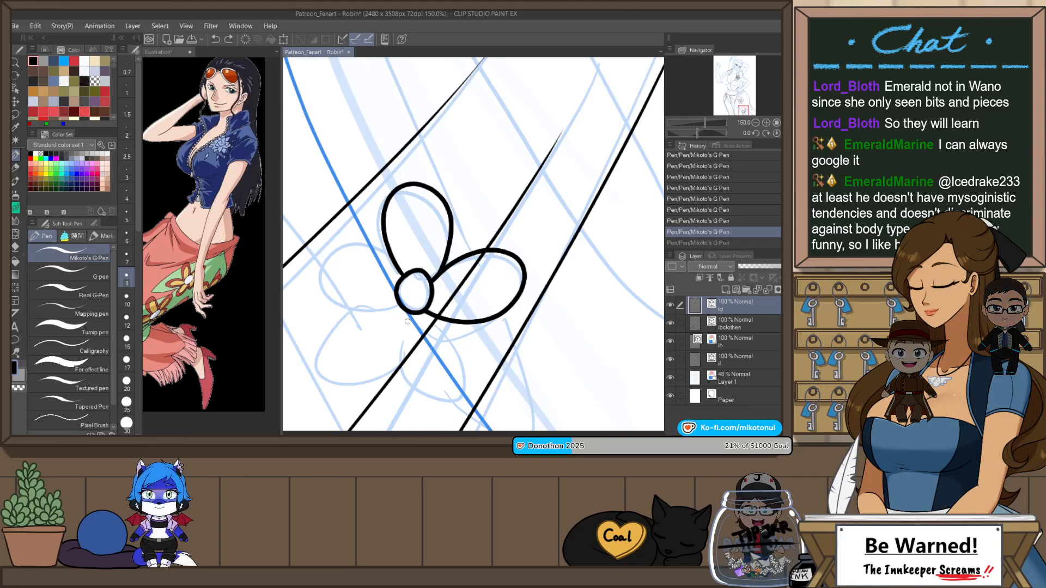
pyautogui.moveTo(410, 314)
pyautogui.mouseDown()
pyautogui.moveTo(409, 362)
pyautogui.moveTo(467, 364)
pyautogui.moveTo(431, 397)
pyautogui.moveTo(452, 333)
pyautogui.moveTo(407, 330)
pyautogui.moveTo(460, 400)
pyautogui.moveTo(441, 317)
pyautogui.mouseUp()
pyautogui.hotkey('ctrl', 'z')
pyautogui.hotkey('ctrl', 'z')
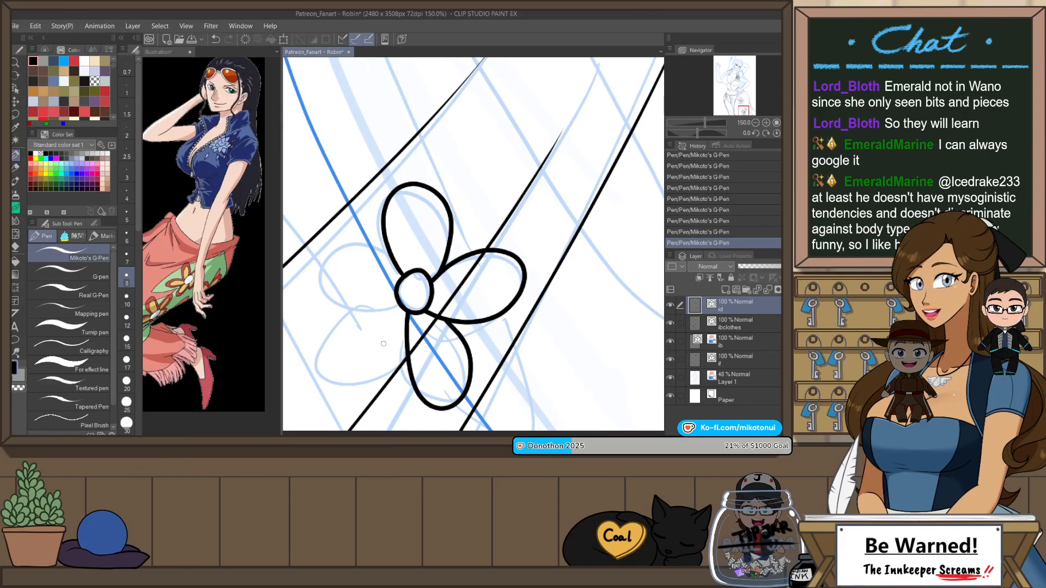
# Step: Ink the lower flower's fourth petal beside the top one, redrawing it fuller and rounder
pyautogui.moveTo(382, 305)
pyautogui.mouseDown()
pyautogui.moveTo(475, 307)
pyautogui.moveTo(454, 250)
pyautogui.mouseUp()
pyautogui.hotkey('ctrl', 'z')
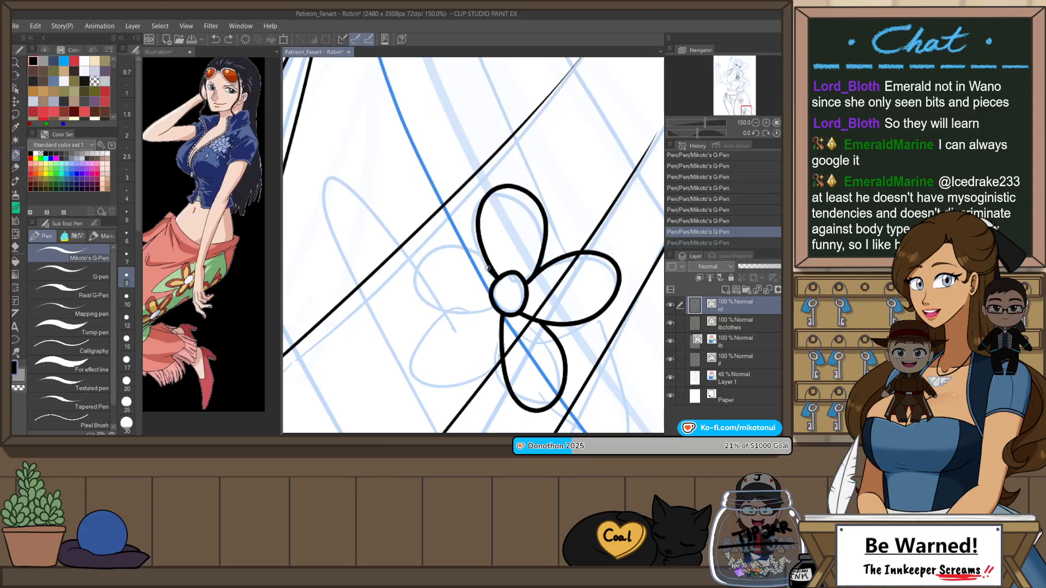
pyautogui.hotkey('ctrl', 'z')
pyautogui.moveTo(468, 314)
pyautogui.mouseDown()
pyautogui.moveTo(495, 307)
pyautogui.moveTo(445, 242)
pyautogui.moveTo(431, 298)
pyautogui.moveTo(493, 304)
pyautogui.mouseUp()
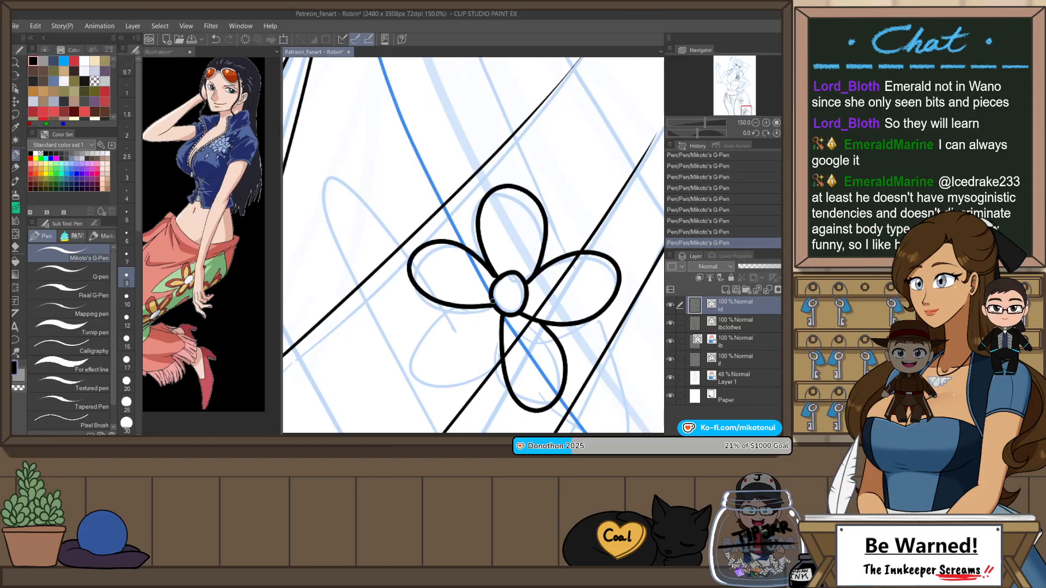
pyautogui.hotkey('ctrl', 'z')
pyautogui.moveTo(418, 278)
pyautogui.mouseDown()
pyautogui.moveTo(491, 302)
pyautogui.moveTo(477, 260)
pyautogui.moveTo(402, 274)
pyautogui.moveTo(494, 300)
pyautogui.moveTo(479, 259)
pyautogui.moveTo(404, 270)
pyautogui.moveTo(481, 307)
pyautogui.moveTo(422, 371)
pyautogui.moveTo(491, 339)
pyautogui.moveTo(434, 377)
pyautogui.moveTo(500, 313)
pyautogui.mouseUp()
pyautogui.hotkey('ctrl', 'z')
# Step: Ink the lower flower's fifth petal in the remaining gap beside the bottom petal
pyautogui.hotkey('ctrl', 'z')
pyautogui.hotkey('ctrl', 'z')
pyautogui.hotkey('ctrl', 'z')
pyautogui.moveTo(494, 307)
pyautogui.mouseDown()
pyautogui.moveTo(415, 399)
pyautogui.moveTo(500, 316)
pyautogui.mouseUp()
pyautogui.hotkey('ctrl', 'z')
pyautogui.moveTo(493, 305)
pyautogui.mouseDown()
pyautogui.moveTo(475, 308)
pyautogui.moveTo(501, 315)
pyautogui.moveTo(430, 340)
pyautogui.moveTo(502, 324)
pyautogui.mouseUp()
pyautogui.hotkey('ctrl', 'z')
pyautogui.hotkey('ctrl', 'z')
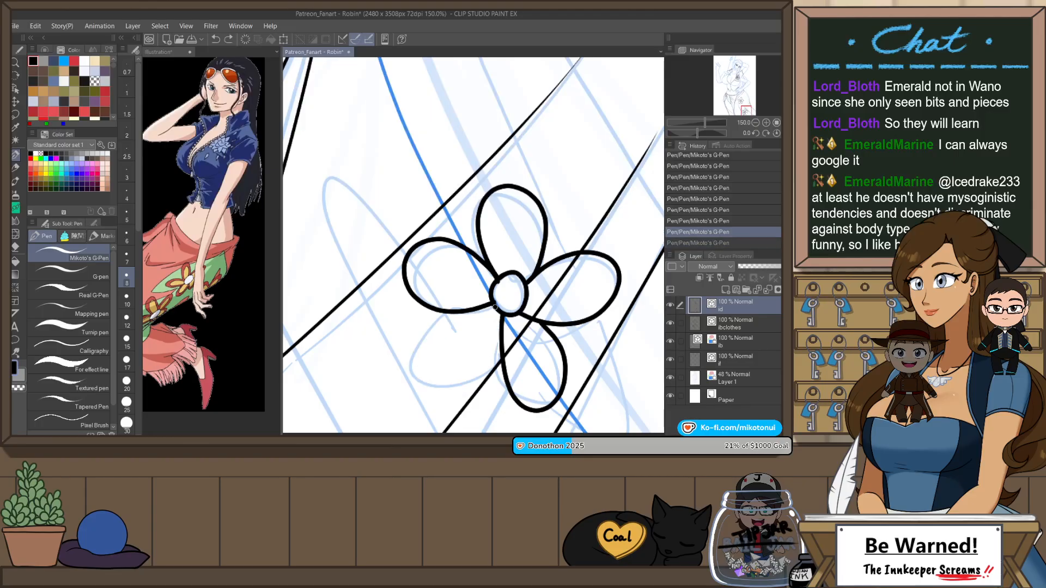
pyautogui.moveTo(462, 387); pyautogui.dragTo(500, 326)
# Step: Erase the excess line ends around the lower flower's round centre with Snap eraser 2
pyautogui.press('e')
pyautogui.scroll(2, 517, 265)
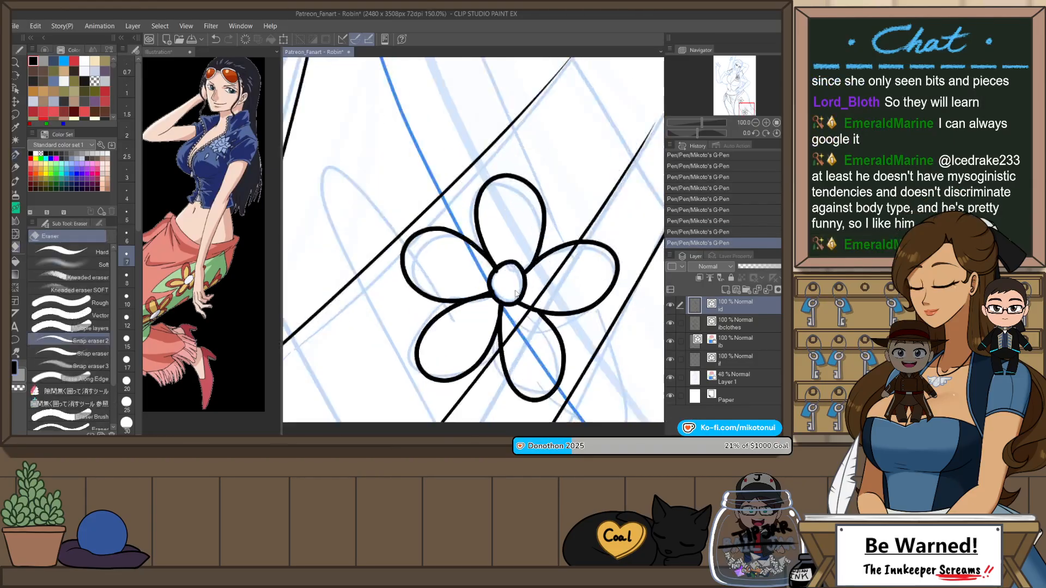
pyautogui.click(506, 300)
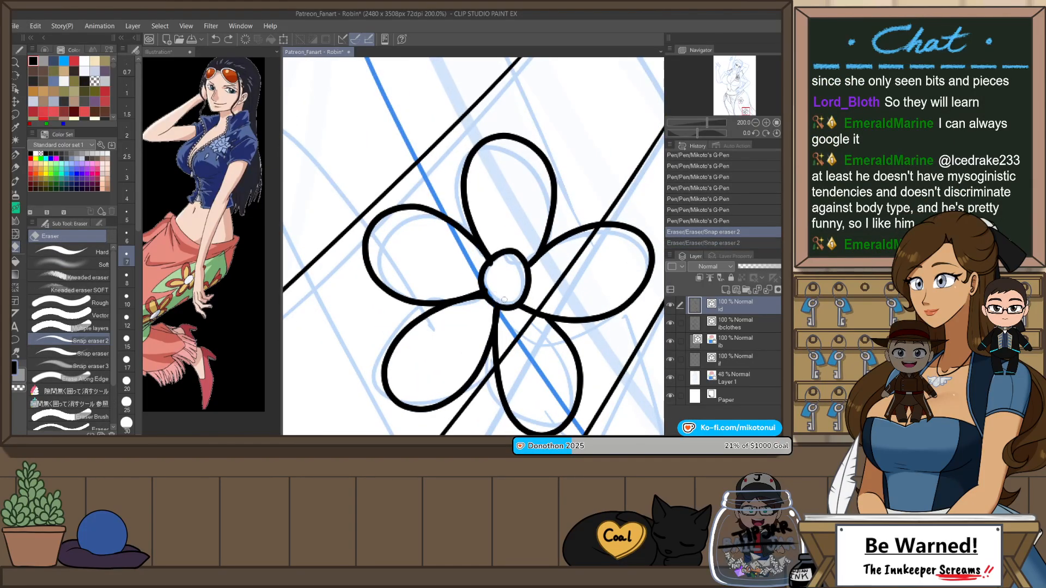
pyautogui.click(489, 274)
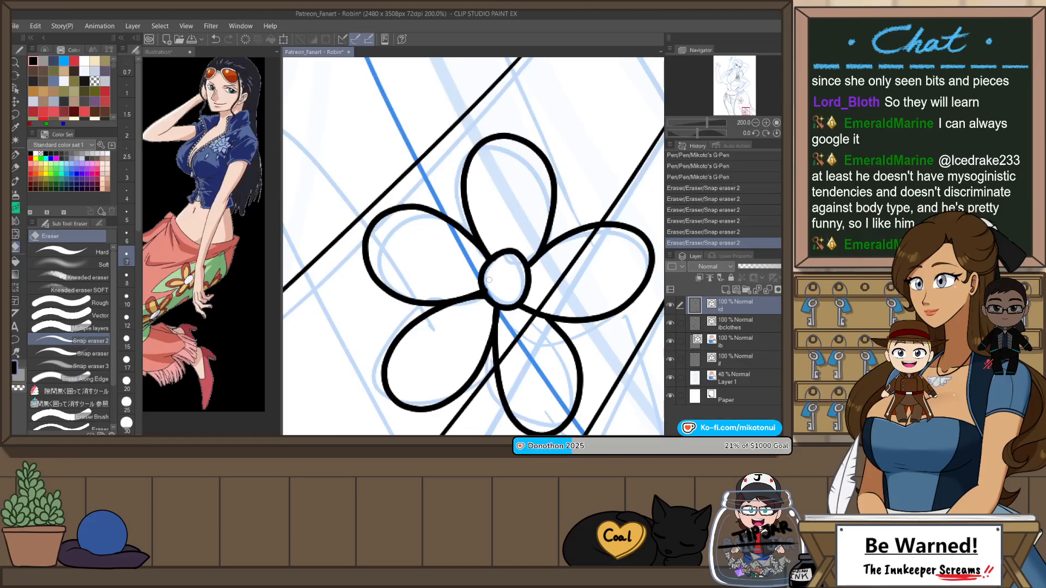
pyautogui.click(487, 289)
pyautogui.click(508, 301)
pyautogui.scroll(-3, 556, 278)
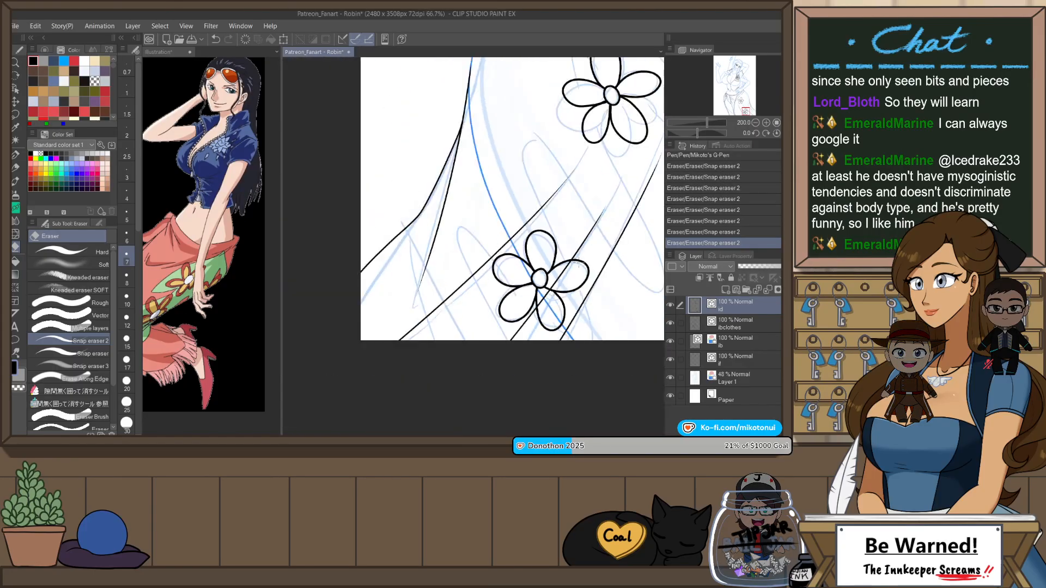
# Step: Restore the unmirrored view, lasso the lower skirt flower and distort it by its corners with a free transform, then deselect
pyautogui.scroll(-3, 600, 285)
pyautogui.scroll(3, 616, 242)
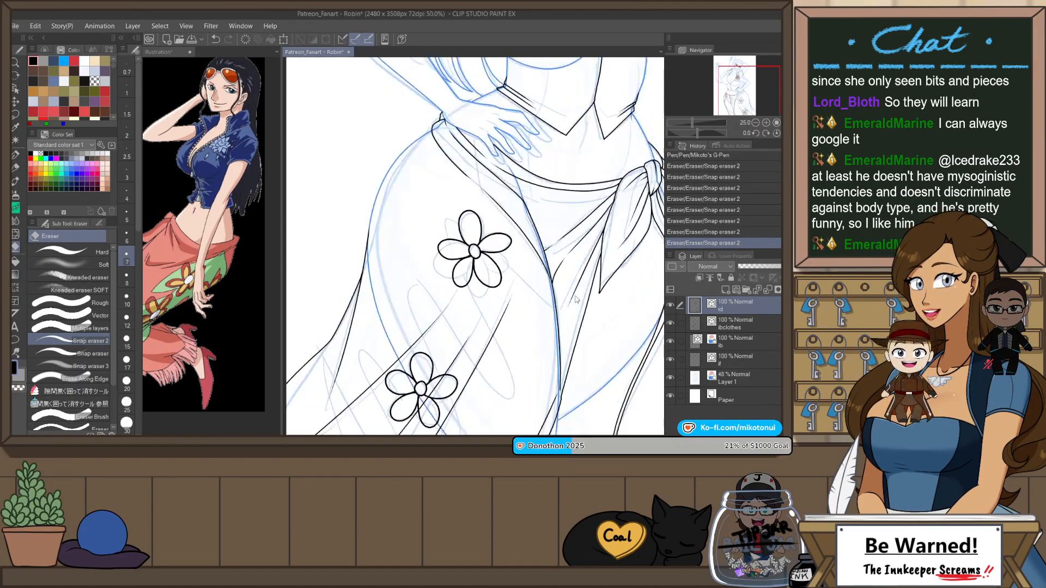
pyautogui.press('h')
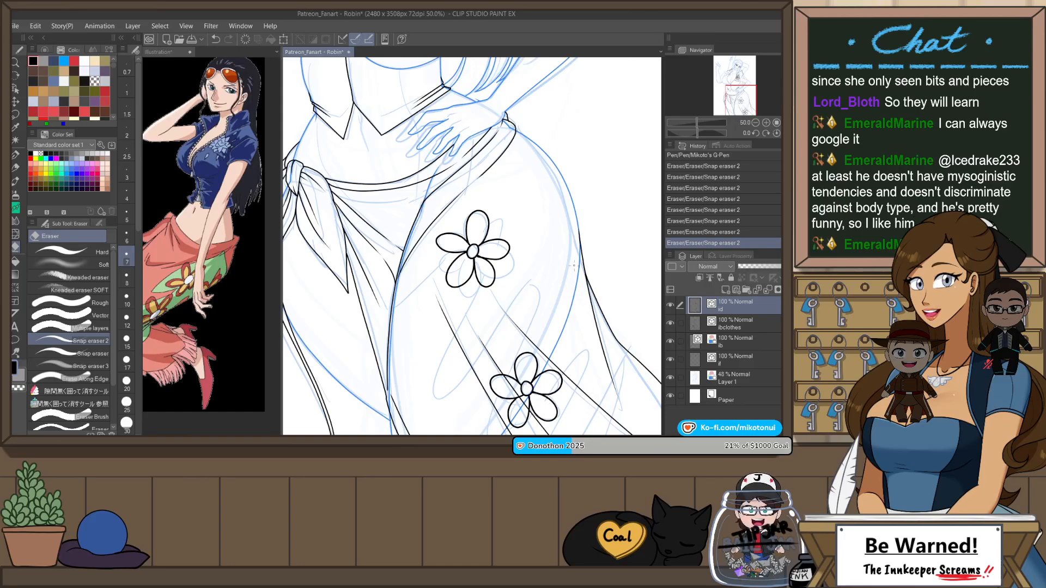
pyautogui.press('m')
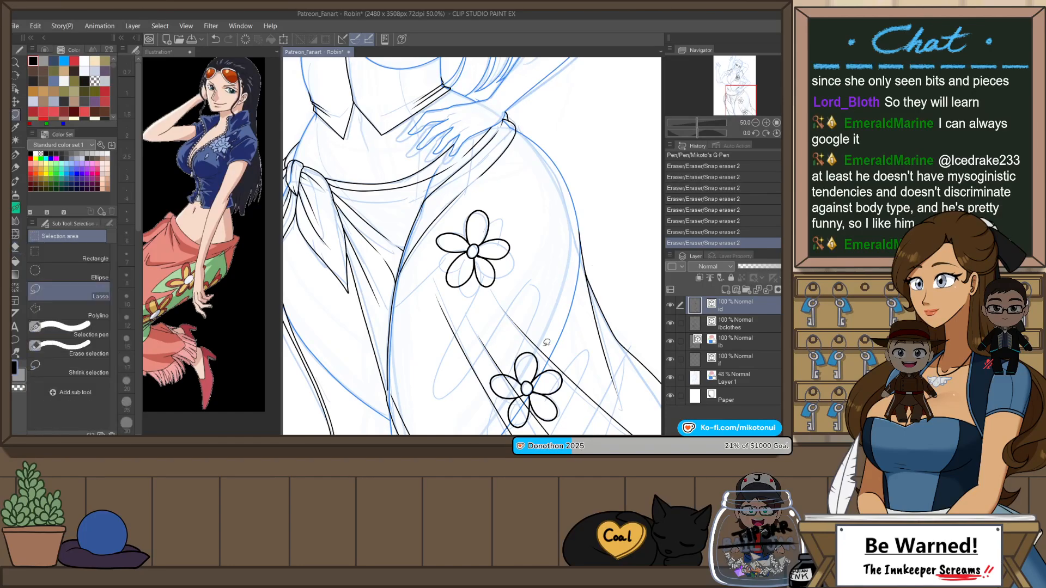
pyautogui.moveTo(532, 432); pyautogui.dragTo(582, 353)
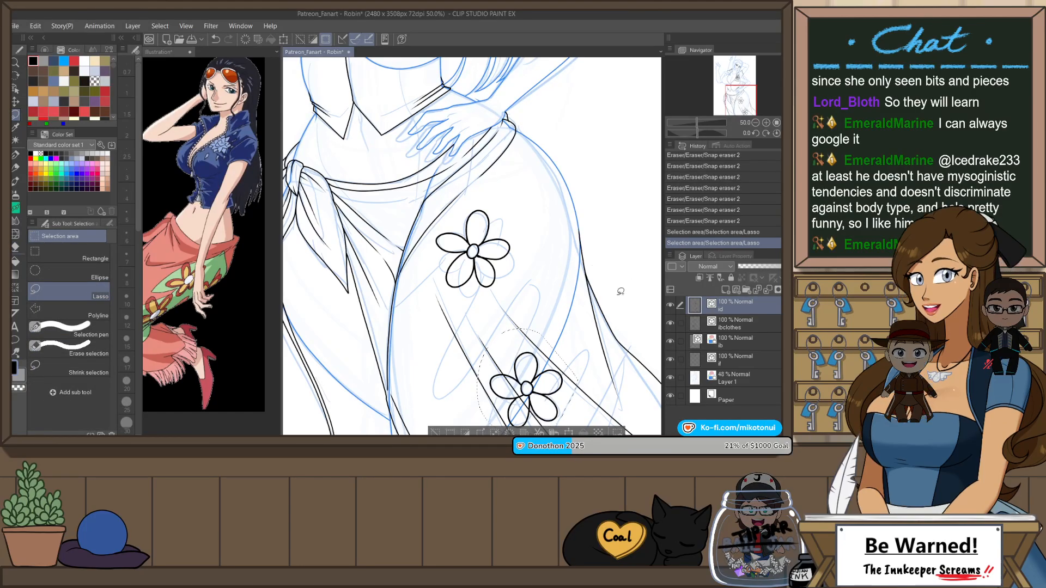
pyautogui.hotkey('ctrl', 't')
pyautogui.scroll(-1, 480, 229)
pyautogui.scroll(-1, 480, 228)
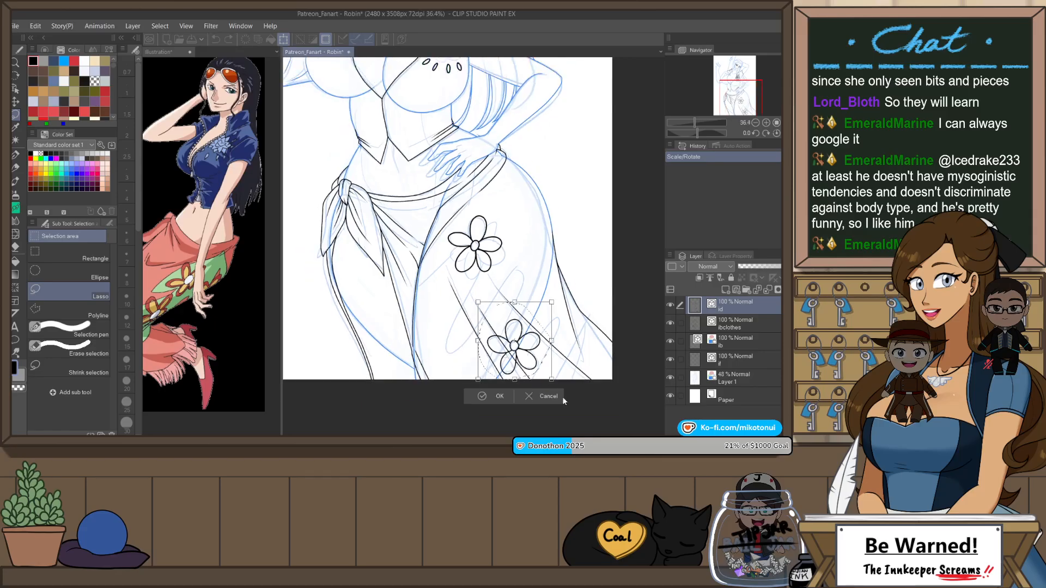
pyautogui.moveTo(554, 384); pyautogui.dragTo(544, 365)
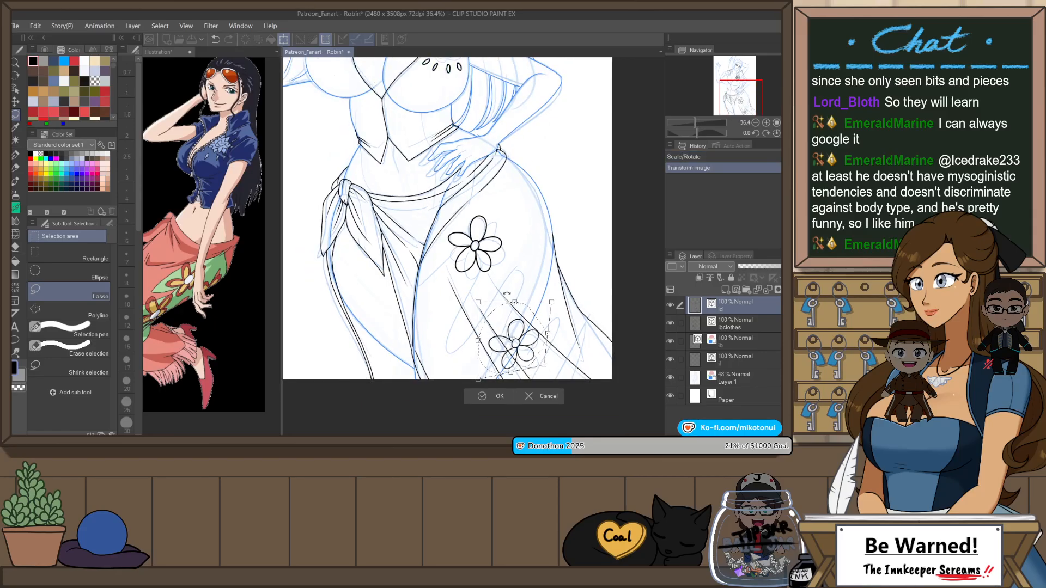
pyautogui.moveTo(514, 302); pyautogui.dragTo(462, 298)
pyautogui.moveTo(479, 382); pyautogui.dragTo(482, 392)
pyautogui.moveTo(544, 298); pyautogui.dragTo(547, 289)
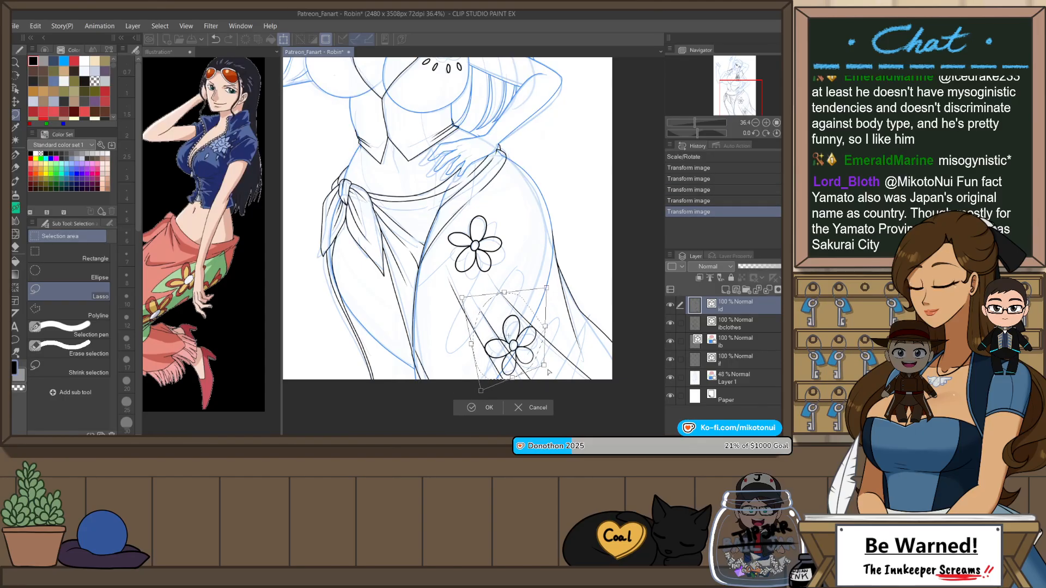
pyautogui.moveTo(544, 366); pyautogui.dragTo(554, 372)
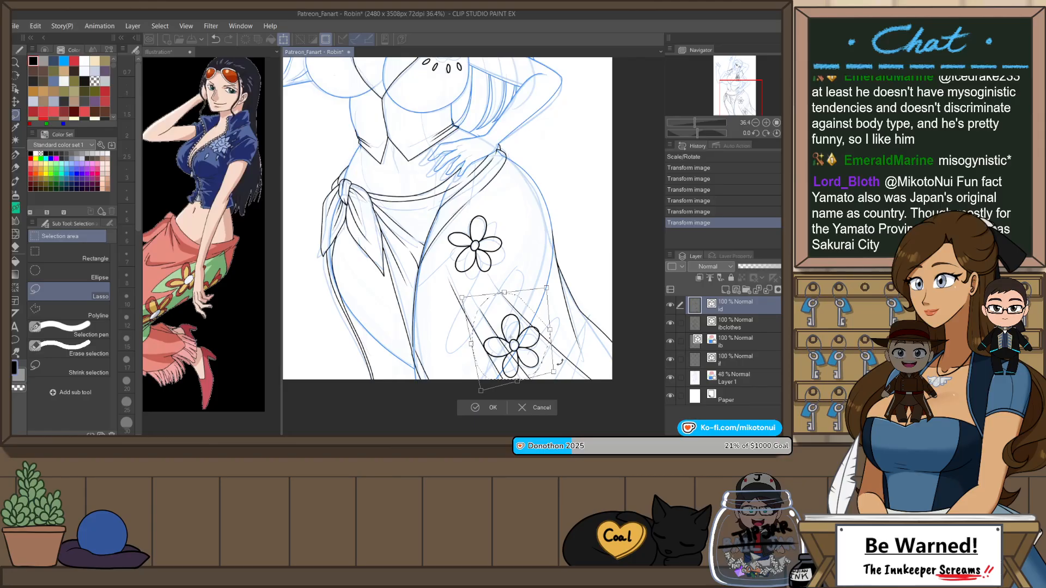
pyautogui.click(497, 407)
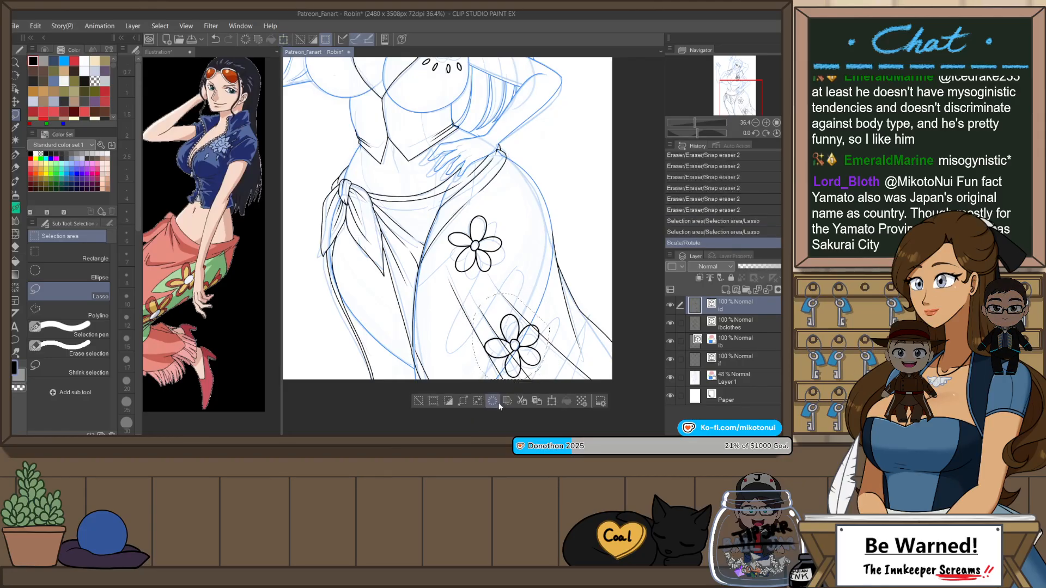
pyautogui.hotkey('ctrl', 'd')
# Step: Try to ink a smaller inner outline inside the upper flower's top petal with Mikoto's G-Pen
pyautogui.scroll(14, 486, 197)
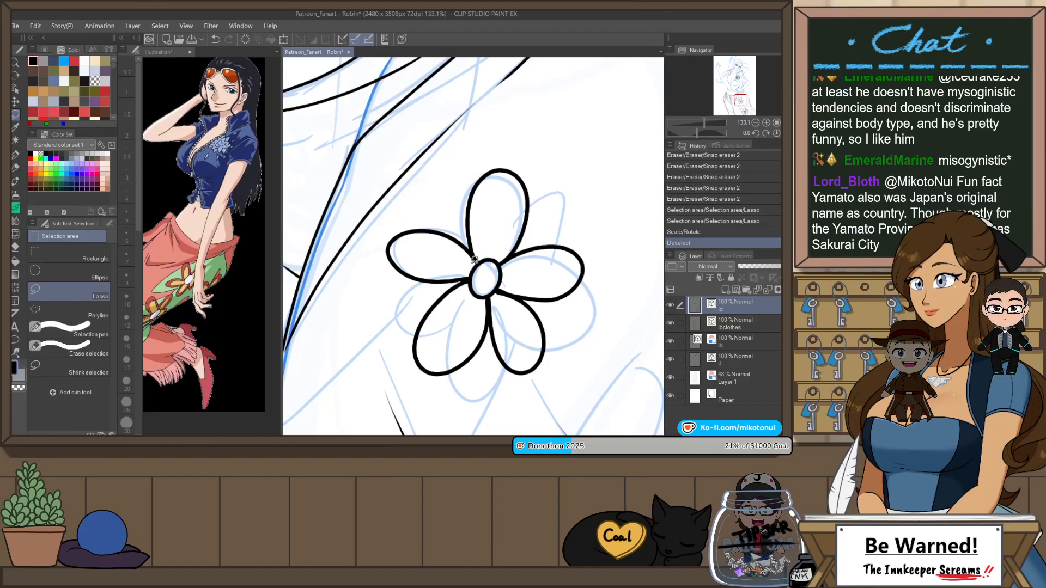
pyautogui.press('p')
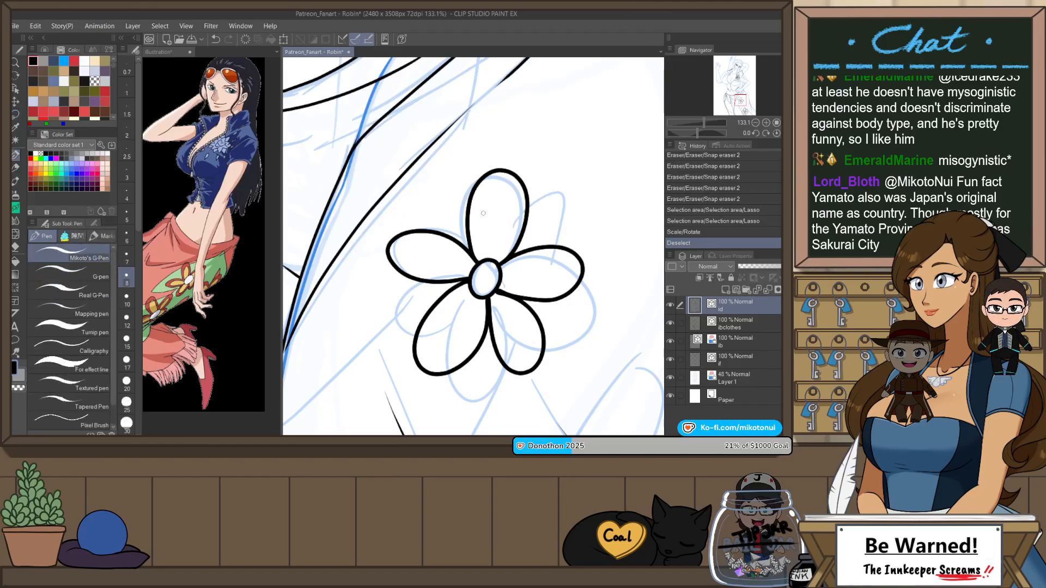
pyautogui.moveTo(558, 203); pyautogui.dragTo(524, 227)
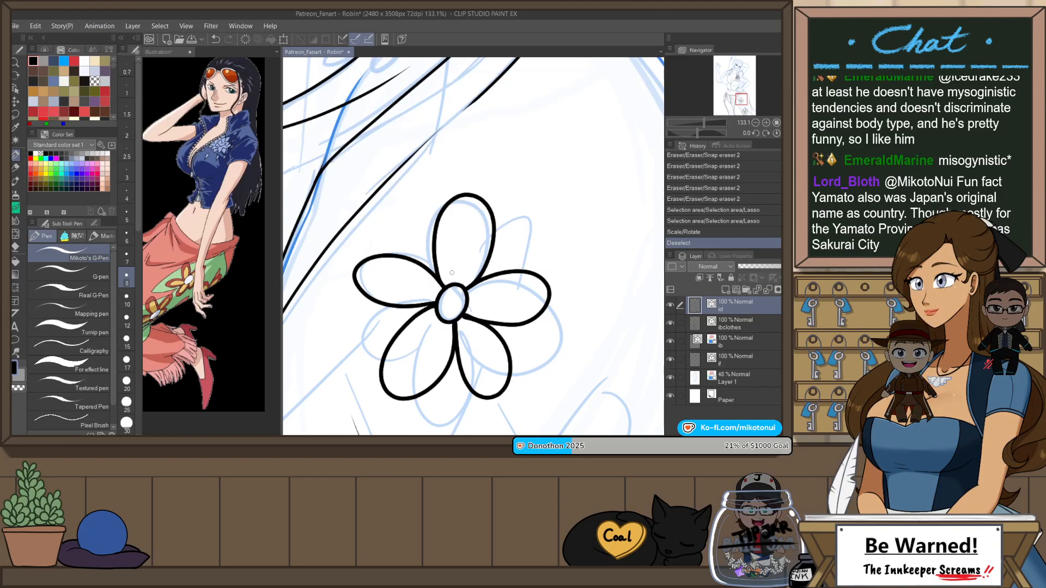
pyautogui.moveTo(473, 266); pyautogui.dragTo(475, 264)
pyautogui.hotkey('ctrl', 'z')
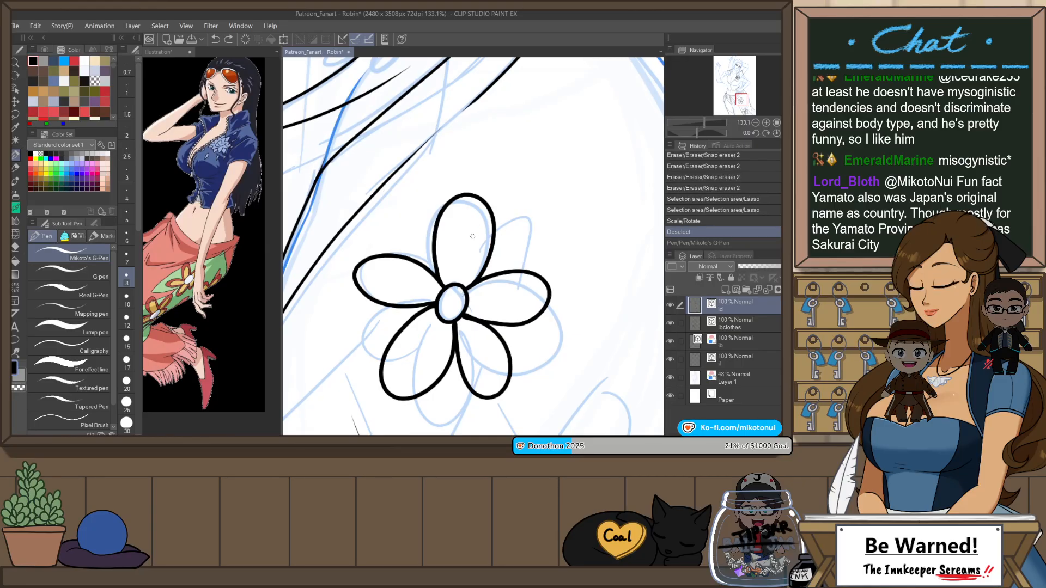
pyautogui.moveTo(448, 214)
pyautogui.mouseDown()
pyautogui.moveTo(473, 245)
pyautogui.moveTo(468, 282)
pyautogui.mouseUp()
pyautogui.hotkey('ctrl', 'z')
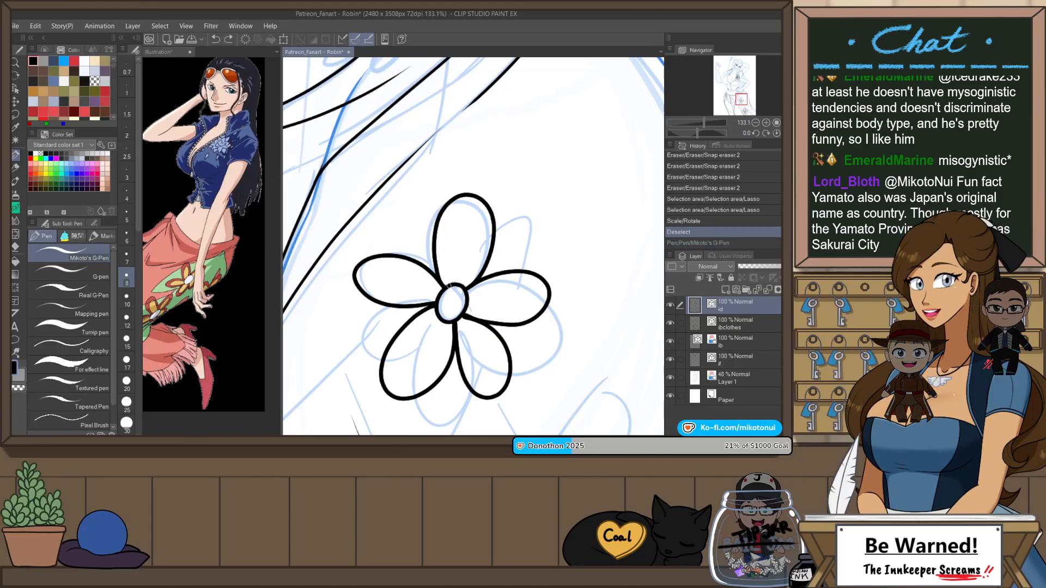
pyautogui.moveTo(476, 218)
pyautogui.mouseDown()
pyautogui.moveTo(461, 283)
pyautogui.moveTo(446, 271)
pyautogui.moveTo(468, 212)
pyautogui.moveTo(478, 251)
pyautogui.moveTo(465, 292)
pyautogui.mouseUp()
pyautogui.hotkey('ctrl', 'z')
# Step: Try to hand-ink inner outlines in several of the upper flower's petals with the canvas view rotated
pyautogui.press('e')
pyautogui.hotkey('ctrl', 'z')
pyautogui.hotkey('shift', 'space')
pyautogui.moveTo(565, 339)
pyautogui.mouseDown()
pyautogui.moveTo(553, 230)
pyautogui.moveTo(517, 242)
pyautogui.moveTo(545, 222)
pyautogui.moveTo(526, 282)
pyautogui.moveTo(517, 247)
pyautogui.moveTo(547, 219)
pyautogui.moveTo(534, 273)
pyautogui.moveTo(461, 326)
pyautogui.moveTo(479, 304)
pyautogui.moveTo(503, 303)
pyautogui.mouseUp()
pyautogui.press('p')
pyautogui.hotkey('ctrl', 'z')
pyautogui.hotkey('ctrl', 'z')
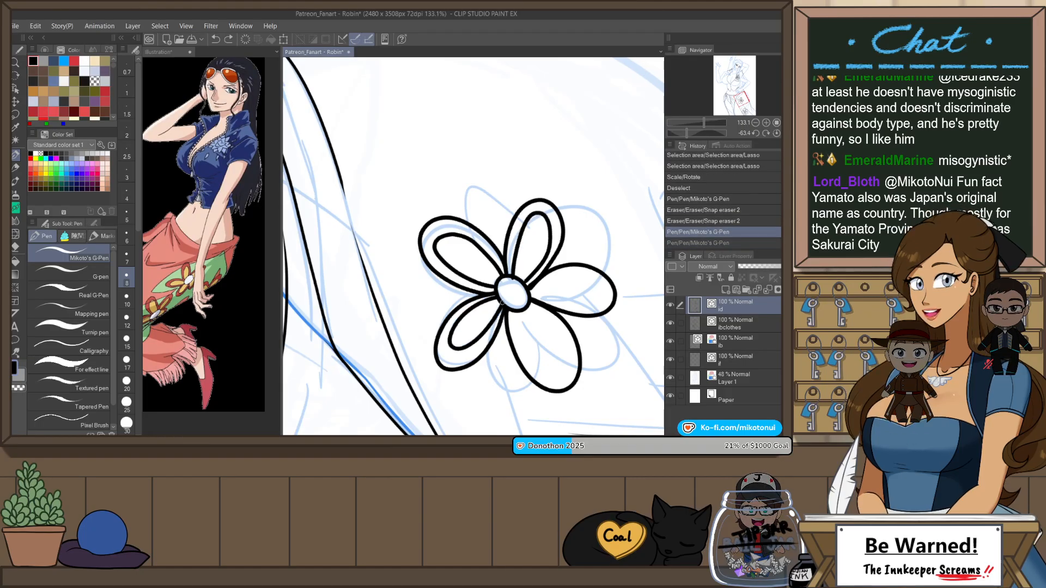
pyautogui.hotkey('ctrl', 'z')
pyautogui.moveTo(450, 341)
pyautogui.mouseDown()
pyautogui.moveTo(488, 323)
pyautogui.moveTo(503, 295)
pyautogui.moveTo(456, 324)
pyautogui.moveTo(469, 347)
pyautogui.moveTo(502, 308)
pyautogui.mouseUp()
pyautogui.hotkey('ctrl', 'z')
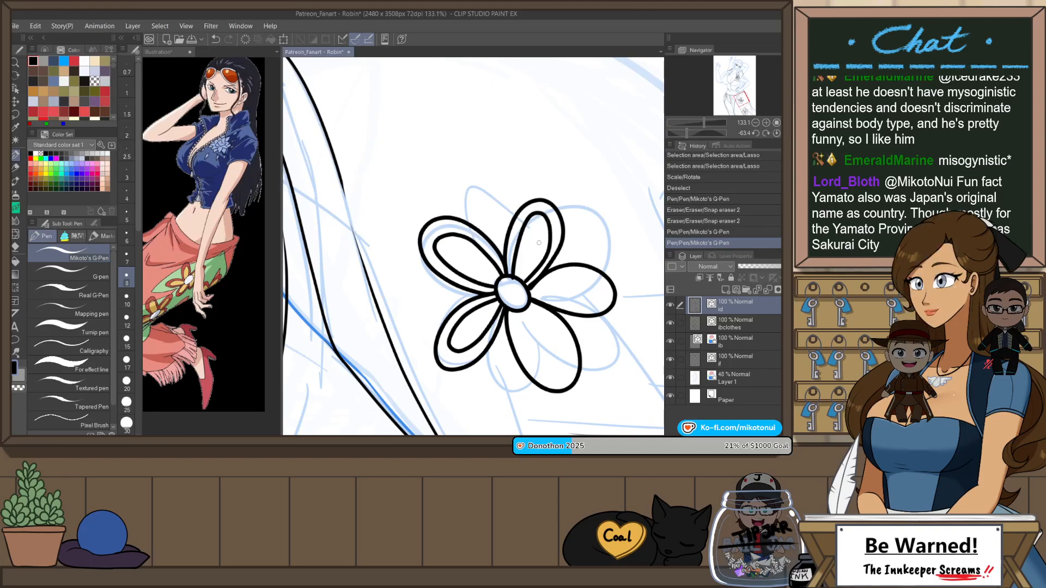
# Step: Reset the canvas rotation and undo all hand-drawn inner outlines in the upper flower's petals
pyautogui.hotkey('ctrl', '@')
pyautogui.hotkey('ctrl', 'z')
pyautogui.hotkey('ctrl', 'z')
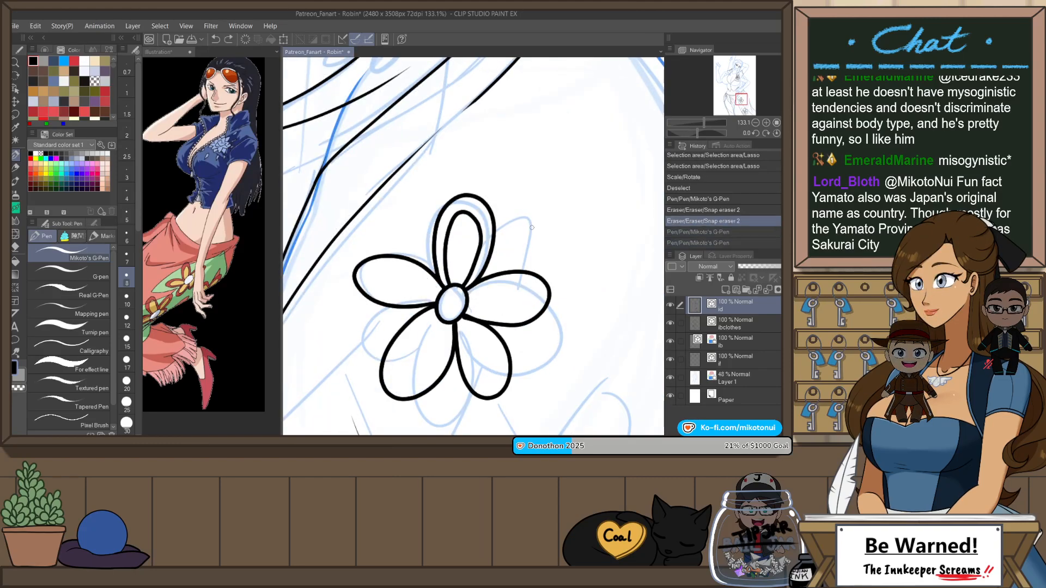
pyautogui.hotkey('ctrl', 'z')
pyautogui.hotkey('ctrl', 'z')
pyautogui.hotkey('ctrl', 'z')
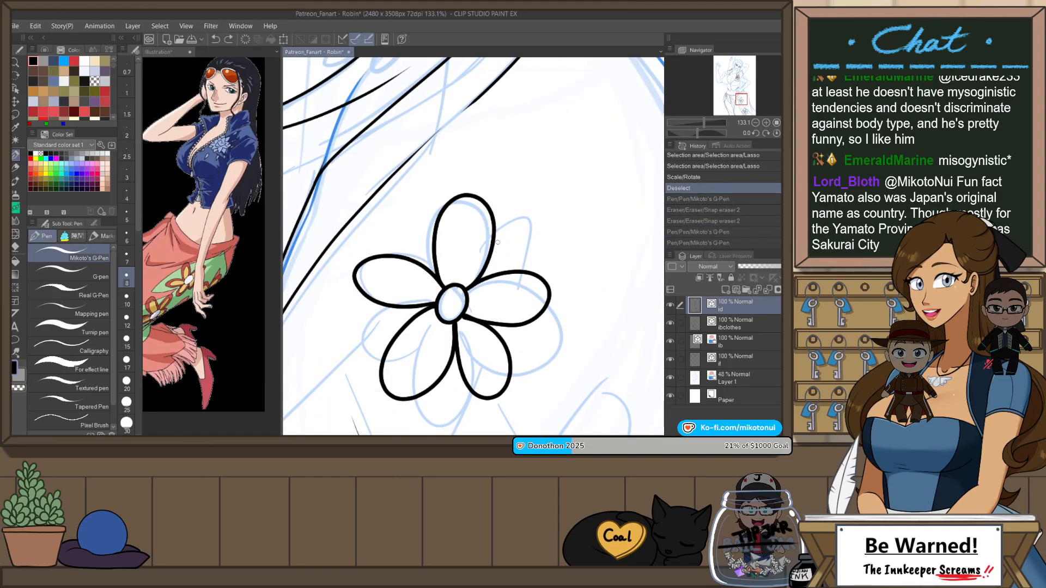
# Step: Duplicate the upper flower's top petal line as a vector object and scale the copy down into a narrower inner outline
pyautogui.press('o')
pyautogui.click(495, 240)
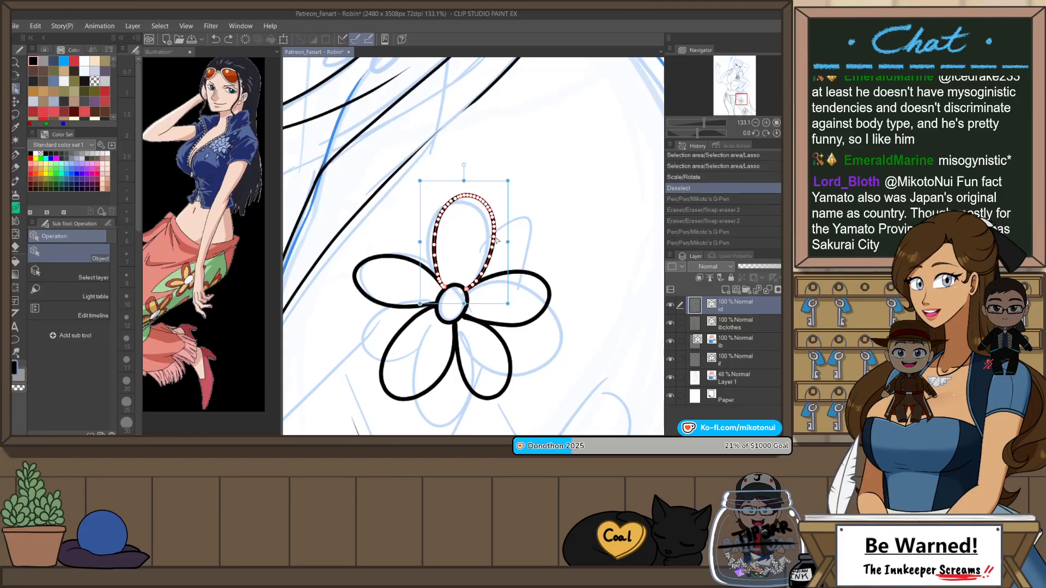
pyautogui.moveTo(465, 181); pyautogui.dragTo(465, 209)
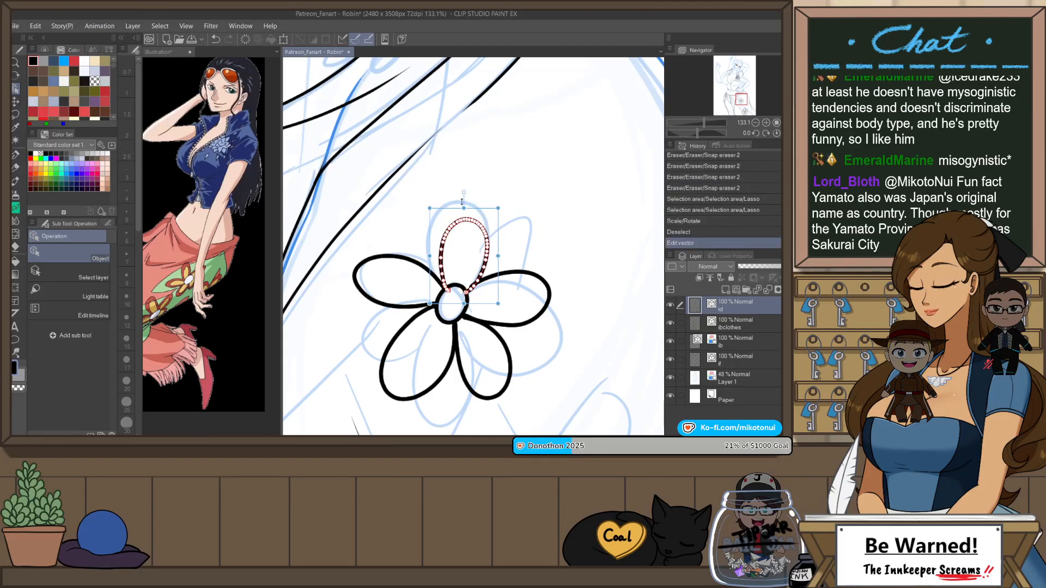
pyautogui.hotkey('ctrl', 'z')
pyautogui.click(471, 193)
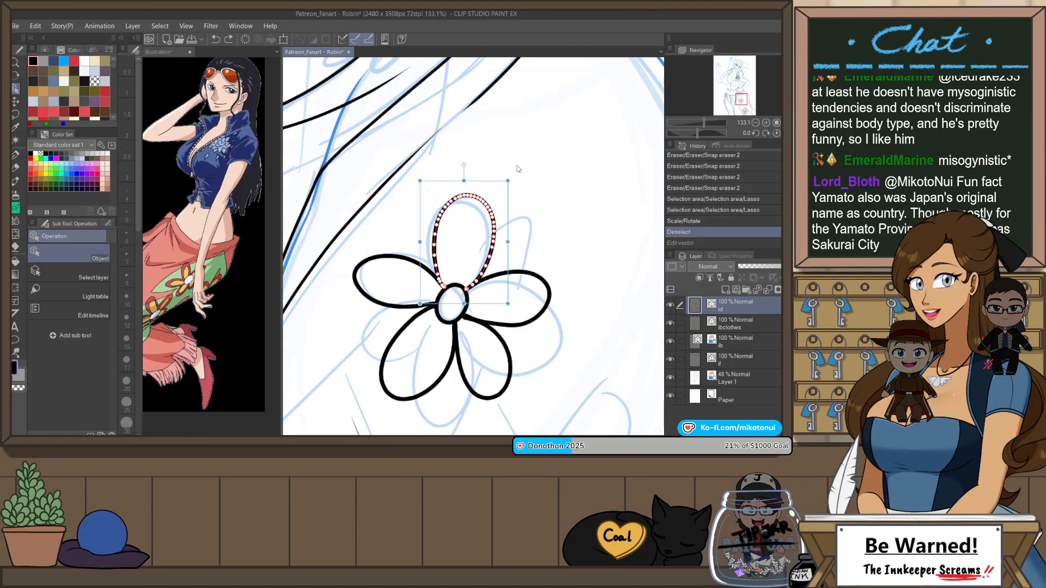
pyautogui.hotkey('ctrl', 'c')
pyautogui.hotkey('ctrl', 'v')
pyautogui.moveTo(464, 181); pyautogui.dragTo(464, 207)
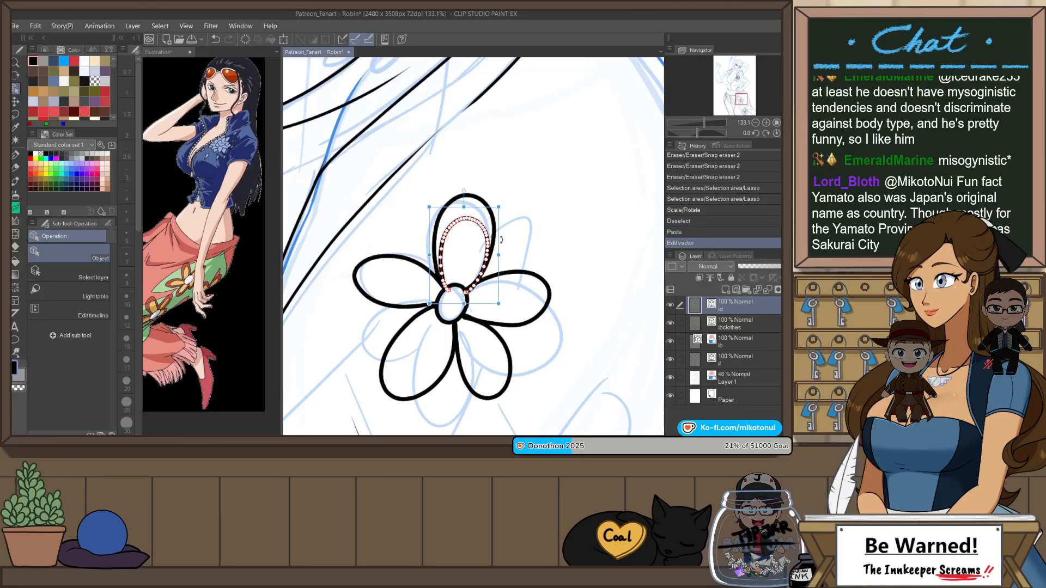
pyautogui.moveTo(499, 256); pyautogui.dragTo(490, 235)
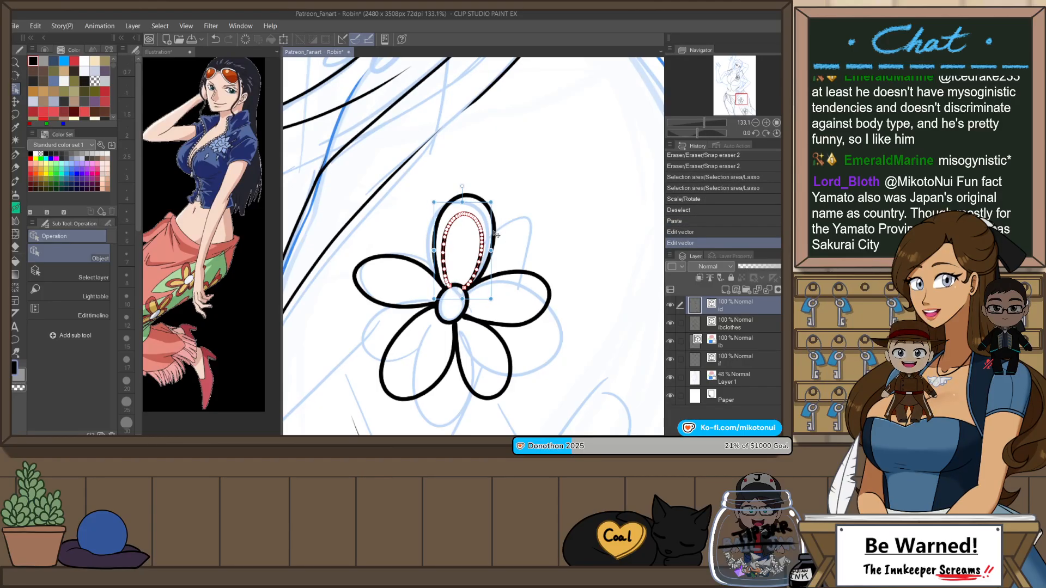
pyautogui.click(531, 197)
# Step: Duplicate the upper flower's right petal line and scale the copy down into a flatter inner outline
pyautogui.click(526, 279)
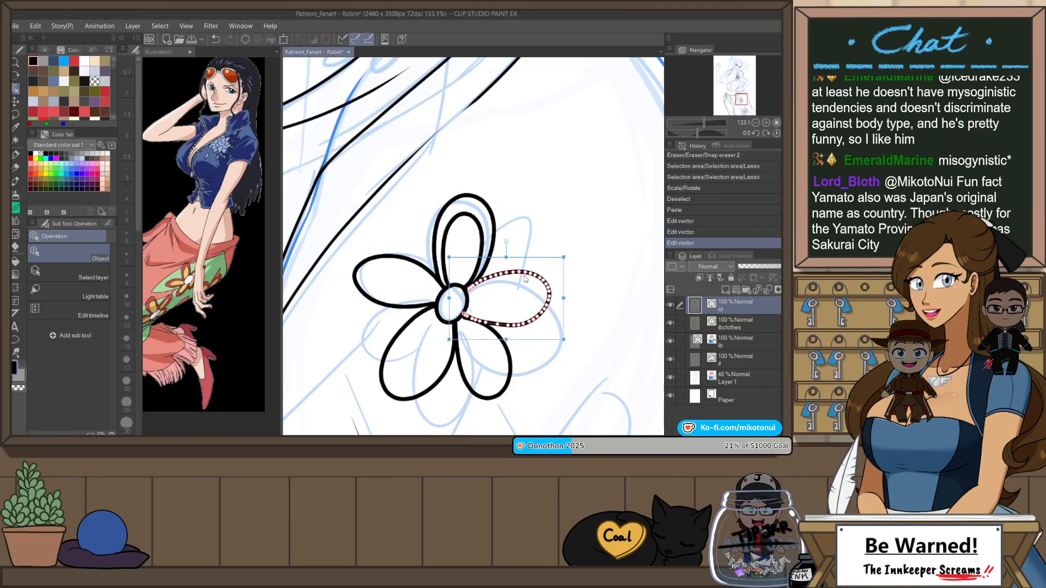
pyautogui.click(535, 292)
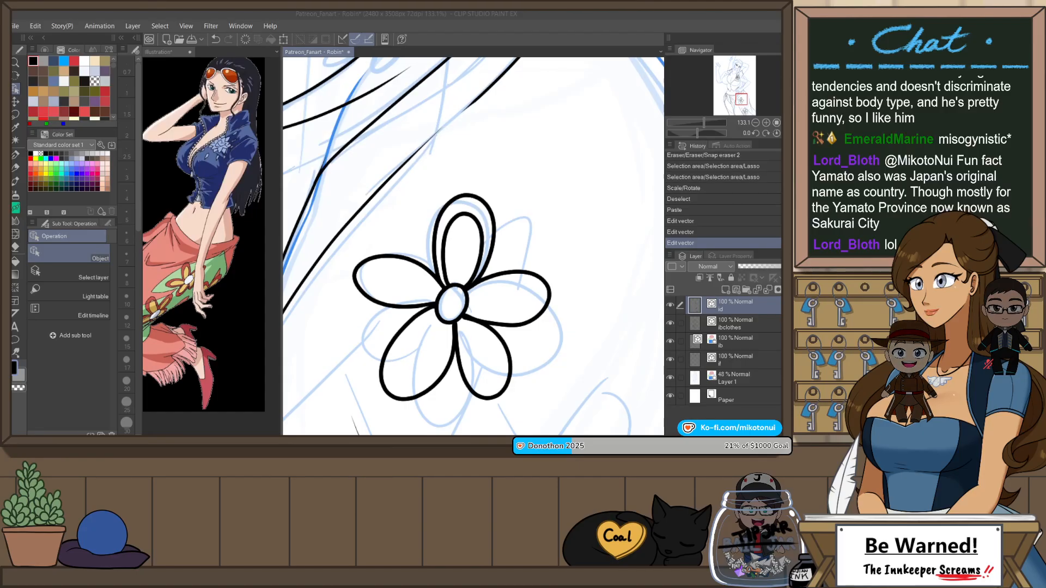
pyautogui.click(547, 291)
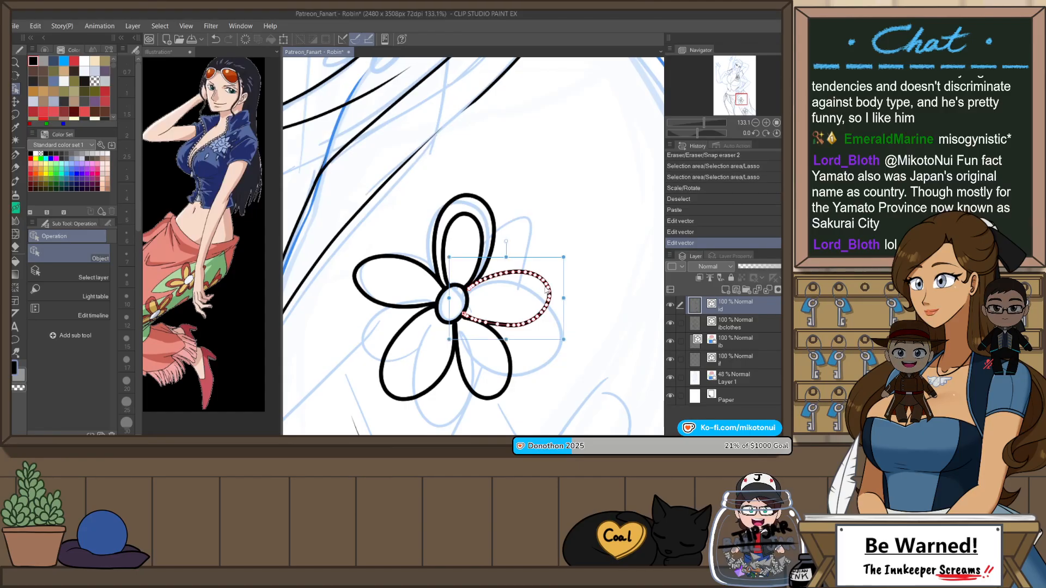
pyautogui.hotkey('ctrl', 'v')
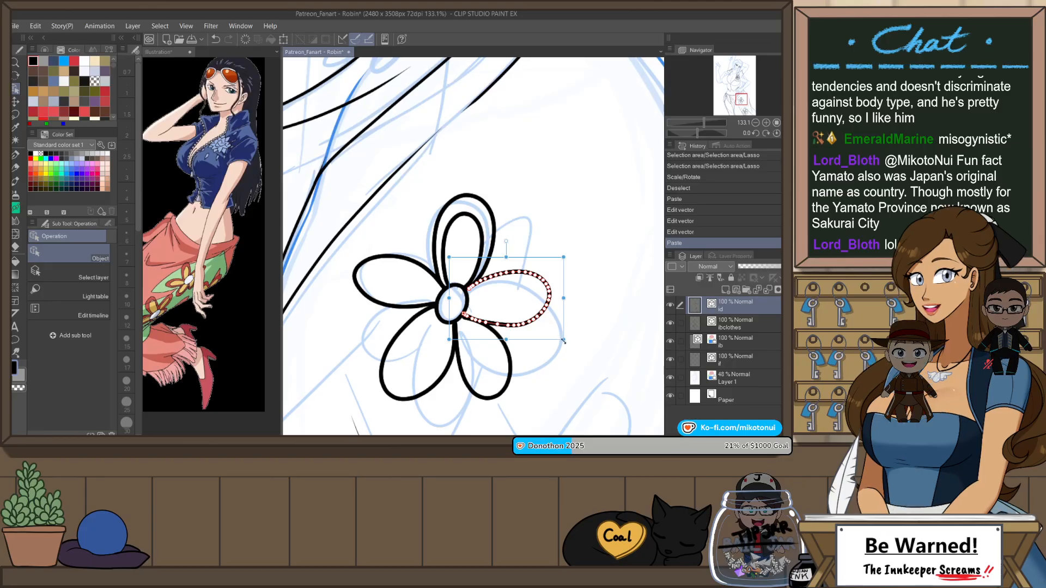
pyautogui.moveTo(563, 339); pyautogui.dragTo(542, 321)
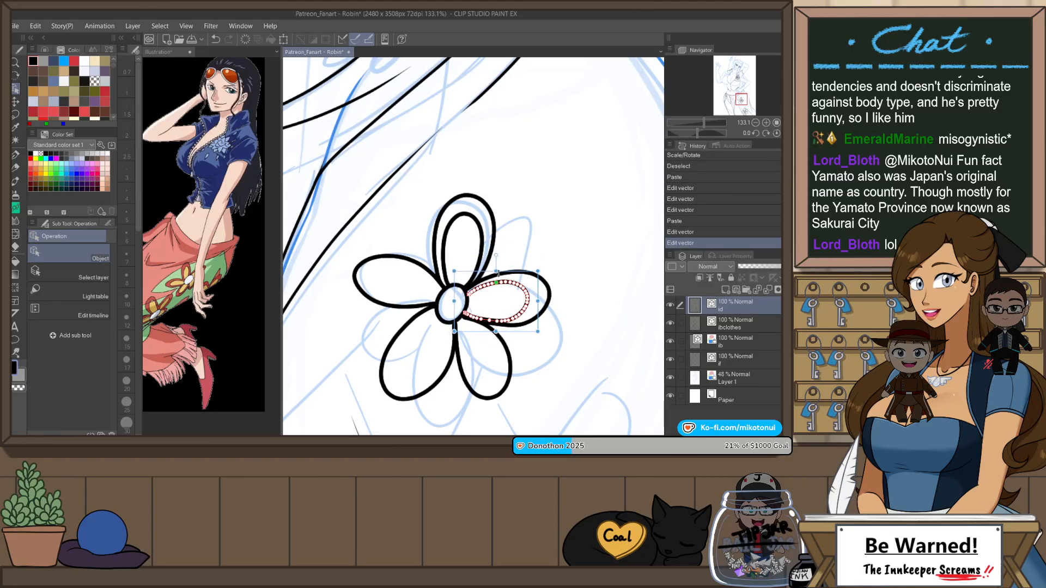
pyautogui.moveTo(497, 272); pyautogui.dragTo(544, 297)
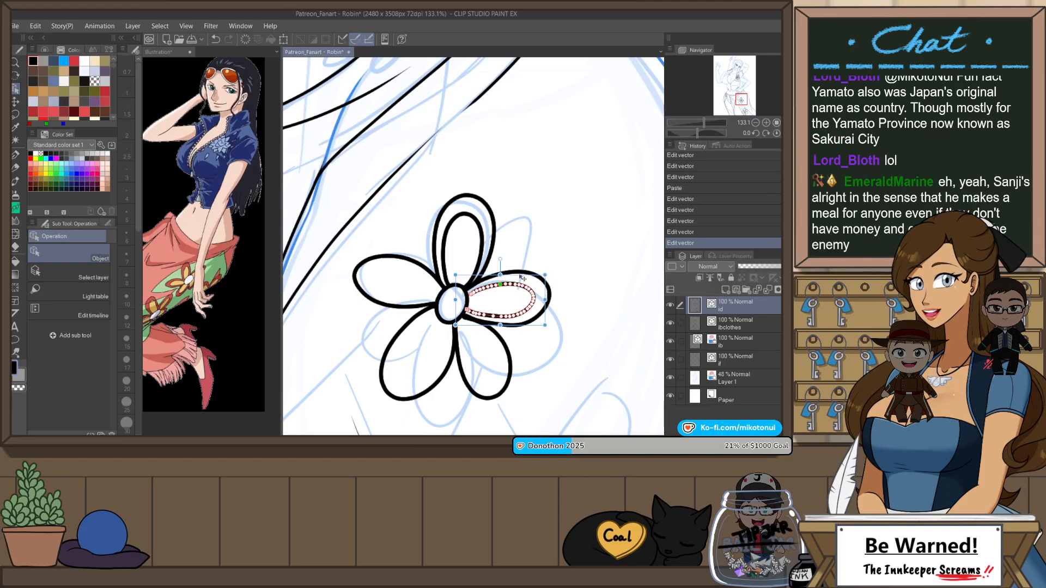
# Step: Fine-tune the angle, size and position of the right petal's inner outline within the petal
pyautogui.click(565, 259)
pyautogui.click(534, 295)
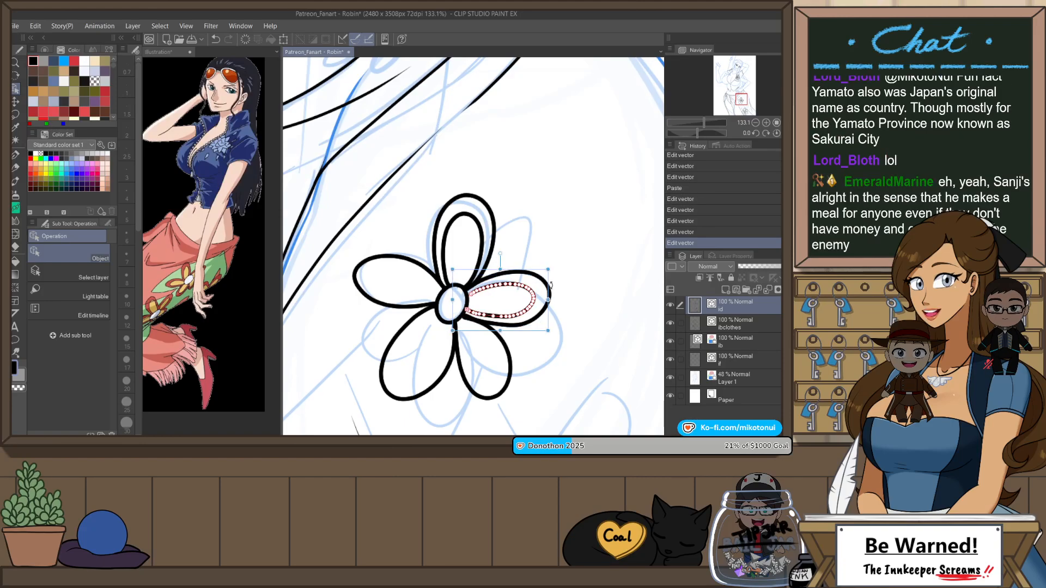
pyautogui.moveTo(550, 284); pyautogui.dragTo(551, 292)
pyautogui.click(567, 240)
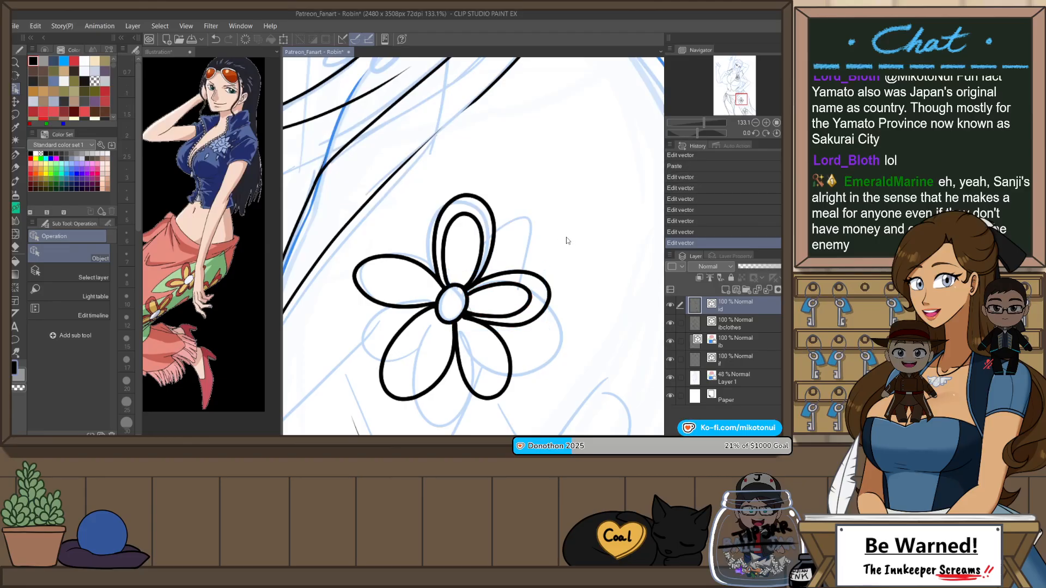
pyautogui.click(502, 314)
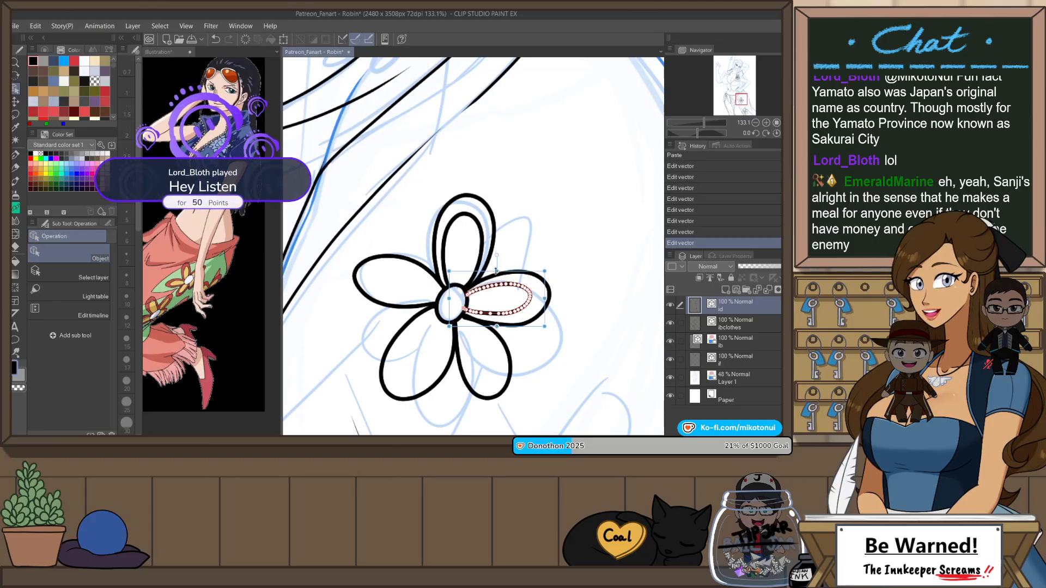
pyautogui.click(543, 206)
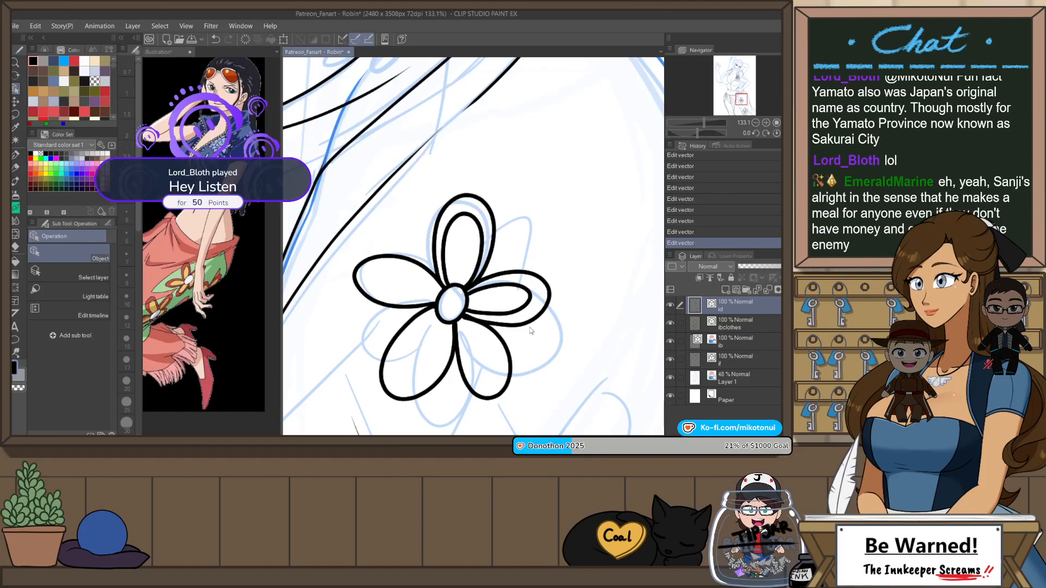
# Step: Duplicate the upper flower's lower-right petal line, scale the copy down inside the petal, and pinch its curve into shape
pyautogui.click(511, 359)
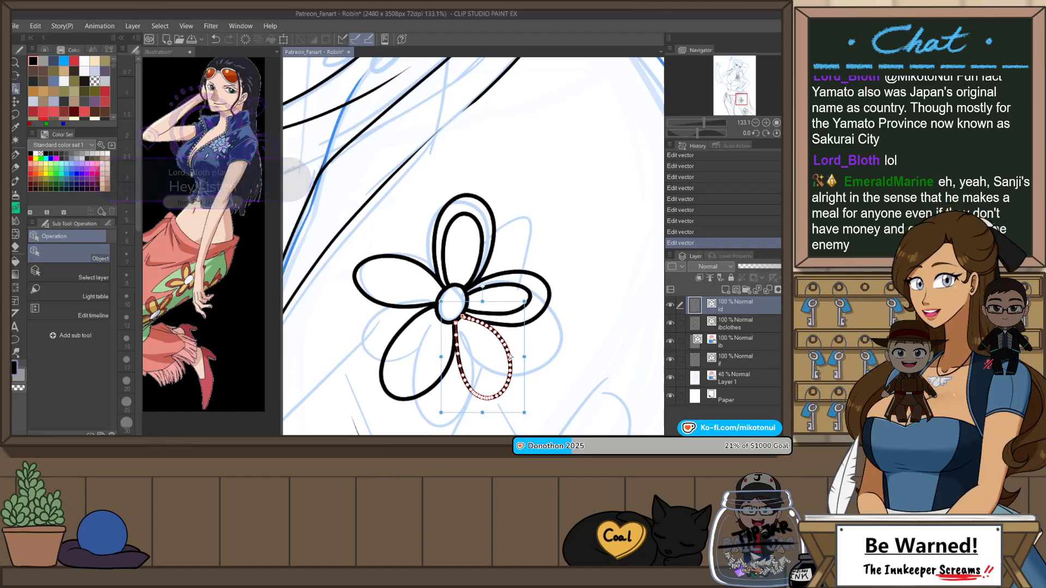
pyautogui.moveTo(524, 413); pyautogui.dragTo(504, 384)
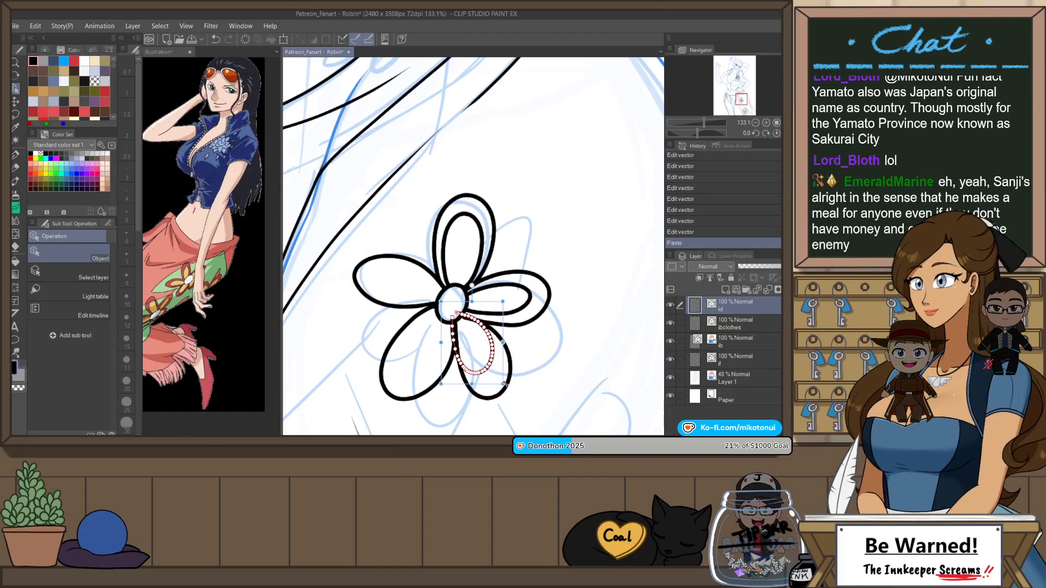
pyautogui.moveTo(503, 342)
pyautogui.mouseDown()
pyautogui.moveTo(486, 342)
pyautogui.moveTo(500, 331)
pyautogui.mouseUp()
pyautogui.press('y')
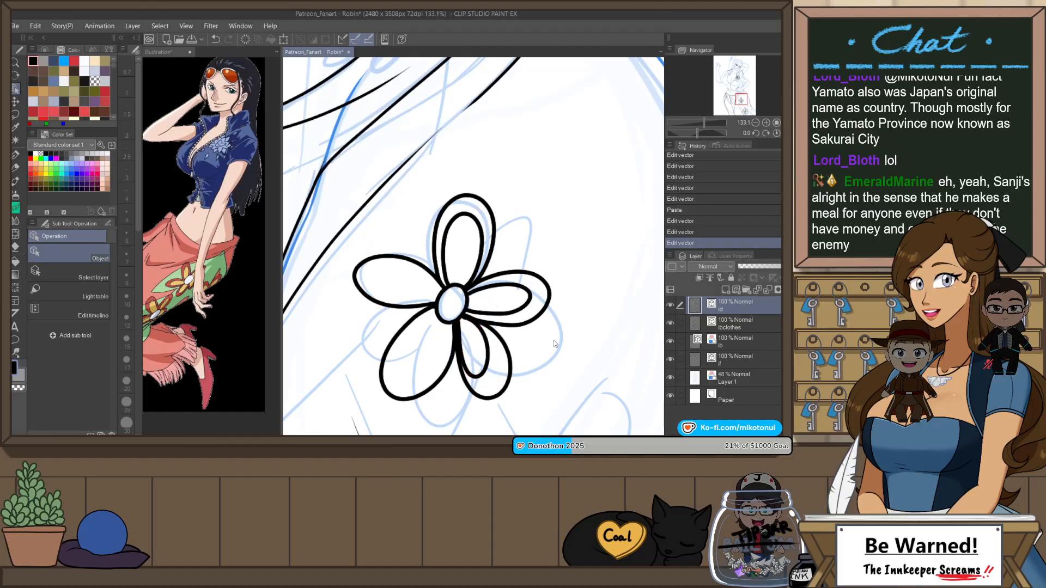
pyautogui.moveTo(484, 371); pyautogui.dragTo(488, 372)
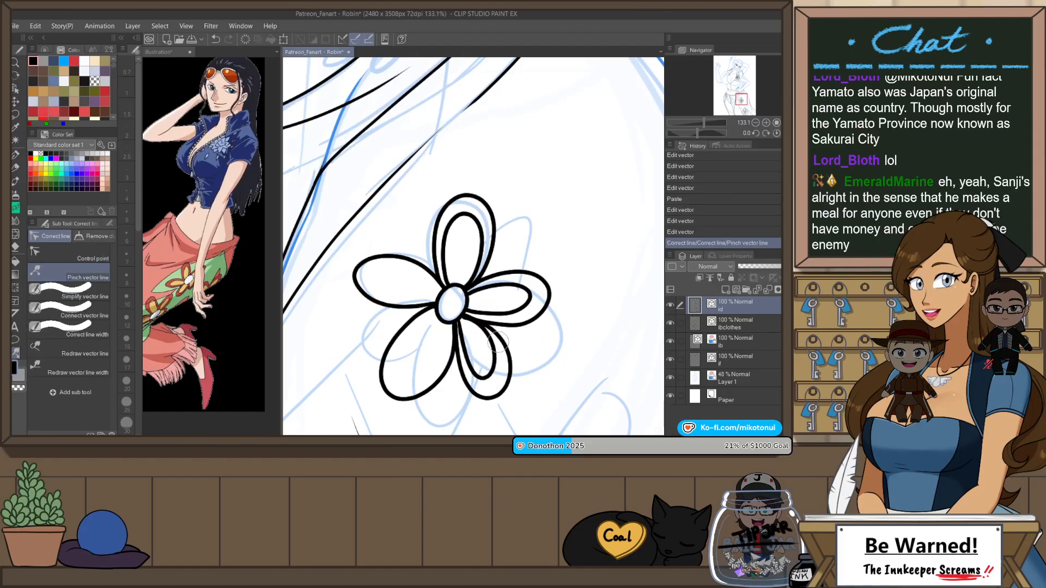
# Step: Duplicate the upper flower's lower-left petal line and scale the copy down into a narrower inner outline
pyautogui.press('o')
pyautogui.click(449, 370)
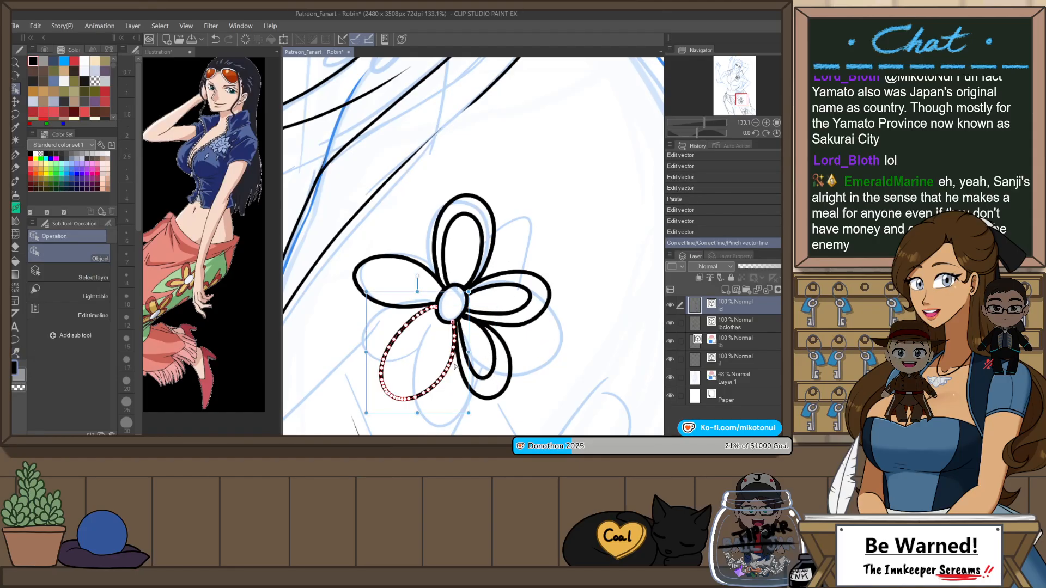
pyautogui.moveTo(469, 413); pyautogui.dragTo(451, 320)
pyautogui.click(502, 254)
pyautogui.click(447, 336)
pyautogui.click(525, 221)
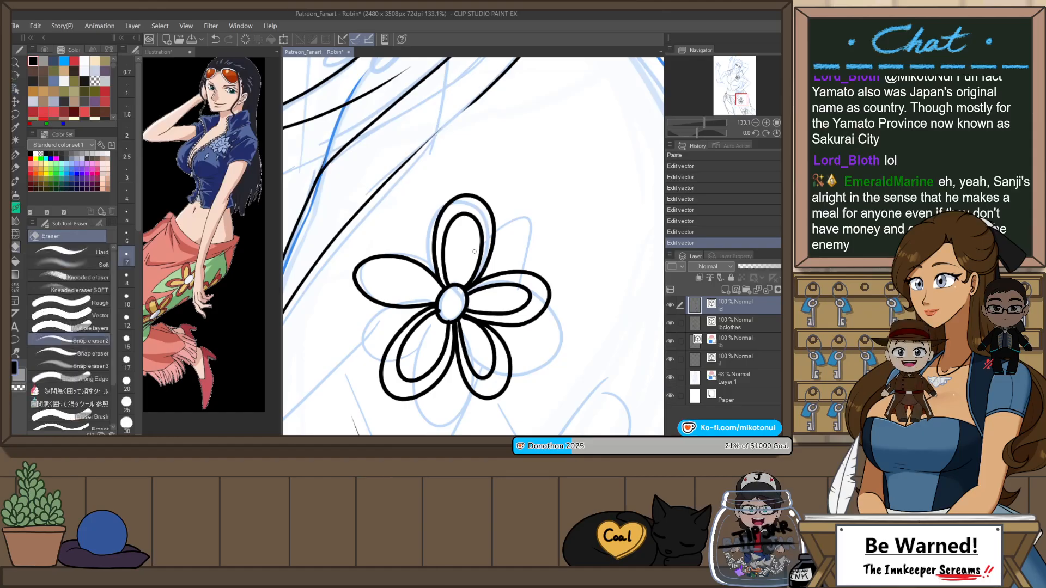
# Step: Duplicate the upper flower's left petal line, shrink the copy into an inner outline, and fine-tune its angle and position
pyautogui.click(441, 269)
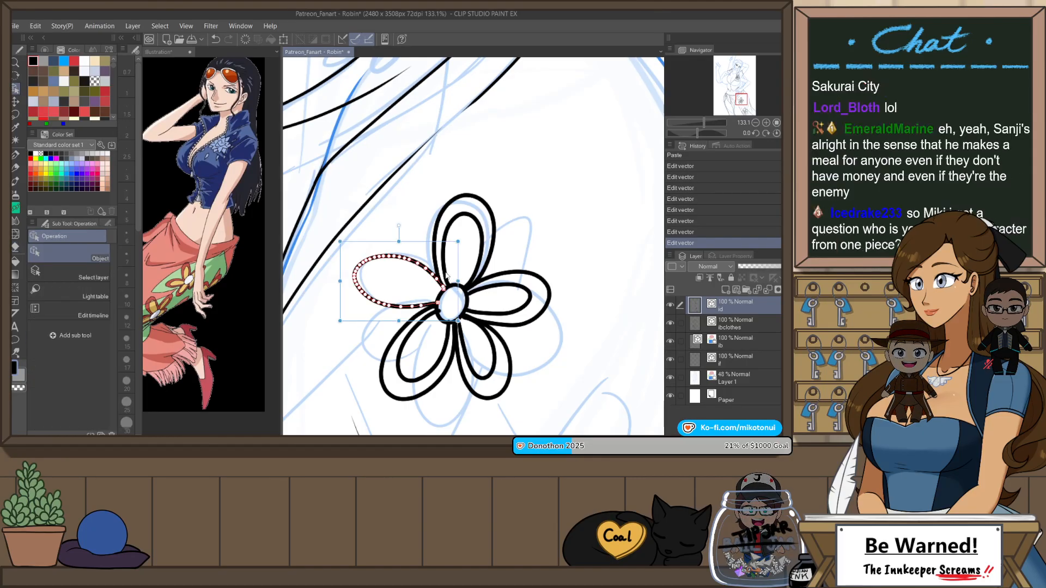
pyautogui.hotkey('ctrl', 'v')
pyautogui.moveTo(399, 241); pyautogui.dragTo(359, 276)
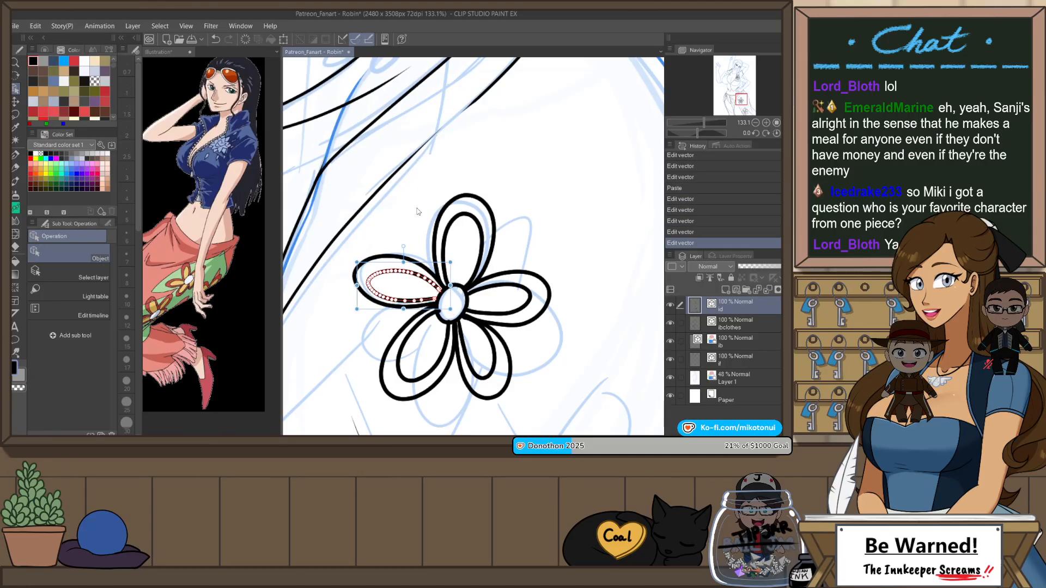
pyautogui.click(406, 239)
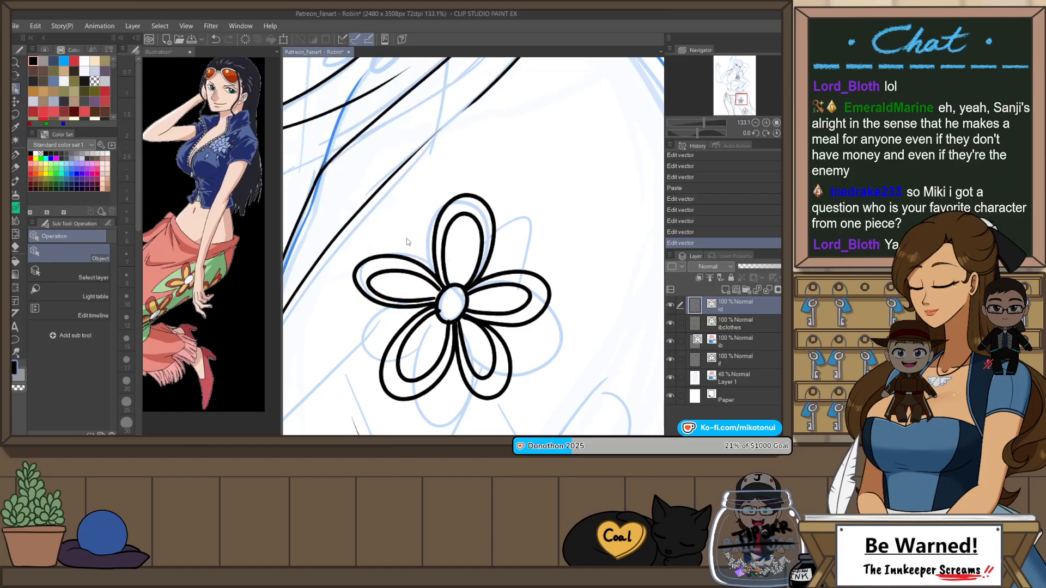
pyautogui.click(408, 272)
pyautogui.moveTo(459, 253); pyautogui.dragTo(462, 258)
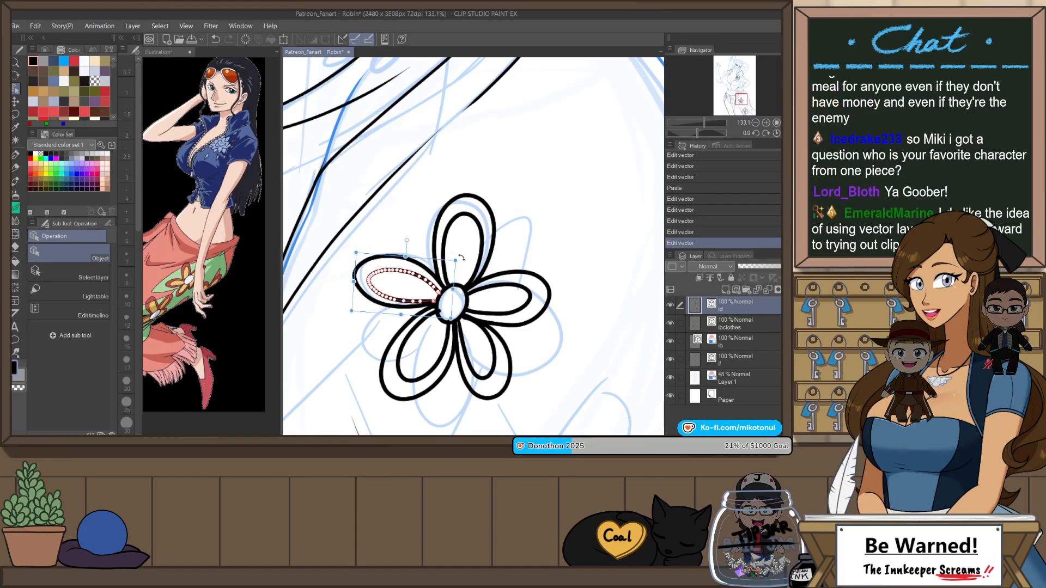
pyautogui.moveTo(401, 271); pyautogui.dragTo(403, 269)
pyautogui.click(514, 160)
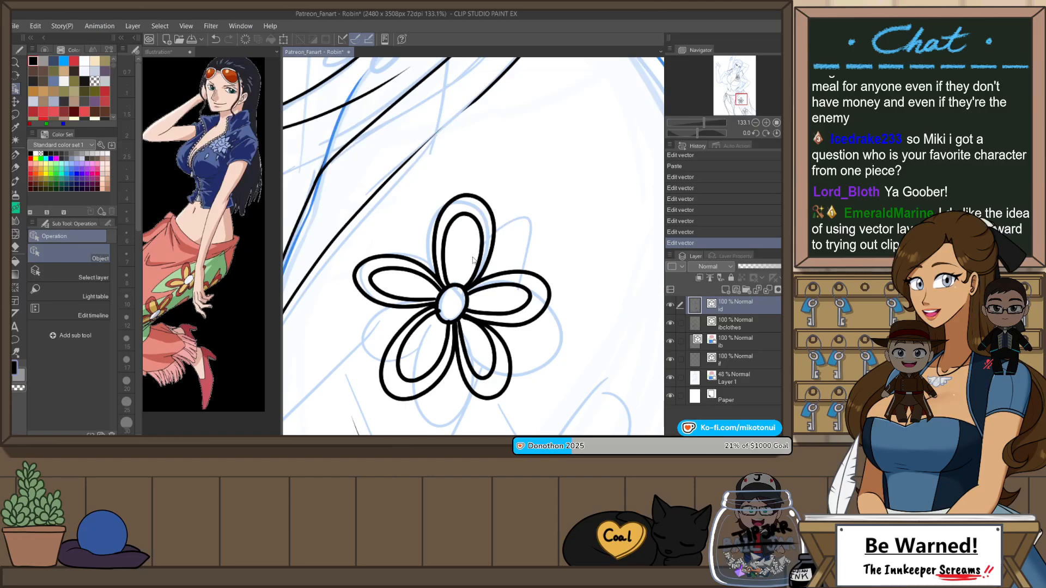
# Step: Duplicate the lower flower's top petal line, then shrink, narrow and rotate the copy into a centred inner outline
pyautogui.scroll(-15, 485, 246)
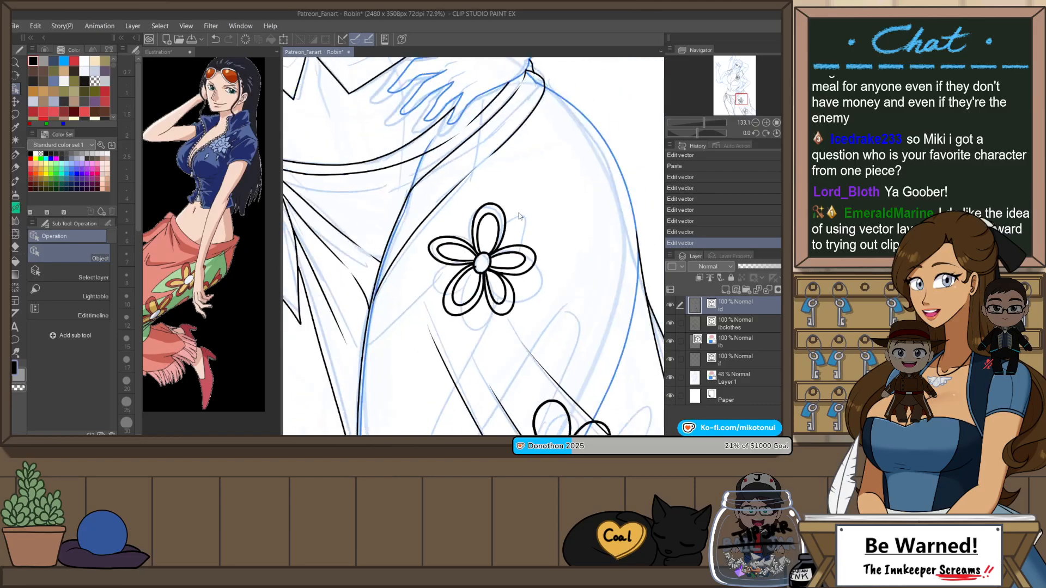
pyautogui.scroll(2, 546, 311)
pyautogui.scroll(10, 546, 311)
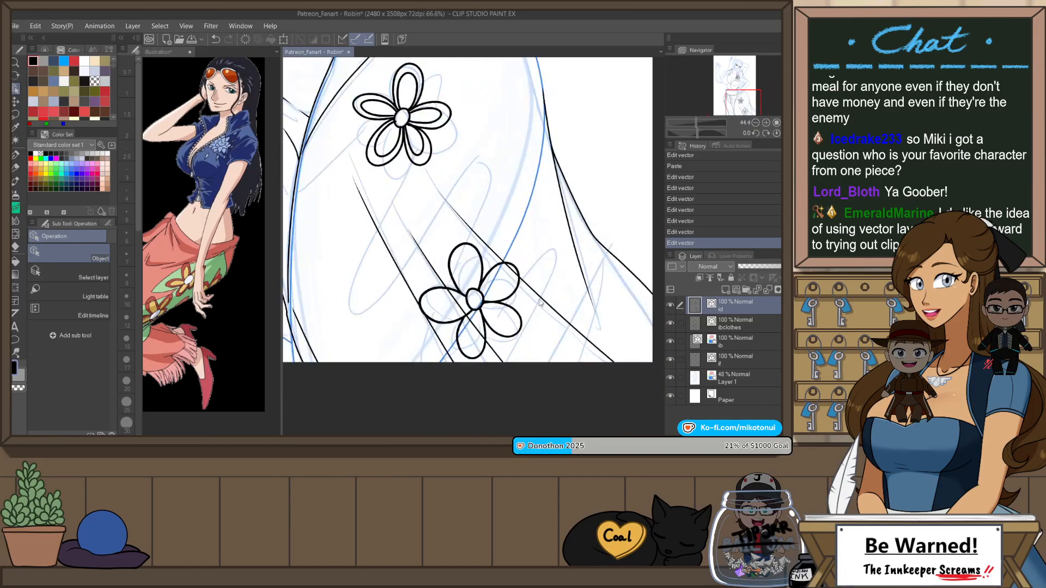
pyautogui.click(444, 246)
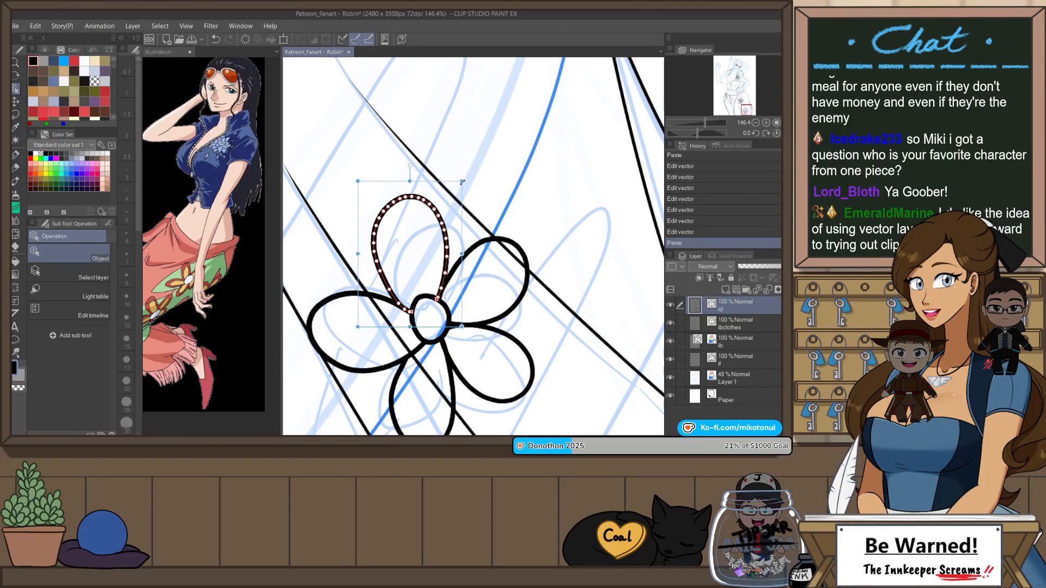
pyautogui.moveTo(462, 181); pyautogui.dragTo(444, 227)
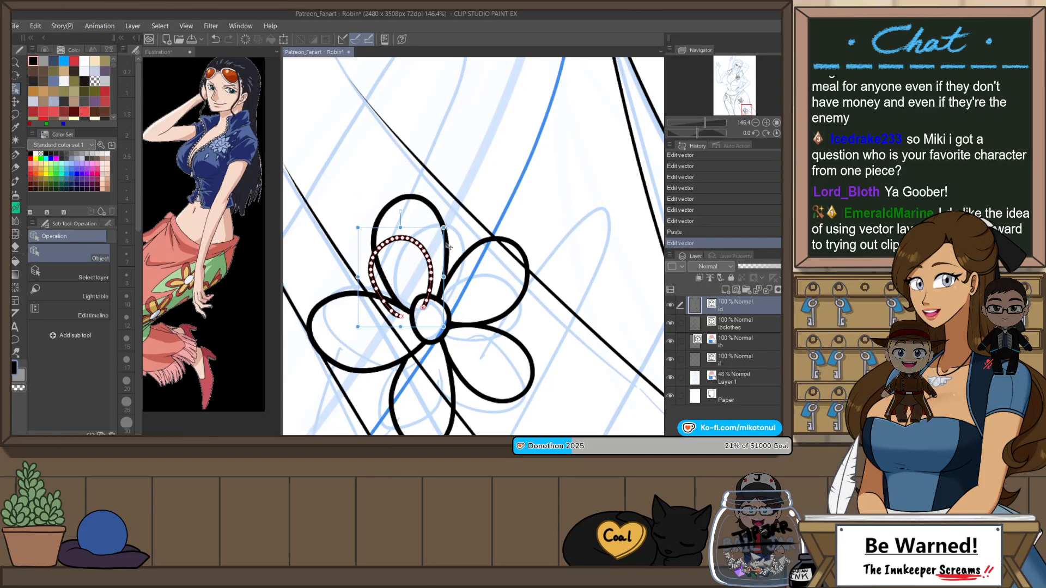
pyautogui.moveTo(445, 277); pyautogui.dragTo(424, 278)
pyautogui.moveTo(392, 237); pyautogui.dragTo(413, 206)
pyautogui.click(477, 211)
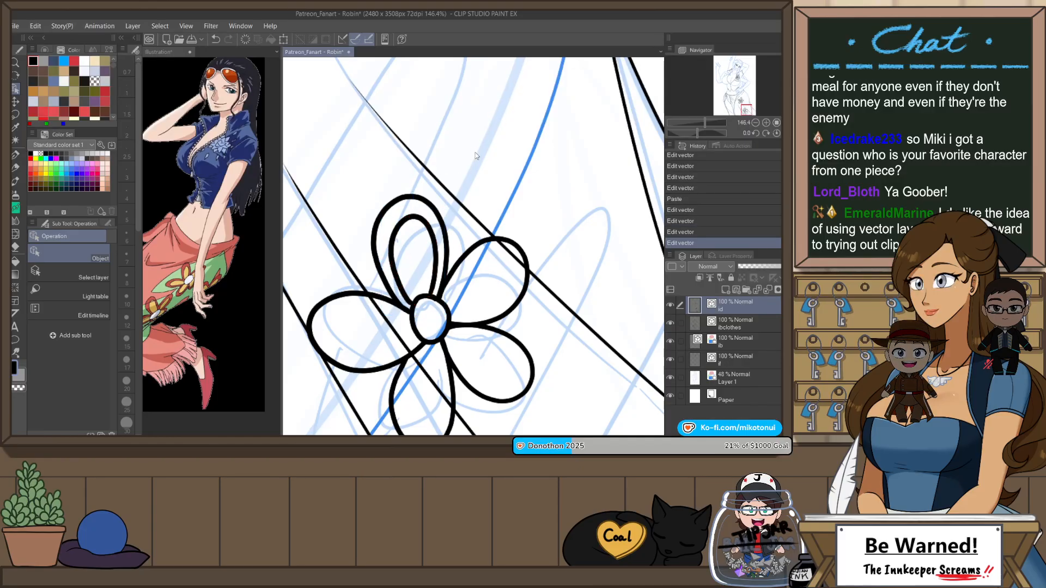
# Step: Duplicate the lower flower's upper-right petal line, then flatten, shrink and rotate the copy to fit inside the petal
pyautogui.click(526, 255)
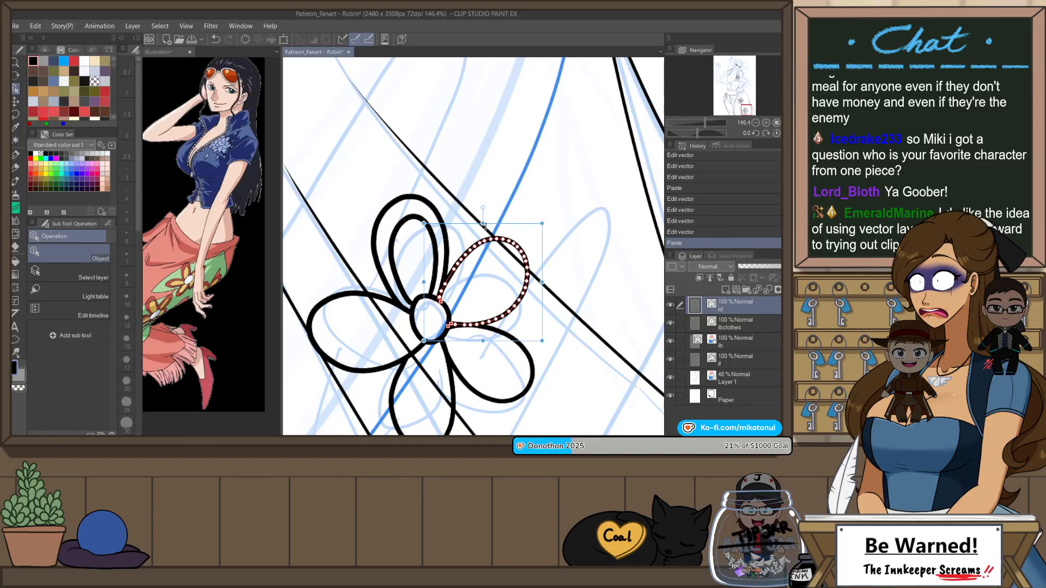
pyautogui.moveTo(482, 223); pyautogui.dragTo(515, 254)
pyautogui.moveTo(485, 331); pyautogui.dragTo(484, 324)
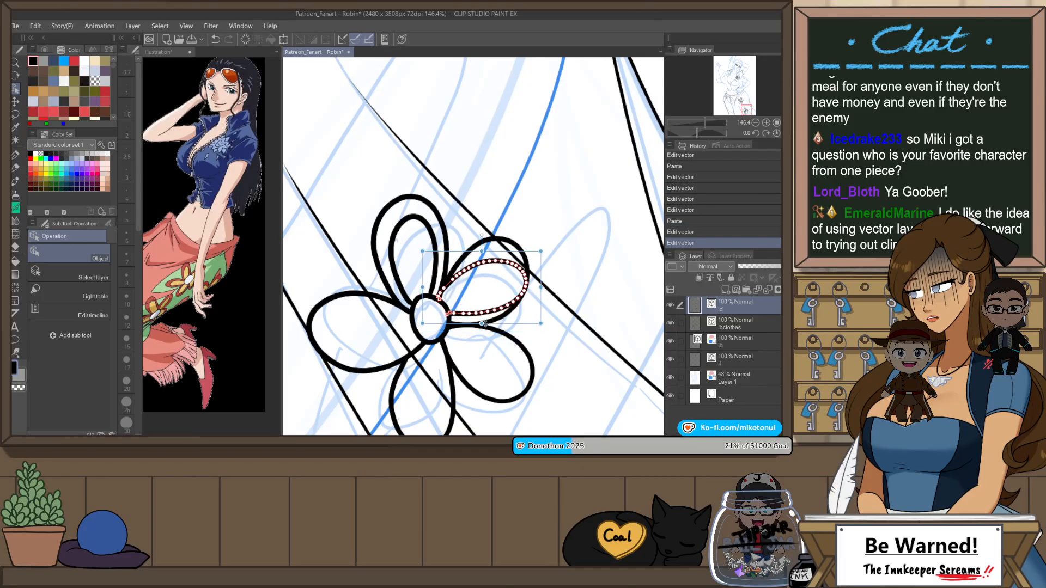
pyautogui.moveTo(541, 287); pyautogui.dragTo(543, 263)
pyautogui.moveTo(469, 256); pyautogui.dragTo(536, 267)
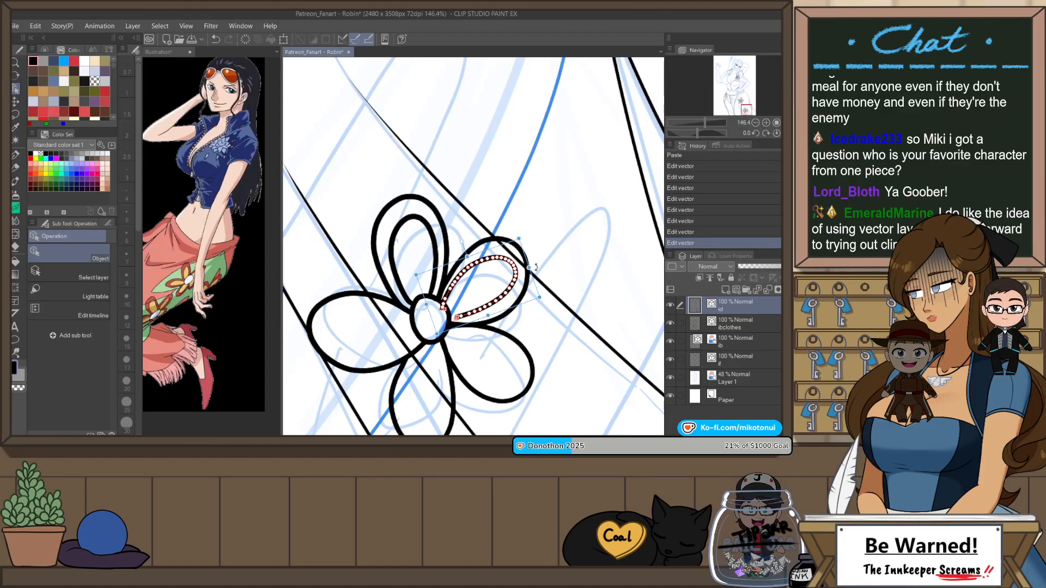
pyautogui.click(556, 251)
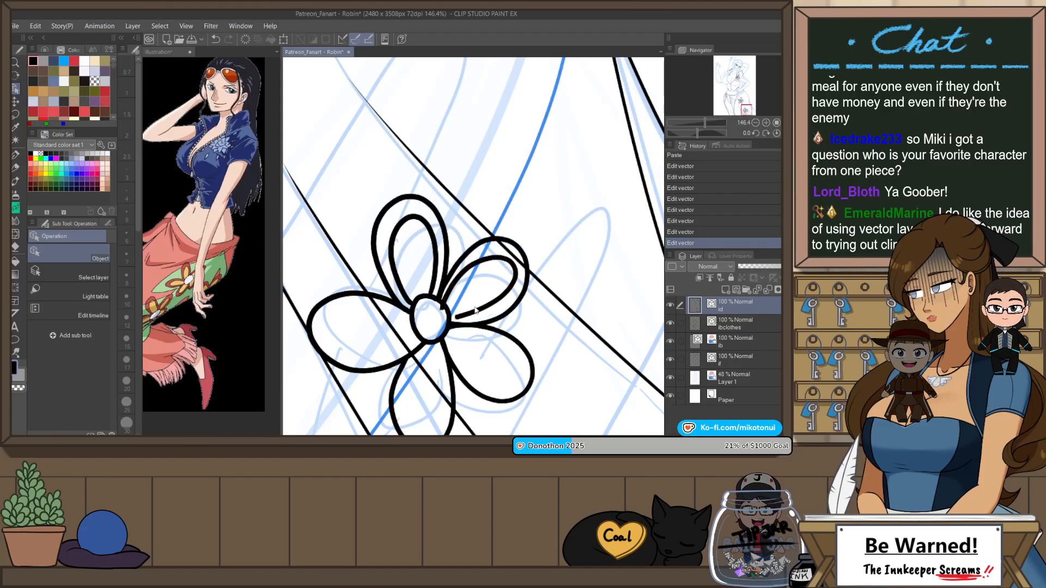
pyautogui.click(452, 318)
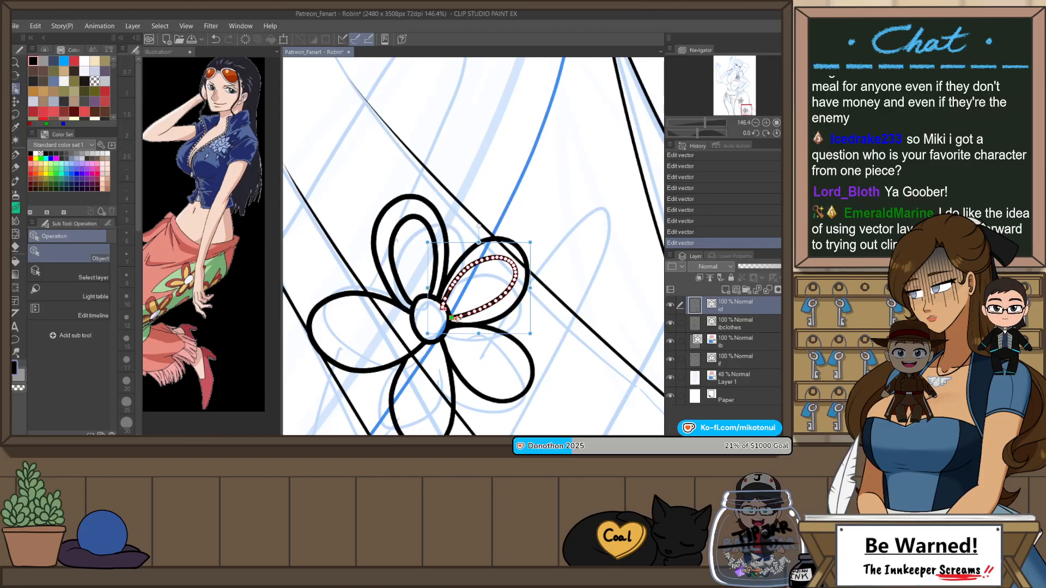
pyautogui.click(559, 230)
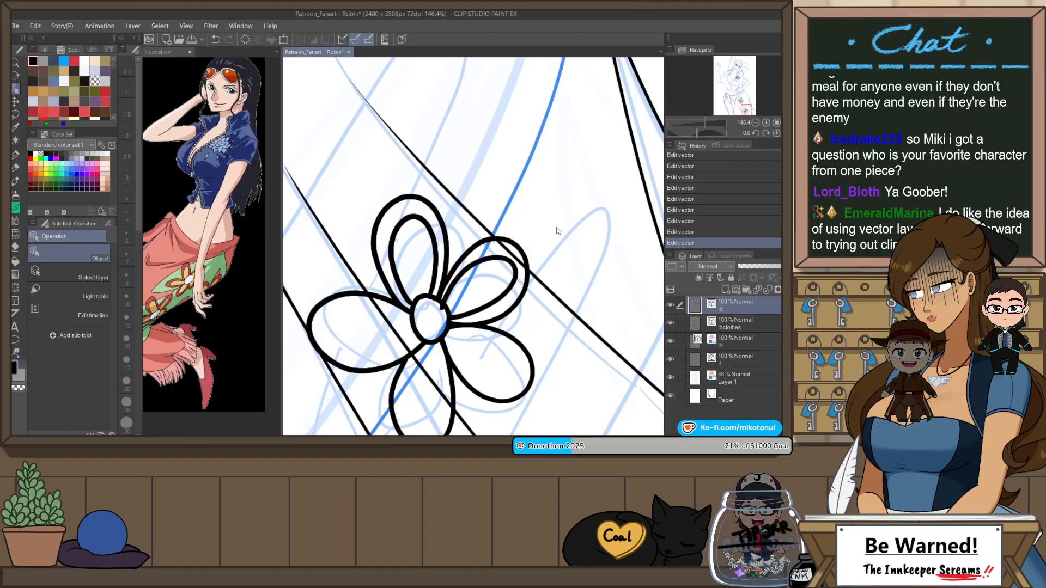
# Step: Add an inner outline to the lower flower's lower-right petal from a scaled, rotated copy of its line, pinching the curve to fit
pyautogui.click(508, 336)
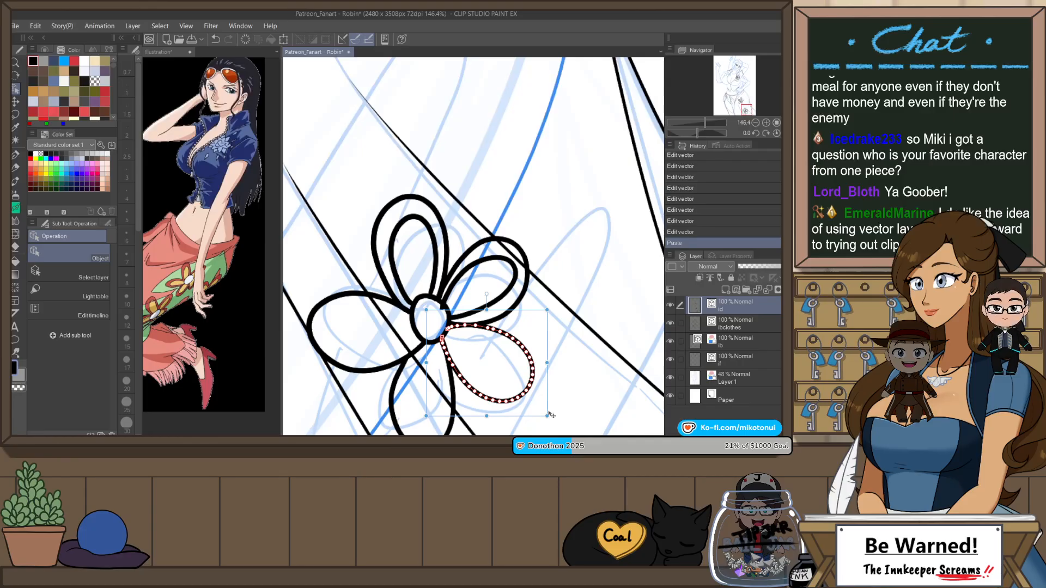
pyautogui.hotkey('ctrl', 'v')
pyautogui.moveTo(547, 416); pyautogui.dragTo(519, 386)
pyautogui.moveTo(520, 310); pyautogui.dragTo(514, 370)
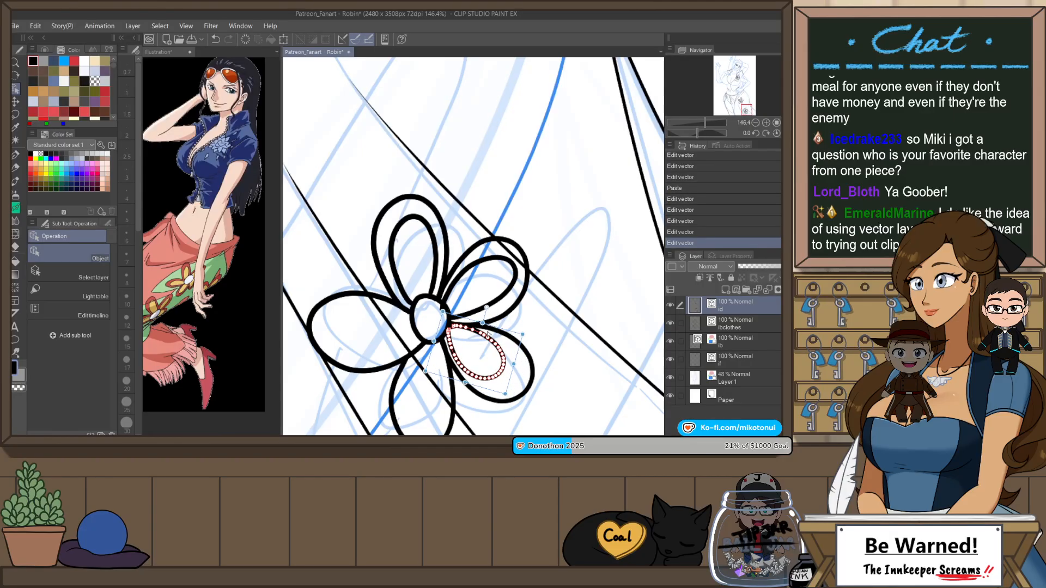
pyautogui.moveTo(480, 322); pyautogui.dragTo(500, 351)
pyautogui.click(565, 364)
pyautogui.press('y')
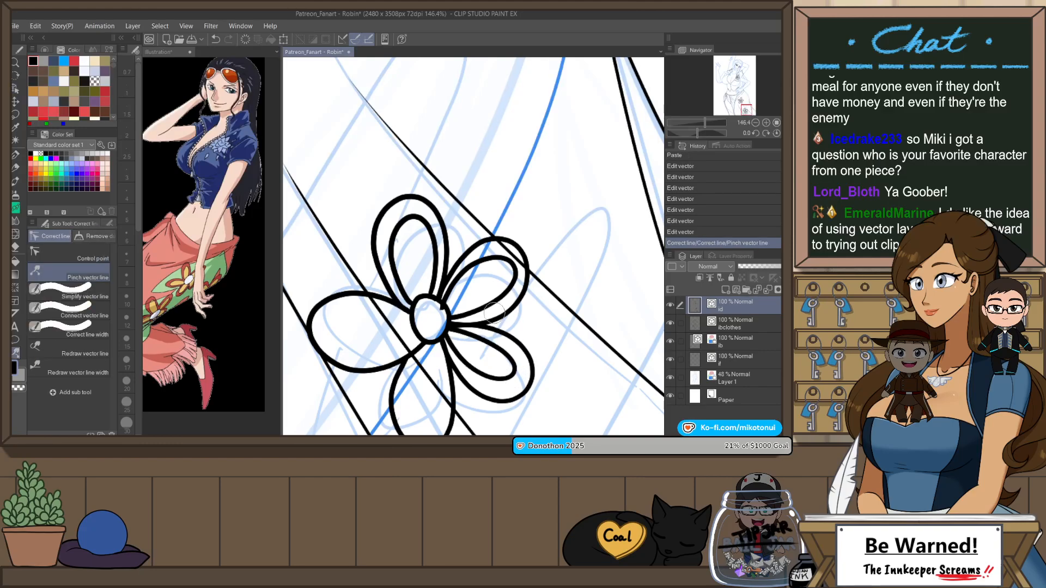
pyautogui.moveTo(509, 394); pyautogui.dragTo(555, 330)
# Step: Erase the stray inner outline ends that overlap the lower flower's centre circle with Snap eraser 2
pyautogui.press('e')
pyautogui.click(489, 244)
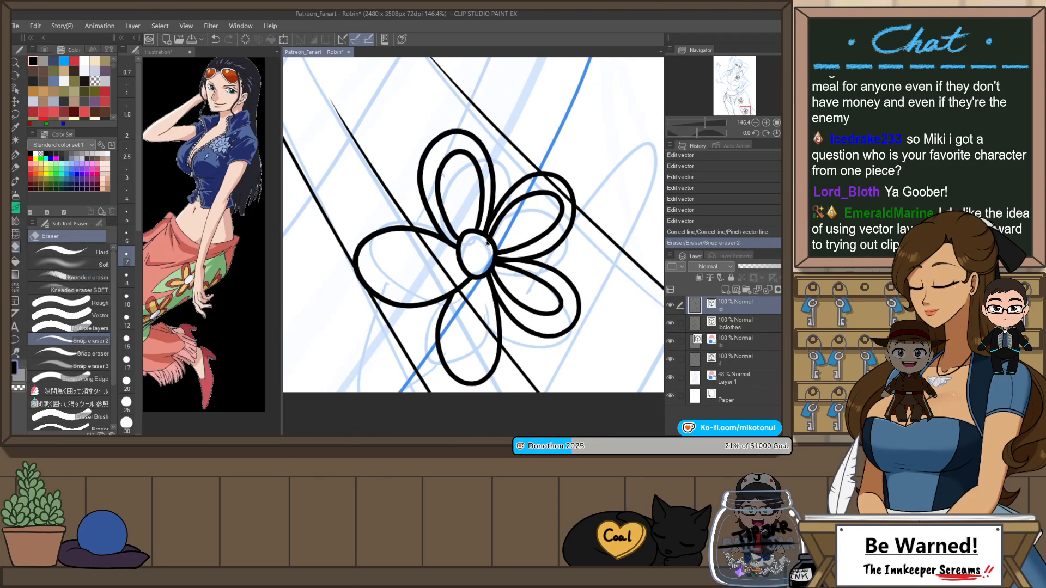
pyautogui.click(490, 248)
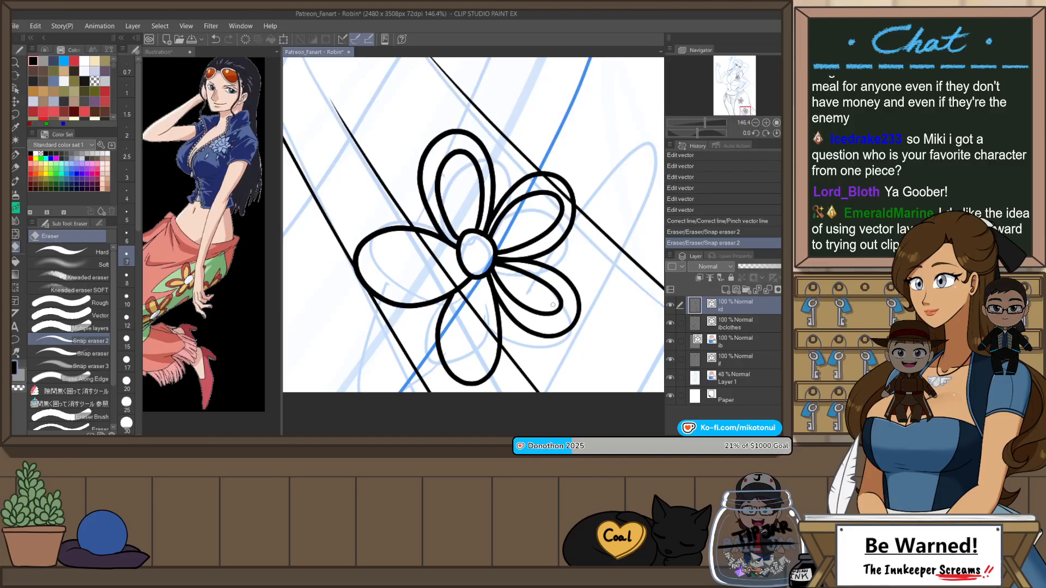
# Step: Duplicate the lower flower's bottom petal line, shrink the copy into an inner outline, and erase its ends overlapping the centre
pyautogui.press('o')
pyautogui.click(507, 343)
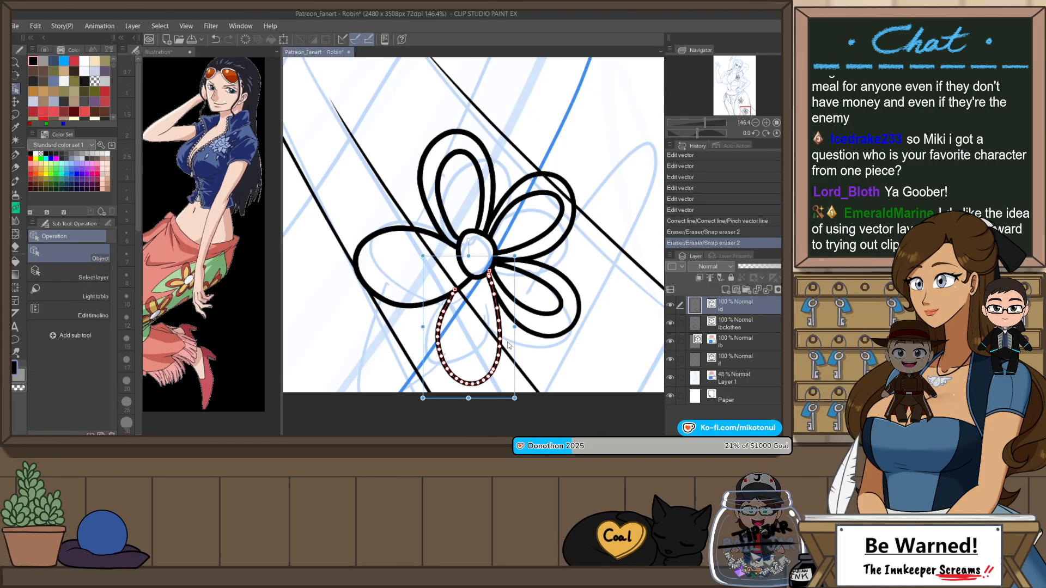
pyautogui.hotkey('ctrl', 'v')
pyautogui.moveTo(517, 326); pyautogui.dragTo(489, 316)
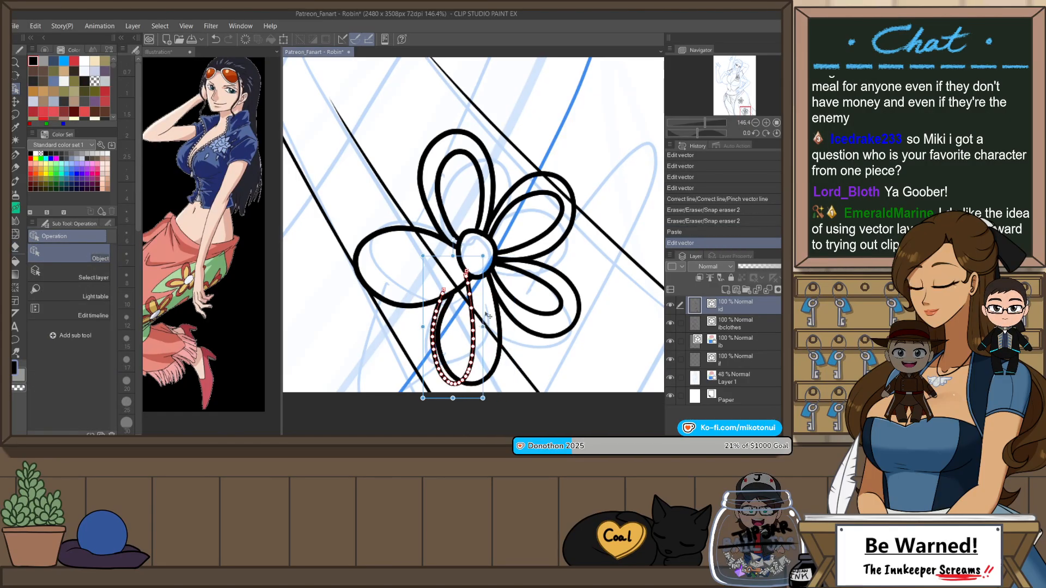
pyautogui.moveTo(485, 278); pyautogui.dragTo(503, 263)
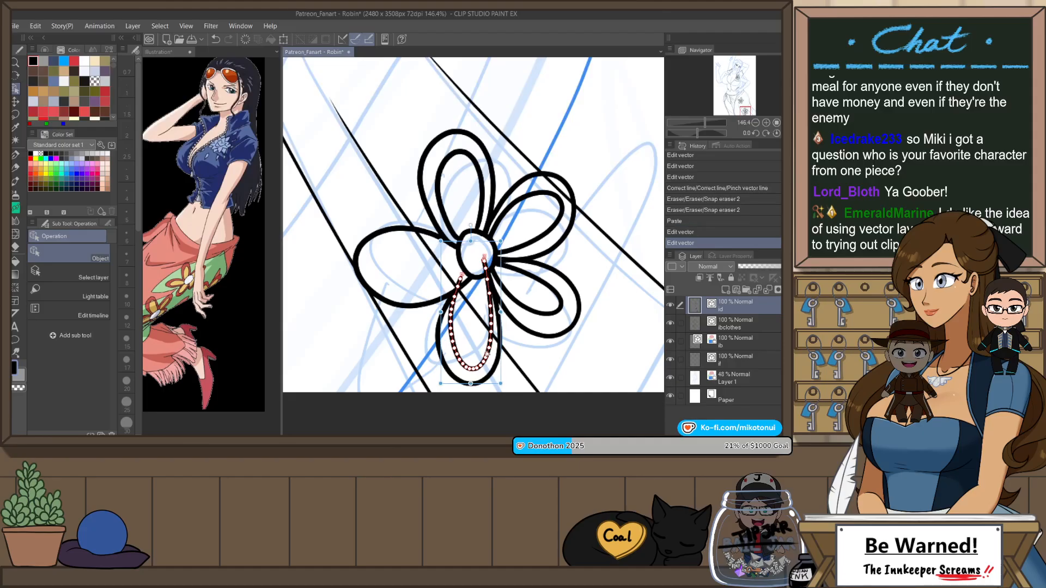
pyautogui.moveTo(441, 241); pyautogui.dragTo(445, 244)
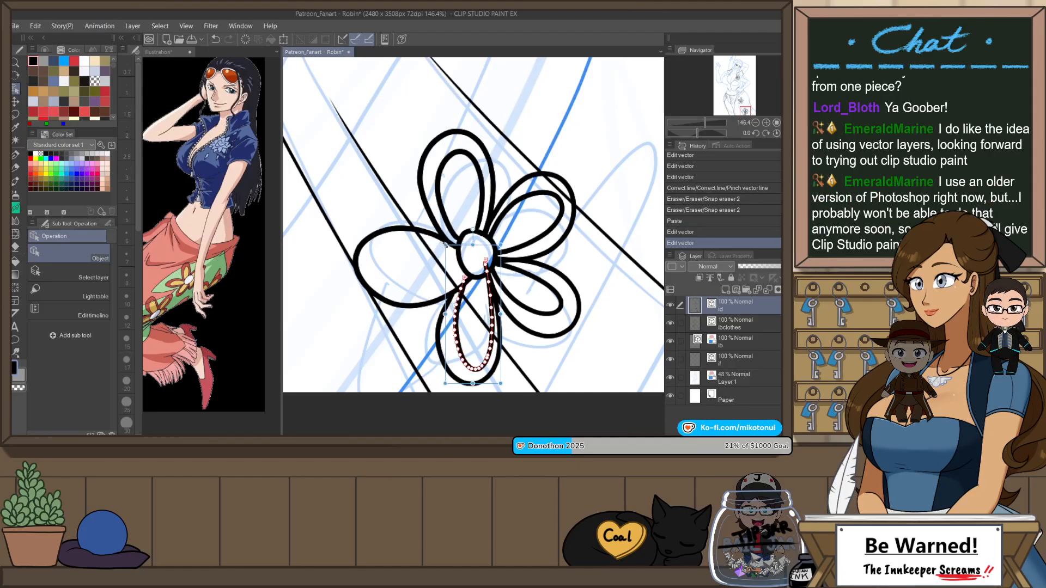
pyautogui.moveTo(472, 384); pyautogui.dragTo(470, 371)
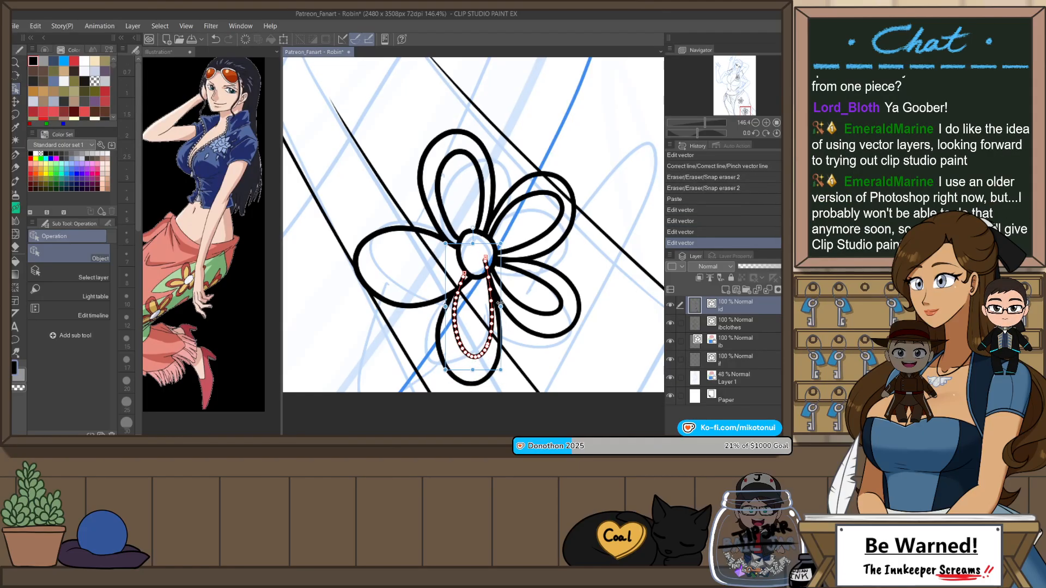
pyautogui.moveTo(501, 244)
pyautogui.mouseDown()
pyautogui.moveTo(473, 228)
pyautogui.moveTo(490, 251)
pyautogui.moveTo(483, 274)
pyautogui.mouseUp()
pyautogui.press('e')
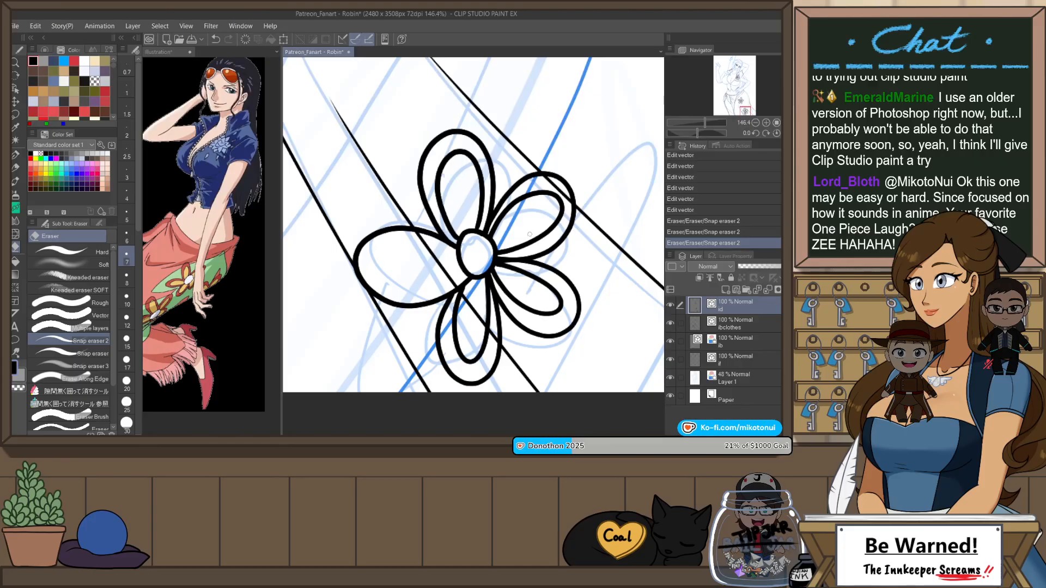
# Step: Duplicate the lower flower's left petal line, then shrink and rotate the copy and adjust its end to form an inner outline
pyautogui.press('o')
pyautogui.click(464, 300)
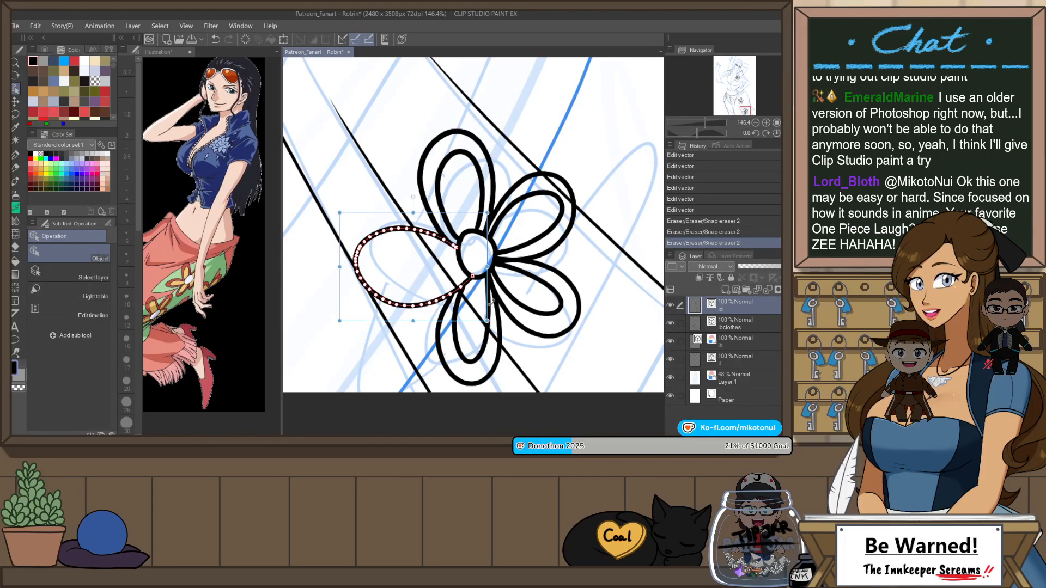
pyautogui.moveTo(414, 321); pyautogui.dragTo(414, 292)
pyautogui.moveTo(444, 216); pyautogui.dragTo(455, 234)
pyautogui.moveTo(426, 307); pyautogui.dragTo(427, 294)
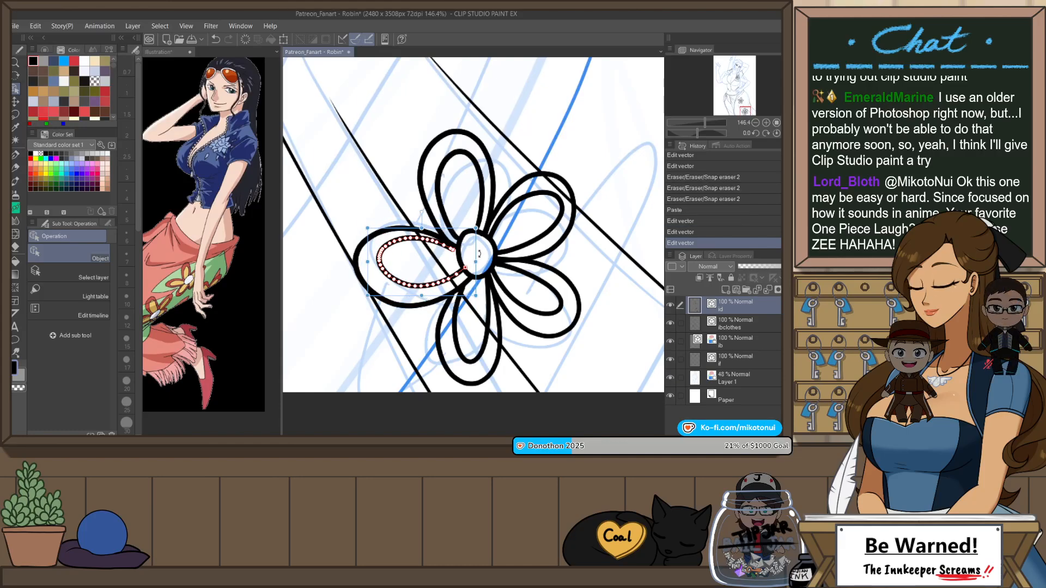
pyautogui.moveTo(476, 255); pyautogui.dragTo(466, 274)
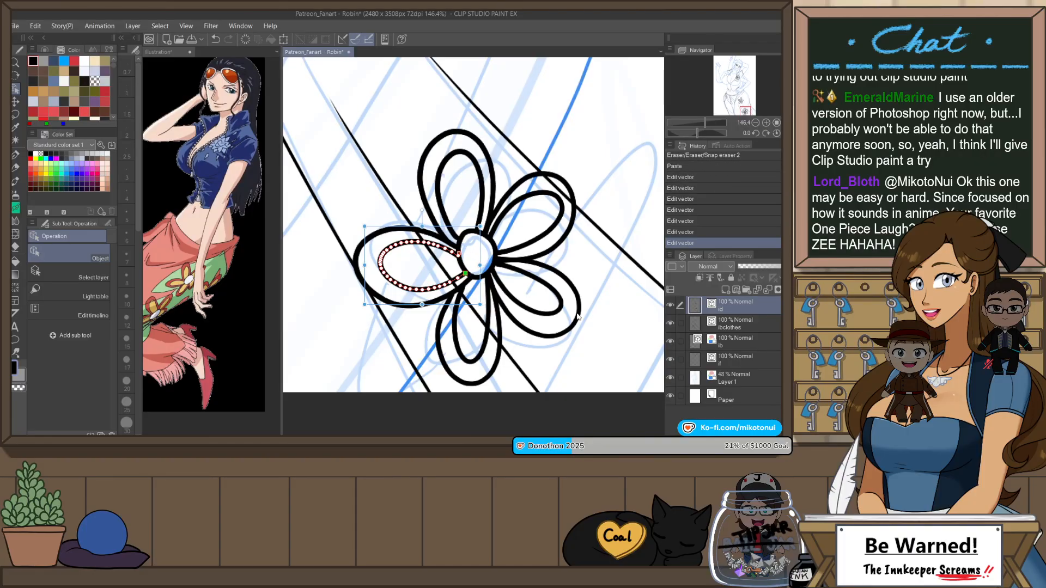
pyautogui.click(610, 351)
pyautogui.scroll(-8, 596, 327)
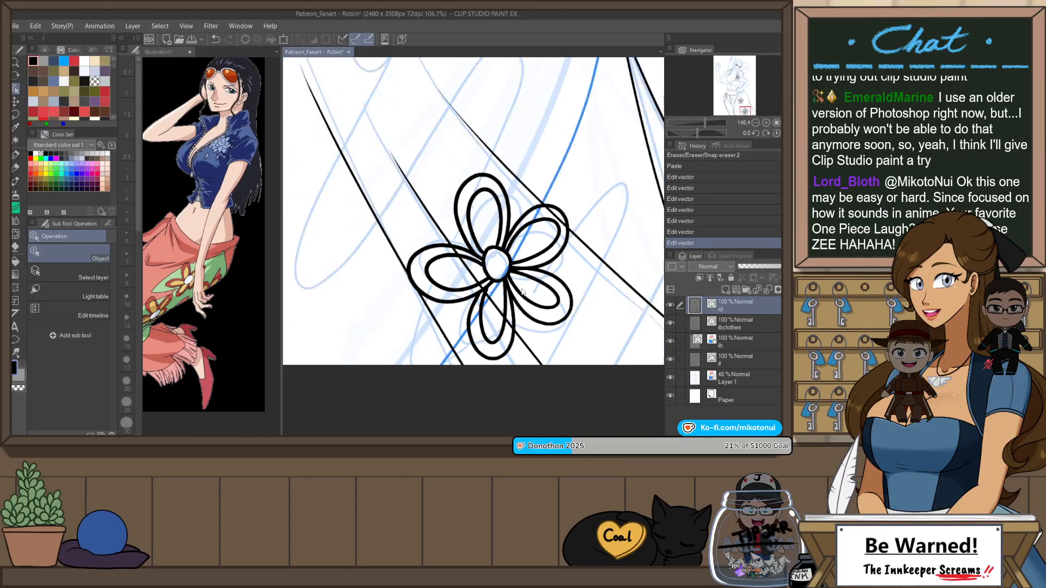
# Step: Turn off the layer color on the sketch in Layer 1 and return to the topmost line layer
pyautogui.scroll(4, 485, 184)
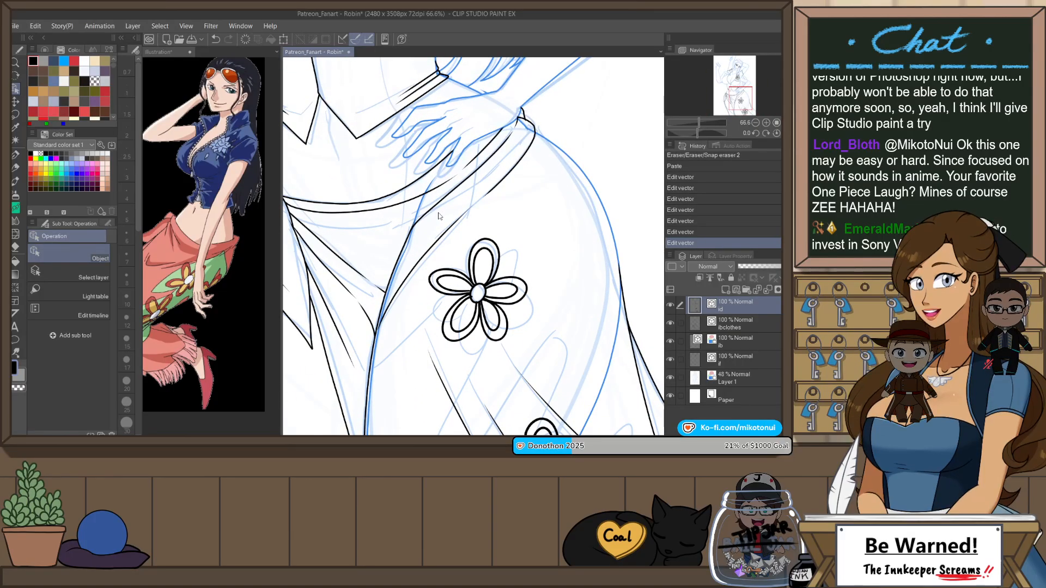
pyautogui.scroll(-1, 572, 287)
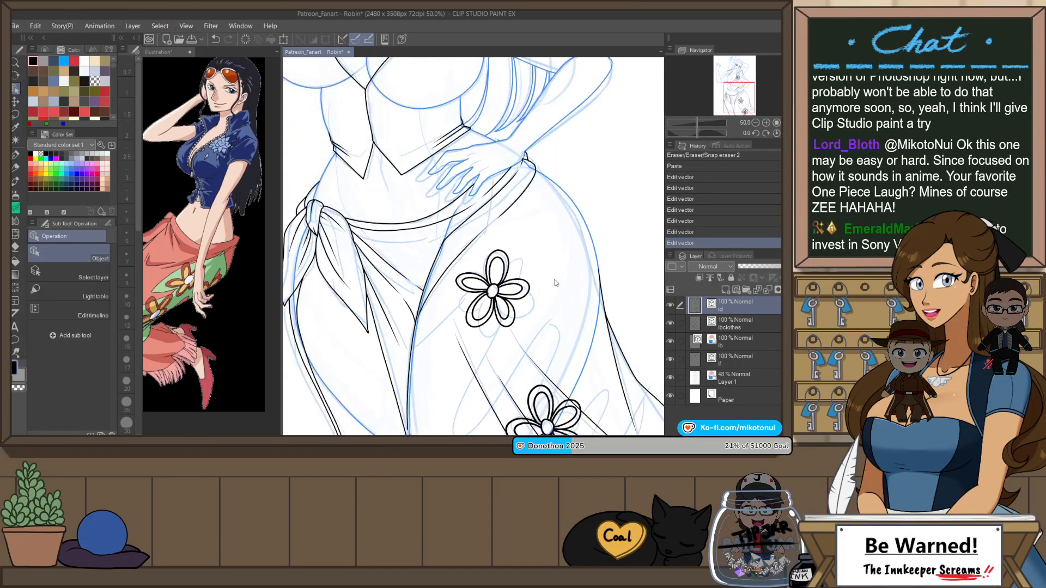
pyautogui.moveTo(522, 296)
pyautogui.mouseDown()
pyautogui.moveTo(557, 300)
pyautogui.moveTo(540, 296)
pyautogui.mouseUp()
pyautogui.press('p')
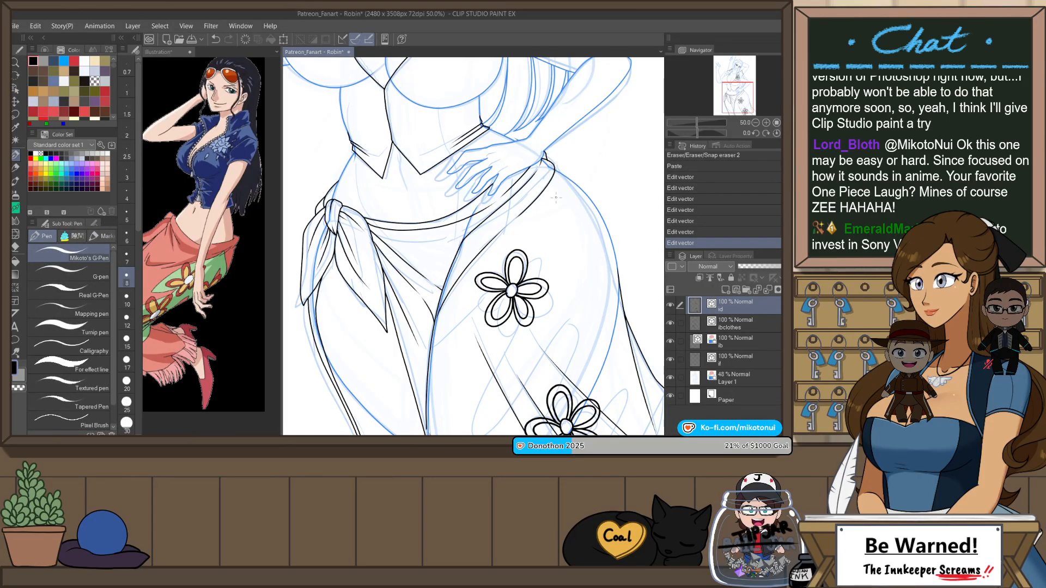
pyautogui.click(753, 383)
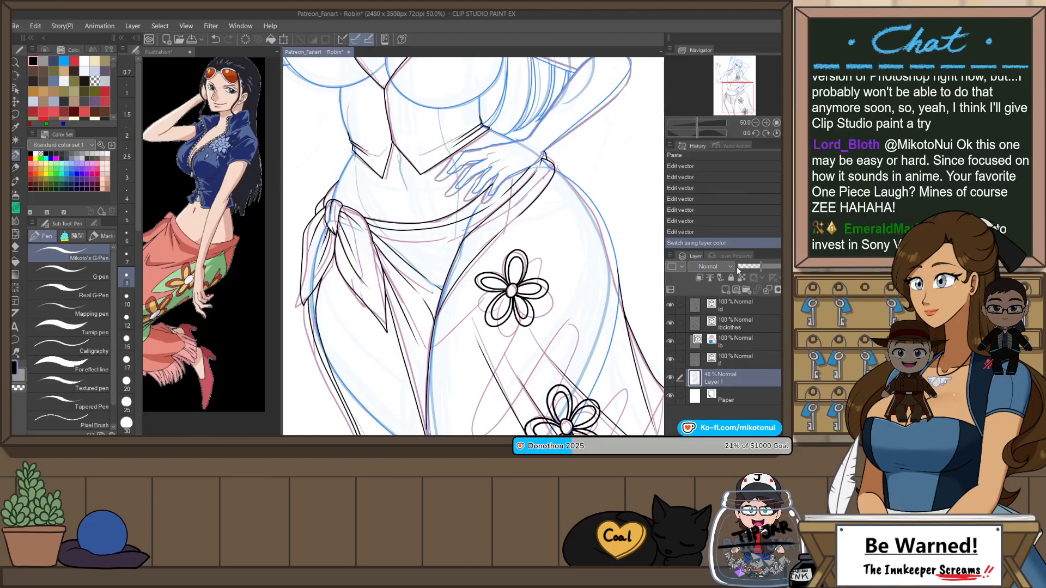
pyautogui.click(754, 304)
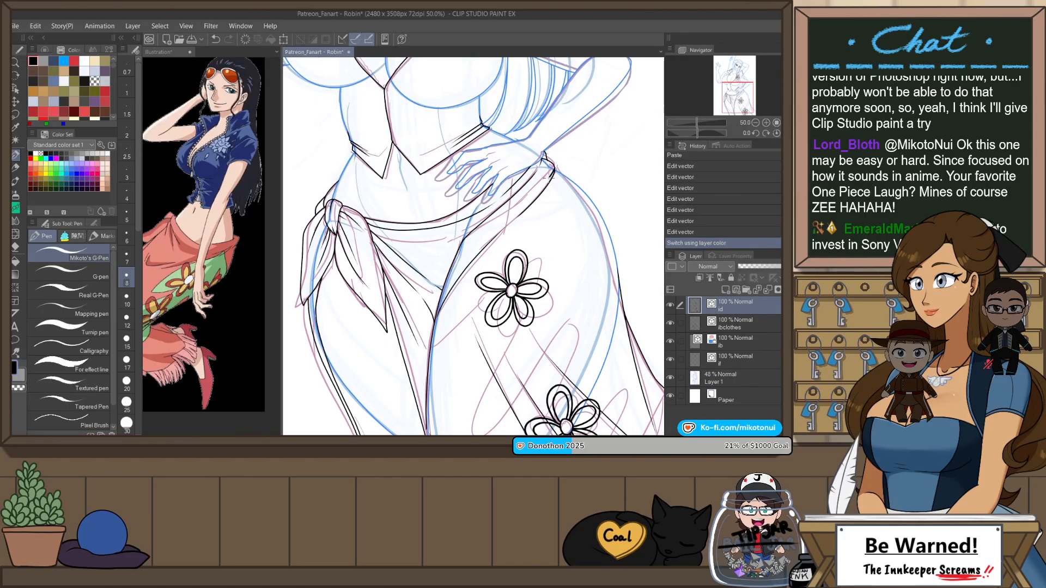
# Step: Draw the long leaf outline below the waistband with Mikoto's G-Pen and erase its overlap with the upper flower
pyautogui.moveTo(564, 174)
pyautogui.mouseDown()
pyautogui.moveTo(448, 305)
pyautogui.moveTo(436, 346)
pyautogui.mouseUp()
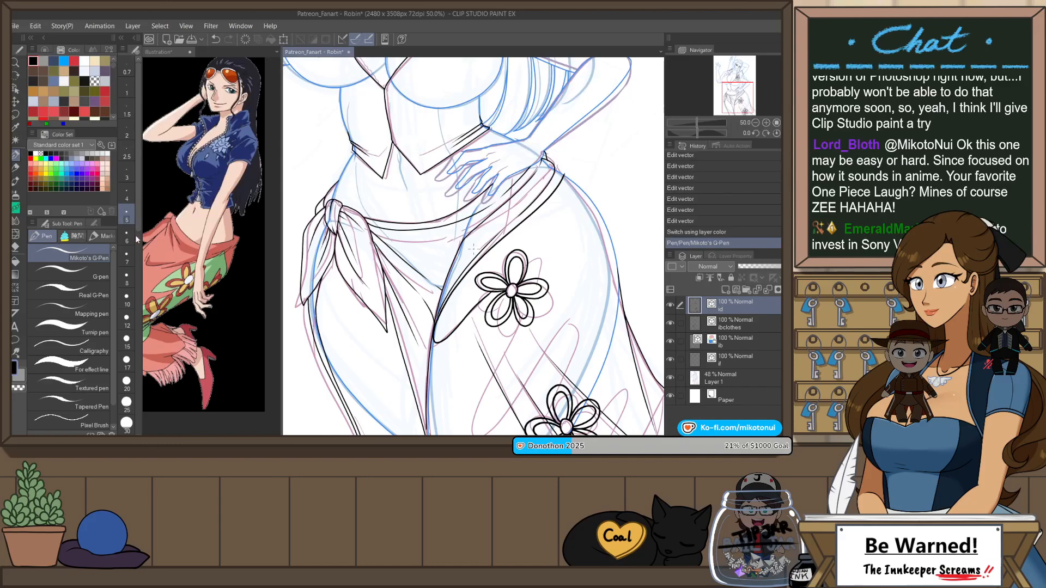
pyautogui.hotkey('ctrl', 'z')
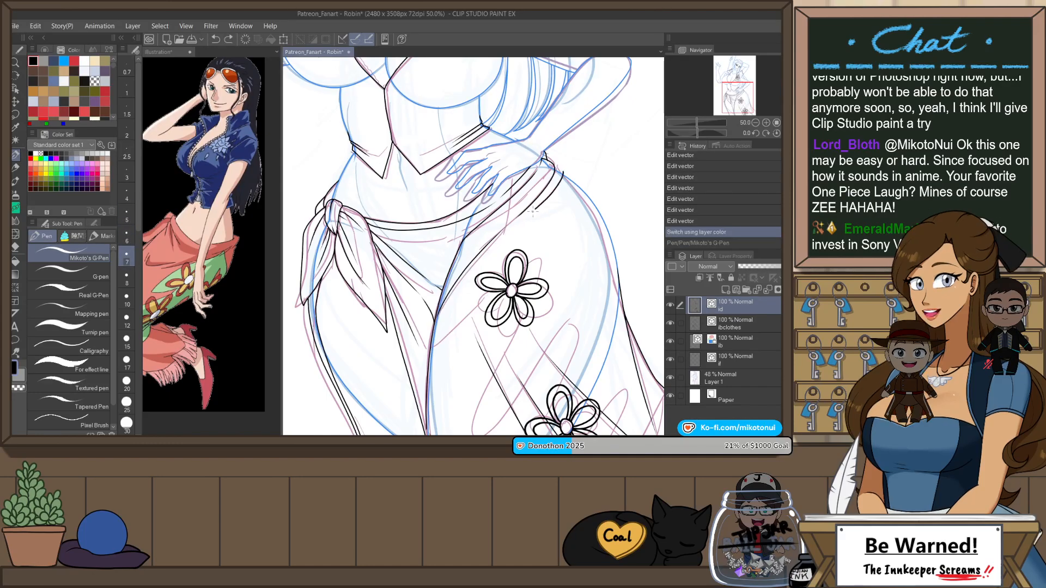
pyautogui.hotkey('ctrl', 'y')
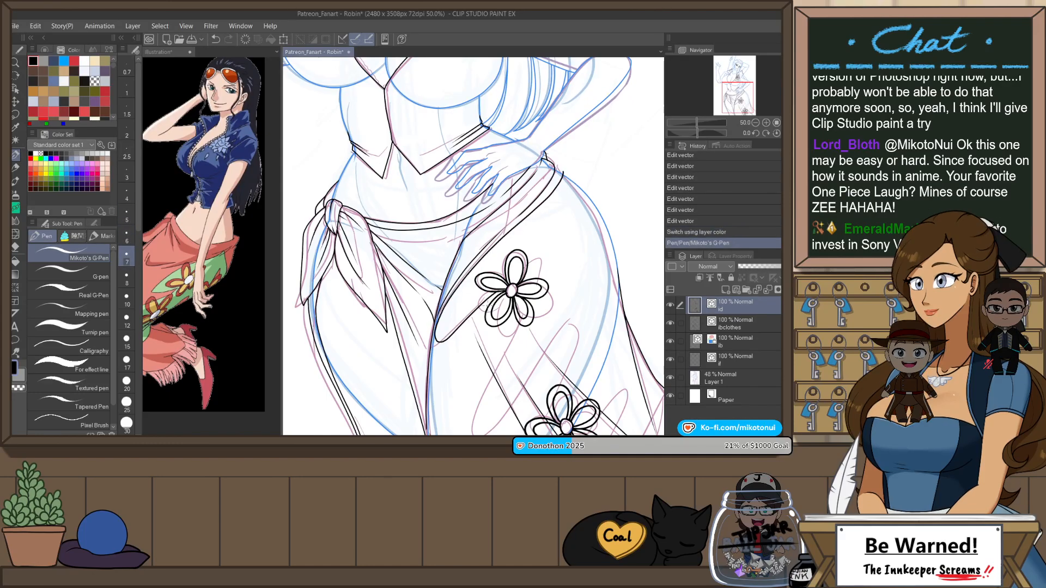
pyautogui.scroll(1, 492, 296)
pyautogui.press('e')
pyautogui.scroll(1, 493, 296)
pyautogui.click(518, 282)
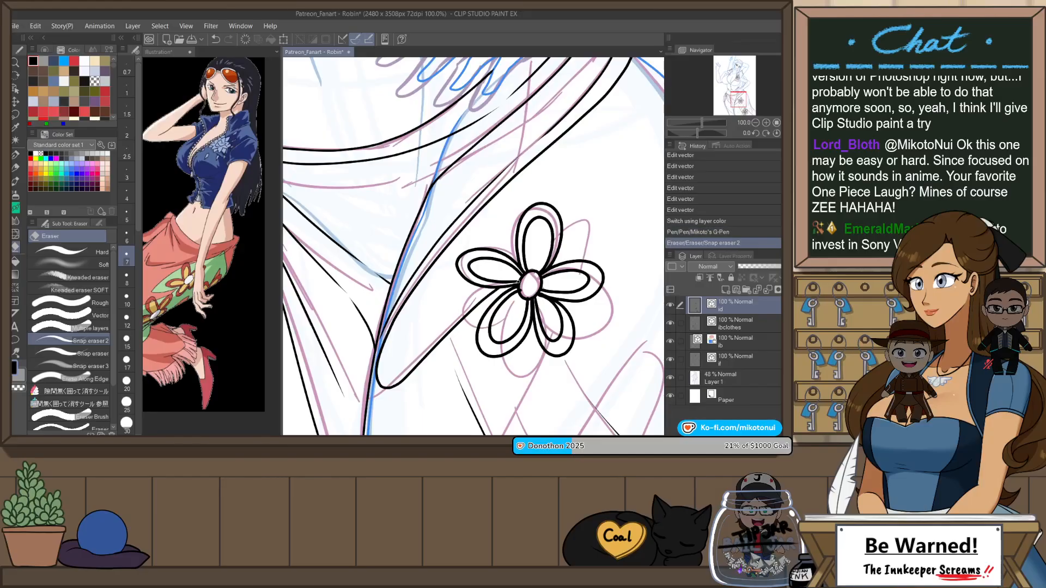
# Step: Draw the long pointed leaf outline between the two skirt flowers and erase its overlap with the lower flower
pyautogui.scroll(-3, 522, 237)
pyautogui.press('p')
pyautogui.scroll(1, 547, 287)
pyautogui.moveTo(529, 271)
pyautogui.mouseDown()
pyautogui.moveTo(484, 363)
pyautogui.moveTo(499, 394)
pyautogui.moveTo(574, 291)
pyautogui.moveTo(583, 304)
pyautogui.moveTo(534, 325)
pyautogui.moveTo(429, 312)
pyautogui.mouseUp()
pyautogui.hotkey('ctrl', 'z')
pyautogui.moveTo(506, 246); pyautogui.dragTo(499, 307)
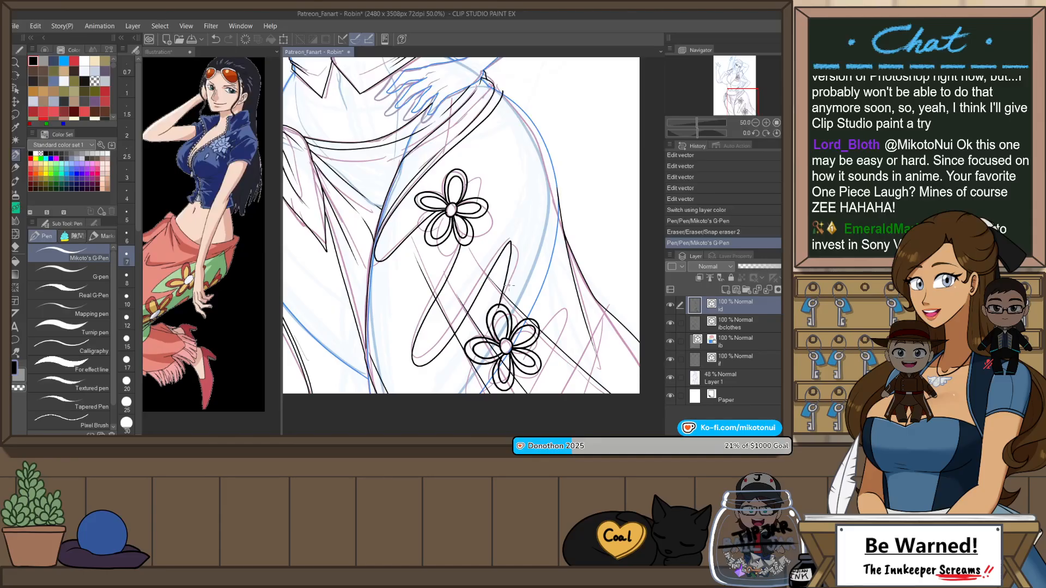
pyautogui.press('e')
pyautogui.click(499, 311)
# Step: Draw the remaining leaf outlines beneath and to the right of the lower flower with Mikoto's G-Pen, following the sketch
pyautogui.press('p')
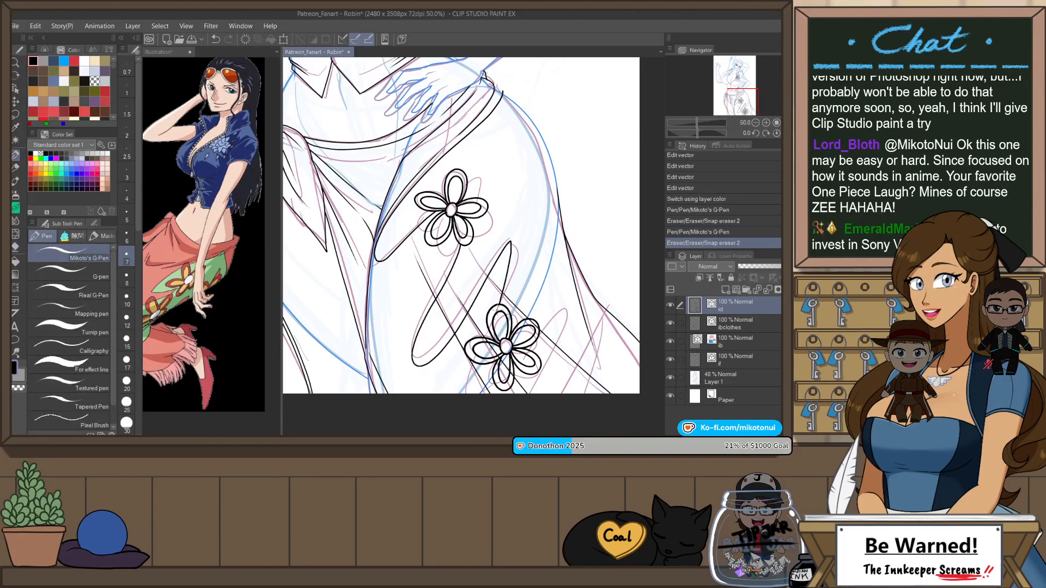
pyautogui.scroll(1, 492, 333)
pyautogui.moveTo(494, 309)
pyautogui.mouseDown()
pyautogui.moveTo(500, 266)
pyautogui.moveTo(463, 370)
pyautogui.moveTo(511, 329)
pyautogui.mouseUp()
pyautogui.hotkey('ctrl', 'z')
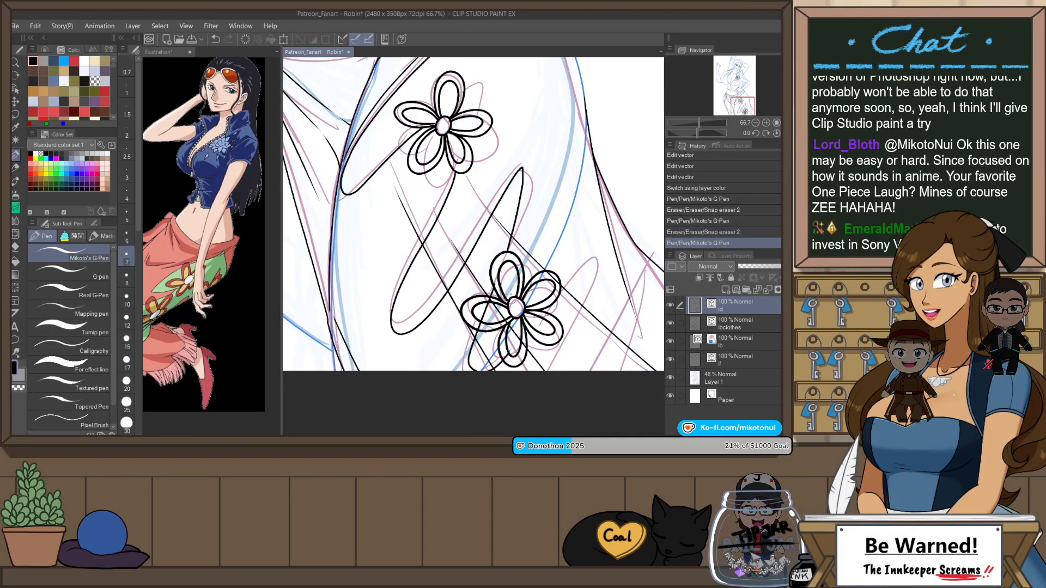
pyautogui.moveTo(507, 360)
pyautogui.mouseDown()
pyautogui.moveTo(517, 349)
pyautogui.moveTo(499, 339)
pyautogui.mouseUp()
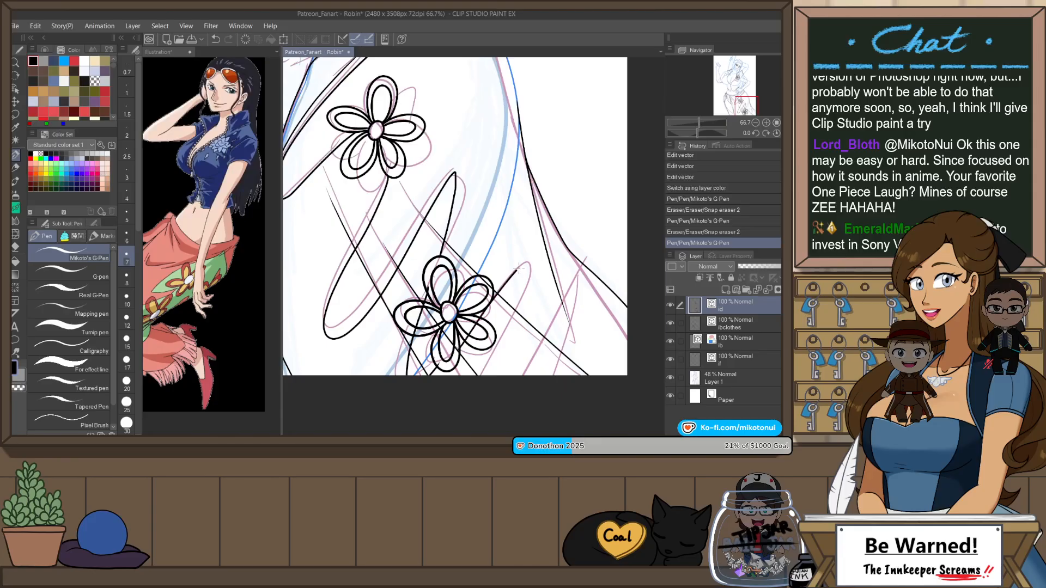
pyautogui.moveTo(519, 269)
pyautogui.mouseDown()
pyautogui.moveTo(478, 400)
pyautogui.moveTo(496, 338)
pyautogui.mouseUp()
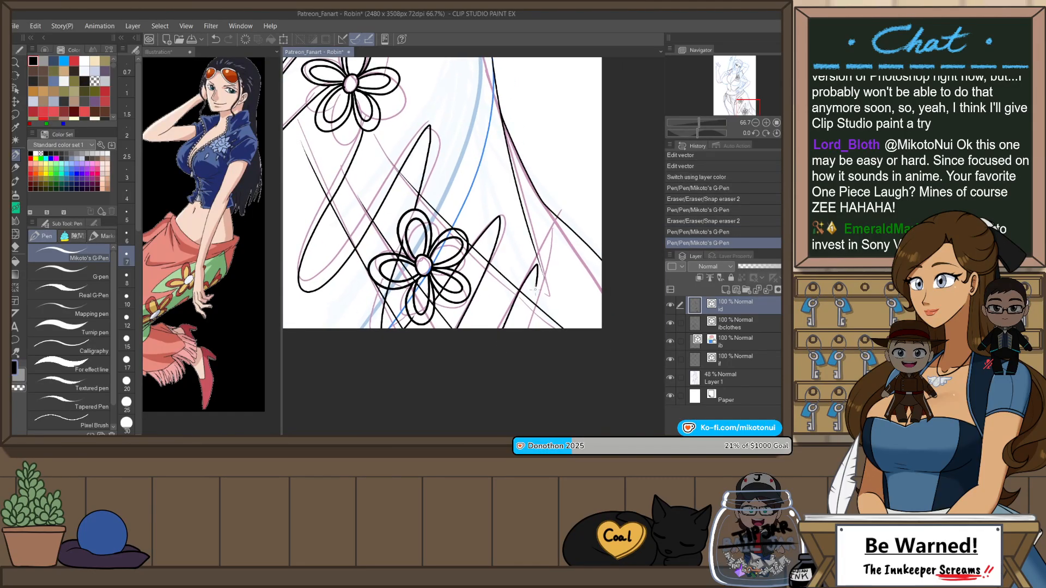
pyautogui.moveTo(535, 289); pyautogui.dragTo(526, 338)
# Step: Erase leaf and fold lines crossing the lower flower's right and bottom petals with Snap eraser 2, and cut the leftover lower-right segment
pyautogui.press('e')
pyautogui.scroll(2, 452, 275)
pyautogui.moveTo(452, 271); pyautogui.dragTo(463, 277)
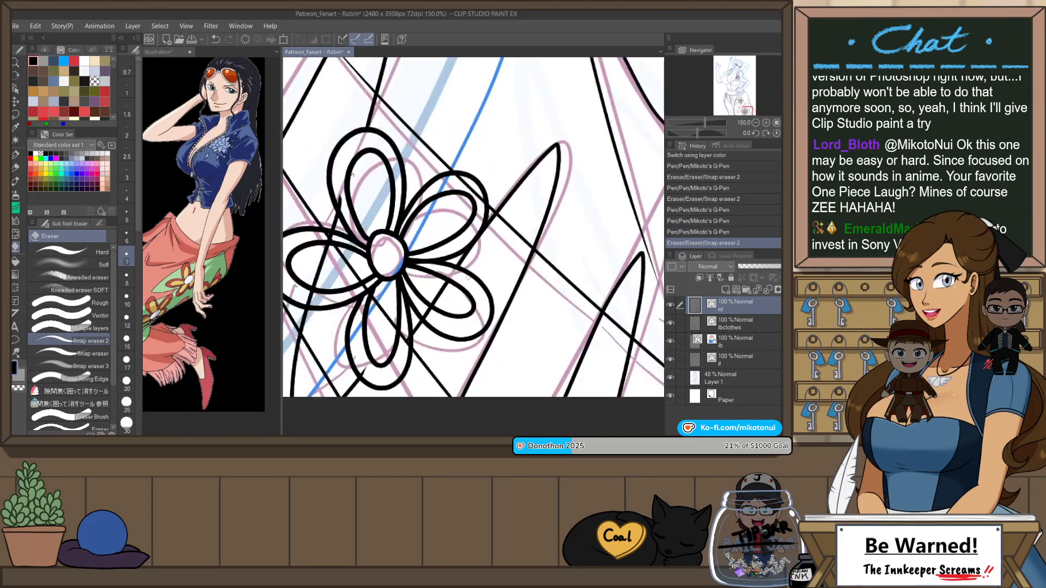
pyautogui.moveTo(431, 311); pyautogui.dragTo(424, 319)
pyautogui.moveTo(361, 370); pyautogui.dragTo(366, 373)
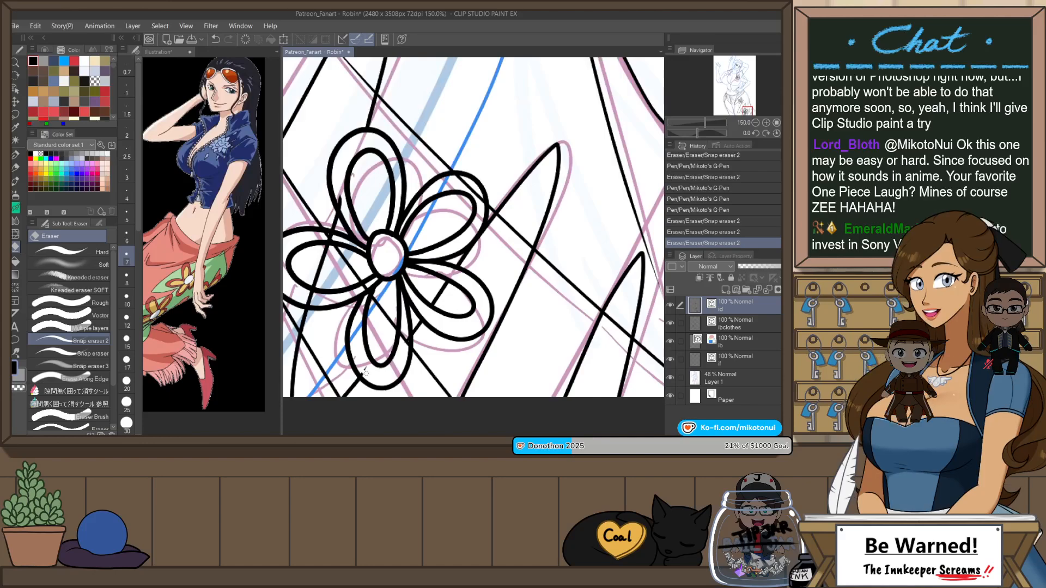
pyautogui.press('o')
pyautogui.click(450, 298)
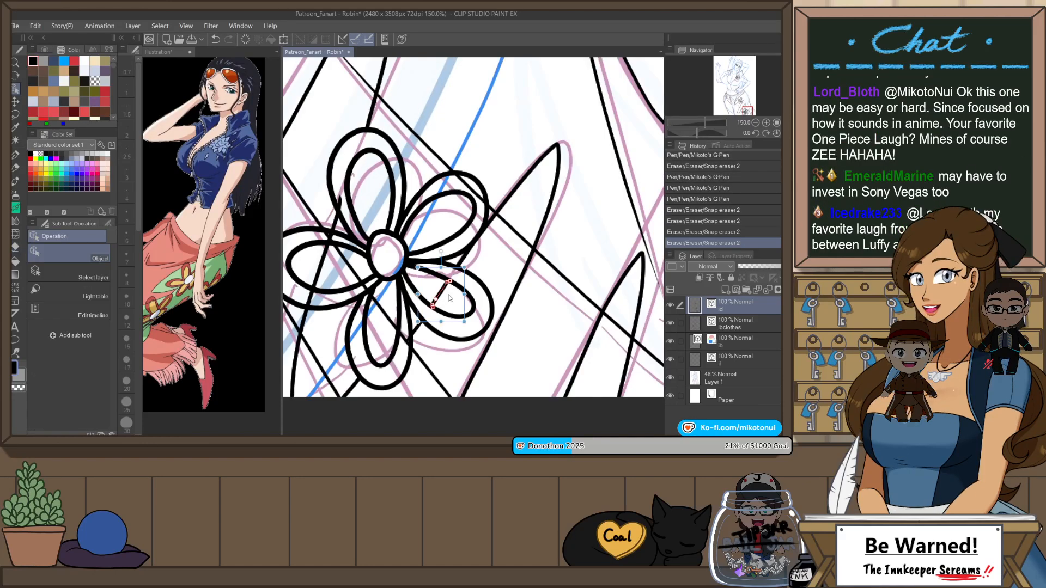
pyautogui.hotkey('ctrl', 'x')
# Step: Erase the line pieces crossing the lower flower's upper and left petals, and cut the leftover segment in the left petal
pyautogui.press('e')
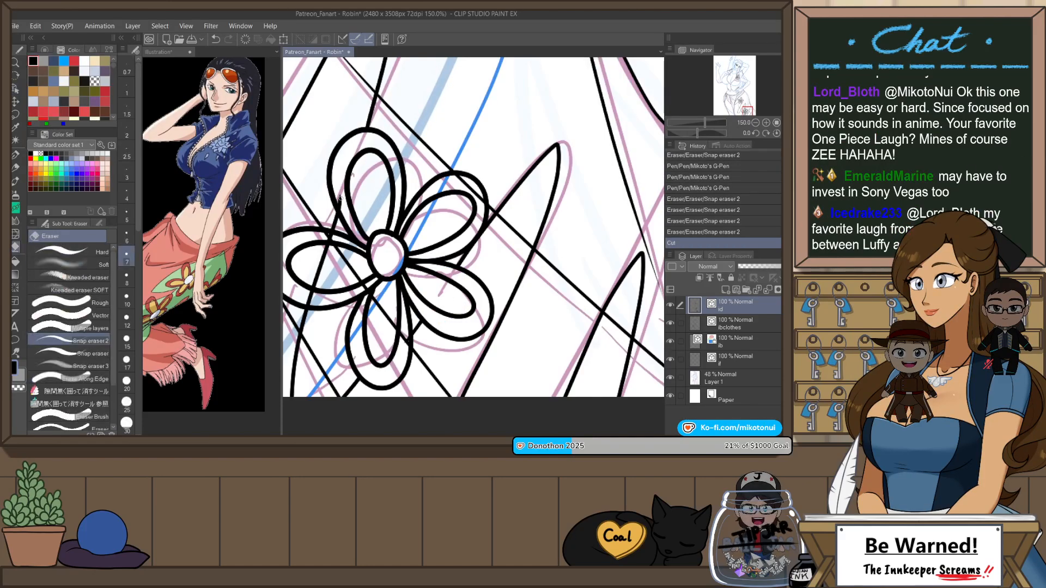
pyautogui.moveTo(344, 201)
pyautogui.mouseDown()
pyautogui.moveTo(328, 237)
pyautogui.moveTo(331, 228)
pyautogui.mouseUp()
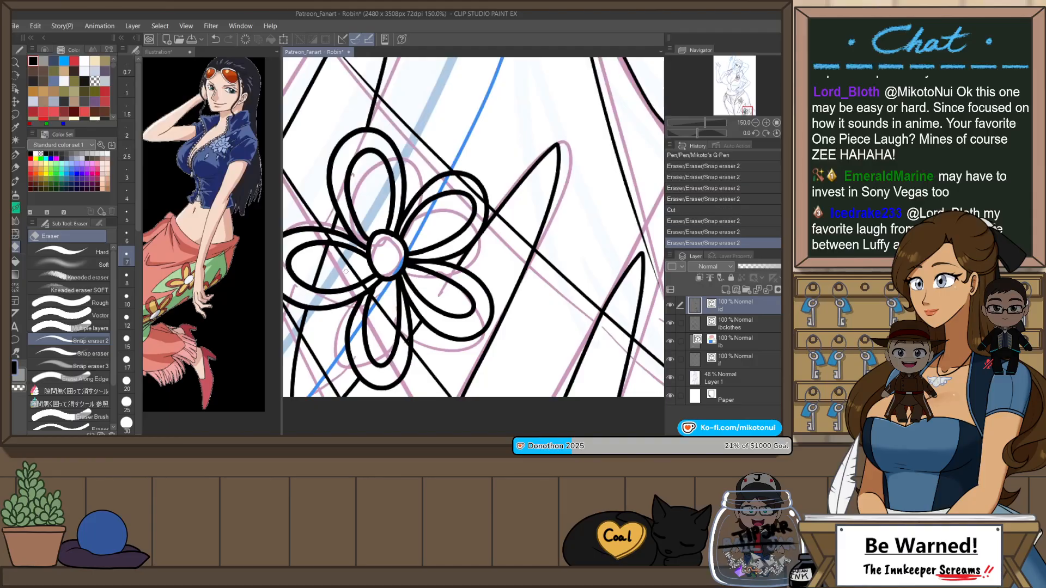
pyautogui.press('o')
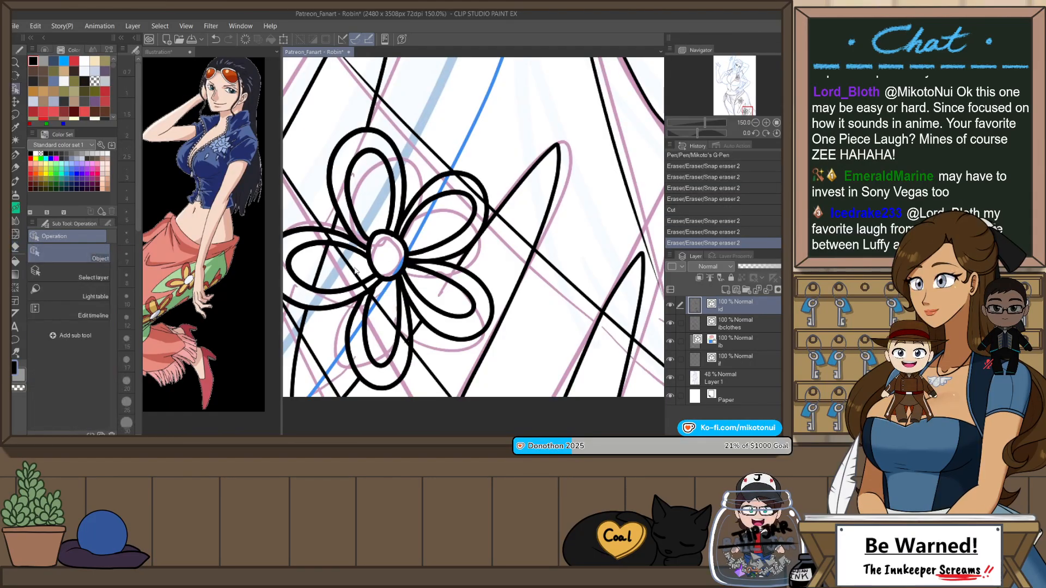
pyautogui.click(321, 257)
pyautogui.hotkey('ctrl', 'x')
pyautogui.scroll(-4, 495, 342)
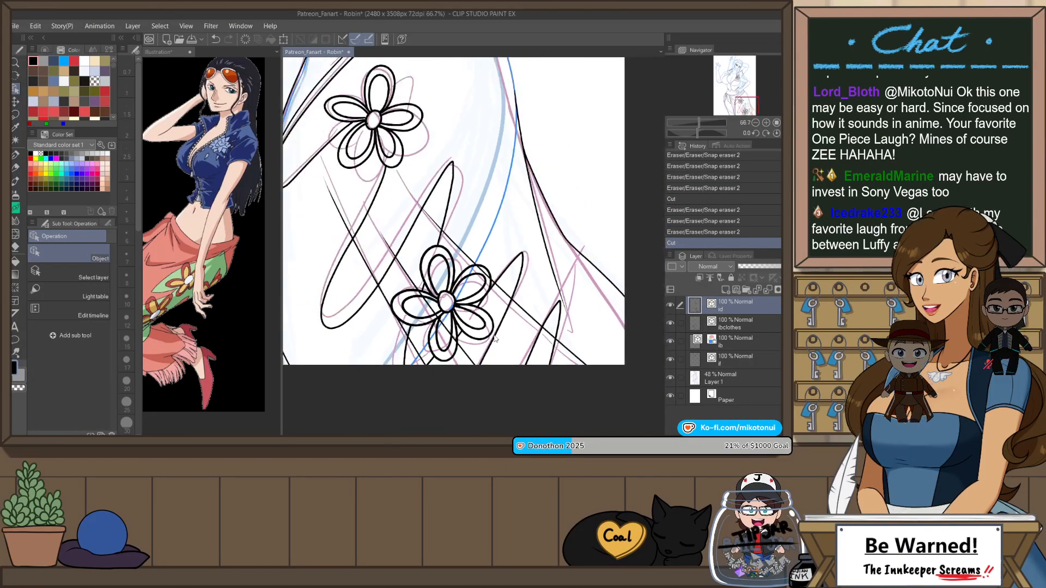
# Step: Erase the stray petal line ends that overlap the upper flower's centre circle with Snap eraser 2
pyautogui.scroll(-2, 502, 330)
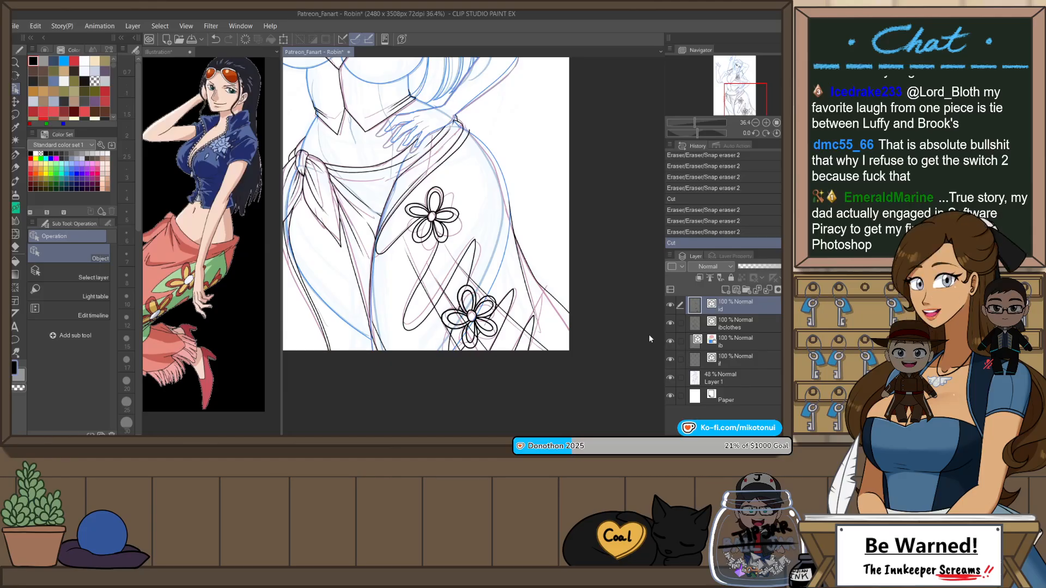
pyautogui.scroll(-2, 572, 279)
pyautogui.scroll(2, 455, 236)
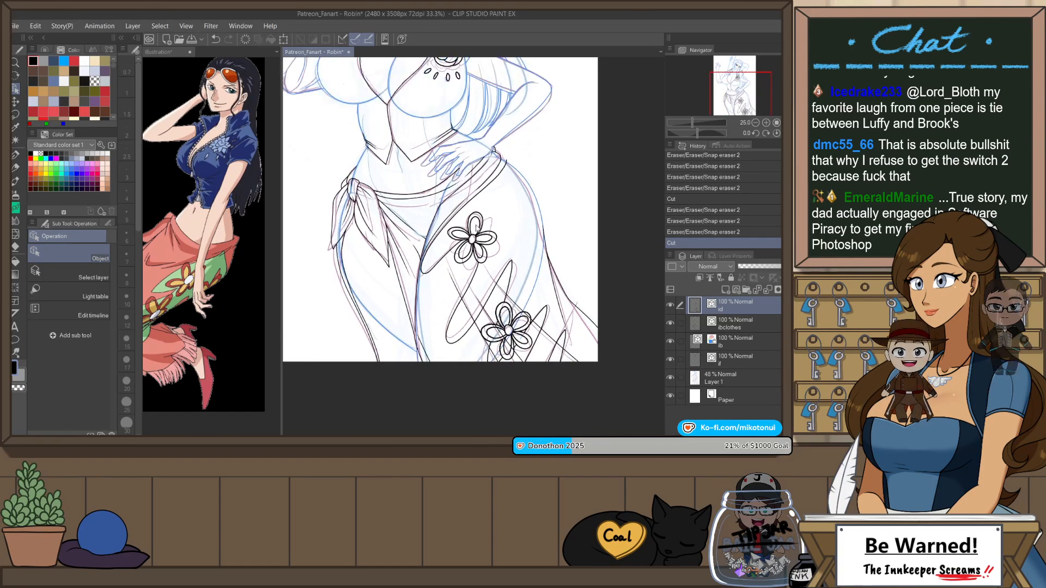
pyautogui.press('e')
pyautogui.scroll(4, 454, 236)
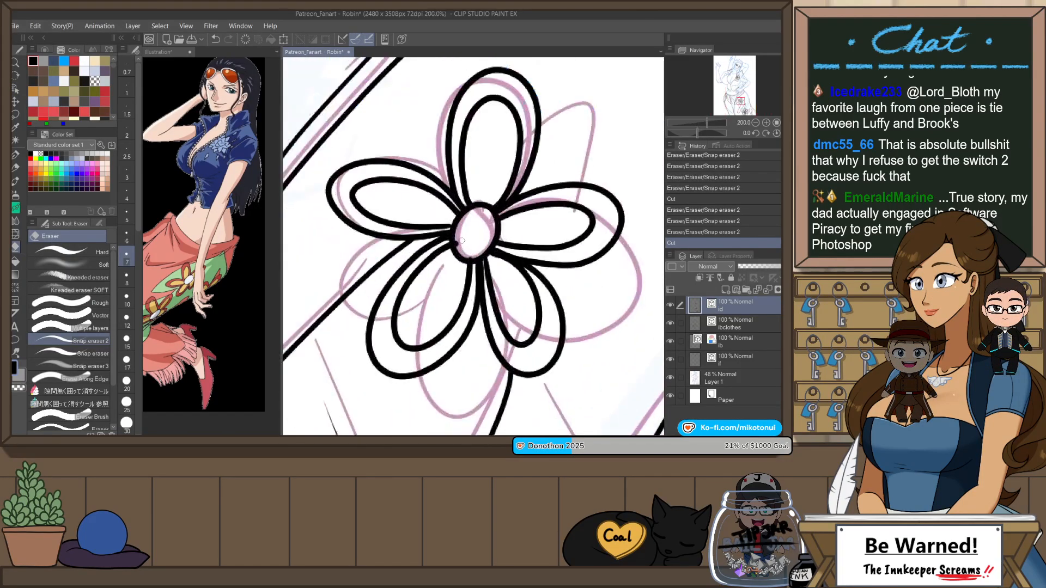
pyautogui.click(473, 254)
pyautogui.click(472, 254)
pyautogui.click(472, 252)
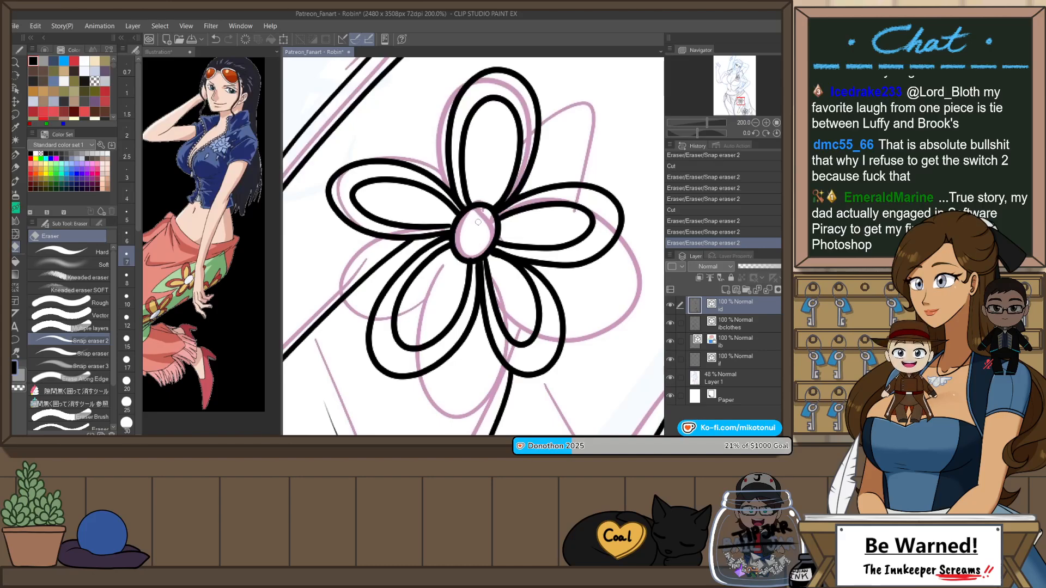
pyautogui.click(480, 247)
pyautogui.click(481, 245)
pyautogui.scroll(-4, 518, 240)
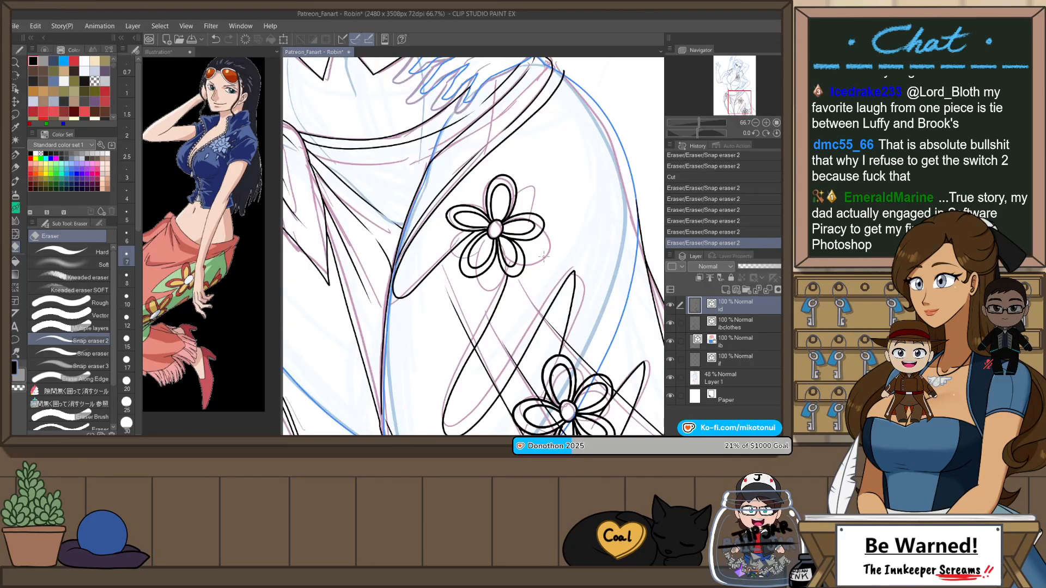
# Step: Lasso the upper flower on the skirt as the source for a copy
pyautogui.press('m')
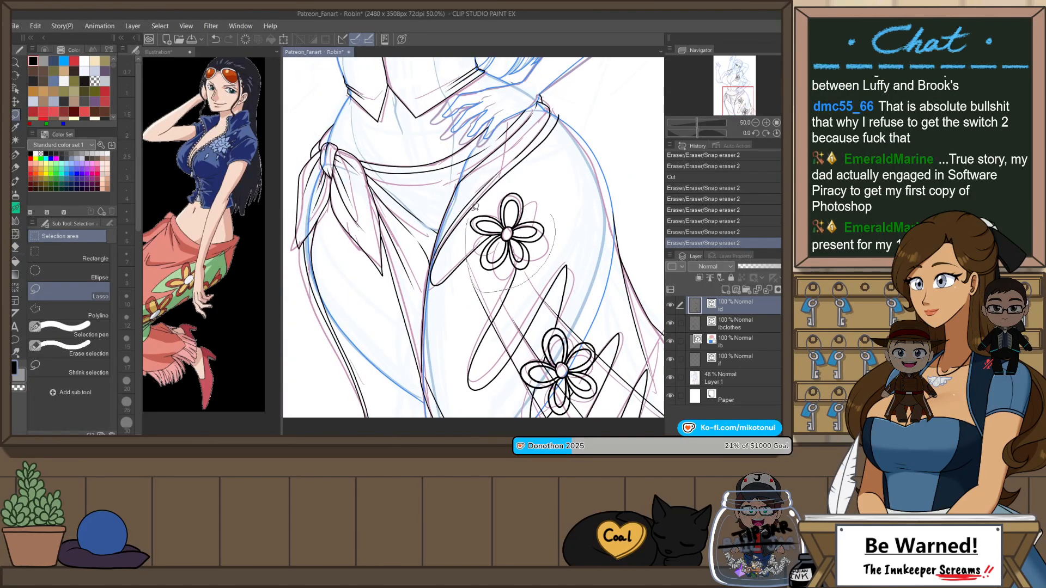
pyautogui.moveTo(551, 223); pyautogui.dragTo(536, 199)
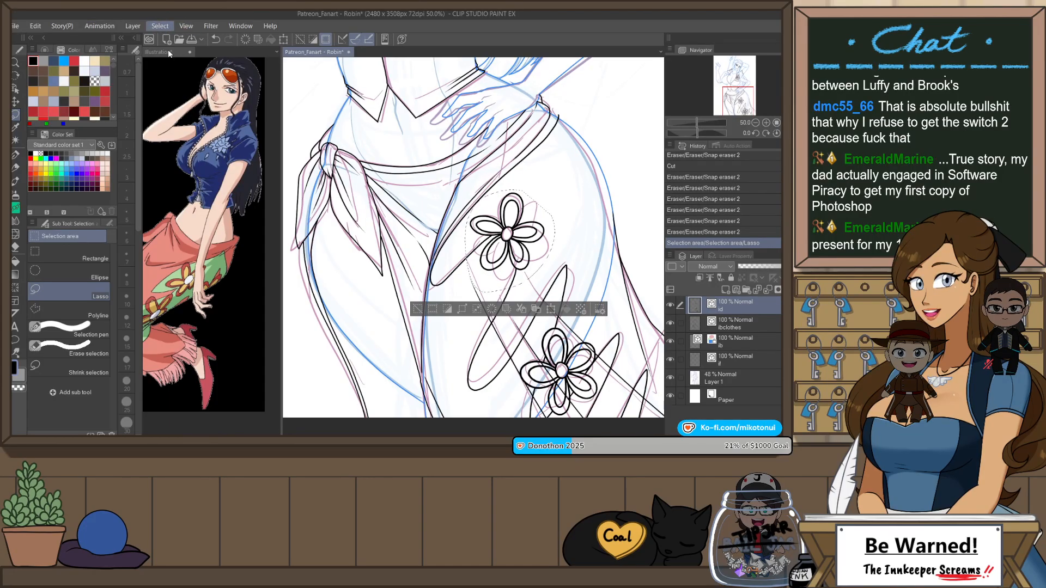
pyautogui.press('o')
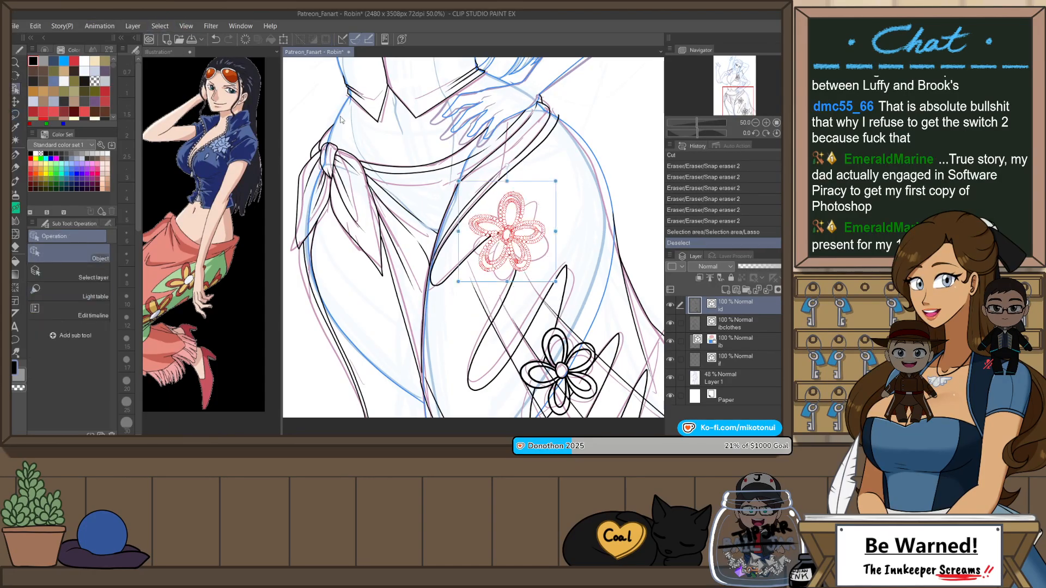
pyautogui.hotkey('ctrl', 'v')
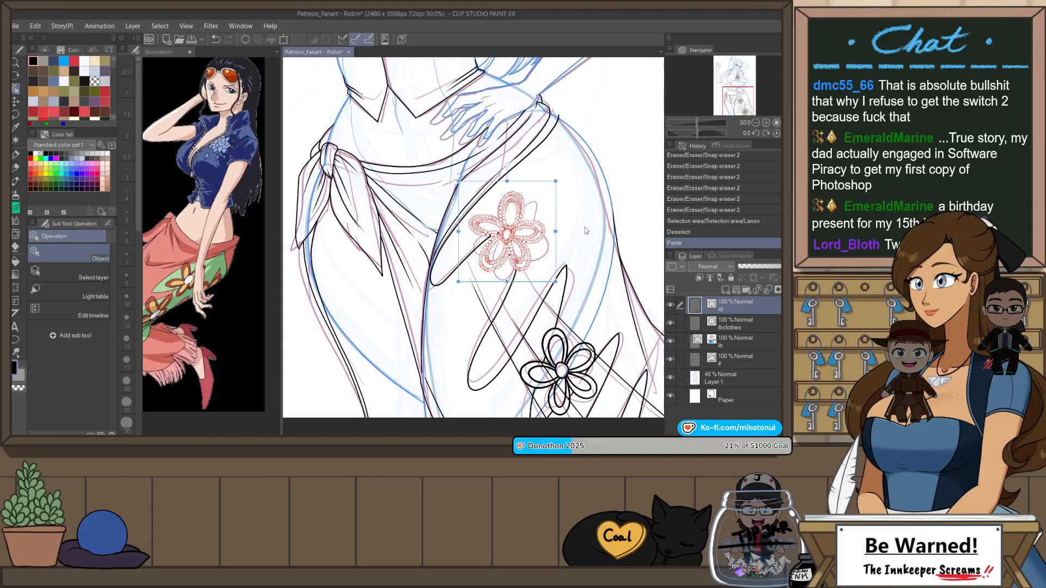
pyautogui.click(562, 231)
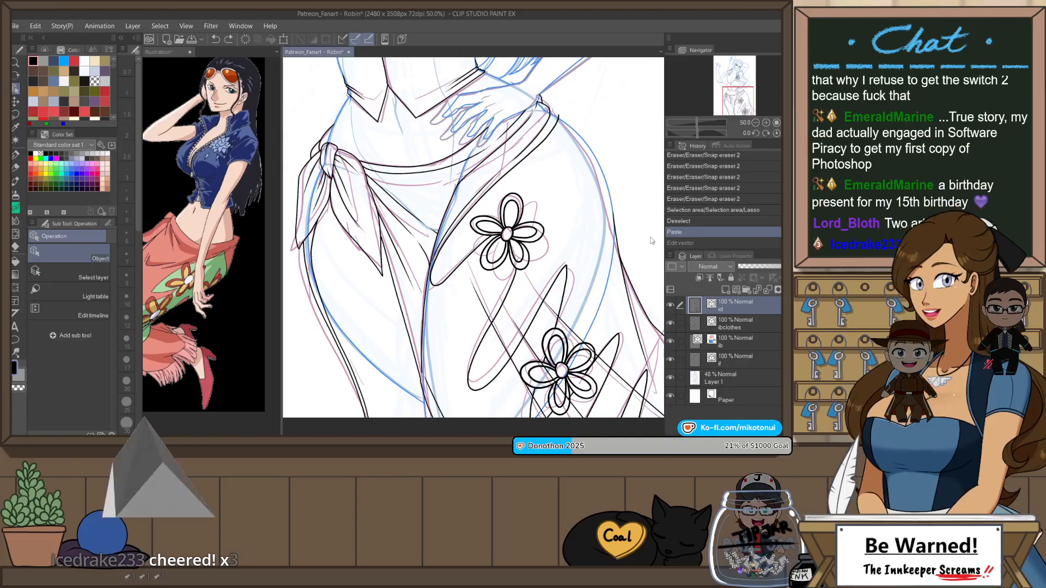
pyautogui.hotkey('ctrl', 'z')
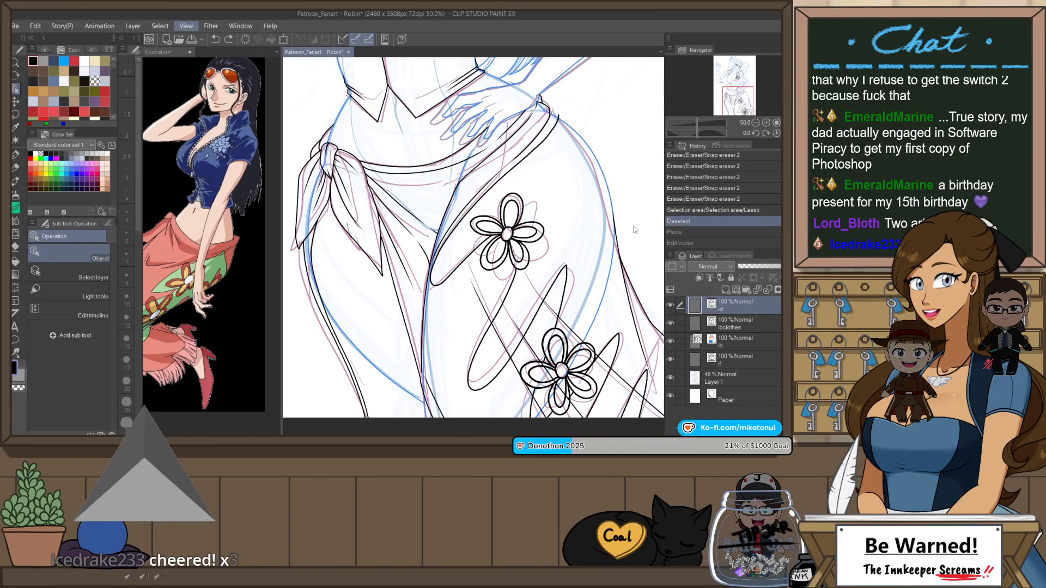
pyautogui.click(686, 212)
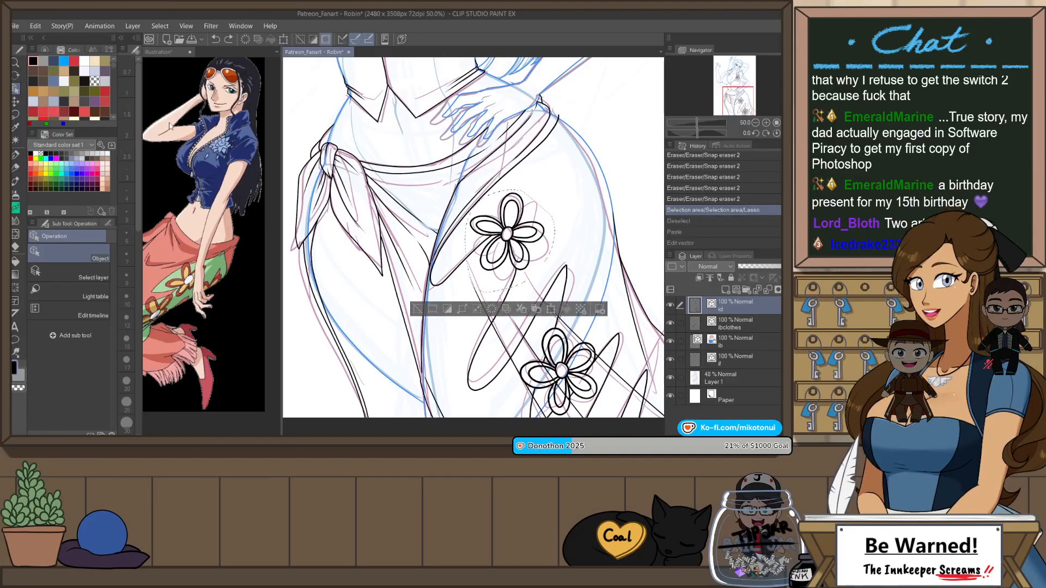
# Step: Paste a copy of the upper flower and place it, rotated slightly, to the lower right of the original
pyautogui.click(212, 153)
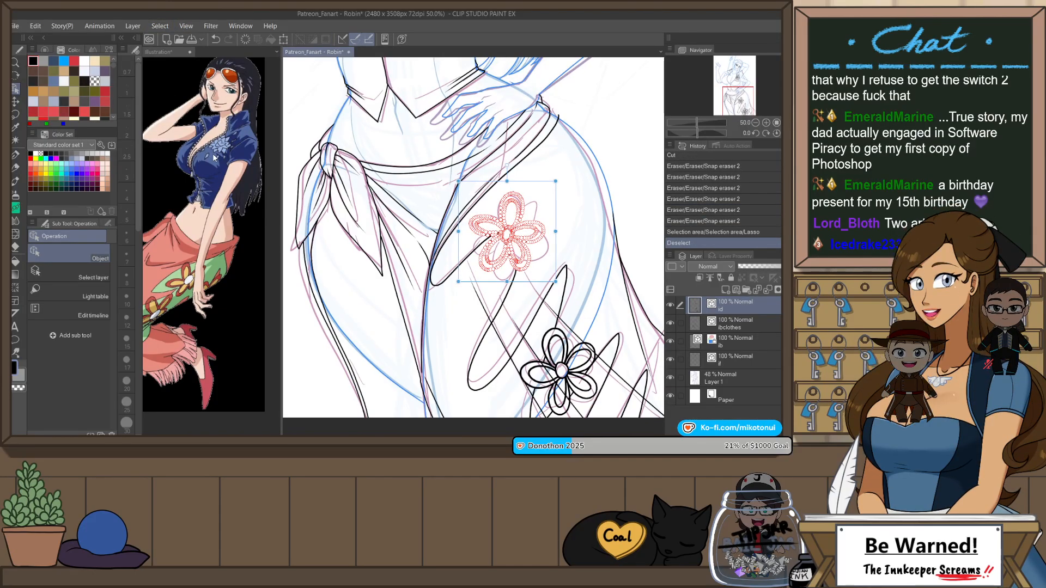
pyautogui.hotkey('ctrl', 'v')
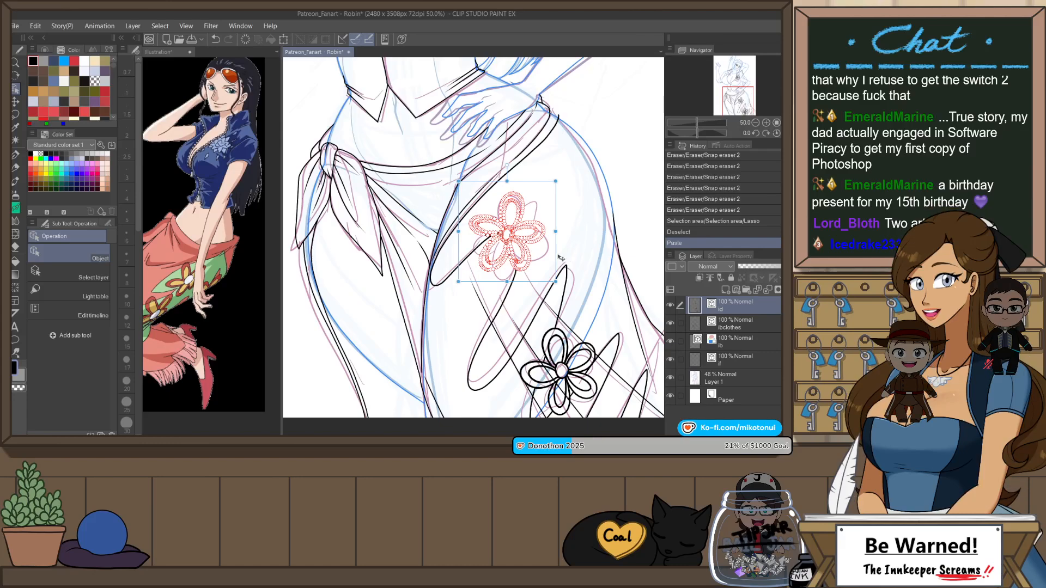
pyautogui.moveTo(568, 243); pyautogui.dragTo(631, 253)
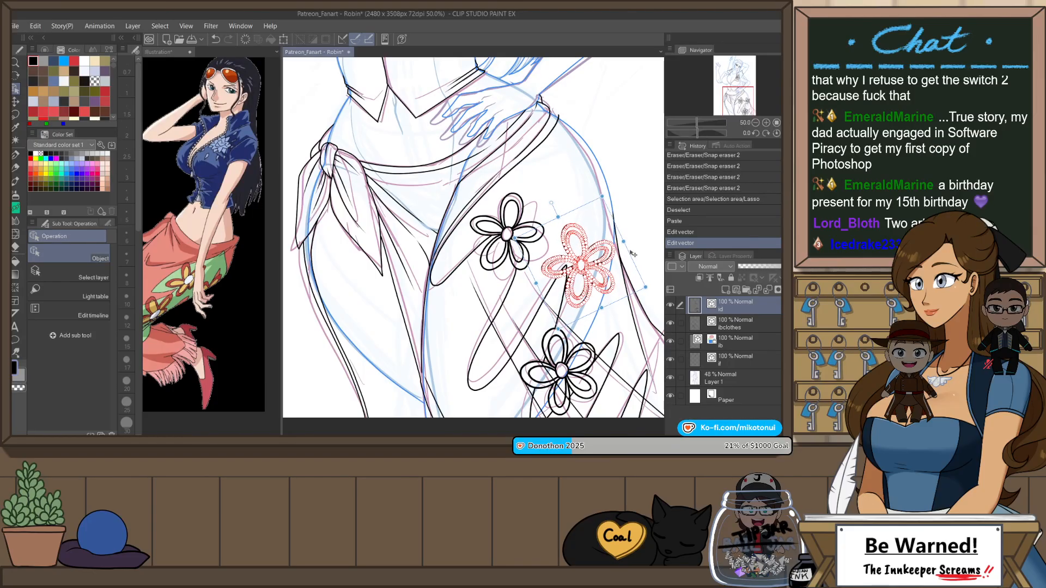
pyautogui.click(645, 190)
# Step: Erase the leaf line crossing the pasted flower's left petal with Snap eraser 2 and cut the leftover segment
pyautogui.scroll(-5, 515, 187)
pyautogui.scroll(5, 513, 196)
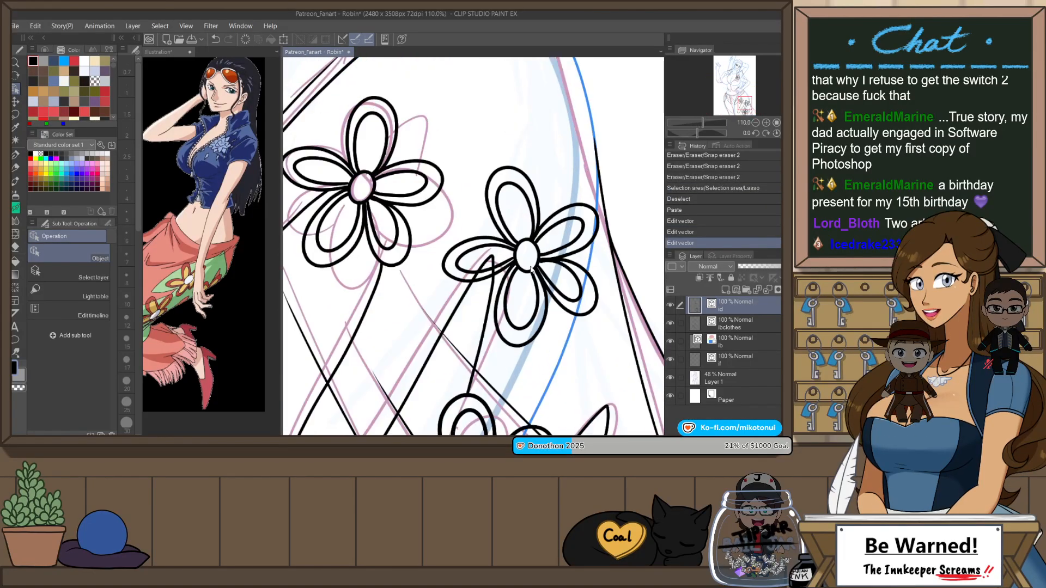
pyautogui.press('e')
pyautogui.moveTo(473, 276); pyautogui.dragTo(496, 261)
pyautogui.hotkey('ctrl', 'z')
pyautogui.hotkey('ctrl', 'z')
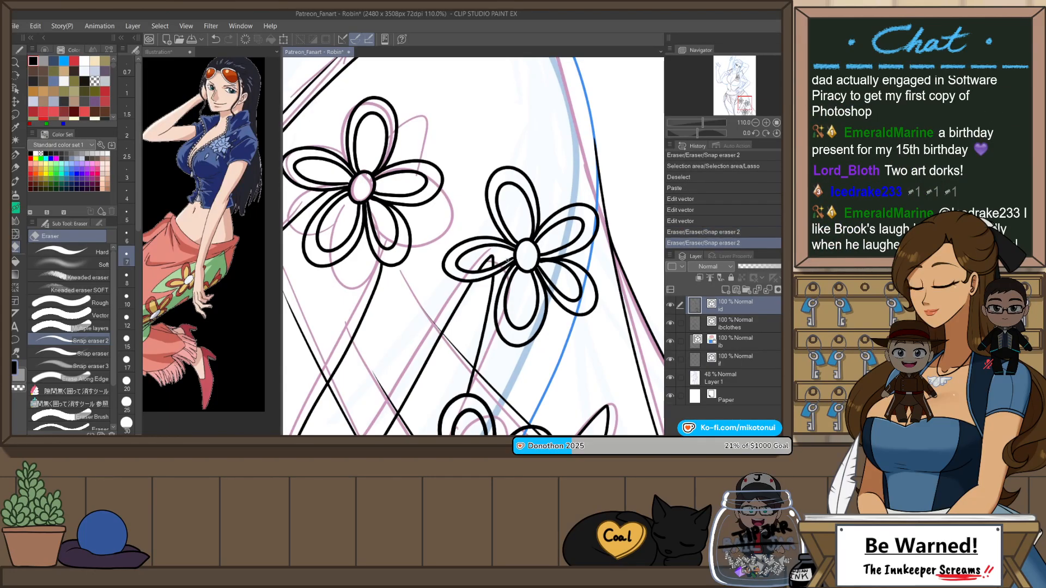
pyautogui.press('o')
pyautogui.click(496, 248)
pyautogui.click(492, 260)
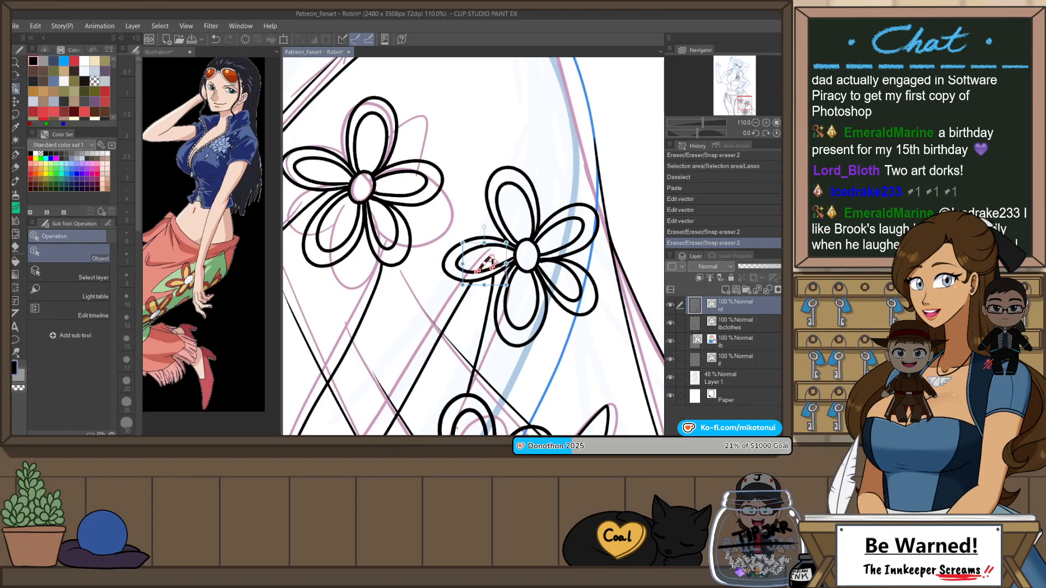
pyautogui.hotkey('ctrl', 'x')
# Step: Hide the sketch on Layer 1 to check the whole figure's line art
pyautogui.scroll(-3, 542, 211)
pyautogui.scroll(-7, 541, 211)
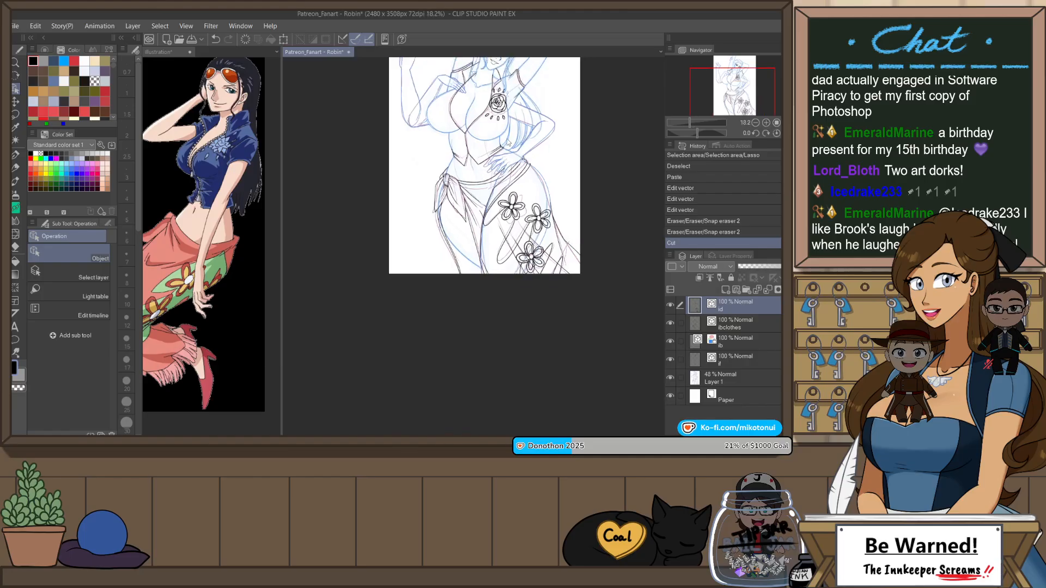
pyautogui.click(670, 377)
pyautogui.scroll(1, 554, 297)
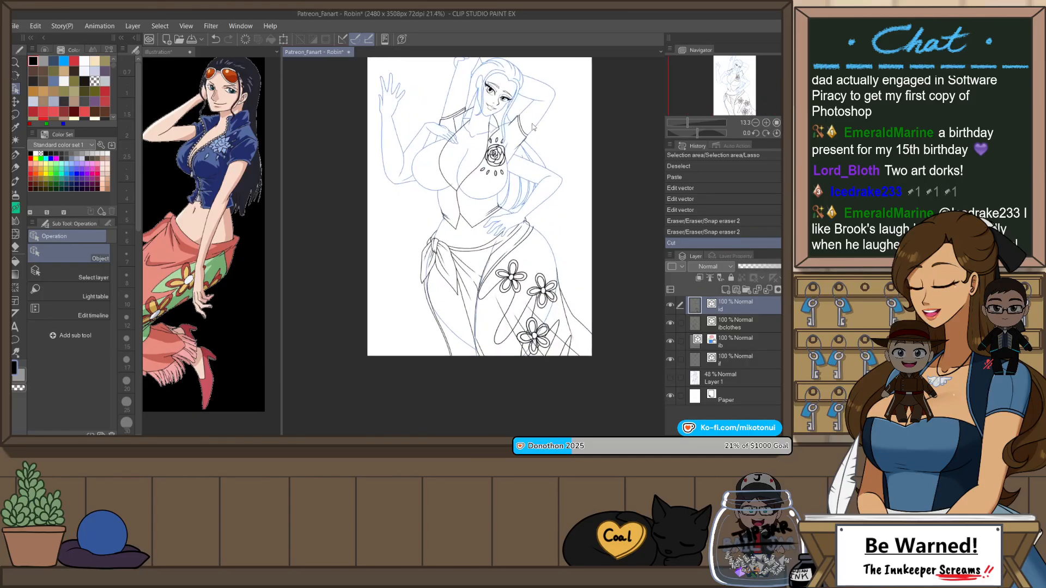
pyautogui.scroll(1, 431, 64)
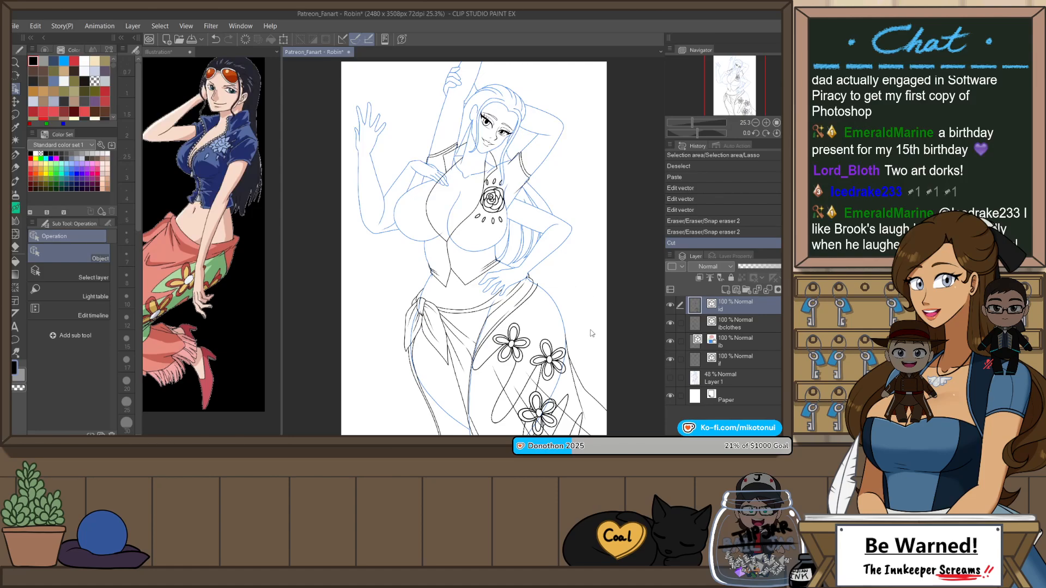
# Step: Unlock and duplicate the blue body line layer, hide and relock the original, and make the copy active
pyautogui.click(728, 341)
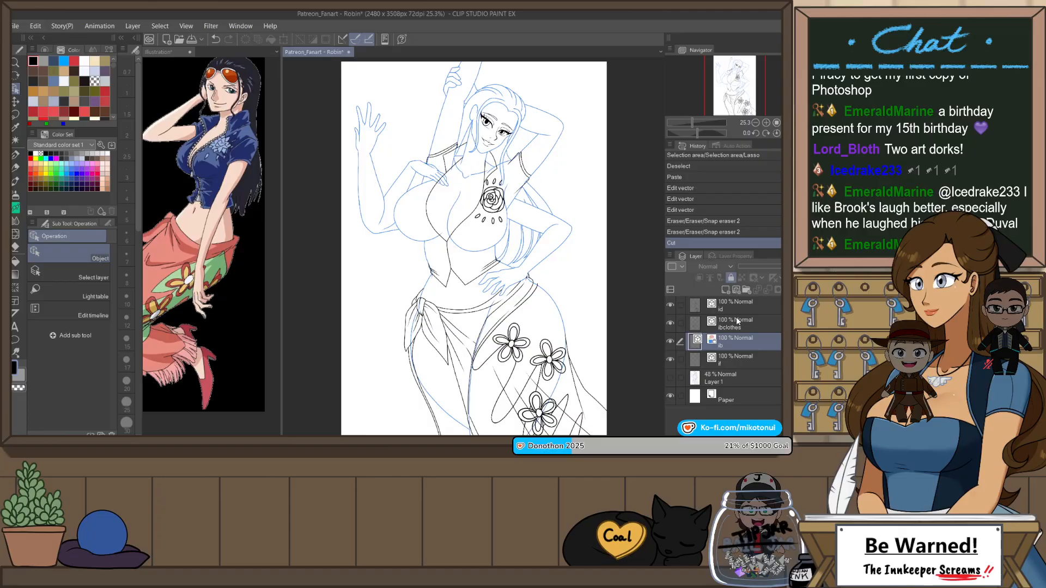
pyautogui.click(732, 277)
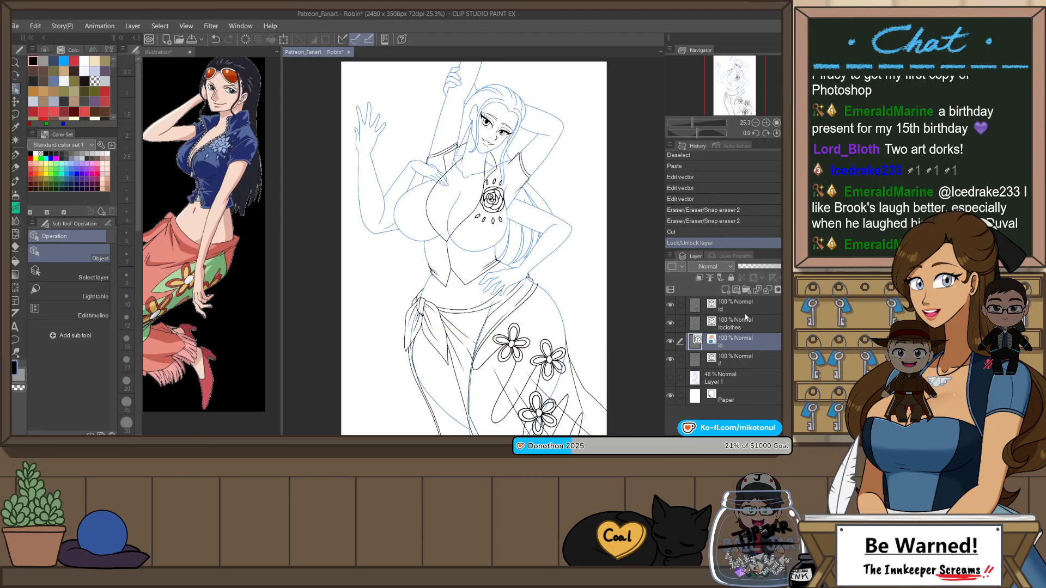
pyautogui.click(735, 146)
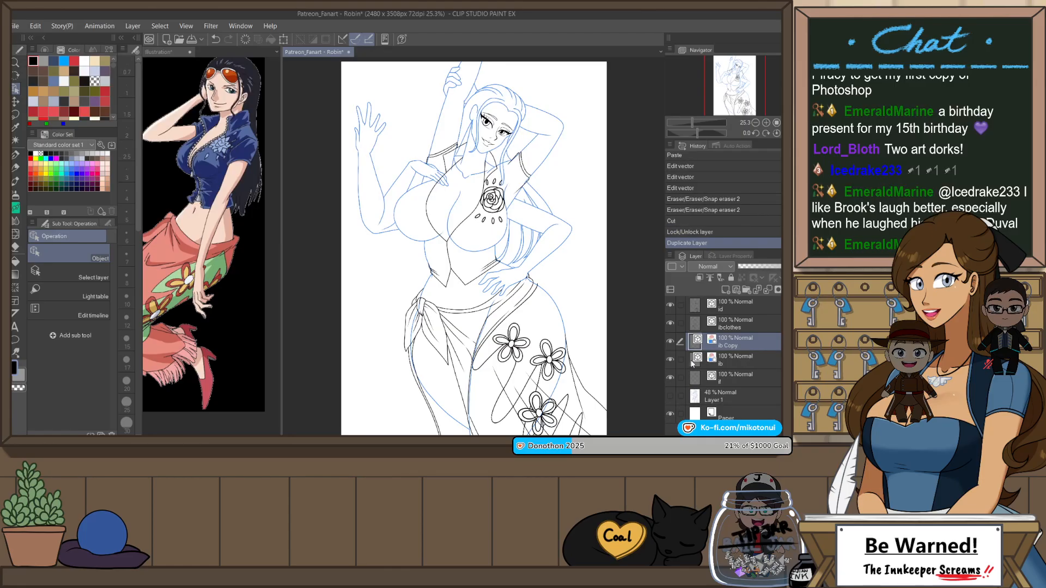
pyautogui.click(735, 358)
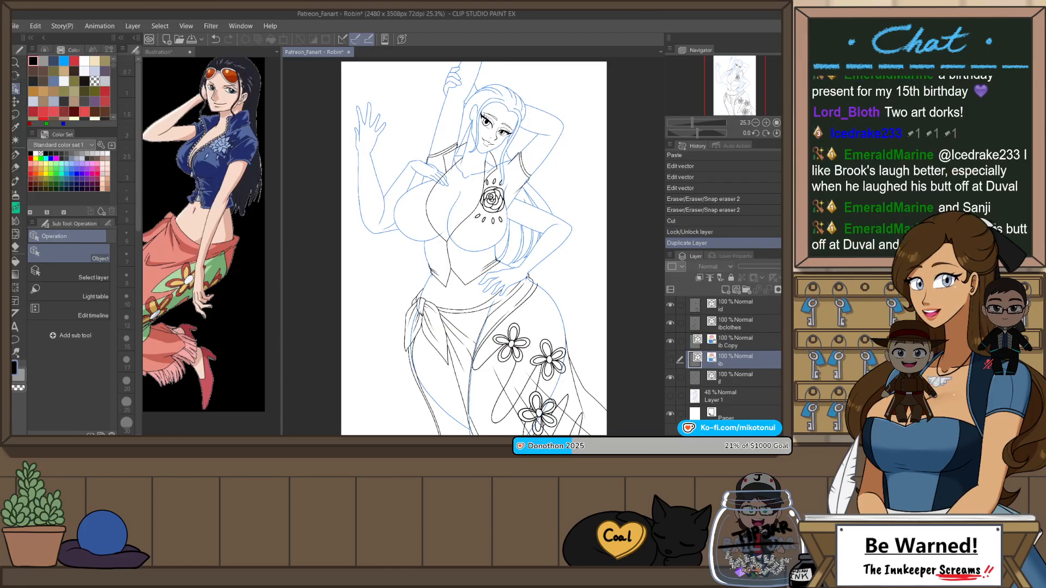
pyautogui.click(732, 279)
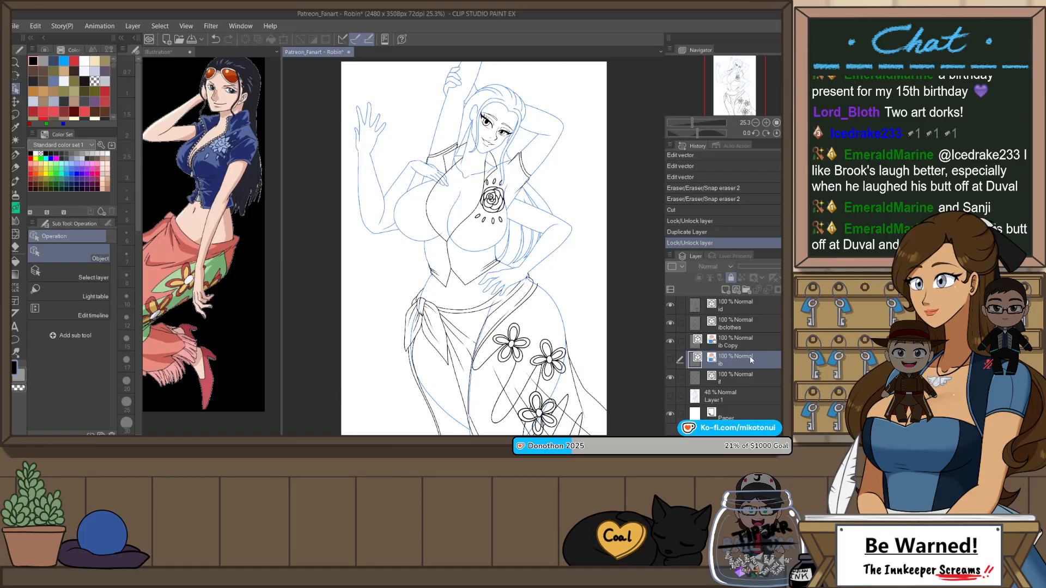
pyautogui.click(744, 350)
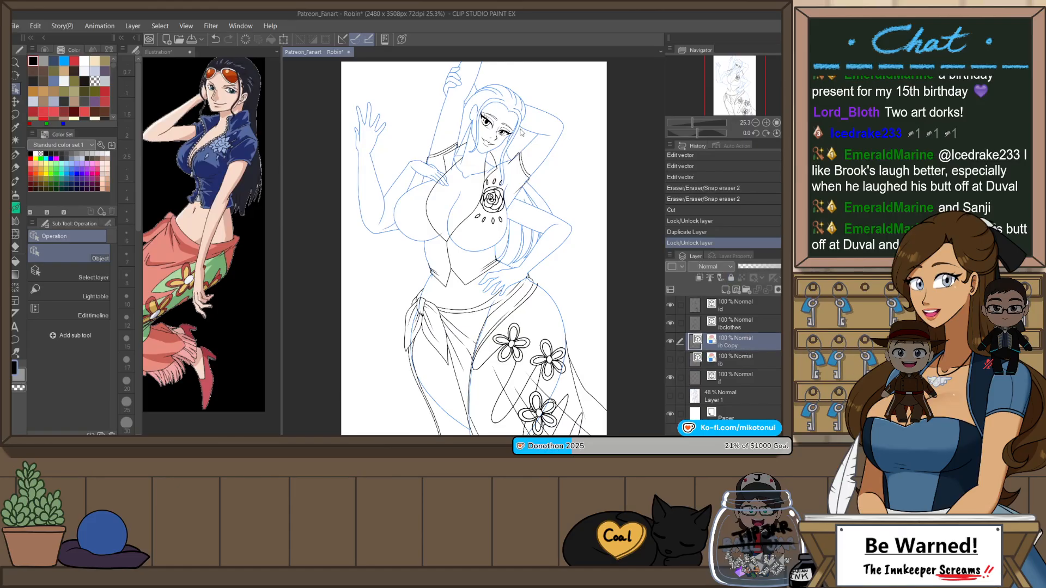
# Step: Erase the body lines running beneath the shirt's sleeves and collar on the copied layer with Snap eraser 2
pyautogui.scroll(5, 463, 174)
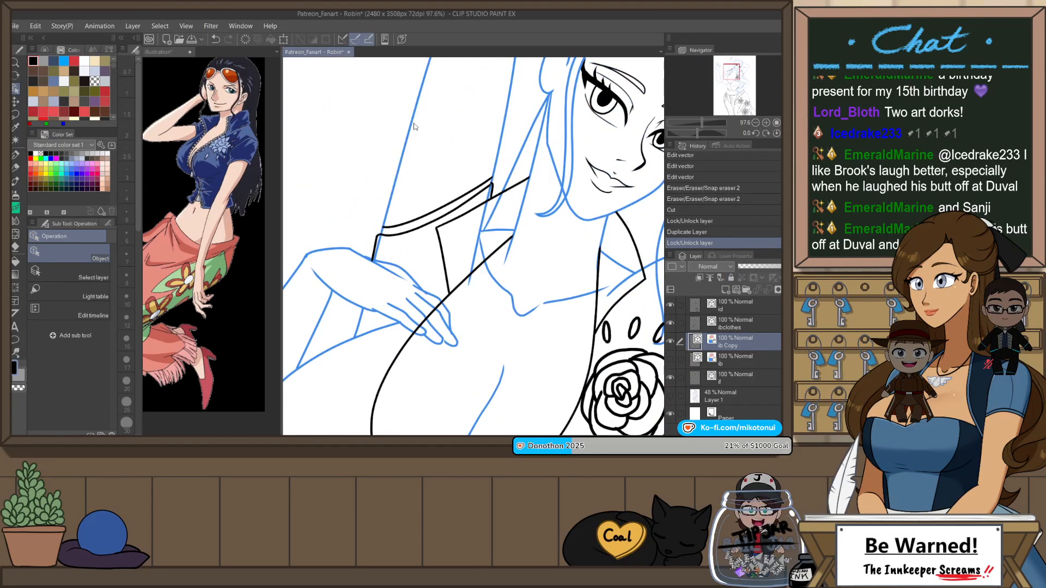
pyautogui.press('e')
pyautogui.moveTo(484, 203)
pyautogui.mouseDown()
pyautogui.moveTo(483, 224)
pyautogui.moveTo(512, 203)
pyautogui.moveTo(466, 260)
pyautogui.moveTo(496, 221)
pyautogui.moveTo(476, 238)
pyautogui.mouseUp()
pyautogui.moveTo(567, 254)
pyautogui.mouseDown()
pyautogui.moveTo(480, 244)
pyautogui.moveTo(535, 279)
pyautogui.moveTo(554, 258)
pyautogui.moveTo(513, 280)
pyautogui.moveTo(556, 258)
pyautogui.mouseUp()
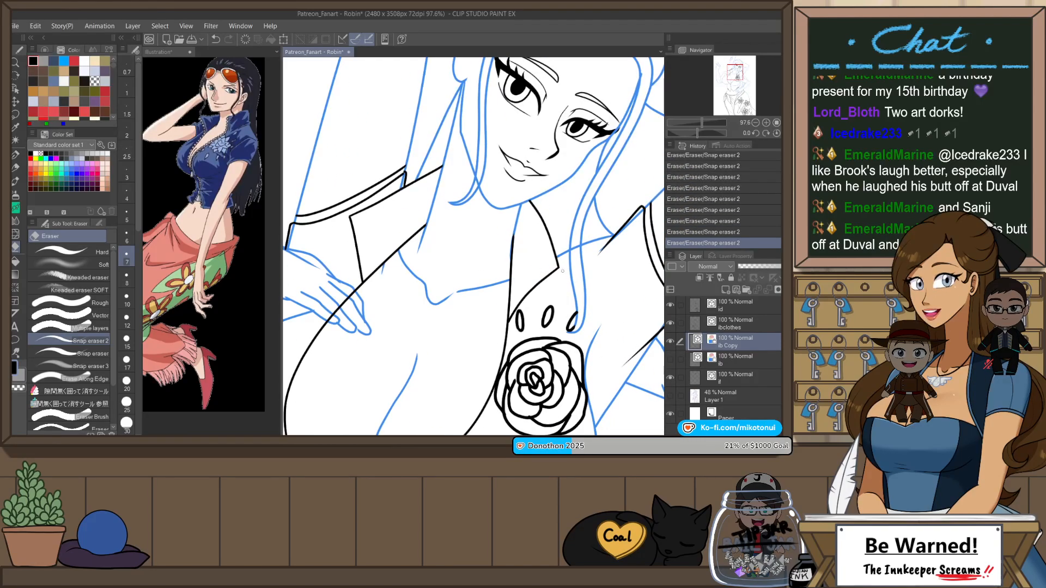
pyautogui.scroll(-2, 583, 256)
pyautogui.moveTo(625, 284); pyautogui.dragTo(594, 208)
pyautogui.scroll(2, 594, 207)
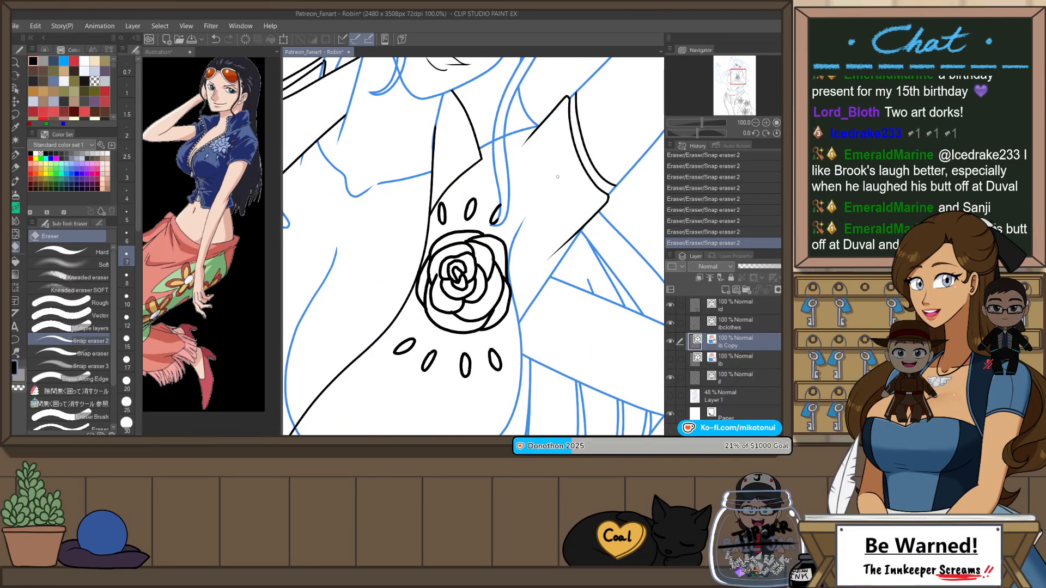
# Step: Erase the body lines covered by the shirt's hem and the skirt's waistband on both sides of the waist
pyautogui.scroll(-2, 613, 163)
pyautogui.moveTo(582, 377); pyautogui.dragTo(567, 245)
pyautogui.scroll(2, 566, 245)
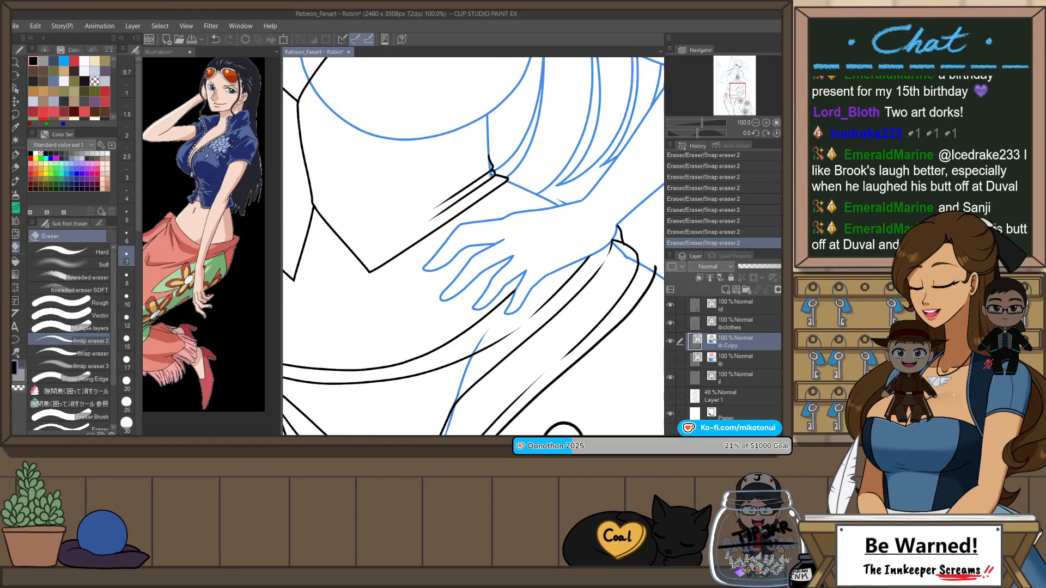
pyautogui.scroll(-3, 492, 171)
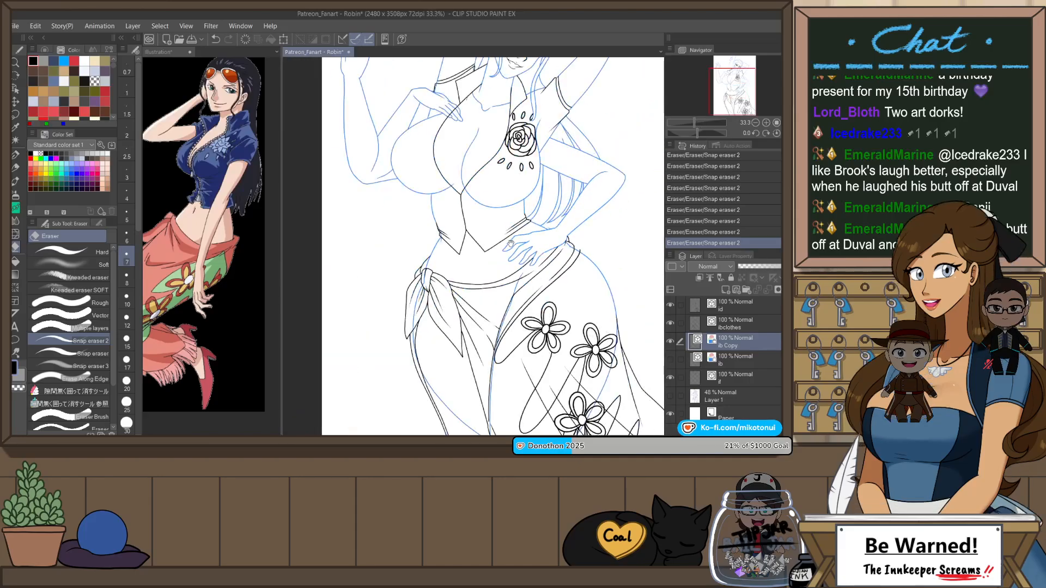
pyautogui.moveTo(424, 202); pyautogui.dragTo(461, 241)
pyautogui.scroll(3, 462, 242)
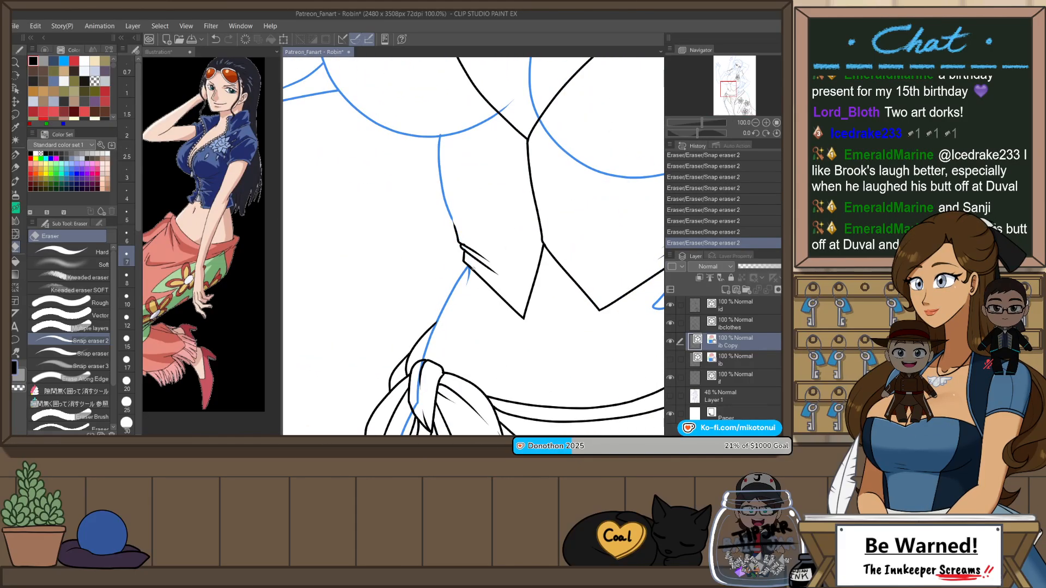
pyautogui.scroll(1, 474, 270)
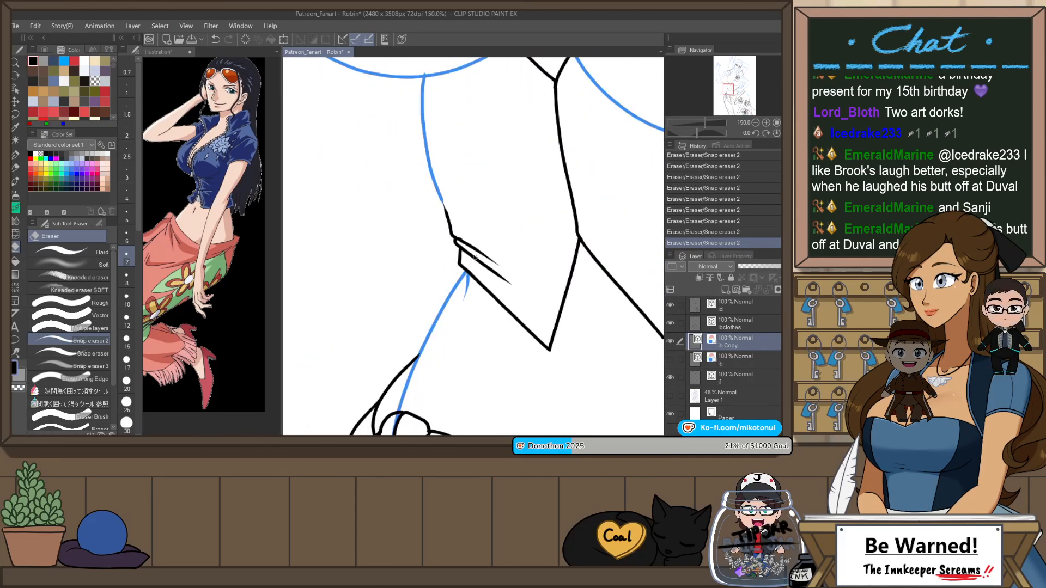
# Step: Adjust the vector points of the left waist outline so its line ends meet the shirt's hem
pyautogui.press('o')
pyautogui.click(467, 271)
pyautogui.moveTo(469, 271); pyautogui.dragTo(467, 272)
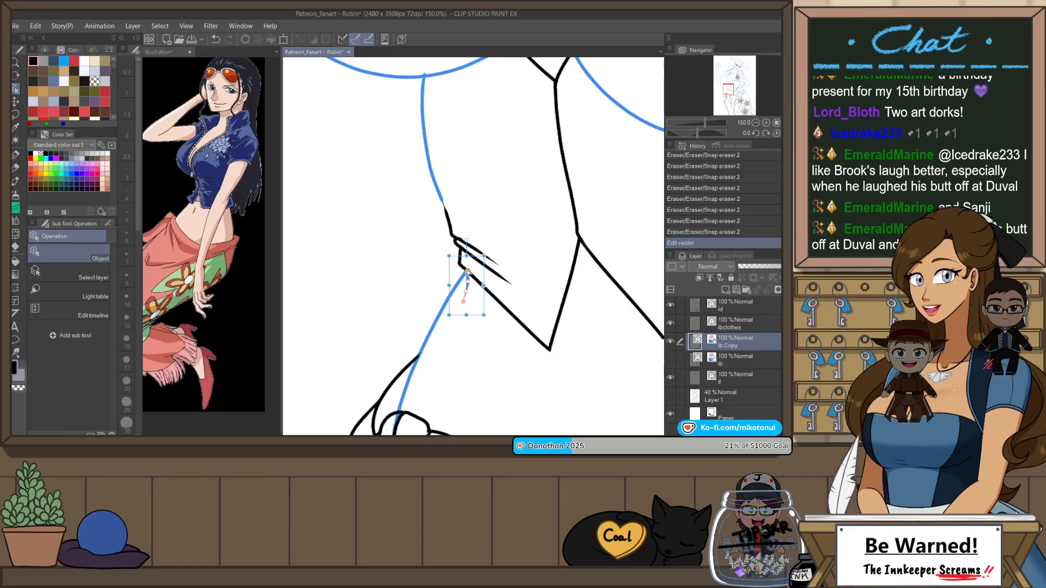
pyautogui.click(442, 201)
pyautogui.moveTo(442, 200); pyautogui.dragTo(462, 240)
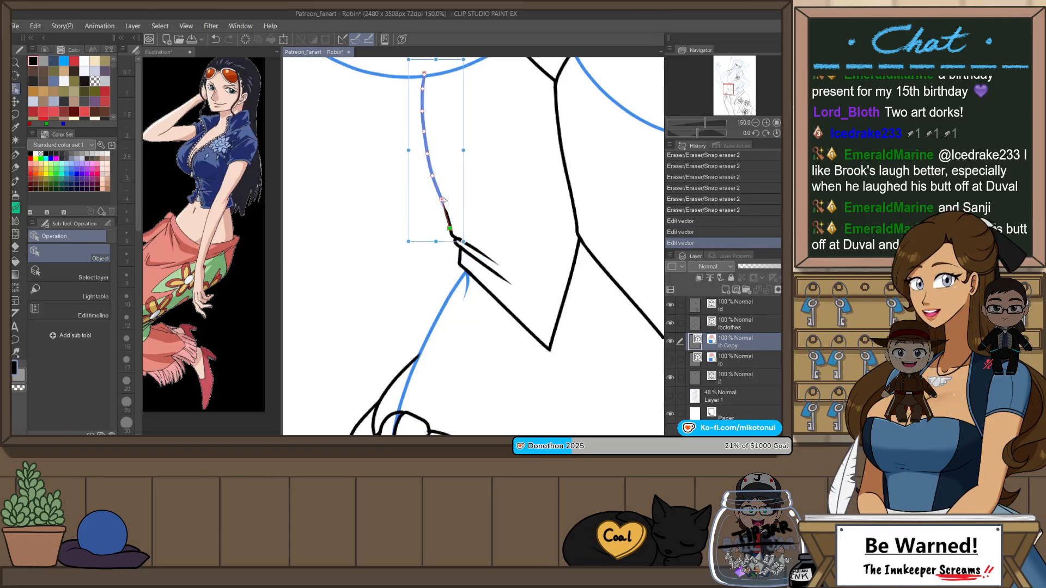
pyautogui.click(498, 185)
# Step: Erase the overrunning body line ends under the bust and at the shirt's left sleeve and collar with Snap eraser 2
pyautogui.scroll(-4, 515, 256)
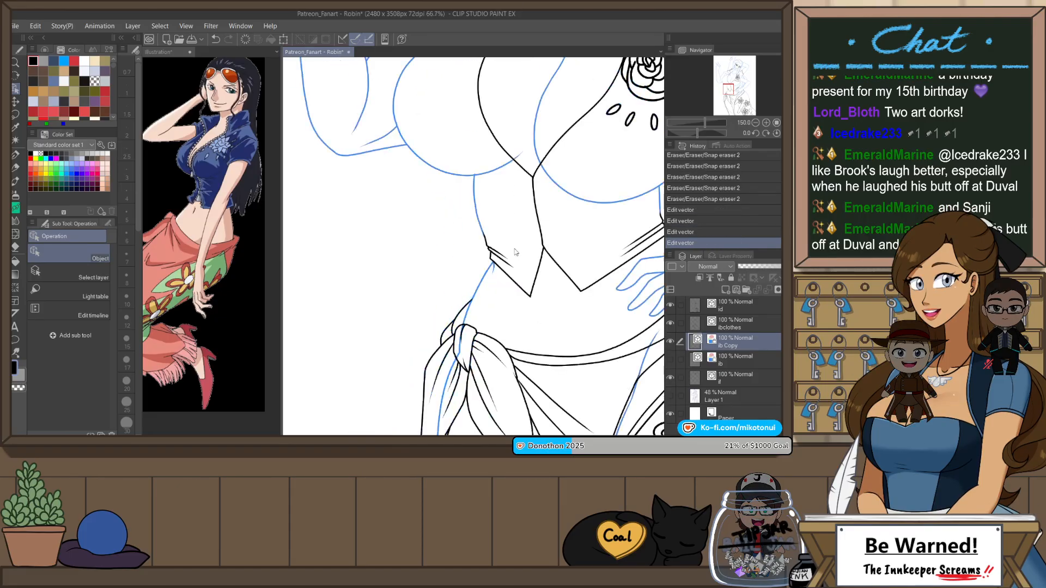
pyautogui.scroll(2, 503, 192)
pyautogui.scroll(1, 502, 191)
pyautogui.press('e')
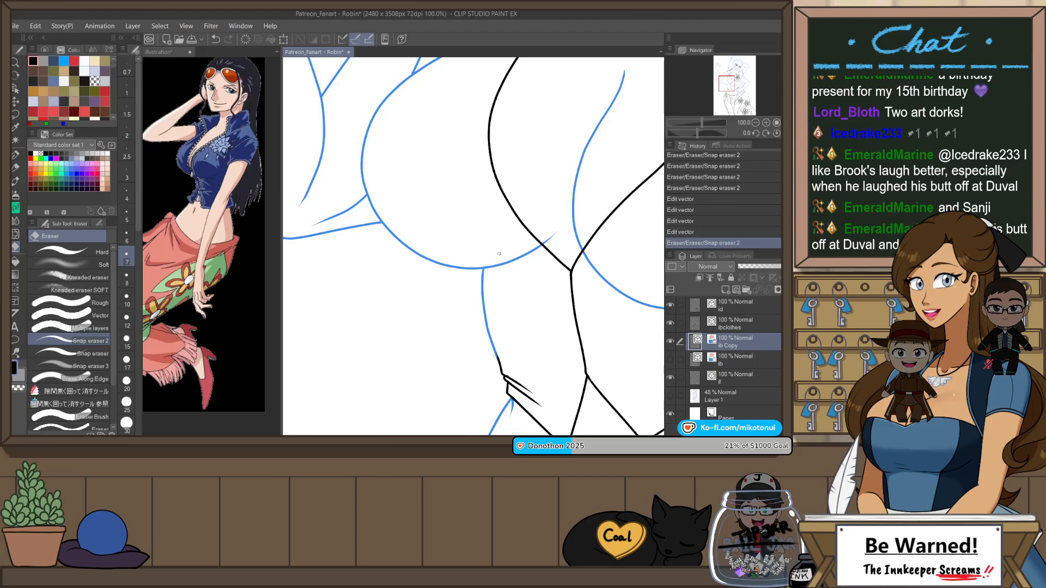
pyautogui.scroll(-3, 499, 254)
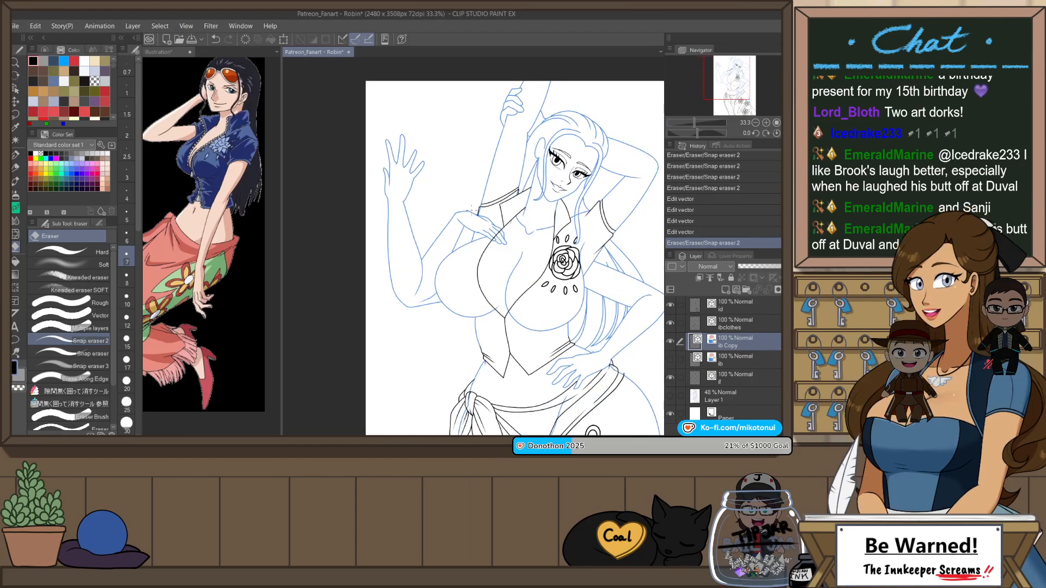
pyautogui.scroll(4, 473, 210)
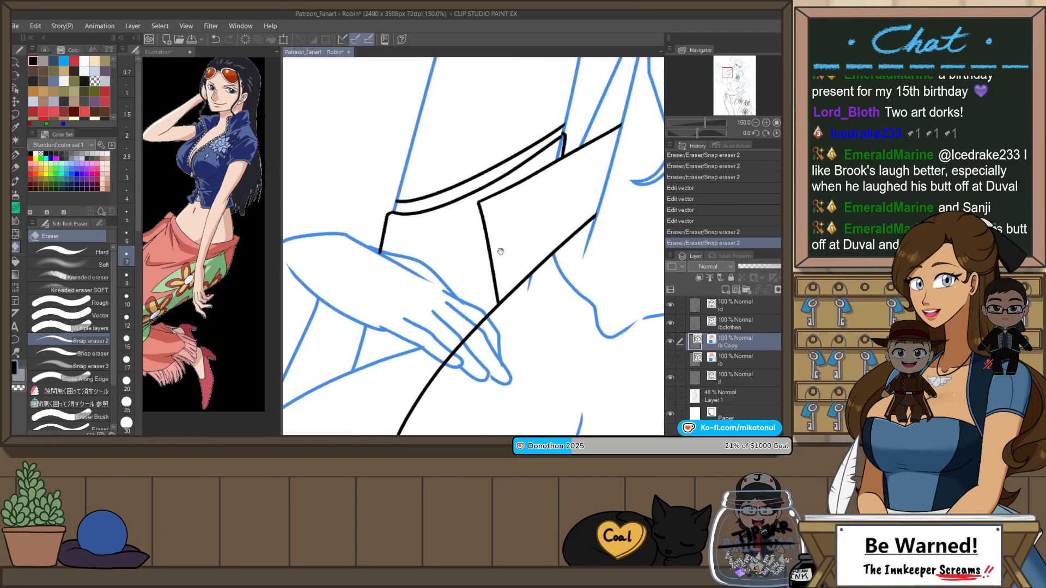
pyautogui.moveTo(500, 252); pyautogui.dragTo(498, 254)
pyautogui.click(559, 160)
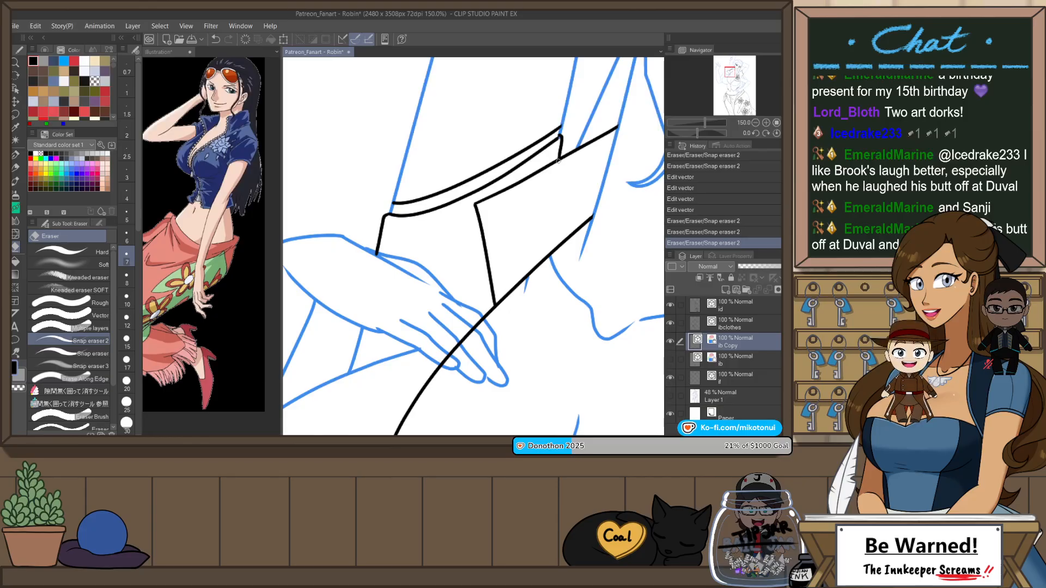
# Step: Try to erase the shirt's front edge across the resting hand's fingers on the clothing line layer, and undo the erasures
pyautogui.scroll(-4, 568, 238)
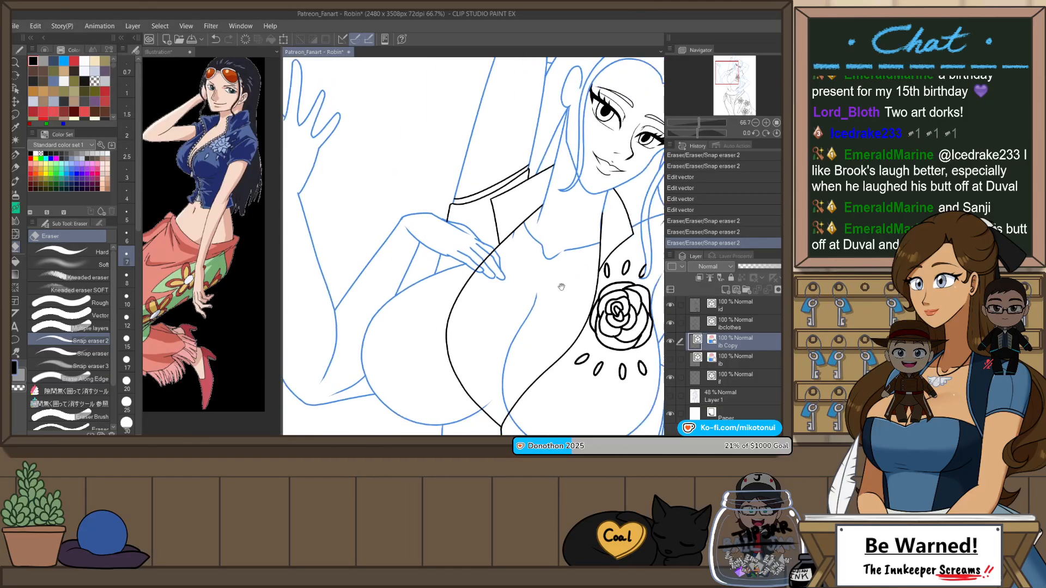
pyautogui.scroll(1, 487, 213)
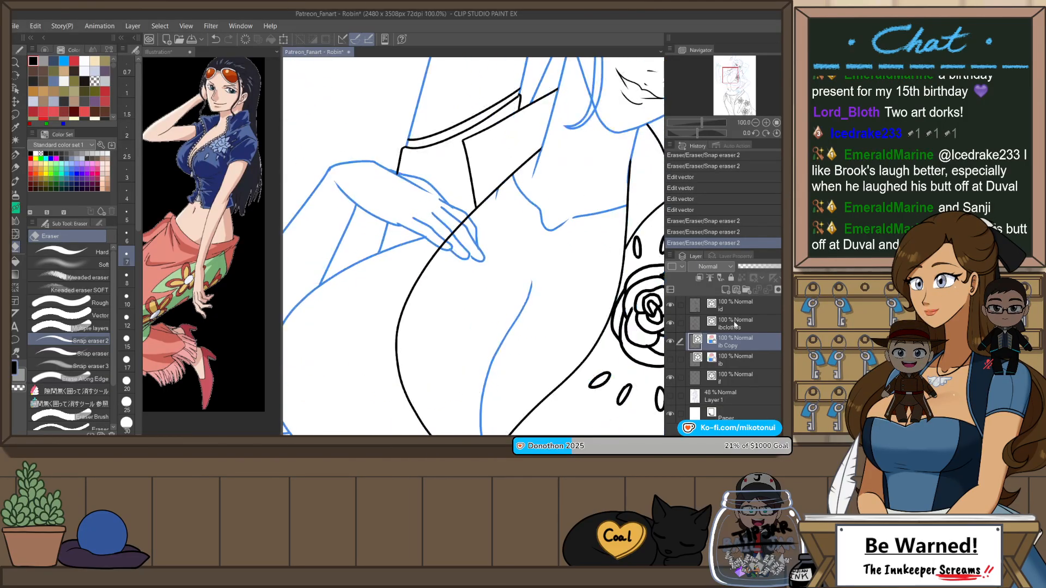
pyautogui.click(736, 324)
pyautogui.moveTo(467, 218); pyautogui.dragTo(445, 243)
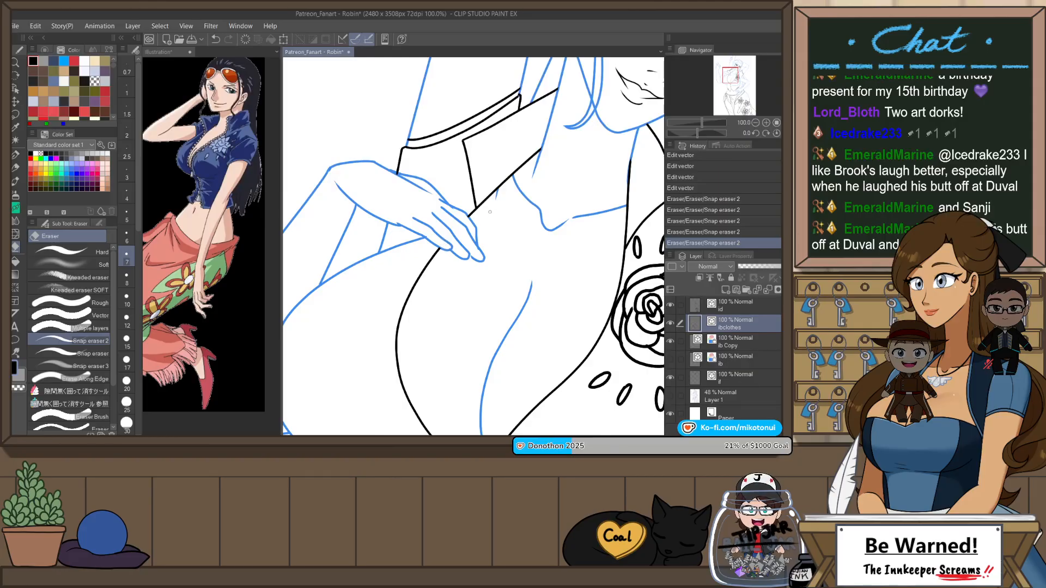
pyautogui.scroll(-4, 597, 187)
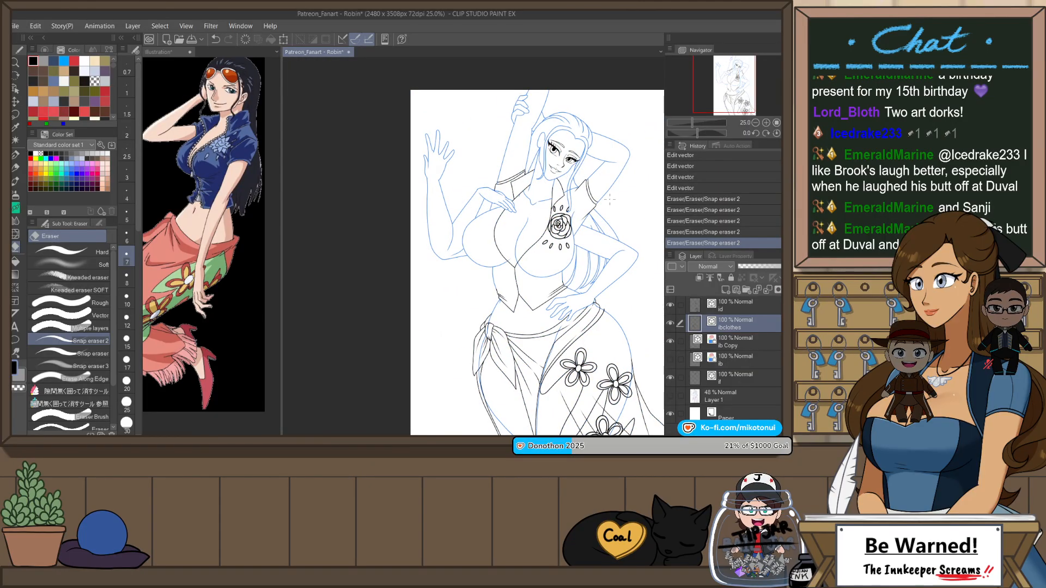
pyautogui.scroll(4, 529, 156)
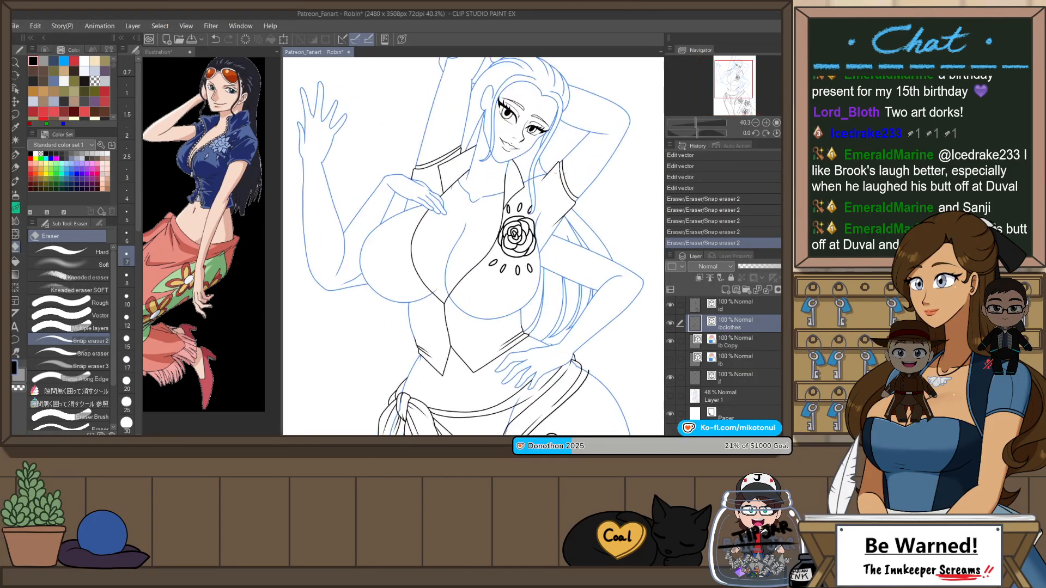
pyautogui.scroll(1, 529, 155)
pyautogui.hotkey('ctrl', 'z')
pyautogui.hotkey('ctrl', 'z')
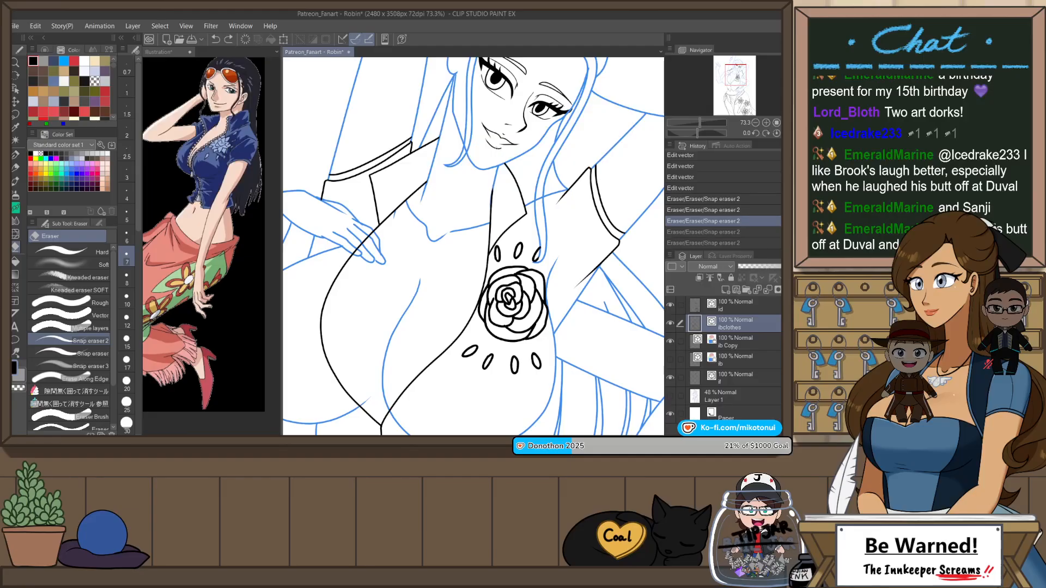
# Step: Erase the shirt's front edge where it crosses the fingers of the hand on the chest, on the clothing line layer
pyautogui.click(744, 343)
pyautogui.hotkey('ctrl', 'y')
pyautogui.hotkey('ctrl', 'y')
pyautogui.scroll(-3, 589, 246)
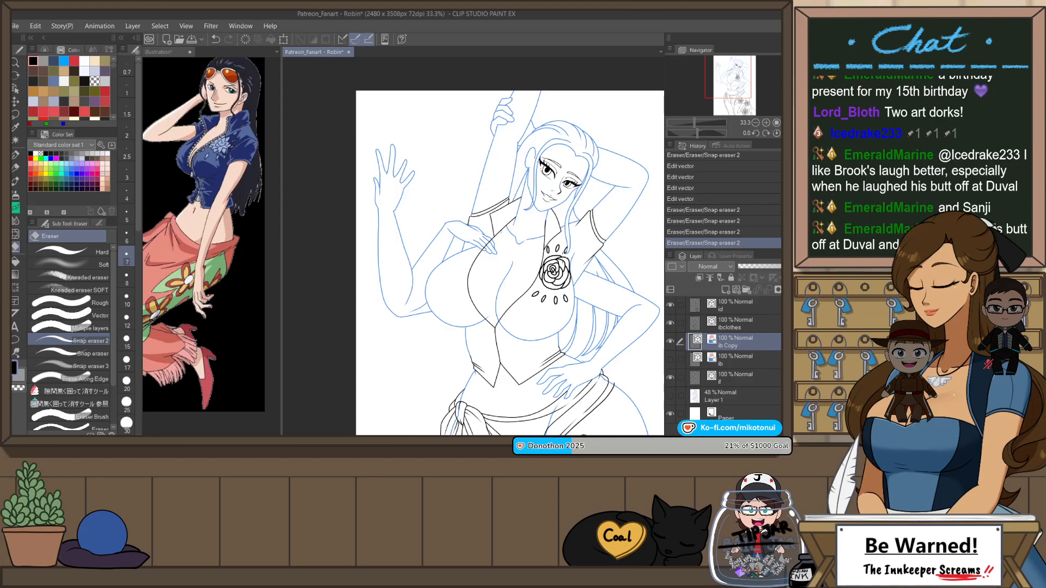
pyautogui.scroll(-2, 588, 280)
pyautogui.scroll(4, 507, 243)
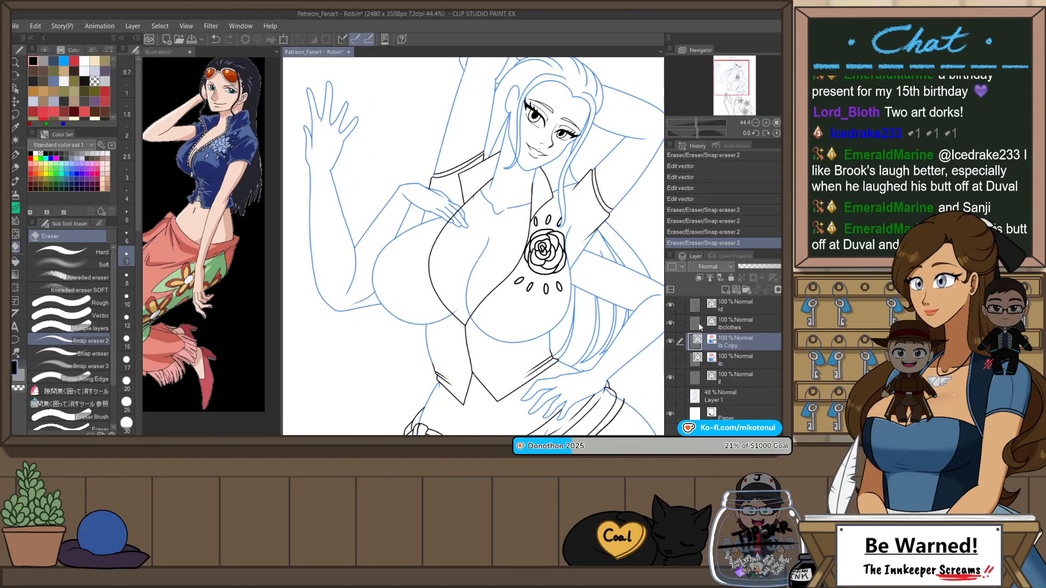
pyautogui.click(733, 329)
pyautogui.moveTo(501, 262); pyautogui.dragTo(505, 193)
pyautogui.scroll(2, 505, 194)
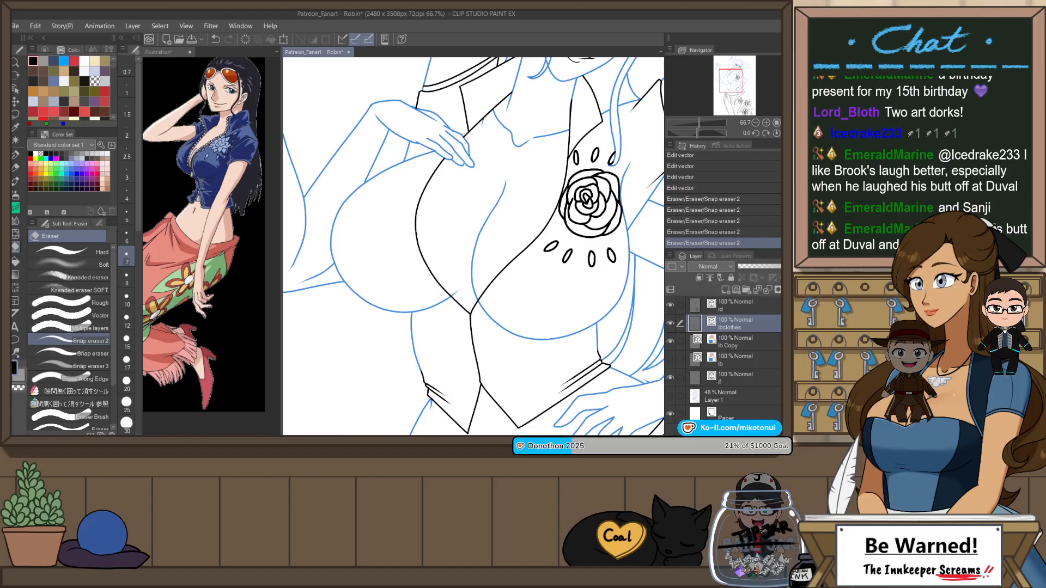
# Step: Trim the overlapping line ends at the fingertips of the hand on the chest, on the copied body line layer
pyautogui.scroll(4, 470, 179)
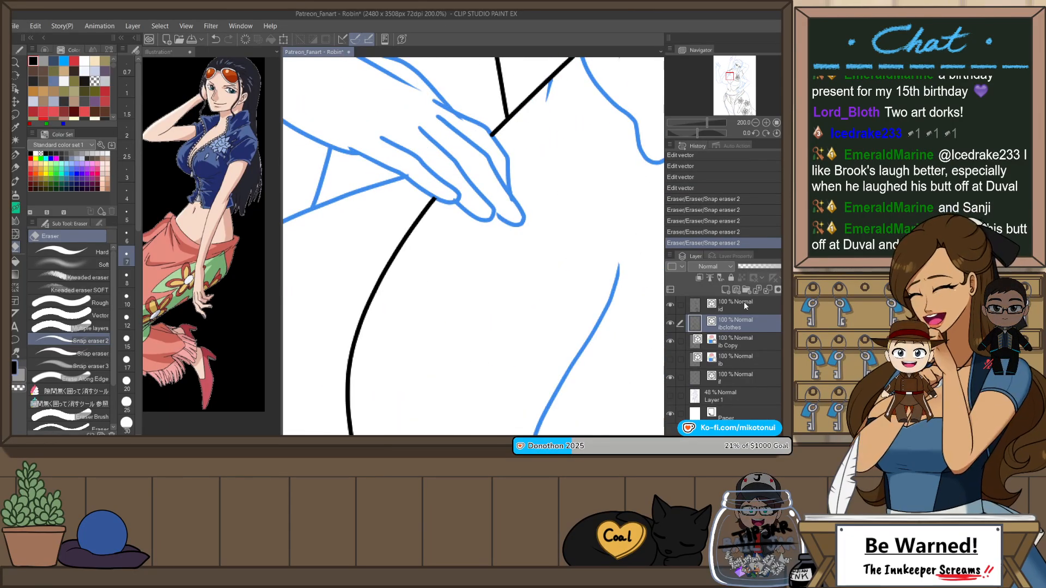
pyautogui.click(741, 342)
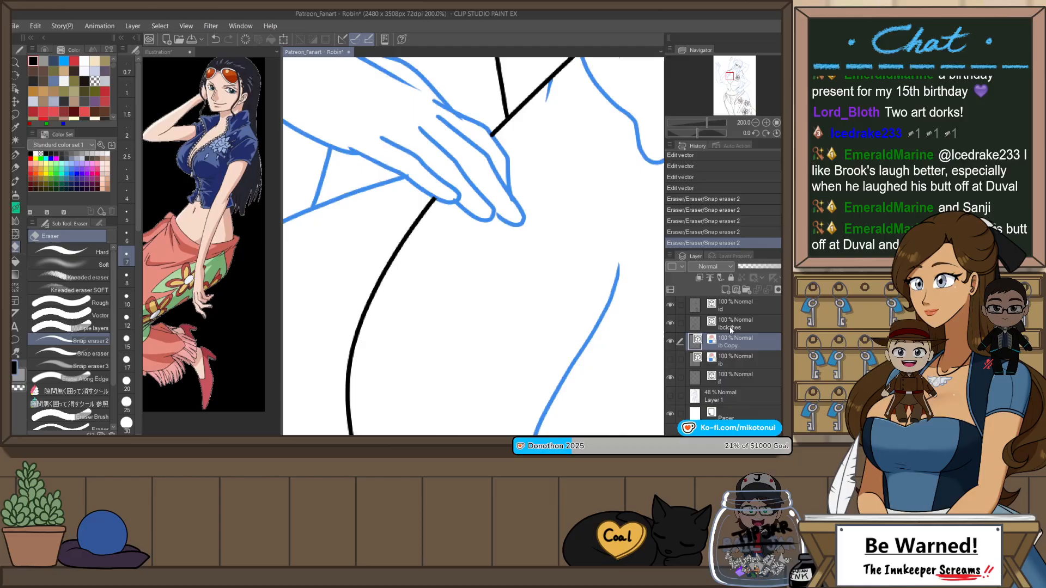
pyautogui.moveTo(464, 190)
pyautogui.mouseDown()
pyautogui.moveTo(460, 181)
pyautogui.moveTo(415, 176)
pyautogui.mouseUp()
pyautogui.hotkey('ctrl', 'z')
pyautogui.click(461, 191)
pyautogui.scroll(-4, 486, 234)
pyautogui.scroll(4, 493, 228)
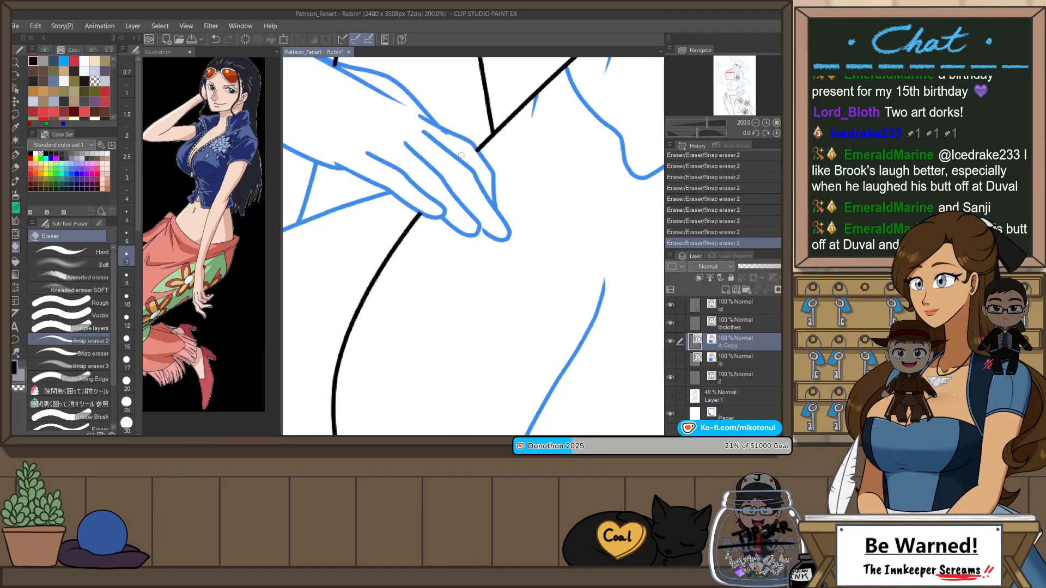
# Step: Mirror the canvas view, adjust the fingertip outline's end point to meet the neighbouring finger, and trim the excess finger line
pyautogui.press('o')
pyautogui.press('h')
pyautogui.click(468, 226)
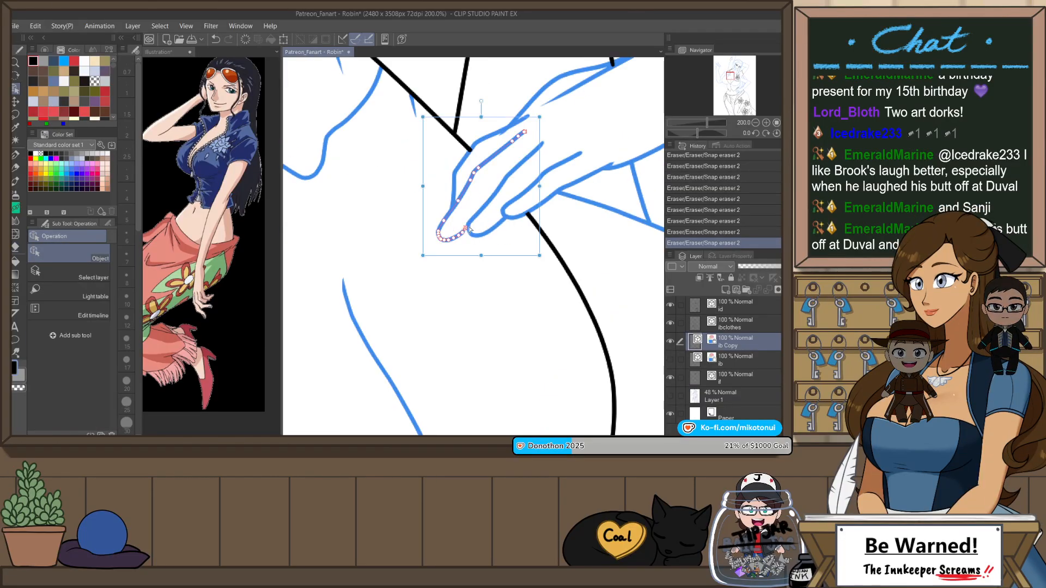
pyautogui.moveTo(468, 226); pyautogui.dragTo(469, 228)
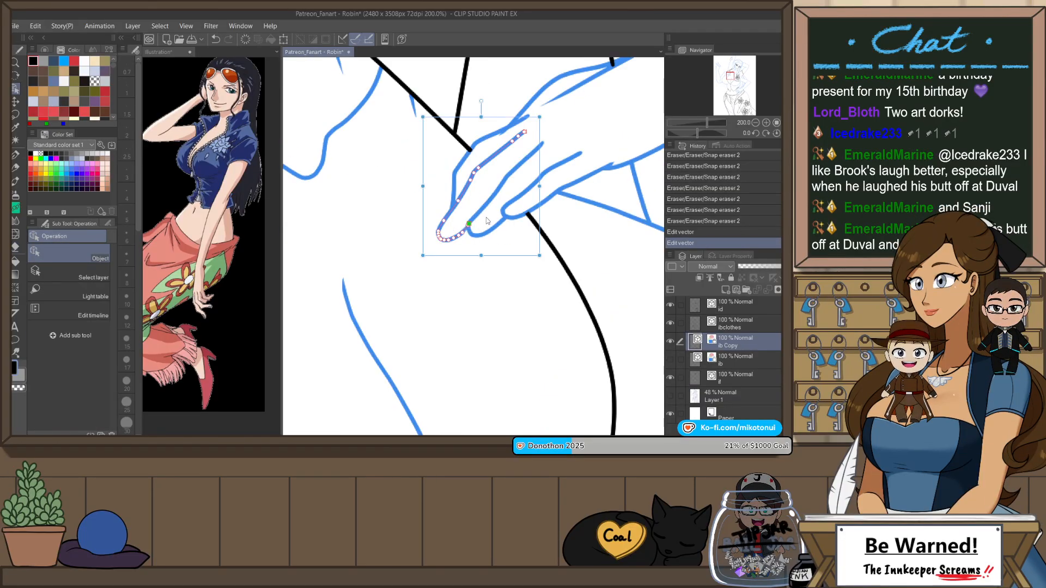
pyautogui.click(545, 231)
pyautogui.press('e')
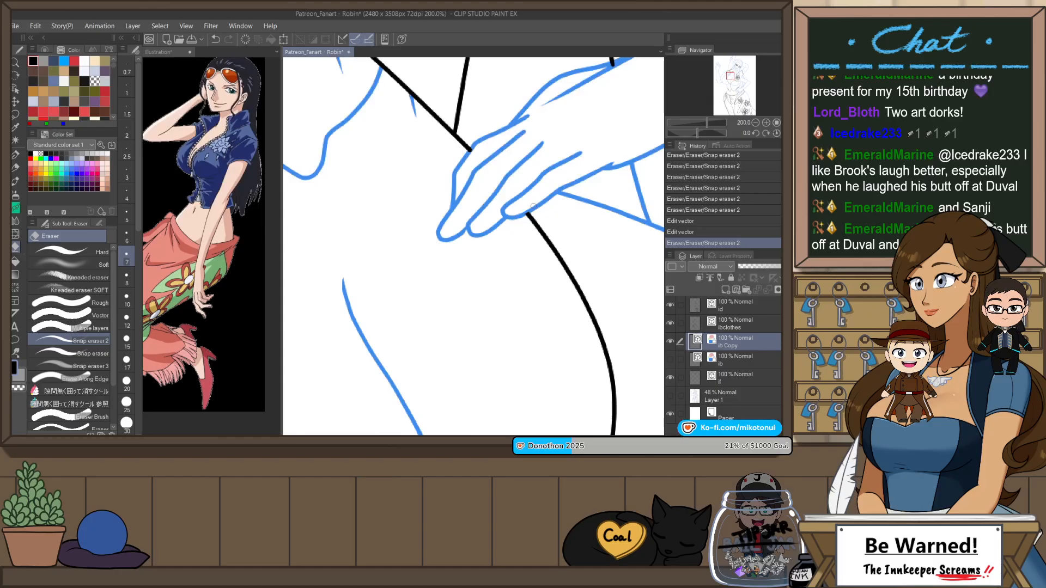
pyautogui.scroll(-3, 542, 223)
pyautogui.click(589, 202)
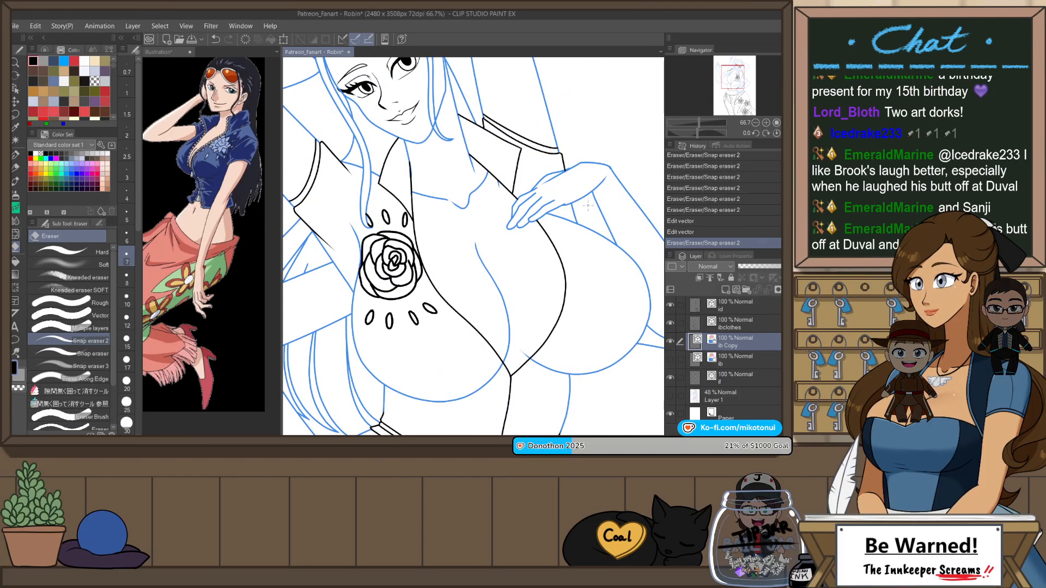
# Step: Show the Layer 1 sketch, turn on its layer color, and make the copied body line layer active again
pyautogui.scroll(-1, 582, 227)
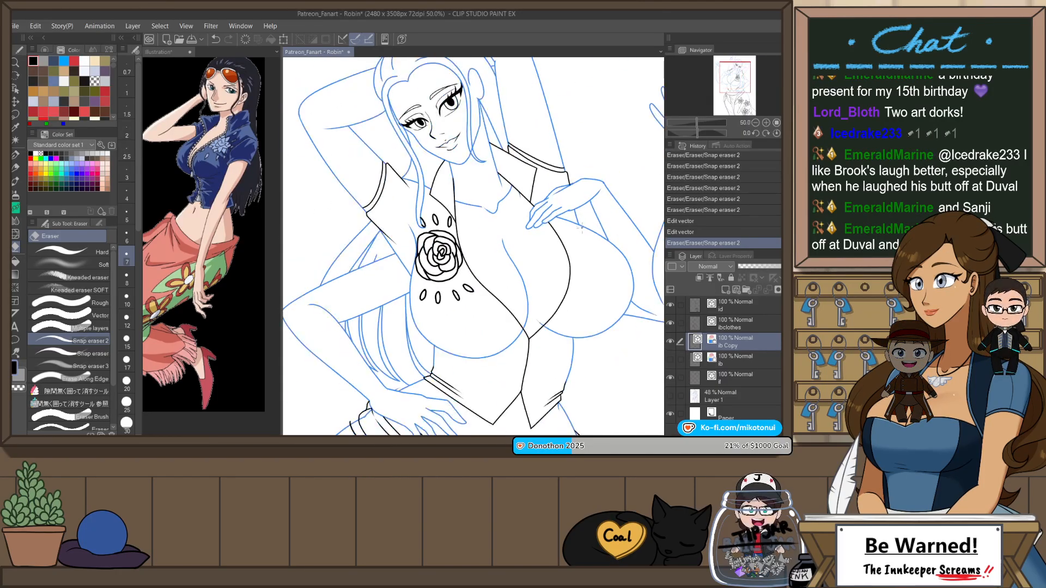
pyautogui.moveTo(581, 228); pyautogui.dragTo(604, 247)
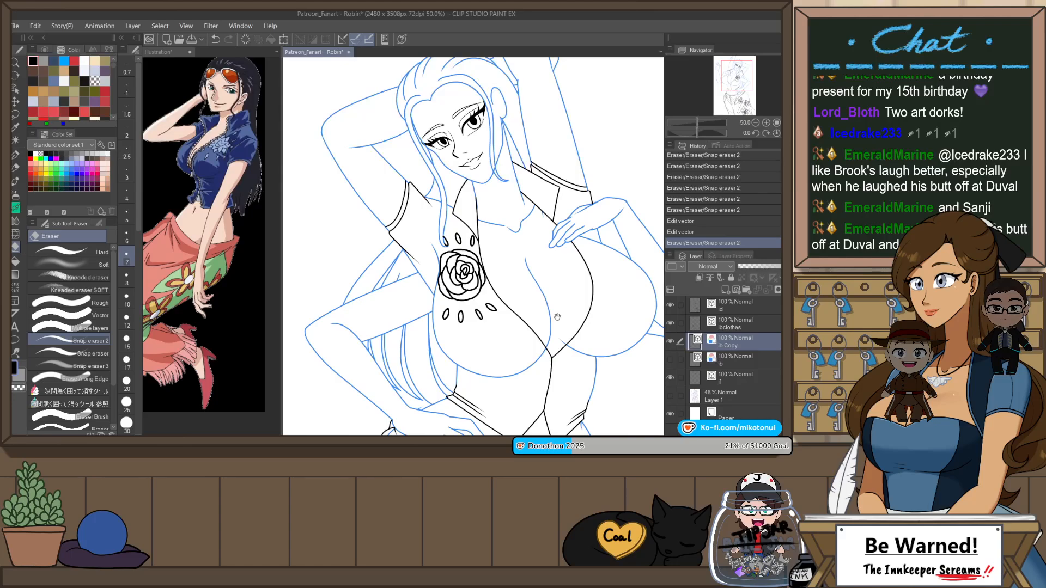
pyautogui.moveTo(557, 317); pyautogui.dragTo(526, 213)
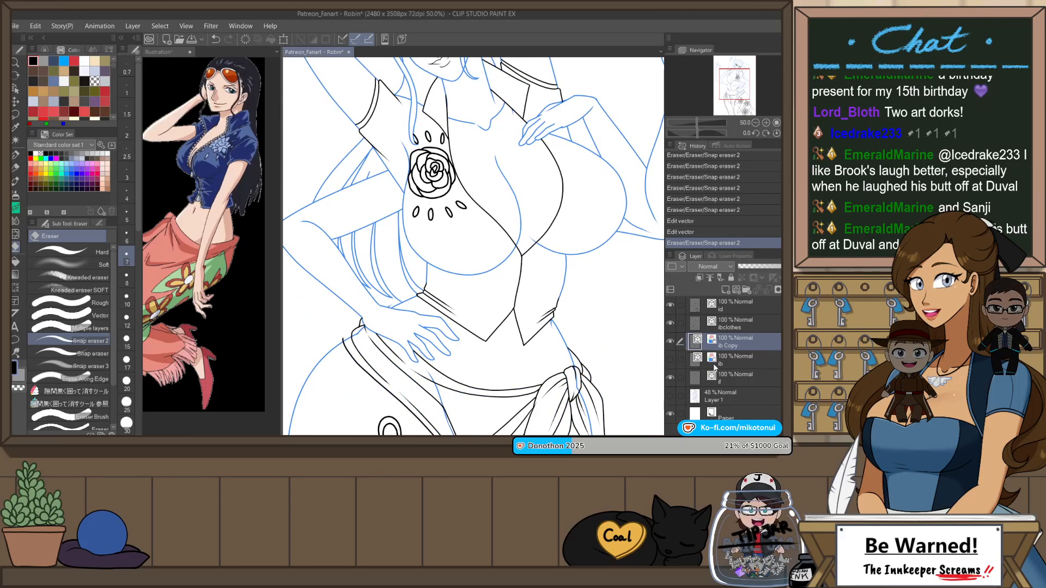
pyautogui.click(670, 397)
pyautogui.hotkey('ctrl', '+')
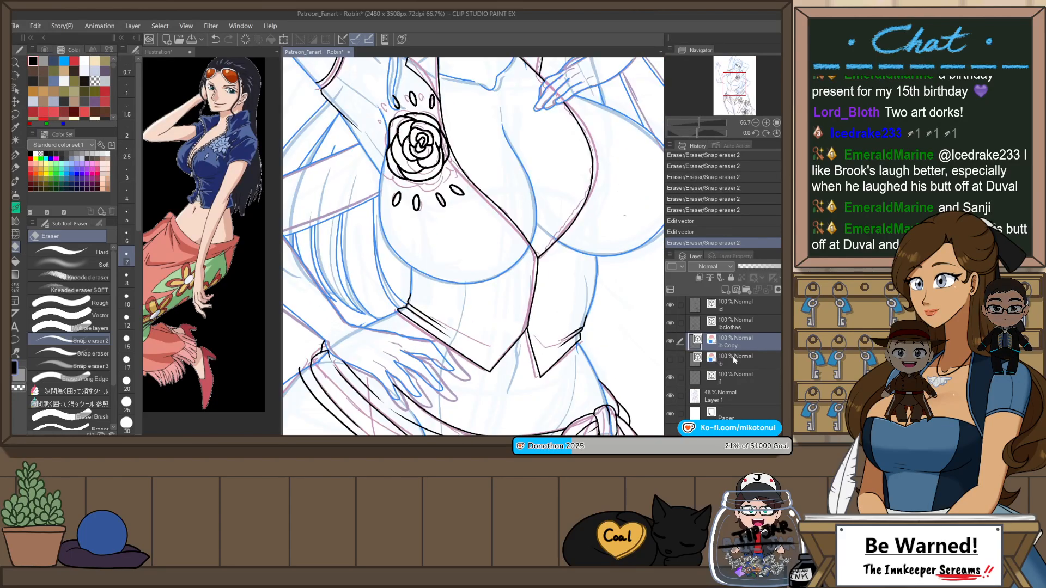
pyautogui.click(767, 397)
pyautogui.click(788, 278)
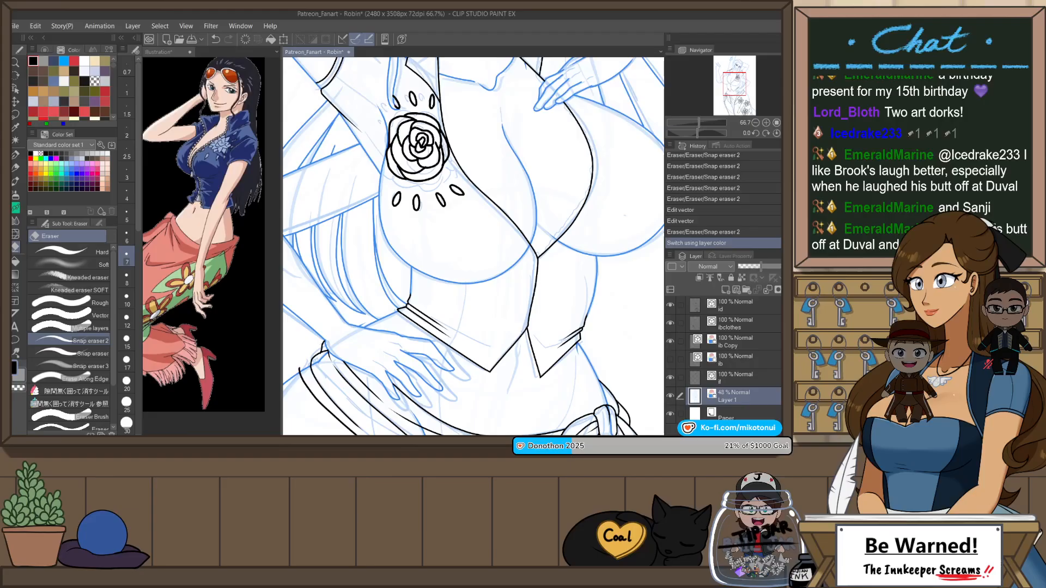
pyautogui.click(757, 325)
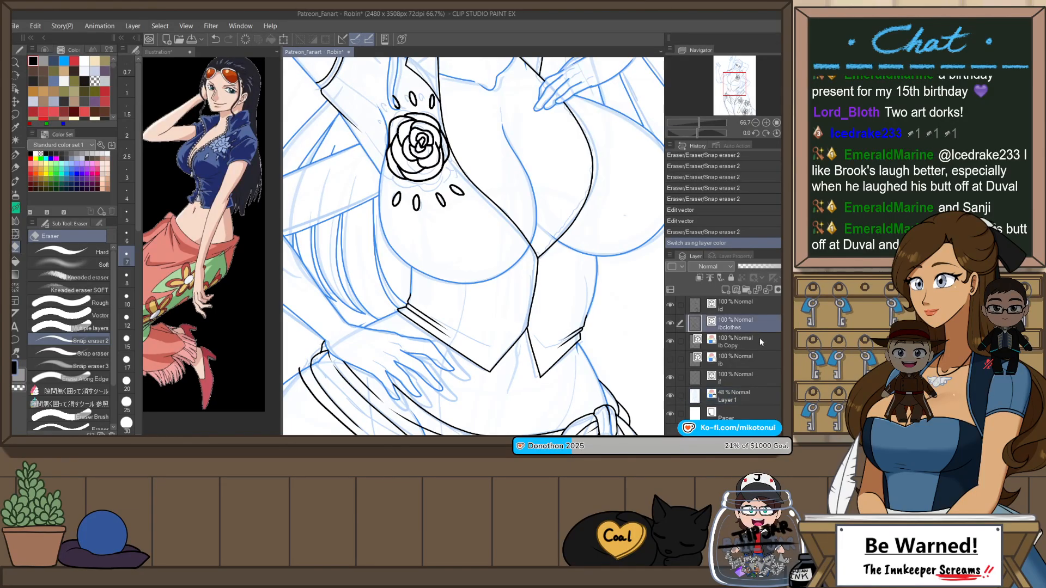
pyautogui.click(761, 342)
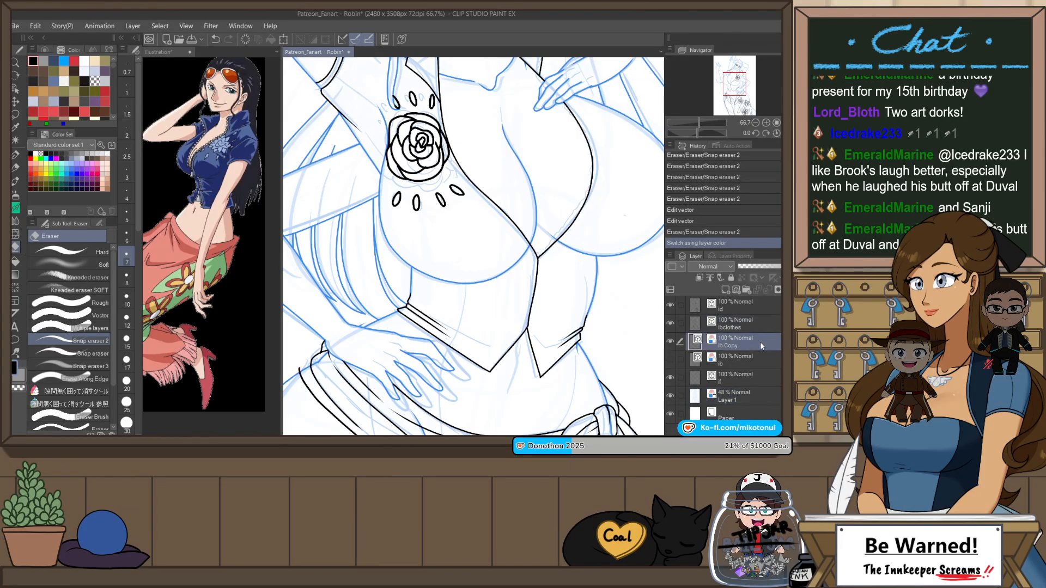
# Step: Flip the view back and reshape the bust's lower outline above the shirt's right hem with Pinch vector line
pyautogui.press('h')
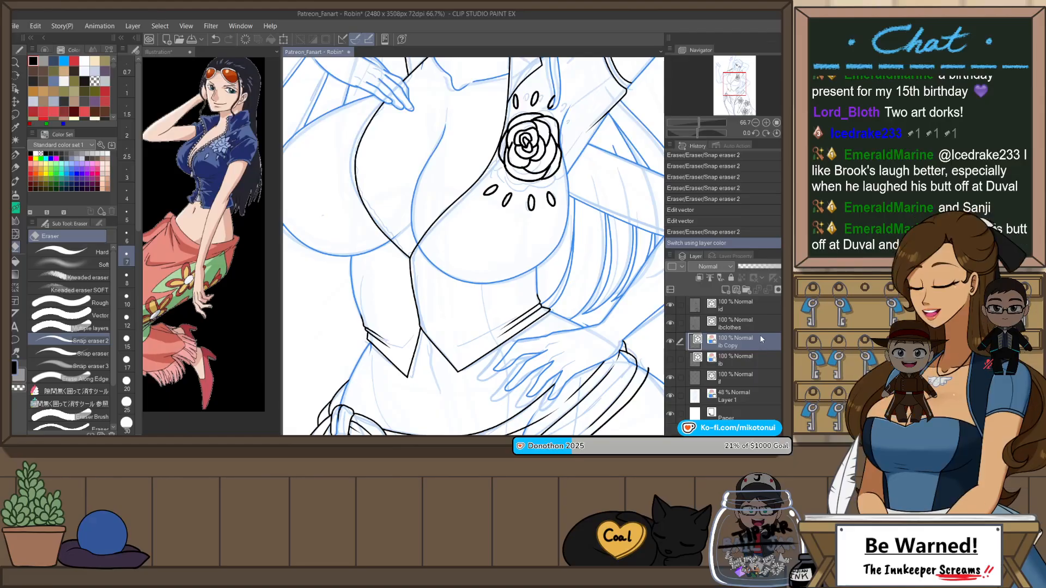
pyautogui.press('y')
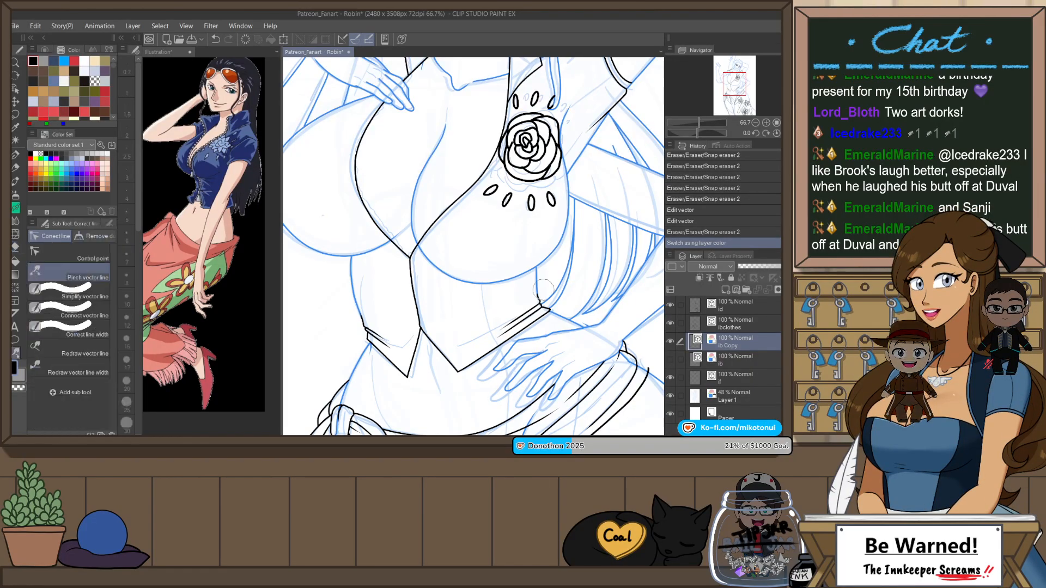
pyautogui.scroll(1, 536, 279)
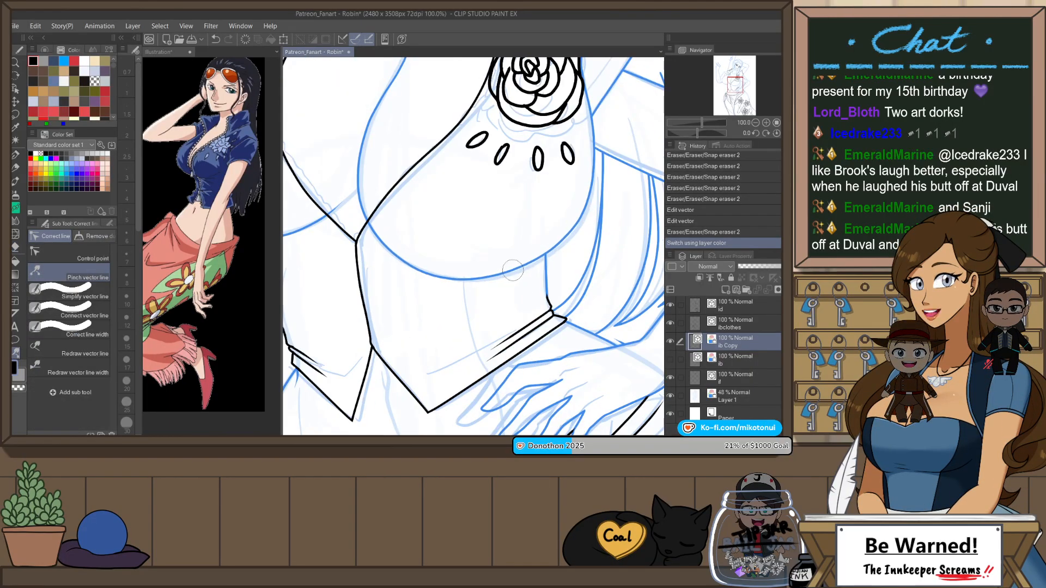
pyautogui.moveTo(543, 264); pyautogui.dragTo(546, 256)
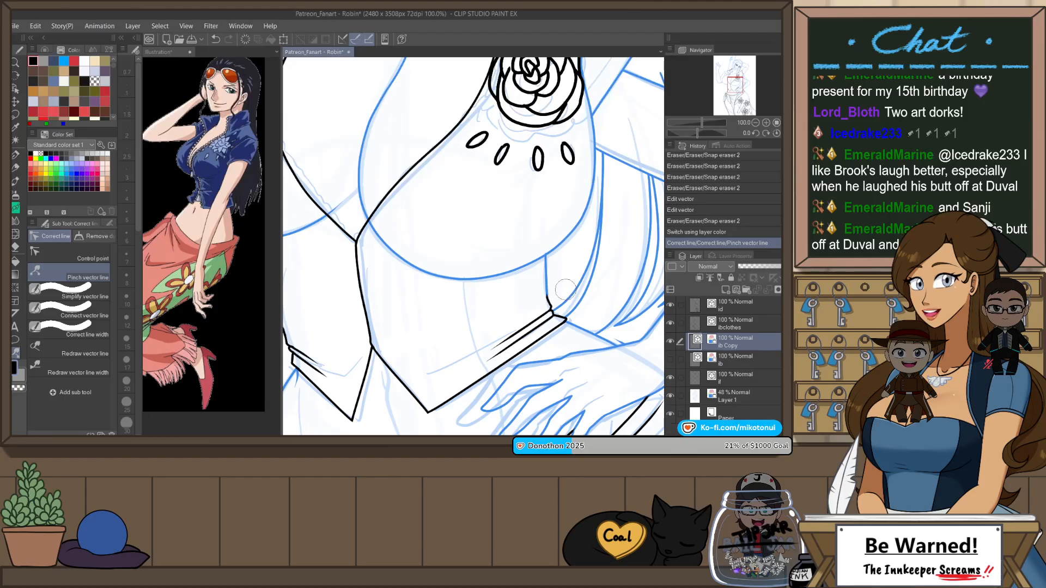
pyautogui.scroll(1, 564, 257)
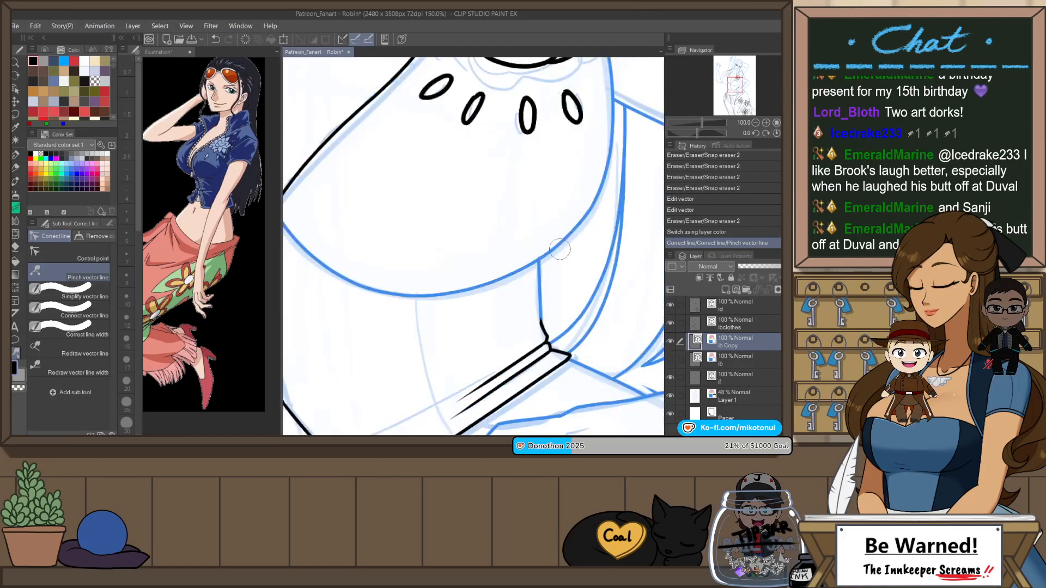
pyautogui.moveTo(563, 252); pyautogui.dragTo(562, 247)
pyautogui.scroll(-3, 562, 248)
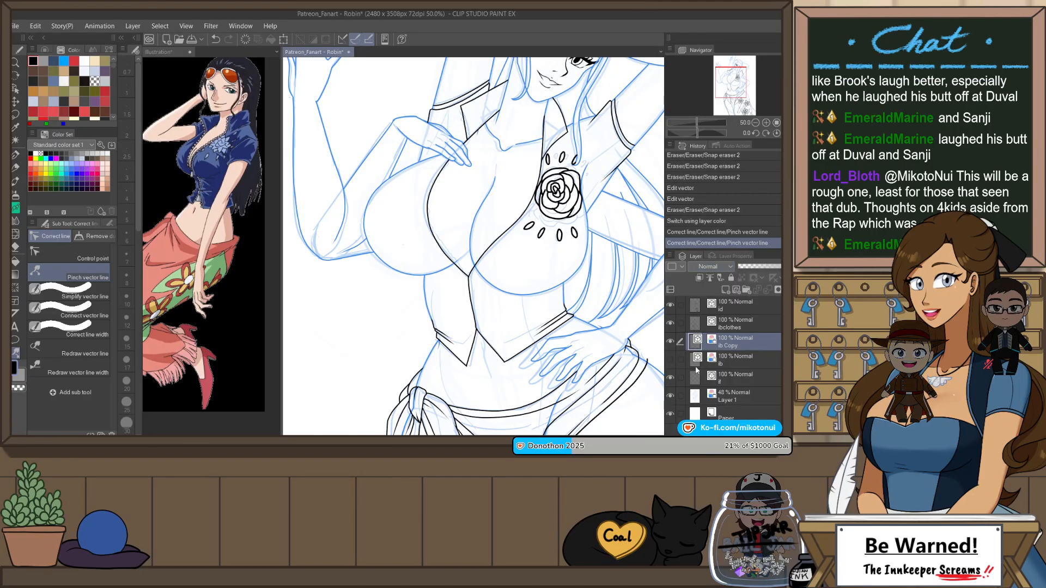
# Step: Hide the Layer 1 sketch and erase stray body line segments under the clothing on the copied body line layer
pyautogui.click(671, 396)
pyautogui.moveTo(584, 408)
pyautogui.mouseDown()
pyautogui.moveTo(561, 229)
pyautogui.moveTo(504, 294)
pyautogui.moveTo(520, 197)
pyautogui.mouseUp()
pyautogui.press('e')
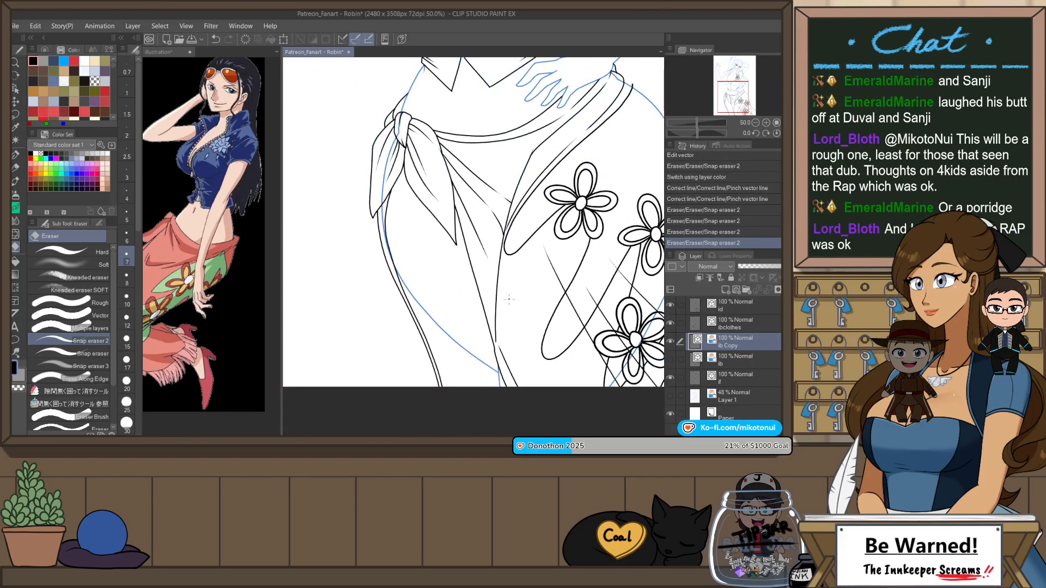
pyautogui.moveTo(500, 323)
pyautogui.mouseDown()
pyautogui.moveTo(493, 337)
pyautogui.moveTo(533, 405)
pyautogui.mouseUp()
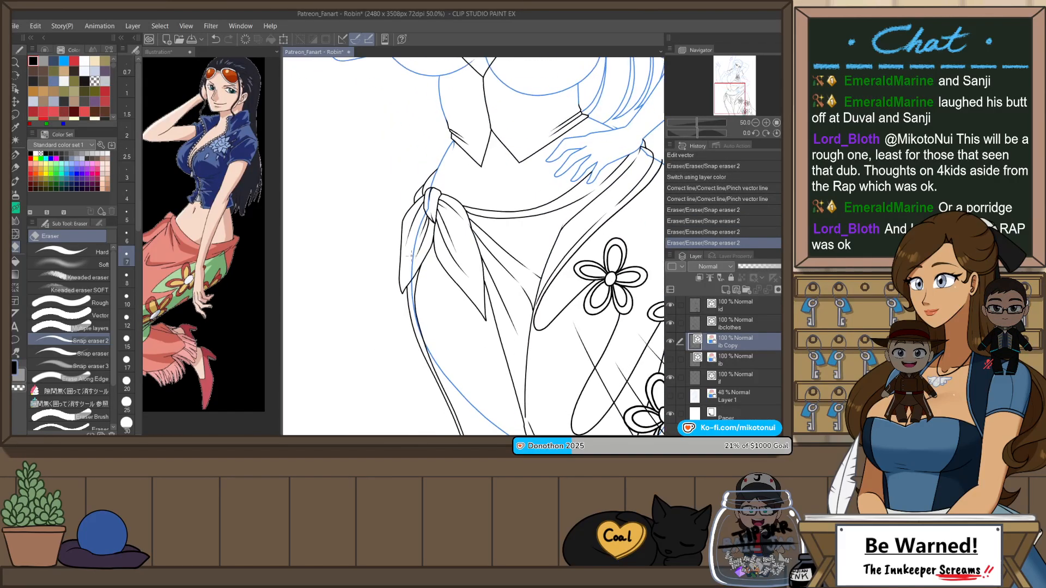
# Step: Trim the copied body line layer's hip lines where they pass behind the skirt's knot and the waistband below the wrist
pyautogui.moveTo(413, 312); pyautogui.dragTo(420, 329)
pyautogui.scroll(2, 431, 234)
pyautogui.moveTo(436, 159); pyautogui.dragTo(398, 338)
pyautogui.scroll(-2, 499, 196)
pyautogui.scroll(-2, 529, 206)
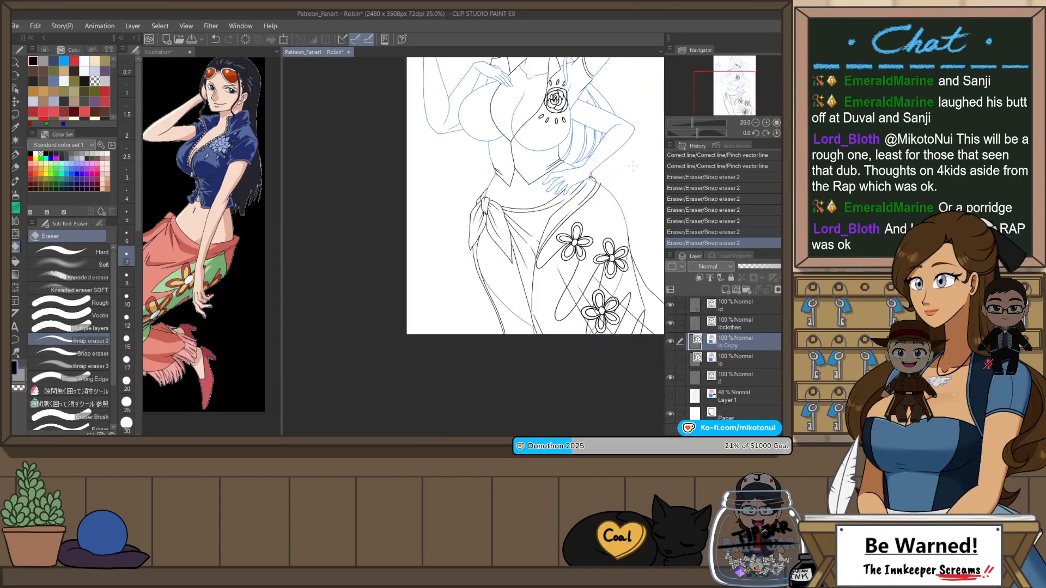
pyautogui.scroll(2, 624, 186)
pyautogui.scroll(2, 559, 188)
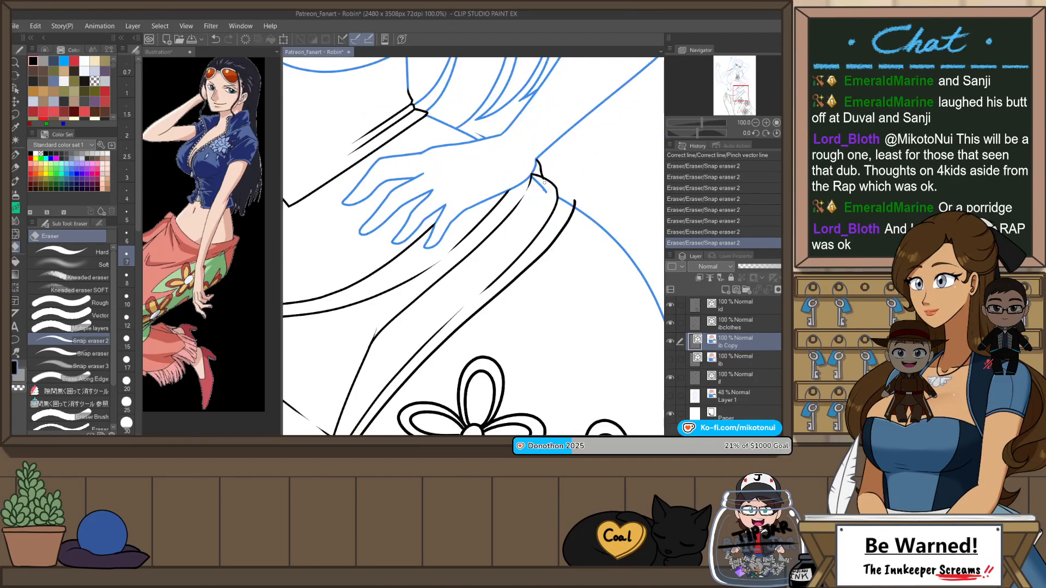
pyautogui.moveTo(545, 181); pyautogui.dragTo(537, 190)
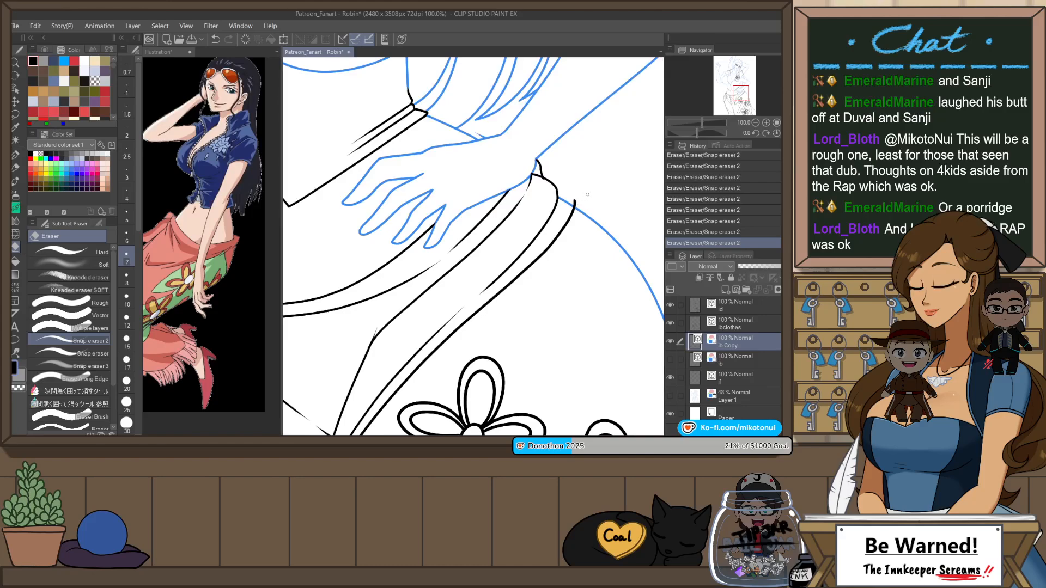
# Step: Draw a closing stroke across the skirt waistband's open end on the clothes line layer with Mikoto's G-Pen and trim the overshoot
pyautogui.click(727, 322)
pyautogui.press('p')
pyautogui.scroll(1, 564, 191)
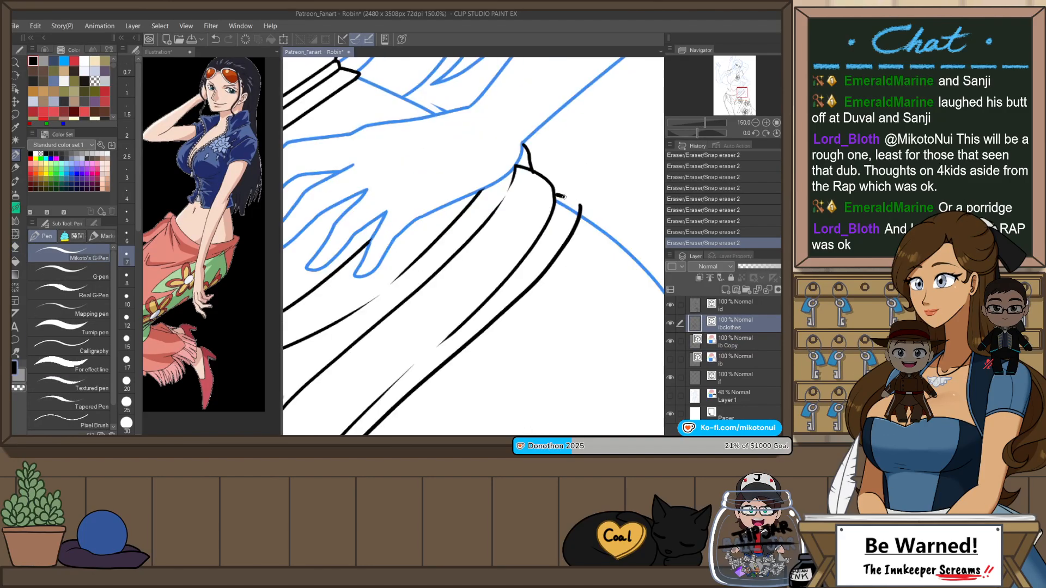
pyautogui.moveTo(555, 194); pyautogui.dragTo(585, 210)
pyautogui.press('e')
# Step: Undo the waistband's closing stroke and the latest eraser trims on the hip lines
pyautogui.hotkey('ctrl', 'z')
pyautogui.hotkey('ctrl', 'z')
pyautogui.scroll(-2, 621, 242)
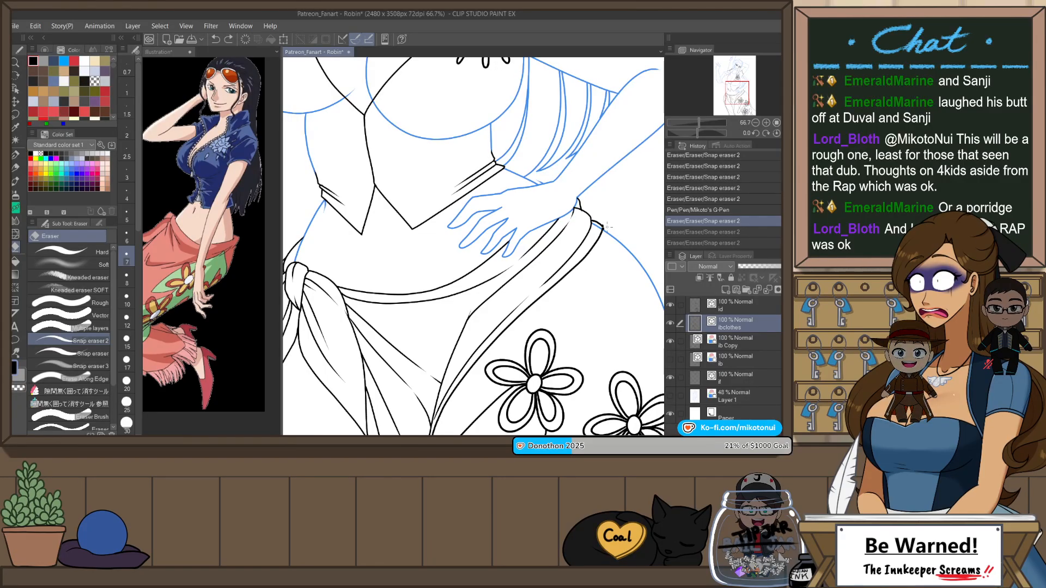
pyautogui.scroll(-1, 607, 228)
pyautogui.hotkey('ctrl', 'z')
pyautogui.hotkey('ctrl', 'z')
pyautogui.hotkey('ctrl', 'z')
pyautogui.hotkey('ctrl', 'z')
pyautogui.hotkey('ctrl', 'z')
pyautogui.hotkey('ctrl', 'z')
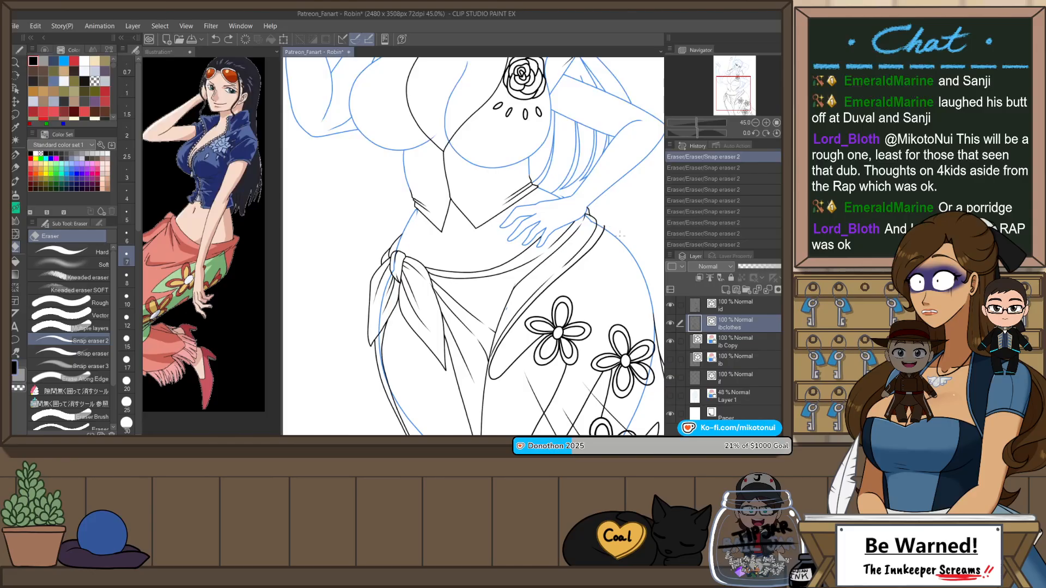
pyautogui.click(734, 230)
pyautogui.click(736, 244)
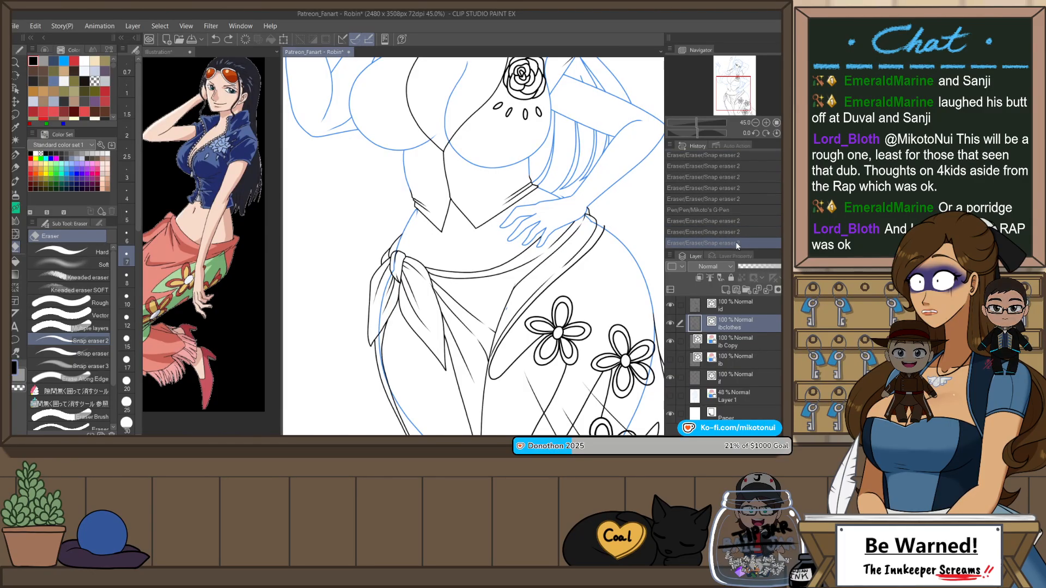
# Step: Examine the waistband, hand and hip lines in both mirrored and normal views
pyautogui.scroll(4, 736, 219)
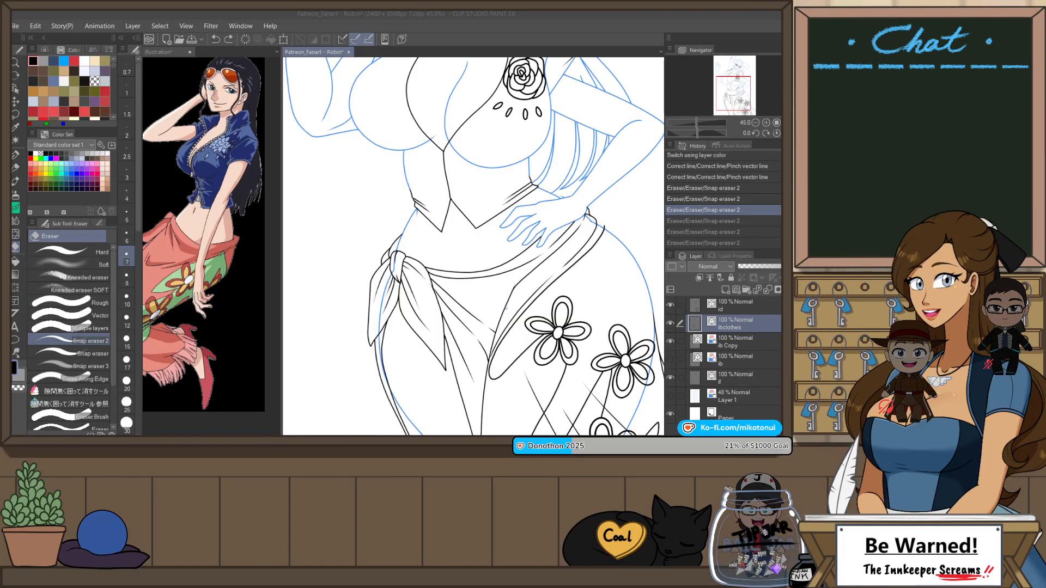
pyautogui.hotkey('alt', 'Tab')
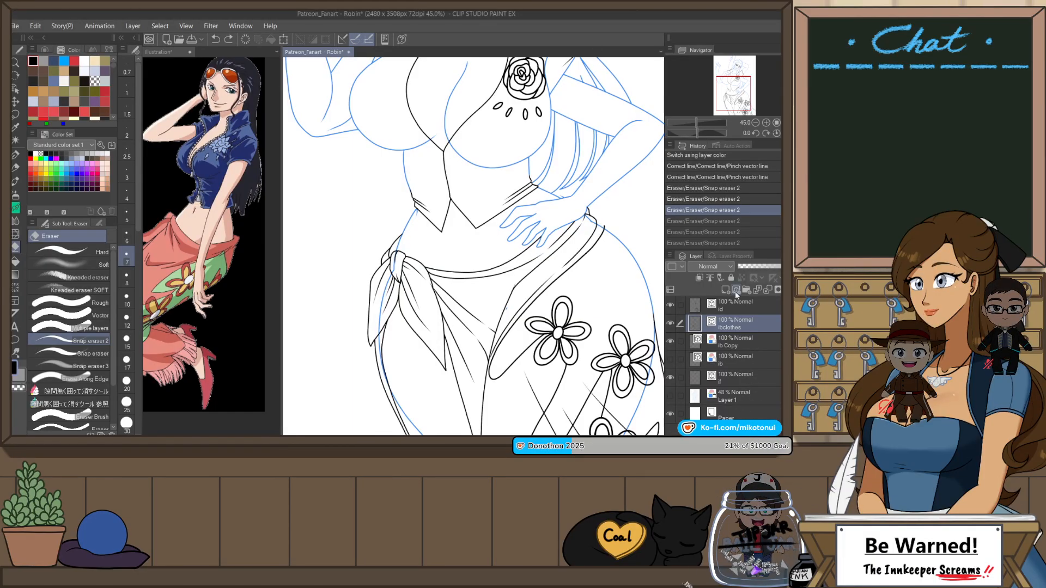
pyautogui.scroll(4, 597, 274)
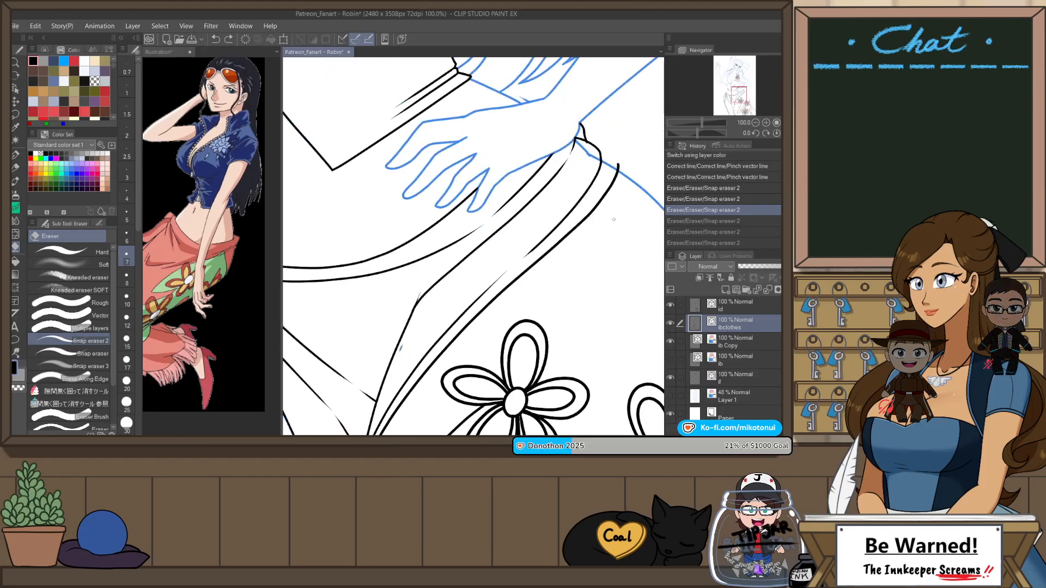
pyautogui.press('p')
pyautogui.moveTo(614, 180); pyautogui.dragTo(618, 233)
pyautogui.scroll(-1, 508, 212)
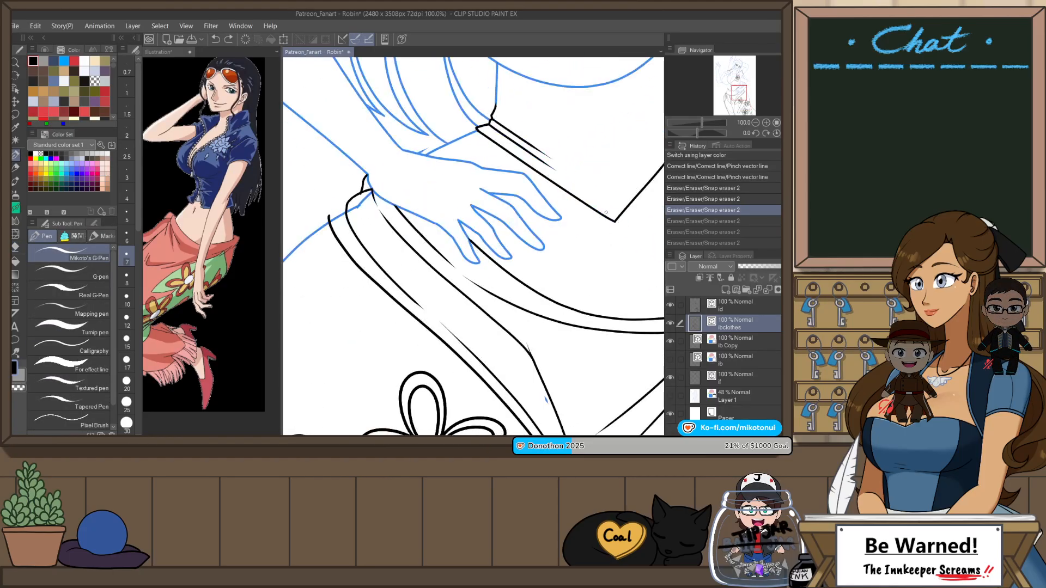
pyautogui.scroll(-2, 508, 212)
pyautogui.scroll(1, 507, 213)
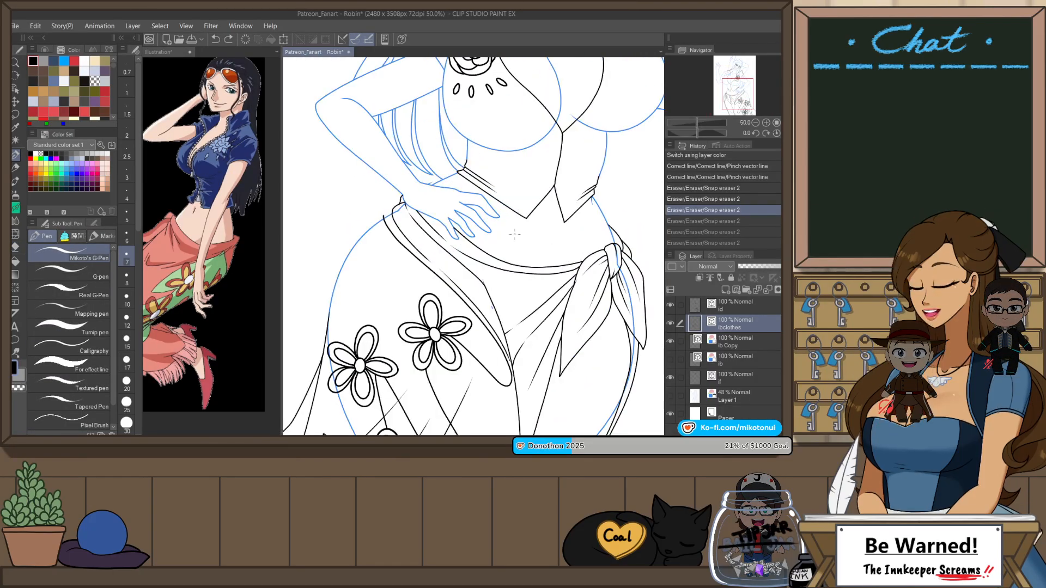
pyautogui.press('h')
# Step: Show the Layer 1 sketch and replace the visible body line copy with the unlocked original body line layer, made active
pyautogui.click(671, 396)
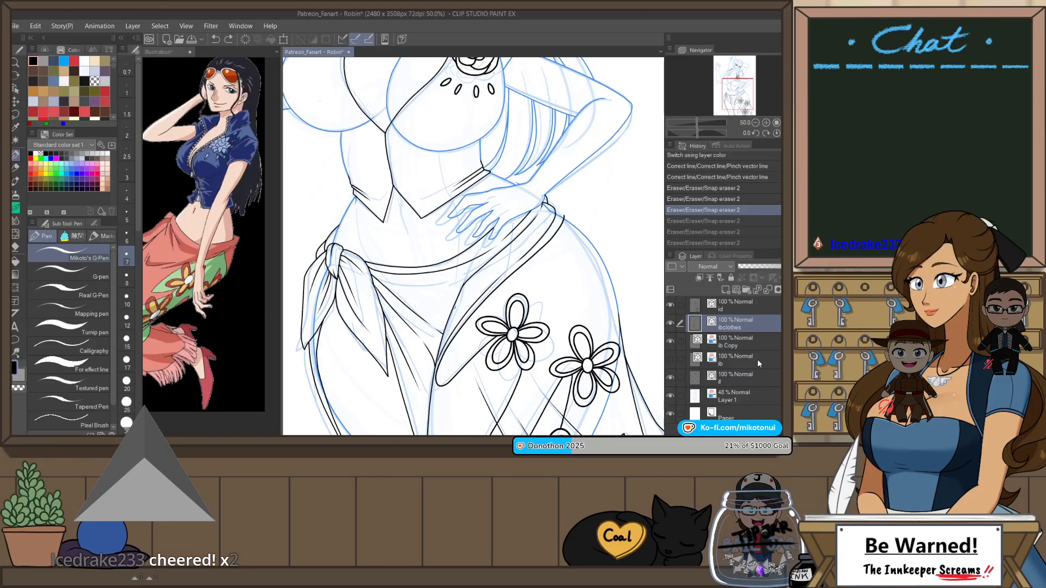
pyautogui.scroll(-2, 526, 311)
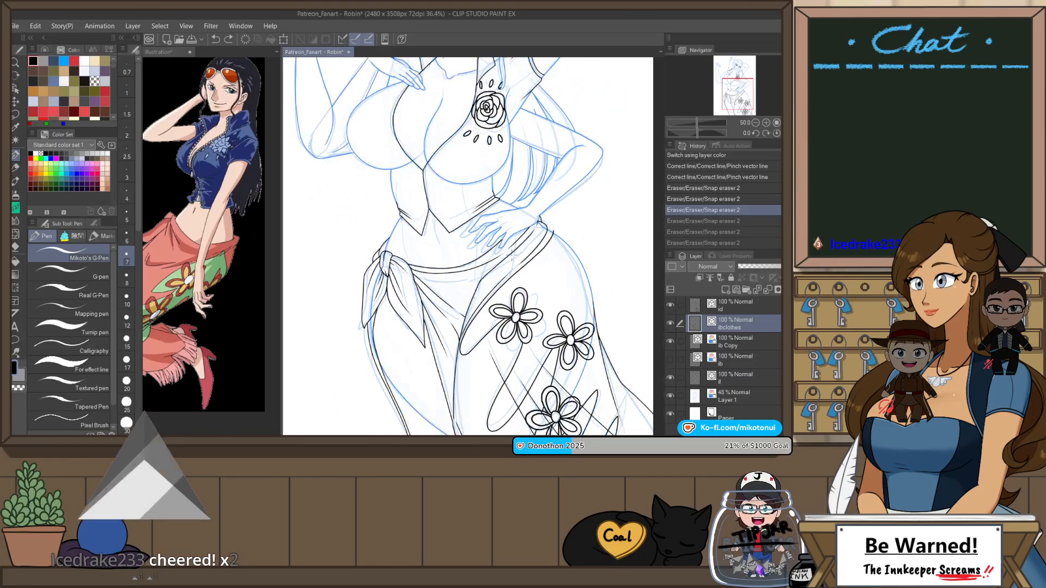
pyautogui.scroll(3, 366, 222)
pyautogui.scroll(1, 422, 135)
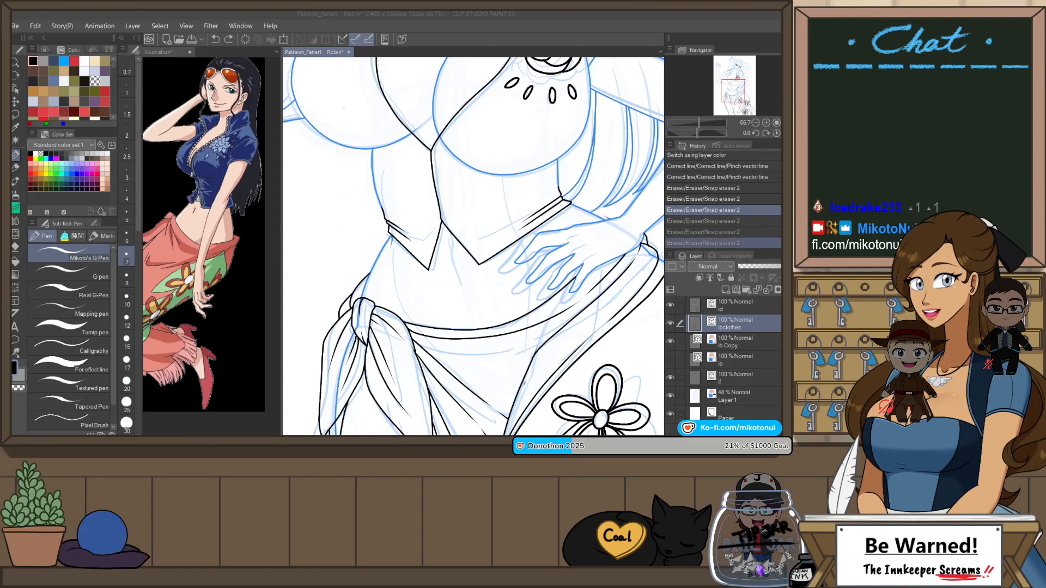
pyautogui.click(715, 322)
pyautogui.scroll(-2, 439, 240)
pyautogui.scroll(2, 539, 278)
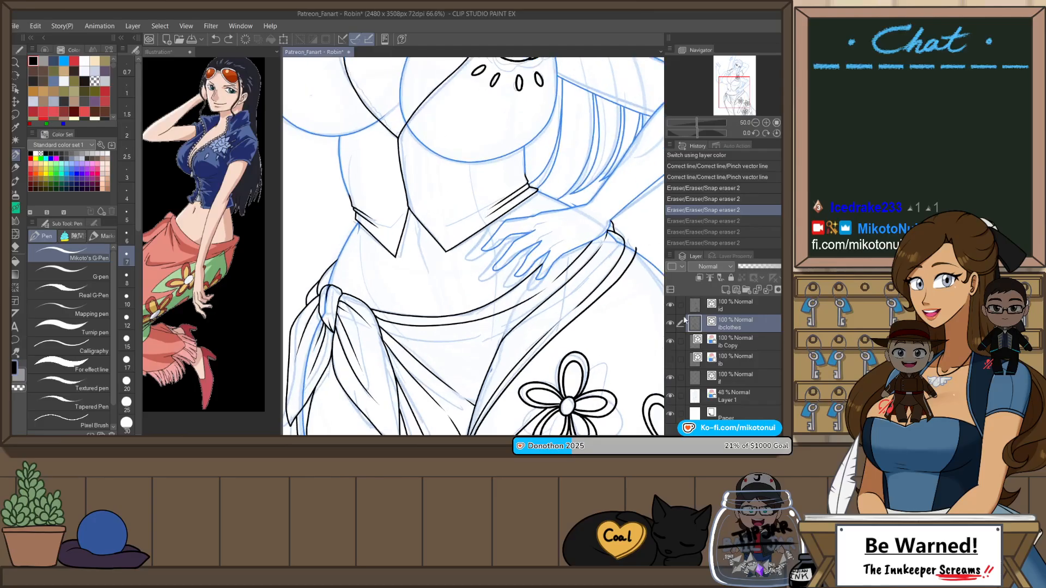
pyautogui.click(736, 357)
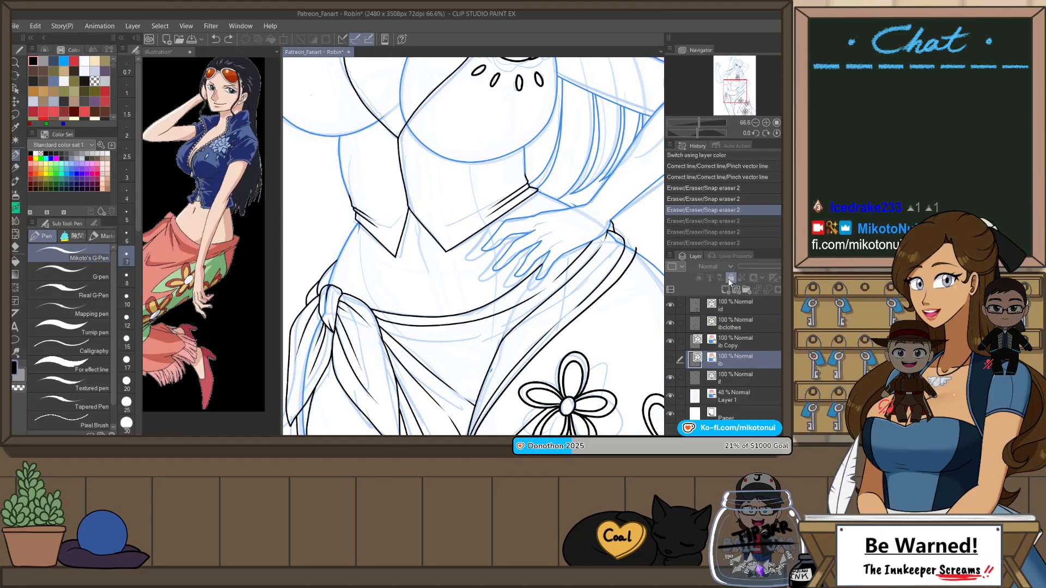
pyautogui.click(678, 361)
pyautogui.click(670, 342)
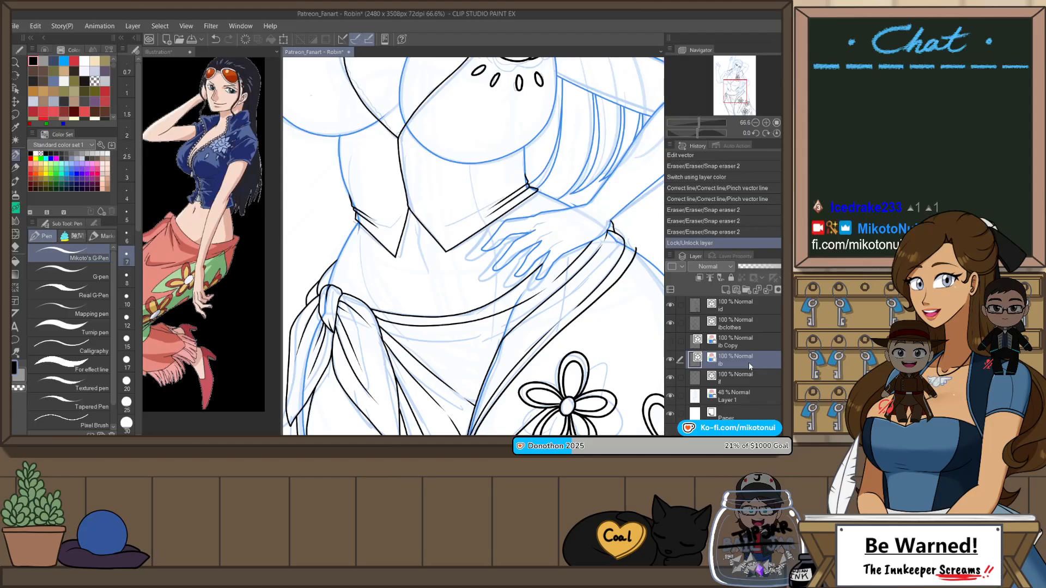
# Step: Mirror the view and draw a curved abdomen line below the shirt's front opening with Mikoto's G-Pen, adding a short stroke at its upper end
pyautogui.scroll(1, 430, 210)
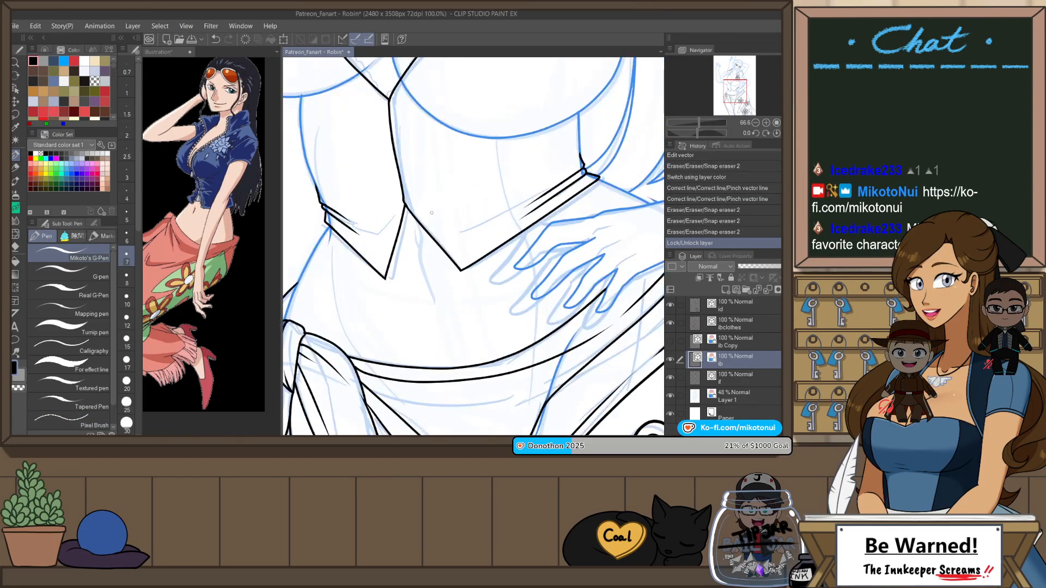
pyautogui.press('h')
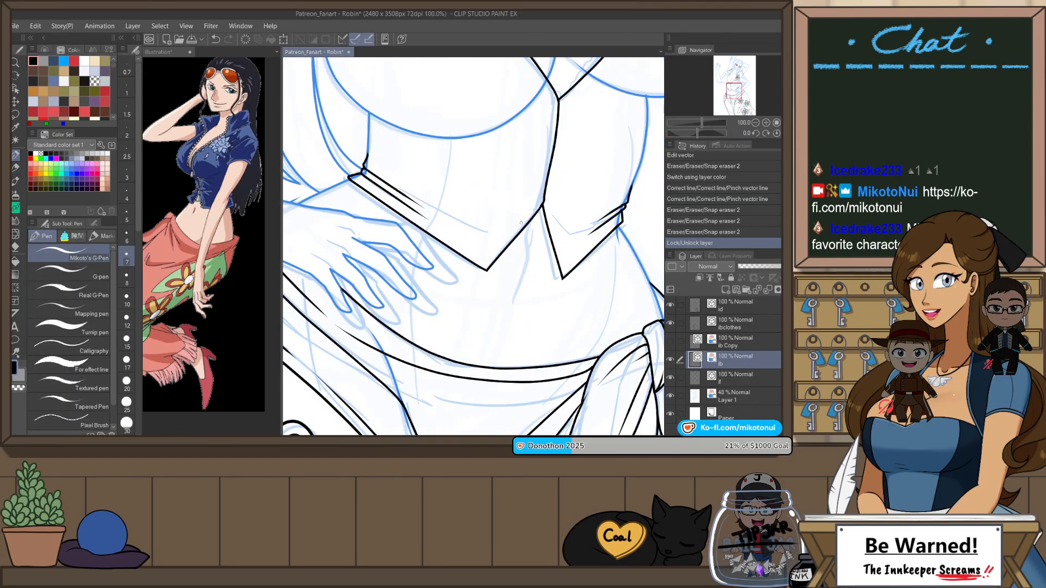
pyautogui.moveTo(529, 231); pyautogui.dragTo(515, 295)
pyautogui.hotkey('ctrl', 'z')
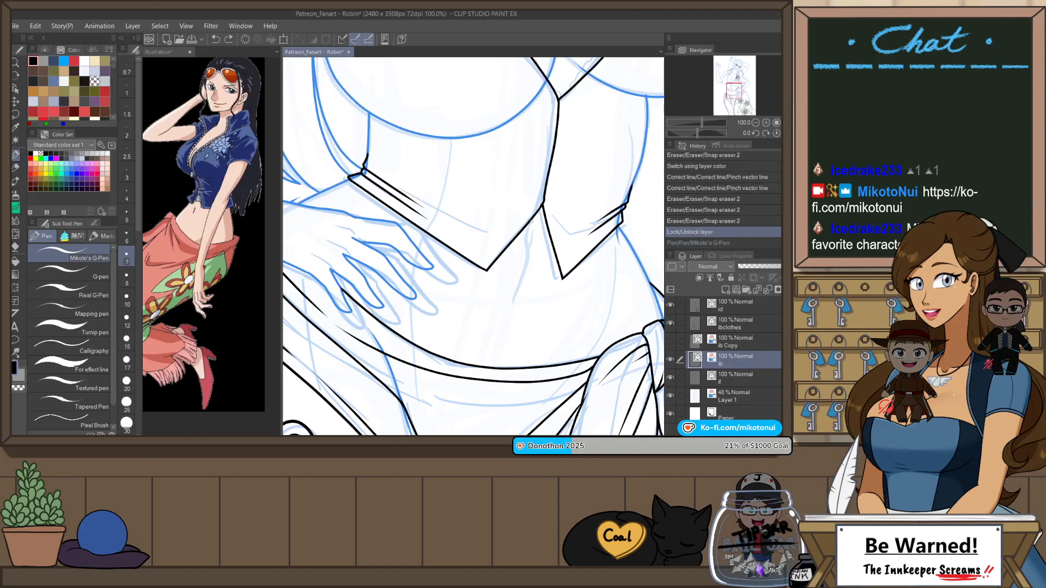
pyautogui.moveTo(526, 235); pyautogui.dragTo(510, 326)
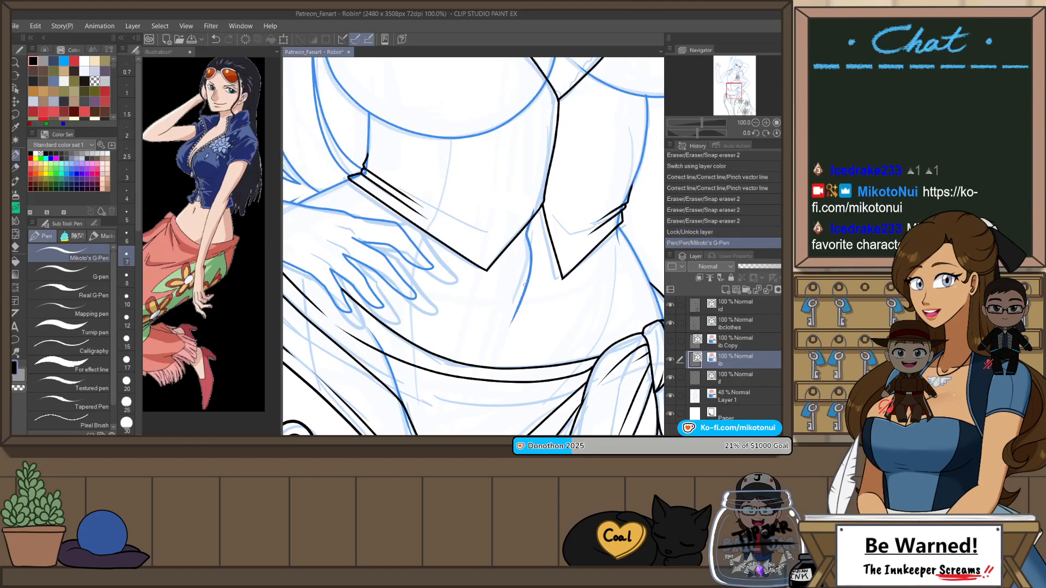
pyautogui.moveTo(532, 226); pyautogui.dragTo(528, 240)
pyautogui.hotkey('ctrl', 'z')
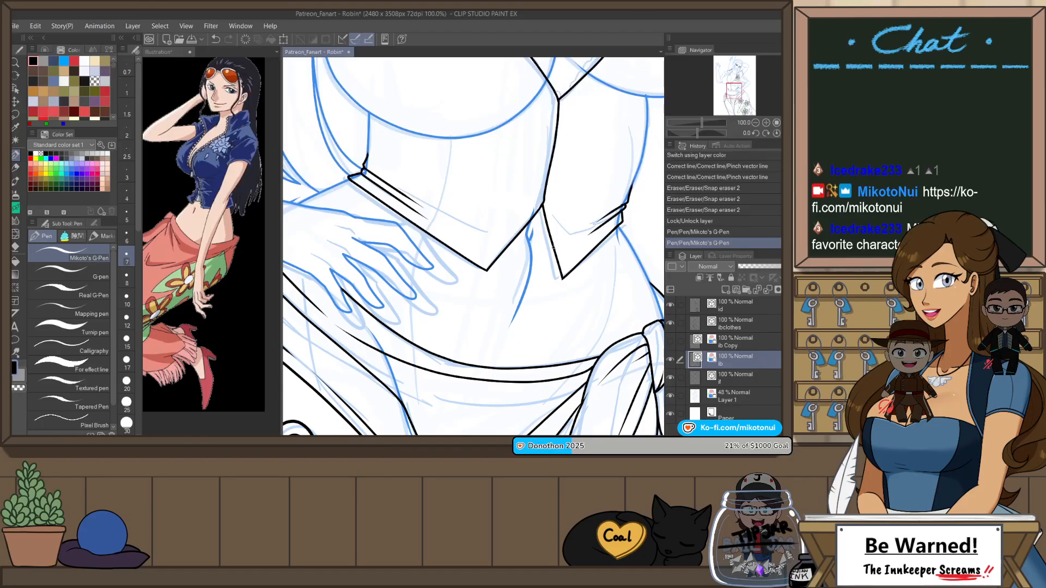
pyautogui.moveTo(470, 329); pyautogui.dragTo(496, 268)
pyautogui.moveTo(439, 207); pyautogui.dragTo(434, 335)
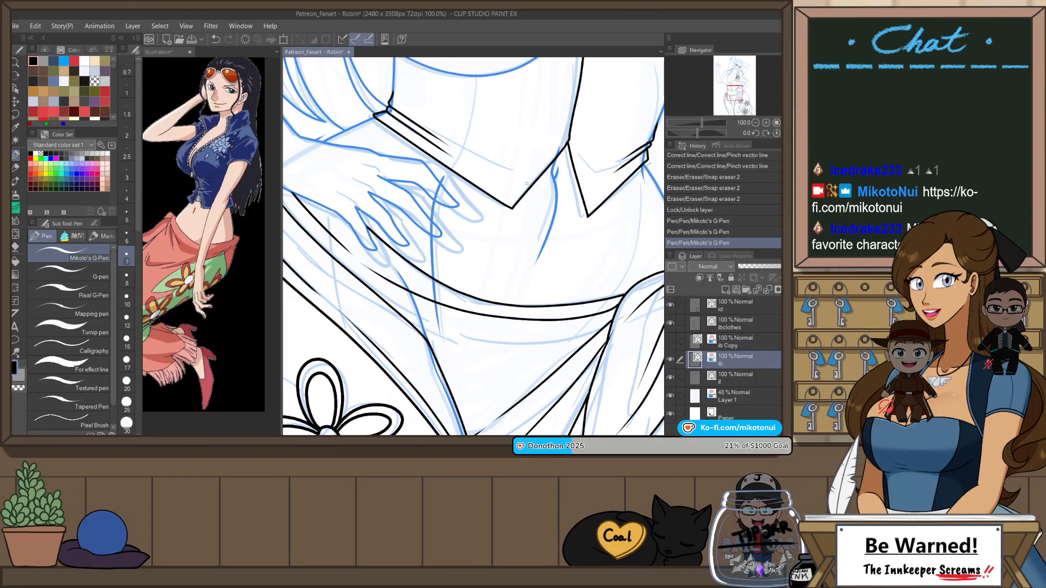
pyautogui.hotkey('ctrl', 'z')
# Step: Set the pen size to 5 and draw the long curved abdomen line from the shirt's hem past the fingertips into the skirt
pyautogui.click(126, 216)
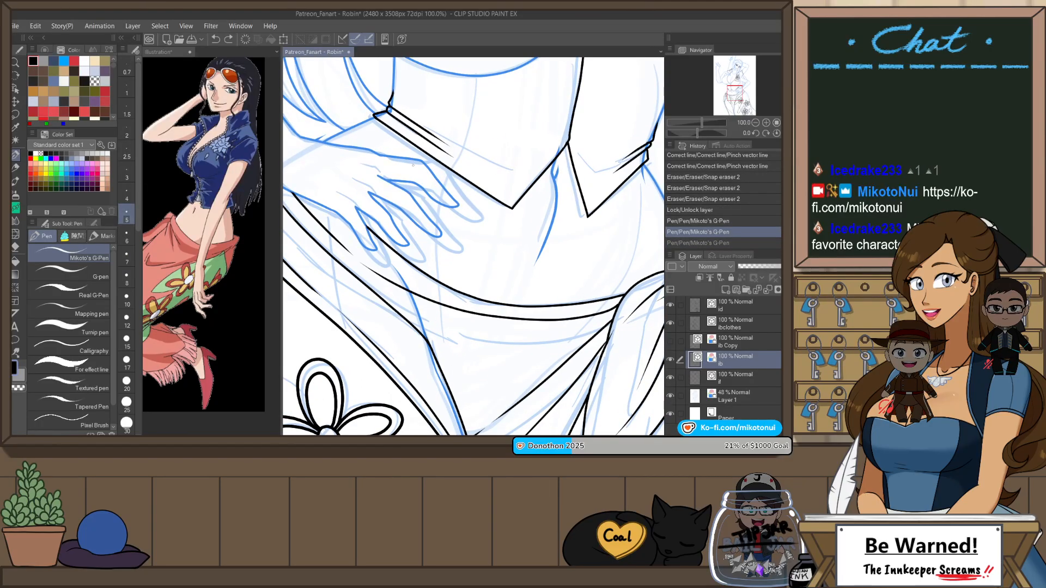
pyautogui.moveTo(452, 170); pyautogui.dragTo(444, 328)
pyautogui.hotkey('ctrl', 'z')
pyautogui.hotkey('ctrl', 'y')
pyautogui.hotkey('ctrl', 'z')
pyautogui.hotkey('ctrl', 'y')
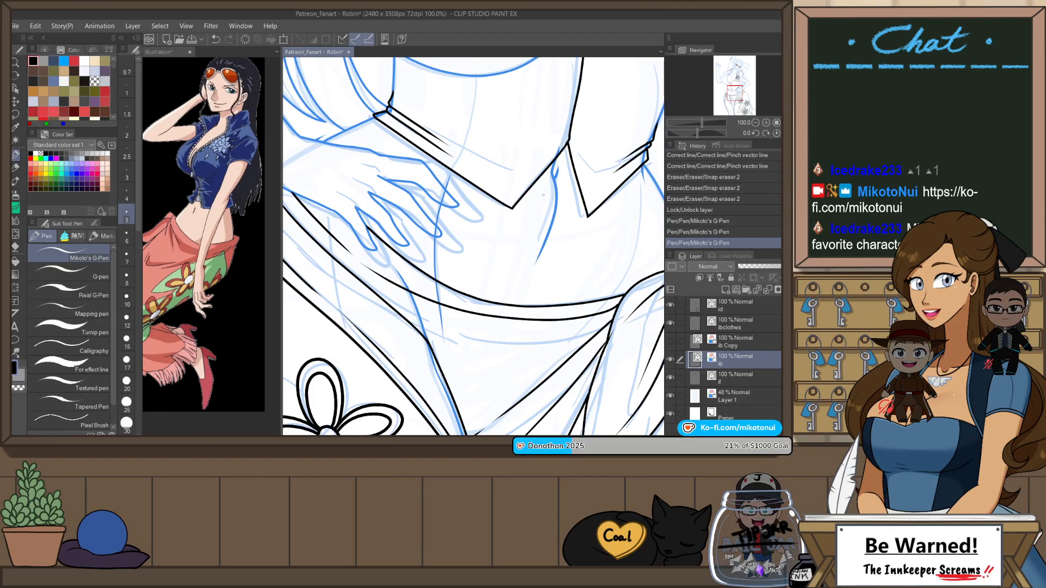
pyautogui.hotkey('ctrl', 'z')
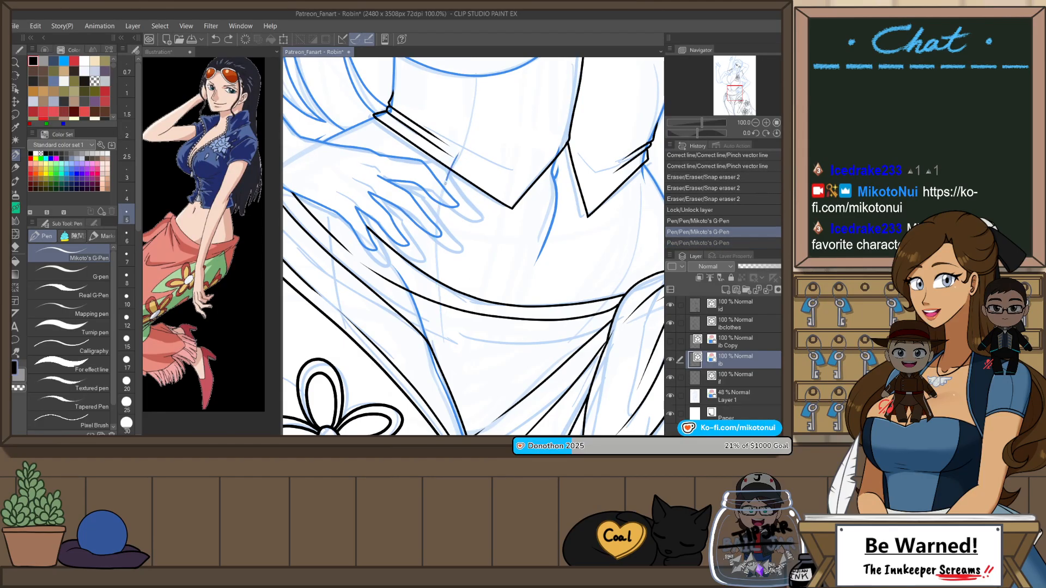
pyautogui.moveTo(446, 183); pyautogui.dragTo(439, 286)
pyautogui.moveTo(509, 271); pyautogui.dragTo(459, 285)
pyautogui.hotkey('ctrl', 'z')
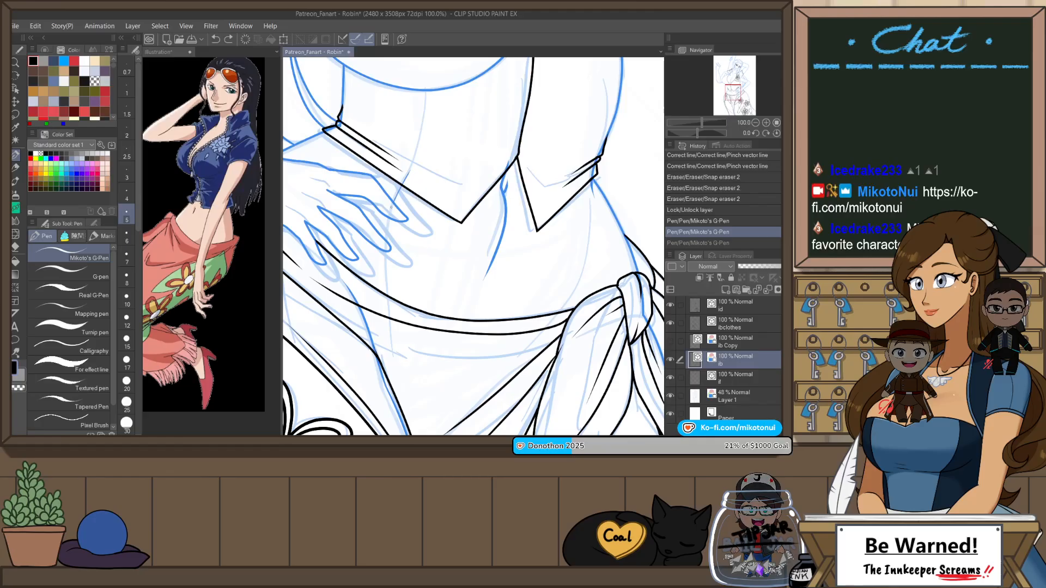
pyautogui.moveTo(391, 207); pyautogui.dragTo(393, 360)
pyautogui.hotkey('ctrl', 'z')
pyautogui.moveTo(407, 173); pyautogui.dragTo(393, 365)
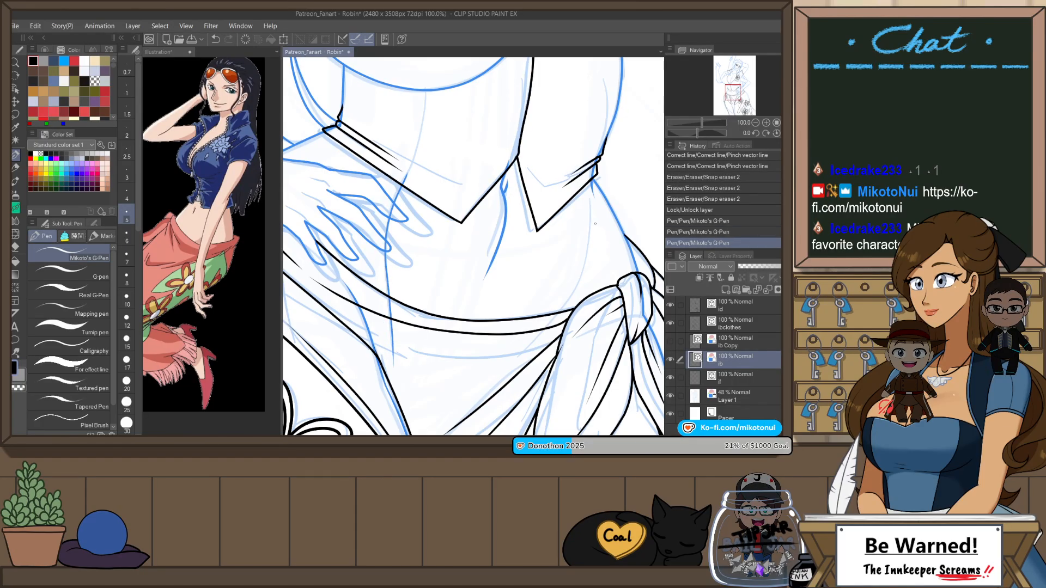
pyautogui.hotkey('ctrl', 'z')
pyautogui.moveTo(380, 283); pyautogui.dragTo(390, 374)
pyautogui.hotkey('ctrl', 'z')
pyautogui.moveTo(406, 175)
pyautogui.mouseDown()
pyautogui.moveTo(386, 259)
pyautogui.moveTo(399, 387)
pyautogui.mouseUp()
# Step: Flip the view back and add a short body line at the waist above the skirt's knot
pyautogui.press('h')
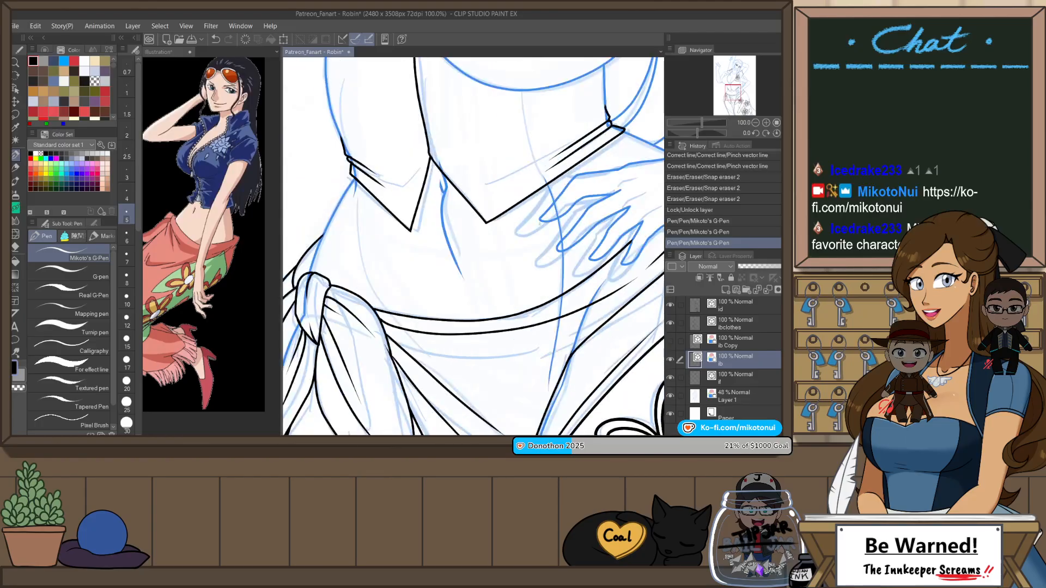
pyautogui.moveTo(360, 270); pyautogui.dragTo(382, 309)
pyautogui.hotkey('ctrl', 'z')
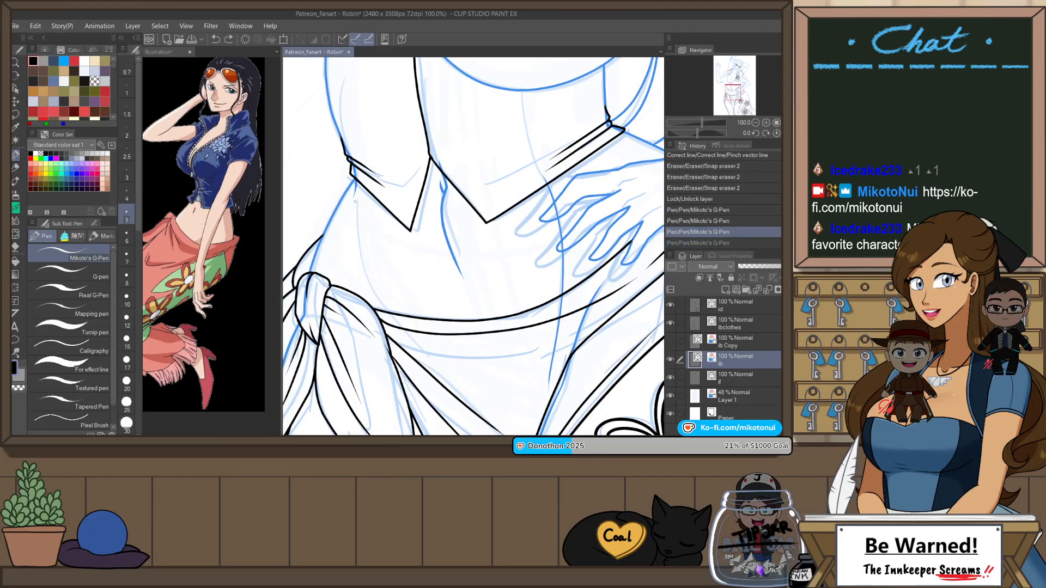
pyautogui.hotkey('ctrl', 'y')
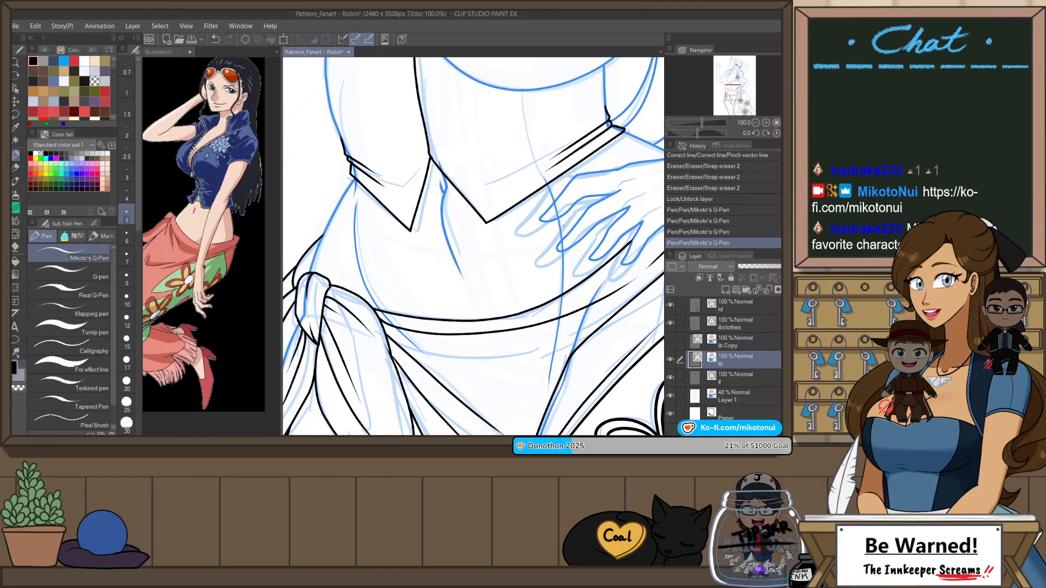
# Step: Adjust the end and curve of the long abdomen line near the fingertips with the Object tool and Pinch vector line
pyautogui.press('o')
pyautogui.click(562, 275)
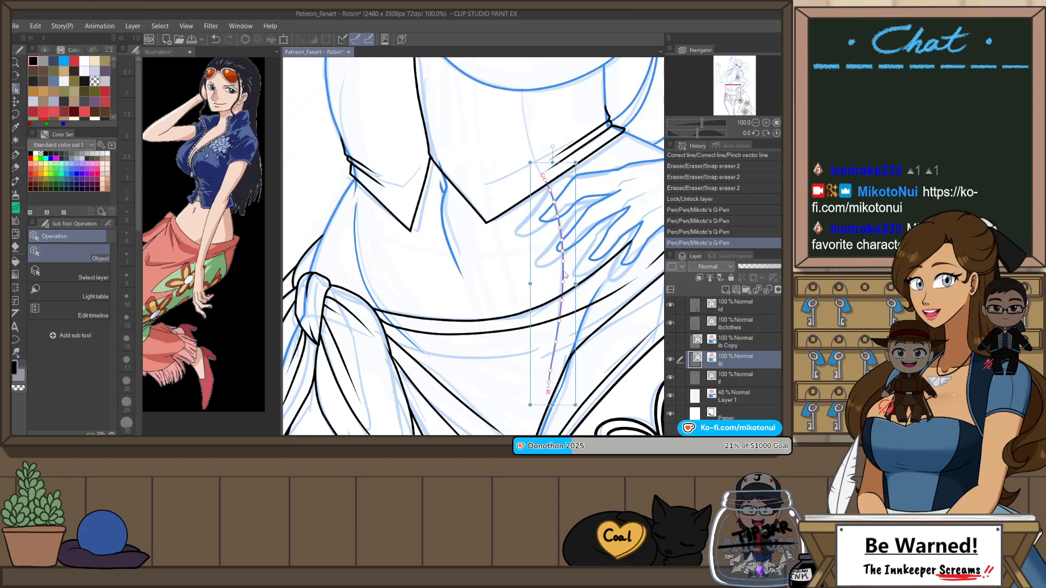
pyautogui.moveTo(552, 405); pyautogui.dragTo(549, 381)
pyautogui.click(543, 354)
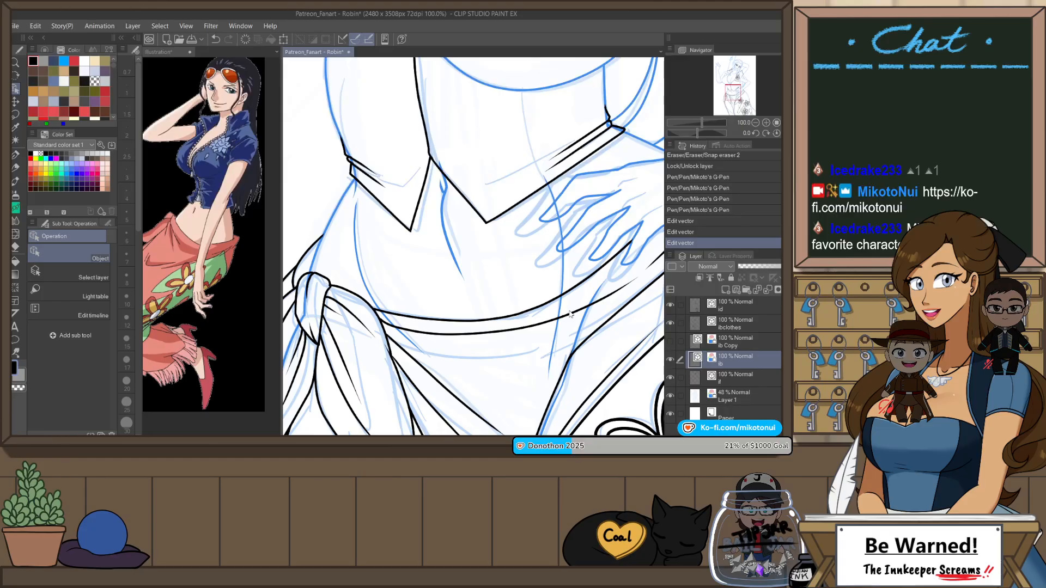
pyautogui.press('y')
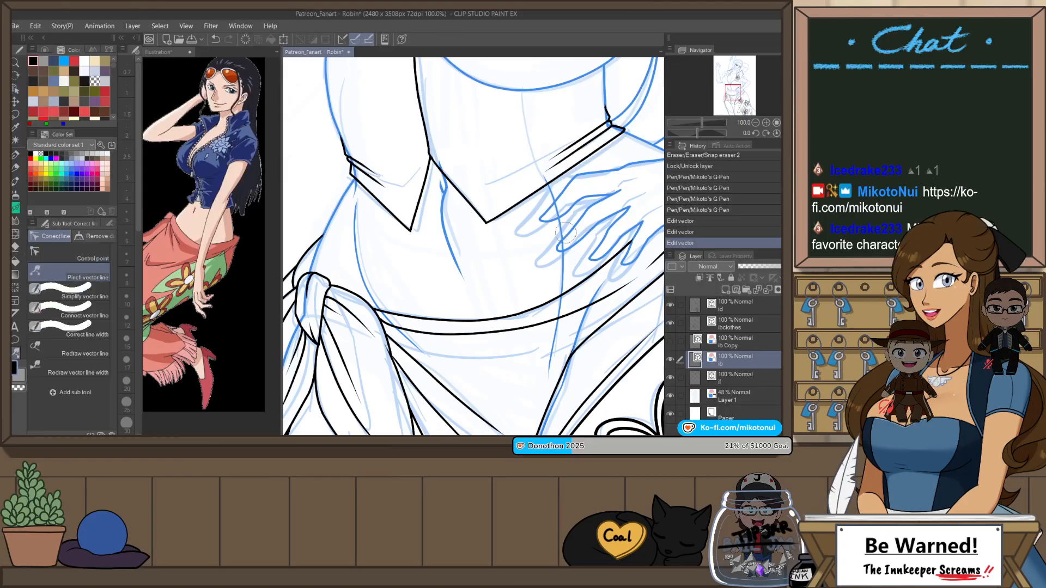
pyautogui.moveTo(563, 227); pyautogui.dragTo(563, 228)
pyautogui.hotkey('ctrl', 'z')
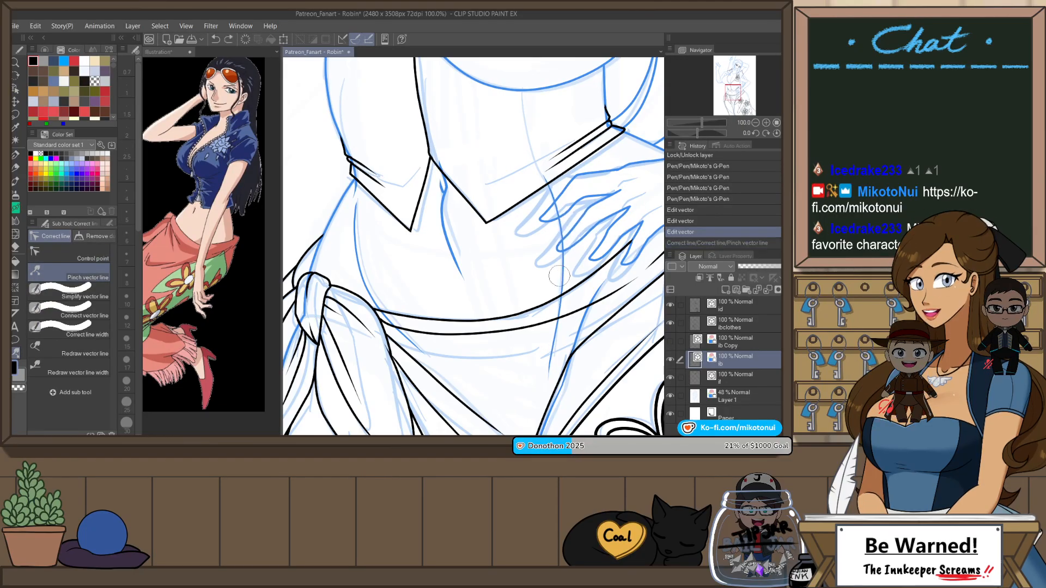
pyautogui.moveTo(564, 272); pyautogui.dragTo(561, 273)
# Step: Trim the long abdomen line above the shirt's hem and below the skirt's waistband with Snap eraser 2
pyautogui.press('e')
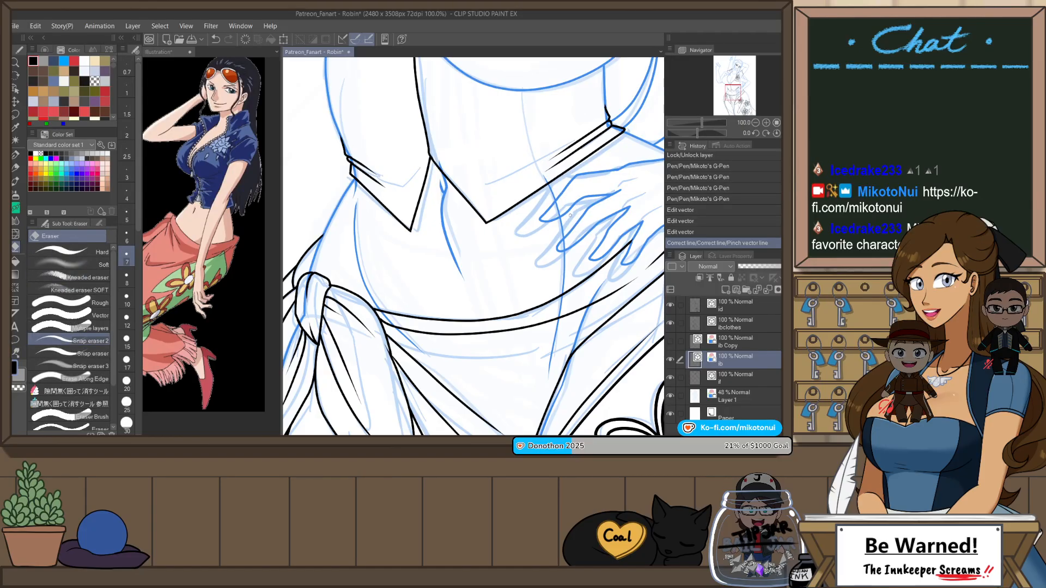
pyautogui.click(556, 170)
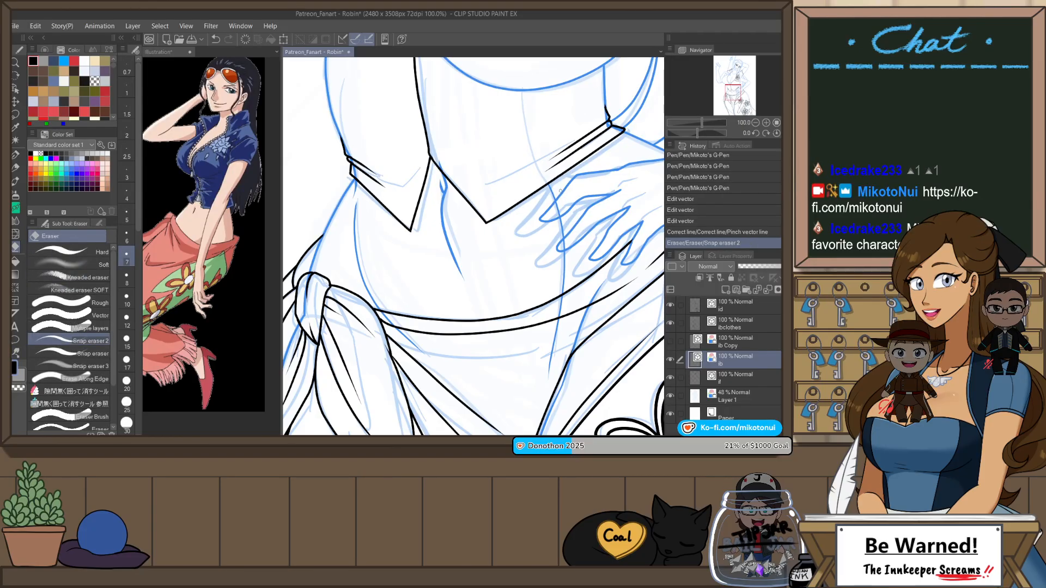
pyautogui.click(565, 306)
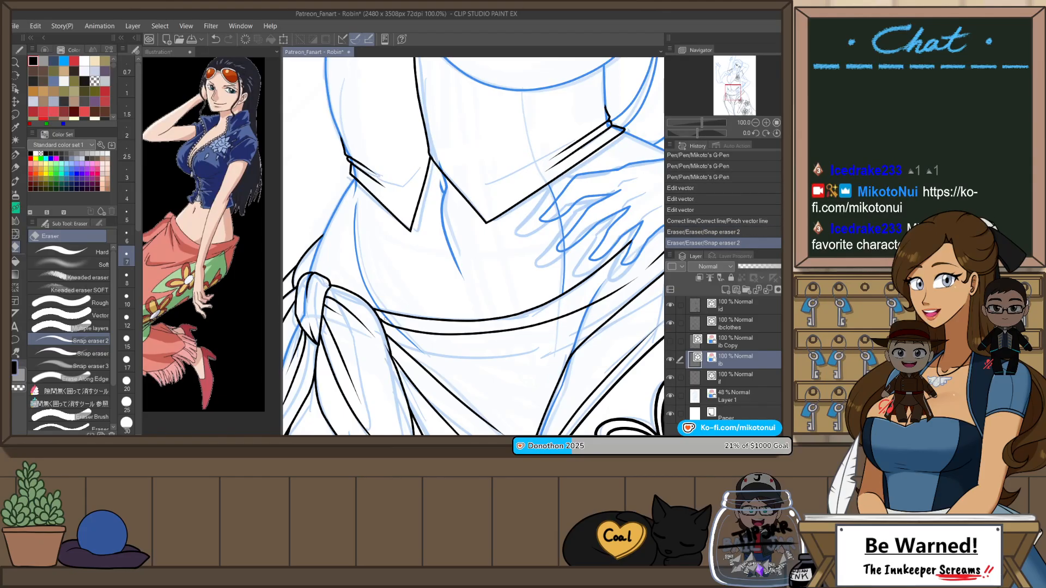
pyautogui.click(442, 370)
pyautogui.scroll(-2, 508, 384)
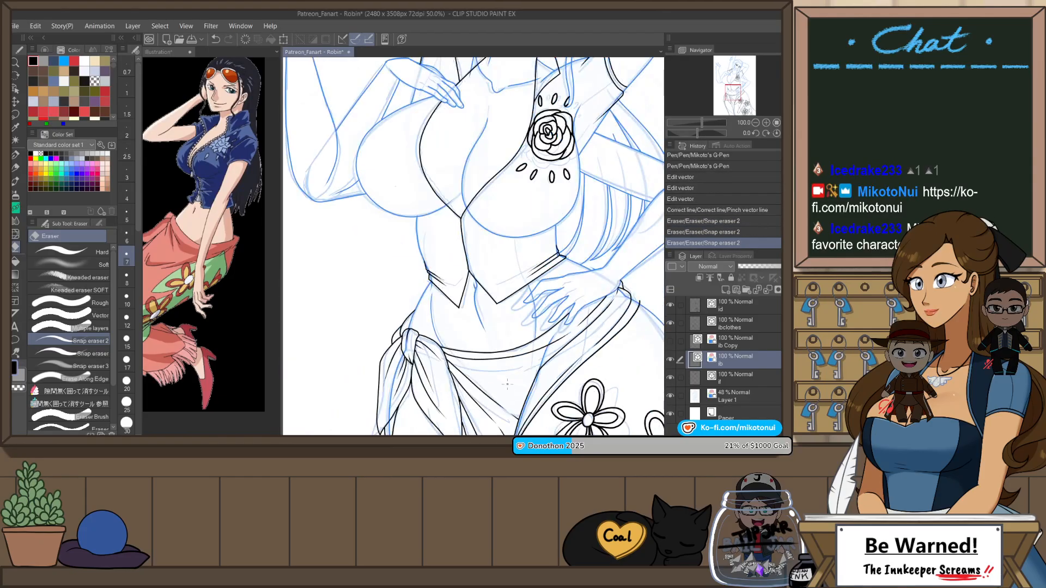
pyautogui.scroll(-3, 516, 262)
pyautogui.scroll(5, 515, 263)
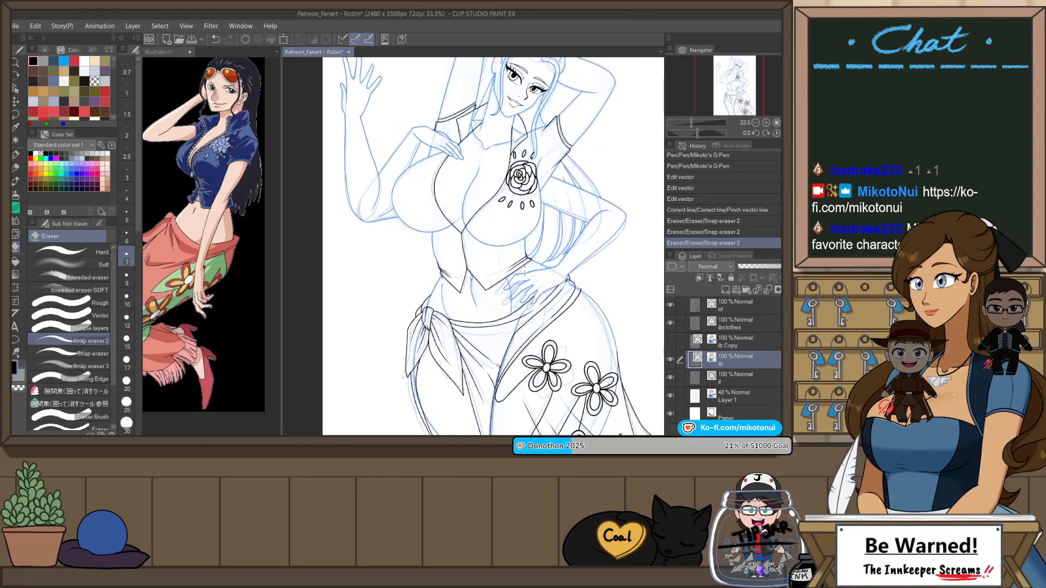
pyautogui.scroll(-3, 507, 307)
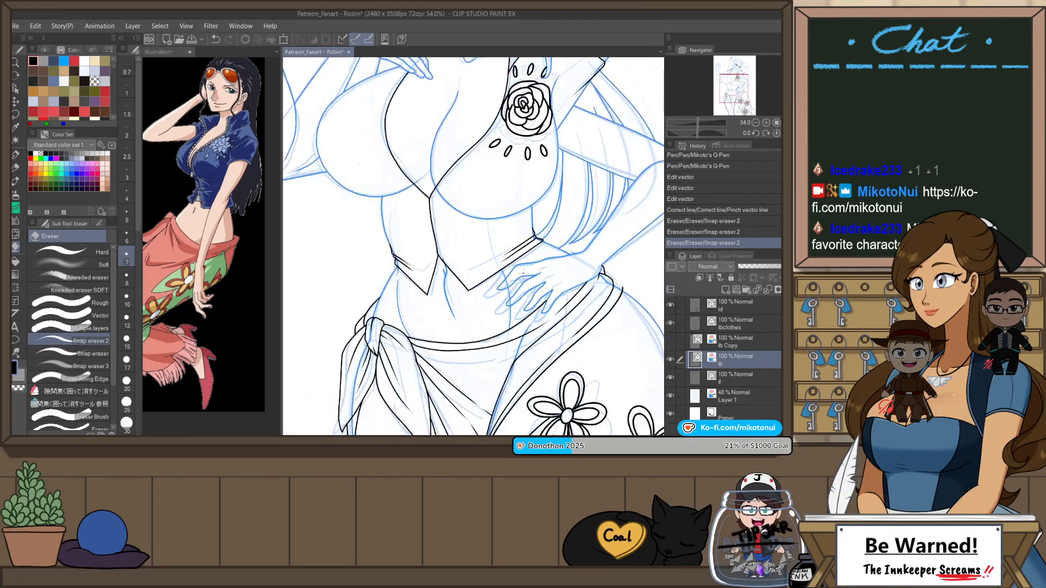
# Step: Undo the last two erasures, mirror the view and cut the long abdomen line near the fingertips
pyautogui.hotkey('ctrl', 'z')
pyautogui.hotkey('ctrl', 'z')
pyautogui.scroll(3, 500, 284)
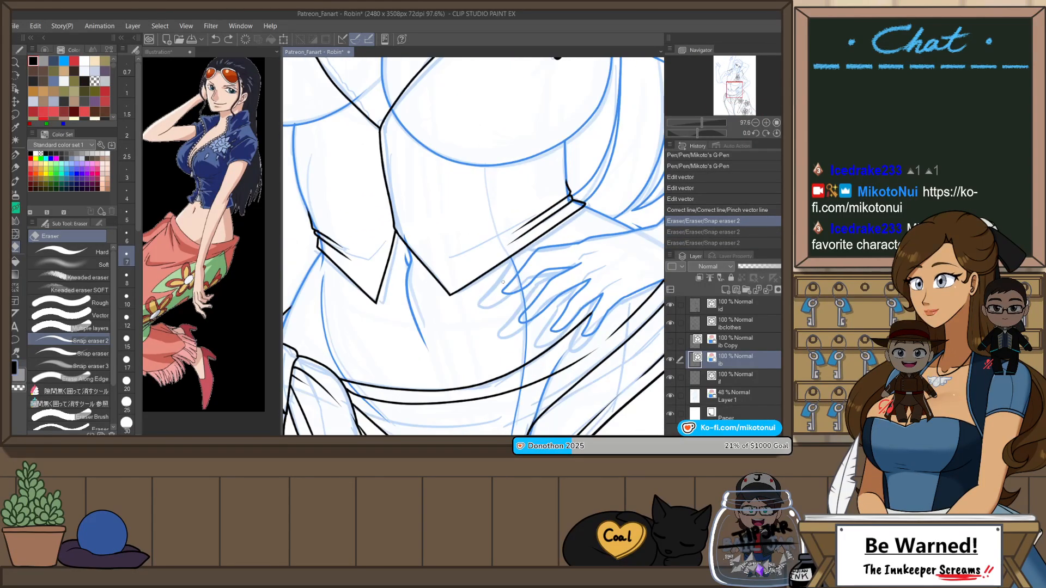
pyautogui.scroll(-2, 514, 275)
pyautogui.scroll(2, 506, 272)
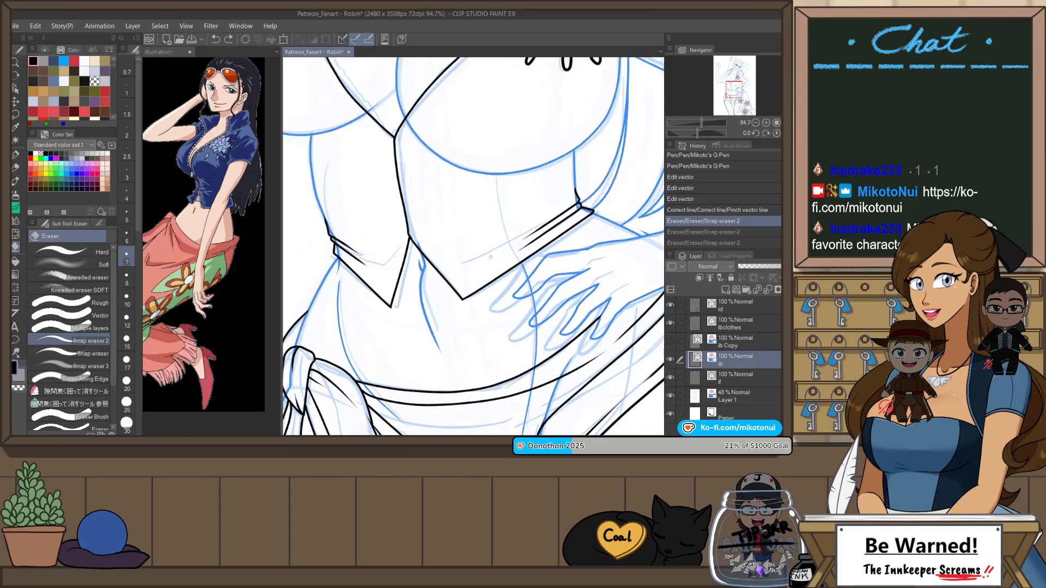
pyautogui.press('h')
pyautogui.press('o')
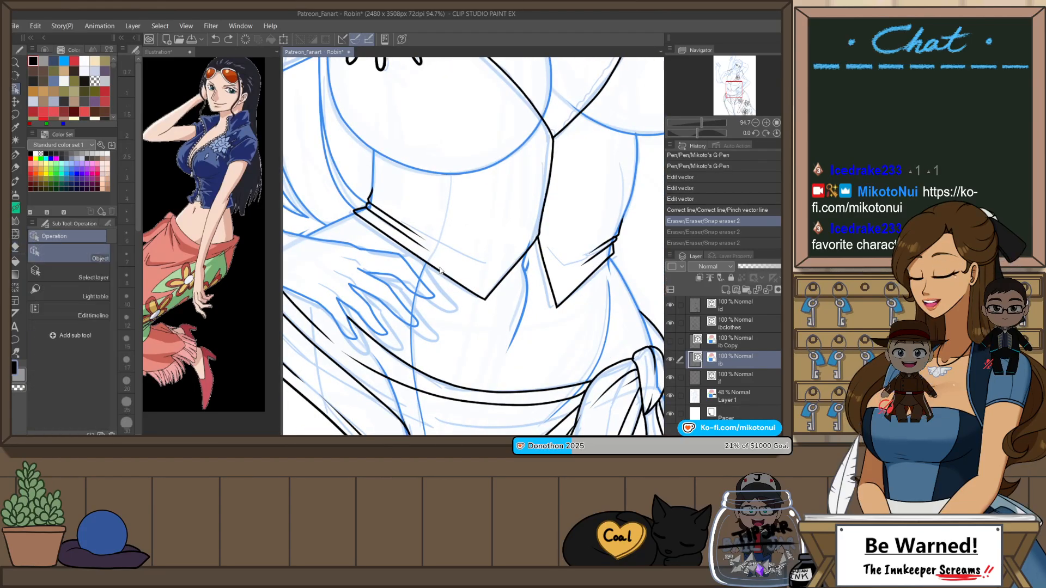
pyautogui.click(428, 268)
pyautogui.hotkey('ctrl', 'x')
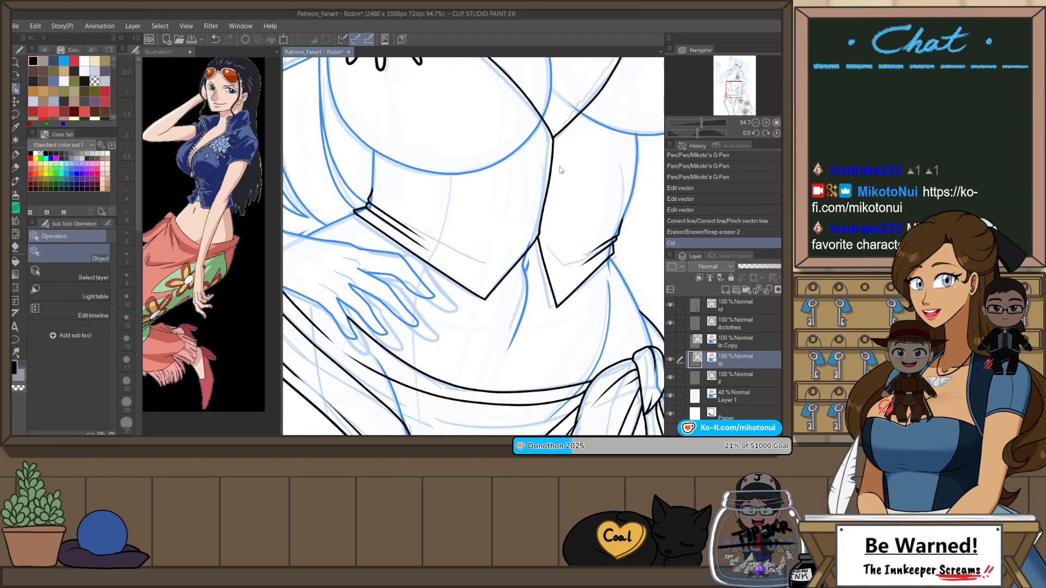
# Step: Redraw the long abdomen line with Mikoto's G-Pen from below the bust, across the shirt's hem and past the fingertips into the skirt
pyautogui.press('p')
pyautogui.moveTo(465, 269); pyautogui.dragTo(514, 210)
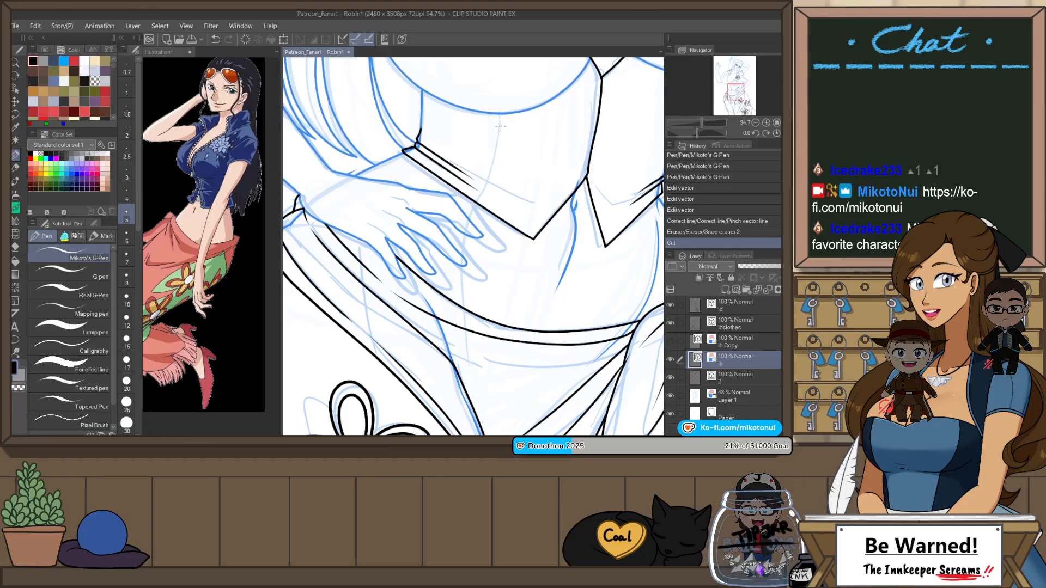
pyautogui.click(500, 126)
pyautogui.hotkey('ctrl', 'z')
pyautogui.press('p')
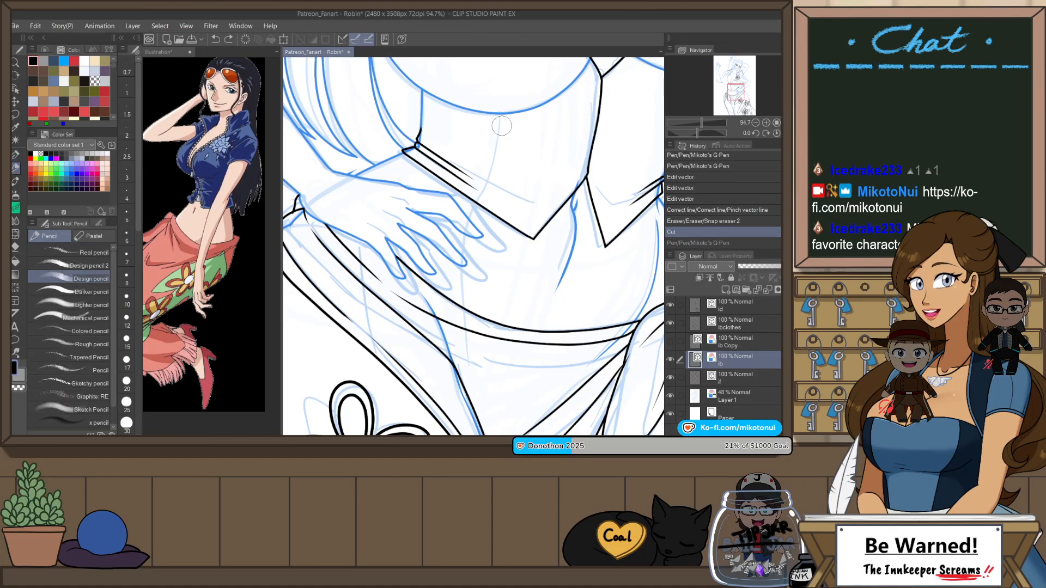
pyautogui.press('p')
pyautogui.moveTo(502, 126); pyautogui.dragTo(490, 174)
pyautogui.hotkey('ctrl', 'z')
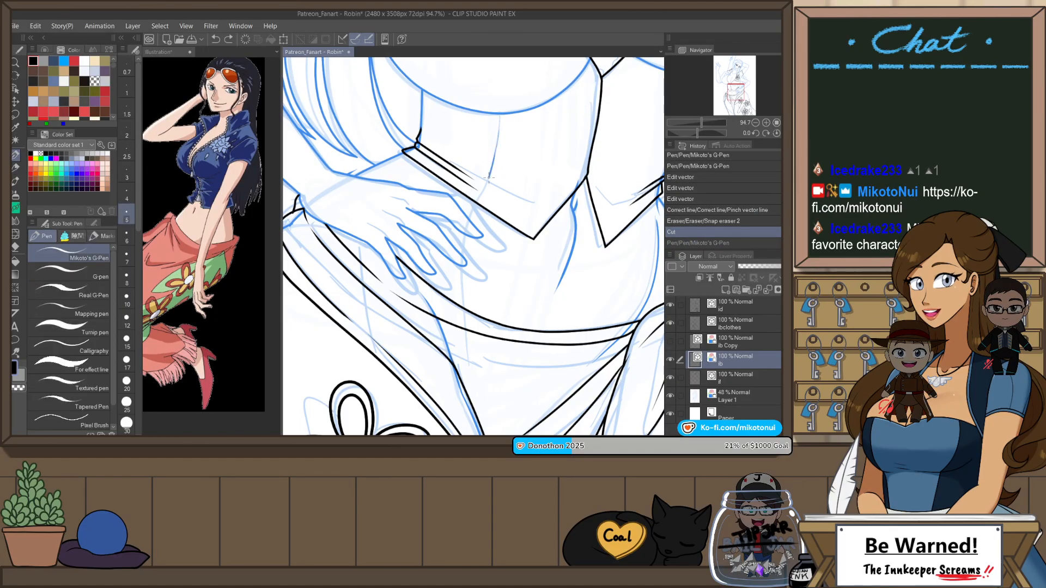
pyautogui.moveTo(461, 230); pyautogui.dragTo(464, 325)
pyautogui.hotkey('ctrl', 'z')
pyautogui.moveTo(456, 271); pyautogui.dragTo(464, 349)
pyautogui.hotkey('ctrl', 'z')
pyautogui.moveTo(459, 320); pyautogui.dragTo(461, 357)
pyautogui.hotkey('ctrl', 'z')
pyautogui.moveTo(461, 237); pyautogui.dragTo(467, 362)
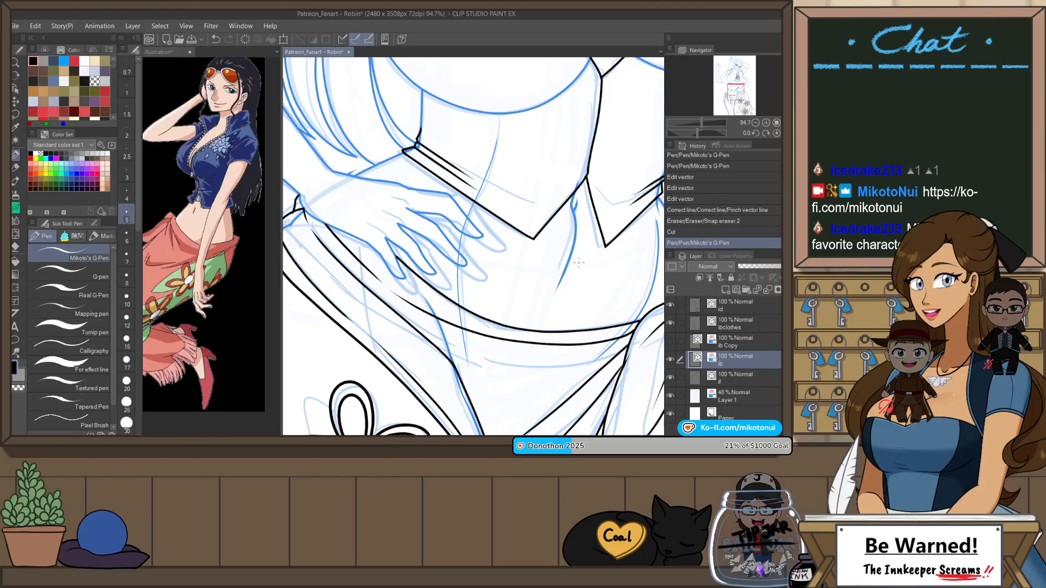
# Step: Flip the view back and slightly adjust the redrawn long abdomen line toward the hand with the Object tool
pyautogui.press('h')
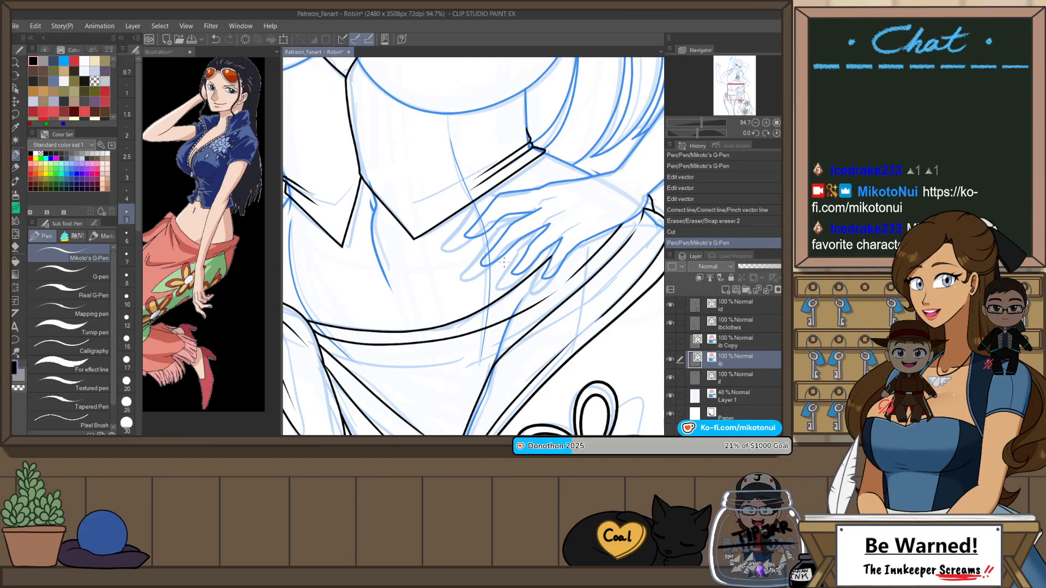
pyautogui.press('o')
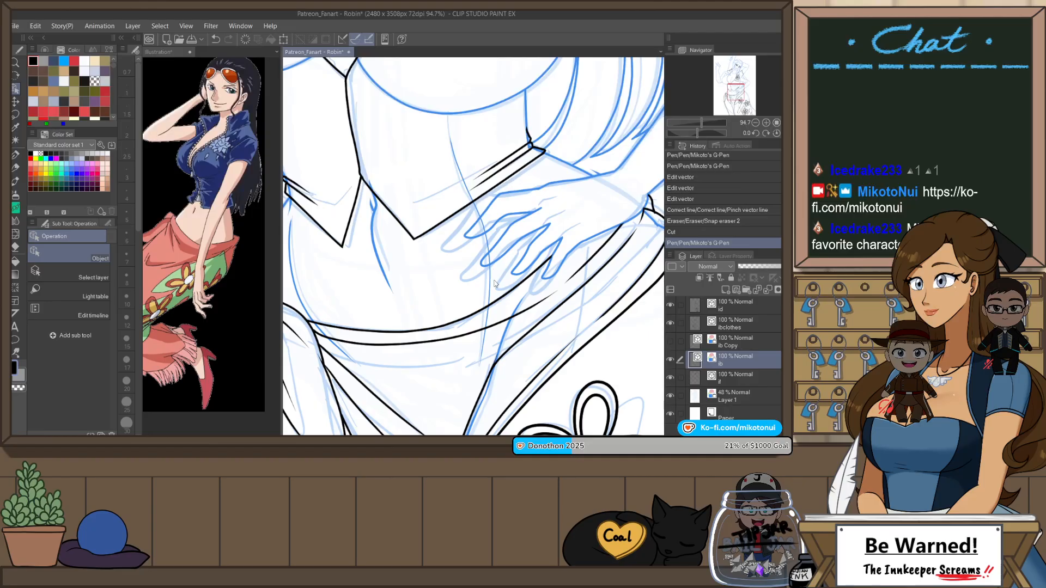
pyautogui.moveTo(510, 351); pyautogui.dragTo(566, 345)
pyautogui.click(548, 275)
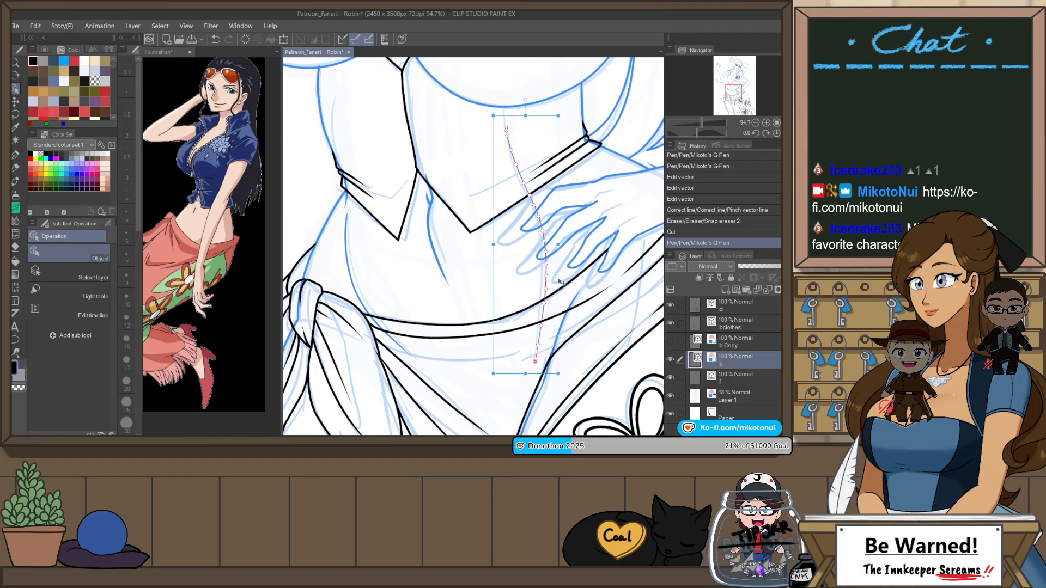
pyautogui.moveTo(560, 287); pyautogui.dragTo(564, 287)
pyautogui.click(512, 299)
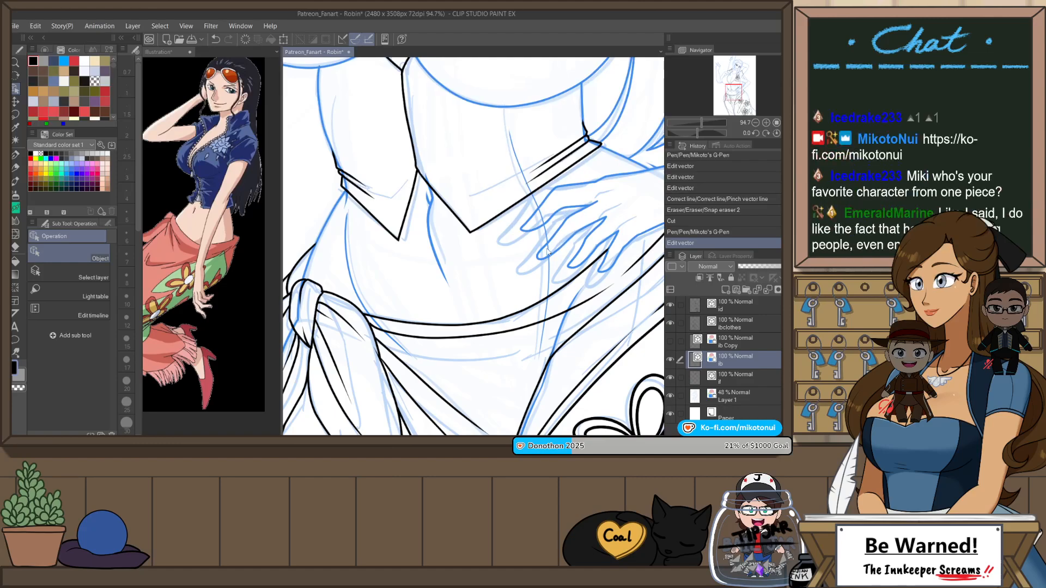
# Step: Adjust the curved abdomen line beside the skirt's knot slightly outward toward the waist with the Object tool
pyautogui.moveTo(468, 296); pyautogui.dragTo(562, 304)
pyautogui.click(442, 271)
pyautogui.moveTo(426, 291); pyautogui.dragTo(421, 291)
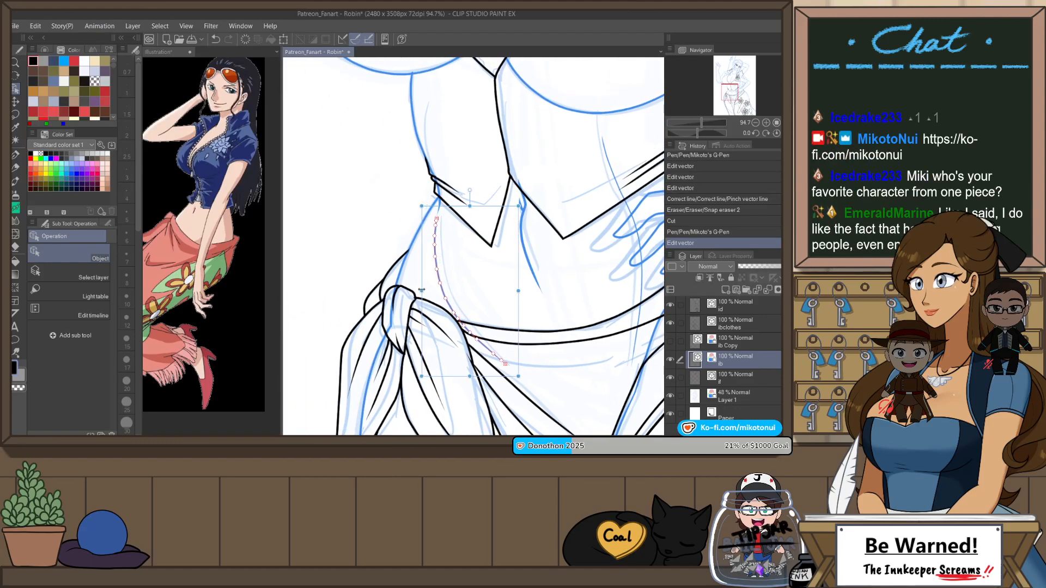
pyautogui.click(496, 266)
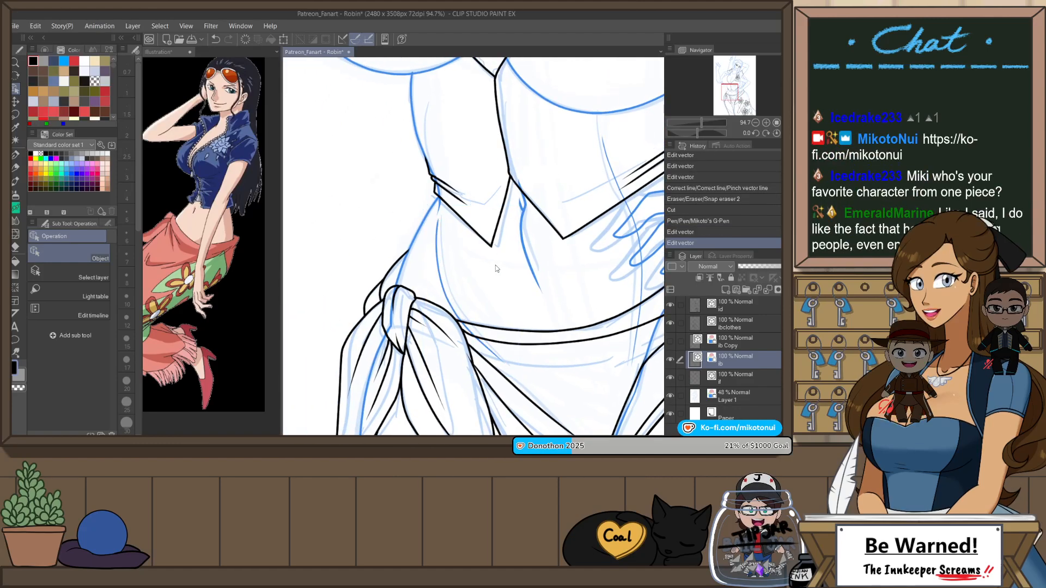
pyautogui.click(444, 279)
pyautogui.moveTo(446, 279); pyautogui.dragTo(443, 279)
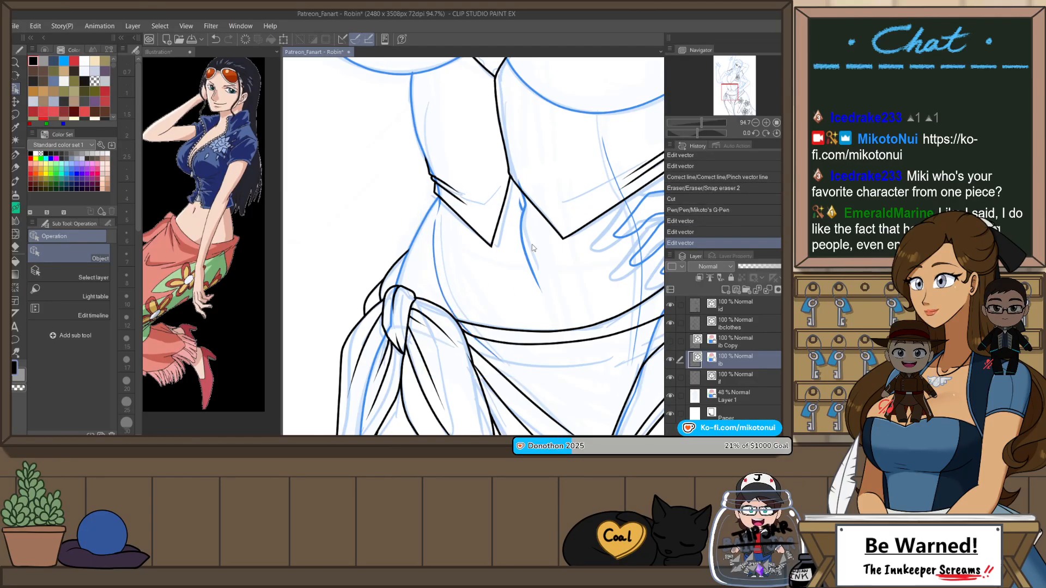
# Step: Set the brush size to 5 for the central abdomen line below the shirt's opening and for the short stroke at its upper end
pyautogui.scroll(-6, 595, 245)
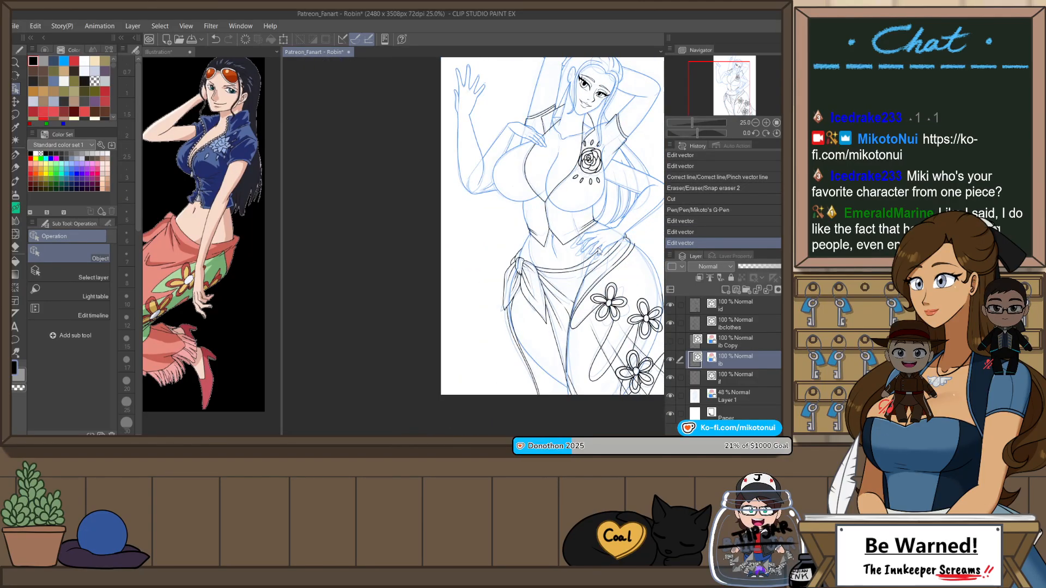
pyautogui.scroll(6, 595, 245)
pyautogui.click(511, 251)
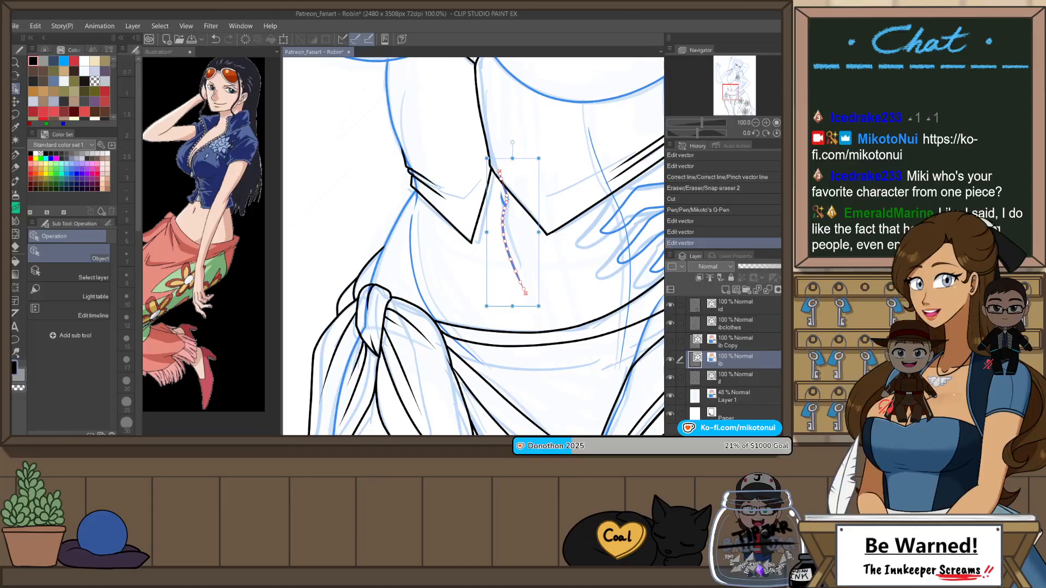
pyautogui.click(108, 224)
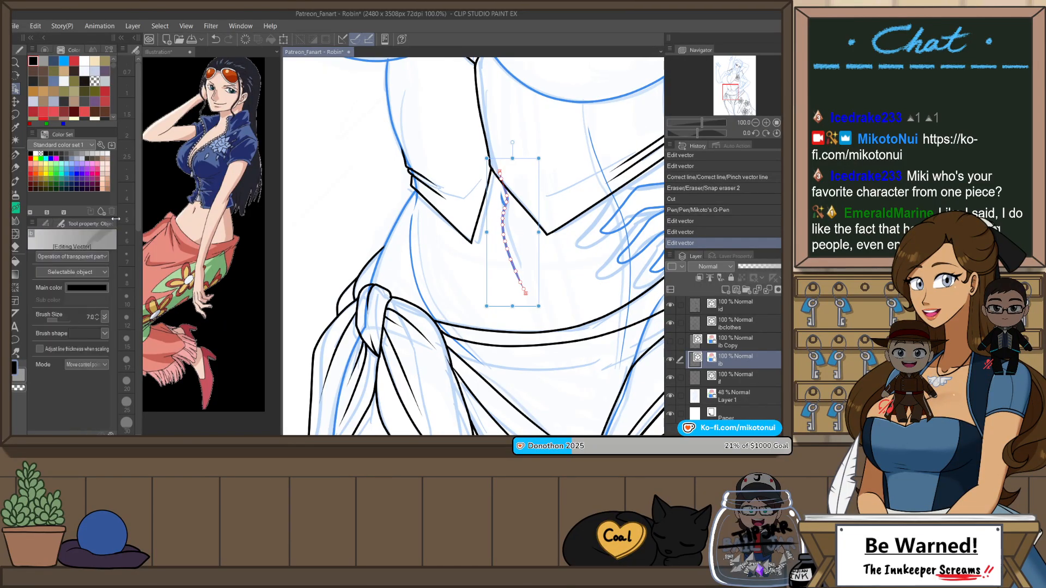
pyautogui.click(97, 319)
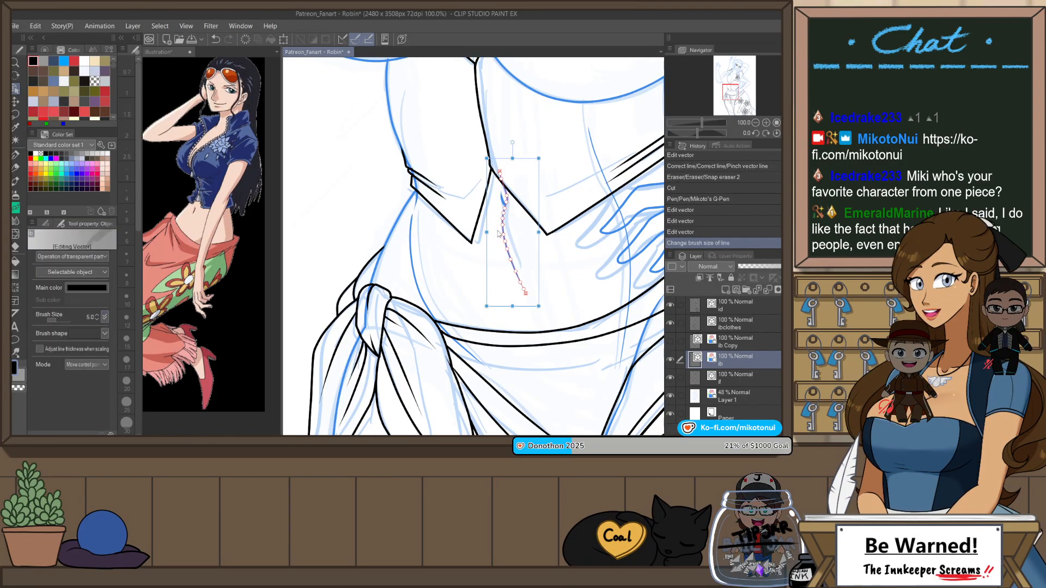
pyautogui.click(463, 276)
pyautogui.press('h')
pyautogui.click(446, 197)
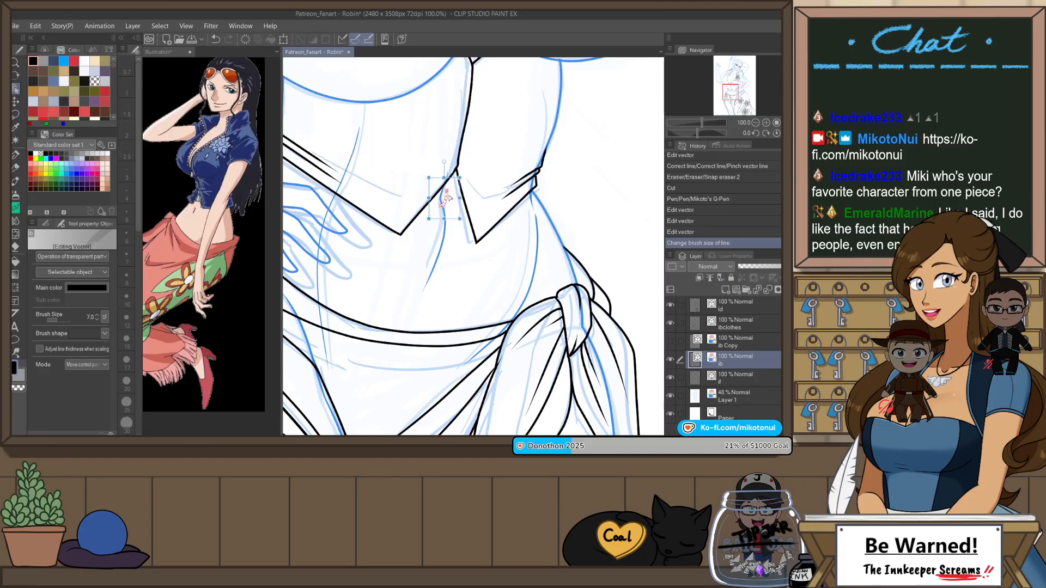
pyautogui.click(97, 319)
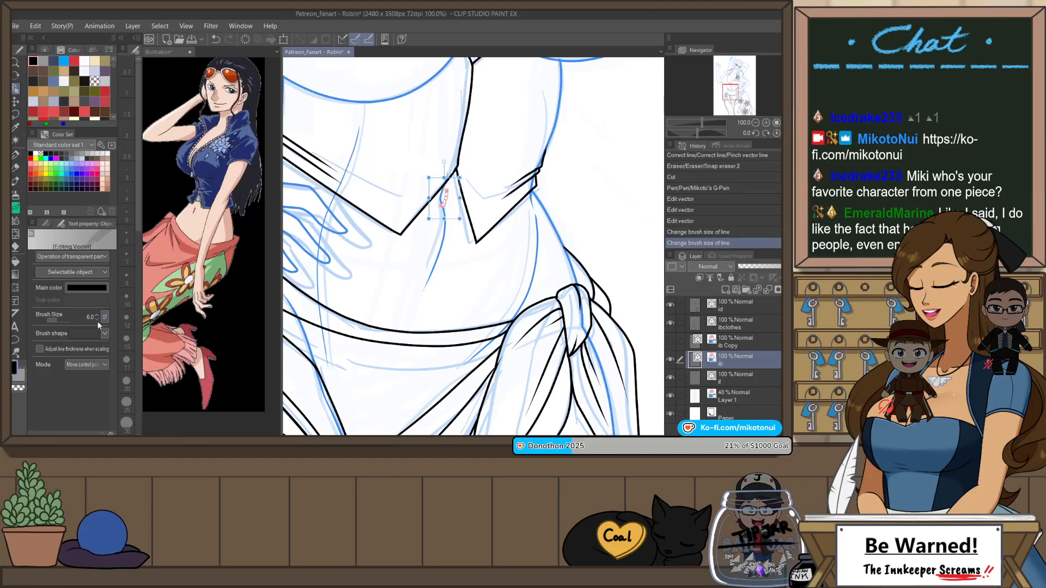
pyautogui.click(563, 189)
# Step: Examine the torso and abdomen line art at different zoom levels in both mirrored and normal view
pyautogui.scroll(-1, 563, 190)
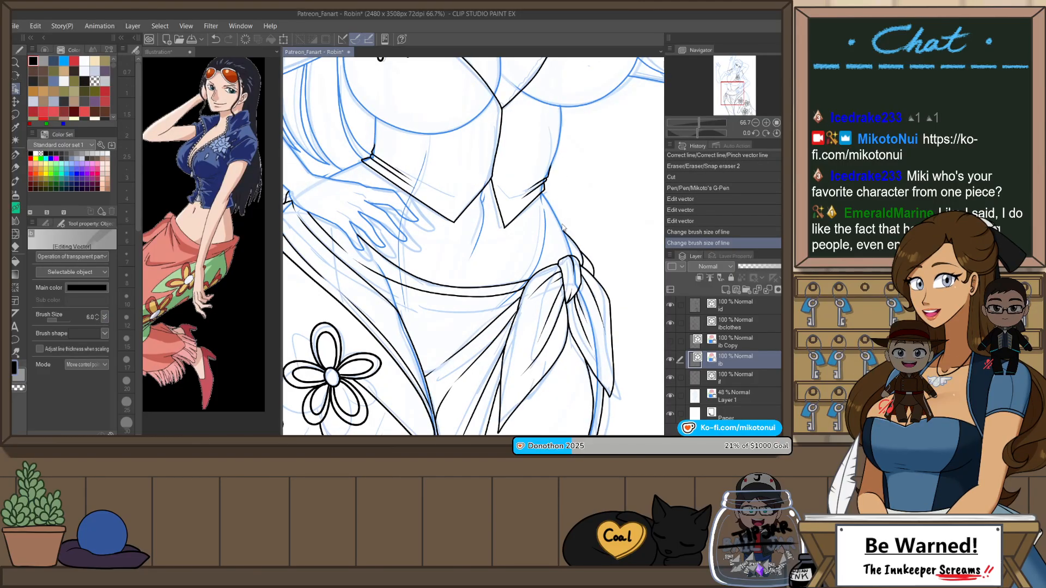
pyautogui.moveTo(570, 261); pyautogui.dragTo(586, 322)
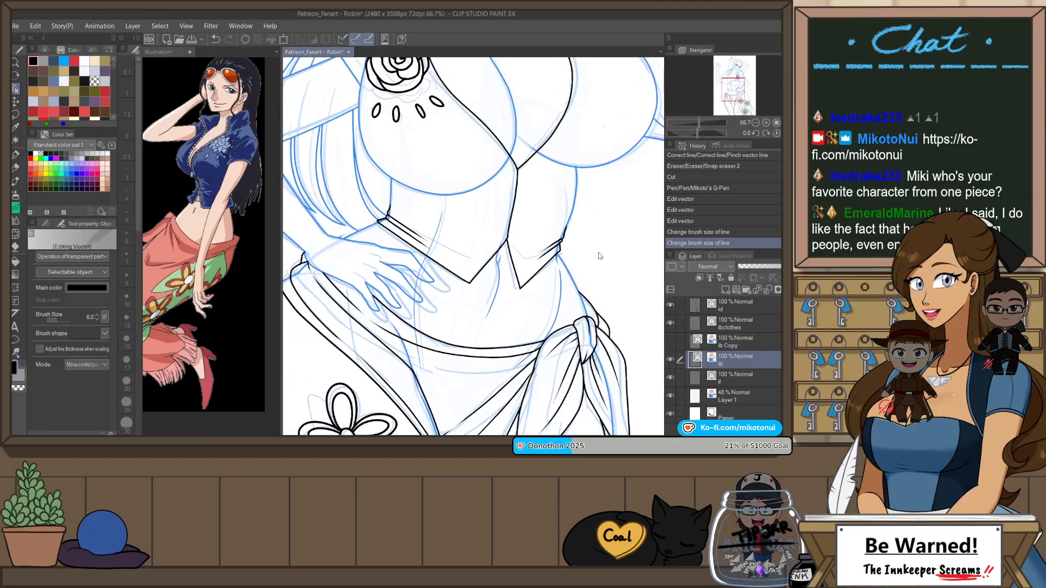
pyautogui.scroll(-1, 599, 256)
pyautogui.scroll(2, 592, 210)
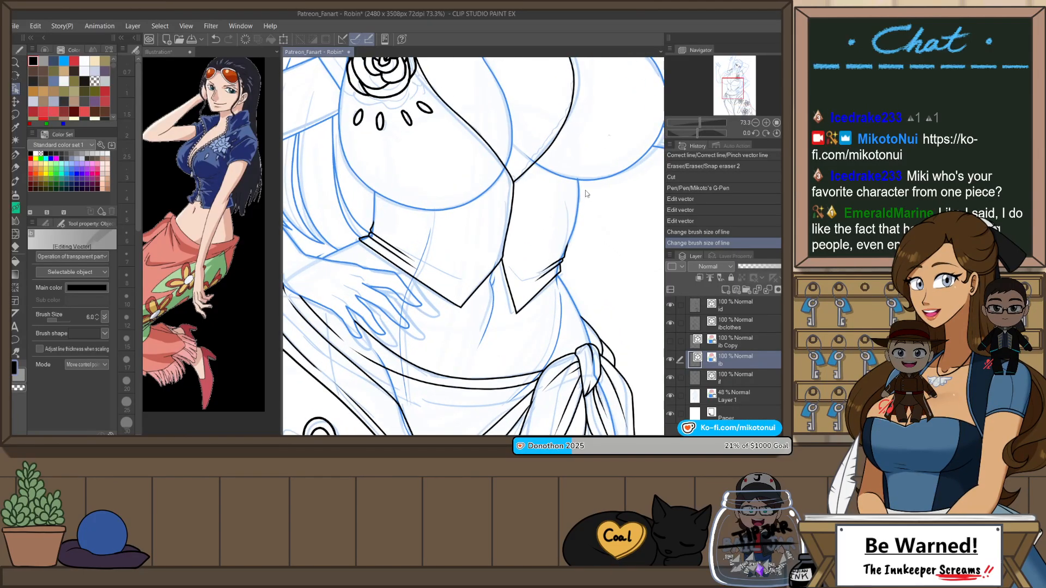
pyautogui.press('h')
pyautogui.scroll(-5, 569, 282)
pyautogui.scroll(4, 520, 213)
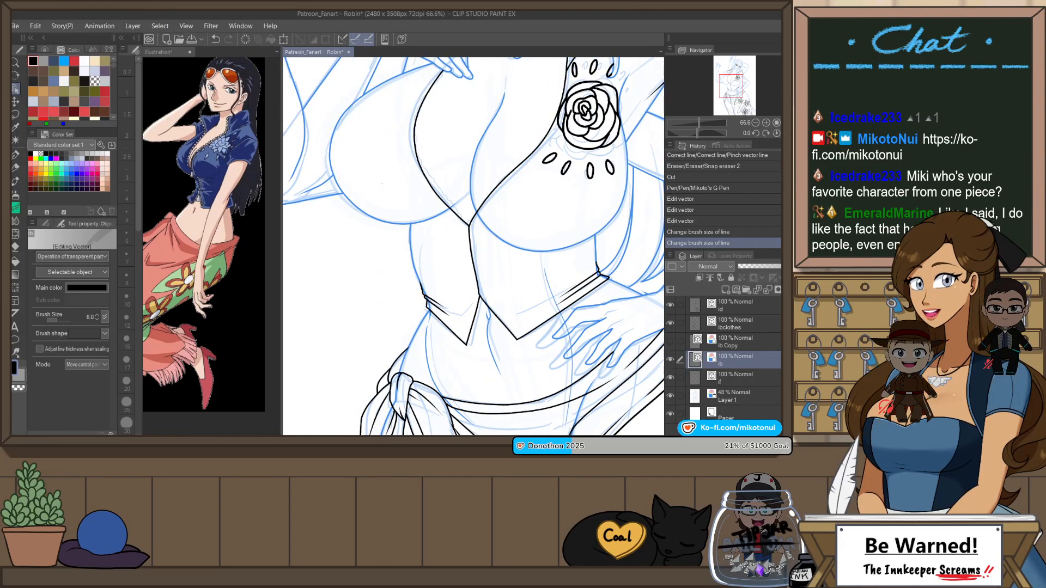
# Step: Copy the three abdomen contour lines from the ib layer and paste them onto a new layer
pyautogui.scroll(-2, 471, 213)
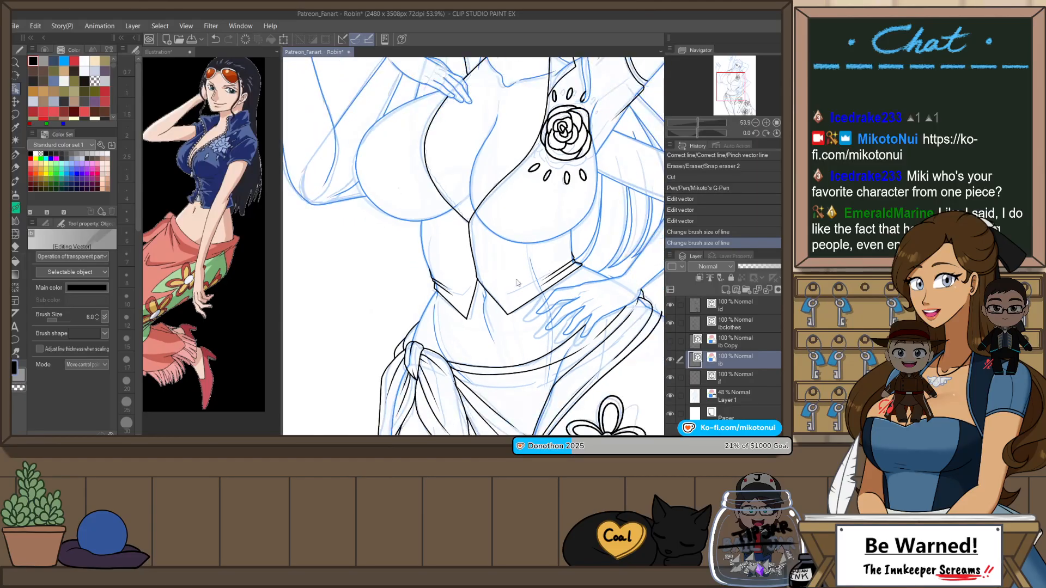
pyautogui.scroll(4, 479, 308)
pyautogui.click(479, 309)
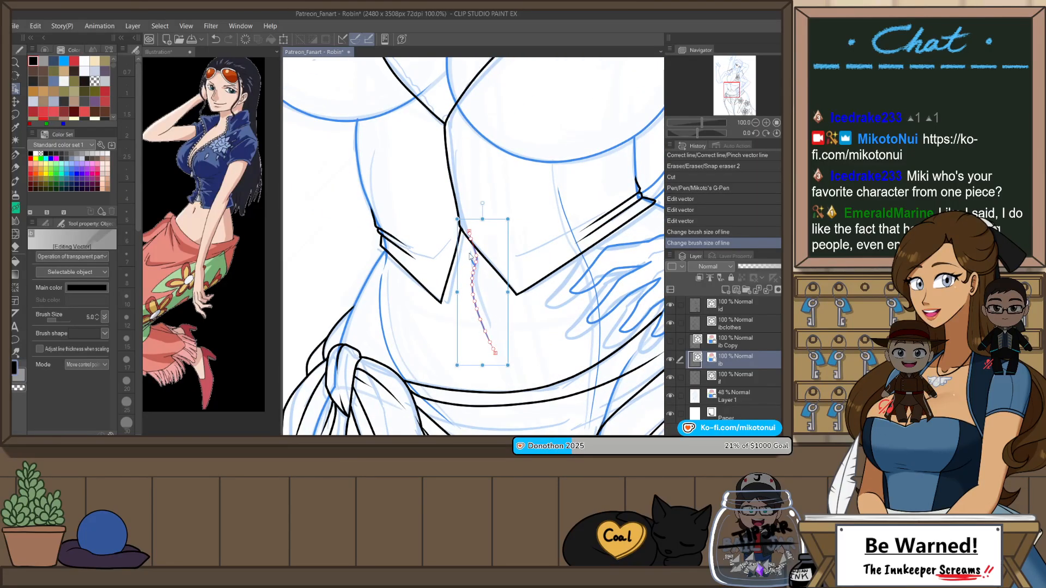
pyautogui.keyDown('shift'); pyautogui.click(567, 230); pyautogui.keyUp('shift')
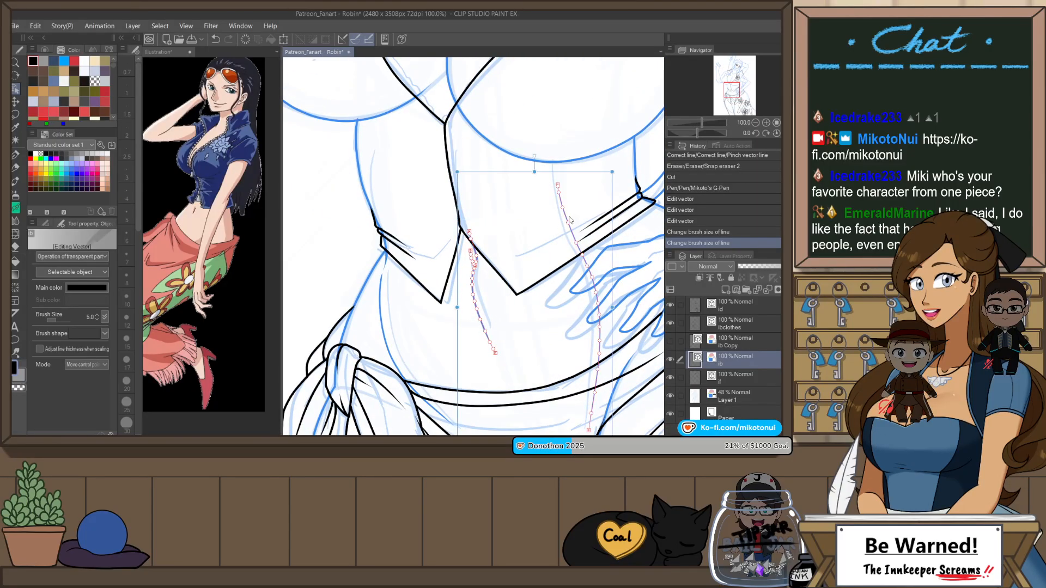
pyautogui.keyDown('shift'); pyautogui.click(382, 306); pyautogui.keyUp('shift')
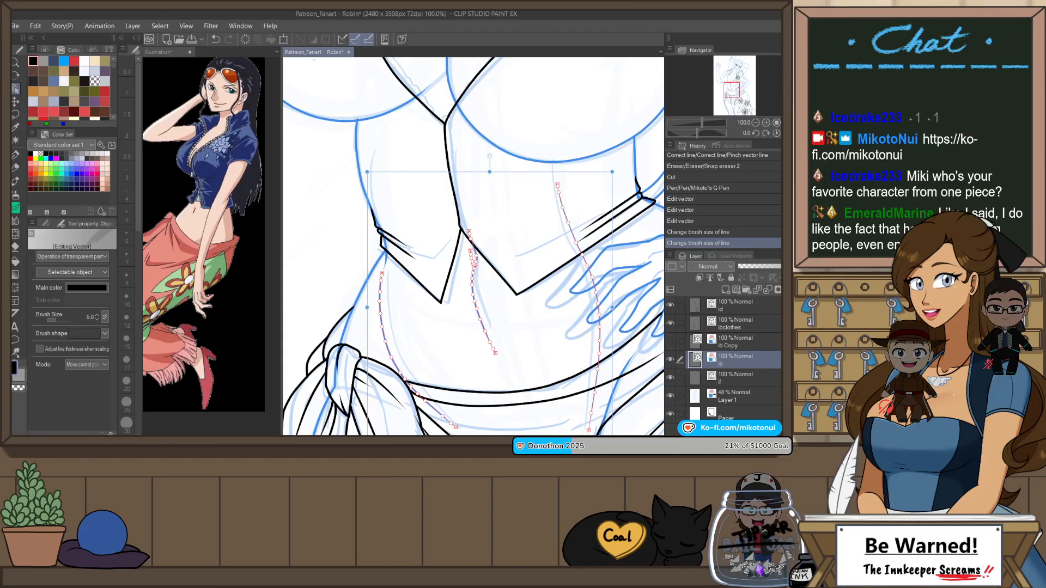
pyautogui.hotkey('ctrl', 'v')
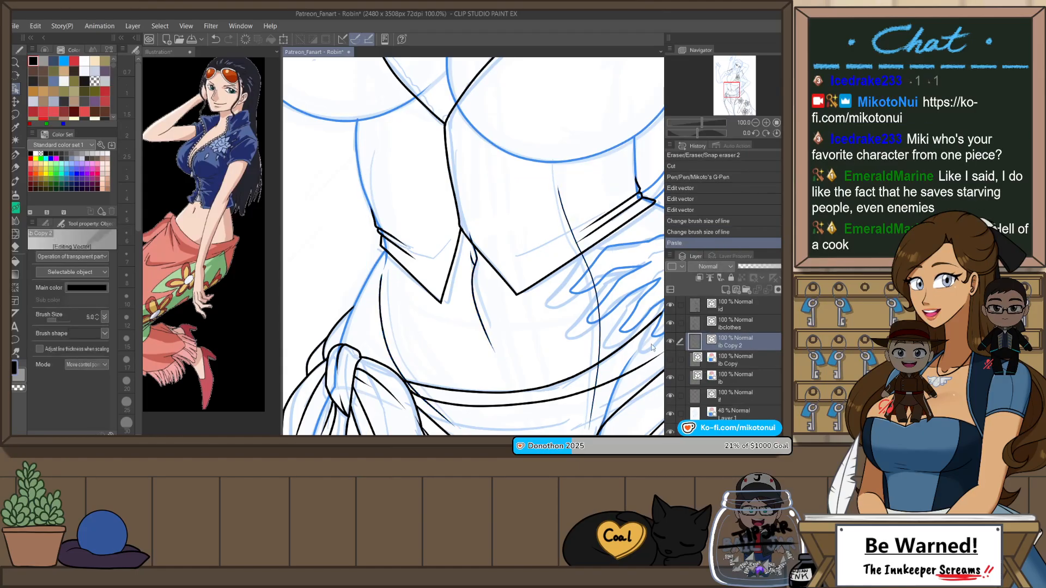
# Step: Hide the ib layer and lock it
pyautogui.scroll(-3, 537, 301)
pyautogui.click(670, 378)
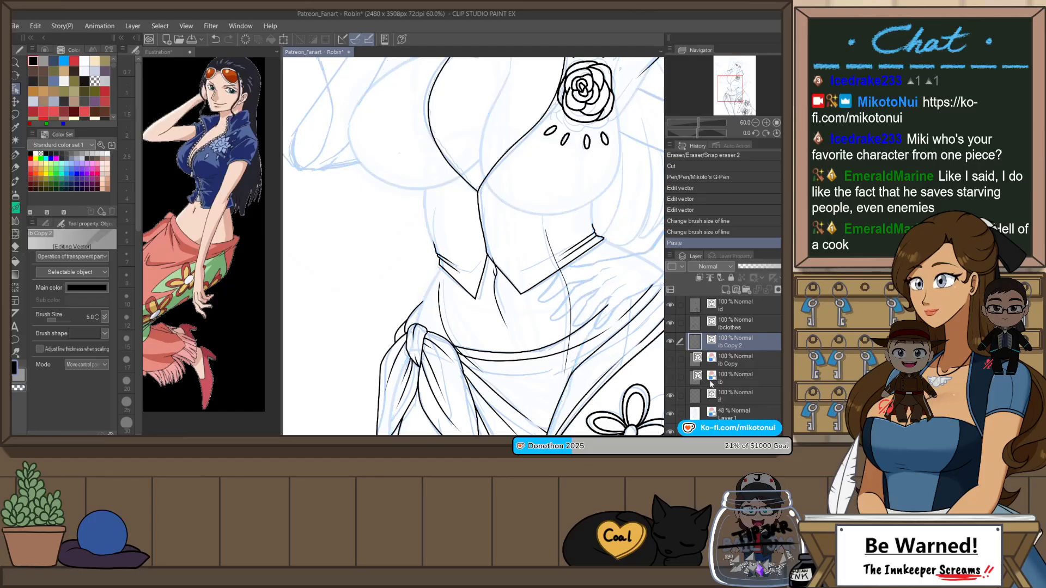
pyautogui.click(765, 379)
pyautogui.click(731, 278)
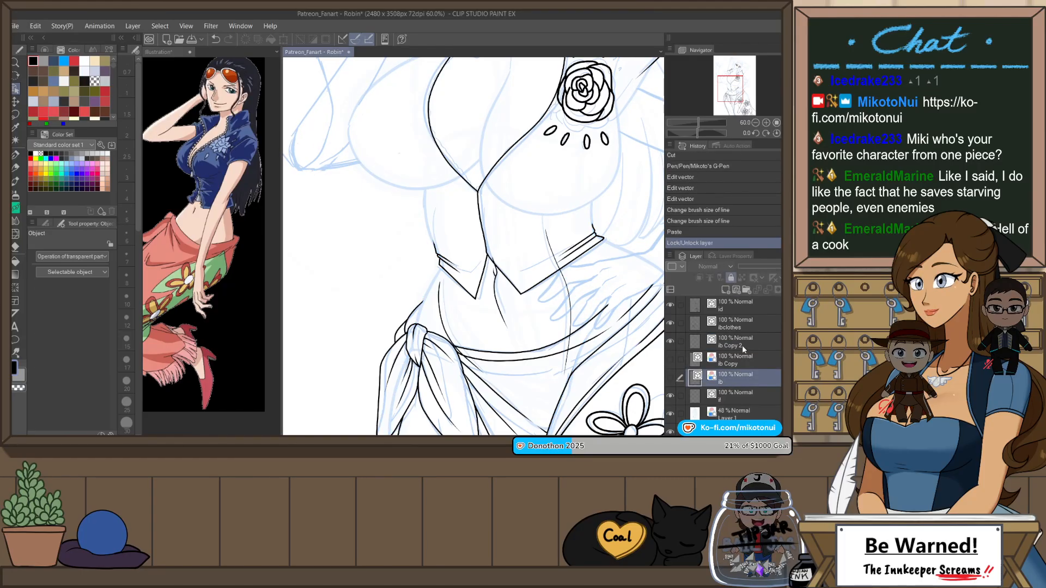
# Step: Select the ib Copy layer and make it visible
pyautogui.click(739, 360)
pyautogui.scroll(-2, 561, 306)
pyautogui.scroll(3, 611, 354)
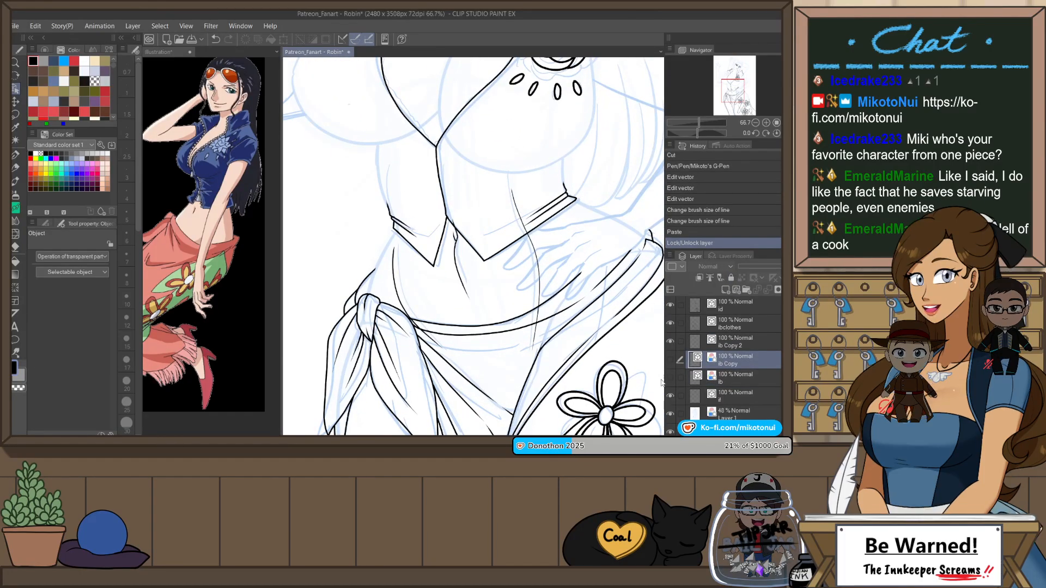
pyautogui.click(671, 360)
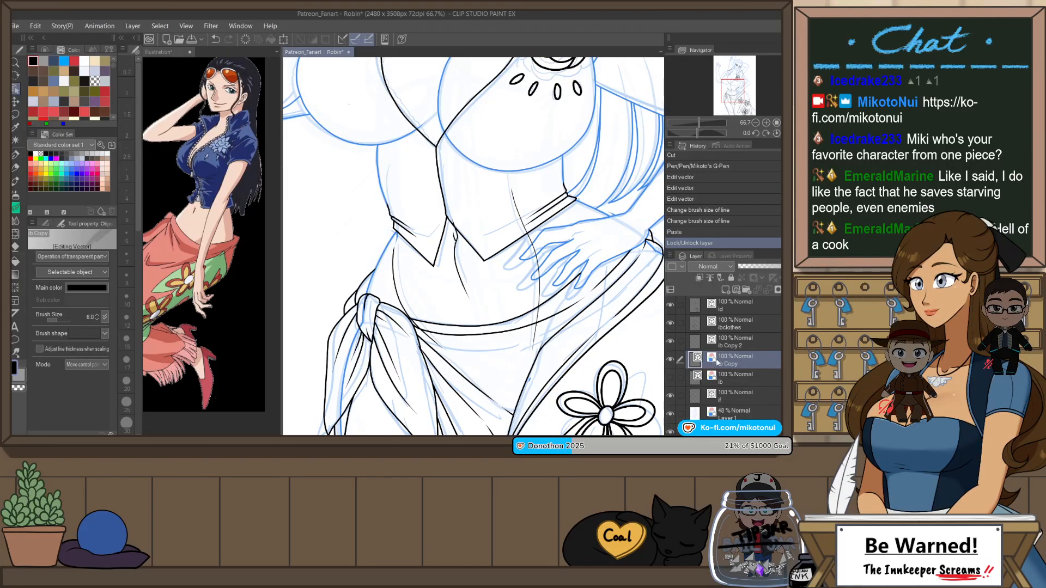
# Step: Try to trim the upper ends of the abdomen contour lines where they overlap the top, using the Snap eraser
pyautogui.click(736, 345)
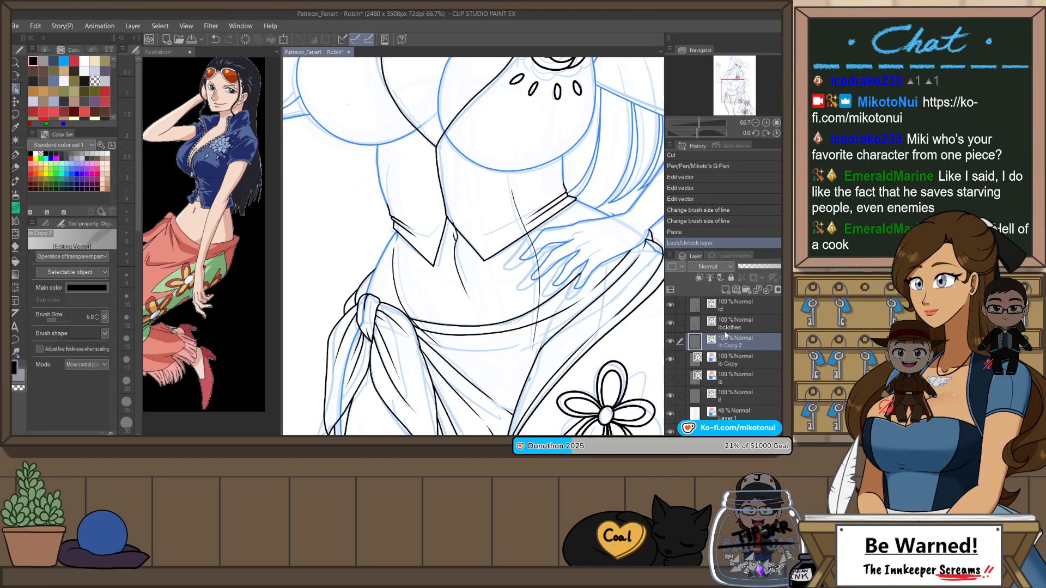
pyautogui.click(761, 329)
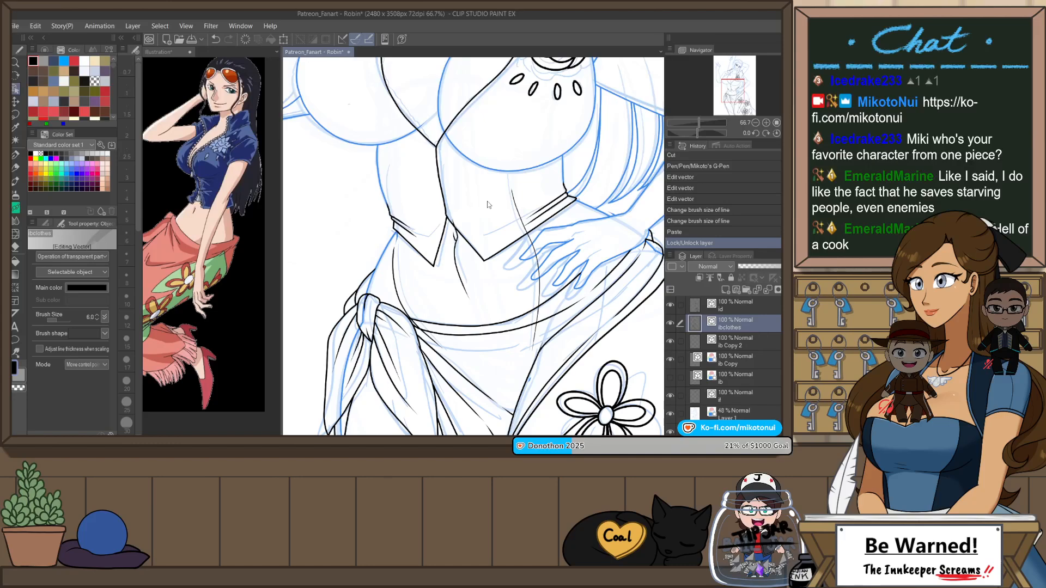
pyautogui.press('e')
pyautogui.moveTo(453, 218); pyautogui.dragTo(456, 225)
pyautogui.click(731, 341)
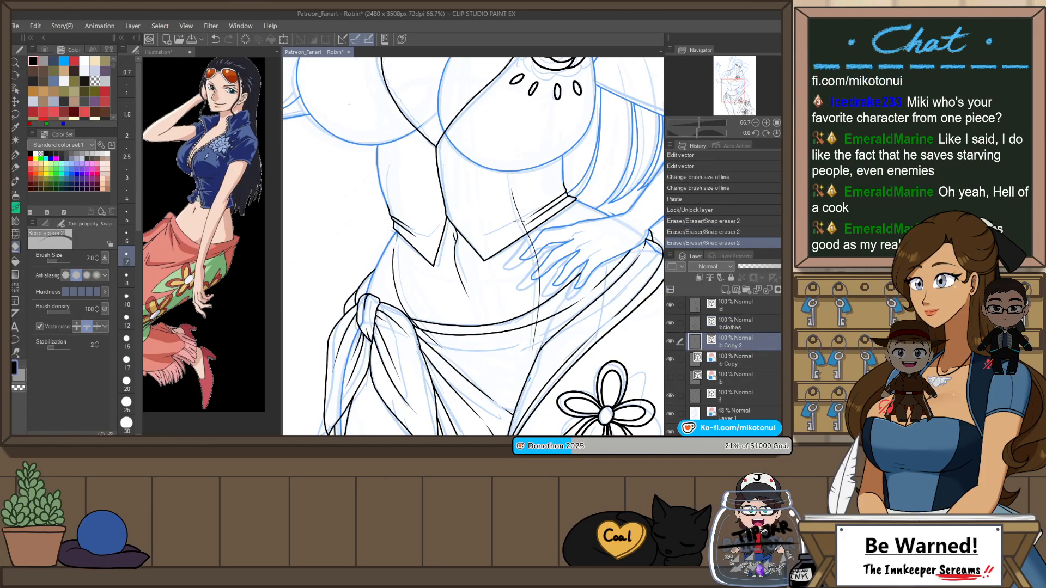
pyautogui.moveTo(512, 203); pyautogui.dragTo(525, 212)
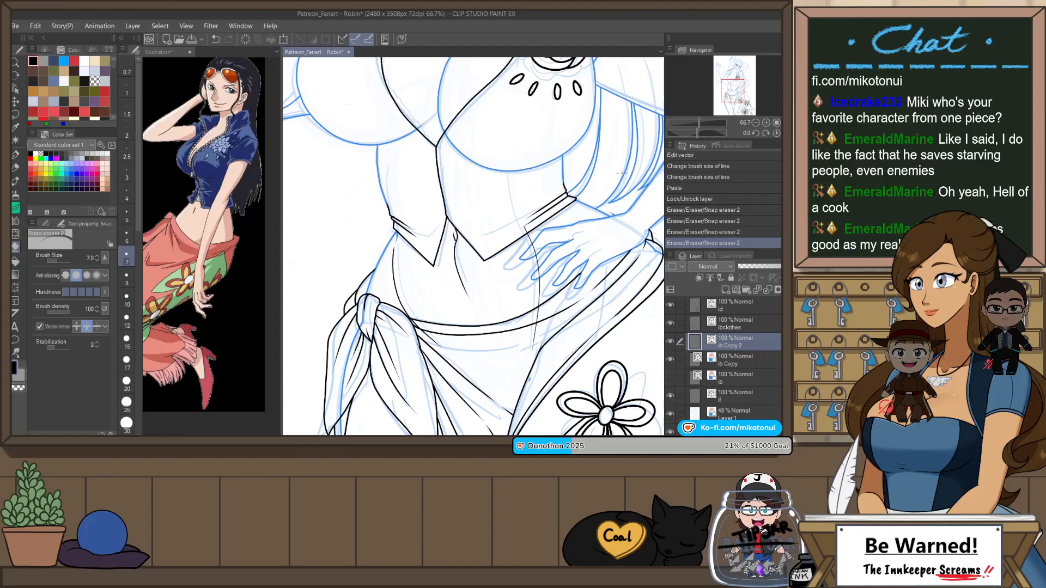
# Step: Undo the latest eraser strokes and the layer lock
pyautogui.hotkey('ctrl', 'z')
pyautogui.hotkey('ctrl', 'z')
pyautogui.hotkey('ctrl', 'z')
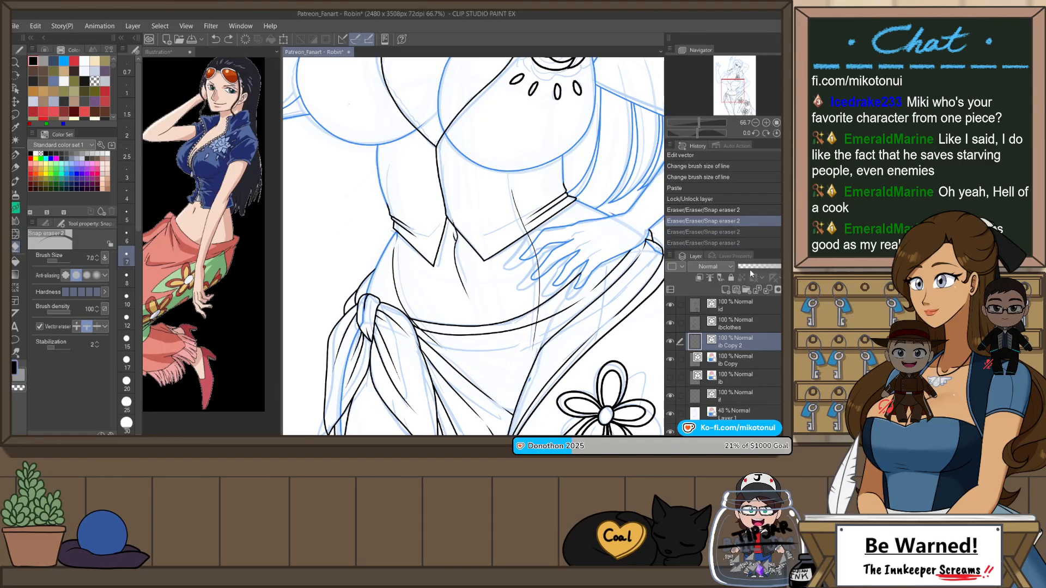
pyautogui.hotkey('ctrl', 'z')
pyautogui.hotkey('ctrl', 'z')
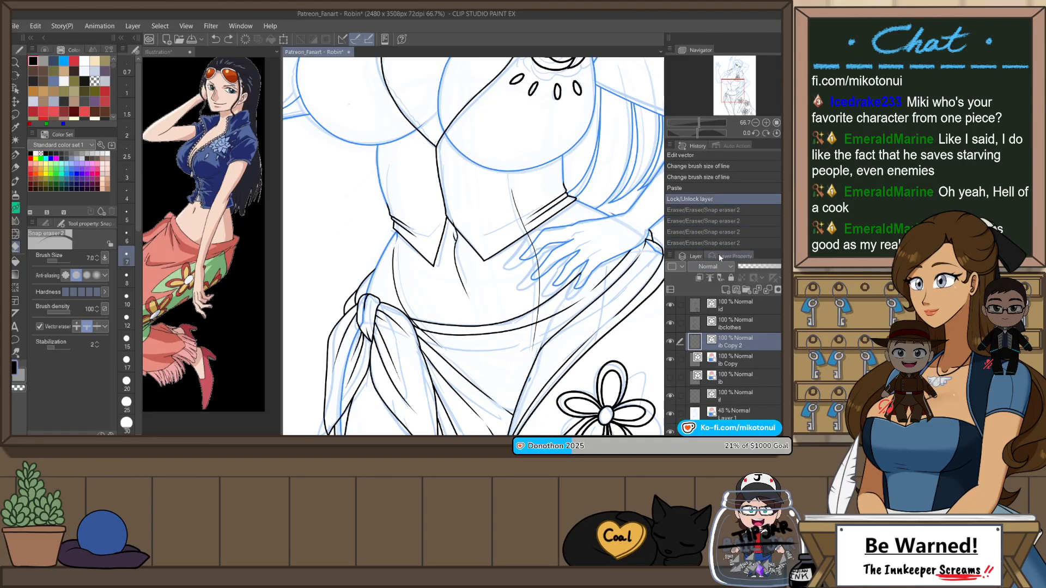
# Step: Compare the line art with the ib Copy and ib Copy 2 layers shown and hidden
pyautogui.moveTo(665, 360); pyautogui.dragTo(667, 361)
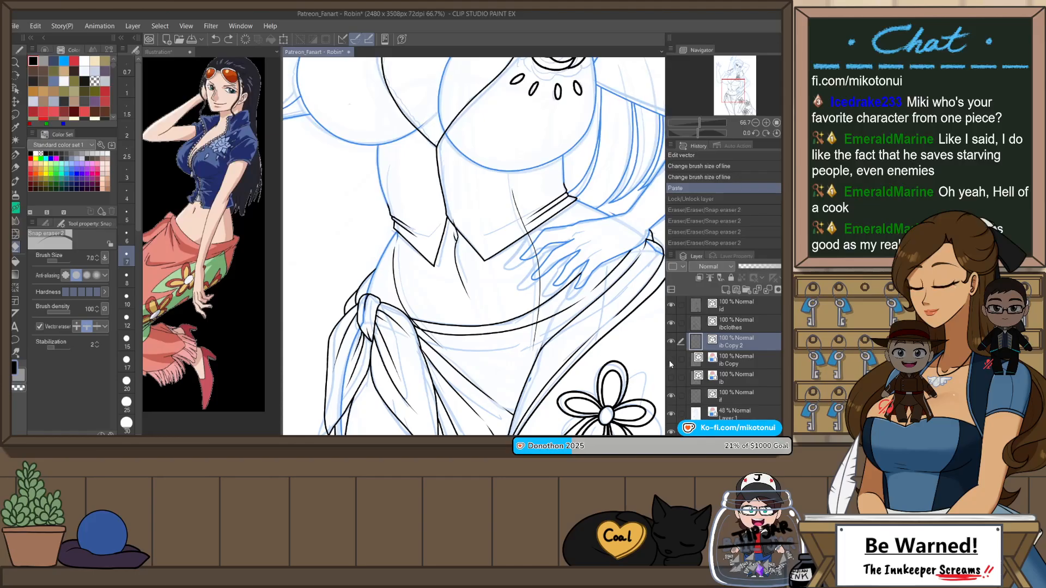
pyautogui.click(671, 361)
pyautogui.click(670, 361)
pyautogui.click(671, 361)
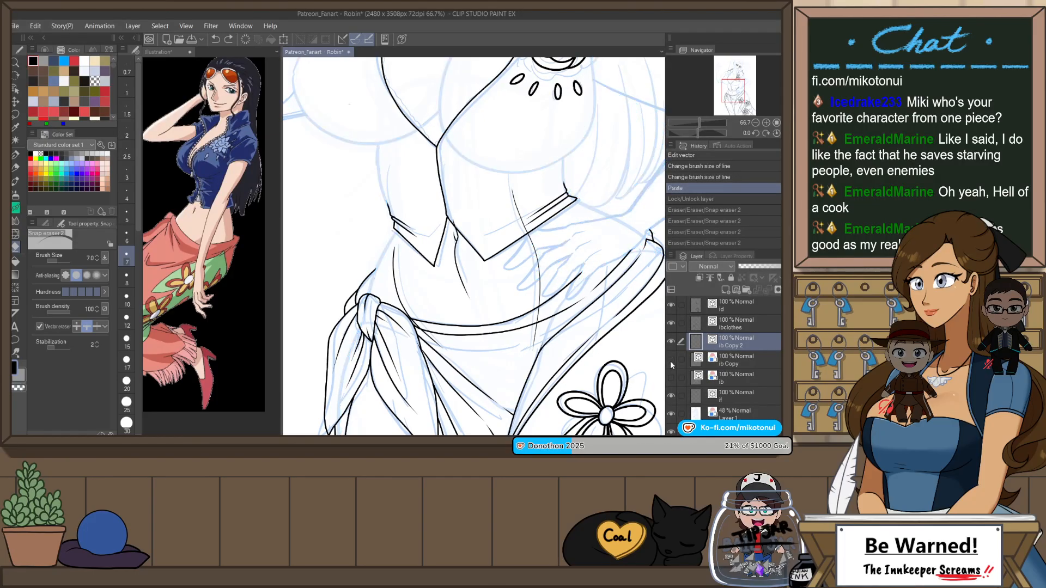
pyautogui.click(671, 342)
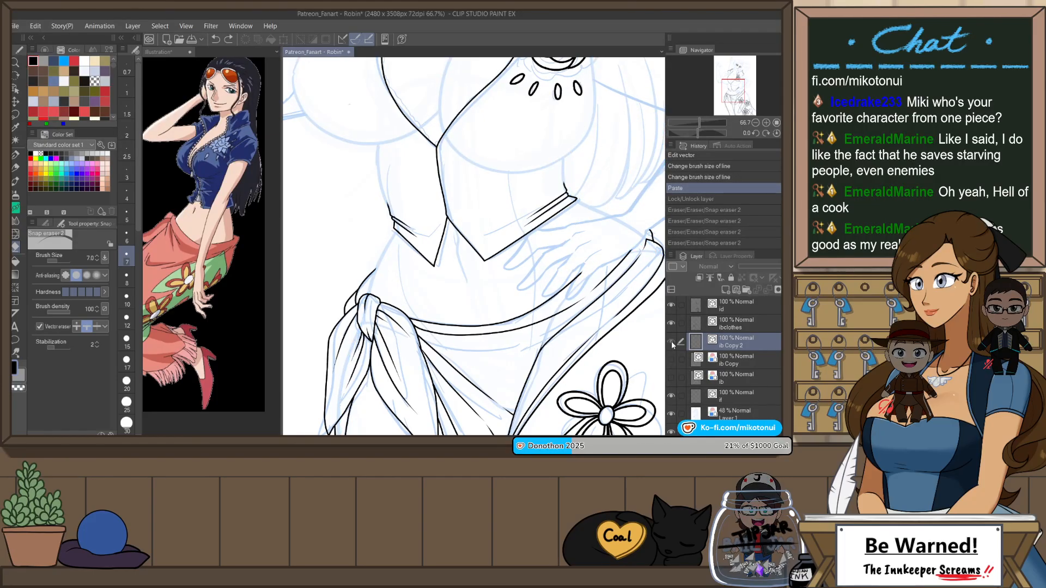
pyautogui.click(672, 343)
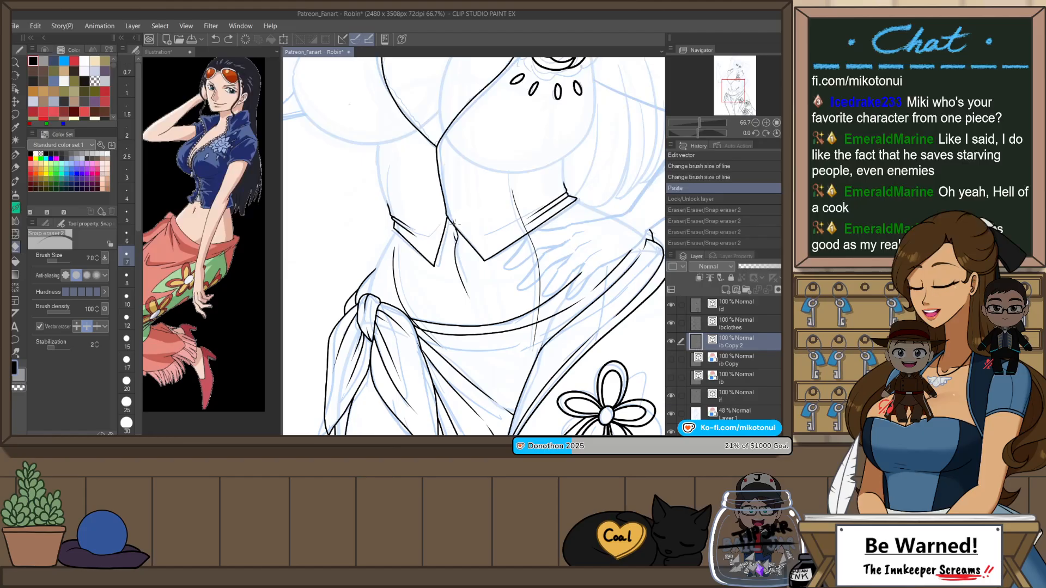
pyautogui.scroll(1, 453, 235)
pyautogui.press('o')
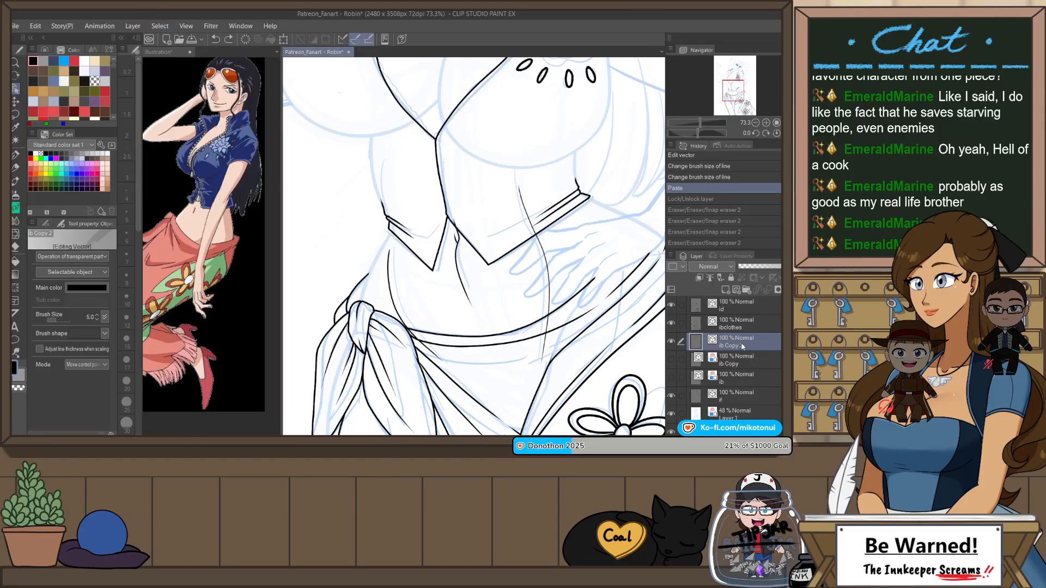
pyautogui.click(670, 342)
pyautogui.click(670, 343)
pyautogui.scroll(-5, 594, 327)
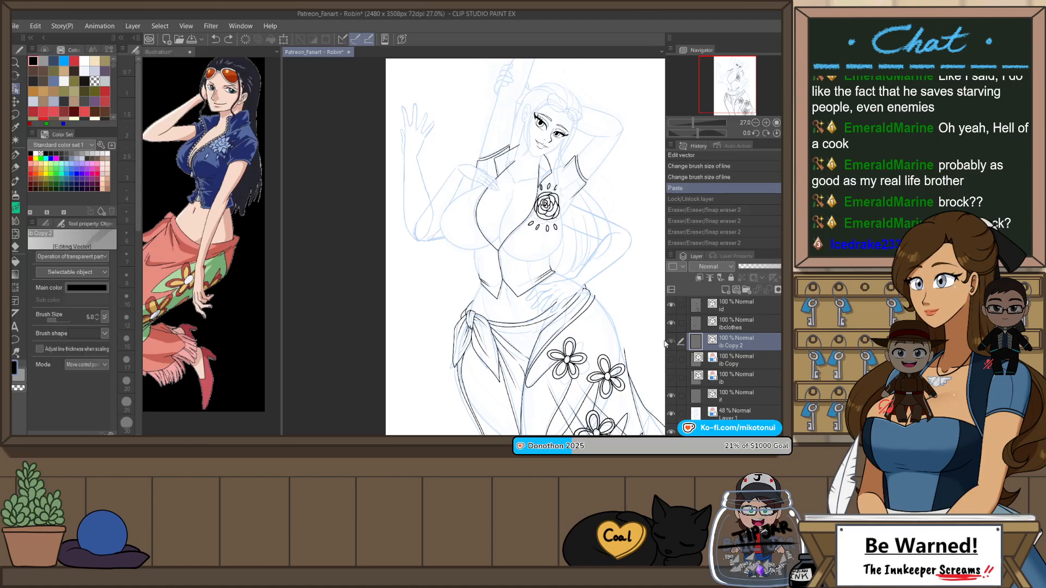
# Step: Move the three abdomen contour lines from the ib Copy 2 layer into the ib Copy layer, and delete the emptied layer
pyautogui.scroll(4, 494, 278)
pyautogui.click(517, 313)
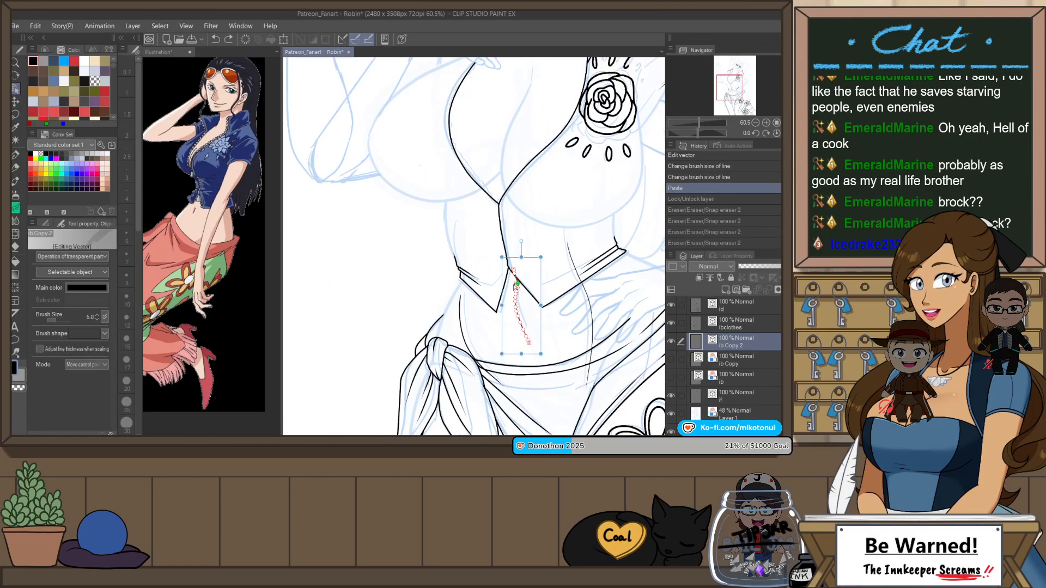
pyautogui.keyDown('shift'); pyautogui.click(588, 303); pyautogui.keyUp('shift')
pyautogui.keyDown('shift'); pyautogui.click(462, 315); pyautogui.keyUp('shift')
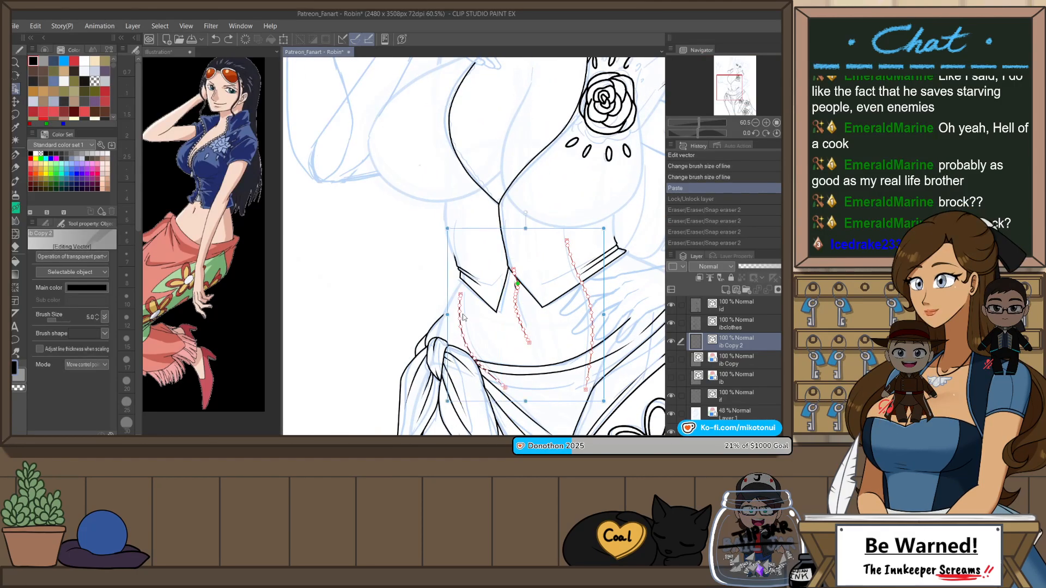
pyautogui.scroll(3, 502, 290)
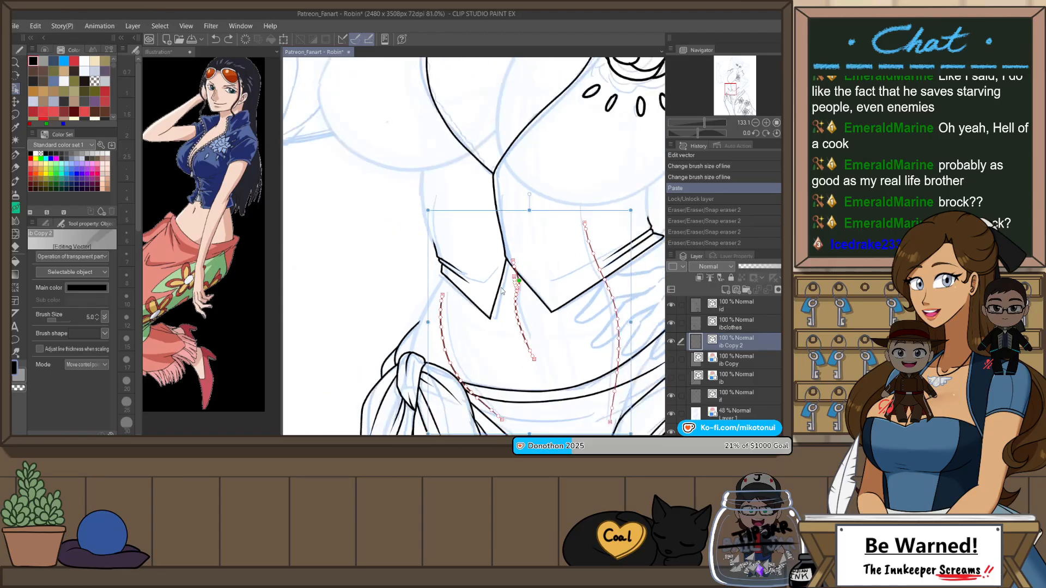
pyautogui.scroll(-3, 502, 290)
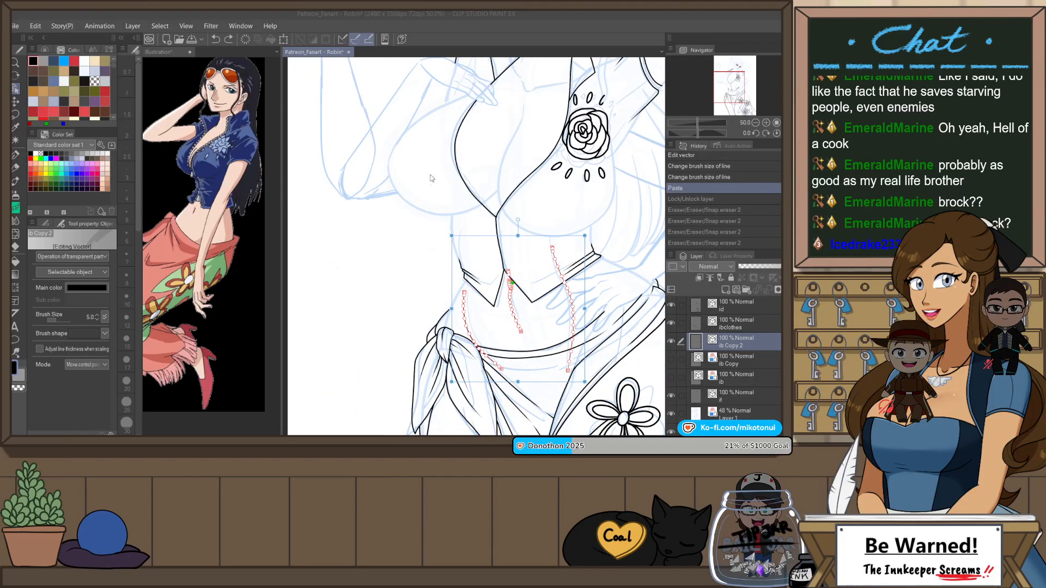
pyautogui.hotkey('ctrl', 'x')
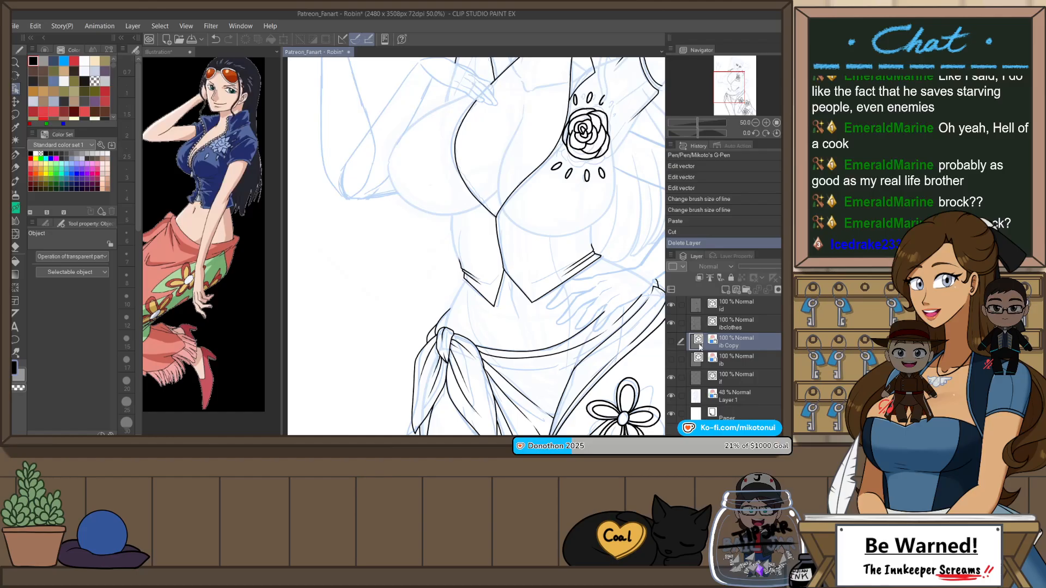
pyautogui.click(671, 342)
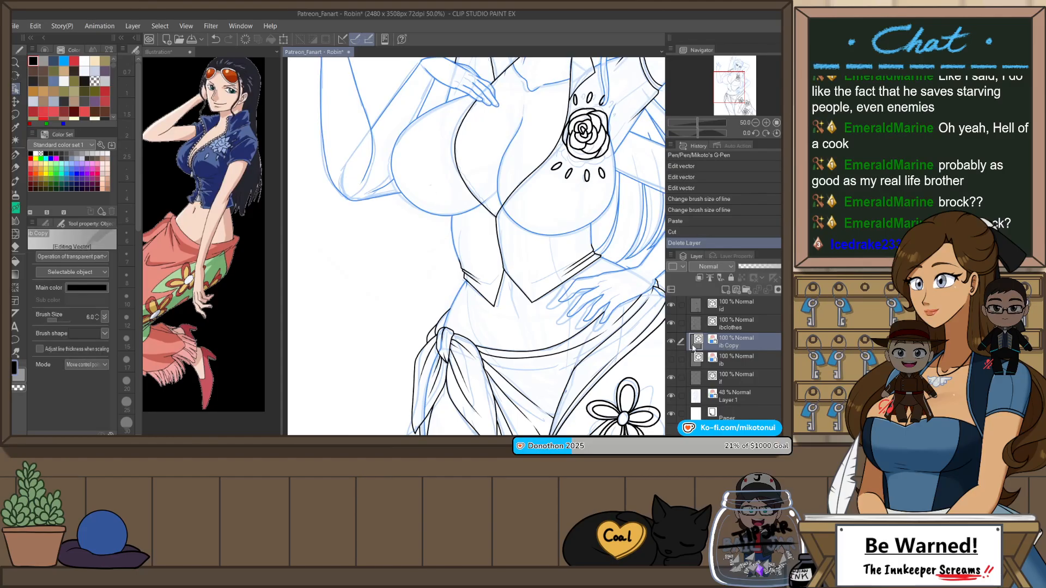
pyautogui.hotkey('ctrl', 'v')
# Step: Erase the parts of the abdomen contour lines that overlap the top and the skirt waist with the Snap eraser
pyautogui.scroll(4, 550, 303)
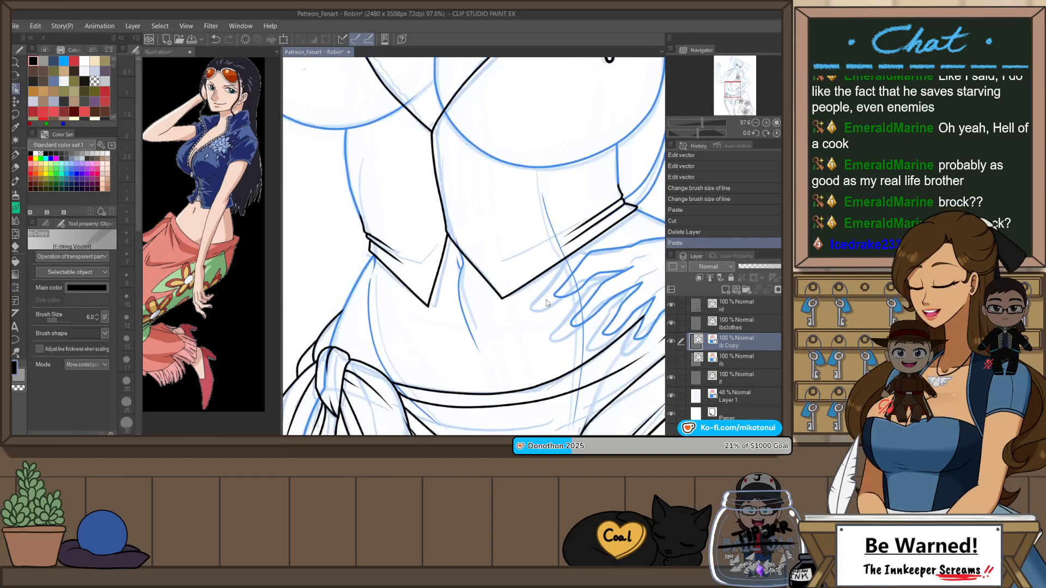
pyautogui.press('e')
pyautogui.moveTo(564, 238)
pyautogui.mouseDown()
pyautogui.moveTo(554, 243)
pyautogui.moveTo(547, 218)
pyautogui.mouseUp()
pyautogui.moveTo(453, 234)
pyautogui.mouseDown()
pyautogui.moveTo(458, 242)
pyautogui.moveTo(399, 250)
pyautogui.mouseUp()
pyautogui.moveTo(567, 278); pyautogui.dragTo(548, 242)
pyautogui.moveTo(551, 238); pyautogui.dragTo(569, 260)
pyautogui.moveTo(565, 333); pyautogui.dragTo(550, 377)
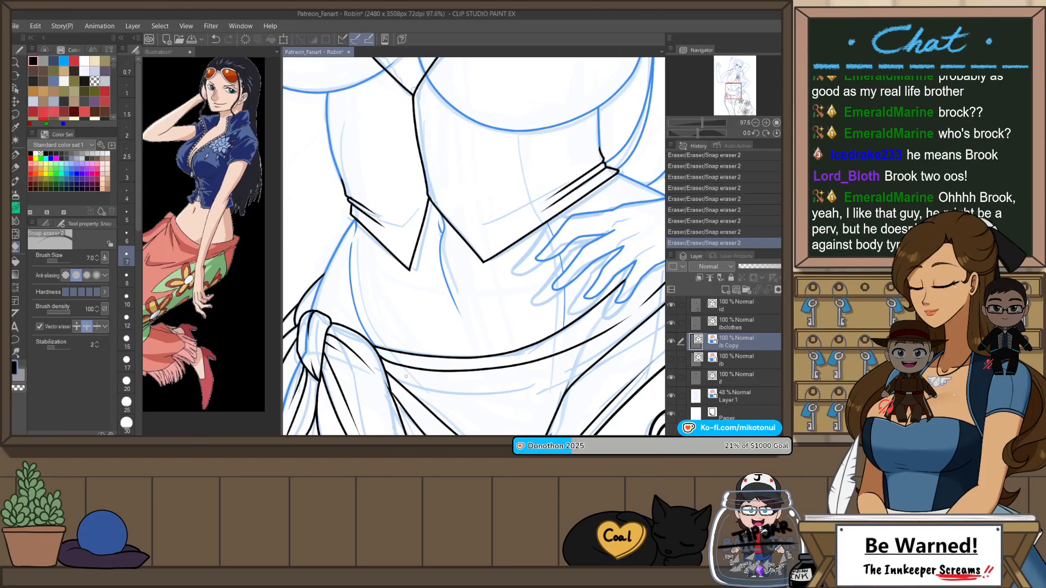
# Step: Make the ibclothes layer active and set Mikoto's G-Pen to brush size 6 for inking the sunglasses on the hair
pyautogui.scroll(-3, 532, 301)
pyautogui.moveTo(614, 296); pyautogui.dragTo(585, 309)
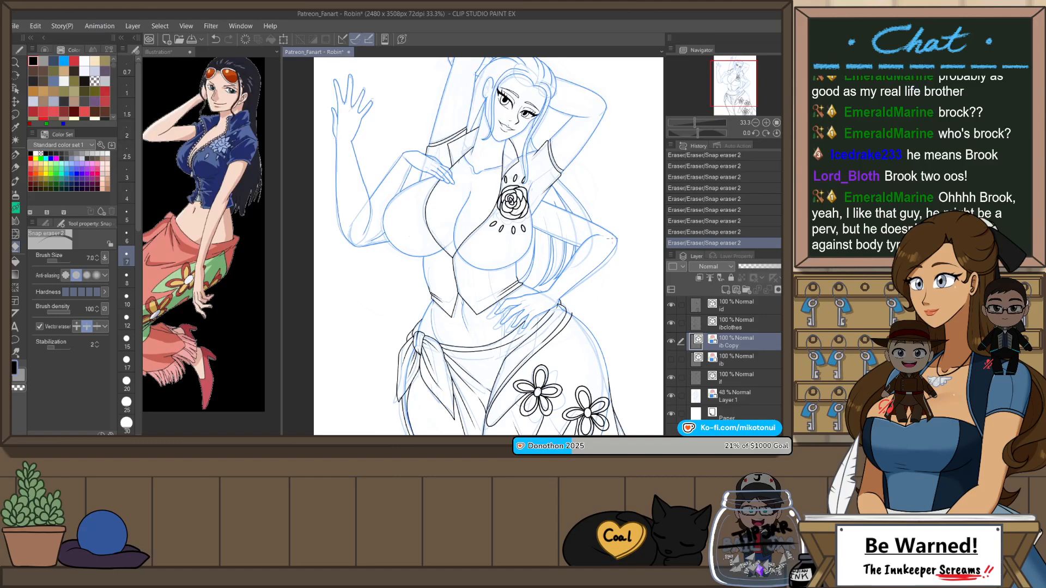
pyautogui.moveTo(582, 244); pyautogui.dragTo(589, 285)
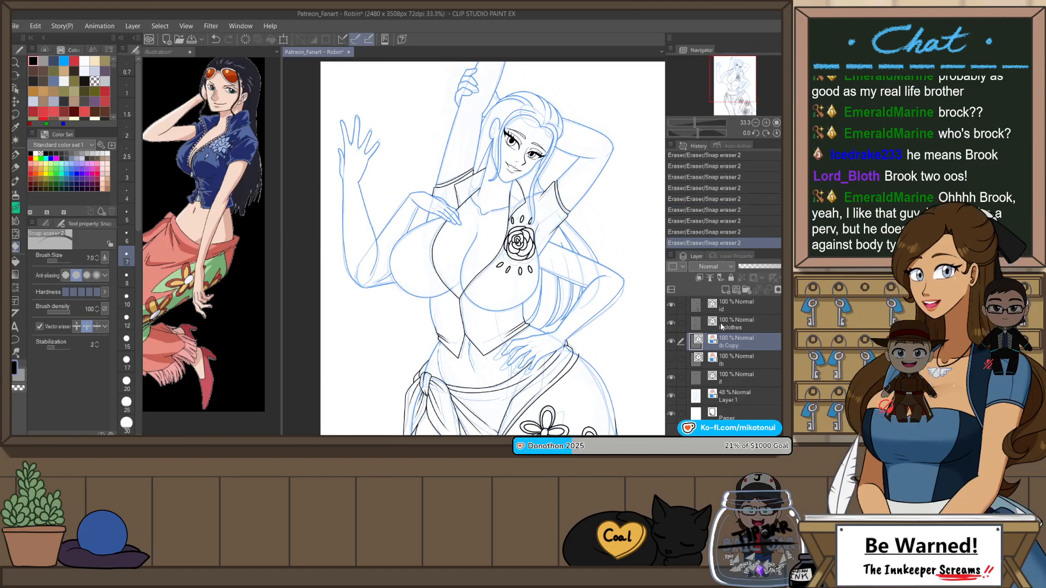
pyautogui.press('r')
pyautogui.moveTo(642, 320); pyautogui.dragTo(627, 232)
pyautogui.moveTo(528, 142); pyautogui.dragTo(580, 200)
pyautogui.hotkey('ctrl', '+')
pyautogui.hotkey('ctrl', '+')
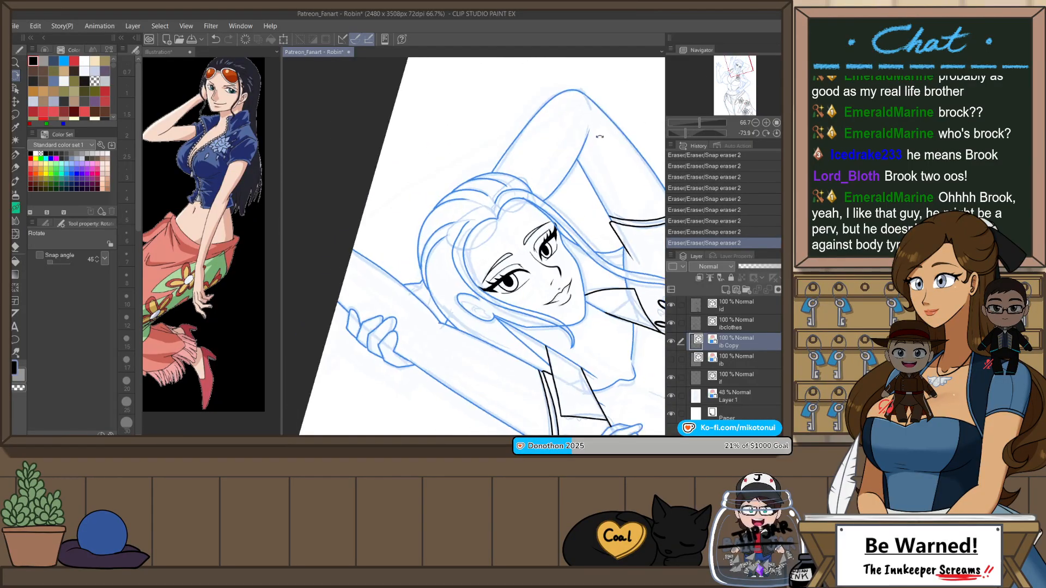
pyautogui.click(727, 325)
pyautogui.hotkey('ctrl', '+')
pyautogui.hotkey('ctrl', '+')
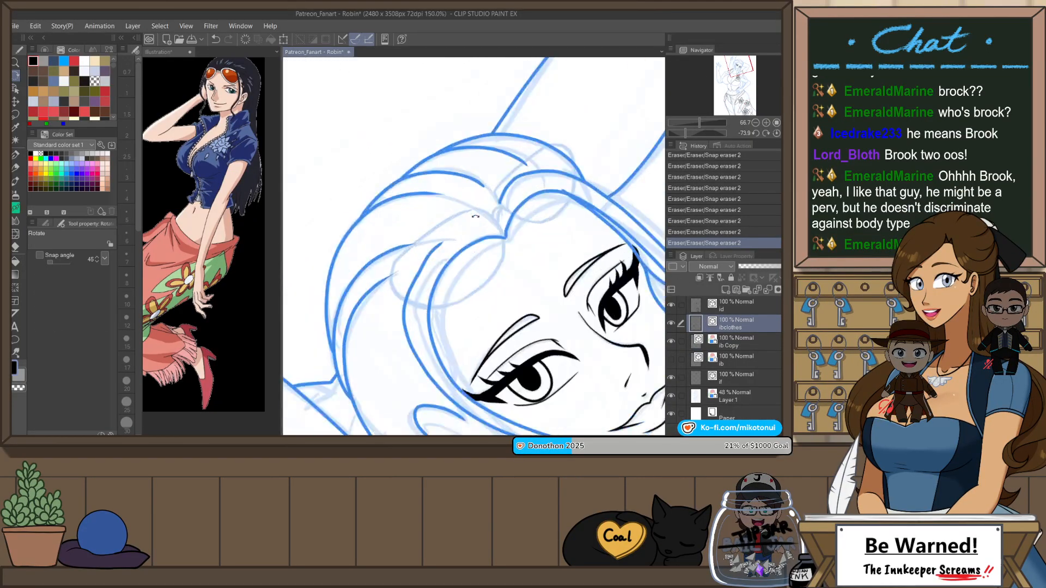
pyautogui.press('p')
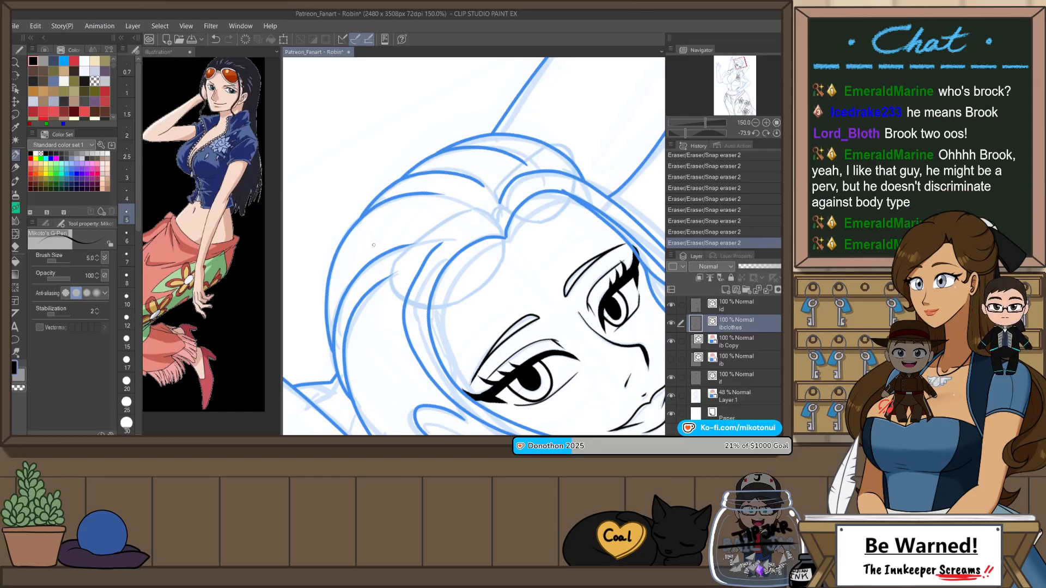
pyautogui.press(']')
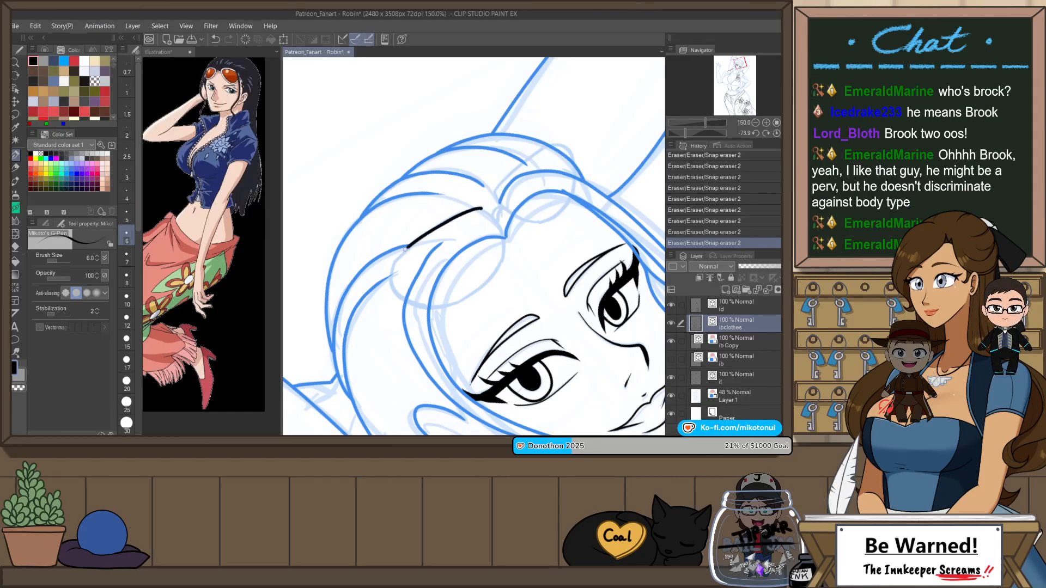
# Step: Ink the open outer curve of the larger sunglasses lens over the hair, redoing the stroke until it is smooth
pyautogui.hotkey('ctrl', 'z')
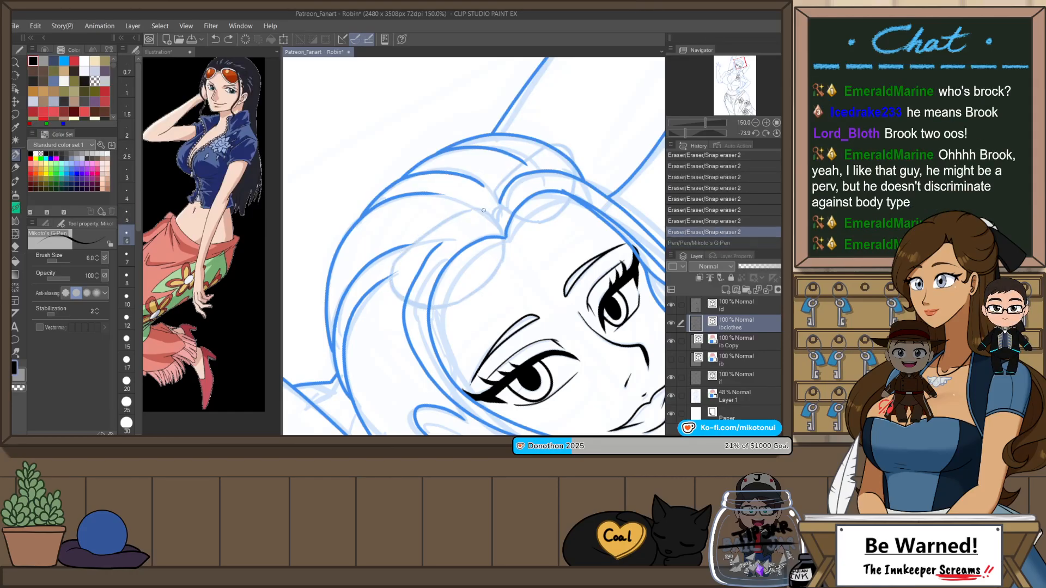
pyautogui.moveTo(406, 249)
pyautogui.mouseDown()
pyautogui.moveTo(407, 302)
pyautogui.moveTo(439, 302)
pyautogui.moveTo(488, 269)
pyautogui.mouseUp()
pyautogui.hotkey('ctrl', 'z')
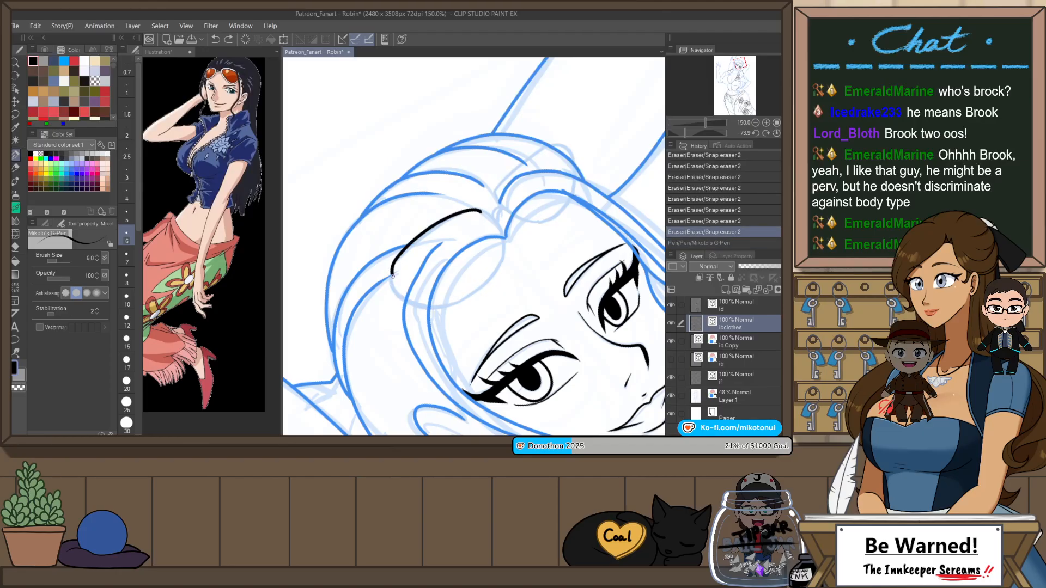
pyautogui.moveTo(393, 276); pyautogui.dragTo(411, 302)
pyautogui.hotkey('ctrl', 'z')
pyautogui.moveTo(459, 215)
pyautogui.mouseDown()
pyautogui.moveTo(410, 248)
pyautogui.moveTo(394, 276)
pyautogui.moveTo(409, 299)
pyautogui.moveTo(471, 289)
pyautogui.moveTo(481, 211)
pyautogui.moveTo(426, 232)
pyautogui.moveTo(394, 268)
pyautogui.moveTo(400, 298)
pyautogui.moveTo(486, 282)
pyautogui.mouseUp()
pyautogui.hotkey('ctrl', 'z')
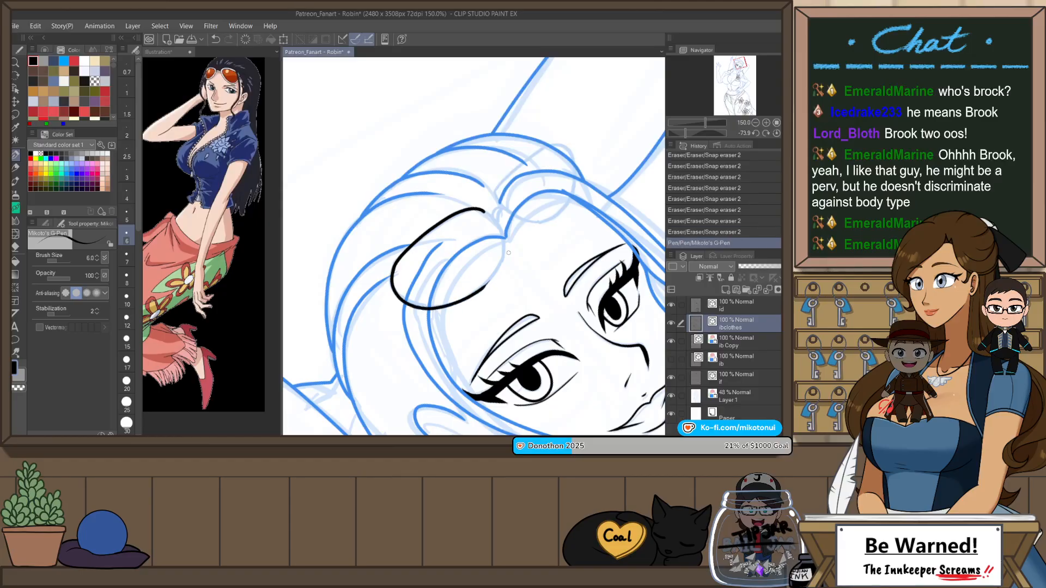
# Step: Try to close the larger lens outline with a curved stroke along its inner side, undoing each attempt
pyautogui.scroll(1, 495, 219)
pyautogui.moveTo(479, 208)
pyautogui.mouseDown()
pyautogui.moveTo(506, 266)
pyautogui.moveTo(468, 316)
pyautogui.mouseUp()
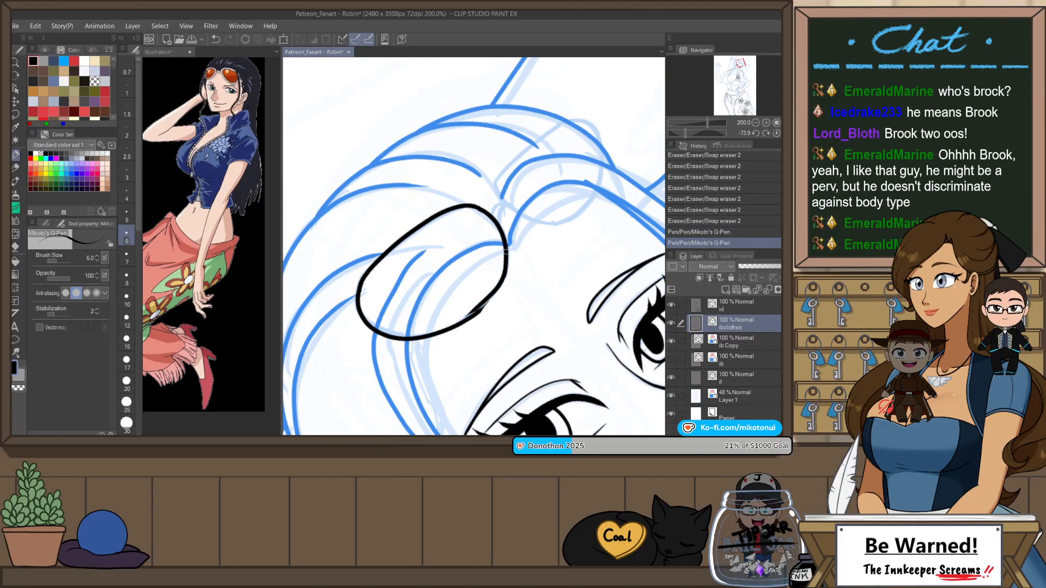
pyautogui.hotkey('ctrl', 'z')
pyautogui.moveTo(479, 208)
pyautogui.mouseDown()
pyautogui.moveTo(496, 294)
pyautogui.moveTo(473, 311)
pyautogui.mouseUp()
pyautogui.hotkey('ctrl', 'z')
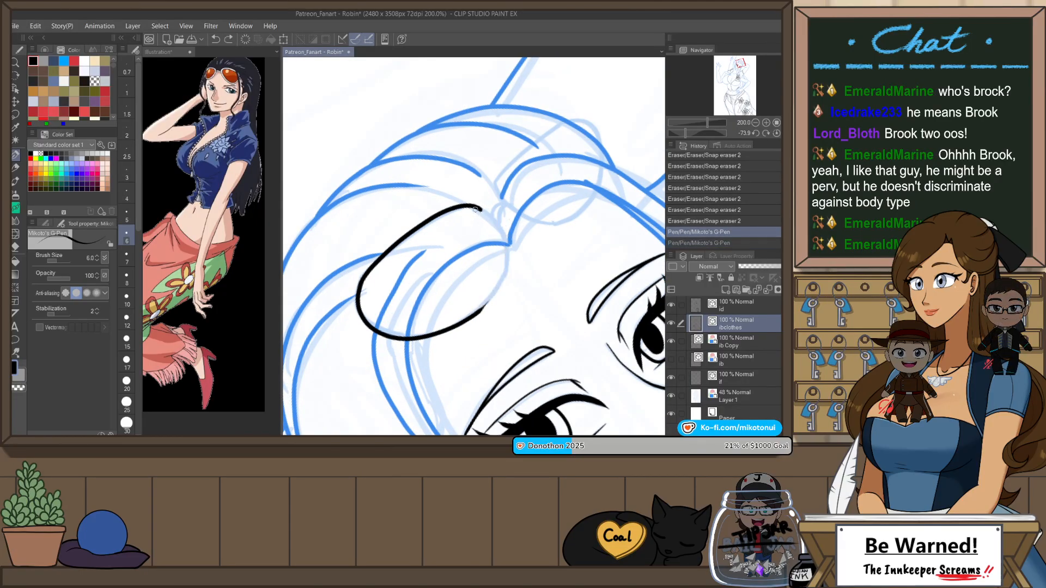
pyautogui.moveTo(476, 207)
pyautogui.mouseDown()
pyautogui.moveTo(508, 247)
pyautogui.moveTo(474, 312)
pyautogui.mouseUp()
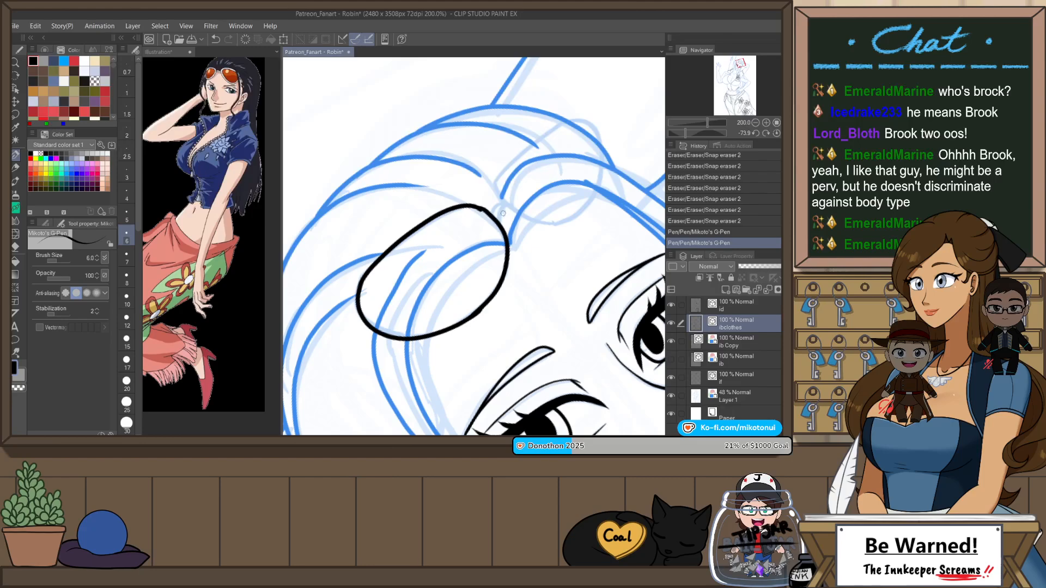
pyautogui.press('h')
pyautogui.hotkey('ctrl', 'z')
pyautogui.moveTo(470, 209)
pyautogui.mouseDown()
pyautogui.moveTo(443, 249)
pyautogui.moveTo(470, 312)
pyautogui.mouseUp()
pyautogui.hotkey('ctrl', 'z')
pyautogui.moveTo(472, 207)
pyautogui.mouseDown()
pyautogui.moveTo(444, 242)
pyautogui.moveTo(465, 314)
pyautogui.mouseUp()
pyautogui.hotkey('ctrl', 'z')
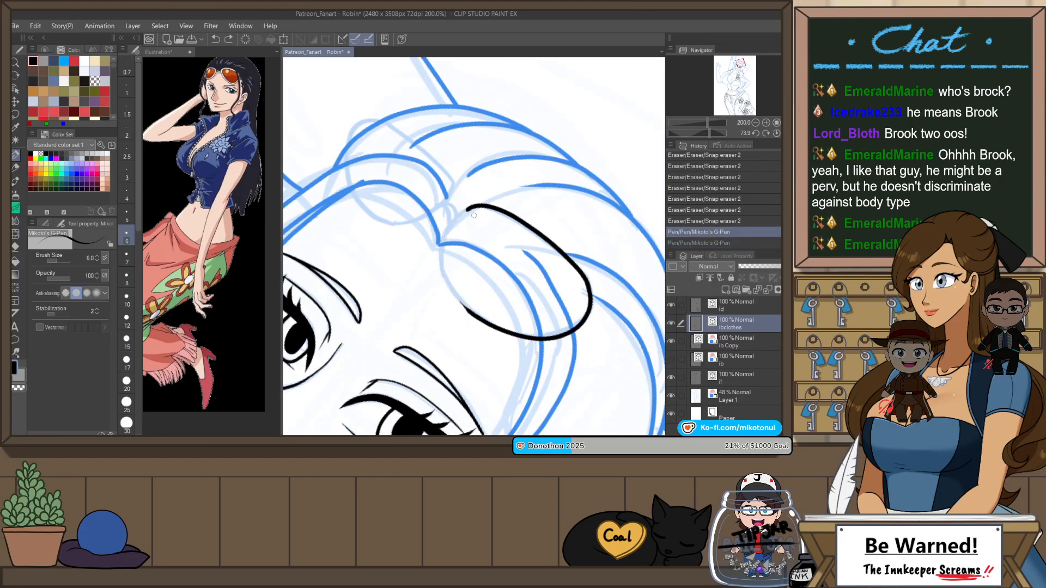
# Step: Rotate the canvas and close the larger lens outline with a curved stroke along its inner side
pyautogui.moveTo(447, 225)
pyautogui.mouseDown()
pyautogui.moveTo(469, 313)
pyautogui.moveTo(579, 270)
pyautogui.moveTo(579, 224)
pyautogui.mouseUp()
pyautogui.press('r')
pyautogui.hotkey('ctrl', 'z')
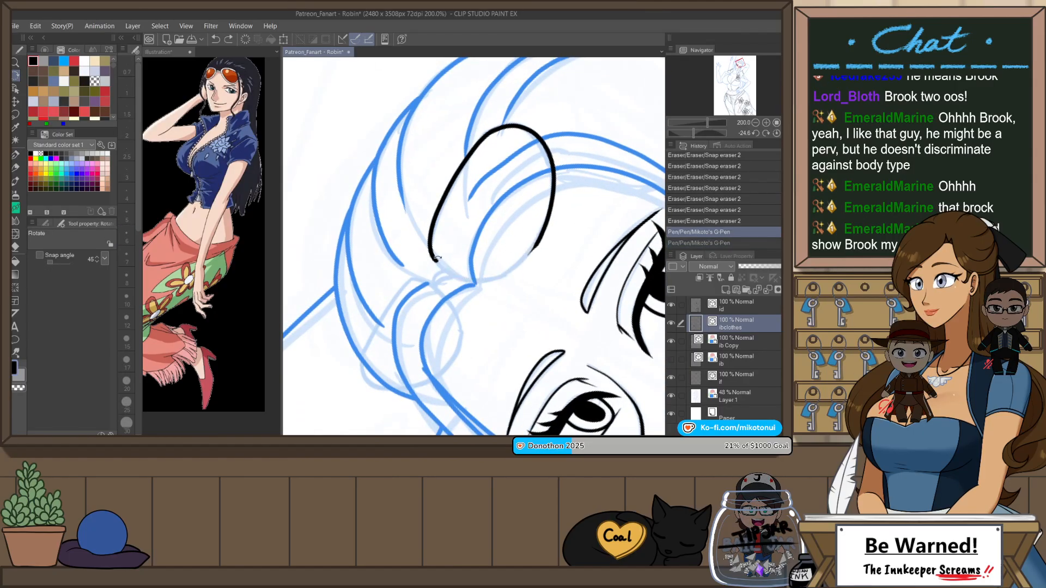
pyautogui.press('p')
pyautogui.moveTo(432, 255)
pyautogui.mouseDown()
pyautogui.moveTo(492, 274)
pyautogui.moveTo(539, 229)
pyautogui.mouseUp()
pyautogui.hotkey('ctrl', 'z')
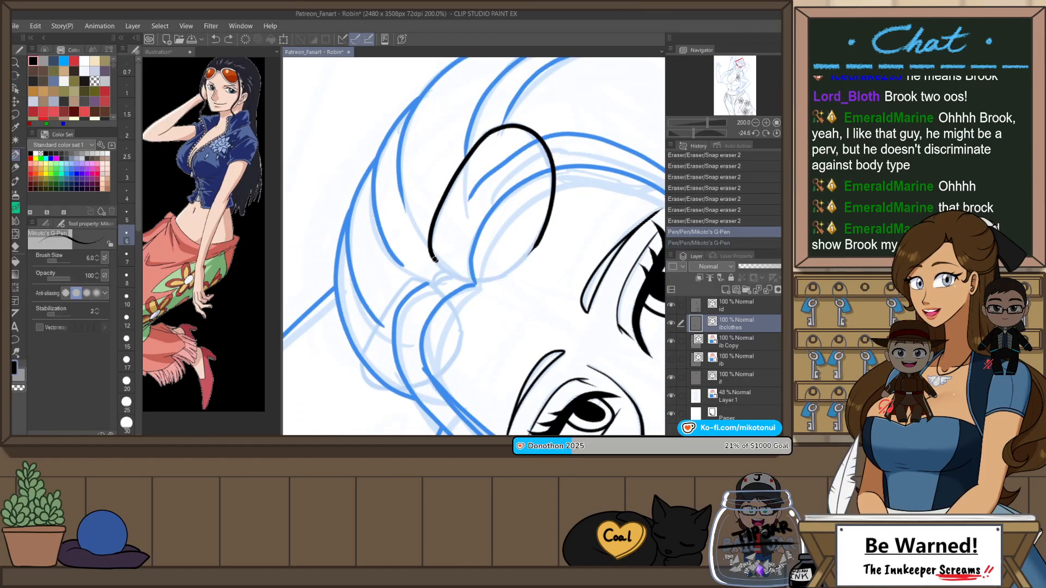
pyautogui.hotkey('ctrl', 'y')
pyautogui.hotkey('ctrl', 'z')
pyautogui.moveTo(478, 277); pyautogui.dragTo(539, 229)
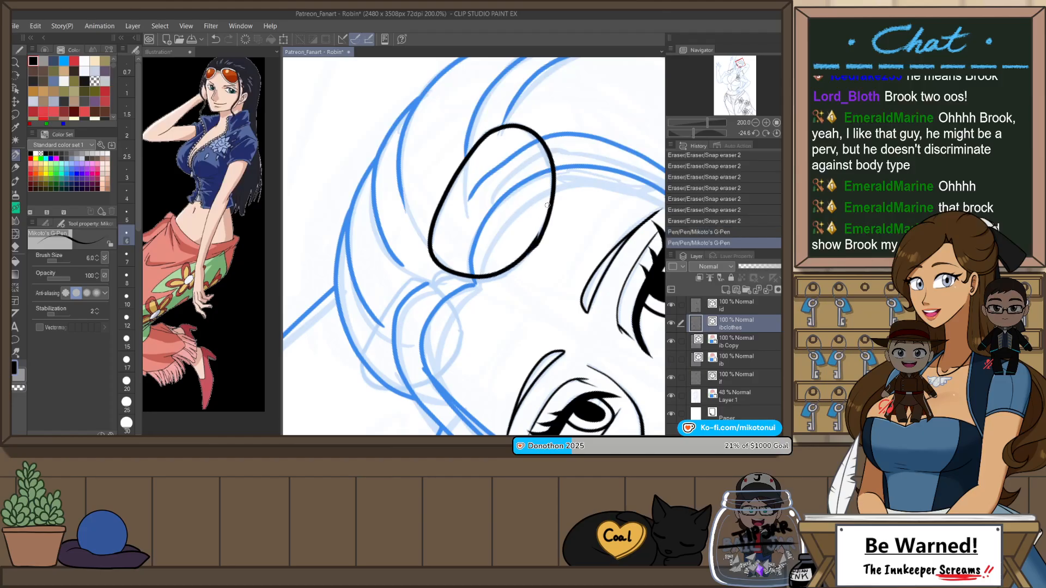
pyautogui.hotkey('ctrl', 'z')
pyautogui.moveTo(453, 270); pyautogui.dragTo(539, 229)
pyautogui.hotkey('ctrl', 'z')
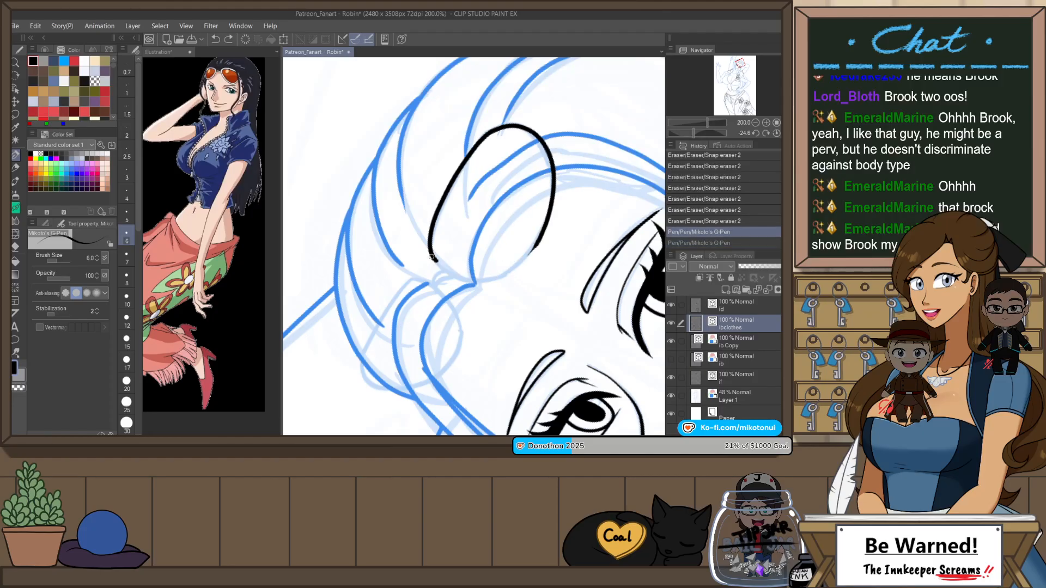
pyautogui.moveTo(484, 279); pyautogui.dragTo(538, 234)
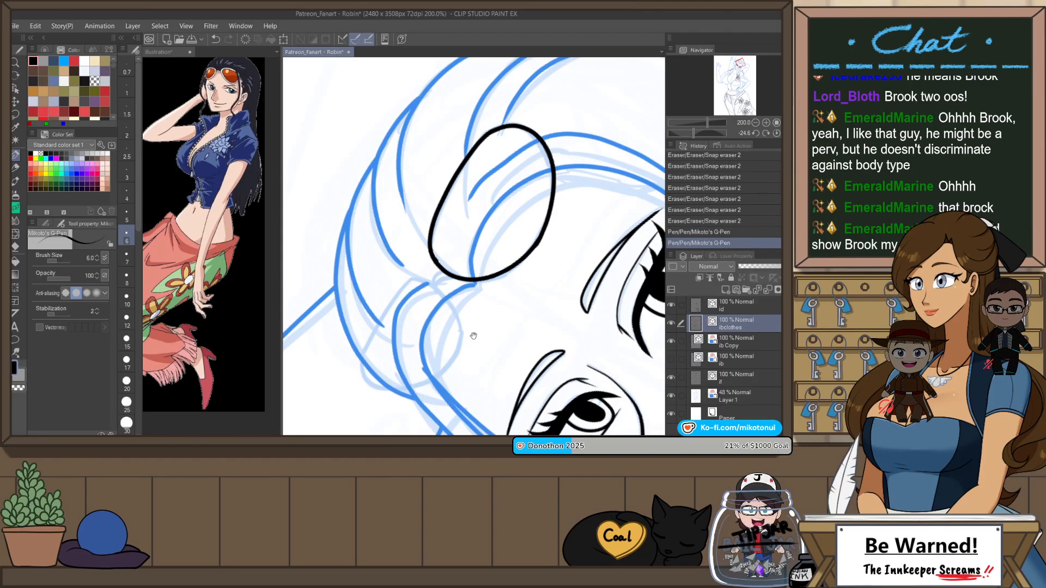
# Step: Ink the open outer curve of the smaller lens on the other side of the hair parting
pyautogui.moveTo(444, 304); pyautogui.dragTo(501, 241)
pyautogui.moveTo(415, 307); pyautogui.dragTo(511, 295)
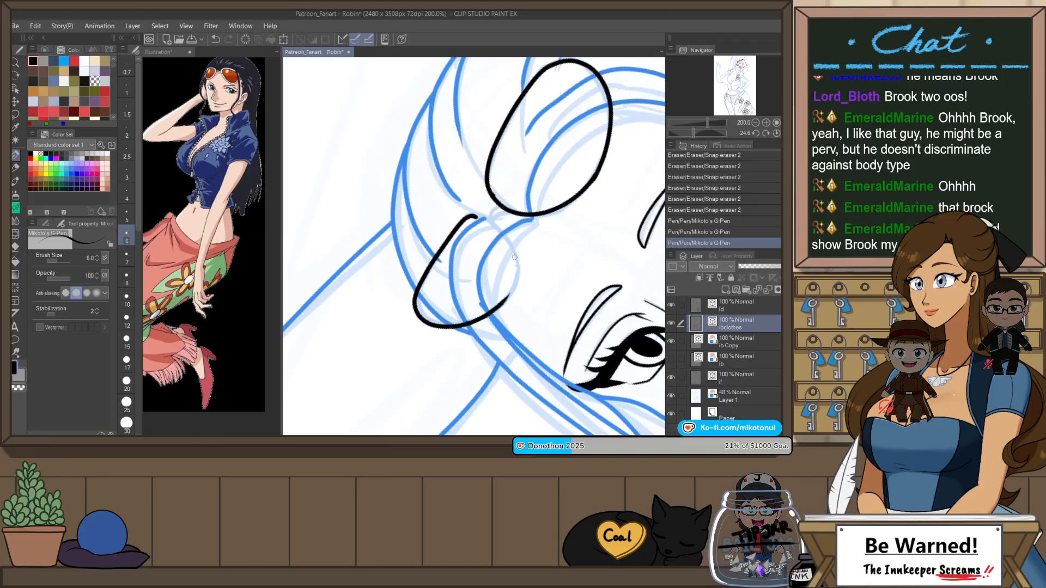
pyautogui.hotkey('ctrl', 'z')
pyautogui.moveTo(479, 215)
pyautogui.mouseDown()
pyautogui.moveTo(453, 233)
pyautogui.moveTo(421, 295)
pyautogui.moveTo(437, 322)
pyautogui.moveTo(518, 290)
pyautogui.mouseUp()
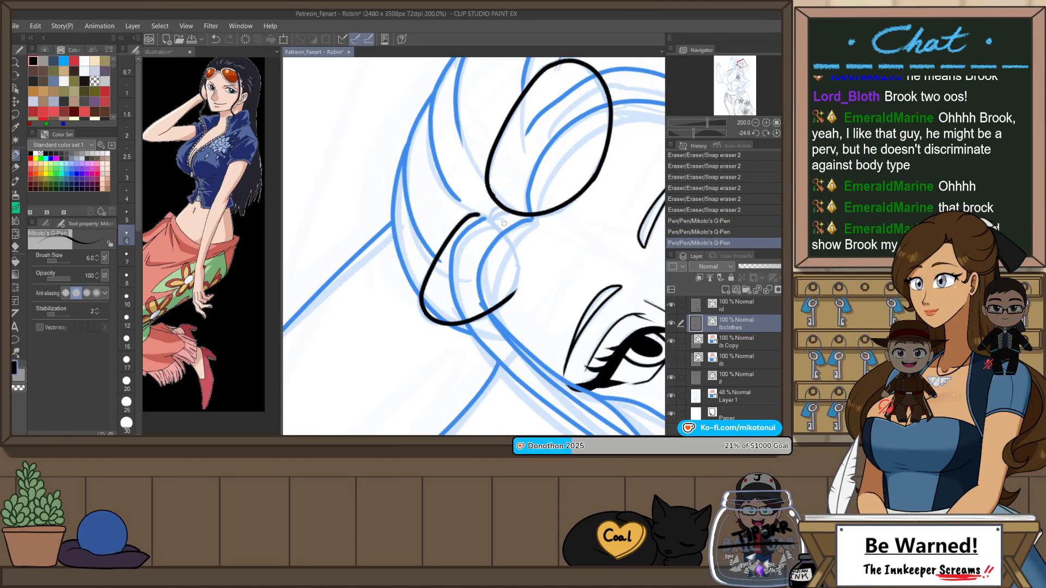
pyautogui.hotkey('ctrl', 'z')
pyautogui.moveTo(462, 326); pyautogui.dragTo(463, 326)
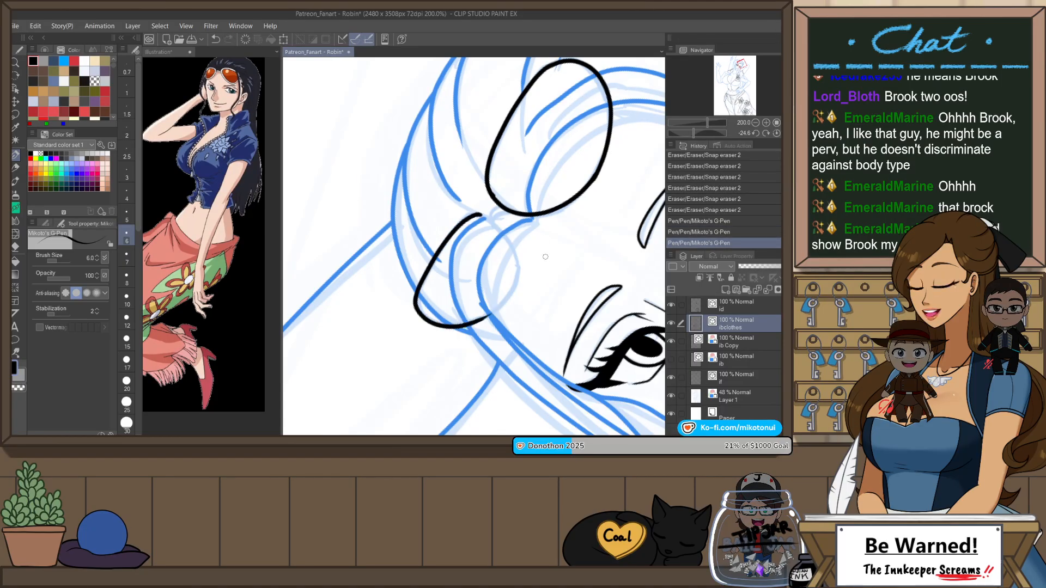
# Step: Close the smaller lens outline with a curved stroke along its inner and lower edge
pyautogui.press('h')
pyautogui.moveTo(551, 322); pyautogui.dragTo(581, 218)
pyautogui.hotkey('ctrl', '+')
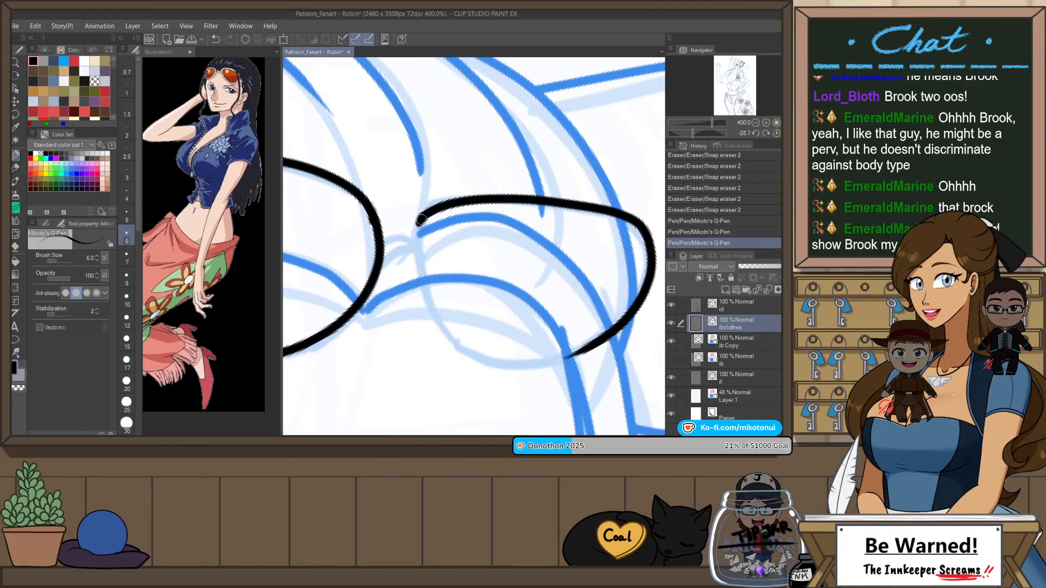
pyautogui.moveTo(422, 259); pyautogui.dragTo(547, 359)
pyautogui.hotkey('ctrl', 'z')
pyautogui.moveTo(422, 214)
pyautogui.mouseDown()
pyautogui.moveTo(433, 310)
pyautogui.moveTo(605, 340)
pyautogui.mouseUp()
pyautogui.hotkey('ctrl', 'z')
pyautogui.moveTo(421, 219)
pyautogui.mouseDown()
pyautogui.moveTo(422, 271)
pyautogui.moveTo(473, 356)
pyautogui.moveTo(602, 322)
pyautogui.mouseUp()
pyautogui.hotkey('ctrl', 'z')
pyautogui.moveTo(422, 220); pyautogui.dragTo(603, 324)
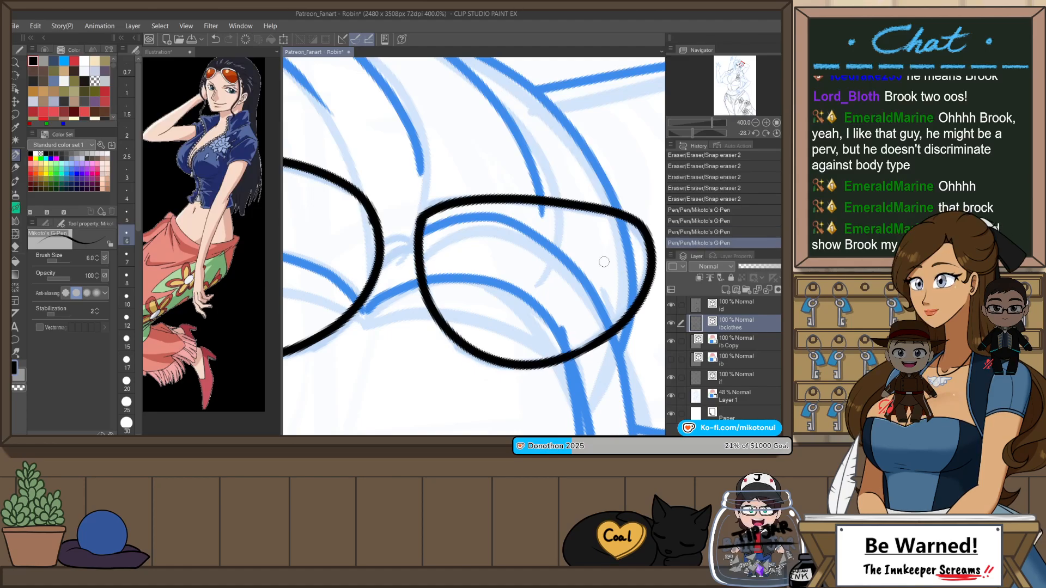
# Step: Adjust the vector control points of the larger lens outline to smooth its stroke joins at the inner and lower edges
pyautogui.scroll(-4, 594, 185)
pyautogui.scroll(5, 557, 172)
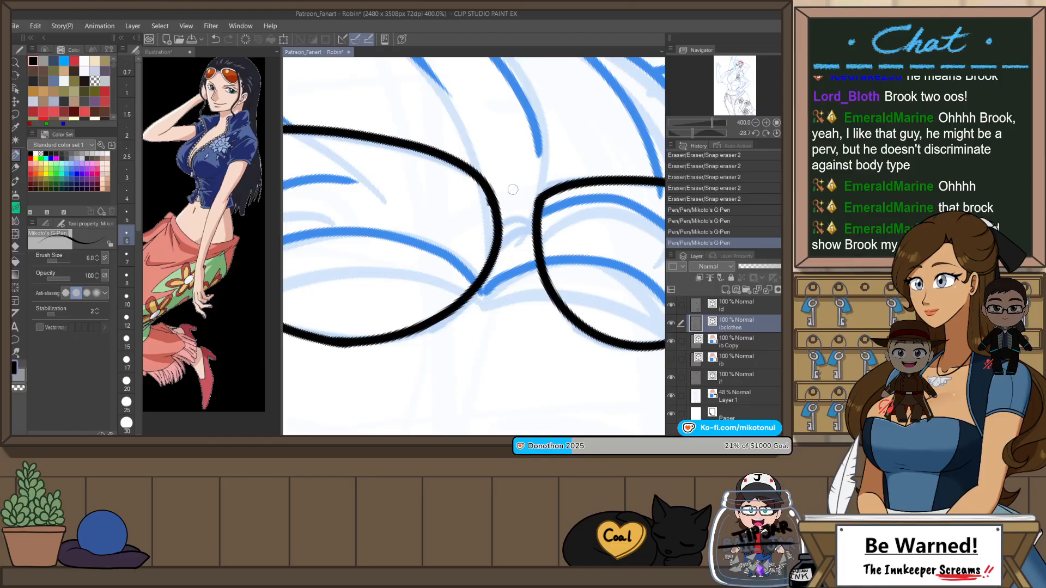
pyautogui.press('o')
pyautogui.click(492, 202)
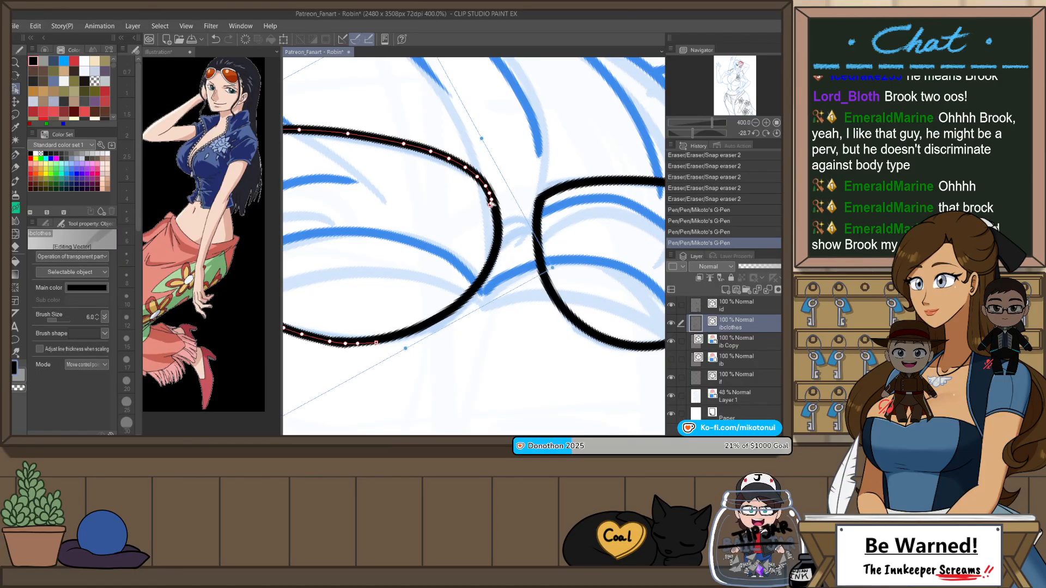
pyautogui.moveTo(494, 213); pyautogui.dragTo(494, 206)
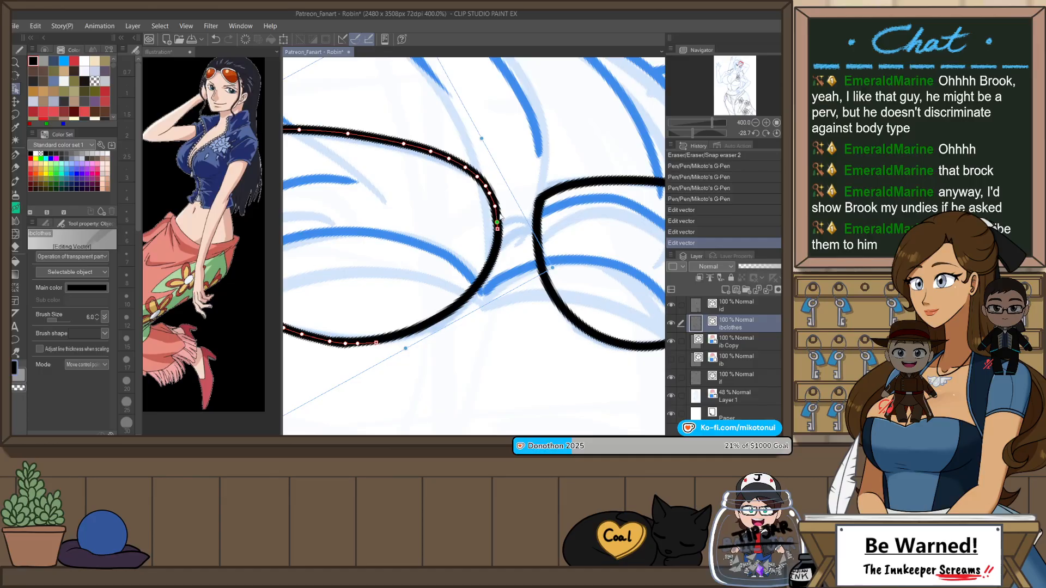
pyautogui.scroll(-4, 523, 229)
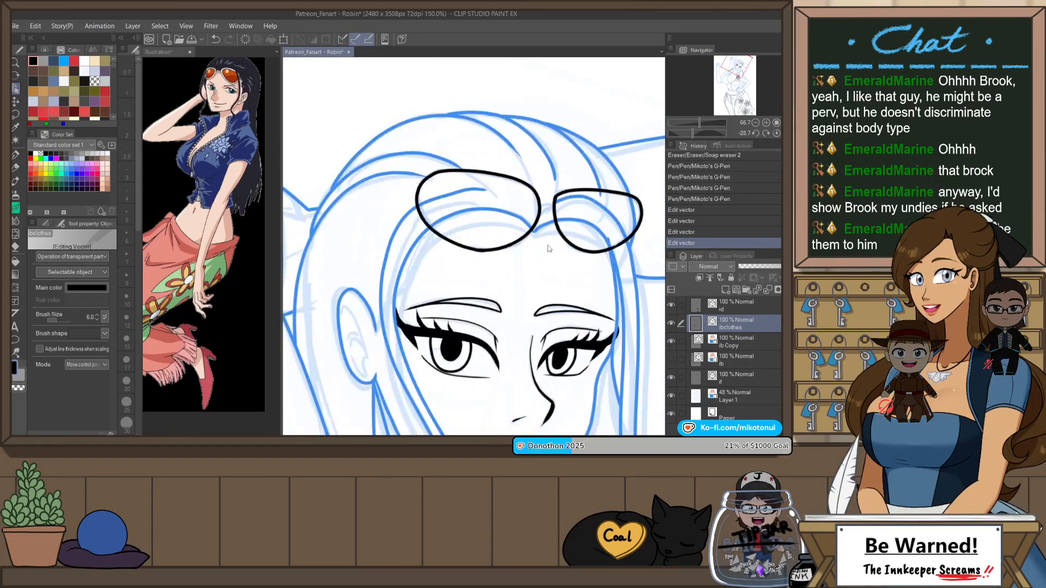
pyautogui.moveTo(598, 279); pyautogui.dragTo(602, 231)
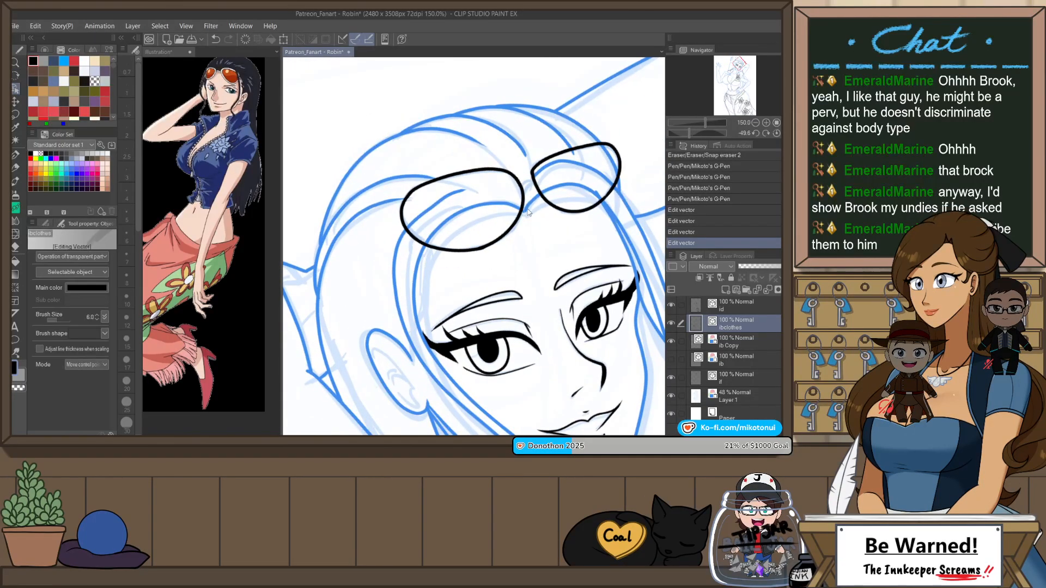
pyautogui.scroll(4, 528, 213)
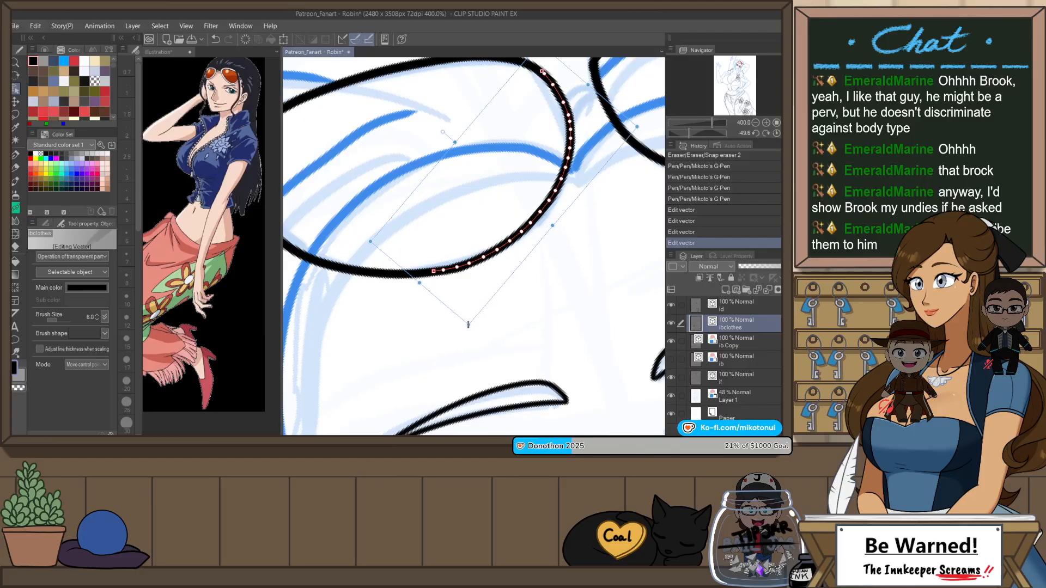
pyautogui.scroll(-4, 560, 210)
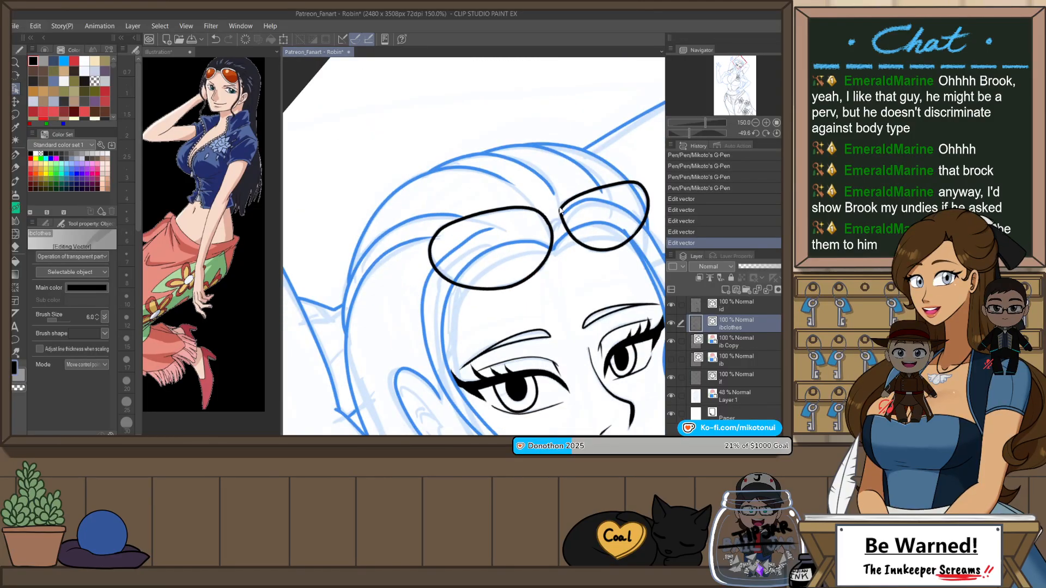
# Step: Try to duplicate the larger lens outline by selecting its strokes and pasting copies in place, and undo the pastes
pyautogui.click(554, 240)
pyautogui.moveTo(513, 215); pyautogui.dragTo(513, 204)
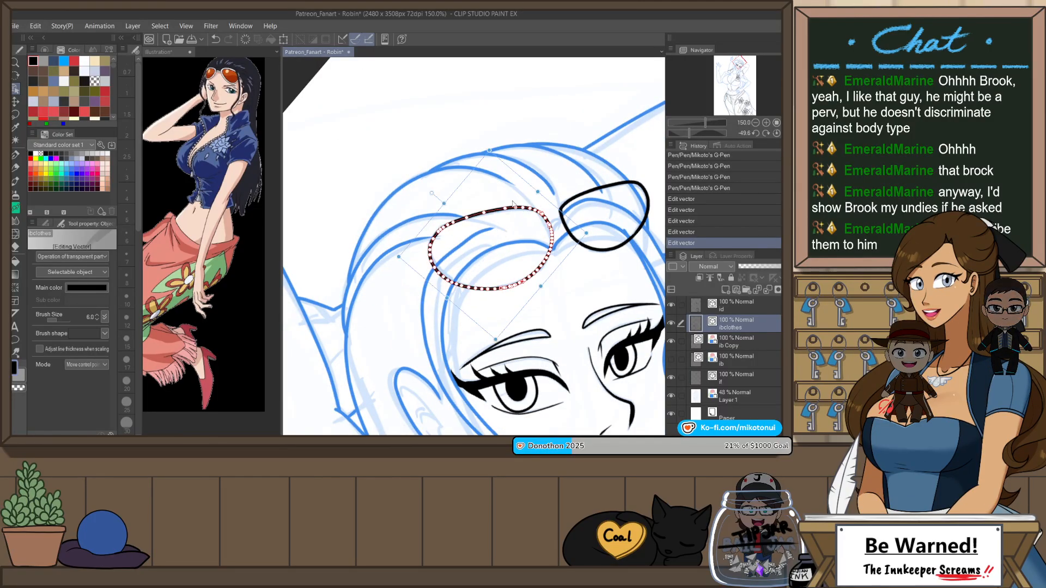
pyautogui.hotkey('ctrl', 'v')
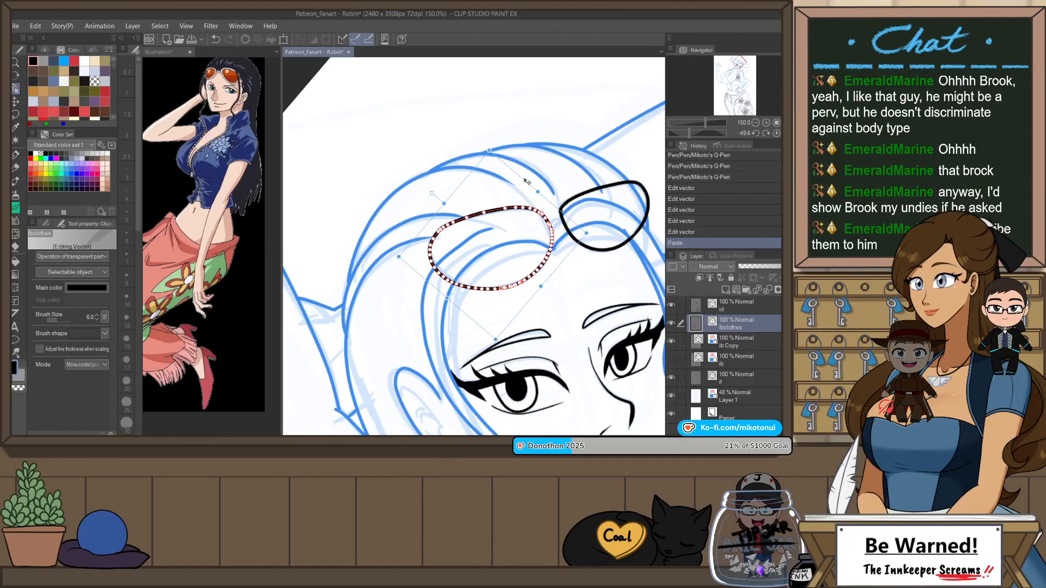
pyautogui.scroll(1, 527, 182)
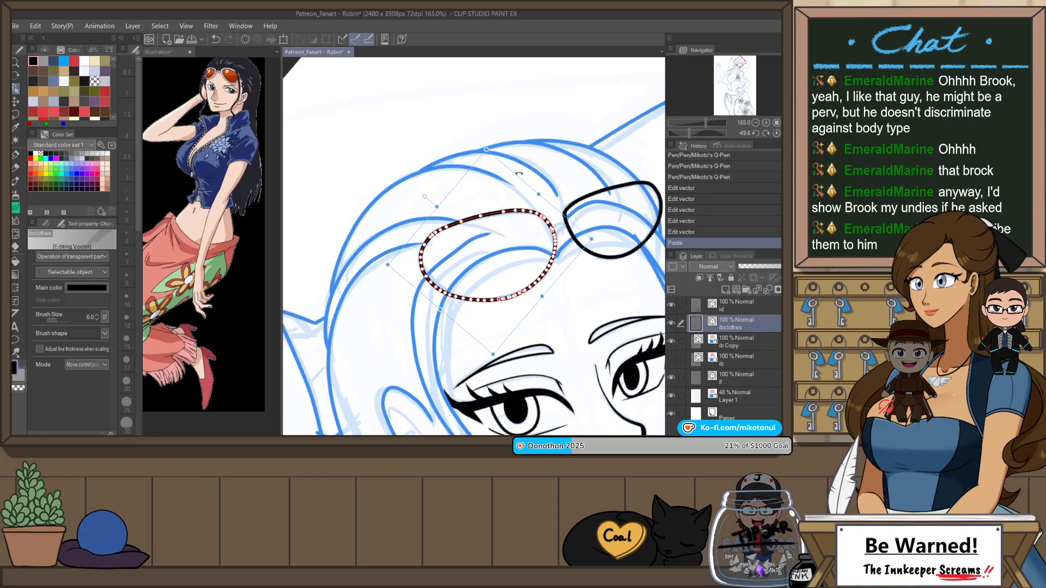
pyautogui.hotkey('ctrl', 'v')
pyautogui.scroll(2, 521, 177)
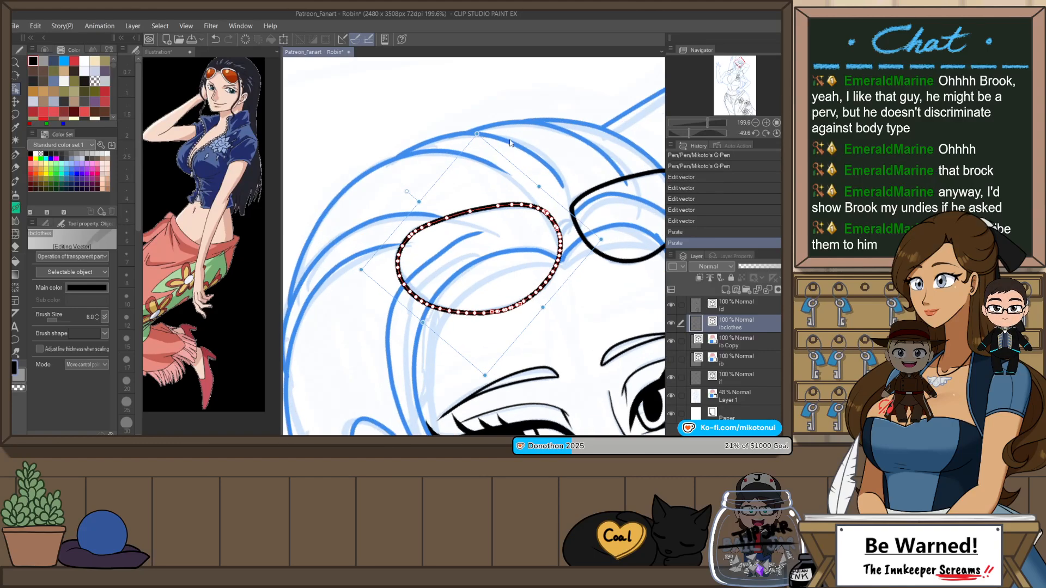
pyautogui.hotkey('ctrl', 'z')
pyautogui.hotkey('ctrl', 'z')
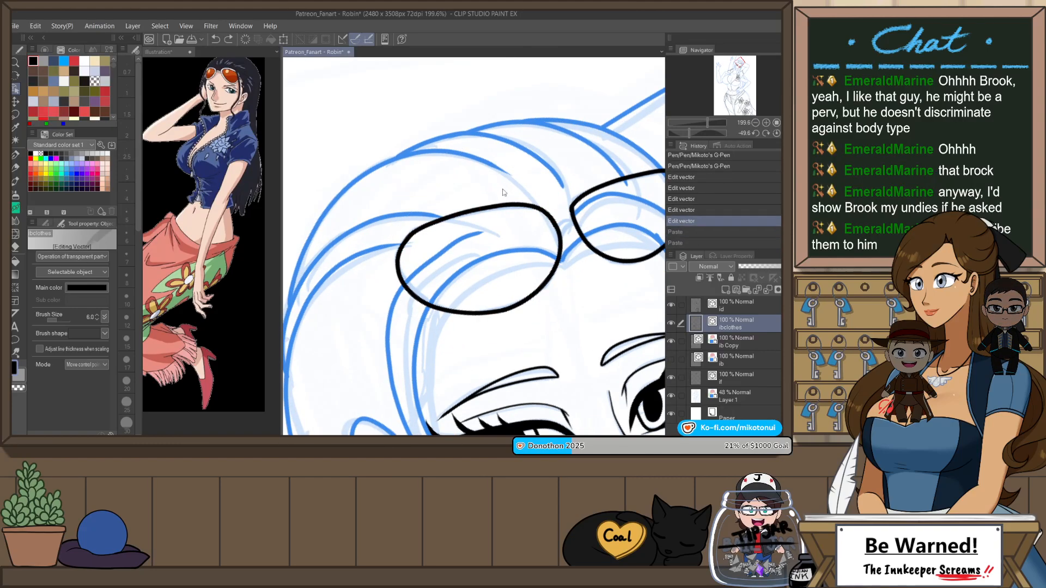
# Step: Paste a copy of the larger lens outline, scale it down, and fit it inside the original as an inner rim
pyautogui.keyDown('shift'); pyautogui.click(561, 250); pyautogui.keyUp('shift')
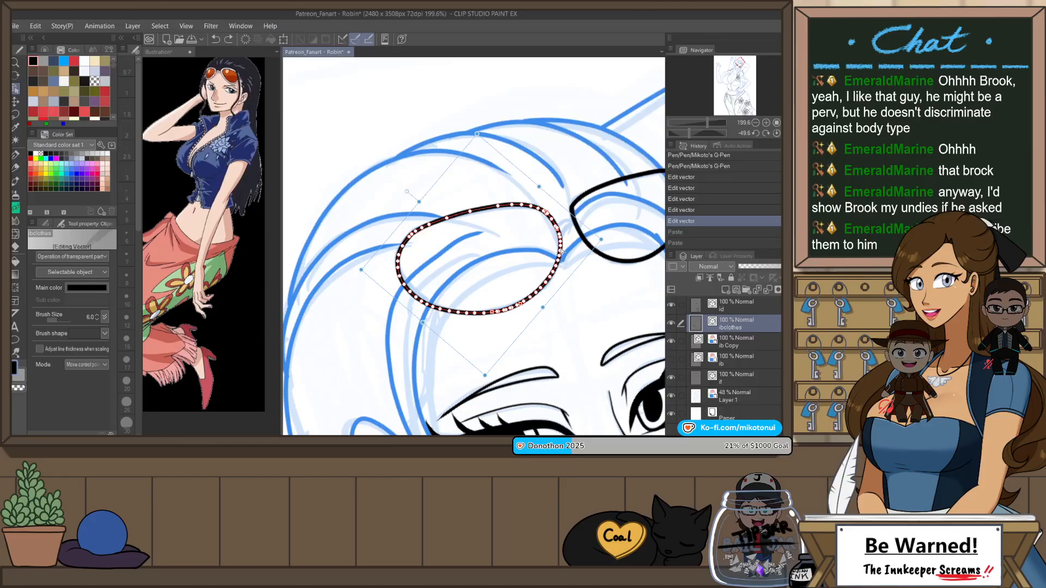
pyautogui.hotkey('ctrl', 'v')
pyautogui.moveTo(477, 135); pyautogui.dragTo(494, 164)
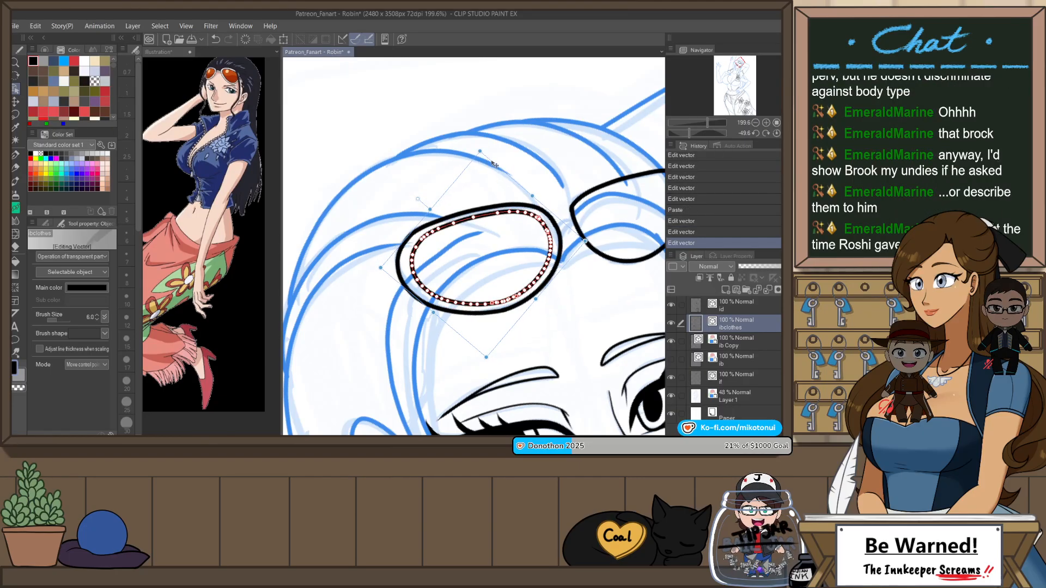
pyautogui.moveTo(389, 272); pyautogui.dragTo(384, 274)
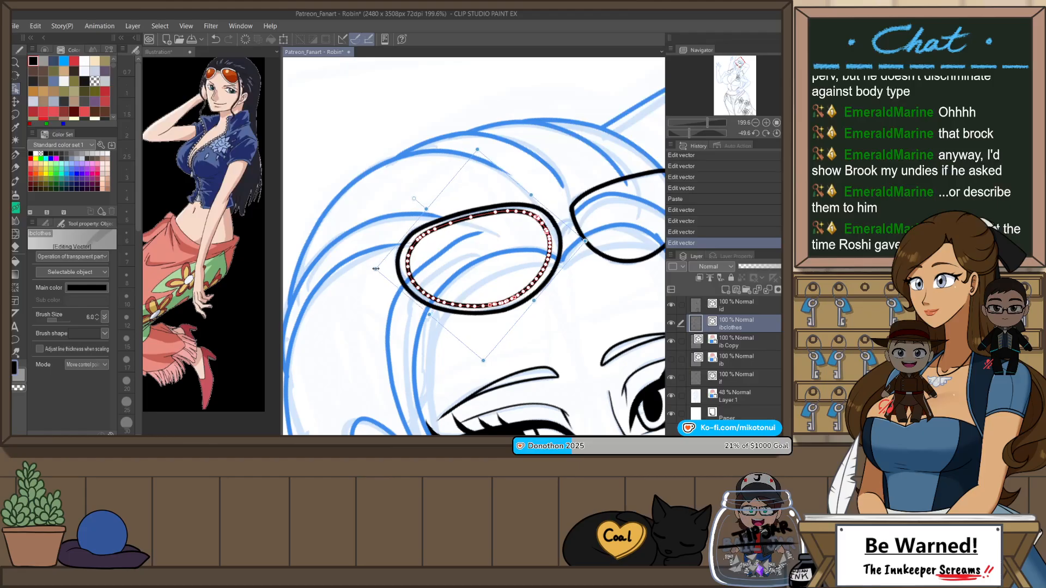
pyautogui.moveTo(572, 234); pyautogui.dragTo(582, 236)
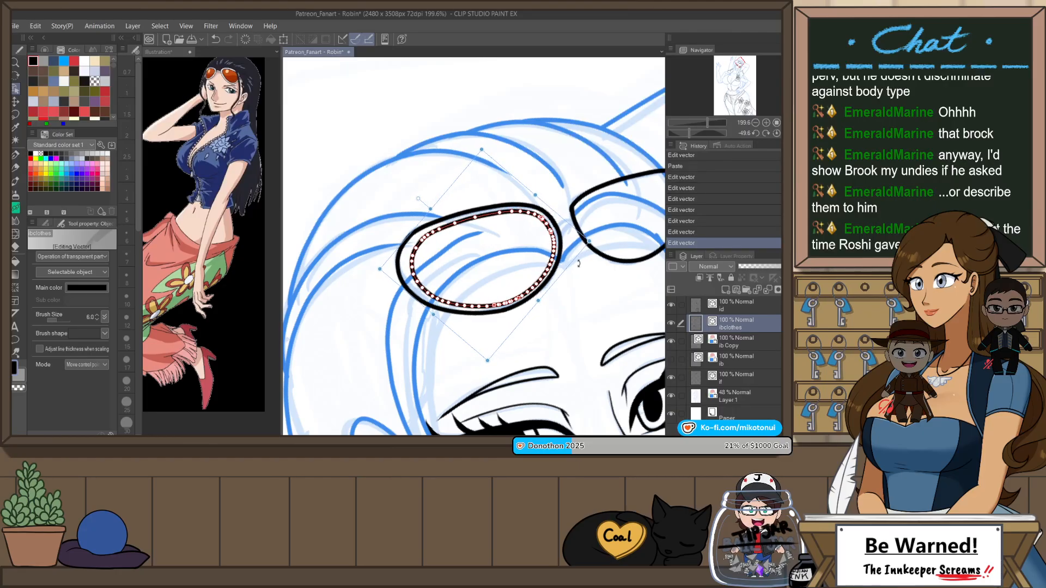
pyautogui.click(584, 307)
# Step: Paste a copy of the smaller lens outline, then shrink and rotate it slightly to form its inner rim
pyautogui.scroll(-6, 491, 215)
pyautogui.scroll(5, 603, 221)
pyautogui.scroll(2, 602, 221)
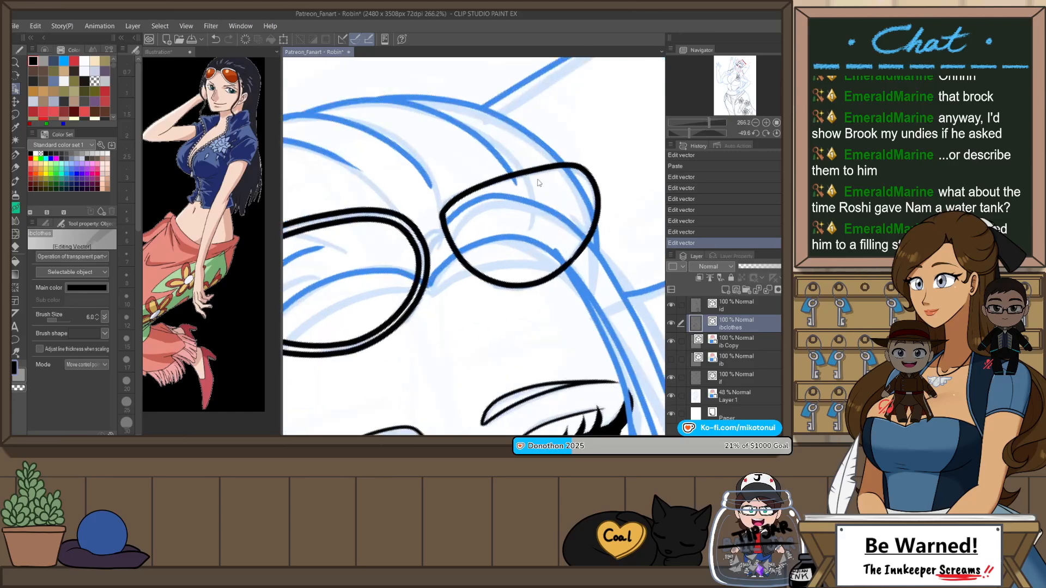
pyautogui.click(519, 205)
pyautogui.keyDown('shift'); pyautogui.click(454, 237); pyautogui.keyUp('shift')
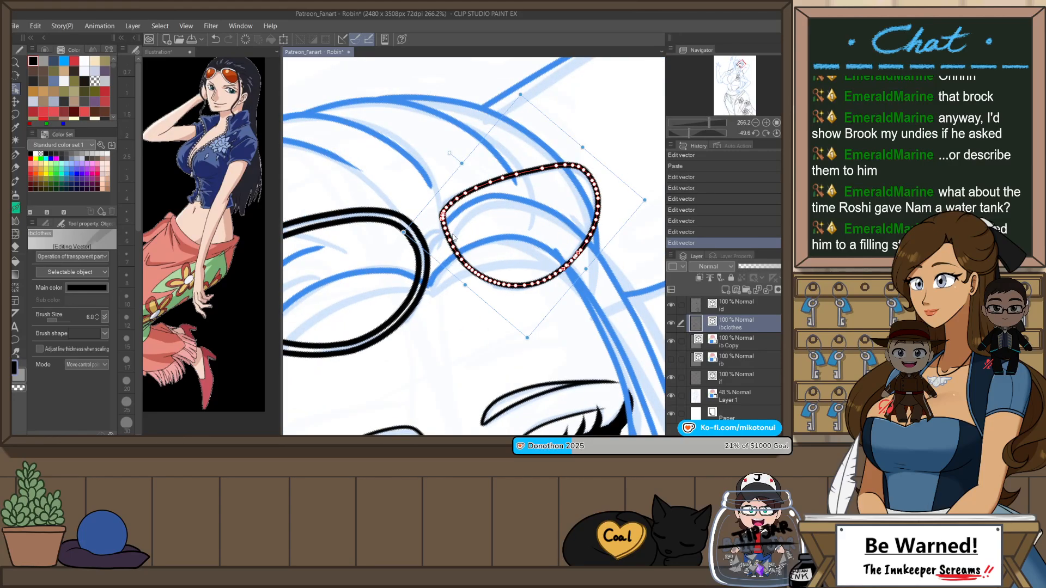
pyautogui.hotkey('ctrl', 'v')
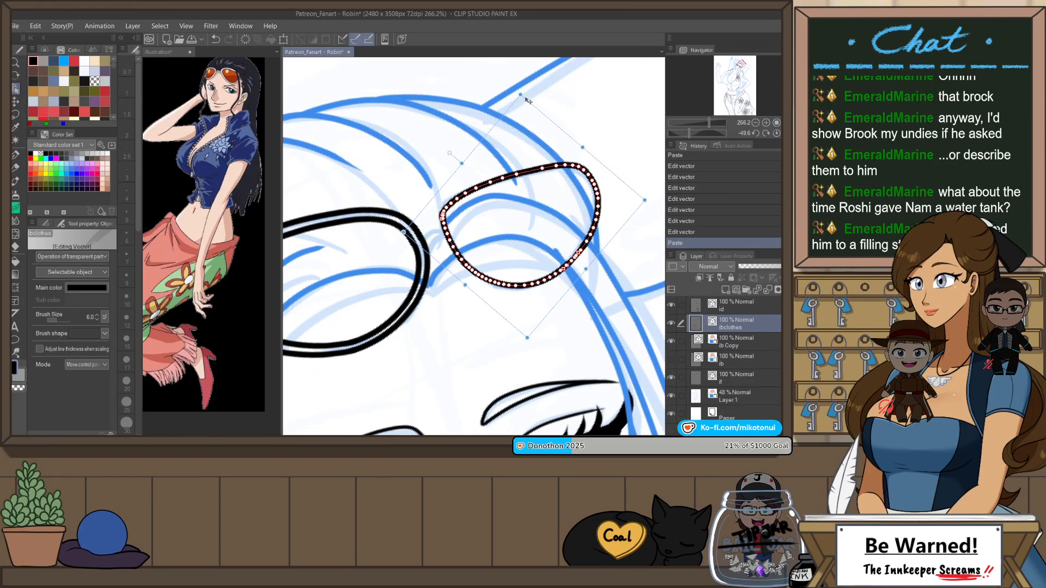
pyautogui.moveTo(527, 101); pyautogui.dragTo(621, 187)
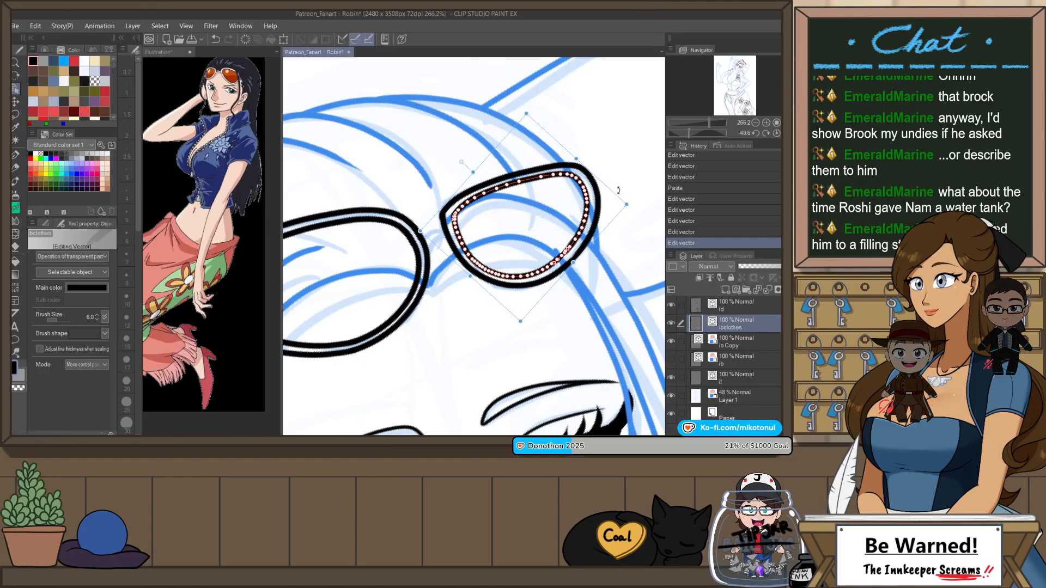
pyautogui.click(520, 326)
# Step: Ink the sunglasses bridge with two short arched G-Pen strokes between the lenses, undoing misplaced attempts
pyautogui.scroll(-11, 555, 214)
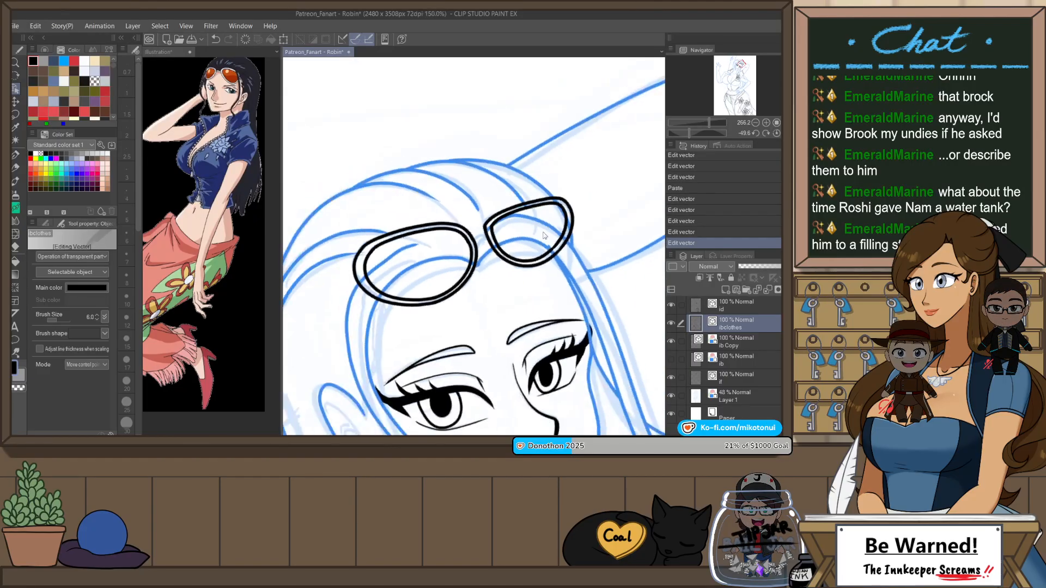
pyautogui.scroll(14, 509, 210)
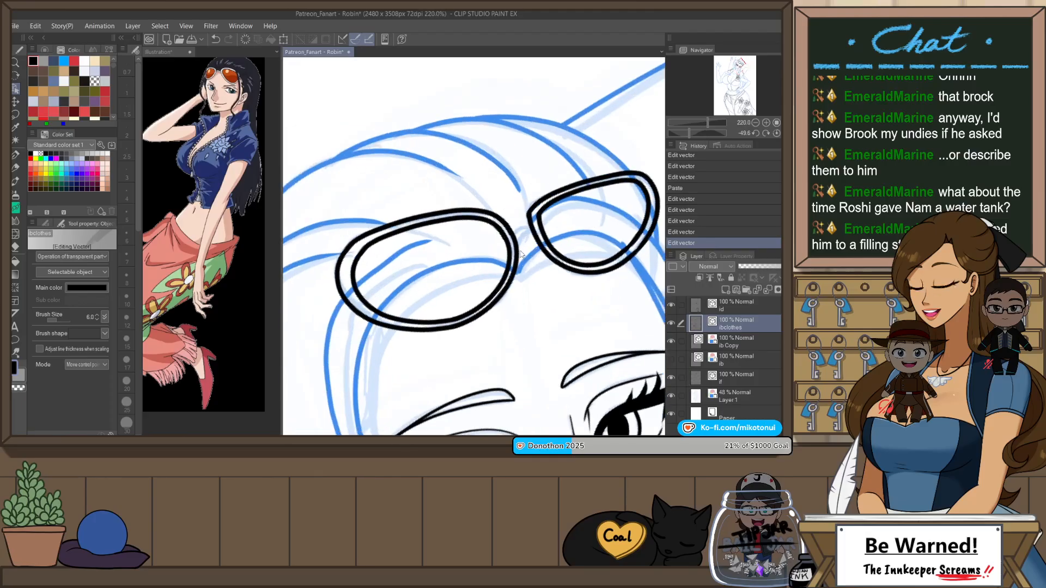
pyautogui.press('p')
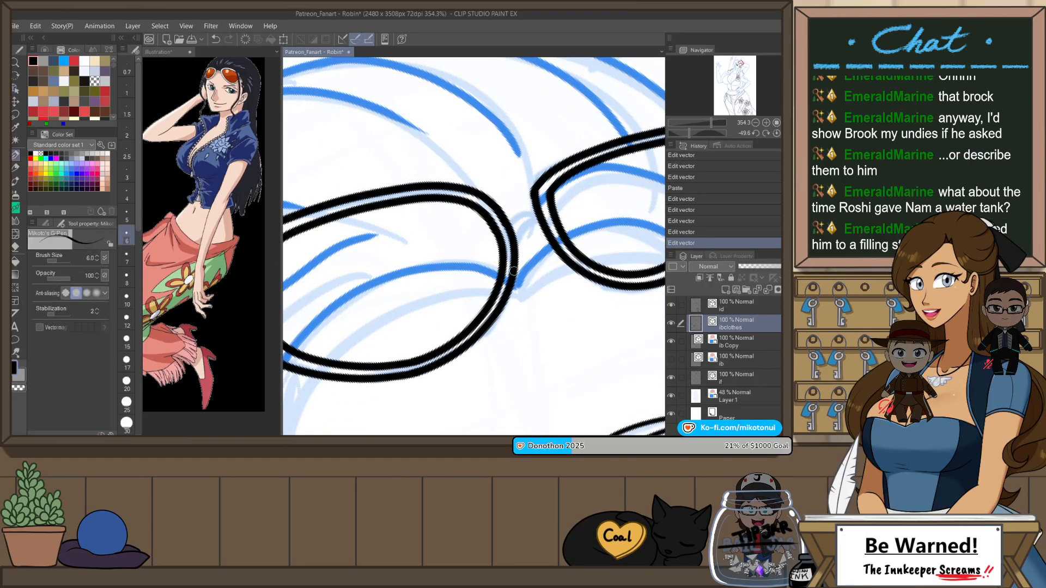
pyautogui.moveTo(515, 272); pyautogui.dragTo(551, 238)
pyautogui.hotkey('ctrl', 'z')
pyautogui.moveTo(516, 271); pyautogui.dragTo(537, 237)
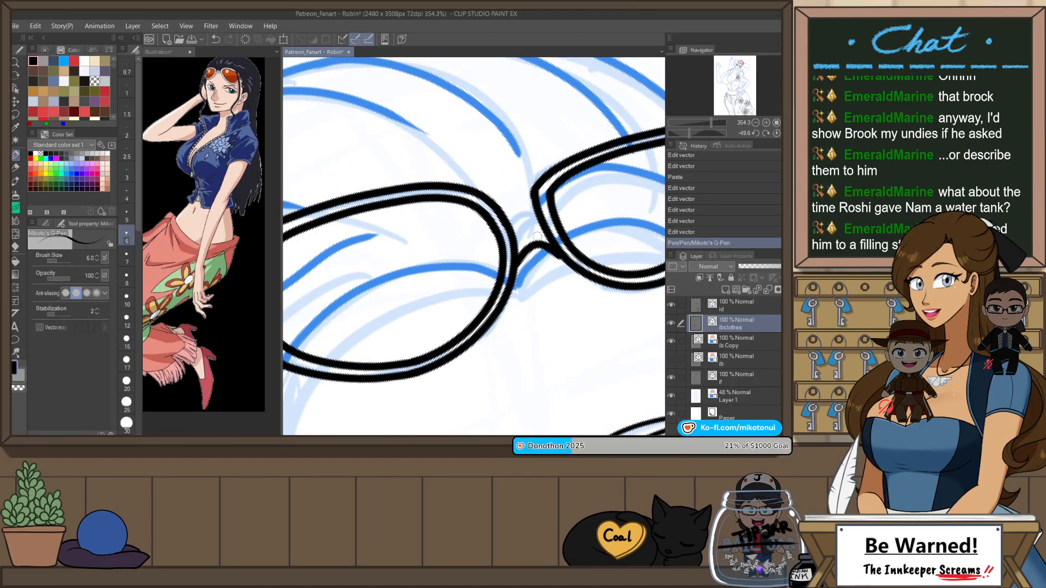
pyautogui.hotkey('ctrl', 'z')
pyautogui.moveTo(516, 271)
pyautogui.mouseDown()
pyautogui.moveTo(528, 247)
pyautogui.moveTo(556, 251)
pyautogui.moveTo(518, 262)
pyautogui.moveTo(553, 245)
pyautogui.moveTo(561, 227)
pyautogui.mouseUp()
pyautogui.hotkey('ctrl', 'z')
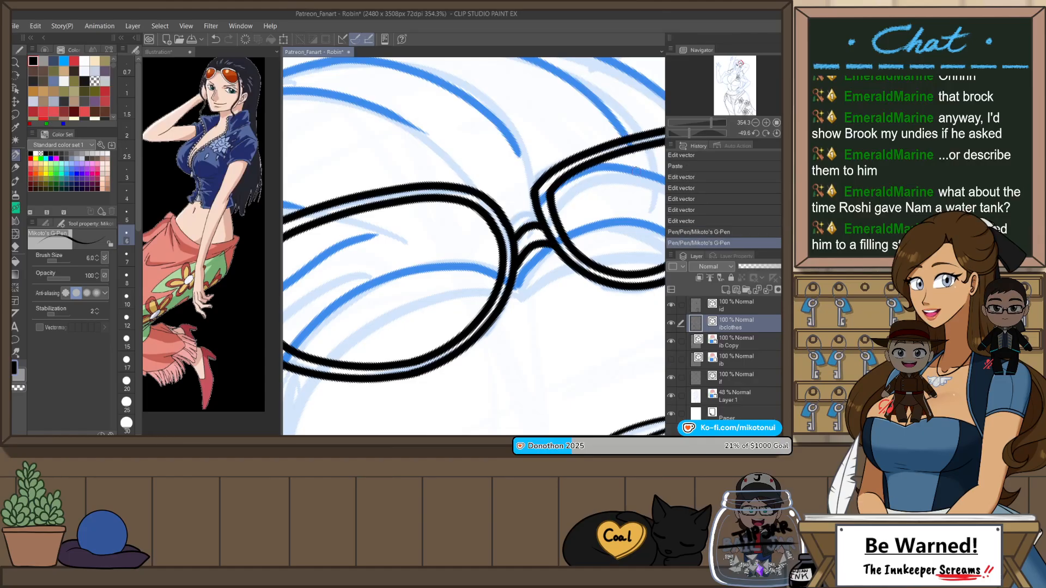
# Step: Select the inner rim outlines of both lenses and reduce their line brush size
pyautogui.scroll(-3, 544, 230)
pyautogui.scroll(-3, 537, 163)
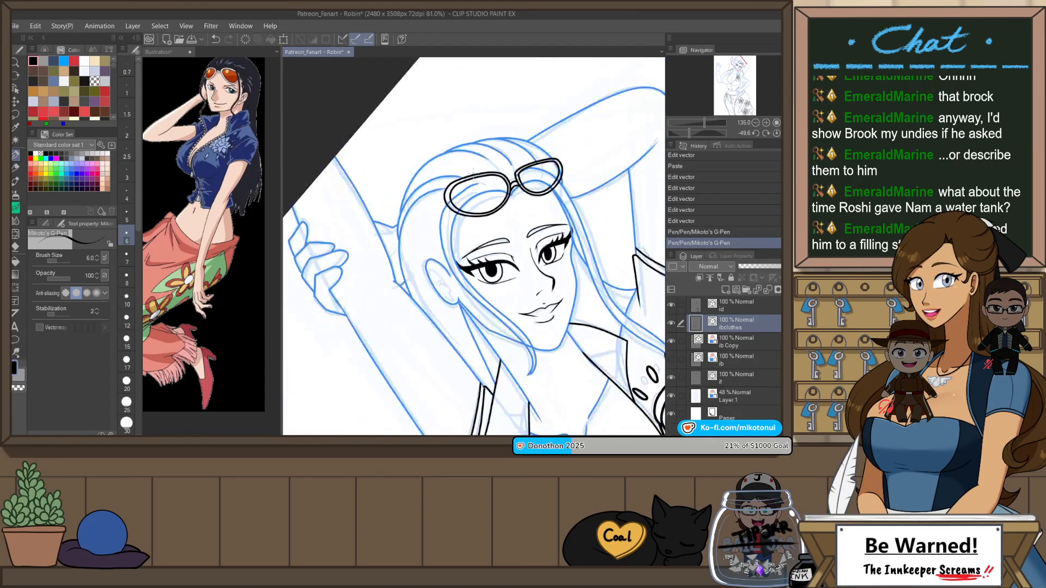
pyautogui.scroll(2, 504, 167)
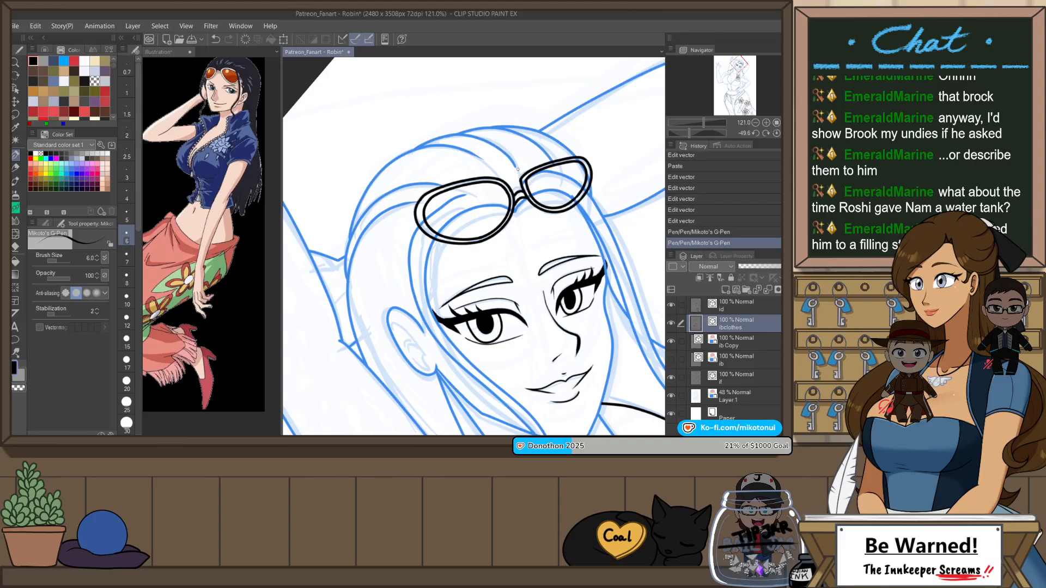
pyautogui.press('o')
pyautogui.scroll(2, 519, 174)
pyautogui.click(498, 196)
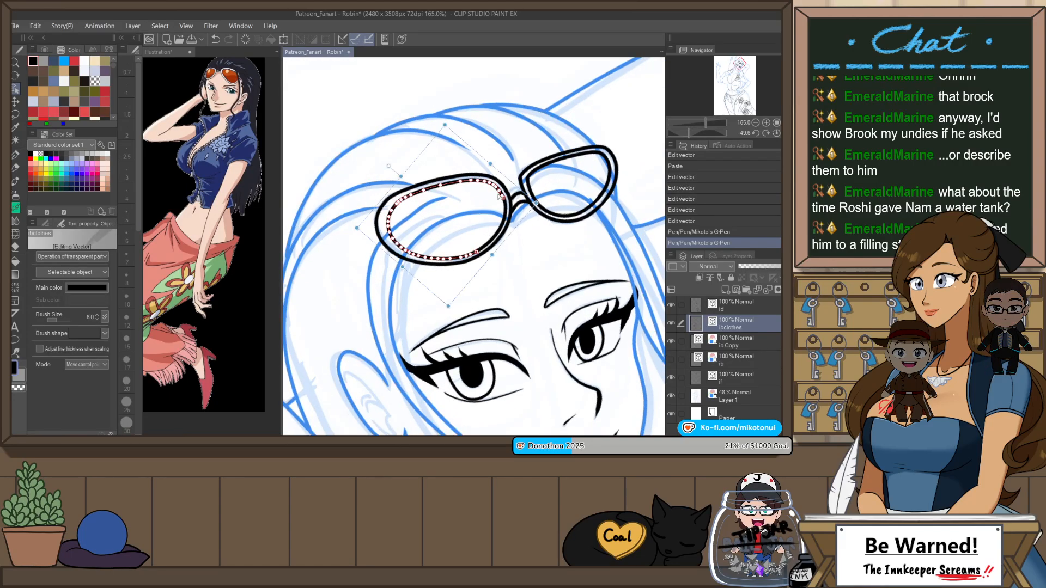
pyautogui.keyDown('shift'); pyautogui.click(533, 180); pyautogui.keyUp('shift')
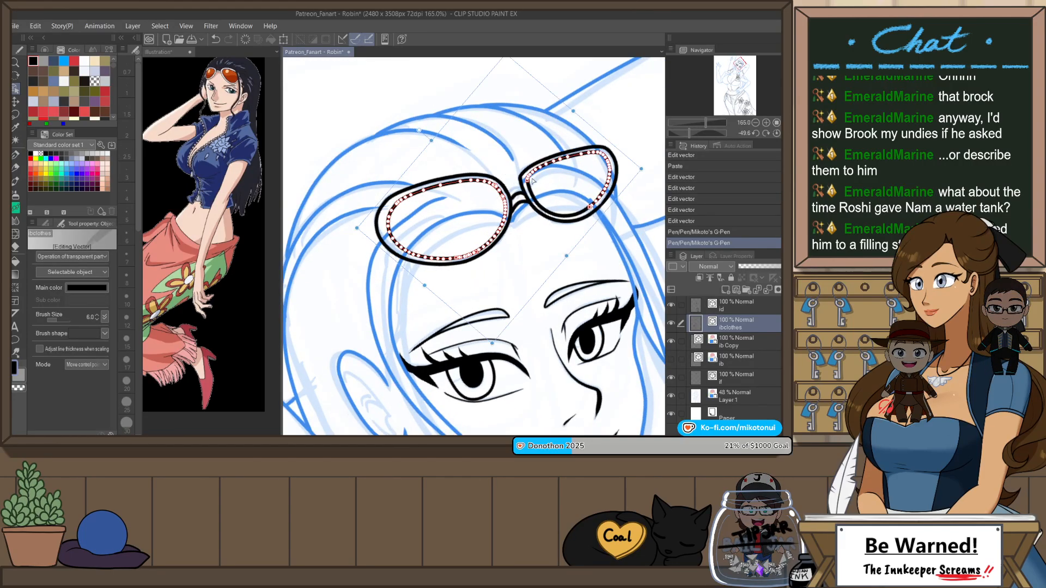
pyautogui.click(98, 319)
pyautogui.click(337, 117)
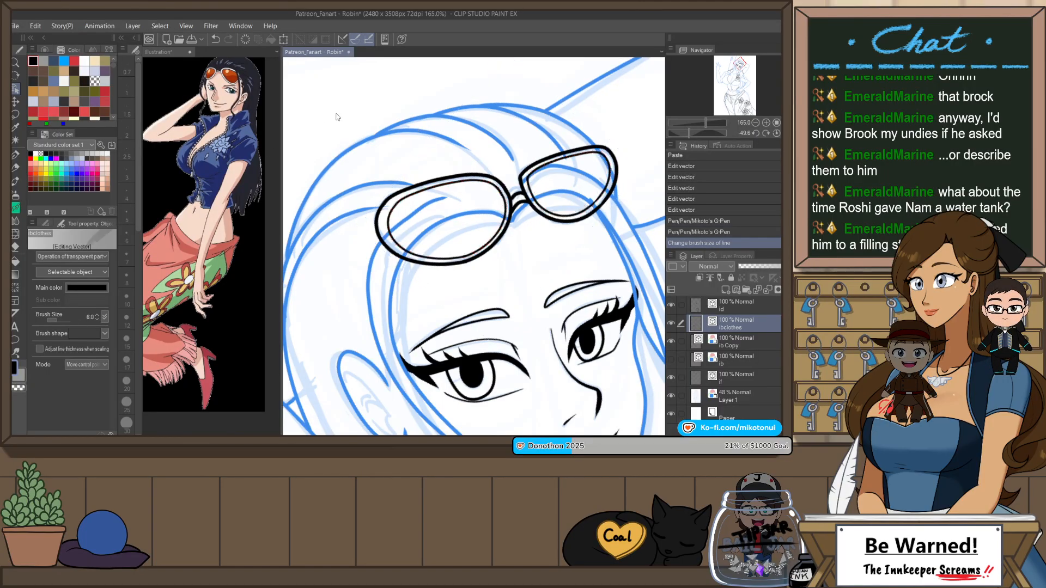
# Step: Review the whole figure, check the top line layer by toggling its visibility, and examine the skirt waistband at the hip
pyautogui.scroll(-3, 340, 120)
pyautogui.scroll(-3, 429, 132)
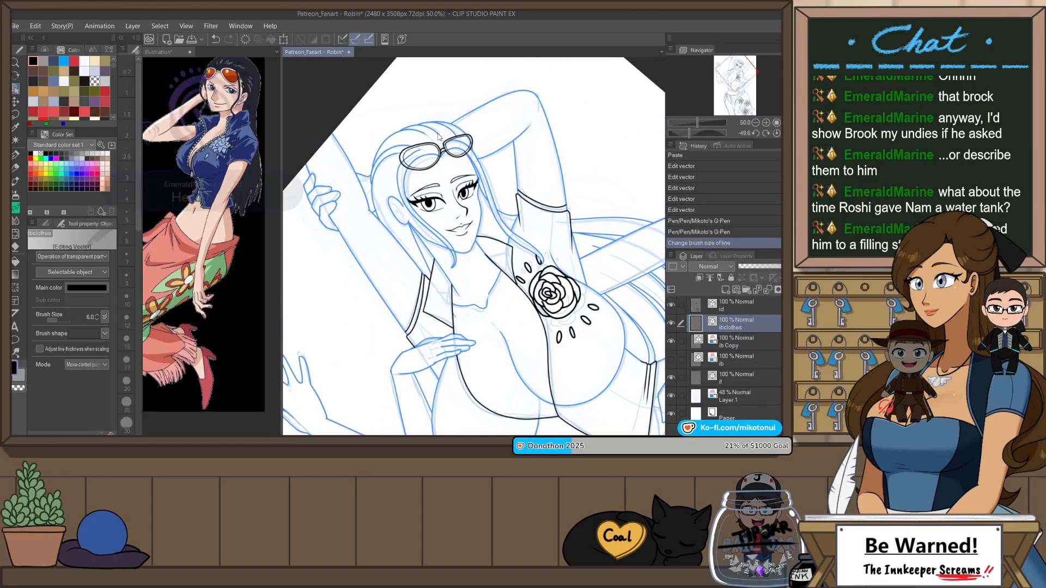
pyautogui.scroll(2, 467, 142)
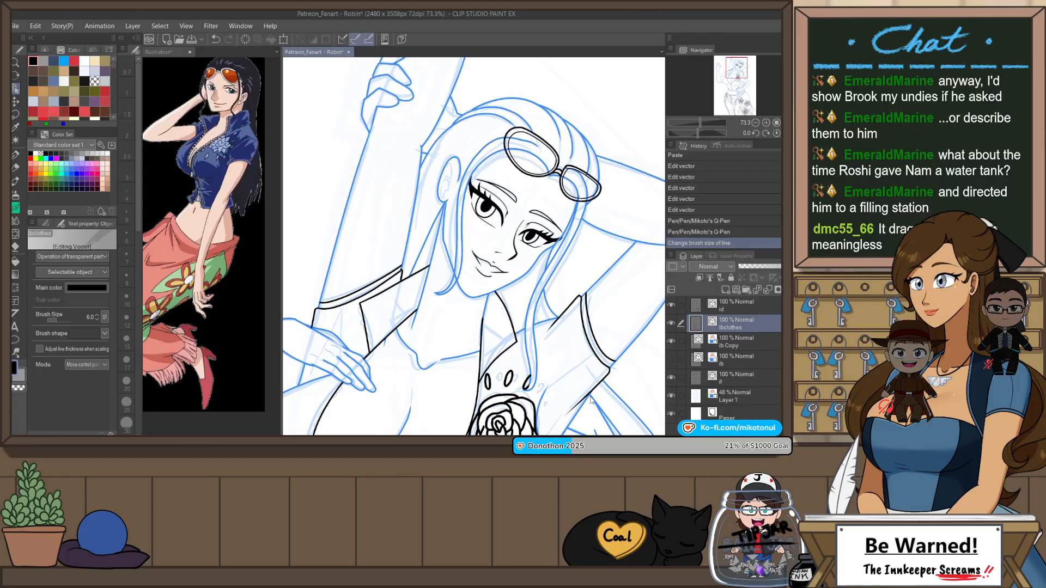
pyautogui.scroll(-8, 549, 172)
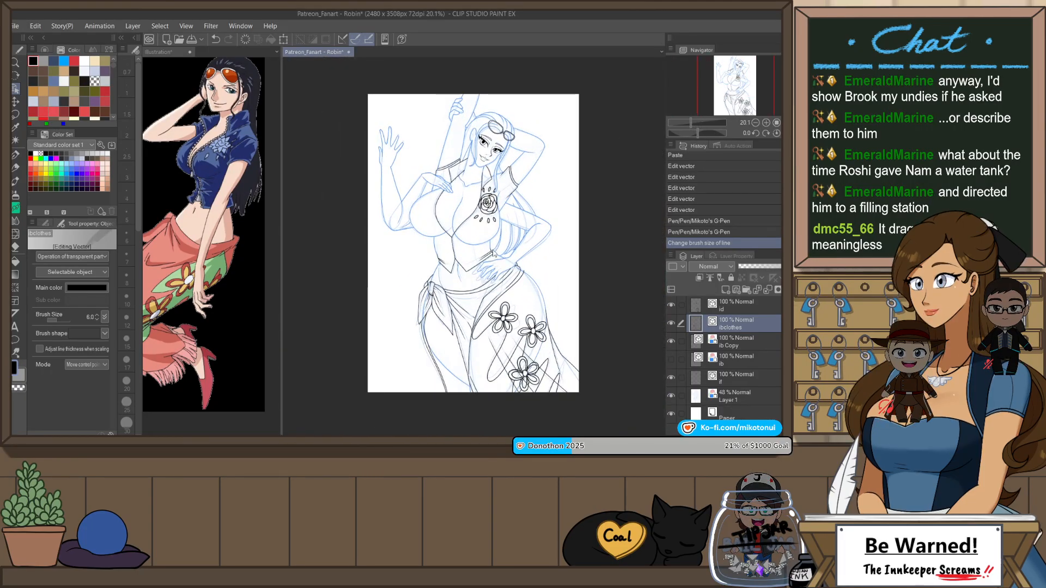
pyautogui.click(672, 304)
pyautogui.click(671, 301)
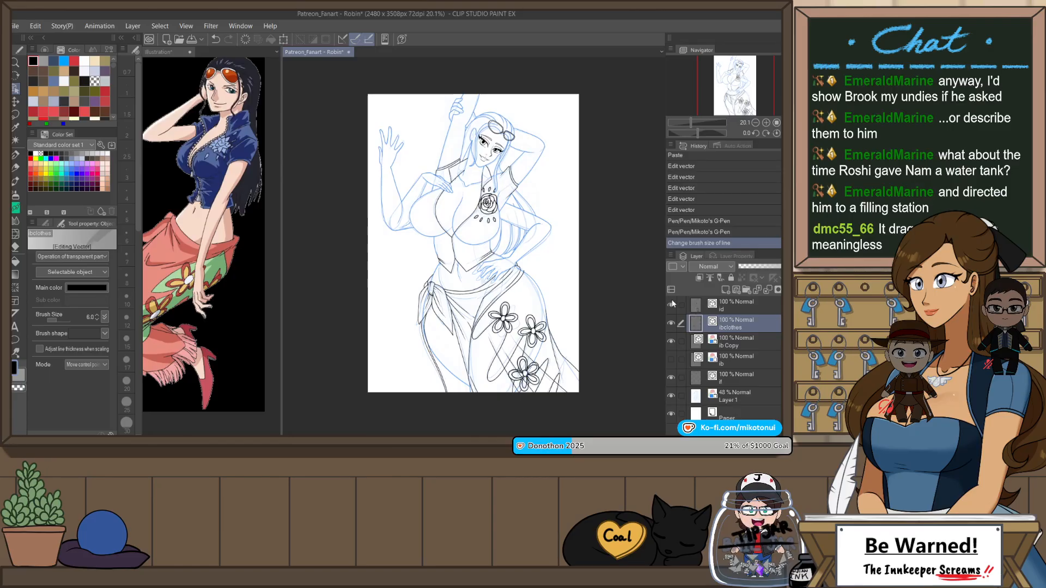
pyautogui.scroll(2, 596, 307)
pyautogui.scroll(5, 580, 286)
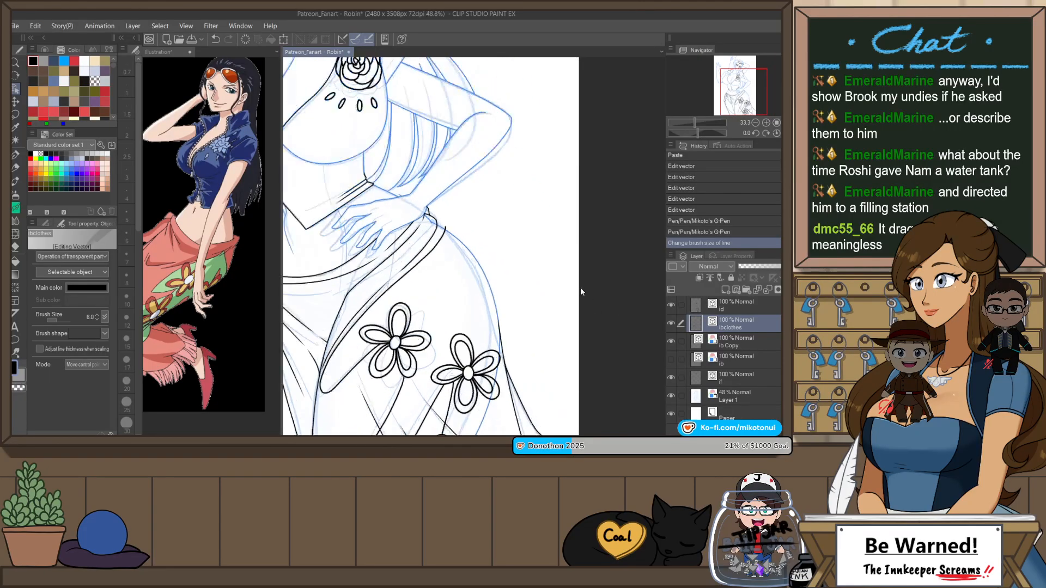
pyautogui.scroll(2, 483, 223)
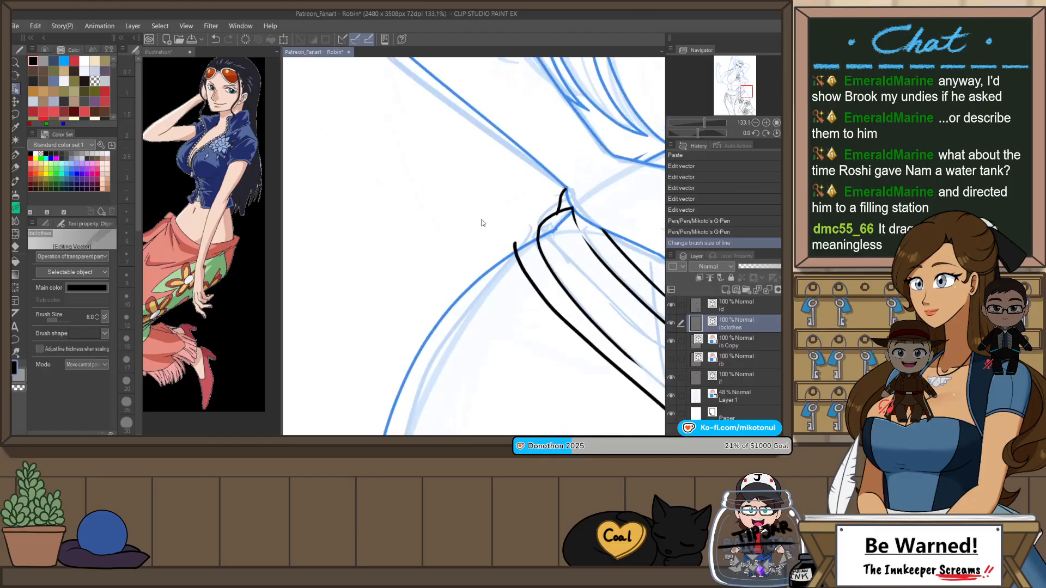
pyautogui.click(756, 343)
pyautogui.press('p')
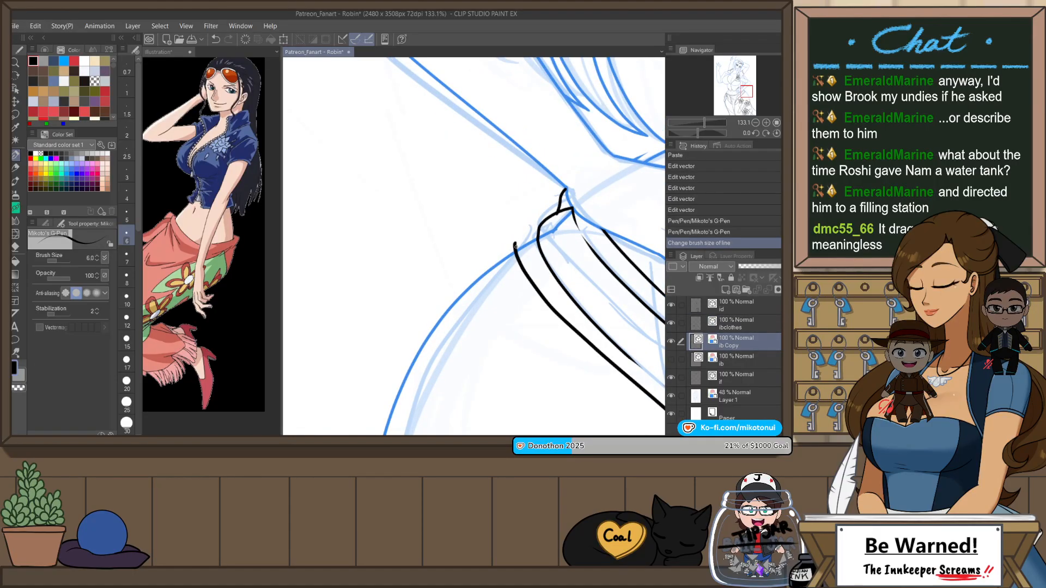
pyautogui.click(516, 247)
pyautogui.hotkey('ctrl', 'z')
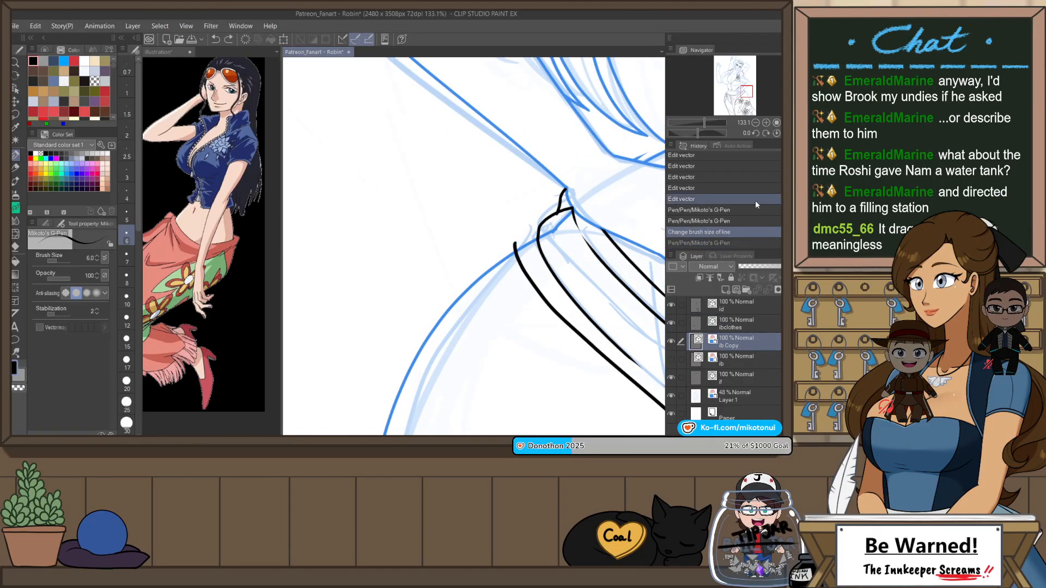
# Step: On the clothes line layer, ink a short stroke closing the open waistband end at the hip and trim its overshoot
pyautogui.click(741, 324)
pyautogui.moveTo(516, 251); pyautogui.dragTo(542, 236)
pyautogui.press('e')
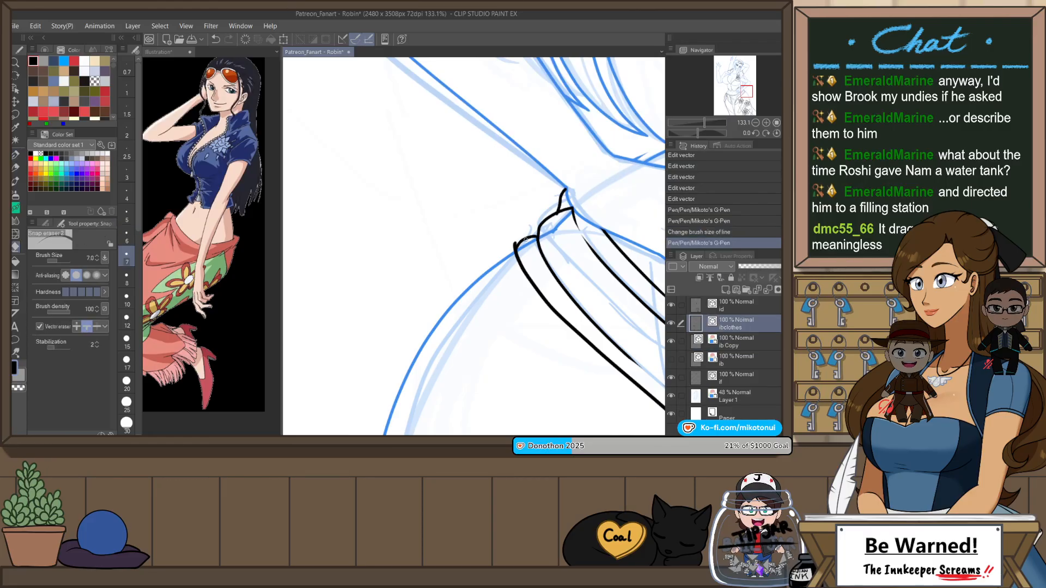
pyautogui.click(542, 236)
pyautogui.click(539, 236)
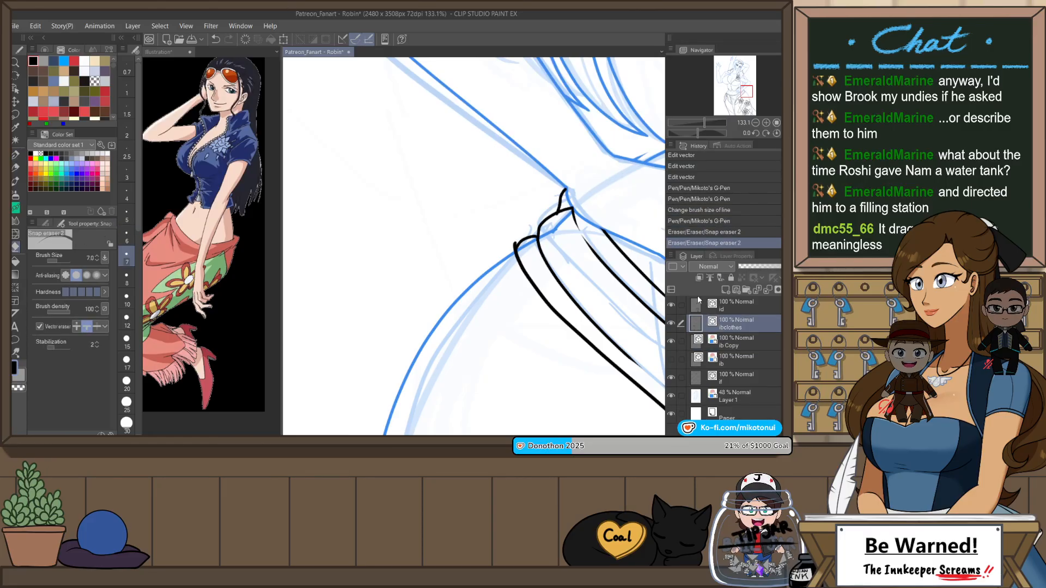
pyautogui.hotkey('ctrl', 'z')
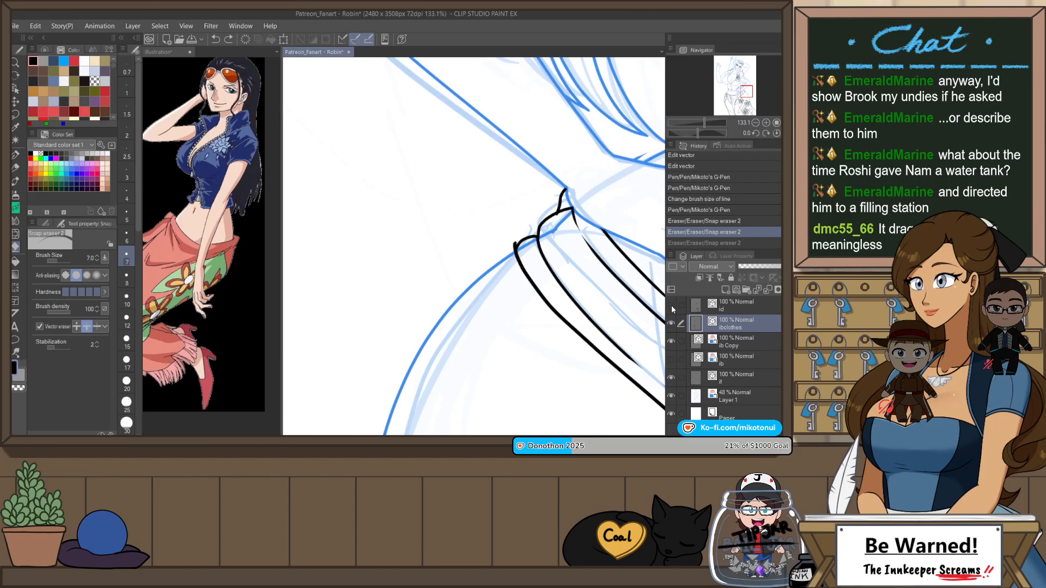
# Step: Show the top line layer and erase the protruding tip of its waistband line at the hip
pyautogui.click(671, 306)
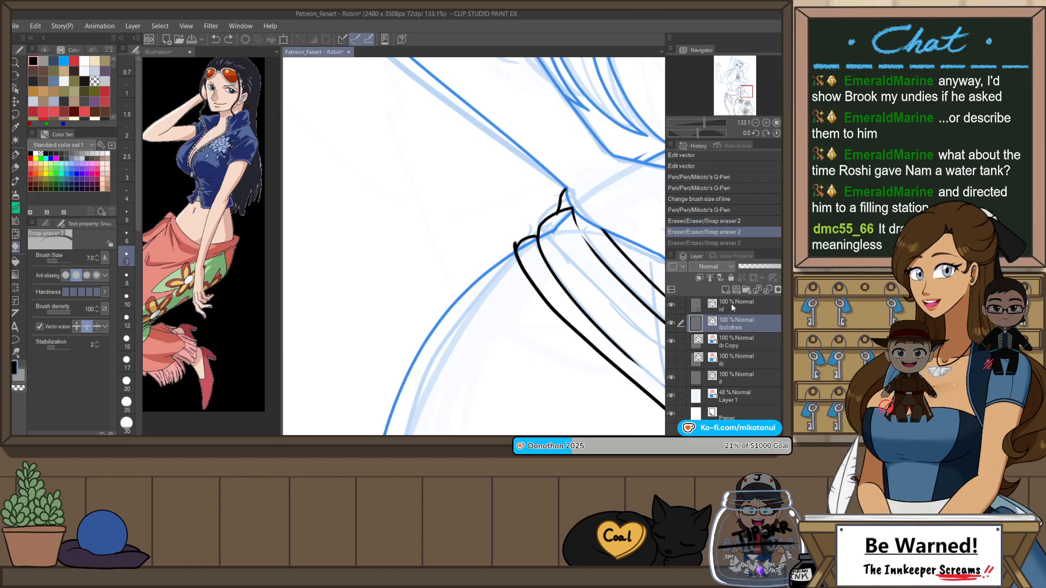
pyautogui.click(732, 307)
pyautogui.click(515, 244)
# Step: Hide the rough sketch on Layer 1 and check the figure's line art with the view flipped horizontally
pyautogui.press('h')
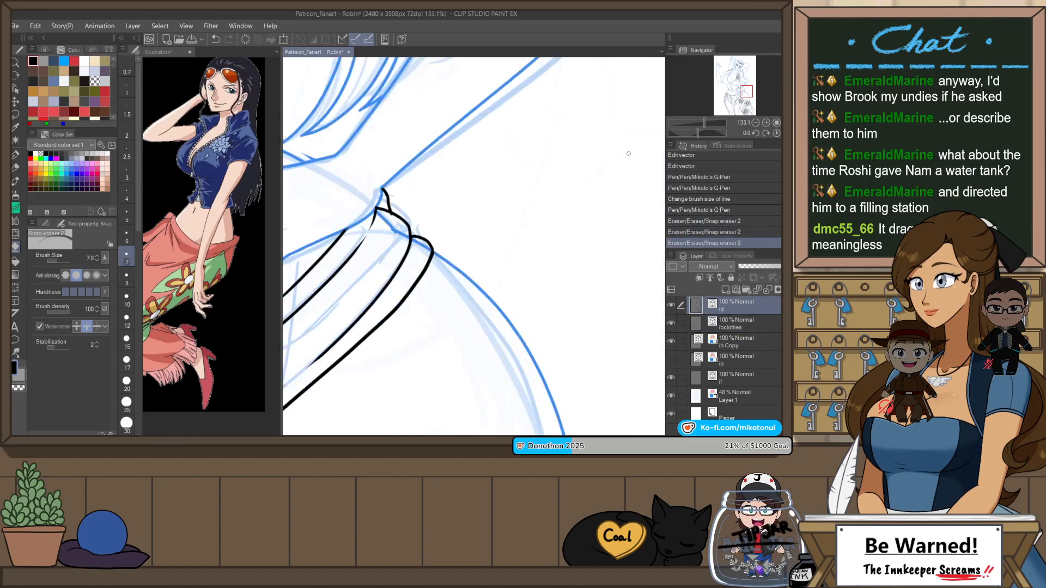
pyautogui.scroll(-5, 629, 153)
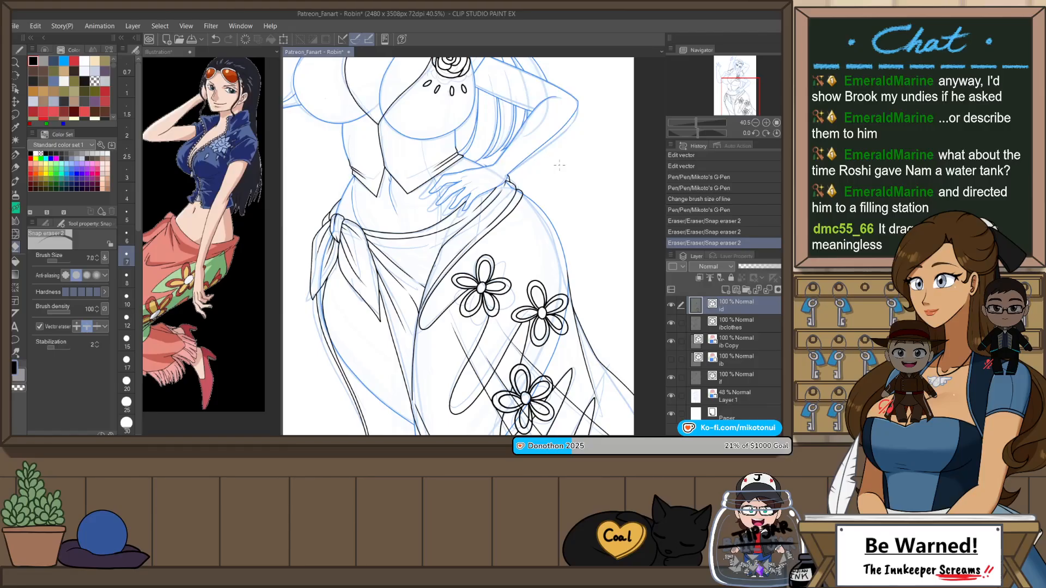
pyautogui.scroll(-3, 542, 192)
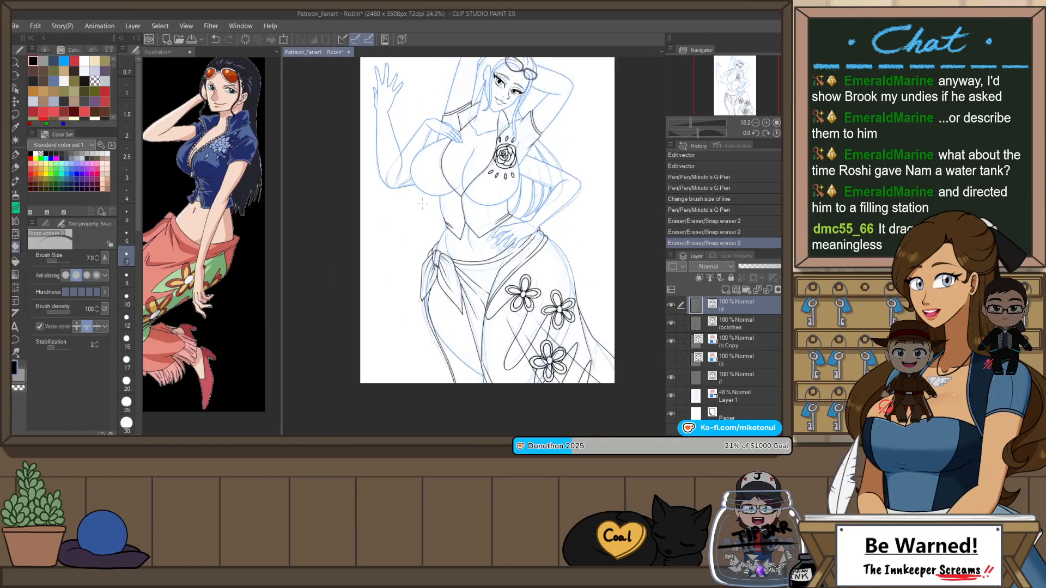
pyautogui.click(671, 396)
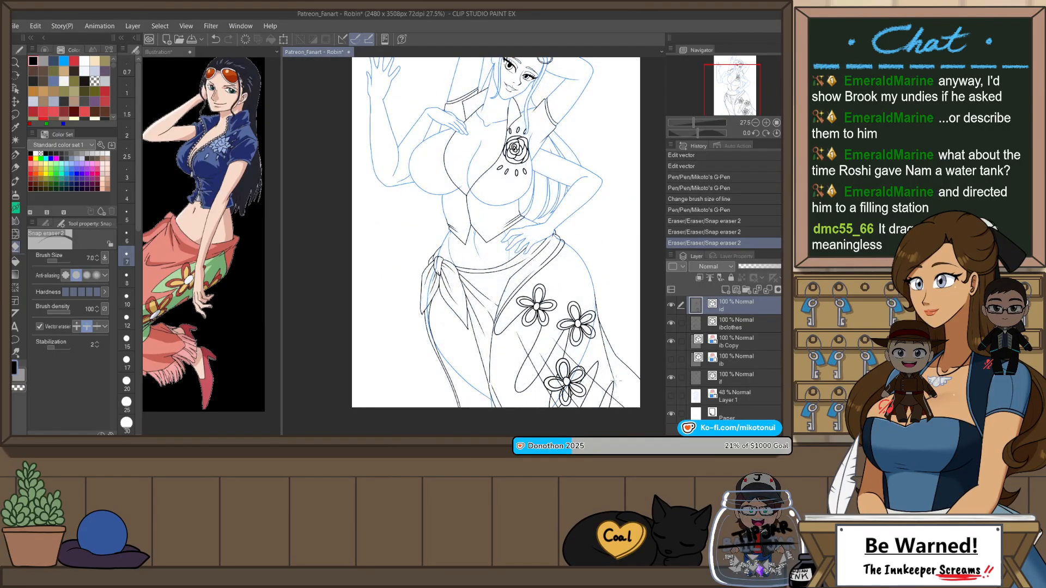
pyautogui.scroll(-1, 507, 294)
pyautogui.scroll(3, 595, 371)
pyautogui.press('h')
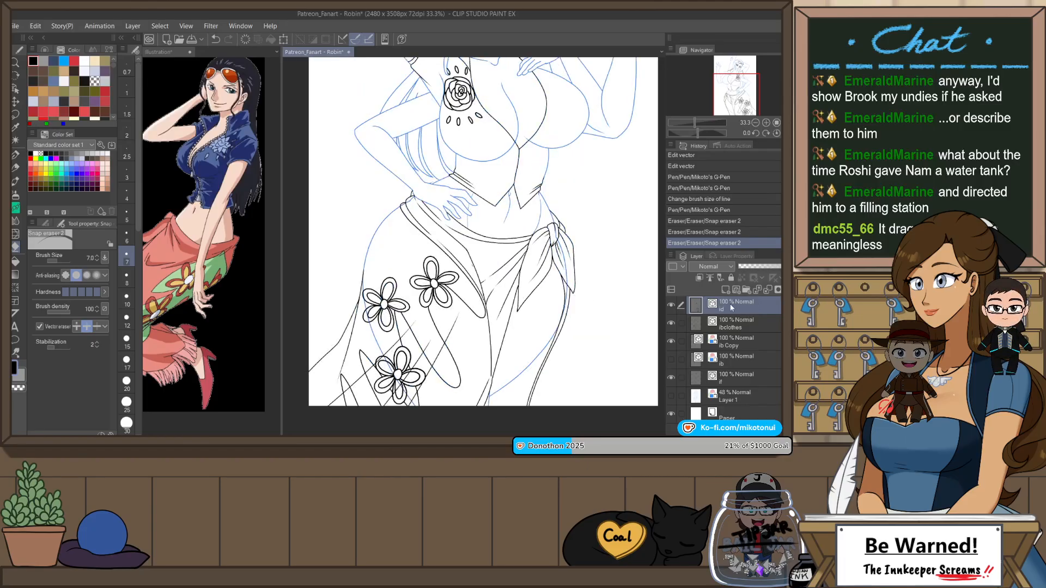
# Step: On the blue body lines' Copy layer, cut the long stroke running beneath the skirt flowers and the tiny stroke beside the wrap edge
pyautogui.moveTo(364, 293); pyautogui.dragTo(364, 320)
pyautogui.hotkey('ctrl', 'z')
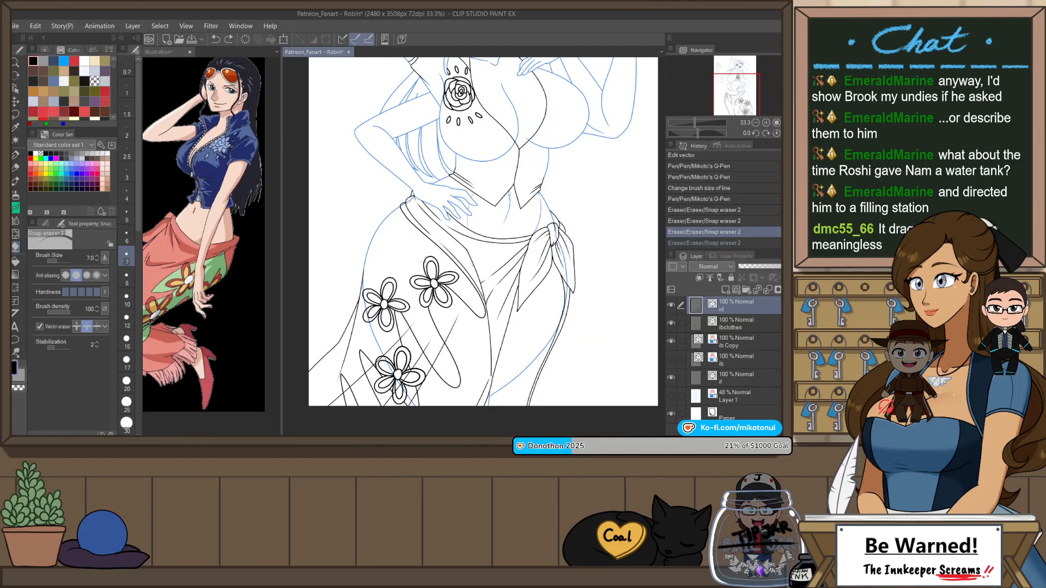
pyautogui.click(752, 338)
pyautogui.hotkey('ctrl', 'y')
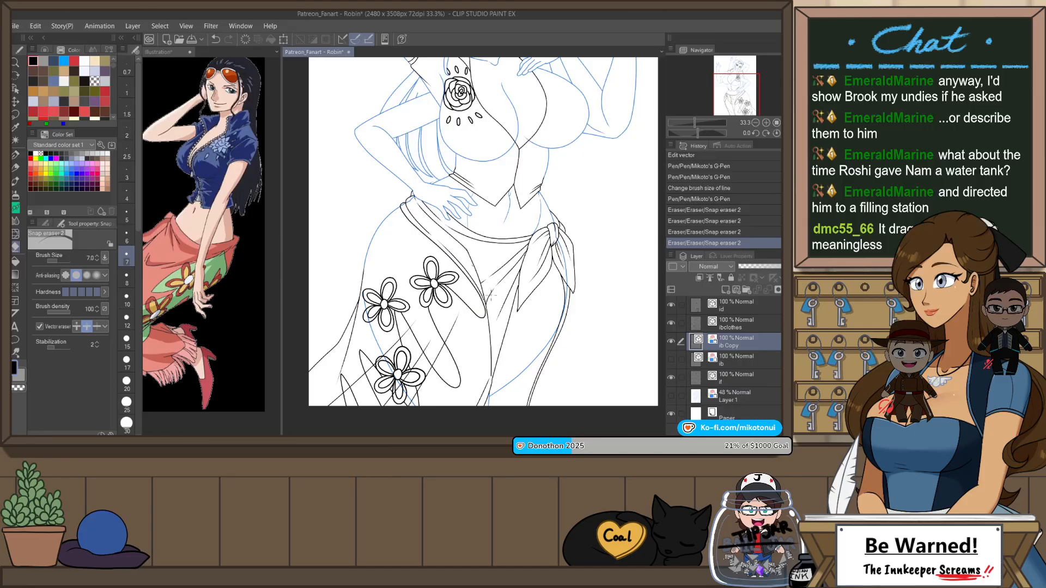
pyautogui.press('o')
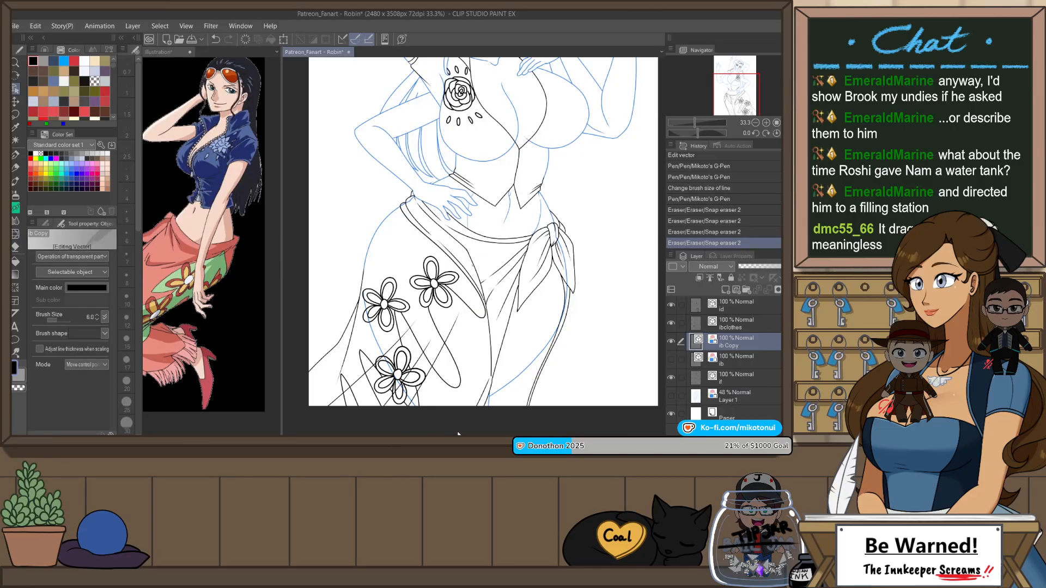
pyautogui.click(420, 412)
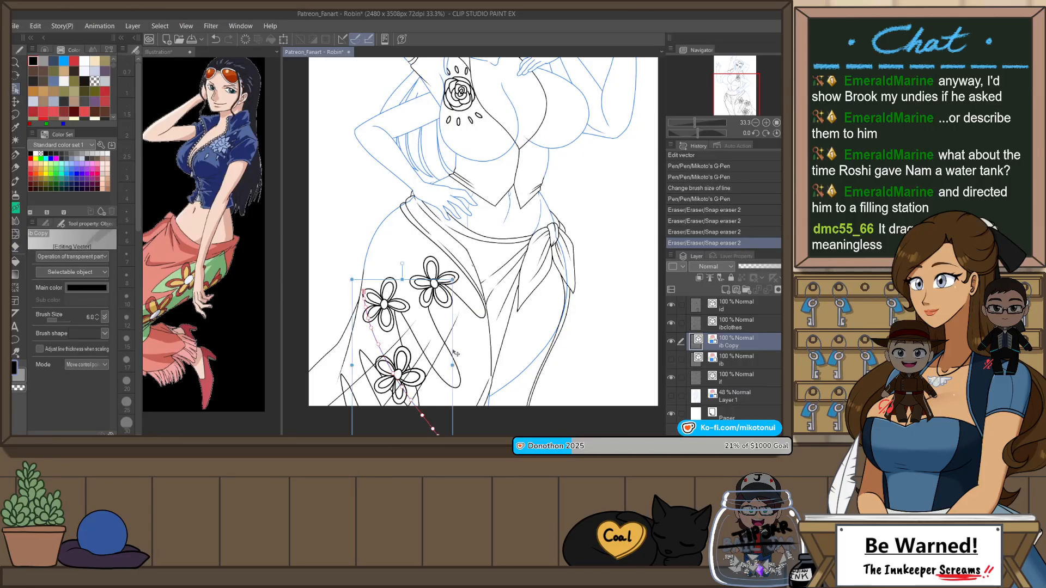
pyautogui.hotkey('ctrl', 'x')
pyautogui.scroll(-2, 490, 270)
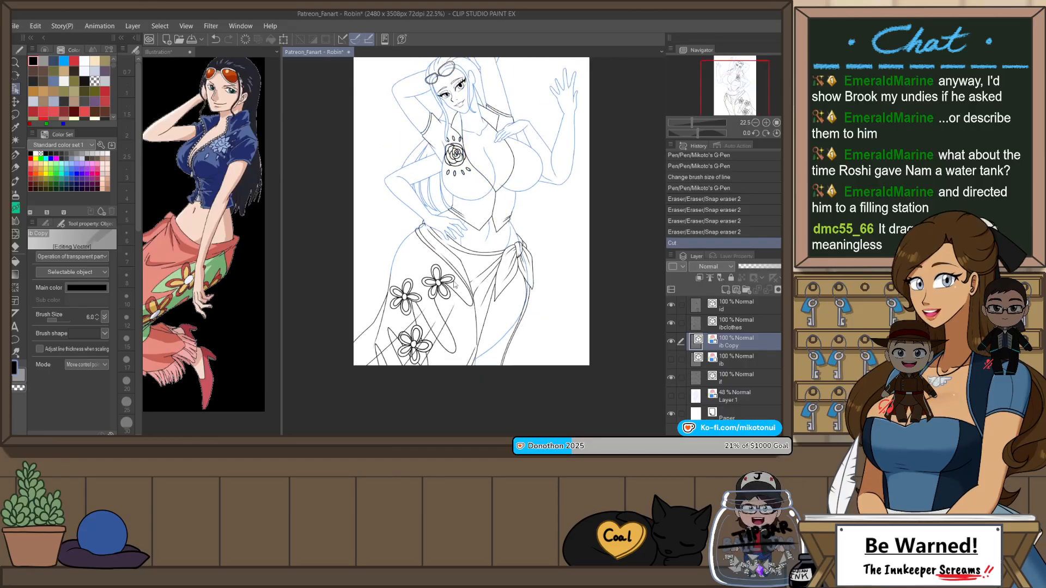
pyautogui.scroll(3, 489, 271)
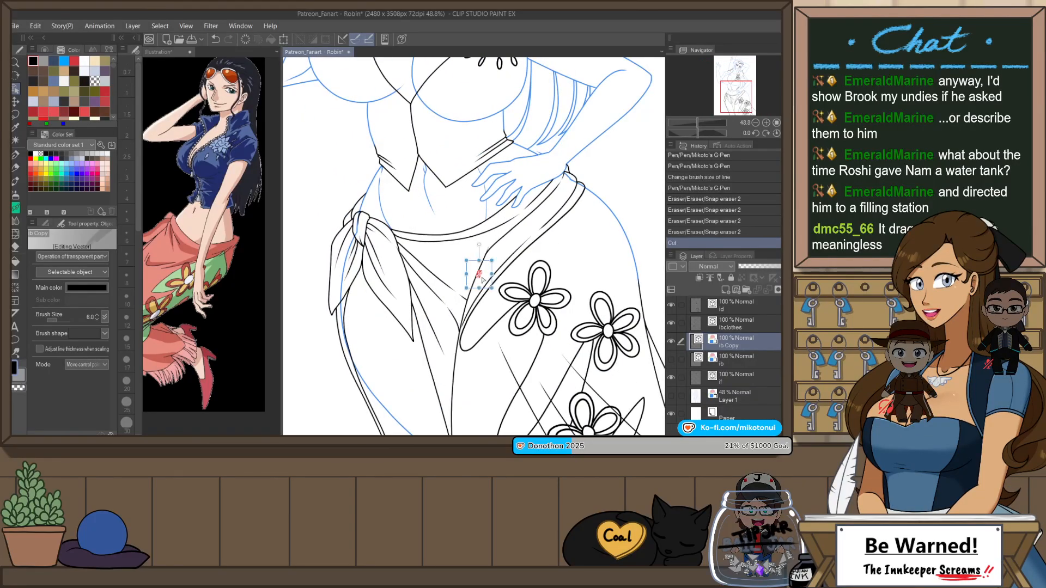
pyautogui.hotkey('ctrl', 'x')
# Step: On the Copy layer, draw a short G-Pen stroke of size 6 joining the ear's front edge to the hairline
pyautogui.scroll(-3, 504, 282)
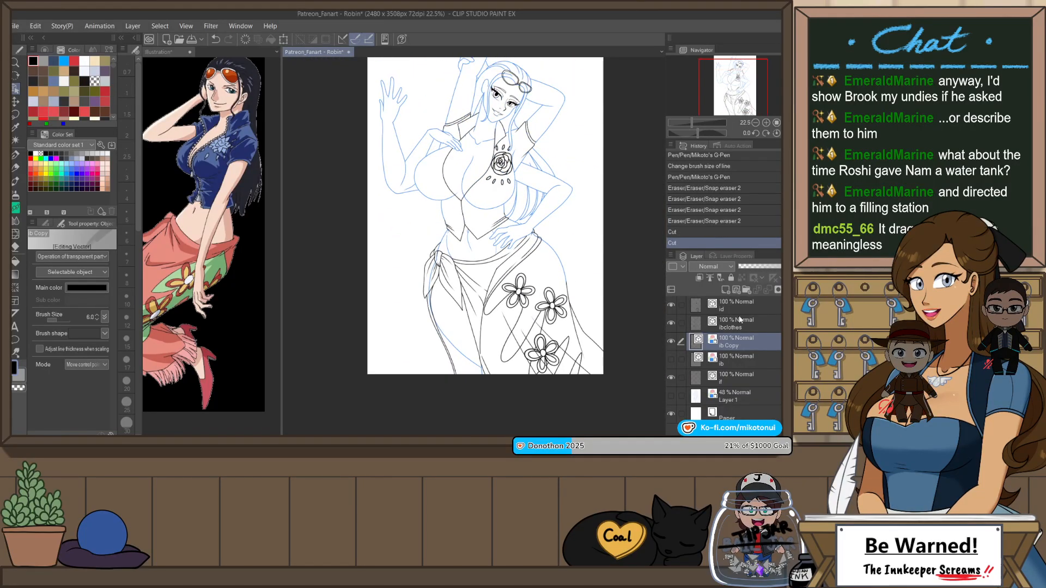
pyautogui.scroll(-1, 616, 300)
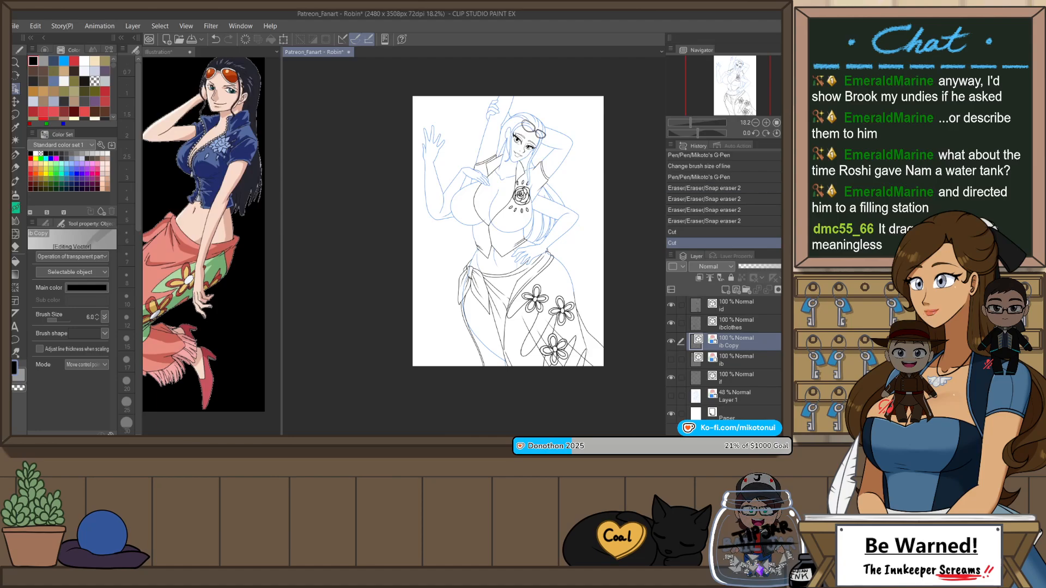
pyautogui.scroll(2, 606, 166)
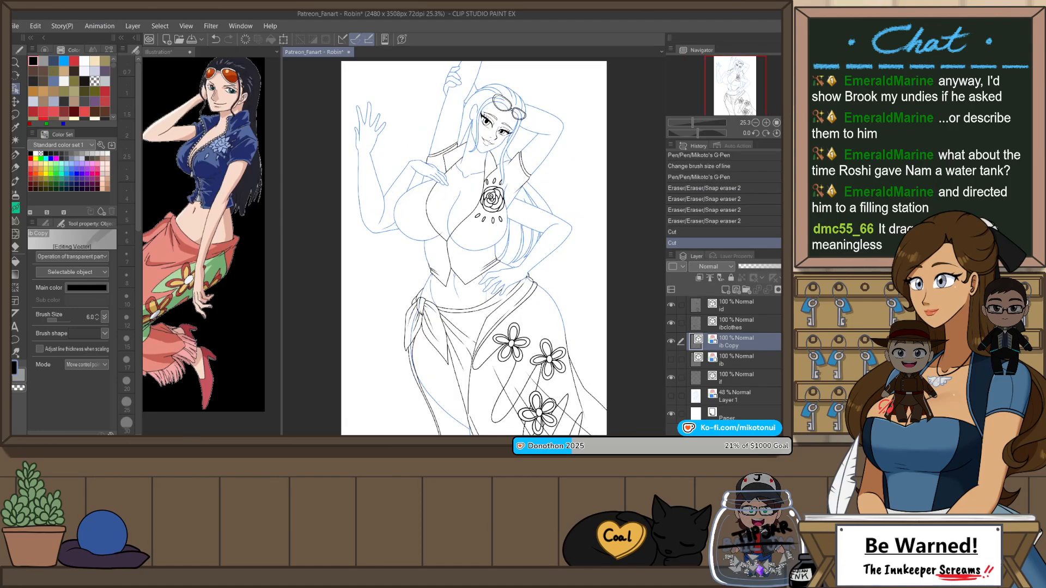
pyautogui.press('h')
pyautogui.press('h')
pyautogui.scroll(6, 493, 92)
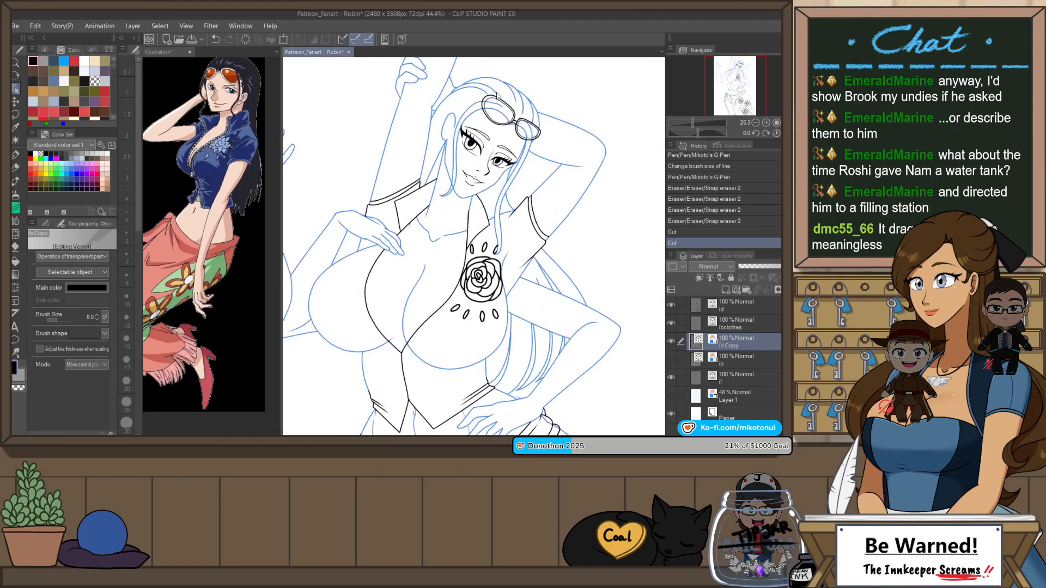
pyautogui.scroll(4, 432, 98)
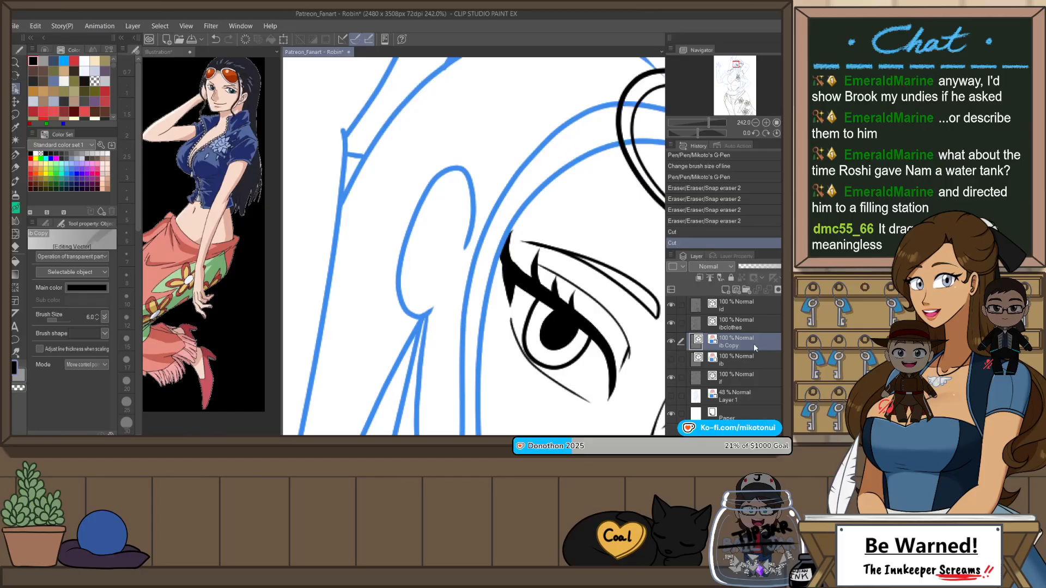
pyautogui.press('p')
pyautogui.moveTo(495, 207); pyautogui.dragTo(500, 199)
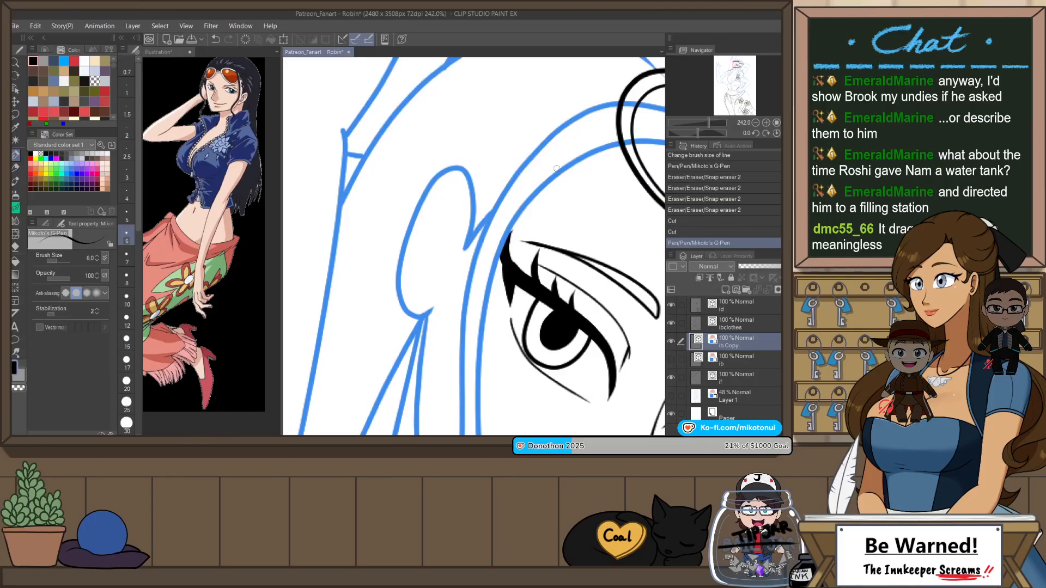
pyautogui.hotkey('ctrl', 'z')
pyautogui.moveTo(463, 252); pyautogui.dragTo(496, 212)
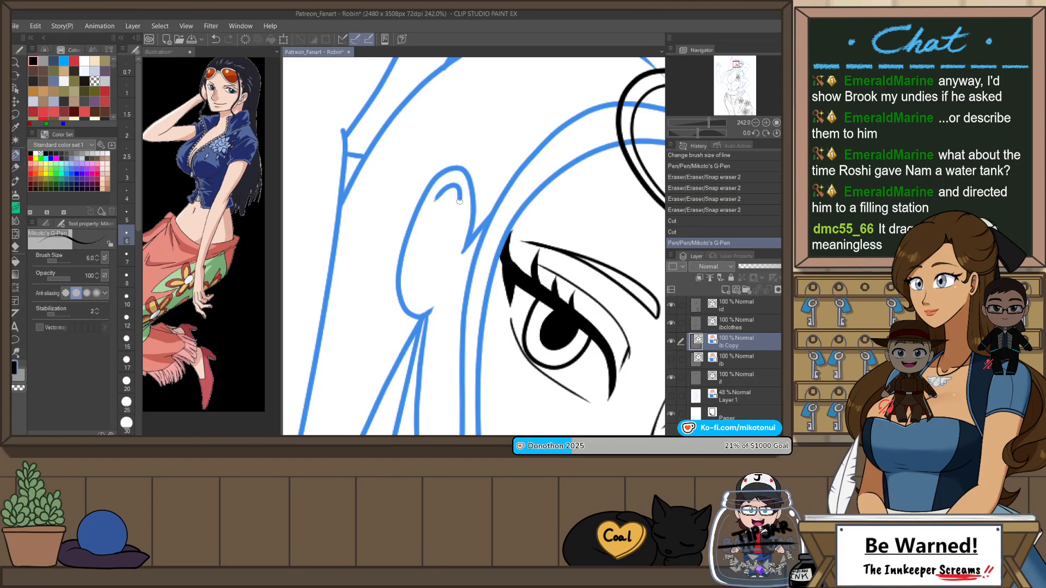
# Step: Draw the inner fold lines of the ear, redoing strokes until the curves fit
pyautogui.moveTo(432, 204)
pyautogui.mouseDown()
pyautogui.moveTo(464, 267)
pyautogui.moveTo(438, 199)
pyautogui.mouseUp()
pyautogui.hotkey('ctrl', 'z')
pyautogui.moveTo(436, 281)
pyautogui.mouseDown()
pyautogui.moveTo(420, 301)
pyautogui.moveTo(445, 241)
pyautogui.moveTo(425, 251)
pyautogui.moveTo(437, 227)
pyautogui.moveTo(447, 233)
pyautogui.moveTo(426, 245)
pyautogui.mouseUp()
pyautogui.hotkey('ctrl', 'z')
pyautogui.hotkey('ctrl', 'z')
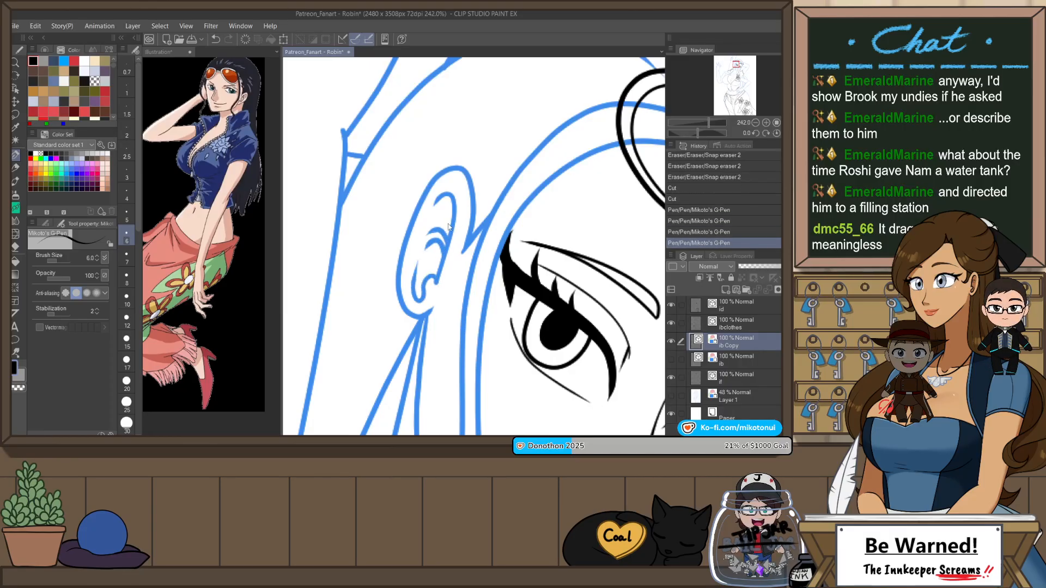
# Step: Copy the new ear strokes from the Copy layer and paste them onto the original blue body line layer
pyautogui.press('o')
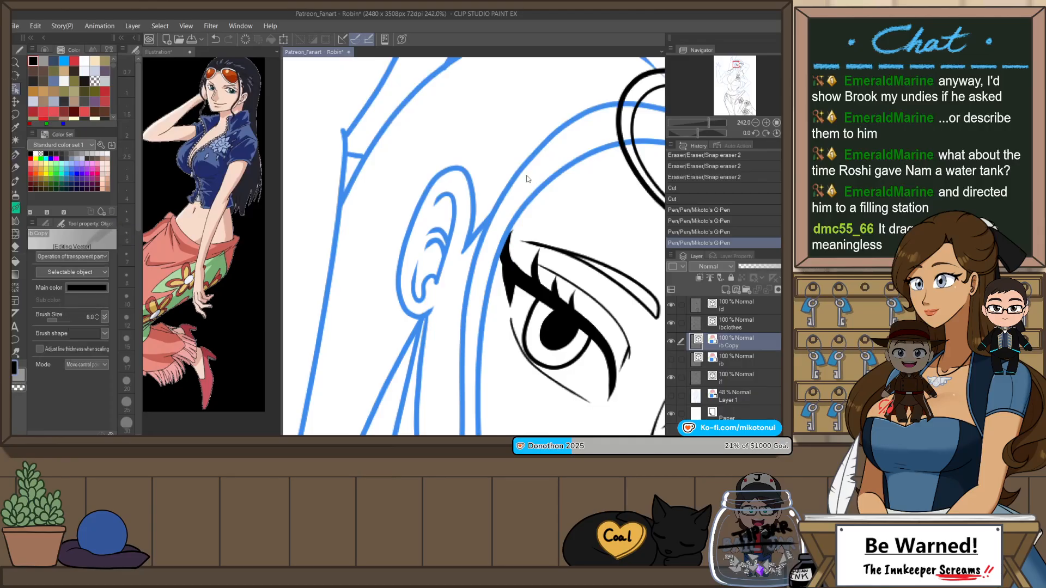
pyautogui.keyDown('shift'); pyautogui.click(444, 235); pyautogui.keyUp('shift')
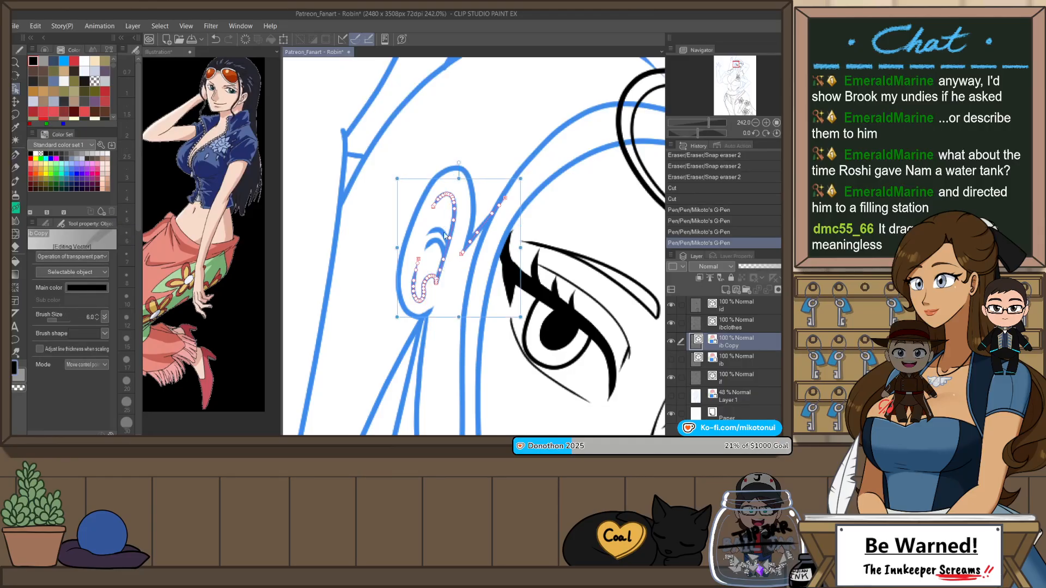
pyautogui.click(671, 344)
pyautogui.click(671, 359)
pyautogui.click(740, 358)
pyautogui.hotkey('ctrl', 'v')
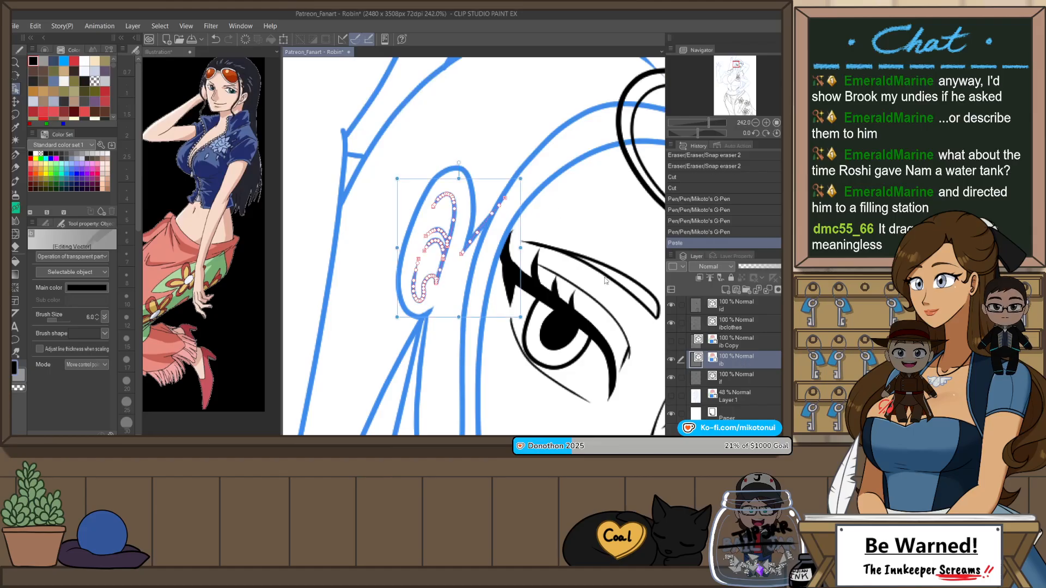
pyautogui.click(502, 143)
pyautogui.scroll(-10, 502, 143)
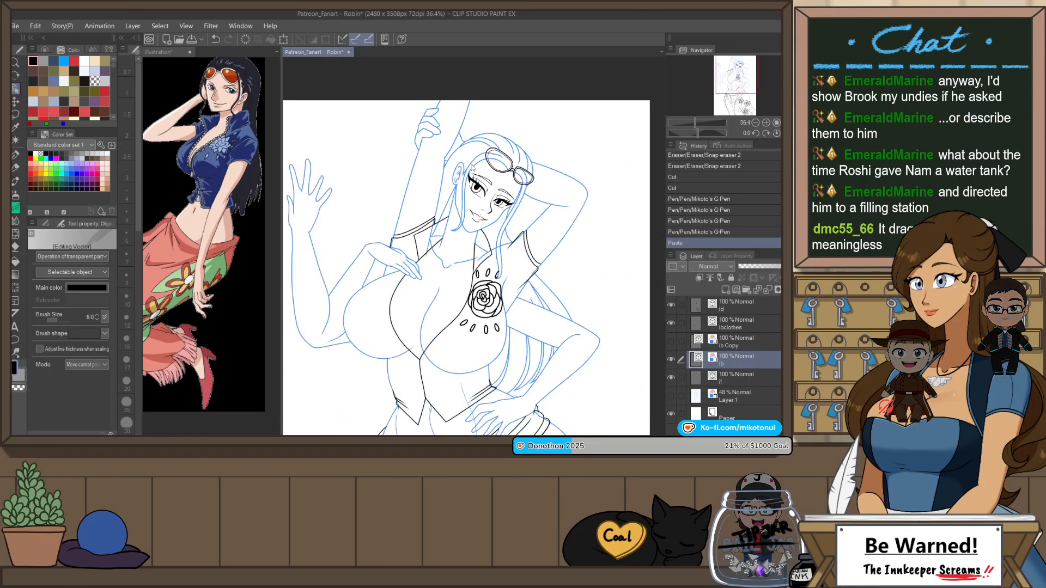
pyautogui.scroll(4, 472, 156)
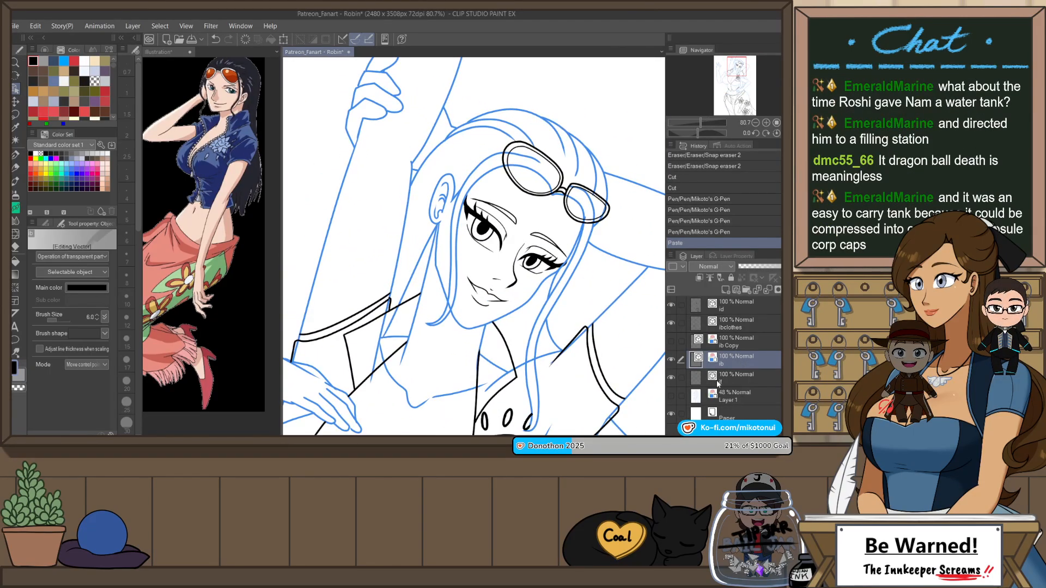
# Step: Show the Copy layer again, then hide and lock the original body line layer and move it one level down
pyautogui.click(671, 342)
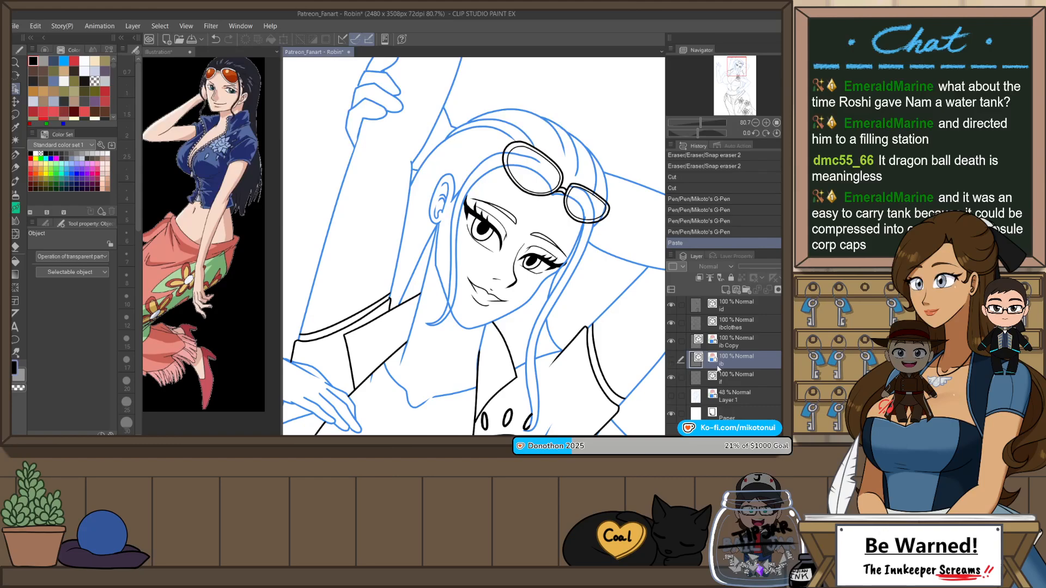
pyautogui.click(731, 278)
pyautogui.moveTo(734, 364); pyautogui.dragTo(734, 383)
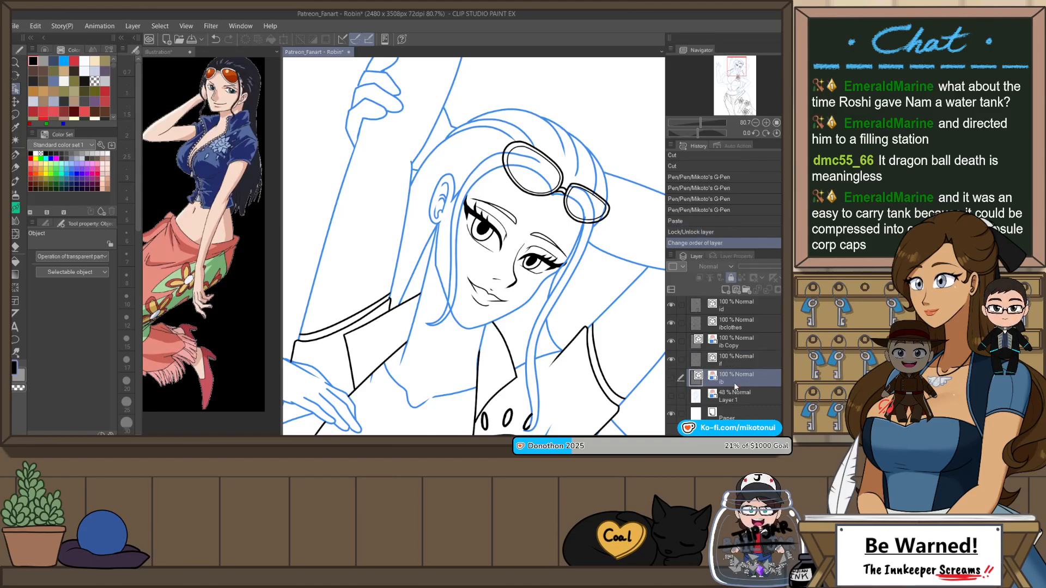
# Step: On the top line layer, ink thin hair strands behind the ear up to the sunglasses with a size 4 G-Pen and erase their overshoots
pyautogui.click(736, 306)
pyautogui.press('p')
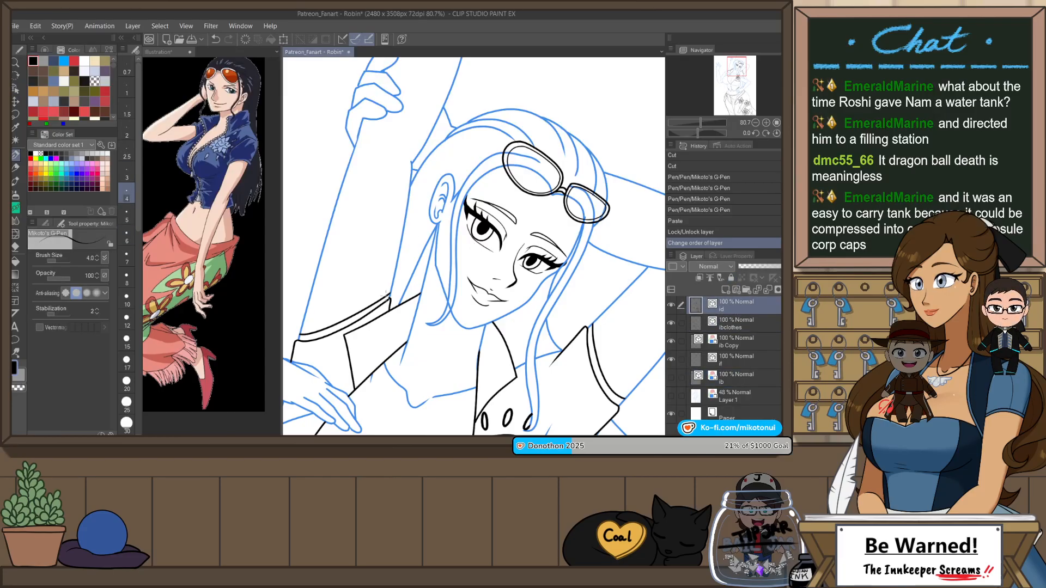
pyautogui.moveTo(386, 297); pyautogui.dragTo(428, 223)
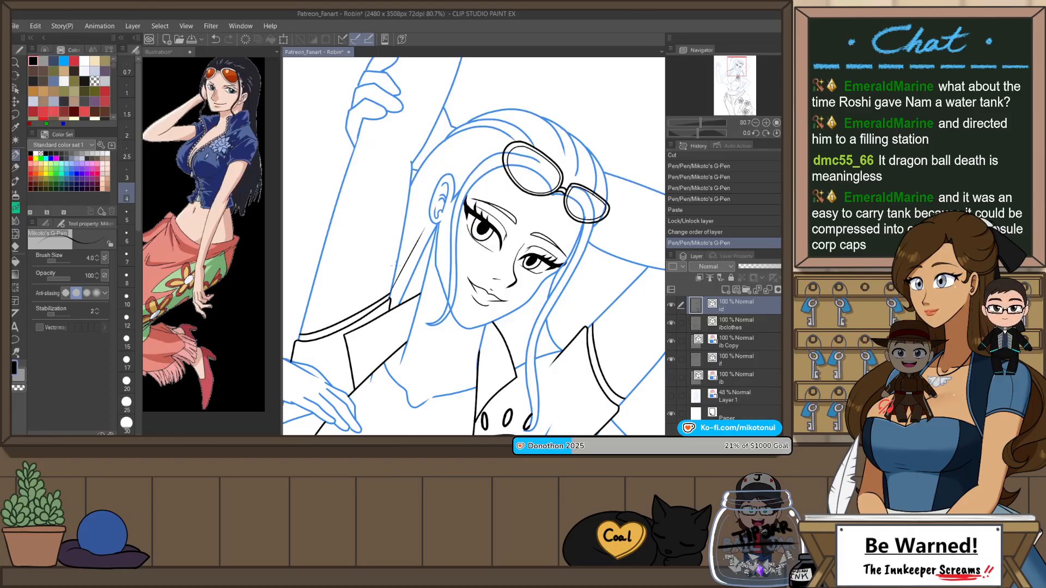
pyautogui.moveTo(393, 273)
pyautogui.mouseDown()
pyautogui.moveTo(441, 191)
pyautogui.moveTo(390, 264)
pyautogui.moveTo(398, 233)
pyautogui.moveTo(482, 150)
pyautogui.mouseUp()
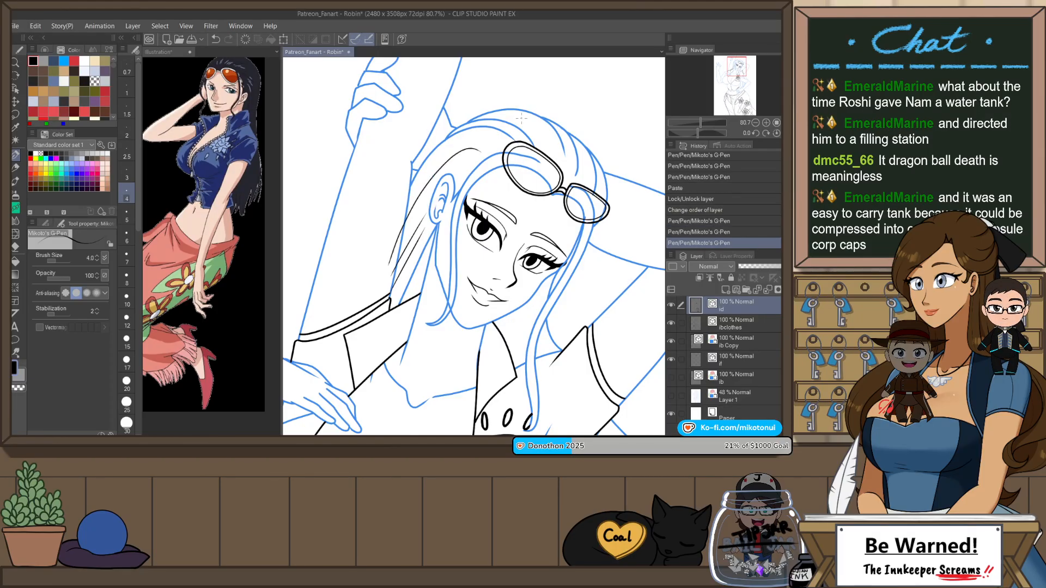
pyautogui.hotkey('ctrl', 'z')
pyautogui.moveTo(420, 187); pyautogui.dragTo(497, 143)
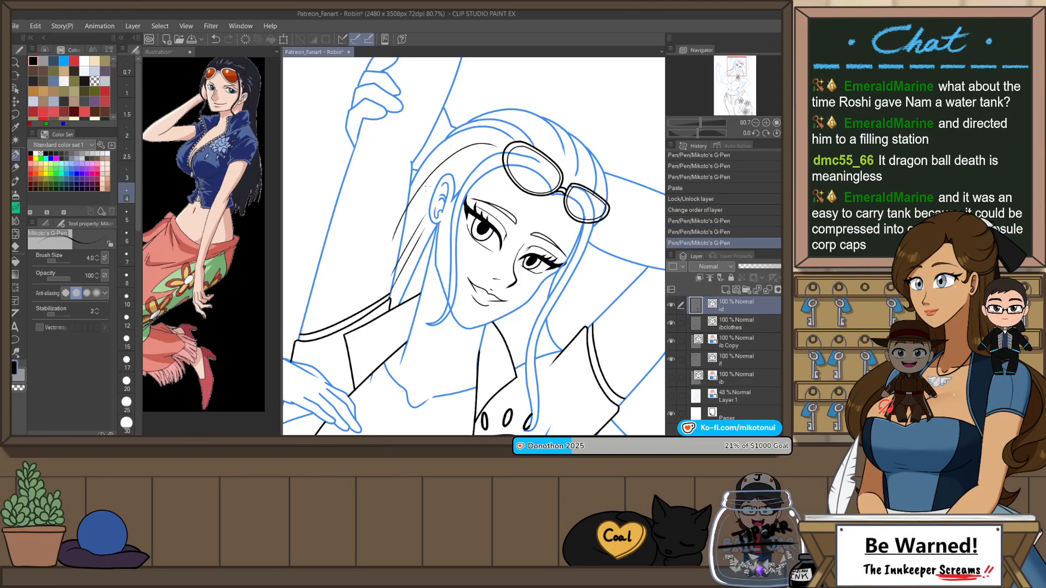
pyautogui.moveTo(400, 217); pyautogui.dragTo(446, 158)
pyautogui.hotkey('ctrl', 'z')
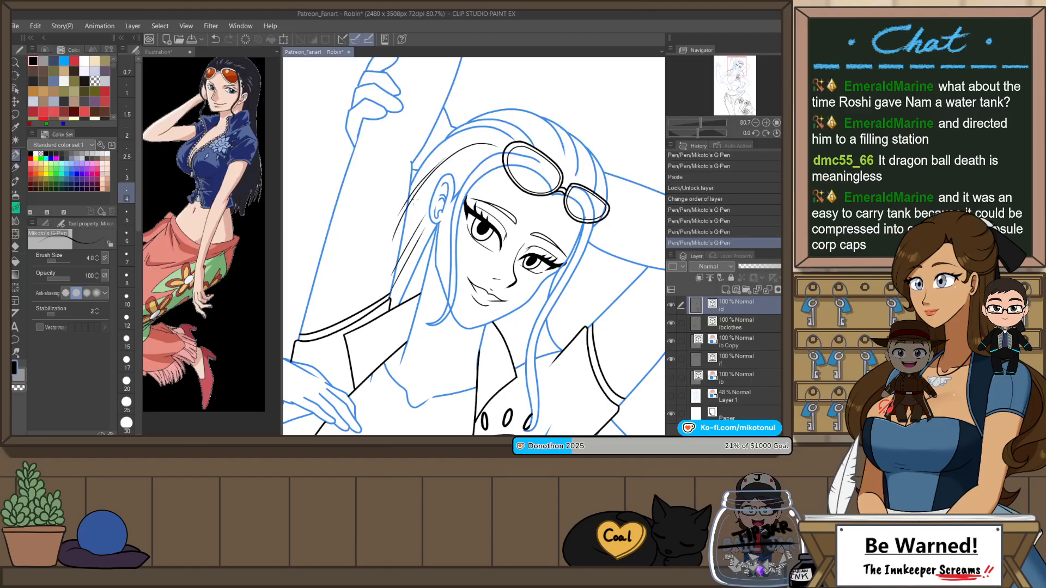
pyautogui.press('e')
pyautogui.moveTo(398, 228); pyautogui.dragTo(408, 214)
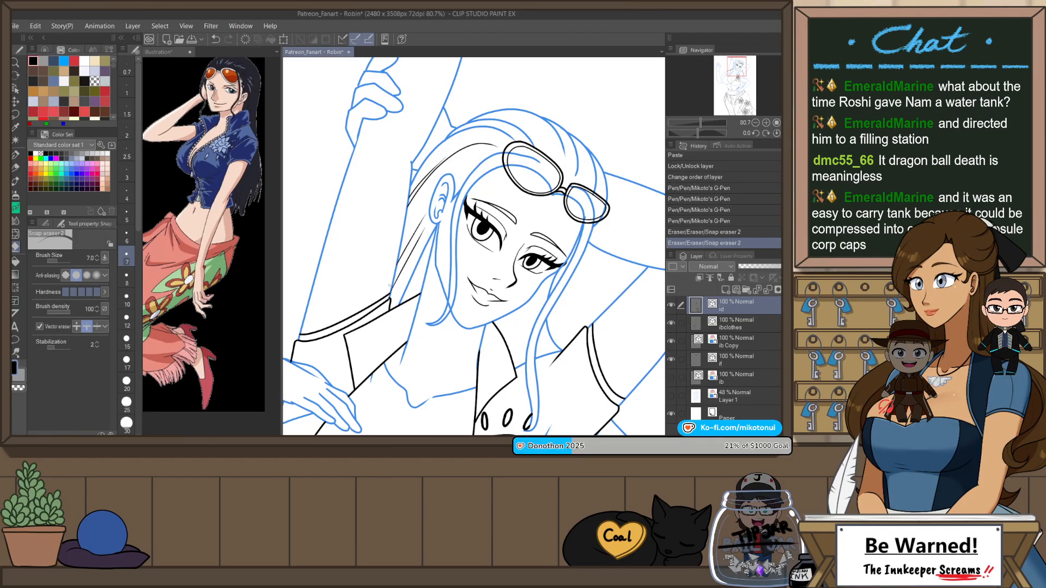
# Step: With the view flipped, ink a narrow hair strand from the jaw down to the collar and trim both ends
pyautogui.press('h')
pyautogui.press('p')
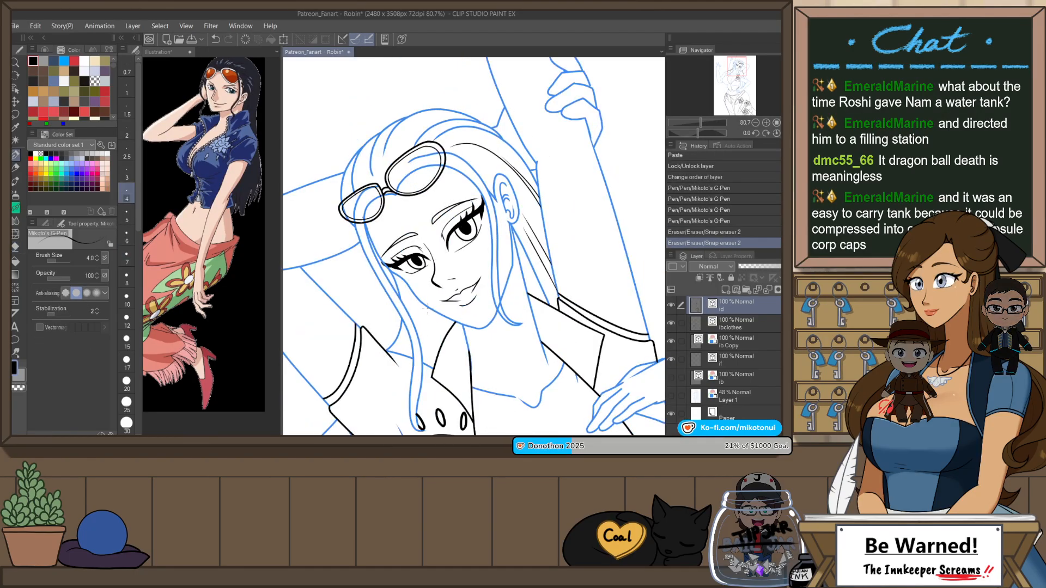
pyautogui.moveTo(428, 301)
pyautogui.mouseDown()
pyautogui.moveTo(426, 381)
pyautogui.moveTo(434, 366)
pyautogui.mouseUp()
pyautogui.hotkey('ctrl', 'z')
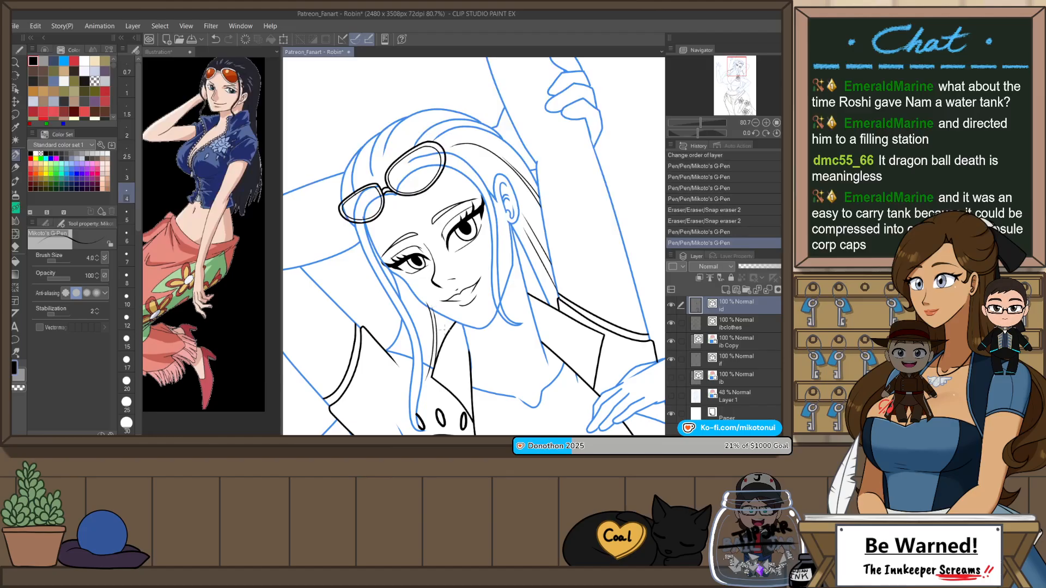
pyautogui.press('e')
pyautogui.moveTo(425, 304); pyautogui.dragTo(432, 303)
pyautogui.moveTo(428, 371); pyautogui.dragTo(433, 376)
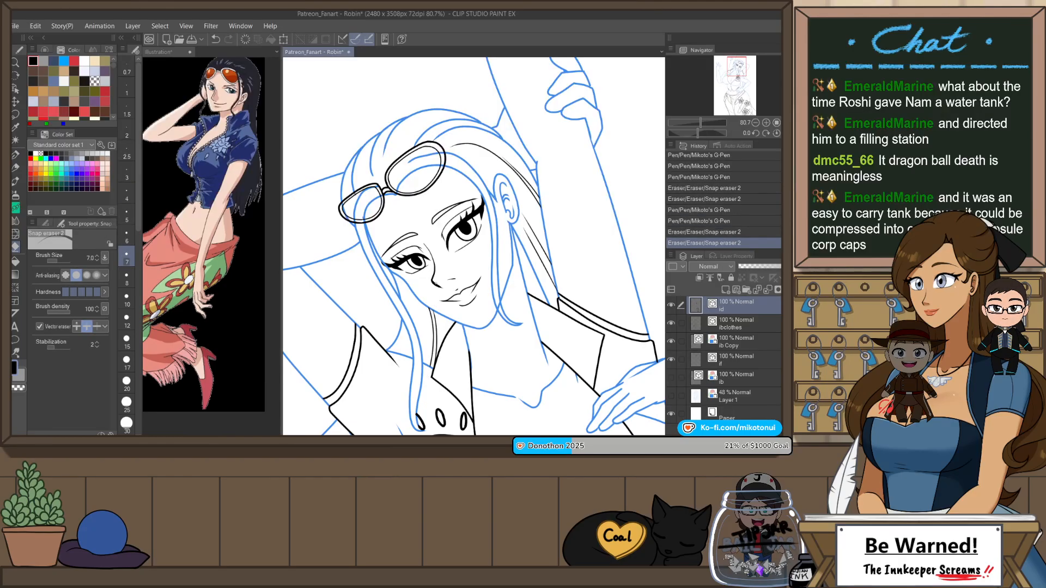
# Step: Ink another curved hair strand between the face and the long front lock and trim its overshoot
pyautogui.press('p')
pyautogui.moveTo(410, 291); pyautogui.dragTo(420, 371)
pyautogui.hotkey('ctrl', 'z')
pyautogui.moveTo(408, 286)
pyautogui.mouseDown()
pyautogui.moveTo(419, 367)
pyautogui.moveTo(424, 348)
pyautogui.mouseUp()
pyautogui.press('e')
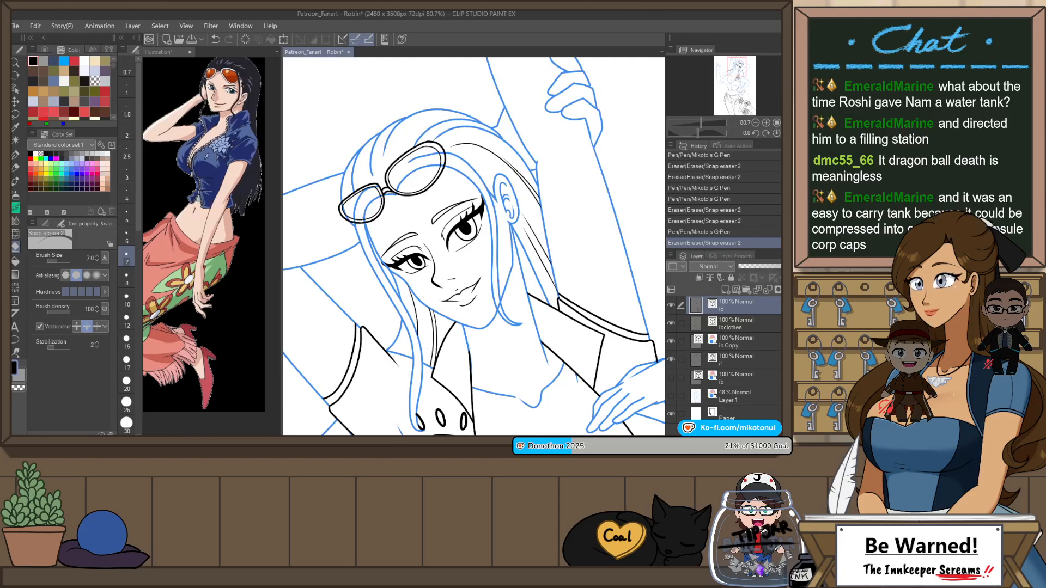
# Step: Restore the unflipped view and, on the Copy layer, erase the bit of blue hair line at the smaller sunglasses lens
pyautogui.press('h')
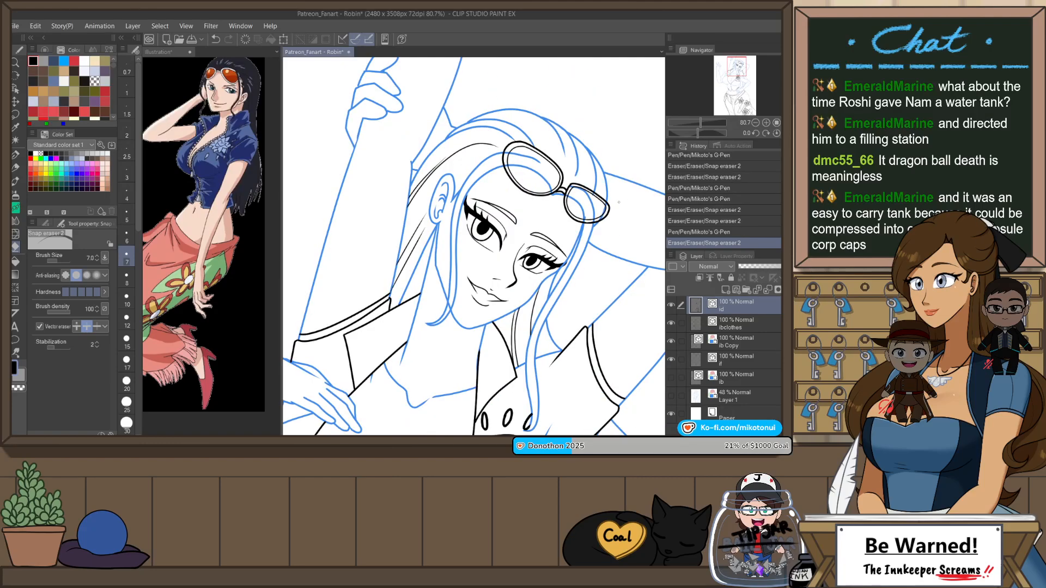
pyautogui.click(741, 342)
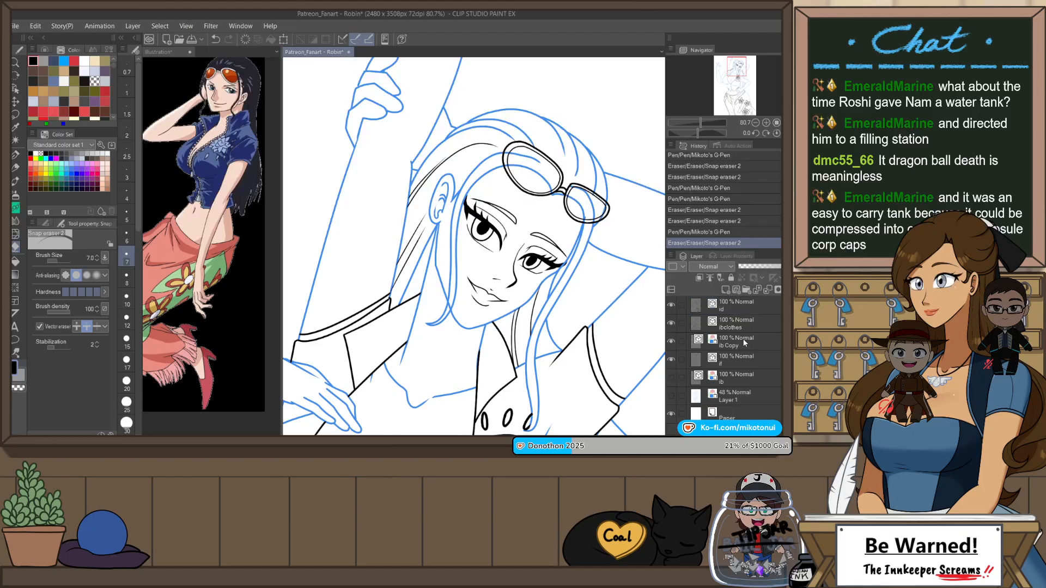
pyautogui.scroll(3, 575, 201)
pyautogui.hotkey('ctrl', 'z')
pyautogui.moveTo(595, 238); pyautogui.dragTo(591, 223)
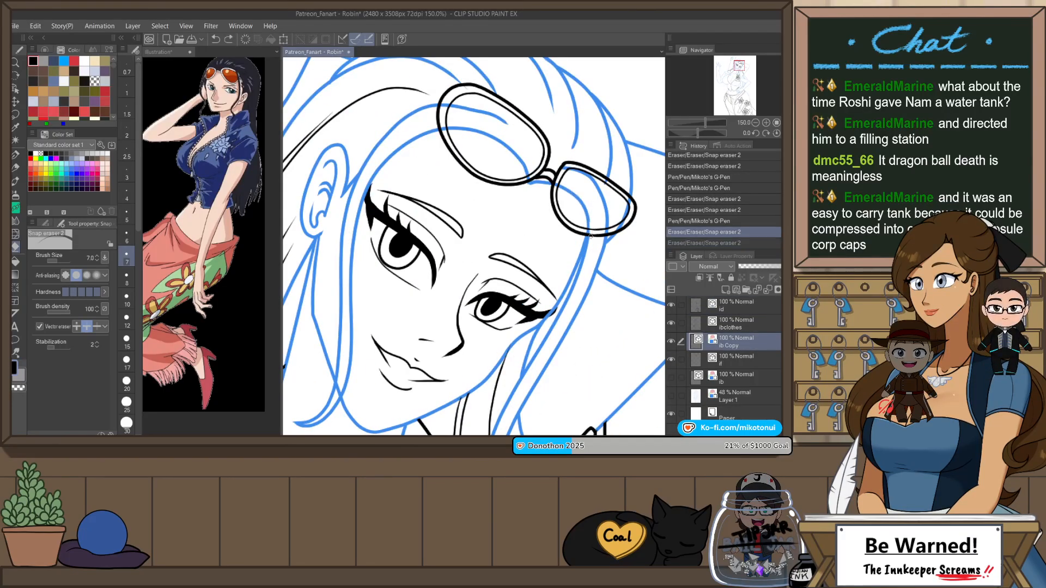
# Step: Check the face and upper body with the canvas rotated until the head stands upright
pyautogui.scroll(-3, 611, 248)
pyautogui.press('r')
pyautogui.moveTo(630, 318)
pyautogui.mouseDown()
pyautogui.moveTo(635, 296)
pyautogui.moveTo(614, 221)
pyautogui.mouseUp()
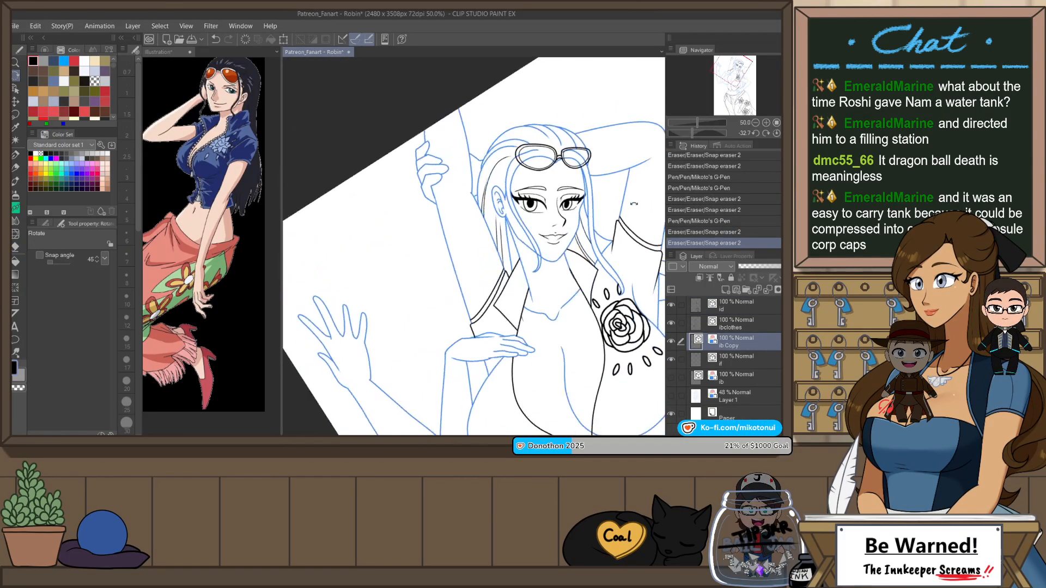
# Step: Reset the canvas rotation, lasso the sunglasses, and nudge them slightly toward the ear side on the lbclothes layer with Scale/Rotate
pyautogui.scroll(1, 614, 221)
pyautogui.scroll(3, 586, 180)
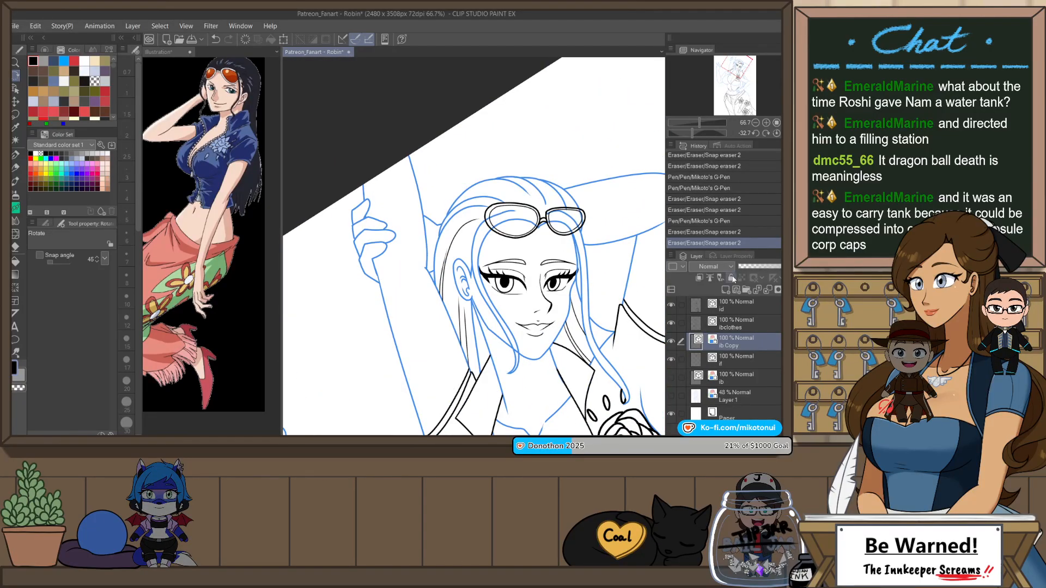
pyautogui.click(741, 310)
pyautogui.hotkey('ctrl', '@')
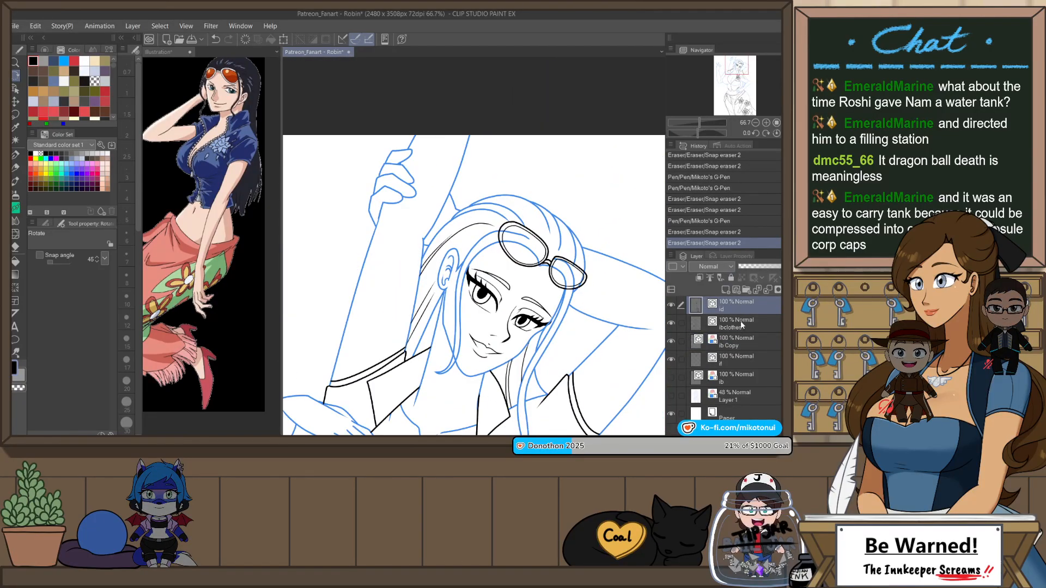
pyautogui.press('m')
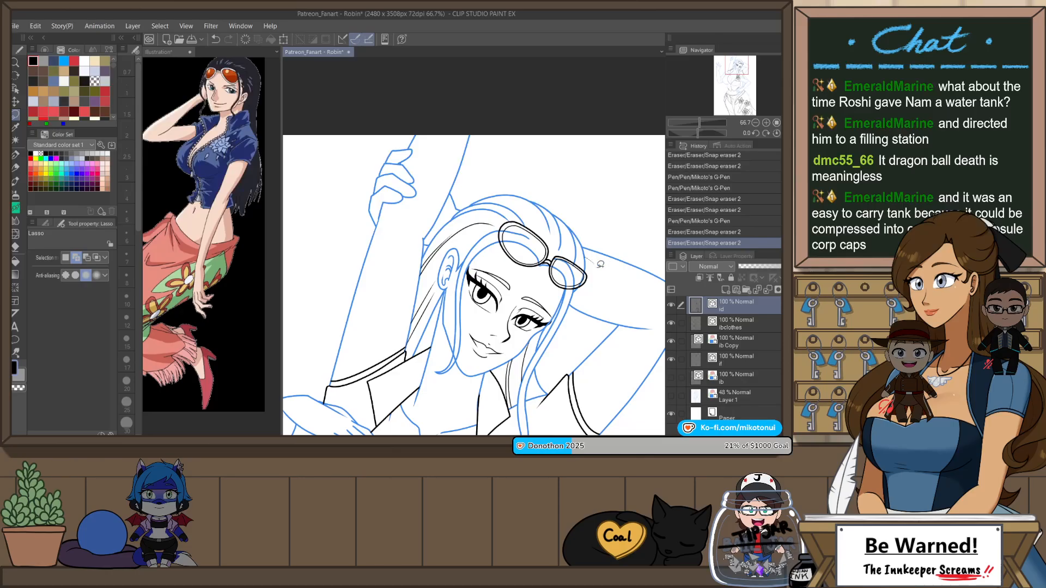
pyautogui.moveTo(601, 264)
pyautogui.mouseDown()
pyautogui.moveTo(496, 229)
pyautogui.moveTo(602, 248)
pyautogui.mouseUp()
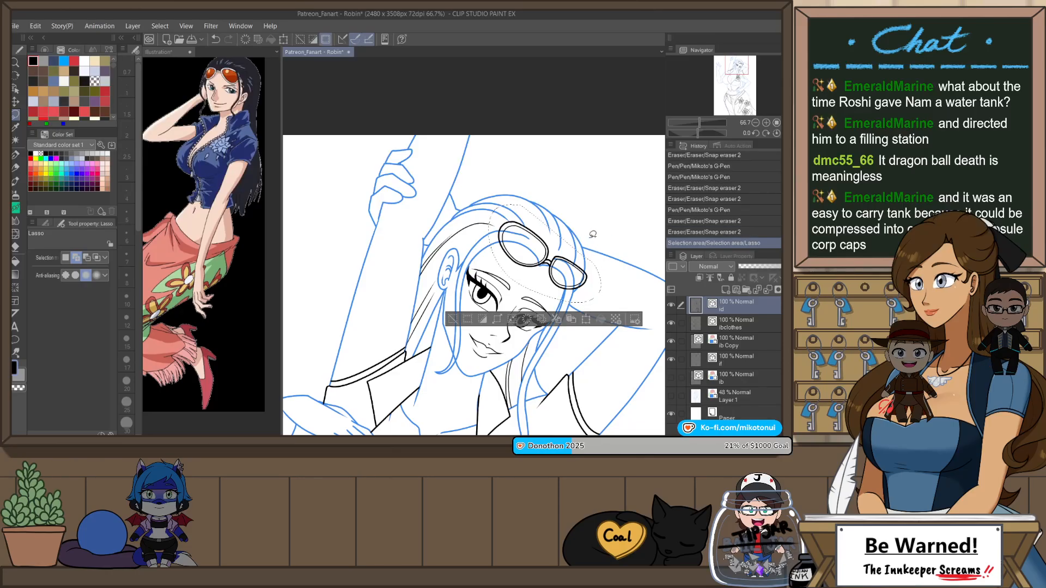
pyautogui.hotkey('ctrl', 'z')
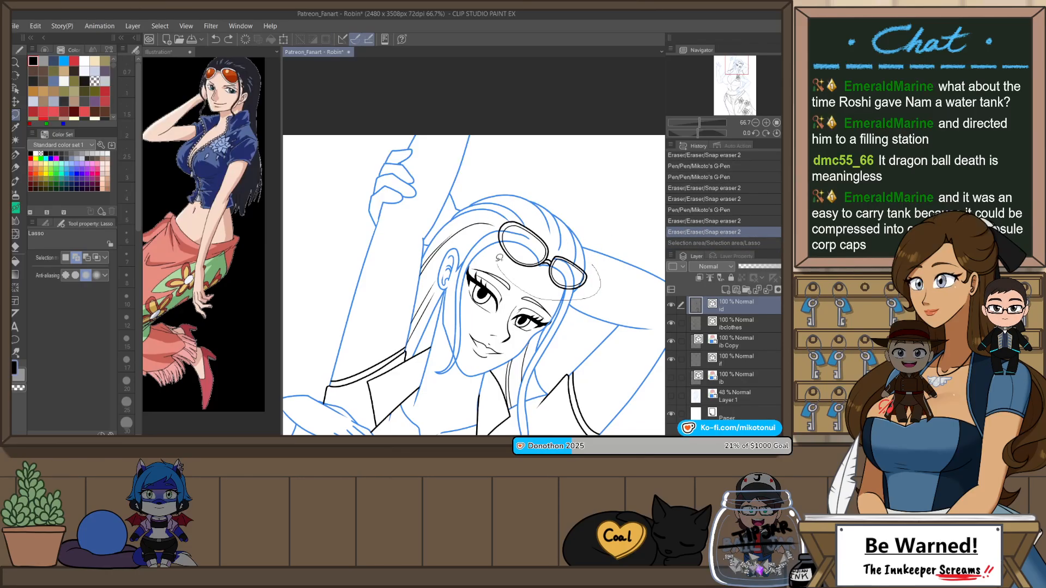
pyautogui.moveTo(519, 212); pyautogui.dragTo(600, 249)
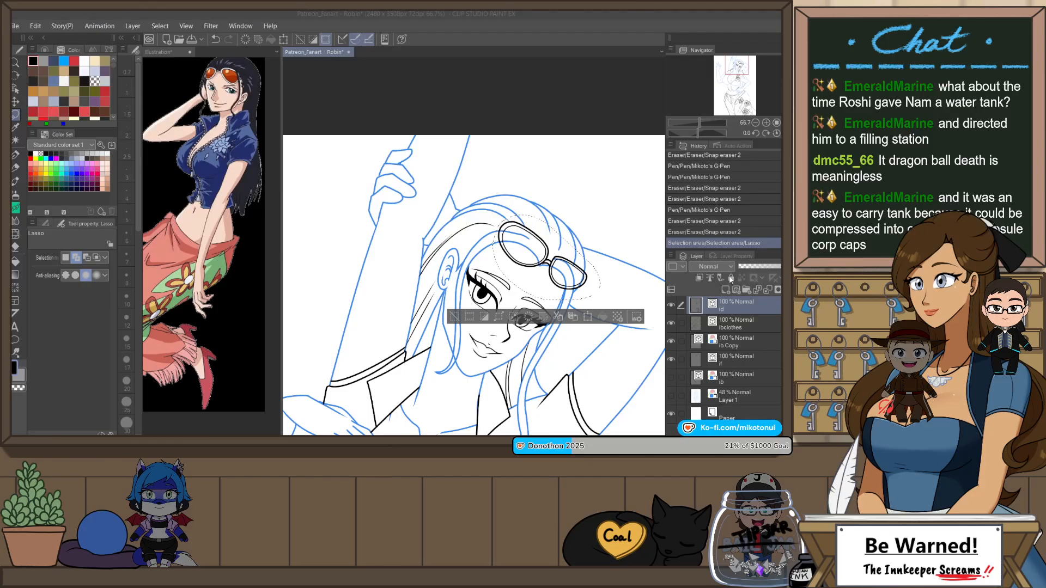
pyautogui.click(448, 175)
pyautogui.click(711, 327)
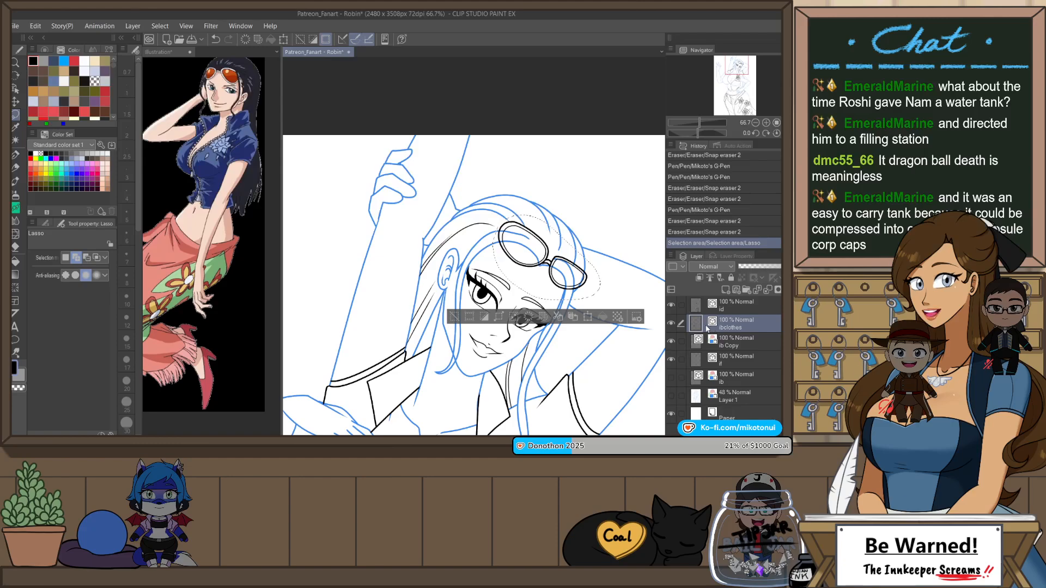
pyautogui.hotkey('ctrl', 't')
pyautogui.moveTo(584, 281); pyautogui.dragTo(601, 279)
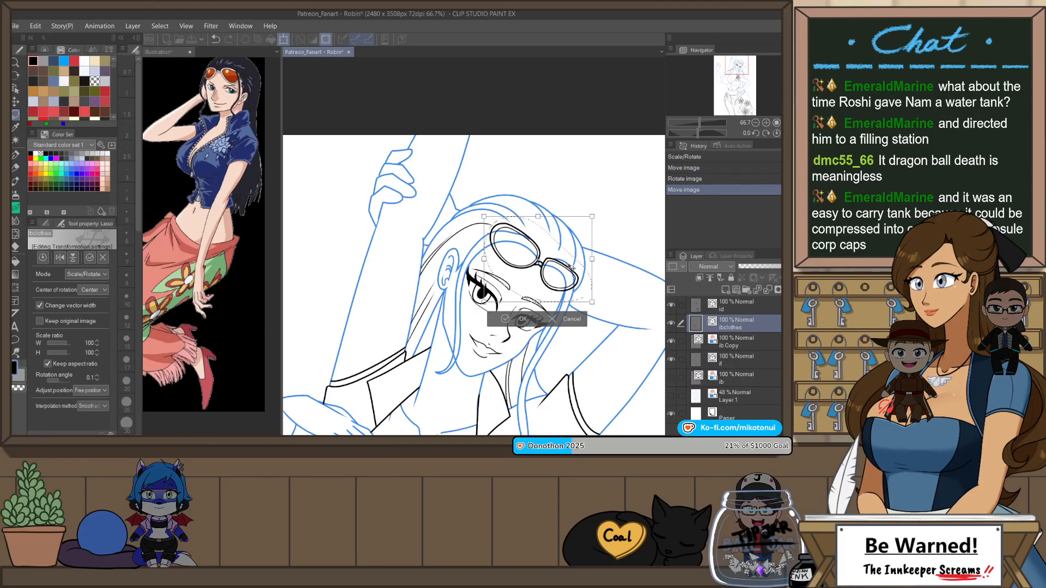
pyautogui.press('Return')
pyautogui.hotkey('ctrl', 'd')
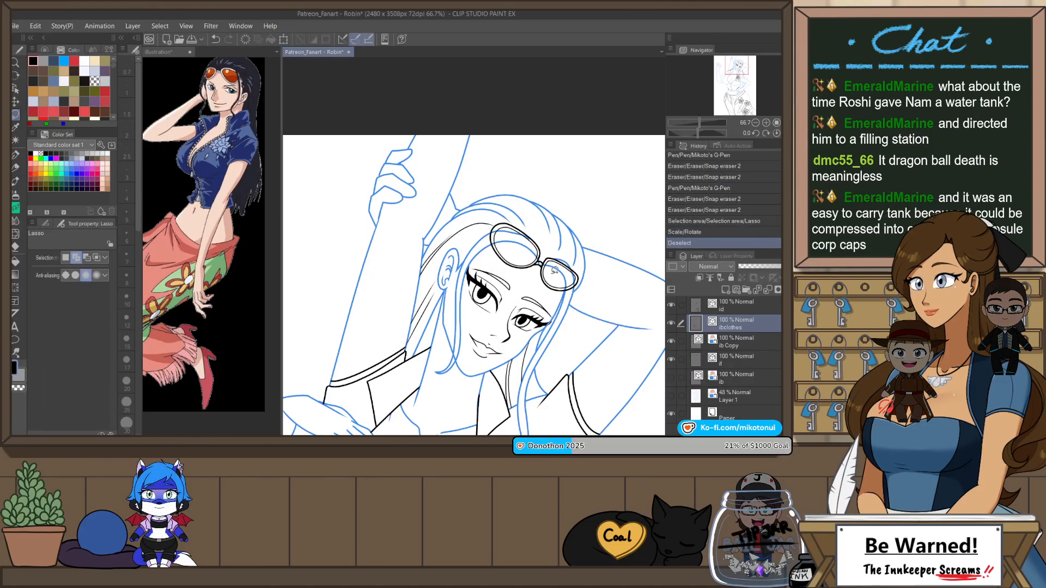
# Step: Flip the view and, on the ld layer, ink a short hair strand inside the hair outline near the smaller sunglasses lens
pyautogui.scroll(-3, 539, 190)
pyautogui.click(747, 310)
pyautogui.scroll(4, 404, 206)
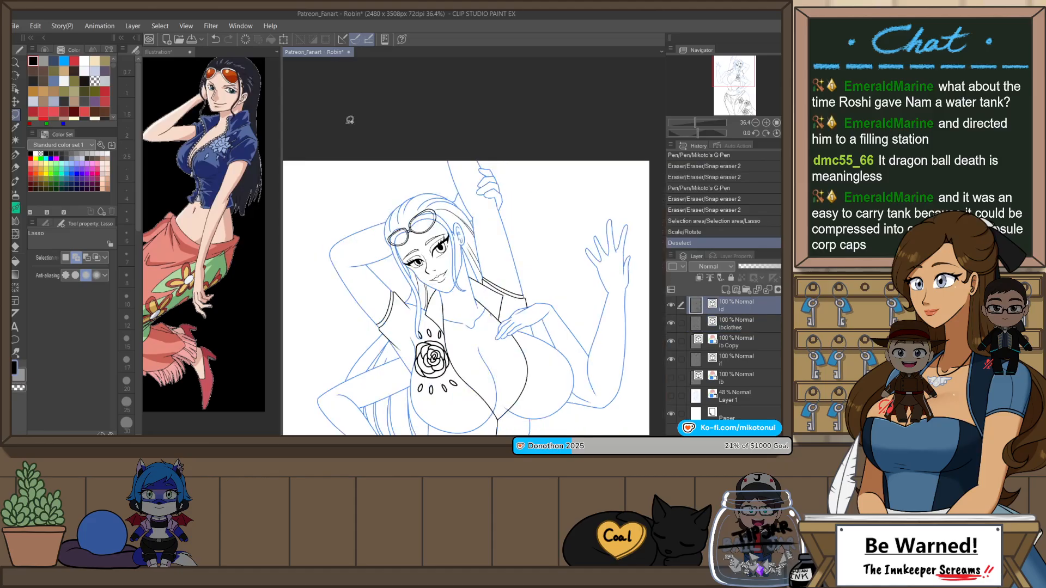
pyautogui.press('p')
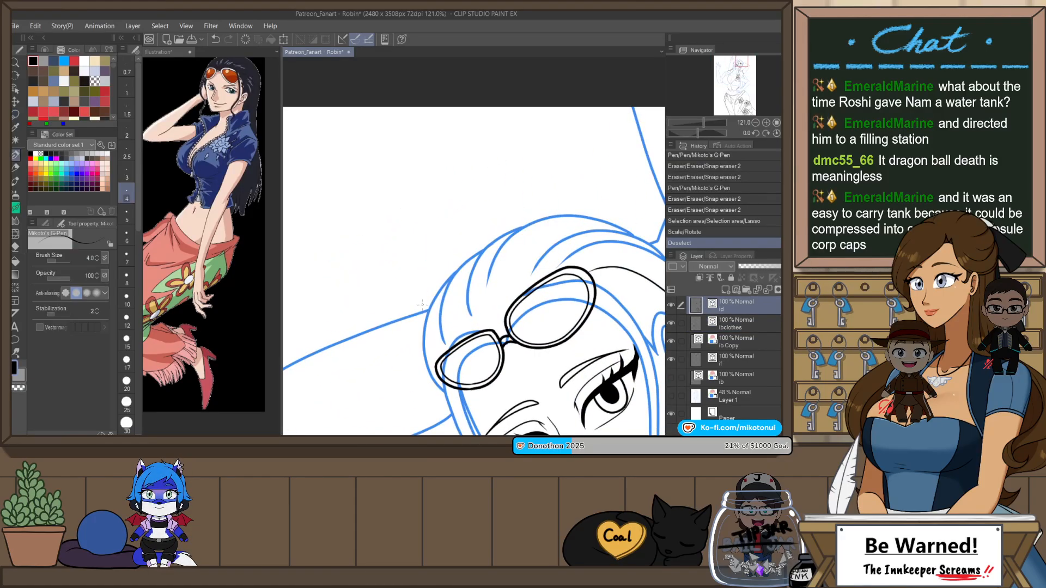
pyautogui.moveTo(450, 277); pyautogui.dragTo(436, 342)
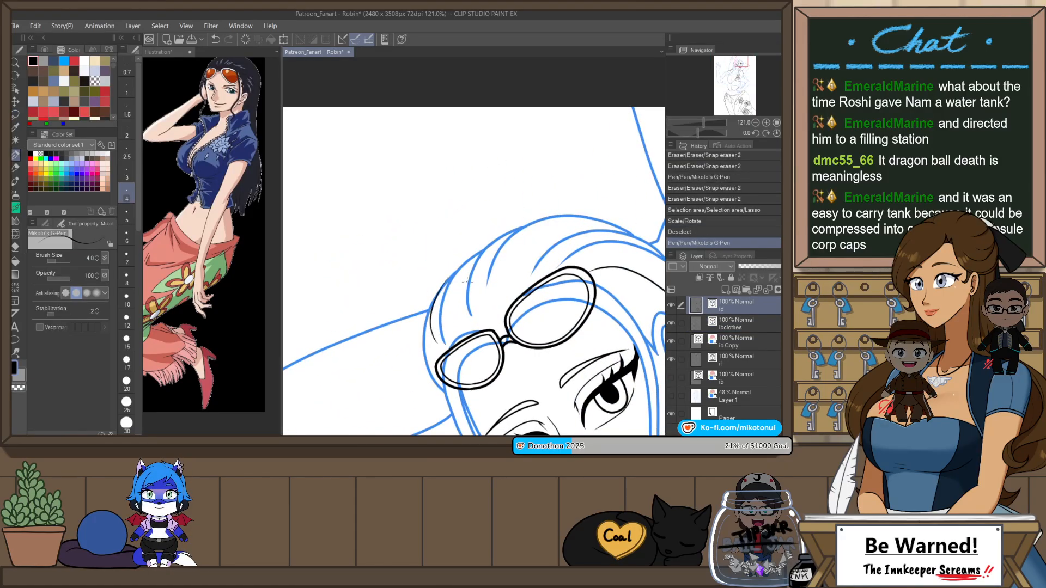
pyautogui.hotkey('ctrl', 'z')
pyautogui.moveTo(443, 285); pyautogui.dragTo(437, 342)
pyautogui.hotkey('ctrl', 'z')
pyautogui.moveTo(442, 288); pyautogui.dragTo(437, 349)
pyautogui.hotkey('ctrl', 'z')
pyautogui.moveTo(443, 289); pyautogui.dragTo(437, 329)
pyautogui.hotkey('ctrl', 'z')
# Step: Ink three more short strands along the crown's outline and erase the overshoot of the topmost one
pyautogui.moveTo(476, 253); pyautogui.dragTo(468, 297)
pyautogui.moveTo(504, 233); pyautogui.dragTo(489, 286)
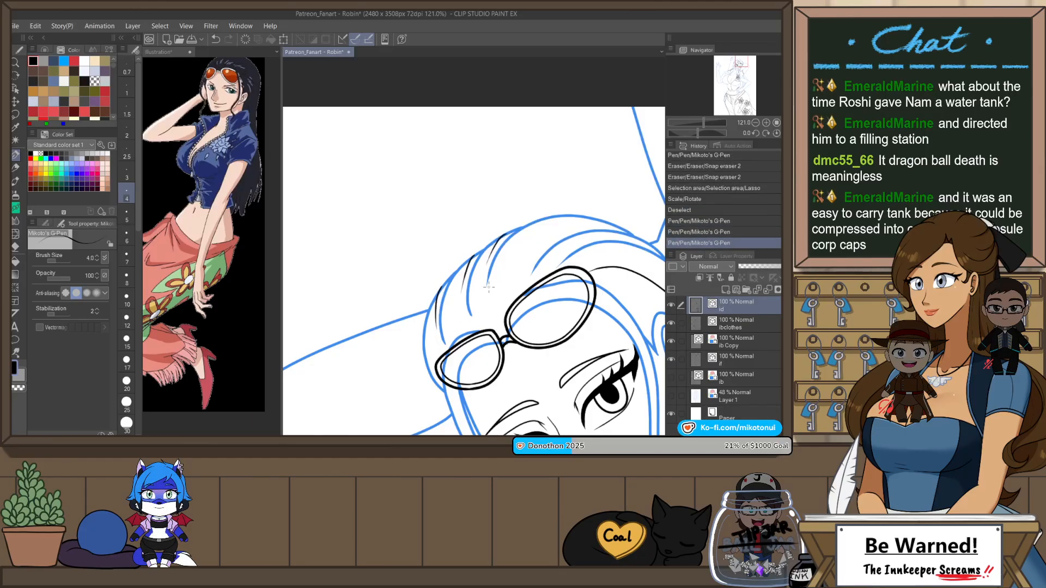
pyautogui.moveTo(608, 220); pyautogui.dragTo(535, 246)
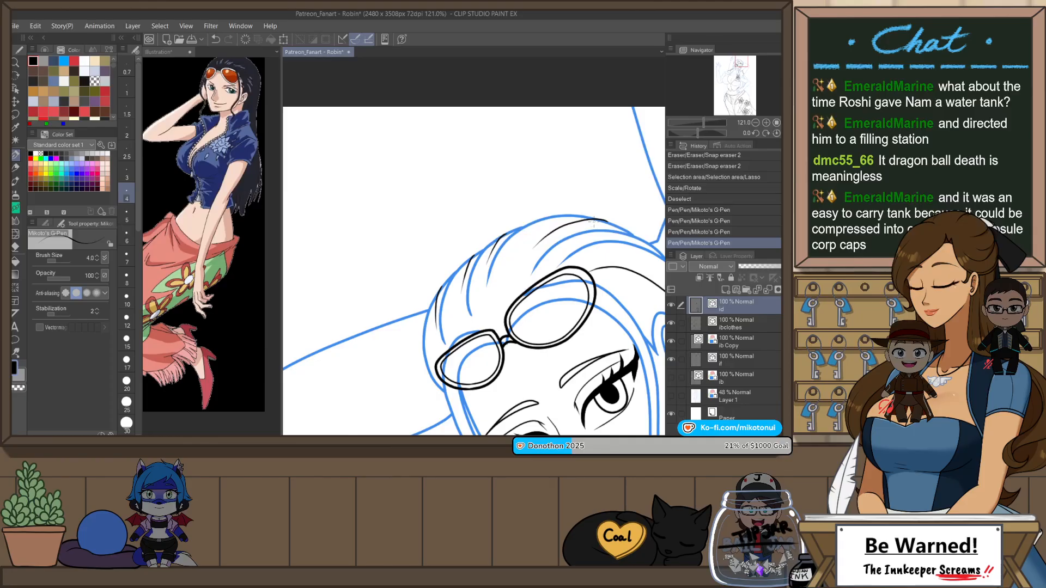
pyautogui.press('e')
pyautogui.moveTo(609, 221); pyautogui.dragTo(596, 221)
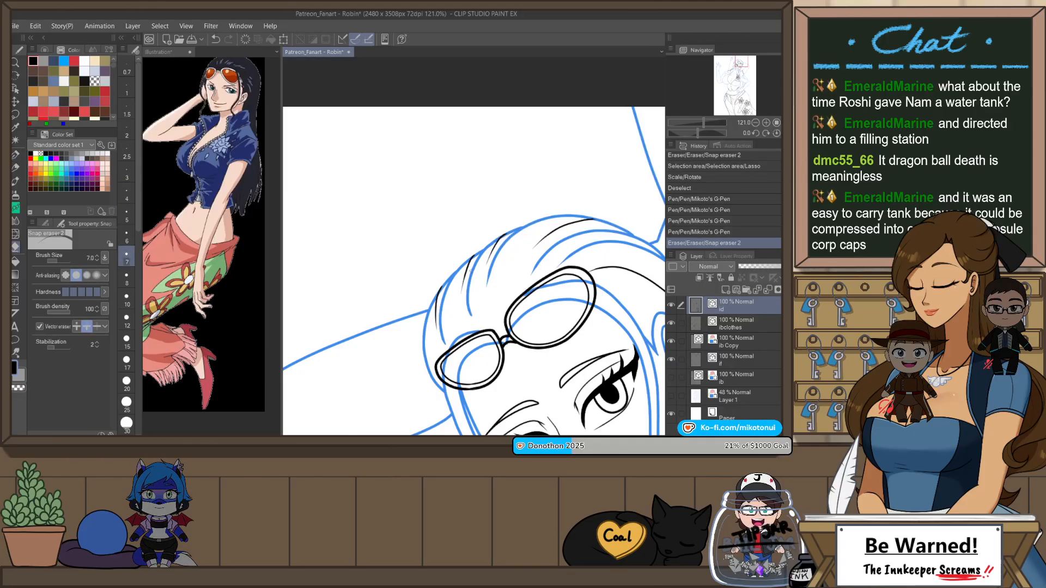
# Step: Ink two slanted strands in the back hair between the sleeve and the bent arm with its hand on the hip
pyautogui.scroll(-5, 570, 196)
pyautogui.moveTo(615, 266); pyautogui.dragTo(612, 280)
pyautogui.moveTo(509, 373); pyautogui.dragTo(486, 296)
pyautogui.scroll(2, 486, 297)
pyautogui.press('p')
pyautogui.moveTo(431, 314); pyautogui.dragTo(478, 254)
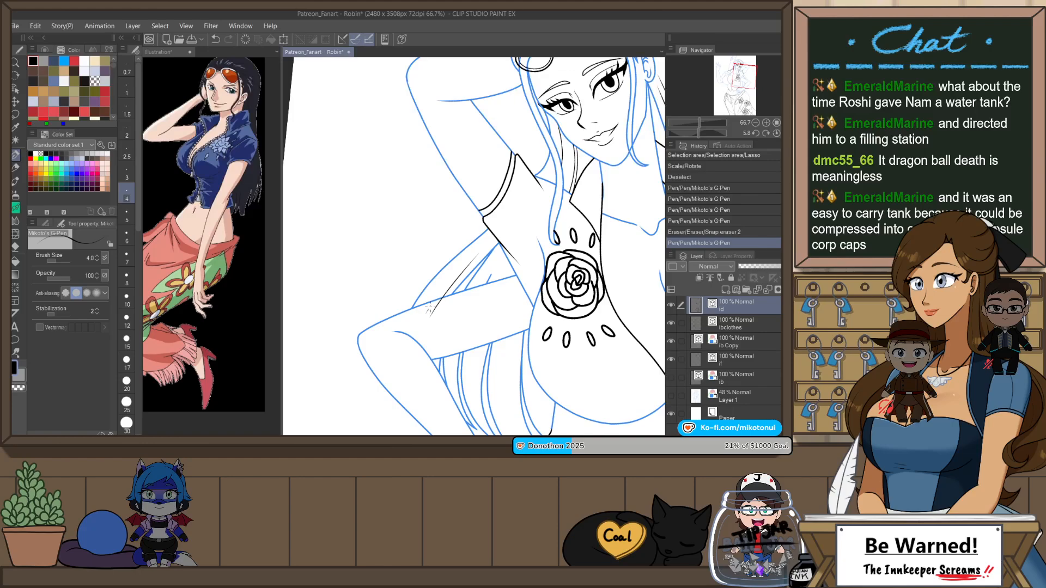
pyautogui.moveTo(427, 312); pyautogui.dragTo(460, 271)
# Step: Ink long strands through the back hair behind the bent arm and erase the parts crossing the arm
pyautogui.moveTo(456, 378); pyautogui.dragTo(426, 308)
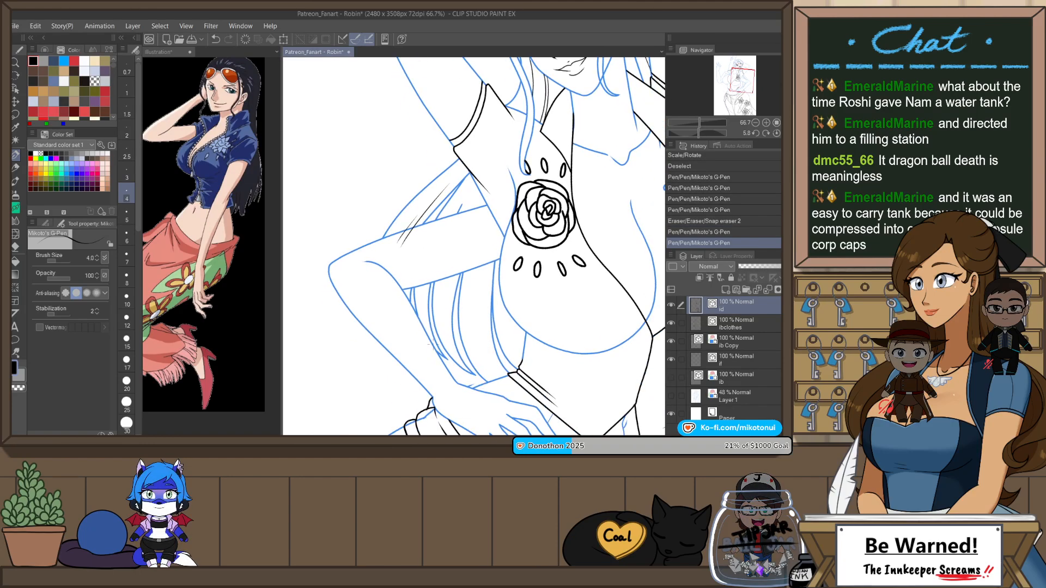
pyautogui.moveTo(443, 224); pyautogui.dragTo(422, 340)
pyautogui.hotkey('ctrl', 'z')
pyautogui.moveTo(425, 275); pyautogui.dragTo(465, 192)
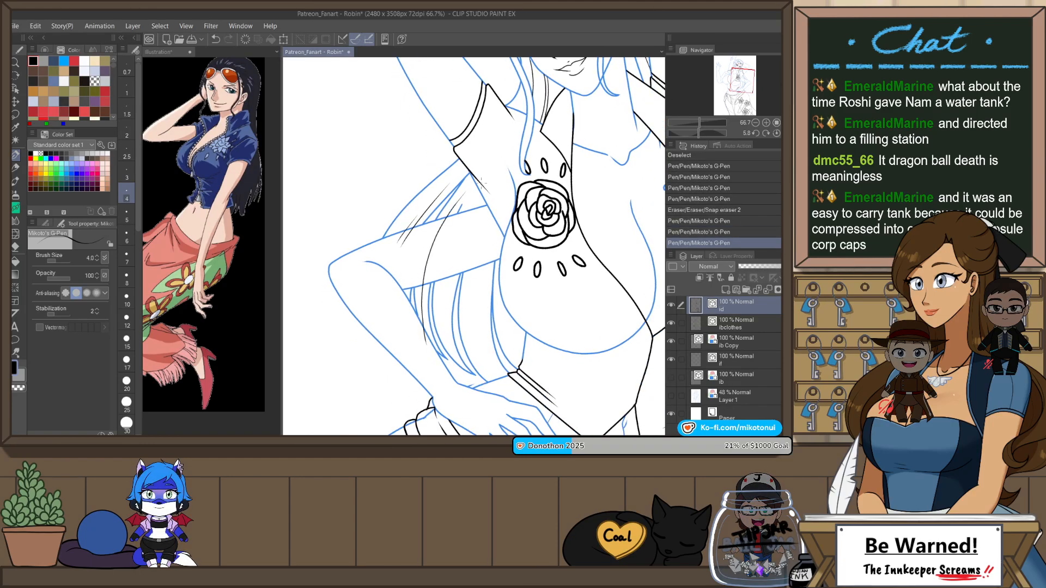
pyautogui.hotkey('ctrl', 'z')
pyautogui.moveTo(428, 353)
pyautogui.mouseDown()
pyautogui.moveTo(426, 275)
pyautogui.moveTo(503, 148)
pyautogui.moveTo(486, 174)
pyautogui.mouseUp()
pyautogui.press('e')
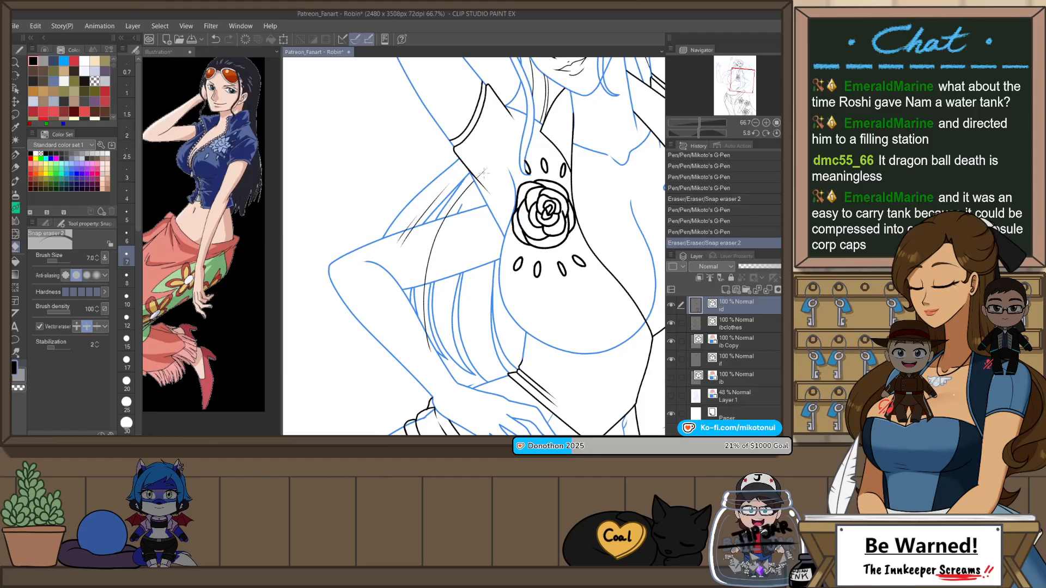
pyautogui.moveTo(397, 235); pyautogui.dragTo(442, 251)
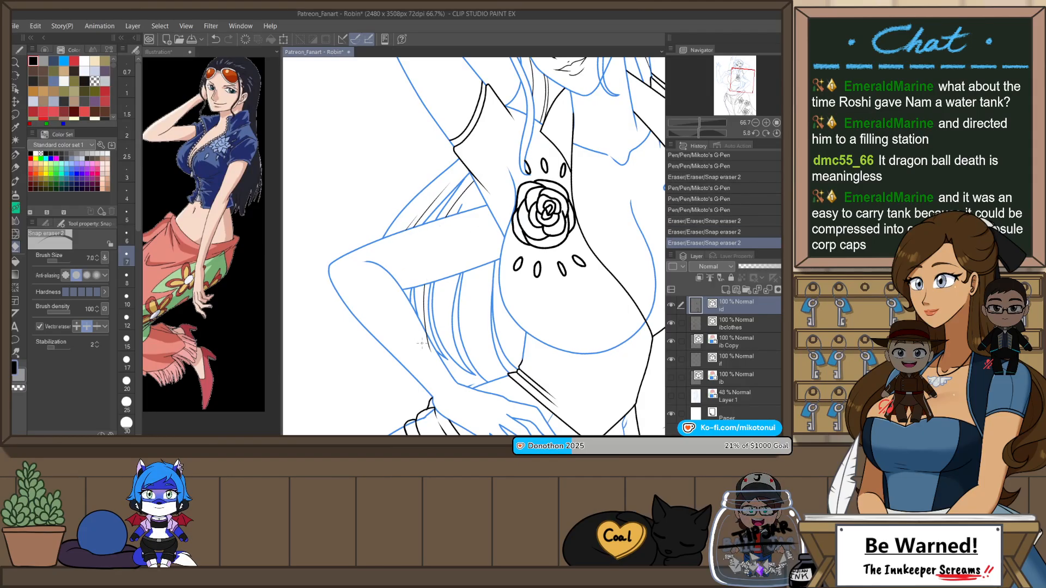
pyautogui.moveTo(424, 339)
pyautogui.mouseDown()
pyautogui.moveTo(461, 374)
pyautogui.moveTo(465, 236)
pyautogui.mouseUp()
# Step: Ink three curved strands in the hair between the bent arm and the torso, and trim their overlap with the arm and shirt
pyautogui.press('p')
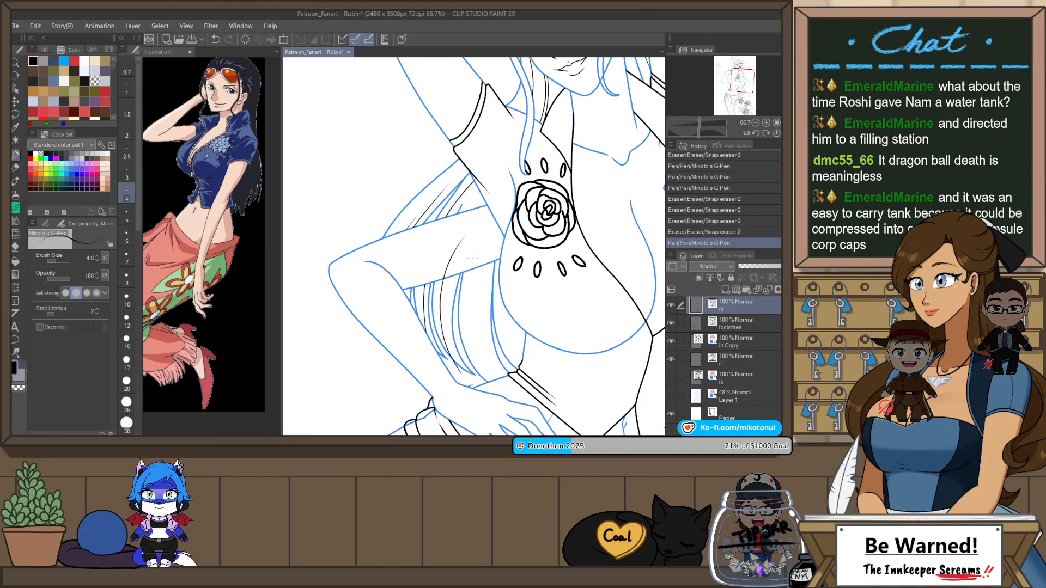
pyautogui.hotkey('ctrl', 'z')
pyautogui.moveTo(490, 380); pyautogui.dragTo(497, 242)
pyautogui.hotkey('ctrl', 'z')
pyautogui.moveTo(490, 381); pyautogui.dragTo(502, 187)
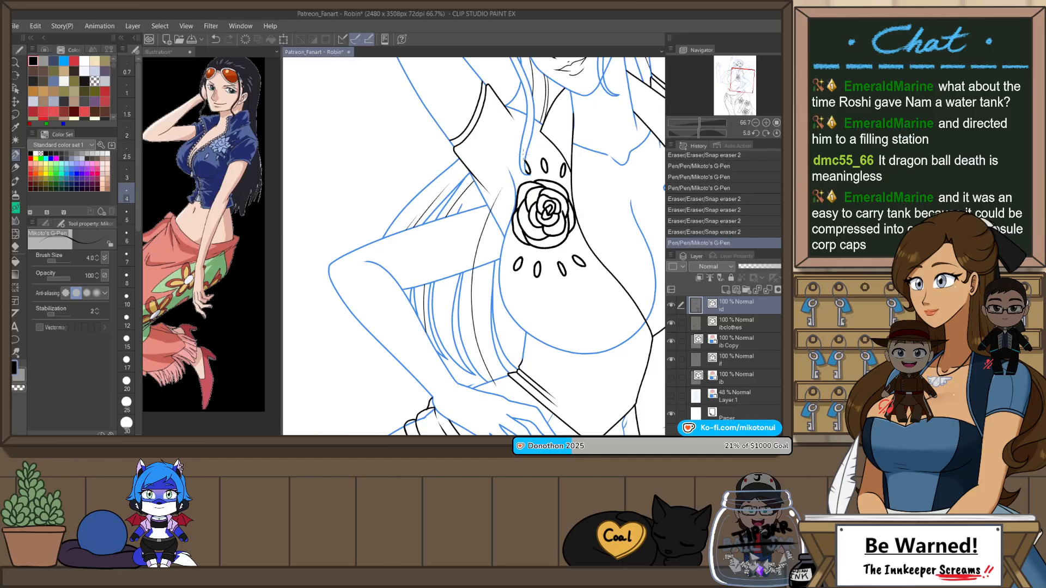
pyautogui.moveTo(473, 383); pyautogui.dragTo(500, 243)
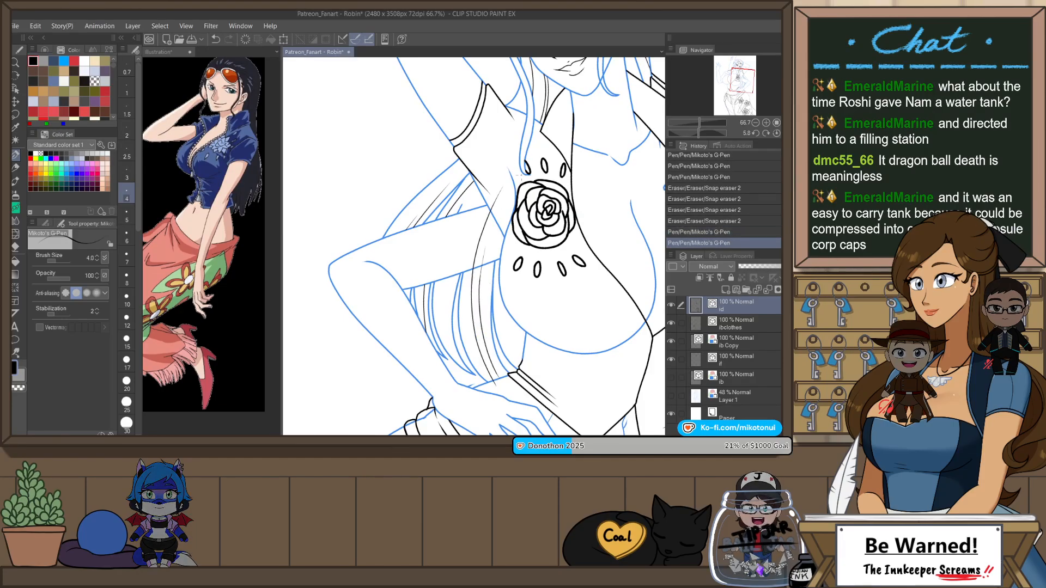
pyautogui.moveTo(532, 364); pyautogui.dragTo(507, 309)
pyautogui.press('e')
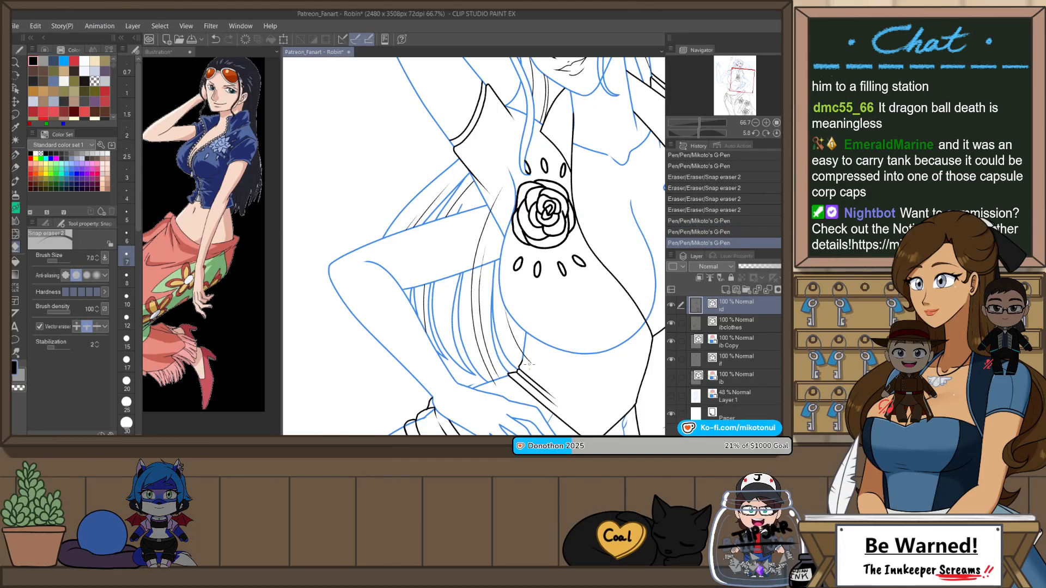
pyautogui.moveTo(529, 365); pyautogui.dragTo(528, 357)
pyautogui.moveTo(493, 201); pyautogui.dragTo(478, 258)
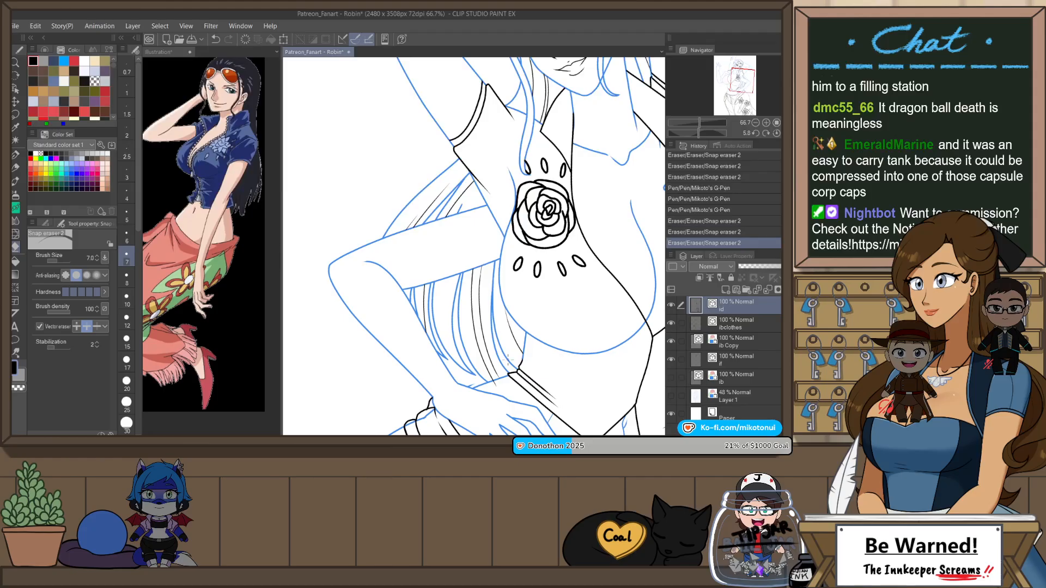
# Step: With the view upright and flipped back, duplicate the skirt's lowest flower and place the copy beside the hip at the canvas edge
pyautogui.scroll(-5, 541, 210)
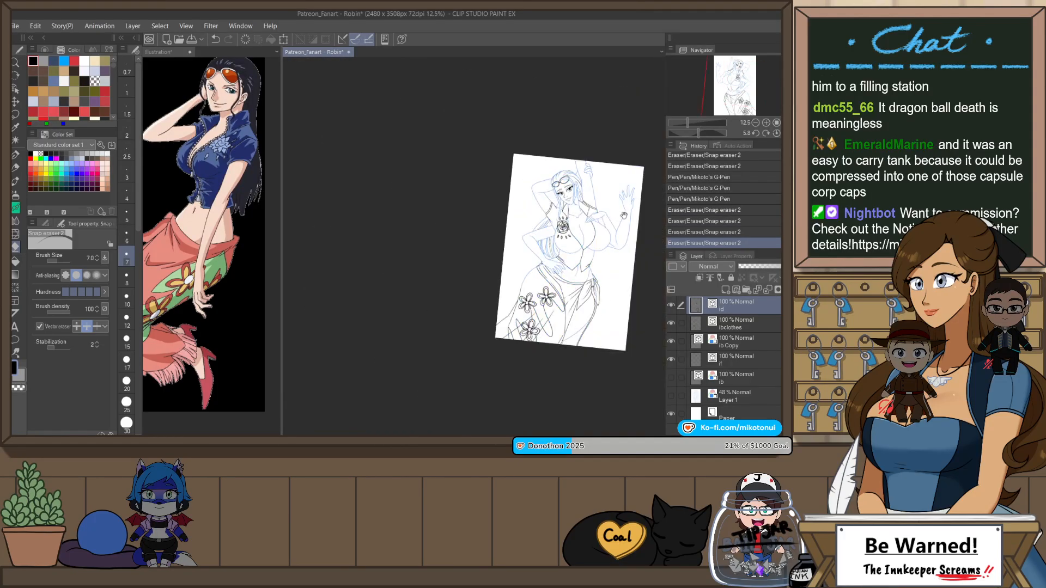
pyautogui.moveTo(633, 230); pyautogui.dragTo(592, 228)
pyautogui.hotkey('ctrl', '@')
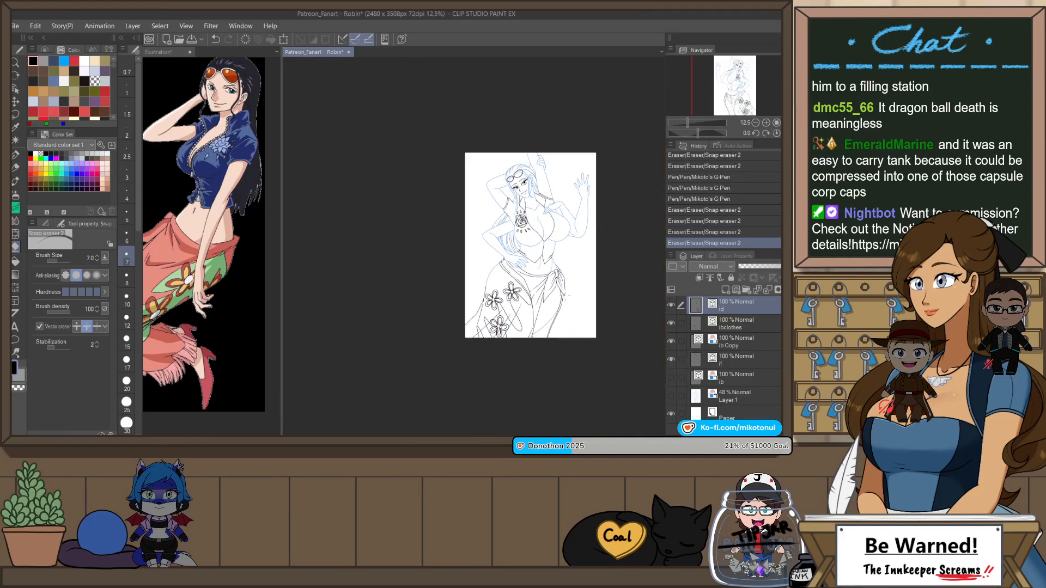
pyautogui.press('h')
pyautogui.scroll(5, 359, 289)
pyautogui.scroll(2, 480, 241)
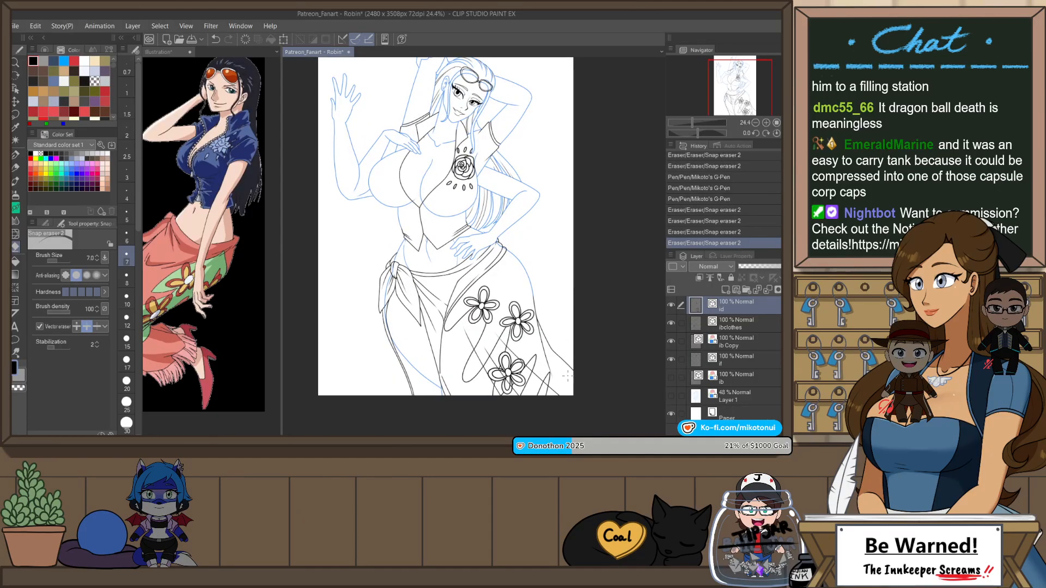
pyautogui.scroll(3, 567, 375)
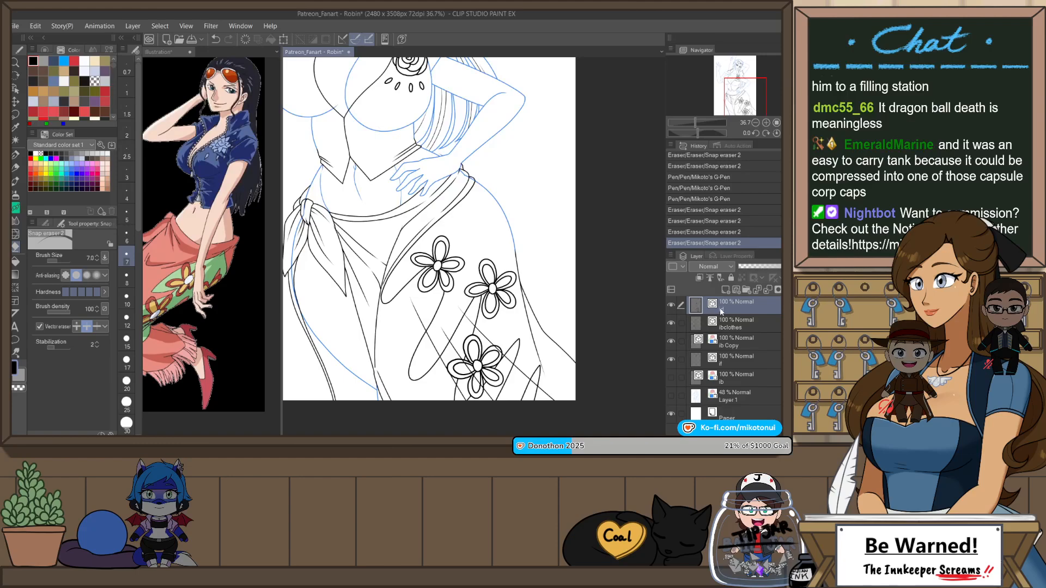
pyautogui.press('m')
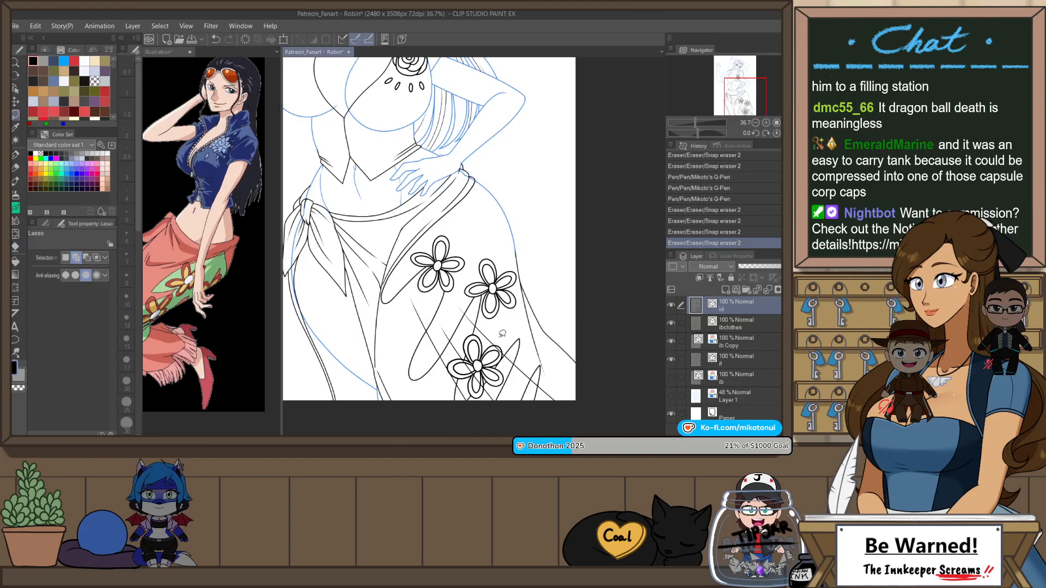
pyautogui.moveTo(511, 359)
pyautogui.mouseDown()
pyautogui.moveTo(505, 389)
pyautogui.moveTo(488, 380)
pyautogui.moveTo(468, 395)
pyautogui.moveTo(448, 370)
pyautogui.mouseUp()
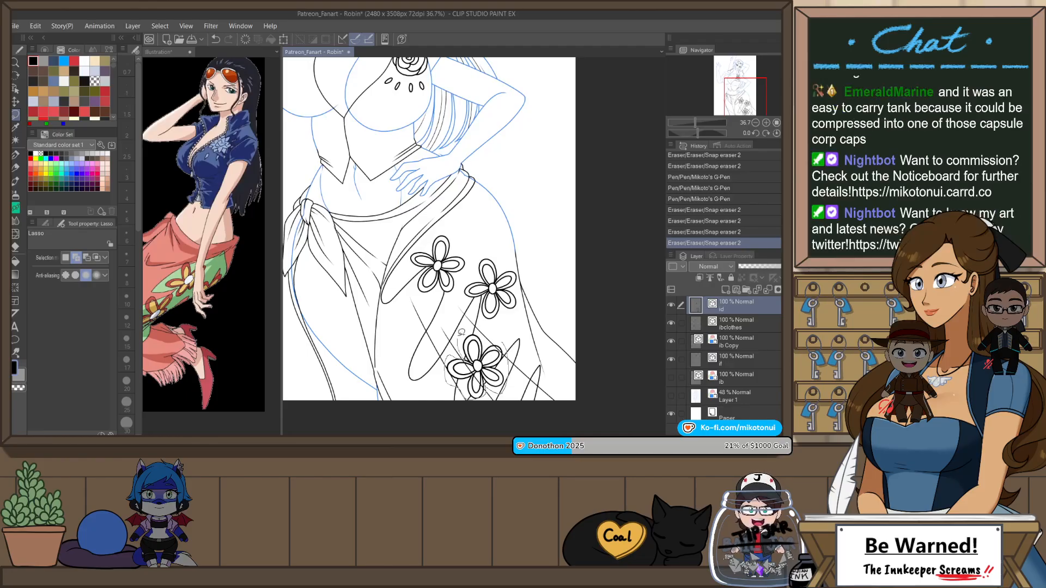
pyautogui.moveTo(489, 342); pyautogui.dragTo(487, 339)
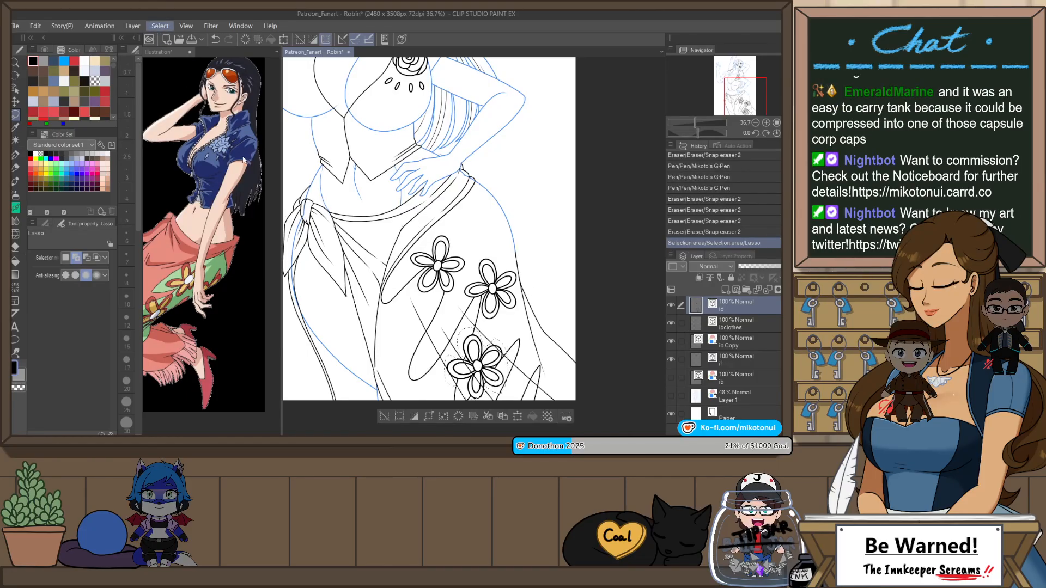
pyautogui.press('o')
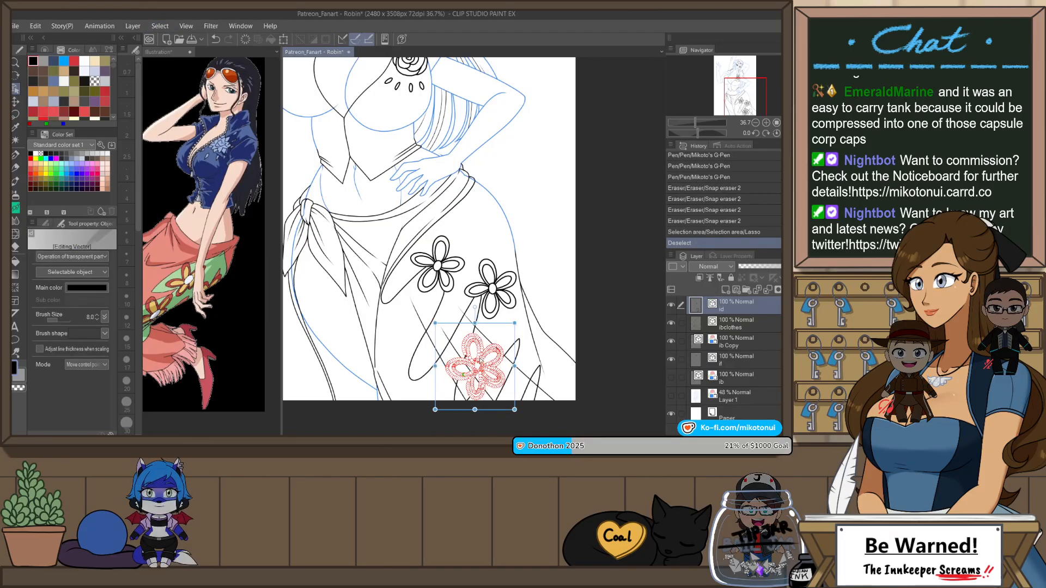
pyautogui.hotkey('ctrl', 'v')
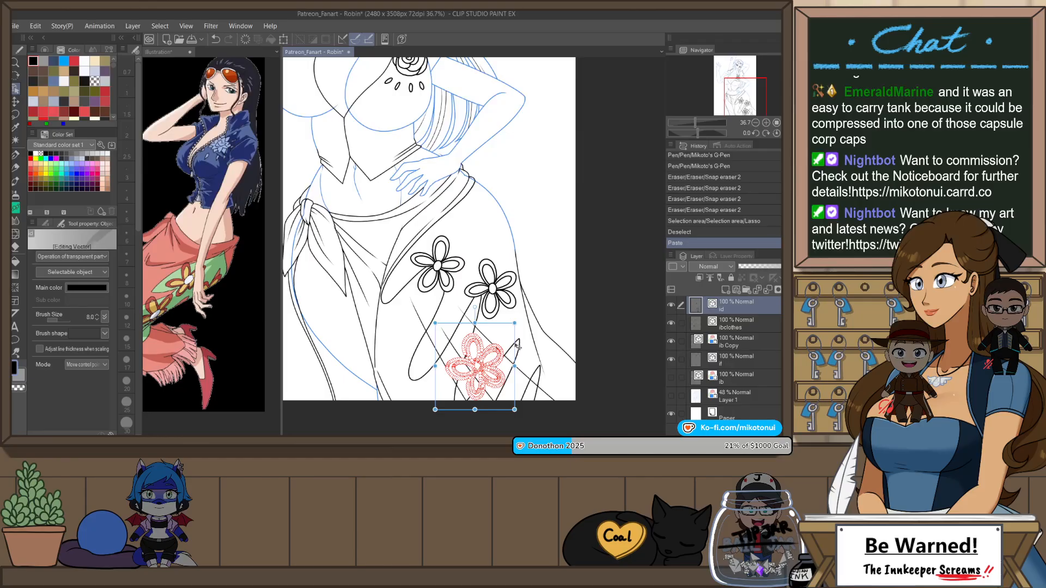
pyautogui.moveTo(518, 346); pyautogui.dragTo(591, 206)
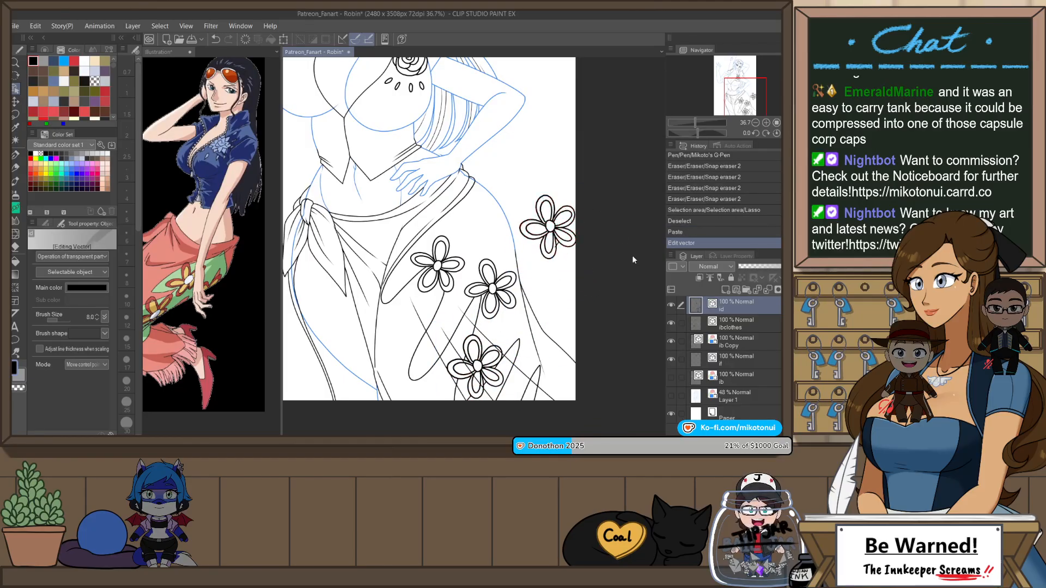
# Step: Cut the stray strokes from the lower petals of the flower copy beside the hip
pyautogui.scroll(2, 626, 250)
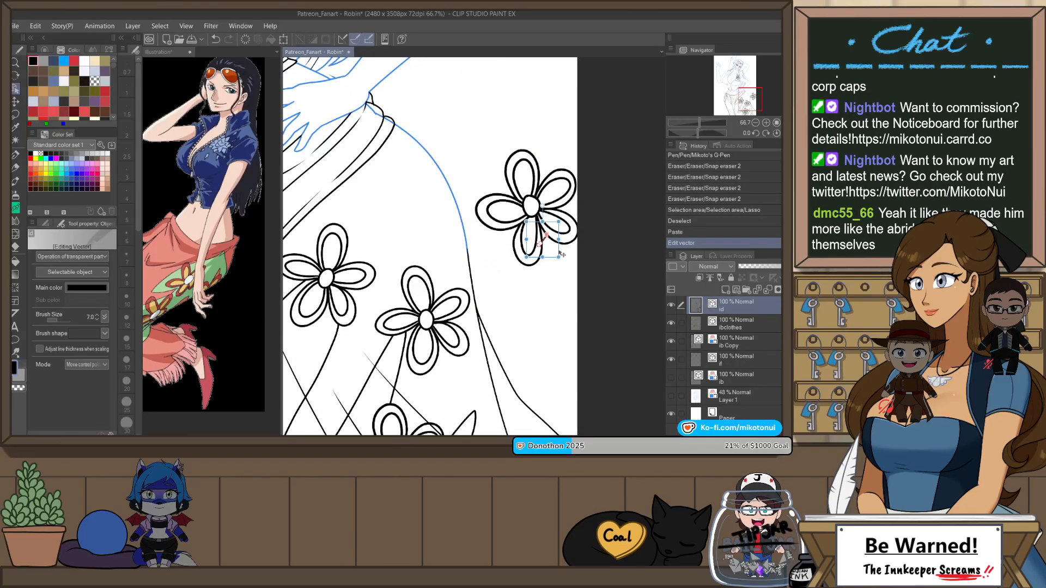
pyautogui.hotkey('ctrl', 'x')
pyautogui.scroll(-2, 527, 260)
# Step: Select all strokes of the flower copy beside the hip and move it onto the skirt's outer hip line, above the other flowers
pyautogui.press('m')
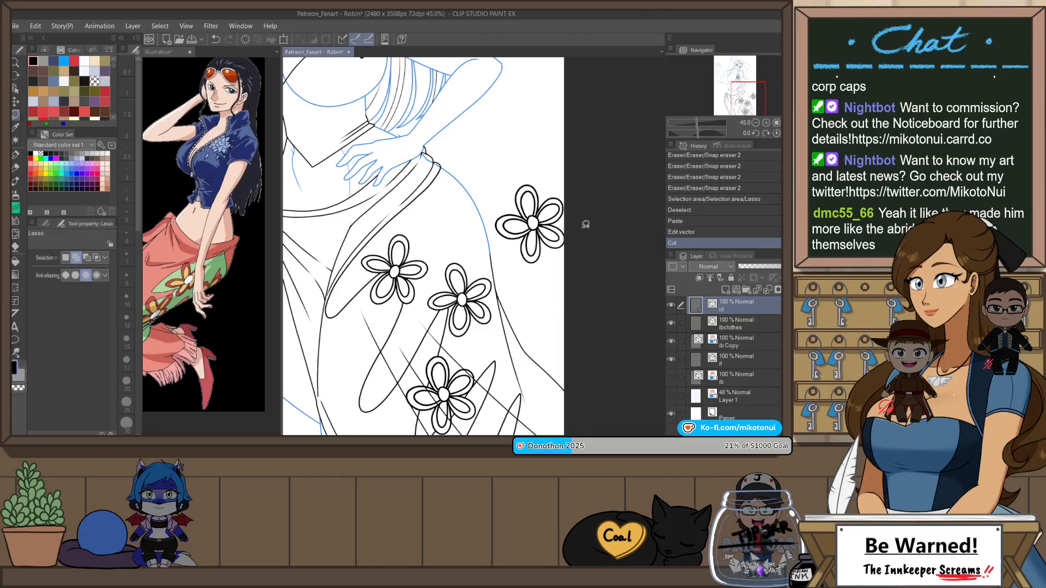
pyautogui.moveTo(585, 224)
pyautogui.mouseDown()
pyautogui.moveTo(545, 163)
pyautogui.moveTo(569, 196)
pyautogui.mouseUp()
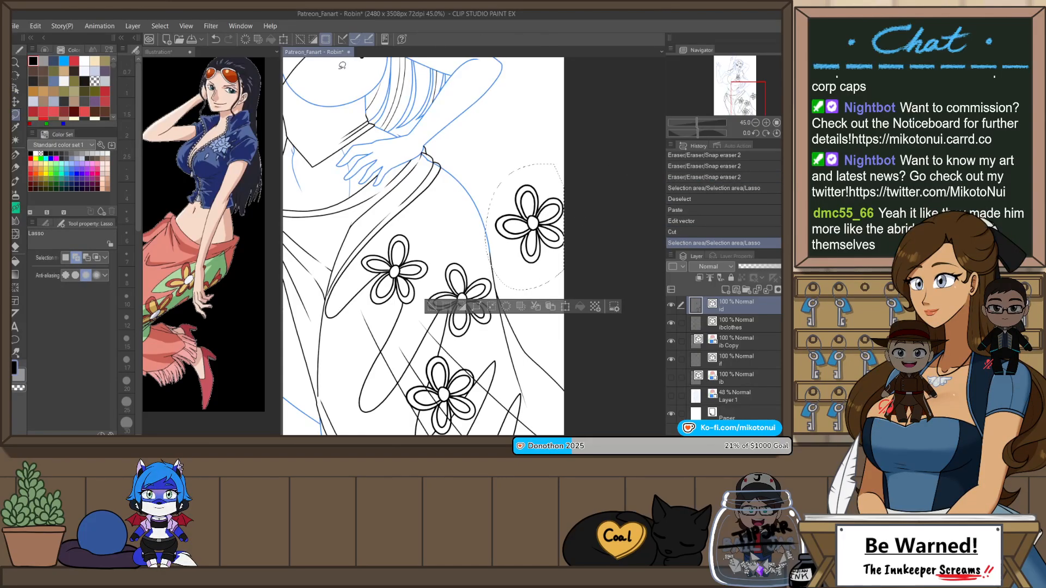
pyautogui.hotkey('ctrl', 'd')
pyautogui.press('o')
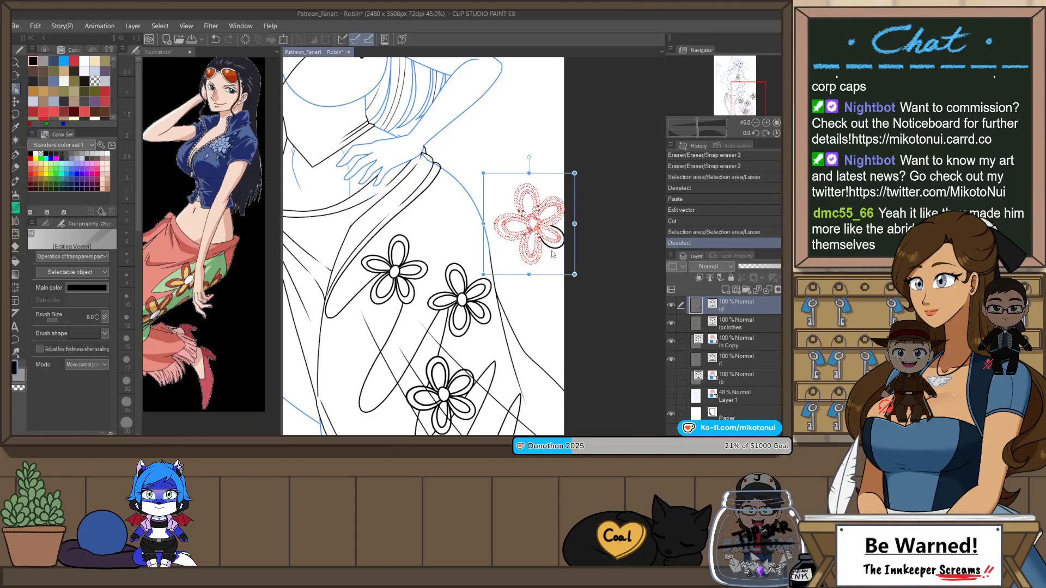
pyautogui.moveTo(538, 175); pyautogui.dragTo(545, 320)
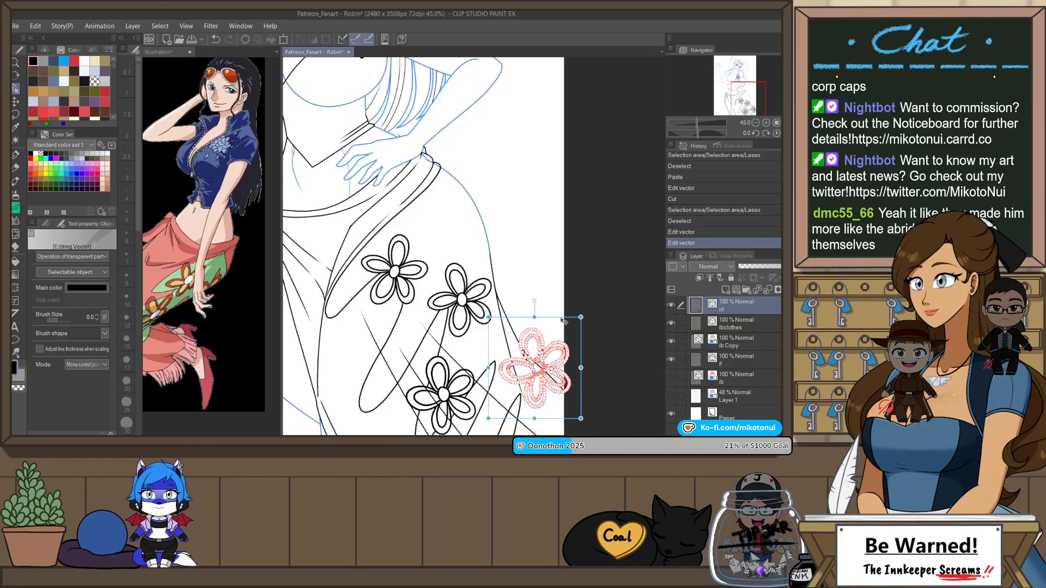
pyautogui.moveTo(562, 320); pyautogui.dragTo(493, 170)
pyautogui.scroll(-1, 448, 162)
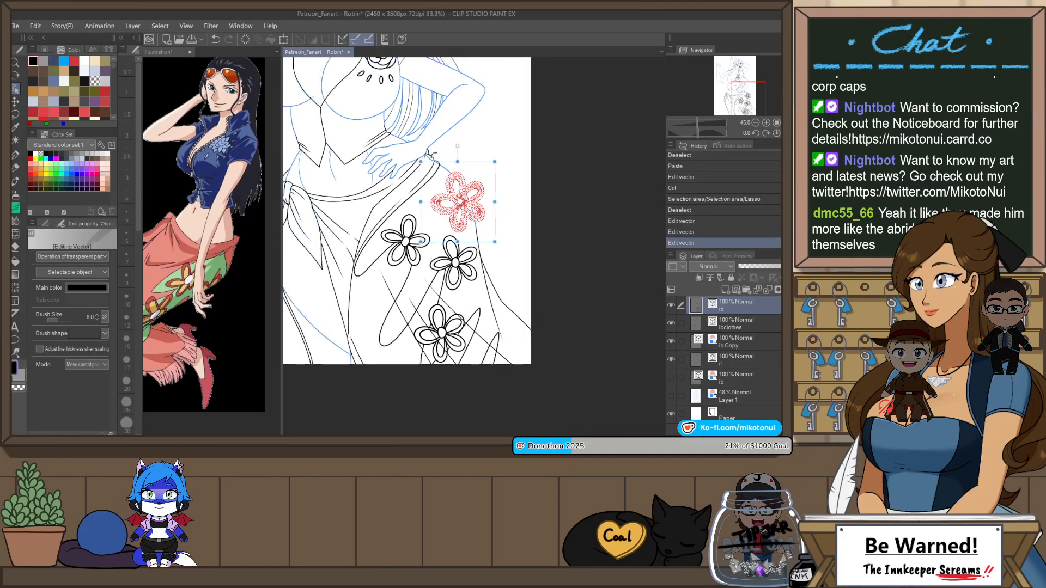
pyautogui.scroll(1, 460, 153)
# Step: Lasso the hip flower and transform it, reshaping its corners, widening it to 107 and rotating it to -5.9 degrees
pyautogui.press('m')
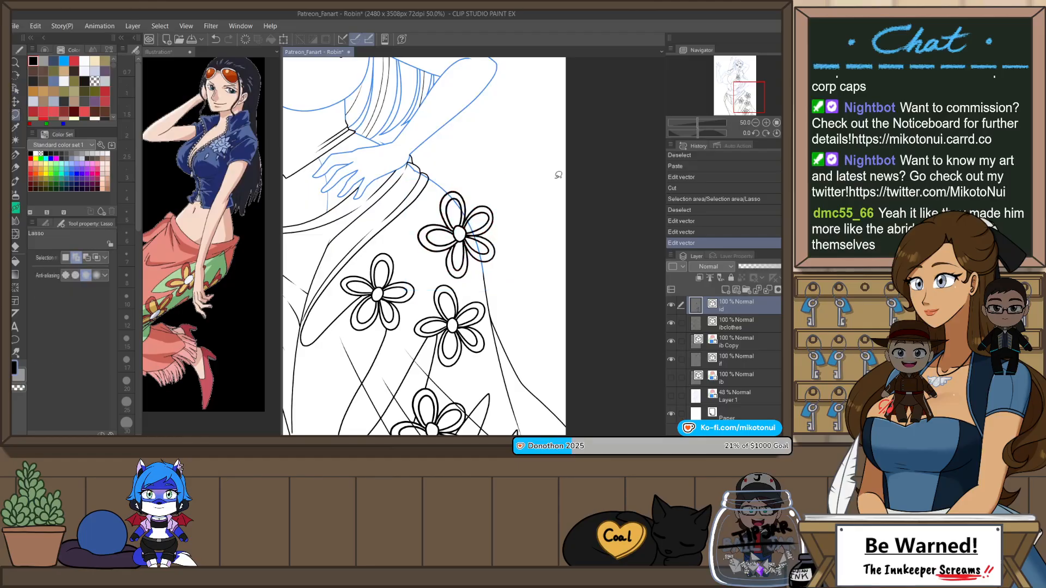
pyautogui.moveTo(485, 263)
pyautogui.mouseDown()
pyautogui.moveTo(427, 260)
pyautogui.moveTo(466, 174)
pyautogui.moveTo(507, 240)
pyautogui.mouseUp()
pyautogui.hotkey('ctrl', 't')
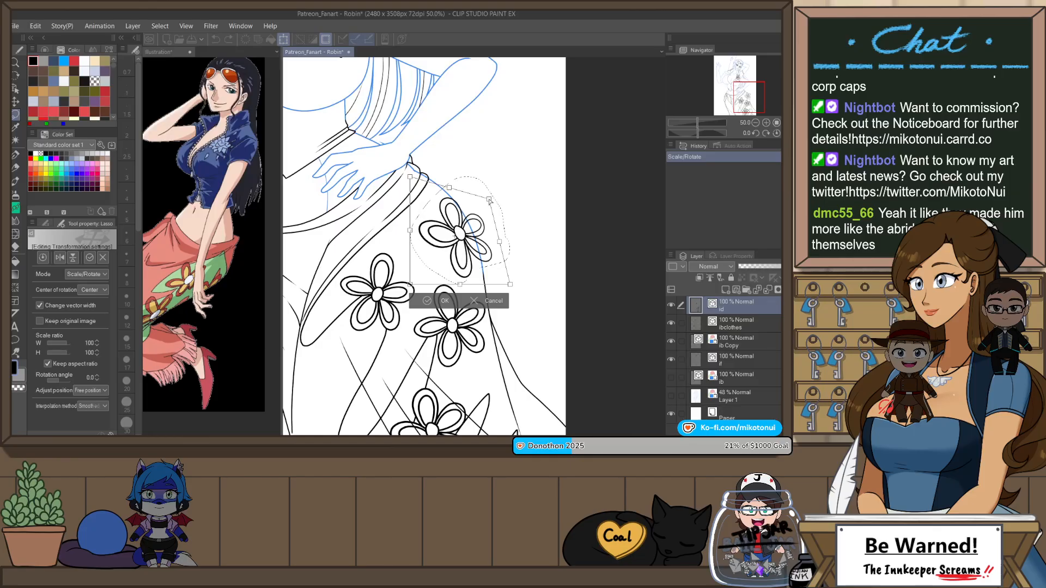
pyautogui.moveTo(489, 200); pyautogui.dragTo(490, 200)
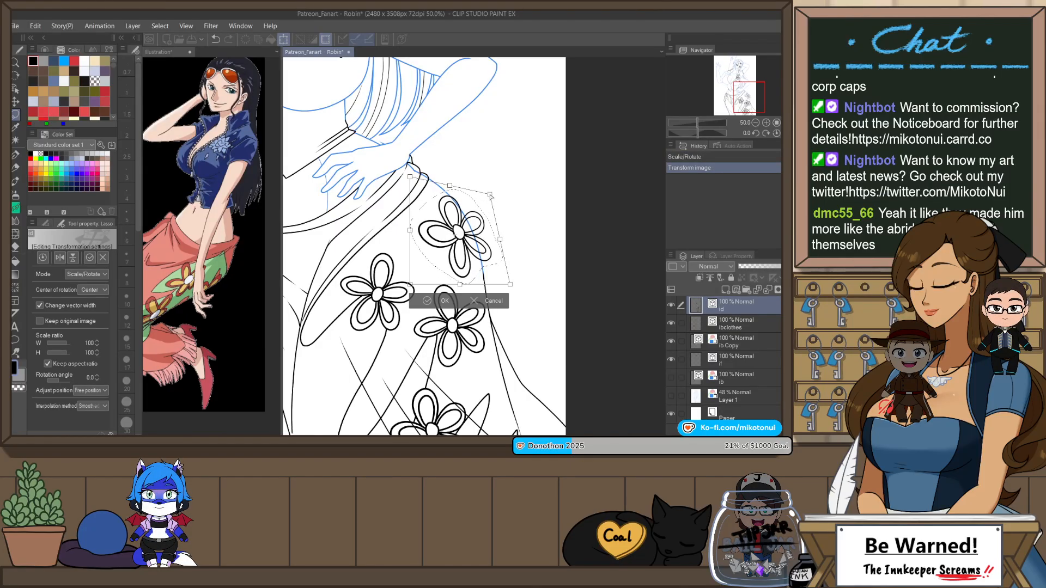
pyautogui.moveTo(510, 284); pyautogui.dragTo(518, 285)
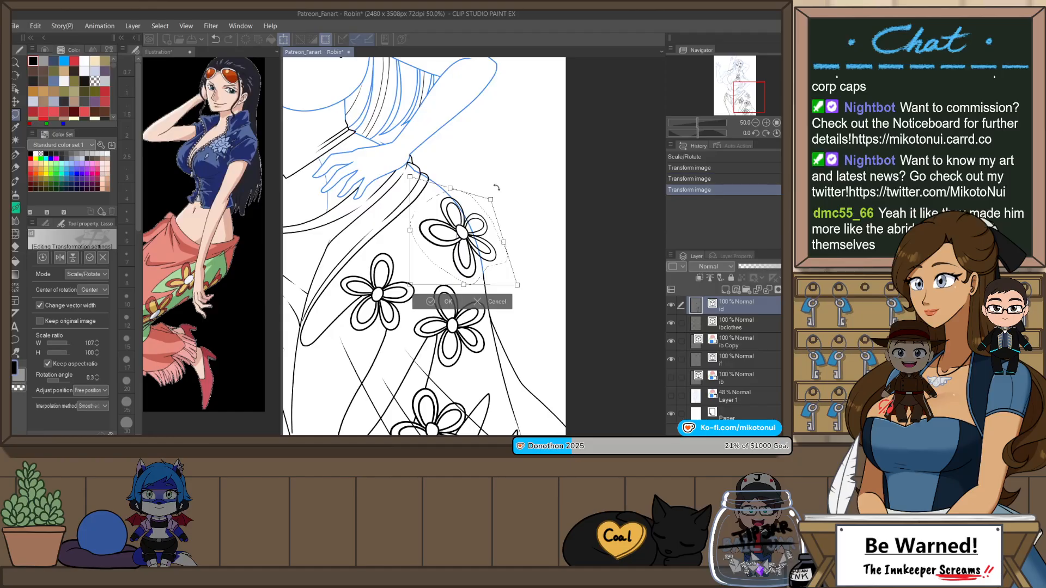
pyautogui.moveTo(488, 204); pyautogui.dragTo(491, 201)
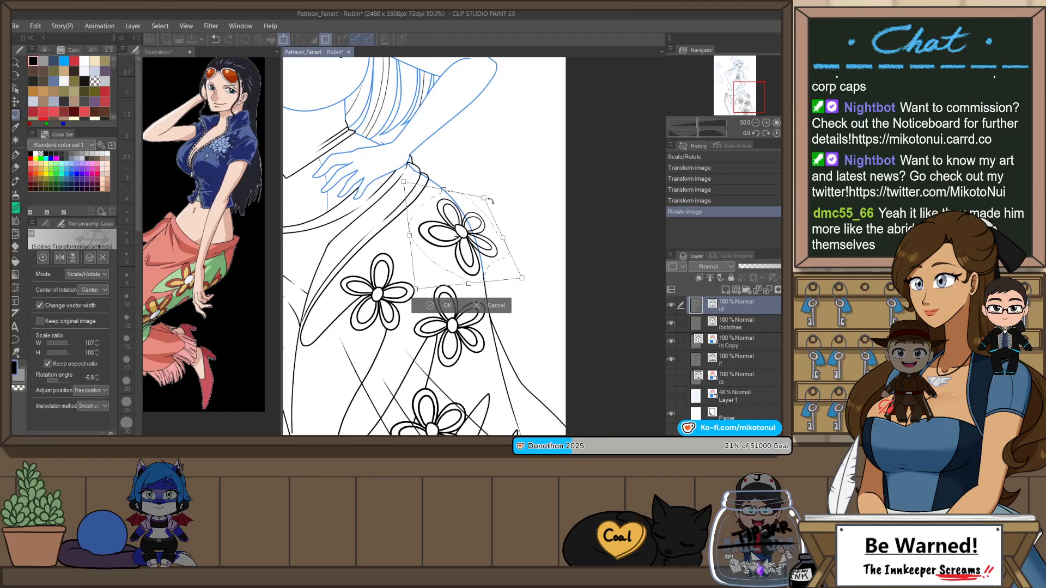
pyautogui.click(442, 306)
pyautogui.scroll(-3, 452, 210)
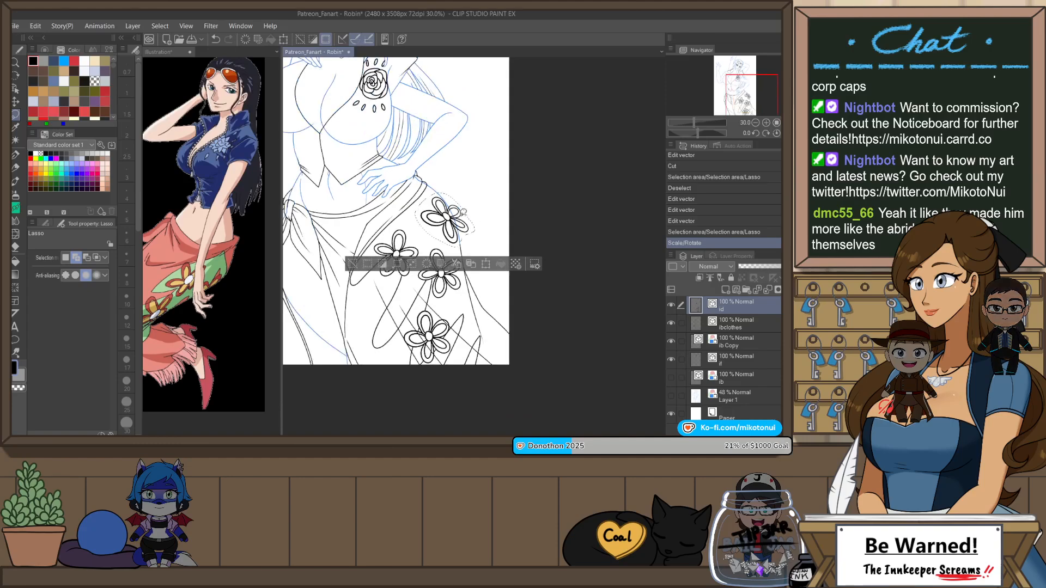
pyautogui.scroll(1, 463, 212)
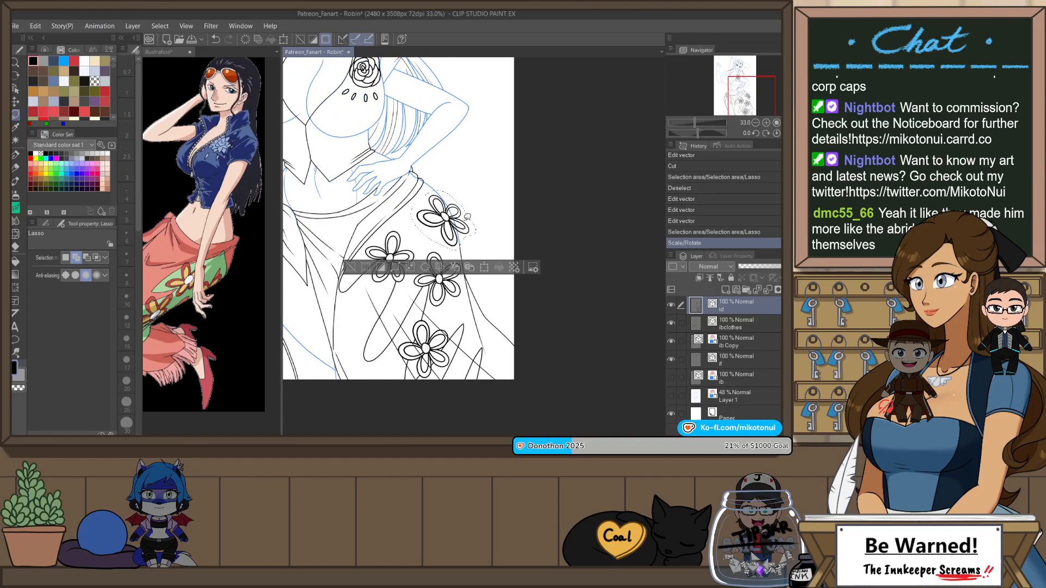
pyautogui.hotkey('ctrl', 'v')
pyautogui.hotkey('ctrl', 'z')
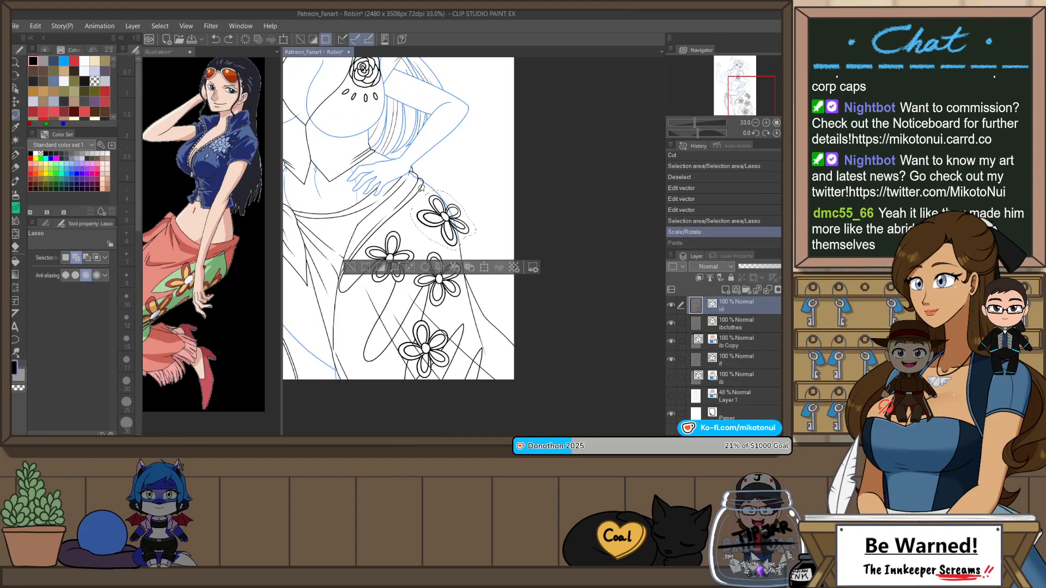
pyautogui.click(159, 28)
pyautogui.click(190, 143)
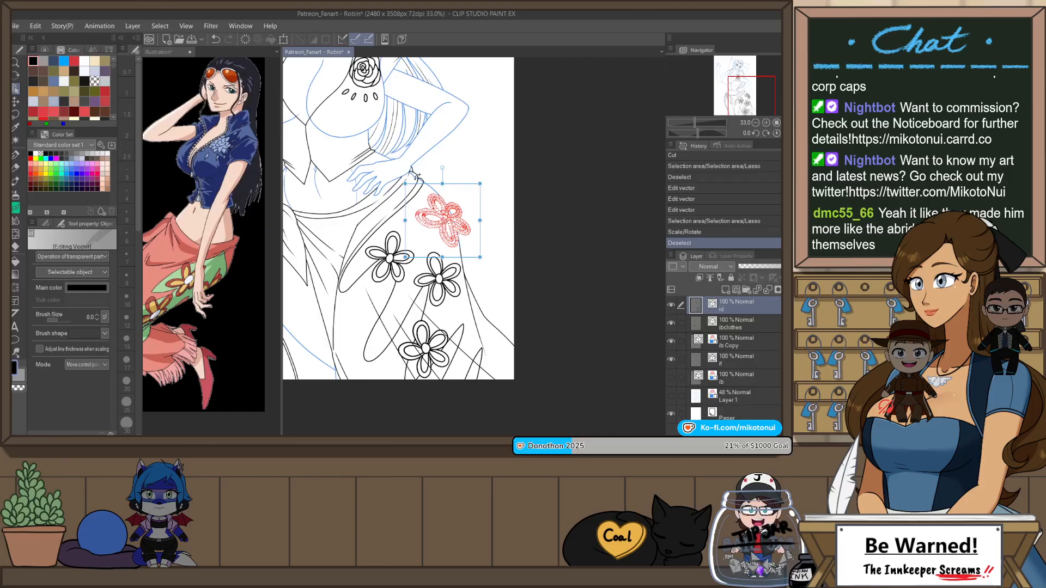
pyautogui.moveTo(457, 188); pyautogui.dragTo(502, 281)
pyautogui.hotkey('ctrl', 'z')
pyautogui.hotkey('ctrl', 'z')
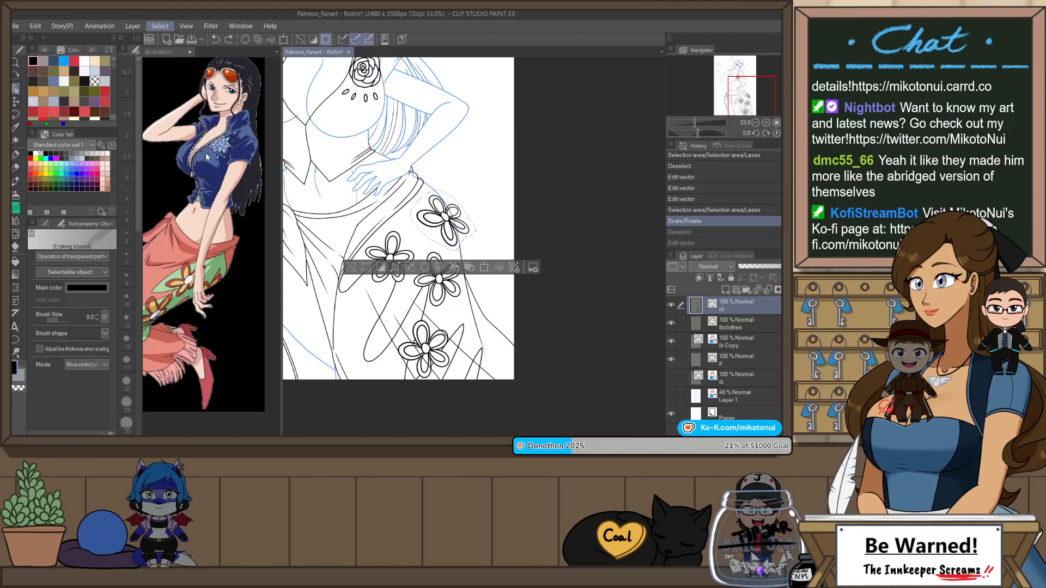
# Step: Duplicate the reshaped hip flower and place the copy at the skirt's lower outer edge by the canvas border
pyautogui.hotkey('ctrl', 'd')
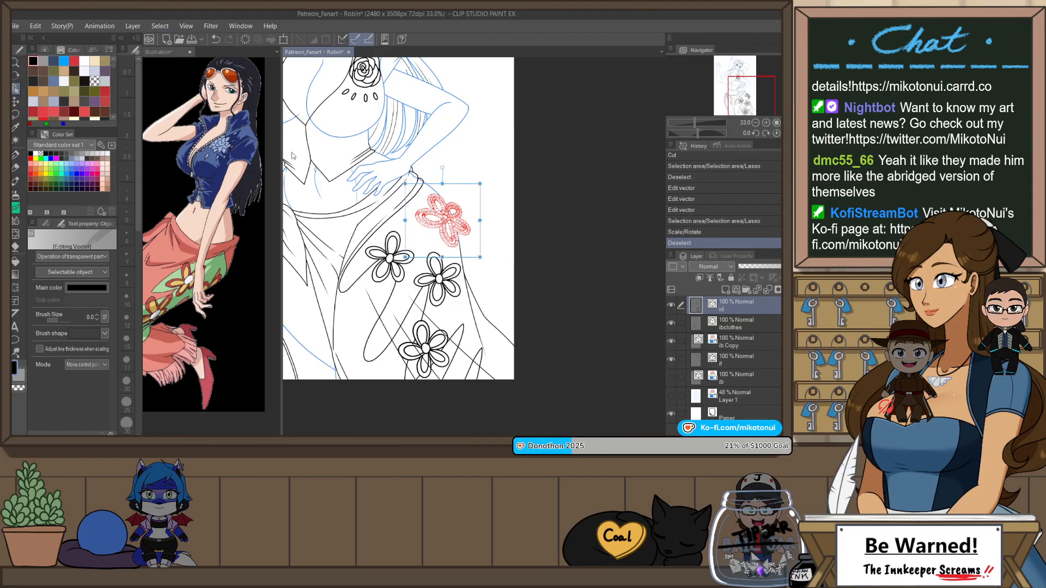
pyautogui.hotkey('ctrl', 'v')
pyautogui.moveTo(457, 189); pyautogui.dragTo(518, 306)
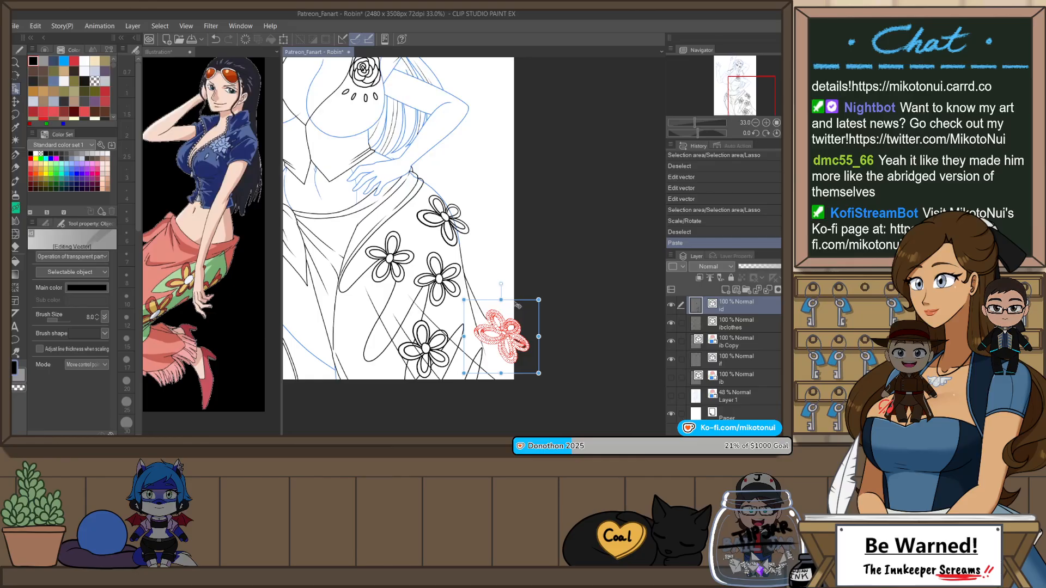
pyautogui.click(535, 253)
# Step: Select every petal and the centre of the flower copy by the canvas border and shift it slightly inward and down on the skirt
pyautogui.scroll(1, 534, 260)
pyautogui.scroll(2, 524, 330)
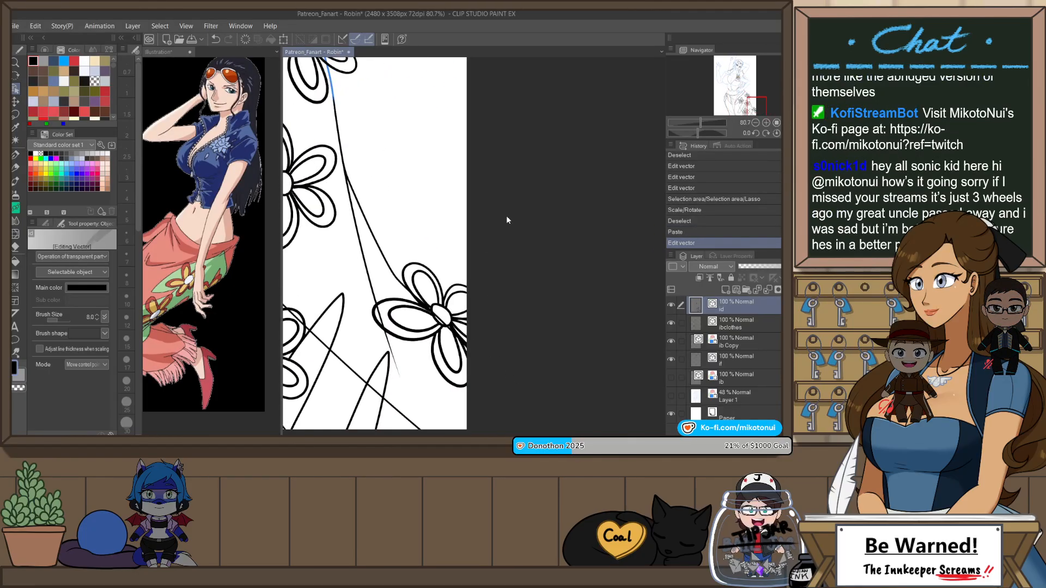
pyautogui.press('m')
pyautogui.moveTo(382, 268); pyautogui.dragTo(592, 227)
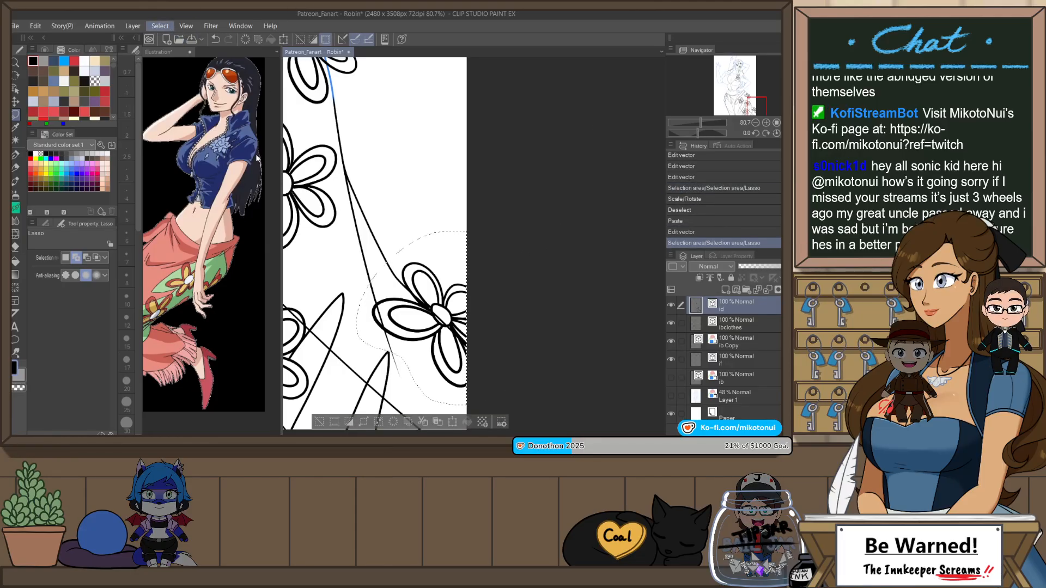
pyautogui.press('o')
pyautogui.click(452, 257)
pyautogui.keyDown('shift'); pyautogui.click(437, 358); pyautogui.keyUp('shift')
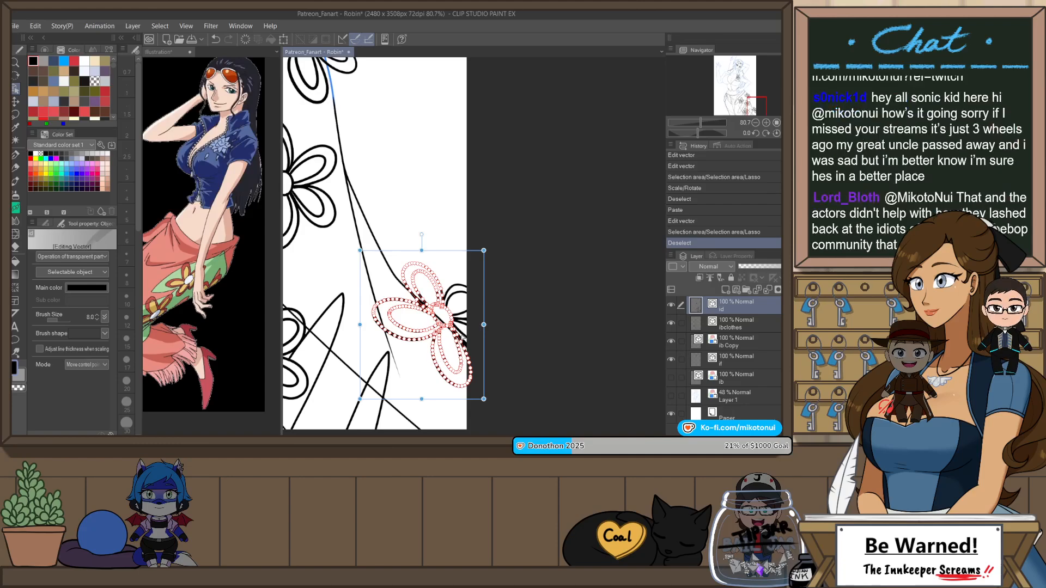
pyautogui.keyDown('shift'); pyautogui.click(464, 329); pyautogui.keyUp('shift')
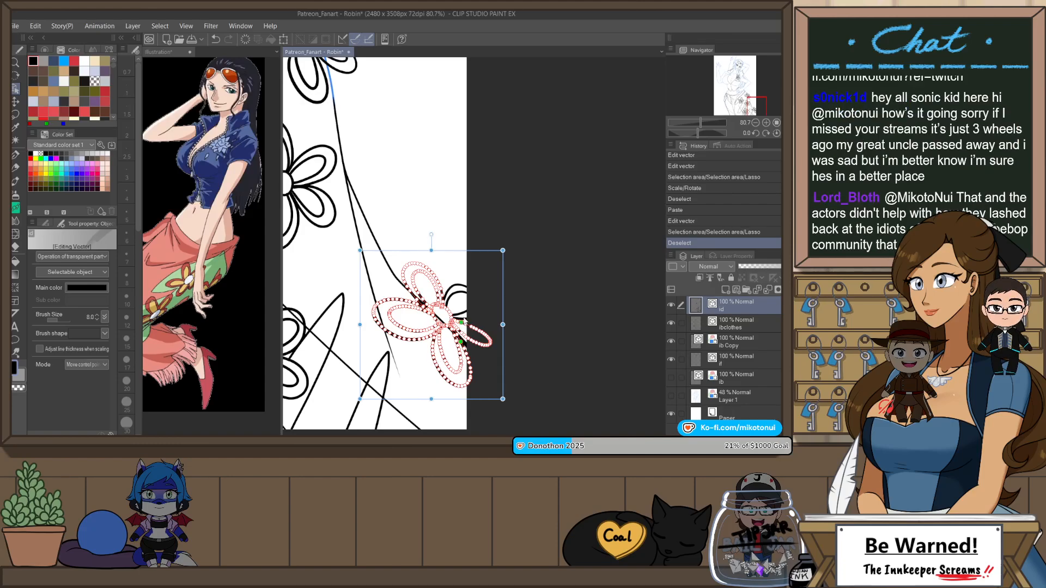
pyautogui.scroll(4, 479, 365)
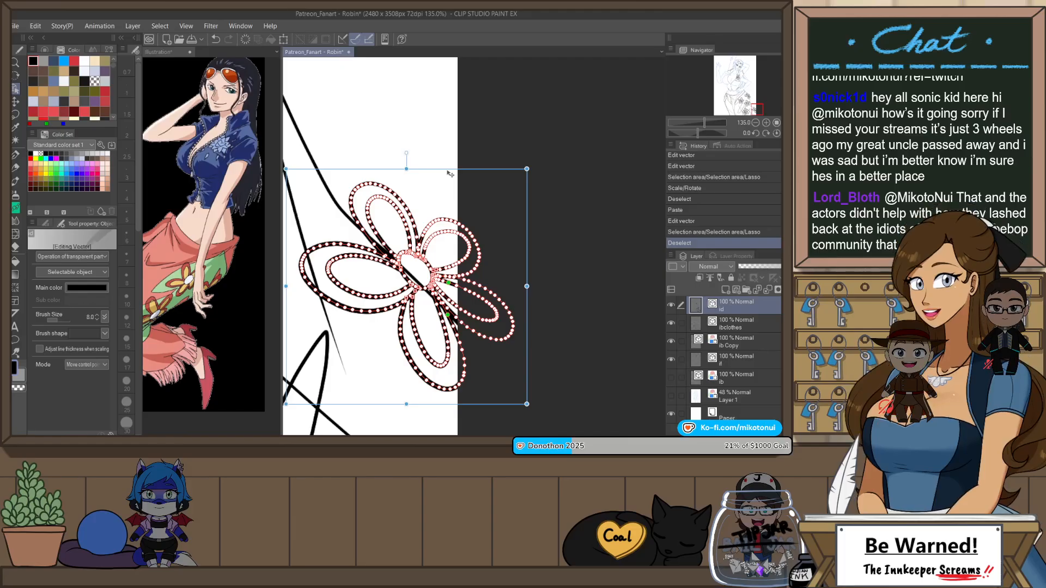
pyautogui.scroll(-2, 408, 333)
pyautogui.moveTo(435, 182); pyautogui.dragTo(435, 184)
pyautogui.click(409, 142)
# Step: Erase the petal and centre lines of the lower edge flower that extend beyond the skirt's outer line
pyautogui.press('e')
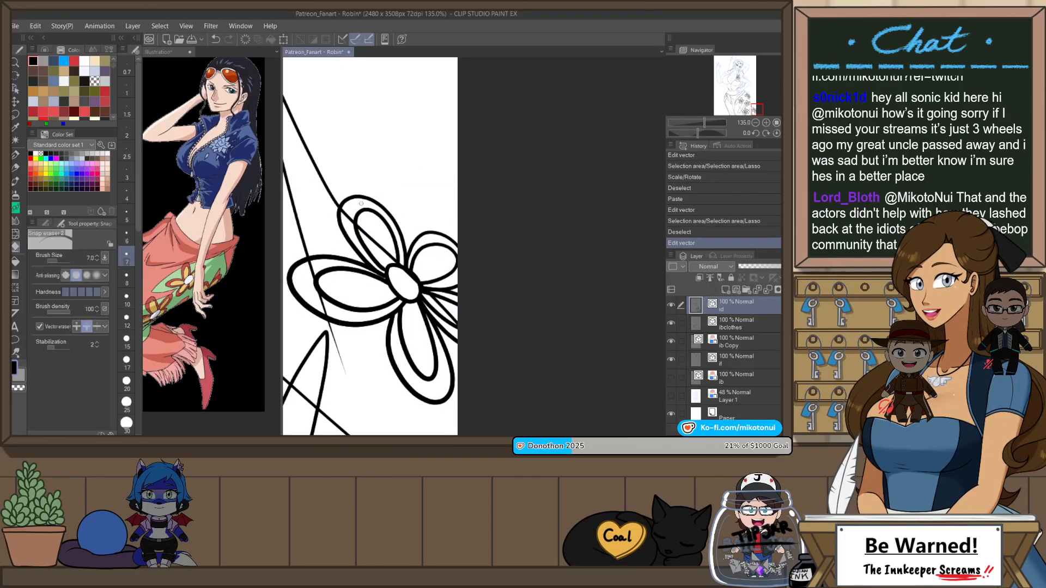
pyautogui.moveTo(376, 218); pyautogui.dragTo(397, 246)
pyautogui.moveTo(438, 293)
pyautogui.mouseDown()
pyautogui.moveTo(404, 268)
pyautogui.moveTo(438, 301)
pyautogui.mouseUp()
pyautogui.hotkey('ctrl', 'z')
pyautogui.hotkey('ctrl', 'z')
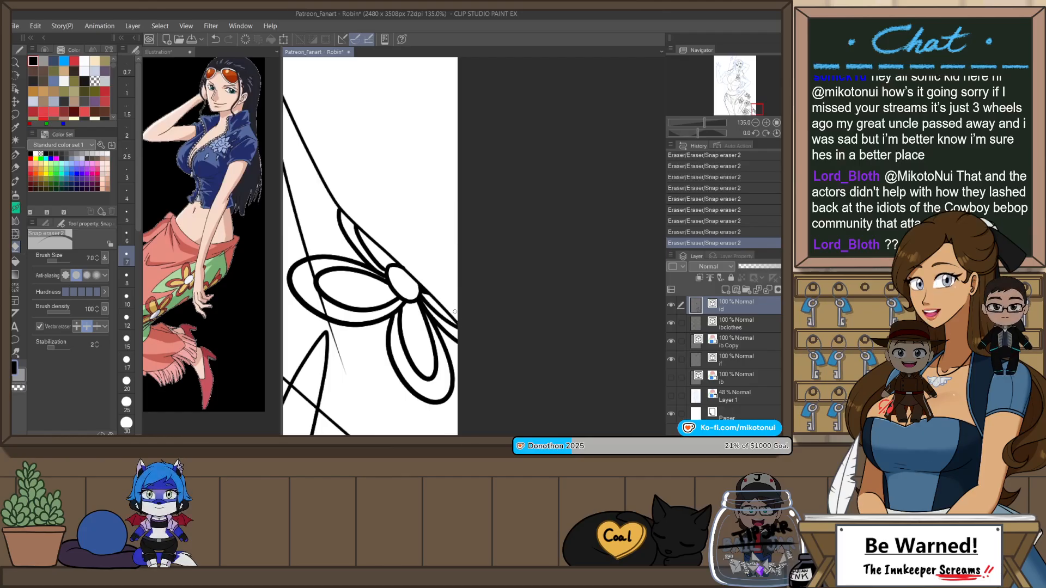
# Step: Cut the leftover stubs at the lower edge flower's centre and adjust the centre outline's end points to meet the skirt line
pyautogui.press('o')
pyautogui.scroll(2, 420, 263)
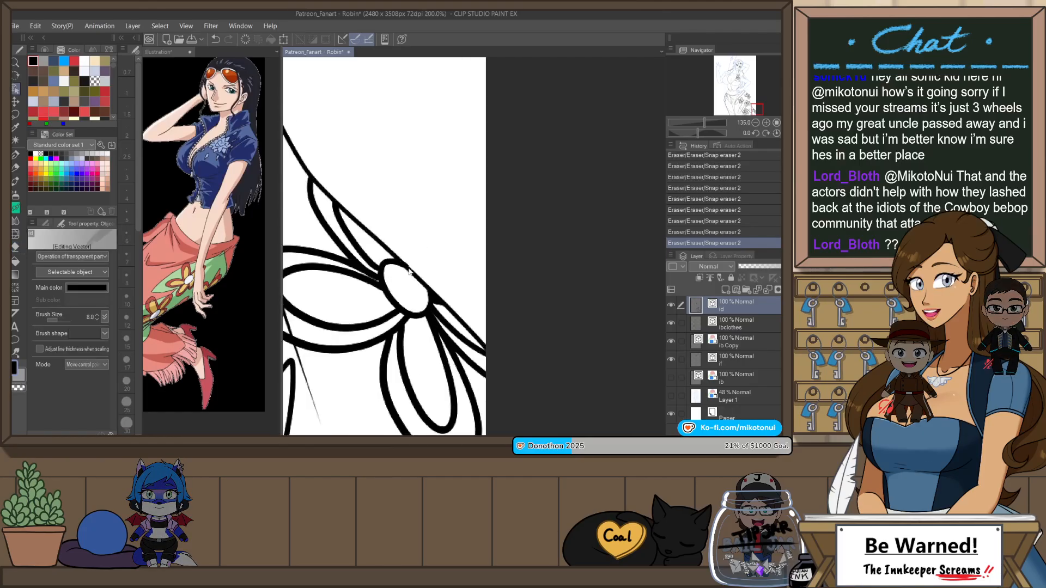
pyautogui.click(398, 261)
pyautogui.scroll(2, 397, 266)
pyautogui.hotkey('ctrl', 'x')
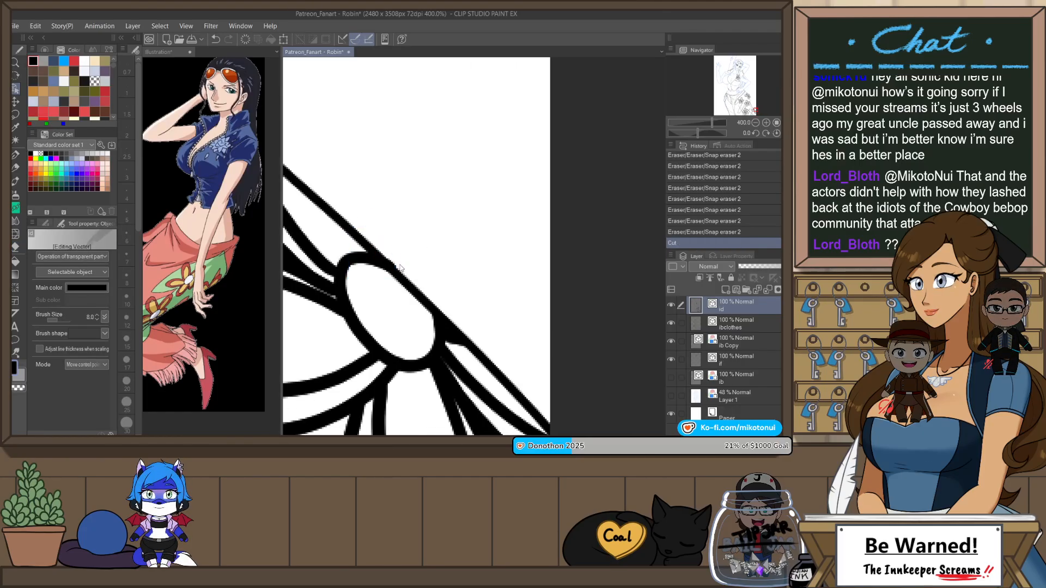
pyautogui.hotkey('ctrl', 'x')
pyautogui.click(397, 265)
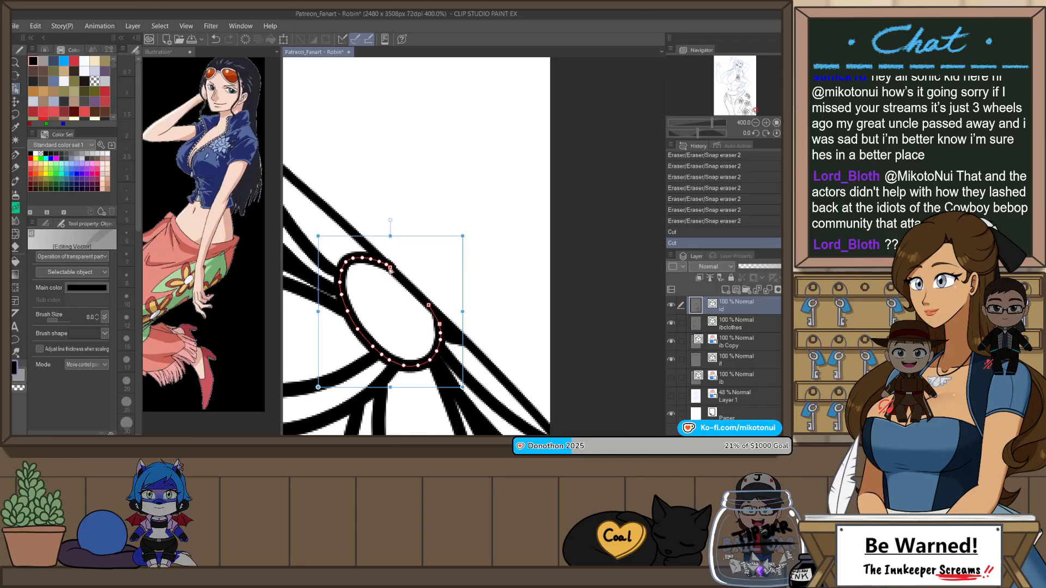
pyautogui.click(390, 270)
pyautogui.click(387, 265)
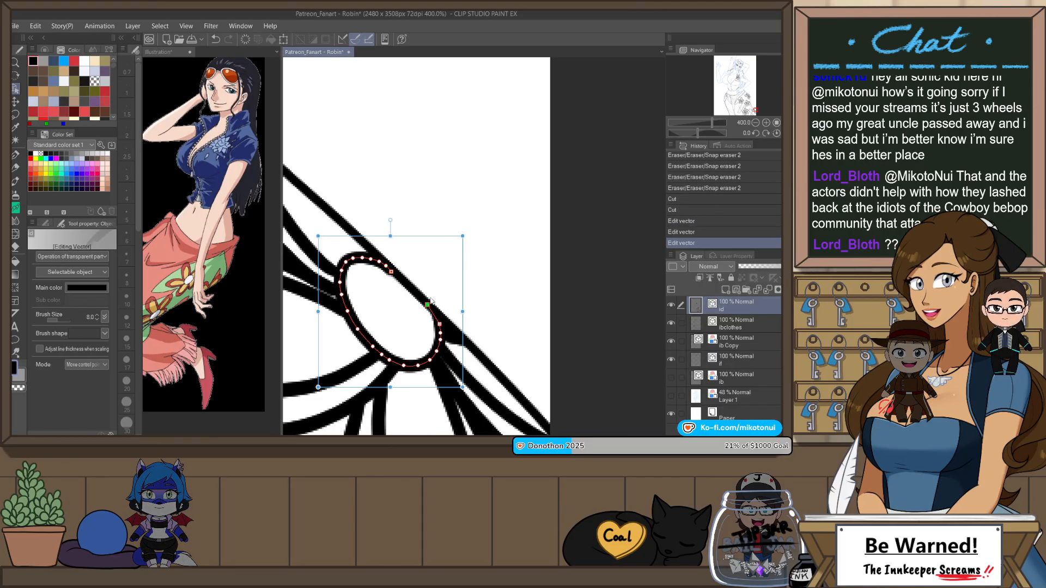
pyautogui.click(482, 190)
# Step: Erase the petal parts of the hip flower that extend beyond the skirt's hip outline
pyautogui.scroll(-5, 481, 245)
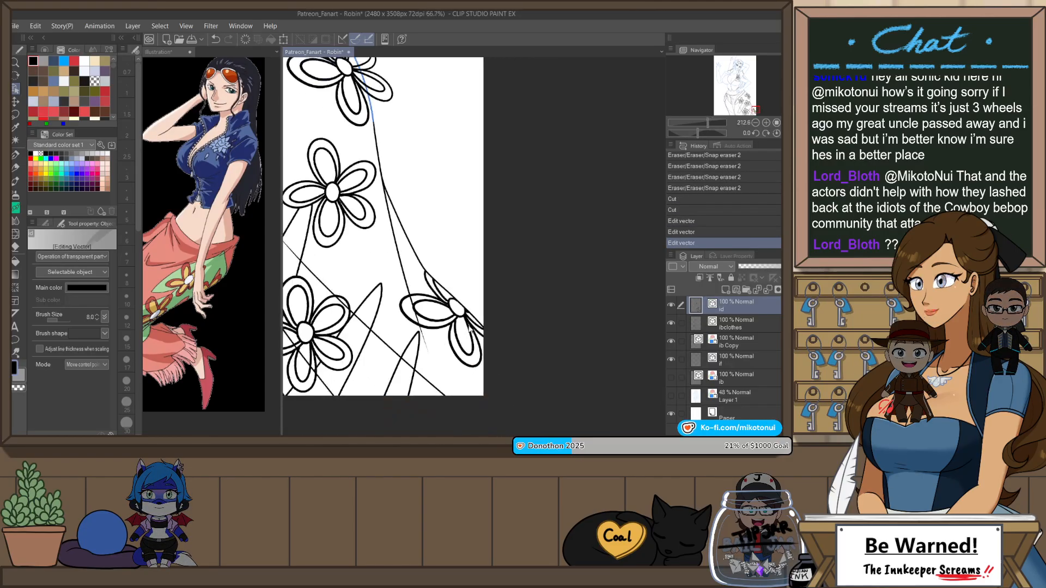
pyautogui.scroll(-5, 471, 331)
pyautogui.scroll(4, 424, 197)
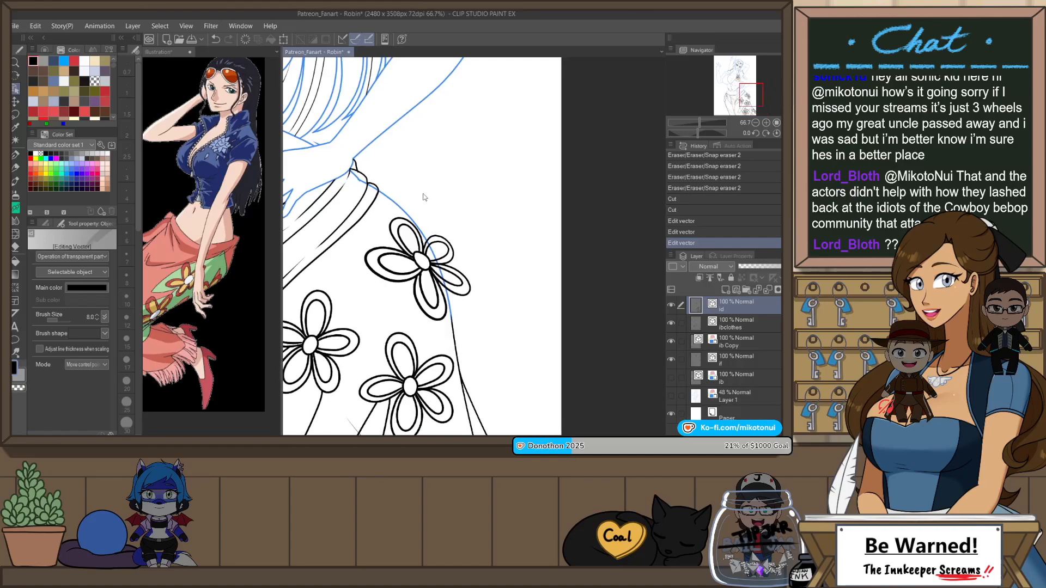
pyautogui.press('e')
pyautogui.moveTo(430, 239); pyautogui.dragTo(472, 299)
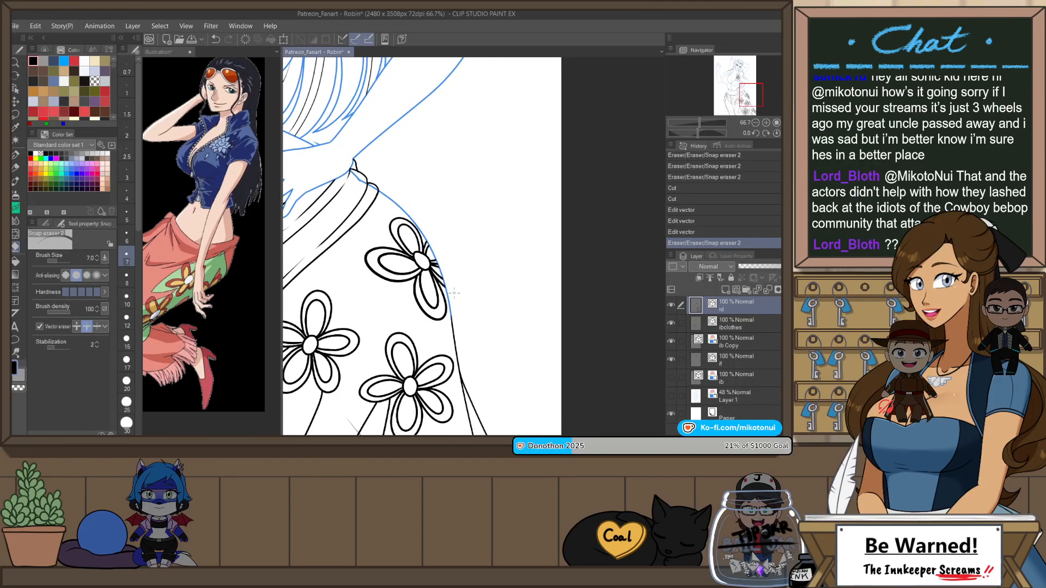
# Step: Erase the stray body outline crossing the skirt's waistband at the hip on the lb Copy layer
pyautogui.scroll(-4, 454, 293)
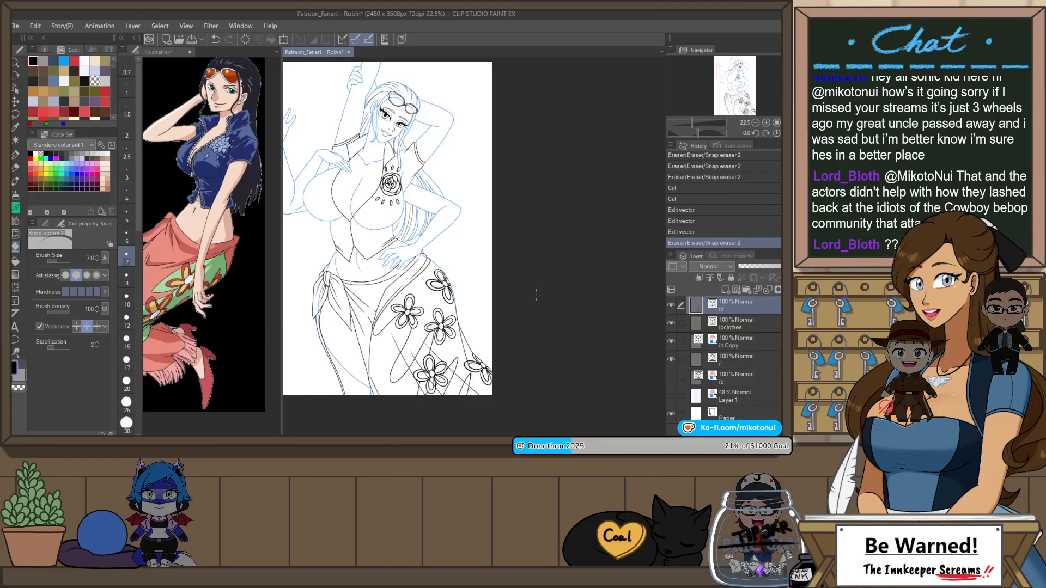
pyautogui.scroll(2, 287, 306)
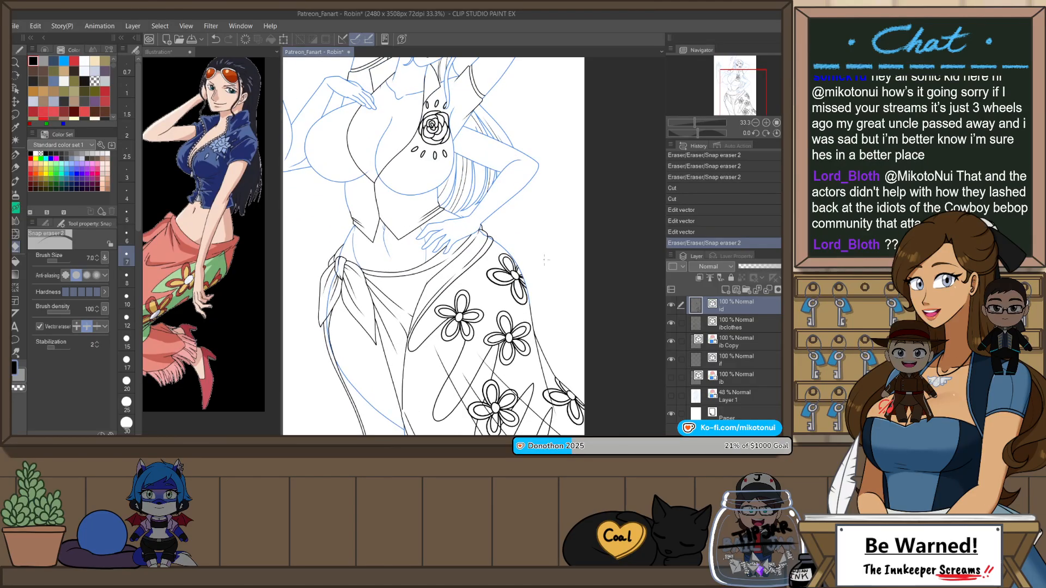
pyautogui.click(743, 344)
pyautogui.scroll(1, 413, 202)
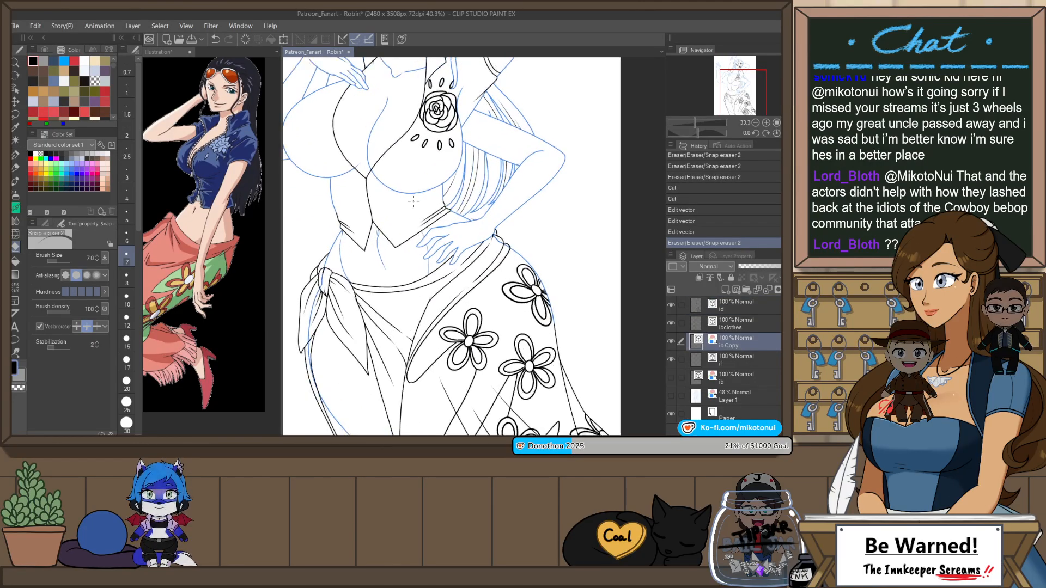
pyautogui.scroll(4, 496, 241)
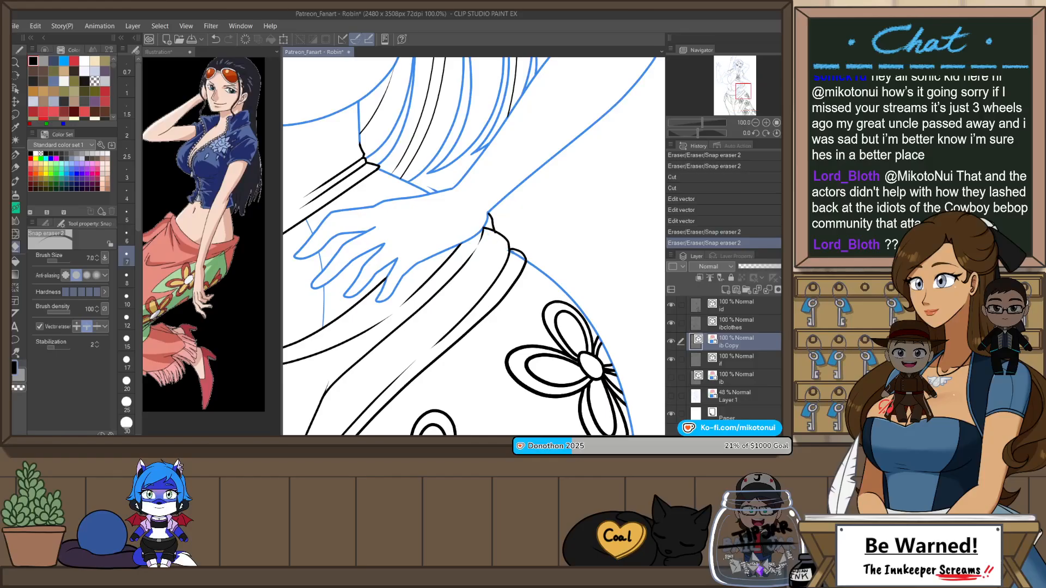
pyautogui.scroll(-4, 546, 228)
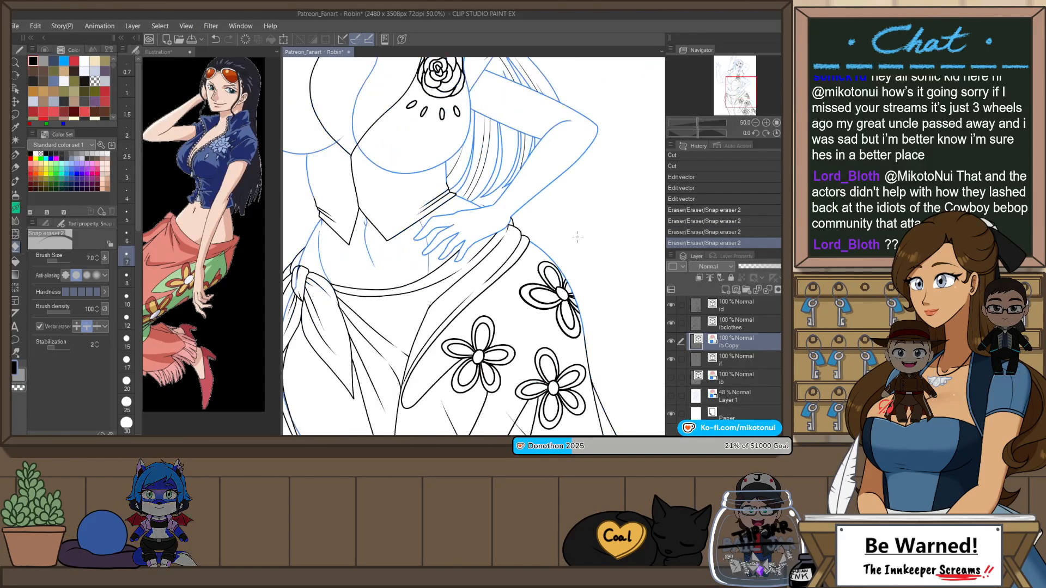
# Step: Cut the small leftover line at the upper tip of the skirt's waistband beside the wrist
pyautogui.scroll(4, 546, 227)
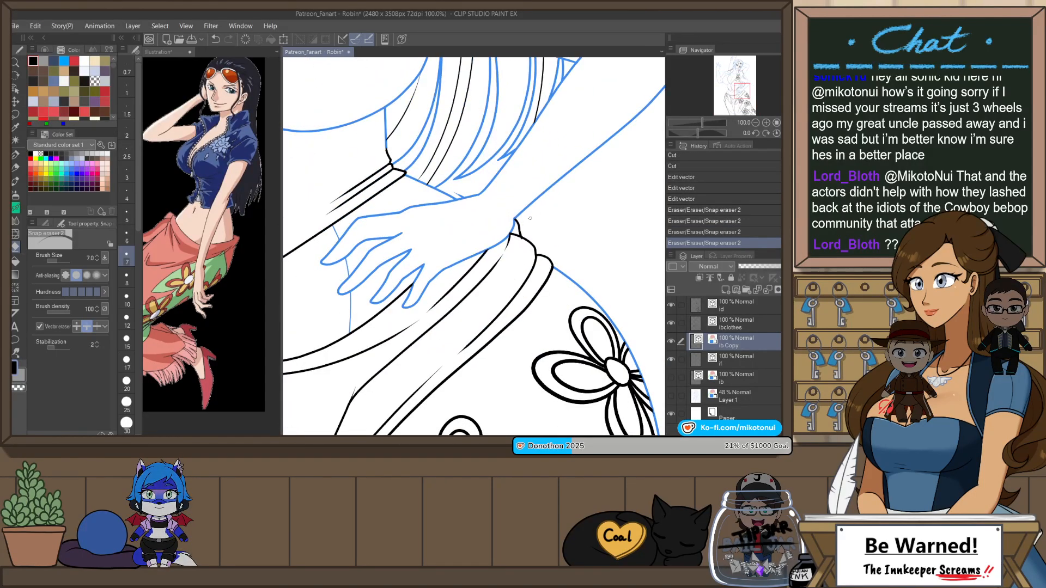
pyautogui.press('o')
pyautogui.click(516, 226)
pyautogui.hotkey('ctrl', 'x')
pyautogui.scroll(-4, 573, 197)
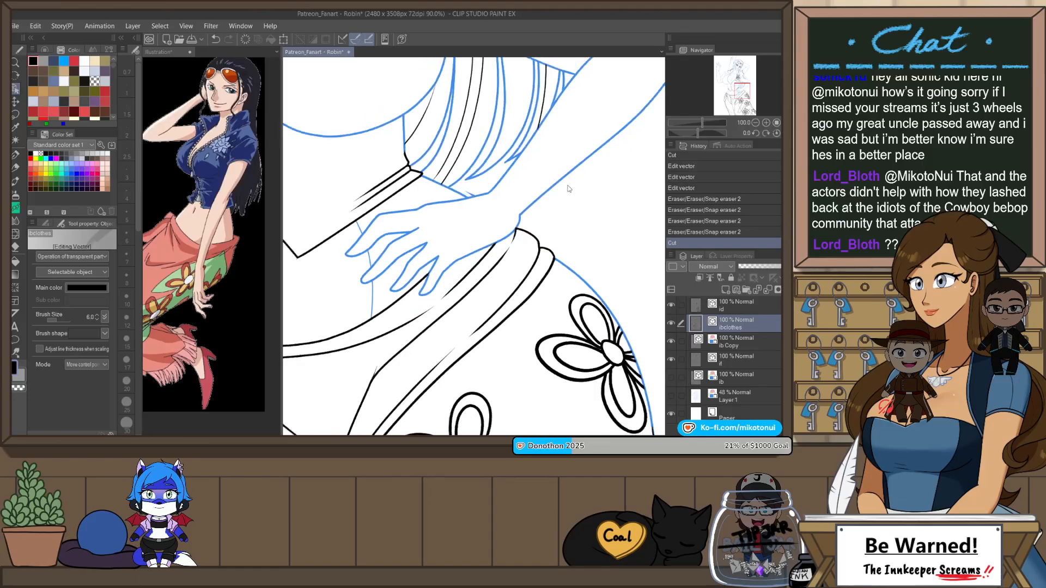
# Step: Erase the body outline running through the skirt's side knot and hanging ties on the lb Copy layer
pyautogui.scroll(4, 372, 259)
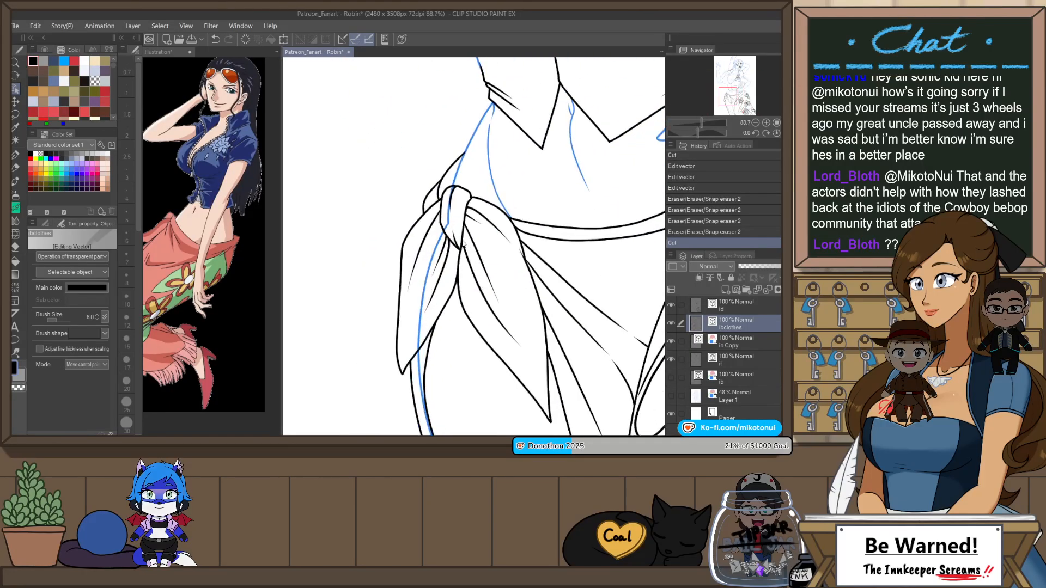
pyautogui.click(729, 336)
pyautogui.moveTo(452, 198); pyautogui.dragTo(451, 230)
pyautogui.hotkey('ctrl', 'z')
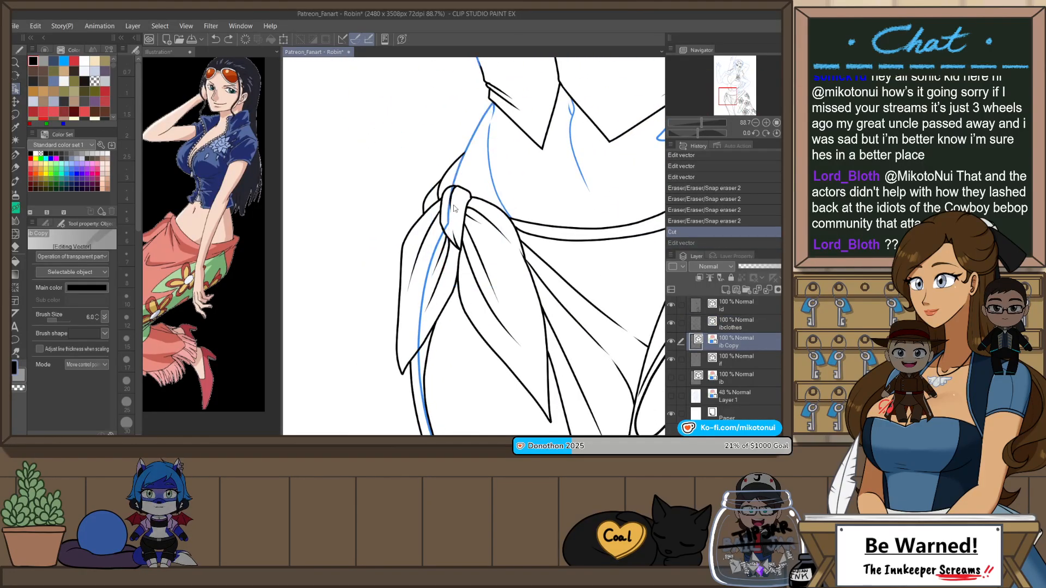
pyautogui.press('e')
pyautogui.click(450, 211)
pyautogui.click(436, 272)
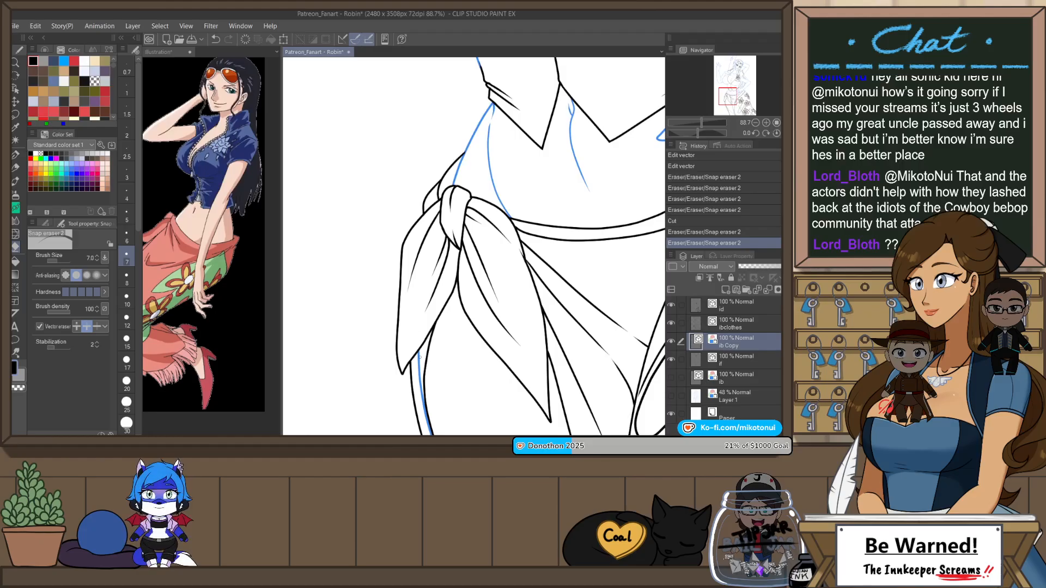
pyautogui.click(423, 381)
pyautogui.scroll(-4, 466, 222)
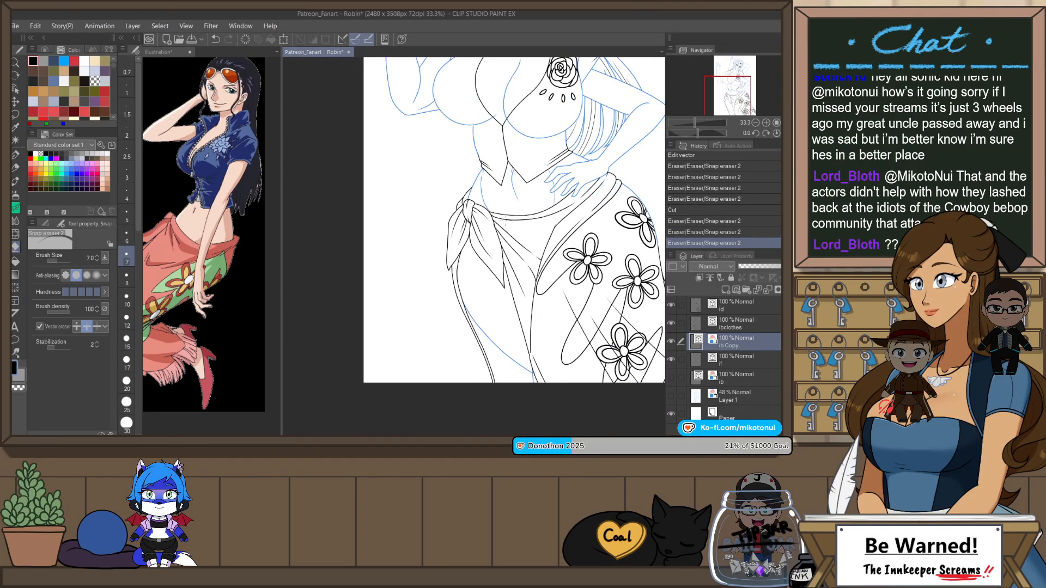
# Step: Ink thin fold lines on the clothes layer, running outward under the bust from the shirt's front closure
pyautogui.moveTo(556, 313); pyautogui.dragTo(485, 368)
pyautogui.scroll(-1, 515, 305)
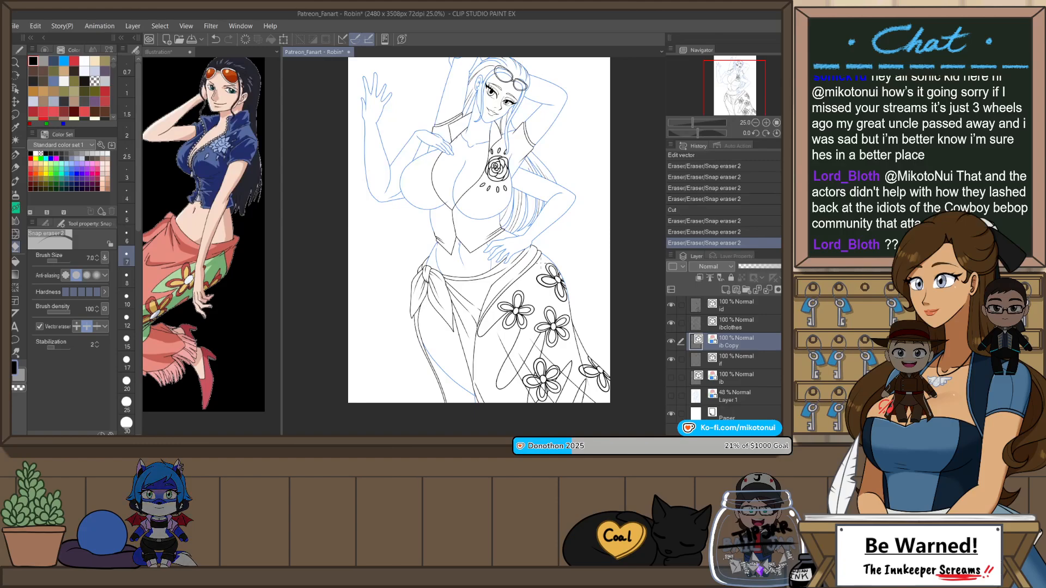
pyautogui.scroll(2, 450, 211)
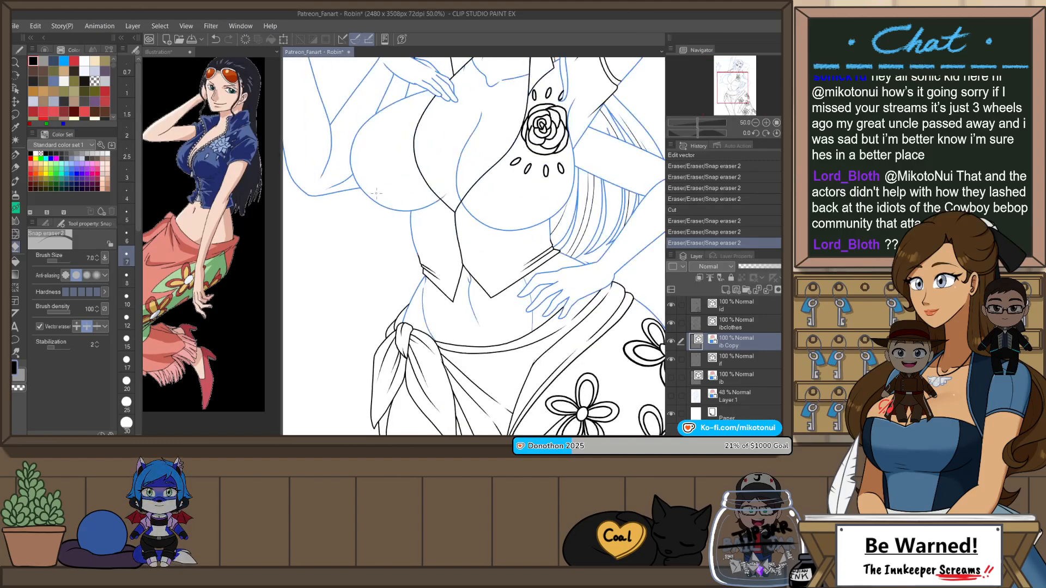
pyautogui.click(736, 324)
pyautogui.press('r')
pyautogui.moveTo(403, 212)
pyautogui.mouseDown()
pyautogui.moveTo(404, 256)
pyautogui.moveTo(435, 288)
pyautogui.moveTo(423, 258)
pyautogui.moveTo(453, 205)
pyautogui.mouseUp()
pyautogui.scroll(1, 435, 289)
pyautogui.scroll(1, 433, 288)
pyautogui.press('p')
pyautogui.hotkey('ctrl', 'z')
pyautogui.hotkey('ctrl', 'z')
pyautogui.moveTo(419, 285); pyautogui.dragTo(450, 205)
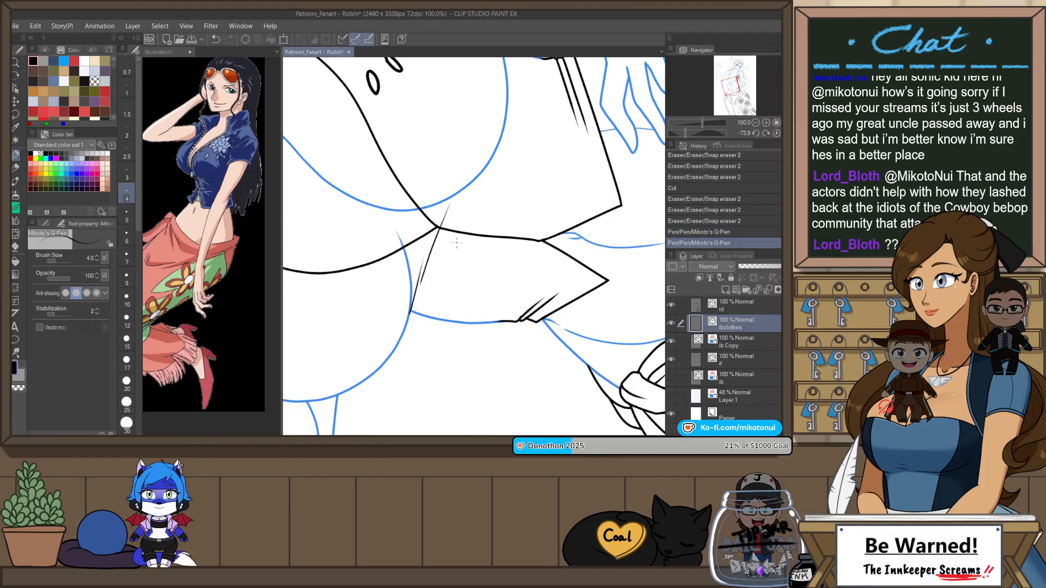
pyautogui.scroll(-2, 456, 243)
pyautogui.hotkey('ctrl', '@')
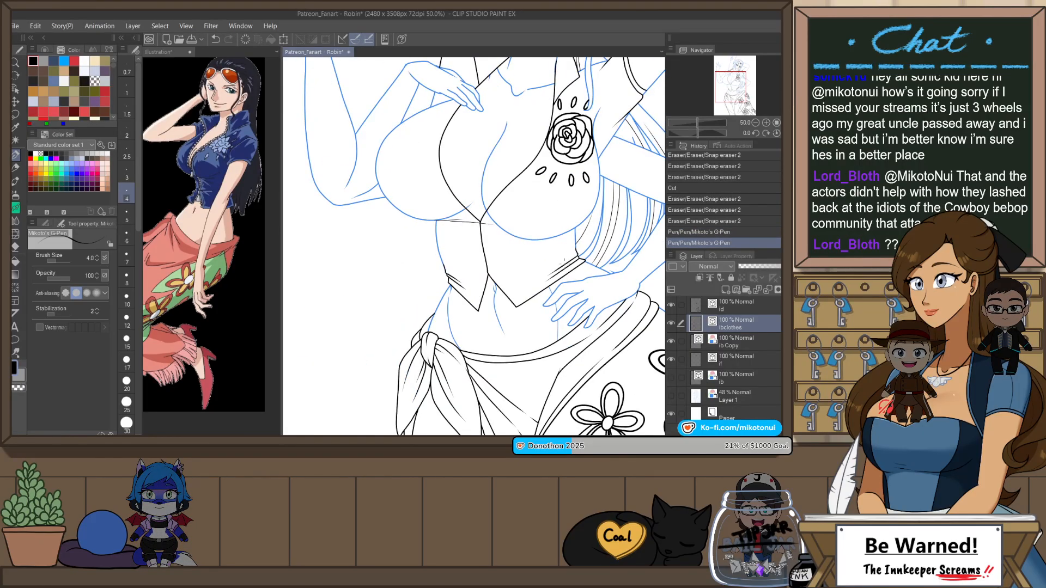
# Step: Examine the figure's line art in a mirrored view, then return to the normal full-figure view
pyautogui.scroll(-2, 499, 238)
pyautogui.scroll(3, 499, 238)
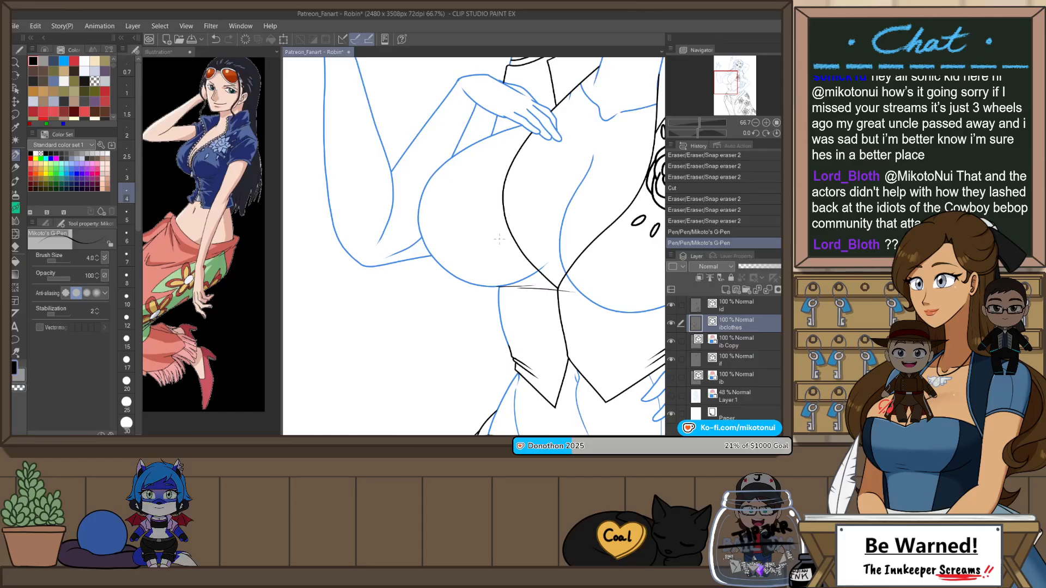
pyautogui.press('h')
pyautogui.moveTo(373, 324); pyautogui.dragTo(504, 348)
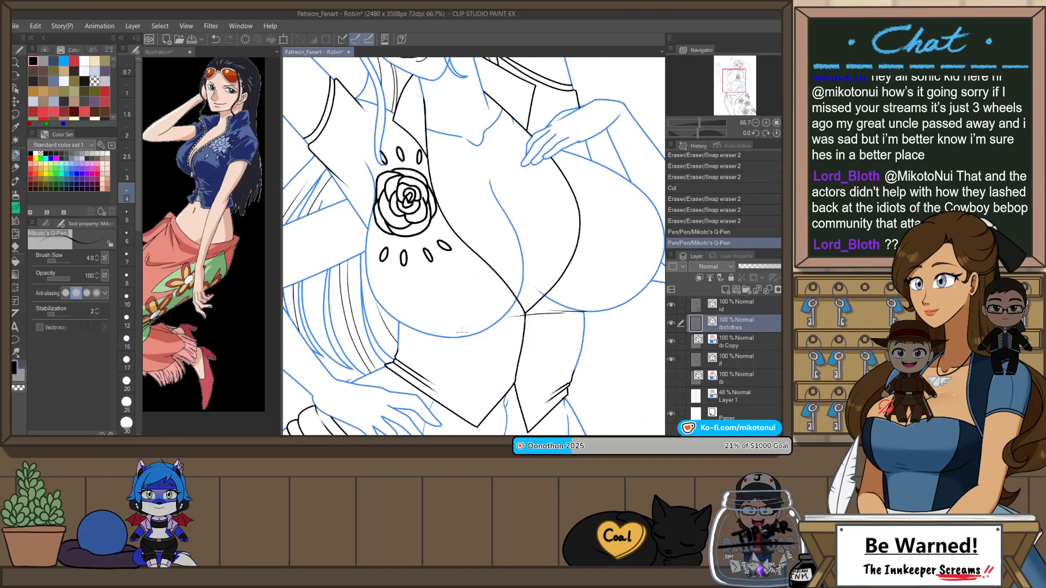
pyautogui.scroll(-3, 535, 249)
pyautogui.scroll(2, 516, 265)
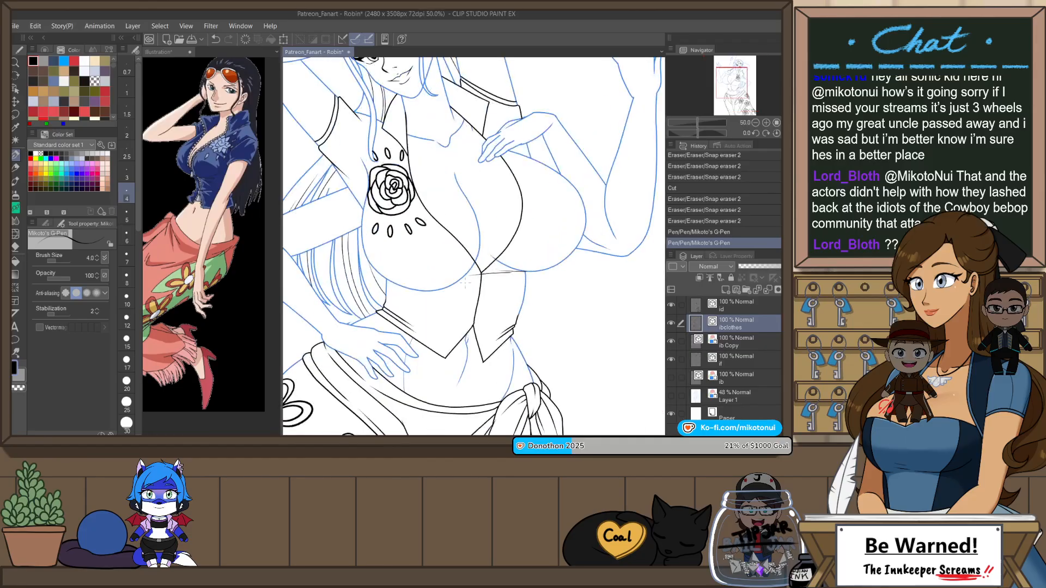
pyautogui.scroll(-2, 521, 249)
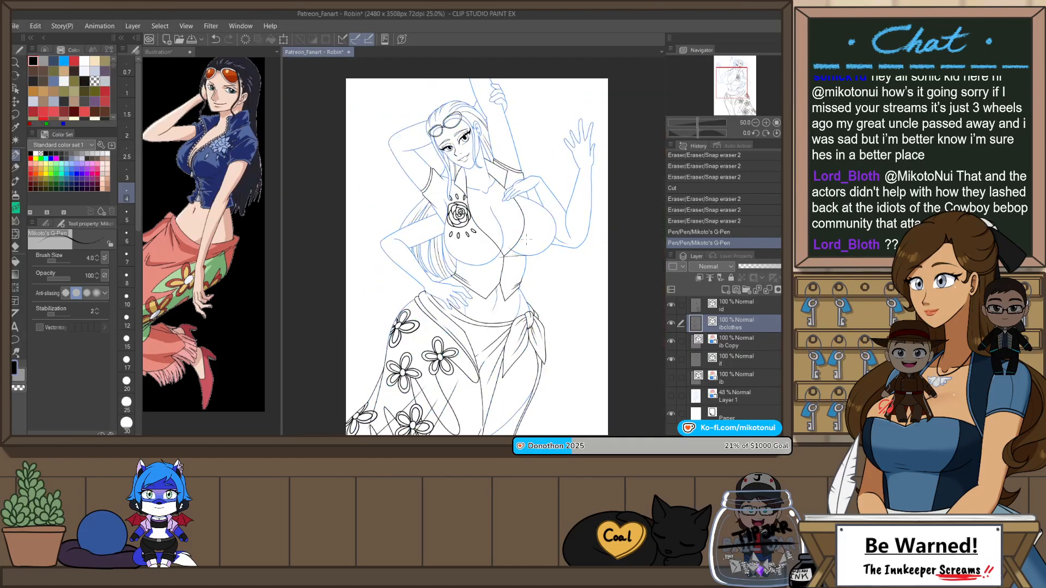
# Step: Turn off the layer colour on the lb Copy layer and hide the face line layer below it
pyautogui.click(726, 311)
pyautogui.click(745, 323)
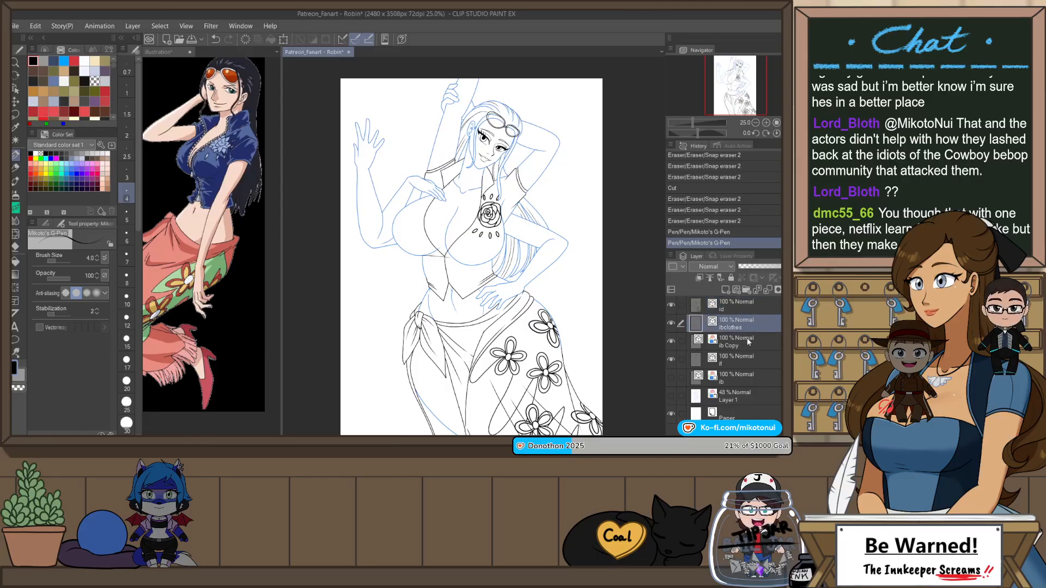
pyautogui.click(747, 340)
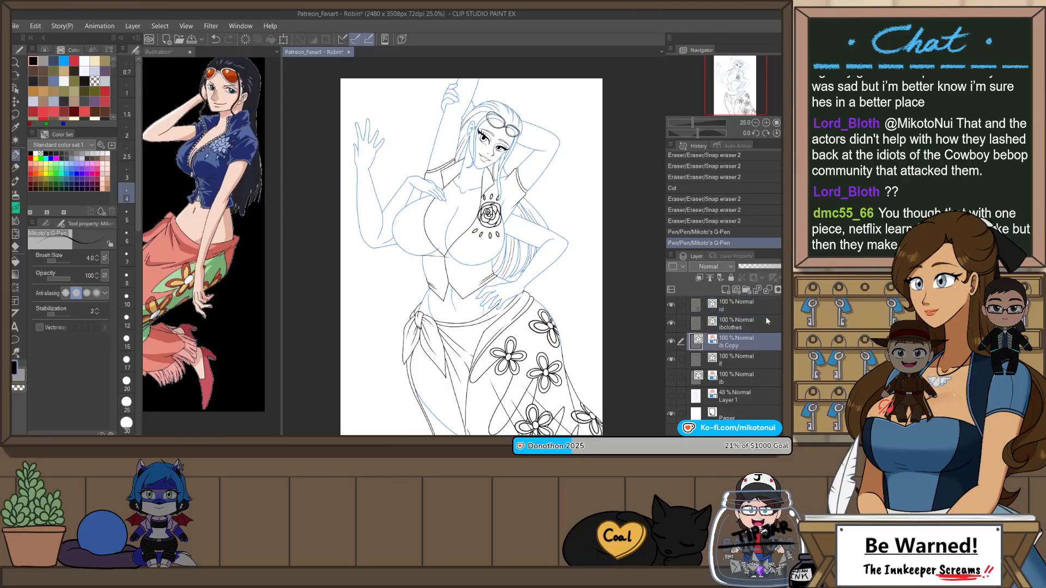
pyautogui.click(672, 342)
pyautogui.click(671, 342)
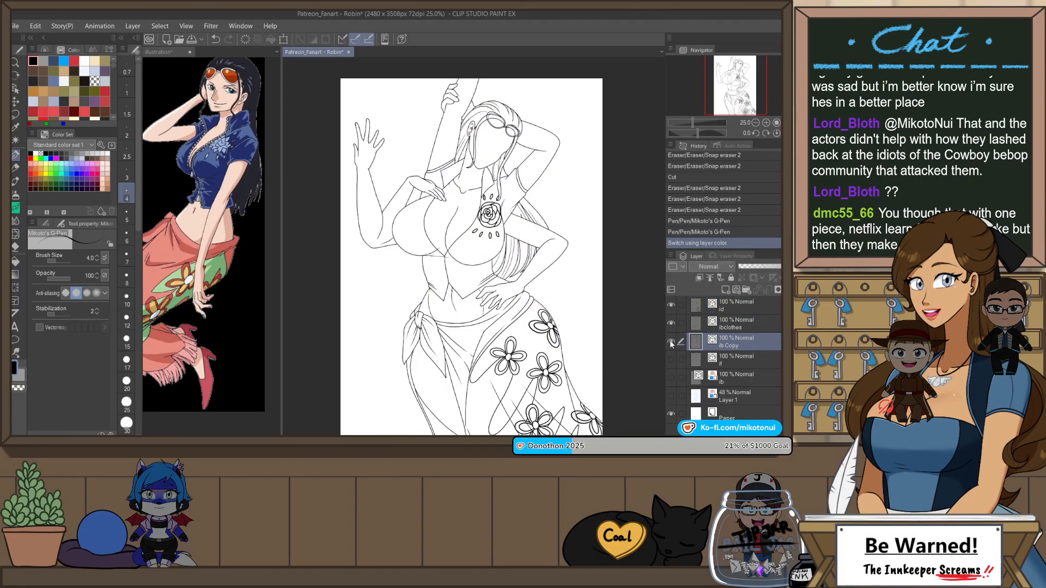
# Step: Show and unlock the original lb layer, and move it directly beneath the lb Copy layer
pyautogui.click(671, 378)
pyautogui.click(741, 378)
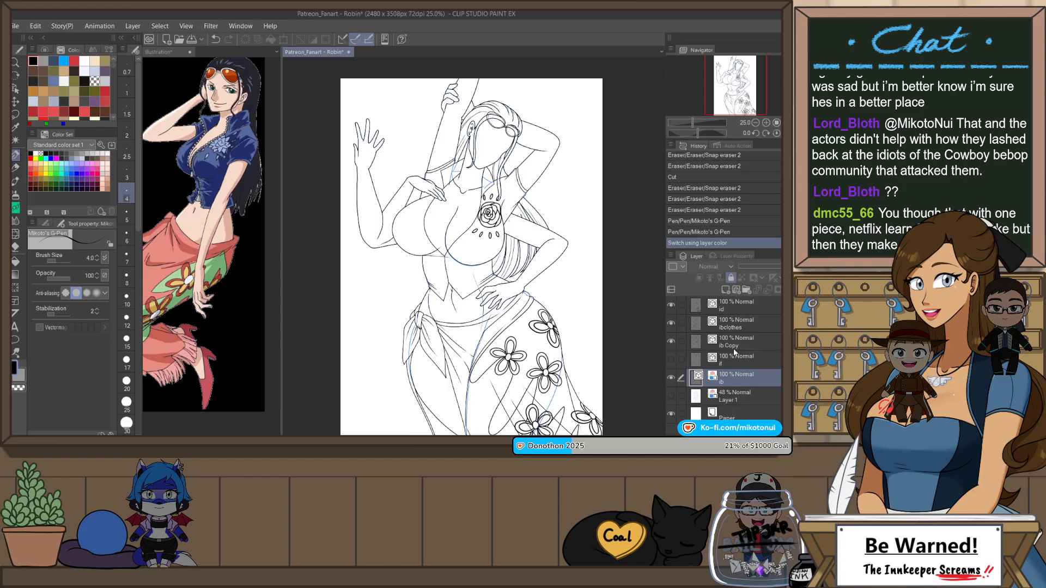
pyautogui.click(731, 277)
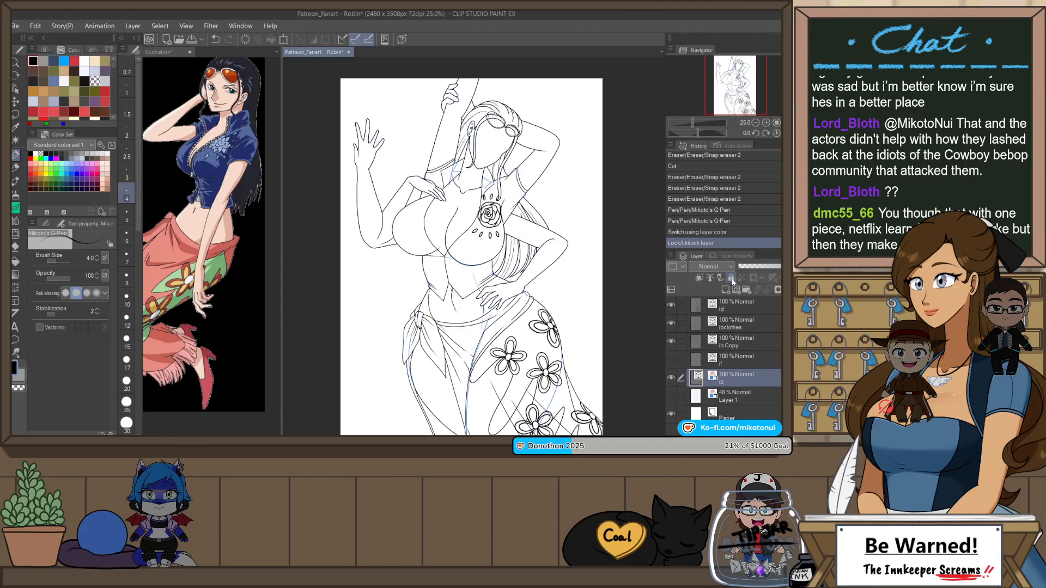
pyautogui.click(672, 378)
pyautogui.scroll(-2, 531, 211)
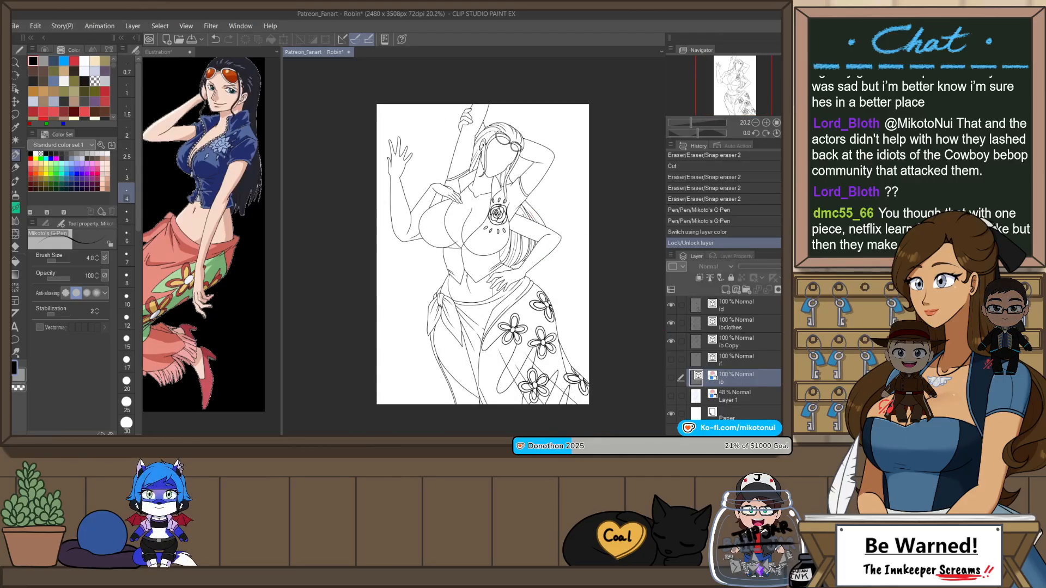
pyautogui.scroll(2, 518, 272)
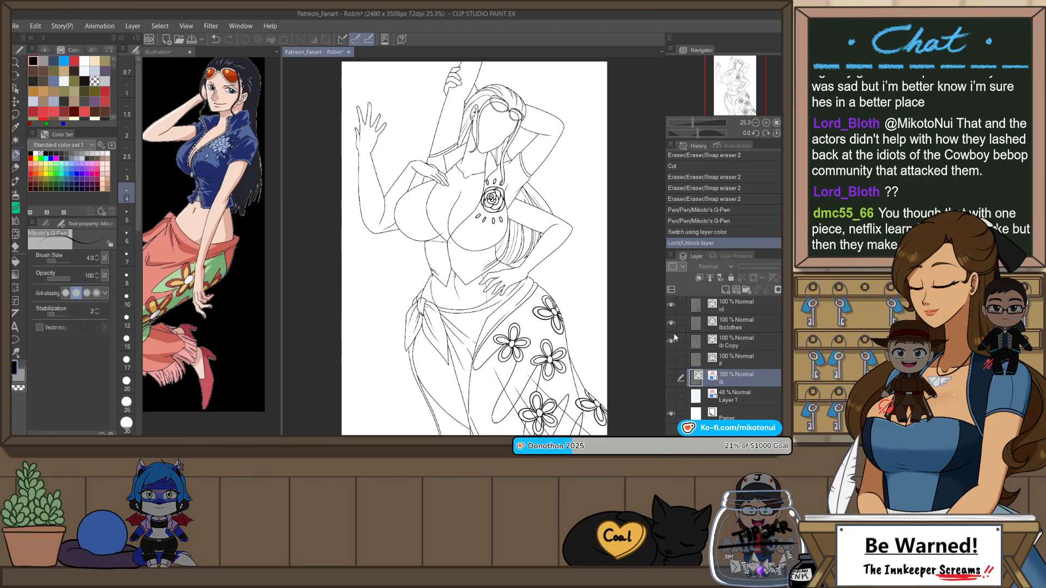
pyautogui.click(674, 377)
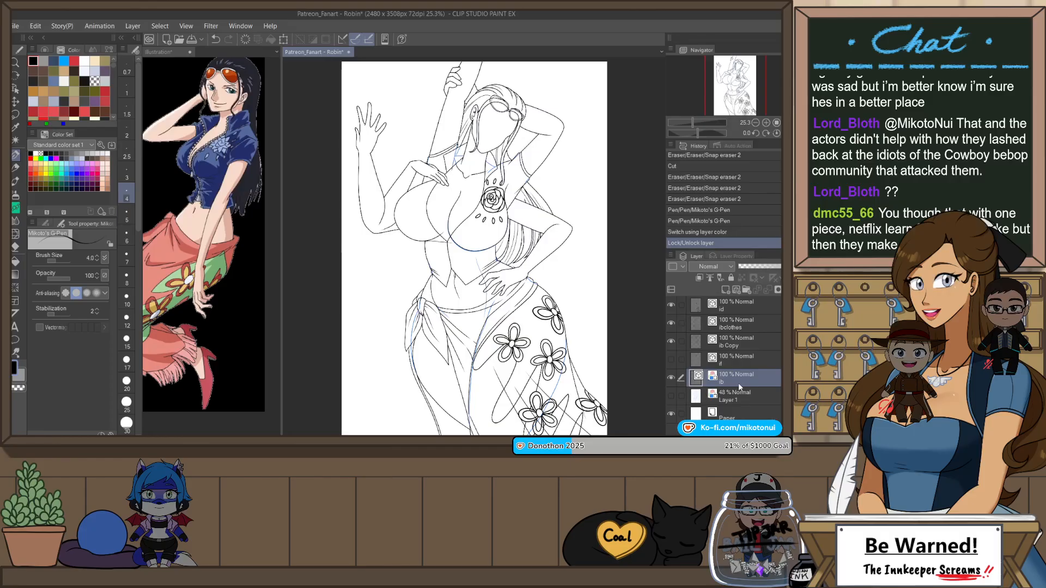
pyautogui.moveTo(742, 354); pyautogui.dragTo(744, 352)
# Step: Compare the original body lines with the trimmed lb Copy lines by toggling the body, clothes and detail layers
pyautogui.click(671, 342)
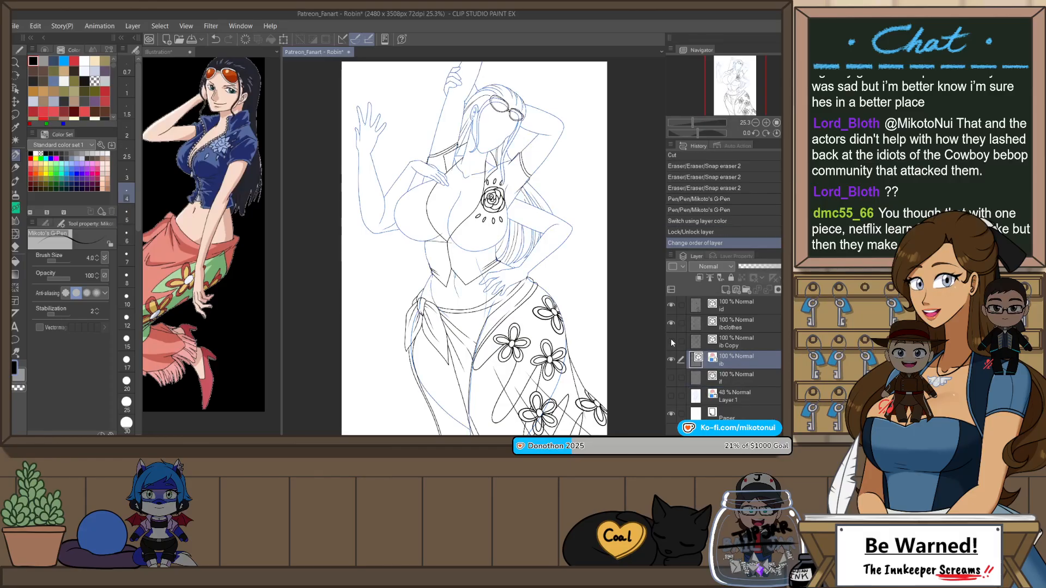
pyautogui.click(670, 322)
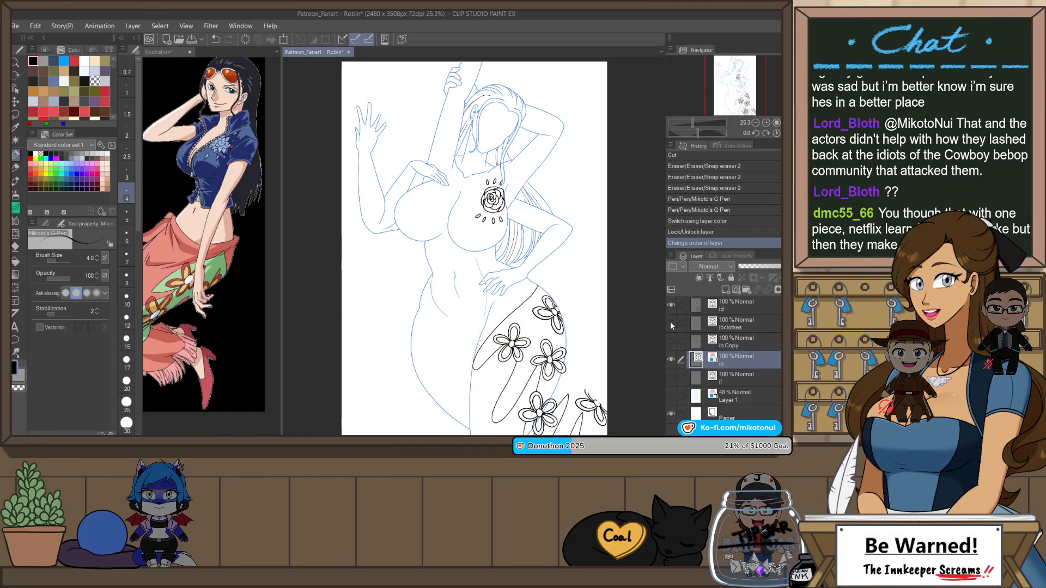
pyautogui.click(671, 322)
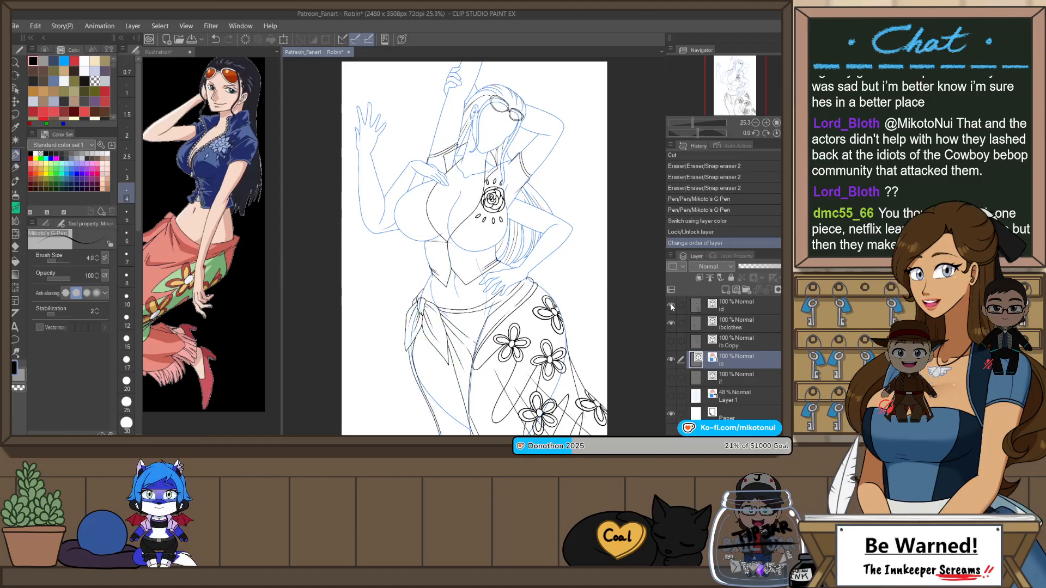
pyautogui.click(671, 306)
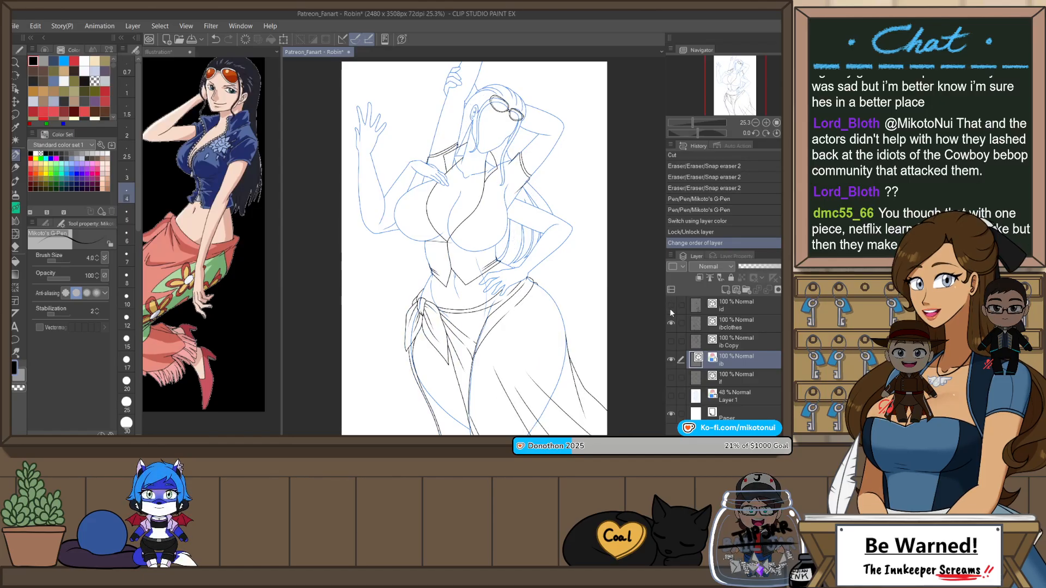
pyautogui.click(671, 324)
pyautogui.click(671, 324)
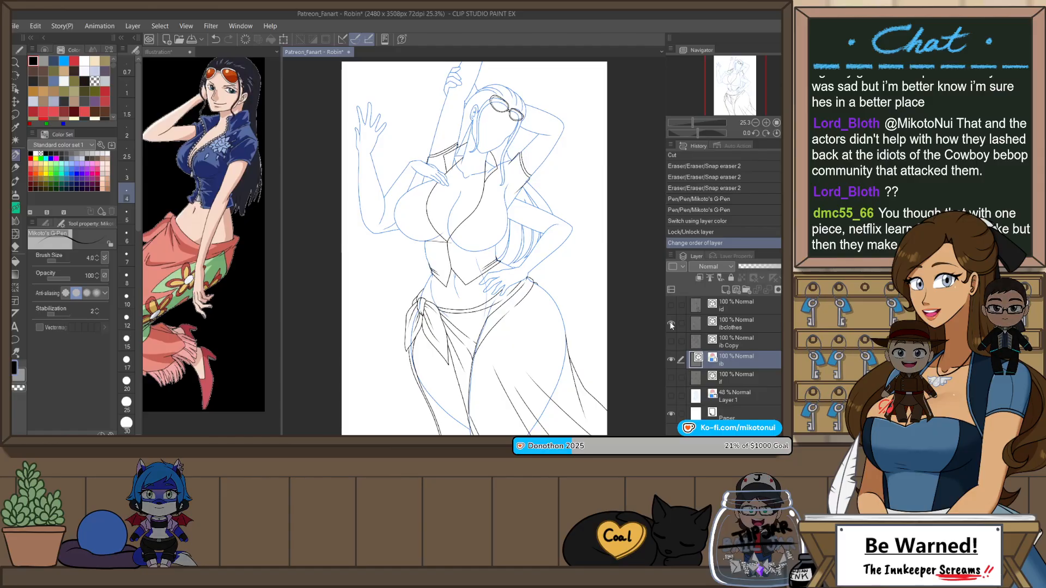
pyautogui.click(670, 342)
pyautogui.click(670, 318)
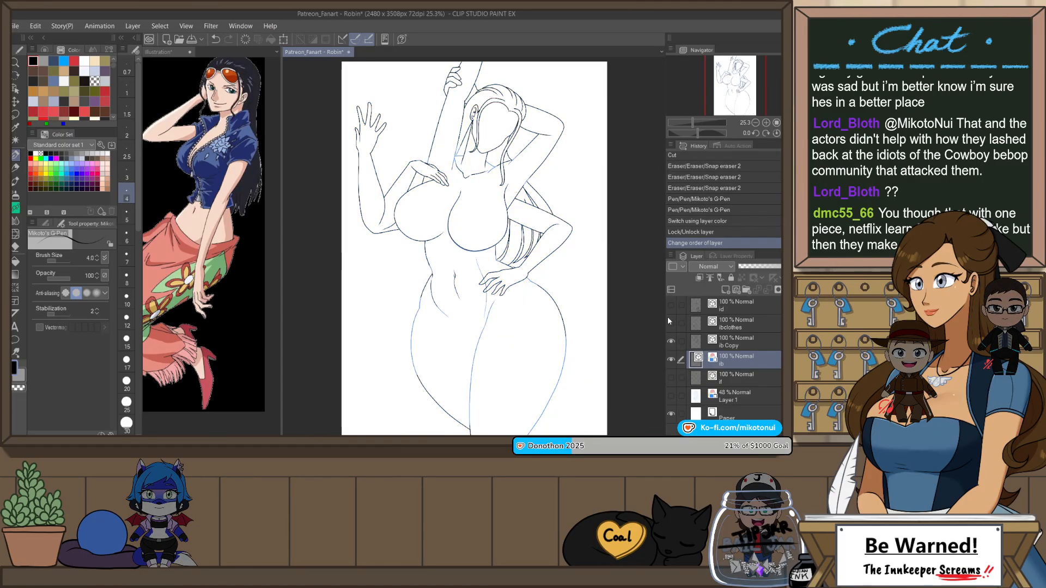
pyautogui.click(670, 325)
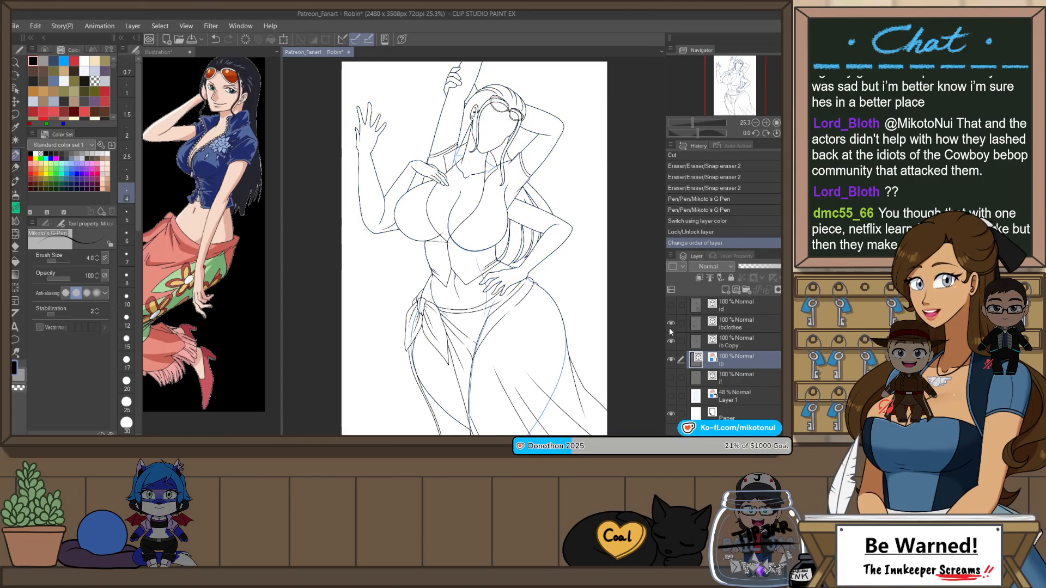
pyautogui.click(670, 325)
pyautogui.click(670, 360)
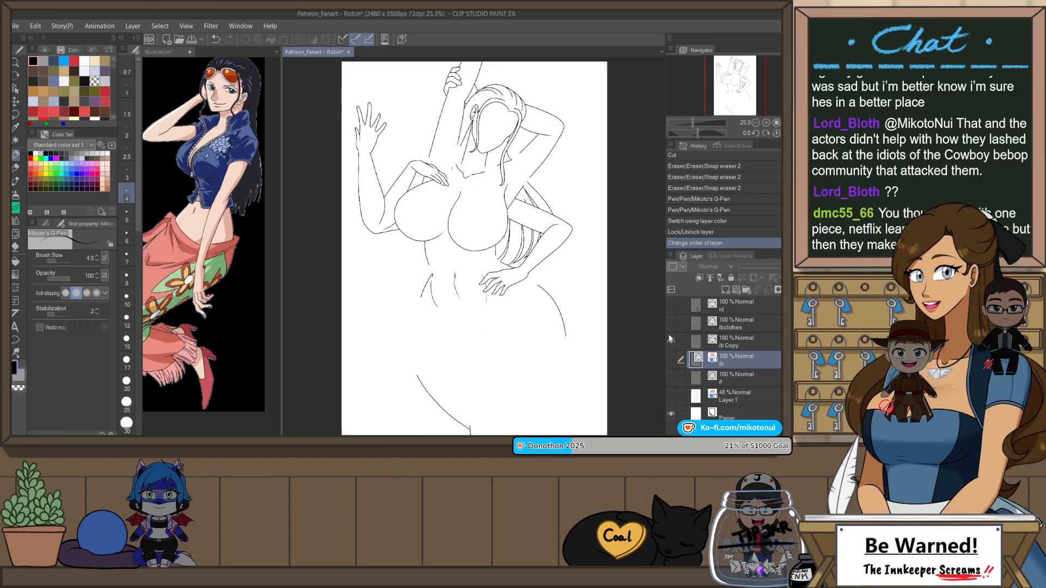
# Step: Compare the clothing lines with the body lines by toggling the lbclothes and lb Copy layers, leaving both shown and the original lb layer hidden
pyautogui.click(670, 323)
pyautogui.click(671, 341)
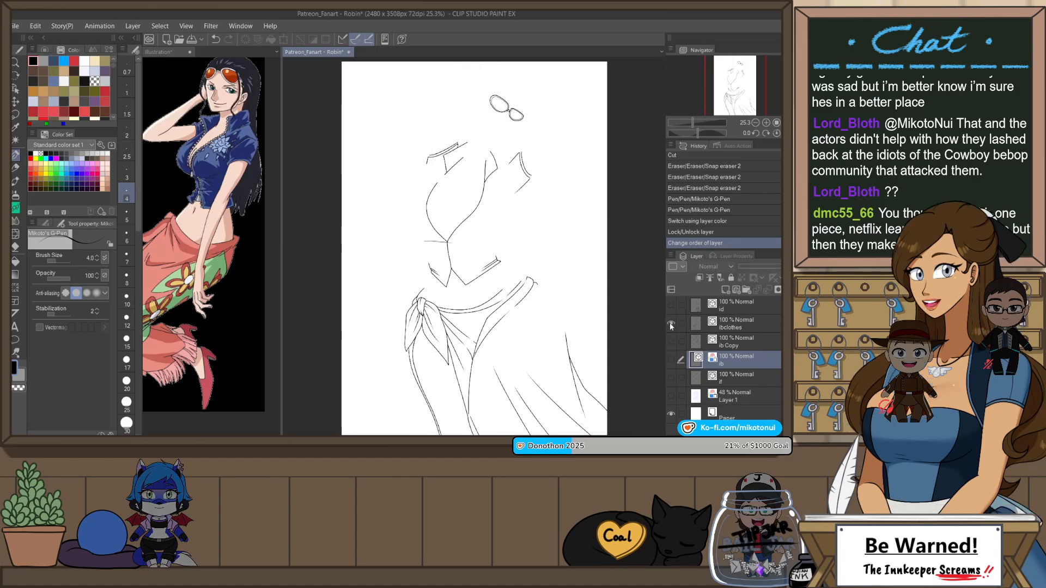
pyautogui.click(670, 323)
pyautogui.click(670, 342)
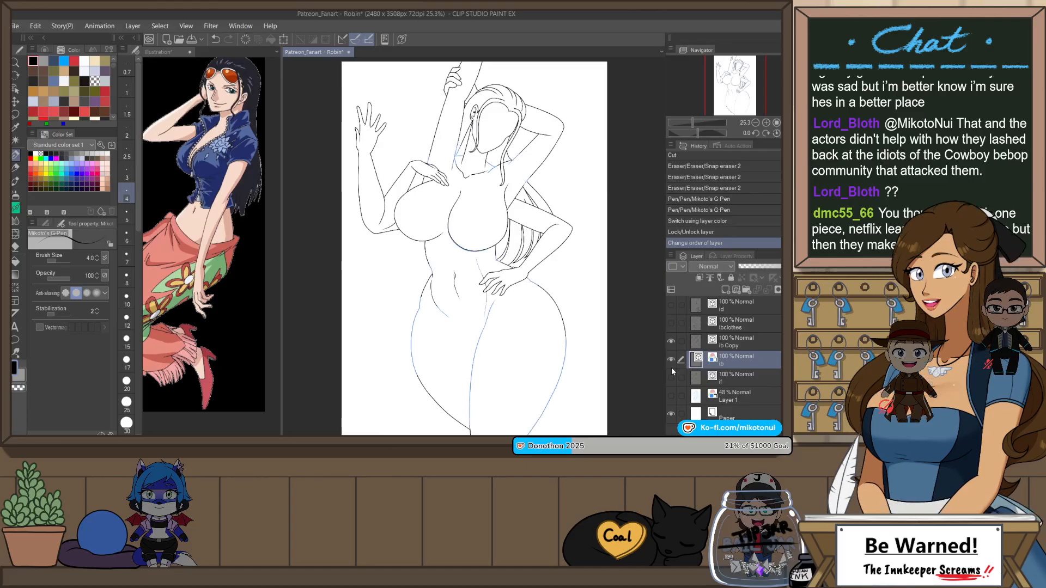
pyautogui.click(670, 342)
pyautogui.click(670, 324)
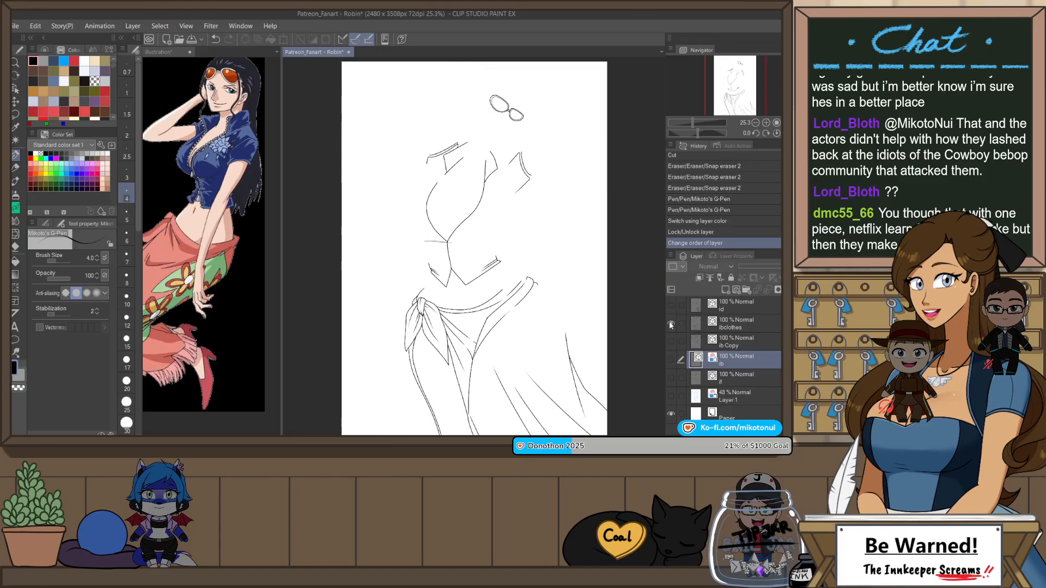
pyautogui.click(671, 342)
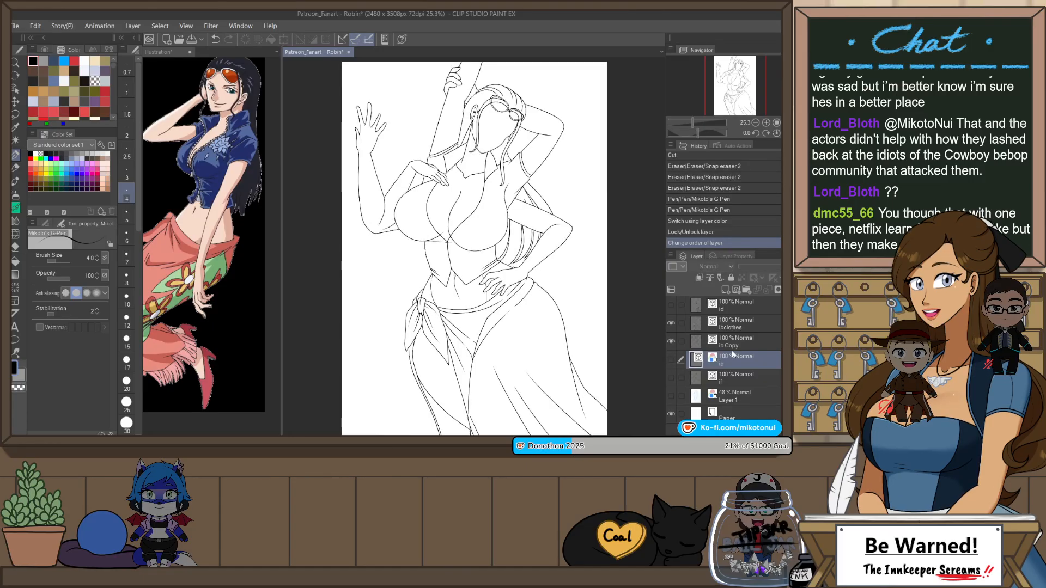
# Step: Lock the original lb layer, move it beneath the face line layer, and show the detail line layer
pyautogui.click(731, 278)
pyautogui.moveTo(737, 365); pyautogui.dragTo(737, 381)
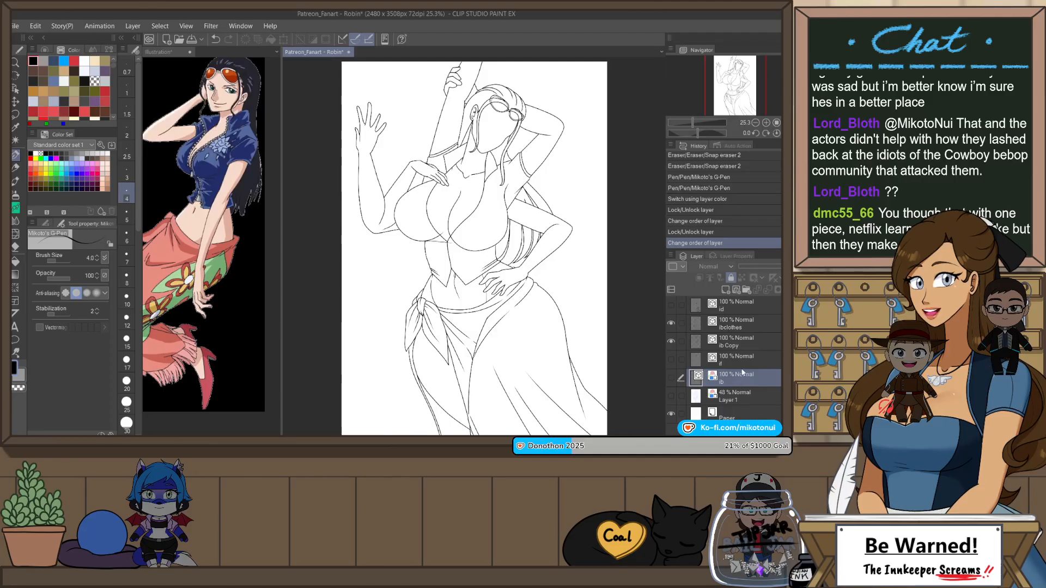
pyautogui.click(673, 306)
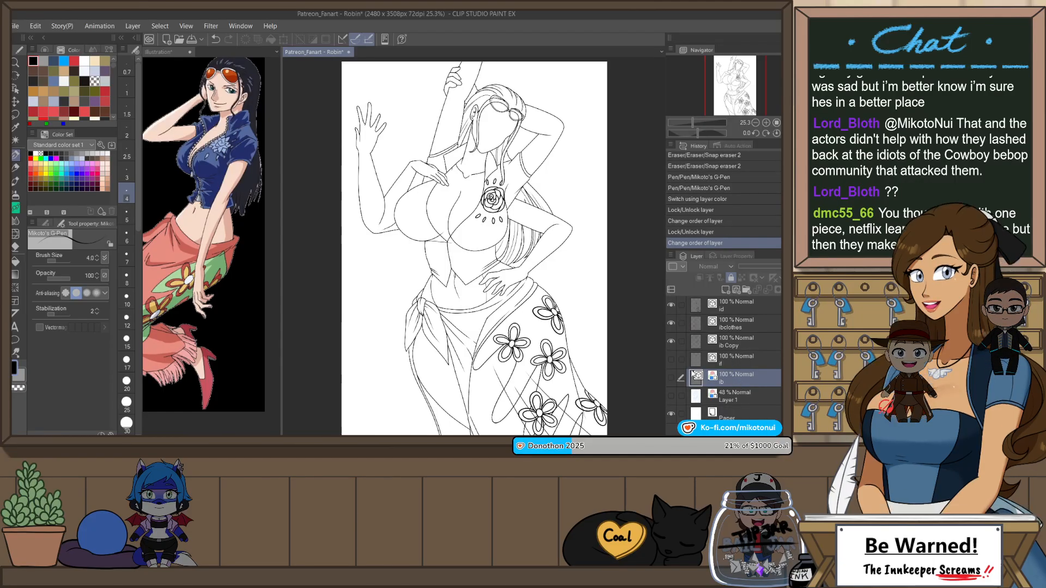
# Step: Erase the stray line end between the hair strand and the jaw with the vector eraser, and save the file
pyautogui.scroll(5, 475, 126)
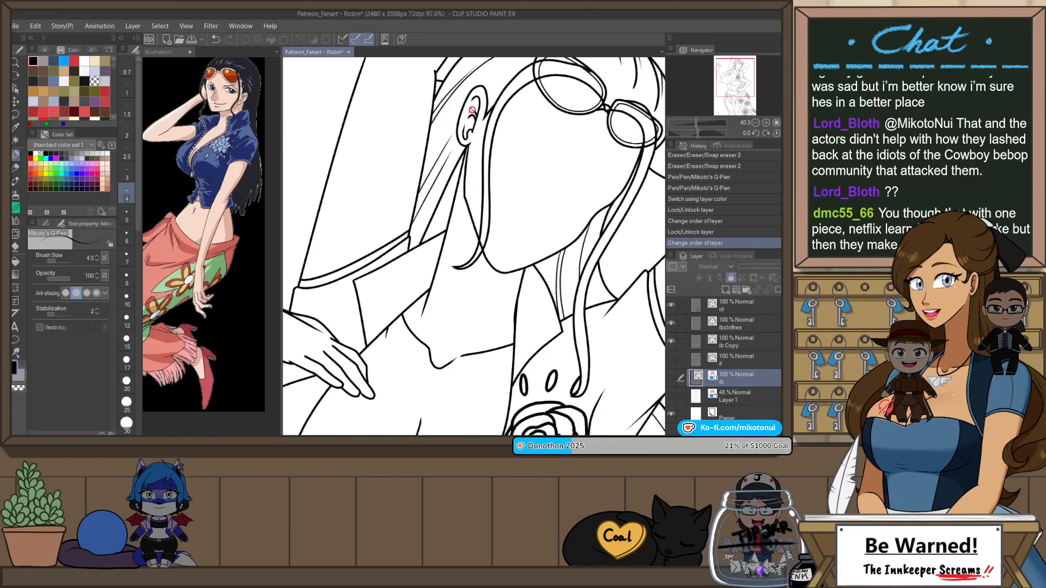
pyautogui.click(737, 324)
pyautogui.press('e')
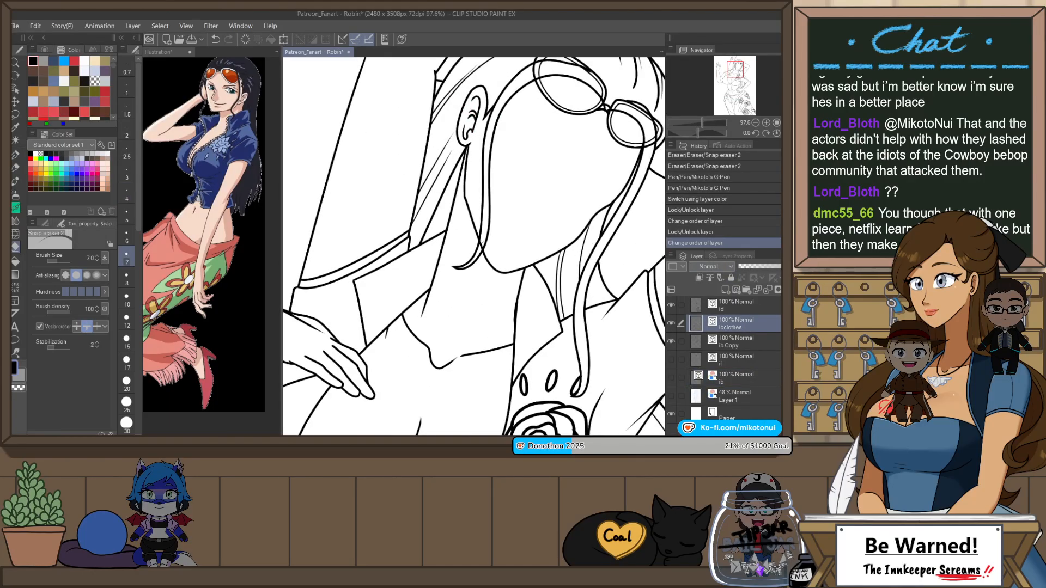
pyautogui.moveTo(482, 242); pyautogui.dragTo(484, 250)
pyautogui.hotkey('ctrl', 'z')
pyautogui.click(745, 339)
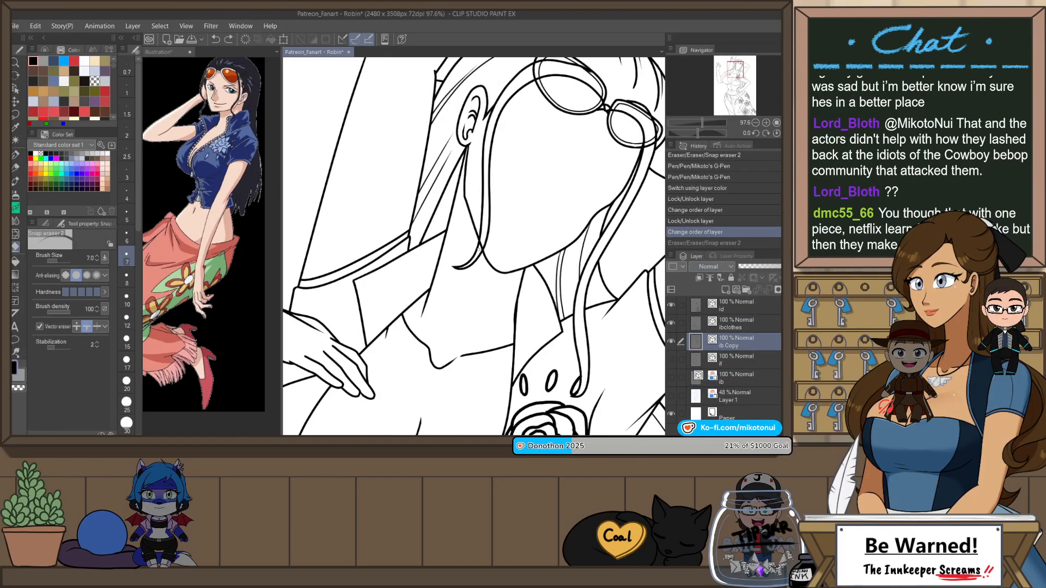
pyautogui.hotkey('ctrl', 'y')
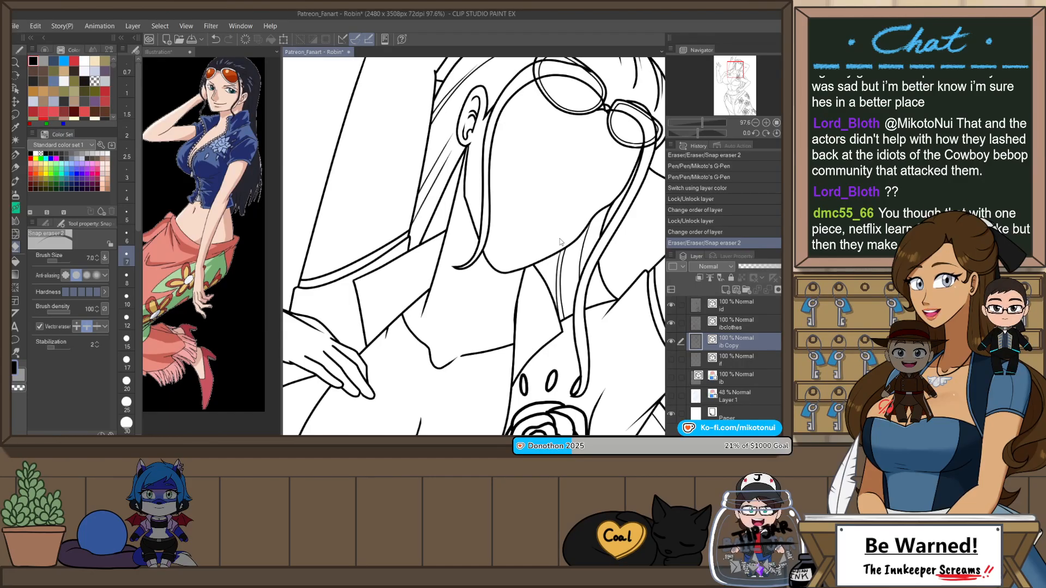
pyautogui.hotkey('ctrl', 's')
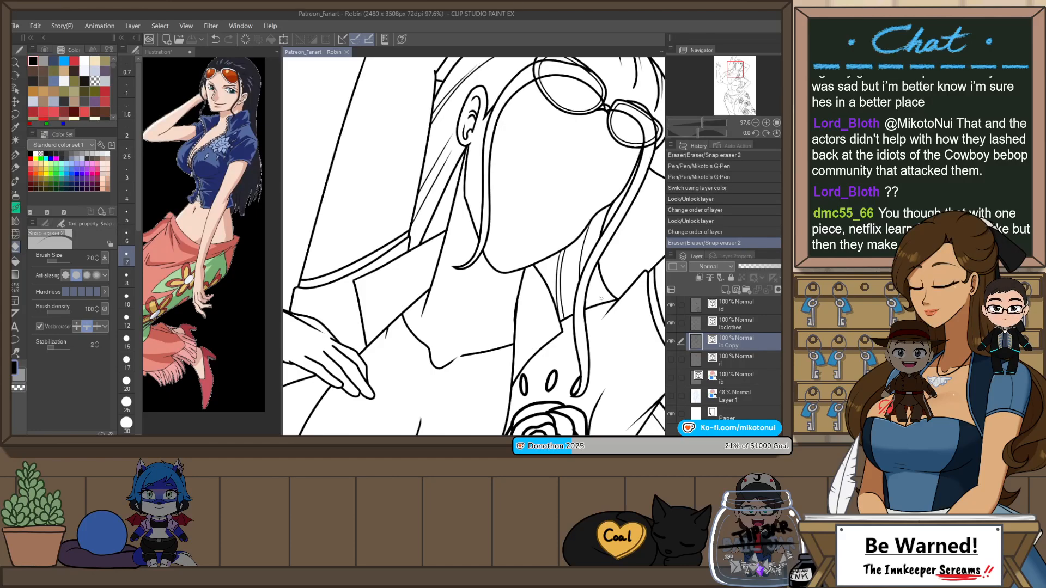
# Step: Erase the overshooting line ends on the lower petals of the chest rose on the detail layer
pyautogui.scroll(-5, 601, 298)
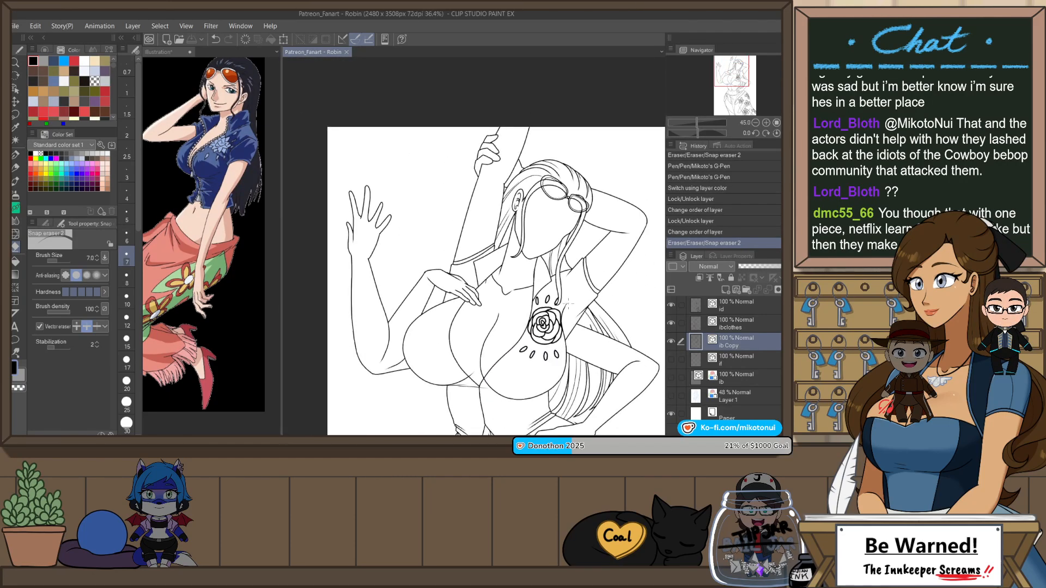
pyautogui.scroll(7, 502, 322)
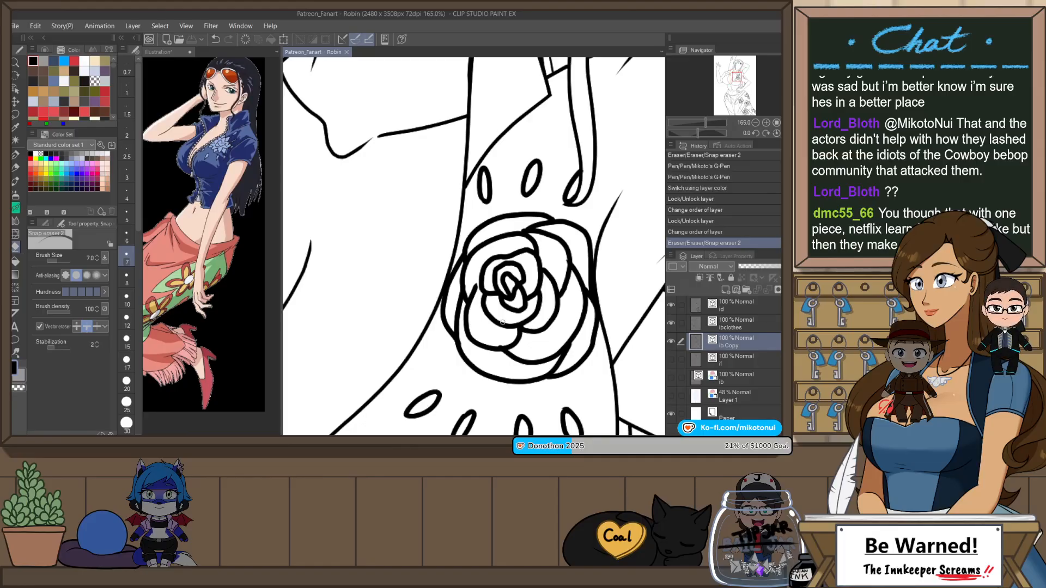
pyautogui.press('o')
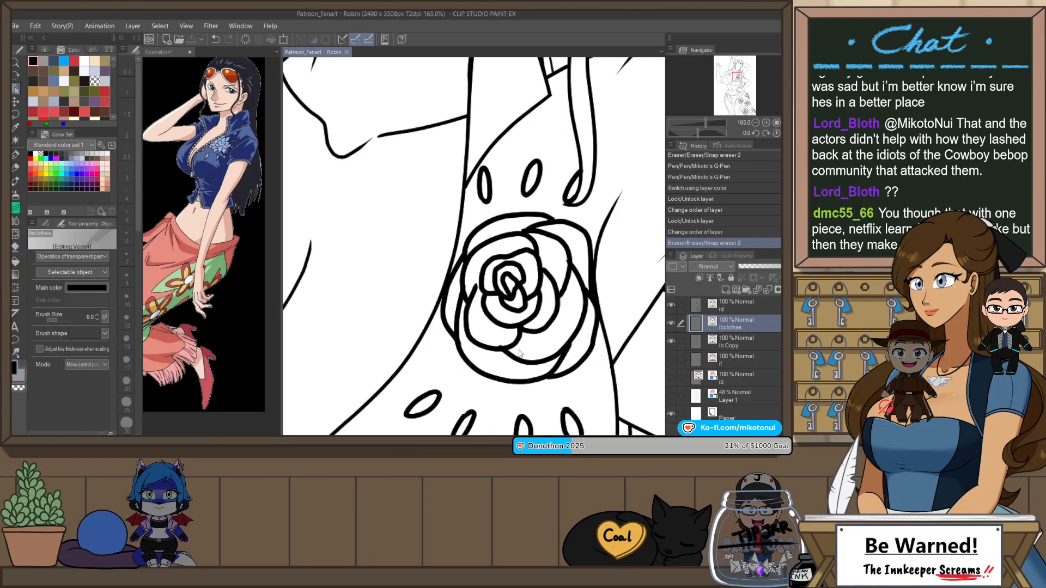
pyautogui.click(521, 354)
pyautogui.press('e')
pyautogui.click(496, 344)
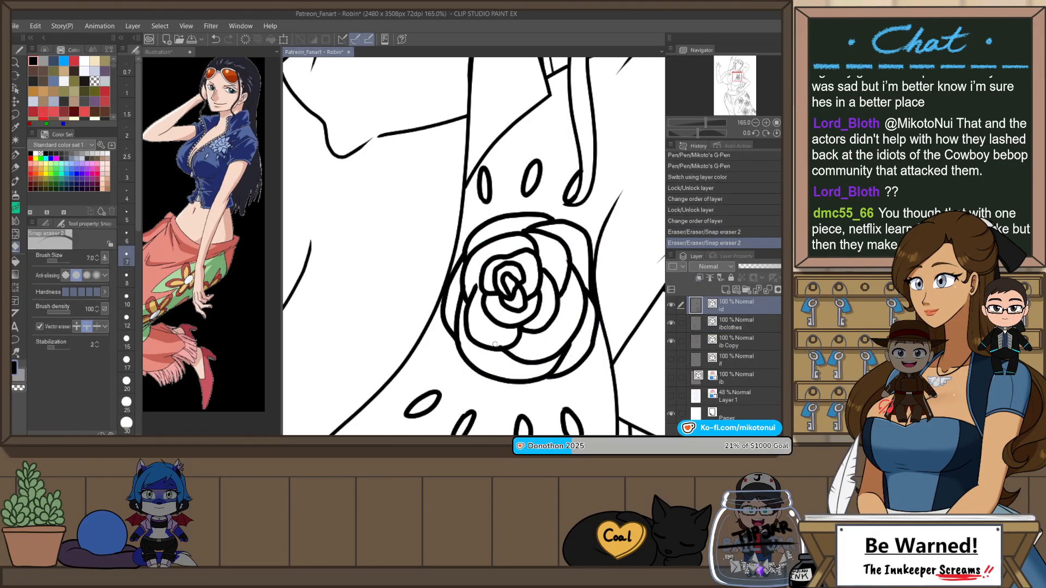
pyautogui.click(513, 343)
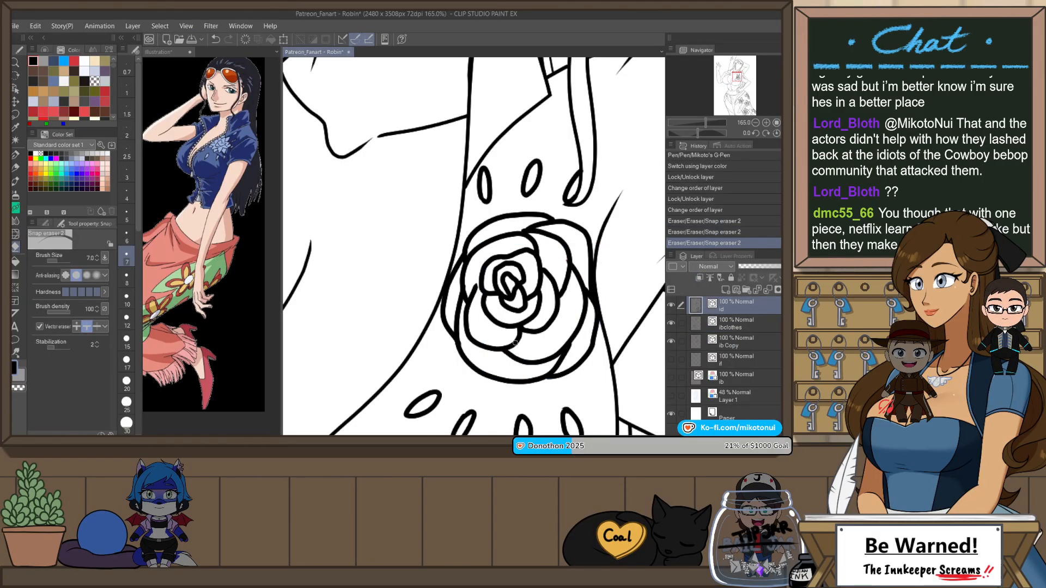
# Step: Adjust the control points of the rose's inner petal line and erase the excess line end on its upper petal
pyautogui.press('o')
pyautogui.click(477, 287)
pyautogui.moveTo(481, 277); pyautogui.dragTo(481, 279)
pyautogui.press('e')
pyautogui.click(549, 235)
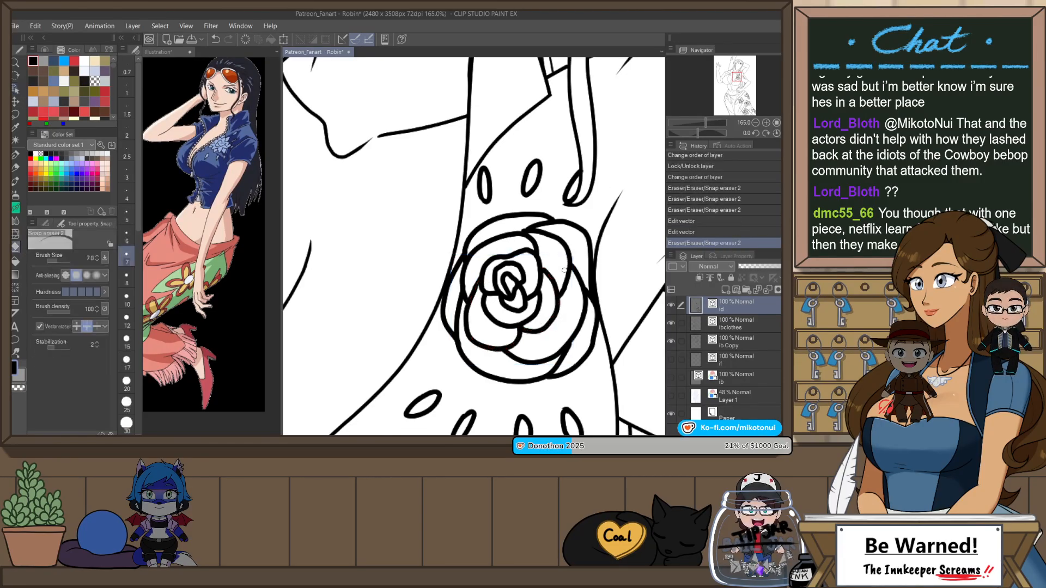
# Step: Reshape the rose's upper inner petal line by moving its vector control points
pyautogui.press('o')
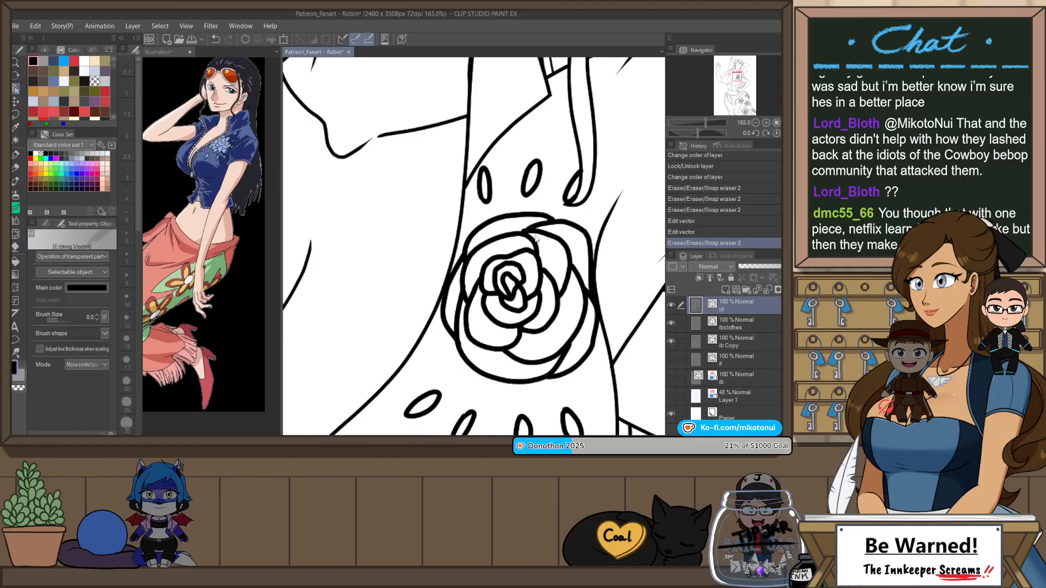
pyautogui.click(525, 234)
pyautogui.moveTo(514, 234); pyautogui.dragTo(517, 235)
pyautogui.click(561, 251)
# Step: Show the face line layer with the full figure in view
pyautogui.scroll(-8, 577, 294)
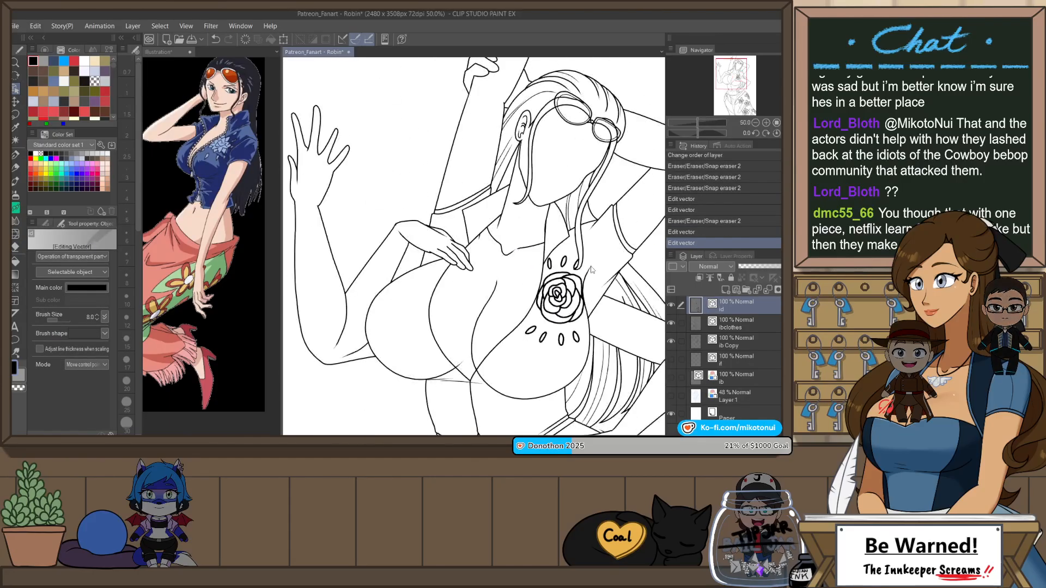
pyautogui.scroll(-3, 587, 240)
pyautogui.scroll(-2, 624, 313)
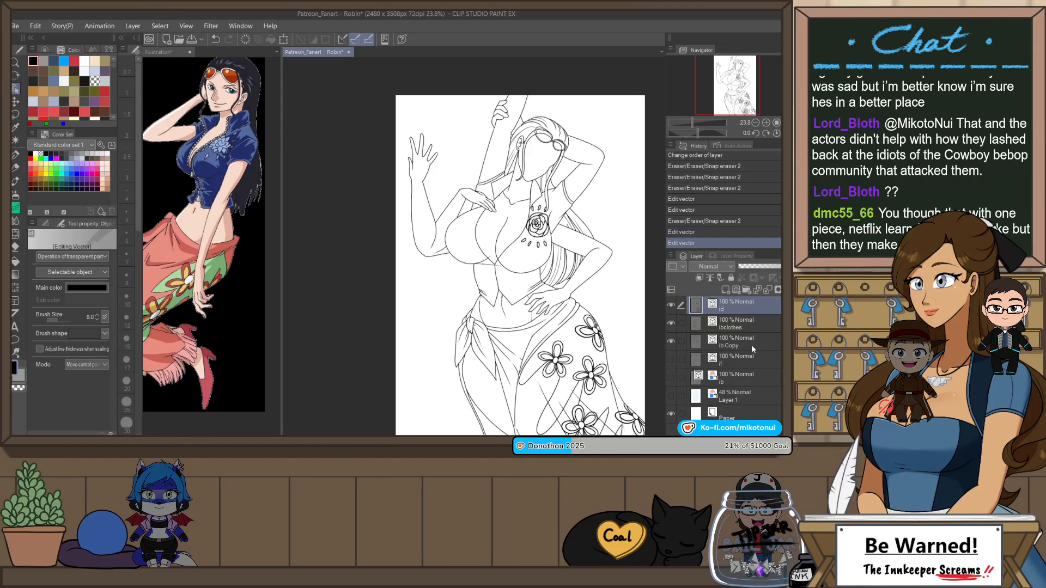
pyautogui.click(671, 359)
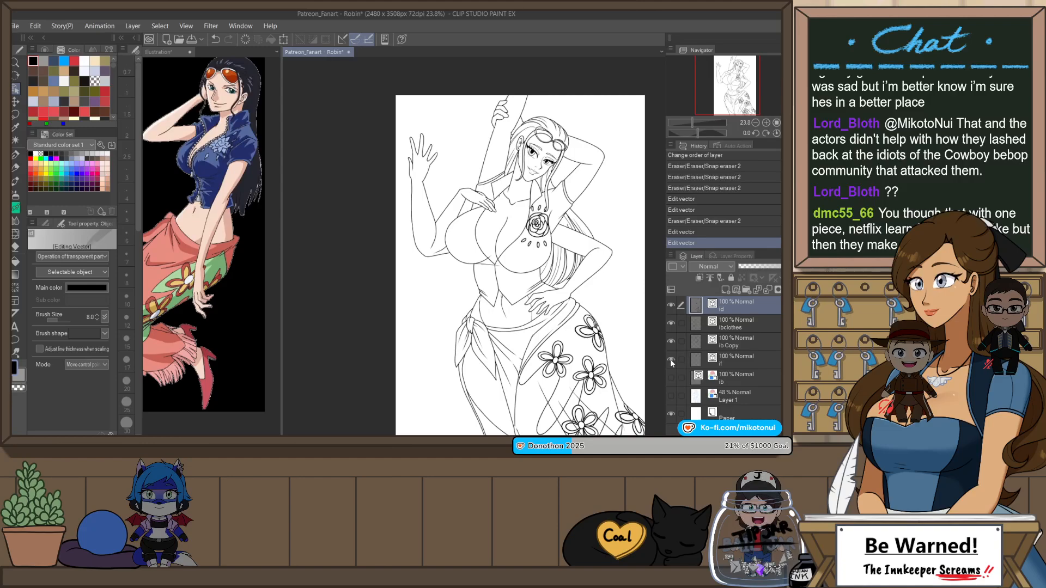
# Step: Select the lb Copy layer and bring up the head for closer work on its lines
pyautogui.click(734, 348)
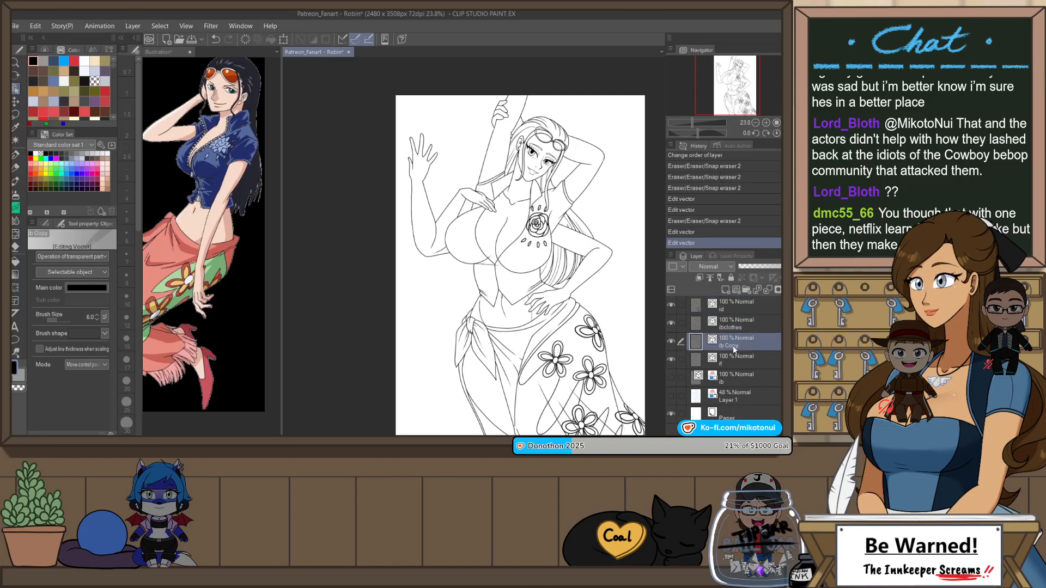
pyautogui.scroll(3, 556, 88)
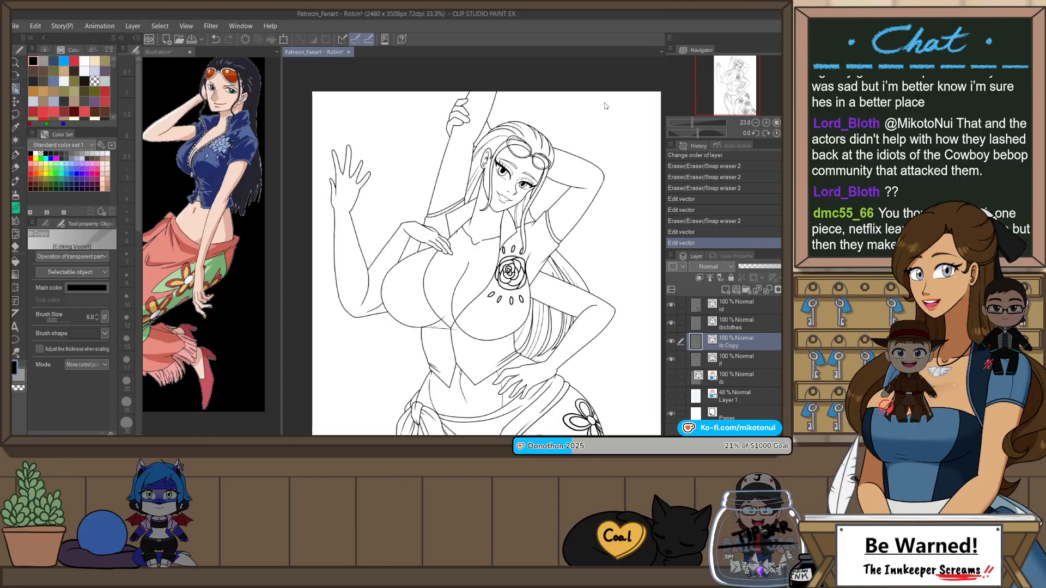
pyautogui.scroll(4, 532, 130)
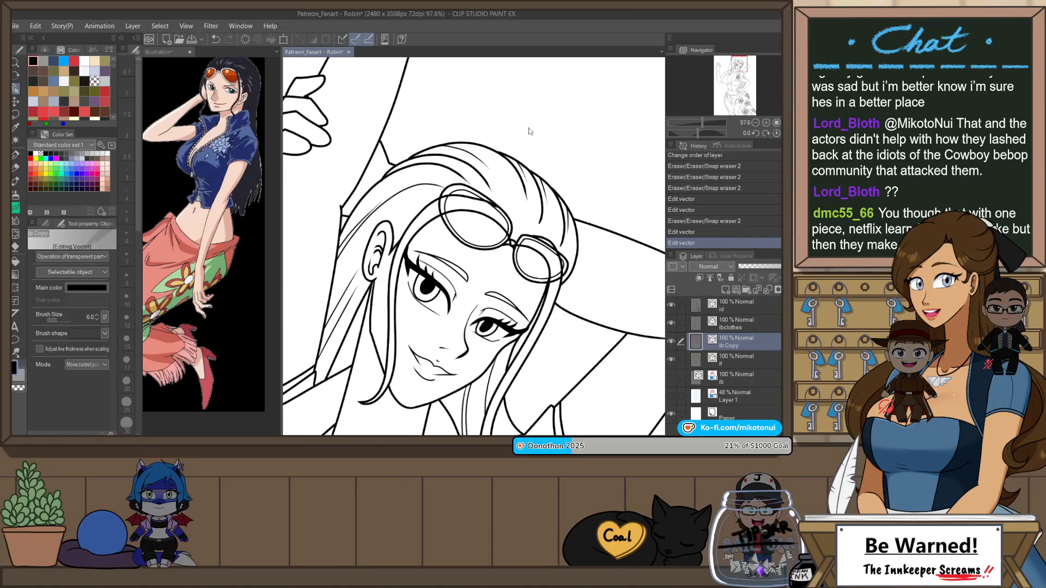
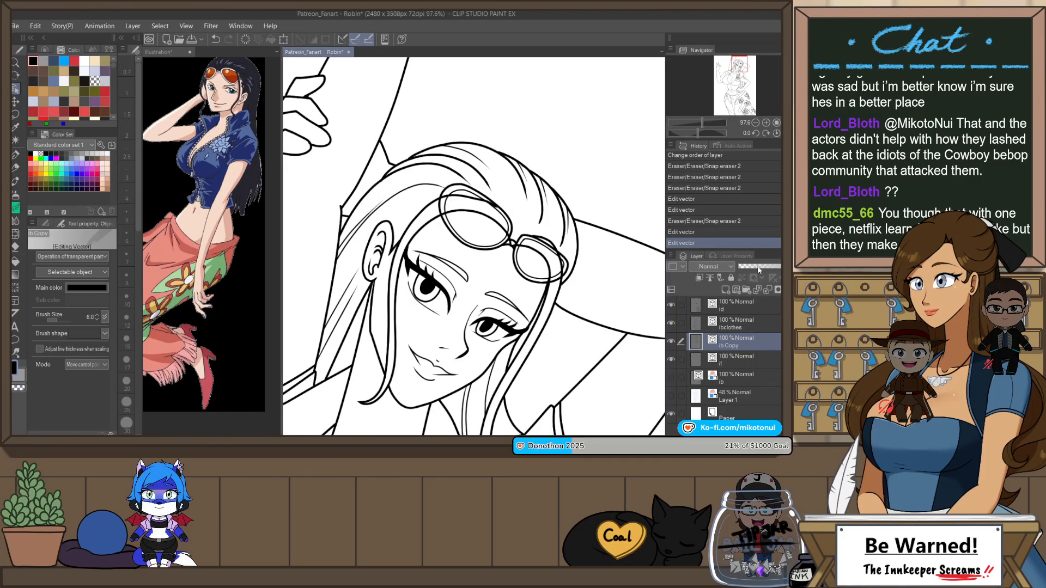
# Step: Show the lb Copy layer in its layer colour and erase the hair and head lines running across the sunglasses' lenses
pyautogui.click(785, 278)
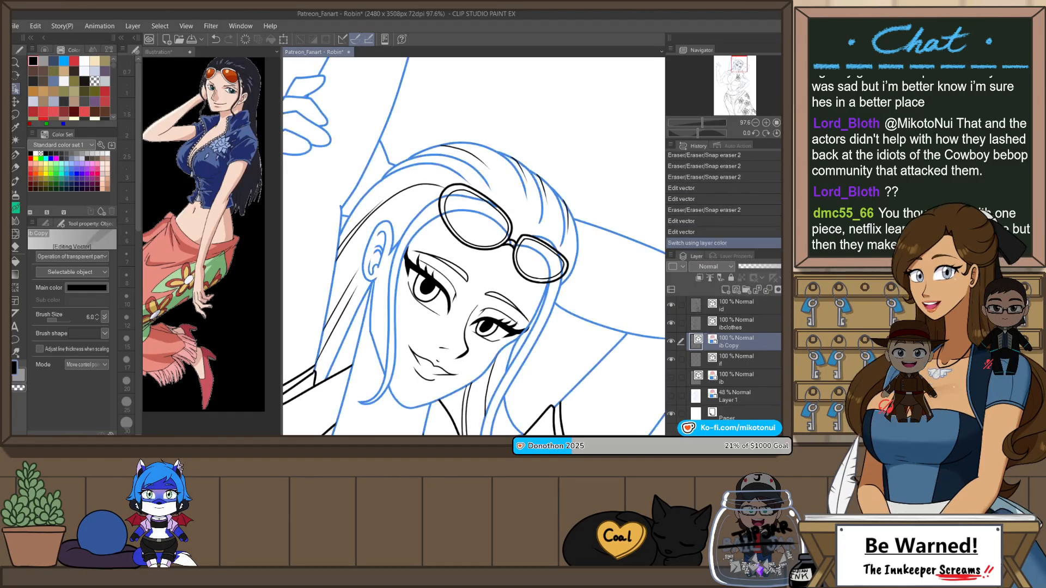
pyautogui.press('e')
pyautogui.click(451, 207)
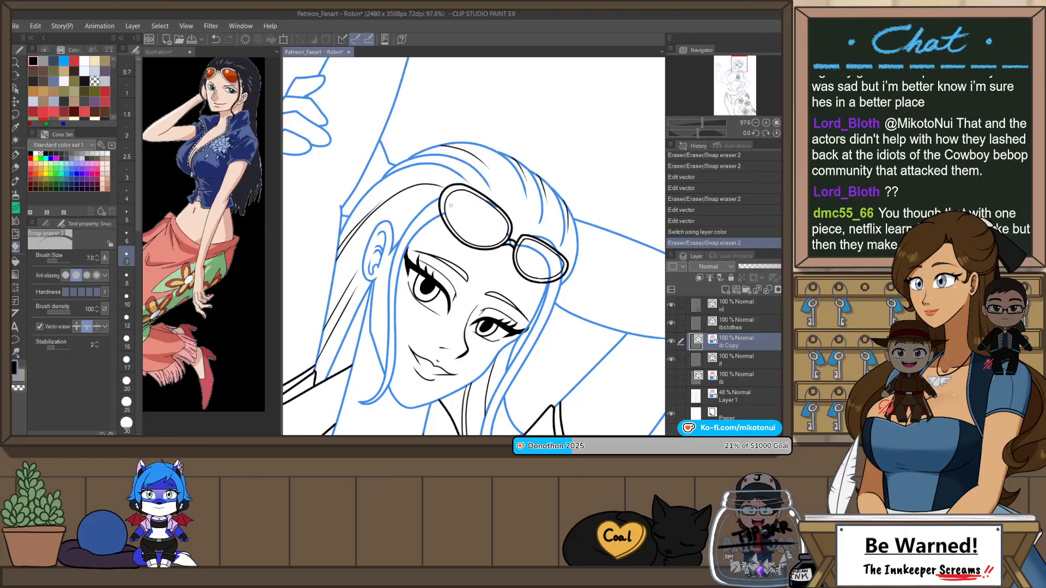
pyautogui.click(474, 199)
pyautogui.click(509, 215)
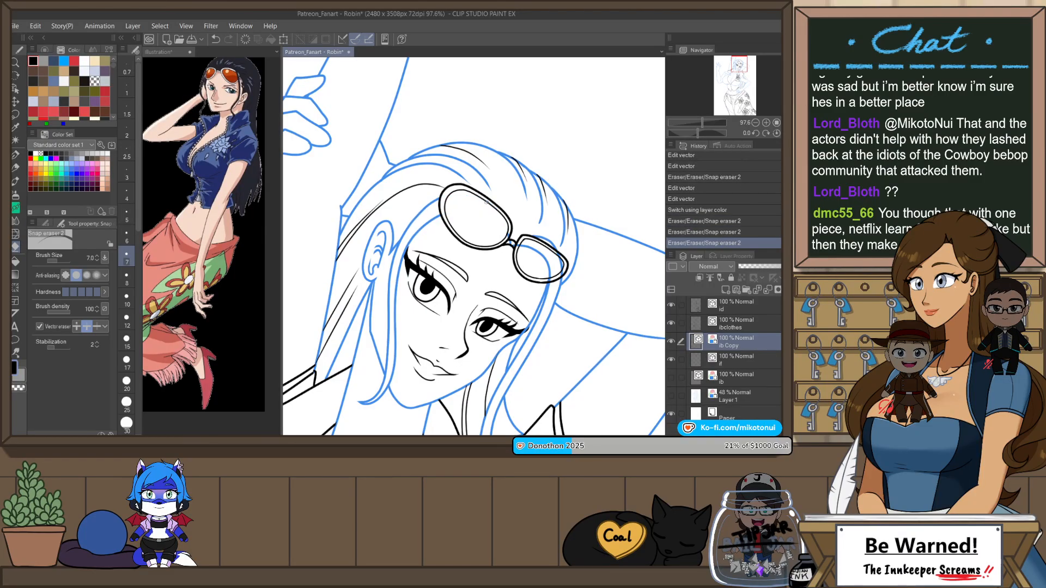
pyautogui.click(486, 202)
pyautogui.click(495, 209)
pyautogui.click(509, 224)
pyautogui.click(518, 240)
pyautogui.click(526, 244)
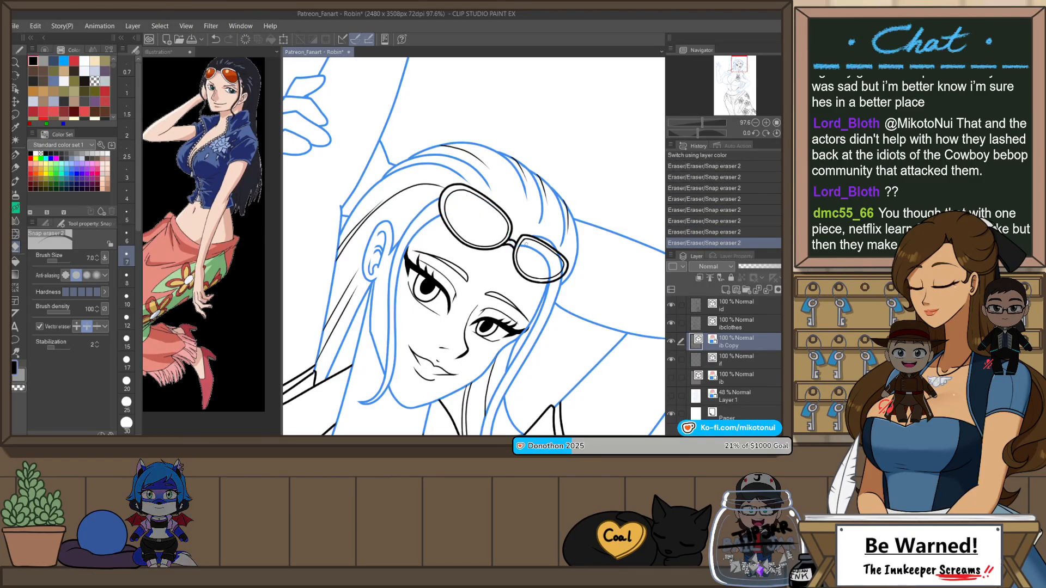
pyautogui.click(543, 255)
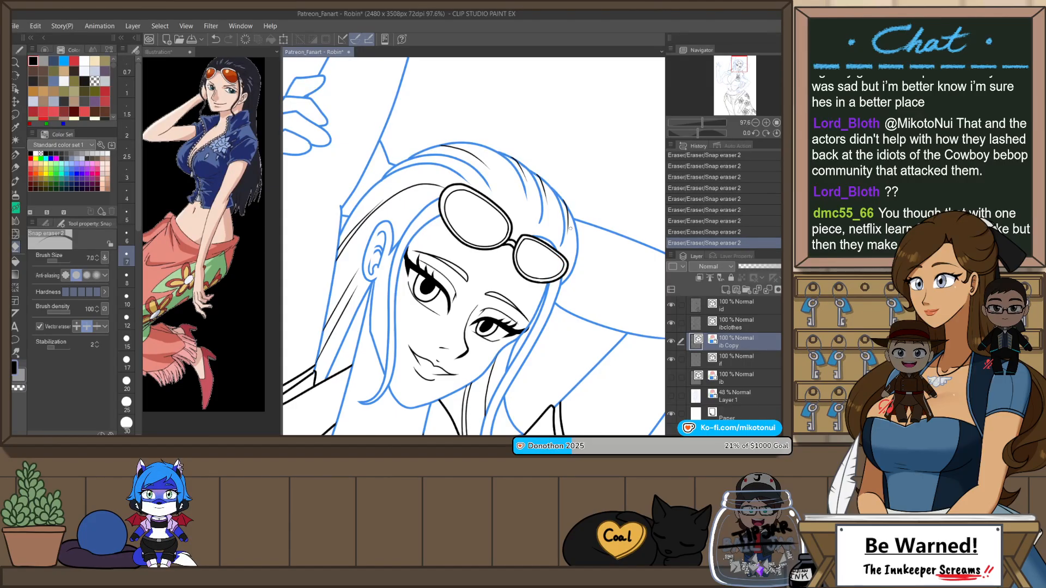
# Step: Turn off the lb Copy layer's layer colour and check the cleaned sunglasses within the whole figure
pyautogui.scroll(-5, 552, 277)
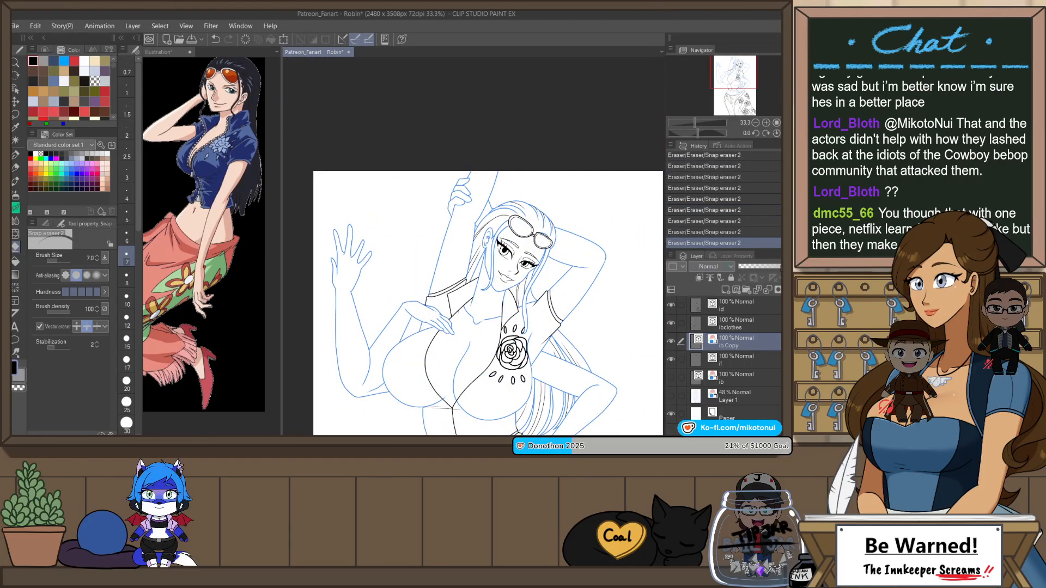
pyautogui.click(790, 278)
pyautogui.scroll(-2, 467, 143)
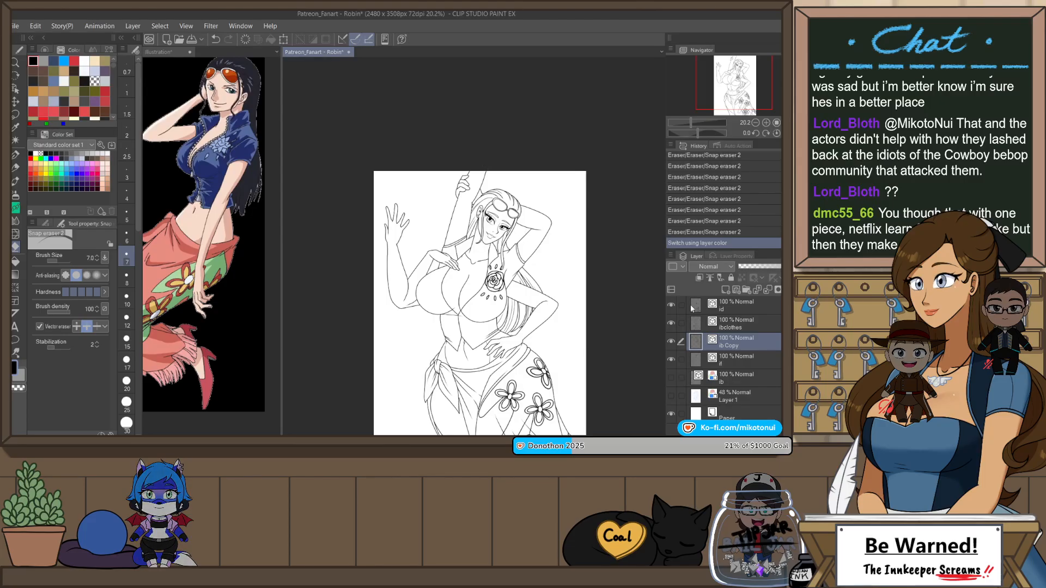
pyautogui.scroll(1, 474, 249)
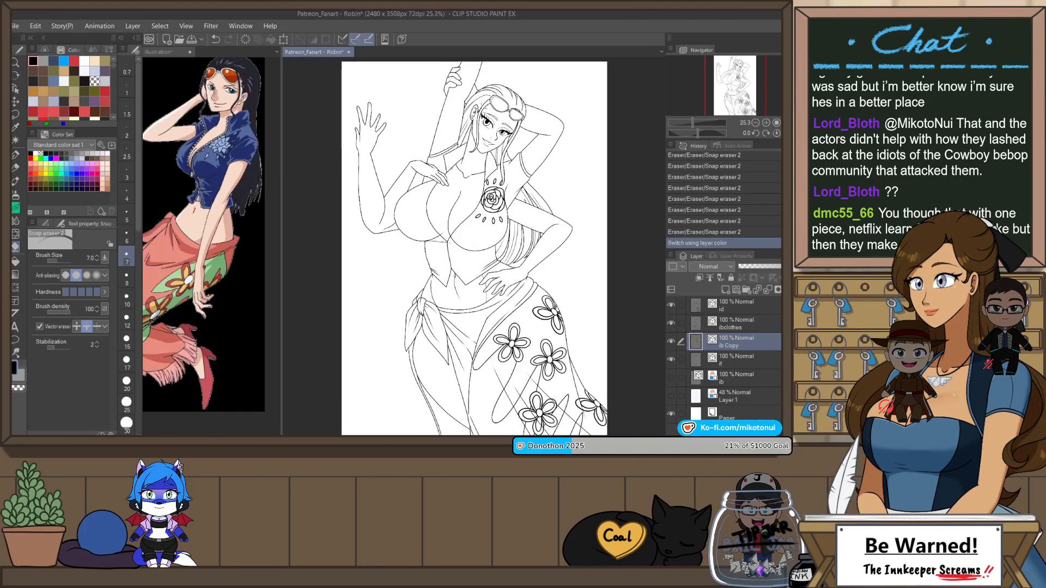
pyautogui.scroll(1, 490, 126)
pyautogui.press('h')
pyautogui.scroll(4, 475, 133)
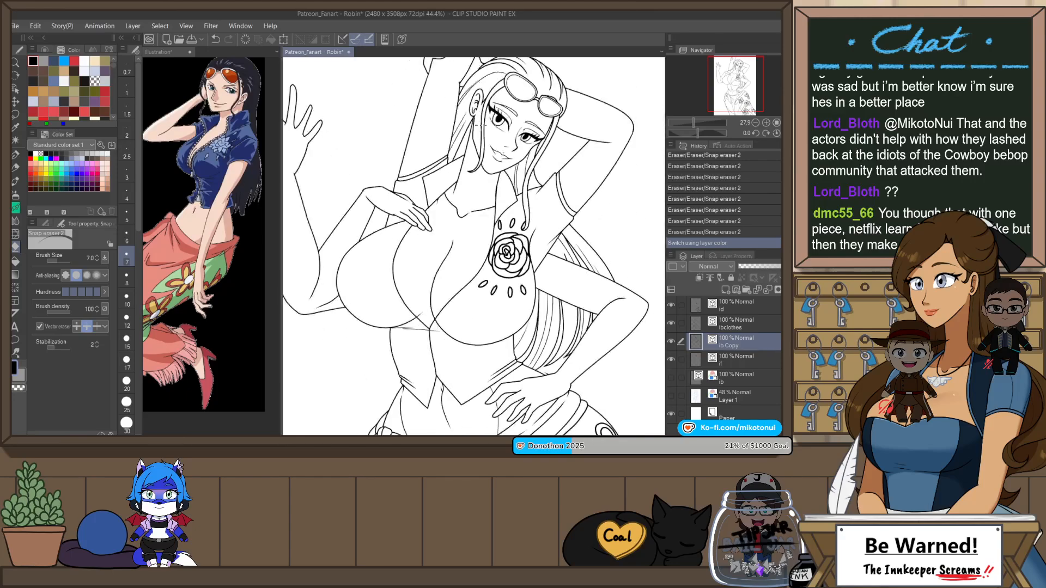
# Step: Undo the test stroke on the lbclothes layer, set the G-pen's brush size to 6 and select the lb Copy layer
pyautogui.click(751, 325)
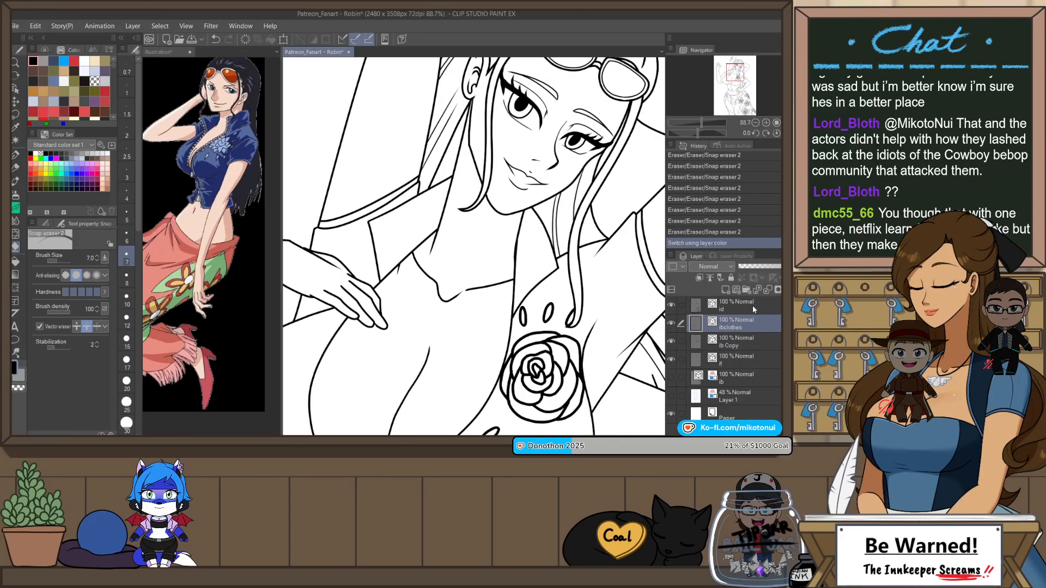
pyautogui.press('p')
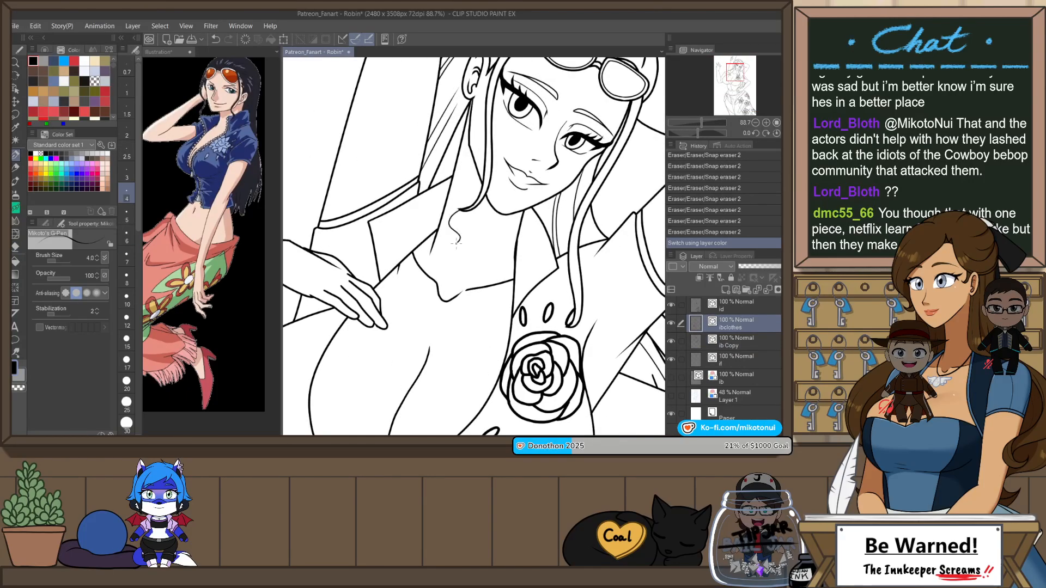
pyautogui.hotkey('ctrl', 'z')
pyautogui.click(127, 237)
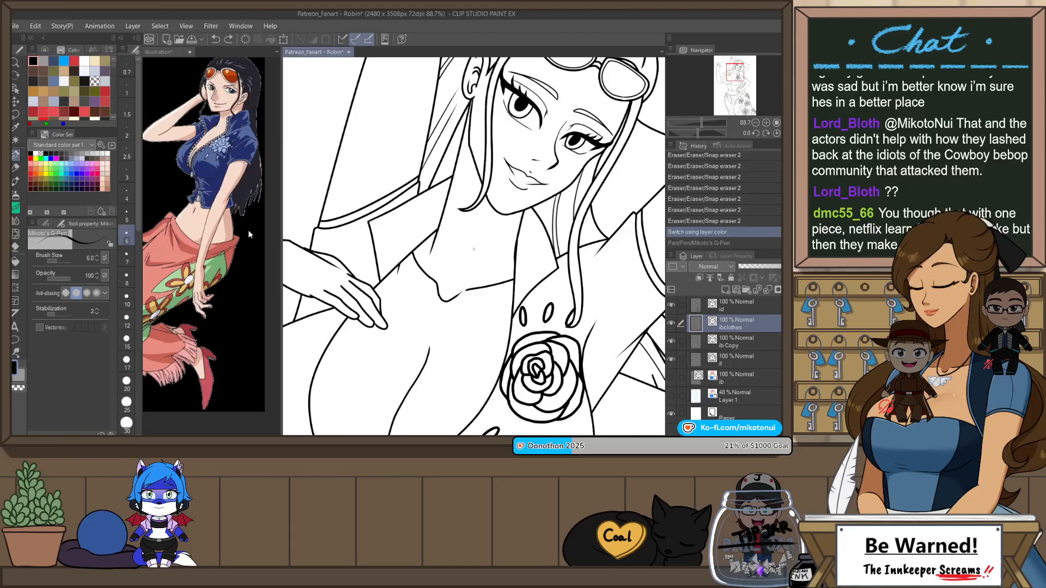
pyautogui.click(748, 344)
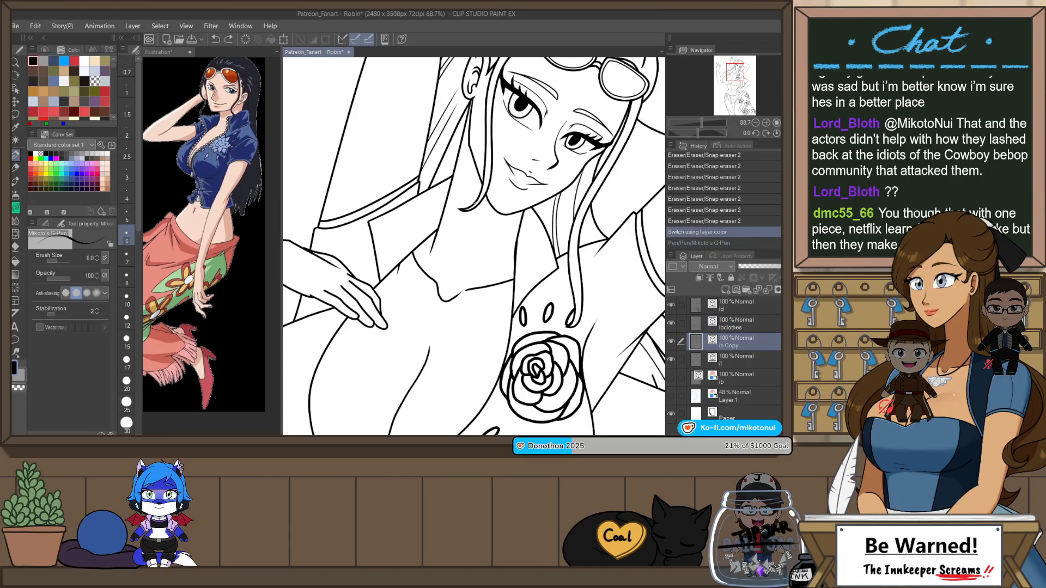
# Step: Try to ink a wavy lock of hair running from beside the jaw down across the neck to the collarbone
pyautogui.moveTo(430, 249); pyautogui.dragTo(445, 331)
pyautogui.hotkey('ctrl', 'z')
pyautogui.moveTo(470, 210); pyautogui.dragTo(447, 234)
pyautogui.moveTo(459, 329); pyautogui.dragTo(470, 272)
pyautogui.hotkey('ctrl', 'z')
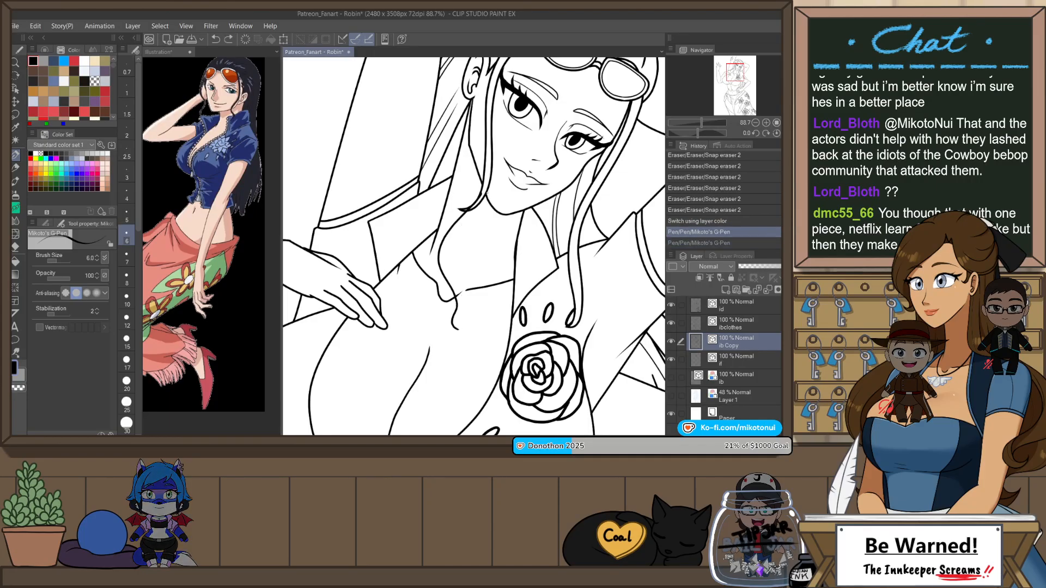
pyautogui.moveTo(484, 196); pyautogui.dragTo(451, 234)
pyautogui.moveTo(462, 299); pyautogui.dragTo(454, 330)
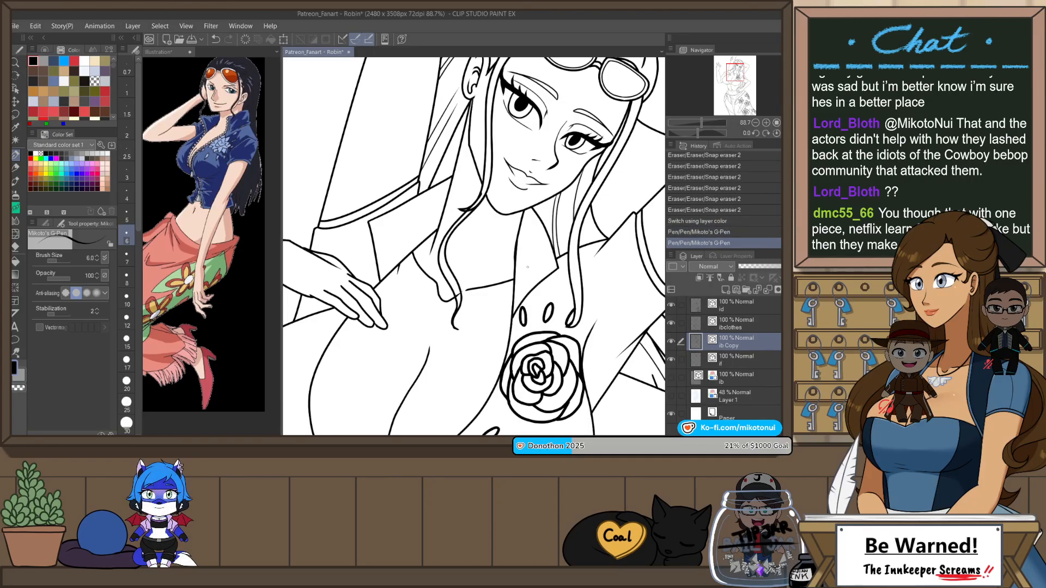
pyautogui.hotkey('ctrl', 'z')
pyautogui.moveTo(488, 183)
pyautogui.mouseDown()
pyautogui.moveTo(473, 219)
pyautogui.moveTo(441, 246)
pyautogui.moveTo(457, 329)
pyautogui.mouseUp()
pyautogui.hotkey('ctrl', 'z')
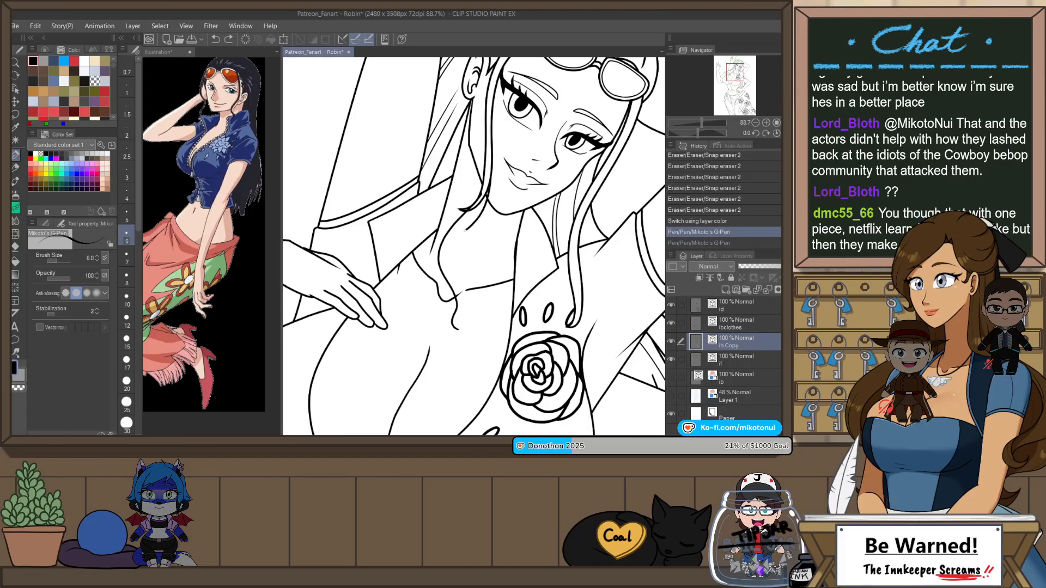
pyautogui.moveTo(465, 230)
pyautogui.mouseDown()
pyautogui.moveTo(448, 258)
pyautogui.moveTo(461, 293)
pyautogui.moveTo(454, 321)
pyautogui.mouseUp()
# Step: Try erasing the old hair tip and overlaps at the new lock, and undo the lock's pen and eraser strokes
pyautogui.press('e')
pyautogui.moveTo(463, 206)
pyautogui.mouseDown()
pyautogui.moveTo(471, 213)
pyautogui.moveTo(482, 189)
pyautogui.moveTo(472, 219)
pyautogui.mouseUp()
pyautogui.hotkey('ctrl', 'z')
pyautogui.hotkey('ctrl', 'z')
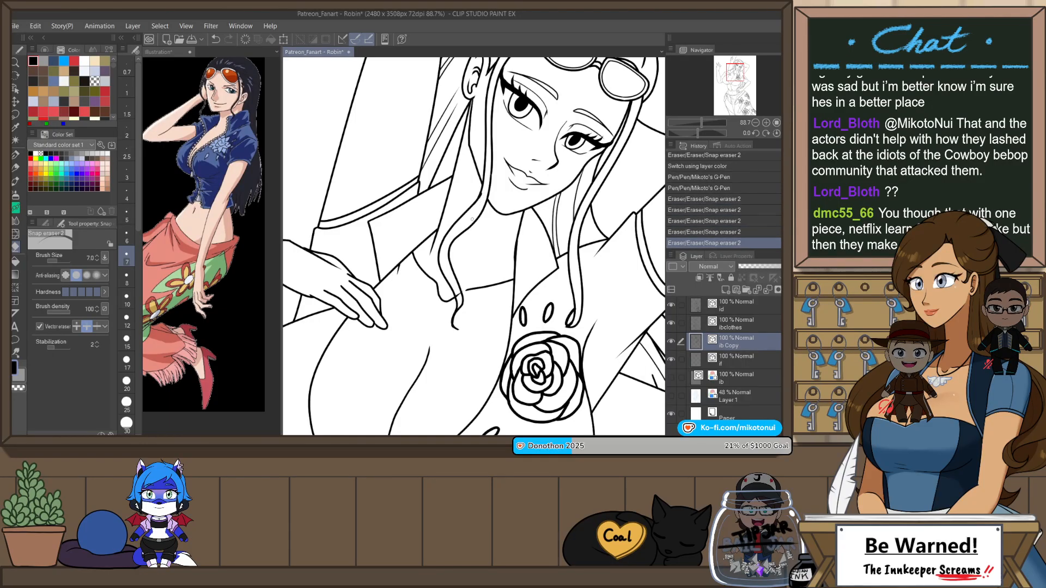
pyautogui.scroll(-8, 517, 256)
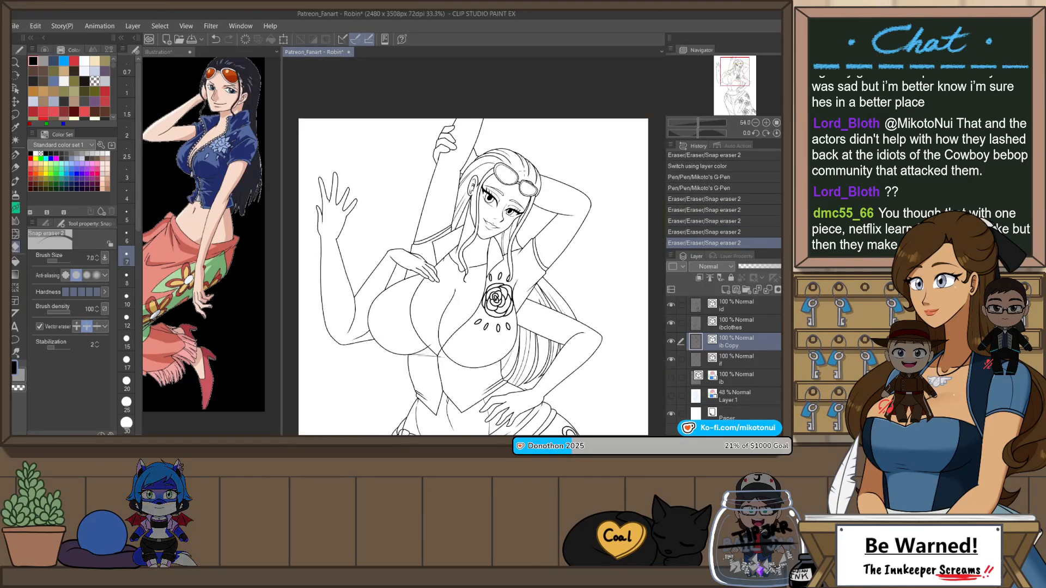
pyautogui.hotkey('ctrl', 'z')
pyautogui.hotkey('ctrl', 'z')
pyautogui.hotkey('ctrl', 'z')
pyautogui.hotkey('ctrl', 'z')
pyautogui.hotkey('ctrl', 'z')
pyautogui.hotkey('ctrl', 'z')
pyautogui.hotkey('ctrl', 'z')
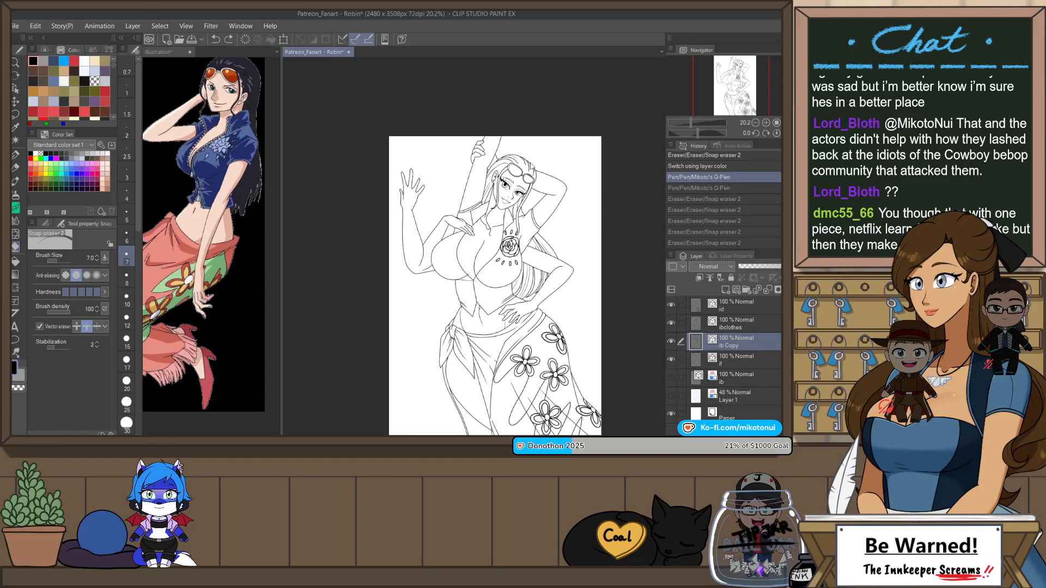
# Step: Ink both wavy edges of the hair lock from the jaw to the collarbone and erase the old strand tip
pyautogui.scroll(3, 515, 187)
pyautogui.scroll(5, 494, 253)
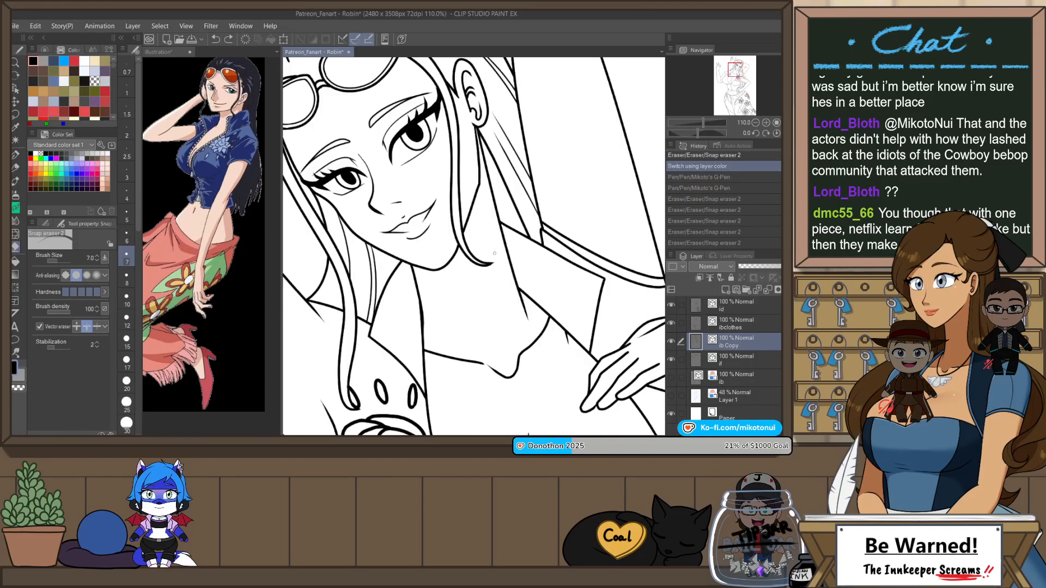
pyautogui.press('h')
pyautogui.press('p')
pyautogui.moveTo(486, 234)
pyautogui.mouseDown()
pyautogui.moveTo(428, 303)
pyautogui.moveTo(442, 328)
pyautogui.mouseUp()
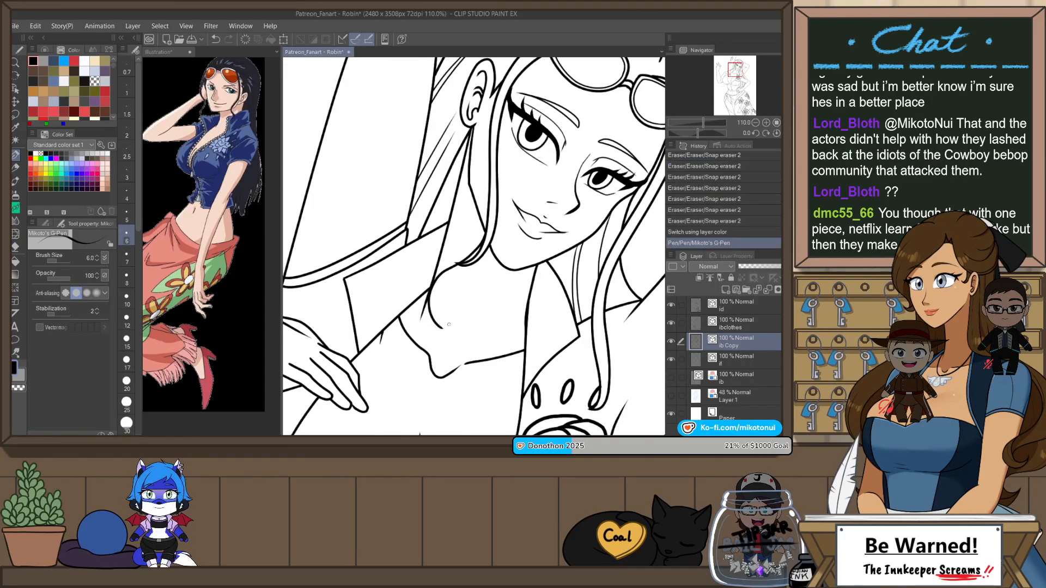
pyautogui.hotkey('ctrl', 'z')
pyautogui.moveTo(486, 233)
pyautogui.mouseDown()
pyautogui.moveTo(435, 313)
pyautogui.moveTo(434, 348)
pyautogui.moveTo(435, 303)
pyautogui.mouseUp()
pyautogui.hotkey('ctrl', 'z')
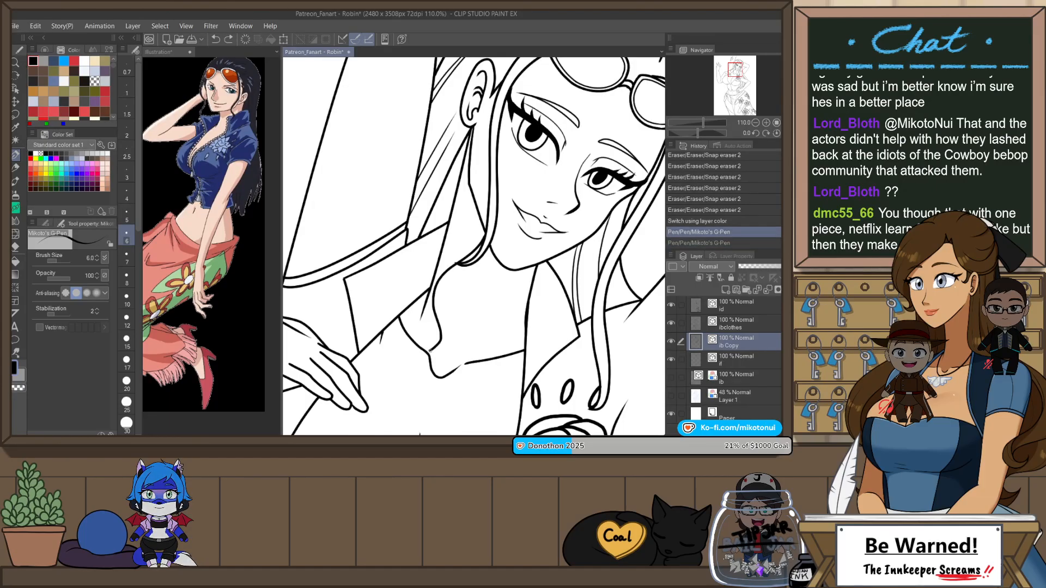
pyautogui.moveTo(431, 351)
pyautogui.mouseDown()
pyautogui.moveTo(446, 291)
pyautogui.moveTo(485, 256)
pyautogui.mouseUp()
pyautogui.press('e')
pyautogui.hotkey('ctrl', 'z')
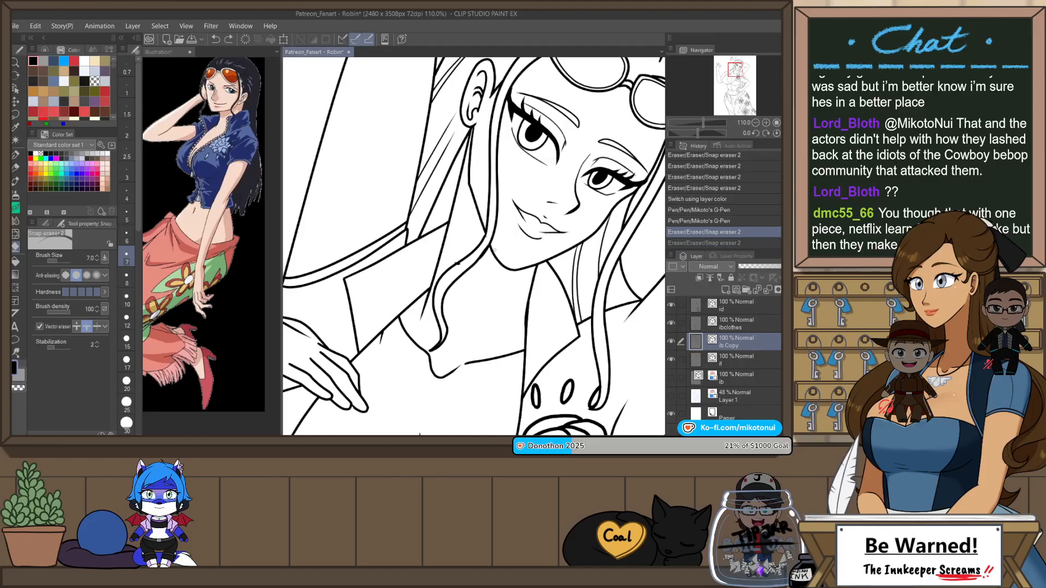
# Step: Move the upper control points of the lock's face-side line to meet the strand above and erase the excess at the joint
pyautogui.press('o')
pyautogui.click(487, 258)
pyautogui.scroll(3, 488, 257)
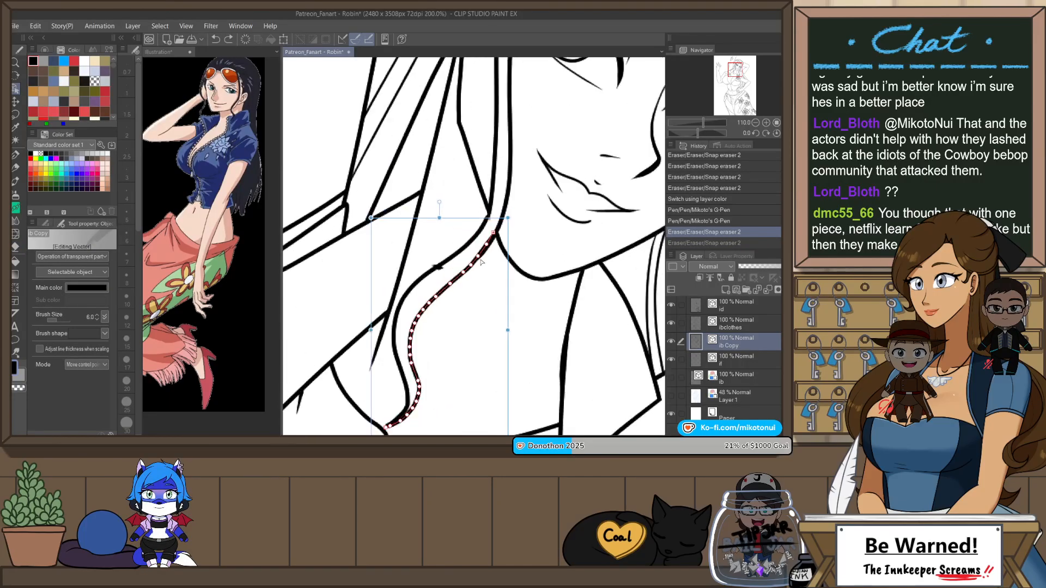
pyautogui.moveTo(484, 253)
pyautogui.mouseDown()
pyautogui.moveTo(501, 222)
pyautogui.moveTo(490, 233)
pyautogui.mouseUp()
pyautogui.press('e')
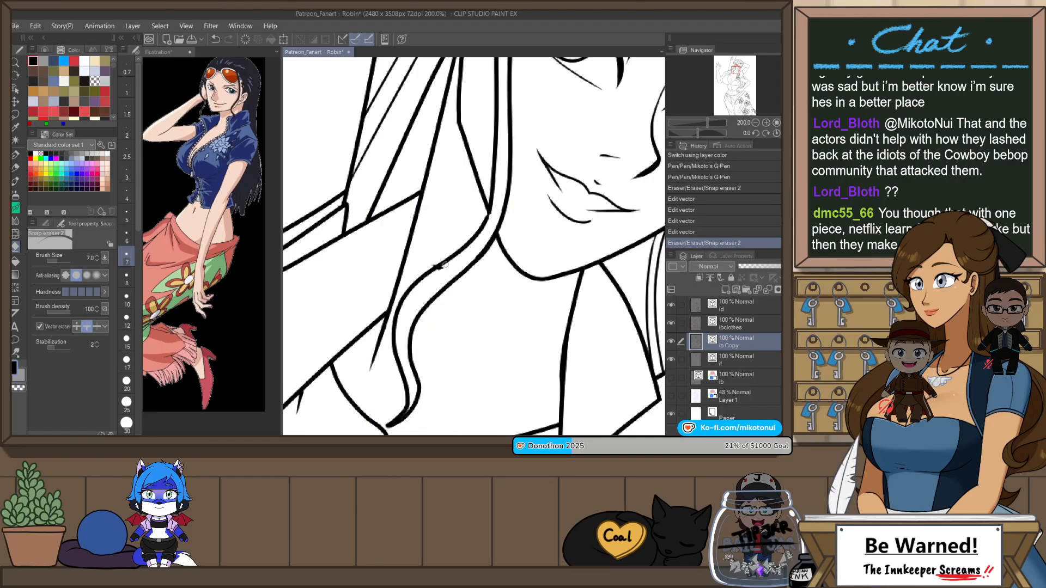
# Step: Cut the small leftover line fragments lying on the lock's outer edge
pyautogui.press('o')
pyautogui.click(443, 269)
pyautogui.hotkey('ctrl', 'x')
pyautogui.hotkey('ctrl', 'x')
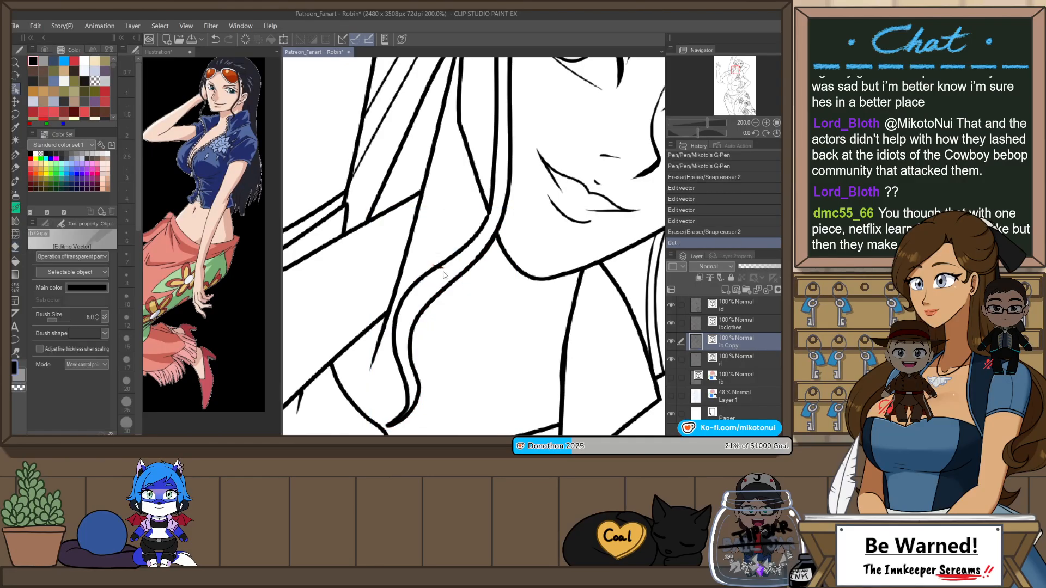
# Step: Adjust the vector control points where both edges of the lock join the long hair strand beside the face
pyautogui.click(489, 217)
pyautogui.moveTo(489, 217); pyautogui.dragTo(492, 196)
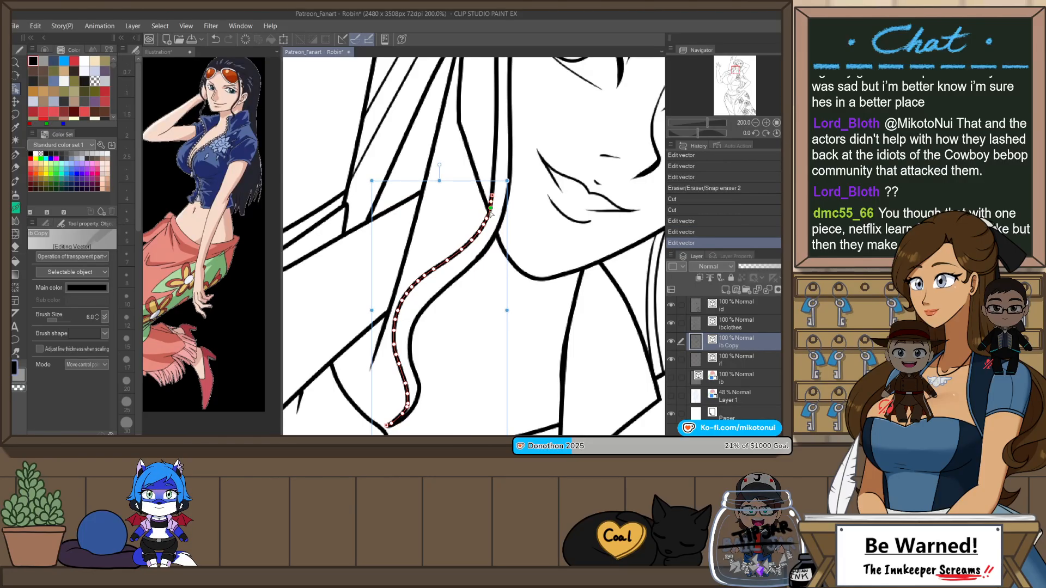
pyautogui.click(491, 213)
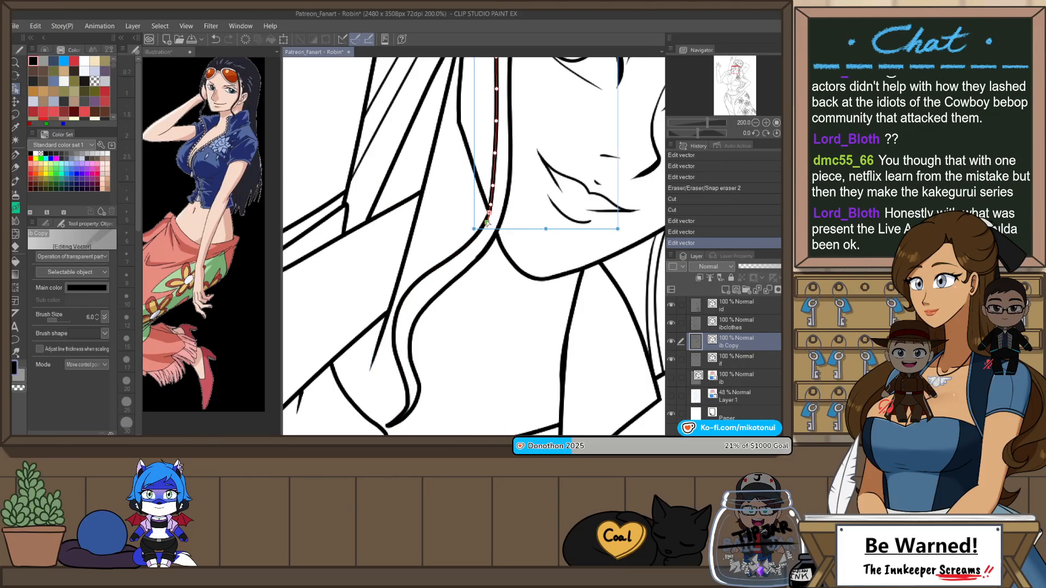
pyautogui.moveTo(487, 222)
pyautogui.mouseDown()
pyautogui.moveTo(479, 232)
pyautogui.moveTo(489, 214)
pyautogui.mouseUp()
pyautogui.click(500, 216)
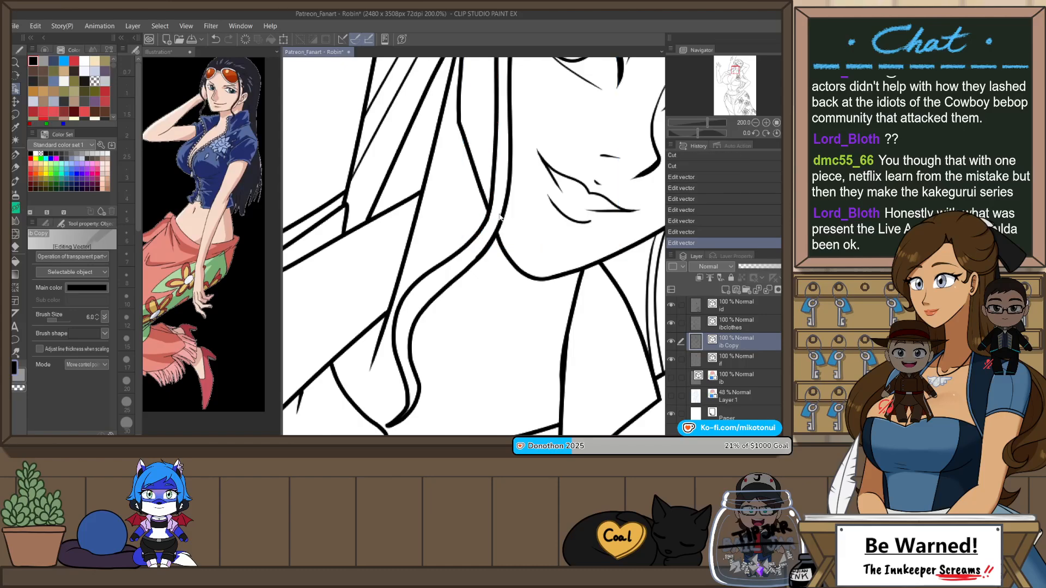
pyautogui.click(475, 265)
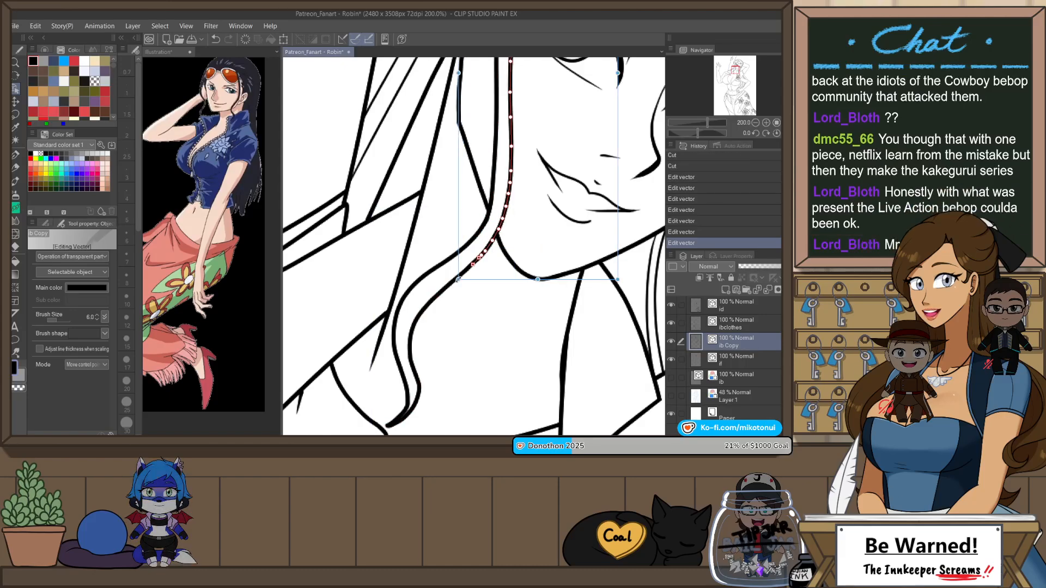
pyautogui.press('Delete')
# Step: Check the new hair lock in the mirrored and normal views with the full figure visible
pyautogui.scroll(-6, 510, 270)
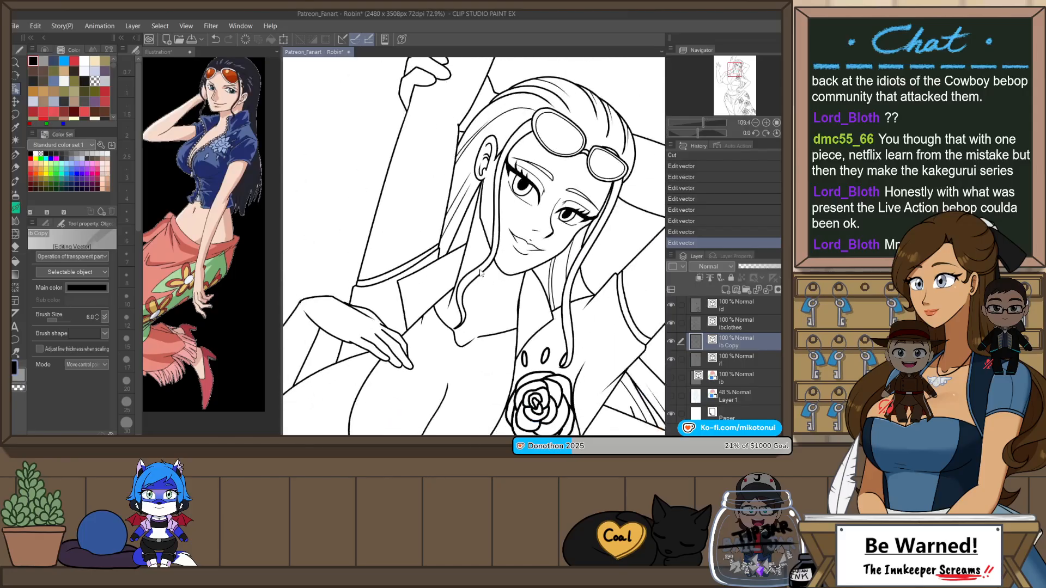
pyautogui.press('h')
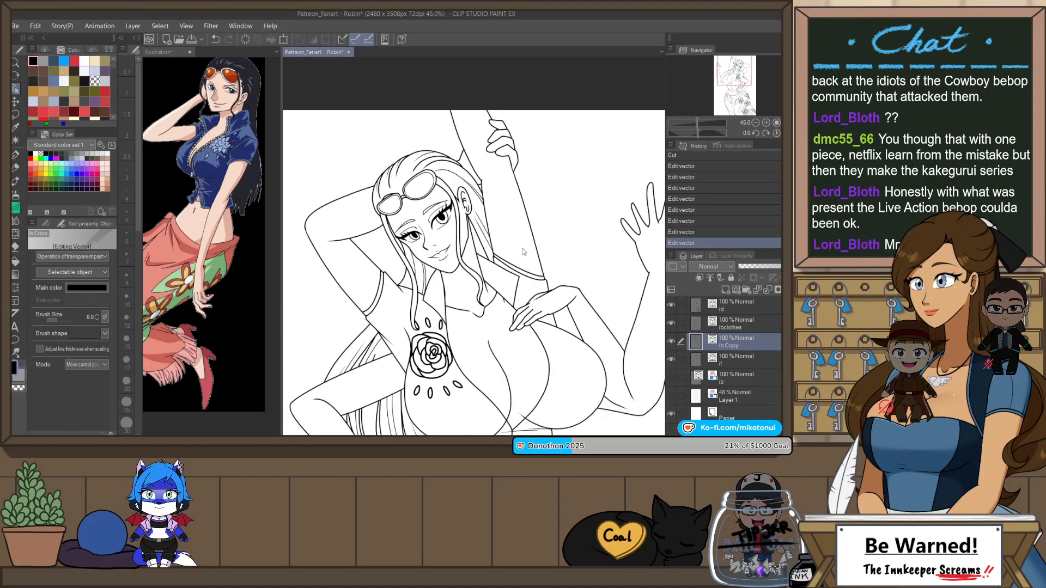
pyautogui.scroll(3, 421, 334)
pyautogui.scroll(-3, 453, 243)
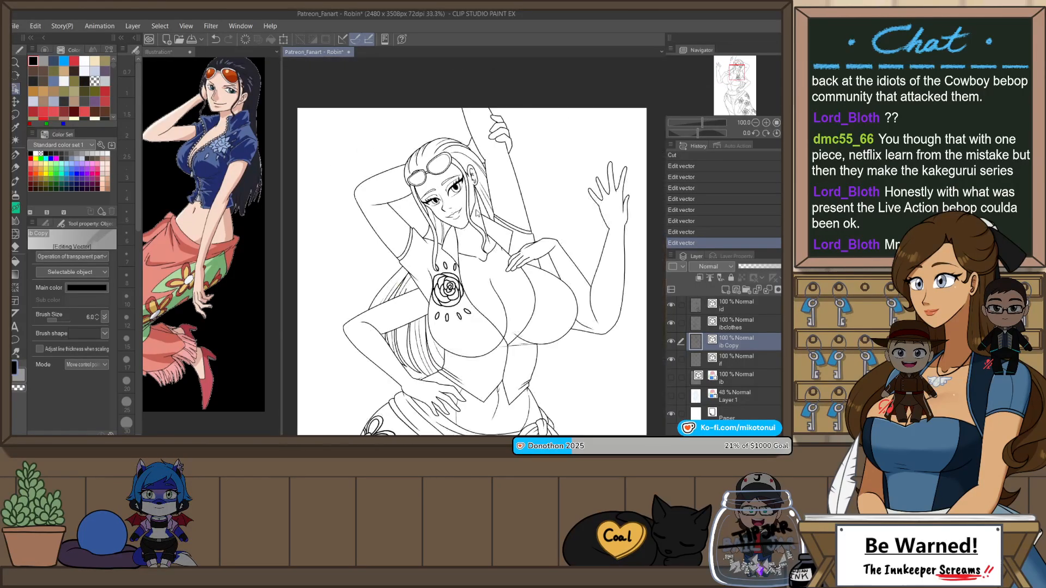
pyautogui.press('h')
pyautogui.scroll(-2, 478, 213)
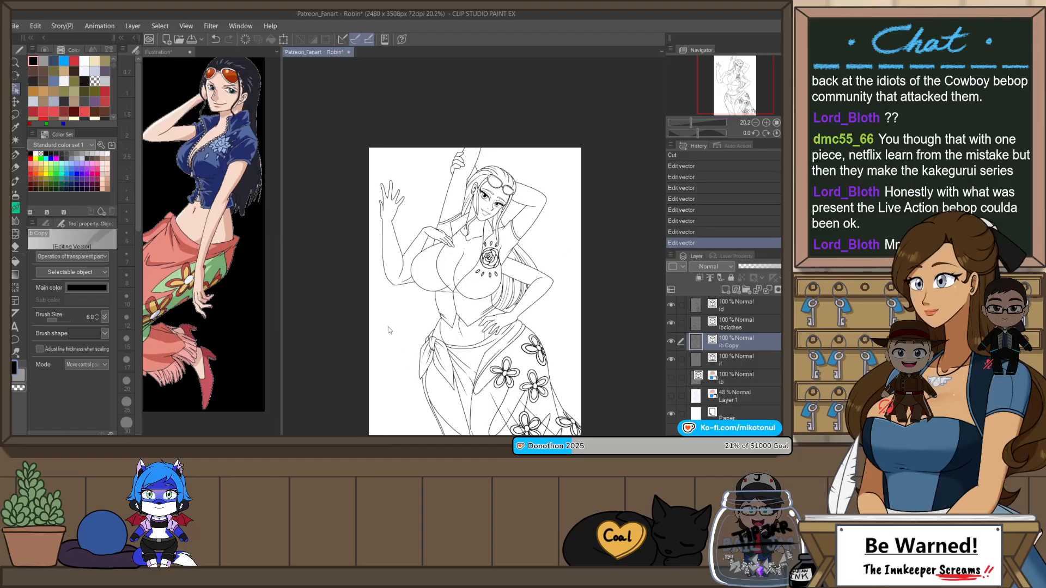
pyautogui.scroll(6, 376, 188)
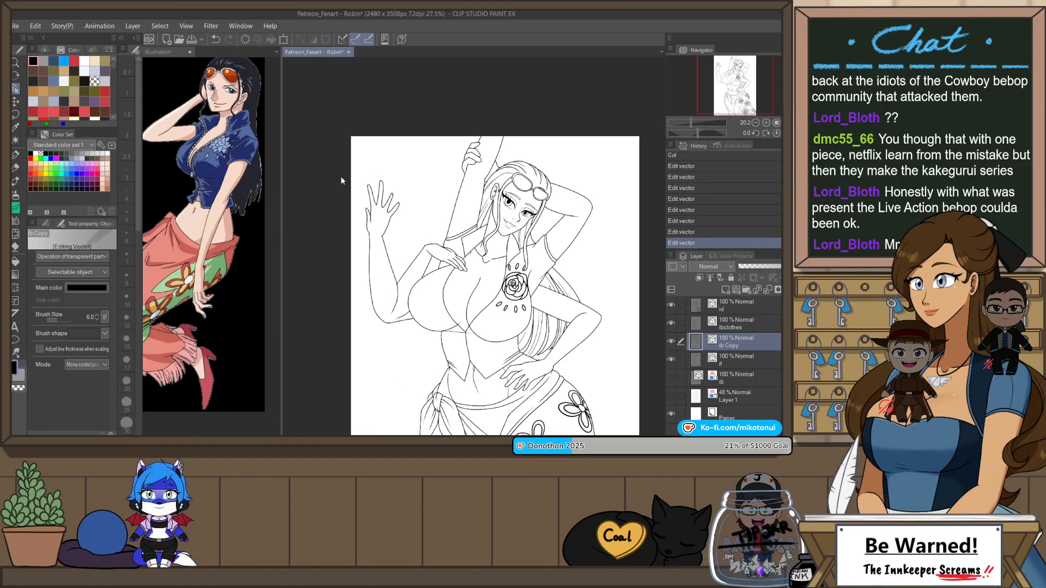
# Step: Draw fingernail lines with the G-Pen on the raised open hand and on the hand resting on the chest
pyautogui.press('p')
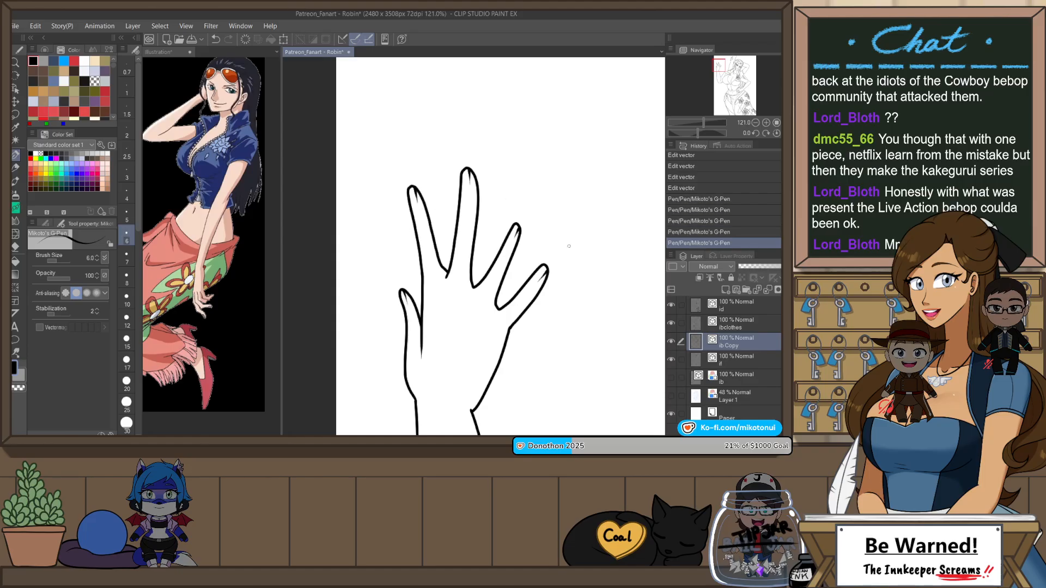
pyautogui.scroll(-5, 506, 201)
pyautogui.scroll(4, 469, 216)
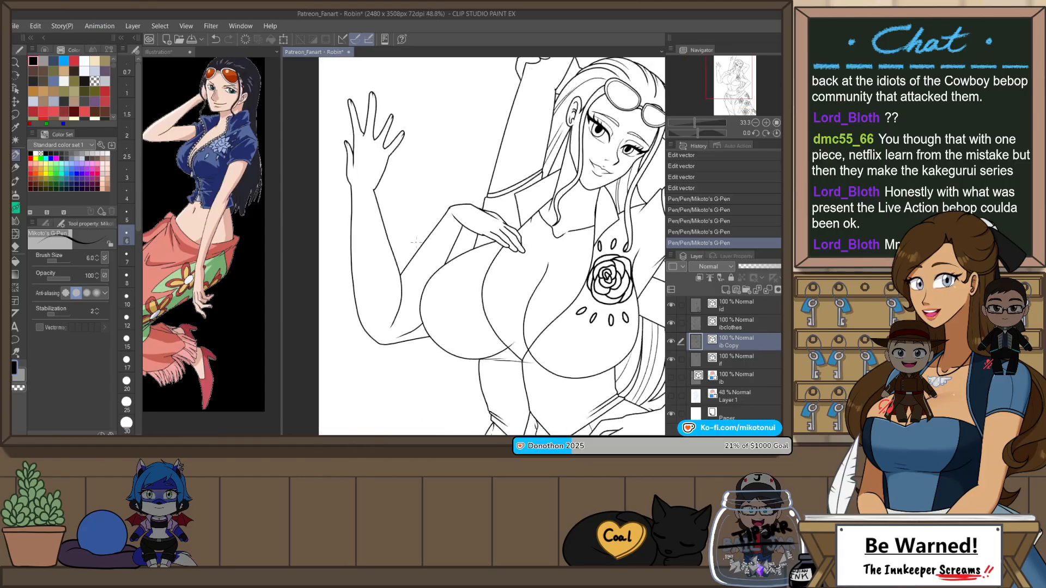
pyautogui.scroll(2, 469, 217)
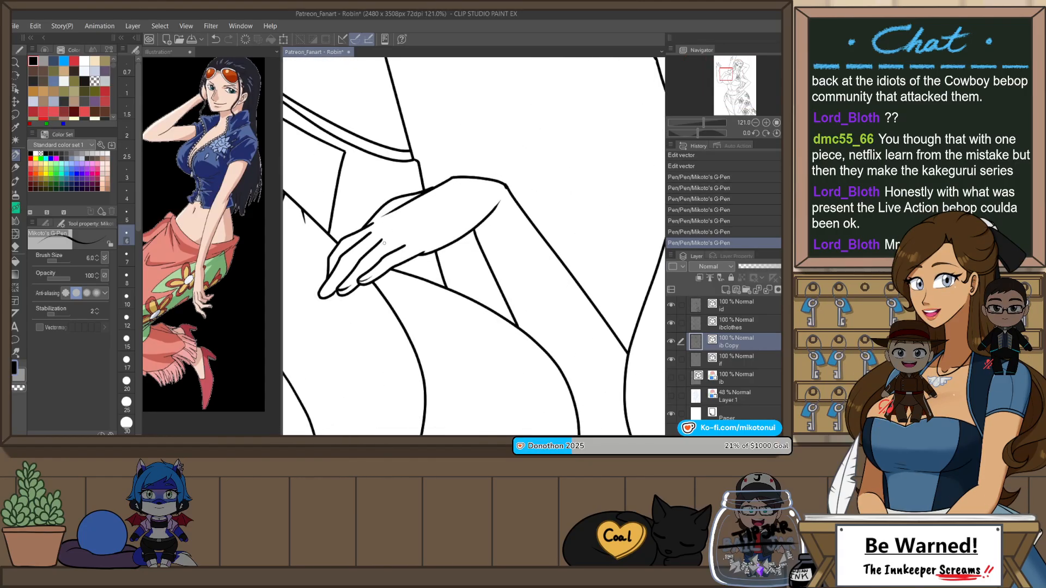
pyautogui.moveTo(327, 290); pyautogui.dragTo(321, 291)
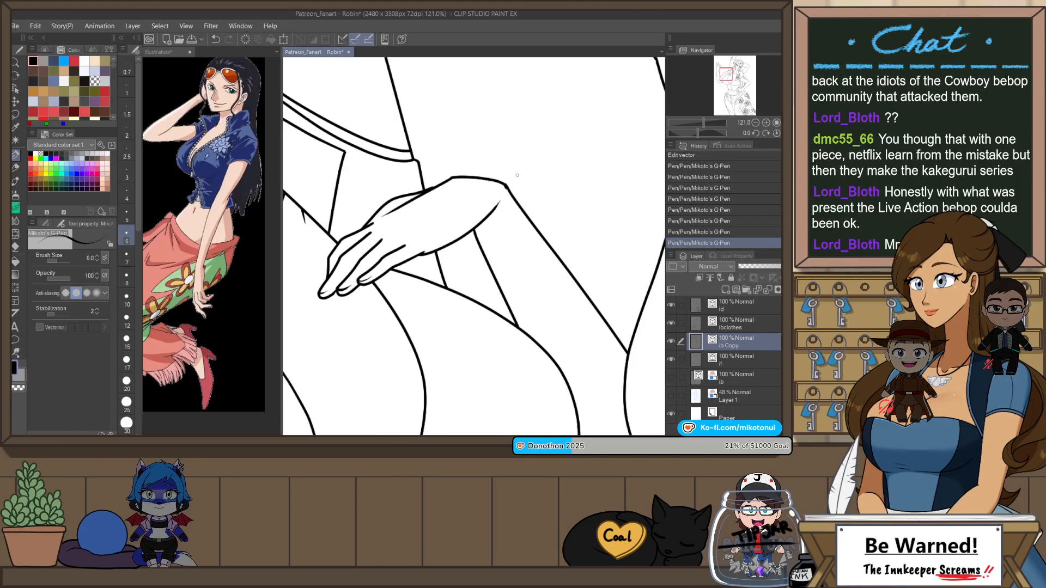
# Step: Adjust the vector points where the wrist line of the hand on the chest meets the forearm line
pyautogui.press('o')
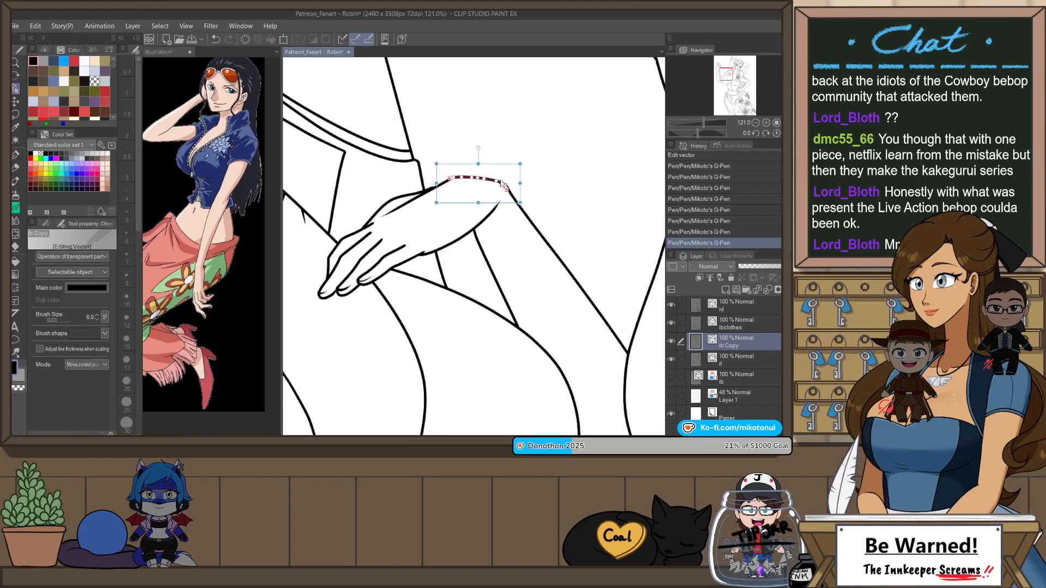
pyautogui.scroll(2, 504, 185)
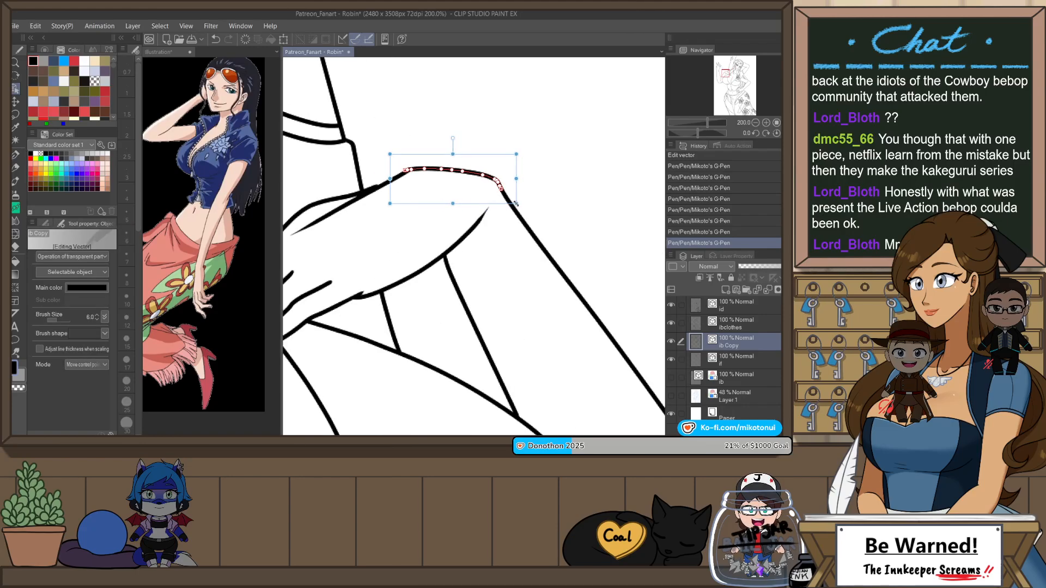
pyautogui.moveTo(516, 203); pyautogui.dragTo(517, 204)
pyautogui.click(548, 174)
pyautogui.scroll(-3, 547, 188)
pyautogui.scroll(2, 497, 192)
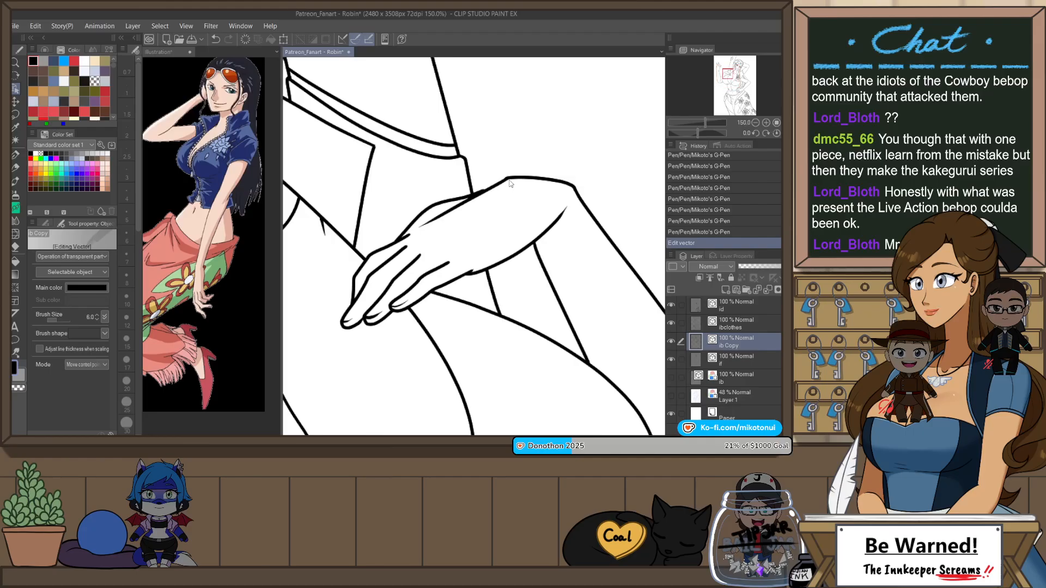
# Step: Move the end points of the wrist line and the back-of-hand line so they join smoothly on the chest hand
pyautogui.click(507, 183)
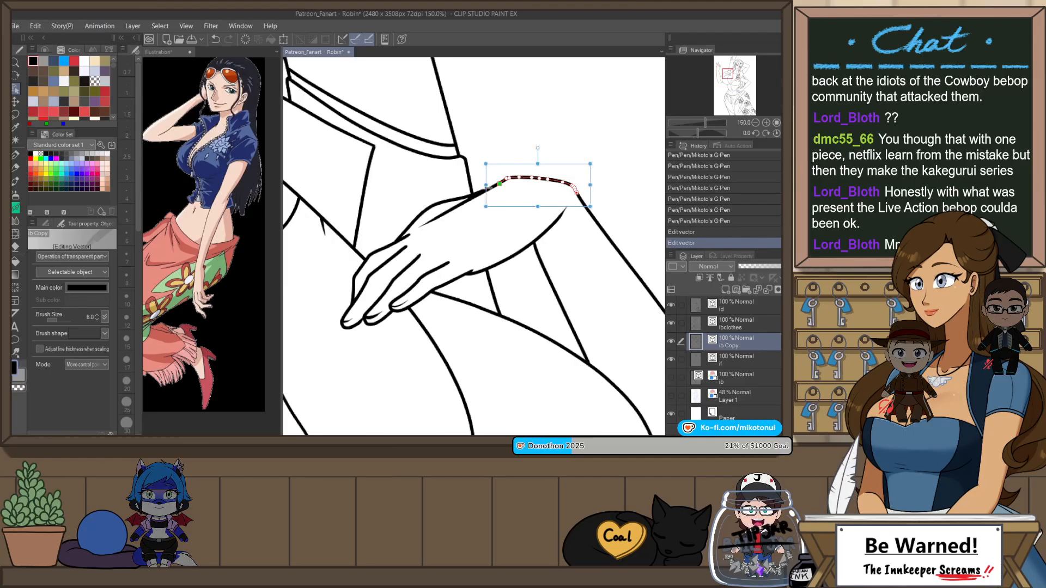
pyautogui.click(489, 194)
pyautogui.moveTo(494, 186); pyautogui.dragTo(499, 184)
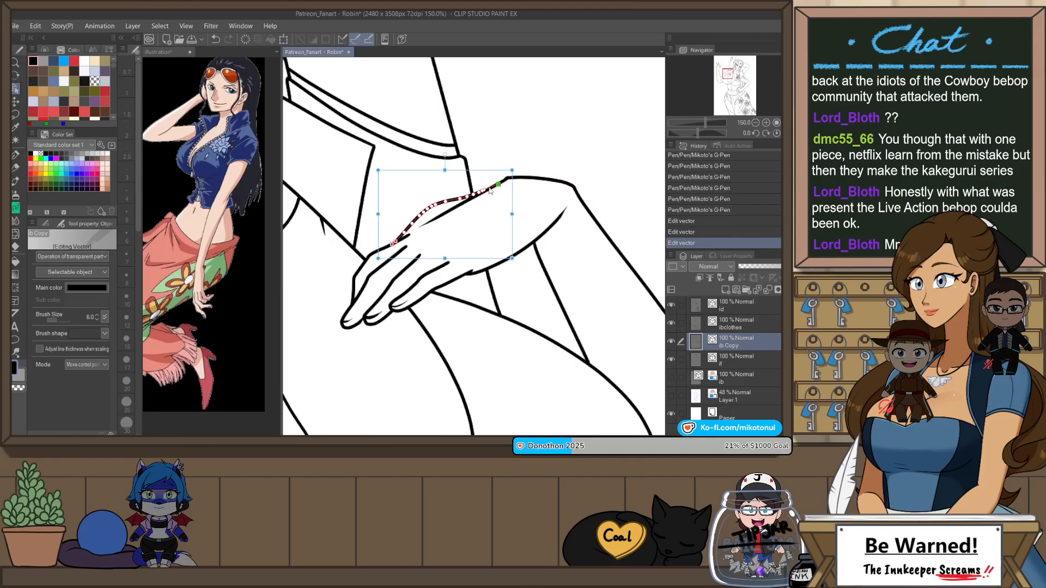
pyautogui.click(512, 162)
pyautogui.scroll(-5, 545, 142)
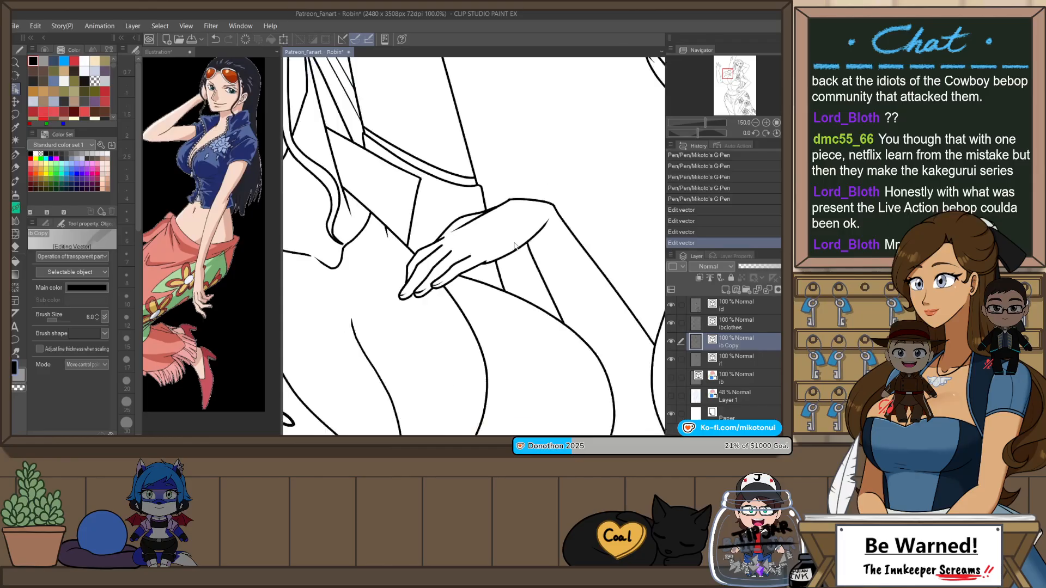
pyautogui.scroll(2, 602, 120)
pyautogui.scroll(-2, 585, 147)
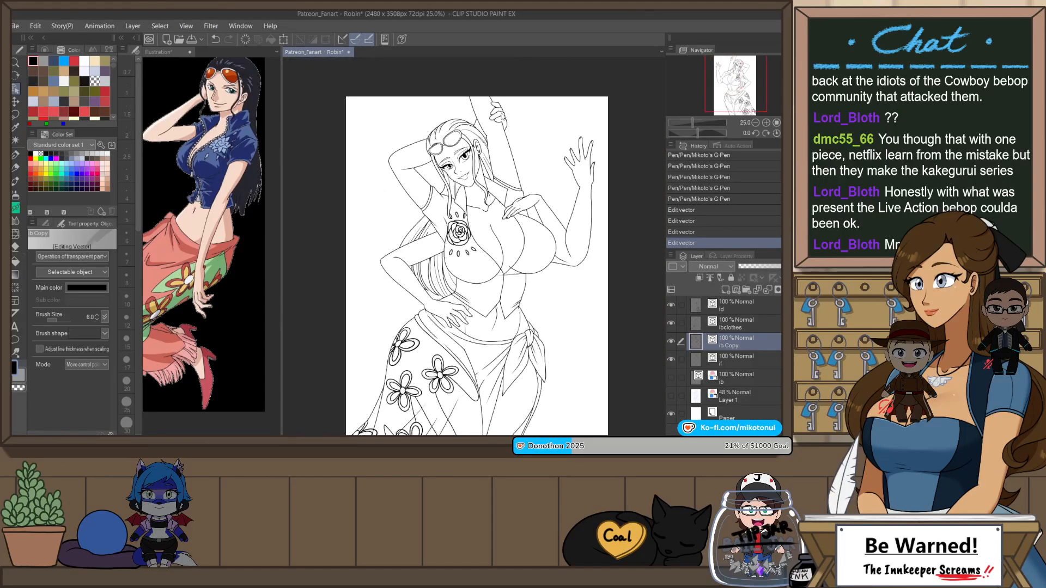
# Step: Try to redraw the side edge of the longest fingertip on the hand gripping the raised arm, with the canvas rotated
pyautogui.scroll(3, 493, 107)
pyautogui.press('p')
pyautogui.press('r')
pyautogui.moveTo(563, 216); pyautogui.dragTo(530, 190)
pyautogui.scroll(3, 413, 167)
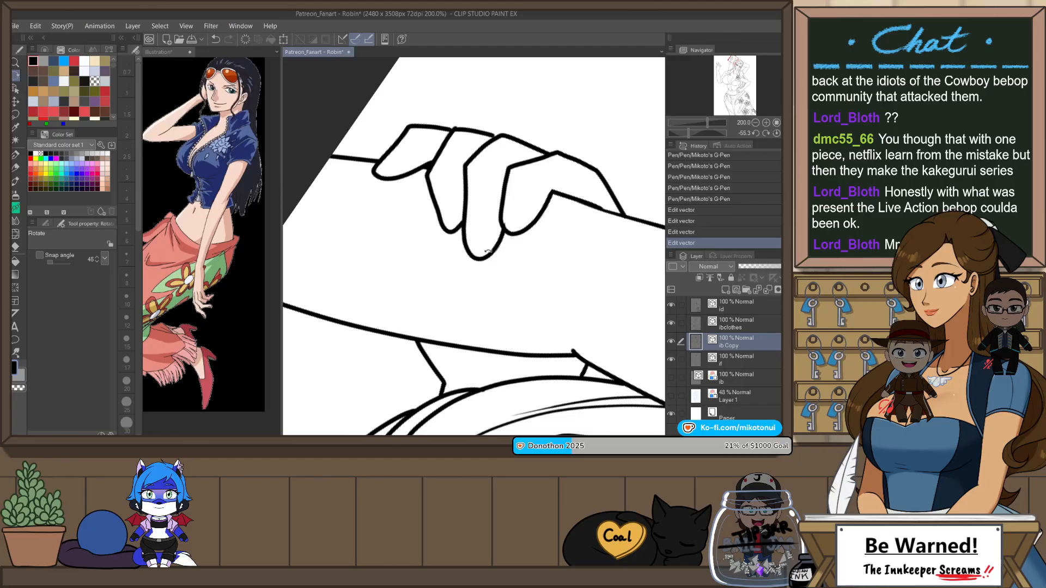
pyautogui.press('p')
pyautogui.moveTo(489, 253)
pyautogui.mouseDown()
pyautogui.moveTo(497, 203)
pyautogui.moveTo(498, 213)
pyautogui.mouseUp()
pyautogui.hotkey('ctrl', 'z')
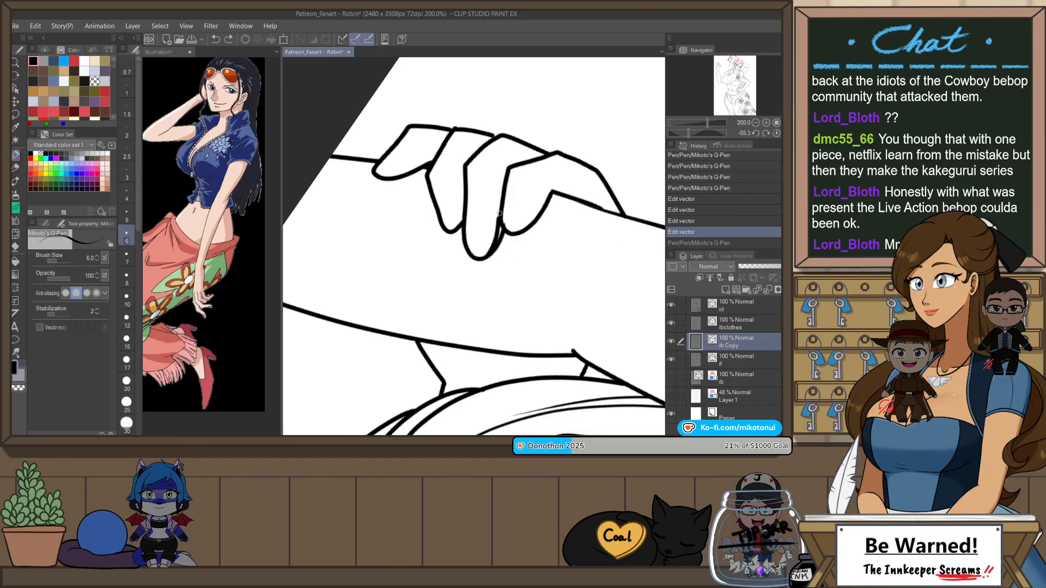
pyautogui.hotkey('ctrl', 'z')
pyautogui.press('e')
pyautogui.press('p')
pyautogui.moveTo(486, 256); pyautogui.dragTo(500, 201)
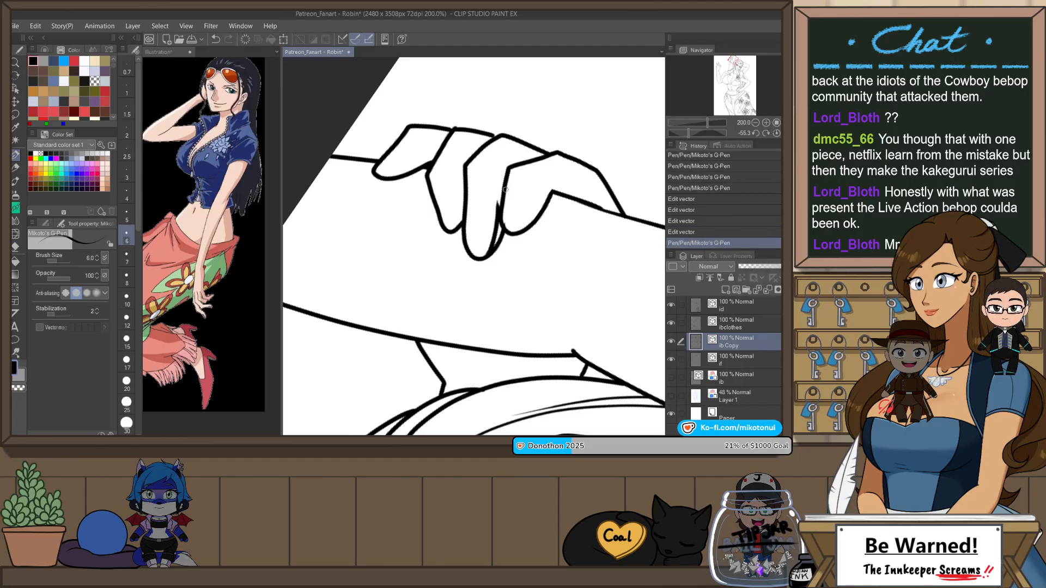
pyautogui.hotkey('ctrl', 'z')
pyautogui.moveTo(485, 258)
pyautogui.mouseDown()
pyautogui.moveTo(501, 204)
pyautogui.moveTo(488, 261)
pyautogui.mouseUp()
pyautogui.hotkey('ctrl', 'z')
pyautogui.press('e')
pyautogui.press('p')
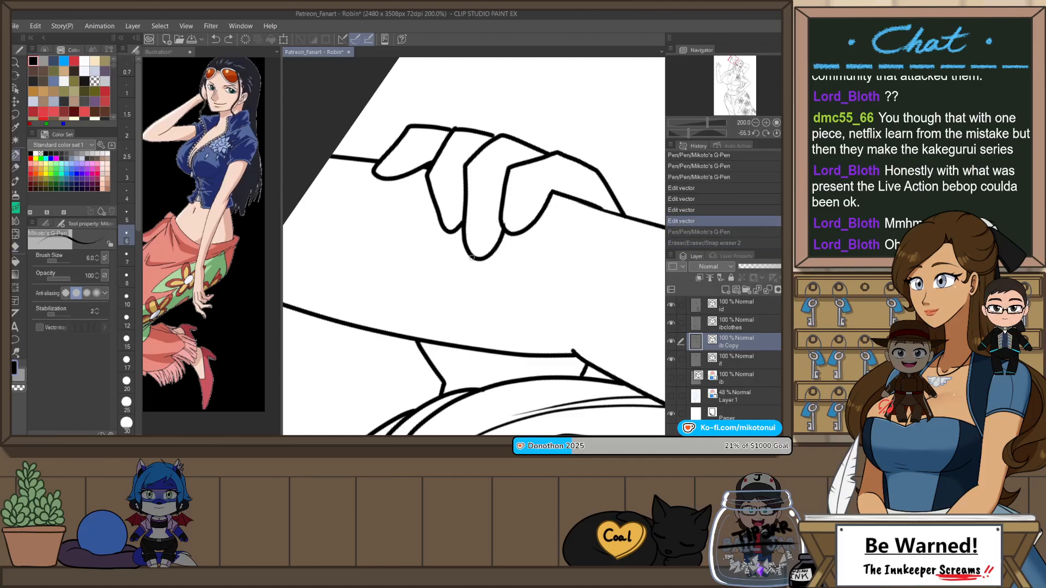
pyautogui.hotkey('ctrl', 'z')
pyautogui.hotkey('ctrl', 'z')
pyautogui.moveTo(483, 257); pyautogui.dragTo(501, 210)
pyautogui.hotkey('ctrl', 'z')
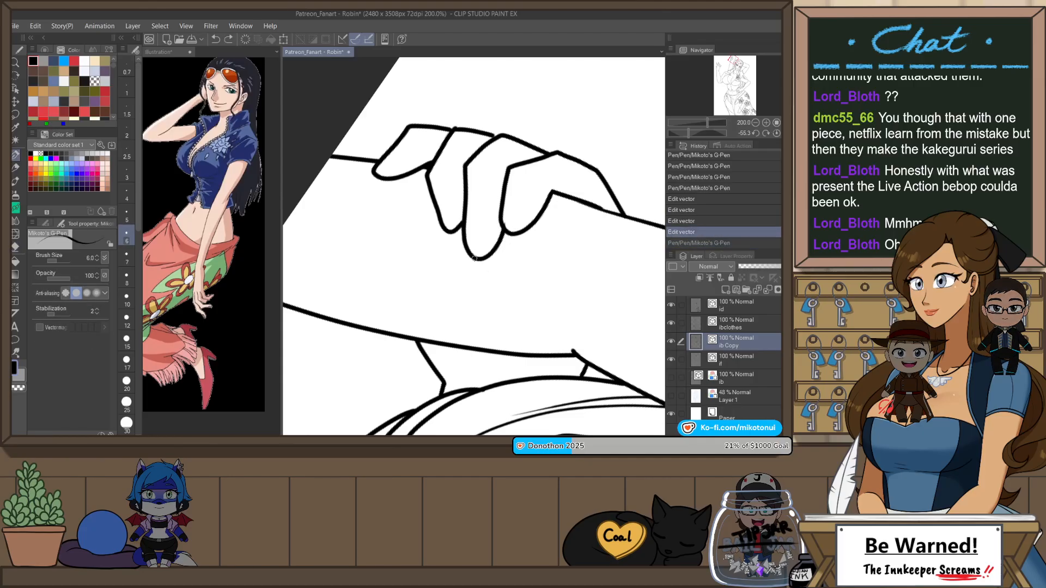
# Step: Redraw the longest finger's side edge to a narrower tip, erase the old line, and join the vector ends at the tip
pyautogui.moveTo(484, 258); pyautogui.dragTo(502, 210)
pyautogui.press('e')
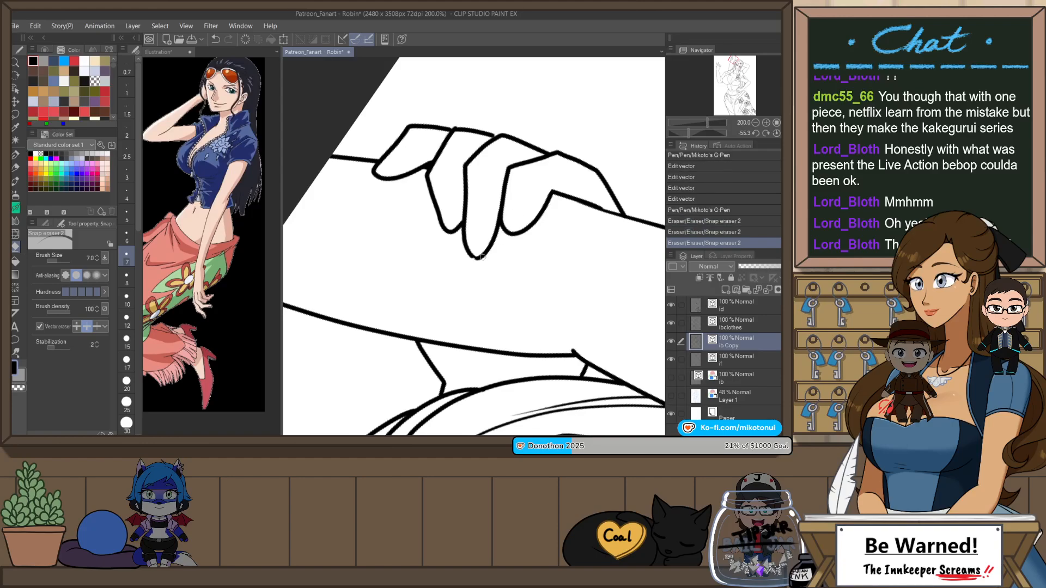
pyautogui.press('o')
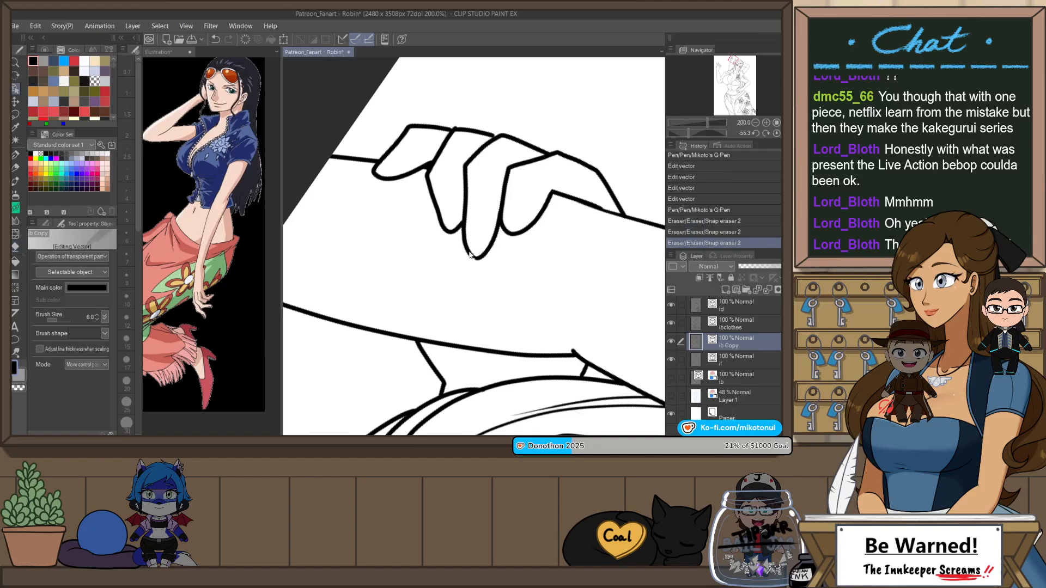
pyautogui.click(477, 258)
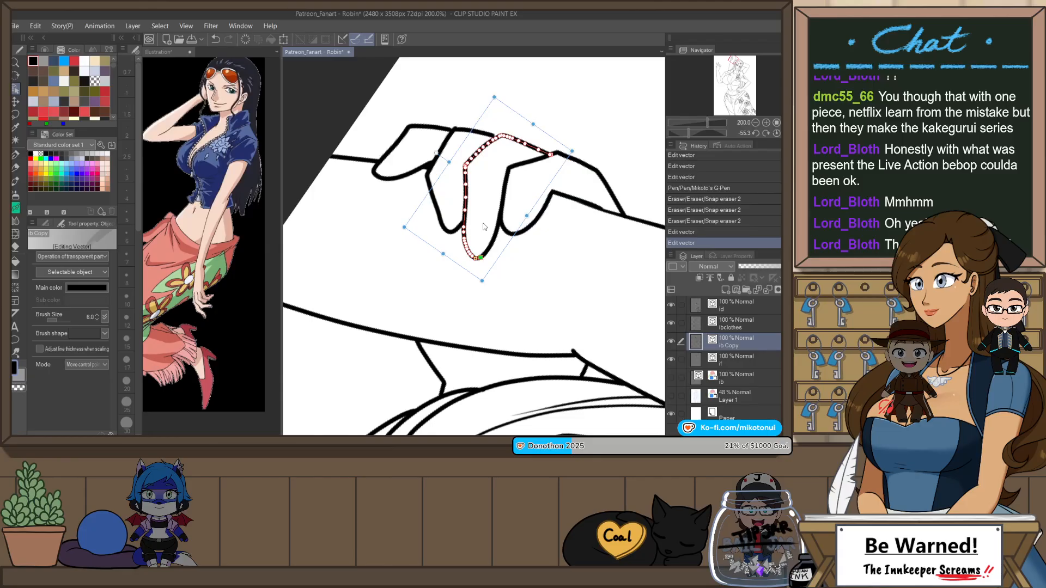
# Step: Draw the fingernail lines on the four fingers of the hand gripping the raised arm
pyautogui.press('p')
pyautogui.moveTo(476, 258); pyautogui.dragTo(493, 208)
pyautogui.hotkey('ctrl', 'z')
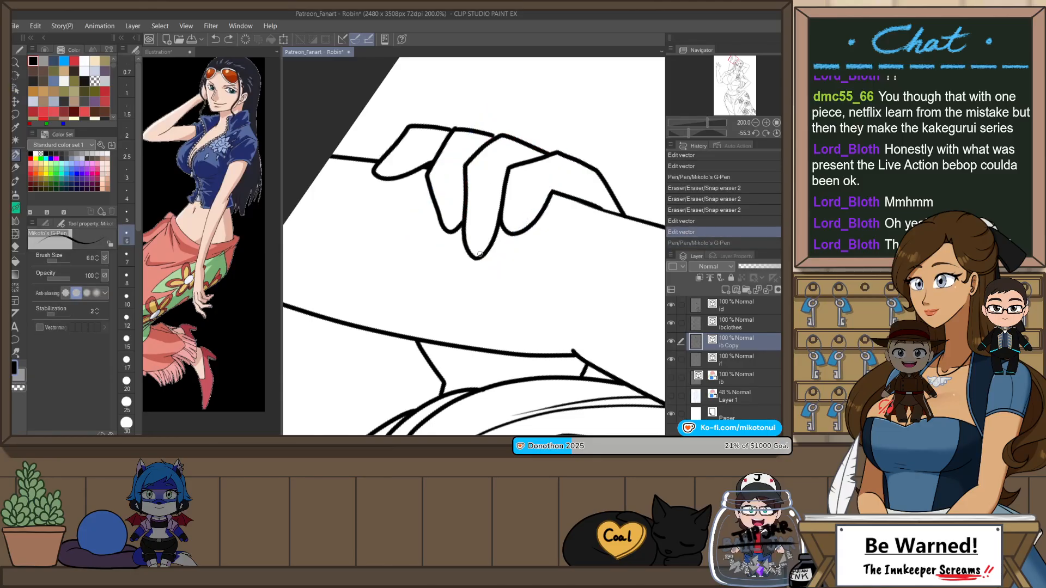
pyautogui.moveTo(477, 258)
pyautogui.mouseDown()
pyautogui.moveTo(486, 206)
pyautogui.moveTo(454, 229)
pyautogui.moveTo(458, 207)
pyautogui.mouseUp()
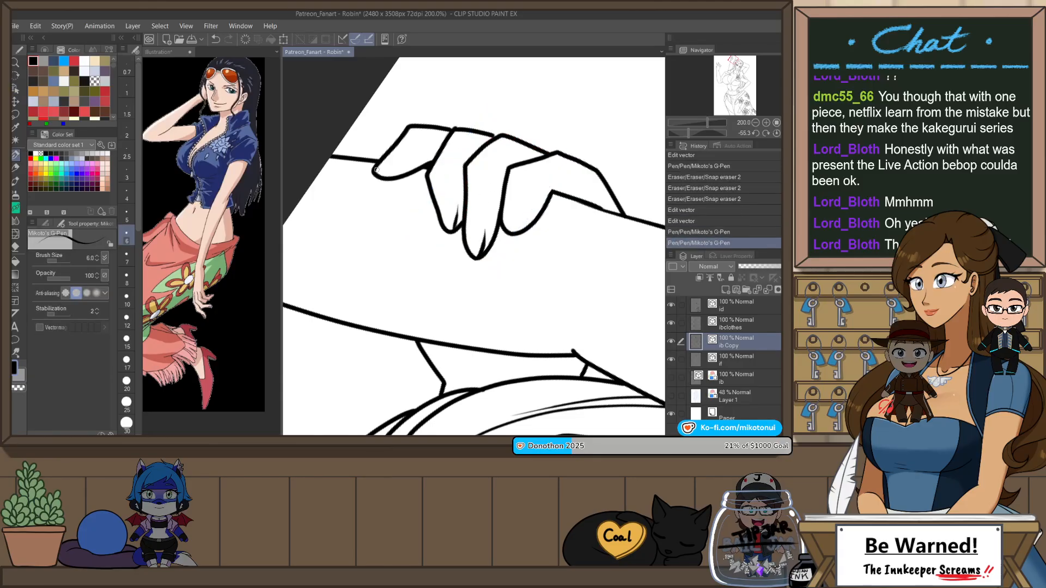
pyautogui.moveTo(375, 170); pyautogui.dragTo(403, 162)
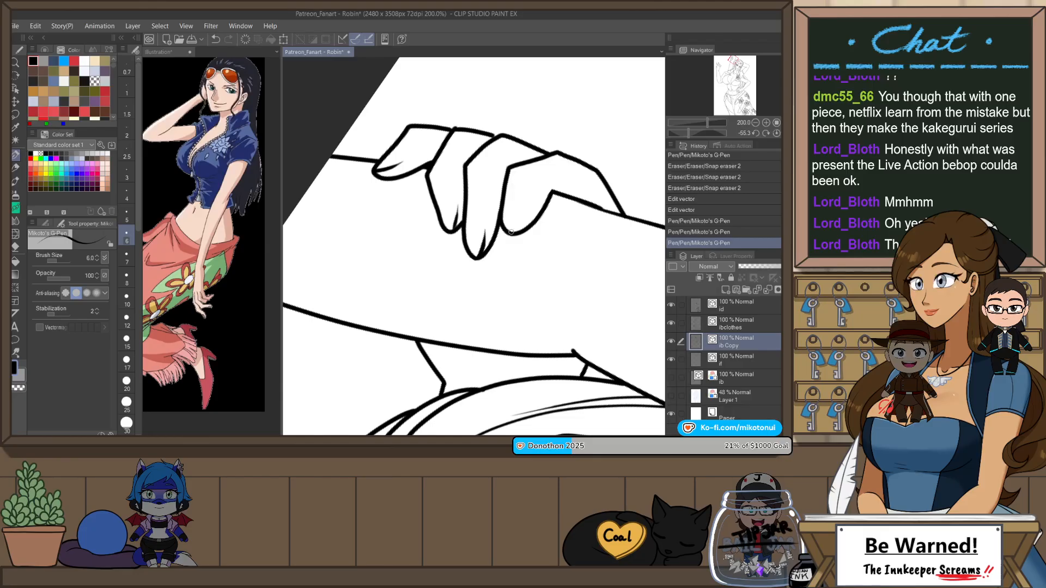
pyautogui.hotkey('ctrl', 'z')
pyautogui.moveTo(514, 234); pyautogui.dragTo(527, 211)
# Step: Erase the small line overlap at the knuckles of the gripping hand and undo the extra erasure
pyautogui.scroll(-4, 547, 130)
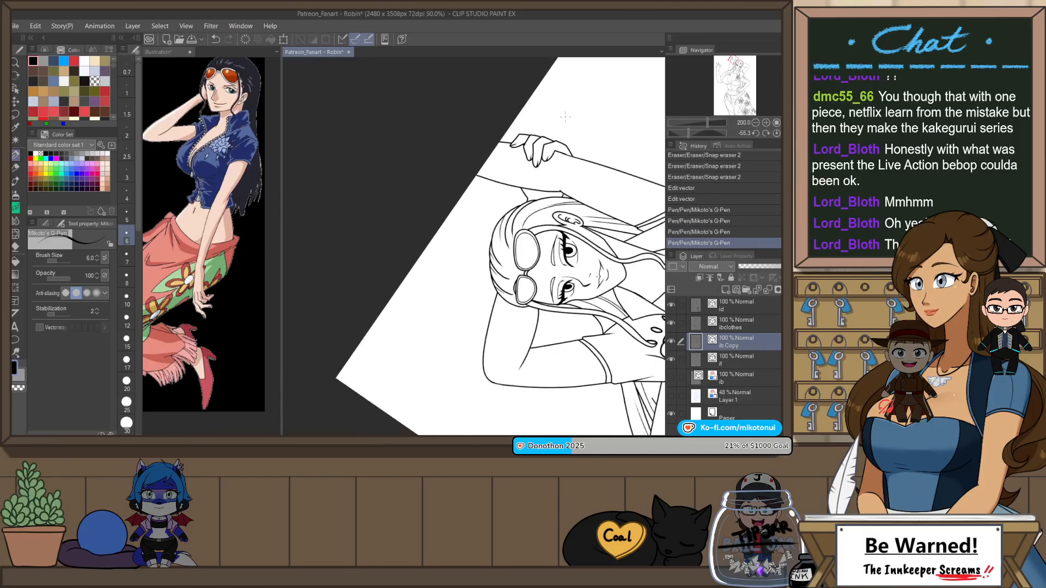
pyautogui.scroll(3, 547, 121)
pyautogui.press('e')
pyautogui.moveTo(498, 163); pyautogui.dragTo(504, 166)
pyautogui.click(510, 157)
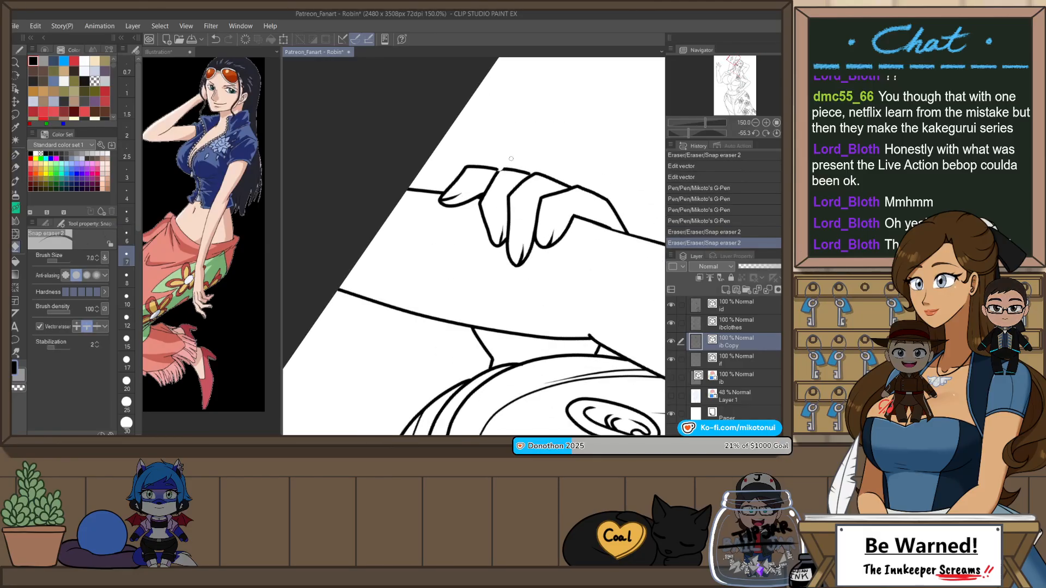
pyautogui.hotkey('ctrl', 'z')
# Step: Reset the canvas rotation and draw fingernail lines on the fingers of the hand resting on the hip
pyautogui.scroll(-4, 544, 115)
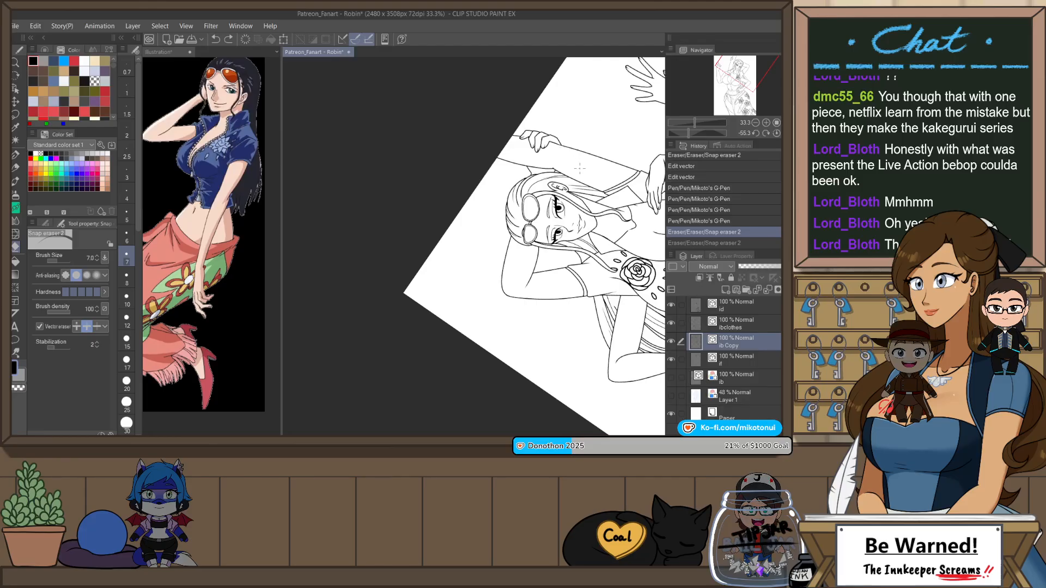
pyautogui.click(777, 133)
pyautogui.moveTo(605, 284); pyautogui.dragTo(594, 145)
pyautogui.scroll(2, 555, 293)
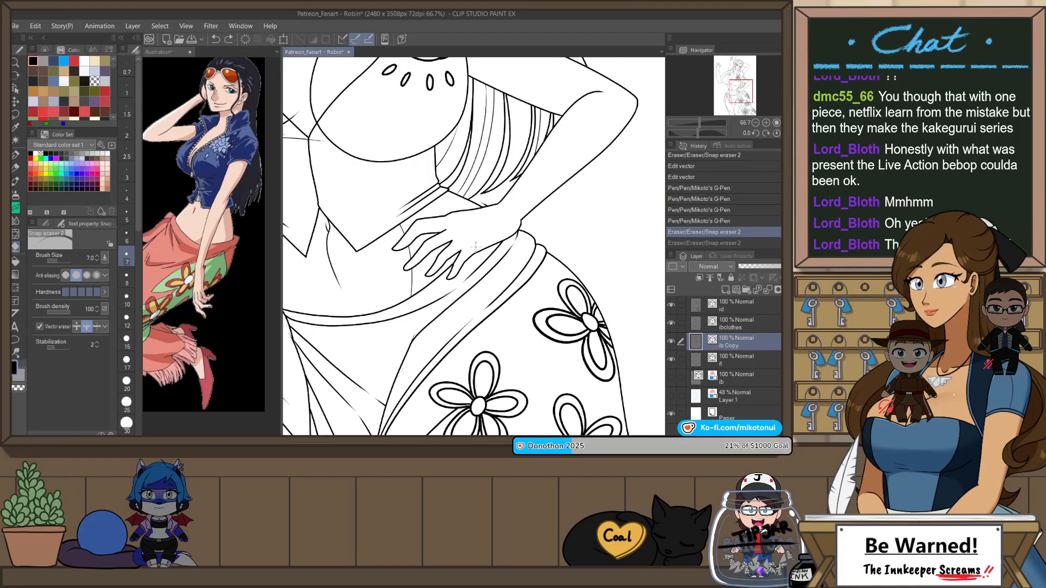
pyautogui.scroll(2, 454, 280)
pyautogui.press('p')
pyautogui.moveTo(449, 277)
pyautogui.mouseDown()
pyautogui.moveTo(455, 239)
pyautogui.moveTo(400, 270)
pyautogui.moveTo(462, 192)
pyautogui.moveTo(417, 232)
pyautogui.moveTo(410, 264)
pyautogui.mouseUp()
pyautogui.hotkey('ctrl', 'z')
pyautogui.hotkey('ctrl', 'z')
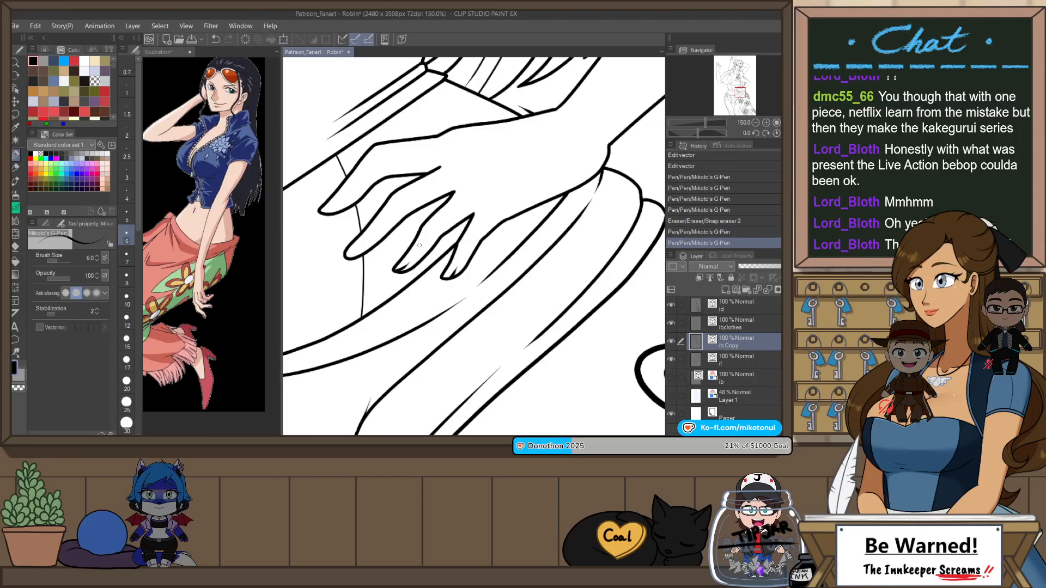
pyautogui.moveTo(328, 209); pyautogui.dragTo(373, 167)
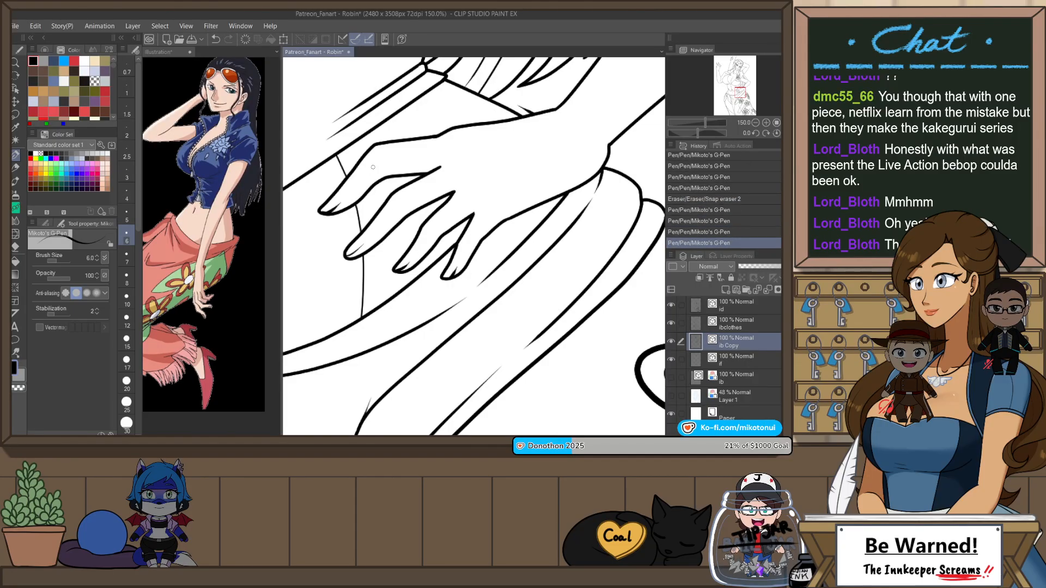
# Step: Check the full figure's line art in the mirrored and normal views
pyautogui.scroll(-5, 400, 205)
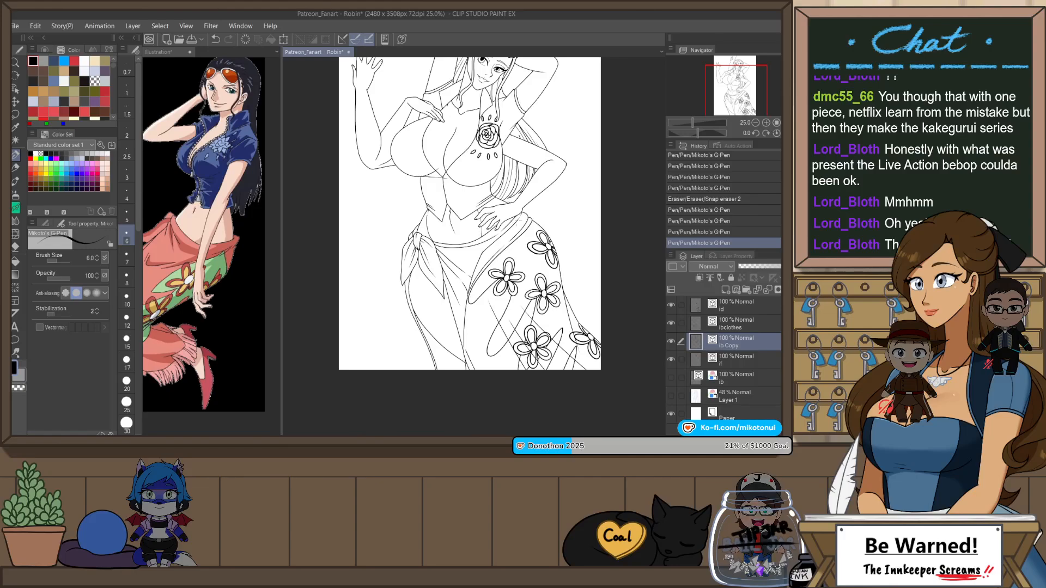
pyautogui.scroll(-2, 519, 252)
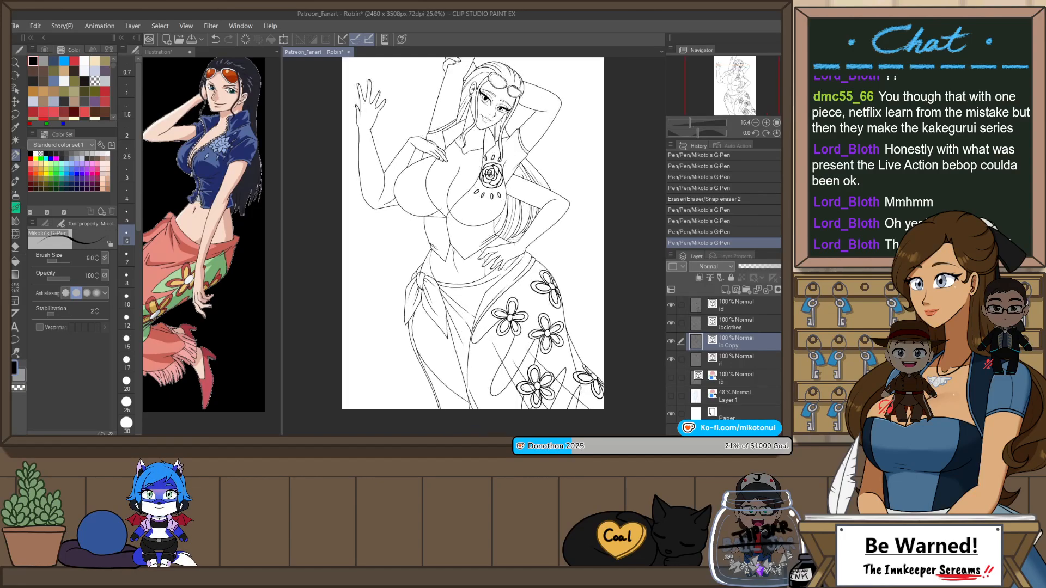
pyautogui.press('h')
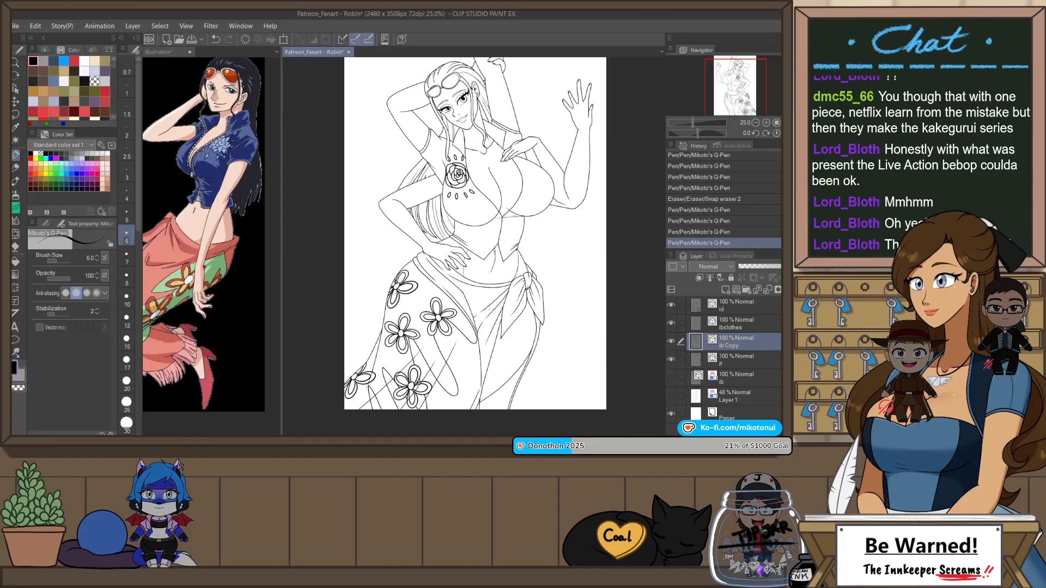
pyautogui.scroll(-1, 476, 240)
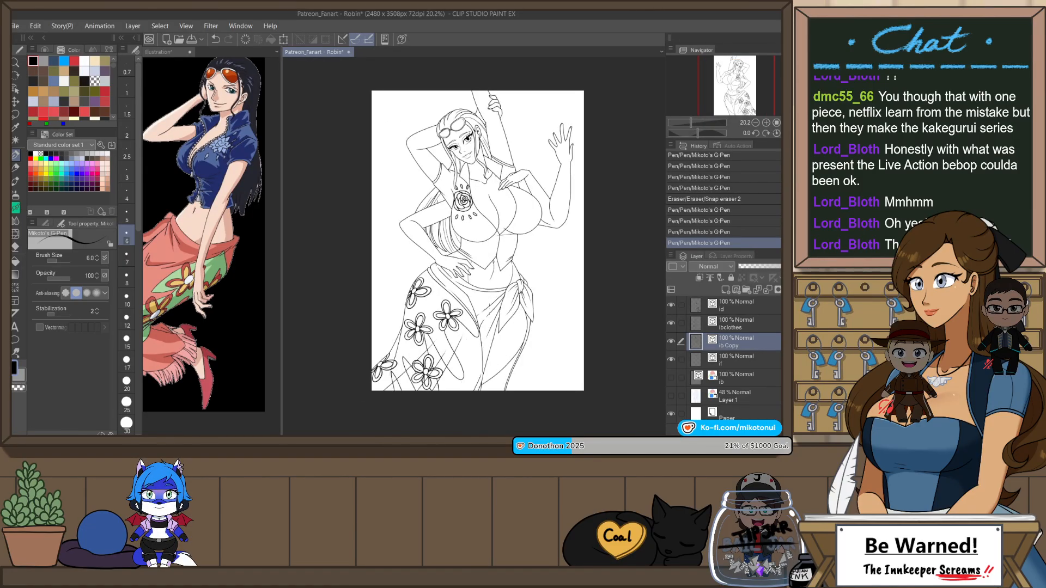
pyautogui.scroll(1, 475, 239)
pyautogui.press('h')
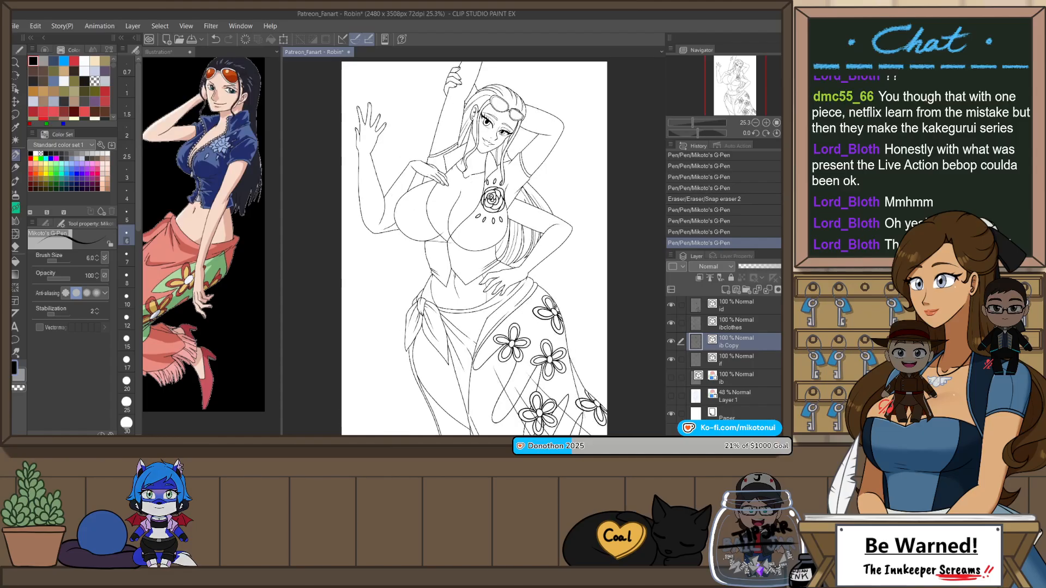
# Step: Save the drawing and add a new raster layer above the topmost line art layer
pyautogui.hotkey('ctrl', 's')
pyautogui.click(745, 307)
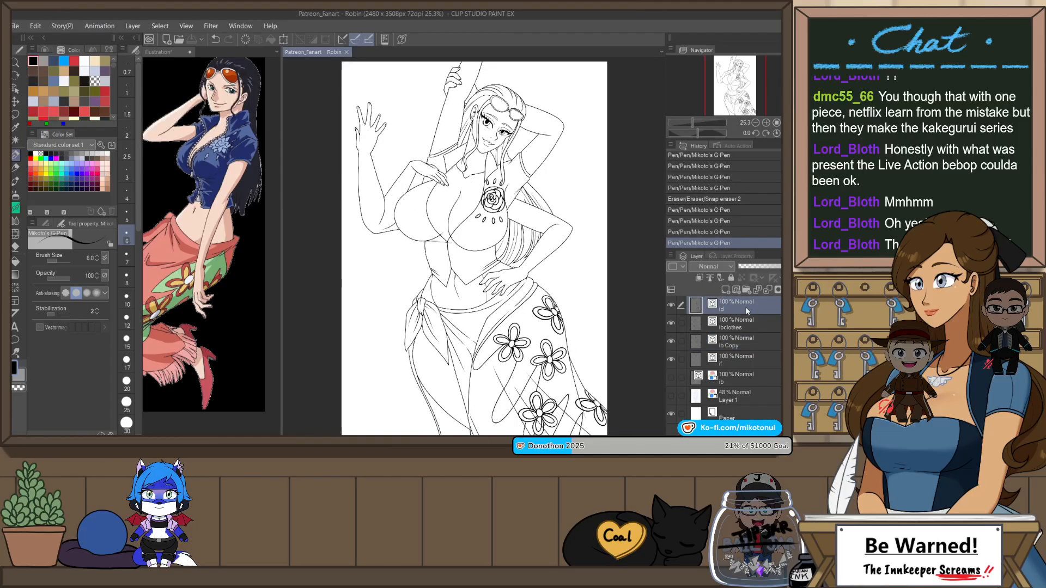
pyautogui.hotkey('alt', 'Tab')
pyautogui.click(512, 227)
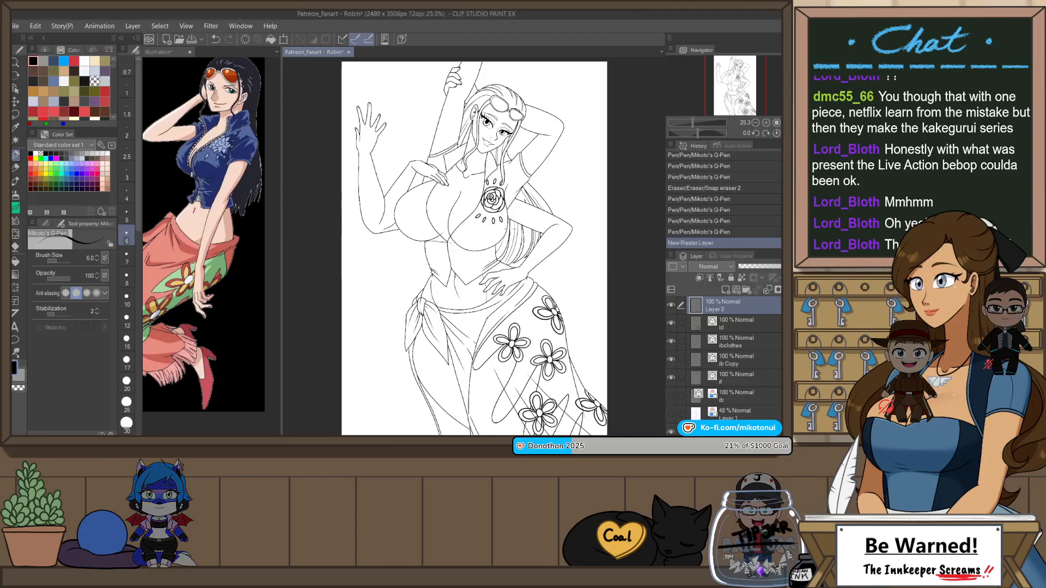
# Step: Choose the Zipper brush from the clothing decoration brushes and set its size to 25
pyautogui.press('b')
pyautogui.press('b')
pyautogui.press('b')
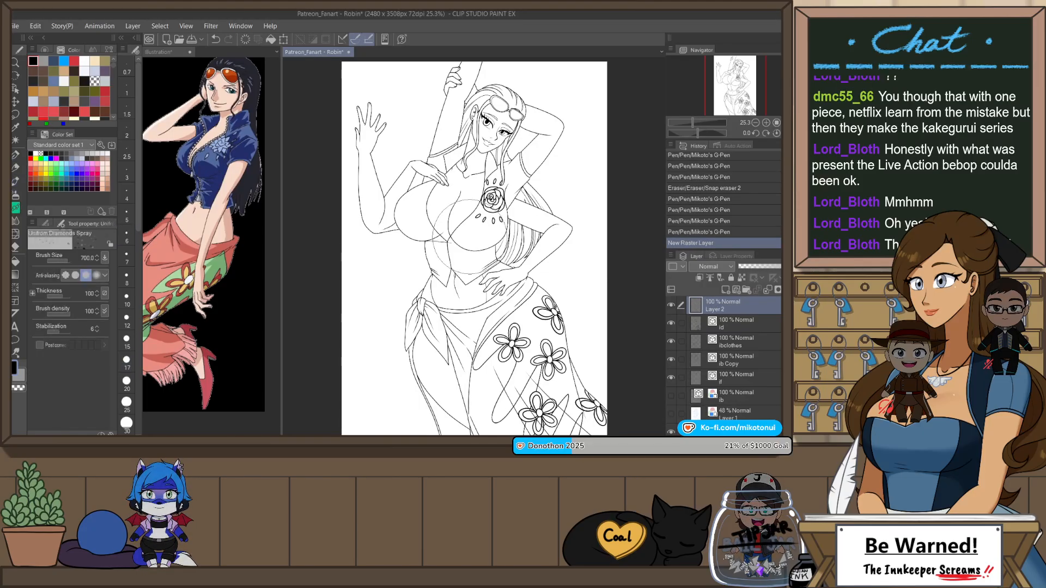
pyautogui.press('x')
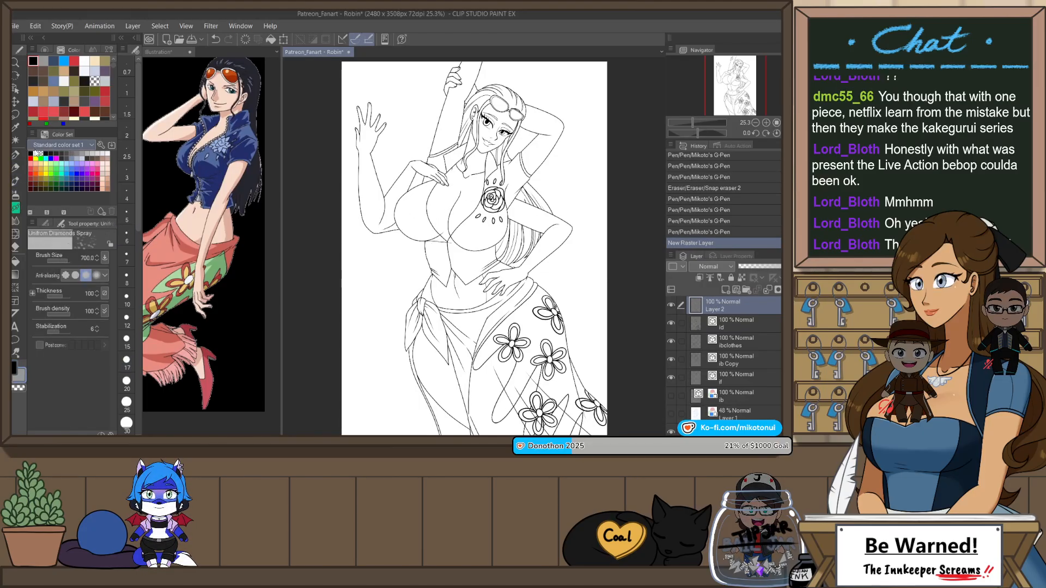
pyautogui.click(41, 224)
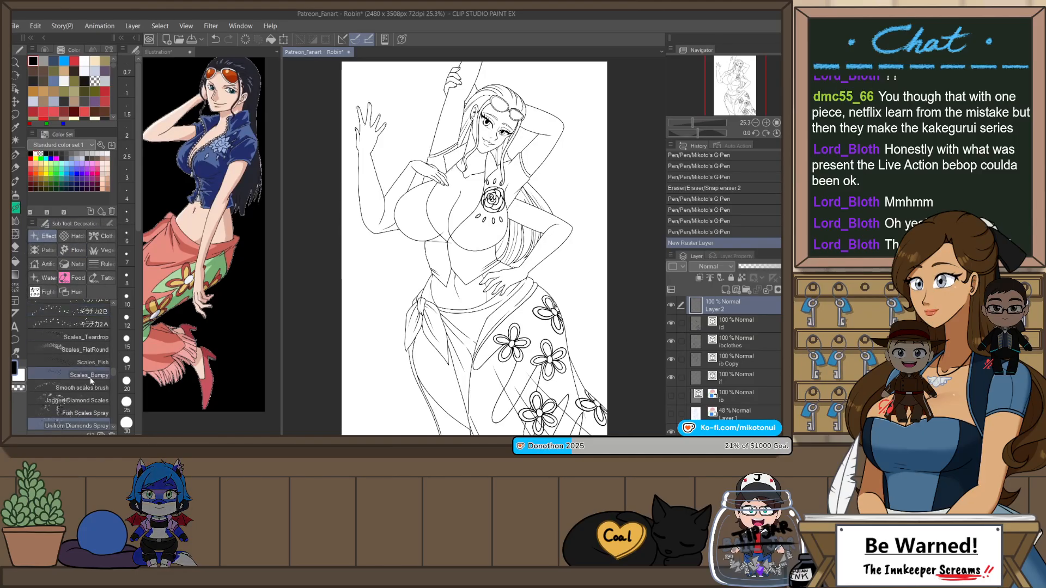
pyautogui.scroll(-6, 90, 377)
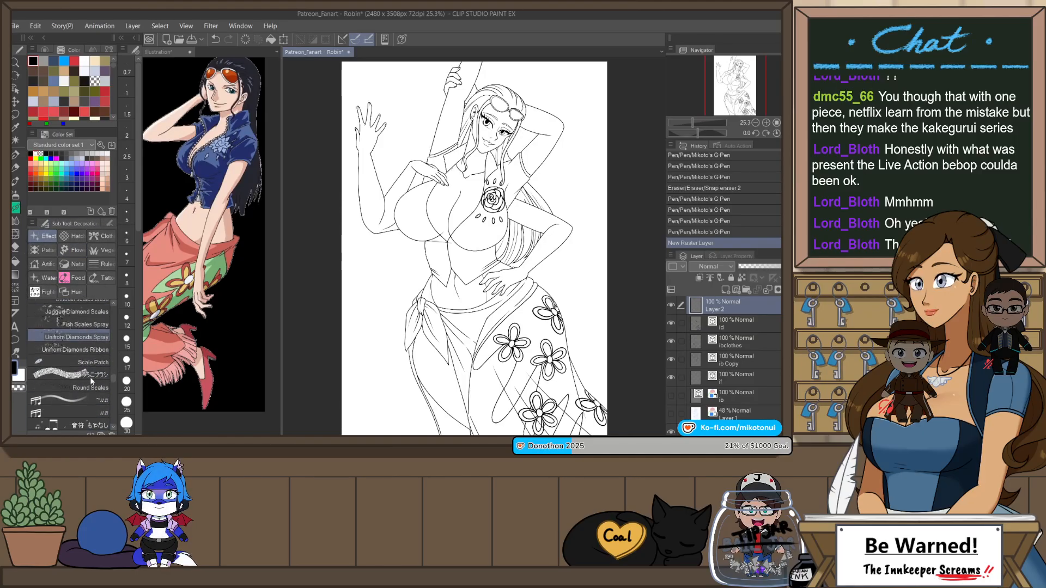
pyautogui.click(101, 236)
pyautogui.scroll(-5, 87, 387)
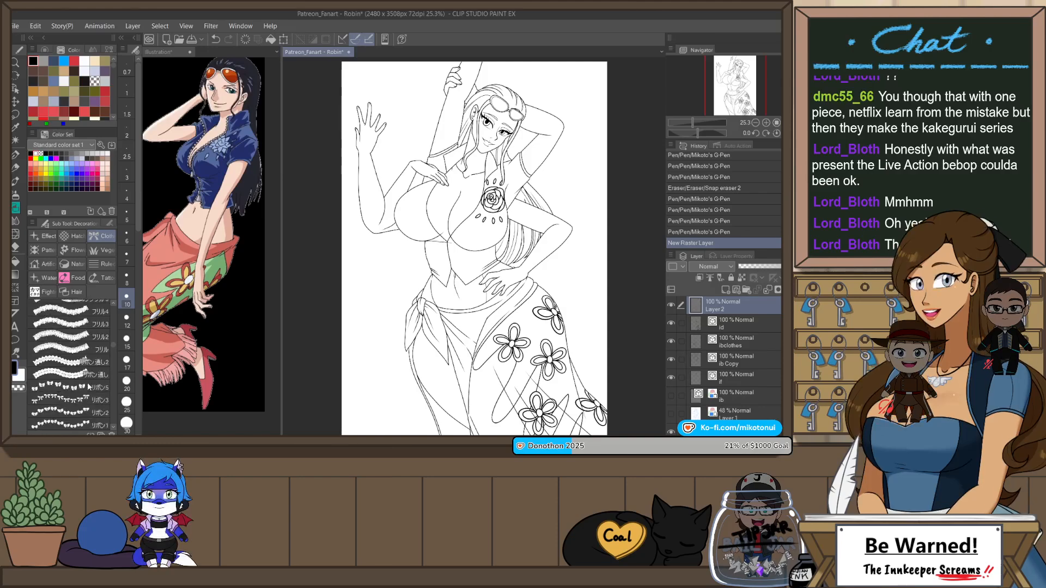
pyautogui.scroll(-5, 87, 382)
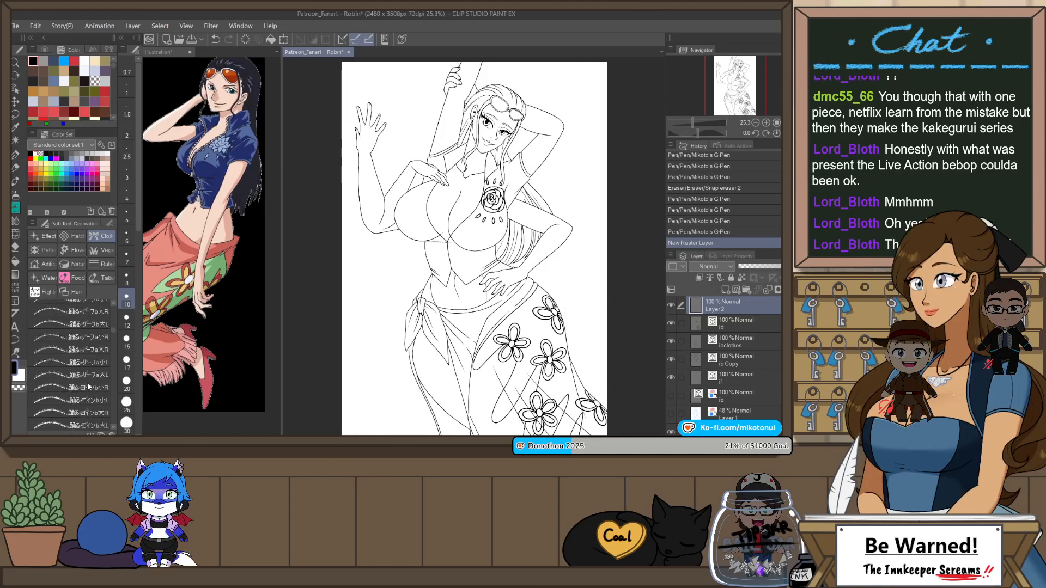
pyautogui.click(88, 364)
pyautogui.click(127, 403)
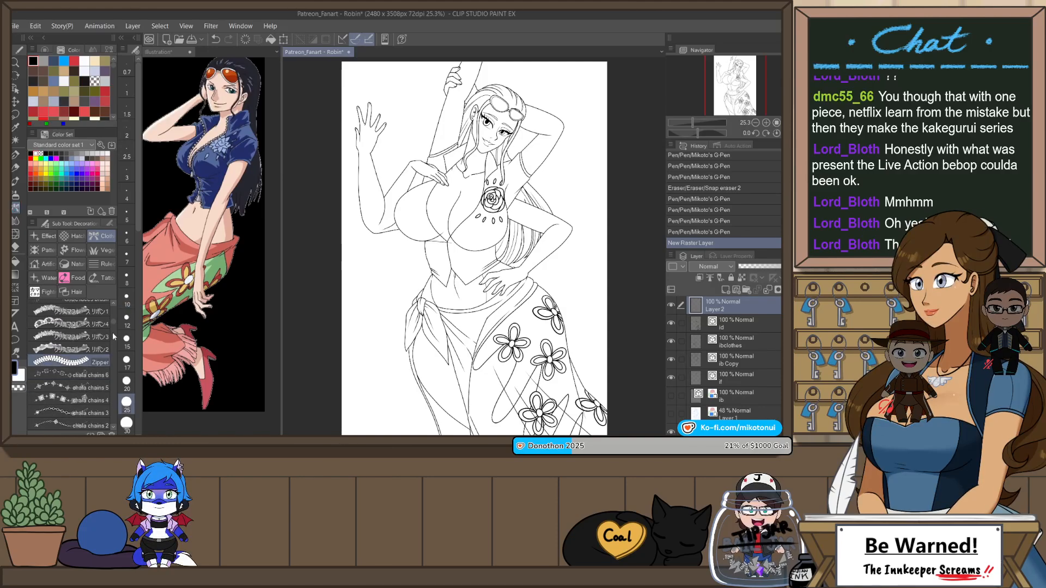
# Step: Try a zipper stroke along the collar edge above the hand on the chest, check it mirrored and undo it
pyautogui.scroll(5, 417, 175)
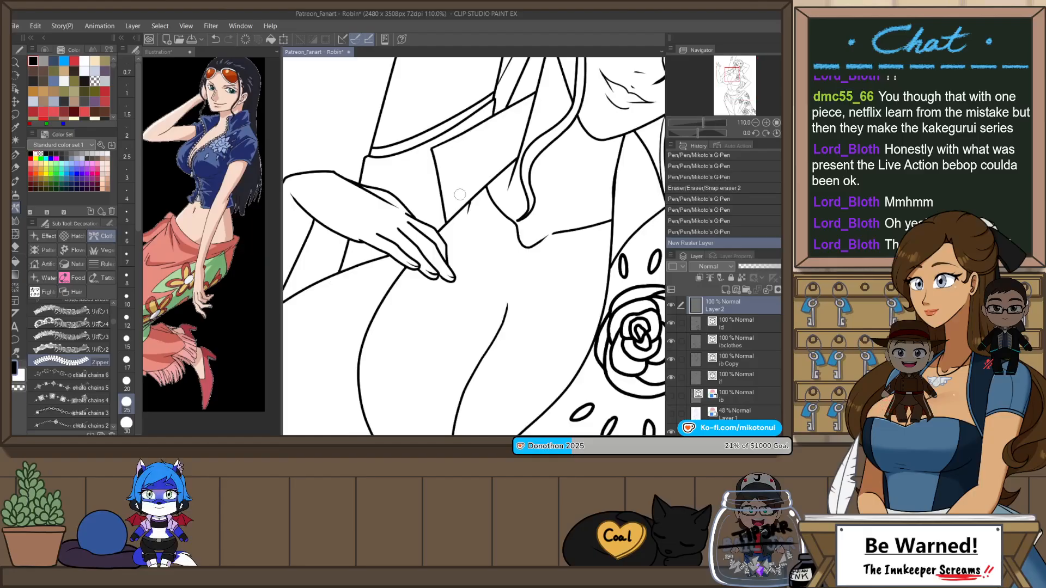
pyautogui.moveTo(436, 185); pyautogui.dragTo(443, 228)
pyautogui.press('h')
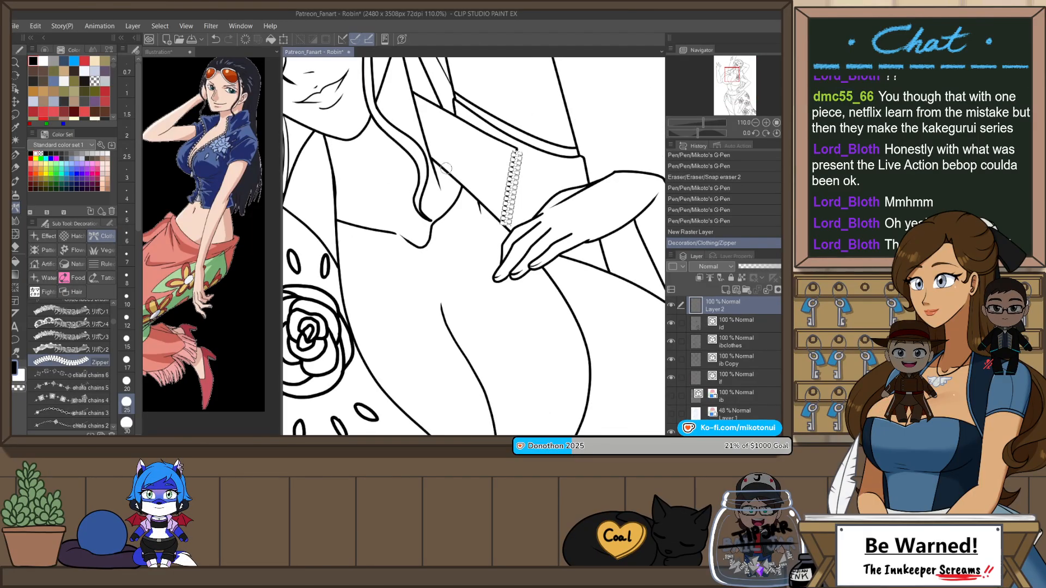
pyautogui.click(110, 224)
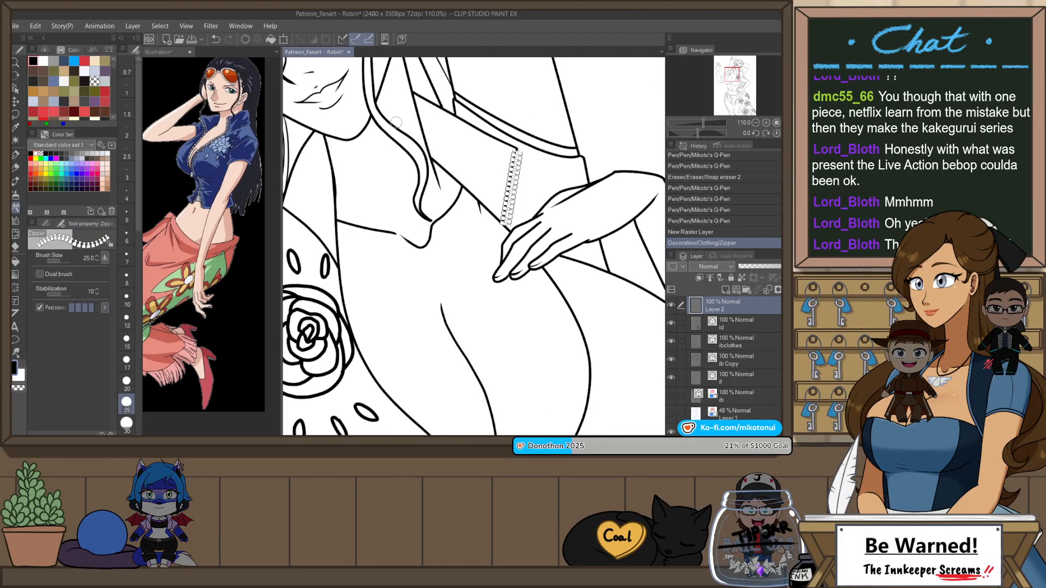
pyautogui.press('h')
pyautogui.hotkey('ctrl', 'z')
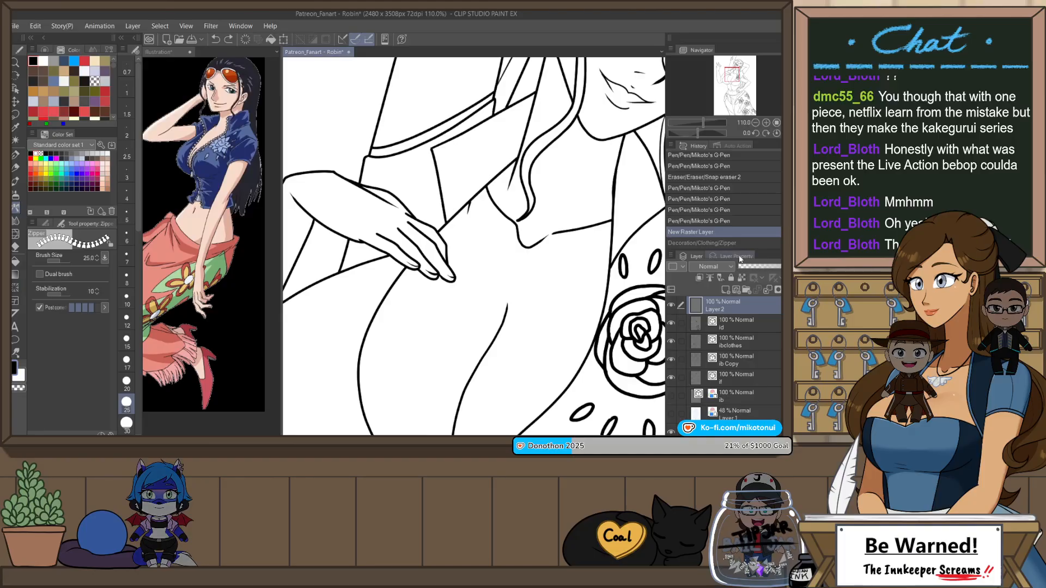
# Step: Enable the border effect on the new raster layer and change its edge color
pyautogui.click(732, 256)
pyautogui.click(750, 276)
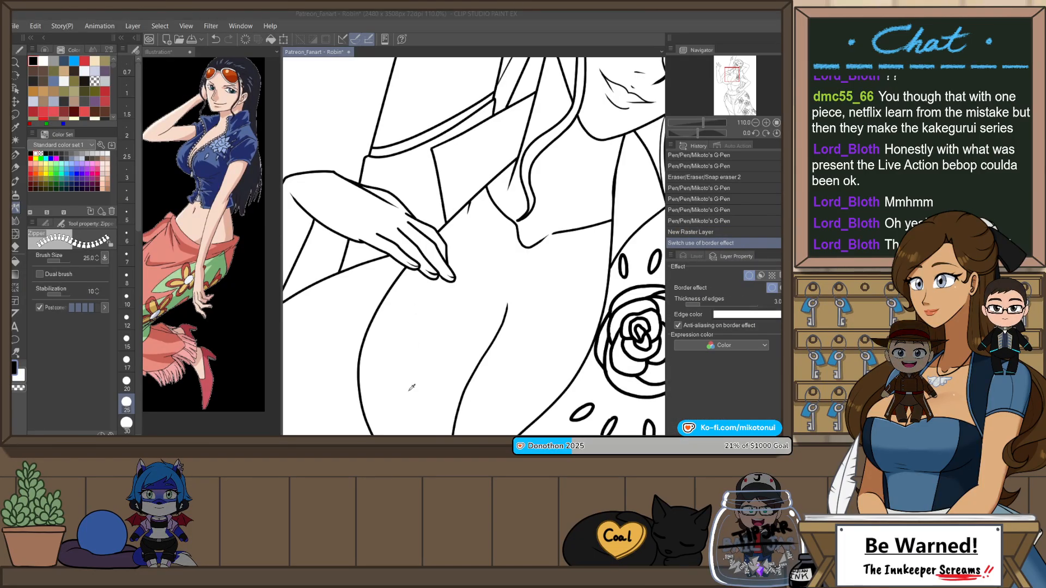
pyautogui.click(563, 182)
pyautogui.click(695, 256)
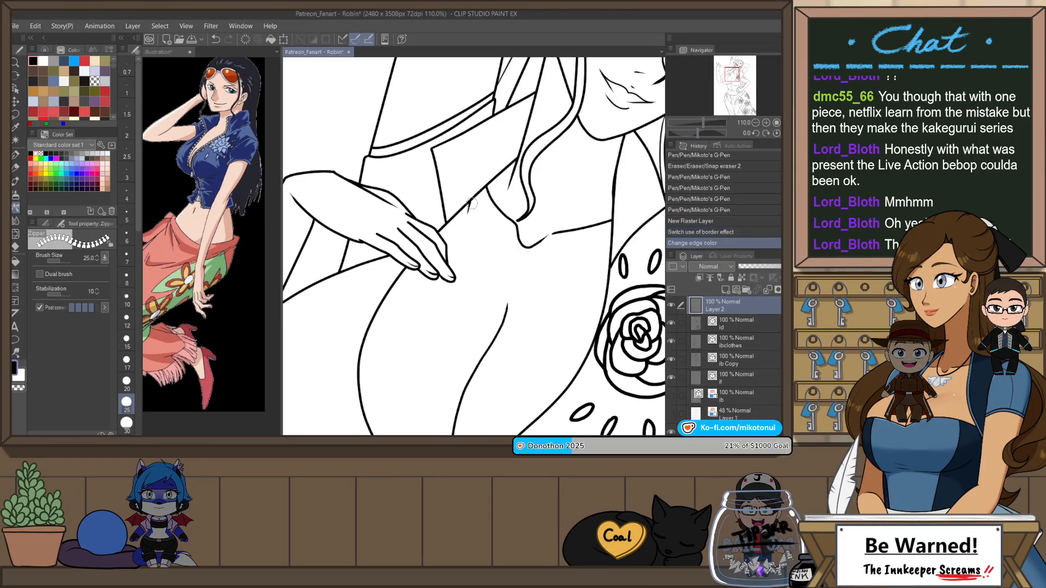
# Step: Draw a zipper along the short collar edge above the hand on the chest, redoing the stroke until it follows the line
pyautogui.moveTo(427, 152); pyautogui.dragTo(442, 225)
pyautogui.press('h')
pyautogui.hotkey('ctrl', 'z')
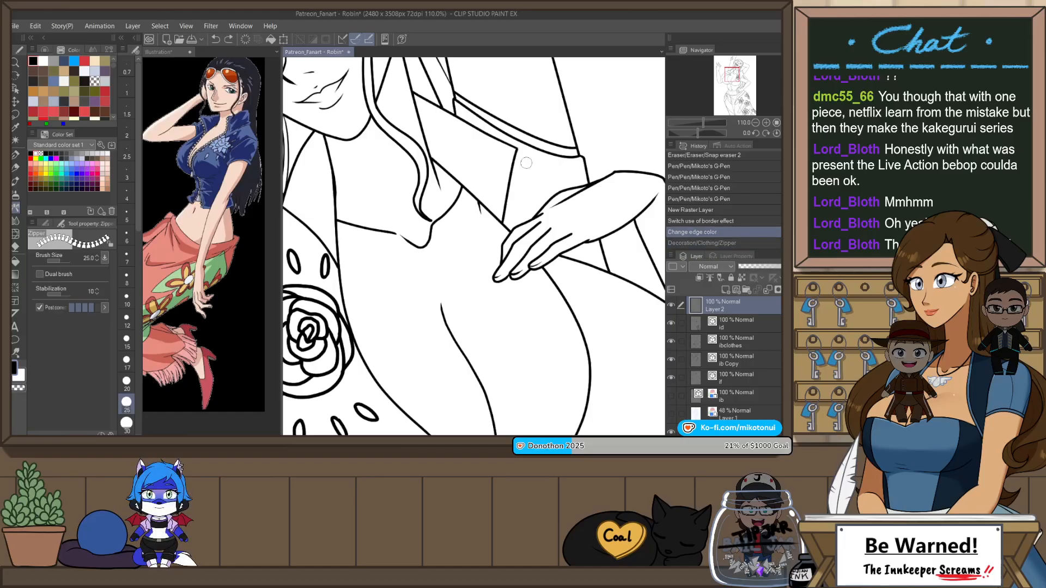
pyautogui.moveTo(511, 200); pyautogui.dragTo(506, 223)
pyautogui.hotkey('ctrl', 'z')
pyautogui.moveTo(518, 149); pyautogui.dragTo(502, 229)
pyautogui.hotkey('ctrl', 'z')
pyautogui.hotkey('ctrl', 'z')
pyautogui.moveTo(518, 148); pyautogui.dragTo(507, 229)
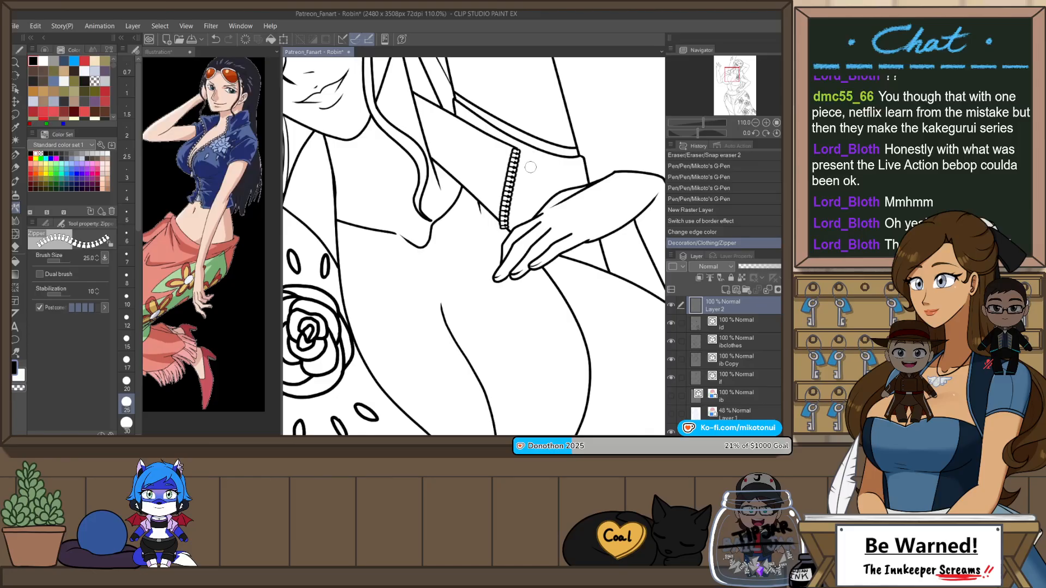
pyautogui.press('h')
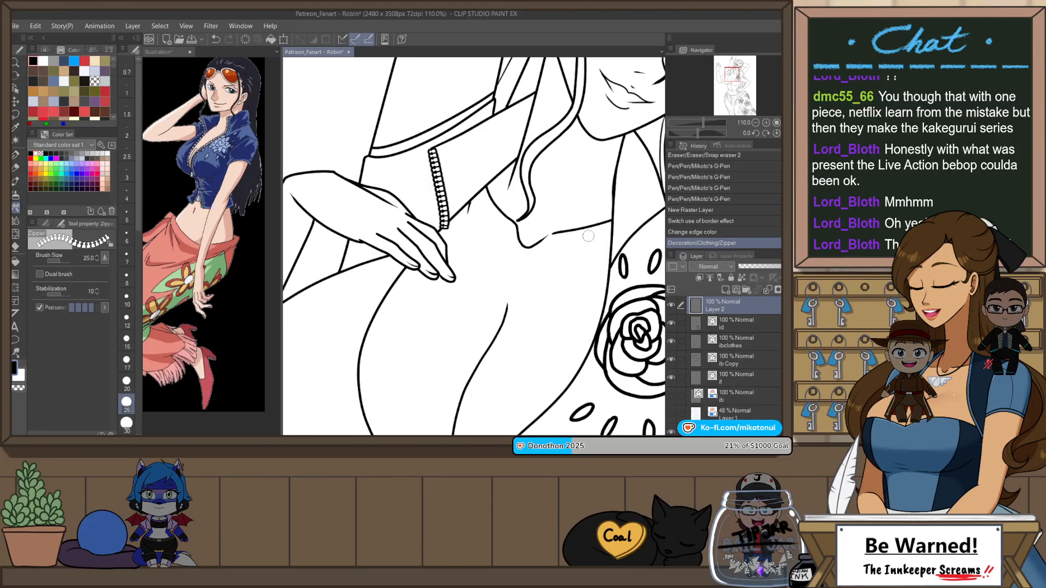
# Step: Draw a zipper along the upper neckline edge from the collar down to the petals above the rose, redoing the stroke as needed
pyautogui.moveTo(538, 367)
pyautogui.mouseDown()
pyautogui.moveTo(601, 280)
pyautogui.moveTo(519, 275)
pyautogui.mouseUp()
pyautogui.moveTo(561, 218); pyautogui.dragTo(526, 274)
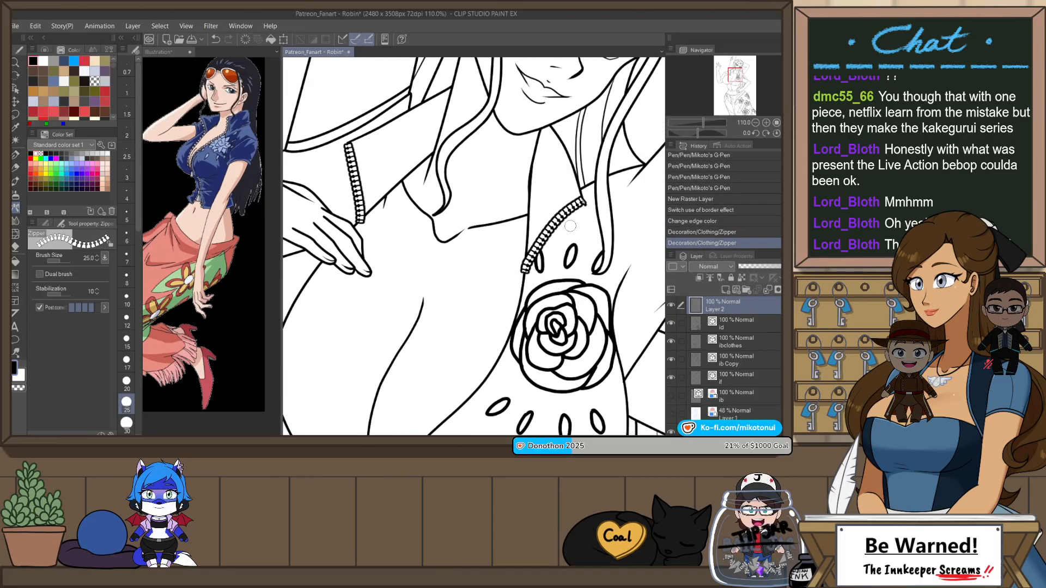
pyautogui.hotkey('ctrl', 'z')
pyautogui.moveTo(582, 203); pyautogui.dragTo(526, 275)
pyautogui.hotkey('ctrl', 'z')
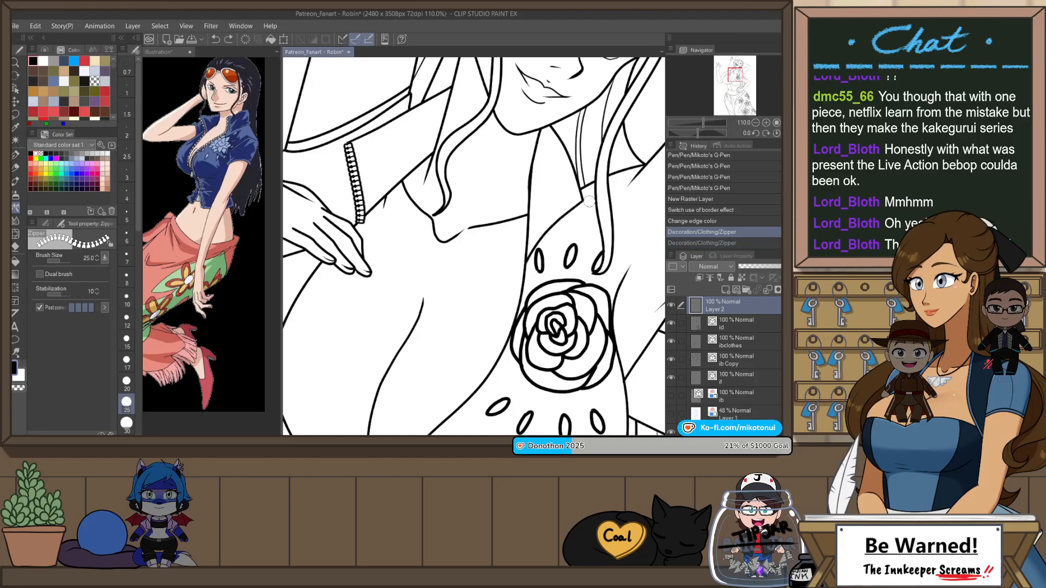
pyautogui.moveTo(583, 203)
pyautogui.mouseDown()
pyautogui.moveTo(524, 276)
pyautogui.moveTo(571, 214)
pyautogui.moveTo(525, 274)
pyautogui.mouseUp()
pyautogui.hotkey('ctrl', 'z')
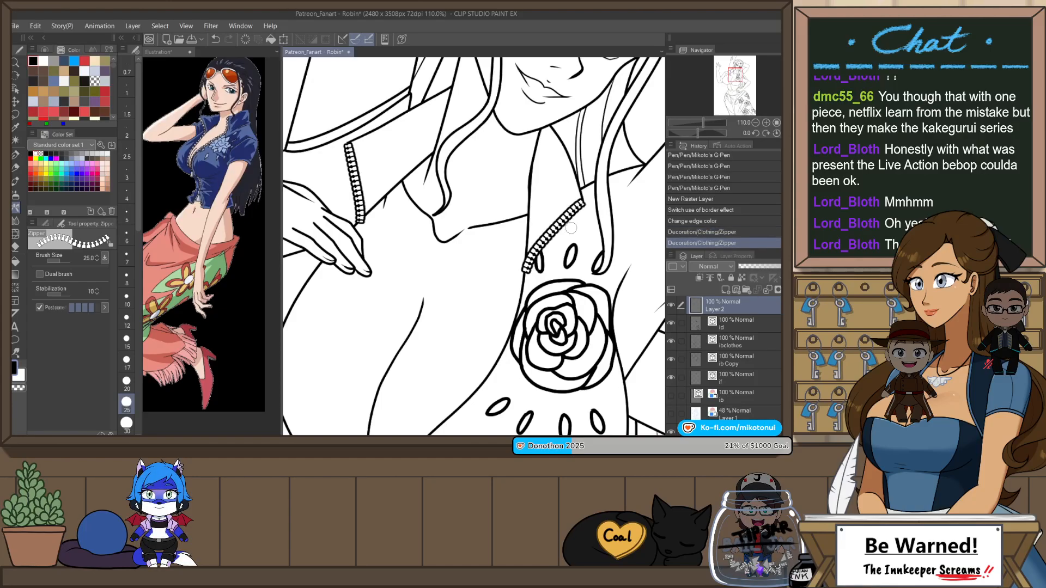
# Step: Rotate the canvas and continue the zipper along the rose-side neckline edge to the bottom corner of the opening, undoing uneven strokes
pyautogui.scroll(-2, 572, 216)
pyautogui.press('r')
pyautogui.moveTo(591, 282)
pyautogui.mouseDown()
pyautogui.moveTo(581, 182)
pyautogui.moveTo(371, 174)
pyautogui.moveTo(362, 191)
pyautogui.mouseUp()
pyautogui.scroll(1, 496, 161)
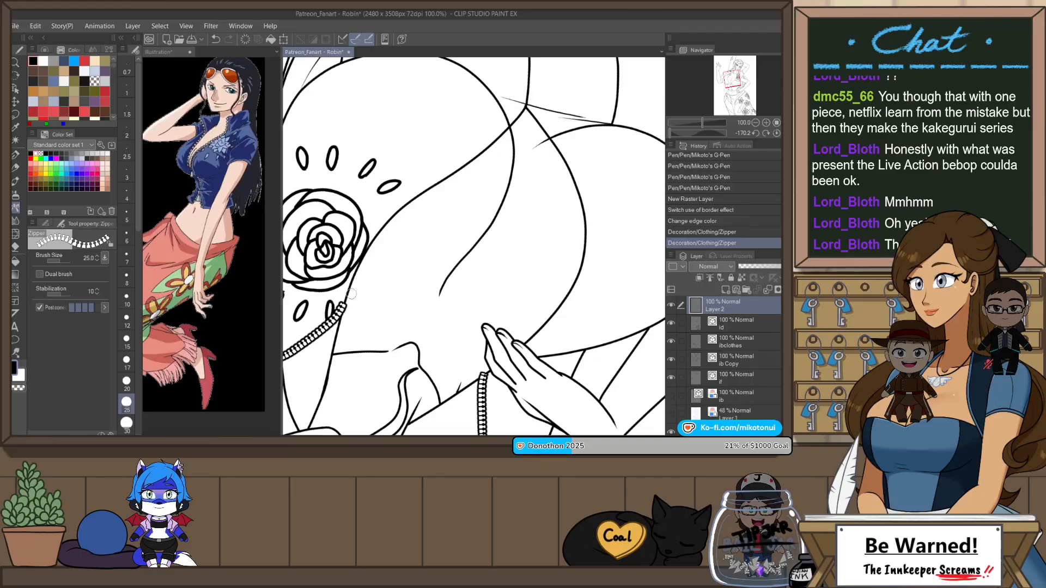
pyautogui.moveTo(343, 302)
pyautogui.mouseDown()
pyautogui.moveTo(385, 219)
pyautogui.moveTo(418, 190)
pyautogui.moveTo(351, 281)
pyautogui.moveTo(382, 224)
pyautogui.moveTo(528, 99)
pyautogui.mouseUp()
pyautogui.hotkey('ctrl', 'z')
pyautogui.hotkey('ctrl', 'z')
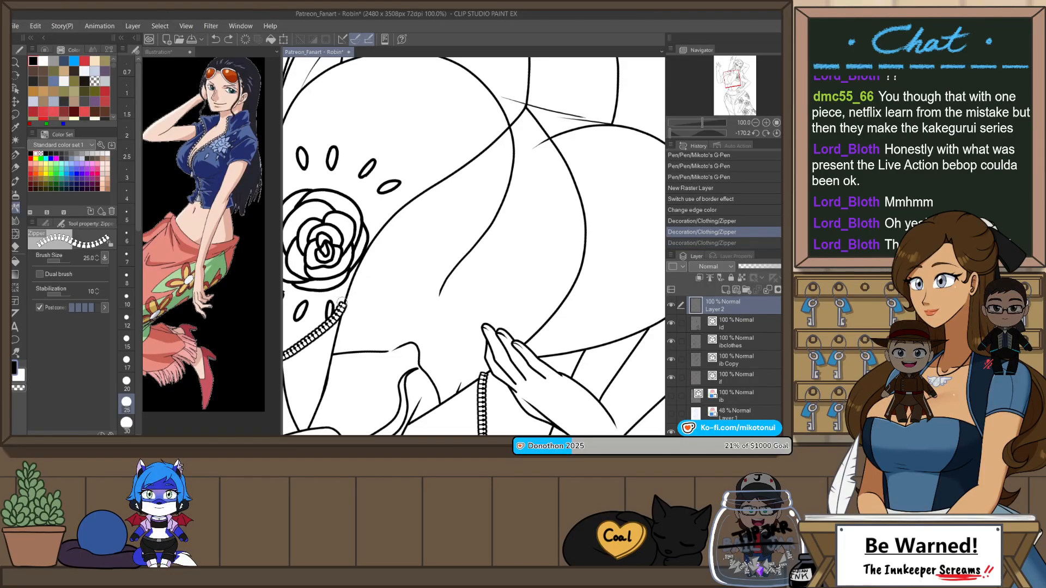
pyautogui.moveTo(380, 228); pyautogui.dragTo(456, 166)
pyautogui.hotkey('ctrl', 'z')
pyautogui.moveTo(357, 262)
pyautogui.mouseDown()
pyautogui.moveTo(401, 203)
pyautogui.moveTo(527, 101)
pyautogui.mouseUp()
pyautogui.hotkey('ctrl', 'z')
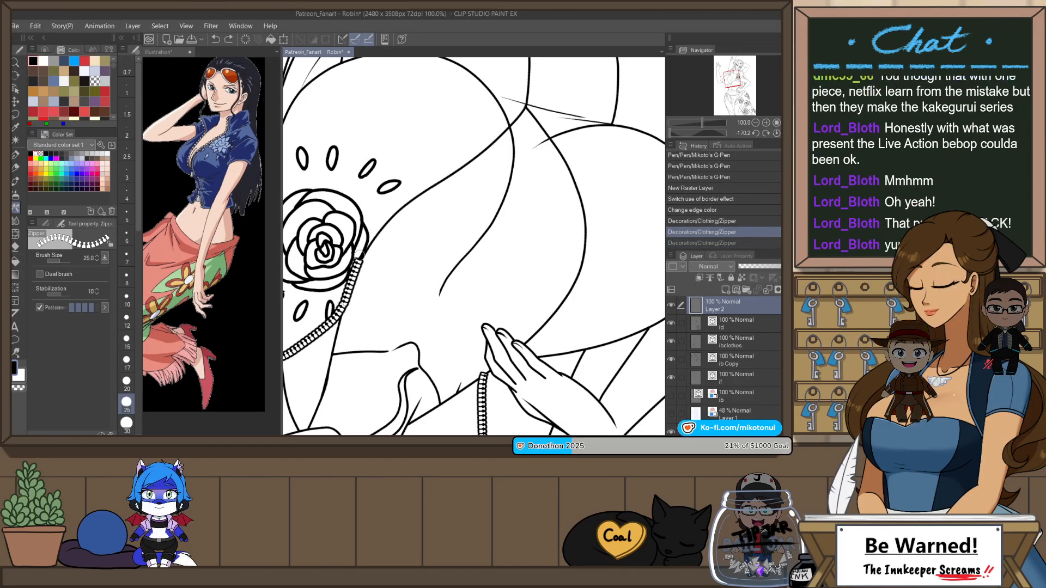
pyautogui.moveTo(345, 300); pyautogui.dragTo(404, 204)
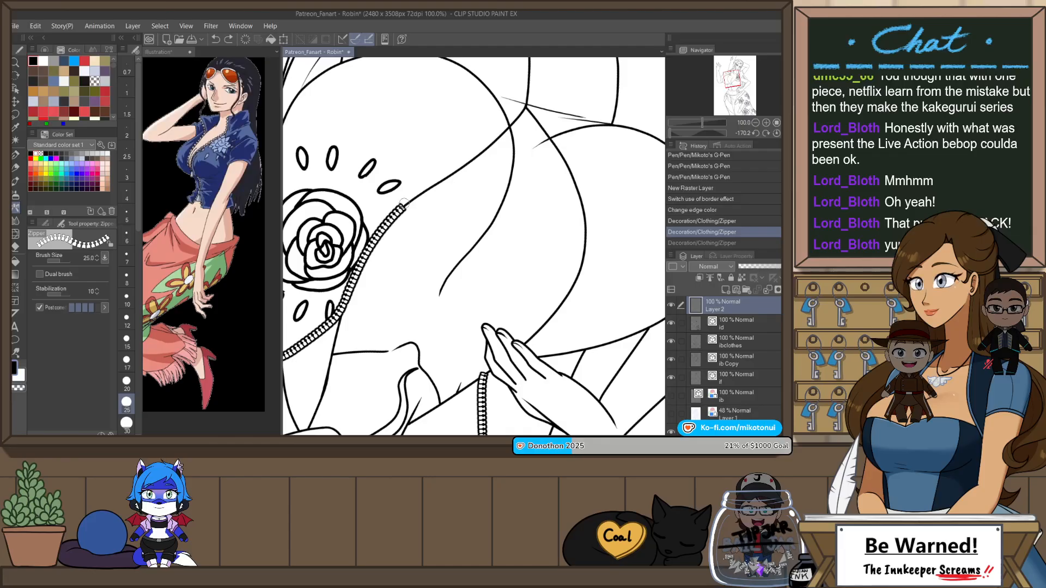
pyautogui.moveTo(456, 166); pyautogui.dragTo(526, 102)
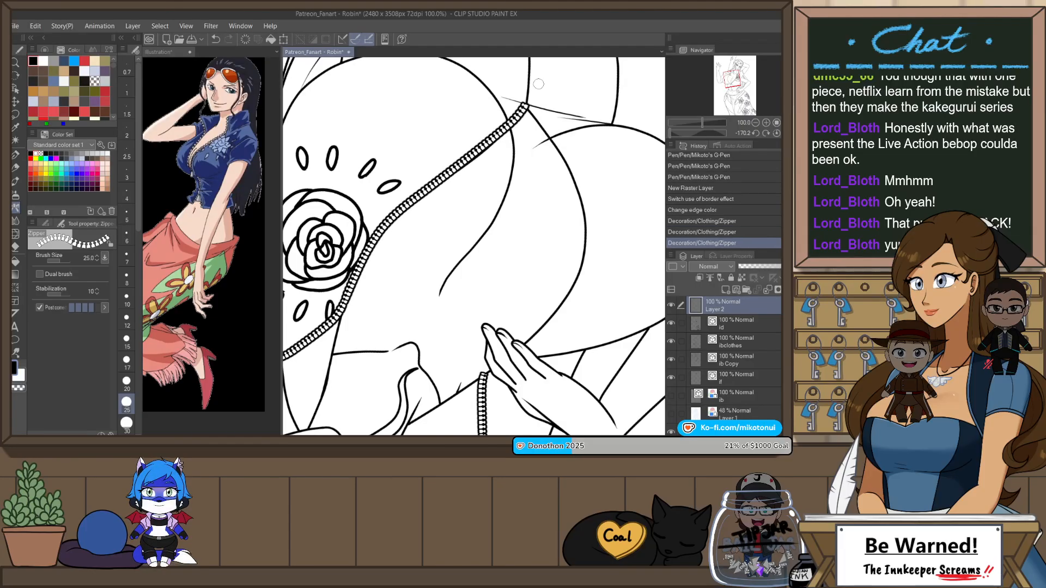
# Step: Try a zipper stroke on the neckline edge opposite the rose, starting at the bottom corner, and undo it
pyautogui.hotkey('ctrl', '@')
pyautogui.scroll(-2, 547, 188)
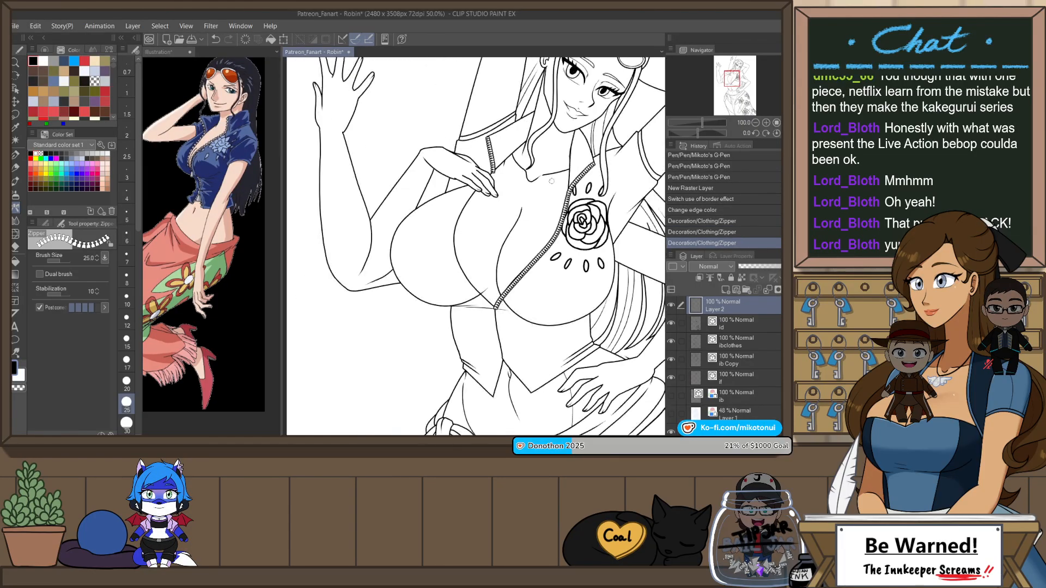
pyautogui.scroll(2, 474, 198)
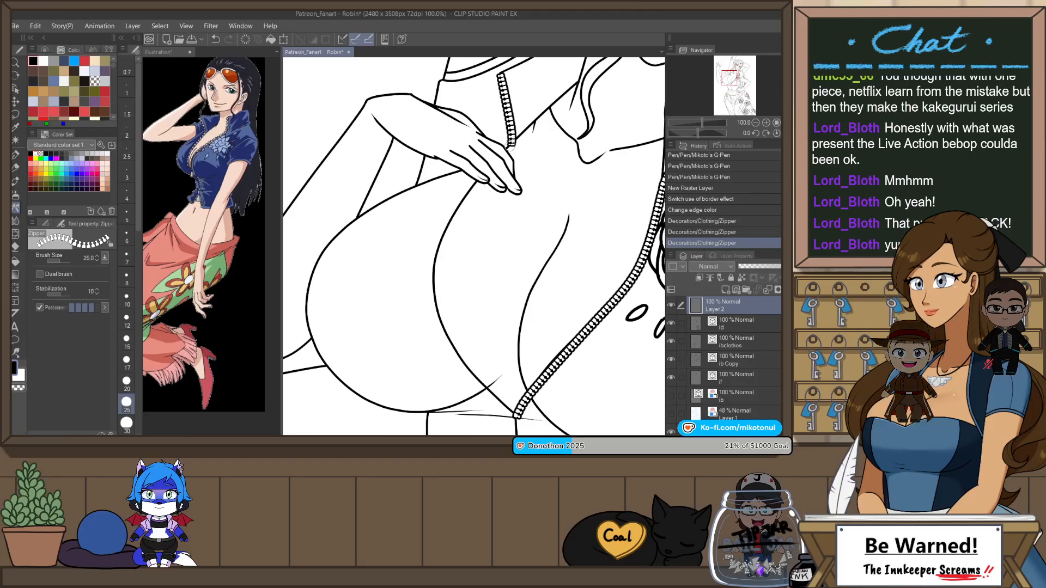
pyautogui.hotkey('ctrl', 'z')
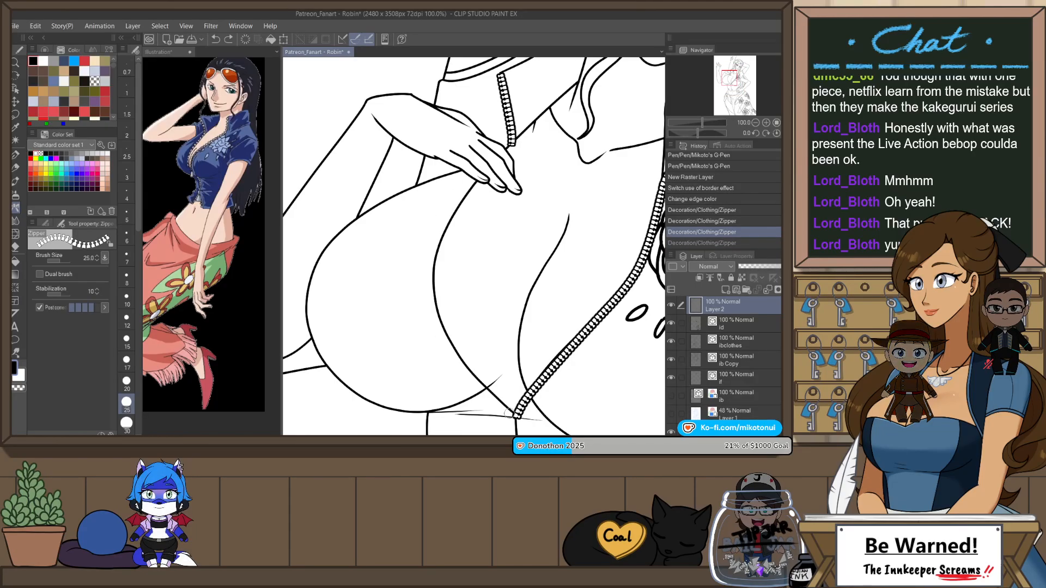
pyautogui.moveTo(513, 414); pyautogui.dragTo(391, 334)
pyautogui.press('r')
pyautogui.moveTo(404, 405); pyautogui.dragTo(400, 397)
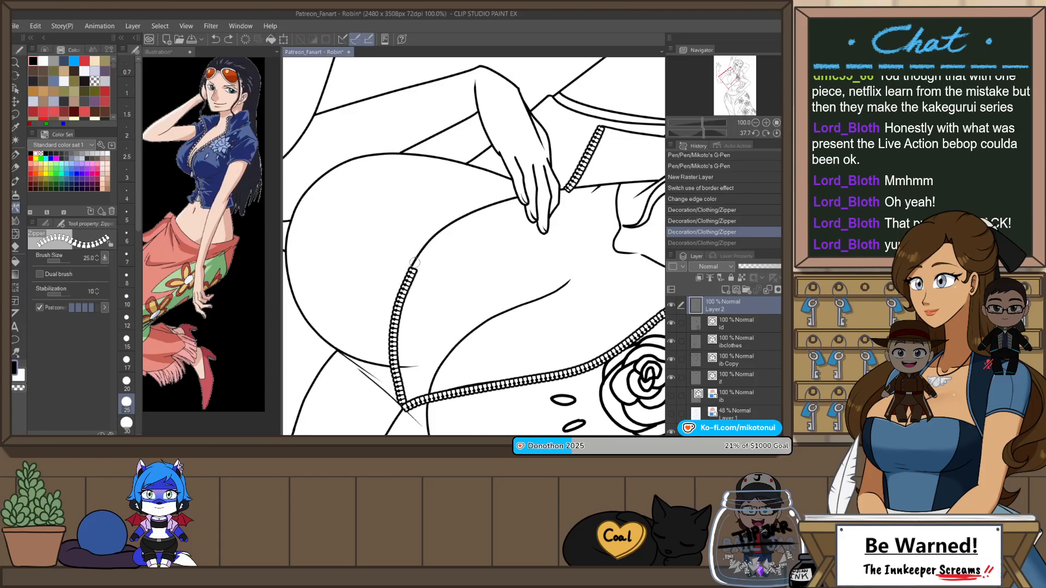
pyautogui.moveTo(504, 195); pyautogui.dragTo(555, 184)
pyautogui.moveTo(512, 245); pyautogui.dragTo(499, 205)
pyautogui.hotkey('ctrl', 'z')
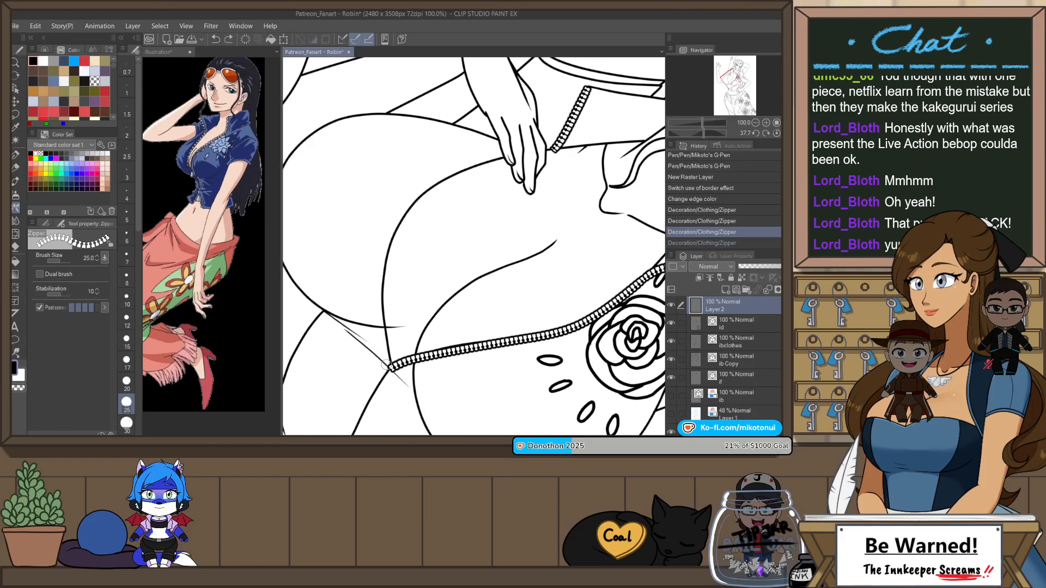
# Step: Try a zipper stroke along the whole neckline edge from the bottom corner up to the hand, inspect it and undo it
pyautogui.moveTo(380, 310); pyautogui.dragTo(383, 273)
pyautogui.hotkey('ctrl', 'z')
pyautogui.moveTo(386, 362)
pyautogui.mouseDown()
pyautogui.moveTo(381, 266)
pyautogui.moveTo(408, 207)
pyautogui.moveTo(457, 171)
pyautogui.moveTo(557, 145)
pyautogui.mouseUp()
pyautogui.hotkey('ctrl', 'z')
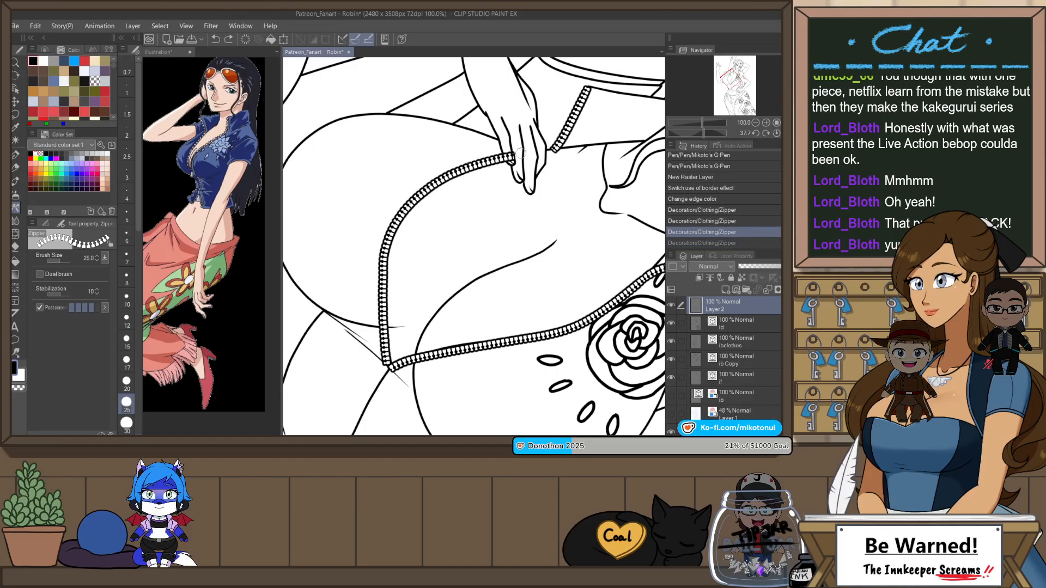
pyautogui.hotkey('ctrl', 'y')
pyautogui.scroll(-3, 552, 190)
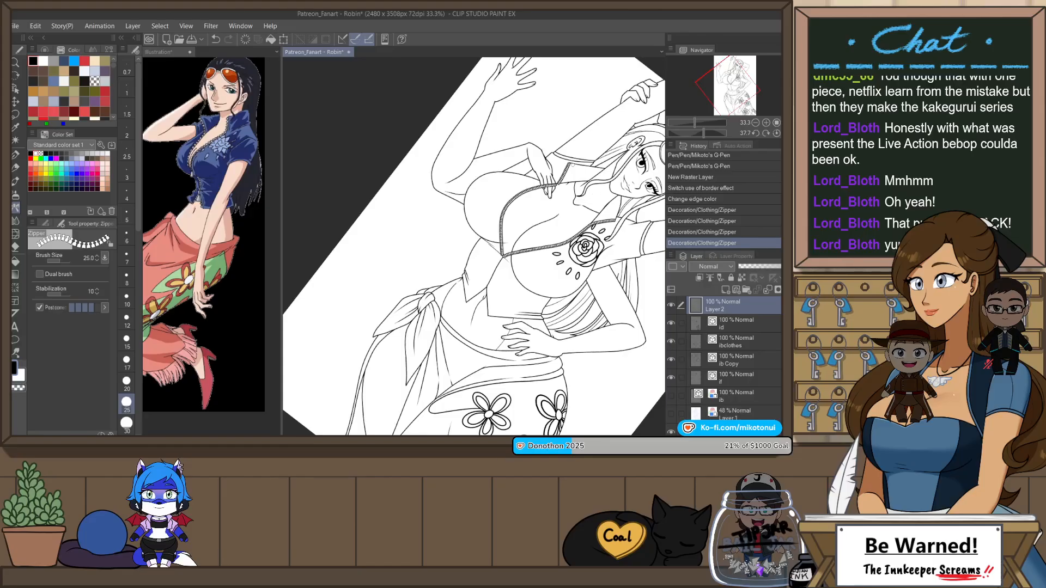
pyautogui.scroll(3, 461, 333)
pyautogui.scroll(2, 460, 333)
pyautogui.hotkey('ctrl', 'z')
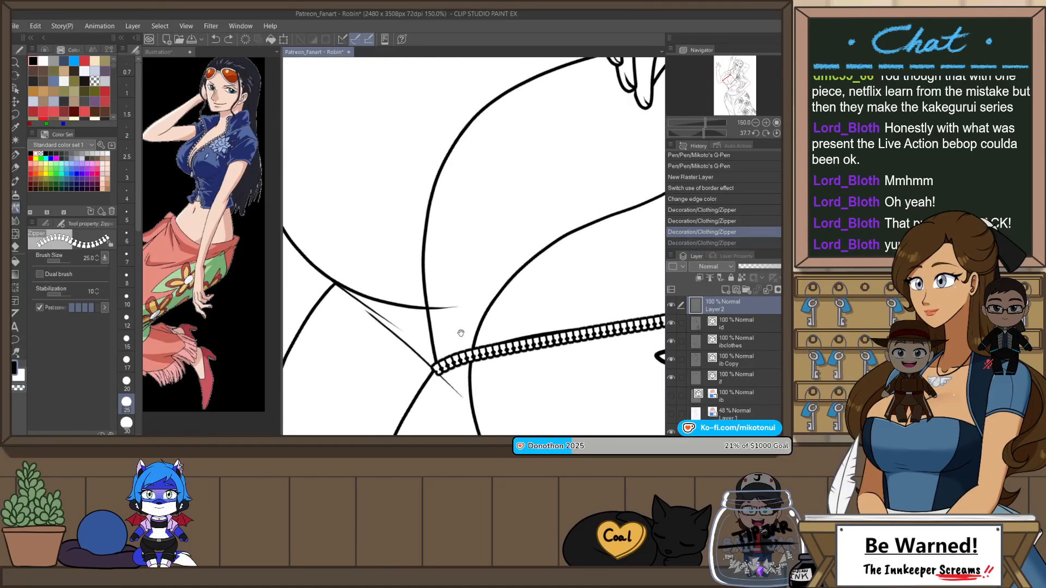
pyautogui.moveTo(461, 333)
pyautogui.mouseDown()
pyautogui.moveTo(428, 357)
pyautogui.moveTo(393, 289)
pyautogui.mouseUp()
pyautogui.hotkey('ctrl', 'z')
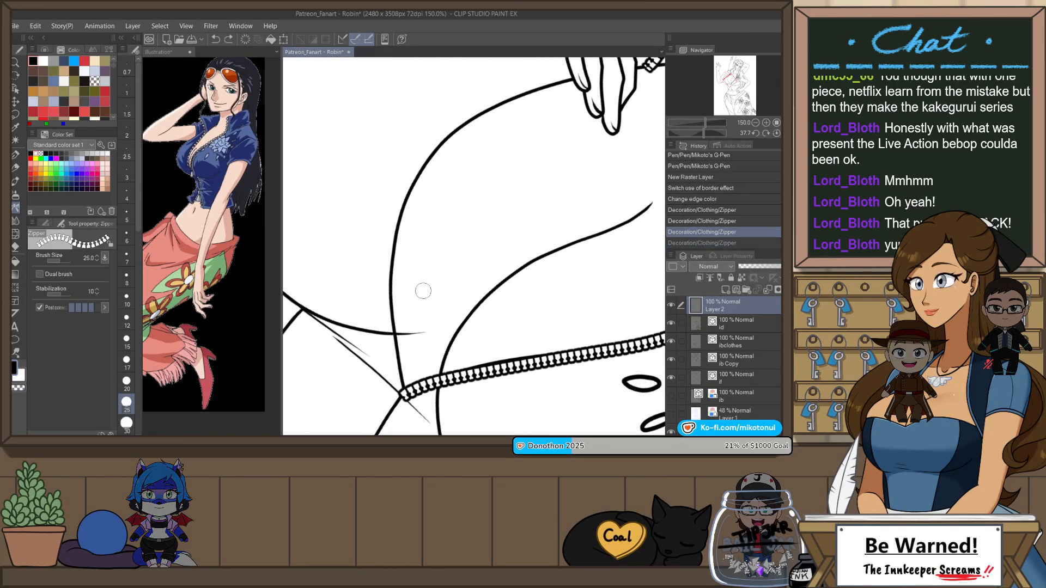
# Step: Rotate the canvas and draw the zipper along the neckline edge opposite the rose, linking collar and bottom corner across the hand, redoing strokes as needed
pyautogui.press('h')
pyautogui.press('r')
pyautogui.moveTo(526, 279); pyautogui.dragTo(478, 188)
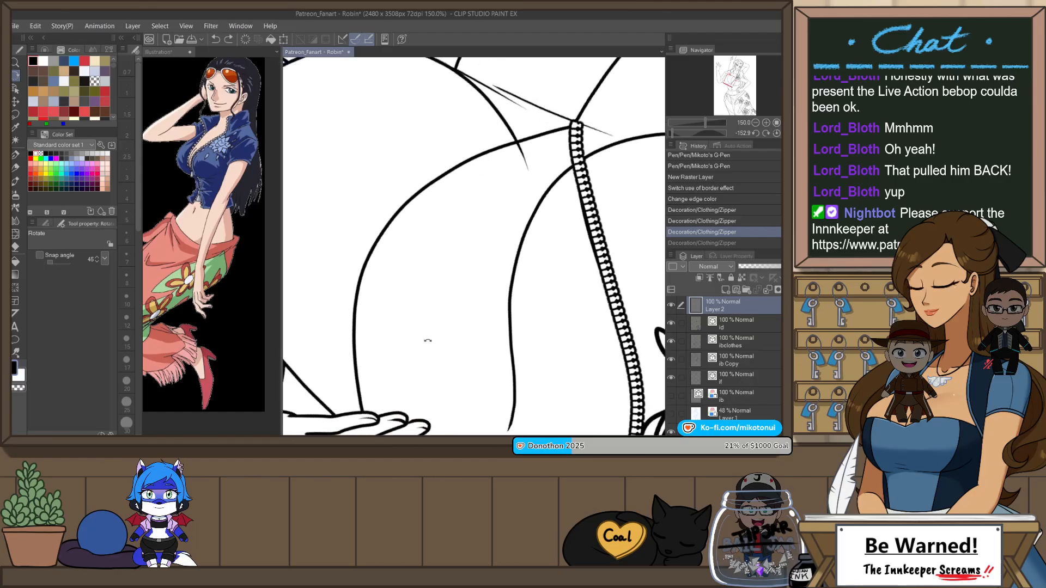
pyautogui.moveTo(428, 340); pyautogui.dragTo(430, 269)
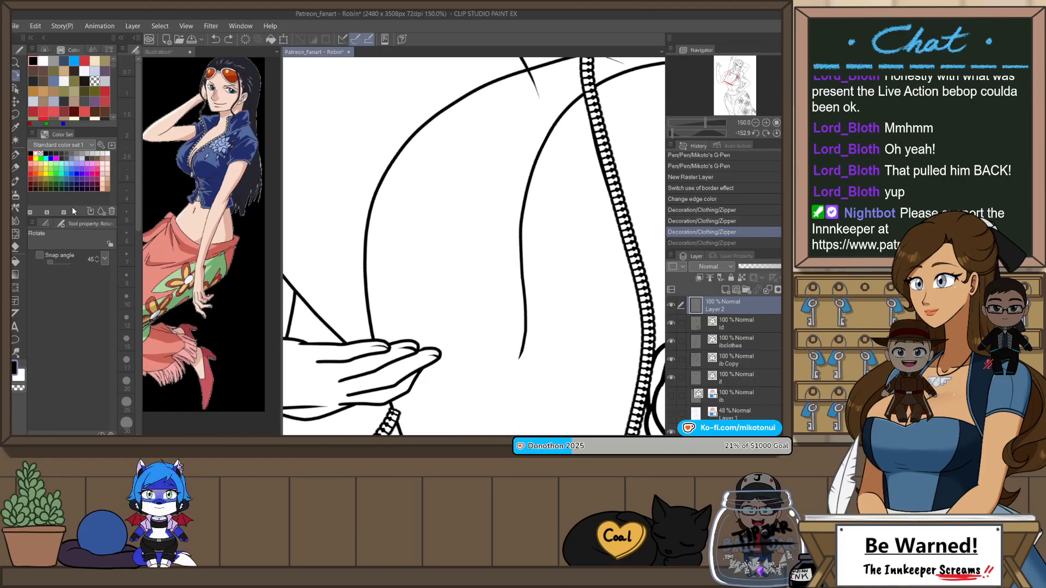
pyautogui.click(16, 208)
pyautogui.moveTo(377, 379); pyautogui.dragTo(371, 254)
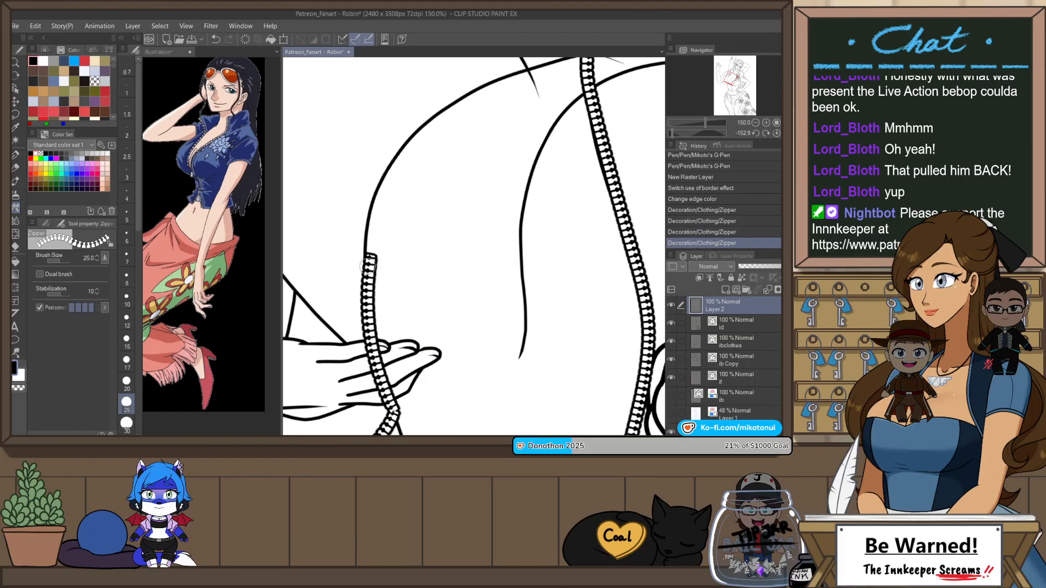
pyautogui.hotkey('ctrl', 'z')
pyautogui.scroll(2, 532, 168)
pyautogui.moveTo(593, 78)
pyautogui.mouseDown()
pyautogui.moveTo(454, 140)
pyautogui.moveTo(394, 211)
pyautogui.moveTo(374, 290)
pyautogui.moveTo(406, 433)
pyautogui.mouseUp()
pyautogui.scroll(-3, 401, 358)
pyautogui.hotkey('ctrl', '@')
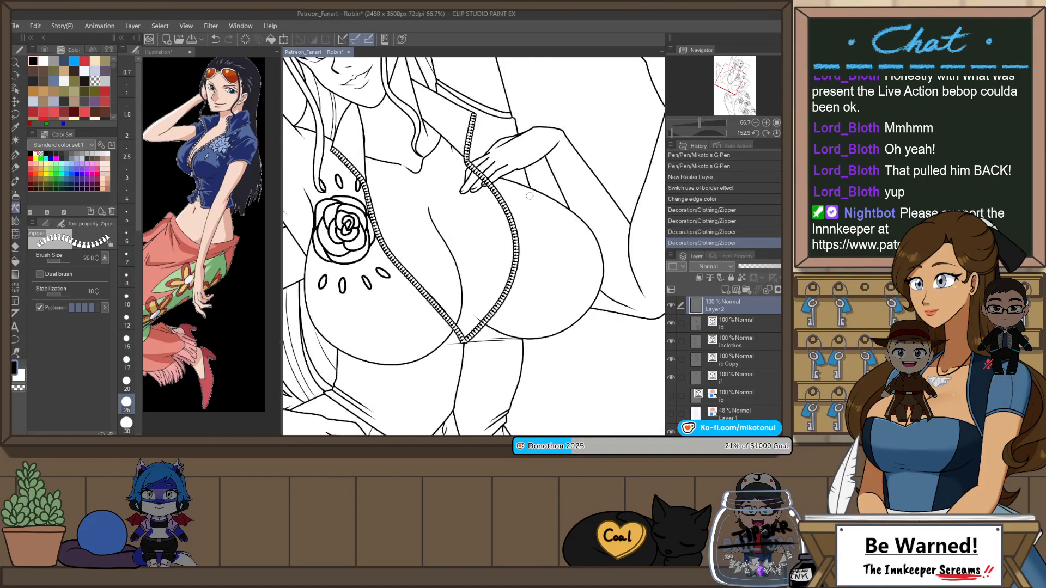
pyautogui.scroll(-3, 553, 248)
pyautogui.scroll(3, 554, 249)
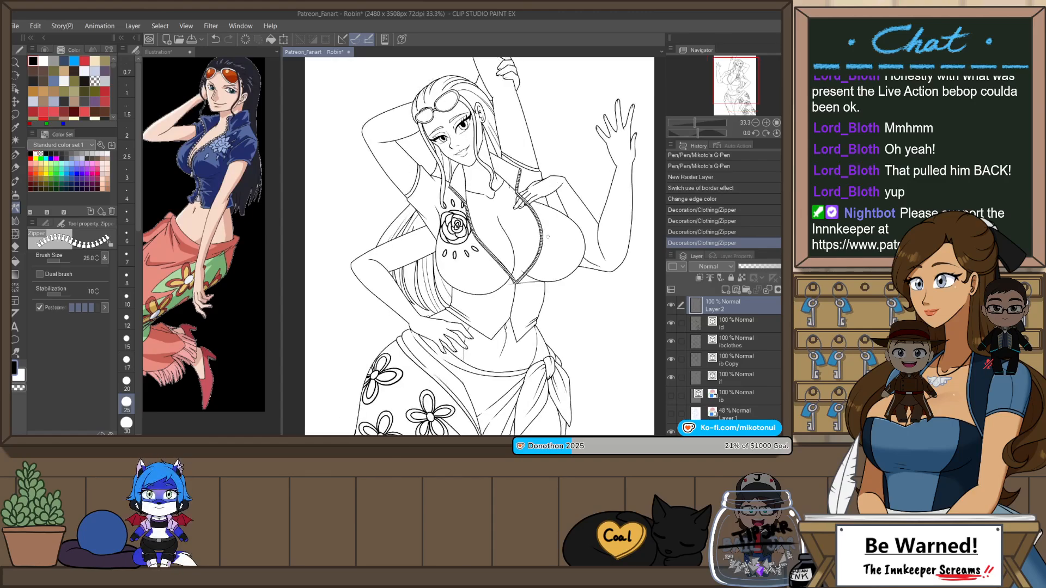
# Step: Enable Dual brush for the Zipper brush and draw a zipper from the neckline's bottom corner down to the hem split, redoing uneven strokes
pyautogui.moveTo(554, 251); pyautogui.dragTo(575, 149)
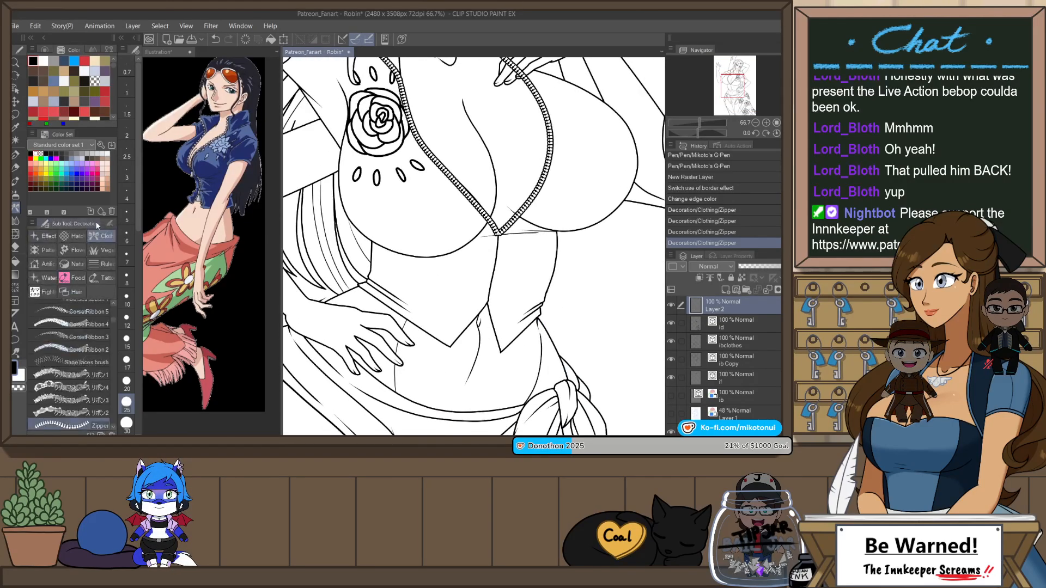
pyautogui.click(39, 274)
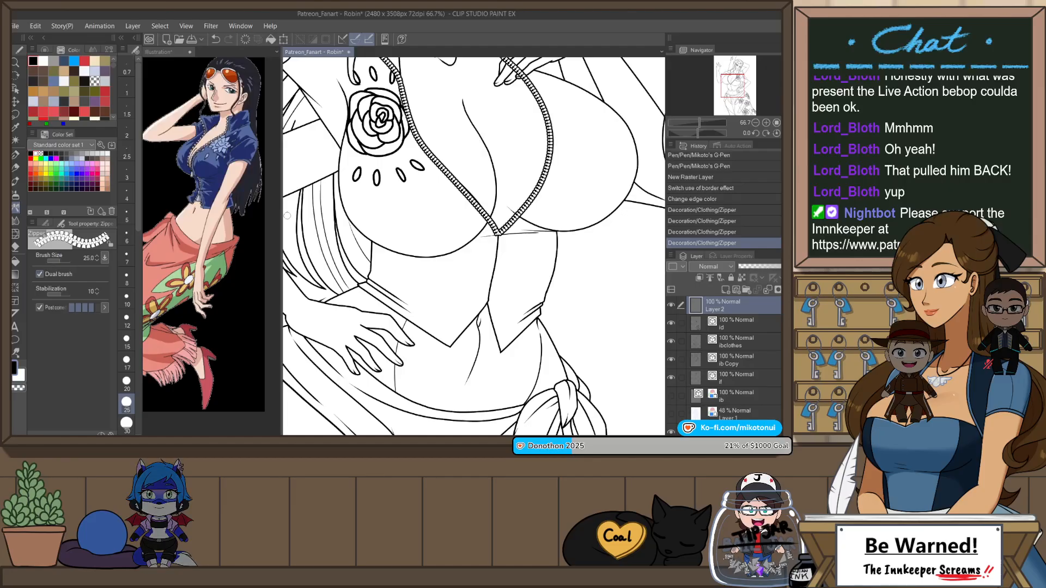
pyautogui.scroll(3, 498, 241)
pyautogui.moveTo(496, 227); pyautogui.dragTo(472, 373)
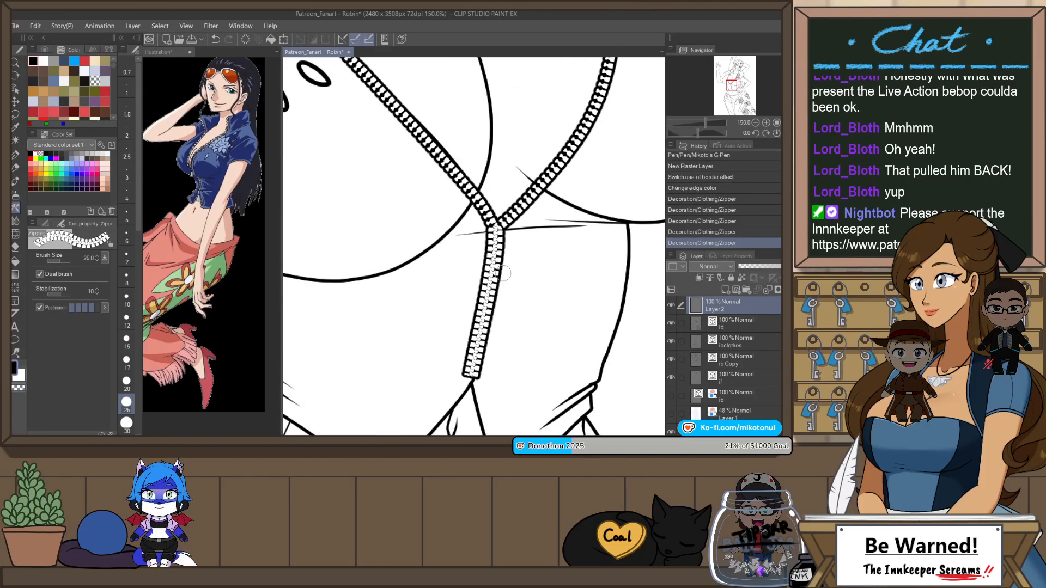
pyautogui.hotkey('ctrl', 'z')
pyautogui.moveTo(496, 222); pyautogui.dragTo(469, 390)
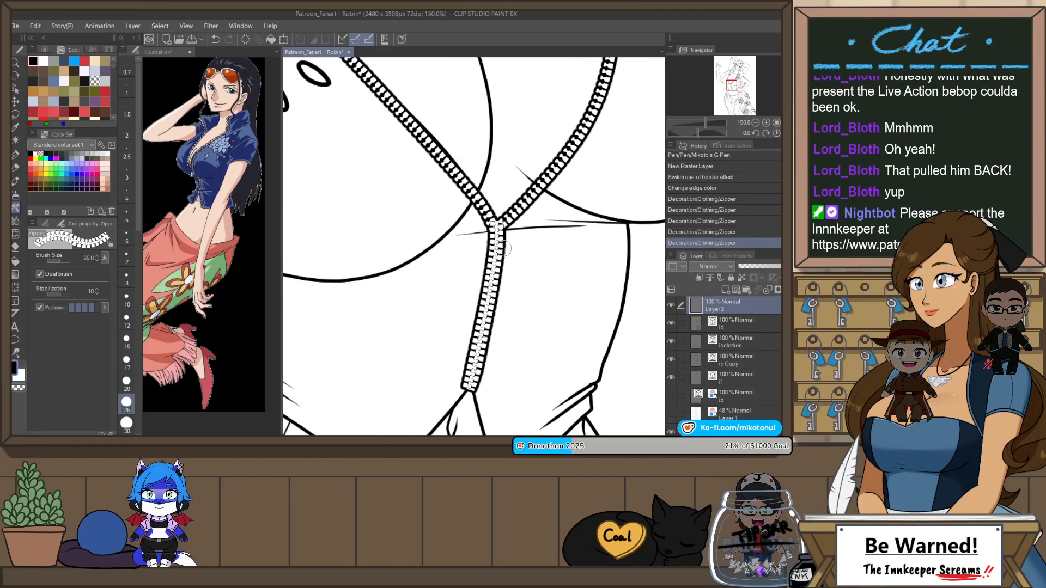
pyautogui.click(496, 236)
pyautogui.hotkey('ctrl', 'z')
pyautogui.hotkey('ctrl', 'z')
pyautogui.moveTo(496, 230); pyautogui.dragTo(468, 392)
# Step: Set the Zipper brush size to 20
pyautogui.press('[')
pyautogui.press('[')
pyautogui.press('[')
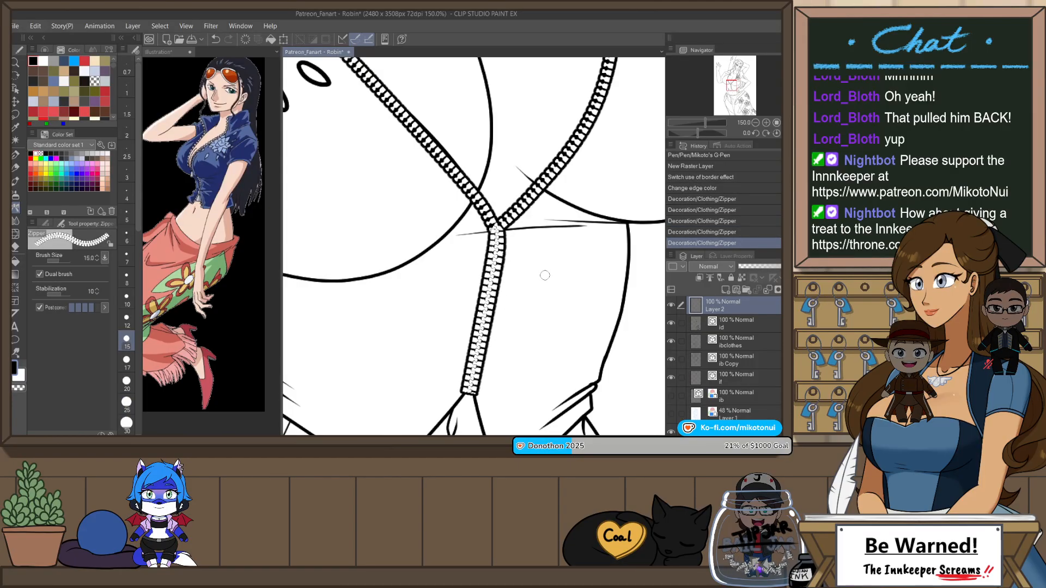
pyautogui.press(']')
pyautogui.press(']')
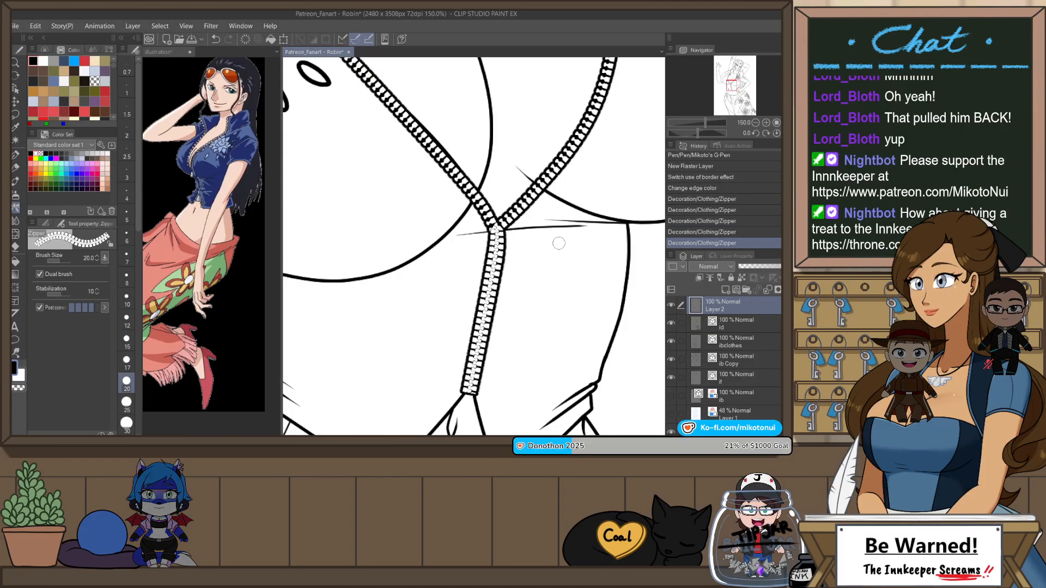
# Step: Erase the zipper where it crosses the hand on the collar, using the Snap eraser 2 at size 15
pyautogui.scroll(-8, 559, 244)
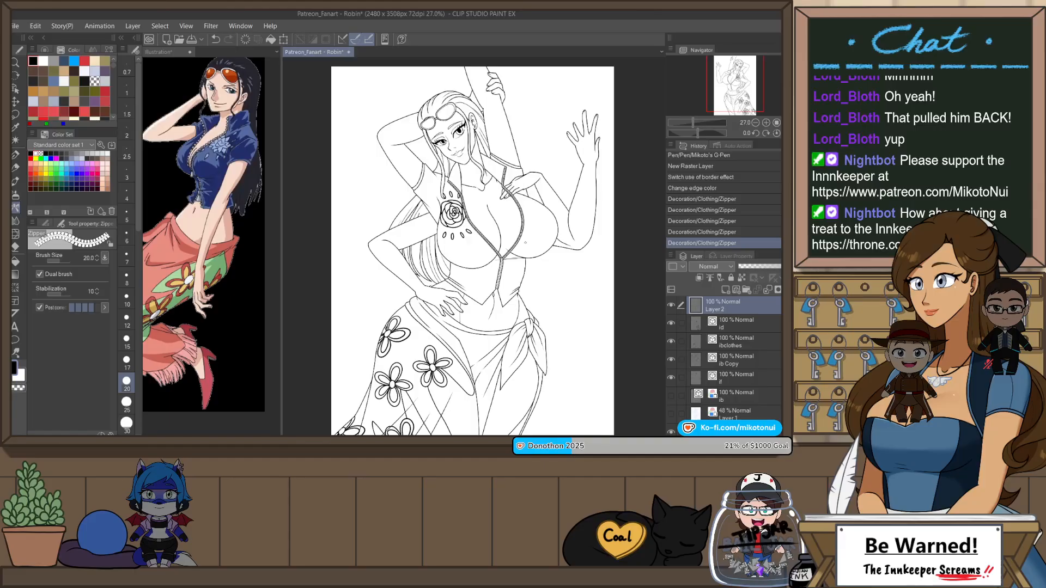
pyautogui.scroll(5, 496, 275)
pyautogui.scroll(-3, 482, 309)
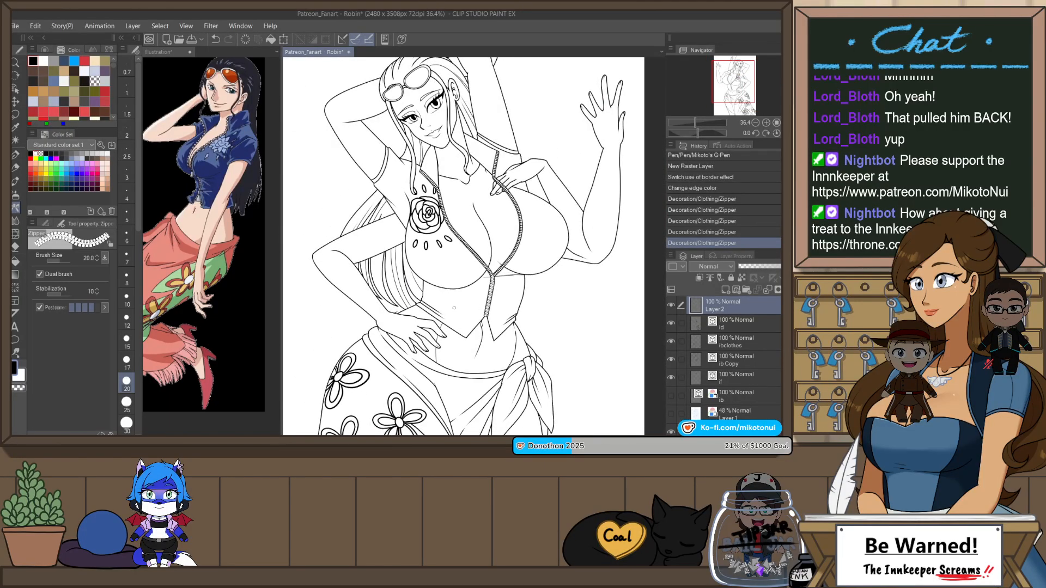
pyautogui.scroll(-3, 422, 315)
pyautogui.scroll(6, 490, 216)
pyautogui.scroll(6, 489, 217)
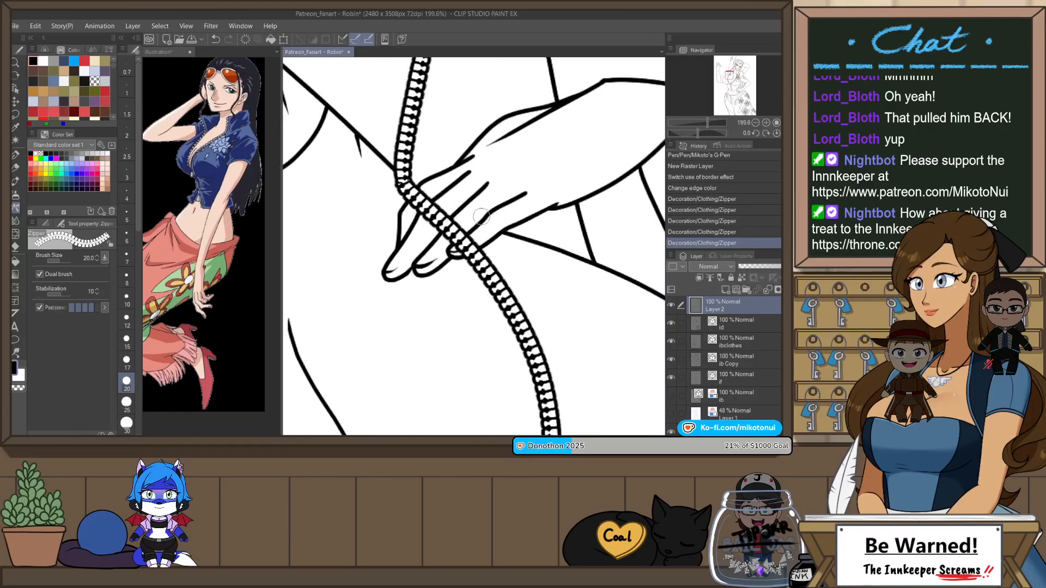
pyautogui.press('e')
pyautogui.moveTo(425, 192)
pyautogui.mouseDown()
pyautogui.moveTo(413, 200)
pyautogui.moveTo(442, 237)
pyautogui.moveTo(463, 249)
pyautogui.moveTo(477, 239)
pyautogui.mouseUp()
pyautogui.click(127, 341)
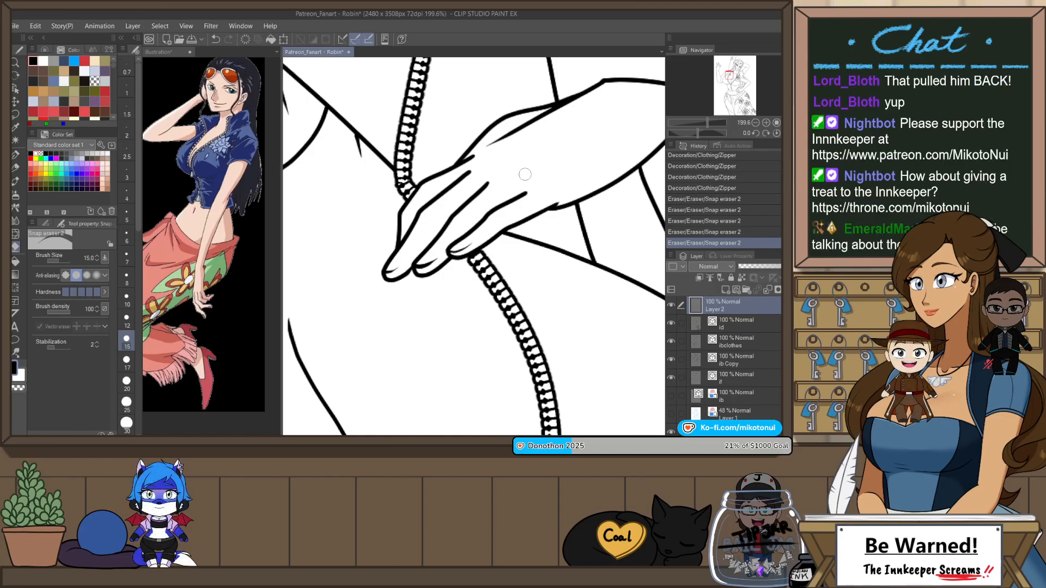
# Step: Flip the canvas view horizontally to check the whole figure, and save the drawing
pyautogui.scroll(-3, 512, 183)
pyautogui.scroll(-3, 512, 183)
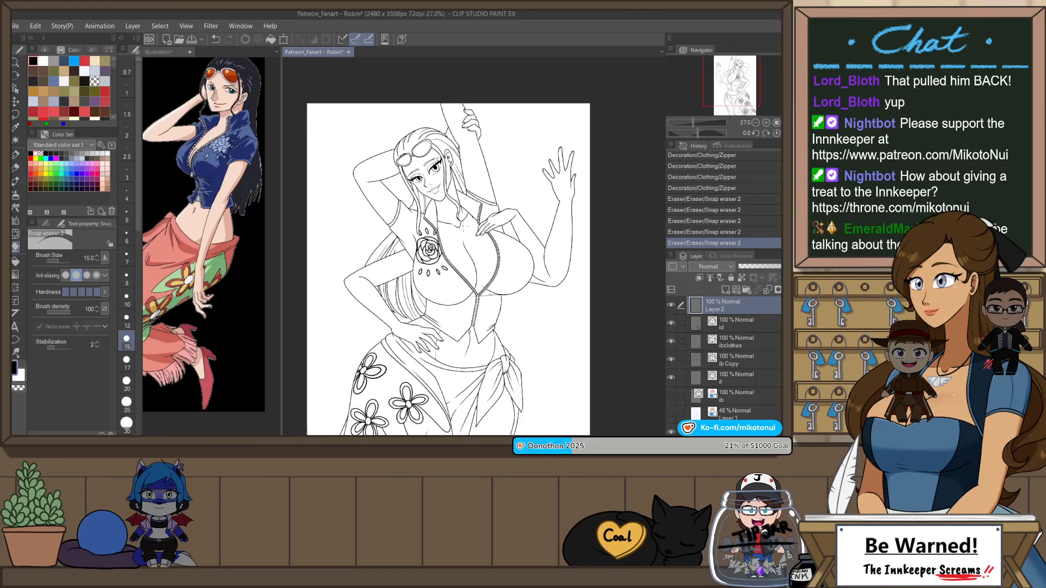
pyautogui.scroll(1, 462, 224)
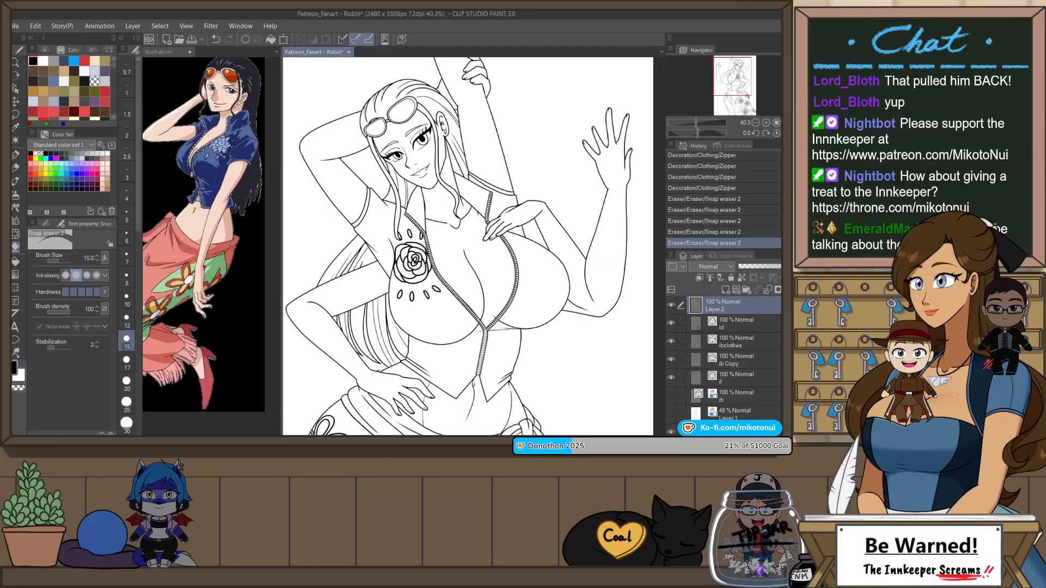
pyautogui.click(788, 123)
pyautogui.click(788, 133)
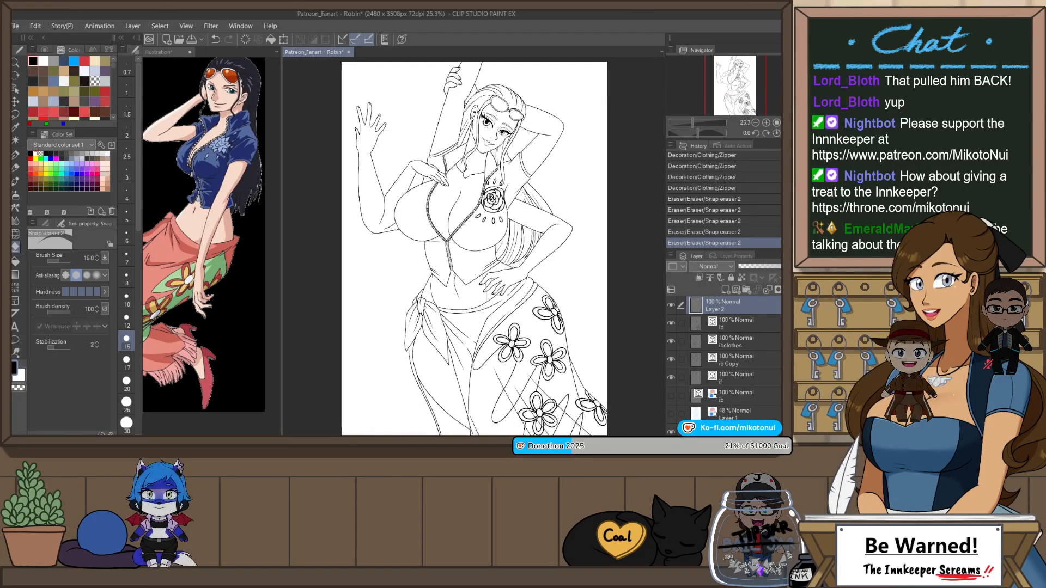
pyautogui.hotkey('ctrl', 's')
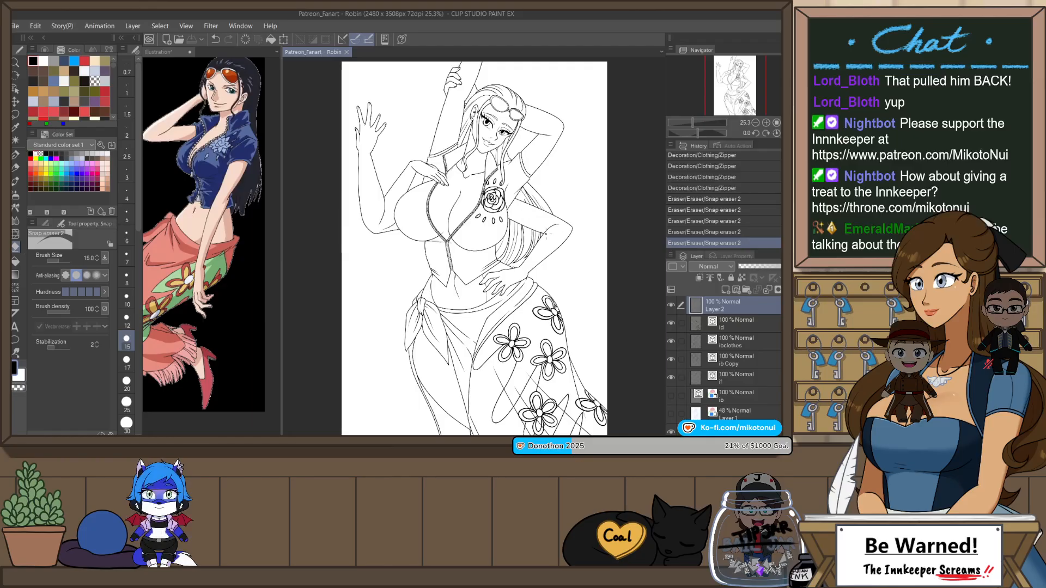
pyautogui.scroll(2, 432, 157)
pyautogui.scroll(-1, 432, 157)
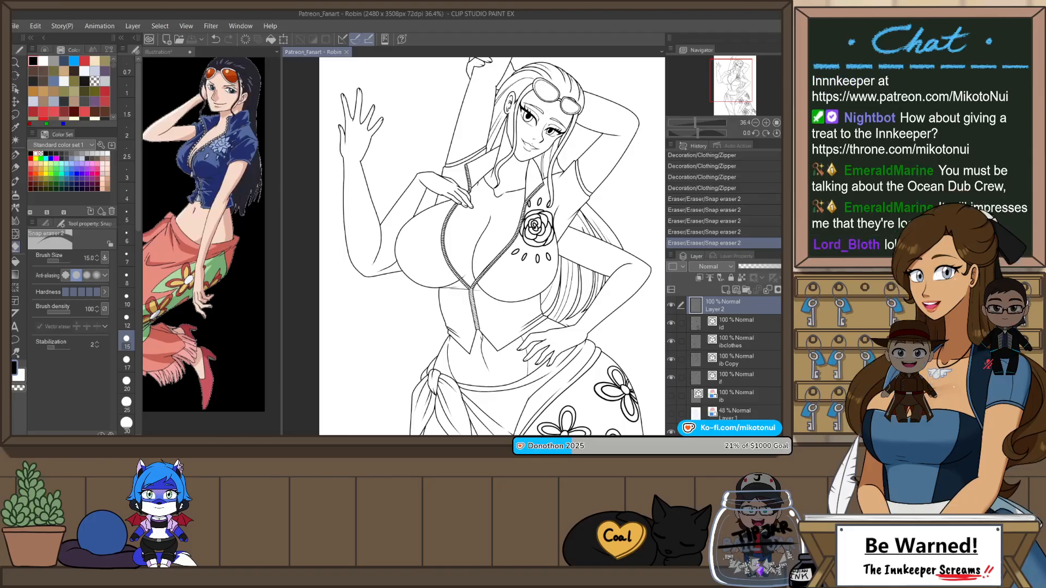
pyautogui.scroll(-2, 395, 134)
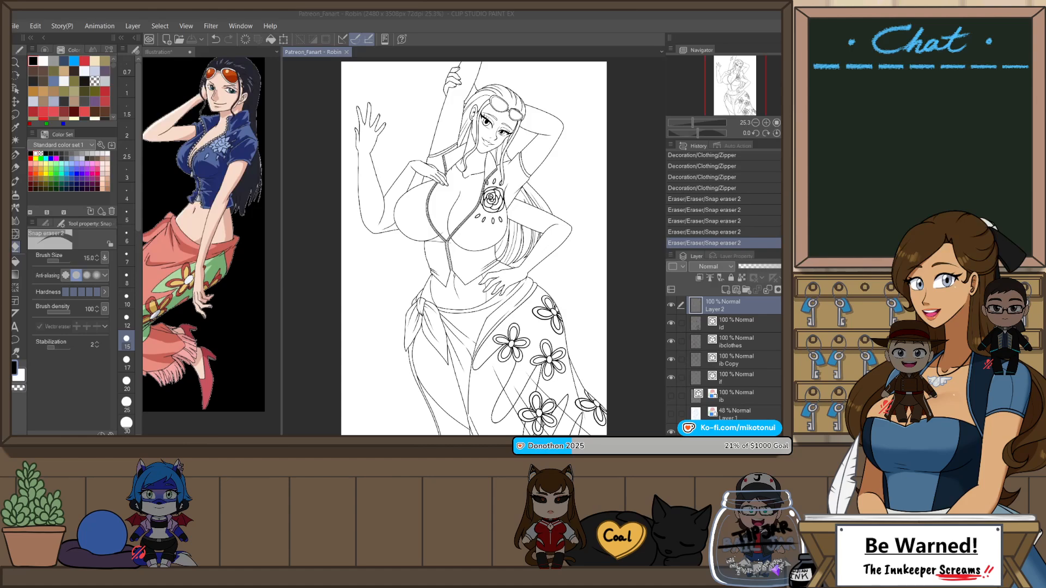
# Step: Hide and show the zipper layer, Layer 2, to check what it contains
pyautogui.click(754, 343)
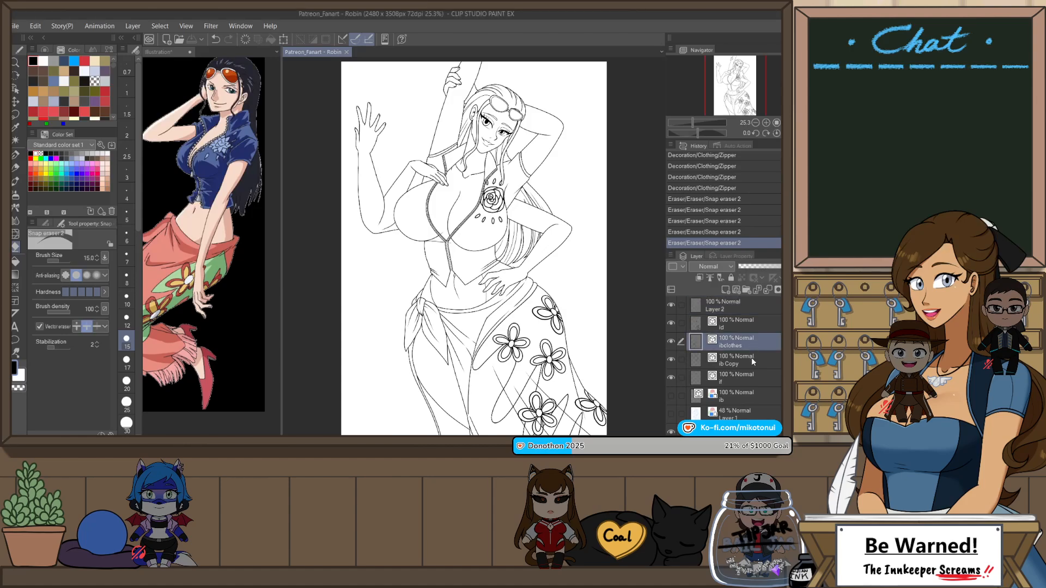
pyautogui.click(737, 308)
pyautogui.click(671, 306)
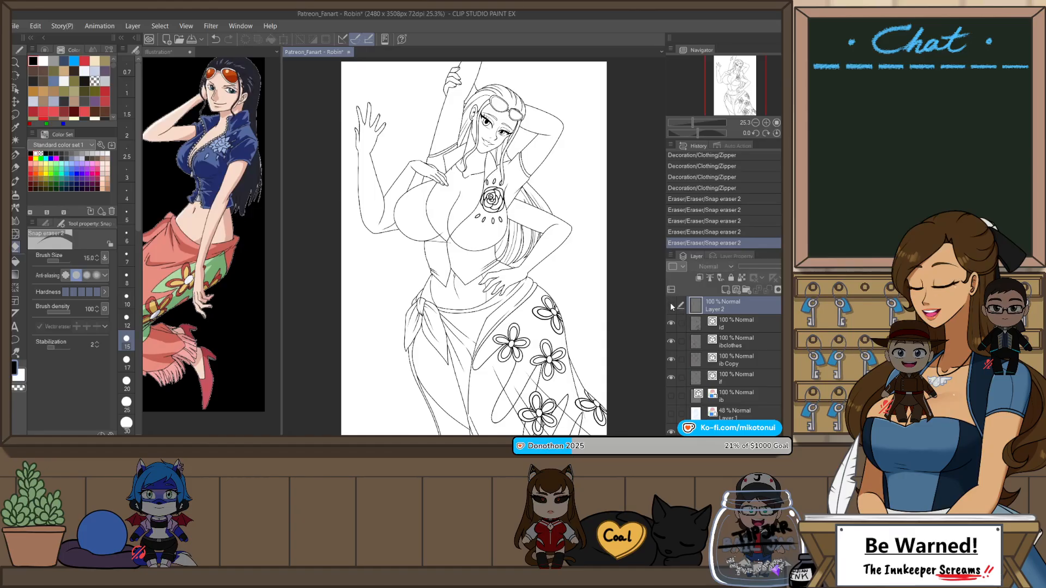
pyautogui.click(672, 306)
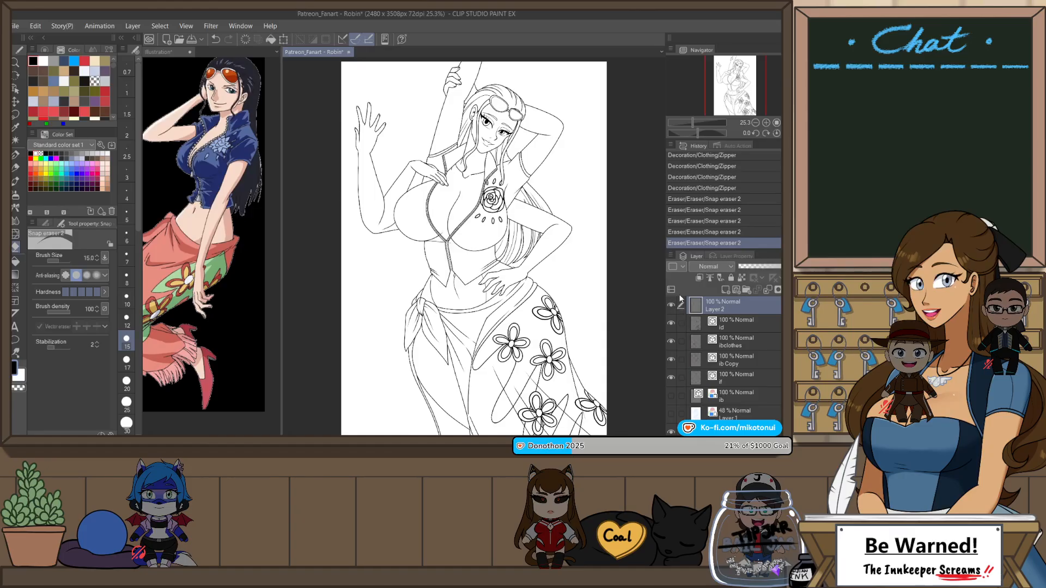
# Step: Group Layer 2 and the visible line art layers beneath it into a folder and collapse the folder
pyautogui.click(735, 385)
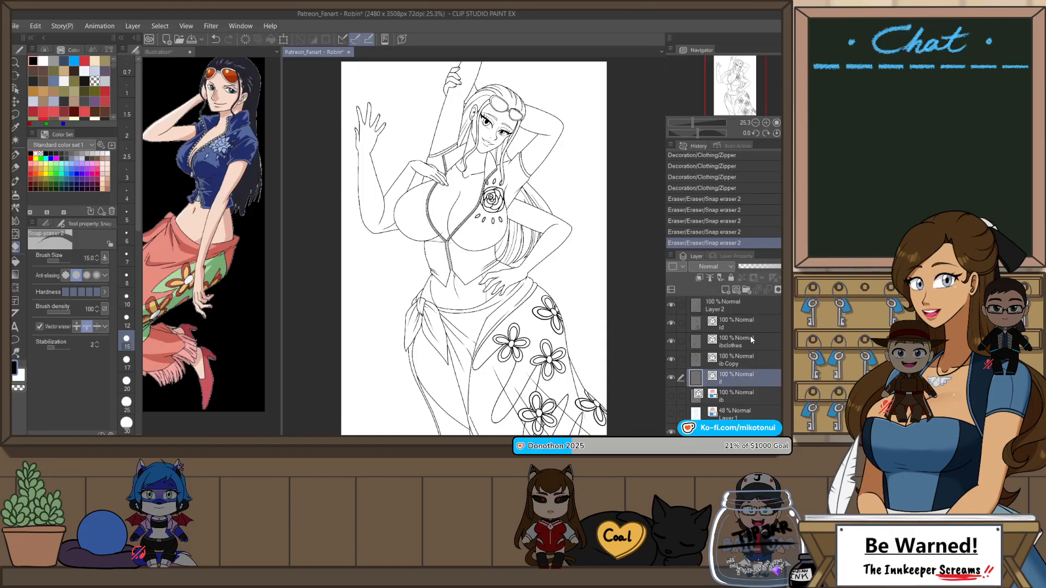
pyautogui.click(741, 308)
pyautogui.keyDown('shift'); pyautogui.click(756, 383); pyautogui.keyUp('shift')
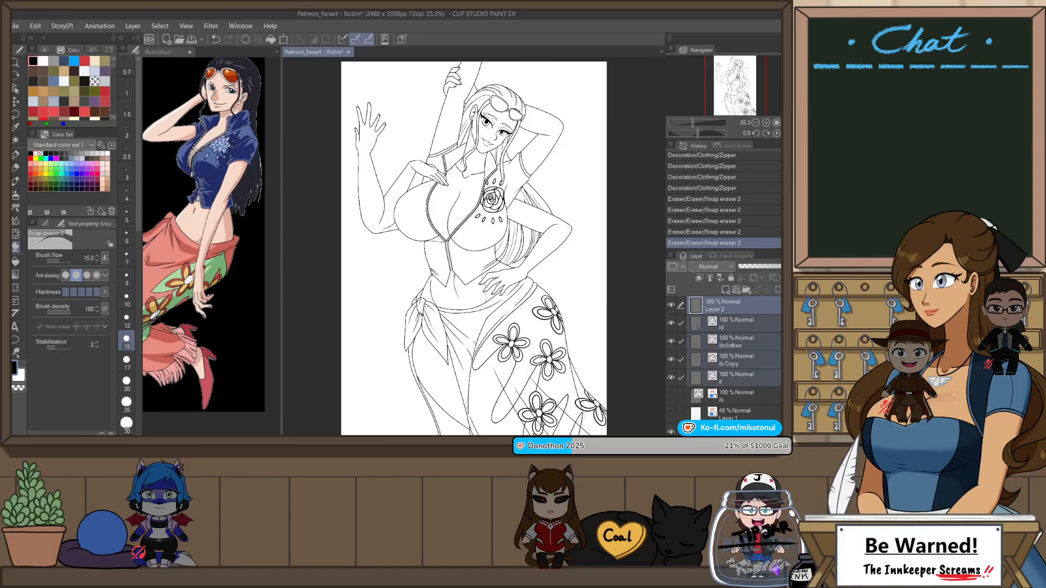
pyautogui.hotkey('ctrl', 'g')
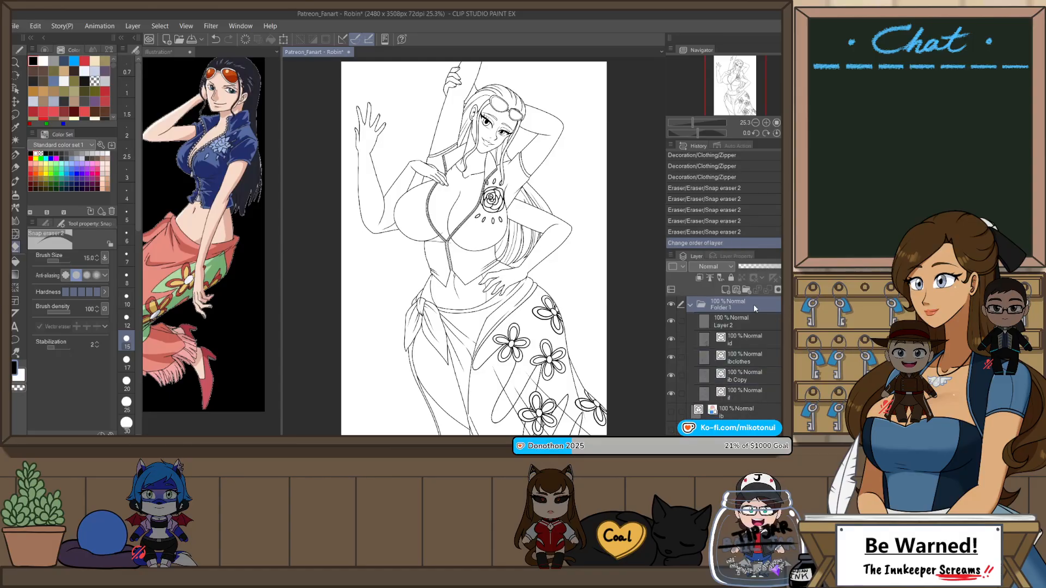
pyautogui.click(691, 303)
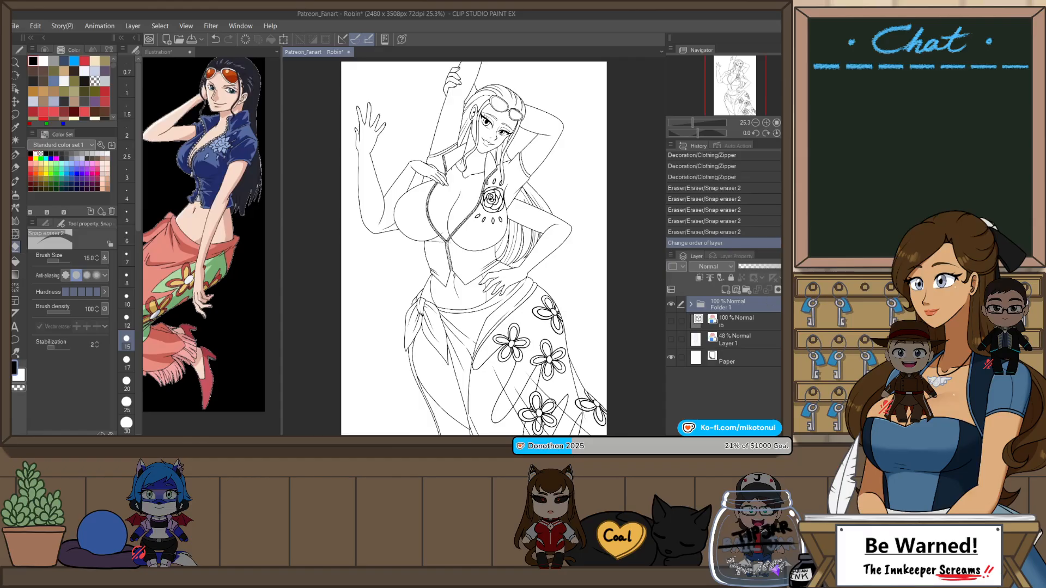
# Step: Set the line art folder as the reference layer with a red palette color, and give Layer 1 a violet-blue palette color
pyautogui.click(710, 278)
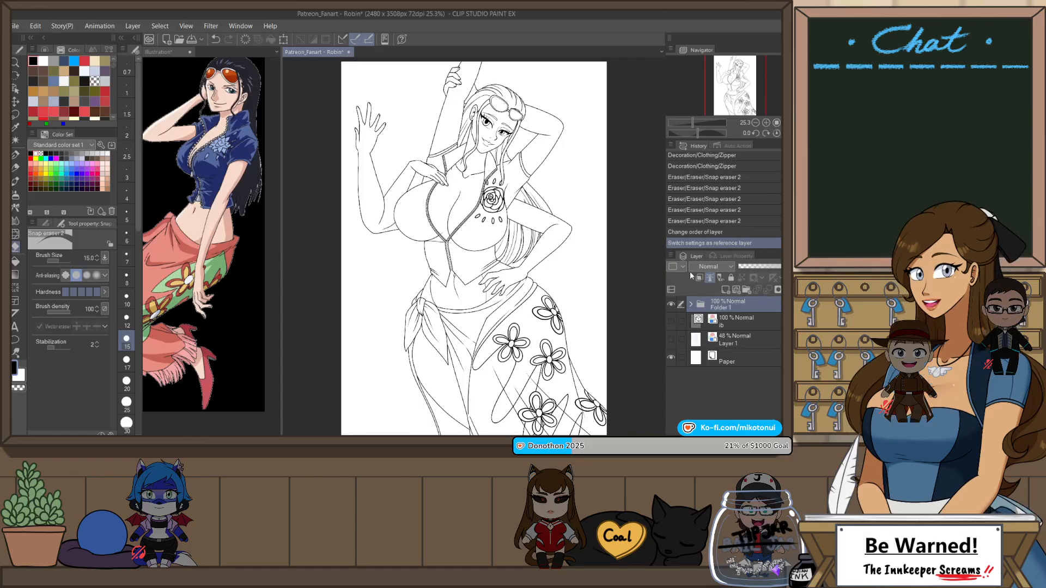
pyautogui.click(671, 288)
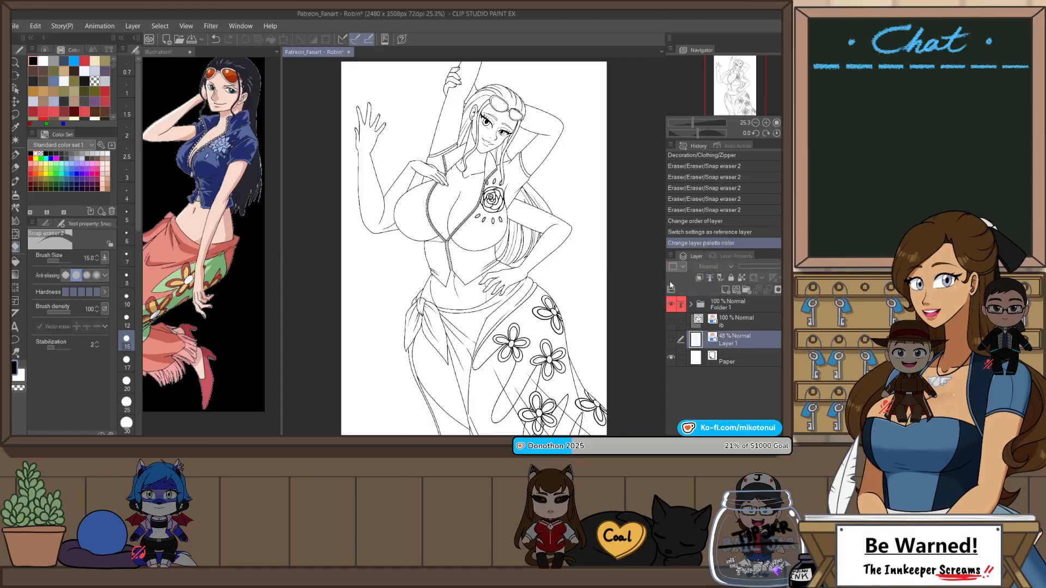
pyautogui.click(680, 346)
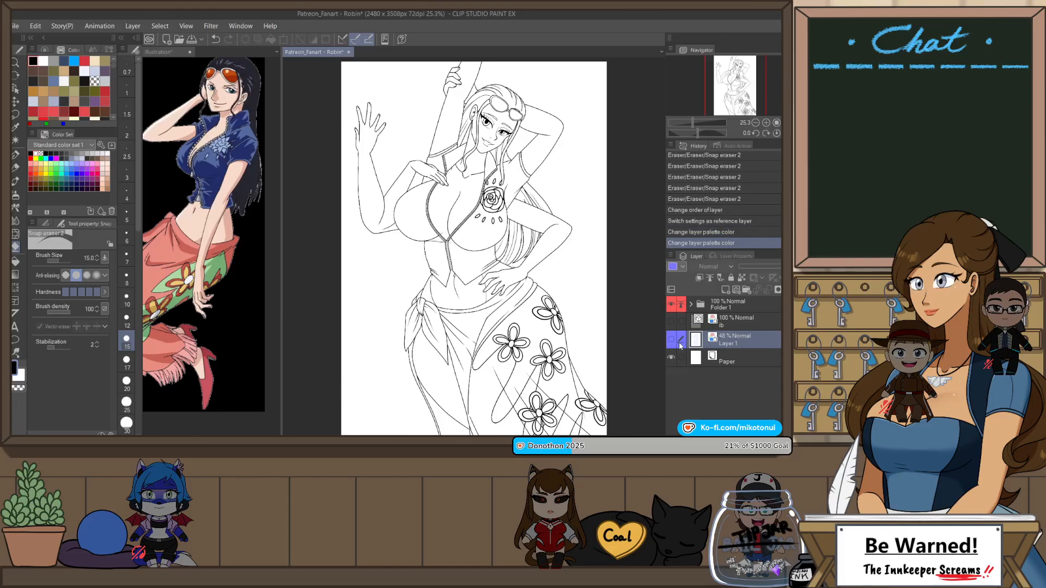
# Step: Create a new raster layer directly below the line art folder and switch to the Illustration reference document
pyautogui.click(746, 323)
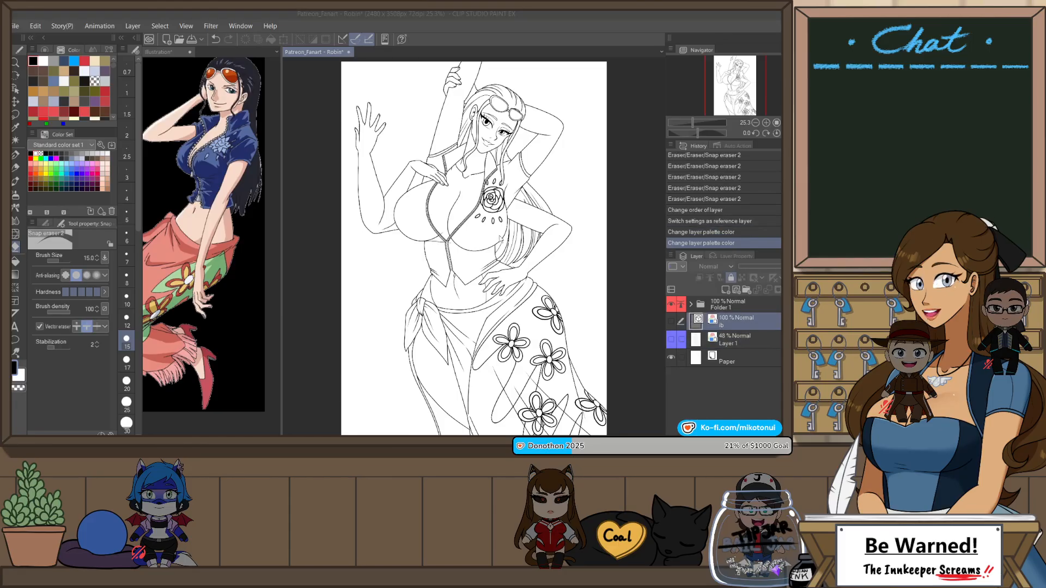
pyautogui.hotkey('ctrl', 'shift', 'n')
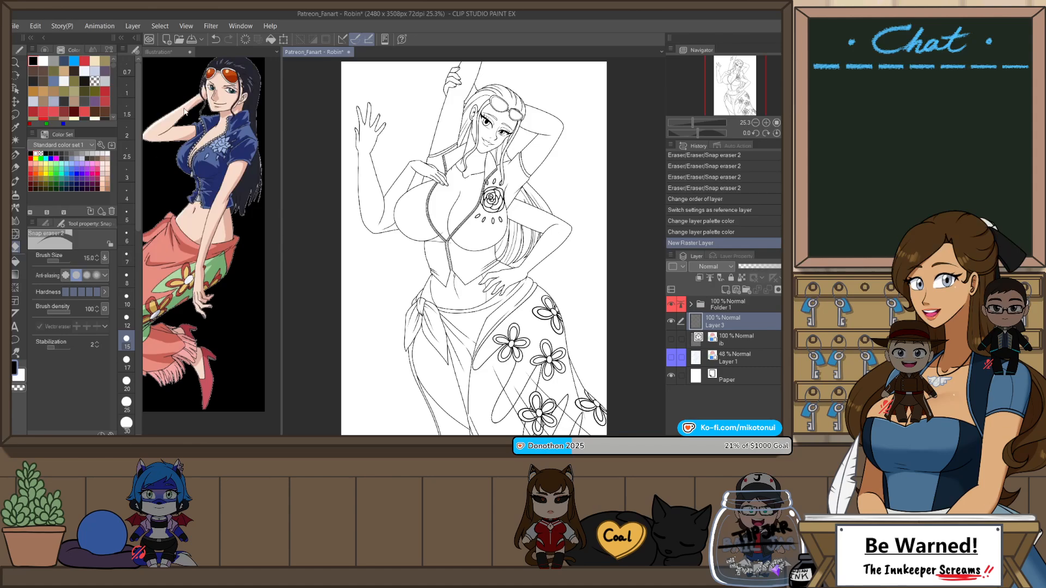
pyautogui.click(168, 55)
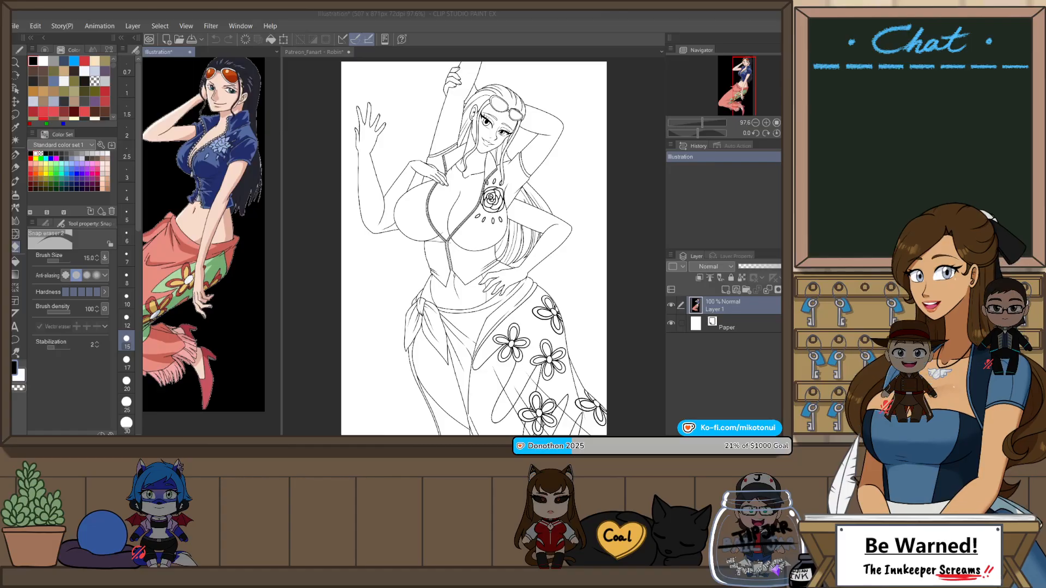
pyautogui.click(162, 60)
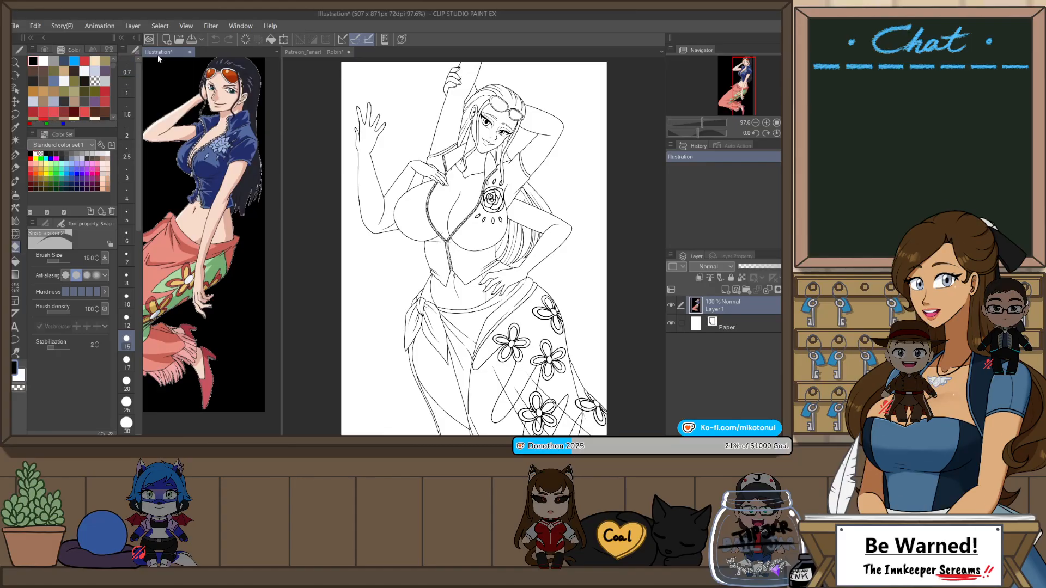
# Step: Sample the tan skin tone from the face in the Illustration2 reference and return to the Robin fan art
pyautogui.click(41, 47)
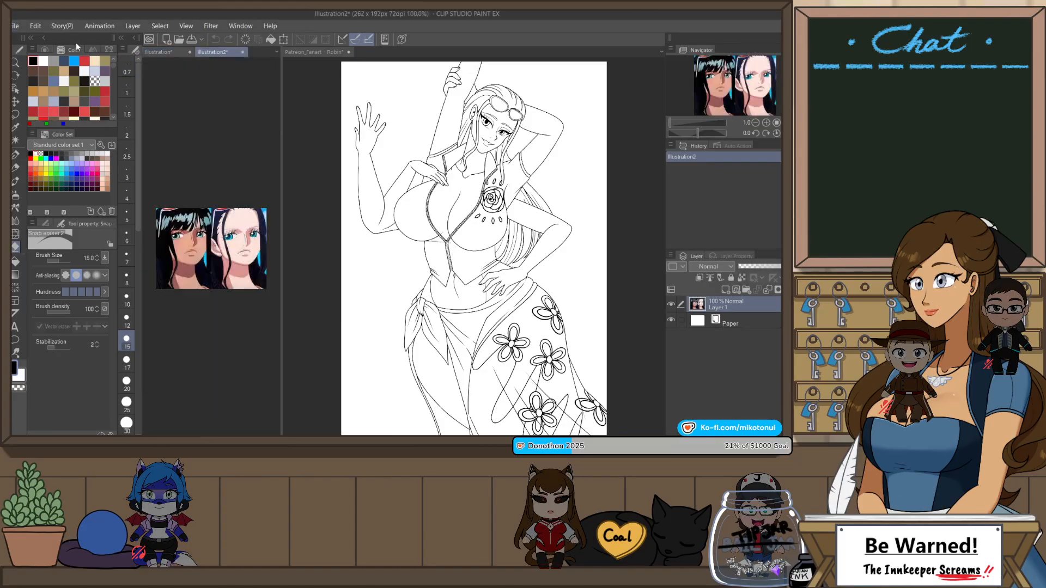
pyautogui.scroll(4, 192, 250)
pyautogui.scroll(-2, 180, 234)
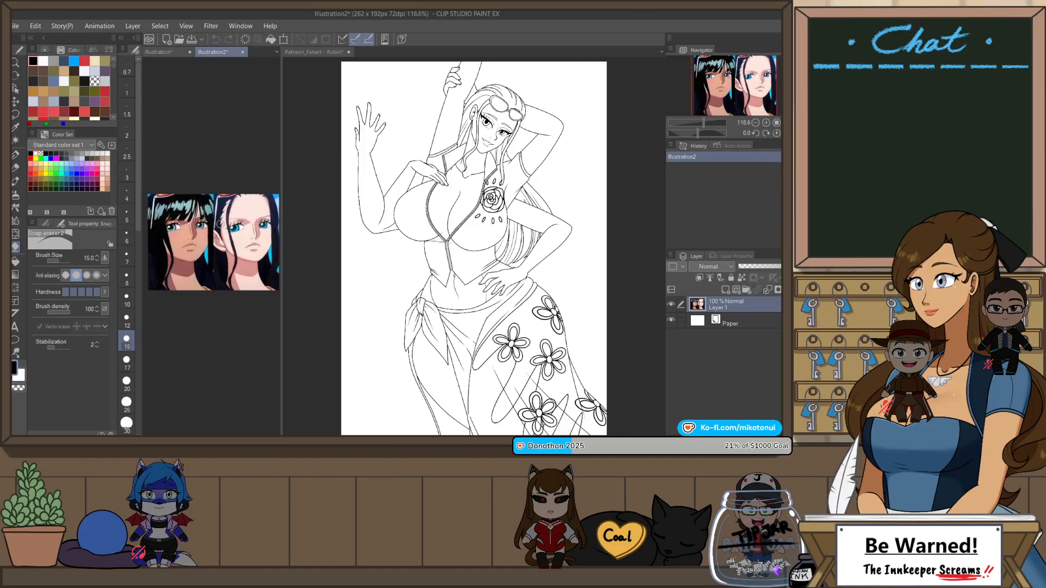
pyautogui.press('p')
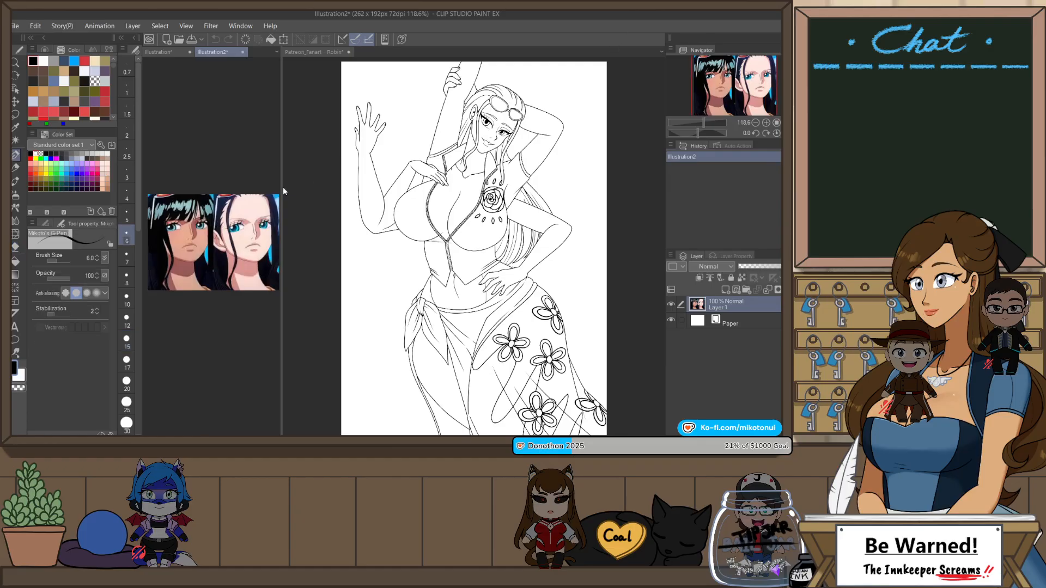
pyautogui.keyDown('alt'); pyautogui.click(185, 230); pyautogui.keyUp('alt')
pyautogui.click(439, 89)
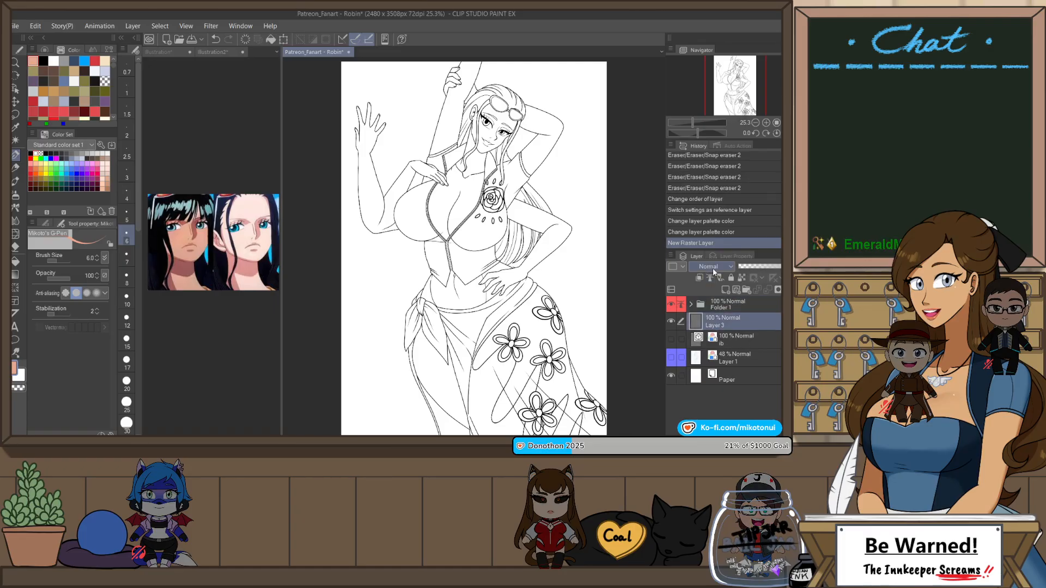
# Step: Fill the whole figure with the sampled skin tone on Layer 3 by enclosing it with the gap-closing fill pen
pyautogui.click(44, 224)
pyautogui.click(72, 235)
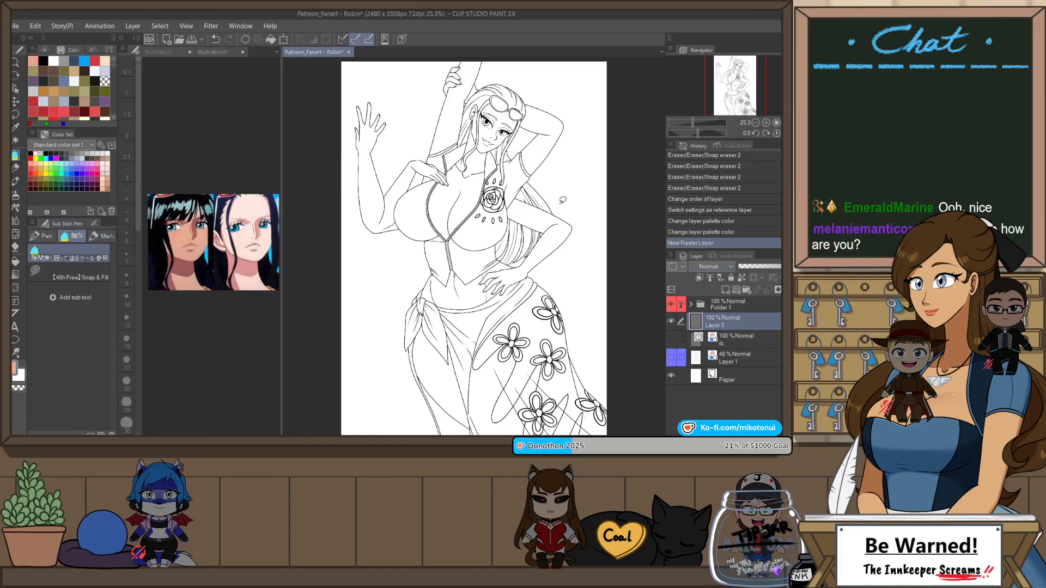
pyautogui.moveTo(643, 397); pyautogui.dragTo(436, 421)
pyautogui.scroll(-3, 539, 409)
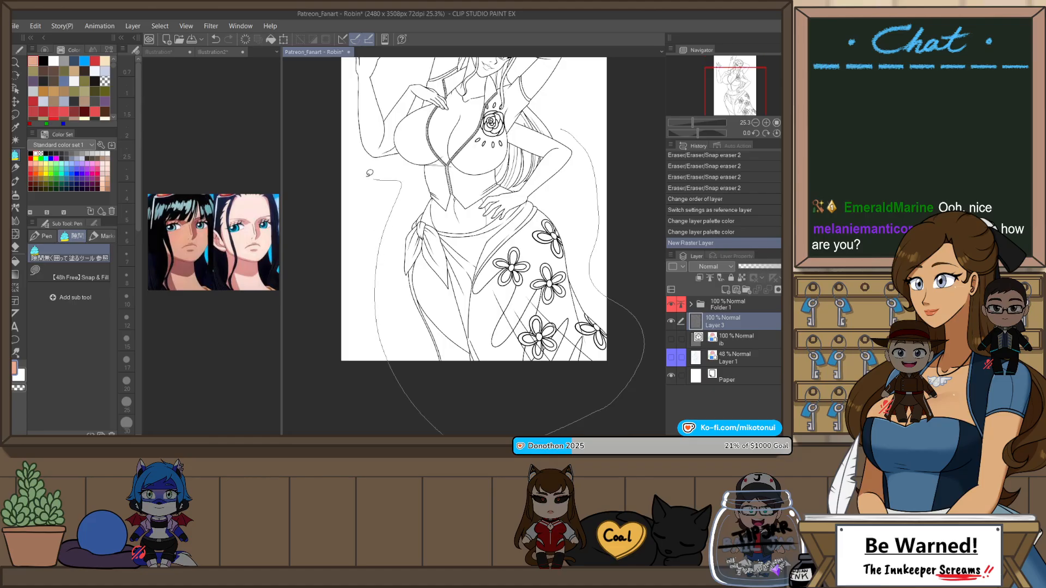
pyautogui.moveTo(370, 173)
pyautogui.mouseDown()
pyautogui.moveTo(332, 46)
pyautogui.moveTo(371, 25)
pyautogui.moveTo(480, 51)
pyautogui.moveTo(578, 139)
pyautogui.moveTo(593, 209)
pyautogui.moveTo(570, 281)
pyautogui.mouseUp()
pyautogui.scroll(5, 334, 76)
# Step: Choose the Erase Along Edge eraser and set its size to 200
pyautogui.press('e')
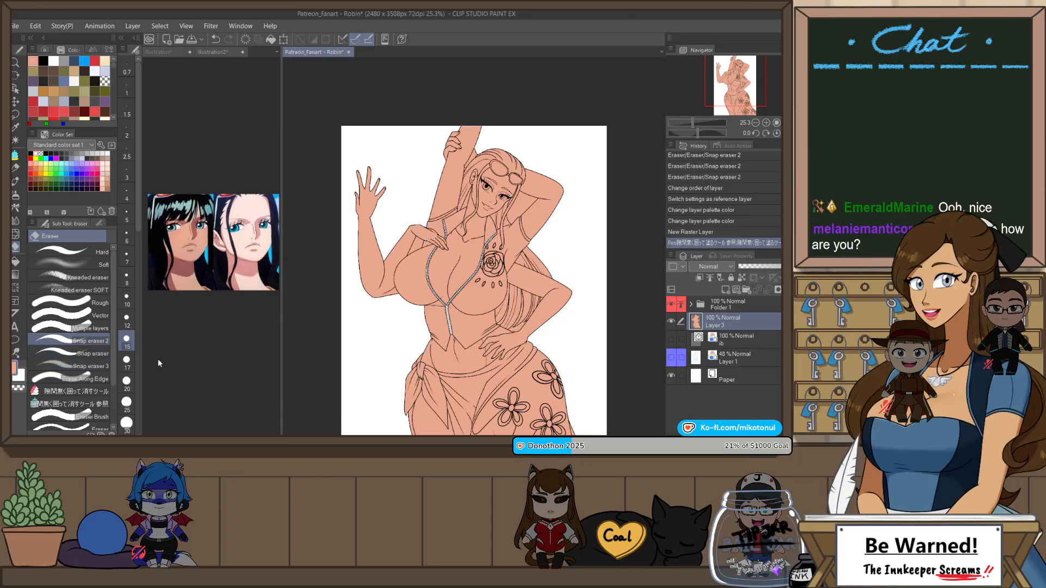
pyautogui.moveTo(136, 214); pyautogui.dragTo(136, 341)
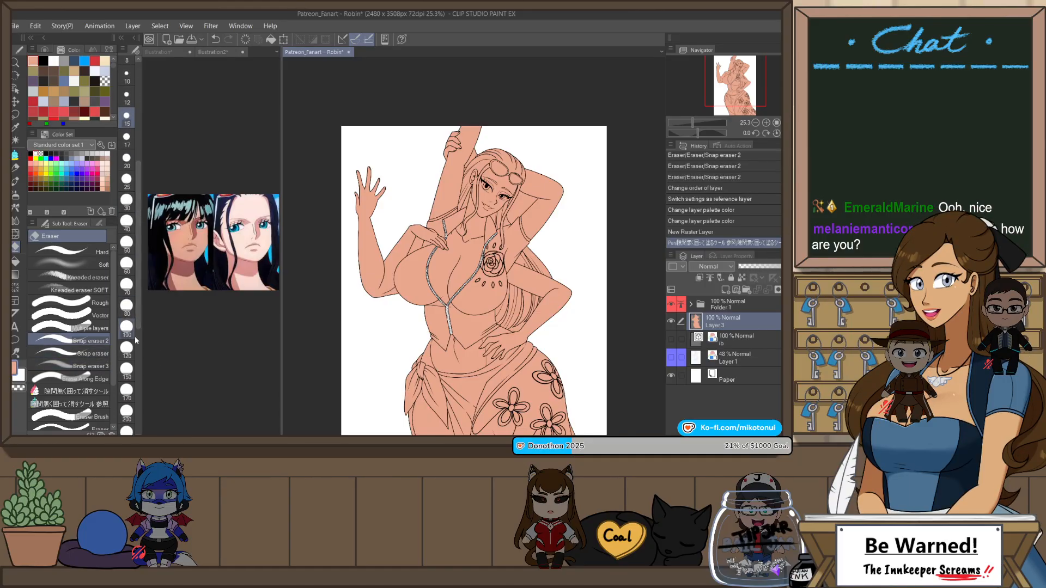
pyautogui.click(126, 349)
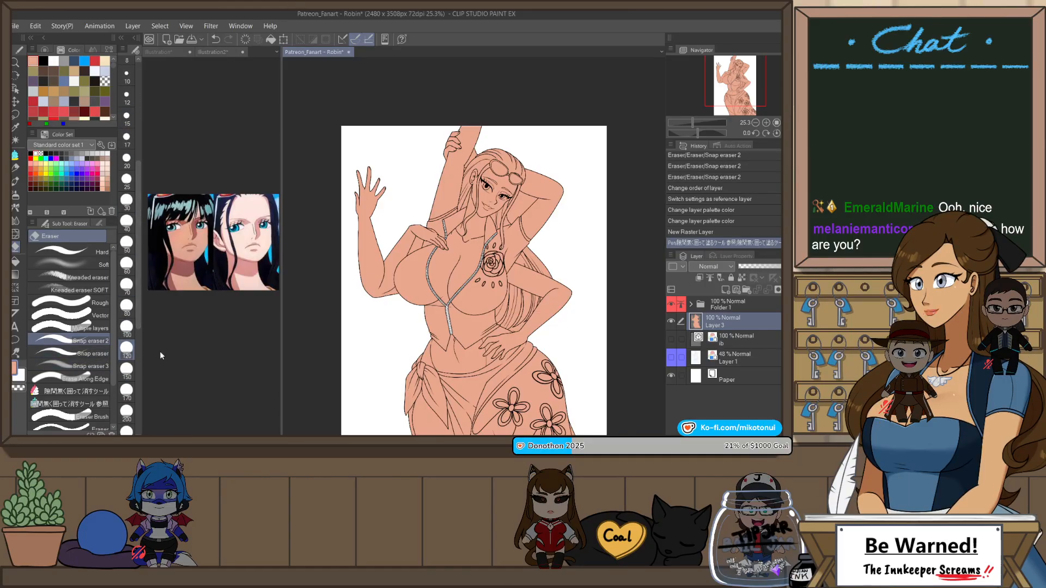
pyautogui.click(88, 378)
pyautogui.click(126, 413)
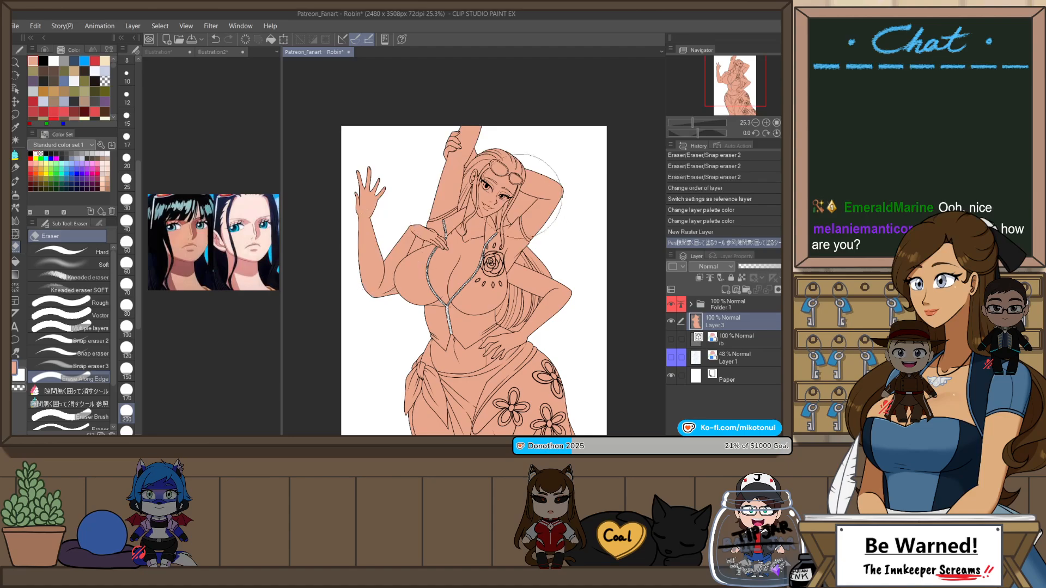
pyautogui.moveTo(571, 298)
pyautogui.mouseDown()
pyautogui.moveTo(565, 162)
pyautogui.moveTo(555, 141)
pyautogui.moveTo(545, 241)
pyautogui.moveTo(559, 334)
pyautogui.mouseUp()
# Step: Paint the skin tone up to the canvas edge at the top of the raised arm with the Darker pencil at size 12
pyautogui.scroll(5, 465, 157)
pyautogui.press('p')
pyautogui.press('p')
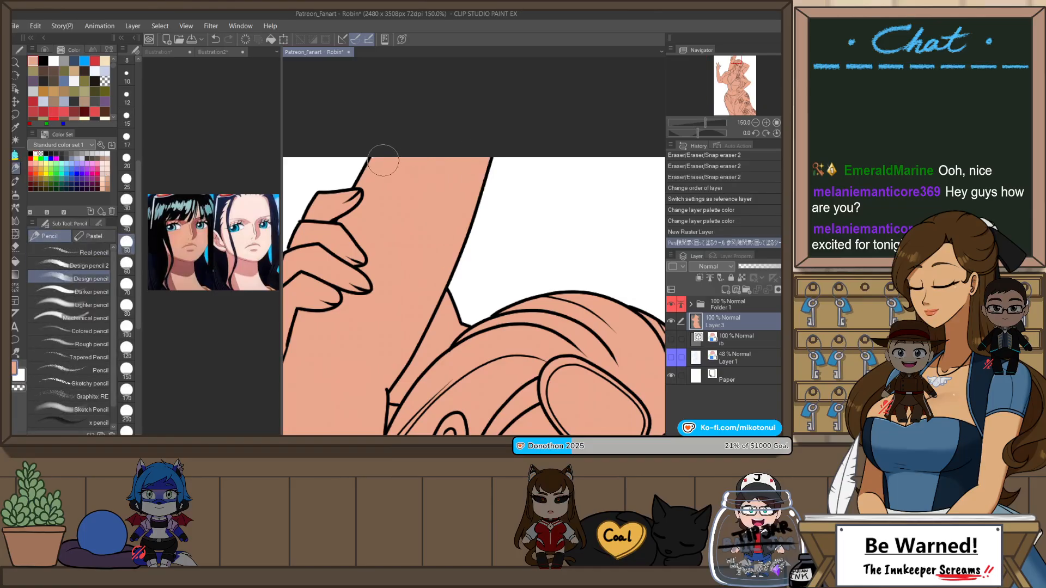
pyautogui.moveTo(383, 161); pyautogui.dragTo(374, 143)
pyautogui.click(93, 292)
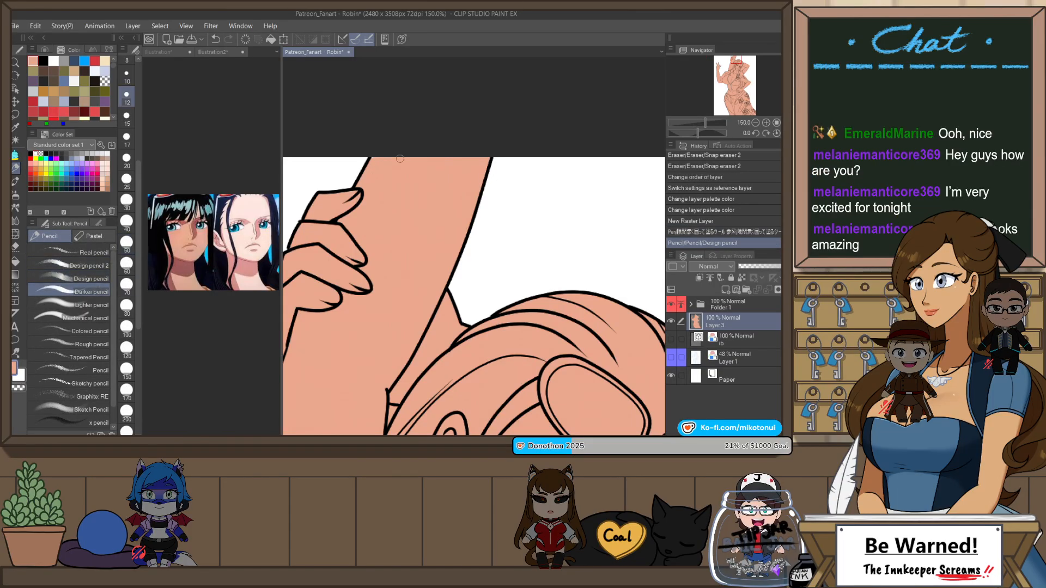
pyautogui.hotkey('ctrl', 'z')
pyautogui.moveTo(459, 157); pyautogui.dragTo(492, 154)
# Step: Switch back to the Erase Along Edge eraser and set its size to 400
pyautogui.scroll(-3, 511, 110)
pyautogui.moveTo(581, 272); pyautogui.dragTo(574, 113)
pyautogui.scroll(-1, 574, 113)
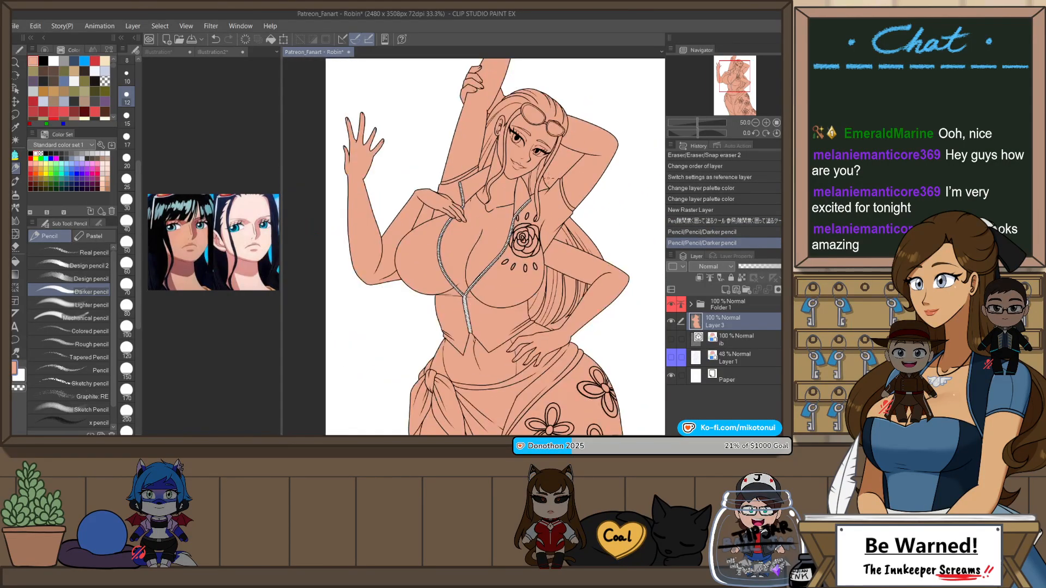
pyautogui.moveTo(609, 206); pyautogui.dragTo(597, 228)
pyautogui.scroll(2, 597, 228)
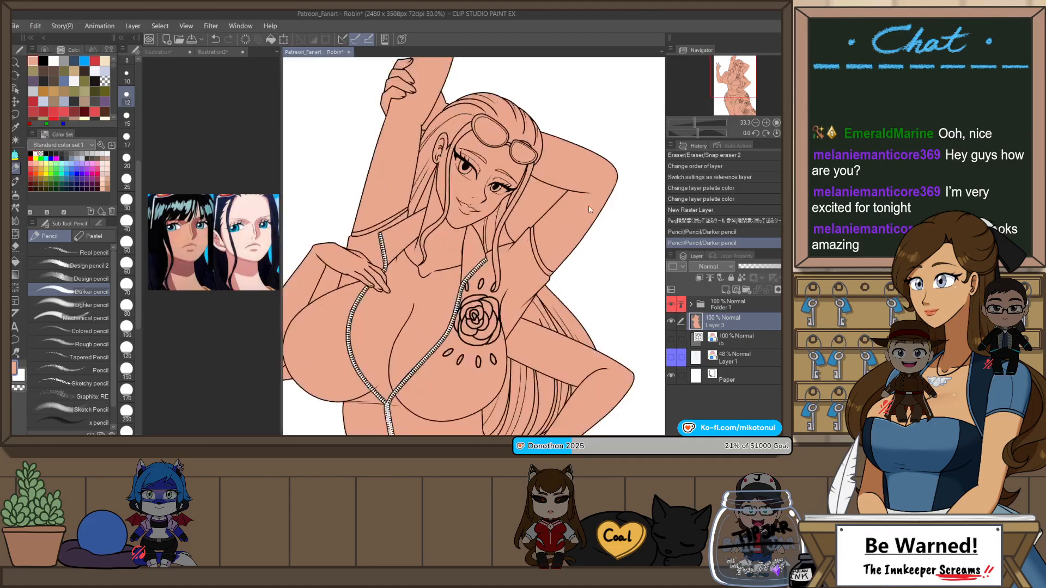
pyautogui.moveTo(594, 236); pyautogui.dragTo(594, 233)
pyautogui.press('e')
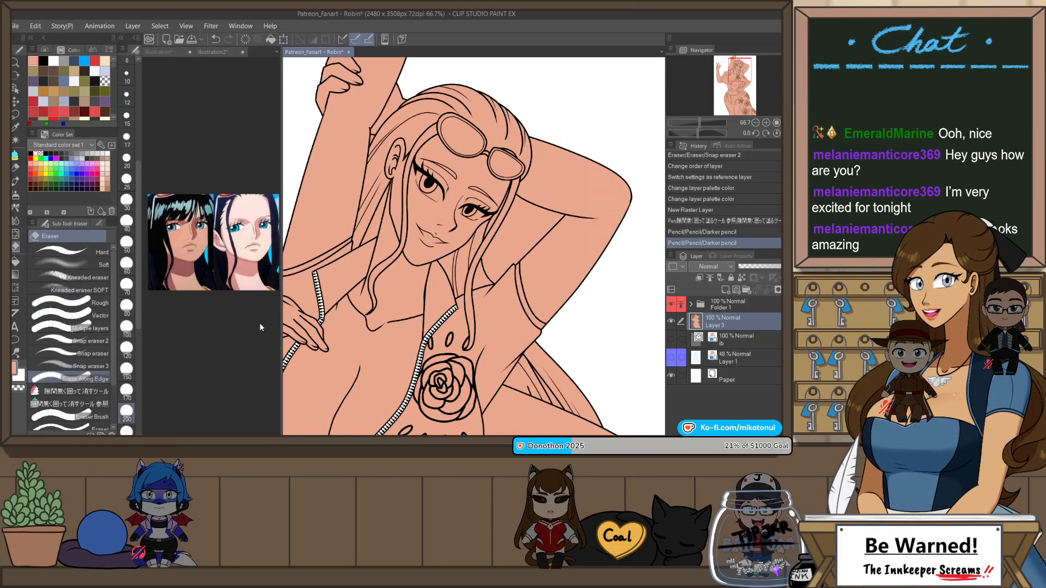
pyautogui.click(75, 378)
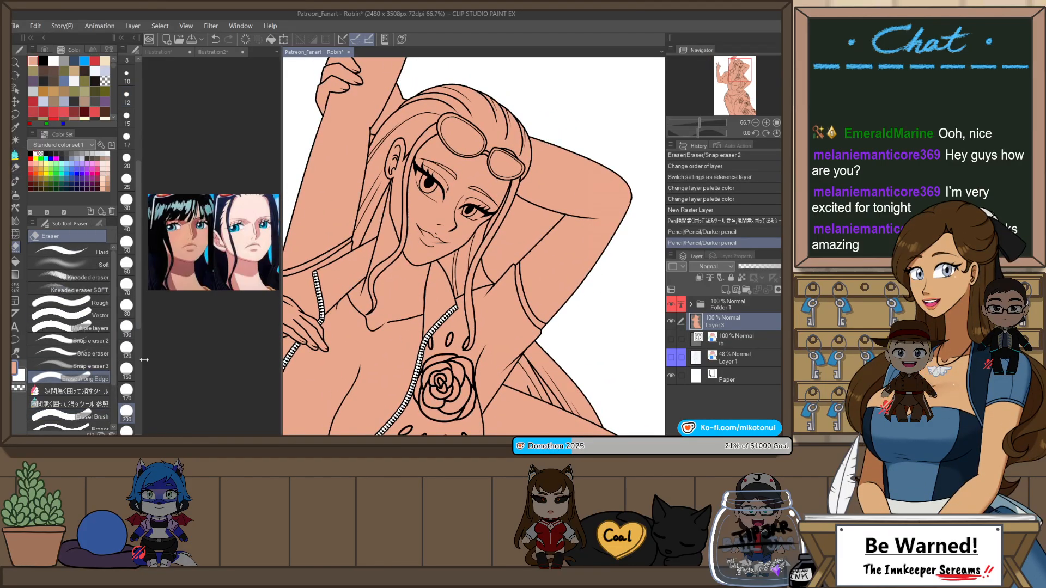
pyautogui.click(127, 244)
pyautogui.scroll(-3, 137, 344)
pyautogui.click(127, 341)
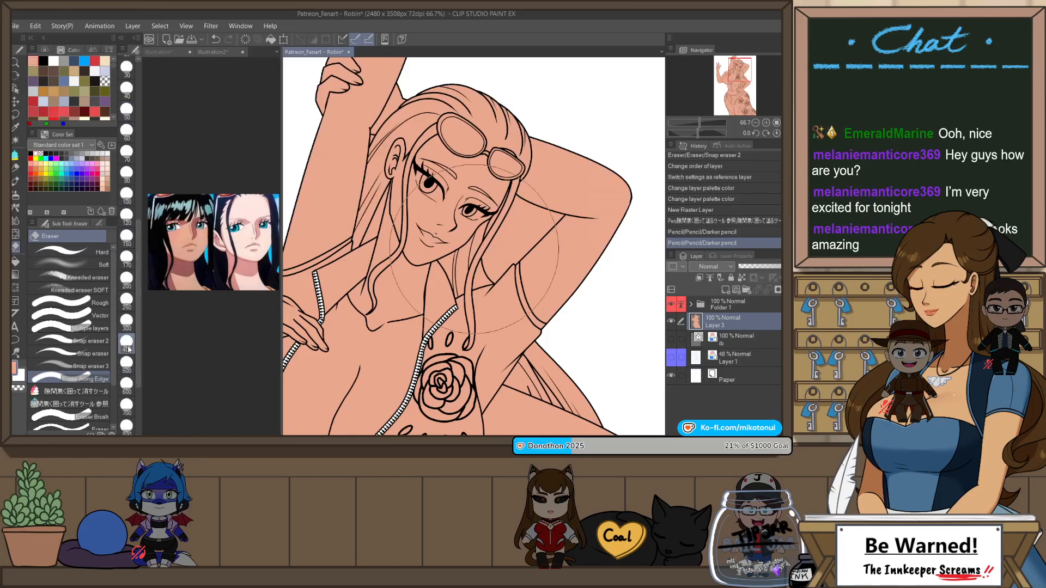
# Step: Erase the skin fill from the small gap between the raised arm and the hair beside the ear, using eraser size 170
pyautogui.moveTo(381, 125); pyautogui.dragTo(372, 154)
pyautogui.hotkey('ctrl', 'z')
pyautogui.hotkey('ctrl', 'z')
pyautogui.scroll(2, 373, 134)
pyautogui.scroll(1, 373, 134)
pyautogui.scroll(2, 374, 135)
pyautogui.hotkey('ctrl', 'z')
pyautogui.hotkey('ctrl', 'z')
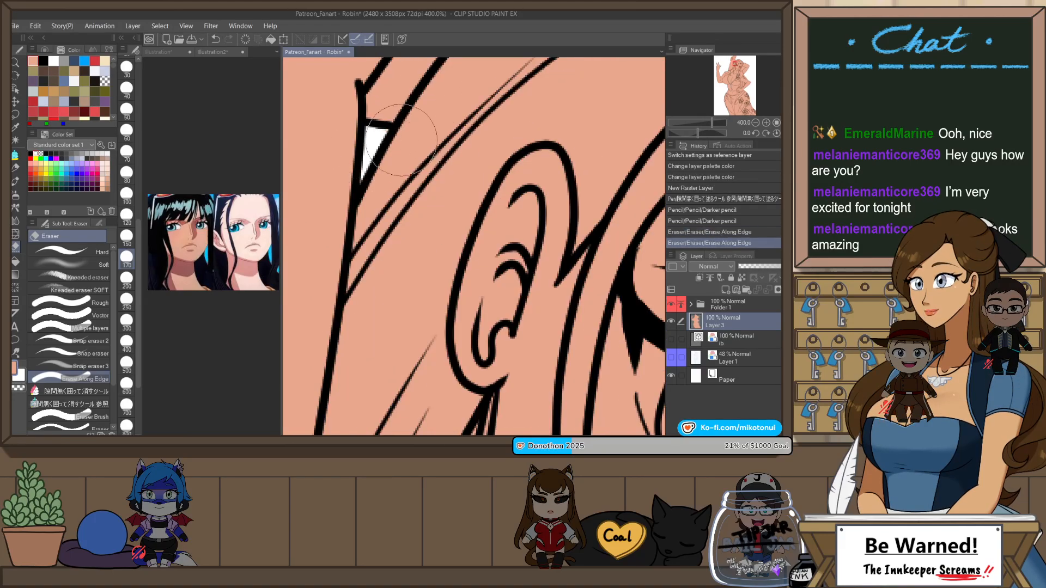
# Step: Erase the skin fill from the open area between the face-side hair strands and the arm bent behind the head
pyautogui.scroll(-5, 373, 154)
pyautogui.moveTo(550, 212); pyautogui.dragTo(536, 244)
pyautogui.scroll(2, 544, 214)
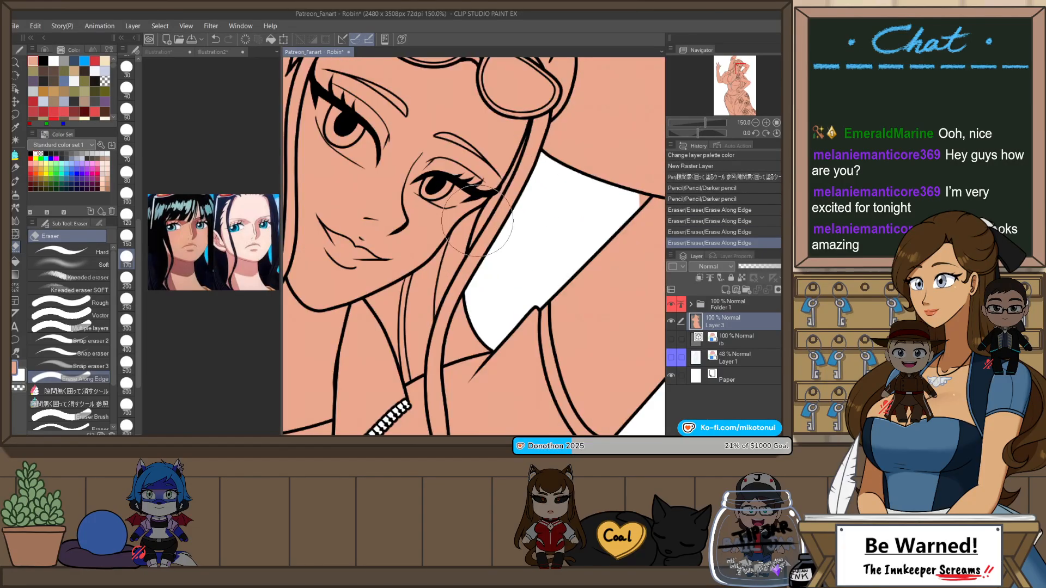
pyautogui.moveTo(477, 222)
pyautogui.mouseDown()
pyautogui.moveTo(500, 209)
pyautogui.moveTo(519, 143)
pyautogui.mouseUp()
pyautogui.scroll(-3, 560, 184)
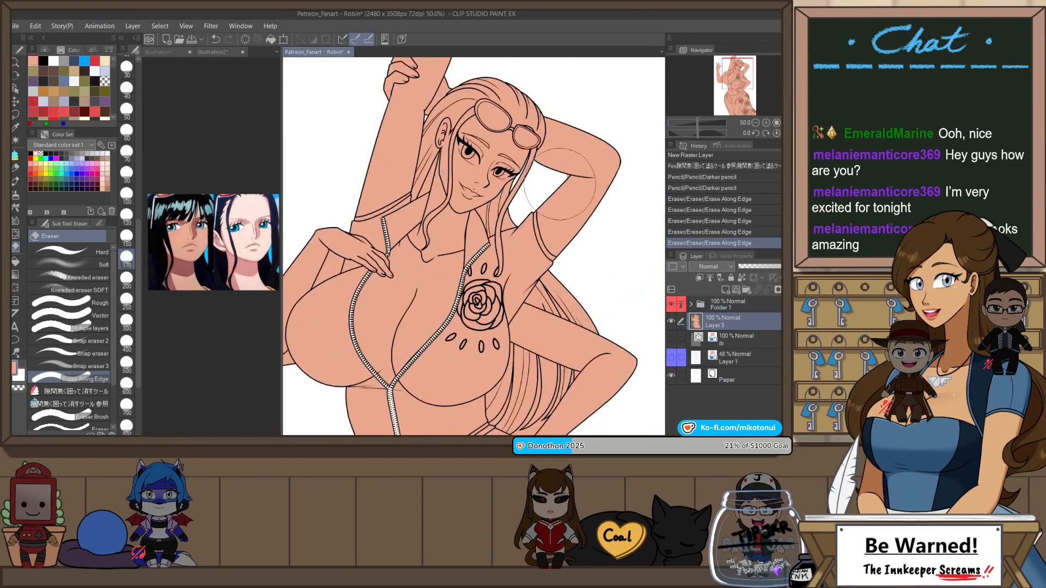
pyautogui.scroll(2, 529, 184)
pyautogui.click(524, 180)
pyautogui.scroll(-4, 524, 180)
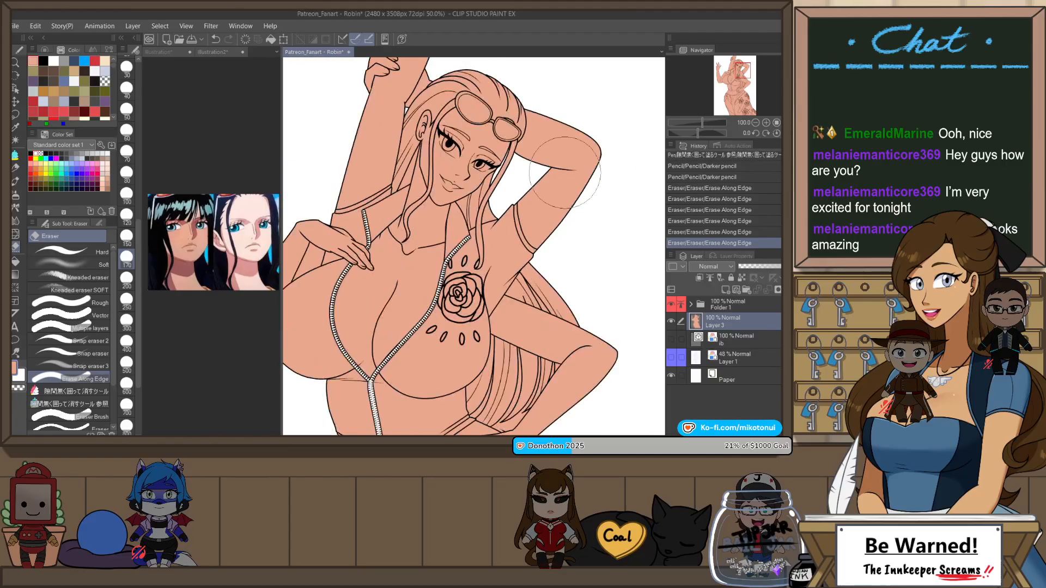
# Step: Erase the skin fill from the gaps between the long hair strands and the arm resting on the hip
pyautogui.scroll(2, 596, 233)
pyautogui.moveTo(505, 326)
pyautogui.mouseDown()
pyautogui.moveTo(522, 312)
pyautogui.moveTo(526, 283)
pyautogui.mouseUp()
pyautogui.scroll(2, 541, 303)
pyautogui.hotkey('ctrl', 'z')
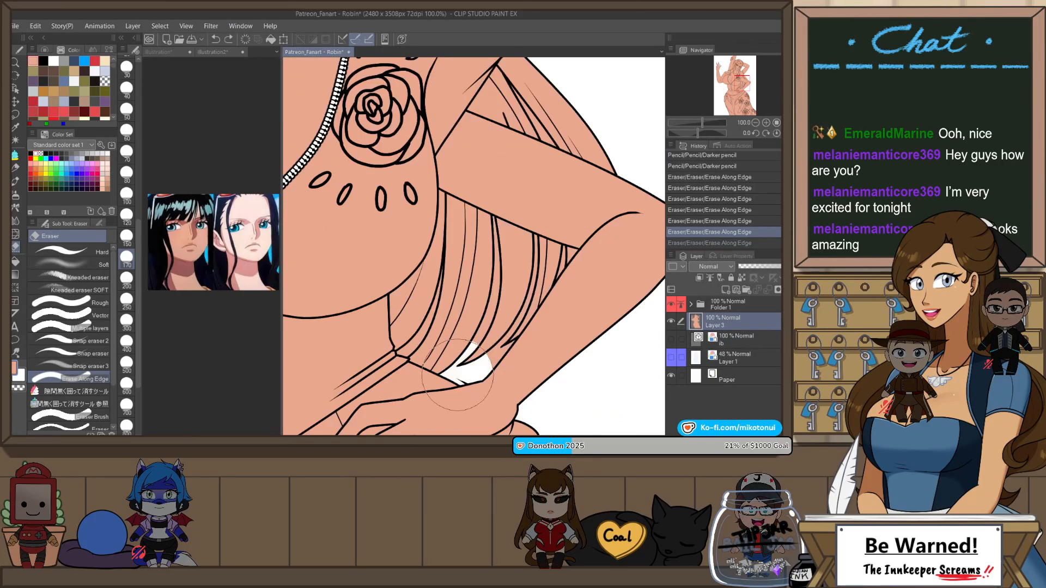
pyautogui.moveTo(521, 324)
pyautogui.mouseDown()
pyautogui.moveTo(560, 265)
pyautogui.moveTo(560, 253)
pyautogui.moveTo(538, 243)
pyautogui.mouseUp()
pyautogui.moveTo(528, 295); pyautogui.dragTo(526, 298)
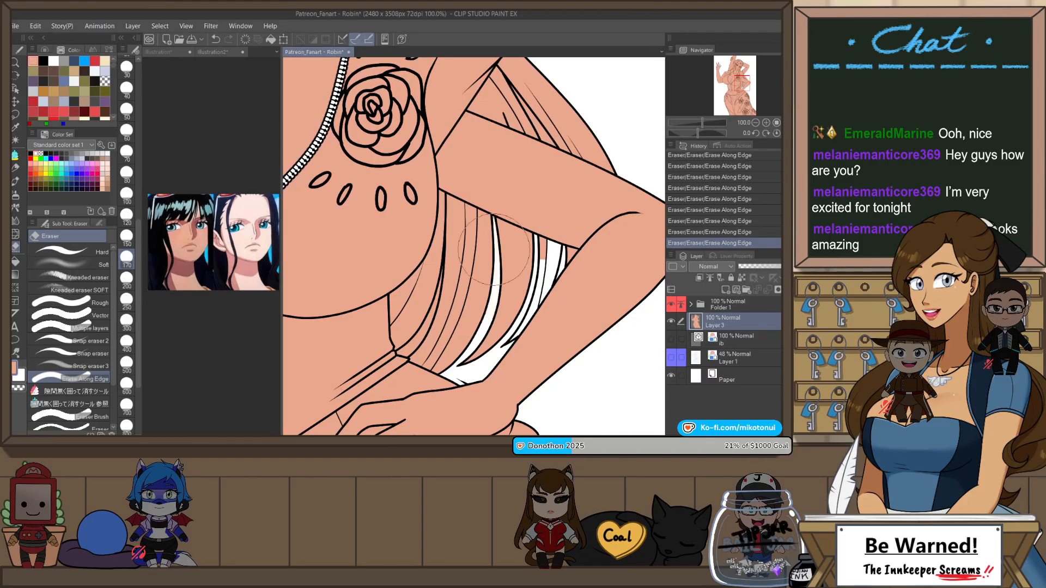
pyautogui.moveTo(493, 225); pyautogui.dragTo(485, 289)
pyautogui.hotkey('ctrl', 'z')
pyautogui.hotkey('ctrl', 'y')
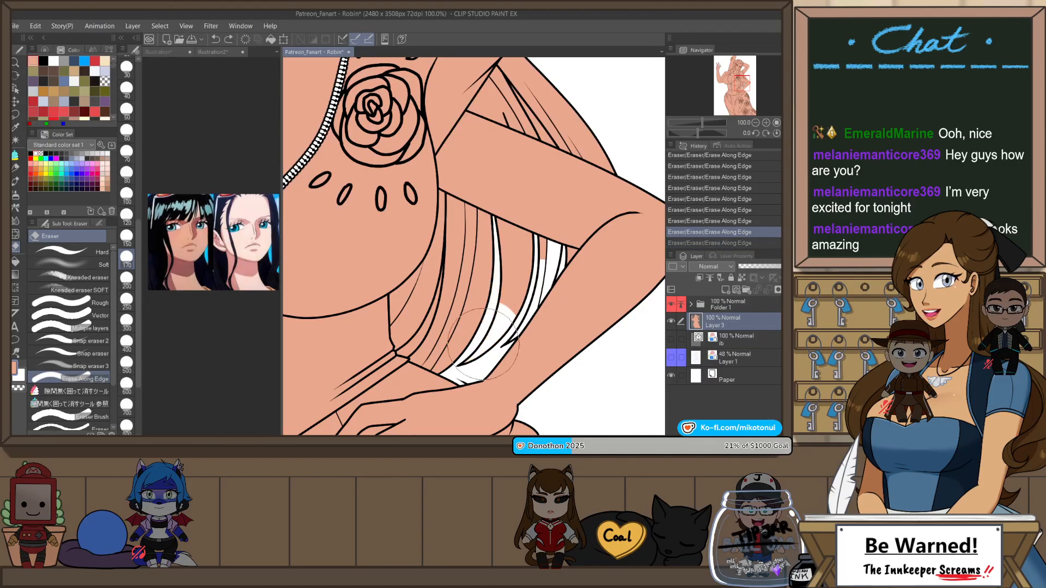
# Step: Refill the accidentally erased parts of the hair strands inside the bent arm with the gap-closing fill pen
pyautogui.press('p')
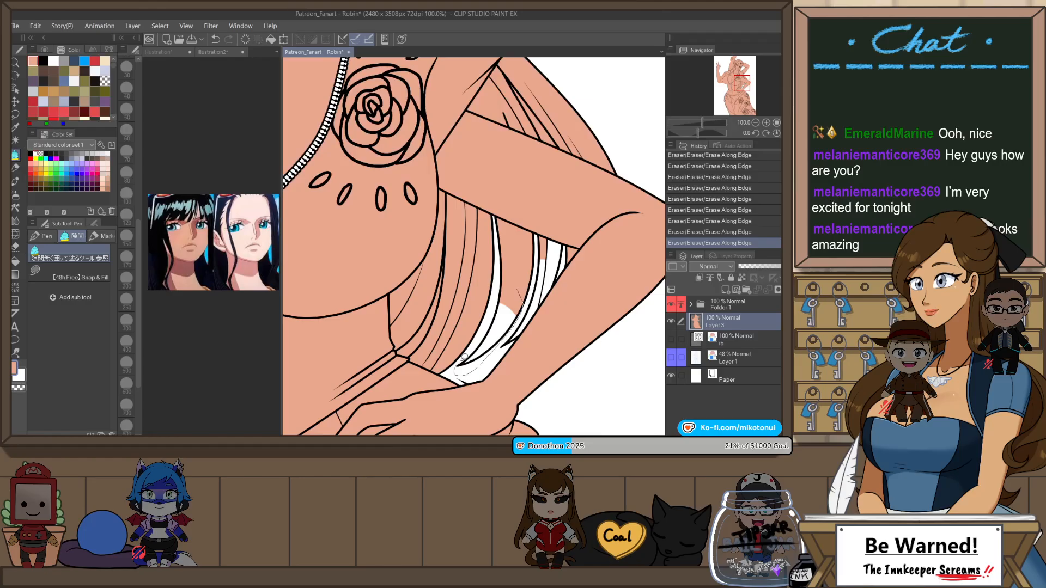
pyautogui.moveTo(463, 357); pyautogui.dragTo(485, 325)
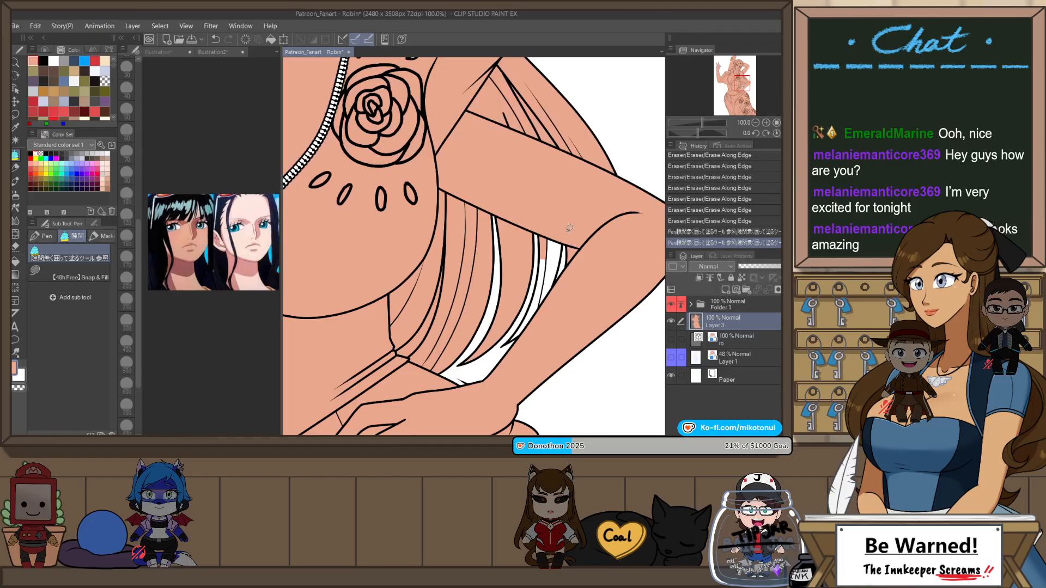
pyautogui.moveTo(565, 233)
pyautogui.mouseDown()
pyautogui.moveTo(549, 318)
pyautogui.moveTo(499, 345)
pyautogui.mouseUp()
pyautogui.moveTo(533, 293); pyautogui.dragTo(544, 224)
# Step: Erase the fill from the gaps between hair strands above the bent arm and beside the waist, restoring any overerased hair with the fill pen
pyautogui.scroll(-2, 575, 205)
pyautogui.scroll(1, 563, 150)
pyautogui.press('e')
pyautogui.click(558, 186)
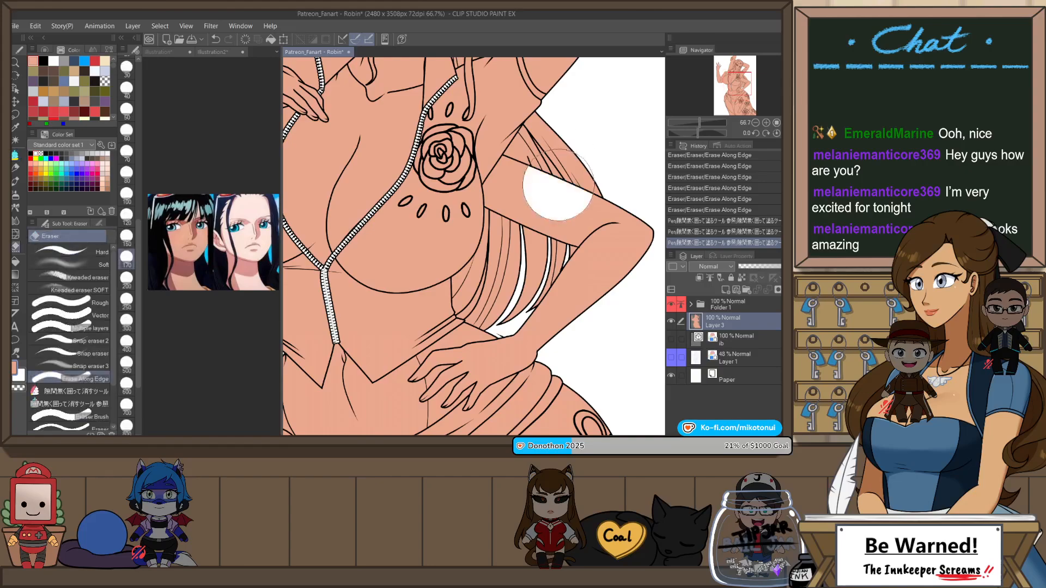
pyautogui.hotkey('ctrl', 'z')
pyautogui.scroll(1, 550, 158)
pyautogui.moveTo(550, 159)
pyautogui.mouseDown()
pyautogui.moveTo(532, 135)
pyautogui.moveTo(555, 180)
pyautogui.mouseUp()
pyautogui.moveTo(446, 363)
pyautogui.mouseDown()
pyautogui.moveTo(423, 385)
pyautogui.moveTo(452, 331)
pyautogui.moveTo(419, 393)
pyautogui.moveTo(457, 312)
pyautogui.moveTo(439, 376)
pyautogui.mouseUp()
pyautogui.hotkey('ctrl', 'z')
pyautogui.press('p')
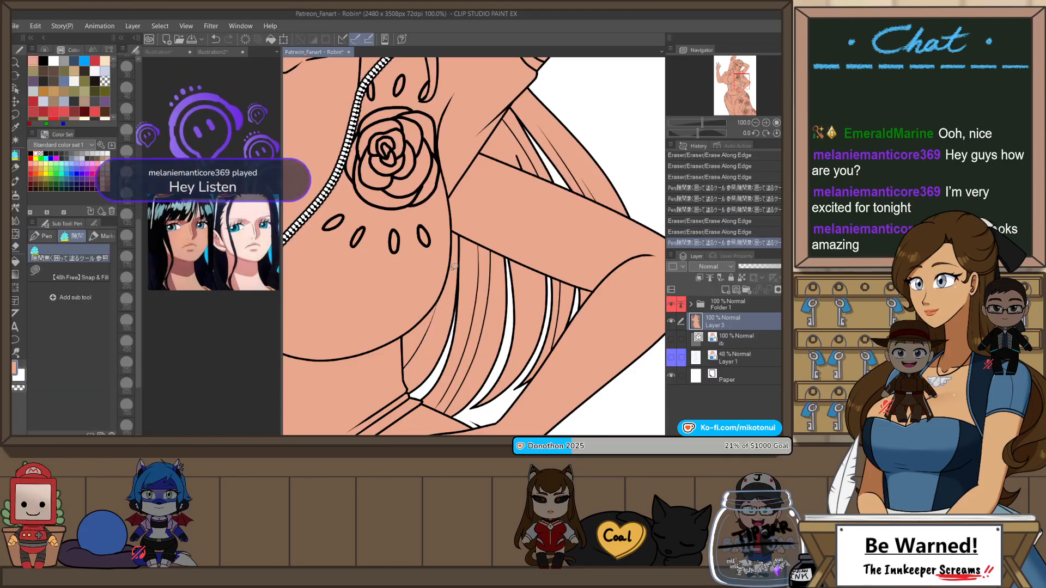
# Step: Erase the skin fill from the gap between the raised arm and the hand resting on the chest
pyautogui.scroll(-4, 507, 313)
pyautogui.moveTo(506, 314); pyautogui.dragTo(525, 323)
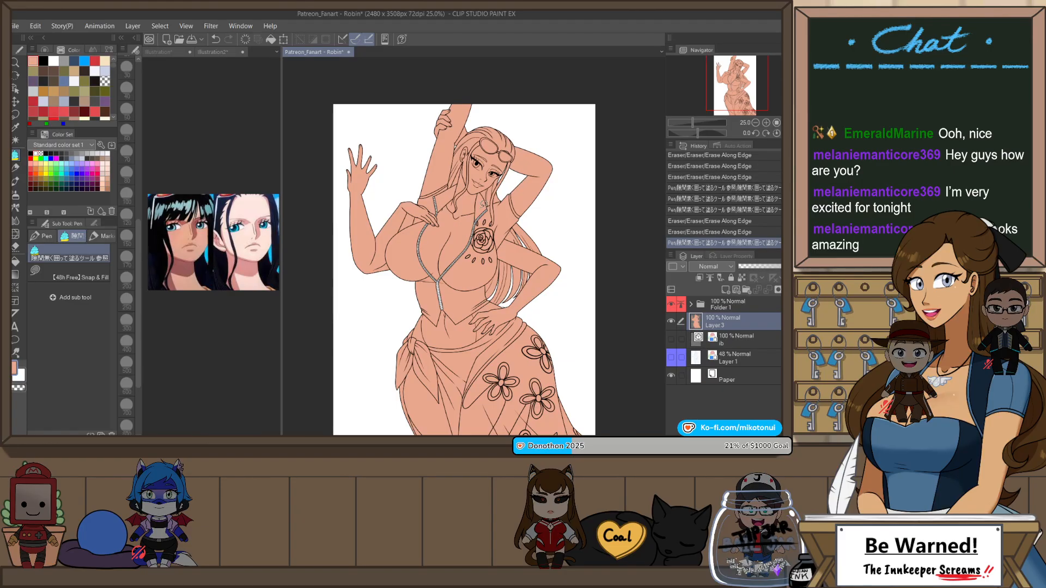
pyautogui.press('e')
pyautogui.moveTo(409, 217); pyautogui.dragTo(409, 215)
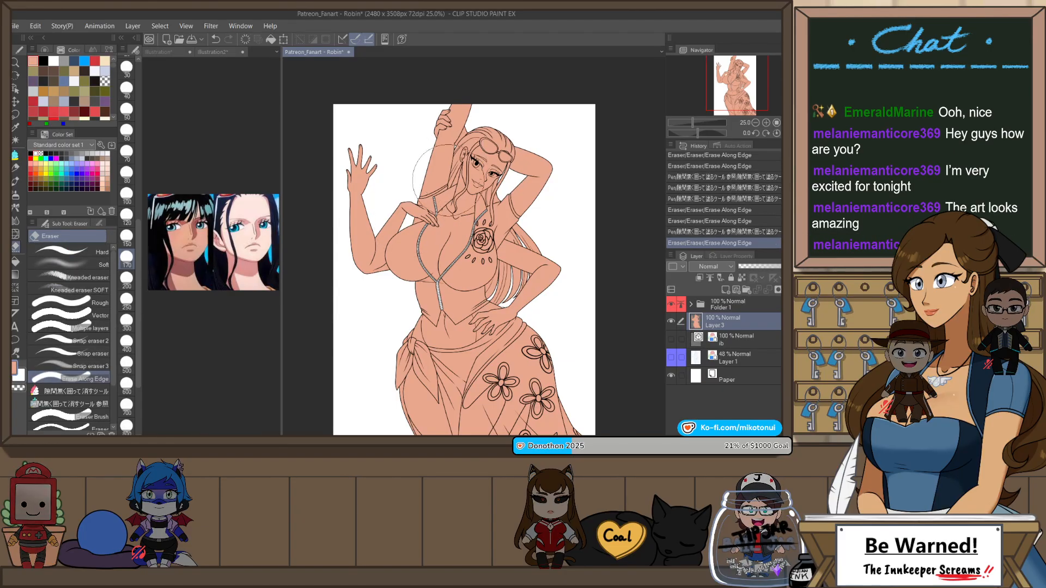
# Step: Examine the base fill across the figure and up close around the face and hair for leftover background areas
pyautogui.scroll(-3, 545, 117)
pyautogui.scroll(1, 545, 122)
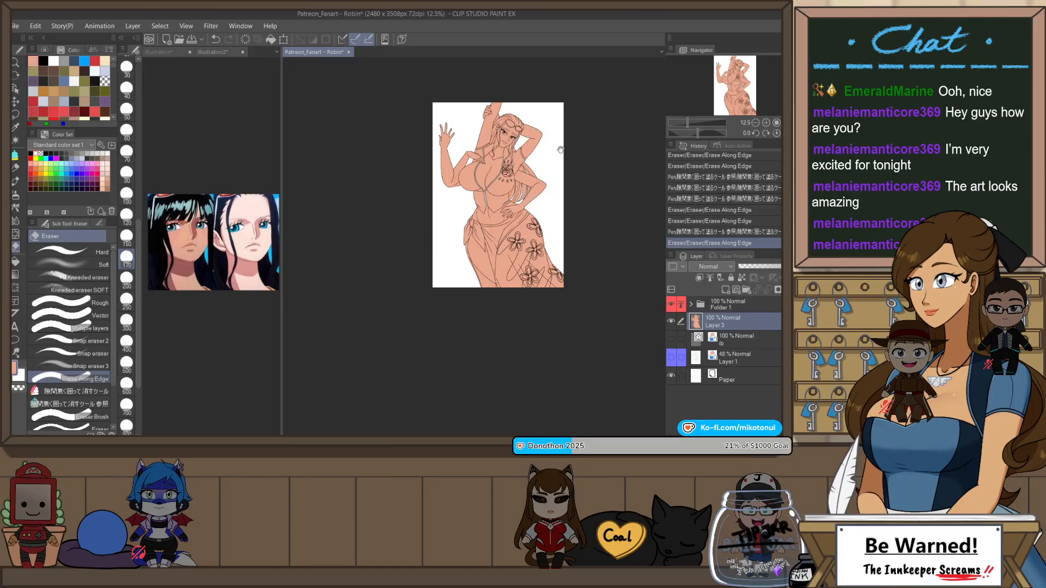
pyautogui.moveTo(560, 149); pyautogui.dragTo(542, 171)
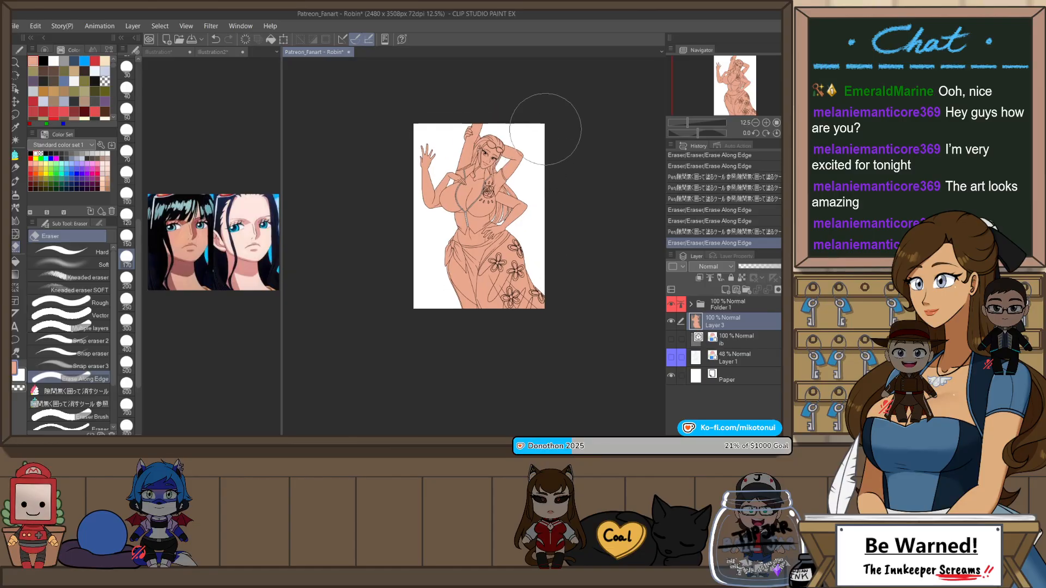
pyautogui.scroll(3, 544, 130)
pyautogui.moveTo(530, 152); pyautogui.dragTo(551, 257)
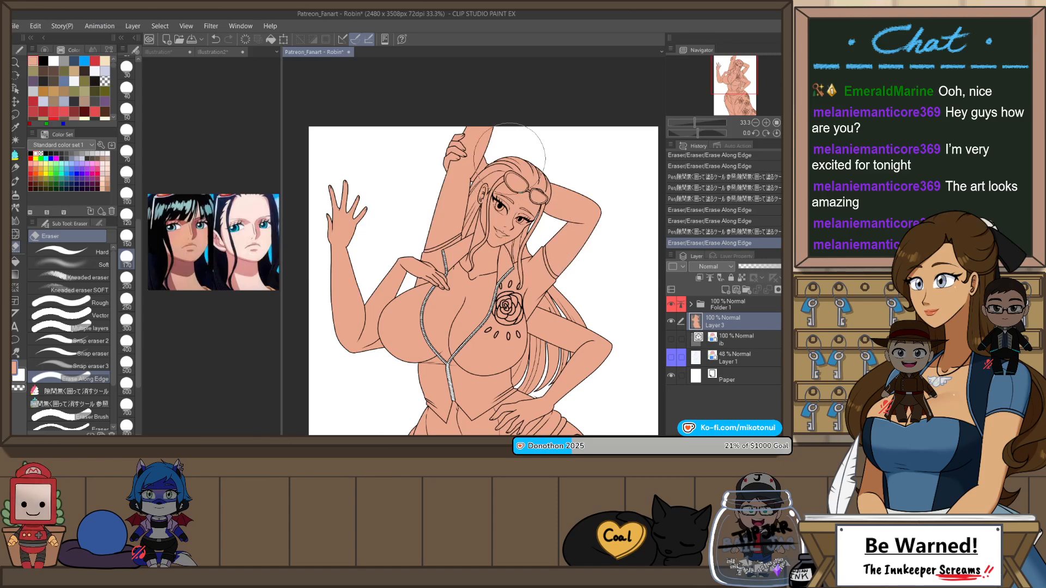
pyautogui.scroll(3, 512, 146)
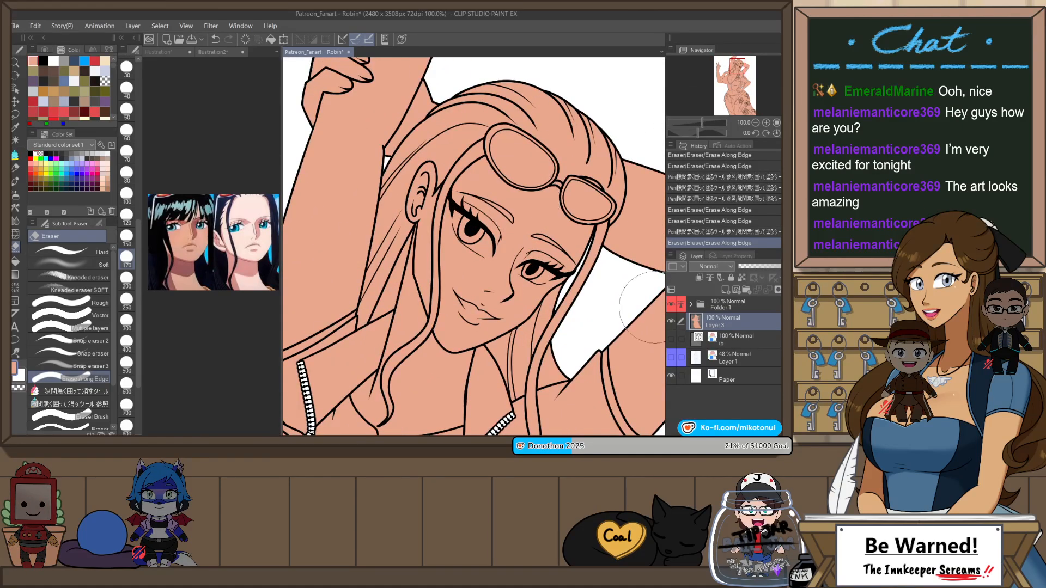
pyautogui.keyDown('alt'); pyautogui.click(629, 284); pyautogui.keyUp('alt')
pyautogui.scroll(2, 576, 251)
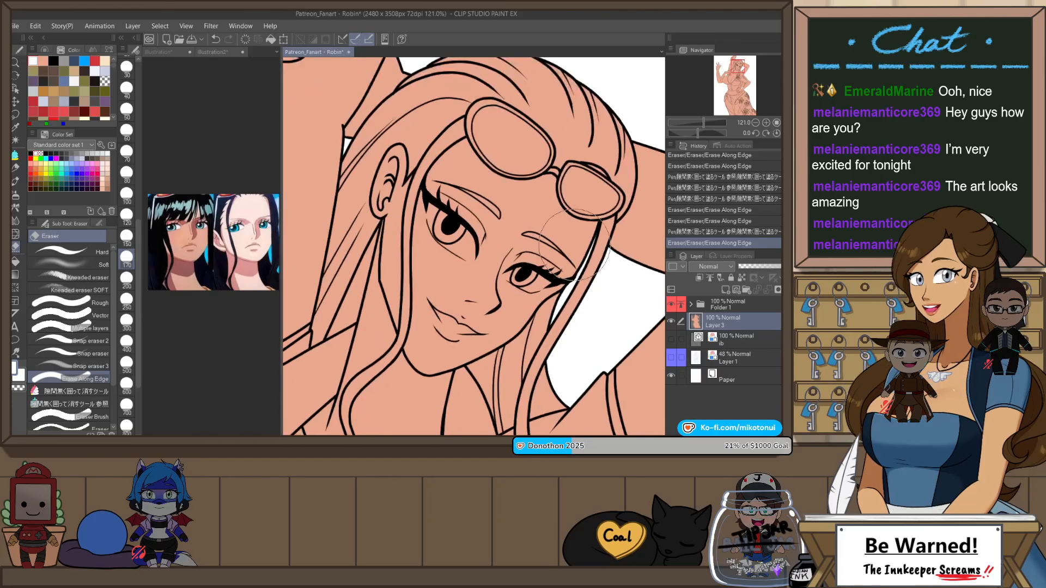
# Step: Fill the white of the eye farther from the ear with the gap-closing fill pen, undoing stray strokes
pyautogui.press('r')
pyautogui.moveTo(587, 256); pyautogui.dragTo(567, 110)
pyautogui.press('e')
pyautogui.scroll(3, 483, 186)
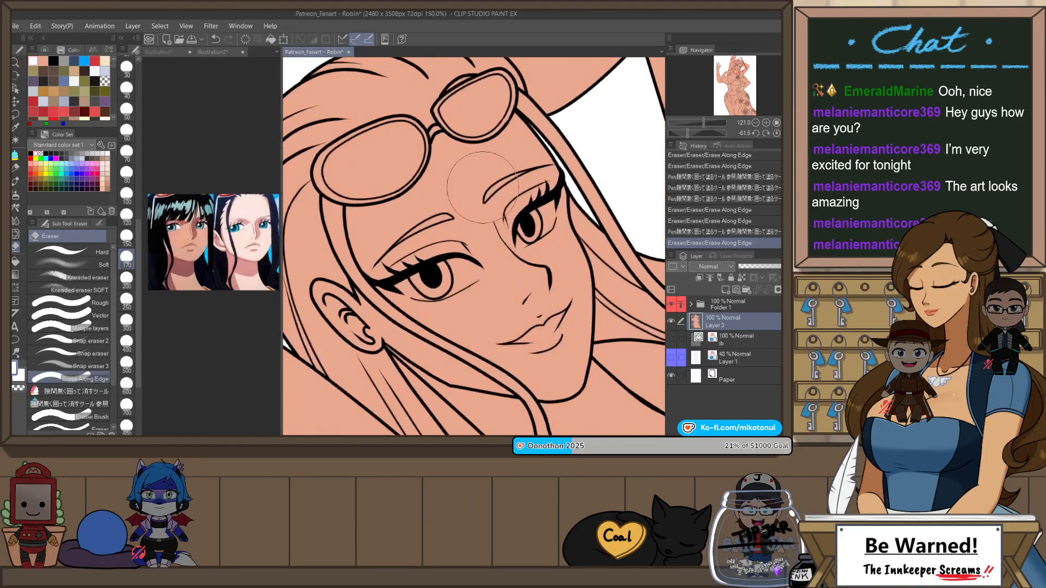
pyautogui.press('p')
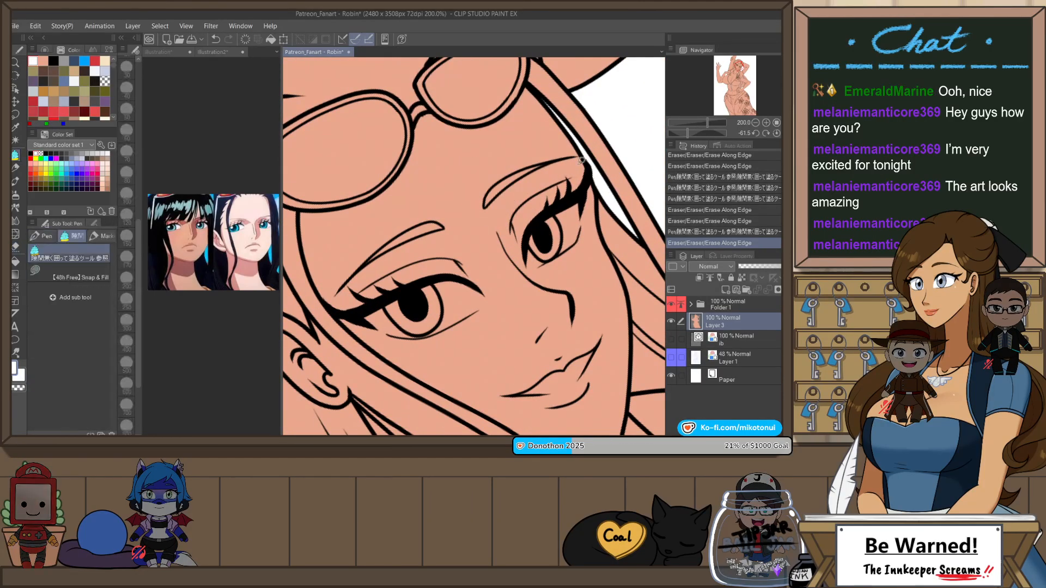
pyautogui.moveTo(582, 229)
pyautogui.mouseDown()
pyautogui.moveTo(562, 253)
pyautogui.moveTo(529, 265)
pyautogui.moveTo(542, 215)
pyautogui.moveTo(604, 186)
pyautogui.mouseUp()
pyautogui.moveTo(582, 231)
pyautogui.mouseDown()
pyautogui.moveTo(583, 211)
pyautogui.moveTo(557, 253)
pyautogui.moveTo(588, 236)
pyautogui.mouseUp()
pyautogui.hotkey('ctrl', 'z')
pyautogui.hotkey('ctrl', 'z')
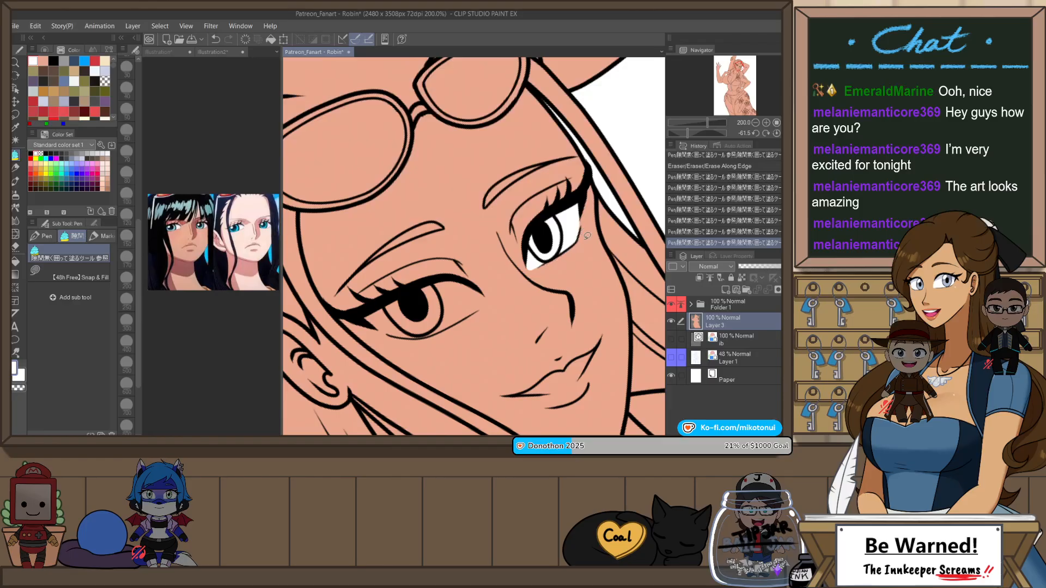
# Step: Mirror the canvas view and fill the white of the eye nearer the ear
pyautogui.press('h')
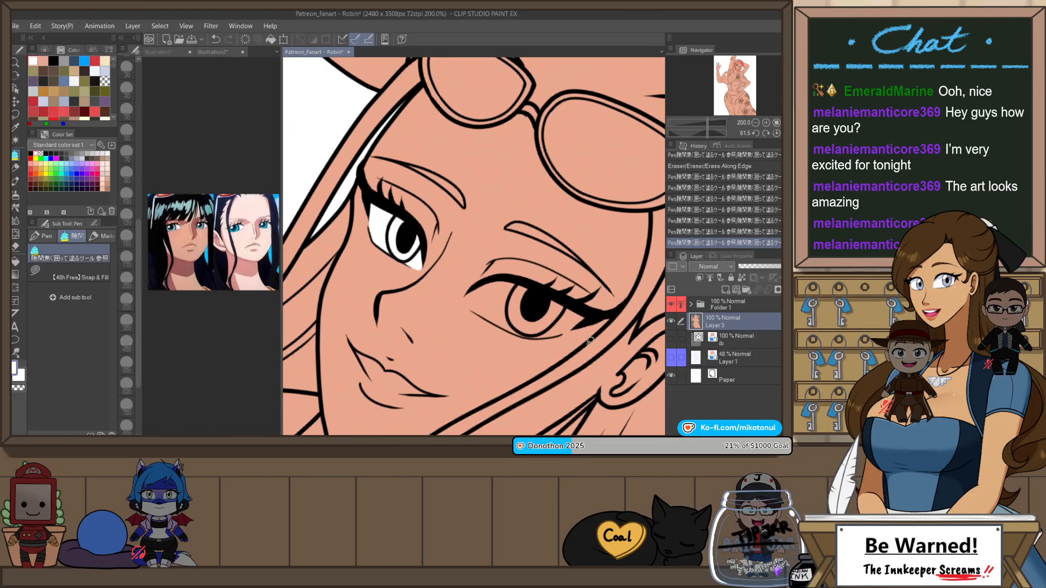
pyautogui.moveTo(590, 341); pyautogui.dragTo(605, 169)
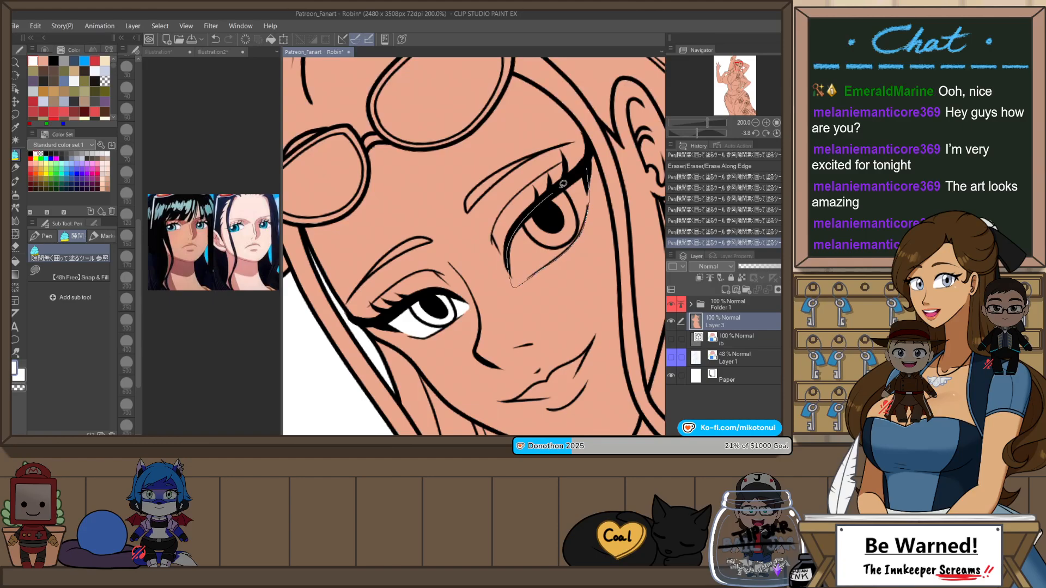
pyautogui.moveTo(562, 184); pyautogui.dragTo(583, 175)
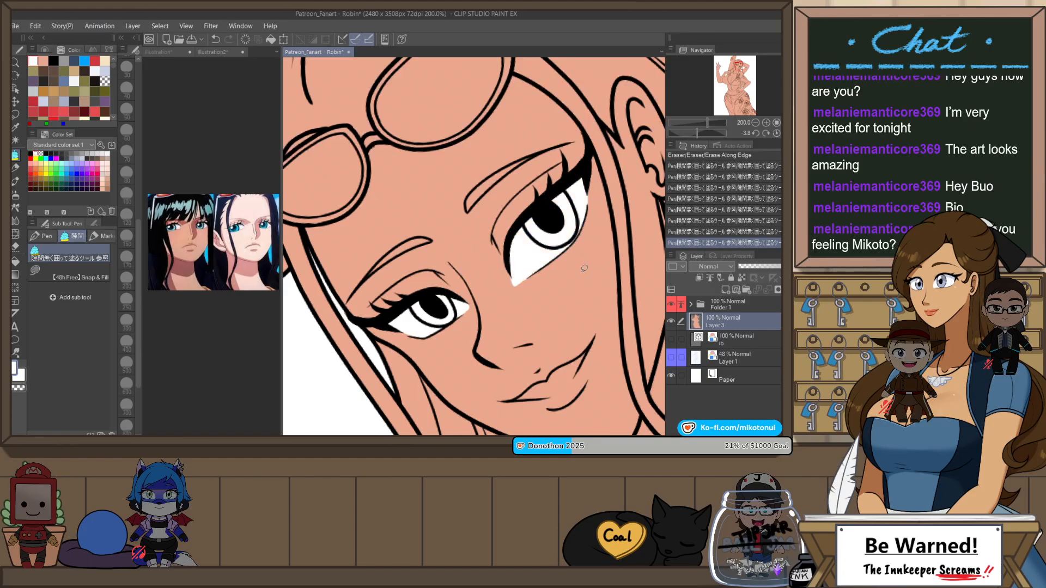
# Step: Fill the teeth in the smile white, touching up the edges in white and skin tone with the Darker pencil
pyautogui.moveTo(592, 399)
pyautogui.mouseDown()
pyautogui.moveTo(559, 230)
pyautogui.moveTo(548, 220)
pyautogui.moveTo(527, 235)
pyautogui.moveTo(566, 216)
pyautogui.mouseUp()
pyautogui.press('p')
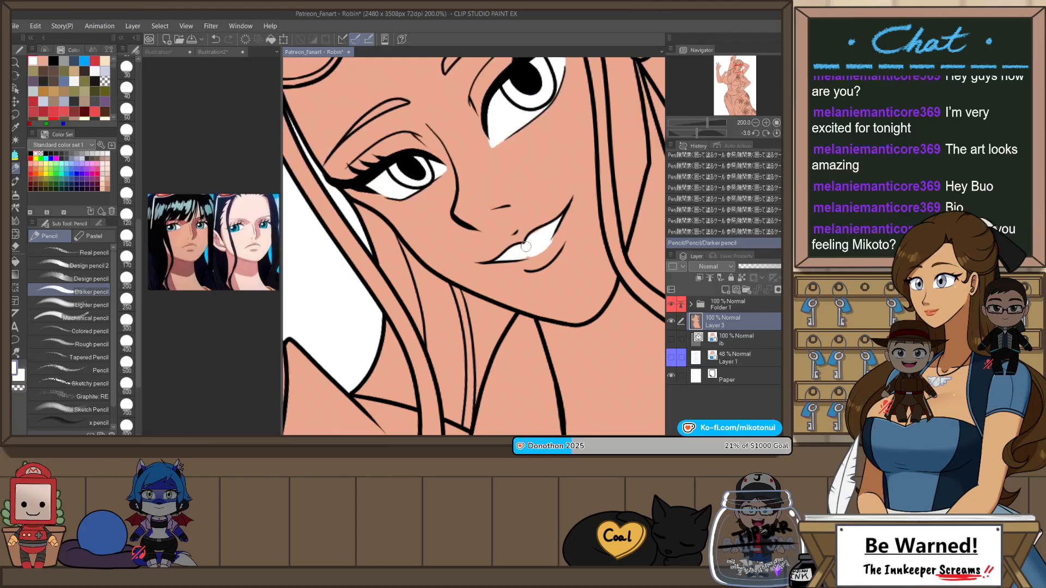
pyautogui.hotkey('ctrl', 'z')
pyautogui.moveTo(532, 242)
pyautogui.mouseDown()
pyautogui.moveTo(554, 231)
pyautogui.moveTo(529, 251)
pyautogui.mouseUp()
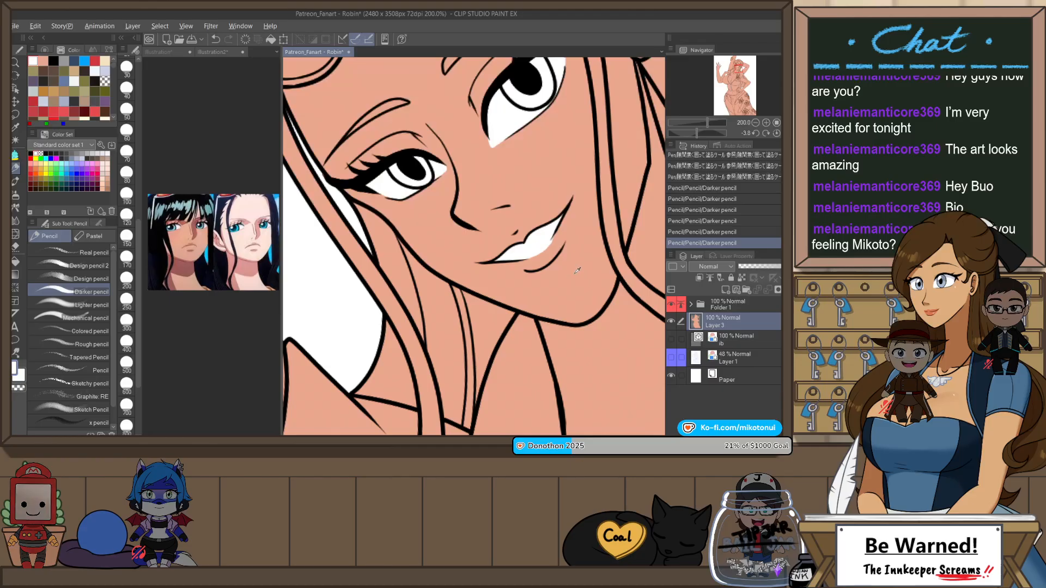
pyautogui.keyDown('alt'); pyautogui.click(560, 236); pyautogui.keyUp('alt')
pyautogui.hotkey('ctrl', 'z')
pyautogui.moveTo(528, 265); pyautogui.dragTo(574, 210)
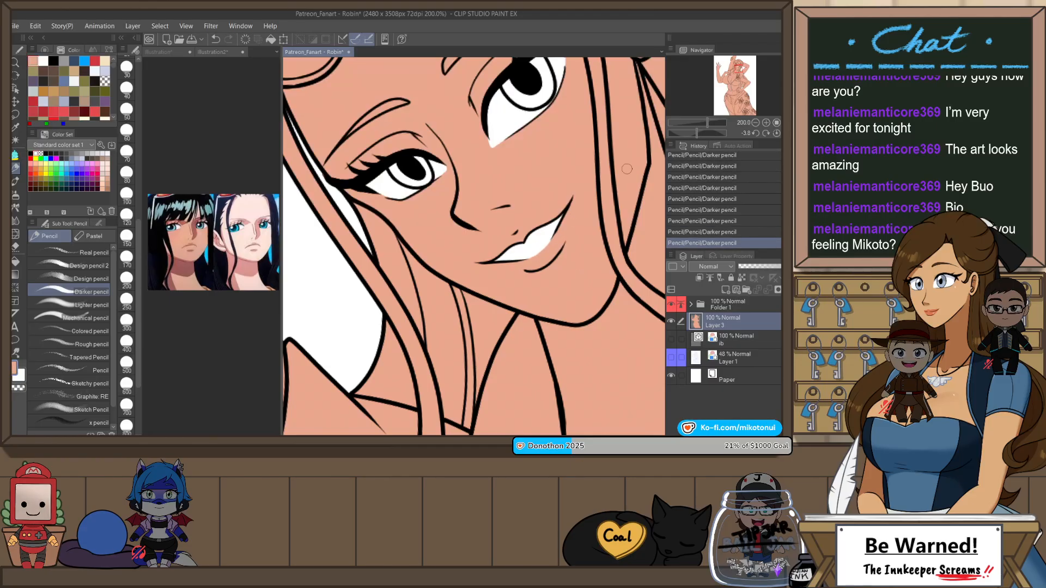
# Step: Duplicate the tan skin fill layer and recolor the copy to a pale skin tone with Hue/Saturation/Luminosity
pyautogui.scroll(-6, 495, 264)
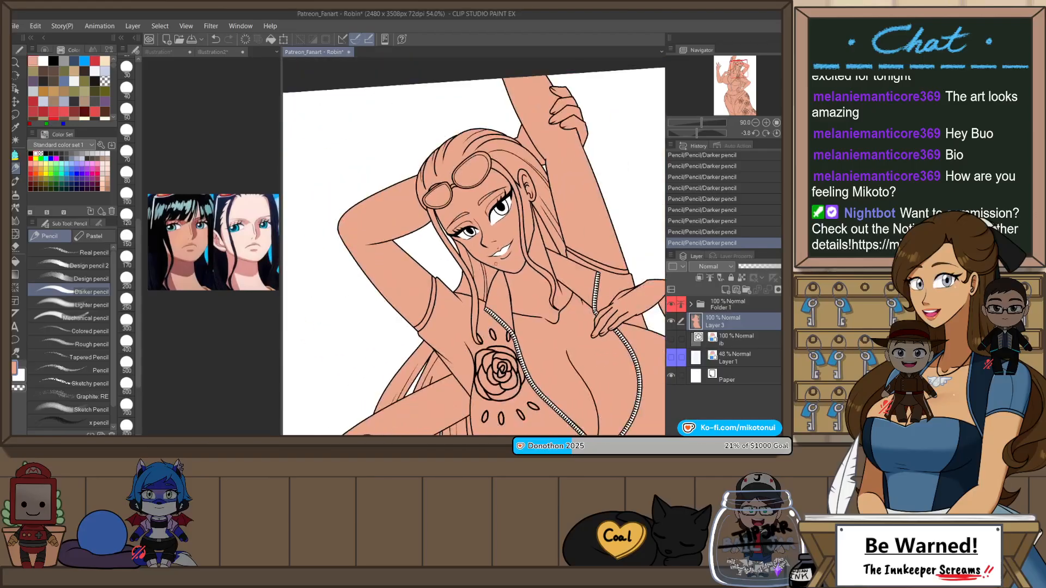
pyautogui.scroll(-2, 495, 264)
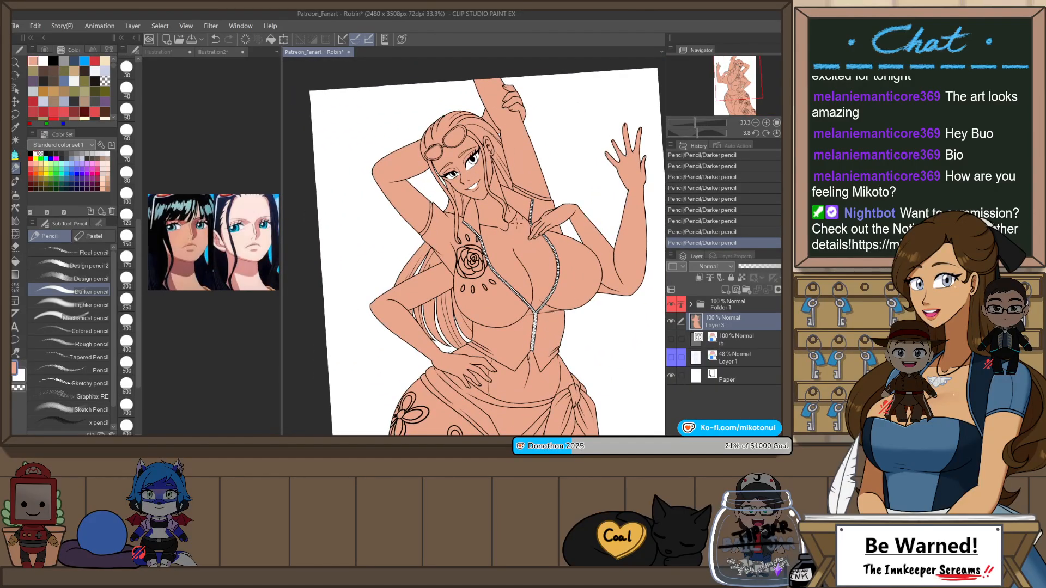
pyautogui.press('h')
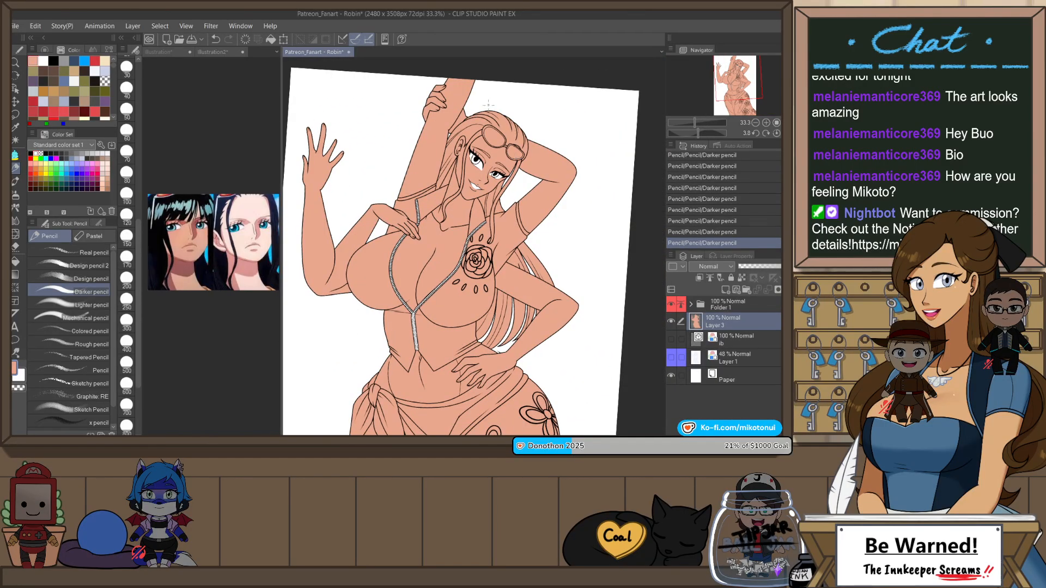
pyautogui.hotkey('ctrl', '@')
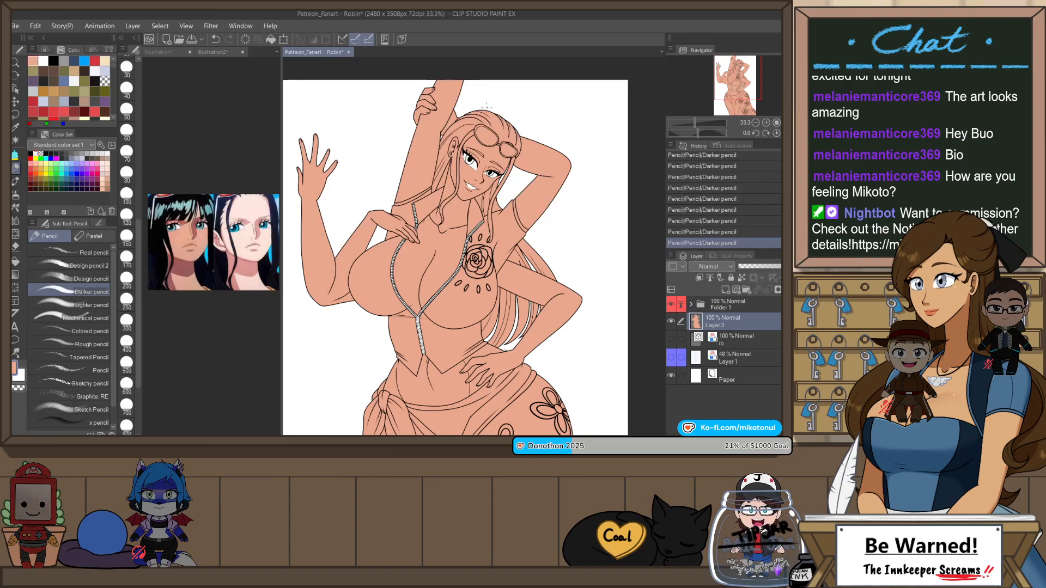
pyautogui.scroll(-7, 487, 140)
pyautogui.scroll(6, 505, 131)
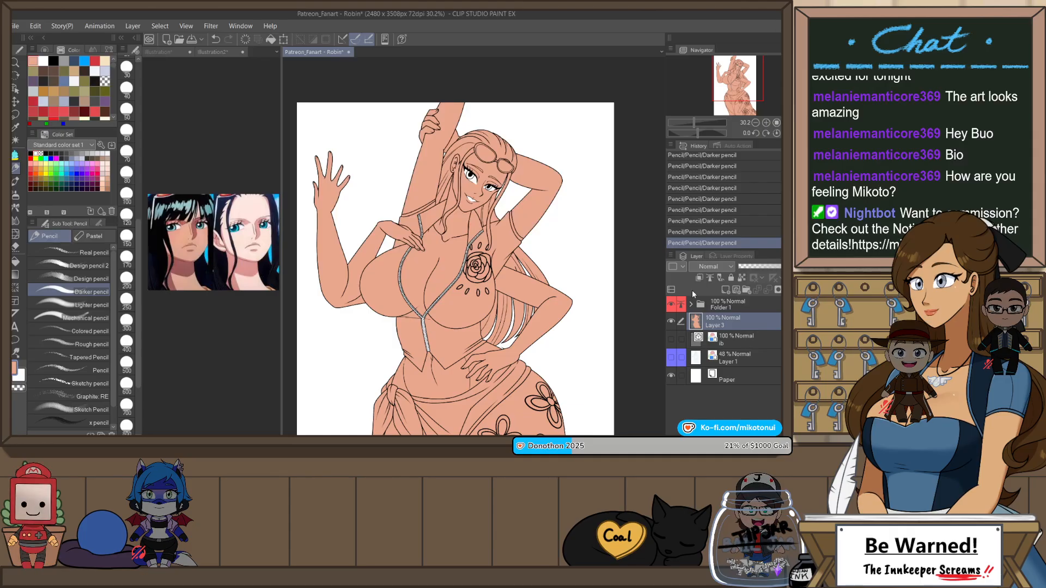
pyautogui.hotkey('ctrl', 's')
pyautogui.click(744, 126)
pyautogui.hotkey('ctrl', 's')
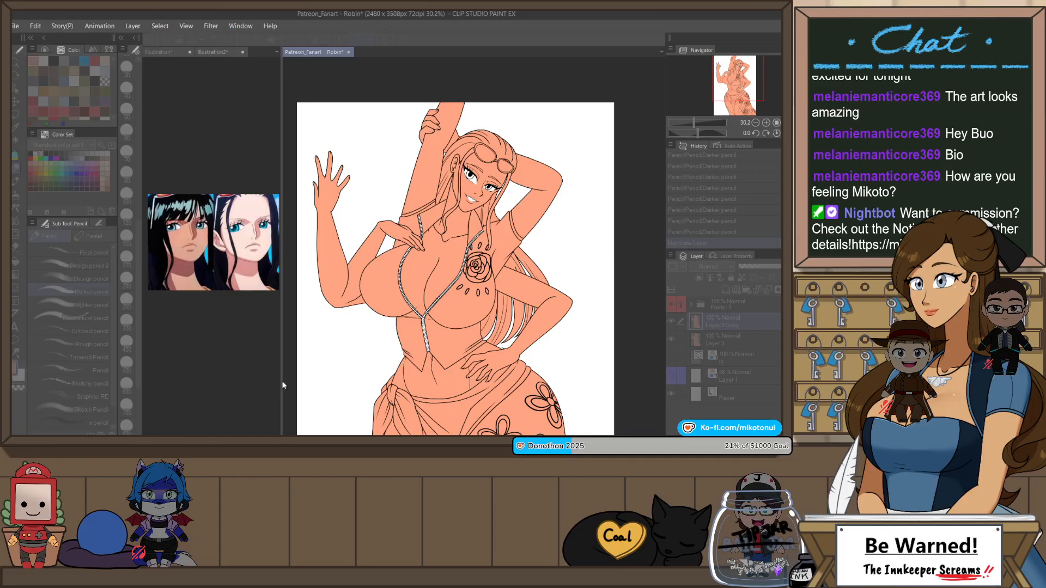
pyautogui.moveTo(298, 415); pyautogui.dragTo(328, 412)
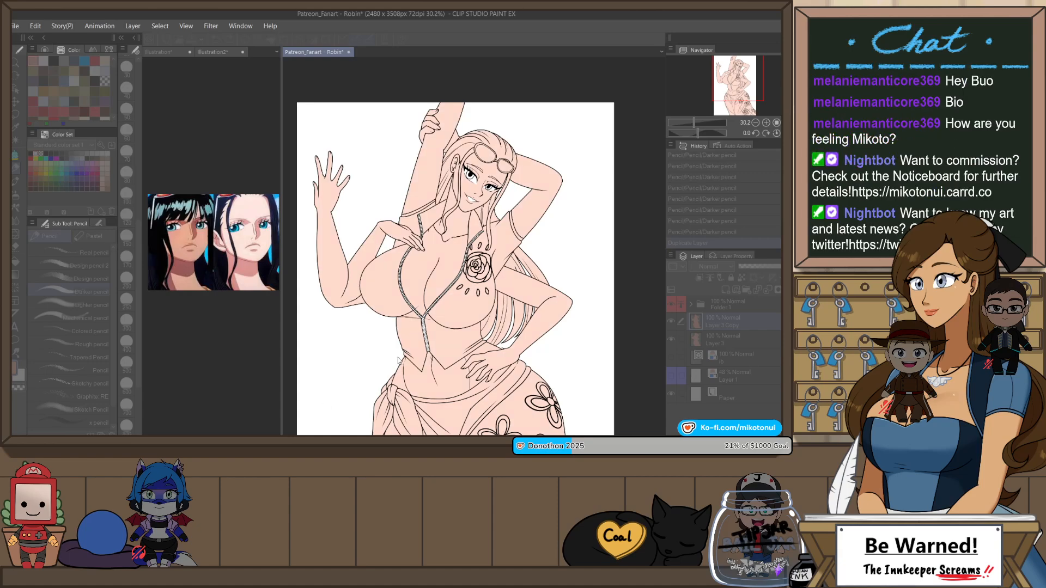
pyautogui.press('Return')
# Step: Compare the pale and tan skin versions on the whole figure by toggling the duplicate layer's visibility
pyautogui.click(672, 322)
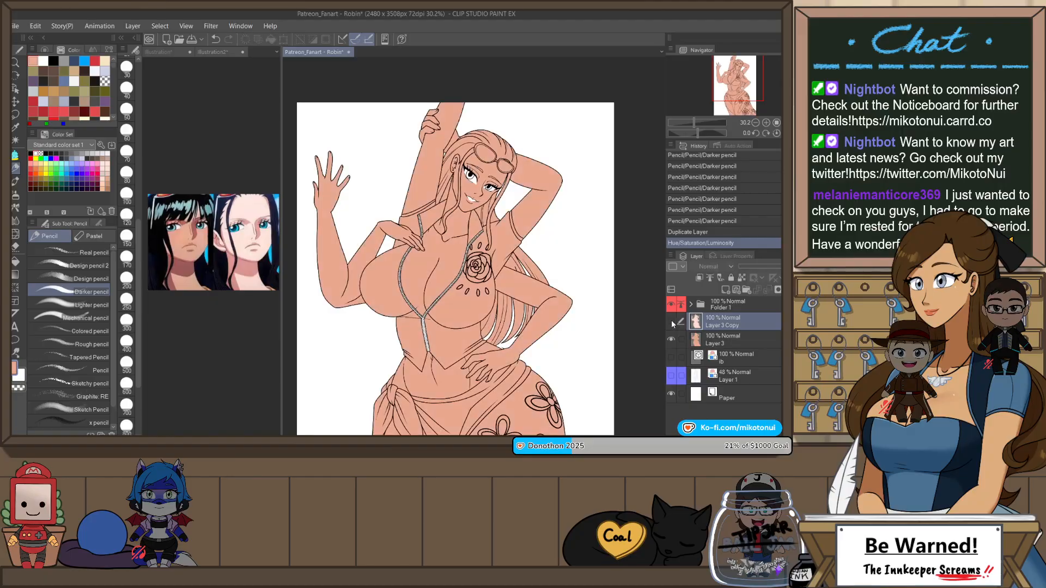
pyautogui.click(671, 321)
pyautogui.click(671, 322)
pyautogui.click(672, 321)
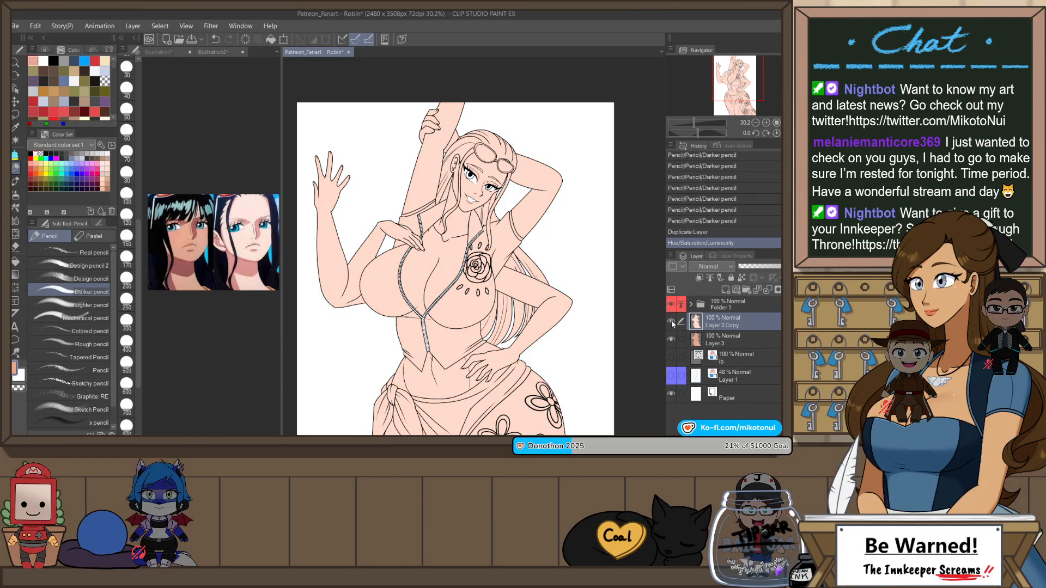
pyautogui.click(672, 322)
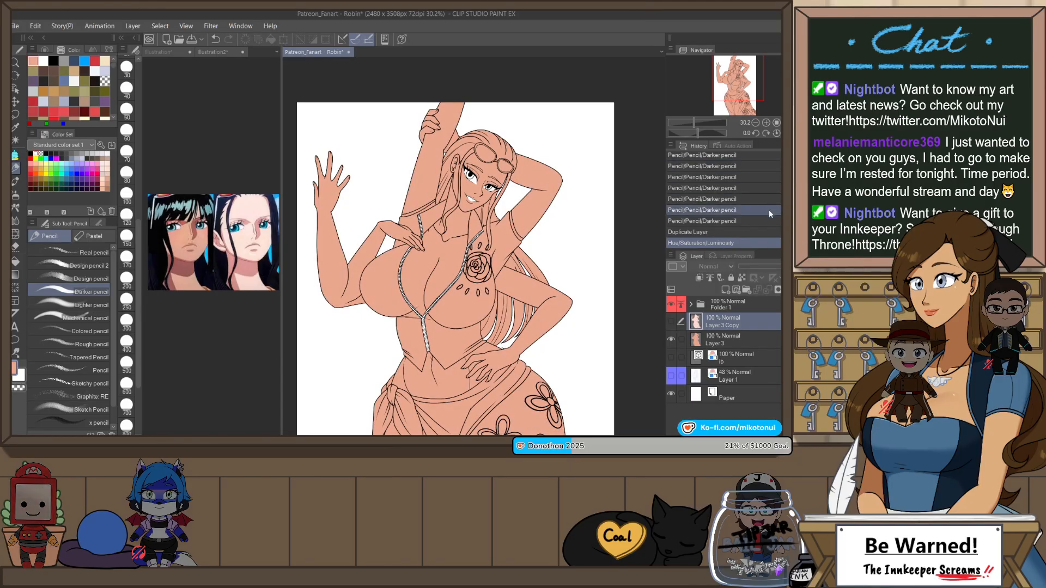
pyautogui.scroll(-2, 475, 245)
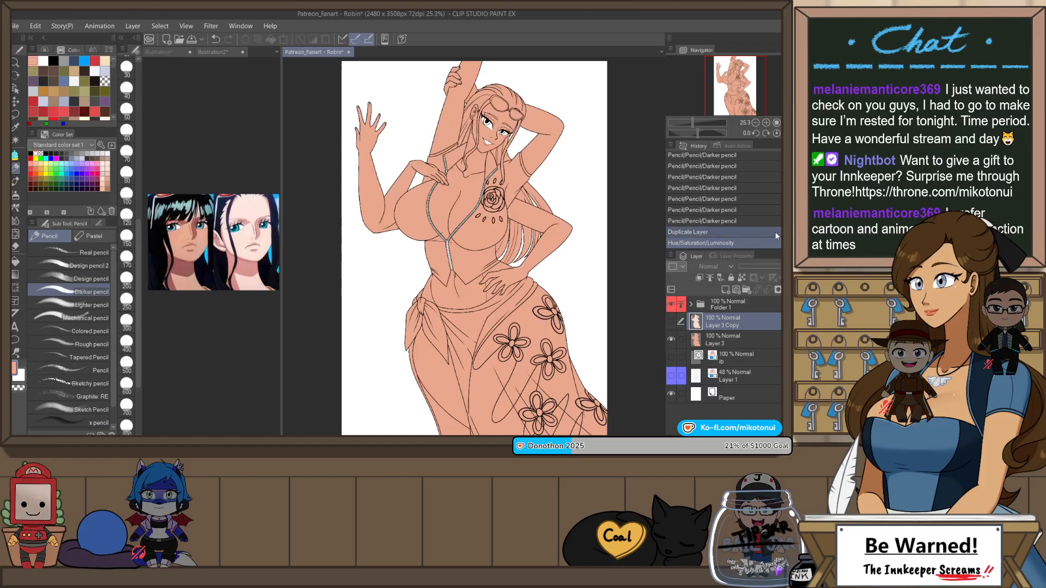
pyautogui.click(671, 323)
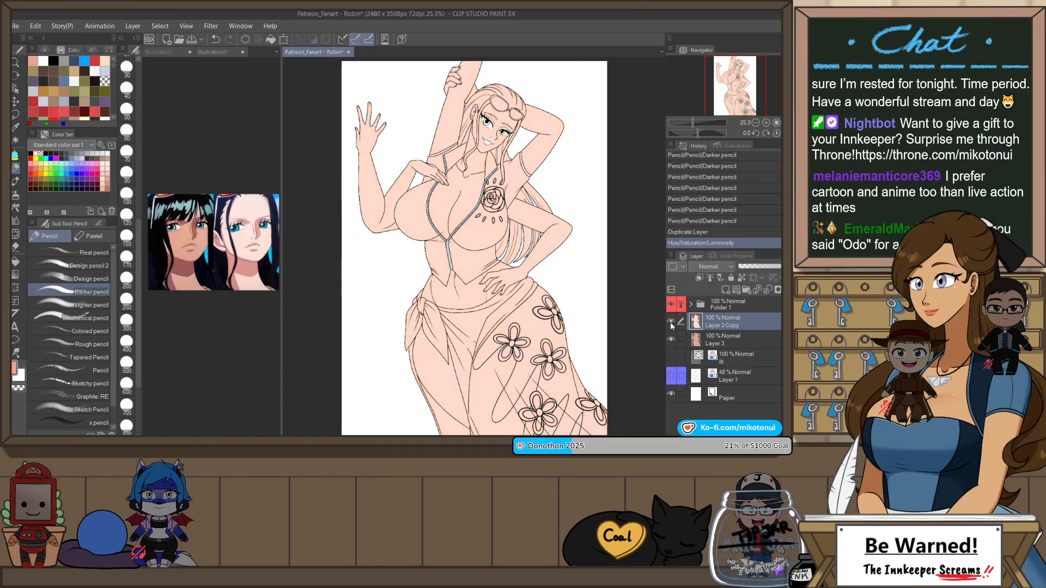
pyautogui.click(671, 323)
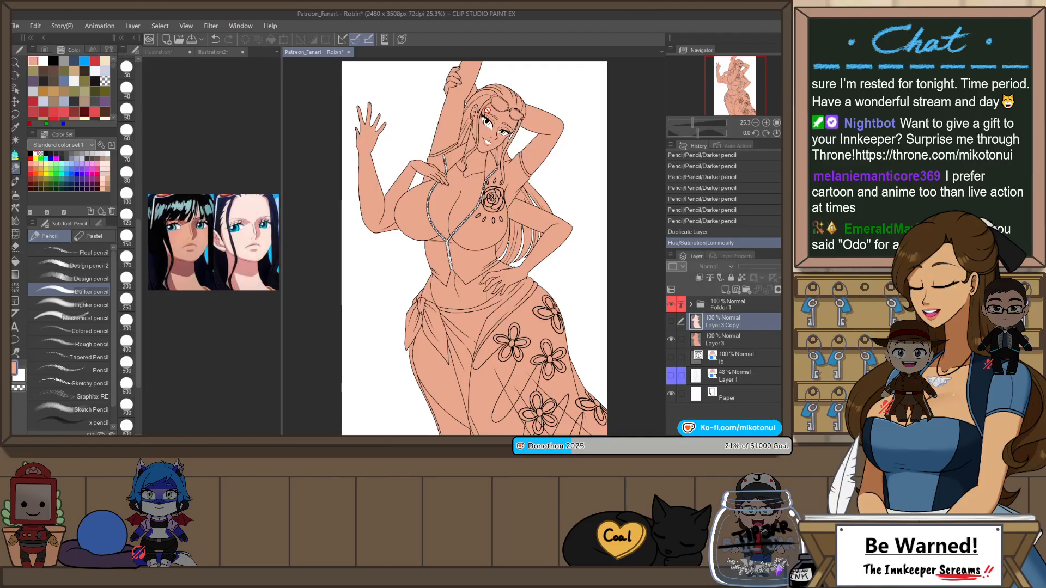
pyautogui.click(671, 323)
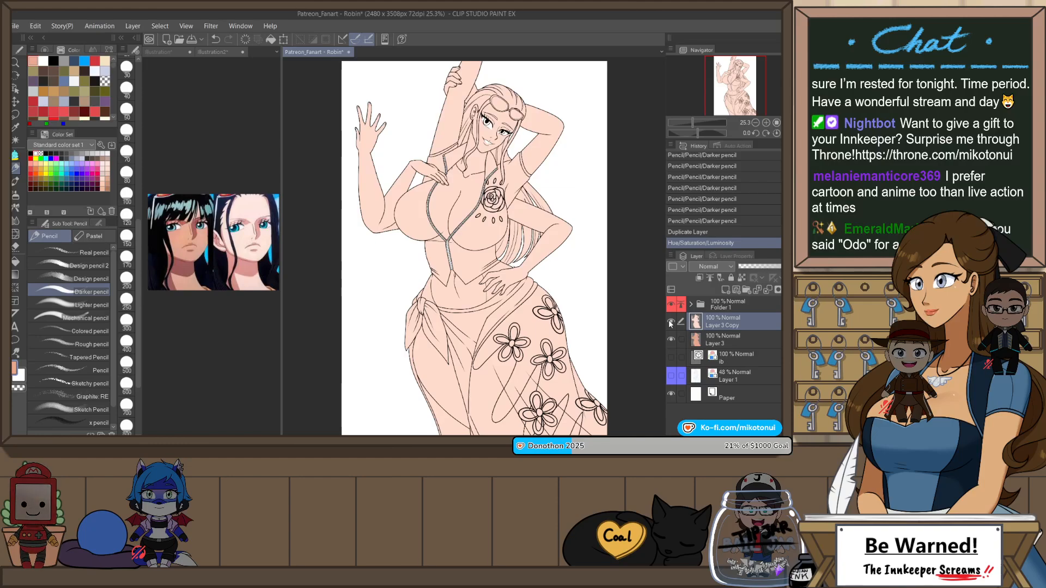
pyautogui.click(671, 322)
# Step: Cut the stray line-art stroke from the gap between the waist and the bent arm
pyautogui.scroll(2, 558, 275)
pyautogui.scroll(3, 516, 271)
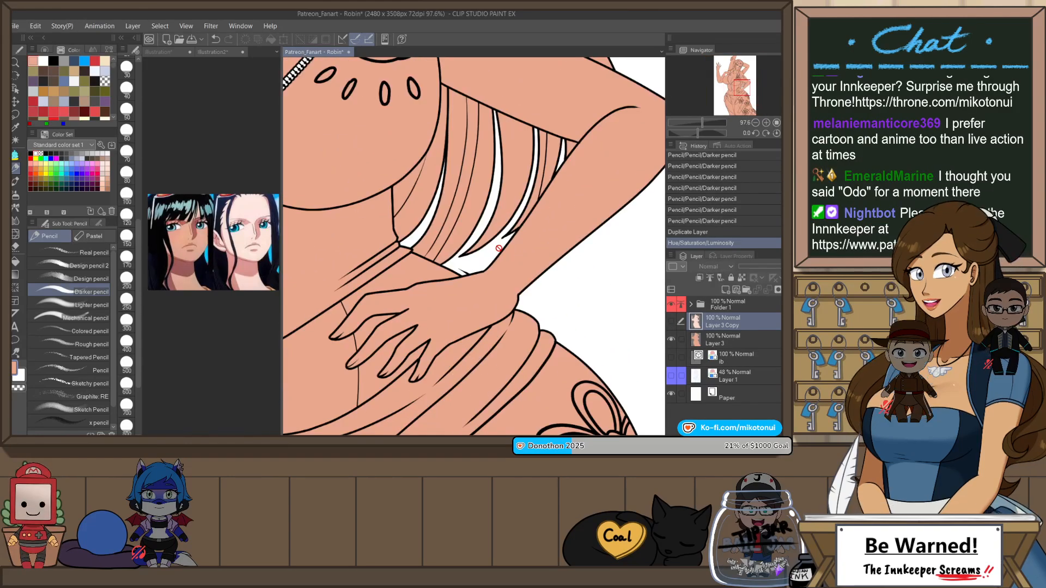
pyautogui.scroll(2, 477, 253)
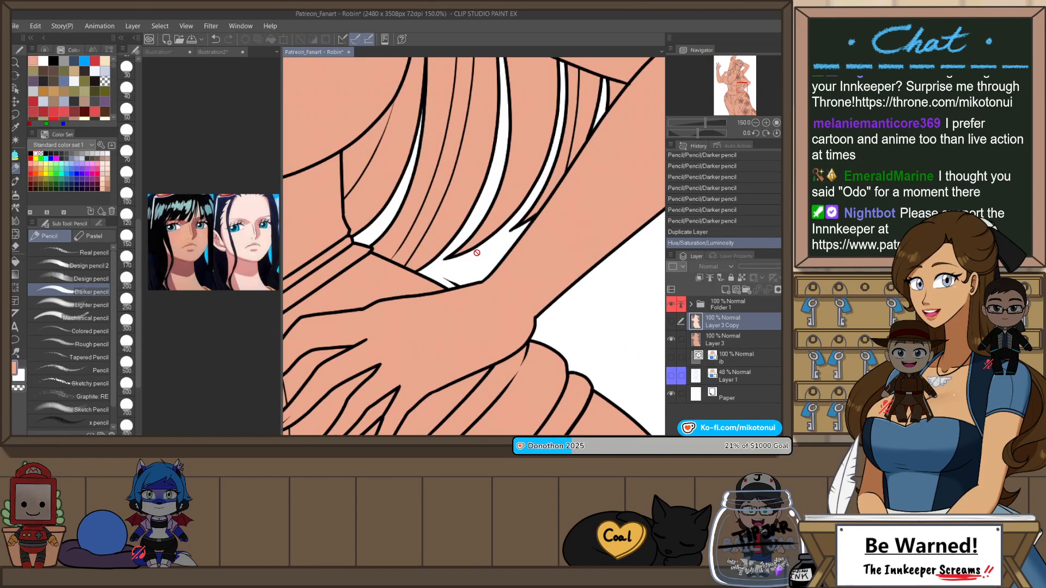
pyautogui.press('o')
pyautogui.click(456, 284)
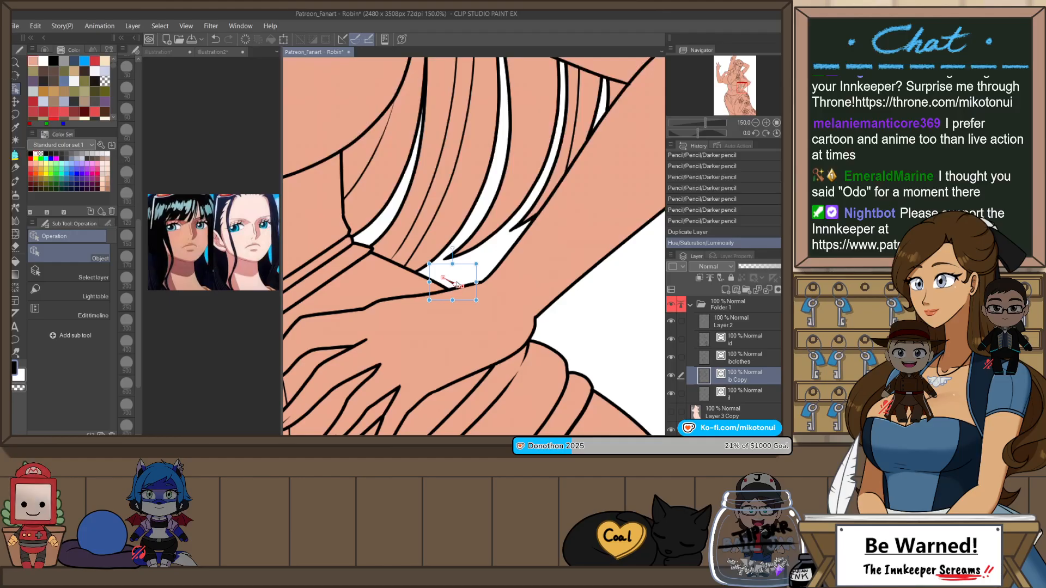
pyautogui.hotkey('ctrl', 'x')
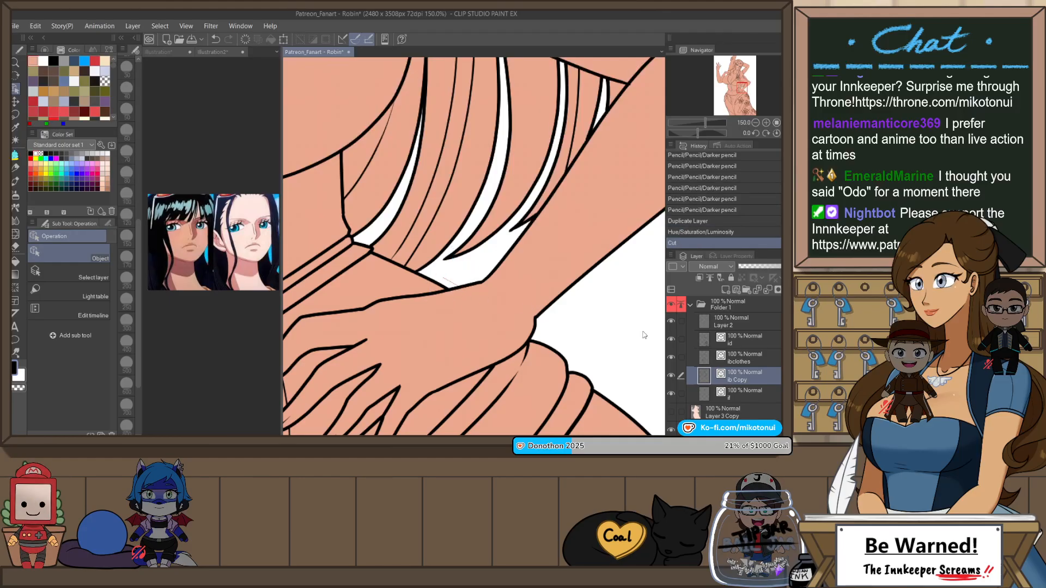
pyautogui.click(690, 305)
pyautogui.click(704, 321)
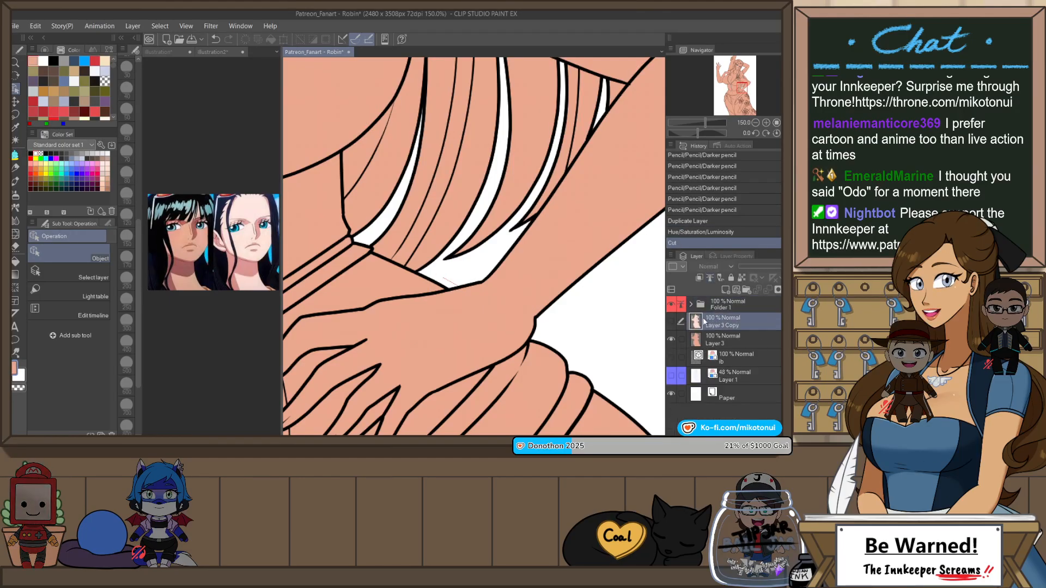
# Step: Erase the leftover fill in the gap above the wrist on both the tan and pale skin layers, leaving the pale layer visible
pyautogui.scroll(3, 370, 223)
pyautogui.press('e')
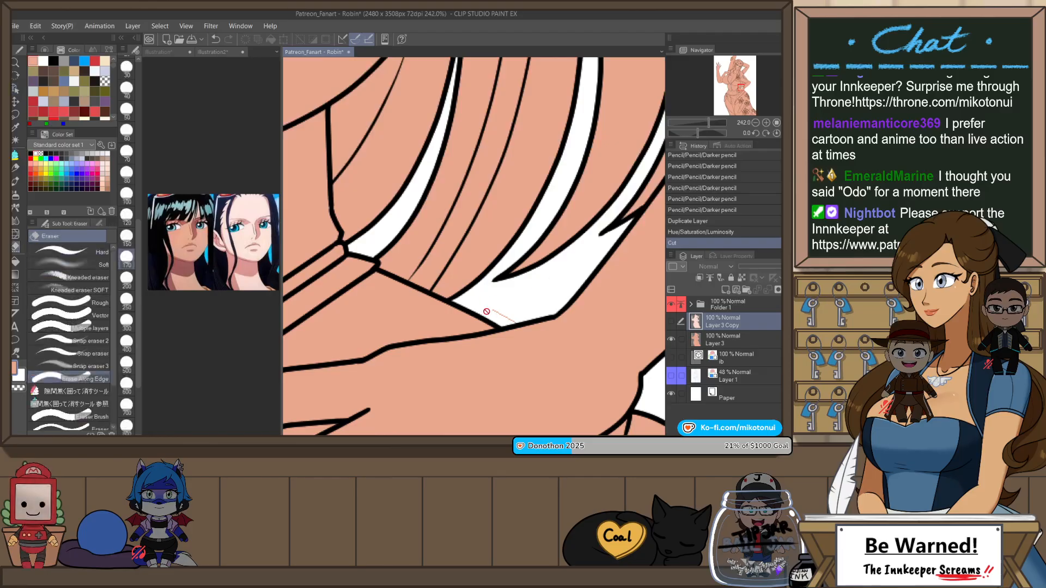
pyautogui.hotkey('alt', '[')
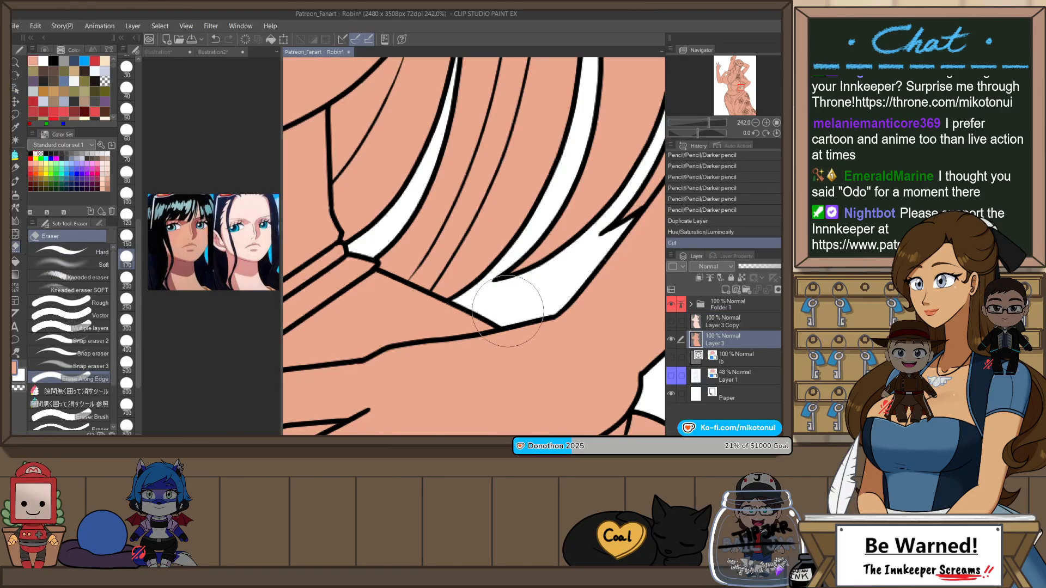
pyautogui.click(508, 311)
pyautogui.click(672, 321)
pyautogui.click(703, 323)
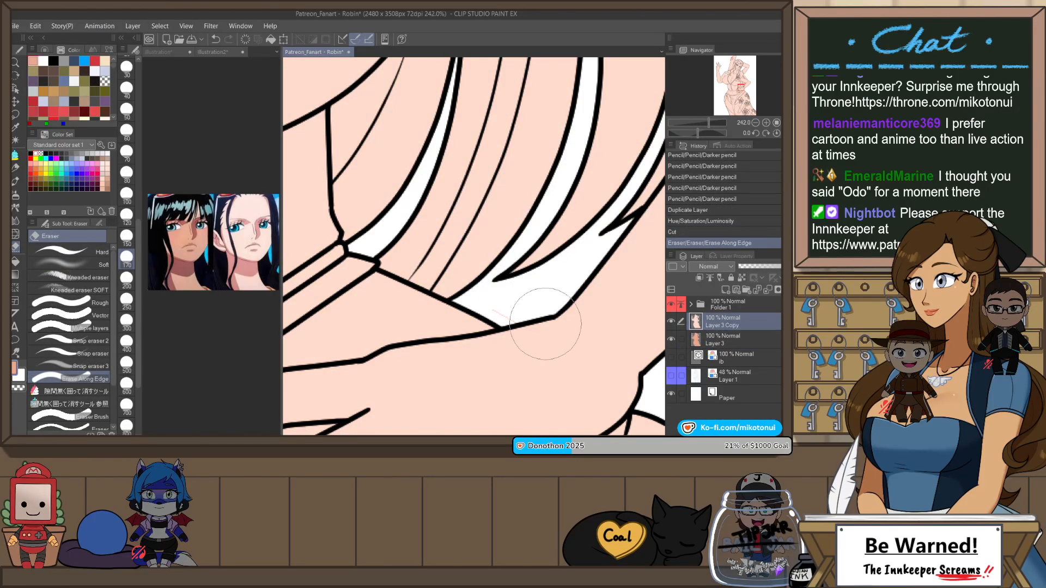
pyautogui.moveTo(545, 324); pyautogui.dragTo(504, 309)
# Step: Create a new raster layer above the pale skin copy
pyautogui.scroll(-3, 575, 262)
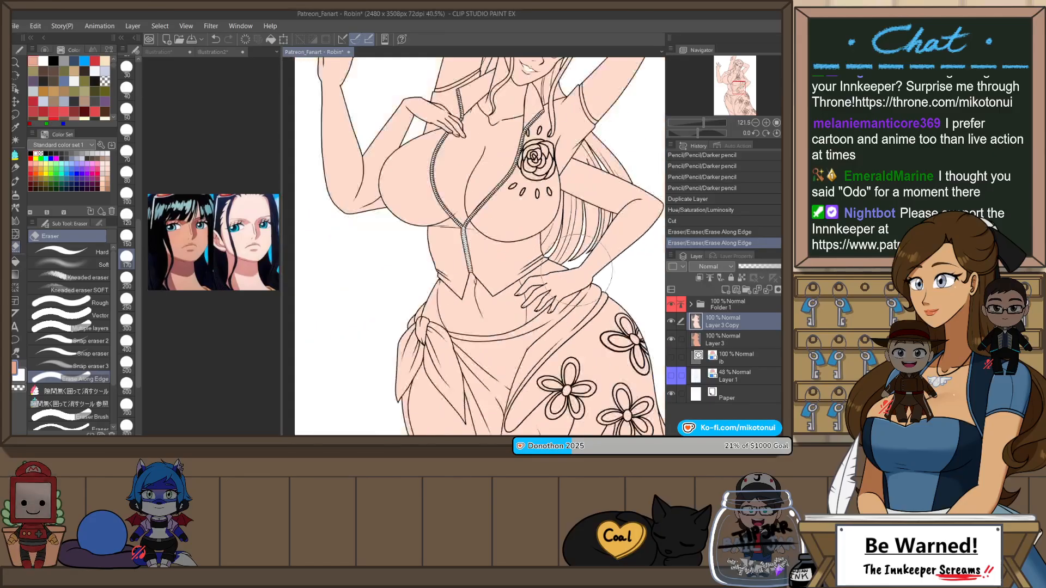
pyautogui.scroll(-5, 576, 263)
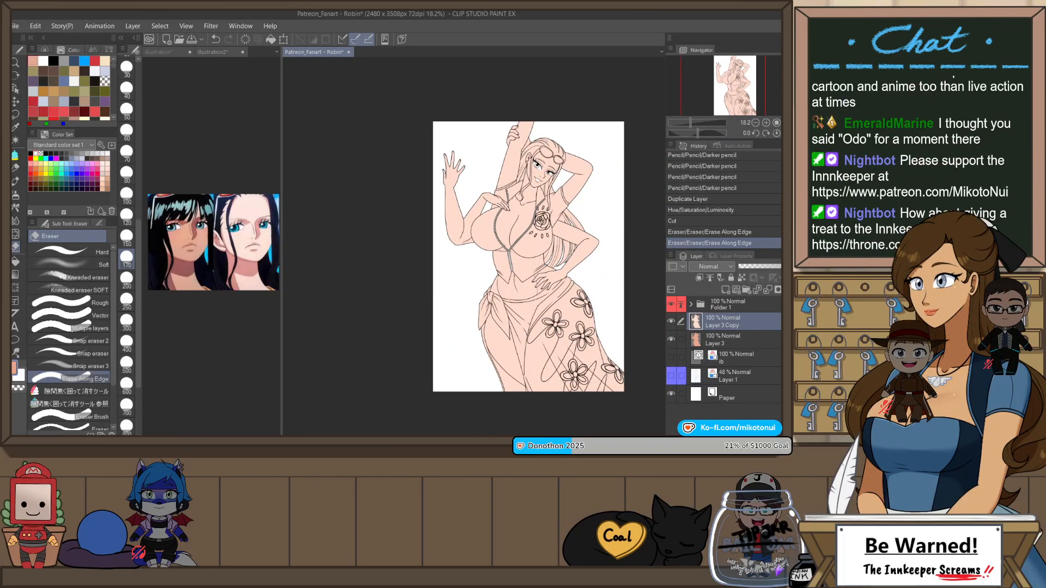
pyautogui.scroll(1, 483, 249)
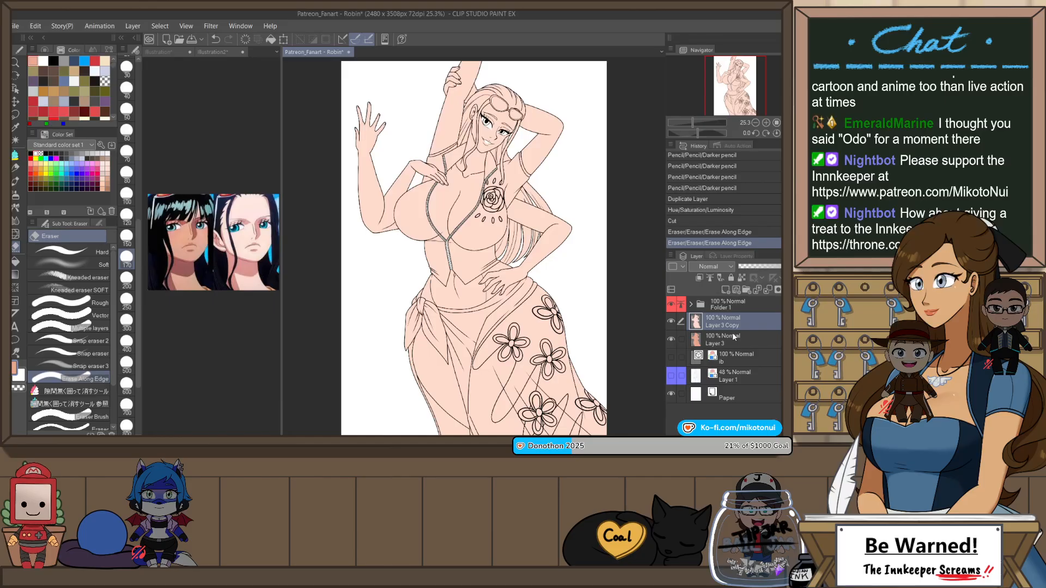
pyautogui.hotkey('ctrl', 'u')
pyautogui.press('Return')
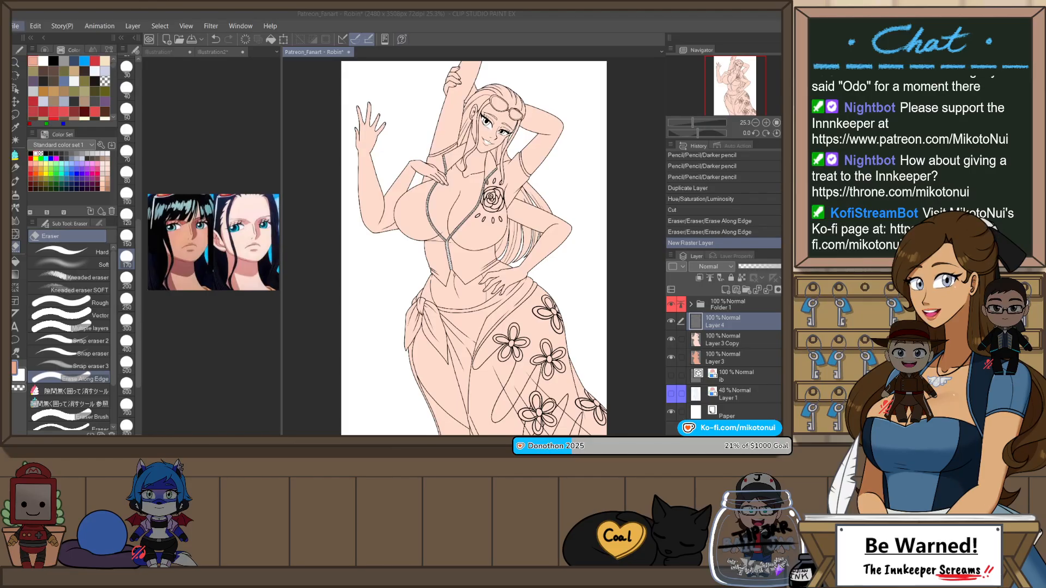
# Step: Open the close-up face reference image and dock it alongside the other reference images
pyautogui.click(16, 26)
pyautogui.click(52, 50)
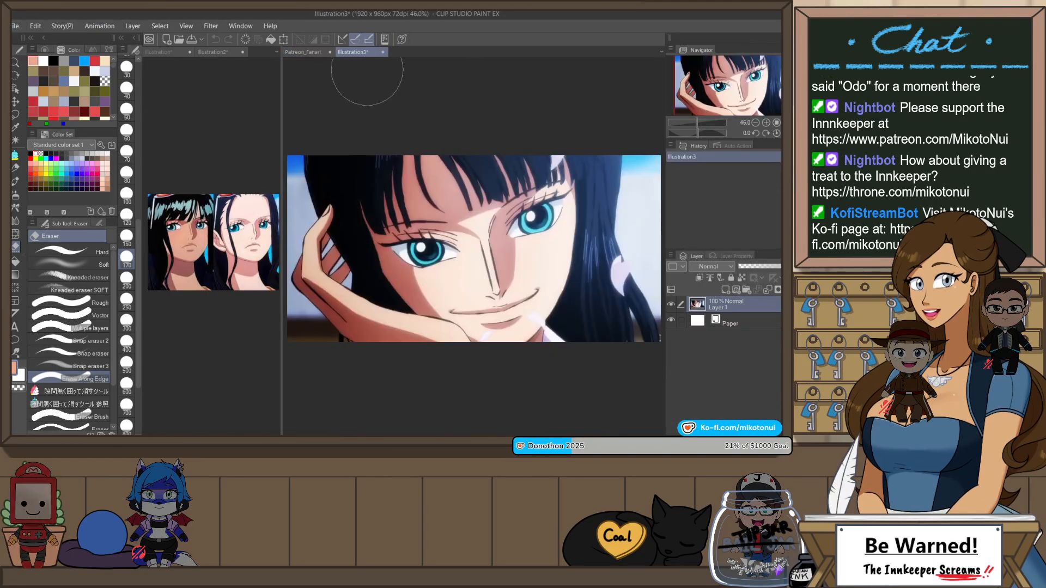
pyautogui.moveTo(347, 54); pyautogui.dragTo(262, 54)
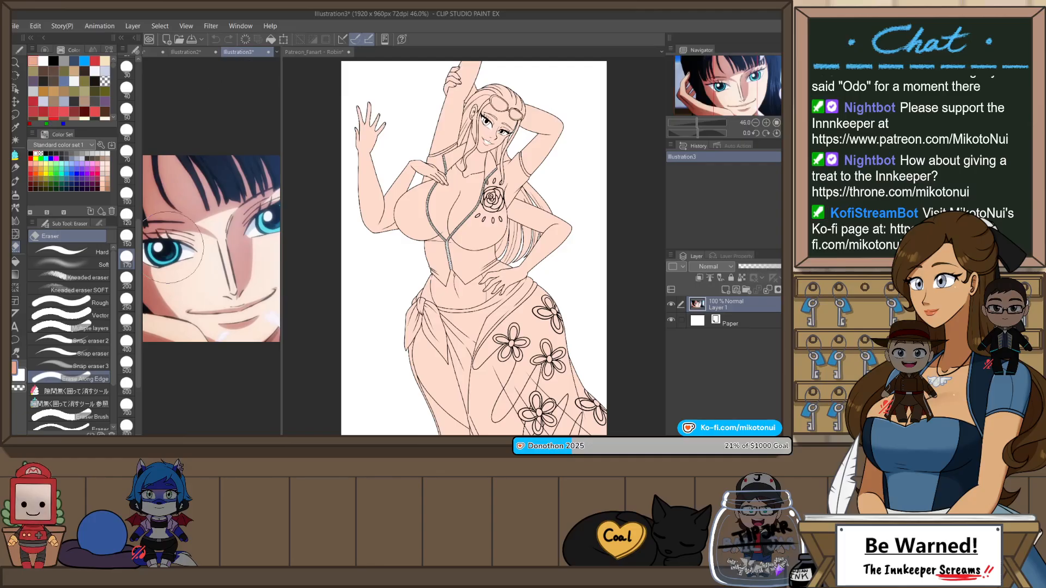
# Step: Sample the bright teal from the iris in the close-up reference and return to the Robin artwork
pyautogui.scroll(3, 173, 248)
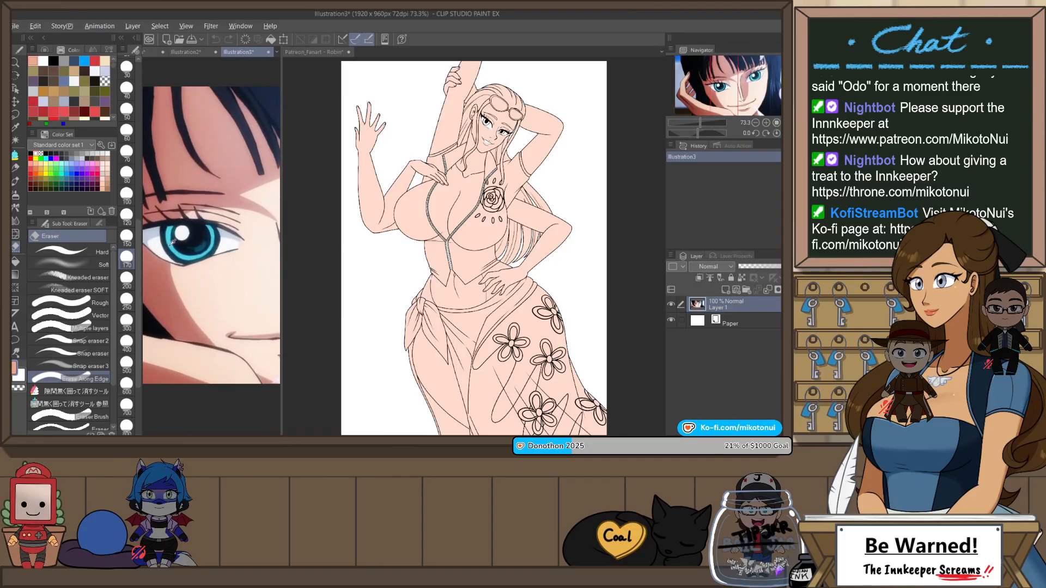
pyautogui.keyDown('alt'); pyautogui.click(173, 243); pyautogui.keyUp('alt')
pyautogui.click(315, 52)
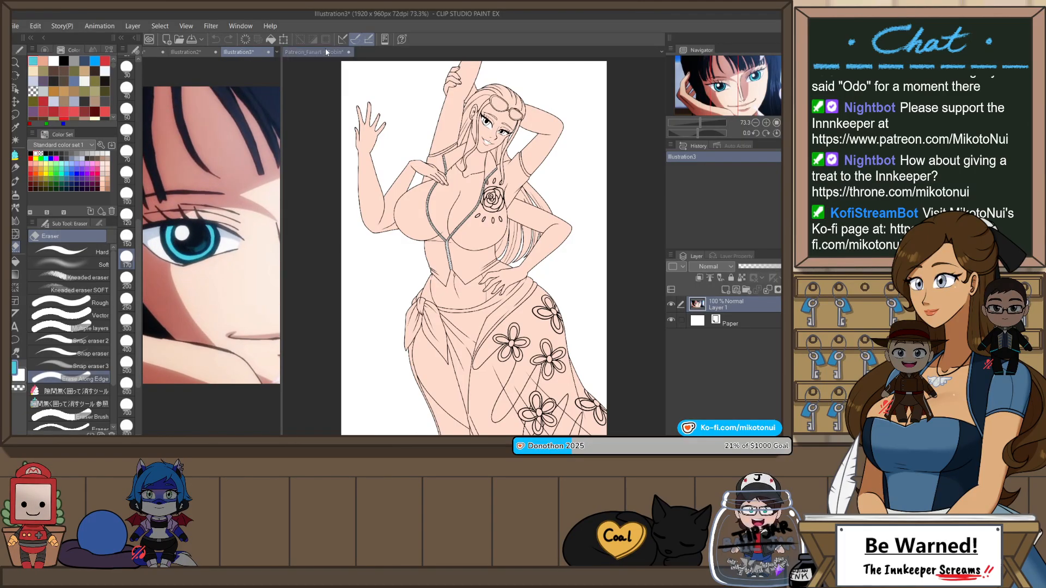
# Step: Hide the pale skin copy and fill both of Robin's irises with the sampled teal on Layer 4
pyautogui.scroll(3, 498, 119)
pyautogui.scroll(4, 497, 119)
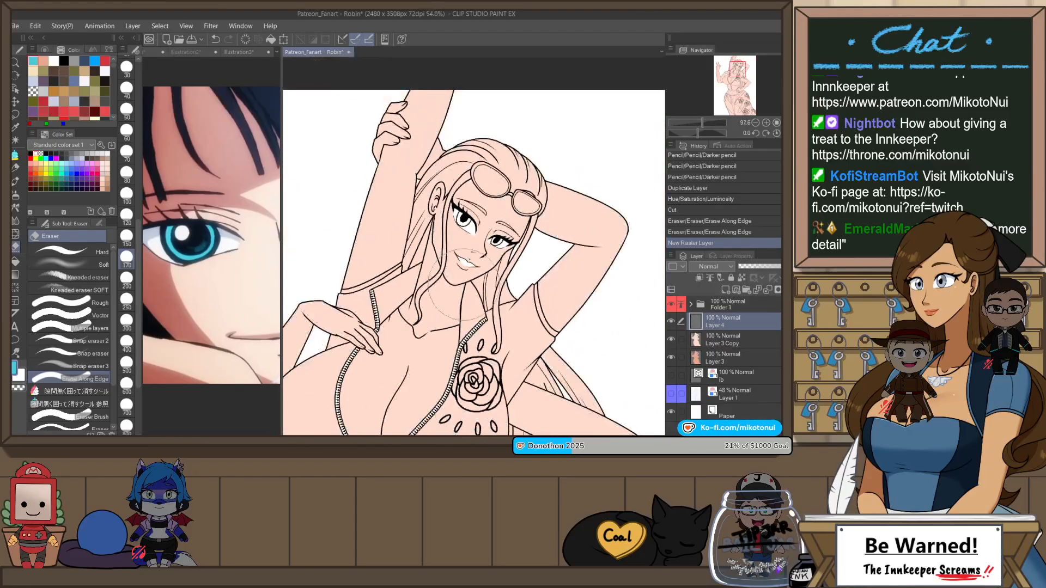
pyautogui.click(672, 340)
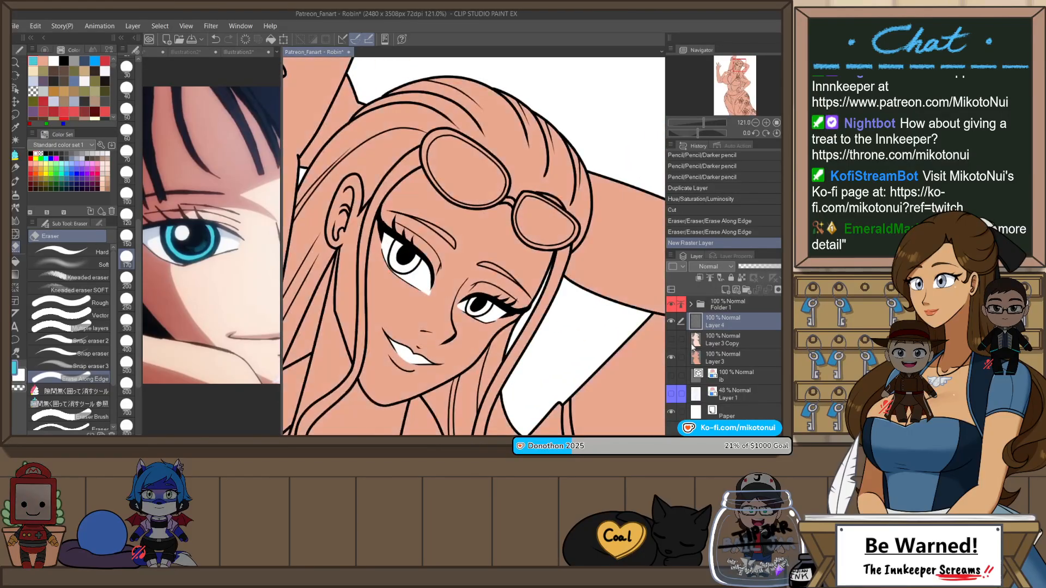
pyautogui.press('p')
pyautogui.moveTo(471, 191)
pyautogui.mouseDown()
pyautogui.moveTo(420, 232)
pyautogui.moveTo(426, 220)
pyautogui.mouseUp()
pyautogui.press('p')
pyautogui.press('p')
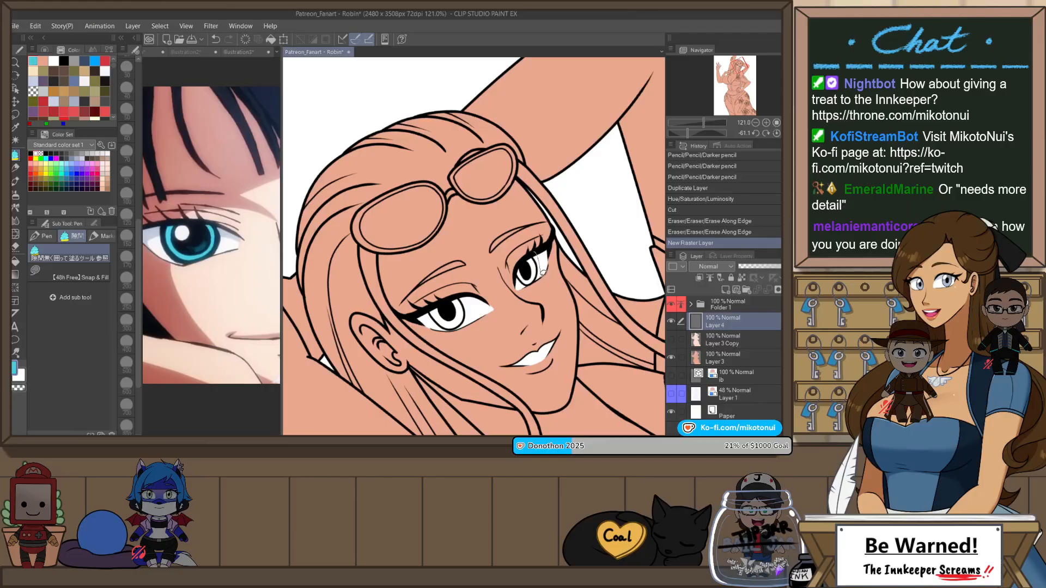
pyautogui.click(530, 269)
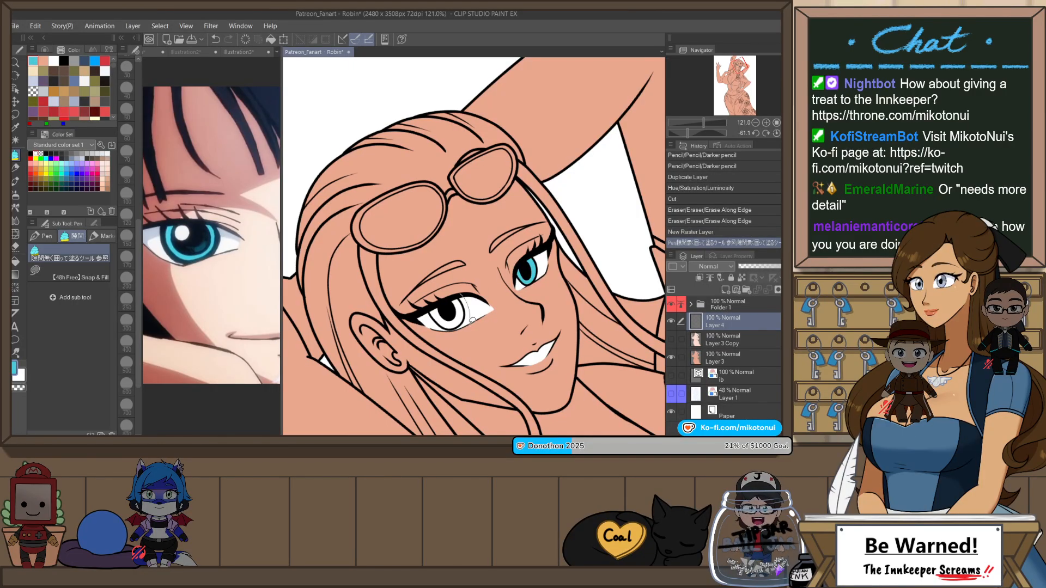
pyautogui.click(449, 314)
# Step: Erase the excess teal along the lower edge of the eye nearest the ear
pyautogui.press('e')
pyautogui.scroll(2, 472, 321)
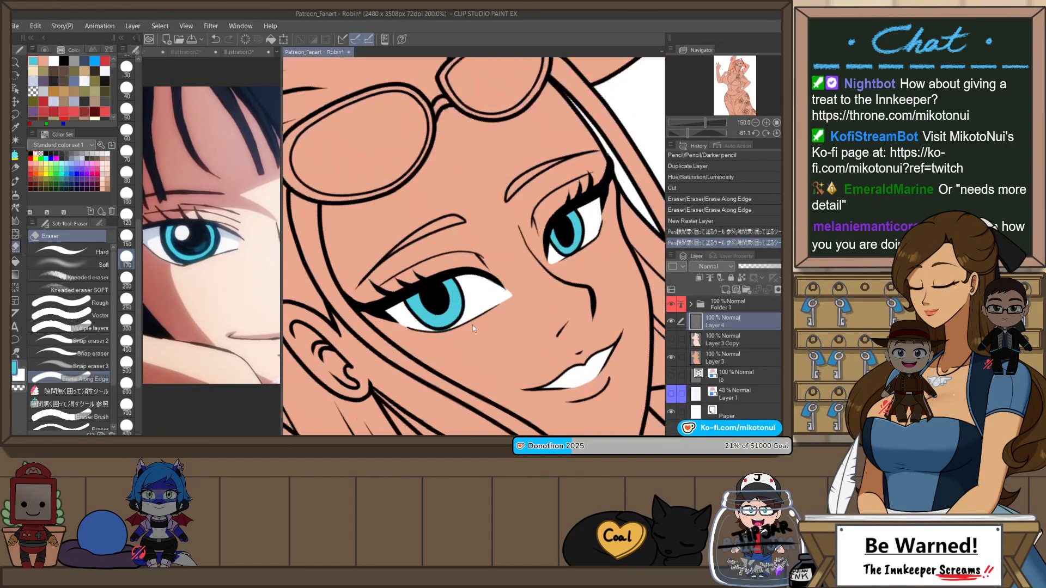
pyautogui.moveTo(435, 336); pyautogui.dragTo(449, 331)
pyautogui.scroll(-3, 534, 266)
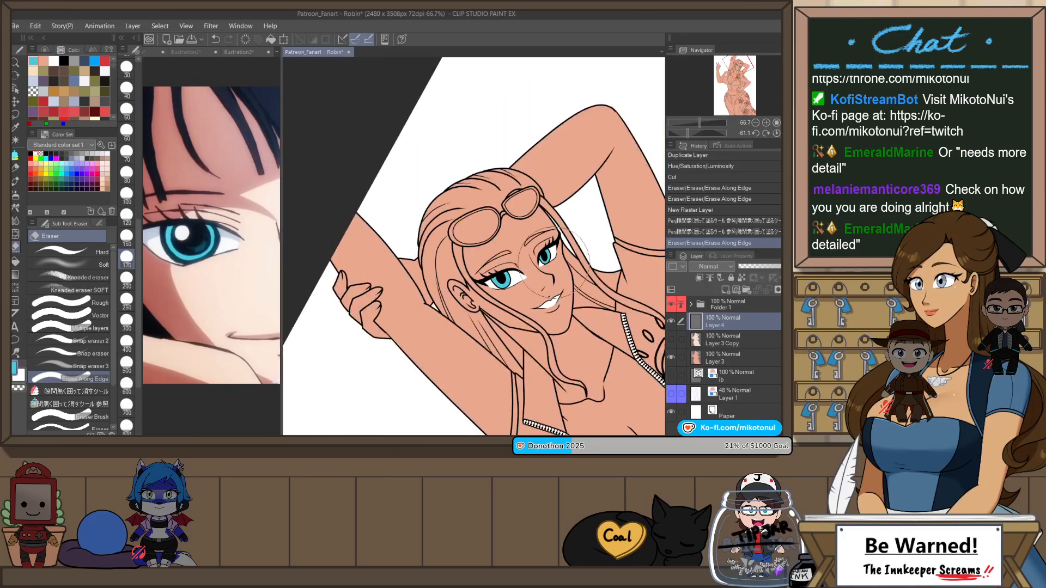
# Step: Darken the teal to RGB 34, 116, 127 and shade the upper part of both irises
pyautogui.scroll(2, 552, 257)
pyautogui.press('g')
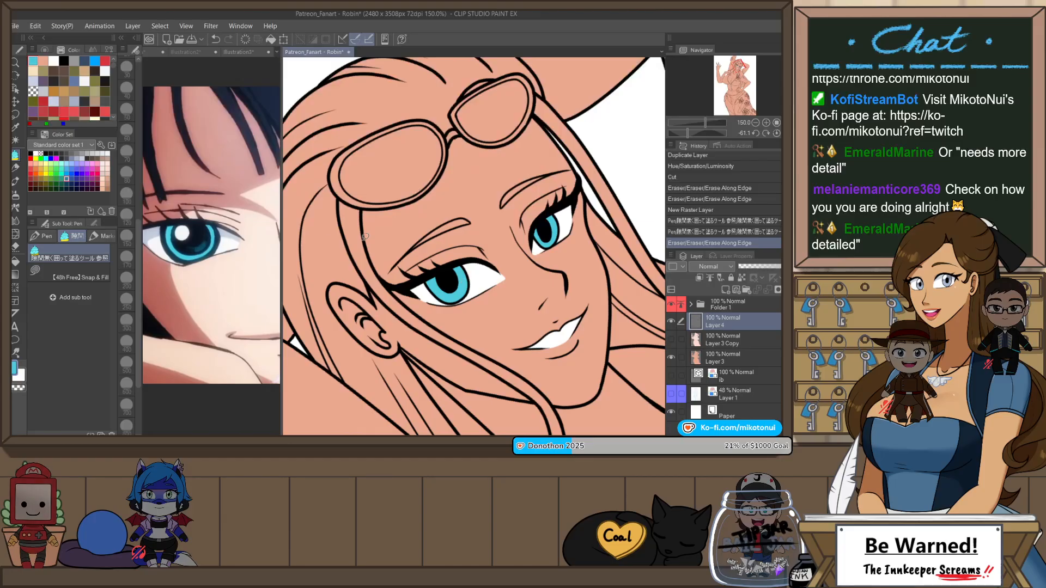
pyautogui.click(55, 47)
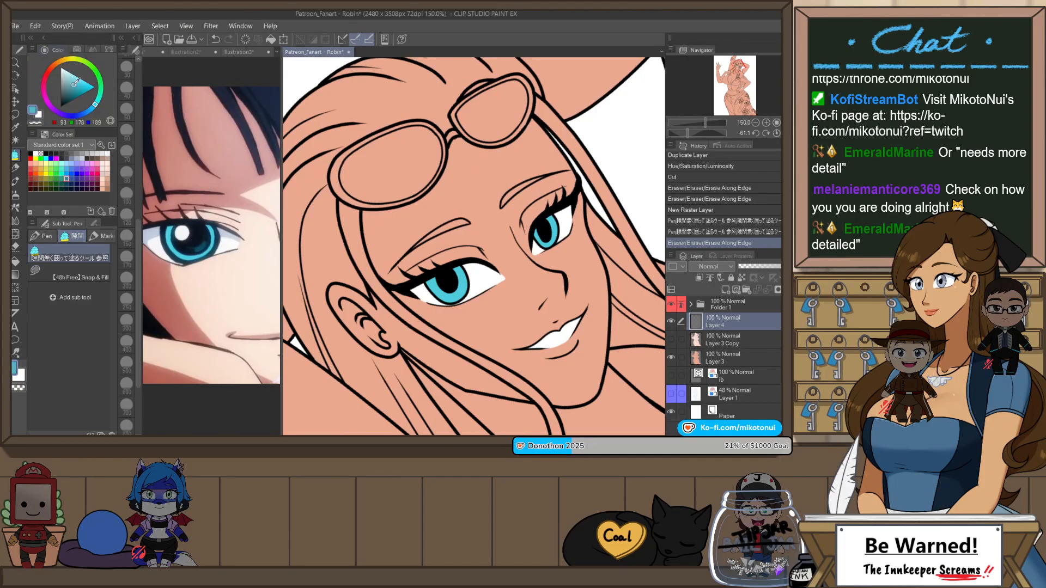
pyautogui.moveTo(75, 82); pyautogui.dragTo(73, 94)
pyautogui.press('p')
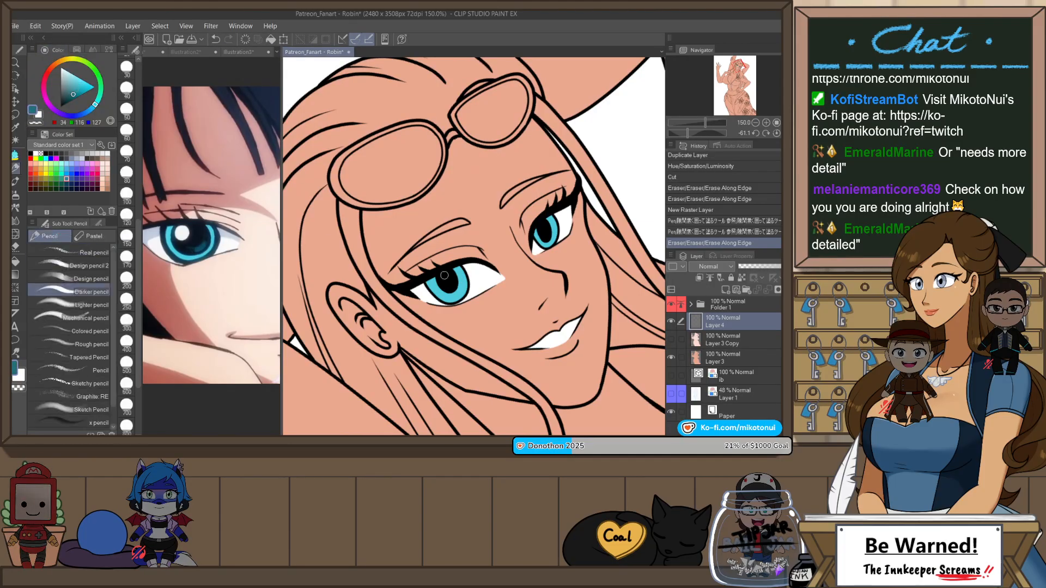
pyautogui.press('g')
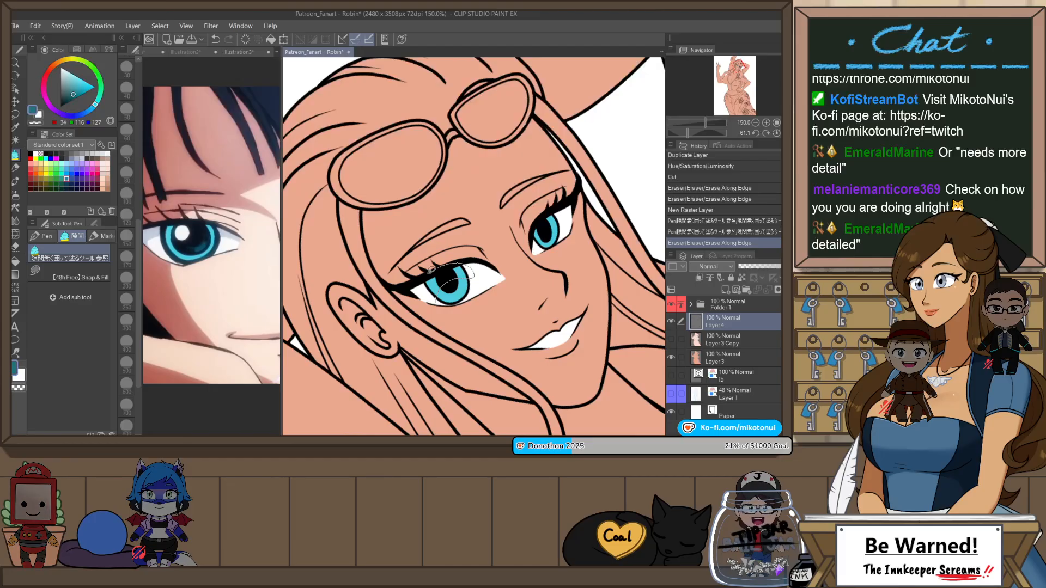
pyautogui.click(544, 238)
pyautogui.click(550, 223)
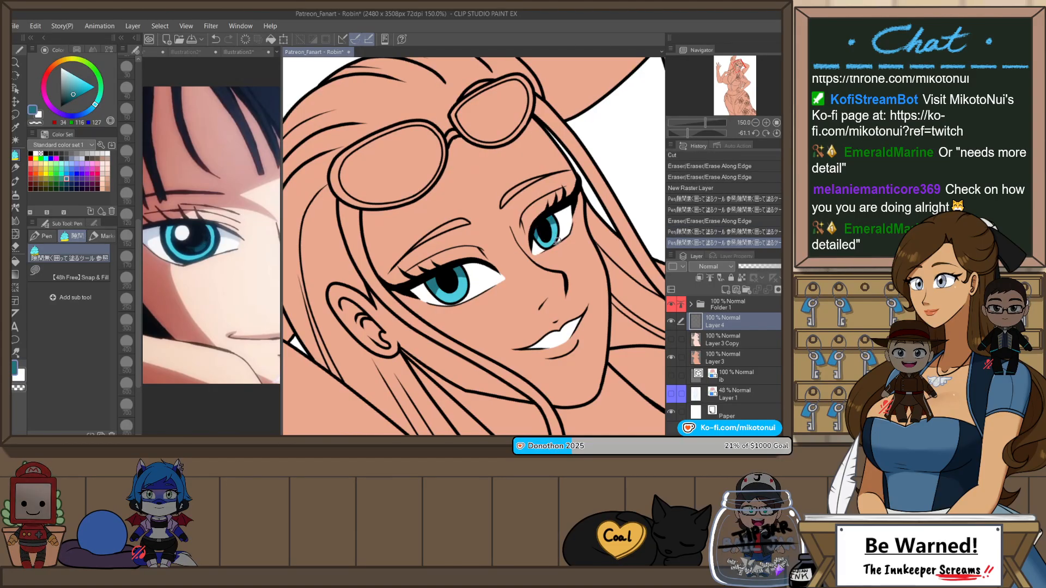
# Step: Compare the coloured eyes from a distance with the whole face in the close-up reference
pyautogui.scroll(-3, 537, 205)
pyautogui.scroll(-3, 436, 200)
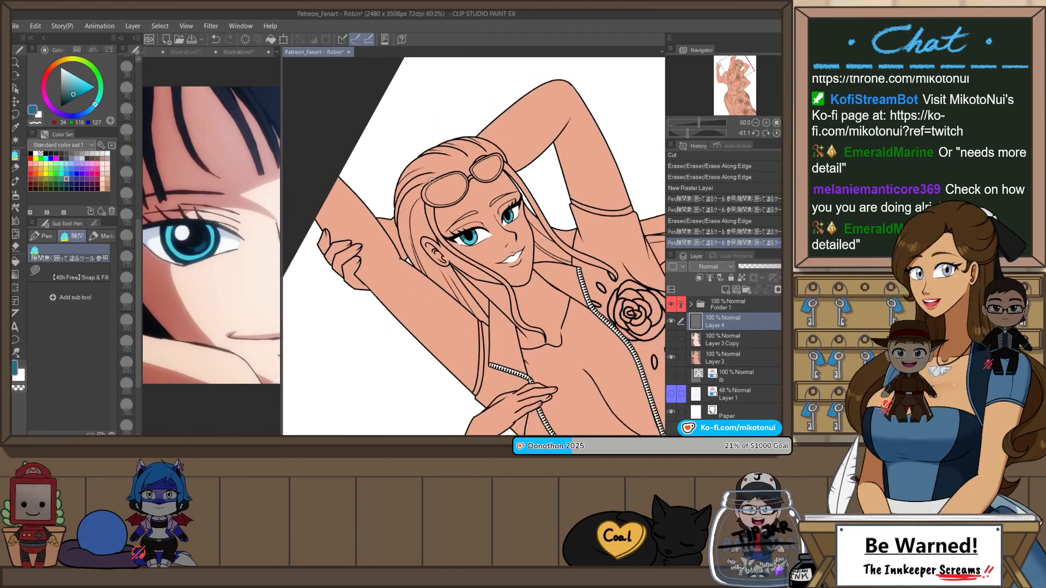
pyautogui.scroll(2, 468, 190)
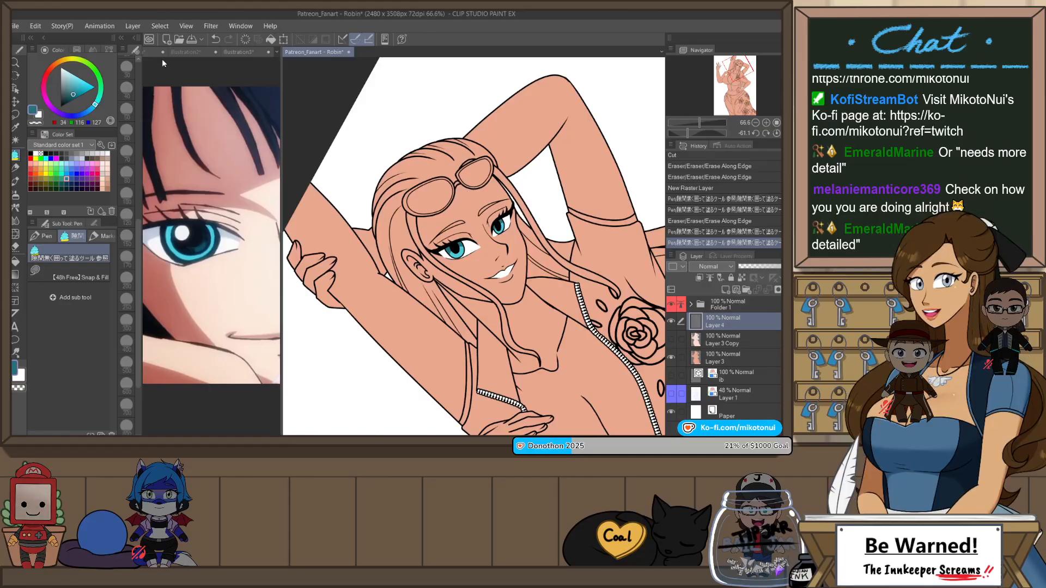
pyautogui.click(253, 53)
pyautogui.scroll(-5, 224, 163)
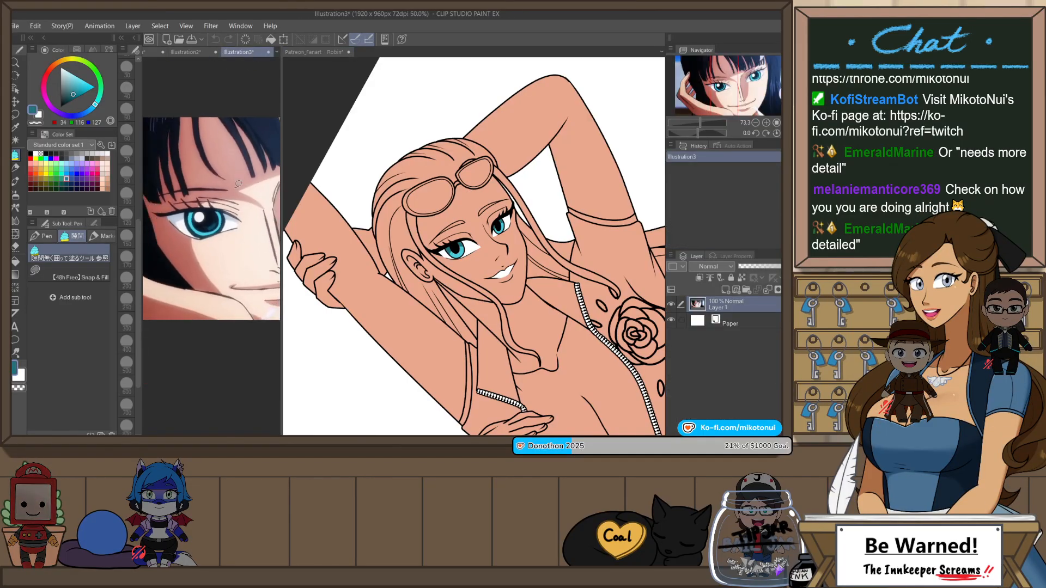
pyautogui.scroll(2, 251, 138)
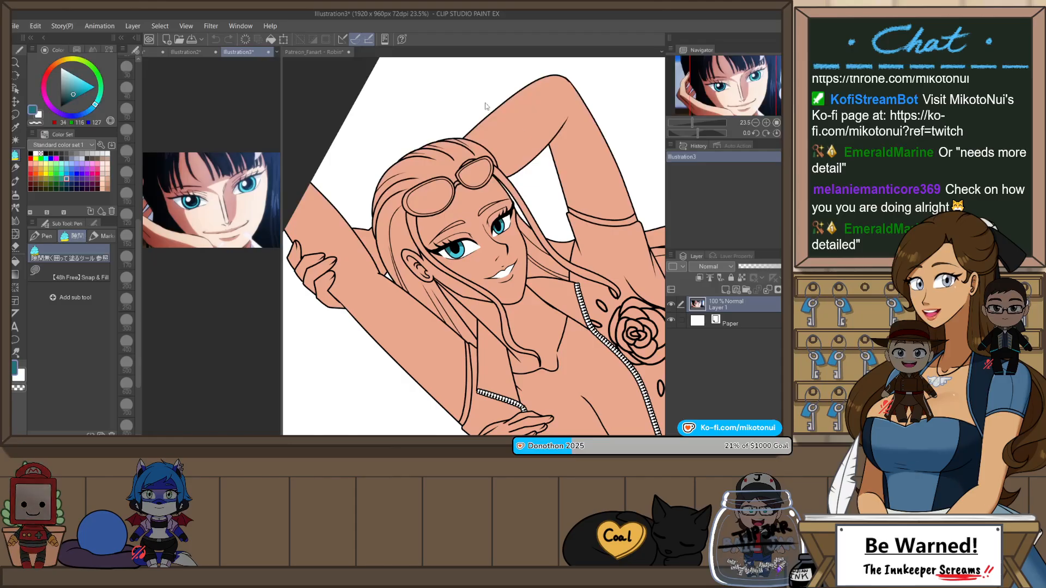
pyautogui.click(320, 52)
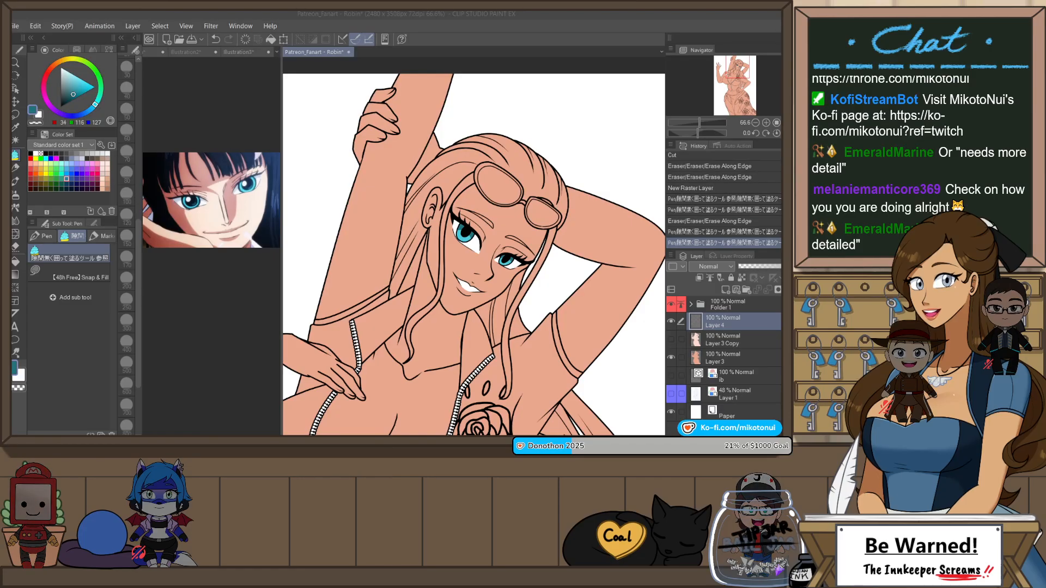
# Step: Save the Robin artwork with the eye-colour layer selected
pyautogui.click(739, 327)
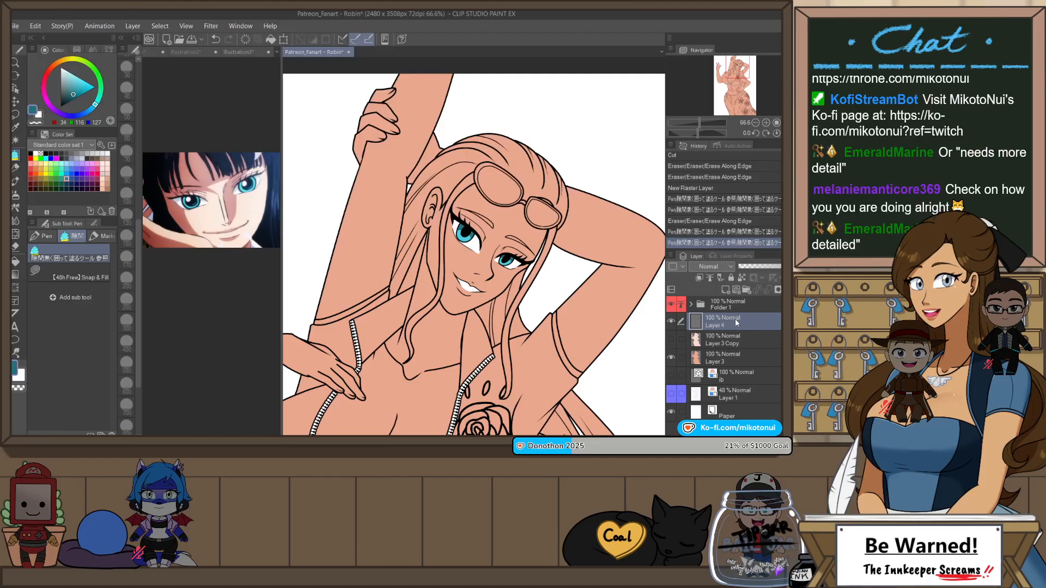
pyautogui.hotkey('ctrl', 's')
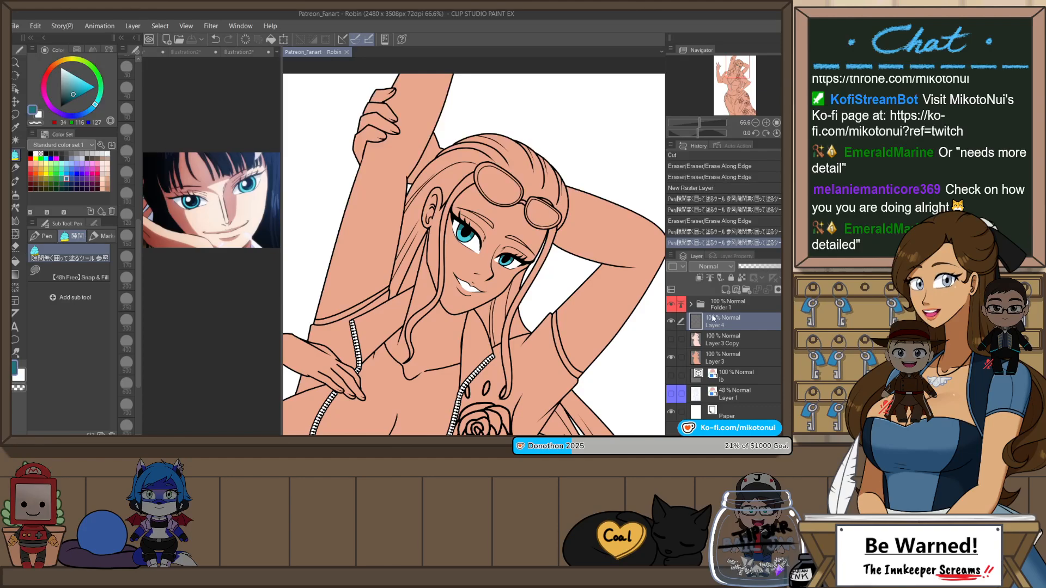
pyautogui.scroll(-2, 496, 161)
pyautogui.scroll(3, 496, 161)
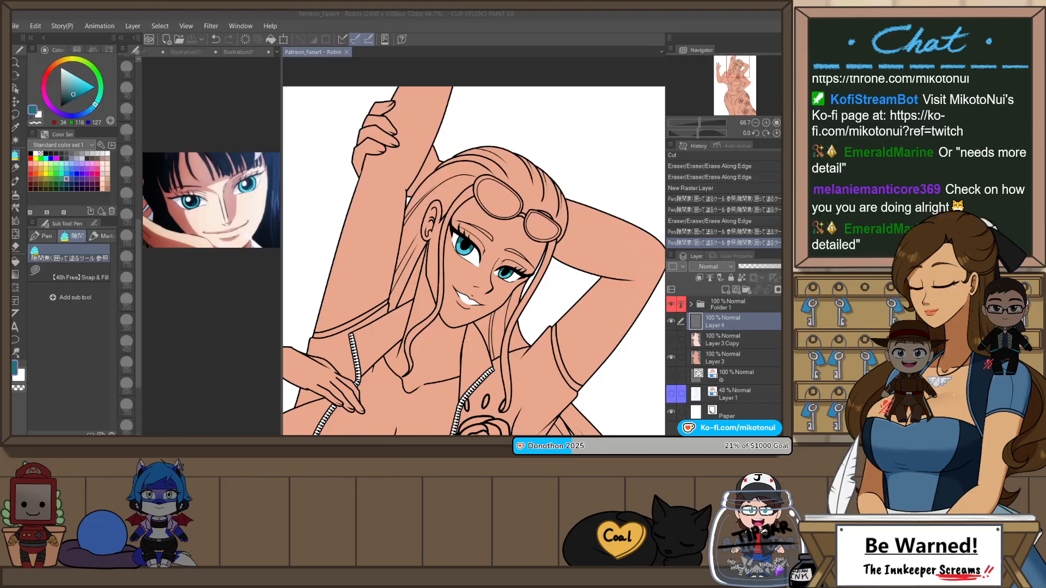
# Step: Add a new raster layer above the eye-colour layer, rename the eye-colour layer "eyes", and make the new layer active
pyautogui.click(757, 322)
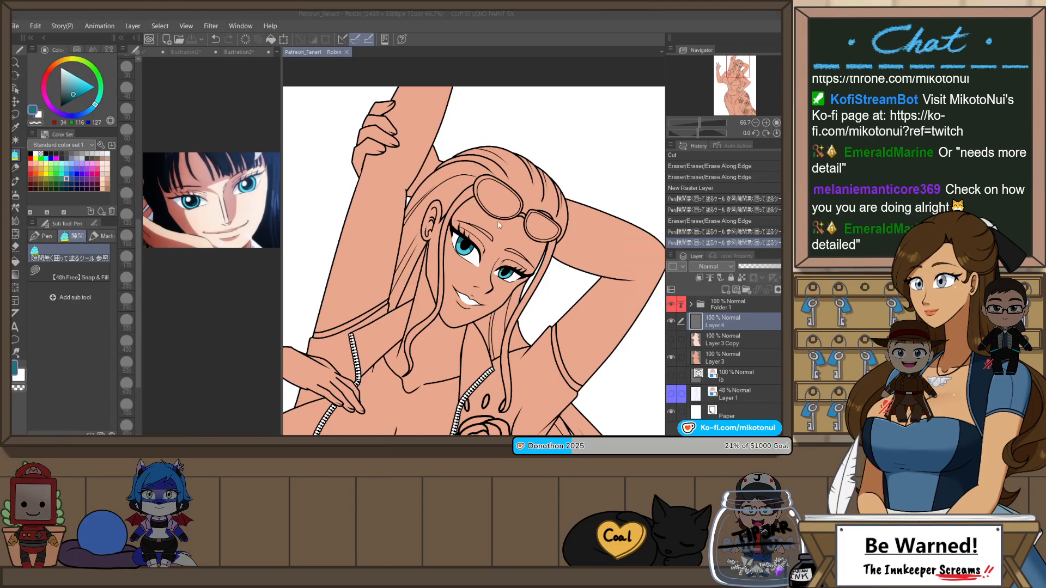
pyautogui.click(725, 290)
pyautogui.doubleClick(718, 343)
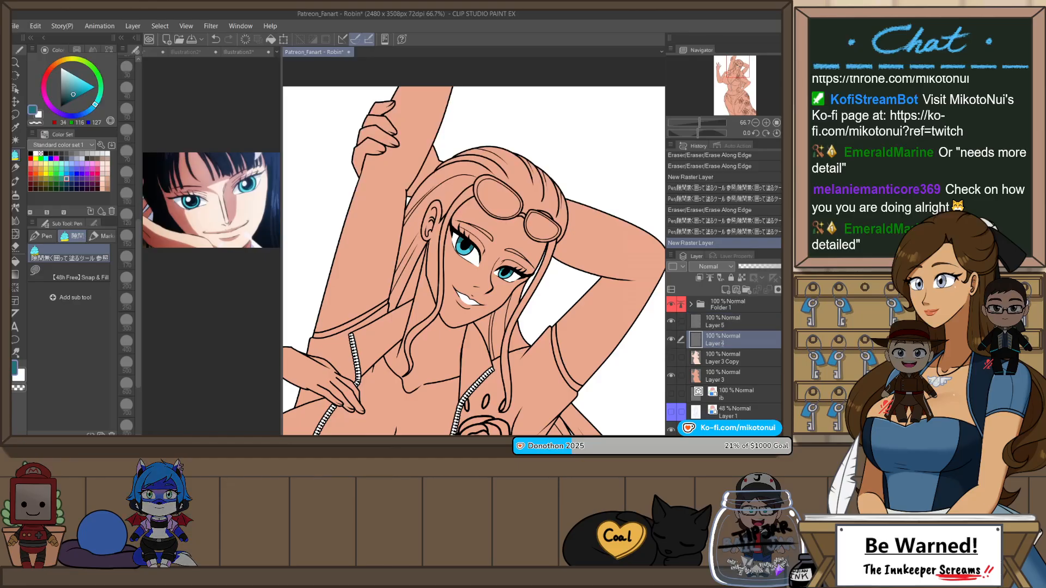
pyautogui.write('eyes')
pyautogui.press('Return')
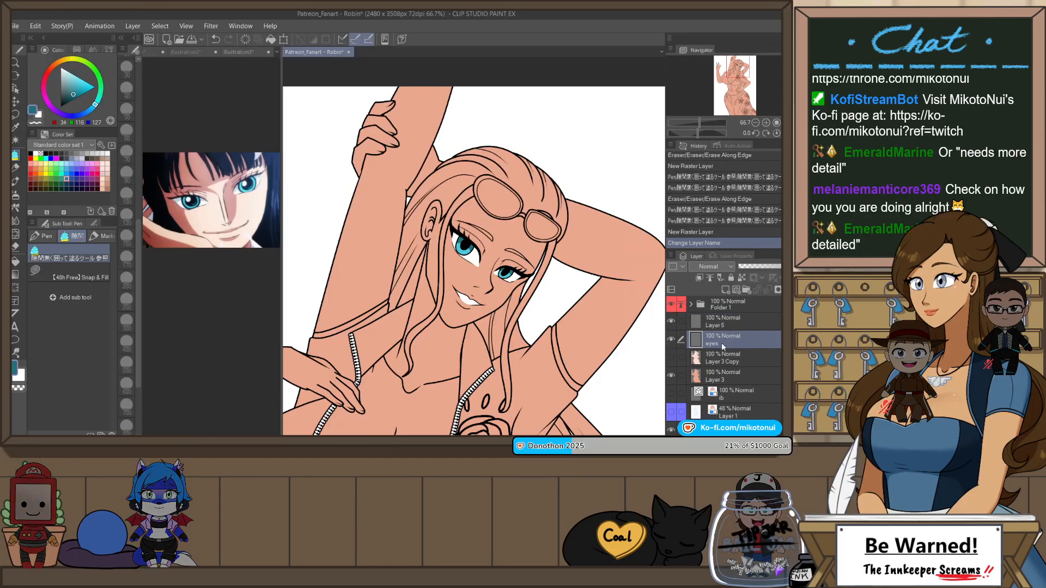
pyautogui.click(722, 323)
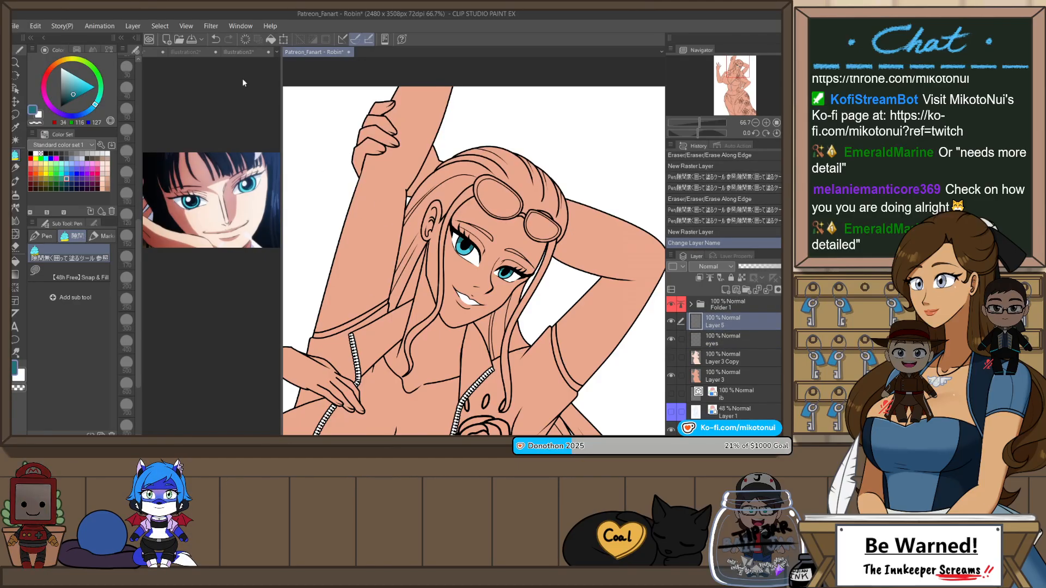
# Step: Choose dark grey RGB 38, 38, 38 and fill the eyebrows and the hair behind the neck
pyautogui.click(56, 154)
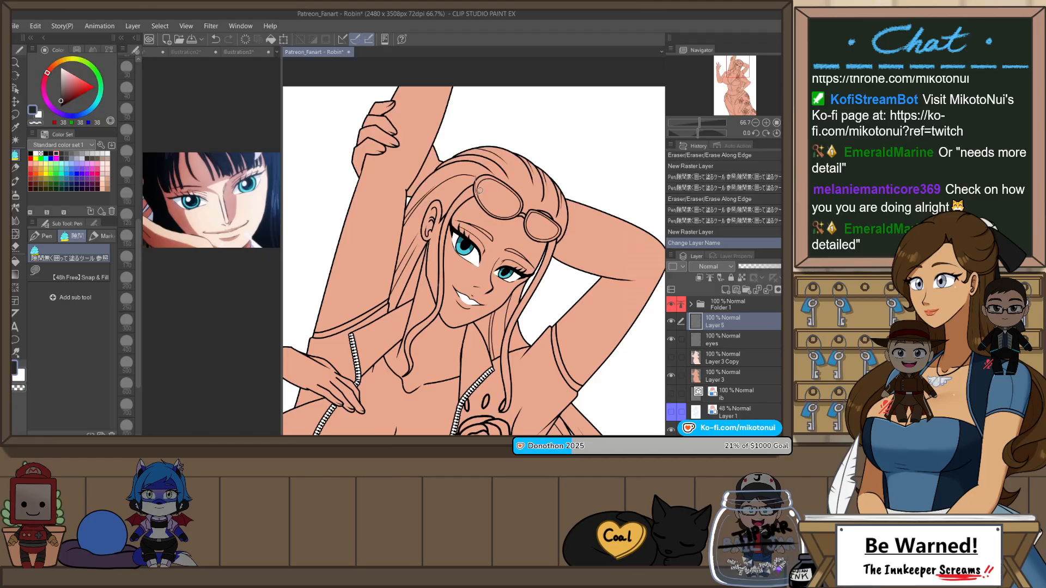
pyautogui.moveTo(480, 207)
pyautogui.mouseDown()
pyautogui.moveTo(459, 232)
pyautogui.moveTo(502, 208)
pyautogui.moveTo(545, 248)
pyautogui.moveTo(516, 229)
pyautogui.moveTo(520, 239)
pyautogui.moveTo(464, 263)
pyautogui.mouseUp()
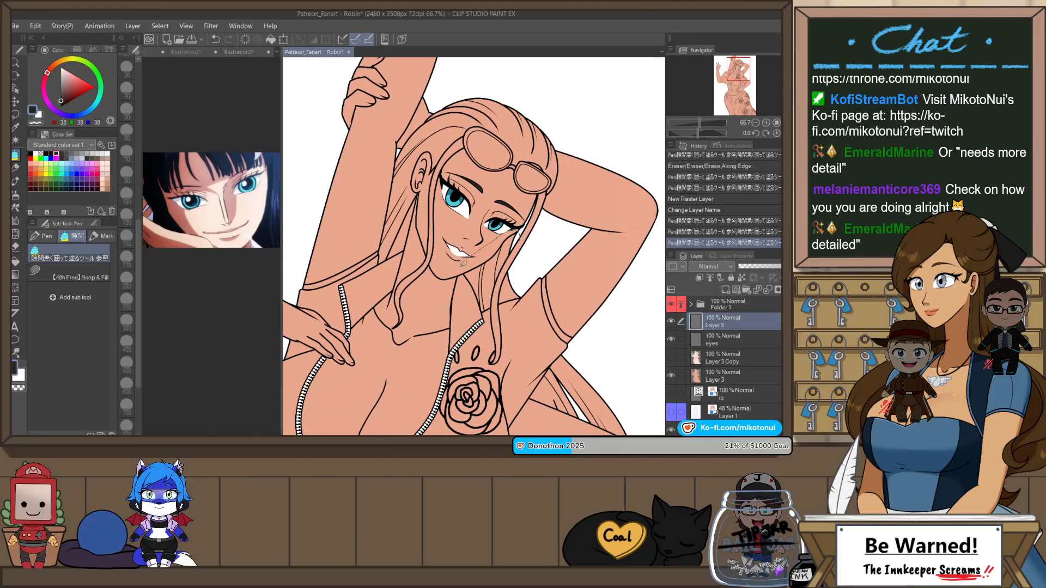
pyautogui.moveTo(499, 312); pyautogui.dragTo(517, 235)
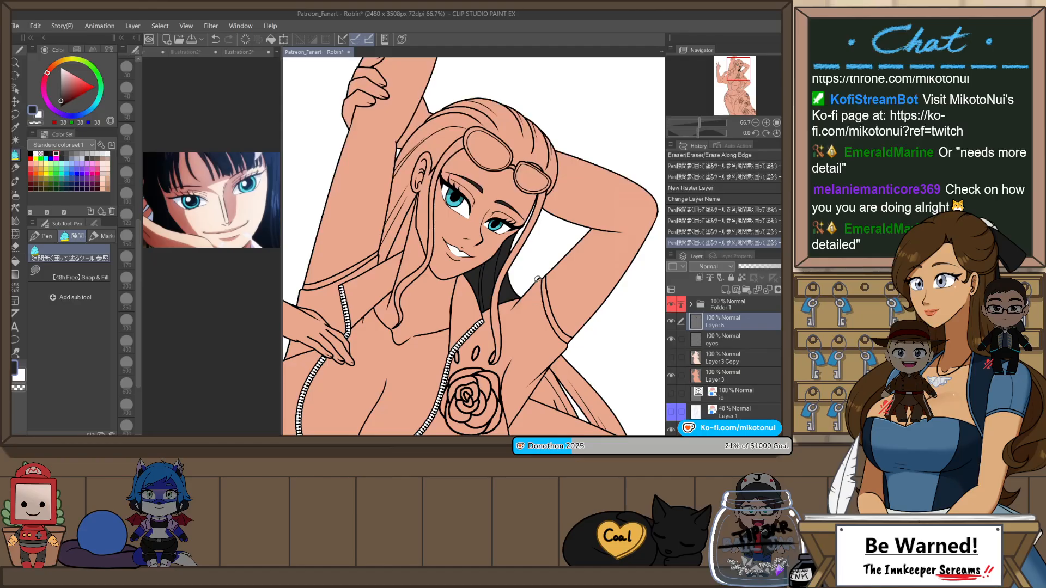
# Step: Fill the hair strands between the shoulder and the bent arm with dark grey and erase the excess
pyautogui.scroll(-3, 536, 279)
pyautogui.scroll(2, 512, 240)
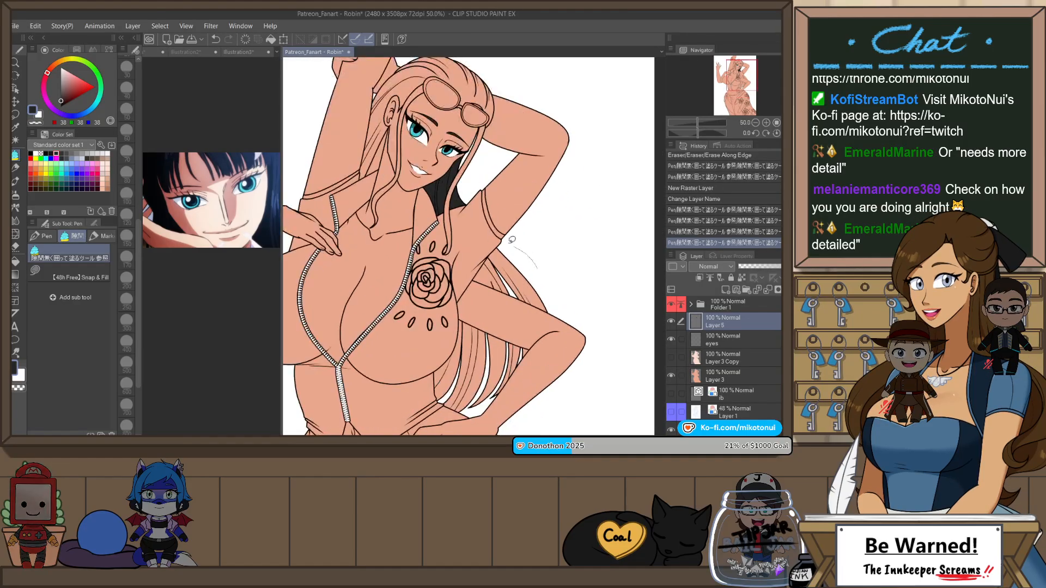
pyautogui.moveTo(512, 240)
pyautogui.mouseDown()
pyautogui.moveTo(493, 249)
pyautogui.moveTo(510, 281)
pyautogui.moveTo(561, 316)
pyautogui.moveTo(541, 274)
pyautogui.mouseUp()
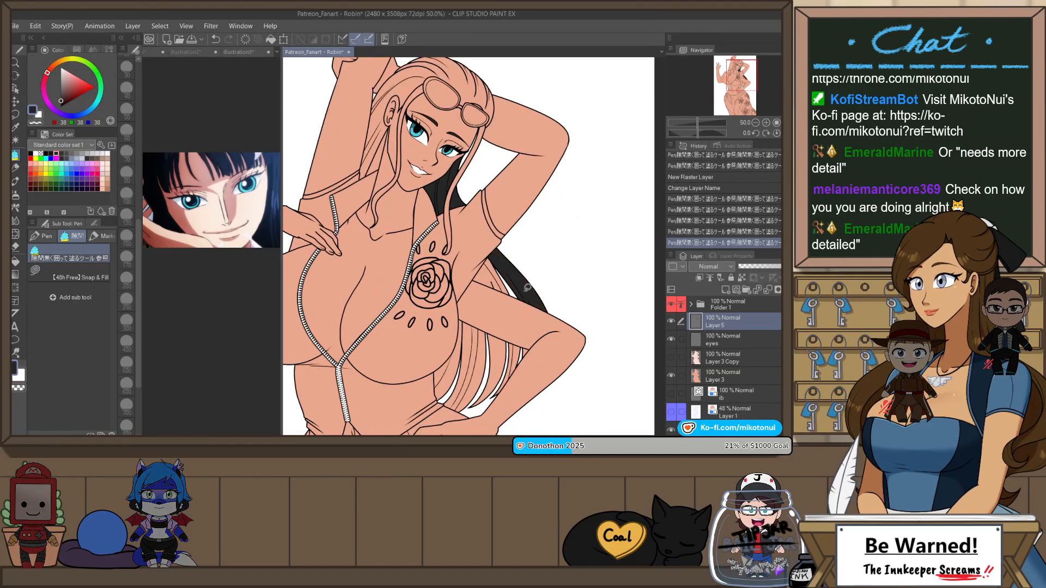
pyautogui.scroll(2, 501, 270)
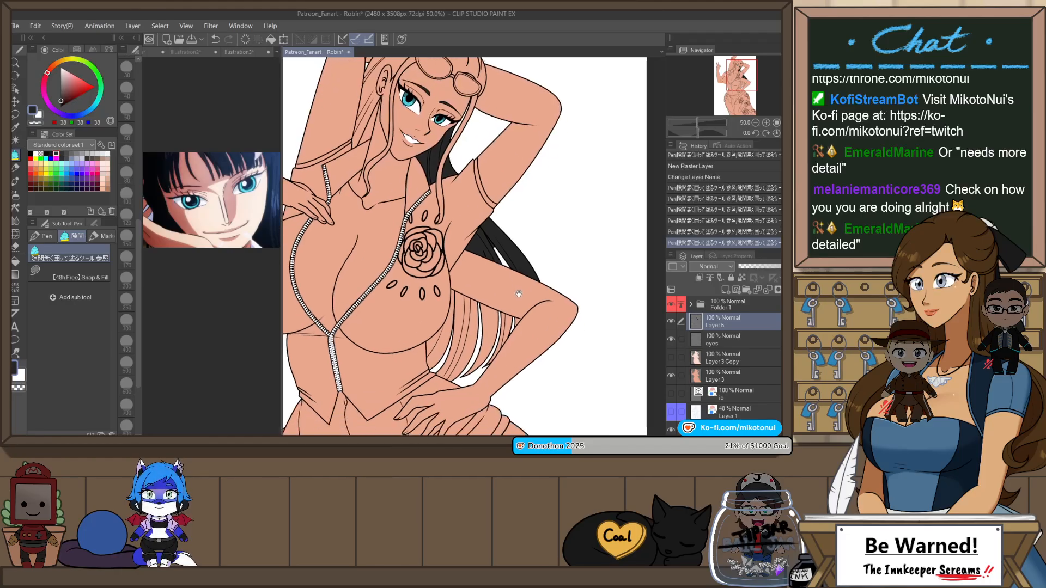
pyautogui.press('e')
pyautogui.moveTo(499, 264); pyautogui.dragTo(478, 110)
# Step: Fill the remaining hair strands beside the torso beneath the bent arm with dark grey and erase the spill between strands
pyautogui.press('p')
pyautogui.moveTo(518, 243)
pyautogui.mouseDown()
pyautogui.moveTo(503, 308)
pyautogui.moveTo(476, 351)
pyautogui.moveTo(449, 361)
pyautogui.moveTo(486, 262)
pyautogui.moveTo(476, 318)
pyautogui.moveTo(456, 350)
pyautogui.mouseUp()
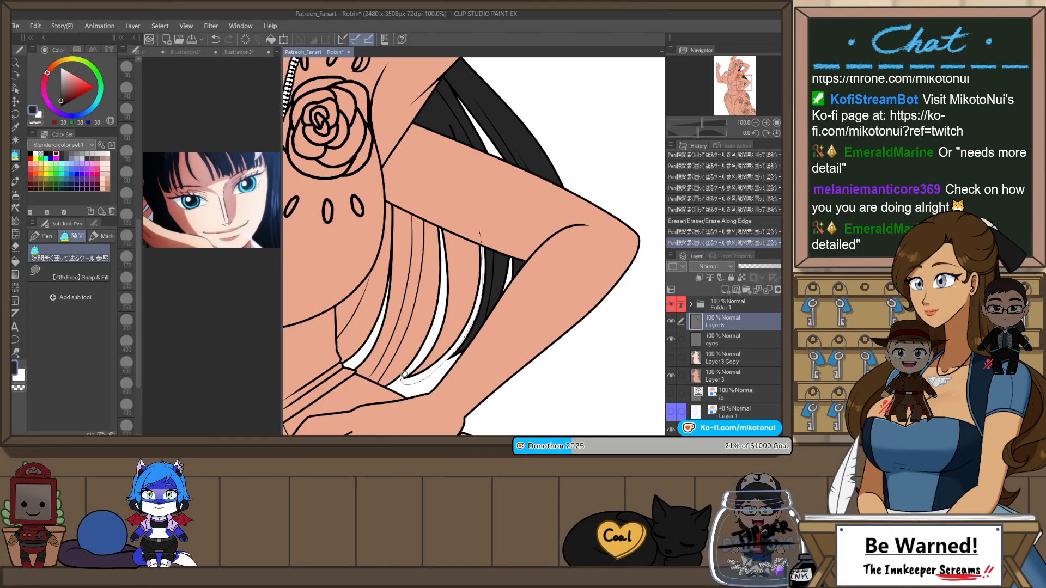
pyautogui.moveTo(440, 215); pyautogui.dragTo(488, 222)
pyautogui.moveTo(462, 271); pyautogui.dragTo(514, 267)
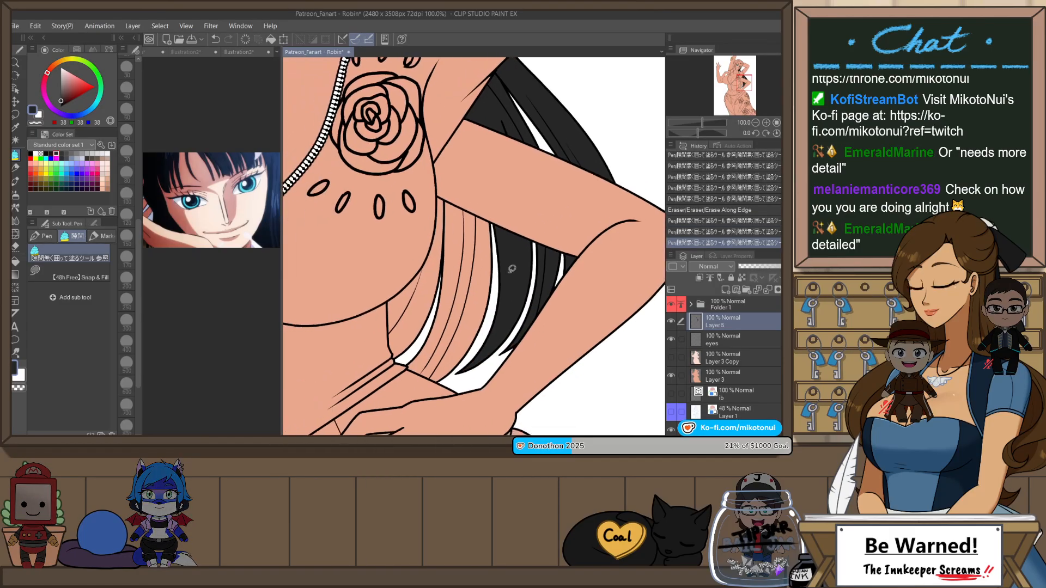
pyautogui.moveTo(490, 201)
pyautogui.mouseDown()
pyautogui.moveTo(482, 340)
pyautogui.moveTo(452, 388)
pyautogui.moveTo(407, 376)
pyautogui.moveTo(376, 304)
pyautogui.moveTo(424, 218)
pyautogui.moveTo(475, 184)
pyautogui.mouseUp()
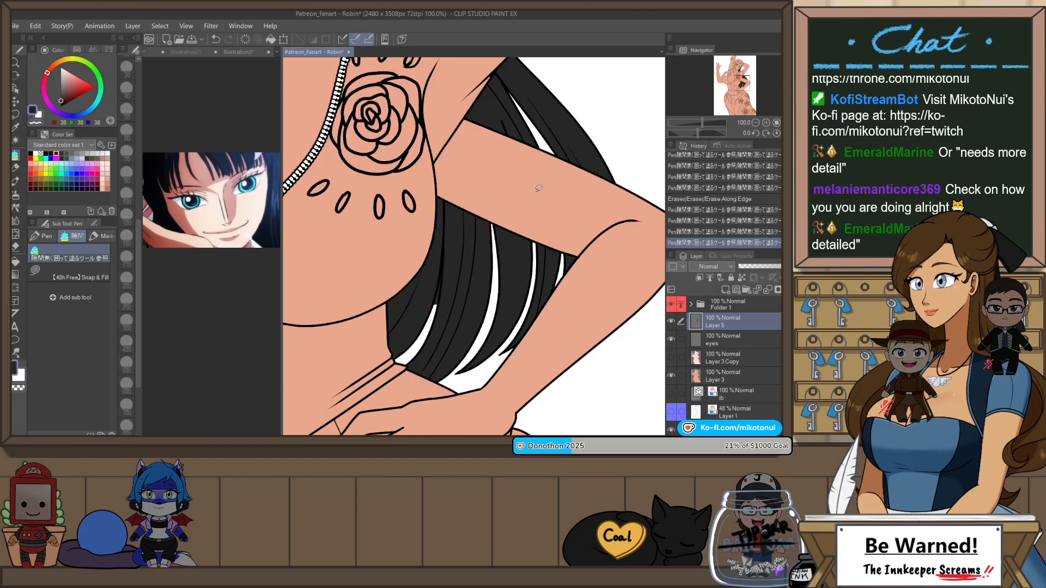
pyautogui.press('e')
pyautogui.hotkey('ctrl', 'z')
pyautogui.moveTo(434, 301); pyautogui.dragTo(441, 278)
# Step: Fill the hair on the crown around the sunglasses and the hair behind the ear with dark grey
pyautogui.scroll(-3, 496, 326)
pyautogui.moveTo(507, 270); pyautogui.dragTo(560, 344)
pyautogui.scroll(2, 474, 196)
pyautogui.press('p')
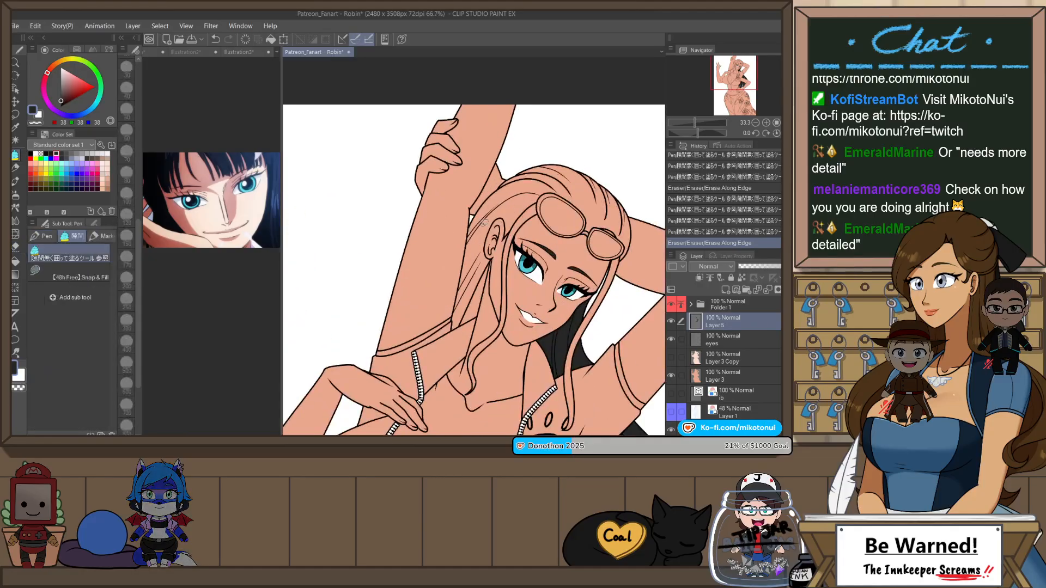
pyautogui.moveTo(461, 240)
pyautogui.mouseDown()
pyautogui.moveTo(473, 213)
pyautogui.moveTo(530, 160)
pyautogui.moveTo(579, 151)
pyautogui.moveTo(623, 177)
pyautogui.mouseUp()
pyautogui.moveTo(640, 254)
pyautogui.mouseDown()
pyautogui.moveTo(621, 266)
pyautogui.moveTo(613, 231)
pyautogui.moveTo(549, 196)
pyautogui.moveTo(509, 232)
pyautogui.moveTo(505, 221)
pyautogui.moveTo(501, 250)
pyautogui.mouseUp()
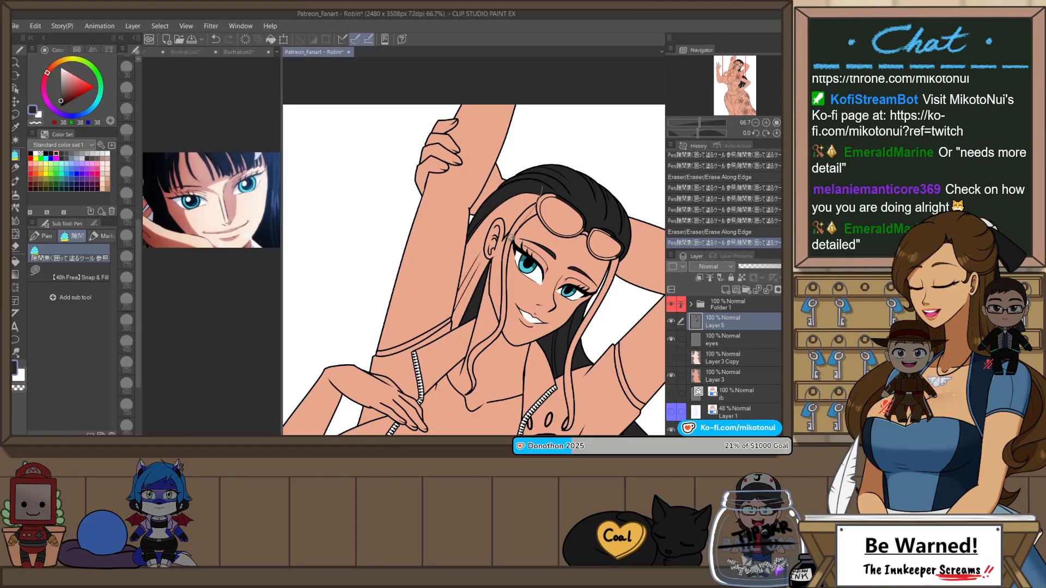
pyautogui.moveTo(498, 257)
pyautogui.mouseDown()
pyautogui.moveTo(443, 323)
pyautogui.moveTo(480, 209)
pyautogui.mouseUp()
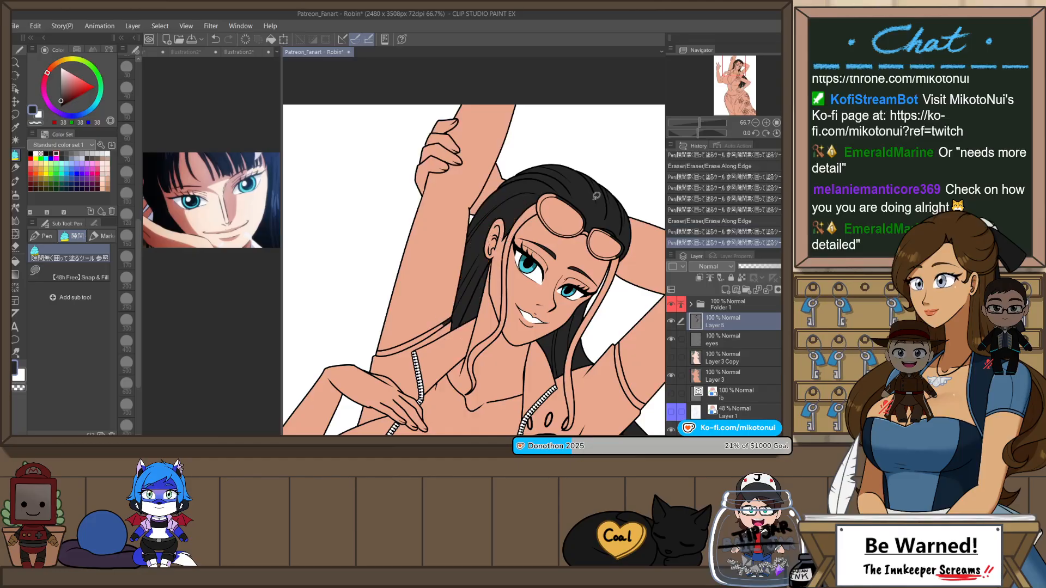
# Step: Fill the two long face-framing hair locks with dark grey
pyautogui.moveTo(596, 284); pyautogui.dragTo(519, 244)
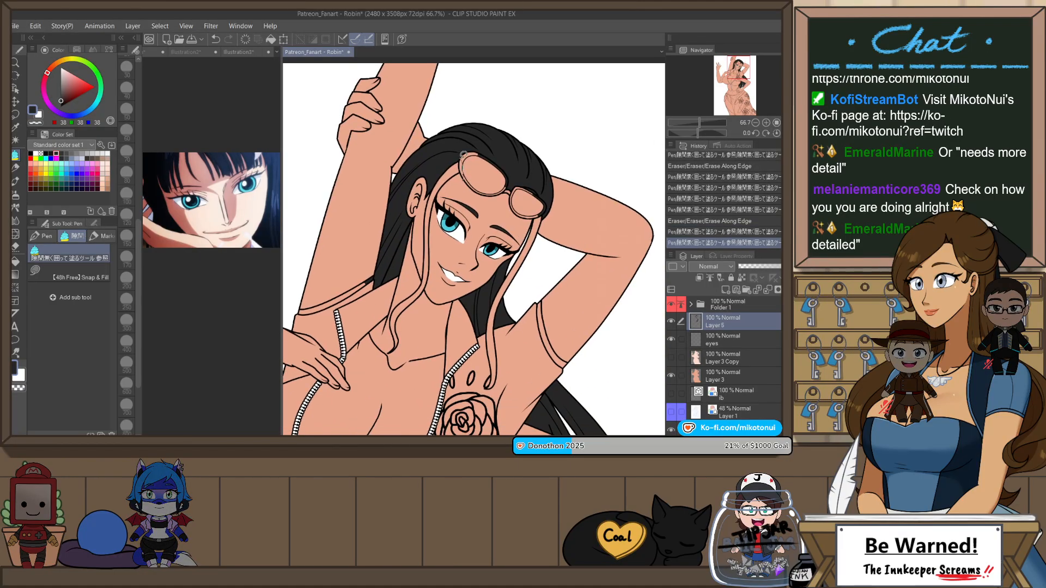
pyautogui.moveTo(463, 155)
pyautogui.mouseDown()
pyautogui.moveTo(434, 183)
pyautogui.moveTo(406, 338)
pyautogui.moveTo(460, 160)
pyautogui.mouseUp()
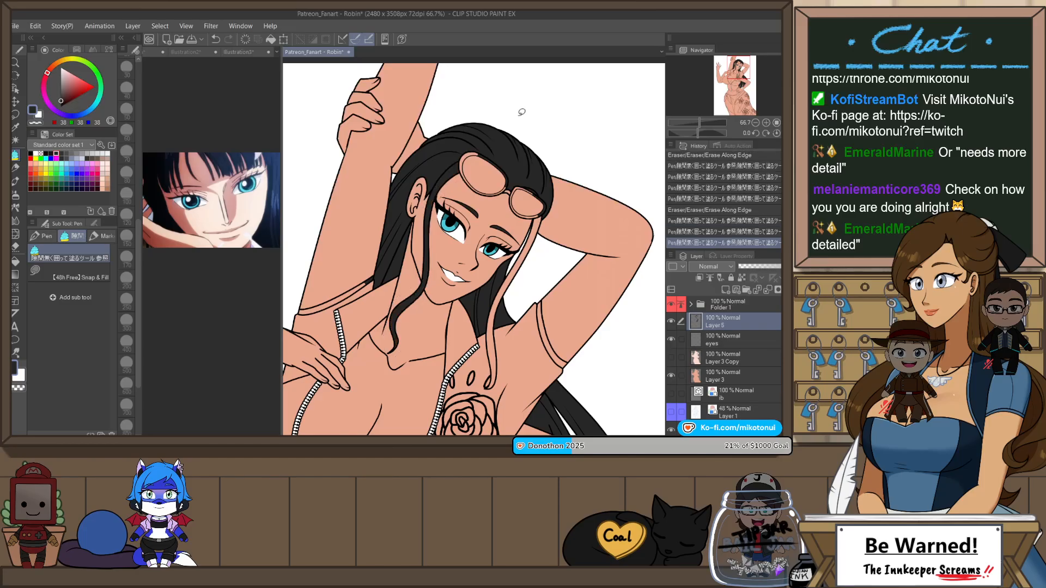
pyautogui.moveTo(554, 274)
pyautogui.mouseDown()
pyautogui.moveTo(542, 174)
pyautogui.moveTo(480, 288)
pyautogui.moveTo(483, 355)
pyautogui.moveTo(504, 261)
pyautogui.mouseUp()
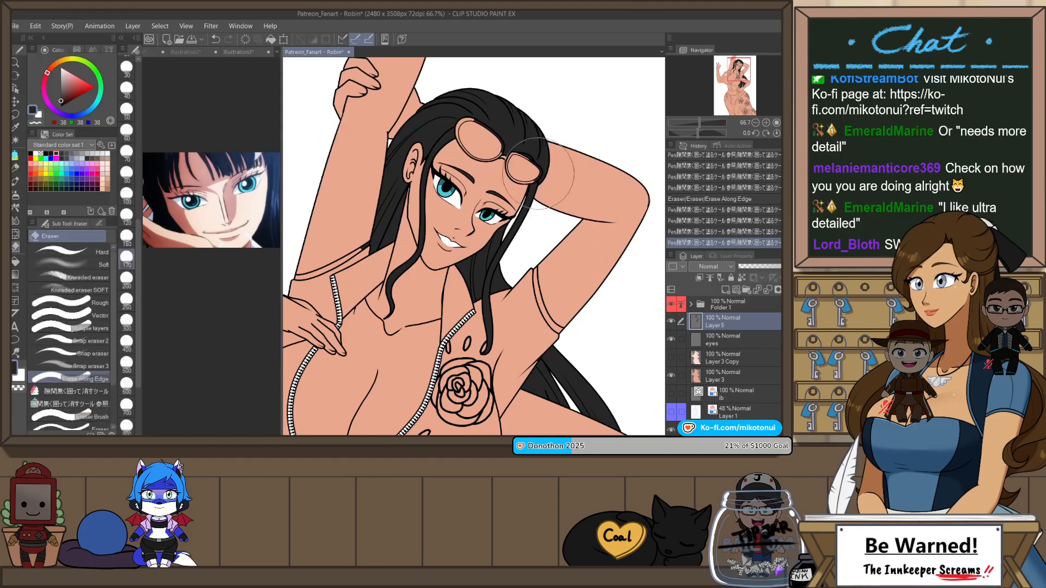
# Step: Erase the excess dark grey around the sunglasses' frame and bridge with the Erase Along Edge eraser, and return to the enclosed-area fill pen
pyautogui.press('e')
pyautogui.moveTo(528, 170); pyautogui.dragTo(546, 144)
pyautogui.scroll(2, 546, 144)
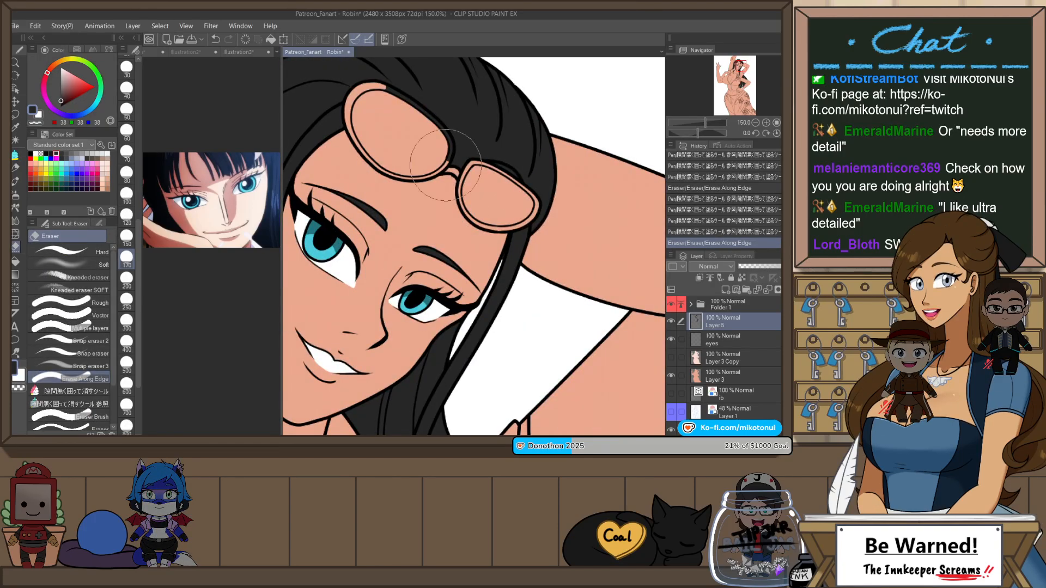
pyautogui.moveTo(444, 146)
pyautogui.mouseDown()
pyautogui.moveTo(410, 101)
pyautogui.moveTo(447, 161)
pyautogui.mouseUp()
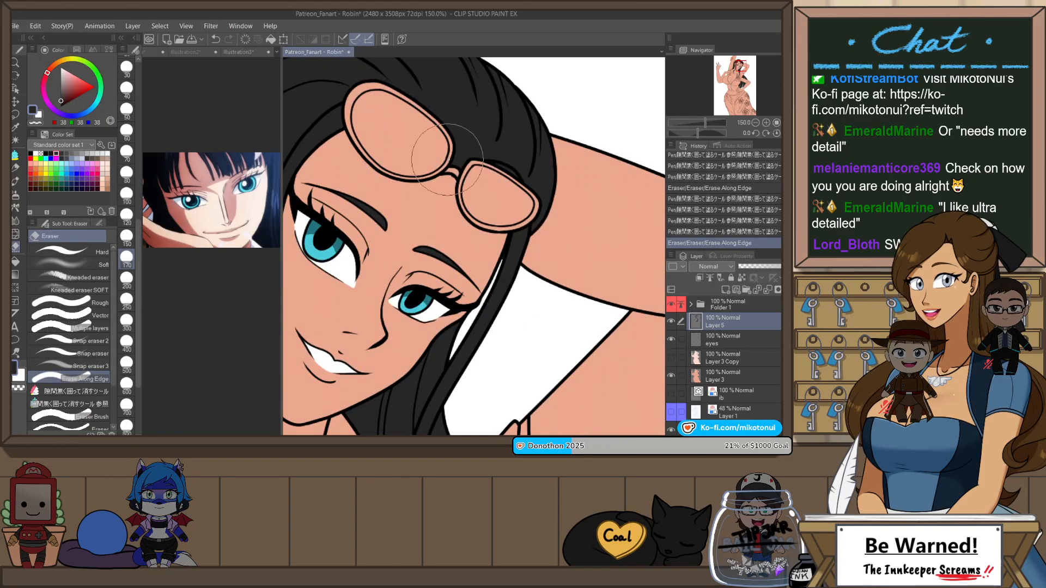
pyautogui.scroll(-1, 483, 141)
pyautogui.scroll(-3, 487, 143)
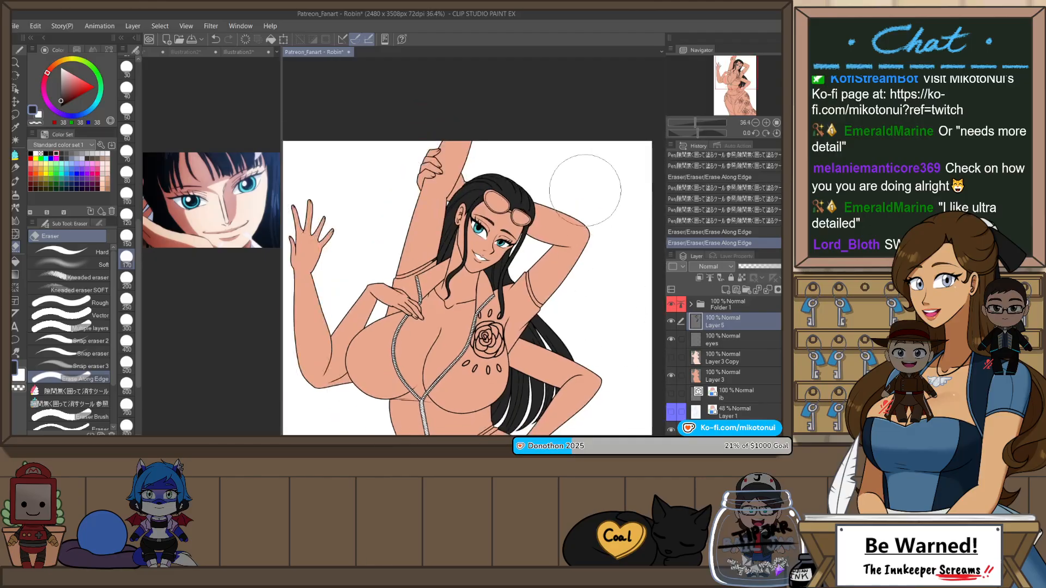
pyautogui.press('p')
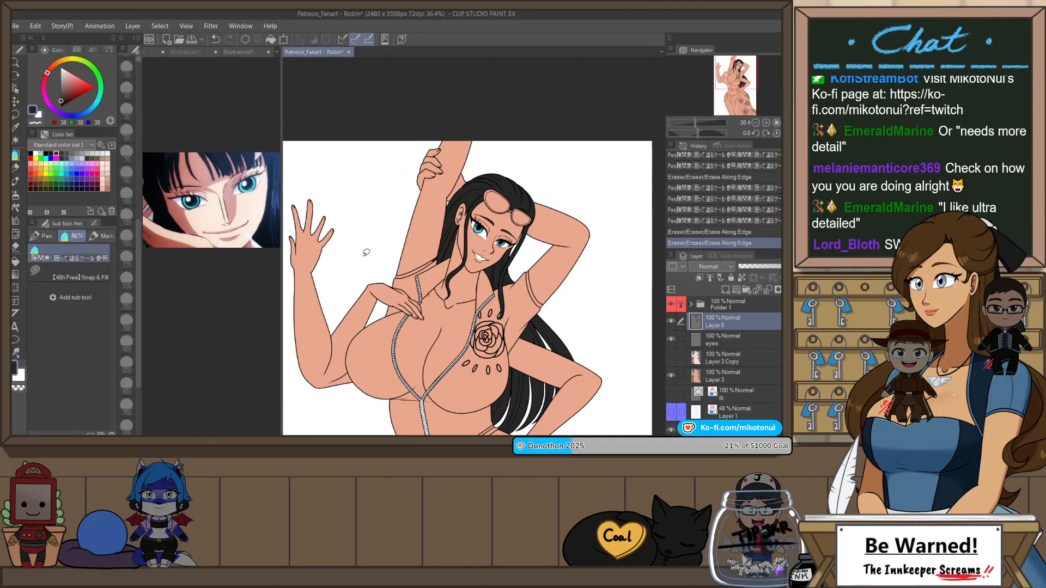
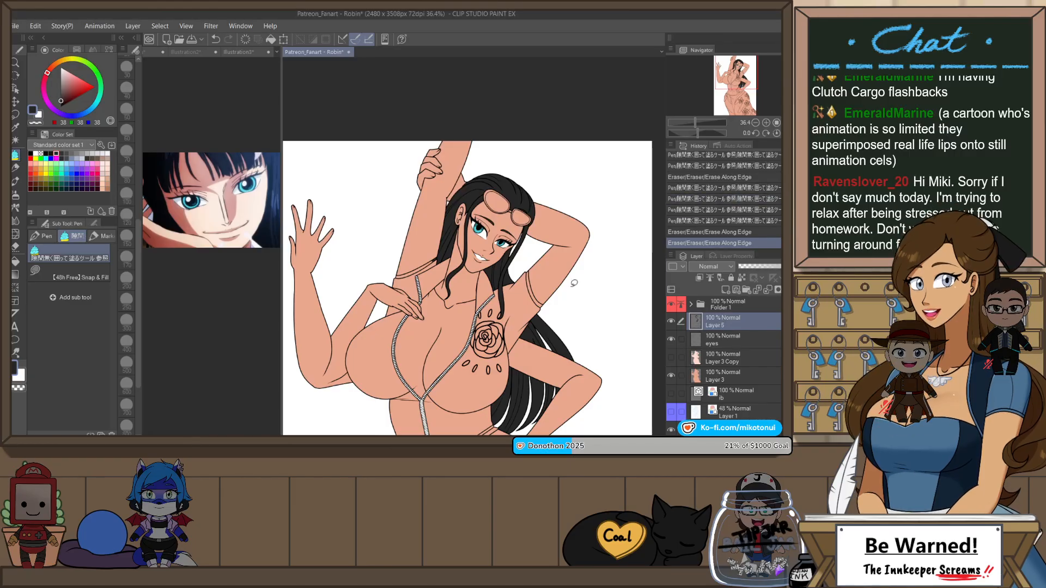
# Step: Erase the stray dark grey beside the hair at the raised arm's shoulder with the Erase Along Edge eraser
pyautogui.moveTo(570, 340); pyautogui.dragTo(588, 308)
pyautogui.scroll(2, 461, 223)
pyautogui.press('e')
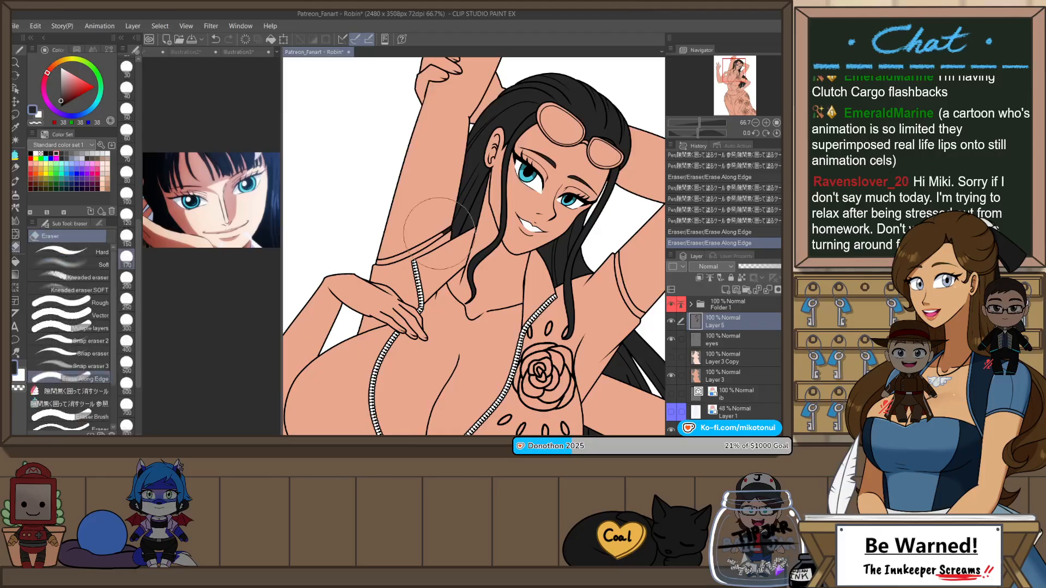
pyautogui.moveTo(439, 235); pyautogui.dragTo(448, 230)
pyautogui.scroll(-2, 475, 199)
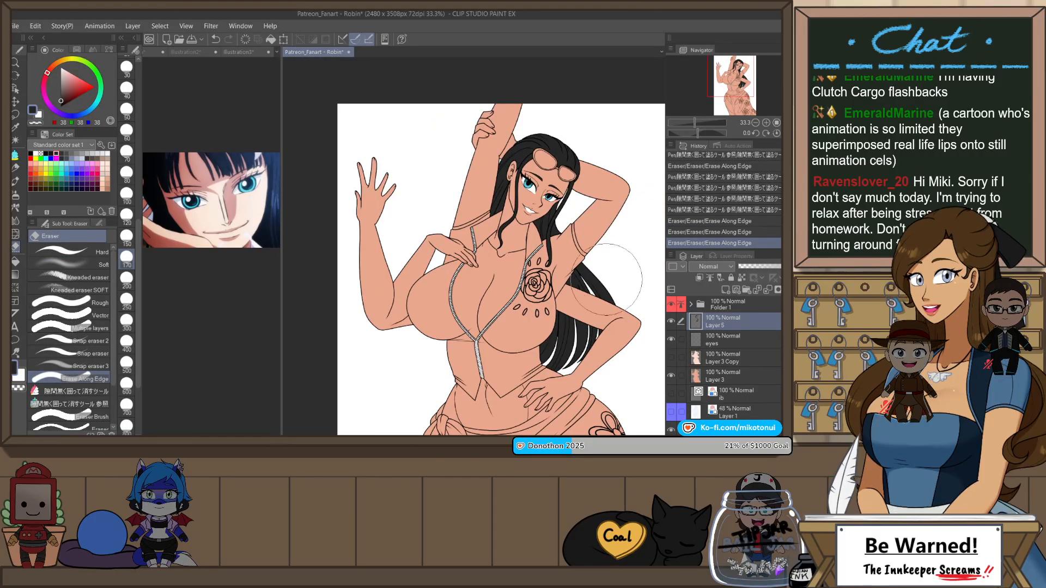
# Step: Fit the whole figure in view and save the illustration
pyautogui.moveTo(584, 232); pyautogui.dragTo(583, 230)
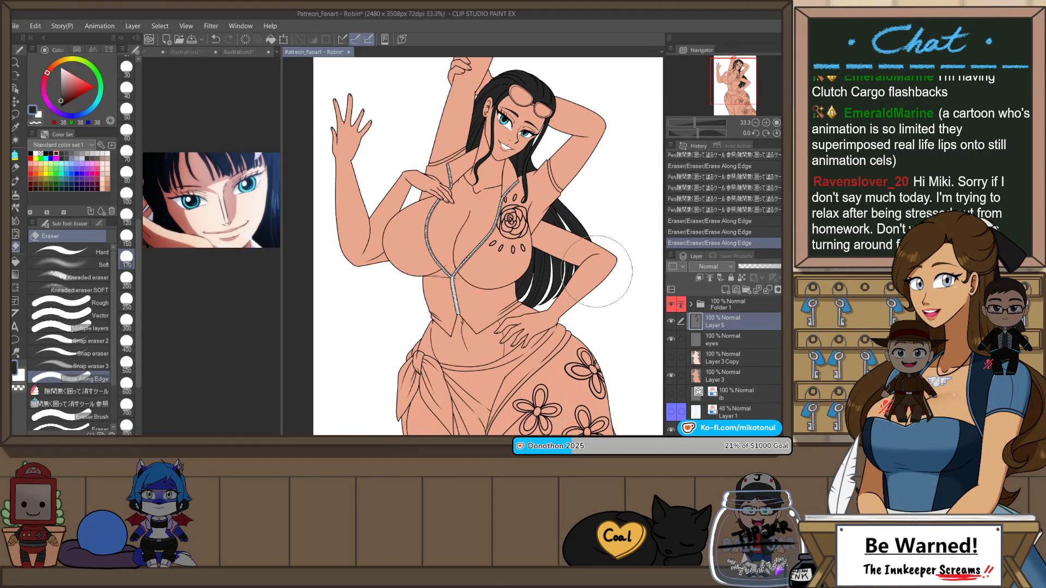
pyautogui.scroll(-1, 613, 282)
pyautogui.moveTo(616, 290)
pyautogui.mouseDown()
pyautogui.moveTo(593, 164)
pyautogui.moveTo(575, 295)
pyautogui.mouseUp()
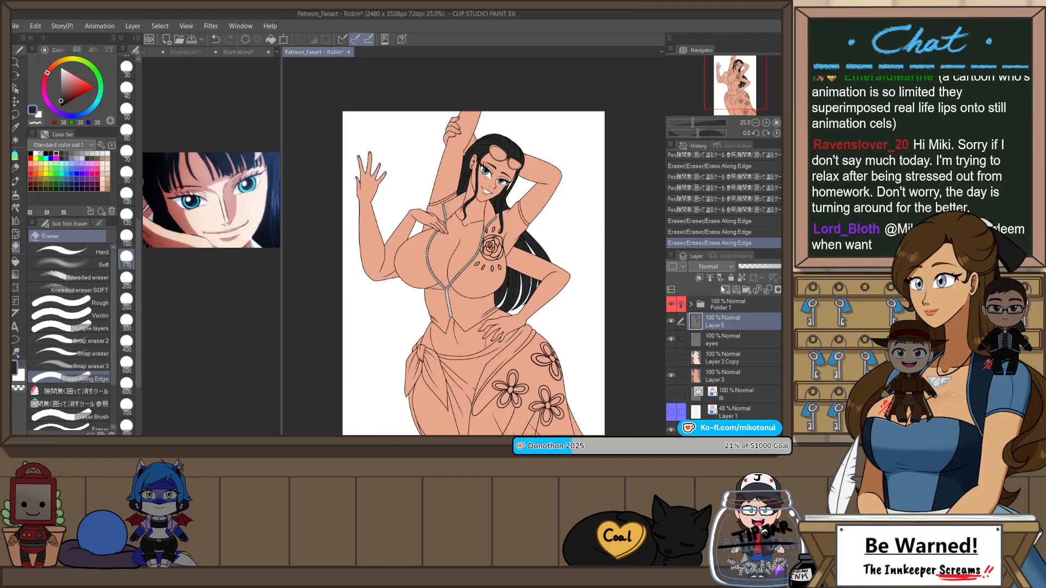
pyautogui.hotkey('ctrl', '0')
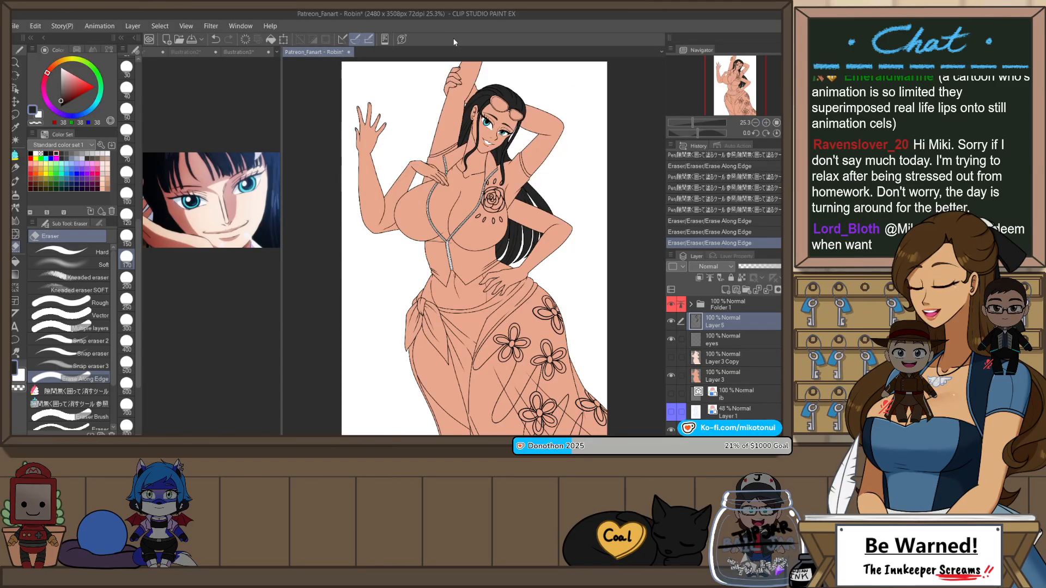
pyautogui.hotkey('ctrl', 's')
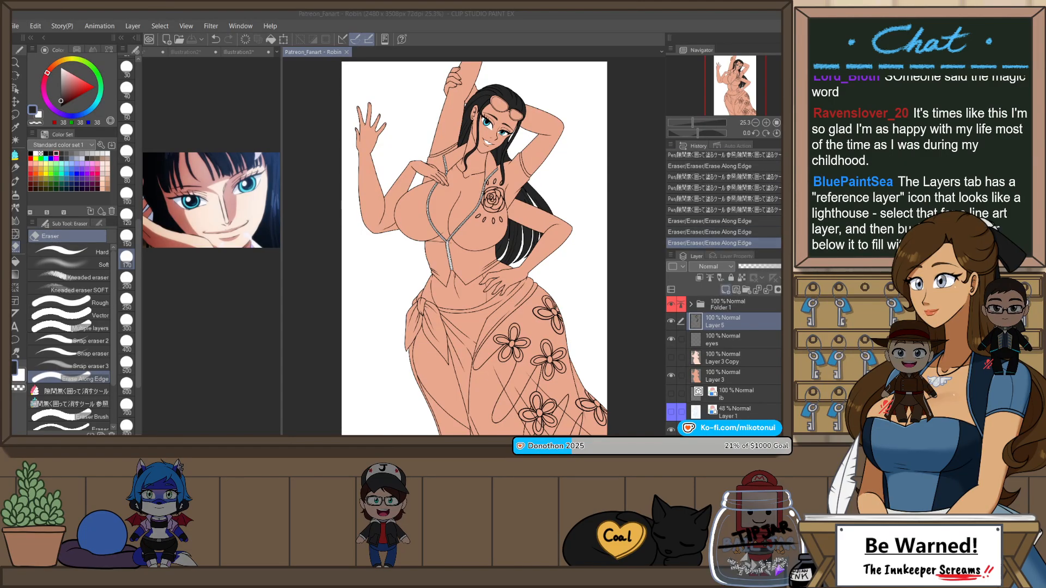
# Step: Compare the two skin tones by briefly showing Layer 3 Copy over the current skin base
pyautogui.hotkey('alt', 'Tab')
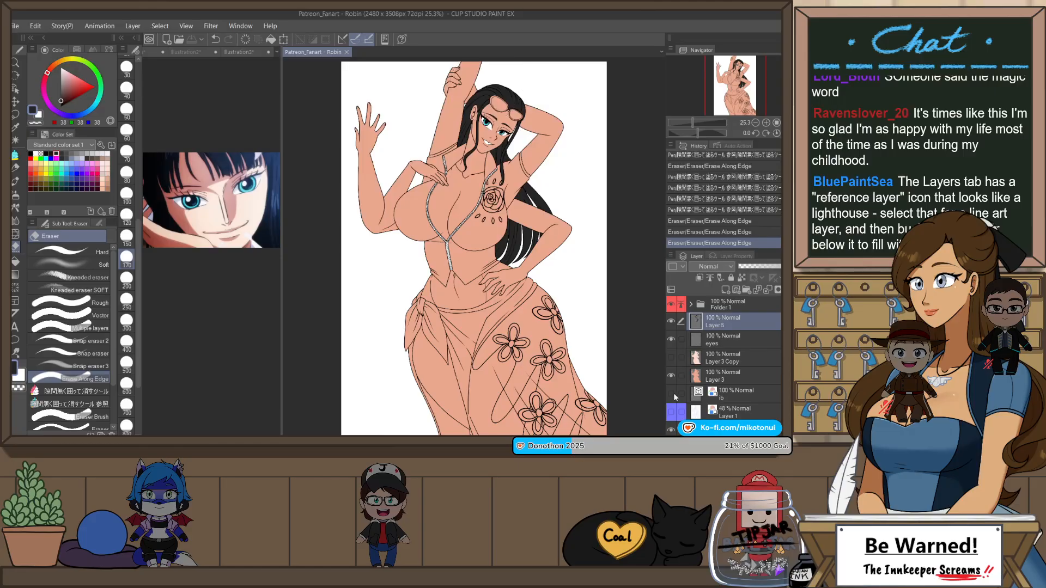
pyautogui.click(671, 359)
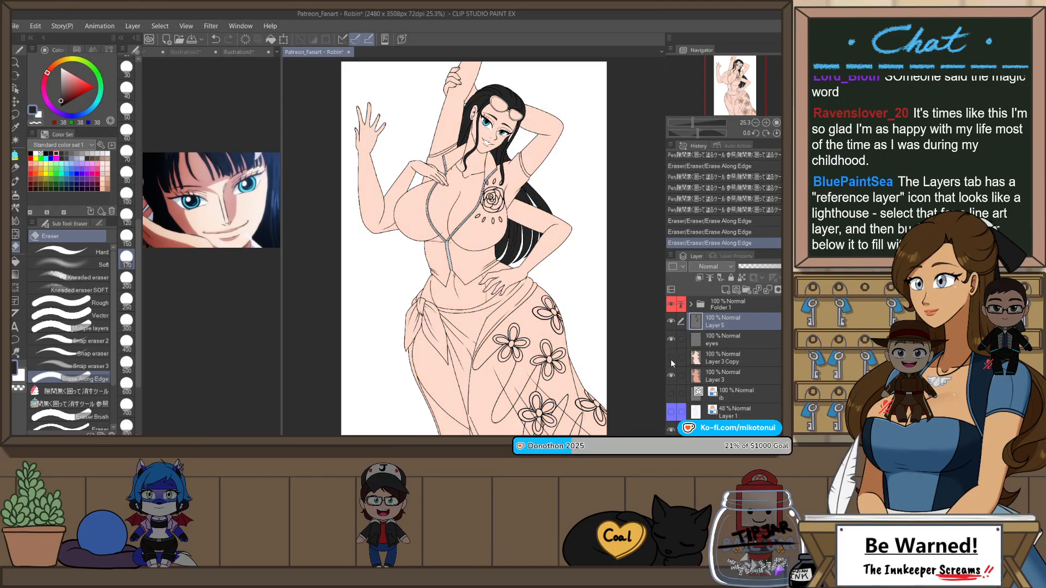
pyautogui.click(672, 359)
# Step: Add a new raster layer directly above the skin base on Layer 3 for the lips
pyautogui.scroll(4, 512, 109)
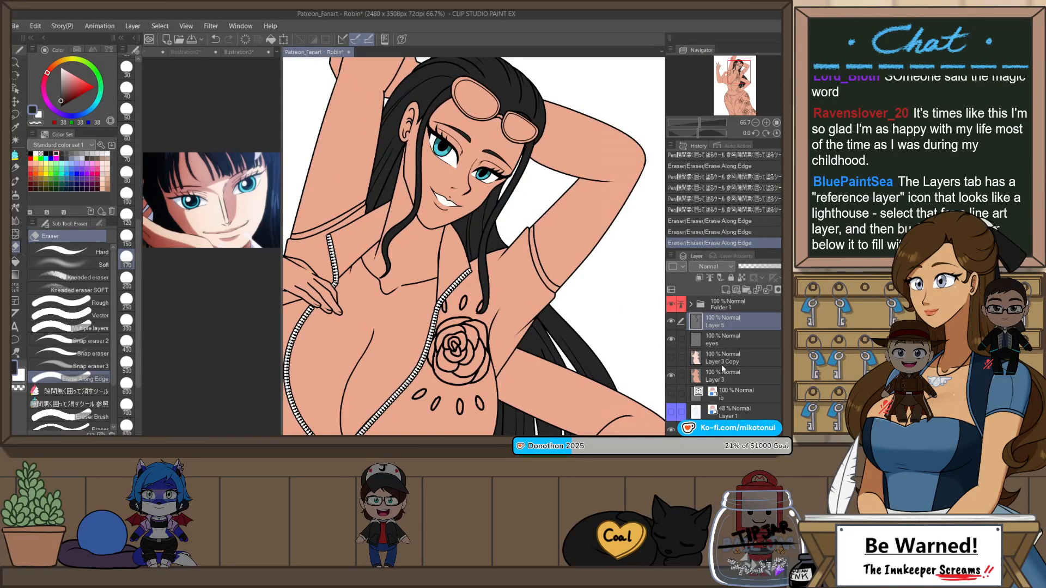
pyautogui.click(724, 372)
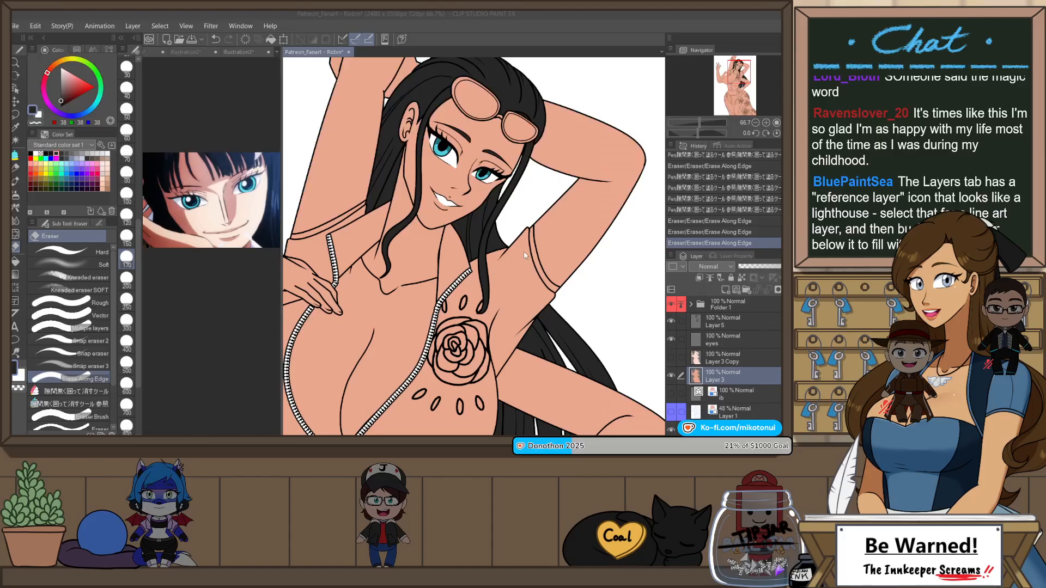
pyautogui.hotkey('ctrl', 'shift', 'n')
pyautogui.scroll(3, 414, 117)
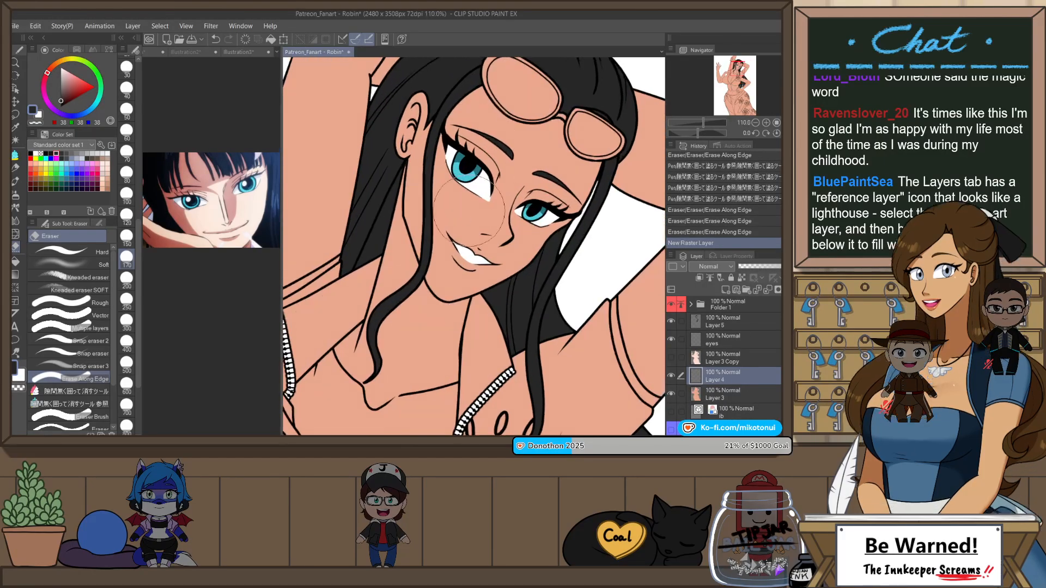
# Step: Mix a dusty pink lip colour by blending the sampled skin tone with red in the intermediate colour grid
pyautogui.keyDown('alt'); pyautogui.click(469, 210); pyautogui.keyUp('alt')
pyautogui.click(92, 49)
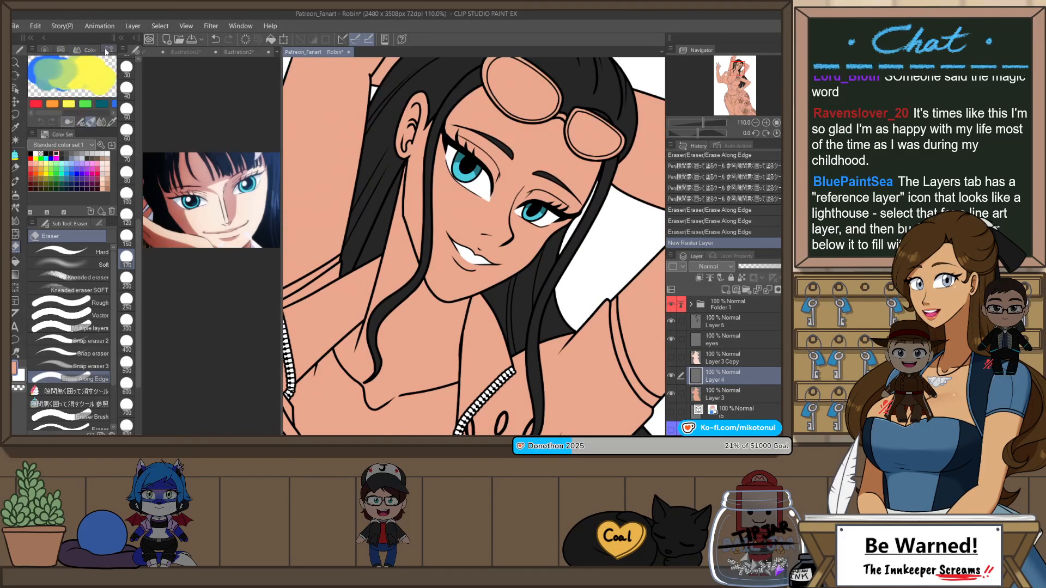
pyautogui.click(109, 49)
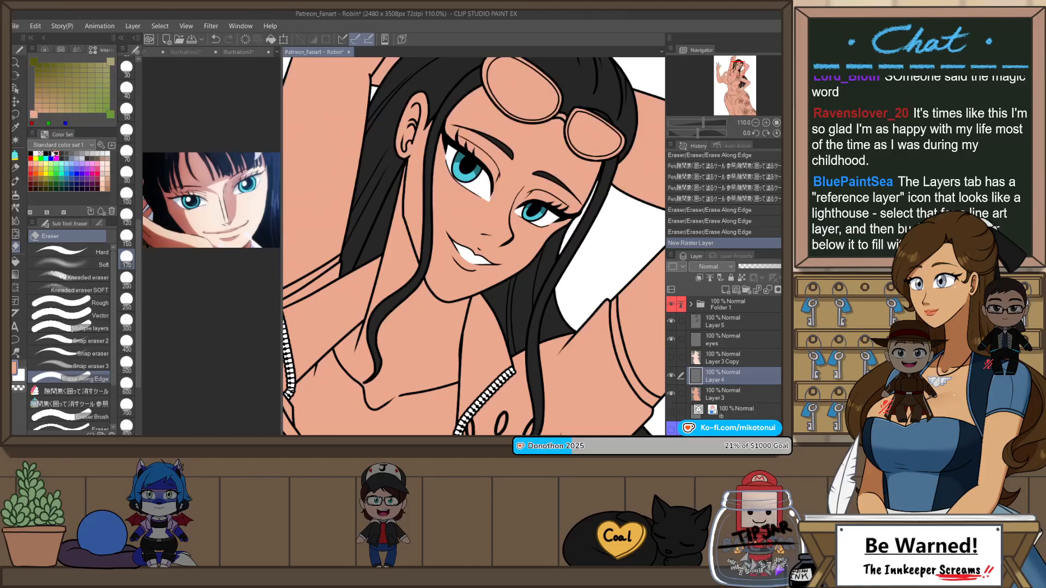
pyautogui.click(31, 164)
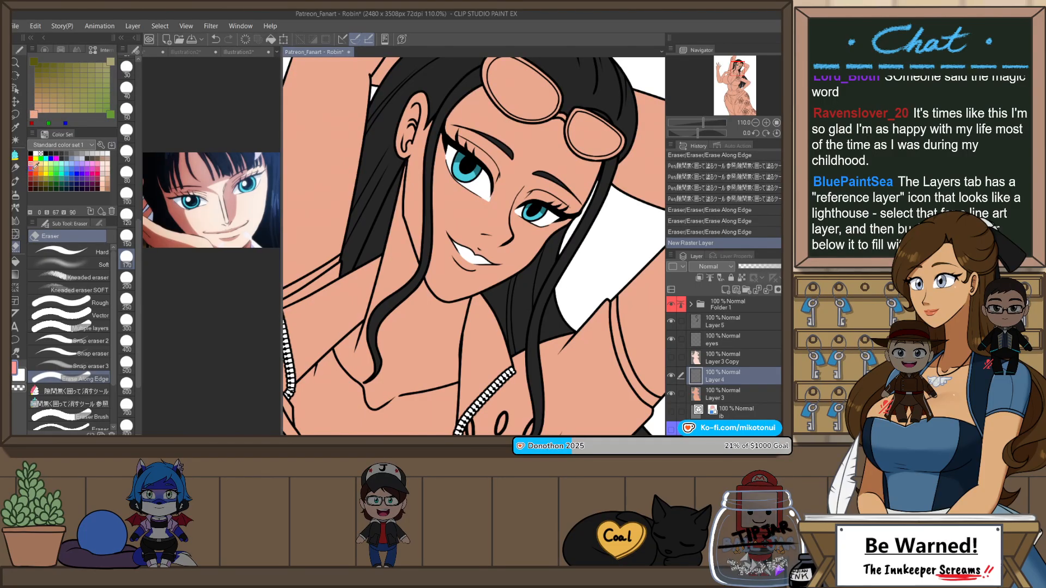
pyautogui.click(94, 102)
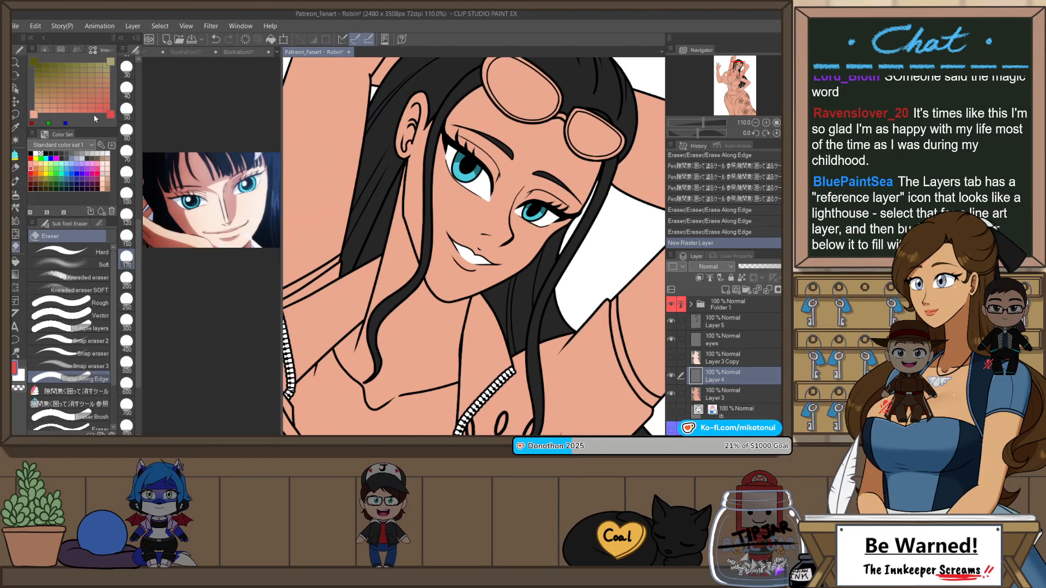
pyautogui.click(34, 62)
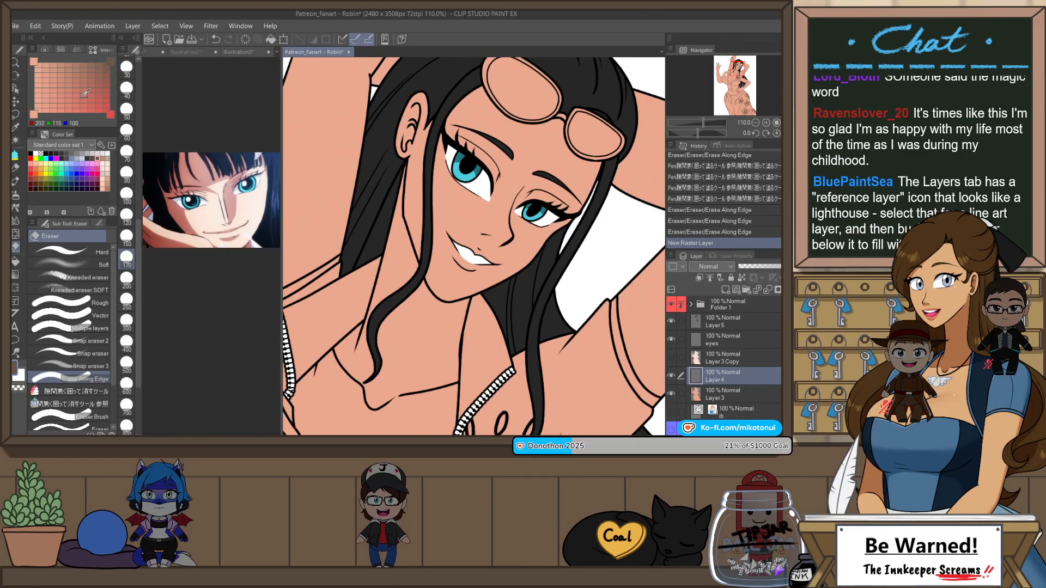
pyautogui.moveTo(71, 73); pyautogui.dragTo(72, 64)
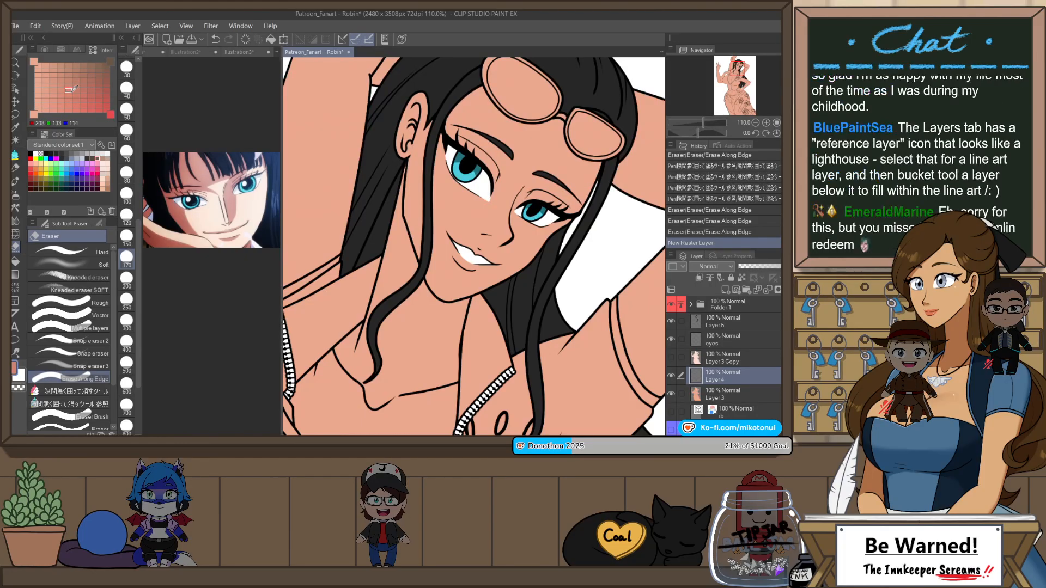
# Step: Paint the upper lip in the dusty pink on the new layer with the Darker pencil, redoing unsatisfactory strokes
pyautogui.scroll(3, 551, 286)
pyautogui.hotkey('shift', 'space')
pyautogui.moveTo(561, 277)
pyautogui.mouseDown()
pyautogui.moveTo(537, 145)
pyautogui.moveTo(533, 164)
pyautogui.mouseUp()
pyautogui.scroll(1, 444, 301)
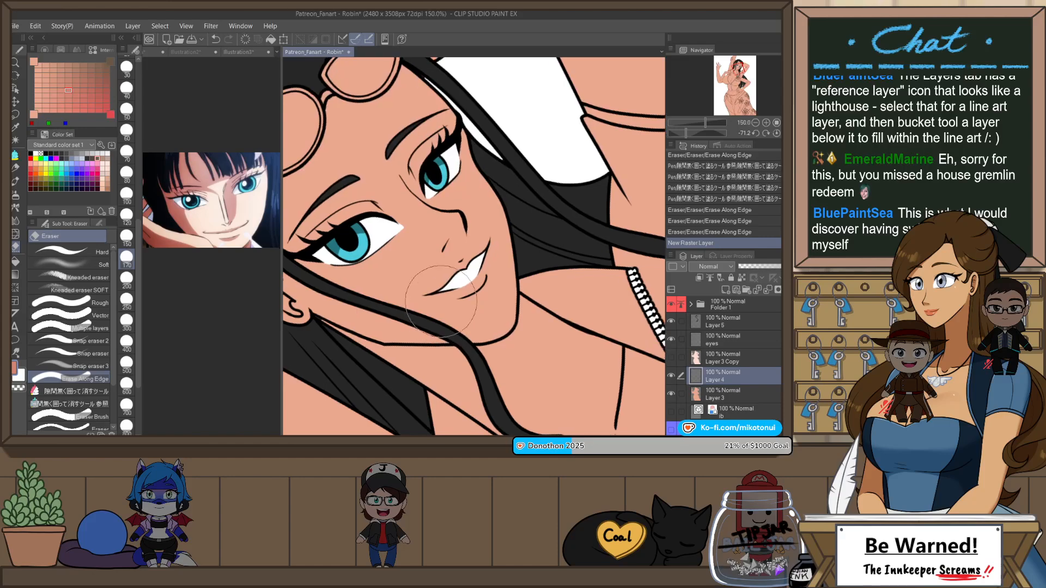
pyautogui.press('p')
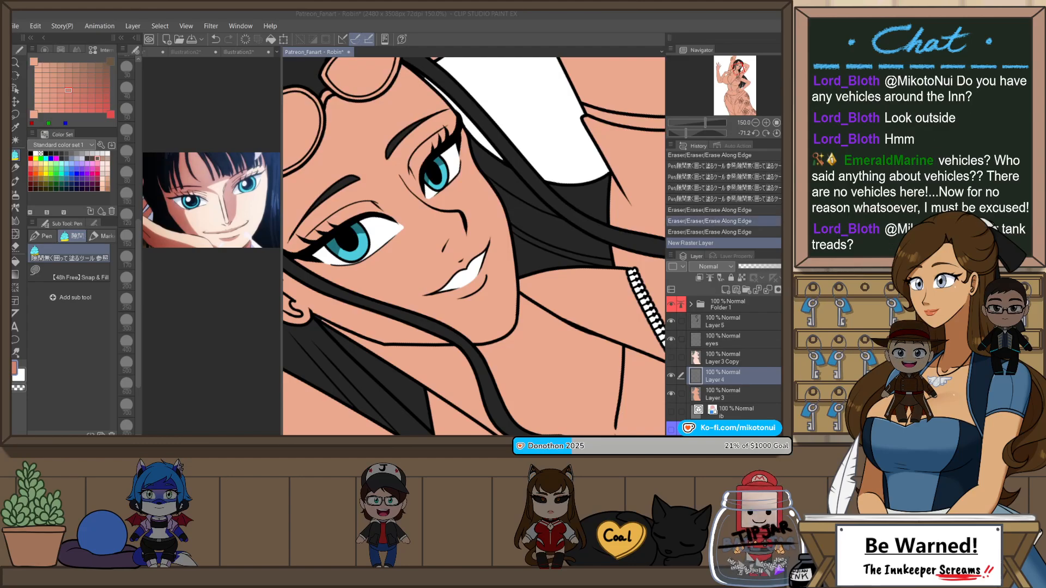
pyautogui.click(728, 380)
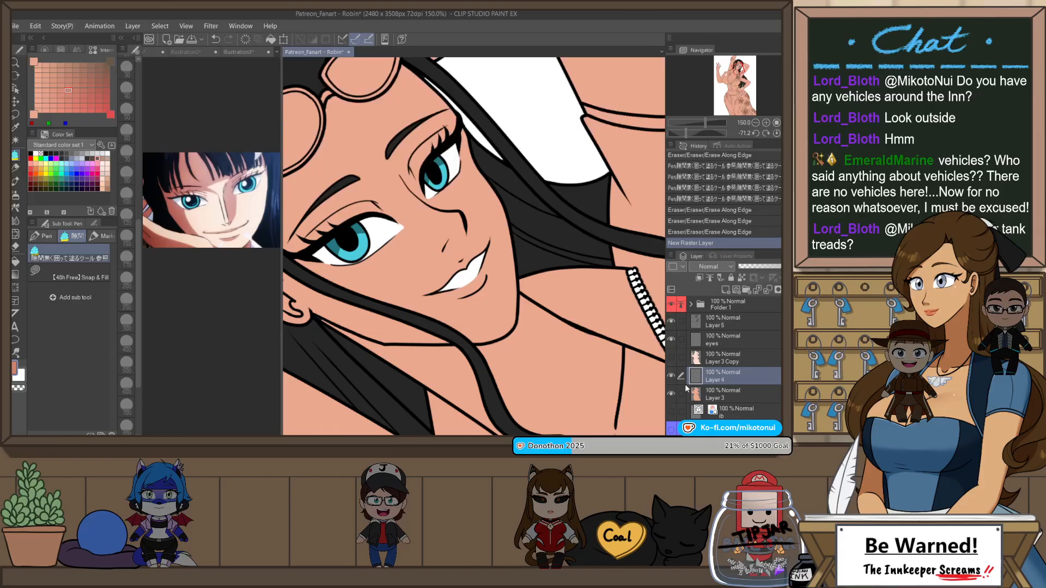
pyautogui.press('p')
pyautogui.scroll(1, 431, 294)
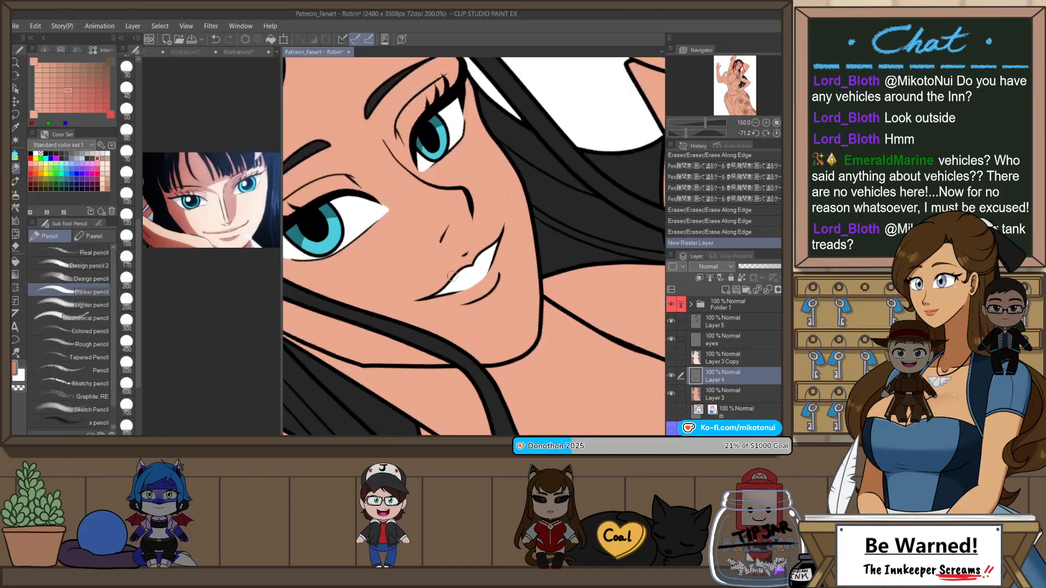
pyautogui.moveTo(470, 261)
pyautogui.mouseDown()
pyautogui.moveTo(419, 304)
pyautogui.moveTo(482, 262)
pyautogui.moveTo(451, 271)
pyautogui.moveTo(484, 260)
pyautogui.moveTo(437, 291)
pyautogui.moveTo(501, 233)
pyautogui.mouseUp()
pyautogui.hotkey('ctrl', 'z')
pyautogui.hotkey('ctrl', 'z')
pyautogui.hotkey('ctrl', 'z')
pyautogui.hotkey('ctrl', 'z')
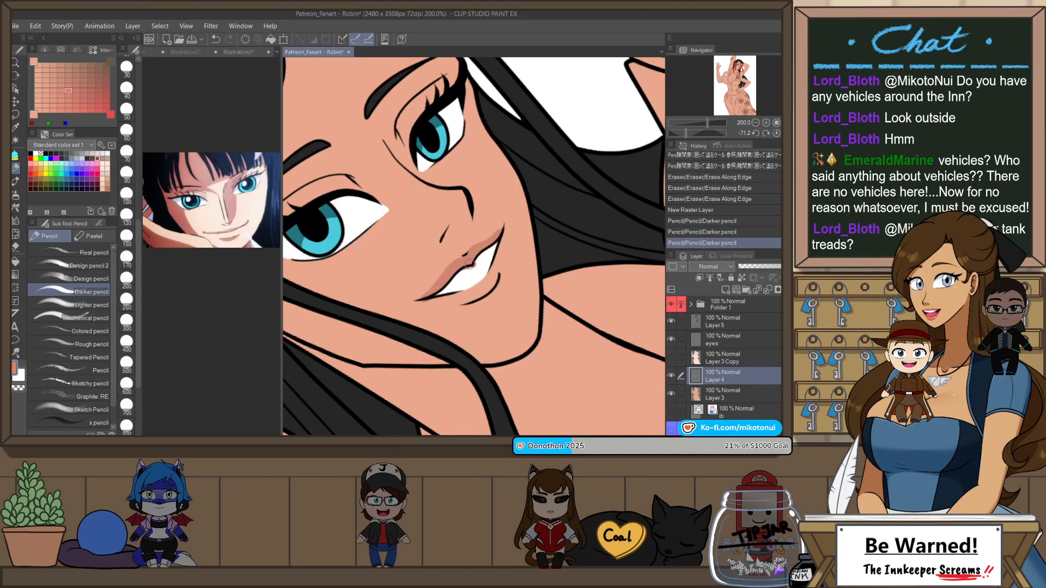
pyautogui.moveTo(470, 264); pyautogui.dragTo(472, 262)
# Step: Block in the lower lip from corner to corner in the same dusty pink with the canvas rotated
pyautogui.press('r')
pyautogui.moveTo(527, 240); pyautogui.dragTo(435, 305)
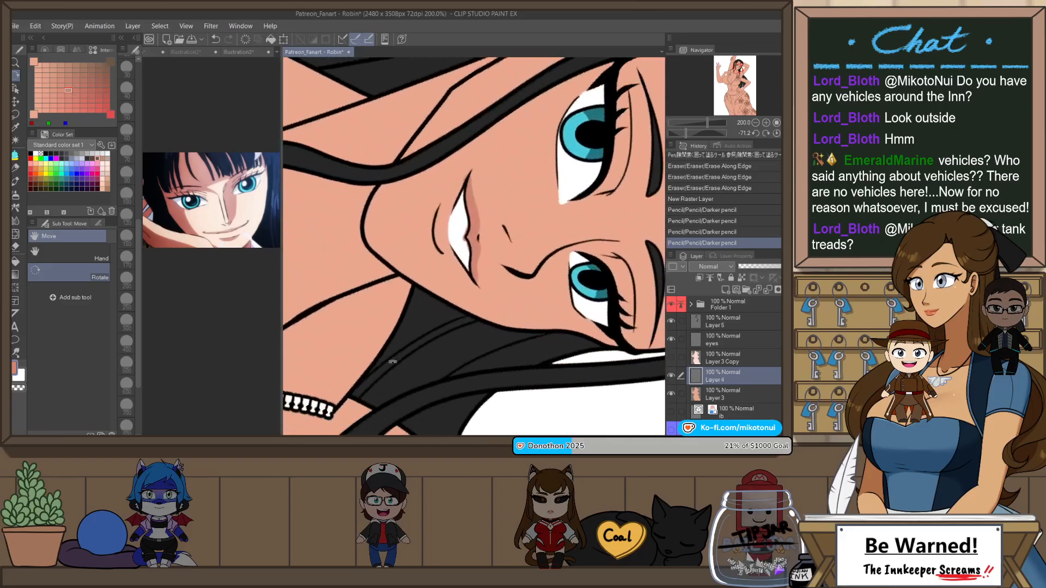
pyautogui.scroll(2, 436, 207)
pyautogui.moveTo(437, 248); pyautogui.dragTo(489, 139)
pyautogui.hotkey('ctrl', 'z')
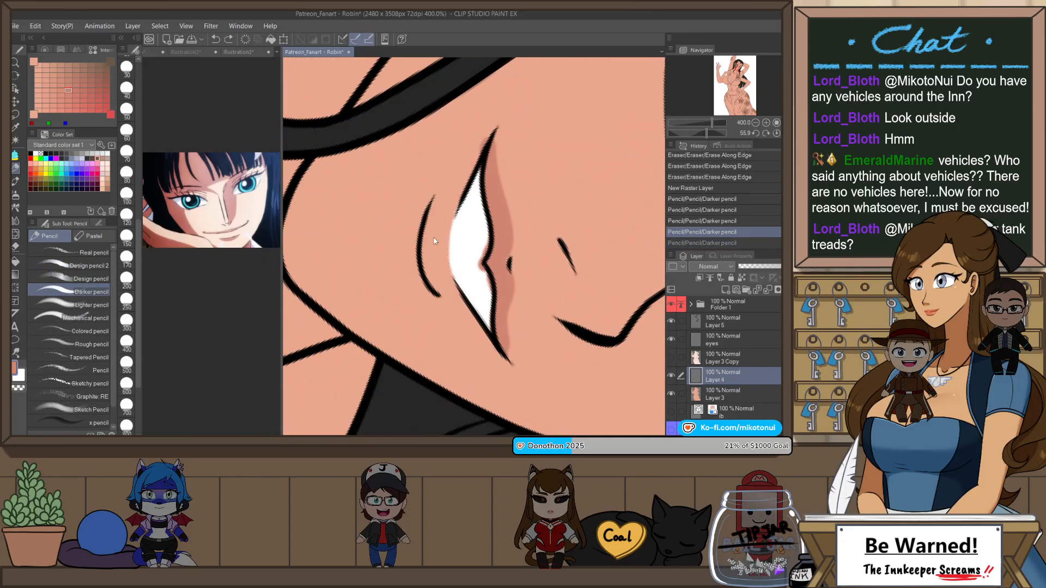
pyautogui.moveTo(435, 240); pyautogui.dragTo(491, 137)
pyautogui.moveTo(440, 244); pyautogui.dragTo(515, 356)
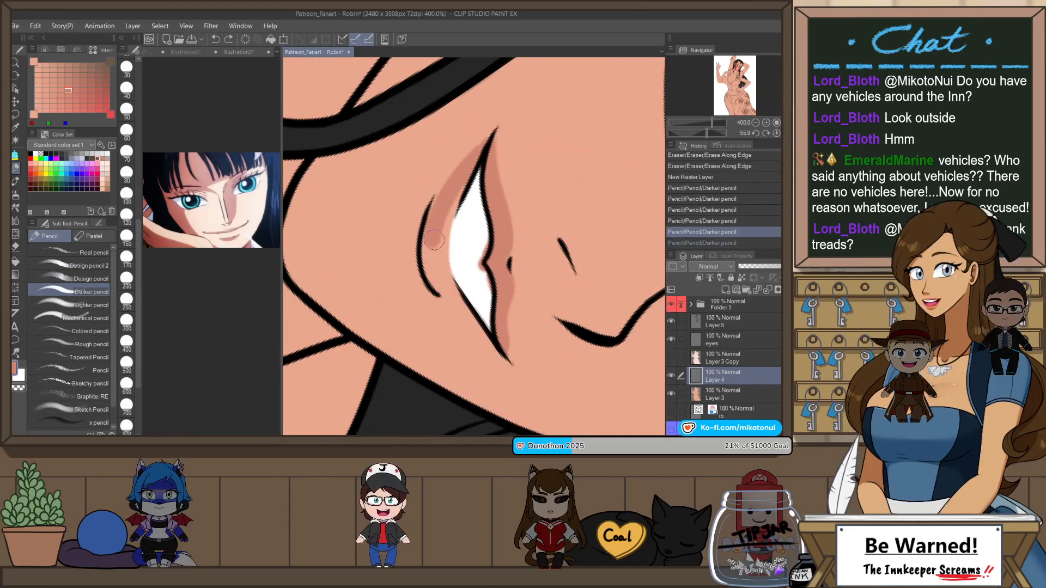
# Step: Fill the rest of the lower lip along the teeth and rework its outer edge toward the mouth corner
pyautogui.moveTo(465, 194); pyautogui.dragTo(449, 266)
pyautogui.hotkey('ctrl', 'z')
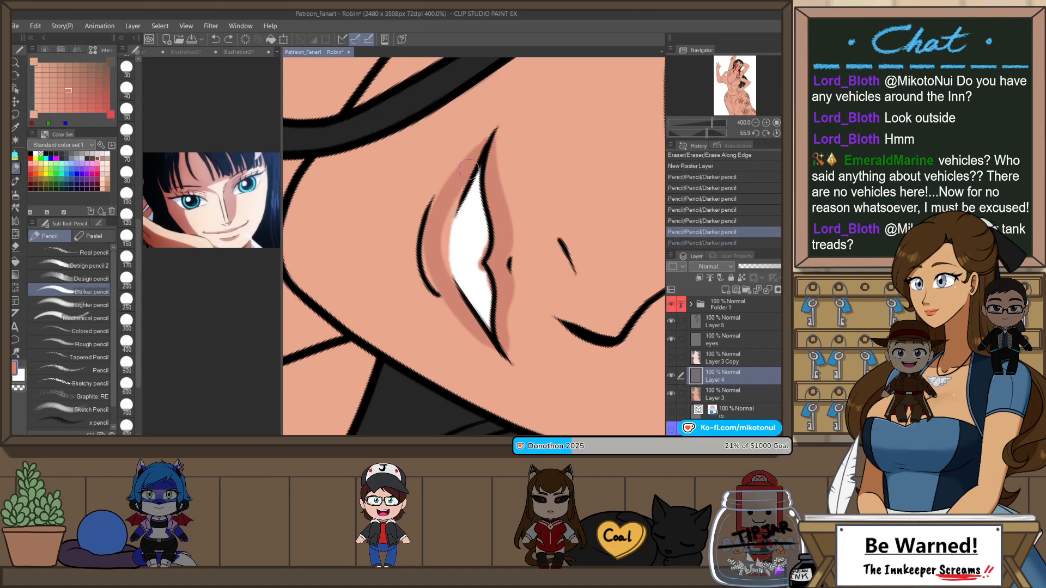
pyautogui.moveTo(463, 195)
pyautogui.mouseDown()
pyautogui.moveTo(446, 262)
pyautogui.moveTo(464, 310)
pyautogui.mouseUp()
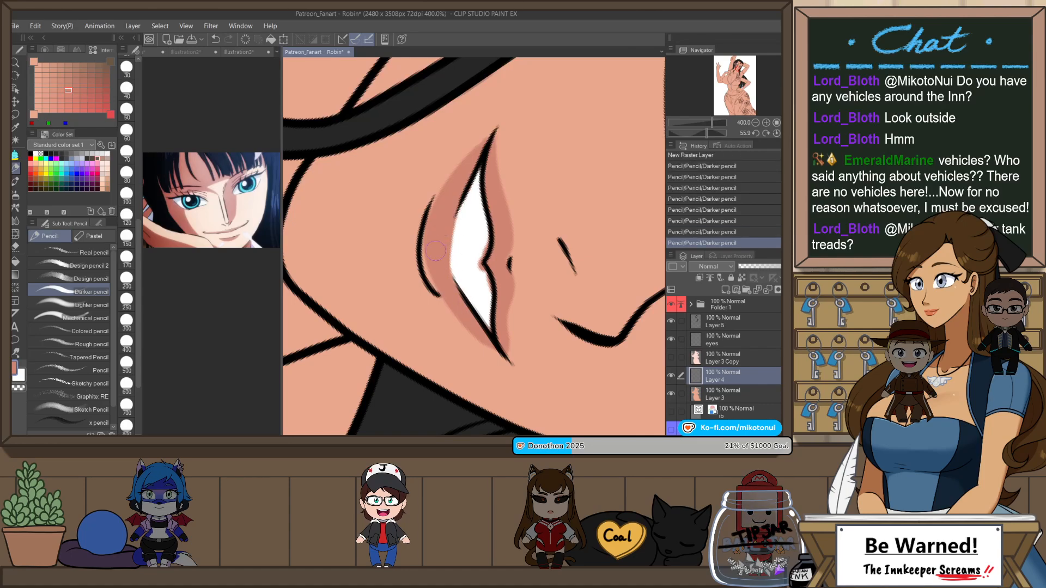
pyautogui.moveTo(435, 253); pyautogui.dragTo(517, 362)
pyautogui.hotkey('ctrl', 'z')
pyautogui.moveTo(434, 274); pyautogui.dragTo(514, 359)
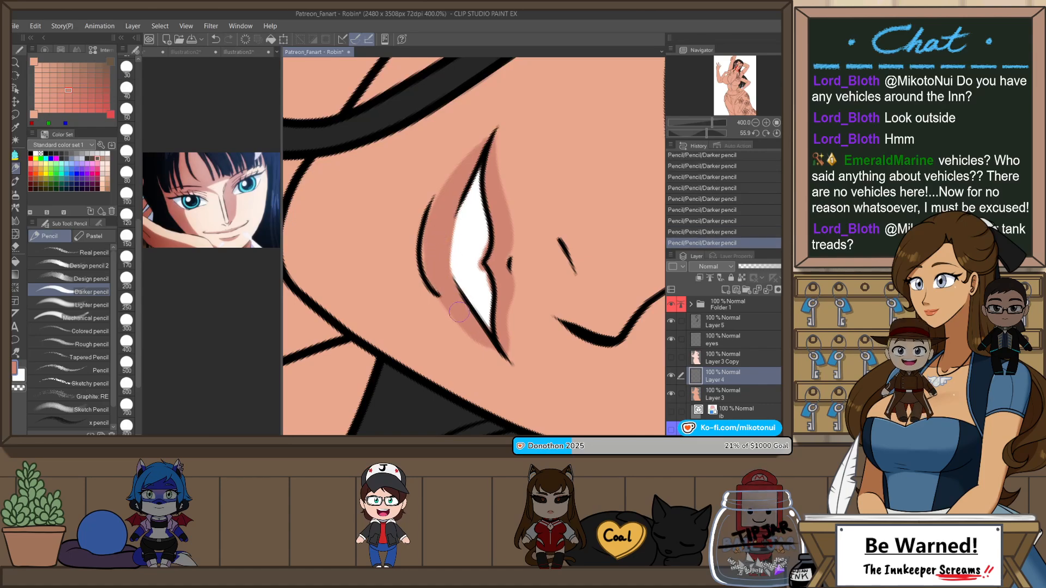
# Step: Trim the lower lip's outer edge with Snap eraser 2 at size 15 on the flipped canvas, undoing the last two strokes
pyautogui.press('e')
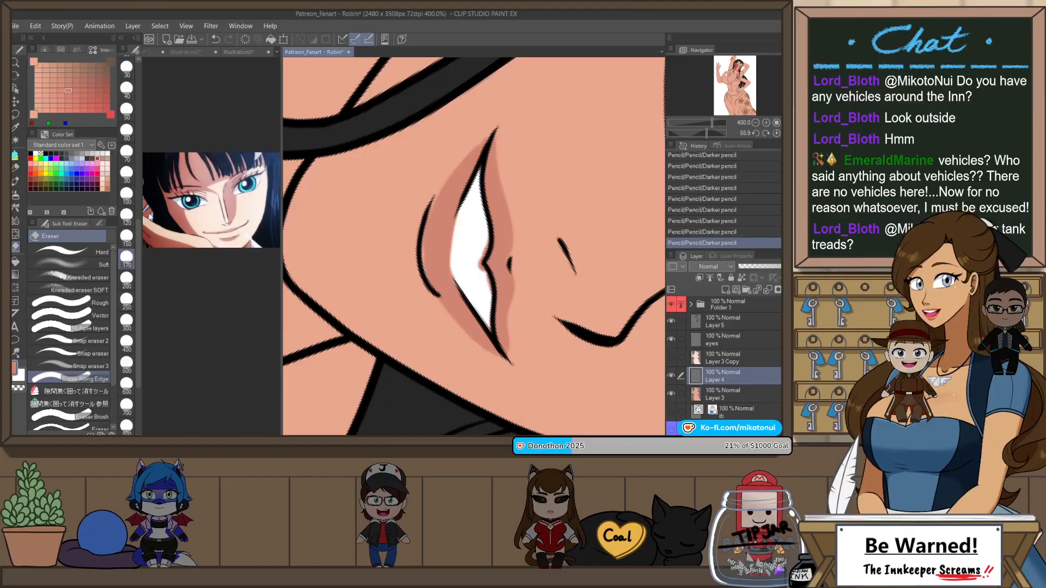
pyautogui.click(93, 341)
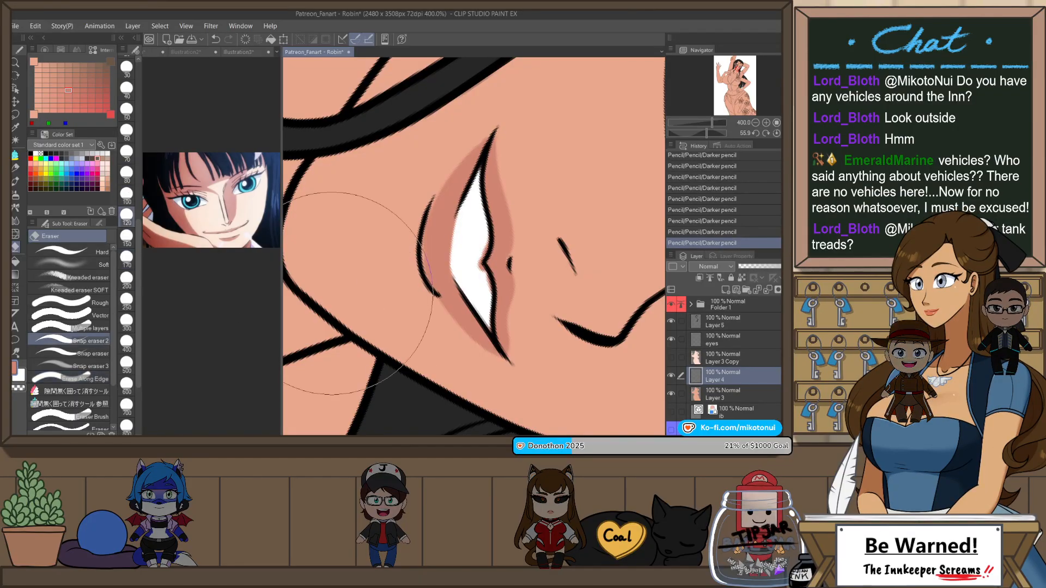
pyautogui.press('h')
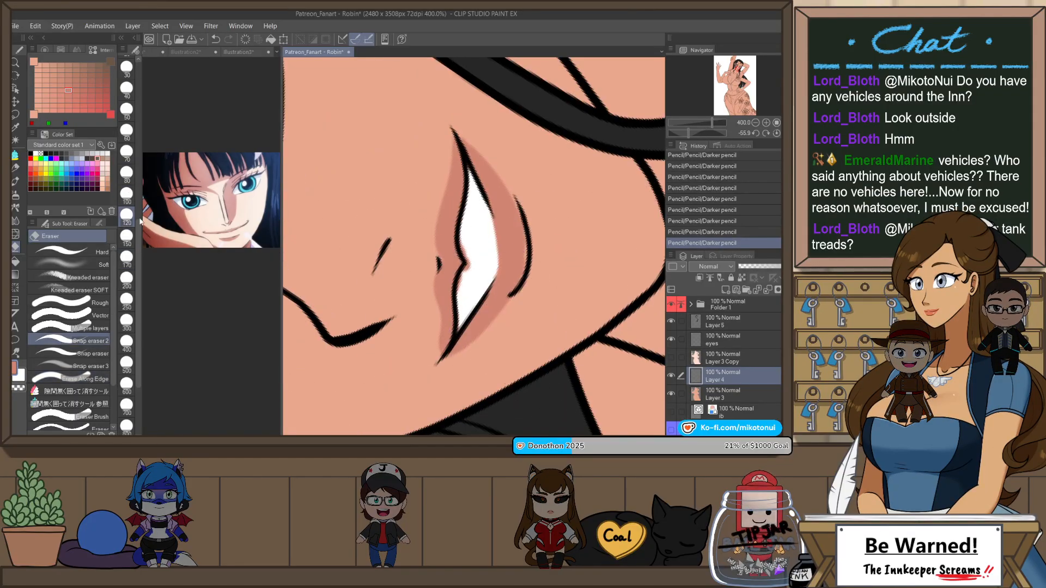
pyautogui.moveTo(140, 221); pyautogui.dragTo(133, 159)
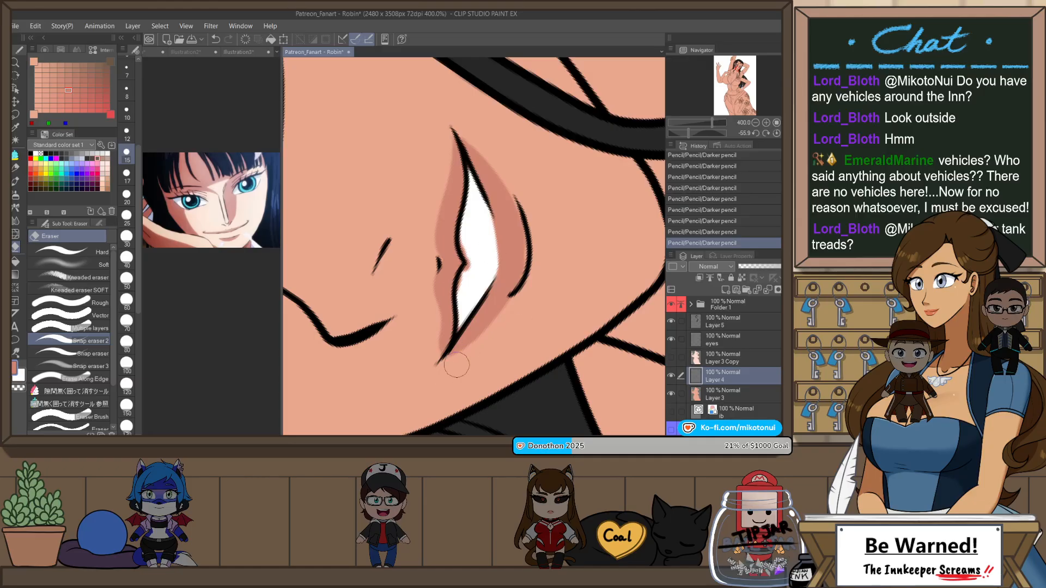
pyautogui.moveTo(456, 364)
pyautogui.mouseDown()
pyautogui.moveTo(553, 276)
pyautogui.moveTo(537, 352)
pyautogui.moveTo(515, 354)
pyautogui.mouseUp()
pyautogui.press('r')
pyautogui.moveTo(547, 297)
pyautogui.mouseDown()
pyautogui.moveTo(577, 191)
pyautogui.moveTo(537, 270)
pyautogui.mouseUp()
pyautogui.hotkey('ctrl', 'z')
pyautogui.hotkey('ctrl', 'z')
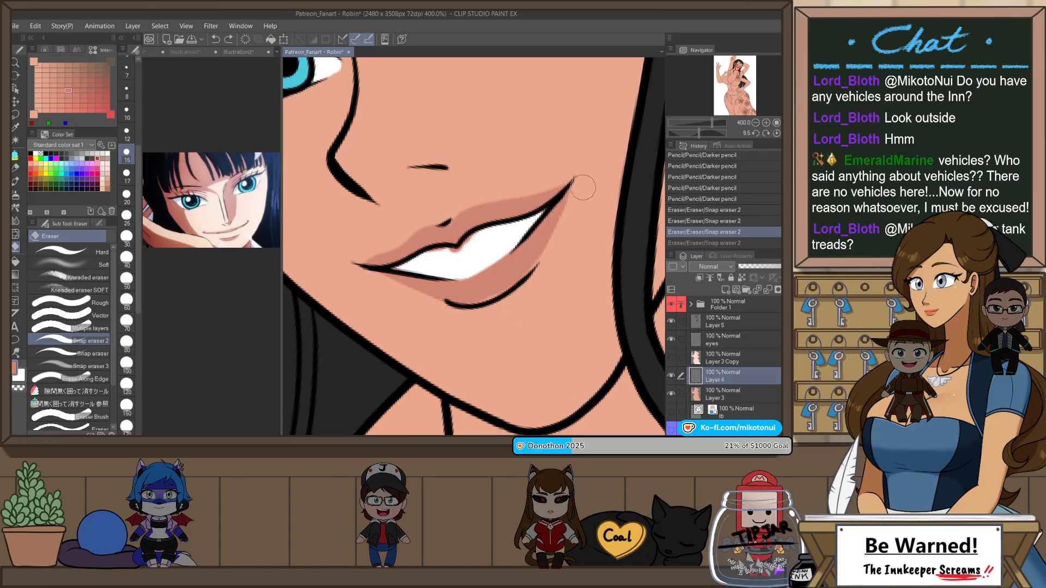
# Step: Clean up the lip edges near both mouth corners with Snap eraser 2 at sizes 15 and 8, flipping the canvas and undoing one stroke
pyautogui.moveTo(584, 188); pyautogui.dragTo(535, 274)
pyautogui.moveTo(572, 199); pyautogui.dragTo(523, 231)
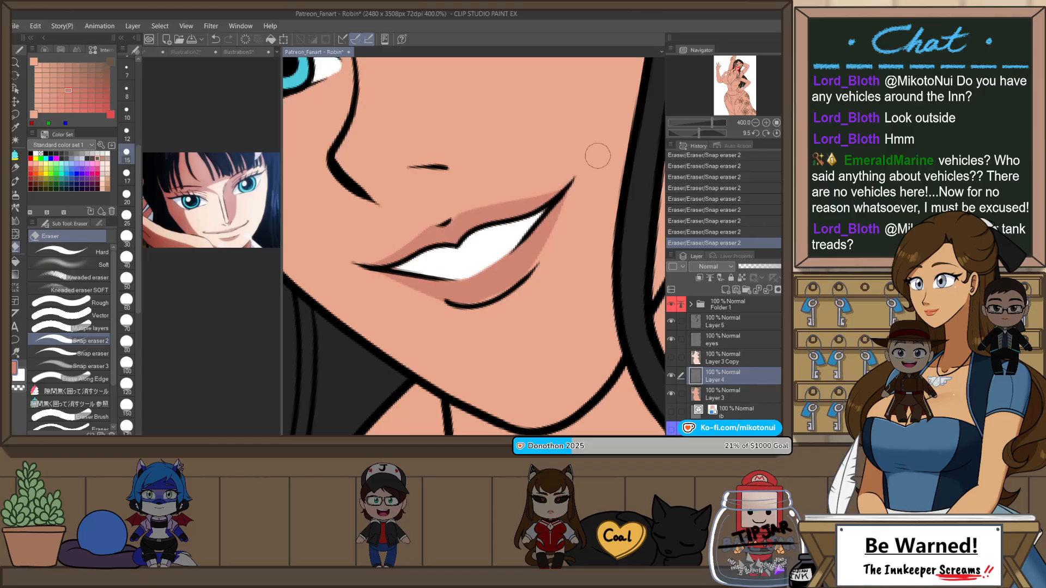
pyautogui.press('h')
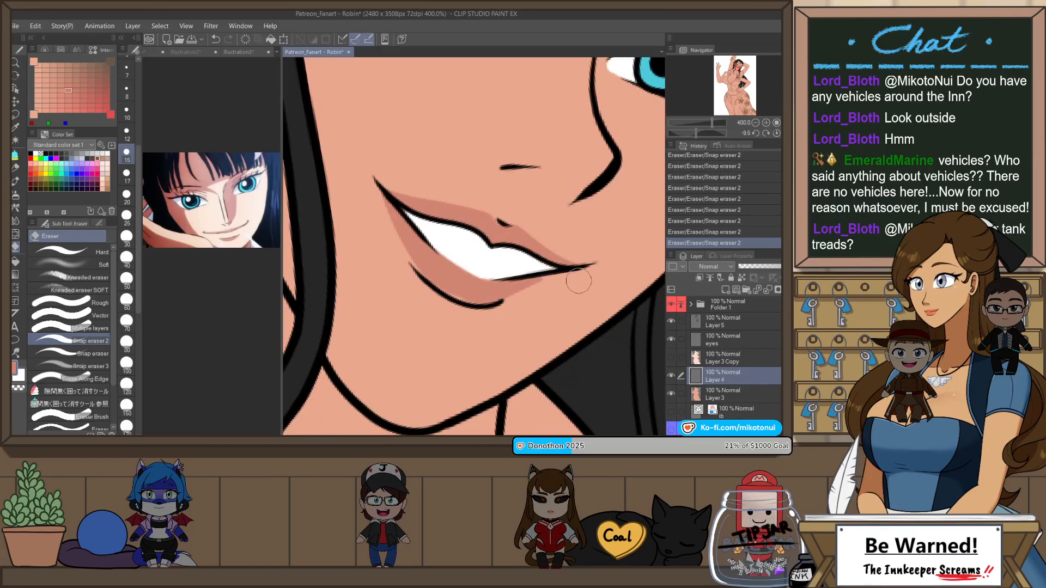
pyautogui.hotkey('ctrl', 'z')
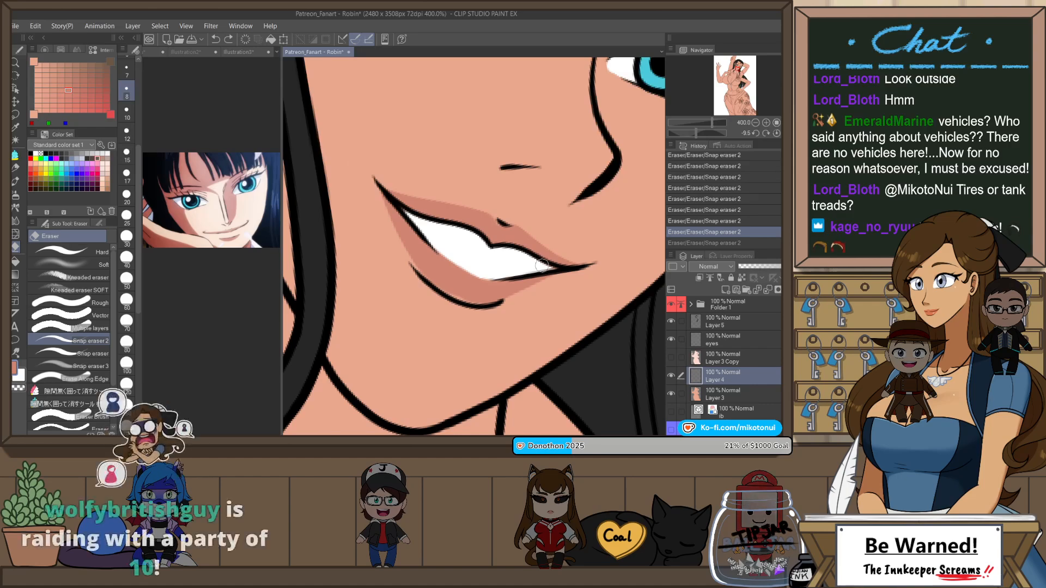
pyautogui.moveTo(542, 266); pyautogui.dragTo(599, 255)
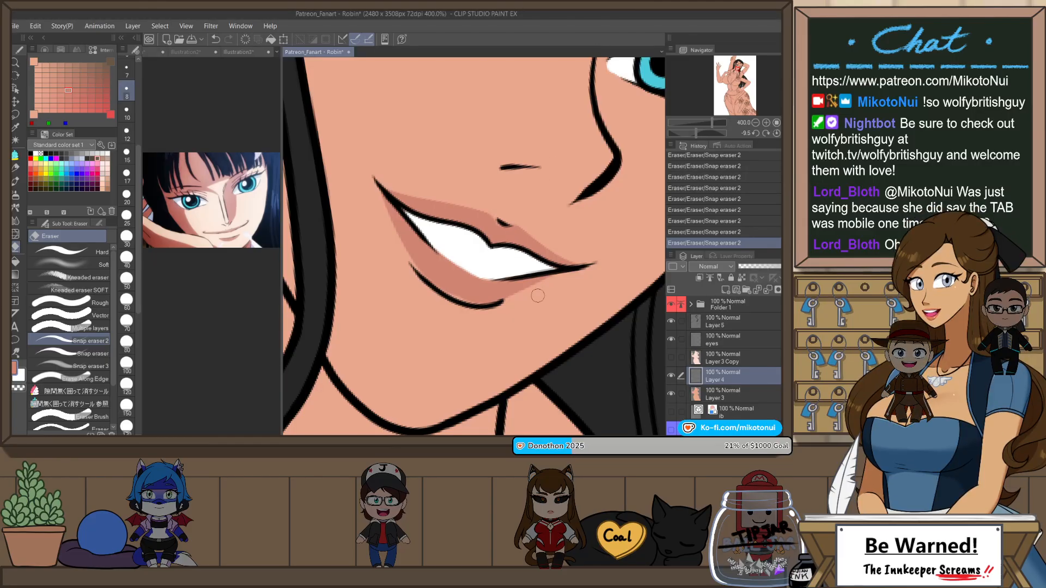
# Step: Touch up the upper lip with the Darker pencil at size 12 on the rotated canvas and restore the upright view
pyautogui.press('r')
pyautogui.moveTo(538, 296)
pyautogui.mouseDown()
pyautogui.moveTo(561, 204)
pyautogui.moveTo(548, 183)
pyautogui.mouseUp()
pyautogui.press('p')
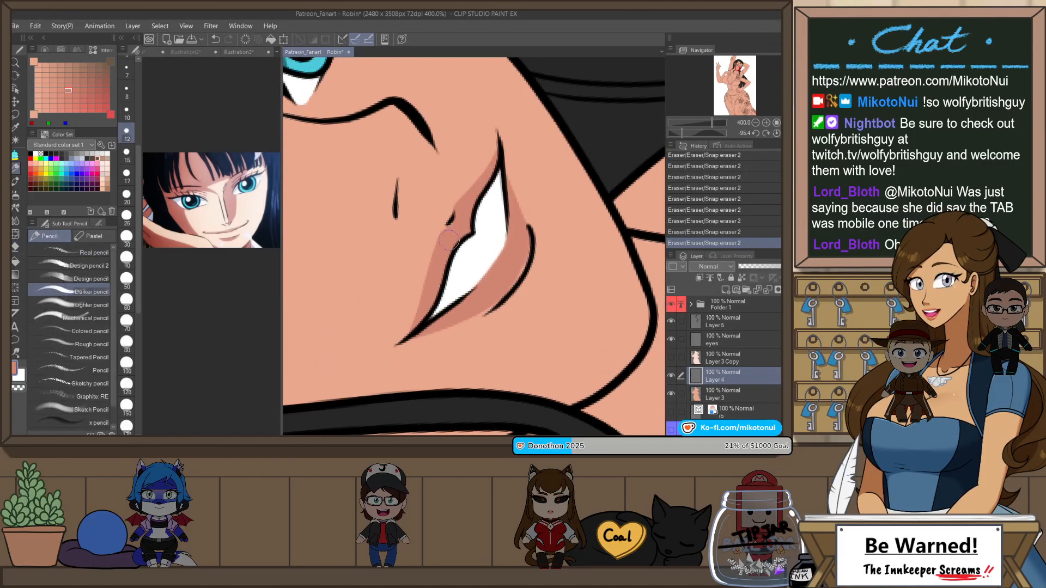
pyautogui.scroll(-5, 538, 258)
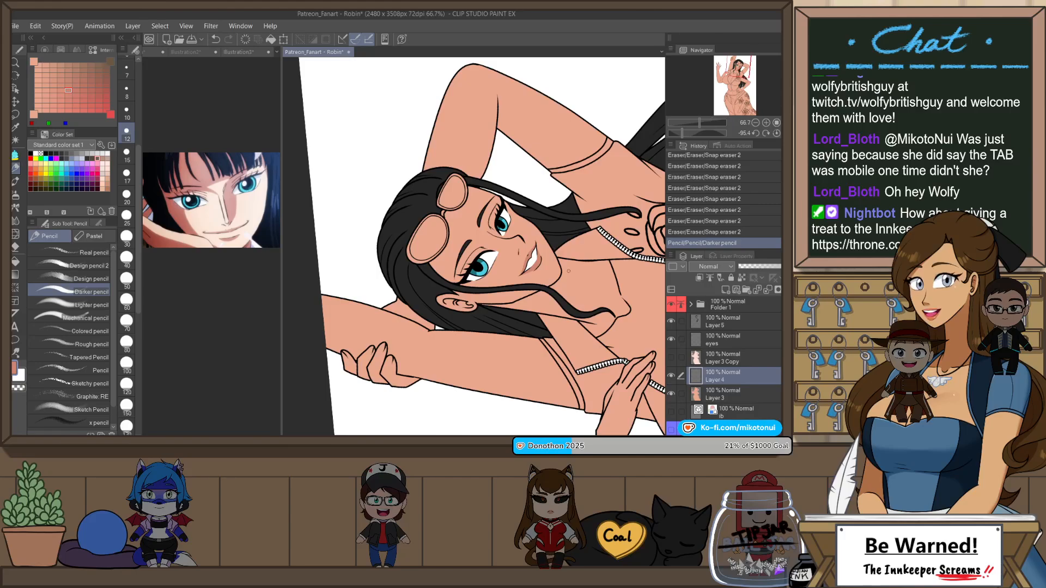
pyautogui.click(777, 133)
pyautogui.scroll(-2, 582, 257)
pyautogui.scroll(2, 598, 212)
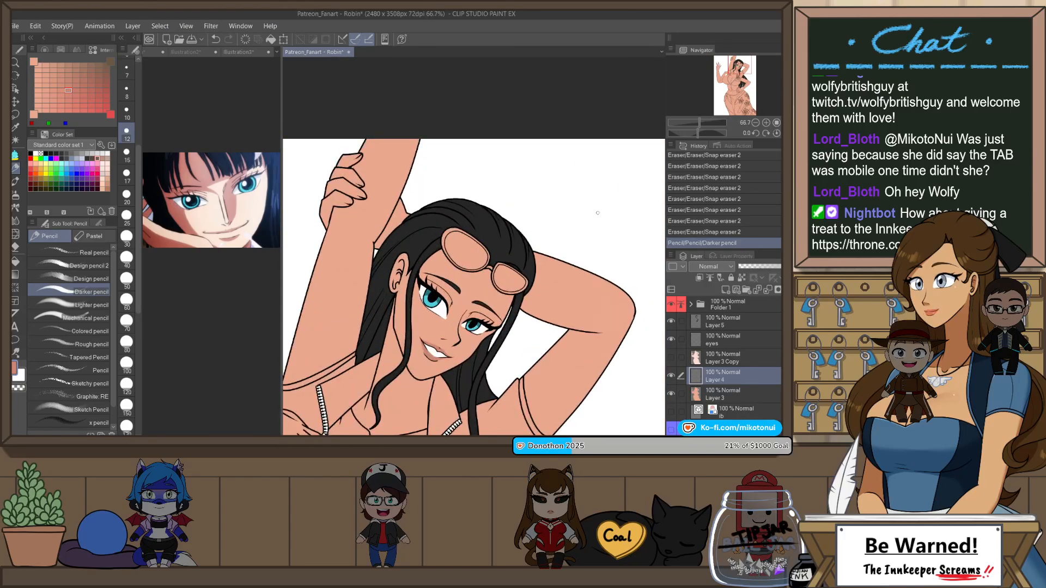
pyautogui.moveTo(530, 323); pyautogui.dragTo(578, 238)
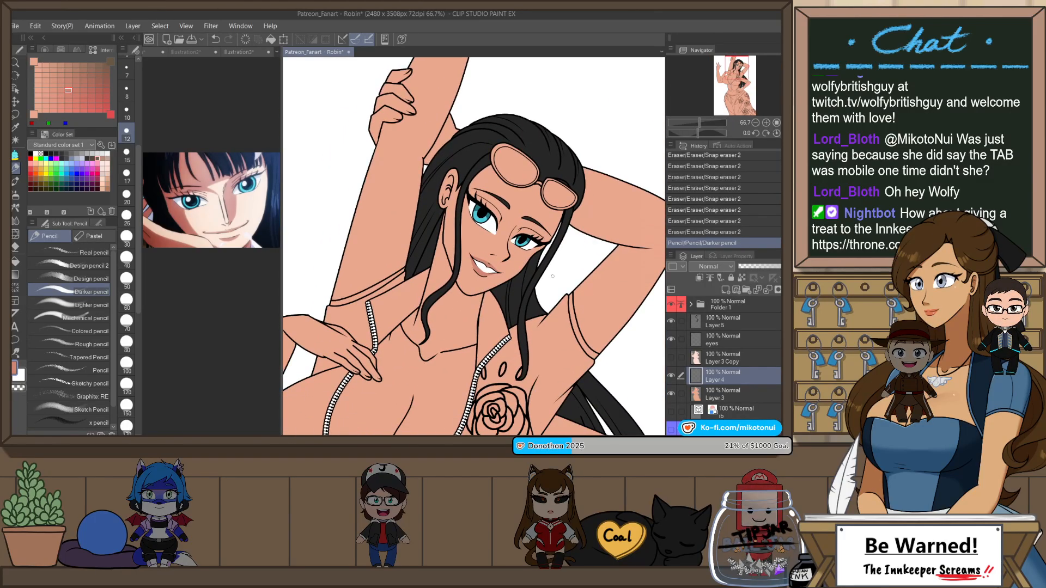
pyautogui.scroll(1, 552, 276)
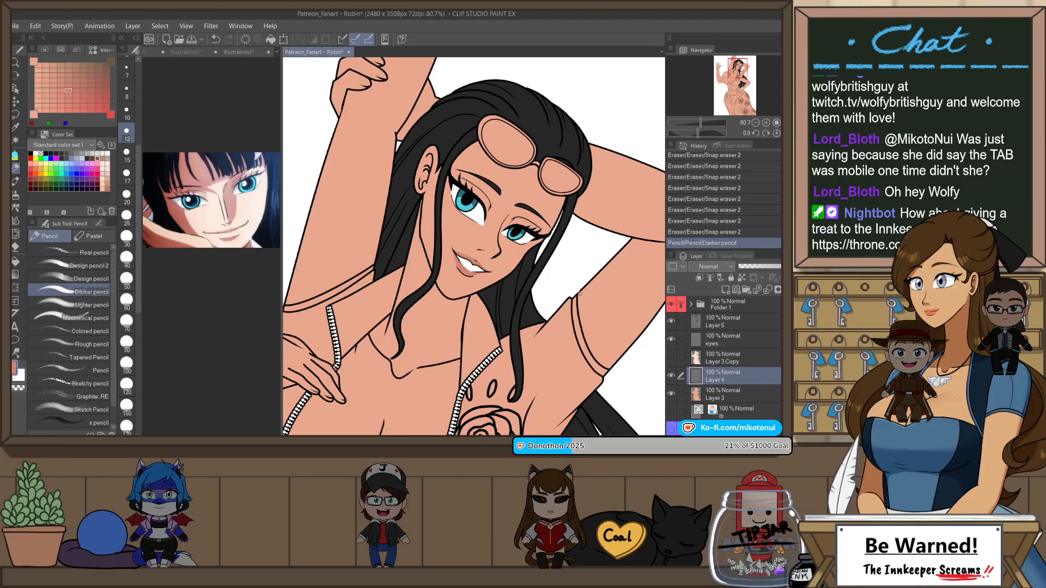
pyautogui.click(671, 358)
pyautogui.moveTo(676, 376); pyautogui.dragTo(721, 351)
pyautogui.click(673, 358)
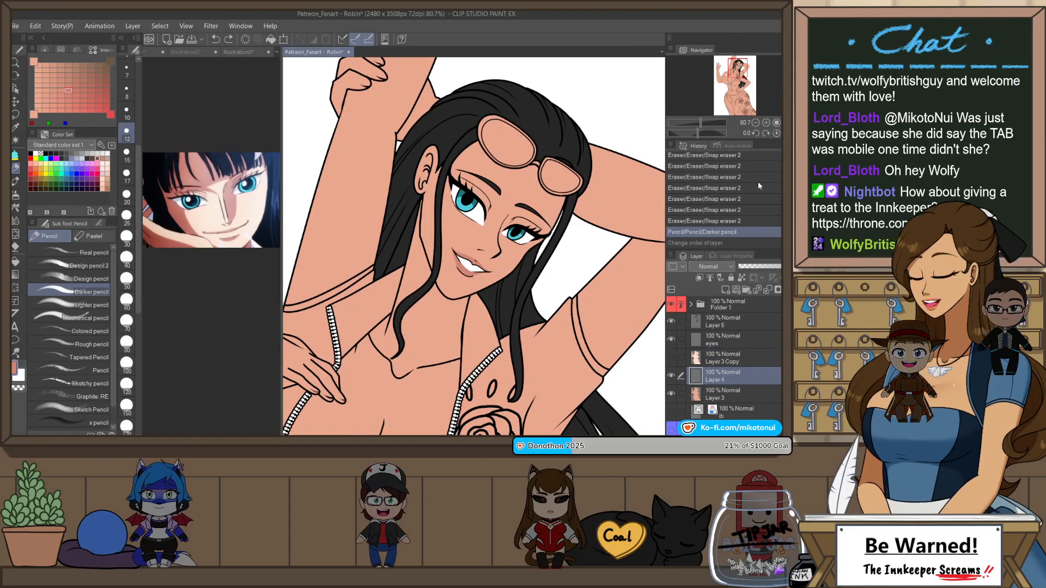
# Step: Duplicate the lip layer, place the copy above Layer 3 Copy, and show the pale skin layer
pyautogui.hotkey('ctrl', 'j')
pyautogui.moveTo(756, 370); pyautogui.dragTo(735, 355)
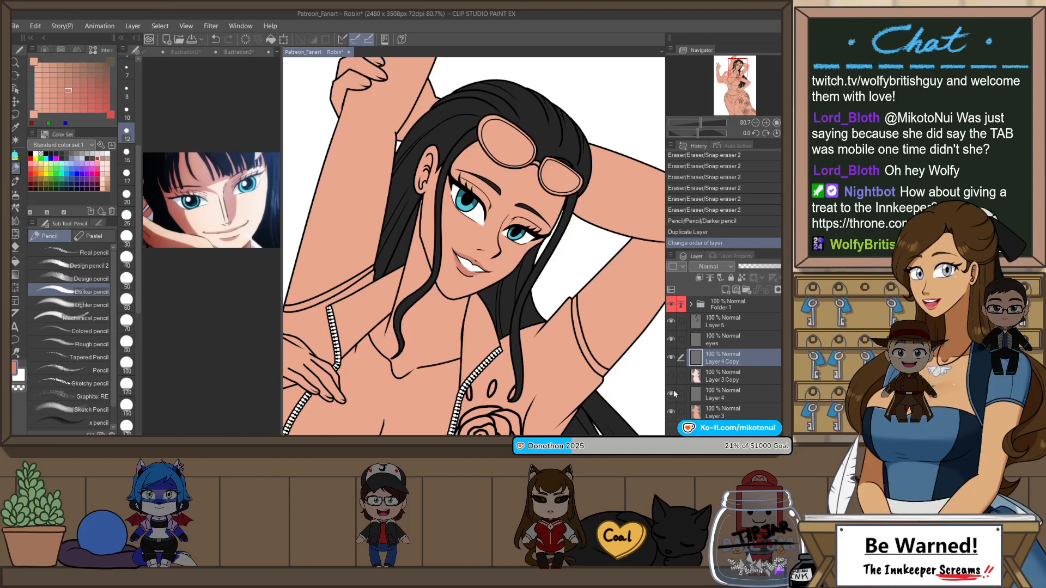
pyautogui.click(671, 375)
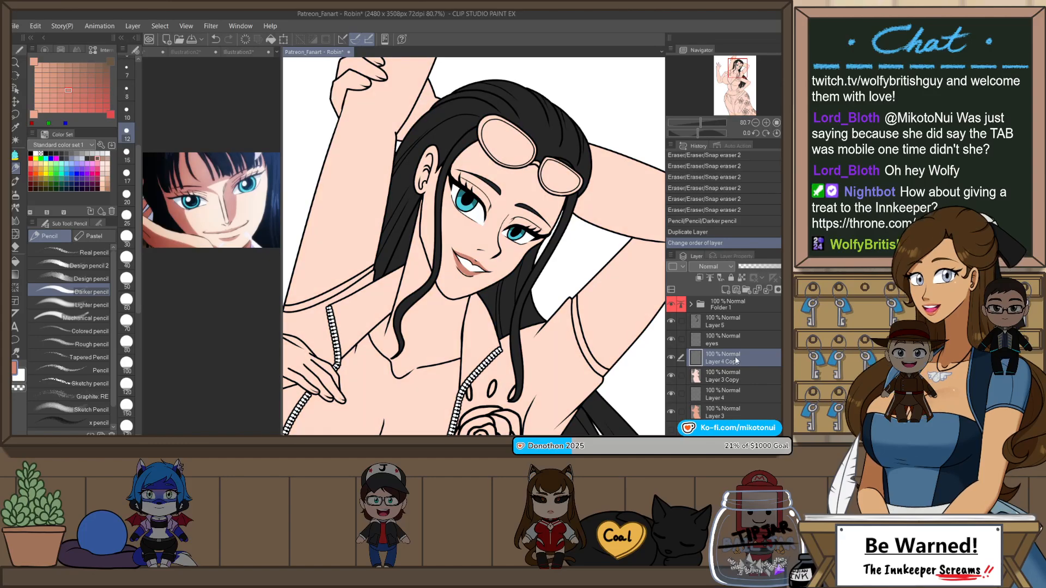
# Step: Lighten the duplicated lips with a Hue/Saturation/Luminosity adjustment so they suit the pale skin
pyautogui.hotkey('ctrl', 'u')
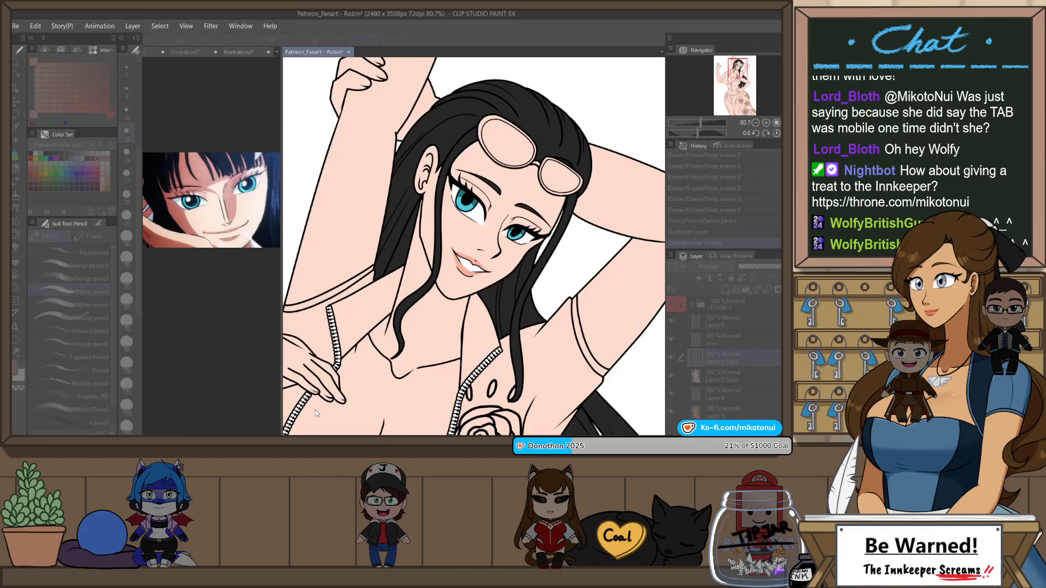
pyautogui.scroll(-3, 548, 188)
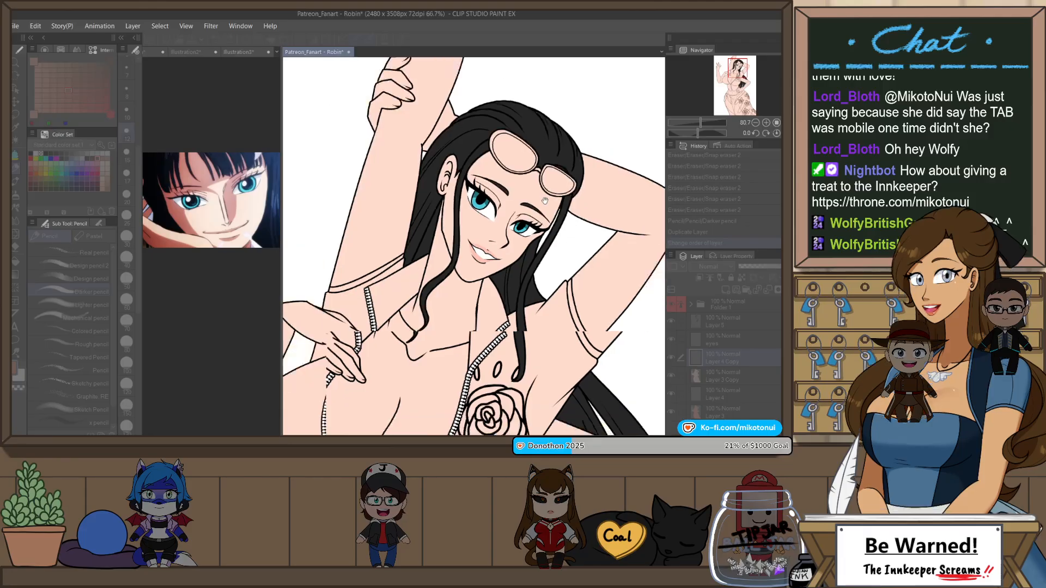
pyautogui.scroll(1, 534, 235)
pyautogui.scroll(2, 534, 235)
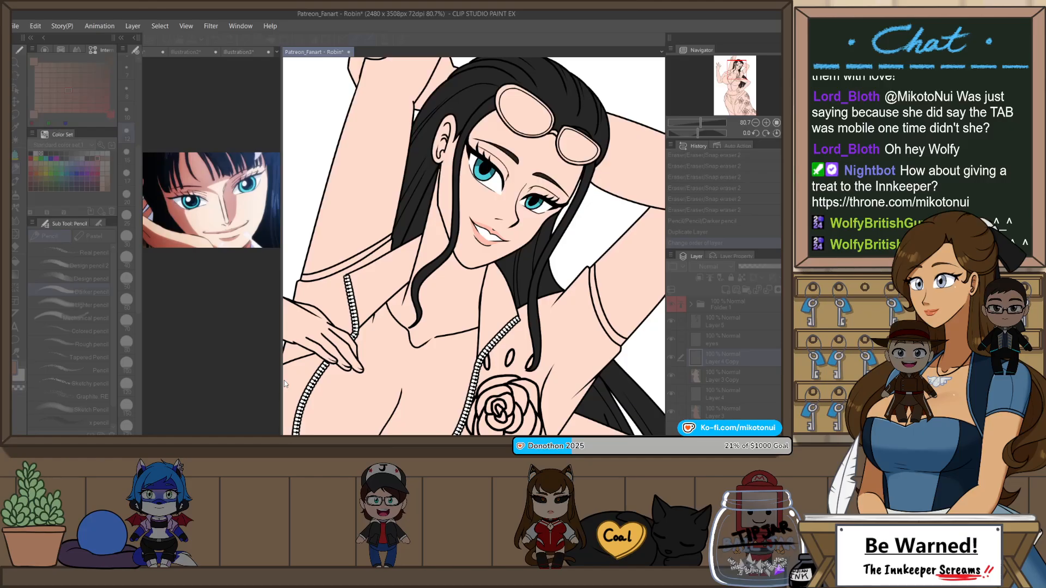
pyautogui.scroll(-2, 529, 293)
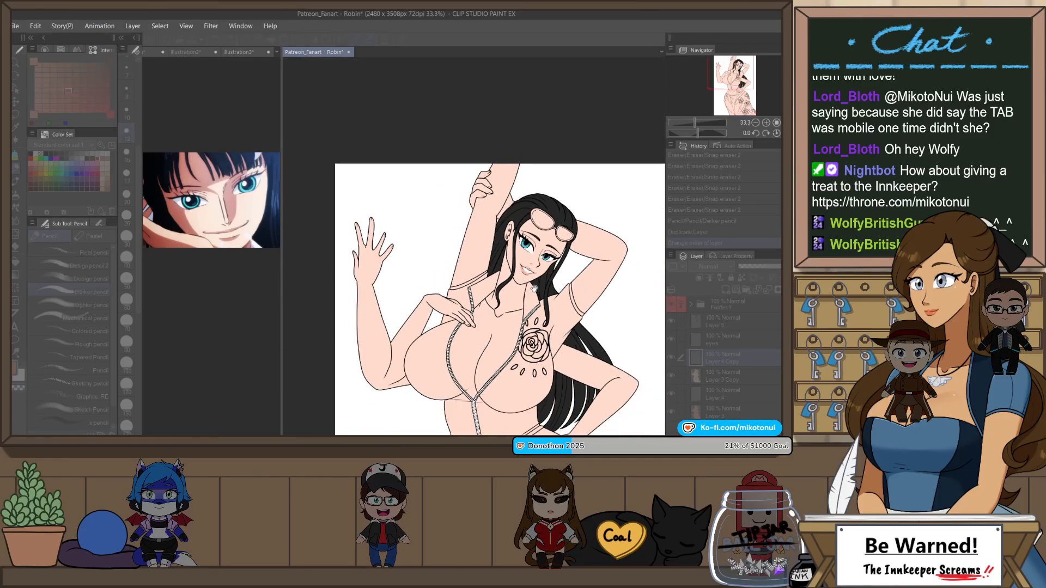
pyautogui.scroll(3, 534, 287)
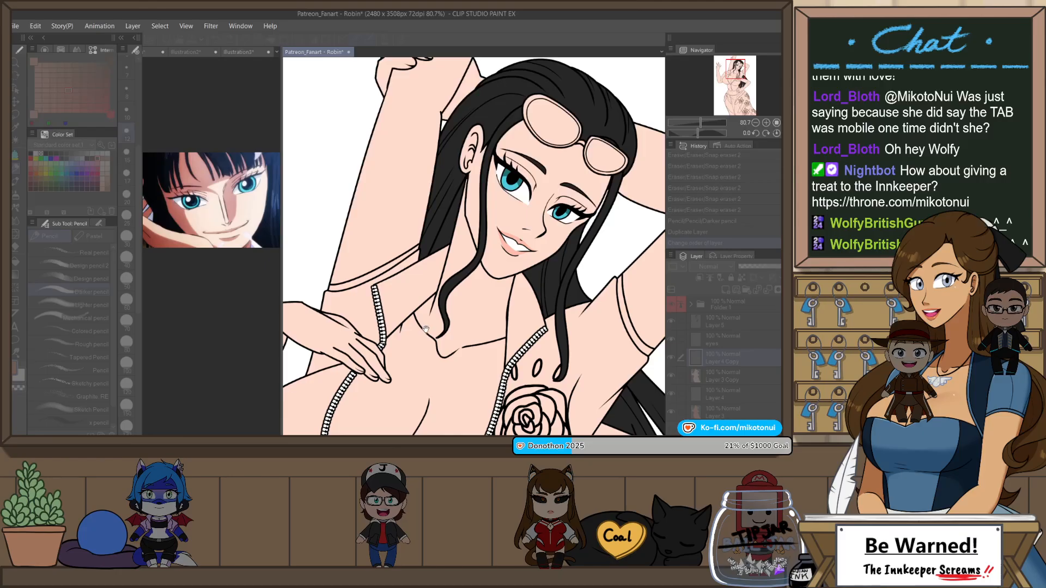
pyautogui.press('Return')
pyautogui.scroll(-6, 527, 254)
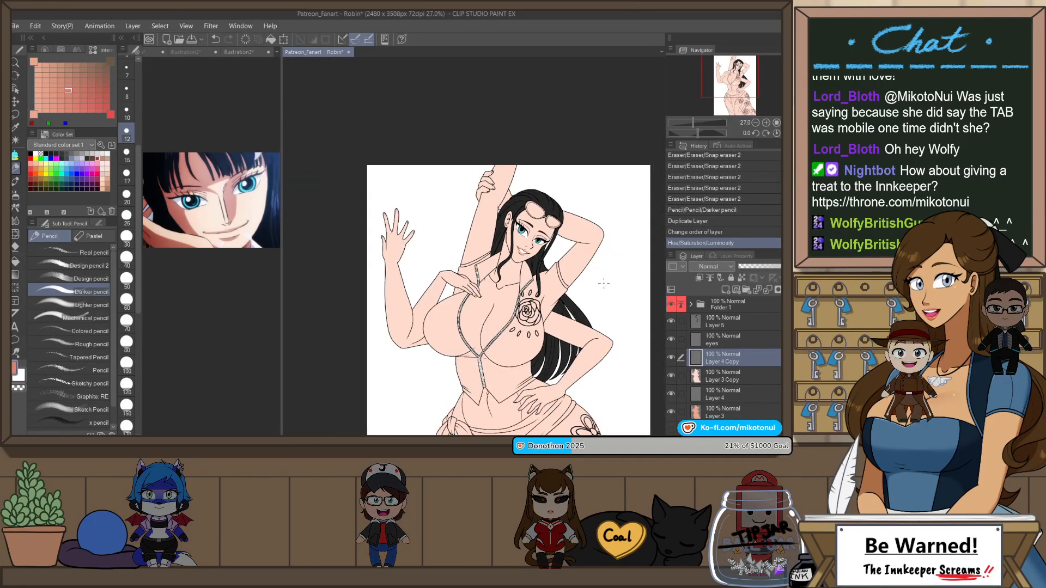
# Step: Group the pale skin layer and its lip copy into a folder named "Timeskip color"
pyautogui.keyDown('ctrl'); pyautogui.click(734, 373); pyautogui.keyUp('ctrl')
pyautogui.hotkey('ctrl', 'g')
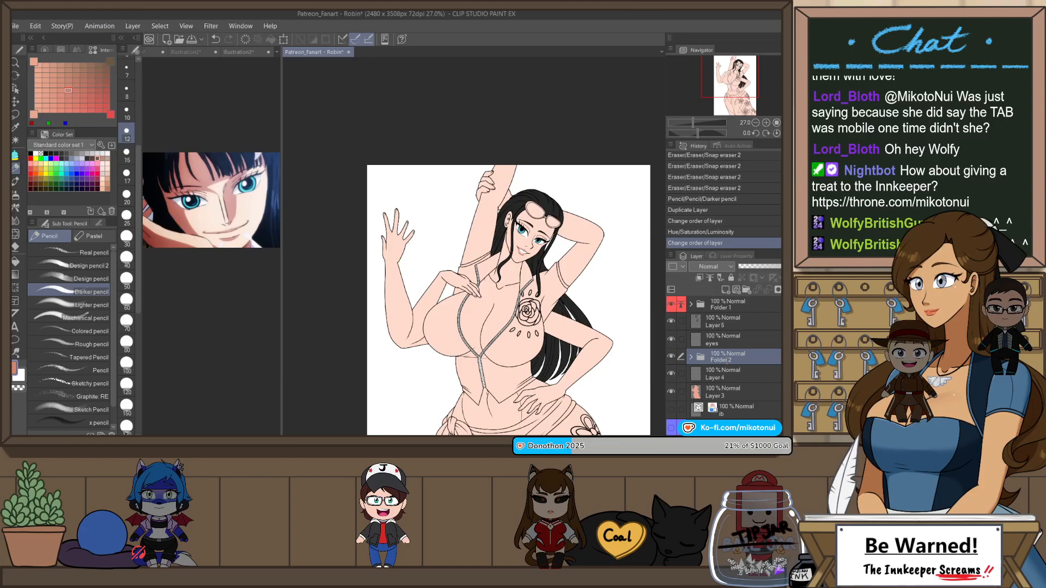
pyautogui.write('Timeskip color')
pyautogui.press('Return')
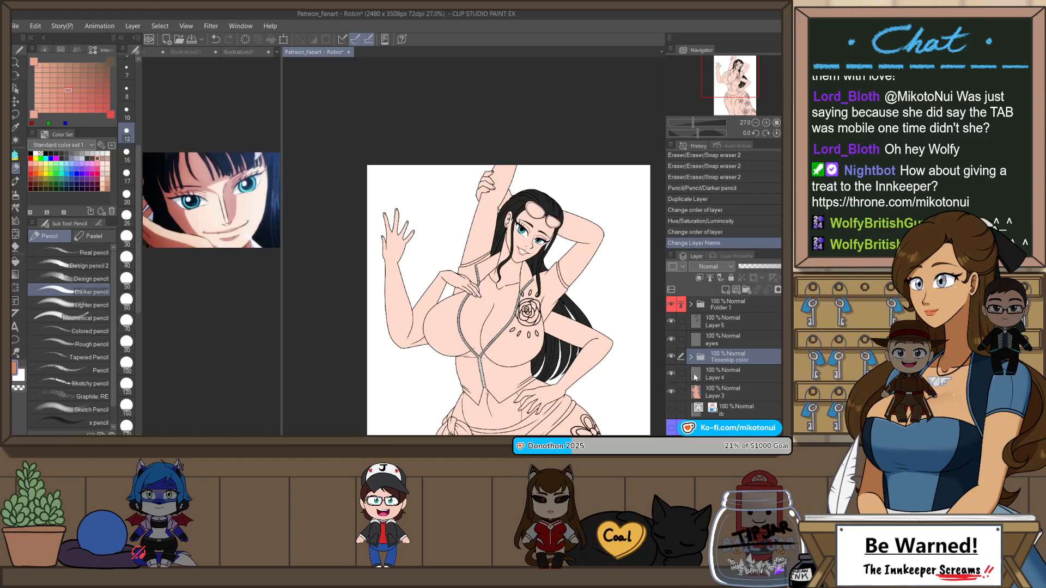
# Step: Group Layer 4 and Layer 3 into a folder named "Pretime skip color"
pyautogui.click(716, 375)
pyautogui.keyDown('shift'); pyautogui.click(710, 394); pyautogui.keyUp('shift')
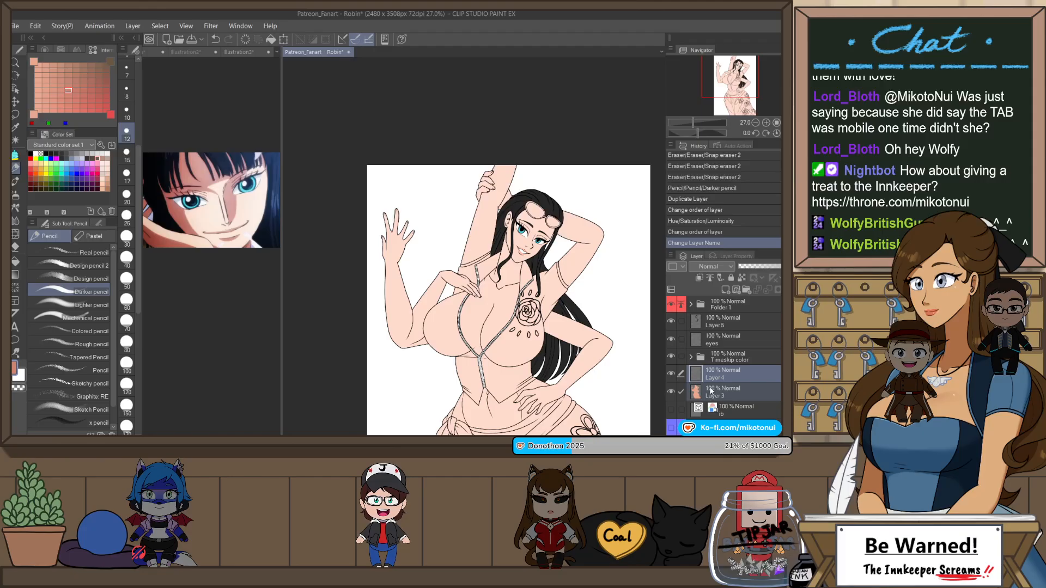
pyautogui.hotkey('ctrl', 'g')
pyautogui.click(692, 374)
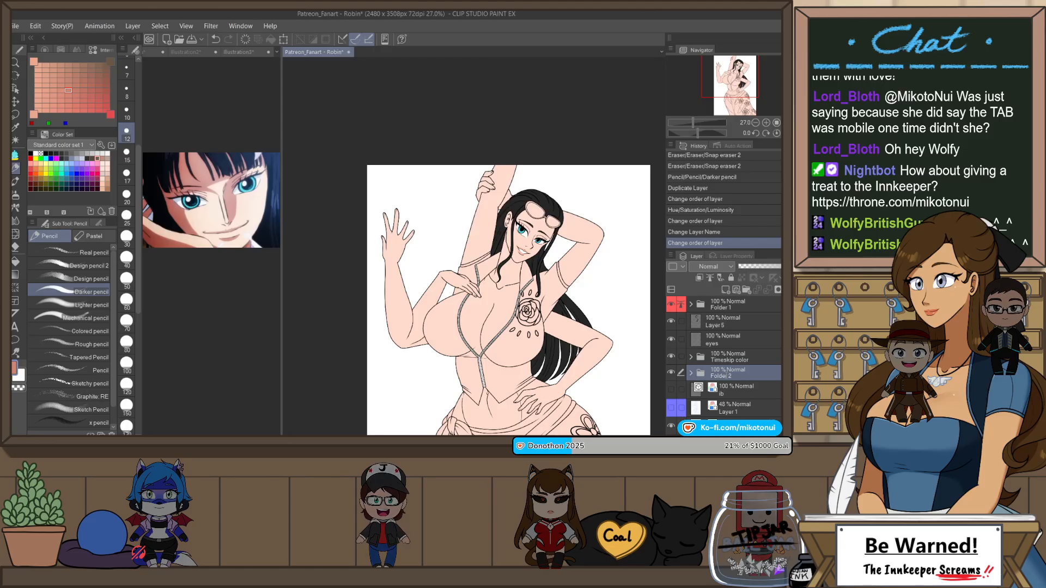
pyautogui.write('Pretime skip color')
pyautogui.press('Return')
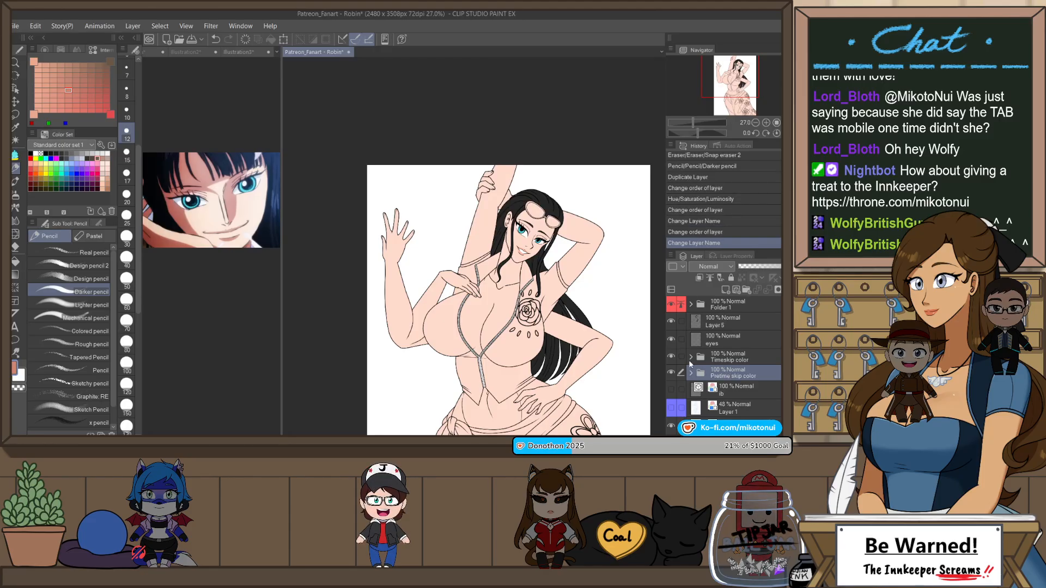
# Step: Check the contents of the pre-timeskip folder and compare both skin versions on the full figure by toggling the Timeskip color folder
pyautogui.click(690, 374)
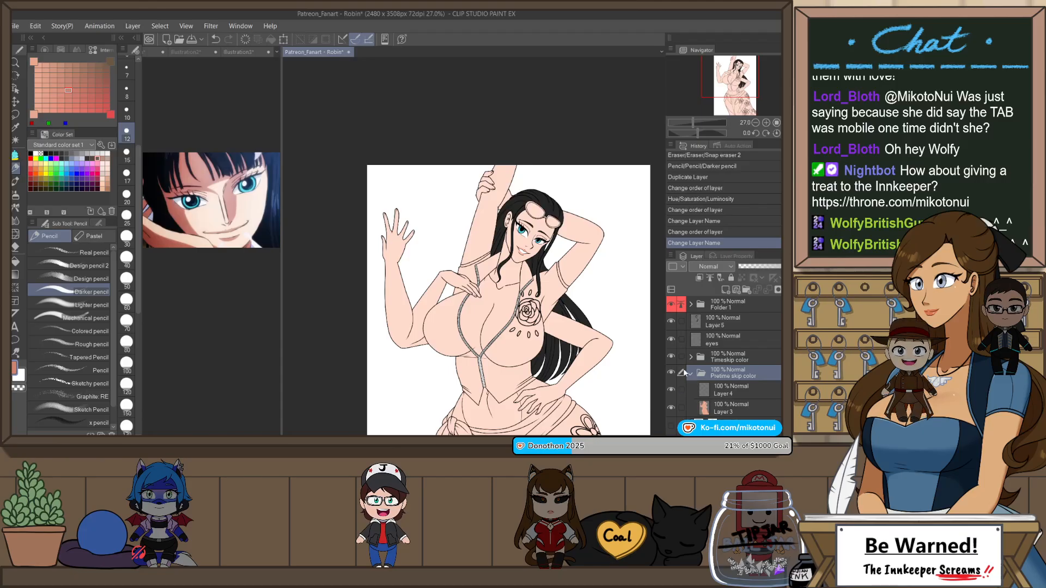
pyautogui.click(690, 374)
pyautogui.click(671, 354)
pyautogui.click(670, 355)
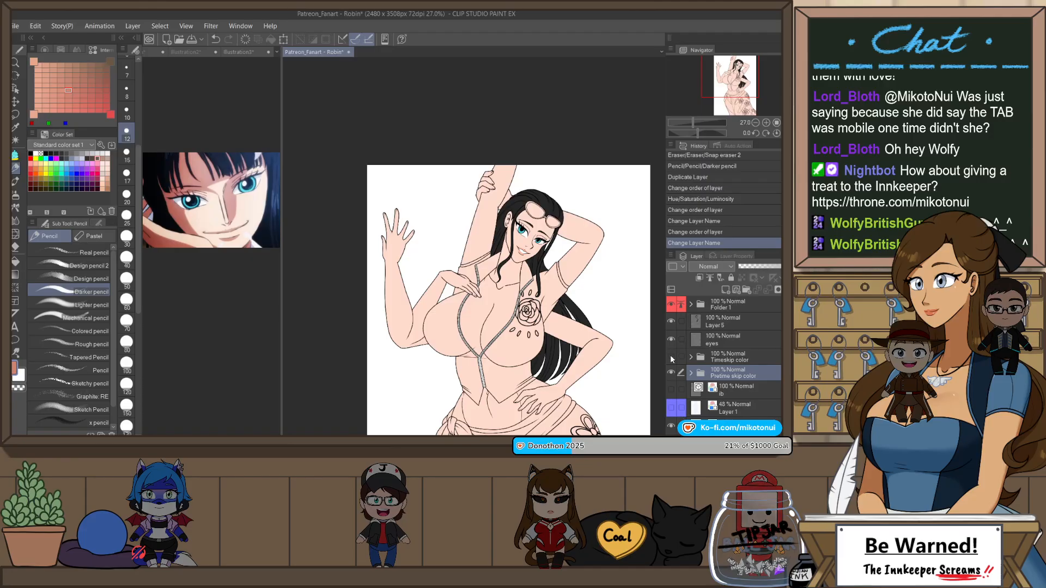
pyautogui.click(670, 357)
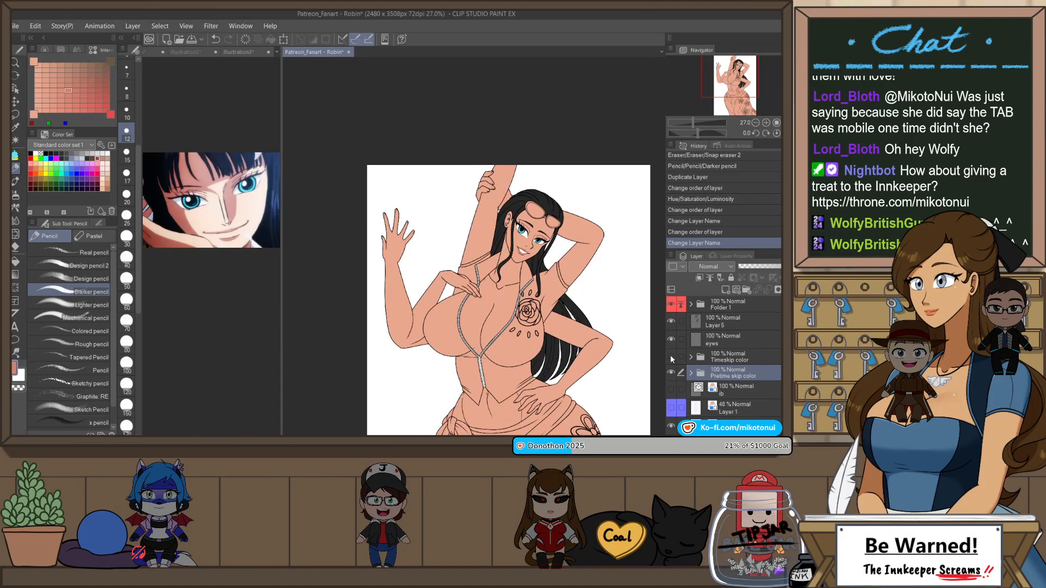
pyautogui.click(671, 357)
pyautogui.click(671, 357)
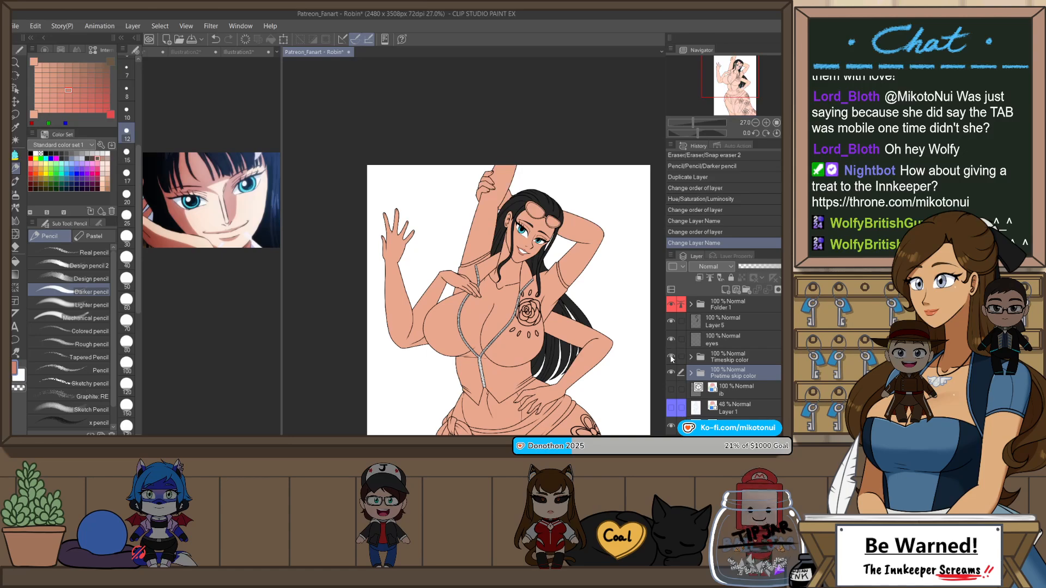
pyautogui.click(671, 357)
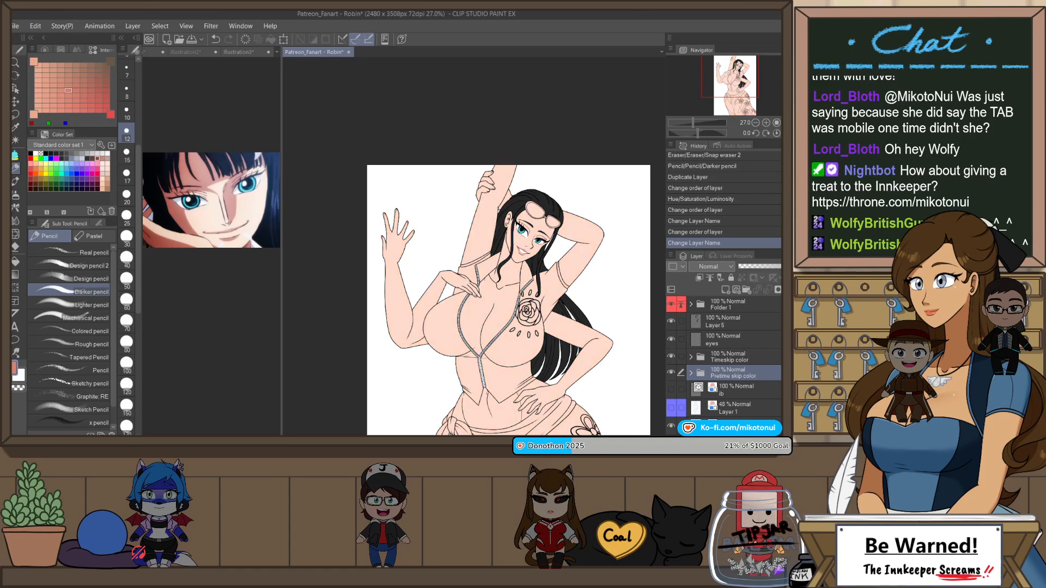
pyautogui.hotkey('ctrl', '0')
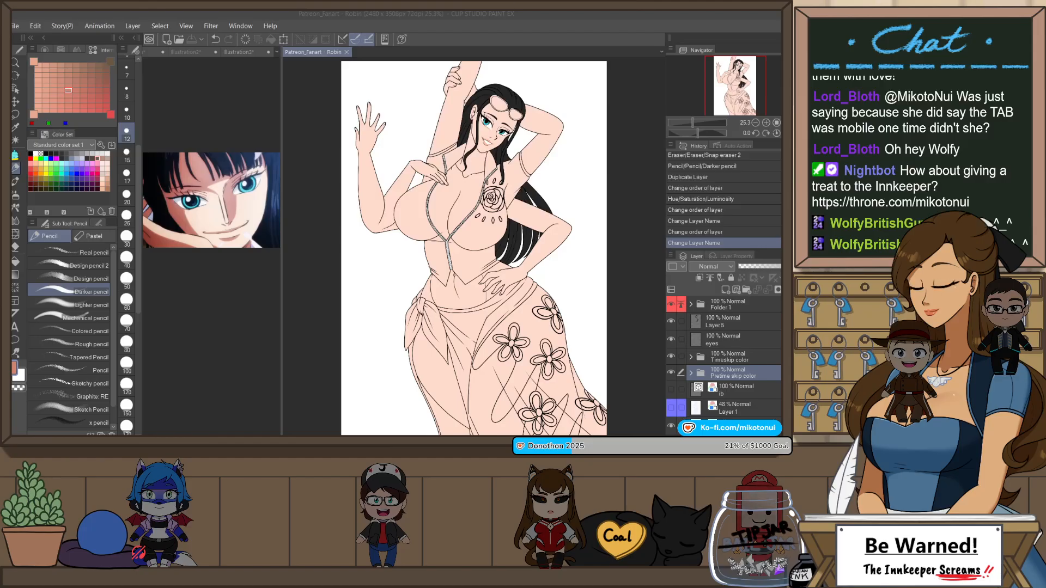
pyautogui.click(671, 356)
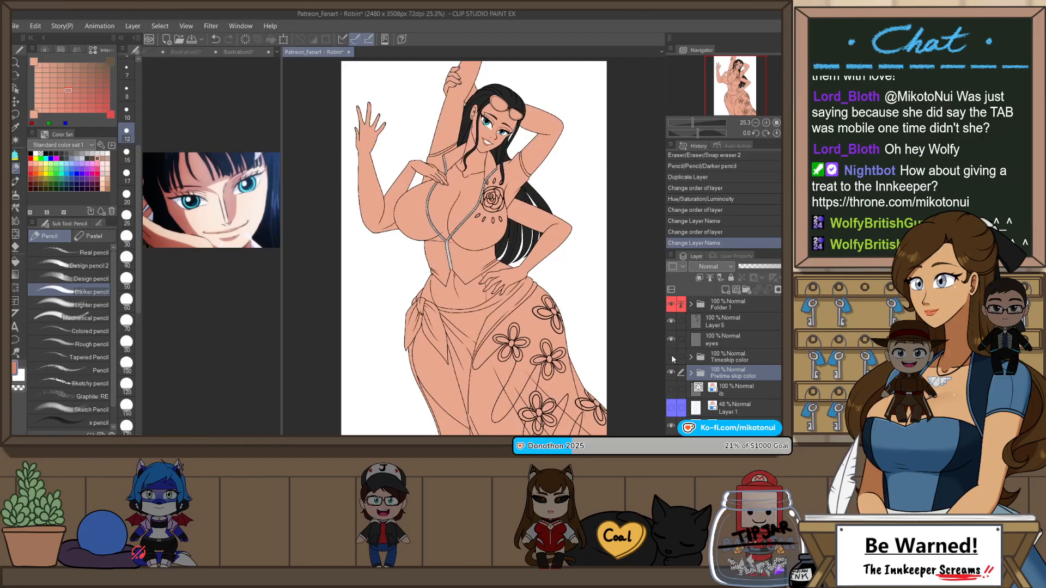
pyautogui.click(672, 356)
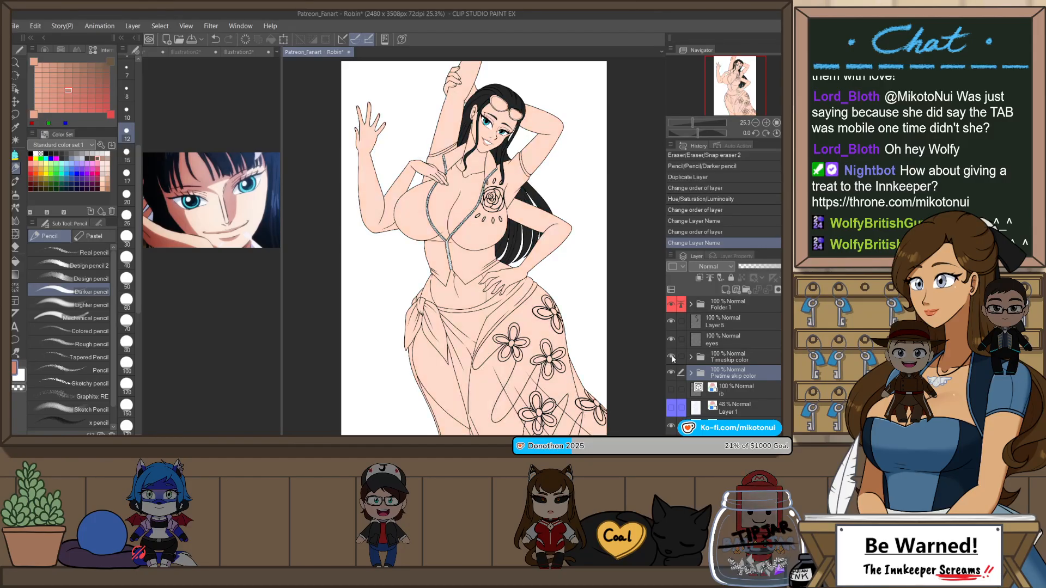
# Step: Add a new raster layer above Layer 5 and bring up the full-body outfit reference beside the Robin drawing
pyautogui.click(737, 321)
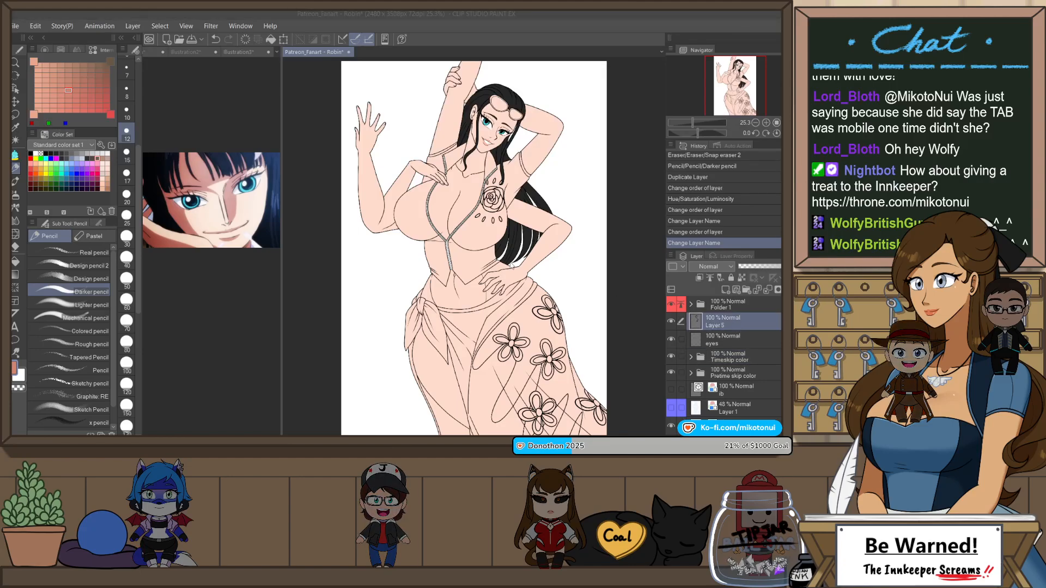
pyautogui.hotkey('ctrl', 'shift', 'n')
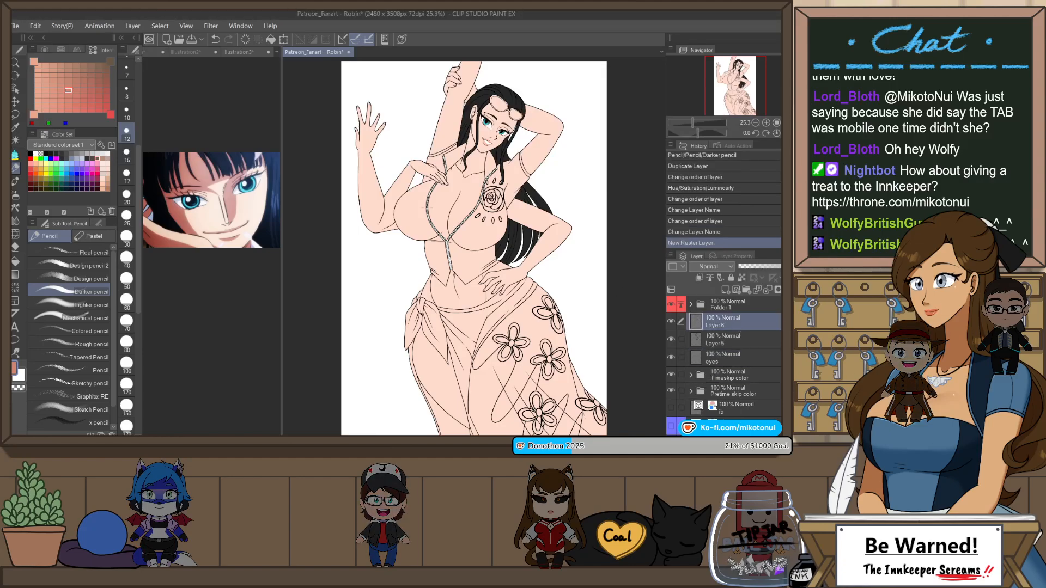
pyautogui.click(160, 53)
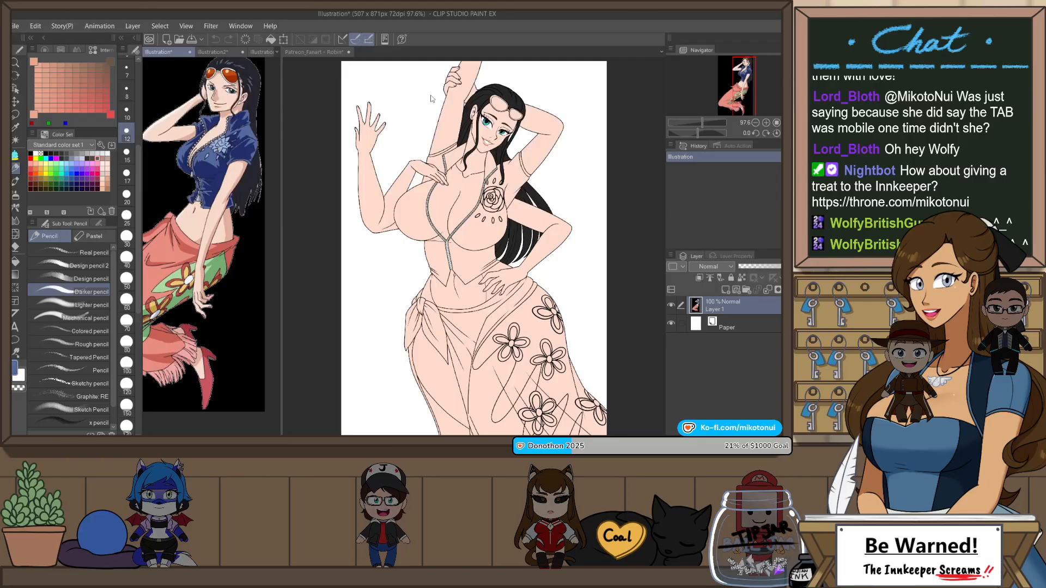
pyautogui.click(335, 52)
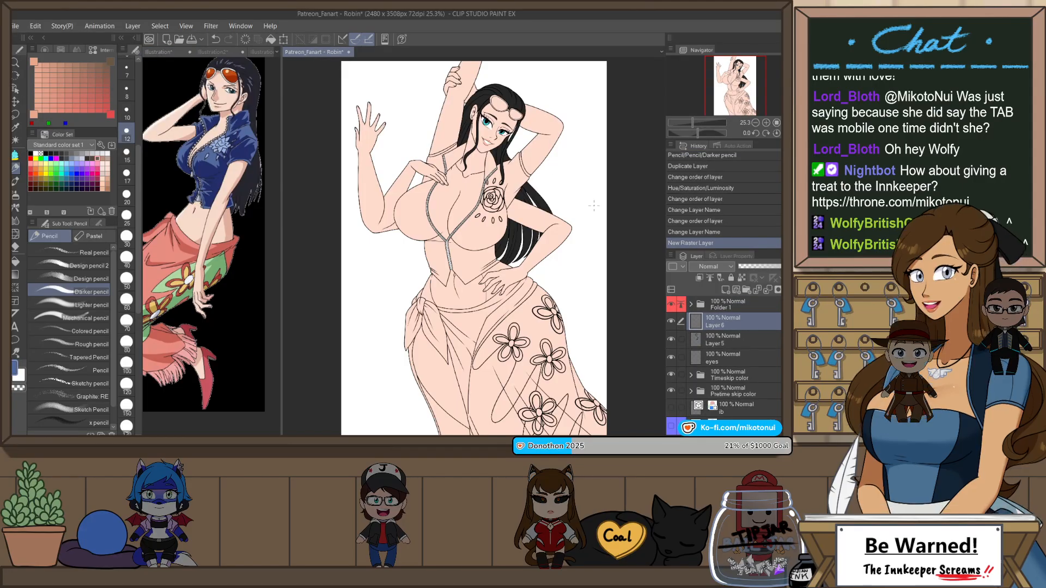
# Step: Fill Robin's zip-front top, including the collar, shoulders and sleeve, with flat blue on Layer 6 using the enclose-and-fill tool
pyautogui.press('p')
pyautogui.scroll(2, 520, 139)
pyautogui.moveTo(529, 160)
pyautogui.mouseDown()
pyautogui.moveTo(553, 210)
pyautogui.moveTo(510, 295)
pyautogui.mouseUp()
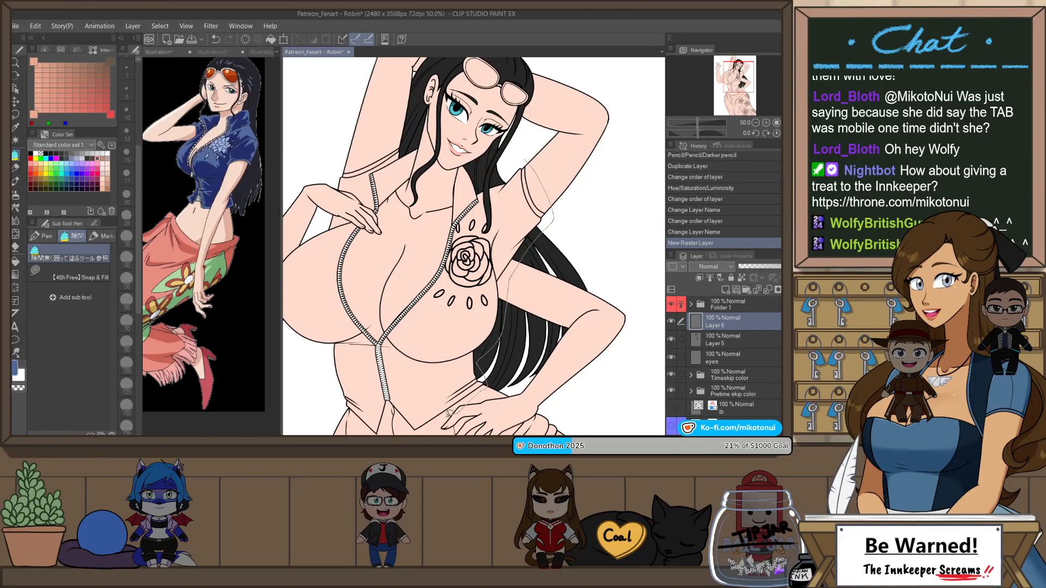
pyautogui.moveTo(396, 411)
pyautogui.mouseDown()
pyautogui.moveTo(388, 402)
pyautogui.moveTo(378, 433)
pyautogui.moveTo(343, 402)
pyautogui.mouseUp()
pyautogui.moveTo(328, 357)
pyautogui.mouseDown()
pyautogui.moveTo(284, 328)
pyautogui.moveTo(304, 326)
pyautogui.moveTo(295, 273)
pyautogui.moveTo(340, 223)
pyautogui.moveTo(363, 215)
pyautogui.moveTo(385, 249)
pyautogui.moveTo(390, 310)
pyautogui.moveTo(409, 321)
pyautogui.moveTo(451, 269)
pyautogui.mouseUp()
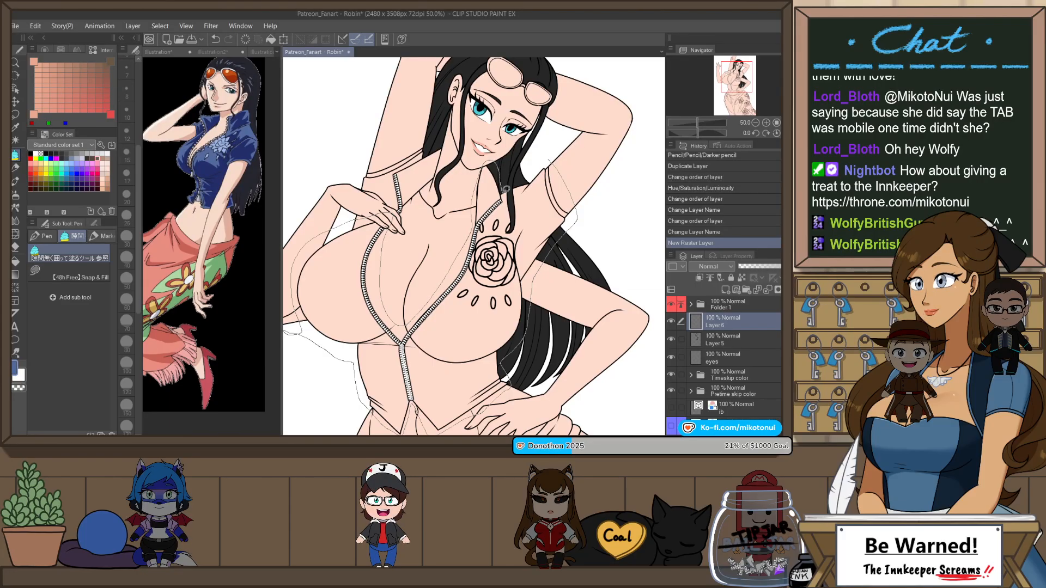
pyautogui.moveTo(512, 194)
pyautogui.mouseDown()
pyautogui.moveTo(510, 227)
pyautogui.moveTo(514, 180)
pyautogui.moveTo(545, 163)
pyautogui.mouseUp()
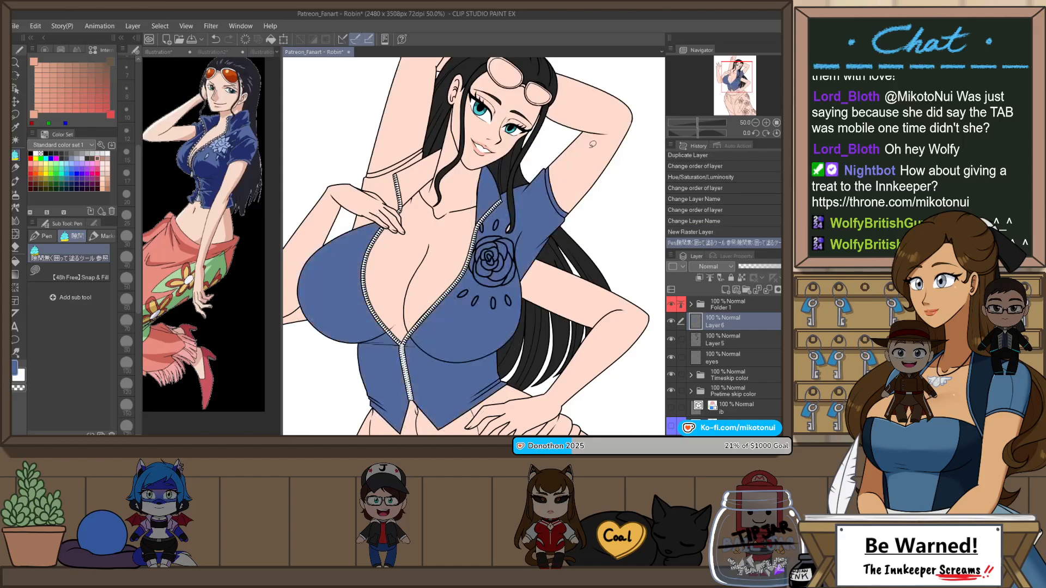
pyautogui.moveTo(448, 149); pyautogui.dragTo(423, 139)
pyautogui.moveTo(430, 191); pyautogui.dragTo(442, 178)
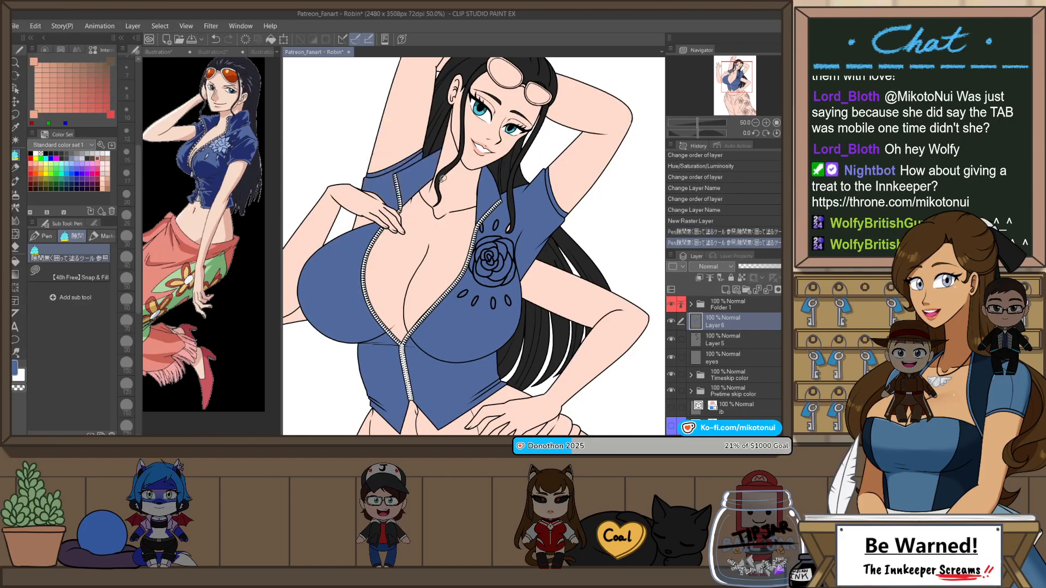
pyautogui.moveTo(388, 216); pyautogui.dragTo(429, 202)
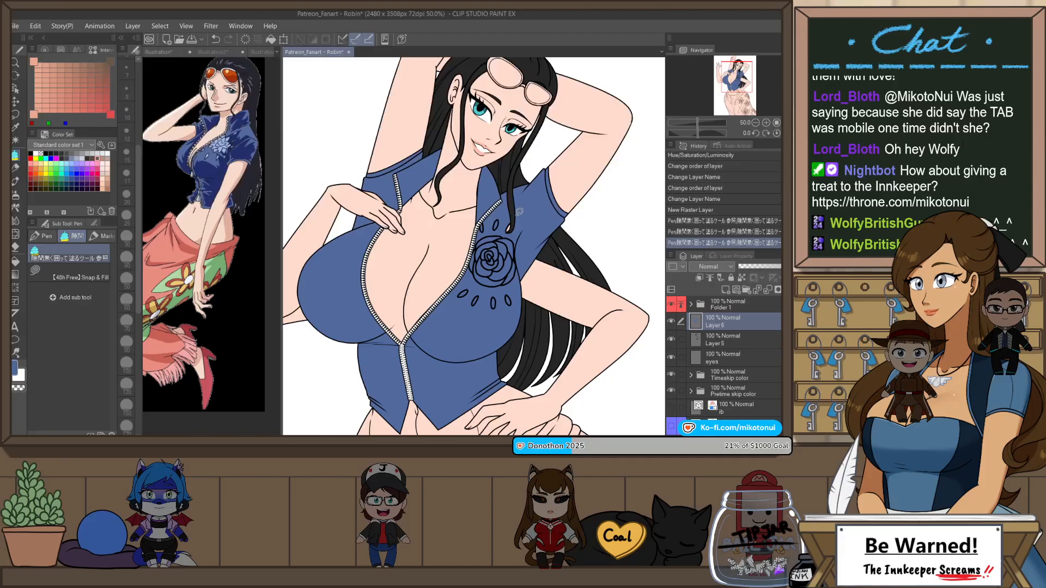
pyautogui.moveTo(512, 217); pyautogui.dragTo(513, 224)
# Step: Erase the stray blue beside the hair near the collar and shoulder with Snap eraser 2
pyautogui.scroll(-2, 576, 158)
pyautogui.scroll(2, 553, 139)
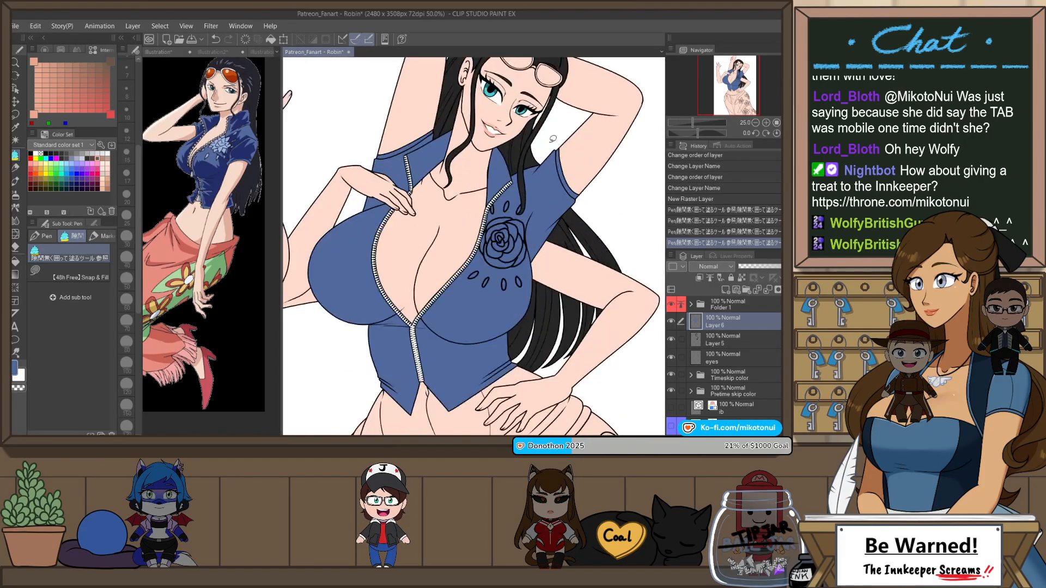
pyautogui.press('e')
pyautogui.scroll(2, 553, 139)
pyautogui.scroll(2, 519, 164)
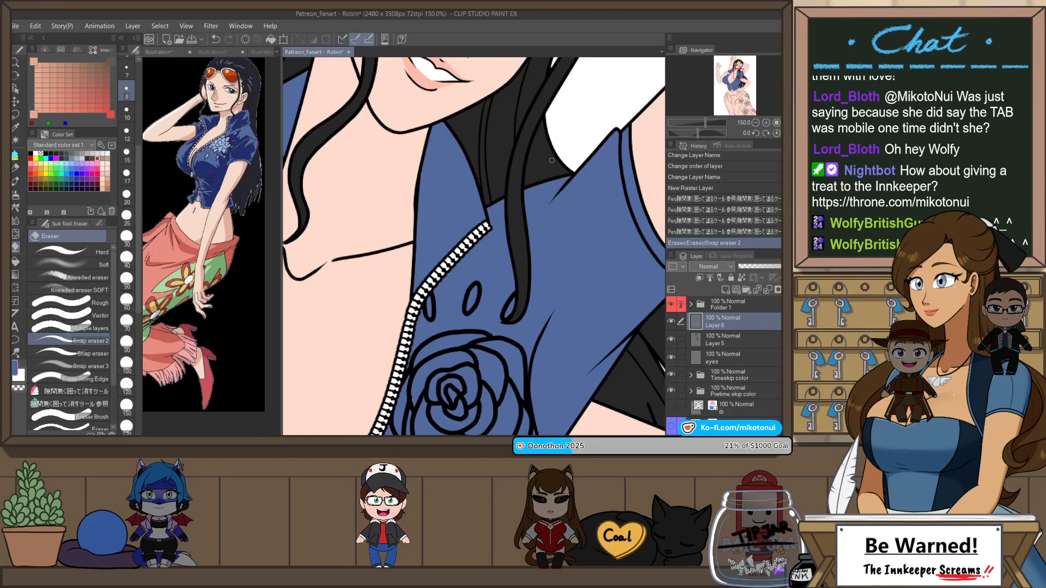
pyautogui.scroll(-5, 552, 161)
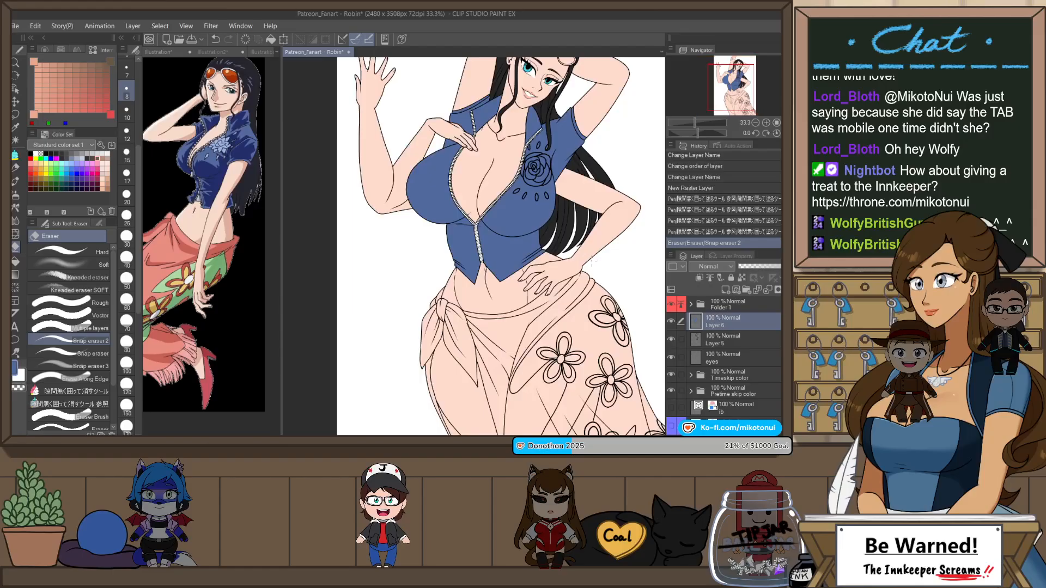
# Step: Sample the coral from the reference skirt and fill the waist knot, its hanging ends and the outer skirt strip beside the leg
pyautogui.moveTo(594, 277); pyautogui.dragTo(529, 312)
pyautogui.scroll(-1, 526, 192)
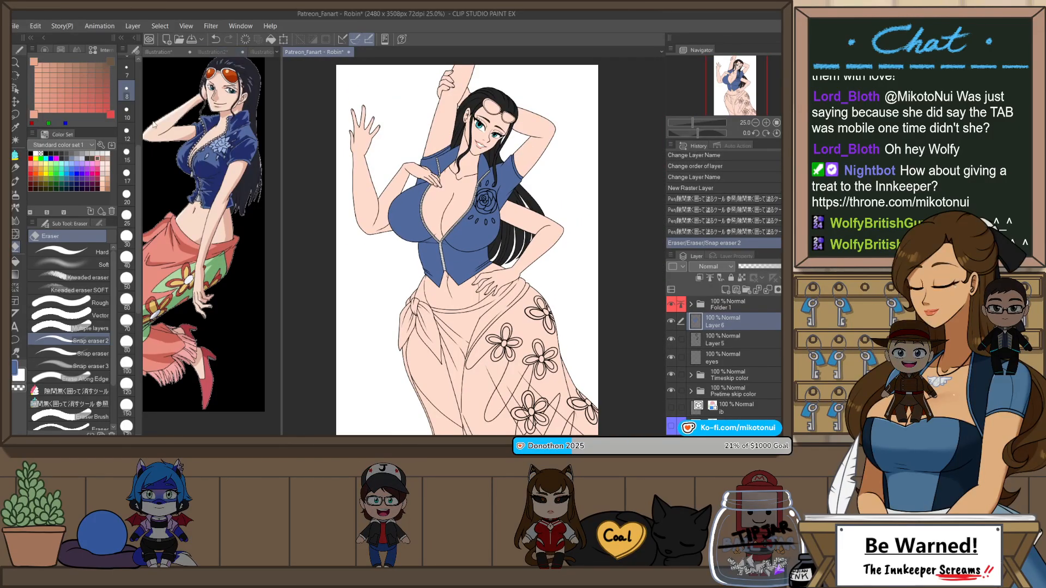
pyautogui.click(162, 244)
pyautogui.click(315, 52)
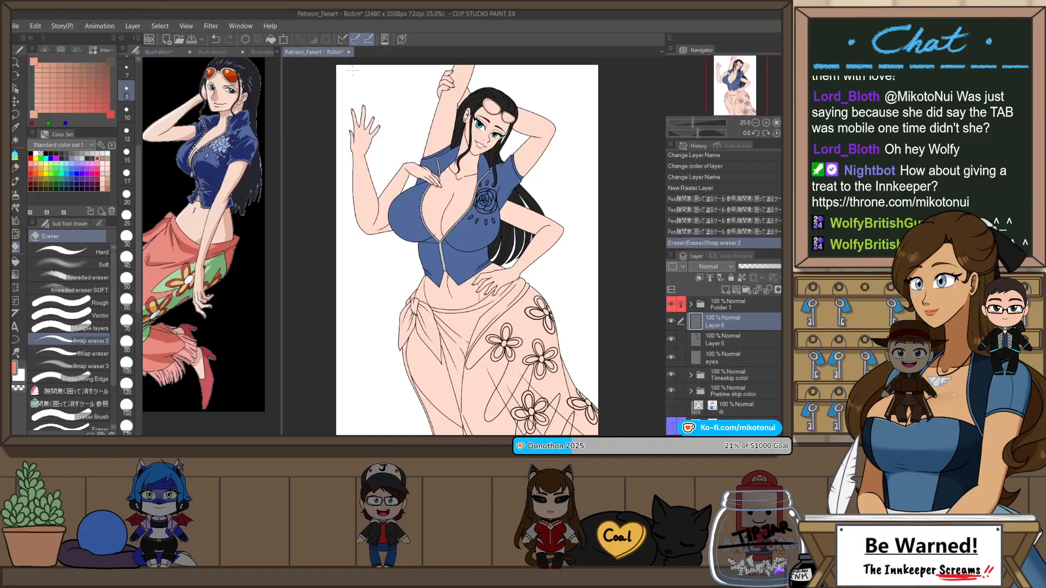
pyautogui.press('p')
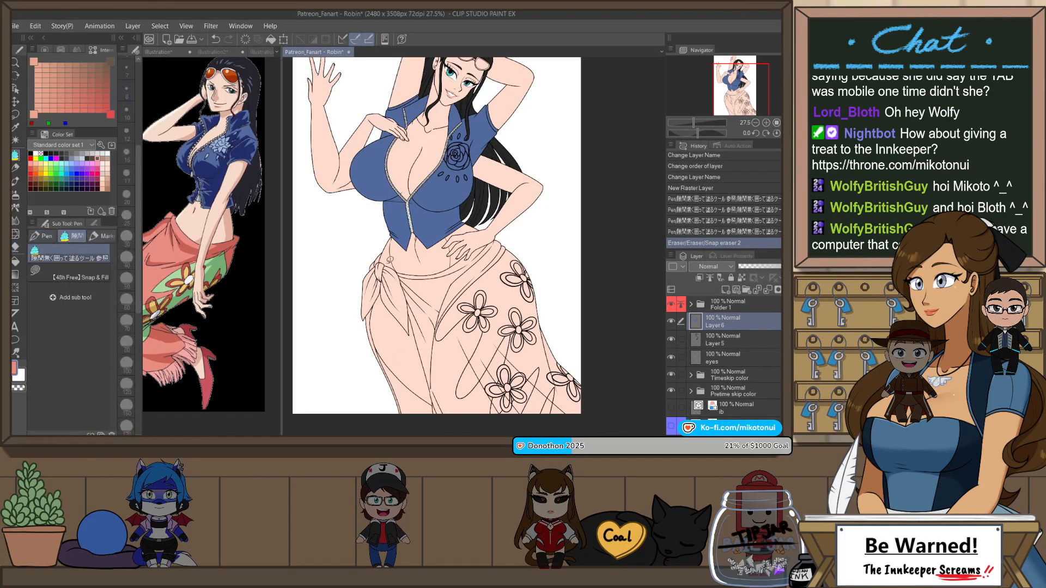
pyautogui.moveTo(385, 248)
pyautogui.mouseDown()
pyautogui.moveTo(358, 267)
pyautogui.moveTo(357, 331)
pyautogui.moveTo(371, 316)
pyautogui.moveTo(417, 339)
pyautogui.moveTo(414, 287)
pyautogui.moveTo(397, 262)
pyautogui.moveTo(406, 322)
pyautogui.mouseUp()
pyautogui.moveTo(376, 284)
pyautogui.mouseDown()
pyautogui.moveTo(365, 369)
pyautogui.moveTo(411, 435)
pyautogui.moveTo(442, 414)
pyautogui.moveTo(385, 321)
pyautogui.mouseUp()
pyautogui.hotkey('ctrl', 'z')
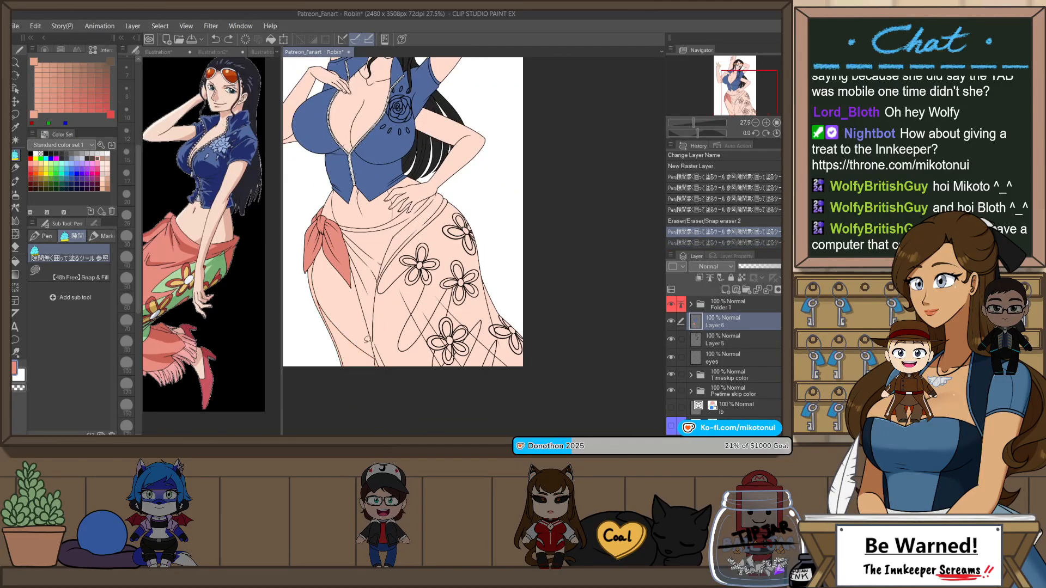
pyautogui.moveTo(346, 383); pyautogui.dragTo(308, 297)
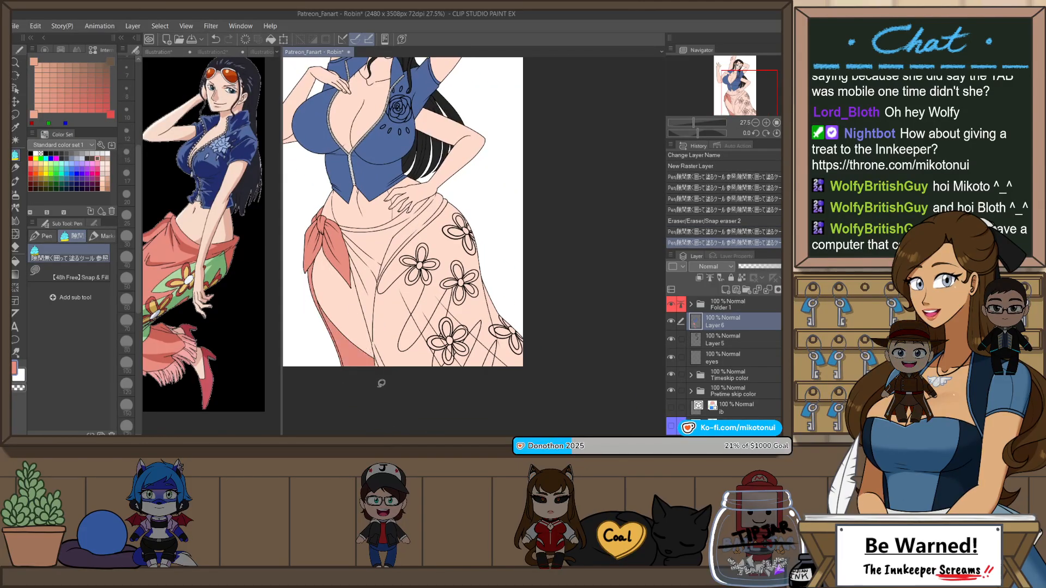
# Step: Paint coral along the outer skirt strip's edge at the canvas bottom with the Darker pencil at size 17
pyautogui.scroll(3, 380, 370)
pyautogui.moveTo(355, 415); pyautogui.dragTo(463, 368)
pyautogui.scroll(1, 427, 329)
pyautogui.press('p')
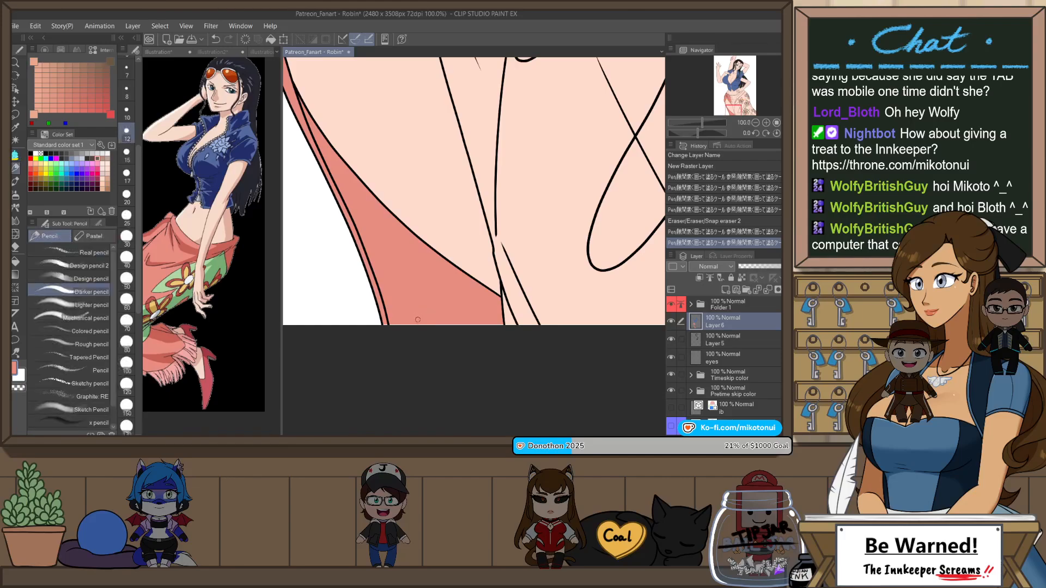
pyautogui.press(']')
pyautogui.press(']')
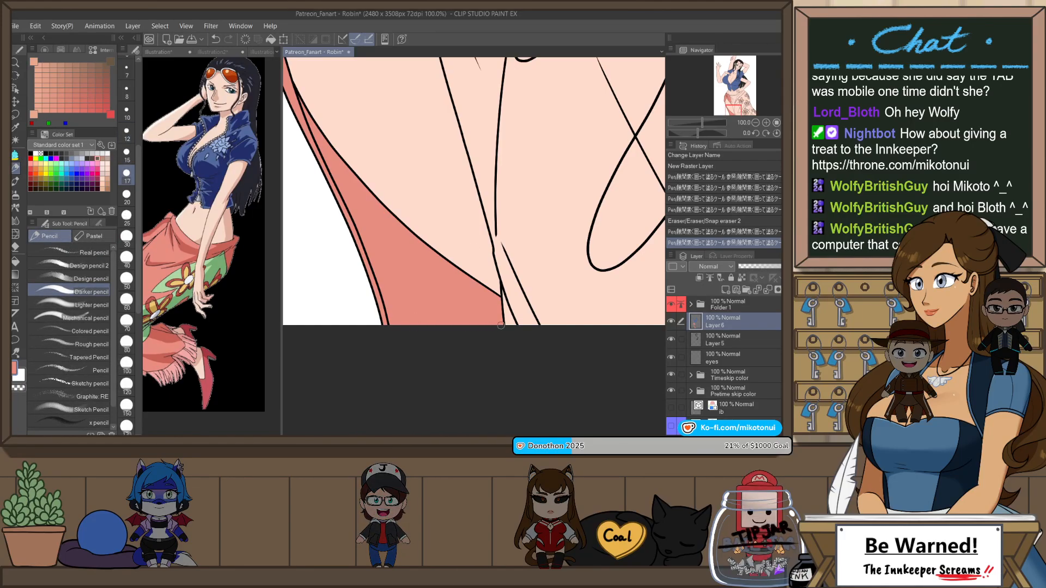
pyautogui.scroll(-3, 501, 325)
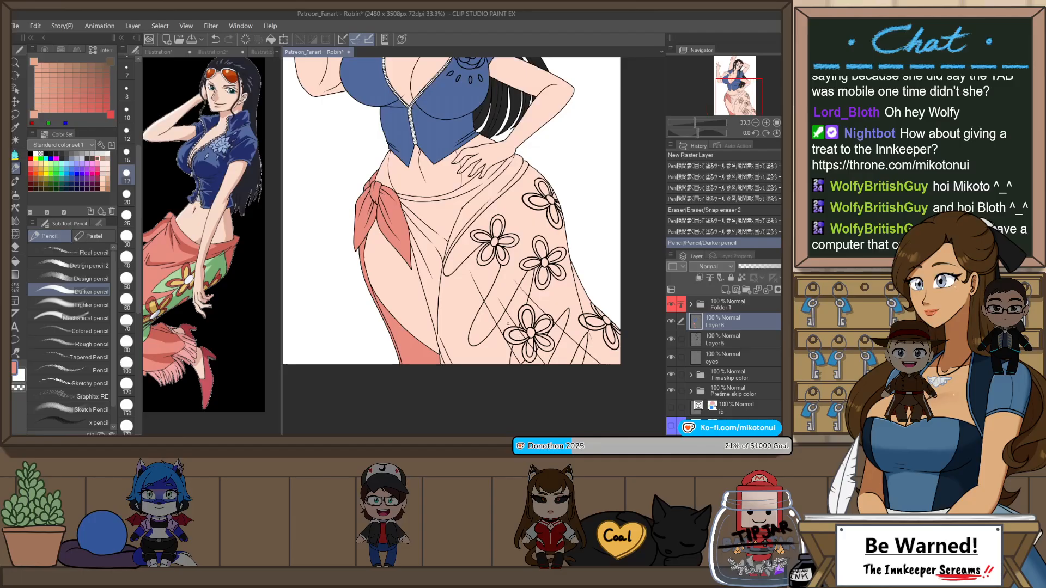
# Step: Fill the front of the wrap skirt and the remaining lower pieces between the flower panels with coral
pyautogui.press('g')
pyautogui.click(488, 354)
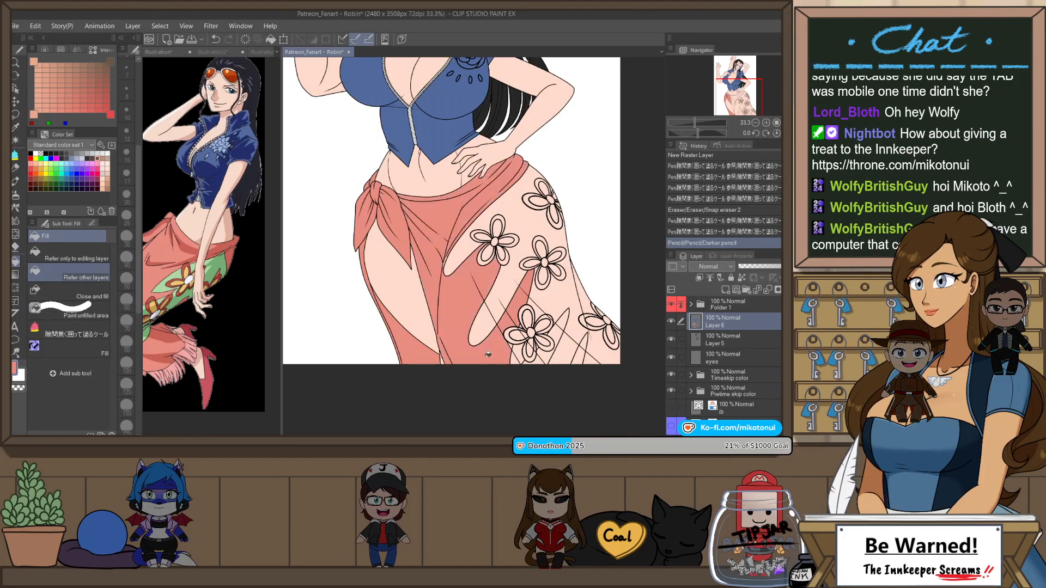
pyautogui.press('p')
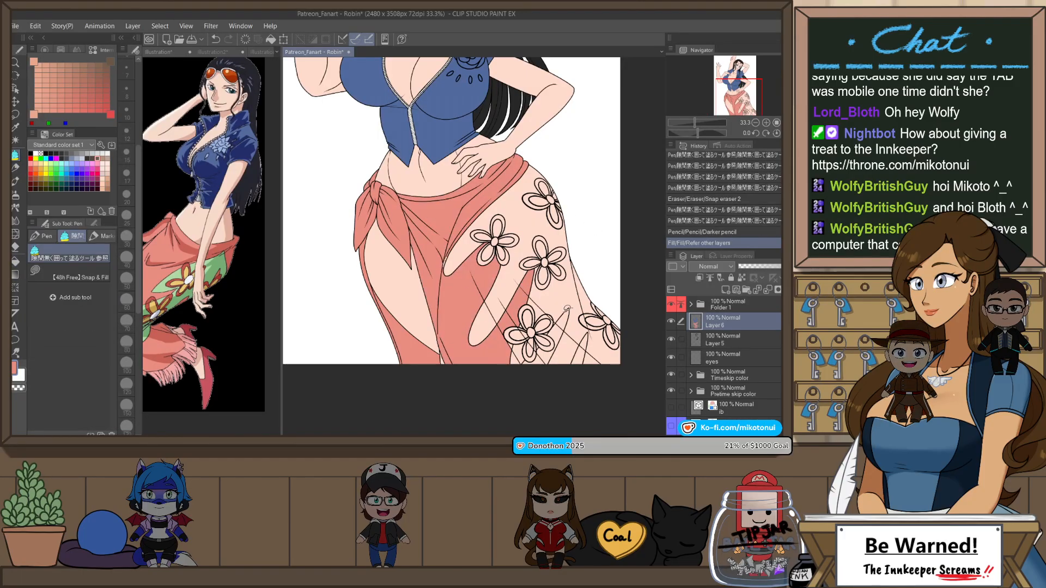
pyautogui.moveTo(559, 363); pyautogui.dragTo(576, 327)
pyautogui.moveTo(589, 379); pyautogui.dragTo(526, 383)
pyautogui.moveTo(461, 336); pyautogui.dragTo(459, 360)
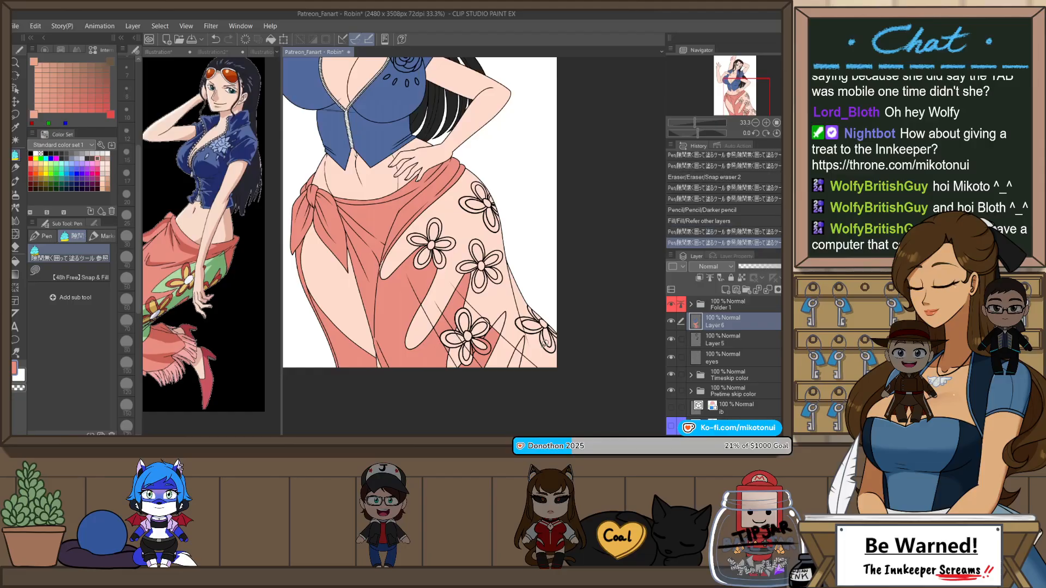
pyautogui.moveTo(533, 344)
pyautogui.mouseDown()
pyautogui.moveTo(512, 393)
pyautogui.moveTo(514, 314)
pyautogui.mouseUp()
pyautogui.scroll(2, 477, 346)
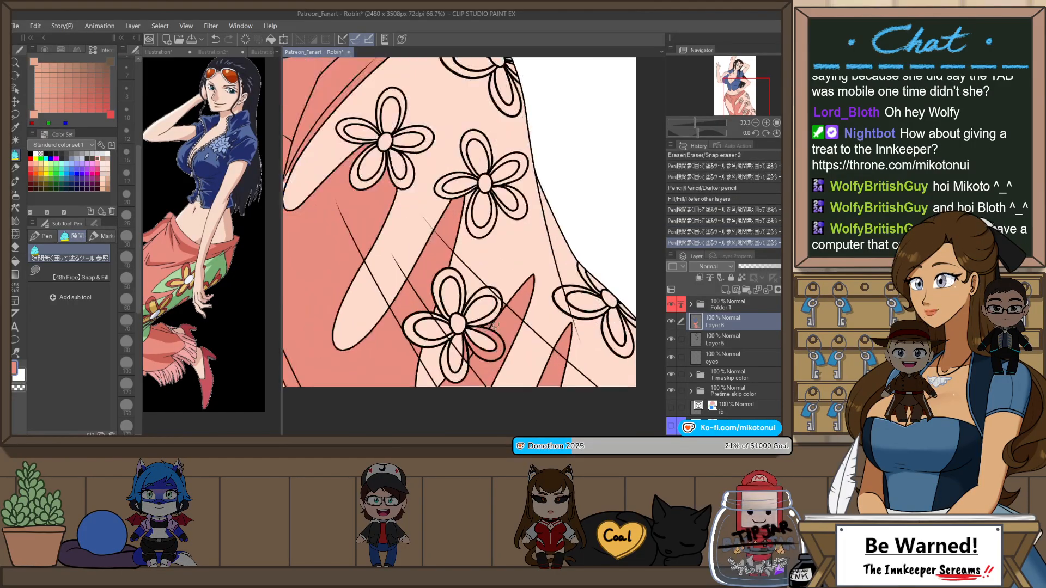
pyautogui.press('e')
pyautogui.click(516, 333)
pyautogui.scroll(-2, 516, 338)
pyautogui.hotkey('ctrl', 'z')
pyautogui.scroll(-1, 577, 301)
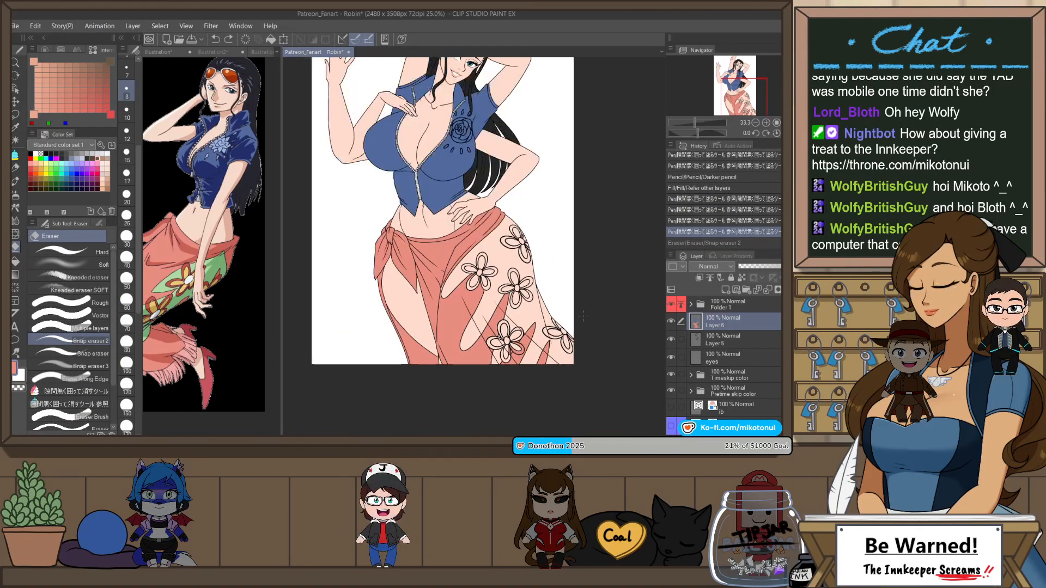
pyautogui.moveTo(579, 297); pyautogui.dragTo(598, 406)
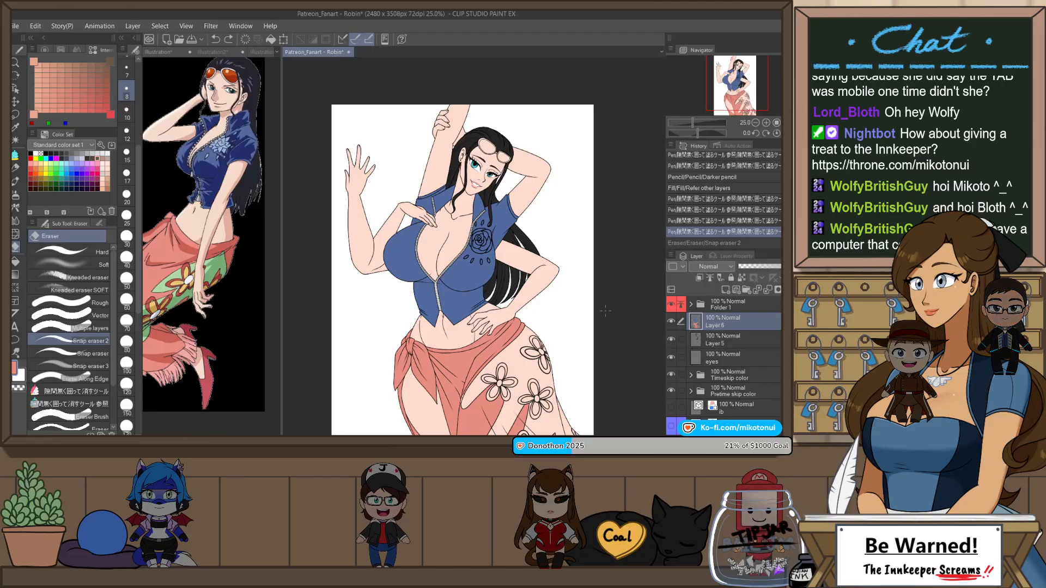
pyautogui.hotkey('ctrl', 'z')
# Step: Refill the undone coral section of the skirt and touch up its lower edge along the canvas bottom with the Darker pencil
pyautogui.press('p')
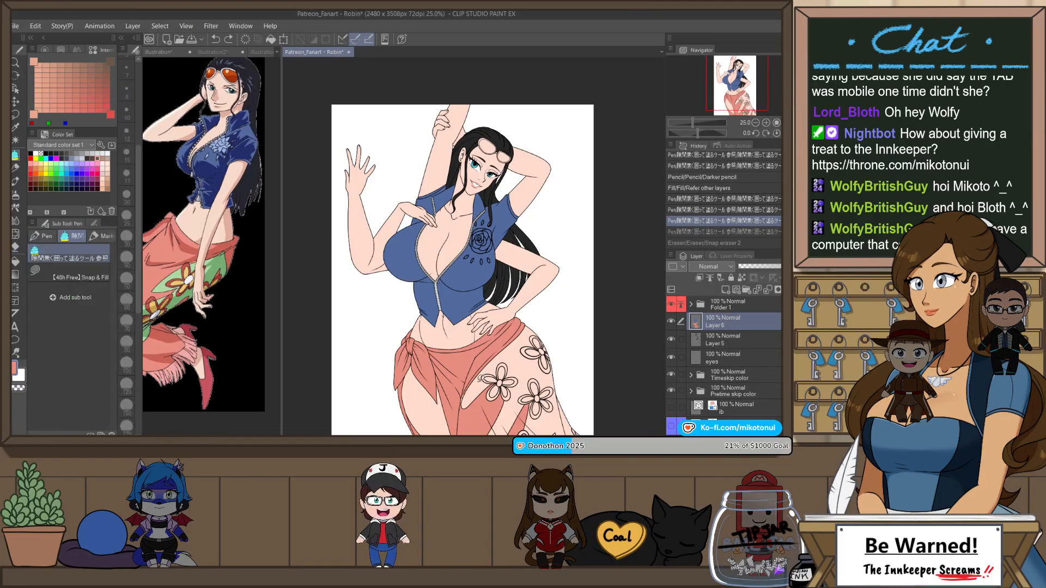
pyautogui.moveTo(481, 400); pyautogui.dragTo(525, 337)
pyautogui.scroll(3, 515, 342)
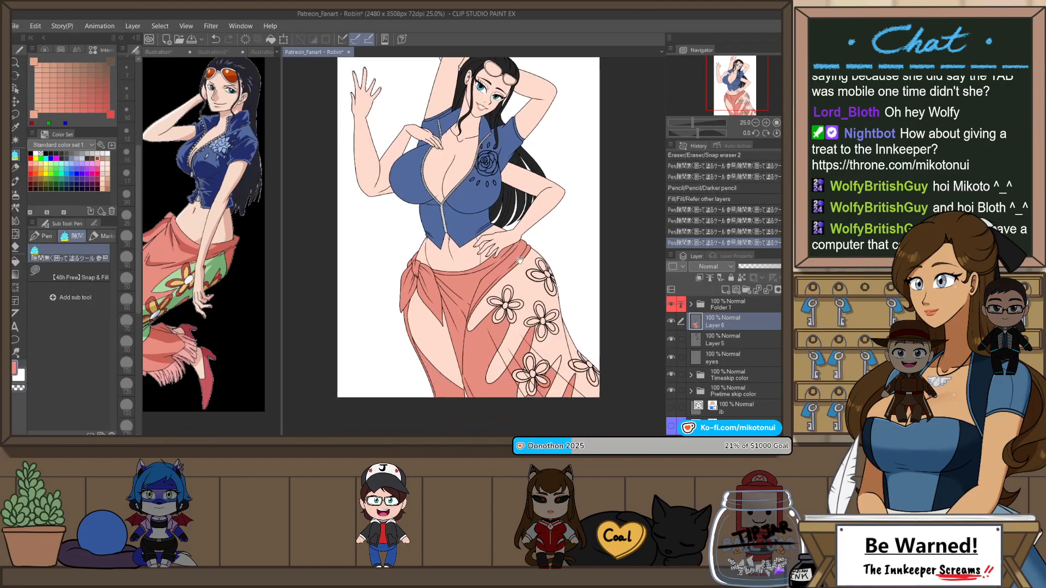
pyautogui.scroll(5, 515, 416)
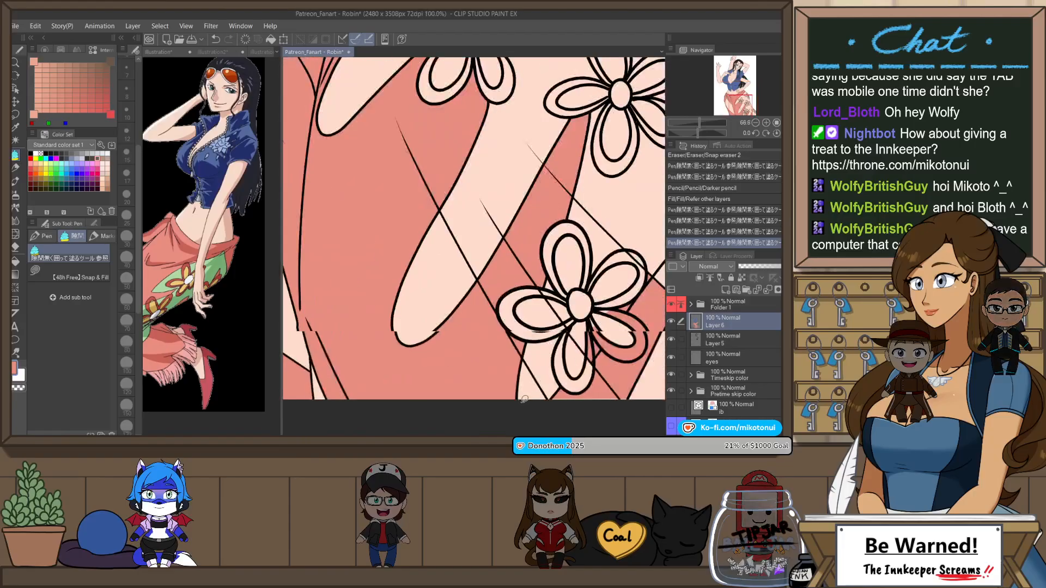
pyautogui.press('p')
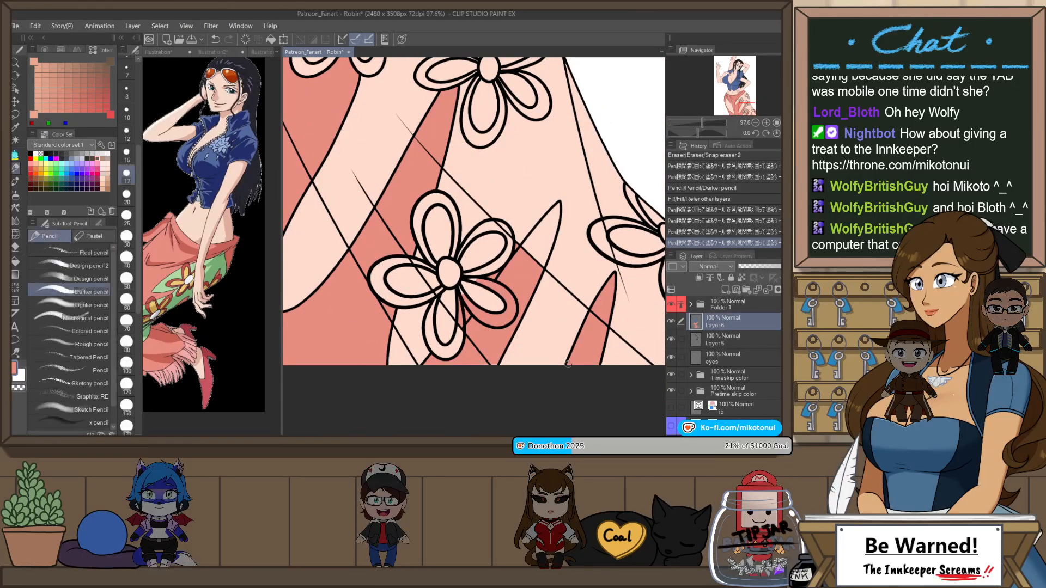
pyautogui.moveTo(593, 363); pyautogui.dragTo(475, 363)
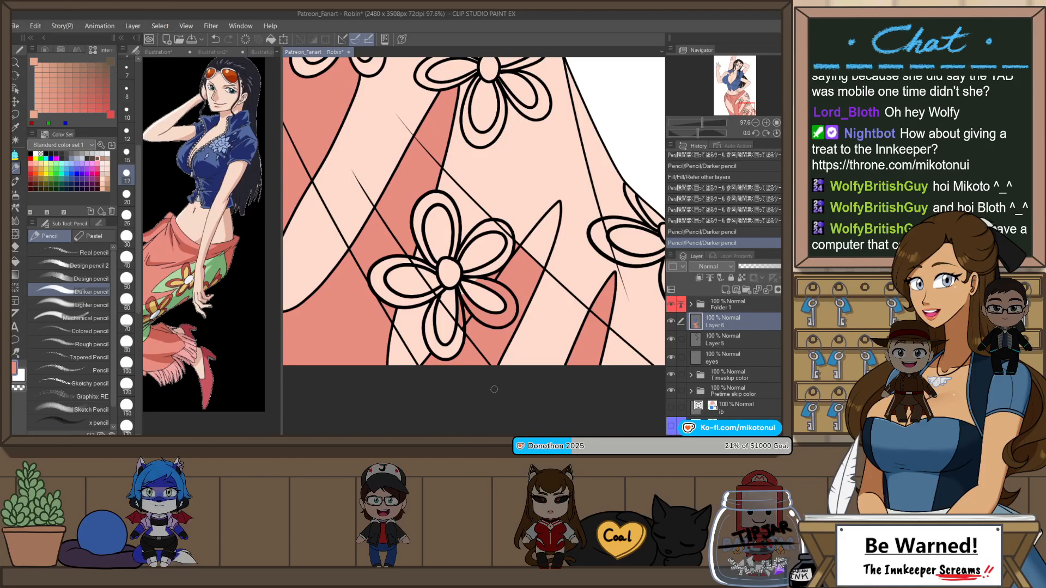
# Step: Compare both skin versions with the colored outfit by toggling the Timeskip color folder, leaving it hidden
pyautogui.scroll(-5, 499, 386)
pyautogui.scroll(-3, 605, 347)
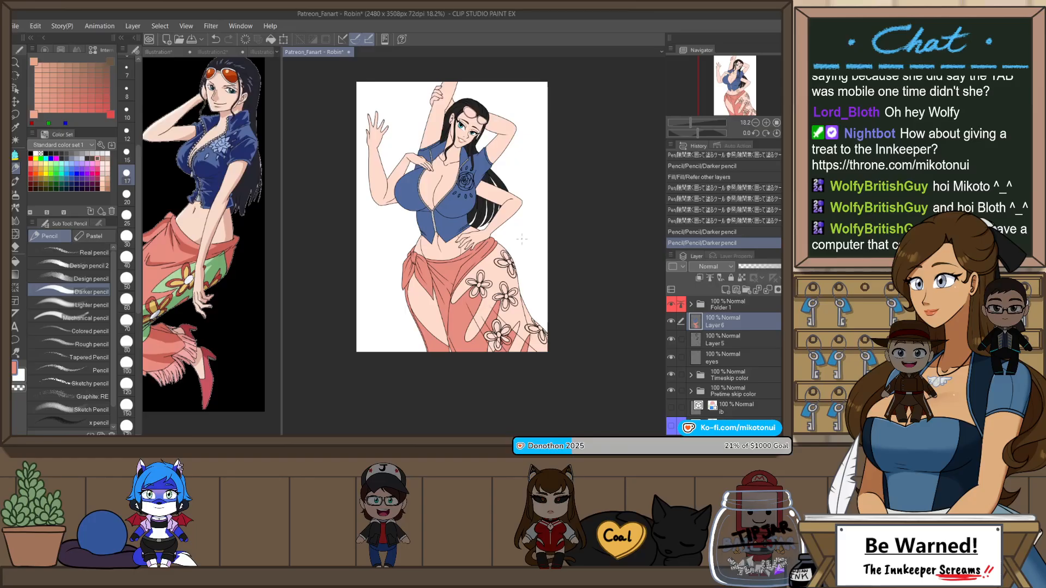
pyautogui.click(671, 375)
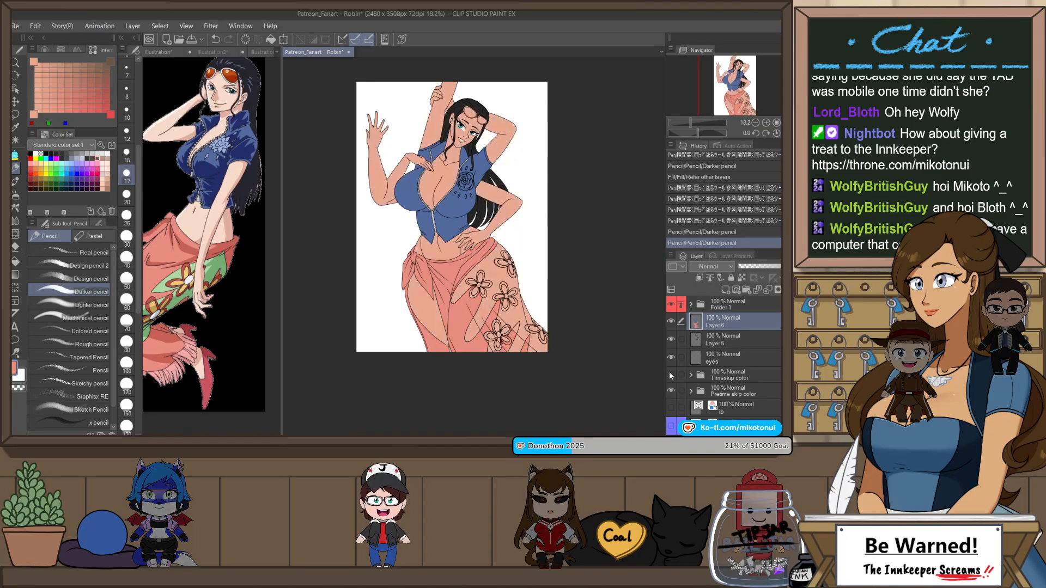
pyautogui.click(671, 375)
pyautogui.click(671, 375)
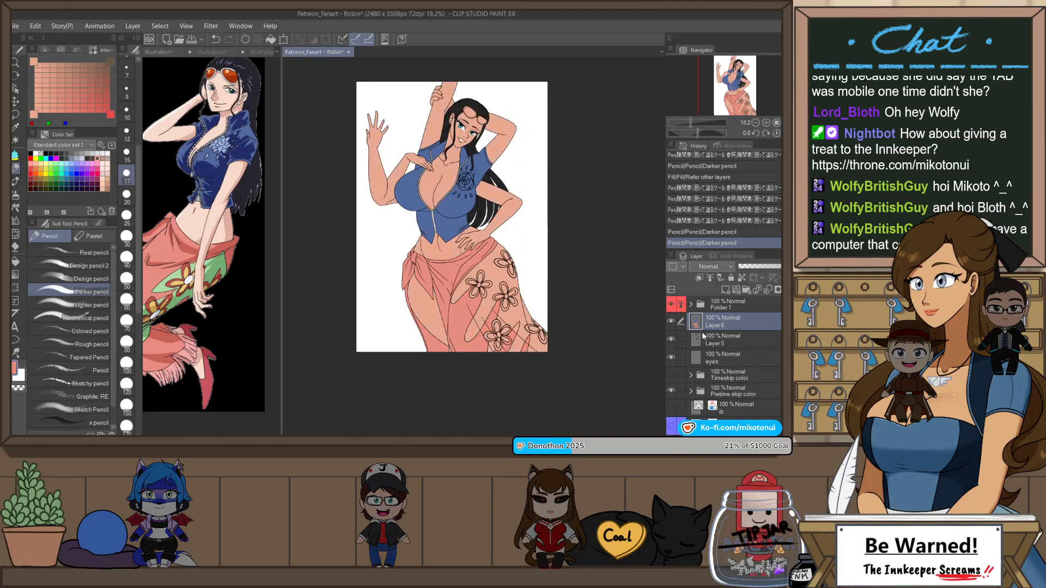
# Step: Sample white from the Illustration reference and fill the sunglasses' bridge and the larger lens's frame with it on Layer 6
pyautogui.scroll(2, 395, 134)
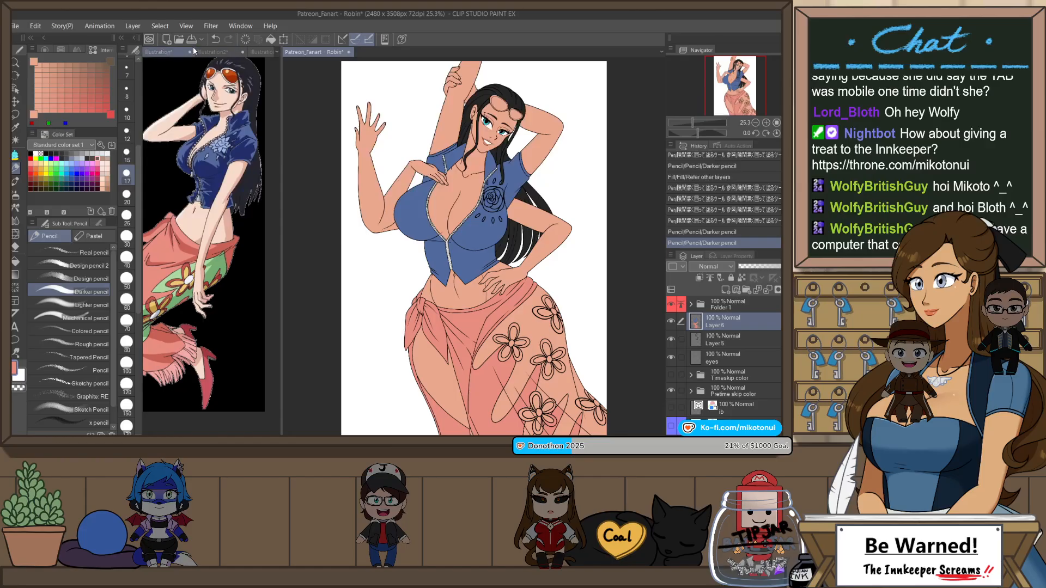
pyautogui.click(172, 52)
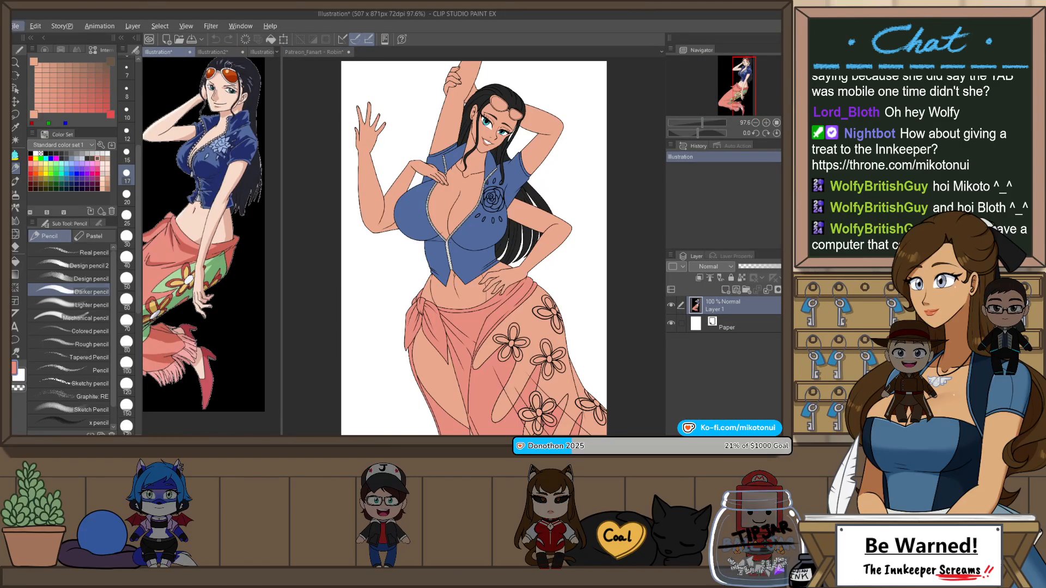
pyautogui.scroll(3, 226, 58)
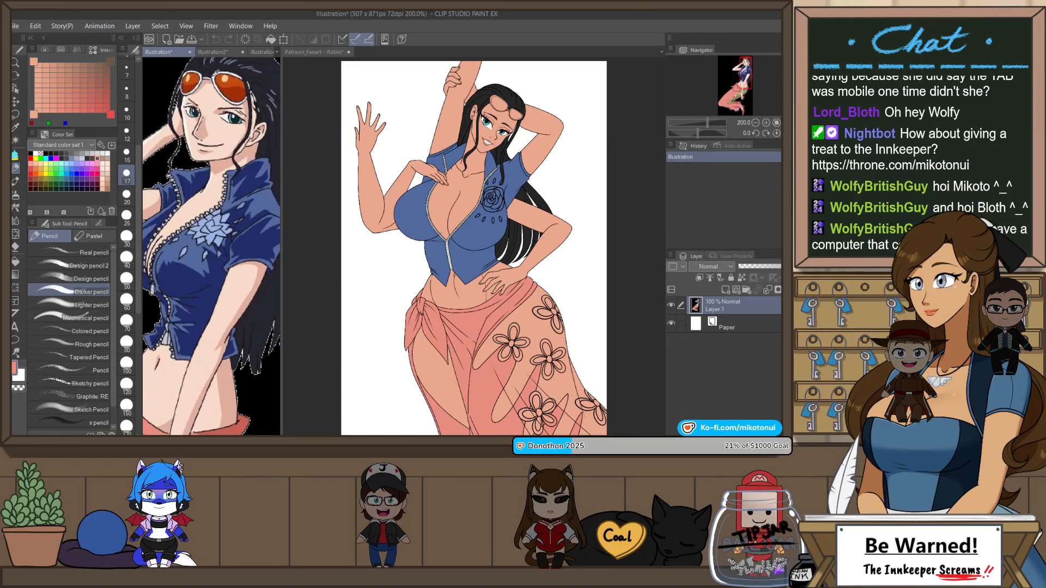
pyautogui.click(308, 52)
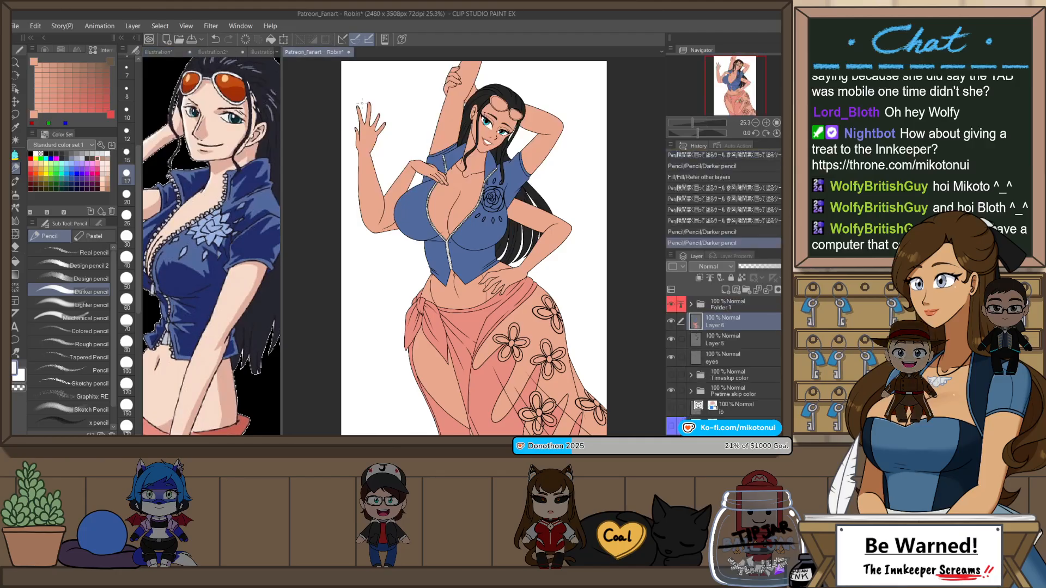
pyautogui.scroll(6, 543, 105)
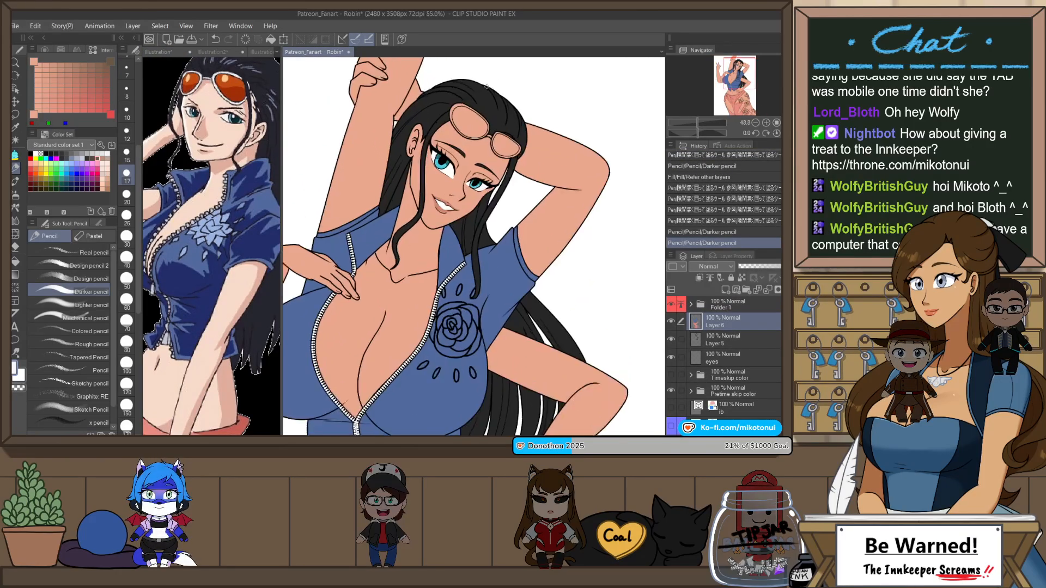
pyautogui.scroll(3, 511, 100)
pyautogui.press('g')
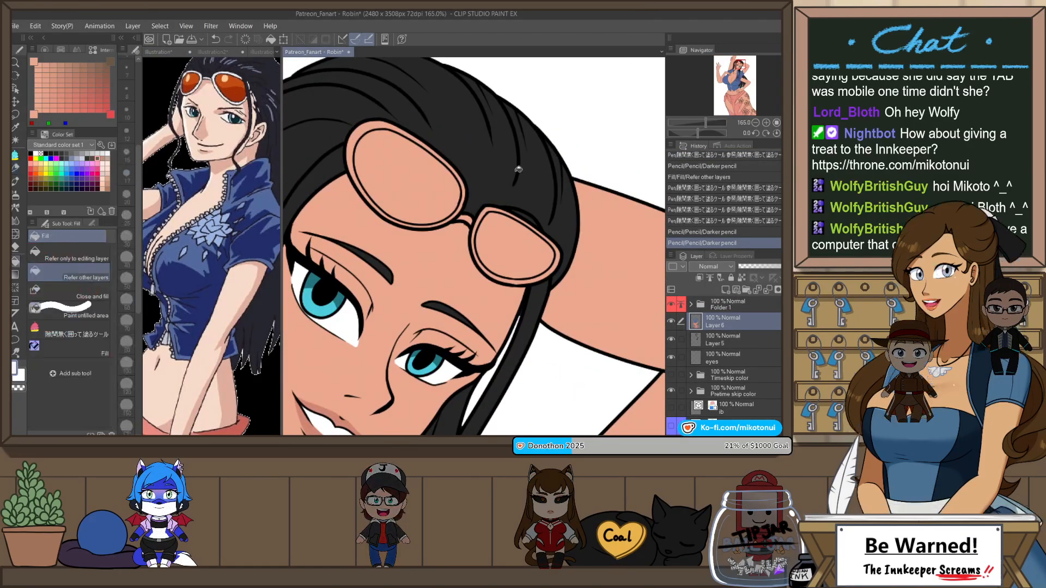
pyautogui.click(469, 212)
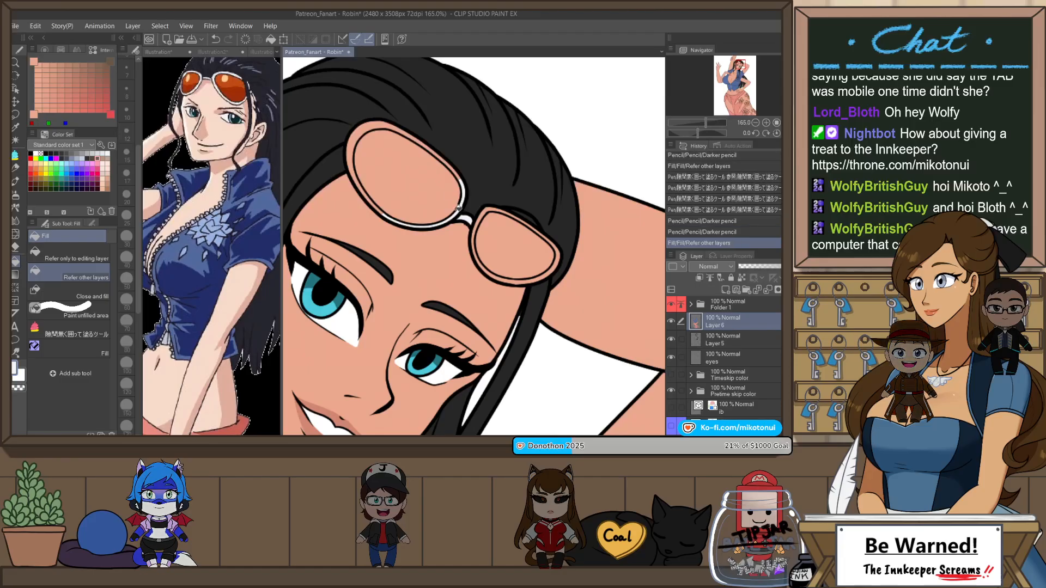
pyautogui.click(450, 164)
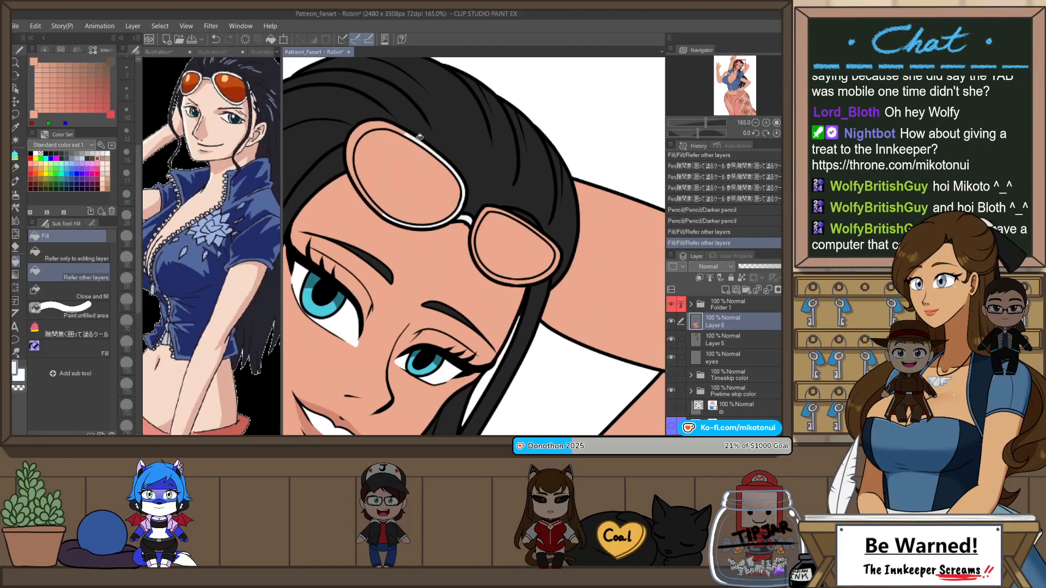
pyautogui.click(433, 148)
pyautogui.click(402, 128)
pyautogui.click(392, 124)
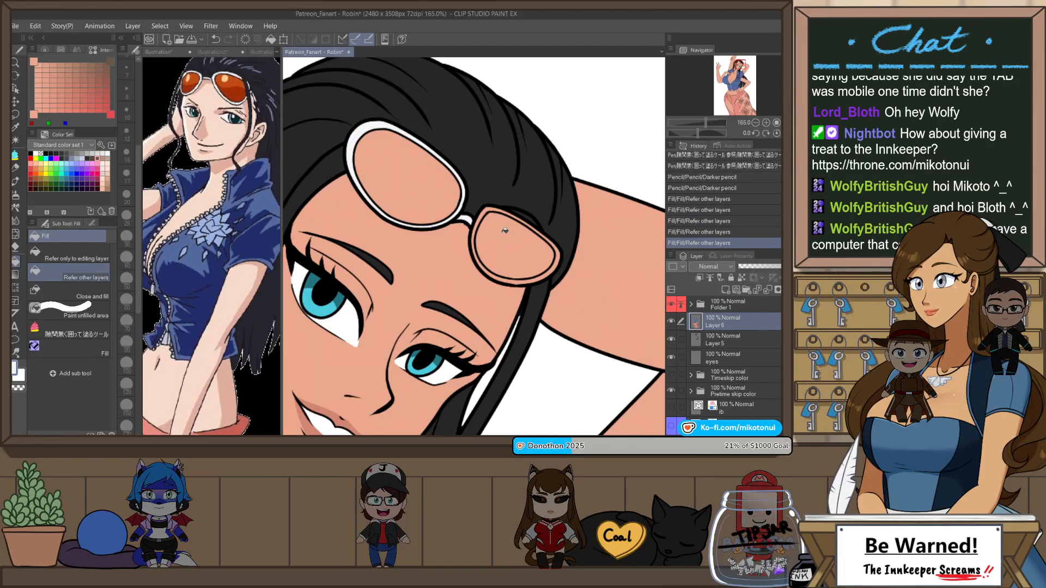
# Step: Fill the frame segments around the smaller sunglasses lens with white, undoing and redoing a fill along its lower edge
pyautogui.scroll(1, 478, 223)
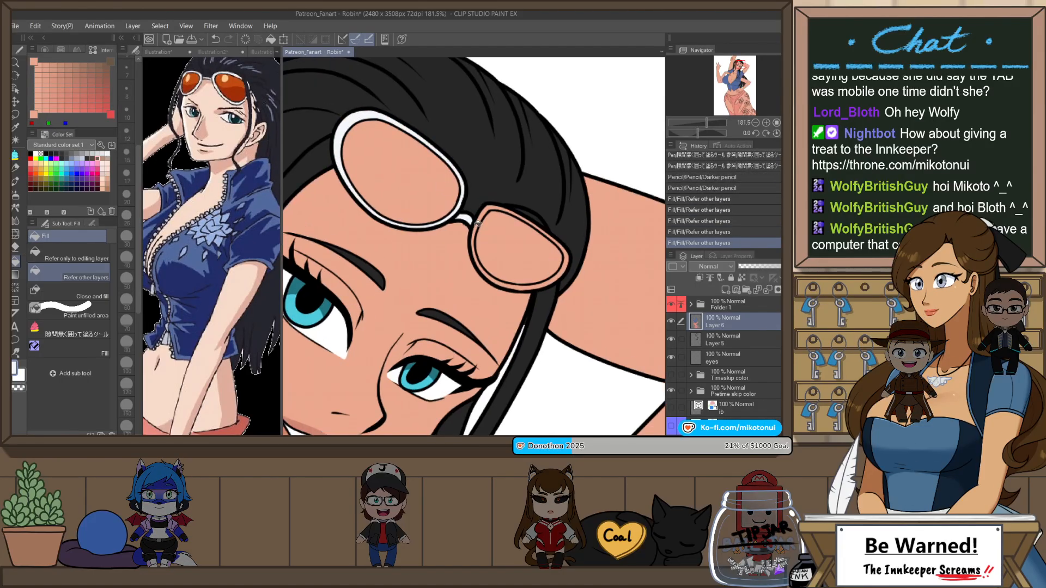
pyautogui.click(523, 286)
pyautogui.hotkey('ctrl', 'z')
pyautogui.click(556, 277)
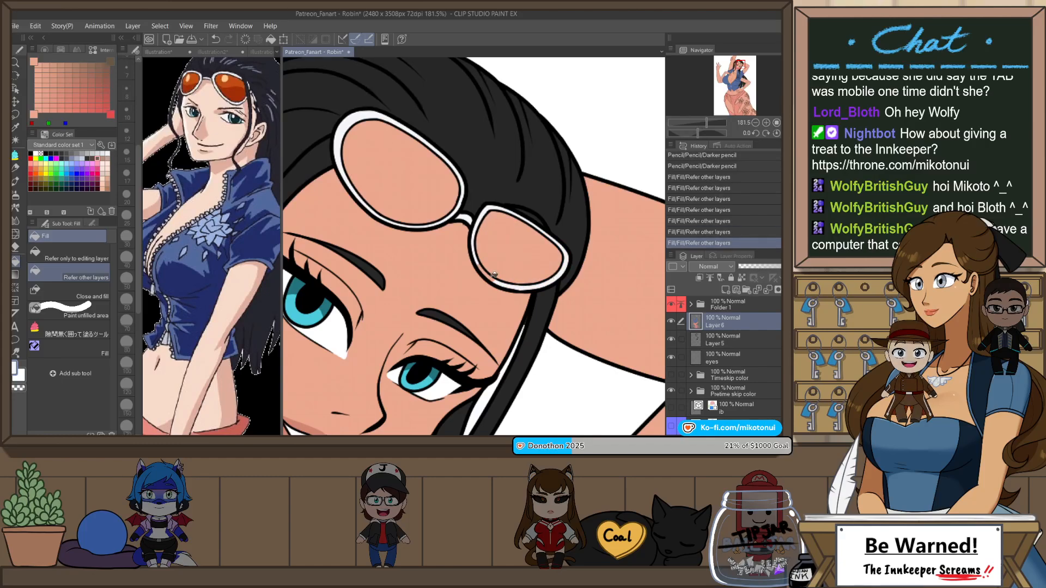
pyautogui.click(491, 275)
pyautogui.scroll(-5, 546, 227)
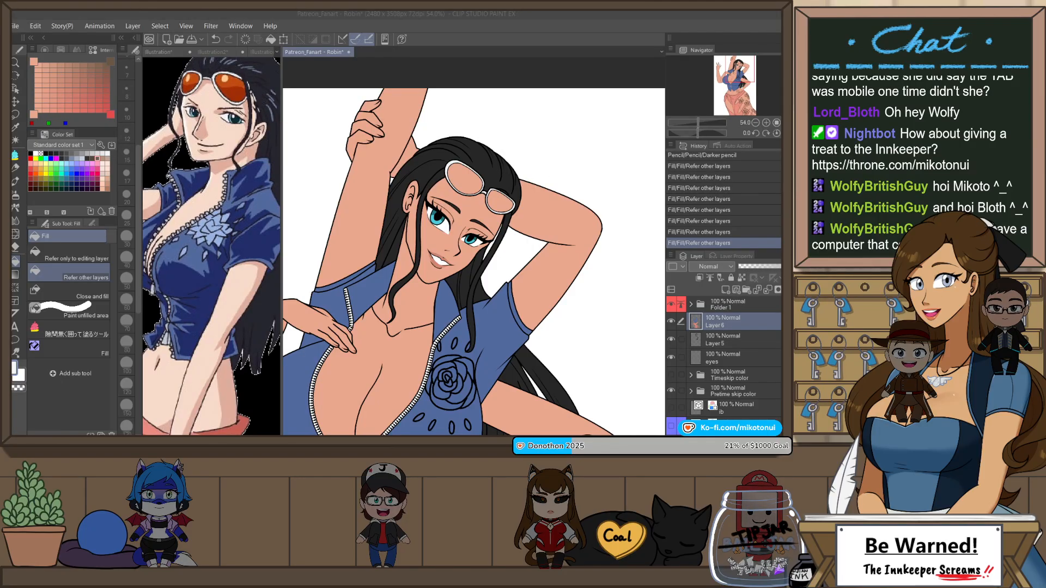
# Step: Sample the orange lens color from the full-body Illustration reference and fill both sunglasses lenses in the Robin drawing with it
pyautogui.scroll(-1, 559, 96)
pyautogui.click(213, 52)
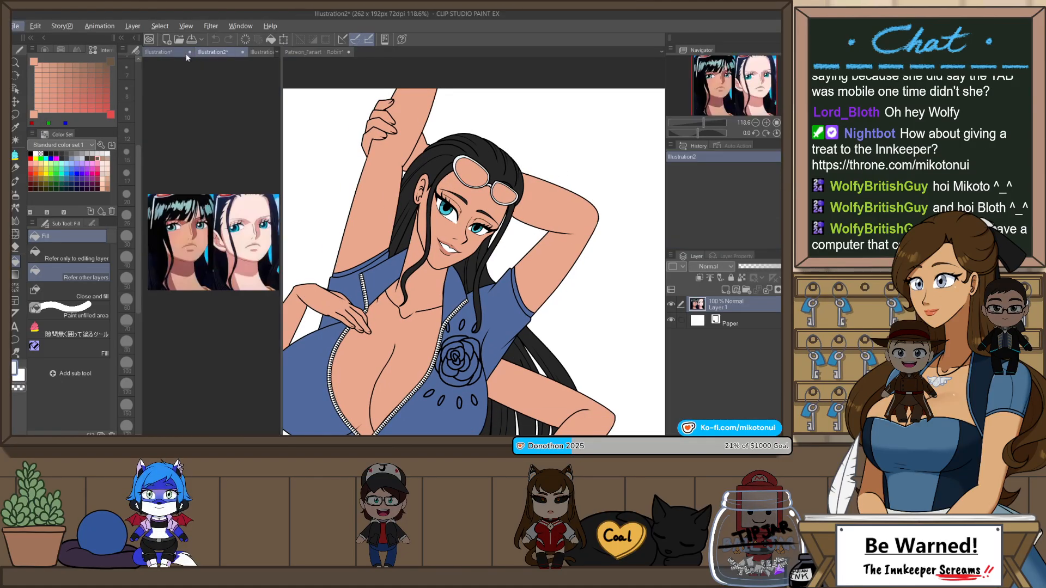
pyautogui.click(433, 48)
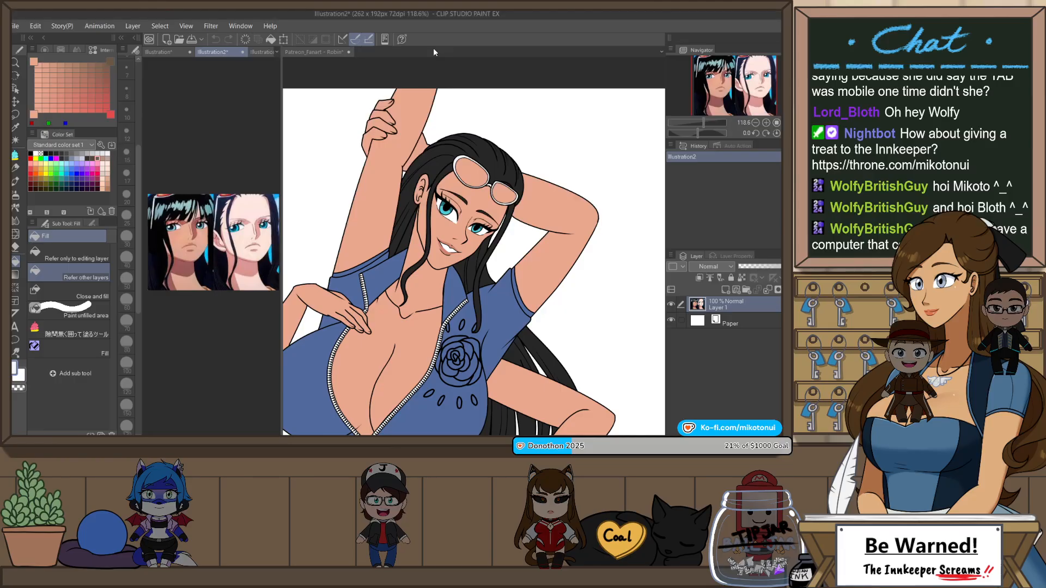
pyautogui.click(159, 54)
pyautogui.keyDown('alt'); pyautogui.click(236, 80); pyautogui.keyUp('alt')
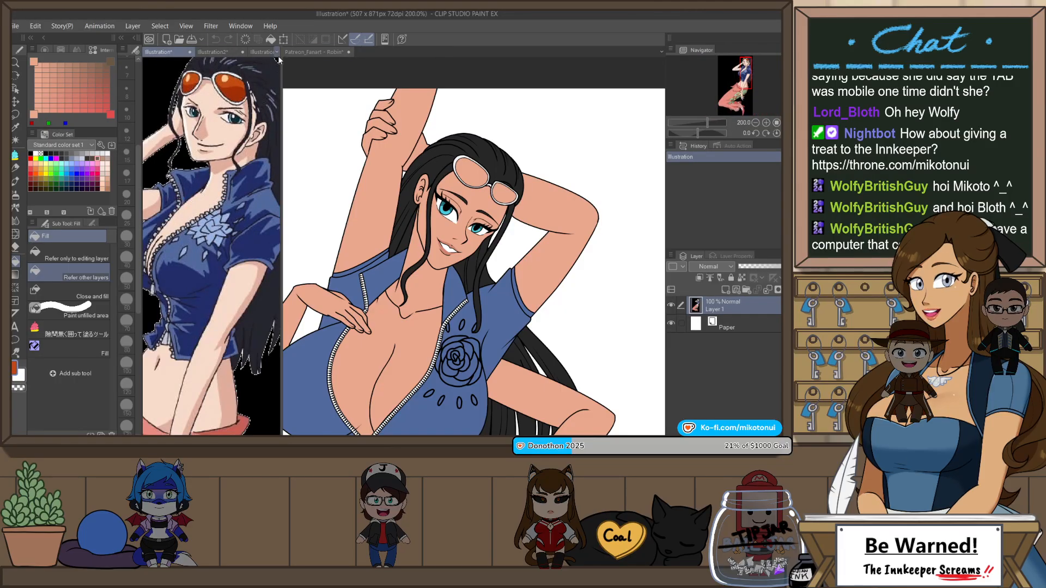
pyautogui.click(307, 53)
pyautogui.scroll(-2, 510, 187)
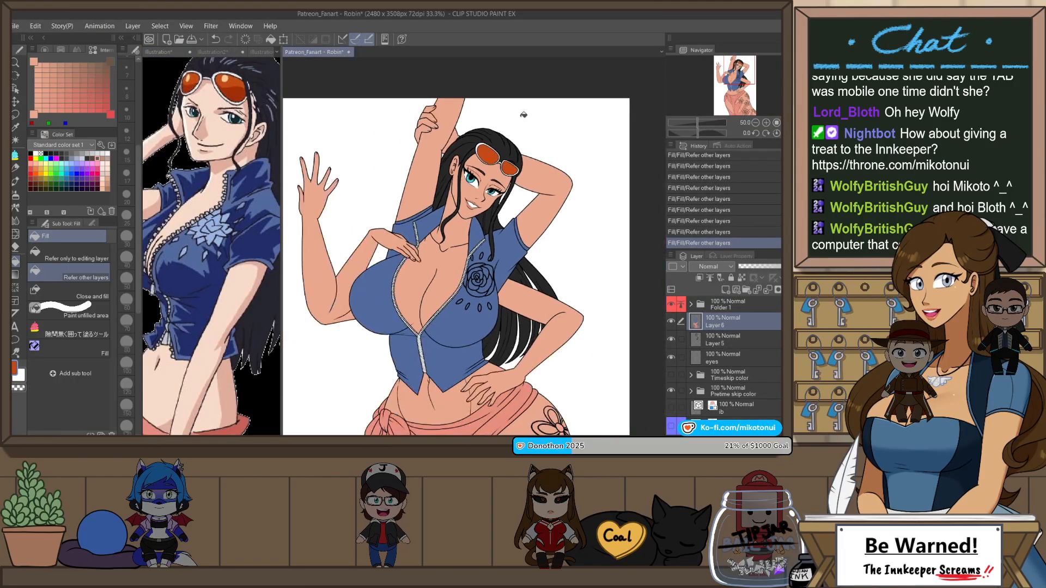
# Step: Sample light blue from the reference top's flower emblem and fill the rose and its surrounding petals on the drawn top
pyautogui.click(154, 52)
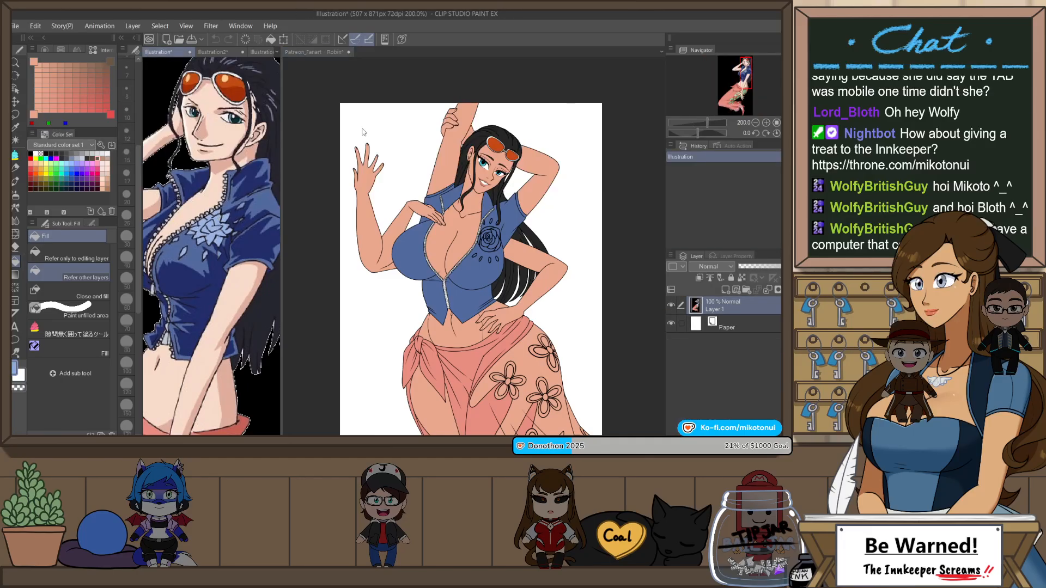
pyautogui.click(327, 53)
pyautogui.scroll(3, 521, 309)
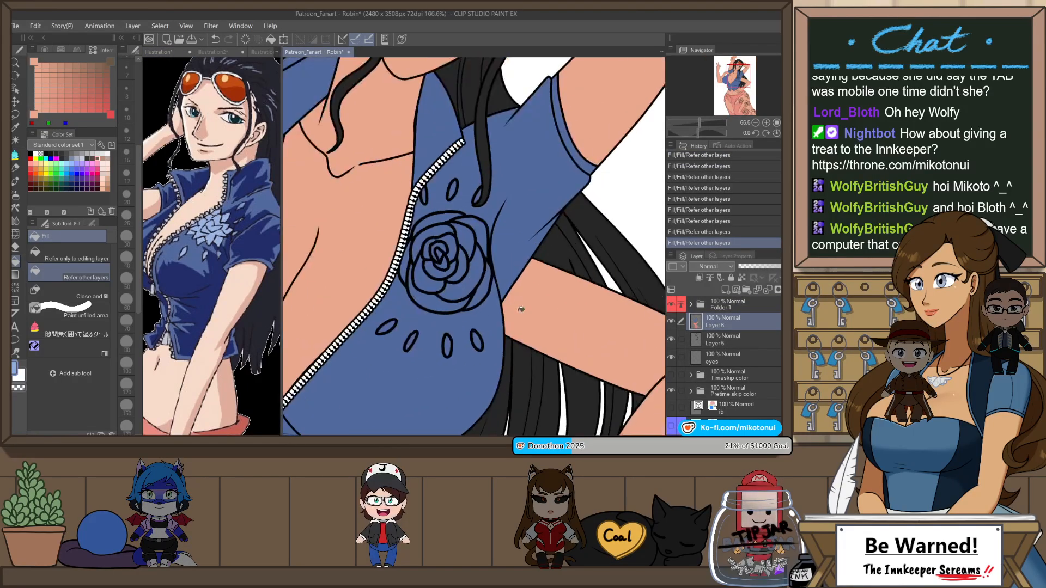
pyautogui.moveTo(482, 289)
pyautogui.mouseDown()
pyautogui.moveTo(432, 267)
pyautogui.moveTo(441, 224)
pyautogui.mouseUp()
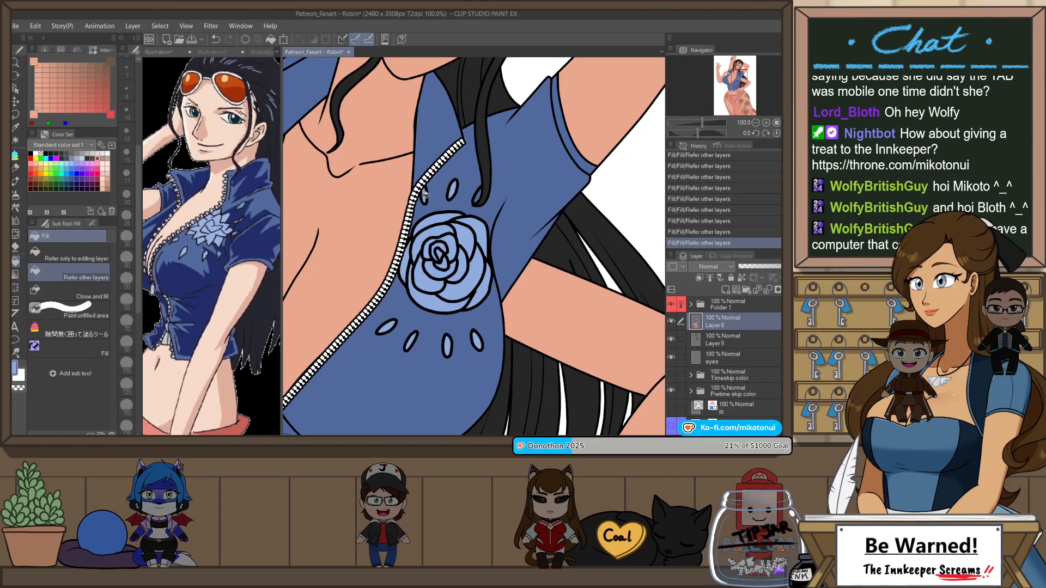
pyautogui.scroll(-4, 480, 193)
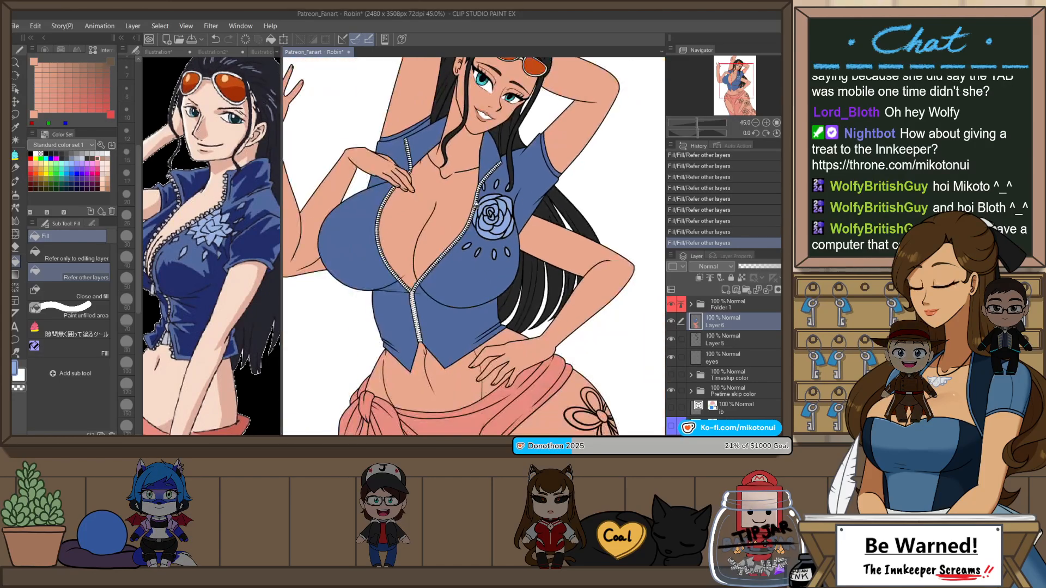
# Step: Sample light green from the reference skirt and fill the flower-patterned panels of the drawn skirt with it
pyautogui.click(218, 132)
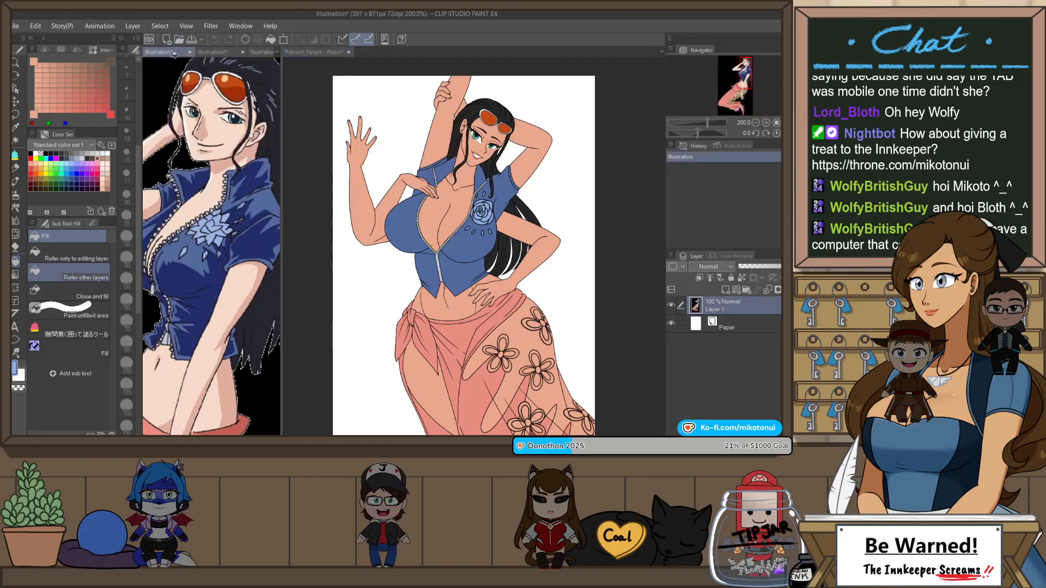
pyautogui.scroll(-2, 219, 133)
pyautogui.scroll(-2, 219, 132)
pyautogui.scroll(3, 236, 310)
pyautogui.scroll(-3, 224, 233)
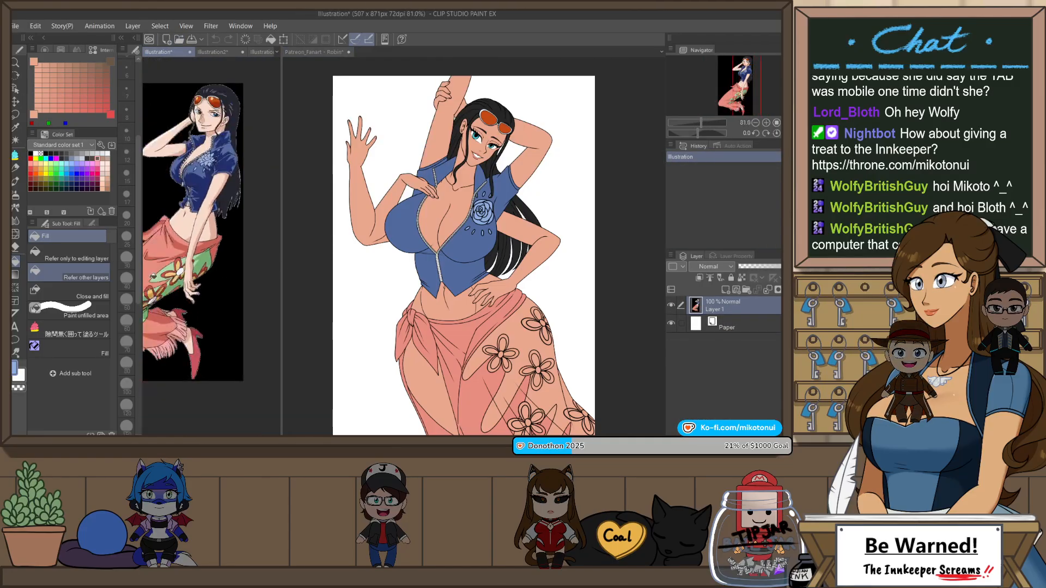
pyautogui.scroll(3, 169, 271)
pyautogui.click(321, 64)
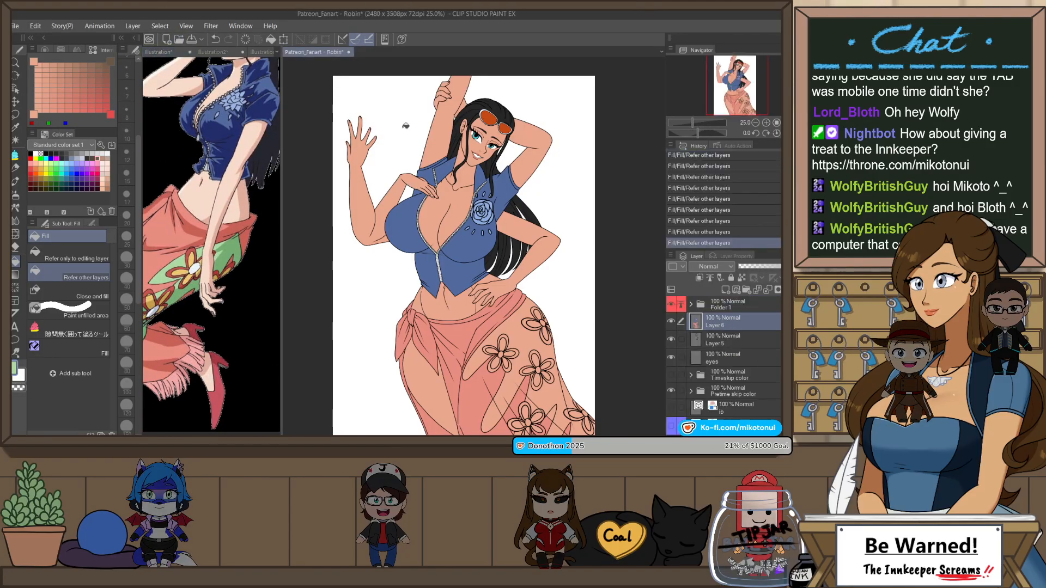
pyautogui.scroll(1, 515, 402)
pyautogui.click(488, 417)
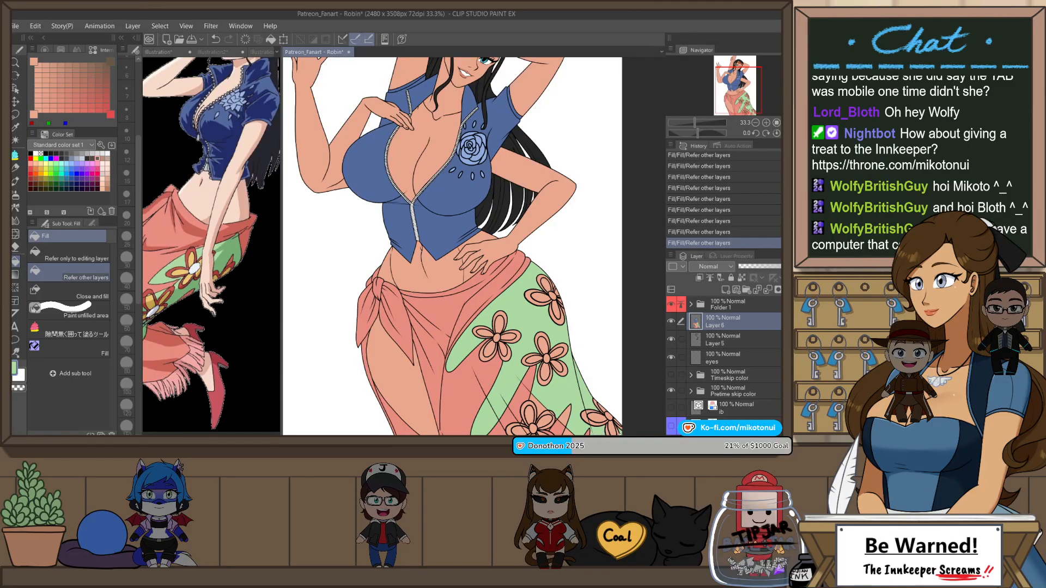
# Step: Fill the skin-colored tip of the coral skirt strip beside the lower flower with coral
pyautogui.scroll(-1, 533, 311)
pyautogui.scroll(2, 590, 422)
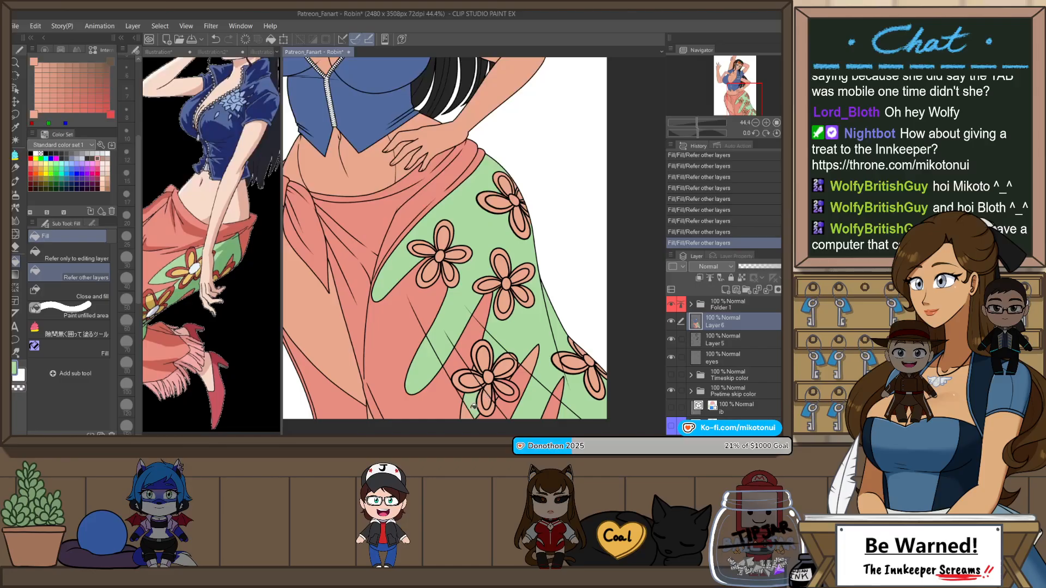
pyautogui.scroll(5, 491, 402)
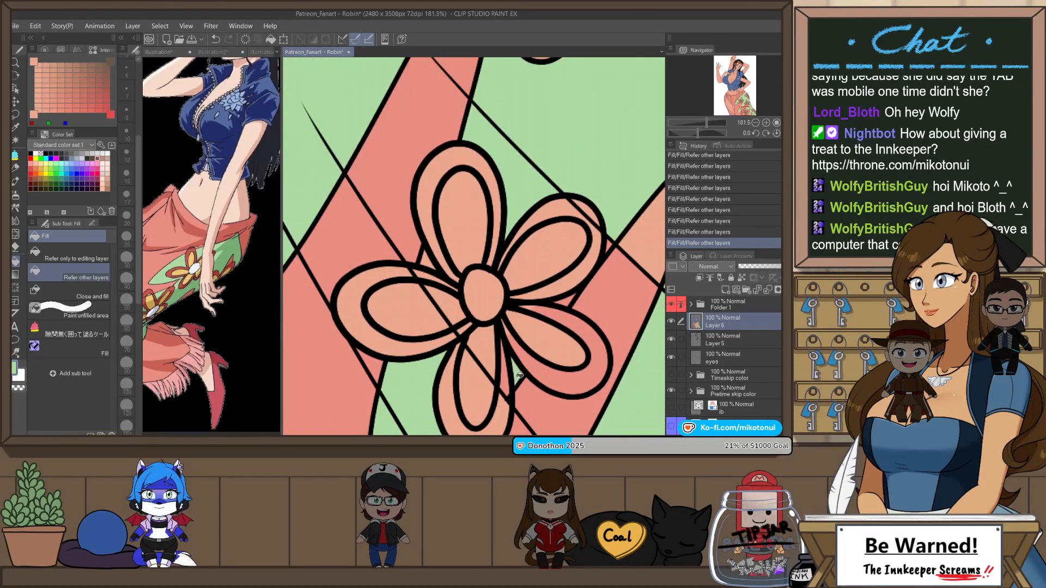
pyautogui.scroll(-3, 436, 228)
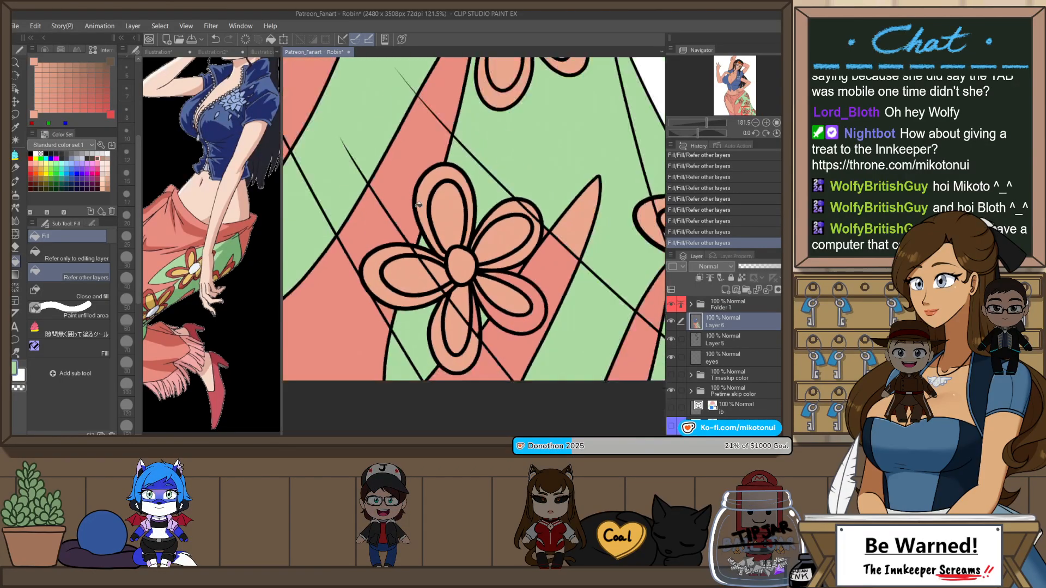
pyautogui.scroll(2, 526, 245)
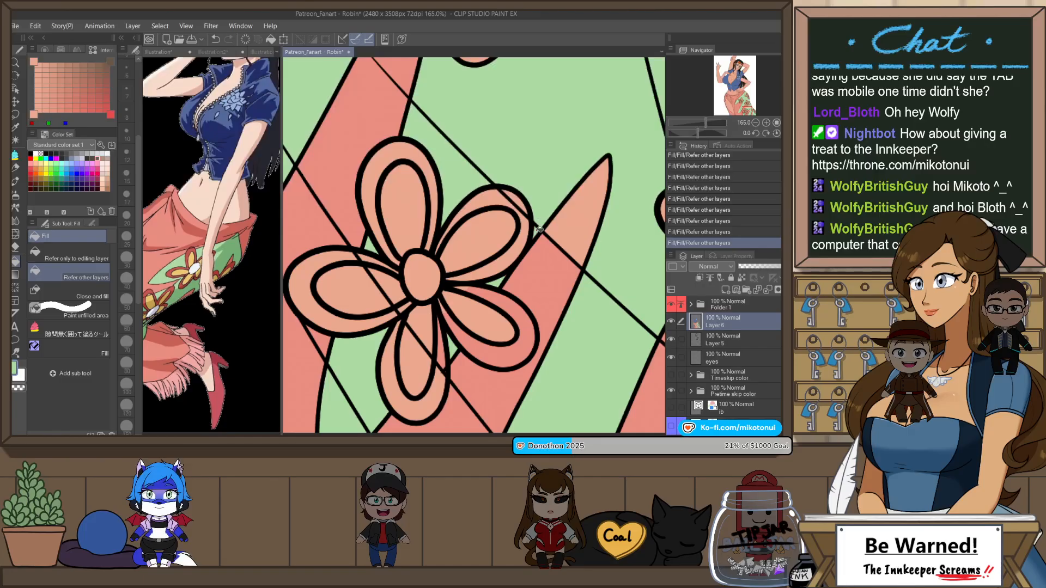
pyautogui.scroll(2, 543, 229)
pyautogui.press('p')
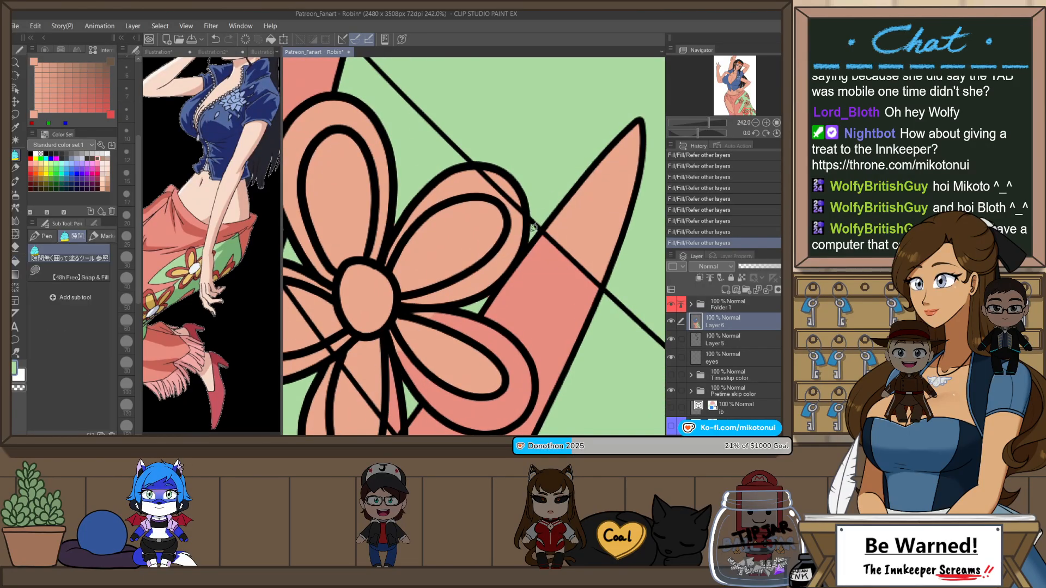
pyautogui.press('g')
pyautogui.click(609, 214)
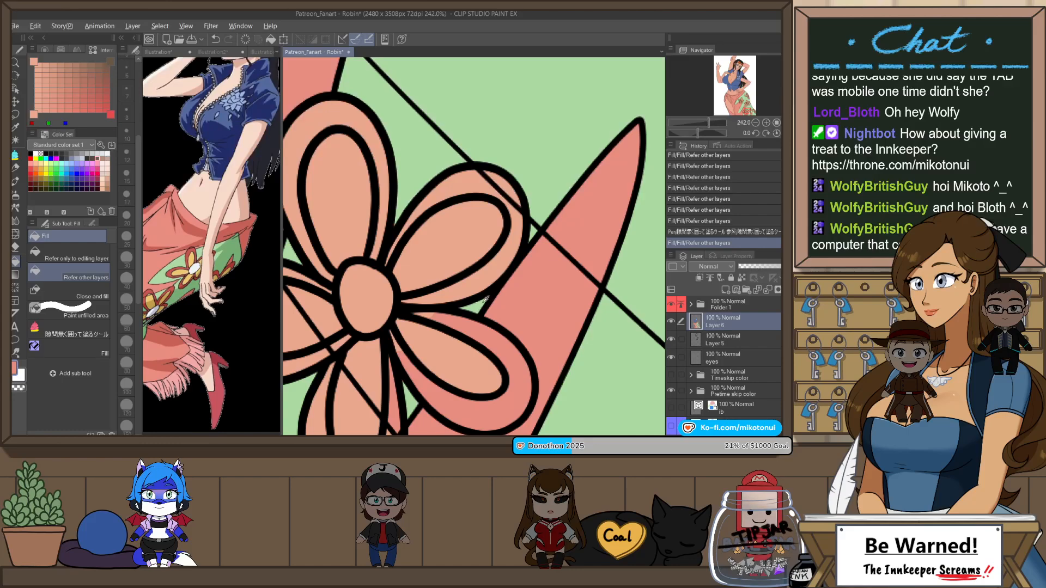
# Step: Fill the small leftover gaps between the lower flower's petals with the skirt's green using the enclose-and-fill pen
pyautogui.press('p')
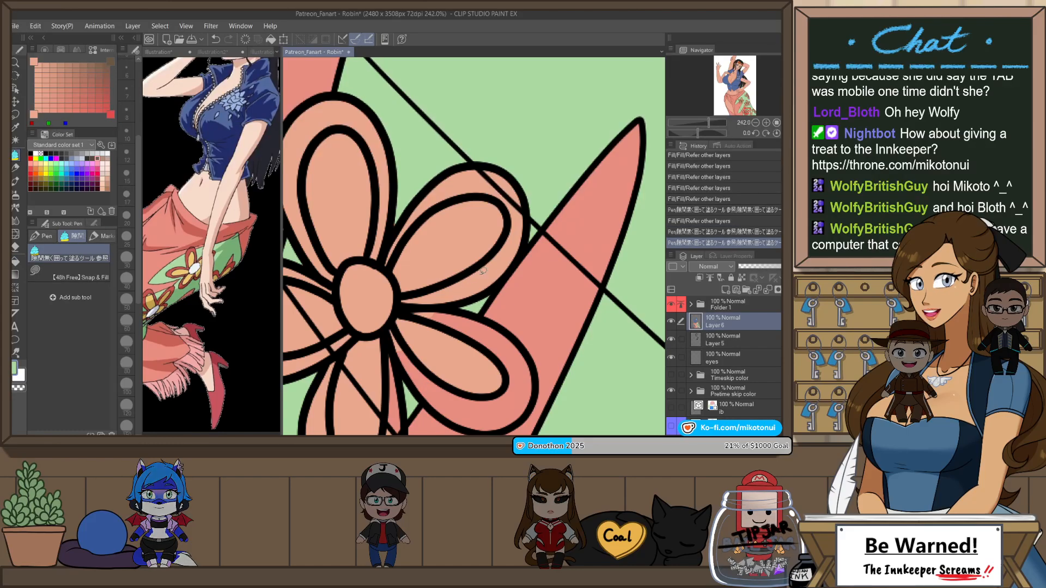
pyautogui.moveTo(449, 337); pyautogui.dragTo(522, 284)
pyautogui.scroll(-1, 523, 282)
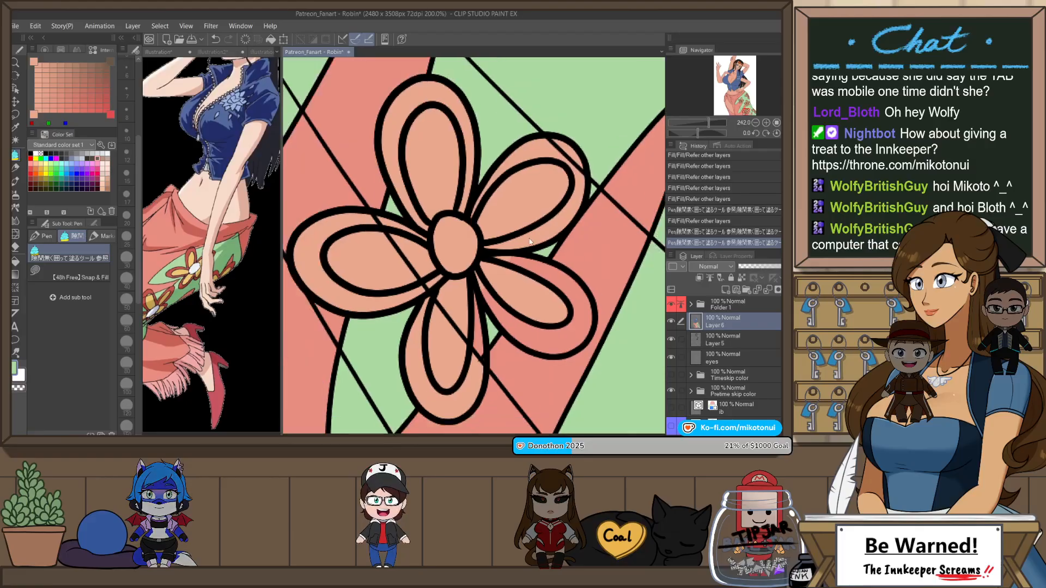
pyautogui.moveTo(451, 291); pyautogui.dragTo(491, 280)
pyautogui.moveTo(435, 196); pyautogui.dragTo(447, 204)
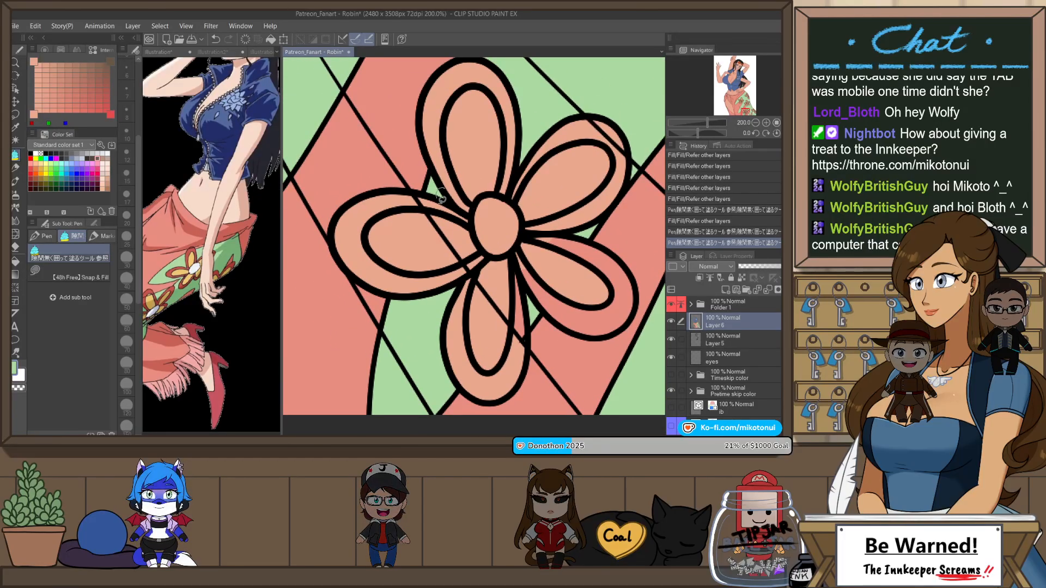
pyautogui.moveTo(537, 332); pyautogui.dragTo(487, 317)
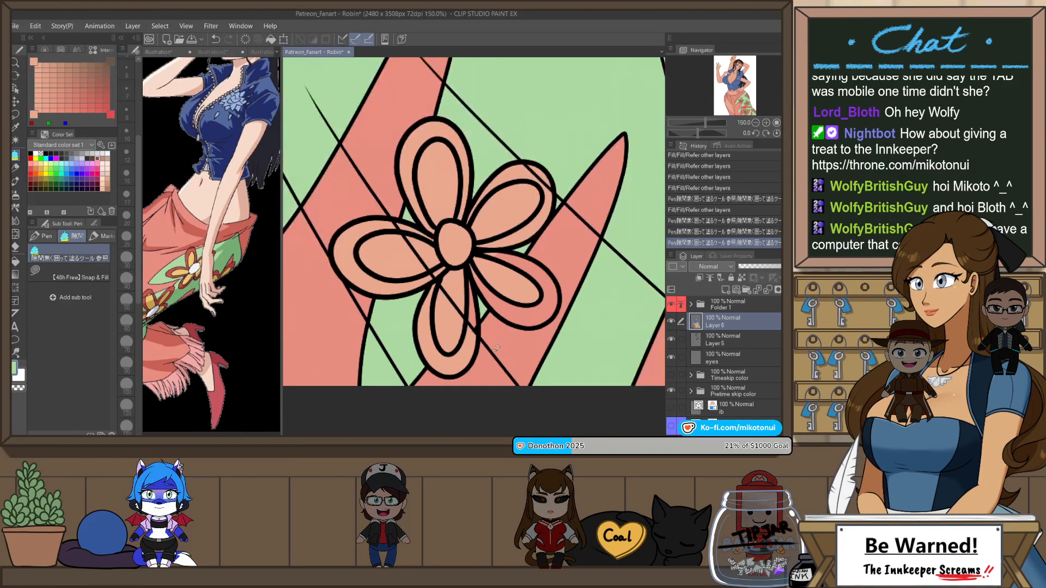
pyautogui.scroll(-4, 559, 268)
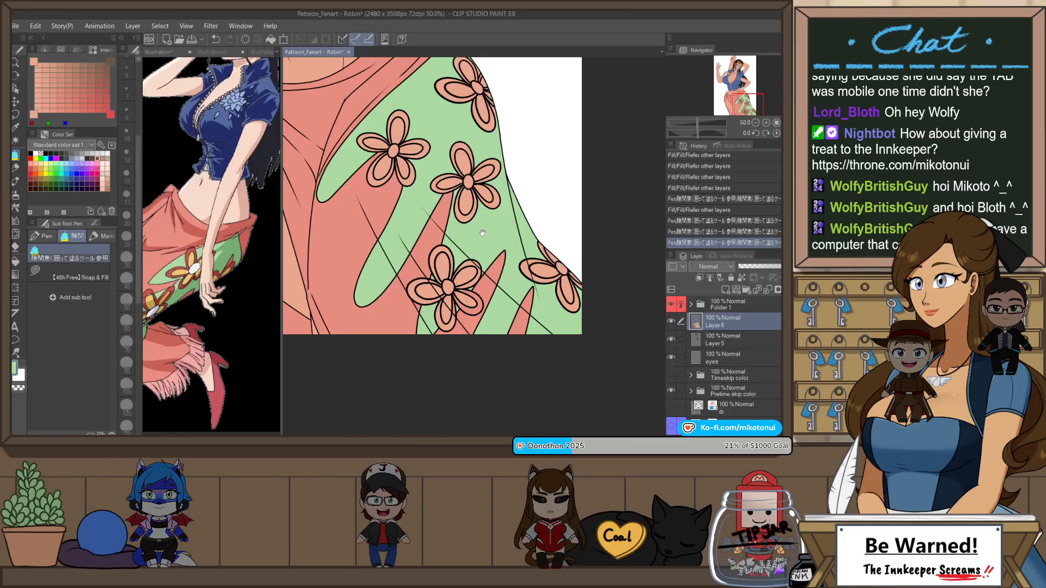
# Step: Sample dark red from the reference skirt's flower and fill the outer rims of two petals on the drawn flower nearest the hip
pyautogui.moveTo(559, 268); pyautogui.dragTo(533, 223)
pyautogui.click(186, 266)
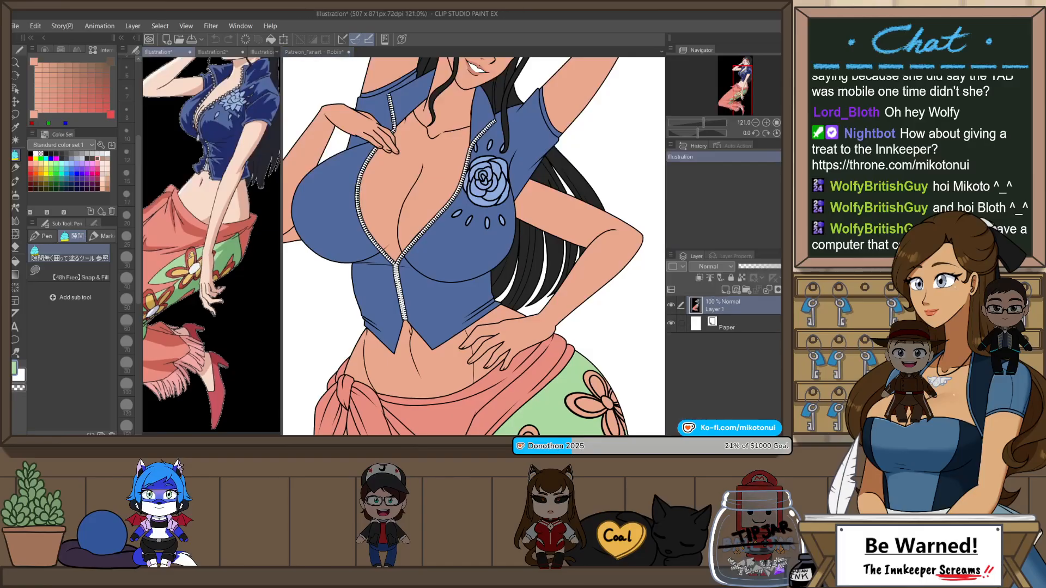
pyautogui.click(314, 52)
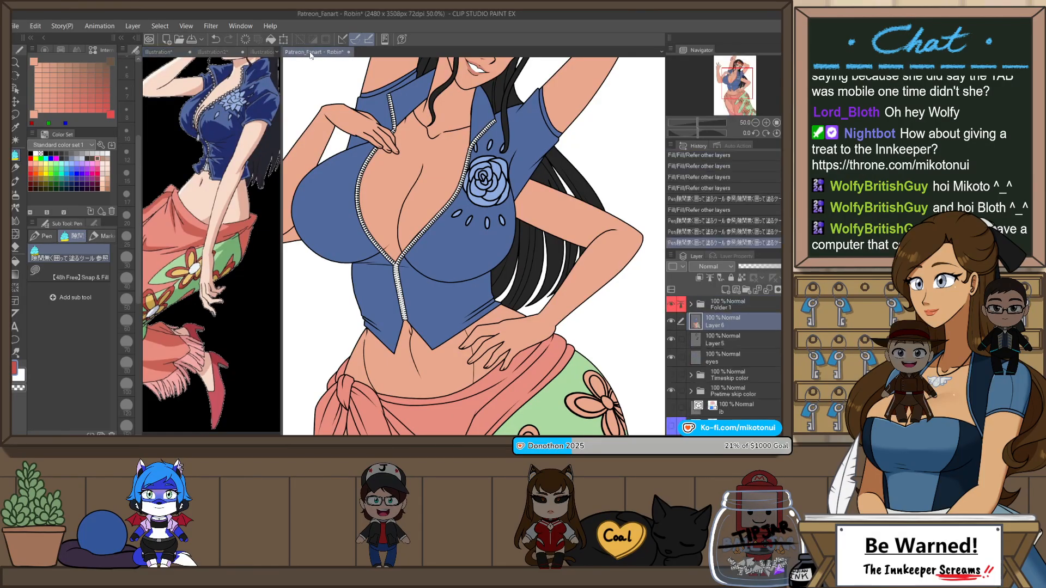
pyautogui.scroll(3, 505, 222)
pyautogui.scroll(2, 505, 221)
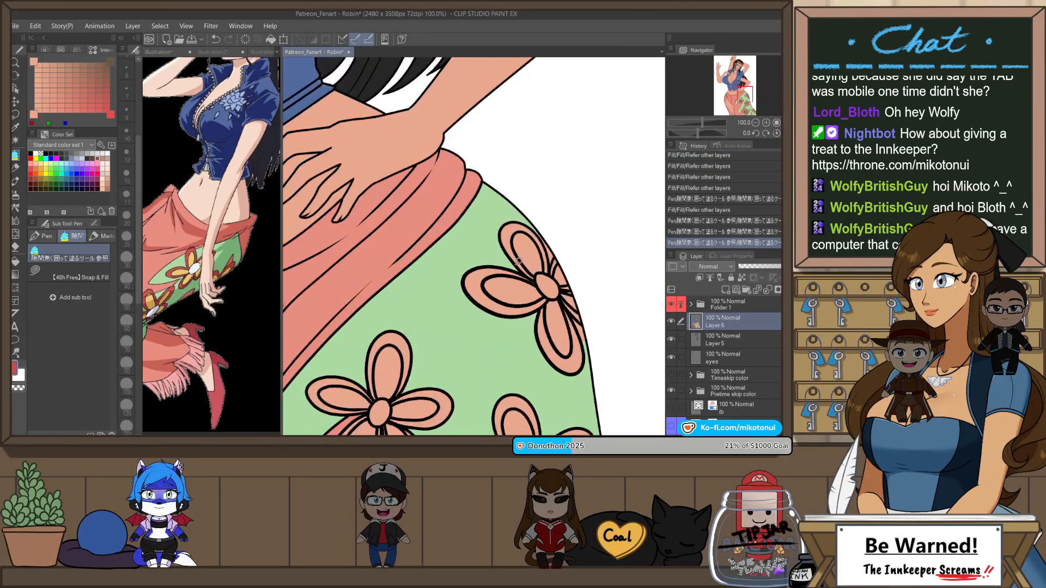
pyautogui.press('g')
pyautogui.click(506, 246)
pyautogui.click(473, 285)
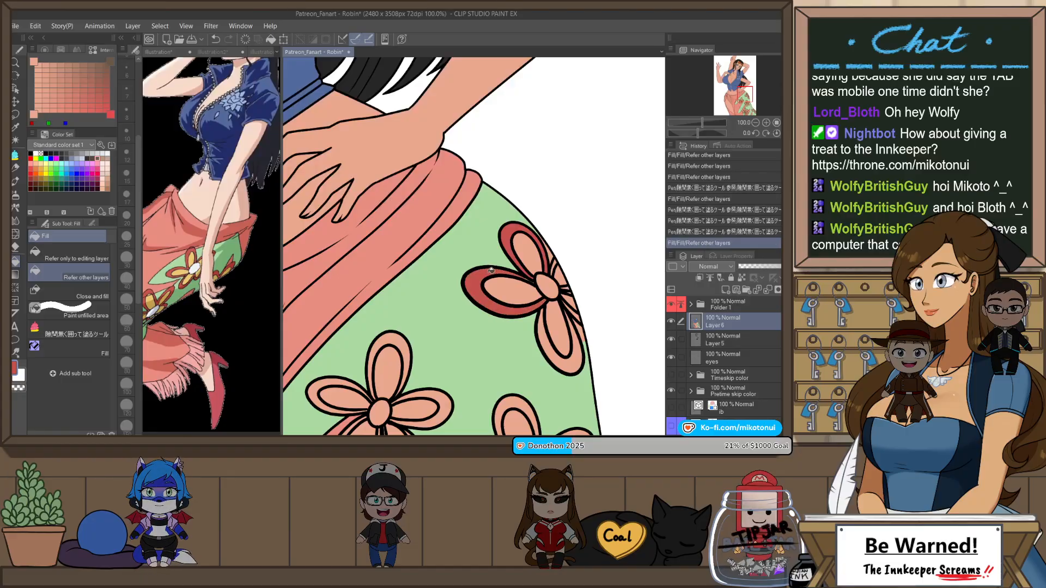
# Step: Fill the outer petal rims of the skirt flower beside the coral waist folds with dark red
pyautogui.click(403, 350)
pyautogui.click(398, 422)
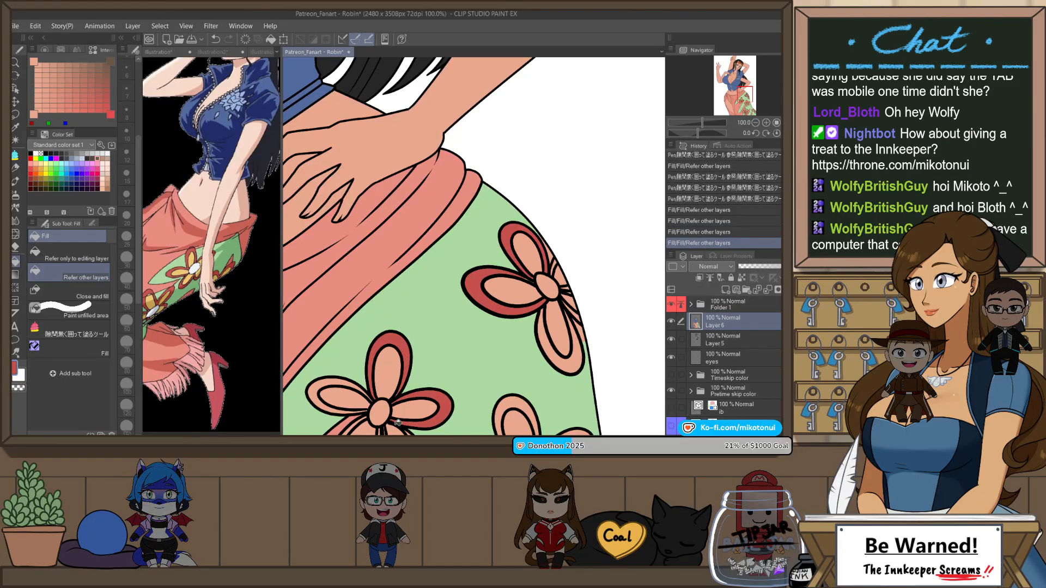
pyautogui.click(350, 406)
pyautogui.scroll(-3, 436, 356)
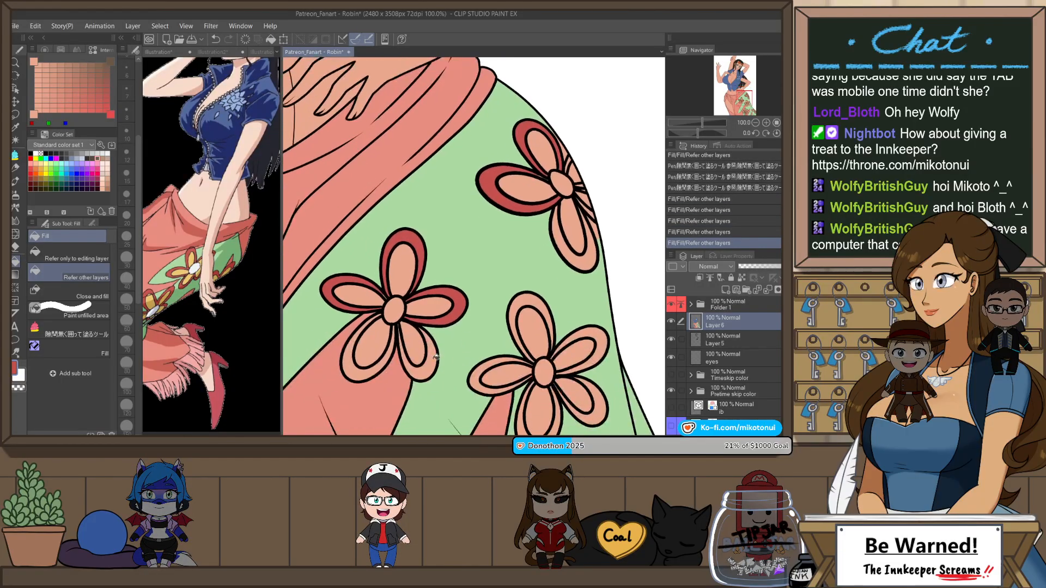
pyautogui.click(436, 356)
pyautogui.click(357, 351)
# Step: Fill the outer petal rims of the middle and lower skirt flowers with dark red
pyautogui.click(517, 363)
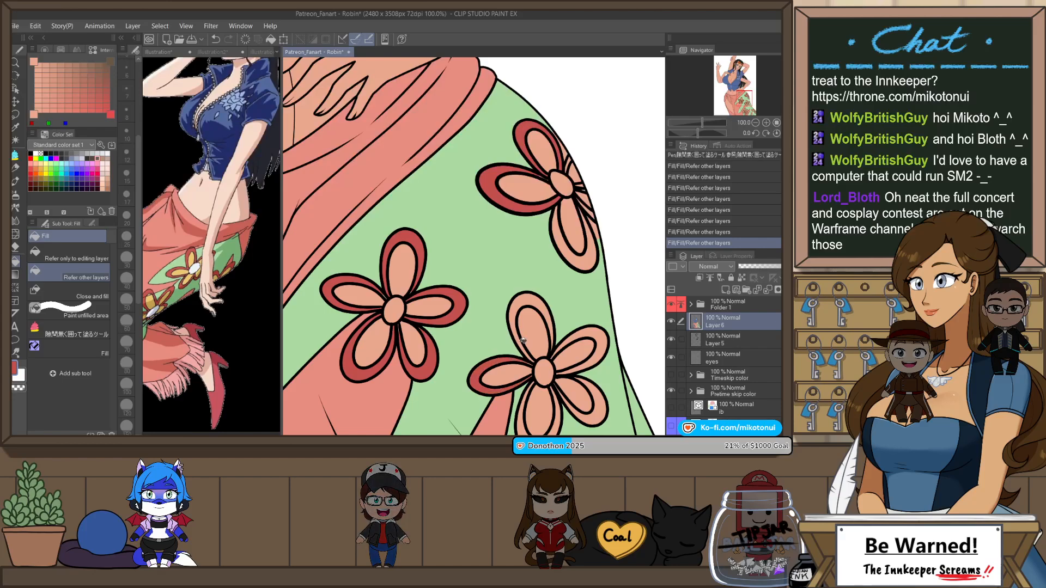
pyautogui.click(572, 366)
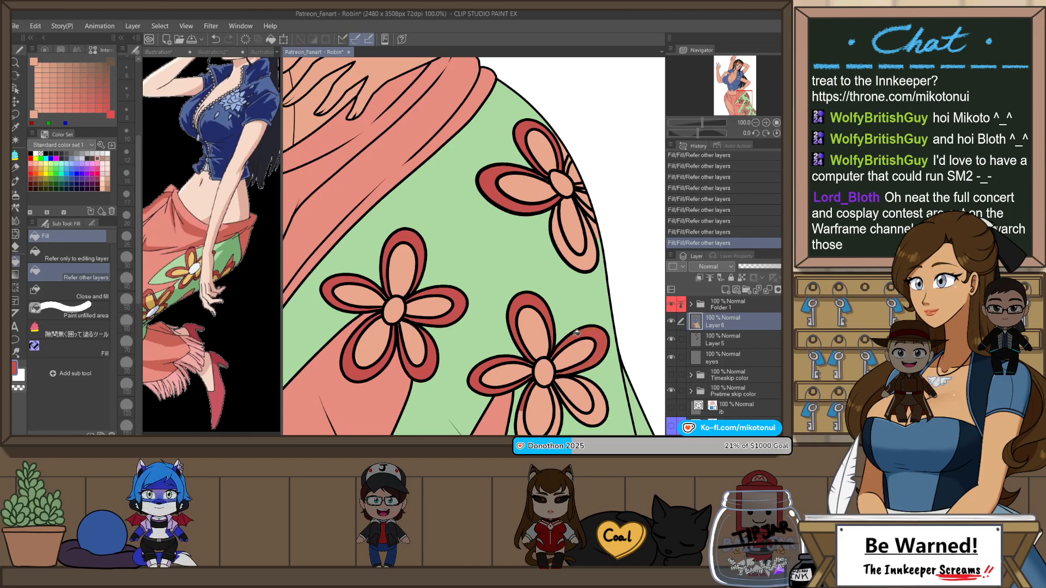
pyautogui.scroll(-7, 500, 285)
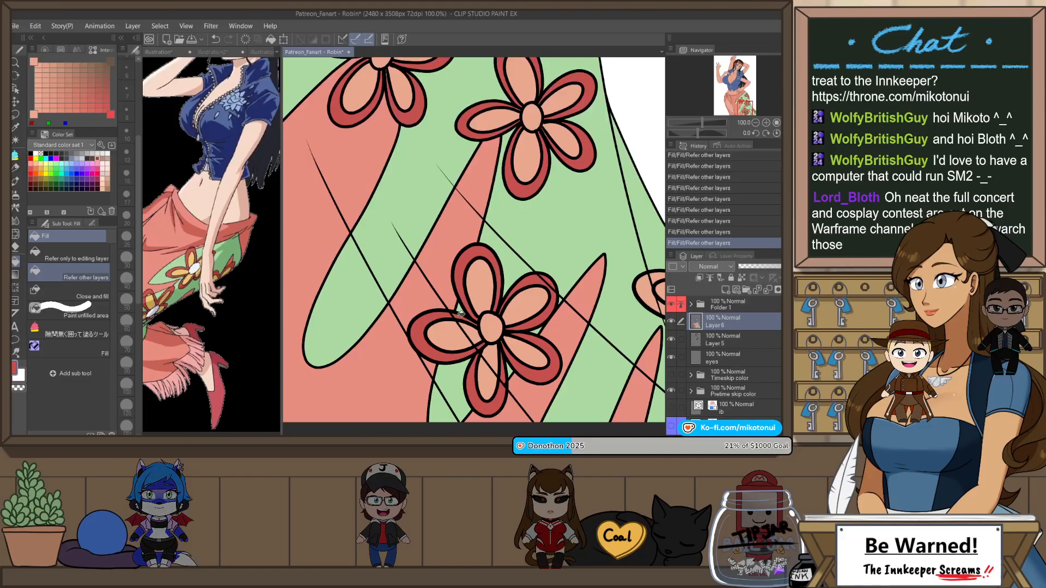
# Step: Fill the outer petal rims of the flower cut off by the canvas edge with dark red
pyautogui.moveTo(583, 339); pyautogui.dragTo(481, 318)
pyautogui.click(581, 289)
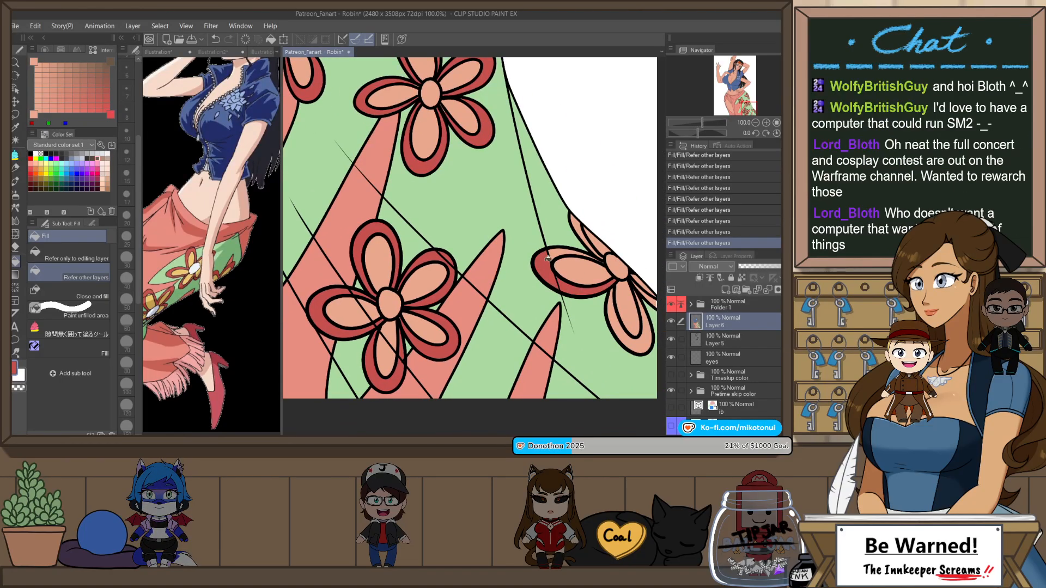
pyautogui.click(581, 232)
pyautogui.click(645, 340)
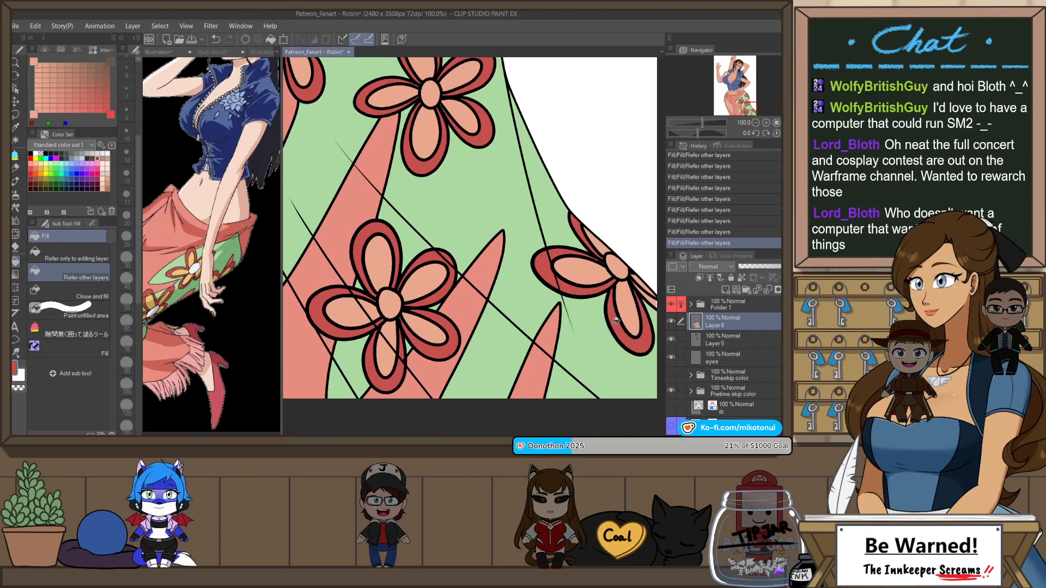
pyautogui.click(649, 303)
pyautogui.moveTo(648, 302); pyautogui.dragTo(568, 268)
# Step: Fill the leftover gaps in the canvas-edge flower's petal rims with dark red using the enclose-and-fill pen
pyautogui.scroll(2, 559, 252)
pyautogui.press('p')
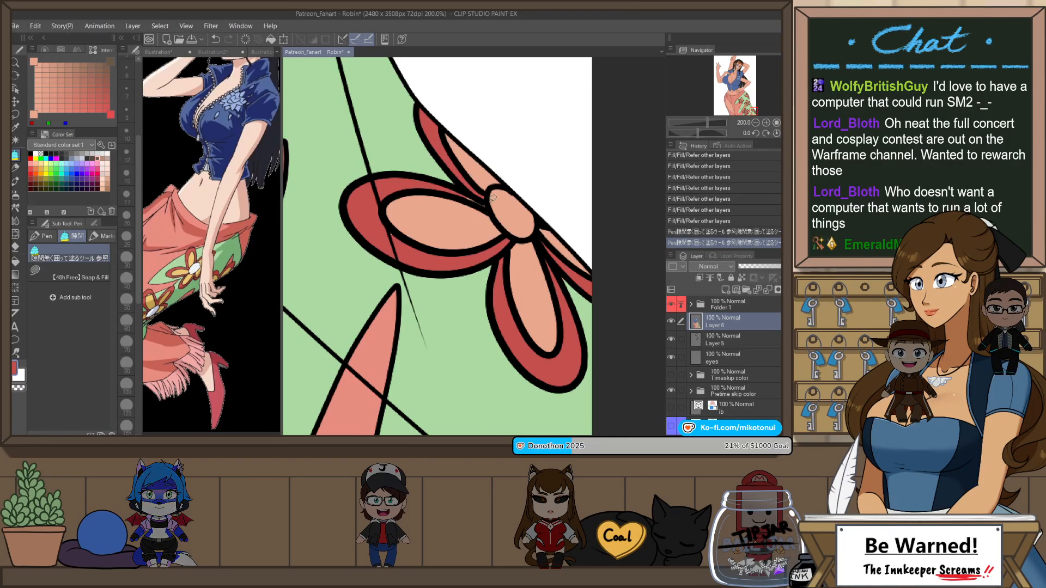
pyautogui.moveTo(486, 191); pyautogui.dragTo(481, 213)
pyautogui.moveTo(464, 223); pyautogui.dragTo(510, 264)
pyautogui.moveTo(447, 279); pyautogui.dragTo(429, 273)
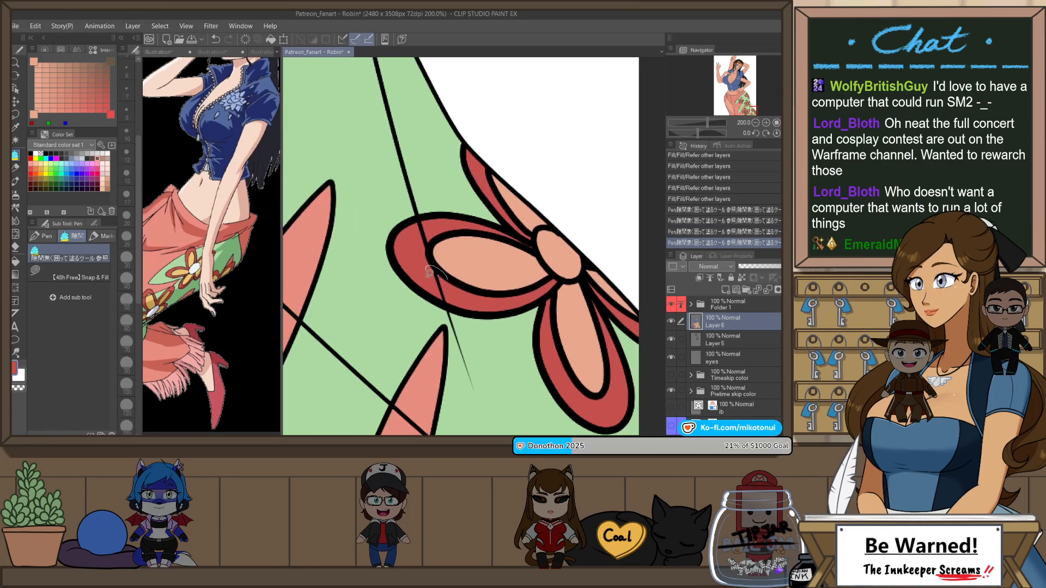
pyautogui.scroll(-3, 525, 215)
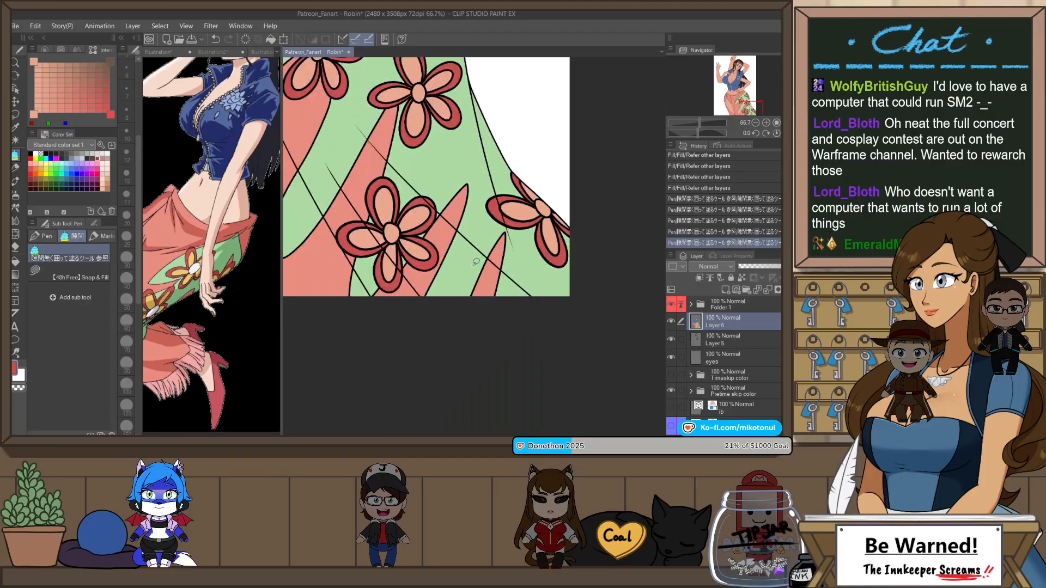
# Step: Enclose and fill the narrow unfilled slivers around the lower flower's center with dark red
pyautogui.scroll(2, 426, 231)
pyautogui.scroll(3, 406, 237)
pyautogui.moveTo(377, 261); pyautogui.dragTo(425, 292)
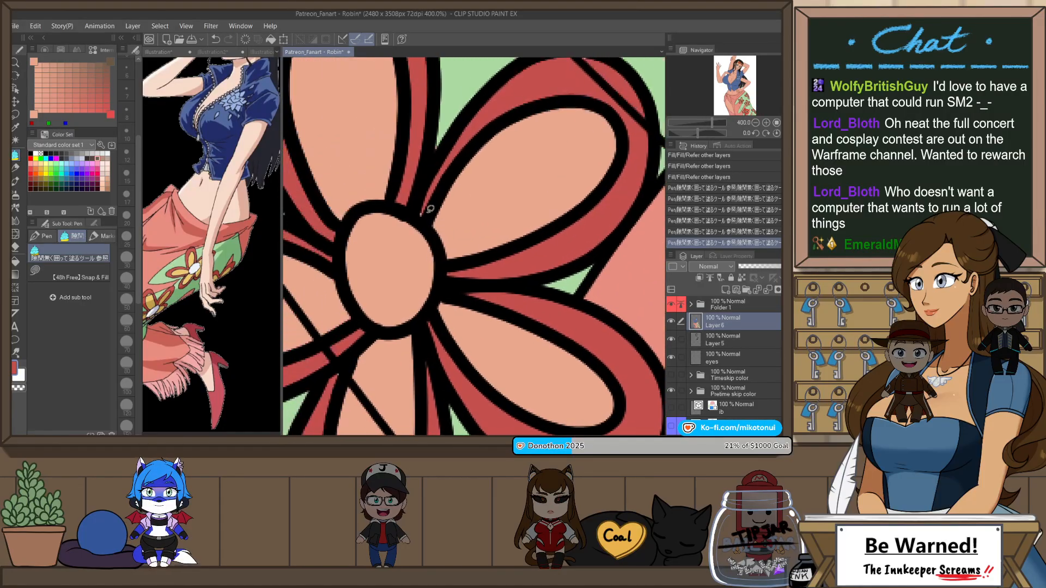
pyautogui.moveTo(427, 212); pyautogui.dragTo(427, 231)
pyautogui.moveTo(298, 207); pyautogui.dragTo(442, 253)
pyautogui.scroll(-2, 462, 198)
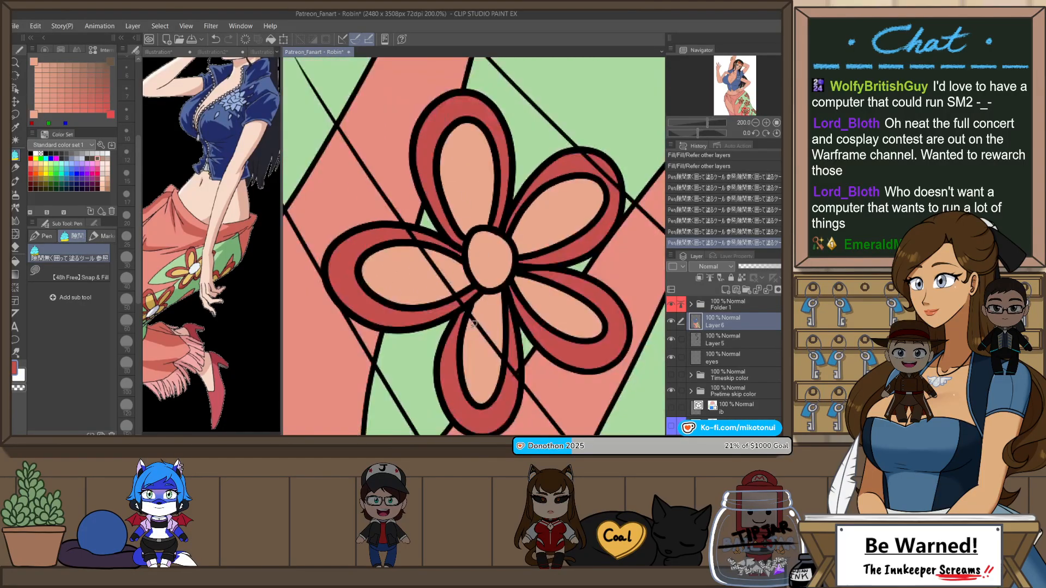
pyautogui.moveTo(563, 232); pyautogui.dragTo(560, 269)
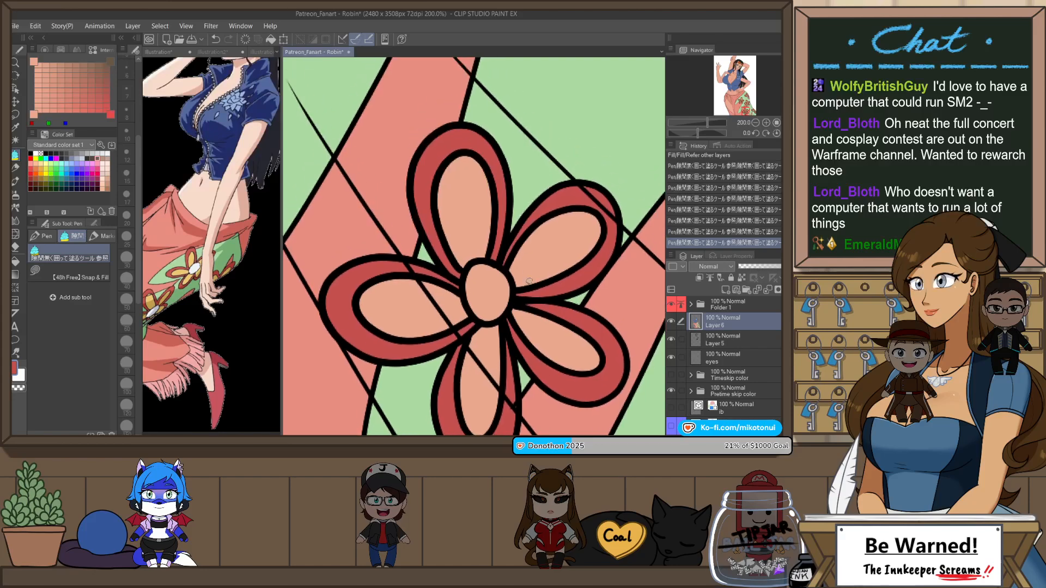
# Step: Enclose and fill the leftover rim gaps on the middle flower and the flower beside the waist folds with dark red
pyautogui.scroll(-3, 555, 201)
pyautogui.moveTo(565, 200); pyautogui.dragTo(548, 265)
pyautogui.scroll(4, 546, 294)
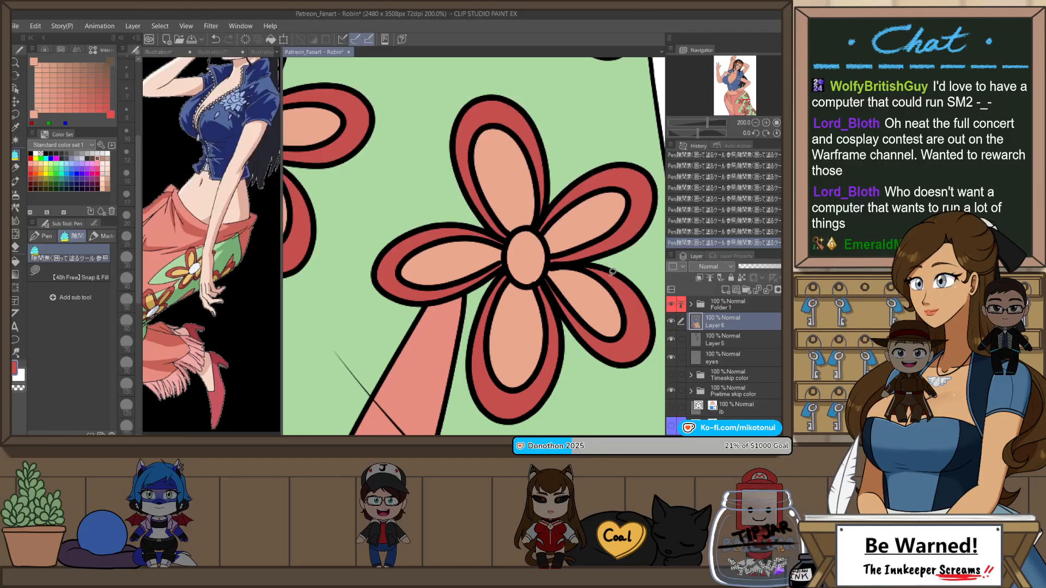
pyautogui.moveTo(486, 273); pyautogui.dragTo(616, 300)
pyautogui.moveTo(403, 218); pyautogui.dragTo(481, 293)
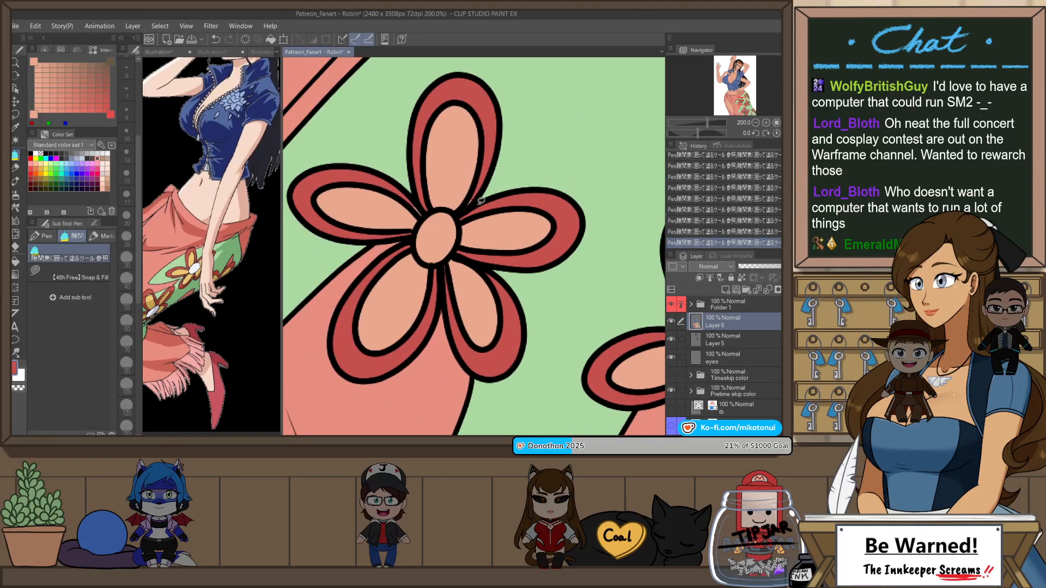
pyautogui.scroll(-2, 409, 205)
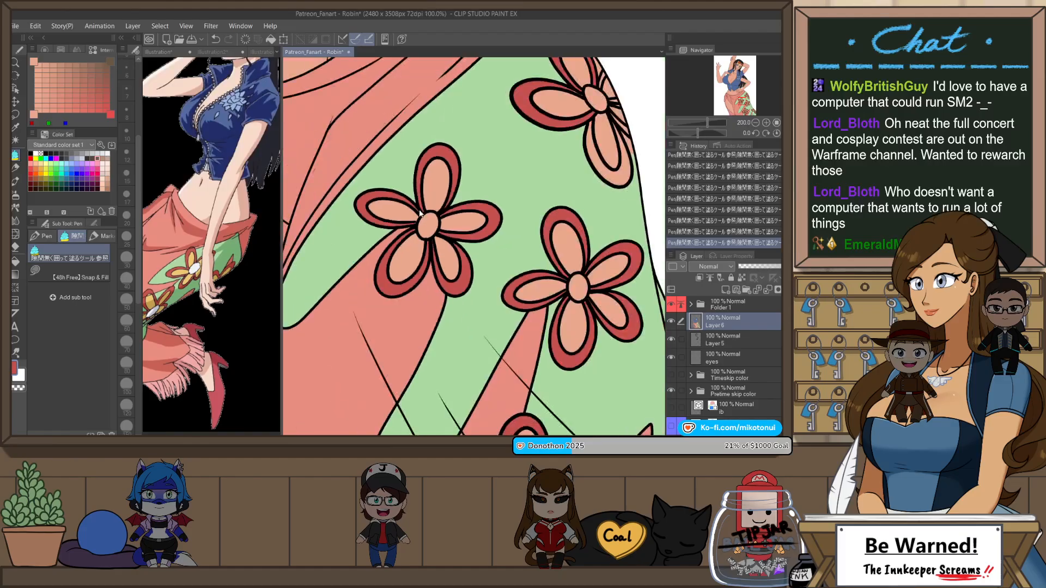
# Step: Select a petal outline of the flower beside the waist folds and examine its vector line properties
pyautogui.scroll(4, 426, 202)
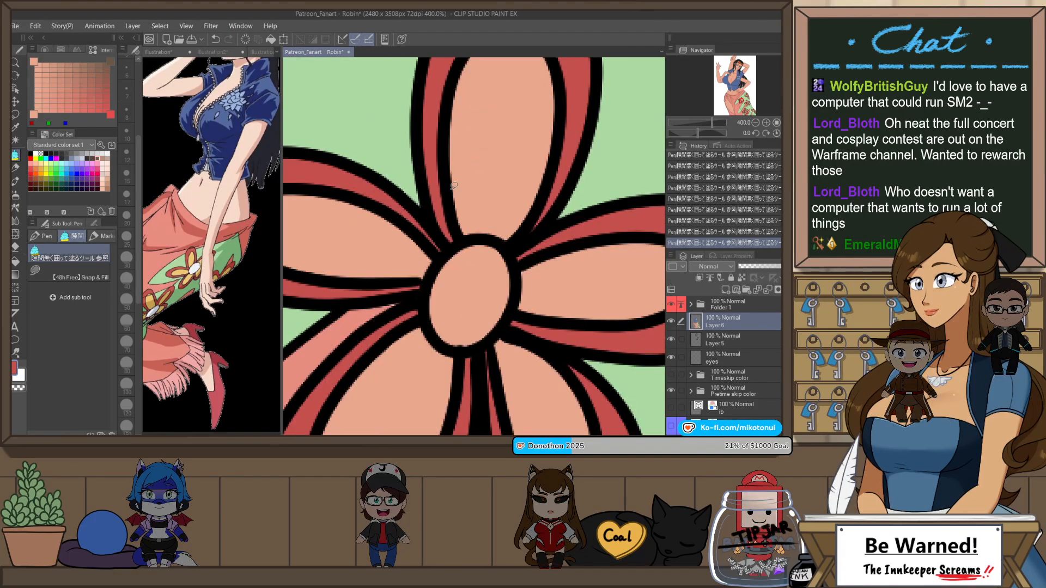
pyautogui.press('o')
pyautogui.click(437, 206)
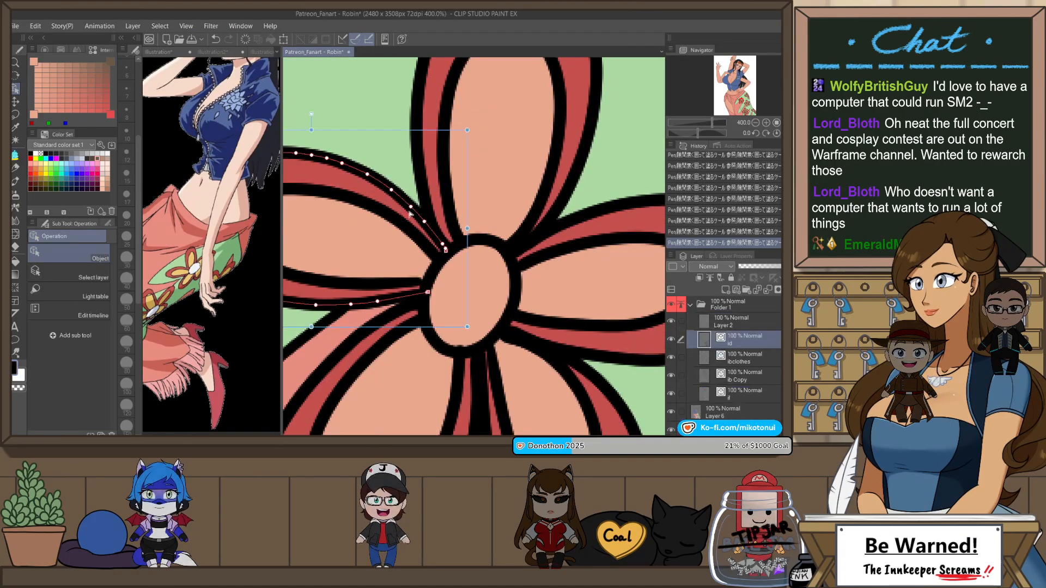
pyautogui.click(108, 224)
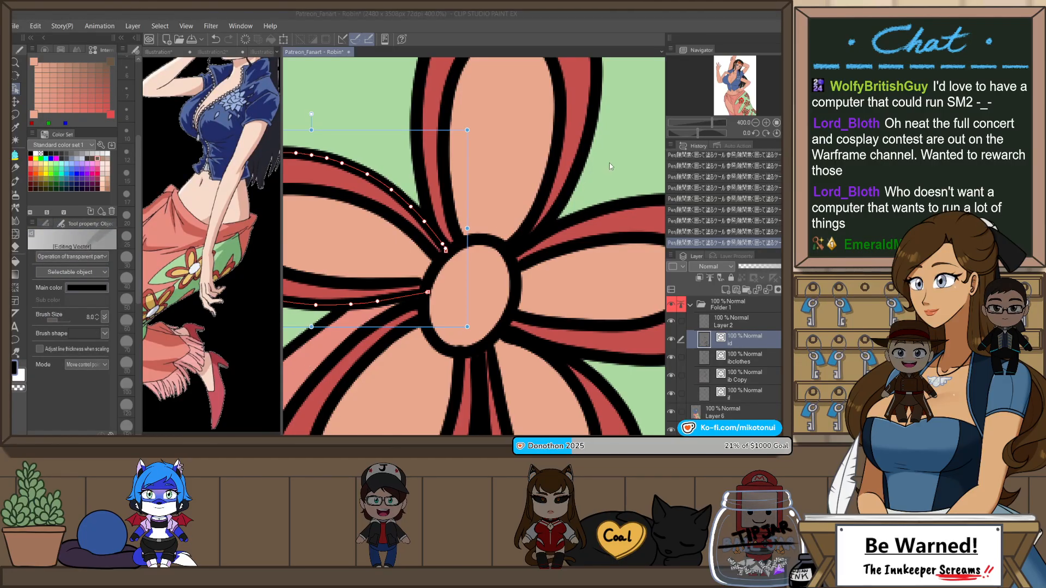
pyautogui.scroll(-4, 596, 181)
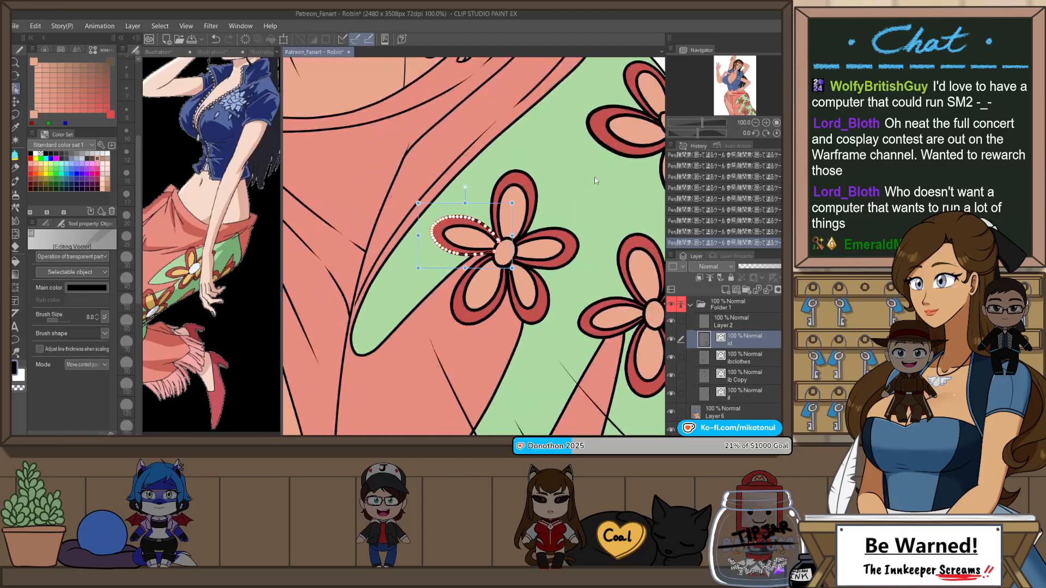
pyautogui.scroll(-2, 596, 180)
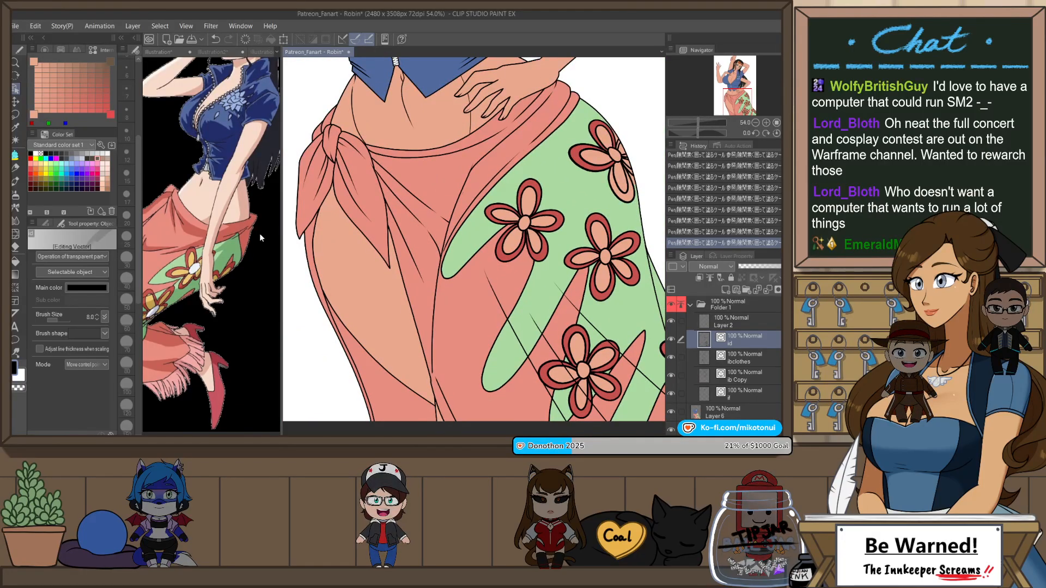
# Step: Bring back the full-body reference and sample yellow from the inner petals of its skirt flower
pyautogui.click(213, 52)
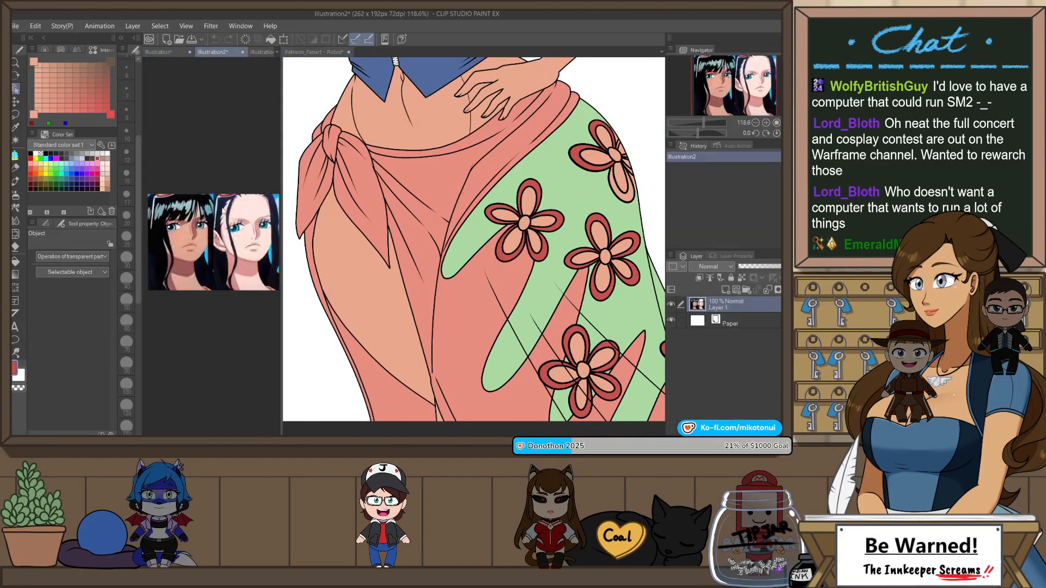
pyautogui.click(159, 52)
pyautogui.scroll(3, 188, 235)
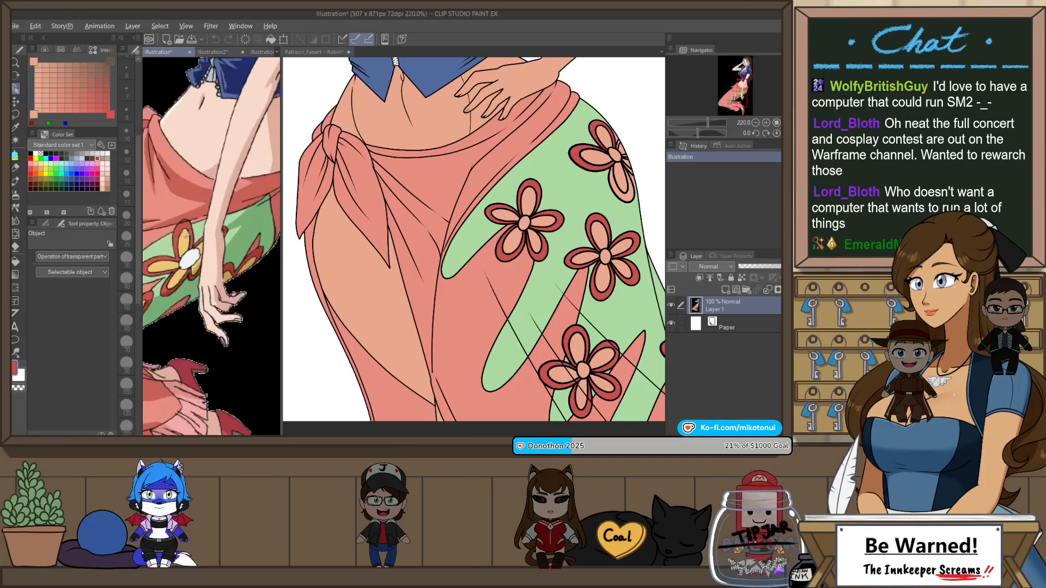
pyautogui.keyDown('alt'); pyautogui.click(188, 231); pyautogui.keyUp('alt')
pyautogui.click(658, 224)
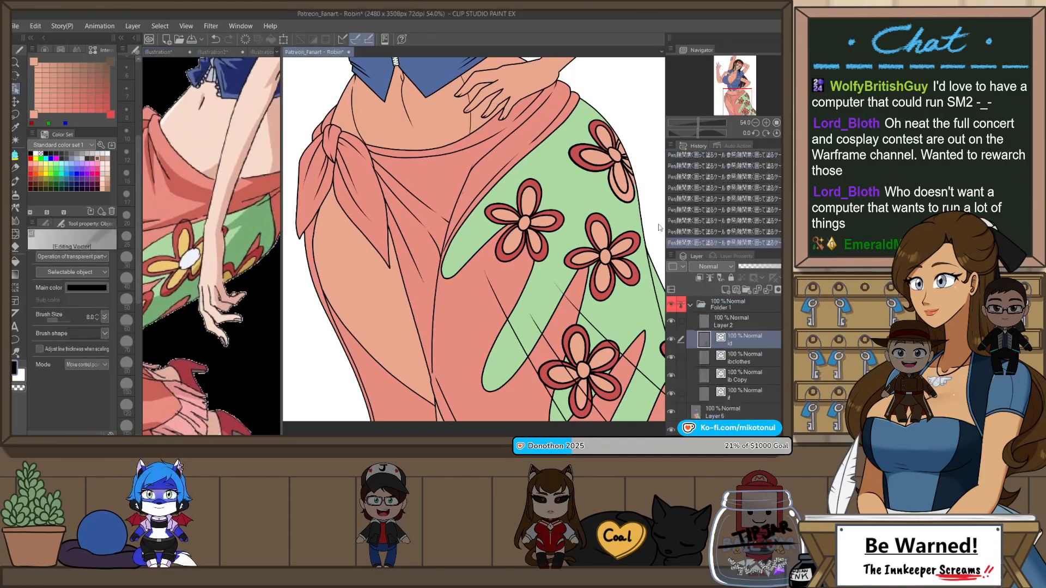
pyautogui.scroll(3, 638, 179)
pyautogui.scroll(1, 636, 177)
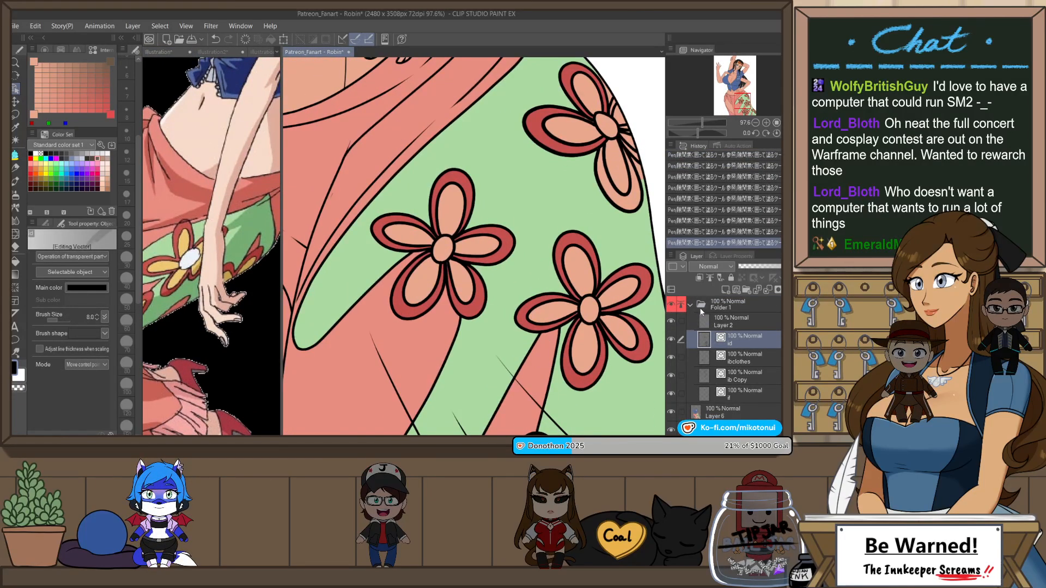
pyautogui.scroll(1, 467, 246)
pyautogui.click(467, 246)
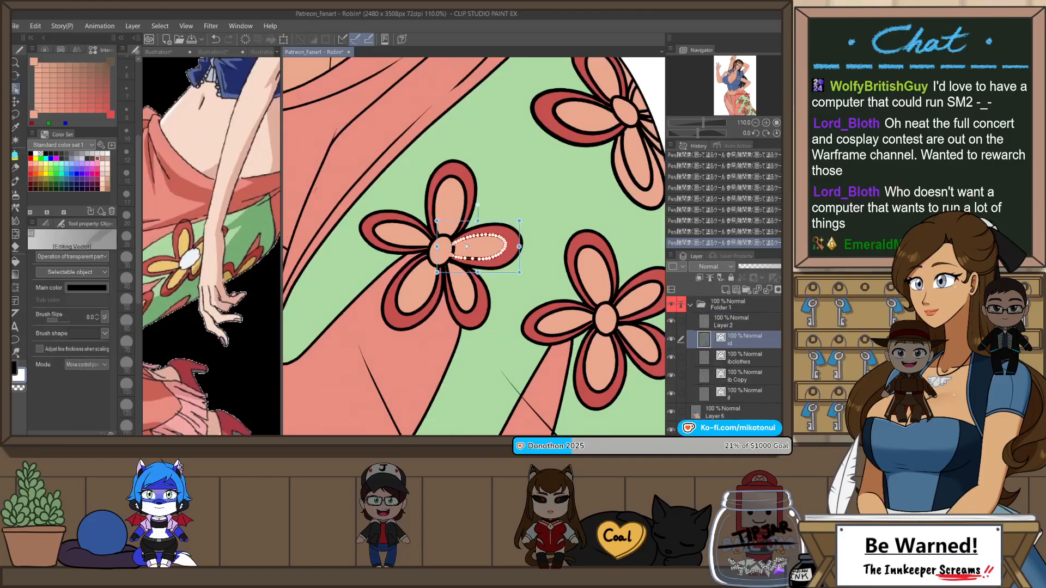
# Step: Fill the round centers of the five skirt flowers with white on Layer 6
pyautogui.press('g')
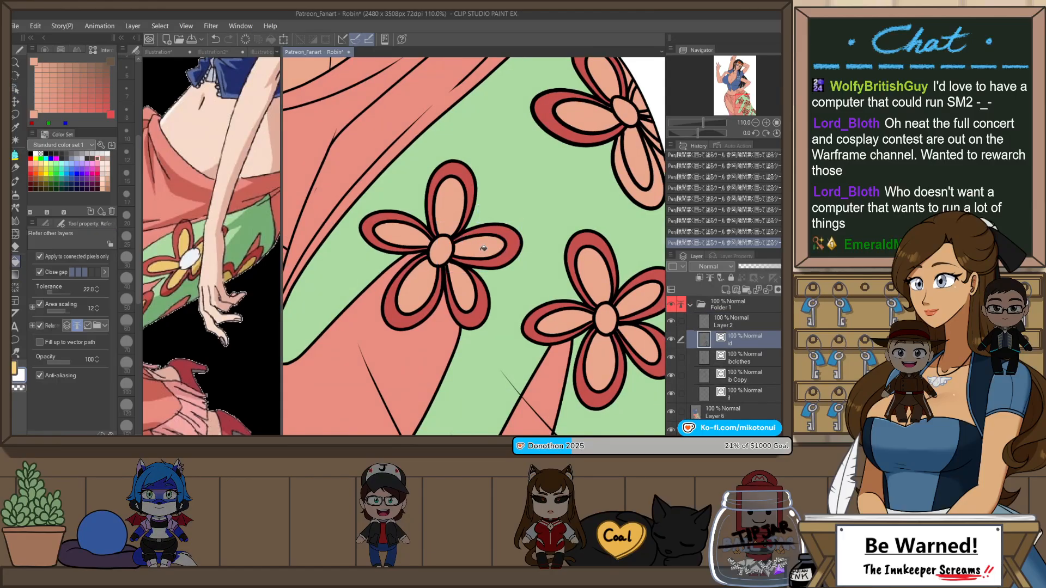
pyautogui.click(691, 306)
pyautogui.click(719, 321)
pyautogui.click(477, 248)
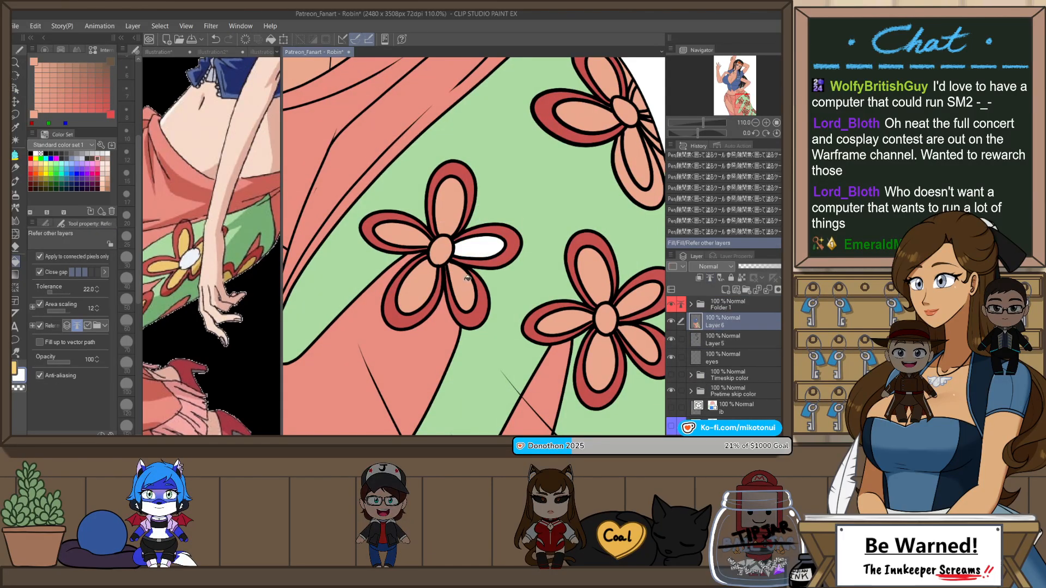
pyautogui.hotkey('ctrl', 'z')
pyautogui.click(441, 250)
pyautogui.click(625, 107)
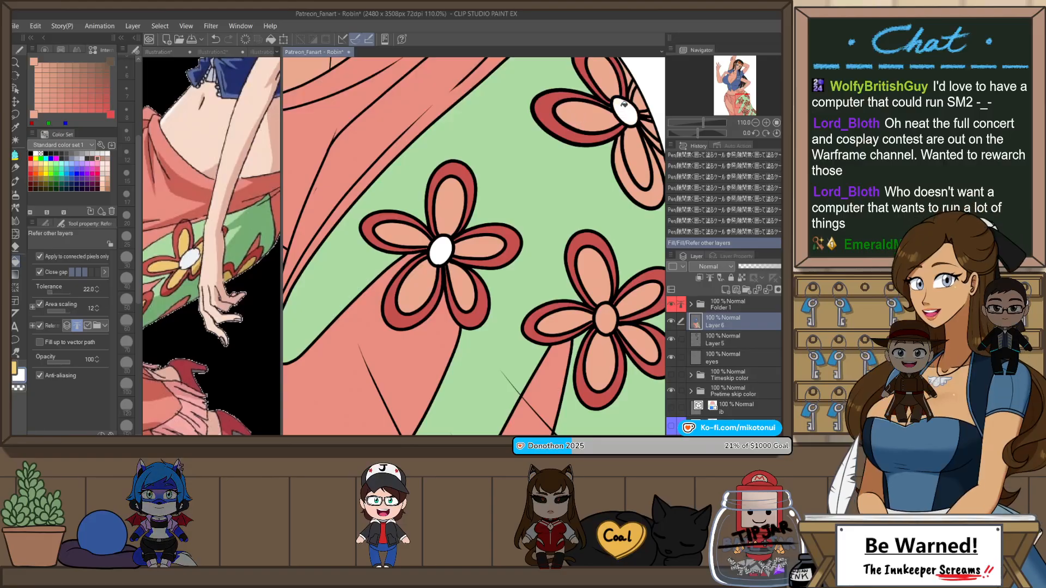
pyautogui.scroll(-4, 437, 205)
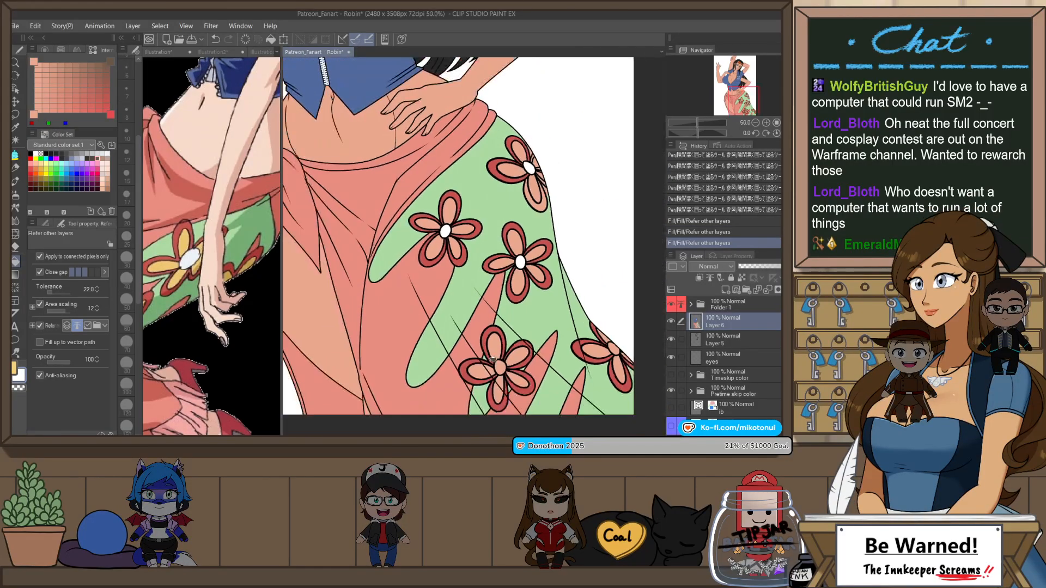
pyautogui.scroll(-5, 622, 364)
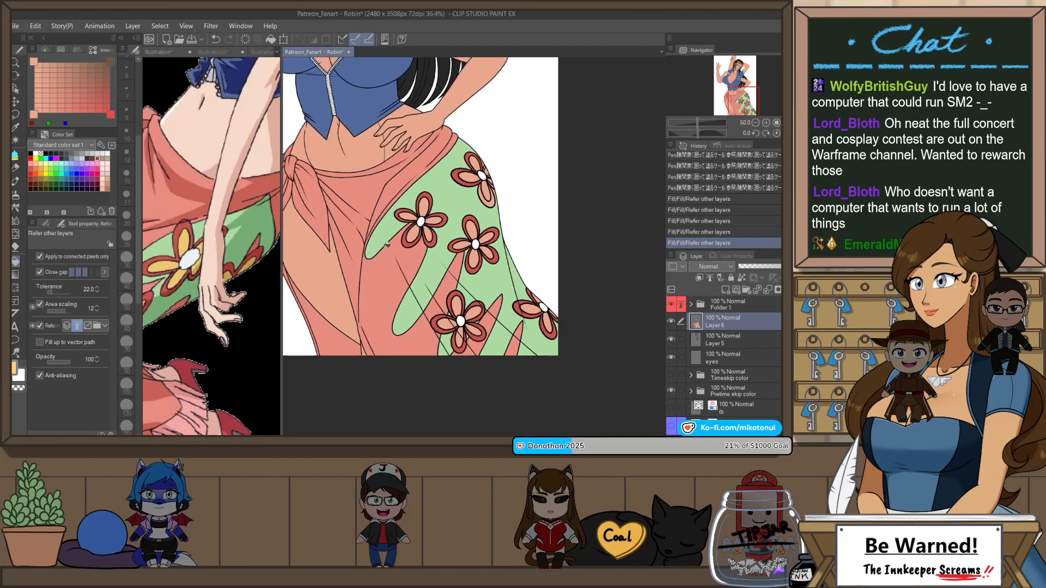
# Step: Fill the inner petals of the five skirt flowers with the sampled yellow on Layer 6
pyautogui.scroll(4, 493, 270)
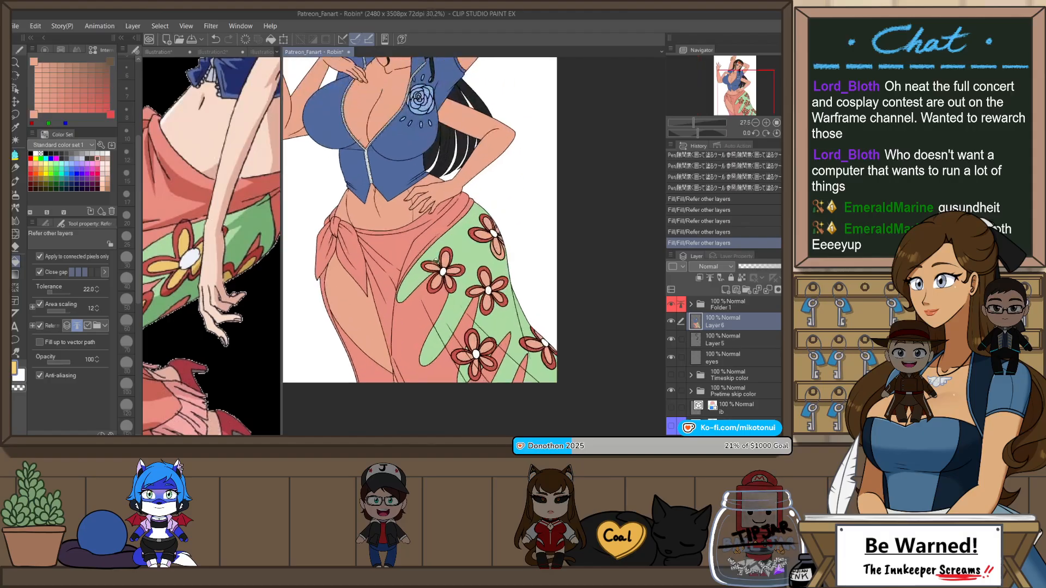
pyautogui.click(469, 284)
pyautogui.click(460, 308)
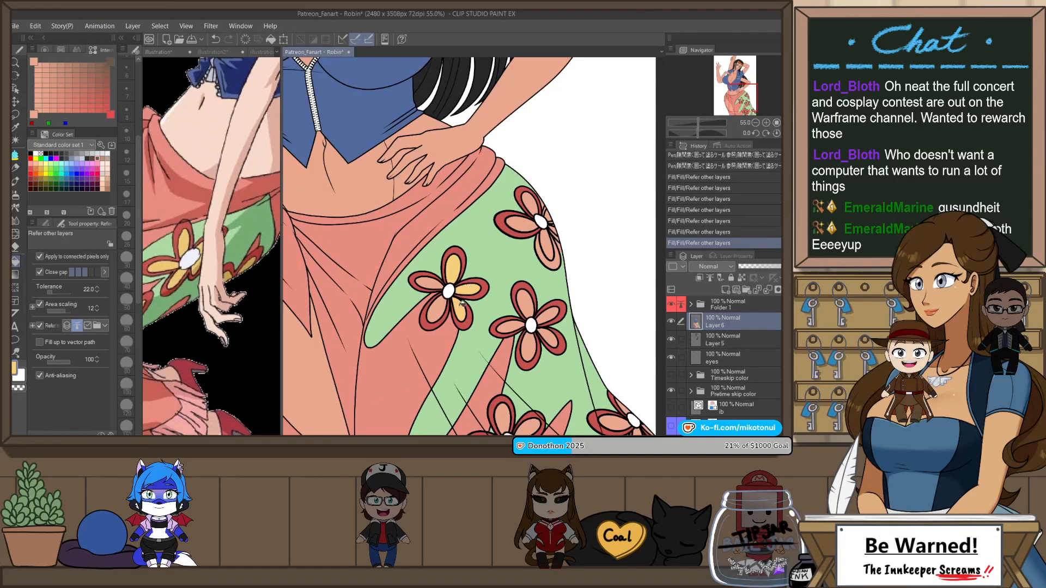
pyautogui.click(525, 306)
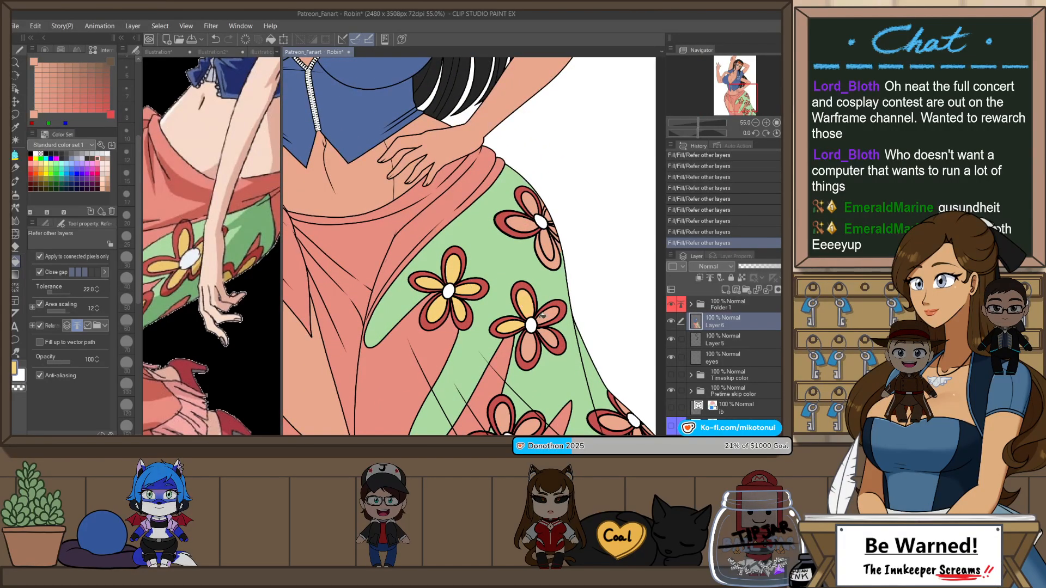
pyautogui.click(546, 317)
pyautogui.click(546, 336)
pyautogui.click(529, 345)
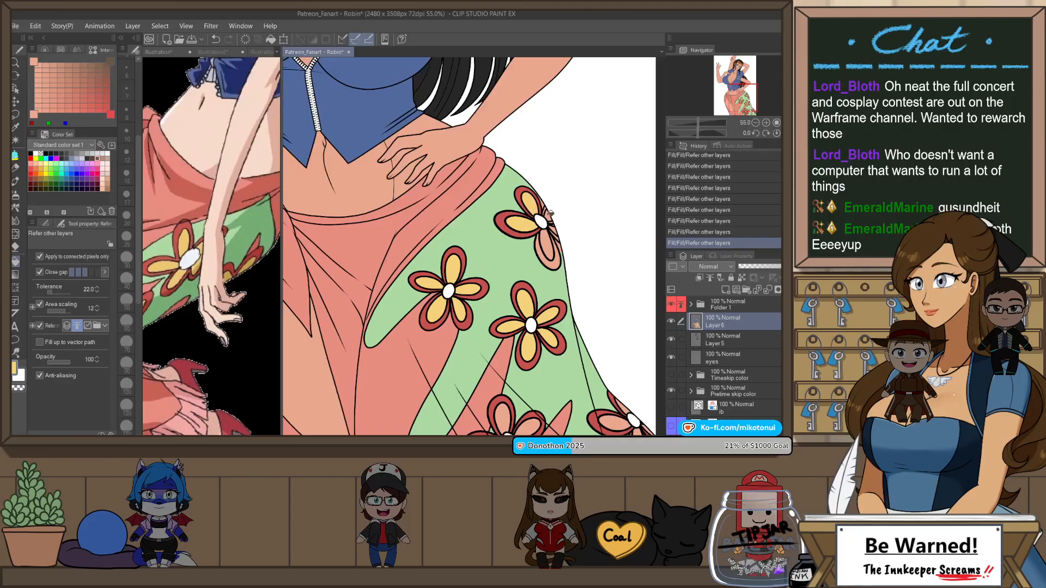
pyautogui.moveTo(574, 325); pyautogui.dragTo(538, 240)
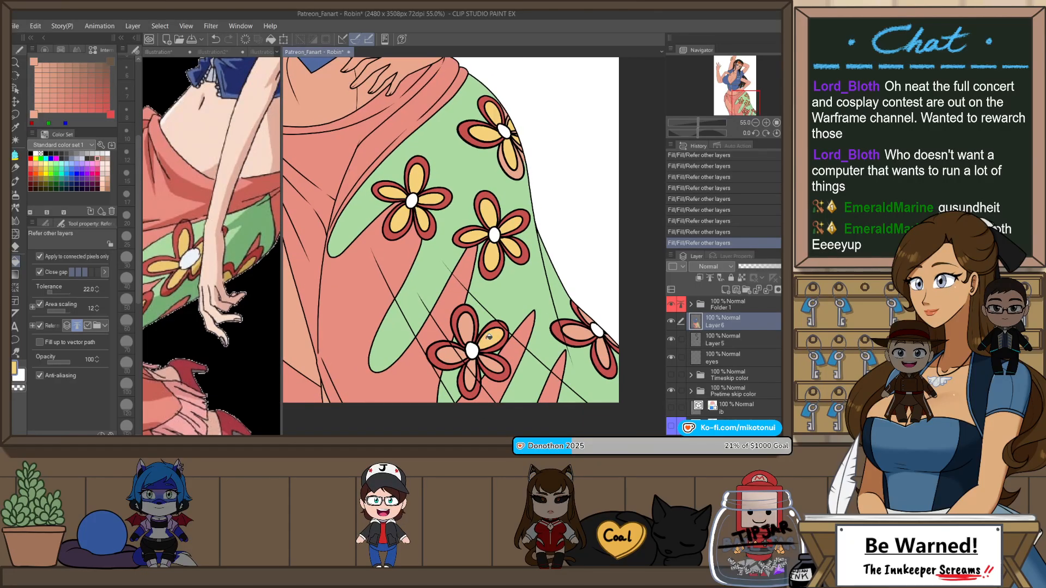
pyautogui.scroll(1, 468, 355)
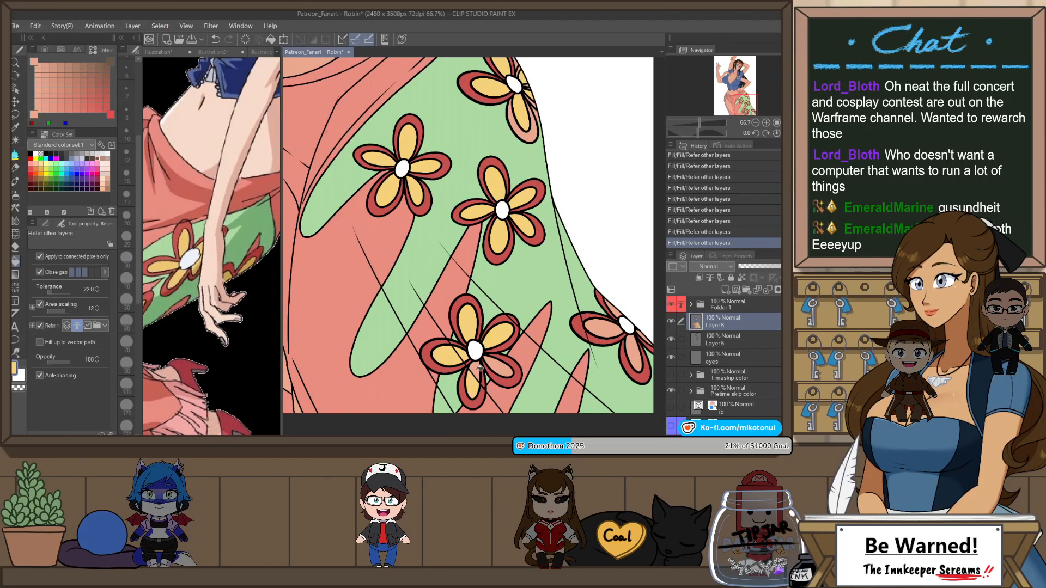
pyautogui.click(498, 373)
pyautogui.moveTo(603, 341); pyautogui.dragTo(536, 334)
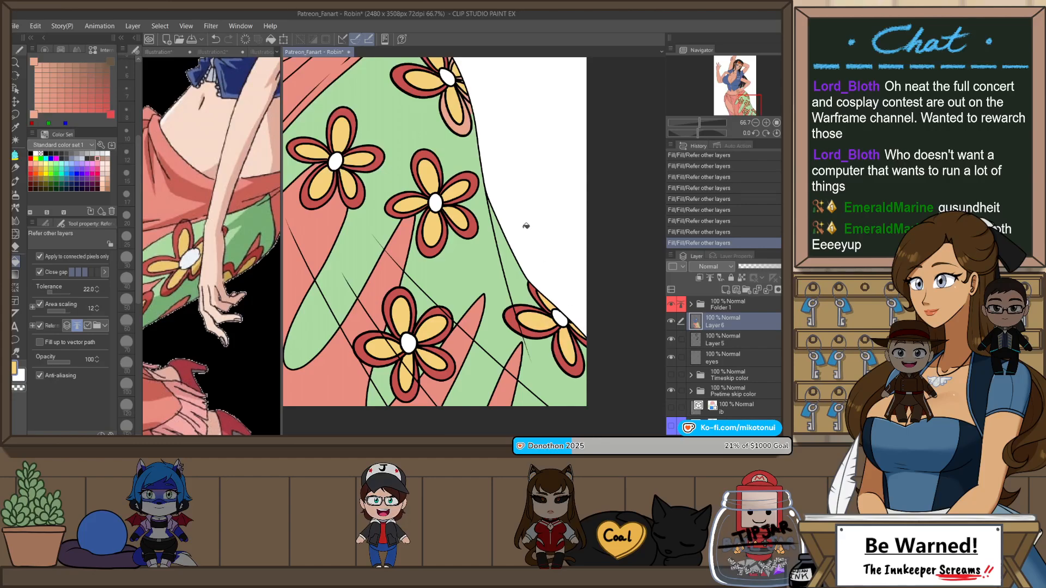
# Step: Fill the hip flower's lower petal rim with dark red and the uncolored slivers beside it with the skirt's green
pyautogui.scroll(2, 526, 226)
pyautogui.scroll(1, 493, 147)
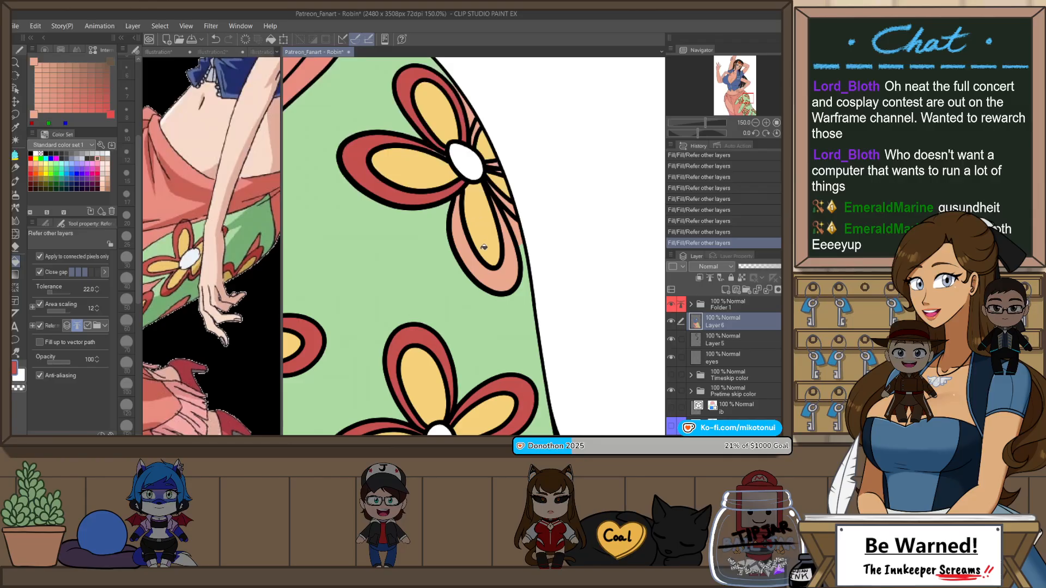
pyautogui.click(489, 272)
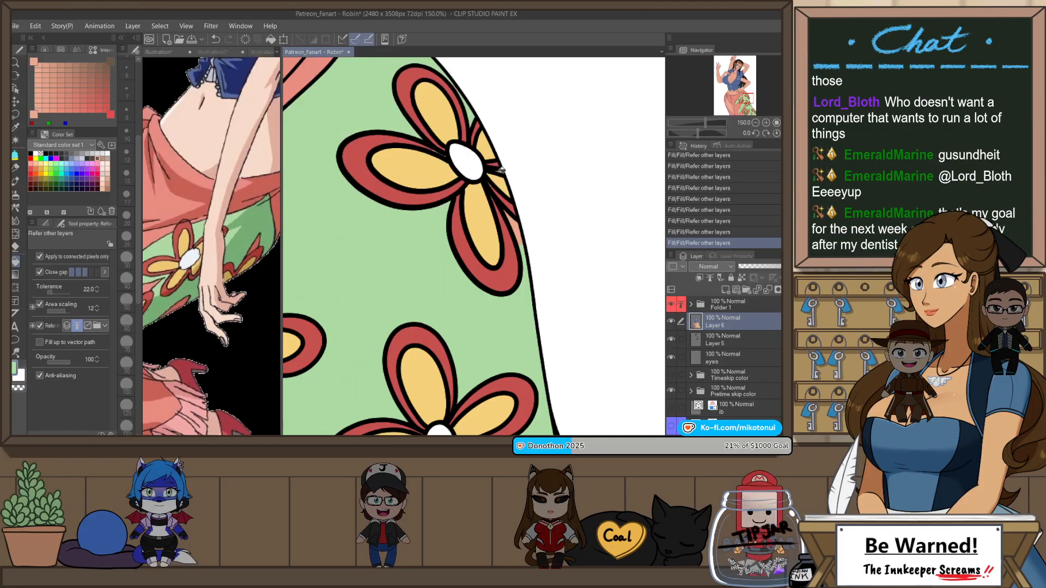
pyautogui.hotkey('ctrl', 'z')
pyautogui.hotkey('ctrl', 'y')
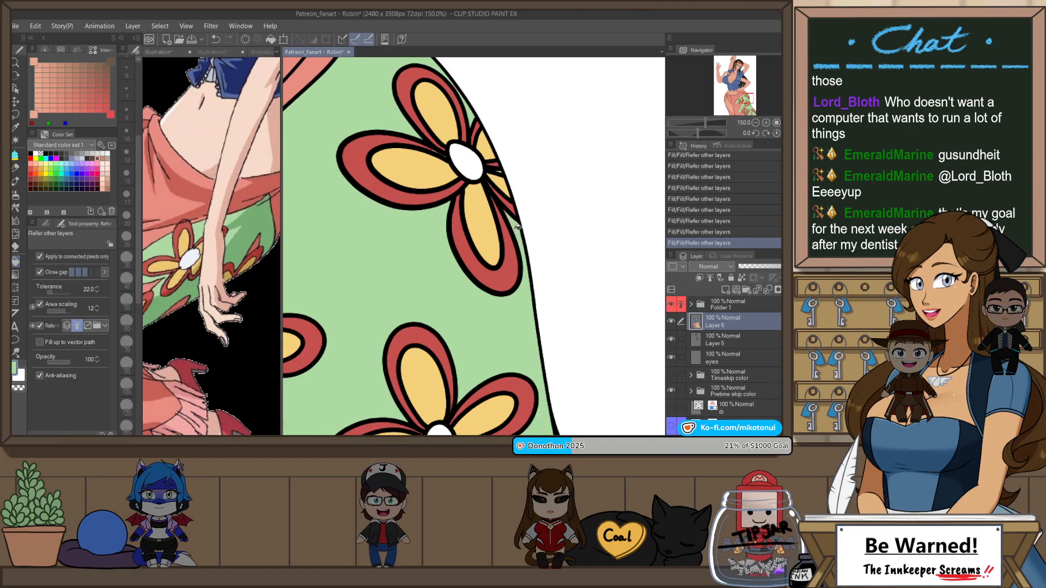
# Step: Enclose and fill the leftover gaps around the hip flower's petals with green and dark red
pyautogui.press('g')
pyautogui.moveTo(506, 217)
pyautogui.mouseDown()
pyautogui.moveTo(508, 185)
pyautogui.moveTo(502, 322)
pyautogui.mouseUp()
pyautogui.scroll(3, 508, 180)
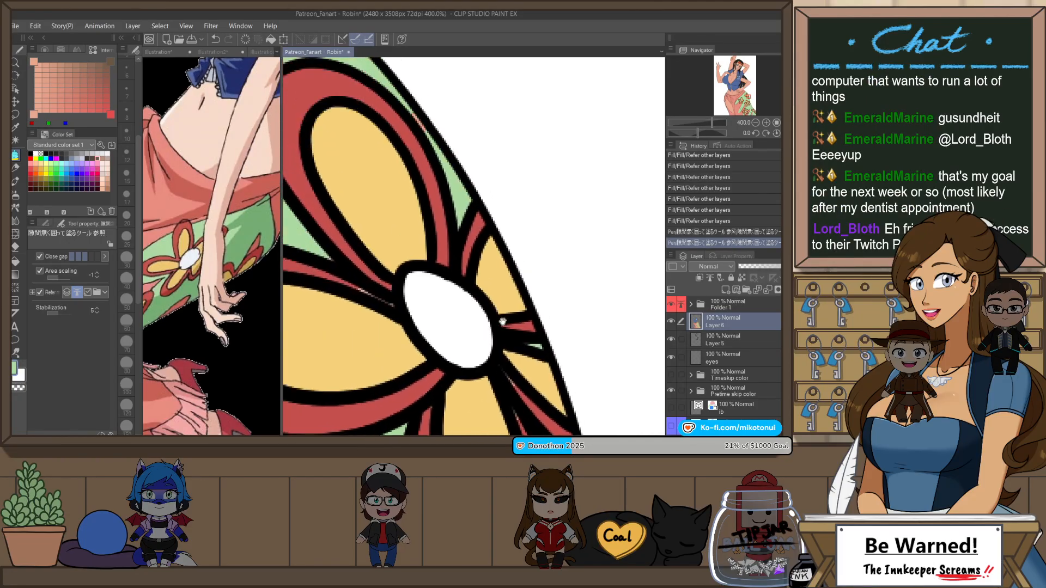
pyautogui.moveTo(400, 312)
pyautogui.mouseDown()
pyautogui.moveTo(459, 289)
pyautogui.moveTo(394, 232)
pyautogui.mouseUp()
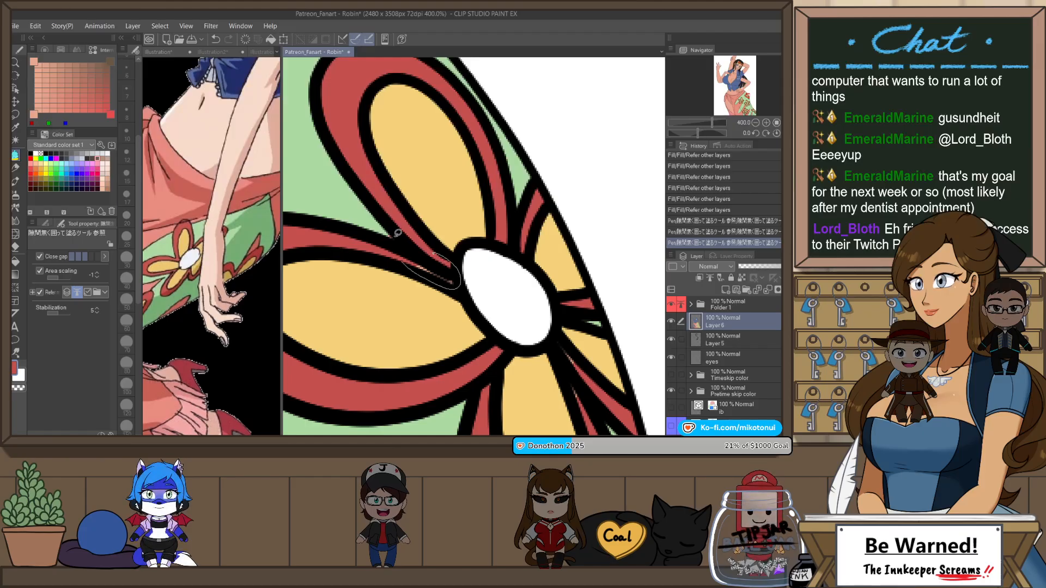
pyautogui.scroll(-2, 483, 195)
pyautogui.scroll(2, 493, 313)
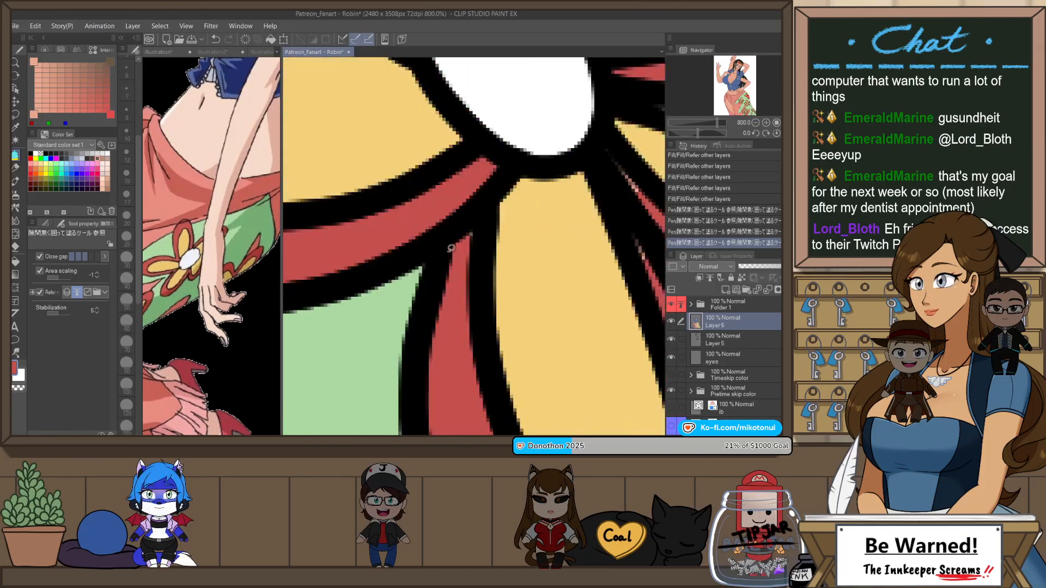
pyautogui.moveTo(451, 249); pyautogui.dragTo(487, 231)
pyautogui.scroll(-2, 558, 168)
pyautogui.scroll(2, 586, 172)
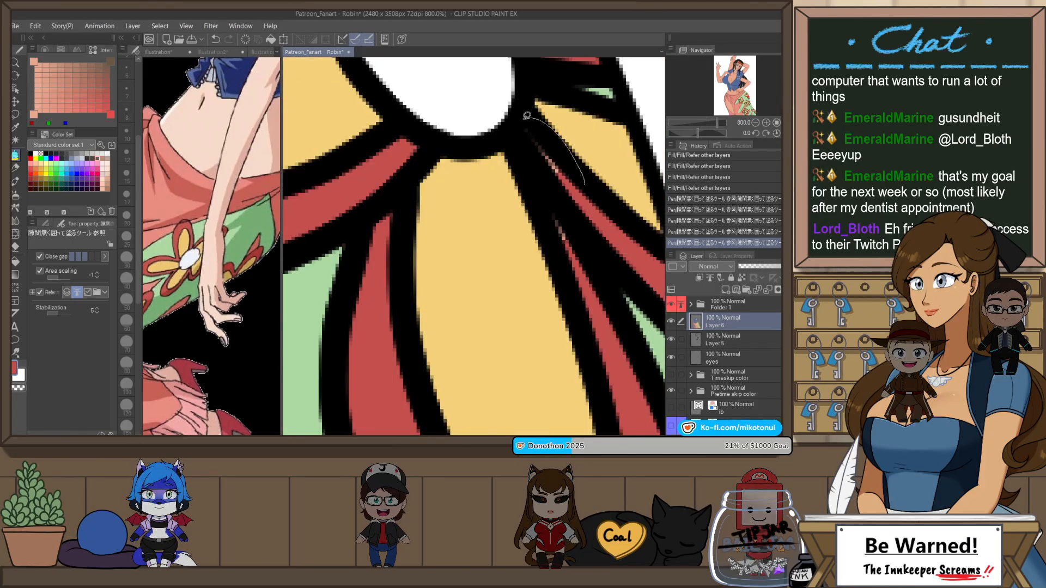
pyautogui.scroll(-2, 600, 174)
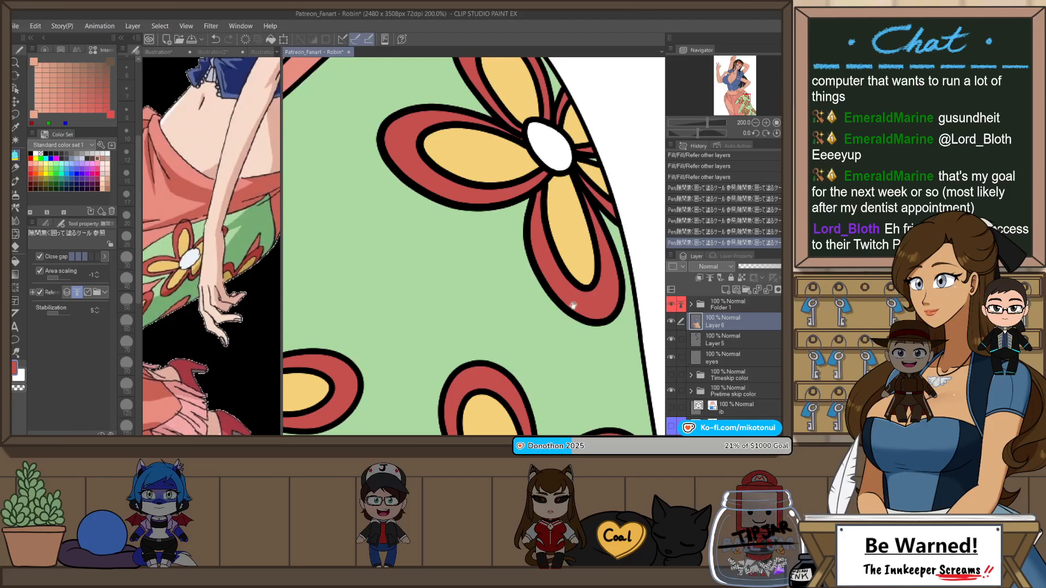
# Step: Examine the remaining skirt flowers and the whole figure for unfilled gaps
pyautogui.moveTo(574, 305); pyautogui.dragTo(608, 108)
pyautogui.moveTo(575, 414); pyautogui.dragTo(493, 242)
pyautogui.scroll(-2, 493, 242)
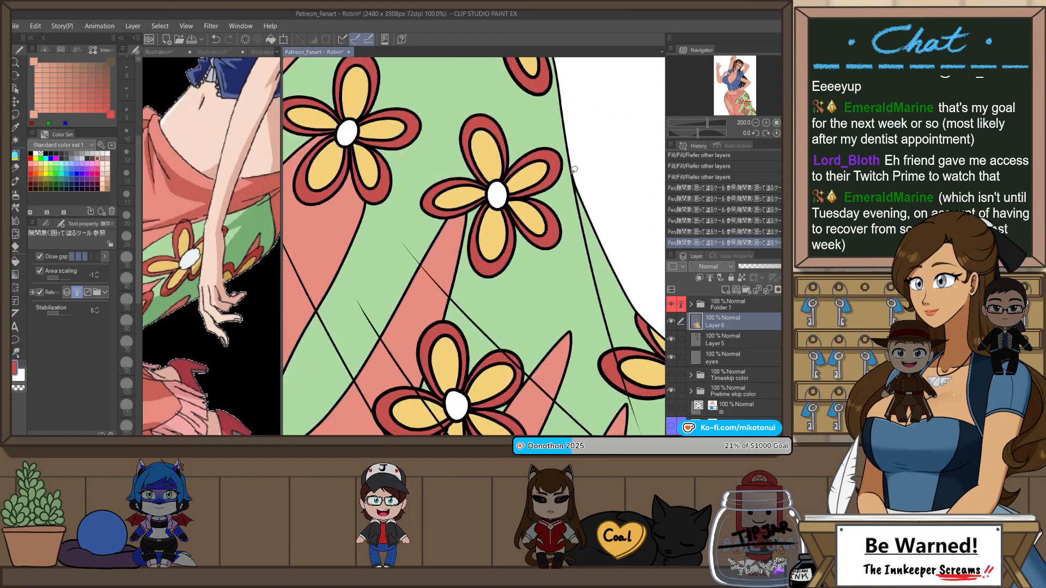
pyautogui.moveTo(558, 351); pyautogui.dragTo(620, 283)
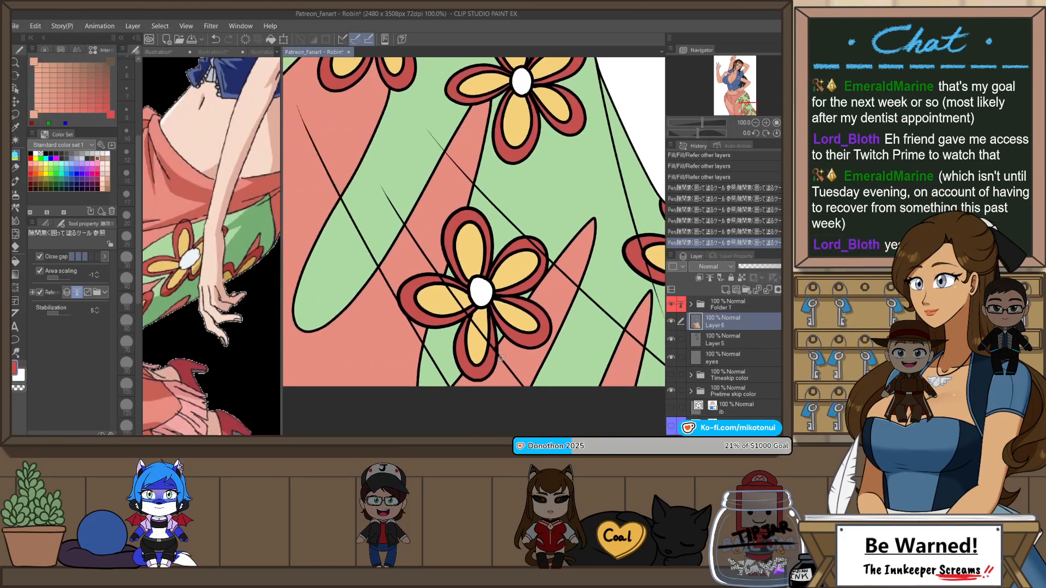
pyautogui.scroll(-1, 496, 360)
pyautogui.moveTo(523, 243); pyautogui.dragTo(584, 343)
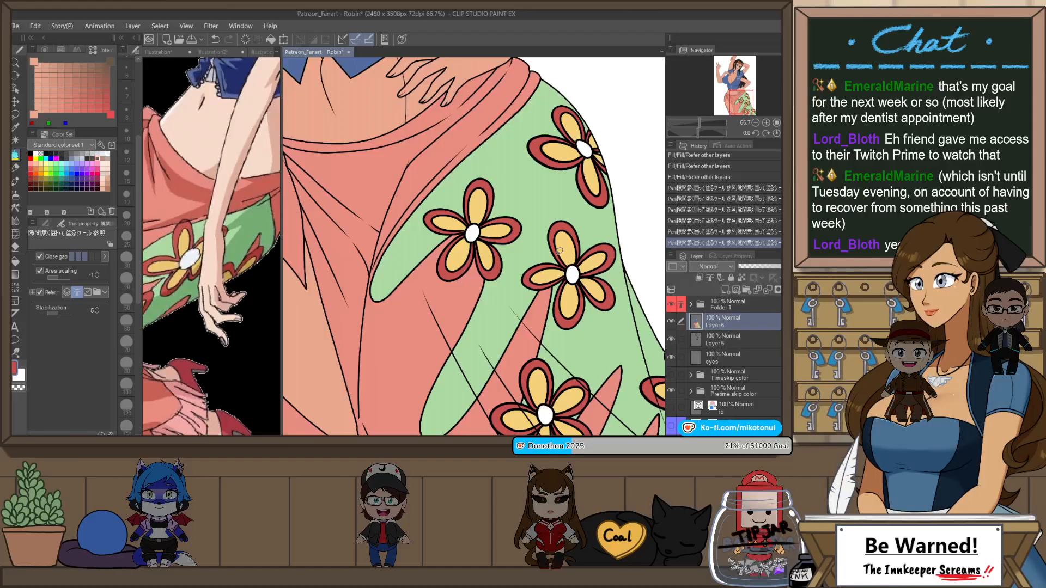
pyautogui.moveTo(571, 205); pyautogui.dragTo(617, 335)
pyautogui.scroll(-3, 565, 228)
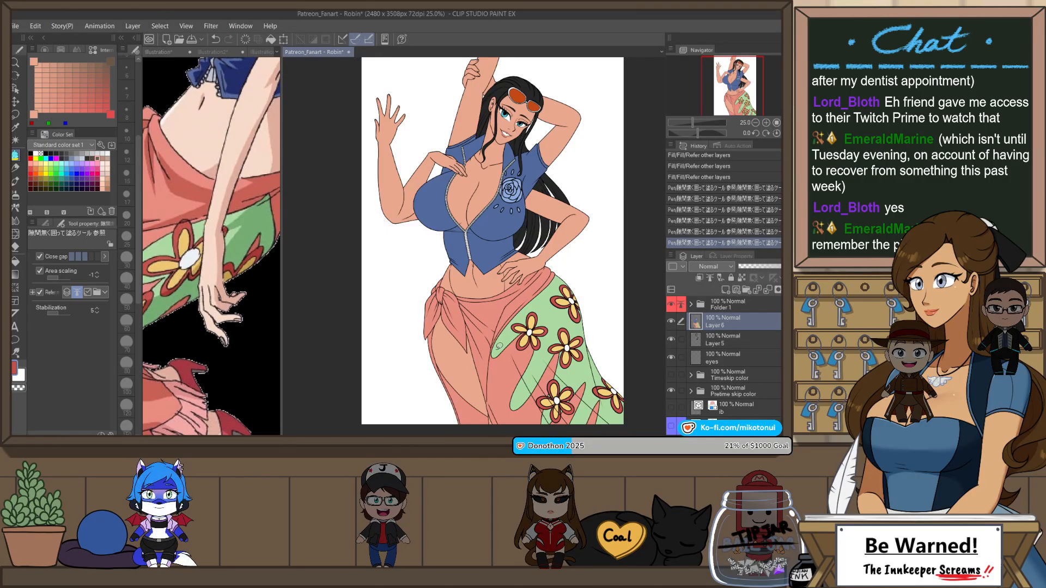
# Step: Compare the two skin versions by toggling the visibility of the Timeskip color and Pretime skip color folders, leaving only the pre-timeskip one shown
pyautogui.click(671, 375)
pyautogui.click(670, 390)
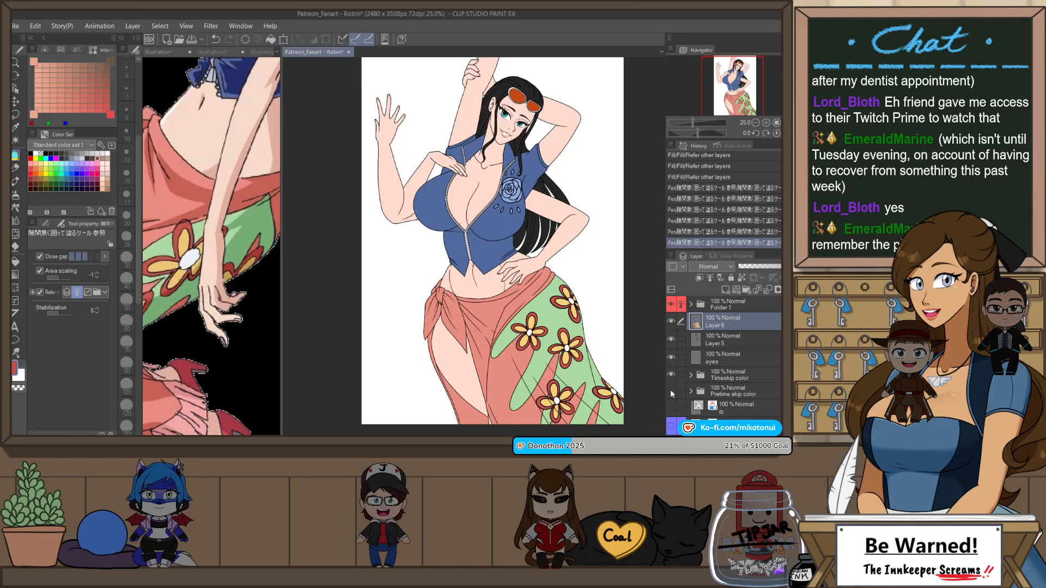
pyautogui.click(671, 390)
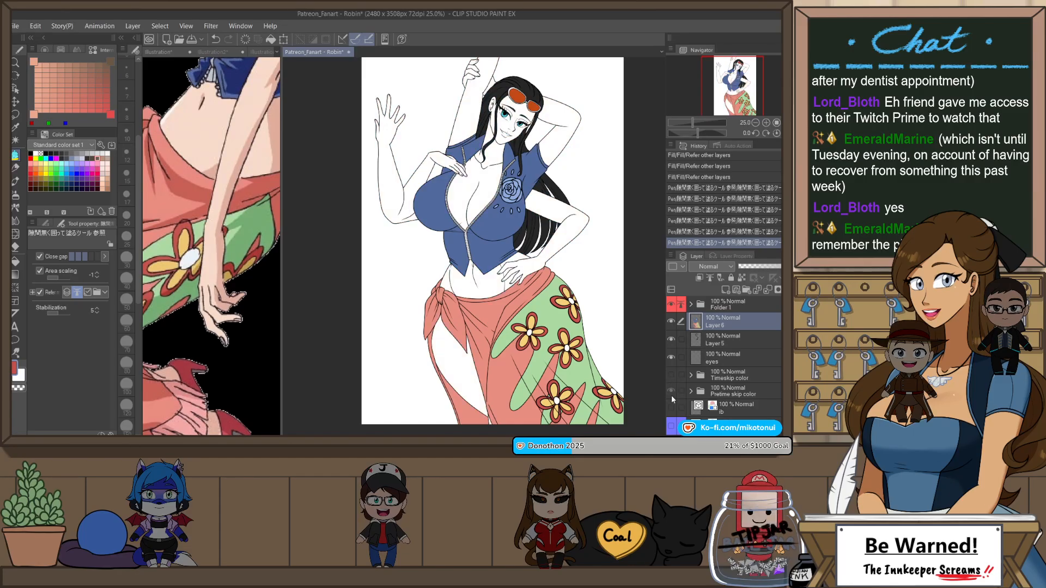
pyautogui.click(671, 375)
pyautogui.click(671, 375)
pyautogui.click(671, 374)
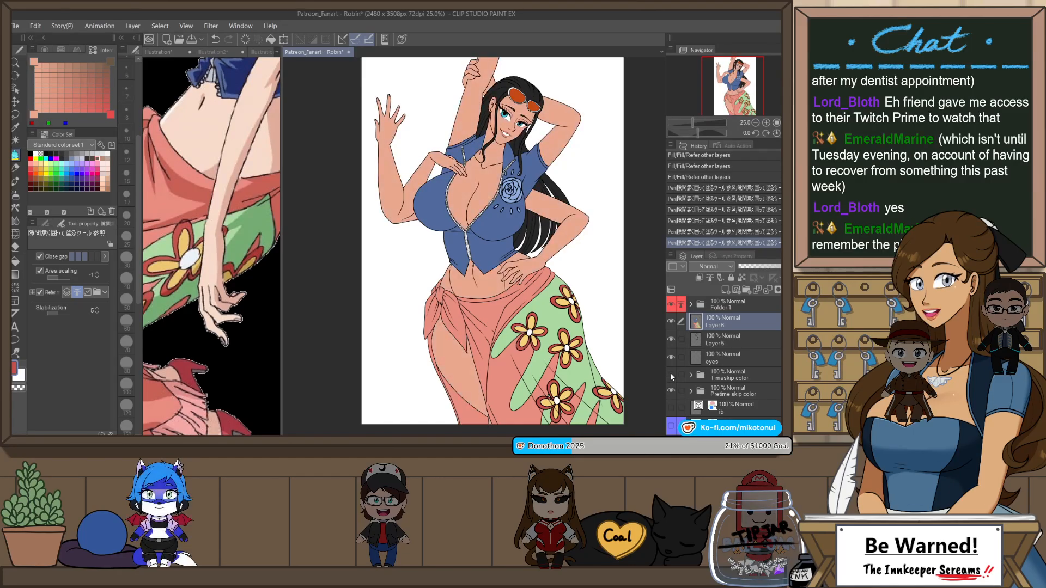
pyautogui.click(671, 375)
pyautogui.click(671, 375)
pyautogui.click(671, 375)
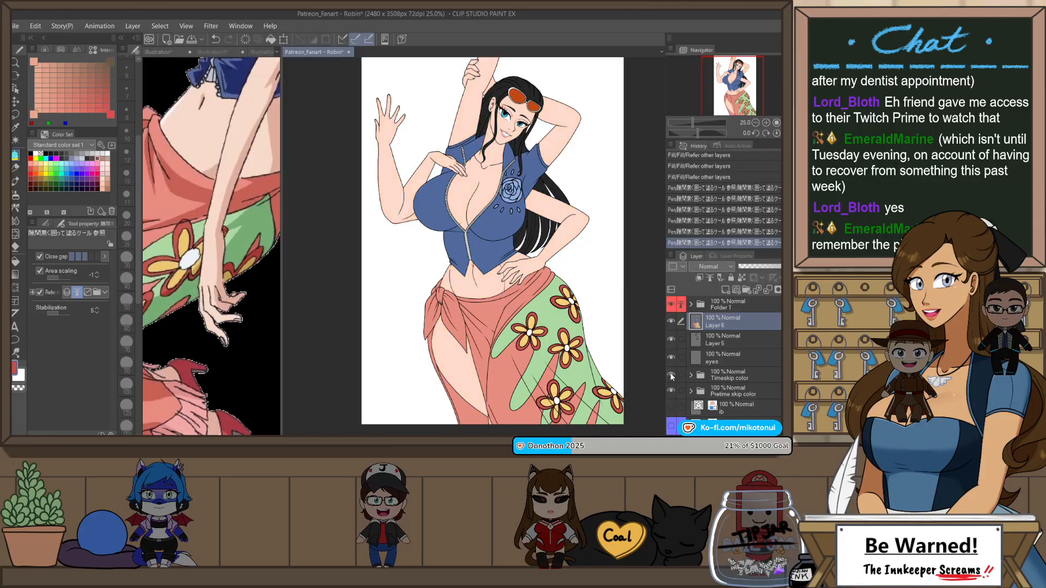
pyautogui.click(672, 375)
pyautogui.click(671, 375)
pyautogui.click(672, 374)
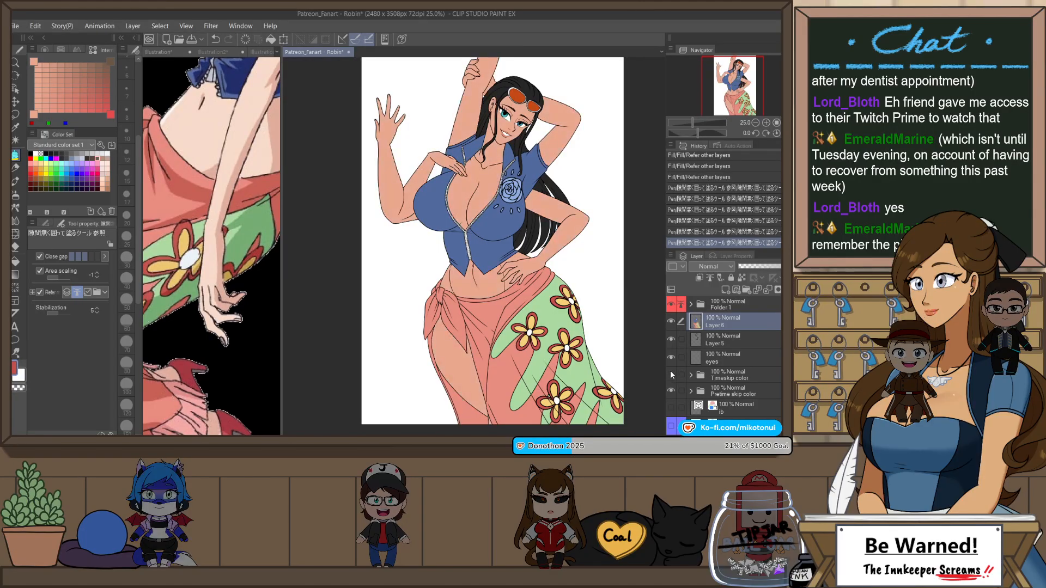
pyautogui.moveTo(492, 240); pyautogui.dragTo(474, 248)
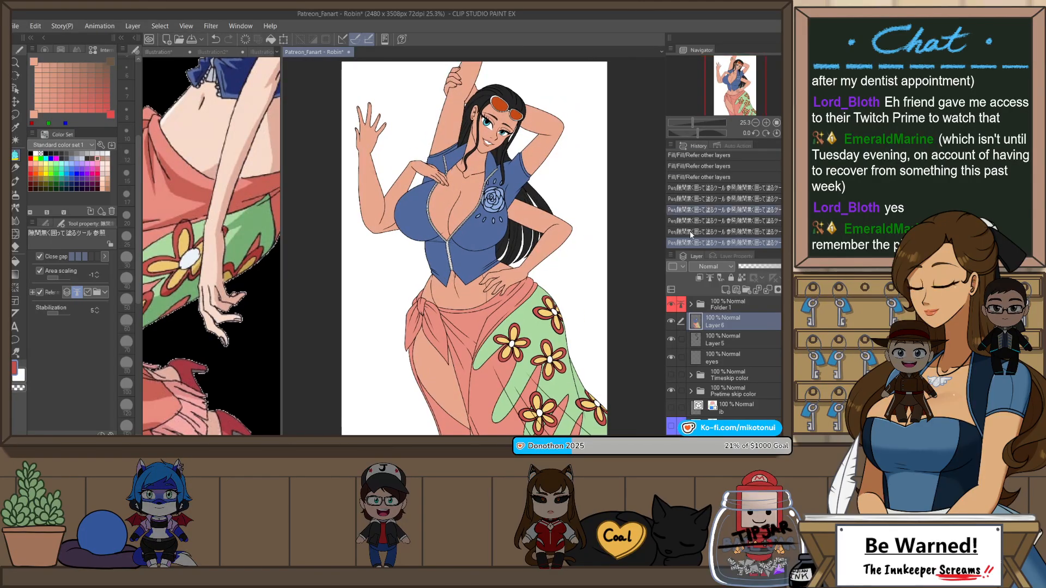
pyautogui.click(671, 375)
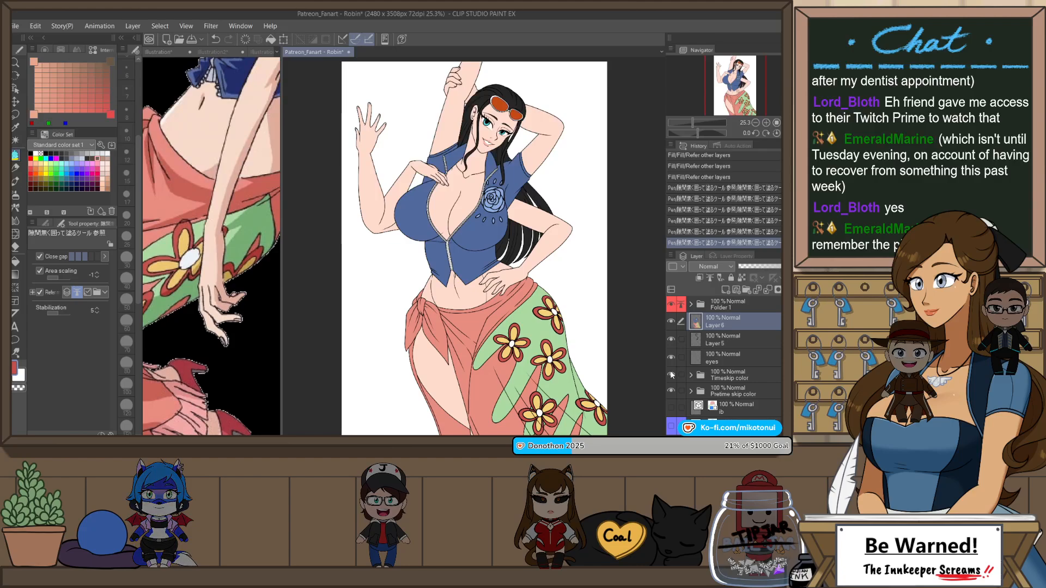
pyautogui.click(671, 375)
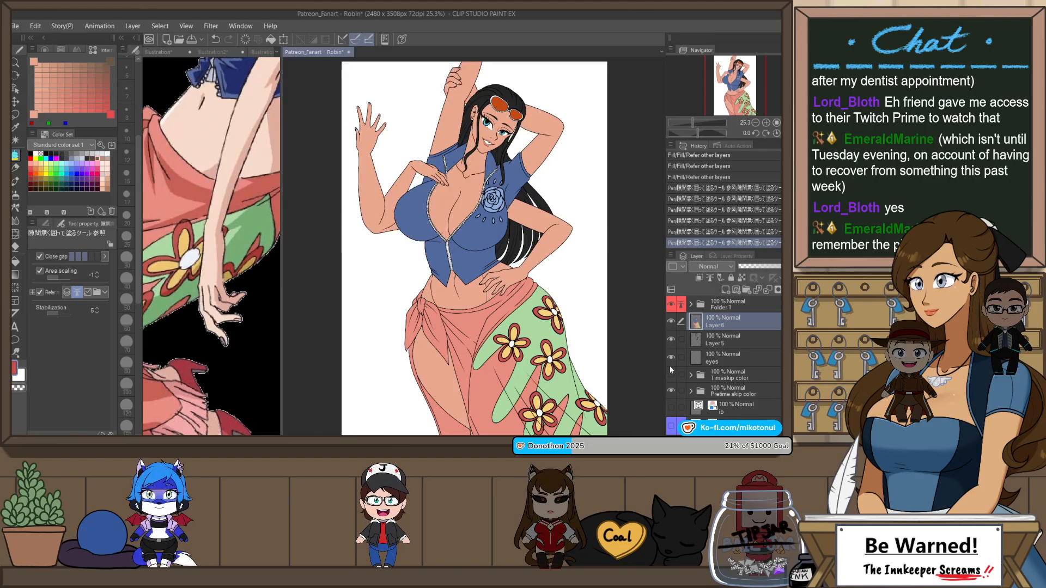
pyautogui.click(670, 364)
pyautogui.click(670, 365)
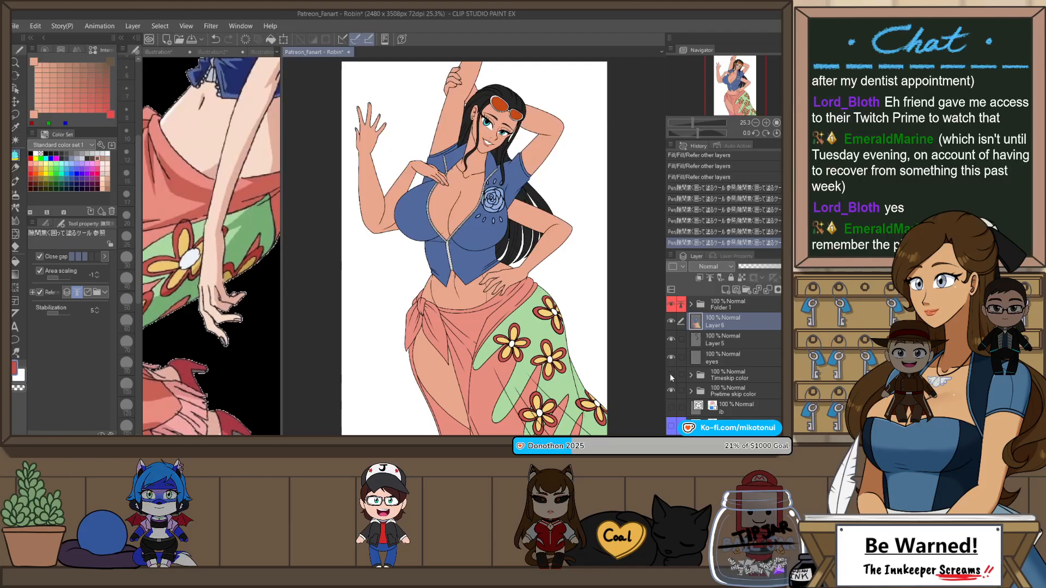
pyautogui.click(671, 374)
pyautogui.click(671, 375)
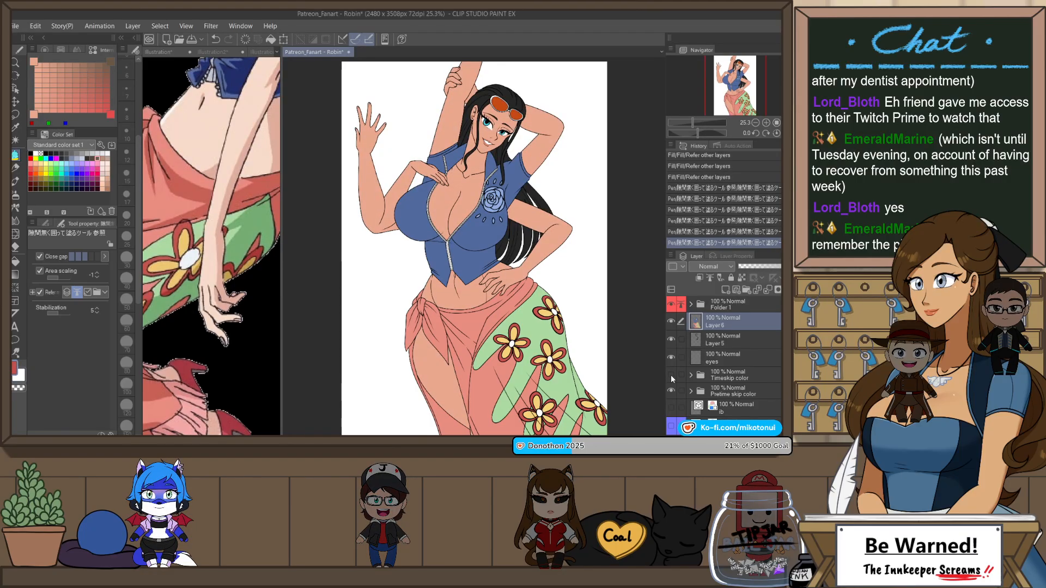
pyautogui.press('h')
pyautogui.press('h')
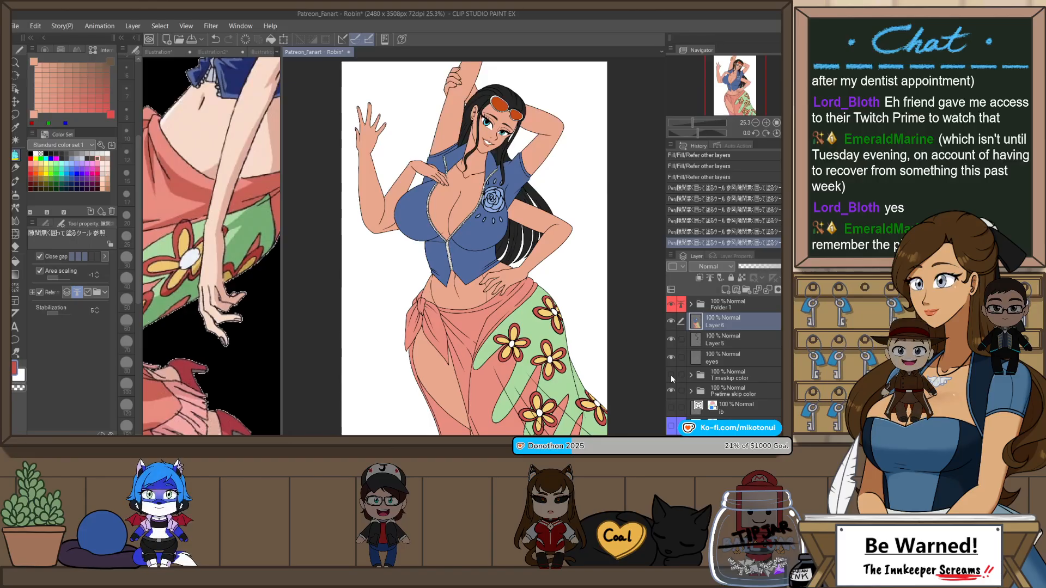
pyautogui.click(672, 375)
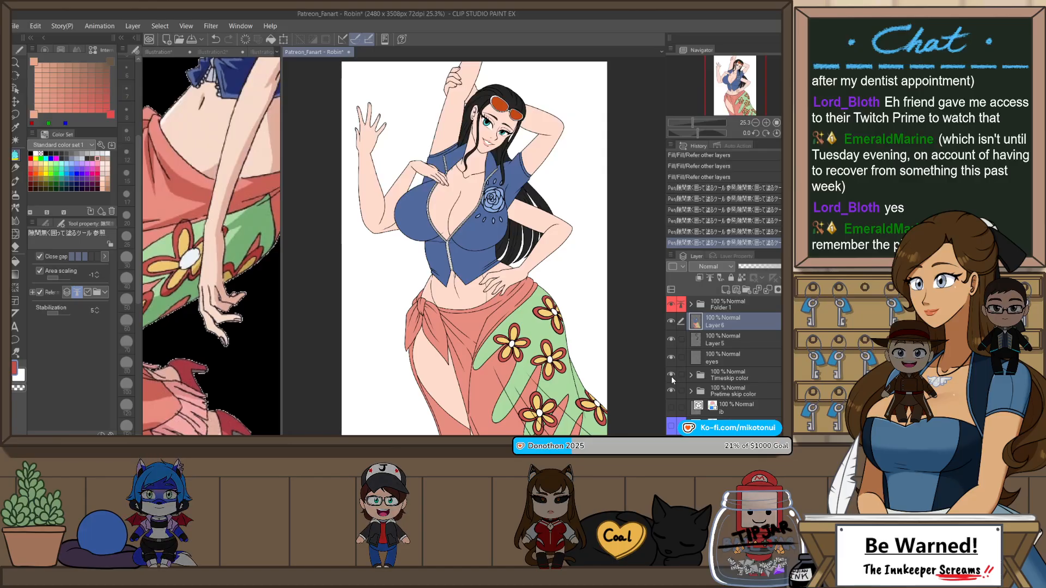
pyautogui.click(670, 376)
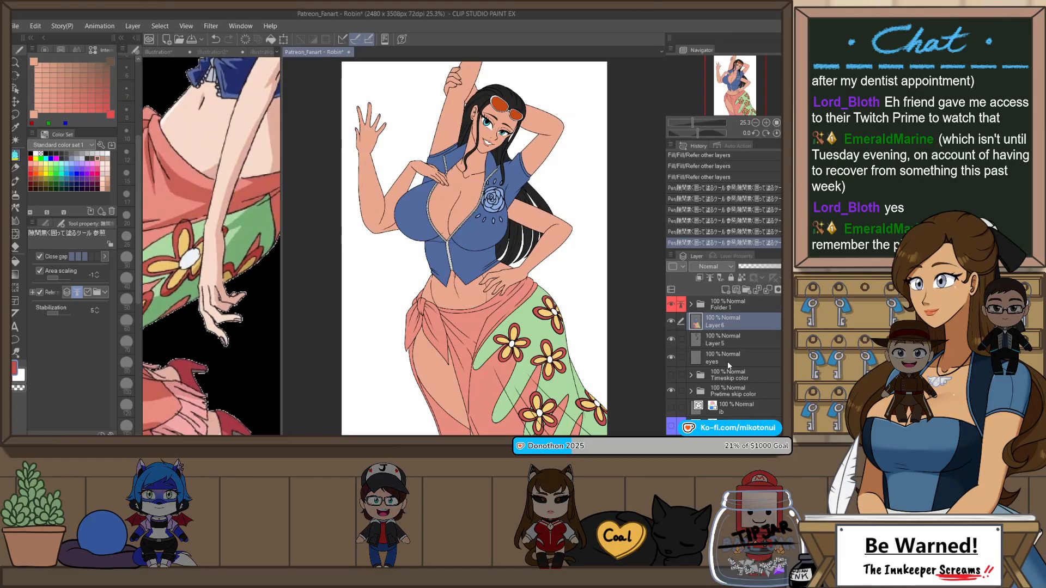
# Step: Add a new raster layer directly above Folder 1
pyautogui.scroll(-1, 537, 320)
pyautogui.scroll(3, 551, 61)
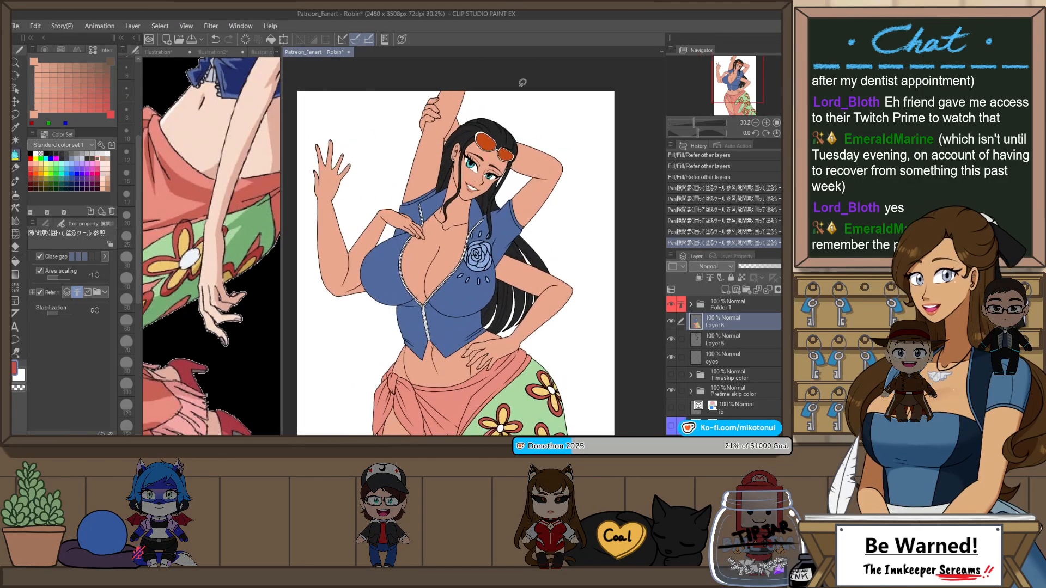
pyautogui.click(758, 308)
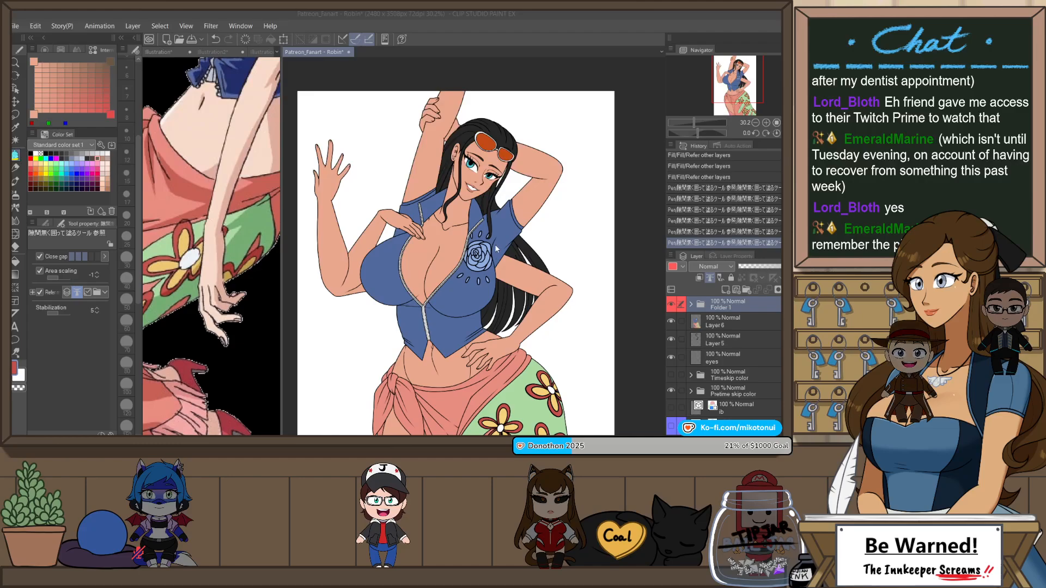
pyautogui.hotkey('ctrl', 'shift', 'n')
pyautogui.scroll(3, 493, 158)
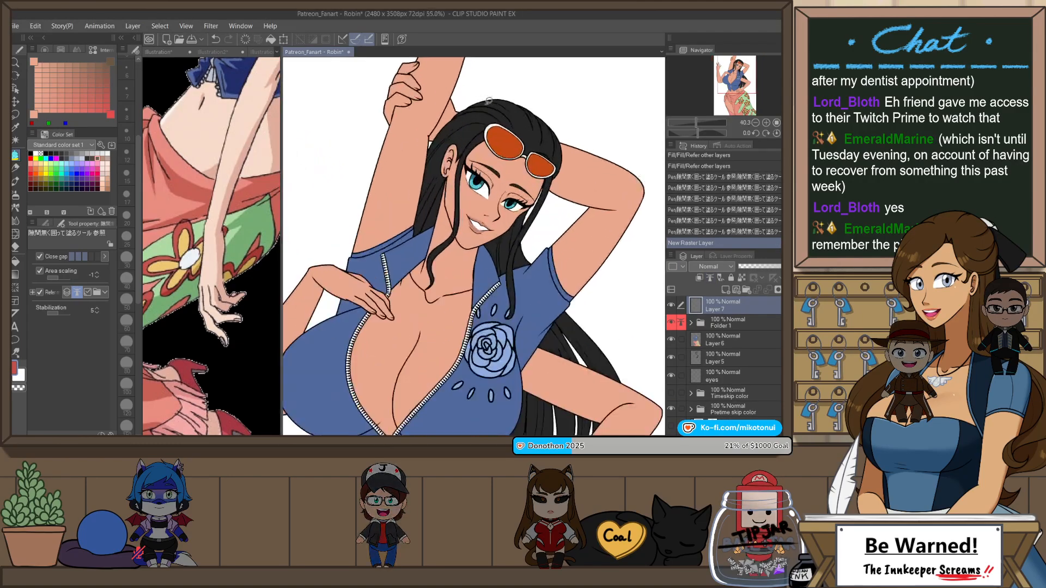
# Step: Rename the new top raster layer as eh
pyautogui.scroll(1, 512, 163)
pyautogui.moveTo(593, 301); pyautogui.dragTo(582, 171)
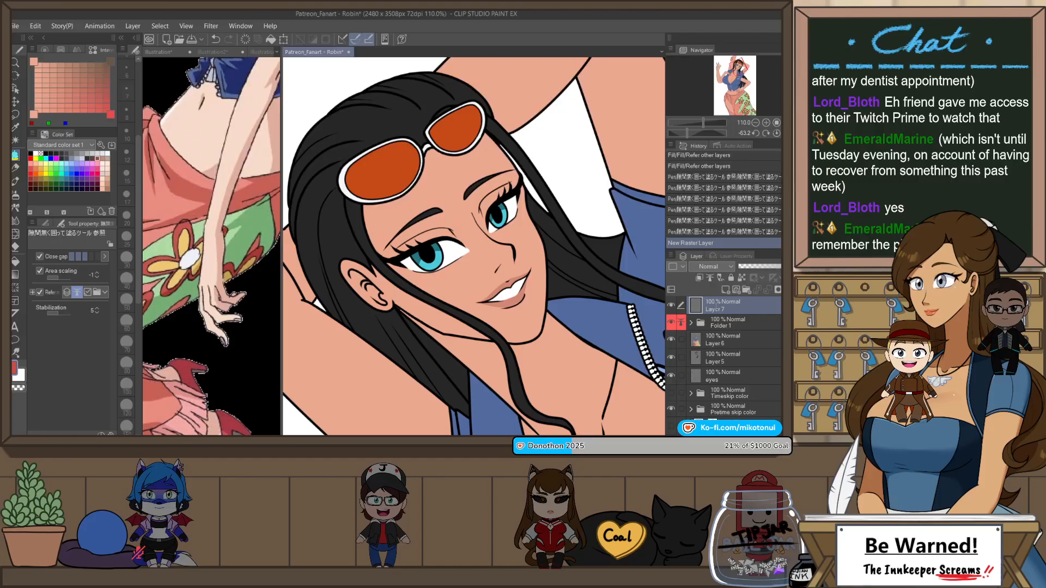
pyautogui.keyDown('alt'); pyautogui.click(546, 143); pyautogui.keyUp('alt')
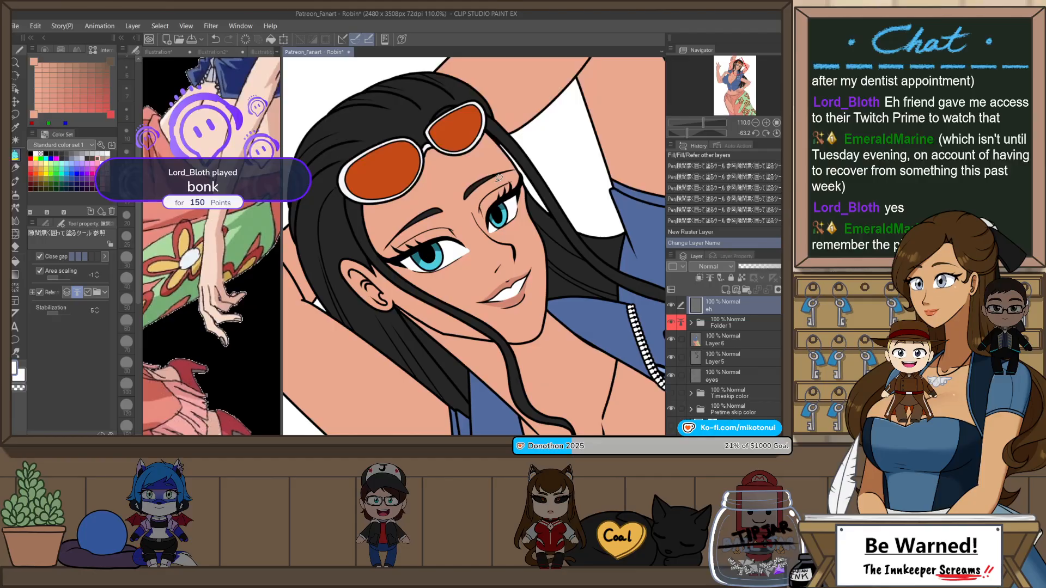
# Step: Paint a white highlight on the edge of her left iris with the Darker pencil at brush size 10
pyautogui.press('p')
pyautogui.scroll(5, 499, 178)
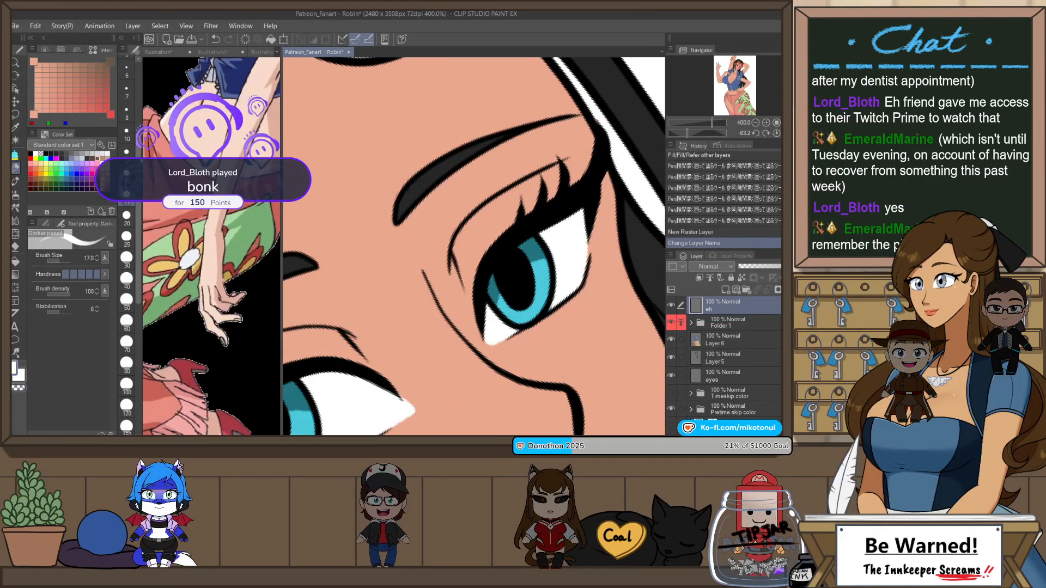
pyautogui.click(46, 224)
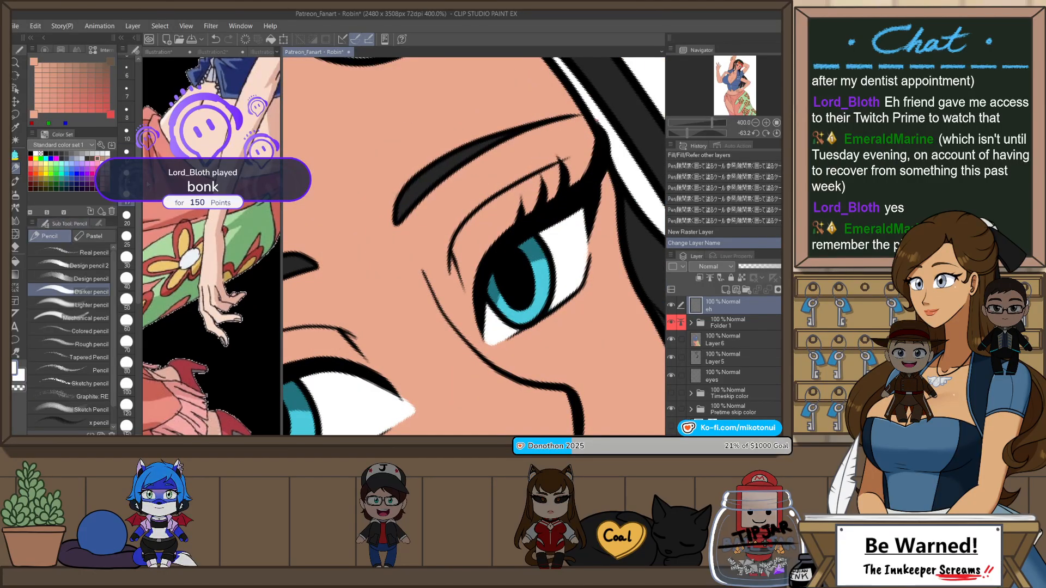
pyautogui.click(126, 134)
pyautogui.moveTo(497, 270); pyautogui.dragTo(490, 291)
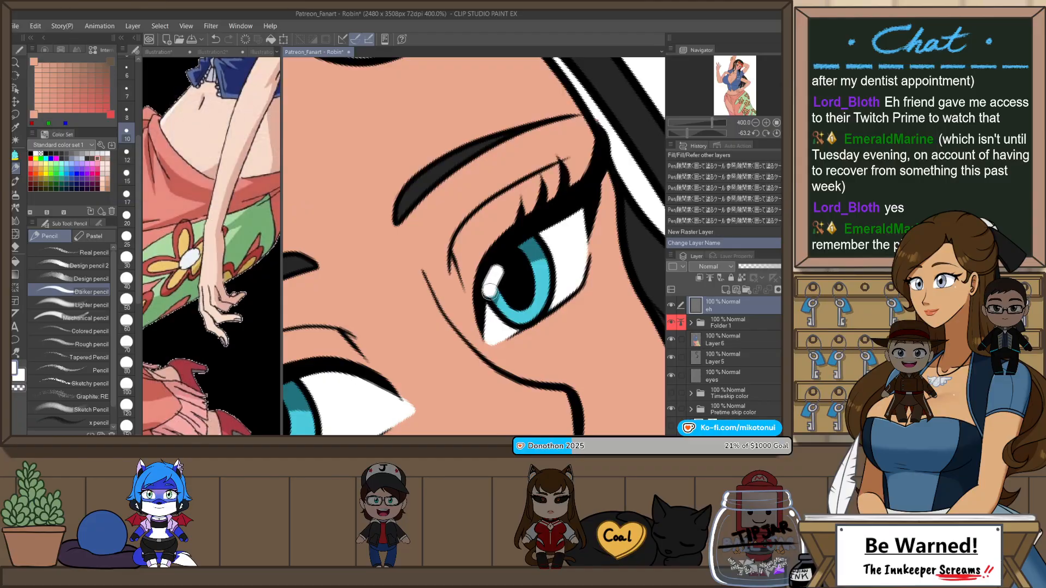
# Step: Paint a white highlight on her right iris and trim it to a tapered shape with Snap eraser 2 at size 8
pyautogui.moveTo(367, 401); pyautogui.dragTo(577, 259)
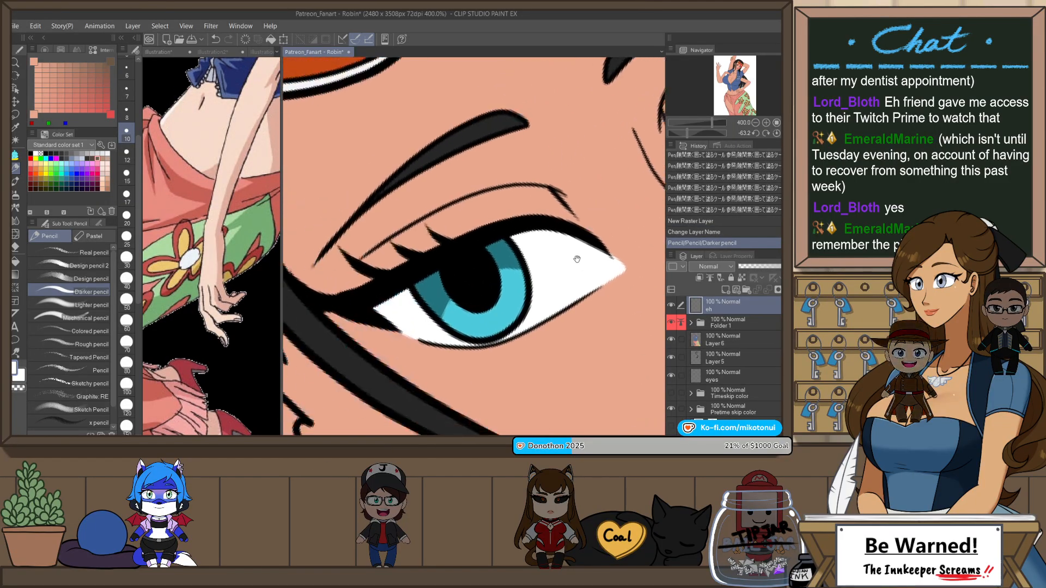
pyautogui.moveTo(418, 288)
pyautogui.mouseDown()
pyautogui.moveTo(453, 279)
pyautogui.moveTo(424, 286)
pyautogui.moveTo(464, 263)
pyautogui.moveTo(460, 241)
pyautogui.moveTo(450, 273)
pyautogui.moveTo(407, 288)
pyautogui.moveTo(451, 309)
pyautogui.moveTo(473, 263)
pyautogui.mouseUp()
pyautogui.press('e')
pyautogui.hotkey('ctrl', 'z')
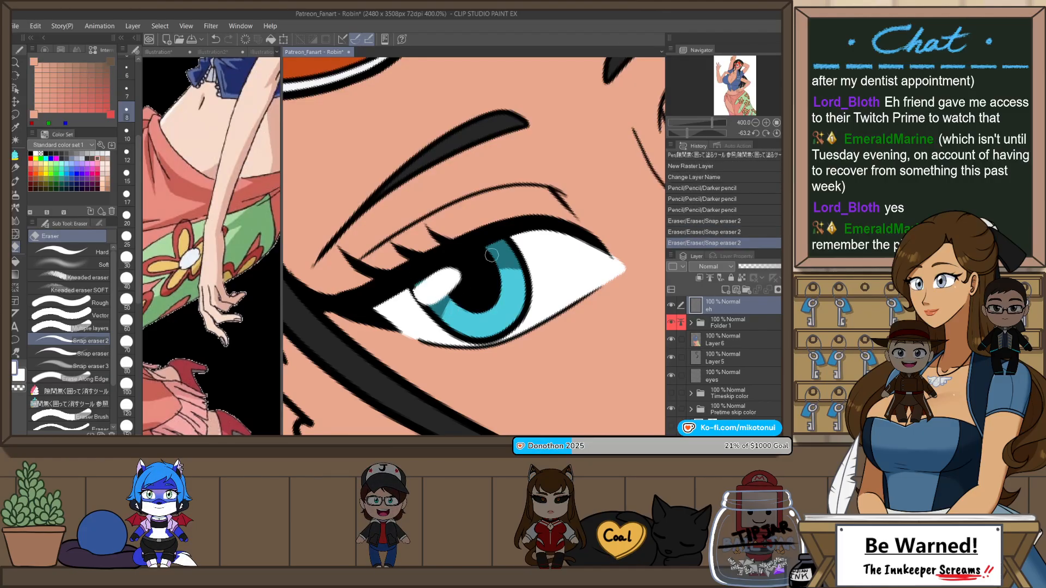
pyautogui.hotkey('ctrl', 'z')
pyautogui.moveTo(414, 283); pyautogui.dragTo(467, 263)
pyautogui.hotkey('ctrl', 'z')
pyautogui.moveTo(436, 303); pyautogui.dragTo(463, 270)
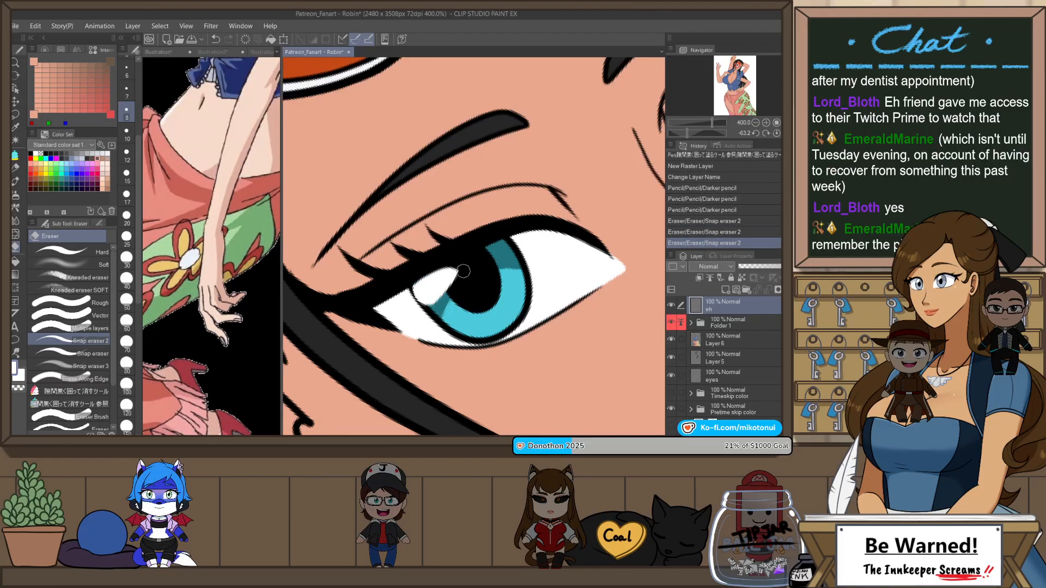
pyautogui.moveTo(431, 320); pyautogui.dragTo(456, 273)
# Step: Trim the white highlight on her left eye with Snap eraser 2
pyautogui.scroll(-4, 477, 243)
pyautogui.scroll(2, 532, 233)
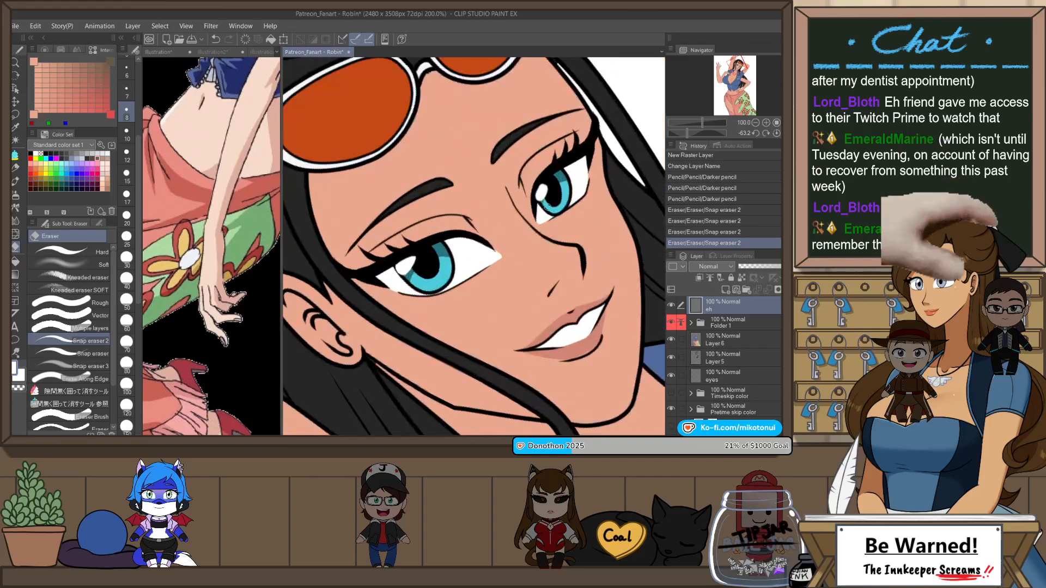
pyautogui.scroll(2, 551, 190)
pyautogui.moveTo(549, 182)
pyautogui.mouseDown()
pyautogui.moveTo(522, 212)
pyautogui.moveTo(565, 201)
pyautogui.mouseUp()
pyautogui.hotkey('ctrl', 'z')
pyautogui.hotkey('ctrl', 'z')
pyautogui.scroll(-7, 564, 201)
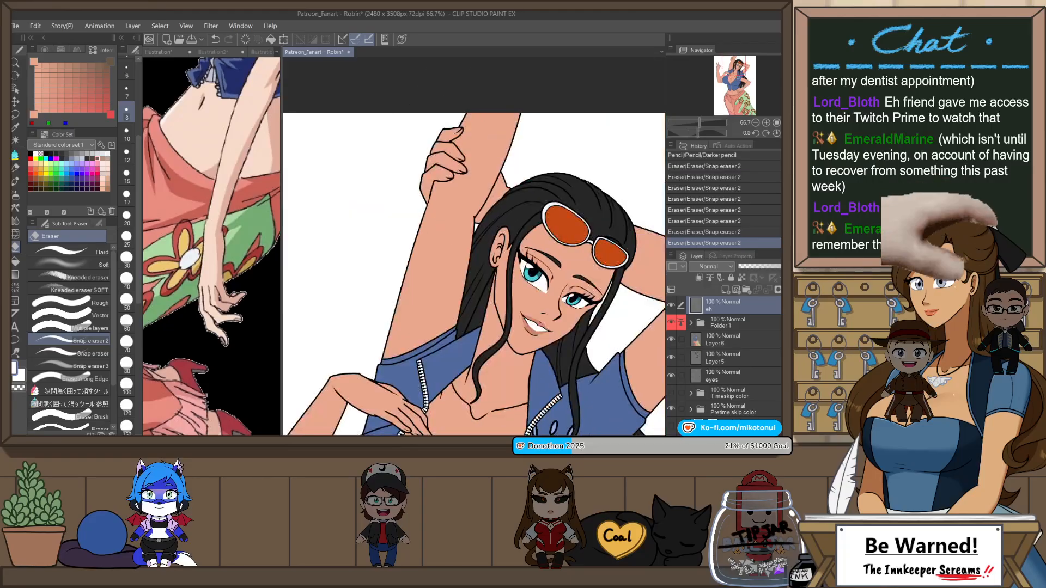
# Step: Group Layer 6, Layer 5, eyes and both skin color folders into one collapsed folder with an orange palette color
pyautogui.scroll(-2, 581, 169)
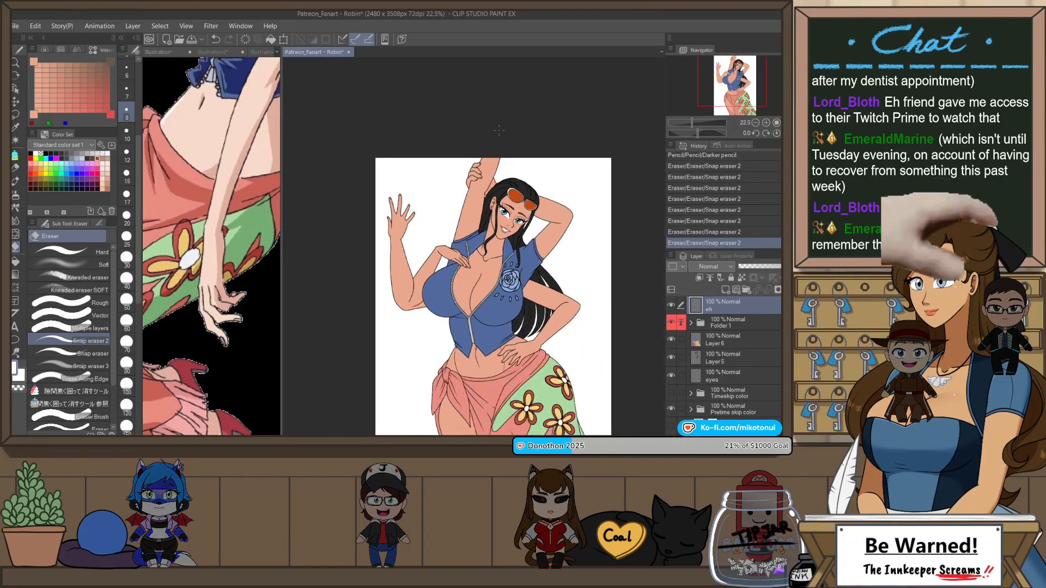
pyautogui.scroll(2, 459, 217)
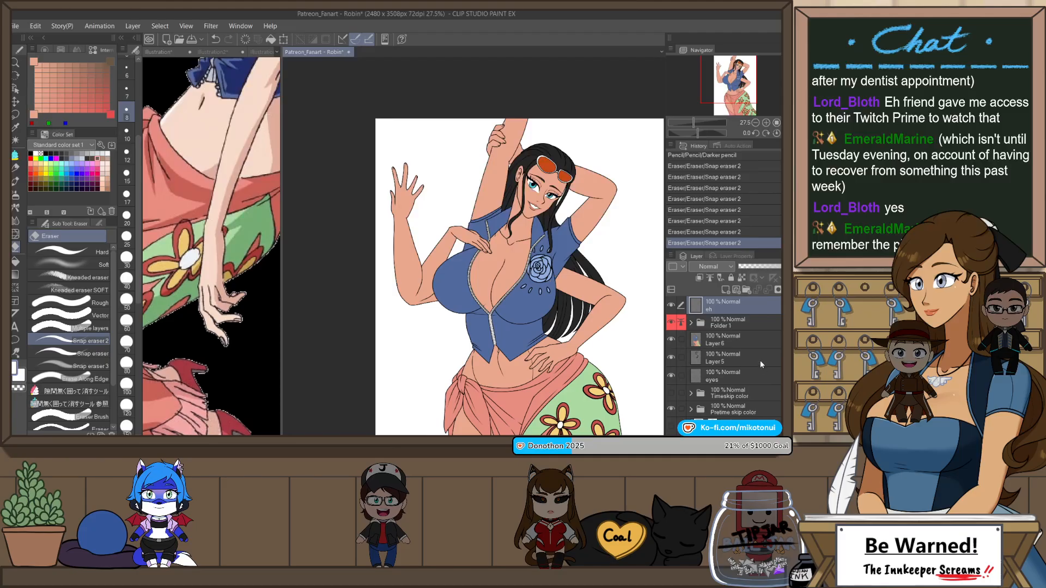
pyautogui.scroll(-2, 454, 207)
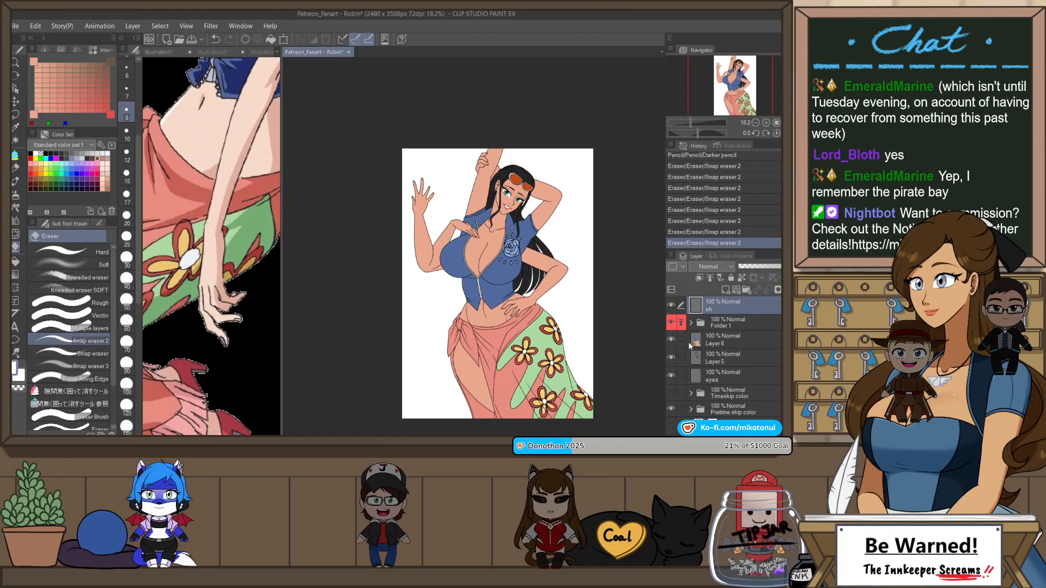
pyautogui.click(750, 342)
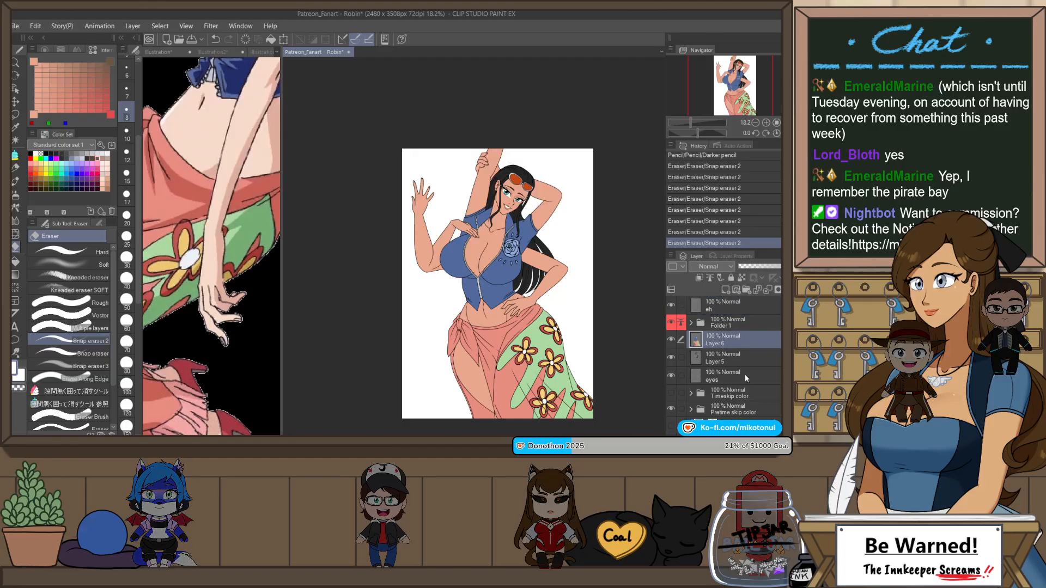
pyautogui.keyDown('shift'); pyautogui.click(743, 408); pyautogui.keyUp('shift')
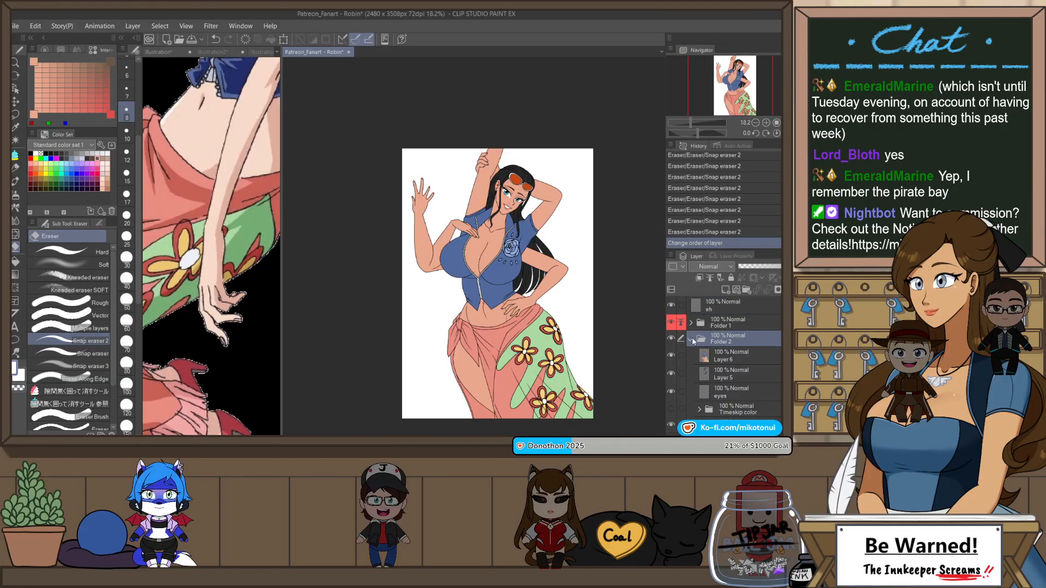
pyautogui.click(691, 339)
pyautogui.scroll(2, 558, 375)
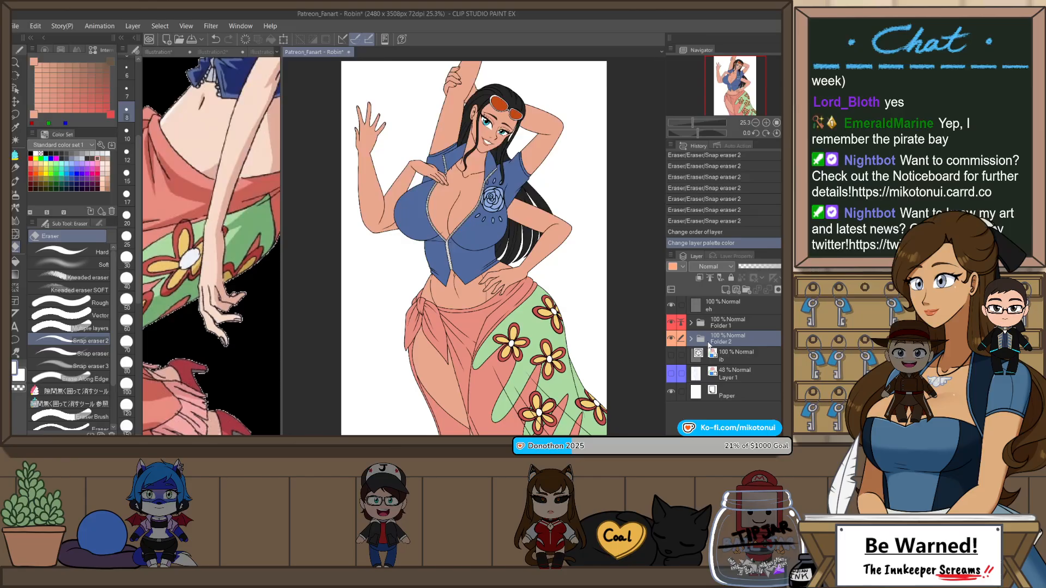
# Step: Add a raster layer directly above the color folder and mask it to the figure's silhouette using a selection from that folder
pyautogui.hotkey('ctrl', 'shift', 'n')
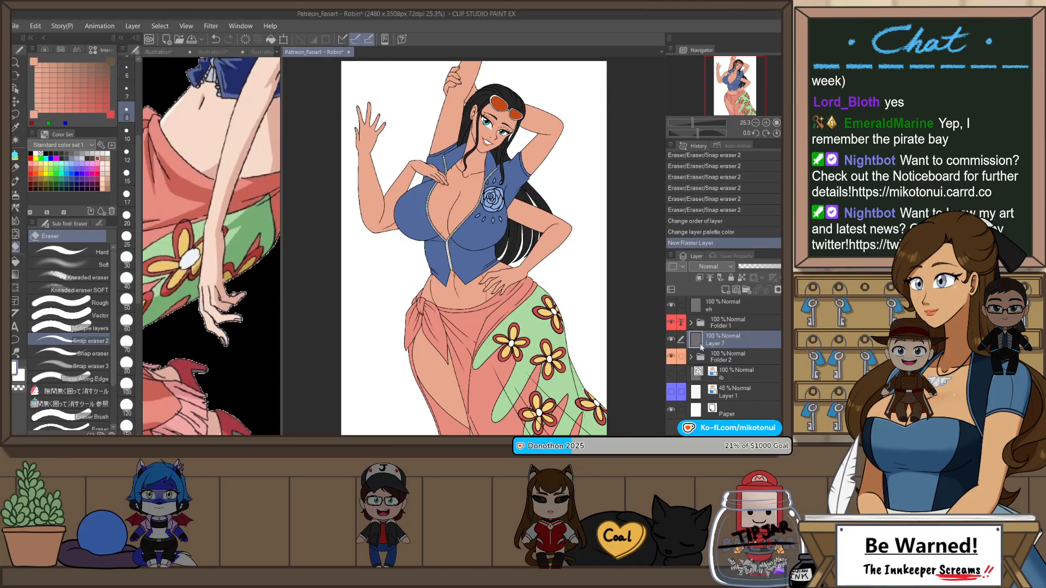
pyautogui.scroll(-1, 572, 262)
pyautogui.scroll(2, 511, 116)
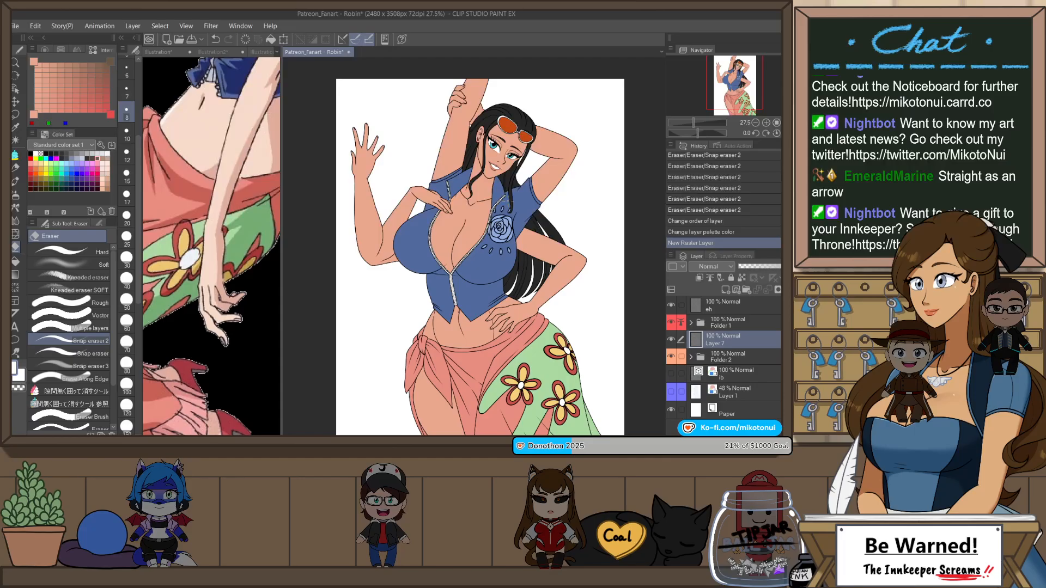
pyautogui.press('h')
pyautogui.press('h')
pyautogui.scroll(-1, 473, 247)
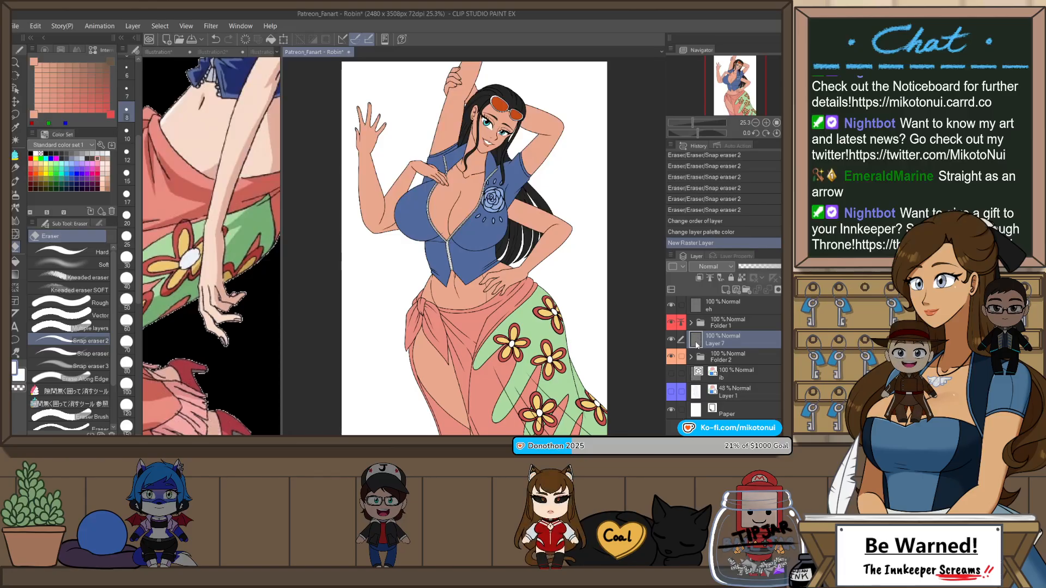
pyautogui.click(672, 357)
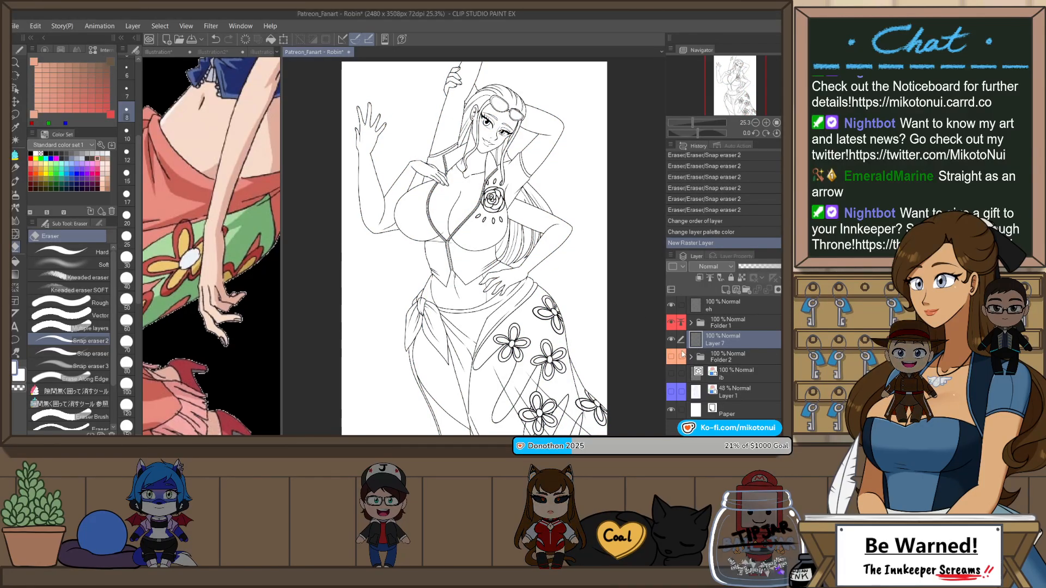
pyautogui.click(672, 357)
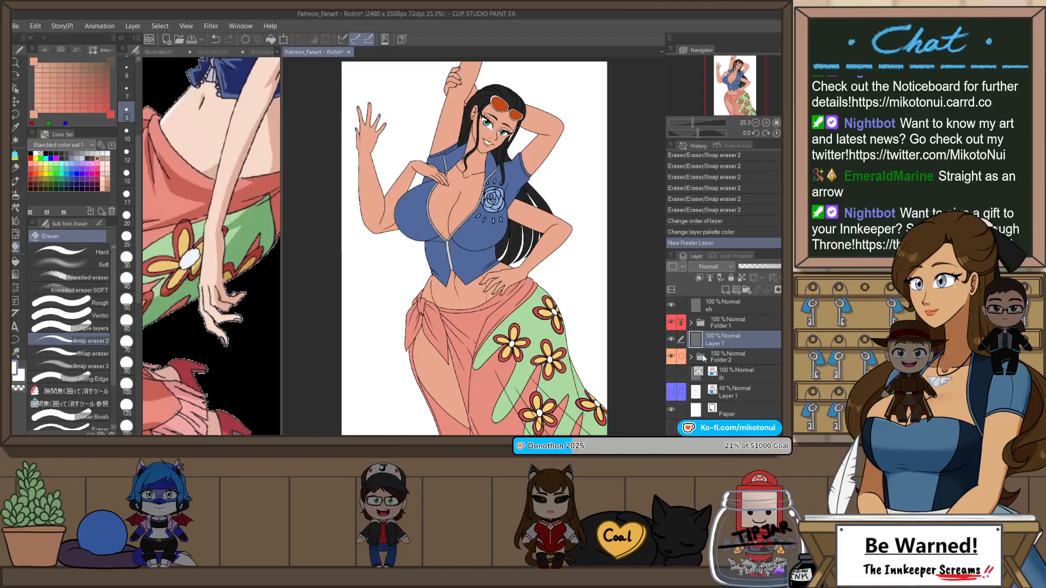
pyautogui.keyDown('ctrl'); pyautogui.click(703, 357); pyautogui.keyUp('ctrl')
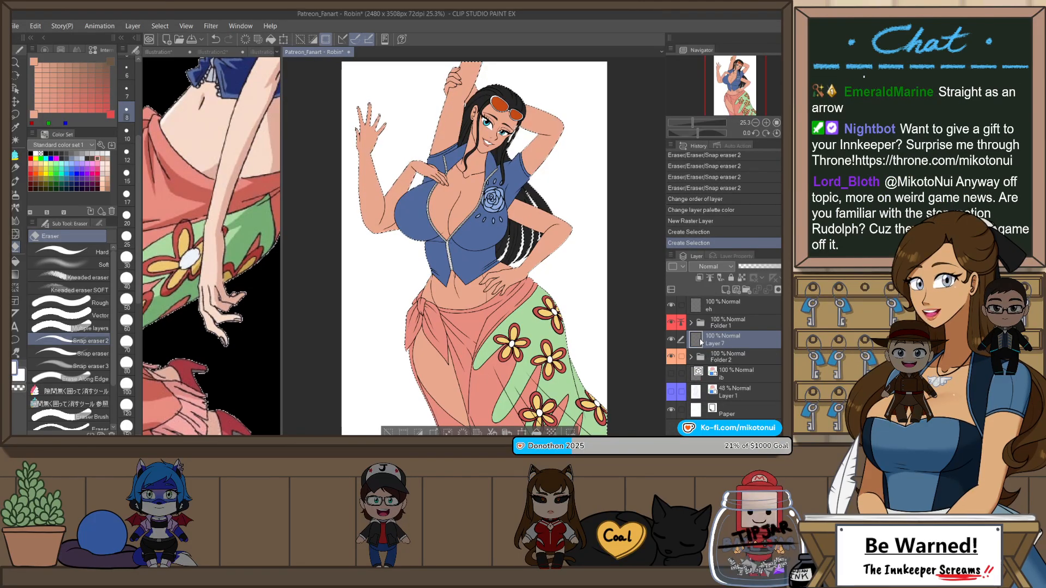
pyautogui.click(778, 290)
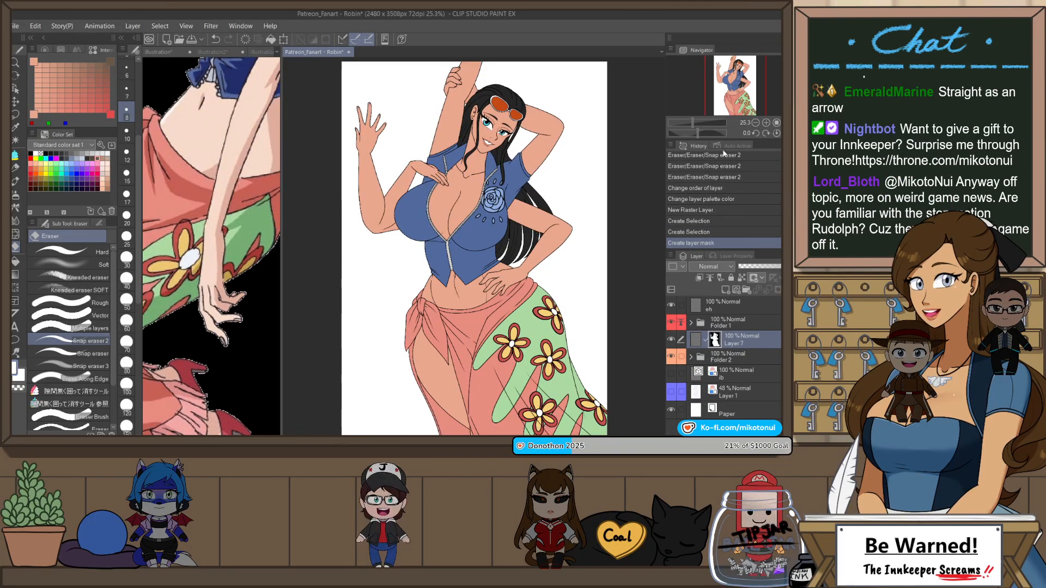
# Step: Duplicate the masked layer, hide the color folder, and set the original Layer 7 to Multiply at 60% opacity
pyautogui.hotkey('ctrl', 'j')
pyautogui.click(671, 375)
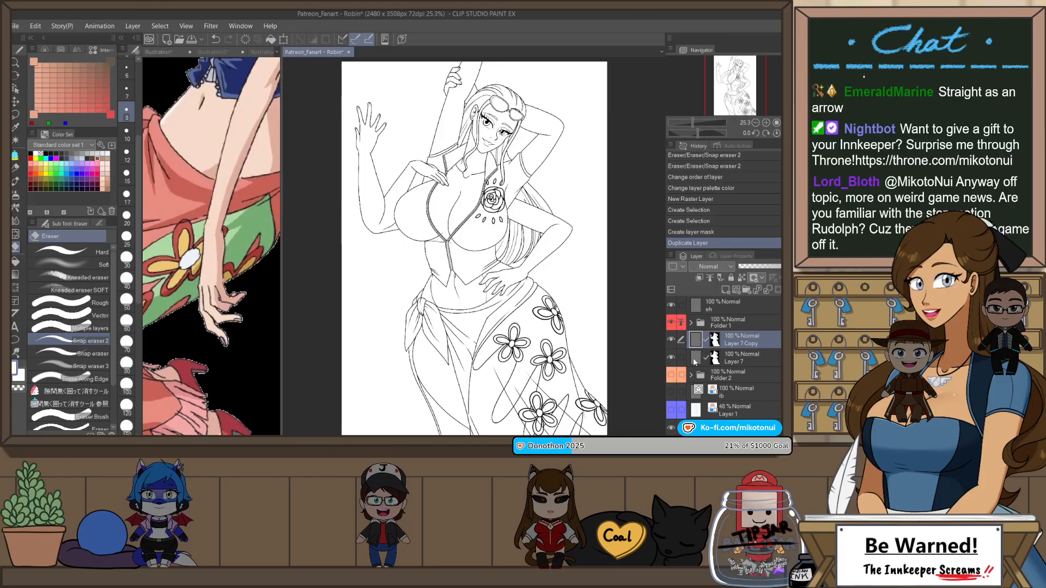
pyautogui.click(694, 360)
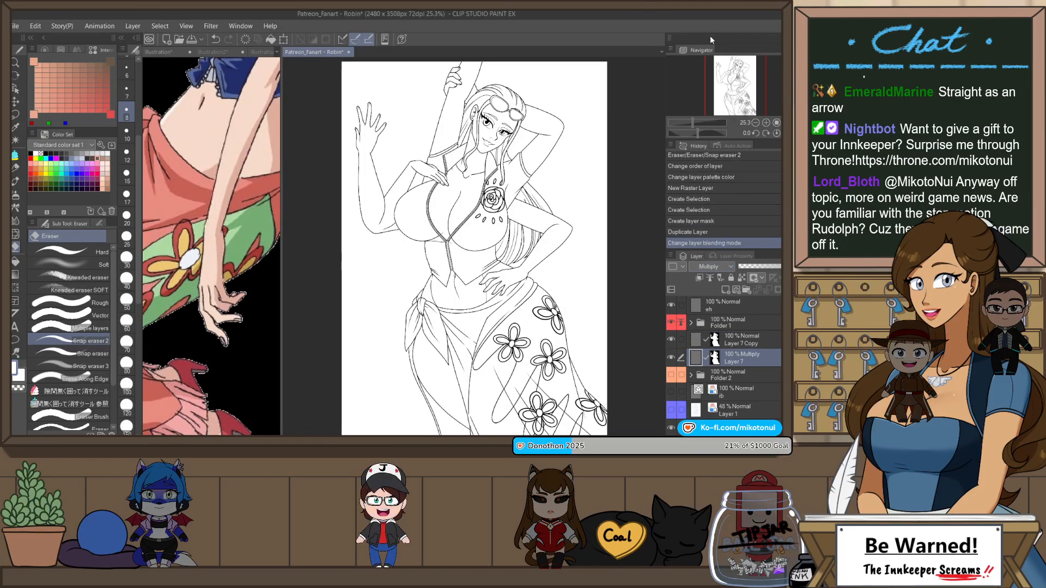
pyautogui.moveTo(772, 270); pyautogui.dragTo(772, 270)
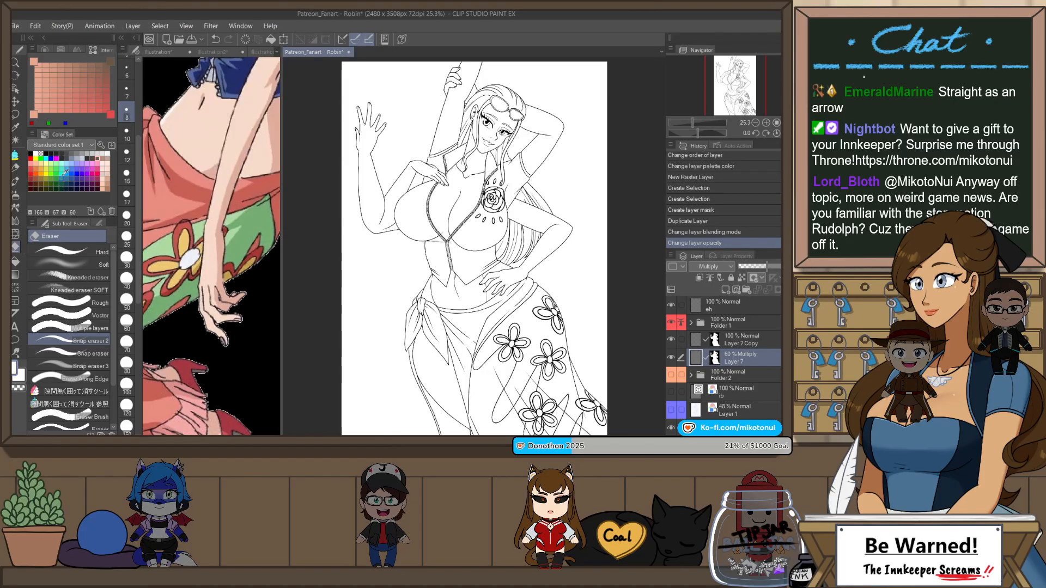
# Step: Fill the hair sections behind the neck and behind the waist and bent arm with a muted blue shadow color on Layer 7
pyautogui.click(72, 159)
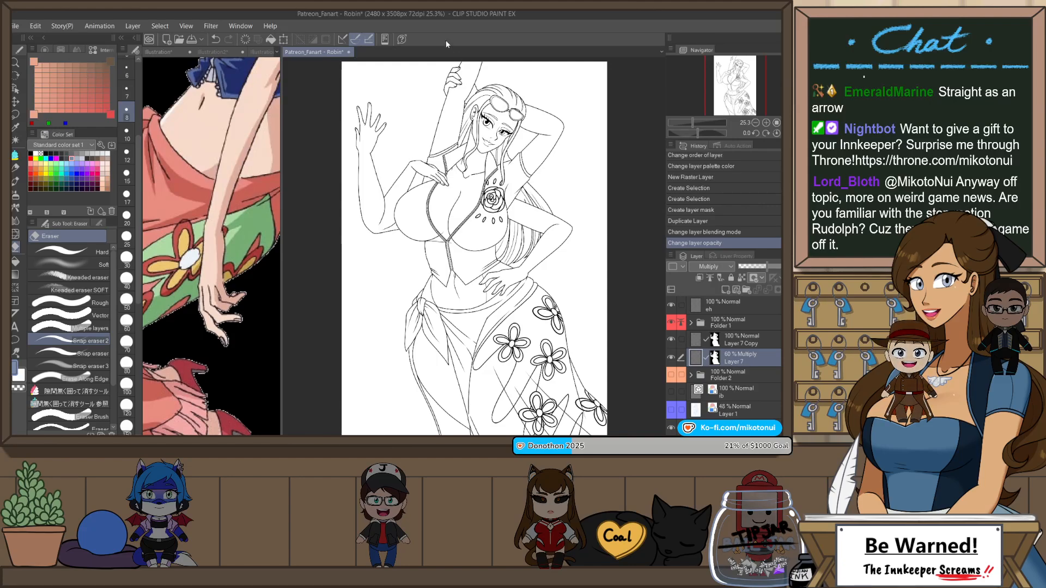
pyautogui.press('g')
pyautogui.scroll(3, 445, 143)
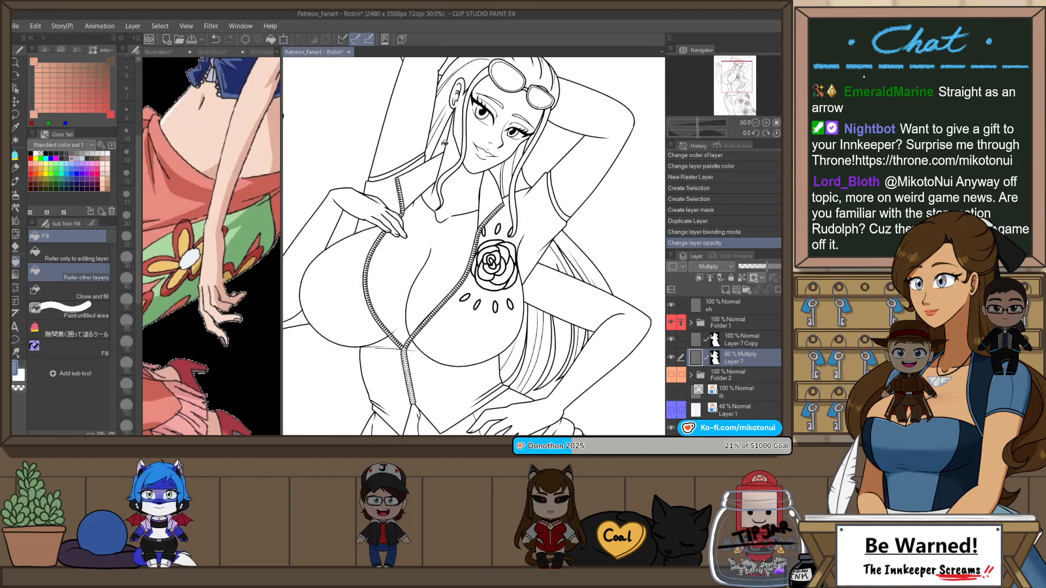
pyautogui.click(506, 173)
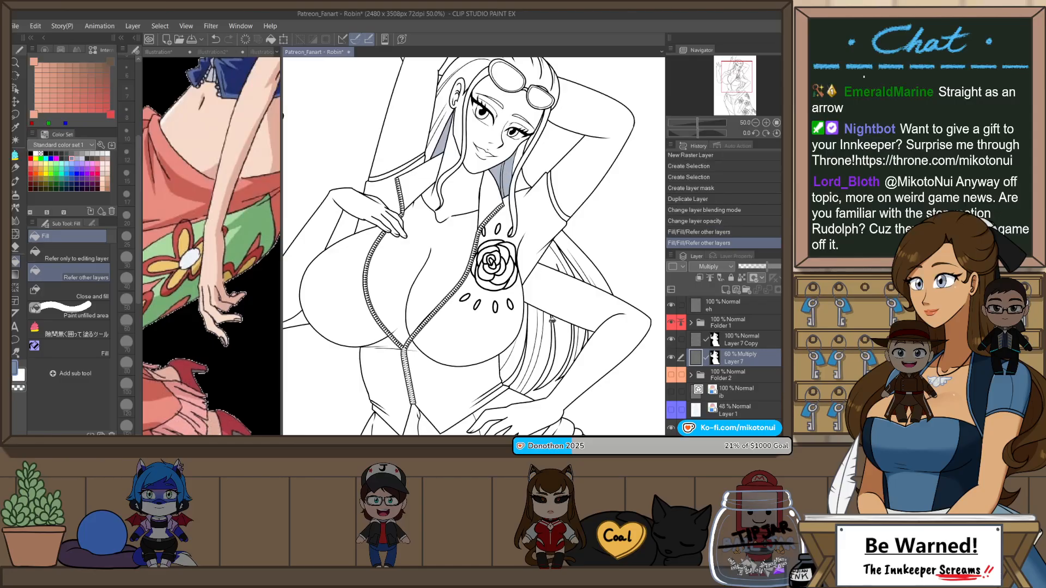
pyautogui.click(515, 355)
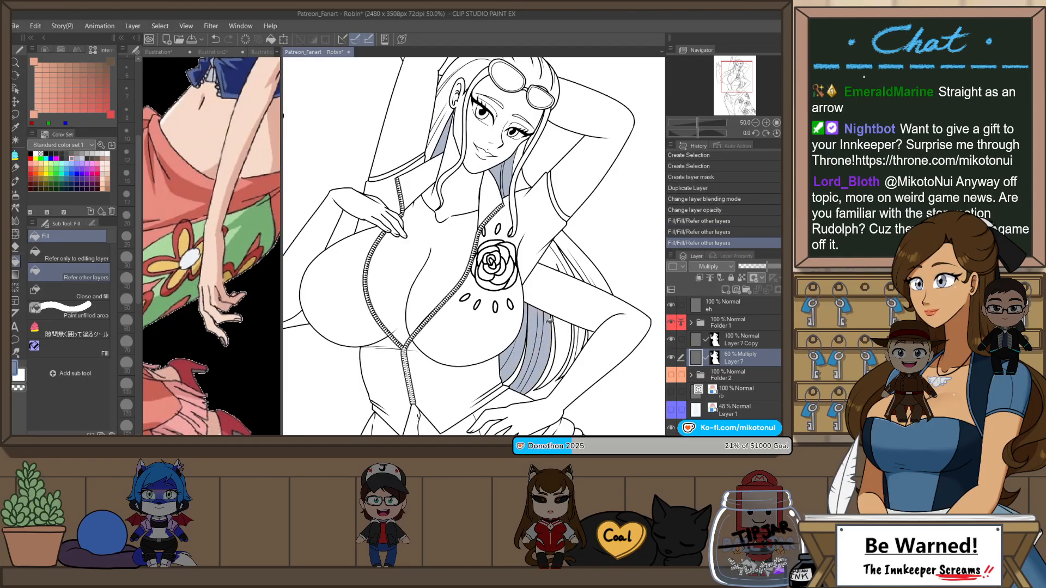
pyautogui.click(553, 260)
pyautogui.click(564, 347)
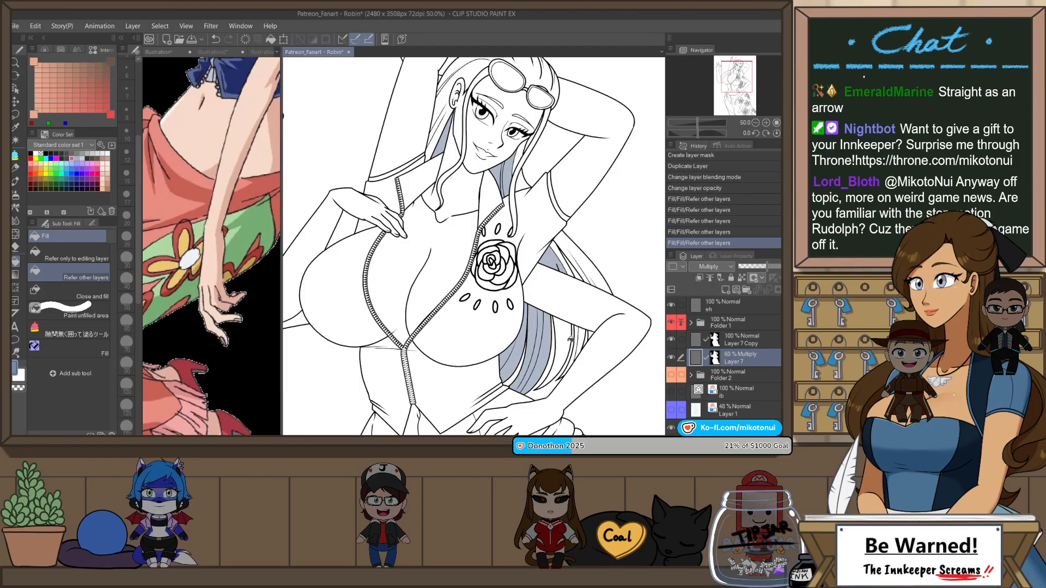
pyautogui.scroll(-1, 570, 320)
pyautogui.scroll(1, 578, 332)
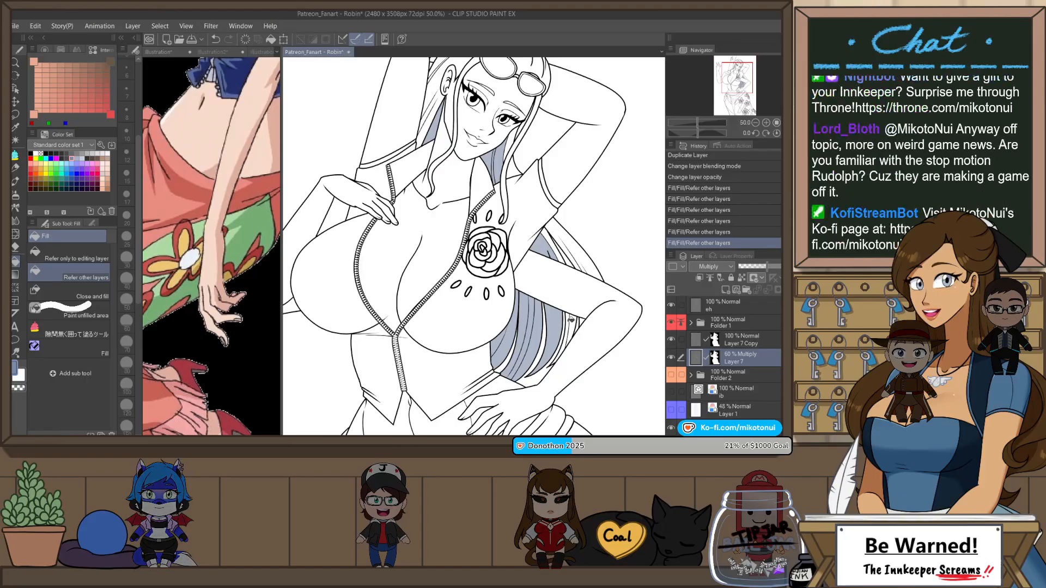
pyautogui.scroll(-1, 582, 332)
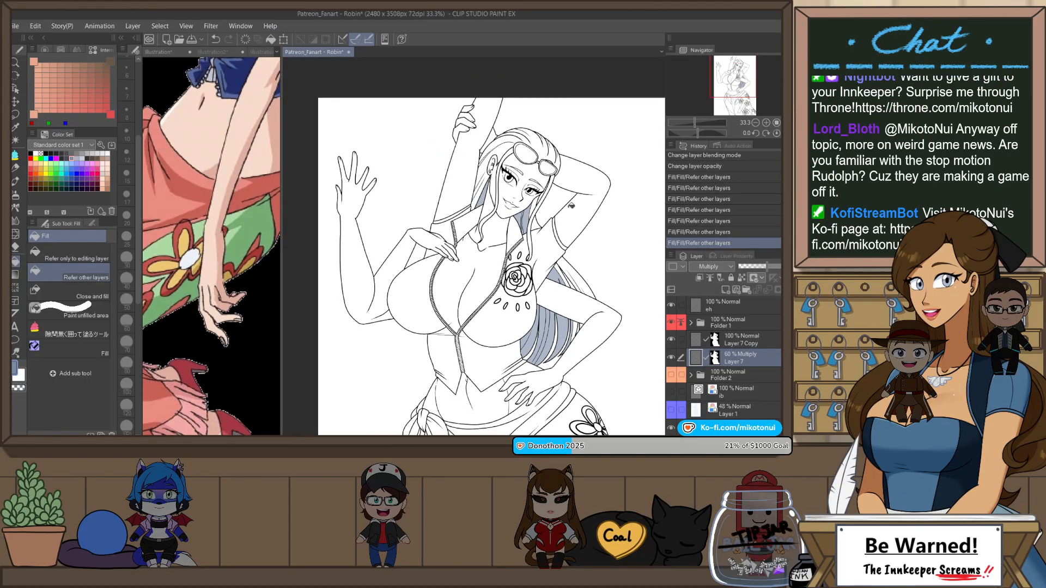
pyautogui.scroll(3, 535, 101)
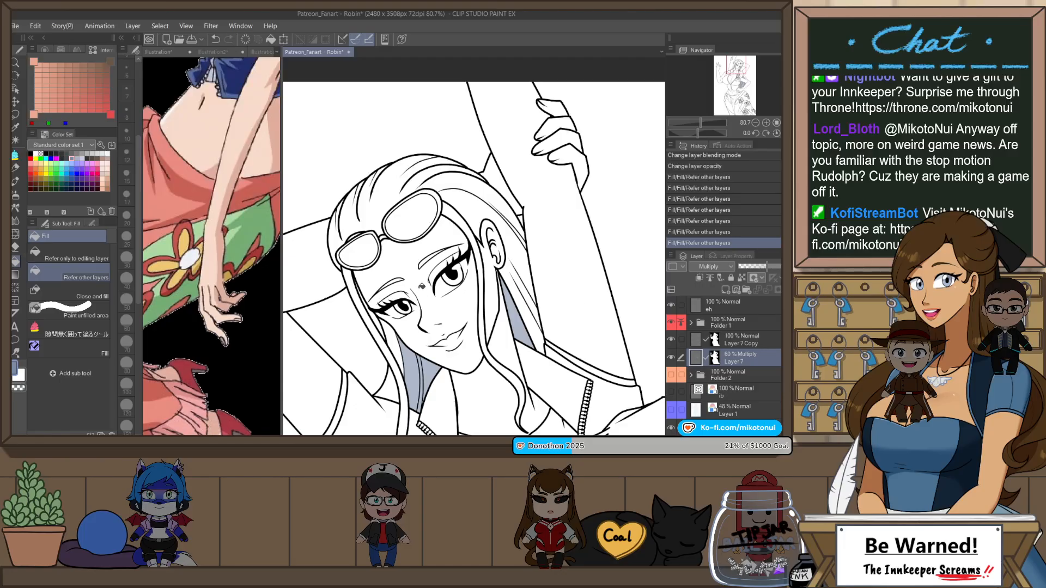
pyautogui.scroll(1, 422, 285)
pyautogui.press('h')
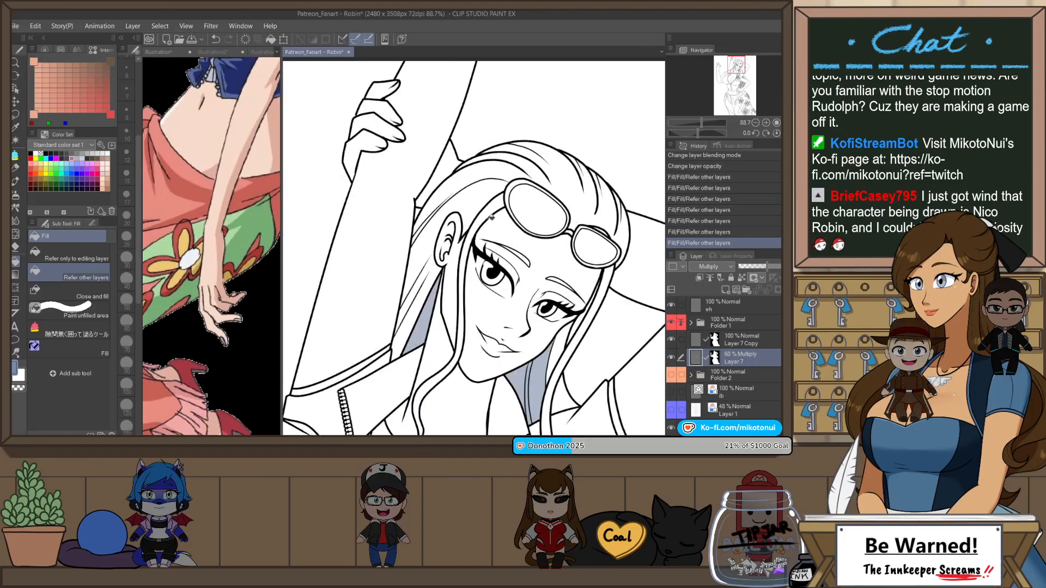
# Step: Shade the inside of the ear with the muted blue shadow color using the Darker pencil and the enclosed-area fill pen
pyautogui.moveTo(574, 297); pyautogui.dragTo(572, 280)
pyautogui.press('p')
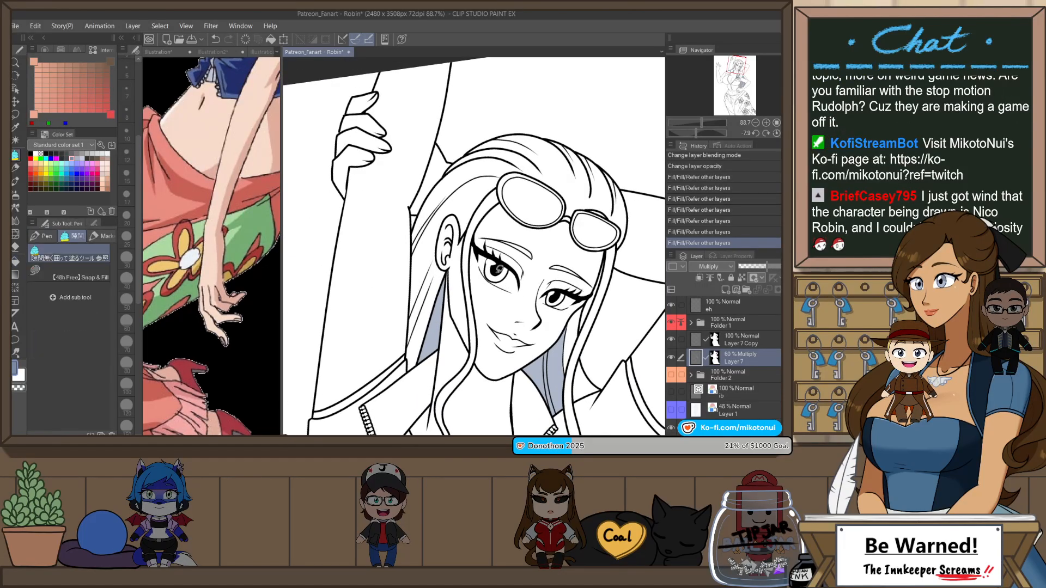
pyautogui.scroll(4, 445, 240)
pyautogui.moveTo(438, 215); pyautogui.dragTo(438, 231)
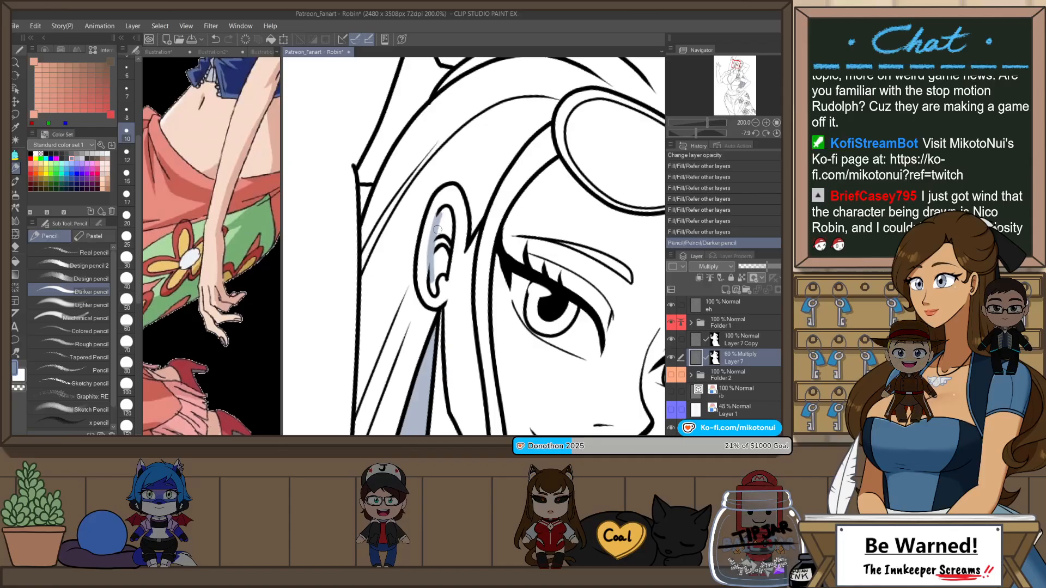
pyautogui.press('p')
pyautogui.moveTo(426, 278); pyautogui.dragTo(427, 279)
pyautogui.scroll(-4, 491, 231)
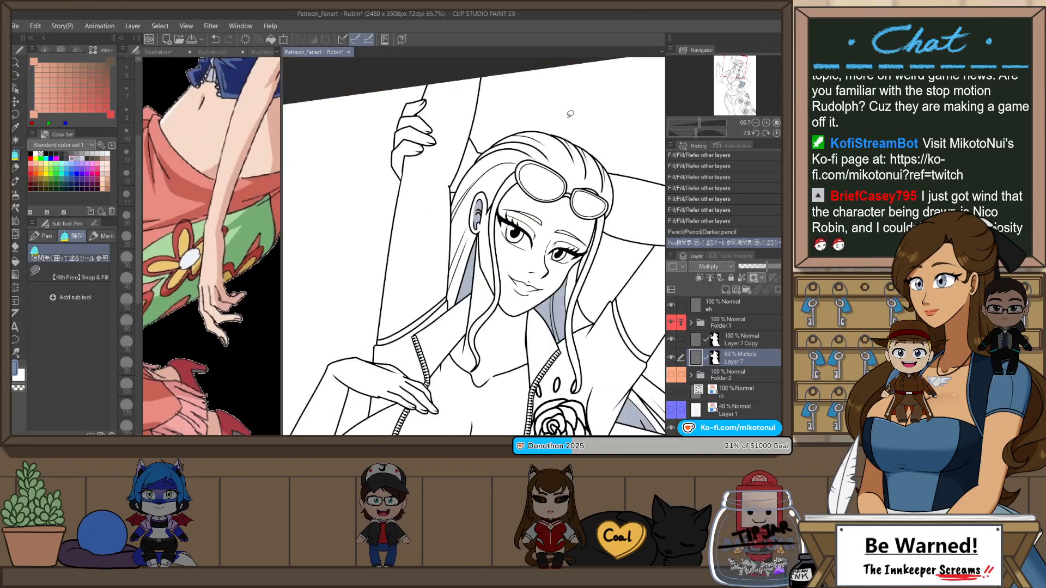
# Step: Pencil a thin blue shadow along the back edge of the hair above the ear and trim it with the Snap eraser
pyautogui.scroll(4, 497, 141)
pyautogui.press('p')
pyautogui.press('p')
pyautogui.press('r')
pyautogui.moveTo(488, 180); pyautogui.dragTo(417, 197)
pyautogui.press('p')
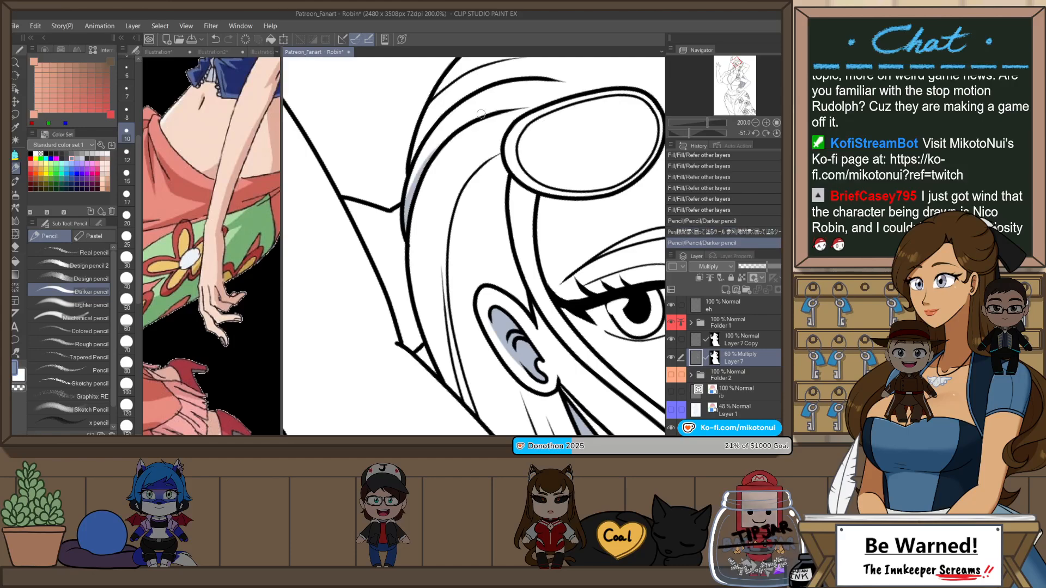
pyautogui.moveTo(436, 146)
pyautogui.mouseDown()
pyautogui.moveTo(404, 228)
pyautogui.moveTo(437, 155)
pyautogui.mouseUp()
pyautogui.hotkey('ctrl', 'z')
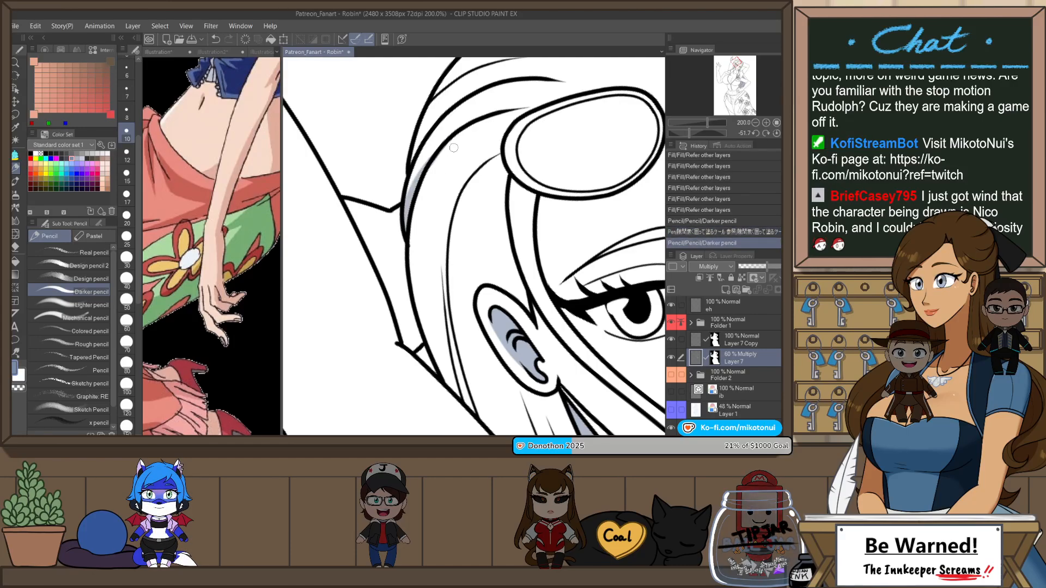
pyautogui.moveTo(403, 238)
pyautogui.mouseDown()
pyautogui.moveTo(431, 162)
pyautogui.moveTo(404, 242)
pyautogui.mouseUp()
pyautogui.press('e')
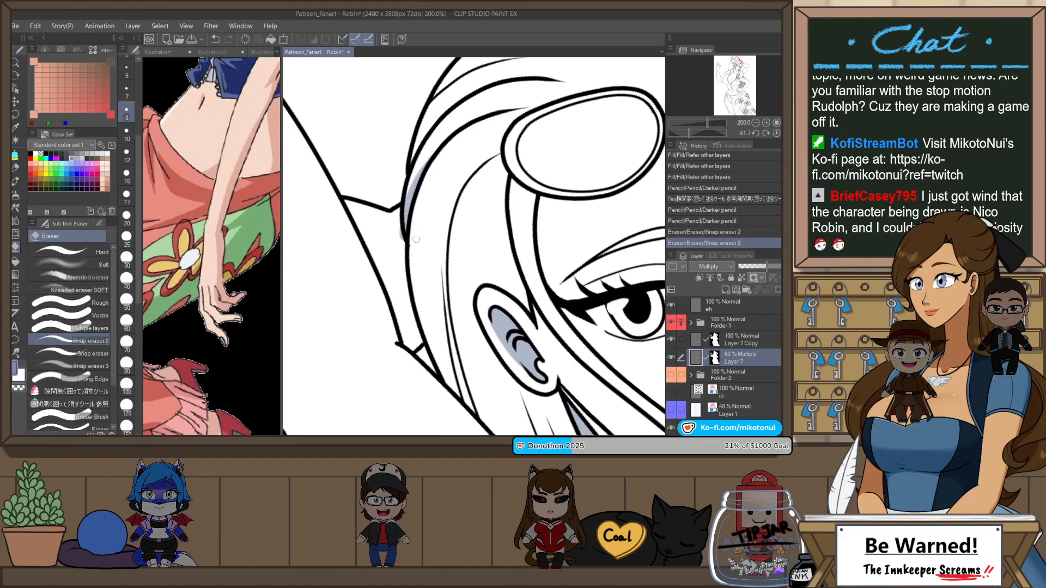
pyautogui.moveTo(434, 161); pyautogui.dragTo(419, 189)
# Step: Clean up and extend the pencilled shadow along the upper strands at the back of the head
pyautogui.press('space')
pyautogui.moveTo(432, 196)
pyautogui.mouseDown()
pyautogui.moveTo(414, 288)
pyautogui.moveTo(409, 211)
pyautogui.mouseUp()
pyautogui.press('p')
pyautogui.hotkey('ctrl', 'z')
pyautogui.moveTo(395, 251)
pyautogui.mouseDown()
pyautogui.moveTo(403, 228)
pyautogui.moveTo(463, 180)
pyautogui.moveTo(436, 200)
pyautogui.mouseUp()
pyautogui.hotkey('ctrl', 'z')
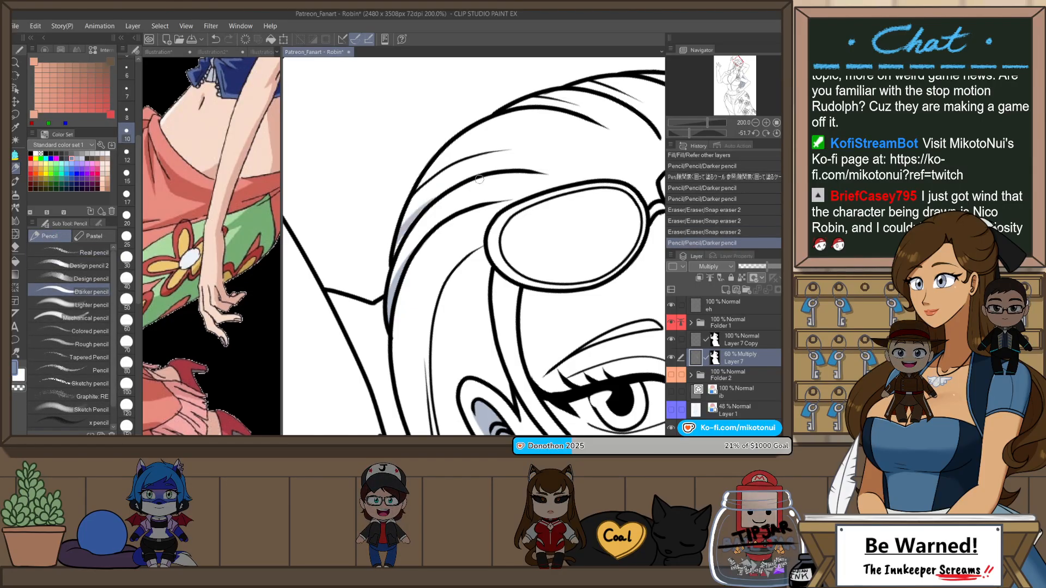
pyautogui.moveTo(402, 236); pyautogui.dragTo(447, 193)
pyautogui.scroll(-2, 461, 173)
# Step: Fill the sliver of arm showing between the hair and the raised forearm with the blue shadow color
pyautogui.press('p')
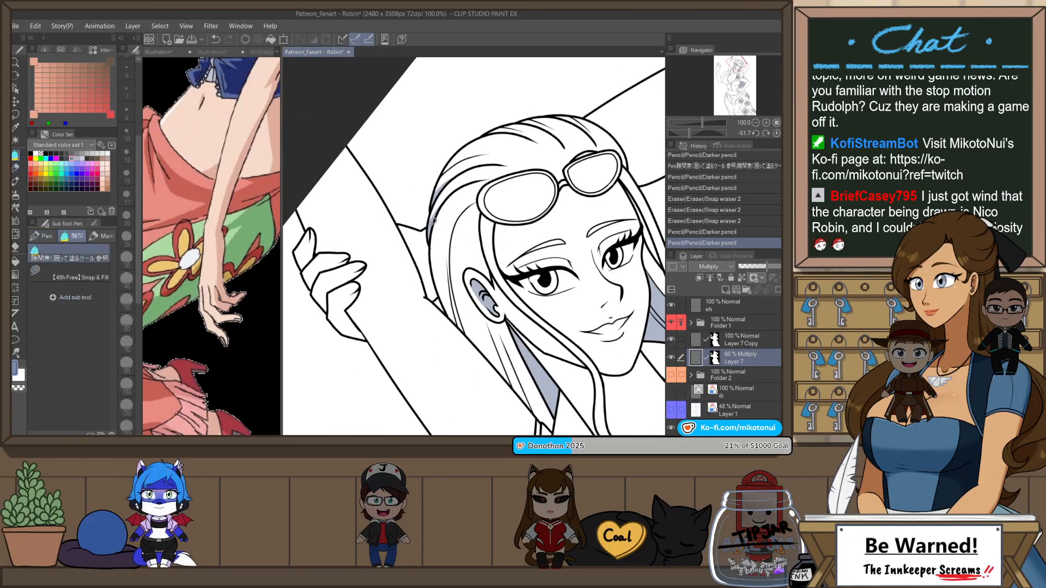
pyautogui.moveTo(402, 219)
pyautogui.mouseDown()
pyautogui.moveTo(387, 267)
pyautogui.moveTo(439, 229)
pyautogui.mouseUp()
pyautogui.scroll(-2, 469, 124)
pyautogui.click(777, 133)
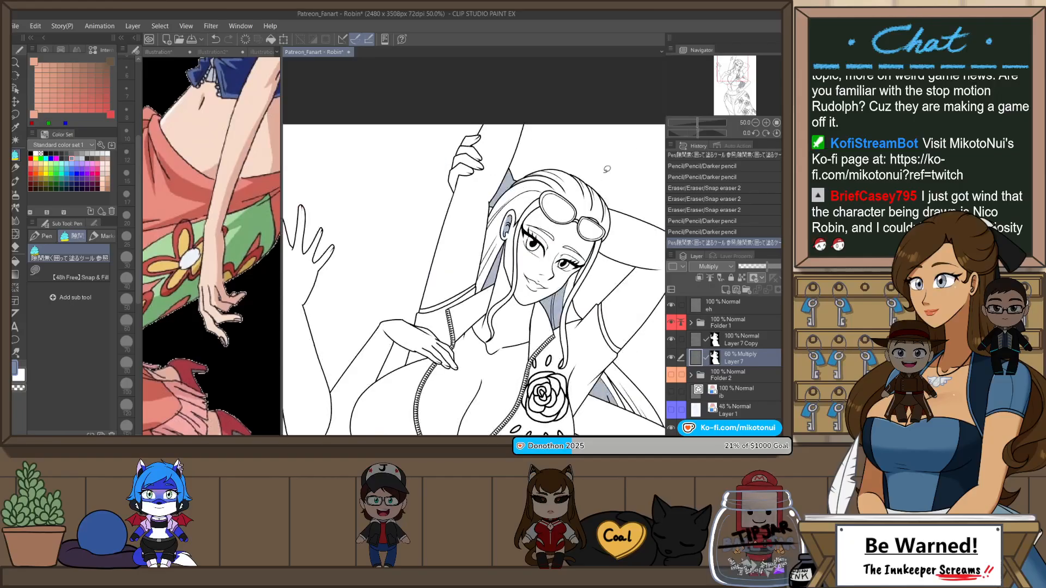
# Step: Block in a curved cast shadow on the upper arm behind the head and erase the spill beside the sunglasses
pyautogui.moveTo(617, 245)
pyautogui.mouseDown()
pyautogui.moveTo(548, 197)
pyautogui.moveTo(547, 227)
pyautogui.moveTo(556, 173)
pyautogui.mouseUp()
pyautogui.press('p')
pyautogui.hotkey('ctrl', 'z')
pyautogui.hotkey('ctrl', 'y')
pyautogui.press('p')
pyautogui.scroll(2, 558, 202)
pyautogui.press('e')
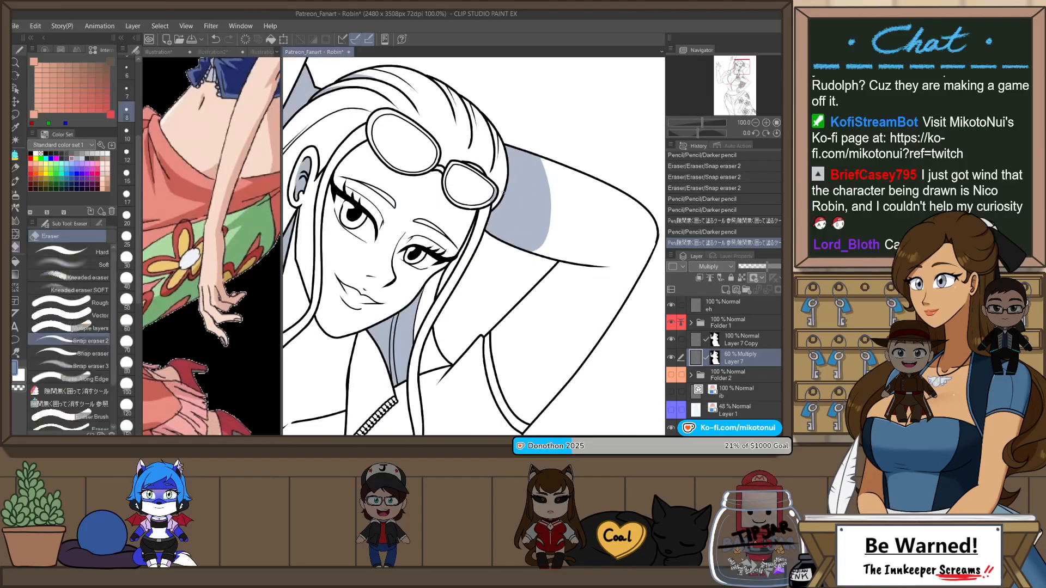
pyautogui.moveTo(494, 190); pyautogui.dragTo(494, 199)
pyautogui.scroll(-2, 561, 242)
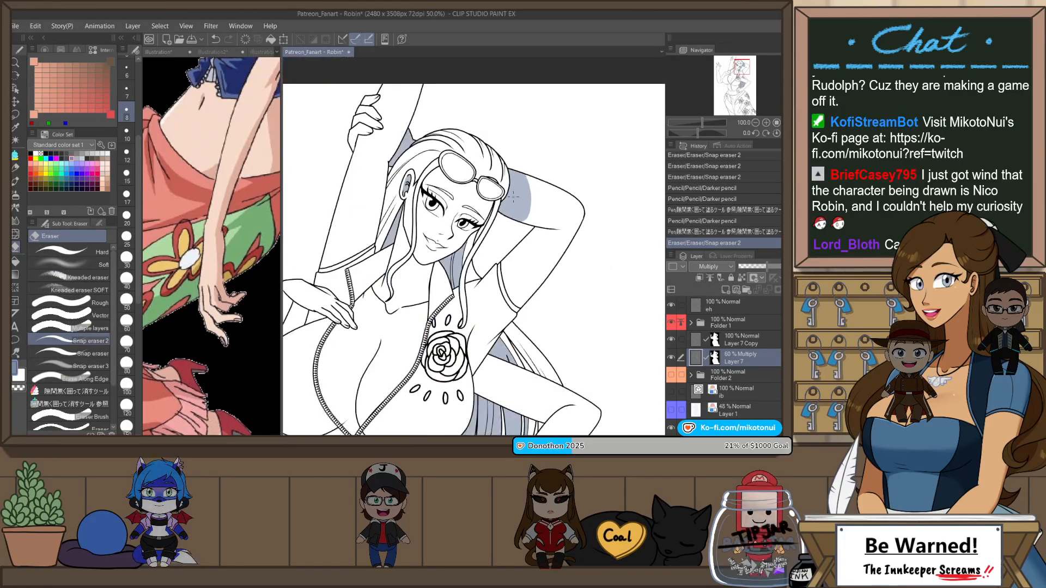
pyautogui.scroll(-2, 561, 242)
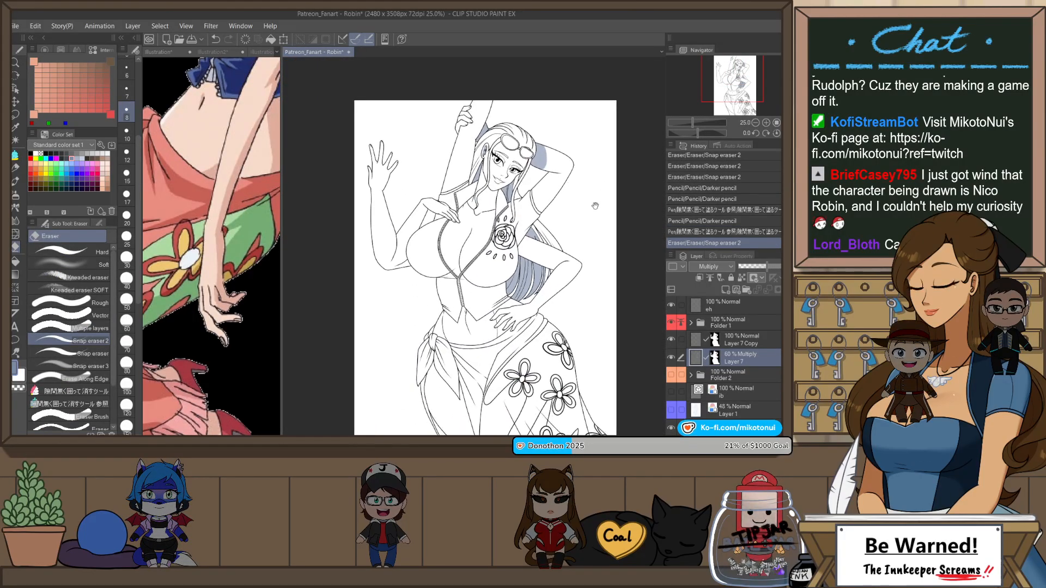
pyautogui.scroll(3, 380, 270)
pyautogui.press('p')
pyautogui.scroll(2, 381, 271)
pyautogui.moveTo(397, 291)
pyautogui.mouseDown()
pyautogui.moveTo(440, 279)
pyautogui.moveTo(382, 297)
pyautogui.mouseUp()
pyautogui.hotkey('ctrl', 'z')
pyautogui.hotkey('ctrl', 'z')
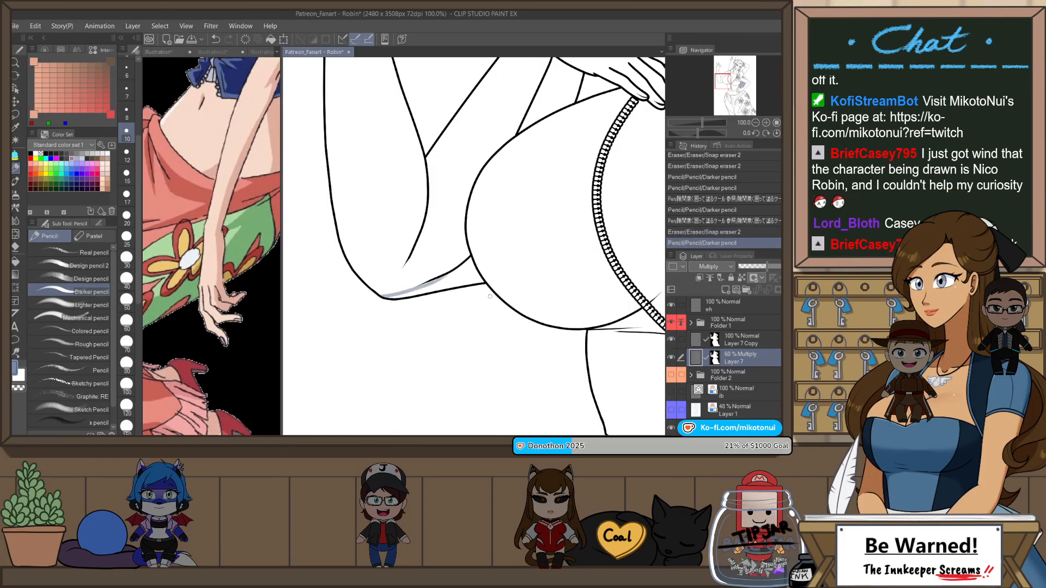
pyautogui.hotkey('ctrl', 'z')
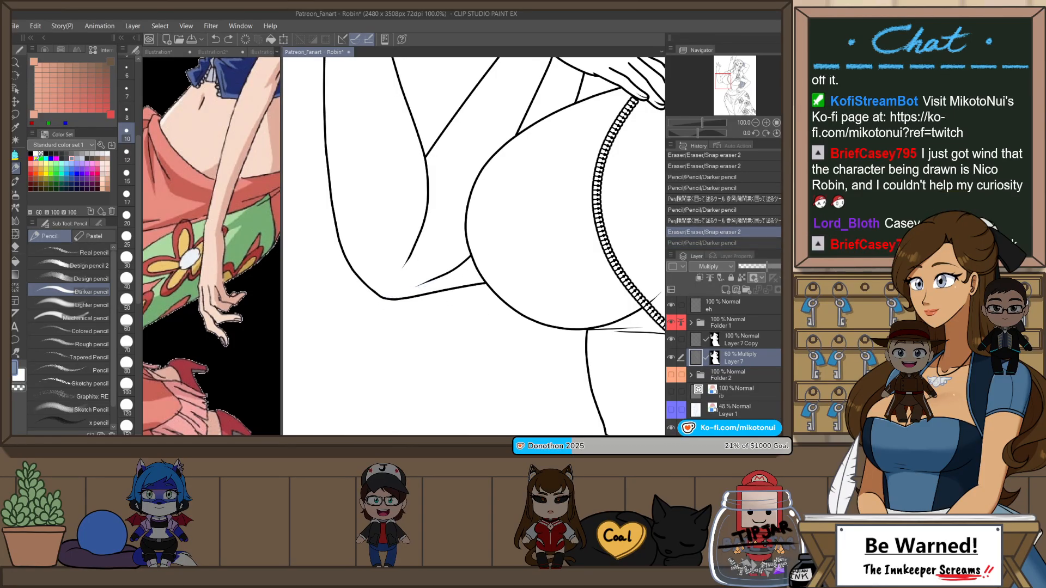
# Step: Choose an orange-brown skin shadow color (216, 143, 105) and fill the underside of the forearm between the elbow and chest
pyautogui.click(32, 169)
pyautogui.moveTo(383, 297); pyautogui.dragTo(440, 279)
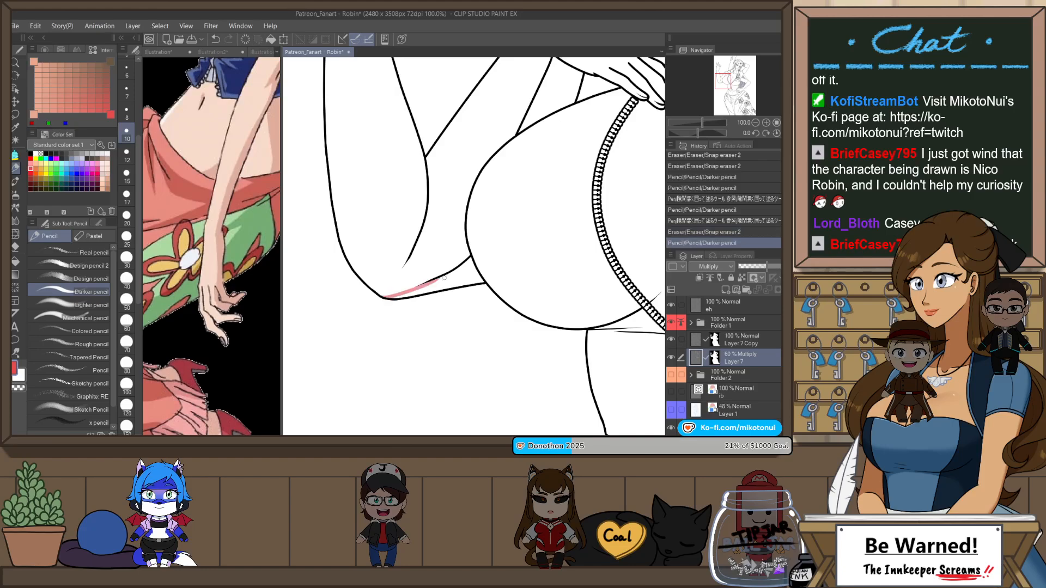
pyautogui.click(38, 163)
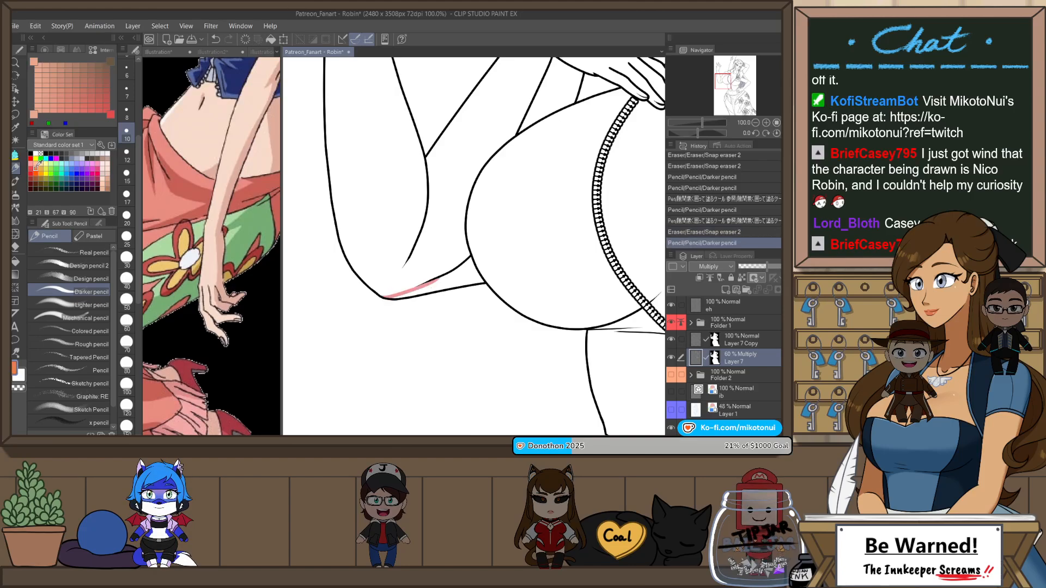
pyautogui.click(45, 50)
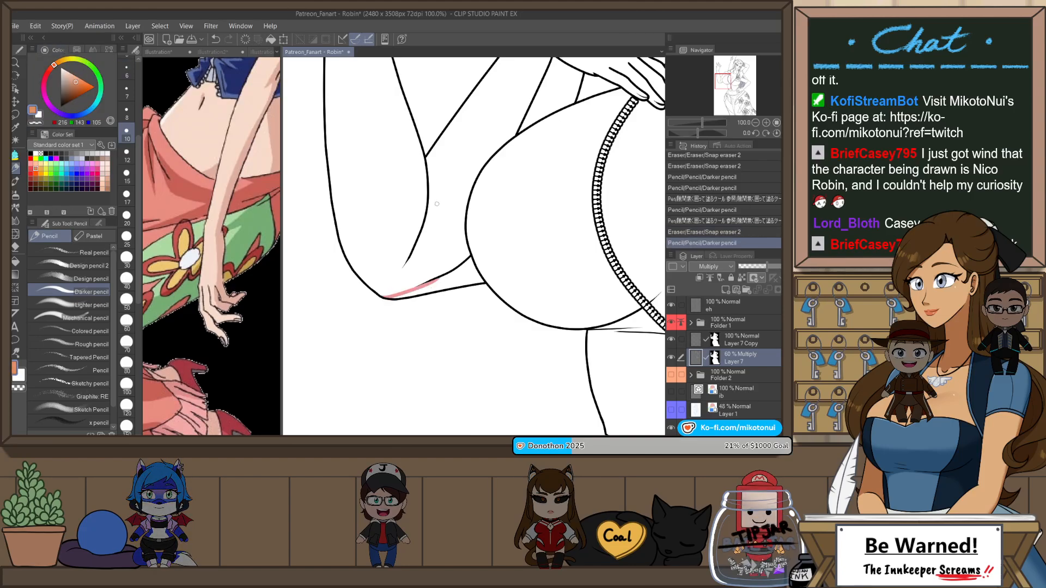
pyautogui.hotkey('ctrl', 'z')
pyautogui.hotkey('ctrl', 'y')
pyautogui.press('p')
pyautogui.moveTo(499, 242); pyautogui.dragTo(508, 282)
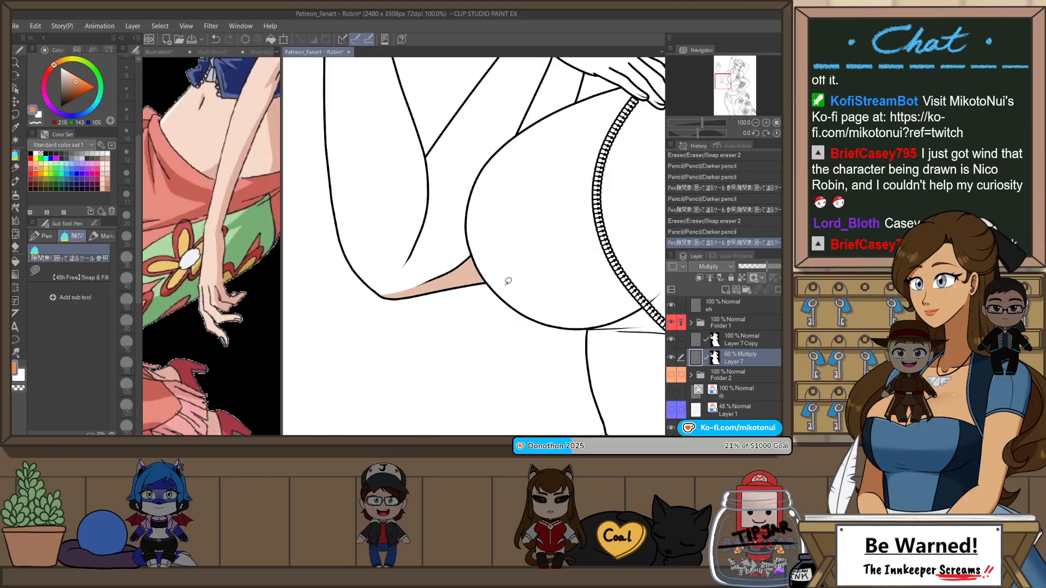
# Step: Recolor the cast shadow on the arm behind the head with the orange-brown skin shadow color
pyautogui.scroll(-3, 480, 306)
pyautogui.moveTo(646, 125); pyautogui.dragTo(533, 154)
pyautogui.scroll(3, 533, 154)
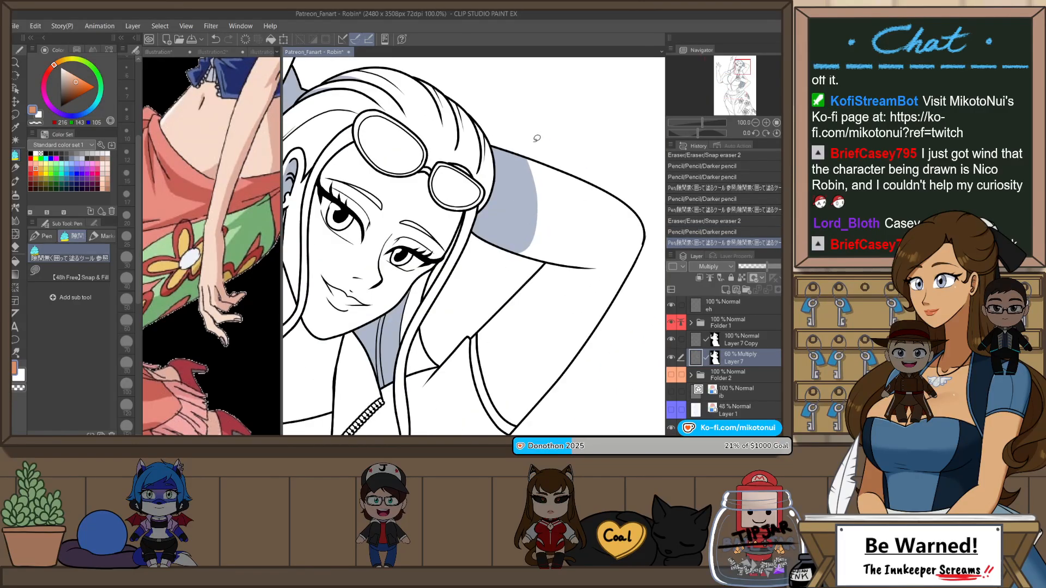
pyautogui.press('g')
pyautogui.click(535, 181)
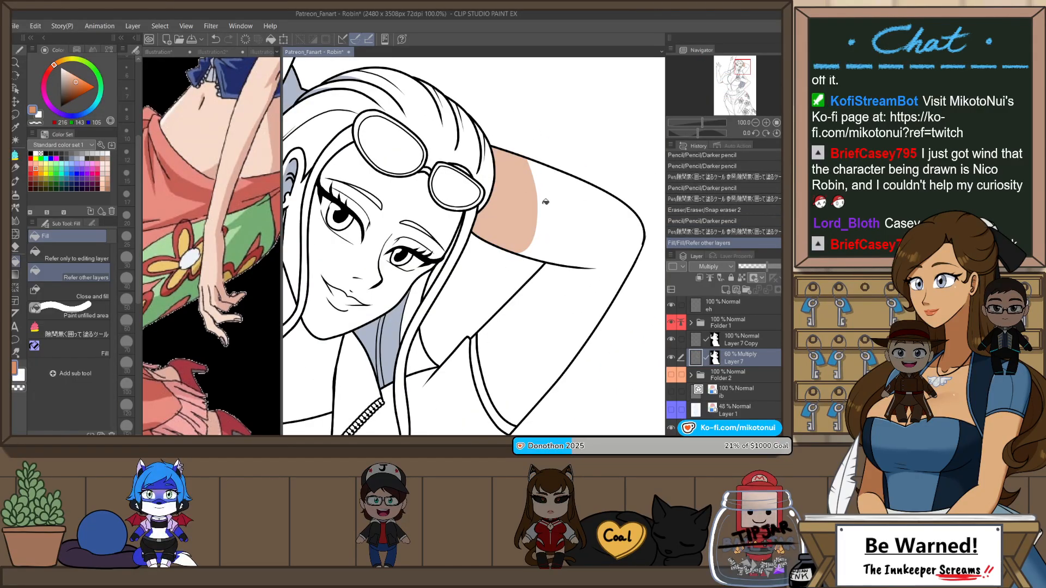
# Step: Recolor the shaded arm sliver between the hair and the raised forearm with the orange-brown skin shadow color
pyautogui.press('p')
pyautogui.moveTo(547, 154); pyautogui.dragTo(546, 180)
pyautogui.moveTo(436, 230)
pyautogui.mouseDown()
pyautogui.moveTo(498, 270)
pyautogui.moveTo(553, 284)
pyautogui.mouseUp()
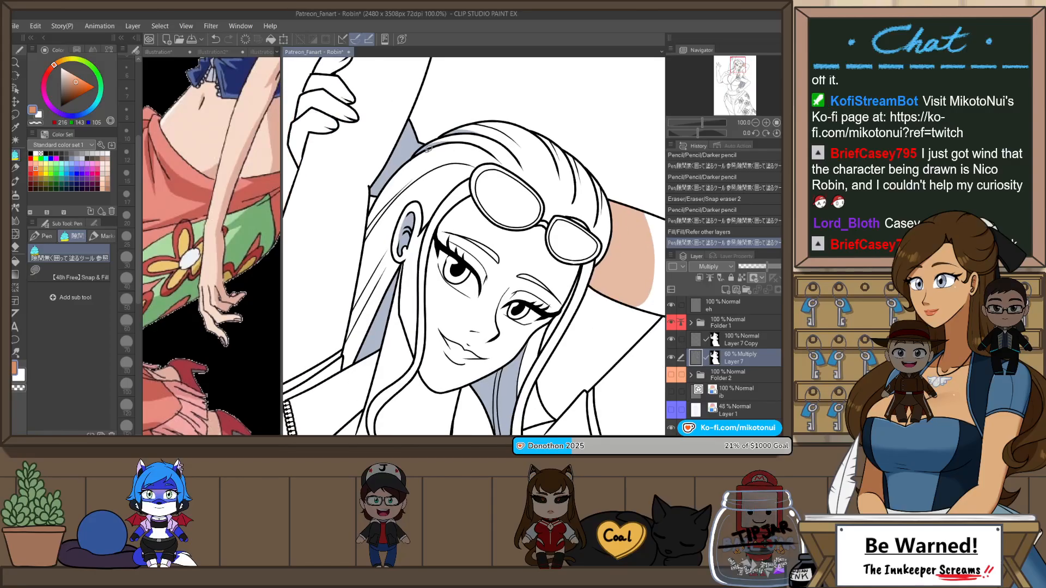
pyautogui.moveTo(427, 124); pyautogui.dragTo(414, 141)
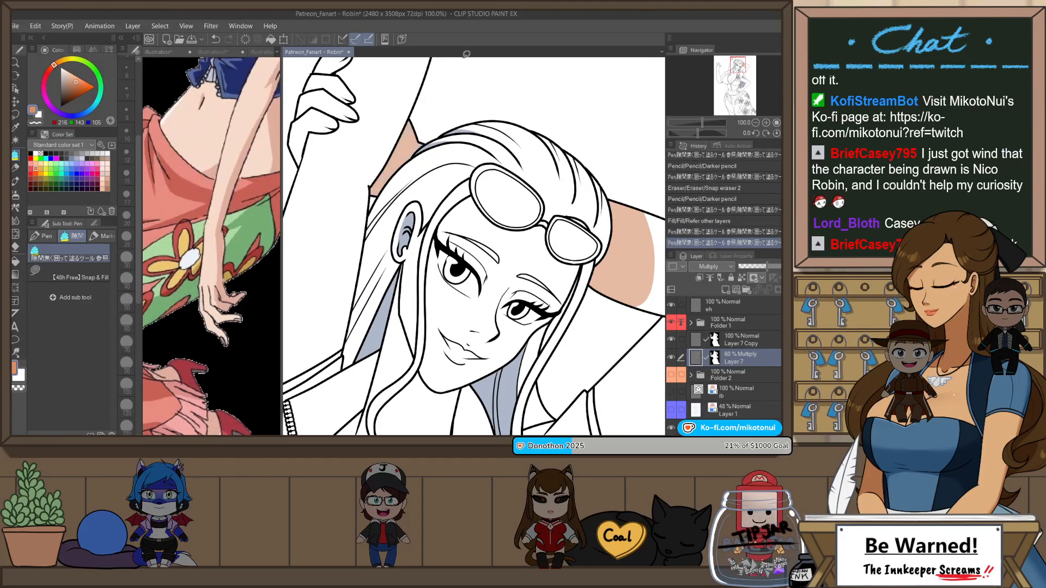
pyautogui.scroll(-2, 451, 183)
pyautogui.scroll(-3, 558, 239)
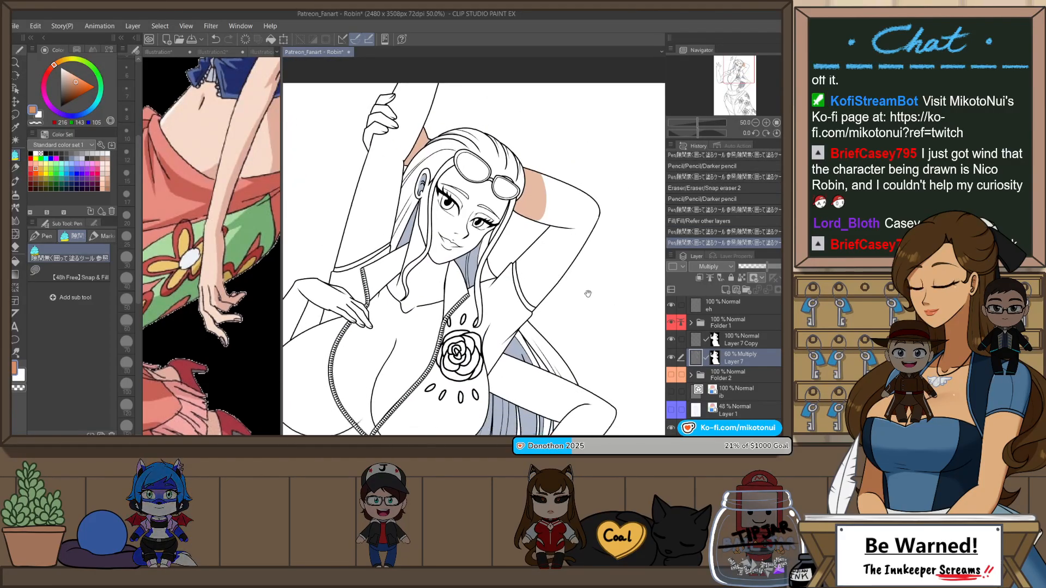
pyautogui.moveTo(603, 307)
pyautogui.mouseDown()
pyautogui.moveTo(595, 283)
pyautogui.moveTo(605, 284)
pyautogui.mouseUp()
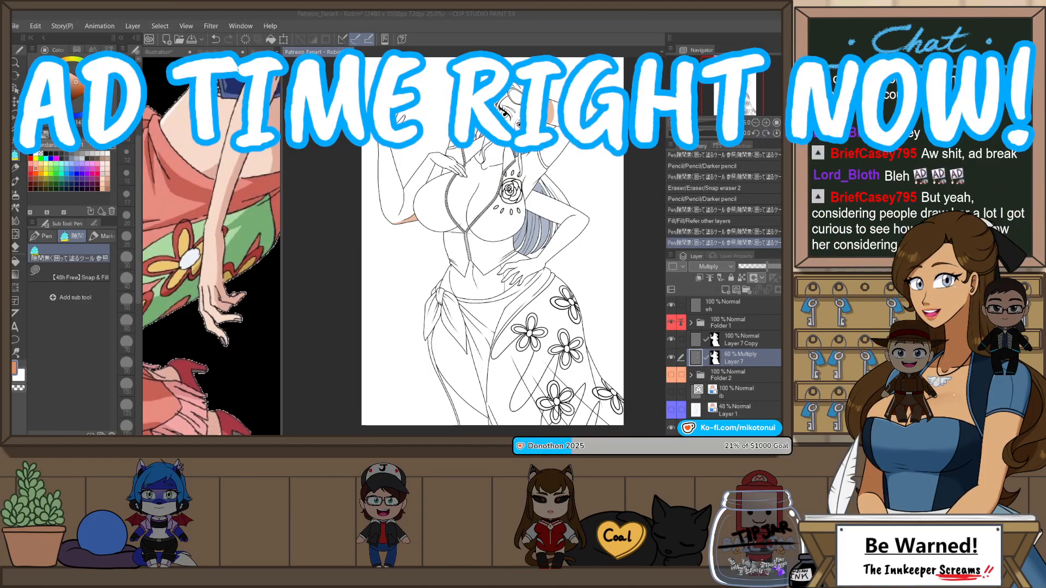
pyautogui.moveTo(604, 143); pyautogui.dragTo(587, 152)
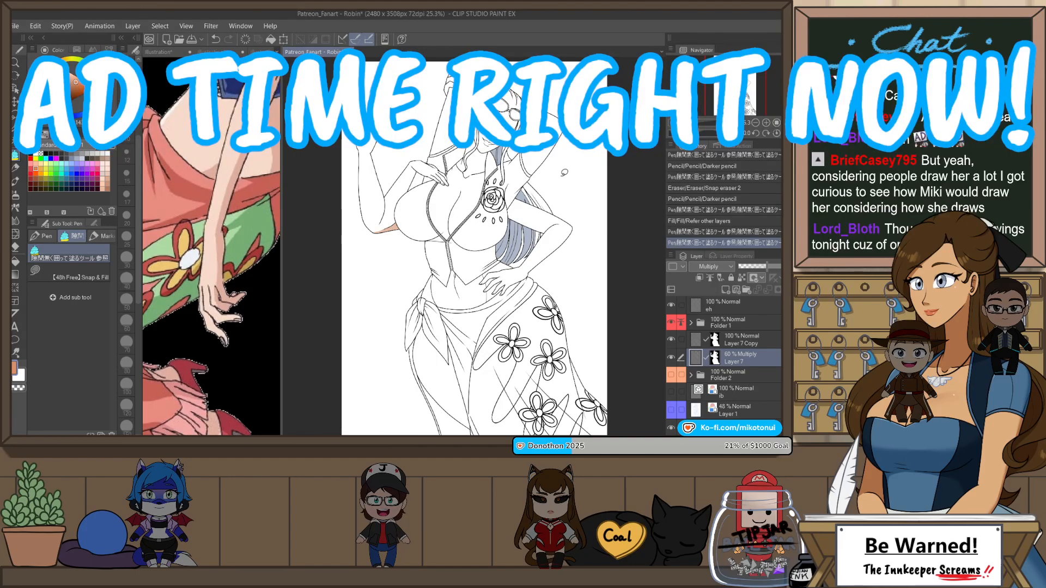
pyautogui.scroll(2, 551, 275)
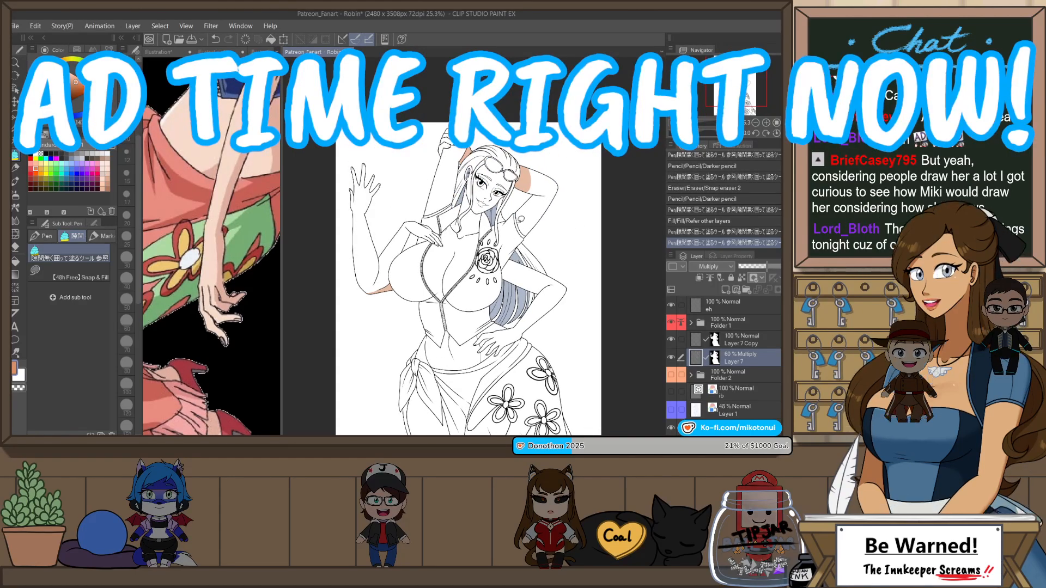
pyautogui.scroll(2, 521, 221)
pyautogui.moveTo(521, 221); pyautogui.dragTo(580, 267)
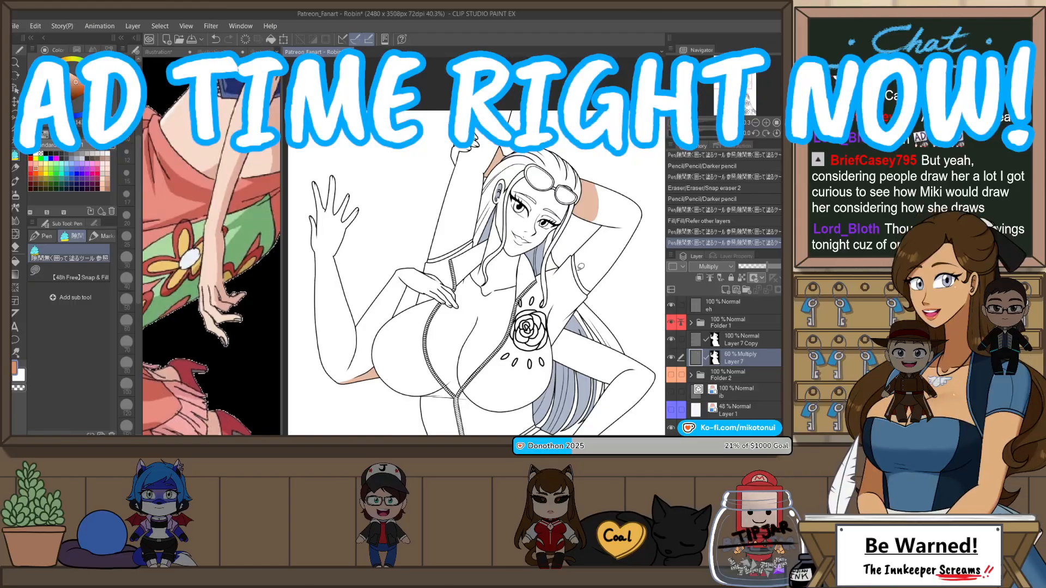
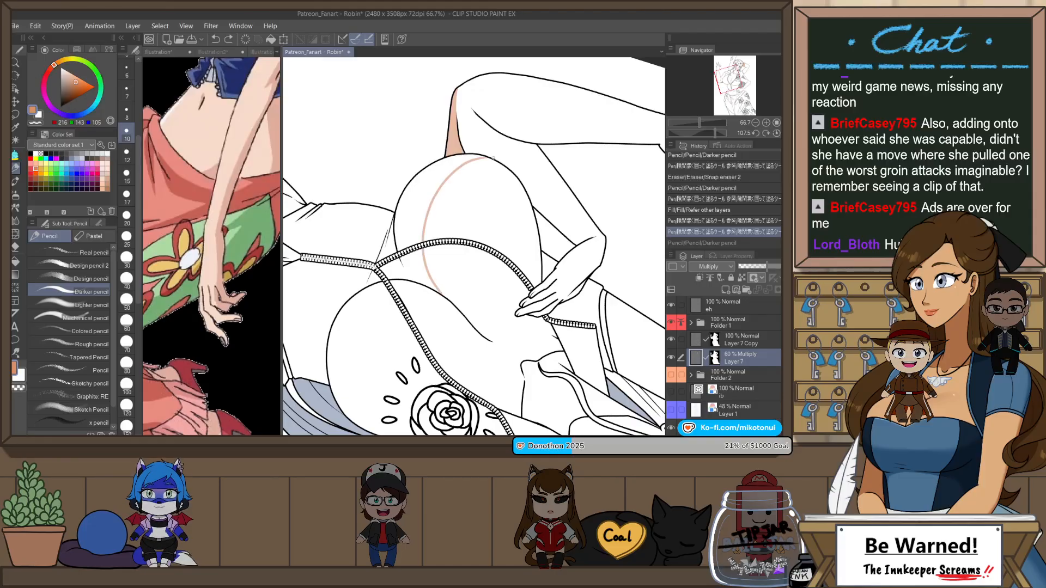
pyautogui.moveTo(446, 297)
pyautogui.mouseDown()
pyautogui.moveTo(428, 248)
pyautogui.moveTo(486, 158)
pyautogui.mouseUp()
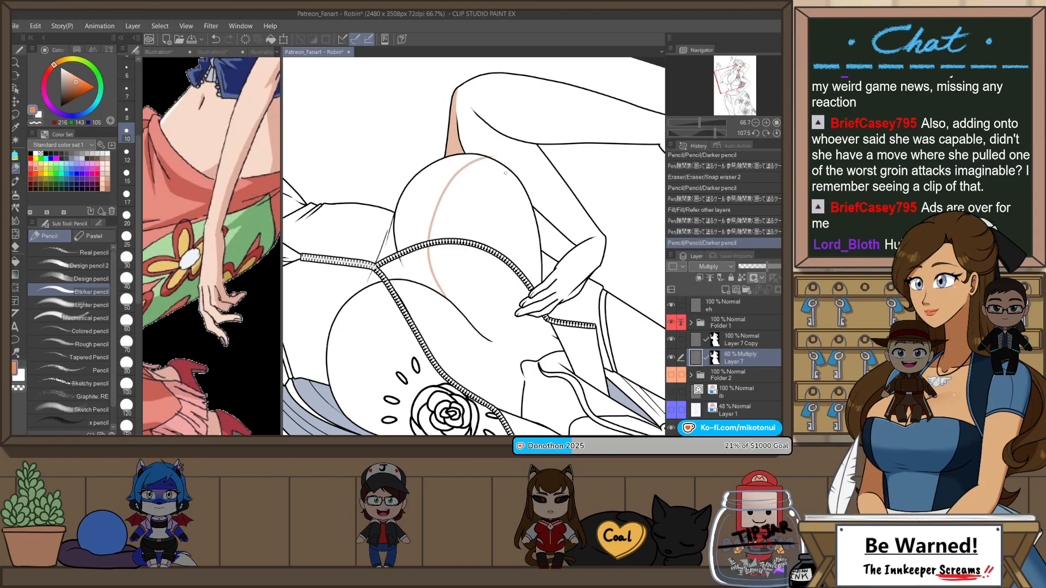
pyautogui.hotkey('ctrl', 'z')
pyautogui.moveTo(446, 297)
pyautogui.mouseDown()
pyautogui.moveTo(488, 157)
pyautogui.moveTo(447, 297)
pyautogui.mouseUp()
pyautogui.hotkey('ctrl', 'z')
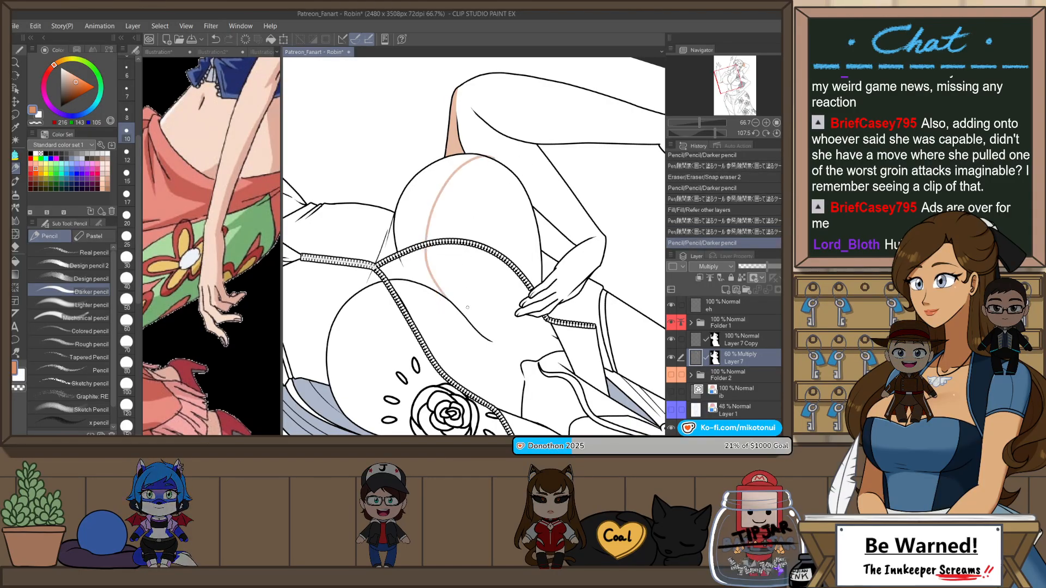
pyautogui.hotkey('ctrl', 'z')
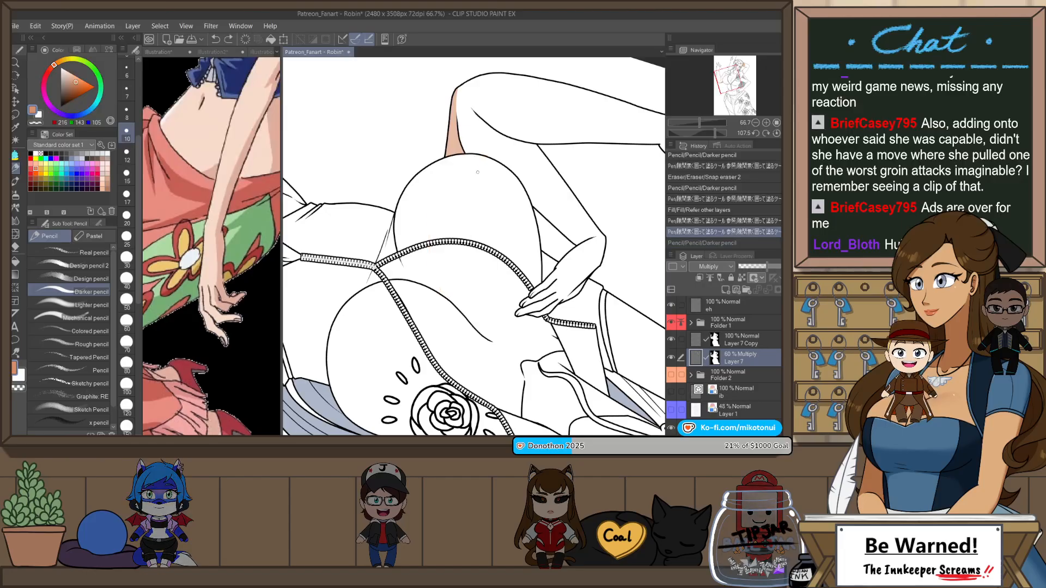
pyautogui.moveTo(483, 156); pyautogui.dragTo(441, 289)
pyautogui.hotkey('ctrl', 'z')
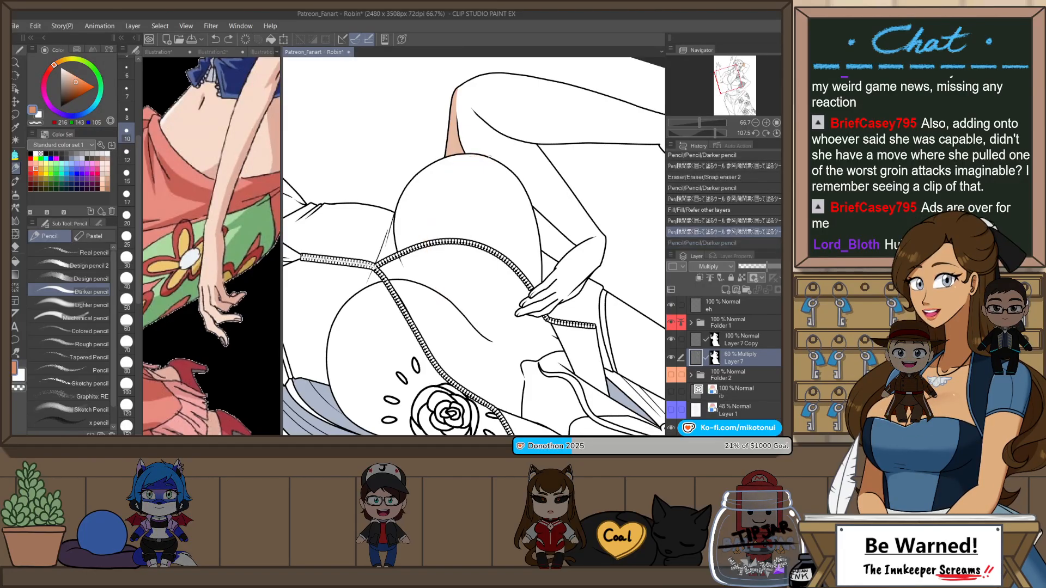
pyautogui.hotkey('ctrl', 'y')
pyautogui.hotkey('ctrl', '@')
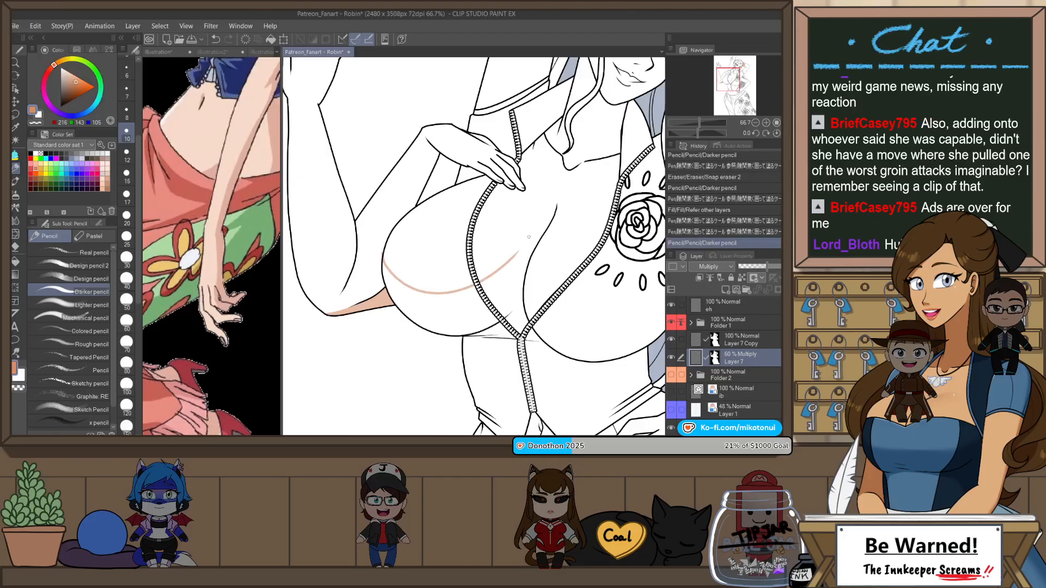
pyautogui.hotkey('ctrl', 'z')
# Step: Draw a curved shadow boundary across the lower chest beside the raised forearm, ending at the center crease line
pyautogui.moveTo(390, 284); pyautogui.dragTo(531, 251)
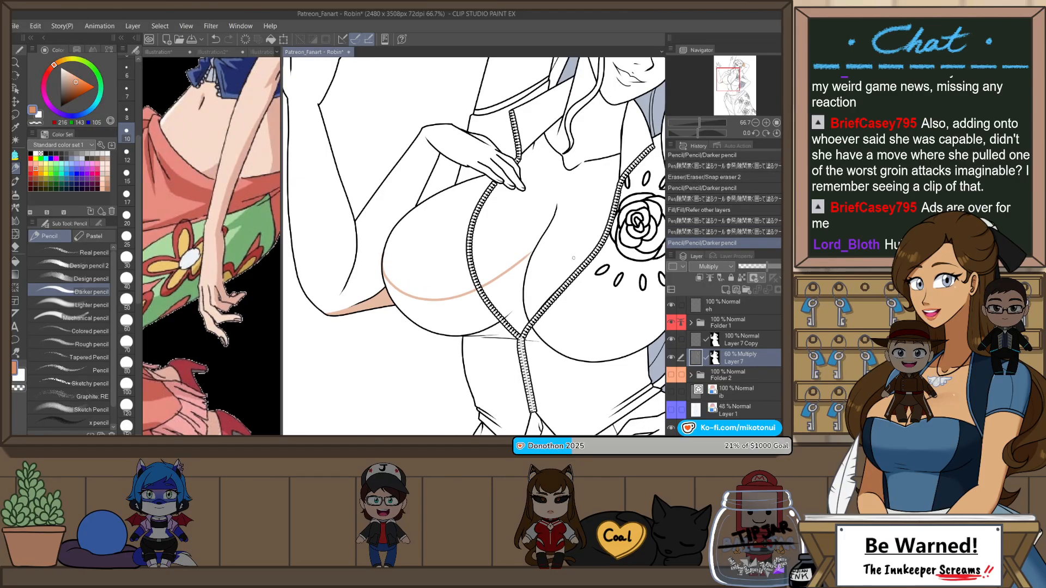
pyautogui.hotkey('ctrl', 'z')
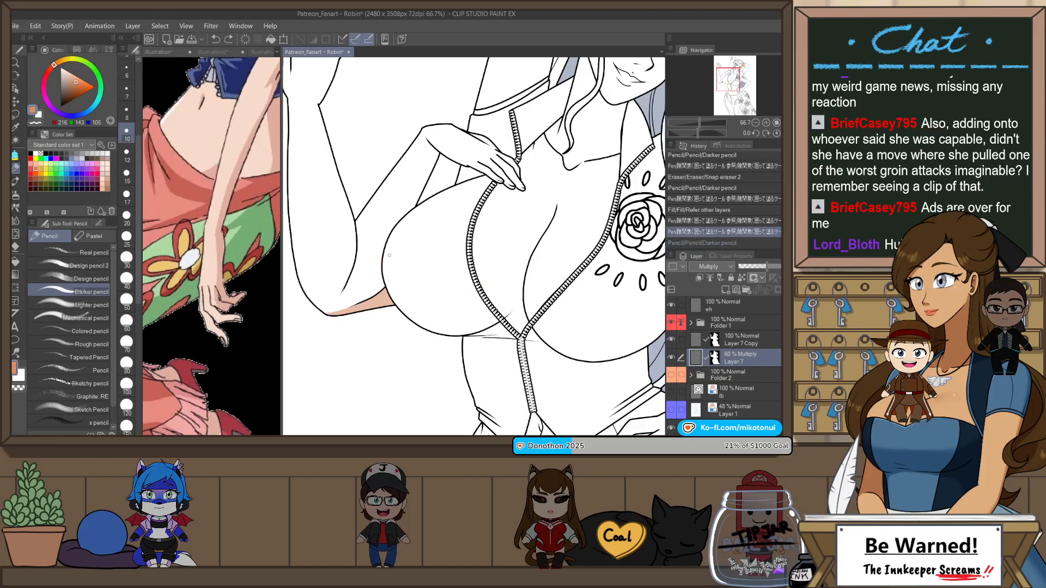
pyautogui.moveTo(385, 262); pyautogui.dragTo(532, 249)
pyautogui.hotkey('ctrl', 'z')
pyautogui.moveTo(383, 259)
pyautogui.mouseDown()
pyautogui.moveTo(451, 304)
pyautogui.moveTo(547, 228)
pyautogui.mouseUp()
pyautogui.scroll(3, 547, 228)
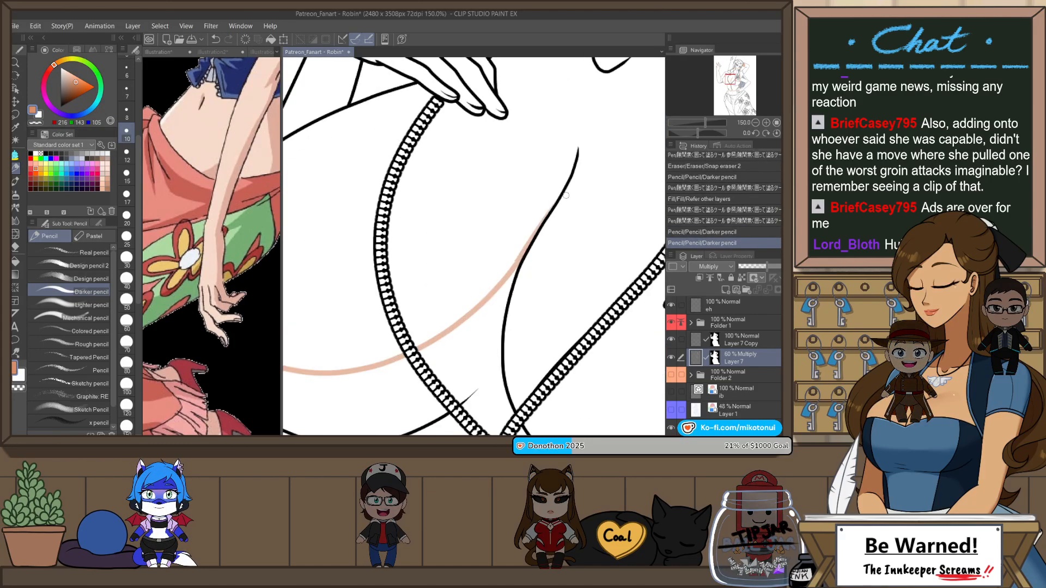
pyautogui.scroll(-3, 566, 188)
pyautogui.moveTo(566, 191); pyautogui.dragTo(451, 225)
pyautogui.scroll(2, 448, 226)
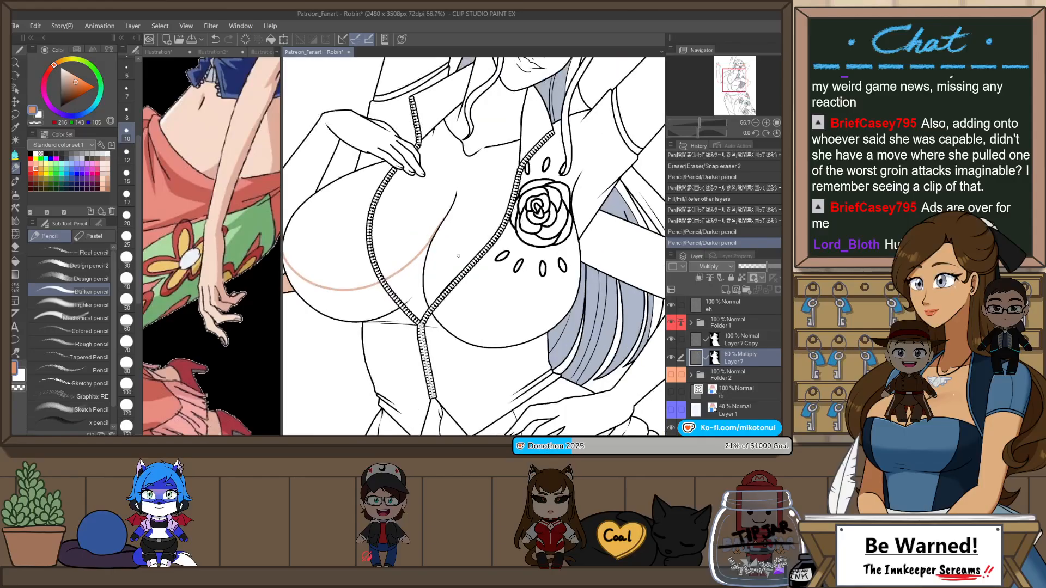
pyautogui.moveTo(451, 308); pyautogui.dragTo(603, 307)
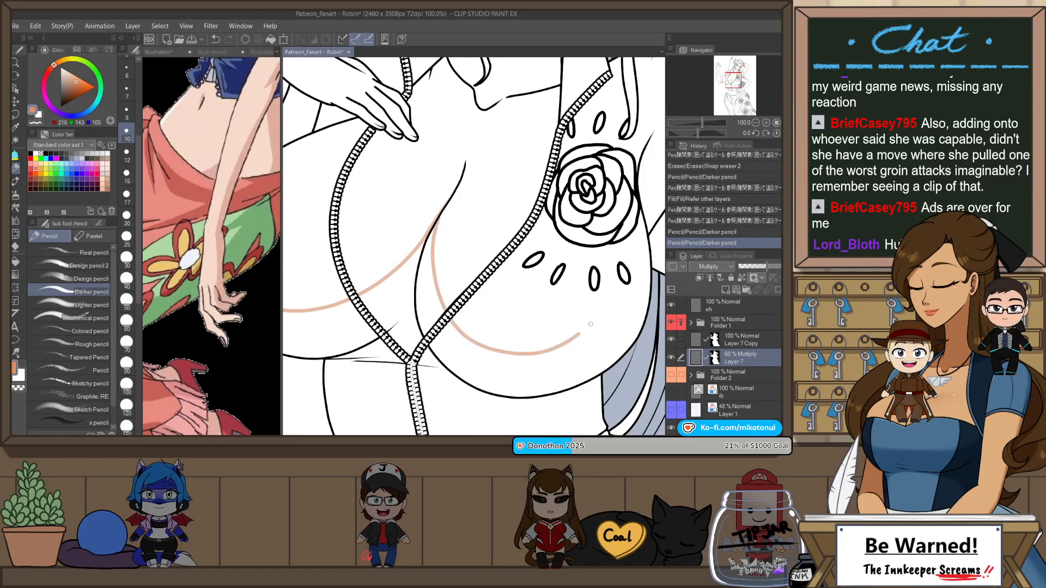
pyautogui.hotkey('ctrl', 'z')
pyautogui.moveTo(431, 245); pyautogui.dragTo(617, 298)
pyautogui.hotkey('ctrl', 'z')
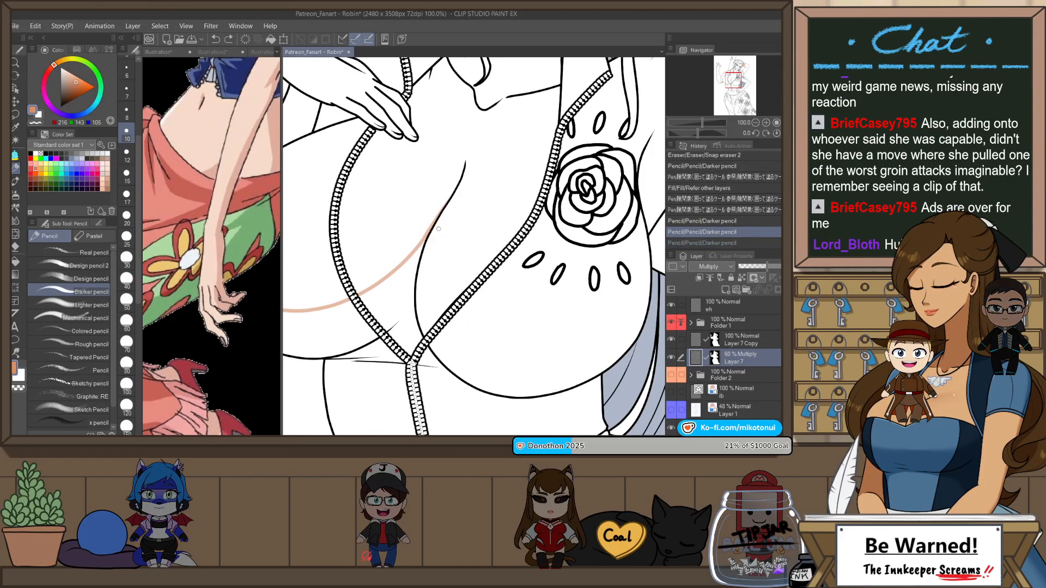
pyautogui.moveTo(435, 220)
pyautogui.mouseDown()
pyautogui.moveTo(451, 309)
pyautogui.moveTo(620, 303)
pyautogui.mouseUp()
pyautogui.hotkey('ctrl', 'z')
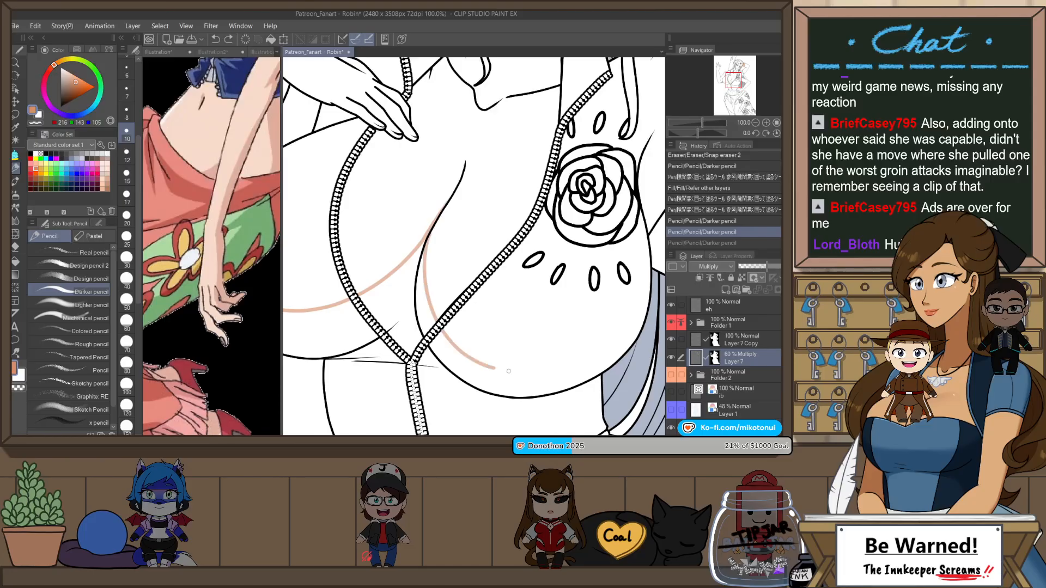
pyautogui.moveTo(509, 371)
pyautogui.mouseDown()
pyautogui.moveTo(629, 304)
pyautogui.moveTo(442, 315)
pyautogui.moveTo(613, 311)
pyautogui.mouseUp()
pyautogui.hotkey('ctrl', 'z')
pyautogui.hotkey('ctrl', 'z')
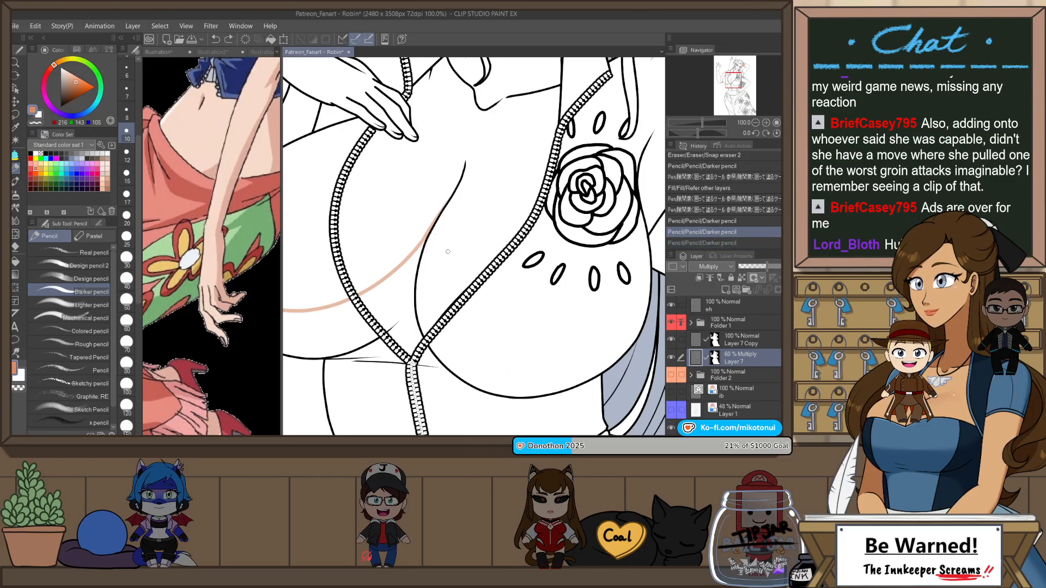
pyautogui.moveTo(428, 256); pyautogui.dragTo(584, 342)
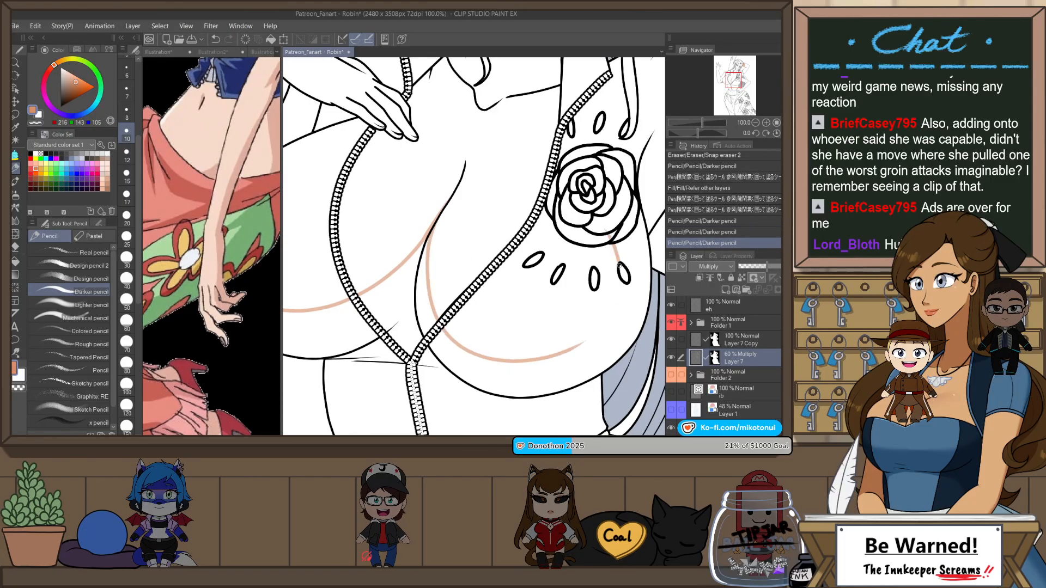
pyautogui.moveTo(619, 266); pyautogui.dragTo(621, 292)
pyautogui.press('r')
pyautogui.moveTo(574, 345)
pyautogui.mouseDown()
pyautogui.moveTo(463, 397)
pyautogui.moveTo(363, 319)
pyautogui.moveTo(460, 204)
pyautogui.mouseUp()
pyautogui.hotkey('ctrl', 'z')
pyautogui.hotkey('ctrl', 'z')
pyautogui.press('p')
pyautogui.press('p')
pyautogui.hotkey('ctrl', 'z')
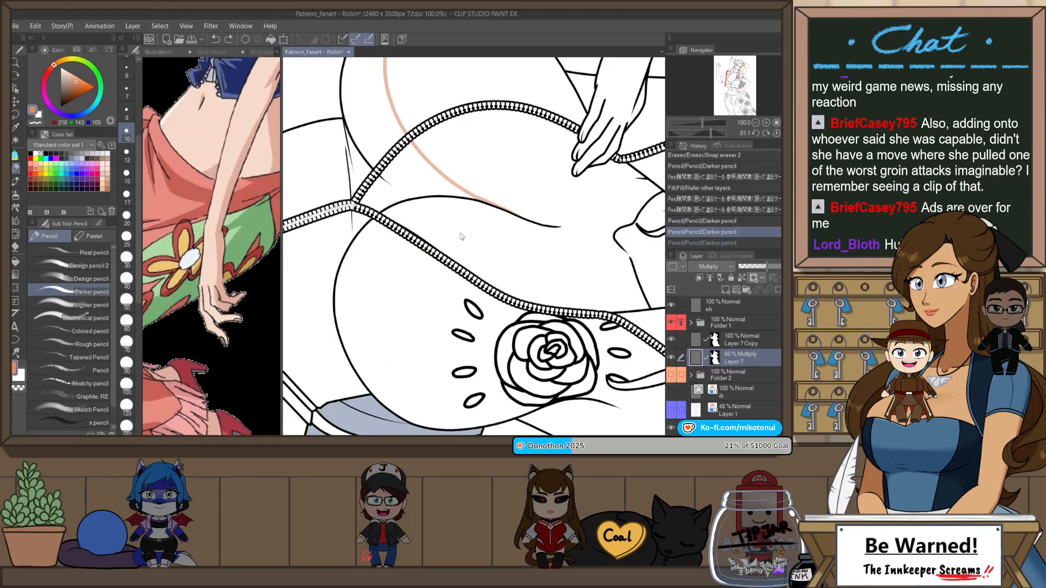
# Step: Draw a curved shadow boundary from the center crease across the lower chest on the rose emblem side
pyautogui.moveTo(374, 349)
pyautogui.mouseDown()
pyautogui.moveTo(401, 238)
pyautogui.moveTo(489, 204)
pyautogui.moveTo(380, 331)
pyautogui.moveTo(493, 206)
pyautogui.mouseUp()
pyautogui.hotkey('ctrl', 'z')
pyautogui.hotkey('ctrl', 'z')
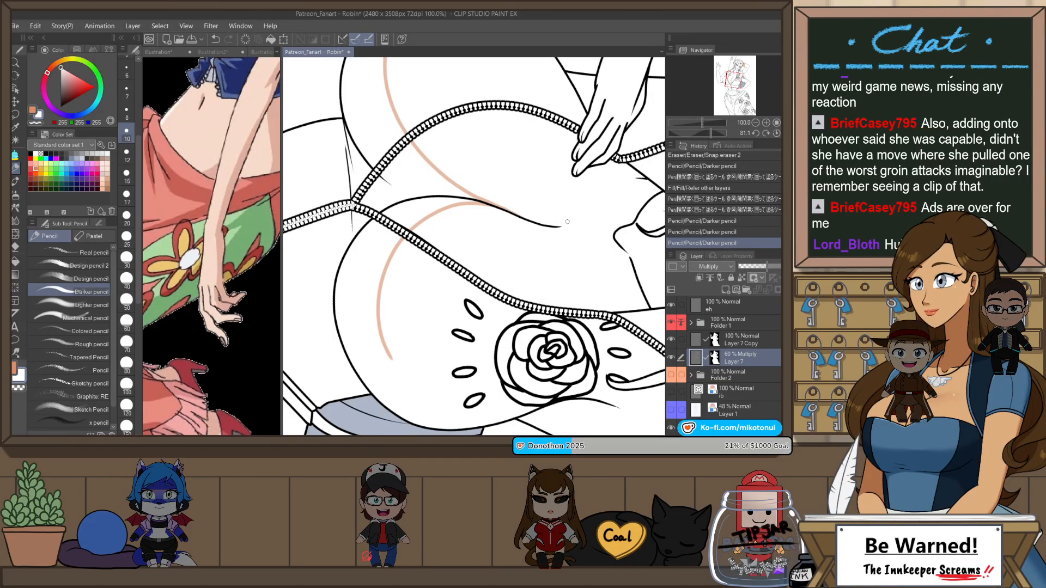
pyautogui.press('h')
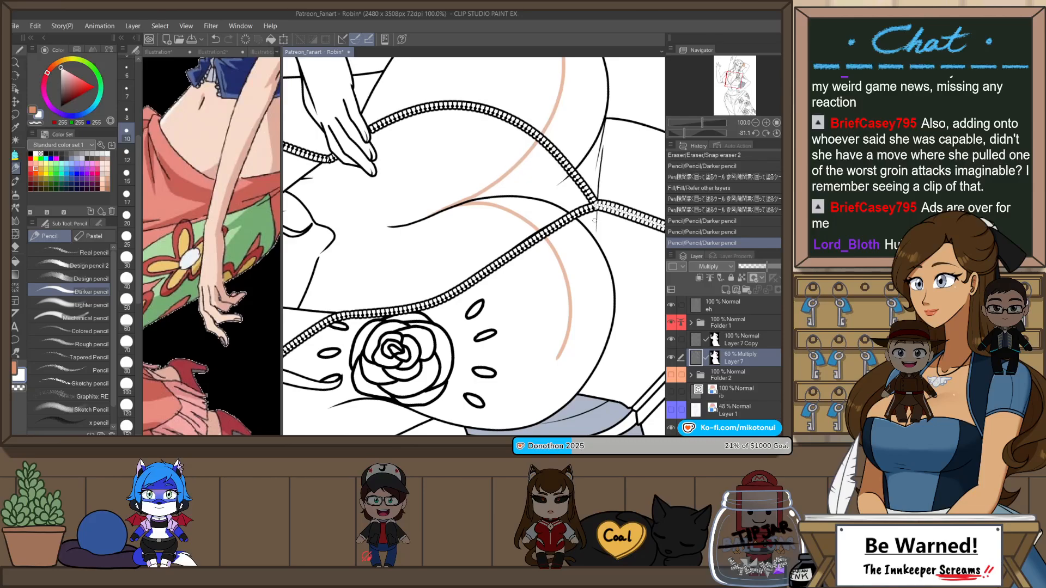
pyautogui.moveTo(594, 221); pyautogui.dragTo(377, 178)
pyautogui.moveTo(631, 243); pyautogui.dragTo(513, 262)
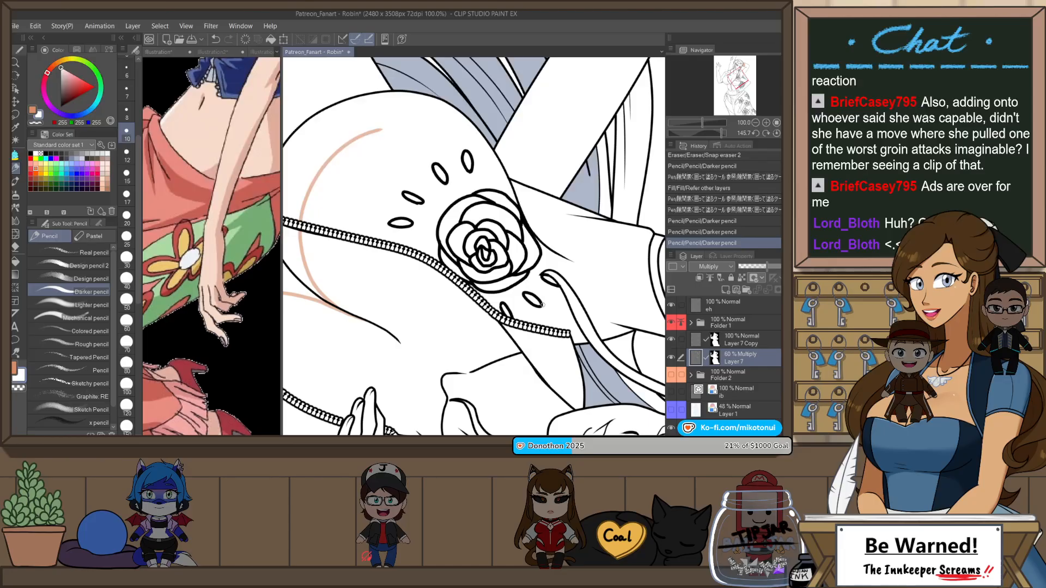
pyautogui.press('h')
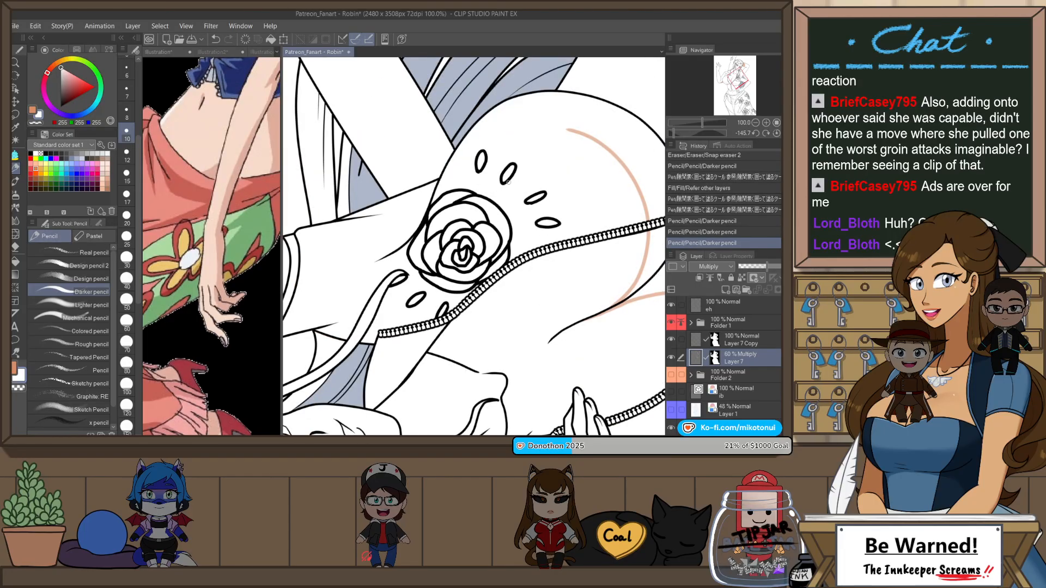
pyautogui.click(461, 146)
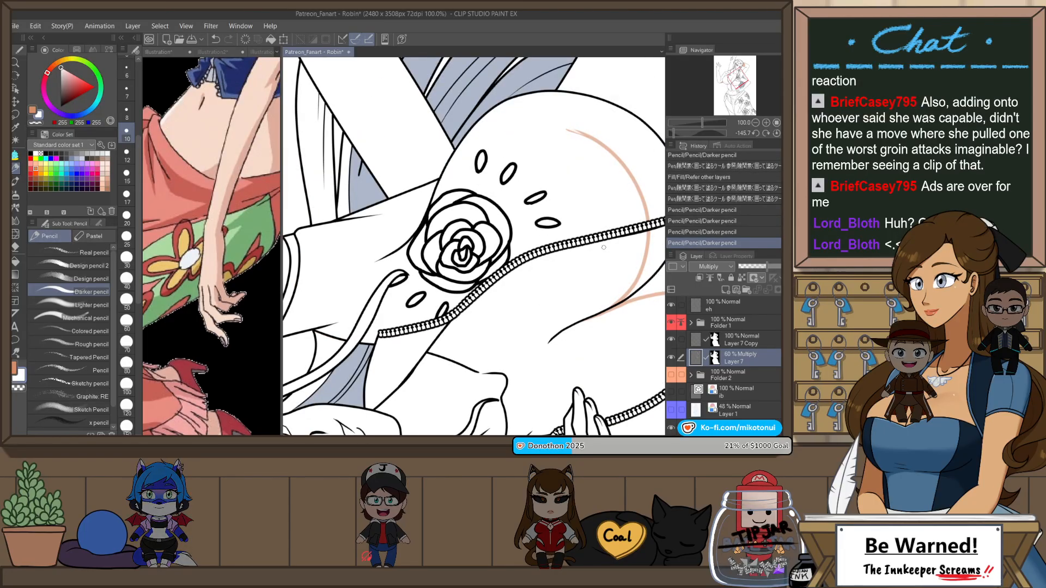
pyautogui.moveTo(585, 245)
pyautogui.mouseDown()
pyautogui.moveTo(522, 336)
pyautogui.moveTo(420, 284)
pyautogui.mouseUp()
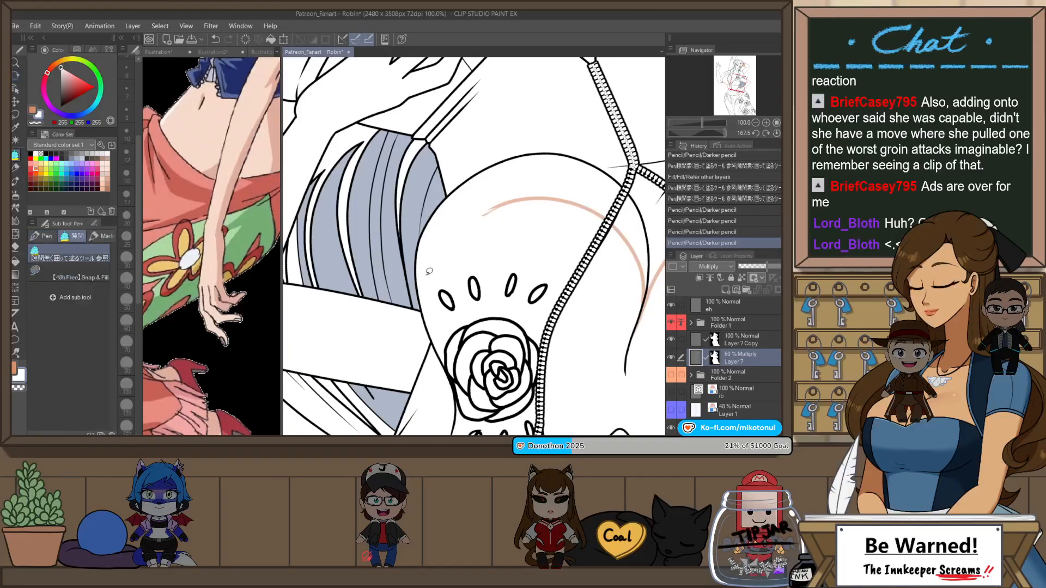
pyautogui.hotkey('ctrl', 'z')
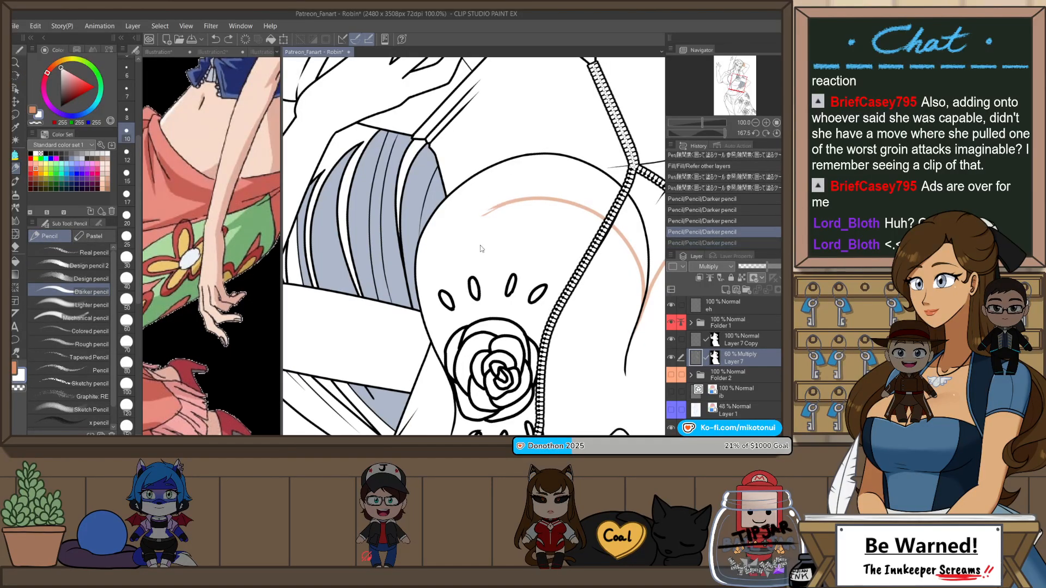
# Step: Extend the rose-side shadow boundary in the orange-brown color up to the outer chest outline beside the hair
pyautogui.press('x')
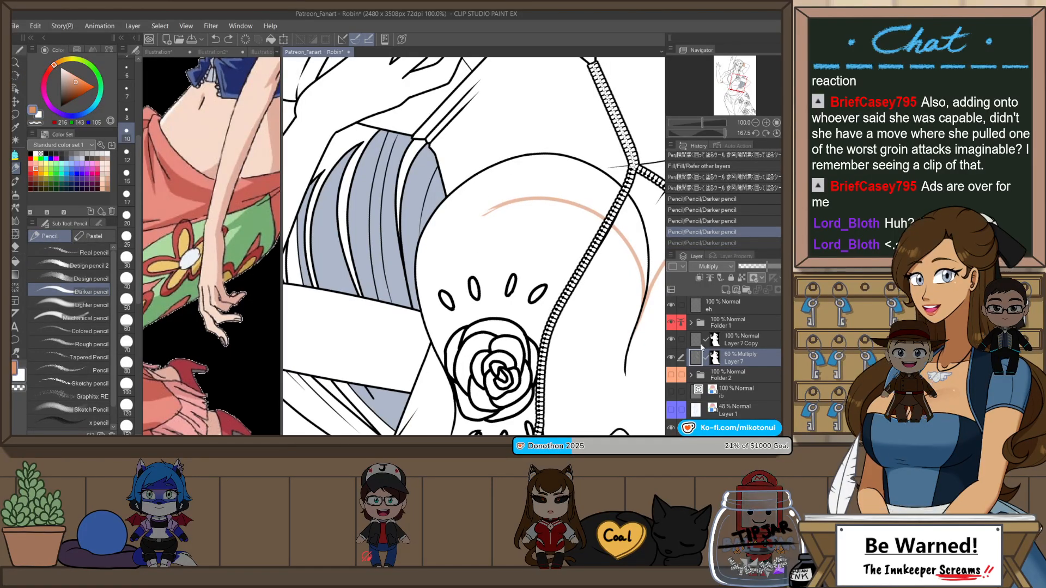
pyautogui.click(672, 376)
pyautogui.click(671, 376)
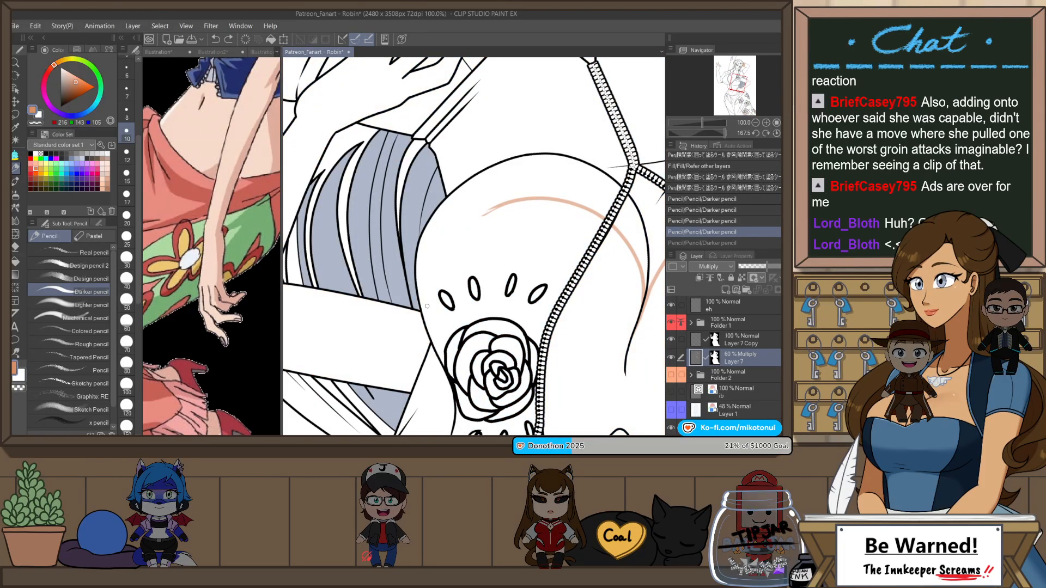
pyautogui.moveTo(491, 213)
pyautogui.mouseDown()
pyautogui.moveTo(420, 310)
pyautogui.moveTo(493, 212)
pyautogui.mouseUp()
pyautogui.hotkey('ctrl', 'z')
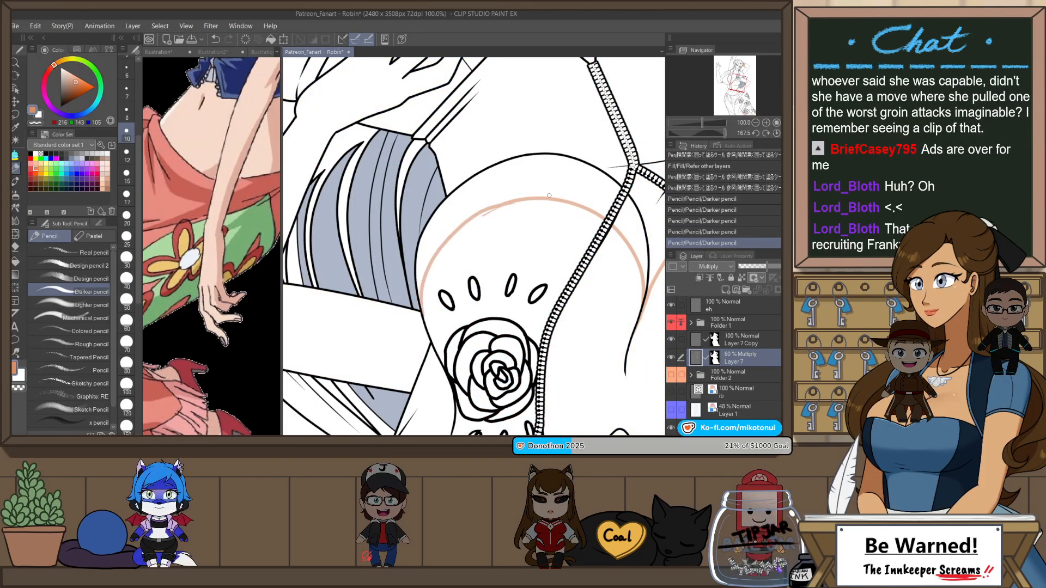
pyautogui.hotkey('ctrl', 'z')
pyautogui.moveTo(422, 315)
pyautogui.mouseDown()
pyautogui.moveTo(438, 252)
pyautogui.moveTo(497, 208)
pyautogui.mouseUp()
pyautogui.hotkey('ctrl', 'z')
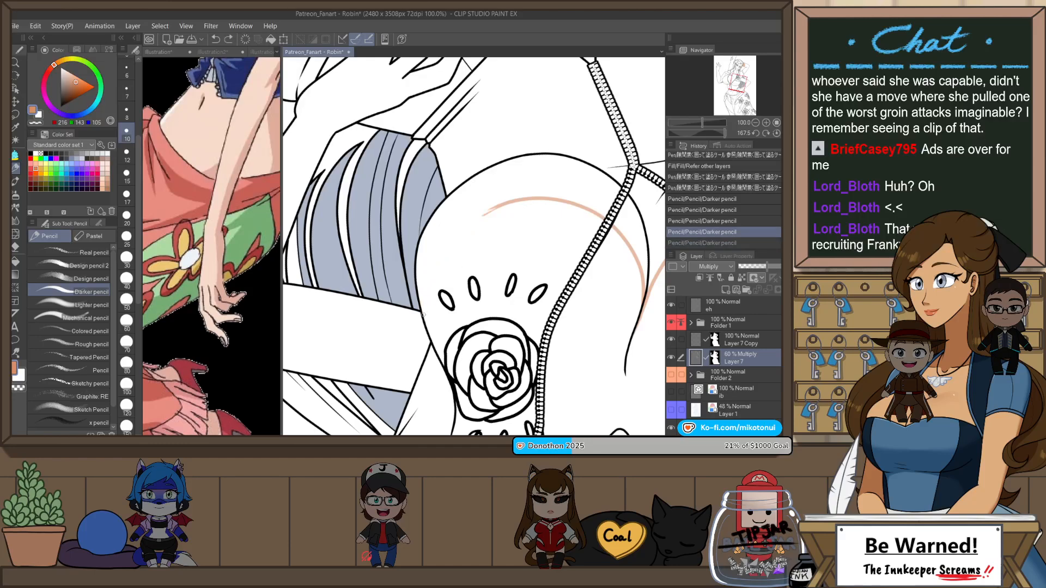
pyautogui.moveTo(422, 316); pyautogui.dragTo(496, 208)
pyautogui.hotkey('ctrl', 'z')
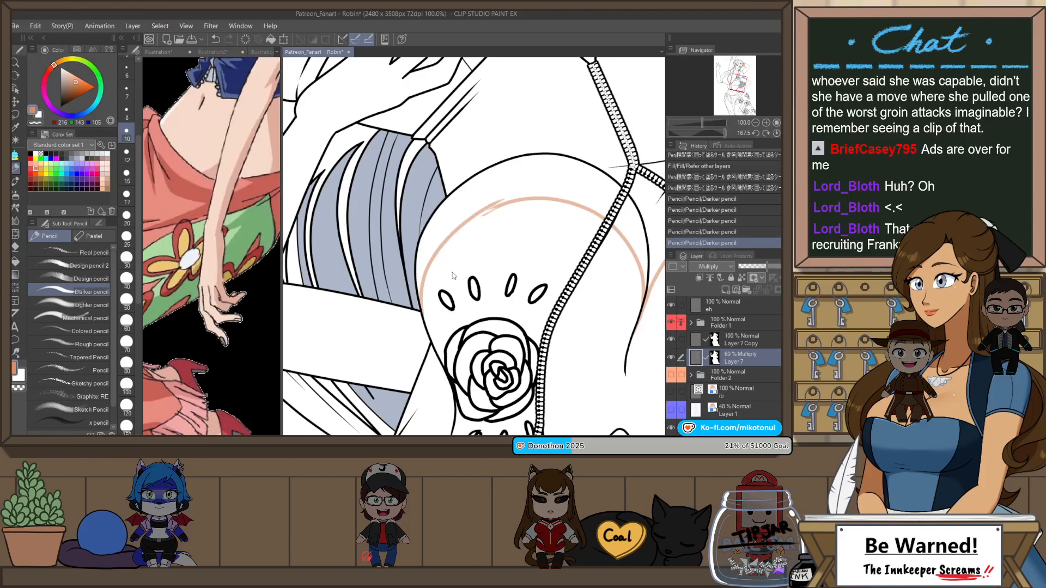
pyautogui.moveTo(421, 299)
pyautogui.mouseDown()
pyautogui.moveTo(492, 208)
pyautogui.moveTo(467, 213)
pyautogui.moveTo(448, 255)
pyautogui.mouseUp()
# Step: Erase the overlapping line ends on the rose-side shadow boundary and redraw the join as one smooth curve
pyautogui.press('r')
pyautogui.press('e')
pyautogui.scroll(2, 468, 219)
pyautogui.moveTo(463, 218); pyautogui.dragTo(477, 184)
pyautogui.press('p')
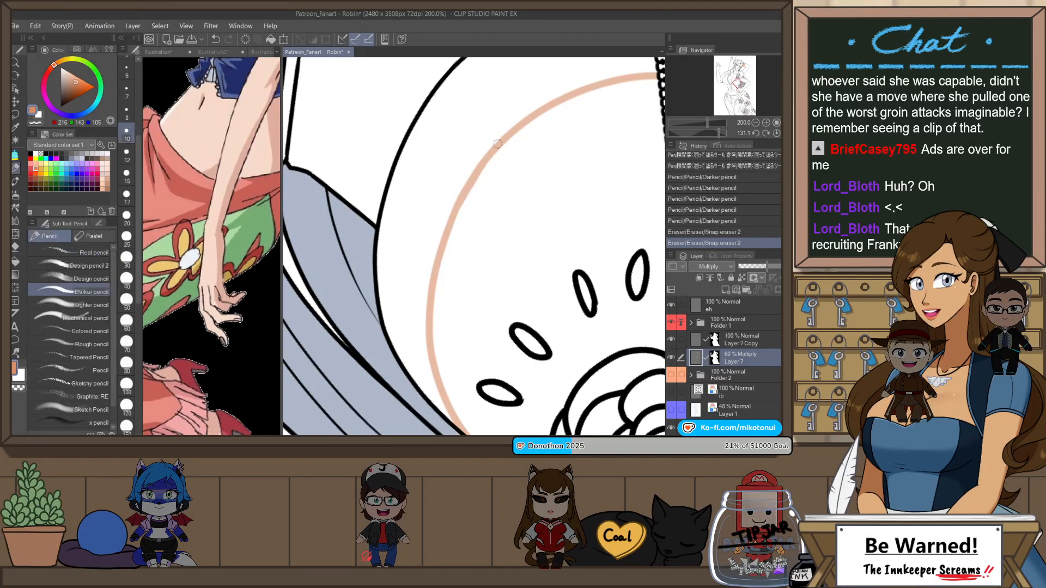
pyautogui.moveTo(498, 144); pyautogui.dragTo(461, 207)
pyautogui.scroll(-2, 493, 212)
pyautogui.press('r')
pyautogui.doubleClick(537, 242)
pyautogui.scroll(-3, 574, 270)
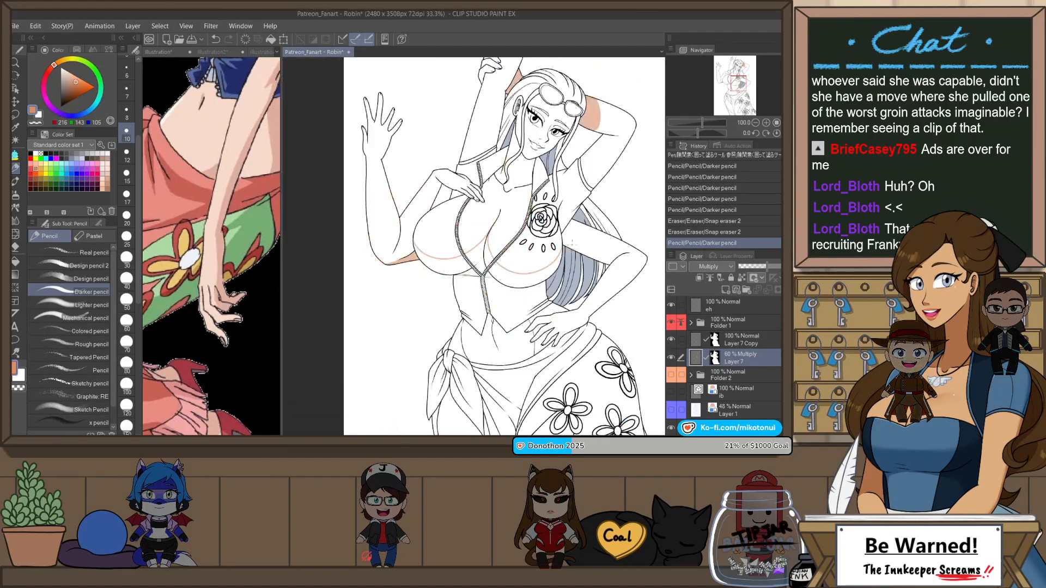
pyautogui.scroll(2, 477, 266)
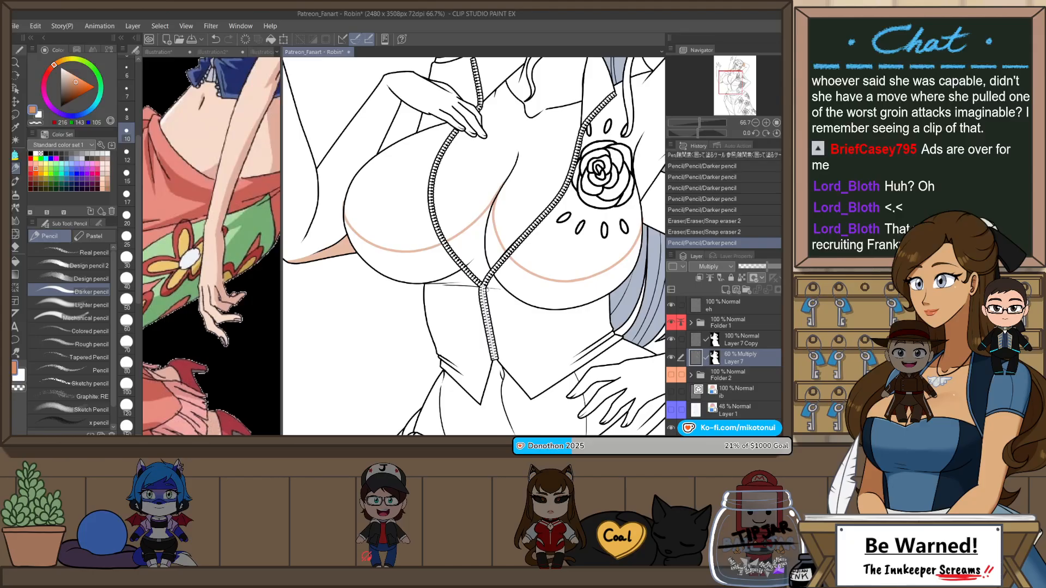
# Step: Draw the cast-shadow boundary across the upper abdomen below the chest, running from side to side behind the zipper
pyautogui.press('h')
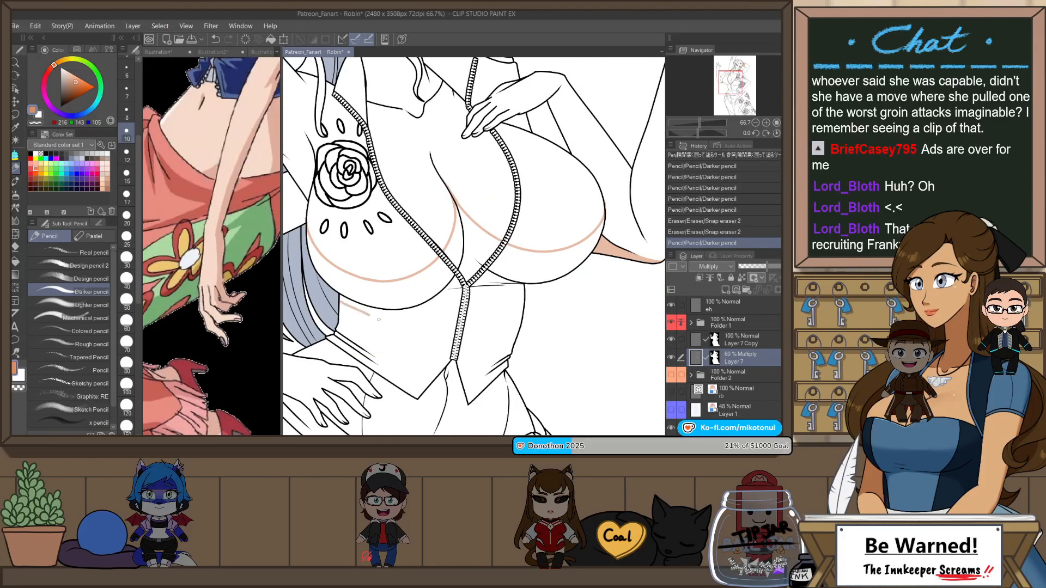
pyautogui.hotkey('ctrl', 'z')
pyautogui.moveTo(344, 303); pyautogui.dragTo(462, 337)
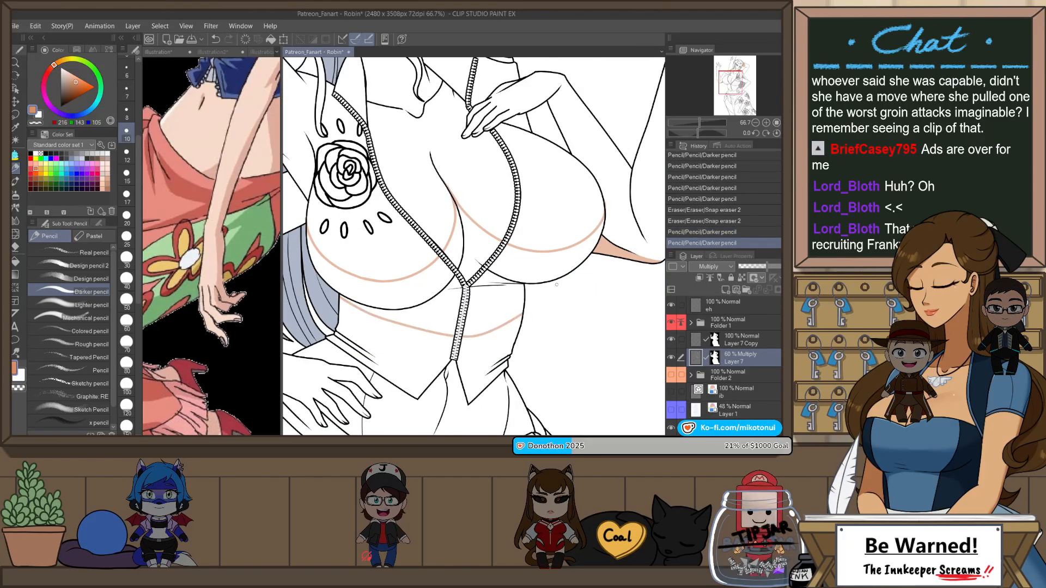
# Step: Fill the outlined shadow areas under the chest and across the upper abdomen with the orange-brown color and close the small gaps
pyautogui.press('g')
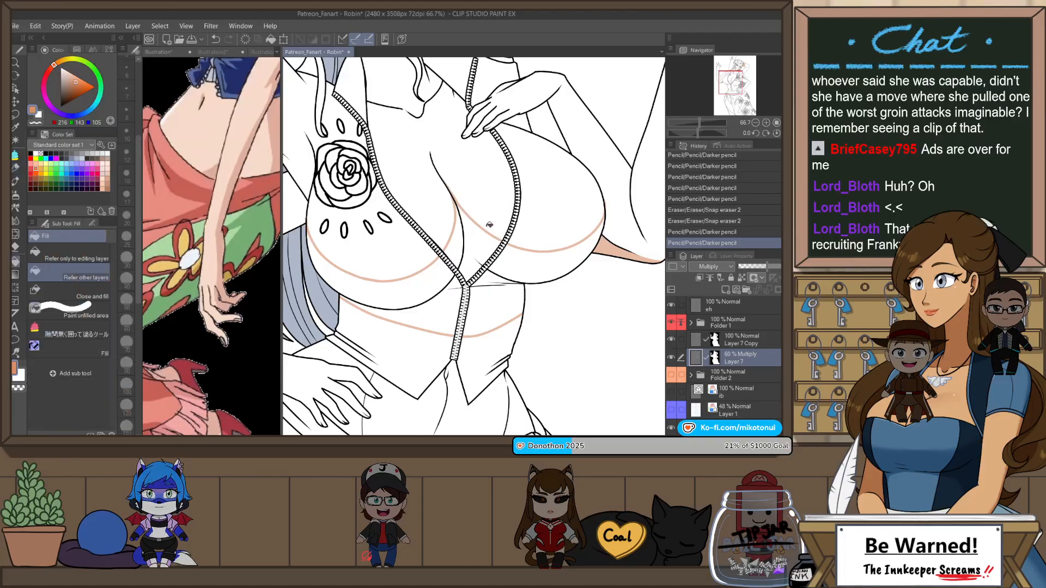
pyautogui.click(457, 246)
pyautogui.click(415, 269)
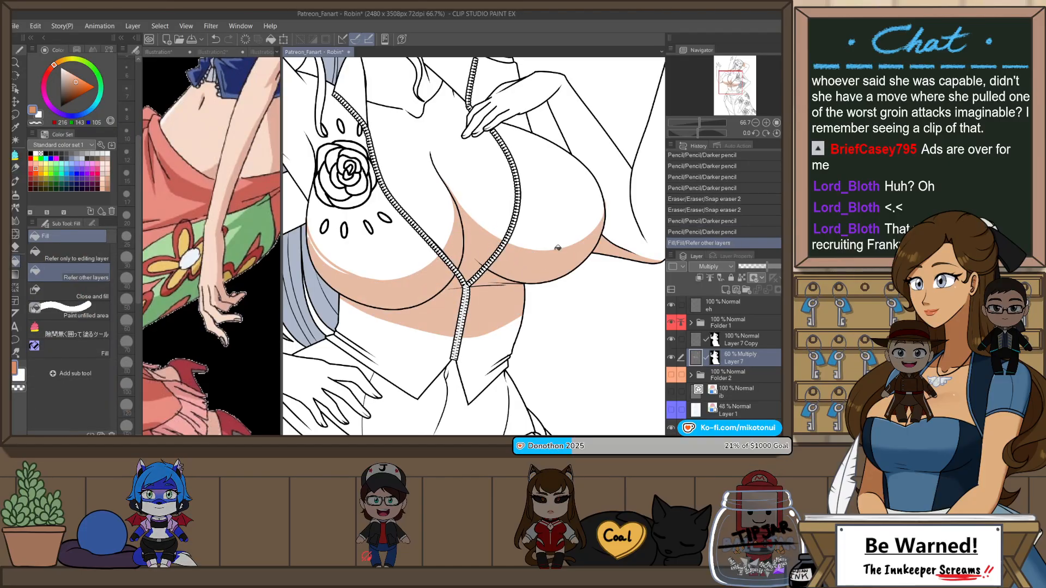
pyautogui.press('p')
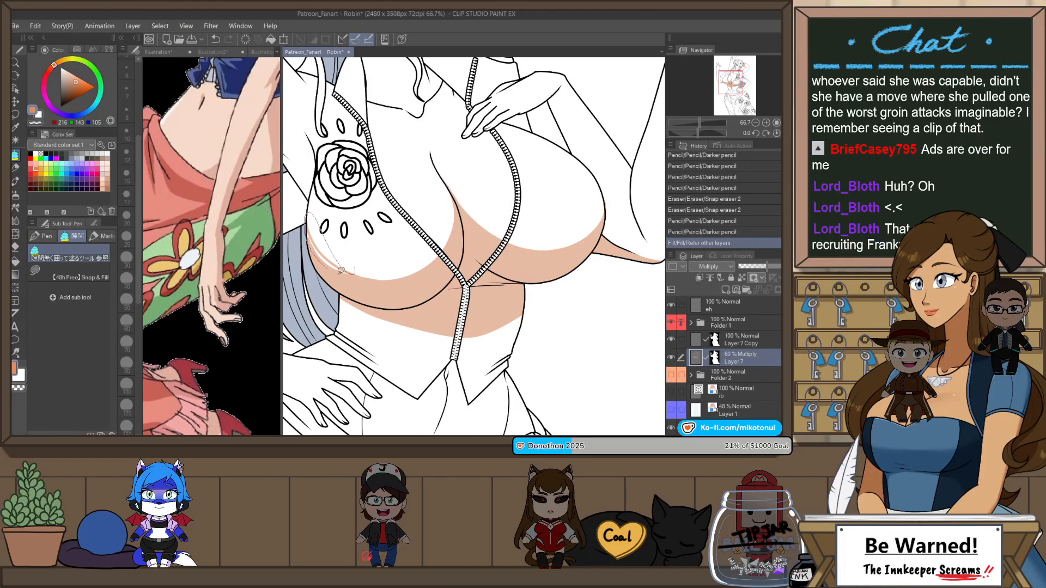
pyautogui.moveTo(358, 269)
pyautogui.mouseDown()
pyautogui.moveTo(345, 271)
pyautogui.moveTo(447, 302)
pyautogui.moveTo(416, 285)
pyautogui.mouseUp()
pyautogui.scroll(-5, 435, 245)
pyautogui.scroll(4, 458, 249)
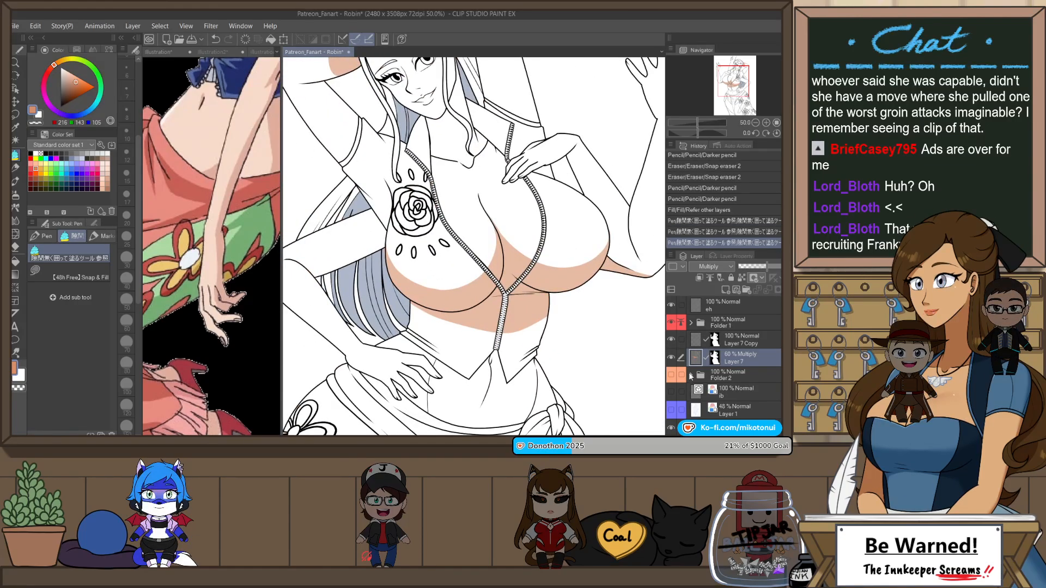
# Step: Check the chest shadows against the flat colors in a mirrored canvas view with Folder 2 temporarily shown
pyautogui.click(669, 375)
pyautogui.hotkey('ctrl', '-')
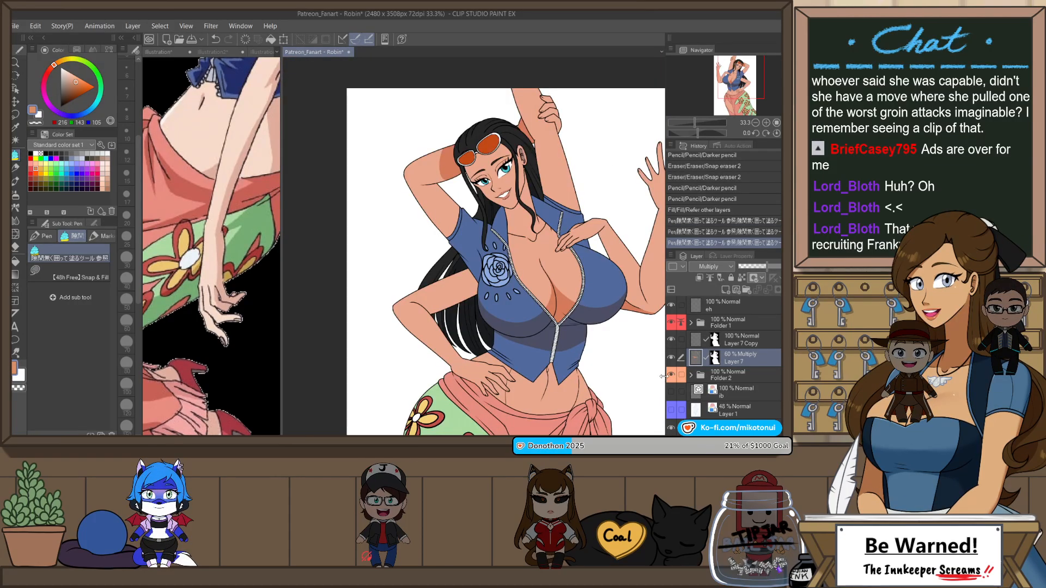
pyautogui.press('h')
pyautogui.scroll(-1, 604, 228)
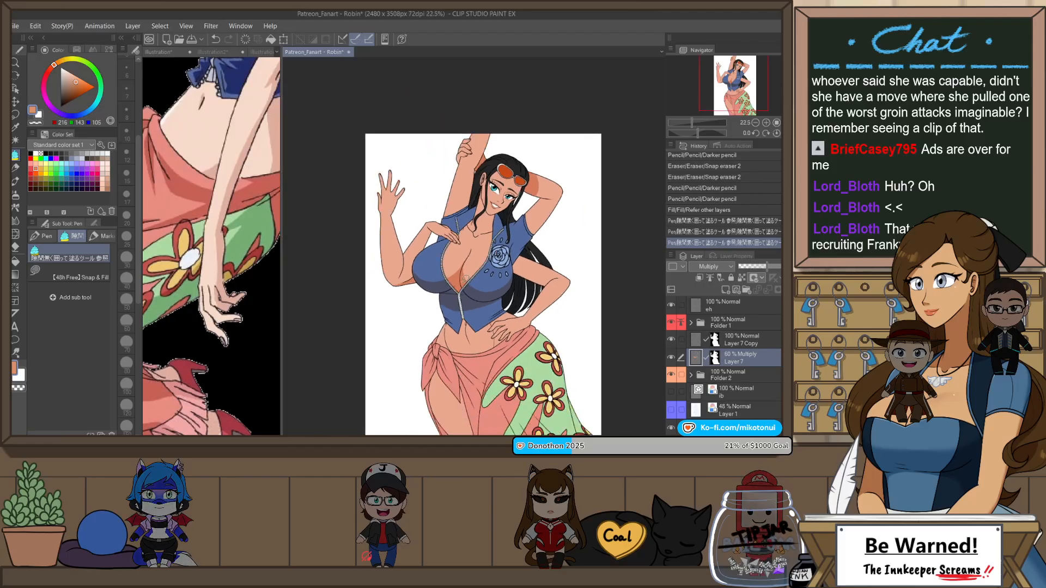
pyautogui.scroll(1, 466, 279)
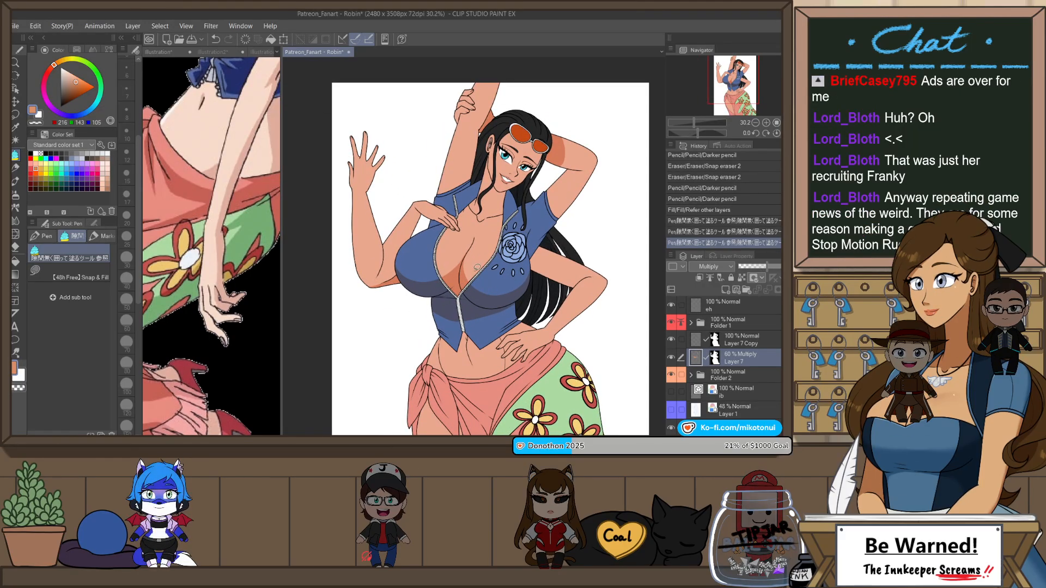
pyautogui.scroll(1, 482, 310)
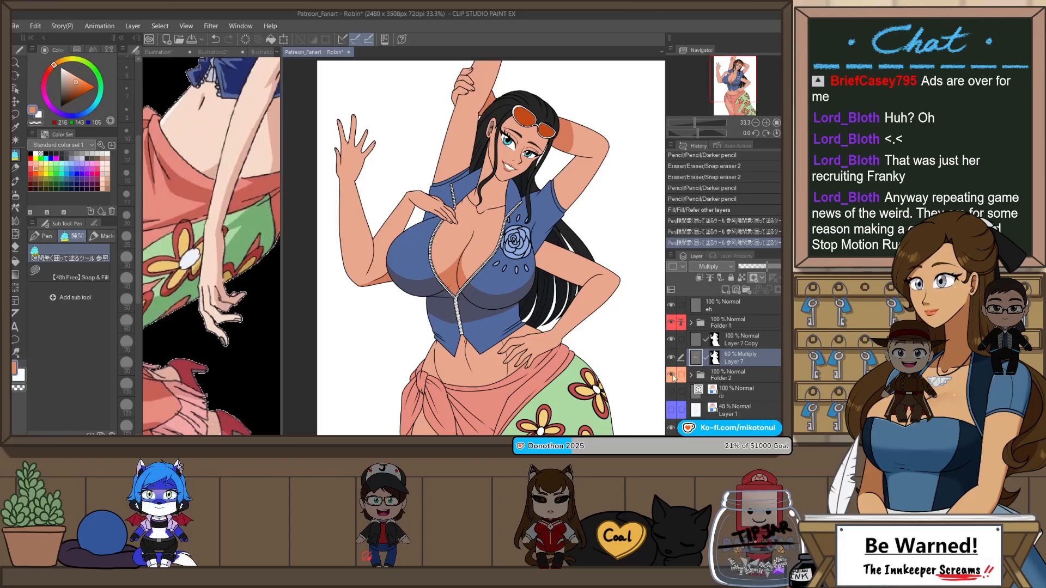
pyautogui.click(672, 375)
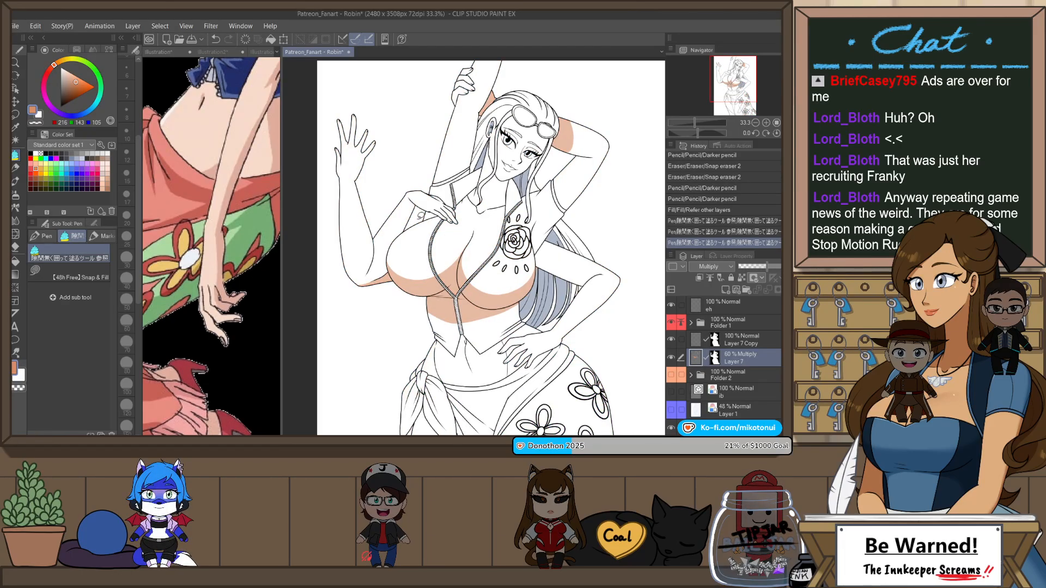
# Step: Clean up the chest shadow on the side opposite the rose emblem, erasing stray color along the outer outline
pyautogui.scroll(2, 421, 215)
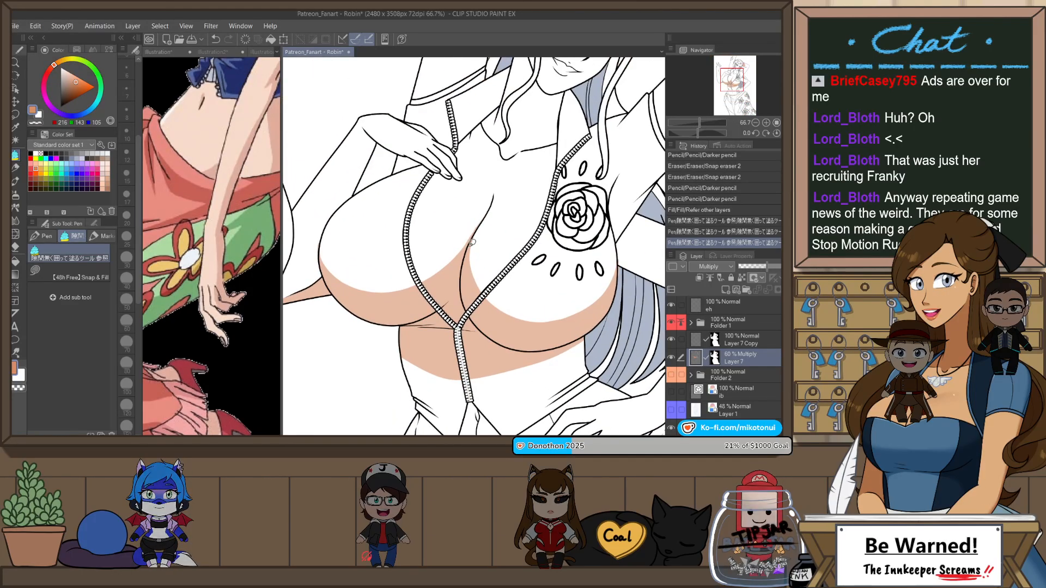
pyautogui.moveTo(435, 288); pyautogui.dragTo(494, 304)
pyautogui.scroll(1, 390, 234)
pyautogui.press('e')
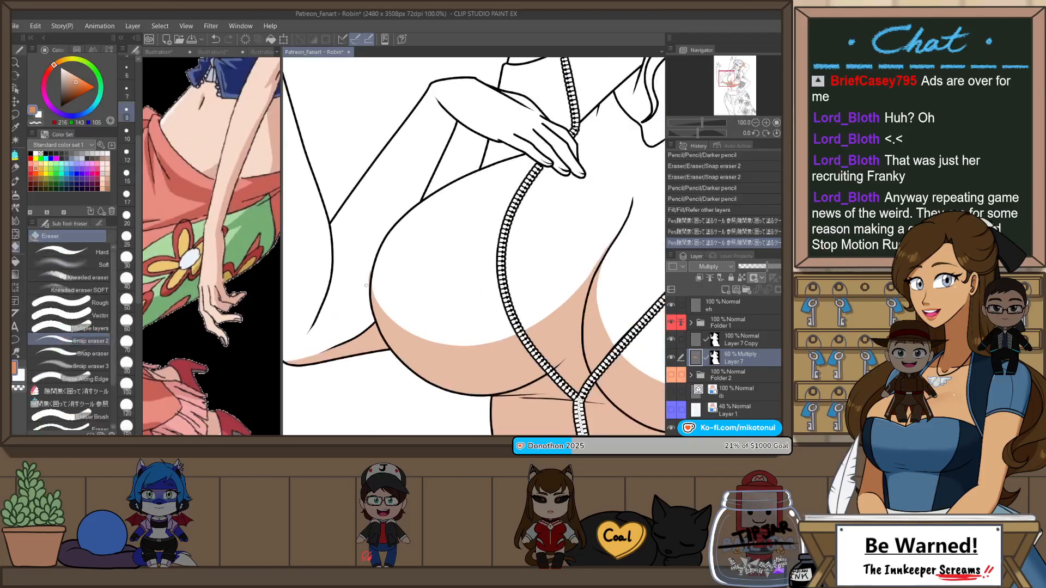
pyautogui.scroll(-2, 370, 289)
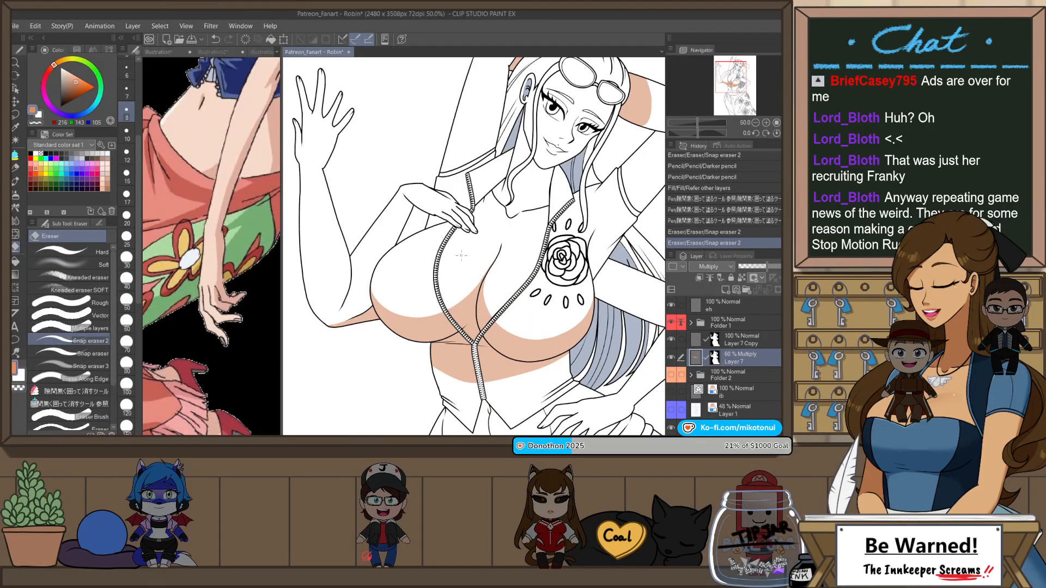
pyautogui.moveTo(546, 302); pyautogui.dragTo(500, 284)
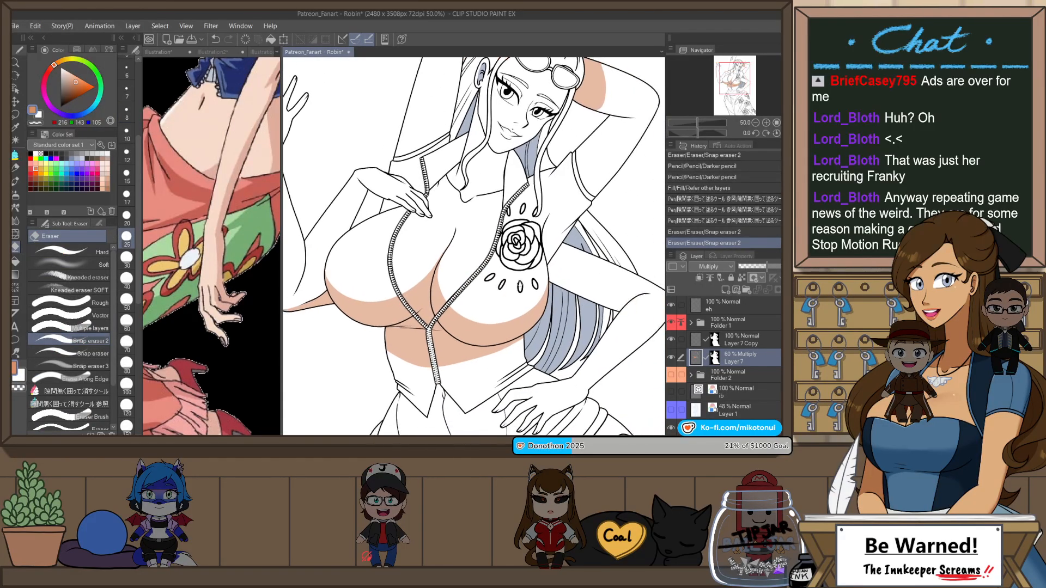
# Step: Draw the curved armpit shadow boundary beside the rose emblem, undoing and redrawing the stroke until the curve is smooth
pyautogui.scroll(2, 460, 278)
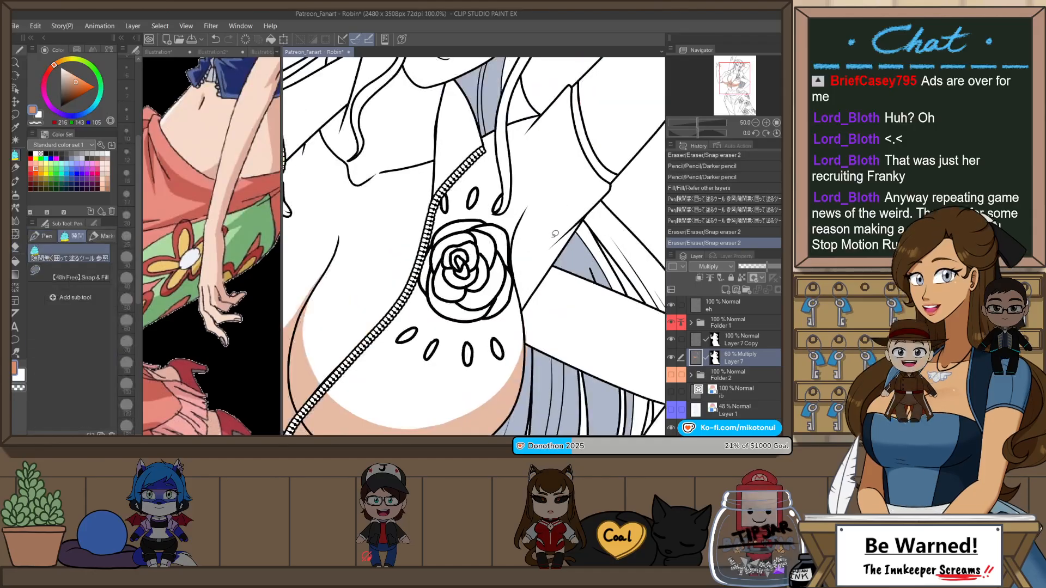
pyautogui.press('p')
pyautogui.hotkey('ctrl', 'z')
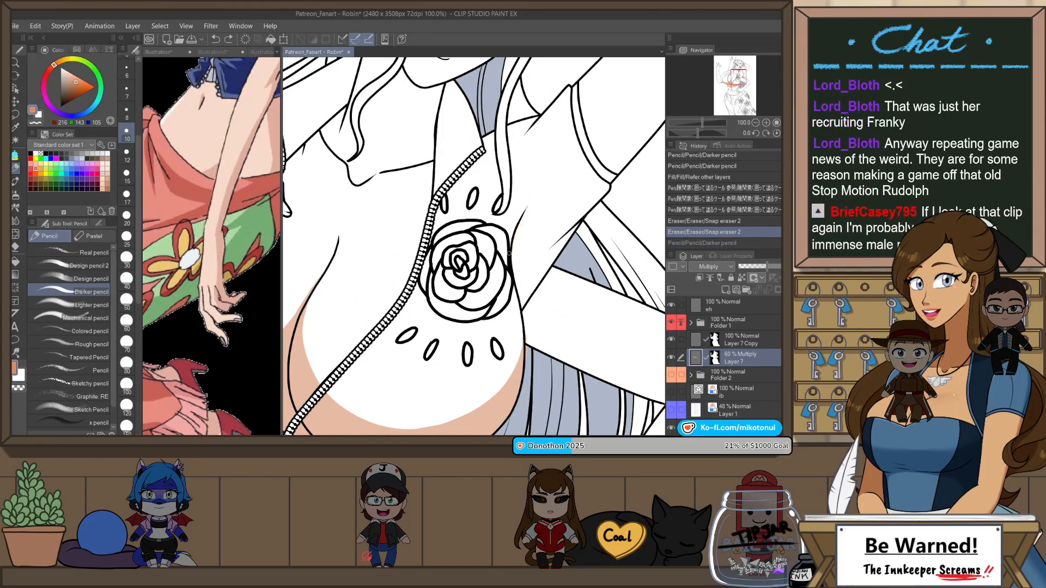
pyautogui.moveTo(515, 243); pyautogui.dragTo(548, 186)
pyautogui.hotkey('ctrl', 'z')
pyautogui.moveTo(510, 256); pyautogui.dragTo(553, 170)
pyautogui.hotkey('ctrl', 'z')
pyautogui.moveTo(509, 248); pyautogui.dragTo(555, 168)
pyautogui.hotkey('ctrl', 'z')
pyautogui.moveTo(518, 234)
pyautogui.mouseDown()
pyautogui.moveTo(553, 174)
pyautogui.moveTo(513, 246)
pyautogui.moveTo(556, 247)
pyautogui.mouseUp()
pyautogui.hotkey('ctrl', 'z')
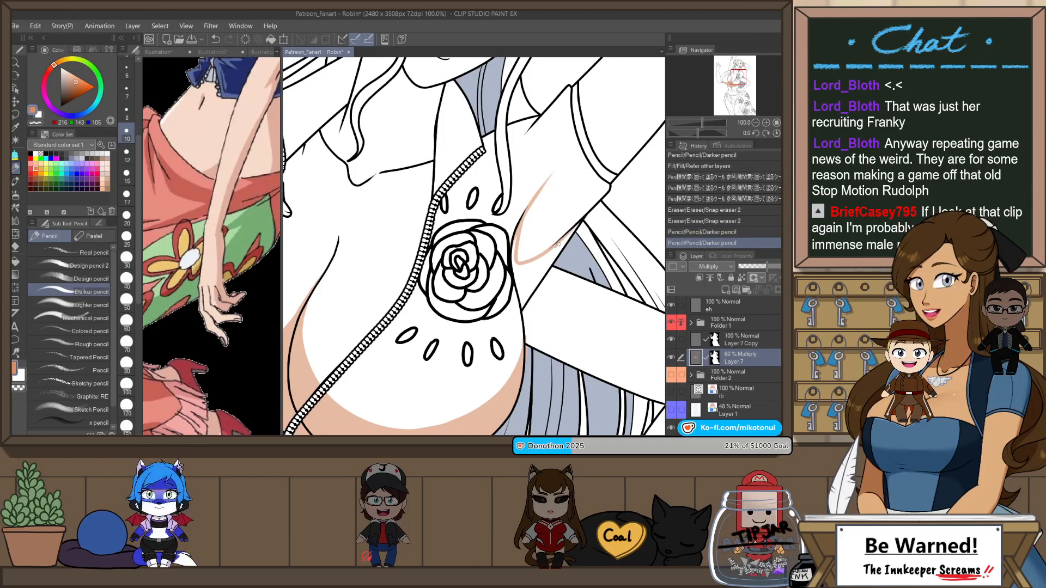
# Step: Extend the armpit shadow boundary along the underarm to the sleeve opening and fill the enclosed area
pyautogui.moveTo(620, 184); pyautogui.dragTo(519, 278)
pyautogui.hotkey('ctrl', 'z')
pyautogui.hotkey('ctrl', 'z')
pyautogui.moveTo(554, 234); pyautogui.dragTo(548, 243)
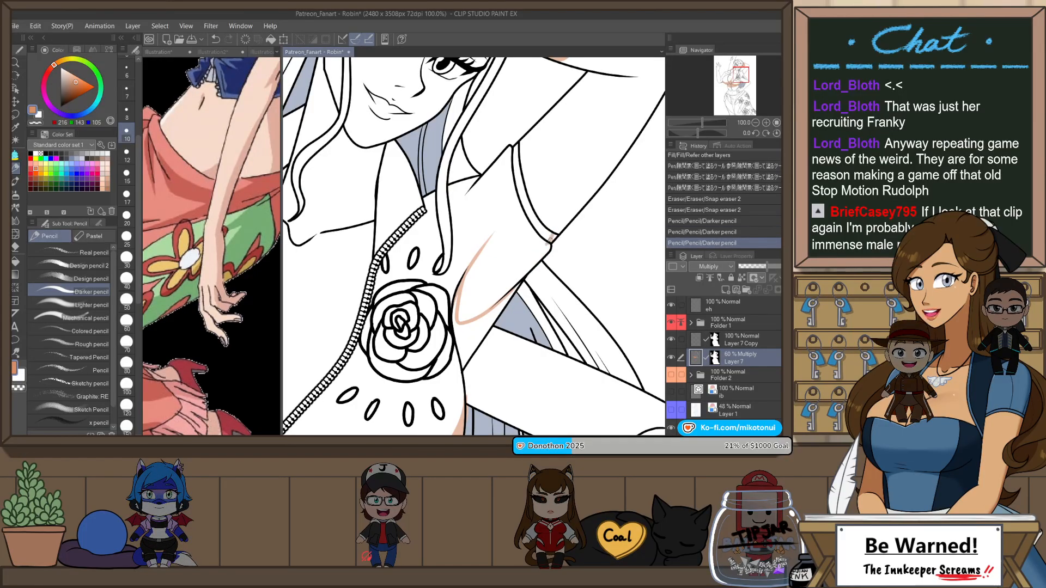
pyautogui.press('p')
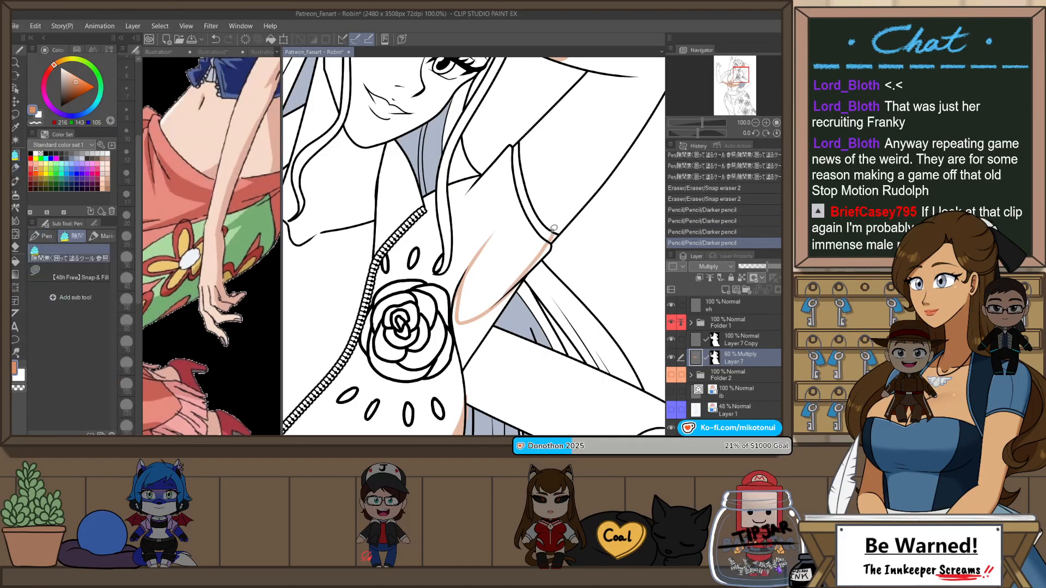
pyautogui.moveTo(556, 263)
pyautogui.mouseDown()
pyautogui.moveTo(614, 199)
pyautogui.moveTo(529, 312)
pyautogui.moveTo(544, 163)
pyautogui.moveTo(588, 209)
pyautogui.mouseUp()
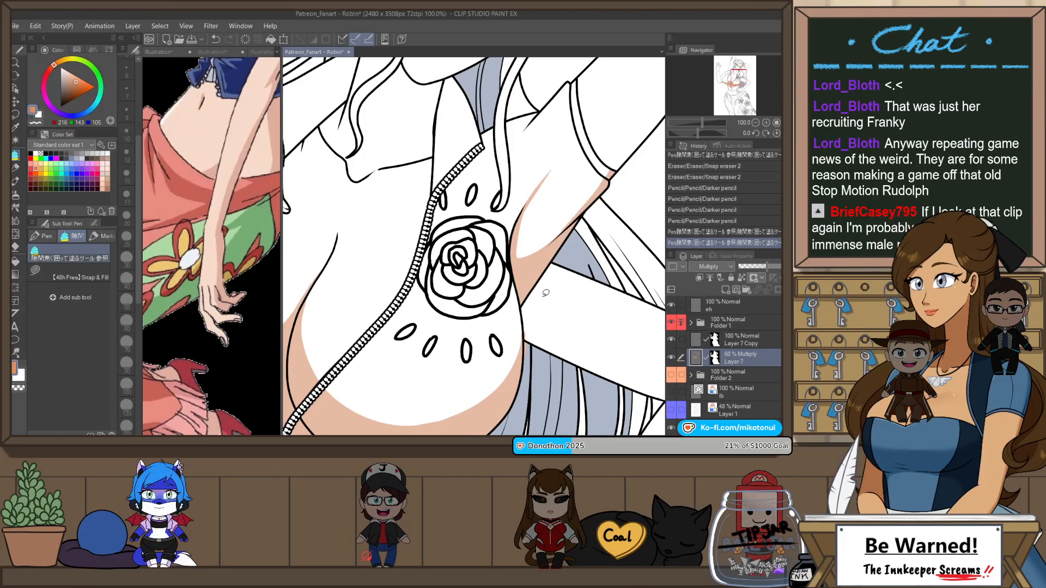
# Step: Erase stray shadow color along the side of the torso below the armpit
pyautogui.press('e')
pyautogui.moveTo(530, 330); pyautogui.dragTo(534, 316)
pyautogui.scroll(-3, 534, 316)
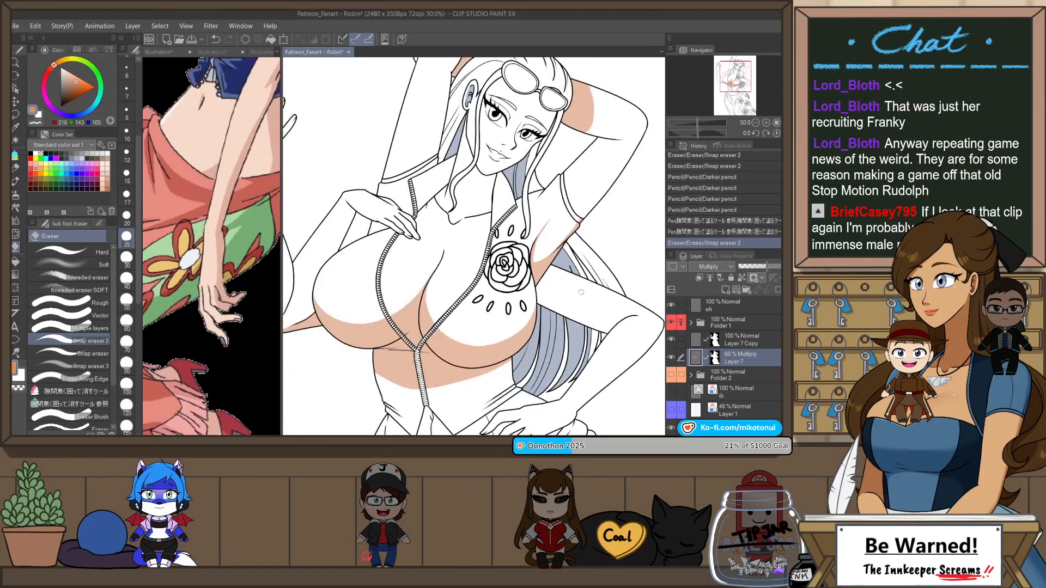
# Step: Close the shadow outline along the collarbone and fill the neck with the orange-brown shadow color
pyautogui.scroll(1, 566, 296)
pyautogui.scroll(1, 573, 267)
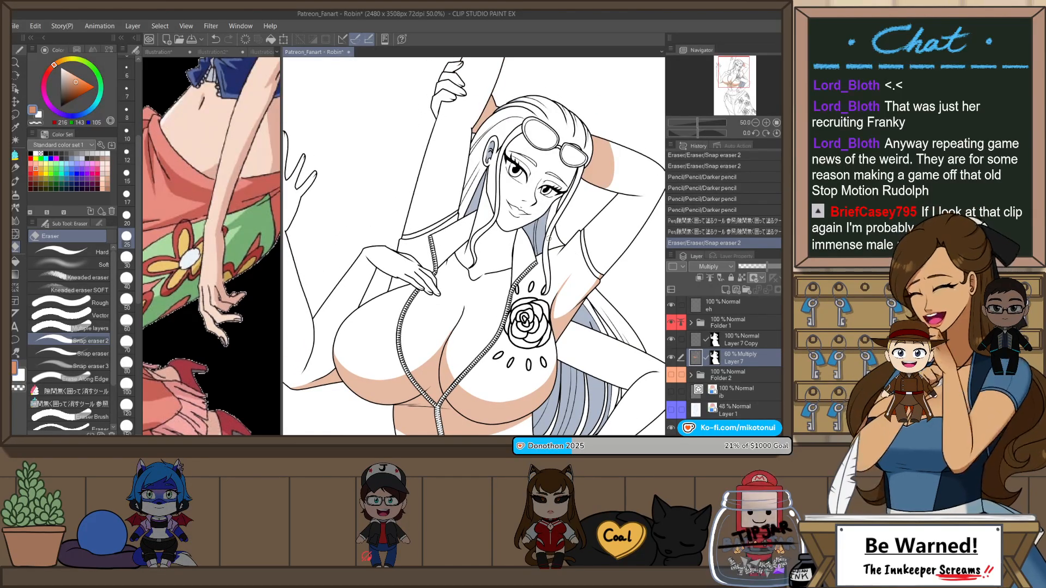
pyautogui.scroll(2, 495, 268)
pyautogui.press('p')
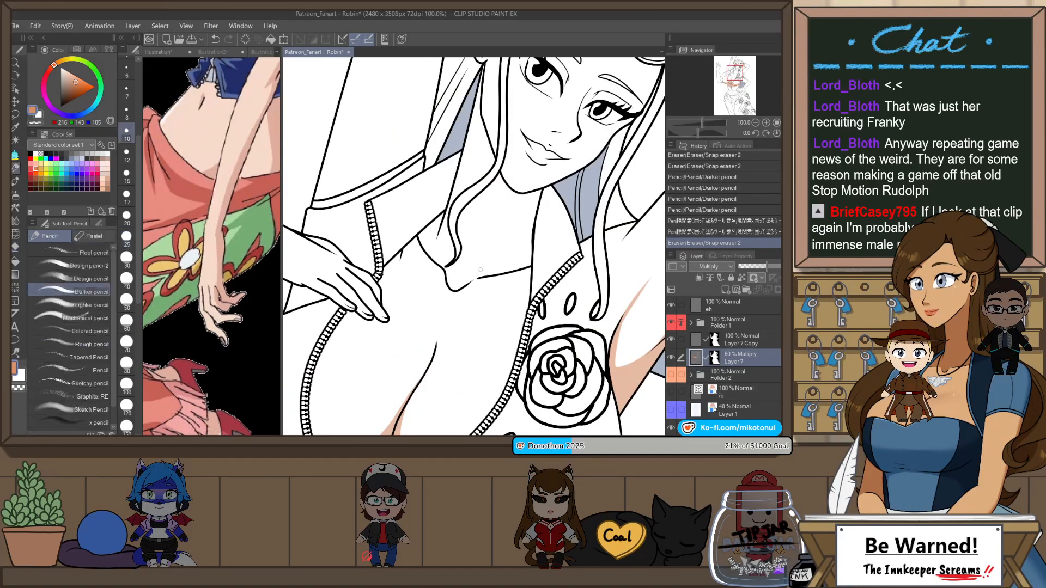
pyautogui.moveTo(462, 287); pyautogui.dragTo(522, 267)
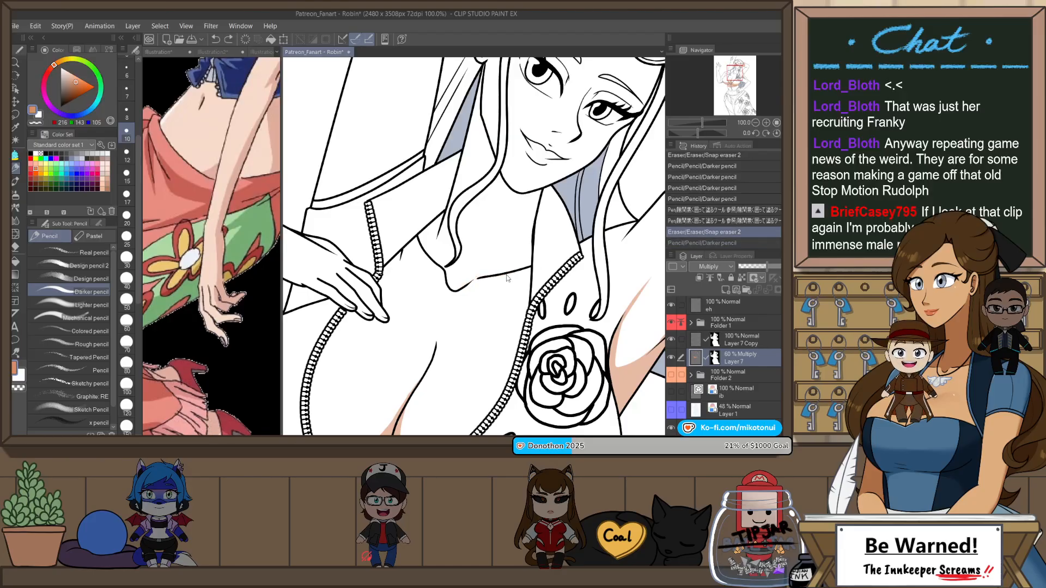
pyautogui.press('p')
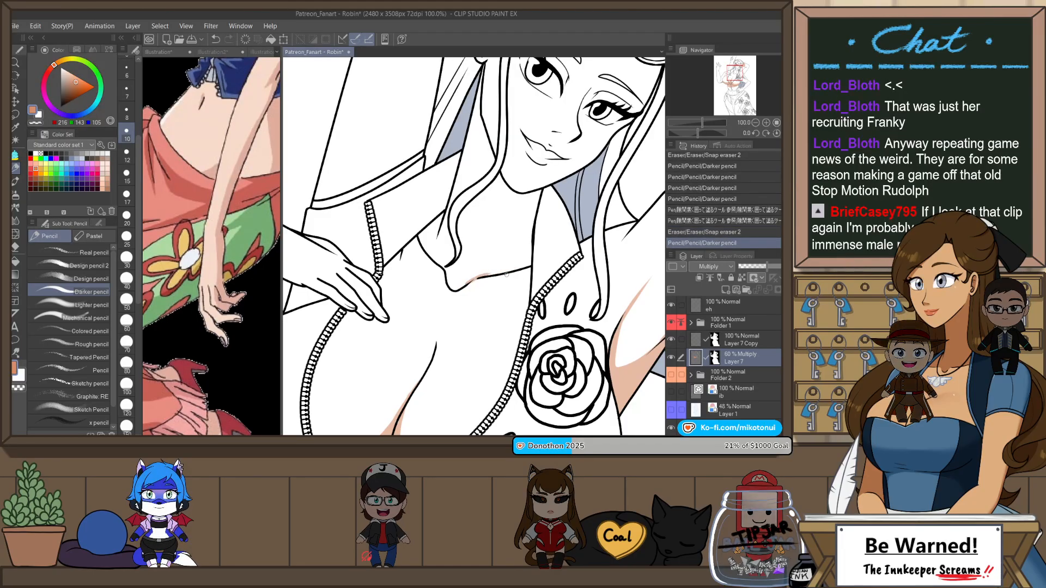
pyautogui.press('g')
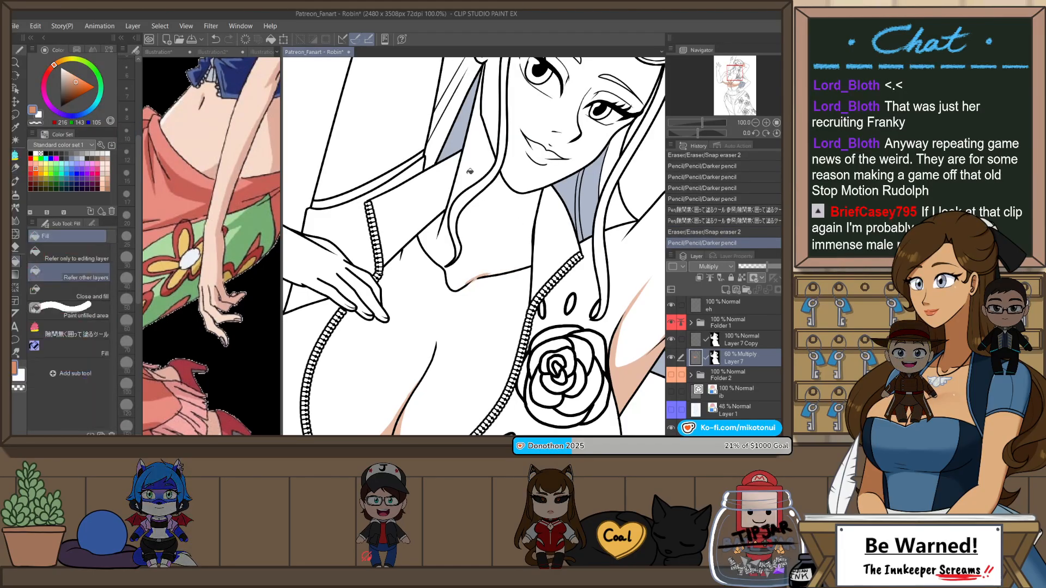
pyautogui.click(445, 238)
pyautogui.click(482, 250)
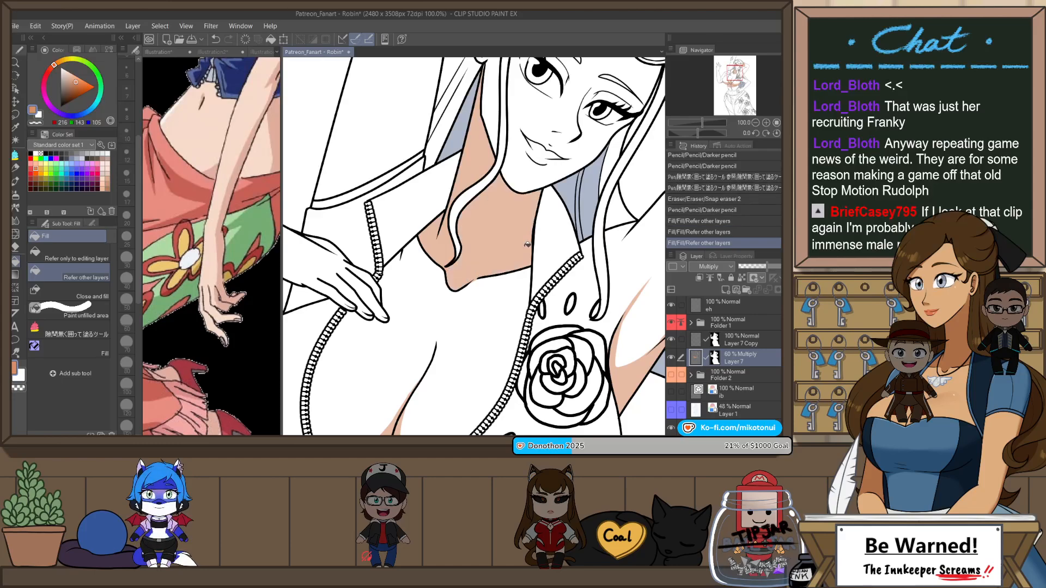
# Step: Draw a shadow boundary across the back of the hand gripping the raised arm and fill the area below it
pyautogui.scroll(-3, 537, 217)
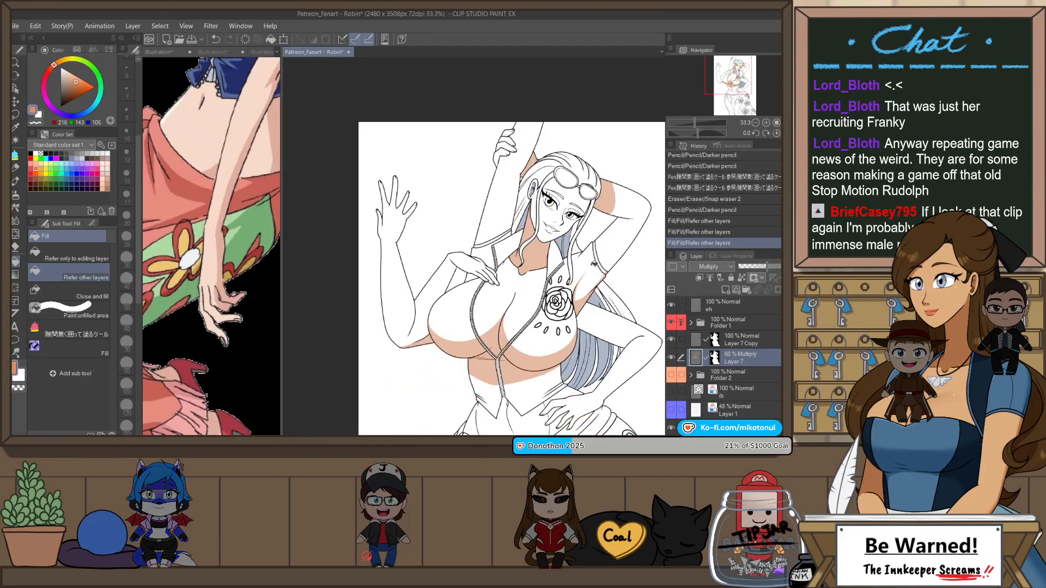
pyautogui.scroll(3, 522, 143)
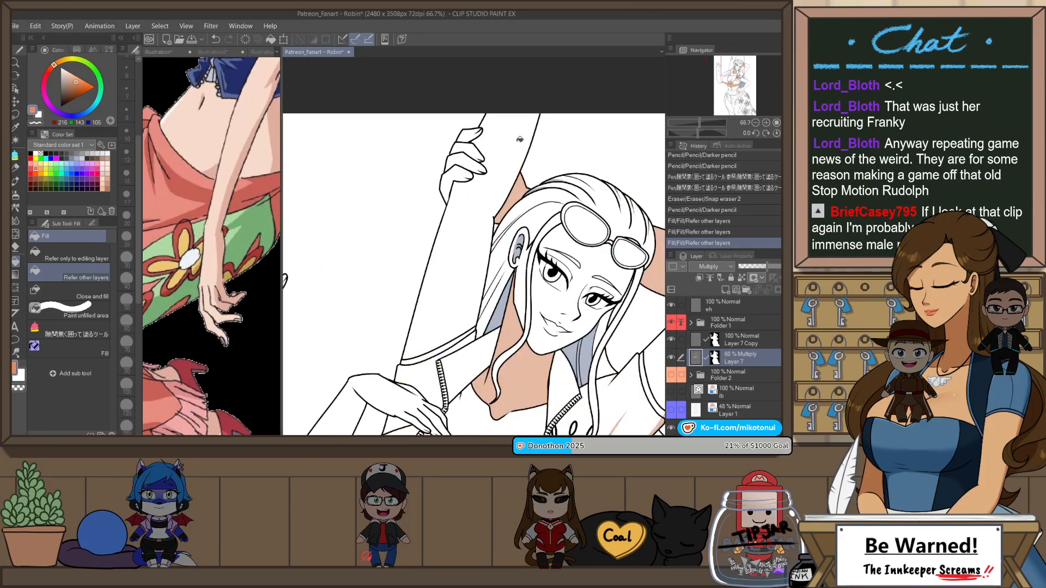
pyautogui.press('p')
pyautogui.scroll(1, 464, 197)
pyautogui.press('p')
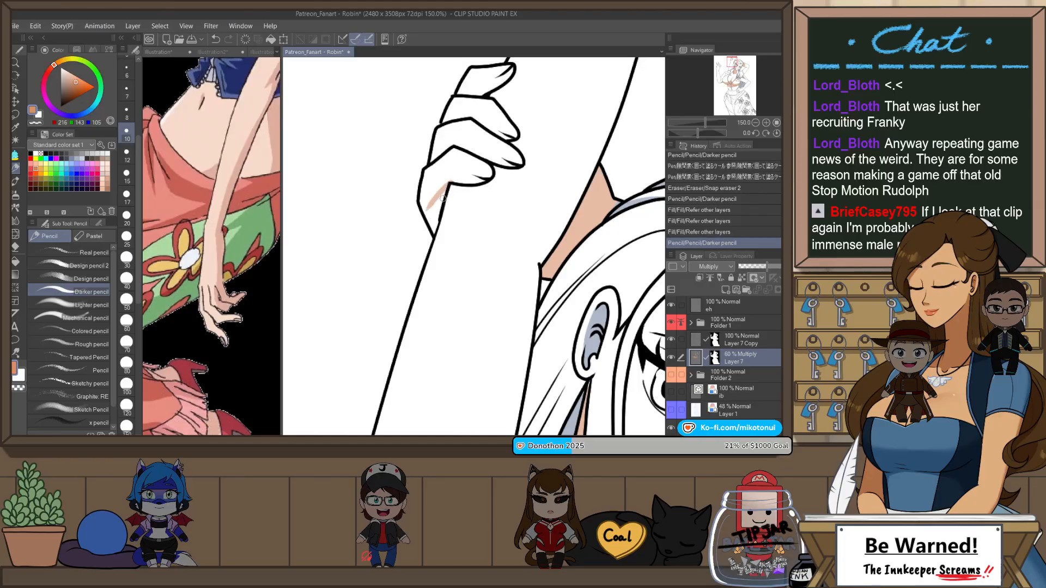
pyautogui.hotkey('ctrl', 'z')
pyautogui.moveTo(420, 202)
pyautogui.mouseDown()
pyautogui.moveTo(457, 181)
pyautogui.moveTo(413, 175)
pyautogui.moveTo(448, 182)
pyautogui.mouseUp()
pyautogui.press('p')
pyautogui.scroll(-1, 486, 137)
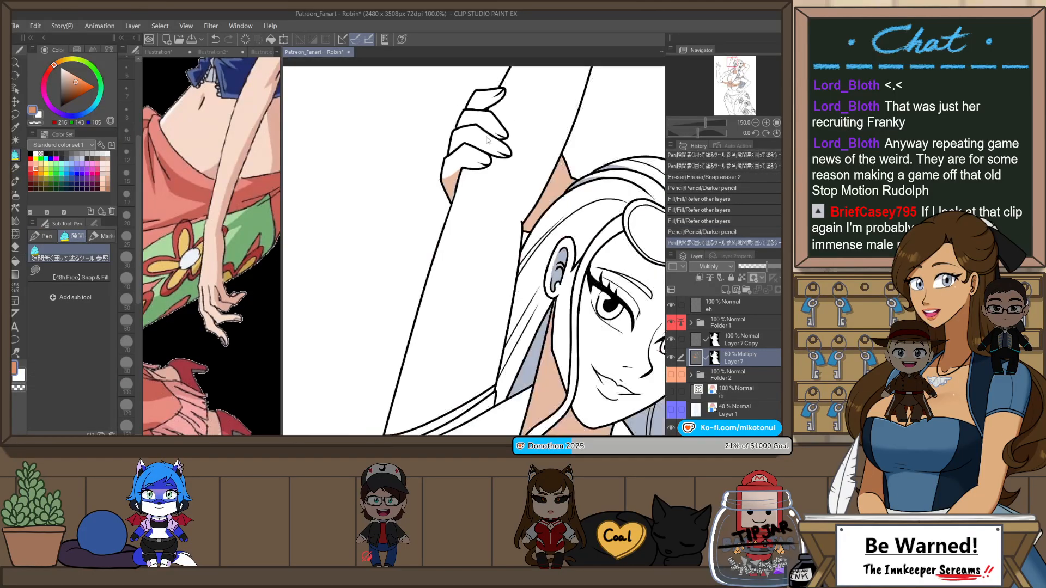
# Step: Erase the excess shadow color around the hand gripping the raised arm
pyautogui.scroll(-1, 488, 140)
pyautogui.scroll(2, 483, 158)
pyautogui.press('e')
pyautogui.moveTo(470, 143); pyautogui.dragTo(458, 153)
pyautogui.scroll(-2, 515, 214)
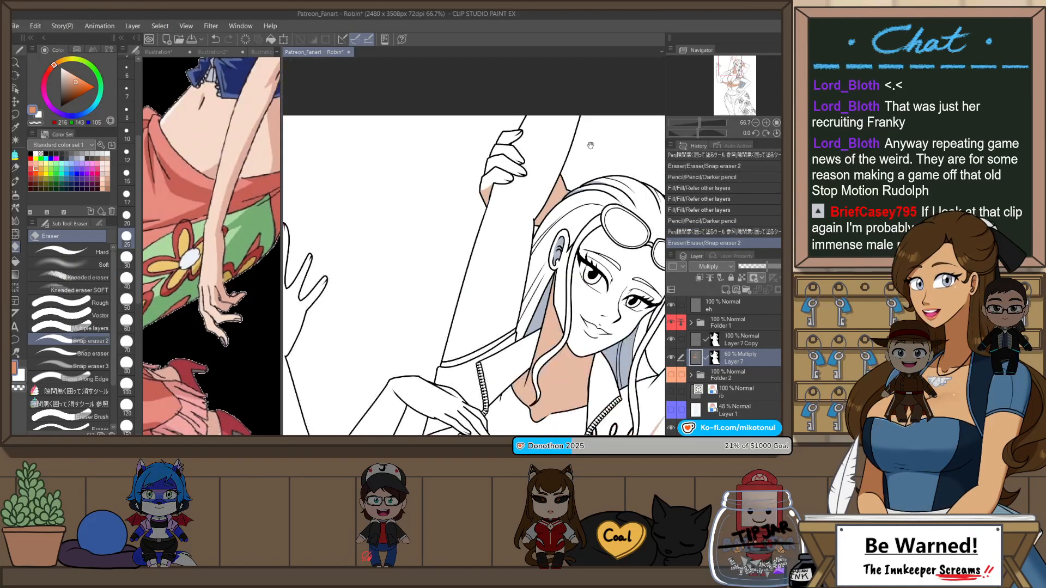
# Step: Draw small shadow strokes on the fingers gripping the raised arm and trim them with the eraser
pyautogui.moveTo(591, 145); pyautogui.dragTo(530, 220)
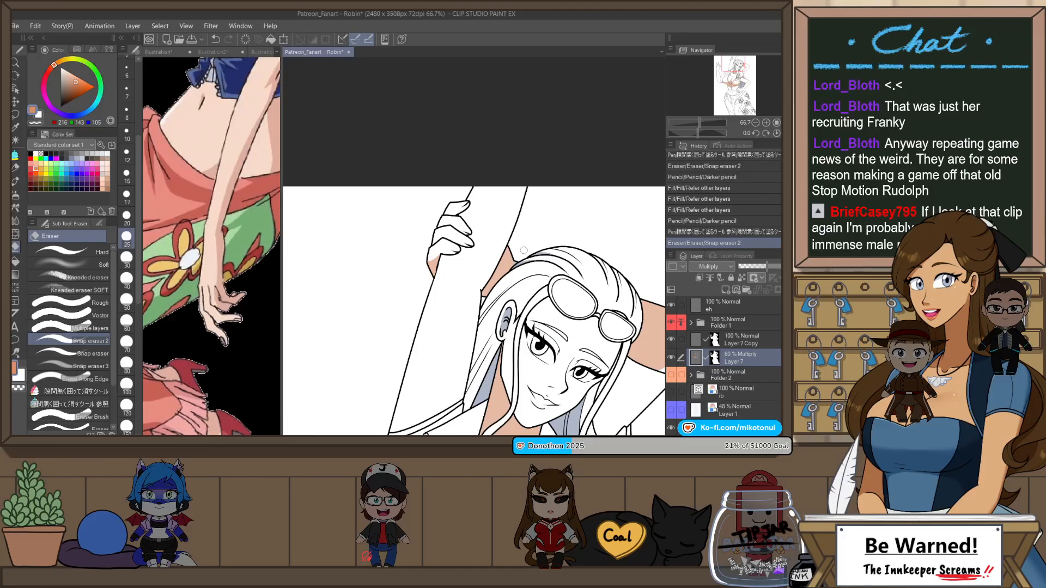
pyautogui.scroll(4, 456, 188)
pyautogui.press('p')
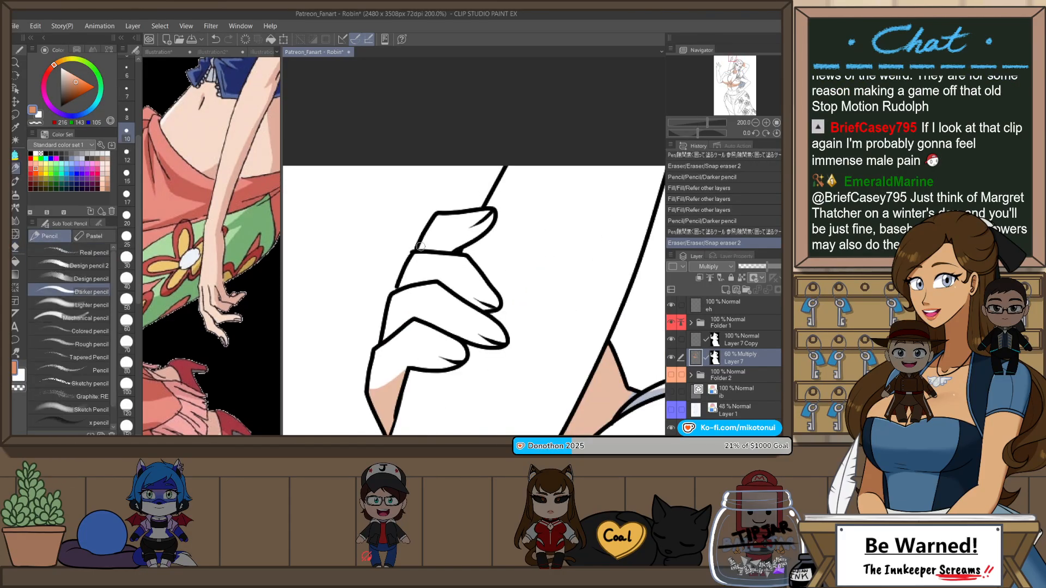
pyautogui.moveTo(469, 250)
pyautogui.mouseDown()
pyautogui.moveTo(418, 248)
pyautogui.moveTo(501, 223)
pyautogui.moveTo(442, 274)
pyautogui.moveTo(462, 265)
pyautogui.mouseUp()
pyautogui.press('p')
pyautogui.press('e')
pyautogui.press('p')
pyautogui.press('p')
pyautogui.press('e')
pyautogui.scroll(-3, 537, 192)
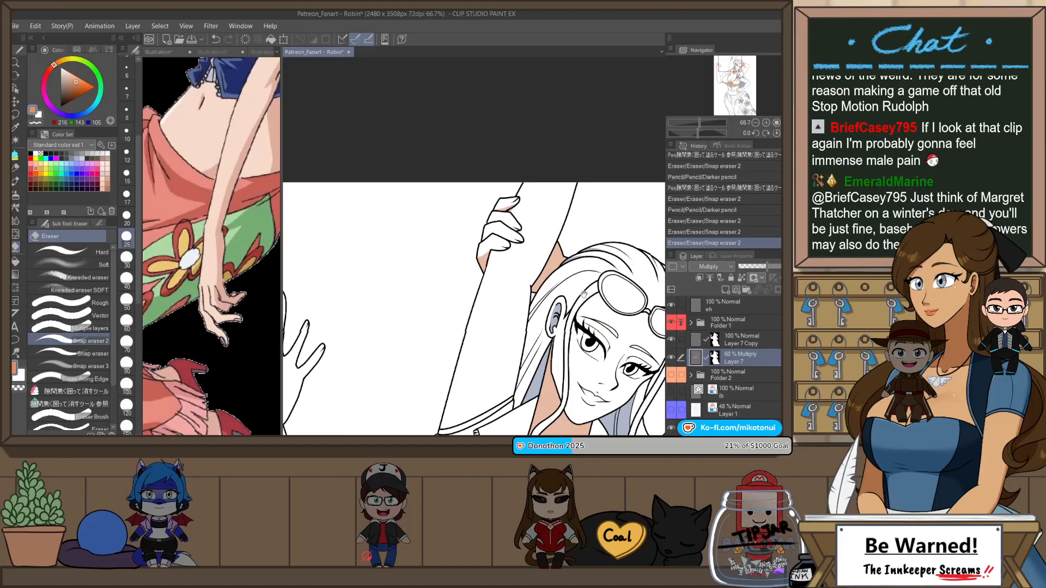
pyautogui.moveTo(602, 254); pyautogui.dragTo(590, 186)
pyautogui.scroll(-2, 594, 142)
pyautogui.scroll(2, 518, 307)
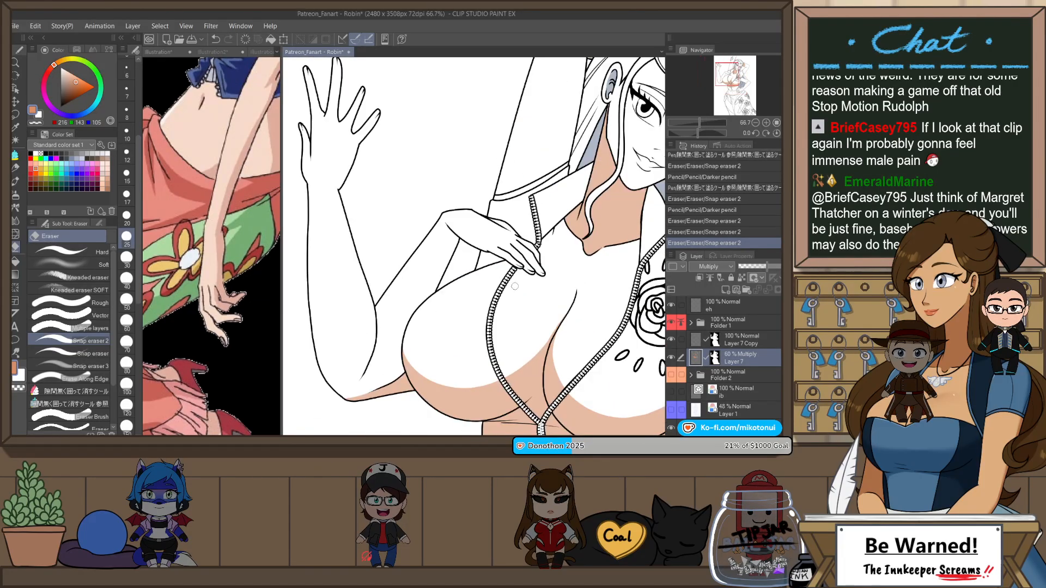
# Step: Draw a thin orange-brown shadow along the underside of the hand resting on the chest, ending at the wrist
pyautogui.press('h')
pyautogui.press('p')
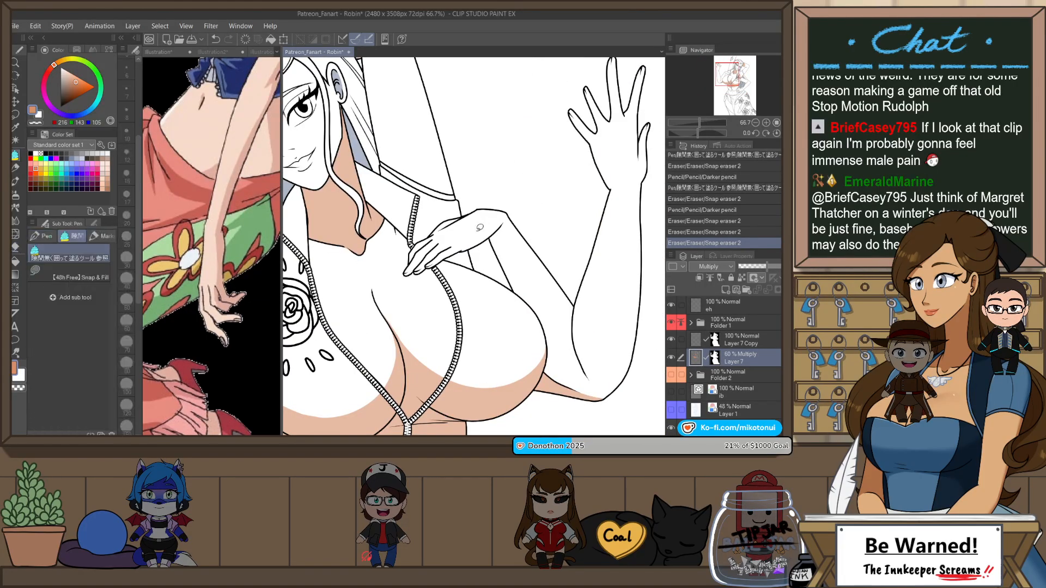
pyautogui.scroll(1, 463, 247)
pyautogui.moveTo(452, 256); pyautogui.dragTo(518, 216)
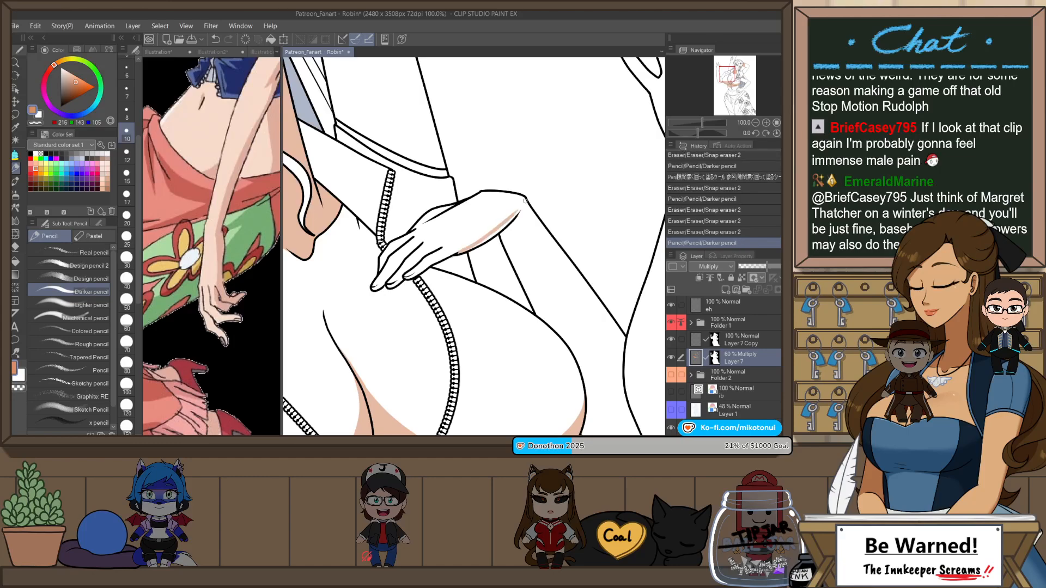
pyautogui.hotkey('ctrl', 'z')
pyautogui.moveTo(455, 255); pyautogui.dragTo(521, 214)
pyautogui.moveTo(520, 213)
pyautogui.mouseDown()
pyautogui.moveTo(497, 264)
pyautogui.moveTo(517, 222)
pyautogui.mouseUp()
pyautogui.press('p')
pyautogui.hotkey('ctrl', '+')
pyautogui.press('p')
pyautogui.press('p')
pyautogui.press('p')
pyautogui.hotkey('ctrl', 'z')
pyautogui.moveTo(443, 256); pyautogui.dragTo(542, 198)
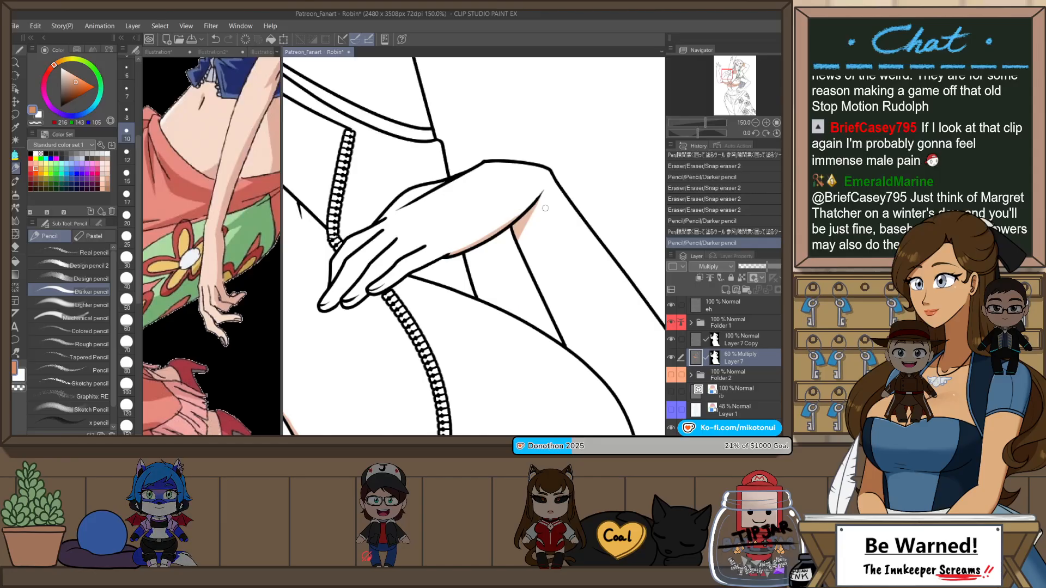
# Step: Outline a rounded shadow shape on the palm of the raised open hand and fill it with the orange-brown color
pyautogui.scroll(-3, 545, 209)
pyautogui.moveTo(631, 234); pyautogui.dragTo(535, 221)
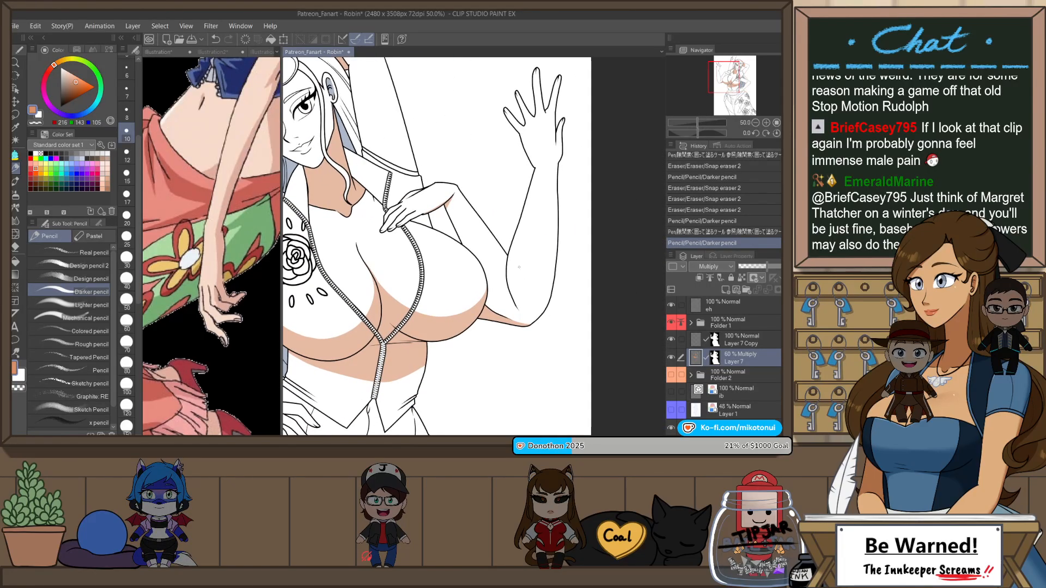
pyautogui.scroll(2, 530, 221)
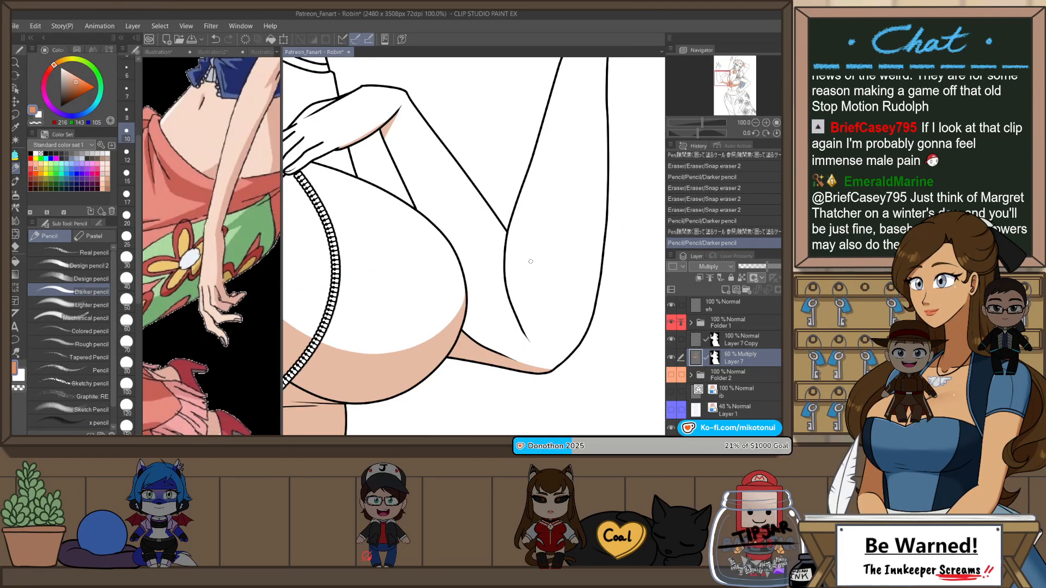
pyautogui.scroll(-2, 531, 261)
pyautogui.scroll(2, 528, 198)
pyautogui.moveTo(548, 130)
pyautogui.mouseDown()
pyautogui.moveTo(522, 211)
pyautogui.moveTo(548, 196)
pyautogui.moveTo(561, 234)
pyautogui.moveTo(520, 286)
pyautogui.moveTo(564, 214)
pyautogui.mouseUp()
pyautogui.hotkey('ctrl', 'z')
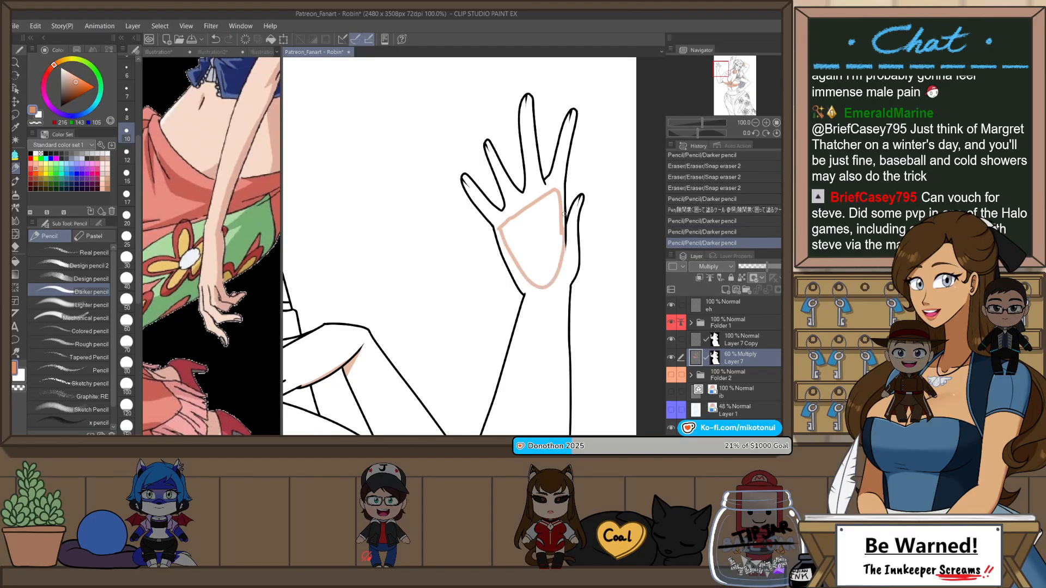
pyautogui.press('p')
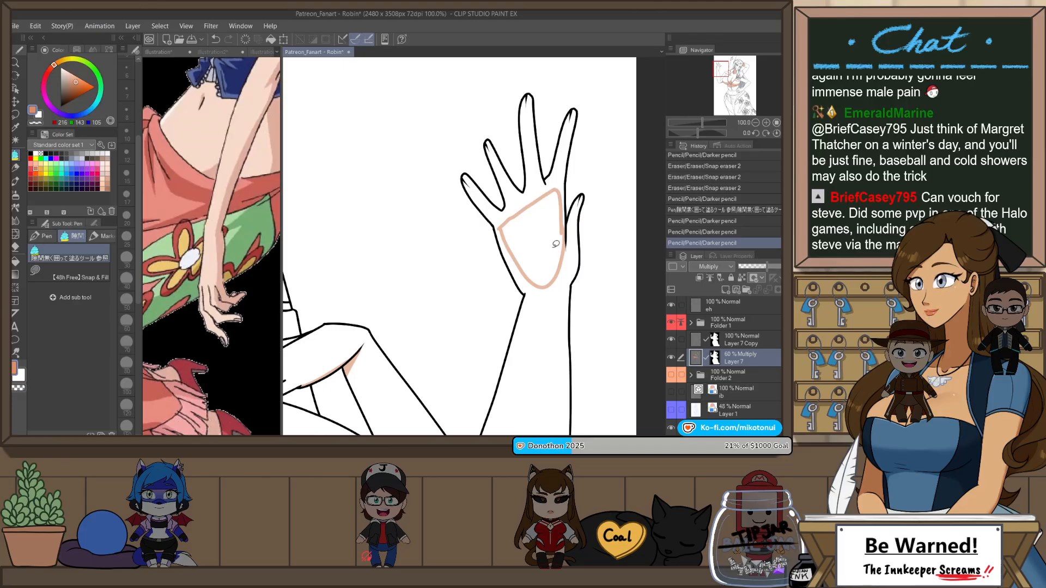
pyautogui.press('g')
pyautogui.click(556, 244)
# Step: Trim the side edges of the palm shadow on the raised open hand with Snap eraser 2
pyautogui.press('e')
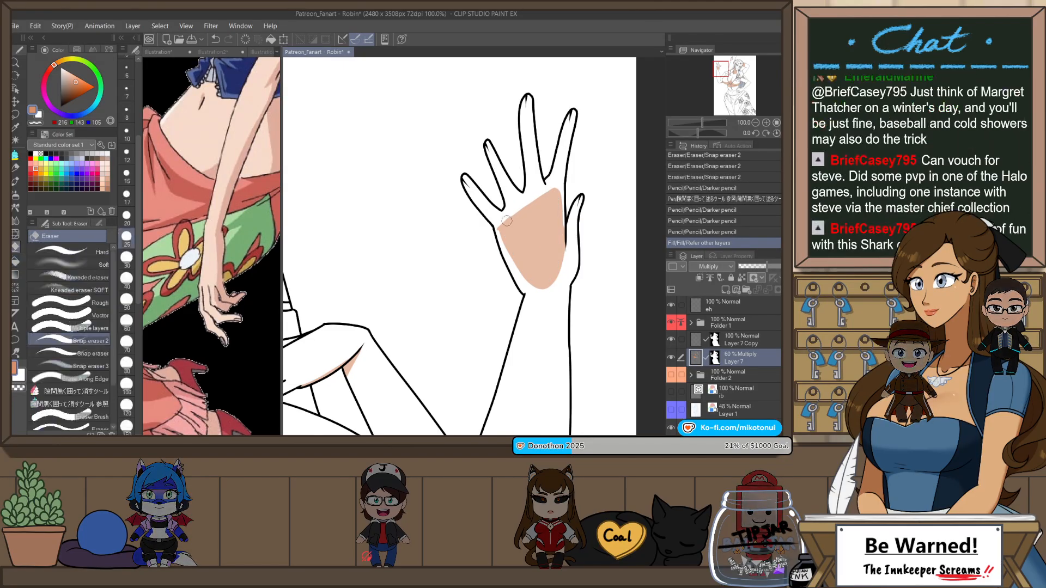
pyautogui.moveTo(507, 220); pyautogui.dragTo(521, 275)
pyautogui.click(568, 253)
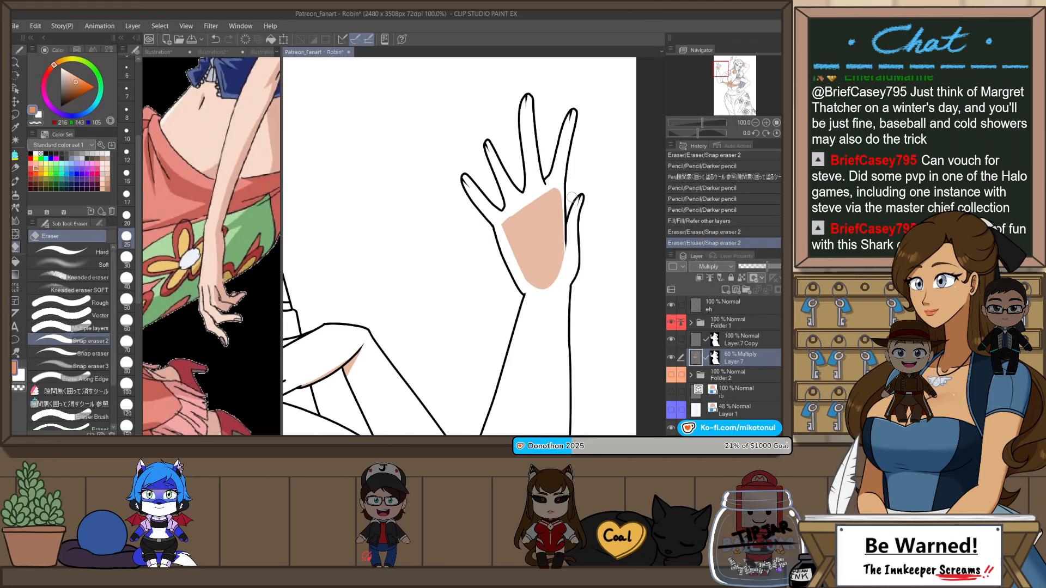
# Step: Outline a shadow on the back of the hand resting on the hip, near the wrist, and fill it with orange-brown
pyautogui.scroll(-3, 572, 197)
pyautogui.moveTo(462, 361); pyautogui.dragTo(553, 281)
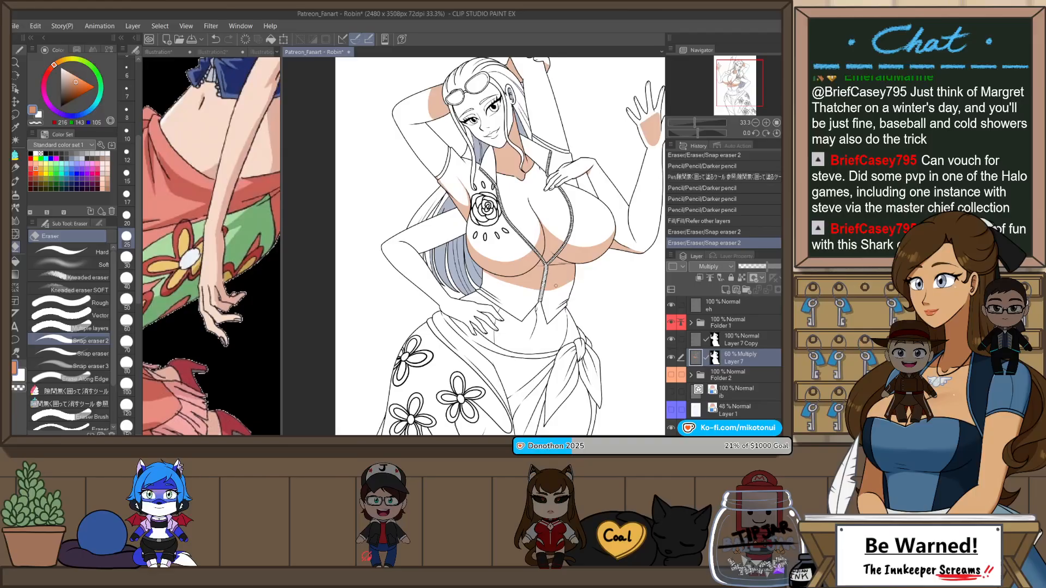
pyautogui.press('p')
pyautogui.scroll(4, 490, 323)
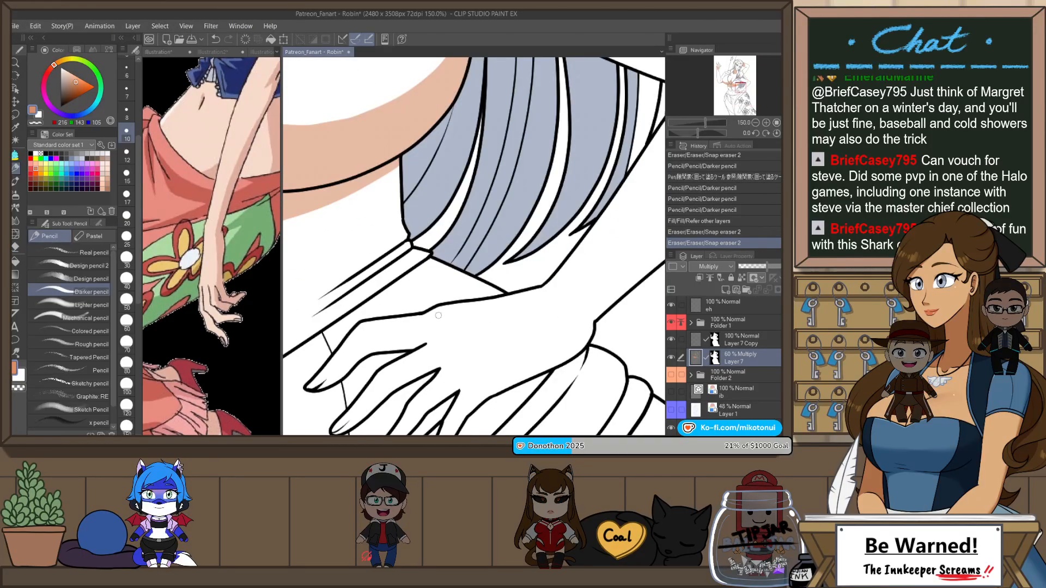
pyautogui.moveTo(438, 315); pyautogui.dragTo(492, 371)
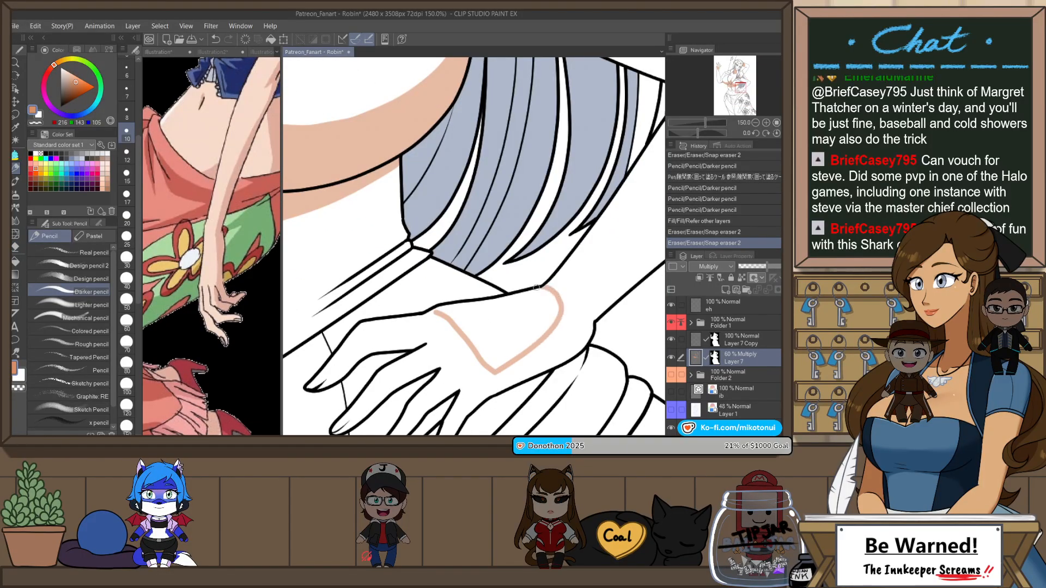
pyautogui.scroll(-3, 518, 276)
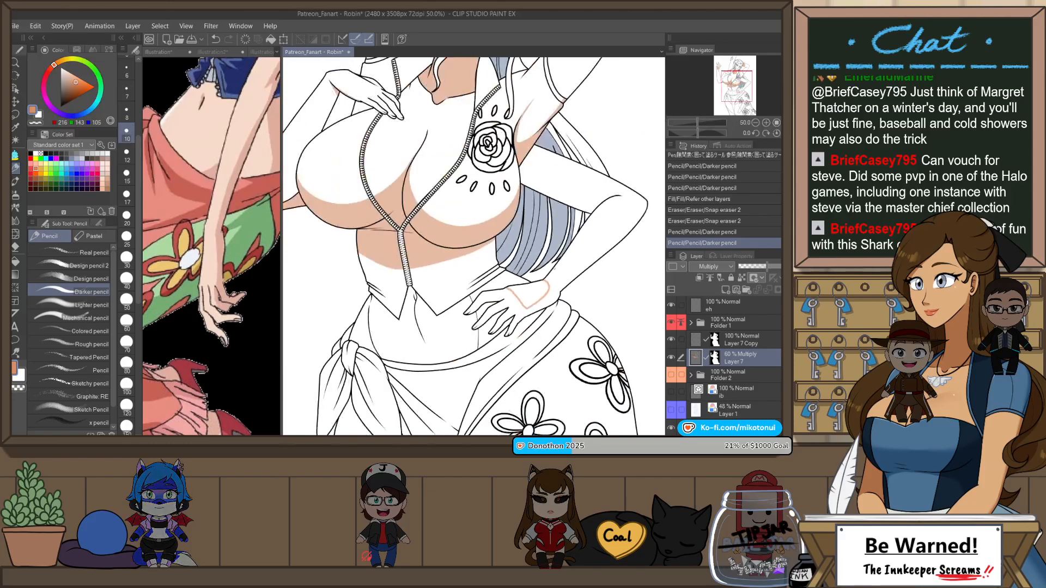
pyautogui.press('g')
pyautogui.click(542, 298)
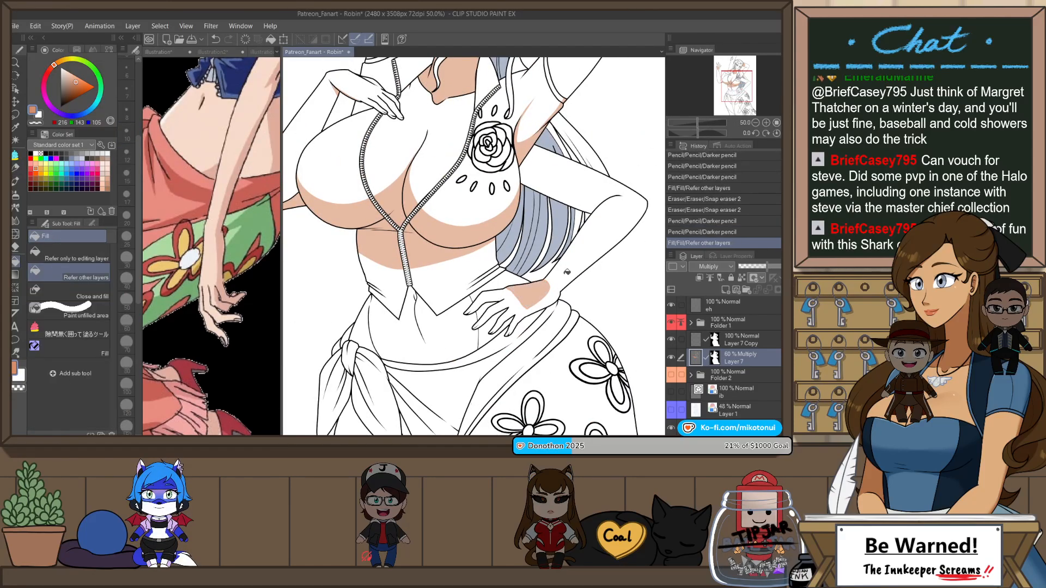
# Step: Paint a curved shadow down the abdomen's outer edge on the skirt-knot side with the Opaque watercolor brush at size 25
pyautogui.scroll(-1, 612, 252)
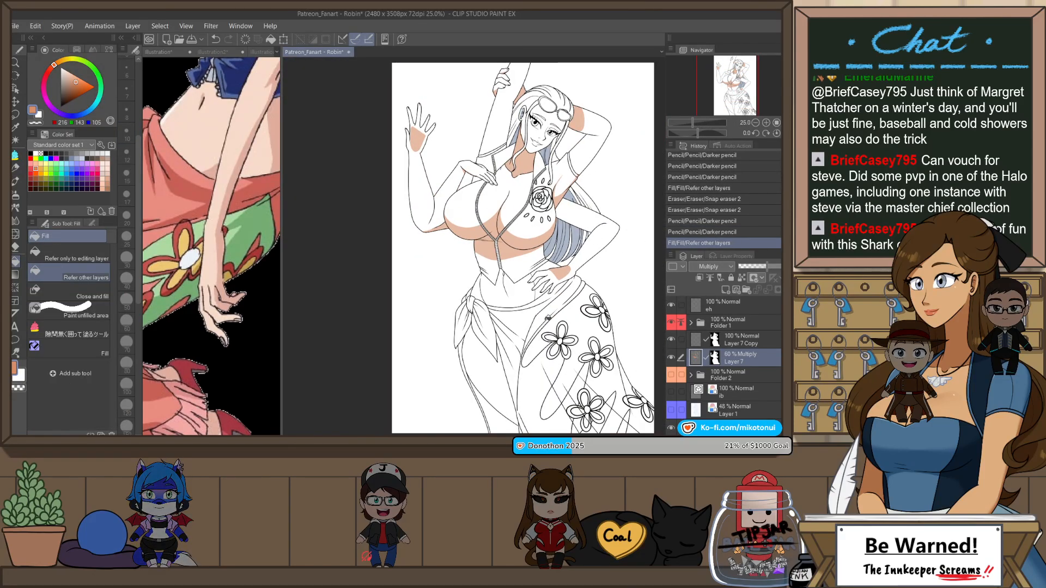
pyautogui.scroll(2, 474, 354)
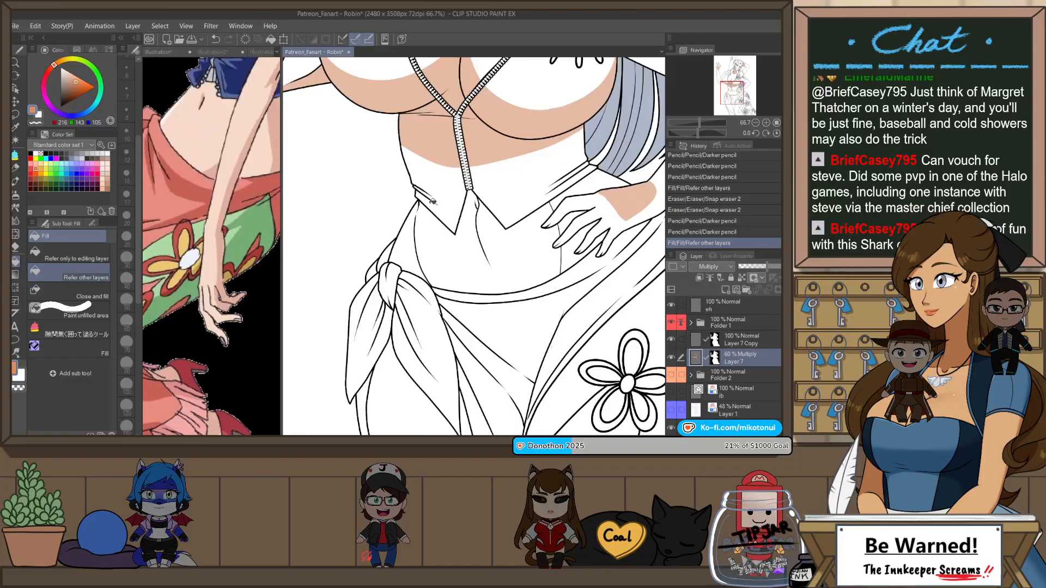
pyautogui.press('b')
pyautogui.moveTo(418, 203); pyautogui.dragTo(435, 284)
pyautogui.hotkey('ctrl', 'z')
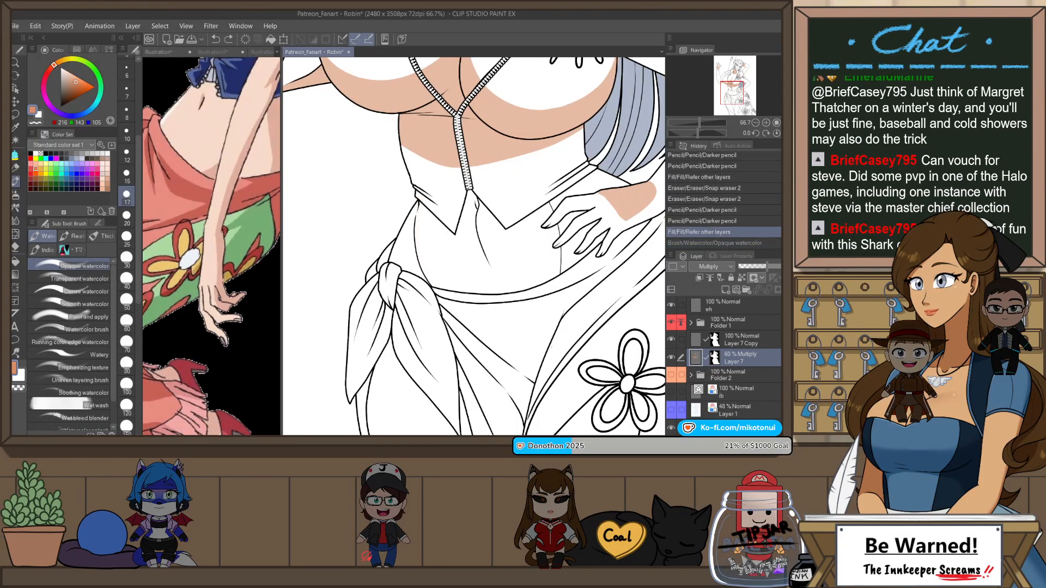
pyautogui.press(']')
pyautogui.press(']')
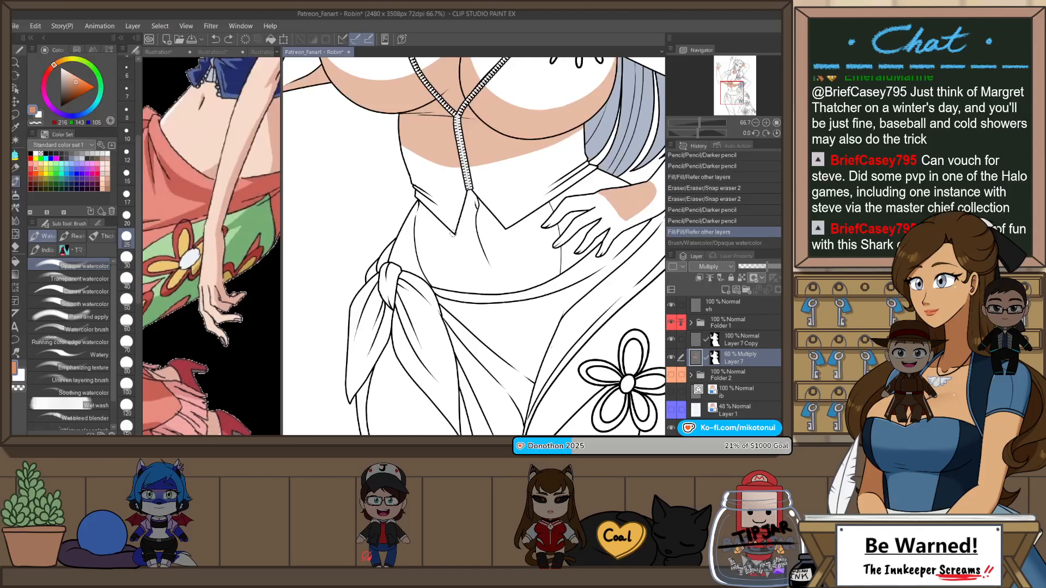
pyautogui.moveTo(420, 200); pyautogui.dragTo(450, 303)
pyautogui.hotkey('ctrl', 'z')
pyautogui.moveTo(420, 196); pyautogui.dragTo(455, 320)
pyautogui.hotkey('ctrl', 'z')
pyautogui.moveTo(421, 200); pyautogui.dragTo(459, 313)
pyautogui.hotkey('ctrl', 'z')
pyautogui.moveTo(421, 196)
pyautogui.mouseDown()
pyautogui.moveTo(455, 313)
pyautogui.moveTo(419, 228)
pyautogui.moveTo(457, 314)
pyautogui.mouseUp()
pyautogui.hotkey('ctrl', 'z')
pyautogui.hotkey('ctrl', 'z')
pyautogui.moveTo(422, 197)
pyautogui.mouseDown()
pyautogui.moveTo(458, 311)
pyautogui.moveTo(419, 237)
pyautogui.moveTo(462, 320)
pyautogui.moveTo(428, 275)
pyautogui.moveTo(456, 314)
pyautogui.mouseUp()
pyautogui.hotkey('ctrl', 'z')
pyautogui.hotkey('ctrl', 'z')
pyautogui.hotkey('ctrl', 'z')
pyautogui.moveTo(420, 199); pyautogui.dragTo(462, 329)
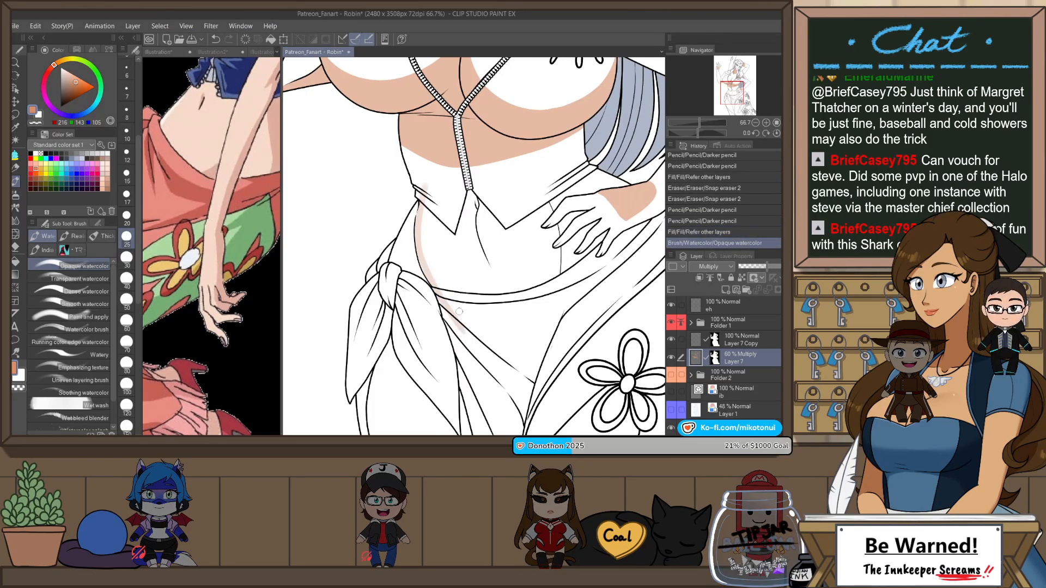
pyautogui.hotkey('ctrl', 'z')
pyautogui.moveTo(422, 197); pyautogui.dragTo(466, 320)
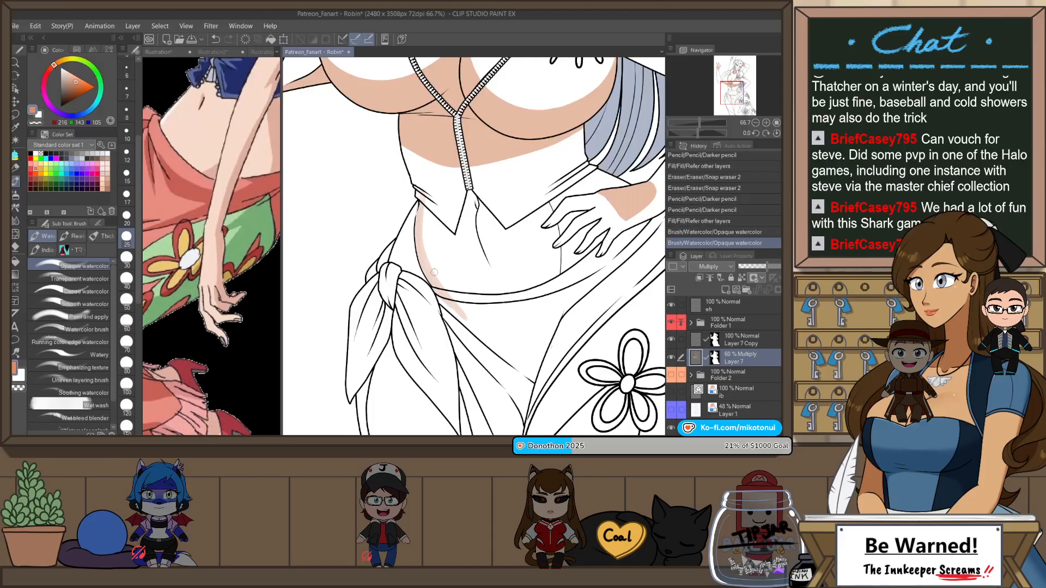
# Step: Flip the canvas and paint shadow strokes down the opposite side of the torso, from the ribs past the hand to below the waistband
pyautogui.press('h')
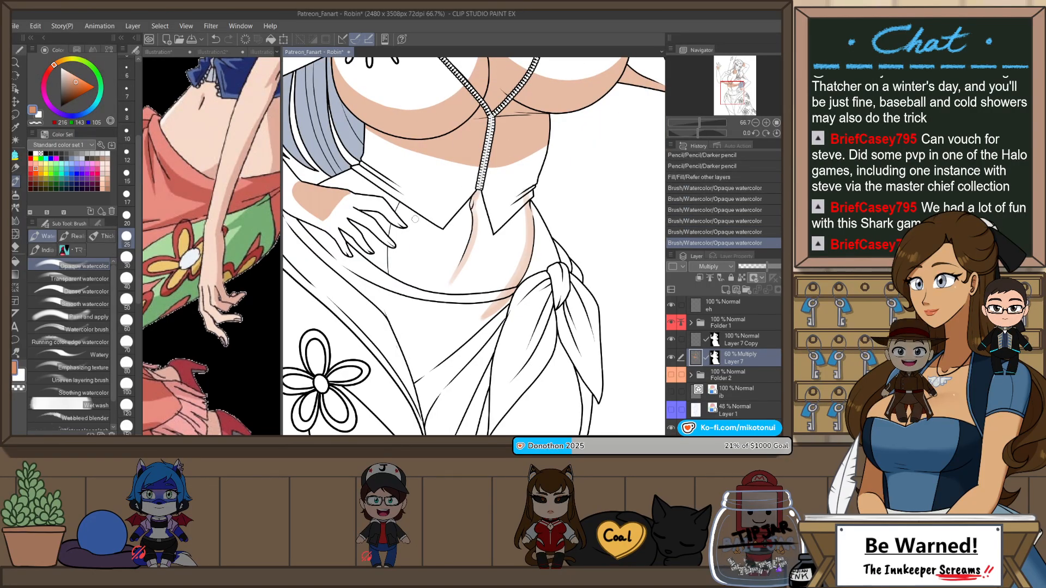
pyautogui.hotkey('ctrl', 'z')
pyautogui.moveTo(425, 158); pyautogui.dragTo(408, 195)
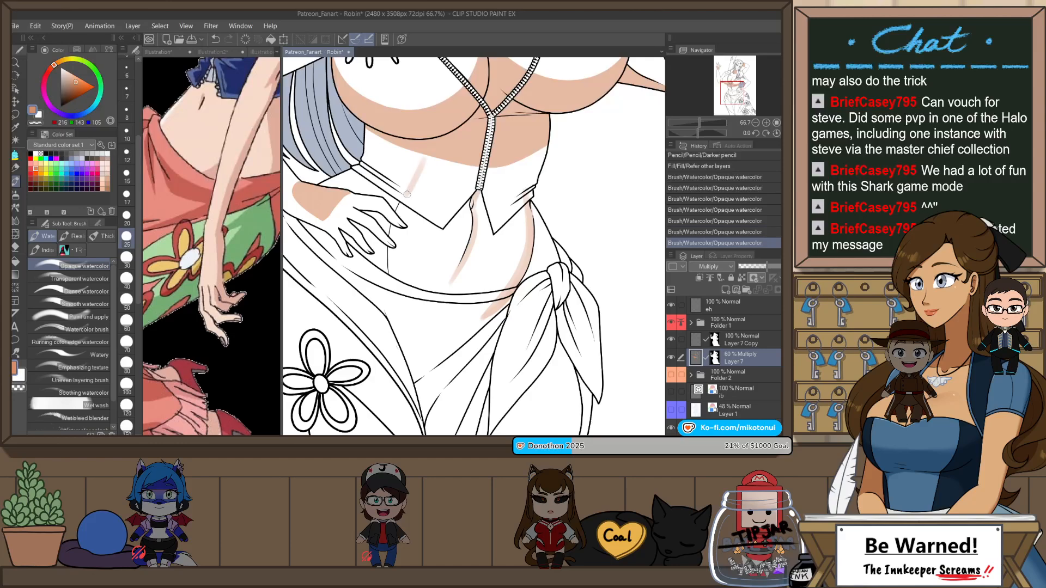
pyautogui.hotkey('ctrl', 'z')
pyautogui.moveTo(425, 158); pyautogui.dragTo(400, 210)
pyautogui.hotkey('ctrl', 'z')
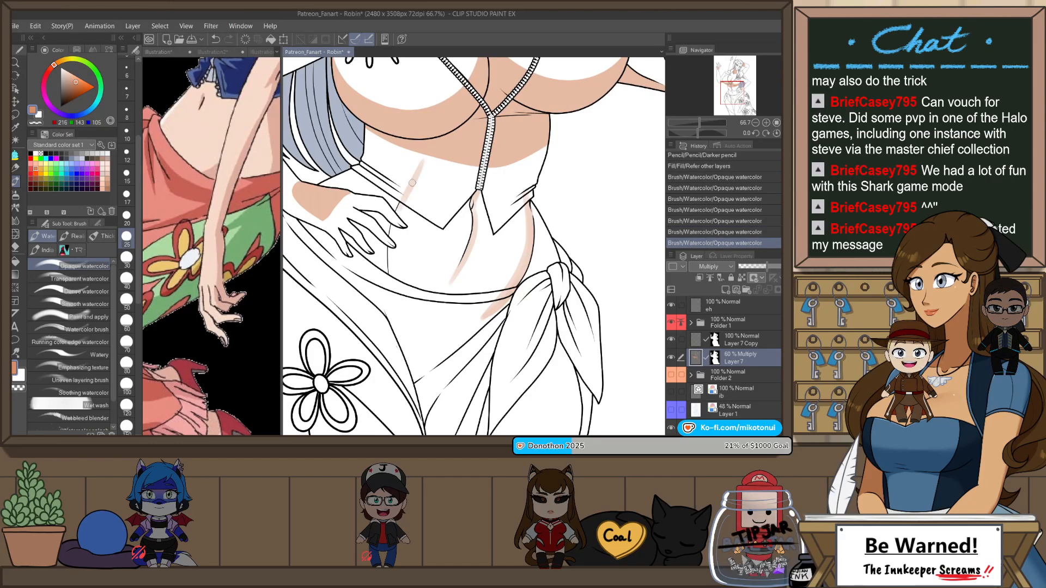
pyautogui.moveTo(390, 316); pyautogui.dragTo(399, 229)
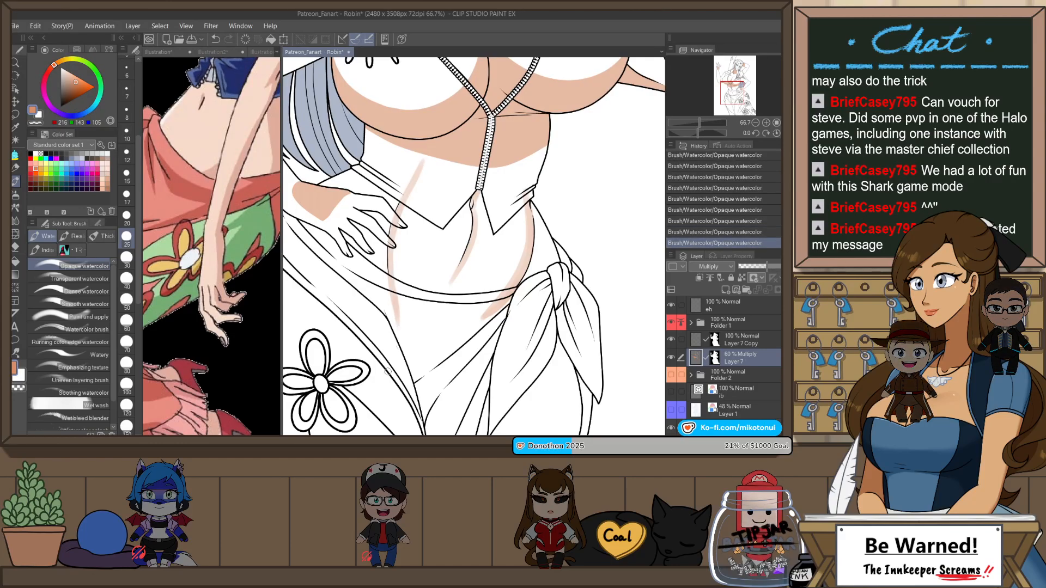
pyautogui.hotkey('ctrl', 'z')
pyautogui.moveTo(393, 298); pyautogui.dragTo(424, 338)
pyautogui.hotkey('ctrl', 'z')
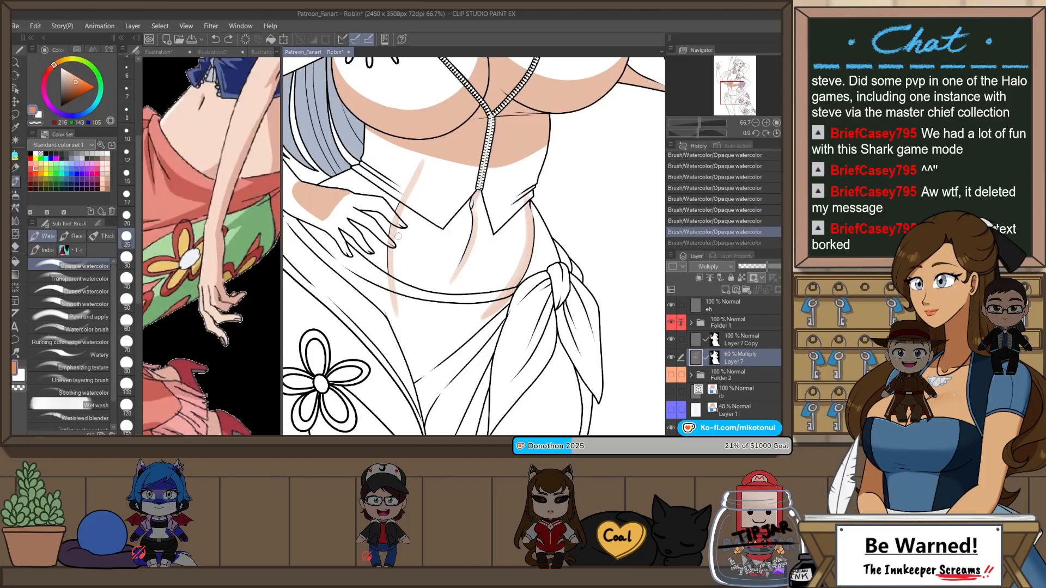
# Step: Soften the abdomen and waist shadow strokes with the Blur blending tool
pyautogui.press('j')
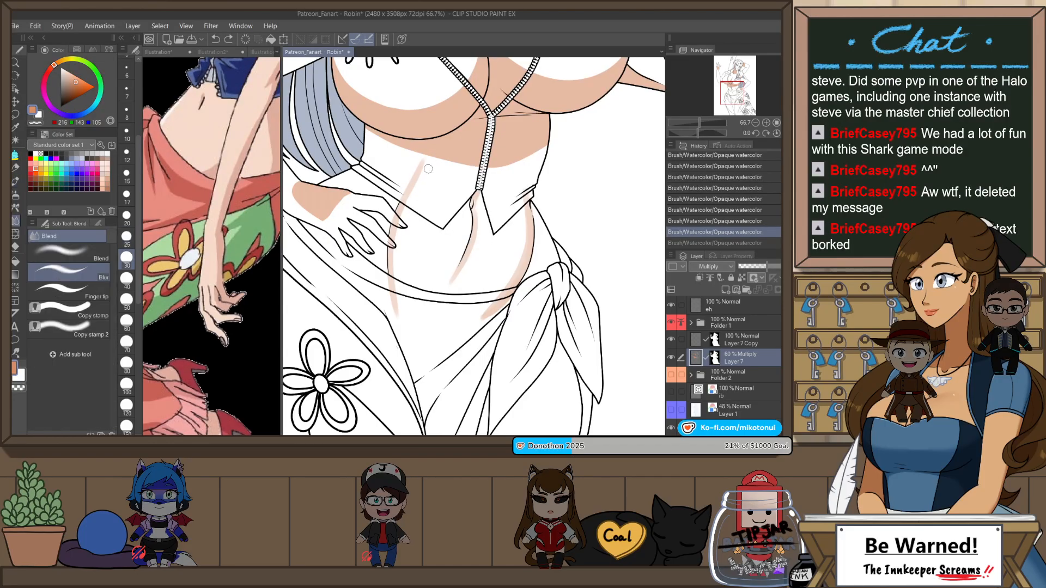
pyautogui.moveTo(429, 168); pyautogui.dragTo(402, 235)
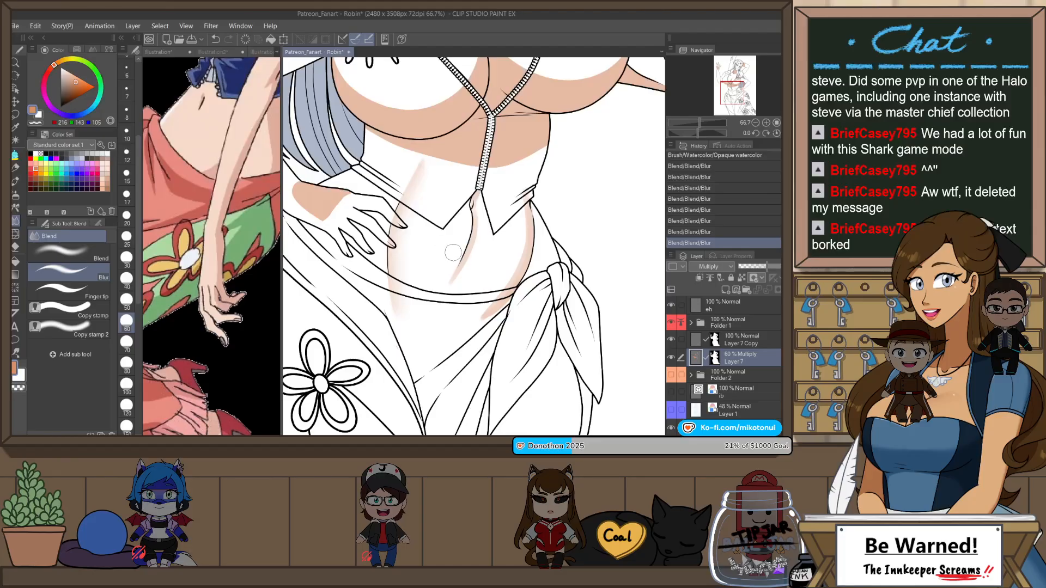
pyautogui.press('h')
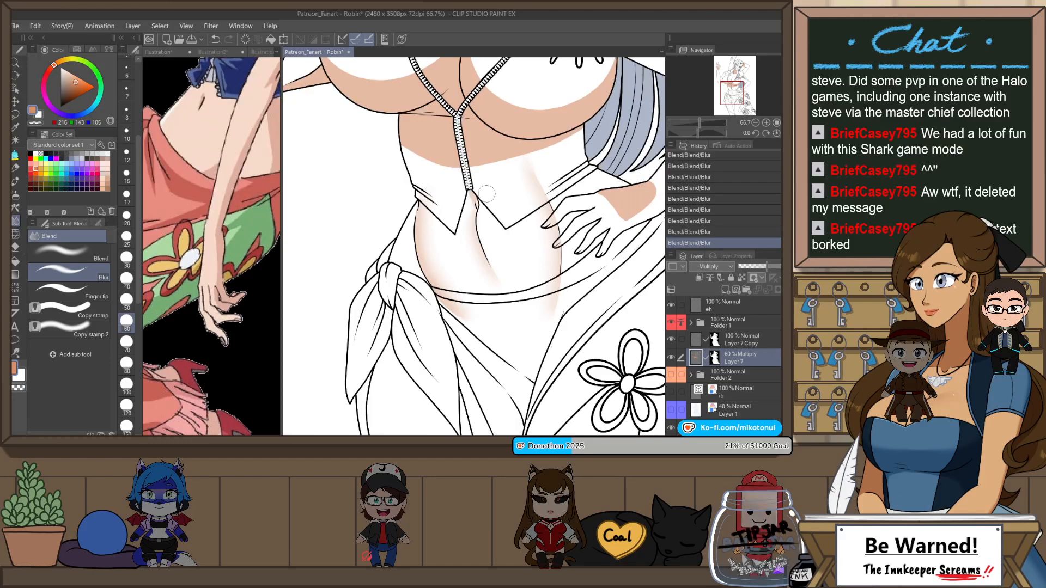
# Step: Erase the blurred shadow that spills past the waist outline above the skirt knot with Snap eraser 2
pyautogui.press('h')
pyautogui.press('e')
pyautogui.scroll(2, 529, 212)
pyautogui.moveTo(537, 184); pyautogui.dragTo(544, 217)
pyautogui.hotkey('ctrl', 'z')
pyautogui.hotkey('ctrl', 'z')
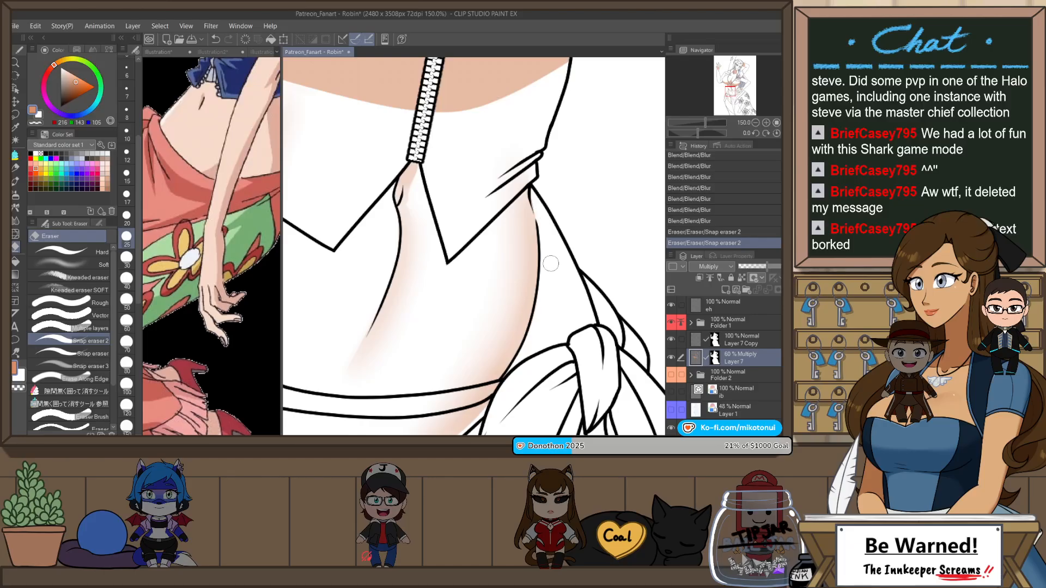
pyautogui.scroll(-3, 551, 264)
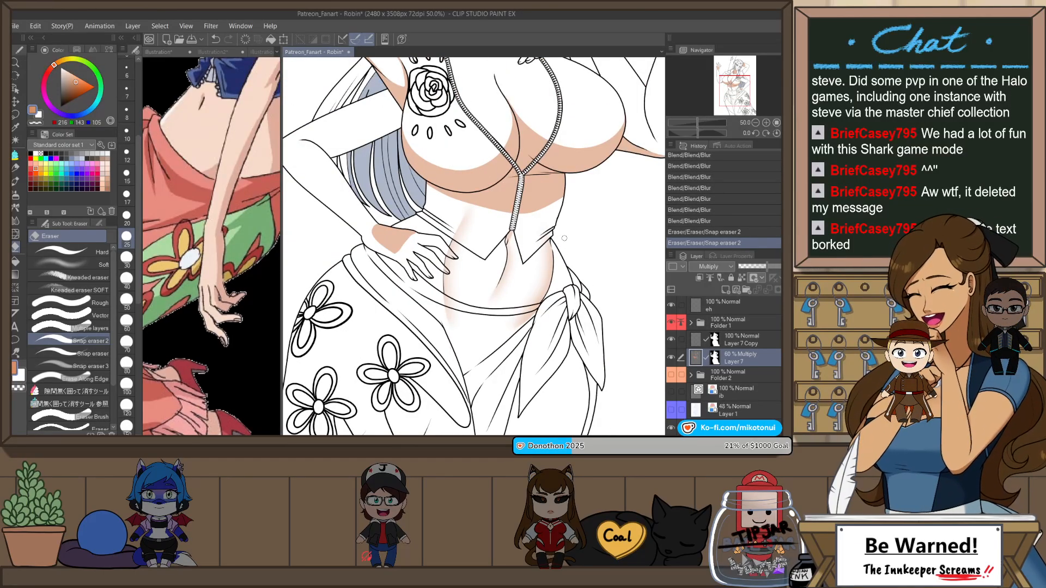
pyautogui.press('h')
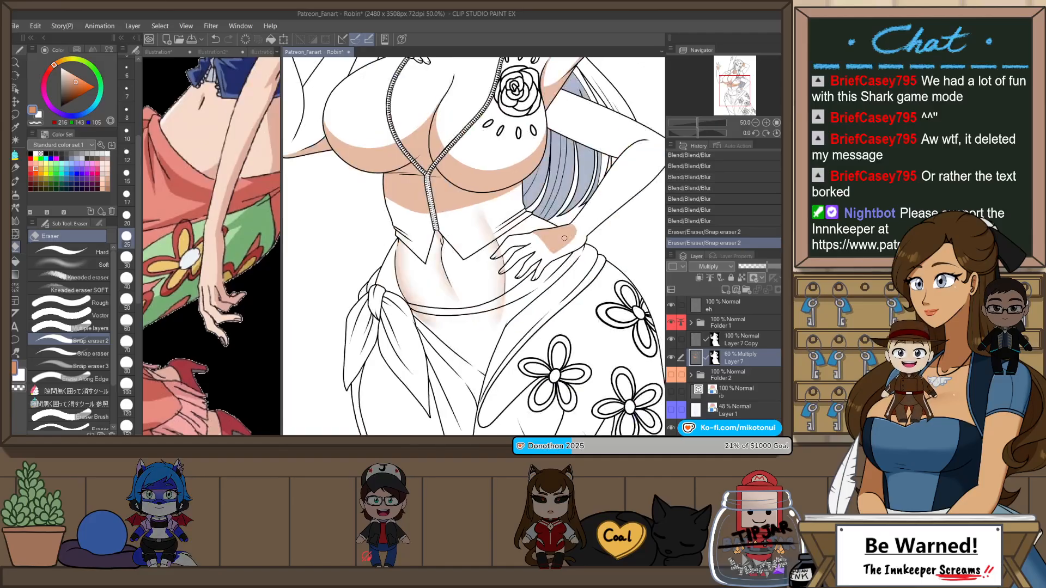
pyautogui.scroll(-1, 503, 173)
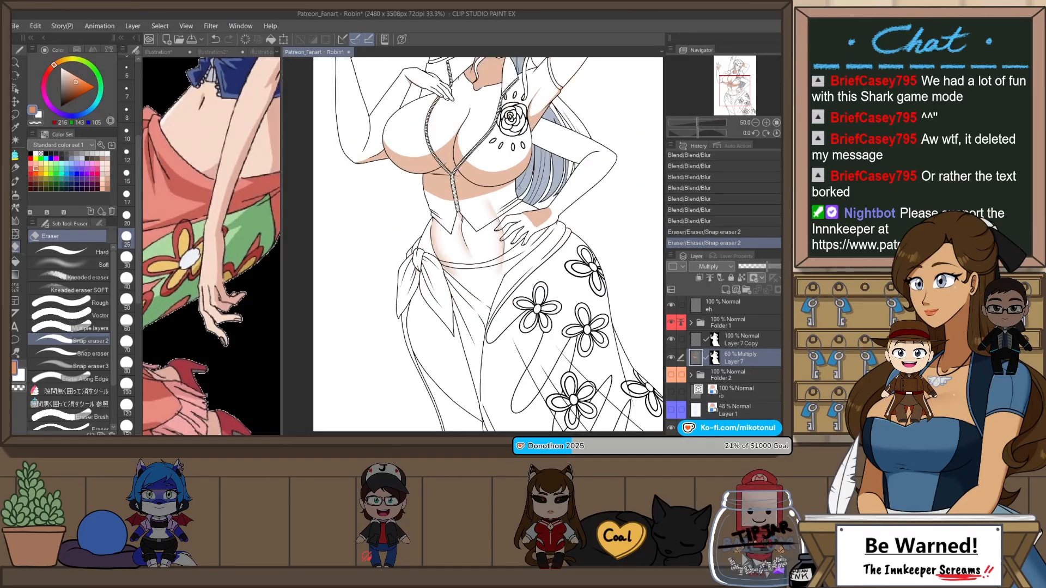
pyautogui.scroll(1, 519, 188)
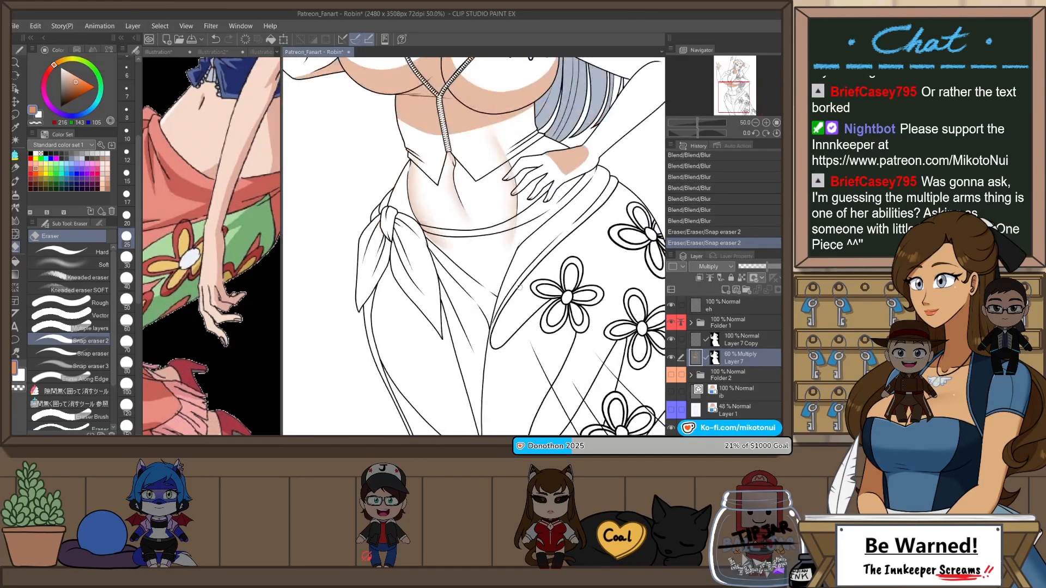
pyautogui.scroll(-1, 520, 287)
pyautogui.moveTo(555, 303); pyautogui.dragTo(522, 361)
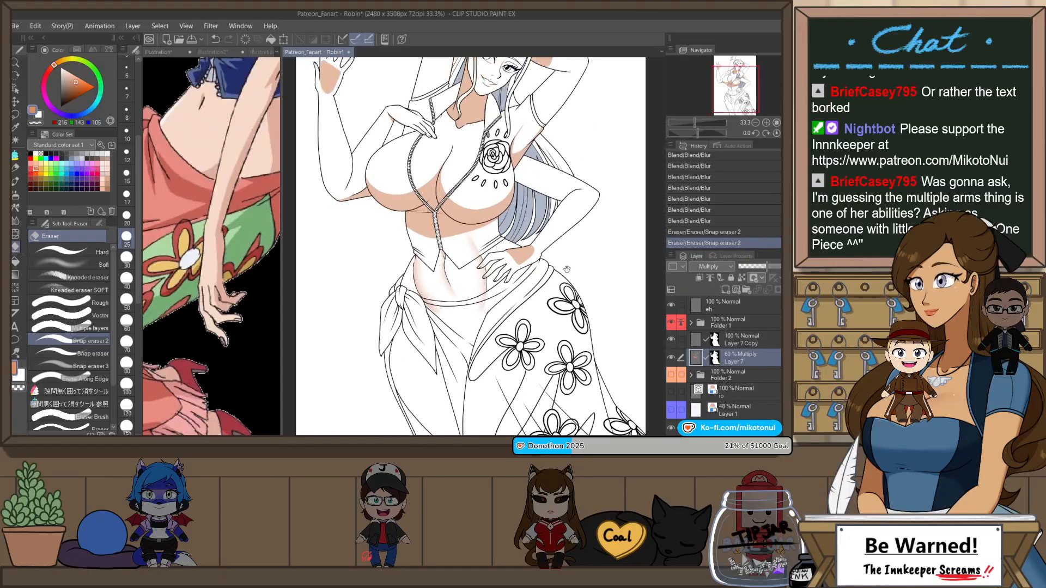
pyautogui.moveTo(563, 278); pyautogui.dragTo(600, 331)
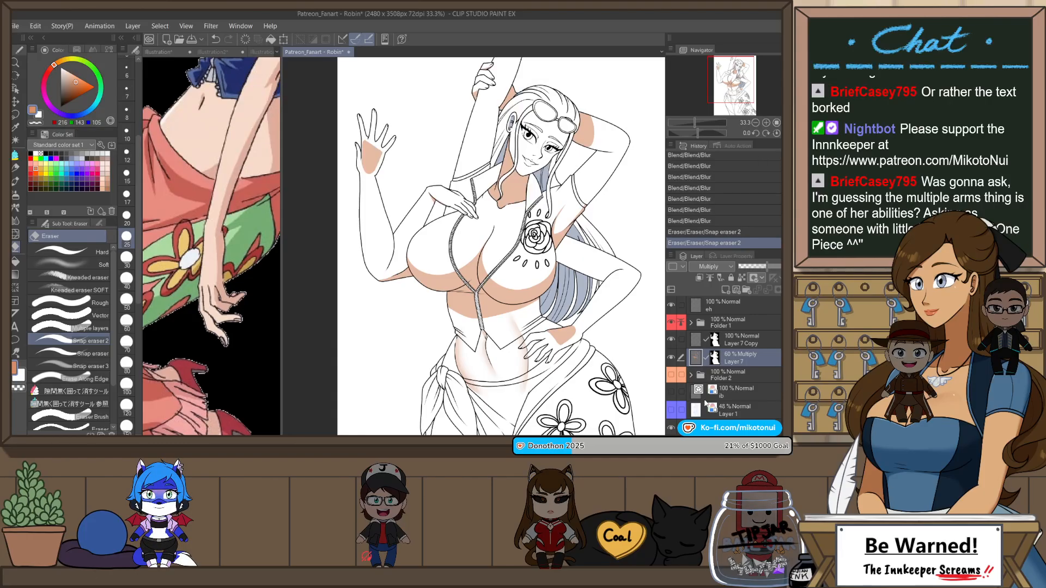
# Step: Paint a curved shadow on the upper chest beside the resting hand with the Opaque watercolor brush and soften it with Blur
pyautogui.scroll(5, 496, 202)
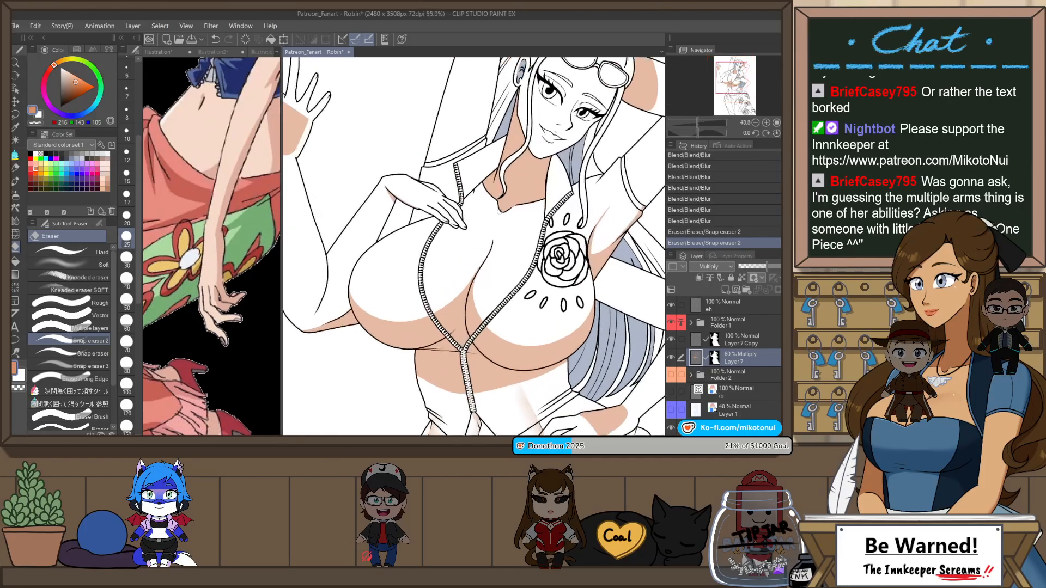
pyautogui.press('b')
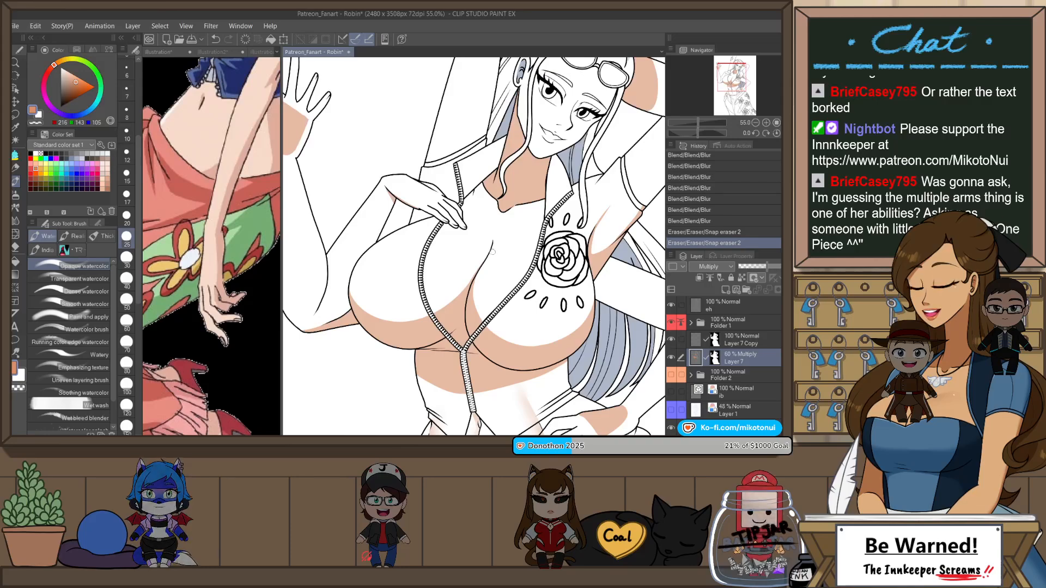
pyautogui.moveTo(515, 227); pyautogui.dragTo(544, 221)
pyautogui.hotkey('ctrl', 'z')
pyautogui.moveTo(493, 251); pyautogui.dragTo(570, 234)
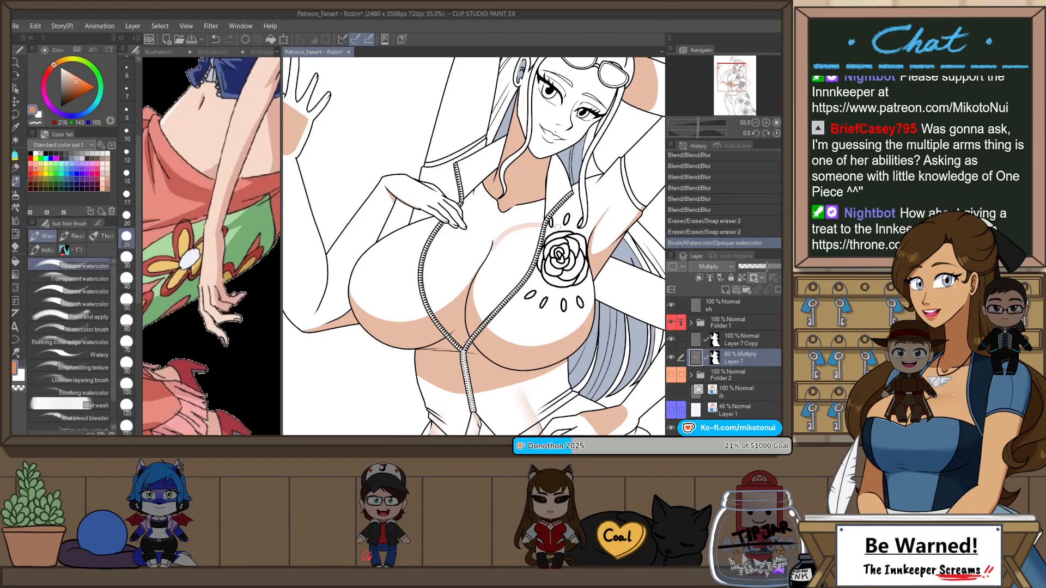
pyautogui.press('h')
pyautogui.hotkey('ctrl', 'z')
pyautogui.moveTo(461, 250); pyautogui.dragTo(487, 209)
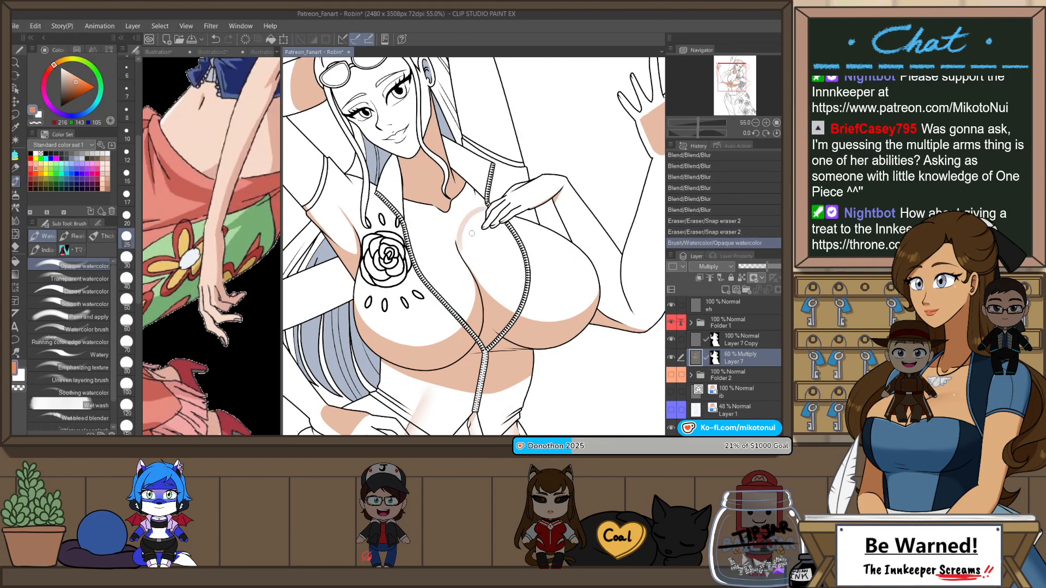
pyautogui.hotkey('ctrl', 'z')
pyautogui.moveTo(462, 253)
pyautogui.mouseDown()
pyautogui.moveTo(485, 207)
pyautogui.moveTo(459, 232)
pyautogui.moveTo(487, 205)
pyautogui.moveTo(471, 221)
pyautogui.moveTo(488, 217)
pyautogui.mouseUp()
pyautogui.hotkey('ctrl', 'z')
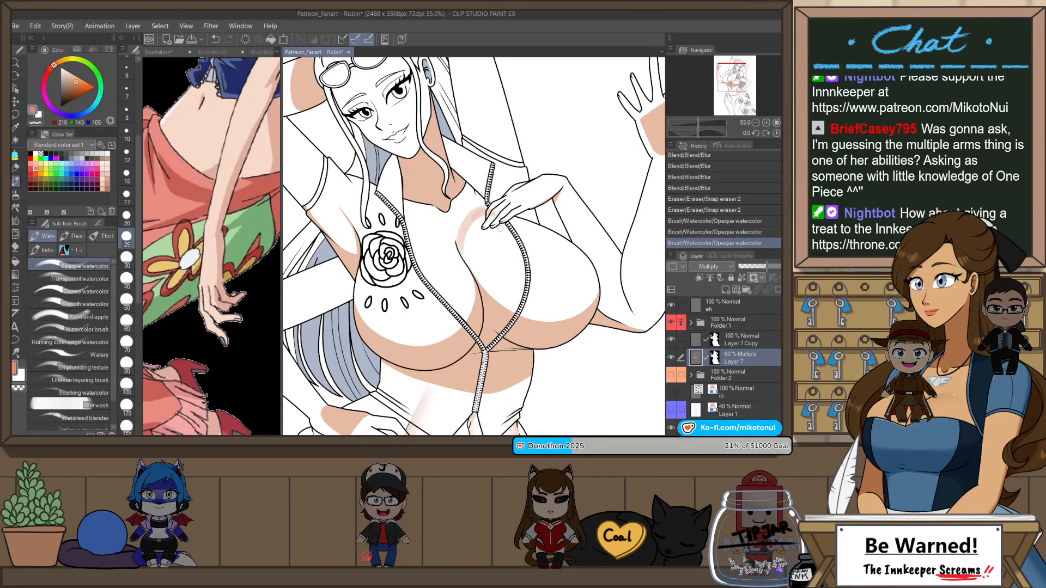
pyautogui.press('j')
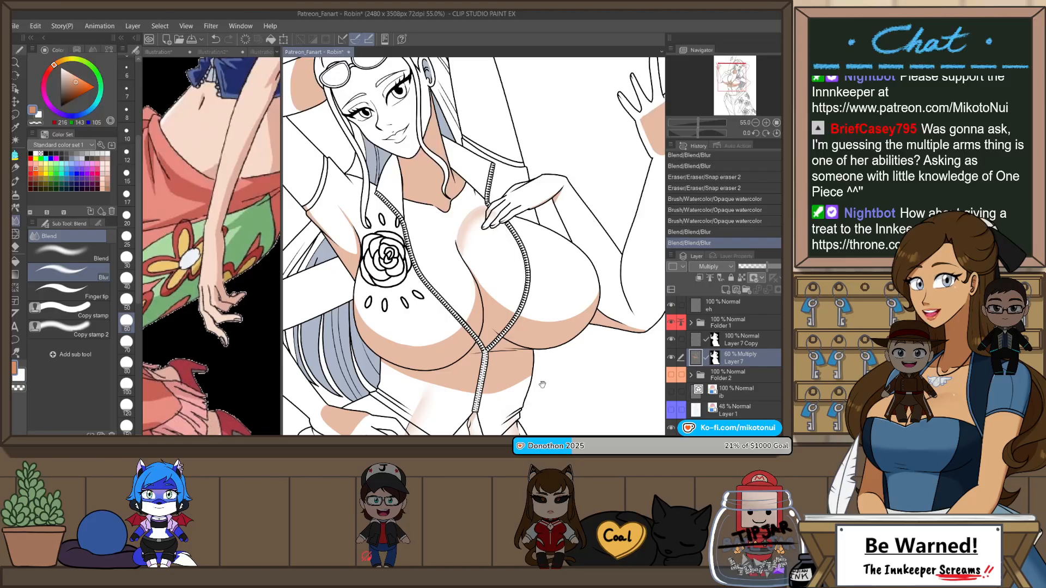
# Step: Erase the blurred torso shadow spilling past the waist outline beside the hand on the hip with Snap eraser 2
pyautogui.moveTo(542, 385); pyautogui.dragTo(535, 210)
pyautogui.scroll(3, 535, 299)
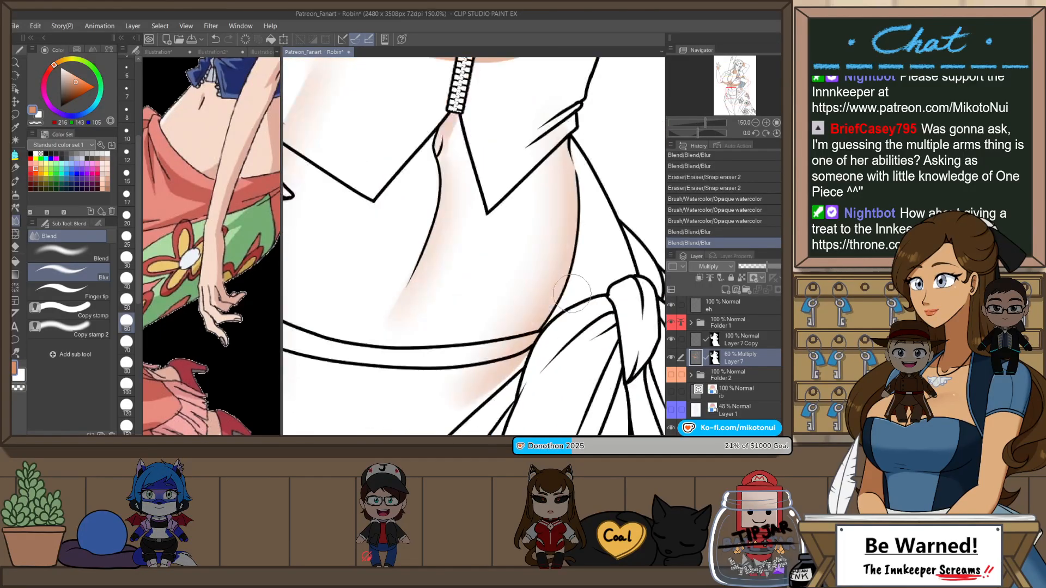
pyautogui.scroll(-2, 572, 294)
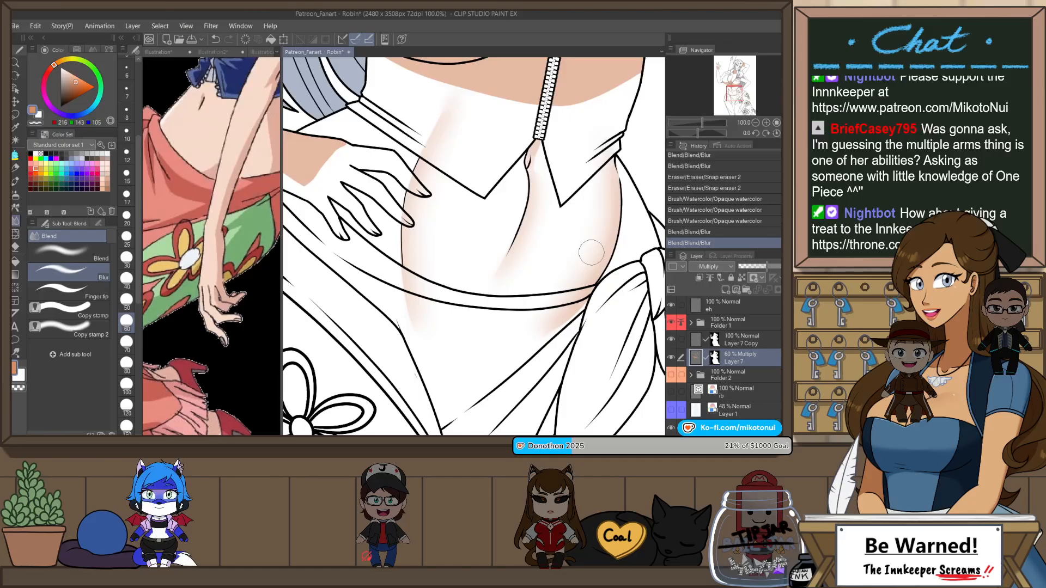
pyautogui.moveTo(619, 171); pyautogui.dragTo(591, 208)
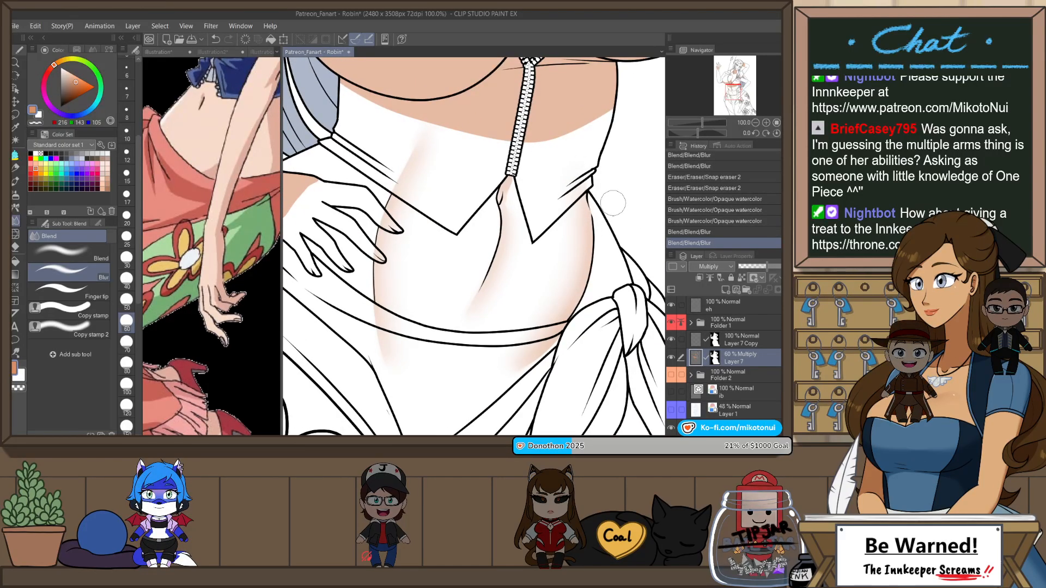
pyautogui.press('h')
pyautogui.press('e')
pyautogui.moveTo(549, 168); pyautogui.dragTo(558, 178)
pyautogui.moveTo(575, 219); pyautogui.dragTo(566, 215)
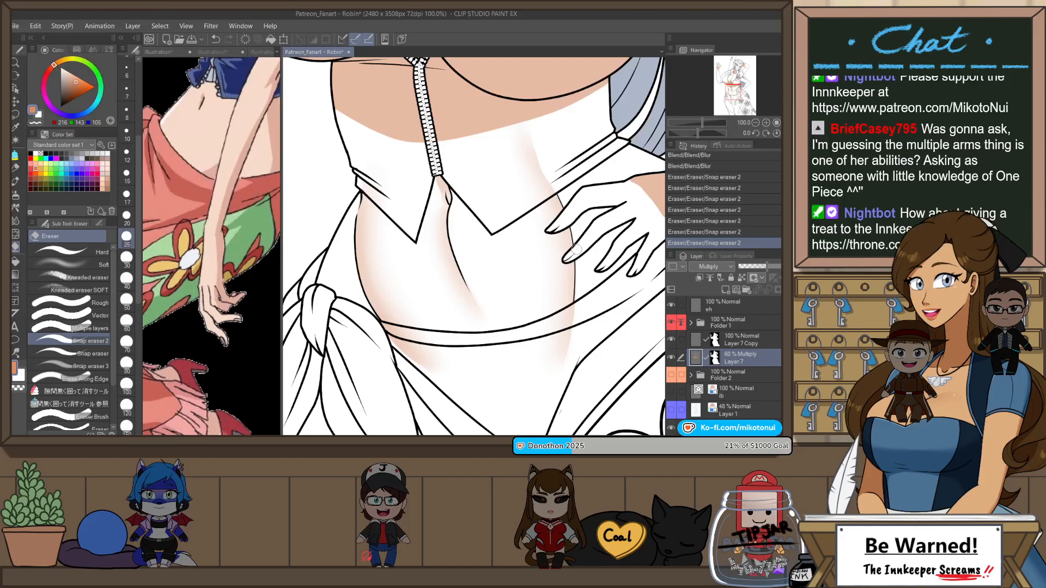
# Step: Soften the upper-chest shadow beneath the resting hand further with the Blur blending tool at size 100
pyautogui.scroll(-2, 607, 289)
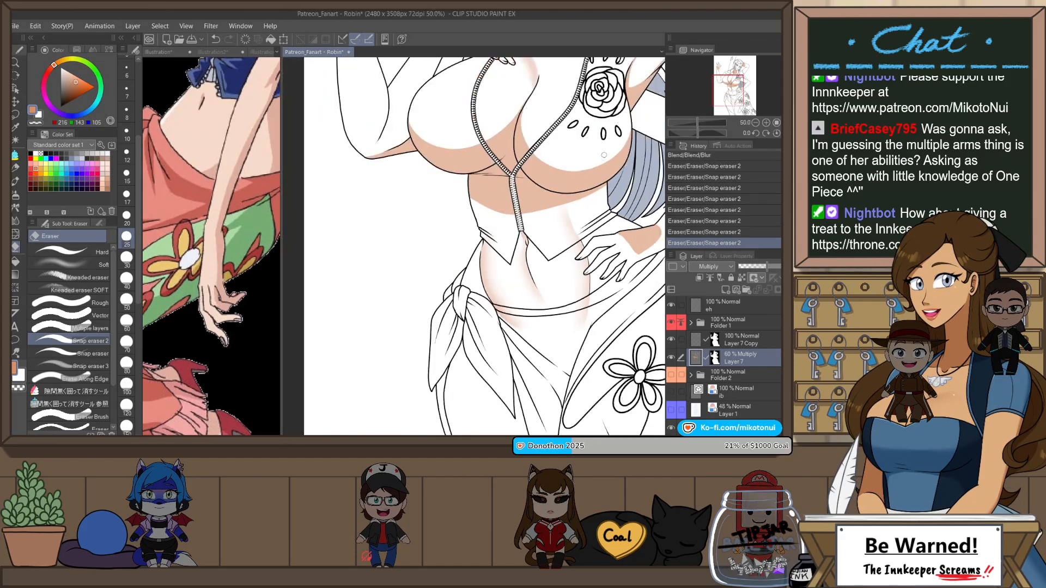
pyautogui.moveTo(599, 191); pyautogui.dragTo(569, 355)
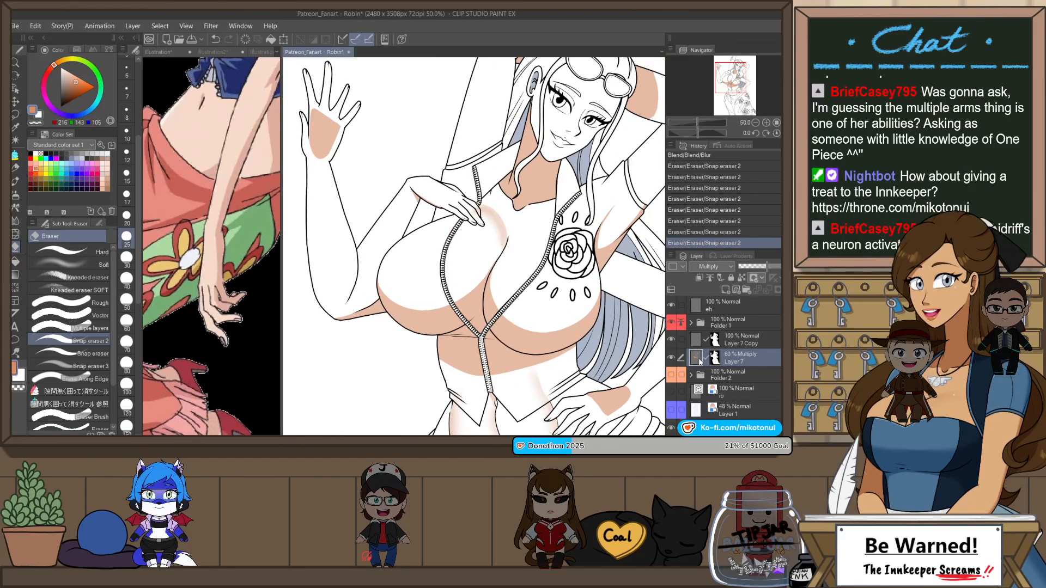
pyautogui.press('h')
pyautogui.press('j')
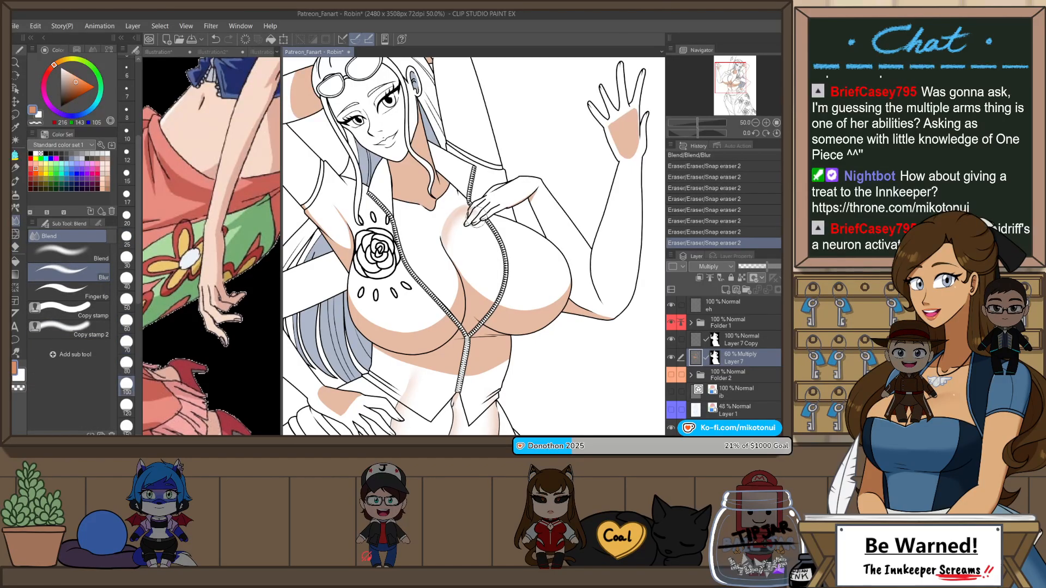
pyautogui.moveTo(473, 218); pyautogui.dragTo(455, 243)
pyautogui.moveTo(459, 233); pyautogui.dragTo(456, 240)
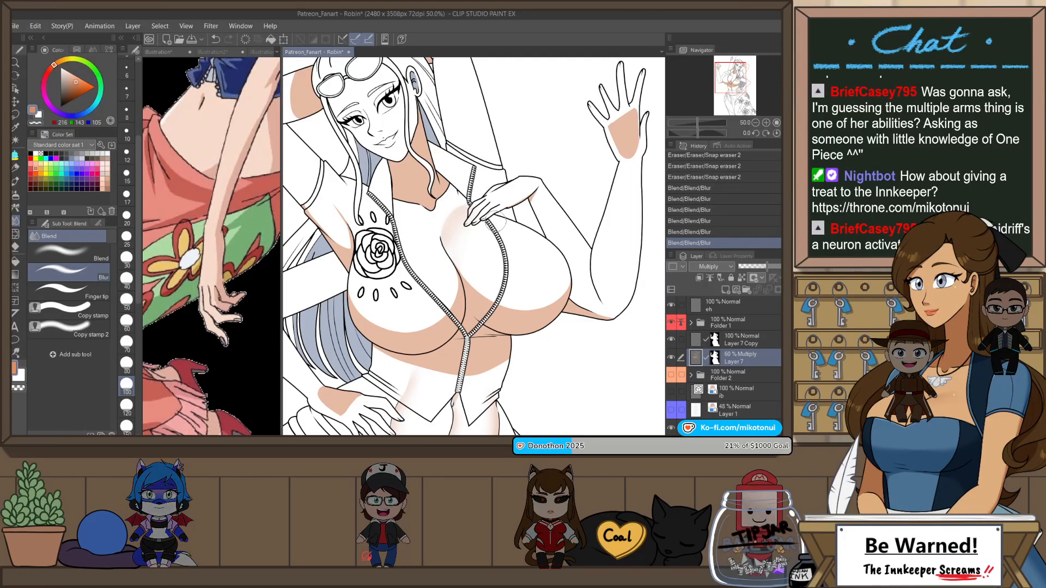
pyautogui.scroll(1, 464, 224)
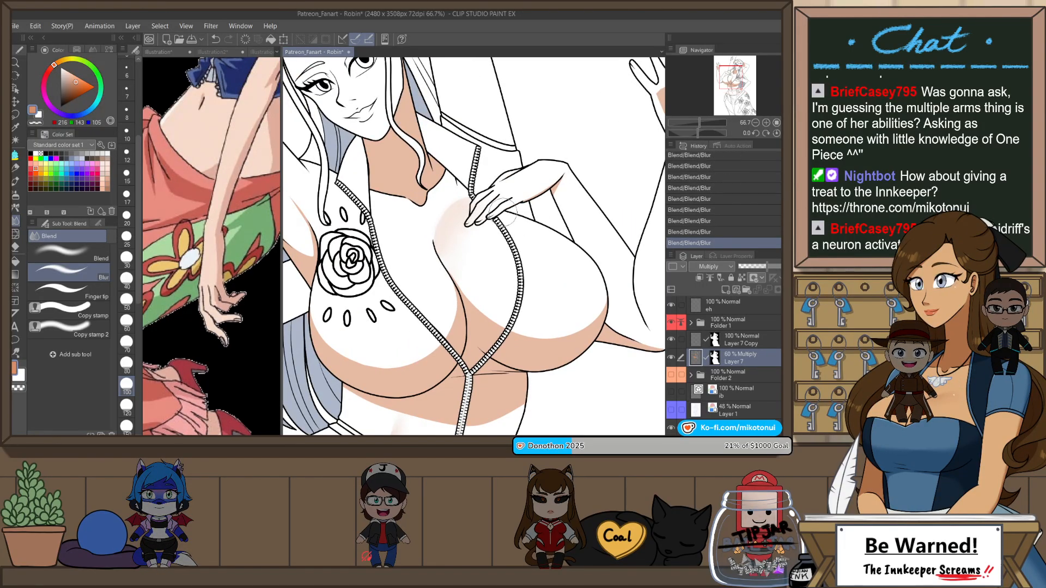
# Step: Paint a thin arched shadow from the top of the cleavage line to the zipper on the rose side with Opaque watercolor at size 25
pyautogui.press('h')
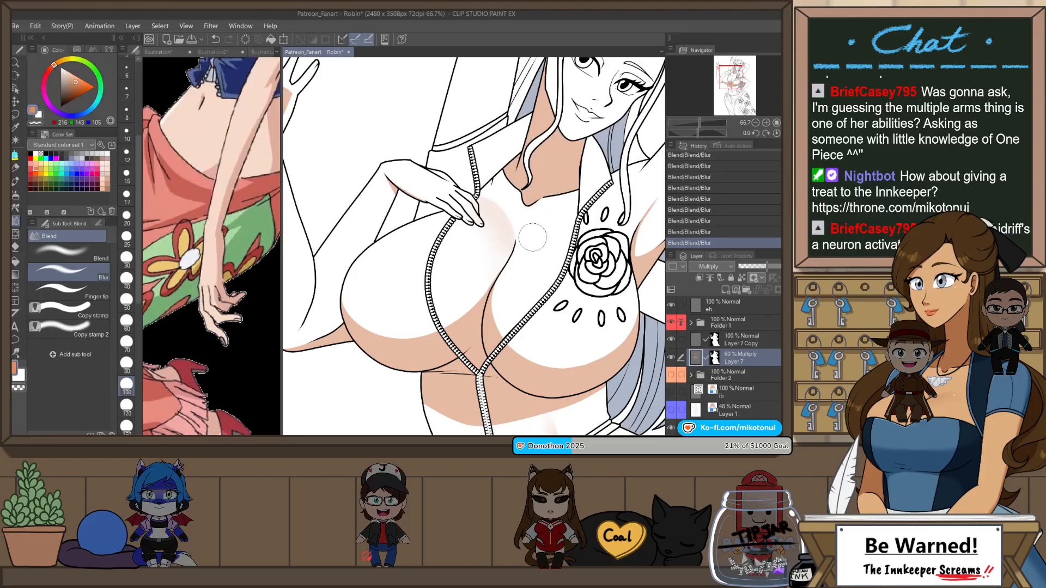
pyautogui.press('b')
pyautogui.moveTo(518, 243); pyautogui.dragTo(575, 223)
pyautogui.hotkey('ctrl', 'z')
pyautogui.moveTo(514, 250); pyautogui.dragTo(575, 217)
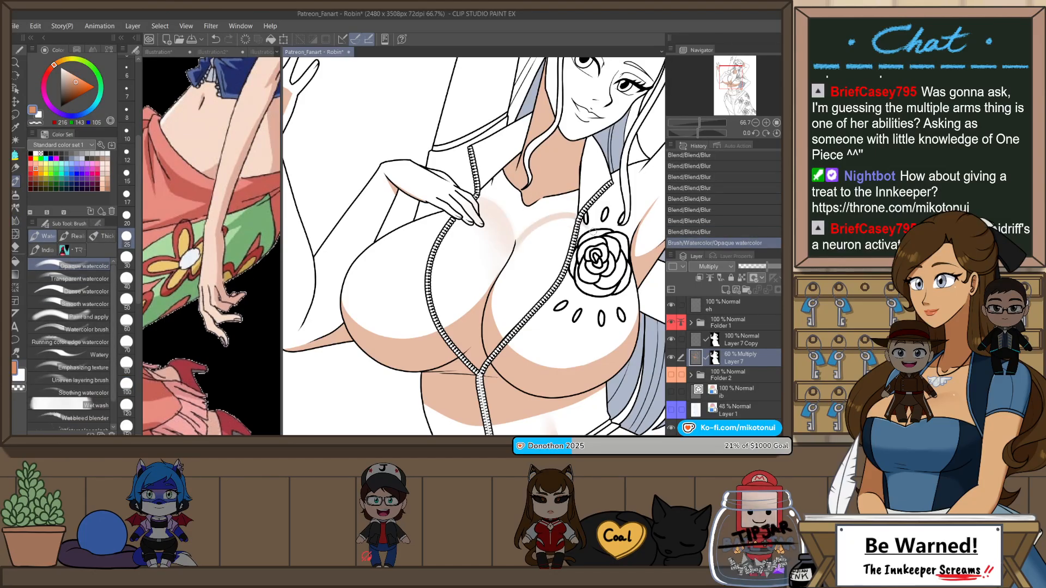
pyautogui.hotkey('ctrl', 'z')
pyautogui.moveTo(517, 251); pyautogui.dragTo(576, 217)
pyautogui.hotkey('ctrl', 'z')
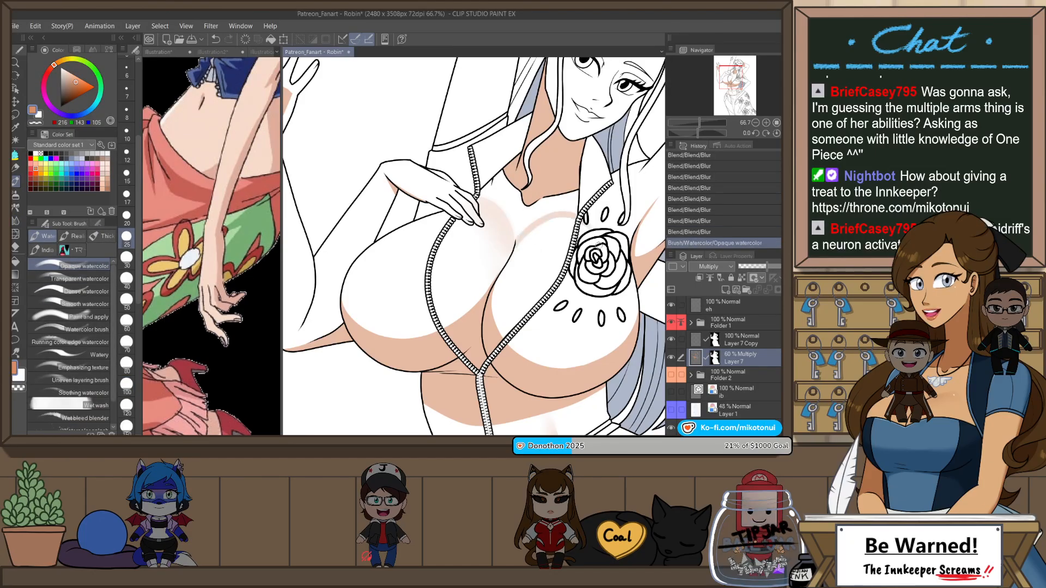
pyautogui.hotkey('ctrl', 'z')
pyautogui.moveTo(516, 249); pyautogui.dragTo(577, 216)
pyautogui.hotkey('ctrl', 'z')
pyautogui.moveTo(515, 244)
pyautogui.mouseDown()
pyautogui.moveTo(536, 226)
pyautogui.moveTo(626, 234)
pyautogui.mouseUp()
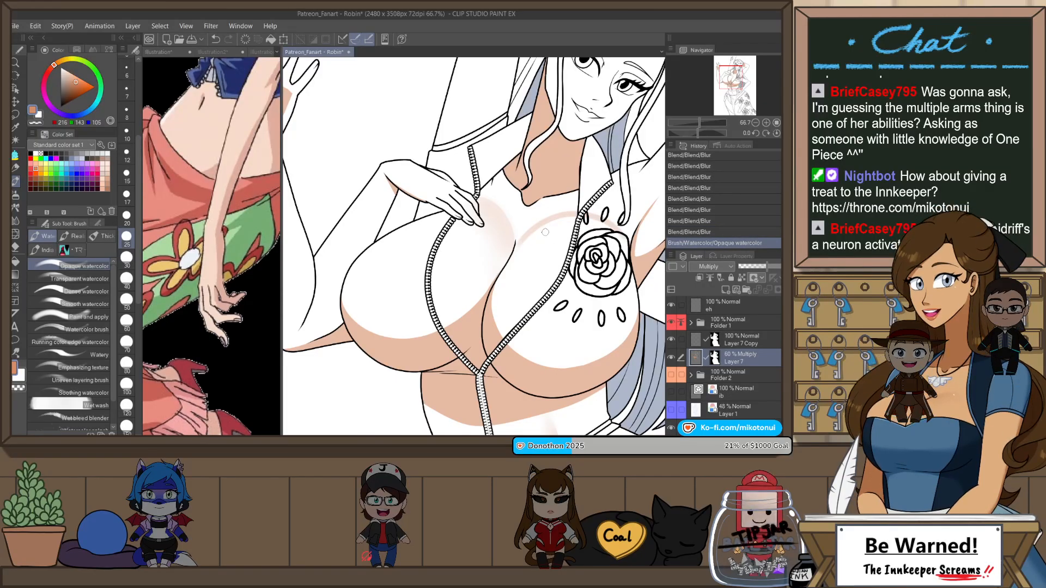
pyautogui.hotkey('ctrl', 'z')
pyautogui.moveTo(516, 247); pyautogui.dragTo(578, 217)
pyautogui.hotkey('ctrl', 'z')
pyautogui.moveTo(518, 247); pyautogui.dragTo(579, 217)
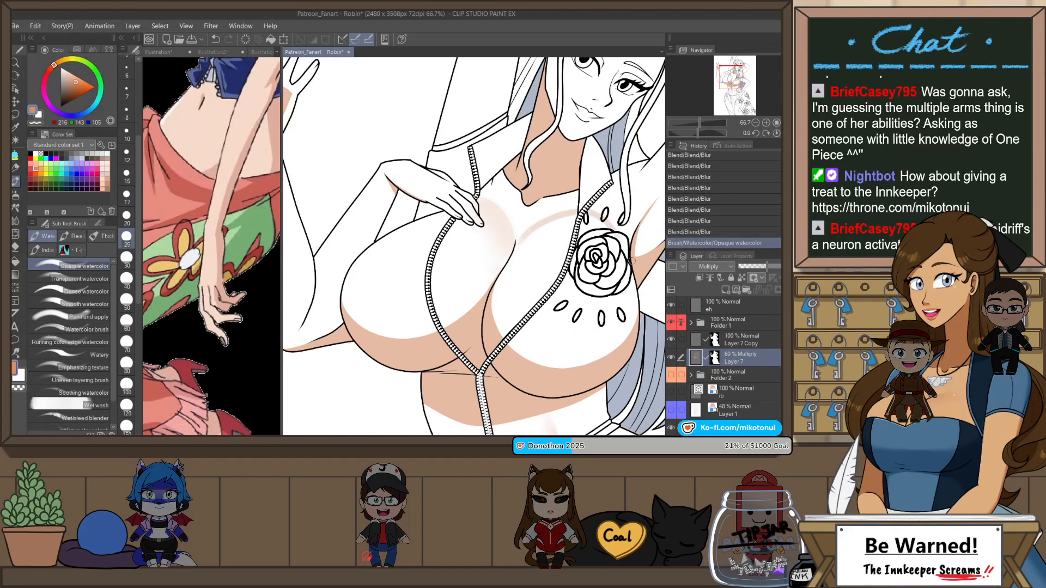
pyautogui.hotkey('ctrl', 'z')
pyautogui.moveTo(517, 243); pyautogui.dragTo(581, 217)
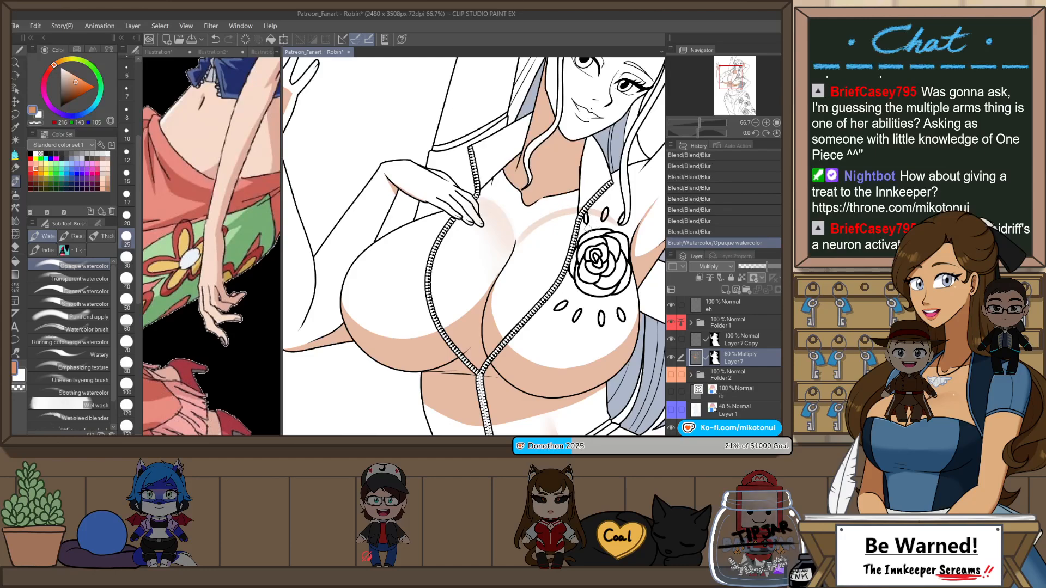
# Step: Soften the arched chest shadow on the rose side with Blur and show the flat colors in Folder 2 again
pyautogui.press('j')
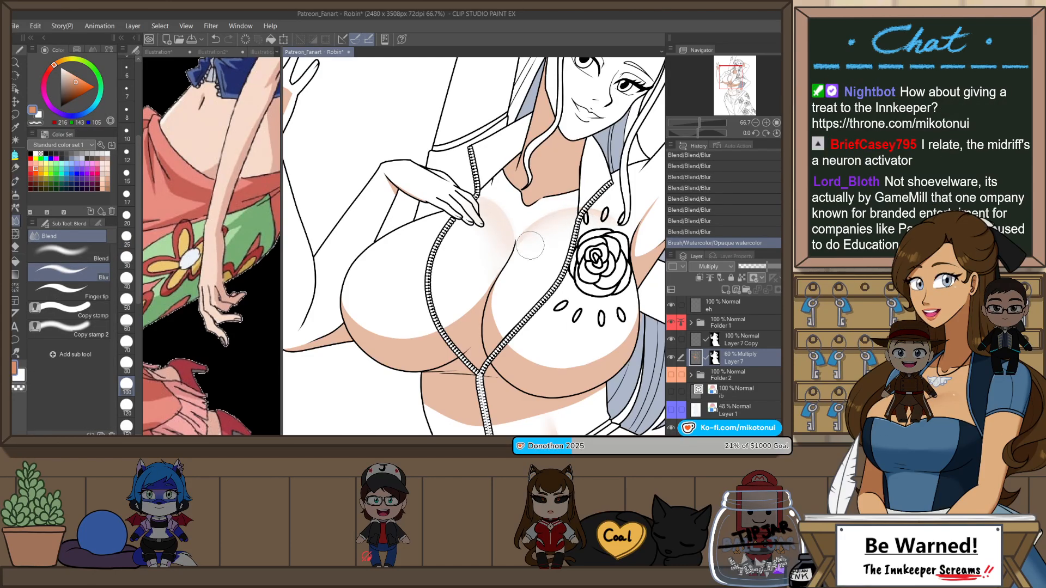
pyautogui.moveTo(593, 228)
pyautogui.mouseDown()
pyautogui.moveTo(551, 232)
pyautogui.moveTo(519, 260)
pyautogui.mouseUp()
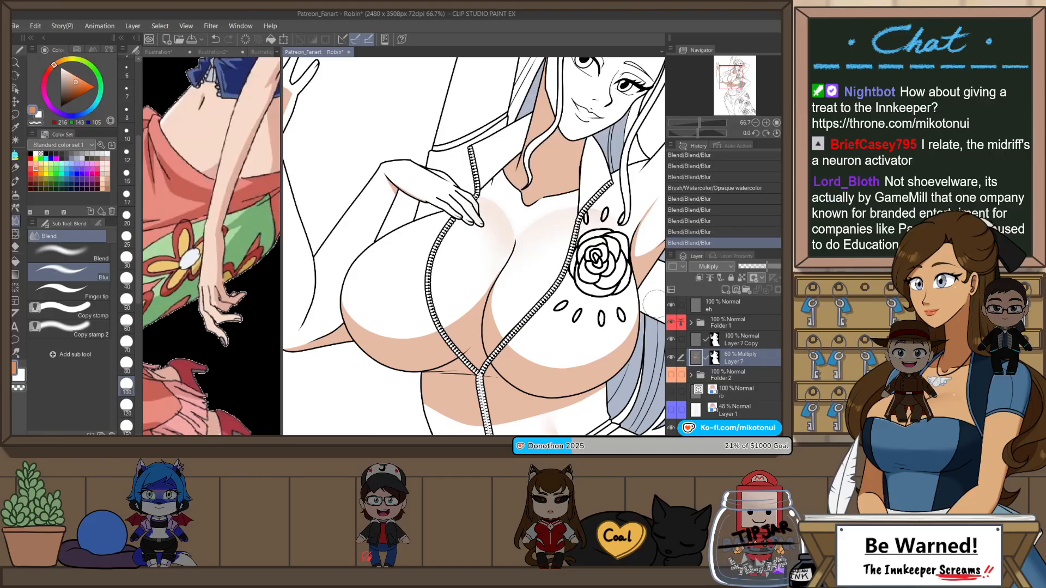
pyautogui.click(671, 376)
pyautogui.scroll(-3, 408, 228)
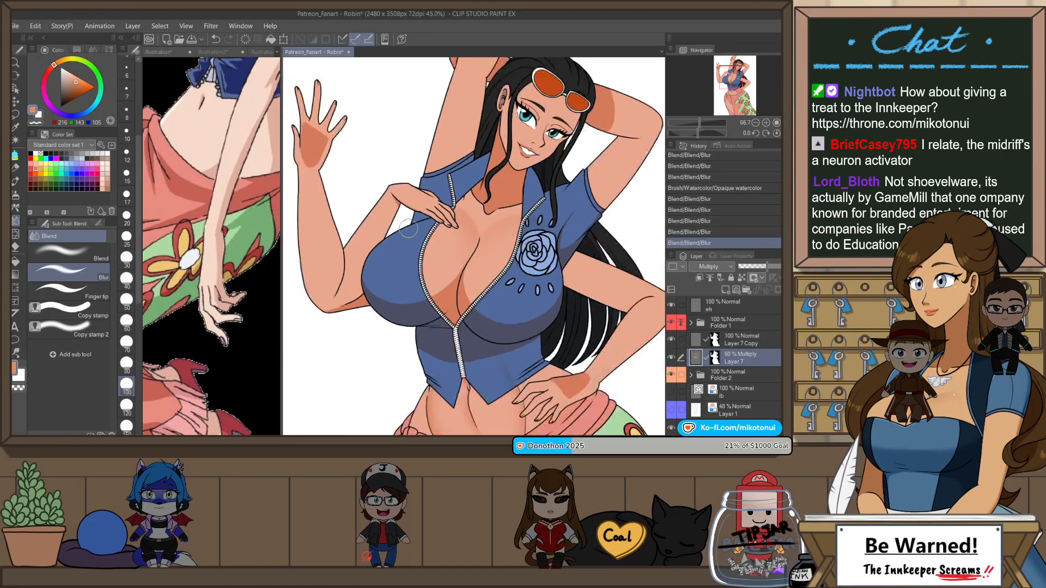
pyautogui.scroll(-1, 408, 228)
pyautogui.press('h')
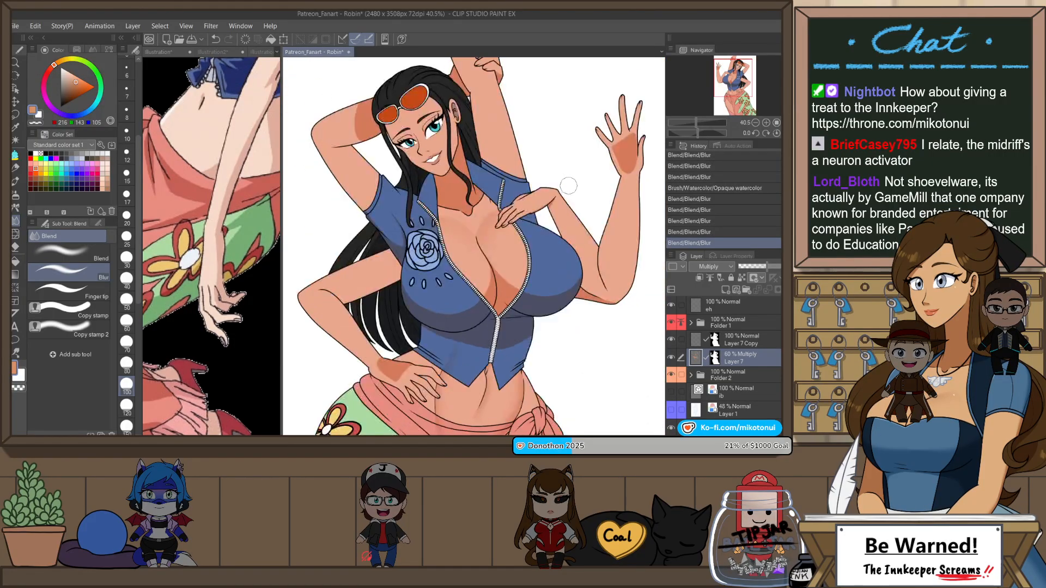
pyautogui.press('h')
pyautogui.scroll(4, 472, 234)
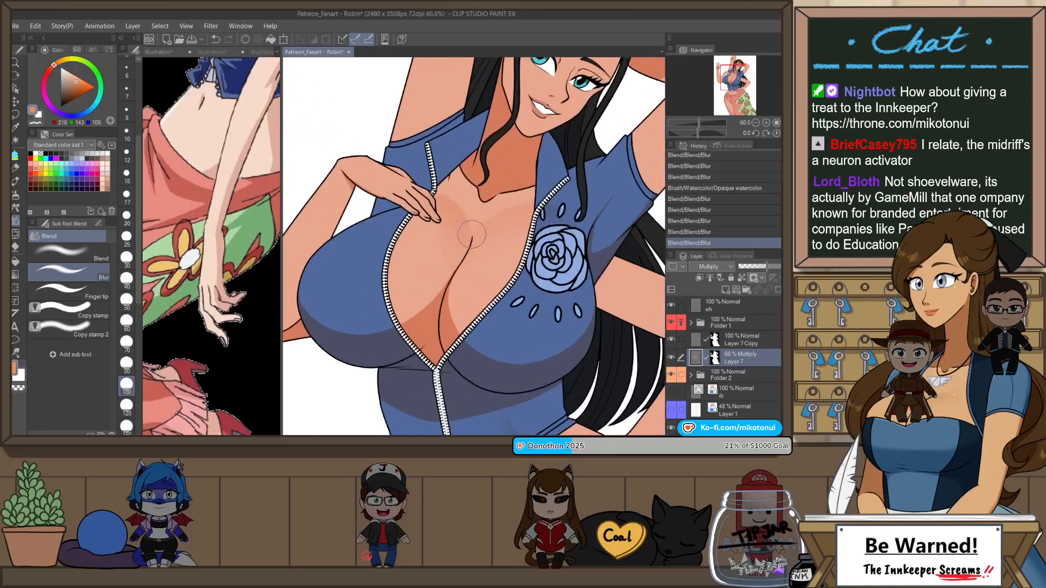
# Step: Paint small shadow strokes at the top of the cleavage line with Opaque watercolor at size 12, and undo the last two
pyautogui.press('b')
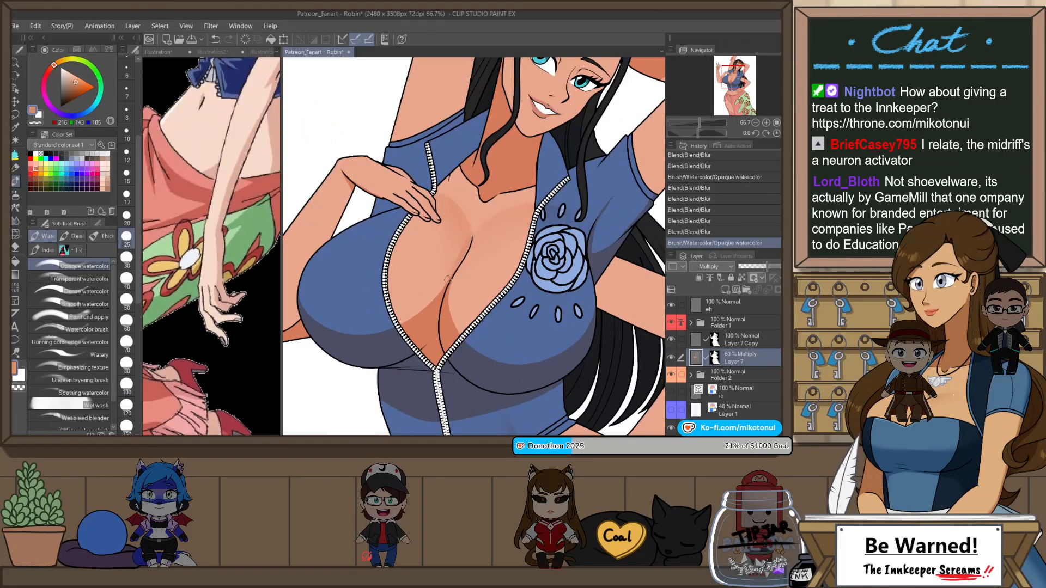
pyautogui.hotkey('ctrl', 'z')
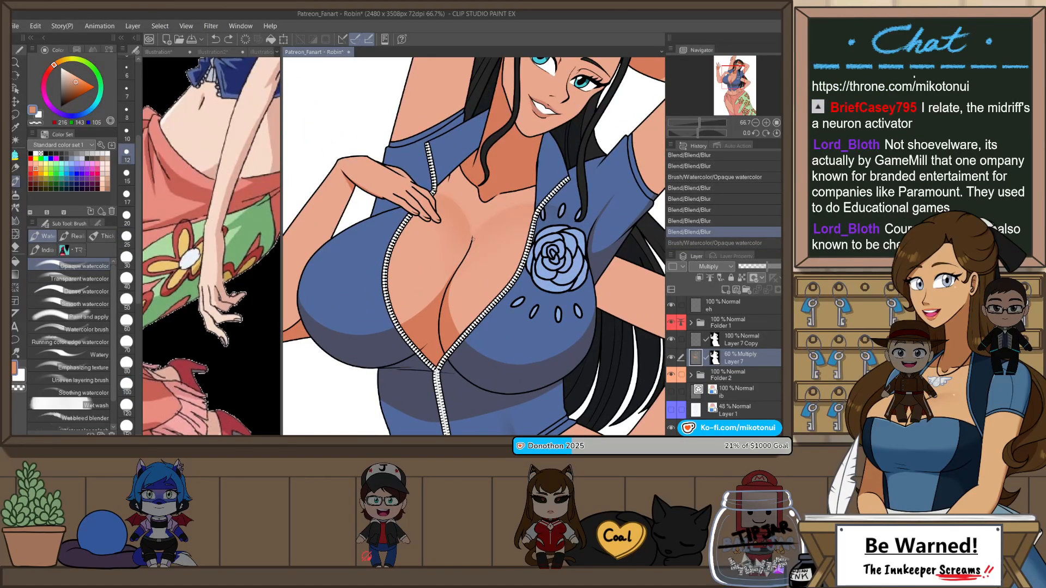
pyautogui.moveTo(473, 239); pyautogui.dragTo(471, 250)
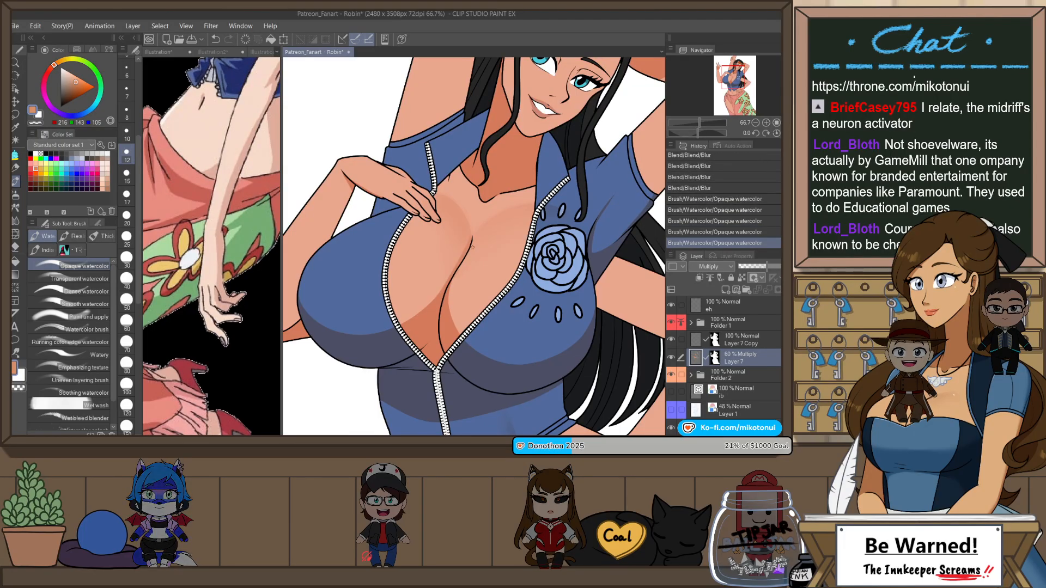
pyautogui.hotkey('ctrl', 'z')
pyautogui.hotkey('ctrl', 'z')
pyautogui.scroll(-3, 472, 248)
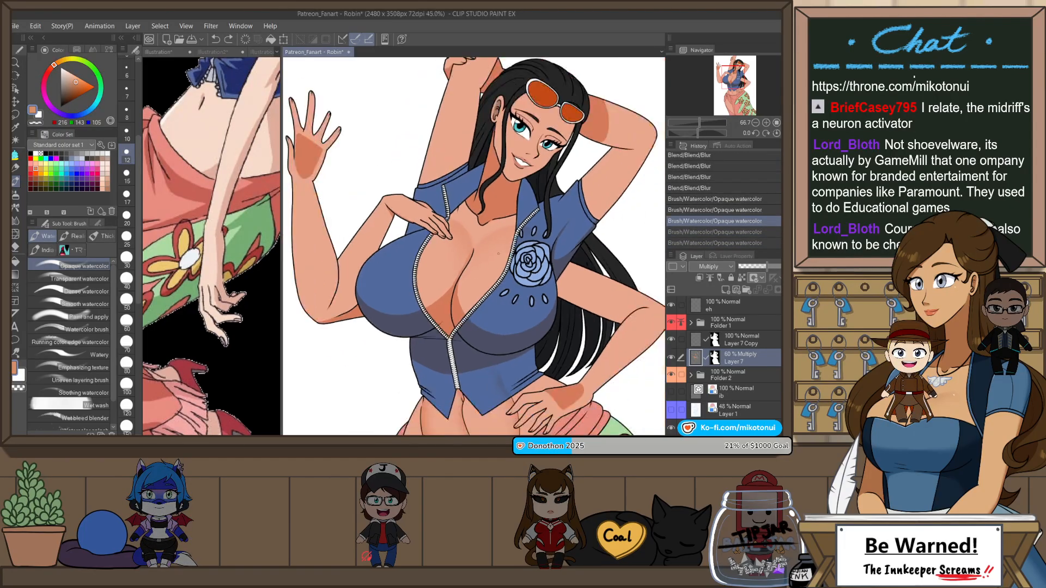
pyautogui.scroll(-1, 505, 187)
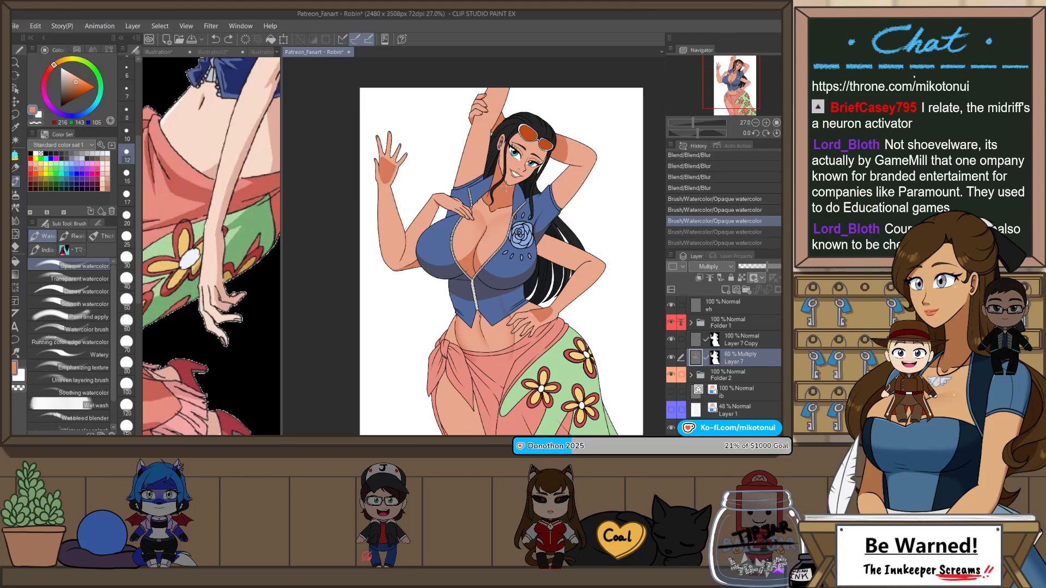
pyautogui.scroll(-1, 502, 261)
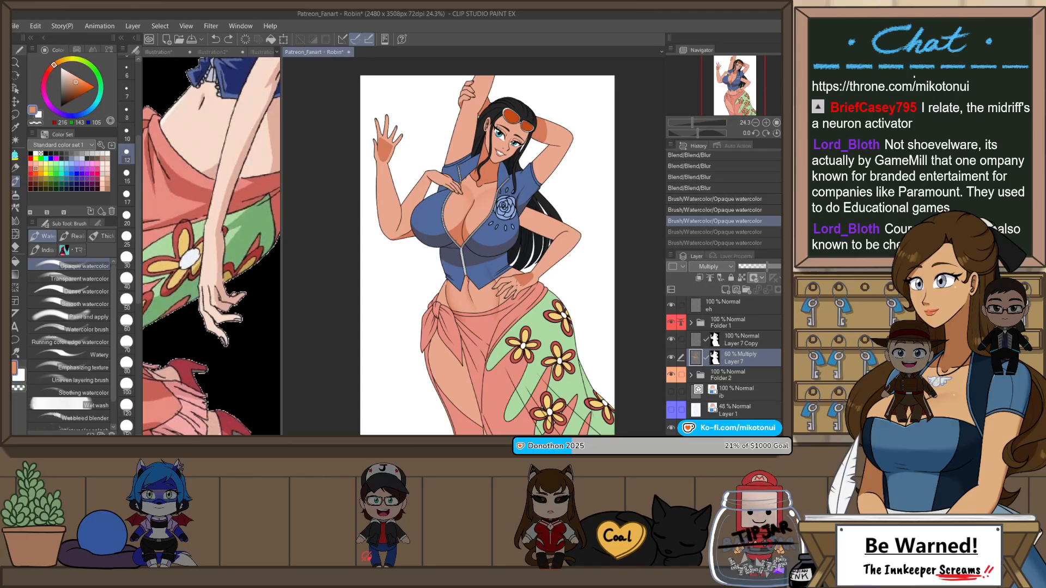
pyautogui.scroll(3, 480, 95)
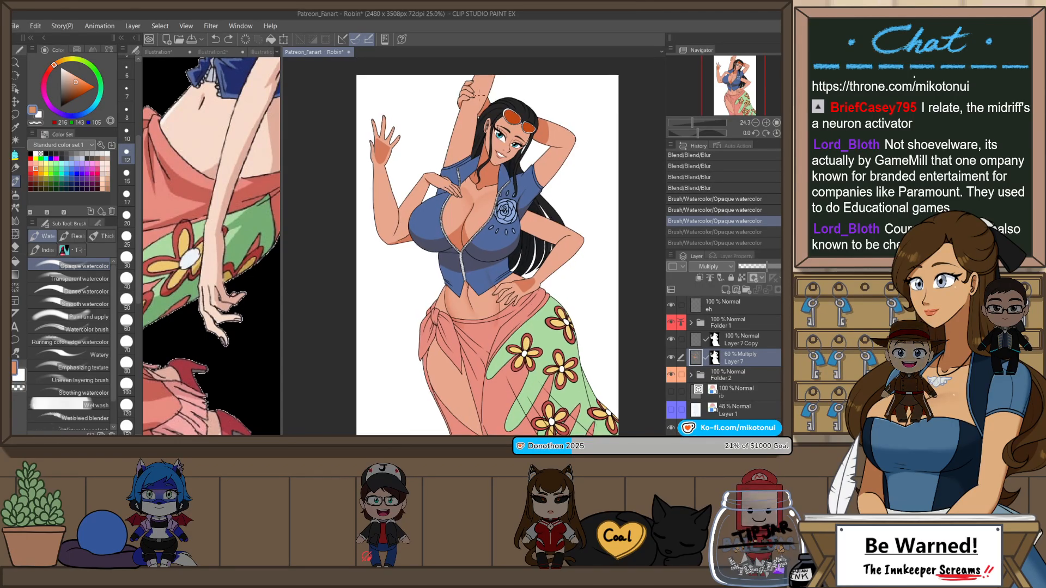
pyautogui.scroll(2, 479, 95)
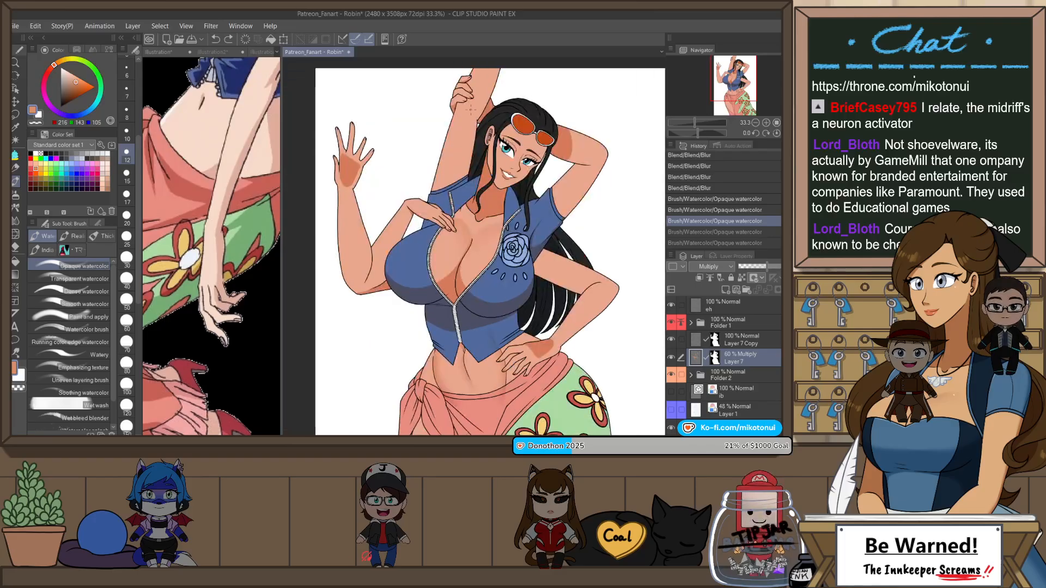
pyautogui.scroll(-2, 469, 114)
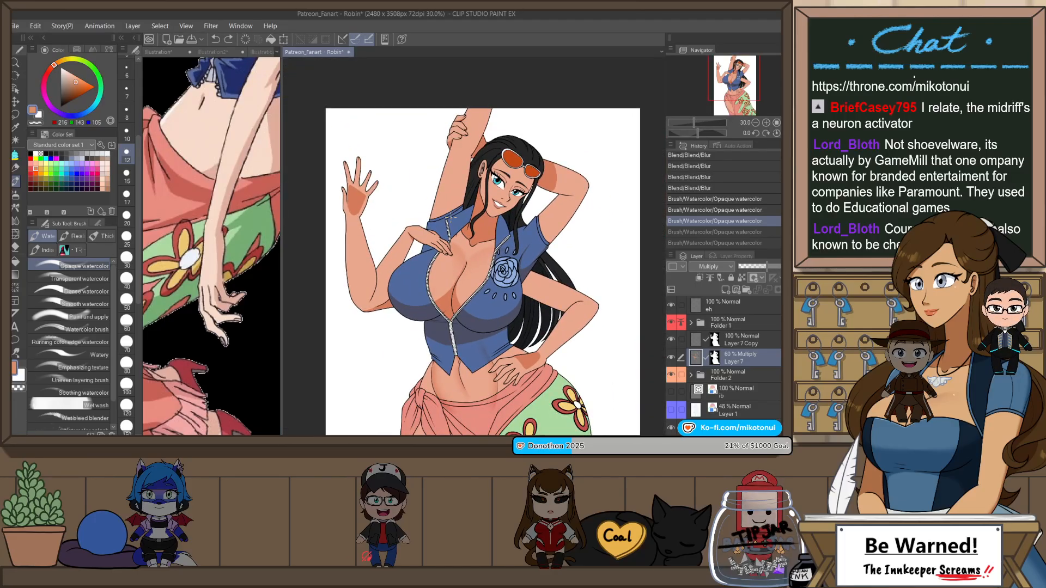
# Step: Add small shadow touches along the edge of the resting hand with the enclose-and-fill tool and Darker pencil, undoing misplaced strokes
pyautogui.scroll(4, 451, 217)
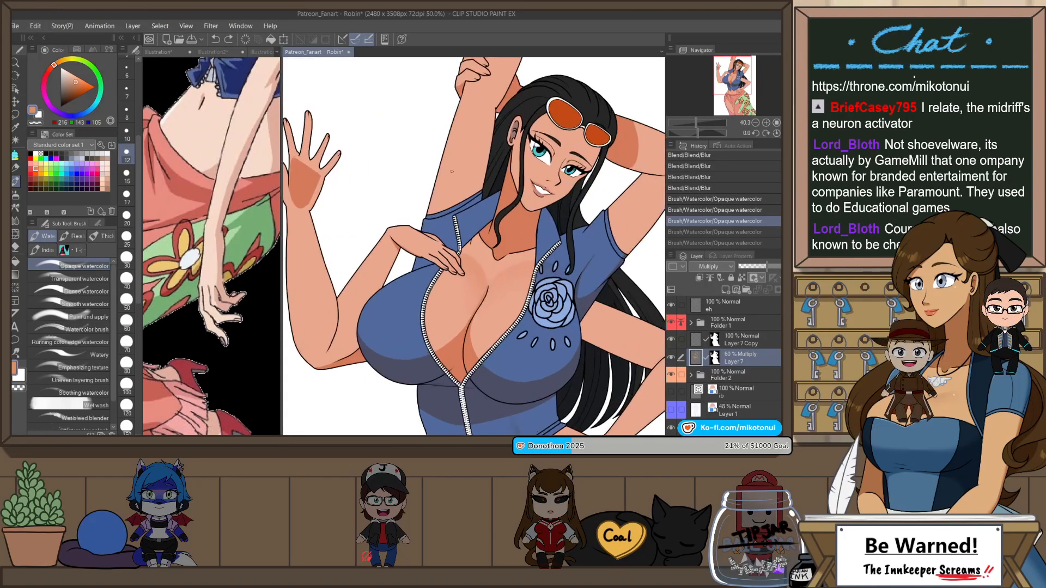
pyautogui.press('r')
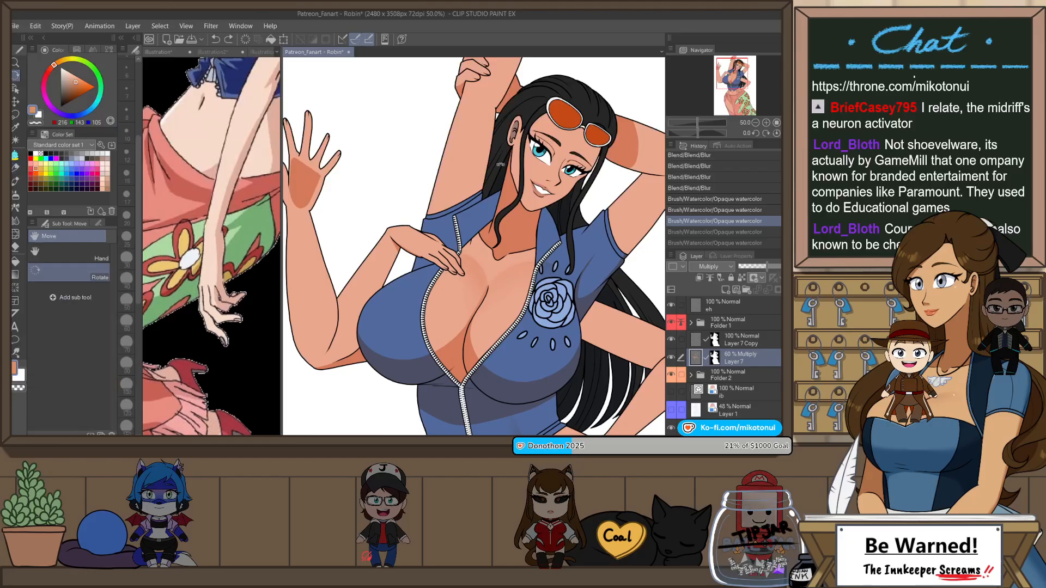
pyautogui.moveTo(451, 172); pyautogui.dragTo(541, 201)
pyautogui.scroll(3, 439, 231)
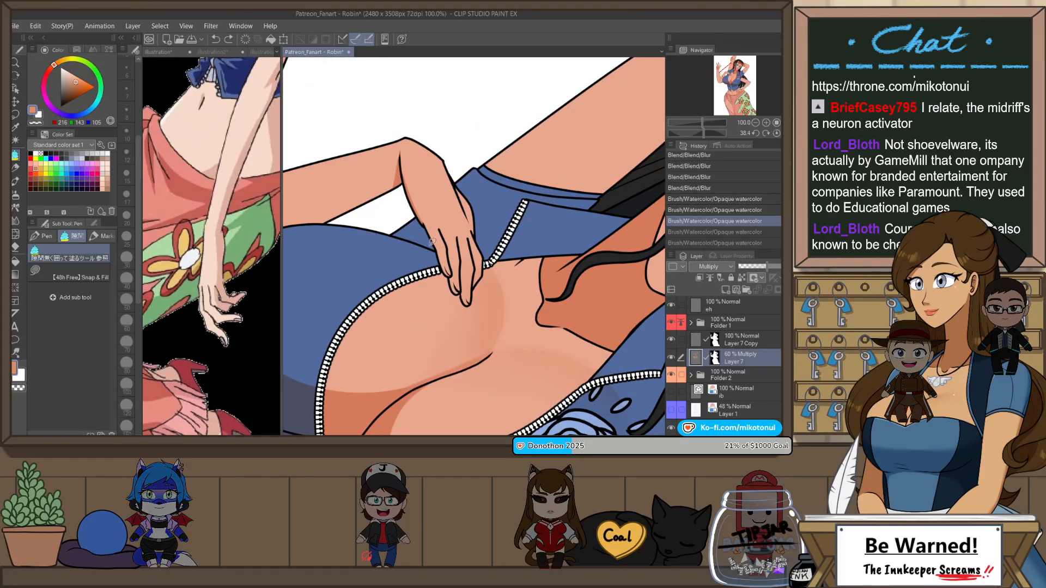
pyautogui.click(439, 231)
pyautogui.press('p')
pyautogui.moveTo(427, 235)
pyautogui.mouseDown()
pyautogui.moveTo(422, 242)
pyautogui.moveTo(429, 232)
pyautogui.mouseUp()
pyautogui.hotkey('ctrl', 'z')
# Step: Outline a narrow shadow along the edge of the raised upper arm above the collar with Darker pencil and fill it
pyautogui.hotkey('ctrl', 'z')
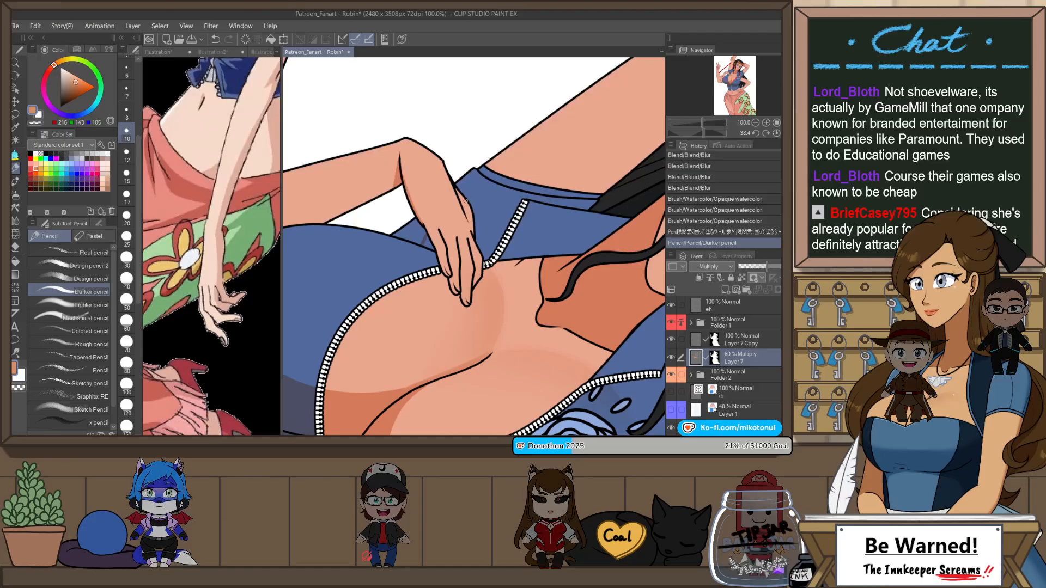
pyautogui.moveTo(465, 201); pyautogui.dragTo(525, 138)
pyautogui.hotkey('ctrl', 'z')
pyautogui.moveTo(467, 198); pyautogui.dragTo(564, 107)
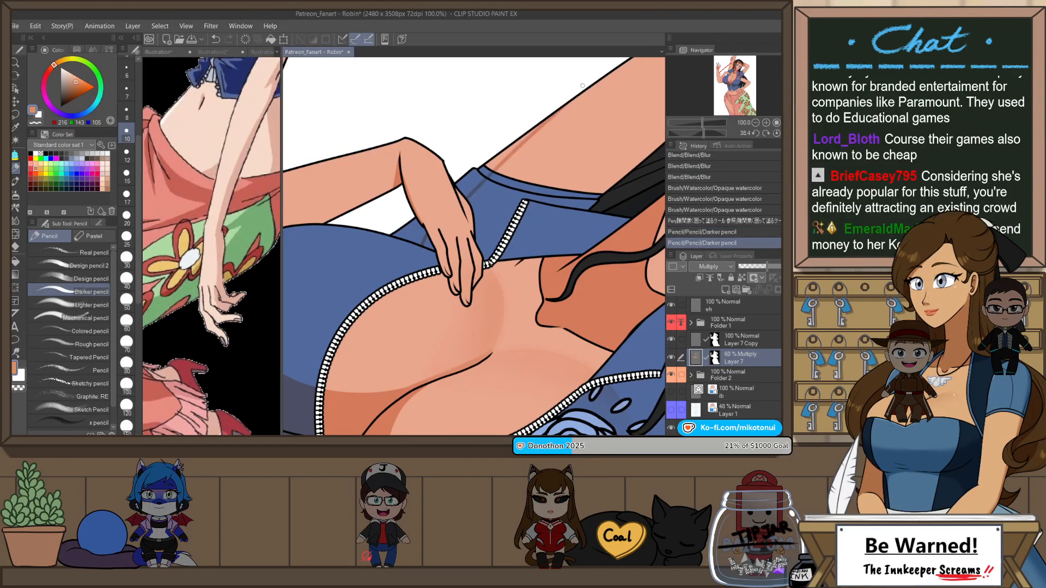
pyautogui.press('p')
pyautogui.moveTo(603, 68); pyautogui.dragTo(593, 67)
pyautogui.moveTo(428, 218)
pyautogui.mouseDown()
pyautogui.moveTo(417, 249)
pyautogui.moveTo(406, 209)
pyautogui.mouseUp()
pyautogui.hotkey('ctrl', '@')
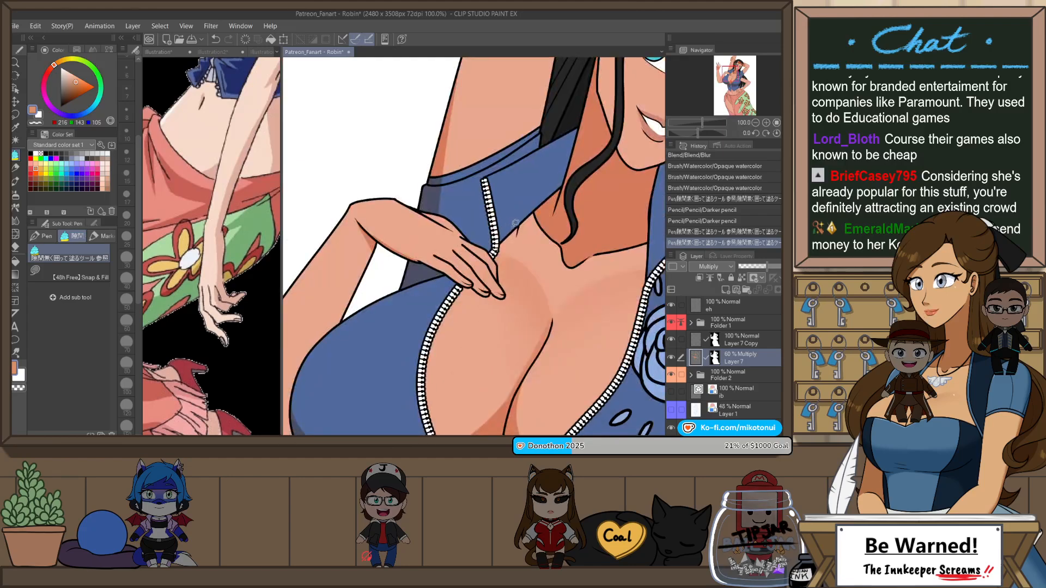
# Step: Flip the canvas, outline a shadow across the back and wrist of the resting hand with Darker pencil, and fill it
pyautogui.press('h')
pyautogui.press('p')
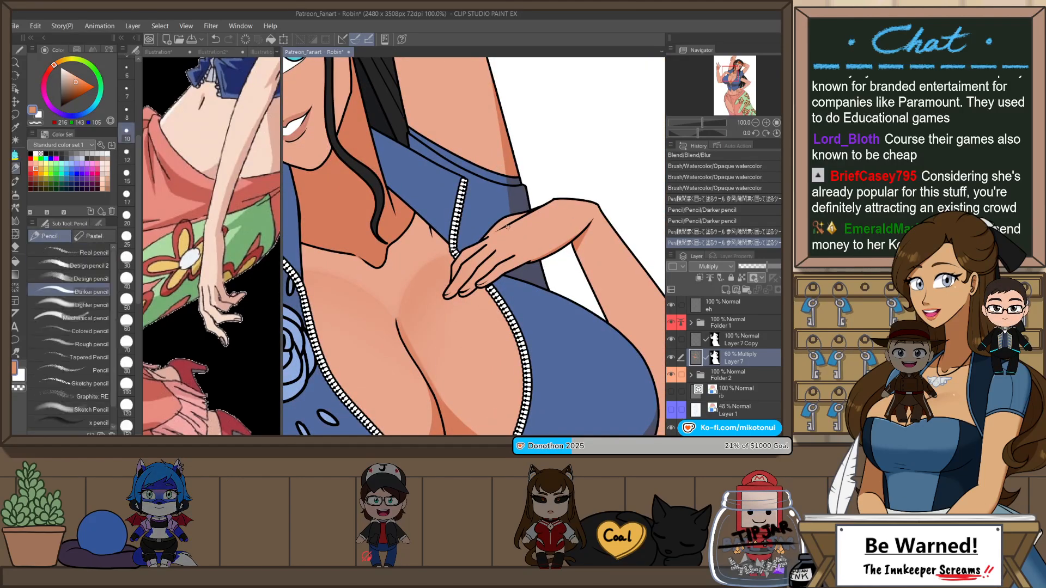
pyautogui.moveTo(500, 232); pyautogui.dragTo(538, 247)
pyautogui.hotkey('ctrl', 'z')
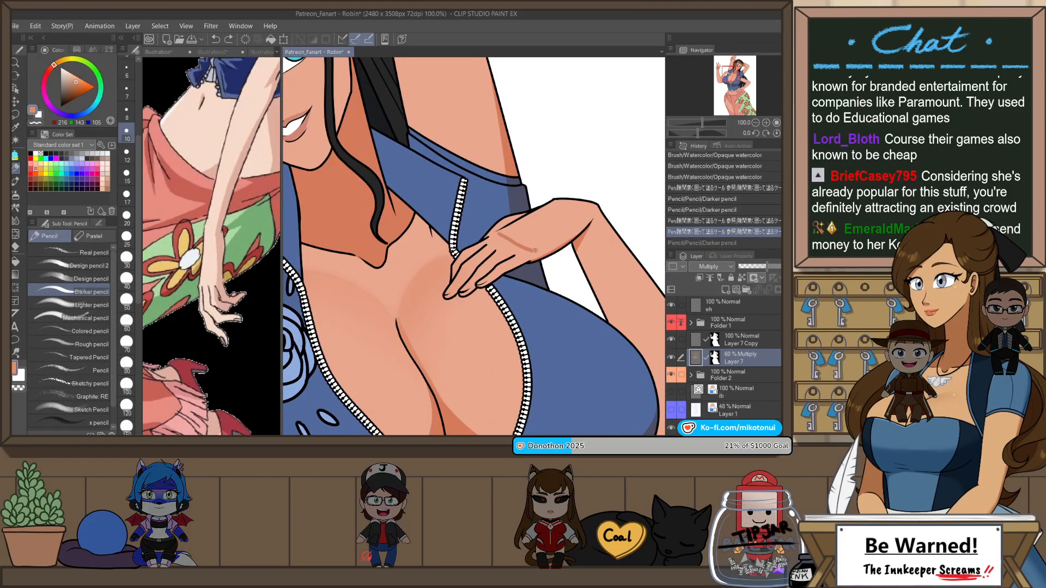
pyautogui.hotkey('ctrl', 'y')
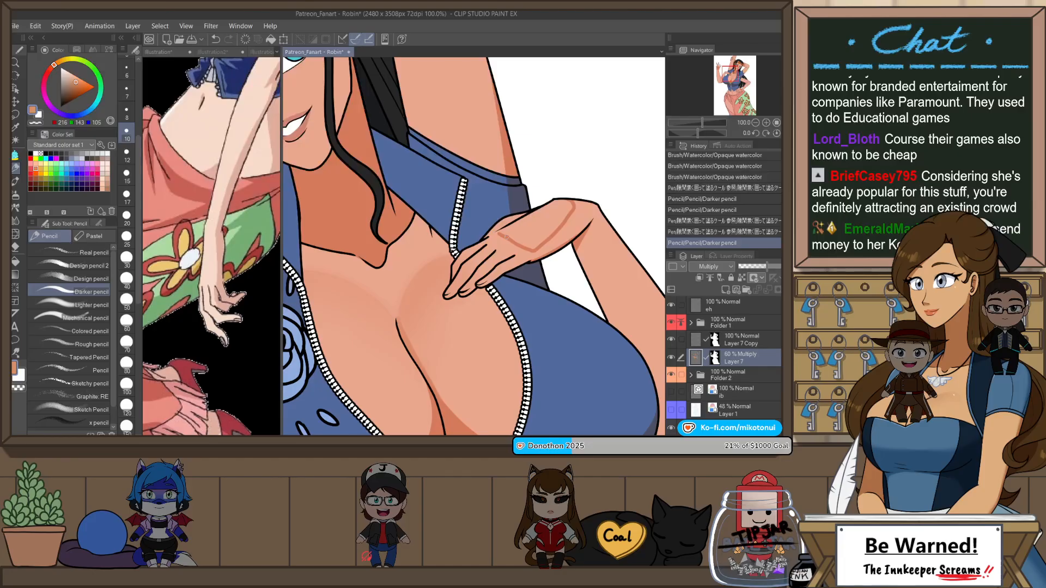
pyautogui.moveTo(501, 234); pyautogui.dragTo(537, 251)
pyautogui.press('p')
pyautogui.moveTo(576, 188)
pyautogui.mouseDown()
pyautogui.moveTo(498, 223)
pyautogui.moveTo(546, 248)
pyautogui.mouseUp()
pyautogui.scroll(-4, 613, 174)
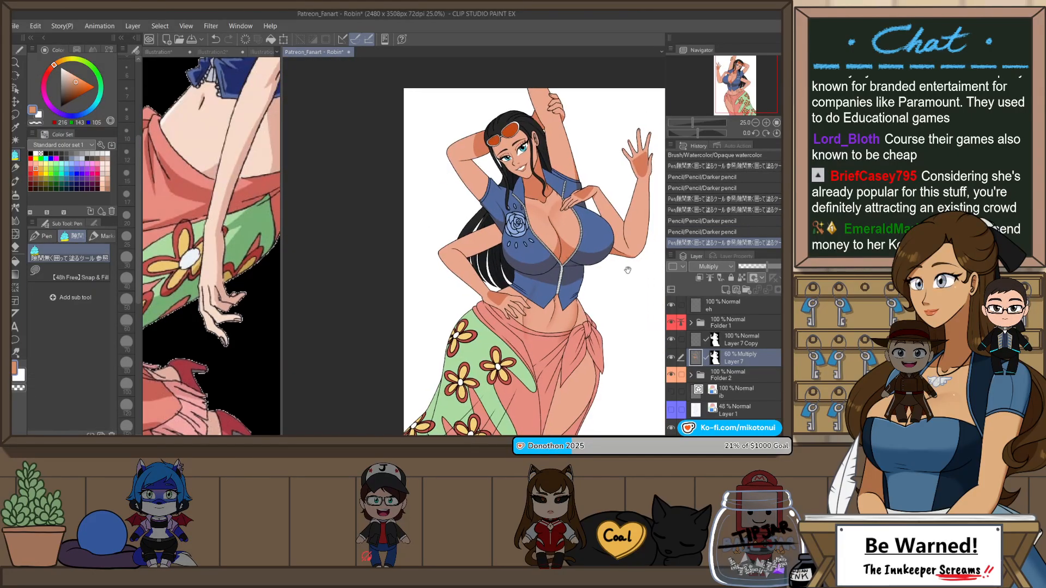
# Step: Shade the side of the nose with a small shadow using Darker pencil and the enclose-and-fill tool
pyautogui.moveTo(663, 237); pyautogui.dragTo(602, 233)
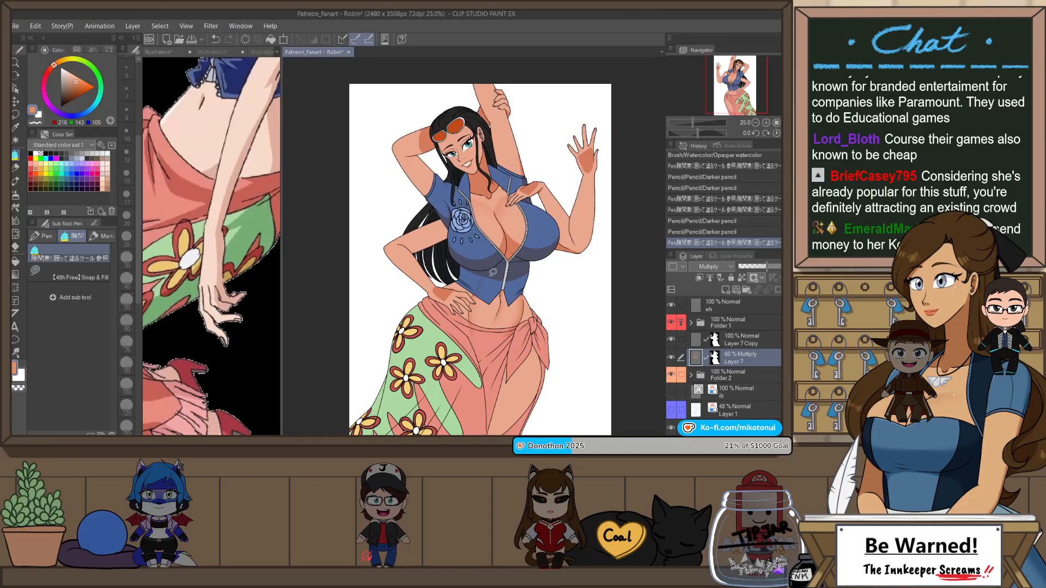
pyautogui.scroll(1, 545, 214)
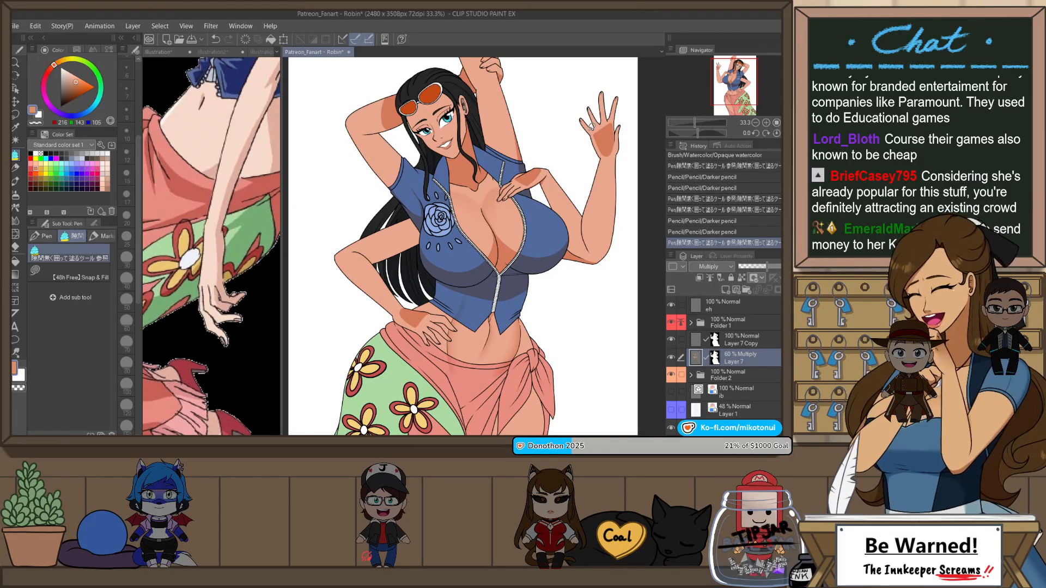
pyautogui.scroll(3, 428, 91)
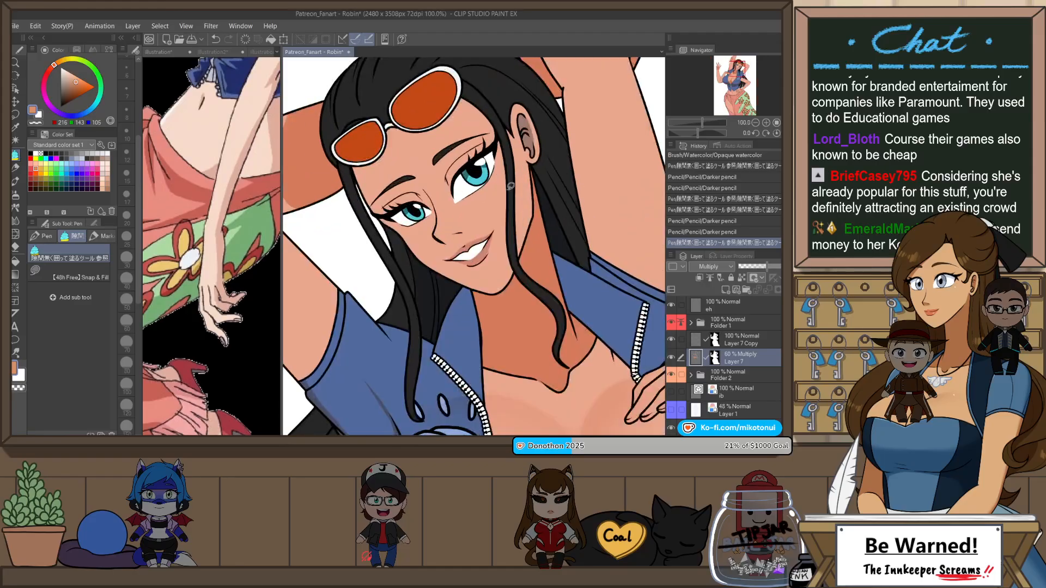
pyautogui.press('r')
pyautogui.moveTo(553, 229); pyautogui.dragTo(540, 162)
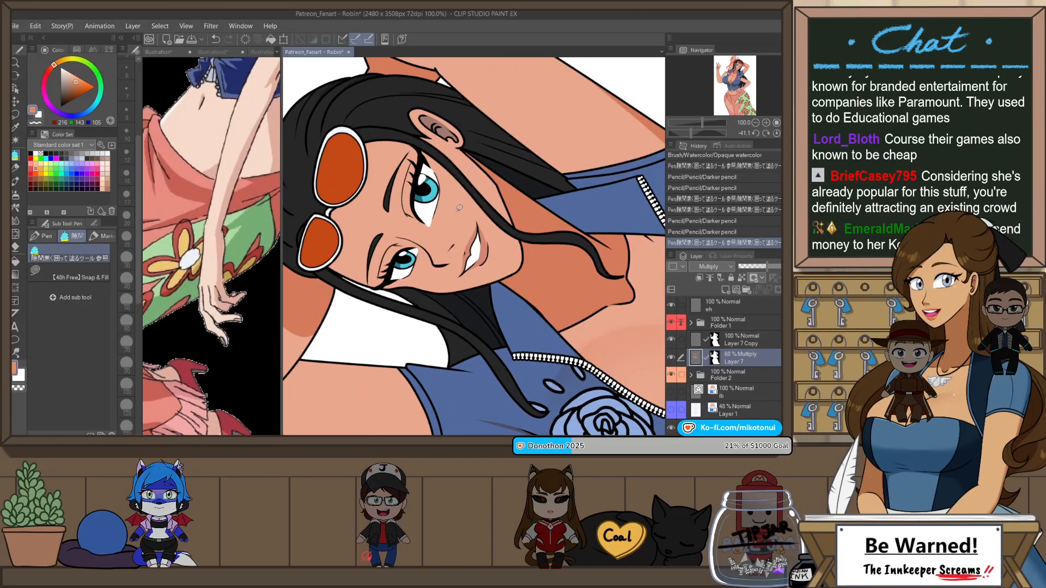
pyautogui.press('p')
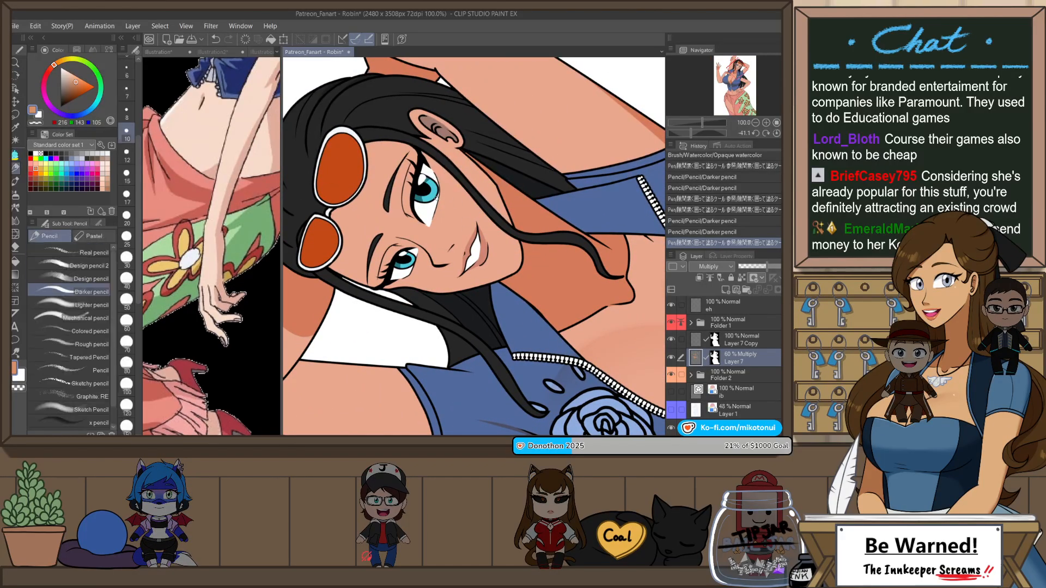
pyautogui.scroll(1, 461, 246)
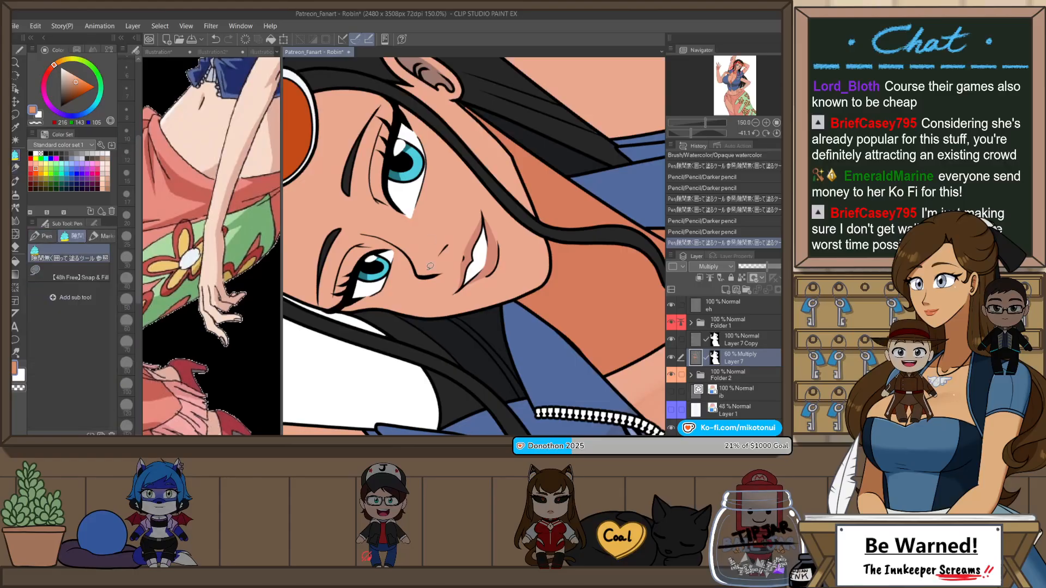
pyautogui.moveTo(422, 271)
pyautogui.mouseDown()
pyautogui.moveTo(450, 242)
pyautogui.moveTo(440, 270)
pyautogui.moveTo(447, 245)
pyautogui.moveTo(439, 265)
pyautogui.mouseUp()
pyautogui.hotkey('ctrl', 'z')
pyautogui.press('g')
pyautogui.click(441, 248)
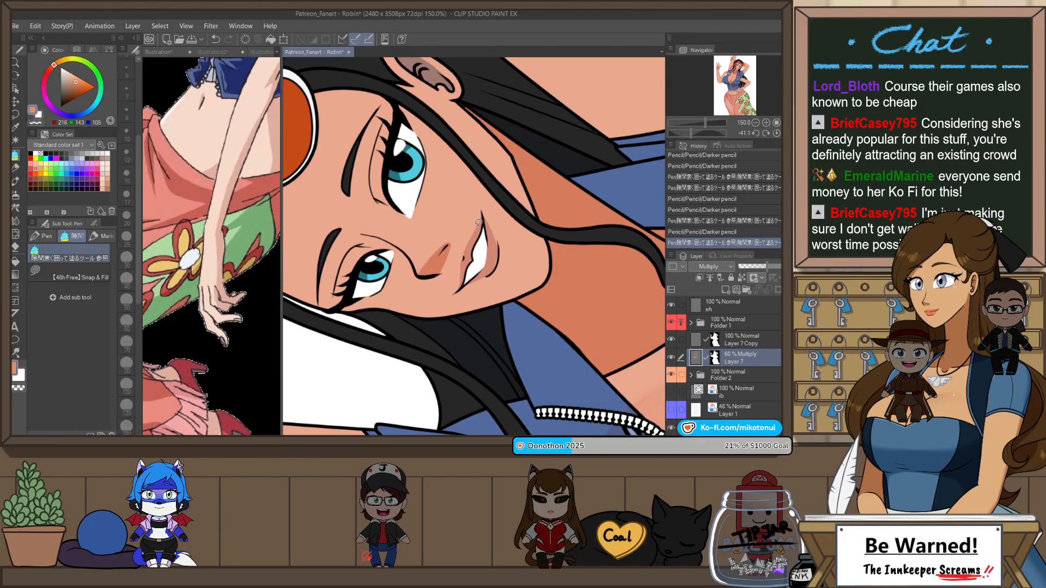
# Step: Draw a skin shadow around the inner corner of the eye nearest the ear with Darker pencil and fill it
pyautogui.scroll(-2, 472, 214)
pyautogui.hotkey('ctrl', '@')
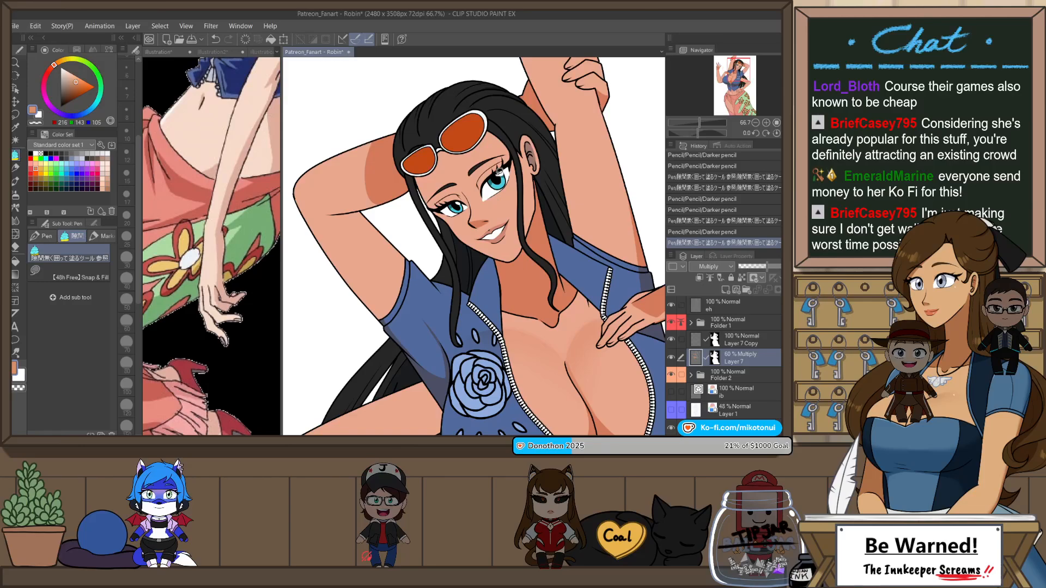
pyautogui.scroll(2, 499, 171)
pyautogui.press('p')
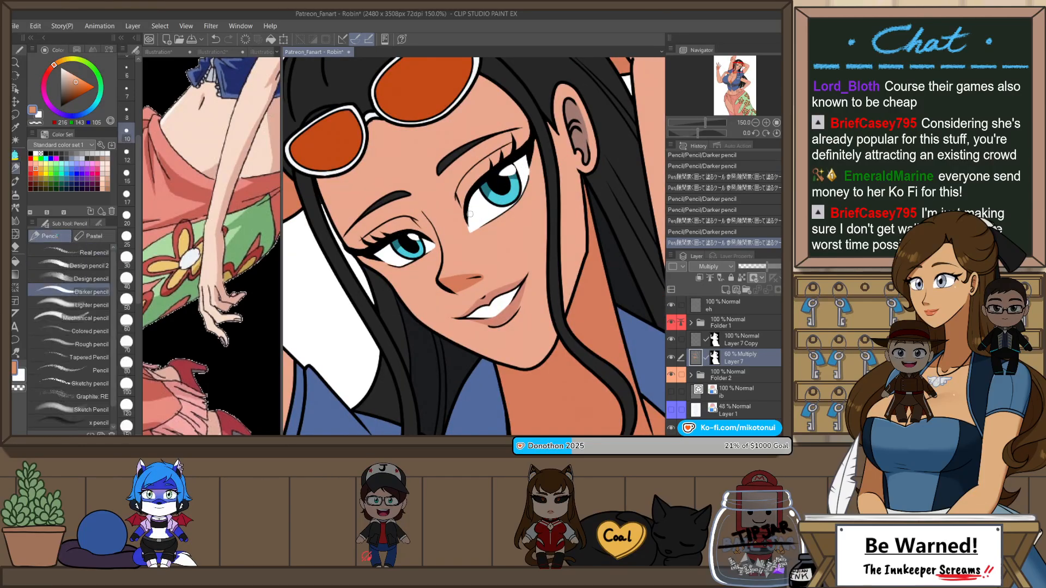
pyautogui.hotkey('ctrl', 'z')
pyautogui.moveTo(485, 187); pyautogui.dragTo(467, 223)
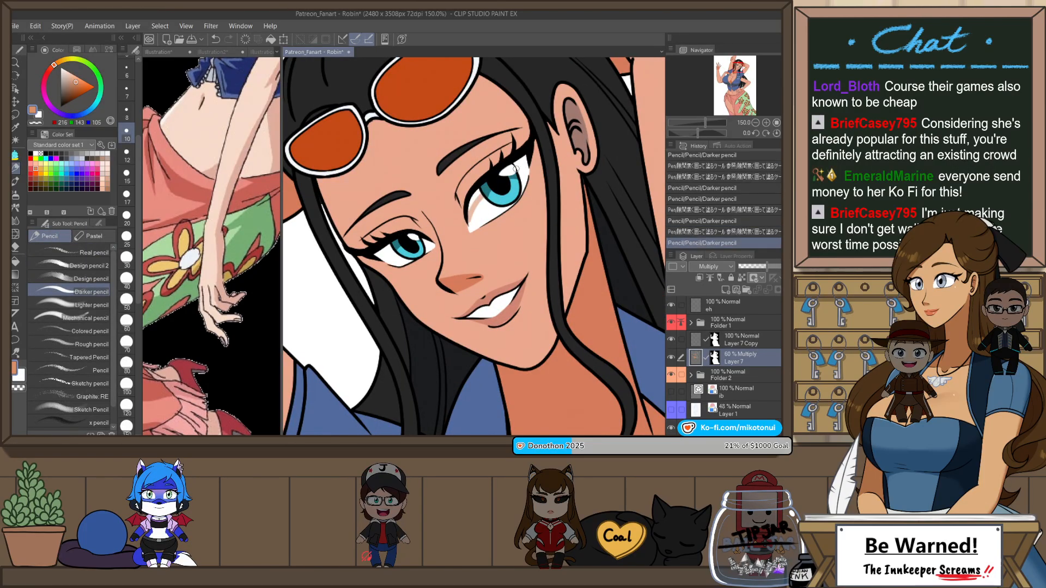
pyautogui.moveTo(516, 170)
pyautogui.mouseDown()
pyautogui.moveTo(536, 147)
pyautogui.moveTo(524, 165)
pyautogui.mouseUp()
pyautogui.press('p')
pyautogui.moveTo(488, 195)
pyautogui.mouseDown()
pyautogui.moveTo(462, 235)
pyautogui.moveTo(486, 197)
pyautogui.mouseUp()
# Step: Fill the shadow inside the ear with the enclose-and-fill tool, and switch Layer 7's transparent-pixel lock on and off again
pyautogui.moveTo(569, 99)
pyautogui.mouseDown()
pyautogui.moveTo(586, 168)
pyautogui.moveTo(572, 102)
pyautogui.moveTo(603, 149)
pyautogui.mouseUp()
pyautogui.press('p')
pyautogui.hotkey('ctrl', 'z')
pyautogui.click(741, 278)
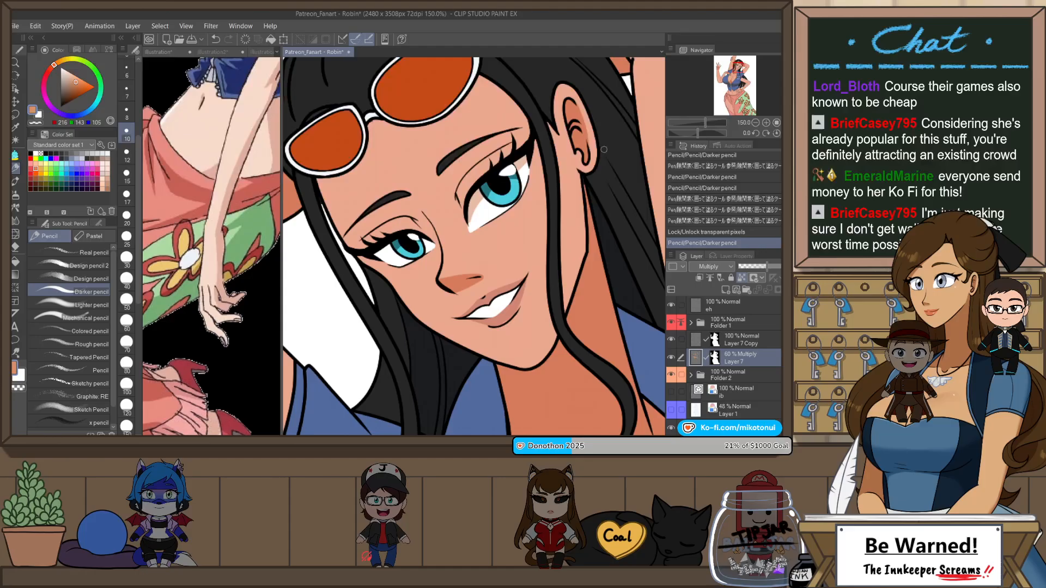
pyautogui.click(742, 278)
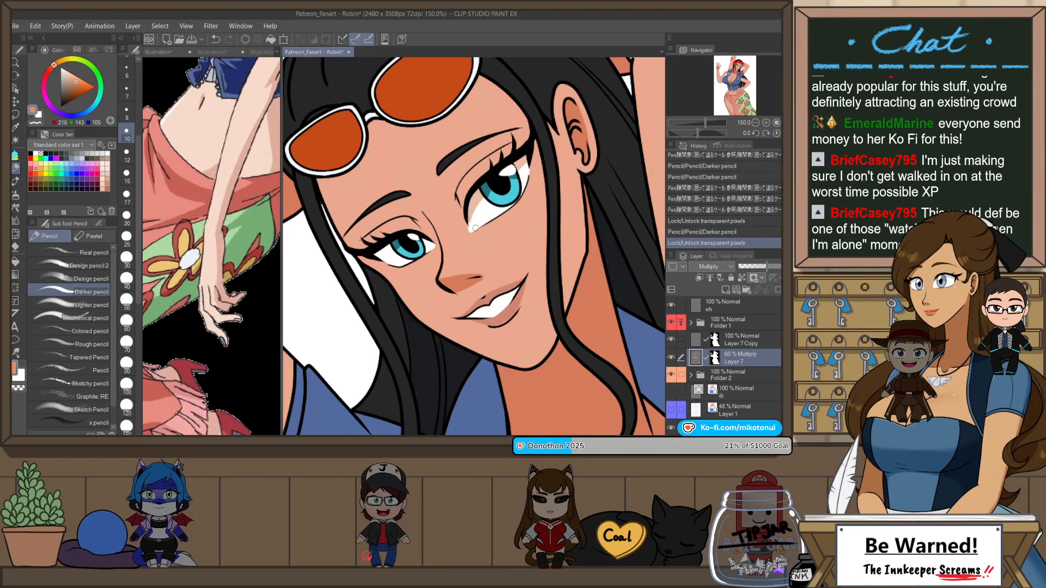
# Step: Flip and rotate the canvas, paint a shadow by the far eye's inner corner with Darker pencil, and trim it with Snap eraser 2
pyautogui.press('h')
pyautogui.hotkey('shift', 'space')
pyautogui.moveTo(563, 296); pyautogui.dragTo(568, 207)
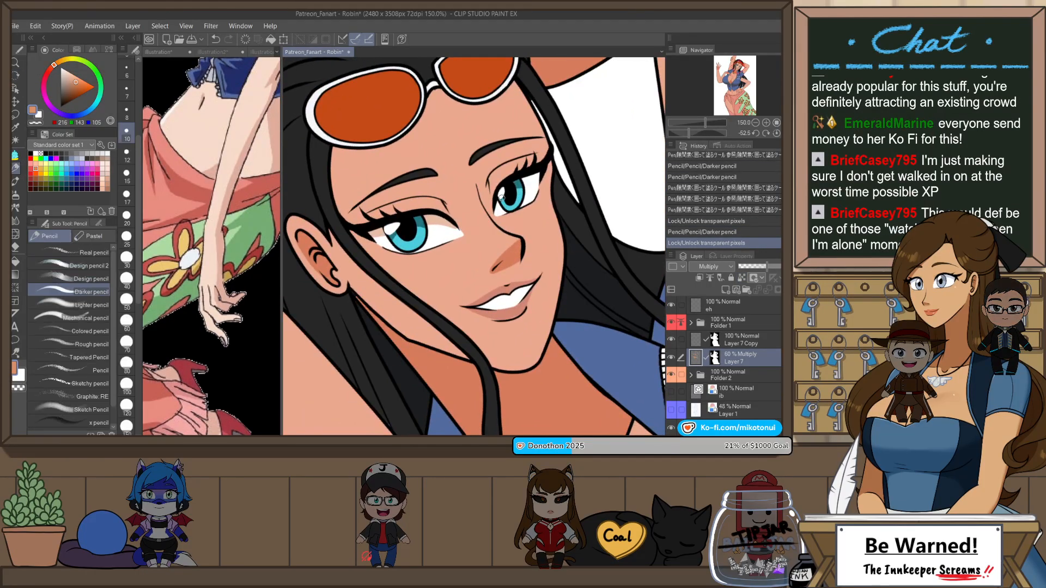
pyautogui.moveTo(502, 197); pyautogui.dragTo(538, 178)
pyautogui.press('e')
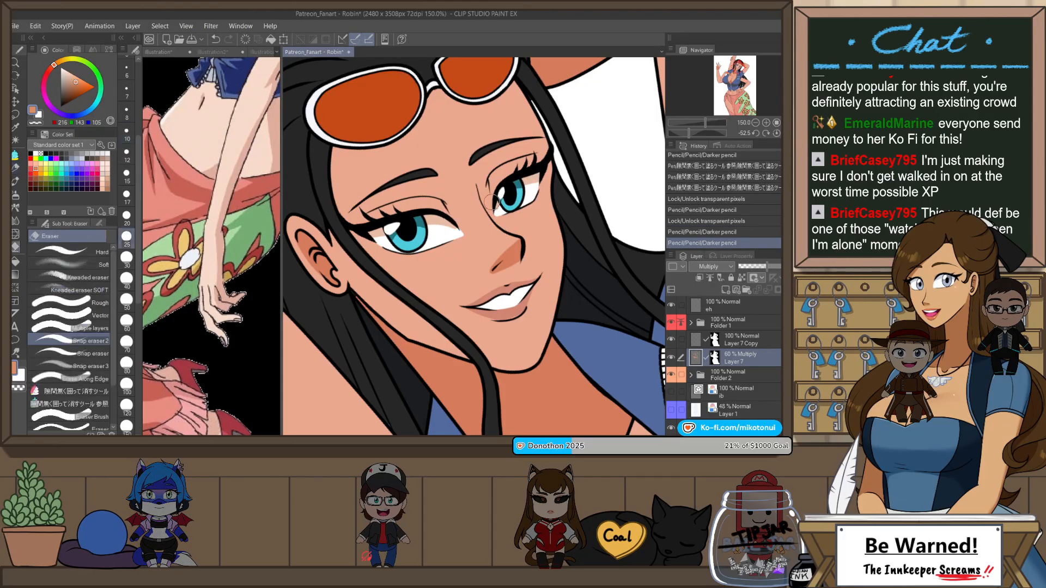
pyautogui.moveTo(492, 203); pyautogui.dragTo(505, 216)
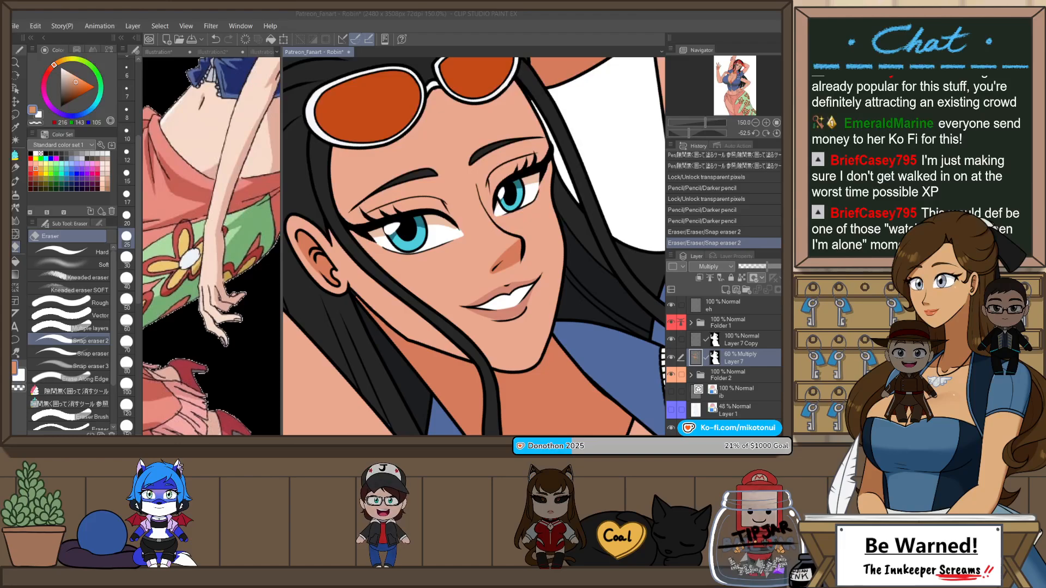
# Step: Examine the donation goal list in the Twitch - Donothon2025 V3 image and return to the Patreon_Fanart - Robin canvas
pyautogui.scroll(4, 311, 267)
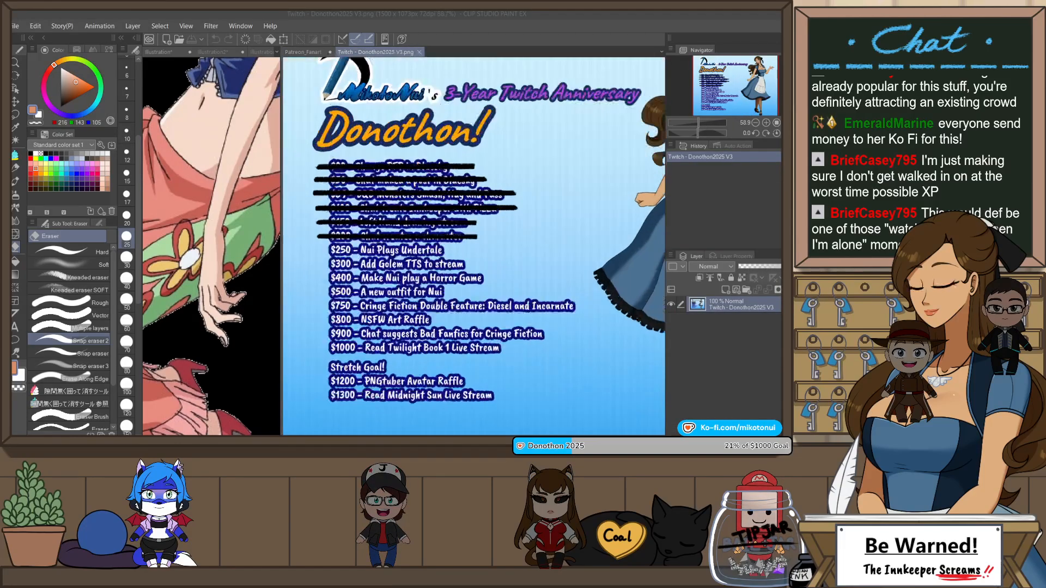
pyautogui.scroll(2, 401, 289)
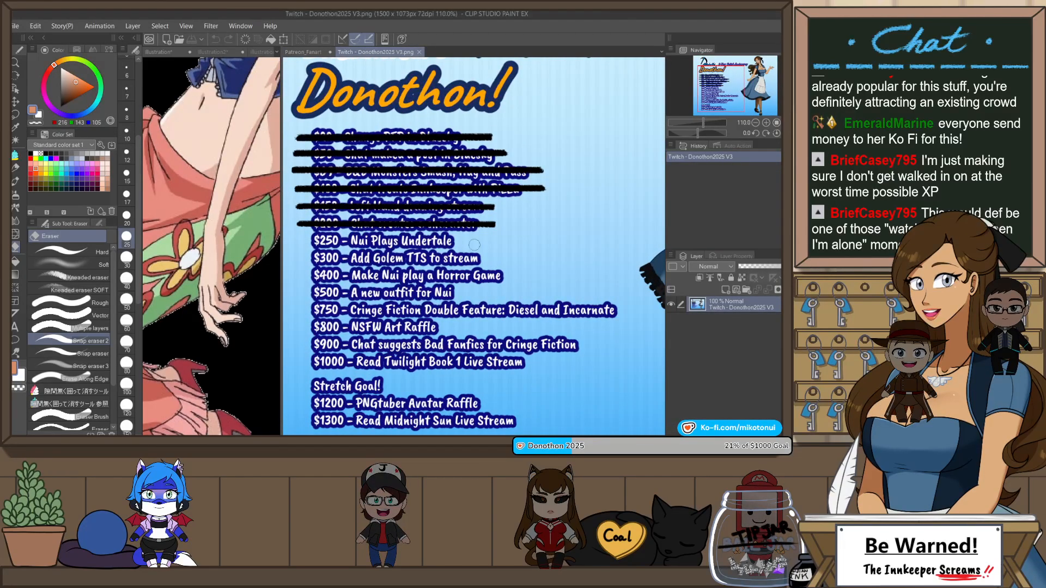
pyautogui.moveTo(481, 238); pyautogui.dragTo(488, 210)
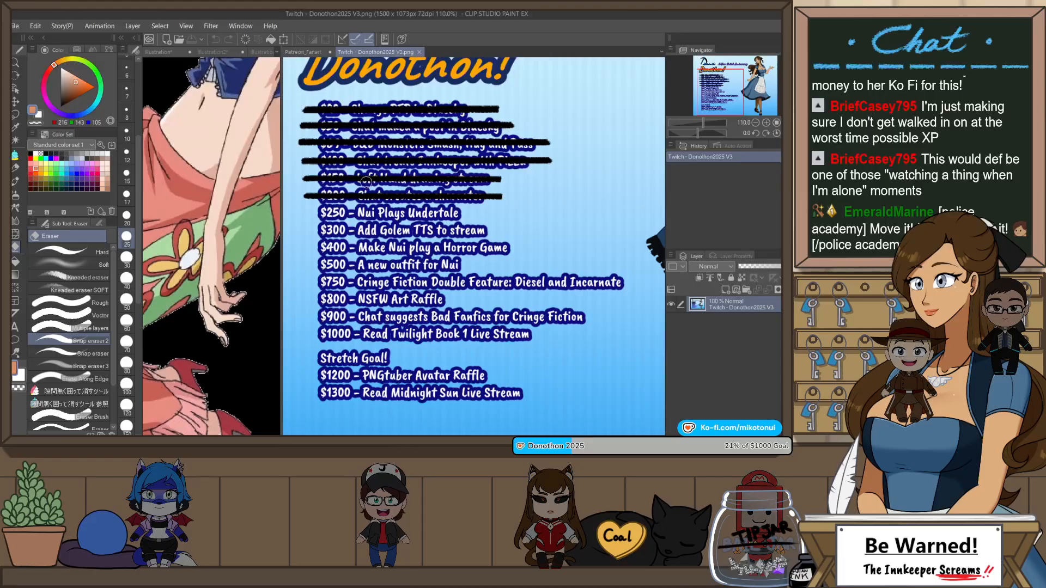
pyautogui.click(302, 52)
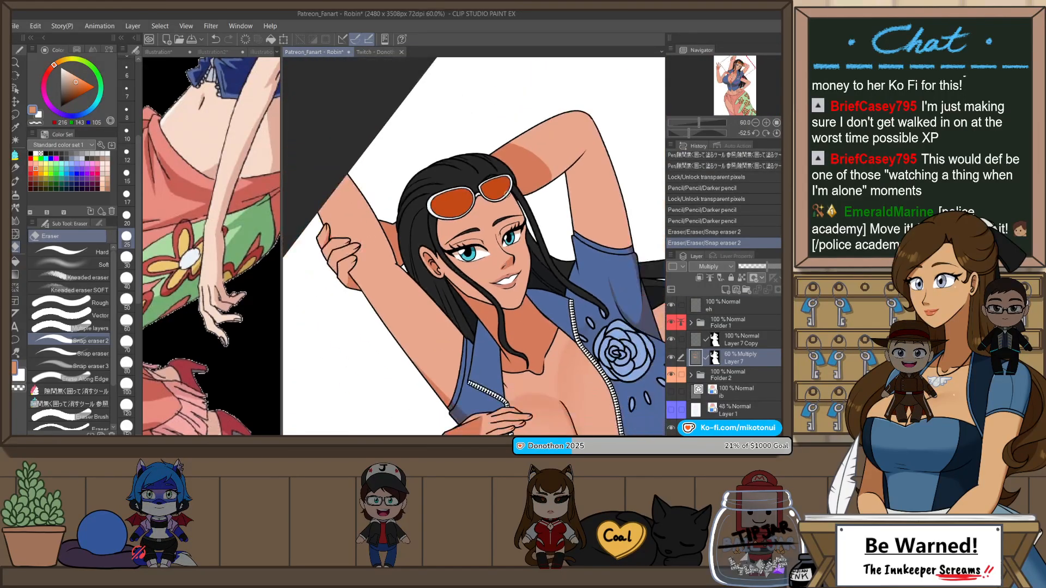
# Step: Reset the canvas rotation and hide Folder 2 so that the flat colors are out of view
pyautogui.hotkey('ctrl', '@')
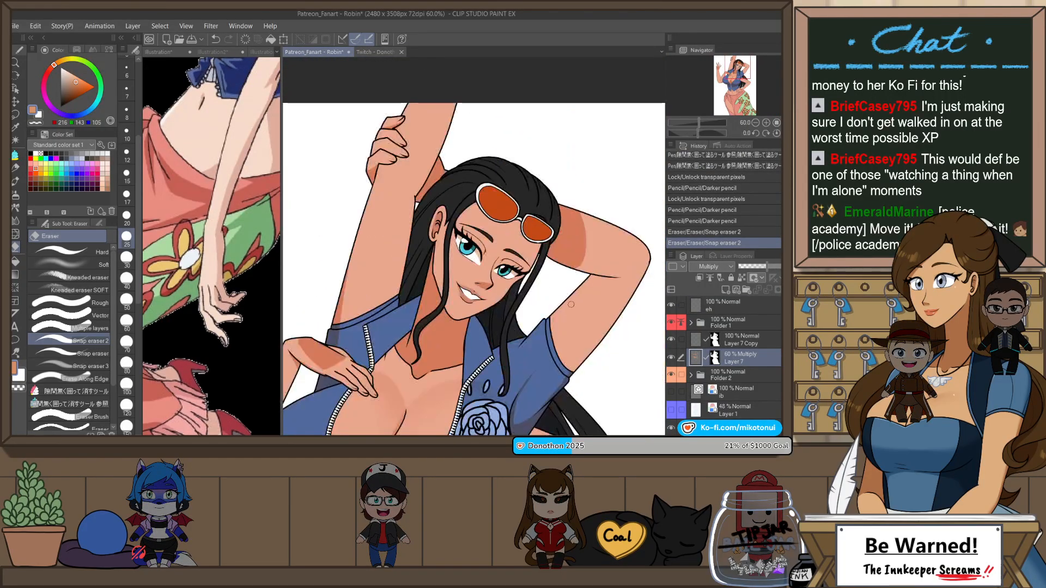
pyautogui.scroll(-2, 500, 226)
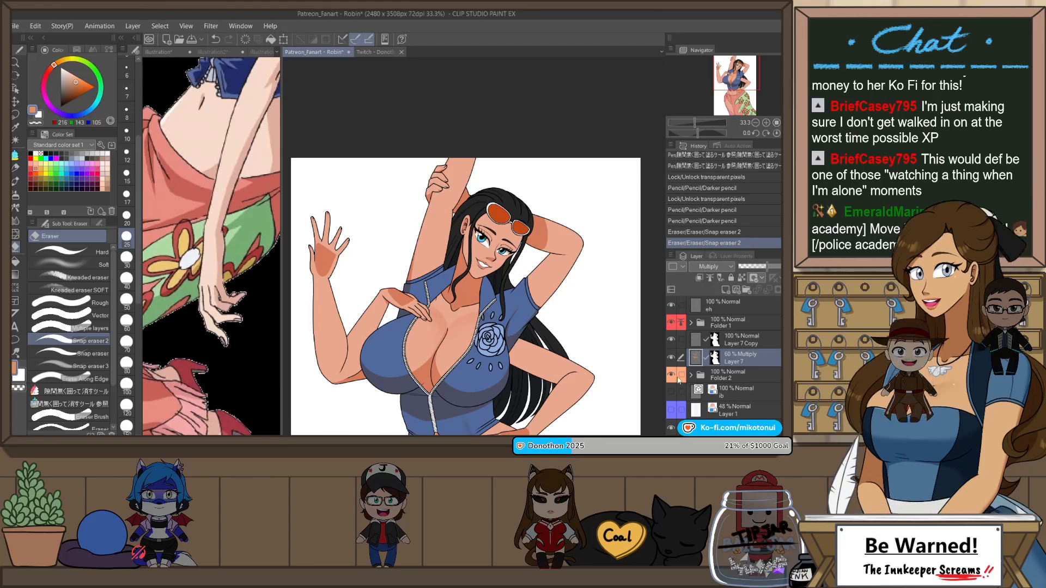
pyautogui.click(672, 375)
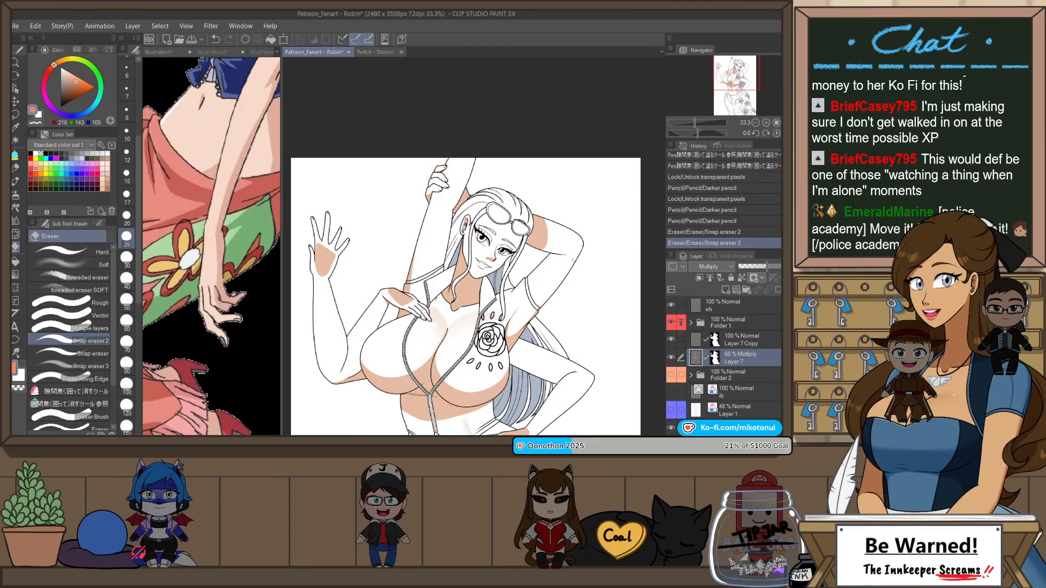
# Step: Draw a curved shadow inside each lens of the sunglasses on Layer 7 with Darker pencil
pyautogui.scroll(4, 574, 260)
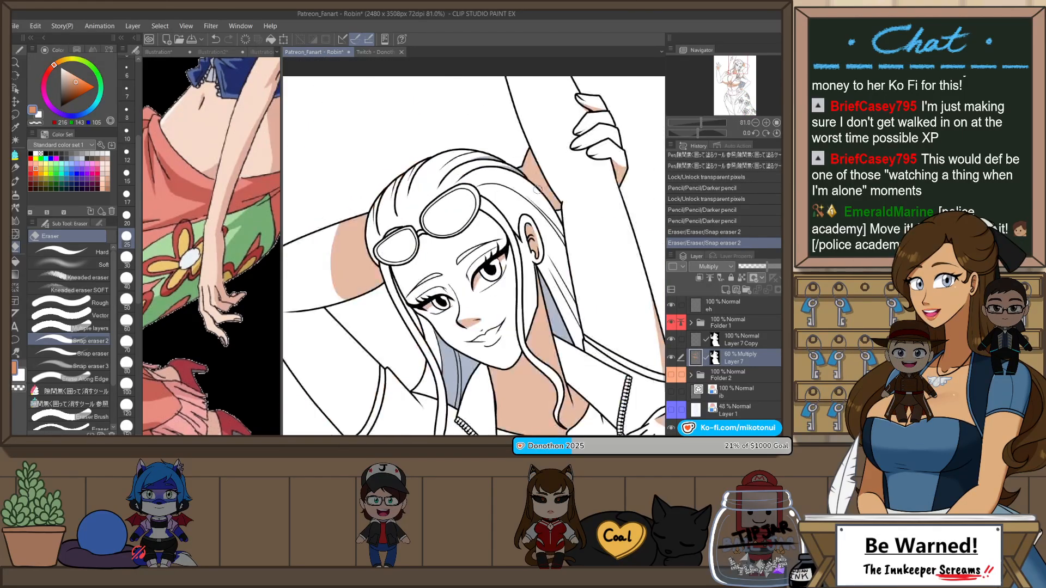
pyautogui.scroll(2, 537, 189)
pyautogui.press('p')
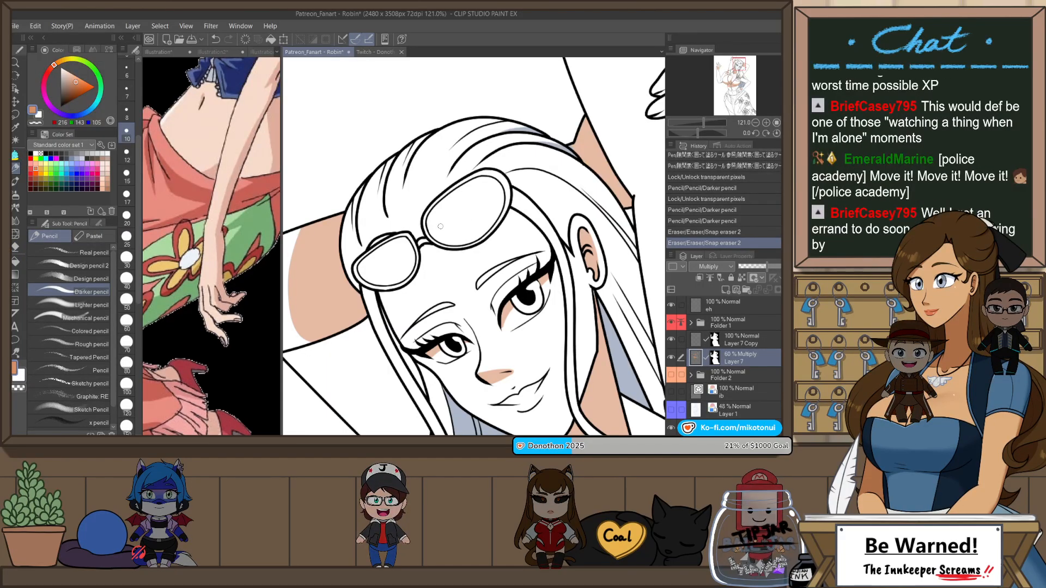
pyautogui.moveTo(435, 233); pyautogui.dragTo(495, 203)
pyautogui.hotkey('ctrl', 'z')
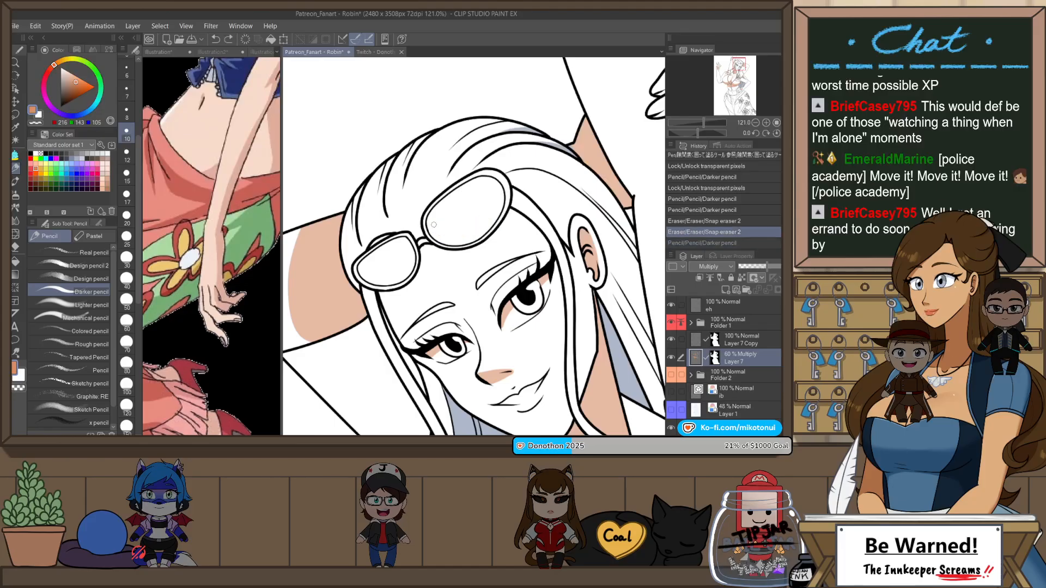
pyautogui.moveTo(434, 226); pyautogui.dragTo(492, 212)
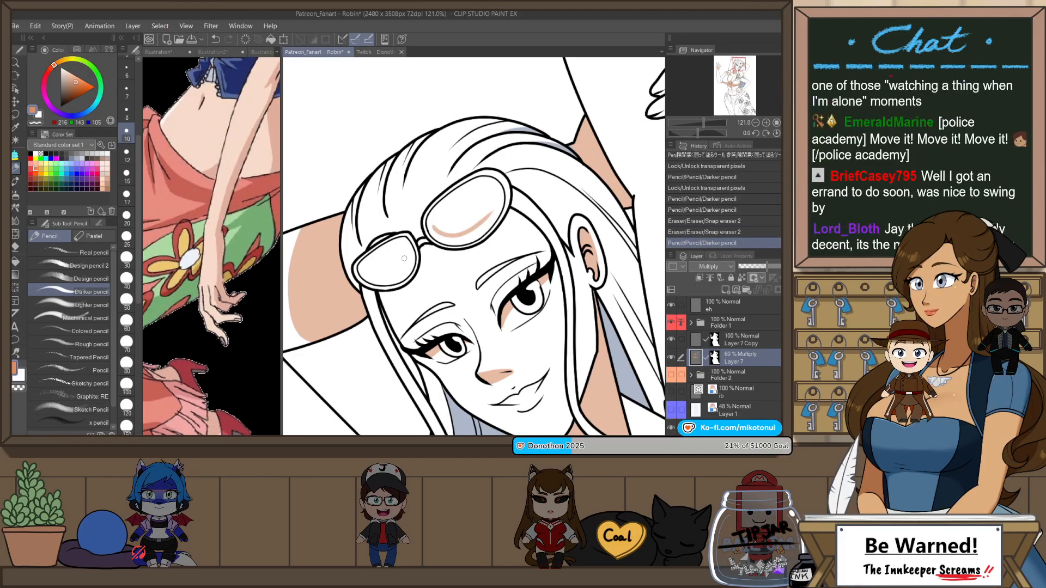
pyautogui.moveTo(361, 273); pyautogui.dragTo(409, 263)
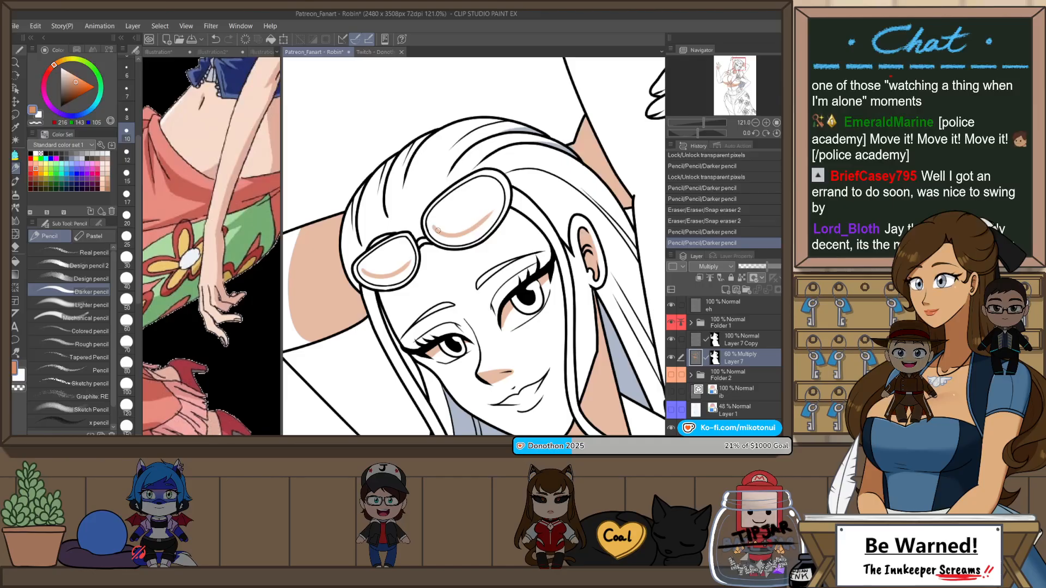
# Step: Thicken the shadows in both sunglasses lenses with Darker pencil and close their gaps with the enclose-and-fill tool
pyautogui.moveTo(443, 234); pyautogui.dragTo(495, 210)
pyautogui.hotkey('ctrl', 'z')
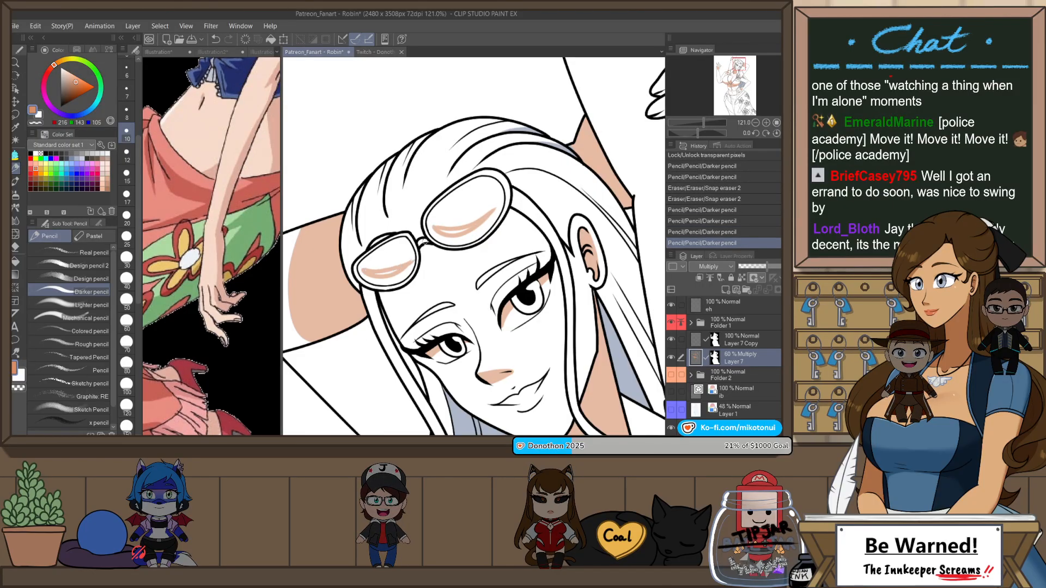
pyautogui.hotkey('ctrl', 'z')
pyautogui.moveTo(364, 268)
pyautogui.mouseDown()
pyautogui.moveTo(420, 244)
pyautogui.moveTo(366, 280)
pyautogui.mouseUp()
pyautogui.press('p')
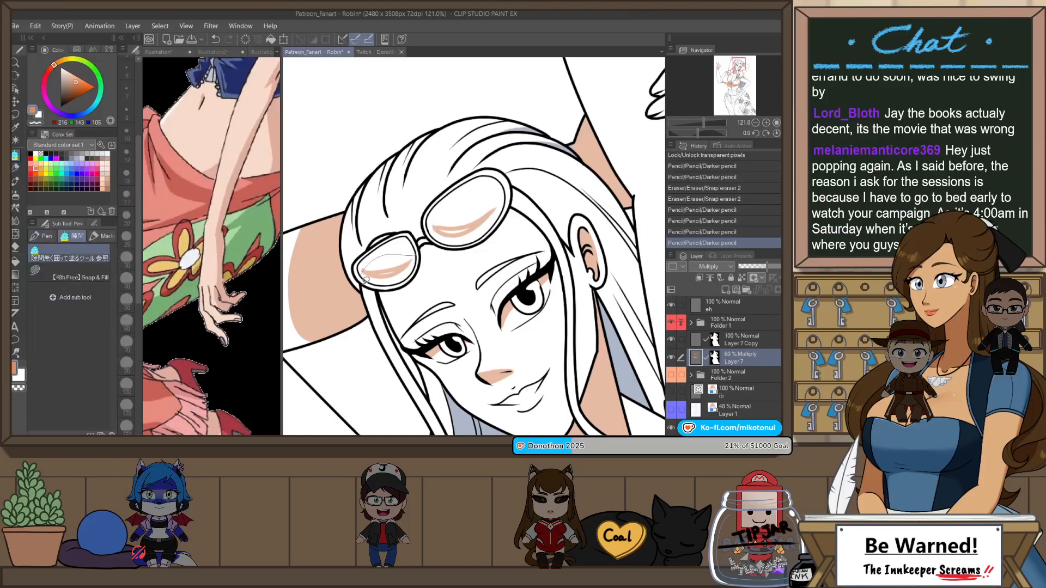
pyautogui.moveTo(470, 213)
pyautogui.mouseDown()
pyautogui.moveTo(433, 221)
pyautogui.moveTo(511, 191)
pyautogui.moveTo(439, 236)
pyautogui.moveTo(399, 284)
pyautogui.moveTo(420, 261)
pyautogui.mouseUp()
# Step: Rotate the canvas, trim the edges of both lens shadows with Snap eraser 2, and reset the rotation
pyautogui.press('e')
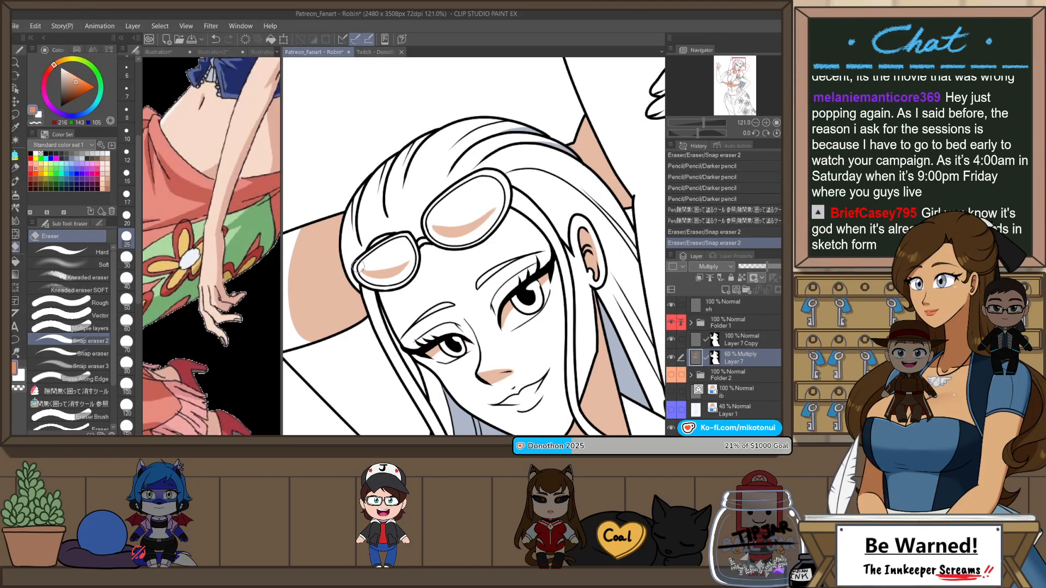
pyautogui.hotkey('ctrl', 'z')
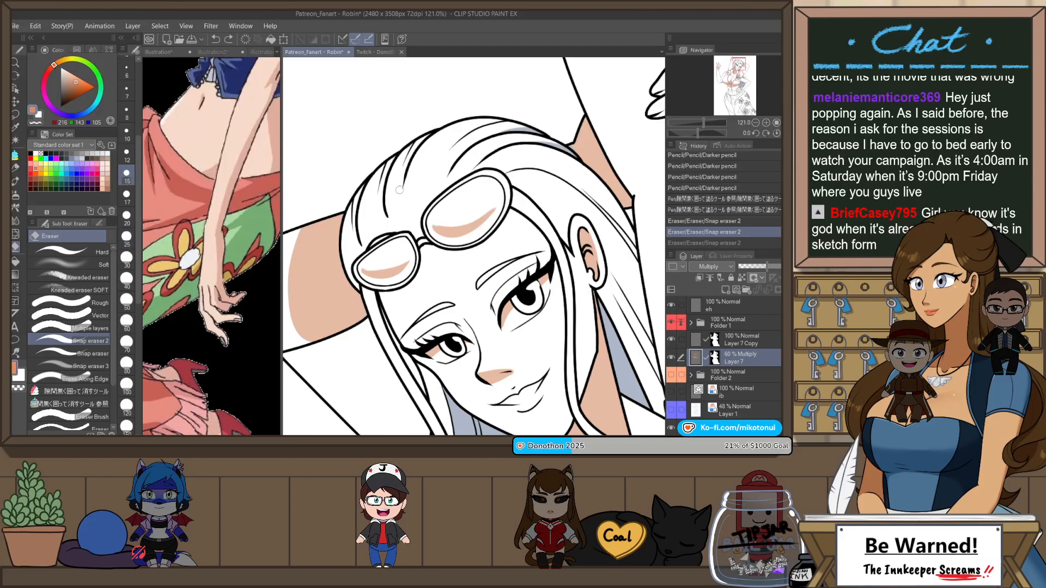
pyautogui.hotkey('shift', 'space')
pyautogui.moveTo(473, 203); pyautogui.dragTo(522, 236)
pyautogui.scroll(2, 420, 148)
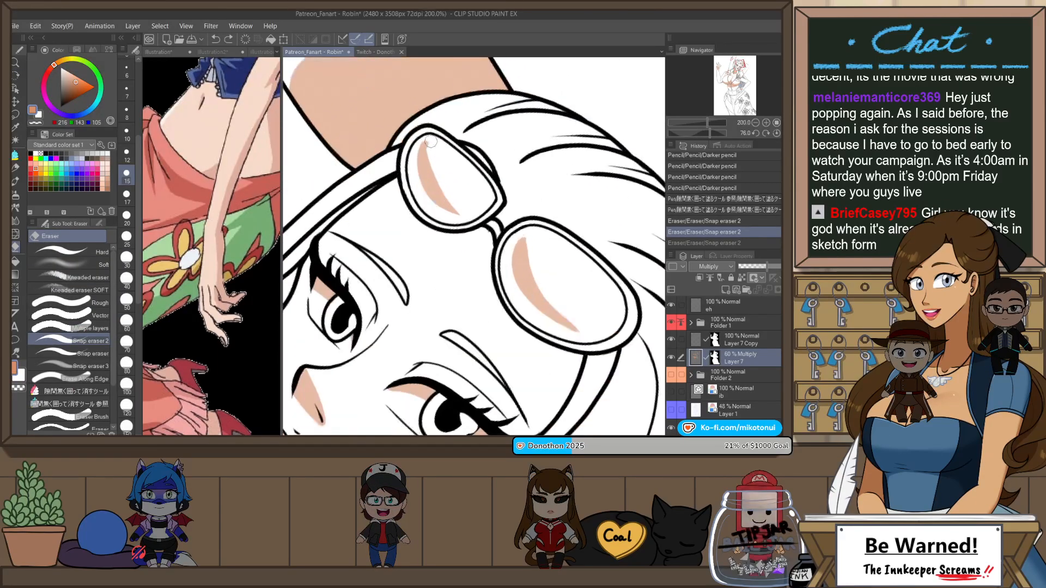
pyautogui.moveTo(431, 141); pyautogui.dragTo(460, 216)
pyautogui.moveTo(429, 143); pyautogui.dragTo(456, 216)
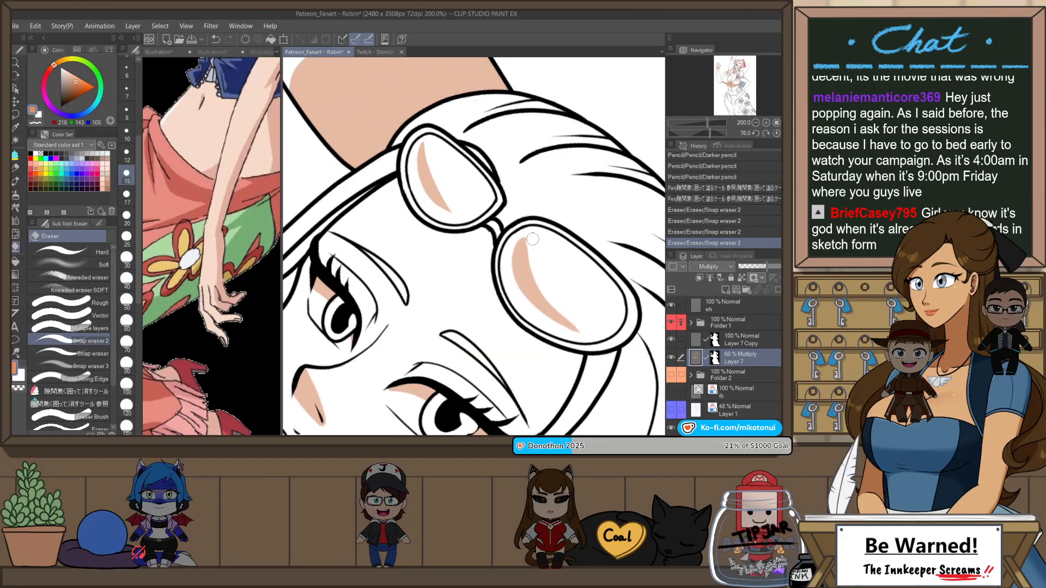
pyautogui.hotkey('ctrl', 'z')
pyautogui.moveTo(526, 232)
pyautogui.mouseDown()
pyautogui.moveTo(590, 334)
pyautogui.moveTo(528, 224)
pyautogui.moveTo(567, 312)
pyautogui.moveTo(590, 319)
pyautogui.moveTo(532, 236)
pyautogui.moveTo(583, 320)
pyautogui.moveTo(548, 323)
pyautogui.moveTo(582, 328)
pyautogui.mouseUp()
pyautogui.hotkey('ctrl', 'z')
pyautogui.scroll(-2, 579, 300)
pyautogui.hotkey('ctrl', '@')
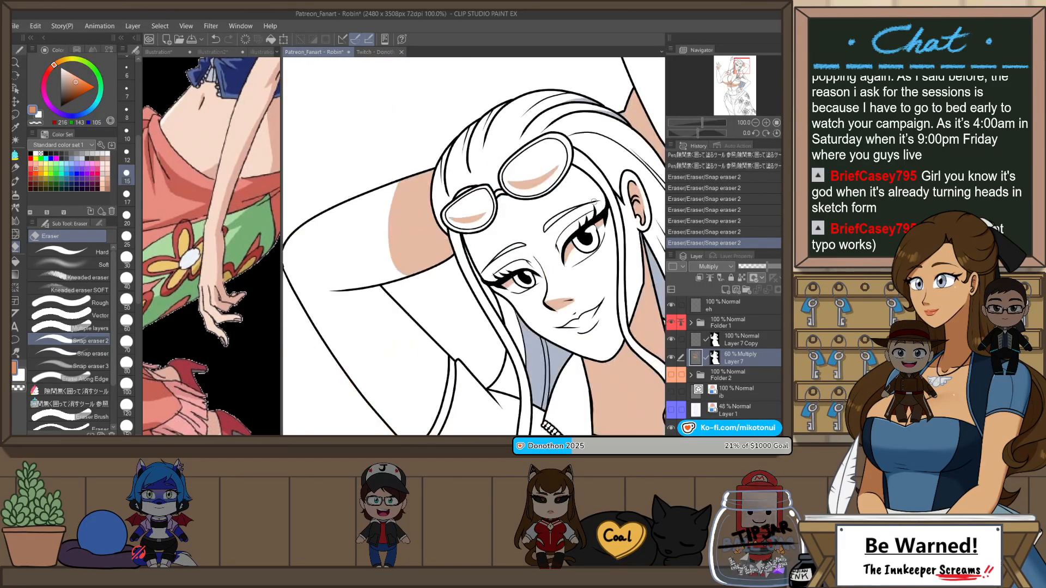
# Step: Draw a curved shadow edge across the jacket collar on the rose side with Darker pencil and fill the area toward the neck
pyautogui.scroll(-1, 603, 142)
pyautogui.moveTo(570, 289); pyautogui.dragTo(536, 234)
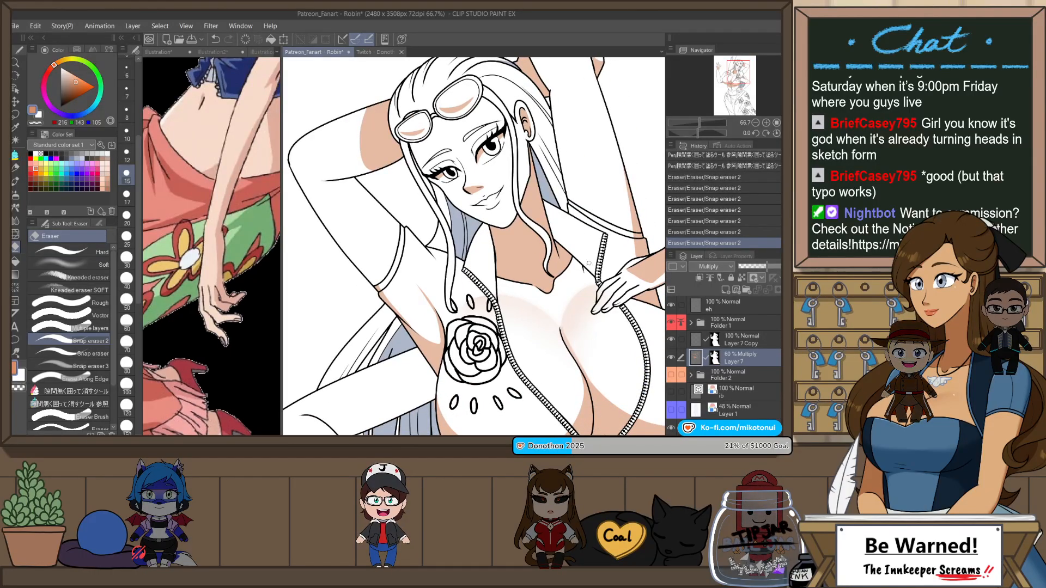
pyautogui.press('p')
pyautogui.hotkey('ctrl', 'alt', '0')
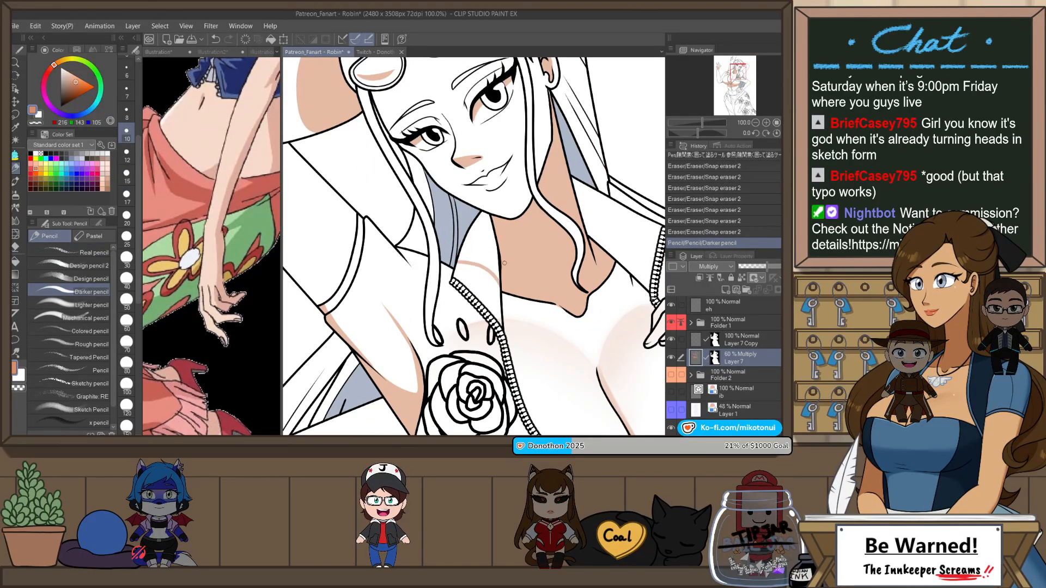
pyautogui.hotkey('ctrl', 'z')
pyautogui.hotkey('ctrl', '+')
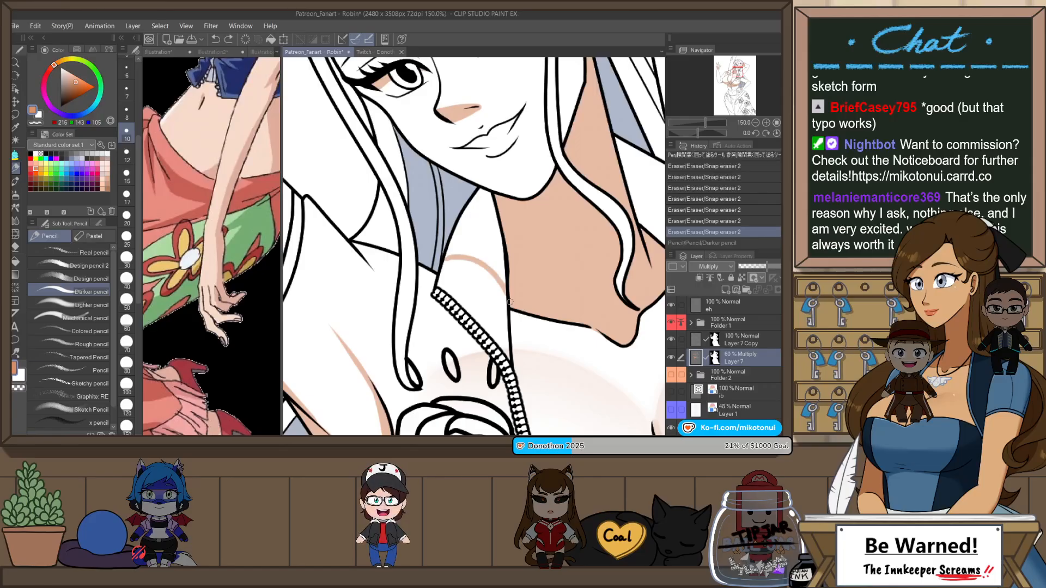
pyautogui.hotkey('ctrl', 'y')
pyautogui.press('g')
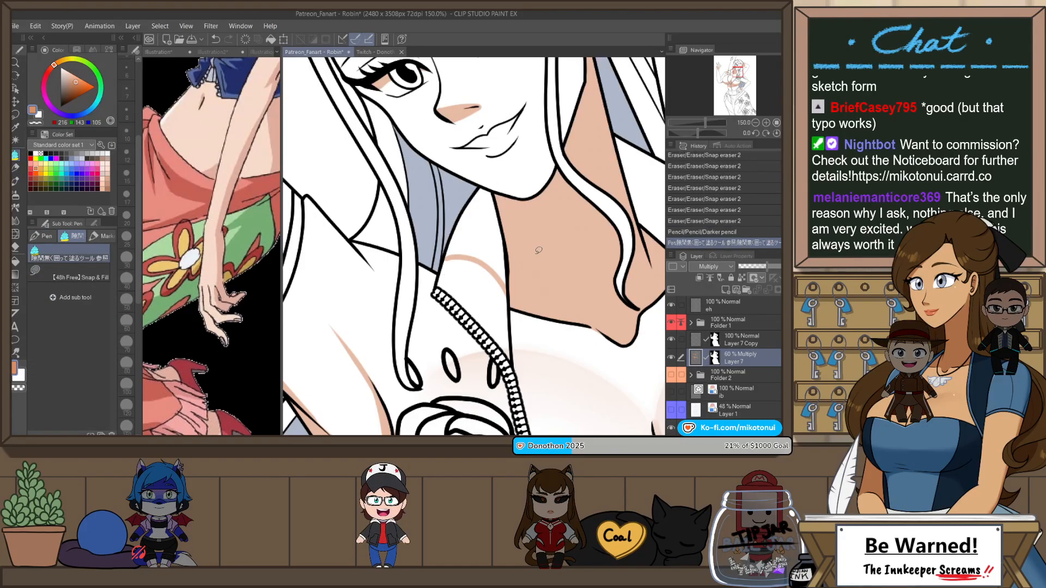
pyautogui.hotkey('ctrl', 'z')
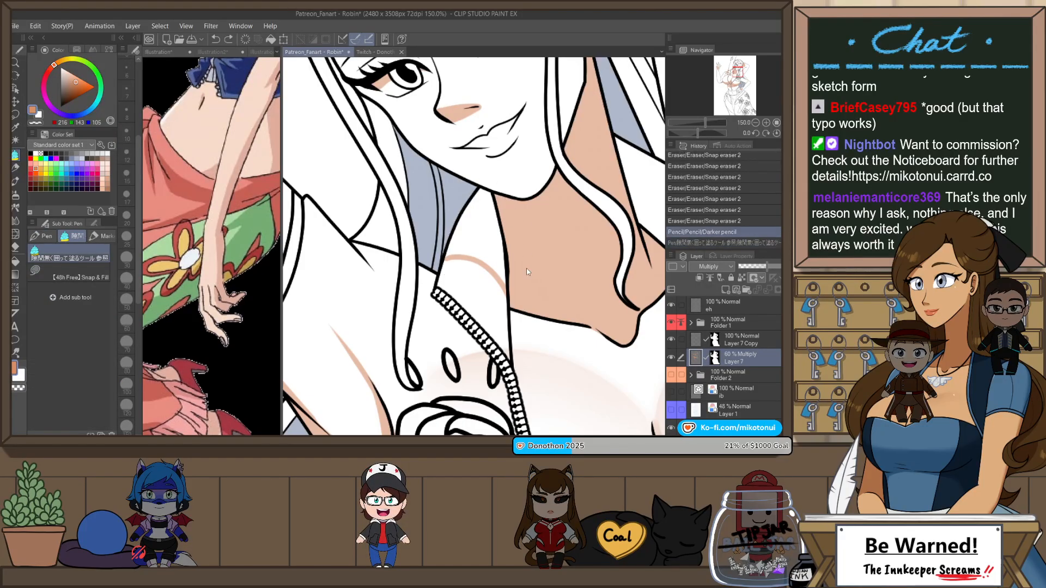
pyautogui.press('g')
pyautogui.click(502, 231)
# Step: Outline a curved shadow on the opposite jacket collar with Darker pencil, fill it toward the neck, and clean its edge with Snap eraser 2
pyautogui.moveTo(600, 301); pyautogui.dragTo(479, 303)
pyautogui.press('p')
pyautogui.press('p')
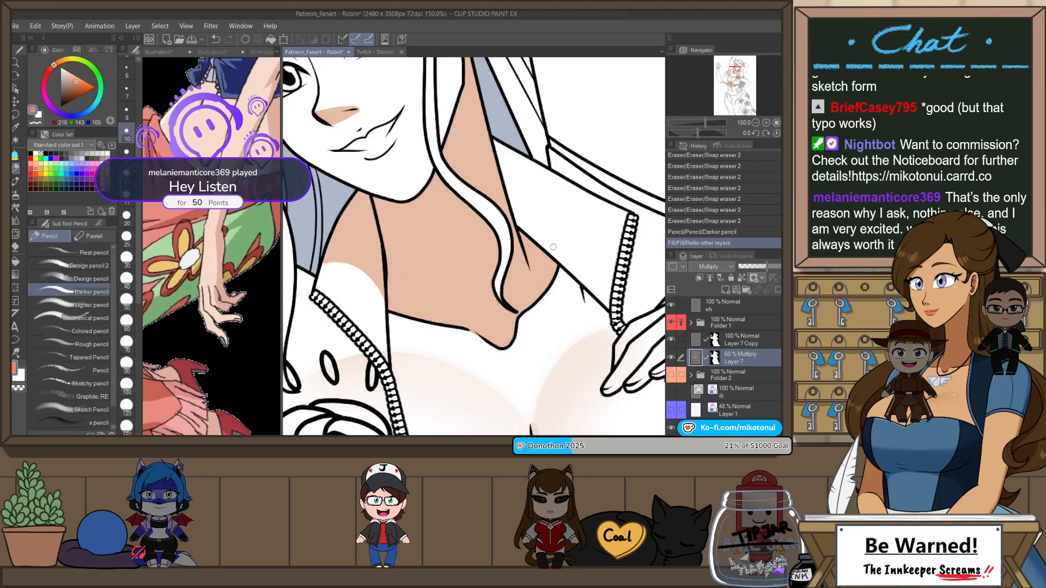
pyautogui.moveTo(588, 194); pyautogui.dragTo(598, 196)
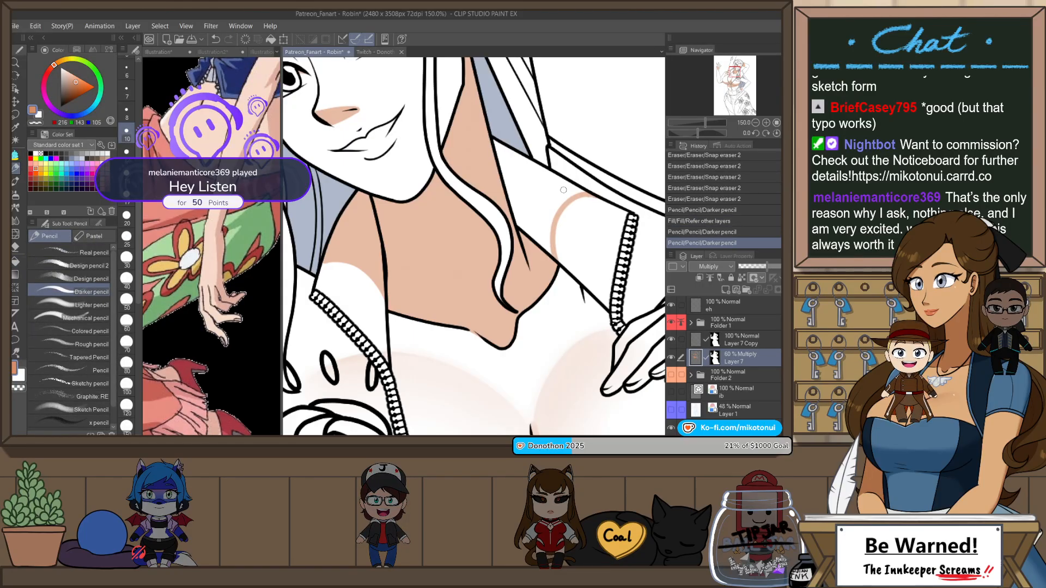
pyautogui.press('g')
pyautogui.click(568, 218)
pyautogui.press('e')
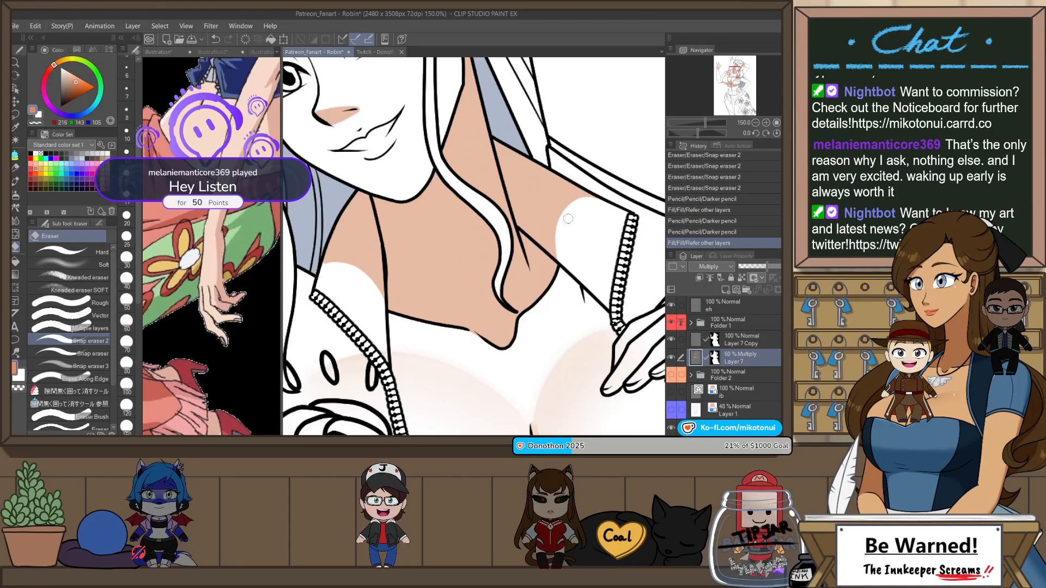
pyautogui.moveTo(567, 214)
pyautogui.mouseDown()
pyautogui.moveTo(562, 233)
pyautogui.moveTo(562, 225)
pyautogui.mouseUp()
# Step: Rotate the canvas and paint a thin shadow along the raised arm's inner edge above the sleeve hem, refining it with fill and Snap eraser 2
pyautogui.scroll(-4, 581, 224)
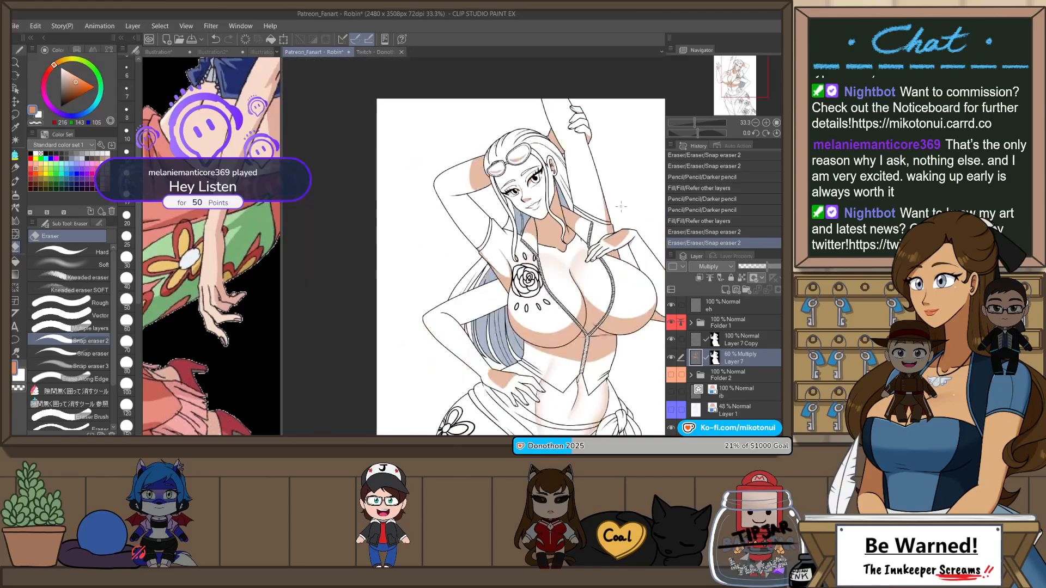
pyautogui.scroll(2, 606, 170)
pyautogui.press('r')
pyautogui.moveTo(602, 187); pyautogui.dragTo(600, 294)
pyautogui.press('p')
pyautogui.scroll(1, 537, 299)
pyautogui.press('r')
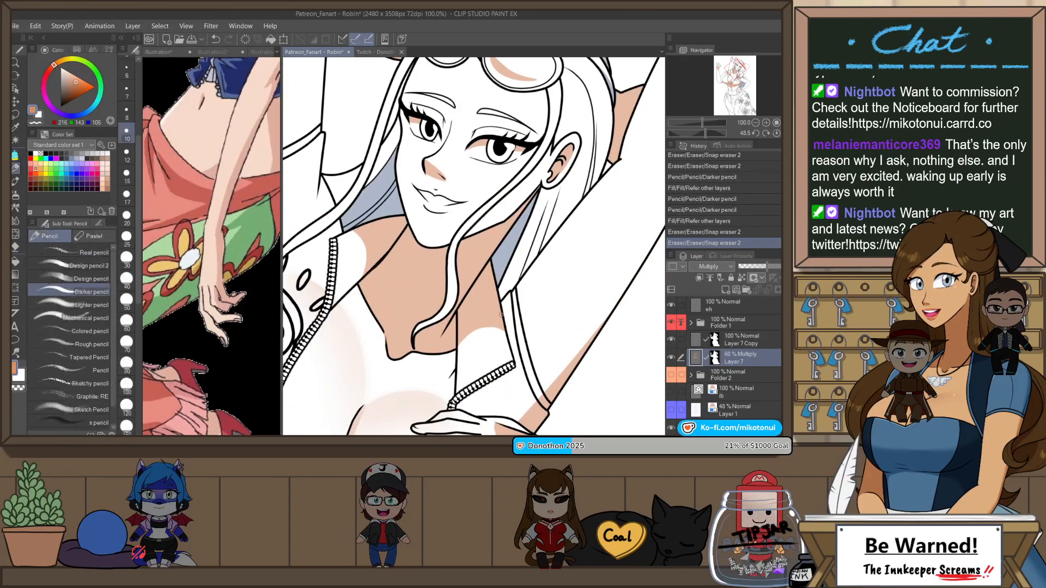
pyautogui.moveTo(501, 315); pyautogui.dragTo(574, 218)
pyautogui.hotkey('ctrl', 'z')
pyautogui.moveTo(501, 313); pyautogui.dragTo(572, 219)
pyautogui.hotkey('ctrl', 'z')
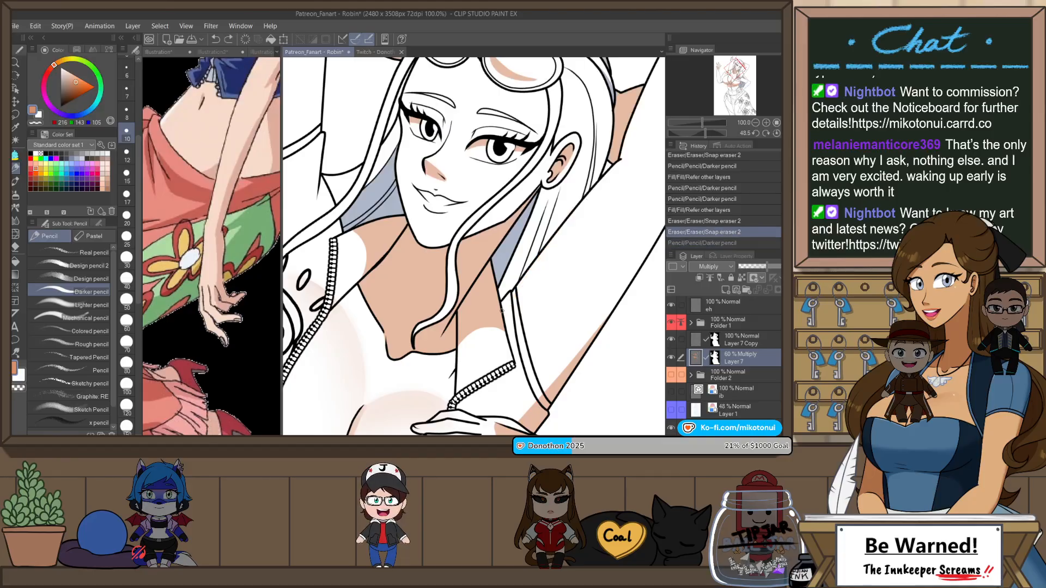
pyautogui.moveTo(502, 312)
pyautogui.mouseDown()
pyautogui.moveTo(581, 197)
pyautogui.moveTo(506, 302)
pyautogui.moveTo(580, 203)
pyautogui.moveTo(564, 222)
pyautogui.mouseUp()
pyautogui.press('p')
pyautogui.press('e')
pyautogui.hotkey('ctrl', 'z')
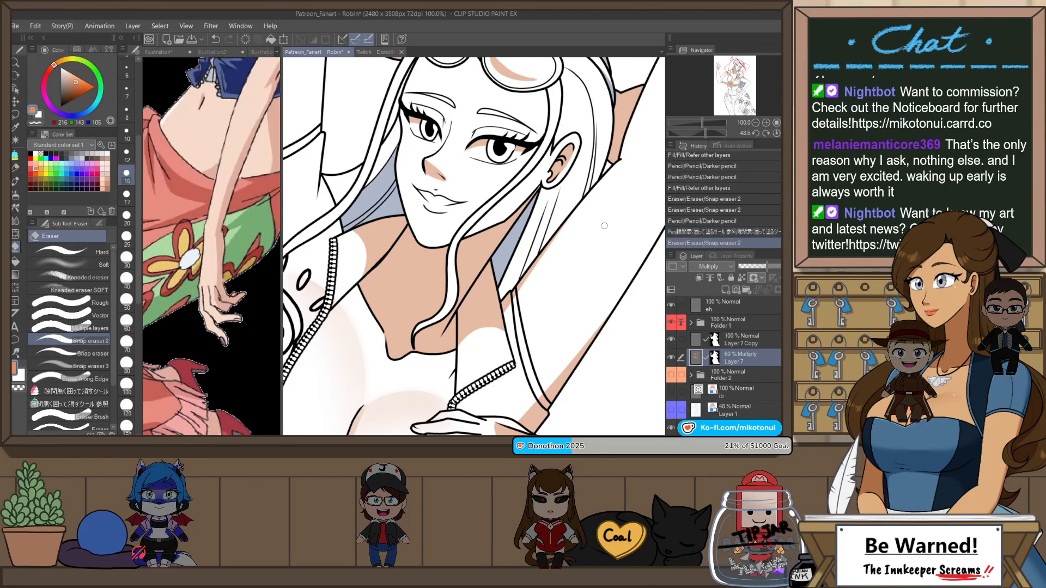
# Step: Paint a thin tapered shadow below the jacket collar at the bent arm's shoulder with Darker pencil and trim it with Snap eraser 2
pyautogui.scroll(-5, 604, 226)
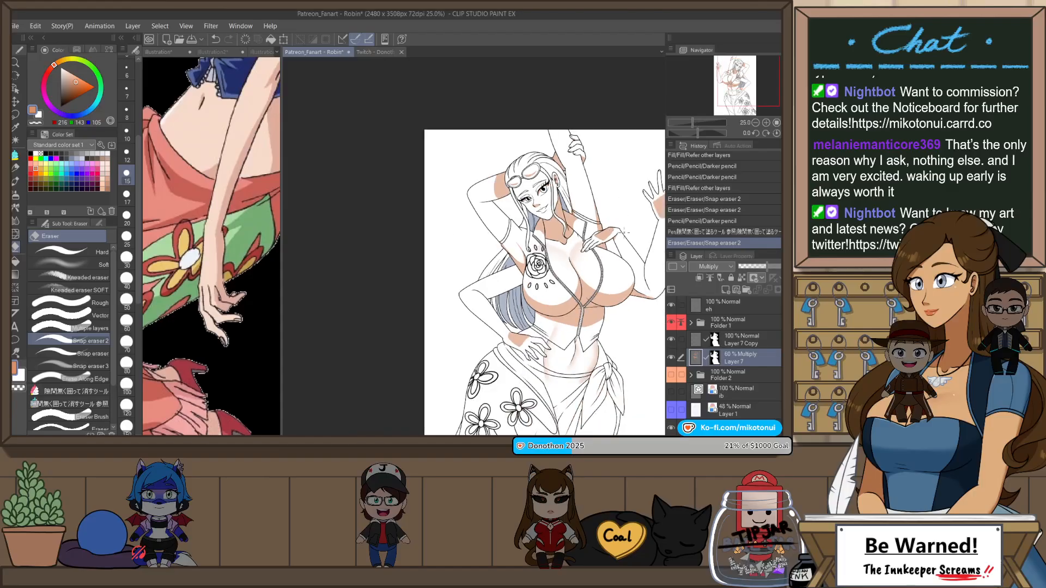
pyautogui.scroll(3, 565, 184)
pyautogui.press('p')
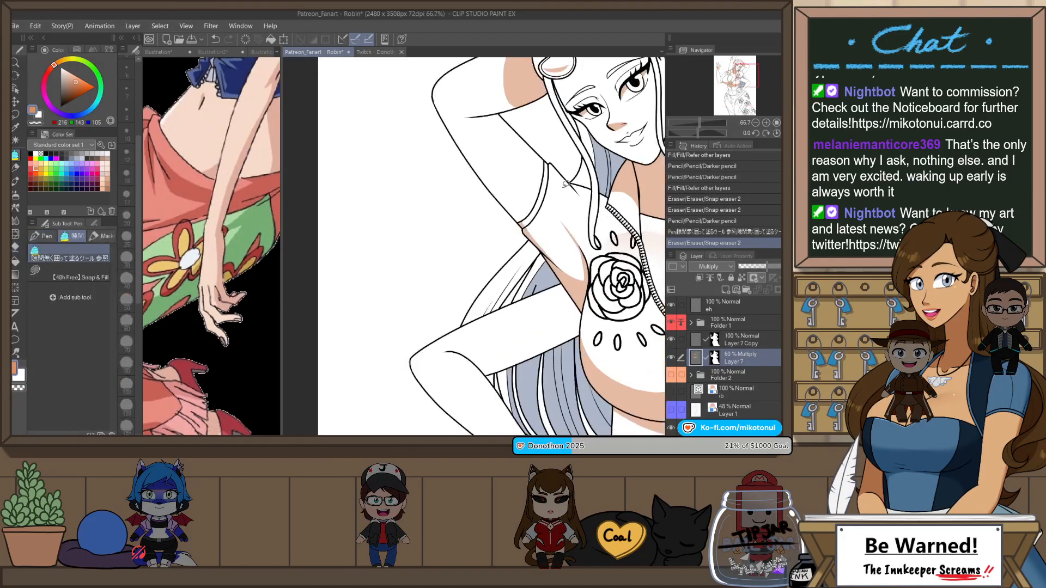
pyautogui.scroll(3, 565, 185)
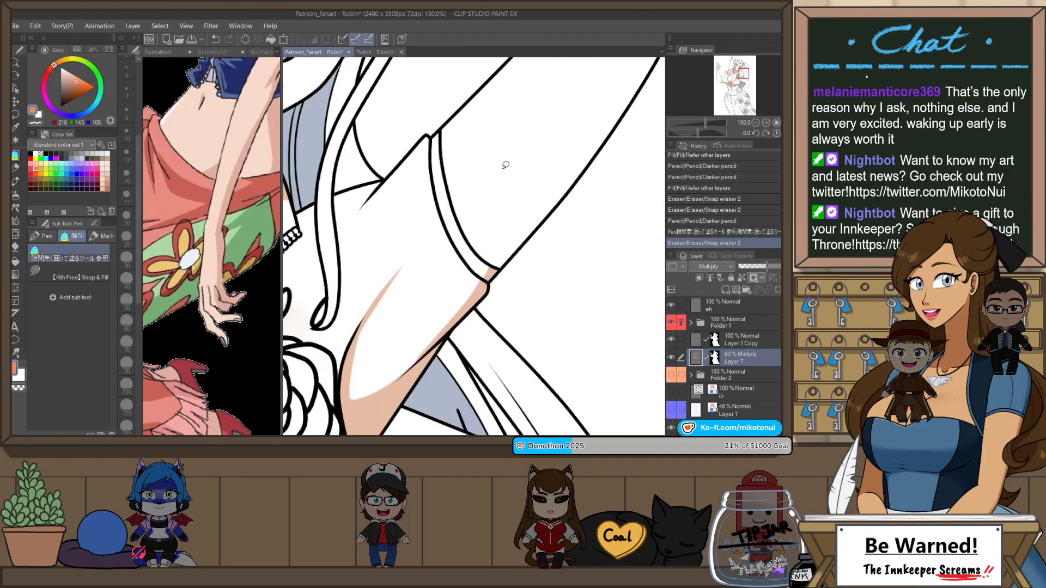
pyautogui.press('p')
pyautogui.press('p')
pyautogui.press('p')
pyautogui.moveTo(382, 182); pyautogui.dragTo(327, 250)
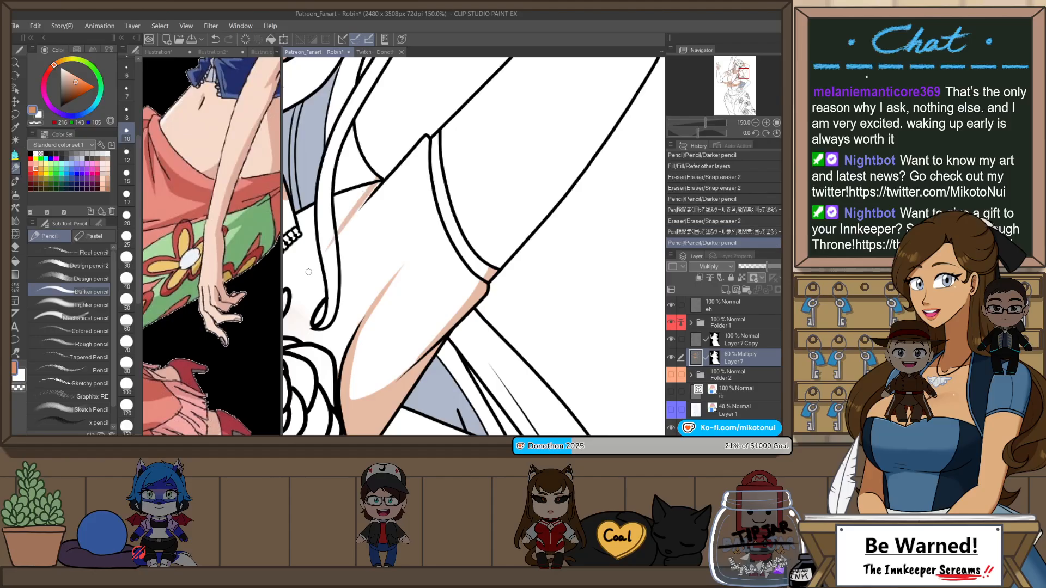
pyautogui.hotkey('ctrl', 'z')
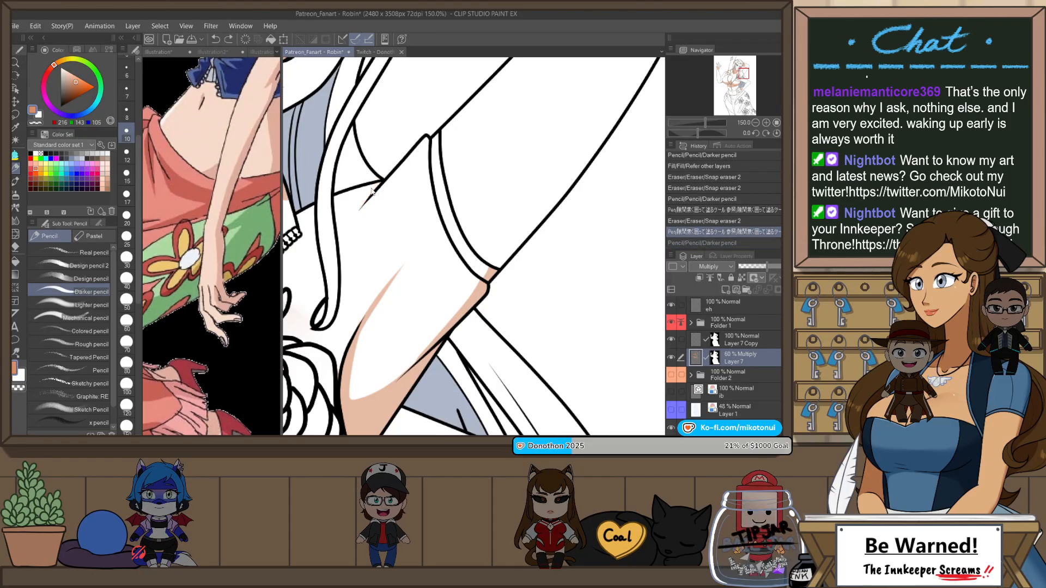
pyautogui.moveTo(377, 183); pyautogui.dragTo(335, 241)
pyautogui.hotkey('ctrl', 'z')
pyautogui.moveTo(375, 185); pyautogui.dragTo(335, 241)
pyautogui.hotkey('ctrl', 'z')
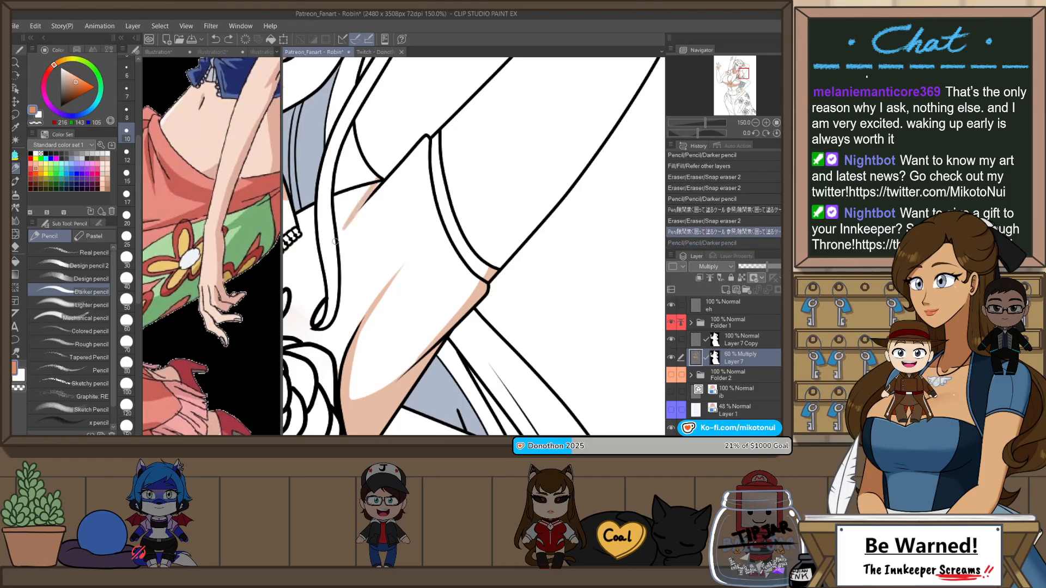
pyautogui.moveTo(376, 184); pyautogui.dragTo(337, 239)
pyautogui.press('e')
pyautogui.moveTo(384, 178); pyautogui.dragTo(357, 218)
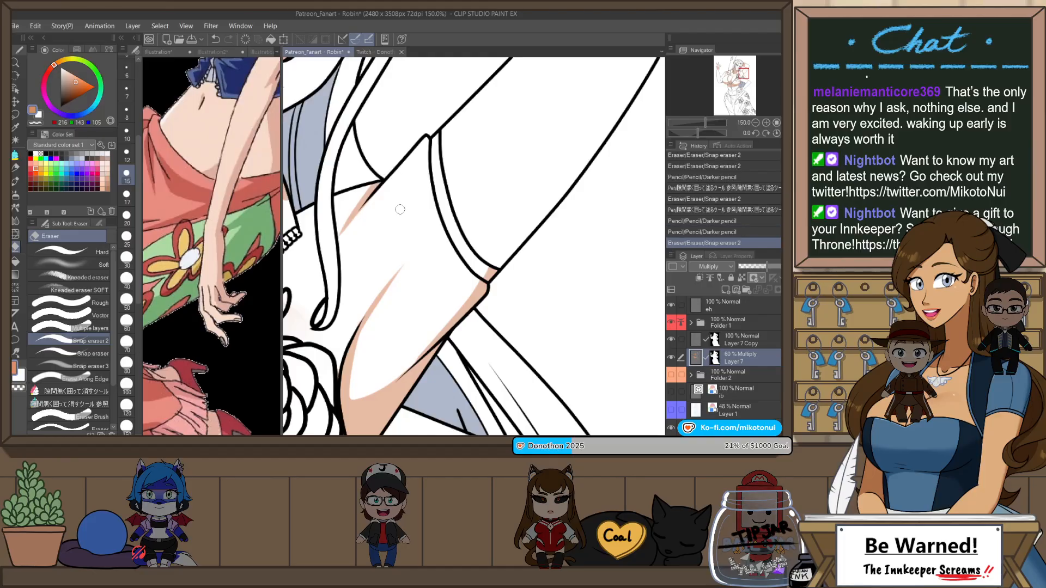
# Step: Draw a thin shadow stroke beneath the inner elbow crease of the raised bent arm with Darker pencil
pyautogui.scroll(-2, 409, 205)
pyautogui.moveTo(426, 193); pyautogui.dragTo(428, 219)
pyautogui.press('p')
pyautogui.press('p')
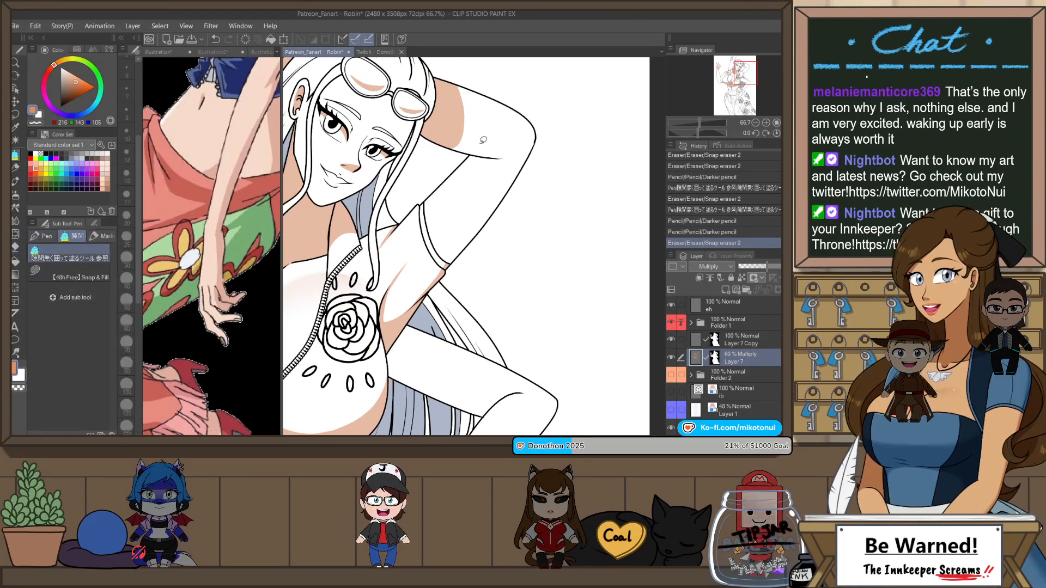
pyautogui.scroll(2, 482, 152)
pyautogui.moveTo(456, 155); pyautogui.dragTo(533, 163)
pyautogui.hotkey('ctrl', 'z')
pyautogui.hotkey('ctrl', 'y')
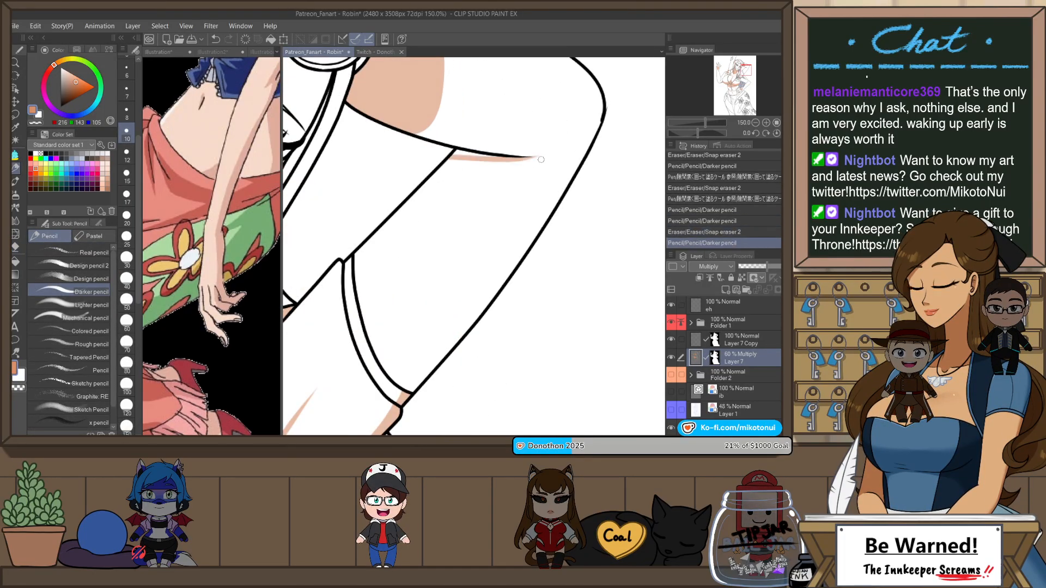
pyautogui.hotkey('ctrl', 'z')
pyautogui.hotkey('ctrl', 'y')
pyautogui.hotkey('ctrl', 'z')
pyautogui.hotkey('ctrl', 'y')
# Step: Trim the raised arm's elbow-crease shadow with Snap eraser 2 and close its gaps with the enclose-and-fill pen
pyautogui.press('e')
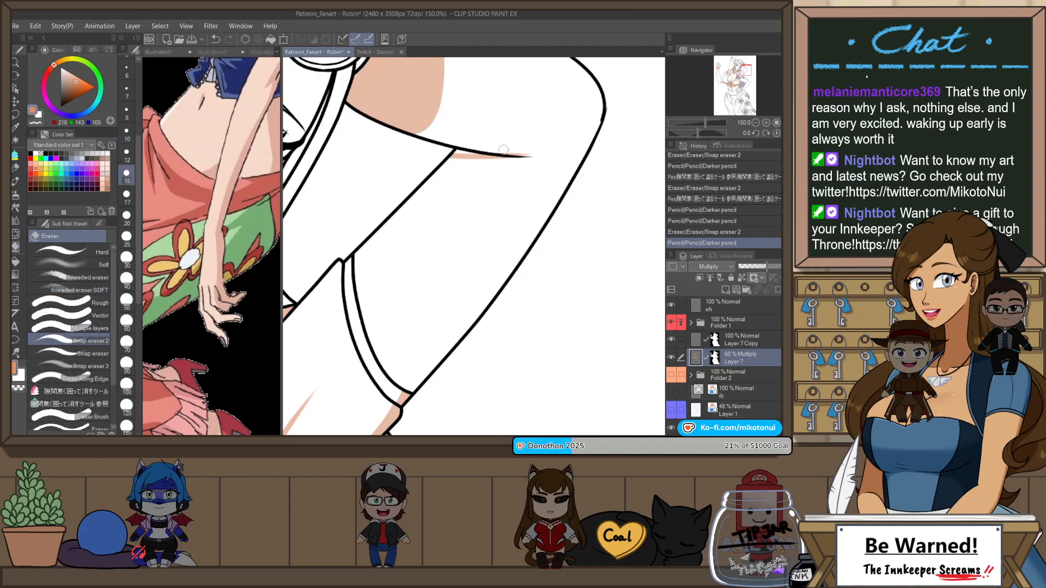
pyautogui.moveTo(470, 144)
pyautogui.mouseDown()
pyautogui.moveTo(545, 151)
pyautogui.moveTo(430, 158)
pyautogui.moveTo(480, 160)
pyautogui.mouseUp()
pyautogui.press('p')
pyautogui.scroll(-4, 554, 213)
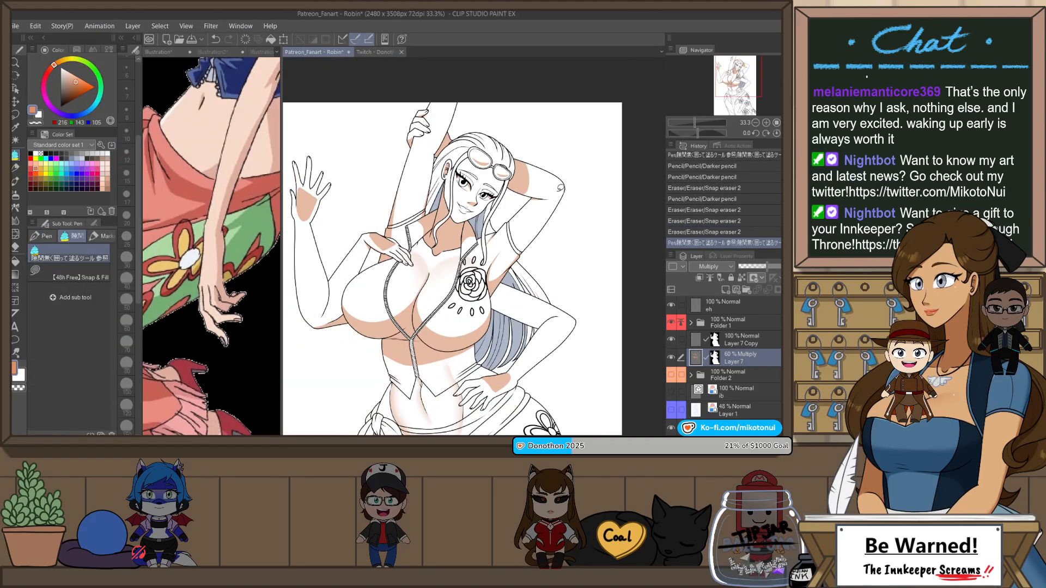
pyautogui.scroll(-1, 560, 188)
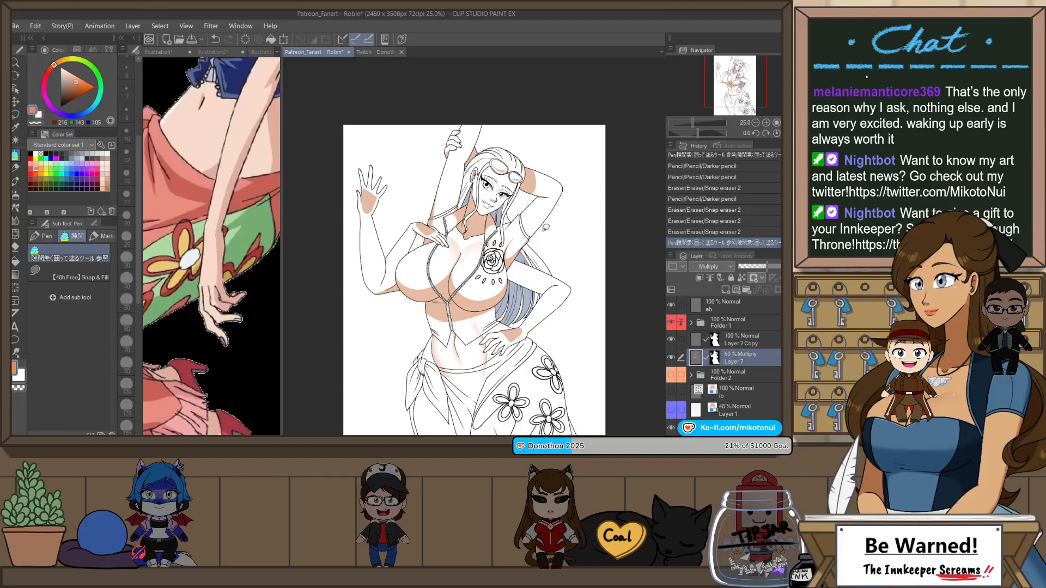
# Step: Flip and rotate the canvas, and outline a thin shadow at the inner elbow of the arm resting on the hip with Darker pencil
pyautogui.press('h')
pyautogui.scroll(4, 401, 306)
pyautogui.press('r')
pyautogui.moveTo(529, 304); pyautogui.dragTo(480, 165)
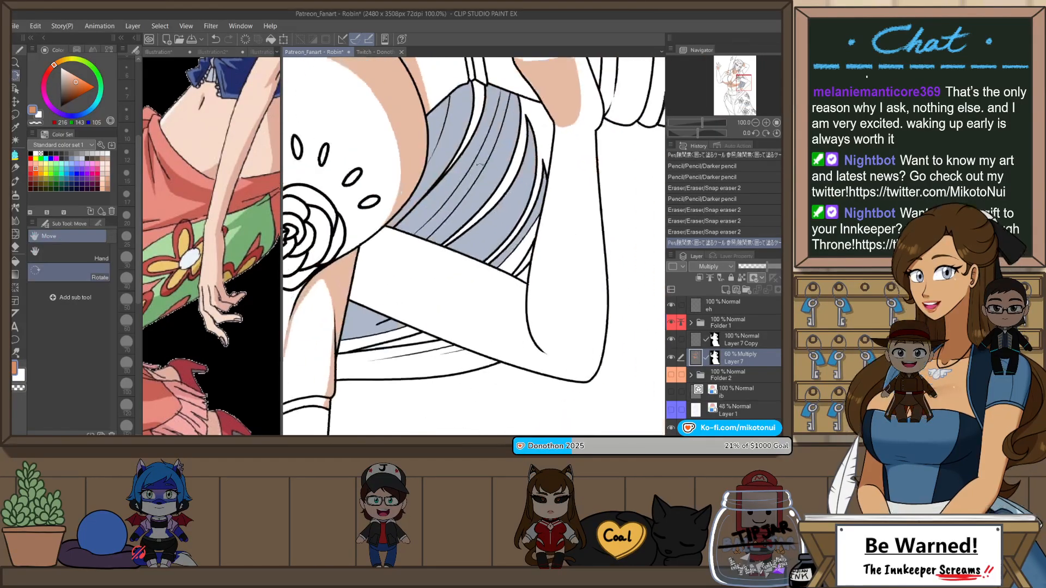
pyautogui.scroll(1, 531, 294)
pyautogui.press('space')
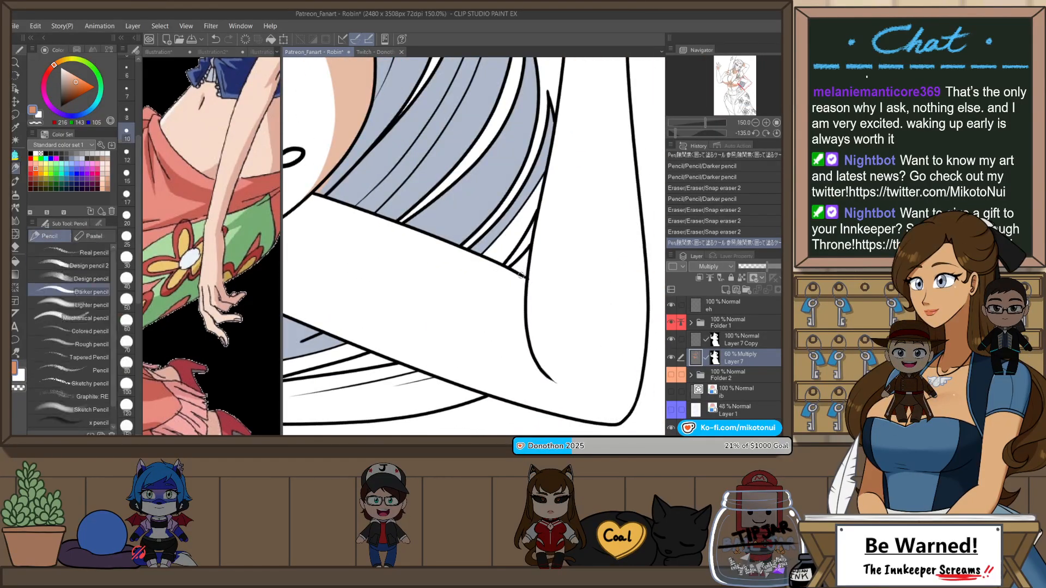
pyautogui.moveTo(521, 275); pyautogui.dragTo(551, 381)
pyautogui.hotkey('ctrl', 'z')
pyautogui.moveTo(522, 275); pyautogui.dragTo(528, 322)
pyautogui.hotkey('ctrl', 'z')
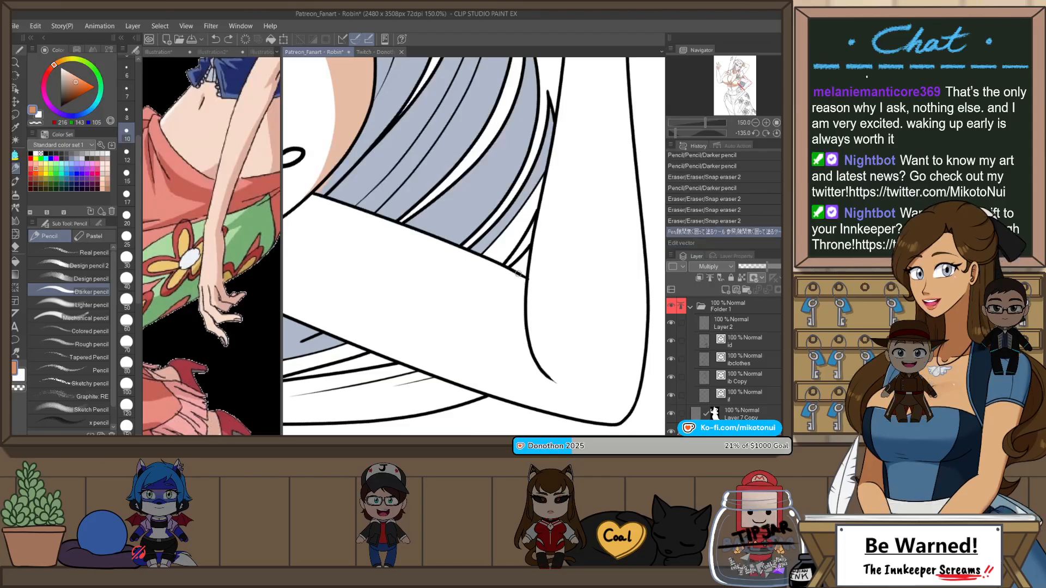
pyautogui.moveTo(521, 276)
pyautogui.mouseDown()
pyautogui.moveTo(535, 359)
pyautogui.moveTo(519, 299)
pyautogui.moveTo(551, 354)
pyautogui.mouseUp()
pyautogui.hotkey('ctrl', 'z')
# Step: Fill the hip arm's elbow shadow, clean its edge with Snap eraser 2, and reset the canvas rotation
pyautogui.press('p')
pyautogui.press('e')
pyautogui.scroll(-3, 549, 313)
pyautogui.scroll(2, 549, 322)
pyautogui.moveTo(526, 276); pyautogui.dragTo(537, 305)
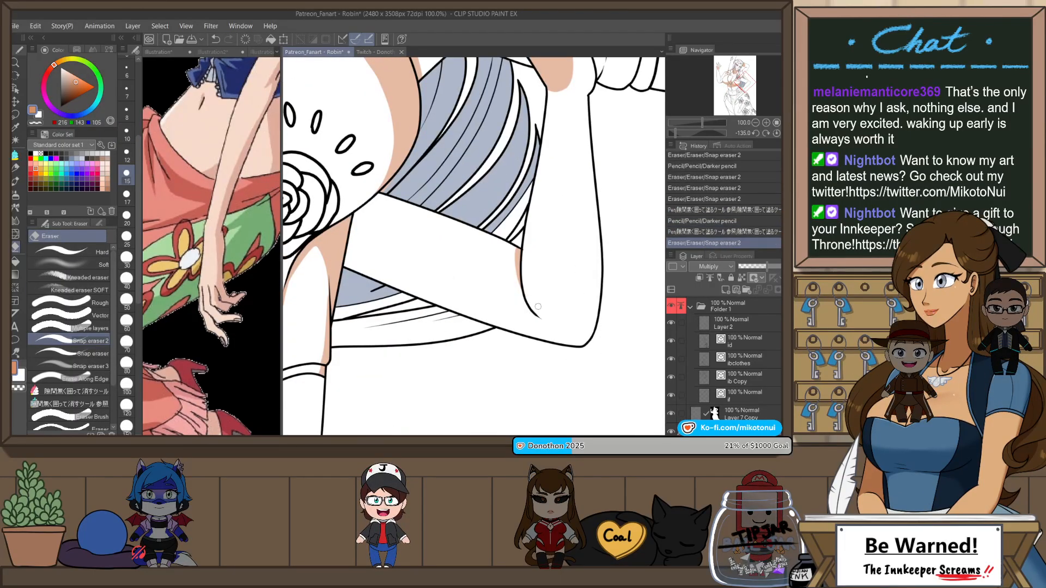
pyautogui.scroll(-2, 544, 302)
pyautogui.hotkey('ctrl', '@')
pyautogui.scroll(-1, 558, 255)
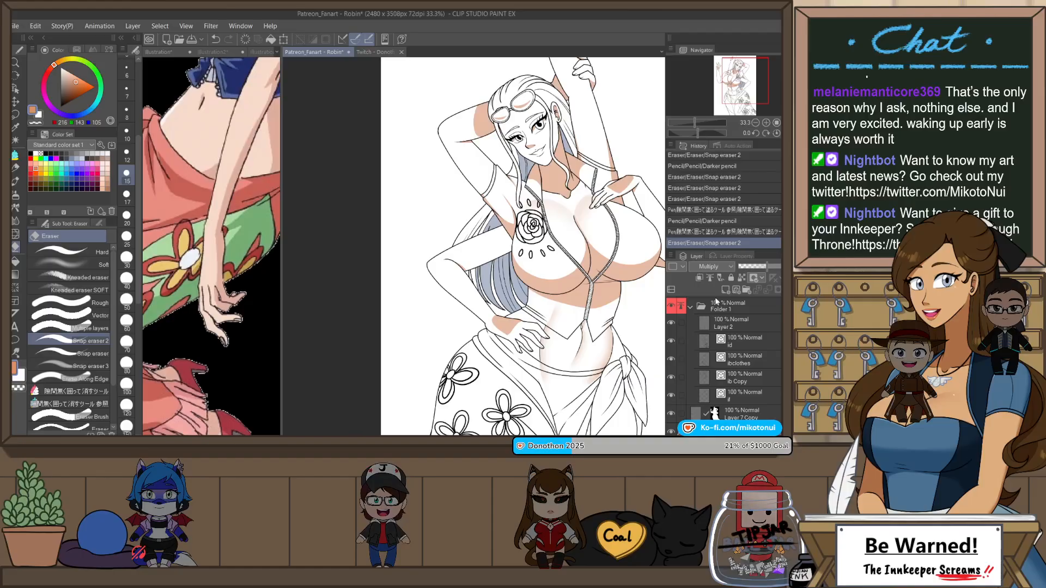
# Step: Collapse Folder 1, flip the canvas back, and select the Multiply layer Layer 7
pyautogui.click(690, 307)
pyautogui.click(738, 325)
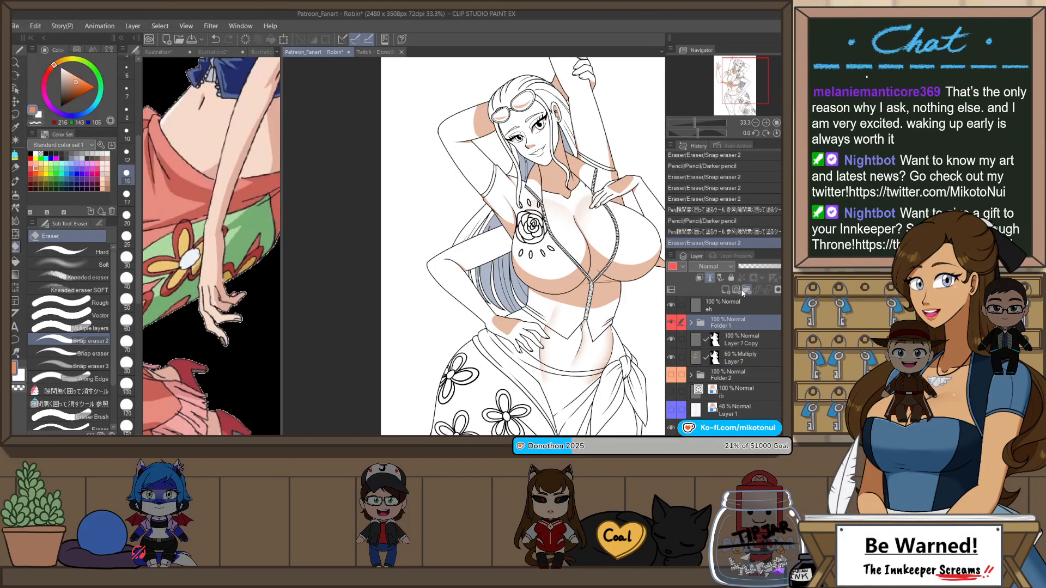
pyautogui.scroll(-2, 381, 168)
pyautogui.scroll(1, 453, 210)
pyautogui.press('h')
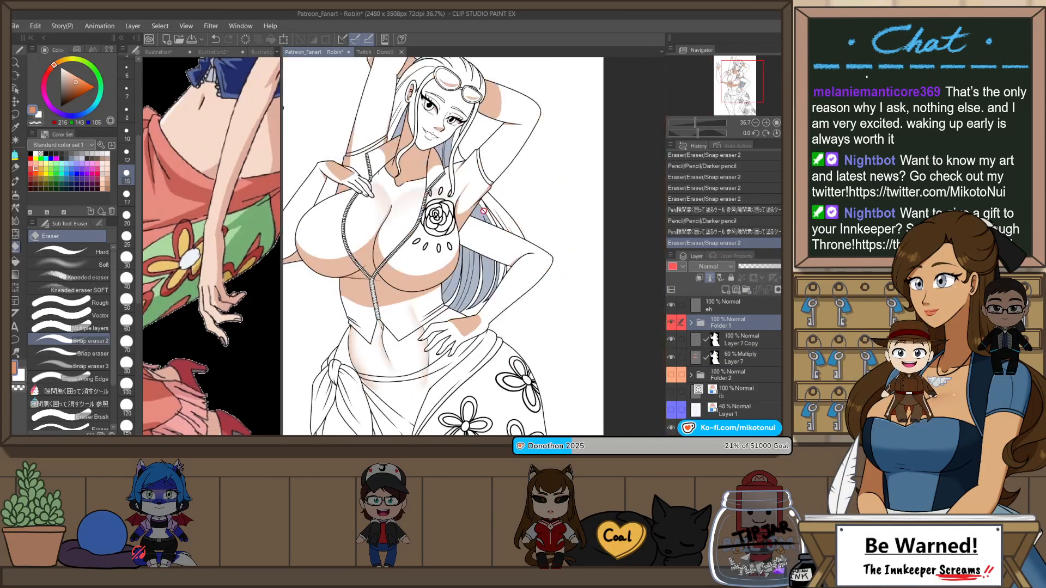
pyautogui.scroll(1, 468, 217)
pyautogui.scroll(3, 467, 216)
pyautogui.press('g')
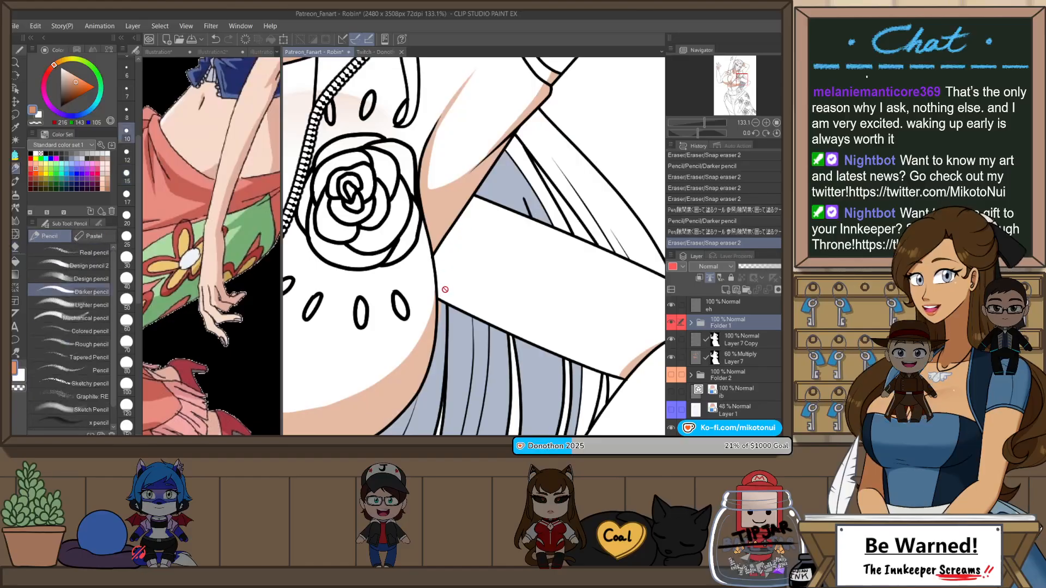
pyautogui.click(736, 358)
# Step: Draw a curved shadow edge across the hip arm beside the rose-side jacket with Darker pencil and fill the area toward the jacket
pyautogui.press('p')
pyautogui.press('p')
pyautogui.press('p')
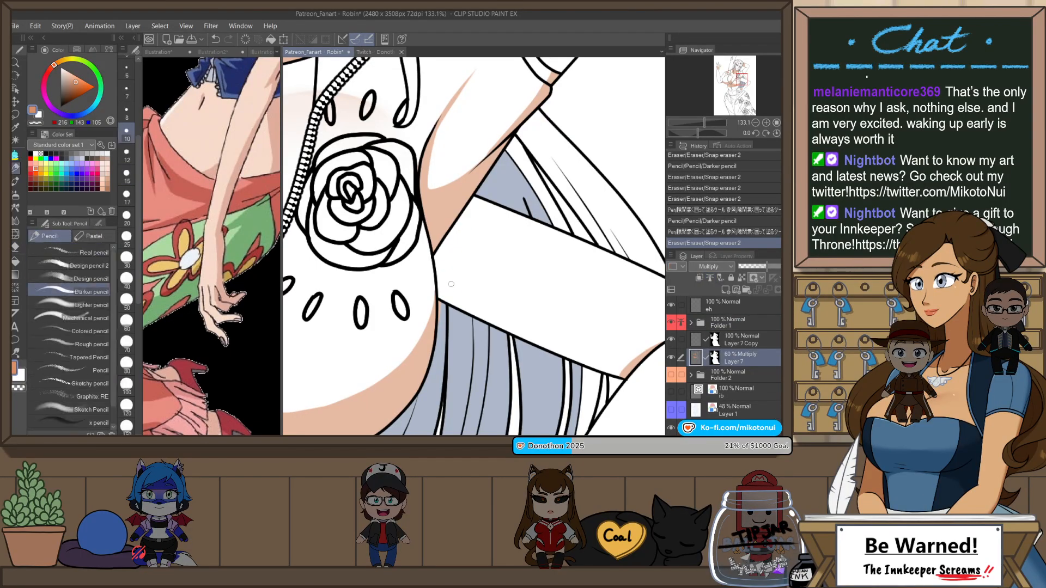
pyautogui.moveTo(443, 298); pyautogui.dragTo(500, 215)
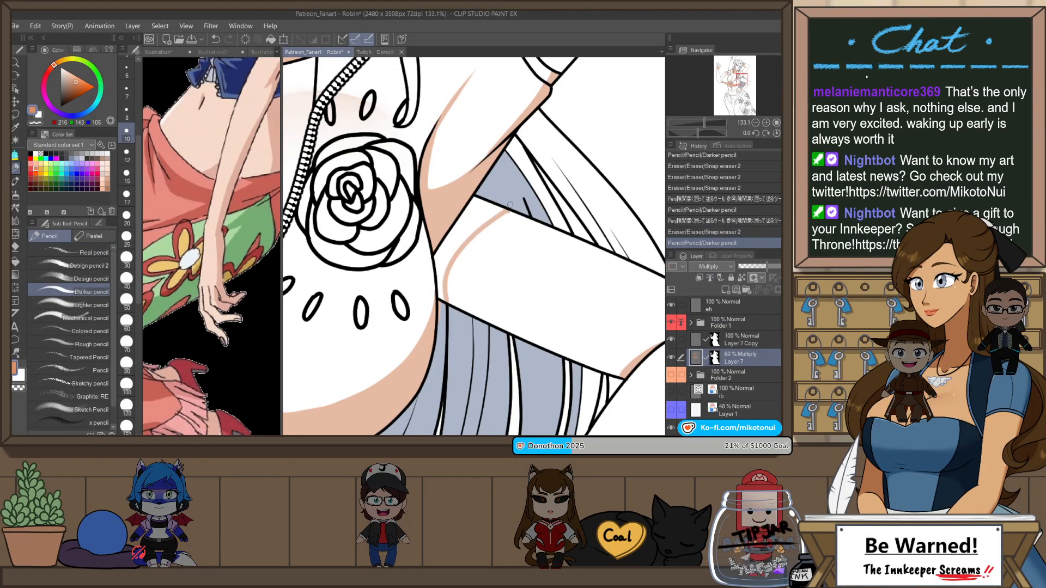
pyautogui.hotkey('ctrl', 'z')
pyautogui.moveTo(442, 299); pyautogui.dragTo(507, 210)
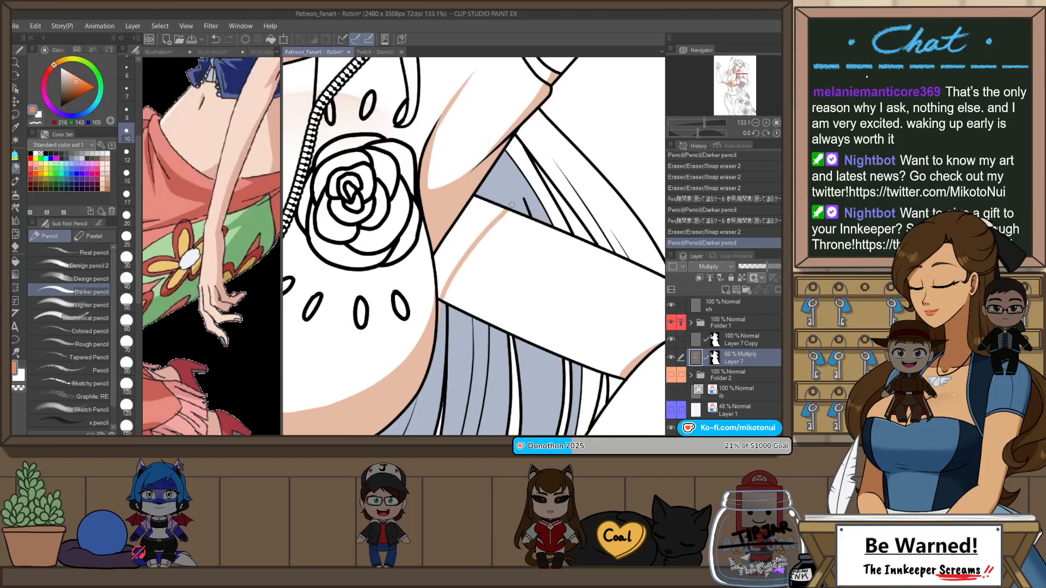
pyautogui.press('g')
pyautogui.click(479, 233)
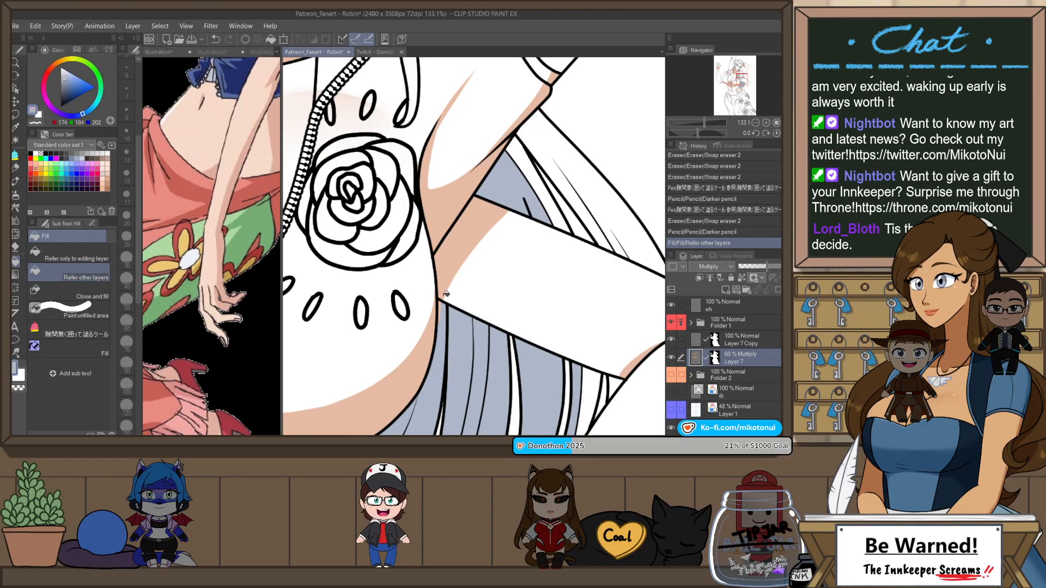
# Step: Fill the small unshaded gaps where the hair meets the jacket and hip arm, using the enclose-and-fill pen
pyautogui.press('p')
pyautogui.moveTo(443, 347); pyautogui.dragTo(456, 322)
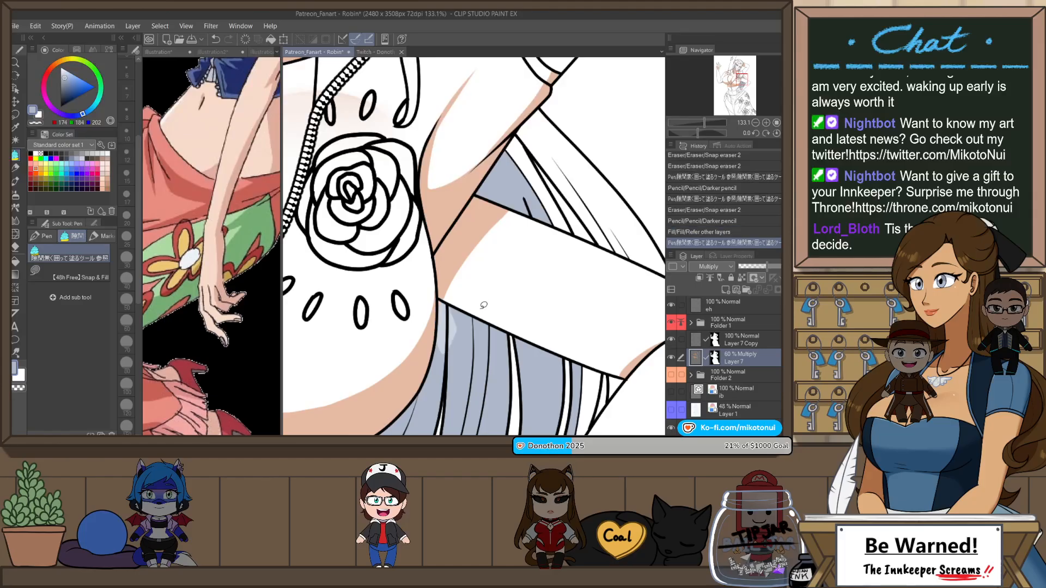
pyautogui.hotkey('ctrl', 'z')
pyautogui.click(77, 50)
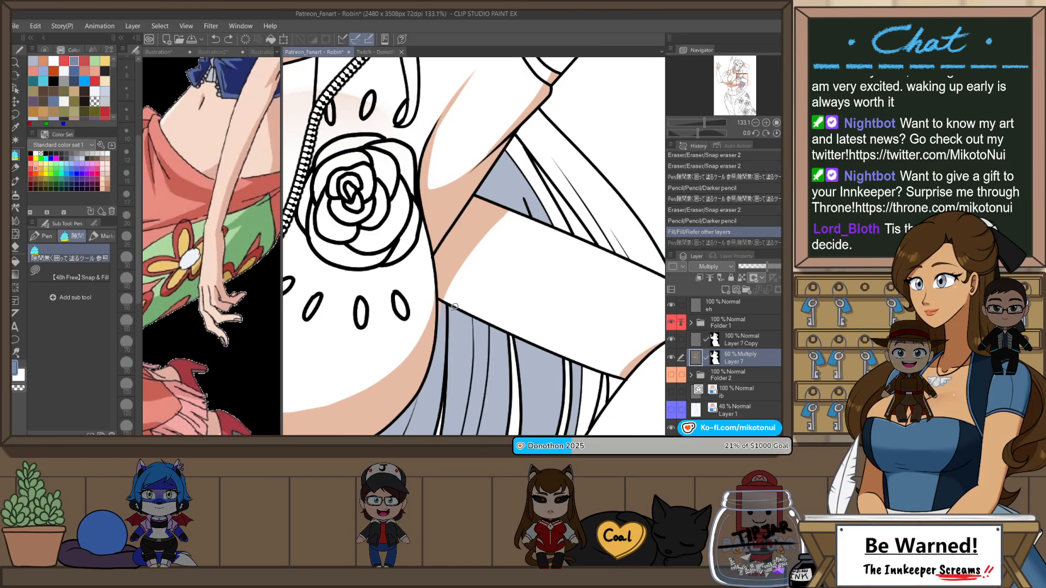
pyautogui.moveTo(438, 303)
pyautogui.mouseDown()
pyautogui.moveTo(455, 324)
pyautogui.moveTo(453, 344)
pyautogui.mouseUp()
pyautogui.hotkey('ctrl', 'z')
pyautogui.moveTo(444, 299); pyautogui.dragTo(448, 304)
pyautogui.scroll(-4, 490, 276)
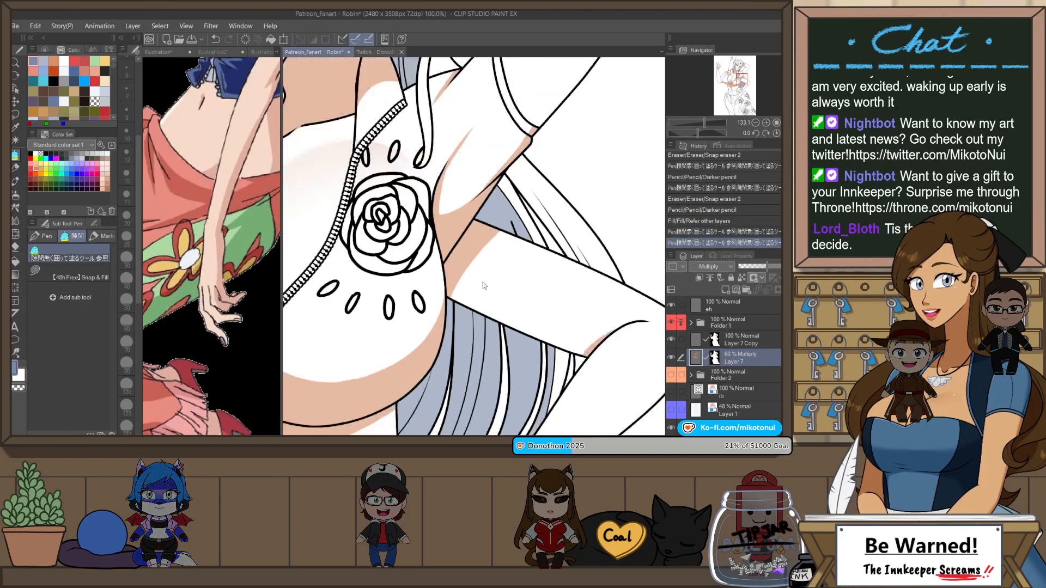
pyautogui.scroll(-1, 555, 192)
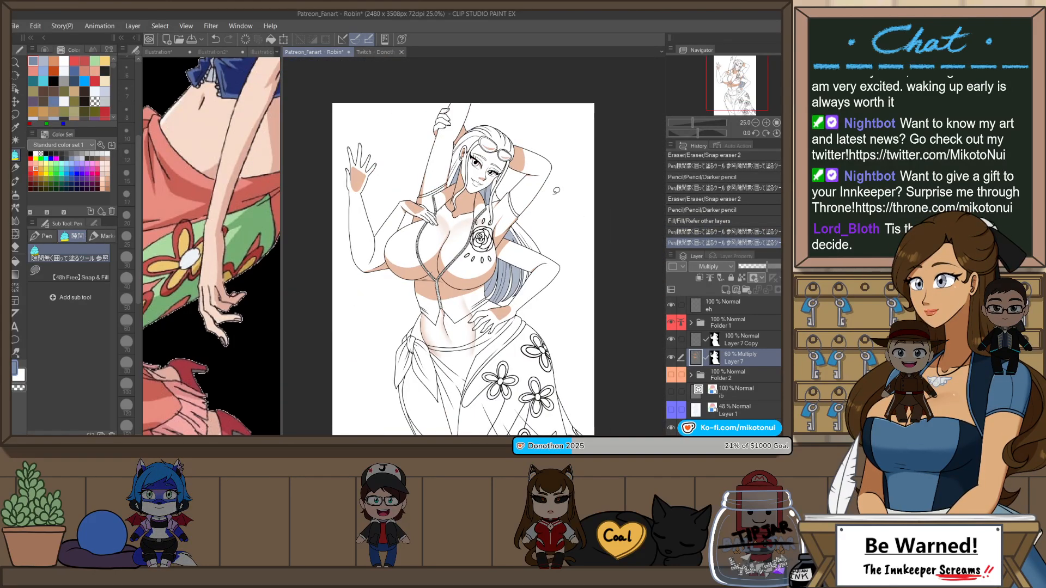
pyautogui.scroll(-1, 556, 191)
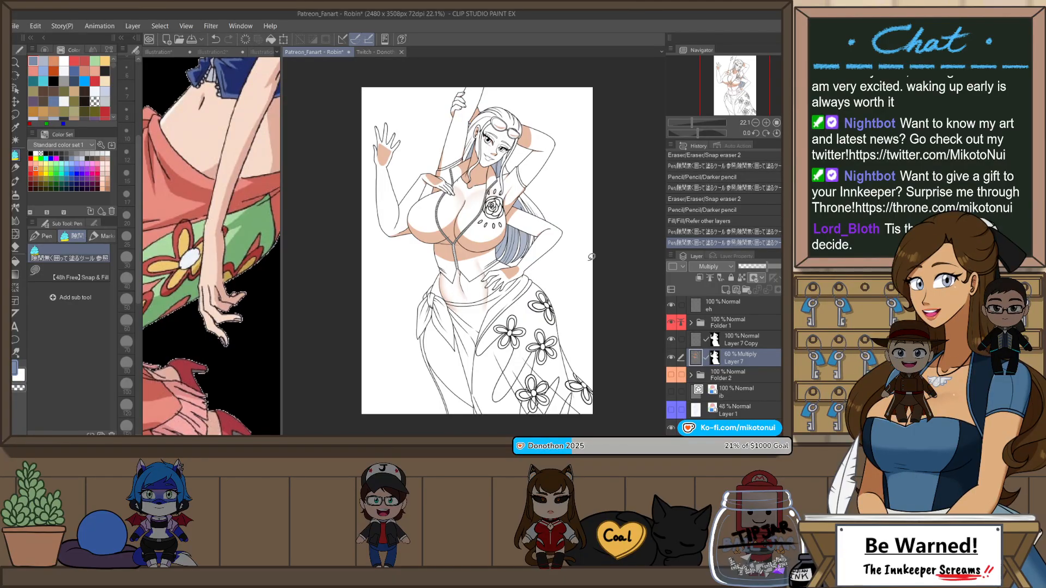
# Step: Duplicate Layer 7, move the copy below Folder 2 to just above Layer 1, and reselect the original Layer 7
pyautogui.rightClick(774, 359)
pyautogui.click(776, 177)
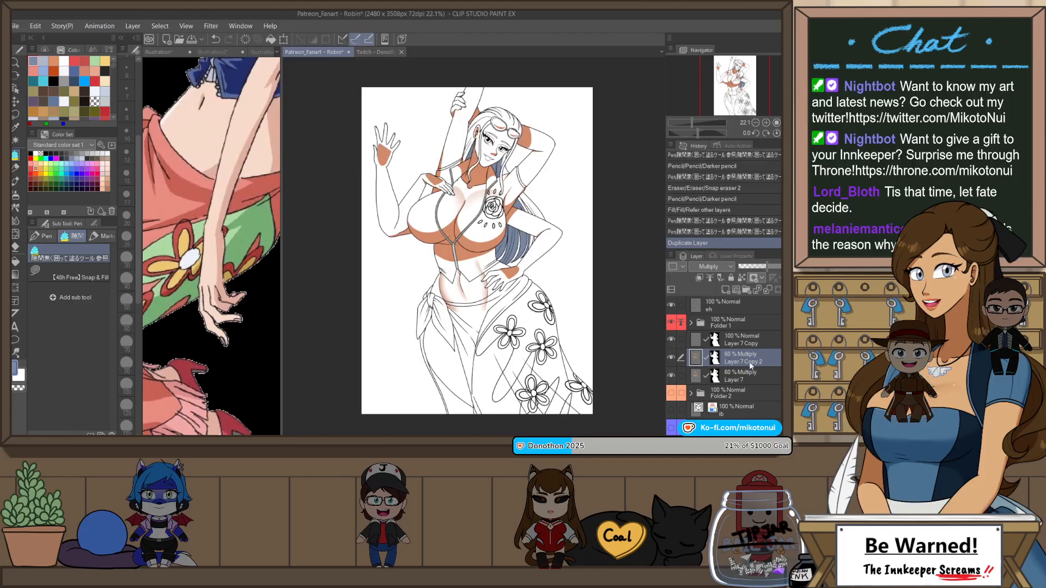
pyautogui.moveTo(750, 362); pyautogui.dragTo(743, 417)
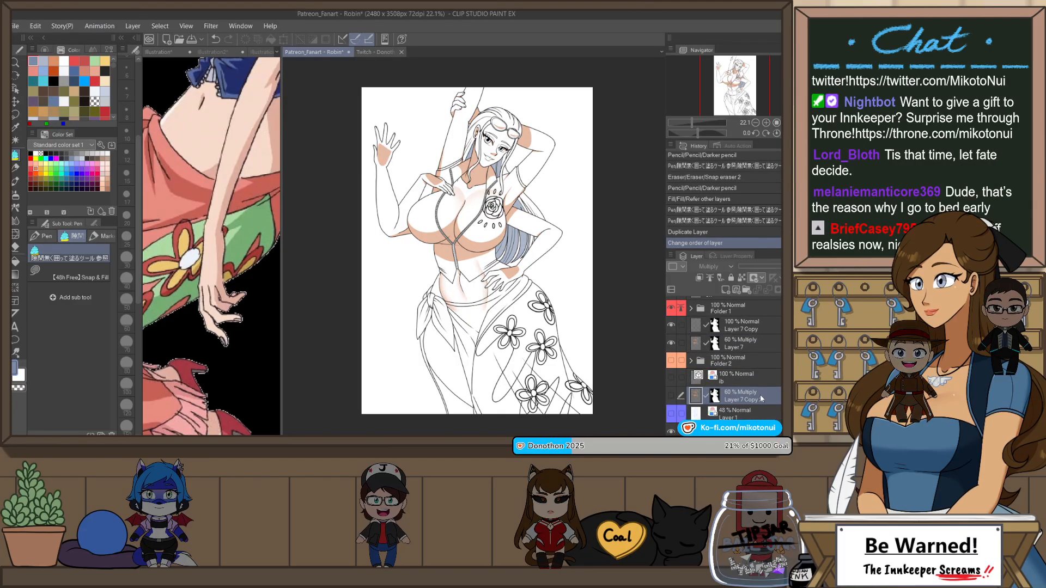
pyautogui.click(759, 339)
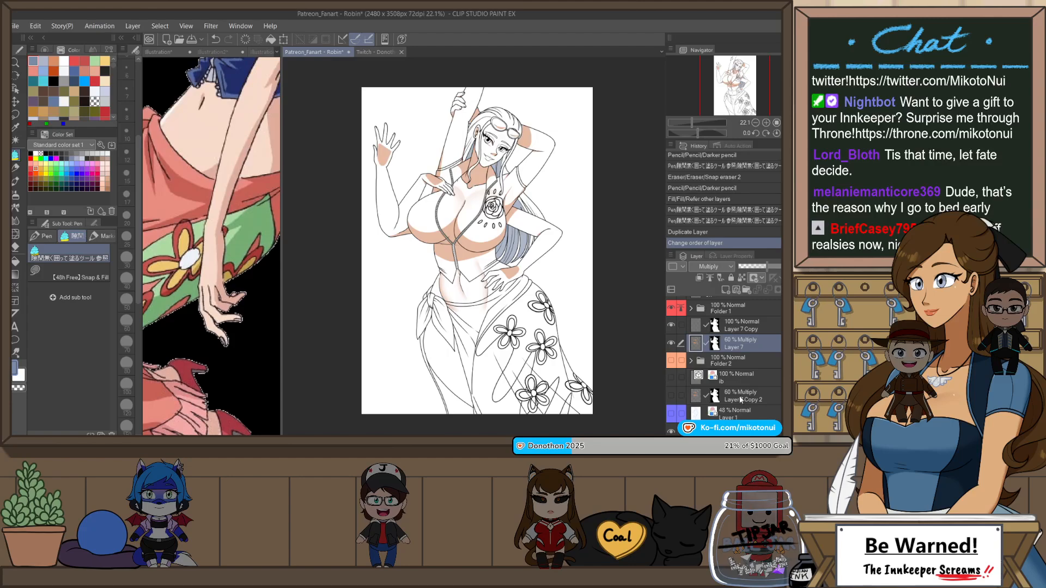
# Step: Show the flat colors in Folder 2, fill the lower sarong panel with the skin-tone shadow color, and check the drawing mirrored
pyautogui.click(672, 361)
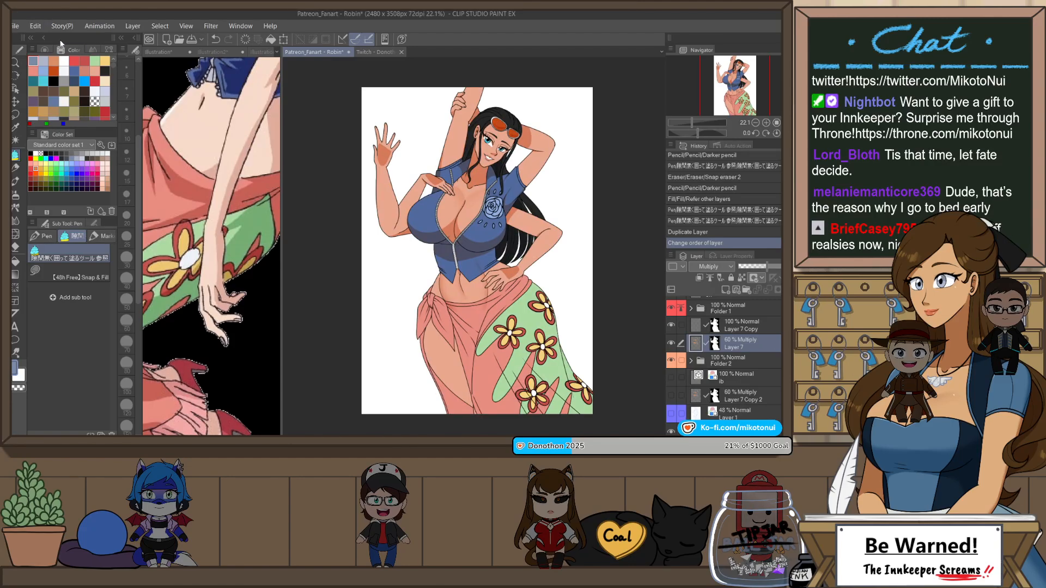
pyautogui.press('g')
pyautogui.click(455, 397)
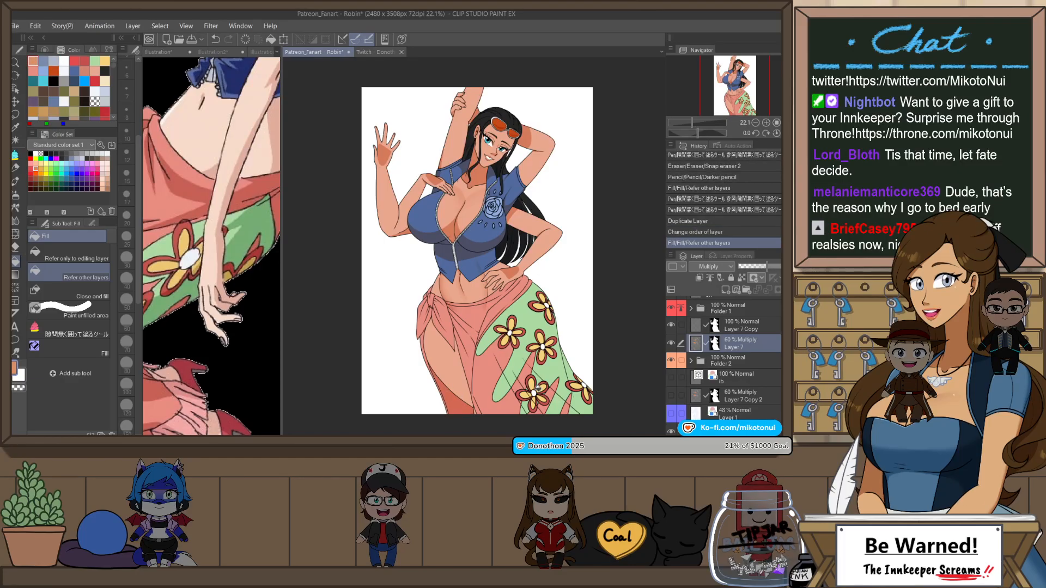
pyautogui.press('h')
pyautogui.press('h')
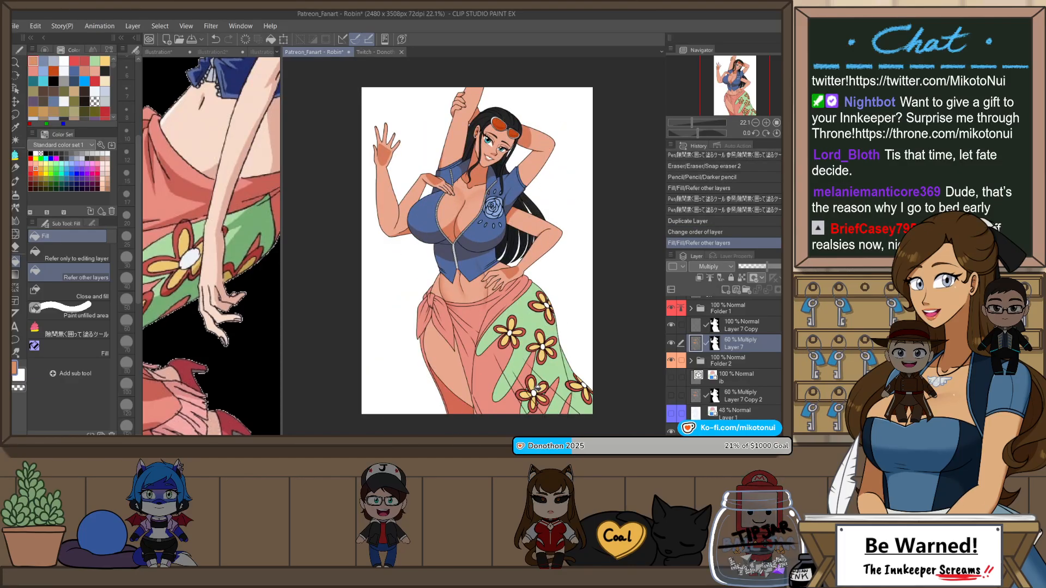
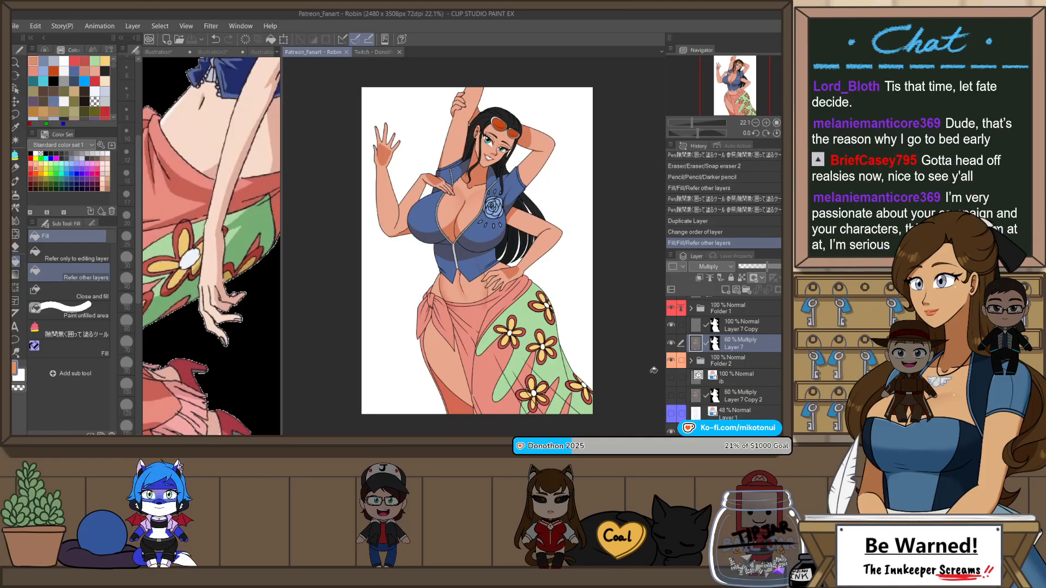
# Step: Undo the last fill, the layer reordering and the duplication of Layer 7
pyautogui.hotkey('ctrl', 'z')
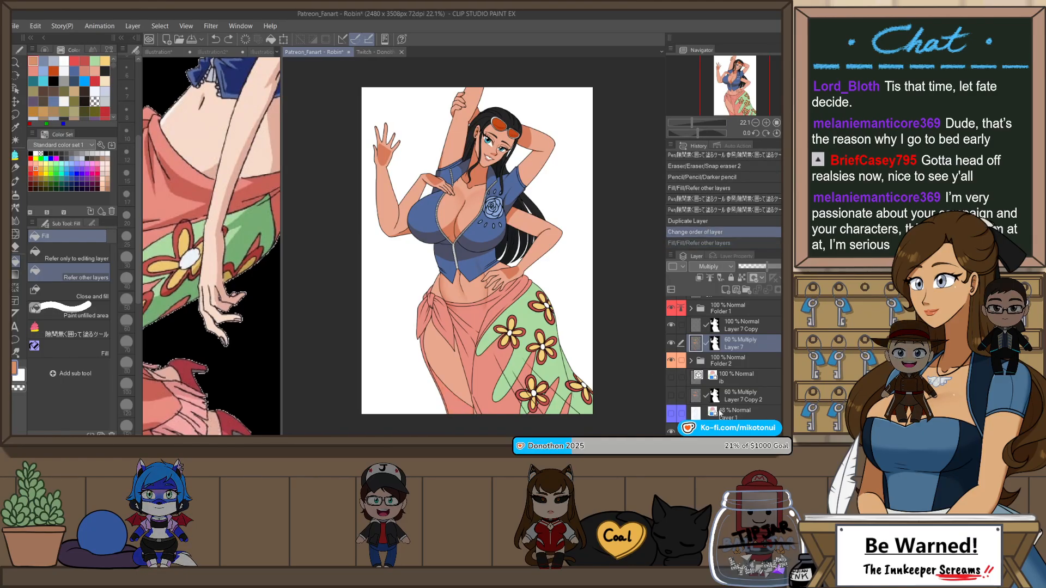
pyautogui.hotkey('ctrl', 'z')
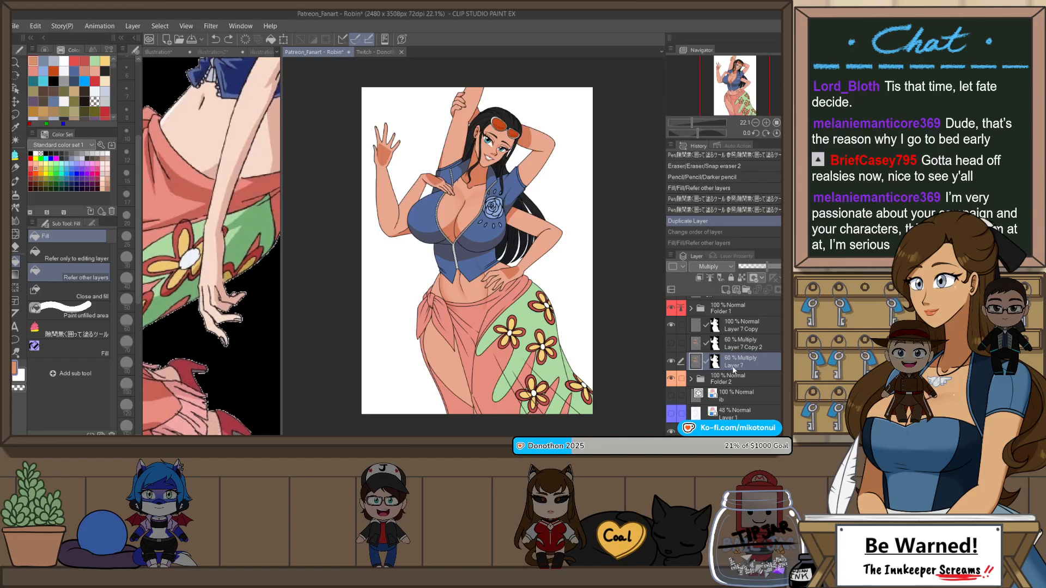
pyautogui.hotkey('ctrl', 'z')
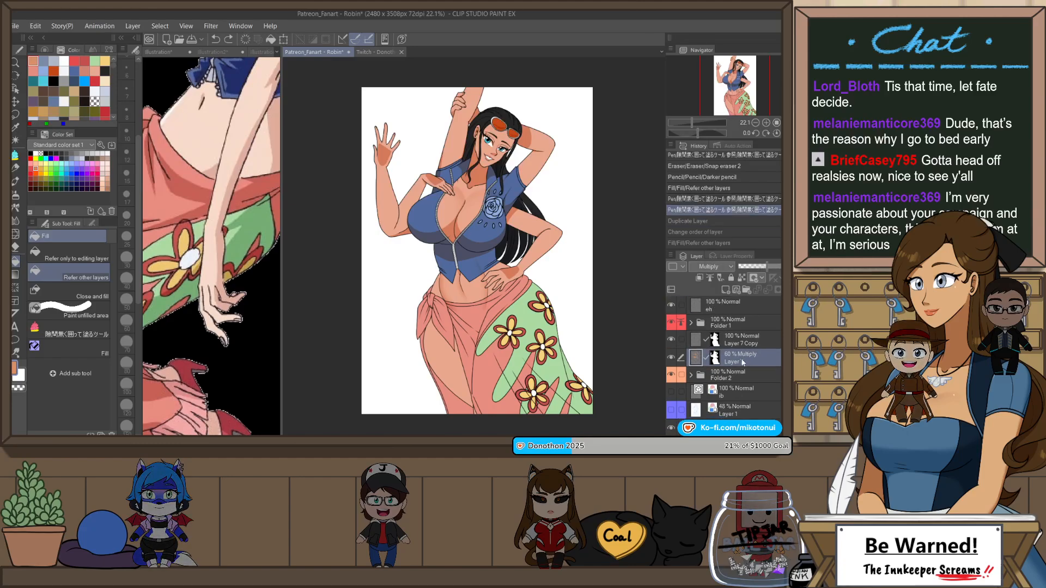
# Step: Soften the skin shadow edges on the raised palm, the hand on the hip and the bent upper arm with the Blur tool
pyautogui.scroll(1, 460, 140)
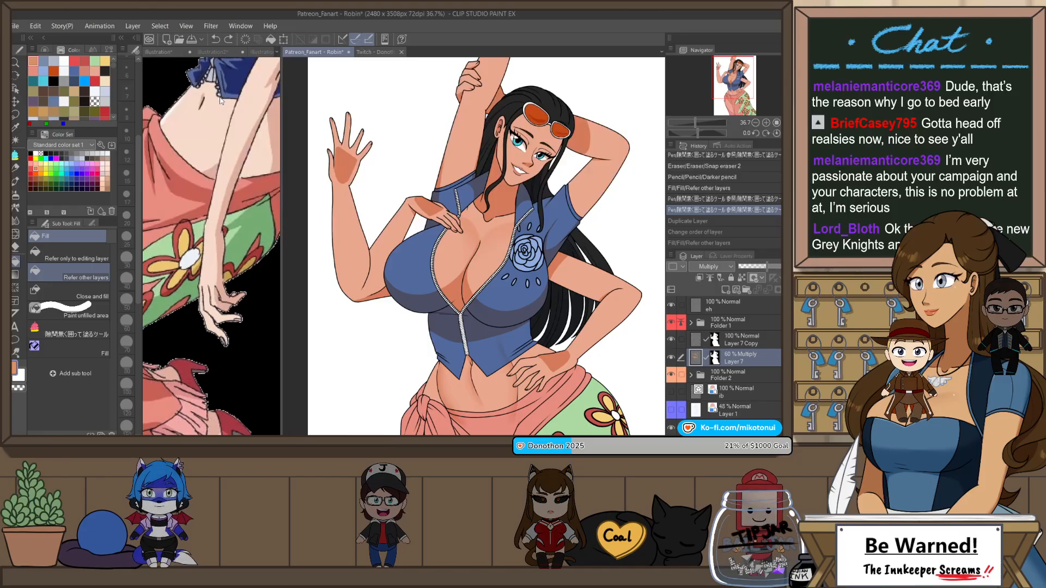
pyautogui.press('j')
pyautogui.moveTo(335, 161); pyautogui.dragTo(353, 175)
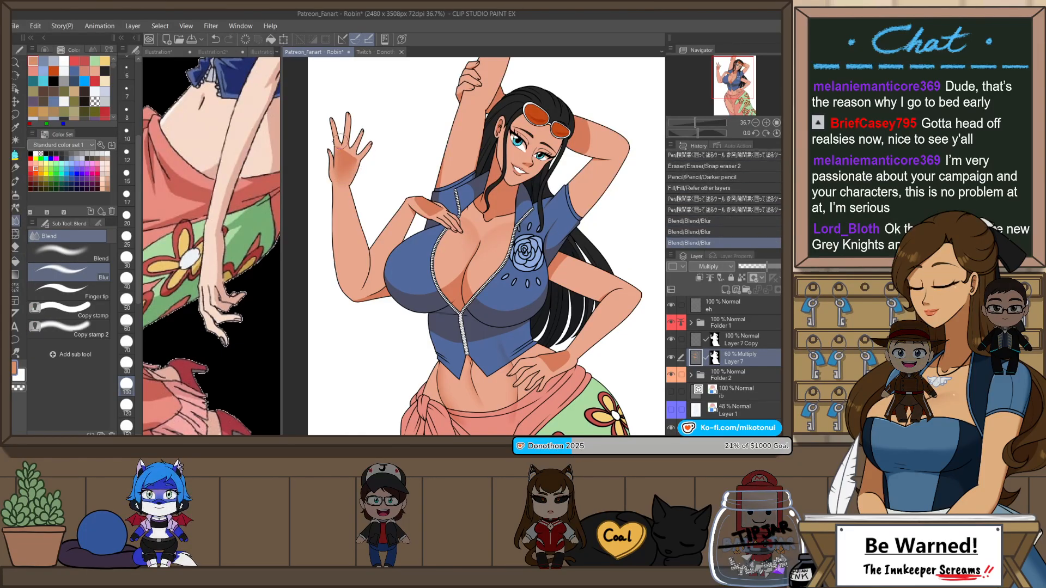
pyautogui.moveTo(568, 360); pyautogui.dragTo(582, 345)
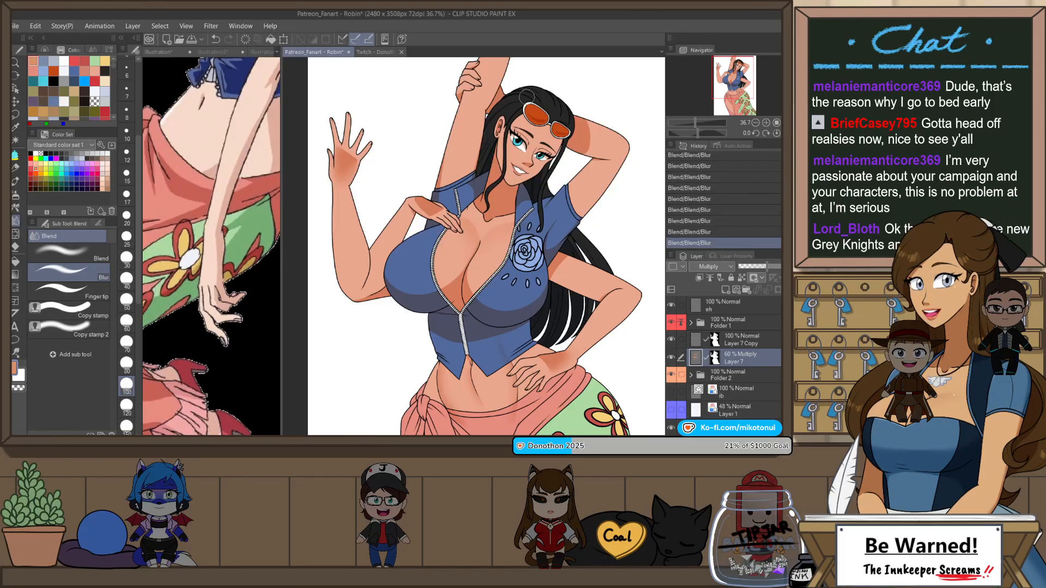
pyautogui.moveTo(593, 141); pyautogui.dragTo(593, 129)
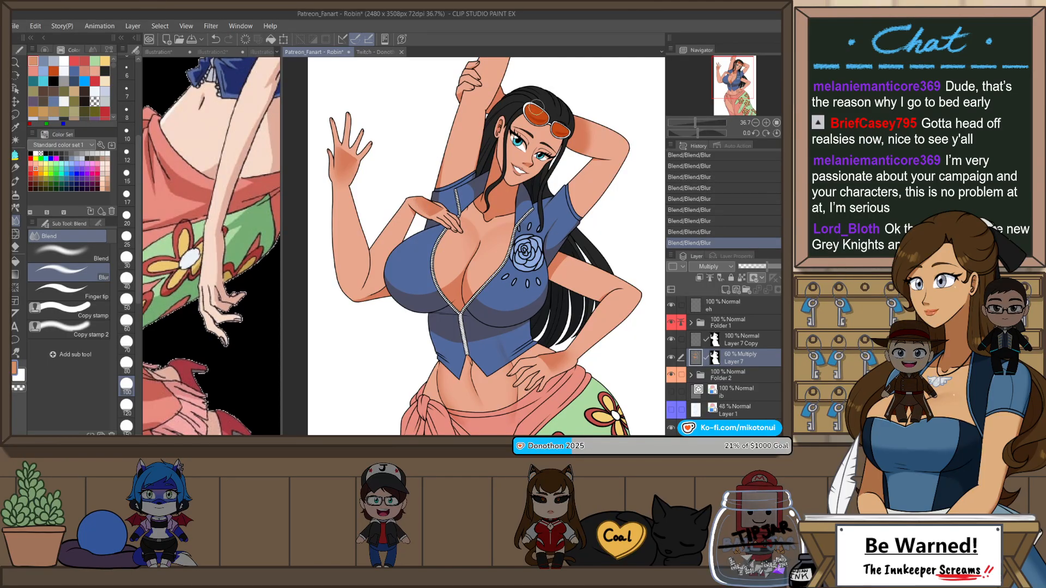
# Step: Paint over the shading around the eyes with the Darker pencil at size 20, locking Layer 7's transparent pixels only for these strokes
pyautogui.scroll(3, 535, 107)
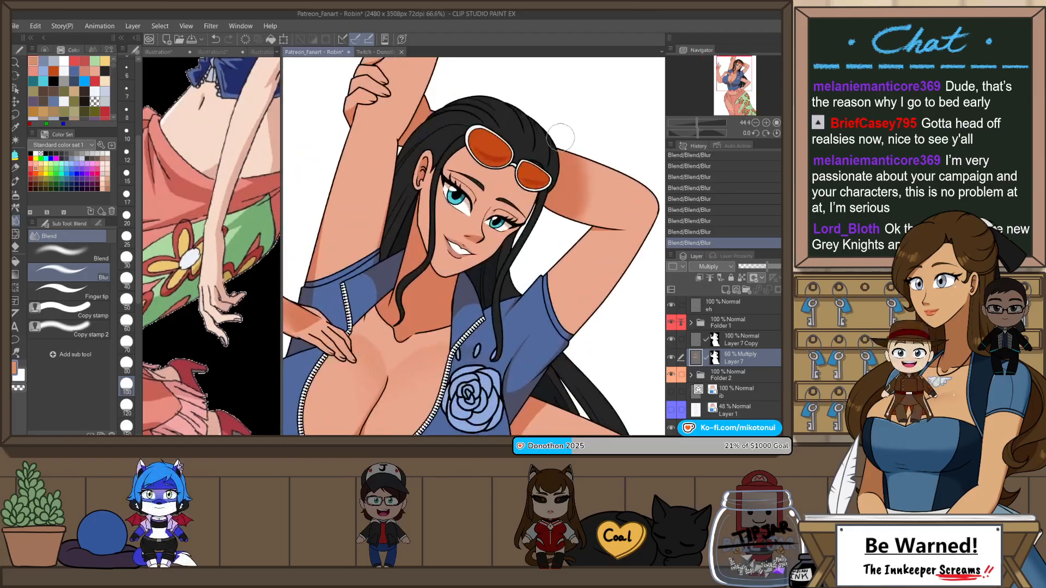
pyautogui.scroll(3, 561, 138)
pyautogui.click(742, 278)
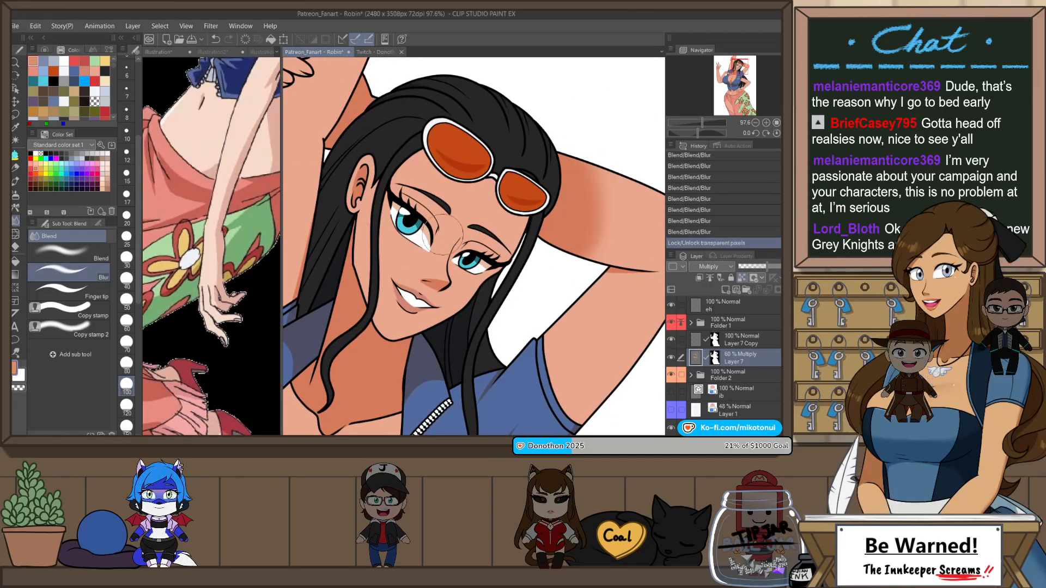
pyautogui.press('p')
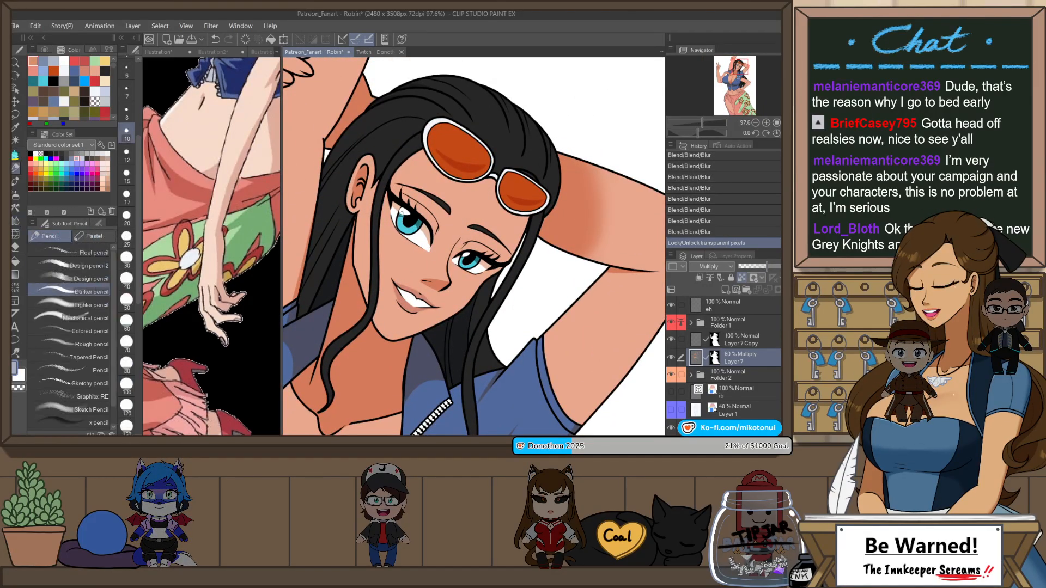
pyautogui.click(126, 219)
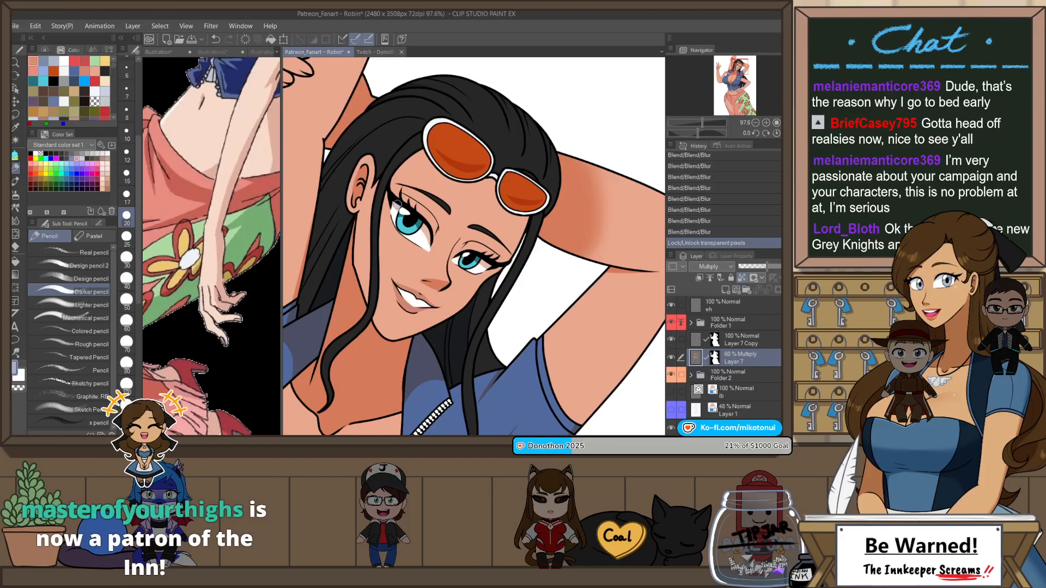
pyautogui.moveTo(394, 208); pyautogui.dragTo(397, 201)
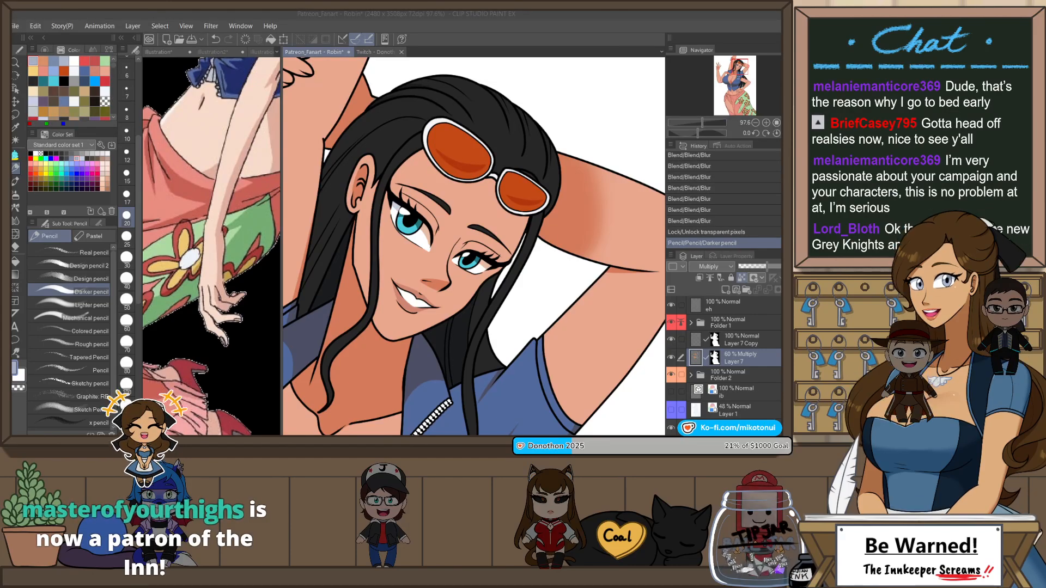
pyautogui.moveTo(419, 219); pyautogui.dragTo(431, 245)
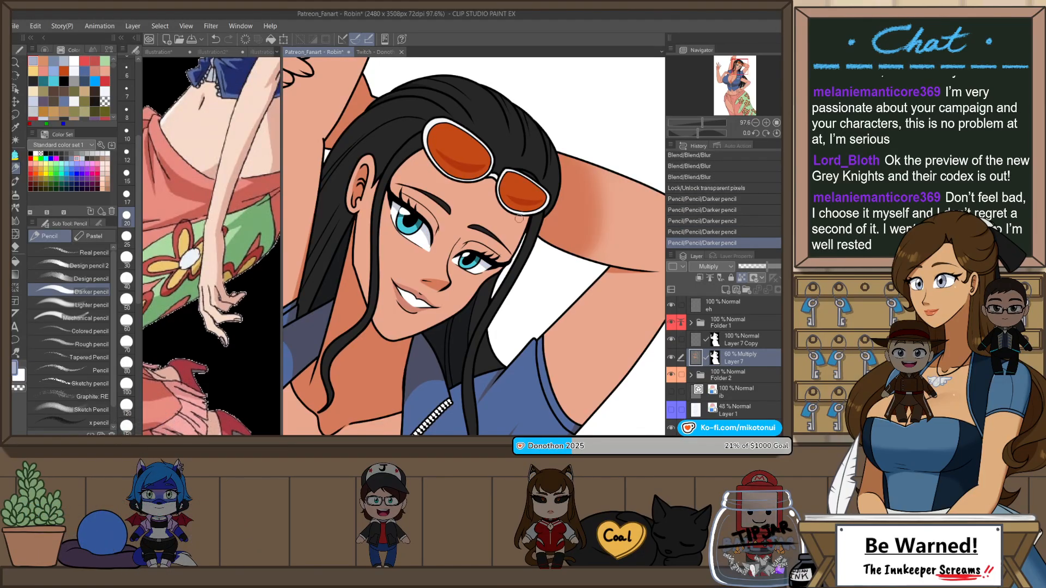
pyautogui.click(742, 278)
# Step: Rotate the canvas and erase part of the face shading beside the nose and mouth with Snap eraser 2
pyautogui.press('r')
pyautogui.moveTo(545, 303); pyautogui.dragTo(564, 220)
pyautogui.press('e')
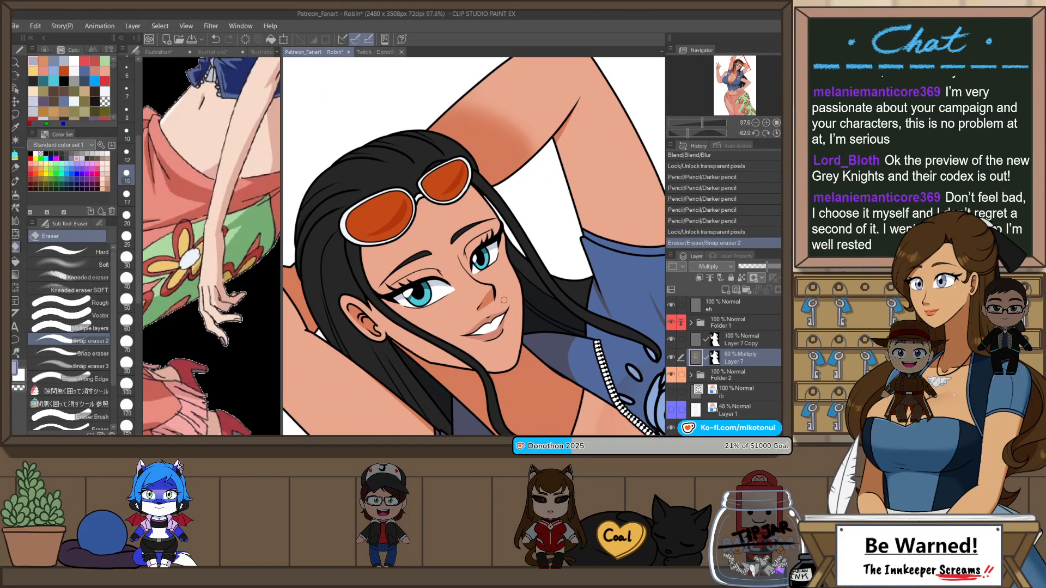
pyautogui.hotkey('ctrl', 'z')
pyautogui.moveTo(474, 314); pyautogui.dragTo(493, 289)
# Step: Redraw the shadow beside the nose in the skin shadow colour with the Darker pencil and trim its edge with Snap eraser 2
pyautogui.scroll(-1, 543, 233)
pyautogui.click(44, 61)
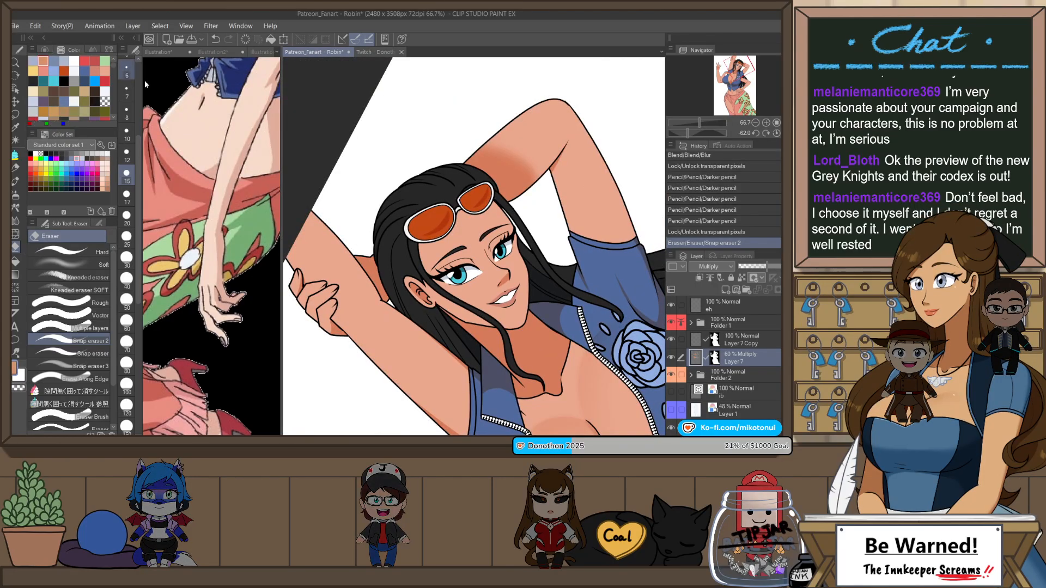
pyautogui.scroll(4, 486, 275)
pyautogui.press('p')
pyautogui.moveTo(537, 268)
pyautogui.mouseDown()
pyautogui.moveTo(526, 297)
pyautogui.moveTo(547, 287)
pyautogui.moveTo(544, 295)
pyautogui.mouseUp()
pyautogui.hotkey('ctrl', 'z')
pyautogui.press('e')
pyautogui.hotkey('ctrl', 'z')
pyautogui.hotkey('ctrl', 'y')
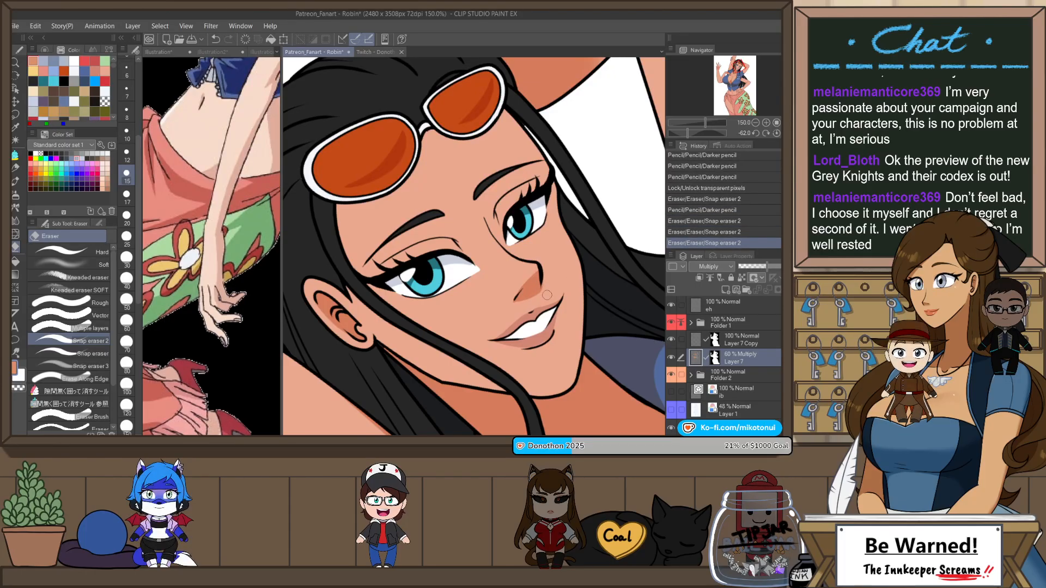
pyautogui.press('j')
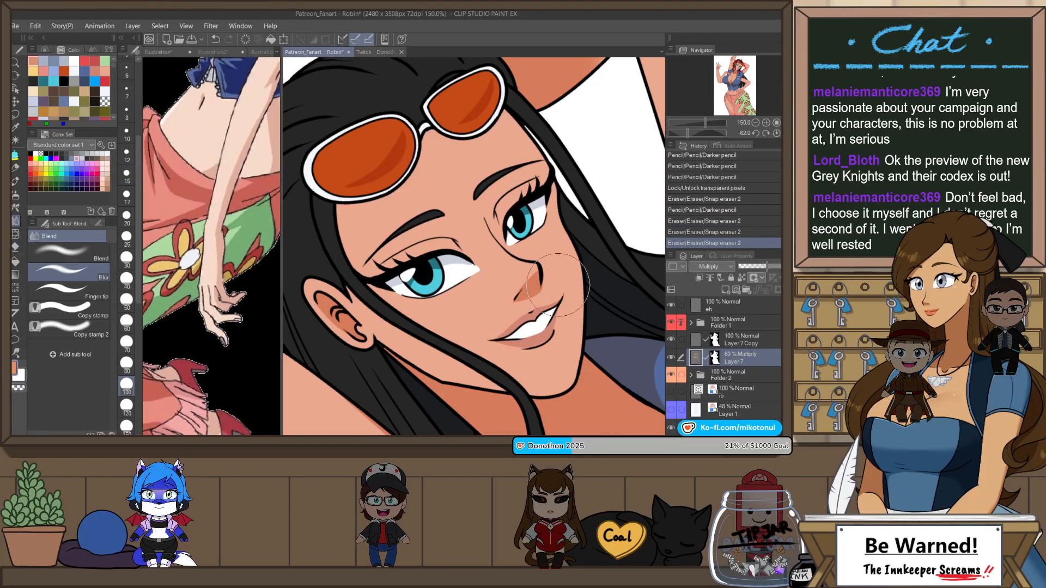
pyautogui.press('e')
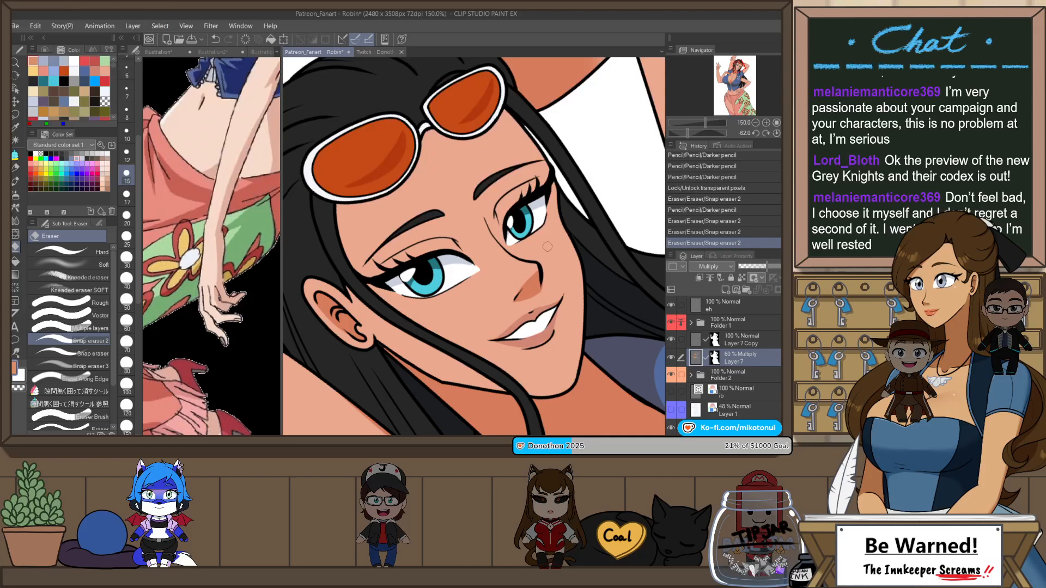
pyautogui.scroll(-2, 548, 247)
pyautogui.hotkey('ctrl', '@')
pyautogui.scroll(1, 475, 266)
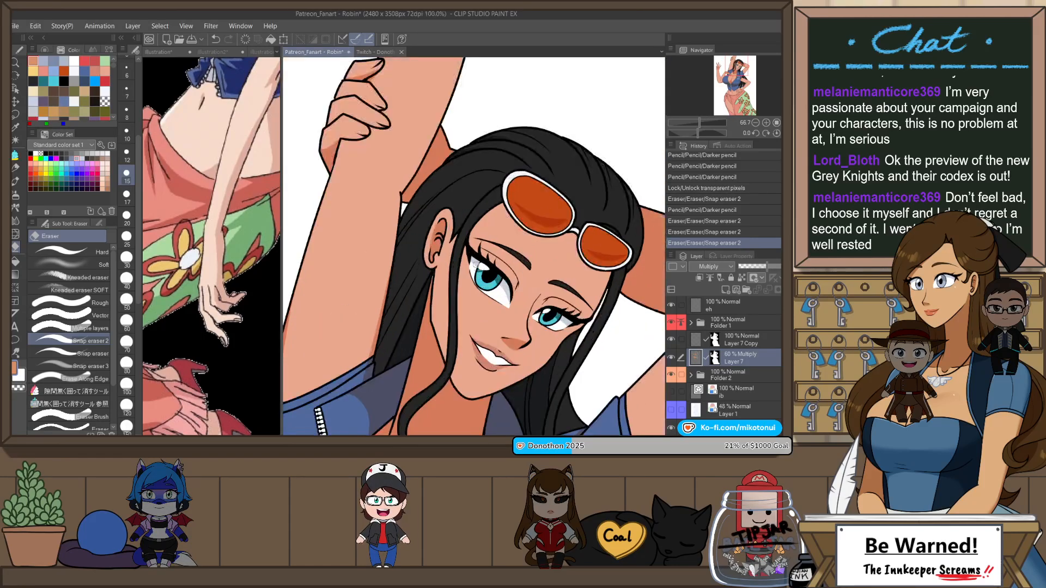
pyautogui.scroll(2, 471, 259)
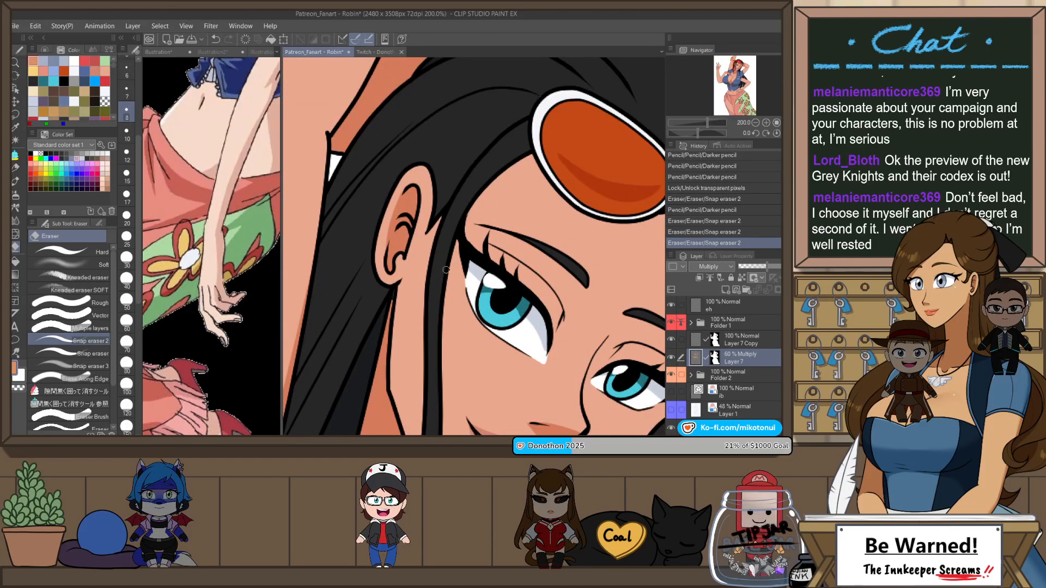
pyautogui.hotkey('ctrl', 'z')
pyautogui.press('p')
pyautogui.press('p')
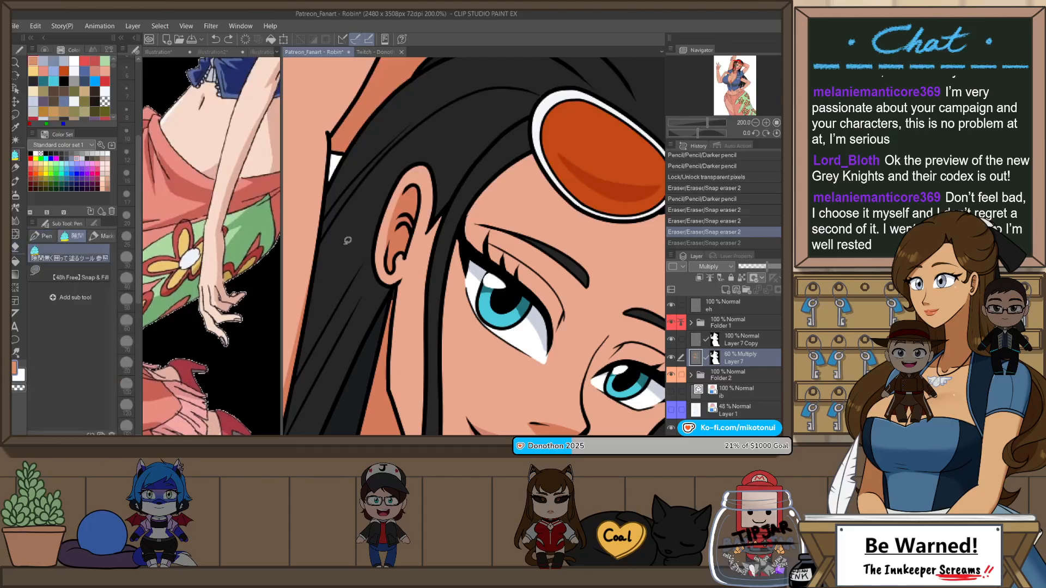
pyautogui.moveTo(467, 240); pyautogui.dragTo(532, 163)
pyautogui.hotkey('ctrl', 'z')
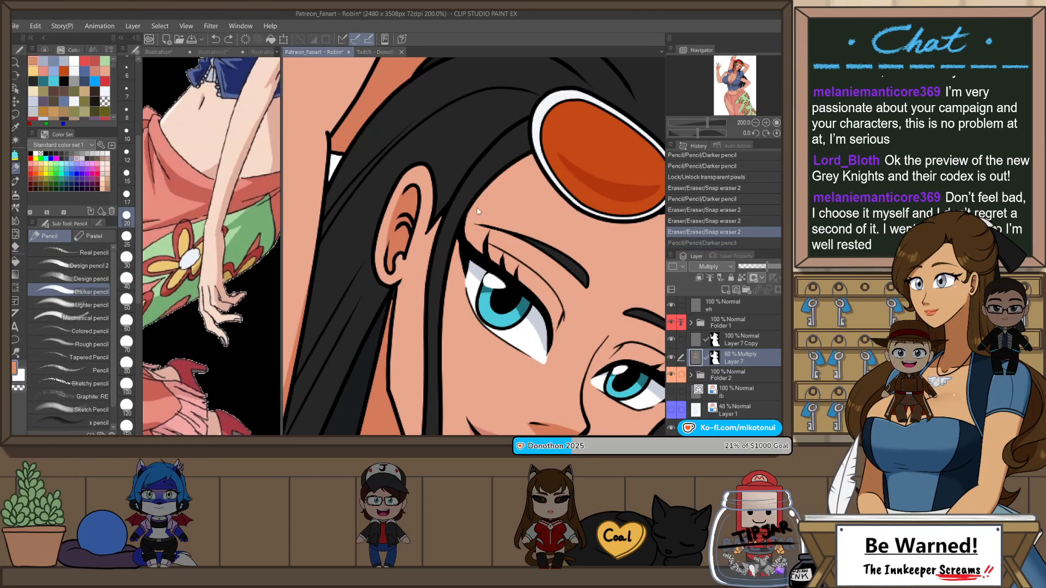
# Step: Draw a thin hair shadow along the forehead hairline, from the sunglasses to the eyebrow, with the Darker pencil at size 10
pyautogui.click(126, 133)
pyautogui.moveTo(443, 318); pyautogui.dragTo(439, 308)
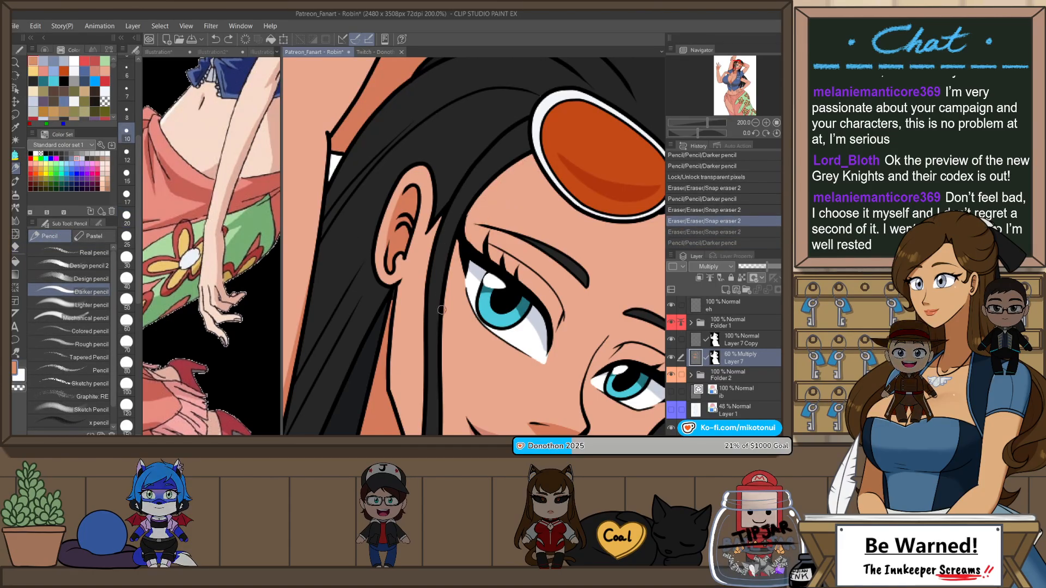
pyautogui.hotkey('ctrl', 'z')
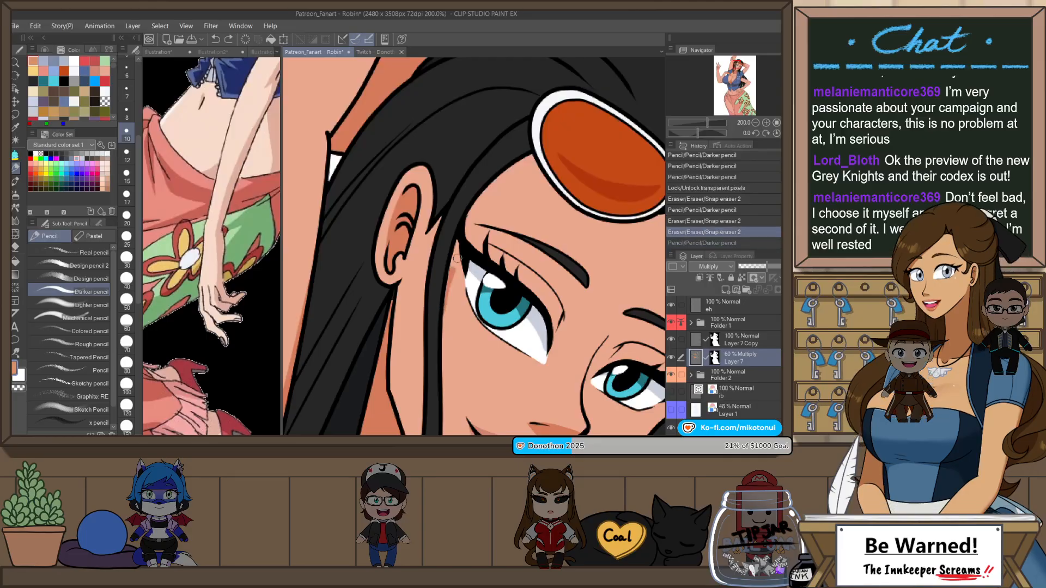
pyautogui.moveTo(534, 157); pyautogui.dragTo(467, 239)
pyautogui.hotkey('ctrl', 'z')
pyautogui.moveTo(535, 157); pyautogui.dragTo(465, 238)
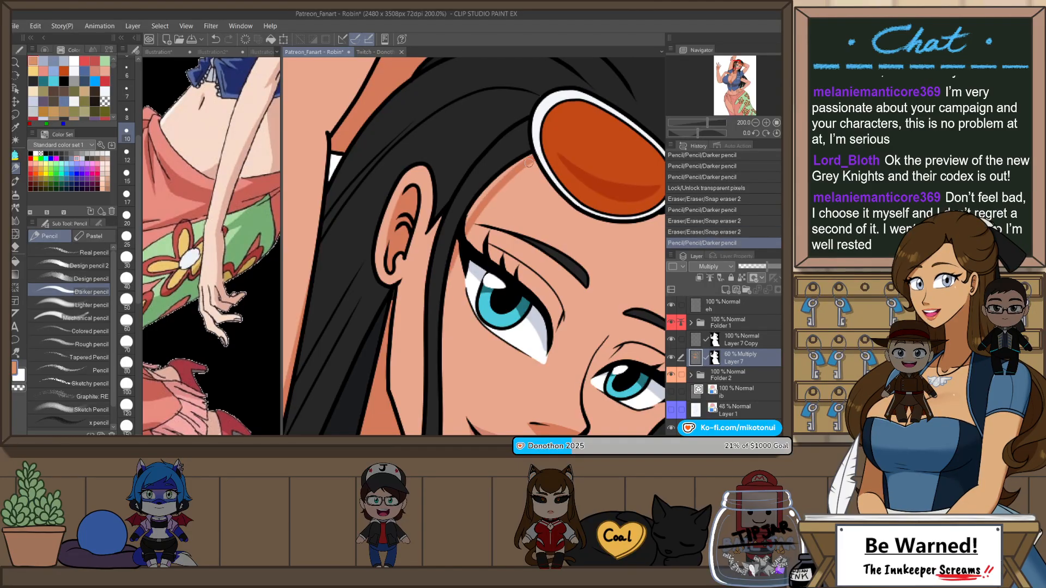
pyautogui.moveTo(502, 179); pyautogui.dragTo(495, 182)
# Step: Draw a hair shadow down the side of the face next to the eye and clean its edge with Snap eraser 2
pyautogui.moveTo(442, 327); pyautogui.dragTo(452, 276)
pyautogui.hotkey('ctrl', 'z')
pyautogui.hotkey('ctrl', 'z')
pyautogui.moveTo(443, 353)
pyautogui.mouseDown()
pyautogui.moveTo(456, 249)
pyautogui.moveTo(453, 273)
pyautogui.mouseUp()
pyautogui.press('e')
# Step: Duplicate Layer 7, hide the copy and place it directly above Layer 1, then make Layer 7 active again
pyautogui.scroll(-2, 539, 125)
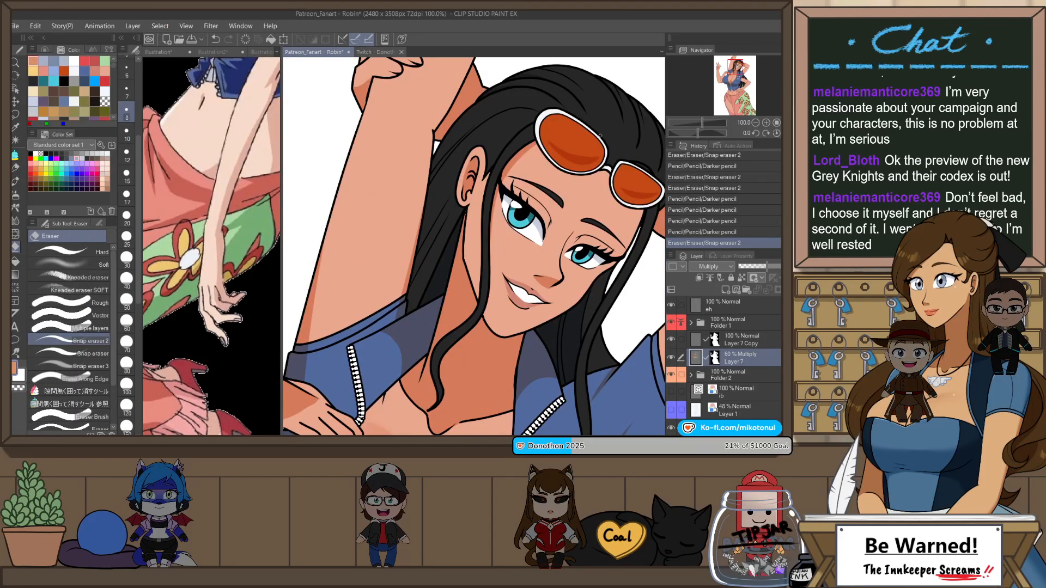
pyautogui.scroll(-1, 600, 135)
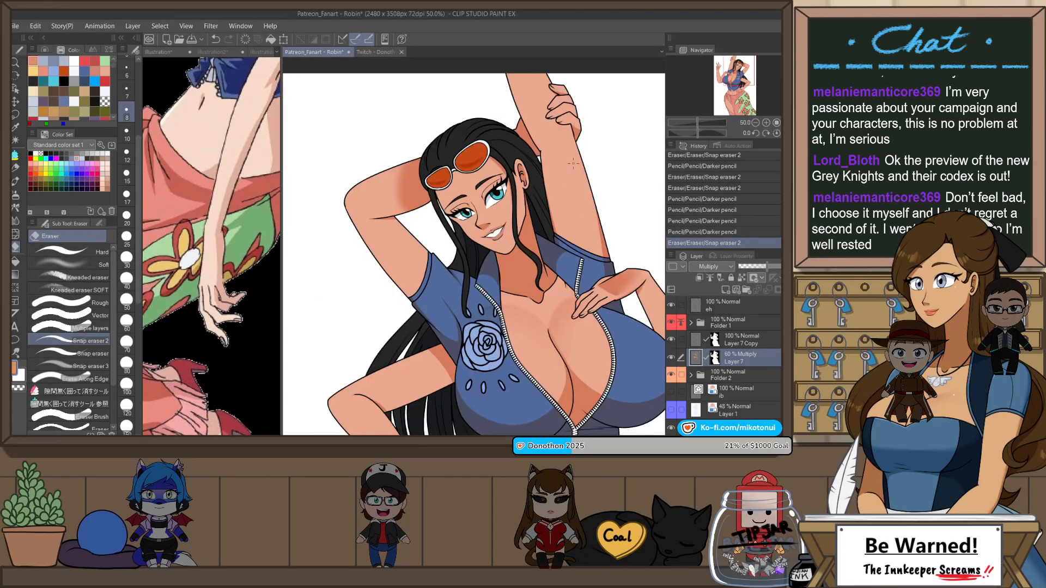
pyautogui.scroll(-3, 580, 150)
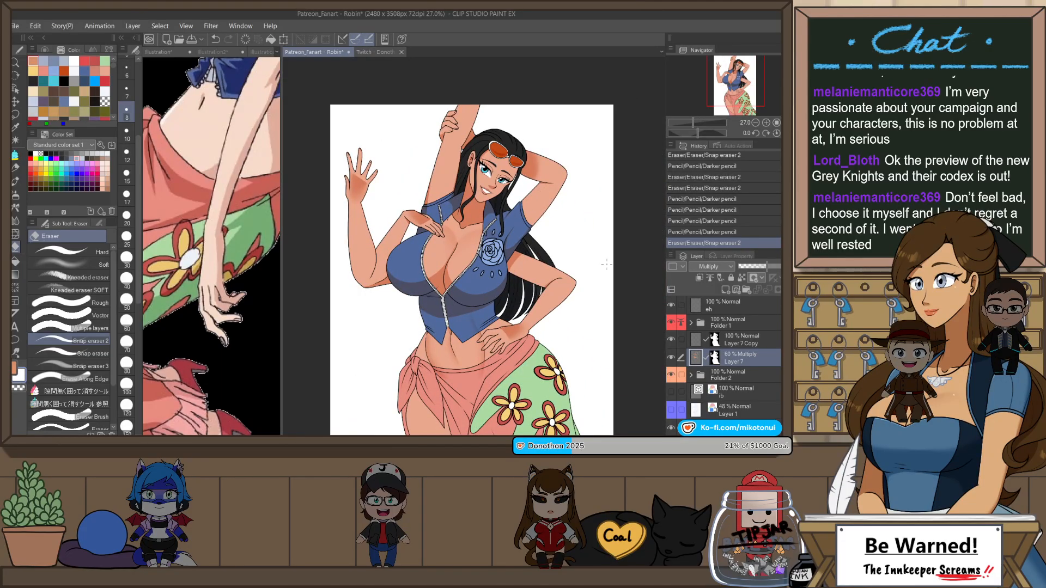
pyautogui.hotkey('ctrl', '0')
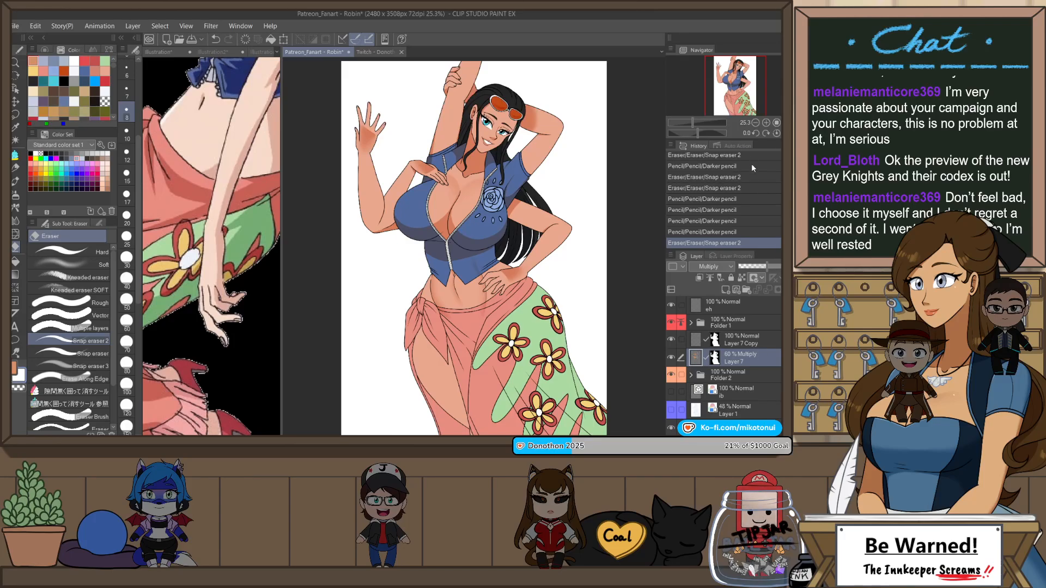
pyautogui.hotkey('ctrl', 'j')
pyautogui.moveTo(676, 363); pyautogui.dragTo(709, 418)
pyautogui.scroll(-1, 754, 414)
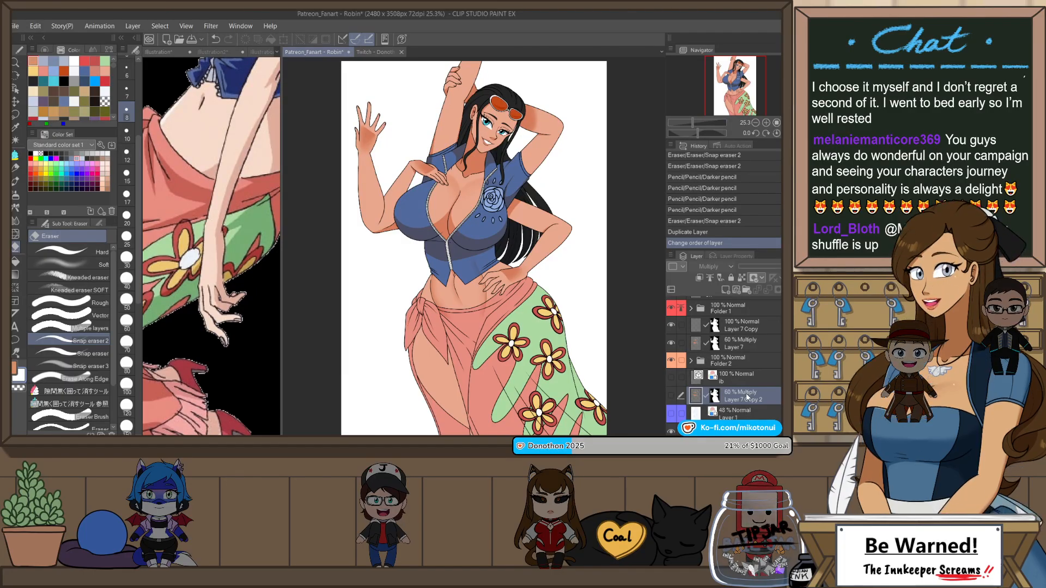
pyautogui.click(749, 344)
# Step: Flip the canvas view horizontally to check the figure's shading, and flip it back
pyautogui.press('h')
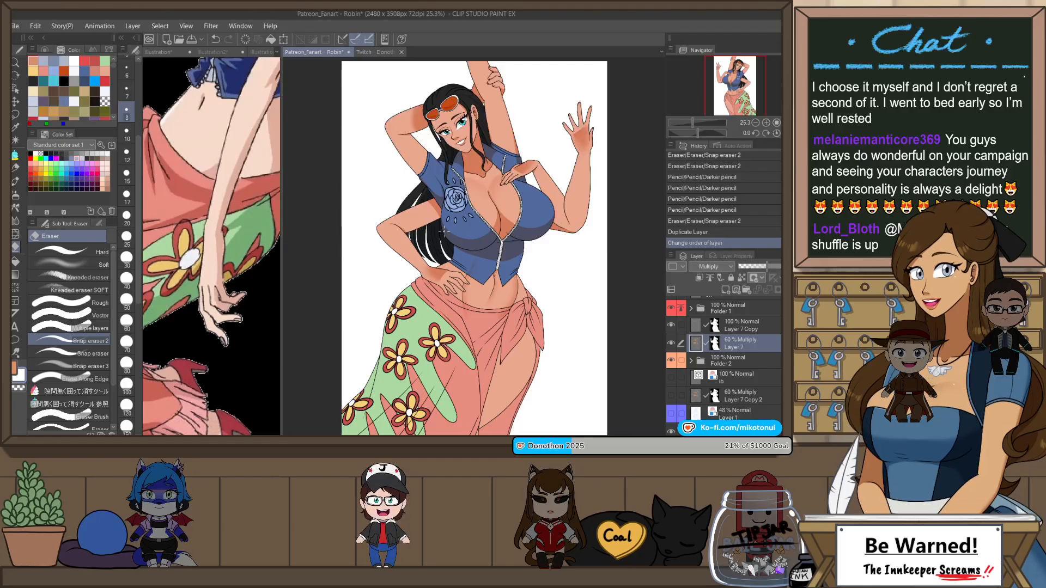
pyautogui.scroll(-2, 508, 336)
pyautogui.scroll(2, 443, 160)
pyautogui.press('h')
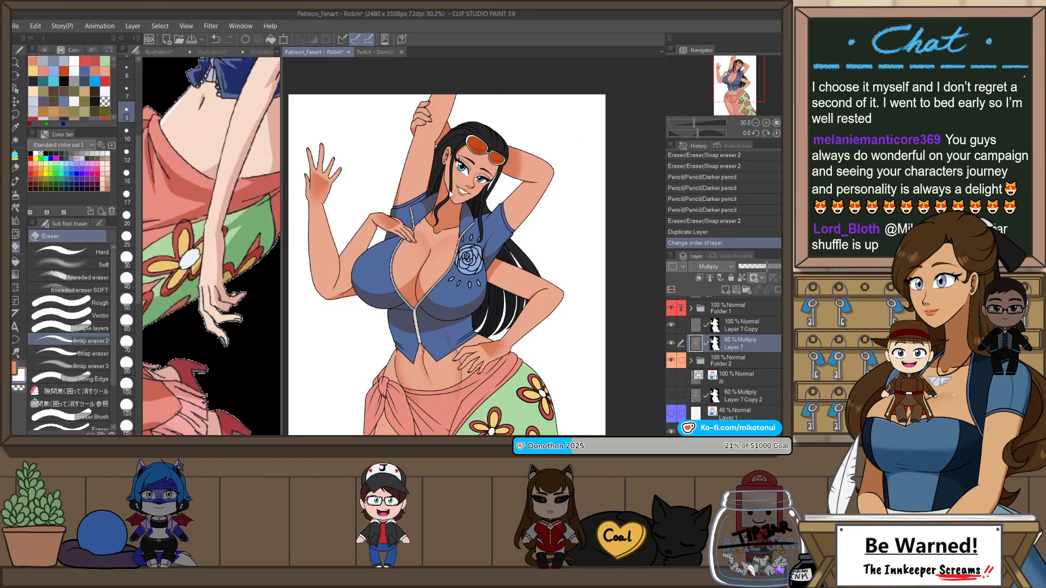
pyautogui.scroll(-2, 494, 208)
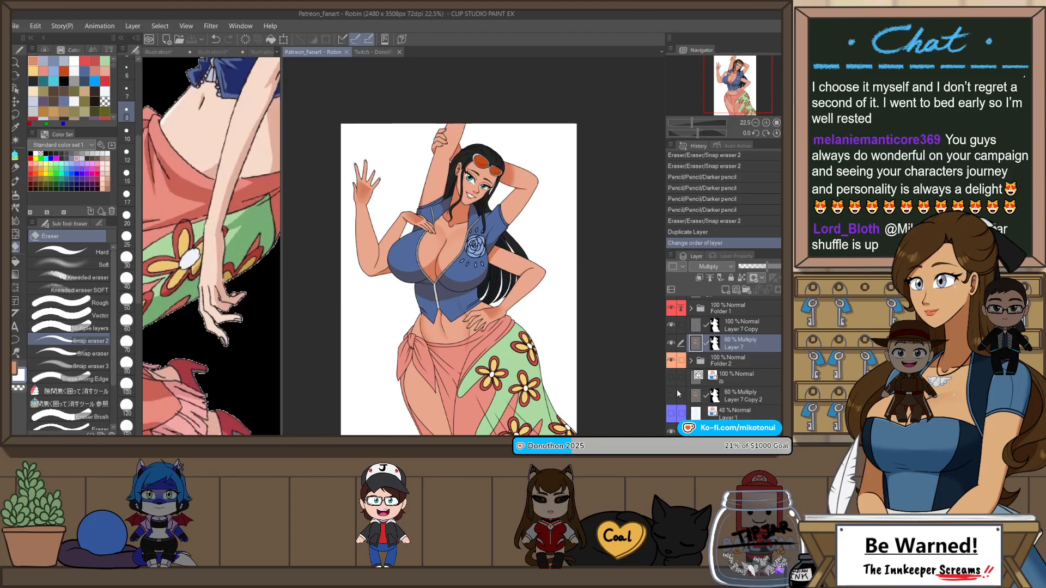
# Step: Fill the enclosed area at the lower front of the skirt with the shadow colour on Layer 7, referring to other layers
pyautogui.scroll(2, 522, 338)
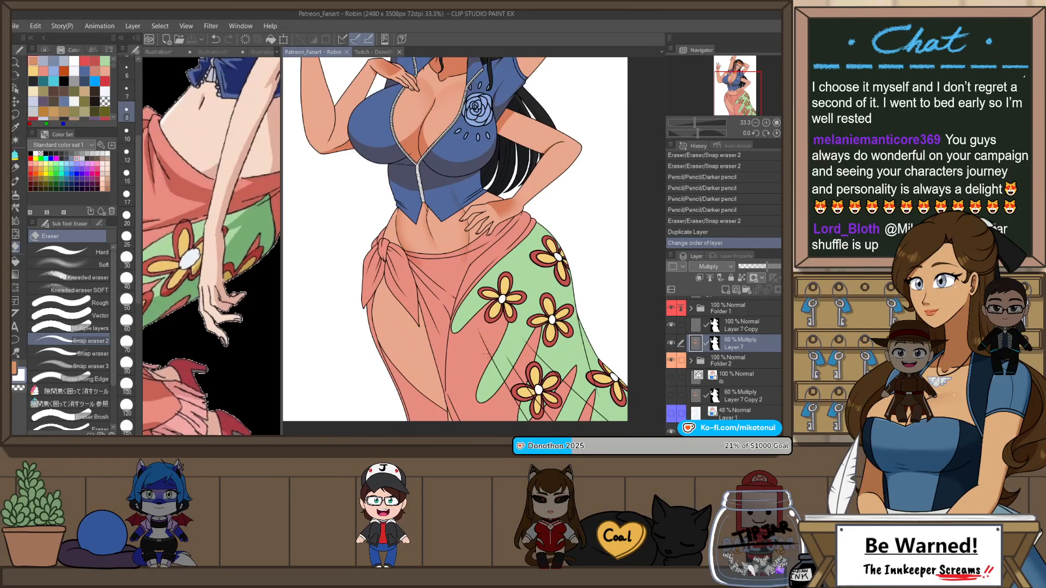
pyautogui.press('g')
pyautogui.click(439, 406)
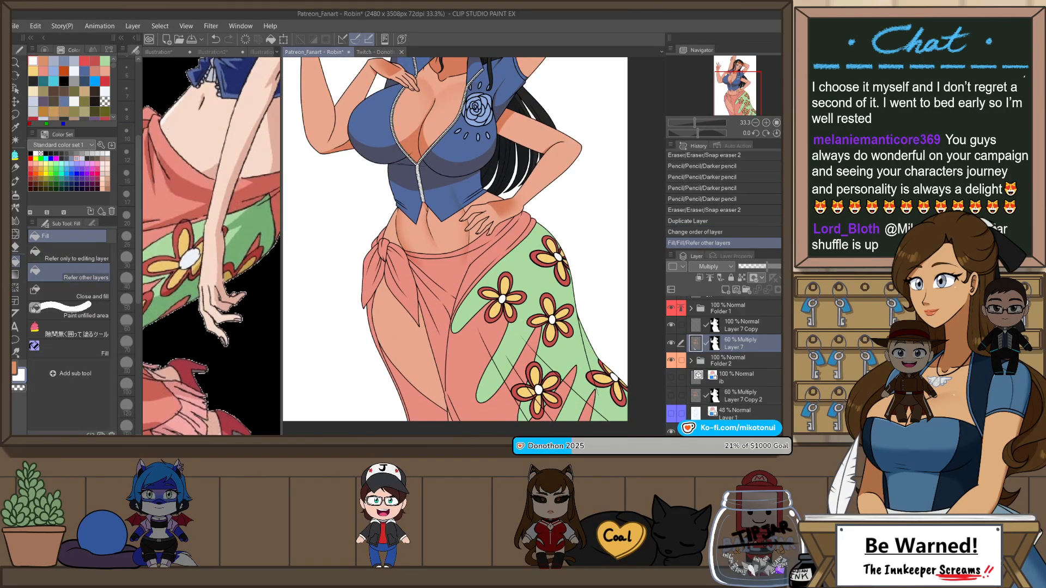
# Step: Undo the last fill and fill the enclosed skirt area at the bottom of the leg slit with the shadow colour
pyautogui.hotkey('ctrl', 'z')
pyautogui.click(434, 412)
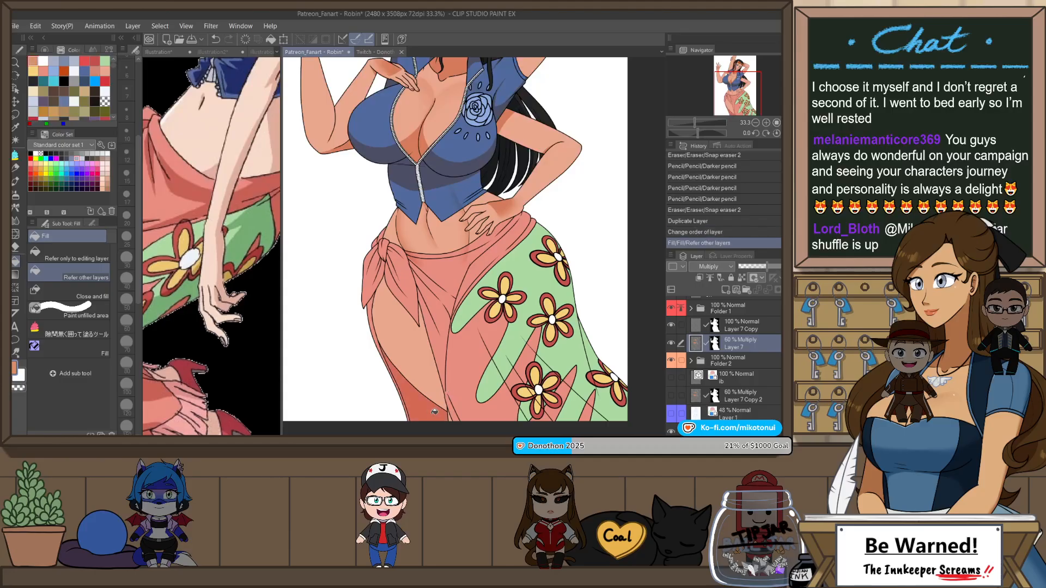
pyautogui.scroll(-2, 476, 361)
pyautogui.scroll(4, 397, 278)
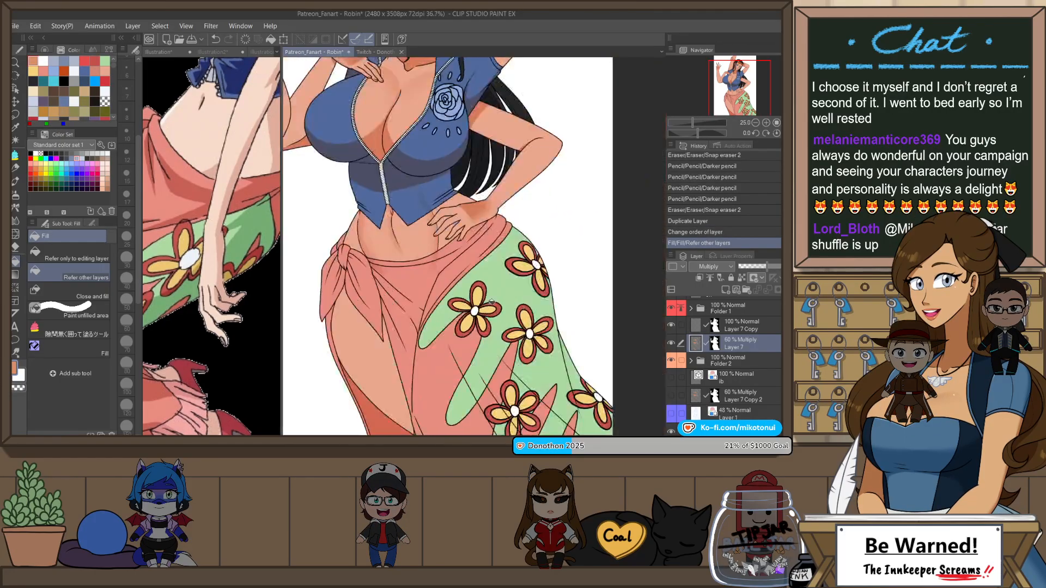
# Step: Outline shadows on the hanging end of the skirt knot with the Darker pencil, redrawing the strokes that miss
pyautogui.scroll(4, 344, 285)
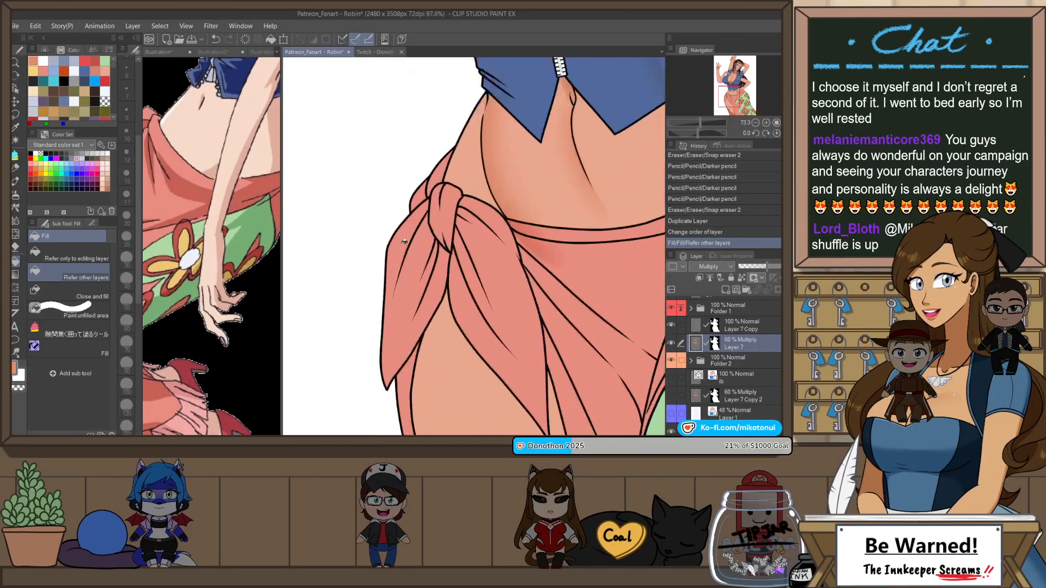
pyautogui.press('p')
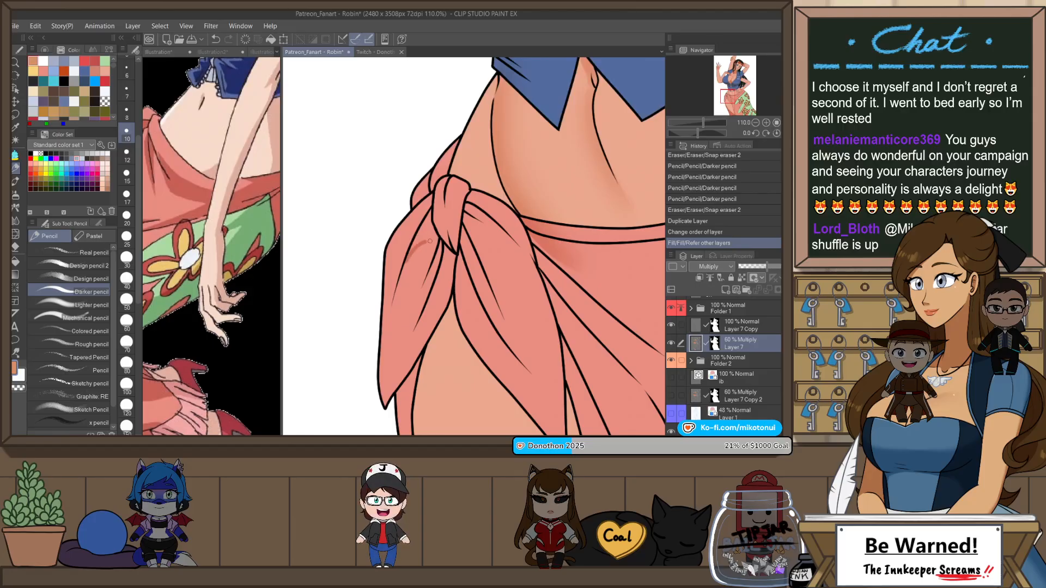
pyautogui.moveTo(409, 260)
pyautogui.mouseDown()
pyautogui.moveTo(436, 240)
pyautogui.moveTo(419, 245)
pyautogui.moveTo(390, 305)
pyautogui.mouseUp()
pyautogui.hotkey('ctrl', 'z')
pyautogui.moveTo(437, 236); pyautogui.dragTo(388, 315)
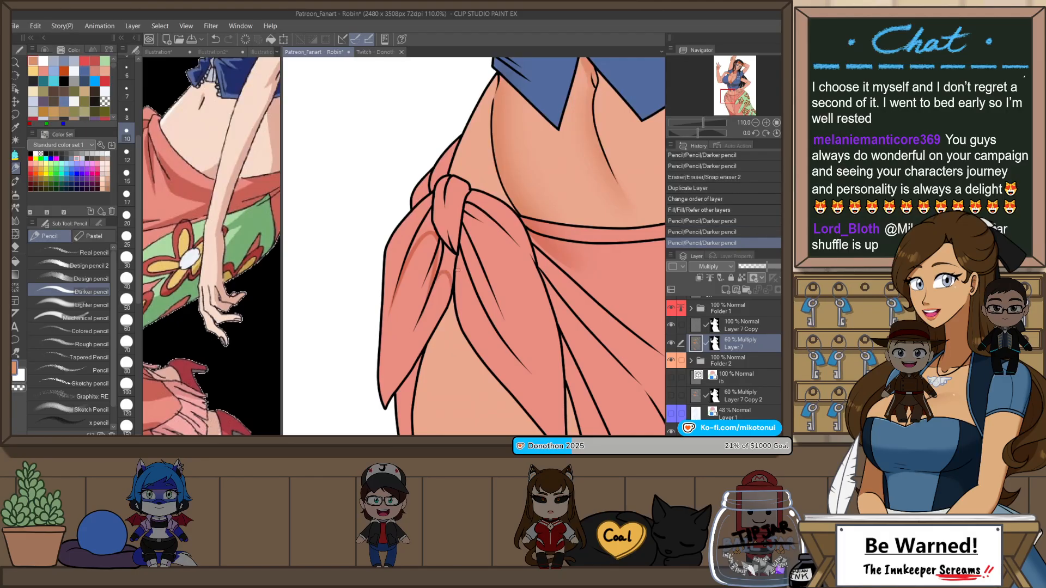
pyautogui.hotkey('ctrl', 'z')
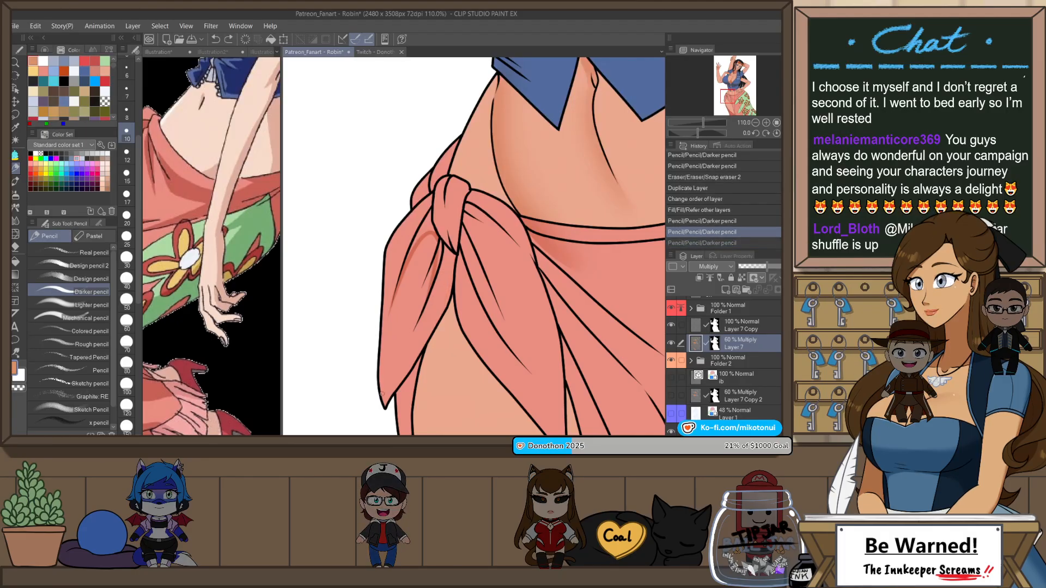
pyautogui.moveTo(378, 368); pyautogui.dragTo(384, 398)
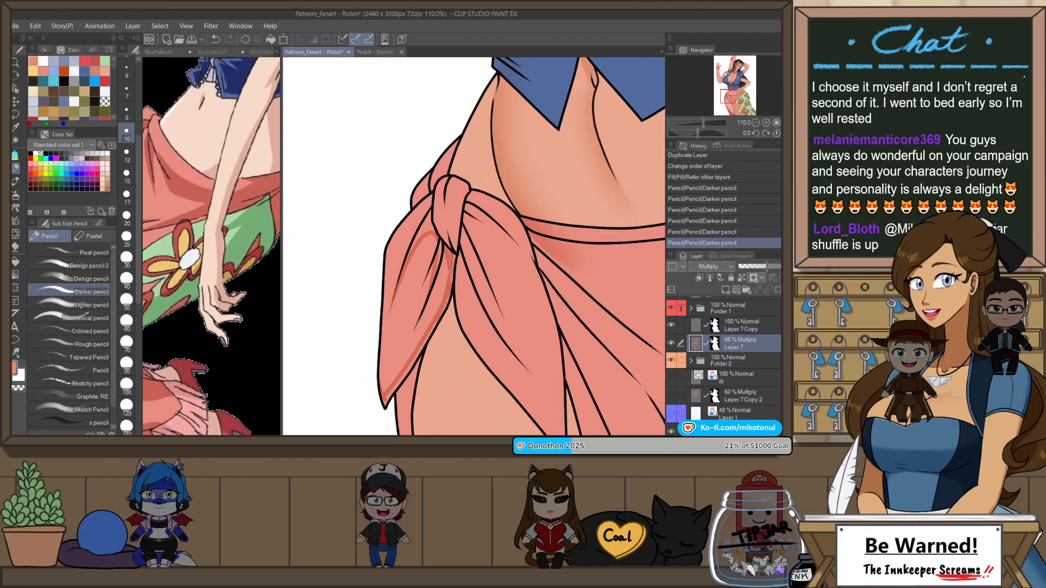
pyautogui.hotkey('ctrl', 'z')
pyautogui.moveTo(450, 251)
pyautogui.mouseDown()
pyautogui.moveTo(443, 313)
pyautogui.moveTo(461, 298)
pyautogui.moveTo(394, 393)
pyautogui.moveTo(458, 340)
pyautogui.moveTo(457, 314)
pyautogui.moveTo(416, 379)
pyautogui.moveTo(455, 312)
pyautogui.mouseUp()
# Step: Fill the shadows on the knot's hanging end and the thigh beneath it with the gap-closing fill pen, and check them mirrored
pyautogui.press('p')
pyautogui.press('p')
pyautogui.hotkey('ctrl', 'z')
pyautogui.press('p')
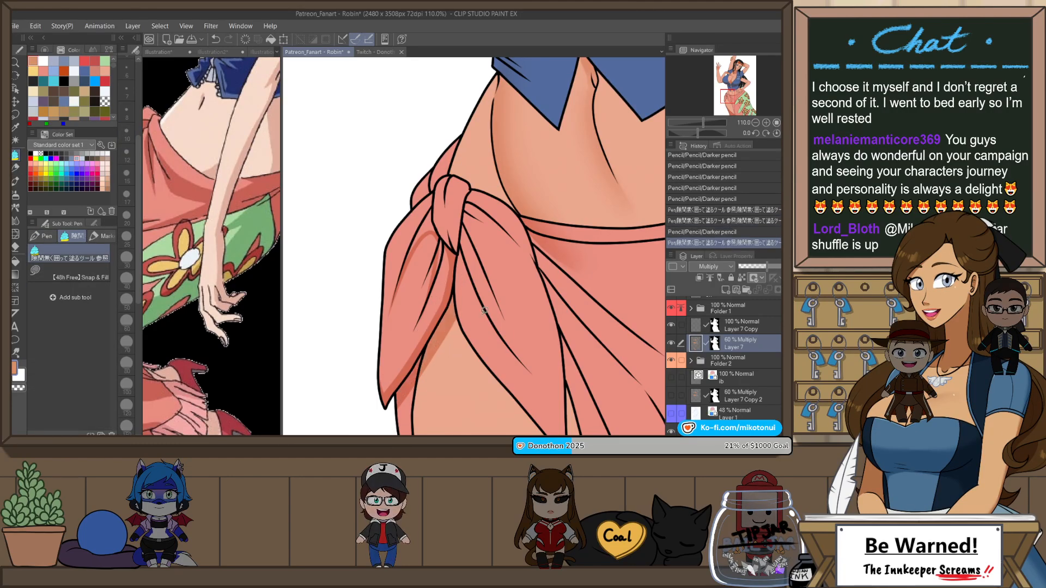
pyautogui.press('h')
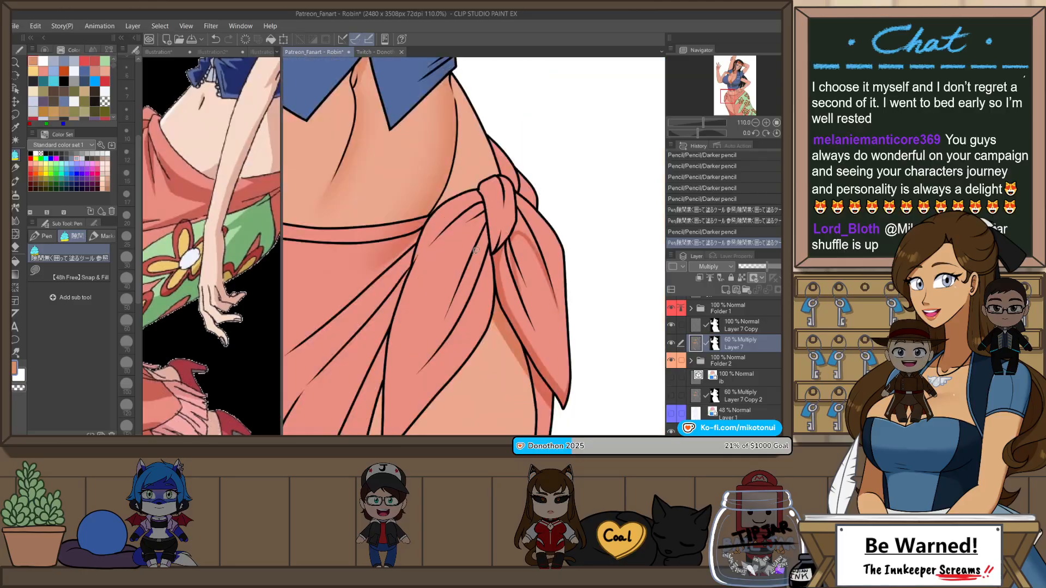
pyautogui.press('h')
# Step: Add a shadow to the fold beside the skirt knot and fill it with the gap-closing fill pen
pyautogui.moveTo(467, 205)
pyautogui.mouseDown()
pyautogui.moveTo(482, 214)
pyautogui.moveTo(450, 240)
pyautogui.mouseUp()
pyautogui.press('p')
pyautogui.press('p')
# Step: Draw and fill shadows on the cloth behind the skirt knot at the hip, cleaning the edges with Snap eraser 2
pyautogui.press('p')
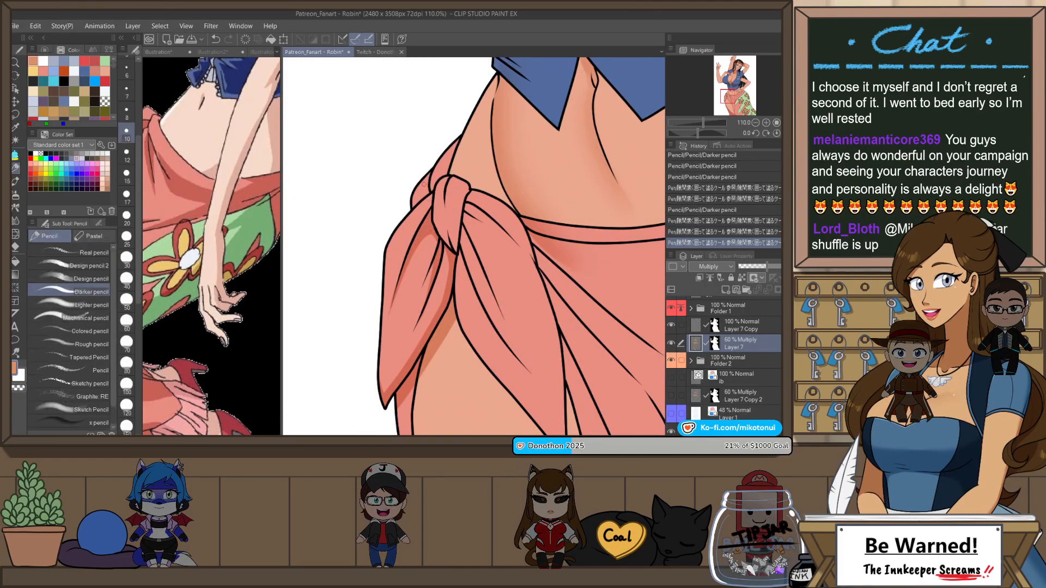
pyautogui.moveTo(424, 184); pyautogui.dragTo(415, 209)
pyautogui.press('p')
pyautogui.press('e')
pyautogui.press('p')
pyautogui.press('p')
pyautogui.moveTo(455, 144)
pyautogui.mouseDown()
pyautogui.moveTo(439, 170)
pyautogui.moveTo(467, 102)
pyautogui.mouseUp()
# Step: Shade the lower part of the skirt knot, tidy the shadow with Snap eraser 2 and mirror the view
pyautogui.press('p')
pyautogui.press('p')
pyautogui.moveTo(435, 205)
pyautogui.mouseDown()
pyautogui.moveTo(453, 234)
pyautogui.moveTo(456, 220)
pyautogui.mouseUp()
pyautogui.press('p')
pyautogui.press('e')
pyautogui.press('h')
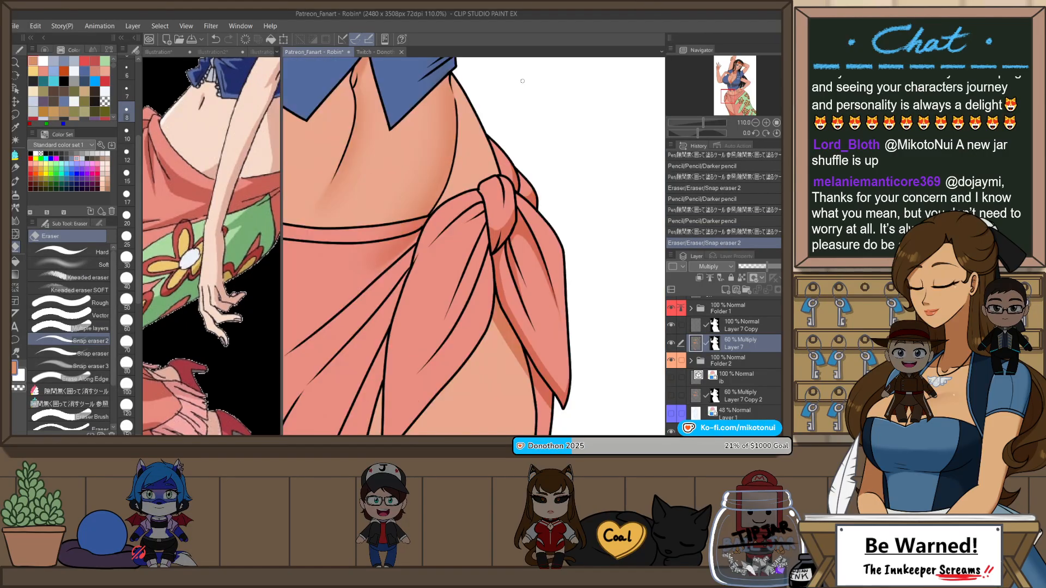
# Step: Draw a fold shadow on the front flap just below the knot and fill it
pyautogui.scroll(-5, 522, 82)
pyautogui.scroll(3, 533, 175)
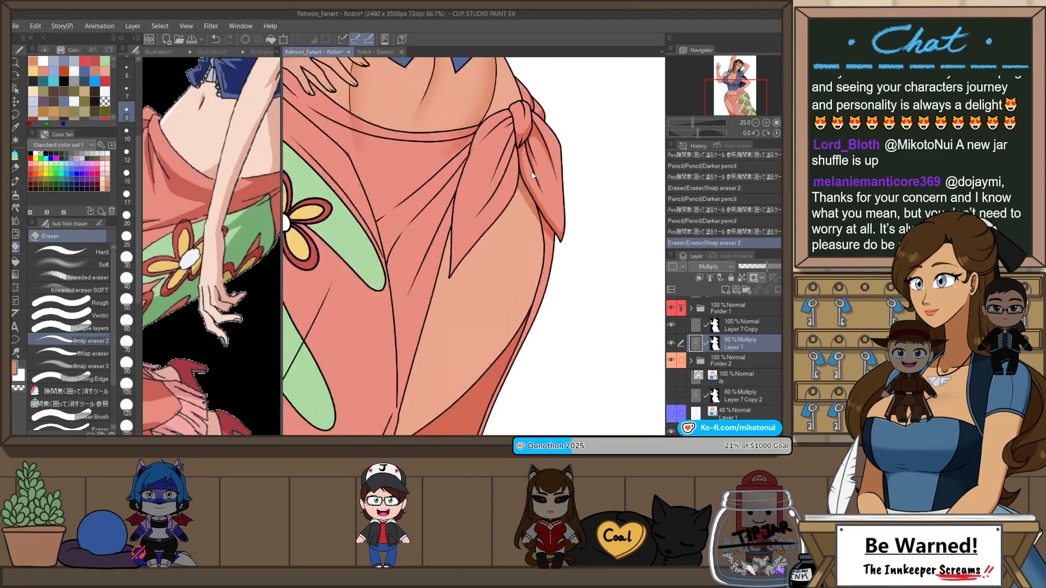
pyautogui.scroll(4, 533, 176)
pyautogui.press('p')
pyautogui.moveTo(493, 178)
pyautogui.mouseDown()
pyautogui.moveTo(504, 124)
pyautogui.moveTo(522, 109)
pyautogui.moveTo(493, 215)
pyautogui.moveTo(518, 148)
pyautogui.mouseUp()
pyautogui.press('p')
pyautogui.press('p')
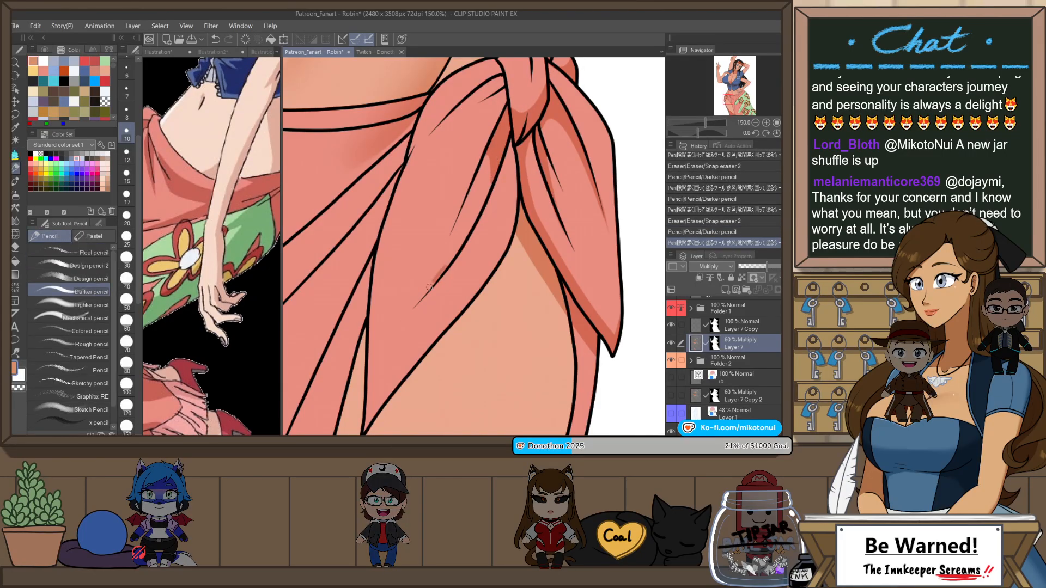
# Step: Sketch the outer contour of a long shadow inside the knot's front flap with the Darker pencil, redoing the stroke until it fits
pyautogui.moveTo(393, 324); pyautogui.dragTo(451, 124)
pyautogui.hotkey('ctrl', 'z')
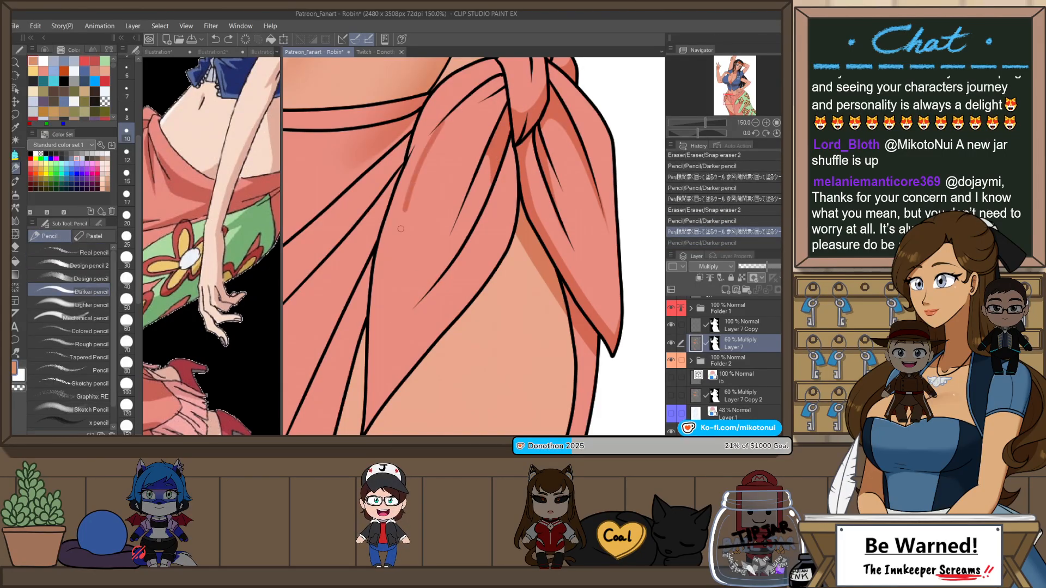
pyautogui.hotkey('ctrl', 'z')
pyautogui.moveTo(401, 228); pyautogui.dragTo(395, 322)
pyautogui.hotkey('ctrl', 'z')
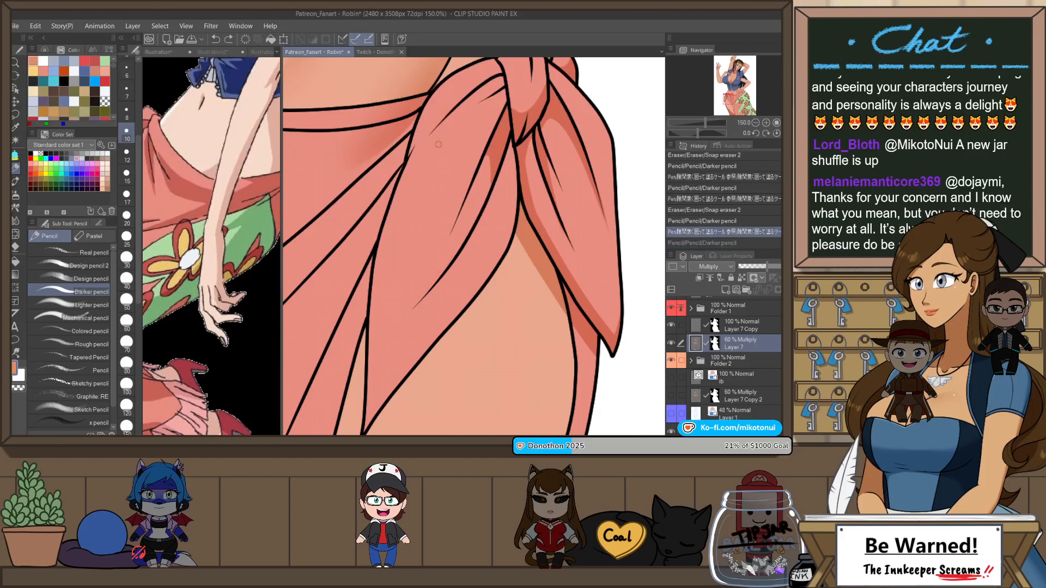
pyautogui.moveTo(406, 186)
pyautogui.mouseDown()
pyautogui.moveTo(393, 323)
pyautogui.moveTo(456, 250)
pyautogui.mouseUp()
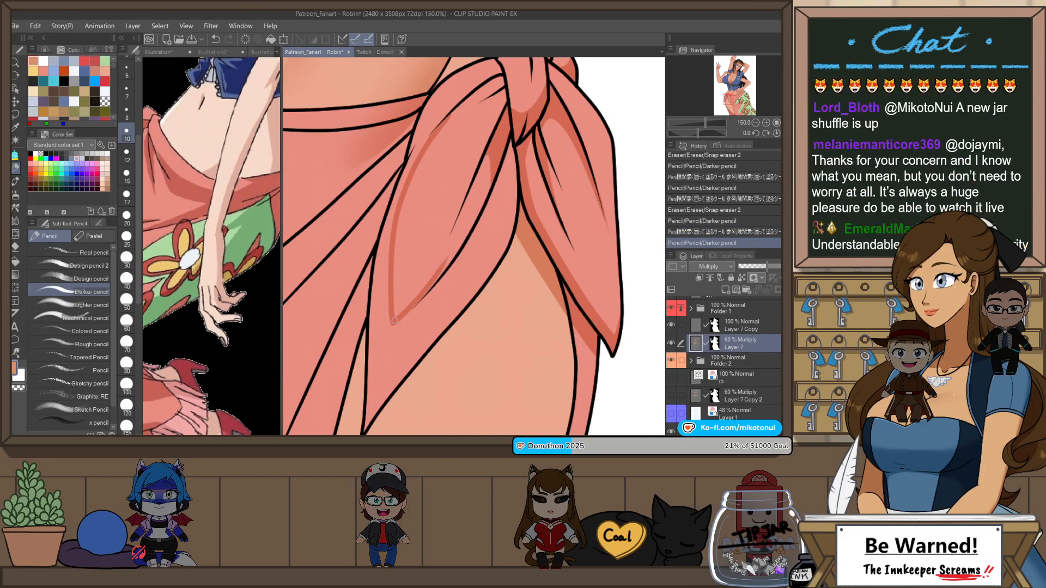
# Step: Draw the inner contour of the front flap's shadow, leaving an unshaded leaf-shaped area in the middle
pyautogui.moveTo(454, 115)
pyautogui.mouseDown()
pyautogui.moveTo(423, 271)
pyautogui.moveTo(468, 237)
pyautogui.mouseUp()
pyautogui.hotkey('ctrl', 'z')
pyautogui.moveTo(421, 270); pyautogui.dragTo(479, 214)
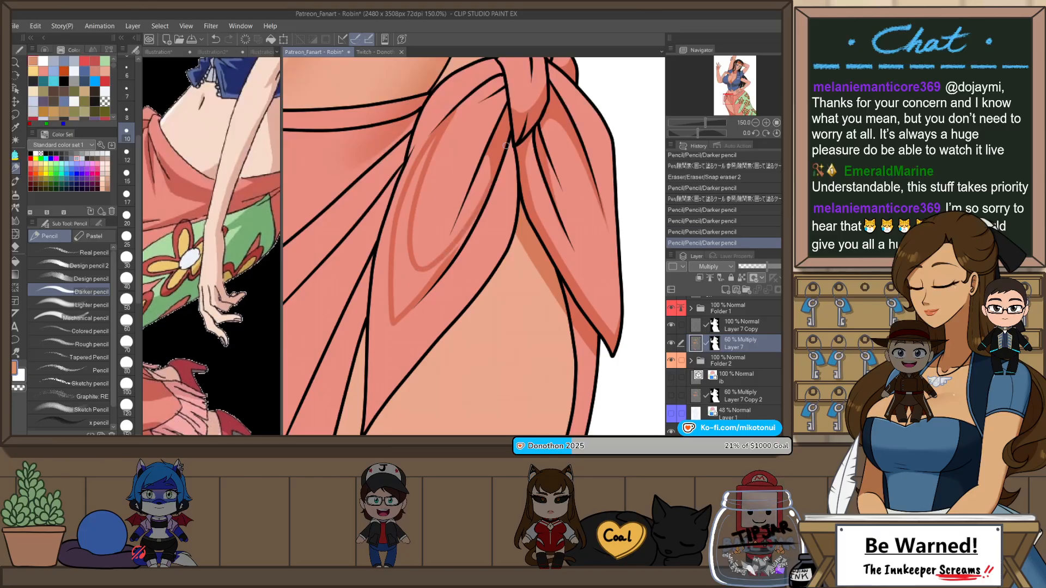
pyautogui.hotkey('ctrl', 'z')
pyautogui.moveTo(422, 269); pyautogui.dragTo(482, 197)
# Step: Fill the shadow between the contours on the knot's front flap with the gap-closing fill pen
pyautogui.press('p')
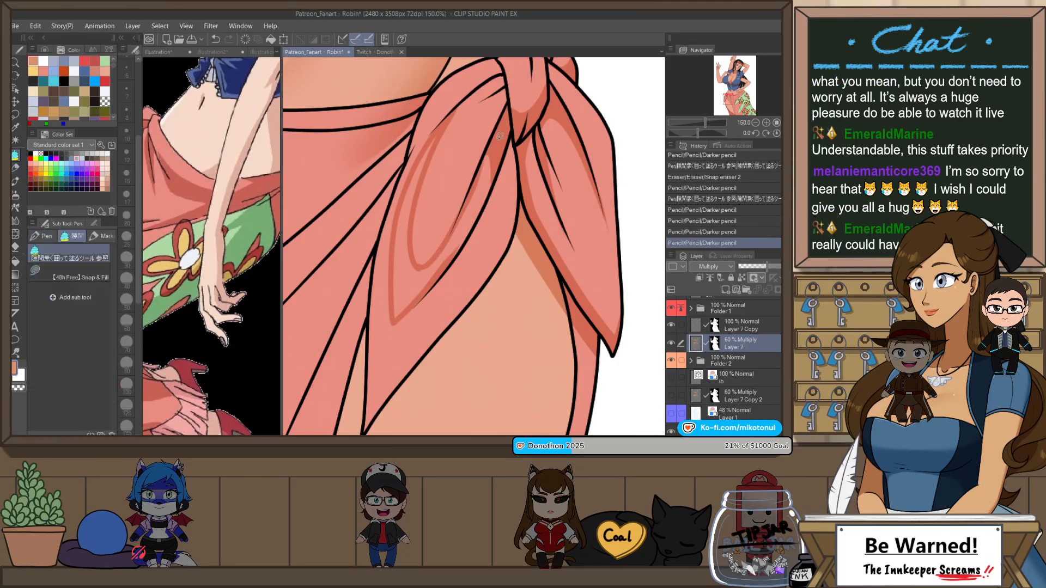
pyautogui.moveTo(510, 148)
pyautogui.mouseDown()
pyautogui.moveTo(488, 200)
pyautogui.moveTo(499, 153)
pyautogui.mouseUp()
pyautogui.scroll(-2, 508, 244)
pyautogui.scroll(2, 510, 173)
pyautogui.press('p')
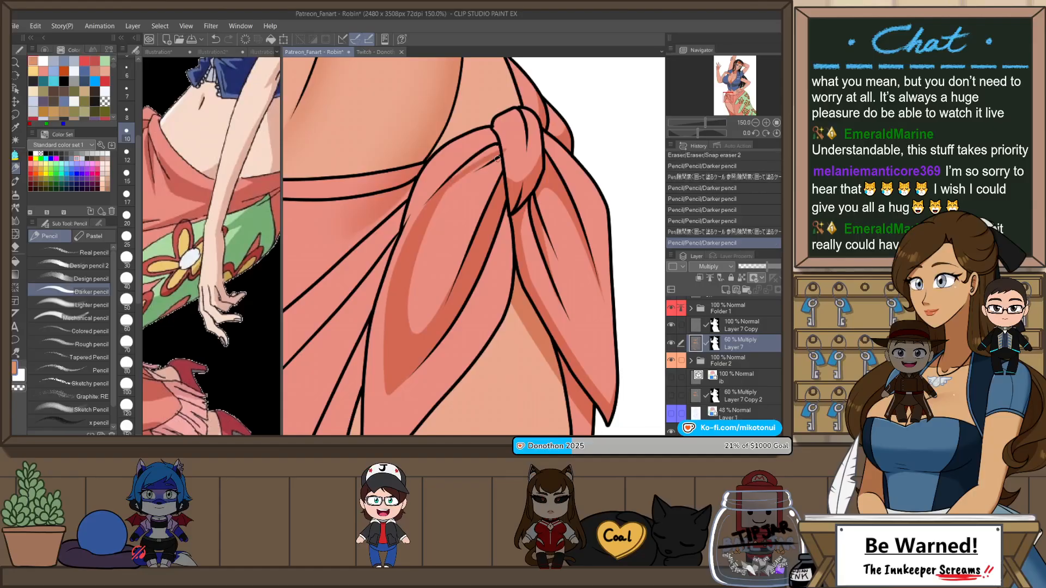
# Step: Redraw the shadow along the front flap's upper edge beside the knot and fill it
pyautogui.hotkey('ctrl', 'z')
pyautogui.moveTo(433, 201)
pyautogui.mouseDown()
pyautogui.moveTo(502, 152)
pyautogui.moveTo(493, 136)
pyautogui.moveTo(507, 143)
pyautogui.mouseUp()
pyautogui.hotkey('ctrl', 'z')
pyautogui.press('p')
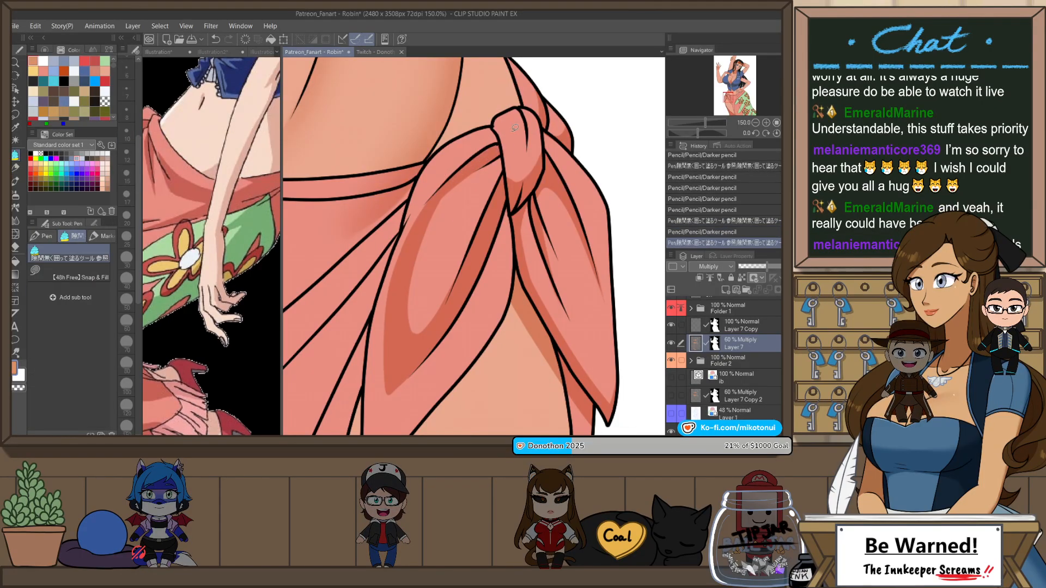
# Step: Rotate the canvas and erase the soft skin shading that spills onto the skirt below the waistband with Snap eraser 2, then reset the rotation
pyautogui.scroll(-3, 515, 128)
pyautogui.scroll(-1, 550, 267)
pyautogui.scroll(1, 550, 267)
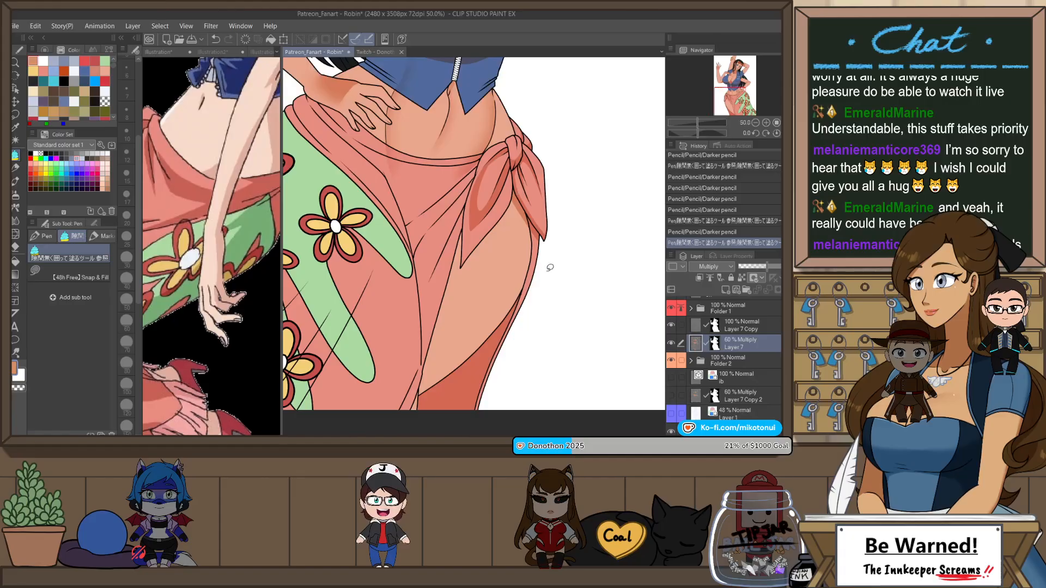
pyautogui.moveTo(550, 267); pyautogui.dragTo(538, 201)
pyautogui.scroll(1, 357, 243)
pyautogui.press('e')
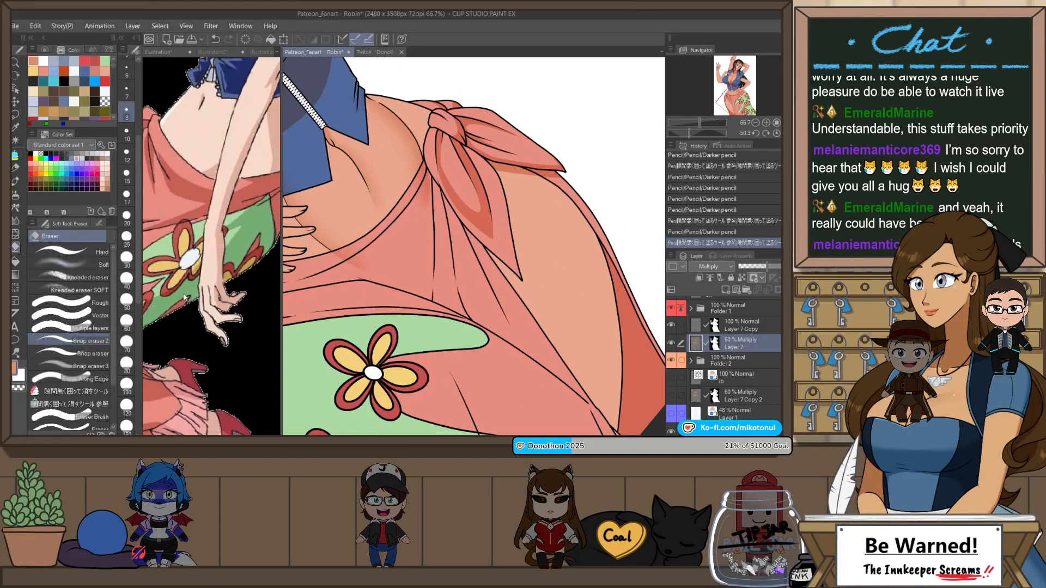
pyautogui.scroll(2, 339, 254)
pyautogui.moveTo(322, 264)
pyautogui.mouseDown()
pyautogui.moveTo(376, 246)
pyautogui.moveTo(331, 266)
pyautogui.moveTo(355, 271)
pyautogui.mouseUp()
pyautogui.moveTo(456, 140)
pyautogui.mouseDown()
pyautogui.moveTo(464, 122)
pyautogui.moveTo(448, 150)
pyautogui.moveTo(455, 169)
pyautogui.mouseUp()
pyautogui.moveTo(455, 170); pyautogui.dragTo(457, 181)
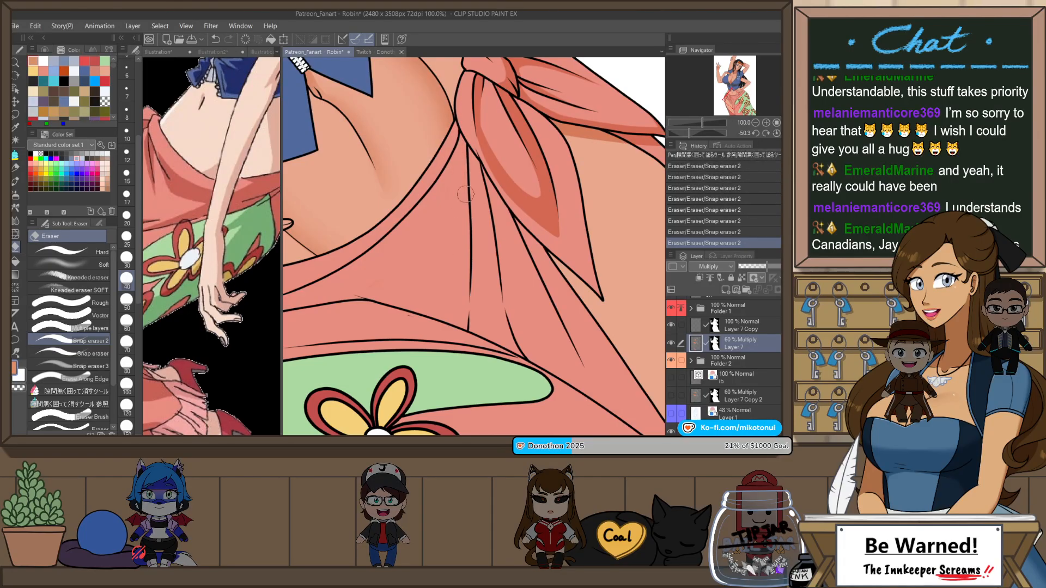
pyautogui.scroll(-2, 483, 179)
pyautogui.hotkey('ctrl', '@')
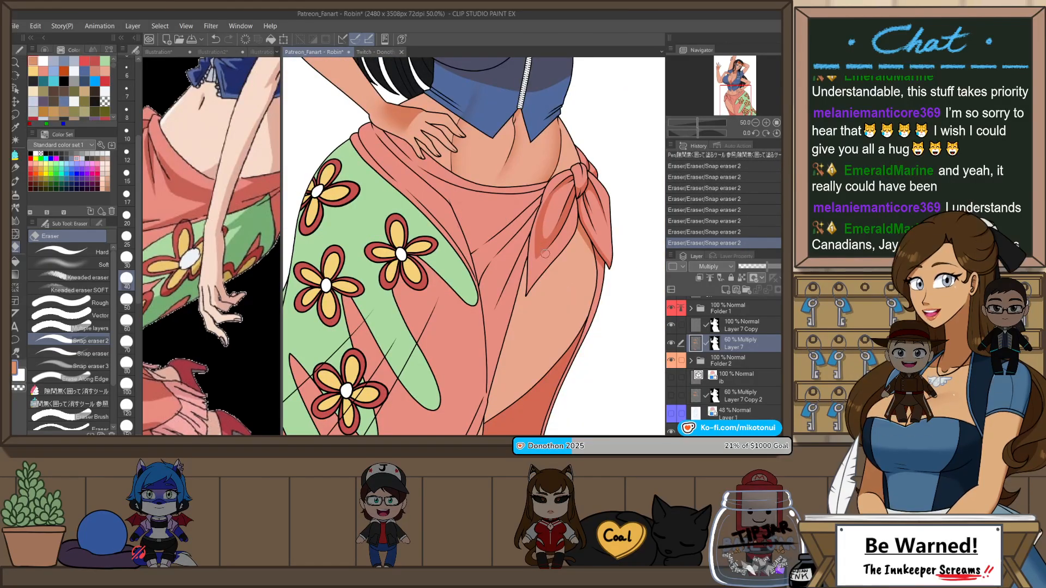
# Step: Outline a triangular fold shadow across the front of the skirt up to the knot with the Darker pencil, redoing misplaced strokes
pyautogui.press('p')
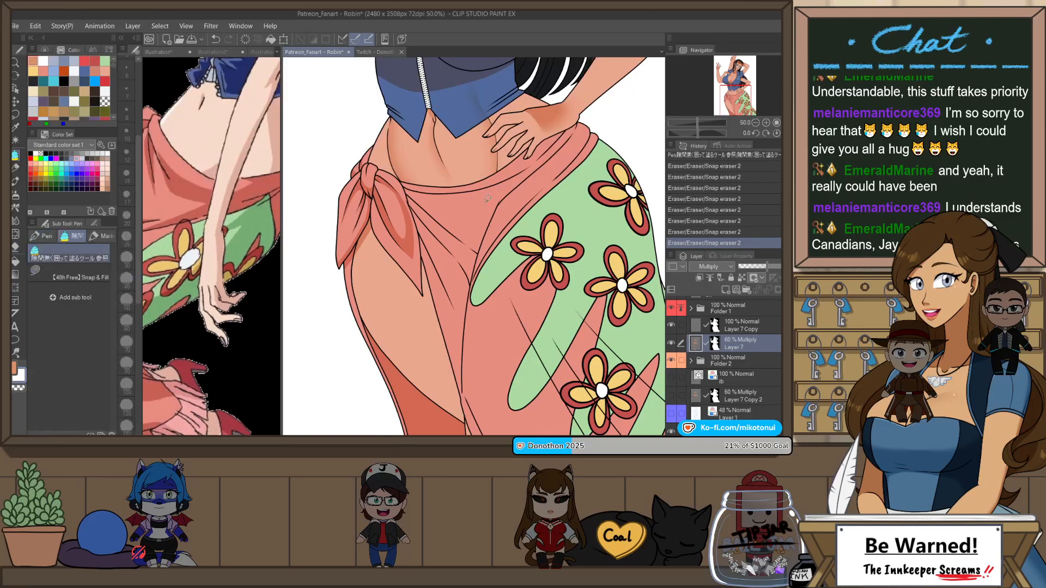
pyautogui.press('p')
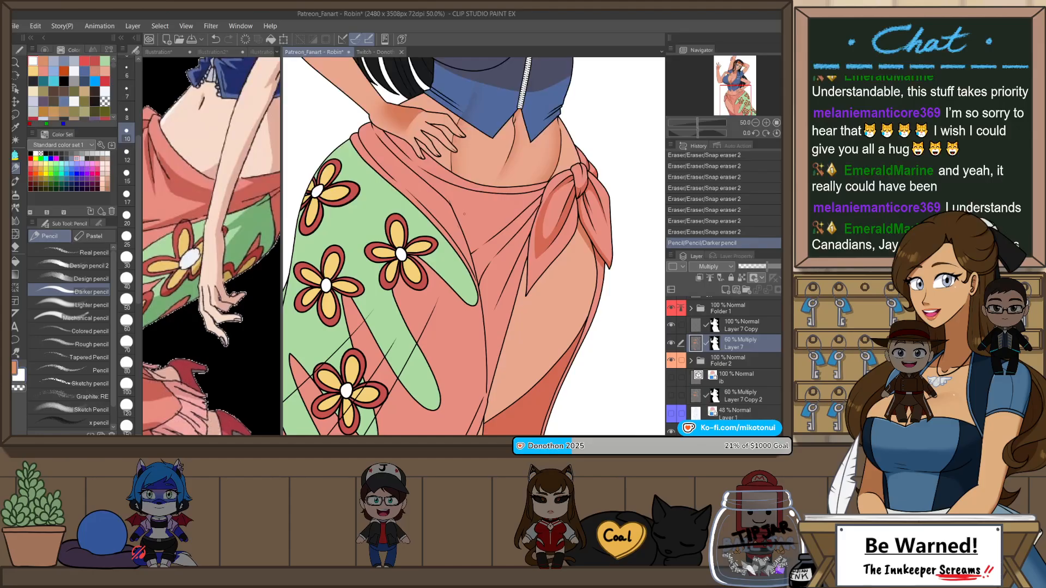
pyautogui.hotkey('ctrl', 'z')
pyautogui.moveTo(451, 202); pyautogui.dragTo(475, 241)
pyautogui.hotkey('ctrl', 'z')
pyautogui.moveTo(451, 200); pyautogui.dragTo(474, 240)
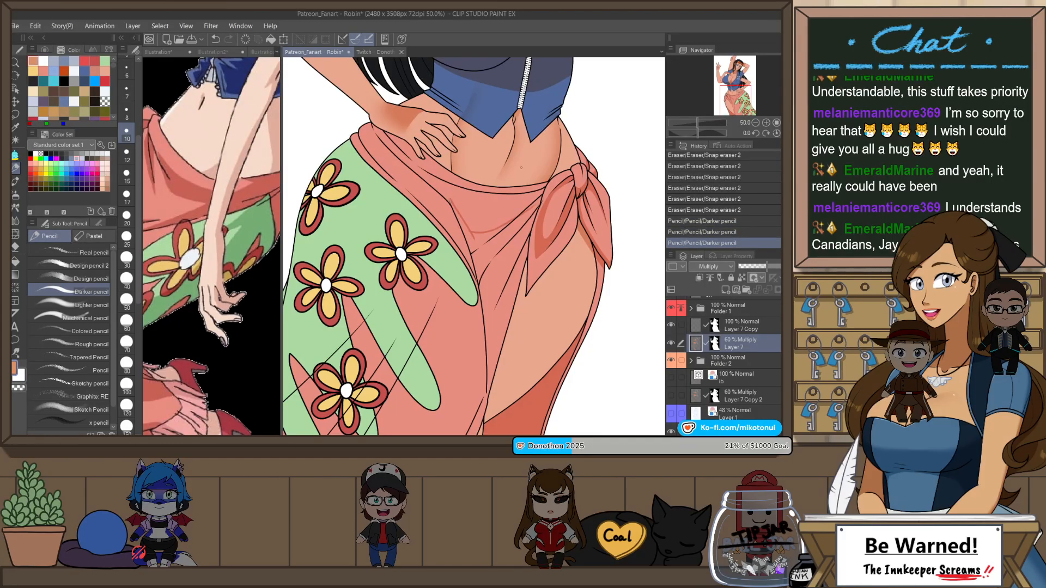
pyautogui.scroll(3, 506, 207)
pyautogui.hotkey('ctrl', 'z')
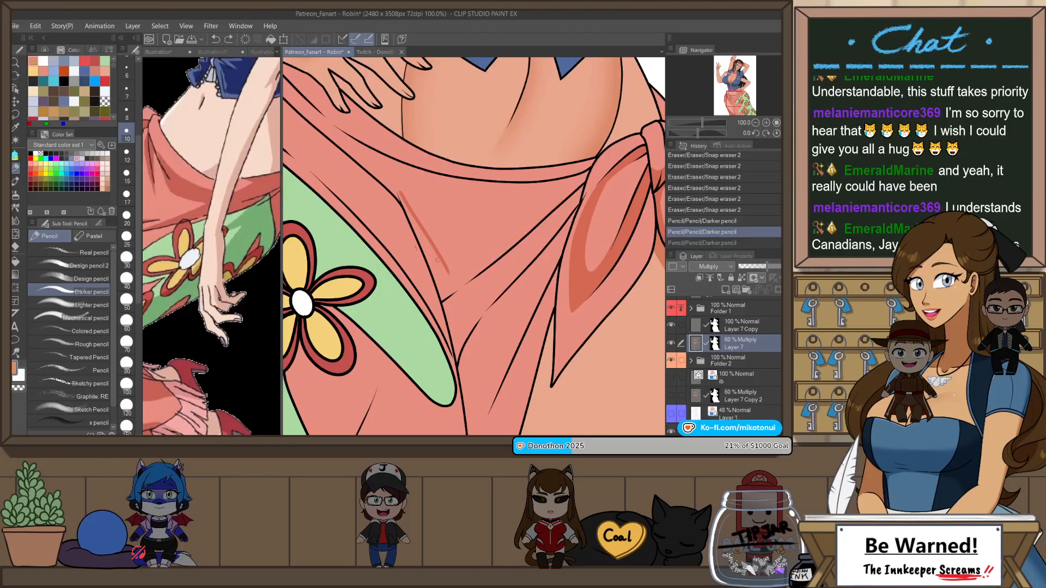
pyautogui.moveTo(437, 260); pyautogui.dragTo(606, 156)
# Step: Fill the triangular fold shadow on the skirt front and clean its edge near the knot with Snap eraser 2
pyautogui.press('p')
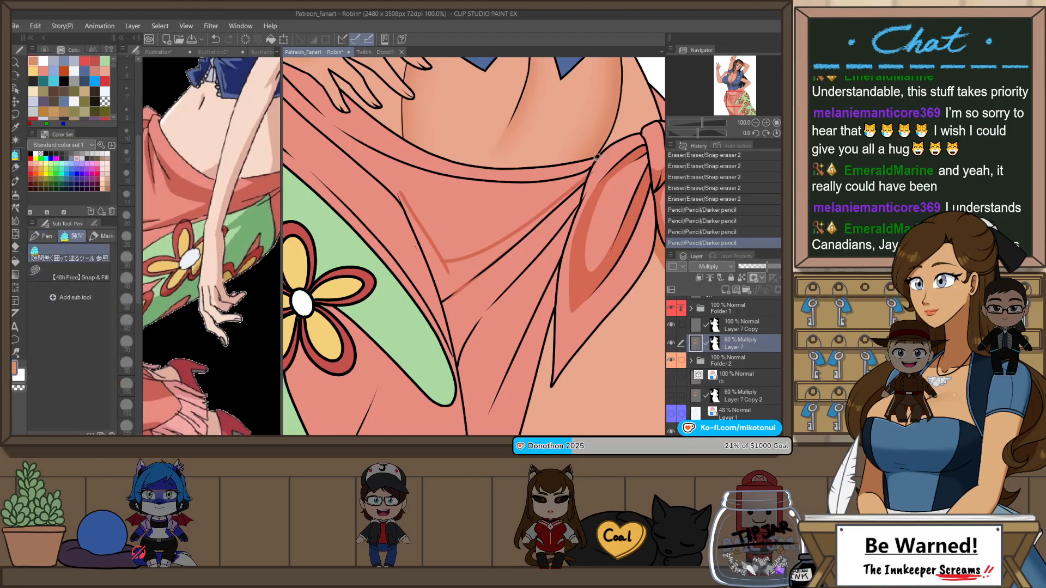
pyautogui.click(478, 311)
pyautogui.press('e')
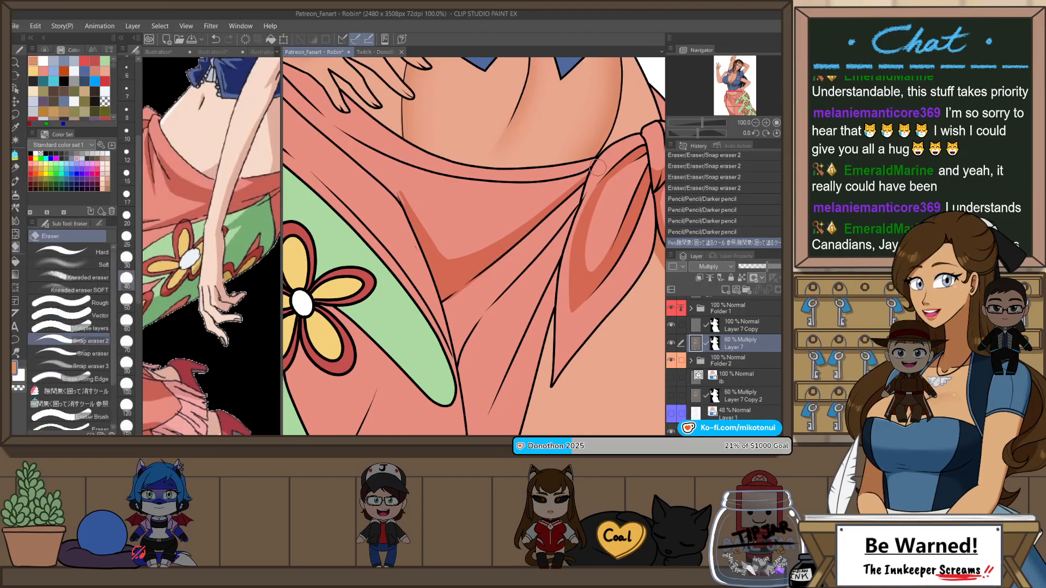
pyautogui.press('p')
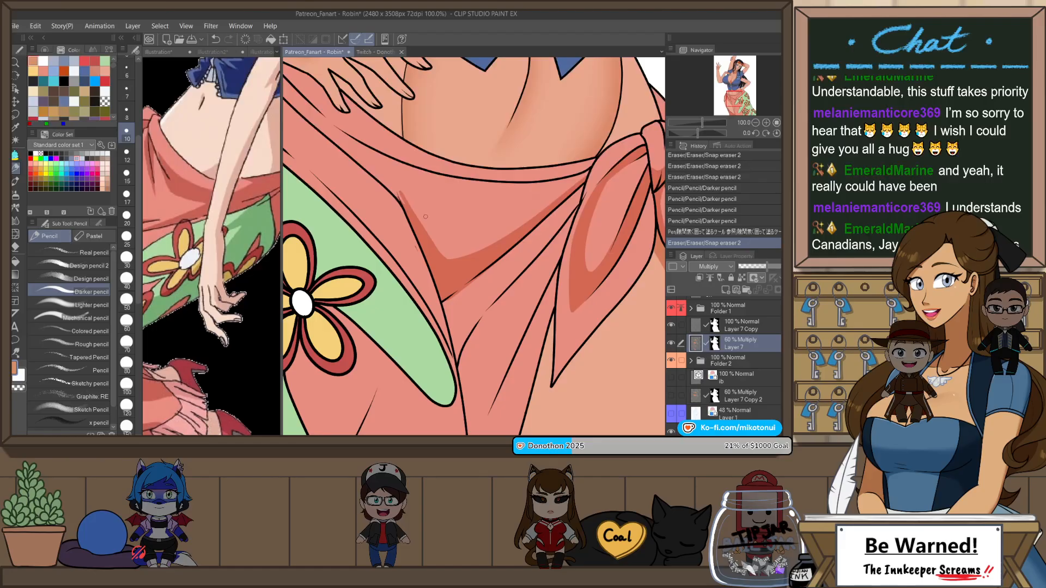
# Step: Draw a fold shadow from the corner of the triangular shadow up toward the hand on the hip, and fill it
pyautogui.scroll(-4, 504, 192)
pyautogui.press('h')
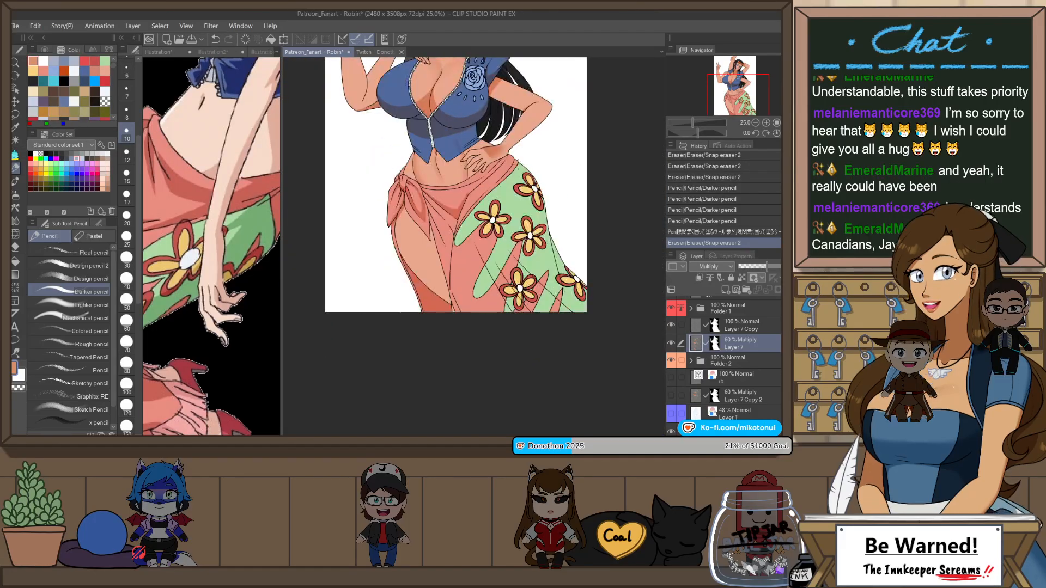
pyautogui.scroll(2, 474, 182)
pyautogui.scroll(2, 463, 206)
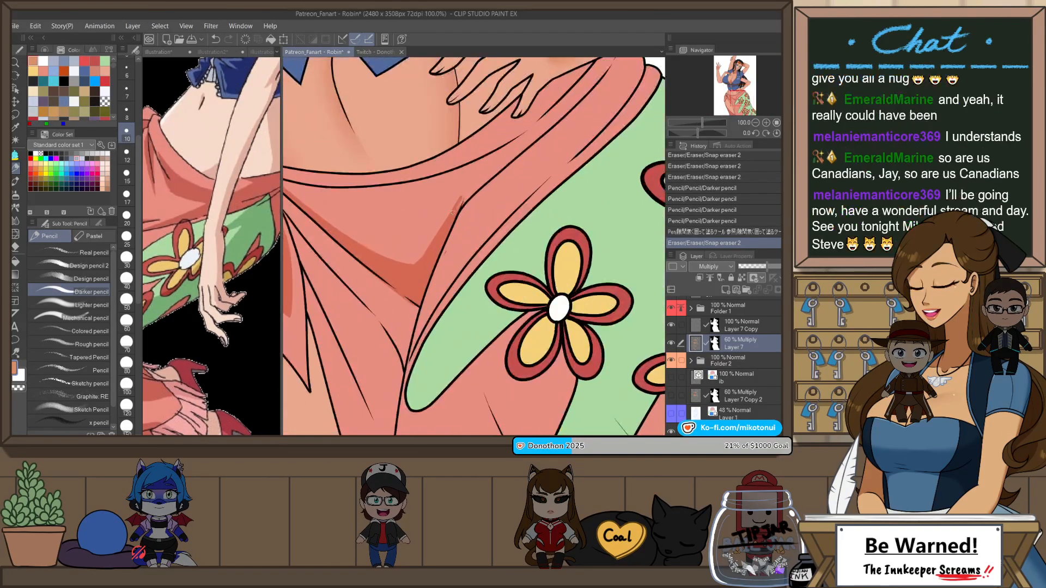
pyautogui.moveTo(464, 200); pyautogui.dragTo(563, 116)
pyautogui.hotkey('ctrl', 'z')
pyautogui.moveTo(464, 201)
pyautogui.mouseDown()
pyautogui.moveTo(575, 108)
pyautogui.moveTo(567, 117)
pyautogui.mouseUp()
pyautogui.press('p')
pyautogui.scroll(-2, 553, 192)
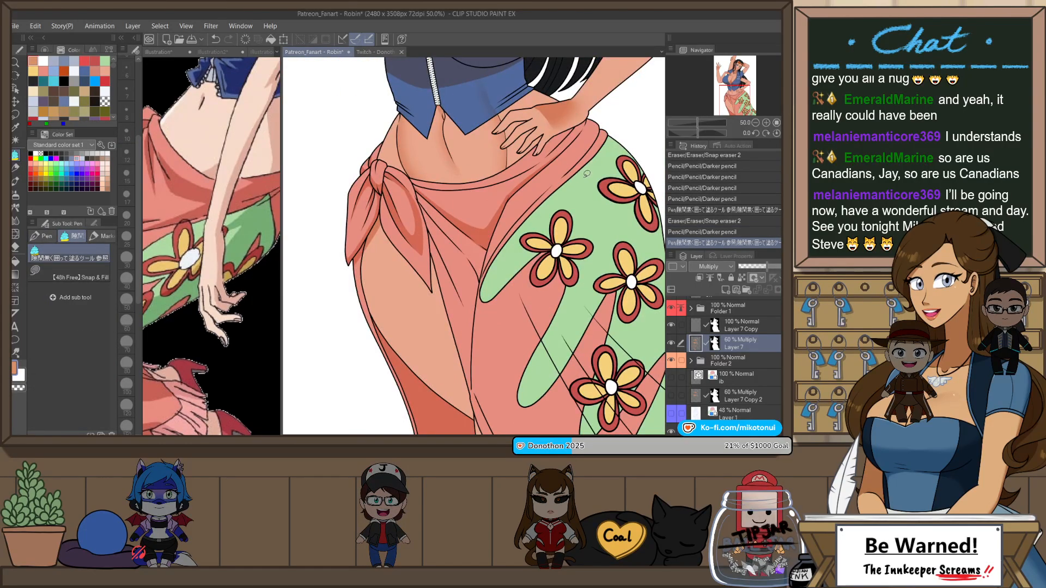
pyautogui.moveTo(581, 181); pyautogui.dragTo(547, 208)
pyautogui.scroll(1, 548, 208)
pyautogui.moveTo(578, 167); pyautogui.dragTo(474, 185)
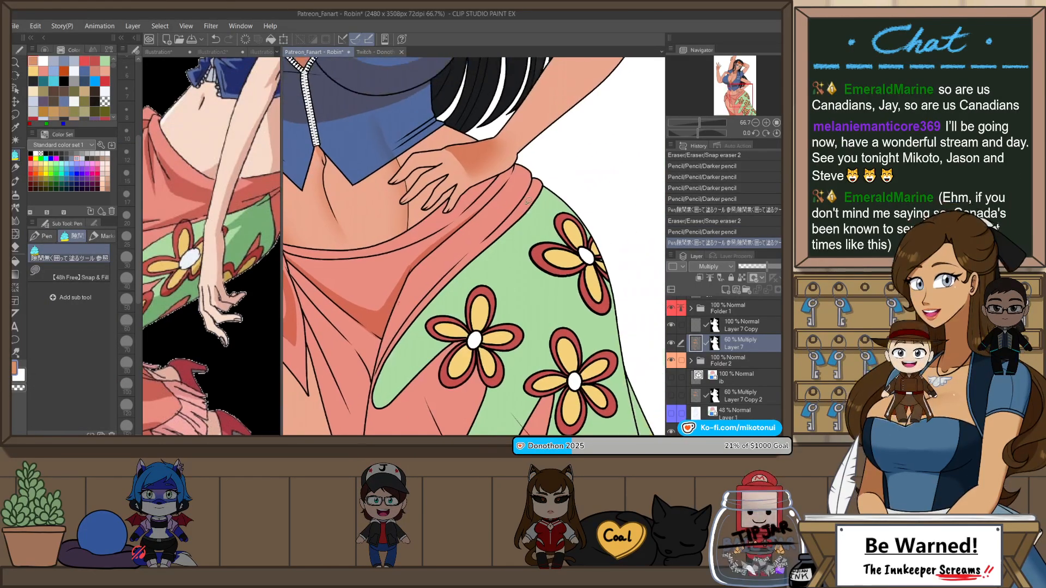
# Step: Draw a fold shadow on the skirt's waistband beneath the hand with the Darker pencil, redoing misplaced strokes
pyautogui.scroll(1, 474, 186)
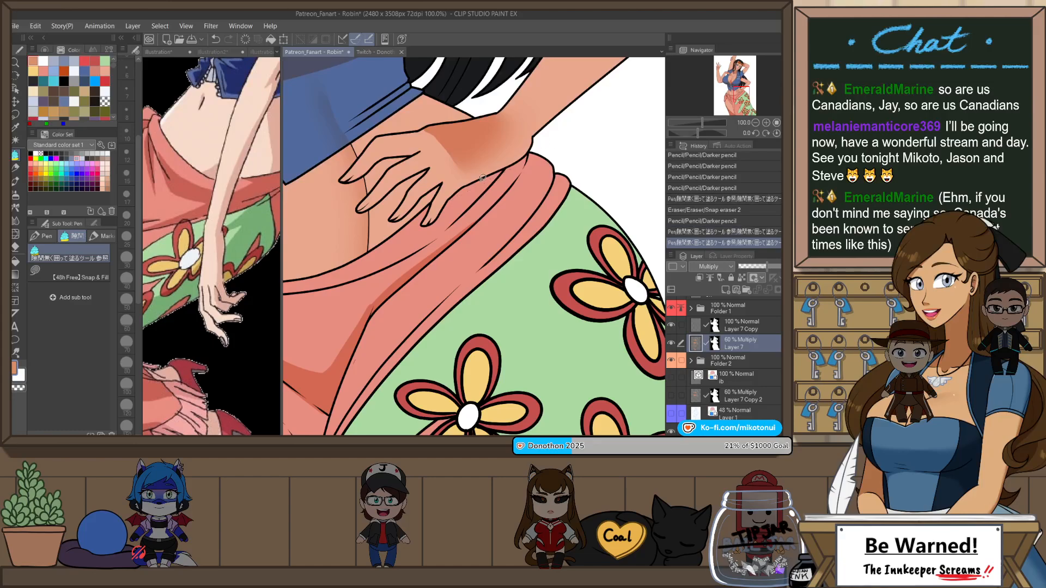
pyautogui.press('p')
pyautogui.moveTo(448, 201); pyautogui.dragTo(528, 162)
pyautogui.hotkey('ctrl', 'z')
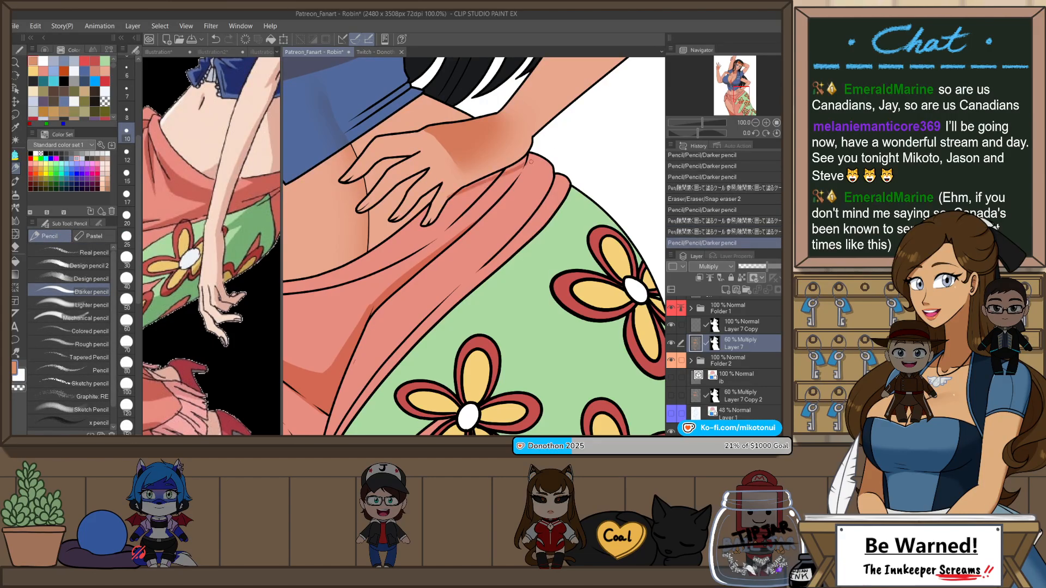
pyautogui.hotkey('ctrl', 'z')
pyautogui.moveTo(455, 197)
pyautogui.mouseDown()
pyautogui.moveTo(522, 163)
pyautogui.moveTo(521, 172)
pyautogui.mouseUp()
pyautogui.hotkey('ctrl', 'z')
# Step: Add further fold shadow strokes along the waistband toward the hip and fill the area between them
pyautogui.hotkey('ctrl', 'z')
pyautogui.moveTo(473, 220)
pyautogui.mouseDown()
pyautogui.moveTo(516, 177)
pyautogui.moveTo(447, 243)
pyautogui.mouseUp()
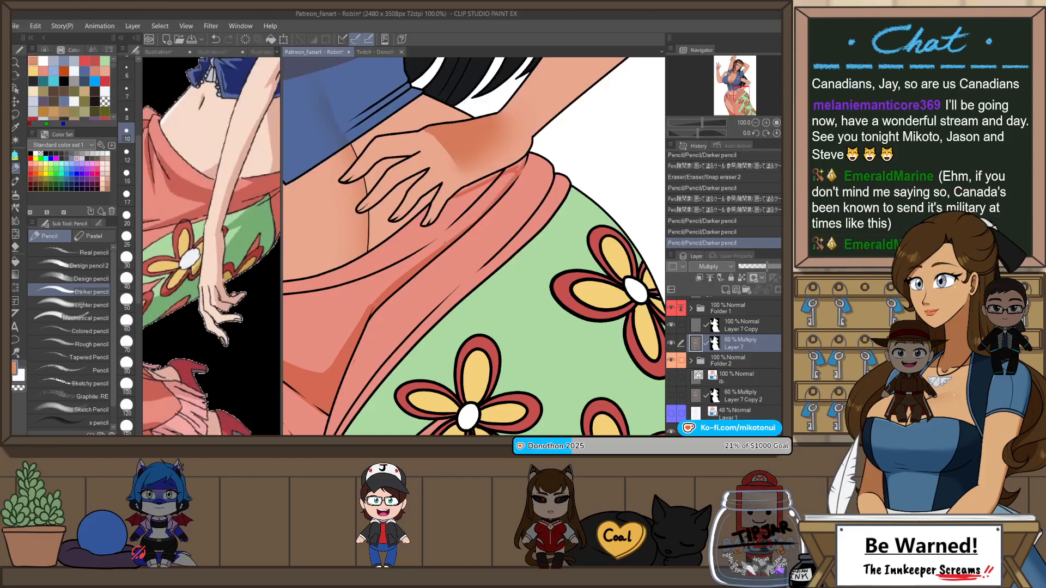
pyautogui.moveTo(519, 169); pyautogui.dragTo(464, 229)
pyautogui.moveTo(522, 168); pyautogui.dragTo(497, 197)
pyautogui.press('p')
pyautogui.moveTo(536, 145)
pyautogui.mouseDown()
pyautogui.moveTo(519, 158)
pyautogui.moveTo(534, 159)
pyautogui.moveTo(526, 166)
pyautogui.moveTo(536, 186)
pyautogui.moveTo(571, 185)
pyautogui.mouseUp()
pyautogui.press('p')
pyautogui.hotkey('ctrl', 'z')
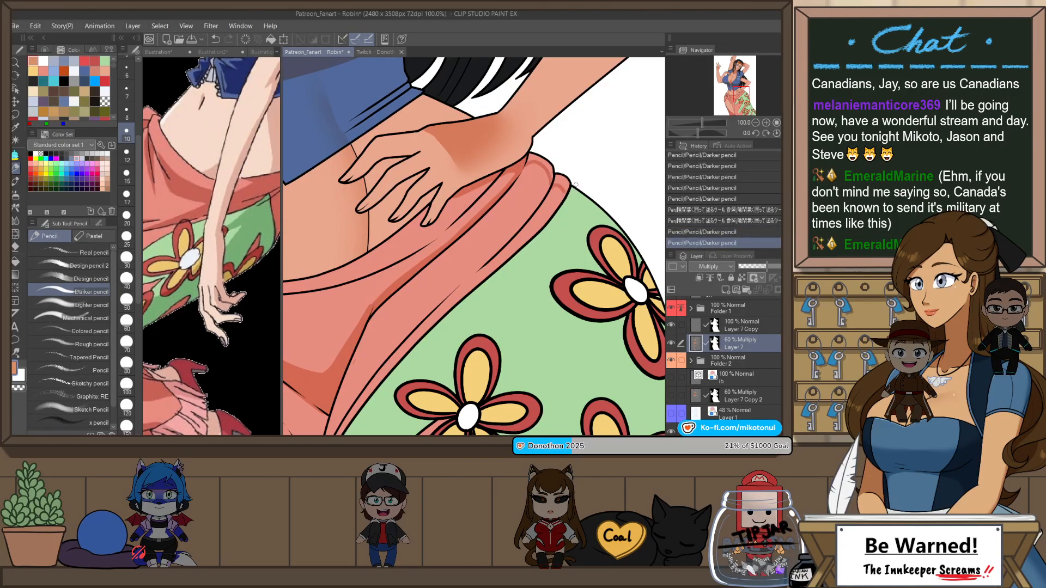
# Step: Mirror the view, undo the last pencil stroke, and outline and fill a shadow along the green panel's outer hip edge
pyautogui.scroll(-3, 579, 190)
pyautogui.scroll(-1, 588, 192)
pyautogui.press('h')
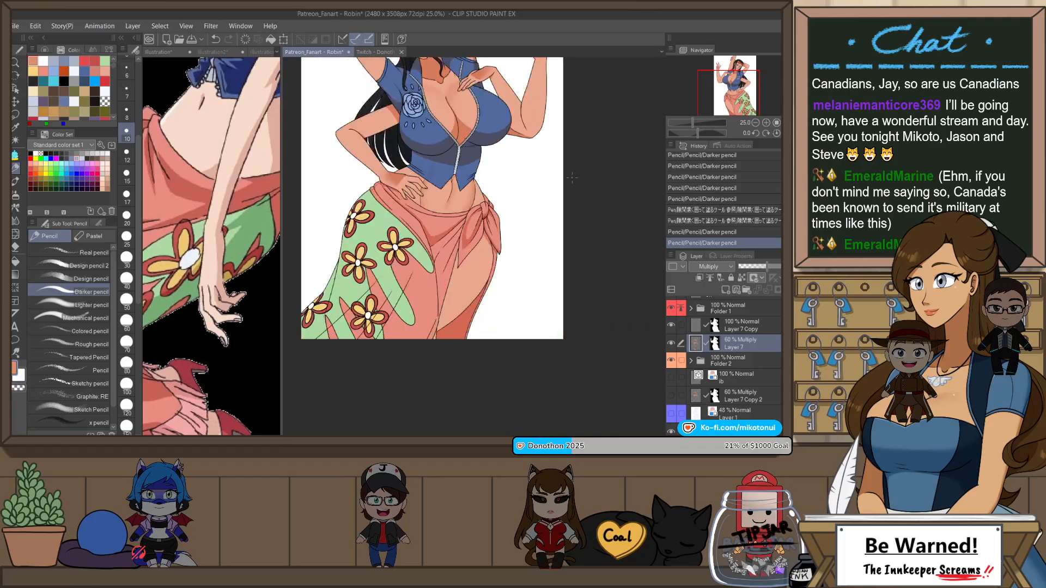
pyautogui.scroll(3, 503, 188)
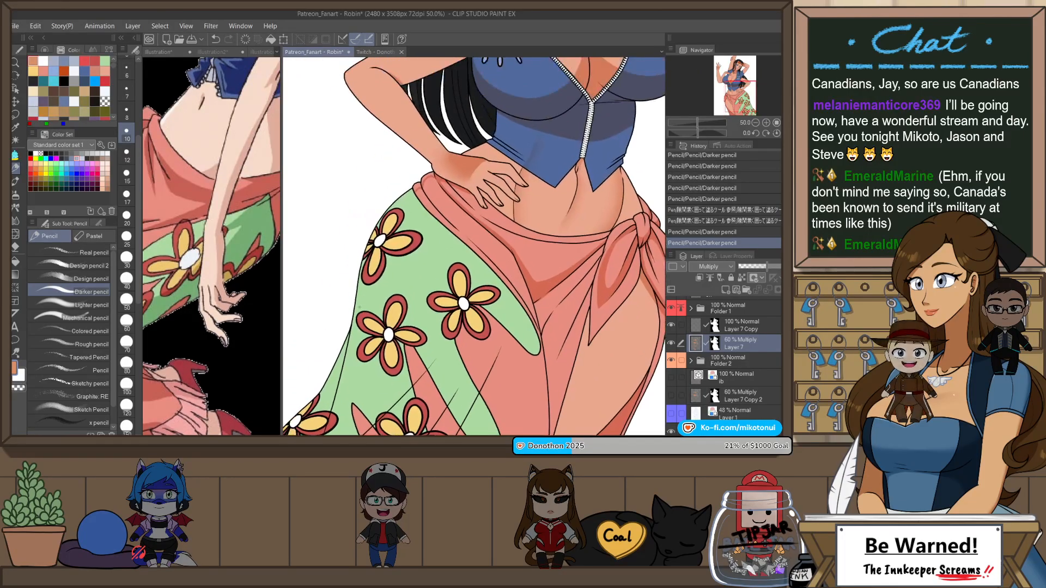
pyautogui.hotkey('ctrl', 'z')
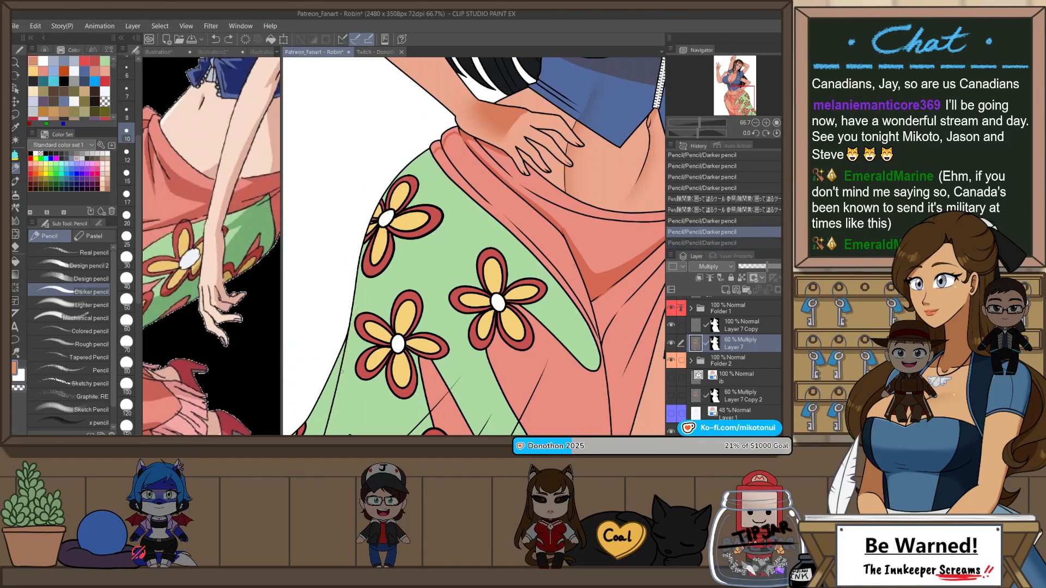
pyautogui.moveTo(339, 379)
pyautogui.mouseDown()
pyautogui.moveTo(397, 198)
pyautogui.moveTo(470, 119)
pyautogui.moveTo(444, 193)
pyautogui.mouseUp()
pyautogui.press('p')
# Step: Clean the inner edge of the hip shadow around the upper flower with Snap eraser 2, redoing misplaced strokes
pyautogui.press('e')
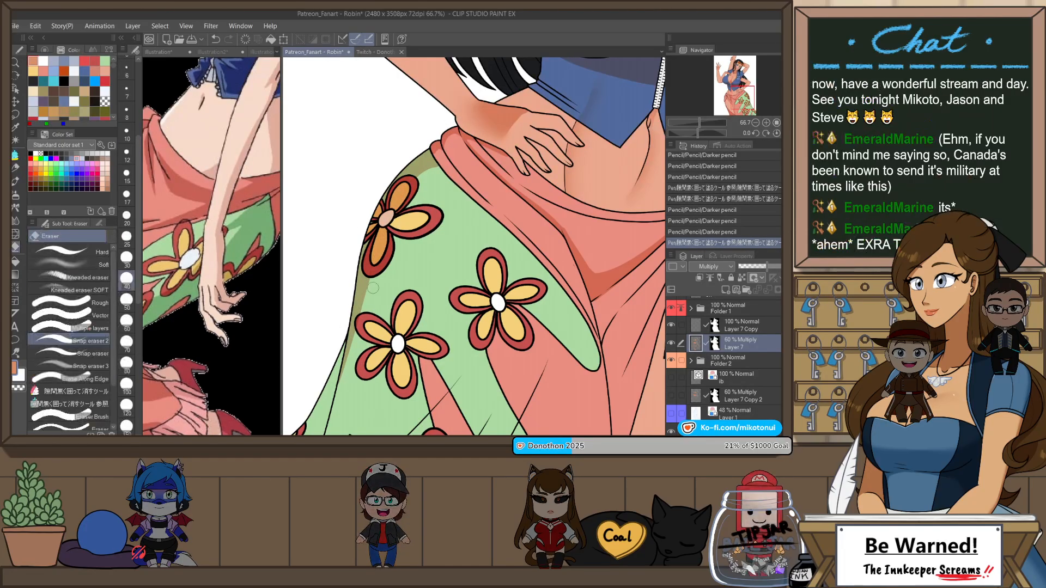
pyautogui.moveTo(376, 273)
pyautogui.mouseDown()
pyautogui.moveTo(421, 182)
pyautogui.moveTo(404, 205)
pyautogui.mouseUp()
pyautogui.hotkey('ctrl', 'z')
pyautogui.hotkey('ctrl', 'z')
pyautogui.moveTo(402, 203); pyautogui.dragTo(386, 250)
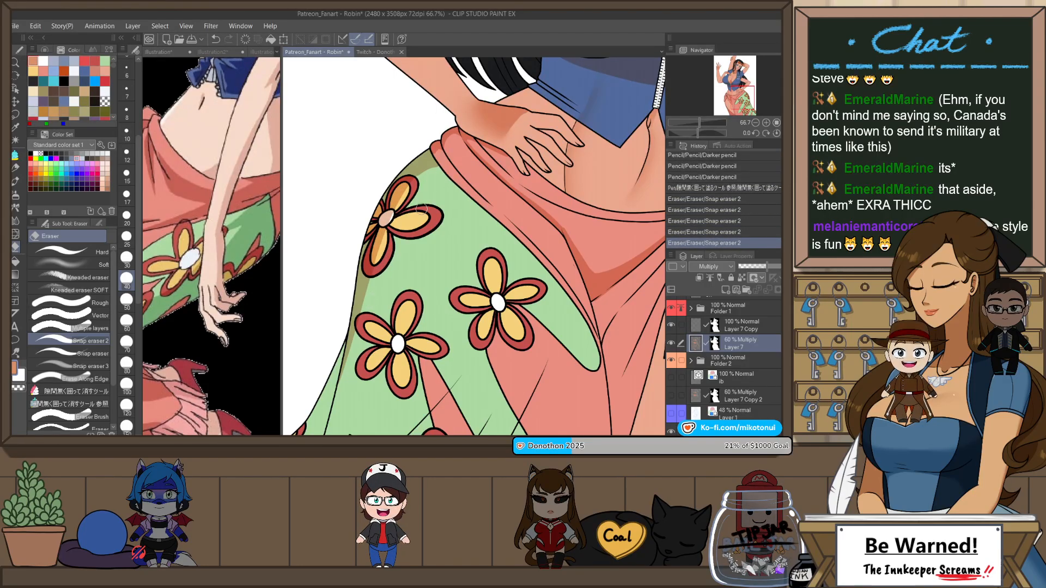
# Step: Extend the hip shadow up to the waistband, then outline and fill the shadow on the waistband's rolled end
pyautogui.scroll(1, 417, 185)
pyautogui.moveTo(468, 140)
pyautogui.mouseDown()
pyautogui.moveTo(468, 207)
pyautogui.moveTo(440, 238)
pyautogui.mouseUp()
pyautogui.press('p')
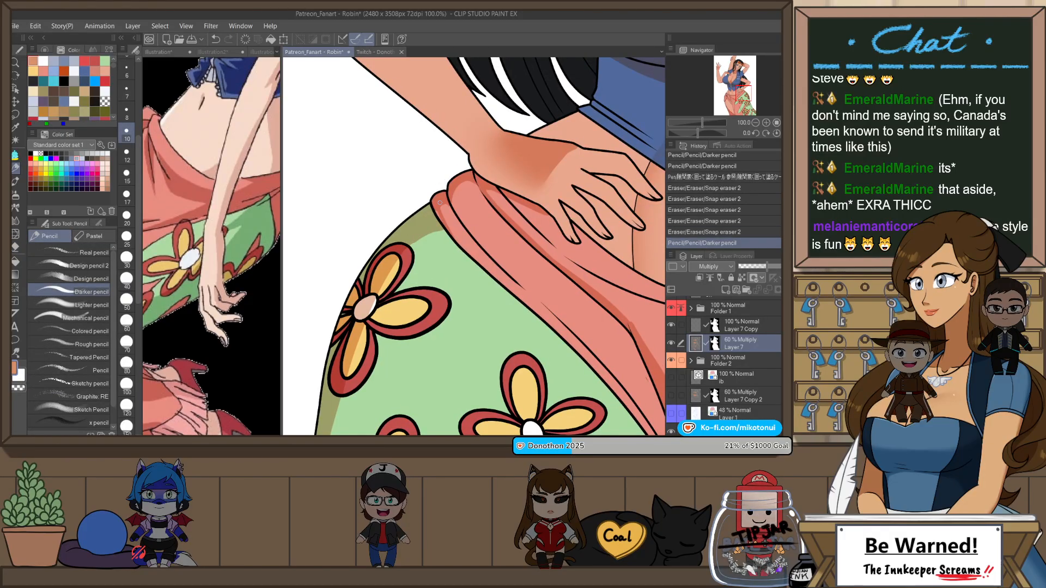
pyautogui.press('p')
pyautogui.moveTo(437, 197); pyautogui.dragTo(443, 209)
pyautogui.scroll(-2, 478, 199)
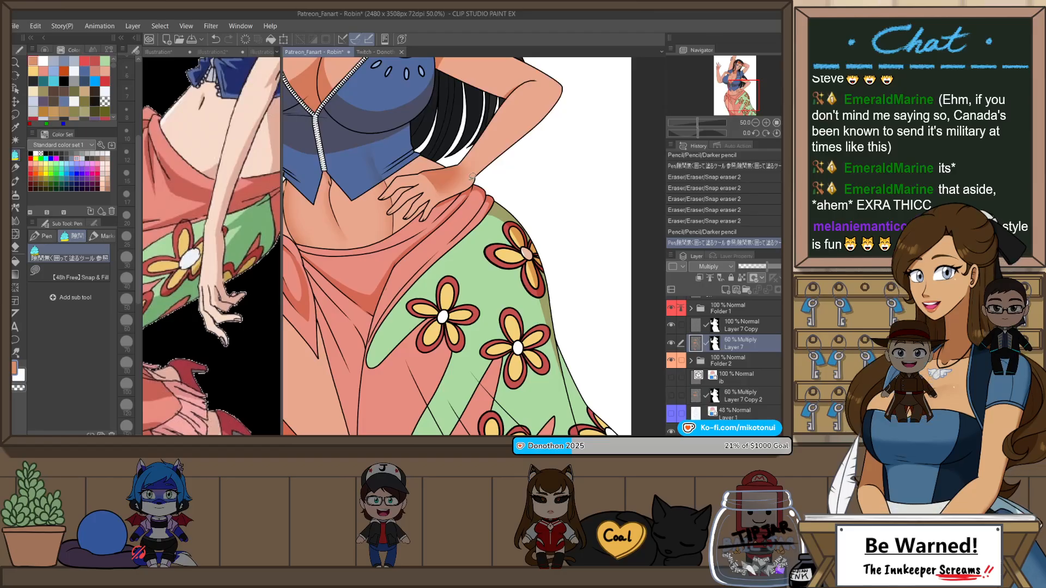
# Step: Trim the shadow at the waistband's hip end with Snap eraser 2, checking it mirrored and undoing unwanted strokes
pyautogui.scroll(2, 517, 221)
pyautogui.press('e')
pyautogui.moveTo(500, 225); pyautogui.dragTo(496, 240)
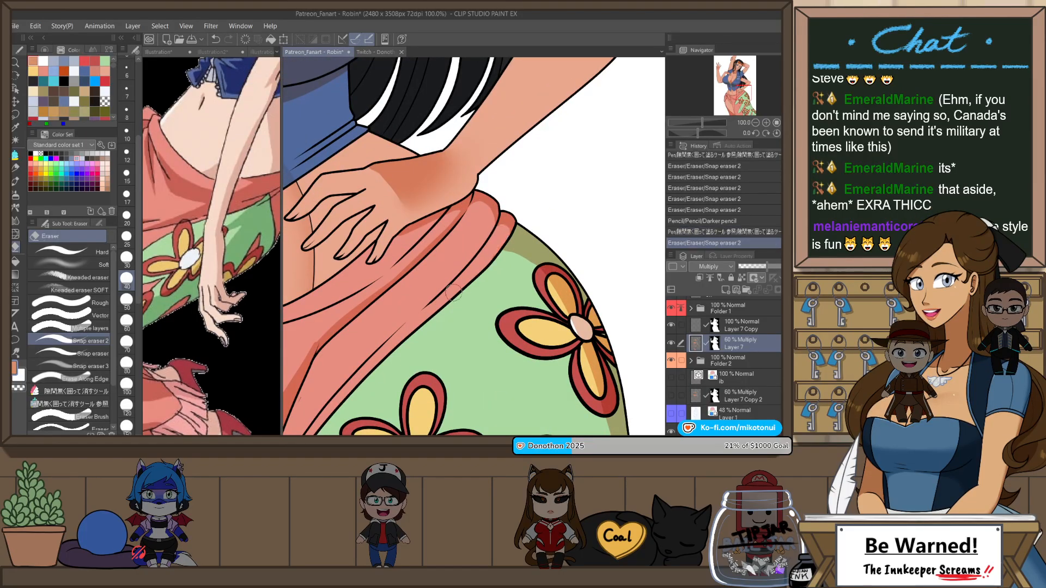
pyautogui.scroll(-3, 446, 316)
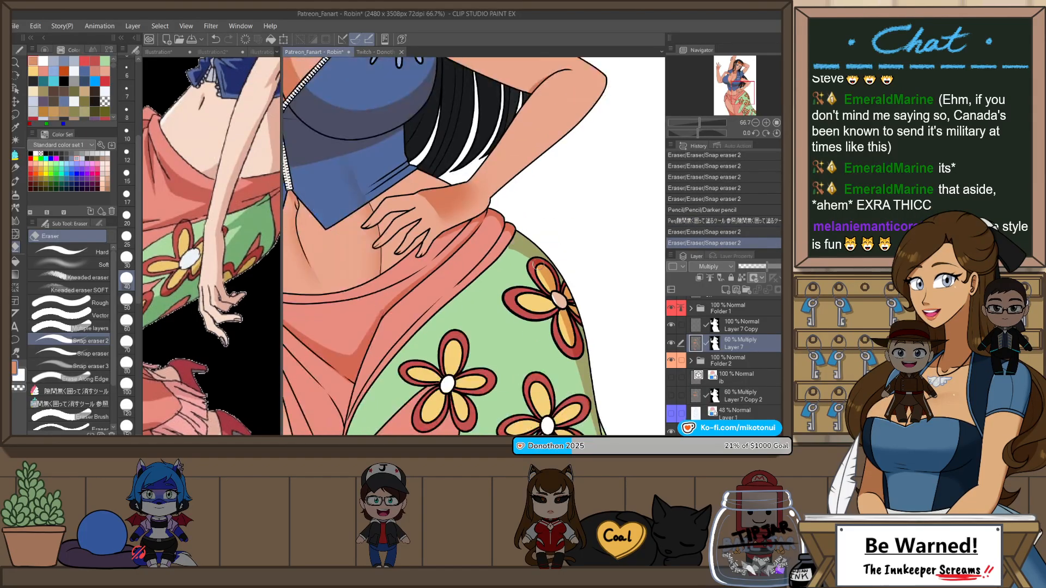
pyautogui.scroll(1, 561, 237)
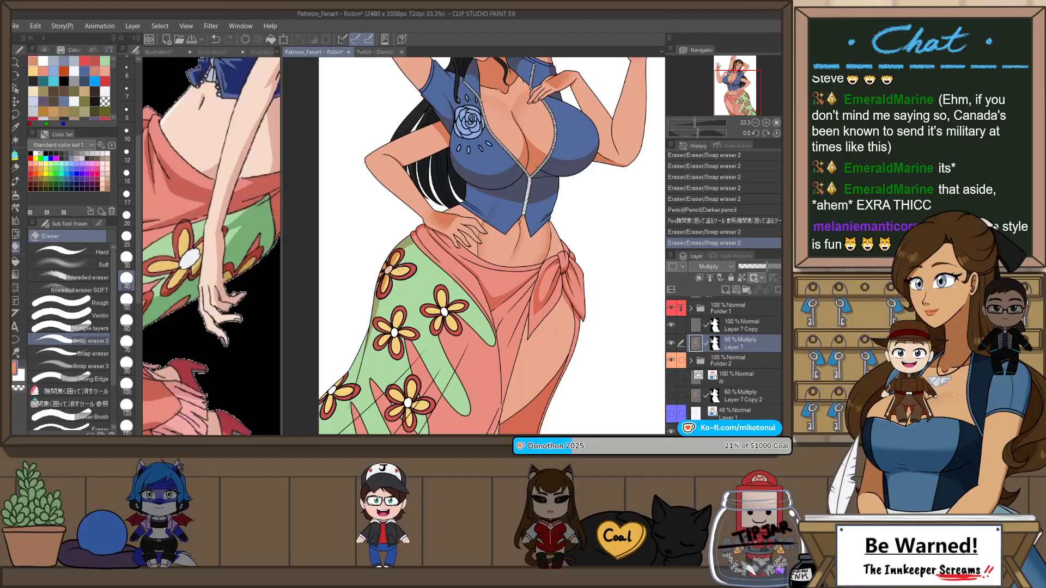
pyautogui.scroll(2, 560, 236)
pyautogui.hotkey('ctrl', 'z')
pyautogui.moveTo(408, 234)
pyautogui.mouseDown()
pyautogui.moveTo(458, 210)
pyautogui.moveTo(451, 193)
pyautogui.moveTo(393, 281)
pyautogui.moveTo(450, 193)
pyautogui.moveTo(414, 225)
pyautogui.mouseUp()
pyautogui.hotkey('ctrl', 'z')
pyautogui.scroll(-4, 503, 178)
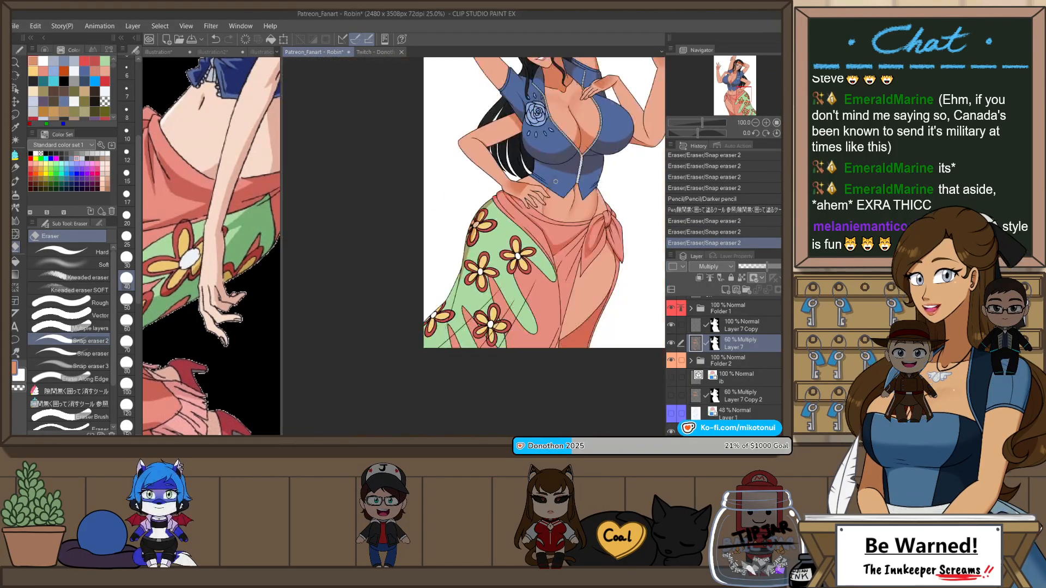
# Step: Rotate the canvas and outline a narrow fold shadow through the lower flower with the Darker pencil, redoing a misplaced stroke
pyautogui.moveTo(595, 195)
pyautogui.mouseDown()
pyautogui.moveTo(568, 230)
pyautogui.moveTo(537, 334)
pyautogui.mouseUp()
pyautogui.press('h')
pyautogui.scroll(2, 474, 246)
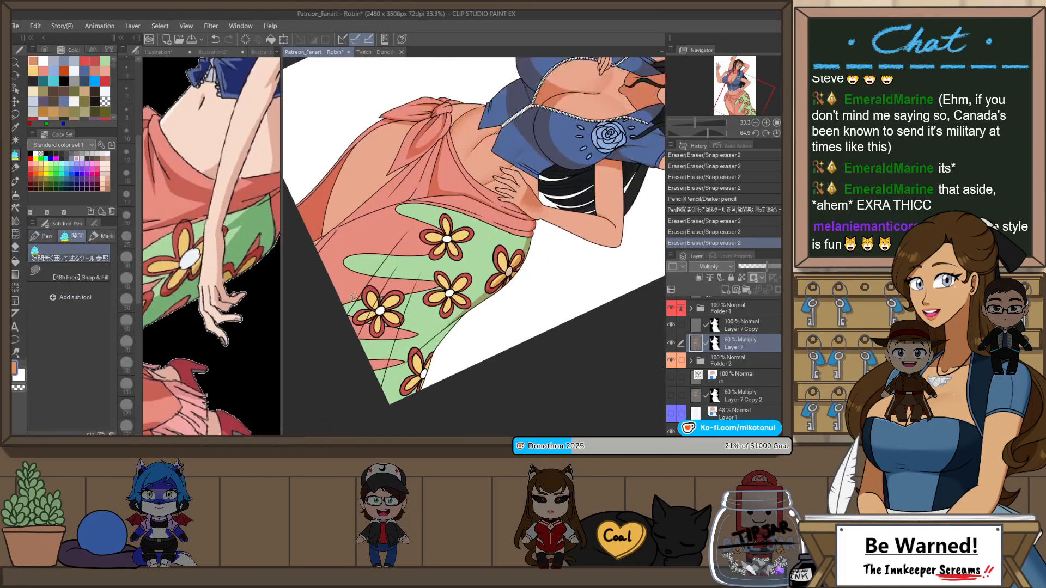
pyautogui.press('p')
pyautogui.moveTo(360, 314); pyautogui.dragTo(436, 197)
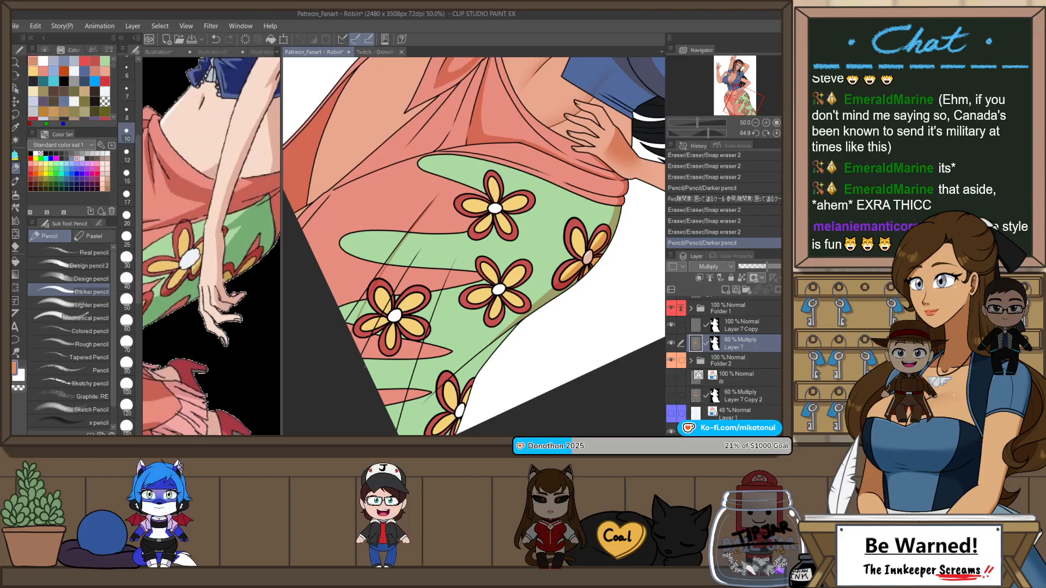
pyautogui.moveTo(394, 297); pyautogui.dragTo(418, 252)
pyautogui.hotkey('ctrl', 'z')
pyautogui.moveTo(365, 362)
pyautogui.mouseDown()
pyautogui.moveTo(418, 251)
pyautogui.moveTo(398, 267)
pyautogui.mouseUp()
# Step: Fill the narrow fold shadow through the lower flower and touch up its ends at the canvas edge with the Darker pencil
pyautogui.press('p')
pyautogui.scroll(1, 408, 271)
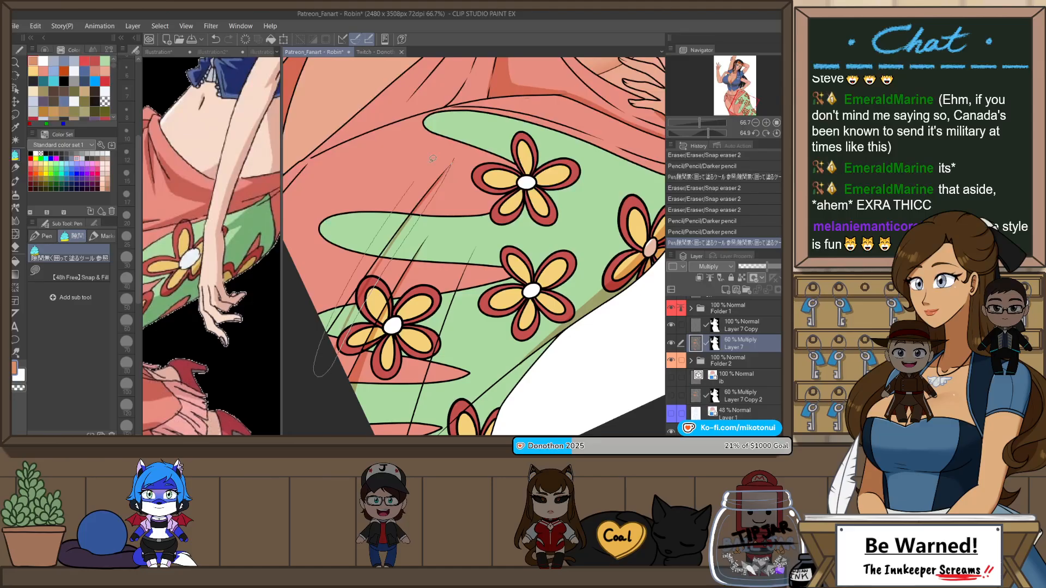
pyautogui.moveTo(433, 158); pyautogui.dragTo(333, 338)
pyautogui.scroll(1, 337, 326)
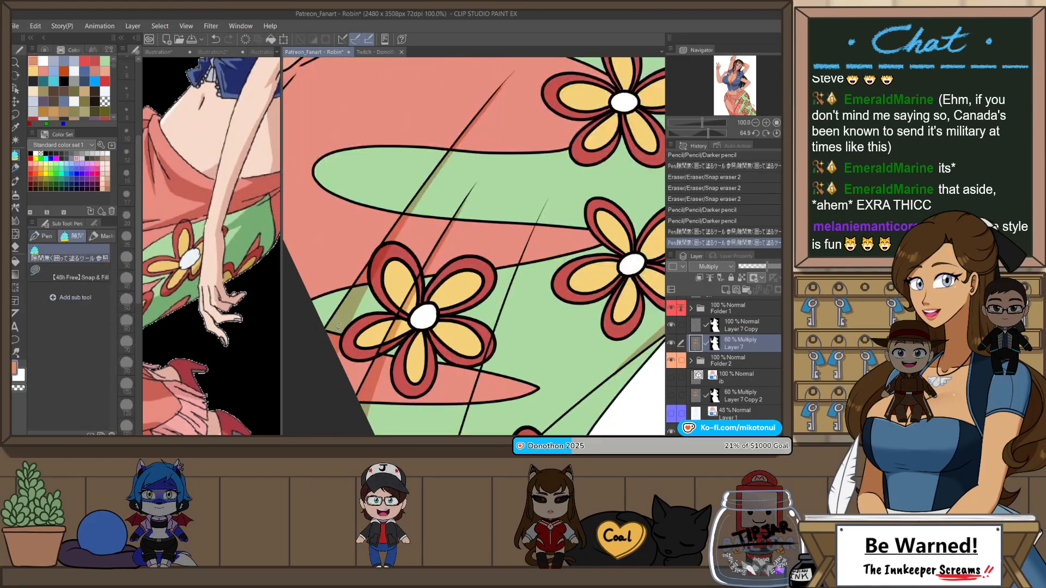
pyautogui.press('p')
pyautogui.moveTo(328, 332); pyautogui.dragTo(337, 344)
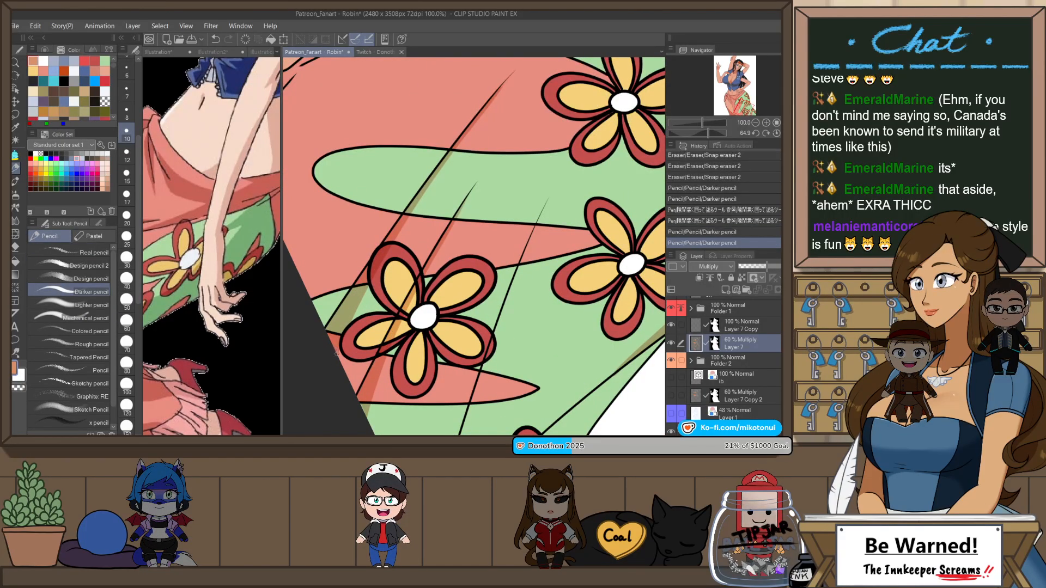
pyautogui.moveTo(357, 398); pyautogui.dragTo(362, 407)
pyautogui.scroll(-2, 382, 379)
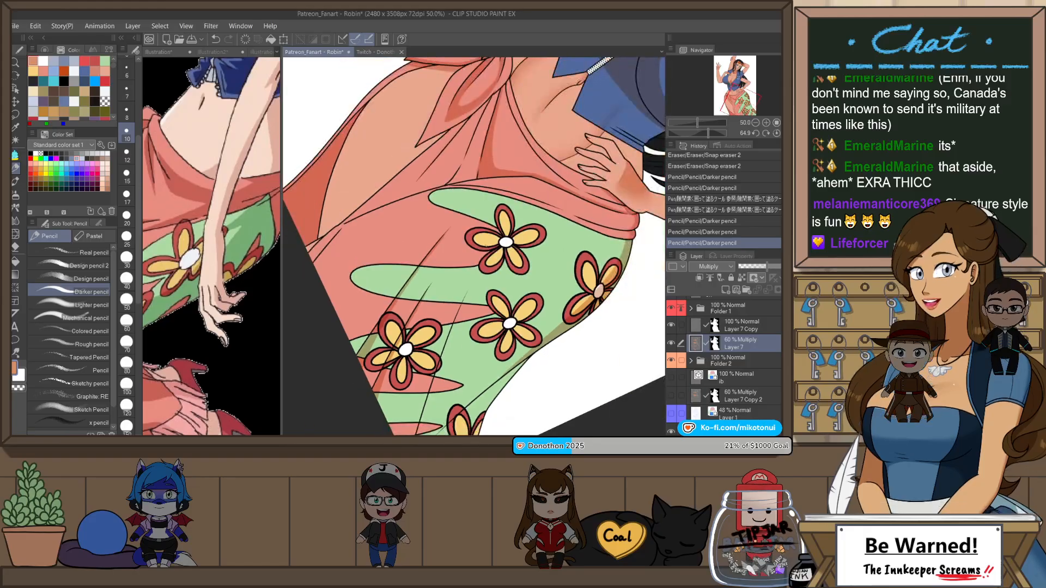
# Step: Reset the canvas rotation, mirror the view, and draw a curved shadow boundary across the lower green panel with the Darker pencil
pyautogui.hotkey('ctrl', '@')
pyautogui.scroll(-2, 556, 294)
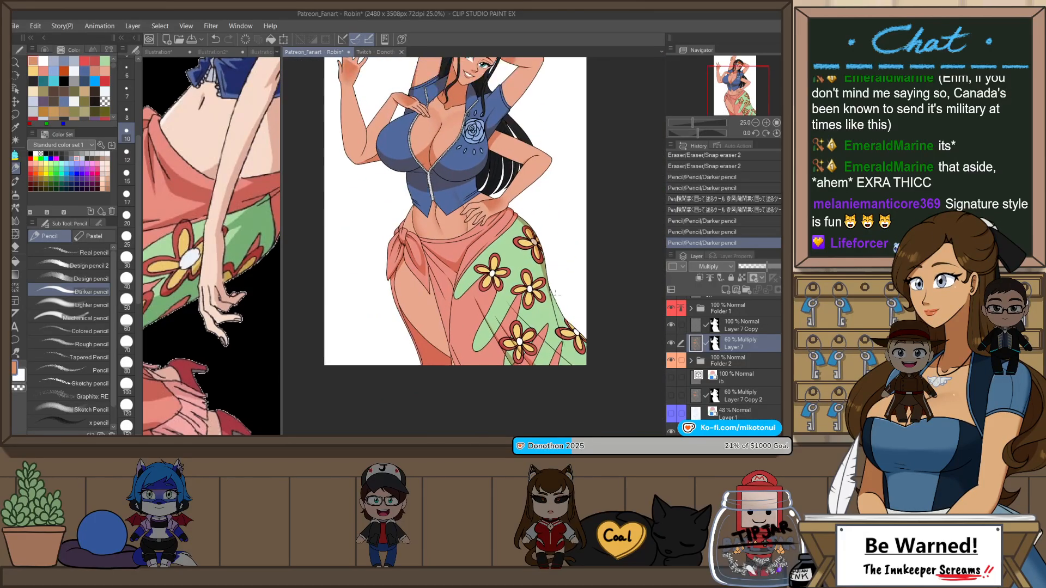
pyautogui.scroll(-1, 562, 264)
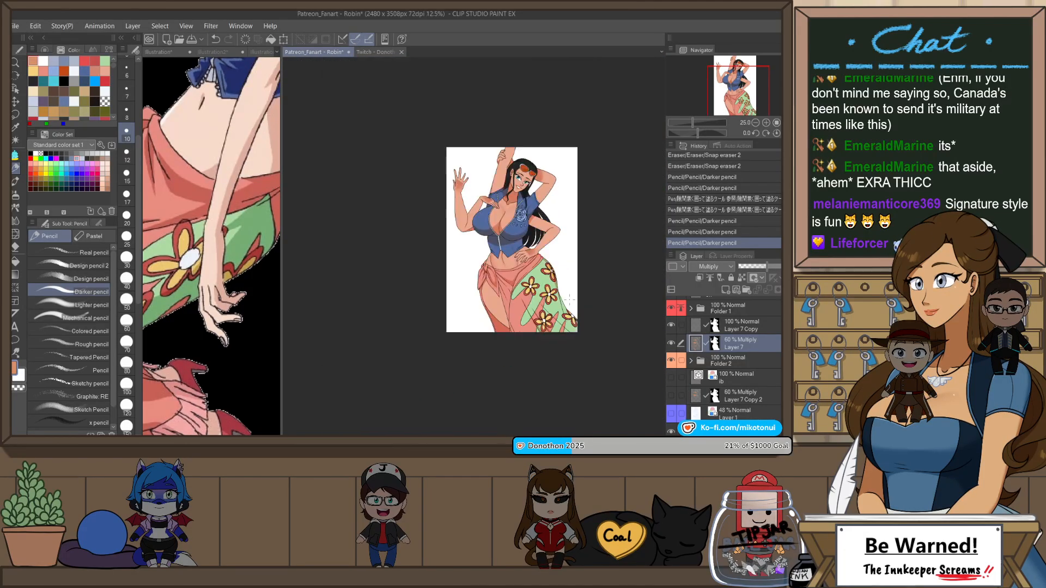
pyautogui.scroll(2, 570, 302)
pyautogui.press('h')
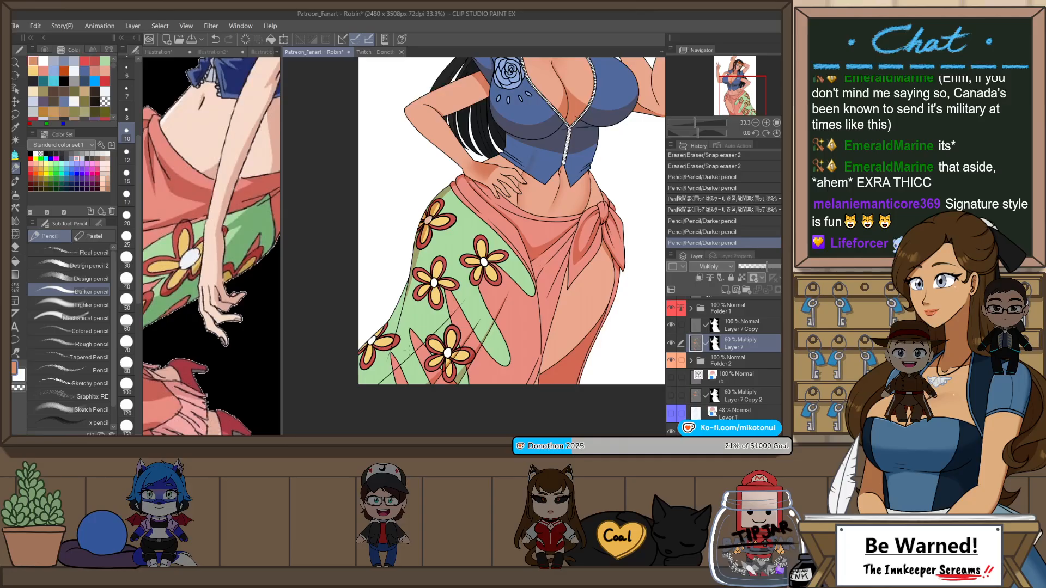
pyautogui.scroll(2, 377, 411)
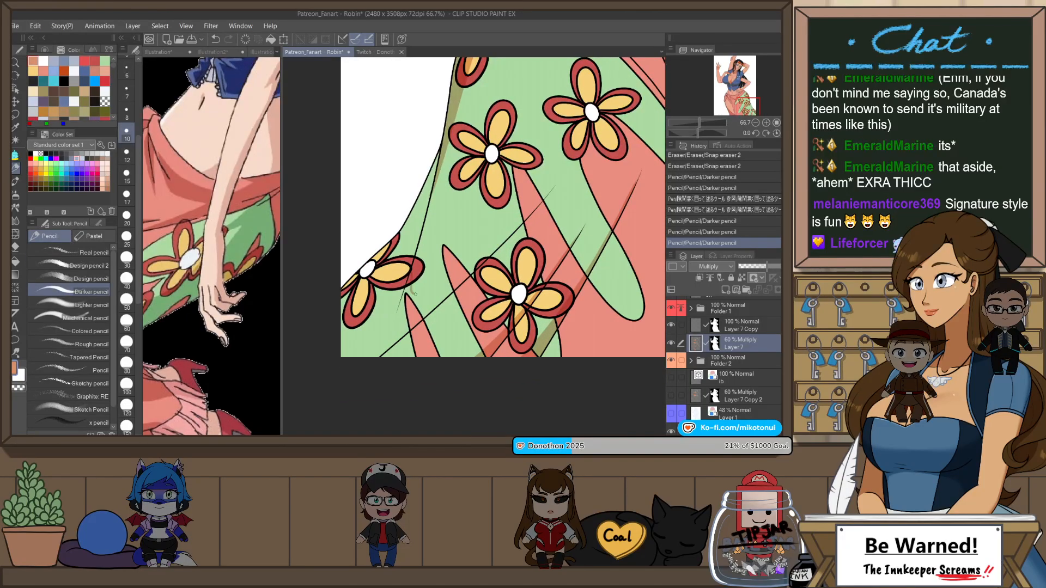
pyautogui.hotkey('ctrl', 'z')
pyautogui.moveTo(541, 203); pyautogui.dragTo(518, 235)
# Step: Clean up the curved boundary with Snap eraser 2 and fill the shadow over the green panel's lower corner and corner flower
pyautogui.press('e')
pyautogui.hotkey('ctrl', 'z')
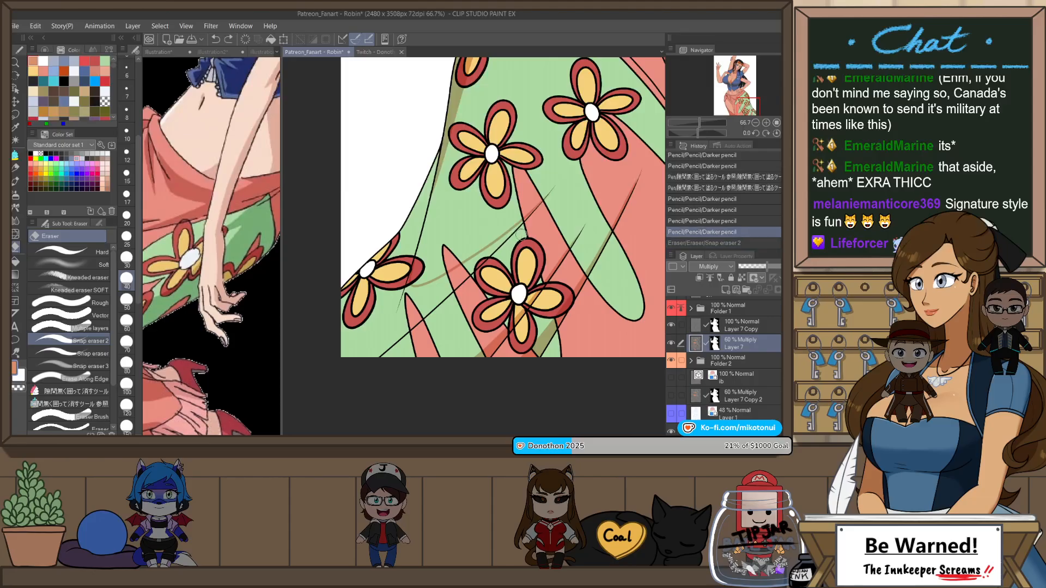
pyautogui.press('g')
pyautogui.moveTo(414, 274)
pyautogui.mouseDown()
pyautogui.moveTo(450, 131)
pyautogui.moveTo(359, 218)
pyautogui.moveTo(321, 372)
pyautogui.moveTo(435, 341)
pyautogui.moveTo(449, 324)
pyautogui.moveTo(403, 344)
pyautogui.moveTo(449, 304)
pyautogui.mouseUp()
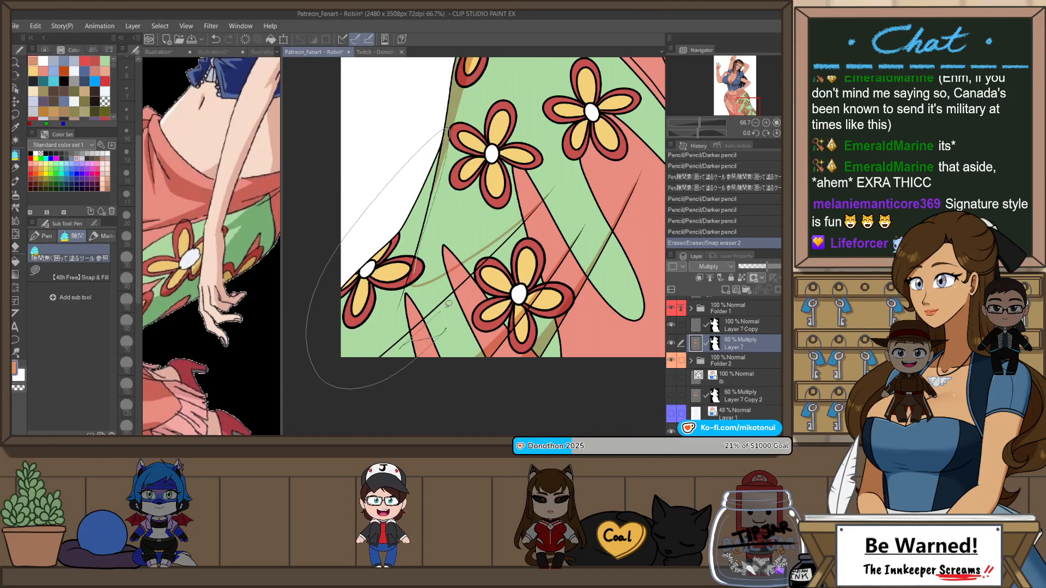
pyautogui.moveTo(498, 222); pyautogui.dragTo(493, 226)
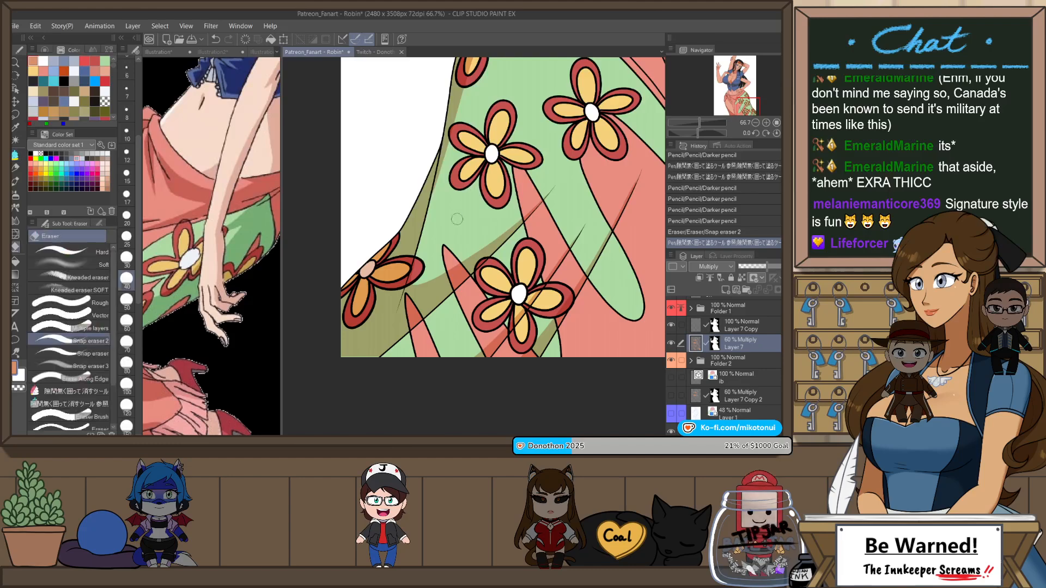
# Step: Cover the unfilled gaps in the lower corner shadow along the canvas edge with the Darker pencil at size 25
pyautogui.press('p')
pyautogui.moveTo(345, 295); pyautogui.dragTo(342, 298)
pyautogui.press('p')
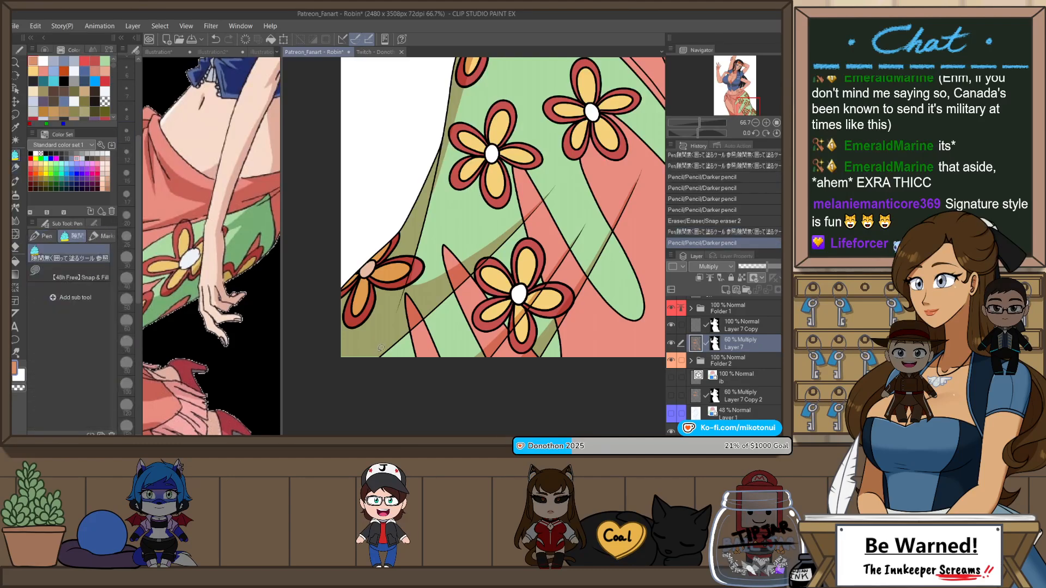
pyautogui.press('p')
pyautogui.click(126, 236)
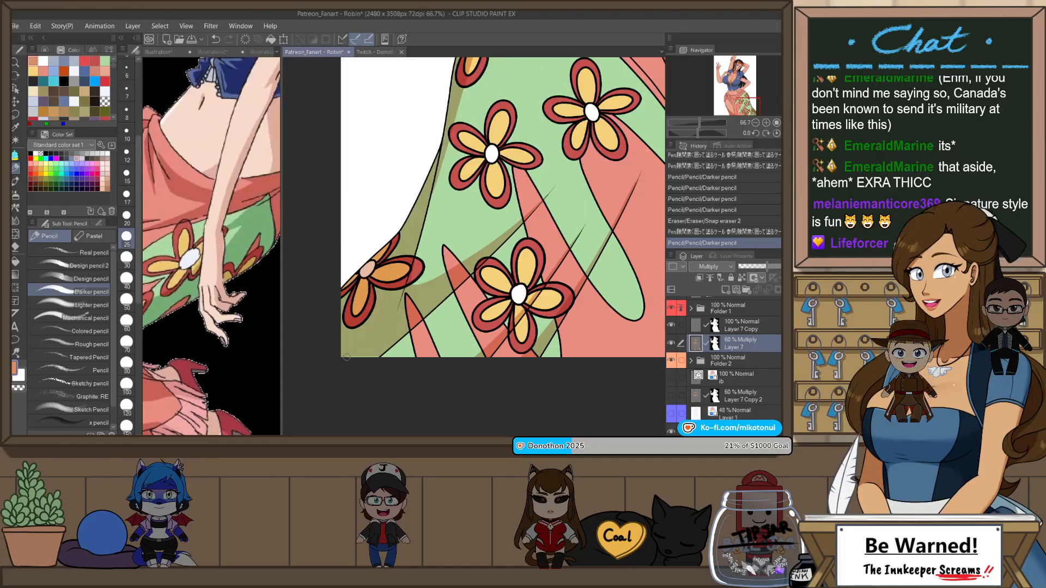
pyautogui.moveTo(343, 356); pyautogui.dragTo(378, 357)
pyautogui.moveTo(378, 357); pyautogui.dragTo(349, 358)
pyautogui.scroll(-2, 441, 343)
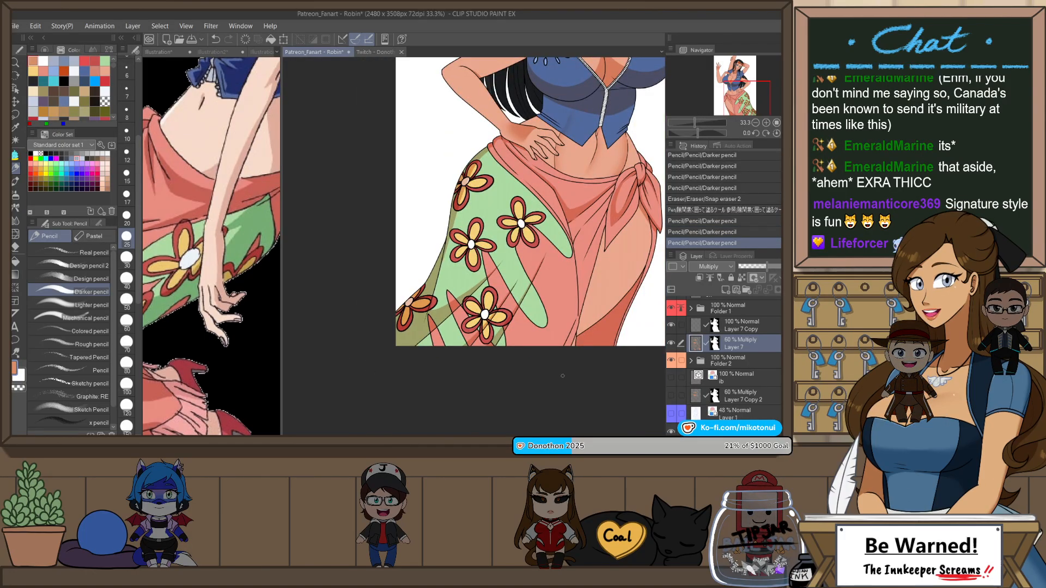
# Step: Outline and fill a narrow shadow on the thigh along the edge of the skirt's slit
pyautogui.scroll(-1, 562, 376)
pyautogui.moveTo(640, 226); pyautogui.dragTo(599, 296)
pyautogui.moveTo(589, 344); pyautogui.dragTo(595, 288)
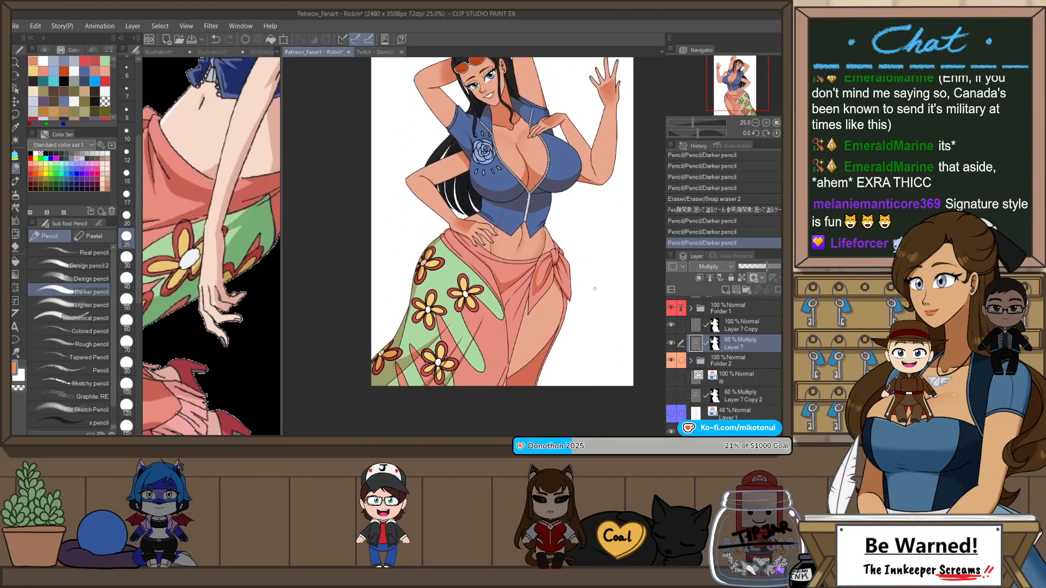
pyautogui.scroll(2, 550, 324)
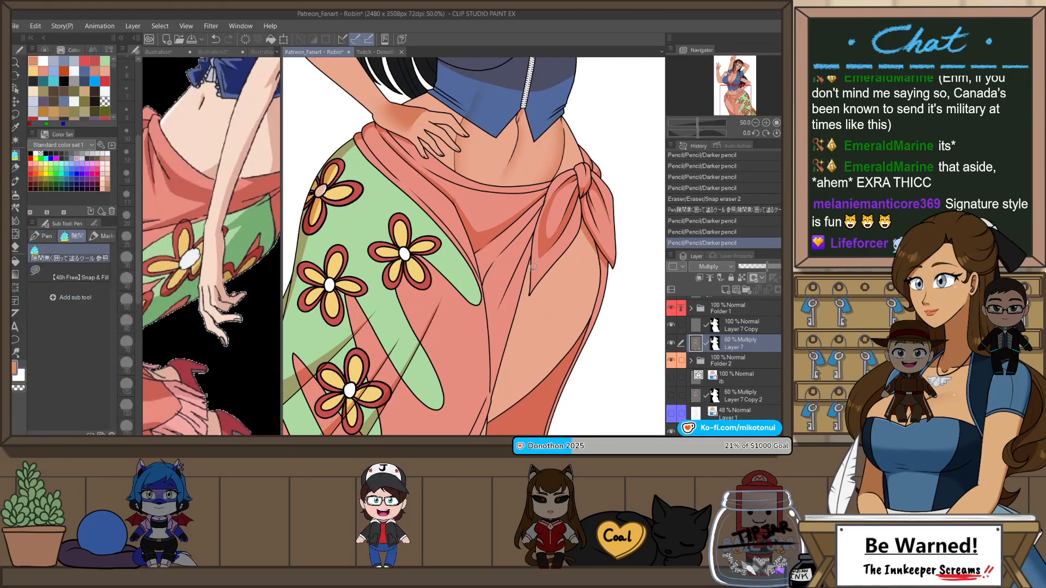
pyautogui.press('g')
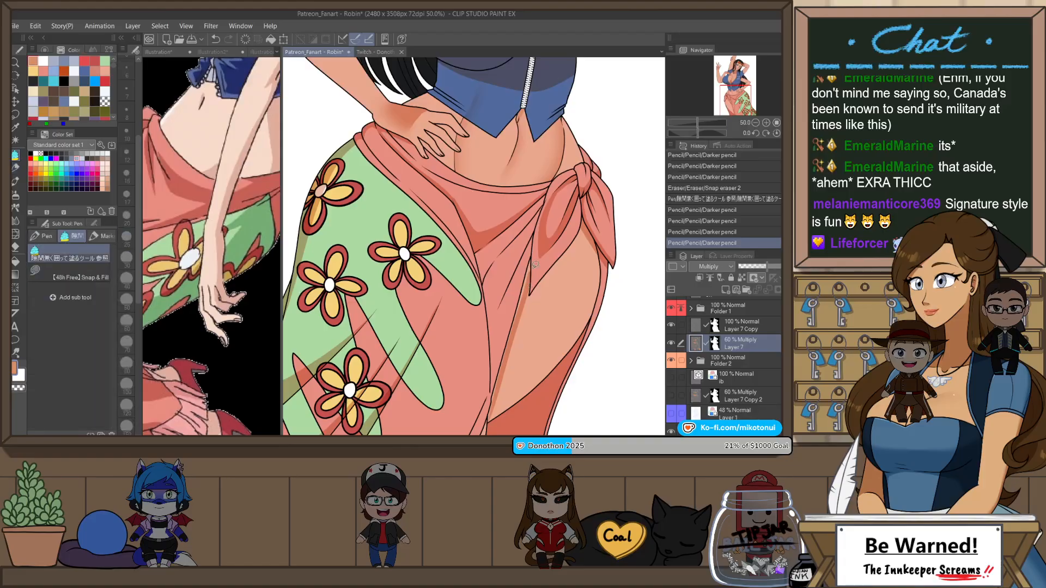
pyautogui.click(488, 406)
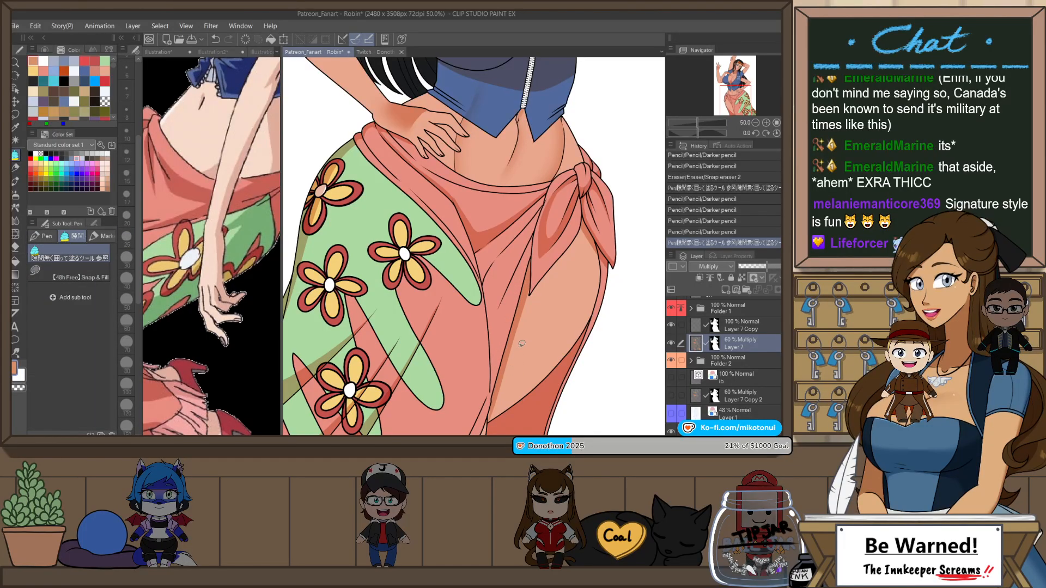
# Step: Trim the thigh shadow beside the skirt's slit with Snap eraser 2 and fill its remaining area down toward the canvas edge
pyautogui.press('e')
pyautogui.moveTo(534, 278)
pyautogui.mouseDown()
pyautogui.moveTo(534, 267)
pyautogui.moveTo(533, 298)
pyautogui.mouseUp()
pyautogui.scroll(-3, 495, 416)
pyautogui.press('p')
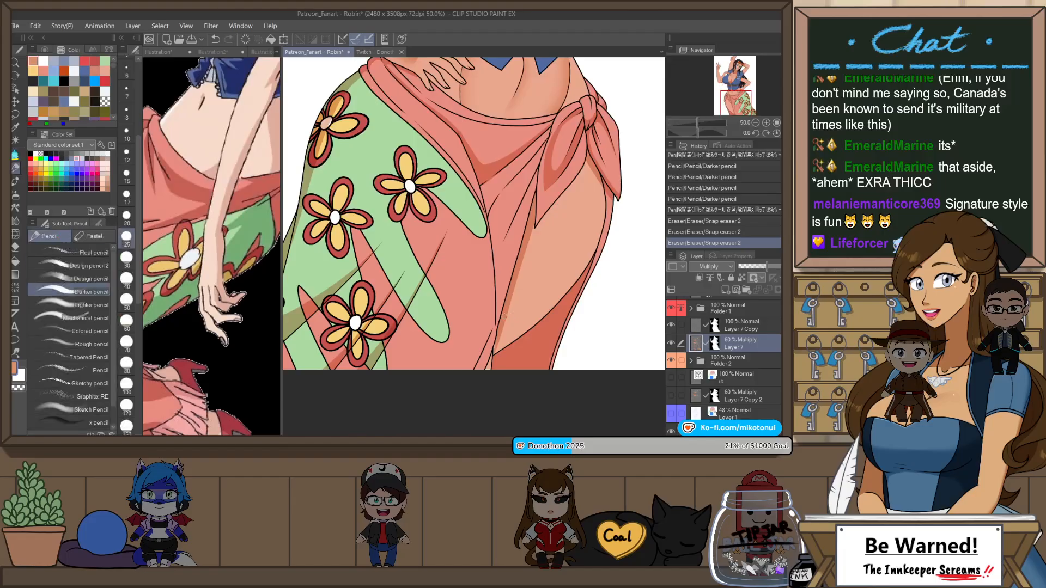
pyautogui.press('g')
pyautogui.moveTo(480, 377); pyautogui.dragTo(522, 303)
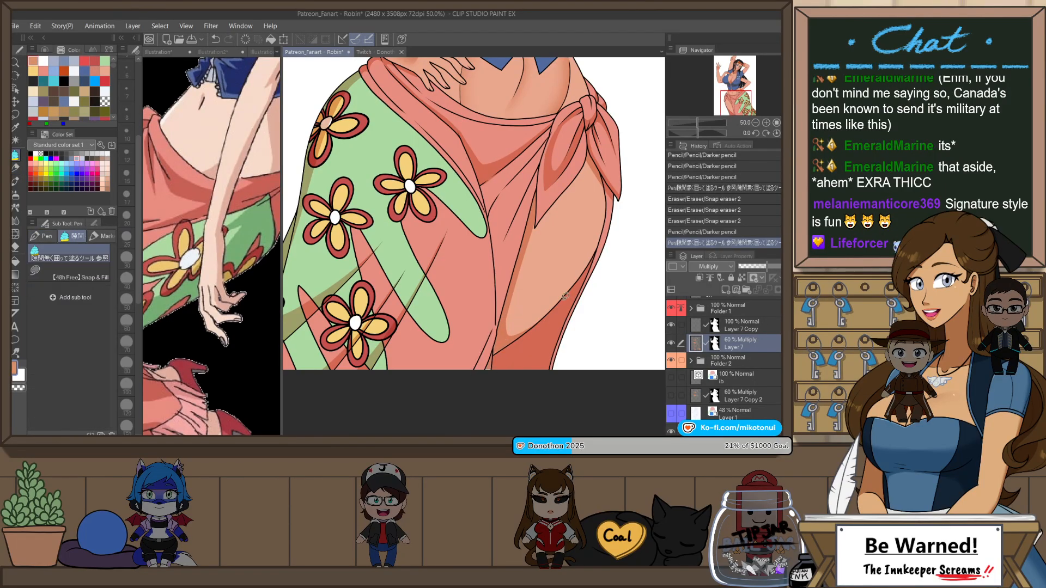
# Step: Draw a short fold shadow on the skirt beside the slit at the canvas's lower edge with the Darker pencil
pyautogui.press('p')
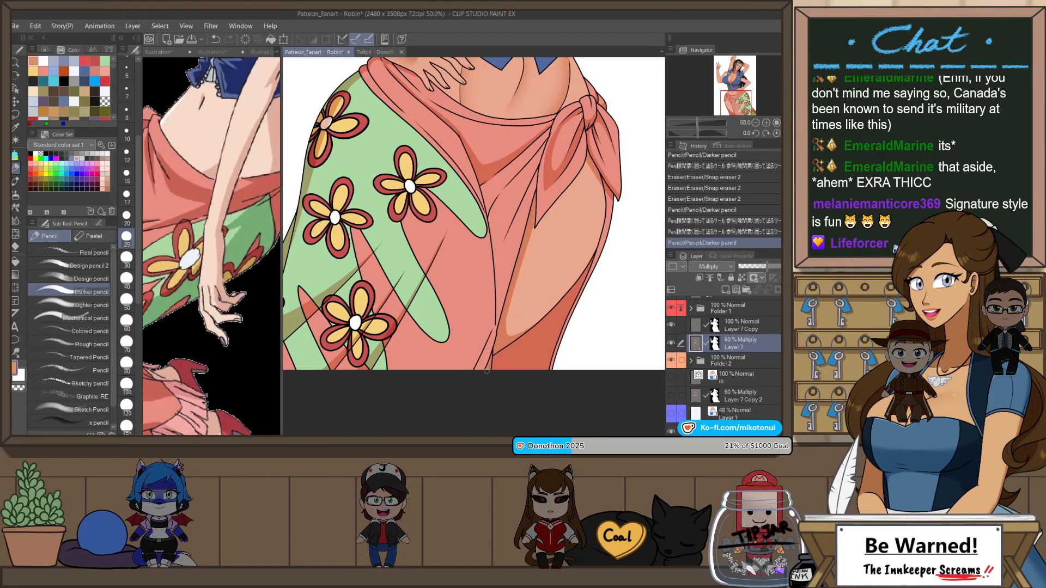
pyautogui.hotkey('ctrl', 'z')
pyautogui.moveTo(495, 319)
pyautogui.mouseDown()
pyautogui.moveTo(464, 382)
pyautogui.moveTo(496, 318)
pyautogui.moveTo(474, 373)
pyautogui.mouseUp()
pyautogui.hotkey('ctrl', 'z')
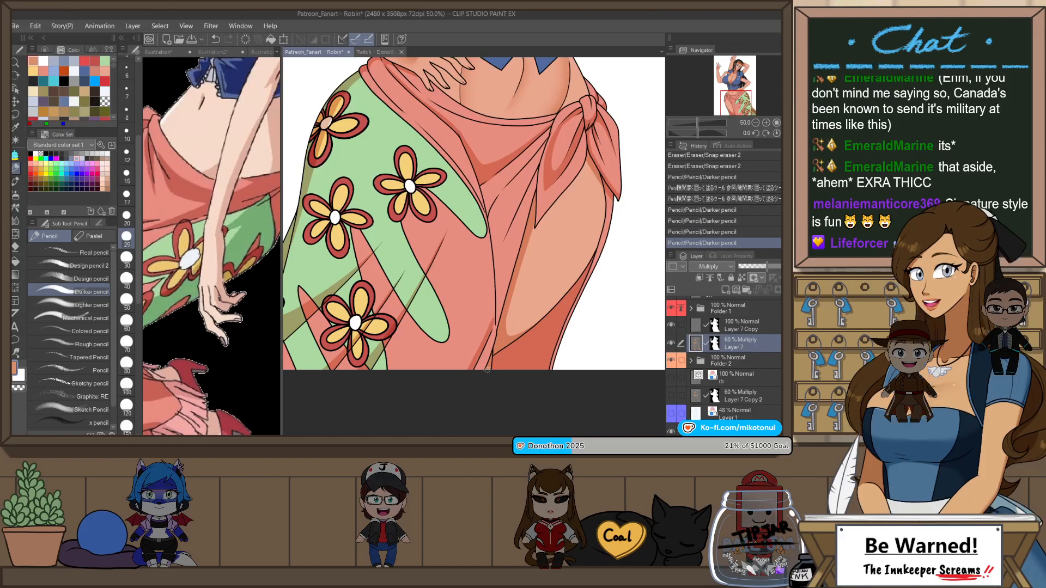
pyautogui.moveTo(495, 332); pyautogui.dragTo(485, 372)
pyautogui.moveTo(494, 333); pyautogui.dragTo(490, 372)
pyautogui.hotkey('ctrl', 'z')
pyautogui.scroll(-3, 497, 376)
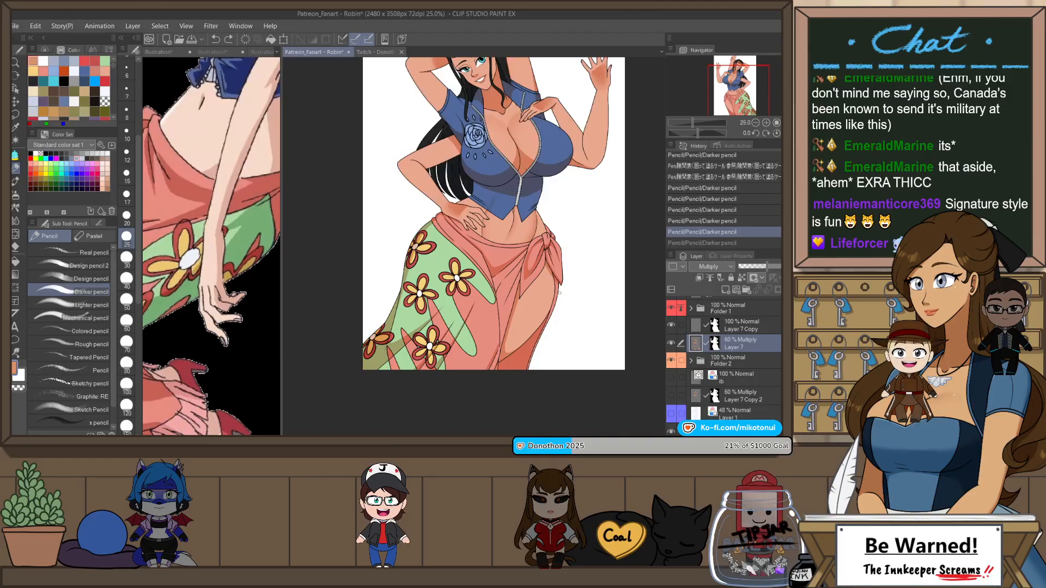
# Step: Outline a fold shadow on the pink skirt between the green panel's tip and the slit with the Darker pencil
pyautogui.scroll(1, 560, 294)
pyautogui.scroll(1, 480, 289)
pyautogui.moveTo(474, 293); pyautogui.dragTo(526, 229)
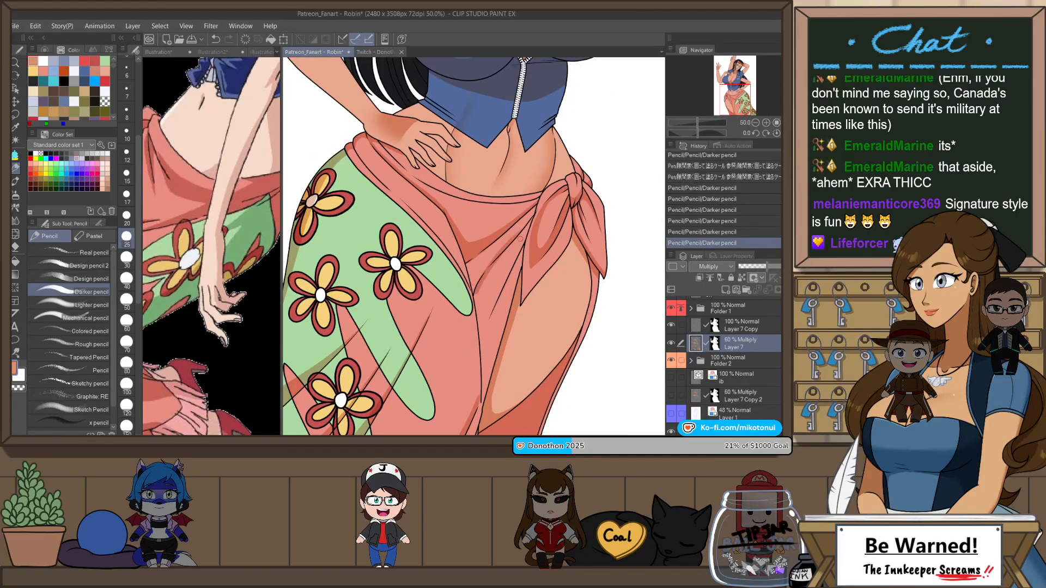
pyautogui.hotkey('ctrl', 'z')
pyautogui.moveTo(474, 293); pyautogui.dragTo(528, 228)
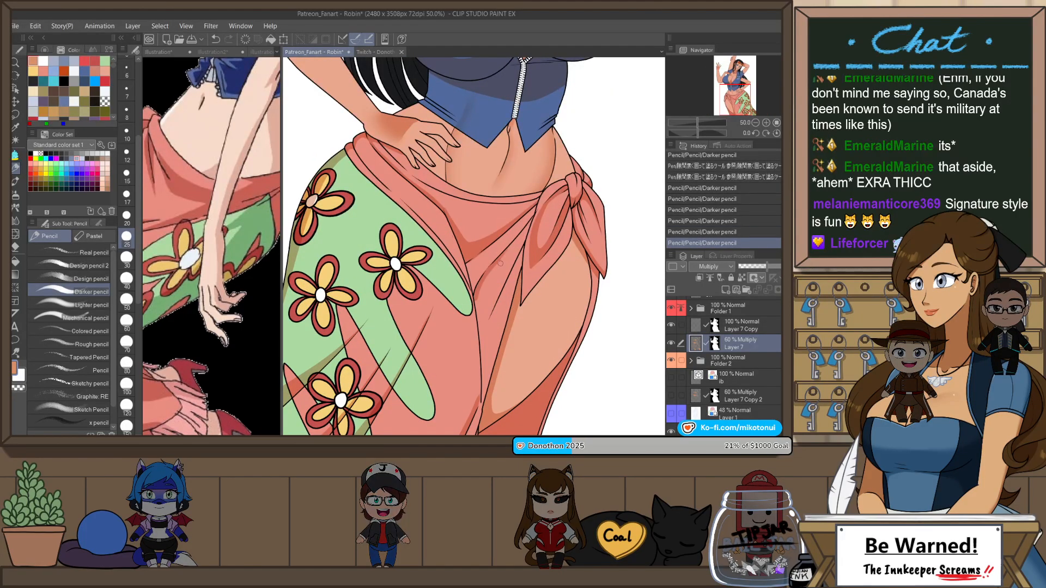
pyautogui.moveTo(477, 294); pyautogui.dragTo(477, 348)
pyautogui.hotkey('ctrl', 'z')
pyautogui.hotkey('ctrl', 'z')
pyautogui.moveTo(475, 300); pyautogui.dragTo(480, 342)
pyautogui.hotkey('ctrl', 'z')
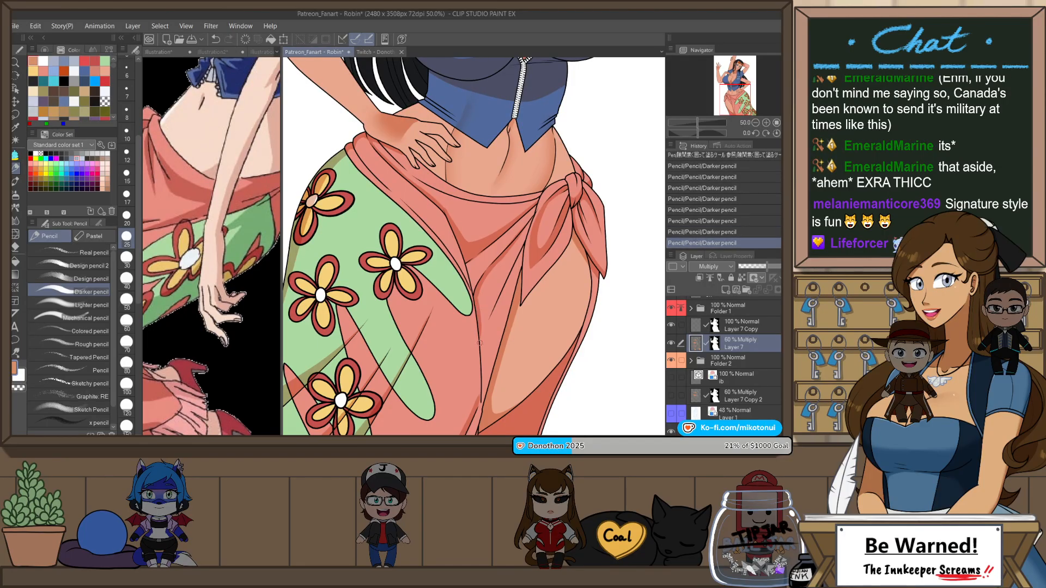
# Step: Fill the fold shadow between the green panel and the slit, cleaning its edge with Snap eraser 2
pyautogui.press('g')
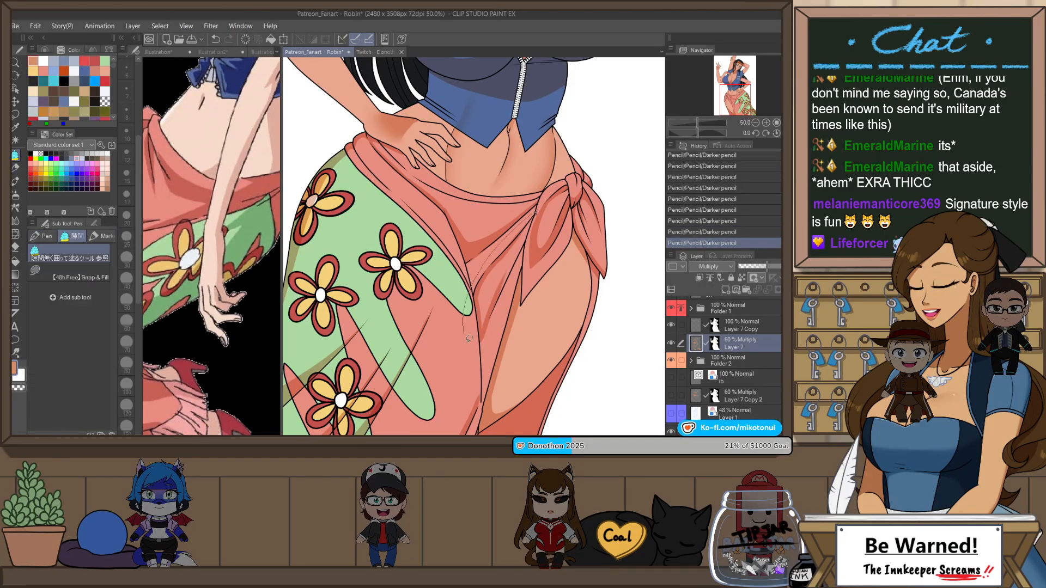
pyautogui.click(477, 322)
pyautogui.press('e')
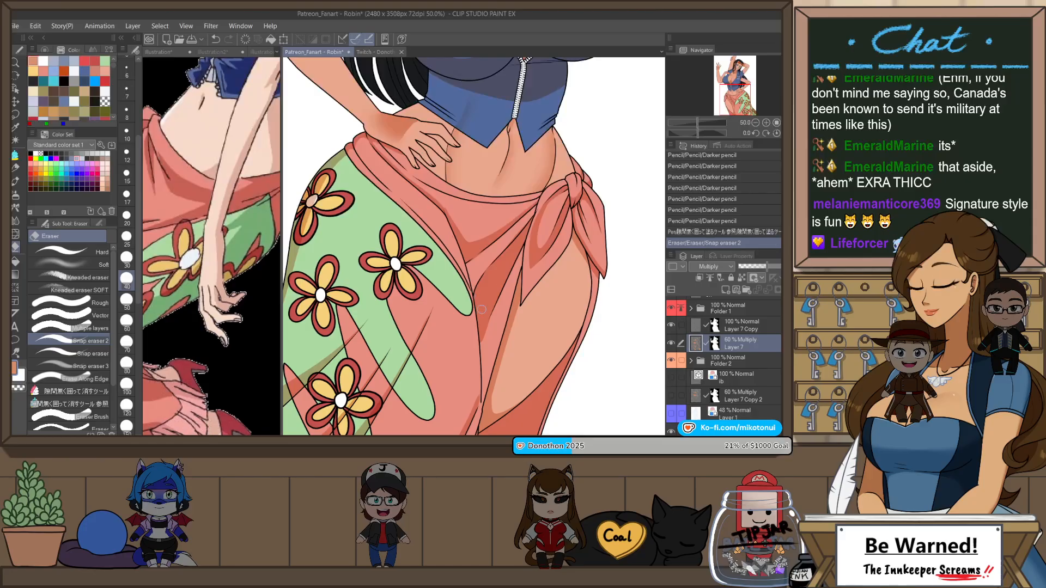
pyautogui.click(490, 262)
pyautogui.press('g')
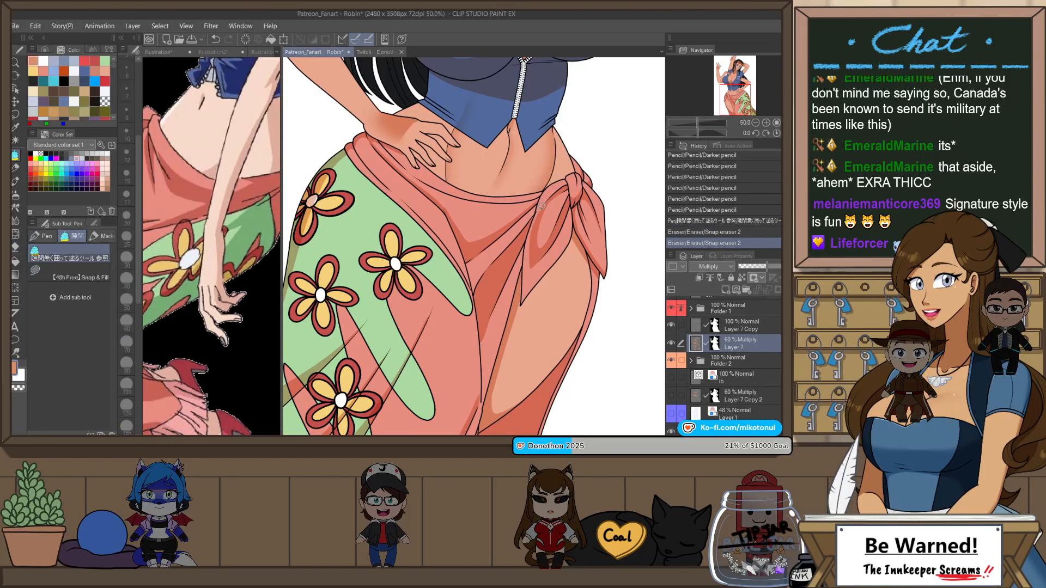
# Step: Mirror the view, rotate the canvas nearly upside down, and try shadow boundary strokes along the waistband from the hand with the Darker pencil
pyautogui.scroll(-4, 548, 282)
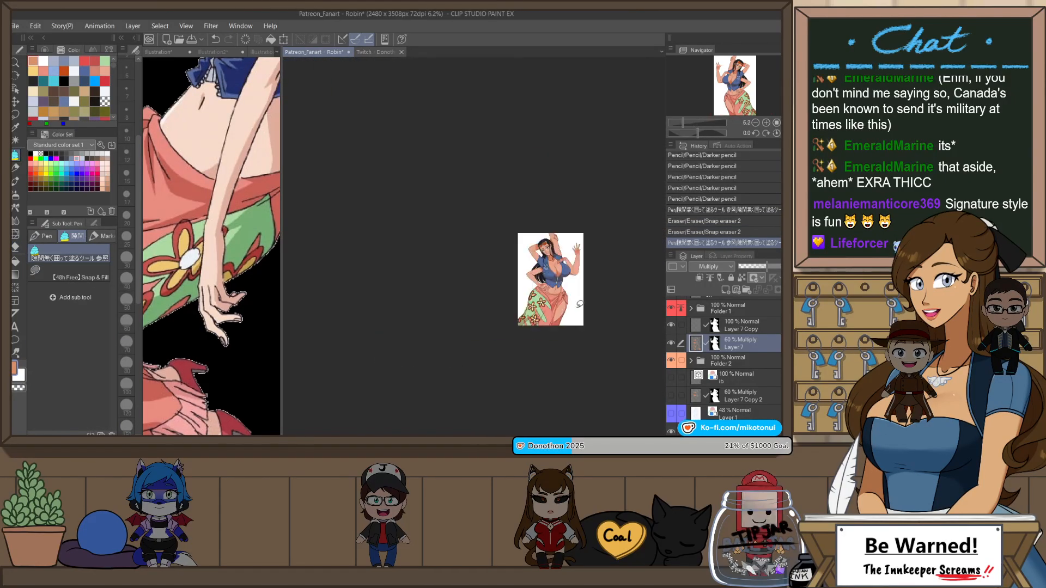
pyautogui.scroll(2, 578, 311)
pyautogui.press('h')
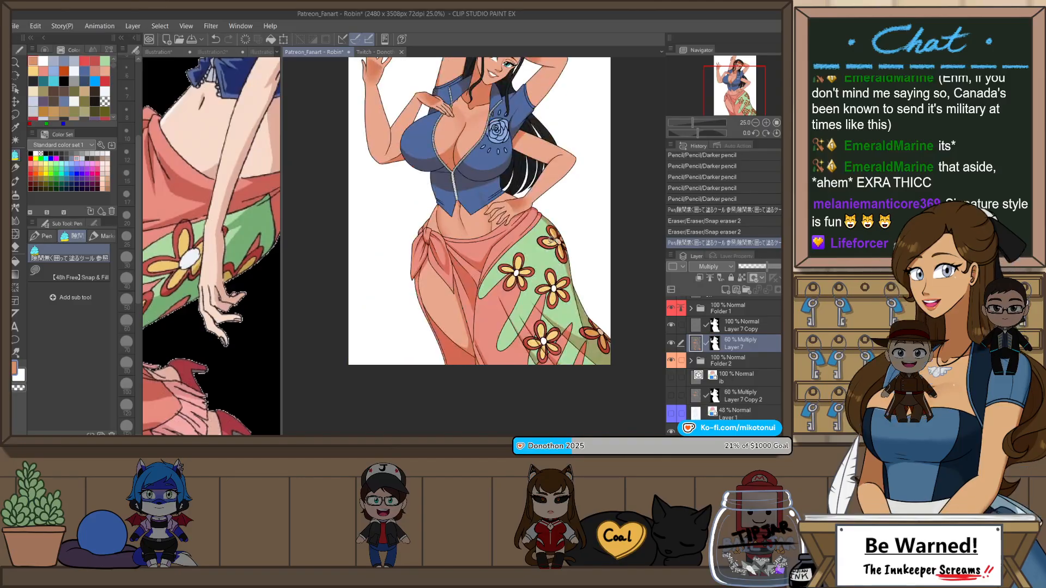
pyautogui.scroll(3, 502, 243)
pyautogui.press('r')
pyautogui.moveTo(567, 251)
pyautogui.mouseDown()
pyautogui.moveTo(563, 275)
pyautogui.moveTo(390, 276)
pyautogui.mouseUp()
pyautogui.press('p')
pyautogui.press('p')
pyautogui.press('p')
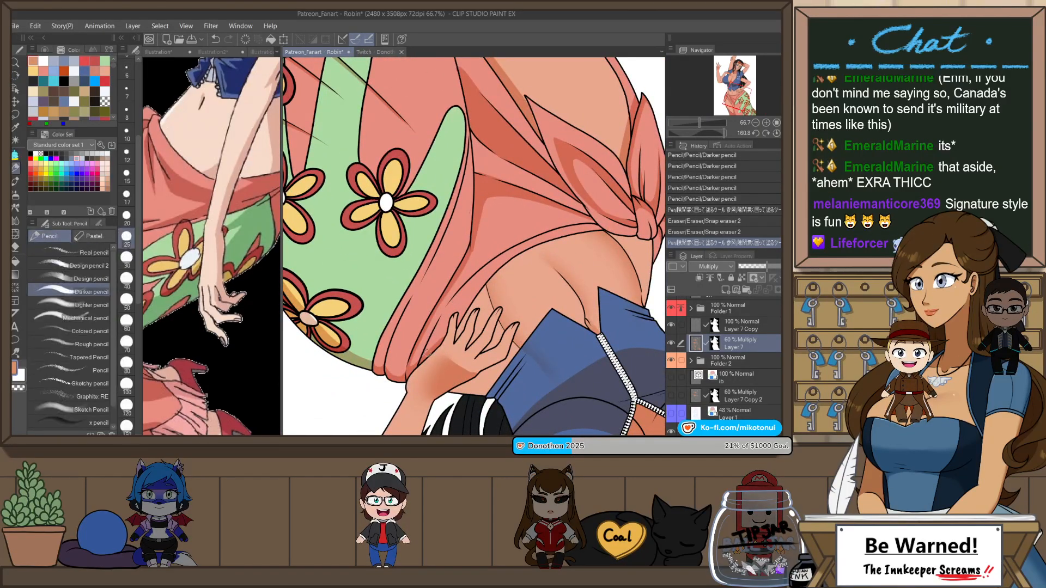
pyautogui.moveTo(420, 361); pyautogui.dragTo(532, 242)
pyautogui.hotkey('ctrl', 'z')
pyautogui.moveTo(420, 360); pyautogui.dragTo(497, 264)
pyautogui.hotkey('ctrl', 'z')
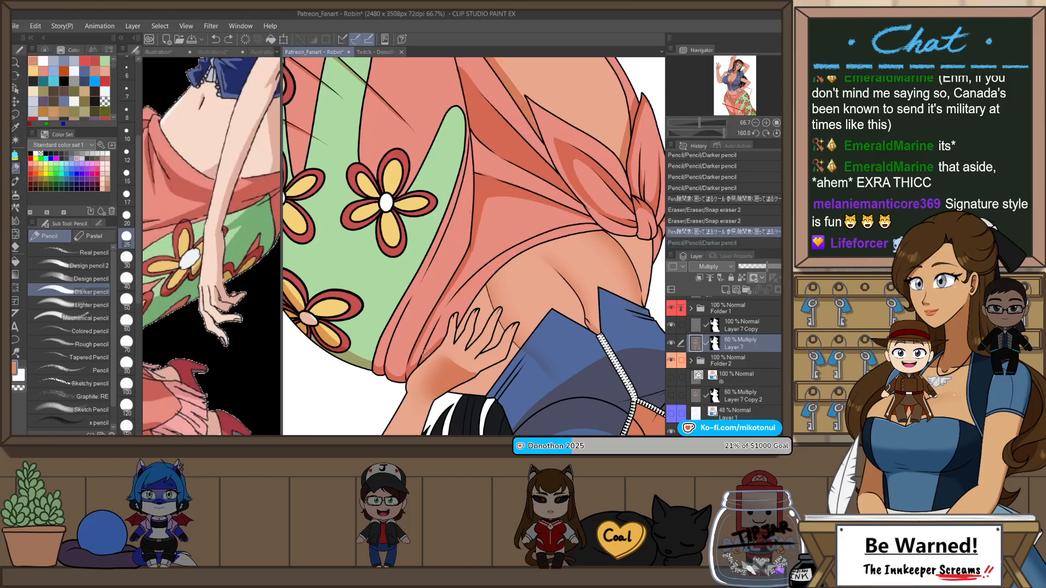
pyautogui.moveTo(423, 357)
pyautogui.mouseDown()
pyautogui.moveTo(484, 269)
pyautogui.moveTo(531, 239)
pyautogui.mouseUp()
pyautogui.hotkey('ctrl', 'z')
pyautogui.moveTo(468, 290); pyautogui.dragTo(547, 238)
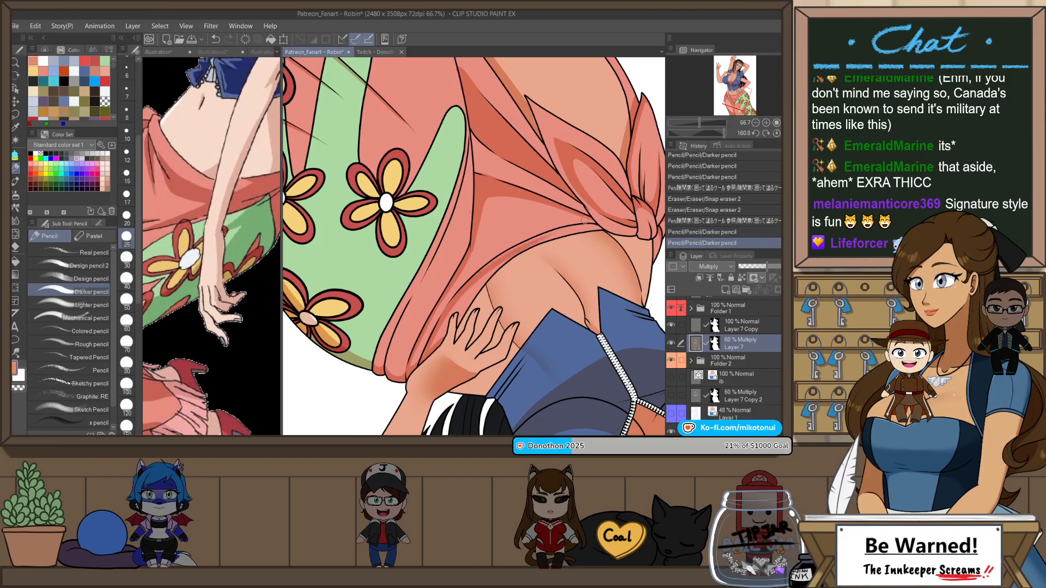
pyautogui.hotkey('ctrl', 'z')
pyautogui.moveTo(479, 278); pyautogui.dragTo(537, 238)
pyautogui.hotkey('ctrl', 'z')
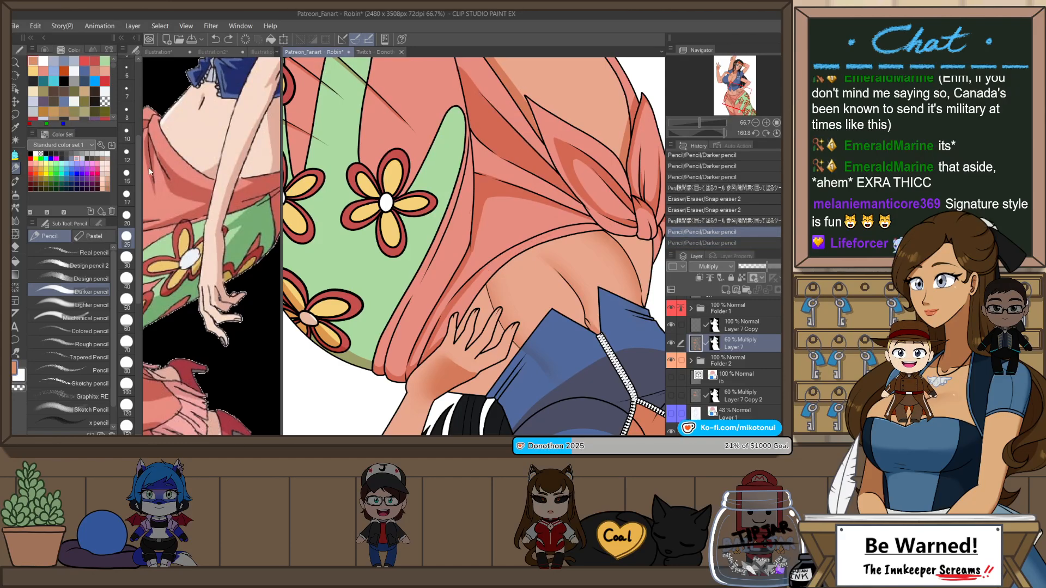
pyautogui.moveTo(470, 288); pyautogui.dragTo(534, 241)
pyautogui.hotkey('ctrl', 'z')
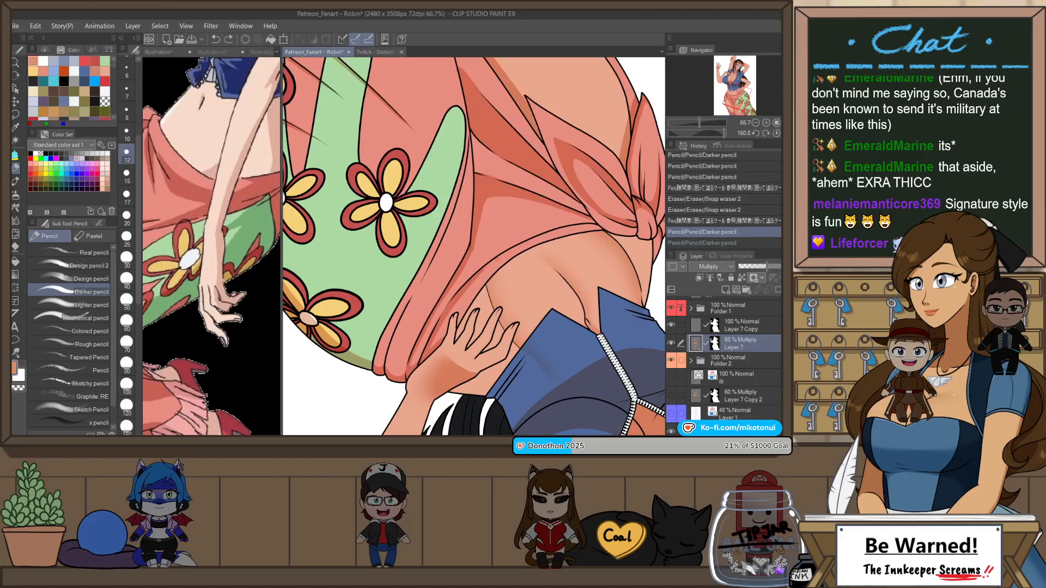
# Step: Draw the shadow boundary along the waistband beside the hand with the Darker pencil at size 12
pyautogui.moveTo(472, 286)
pyautogui.mouseDown()
pyautogui.moveTo(529, 244)
pyautogui.moveTo(508, 249)
pyautogui.mouseUp()
pyautogui.hotkey('ctrl', 'z')
pyautogui.moveTo(610, 228)
pyautogui.mouseDown()
pyautogui.moveTo(547, 234)
pyautogui.moveTo(560, 229)
pyautogui.mouseUp()
pyautogui.hotkey('ctrl', 'z')
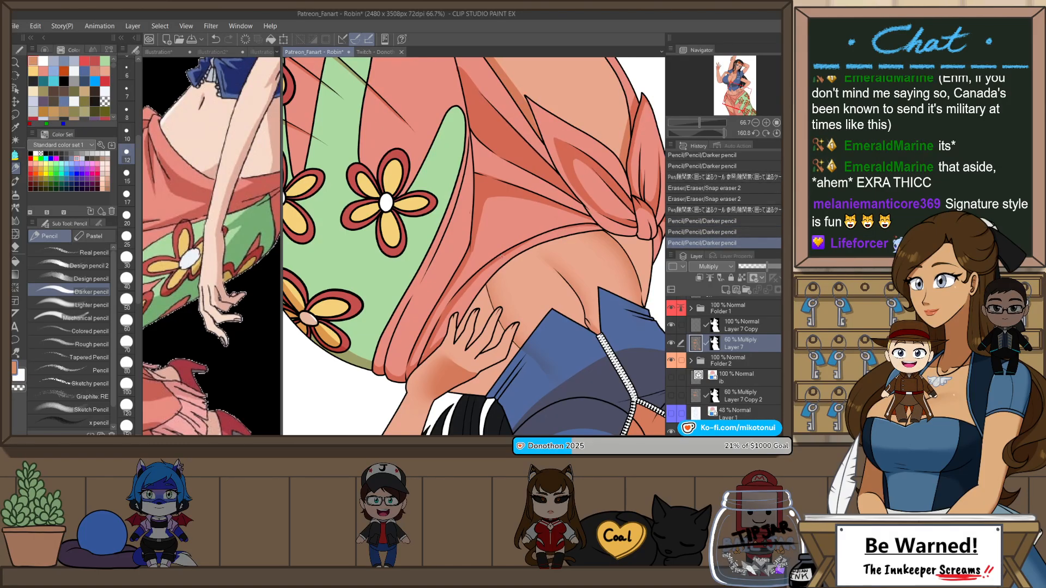
pyautogui.moveTo(502, 256); pyautogui.dragTo(563, 231)
pyautogui.hotkey('ctrl', 'z')
pyautogui.hotkey('ctrl', 'z')
pyautogui.moveTo(507, 253); pyautogui.dragTo(584, 227)
pyautogui.hotkey('ctrl', 'z')
pyautogui.hotkey('ctrl', 'z')
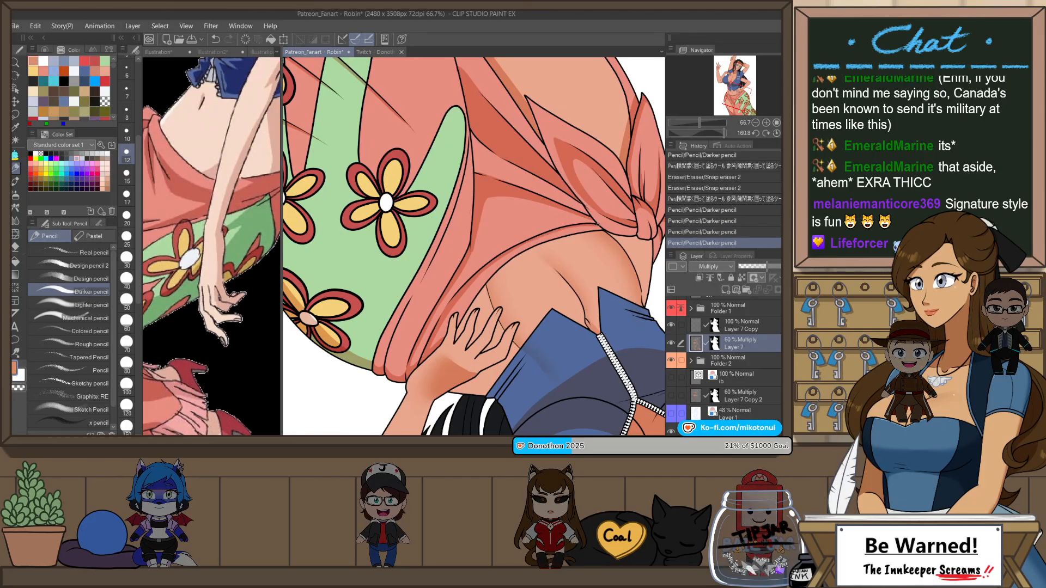
pyautogui.moveTo(475, 281); pyautogui.dragTo(546, 237)
pyautogui.hotkey('ctrl', 'z')
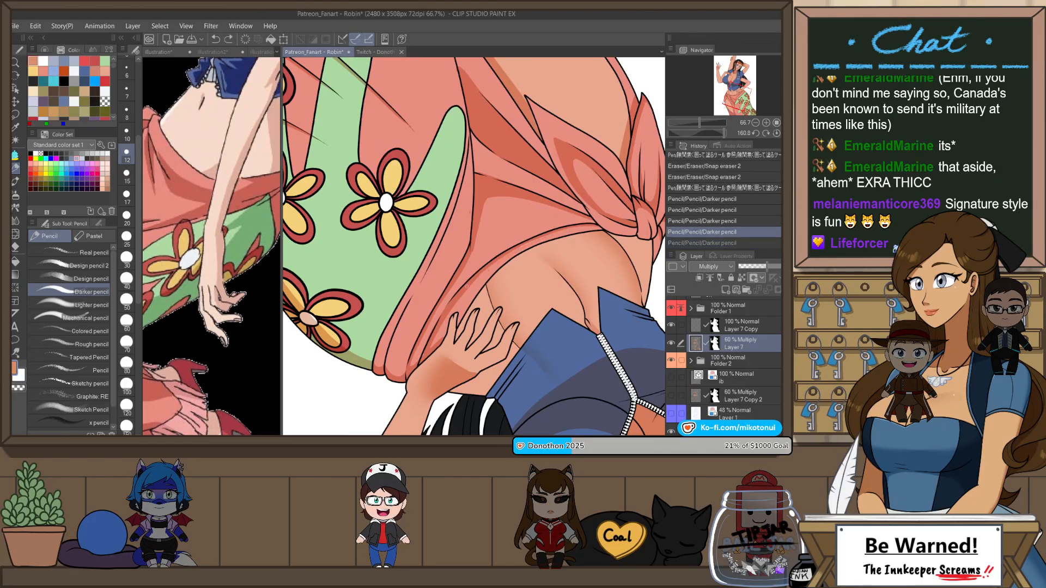
pyautogui.hotkey('ctrl', 'z')
pyautogui.moveTo(473, 283); pyautogui.dragTo(544, 237)
pyautogui.hotkey('ctrl', 'z')
pyautogui.moveTo(463, 291); pyautogui.dragTo(513, 260)
pyautogui.hotkey('ctrl', 'z')
pyautogui.moveTo(468, 286)
pyautogui.mouseDown()
pyautogui.moveTo(567, 225)
pyautogui.moveTo(550, 223)
pyautogui.moveTo(628, 164)
pyautogui.mouseUp()
# Step: Clean up the waistband shadow with Snap eraser 2, fill it beside the hand, and reset the canvas rotation
pyautogui.press('e')
pyautogui.scroll(1, 539, 243)
pyautogui.press('p')
pyautogui.moveTo(464, 331); pyautogui.dragTo(443, 341)
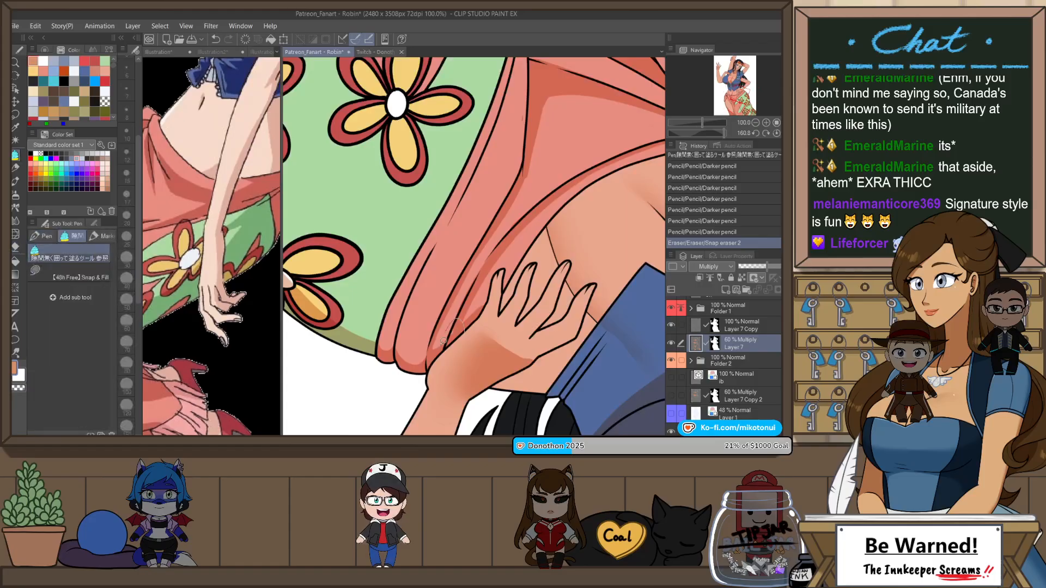
pyautogui.scroll(-2, 480, 330)
pyautogui.hotkey('ctrl', '@')
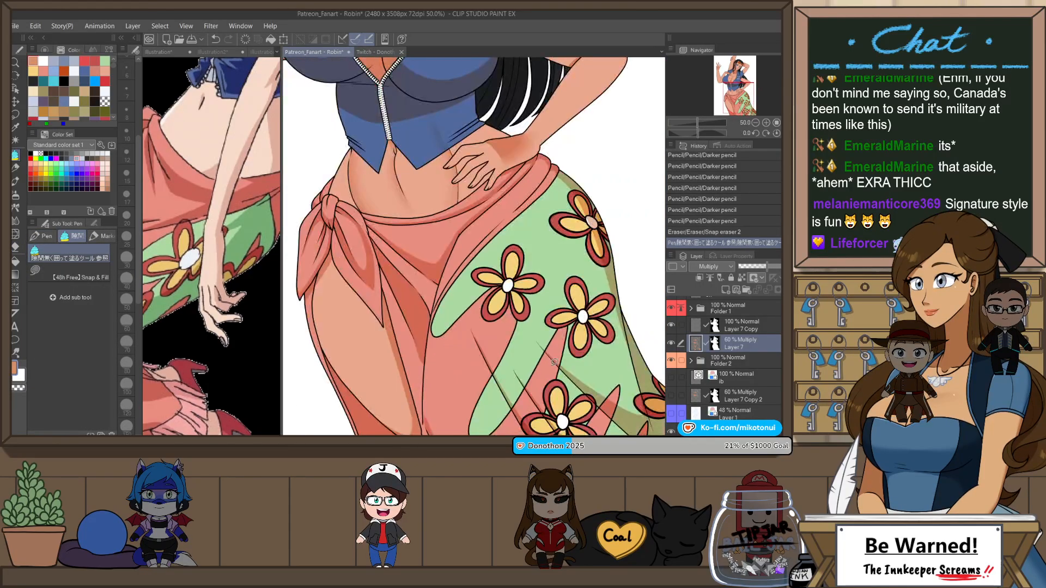
pyautogui.scroll(-1, 546, 375)
pyautogui.scroll(-1, 546, 375)
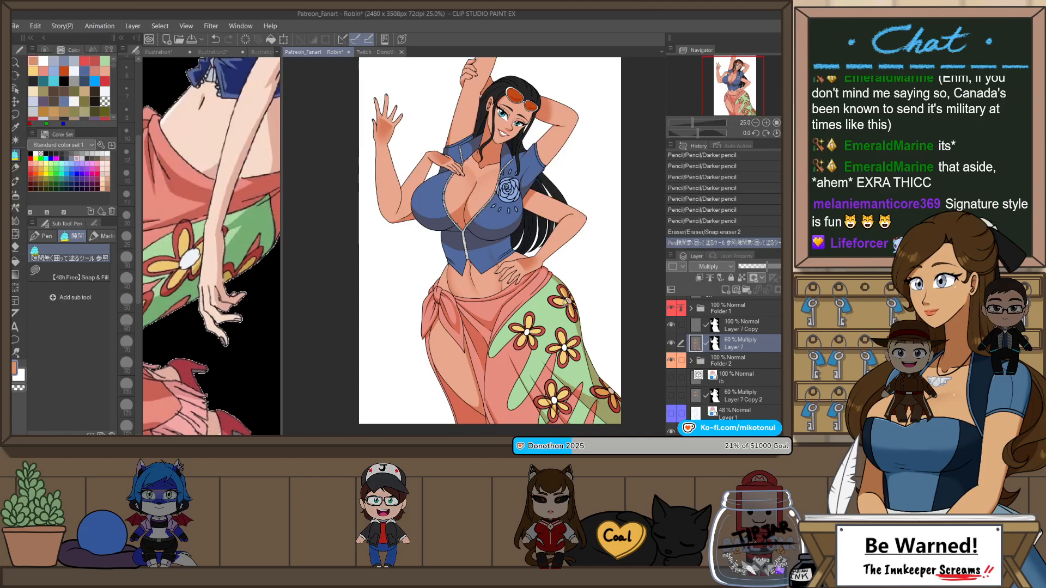
pyautogui.moveTo(589, 267)
pyautogui.mouseDown()
pyautogui.moveTo(591, 286)
pyautogui.moveTo(575, 274)
pyautogui.mouseUp()
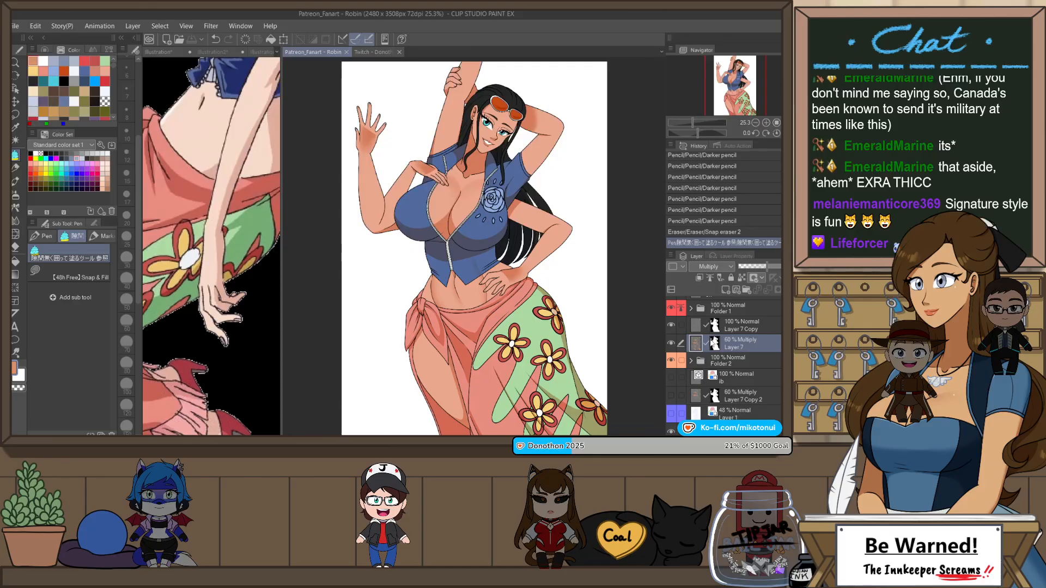
# Step: Soften the edges of the chest shadows on the blue top with the Blur blend tool
pyautogui.scroll(5, 384, 185)
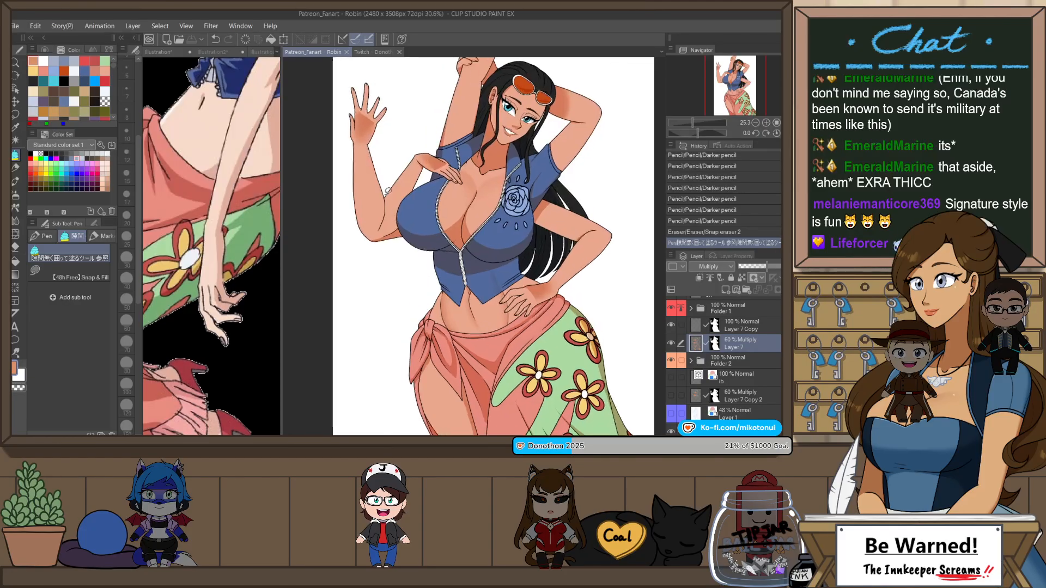
pyautogui.press('j')
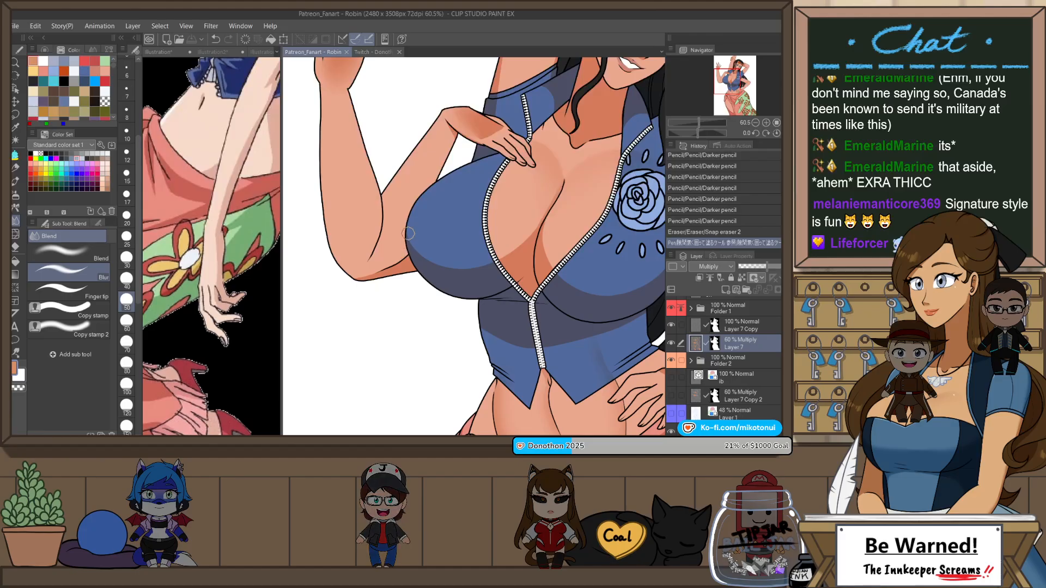
pyautogui.moveTo(403, 252)
pyautogui.mouseDown()
pyautogui.moveTo(443, 263)
pyautogui.moveTo(500, 241)
pyautogui.moveTo(486, 256)
pyautogui.moveTo(423, 251)
pyautogui.moveTo(411, 235)
pyautogui.moveTo(463, 272)
pyautogui.moveTo(520, 241)
pyautogui.moveTo(508, 251)
pyautogui.moveTo(536, 220)
pyautogui.moveTo(517, 249)
pyautogui.moveTo(557, 241)
pyautogui.moveTo(504, 223)
pyautogui.mouseUp()
pyautogui.moveTo(492, 261)
pyautogui.mouseDown()
pyautogui.moveTo(512, 293)
pyautogui.moveTo(456, 292)
pyautogui.mouseUp()
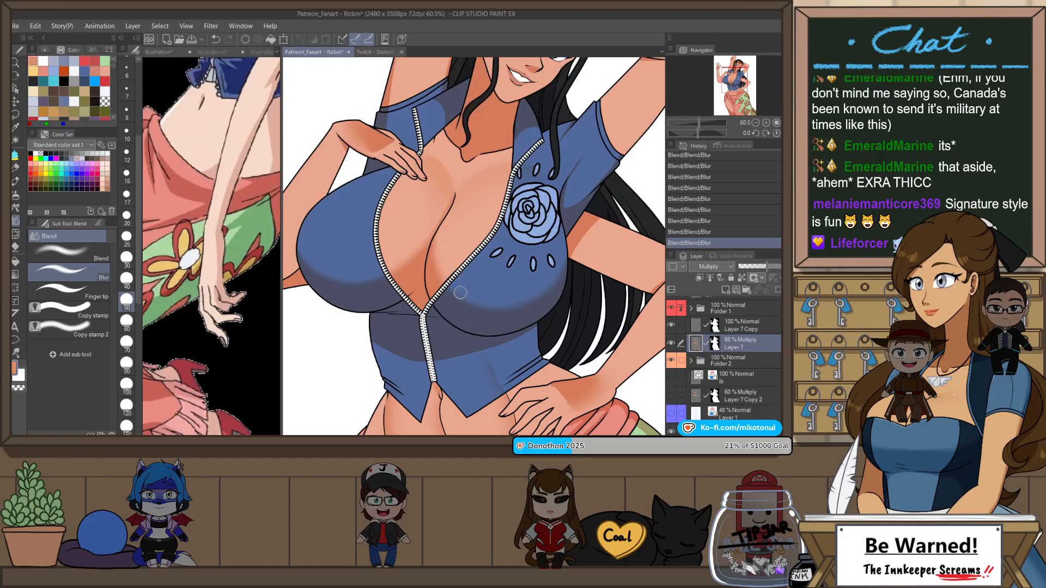
pyautogui.scroll(-3, 456, 216)
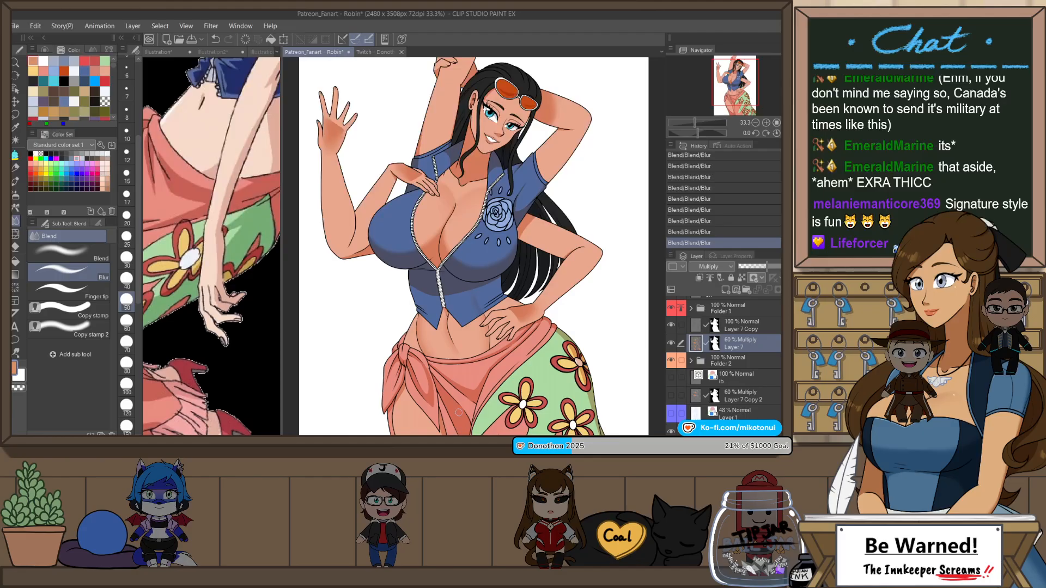
# Step: Add small fold shadow strokes near the blue top's hem above the hip hand with the Darker pencil
pyautogui.scroll(3, 469, 329)
pyautogui.press('p')
pyautogui.press('p')
pyautogui.press('p')
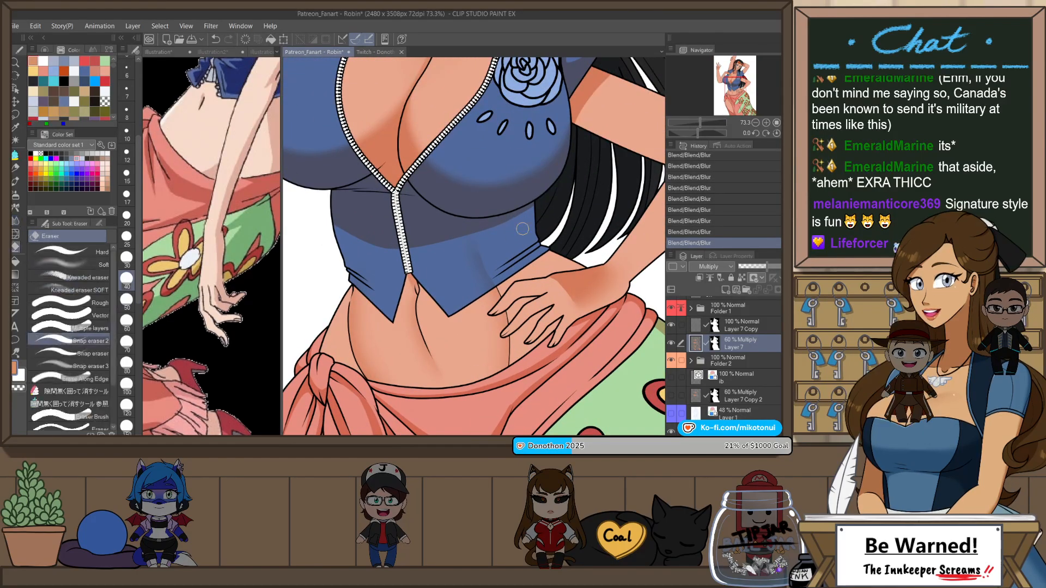
pyautogui.moveTo(540, 241)
pyautogui.mouseDown()
pyautogui.moveTo(501, 267)
pyautogui.moveTo(526, 260)
pyautogui.mouseUp()
pyautogui.hotkey('ctrl', 'z')
pyautogui.hotkey('ctrl', 'z')
pyautogui.hotkey('ctrl', 'z')
pyautogui.hotkey('ctrl', 'z')
pyautogui.hotkey('ctrl', 'z')
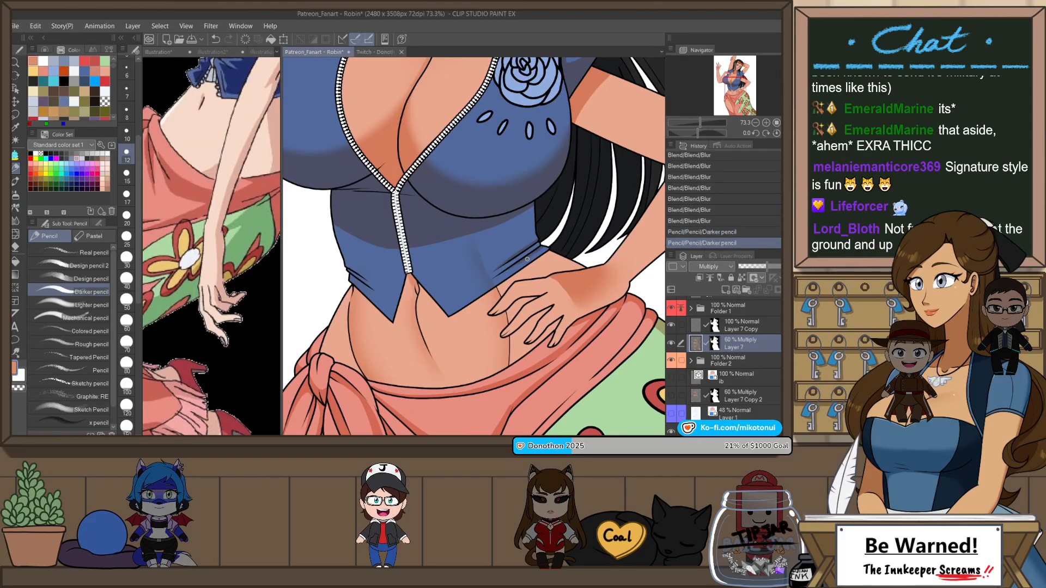
# Step: Rotate the canvas and trim the outer edge of the first breast's shadow on the blue top with Snap eraser 2 at size 15
pyautogui.moveTo(478, 297); pyautogui.dragTo(613, 389)
pyautogui.press('r')
pyautogui.moveTo(615, 269)
pyautogui.mouseDown()
pyautogui.moveTo(611, 286)
pyautogui.moveTo(491, 392)
pyautogui.moveTo(446, 389)
pyautogui.mouseUp()
pyautogui.press('e')
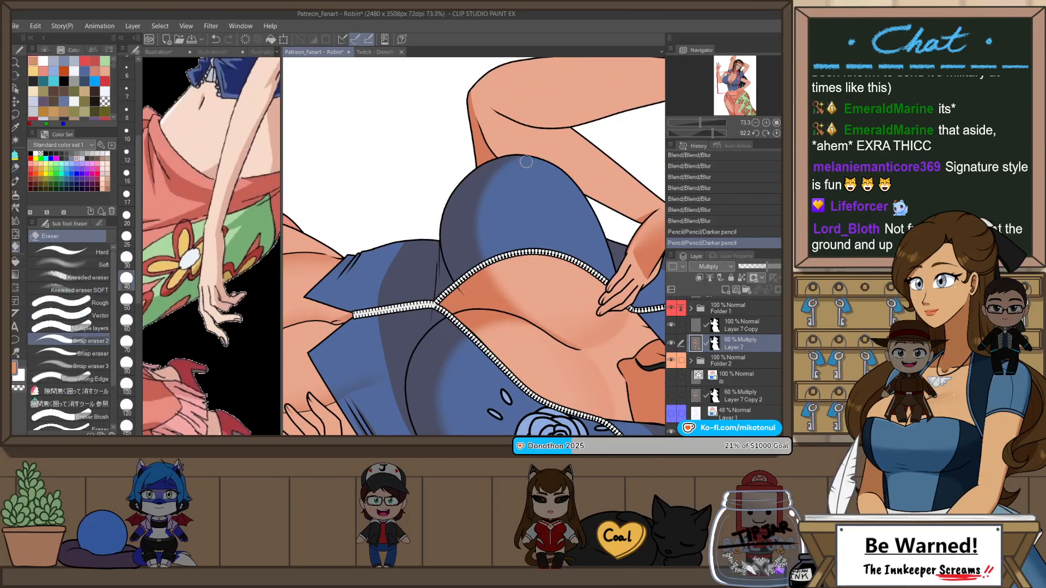
pyautogui.moveTo(447, 199); pyautogui.dragTo(481, 166)
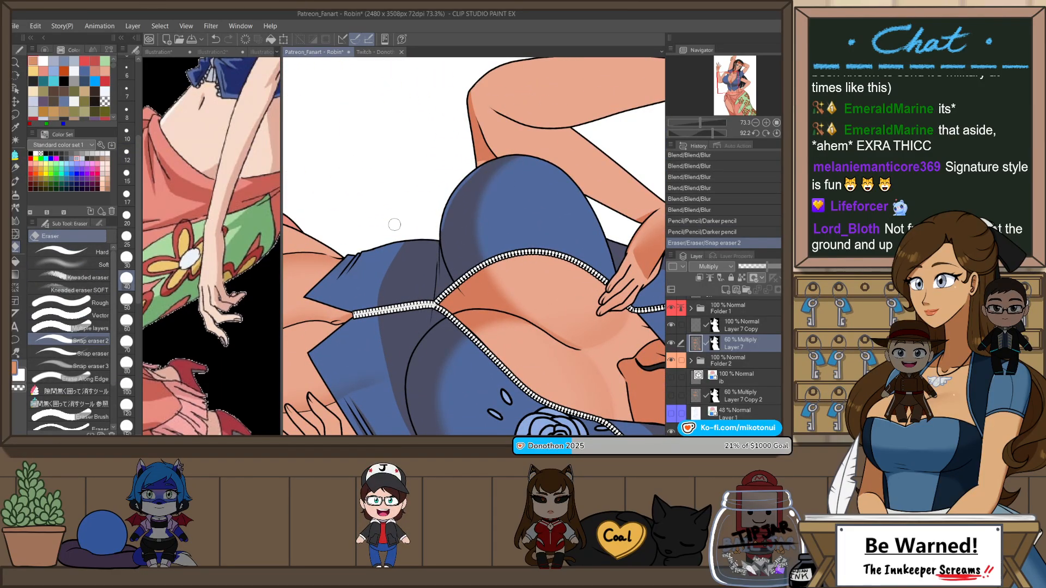
pyautogui.hotkey('ctrl', 'z')
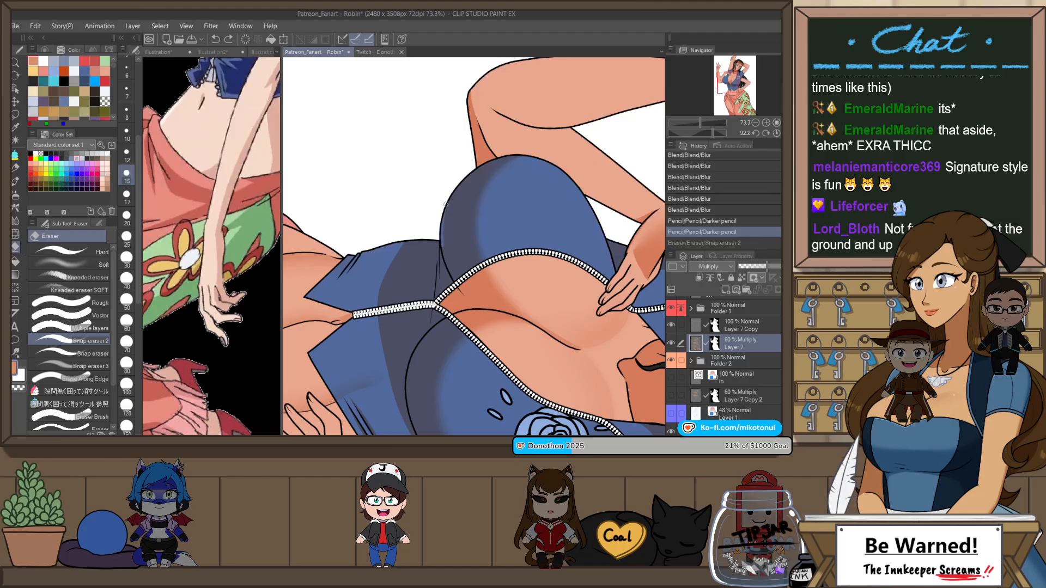
pyautogui.moveTo(444, 214); pyautogui.dragTo(445, 263)
pyautogui.hotkey('ctrl', 'z')
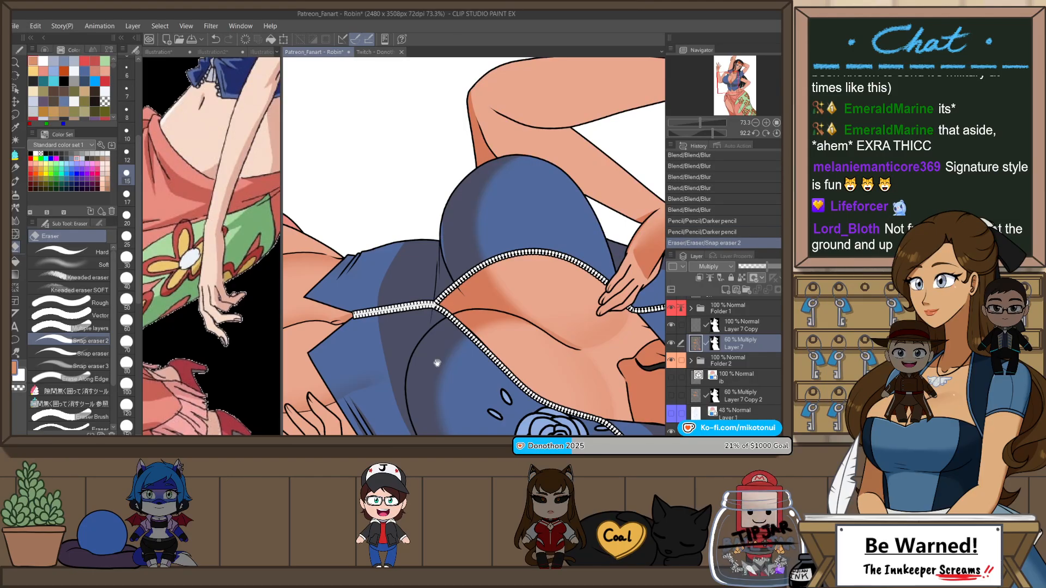
# Step: Erase a thin rim along the shadow beneath the other breast, up to the zipper, redoing the stroke until it follows the contour
pyautogui.moveTo(437, 362); pyautogui.dragTo(462, 265)
pyautogui.hotkey('ctrl', 'z')
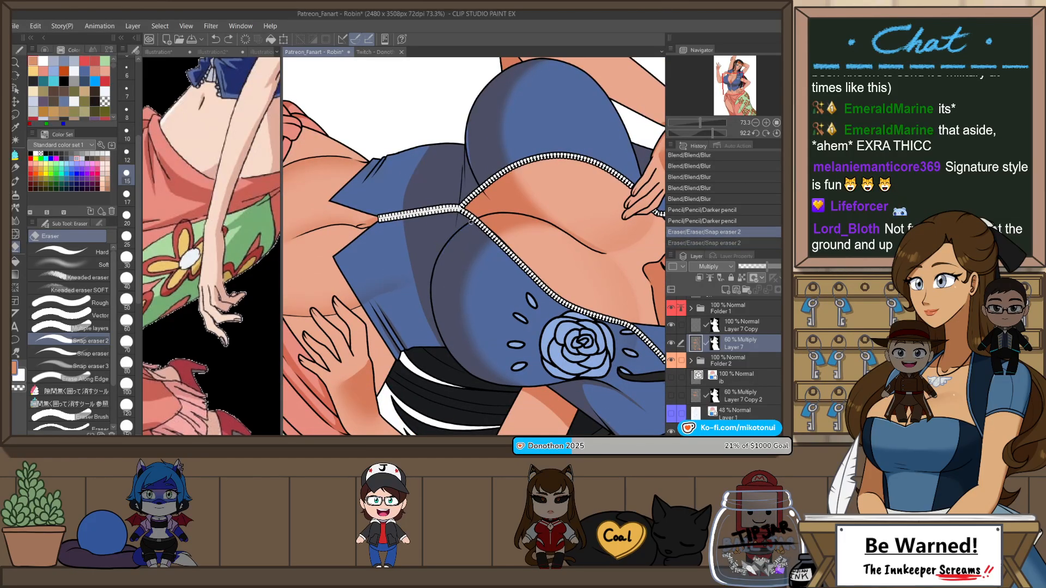
pyautogui.moveTo(469, 223)
pyautogui.mouseDown()
pyautogui.moveTo(437, 268)
pyautogui.moveTo(471, 225)
pyautogui.mouseUp()
pyautogui.hotkey('ctrl', 'z')
pyautogui.hotkey('ctrl', 'z')
pyautogui.moveTo(432, 283); pyautogui.dragTo(471, 225)
pyautogui.hotkey('ctrl', 'z')
pyautogui.moveTo(434, 272); pyautogui.dragTo(473, 224)
pyautogui.hotkey('ctrl', 'z')
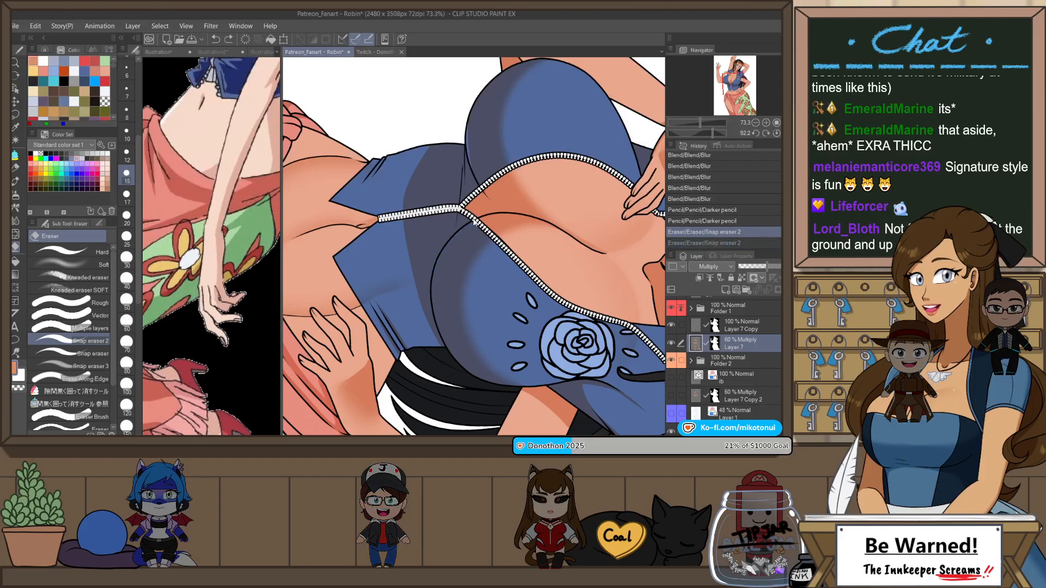
pyautogui.moveTo(435, 274); pyautogui.dragTo(472, 224)
pyautogui.hotkey('ctrl', 'z')
pyautogui.moveTo(434, 273); pyautogui.dragTo(472, 225)
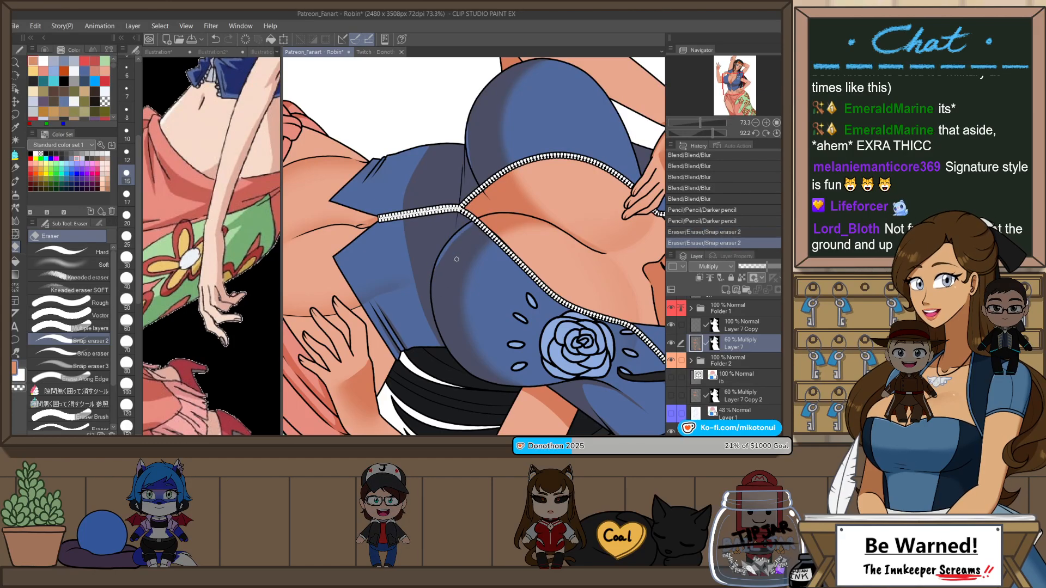
# Step: Reset the rotation, fit the whole figure, and toggle the Timeskip color folder in Folder 2 to compare the skin colours
pyautogui.scroll(-1, 463, 254)
pyautogui.hotkey('ctrl', '@')
pyautogui.scroll(-2, 540, 245)
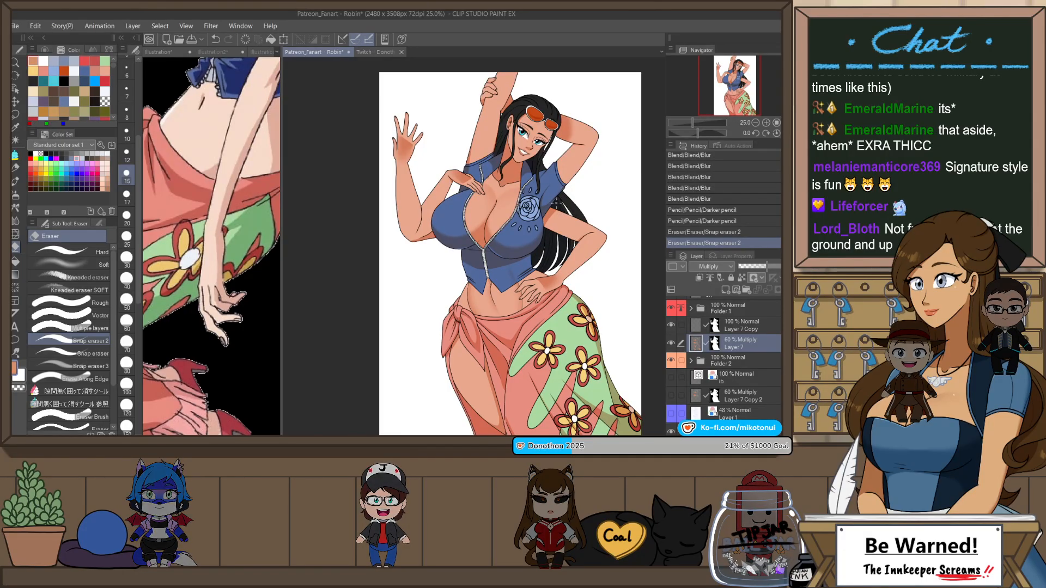
pyautogui.scroll(-1, 495, 244)
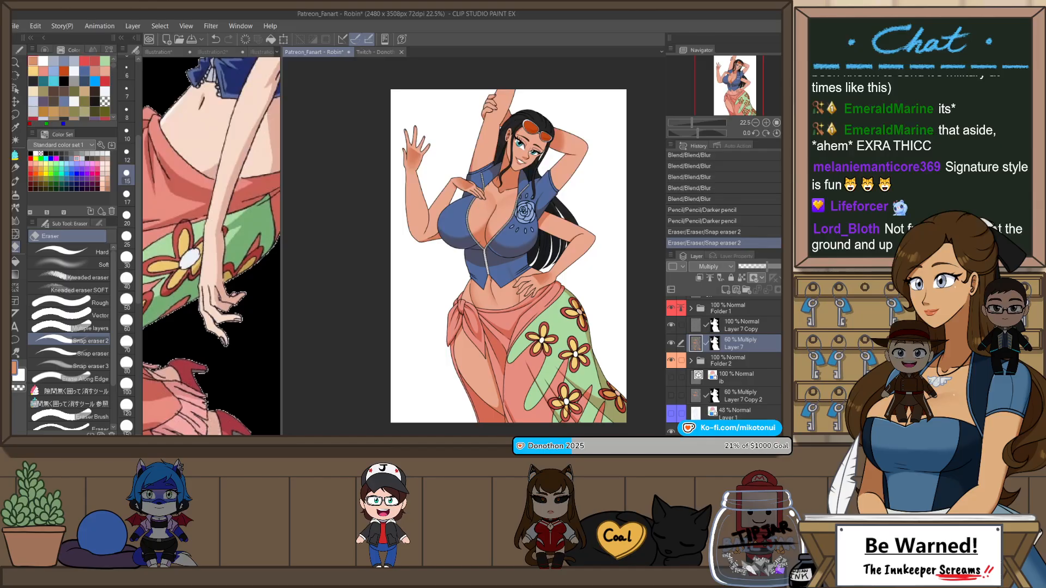
pyautogui.hotkey('ctrl', '0')
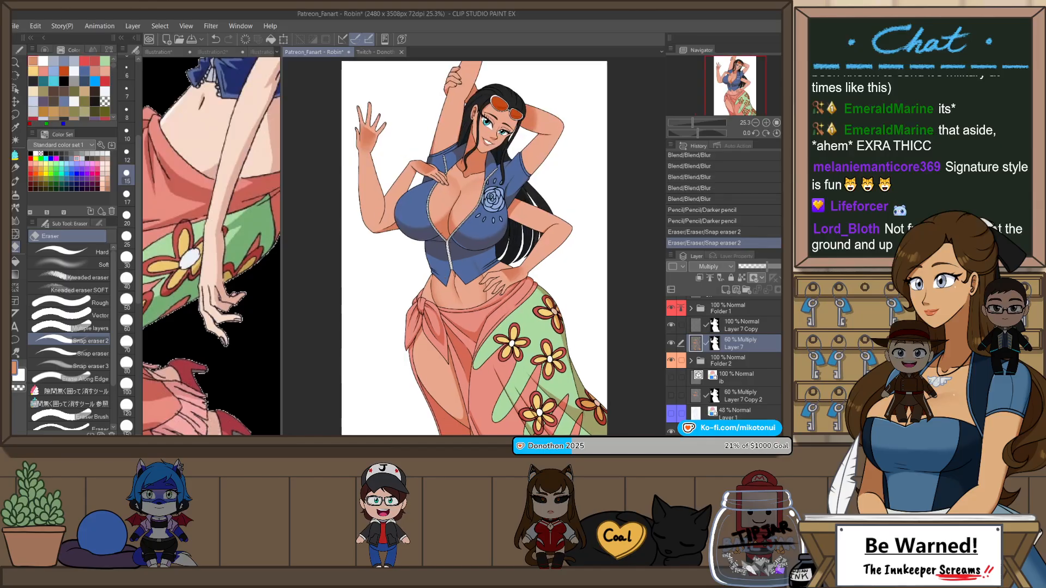
pyautogui.click(689, 360)
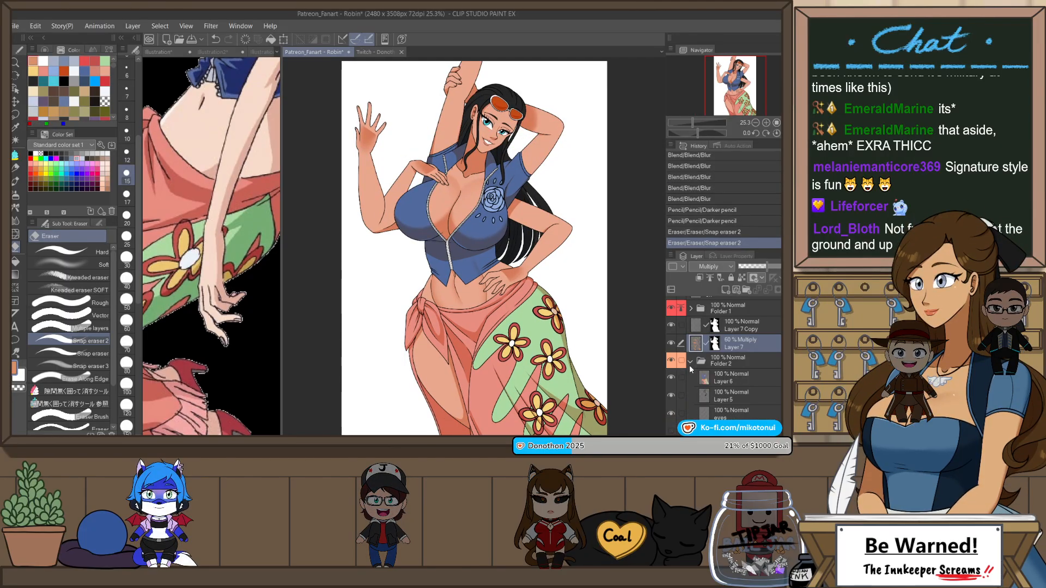
pyautogui.scroll(-3, 669, 379)
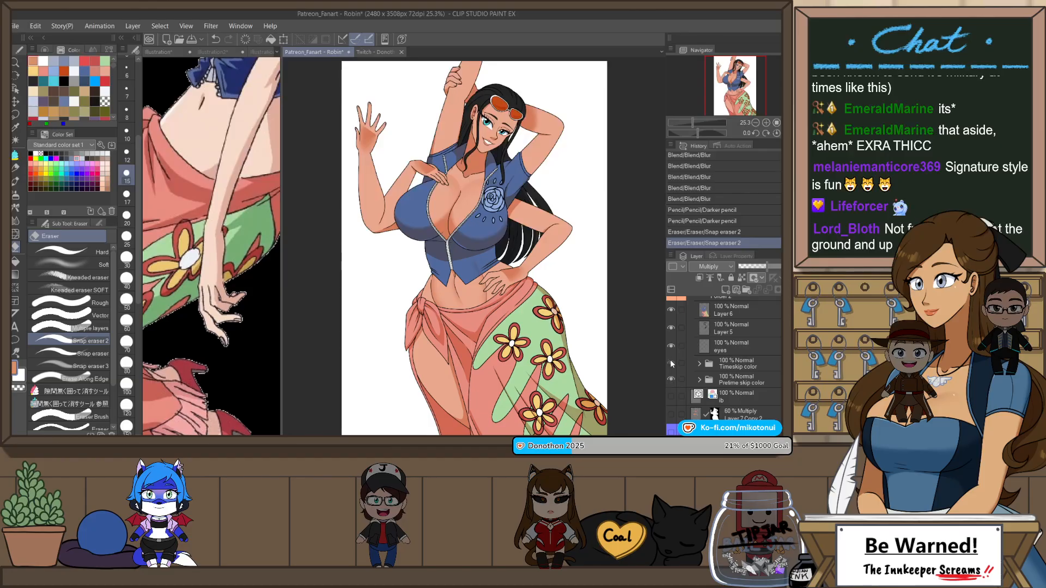
pyautogui.click(671, 363)
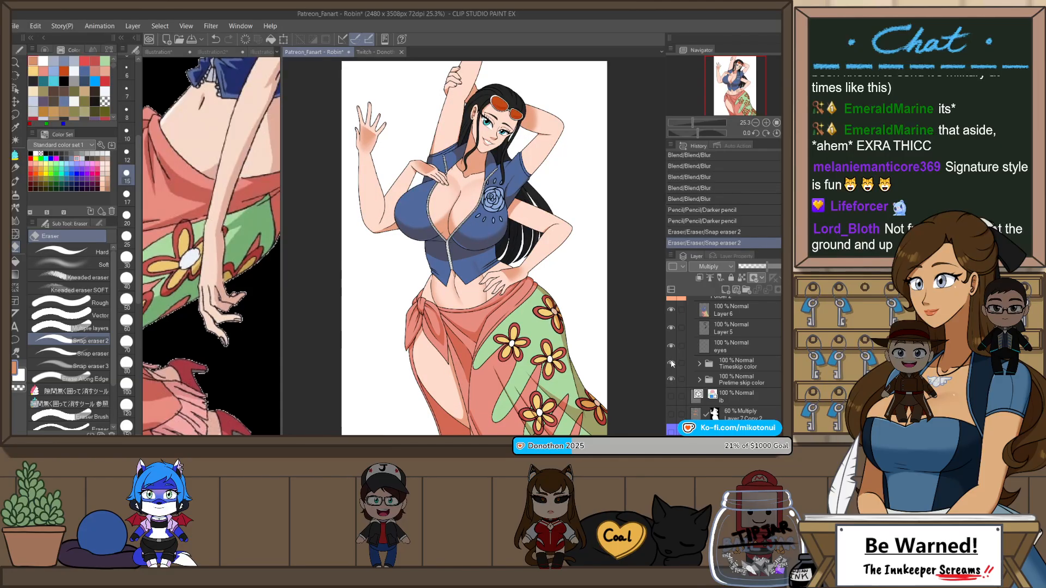
pyautogui.click(671, 363)
pyautogui.click(671, 363)
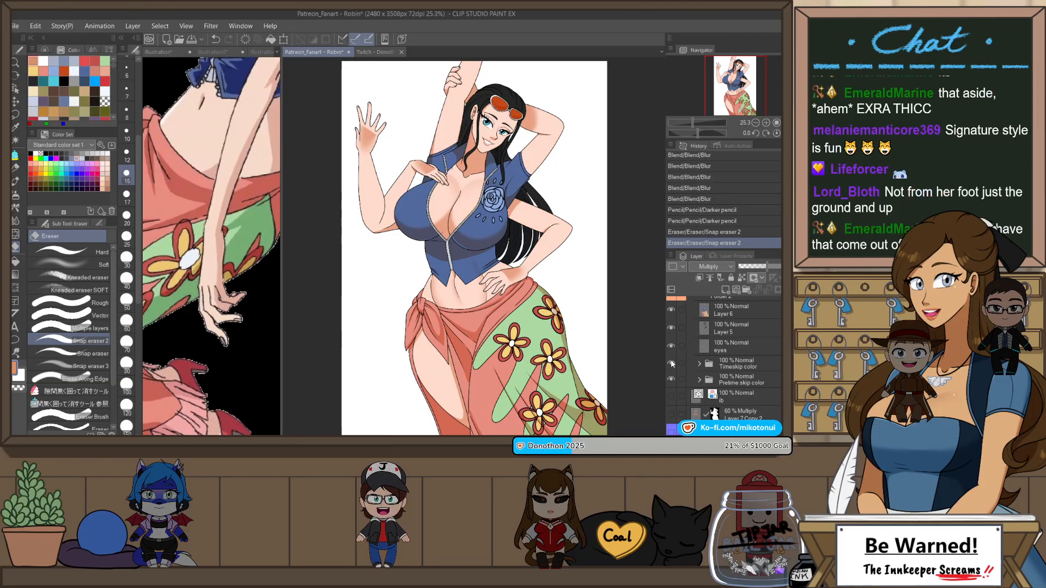
pyautogui.click(671, 363)
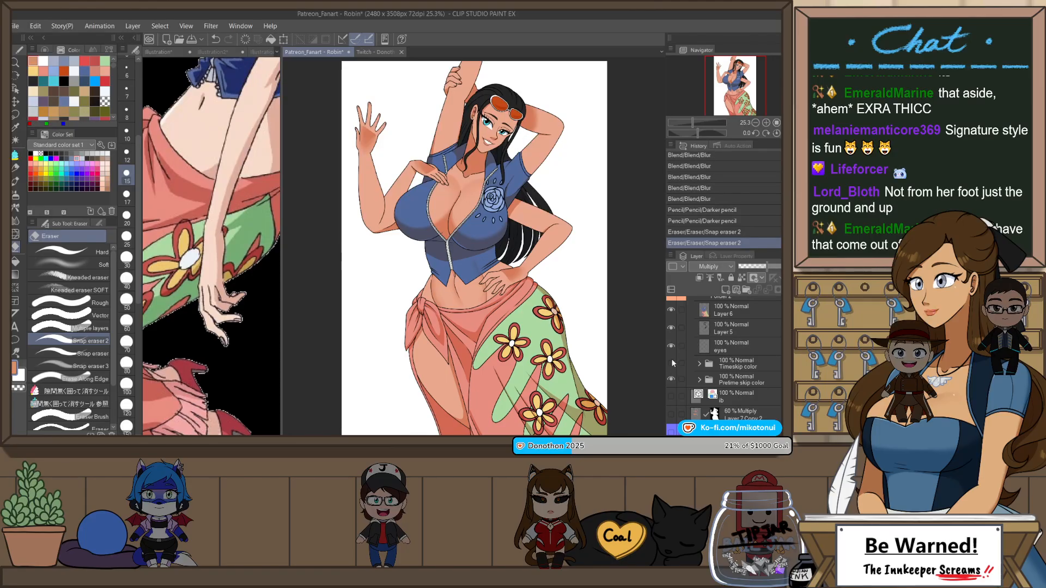
pyautogui.click(673, 361)
pyautogui.click(675, 360)
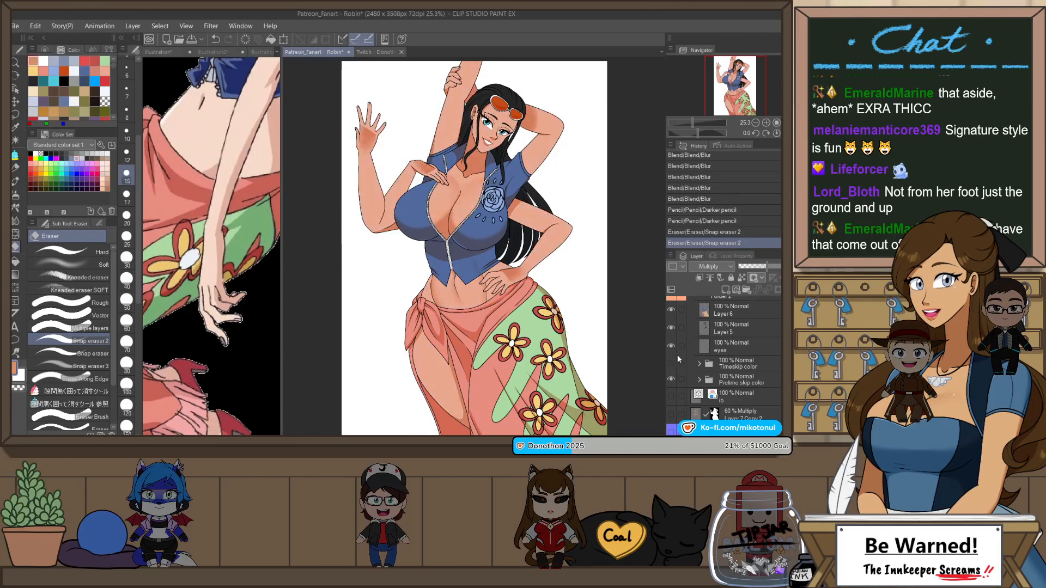
pyautogui.scroll(2, 677, 355)
pyautogui.click(691, 334)
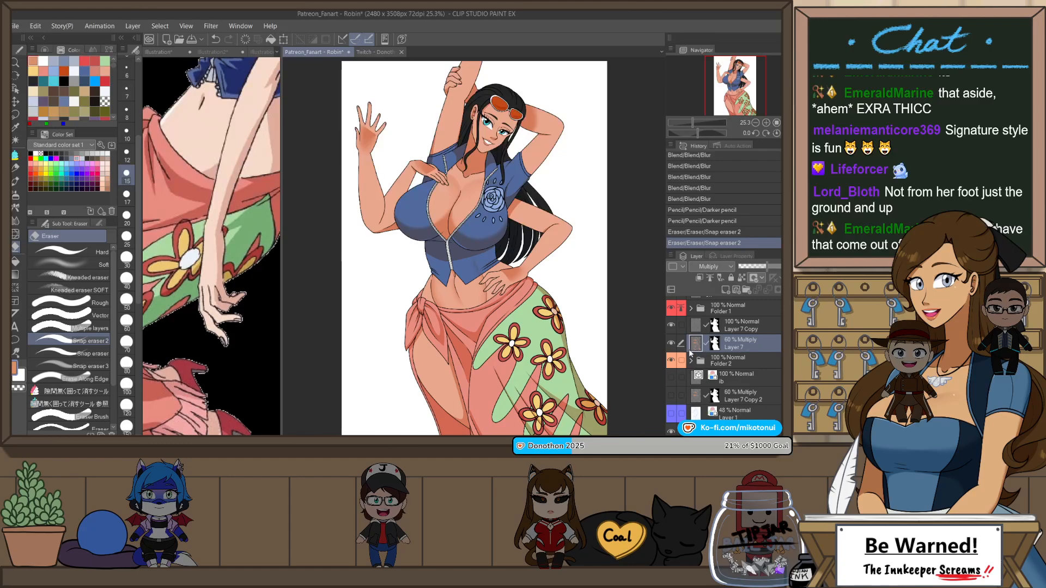
# Step: Flip the canvas, draw a shadow boundary along the green skirt's outer hip edge with the Darker pencil, and fill the area
pyautogui.press('h')
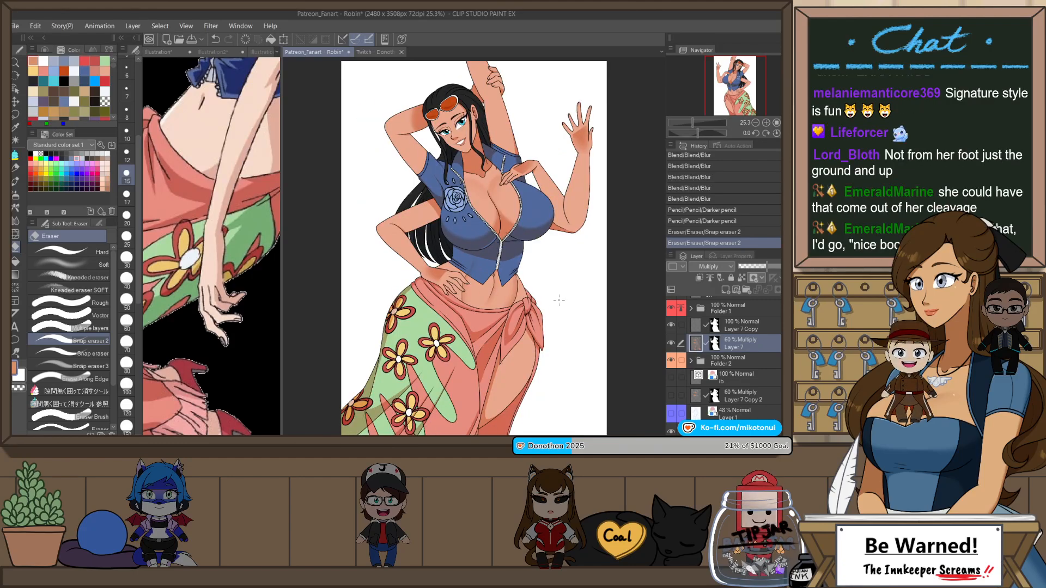
pyautogui.press('p')
pyautogui.press('p')
pyautogui.scroll(3, 376, 348)
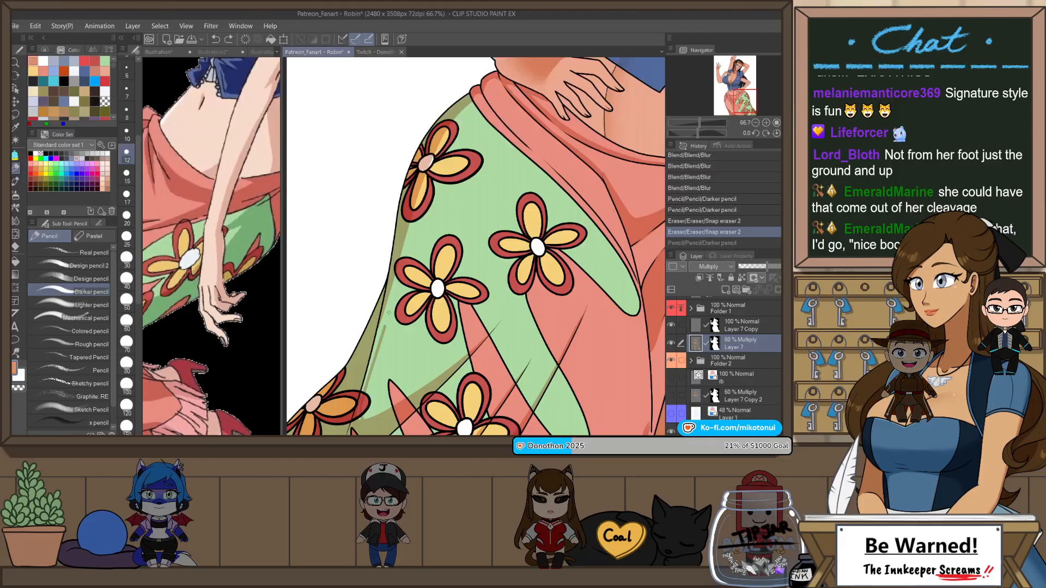
pyautogui.hotkey('ctrl', 'z')
pyautogui.hotkey('ctrl', 'y')
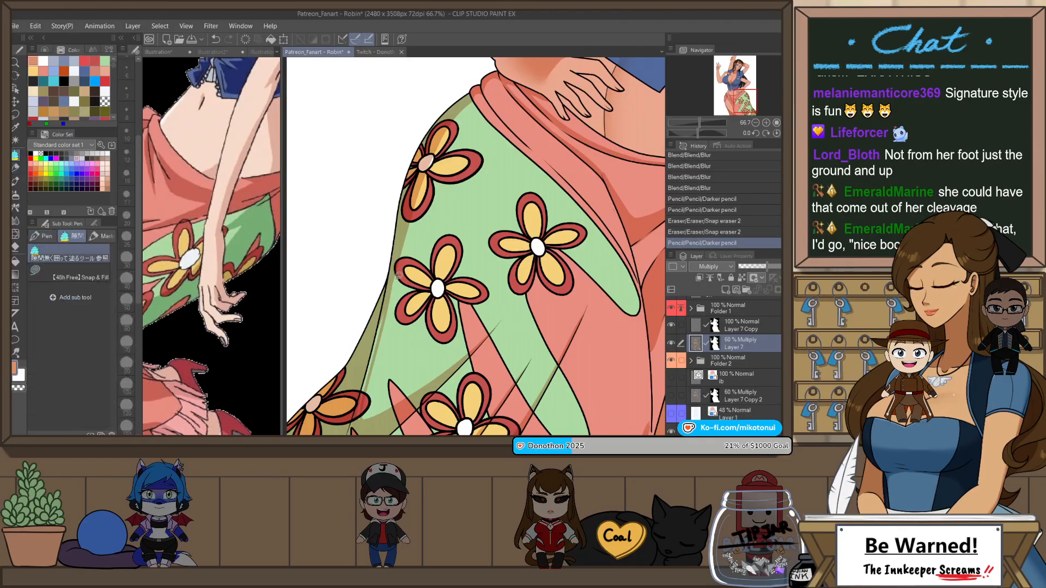
pyautogui.press('g')
pyautogui.moveTo(369, 392)
pyautogui.mouseDown()
pyautogui.moveTo(369, 425)
pyautogui.moveTo(376, 322)
pyautogui.mouseUp()
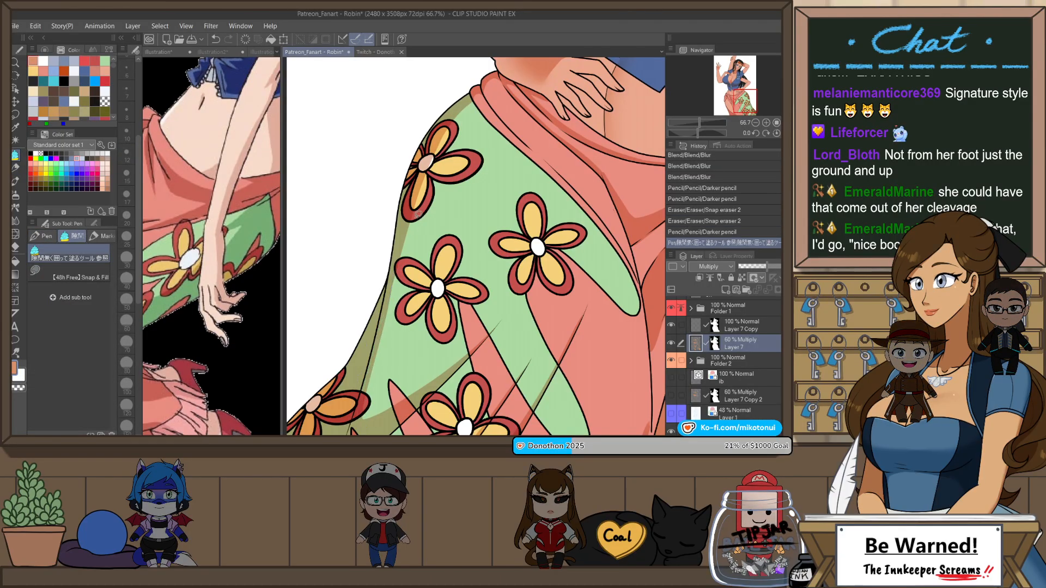
pyautogui.scroll(-3, 564, 278)
pyautogui.moveTo(565, 278); pyautogui.dragTo(569, 312)
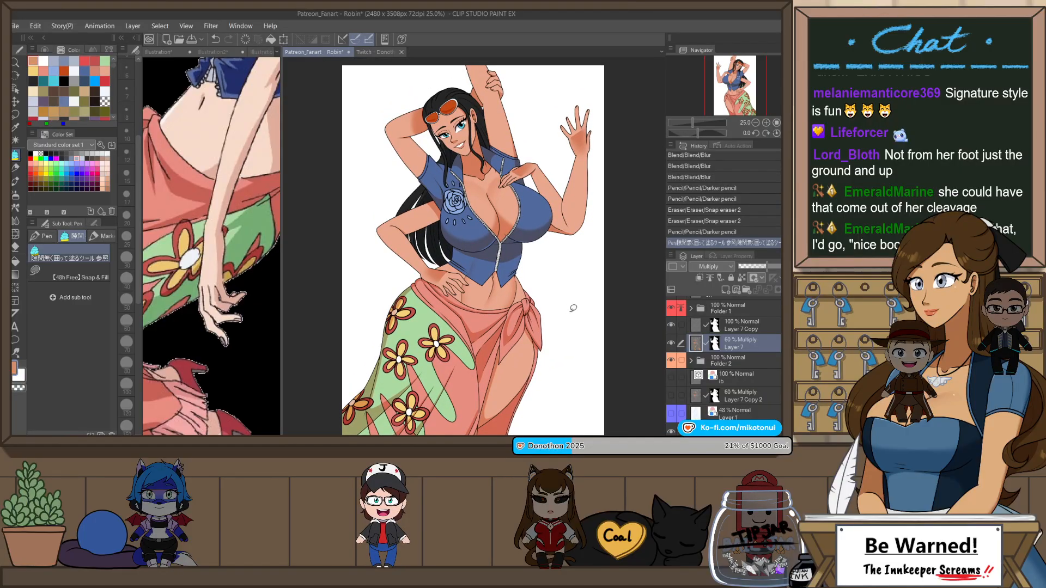
# Step: Flip the canvas back and draw a shadow line with the Darker pencil along the coral band above the green panel
pyautogui.press('h')
pyautogui.scroll(3, 563, 288)
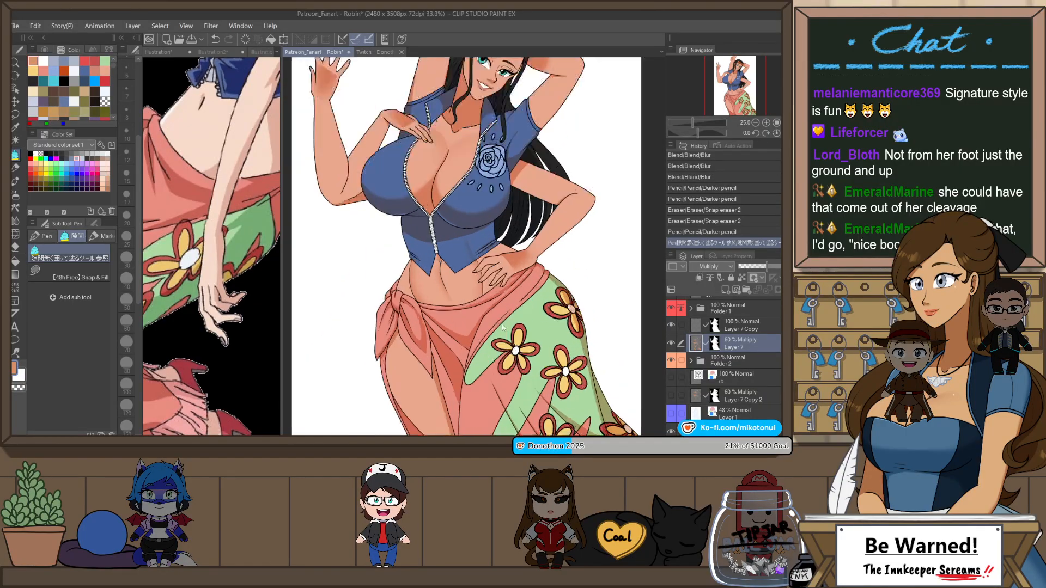
pyautogui.press('p')
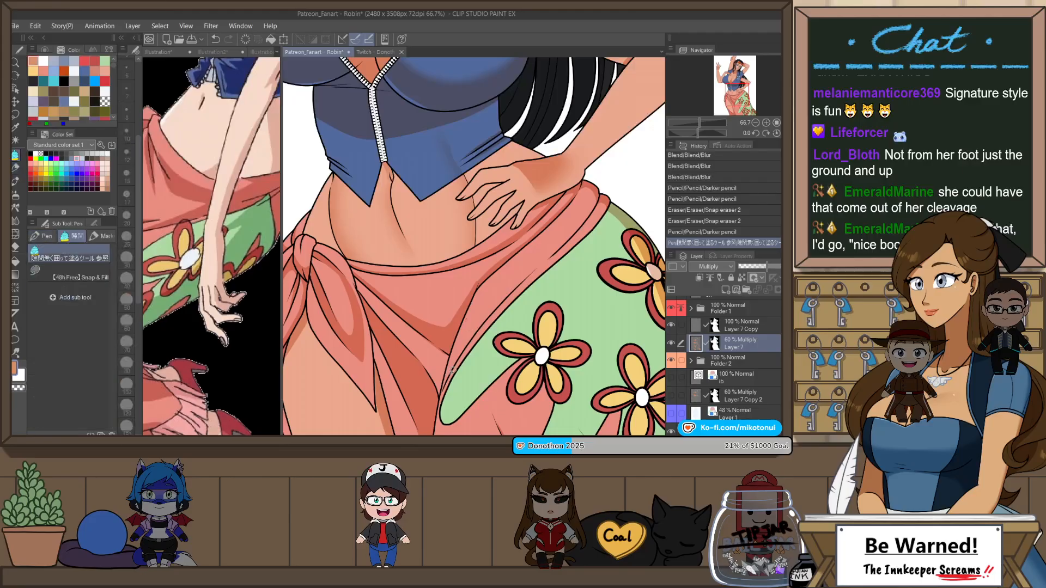
pyautogui.moveTo(443, 377); pyautogui.dragTo(512, 285)
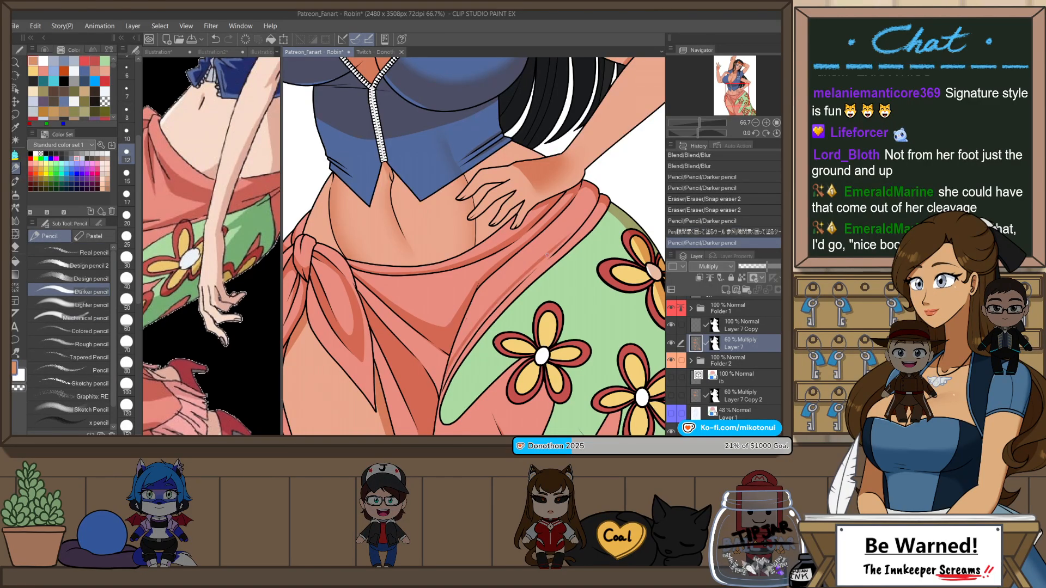
pyautogui.hotkey('ctrl', 'z')
pyautogui.moveTo(556, 245)
pyautogui.mouseDown()
pyautogui.moveTo(587, 201)
pyautogui.moveTo(571, 229)
pyautogui.mouseUp()
pyautogui.hotkey('ctrl', 'y')
pyautogui.hotkey('ctrl', 'z')
pyautogui.hotkey('ctrl', 'z')
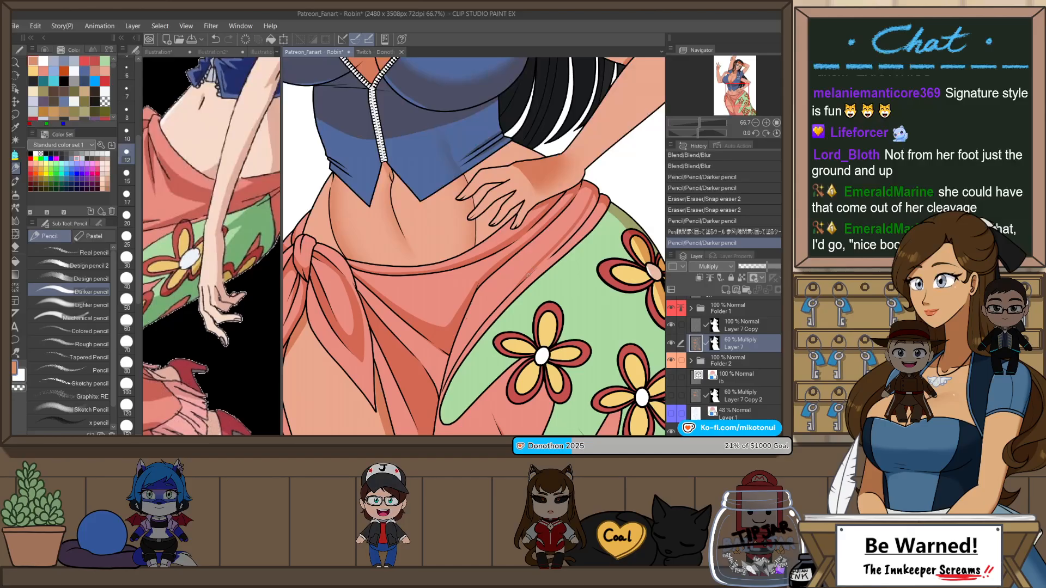
pyautogui.moveTo(529, 275); pyautogui.dragTo(564, 240)
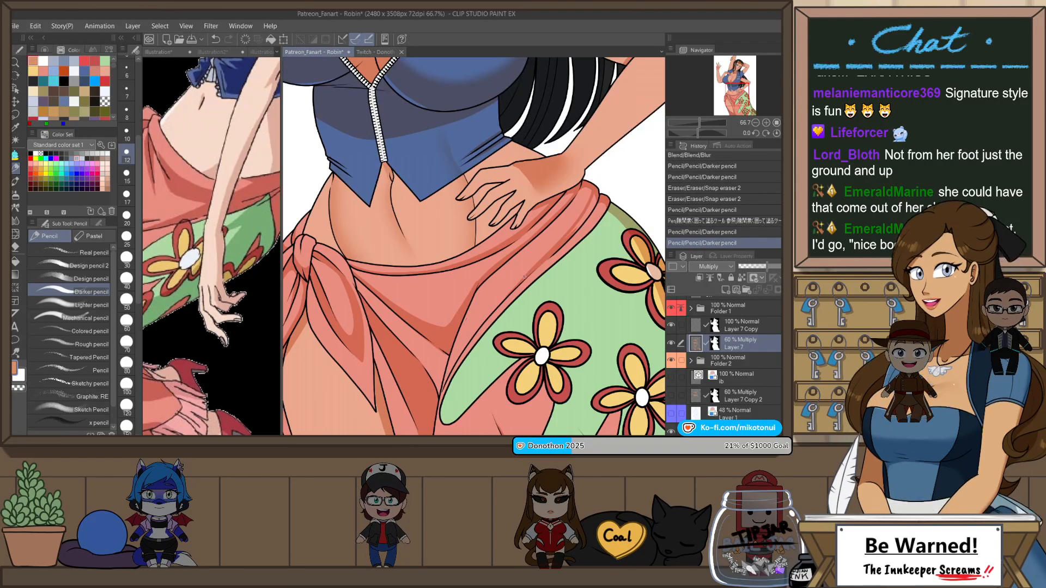
# Step: Extend the coral band's shadow up to the hip beneath the hand and fill the enclosed area
pyautogui.moveTo(525, 277)
pyautogui.mouseDown()
pyautogui.moveTo(594, 209)
pyautogui.moveTo(612, 171)
pyautogui.moveTo(592, 191)
pyautogui.mouseUp()
pyautogui.press('p')
pyautogui.scroll(1, 594, 183)
pyautogui.press('p')
pyautogui.press('p')
pyautogui.press('p')
pyautogui.scroll(-1, 587, 194)
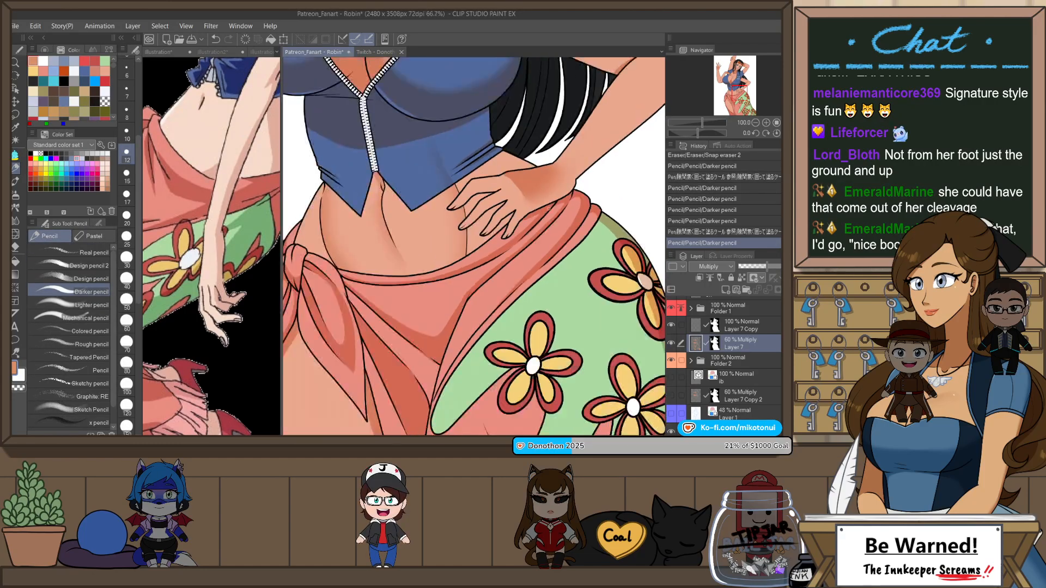
# Step: Cut the stray line-art mark beside the coral skirt's central fold, collapse Folder 1, and reselect Layer 7
pyautogui.scroll(2, 467, 319)
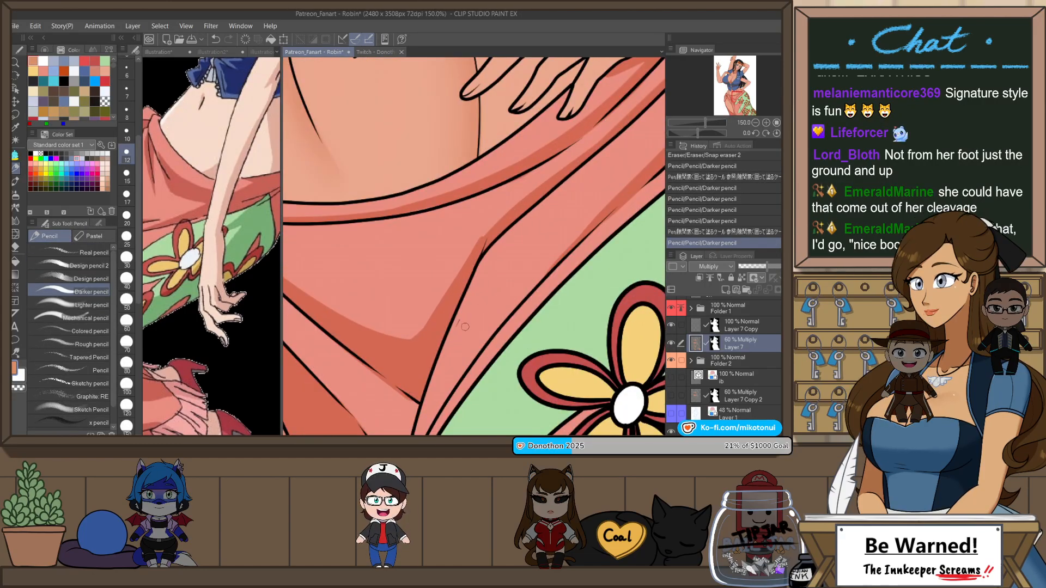
pyautogui.keyDown('ctrl'); pyautogui.click(459, 323); pyautogui.keyUp('ctrl')
pyautogui.hotkey('ctrl', 'x')
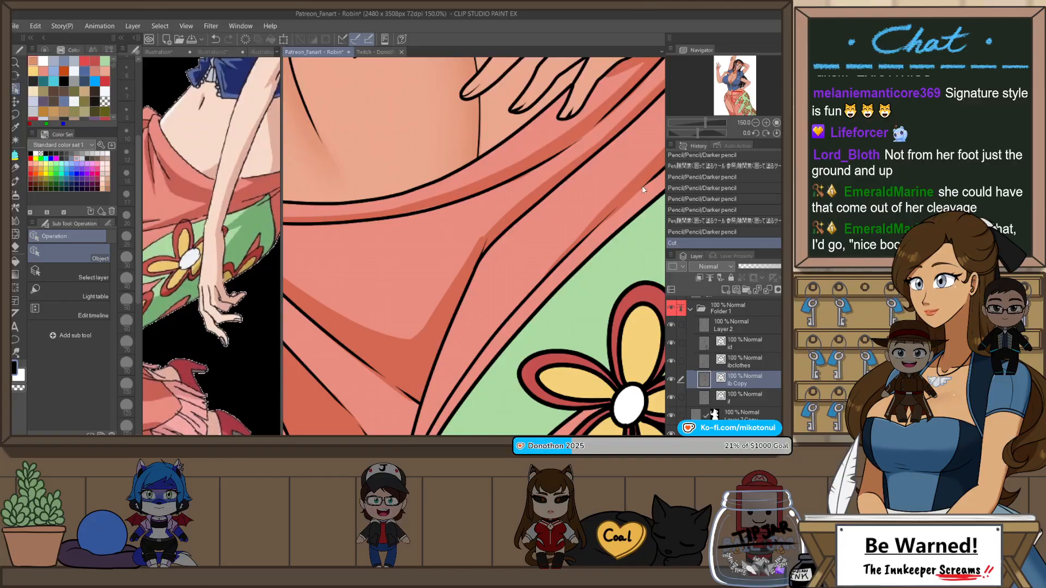
pyautogui.click(690, 308)
pyautogui.click(730, 346)
pyautogui.hotkey('ctrl', '-')
pyautogui.hotkey('ctrl', '-')
pyautogui.hotkey('ctrl', '-')
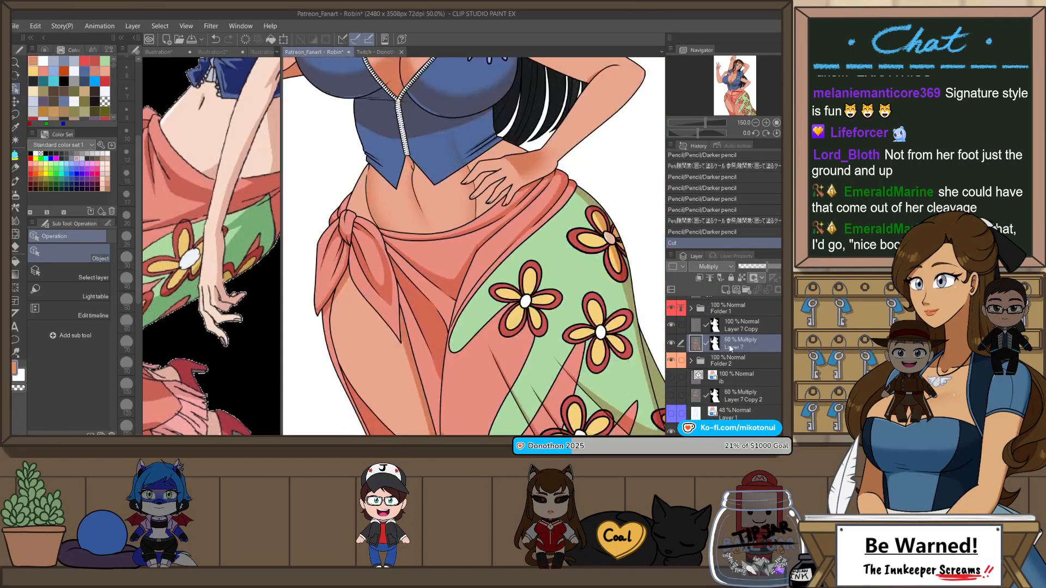
# Step: Soften the shadow edge of the coral skirt's central fold below the waistband with the Blur blend tool
pyautogui.press('j')
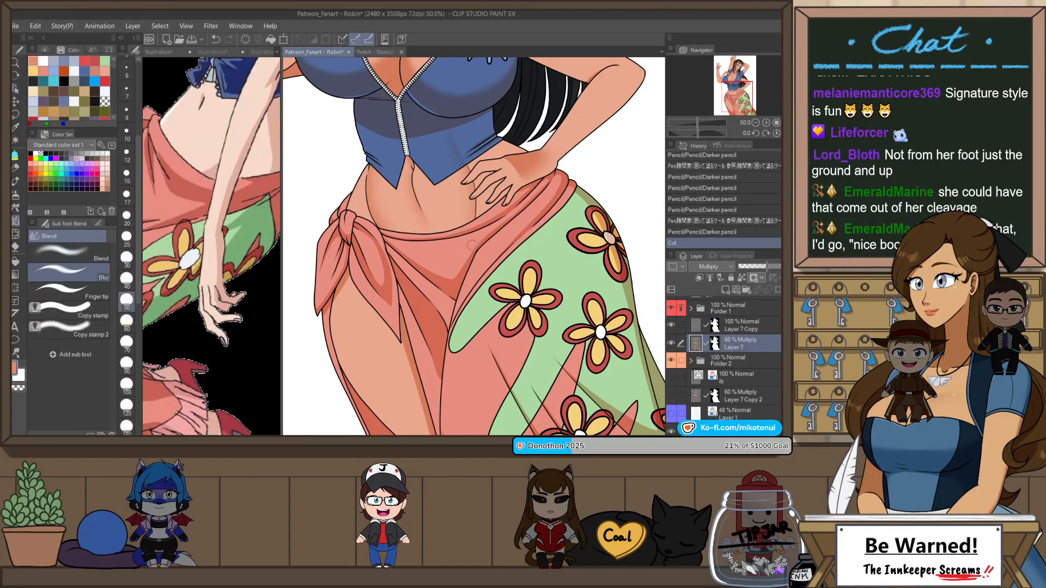
pyautogui.press('h')
pyautogui.moveTo(478, 248); pyautogui.dragTo(496, 279)
pyautogui.moveTo(493, 279)
pyautogui.mouseDown()
pyautogui.moveTo(538, 266)
pyautogui.moveTo(538, 281)
pyautogui.moveTo(498, 276)
pyautogui.moveTo(531, 256)
pyautogui.moveTo(504, 274)
pyautogui.mouseUp()
# Step: Enlarge the Blur brush, soften the coral skirt's shadow edges between the green panel and the knot, and restore the canvas orientation
pyautogui.press(']')
pyautogui.press(']')
pyautogui.press(']')
pyautogui.moveTo(569, 276)
pyautogui.mouseDown()
pyautogui.moveTo(595, 228)
pyautogui.moveTo(581, 248)
pyautogui.mouseUp()
pyautogui.moveTo(580, 249); pyautogui.dragTo(591, 235)
pyautogui.moveTo(537, 341); pyautogui.dragTo(589, 264)
pyautogui.moveTo(565, 296); pyautogui.dragTo(582, 262)
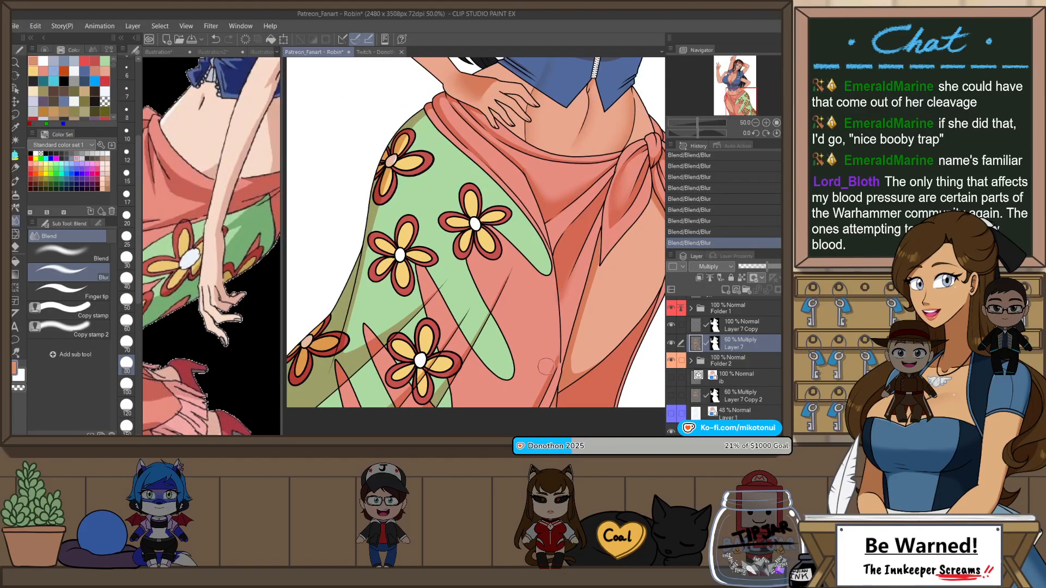
pyautogui.scroll(-2, 557, 398)
pyautogui.moveTo(624, 259); pyautogui.dragTo(576, 321)
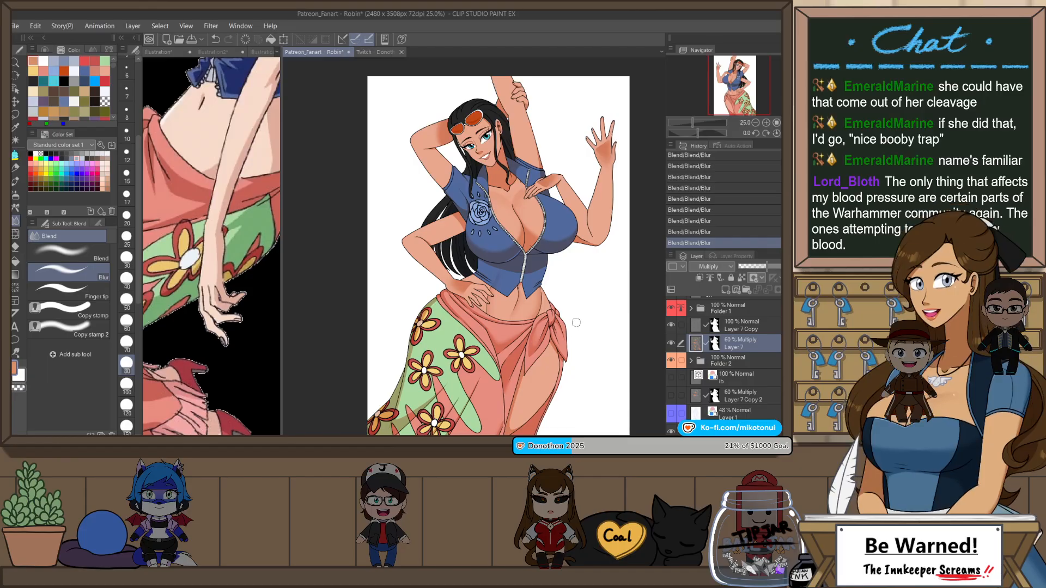
pyautogui.press('h')
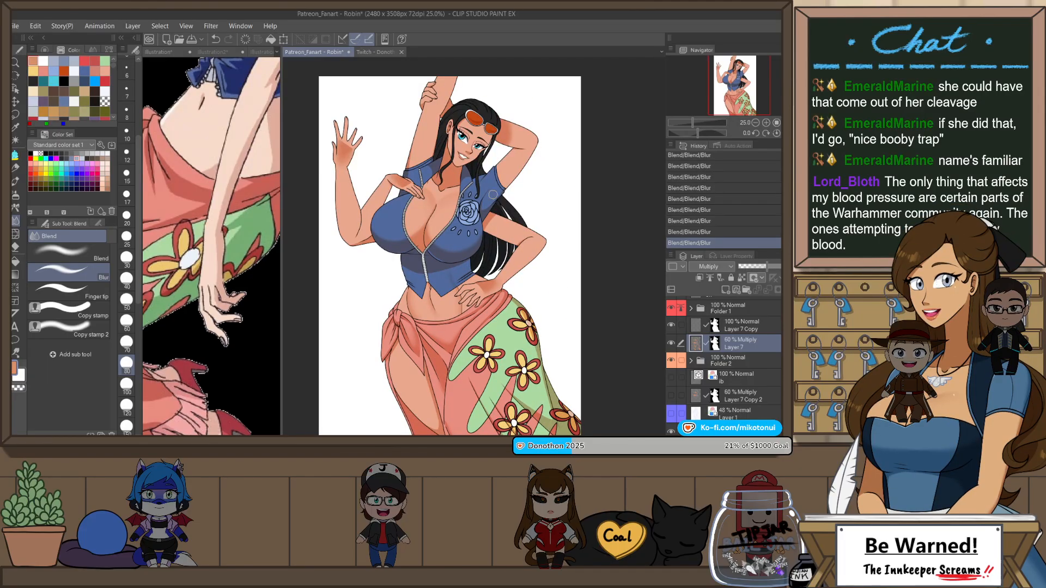
pyautogui.scroll(3, 524, 169)
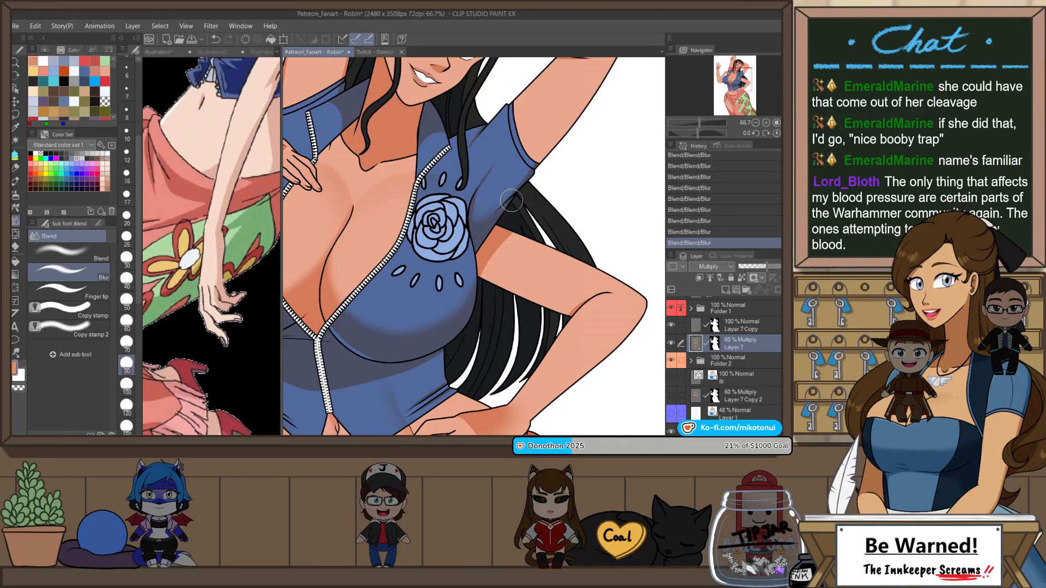
pyautogui.scroll(-3, 517, 184)
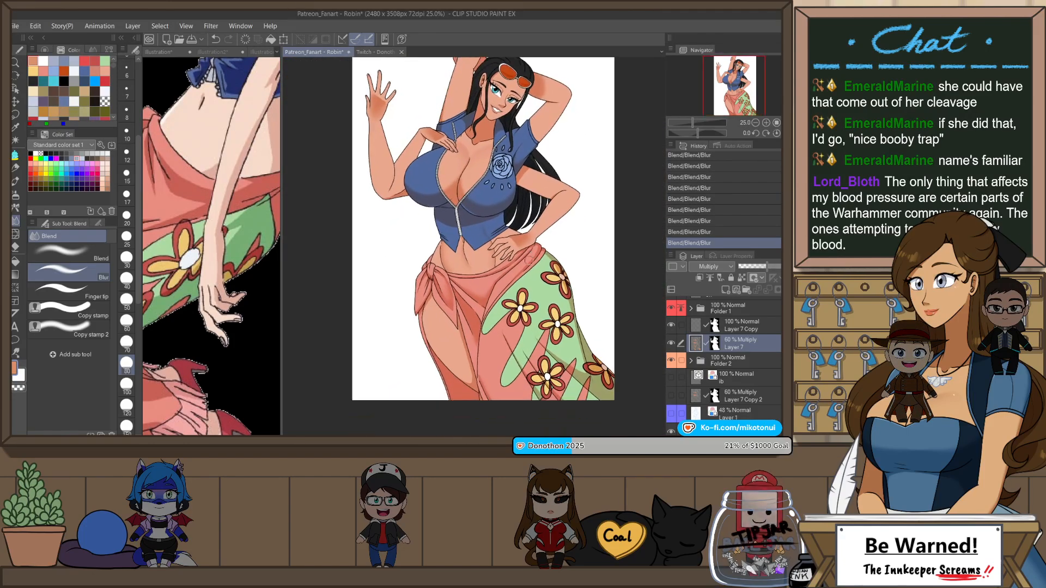
pyautogui.moveTo(536, 238); pyautogui.dragTo(543, 267)
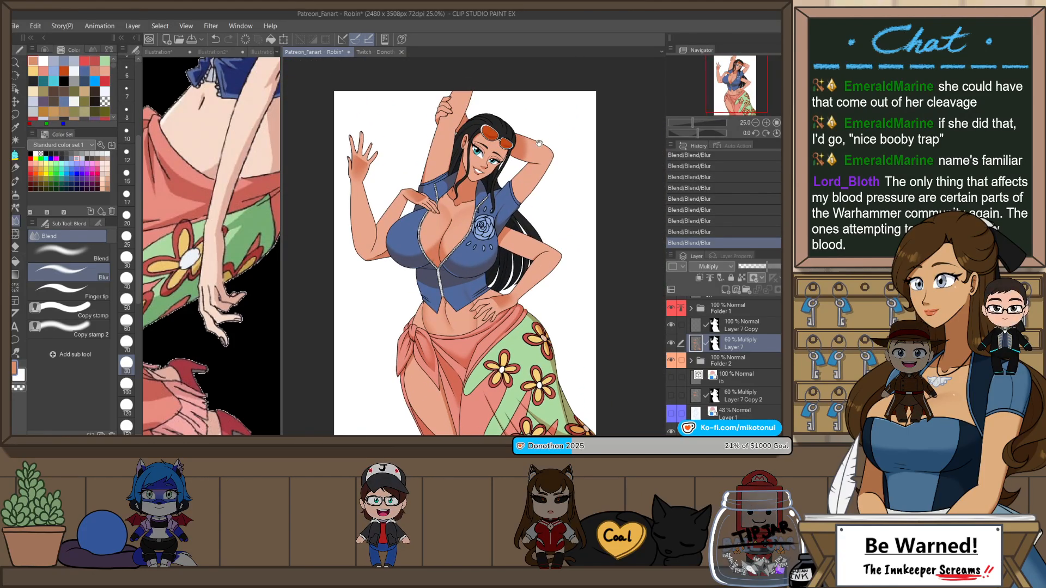
pyautogui.moveTo(540, 149); pyautogui.dragTo(553, 198)
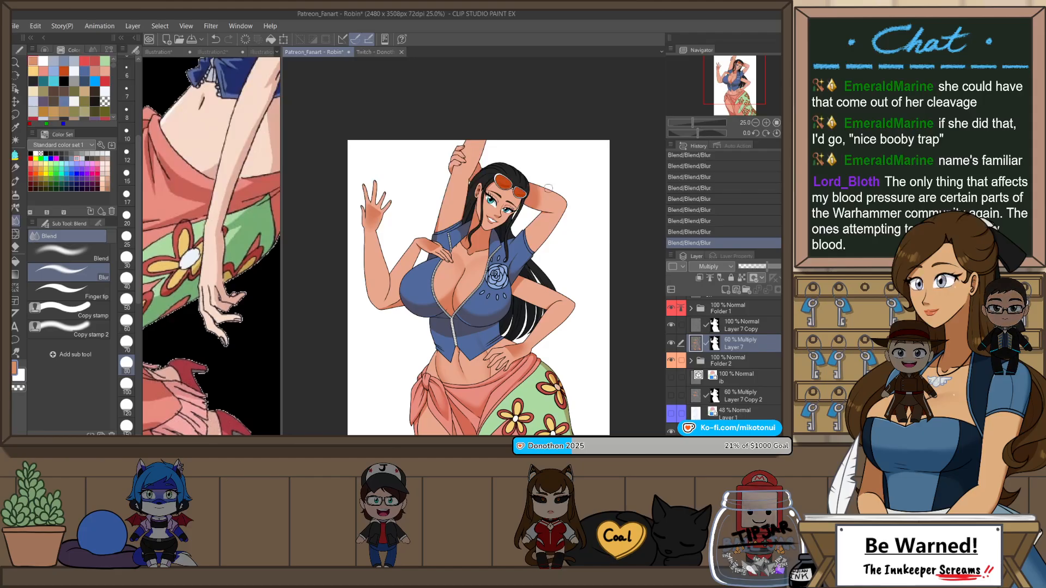
pyautogui.scroll(4, 475, 249)
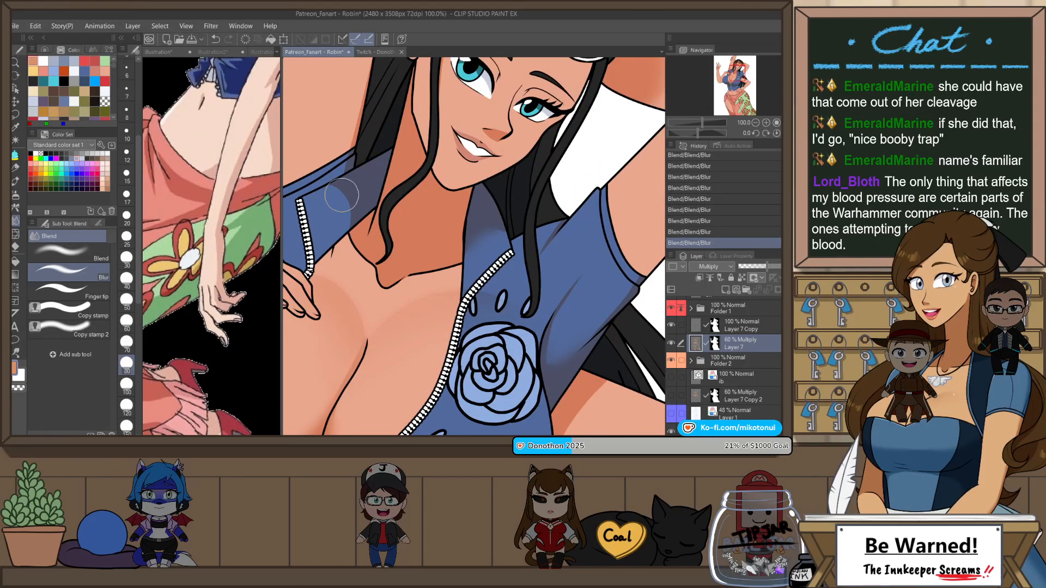
pyautogui.scroll(-2, 416, 204)
pyautogui.scroll(-1, 473, 219)
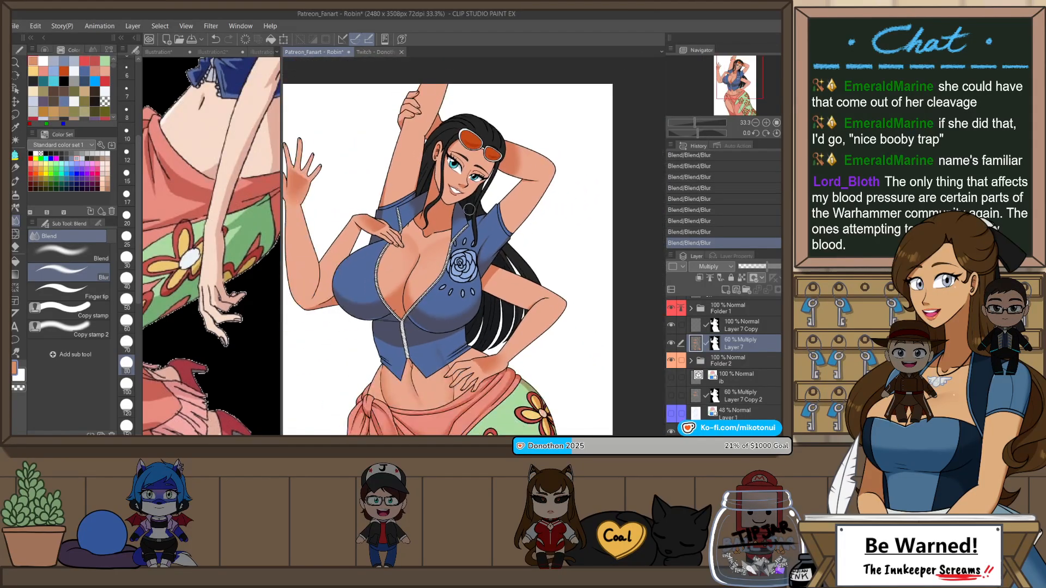
# Step: On Folder 1, use Auto select to select the collar and shoulder areas of the blue top
pyautogui.click(733, 309)
pyautogui.press('e')
pyautogui.scroll(1, 470, 220)
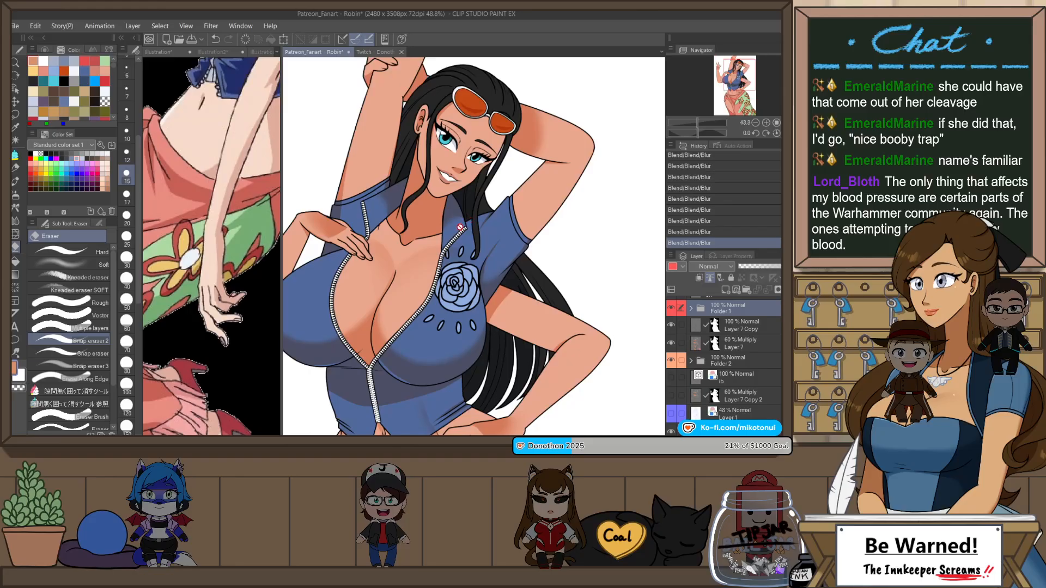
pyautogui.press('w')
pyautogui.scroll(-2, 611, 210)
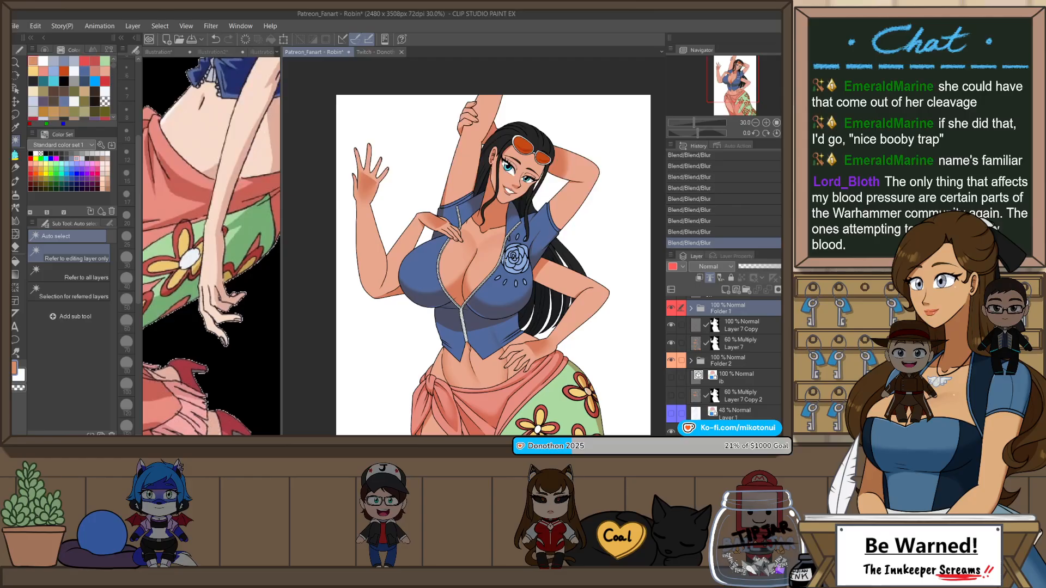
pyautogui.click(513, 221)
pyautogui.keyDown('shift'); pyautogui.click(471, 209); pyautogui.keyUp('shift')
pyautogui.keyDown('shift'); pyautogui.click(449, 209); pyautogui.keyUp('shift')
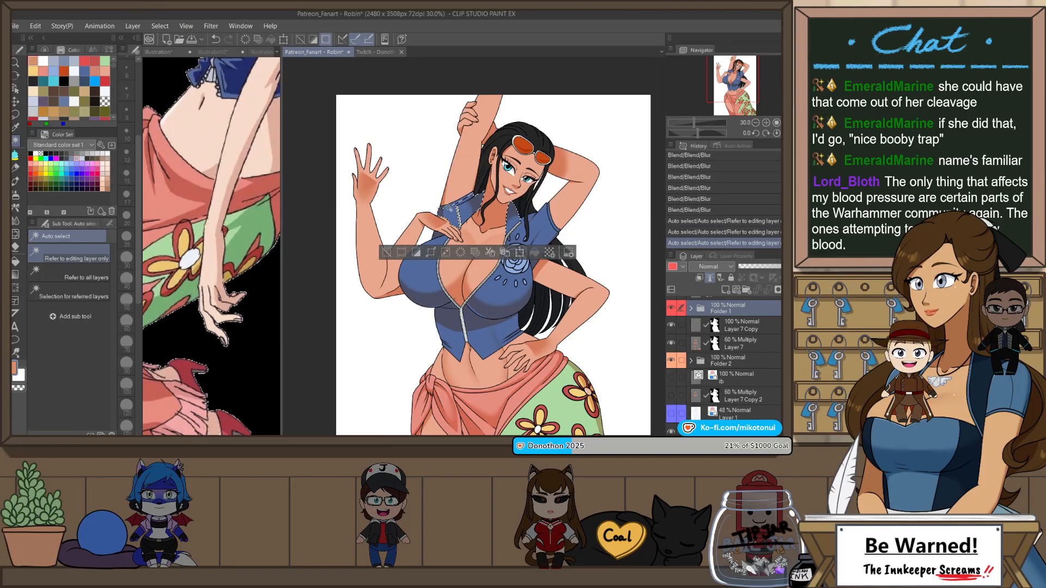
pyautogui.keyDown('shift'); pyautogui.click(458, 213); pyautogui.keyUp('shift')
pyautogui.hotkey('ctrl', 'z')
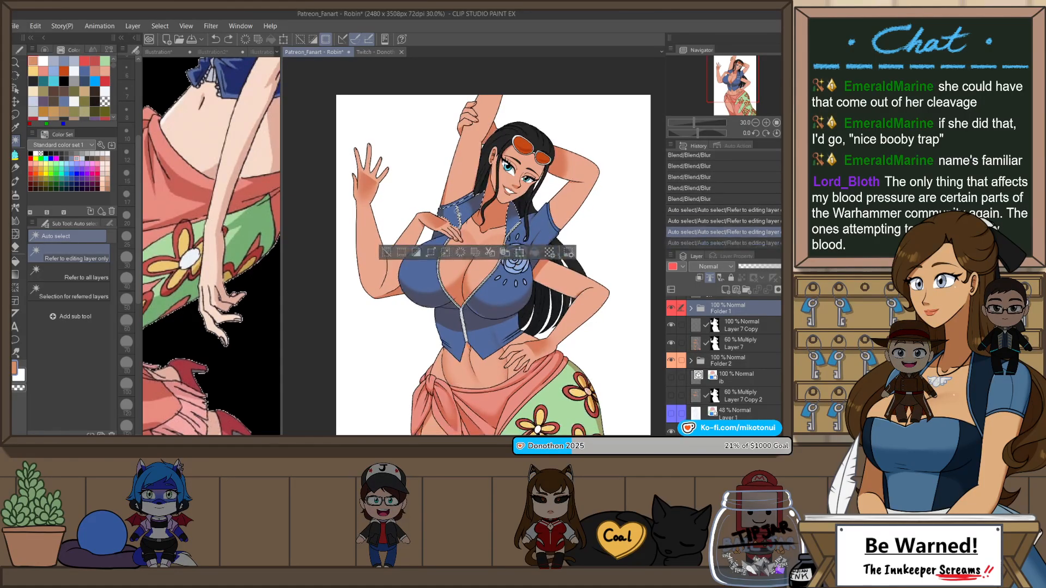
# Step: Add the blue top's sleeves, chest panels and waist panels to the Auto select selection
pyautogui.keyDown('shift'); pyautogui.click(452, 206); pyautogui.keyUp('shift')
pyautogui.keyDown('shift'); pyautogui.click(437, 236); pyautogui.keyUp('shift')
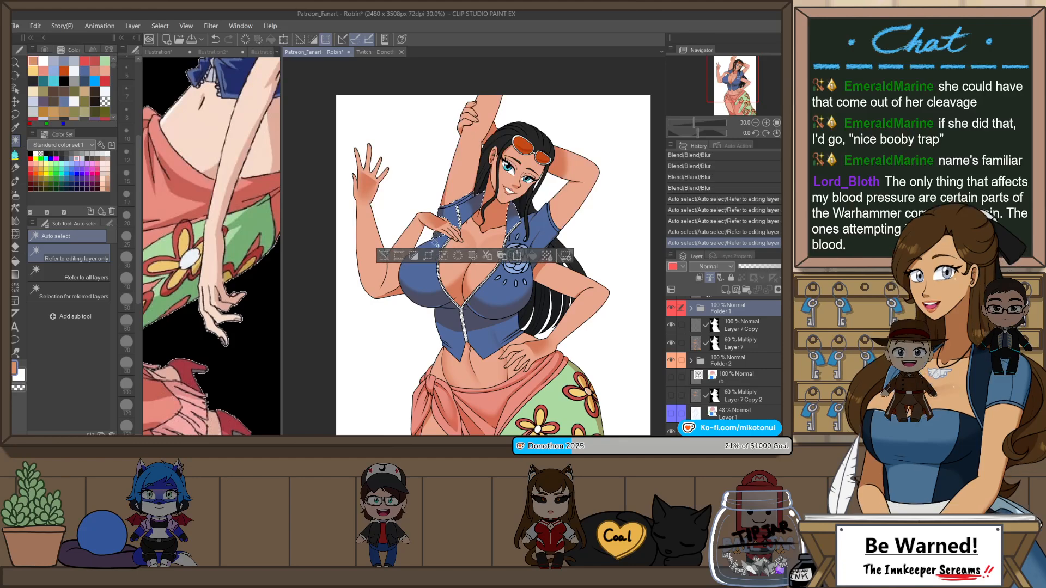
pyautogui.keyDown('shift'); pyautogui.click(428, 269); pyautogui.keyUp('shift')
pyautogui.keyDown('shift'); pyautogui.click(497, 281); pyautogui.keyUp('shift')
pyautogui.keyDown('shift'); pyautogui.click(528, 241); pyautogui.keyUp('shift')
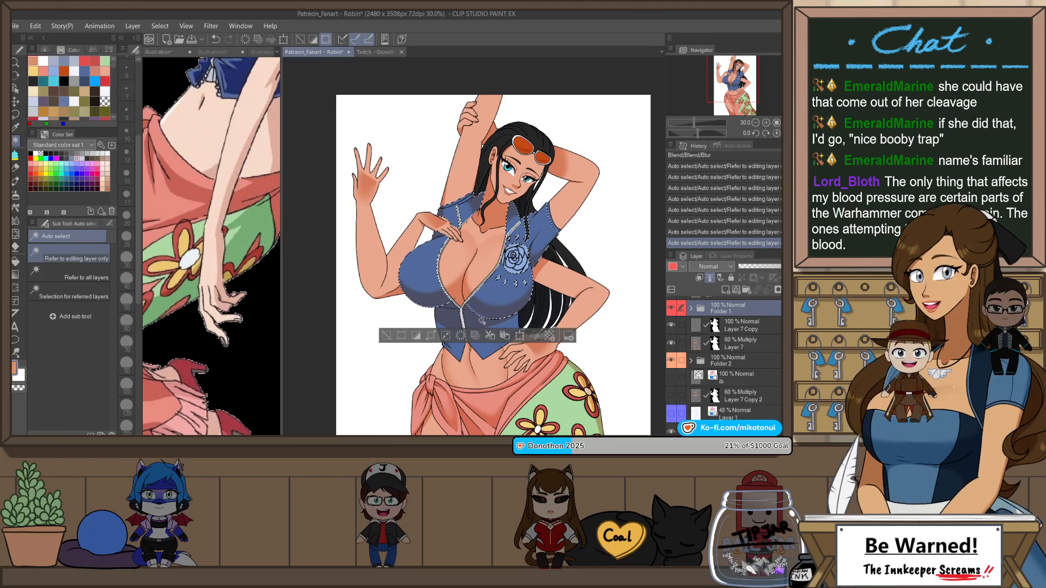
pyautogui.keyDown('shift'); pyautogui.click(448, 314); pyautogui.keyUp('shift')
pyautogui.scroll(-3, 482, 215)
pyautogui.scroll(4, 509, 216)
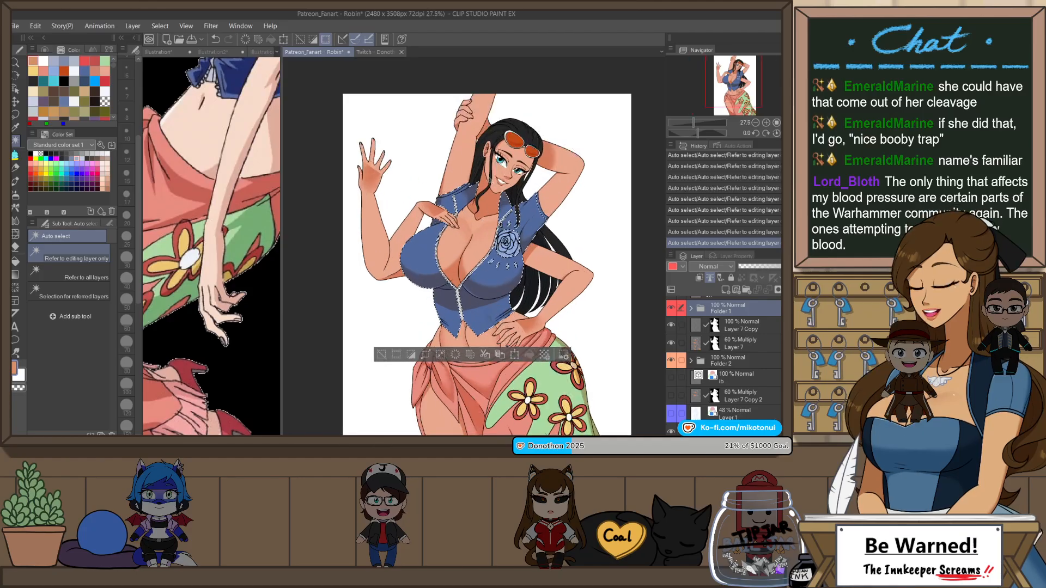
pyautogui.scroll(2, 550, 226)
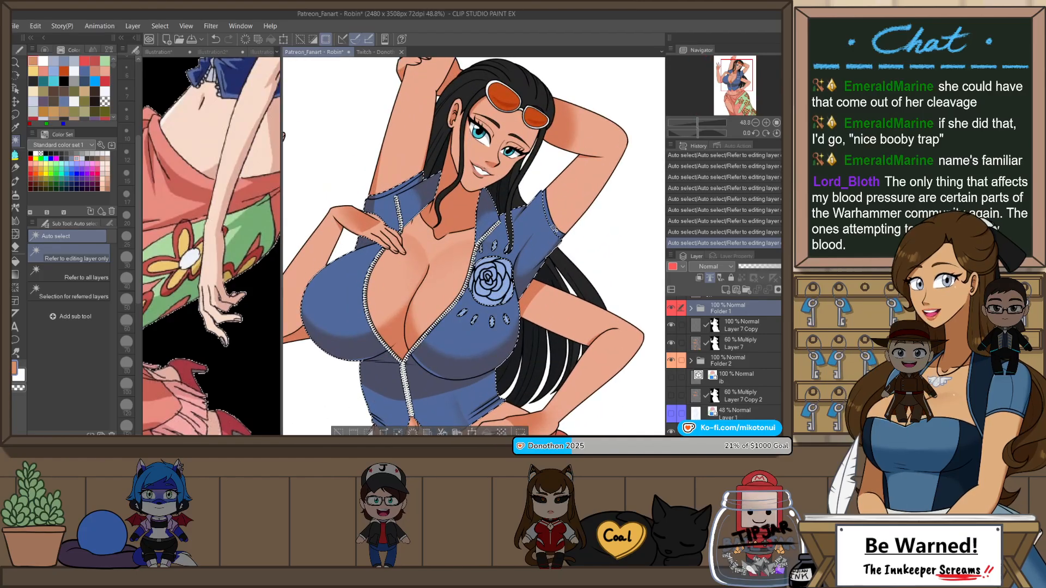
# Step: On Layer 7, lock transparent pixels, fill the selected top's shadows with blue 201/67/60, and deselect
pyautogui.click(760, 344)
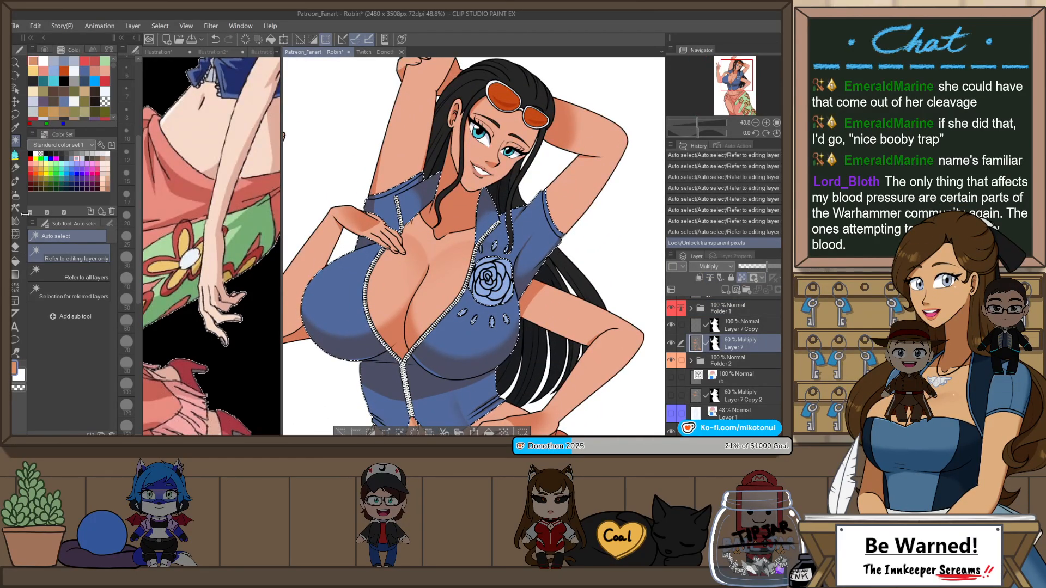
pyautogui.click(68, 178)
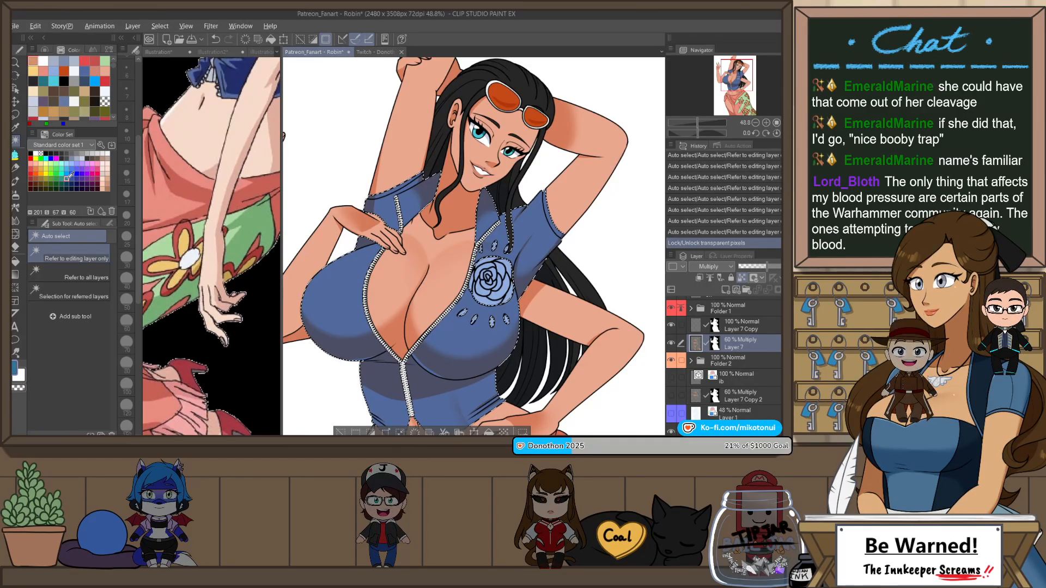
pyautogui.hotkey('alt', 'Delete')
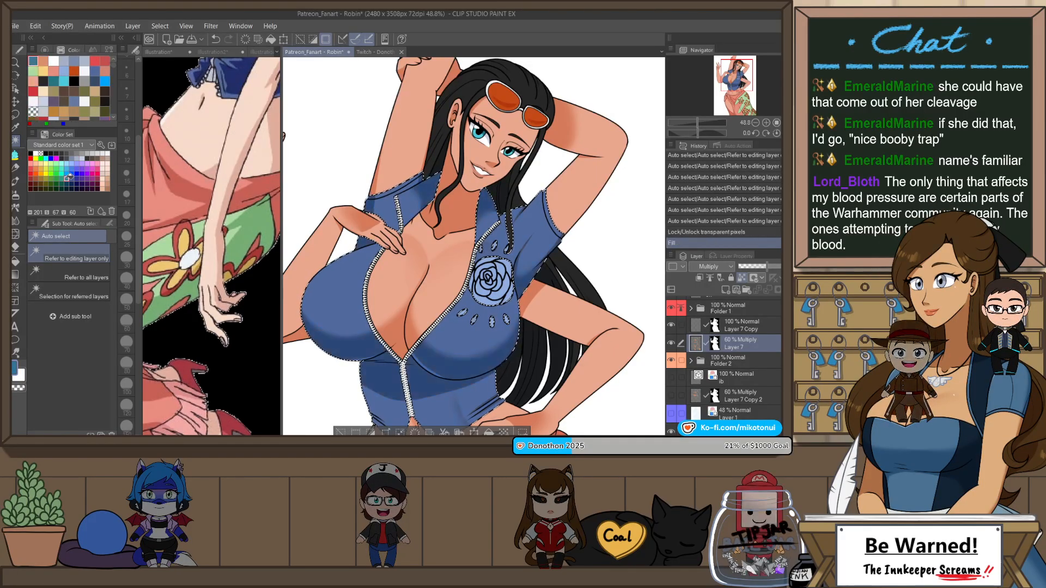
pyautogui.hotkey('ctrl', 'd')
pyautogui.scroll(-5, 463, 238)
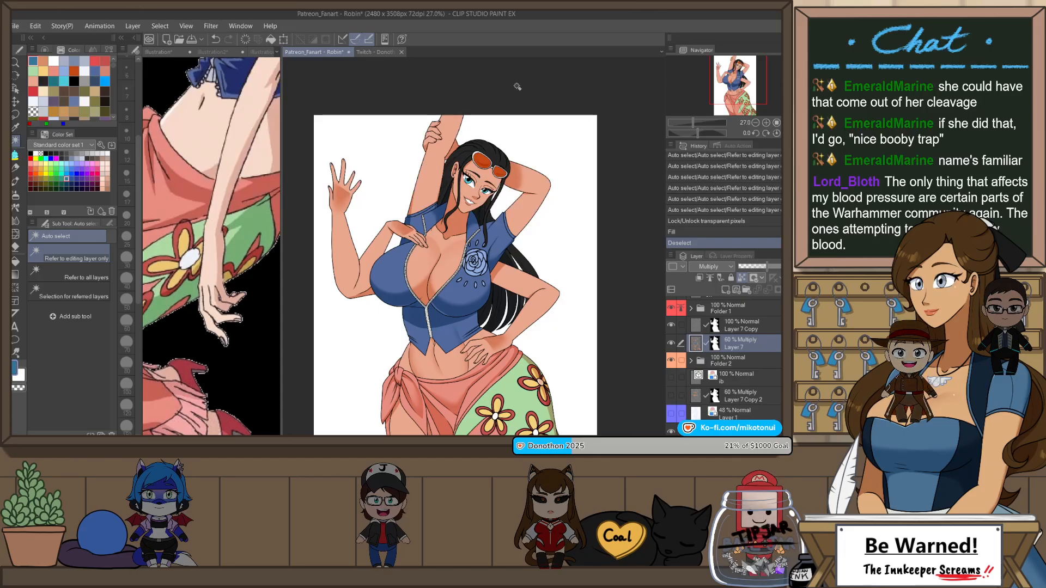
# Step: Unlock Layer 7 Copy and set its blending mode to Screen
pyautogui.scroll(-2, 480, 142)
pyautogui.scroll(2, 480, 143)
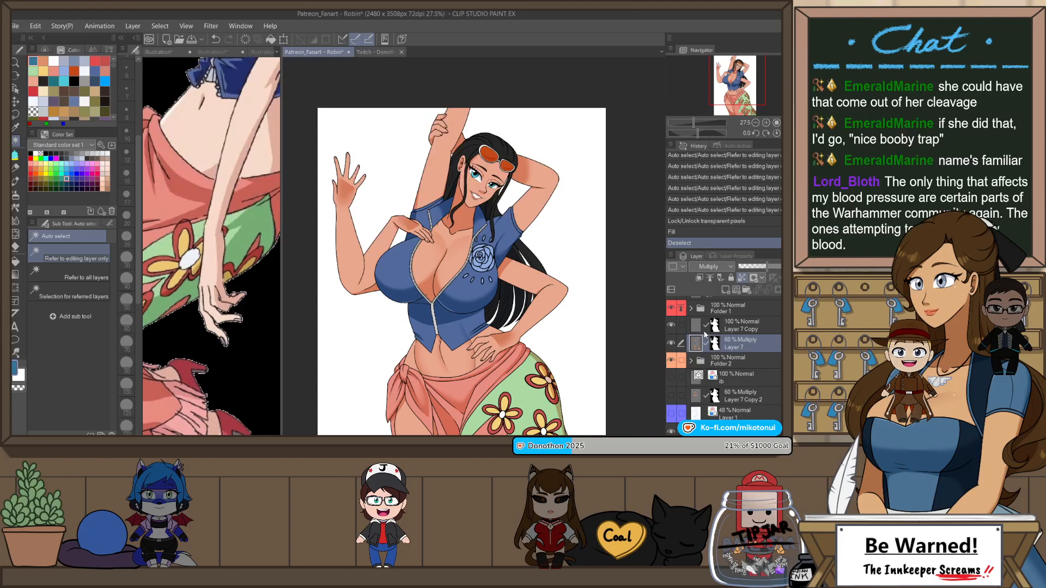
pyautogui.click(755, 325)
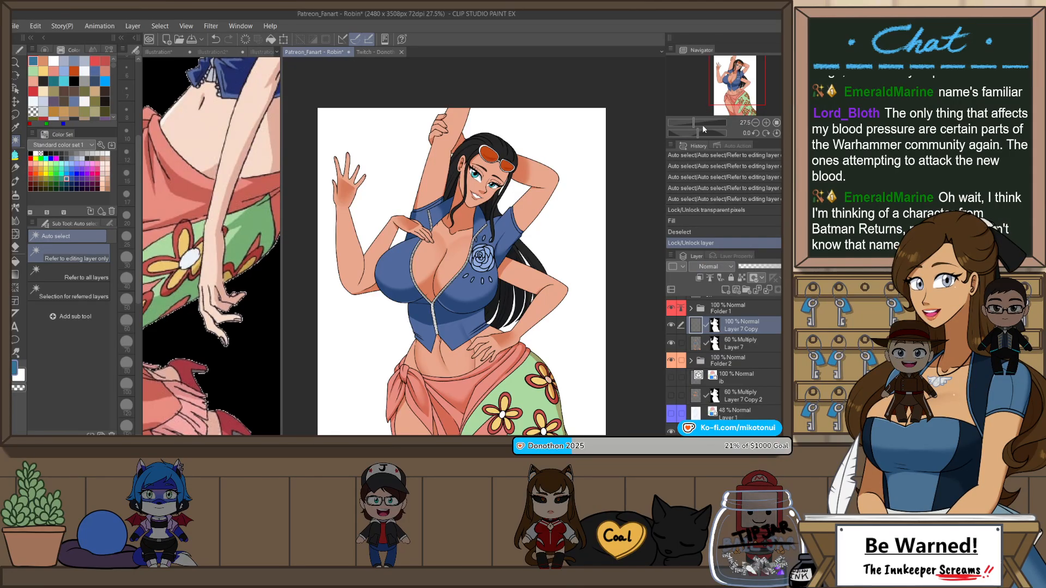
pyautogui.click(706, 142)
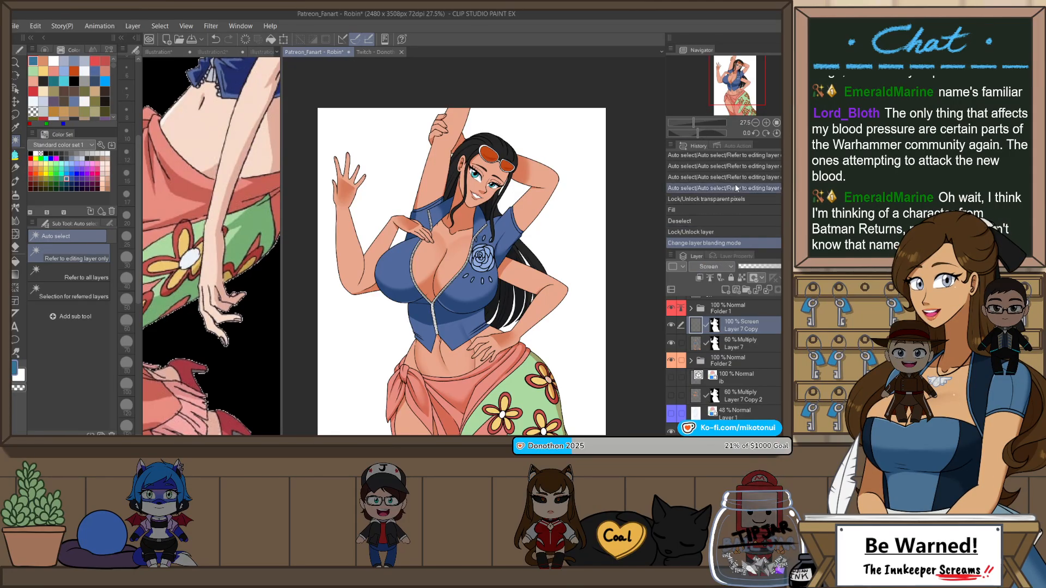
# Step: Select the black hair on the head with Auto select on Folder 2, and make Layer 7 Copy active again
pyautogui.scroll(5, 461, 180)
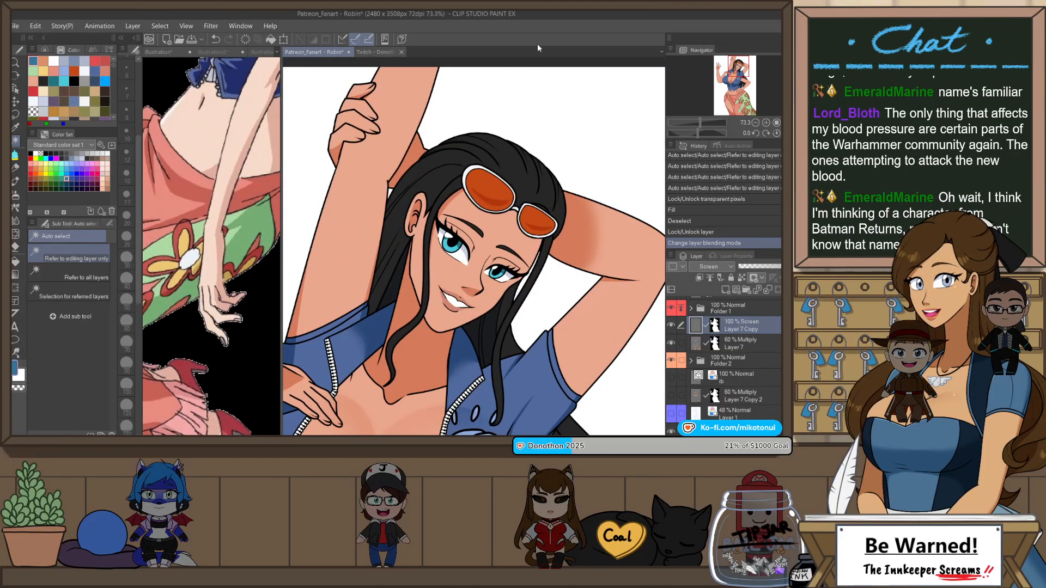
pyautogui.press('p')
pyautogui.press('w')
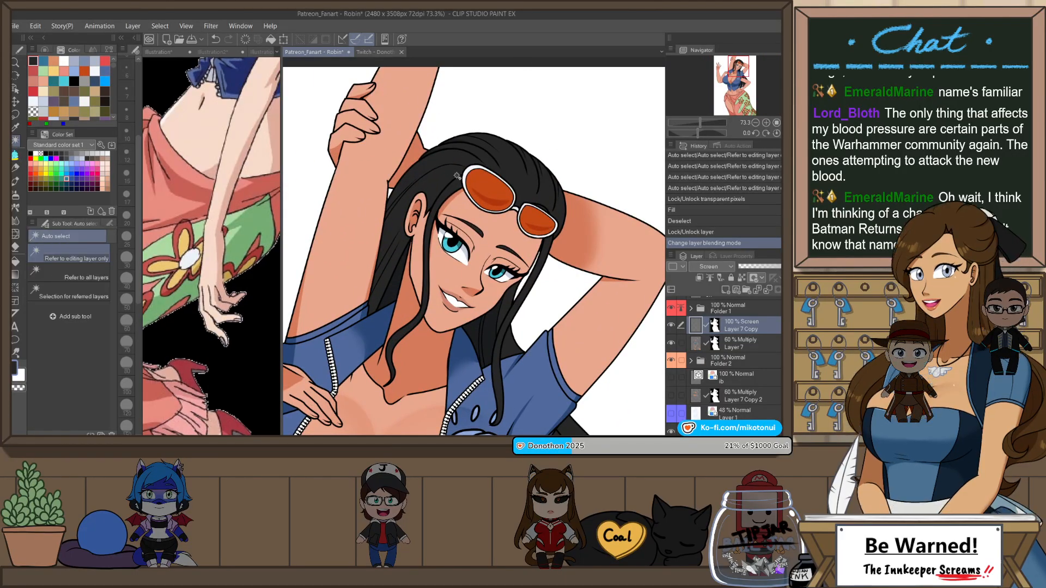
pyautogui.click(741, 311)
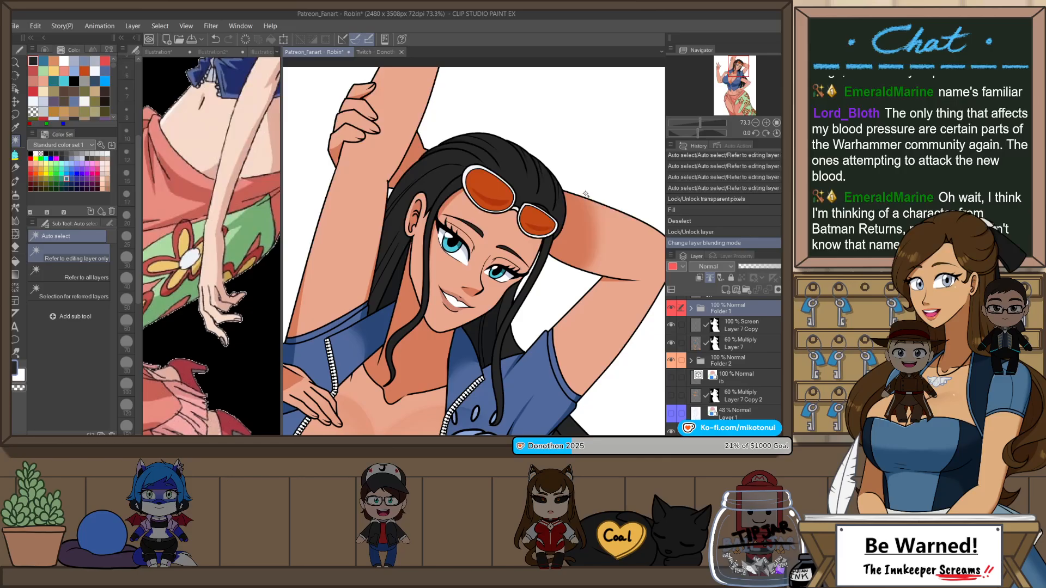
pyautogui.click(528, 176)
pyautogui.hotkey('ctrl', 'z')
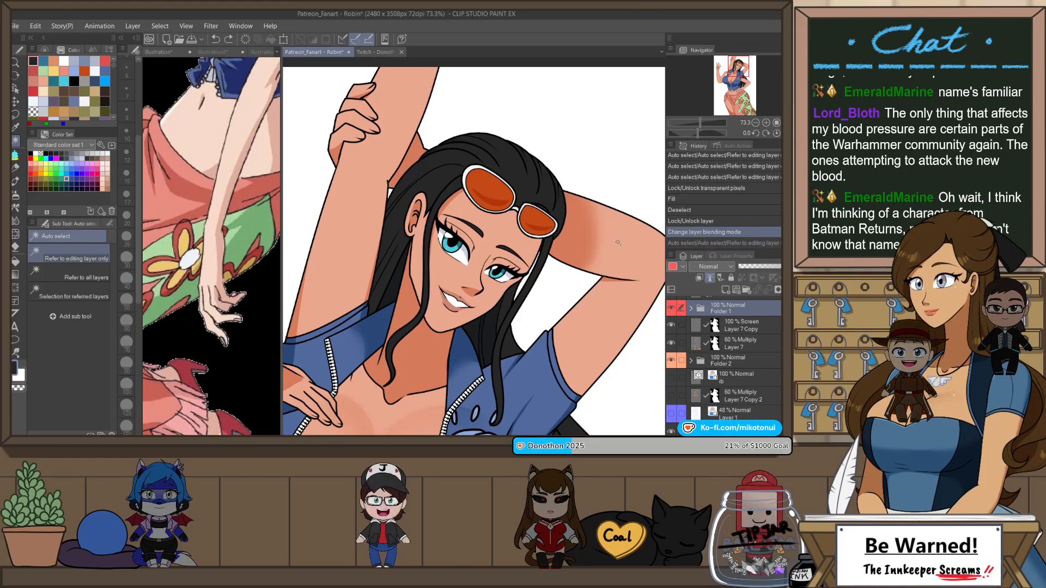
pyautogui.click(573, 217)
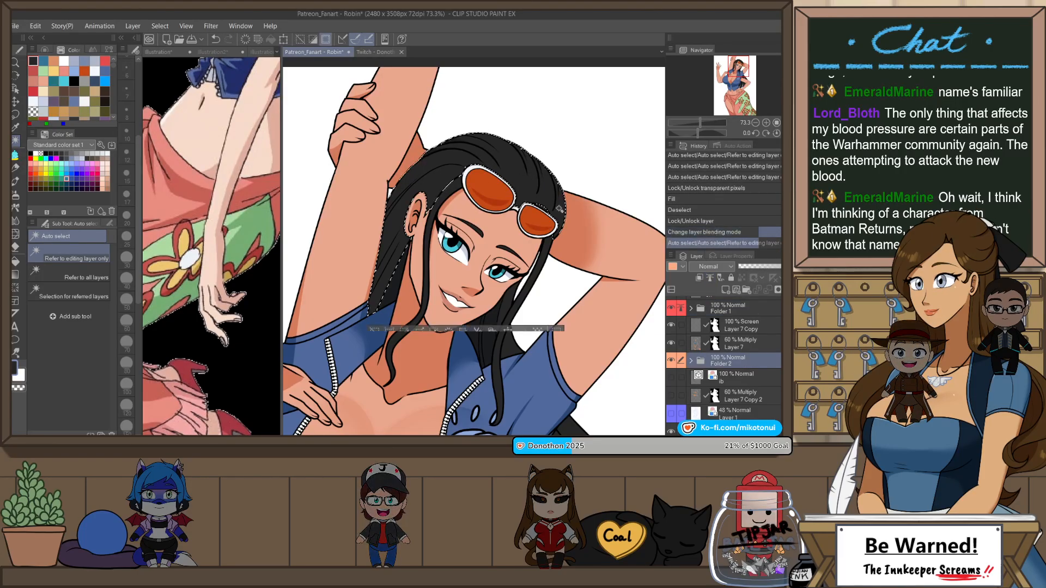
pyautogui.click(738, 325)
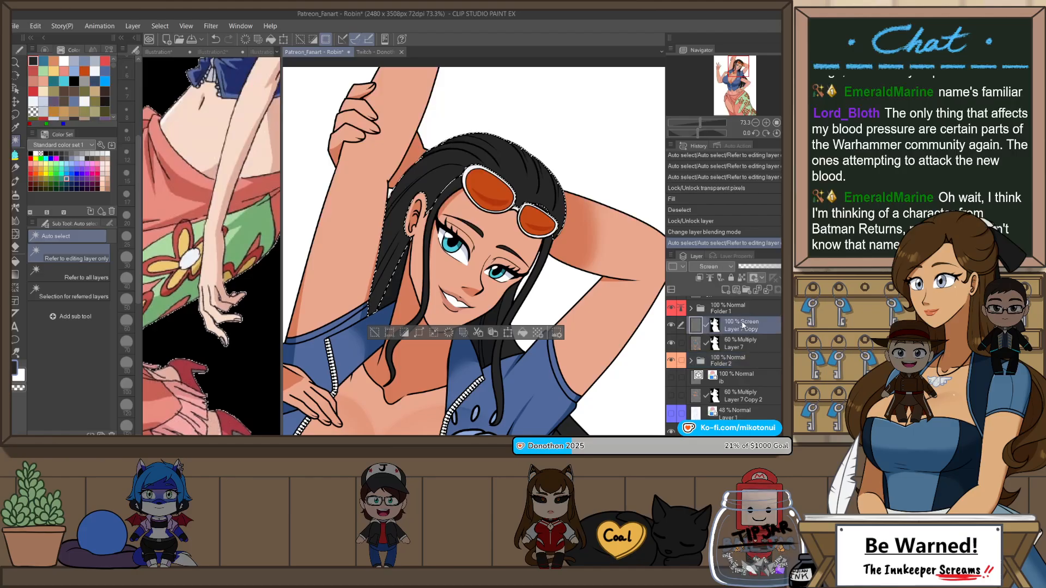
# Step: Draw a light rim highlight along the hair's outer edge, from behind the ear up to the crown, with the Darker pencil
pyautogui.press('p')
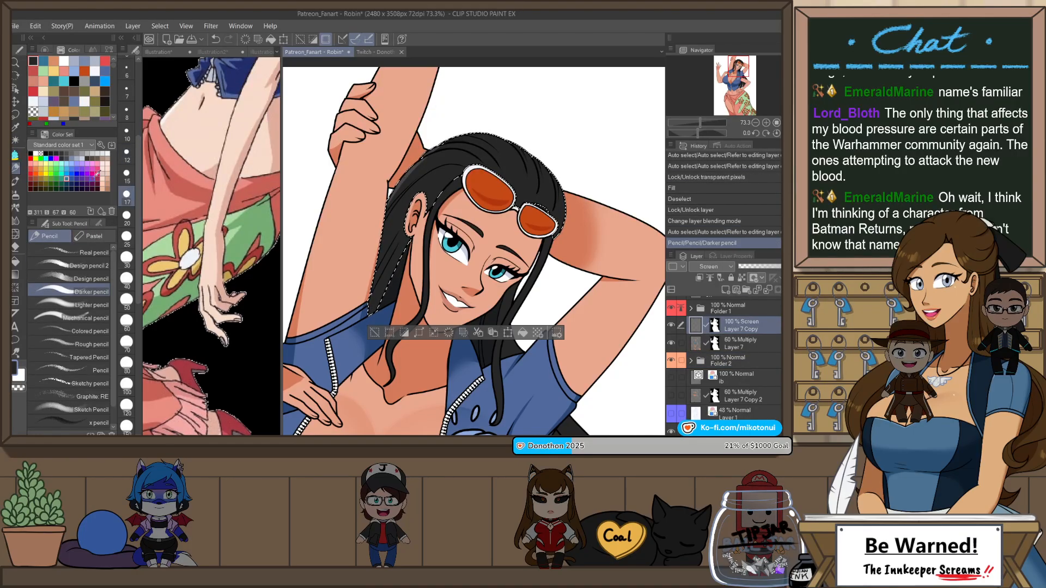
pyautogui.scroll(2, 384, 207)
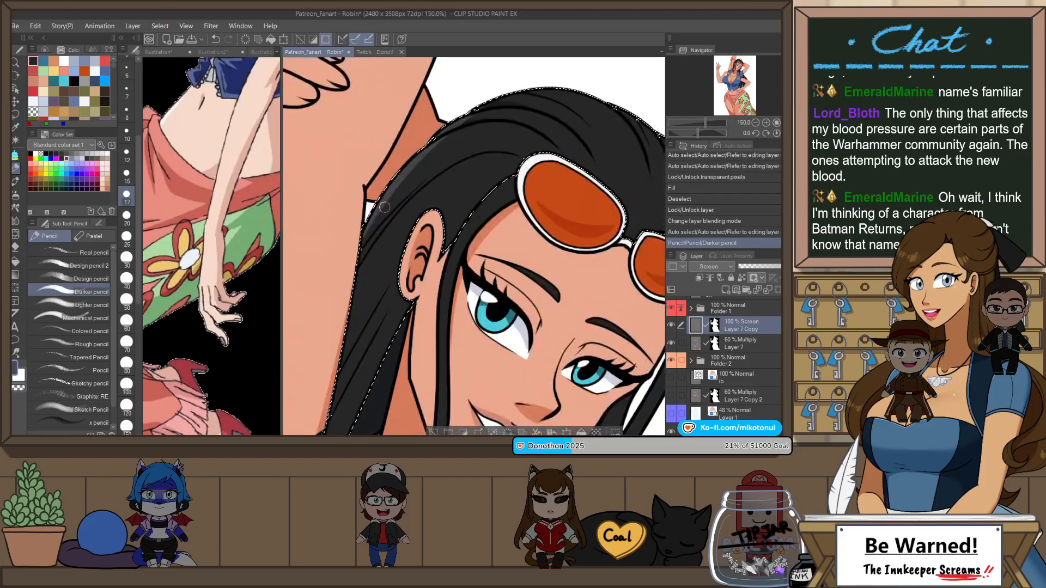
pyautogui.hotkey('ctrl', 'z')
pyautogui.moveTo(436, 136); pyautogui.dragTo(364, 233)
pyautogui.hotkey('ctrl', 'z')
pyautogui.moveTo(425, 150); pyautogui.dragTo(364, 233)
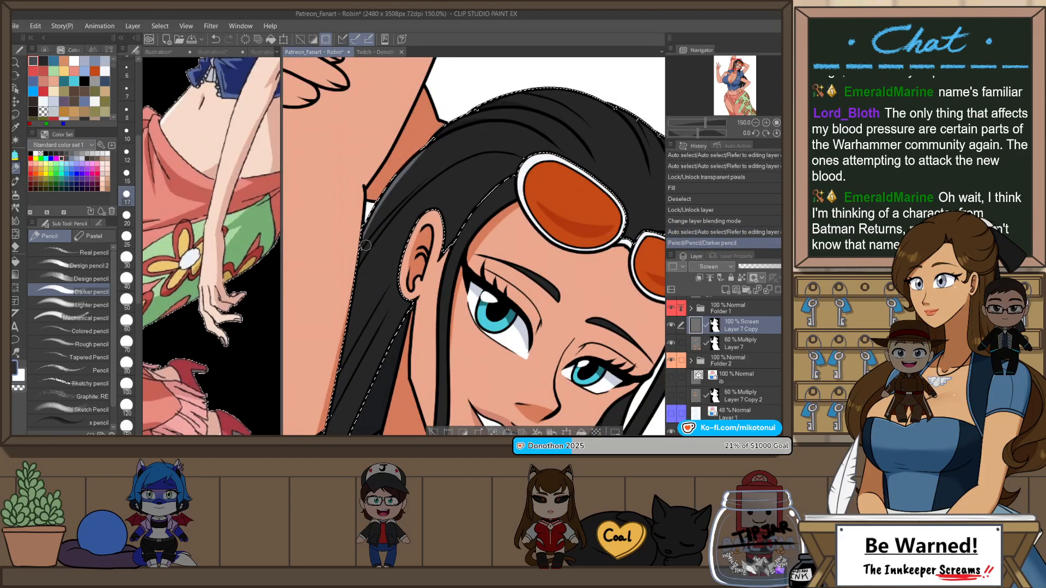
pyautogui.moveTo(438, 132); pyautogui.dragTo(365, 233)
pyautogui.hotkey('ctrl', 'z')
pyautogui.hotkey('ctrl', 'z')
pyautogui.moveTo(431, 143)
pyautogui.mouseDown()
pyautogui.moveTo(365, 233)
pyautogui.moveTo(455, 131)
pyautogui.mouseUp()
pyautogui.hotkey('ctrl', 'z')
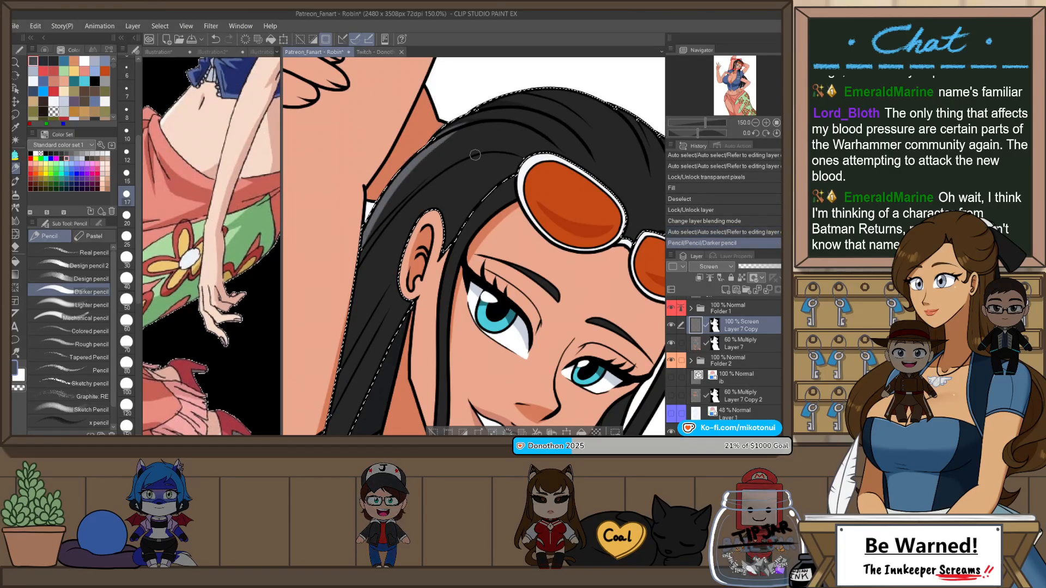
pyautogui.moveTo(526, 155)
pyautogui.mouseDown()
pyautogui.moveTo(392, 289)
pyautogui.moveTo(349, 281)
pyautogui.moveTo(483, 155)
pyautogui.mouseUp()
pyautogui.hotkey('ctrl', 'z')
pyautogui.moveTo(353, 266); pyautogui.dragTo(489, 166)
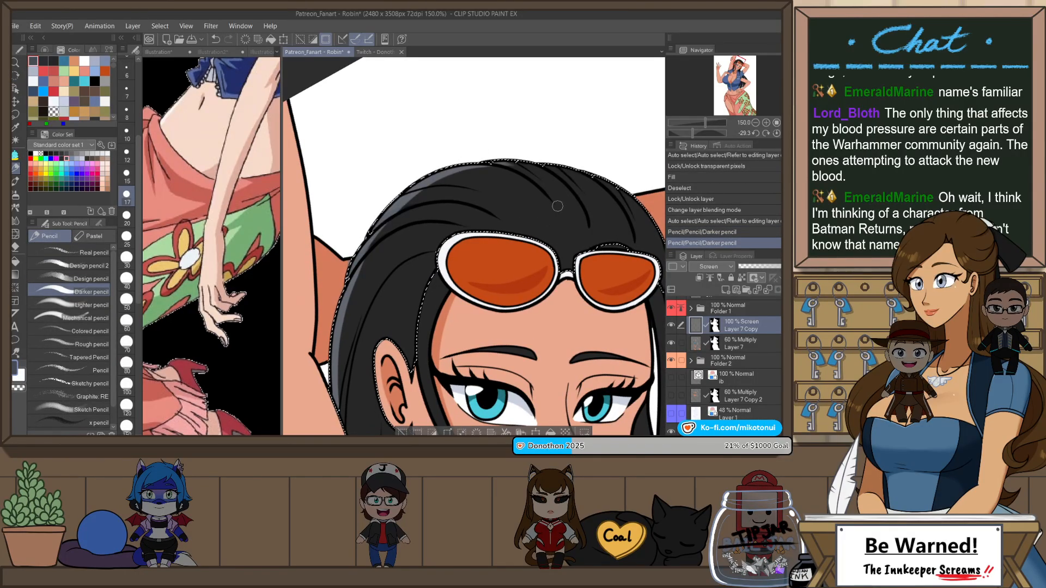
# Step: Extend the light rim highlight along the hair's outer edge from the arm side over the top of the head
pyautogui.press('h')
pyautogui.press('h')
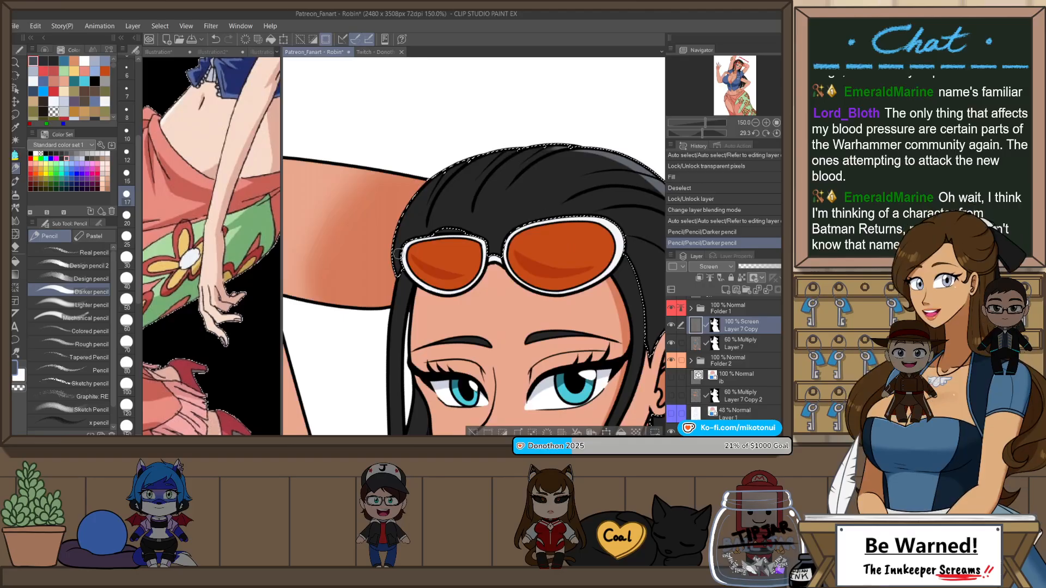
pyautogui.hotkey('ctrl', 'y')
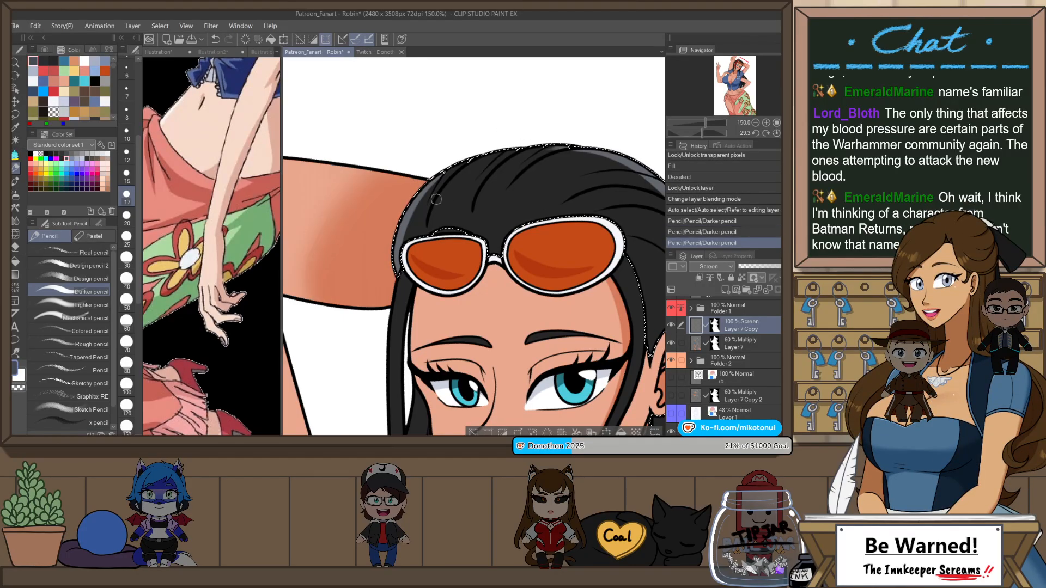
pyautogui.moveTo(417, 188)
pyautogui.mouseDown()
pyautogui.moveTo(473, 159)
pyautogui.moveTo(604, 152)
pyautogui.moveTo(557, 148)
pyautogui.mouseUp()
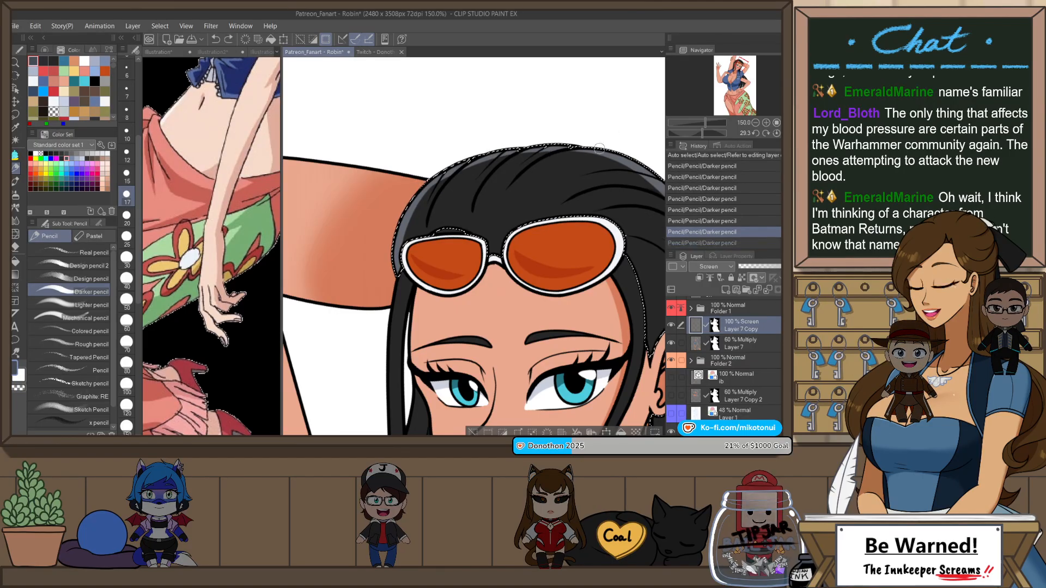
pyautogui.hotkey('ctrl', 'z')
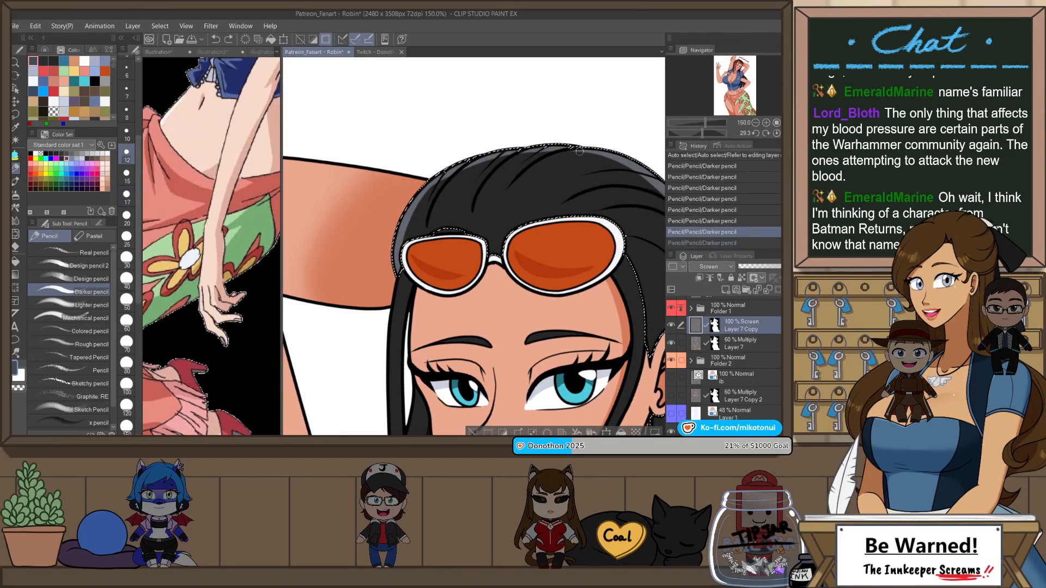
# Step: With the Darker pencil at size 12, draw a highlight streak along the hair strand sweeping back from the crown above the sunglasses
pyautogui.moveTo(571, 152); pyautogui.dragTo(525, 176)
pyautogui.hotkey('ctrl', 'z')
pyautogui.moveTo(576, 152); pyautogui.dragTo(526, 173)
pyautogui.hotkey('ctrl', 'z')
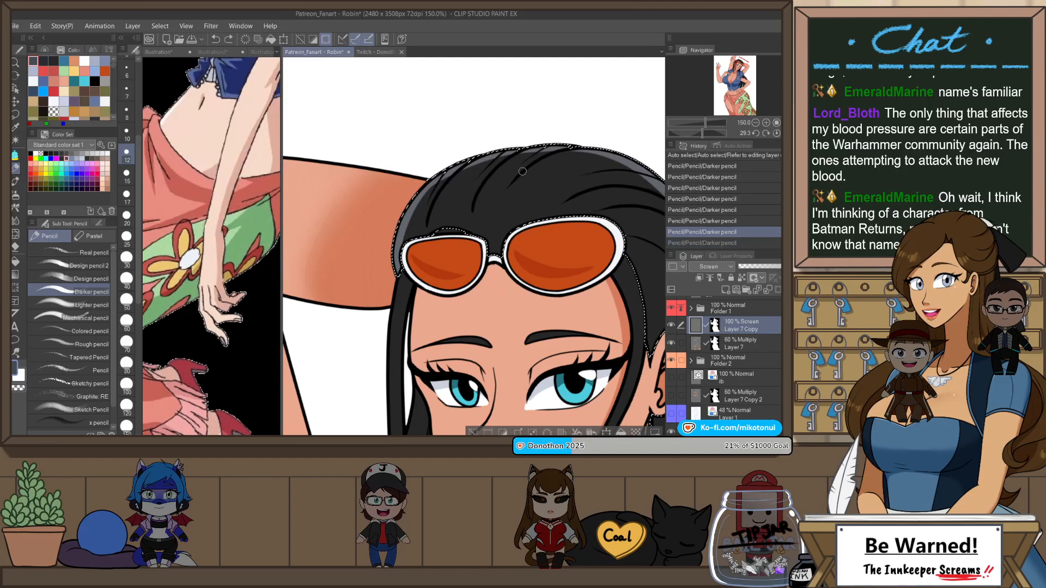
pyautogui.hotkey('ctrl', 'z')
pyautogui.moveTo(593, 150); pyautogui.dragTo(525, 176)
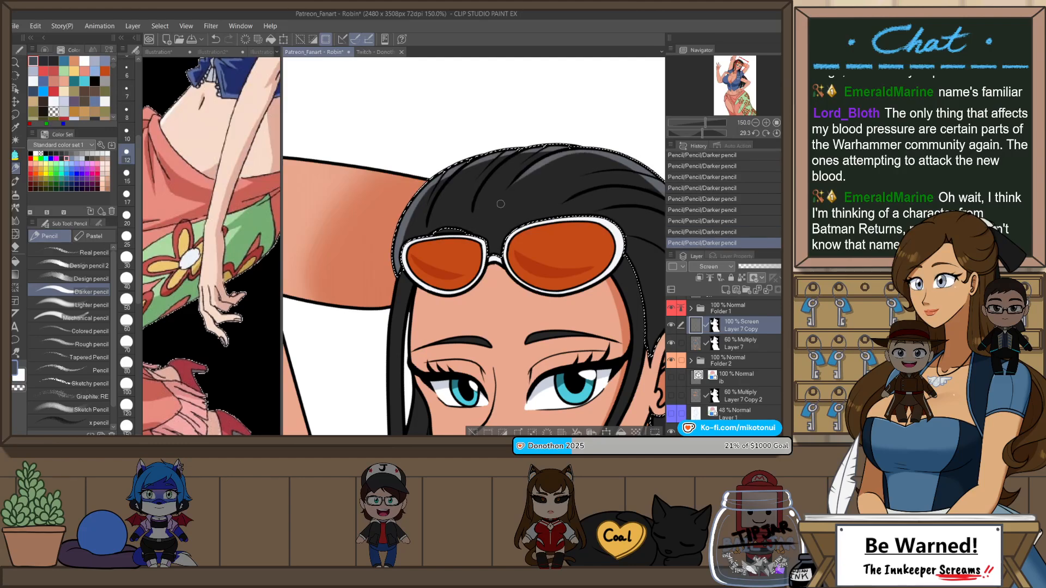
pyautogui.hotkey('ctrl', 'z')
pyautogui.moveTo(586, 152); pyautogui.dragTo(530, 169)
pyautogui.hotkey('ctrl', 'z')
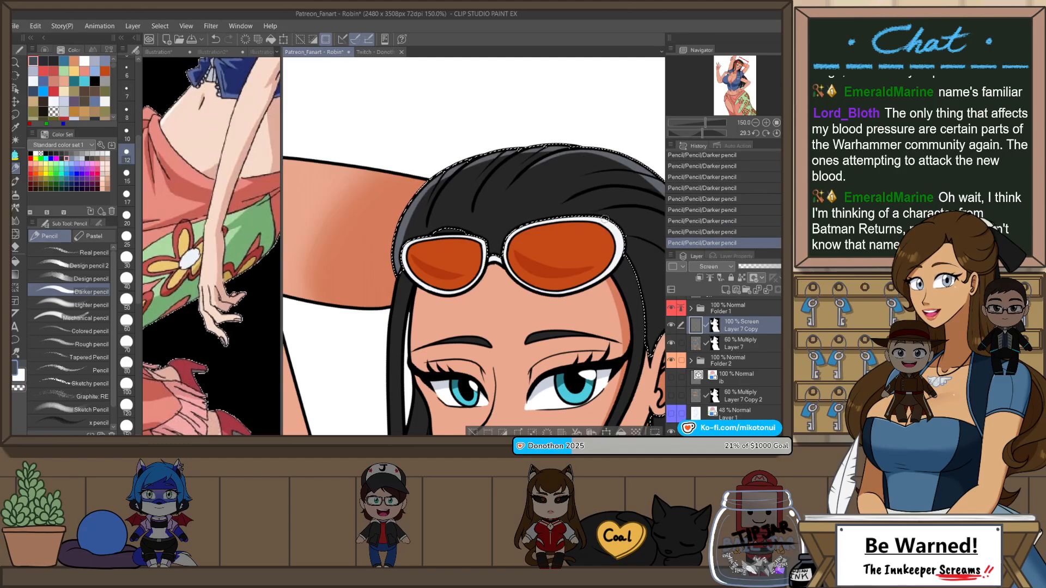
# Step: Reduce the pencil size to 10 and refine the rim highlight along the hair's edge above the sunglasses
pyautogui.press('r')
pyautogui.moveTo(643, 232); pyautogui.dragTo(625, 146)
pyautogui.moveTo(478, 169); pyautogui.dragTo(445, 232)
pyautogui.press('p')
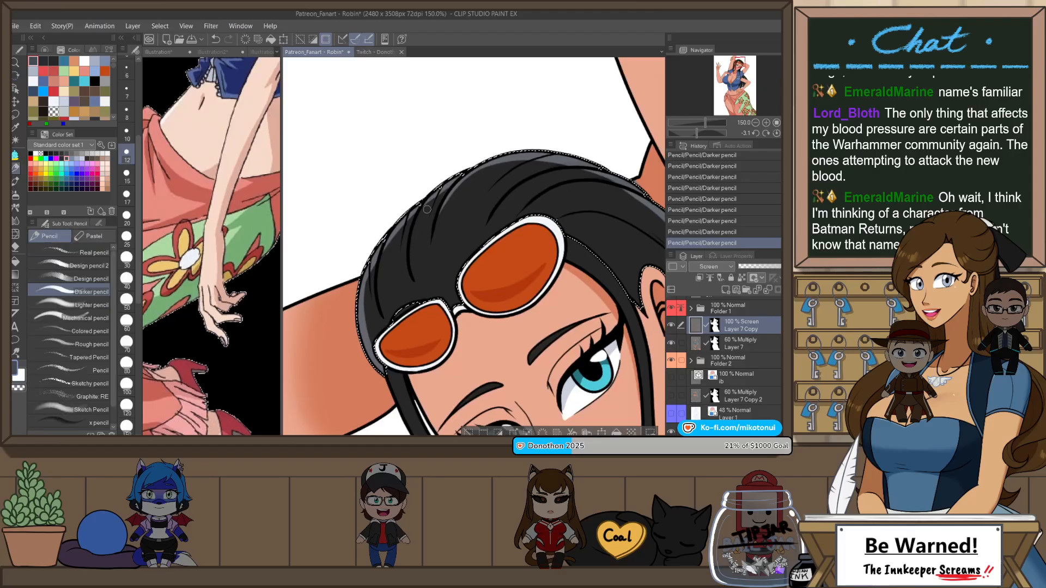
pyautogui.press('[')
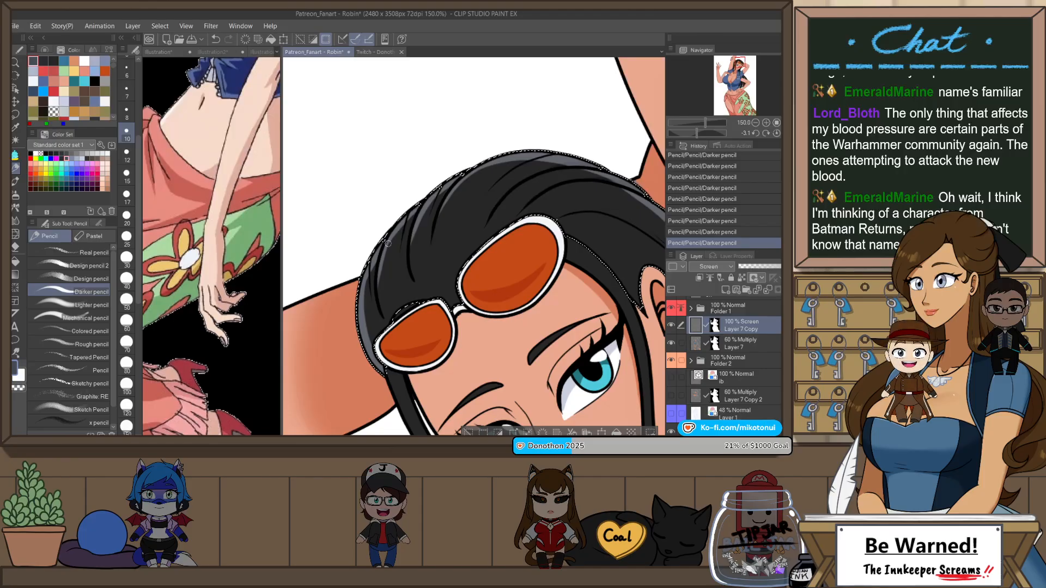
pyautogui.hotkey('ctrl', 'z')
pyautogui.hotkey('ctrl', 'z')
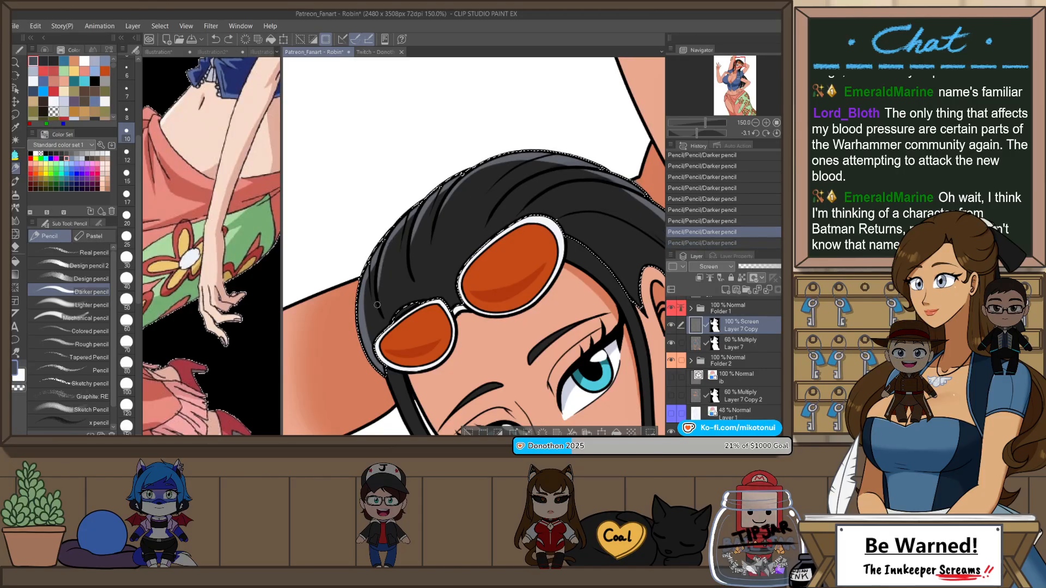
pyautogui.moveTo(519, 150); pyautogui.dragTo(582, 164)
pyautogui.scroll(-2, 609, 170)
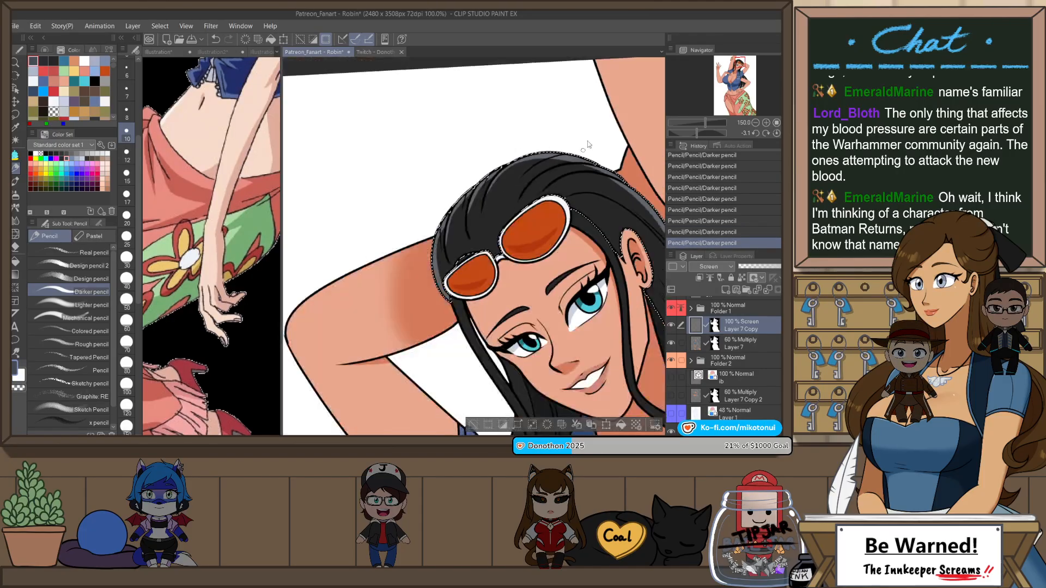
# Step: Deselect the head hair and select the two loose front strands framing the face with Auto select
pyautogui.hotkey('ctrl', '@')
pyautogui.moveTo(598, 279); pyautogui.dragTo(539, 234)
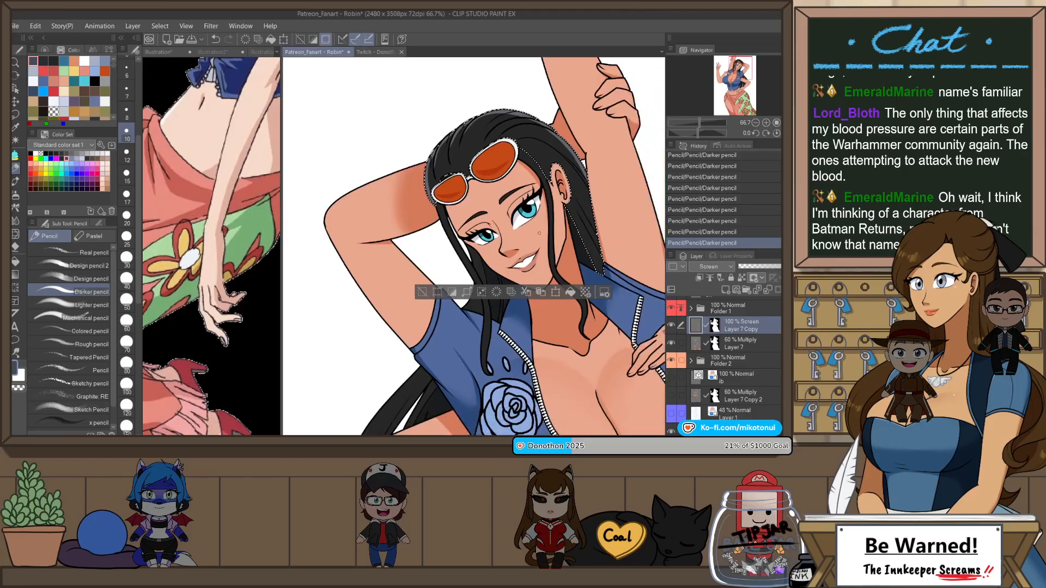
pyautogui.hotkey('ctrl', 'd')
pyautogui.press('w')
pyautogui.click(551, 225)
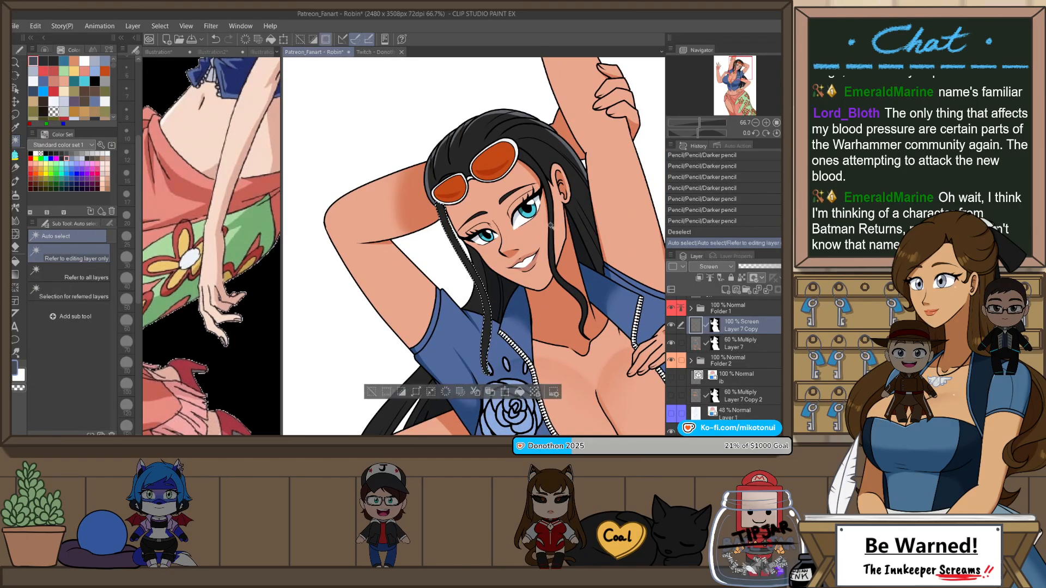
pyautogui.click(550, 233)
pyautogui.moveTo(573, 200); pyautogui.dragTo(595, 279)
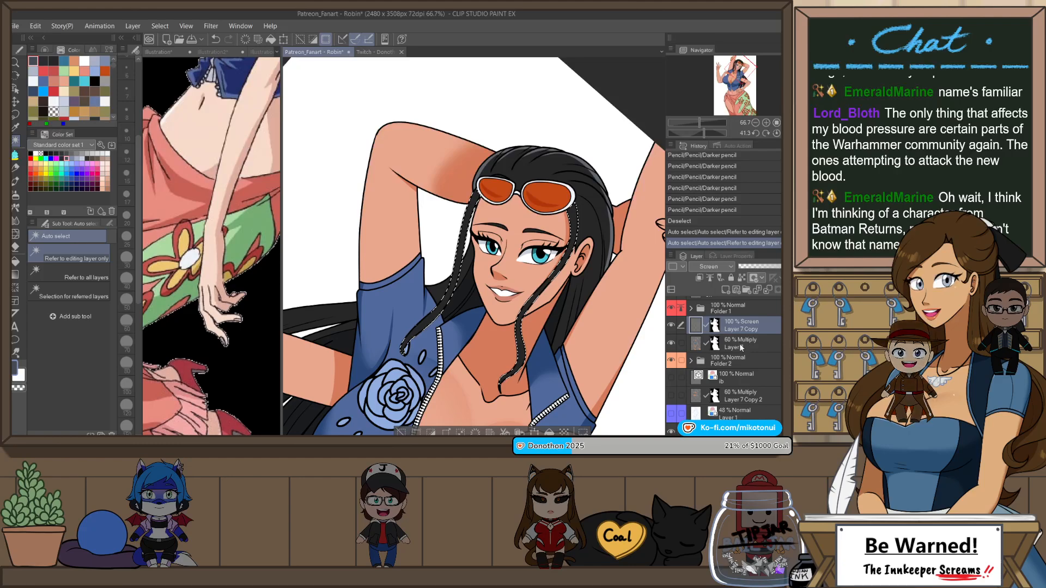
# Step: Draw a light highlight along the upper outer edge of the selected strand farthest from the visible ear with the Darker pencil
pyautogui.scroll(2, 447, 266)
pyautogui.press('p')
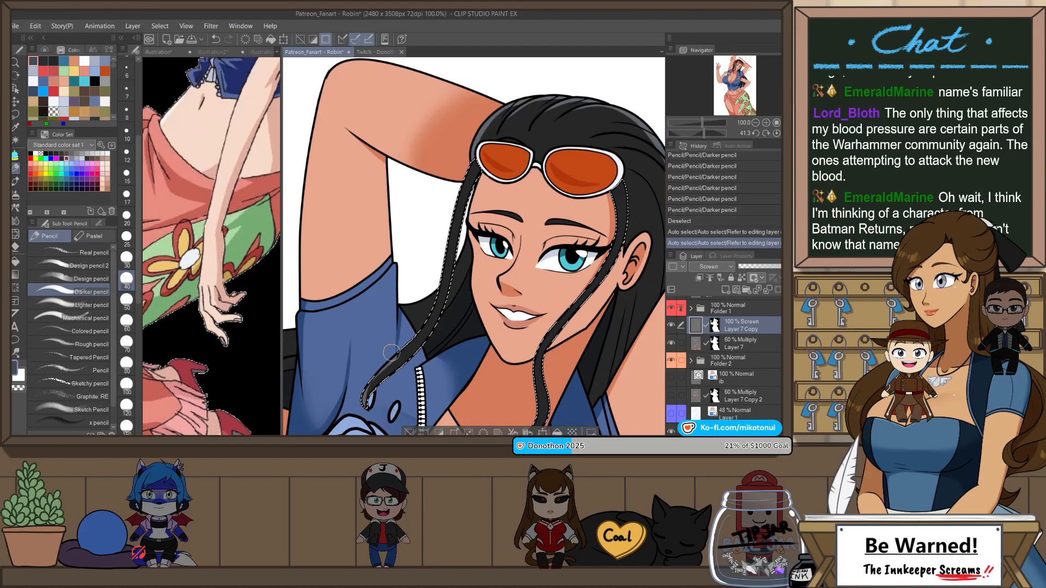
pyautogui.moveTo(363, 407); pyautogui.dragTo(407, 347)
pyautogui.hotkey('ctrl', 'z')
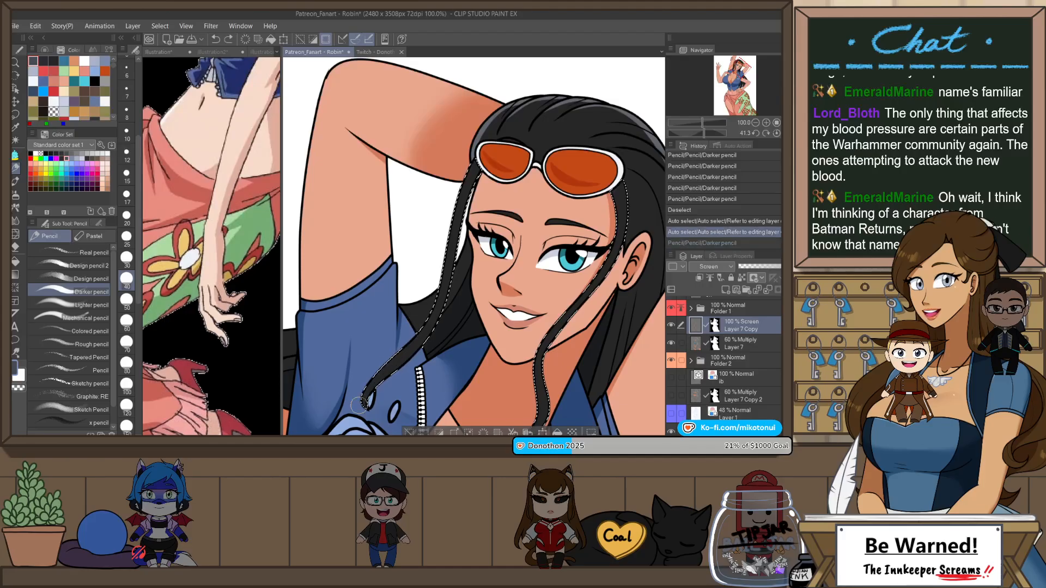
pyautogui.moveTo(362, 404); pyautogui.dragTo(435, 321)
pyautogui.press('h')
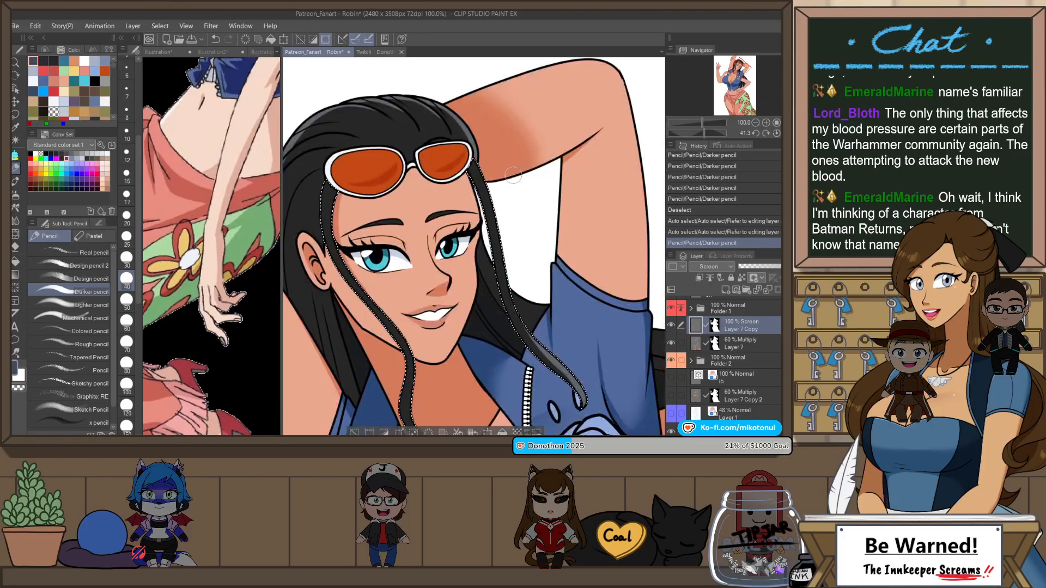
pyautogui.moveTo(557, 200); pyautogui.dragTo(532, 294)
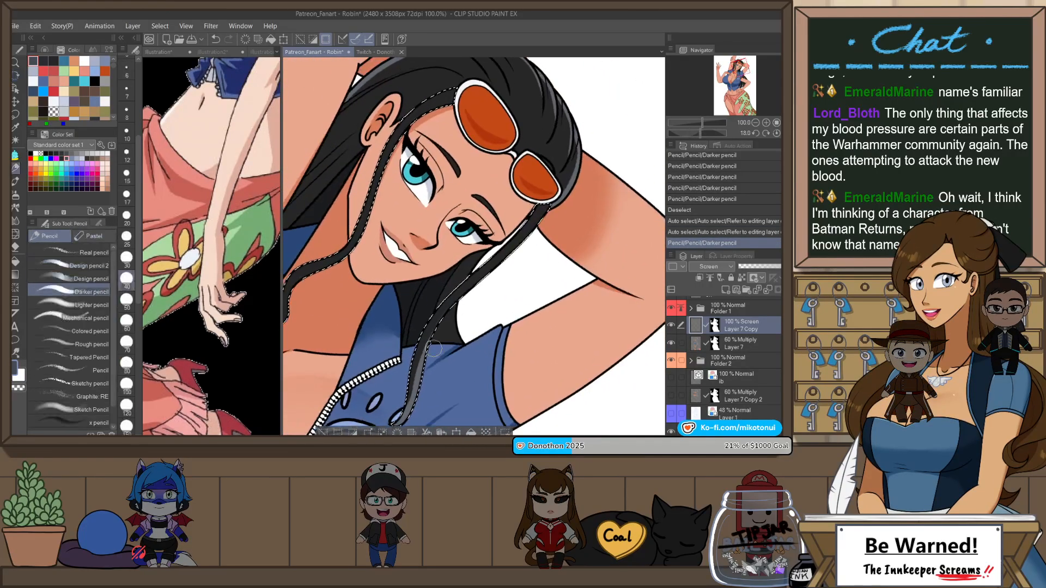
pyautogui.hotkey('ctrl', 'z')
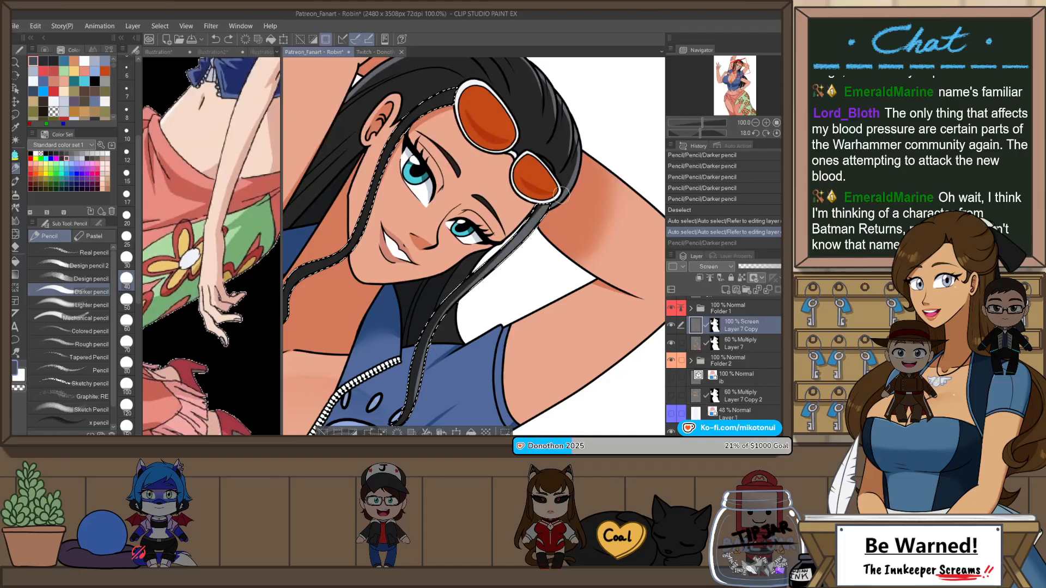
pyautogui.moveTo(561, 195)
pyautogui.mouseDown()
pyautogui.moveTo(580, 175)
pyautogui.moveTo(521, 251)
pyautogui.mouseUp()
pyautogui.hotkey('ctrl', 'z')
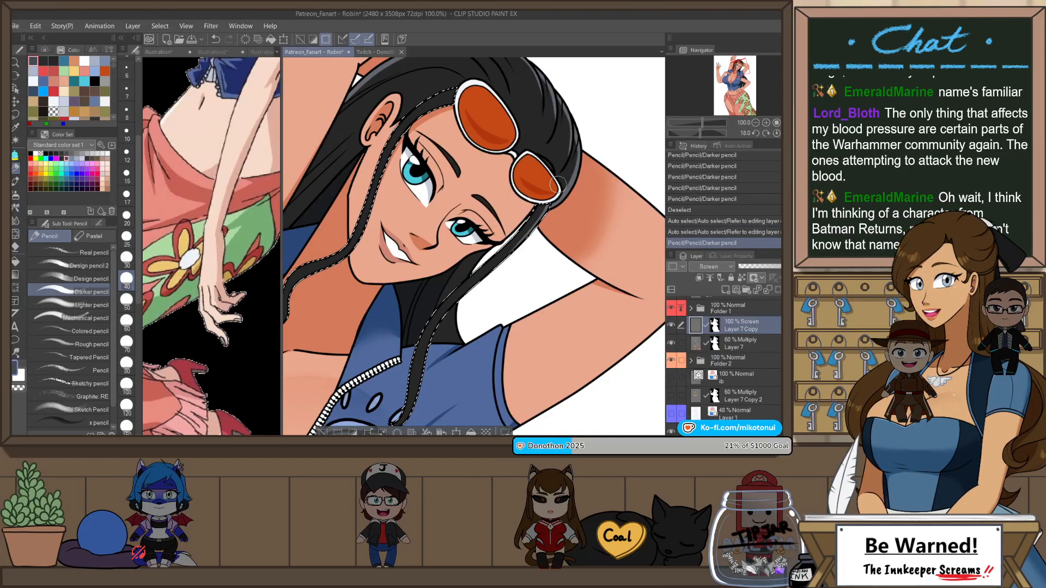
pyautogui.moveTo(439, 336); pyautogui.dragTo(480, 291)
pyautogui.hotkey('ctrl', 'z')
pyautogui.moveTo(562, 212)
pyautogui.mouseDown()
pyautogui.moveTo(493, 280)
pyautogui.moveTo(545, 219)
pyautogui.mouseUp()
pyautogui.hotkey('ctrl', 'z')
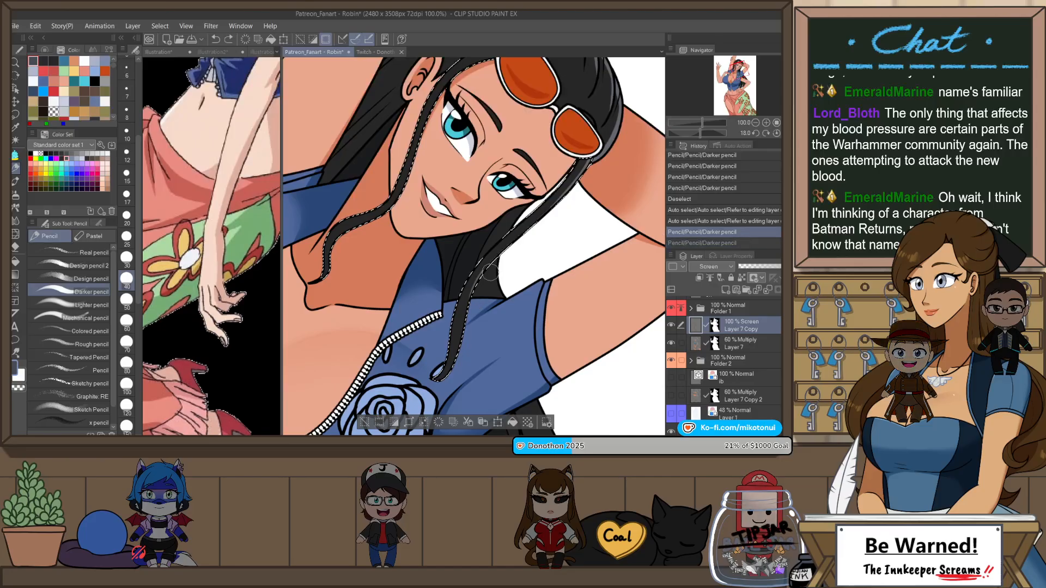
# Step: Continue the highlight down the same front strand to its tip over the jacket above the rose
pyautogui.moveTo(474, 283); pyautogui.dragTo(569, 196)
pyautogui.moveTo(477, 310); pyautogui.dragTo(477, 300)
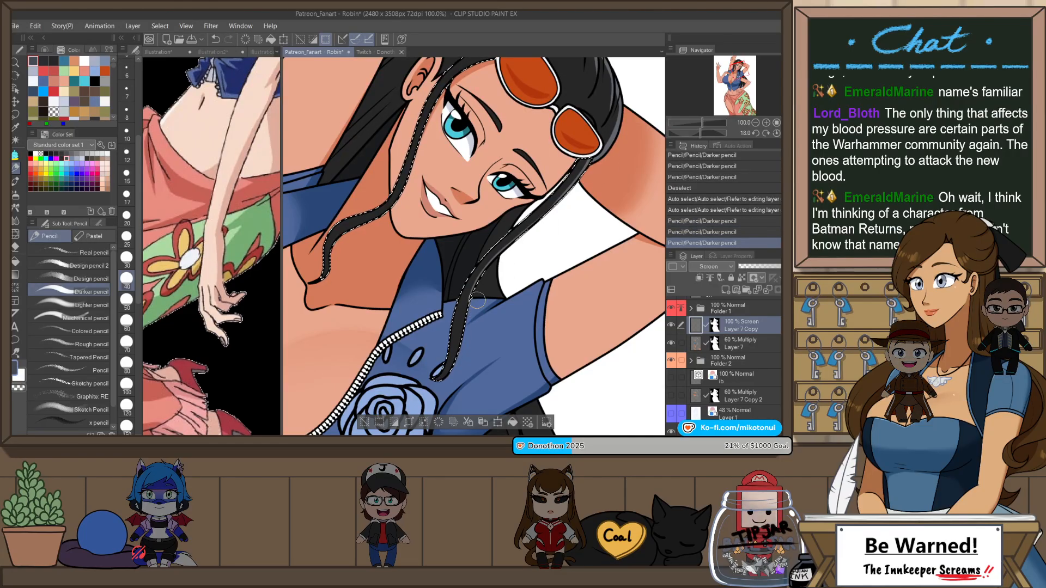
pyautogui.moveTo(543, 223); pyautogui.dragTo(573, 186)
pyautogui.moveTo(487, 320)
pyautogui.mouseDown()
pyautogui.moveTo(540, 257)
pyautogui.moveTo(509, 292)
pyautogui.moveTo(540, 231)
pyautogui.mouseUp()
pyautogui.hotkey('ctrl', 'z')
pyautogui.hotkey('ctrl', 'z')
pyautogui.hotkey('ctrl', 'z')
pyautogui.hotkey('ctrl', 'z')
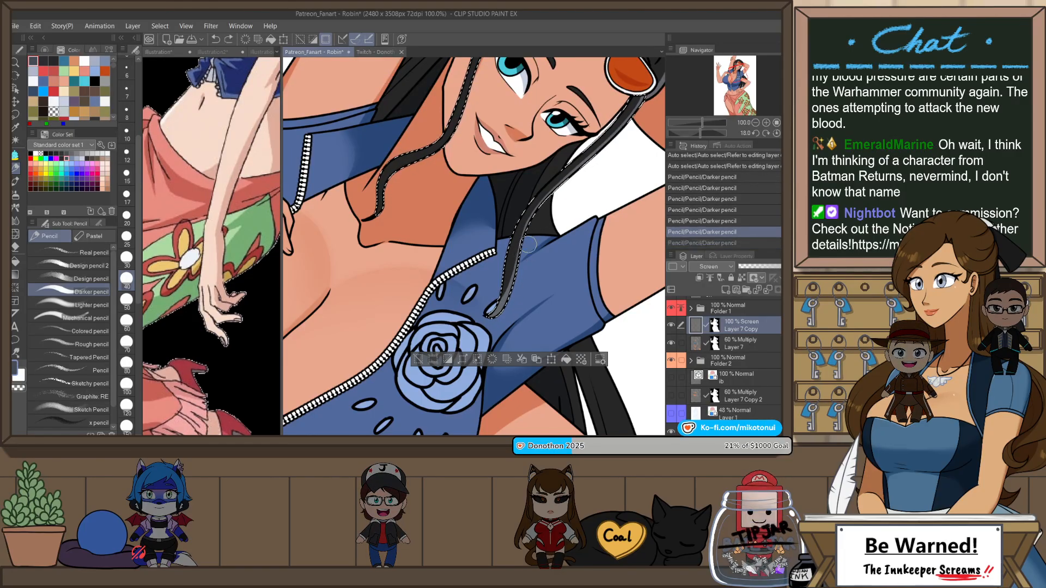
pyautogui.moveTo(500, 312); pyautogui.dragTo(523, 267)
# Step: Draw a highlight on the lower curl of the front strand nearest the visible ear
pyautogui.scroll(-2, 553, 317)
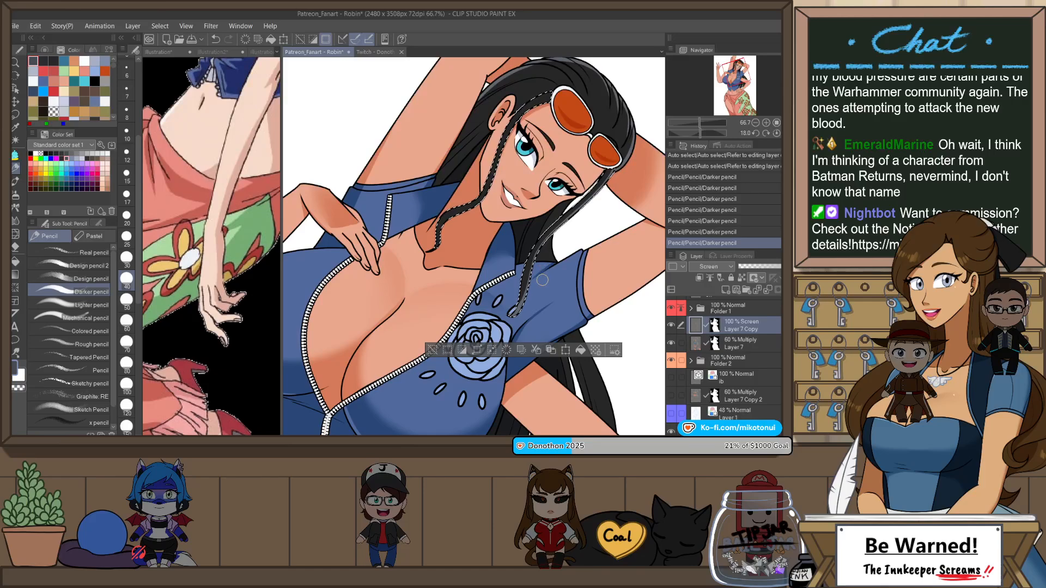
pyautogui.press('h')
pyautogui.press('^')
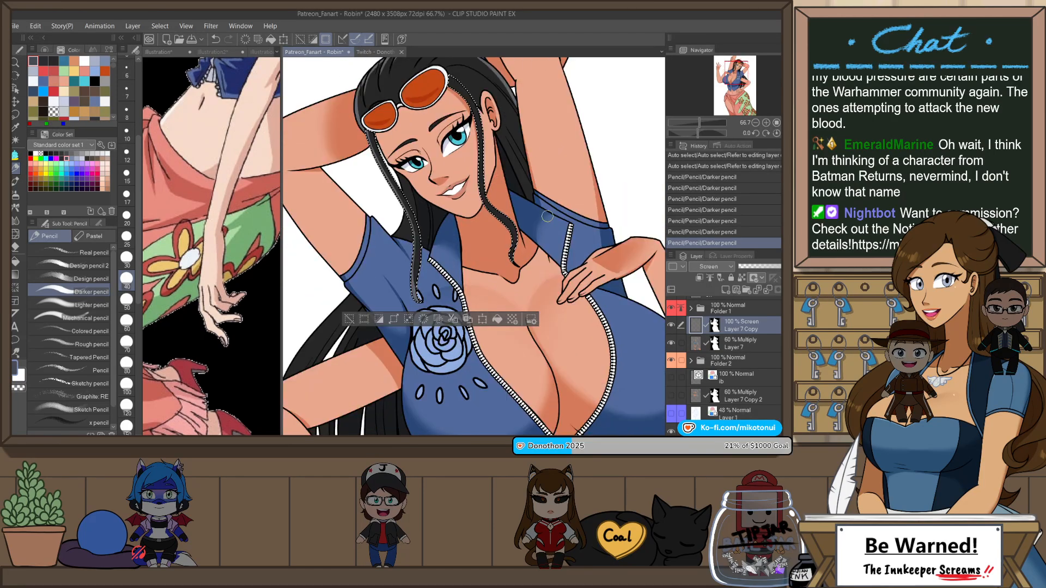
pyautogui.scroll(2, 547, 216)
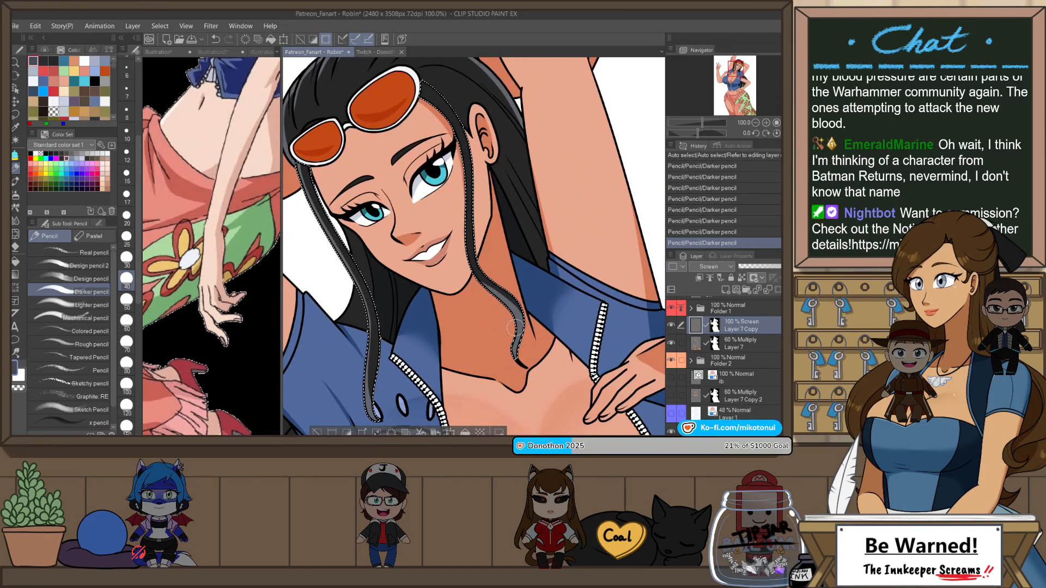
pyautogui.press('h')
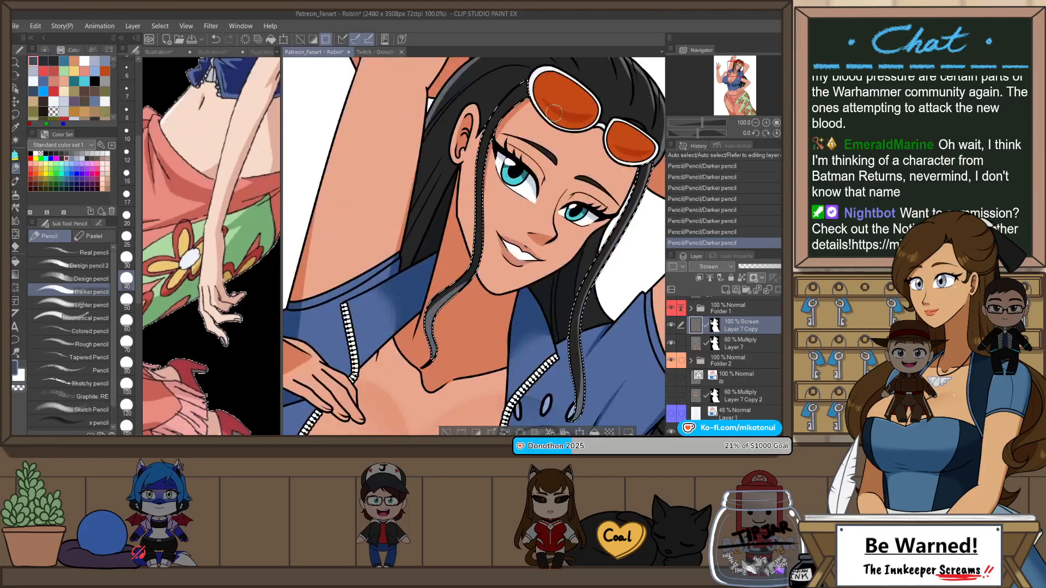
pyautogui.hotkey('ctrl', 'z')
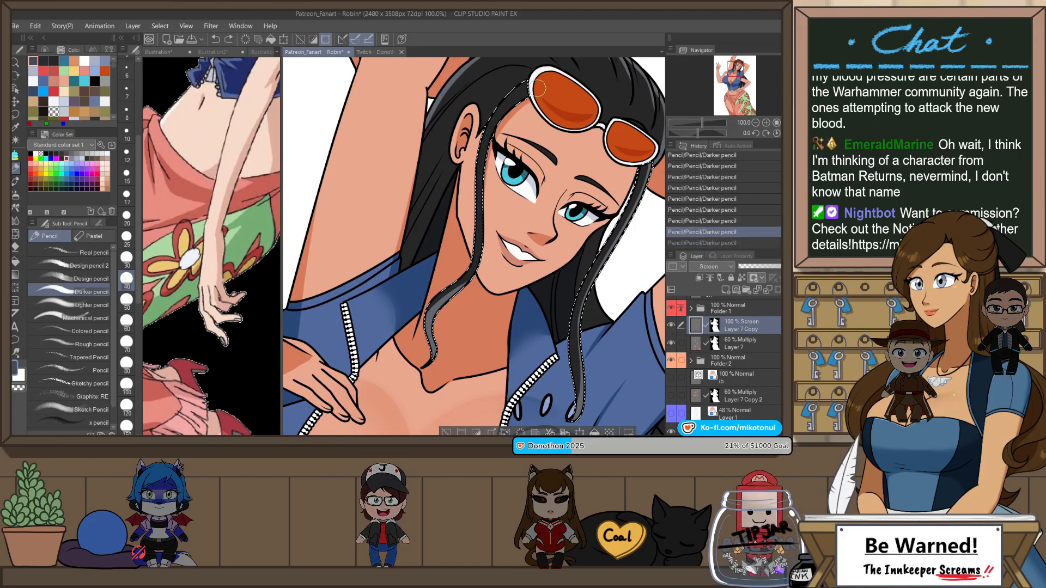
pyautogui.hotkey('ctrl', 'y')
pyautogui.hotkey('ctrl', 'z')
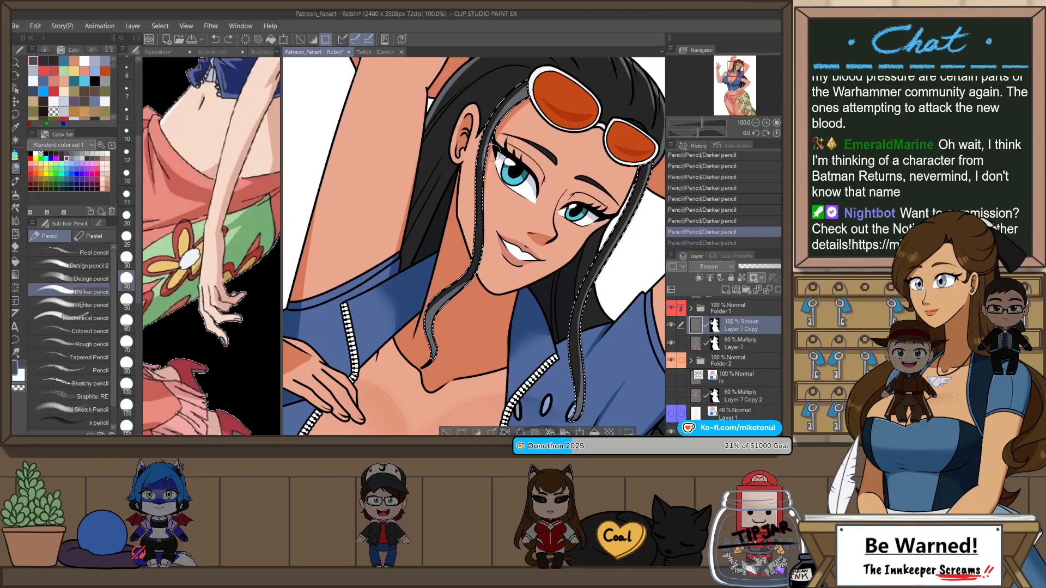
# Step: Highlight the upper and middle length of the strand in front of the ear, down to the curl
pyautogui.moveTo(497, 123); pyautogui.dragTo(466, 286)
pyautogui.hotkey('ctrl', 'z')
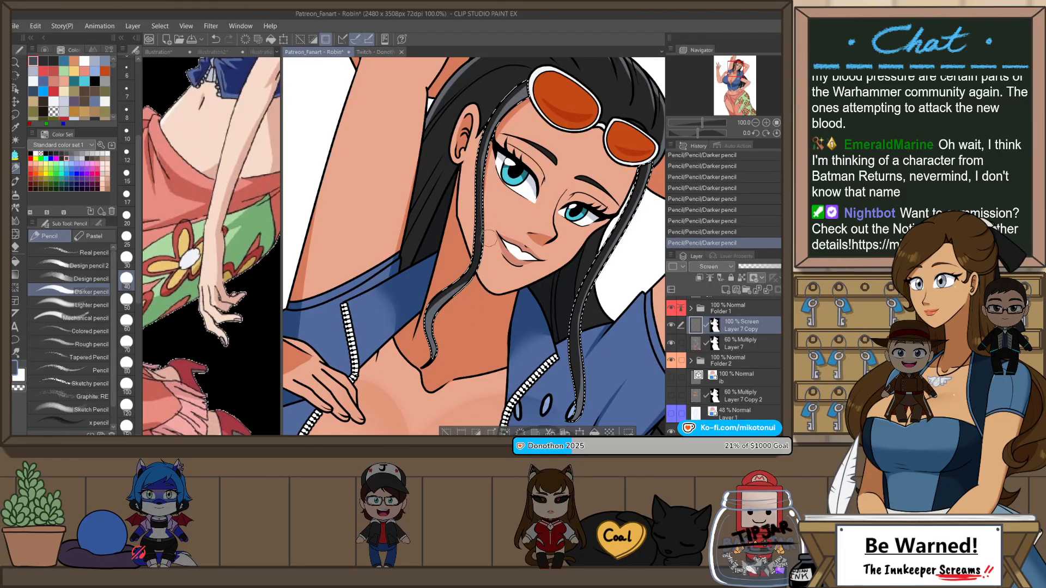
pyautogui.hotkey('ctrl', 'z')
pyautogui.hotkey('ctrl', 'y')
pyautogui.hotkey('ctrl', 'z')
pyautogui.moveTo(481, 212); pyautogui.dragTo(448, 306)
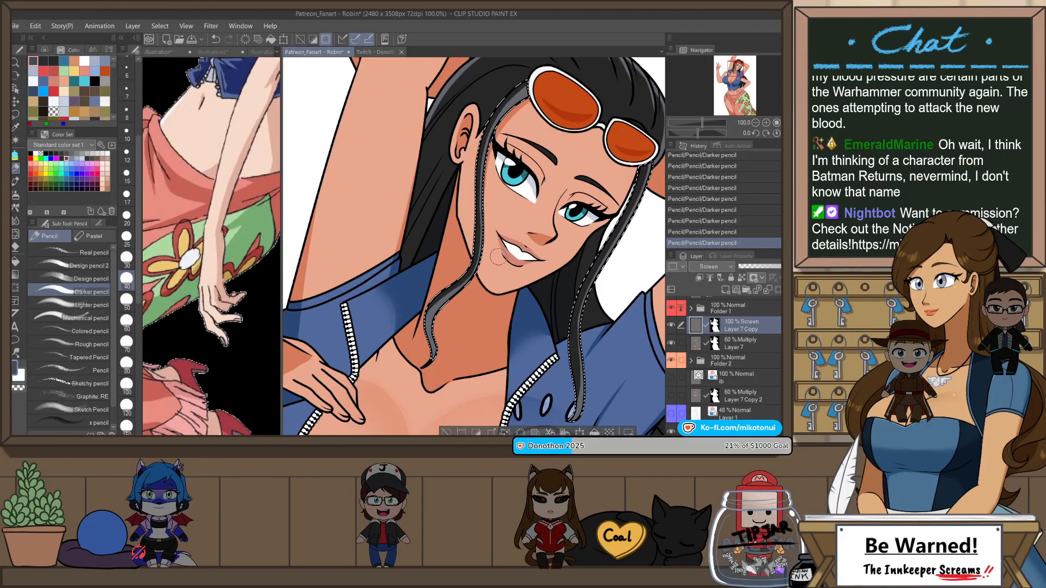
pyautogui.hotkey('ctrl', 'z')
pyautogui.hotkey('ctrl', 'y')
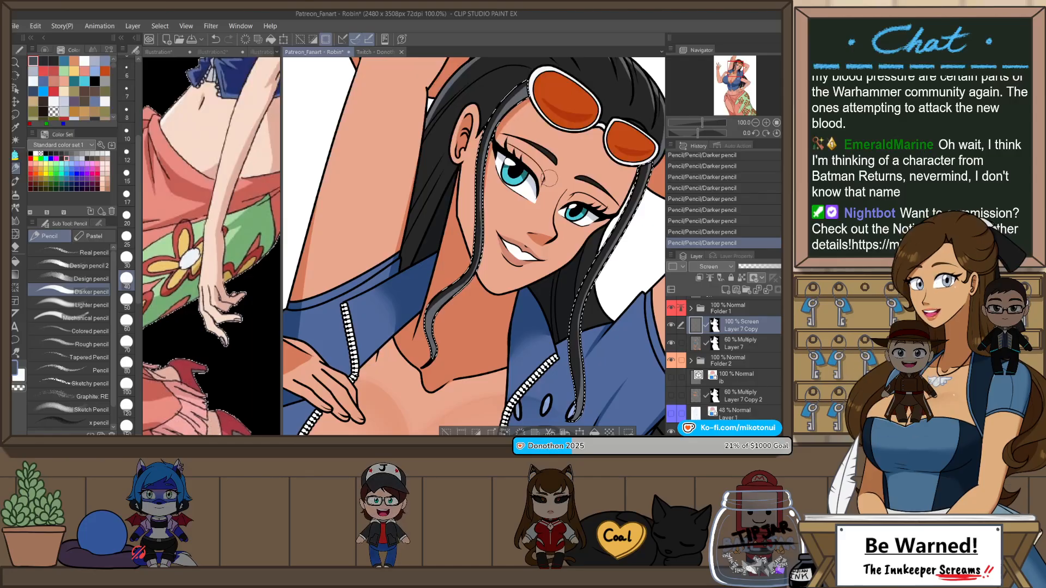
# Step: Deselect the front strands and select the hair sections behind the ear and on the far side of the neck with Auto select
pyautogui.hotkey('ctrl', 'd')
pyautogui.scroll(-3, 550, 176)
pyautogui.scroll(2, 557, 172)
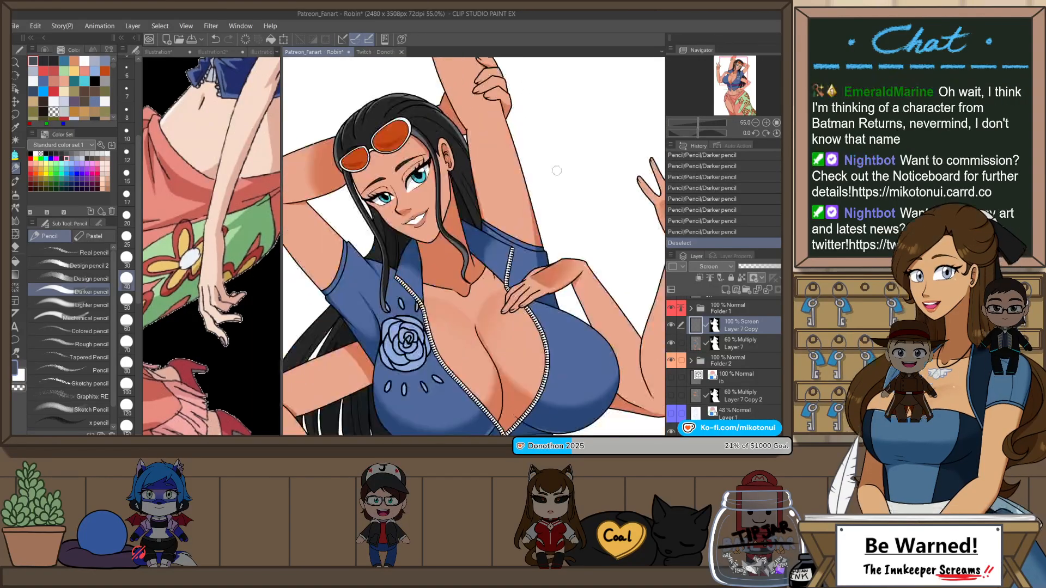
pyautogui.press('w')
pyautogui.scroll(2, 450, 197)
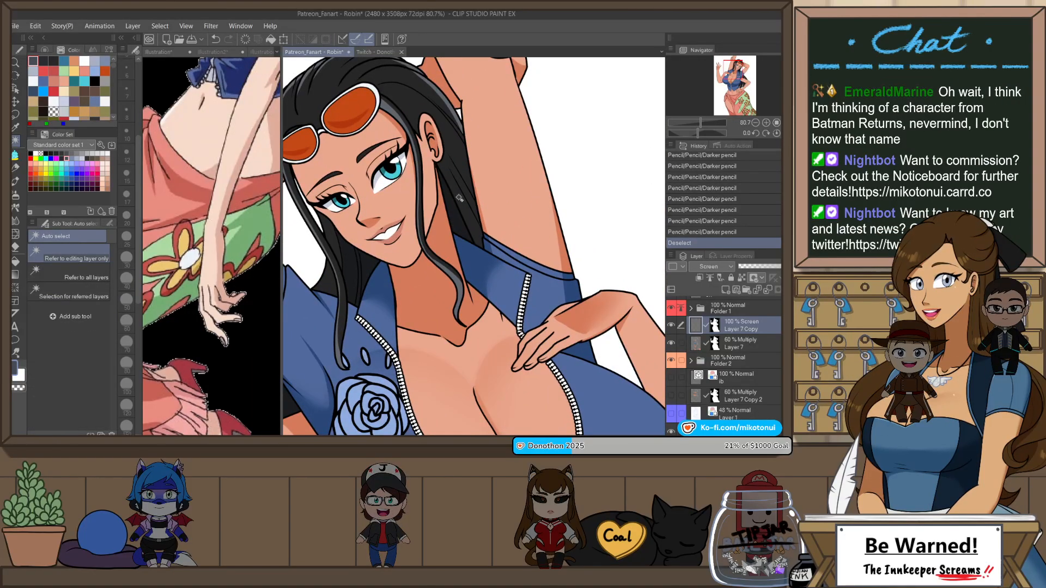
pyautogui.click(460, 198)
pyautogui.click(322, 252)
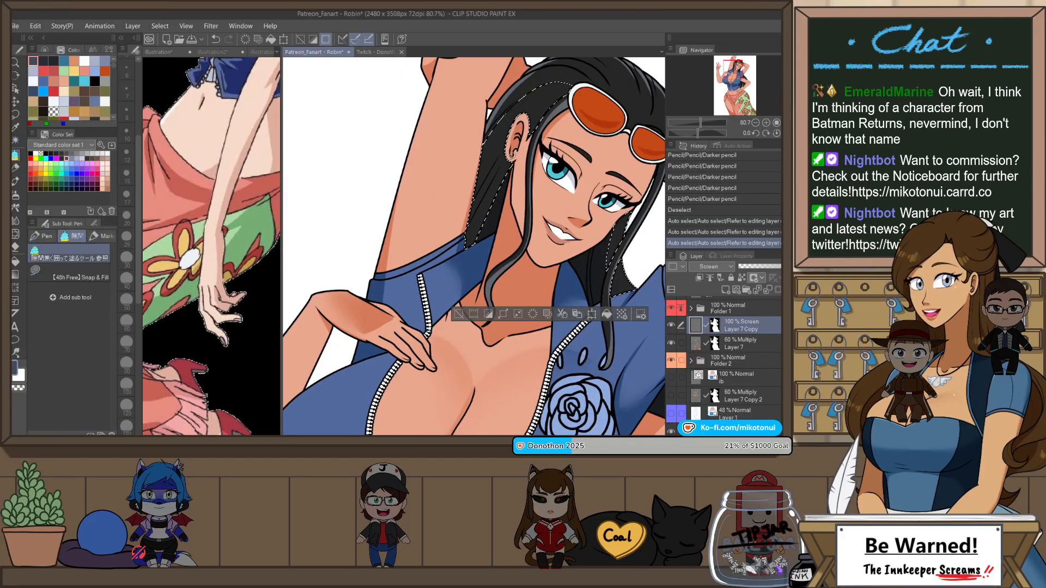
# Step: Highlight the selected hair sections behind the ear and on the far side of the neck with the Darker pencil
pyautogui.press('p')
pyautogui.moveTo(431, 163); pyautogui.dragTo(474, 240)
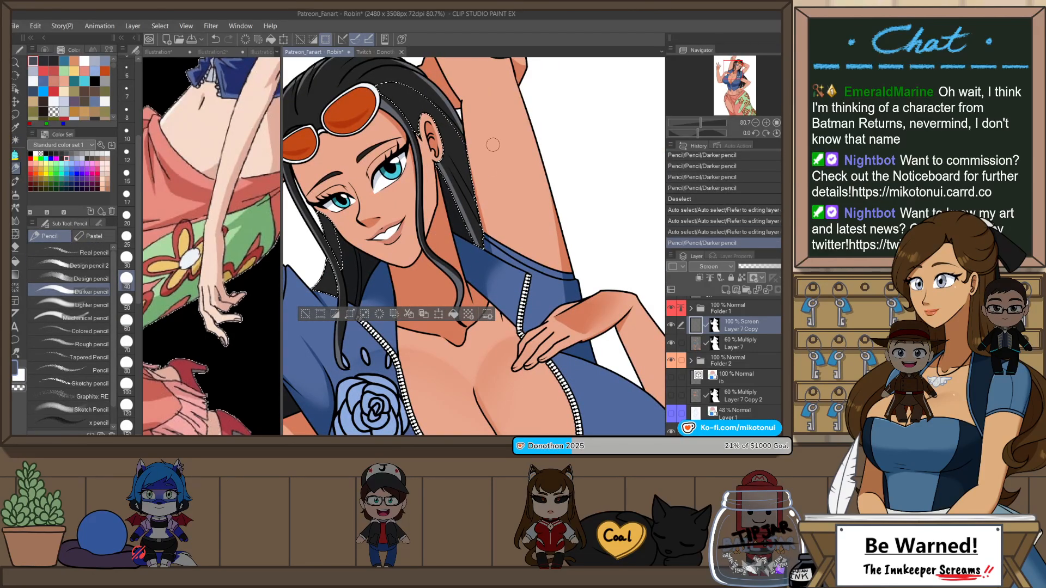
pyautogui.moveTo(319, 221); pyautogui.dragTo(323, 289)
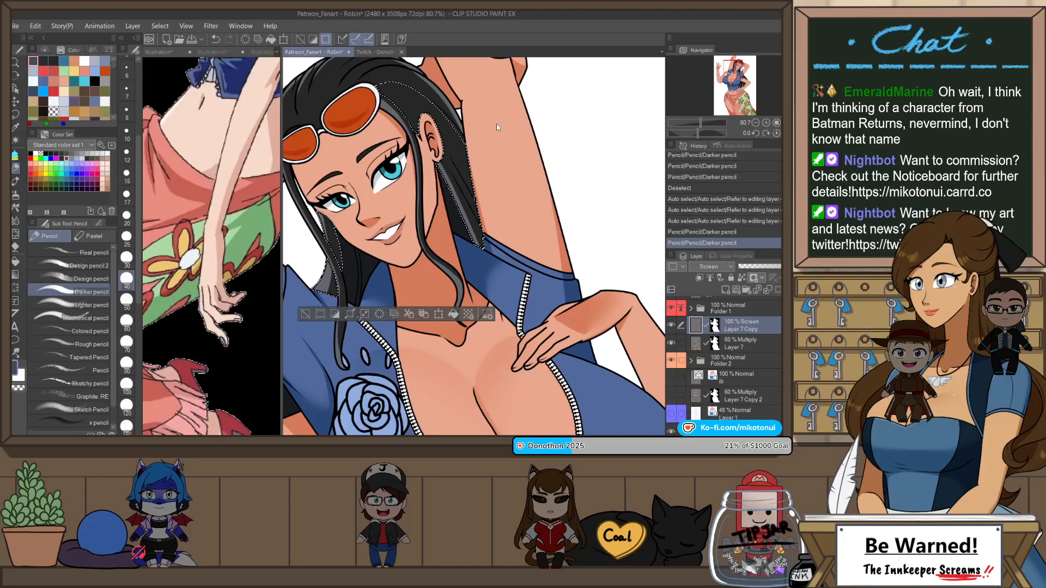
# Step: Rework the highlight on the hair at the far side of the neck and clear the selection
pyautogui.press('h')
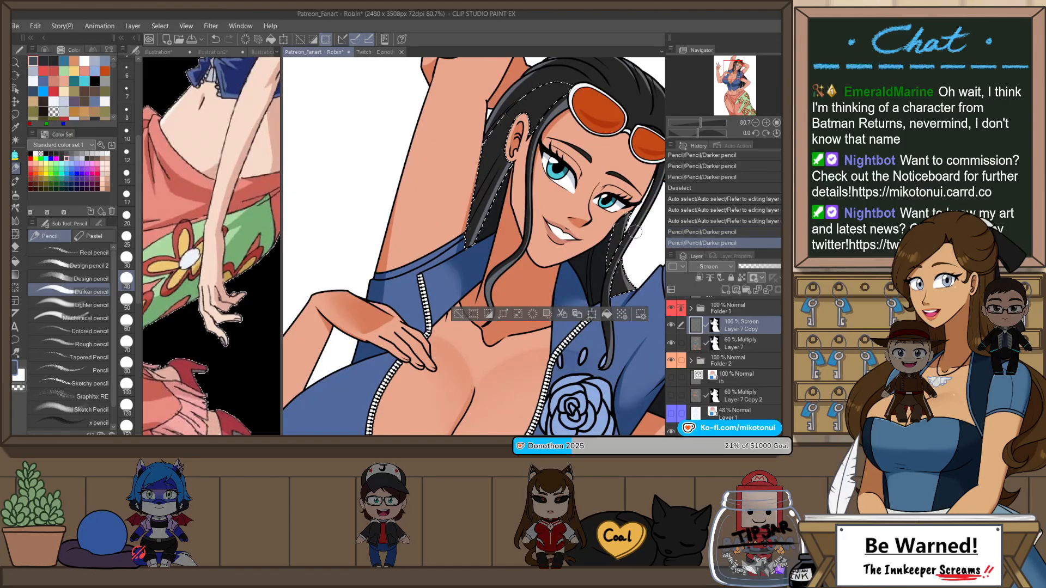
pyautogui.hotkey('ctrl', 'z')
pyautogui.moveTo(630, 215); pyautogui.dragTo(618, 245)
pyautogui.hotkey('ctrl', 'z')
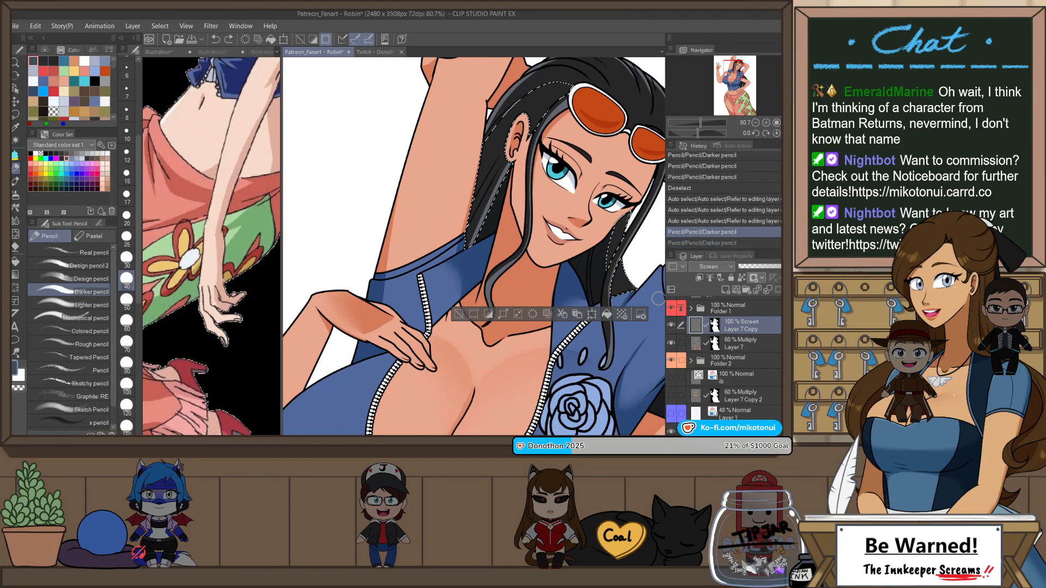
pyautogui.hotkey('ctrl', 'y')
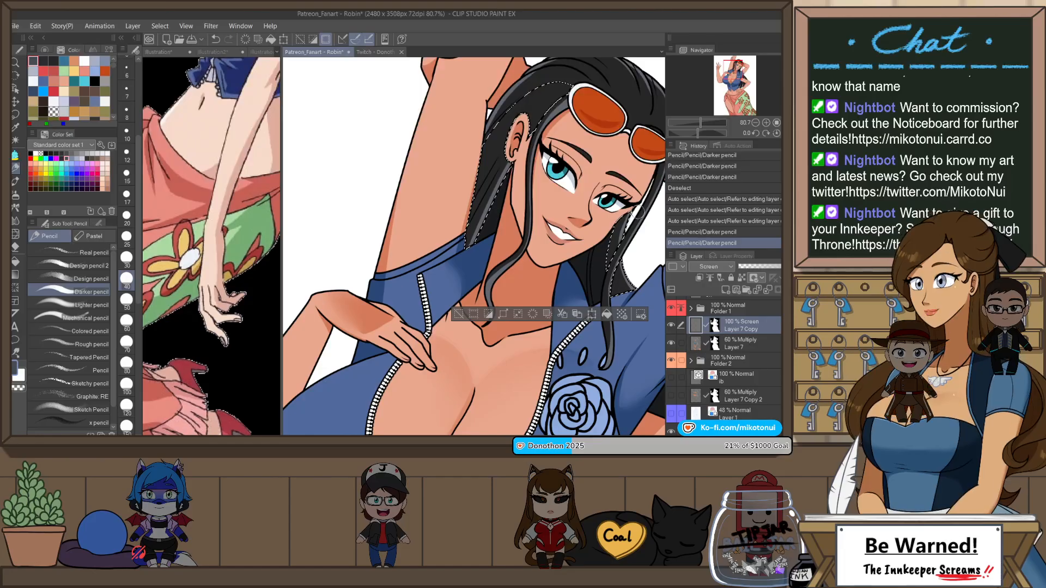
pyautogui.moveTo(635, 207); pyautogui.dragTo(619, 245)
pyautogui.hotkey('ctrl', 'z')
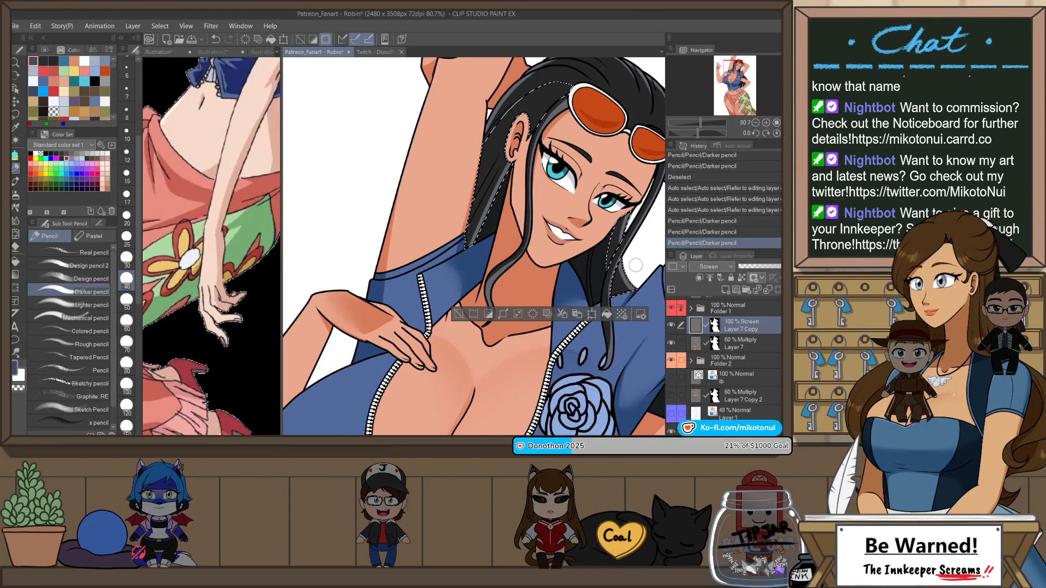
pyautogui.hotkey('ctrl', 'd')
# Step: Select the long back hair between the rose-side sleeve and the lower arm with Auto select
pyautogui.hotkey('ctrl', '-')
pyautogui.hotkey('ctrl', '-')
pyautogui.hotkey('ctrl', '-')
pyautogui.hotkey('ctrl', '-')
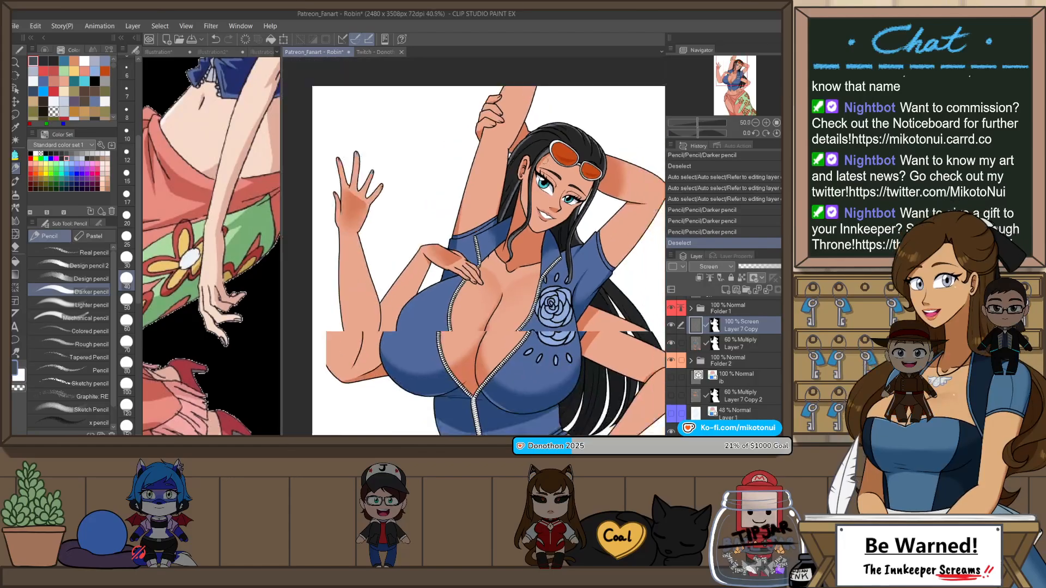
pyautogui.press('h')
pyautogui.press('w')
pyautogui.scroll(3, 349, 254)
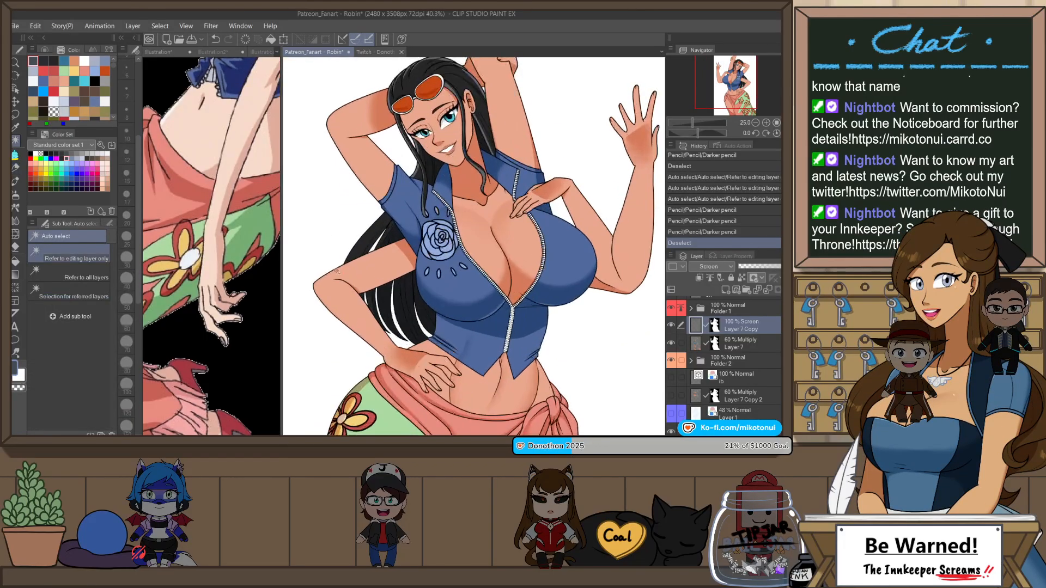
pyautogui.click(368, 240)
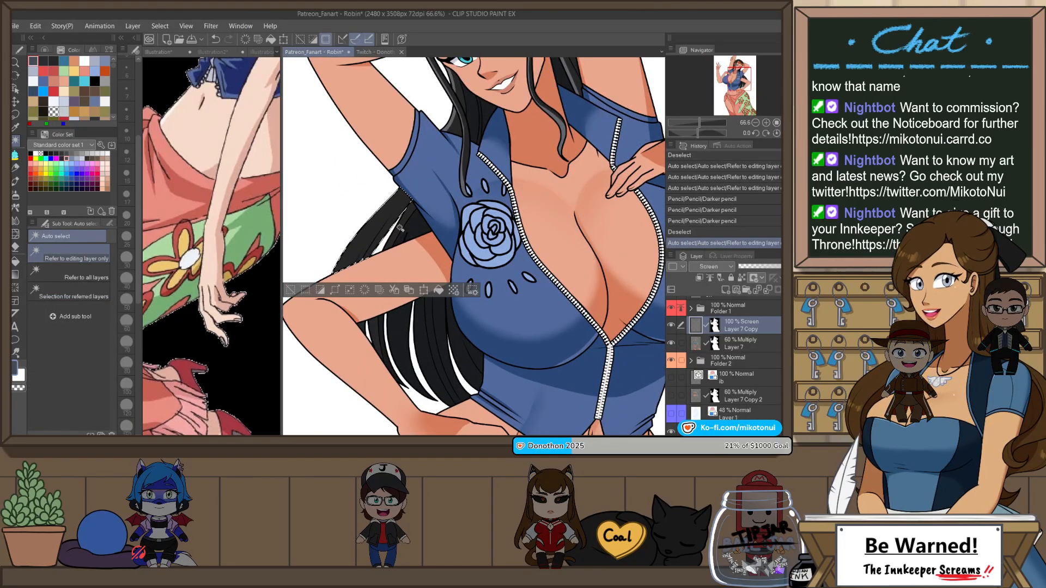
pyautogui.hotkey('ctrl', 'z')
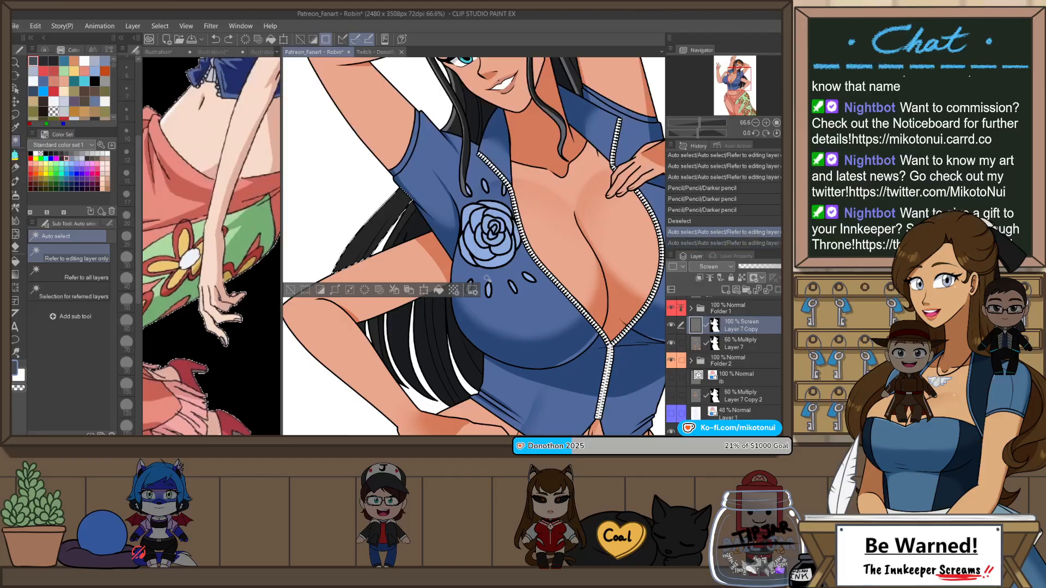
# Step: Draw a Darker pencil highlight along the selected back hair from the sleeve down to the arm, and deselect
pyautogui.press('p')
pyautogui.moveTo(333, 269)
pyautogui.mouseDown()
pyautogui.moveTo(400, 191)
pyautogui.moveTo(334, 272)
pyautogui.mouseUp()
pyautogui.hotkey('ctrl', 'z')
pyautogui.hotkey('ctrl', 'z')
pyautogui.moveTo(399, 192); pyautogui.dragTo(334, 275)
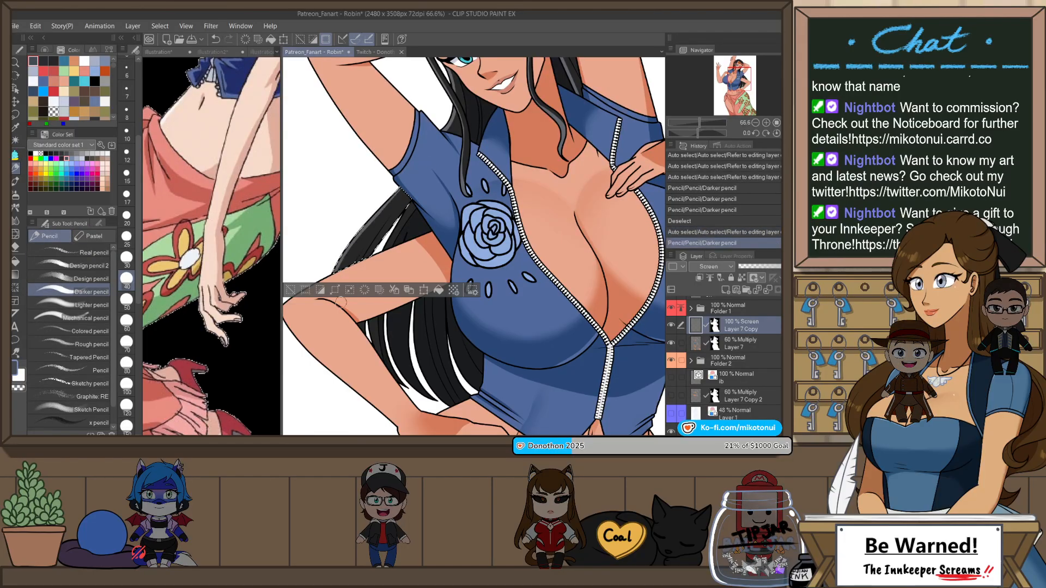
pyautogui.hotkey('ctrl', 'd')
# Step: Auto select the neighbouring back hair section beside the sleeve, add a Darker pencil highlight to it, and deselect
pyautogui.moveTo(317, 316)
pyautogui.mouseDown()
pyautogui.moveTo(403, 192)
pyautogui.moveTo(422, 206)
pyautogui.mouseUp()
pyautogui.press('w')
pyautogui.click(408, 210)
pyautogui.press('p')
pyautogui.hotkey('ctrl', 'd')
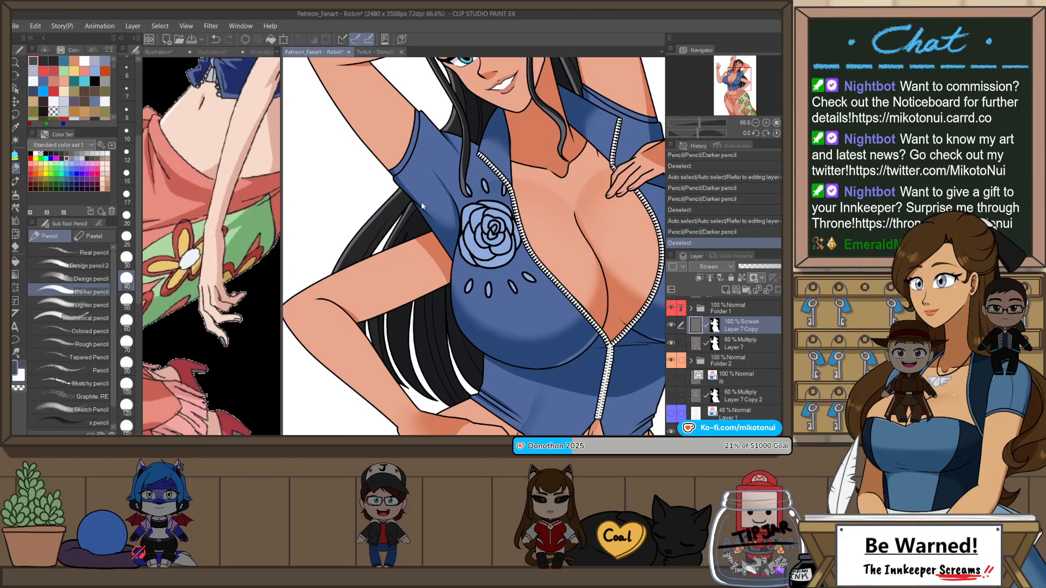
# Step: Select the back hair section just below the arm, highlight it with the Darker pencil, and deselect
pyautogui.press('w')
pyautogui.click(374, 321)
pyautogui.press('p')
pyautogui.moveTo(371, 315); pyautogui.dragTo(382, 357)
pyautogui.hotkey('ctrl', 'd')
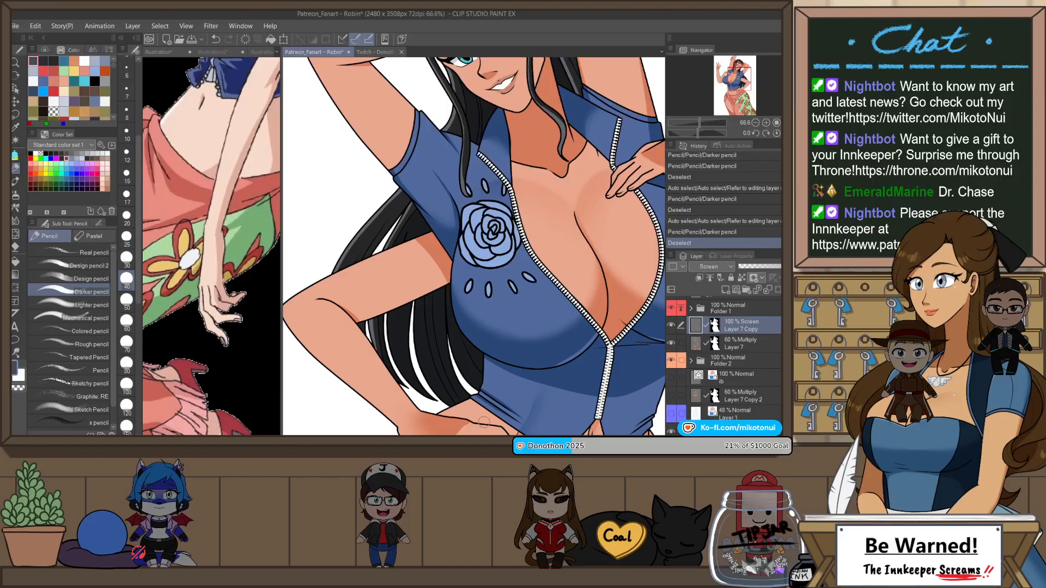
# Step: Examine the hair in the full-figure reference illustration and return to the Patreon_Fanart - Robin canvas
pyautogui.scroll(-4, 484, 421)
pyautogui.scroll(3, 490, 124)
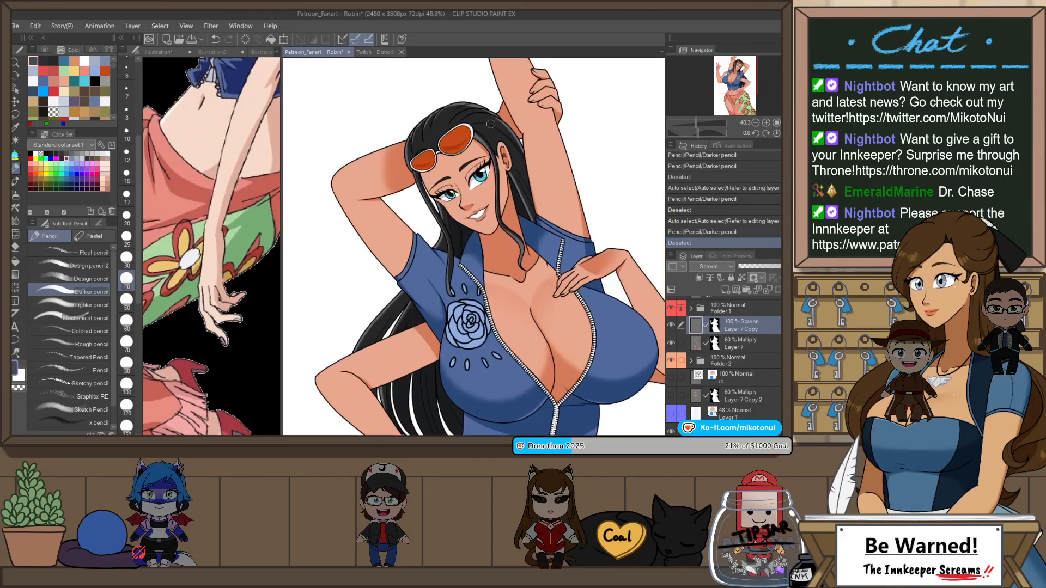
pyautogui.click(185, 60)
pyautogui.scroll(-3, 234, 68)
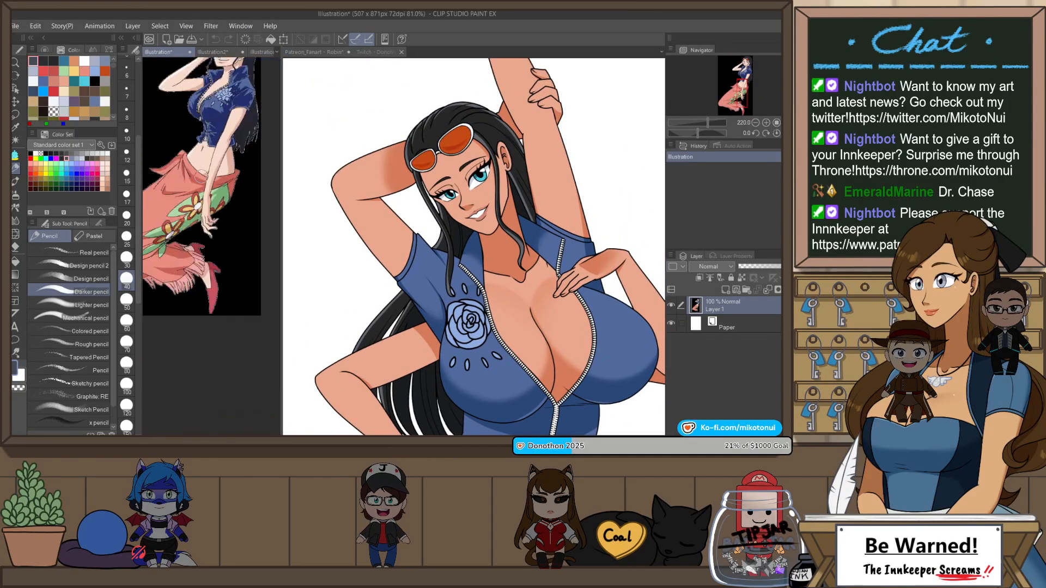
pyautogui.scroll(3, 234, 75)
pyautogui.click(326, 54)
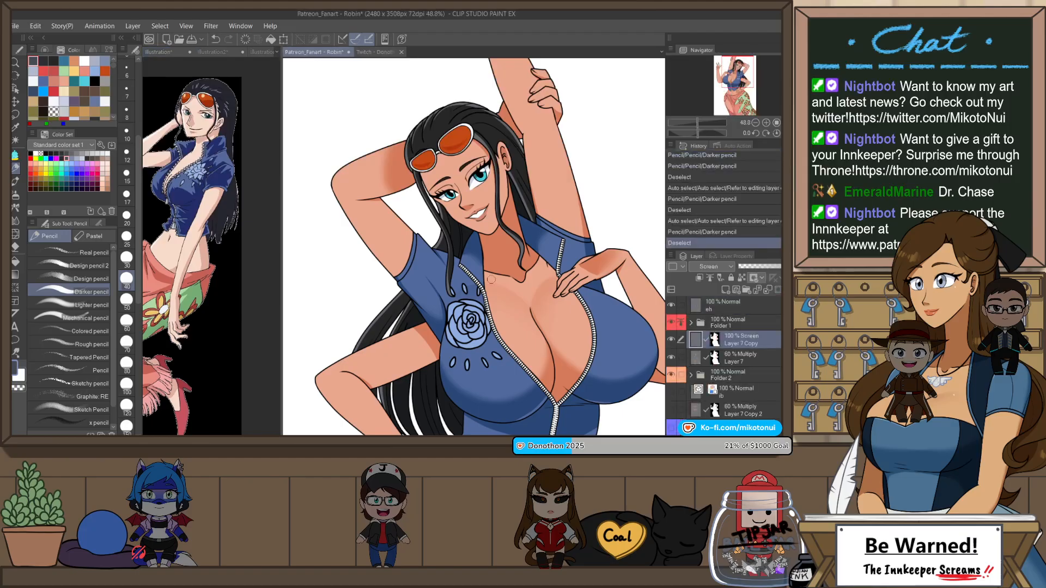
# Step: Auto select the hair on the head using Folder 1, and make the Screen layer Layer 7 Copy active again
pyautogui.scroll(-3, 467, 218)
pyautogui.scroll(3, 457, 181)
pyautogui.click(731, 323)
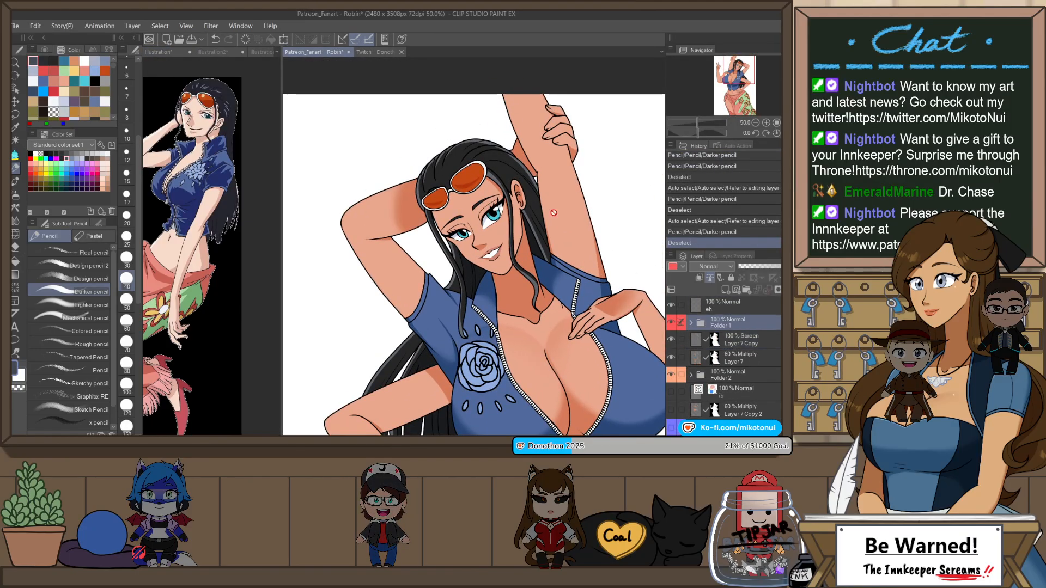
pyautogui.press('w')
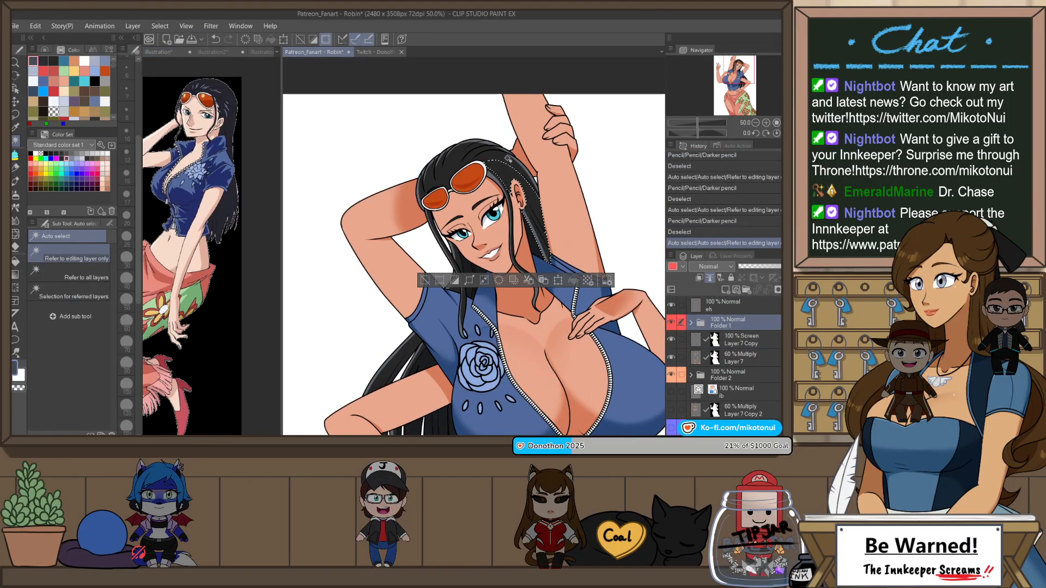
pyautogui.press('h')
pyautogui.click(745, 341)
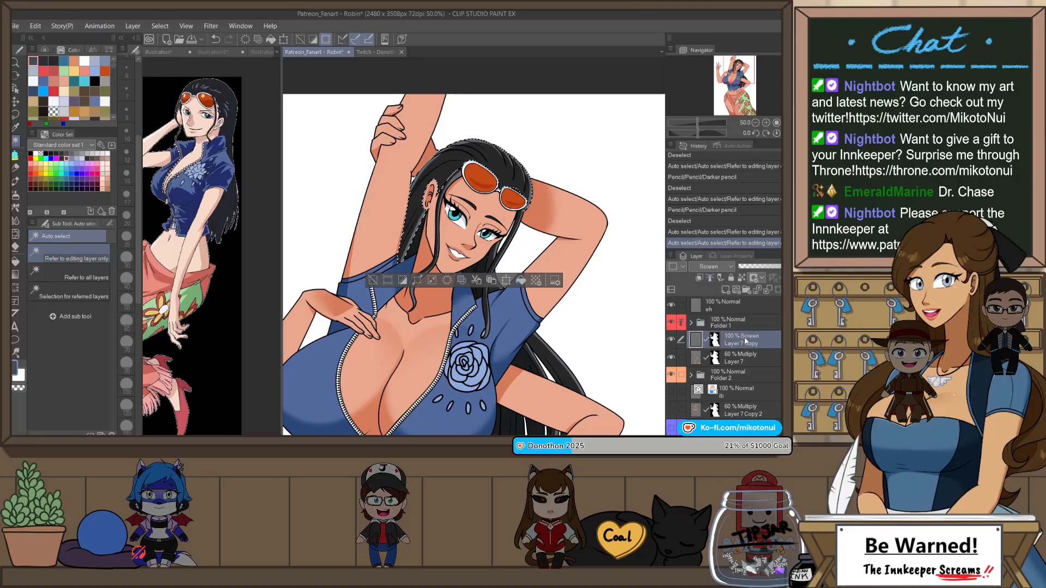
# Step: Try a highlight on the head's hair with the hair highlight 3 decoration brush
pyautogui.press('b')
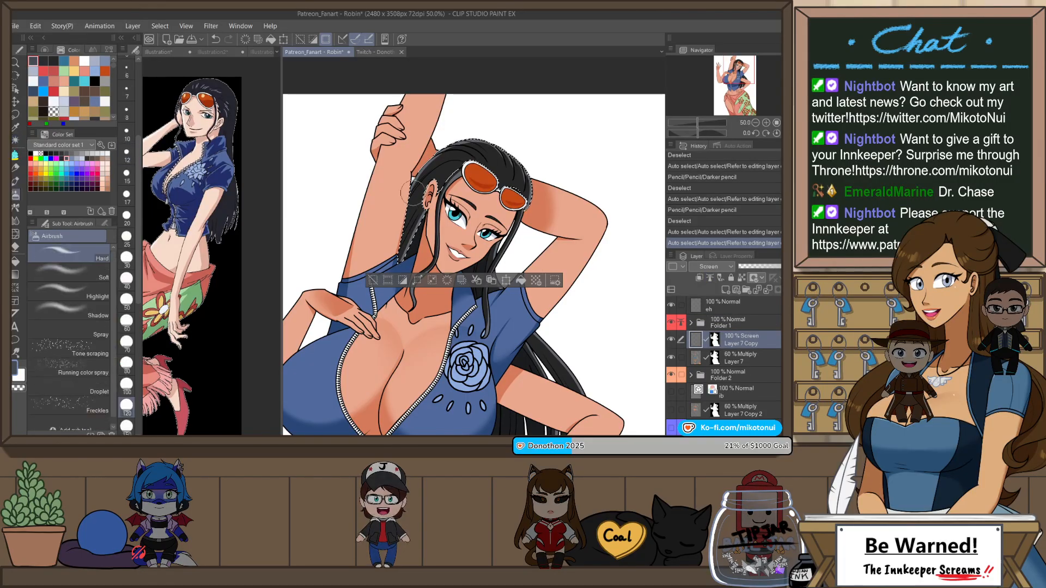
pyautogui.press('b')
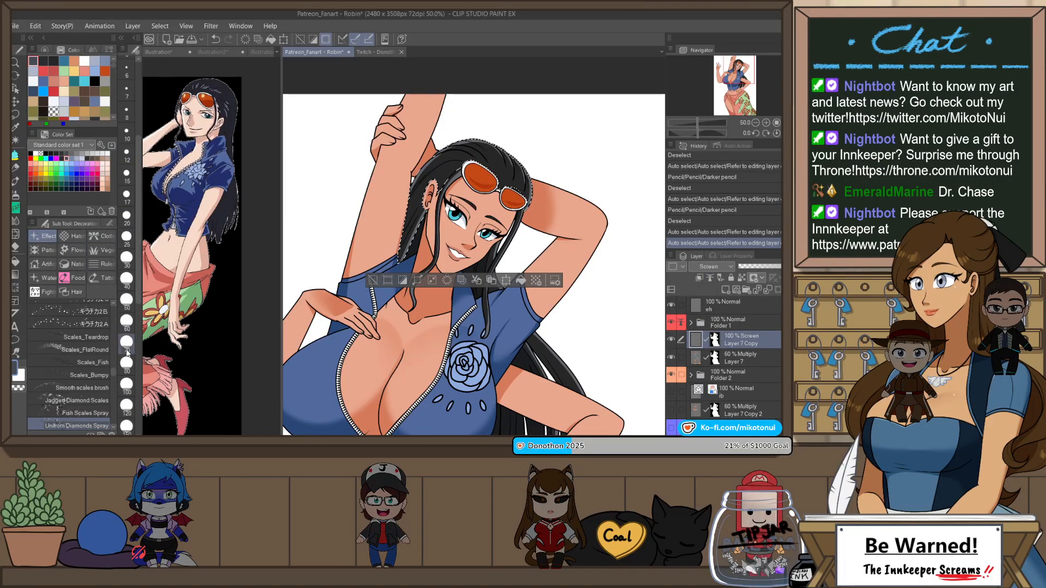
pyautogui.scroll(-5, 82, 353)
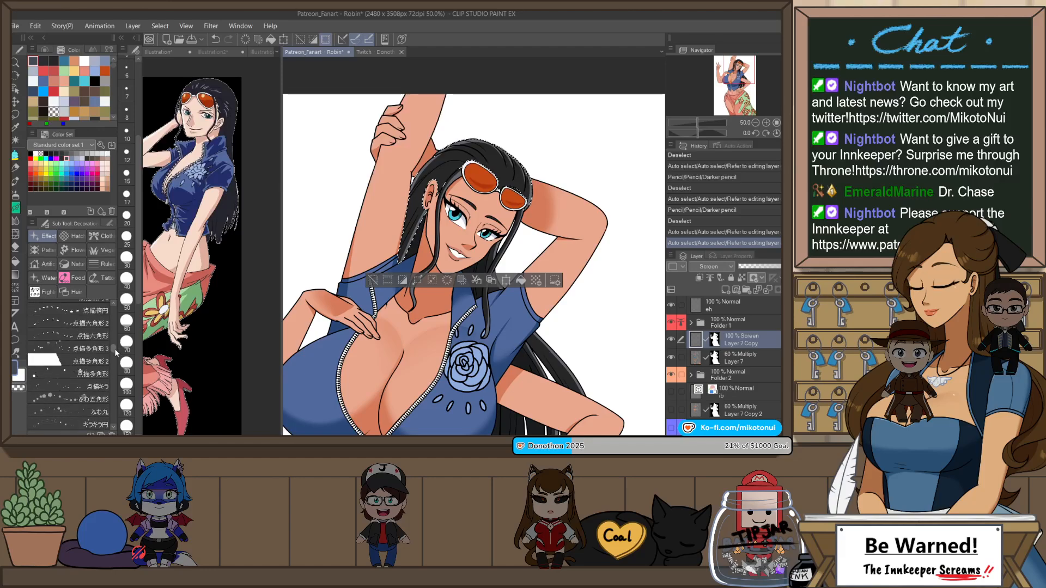
pyautogui.scroll(-10, 115, 353)
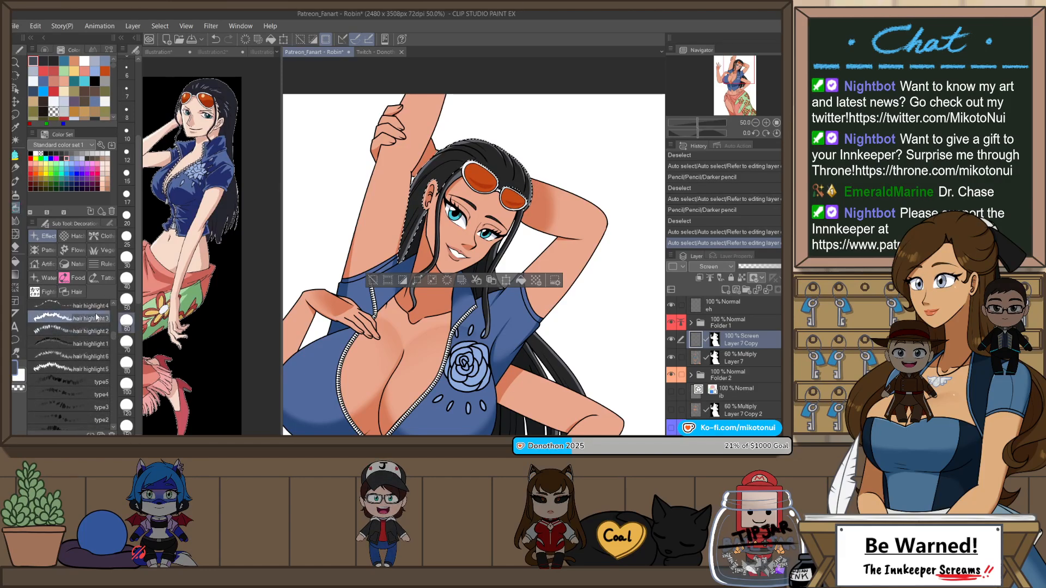
pyautogui.click(97, 317)
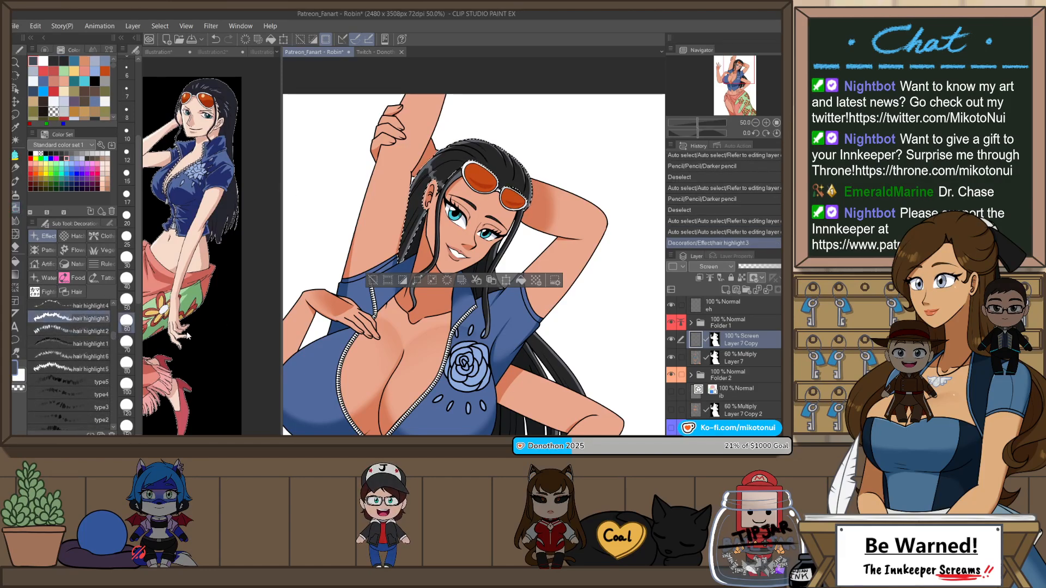
pyautogui.hotkey('ctrl', 'z')
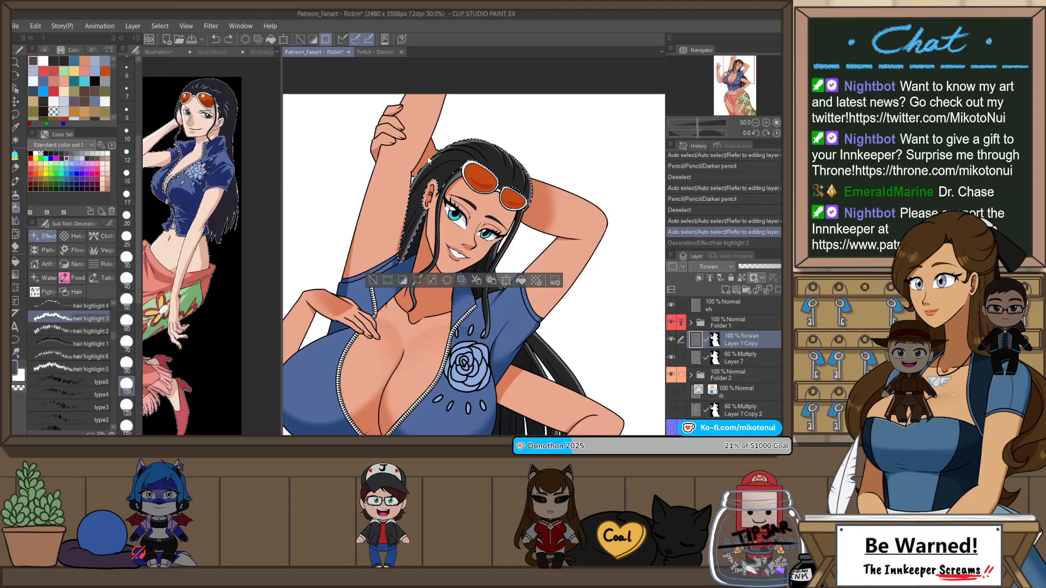
pyautogui.hotkey('ctrl', 'y')
pyautogui.hotkey('ctrl', 'z')
# Step: Try larger hair highlight 3 strokes across the crown above the sunglasses, comparing them in mirrored view
pyautogui.moveTo(435, 173); pyautogui.dragTo(524, 173)
pyautogui.hotkey('ctrl', 'z')
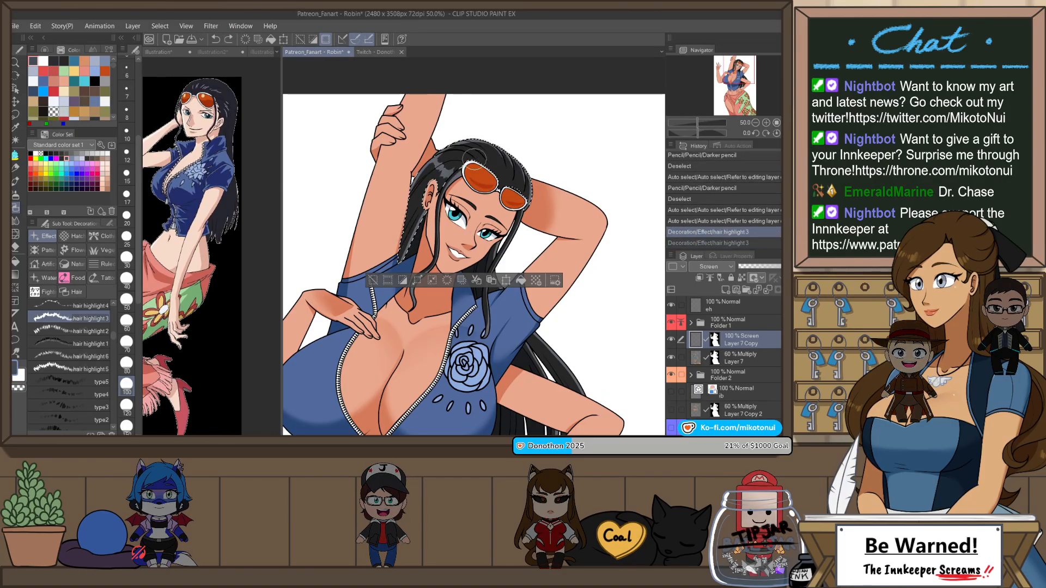
pyautogui.moveTo(476, 150); pyautogui.dragTo(527, 177)
pyautogui.hotkey('ctrl', 'z')
pyautogui.hotkey('ctrl', 'z')
pyautogui.hotkey('ctrl', 'z')
pyautogui.press('h')
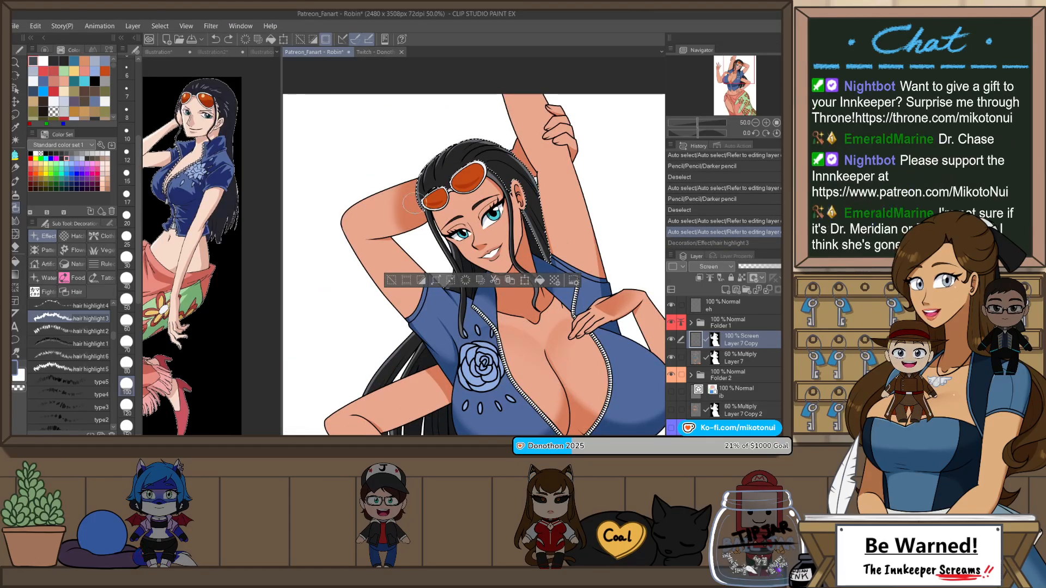
pyautogui.moveTo(467, 154)
pyautogui.mouseDown()
pyautogui.moveTo(419, 179)
pyautogui.moveTo(528, 212)
pyautogui.mouseUp()
pyautogui.hotkey('ctrl', 'z')
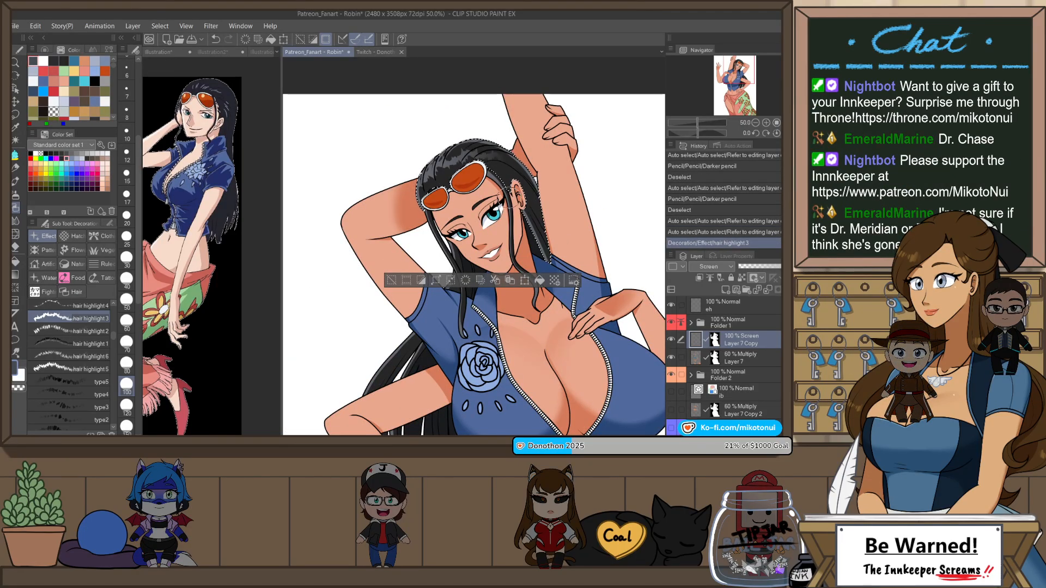
# Step: Switch to the type3 decoration brush and undo the hair highlight 3 stroke on the crown
pyautogui.scroll(-3, 113, 341)
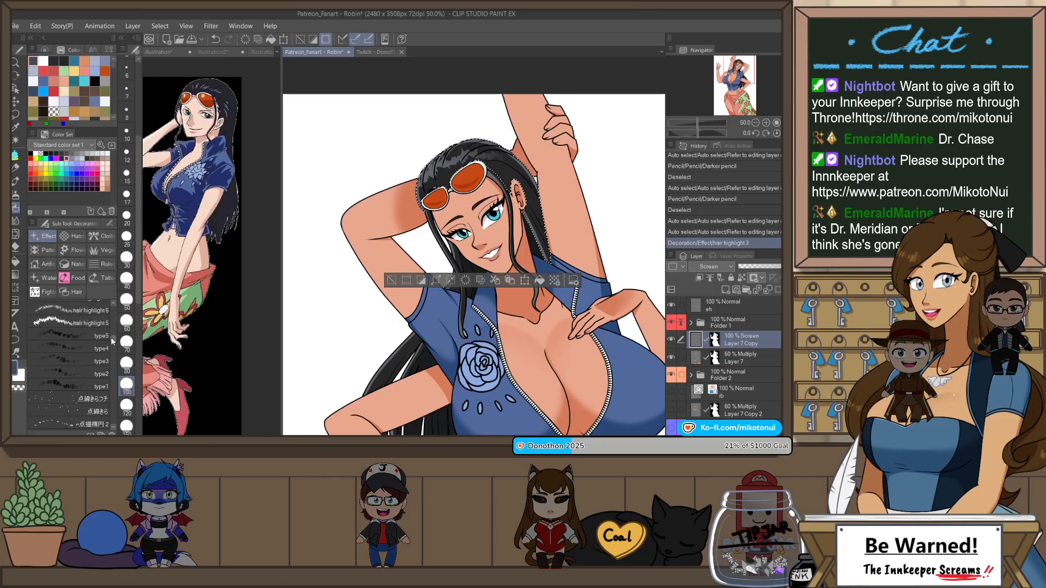
pyautogui.click(89, 349)
pyautogui.click(90, 360)
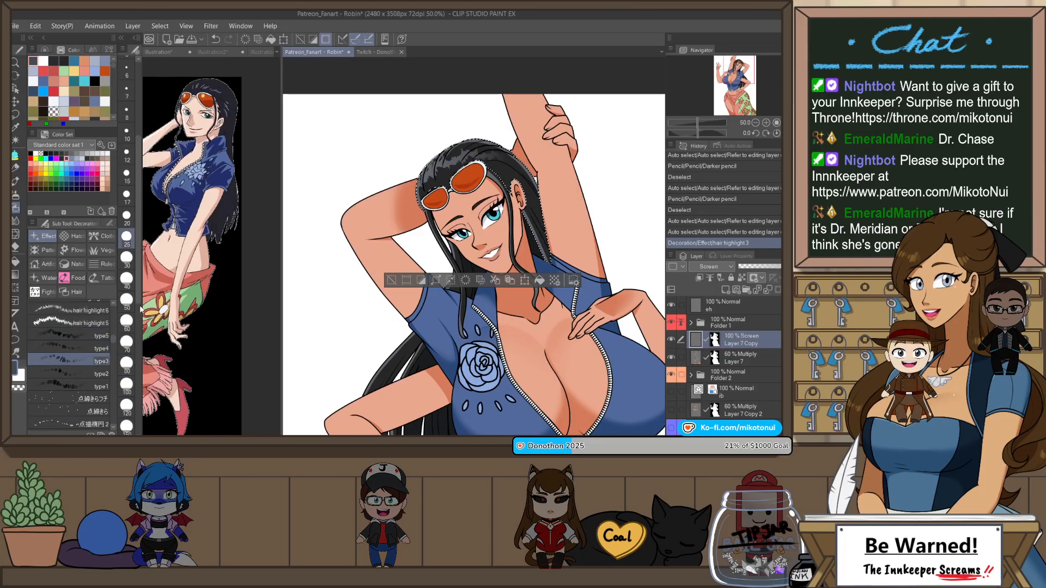
pyautogui.hotkey('ctrl', 'z')
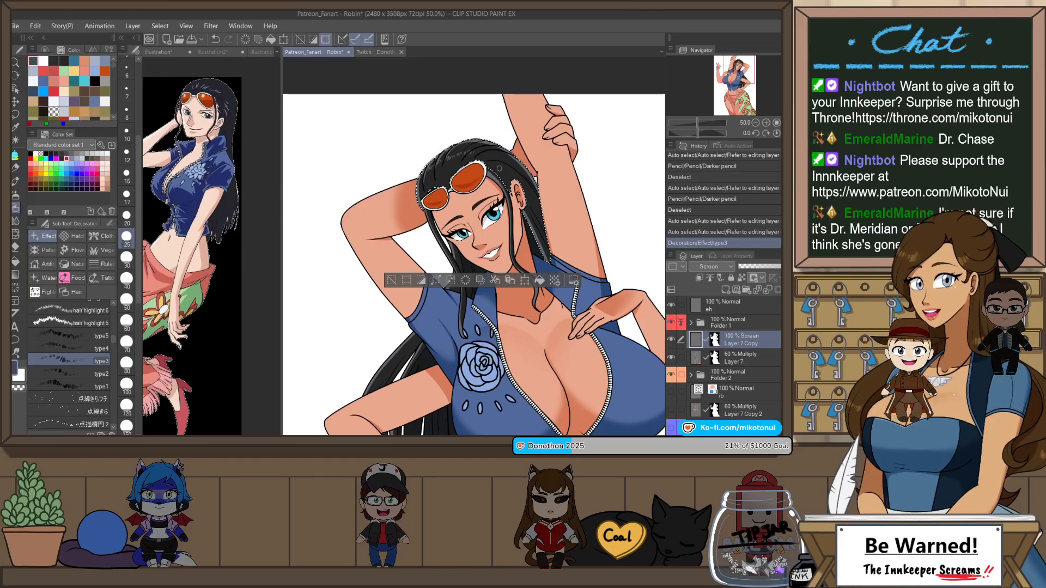
# Step: Paint a type3 highlight band across the crown from above the sunglasses toward the hair behind the ear, and deselect
pyautogui.press('r')
pyautogui.moveTo(587, 177); pyautogui.dragTo(563, 104)
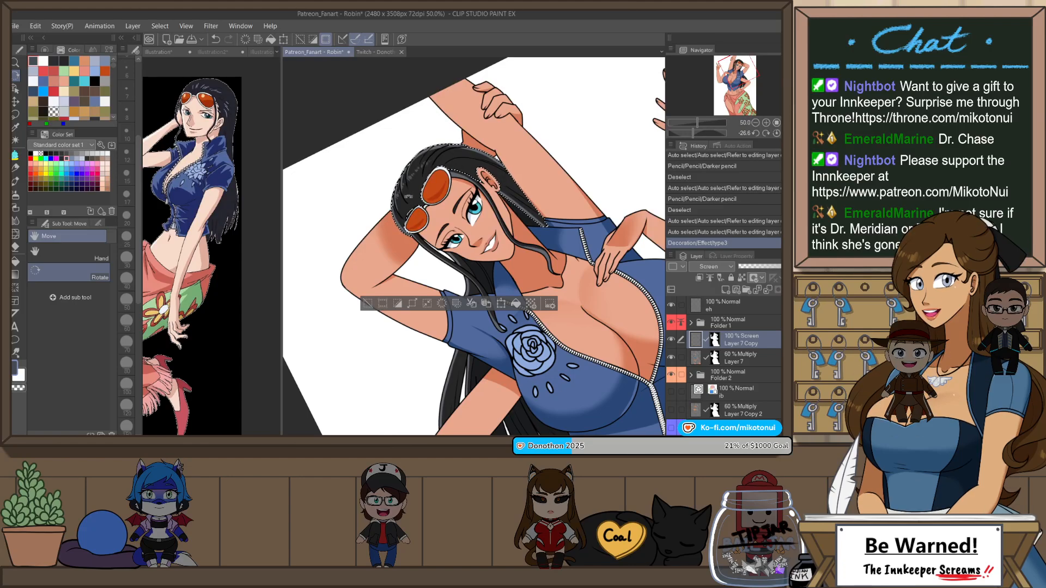
pyautogui.hotkey('ctrl', 'z')
pyautogui.click(16, 207)
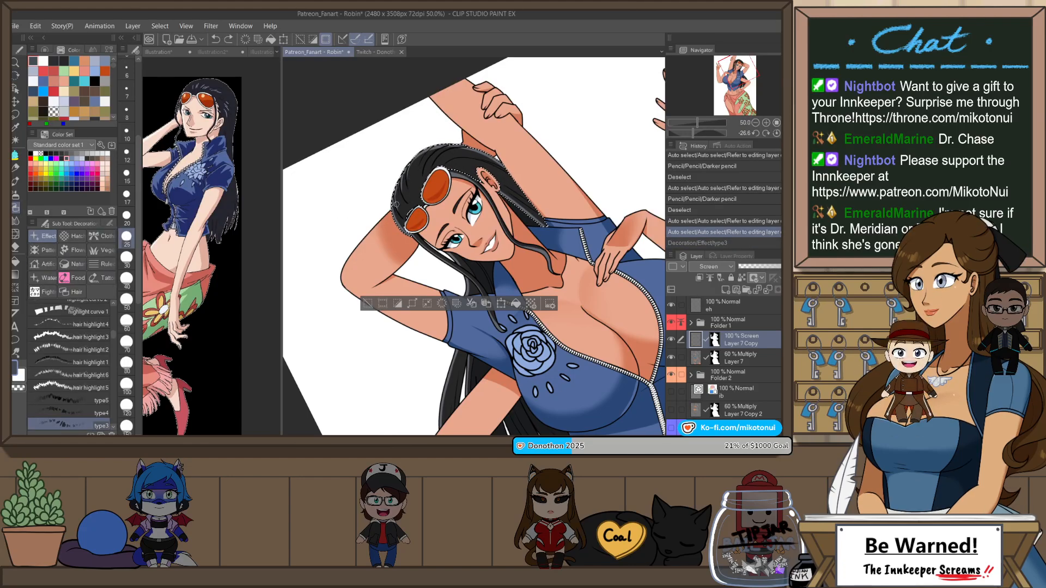
pyautogui.hotkey('ctrl', 'y')
pyautogui.hotkey('ctrl', 'z')
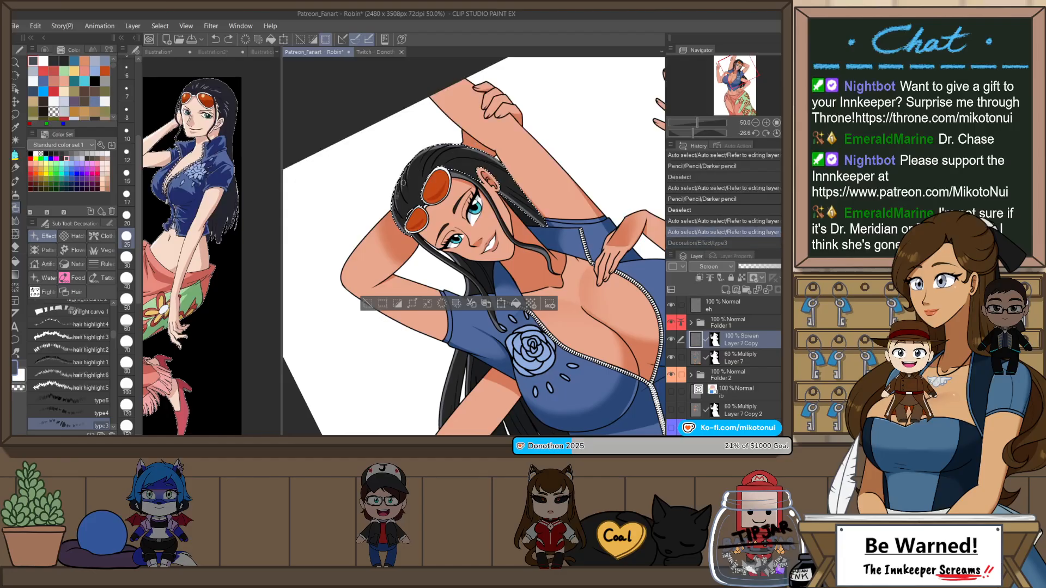
pyautogui.moveTo(401, 192)
pyautogui.mouseDown()
pyautogui.moveTo(483, 158)
pyautogui.moveTo(534, 208)
pyautogui.mouseUp()
pyautogui.hotkey('ctrl', 'z')
pyautogui.moveTo(476, 334); pyautogui.dragTo(459, 261)
pyautogui.hotkey('ctrl', 'd')
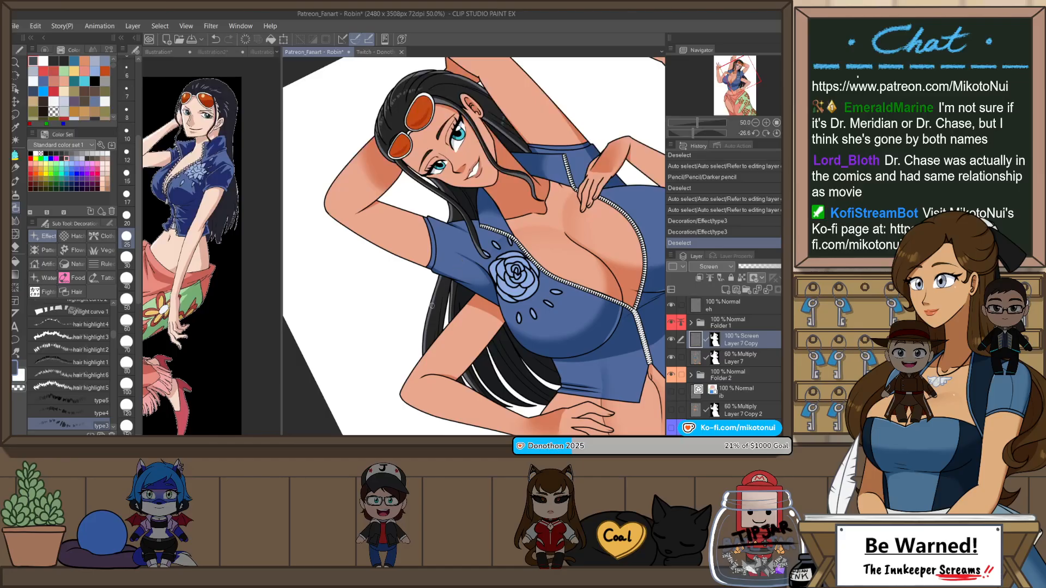
# Step: Paint more type3 highlight strokes on the long hair hanging behind the blue shirt and beside the neck, undoing one stroke
pyautogui.moveTo(458, 307); pyautogui.dragTo(490, 290)
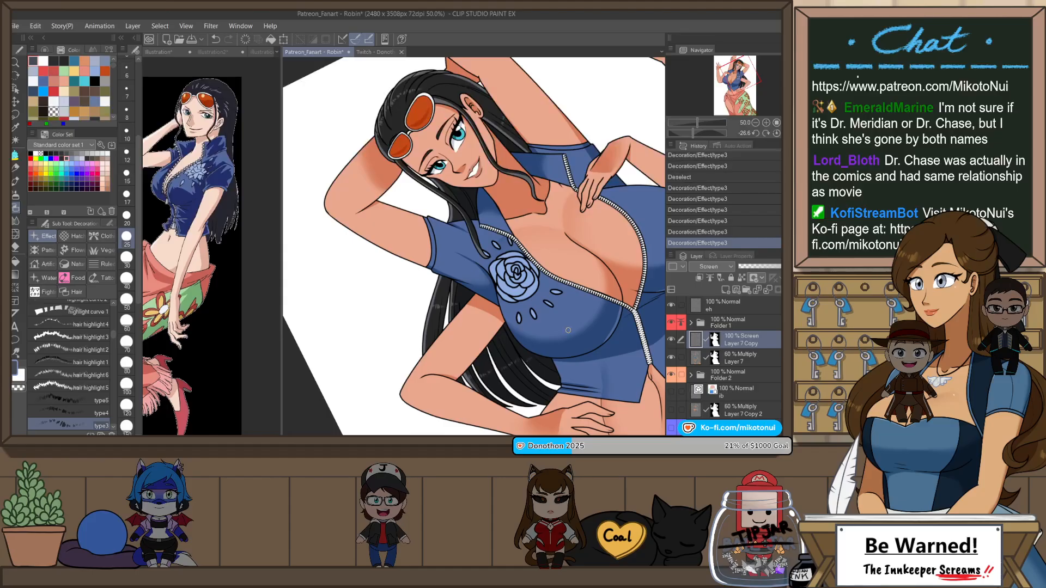
pyautogui.moveTo(466, 218); pyautogui.dragTo(492, 189)
pyautogui.hotkey('ctrl', 'z')
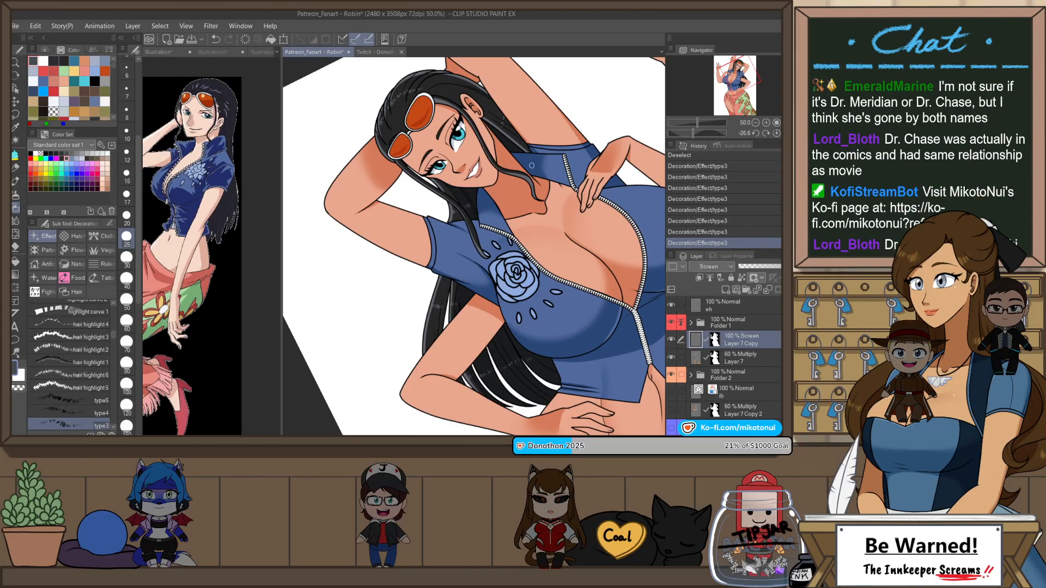
# Step: Examine the hair highlights in mirrored and upright views, comparing the whole figure with close-ups of the head and face
pyautogui.scroll(-2, 438, 94)
pyautogui.press('h')
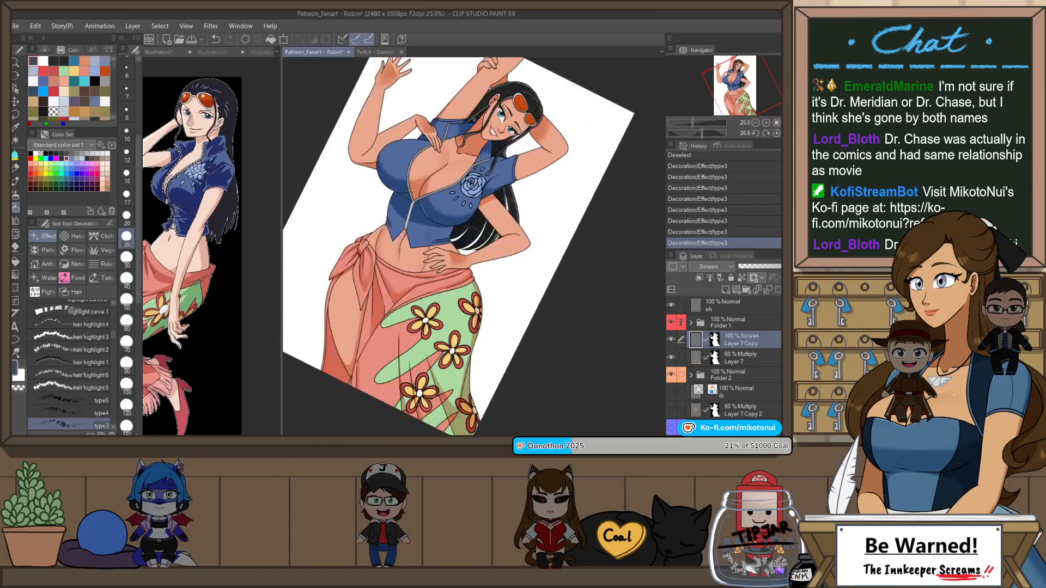
pyautogui.scroll(-1, 491, 149)
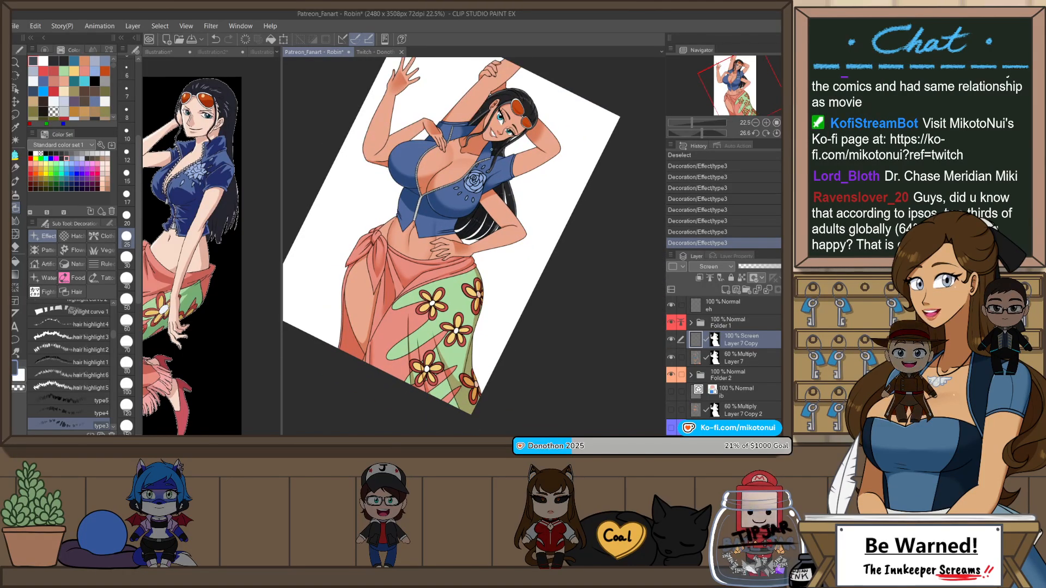
pyautogui.press('r')
pyautogui.doubleClick(491, 149)
pyautogui.scroll(4, 492, 149)
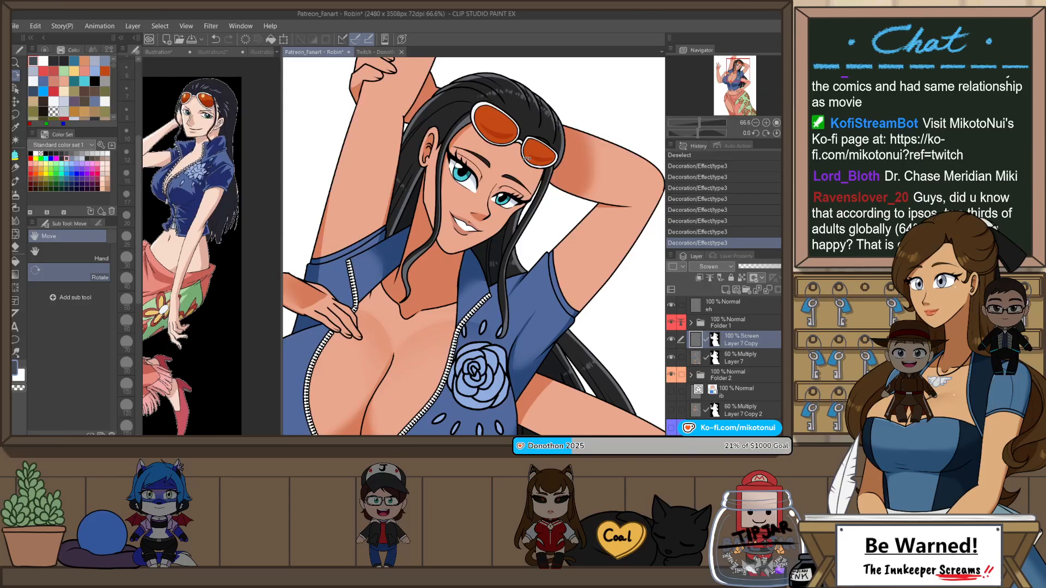
pyautogui.scroll(-1, 527, 158)
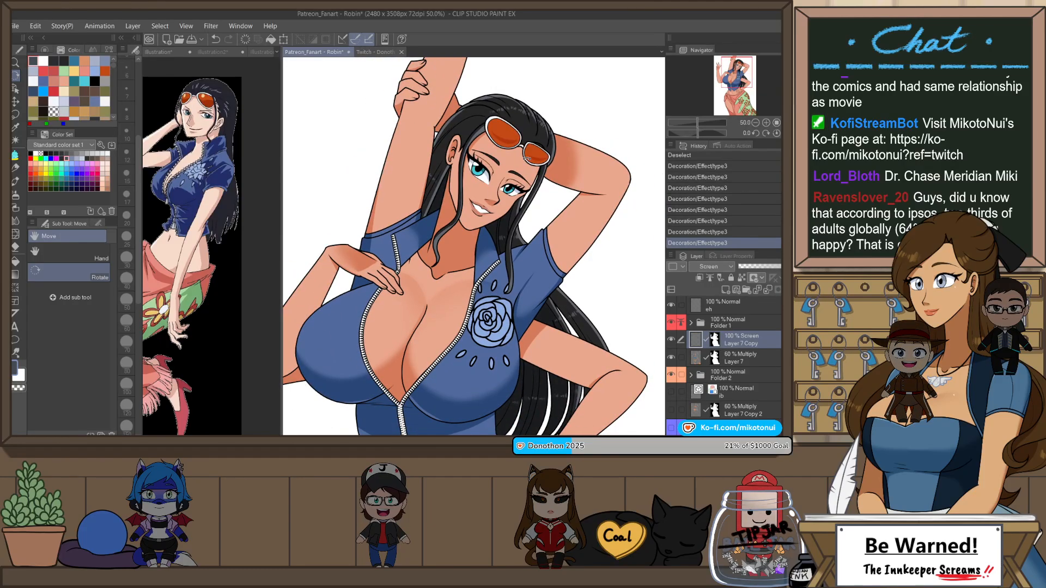
pyautogui.scroll(-1, 513, 144)
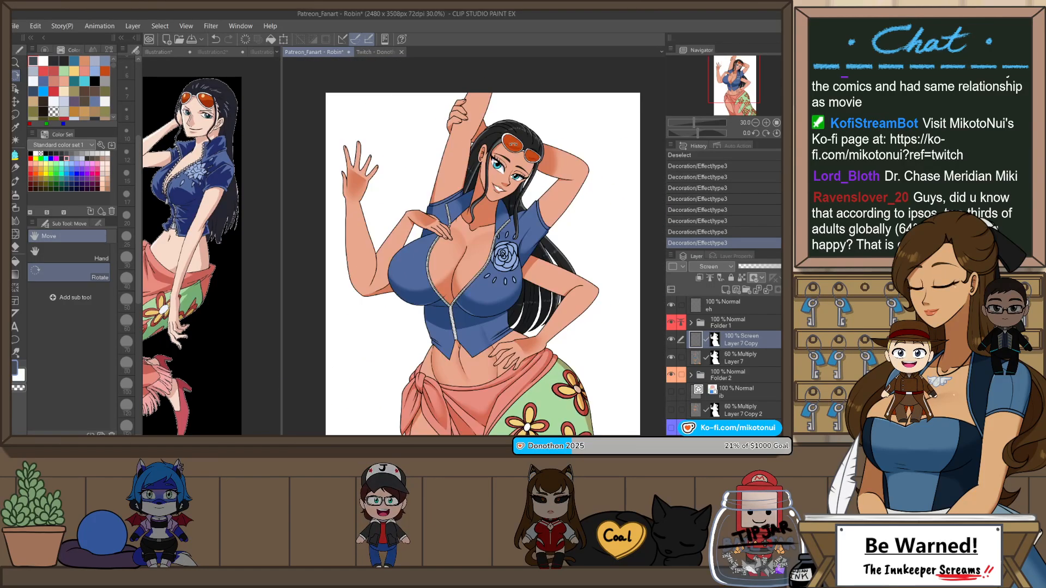
pyautogui.scroll(-2, 515, 146)
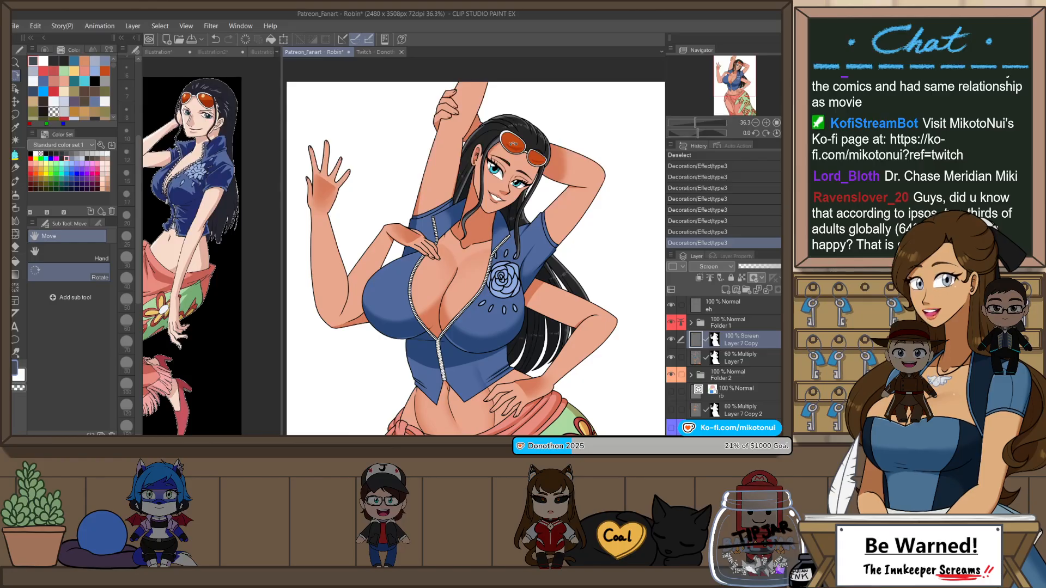
pyautogui.scroll(5, 507, 170)
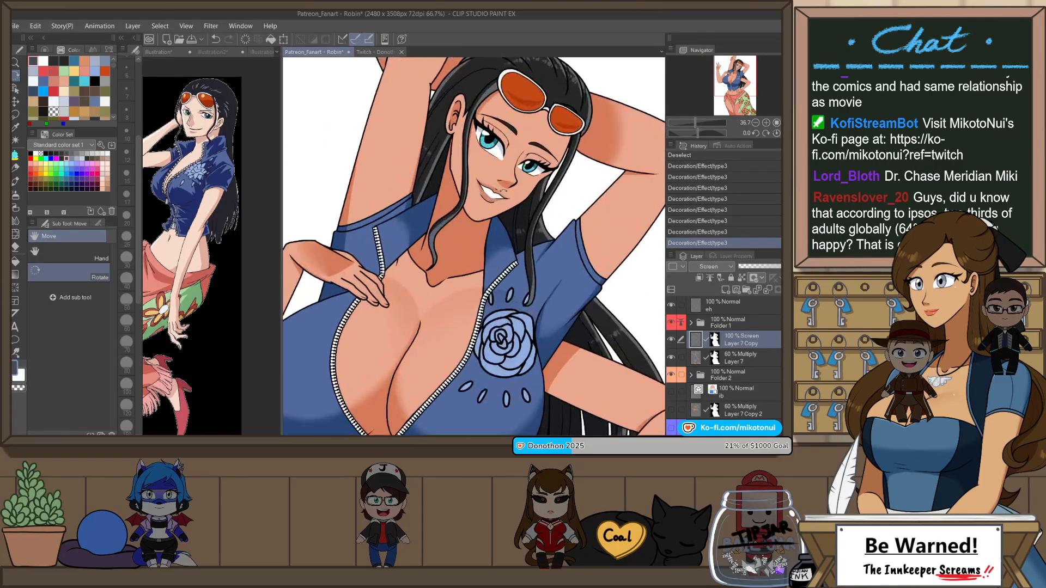
pyautogui.scroll(2, 492, 144)
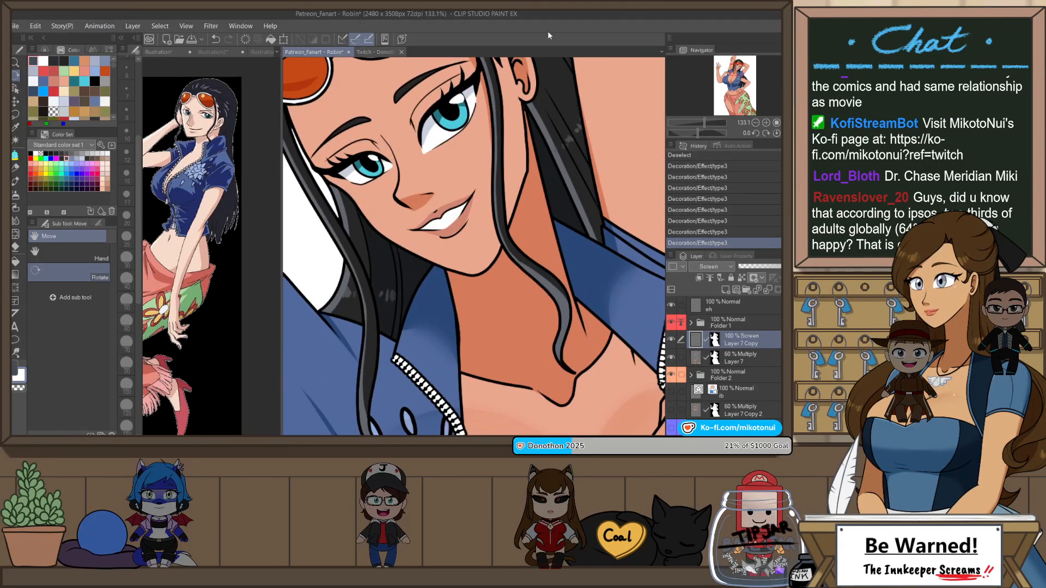
# Step: Sample the skin tone beside the mouth and add a small Darker pencil stroke near the corner of the lips
pyautogui.press('i')
pyautogui.click(469, 201)
pyautogui.press('p')
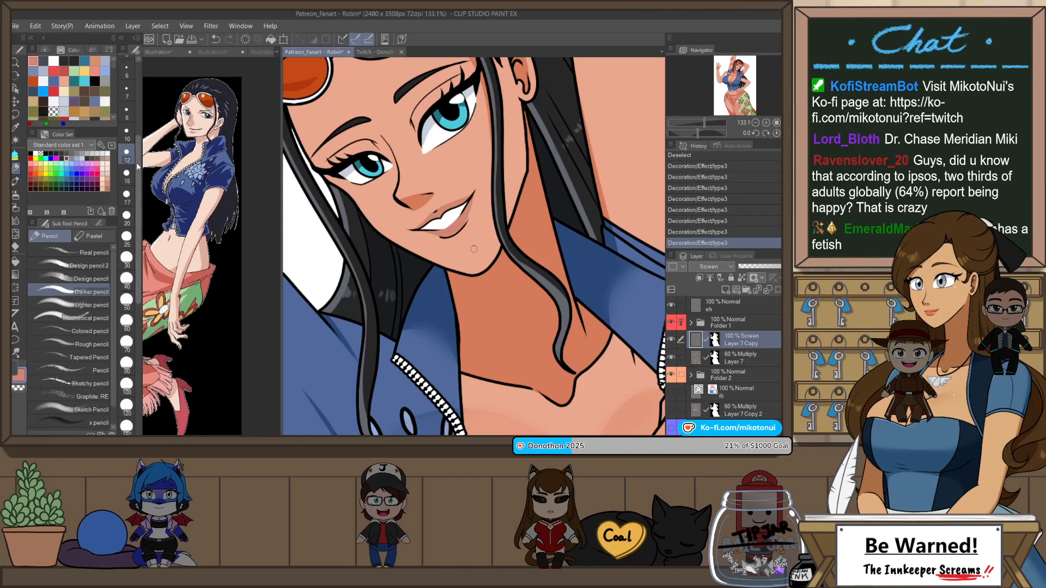
pyautogui.click(476, 214)
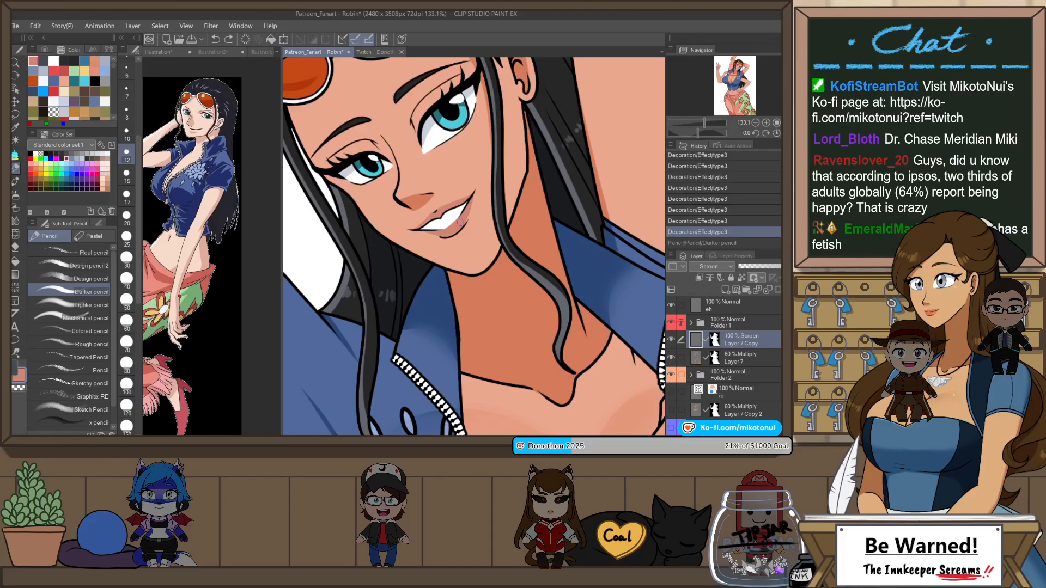
pyautogui.moveTo(460, 223); pyautogui.dragTo(465, 217)
# Step: Show the Timeskip color folder inside Folder 2 and check the alternate skin coloring on the whole figure
pyautogui.scroll(-5, 492, 174)
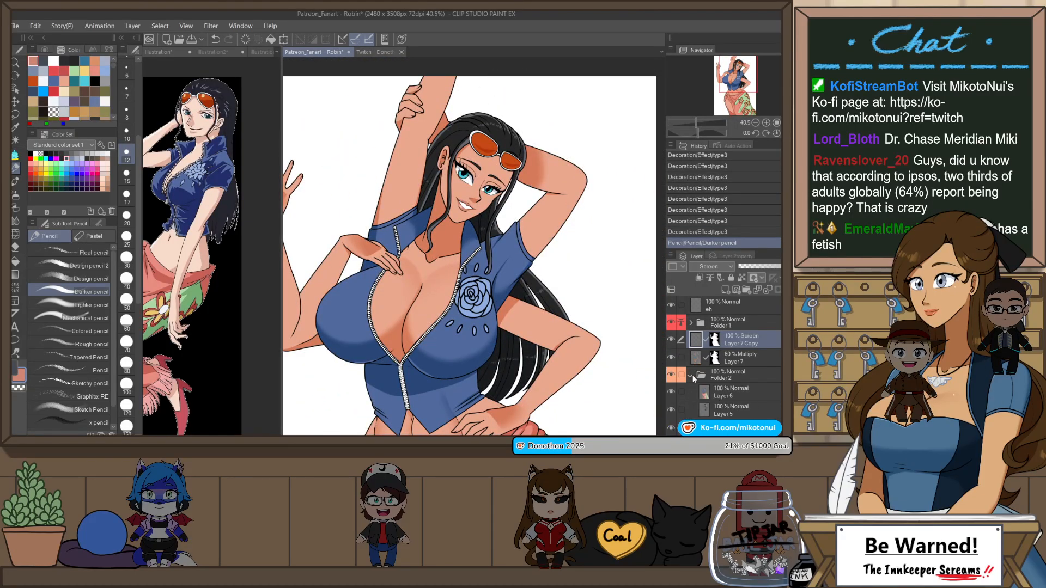
pyautogui.scroll(-3, 688, 392)
pyautogui.click(671, 374)
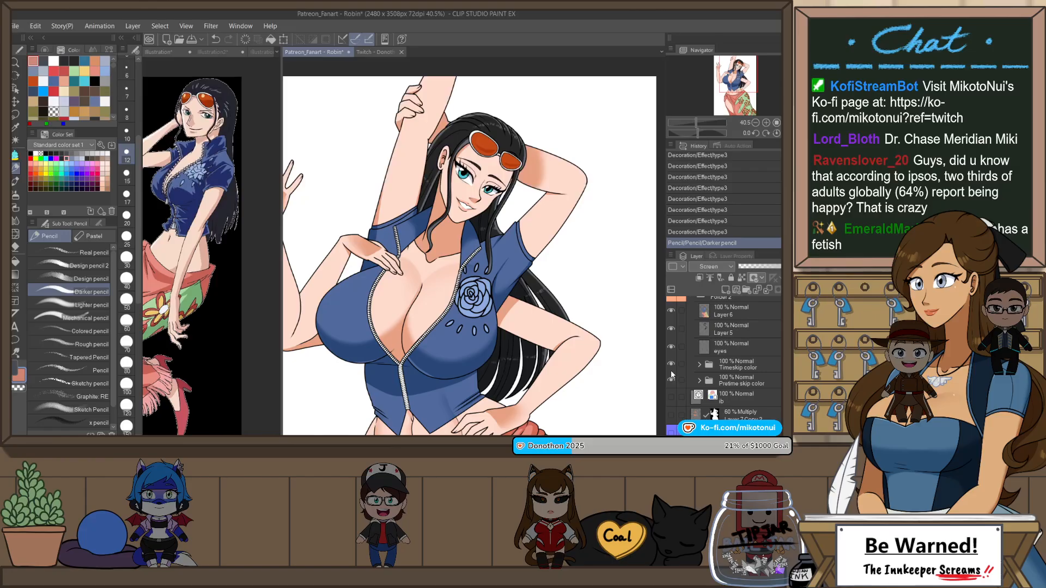
pyautogui.scroll(-1, 513, 158)
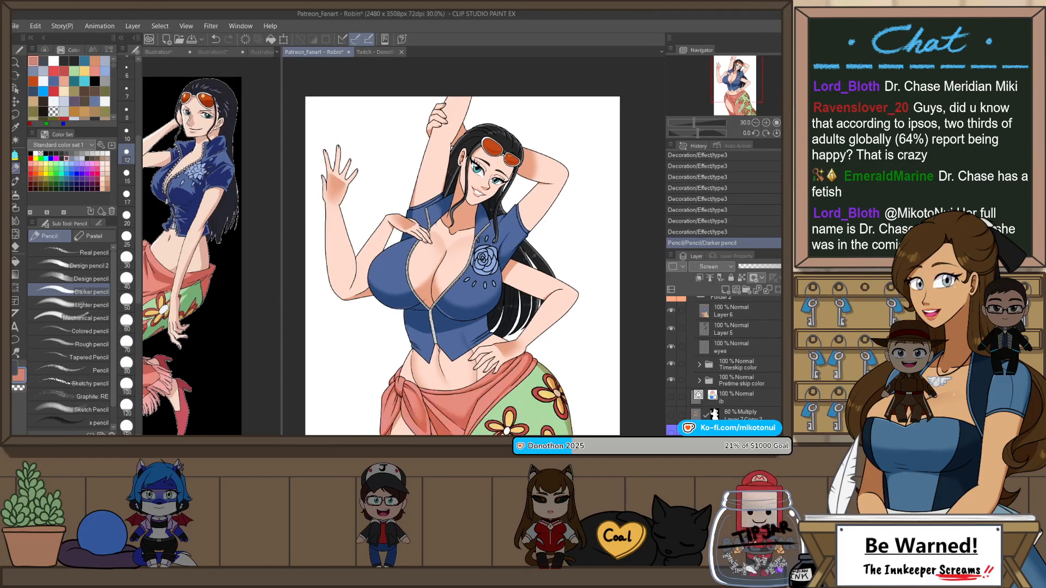
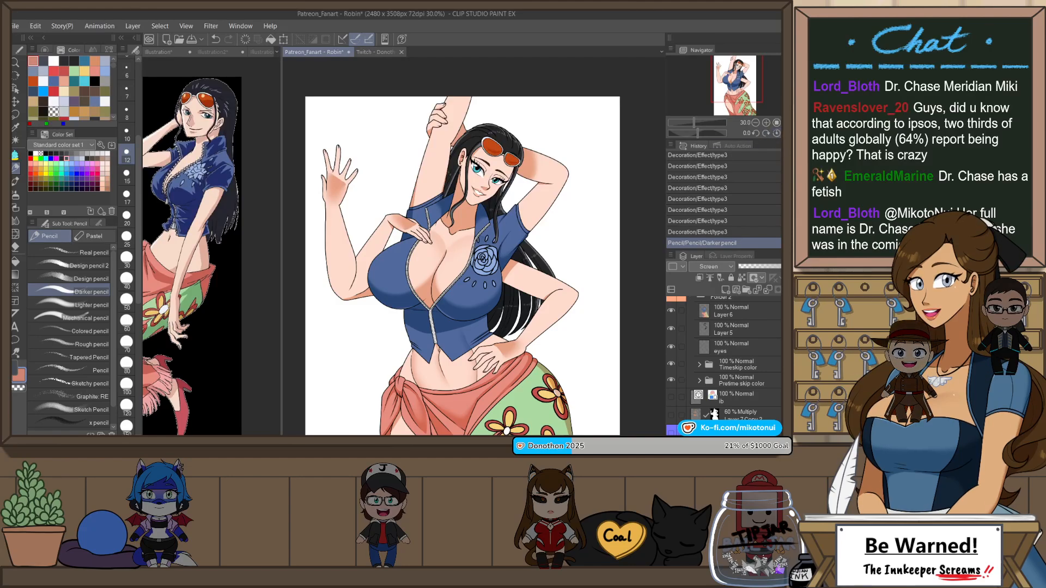
# Step: Hide the Timeskip color folder inside Folder 2 so the figure uses the Pretime skip coloring
pyautogui.click(787, 122)
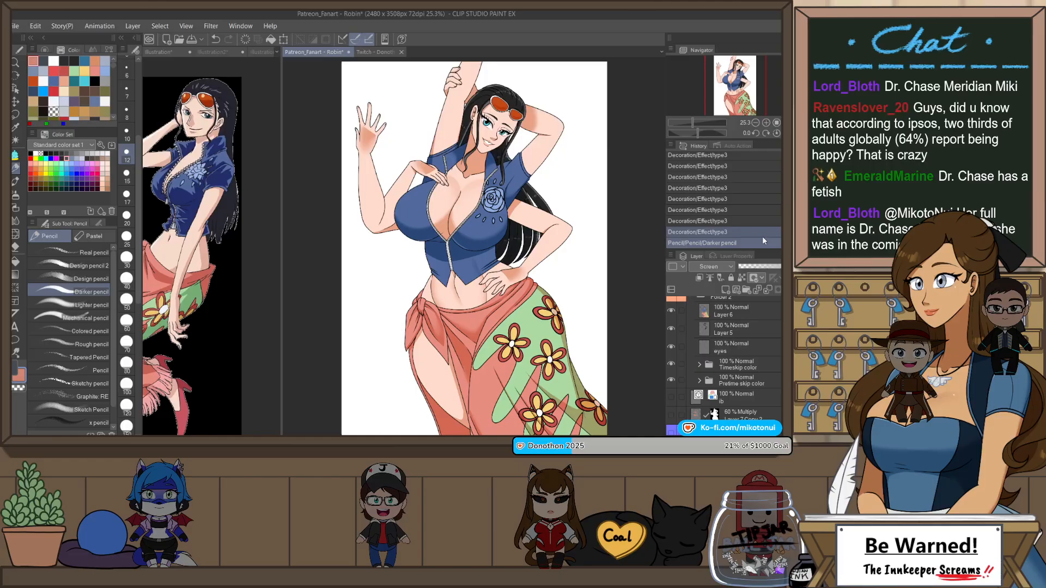
pyautogui.click(671, 363)
pyautogui.scroll(3, 709, 365)
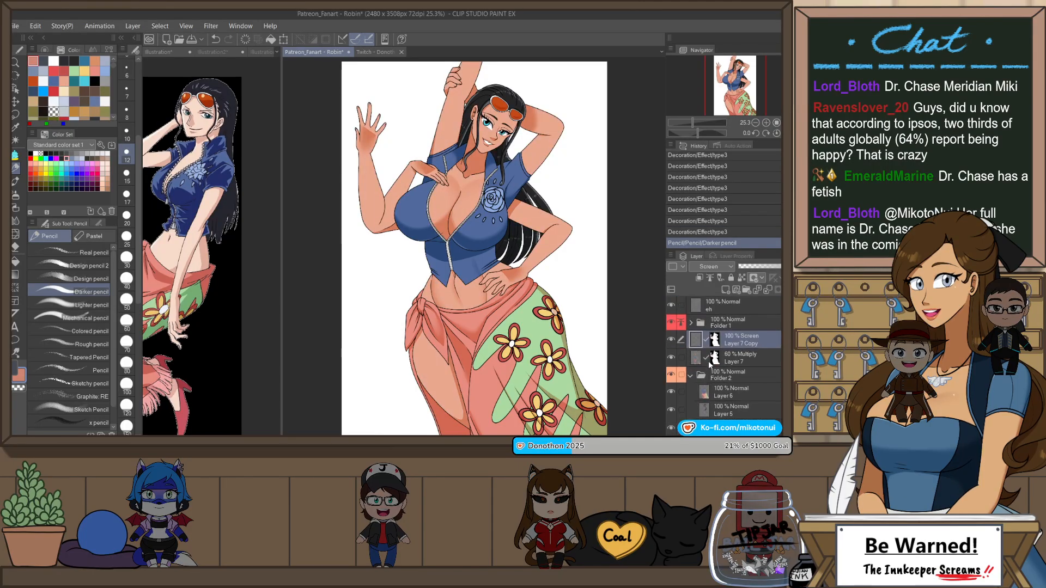
# Step: Sample the orange of the sunglasses and auto-select both lenses with Folder 1 as the source layer
pyautogui.click(735, 326)
pyautogui.scroll(8, 533, 108)
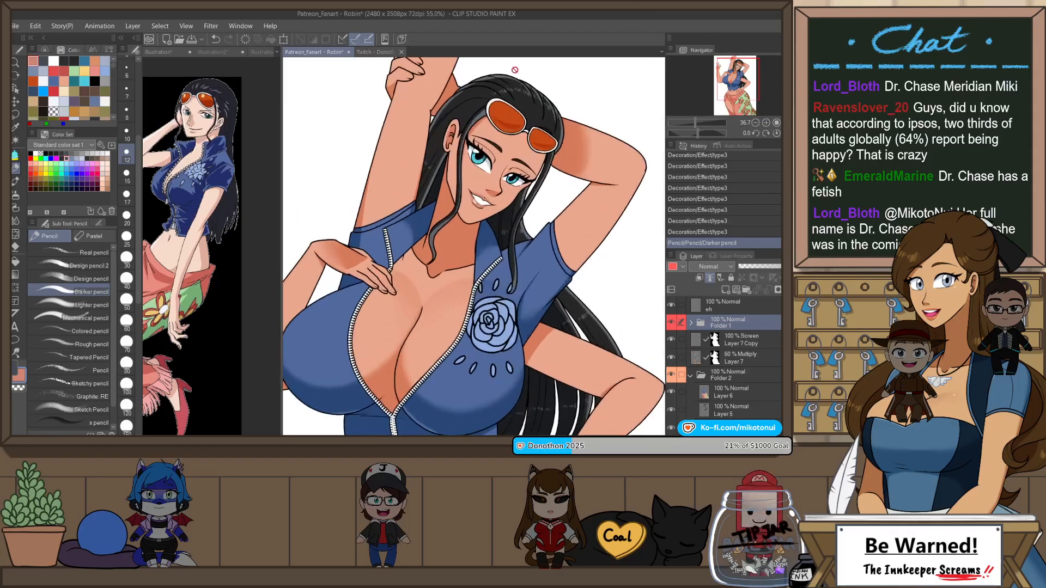
pyautogui.press('p')
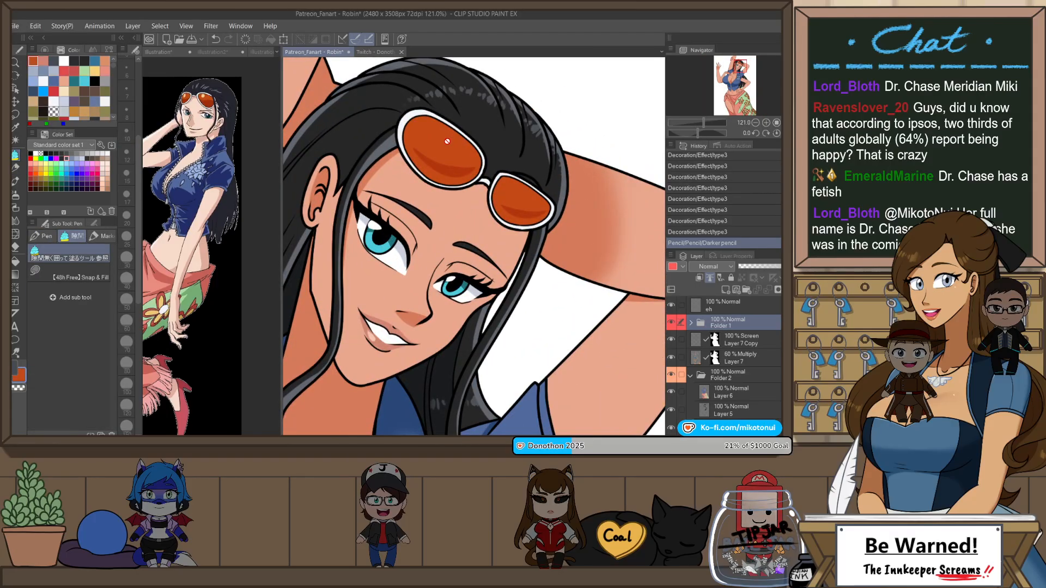
pyautogui.press('w')
pyautogui.click(447, 141)
pyautogui.keyDown('shift'); pyautogui.click(516, 191); pyautogui.keyUp('shift')
# Step: Brush a soft orange glow across both selected lenses with the Hard airbrush on the Layer 7 Copy Screen layer
pyautogui.click(738, 336)
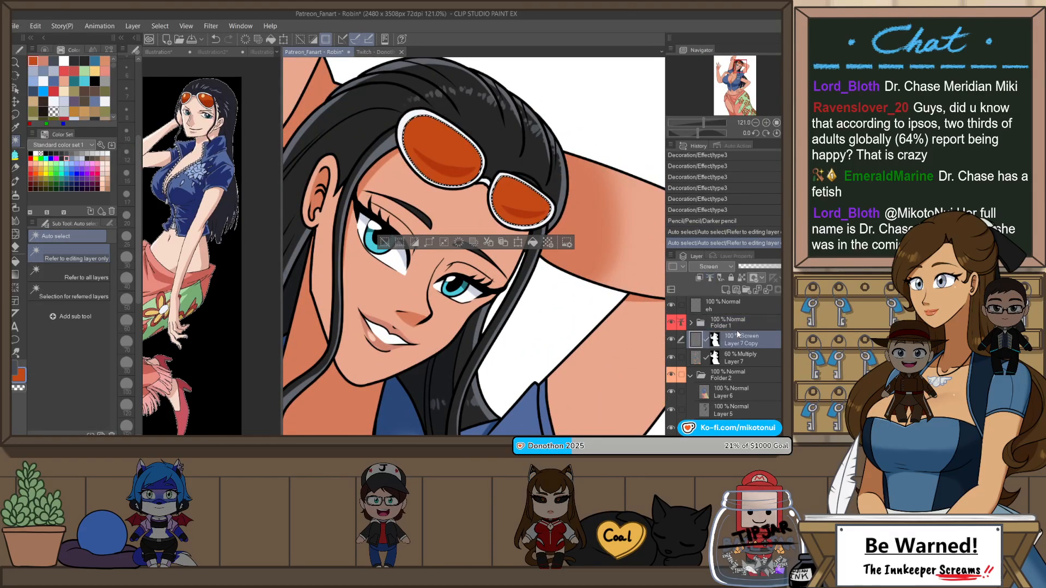
pyautogui.press('b')
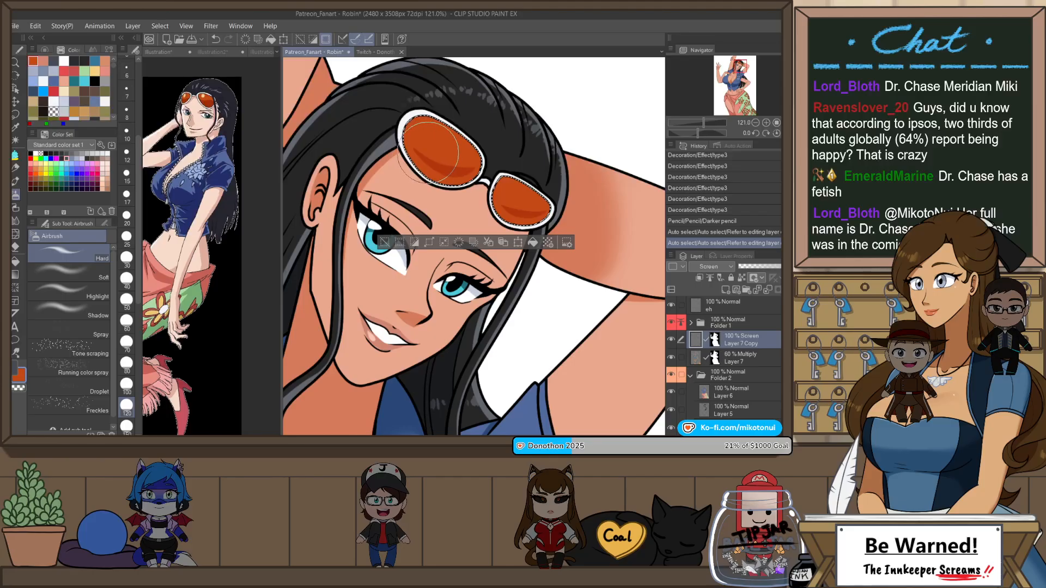
pyautogui.moveTo(429, 151)
pyautogui.mouseDown()
pyautogui.moveTo(452, 131)
pyautogui.moveTo(474, 136)
pyautogui.moveTo(463, 147)
pyautogui.mouseUp()
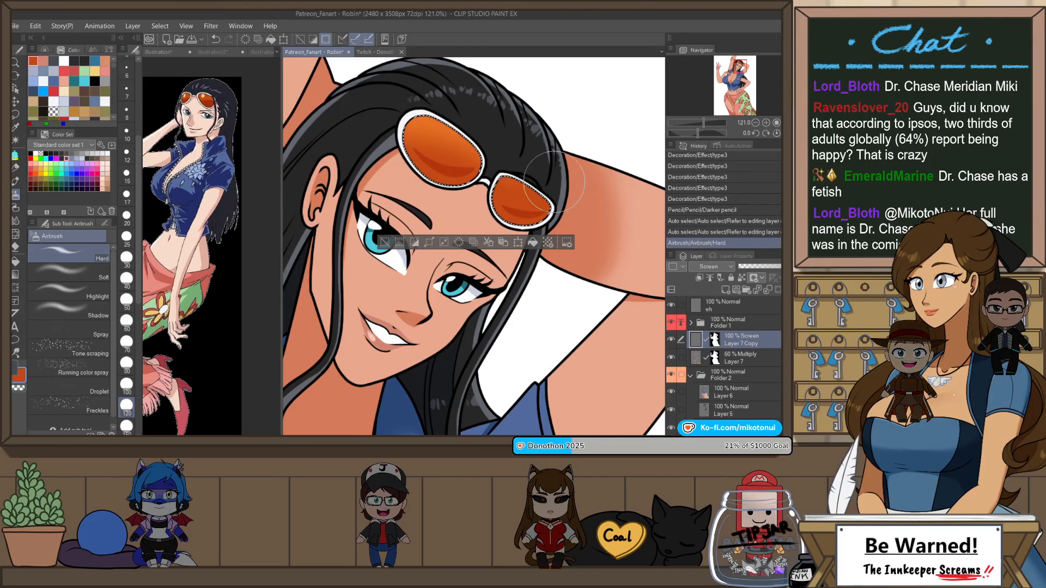
pyautogui.moveTo(554, 182); pyautogui.dragTo(515, 197)
# Step: Rotate the canvas and draw a Darker pencil highlight inside the larger lens in lighter orange, RGB 227, 122, 77, redoing unsatisfactory strokes
pyautogui.press('p')
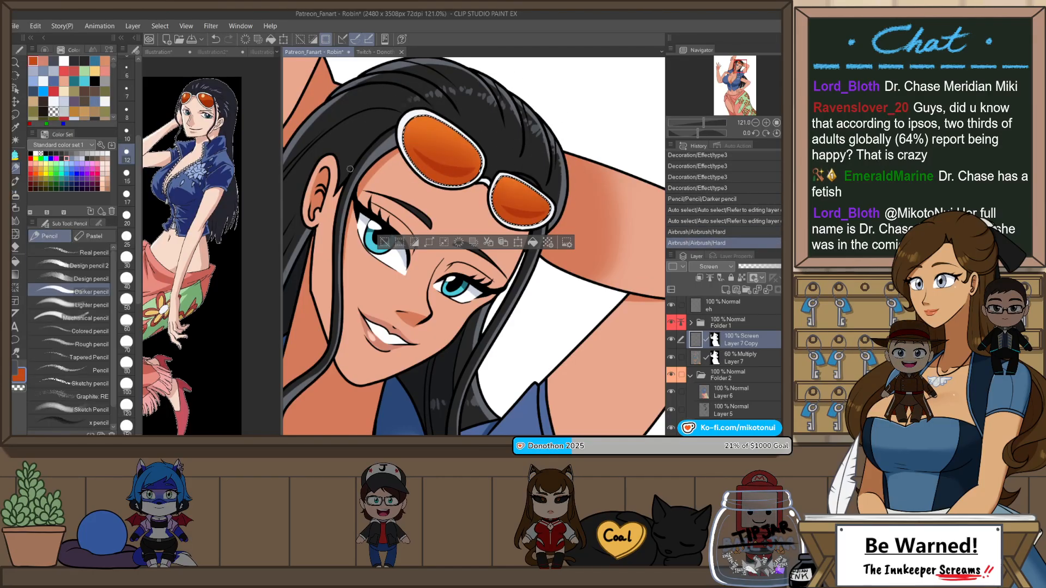
pyautogui.press('r')
pyautogui.moveTo(545, 164)
pyautogui.mouseDown()
pyautogui.moveTo(483, 99)
pyautogui.moveTo(462, 103)
pyautogui.mouseUp()
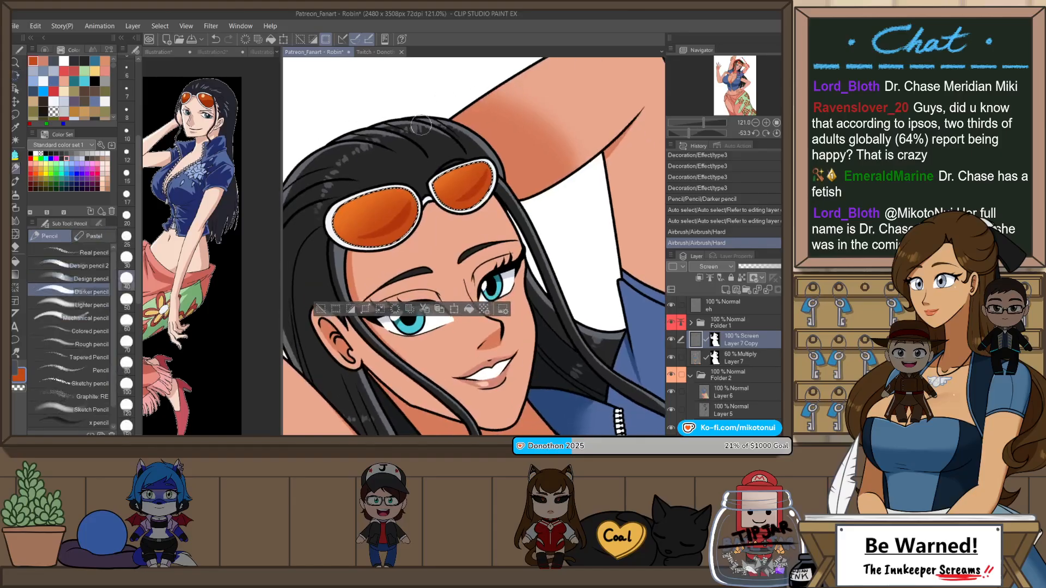
pyautogui.moveTo(349, 214); pyautogui.dragTo(358, 209)
pyautogui.hotkey('ctrl', 'z')
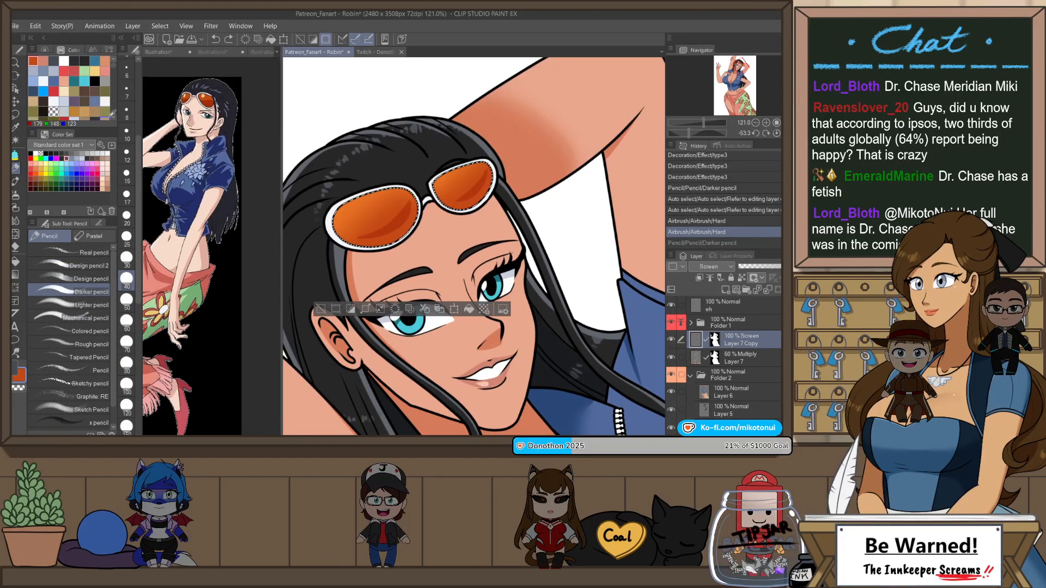
pyautogui.click(42, 50)
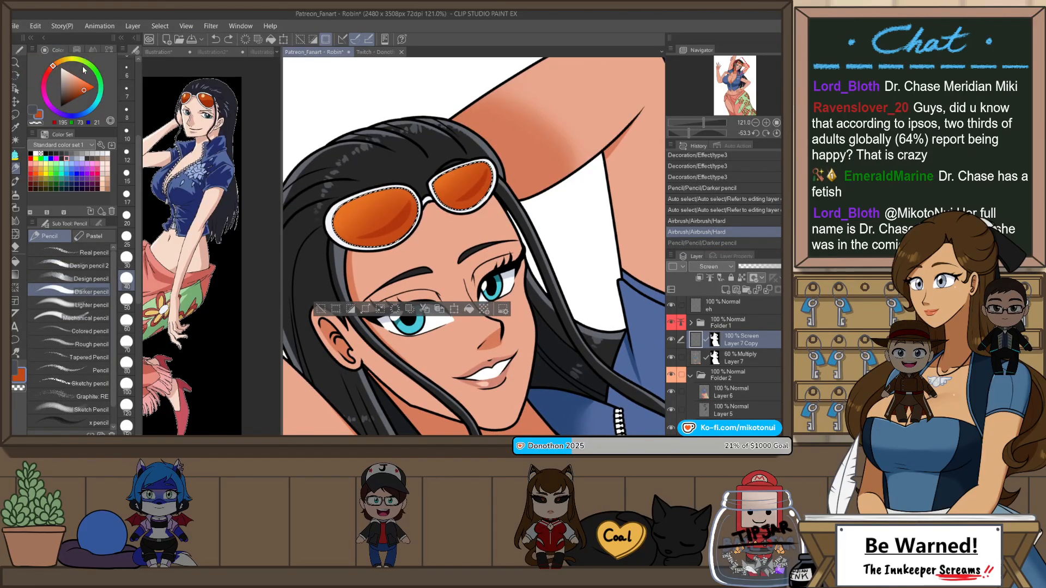
pyautogui.click(129, 249)
pyautogui.hotkey('ctrl', 'z')
pyautogui.moveTo(341, 218)
pyautogui.mouseDown()
pyautogui.moveTo(386, 195)
pyautogui.moveTo(366, 209)
pyautogui.mouseUp()
pyautogui.hotkey('ctrl', 'z')
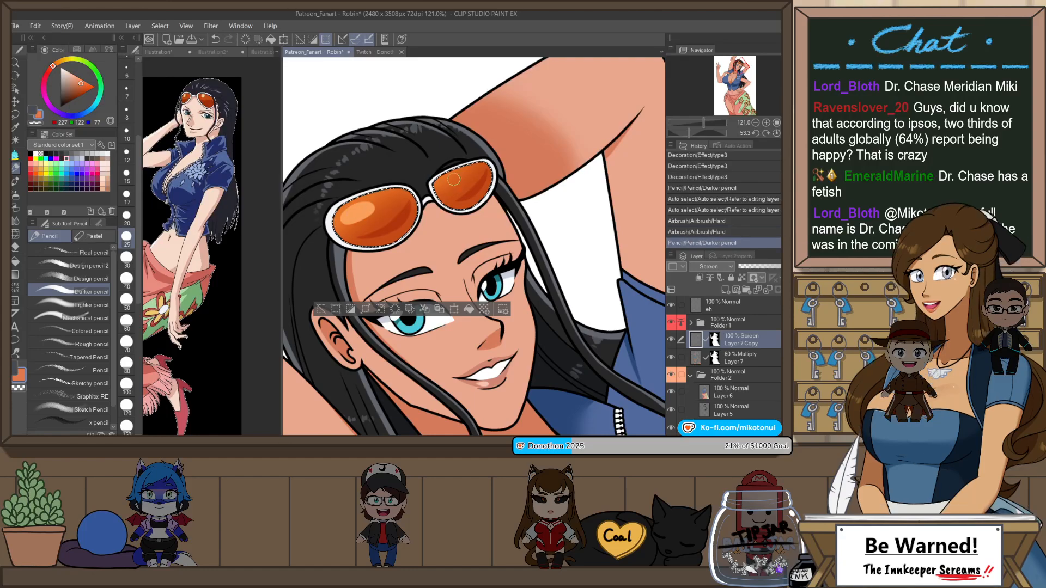
# Step: Draw matching Darker pencil highlights inside the smaller sunglass lens, reducing the brush size to 17 and undoing stray strokes
pyautogui.hotkey('ctrl', 'z')
pyautogui.moveTo(449, 181)
pyautogui.mouseDown()
pyautogui.moveTo(462, 173)
pyautogui.moveTo(458, 210)
pyautogui.mouseUp()
pyautogui.hotkey('ctrl', 'z')
pyautogui.hotkey('ctrl', 'z')
pyautogui.moveTo(492, 166)
pyautogui.mouseDown()
pyautogui.moveTo(464, 208)
pyautogui.moveTo(483, 197)
pyautogui.mouseUp()
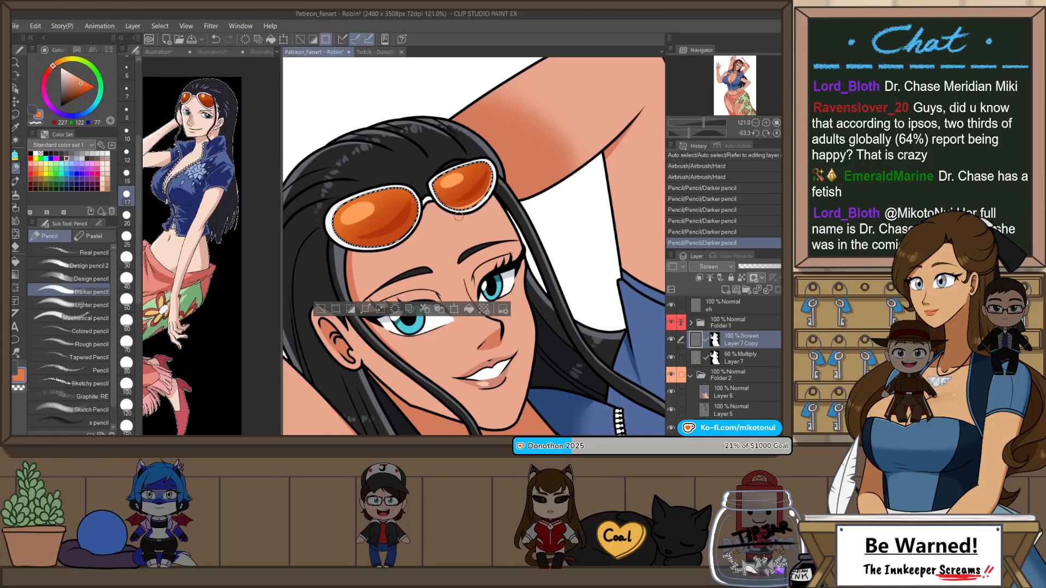
# Step: Add thin Darker pencil reflections along the edges of both lenses and undo the last three strokes
pyautogui.moveTo(418, 204)
pyautogui.mouseDown()
pyautogui.moveTo(417, 217)
pyautogui.moveTo(375, 245)
pyautogui.moveTo(405, 232)
pyautogui.mouseUp()
pyautogui.hotkey('ctrl', 'z')
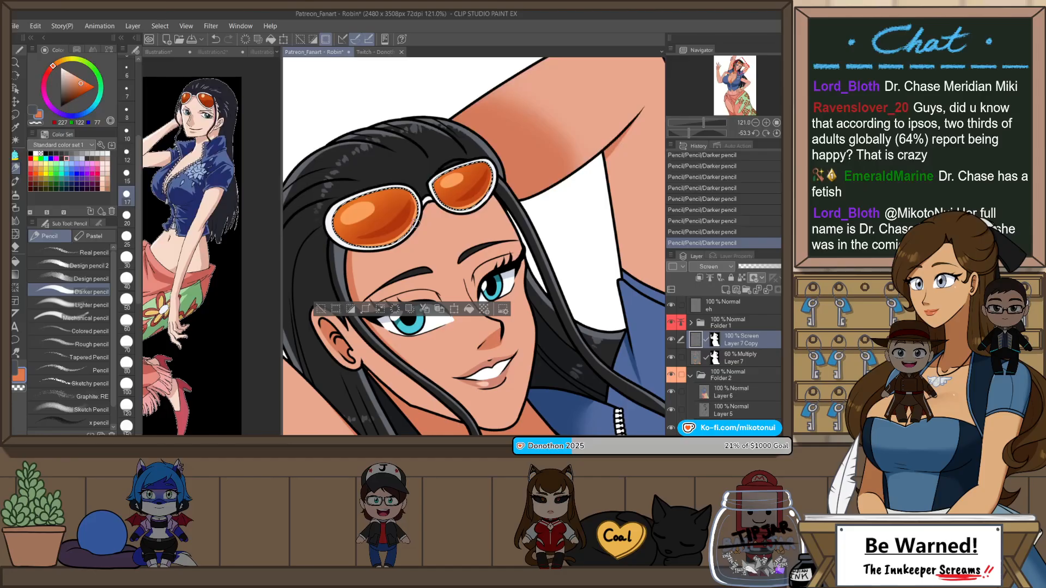
pyautogui.moveTo(488, 163)
pyautogui.mouseDown()
pyautogui.moveTo(494, 179)
pyautogui.moveTo(480, 196)
pyautogui.mouseUp()
pyautogui.hotkey('ctrl', 'z')
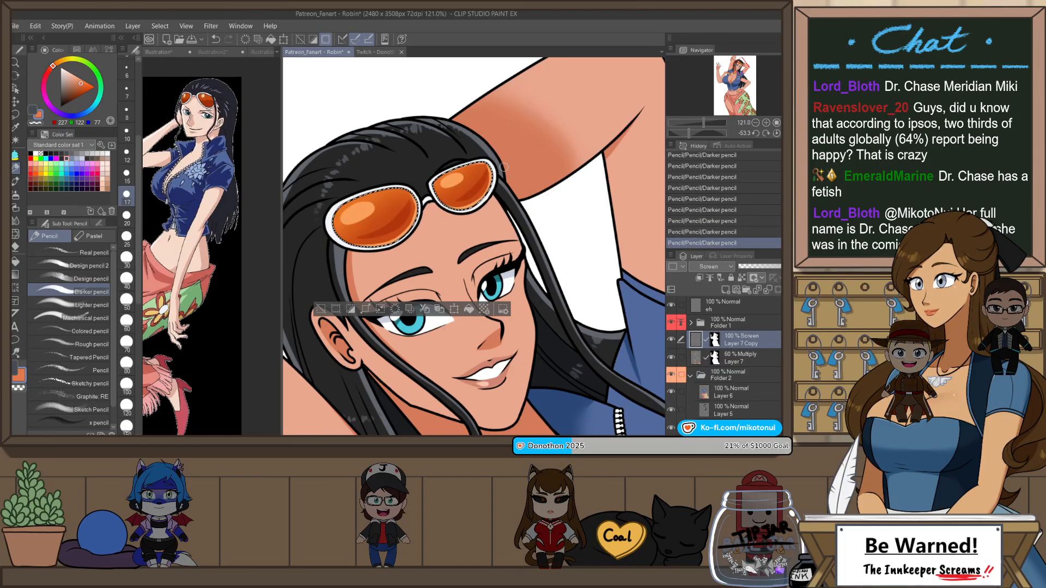
pyautogui.hotkey('ctrl', 'z')
pyautogui.hotkey('ctrl', 'z')
pyautogui.hotkey('ctrl', 'z')
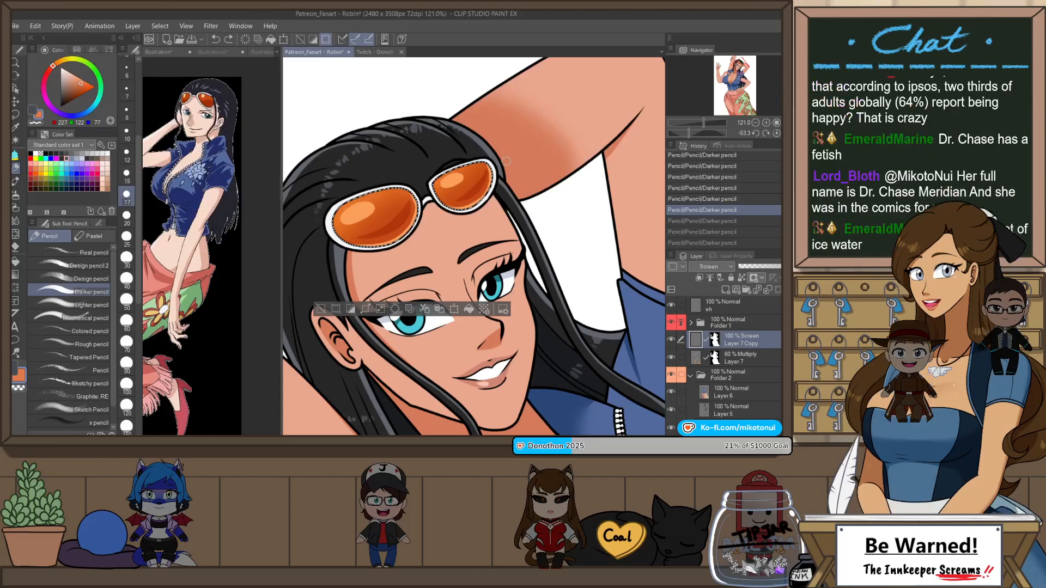
# Step: Clear the lens selection, return the canvas to its upright rotation and review the sunglasses on the whole figure
pyautogui.scroll(-3, 520, 161)
pyautogui.hotkey('ctrl', 'd')
pyautogui.scroll(-3, 519, 161)
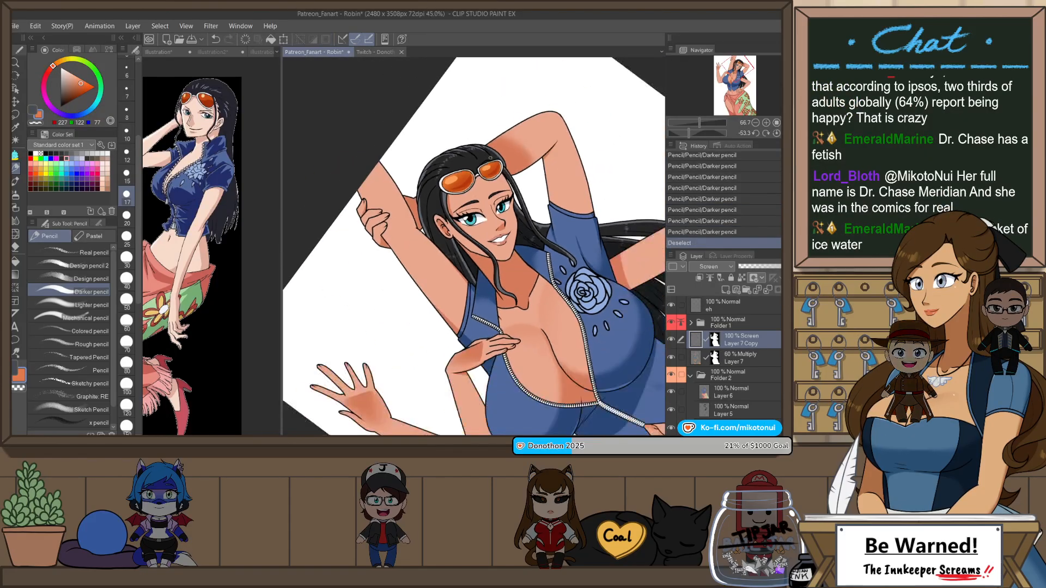
pyautogui.hotkey('ctrl', '@')
pyautogui.scroll(-2, 517, 186)
pyautogui.scroll(3, 522, 190)
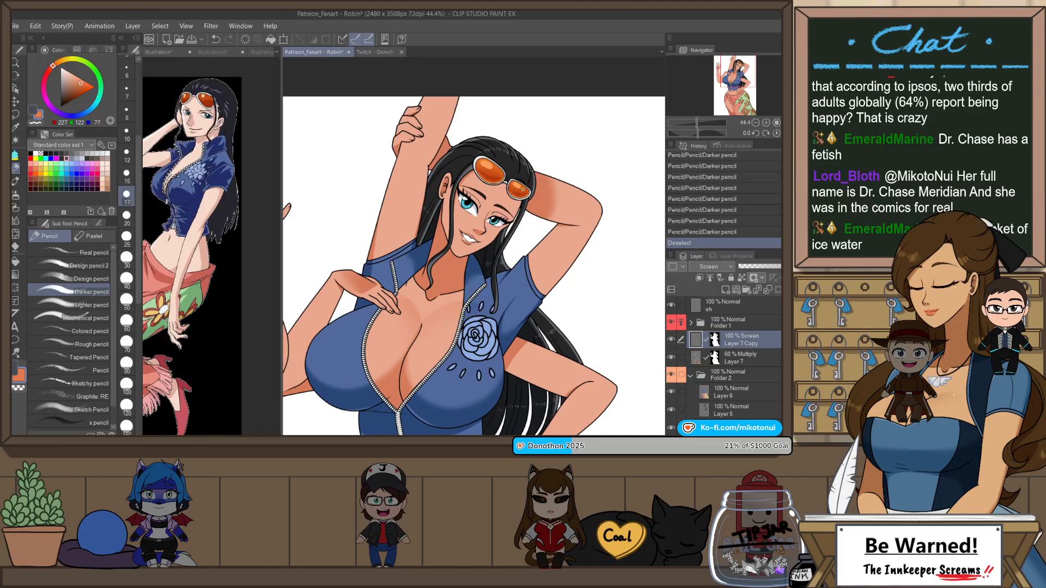
pyautogui.scroll(-3, 567, 251)
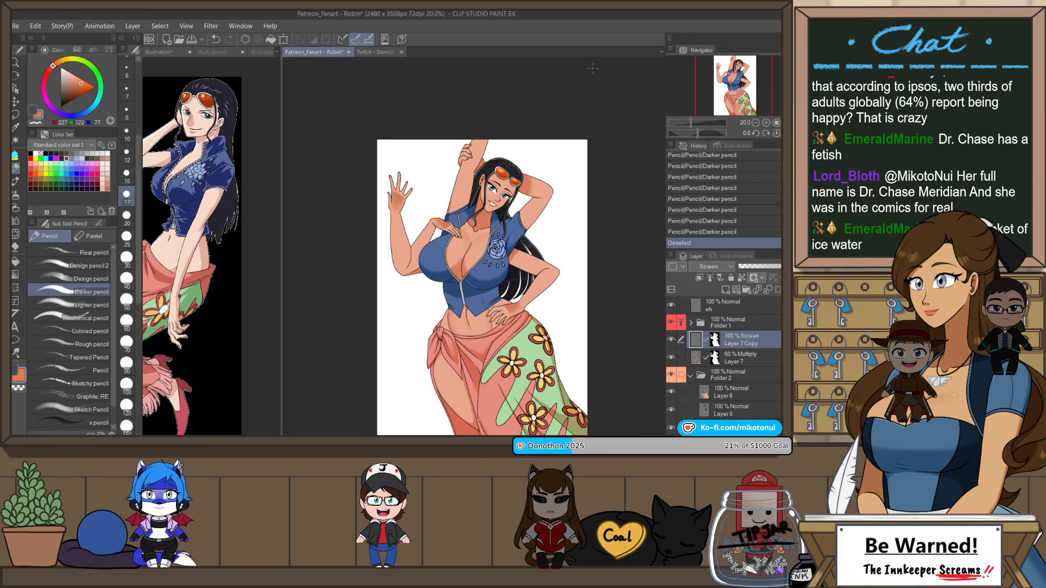
pyautogui.click(787, 123)
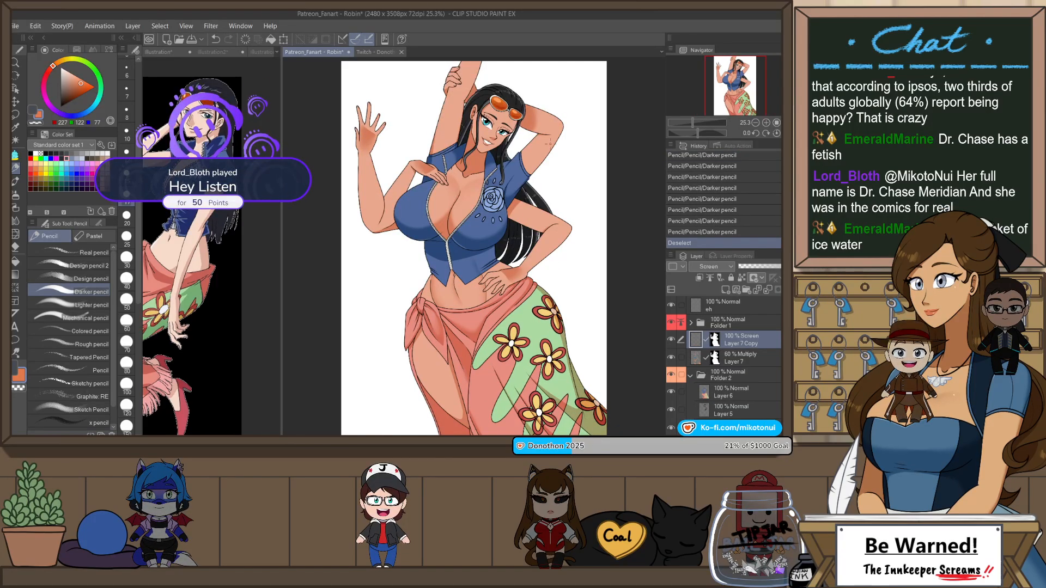
# Step: Sample the skin tone, RGB 234, 167, 141, and auto-select the neck and chest skin from Folder 1
pyautogui.click(727, 322)
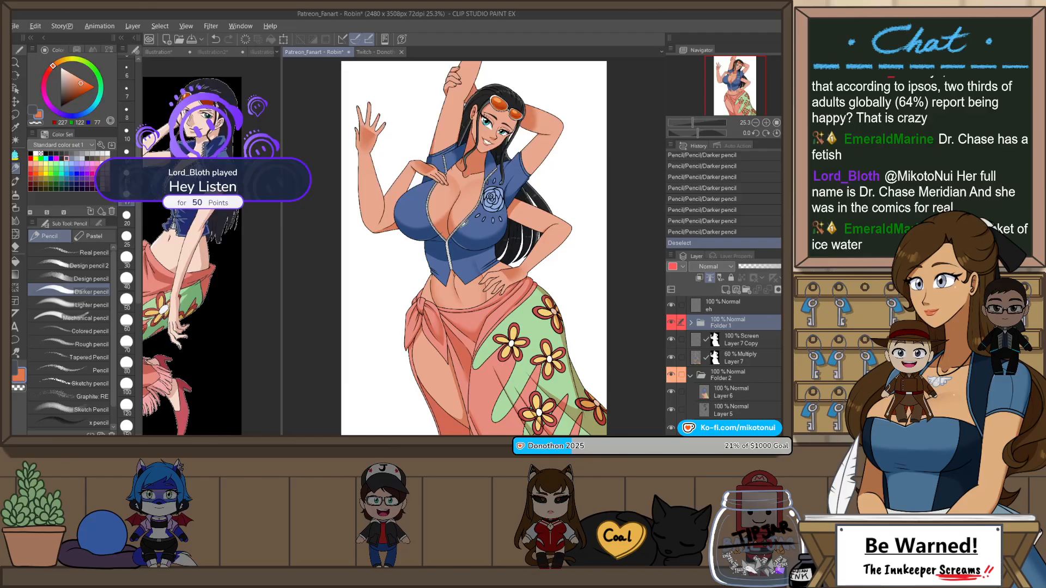
pyautogui.keyDown('alt'); pyautogui.click(397, 196); pyautogui.keyUp('alt')
pyautogui.press('w')
pyautogui.click(463, 191)
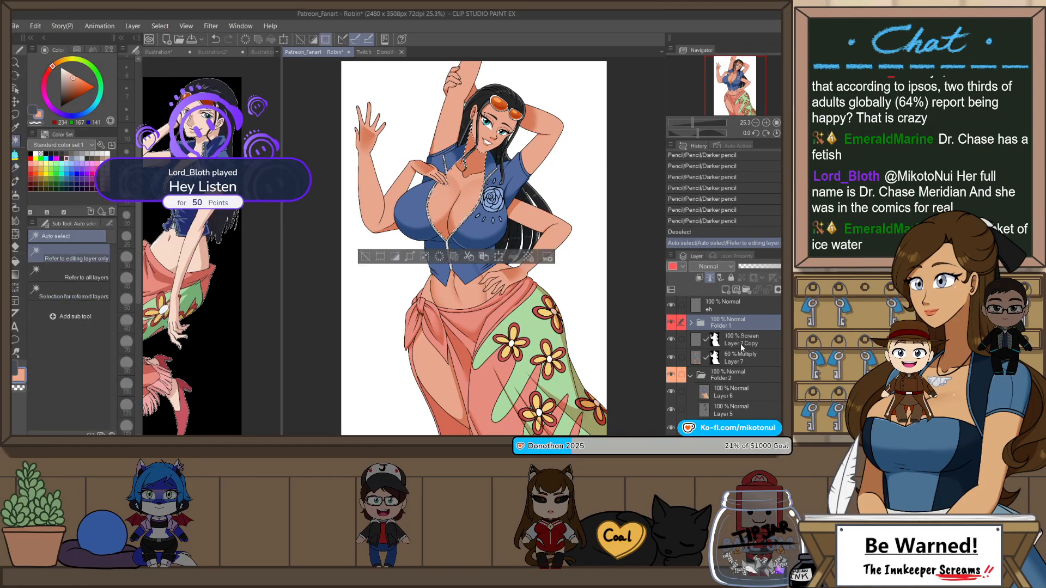
# Step: Paint Opaque watercolor highlights on the chest on the Layer 7 Copy Screen layer, undoing and redoing strokes to compare them
pyautogui.press('b')
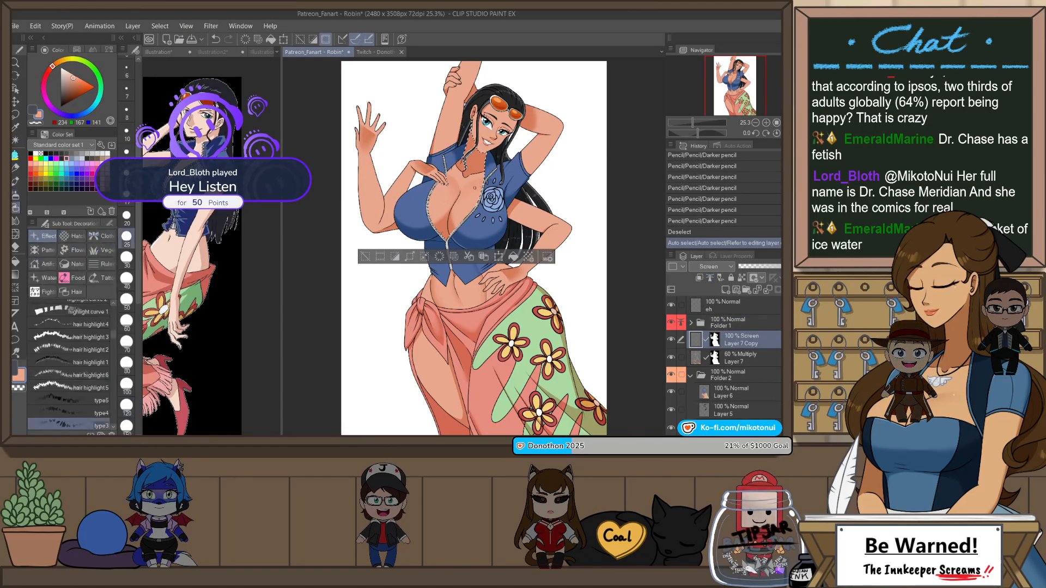
pyautogui.press('b')
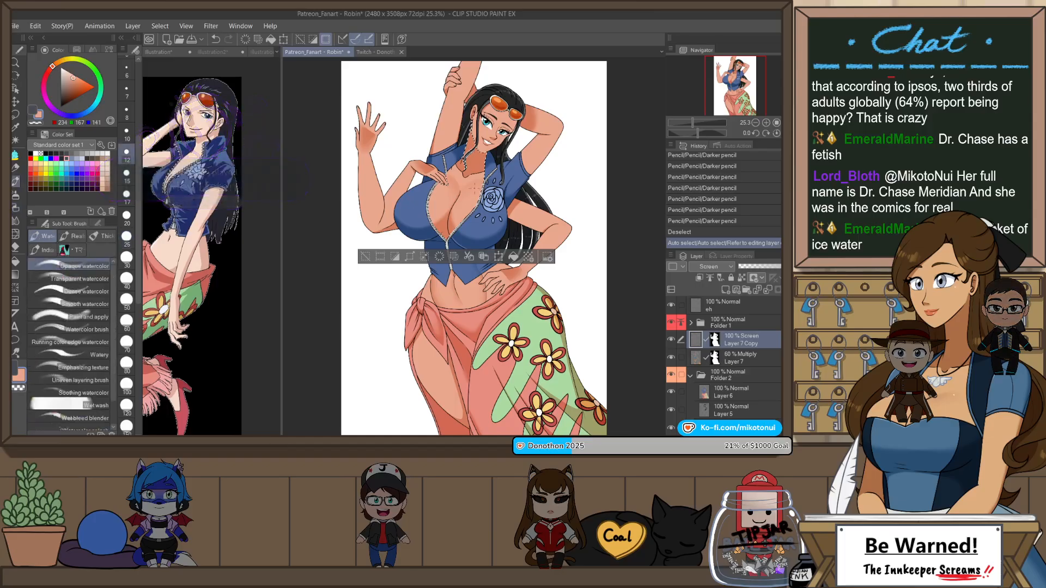
pyautogui.hotkey('ctrl', 'z')
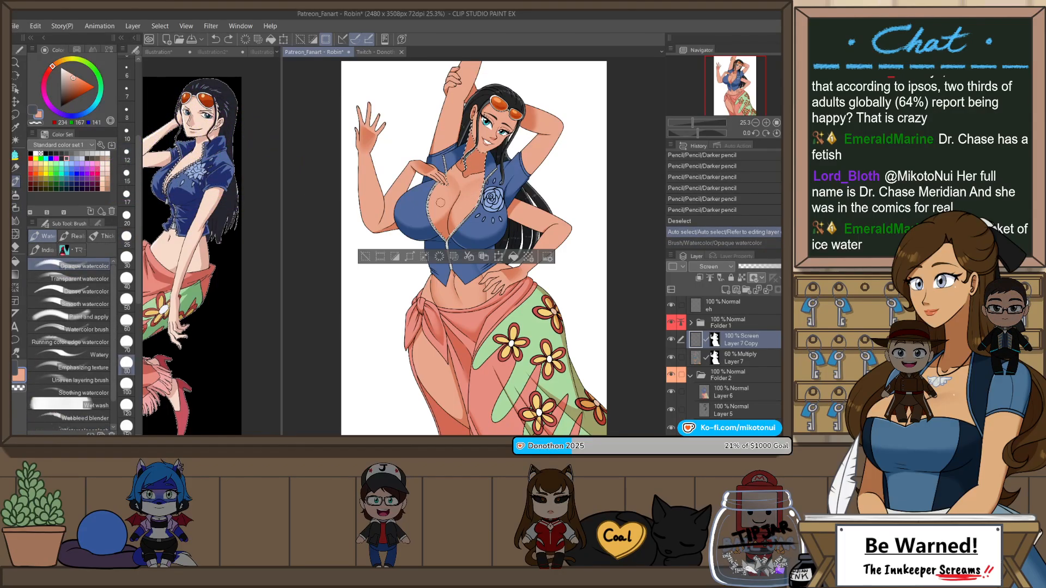
pyautogui.moveTo(441, 202)
pyautogui.mouseDown()
pyautogui.moveTo(474, 185)
pyautogui.moveTo(452, 185)
pyautogui.moveTo(441, 205)
pyautogui.moveTo(476, 183)
pyautogui.mouseUp()
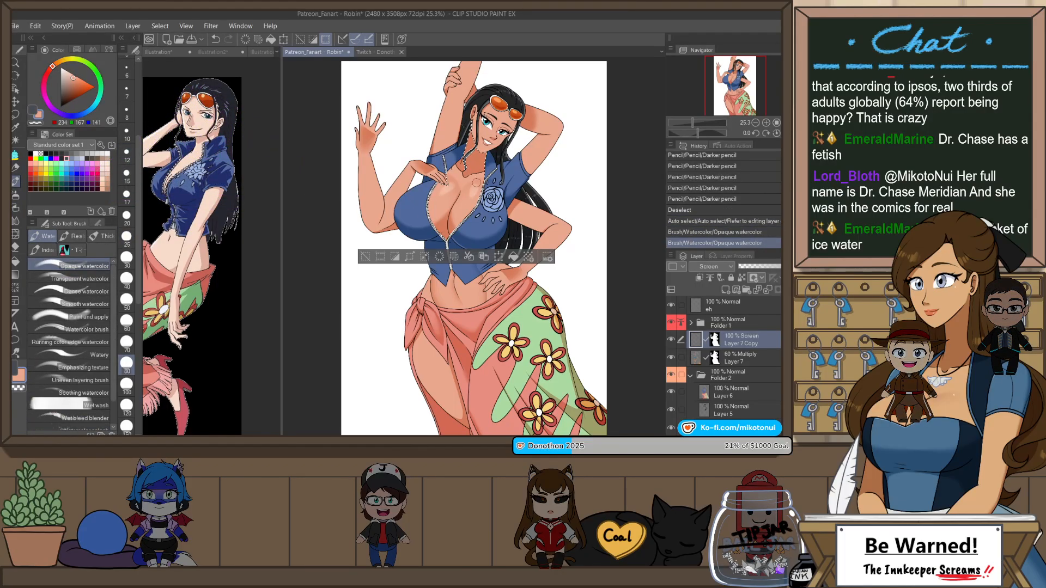
pyautogui.hotkey('ctrl', 'z')
pyautogui.hotkey('ctrl', 'y')
pyautogui.hotkey('ctrl', 'z')
pyautogui.hotkey('ctrl', 'y')
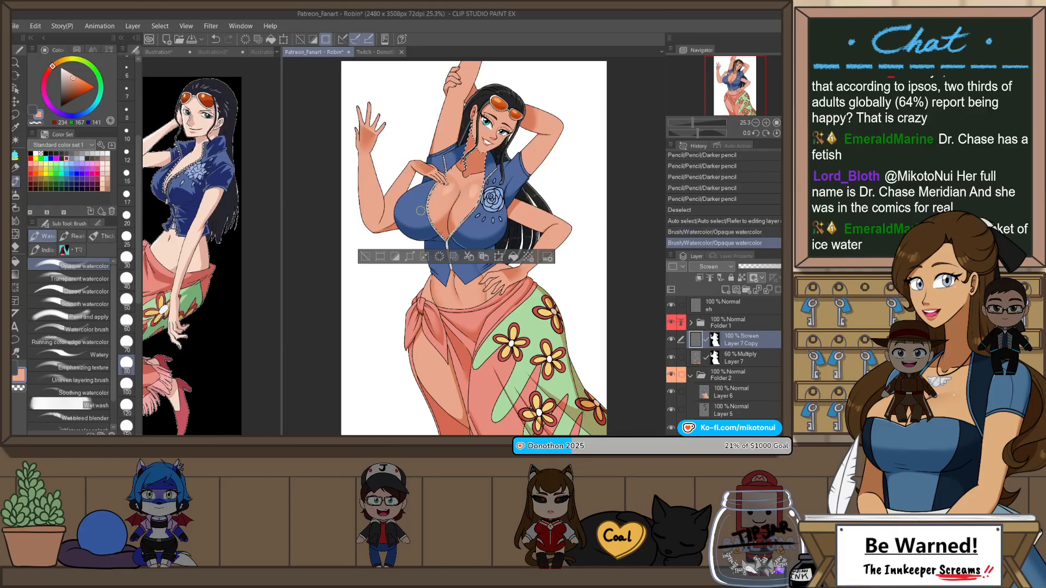
pyautogui.hotkey('ctrl', 'z')
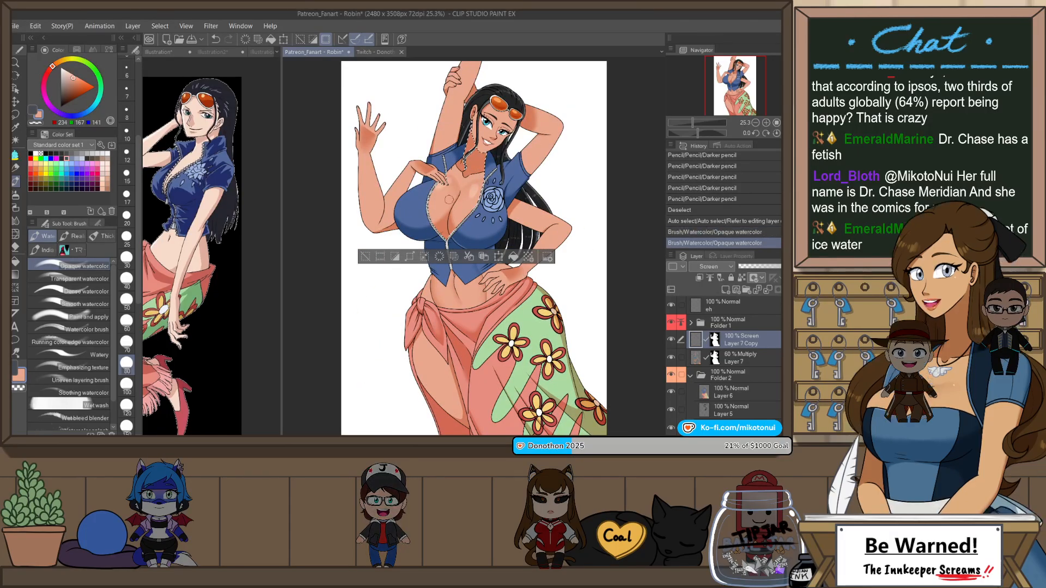
pyautogui.hotkey('ctrl', 'y')
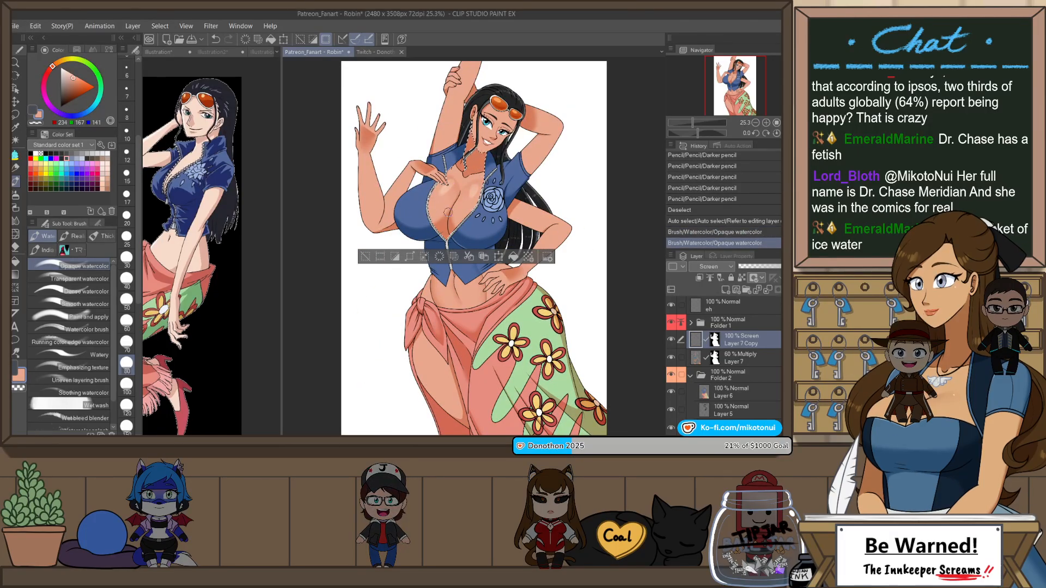
# Step: Finish the chest highlight with another short Opaque watercolor stroke near the collarbone, clear the selection and check the whole figure
pyautogui.hotkey('ctrl', 'z')
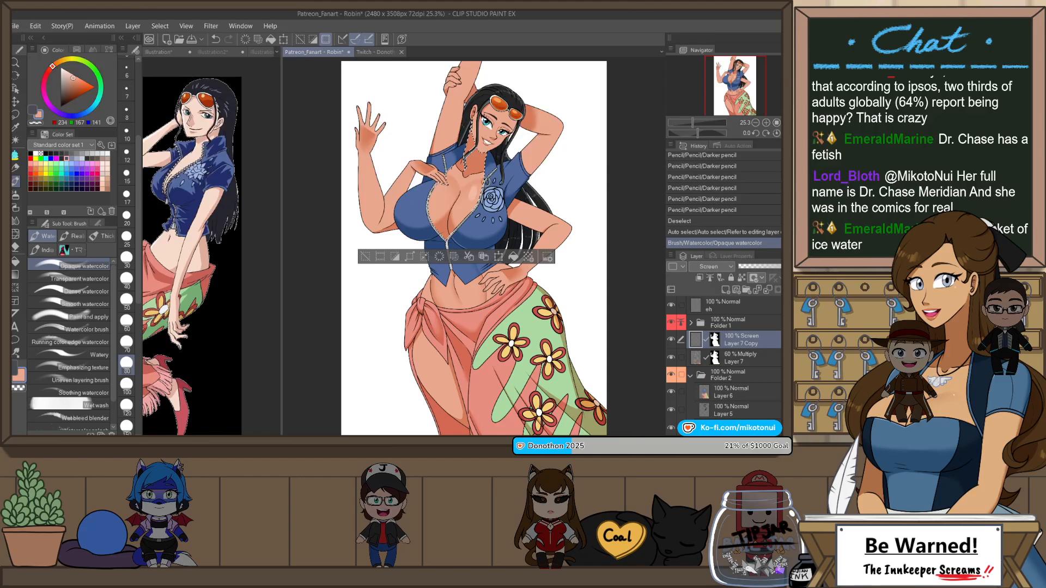
pyautogui.hotkey('ctrl', 'z')
pyautogui.hotkey('ctrl', 'y')
pyautogui.hotkey('ctrl', 'z')
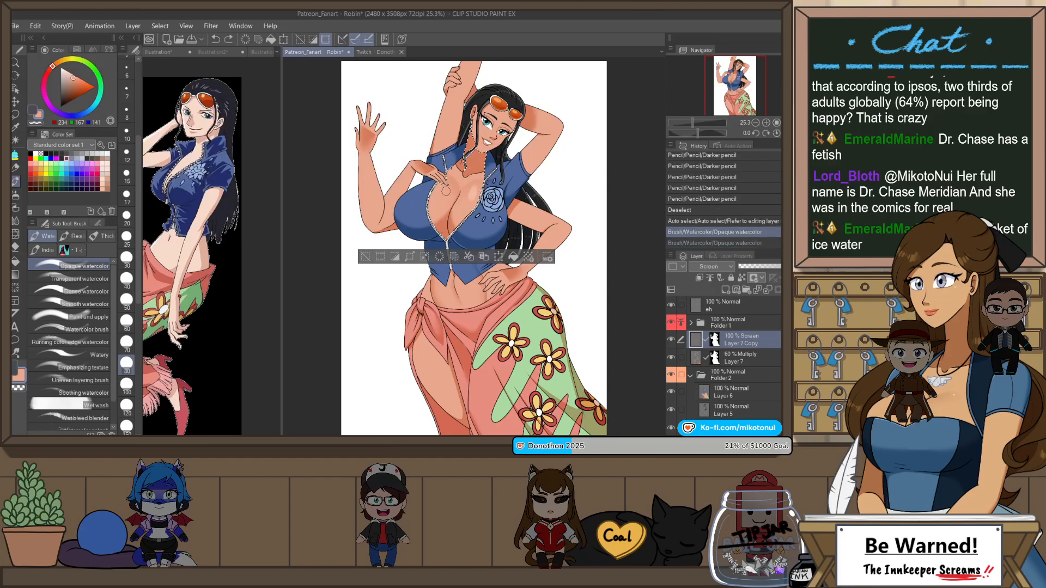
pyautogui.hotkey('ctrl', 'y')
pyautogui.moveTo(447, 191); pyautogui.dragTo(450, 188)
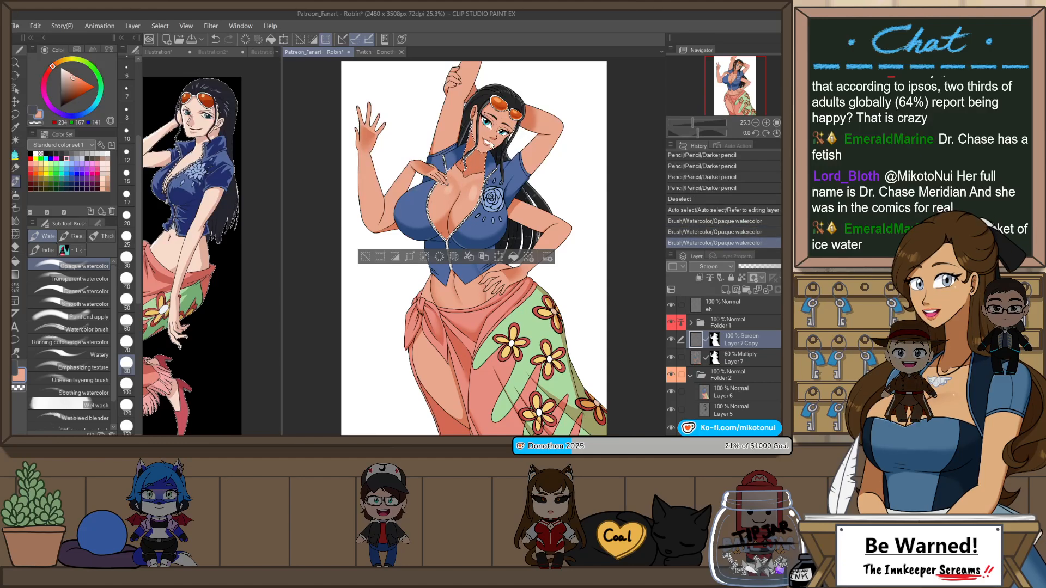
pyautogui.hotkey('ctrl', 'd')
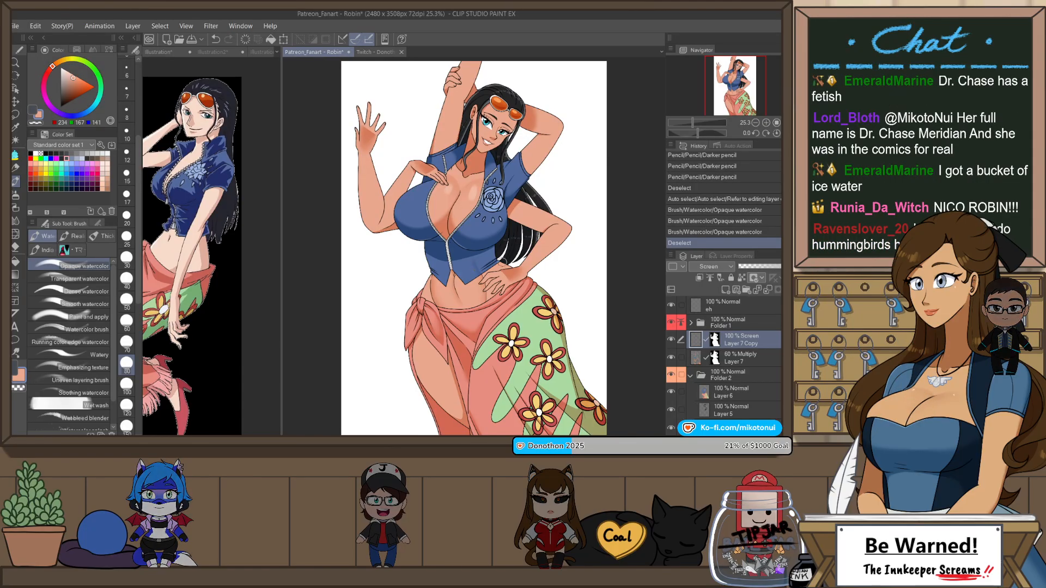
pyautogui.scroll(-1, 474, 266)
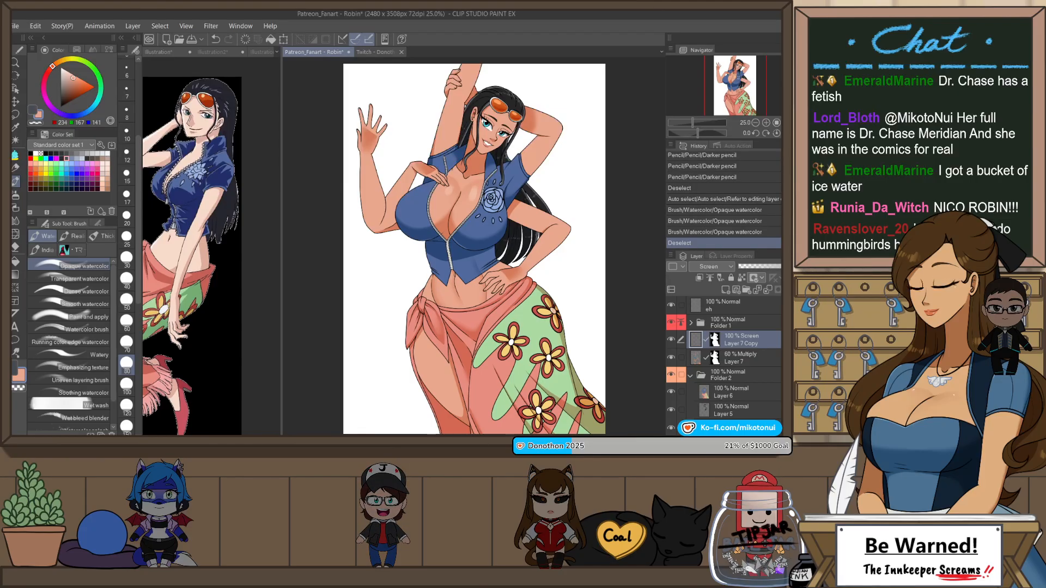
pyautogui.scroll(1, 462, 174)
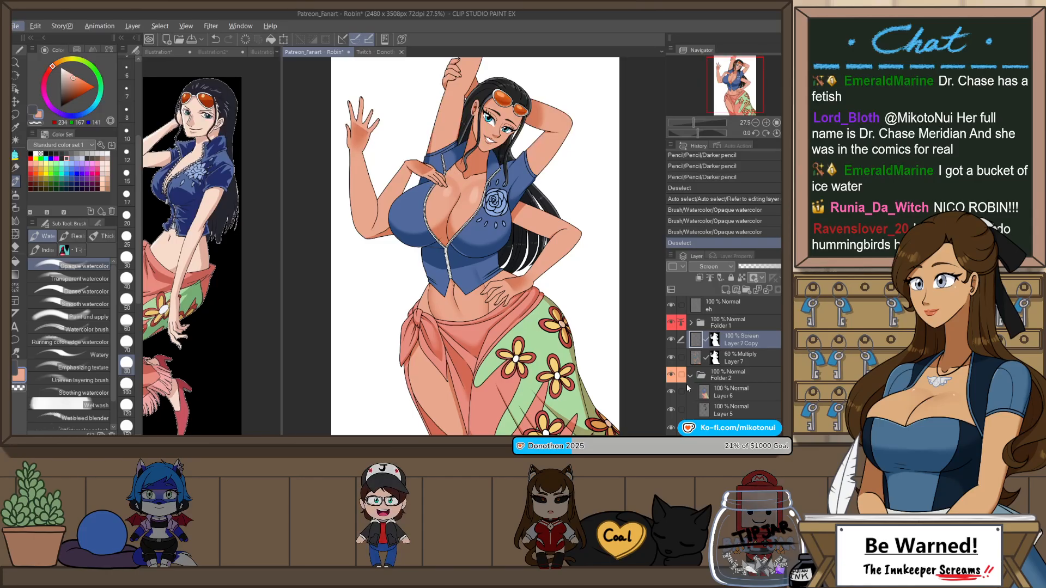
# Step: Compare the two skin colorings by toggling the visibility of the Timeskip color folder
pyautogui.scroll(-3, 687, 388)
pyautogui.click(673, 364)
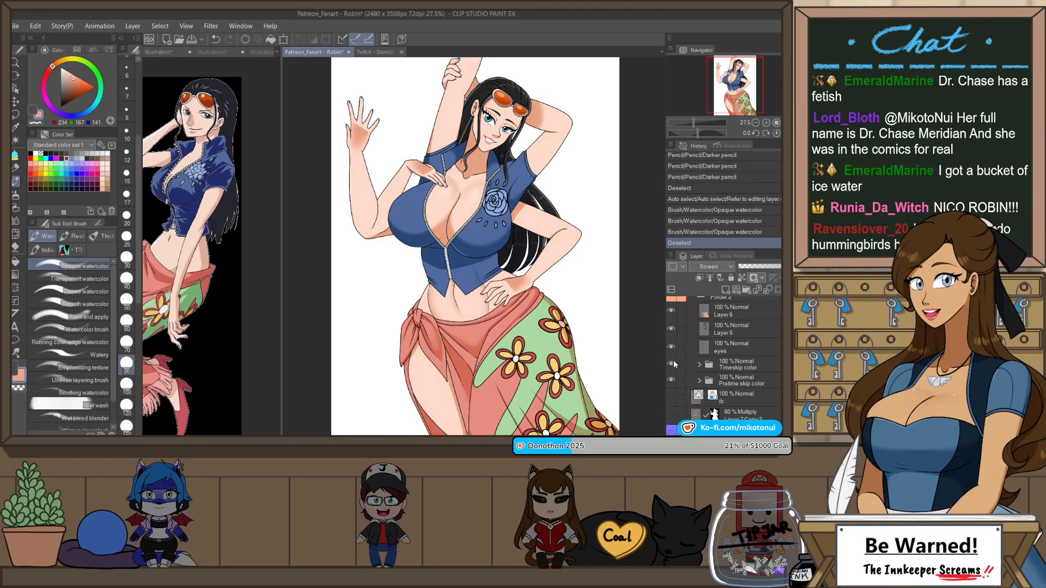
pyautogui.click(672, 364)
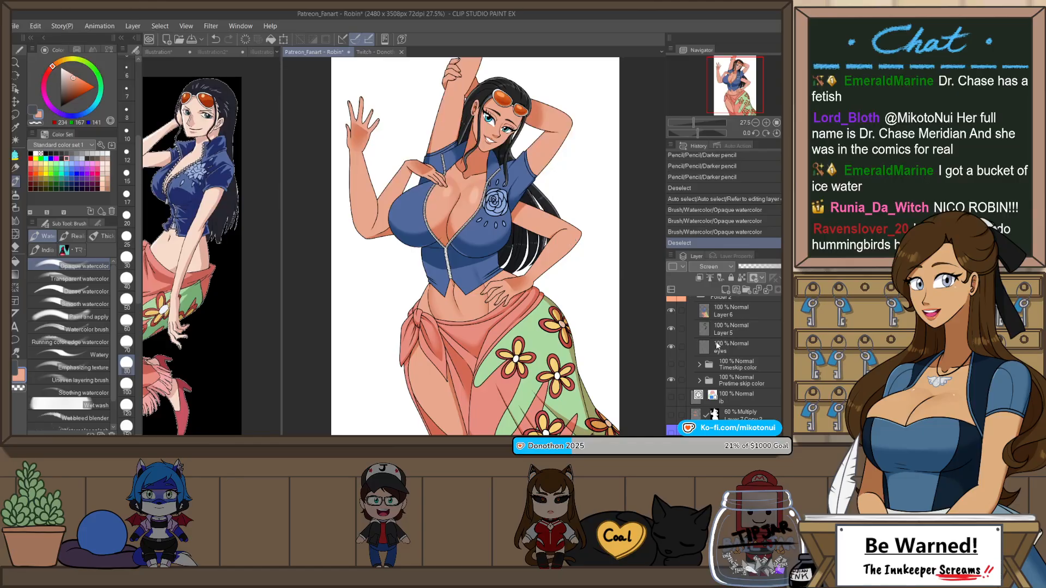
# Step: Auto-select the skin of the waving arm and the hand-on-hip arm from Folder 1 and mirror the canvas view
pyautogui.scroll(4, 717, 345)
pyautogui.click(734, 322)
pyautogui.press('w')
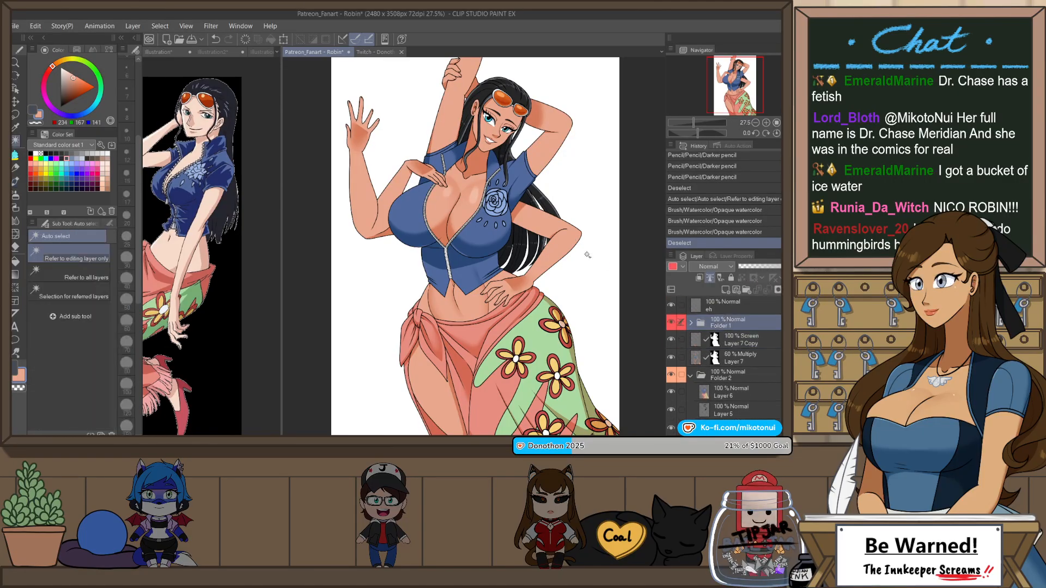
pyautogui.click(571, 243)
pyautogui.keyDown('shift'); pyautogui.click(356, 188); pyautogui.keyUp('shift')
pyautogui.press('h')
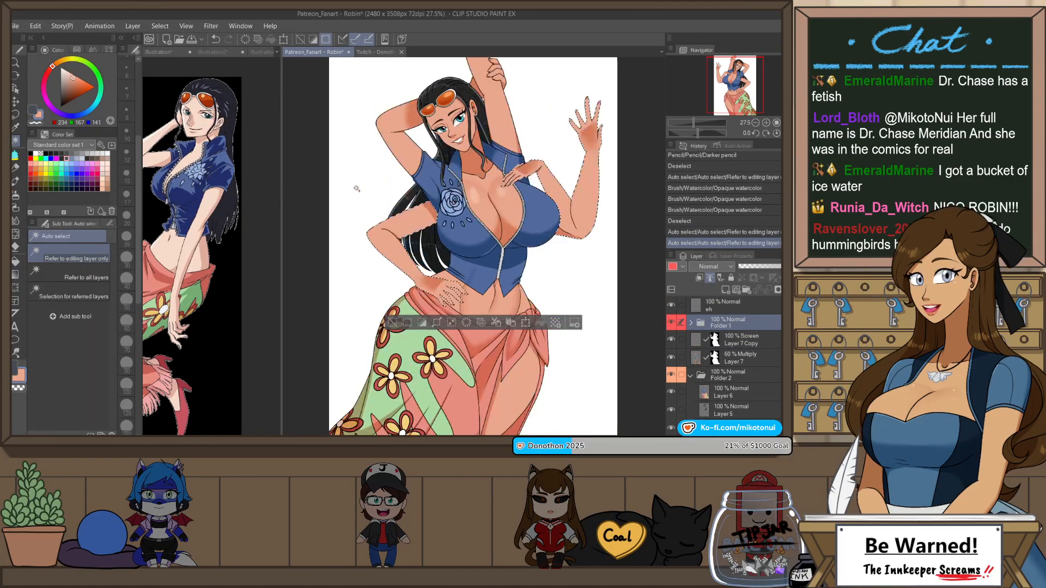
# Step: Paint Opaque watercolor highlights along both selected arms on the Layer 7 Copy Screen layer, redoing unsatisfactory strokes, and clear the selection
pyautogui.click(748, 342)
pyautogui.press('p')
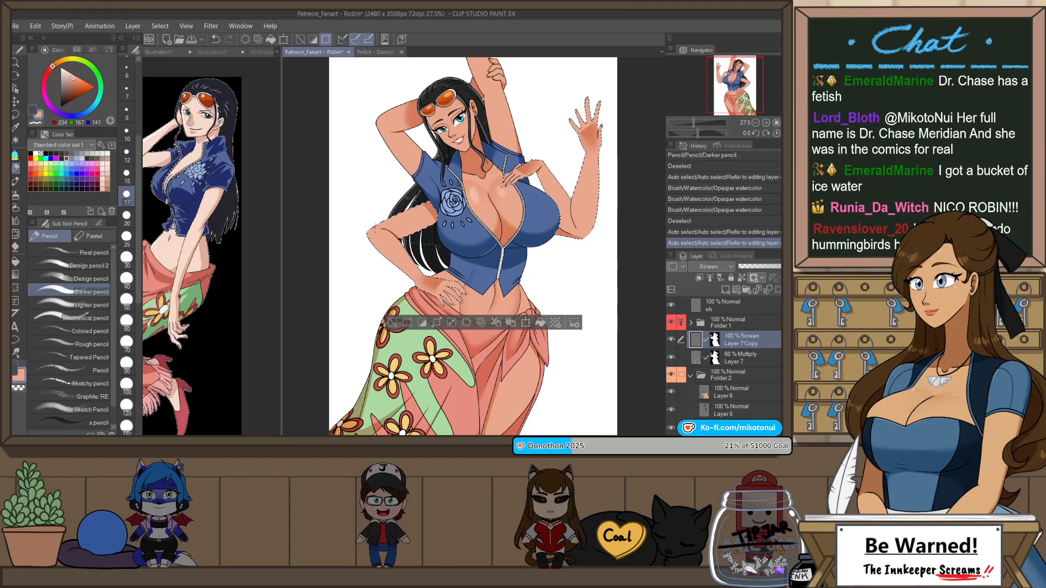
pyautogui.press('p')
pyautogui.press('b')
pyautogui.moveTo(581, 134); pyautogui.dragTo(568, 120)
pyautogui.hotkey('ctrl', 'z')
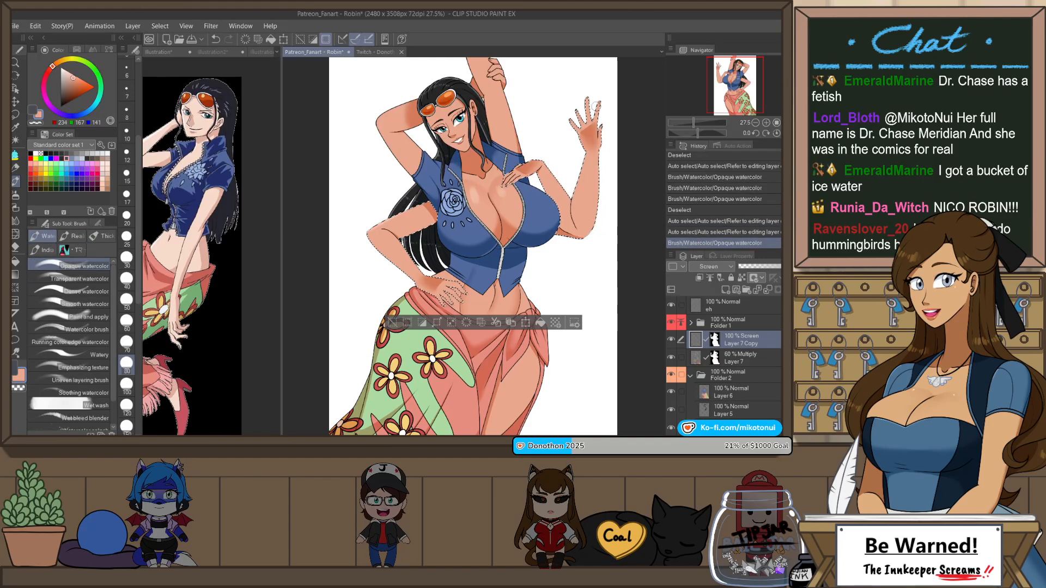
pyautogui.moveTo(605, 174); pyautogui.dragTo(591, 229)
pyautogui.hotkey('ctrl', 'z')
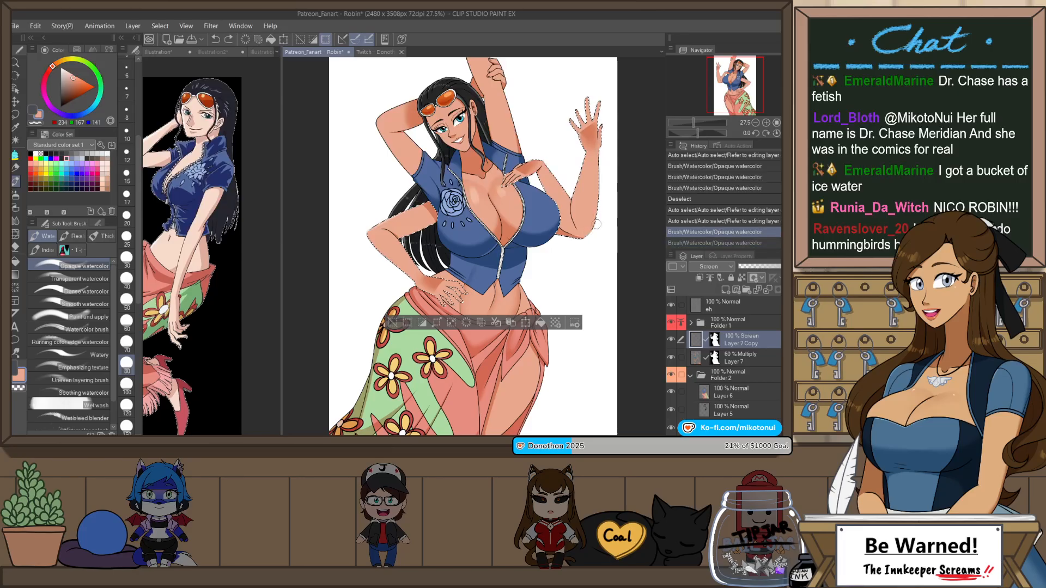
pyautogui.moveTo(604, 179); pyautogui.dragTo(590, 232)
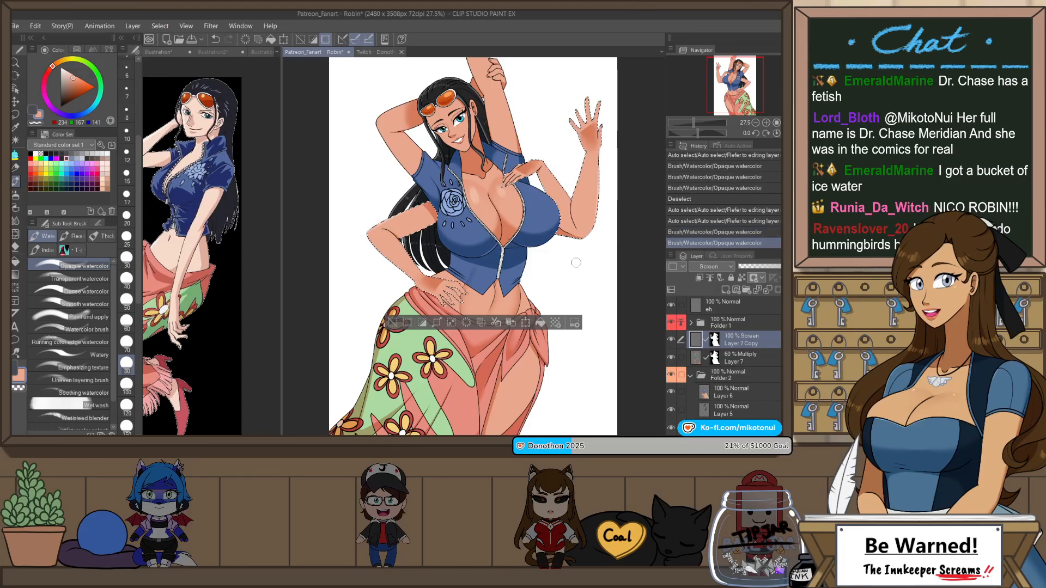
pyautogui.press('h')
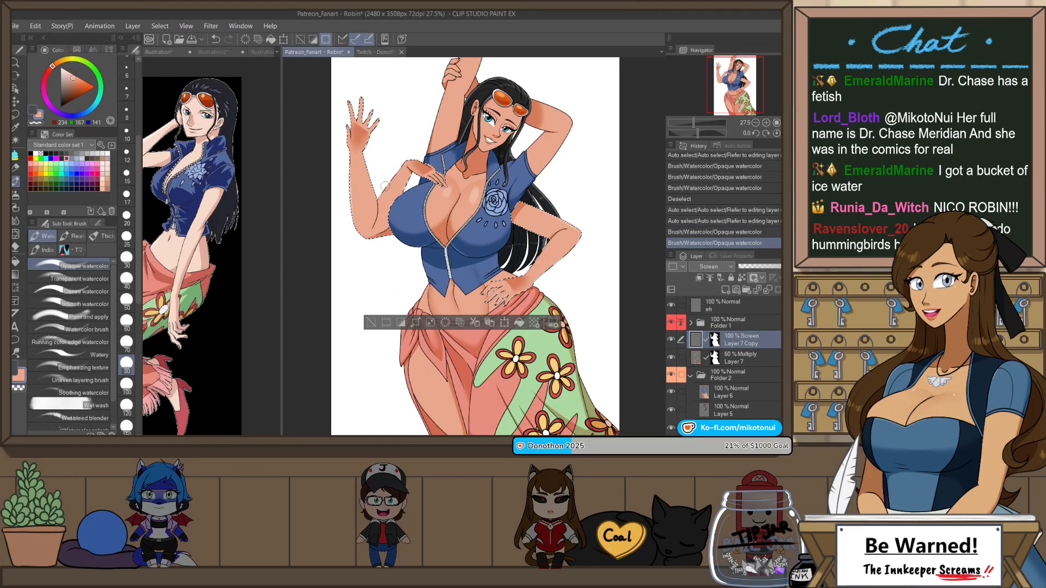
pyautogui.moveTo(385, 186); pyautogui.dragTo(376, 195)
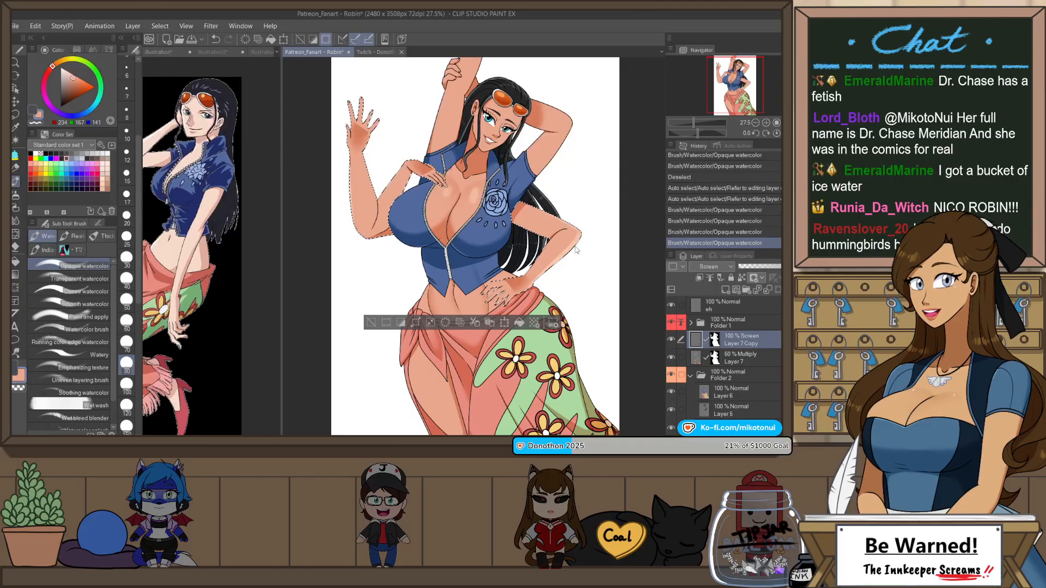
pyautogui.hotkey('ctrl', 'd')
# Step: Auto-select the skin of the arm behind the head and the raised arm, and mirror the canvas view
pyautogui.press('w')
pyautogui.click(565, 128)
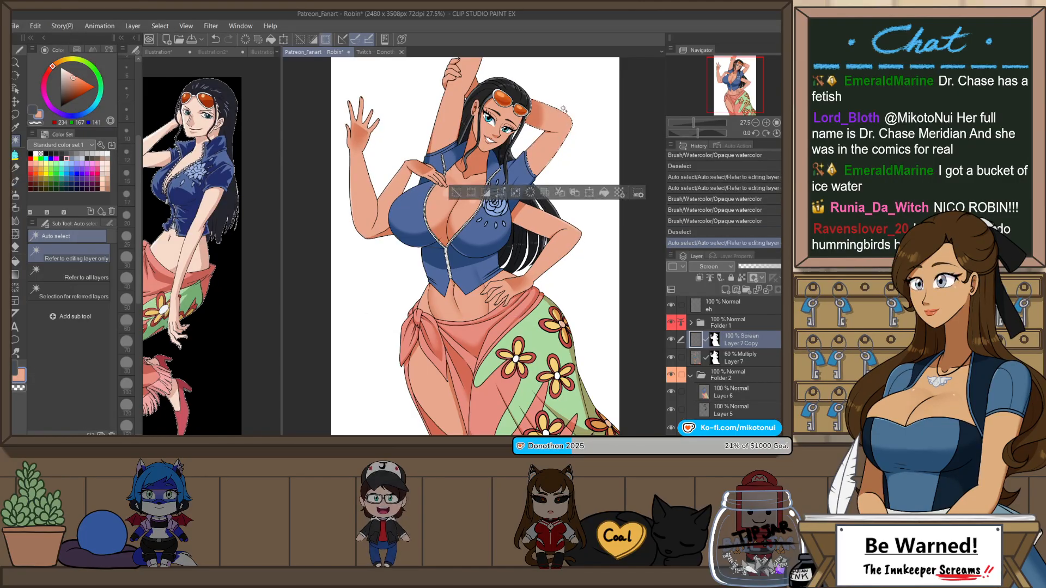
pyautogui.keyDown('shift'); pyautogui.click(459, 104); pyautogui.keyUp('shift')
pyautogui.press('b')
pyautogui.press('b')
pyautogui.press('b')
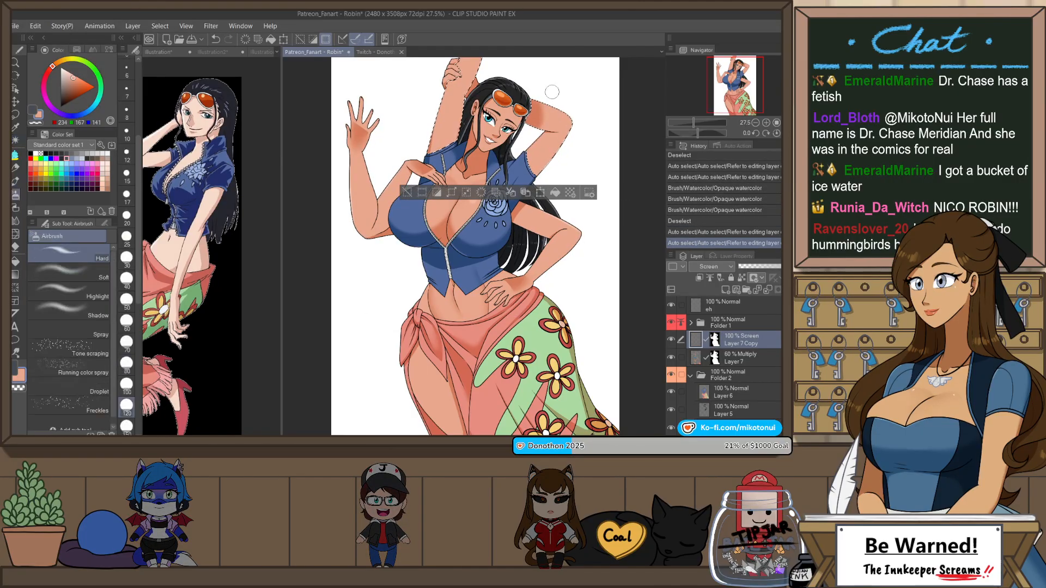
pyautogui.press('h')
# Step: Undo a trial Decoration stroke and paint Opaque watercolor highlights on the arm behind the head and the raised arm
pyautogui.moveTo(410, 139); pyautogui.dragTo(419, 165)
pyautogui.hotkey('ctrl', 'z')
pyautogui.press('b')
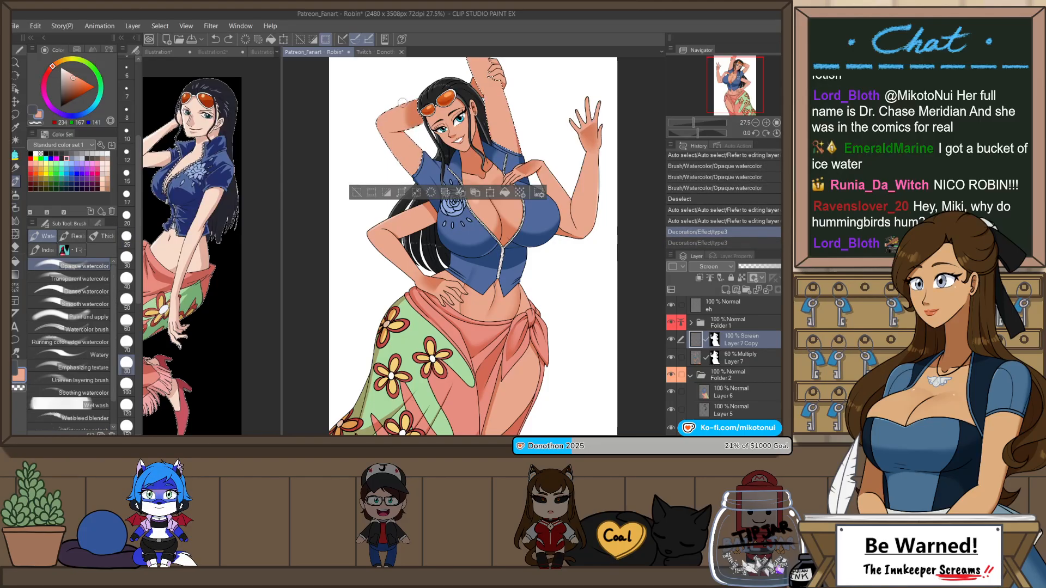
pyautogui.moveTo(403, 103); pyautogui.dragTo(383, 117)
pyautogui.moveTo(508, 87); pyautogui.dragTo(524, 141)
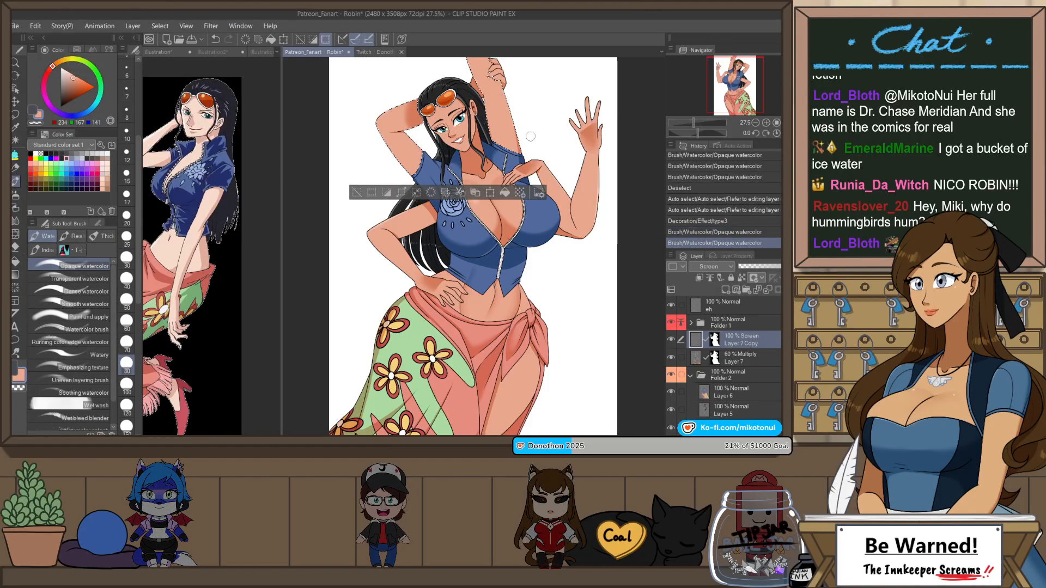
pyautogui.moveTo(530, 101); pyautogui.dragTo(525, 191)
pyautogui.hotkey('ctrl', 'z')
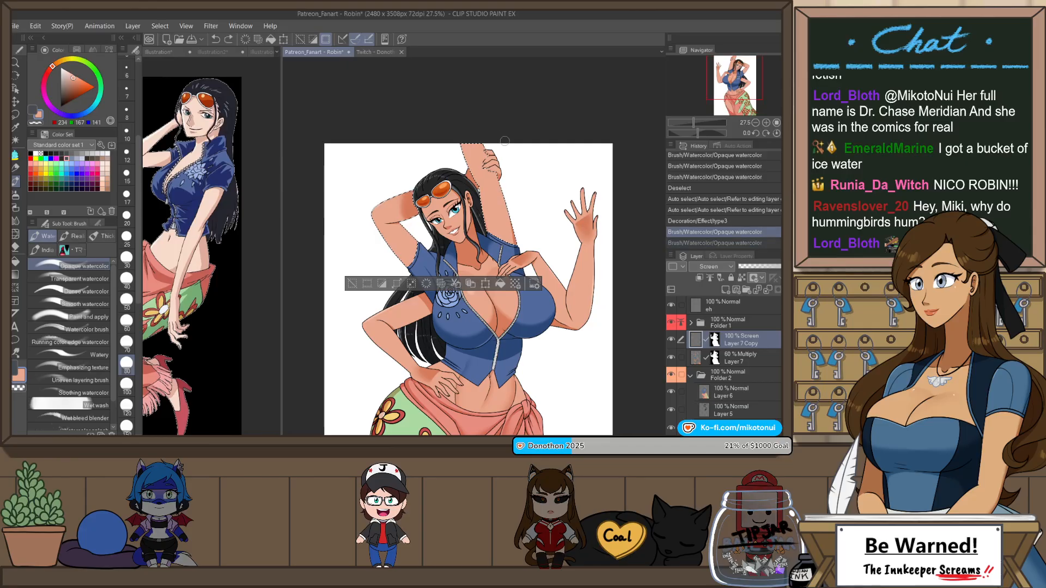
# Step: Rework the raised arm's highlight with repeated Opaque watercolor strokes in the unmirrored view until one fits, and clear the selection
pyautogui.press('h')
pyautogui.hotkey('ctrl', 'z')
pyautogui.moveTo(485, 157); pyautogui.dragTo(467, 197)
pyautogui.moveTo(490, 129)
pyautogui.mouseDown()
pyautogui.moveTo(463, 194)
pyautogui.moveTo(491, 135)
pyautogui.moveTo(470, 191)
pyautogui.mouseUp()
pyautogui.hotkey('ctrl', 'z')
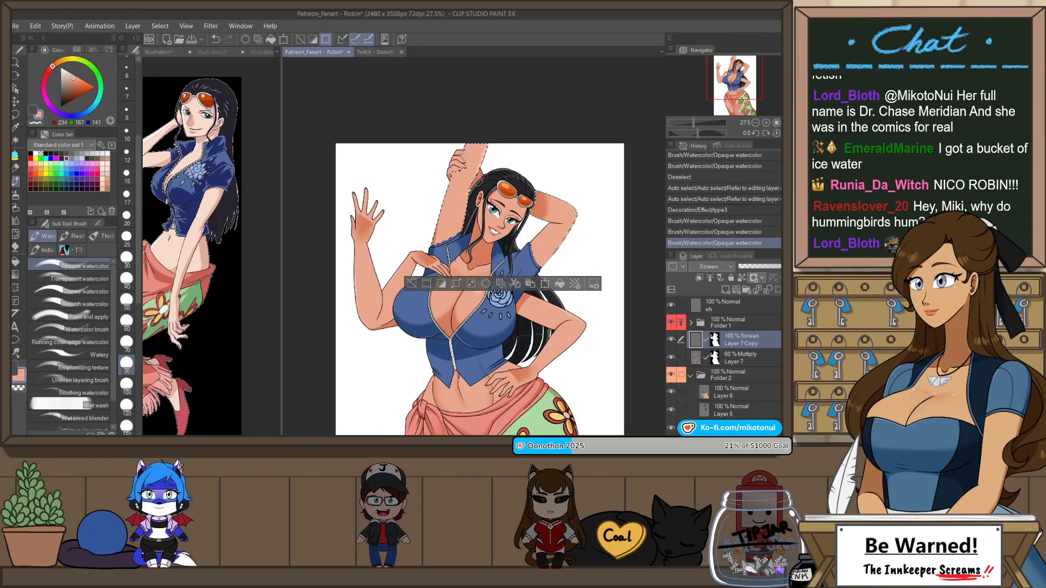
pyautogui.hotkey('ctrl', 'z')
pyautogui.moveTo(489, 142); pyautogui.dragTo(471, 188)
pyautogui.hotkey('ctrl', 'z')
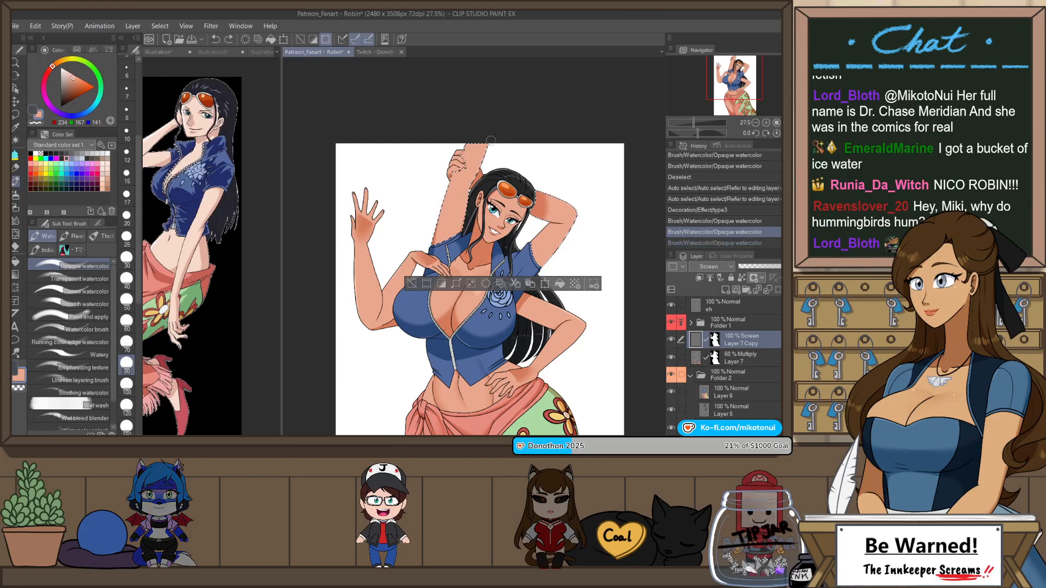
pyautogui.moveTo(490, 143); pyautogui.dragTo(470, 188)
pyautogui.hotkey('ctrl', 'z')
pyautogui.moveTo(489, 142); pyautogui.dragTo(471, 188)
pyautogui.hotkey('ctrl', 'd')
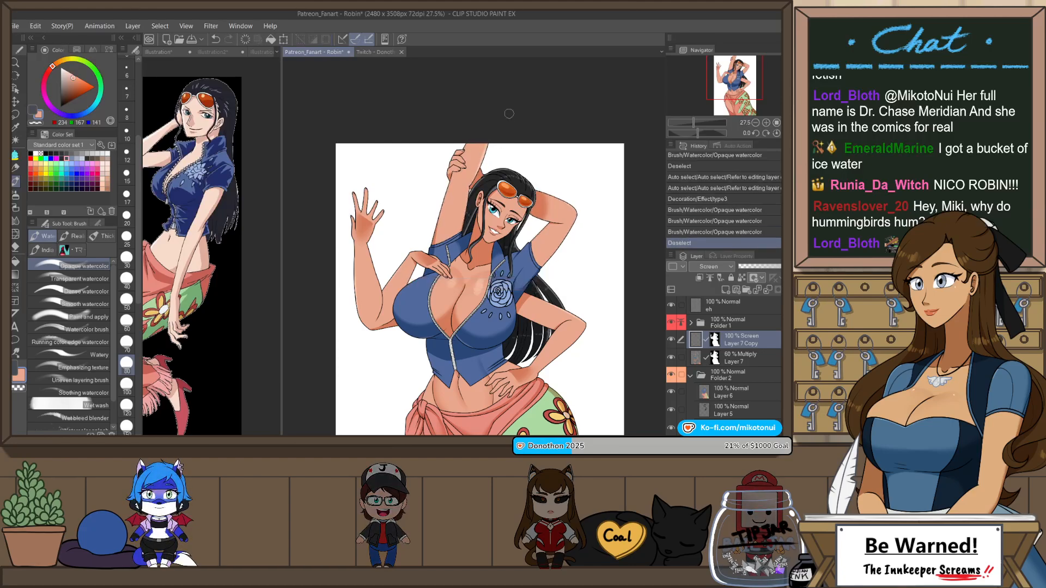
# Step: Check the whole figure and auto-select the bare midriff skin between the top and the sarong
pyautogui.scroll(-3, 508, 113)
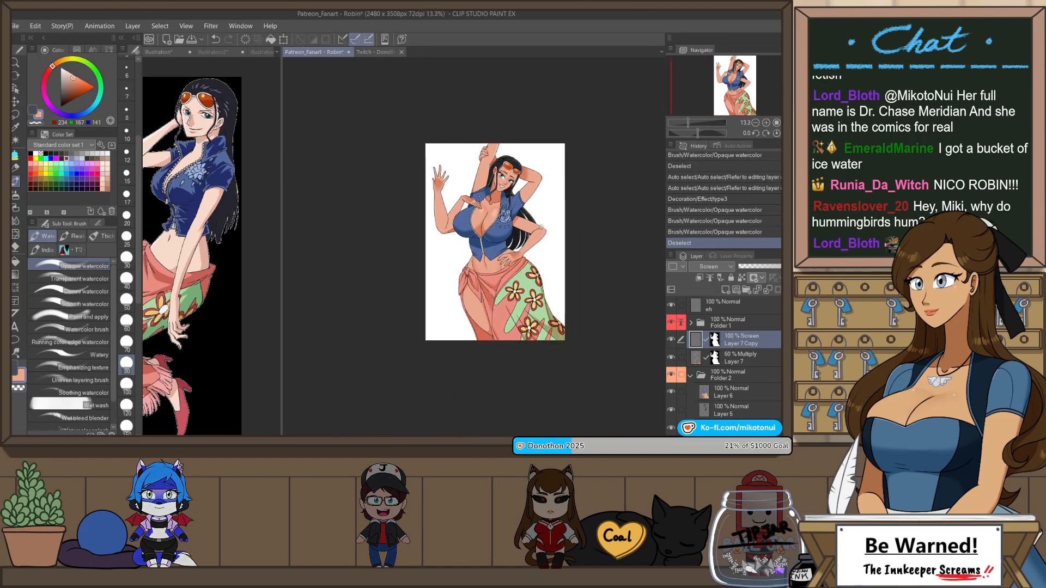
pyautogui.scroll(6, 479, 278)
pyautogui.press('w')
pyautogui.click(508, 301)
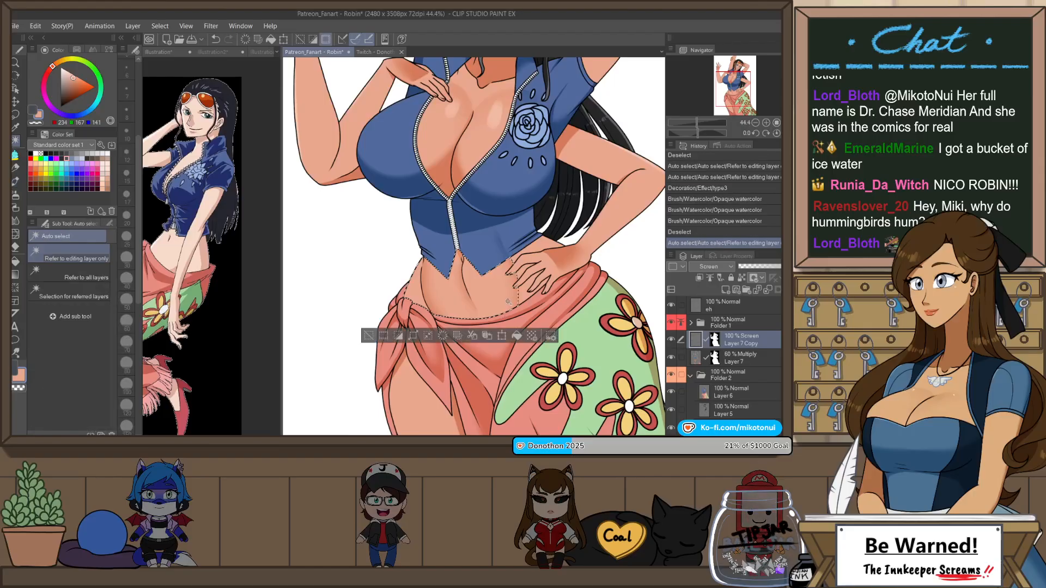
# Step: Try Hard airbrush highlights on the selected midriff and undo them
pyautogui.press('b')
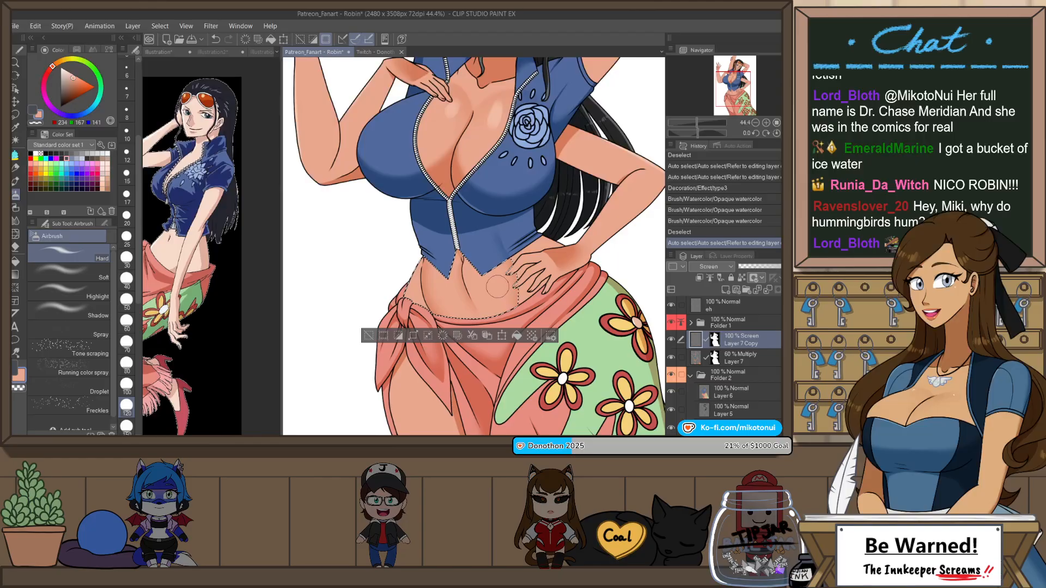
pyautogui.moveTo(475, 255); pyautogui.dragTo(481, 297)
pyautogui.hotkey('ctrl', 'z')
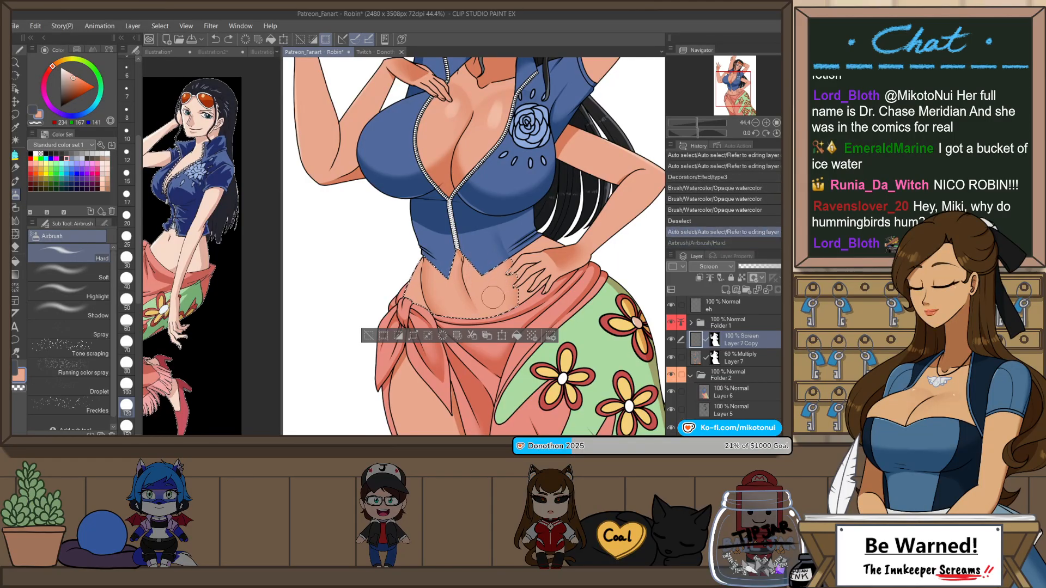
pyautogui.moveTo(474, 258); pyautogui.dragTo(492, 313)
pyautogui.hotkey('ctrl', 'z')
# Step: Paint a Soft airbrush highlight on the midriff beside the navel line, undoing surplus strokes, and clear the selection
pyautogui.hotkey('ctrl', 'z')
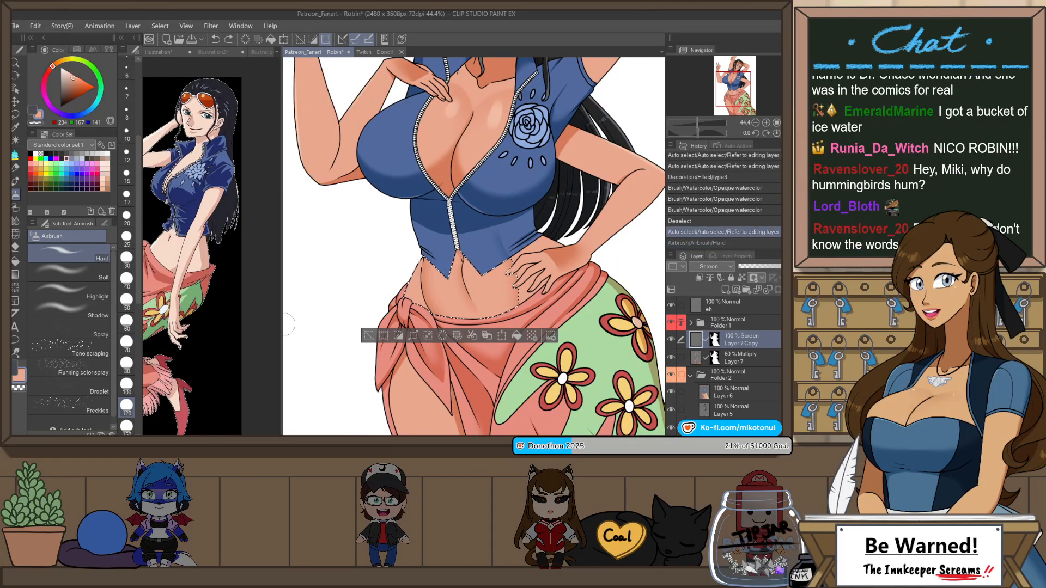
pyautogui.click(81, 273)
pyautogui.moveTo(483, 264)
pyautogui.mouseDown()
pyautogui.moveTo(490, 305)
pyautogui.moveTo(462, 305)
pyautogui.mouseUp()
pyautogui.click(127, 406)
pyautogui.hotkey('ctrl', 'z')
pyautogui.hotkey('ctrl', 'z')
pyautogui.hotkey('ctrl', 'z')
pyautogui.hotkey('ctrl', 'z')
pyautogui.hotkey('ctrl', 'z')
pyautogui.hotkey('ctrl', 'z')
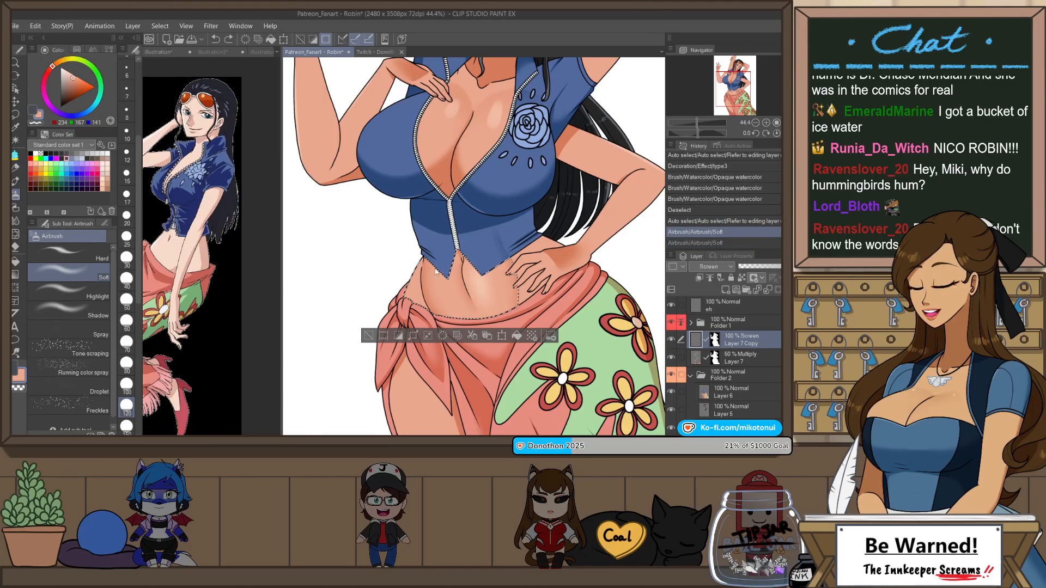
pyautogui.hotkey('ctrl', 'd')
# Step: Auto-select the midriff again, add a Soft airbrush highlight along the waist above the sarong knot, and clear the selection
pyautogui.press('w')
pyautogui.click(422, 281)
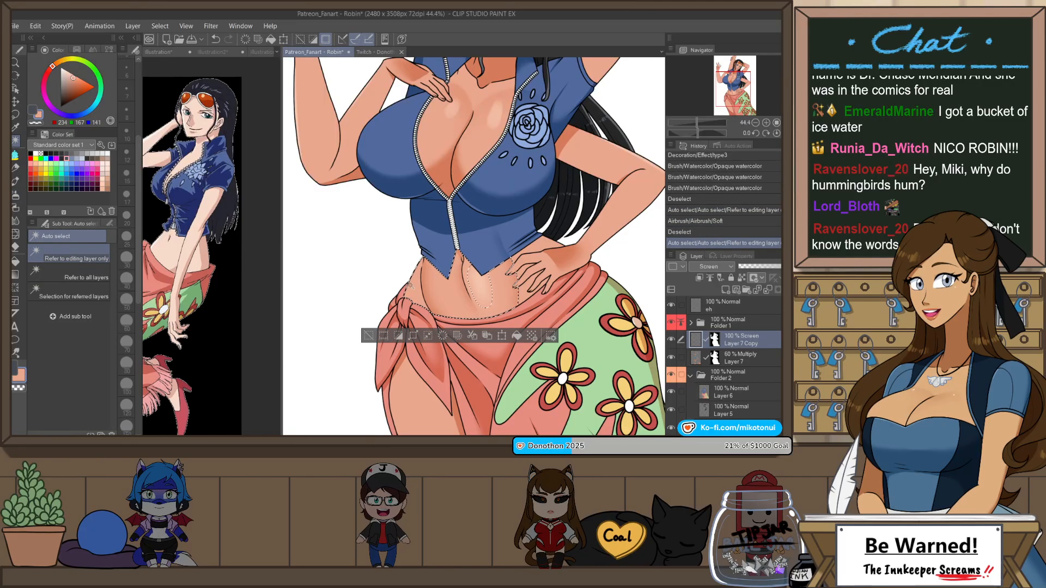
pyautogui.press('b')
pyautogui.press('b')
pyautogui.moveTo(414, 273); pyautogui.dragTo(402, 300)
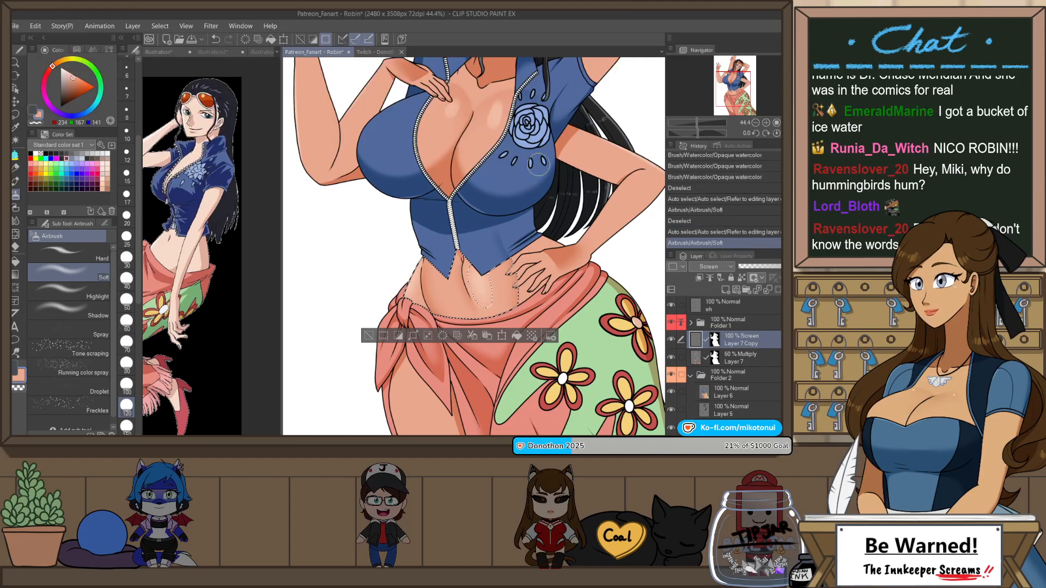
pyautogui.hotkey('ctrl', 'z')
pyautogui.hotkey('ctrl', 'd')
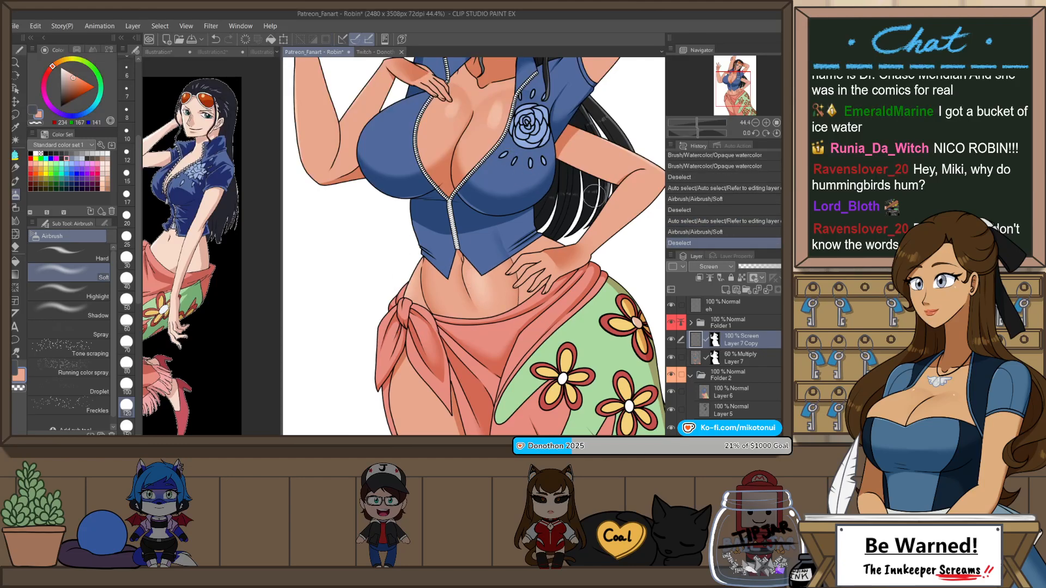
# Step: Examine the skin highlights on the whole figure at several zoom levels and in the mirrored view
pyautogui.scroll(-4, 515, 201)
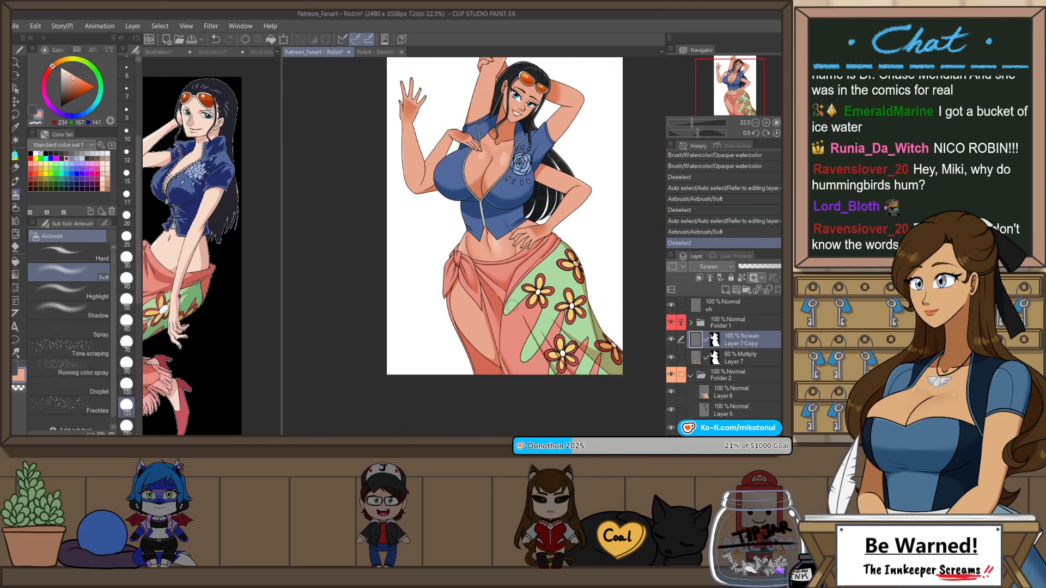
pyautogui.scroll(2, 553, 121)
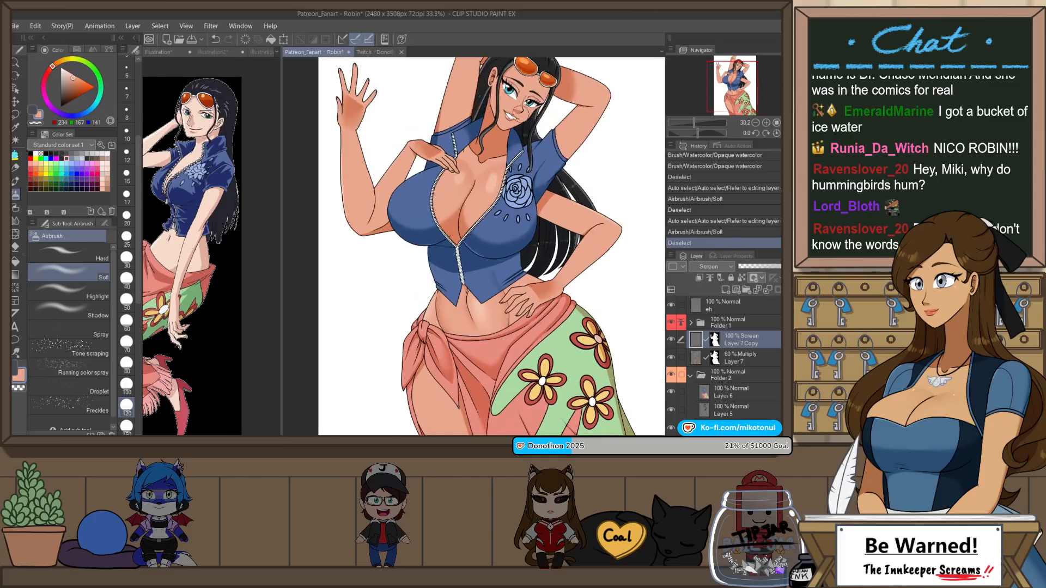
pyautogui.scroll(-1, 509, 292)
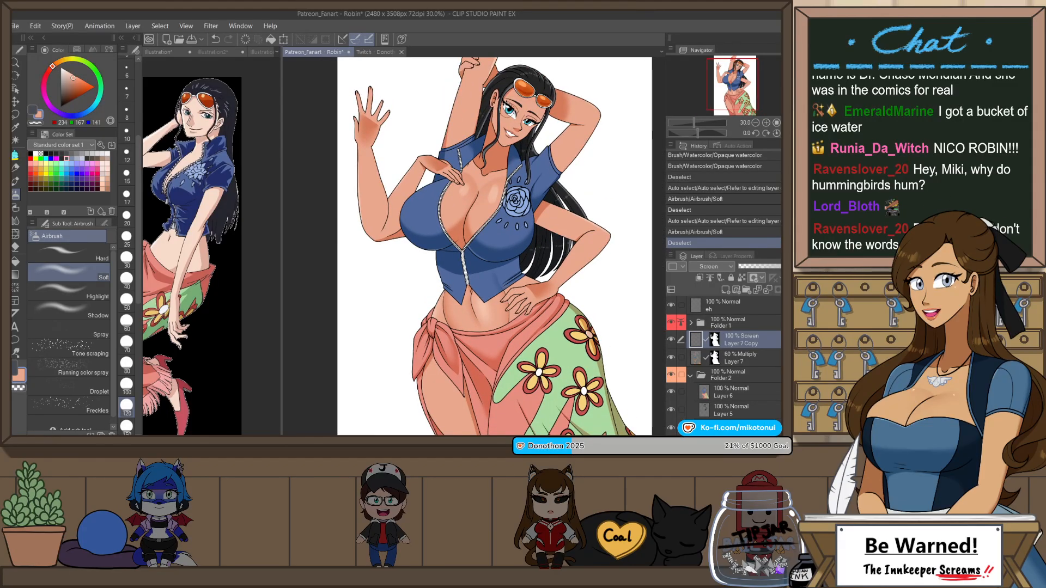
pyautogui.scroll(2, 506, 110)
pyautogui.scroll(-2, 457, 192)
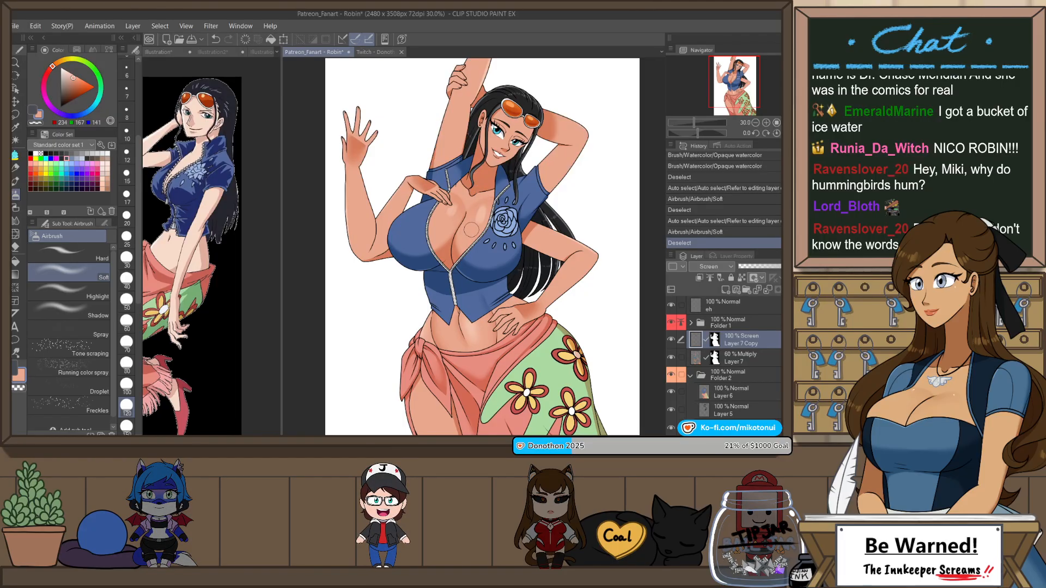
pyautogui.scroll(-4, 473, 228)
pyautogui.scroll(3, 487, 411)
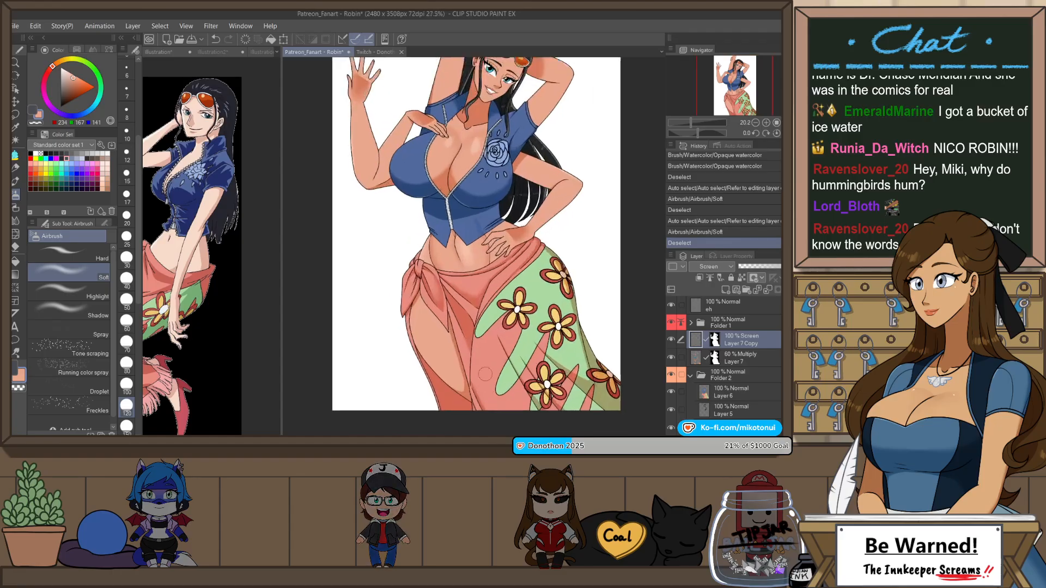
pyautogui.scroll(4, 428, 295)
pyautogui.scroll(-2, 427, 294)
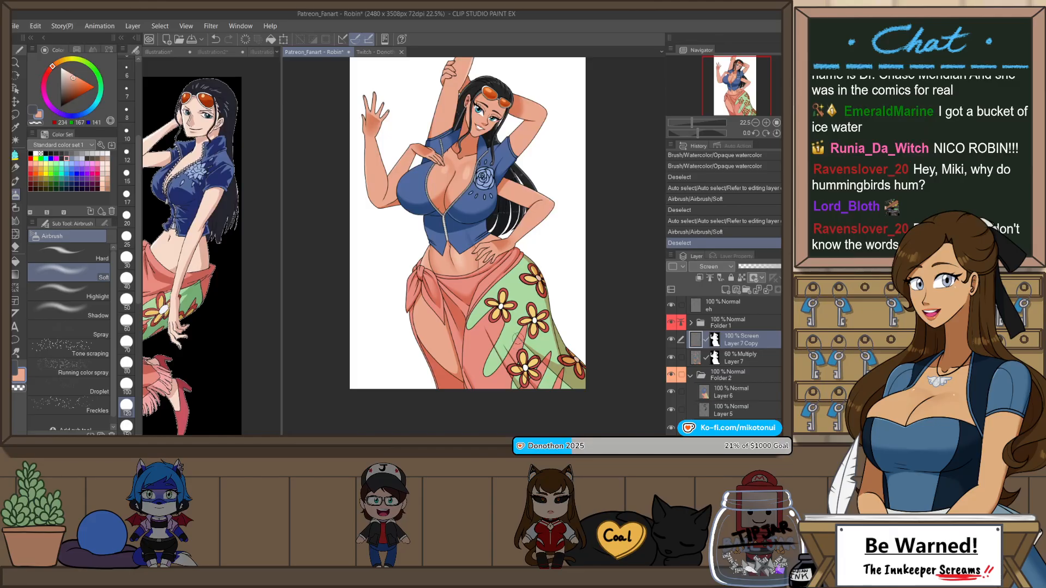
pyautogui.press('h')
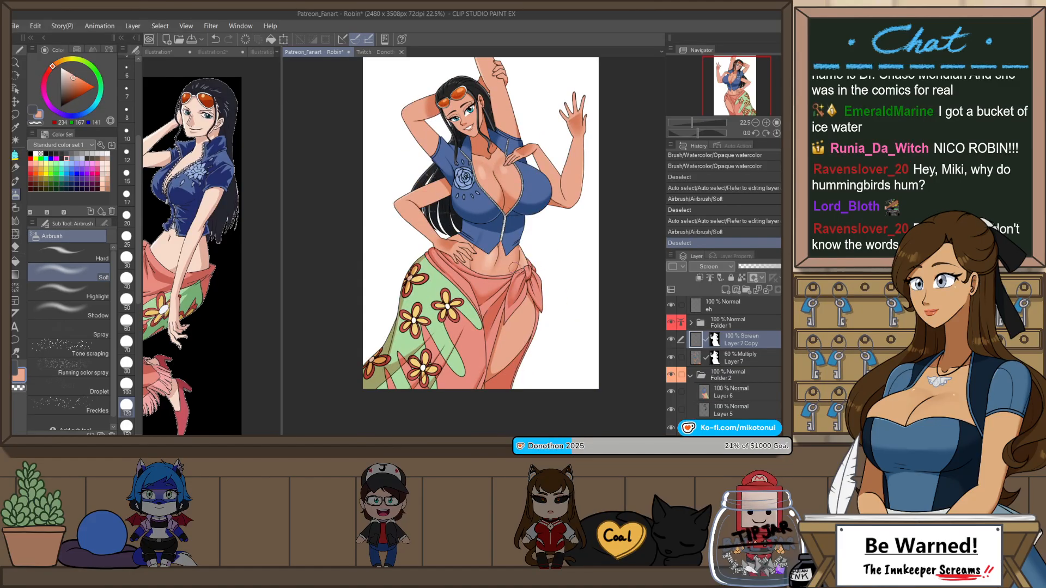
pyautogui.press('h')
# Step: Auto-select both blue bust panels of the vest and pick the vest's blue (82, 106, 157) as the drawing color
pyautogui.scroll(4, 428, 136)
pyautogui.press('w')
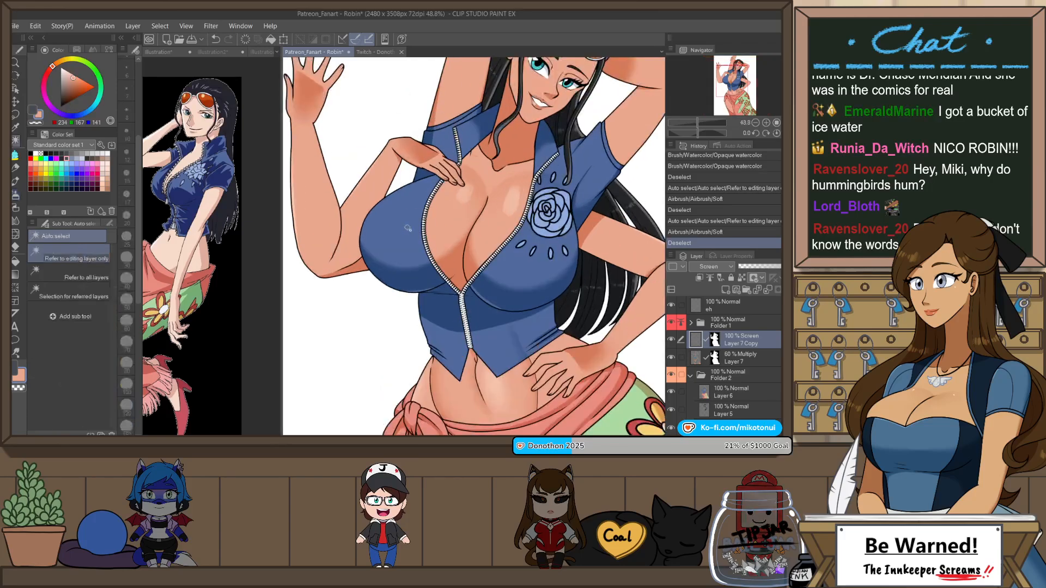
pyautogui.click(427, 184)
pyautogui.keyDown('shift'); pyautogui.click(544, 261); pyautogui.keyUp('shift')
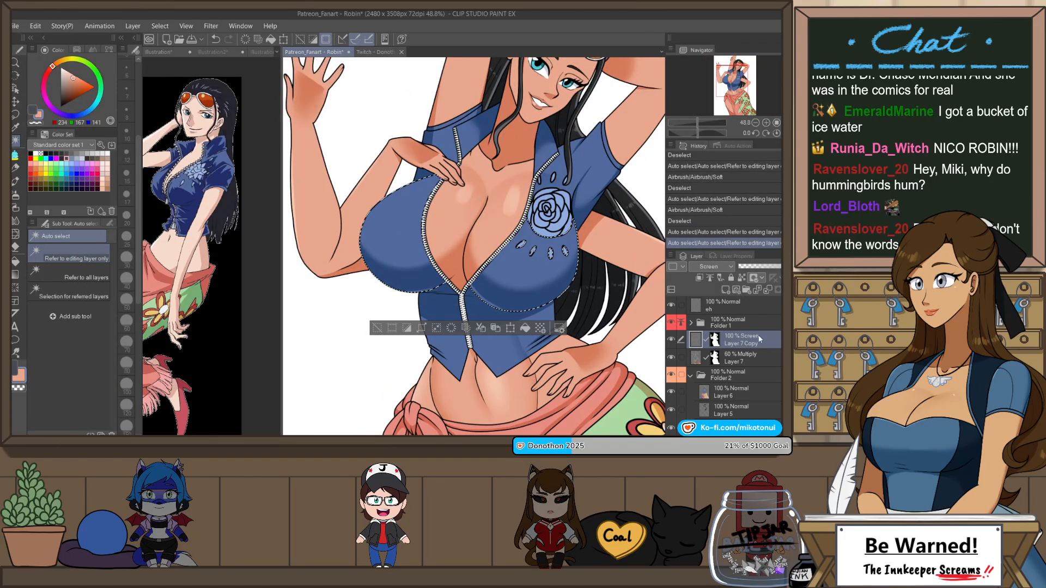
pyautogui.press('g')
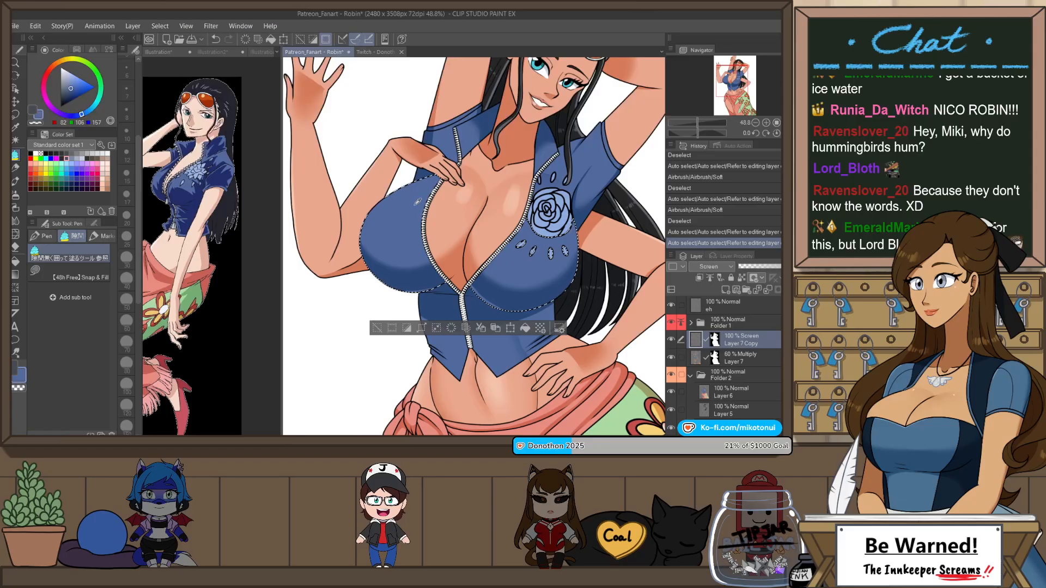
# Step: Paint Soft airbrush highlights on the selected bust panels of the vest, undoing surplus strokes
pyautogui.press('b')
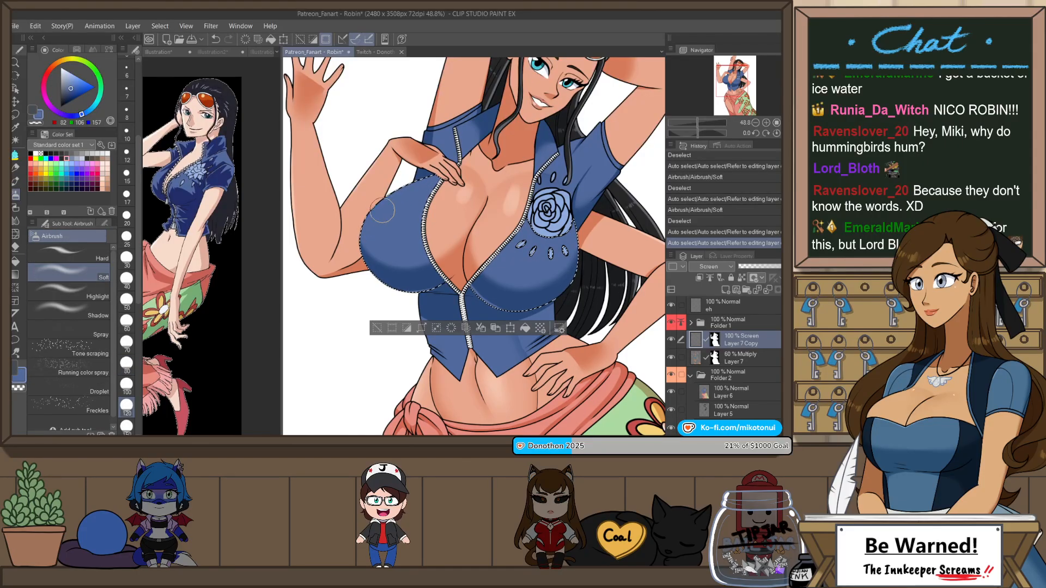
pyautogui.moveTo(457, 150); pyautogui.dragTo(464, 152)
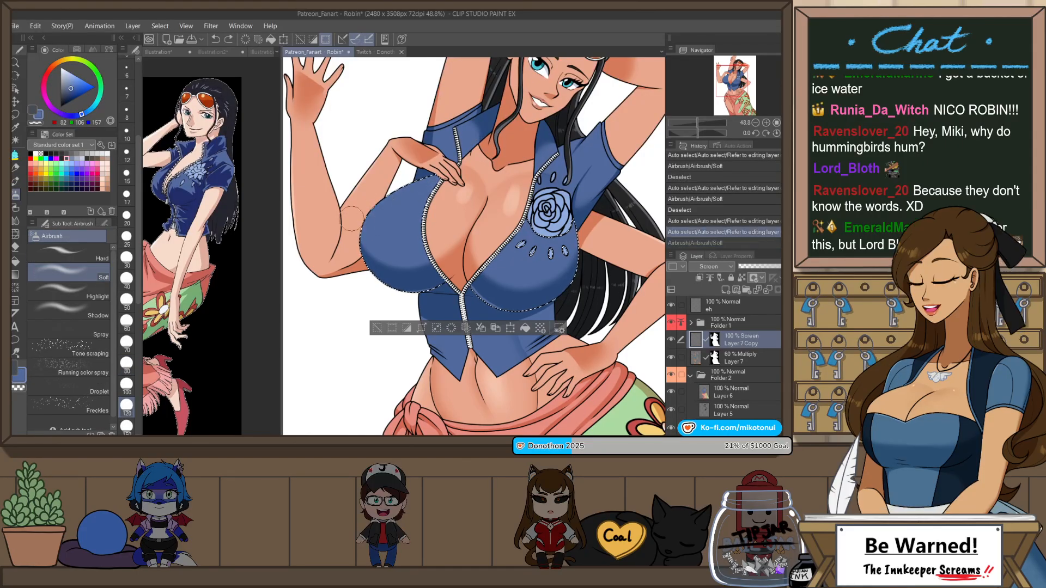
pyautogui.moveTo(574, 191)
pyautogui.mouseDown()
pyautogui.moveTo(545, 163)
pyautogui.moveTo(566, 142)
pyautogui.moveTo(532, 164)
pyautogui.mouseUp()
pyautogui.hotkey('ctrl', 'z')
pyautogui.hotkey('ctrl', 'z')
pyautogui.hotkey('ctrl', 'z')
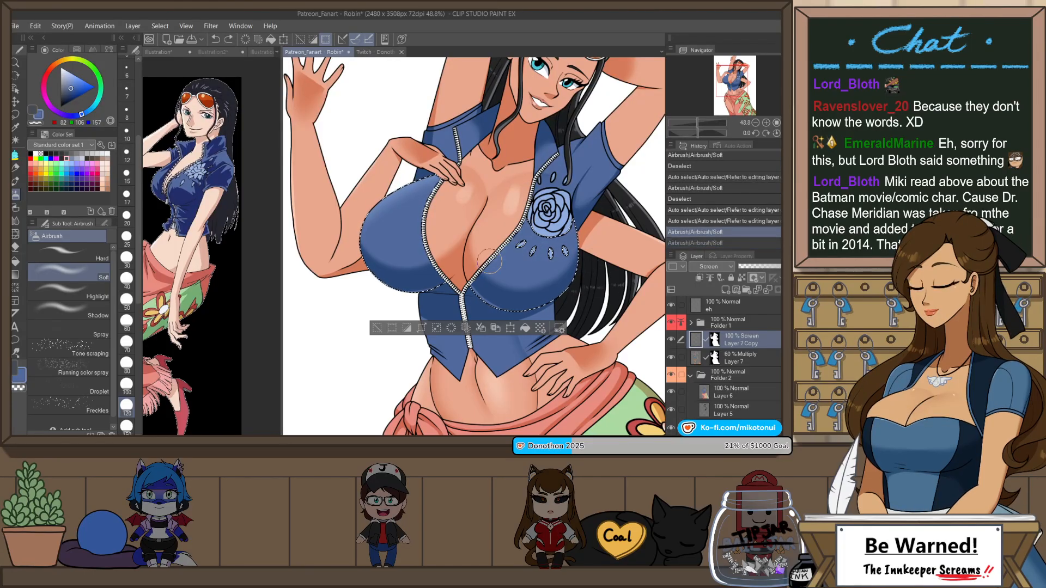
# Step: Switch to the Darker pencil at size 30 and draw a rim highlight along the upper outer edge of the bust panel under the raised hand
pyautogui.press('p')
pyautogui.press('p')
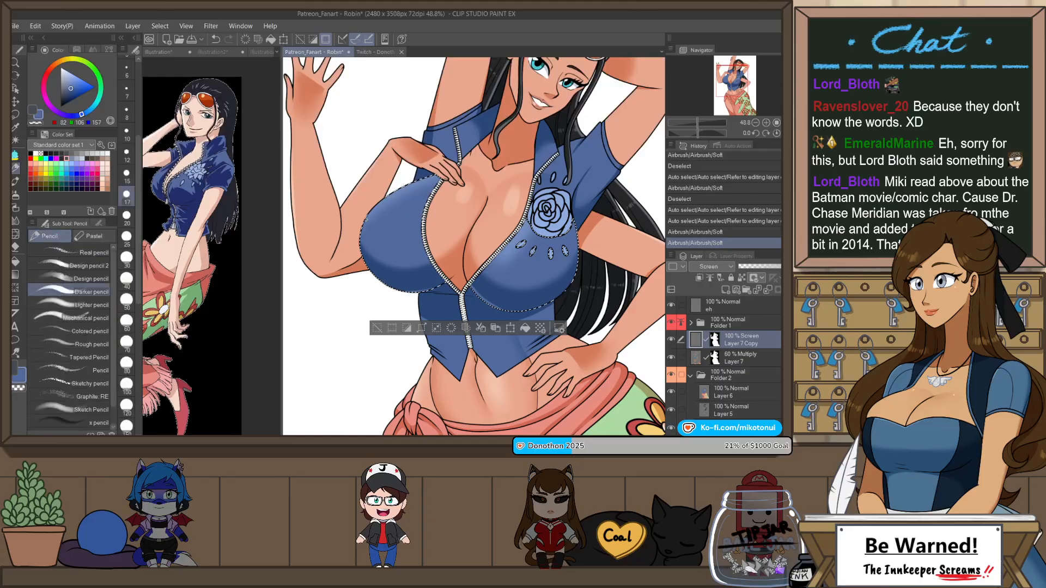
pyautogui.click(414, 193)
pyautogui.click(126, 259)
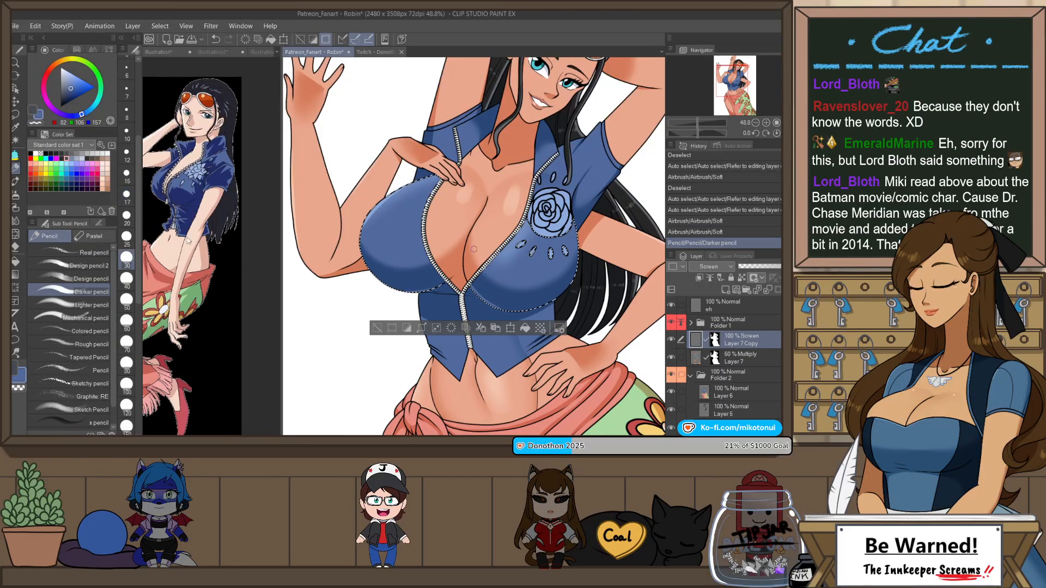
pyautogui.hotkey('ctrl', 'z')
pyautogui.moveTo(363, 227); pyautogui.dragTo(435, 188)
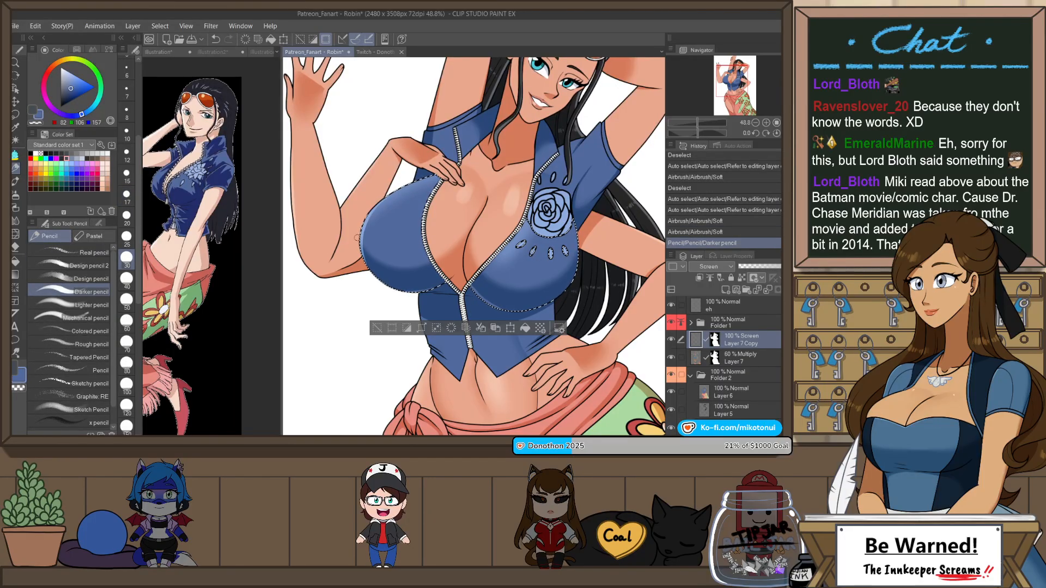
pyautogui.moveTo(358, 238); pyautogui.dragTo(441, 183)
pyautogui.hotkey('ctrl', 'z')
pyautogui.moveTo(361, 243); pyautogui.dragTo(447, 175)
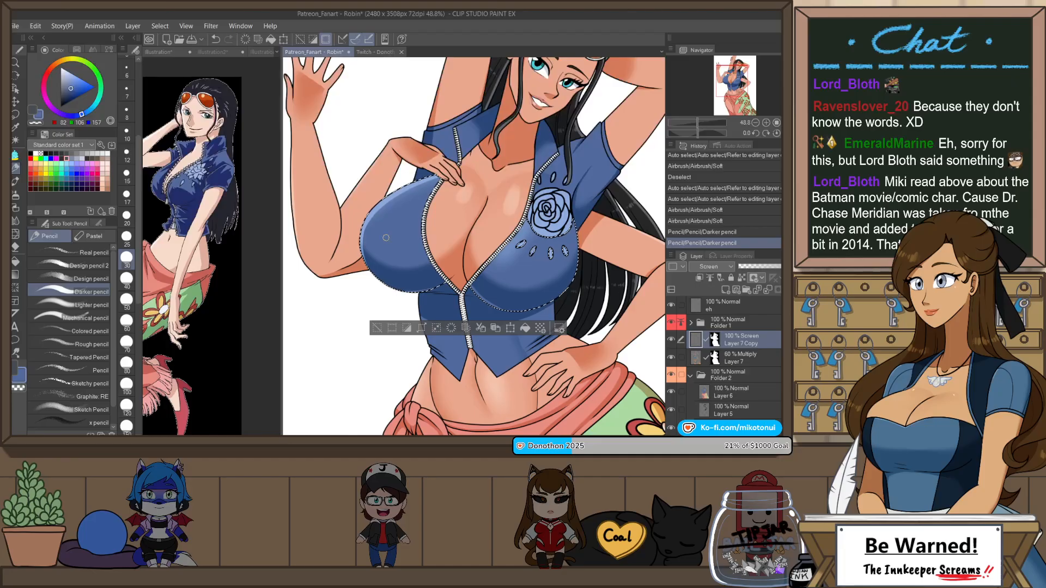
# Step: Widen the pencil rim highlight on the bust panel under the raised hand, redrawing the stroke until its curve fits the edge
pyautogui.moveTo(363, 261); pyautogui.dragTo(430, 186)
pyautogui.hotkey('ctrl', 'z')
pyautogui.moveTo(362, 252); pyautogui.dragTo(430, 186)
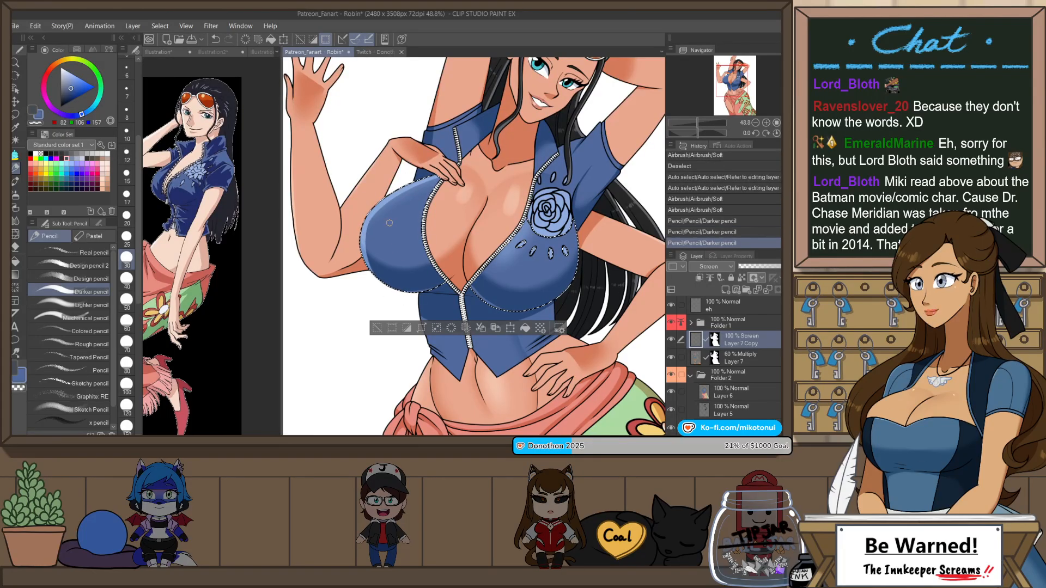
pyautogui.hotkey('ctrl', 'z')
pyautogui.moveTo(363, 246); pyautogui.dragTo(436, 181)
pyautogui.hotkey('ctrl', 'z')
pyautogui.moveTo(363, 249); pyautogui.dragTo(440, 178)
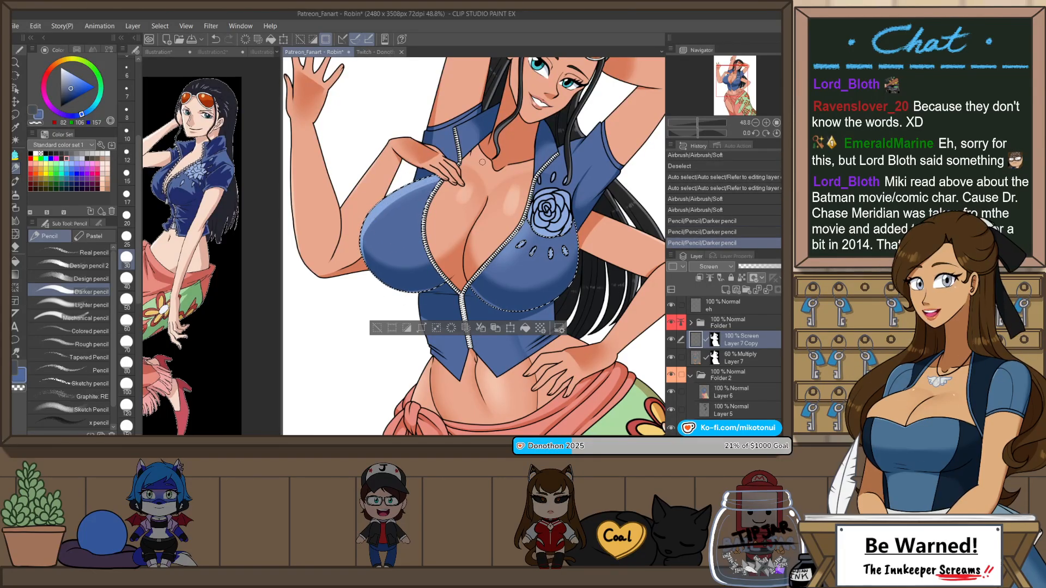
# Step: Mirror and rotate the canvas, then extend the rim highlight down the outer side of the bust panel under the raised hand
pyautogui.press('h')
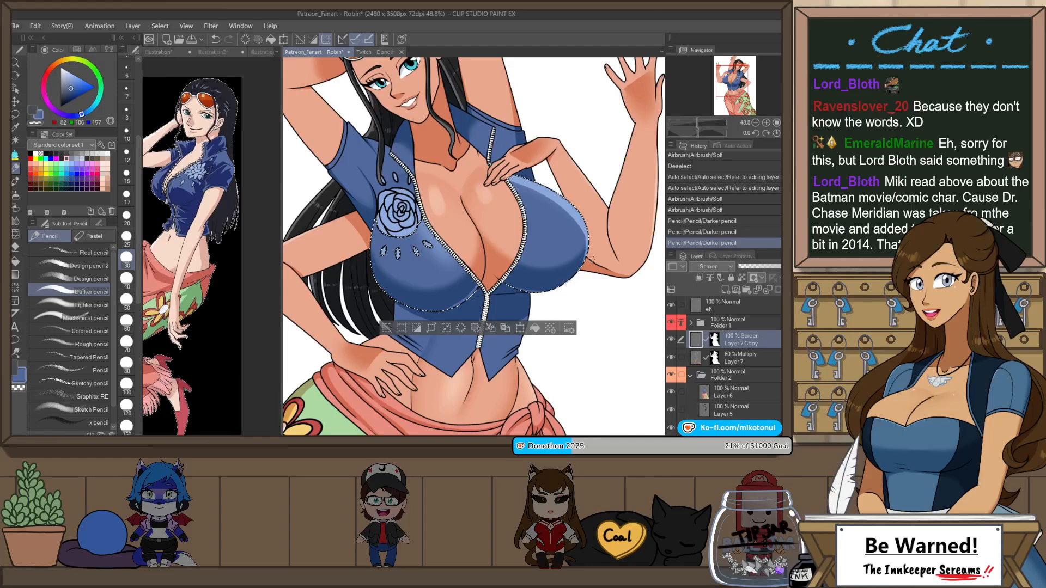
pyautogui.press('r')
pyautogui.moveTo(591, 259)
pyautogui.mouseDown()
pyautogui.moveTo(403, 163)
pyautogui.moveTo(366, 251)
pyautogui.moveTo(377, 288)
pyautogui.mouseUp()
pyautogui.scroll(3, 372, 270)
pyautogui.moveTo(356, 238)
pyautogui.mouseDown()
pyautogui.moveTo(382, 306)
pyautogui.moveTo(362, 273)
pyautogui.moveTo(373, 202)
pyautogui.mouseUp()
pyautogui.hotkey('ctrl', 'z')
# Step: Add a thin tapering pencil highlight around the lower outer curve of the same bust panel, undoing the unsuitable strokes
pyautogui.hotkey('ctrl', 'z')
pyautogui.moveTo(375, 313); pyautogui.dragTo(407, 157)
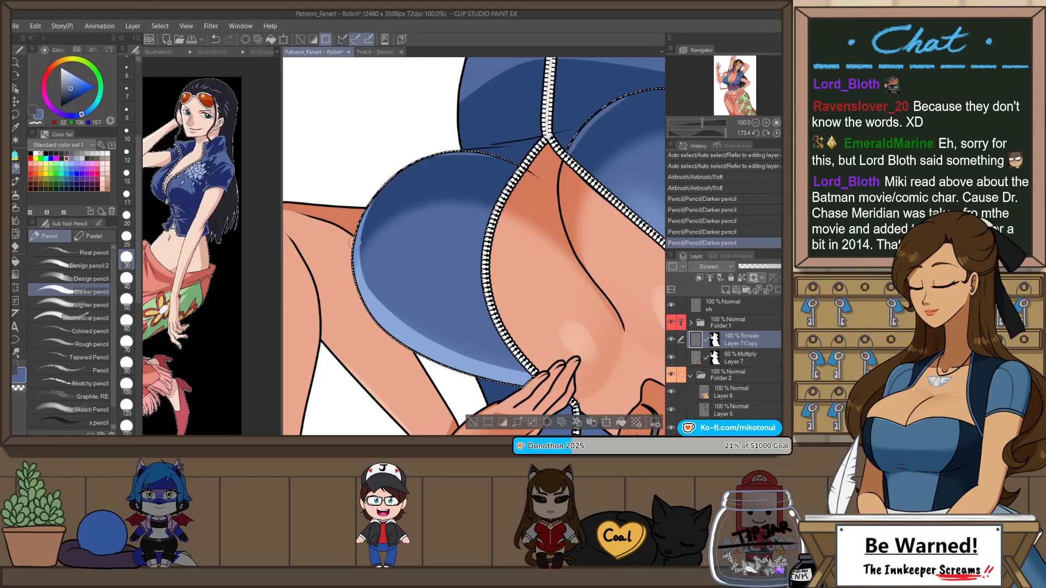
pyautogui.moveTo(518, 153); pyautogui.dragTo(524, 157)
pyautogui.hotkey('ctrl', 'z')
pyautogui.hotkey('ctrl', 'z')
pyautogui.moveTo(361, 237)
pyautogui.mouseDown()
pyautogui.moveTo(419, 164)
pyautogui.moveTo(367, 218)
pyautogui.mouseUp()
pyautogui.moveTo(460, 152); pyautogui.dragTo(486, 153)
pyautogui.hotkey('ctrl', 'z')
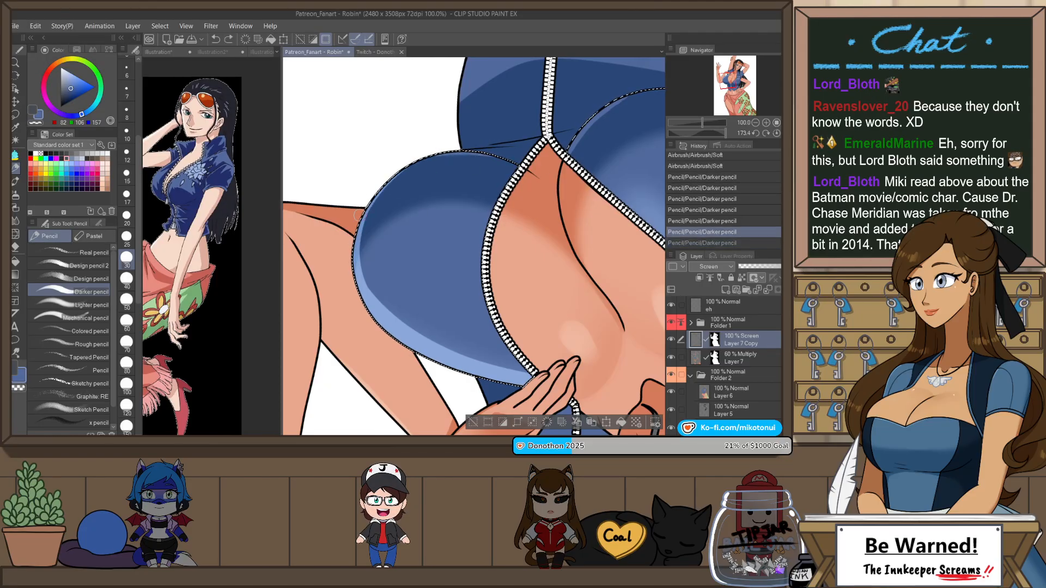
pyautogui.moveTo(397, 175); pyautogui.dragTo(479, 153)
pyautogui.hotkey('ctrl', 'z')
pyautogui.moveTo(396, 175); pyautogui.dragTo(479, 153)
pyautogui.hotkey('ctrl', 'z')
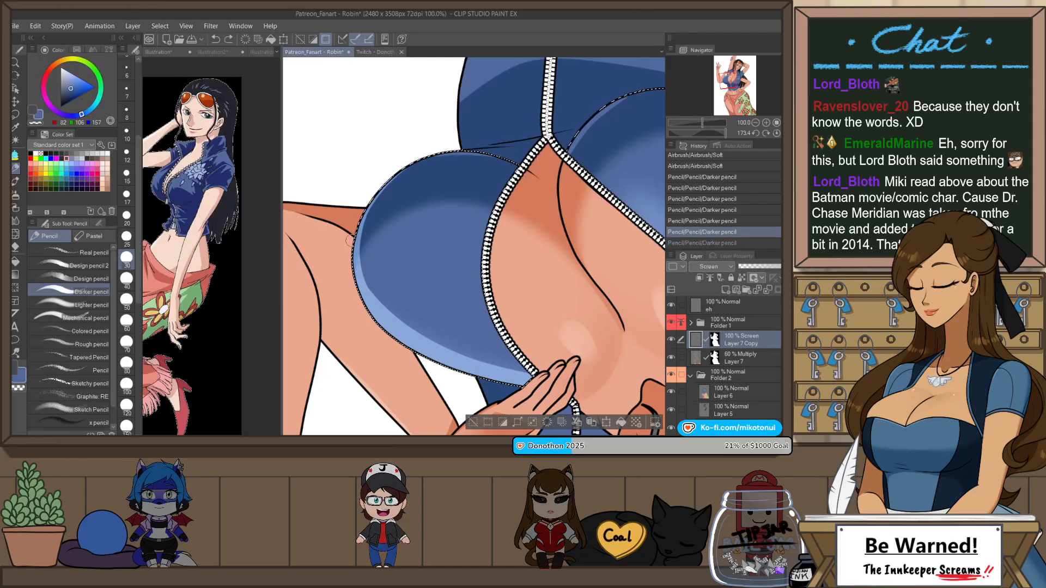
pyautogui.moveTo(367, 217); pyautogui.dragTo(444, 155)
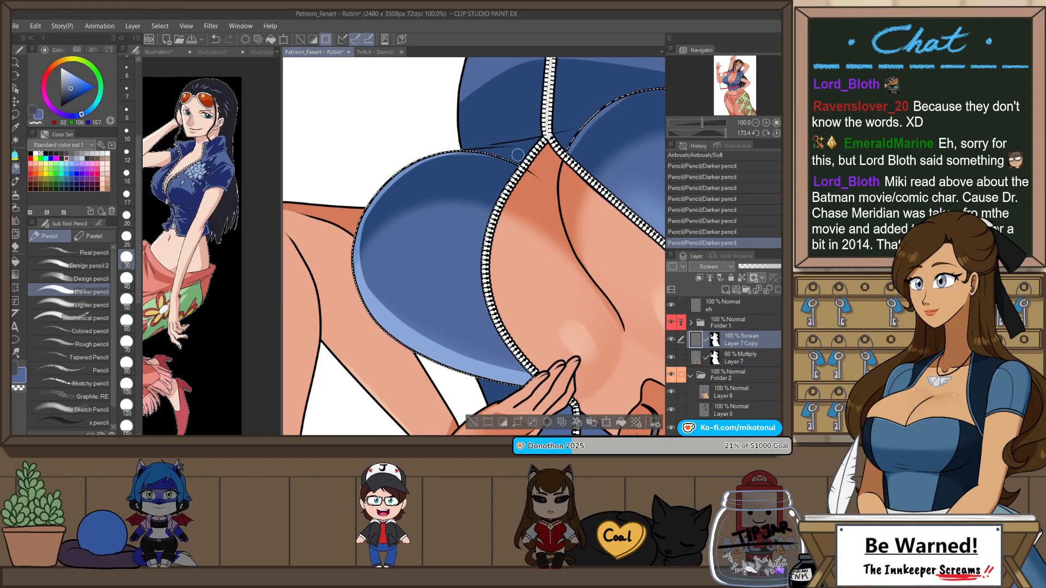
# Step: Return the canvas to upright and draw a Darker pencil highlight along the zipper edge of the bust panel with the rose
pyautogui.scroll(-3, 539, 169)
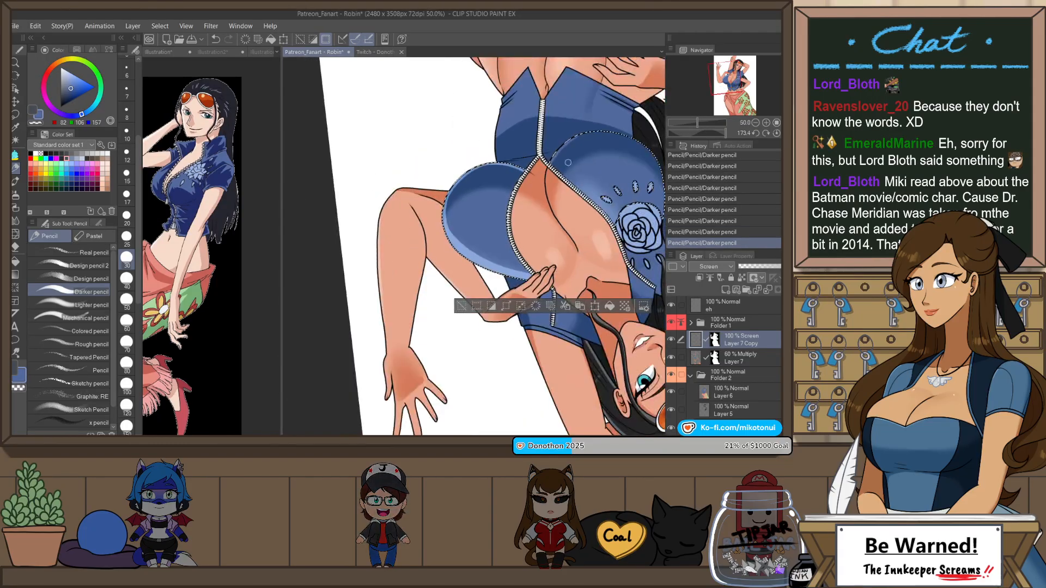
pyautogui.scroll(3, 463, 198)
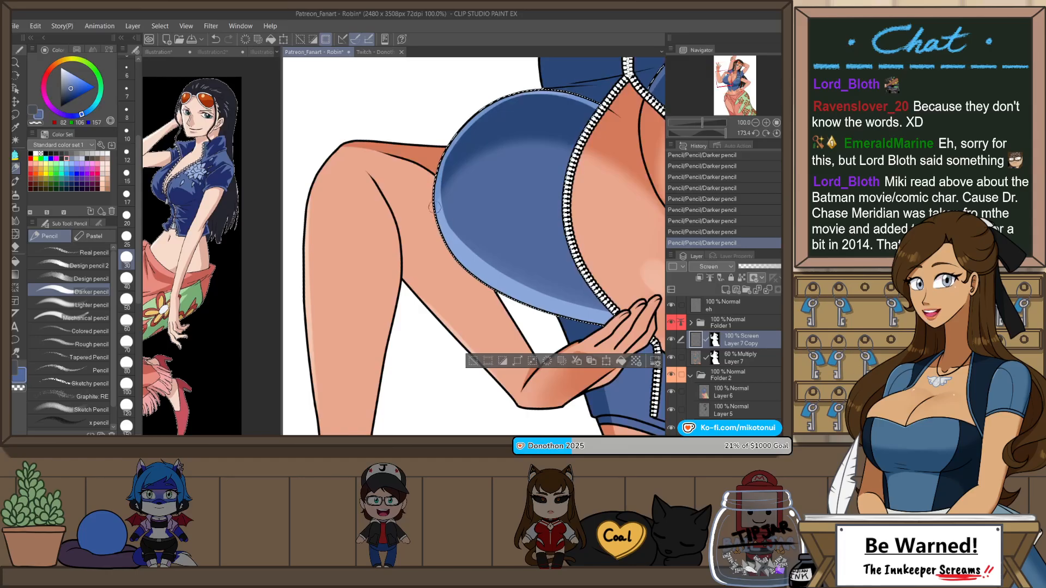
pyautogui.scroll(-3, 453, 228)
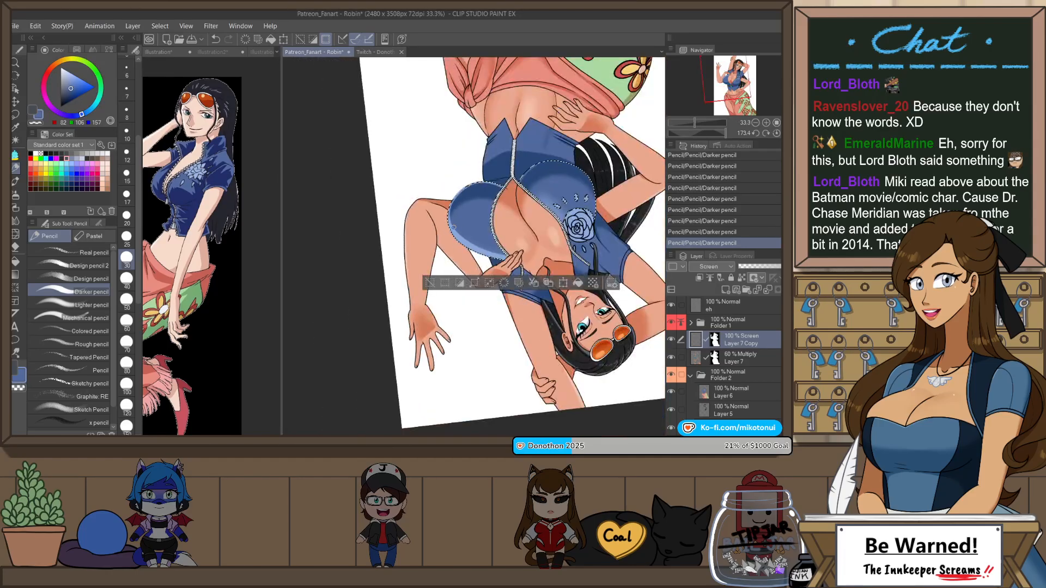
pyautogui.hotkey('ctrl', '@')
pyautogui.scroll(2, 498, 179)
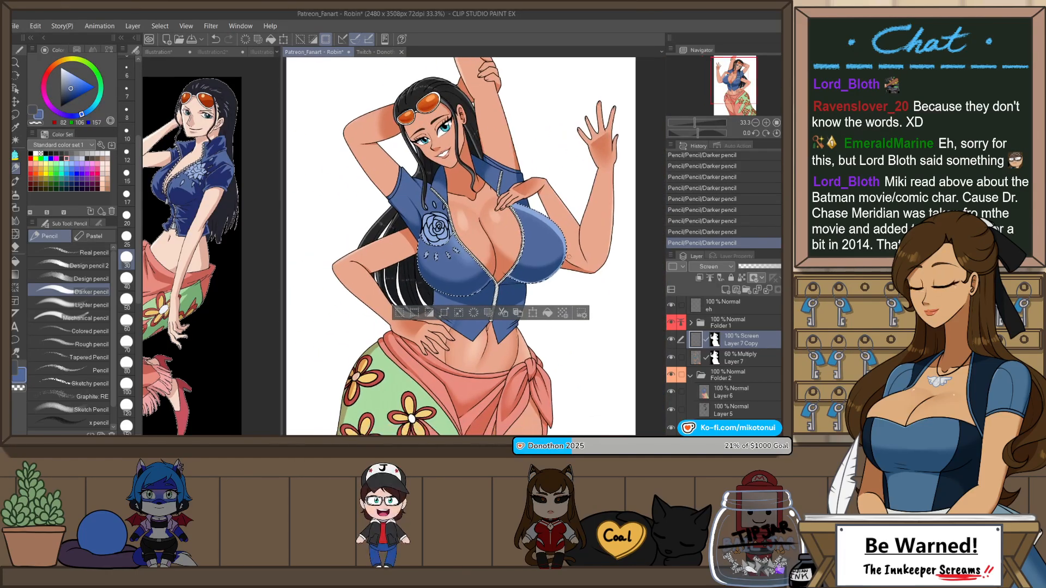
pyautogui.press('h')
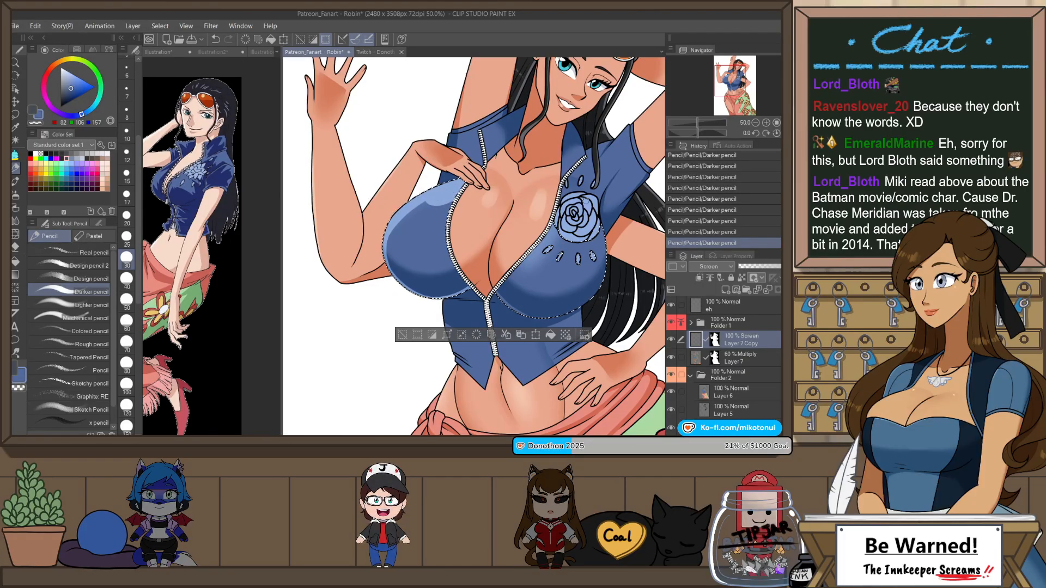
pyautogui.moveTo(508, 279); pyautogui.dragTo(546, 236)
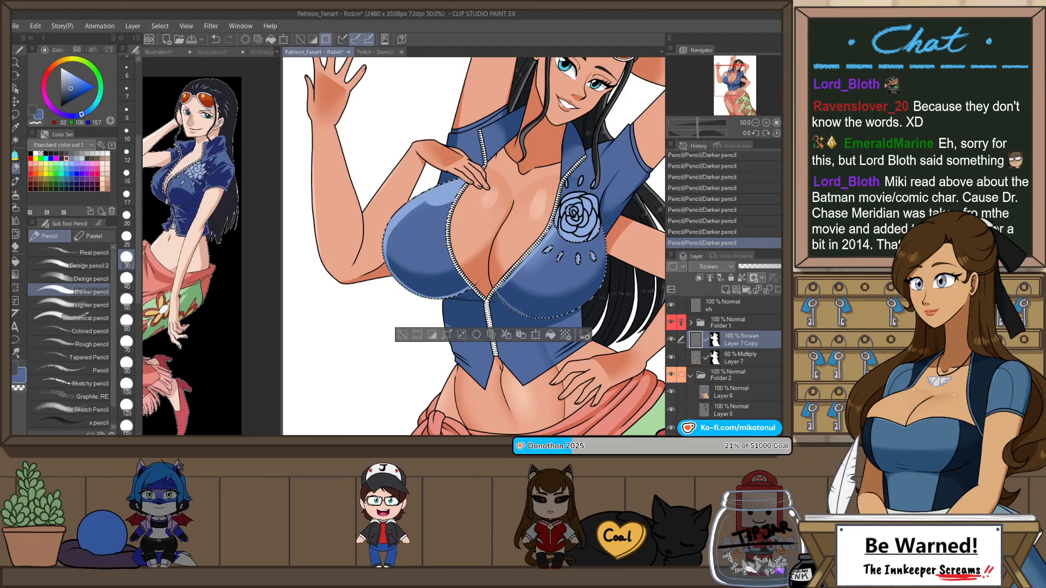
pyautogui.hotkey('ctrl', 'z')
pyautogui.moveTo(512, 278); pyautogui.dragTo(546, 237)
# Step: Draw a pencil rim highlight along the lower edge of the rose-side bust panel, redoing the stroke until it fits
pyautogui.moveTo(498, 295); pyautogui.dragTo(591, 303)
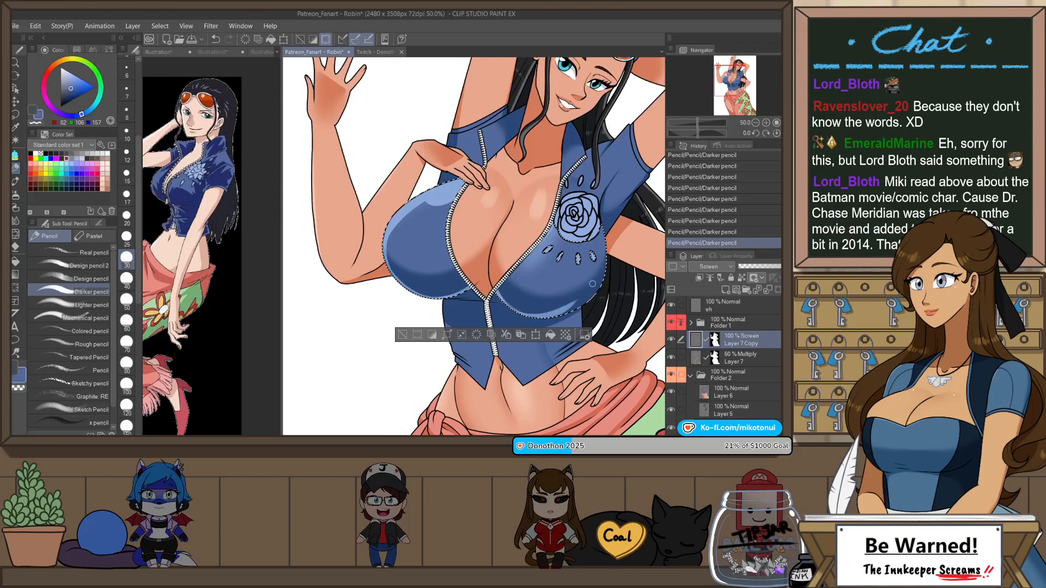
pyautogui.hotkey('ctrl', 'z')
pyautogui.moveTo(498, 296); pyautogui.dragTo(592, 302)
pyautogui.hotkey('ctrl', 'z')
pyautogui.moveTo(498, 295); pyautogui.dragTo(576, 312)
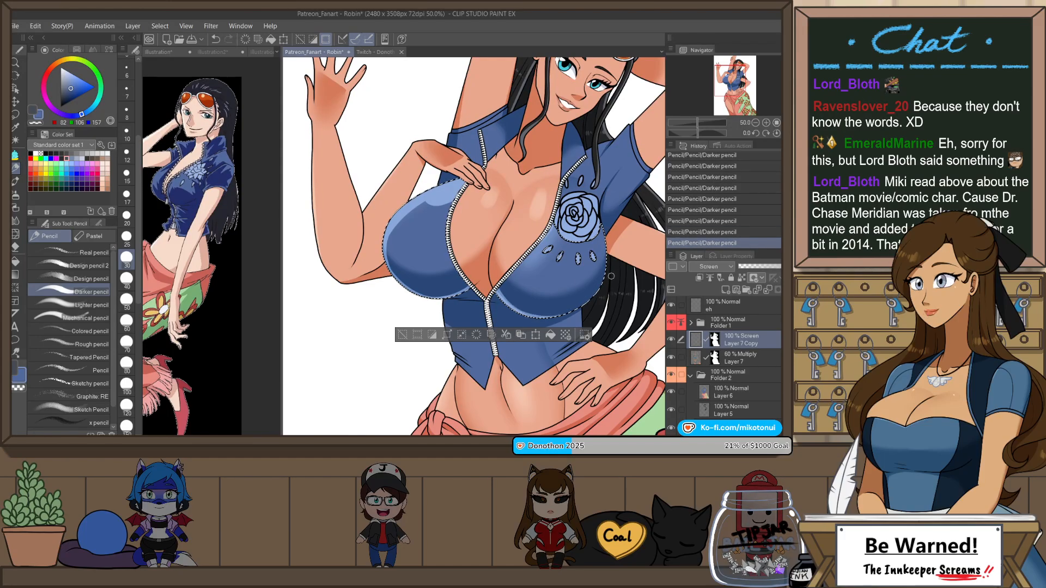
# Step: Rotate the canvas sideways and extend the rim highlight around the lower outer curve of the rose-side bust panel, undoing unsuitable strokes
pyautogui.press('h')
pyautogui.moveTo(515, 268)
pyautogui.mouseDown()
pyautogui.moveTo(596, 242)
pyautogui.moveTo(590, 304)
pyautogui.moveTo(486, 360)
pyautogui.mouseUp()
pyautogui.press('r')
pyautogui.scroll(2, 433, 230)
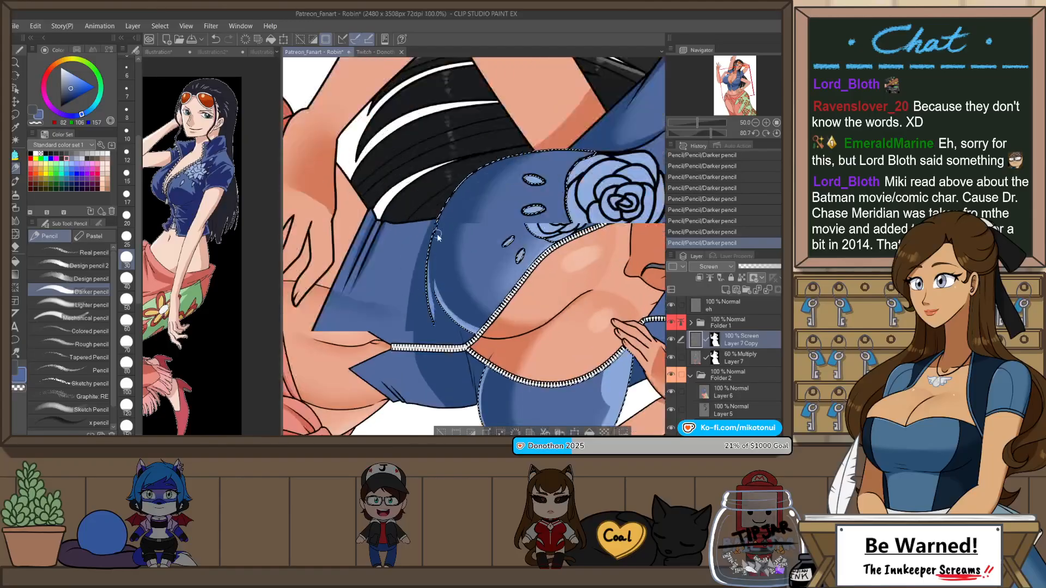
pyautogui.moveTo(426, 295); pyautogui.dragTo(508, 151)
pyautogui.hotkey('ctrl', 'z')
pyautogui.moveTo(428, 294); pyautogui.dragTo(494, 162)
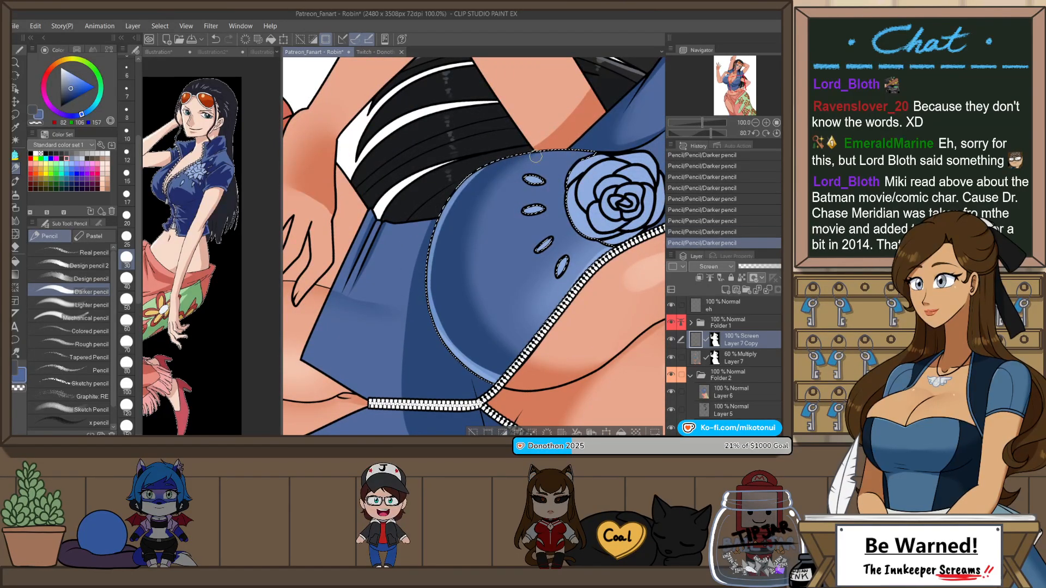
pyautogui.hotkey('ctrl', 'z')
pyautogui.moveTo(426, 303)
pyautogui.mouseDown()
pyautogui.moveTo(466, 170)
pyautogui.moveTo(507, 159)
pyautogui.mouseUp()
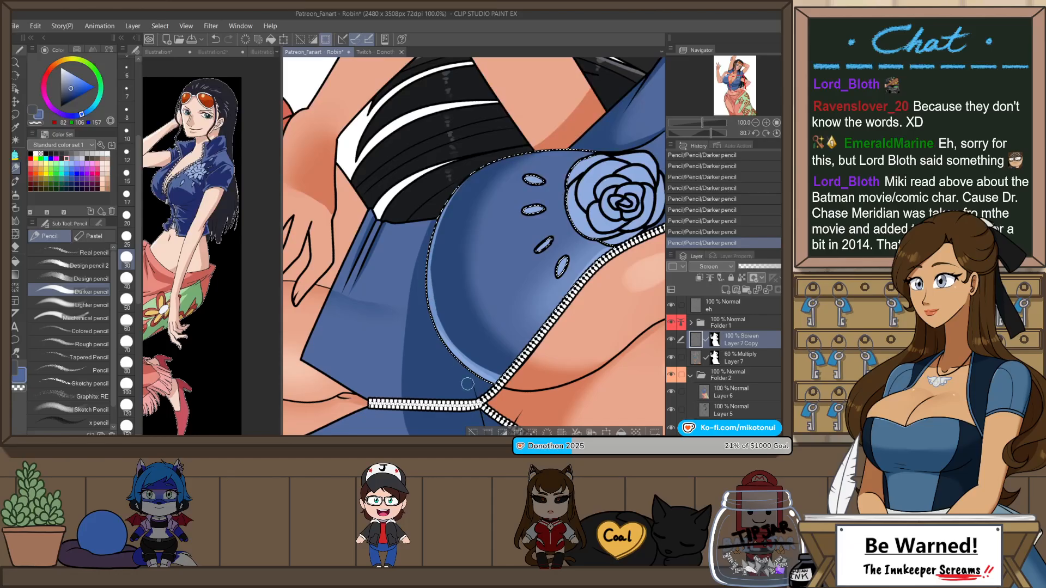
pyautogui.hotkey('ctrl', 'z')
pyautogui.moveTo(431, 294); pyautogui.dragTo(470, 177)
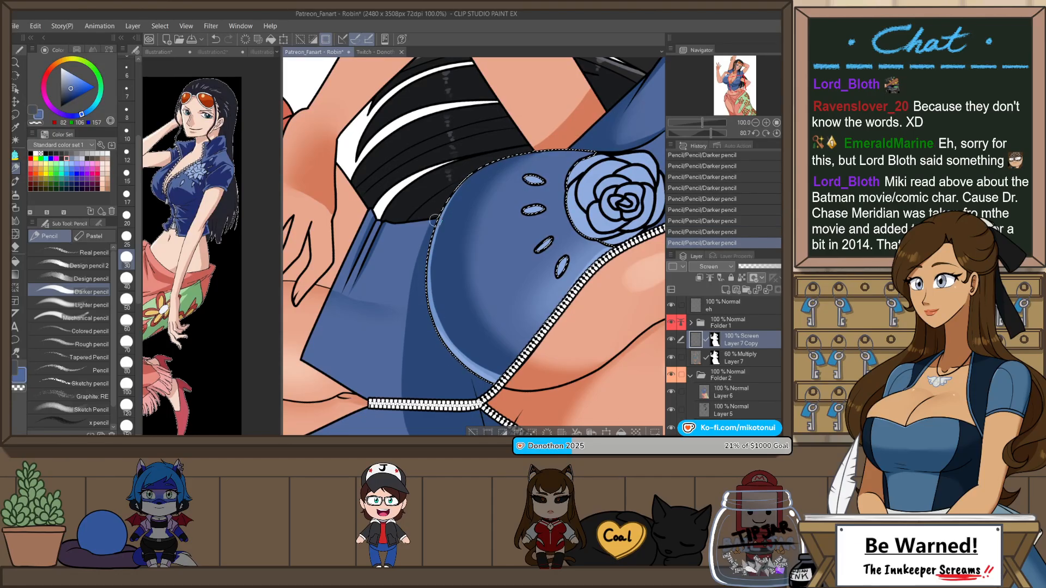
# Step: Continue the rim highlight up the outer edge toward the rose, restore the upright view, and clear the selection
pyautogui.moveTo(444, 199)
pyautogui.mouseDown()
pyautogui.moveTo(524, 160)
pyautogui.moveTo(588, 155)
pyautogui.mouseUp()
pyautogui.hotkey('ctrl', 'z')
pyautogui.hotkey('ctrl', 'y')
pyautogui.scroll(-2, 540, 262)
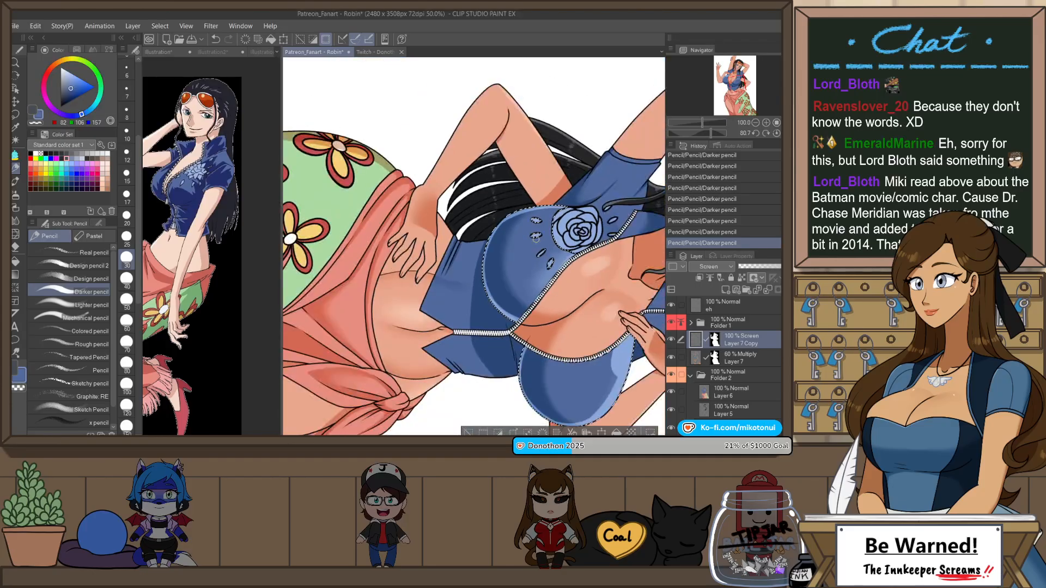
pyautogui.hotkey('ctrl', '@')
pyautogui.hotkey('ctrl', 'd')
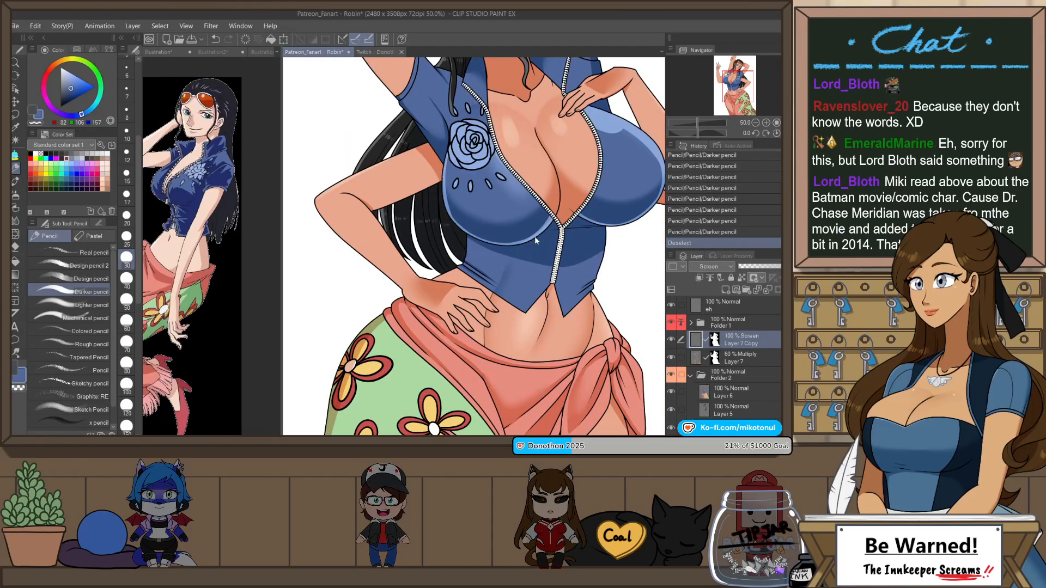
# Step: Try a Soft airbrush highlight over the rose emblem on the vest and undo it
pyautogui.scroll(-1, 501, 267)
pyautogui.scroll(-4, 500, 268)
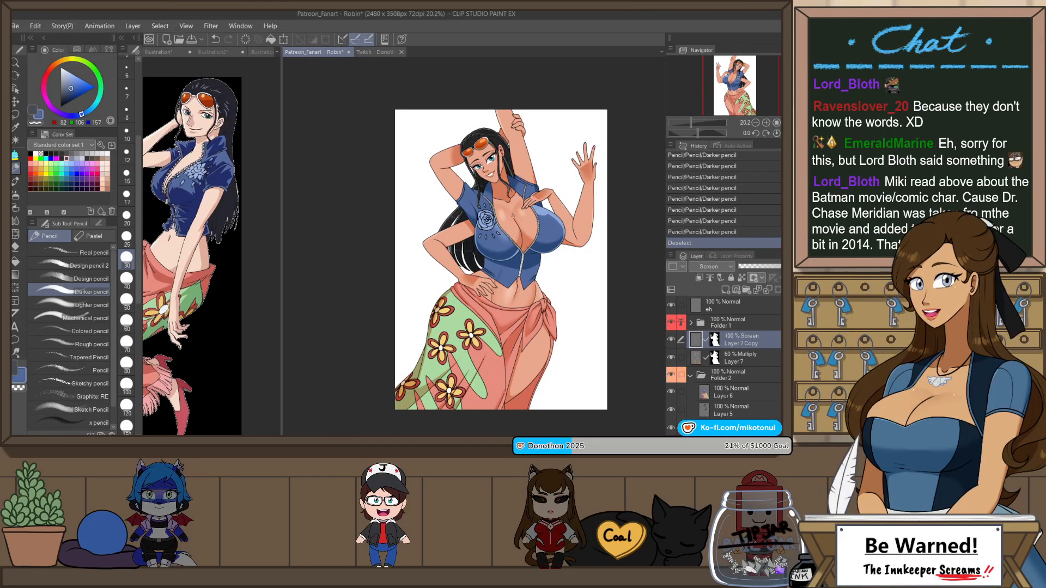
pyautogui.scroll(4, 512, 216)
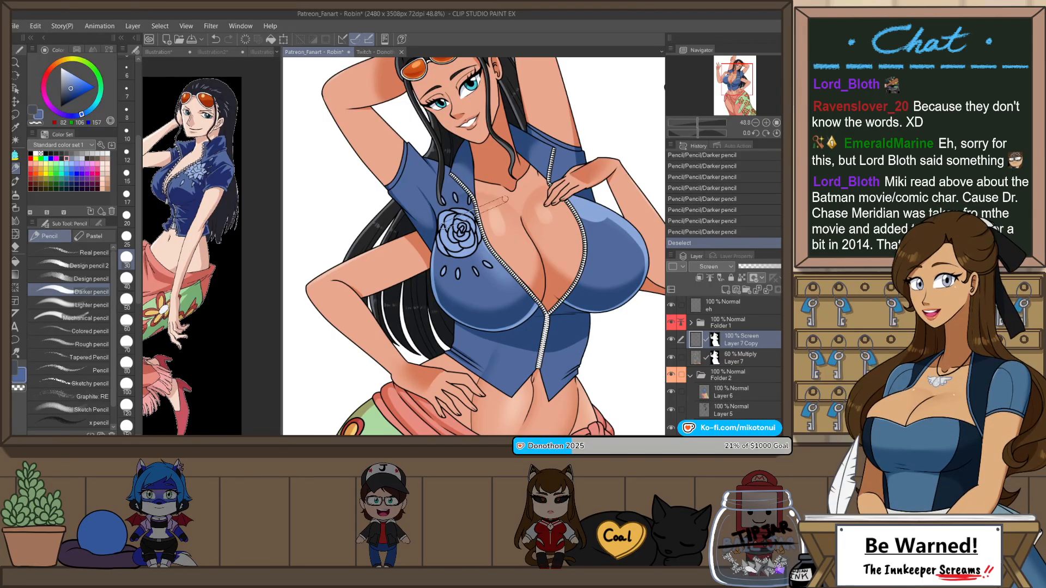
pyautogui.press('h')
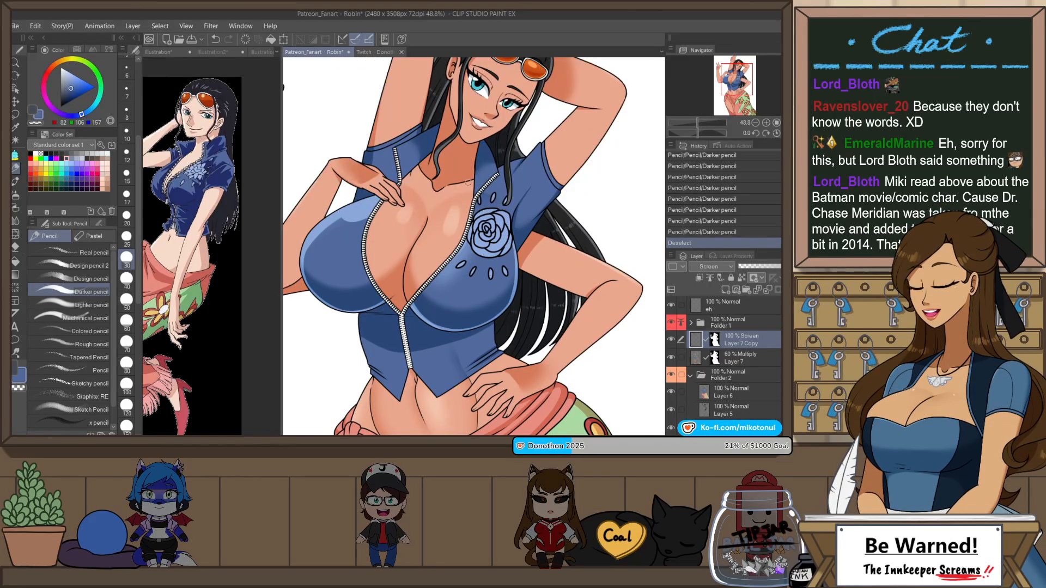
pyautogui.press('b')
pyautogui.press('b')
pyautogui.moveTo(490, 205); pyautogui.dragTo(480, 259)
pyautogui.hotkey('ctrl', 'z')
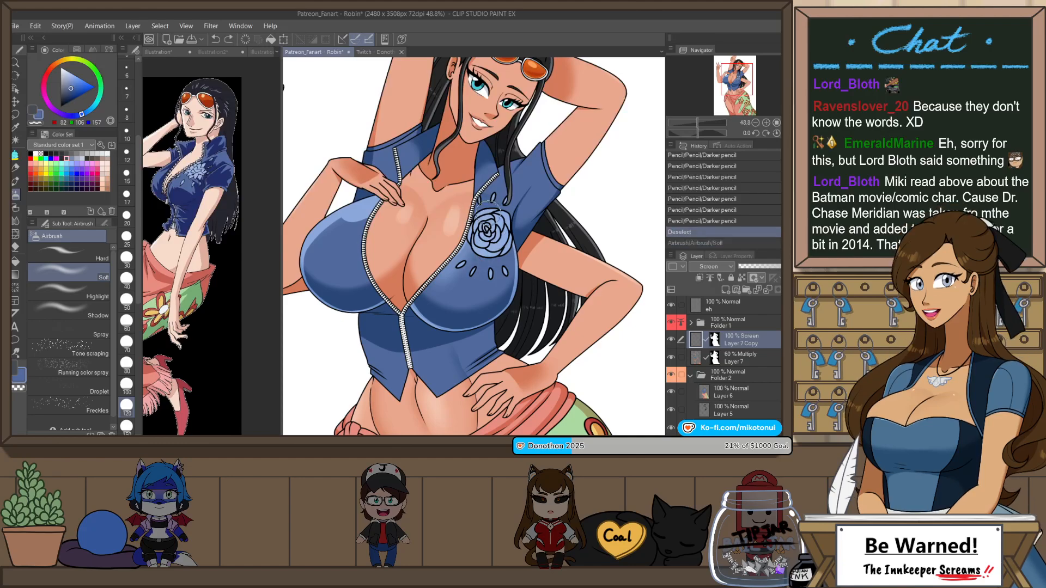
# Step: Brush Soft airbrush highlights over the rose emblem and the vest fabric around it
pyautogui.moveTo(488, 213); pyautogui.dragTo(473, 262)
pyautogui.moveTo(495, 225); pyautogui.dragTo(495, 224)
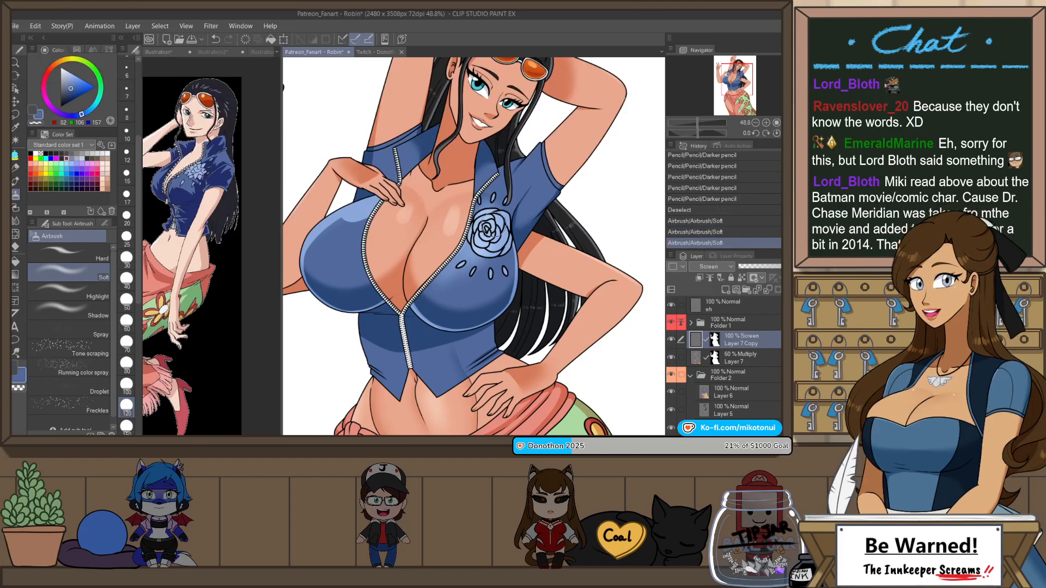
pyautogui.scroll(-3, 494, 225)
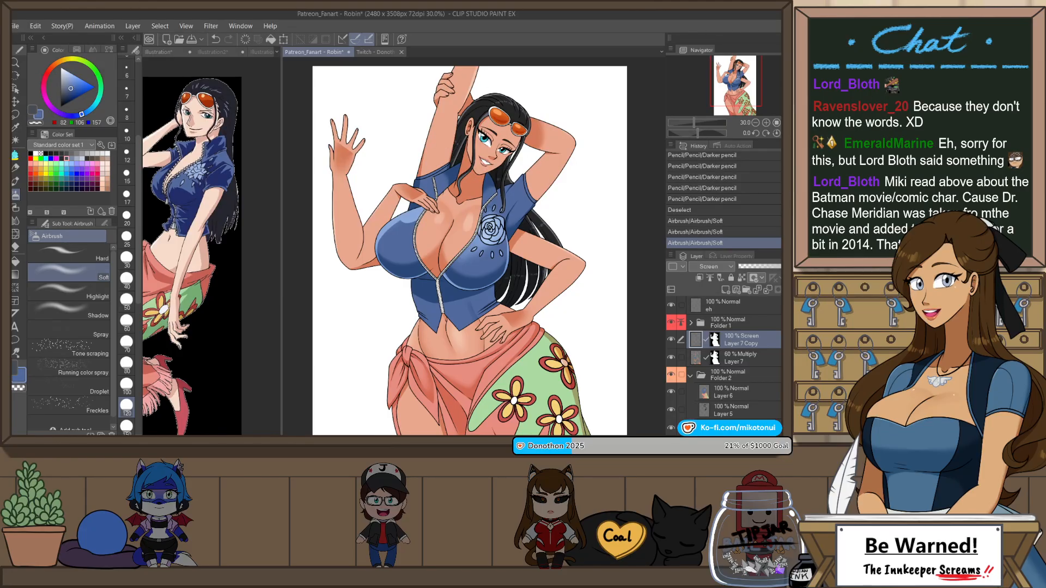
pyautogui.scroll(4, 512, 161)
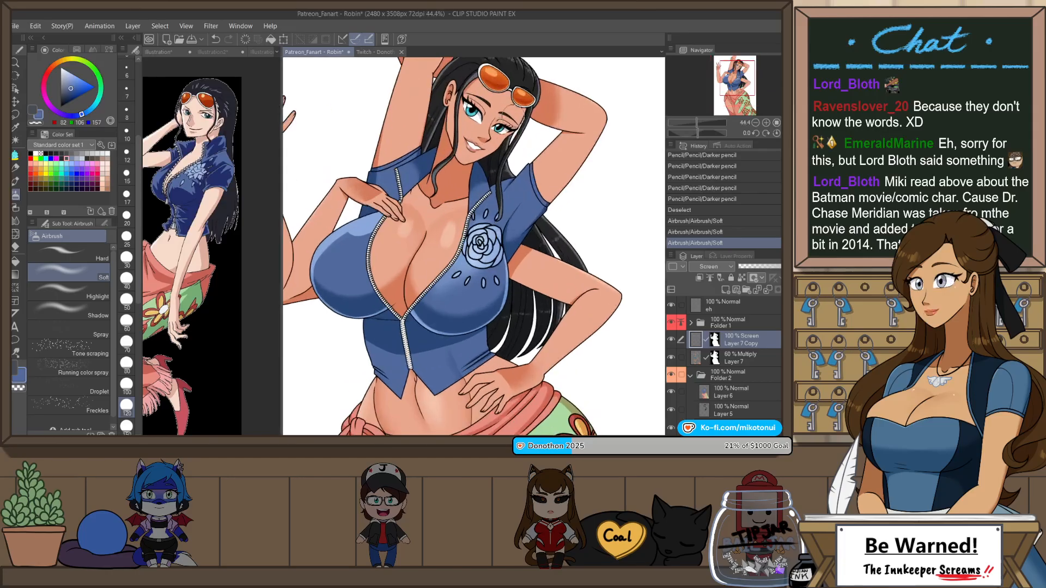
# Step: Select the rose-side sleeve areas and draw a Darker pencil highlight on the shoulder beside the hair, comparing with and without it
pyautogui.press('w')
pyautogui.click(526, 220)
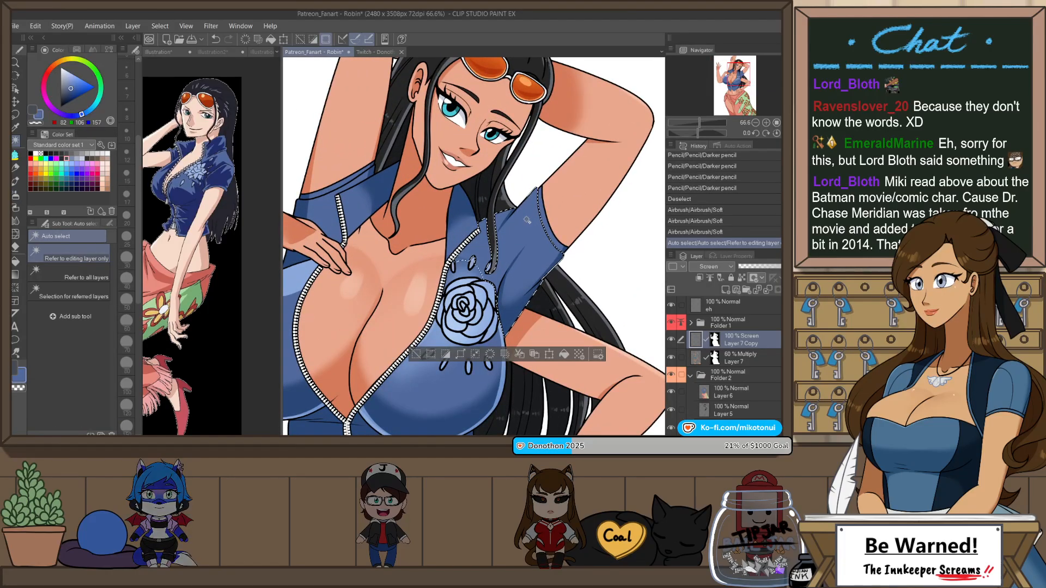
pyautogui.keyDown('shift'); pyautogui.click(547, 226); pyautogui.keyUp('shift')
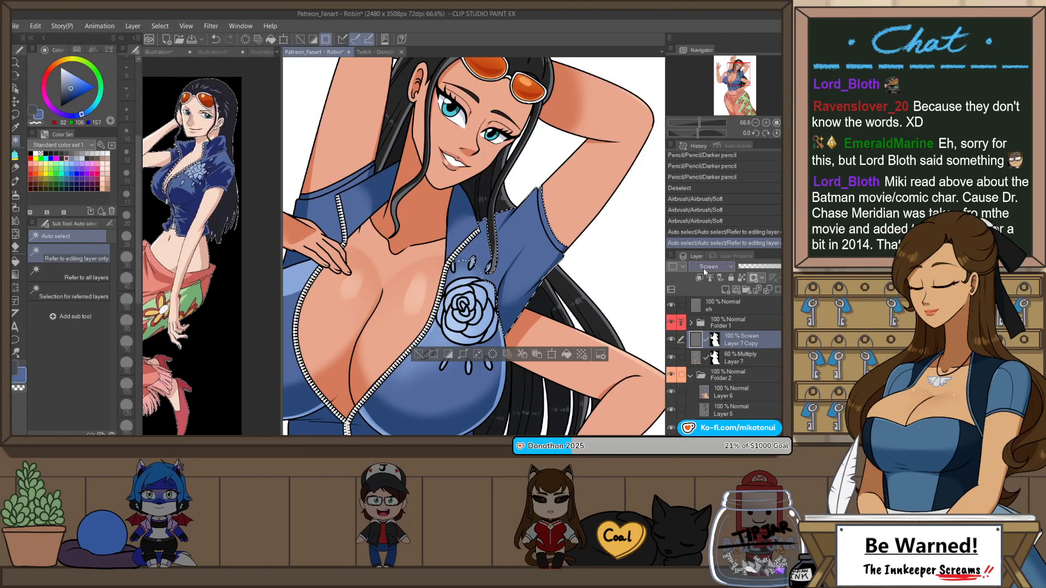
pyautogui.press('i')
pyautogui.press('p')
pyautogui.moveTo(512, 216); pyautogui.dragTo(503, 234)
pyautogui.hotkey('ctrl', 'z')
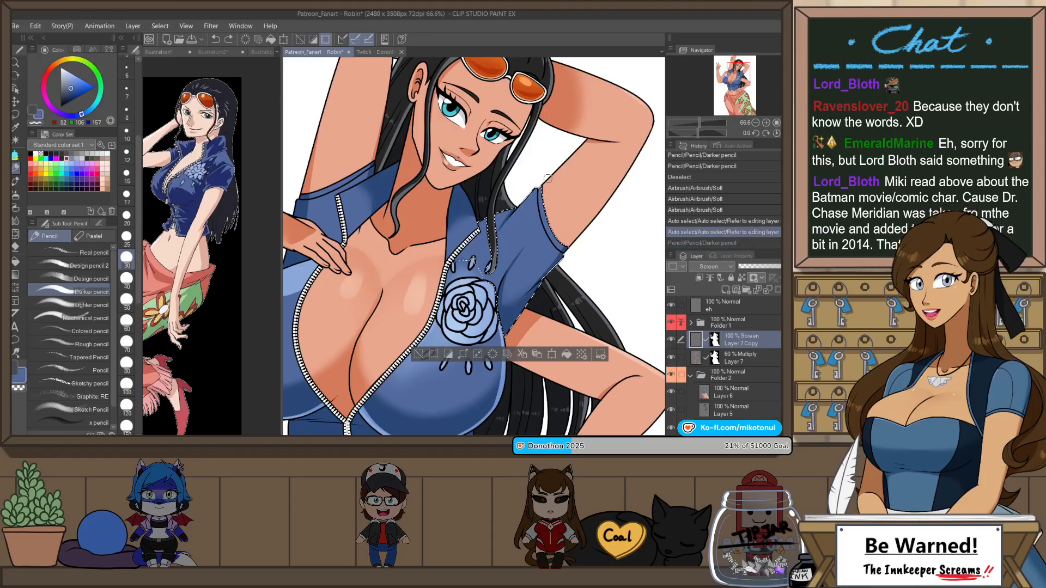
pyautogui.hotkey('ctrl', 'y')
pyautogui.hotkey('ctrl', 'z')
pyautogui.hotkey('ctrl', 'y')
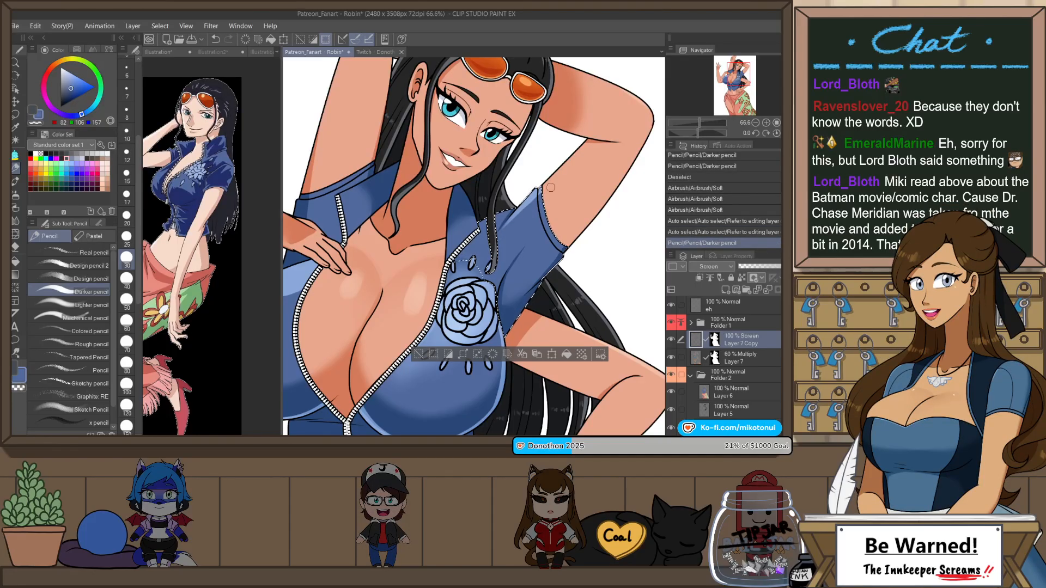
# Step: Add pencil highlights along the rose-side sleeve's cuff and across the top of the shoulder
pyautogui.moveTo(551, 187); pyautogui.dragTo(557, 263)
pyautogui.moveTo(479, 219); pyautogui.dragTo(509, 210)
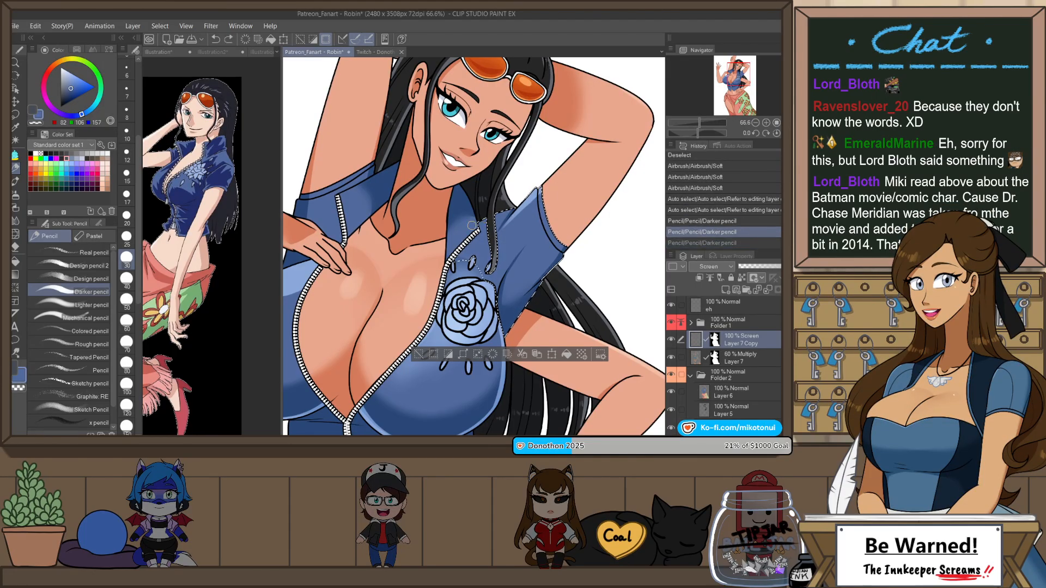
pyautogui.hotkey('ctrl', 'z')
pyautogui.hotkey('ctrl', 'y')
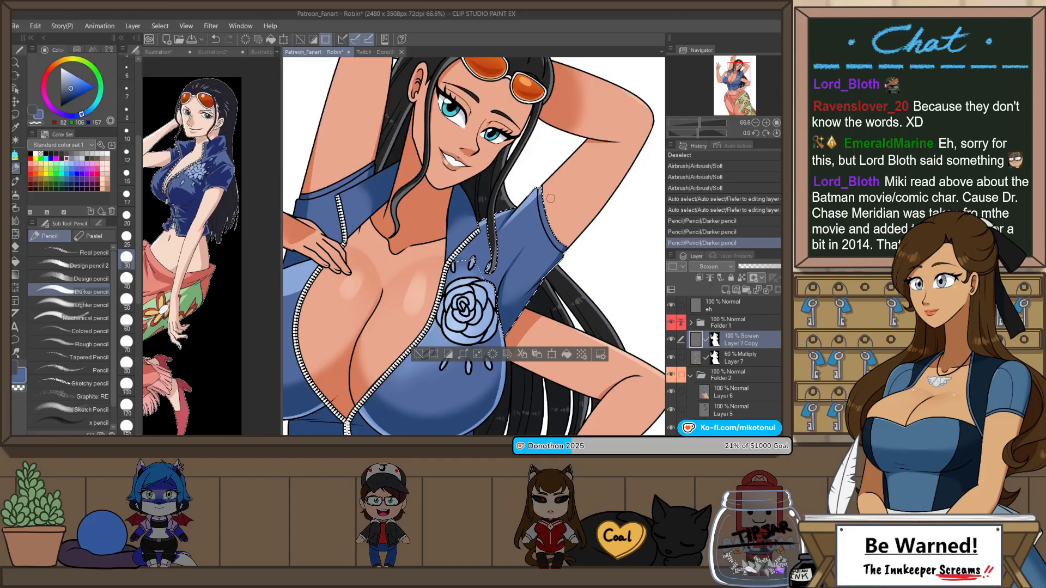
# Step: Try pencil highlight streaks across the middle of the rose-side sleeve and undo them
pyautogui.moveTo(566, 244); pyautogui.dragTo(504, 267)
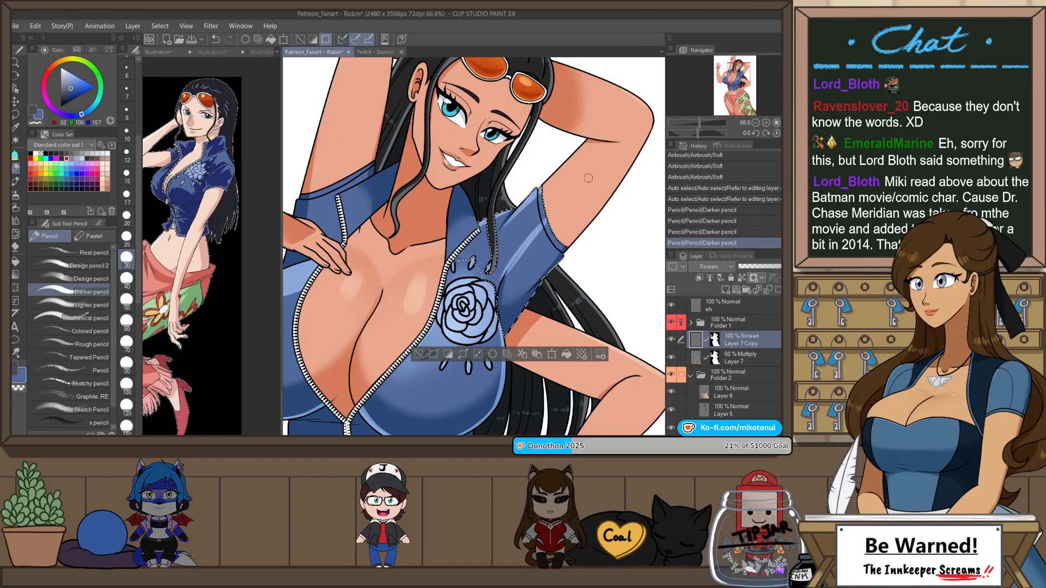
pyautogui.hotkey('ctrl', 'z')
pyautogui.moveTo(545, 218); pyautogui.dragTo(501, 269)
pyautogui.hotkey('ctrl', 'z')
pyautogui.moveTo(545, 218)
pyautogui.mouseDown()
pyautogui.moveTo(502, 268)
pyautogui.moveTo(583, 222)
pyautogui.mouseUp()
pyautogui.hotkey('ctrl', 'z')
# Step: Draw a pencil highlight down from the rose-side sleeve's upper corner, redoing it until it fits, and clear the selection
pyautogui.hotkey('ctrl', 'z')
pyautogui.moveTo(536, 191); pyautogui.dragTo(541, 231)
pyautogui.hotkey('ctrl', 'z')
pyautogui.hotkey('ctrl', 'z')
pyautogui.moveTo(534, 188); pyautogui.dragTo(540, 230)
pyautogui.hotkey('ctrl', 'z')
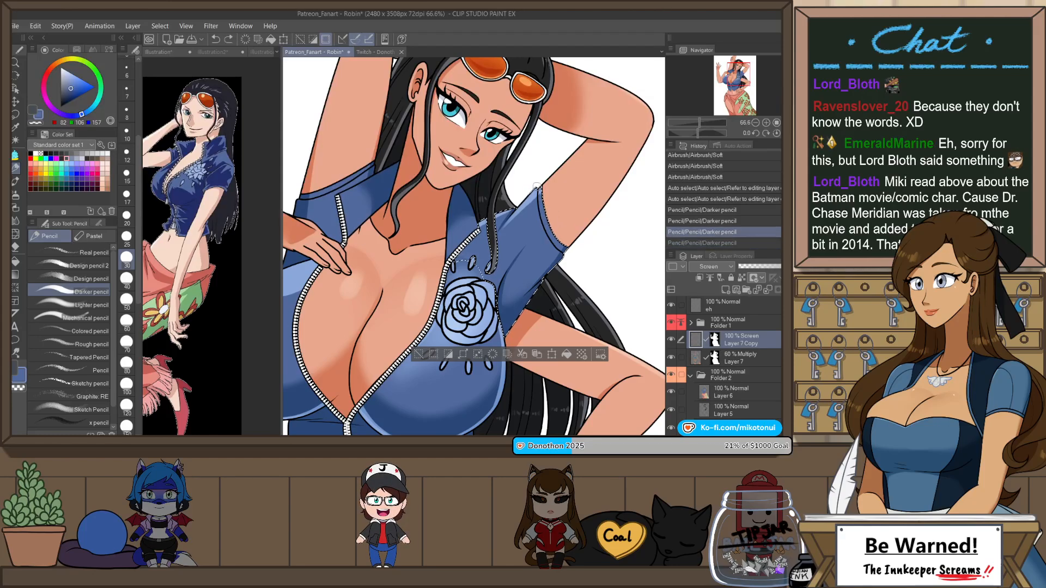
pyautogui.moveTo(535, 189); pyautogui.dragTo(542, 231)
pyautogui.hotkey('ctrl', 'd')
pyautogui.scroll(-3, 556, 139)
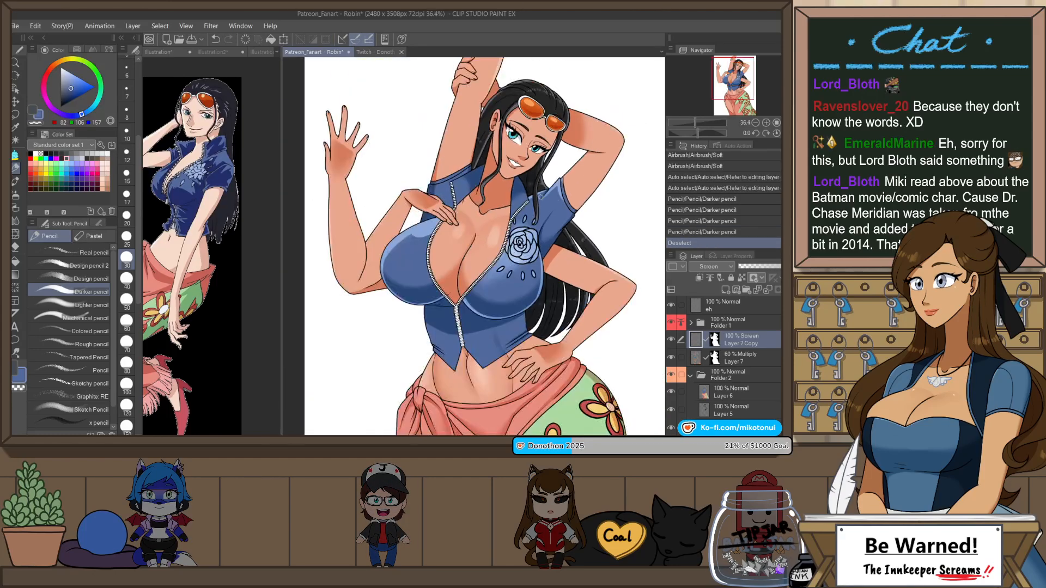
# Step: Select the opposite sleeve, mirror the canvas view, add a Darker pencil highlight along its edge, and clear the selection
pyautogui.scroll(3, 476, 133)
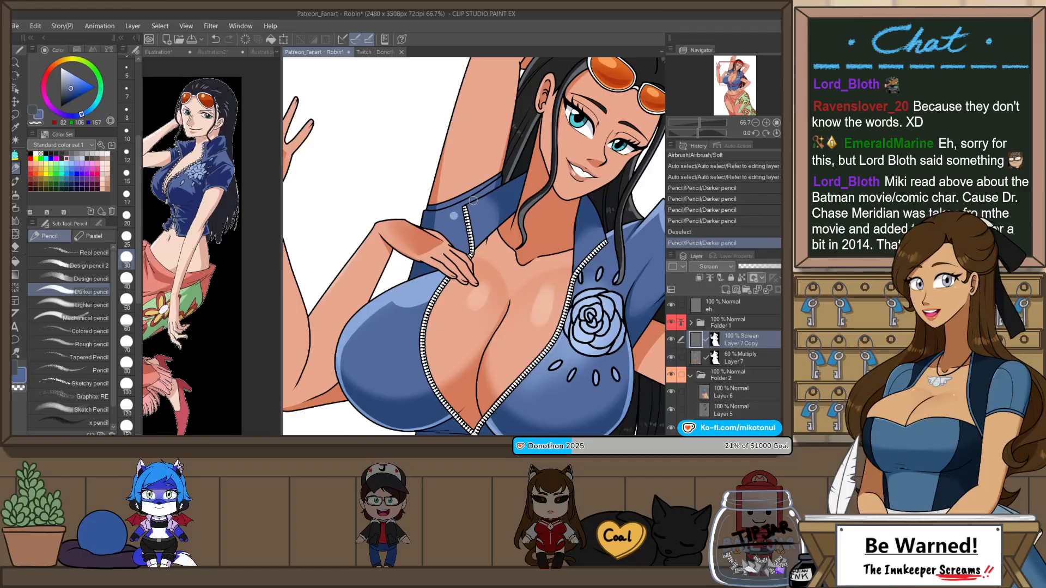
pyautogui.press('w')
pyautogui.click(465, 196)
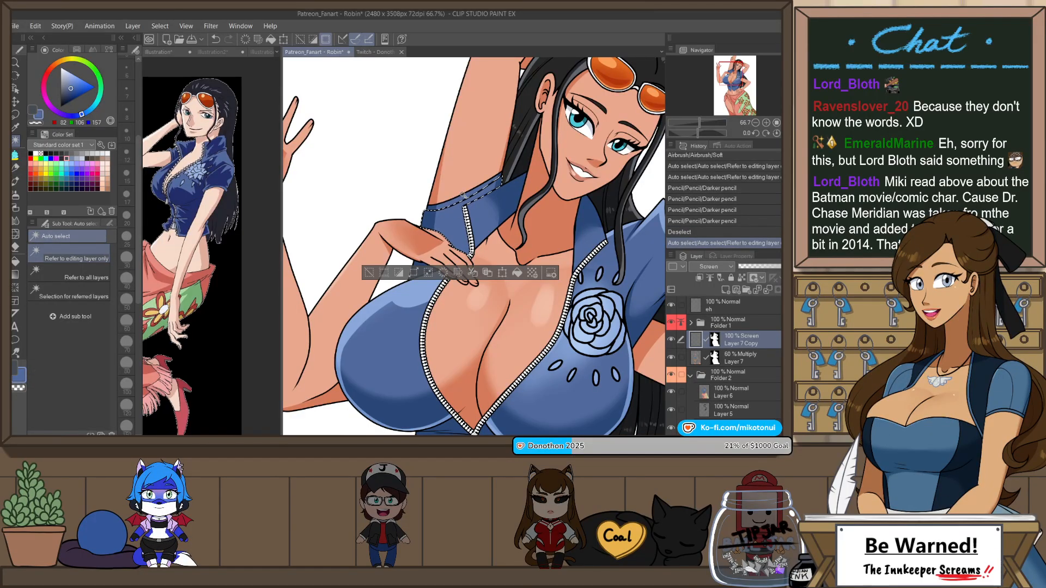
pyautogui.press('h')
pyautogui.press('p')
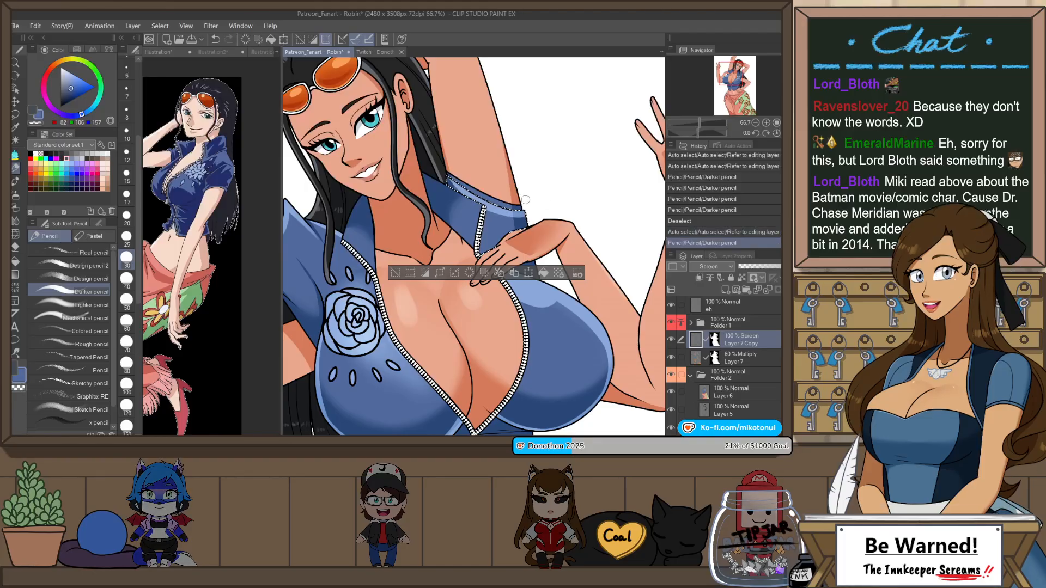
pyautogui.hotkey('ctrl', 'd')
# Step: Select the narrow strip at the top of the opposite sleeve, add a pencil highlight to it, and clear the selection
pyautogui.press('w')
pyautogui.click(485, 197)
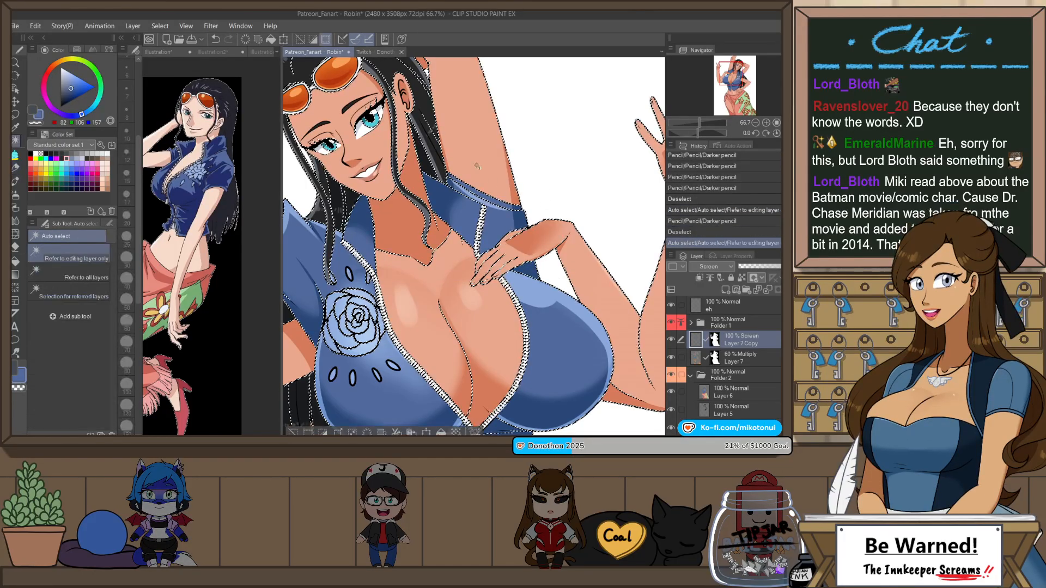
pyautogui.press('p')
pyautogui.hotkey('ctrl', 'z')
pyautogui.press('w')
pyautogui.click(491, 193)
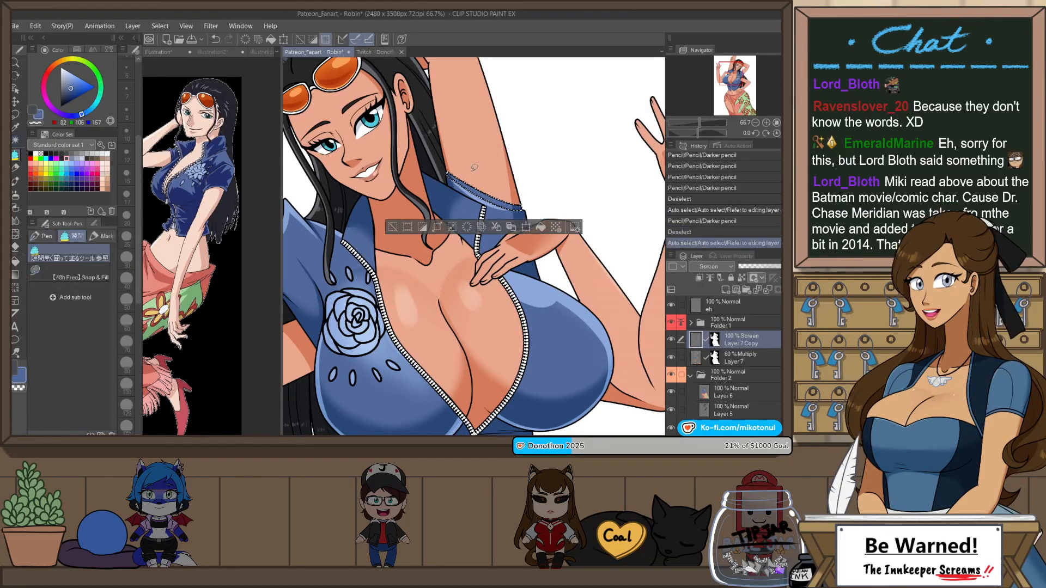
pyautogui.press('p')
pyautogui.hotkey('ctrl', 'd')
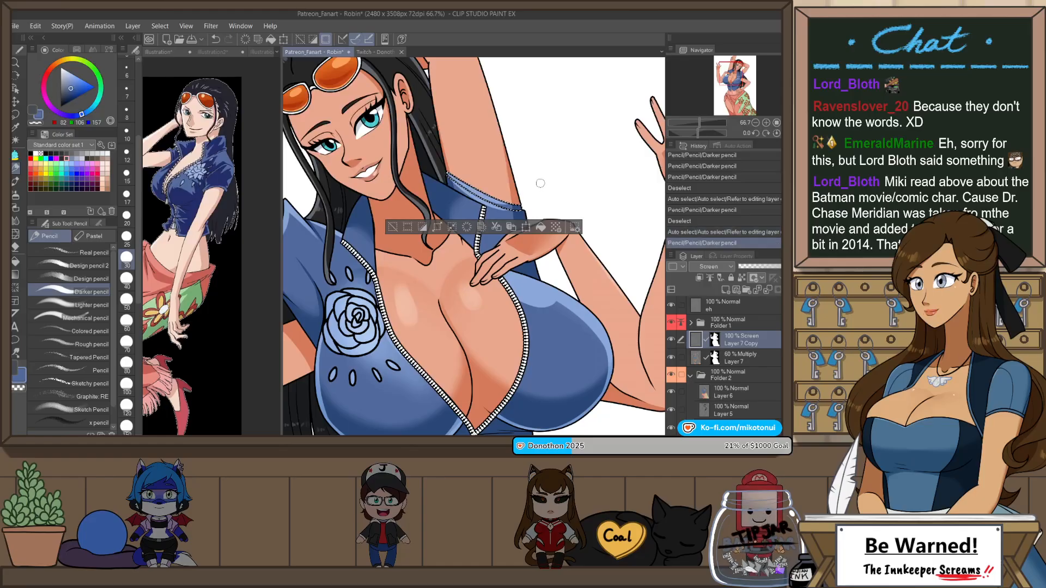
pyautogui.scroll(-1, 482, 147)
pyautogui.hotkey('ctrl', '0')
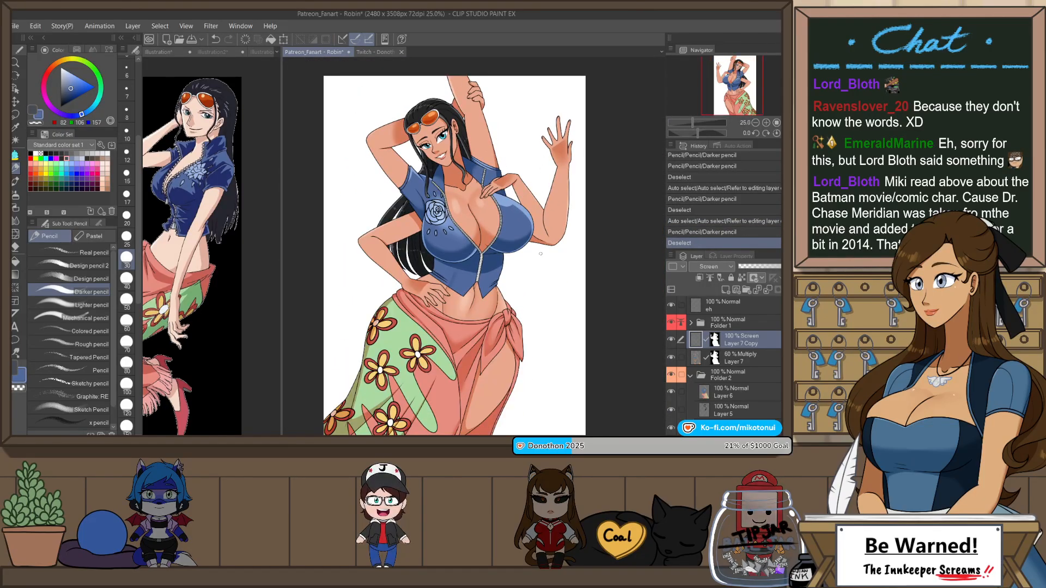
# Step: Select the lower vest panel opposite the rose and draw a pencil rim highlight down its outer edge, retrying strokes before deselecting
pyautogui.scroll(2, 493, 308)
pyautogui.scroll(2, 490, 255)
pyautogui.press('w')
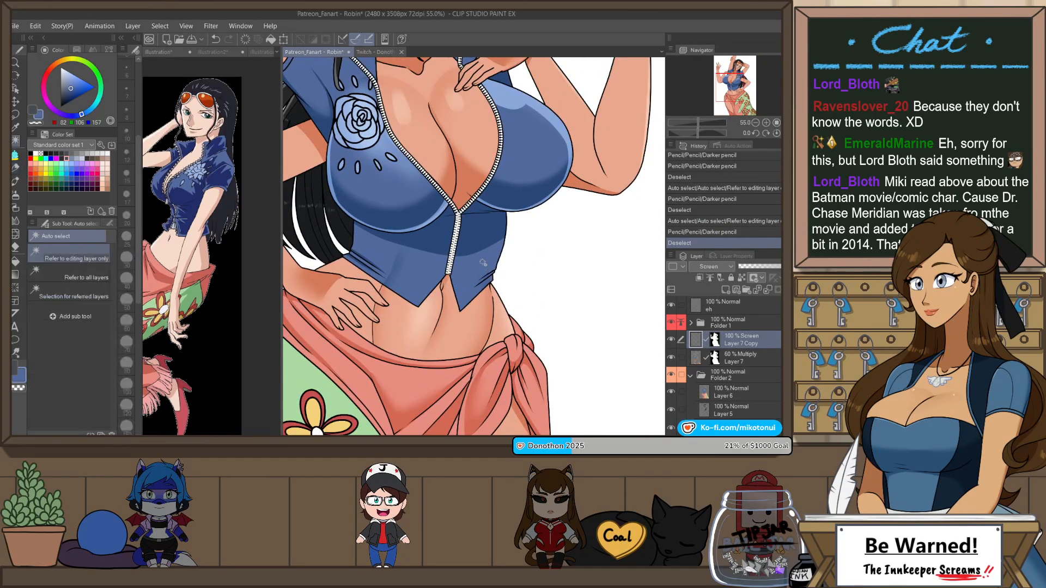
pyautogui.click(496, 256)
pyautogui.scroll(1, 496, 256)
pyautogui.press('h')
pyautogui.press('p')
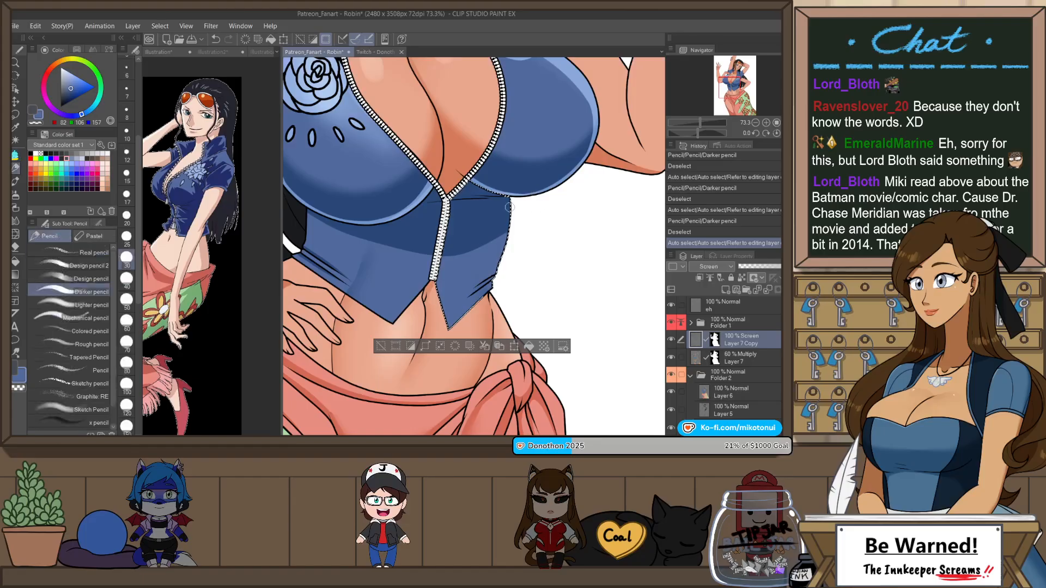
pyautogui.hotkey('ctrl', 'z')
pyautogui.moveTo(509, 225)
pyautogui.mouseDown()
pyautogui.moveTo(491, 297)
pyautogui.moveTo(497, 258)
pyautogui.moveTo(489, 283)
pyautogui.mouseUp()
pyautogui.hotkey('ctrl', 'z')
pyautogui.hotkey('ctrl', 'z')
pyautogui.hotkey('ctrl', 'z')
pyautogui.hotkey('ctrl', 'd')
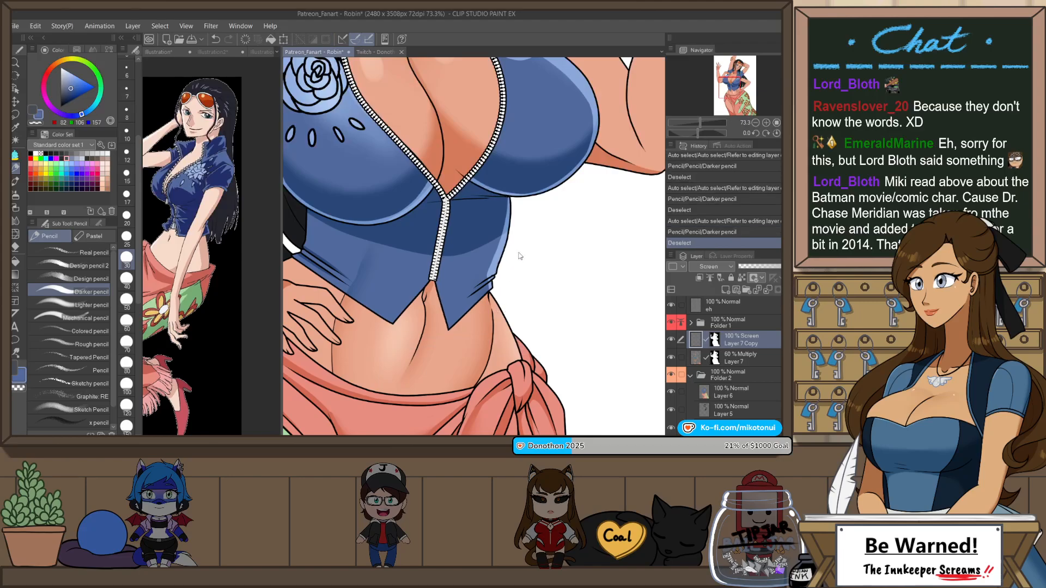
pyautogui.scroll(-5, 596, 179)
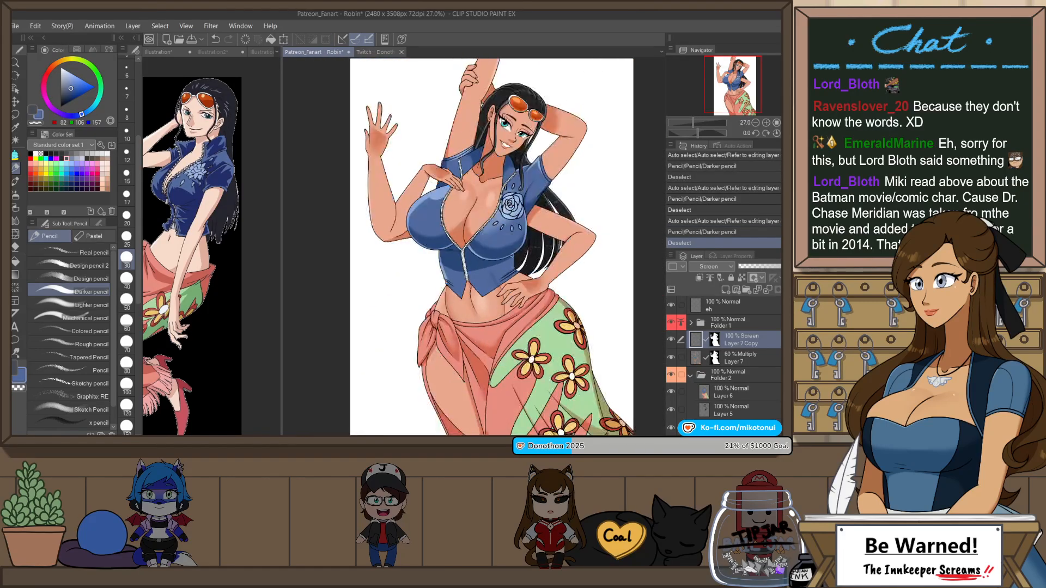
# Step: Select the rose-side lower vest panel and draw a pencil rim highlight down its outer edge to the waist, undoing unsuitable strokes
pyautogui.press('w')
pyautogui.scroll(3, 481, 268)
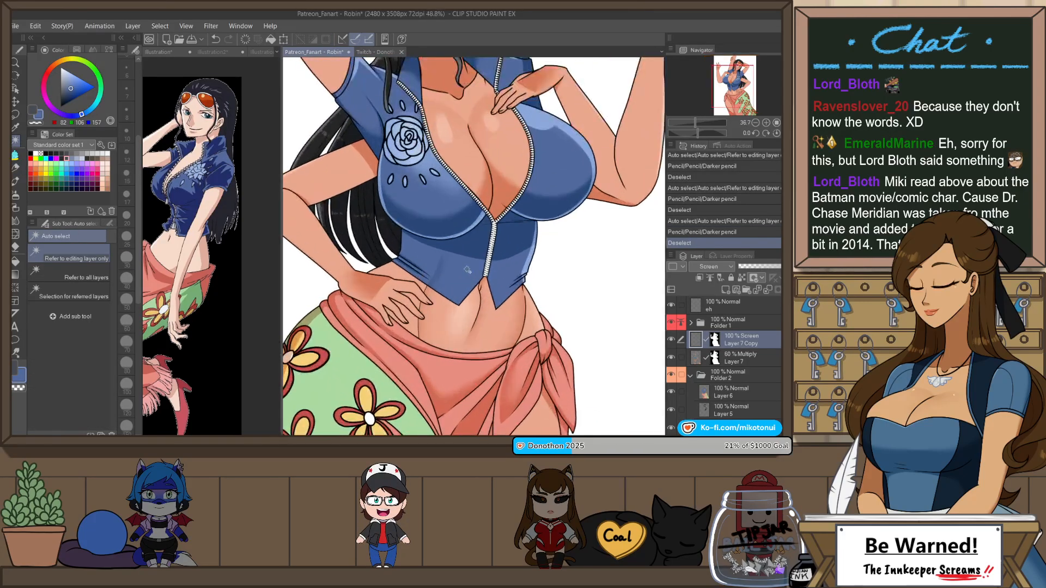
pyautogui.click(481, 268)
pyautogui.scroll(2, 582, 254)
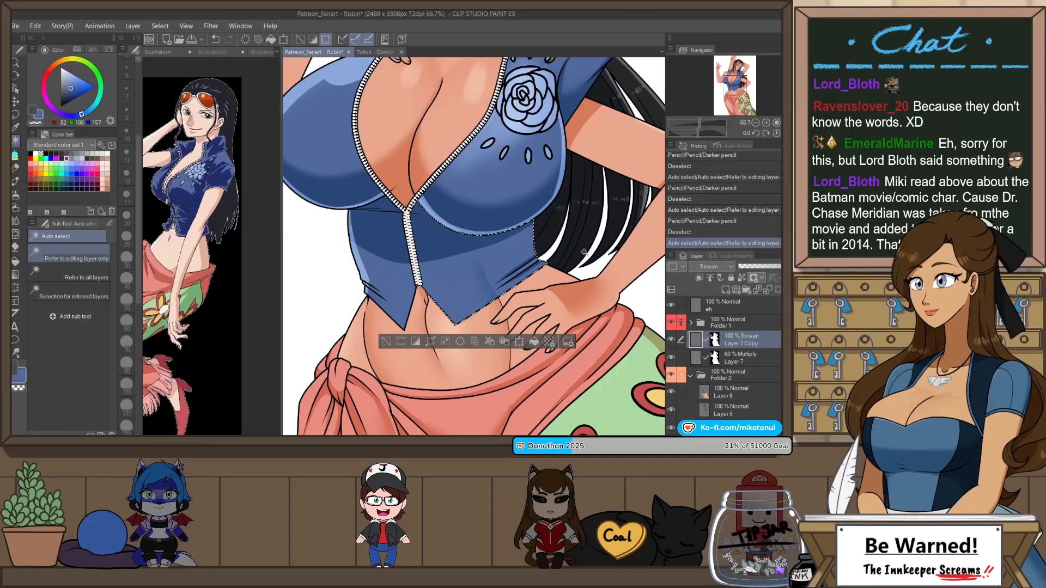
pyautogui.press('p')
pyautogui.moveTo(549, 259); pyautogui.dragTo(556, 265)
pyautogui.hotkey('ctrl', 'z')
pyautogui.moveTo(532, 225); pyautogui.dragTo(553, 264)
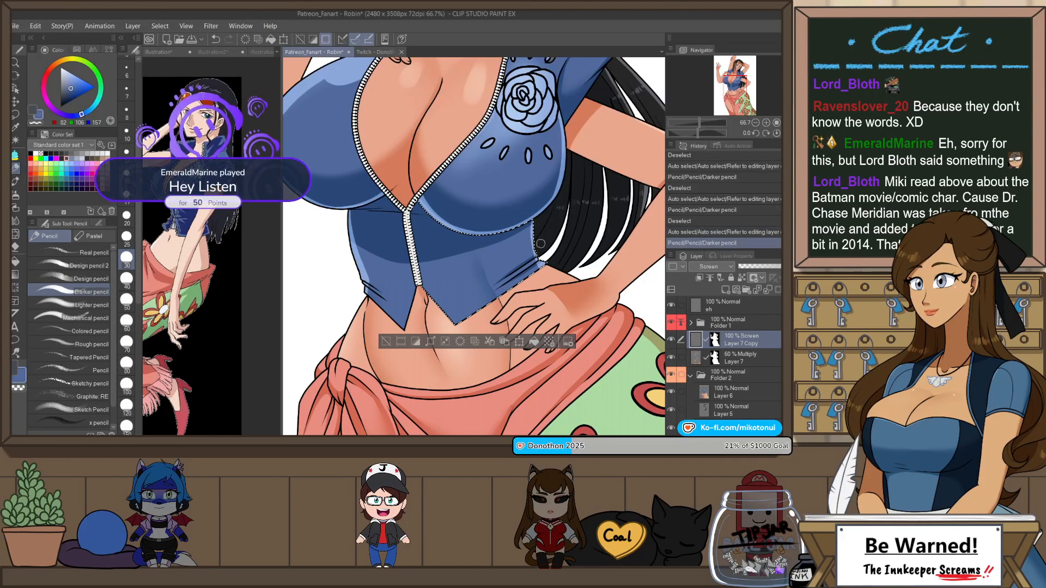
pyautogui.hotkey('ctrl', 'z')
pyautogui.moveTo(531, 224); pyautogui.dragTo(559, 265)
pyautogui.moveTo(533, 232); pyautogui.dragTo(546, 266)
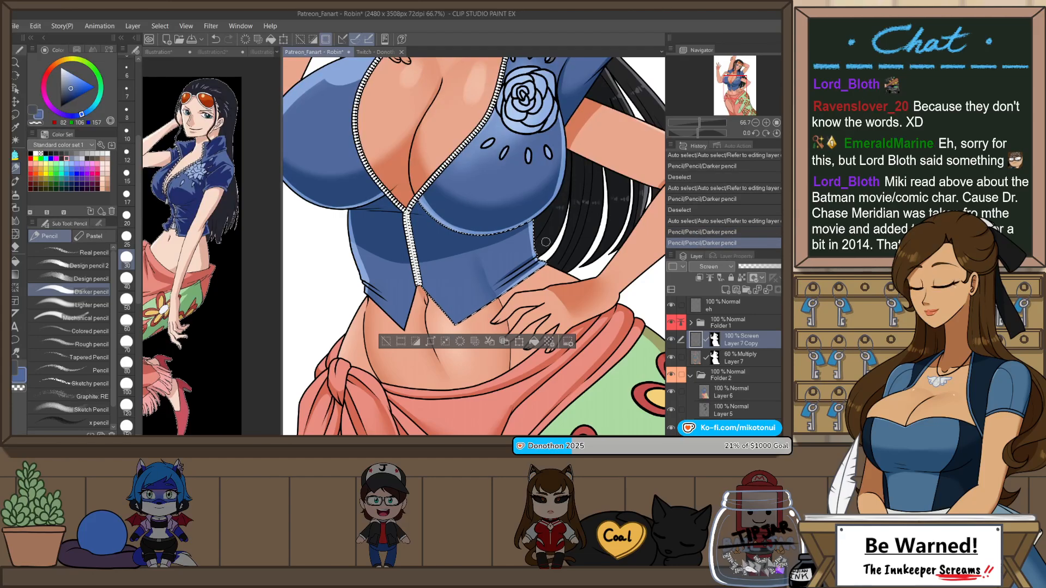
# Step: Replace the last strokes with a thinner pencil highlight at the panel's waist corner, keeping the selection and mirroring the view
pyautogui.hotkey('ctrl', 'z')
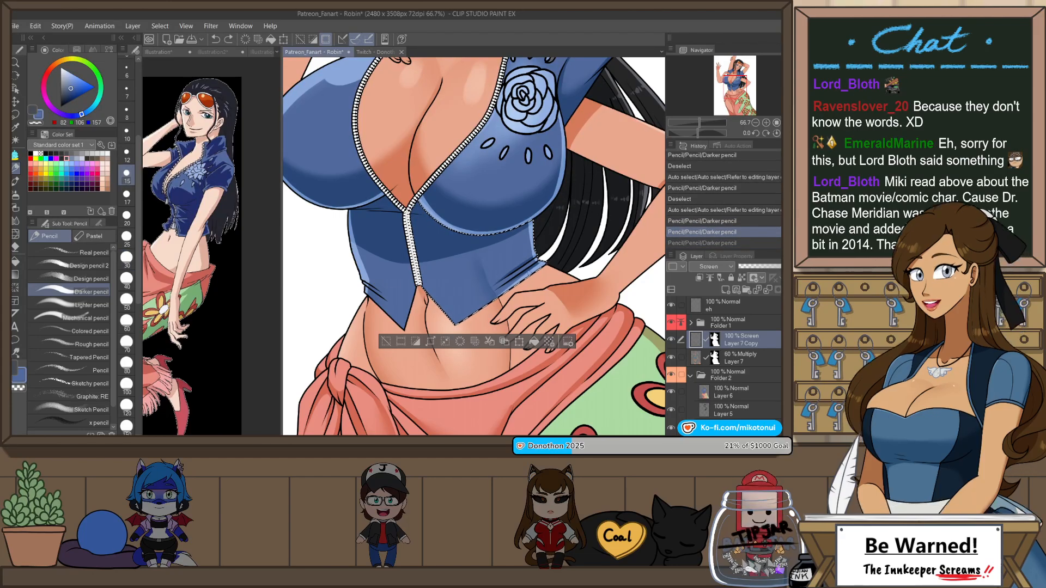
pyautogui.hotkey('ctrl', 'z')
pyautogui.moveTo(539, 260); pyautogui.dragTo(524, 268)
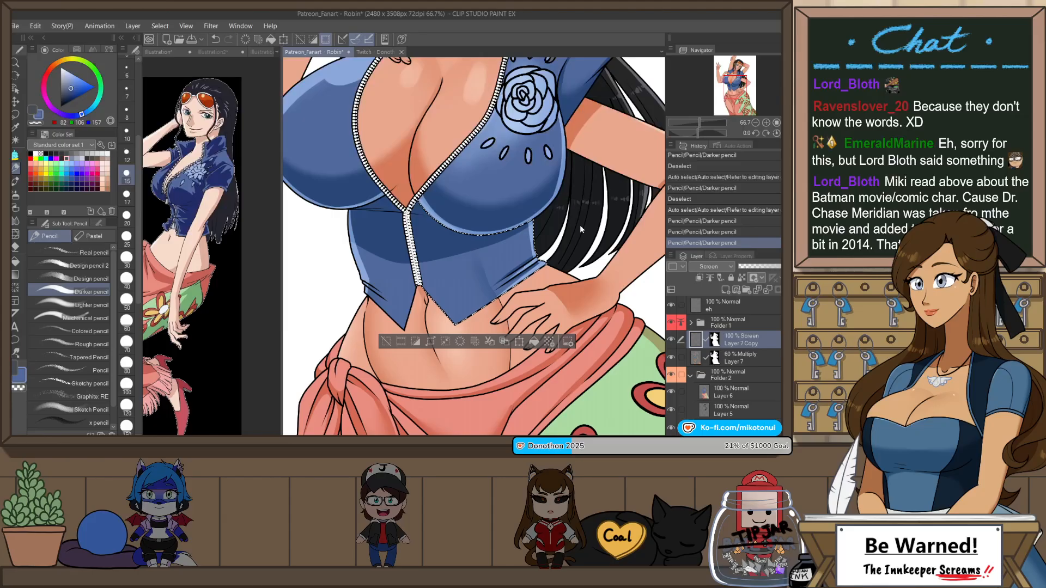
pyautogui.hotkey('ctrl', 'd')
pyautogui.hotkey('ctrl', 'z')
pyautogui.press('h')
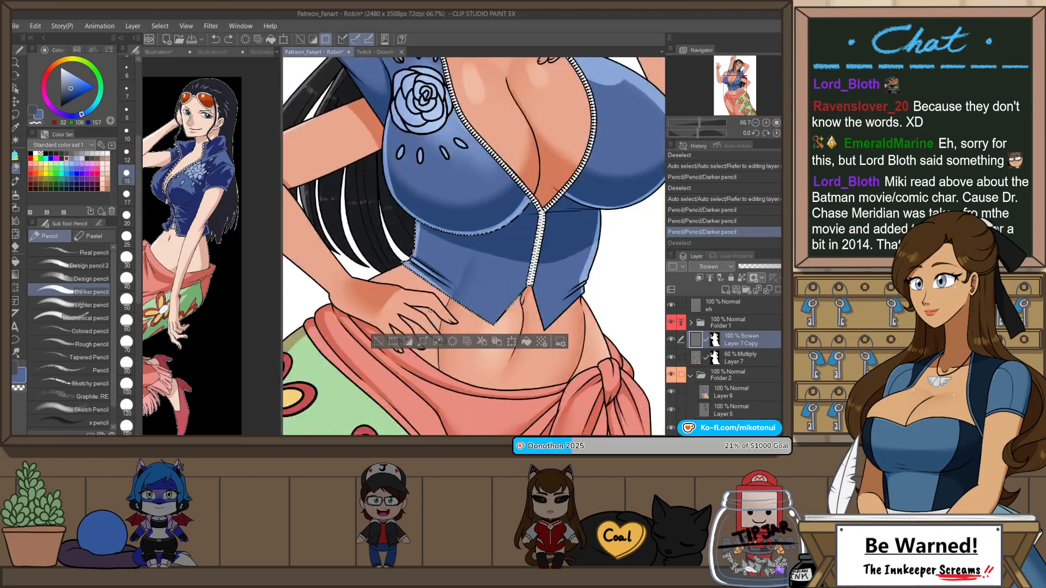
# Step: Try a thin pencil highlight on the rose-side vest point beside the zipper and undo it
pyautogui.press('p')
pyautogui.press('p')
pyautogui.moveTo(528, 288); pyautogui.dragTo(522, 297)
pyautogui.hotkey('ctrl', 'z')
pyautogui.press('p')
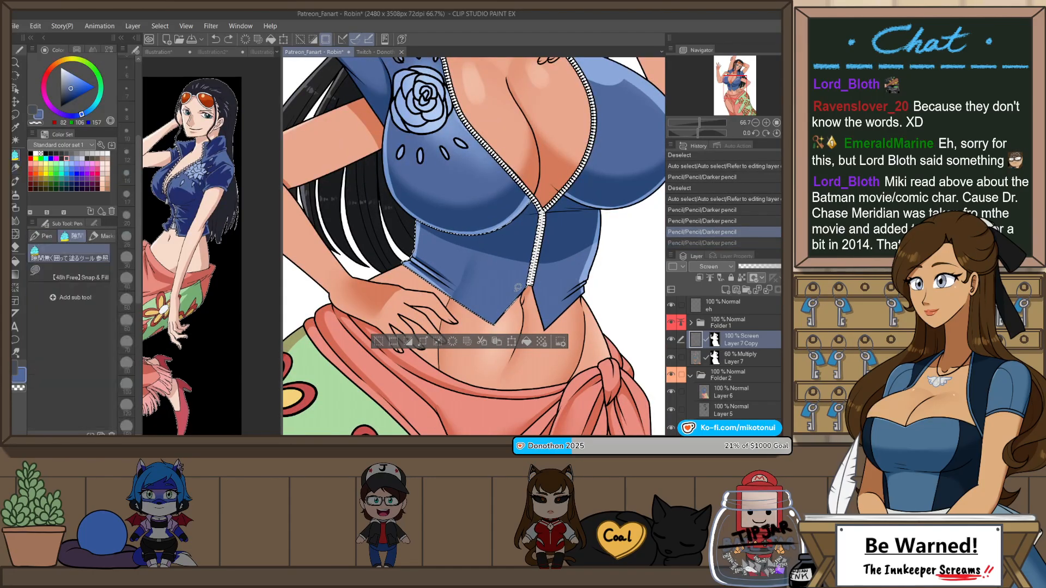
pyautogui.press('p')
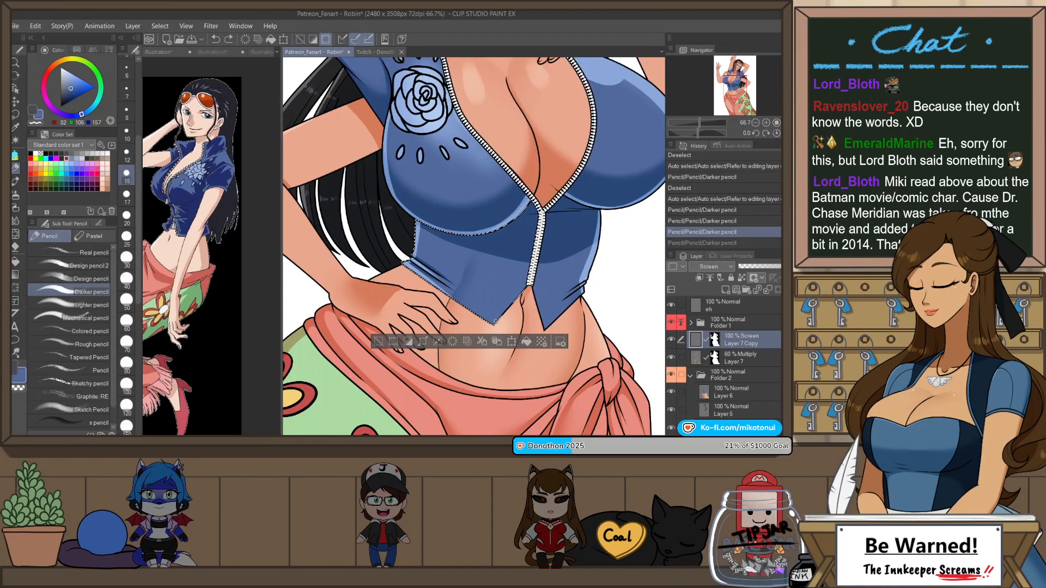
# Step: Enlarge the pencil brush and draw highlights along the lower hem of the rose-side vest panel, redoing strokes and flipping the view
pyautogui.click(130, 271)
pyautogui.moveTo(499, 325); pyautogui.dragTo(528, 284)
pyautogui.hotkey('ctrl', 'z')
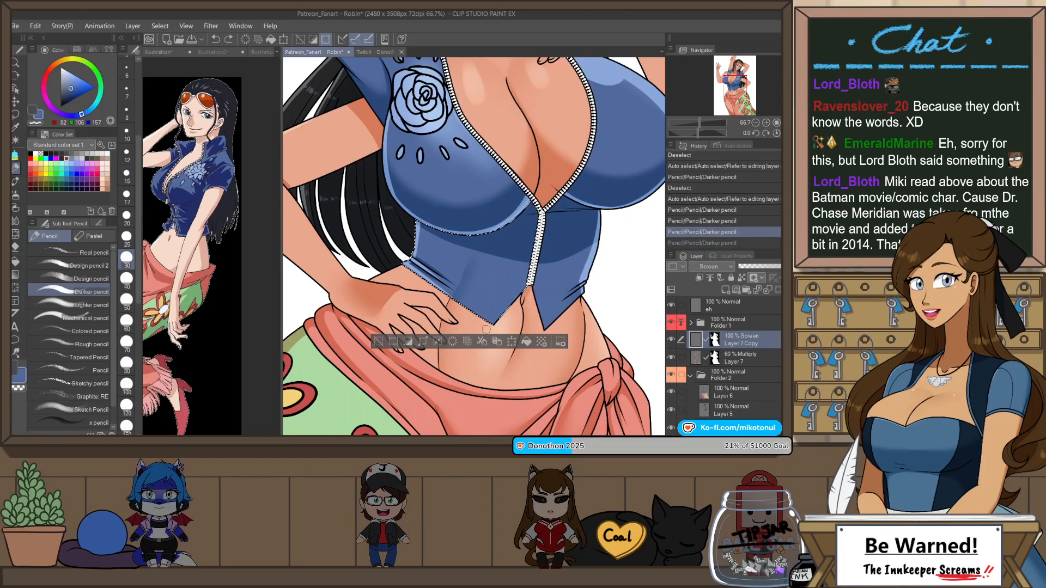
pyautogui.hotkey('ctrl', 'y')
pyautogui.press('h')
pyautogui.moveTo(447, 323); pyautogui.dragTo(517, 285)
pyautogui.hotkey('ctrl', 'z')
pyautogui.hotkey('ctrl', 'z')
pyautogui.moveTo(452, 324); pyautogui.dragTo(531, 273)
pyautogui.hotkey('ctrl', 'z')
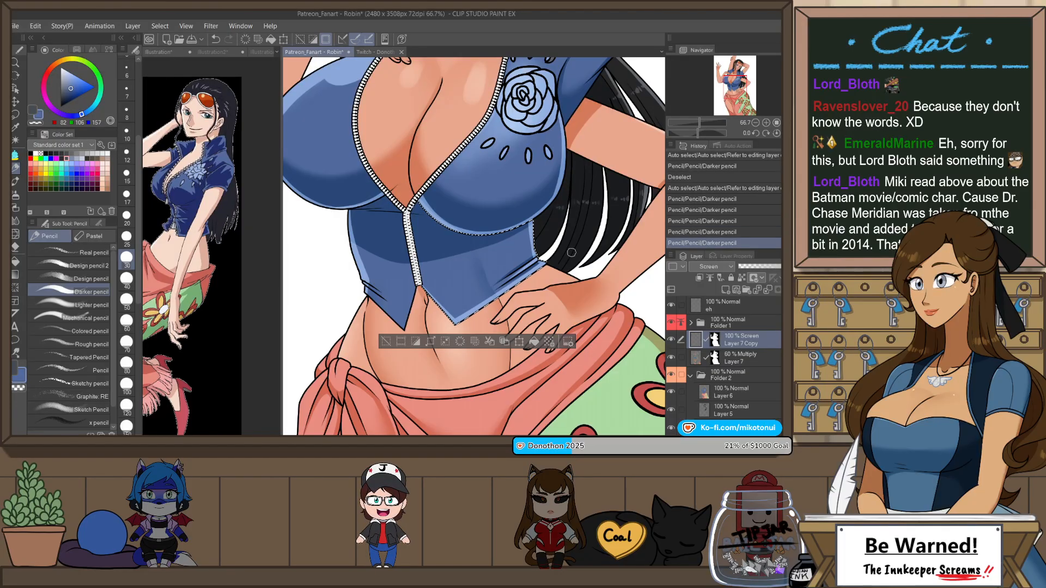
pyautogui.press('h')
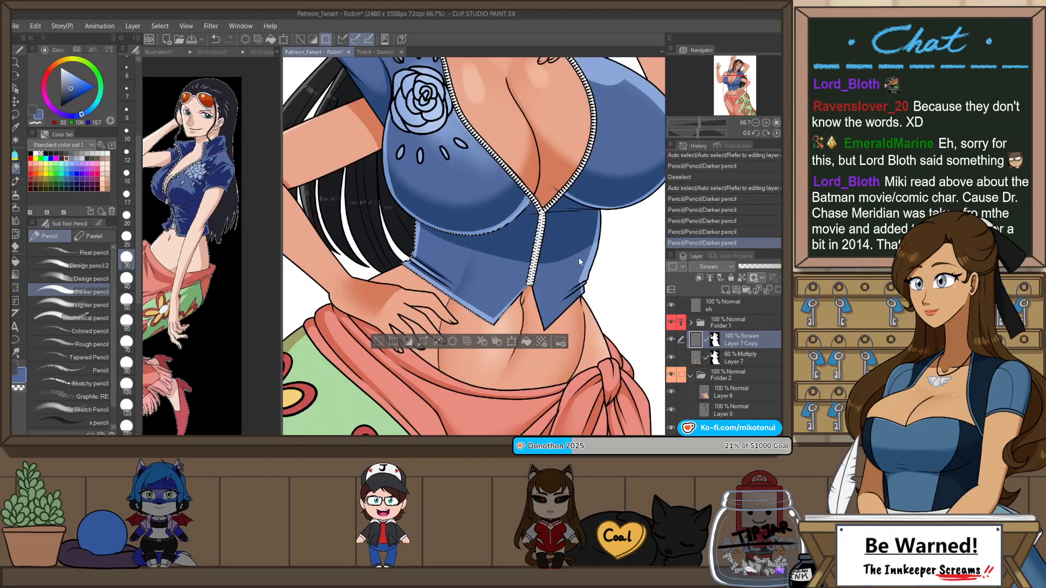
# Step: Select the lower vest panel opposite the rose and draw a pencil highlight along its point below the zipper, redoing strokes and deselecting
pyautogui.hotkey('ctrl', 'd')
pyautogui.press('w')
pyautogui.click(559, 283)
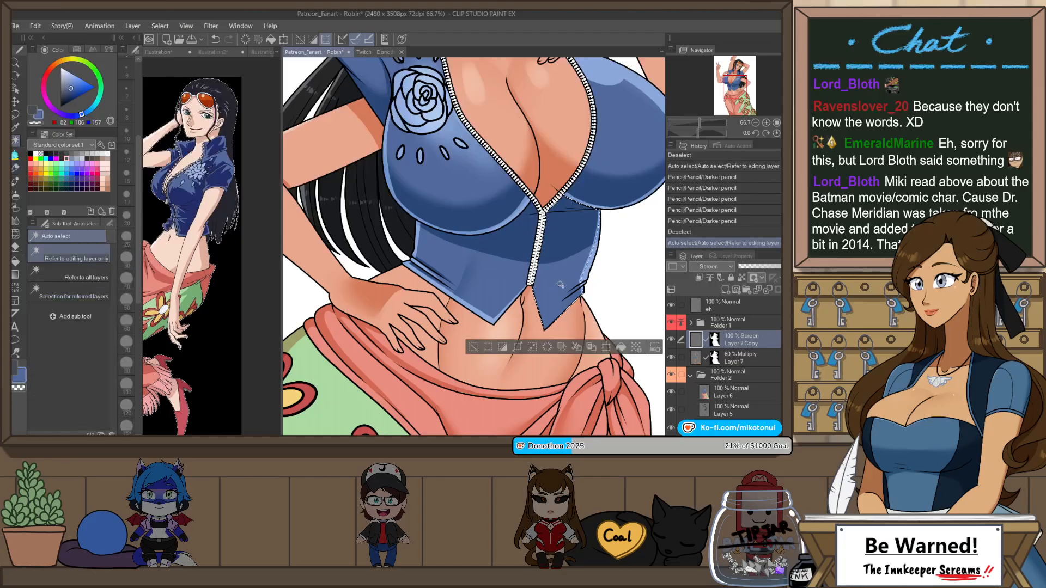
pyautogui.press('h')
pyautogui.press('p')
pyautogui.press('h')
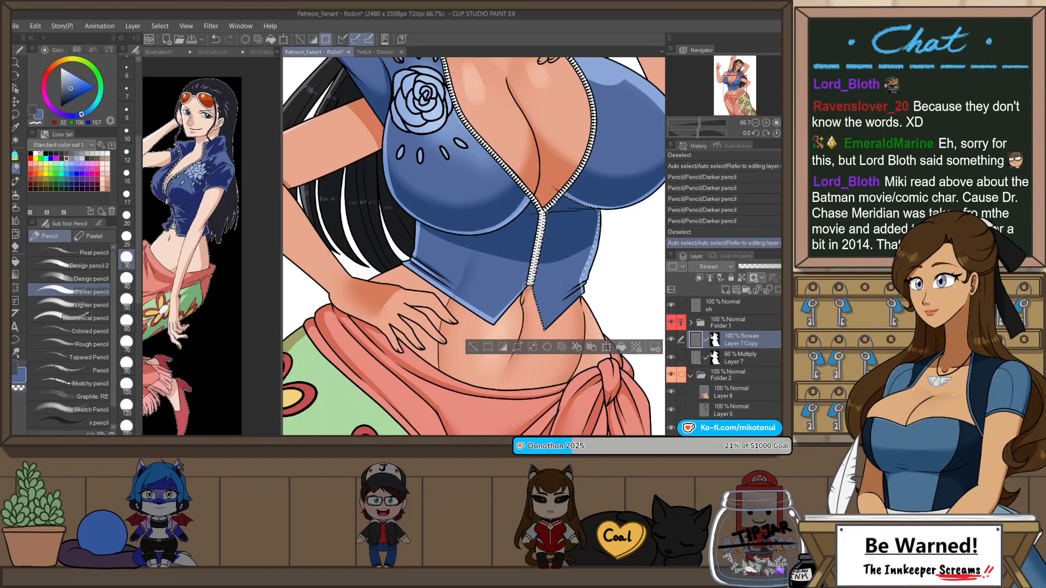
pyautogui.moveTo(527, 287); pyautogui.dragTo(544, 333)
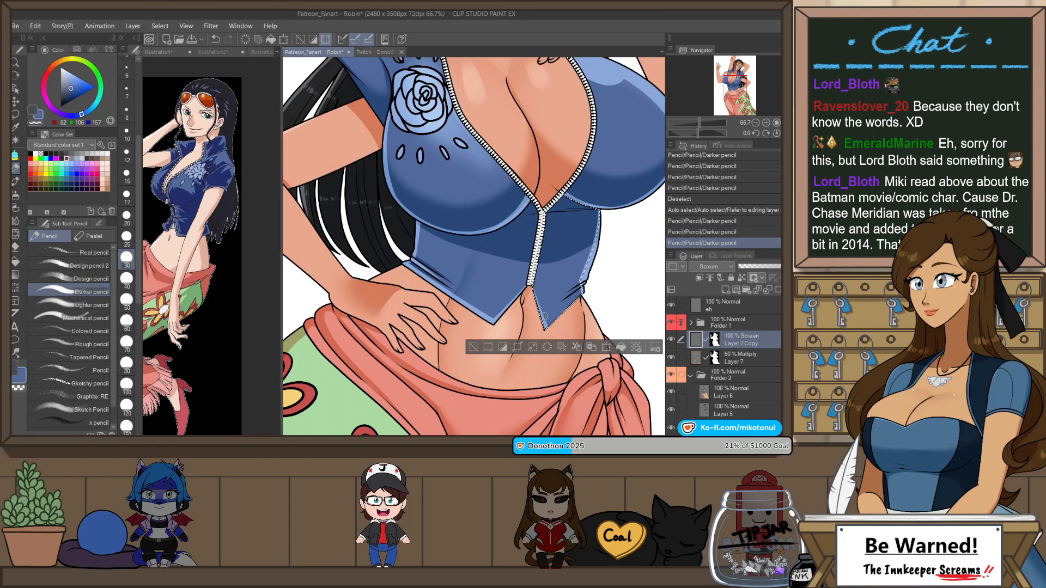
pyautogui.hotkey('ctrl', 'z')
pyautogui.hotkey('ctrl', 'z')
pyautogui.moveTo(533, 290); pyautogui.dragTo(548, 332)
pyautogui.moveTo(531, 287); pyautogui.dragTo(545, 331)
pyautogui.hotkey('ctrl', 'd')
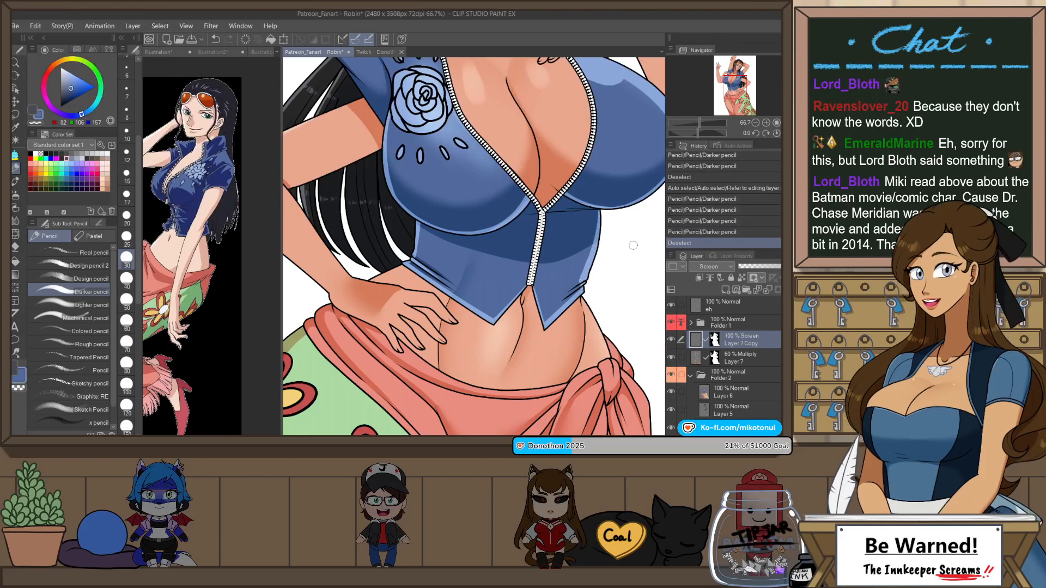
# Step: Move the 60% Multiply shading layer, Layer 7, above Folder 1 and unlock its transparent pixels
pyautogui.hotkey('ctrl', '-')
pyautogui.hotkey('ctrl', '-')
pyautogui.hotkey('ctrl', '-')
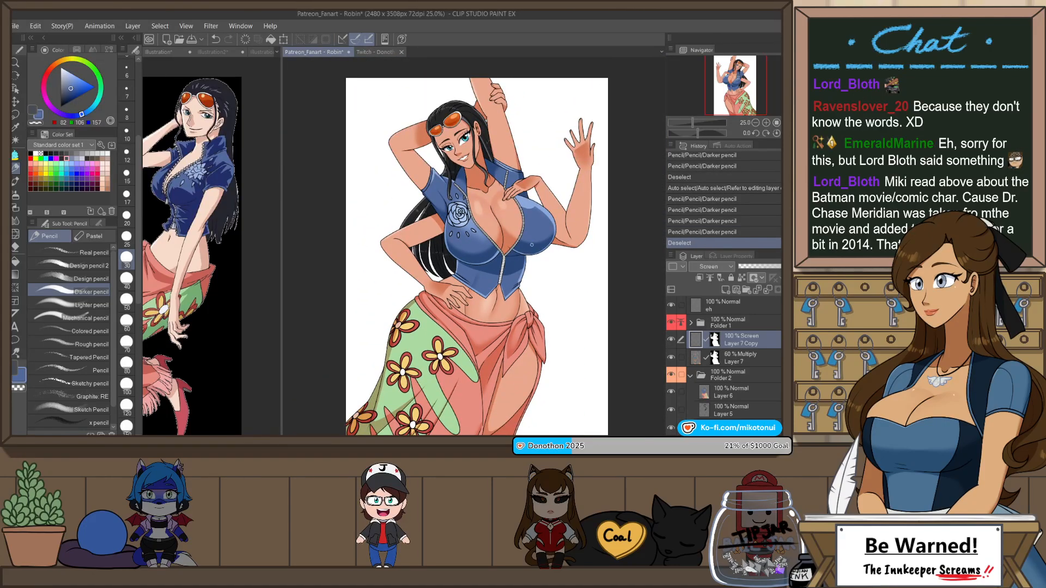
pyautogui.press('h')
pyautogui.scroll(5, 455, 247)
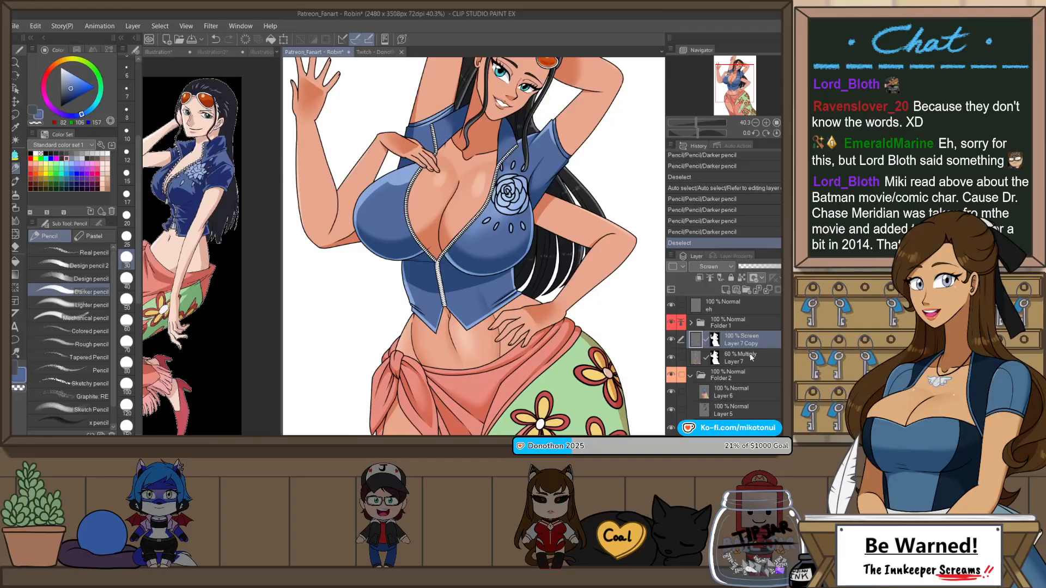
pyautogui.moveTo(751, 358); pyautogui.dragTo(741, 313)
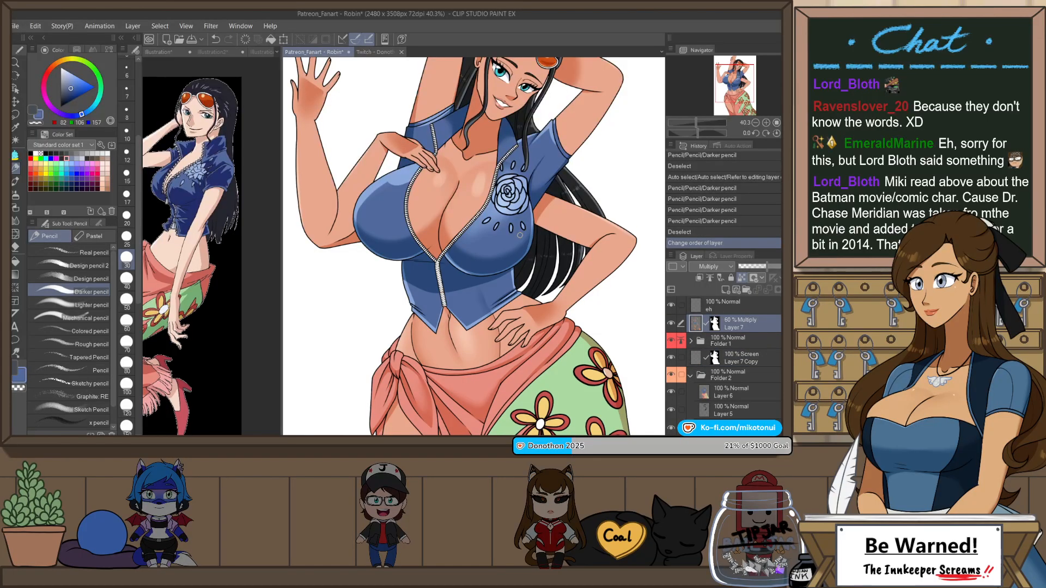
pyautogui.scroll(5, 519, 236)
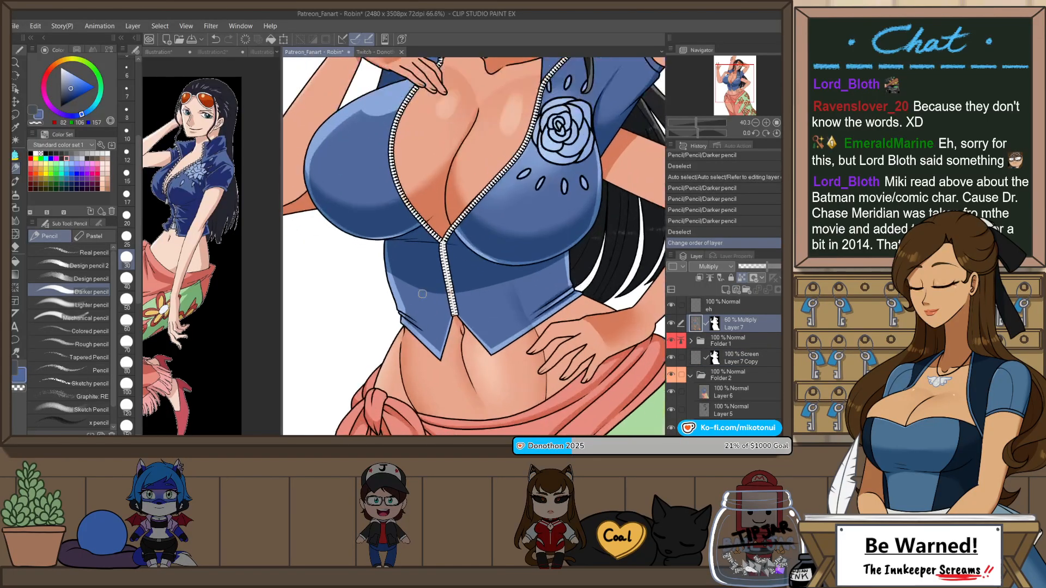
pyautogui.scroll(-4, 448, 282)
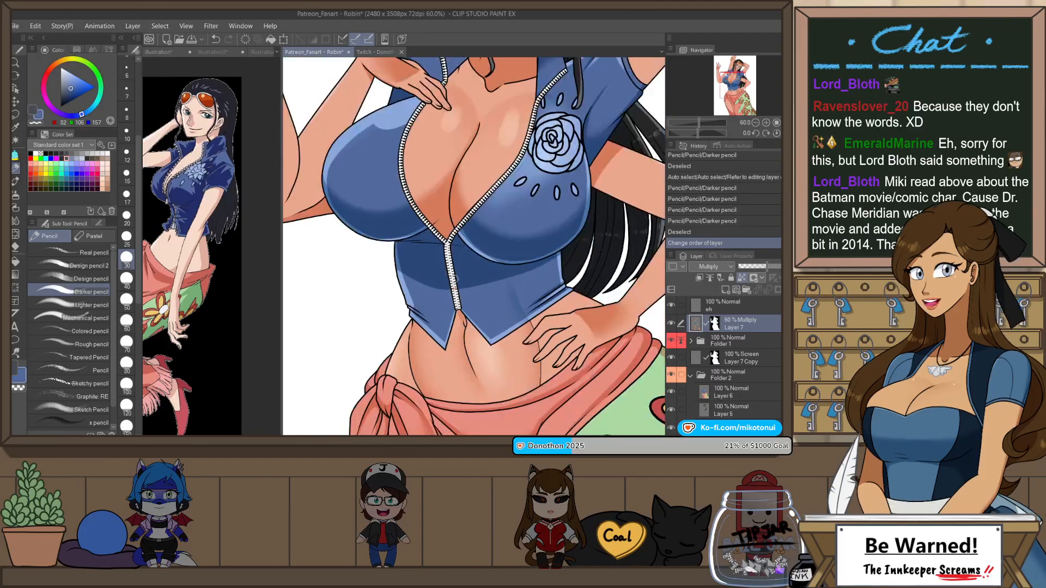
pyautogui.click(75, 51)
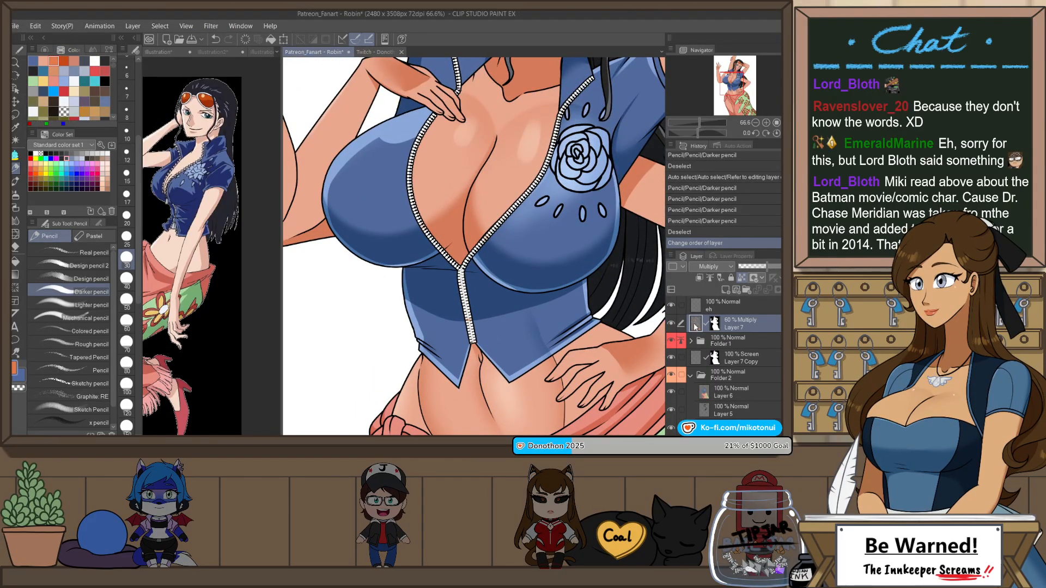
pyautogui.scroll(1, 482, 186)
pyautogui.click(743, 279)
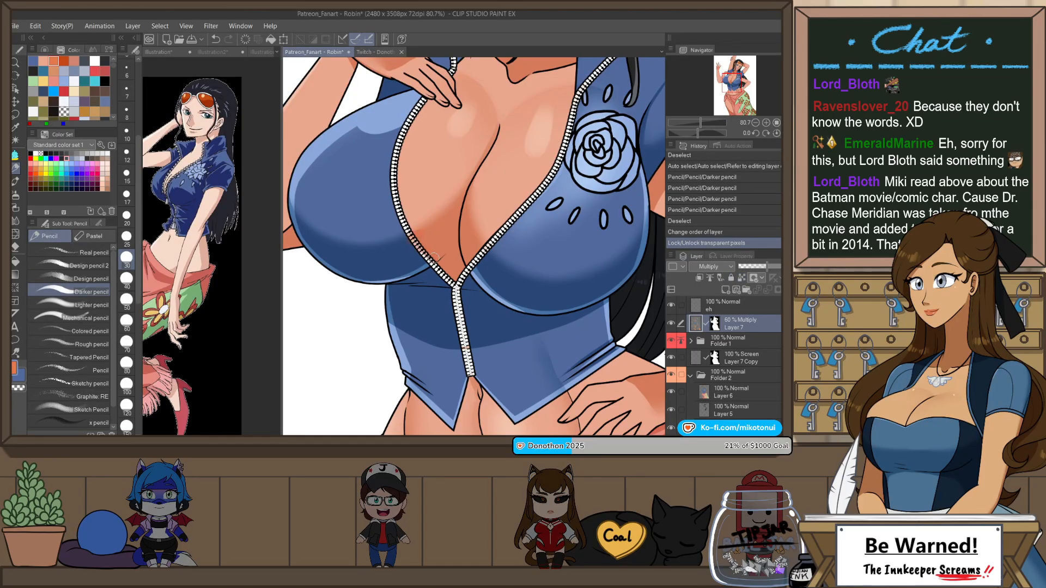
# Step: Undo a test stroke, load the contents of Layer 2 in Folder 1 as a selection, and return to the Multiply shading layer
pyautogui.moveTo(433, 258); pyautogui.dragTo(438, 264)
pyautogui.hotkey('ctrl', 'z')
pyautogui.click(713, 337)
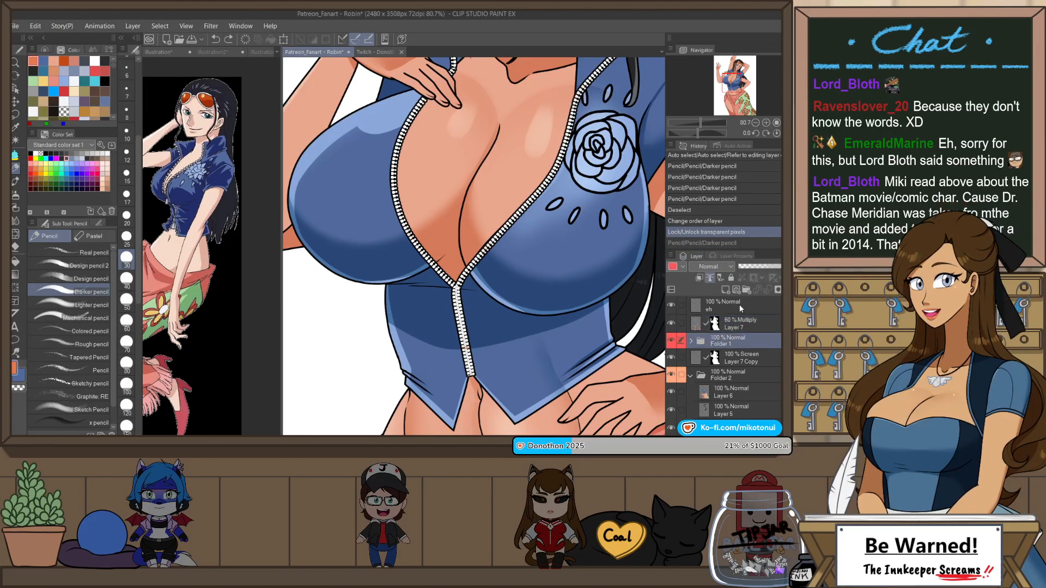
pyautogui.click(691, 341)
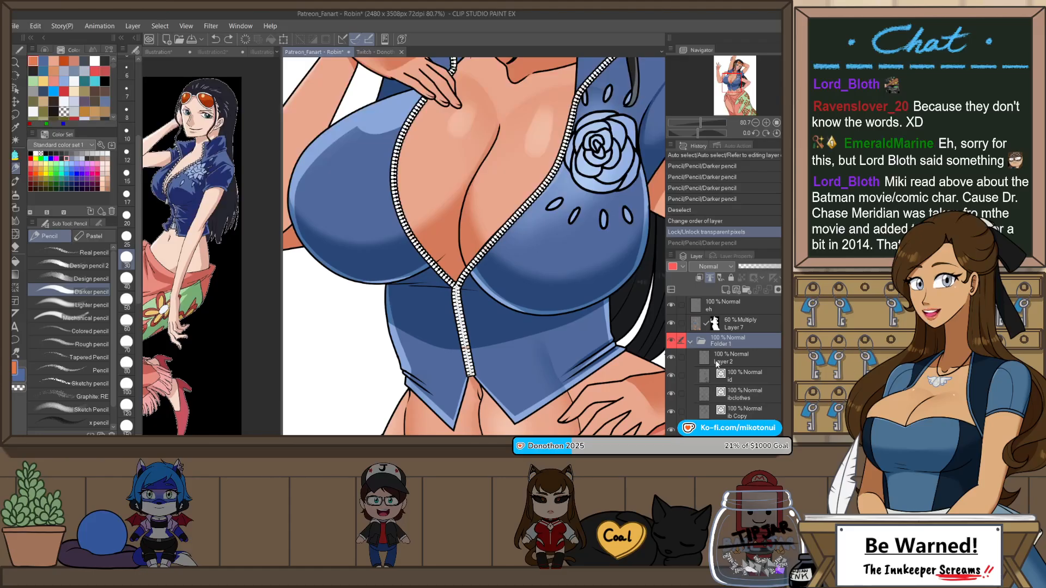
pyautogui.click(718, 363)
pyautogui.keyDown('ctrl'); pyautogui.doubleClick(705, 358); pyautogui.keyUp('ctrl')
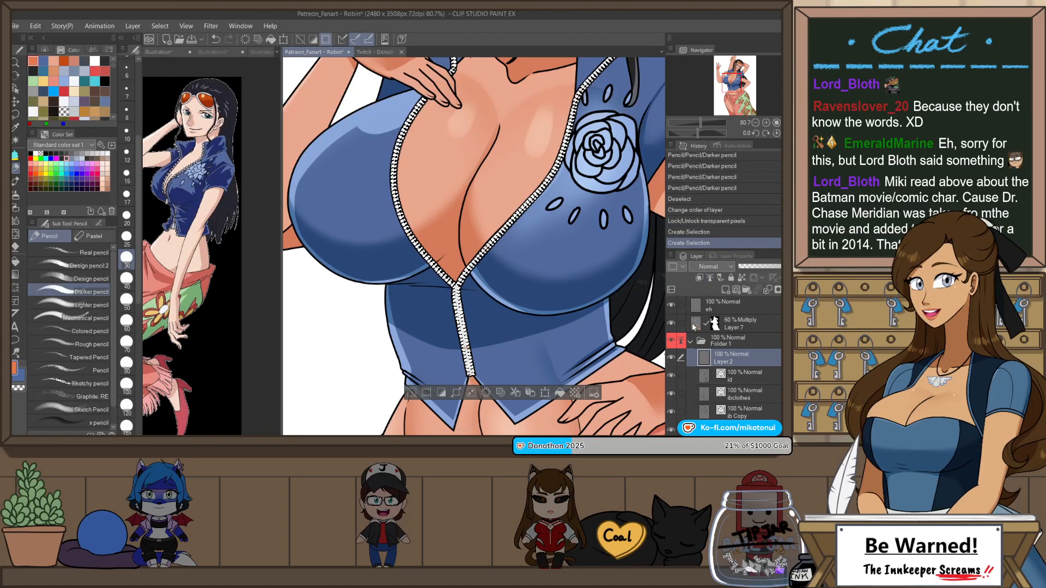
pyautogui.click(692, 322)
pyautogui.click(691, 340)
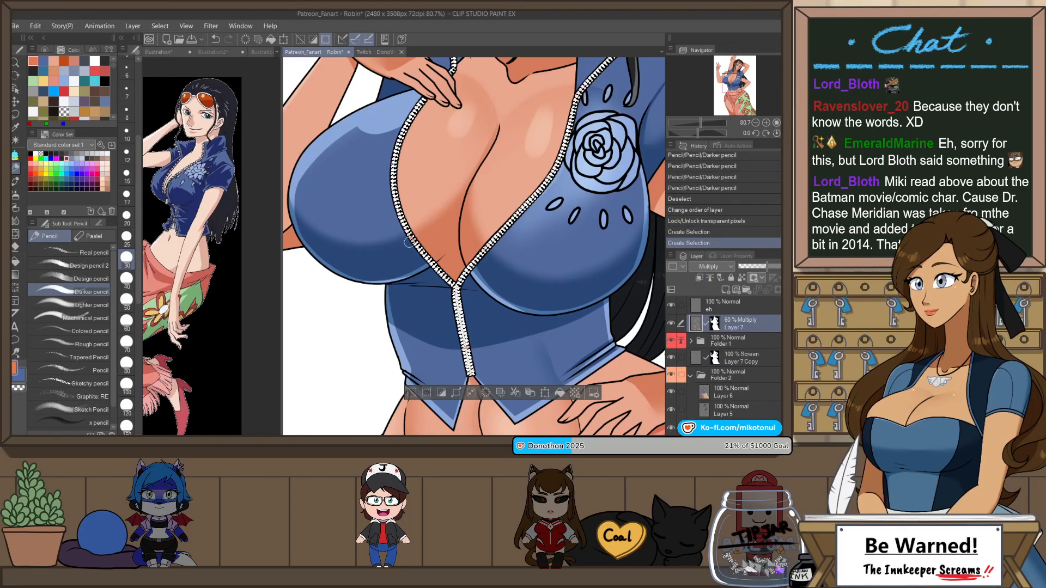
# Step: Shade the selected zipper with the Darker pencil on the Multiply layer, comparing it with and without the shading, and deselect
pyautogui.moveTo(451, 286); pyautogui.dragTo(463, 272)
pyautogui.hotkey('ctrl', 'z')
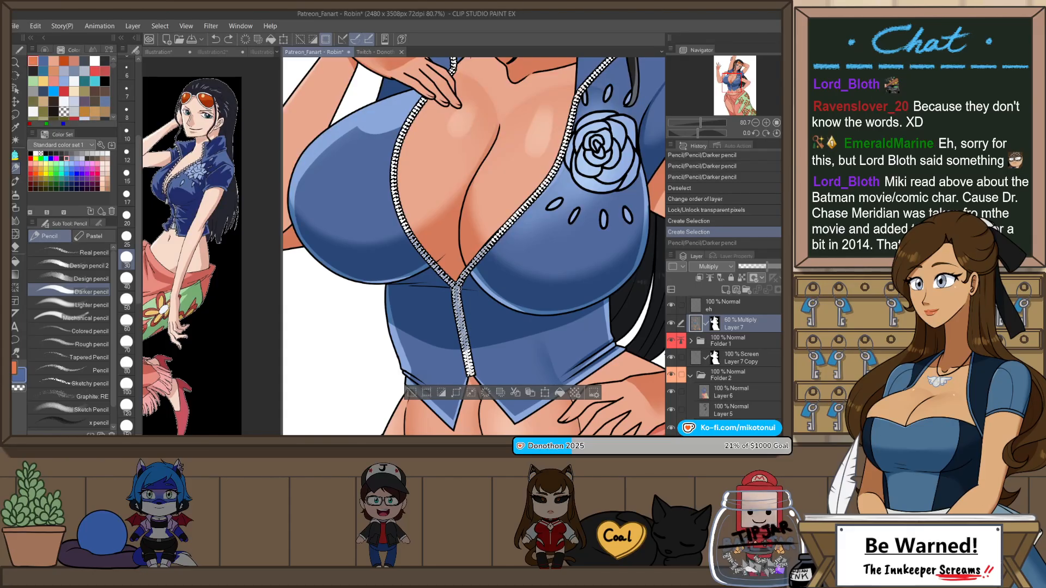
pyautogui.hotkey('ctrl', 'y')
pyautogui.hotkey('ctrl', 'd')
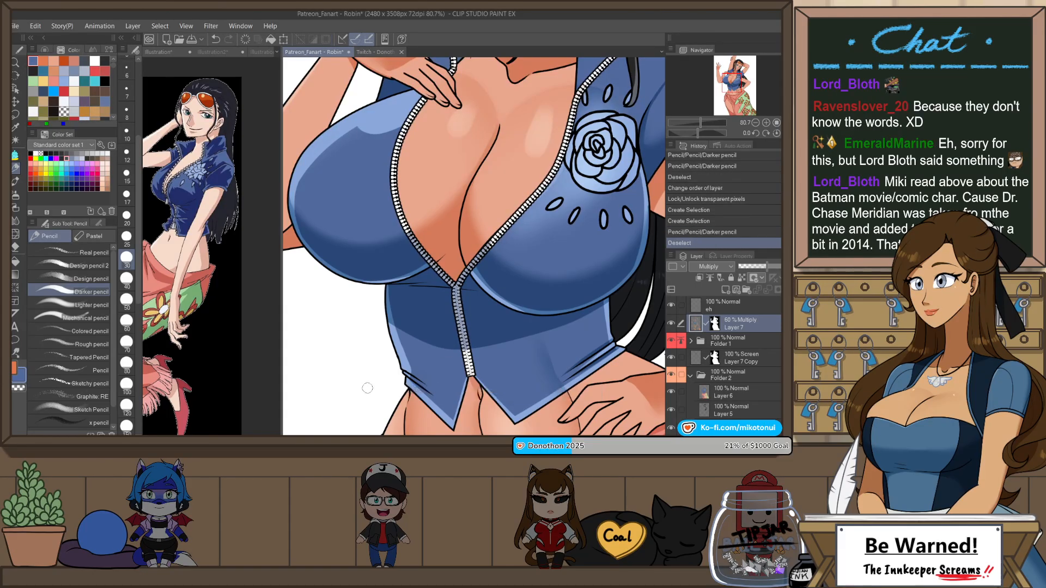
# Step: Check the whole figure and save the illustration
pyautogui.scroll(-4, 353, 295)
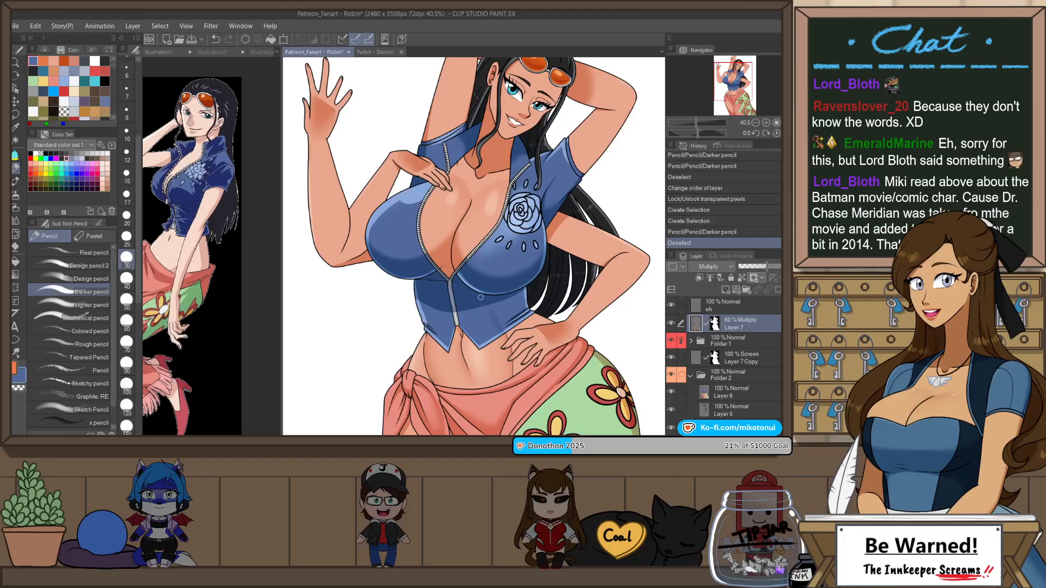
pyautogui.scroll(-1, 490, 210)
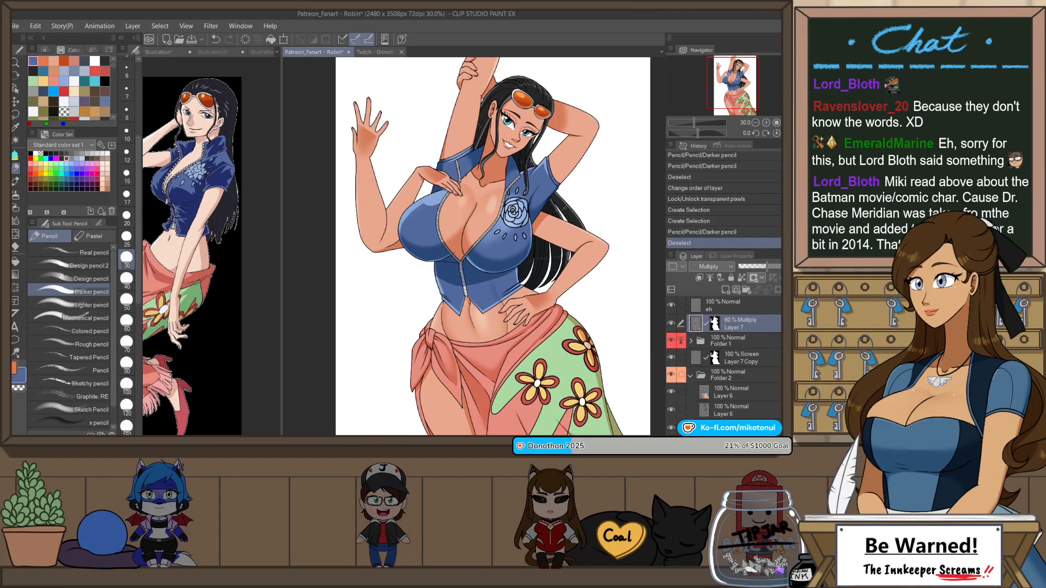
pyautogui.scroll(-1, 490, 229)
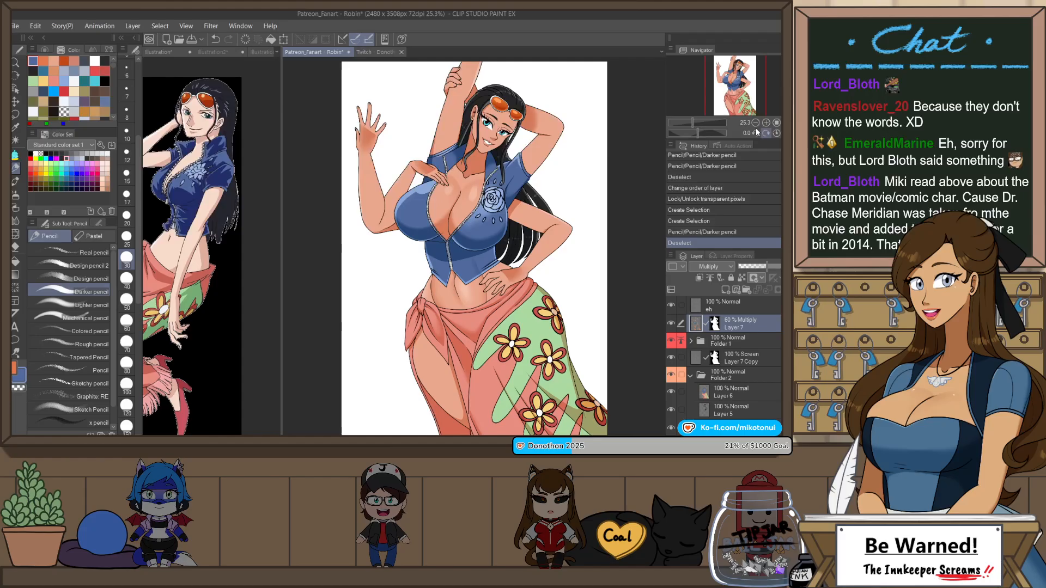
pyautogui.hotkey('ctrl', 's')
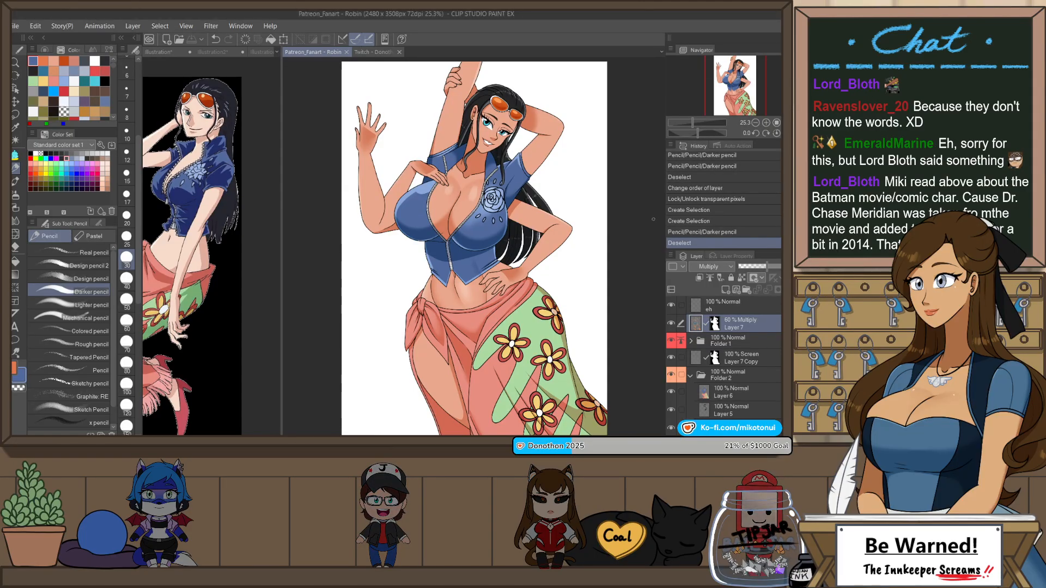
# Step: Preview the Timeskip color folder's skin coloring, hide it again, and collapse Folder 2
pyautogui.scroll(-3, 696, 380)
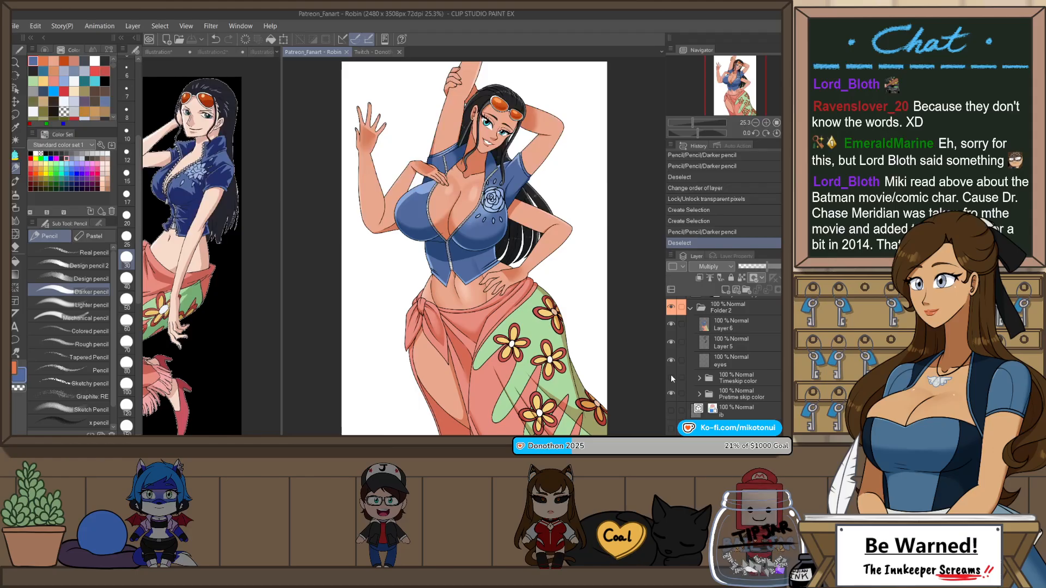
pyautogui.click(671, 375)
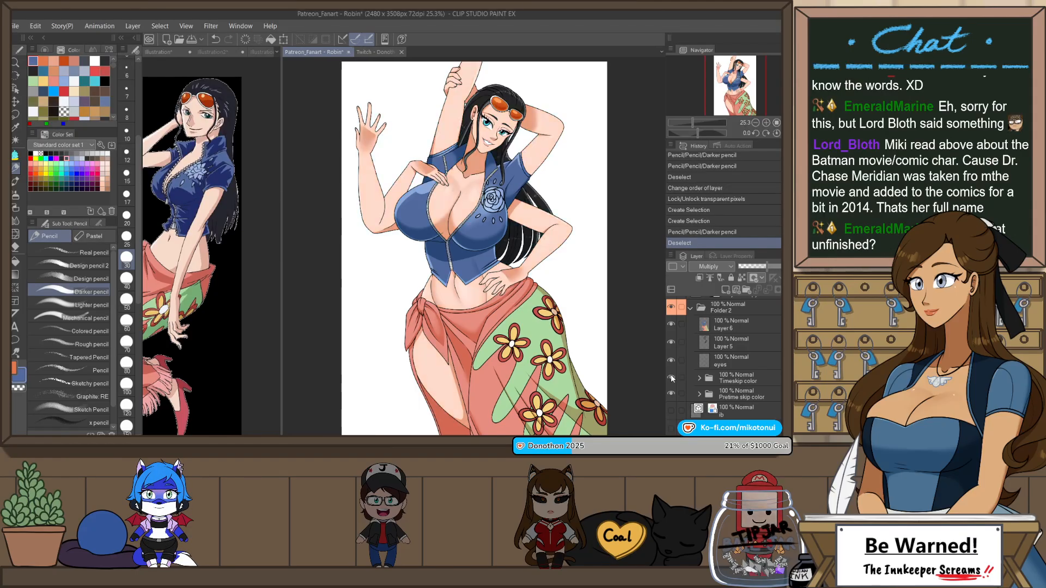
pyautogui.click(671, 375)
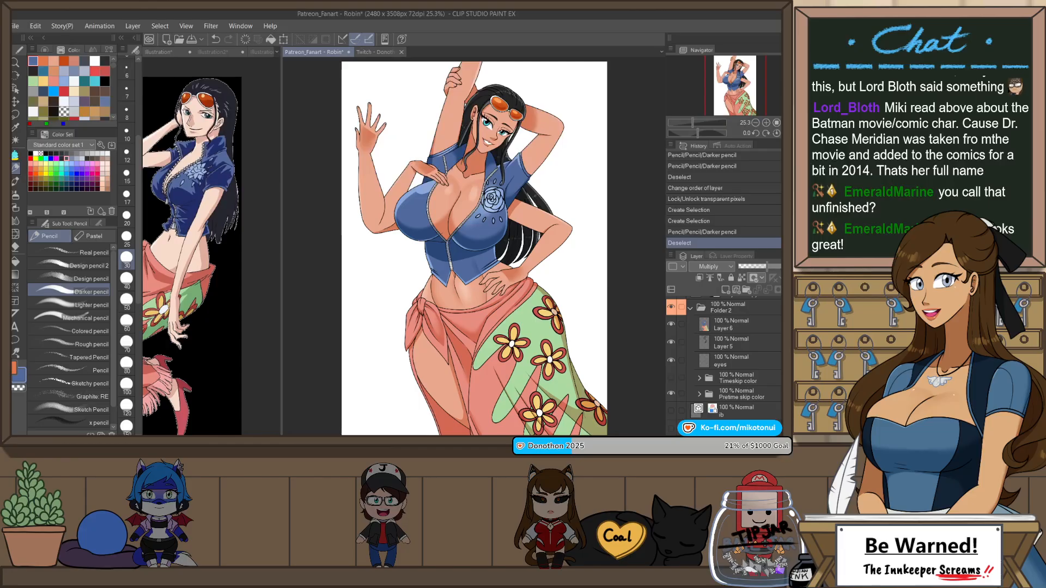
pyautogui.scroll(2, 690, 350)
pyautogui.click(689, 349)
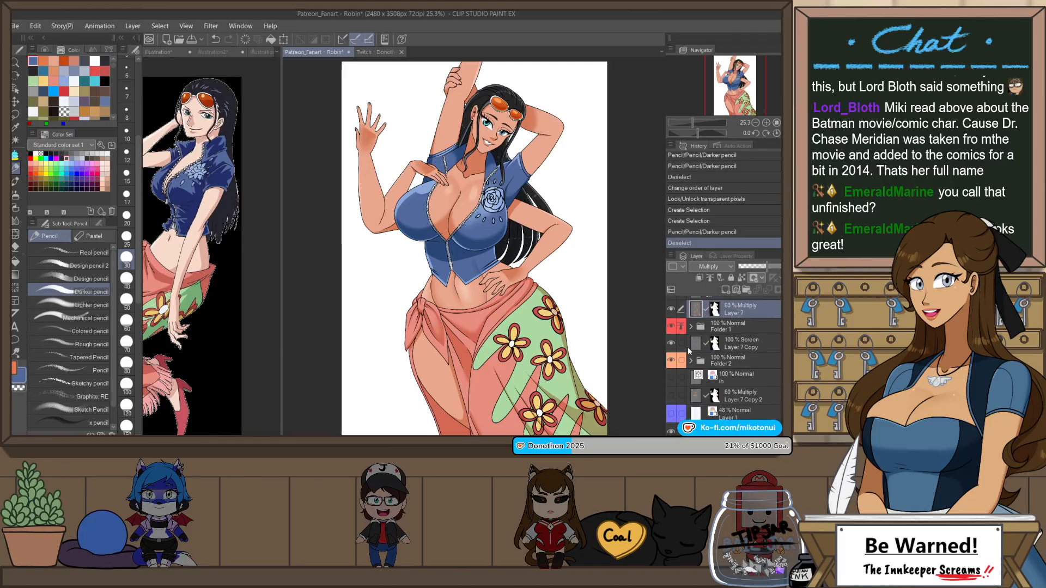